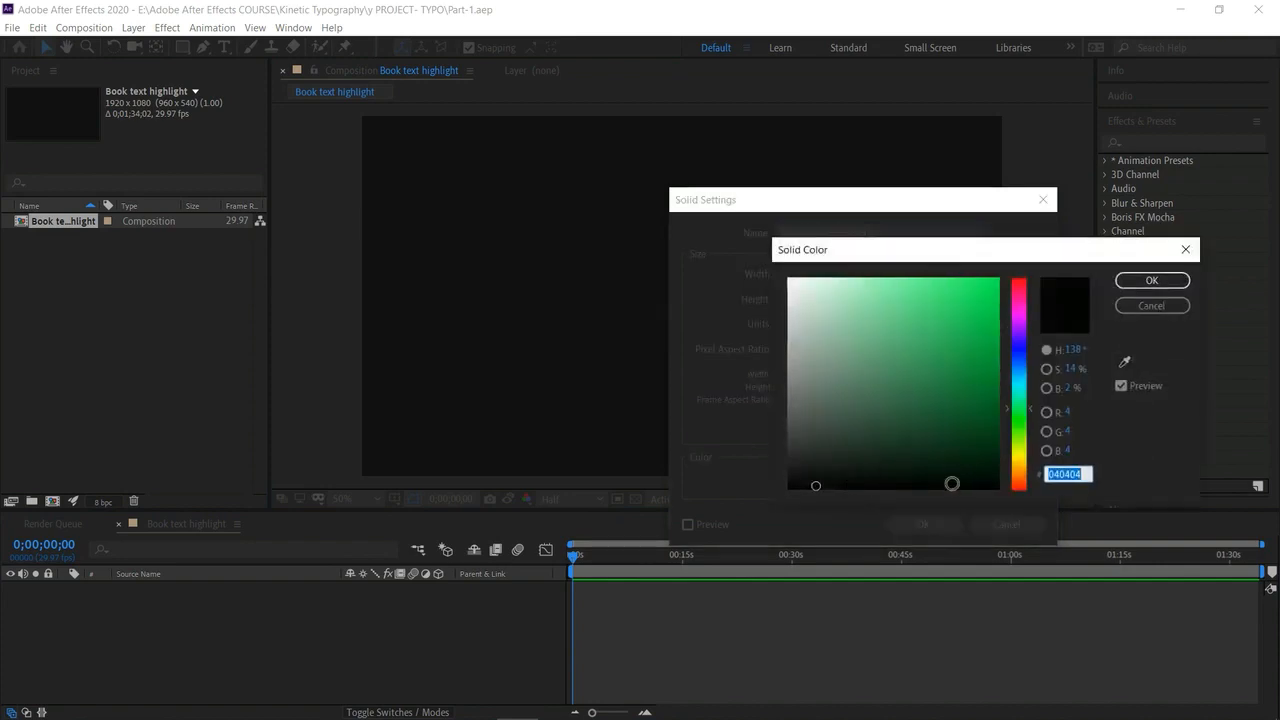
Create the solid in a dark orange-brown color, about #634A0D, and leave the new layer deselected.
{"action": "left_click", "coordinate": [1022, 466]}
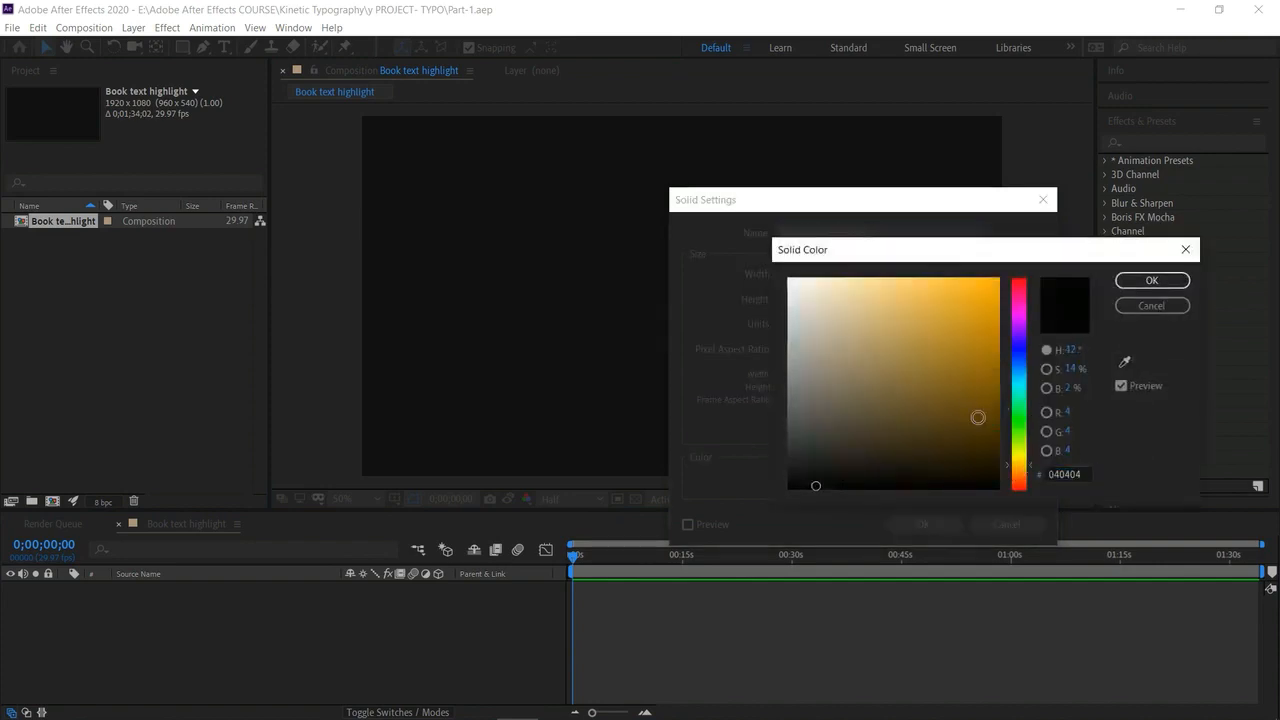
{"action": "left_click", "coordinate": [965, 393]}
{"action": "left_click", "coordinate": [965, 404]}
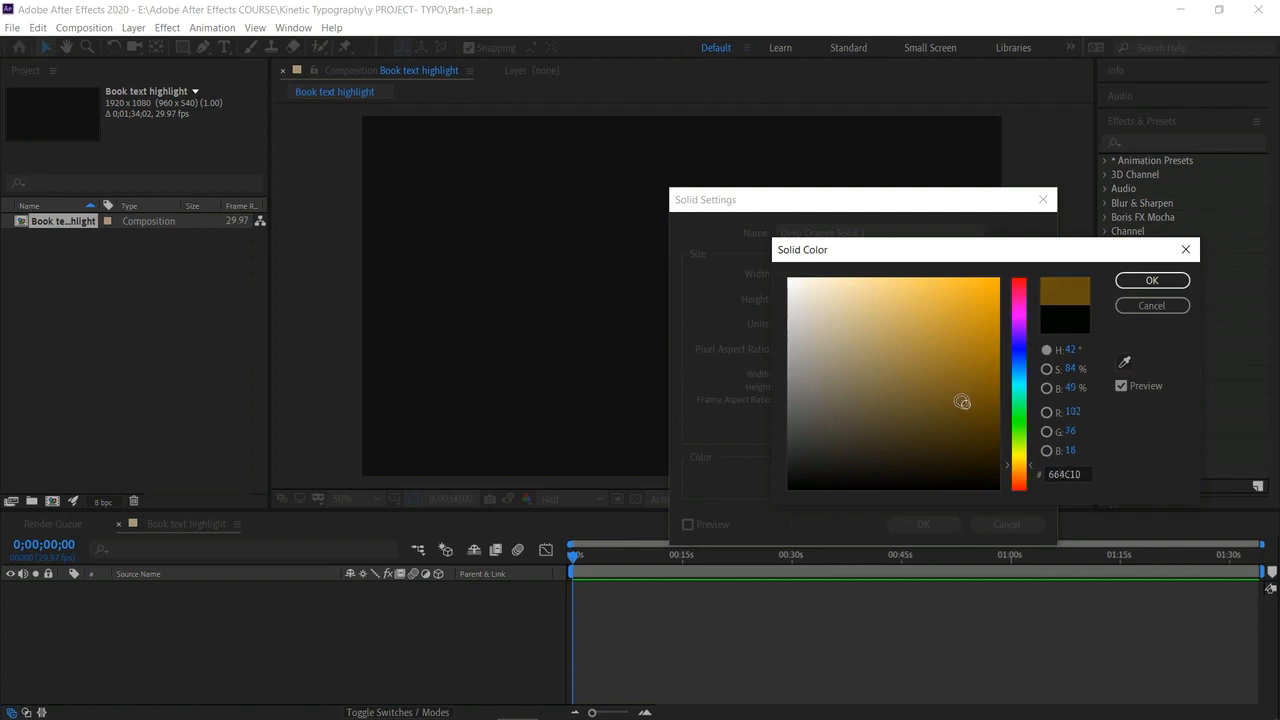
{"action": "left_click_drag", "start_coordinate": [972, 407], "coordinate": [976, 409]}
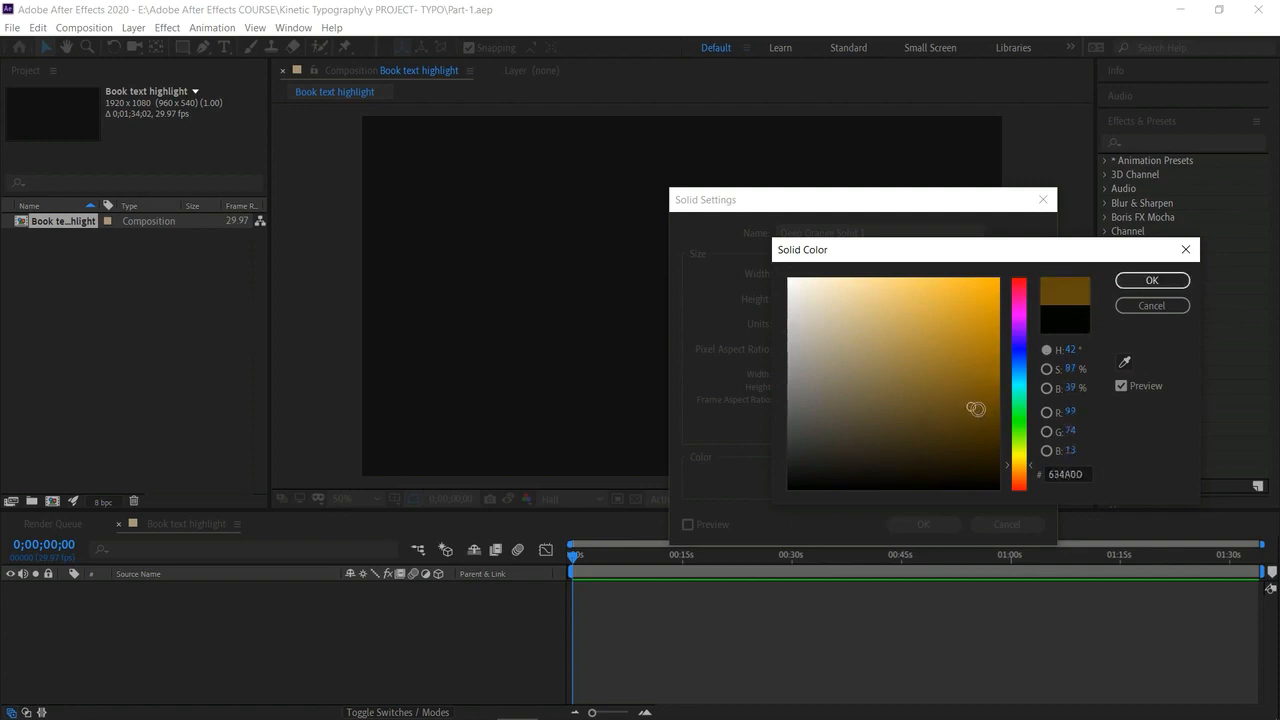
{"action": "left_click", "coordinate": [1135, 281]}
{"action": "left_click", "coordinate": [924, 524]}
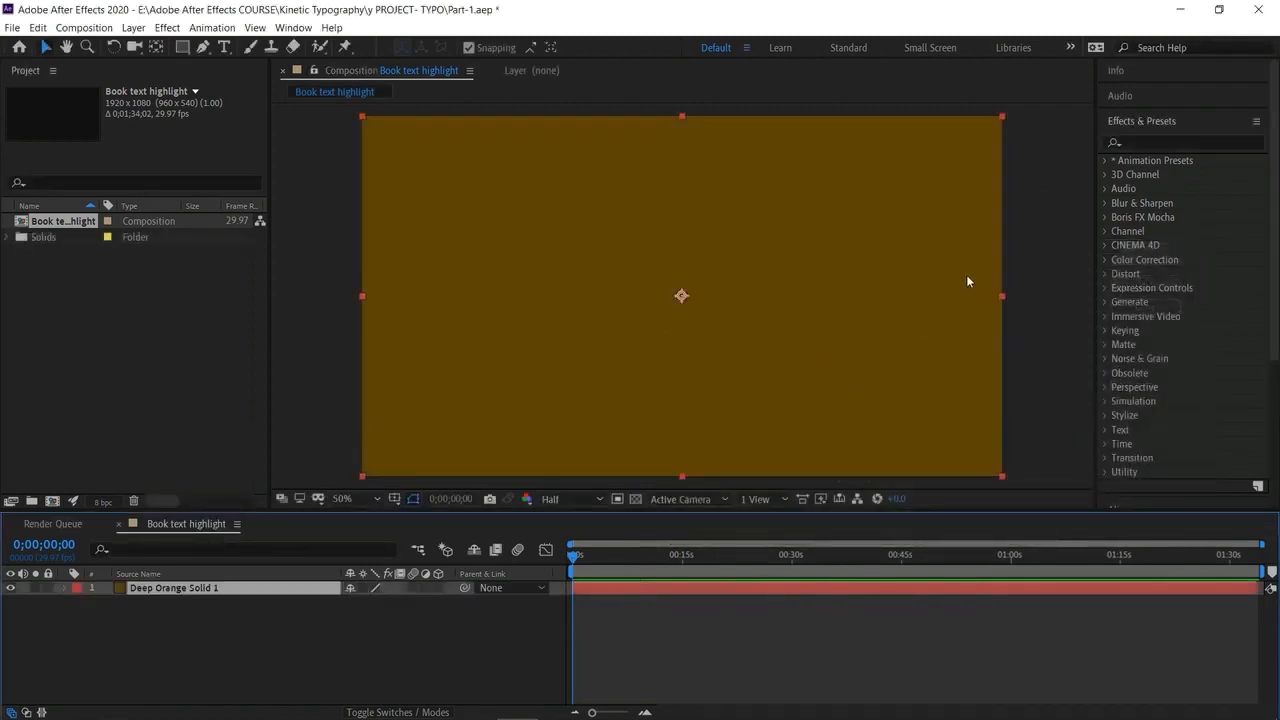
{"action": "left_click", "coordinate": [245, 630]}
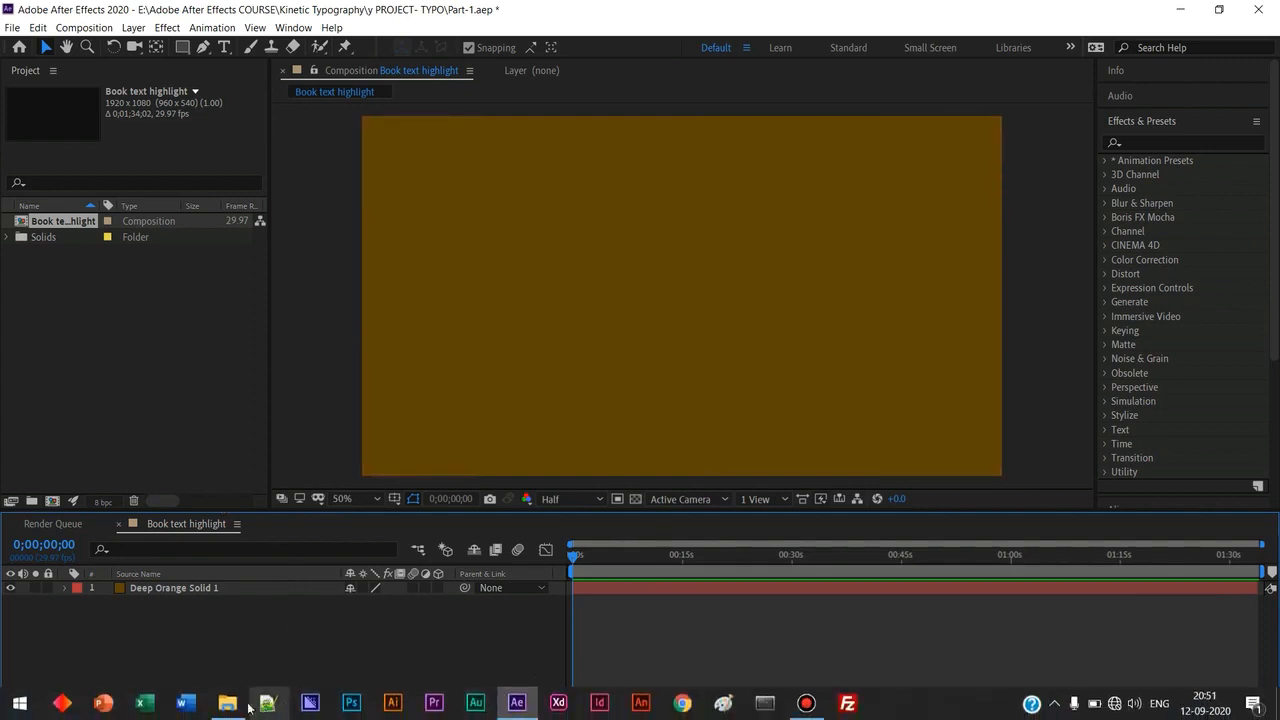
Import all the images from the Project imgs folder into the project.
{"action": "left_click", "coordinate": [228, 706]}
{"action": "left_click_drag", "start_coordinate": [550, 35], "coordinate": [677, 154]}
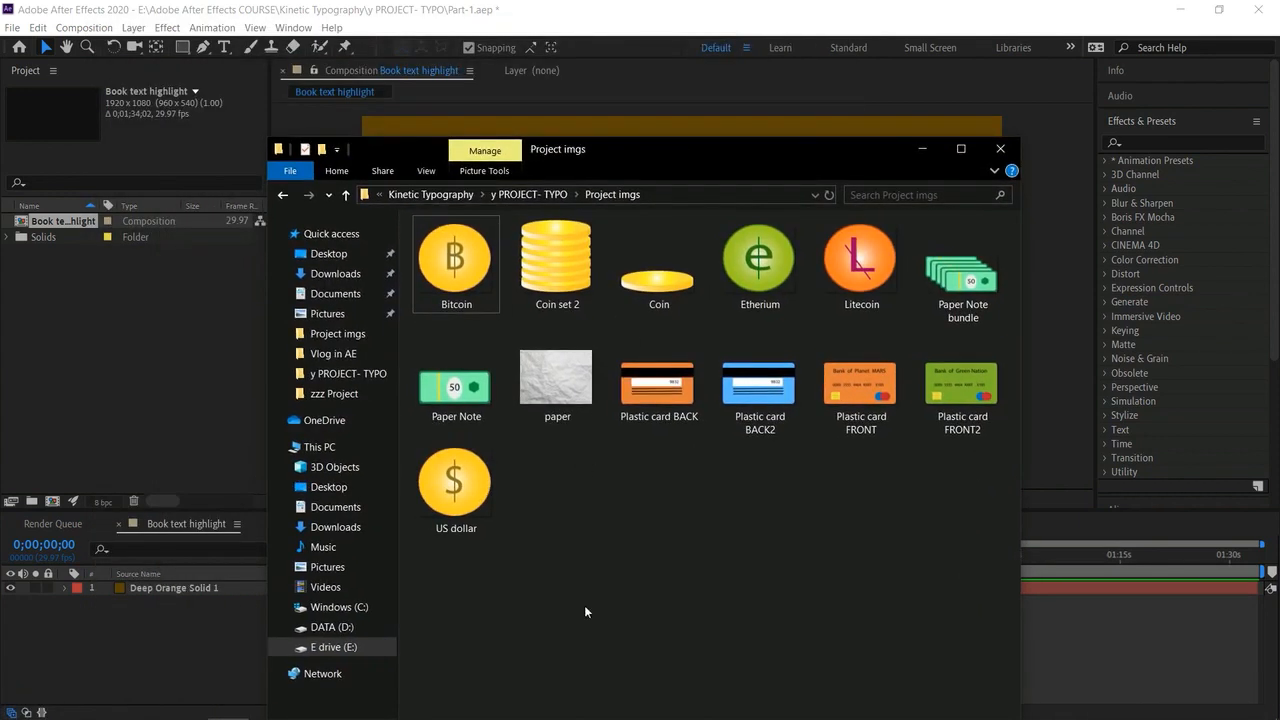
{"action": "key", "text": "ctrl+a"}
{"action": "left_click_drag", "start_coordinate": [516, 418], "coordinate": [140, 356]}
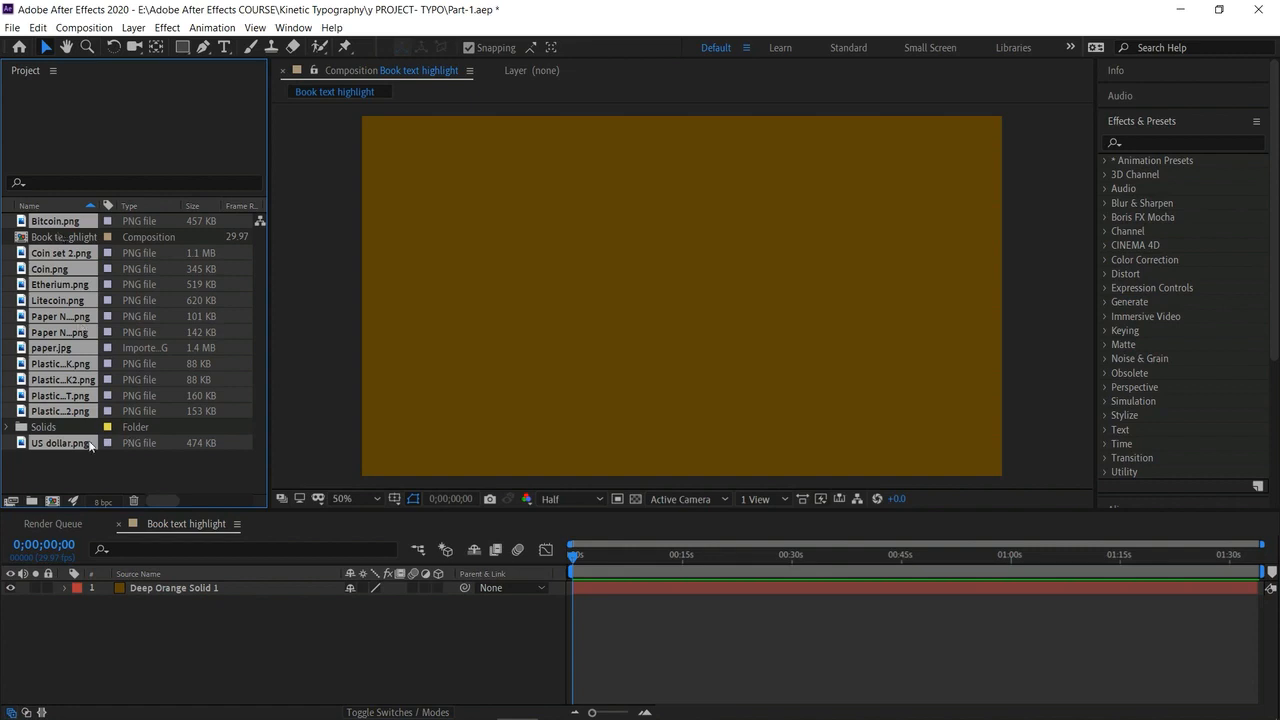
{"action": "left_click", "coordinate": [125, 478]}
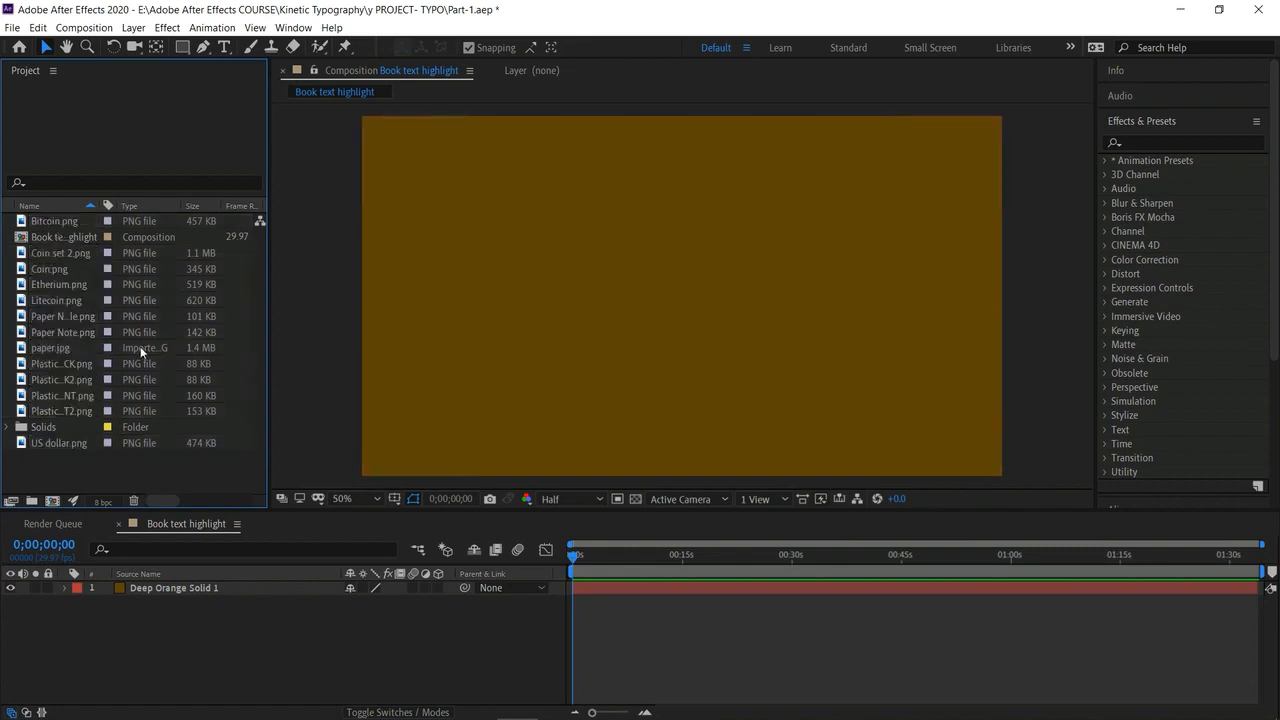
Add paper.jpg to the Book text highlight composition, beneath the orange solid.
{"action": "left_click", "coordinate": [79, 332]}
{"action": "left_click", "coordinate": [68, 348]}
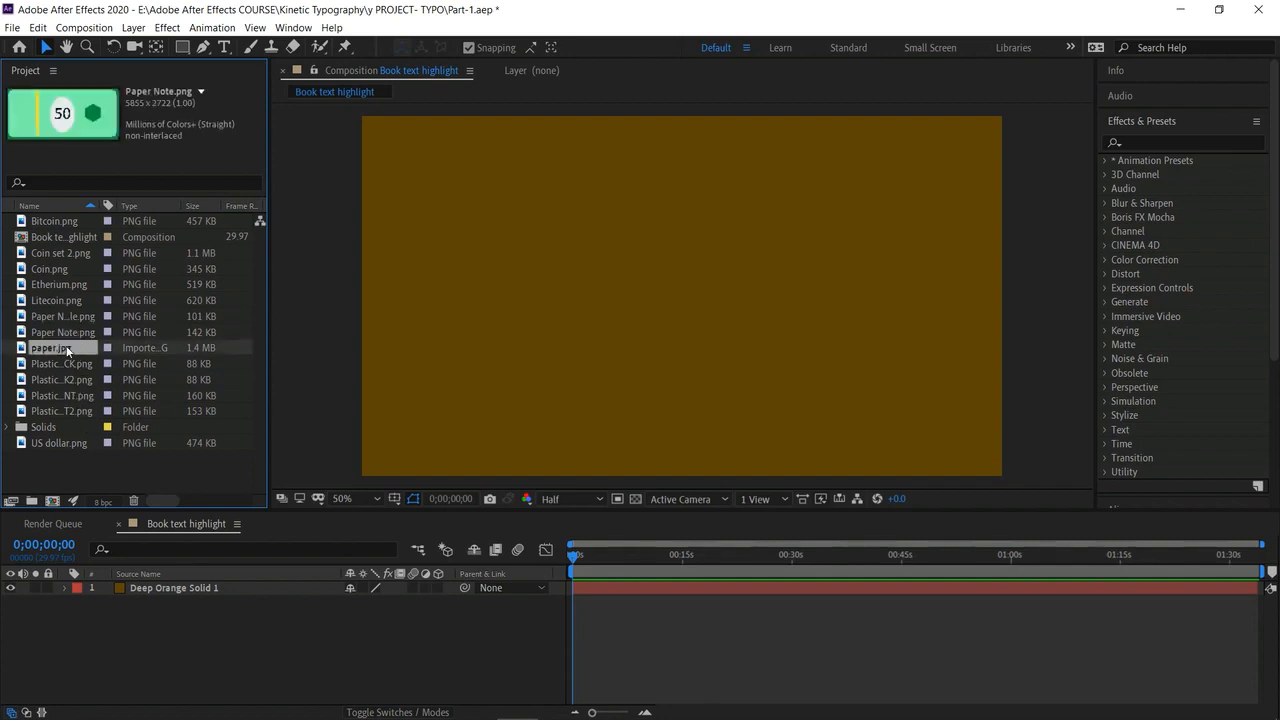
{"action": "left_click_drag", "start_coordinate": [66, 348], "coordinate": [160, 604]}
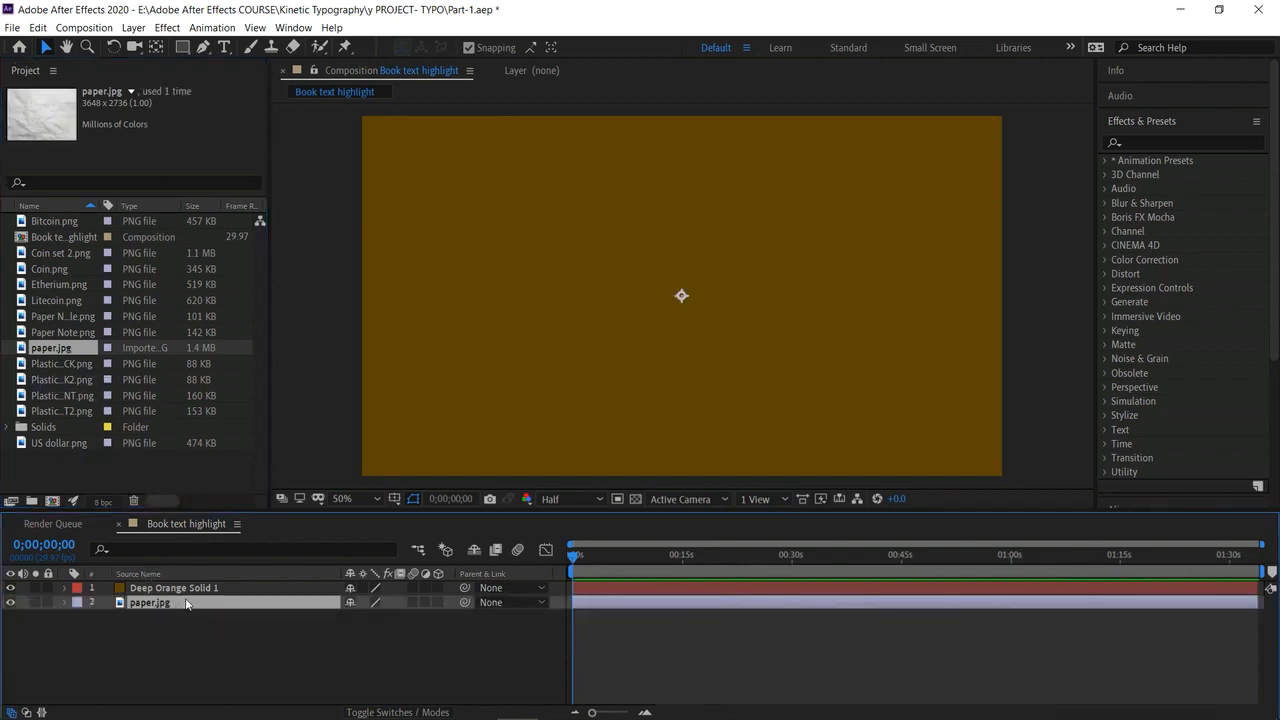
View the paper.jpg layer on its own and return to the composition view.
{"action": "right_click", "coordinate": [191, 609]}
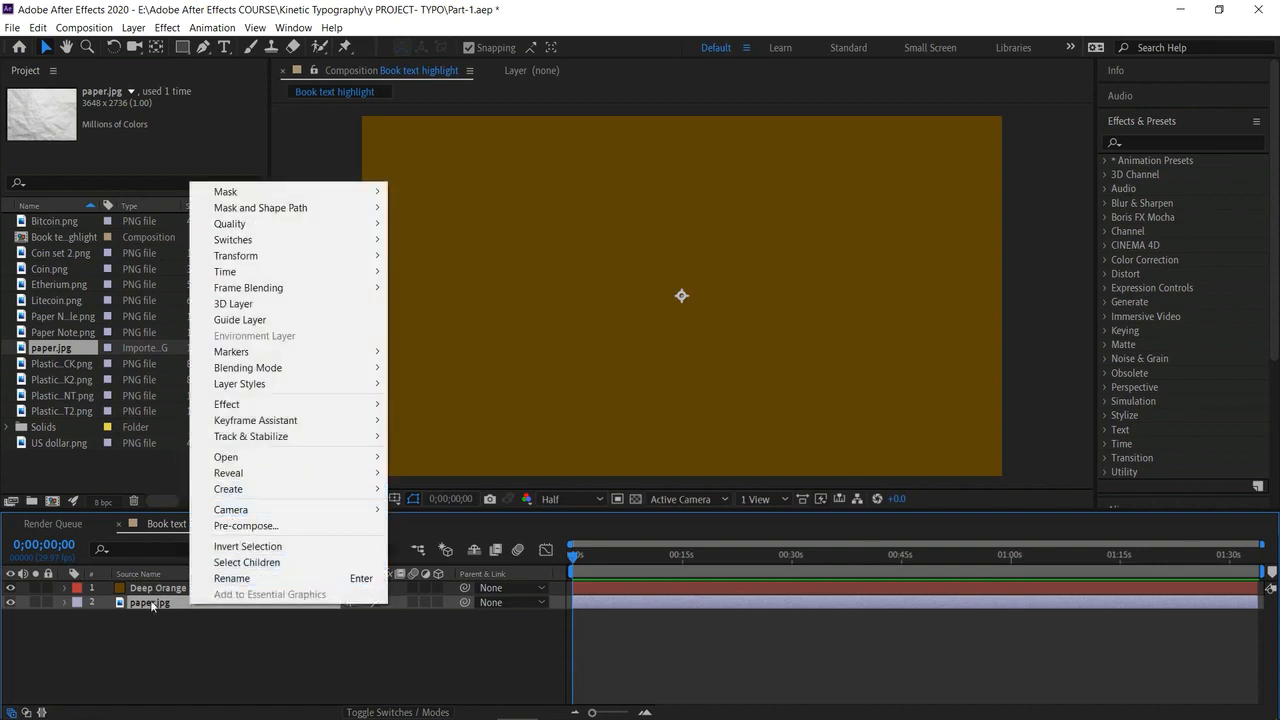
{"action": "left_click", "coordinate": [152, 605]}
{"action": "double_click", "coordinate": [155, 603]}
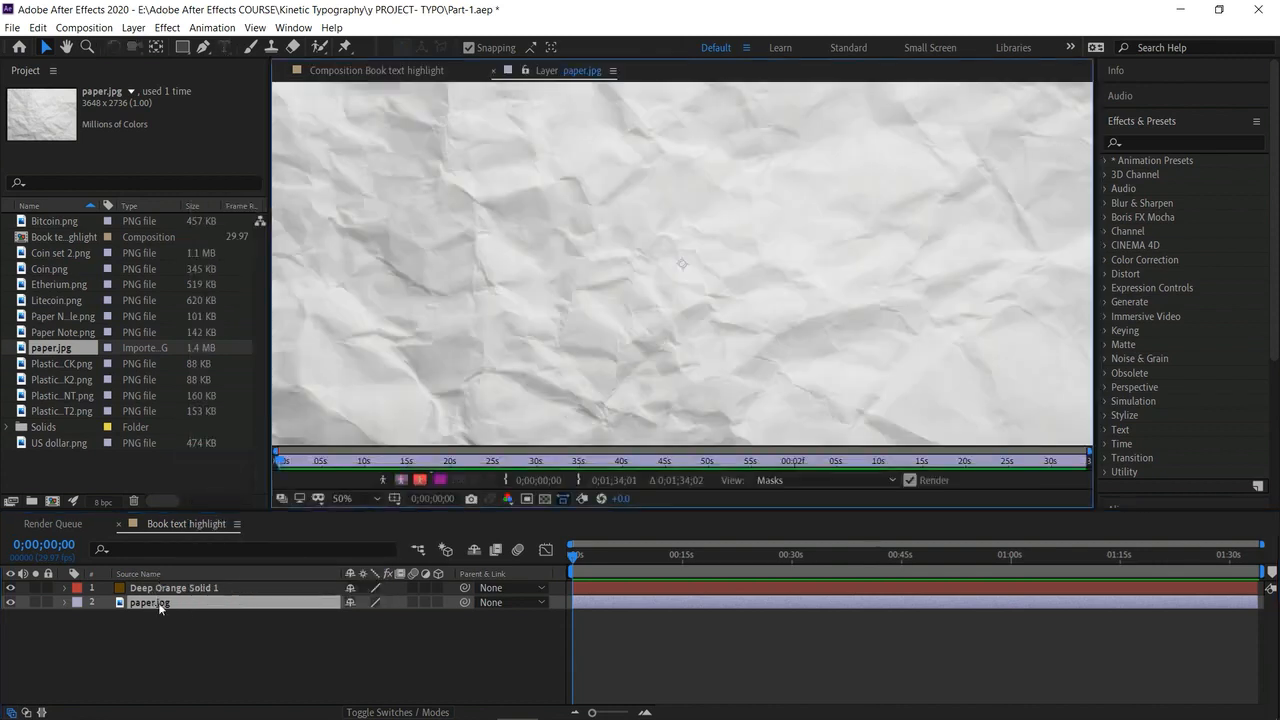
{"action": "left_click", "coordinate": [492, 70]}
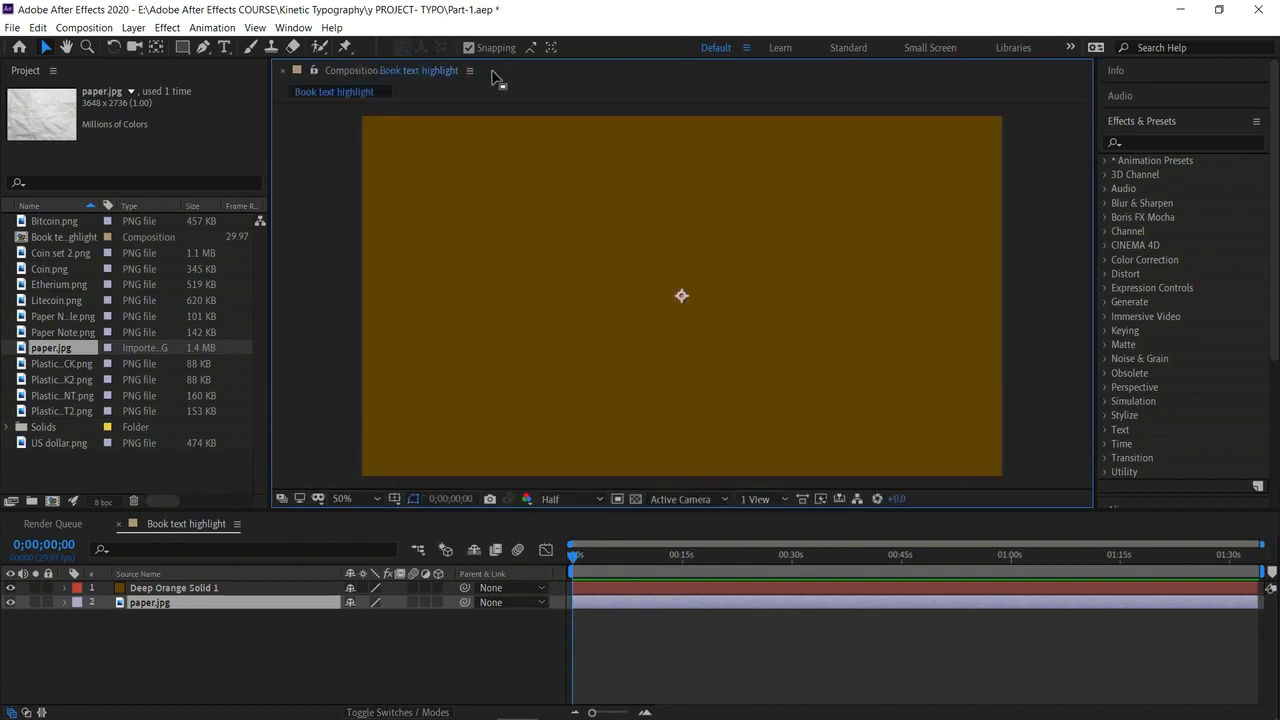
Set the blending mode of Deep Orange Solid 1 to Multiply.
{"action": "right_click", "coordinate": [196, 590]}
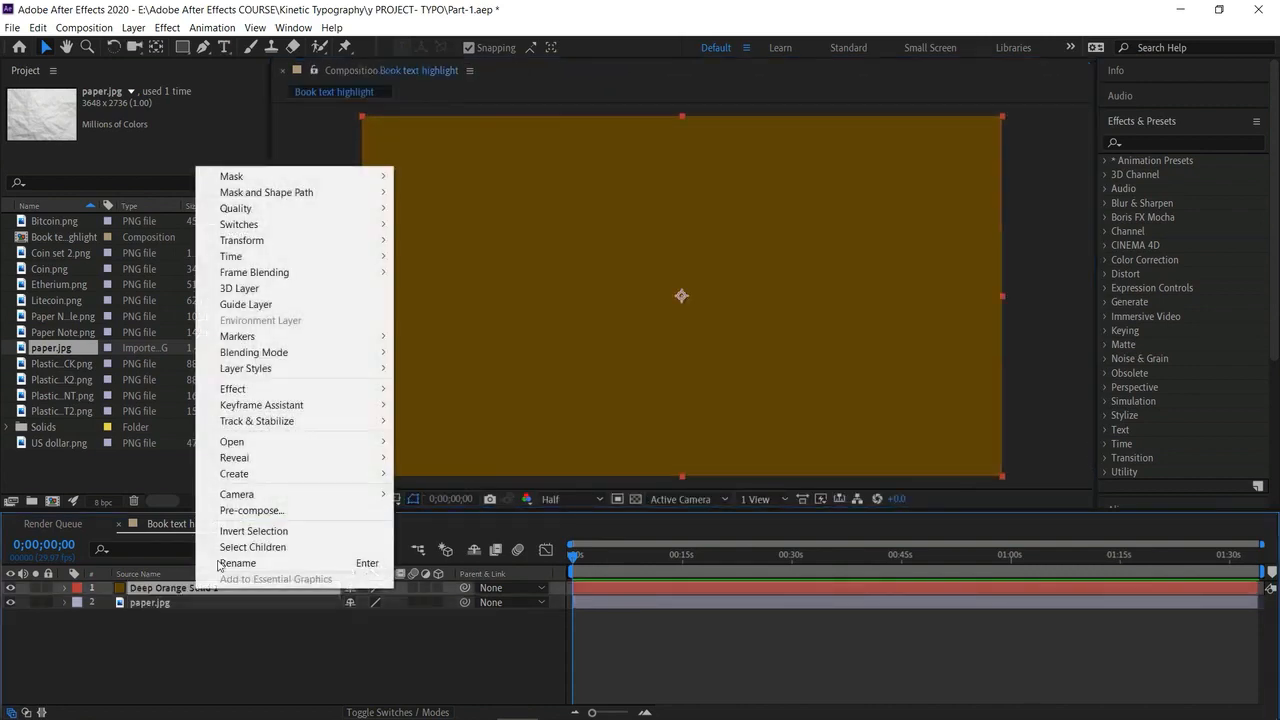
{"action": "mouse_move", "coordinate": [338, 340]}
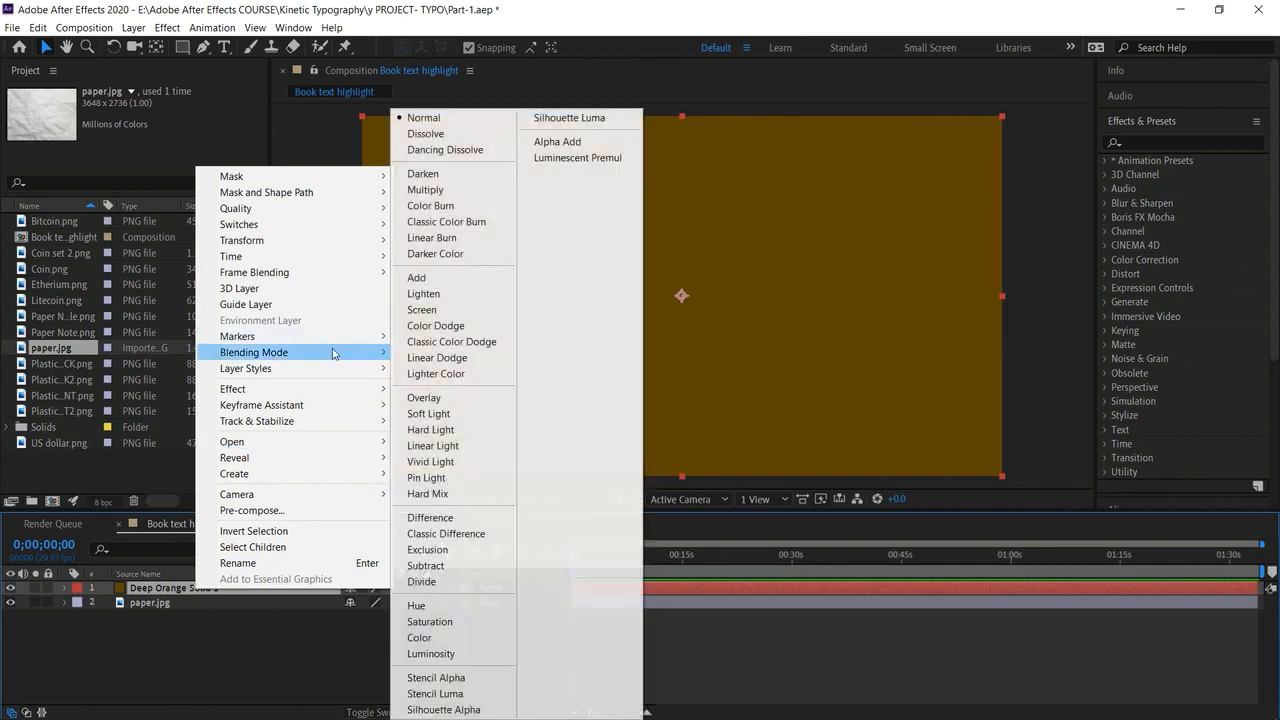
{"action": "left_click", "coordinate": [460, 189]}
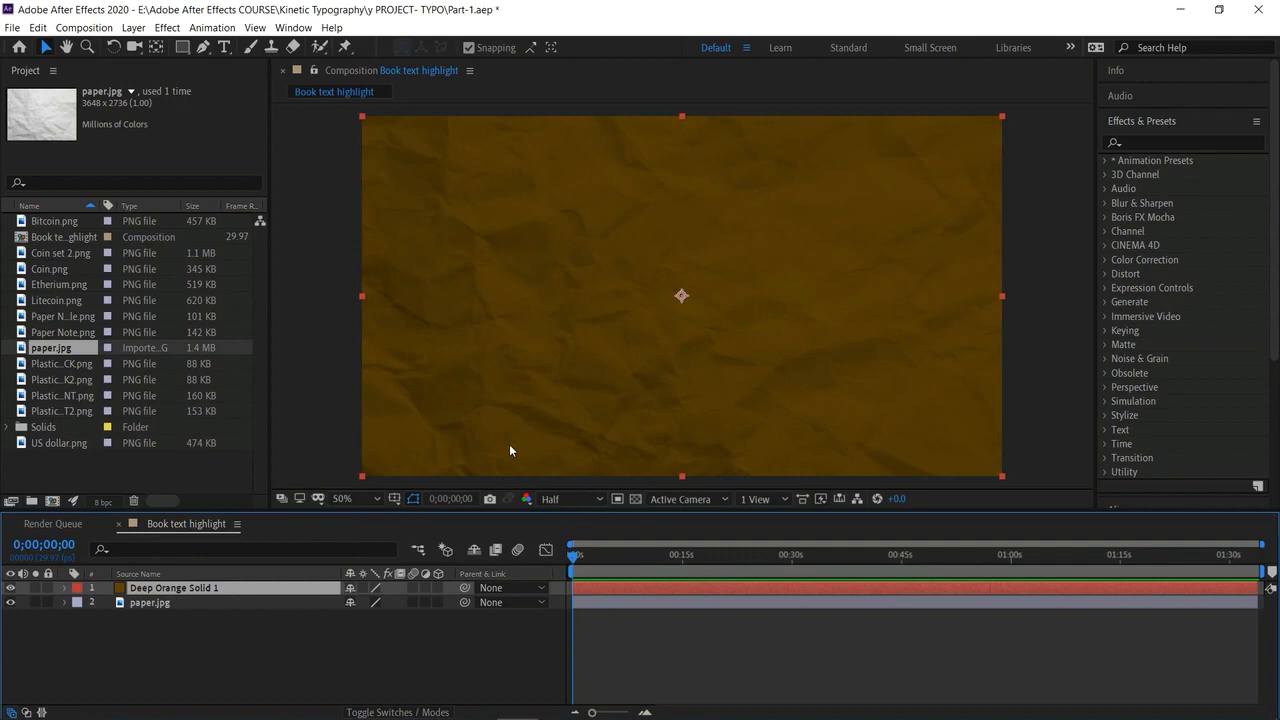
{"action": "left_click", "coordinate": [322, 652]}
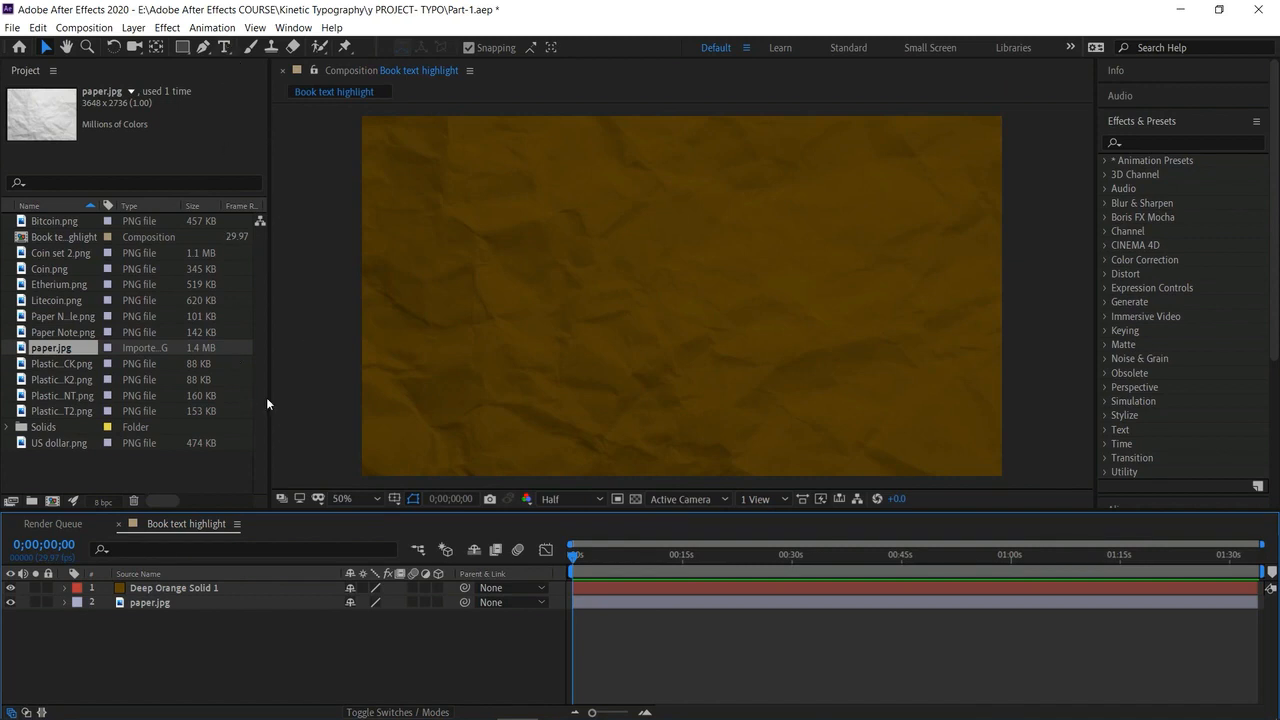
{"action": "right_click", "coordinate": [289, 586]}
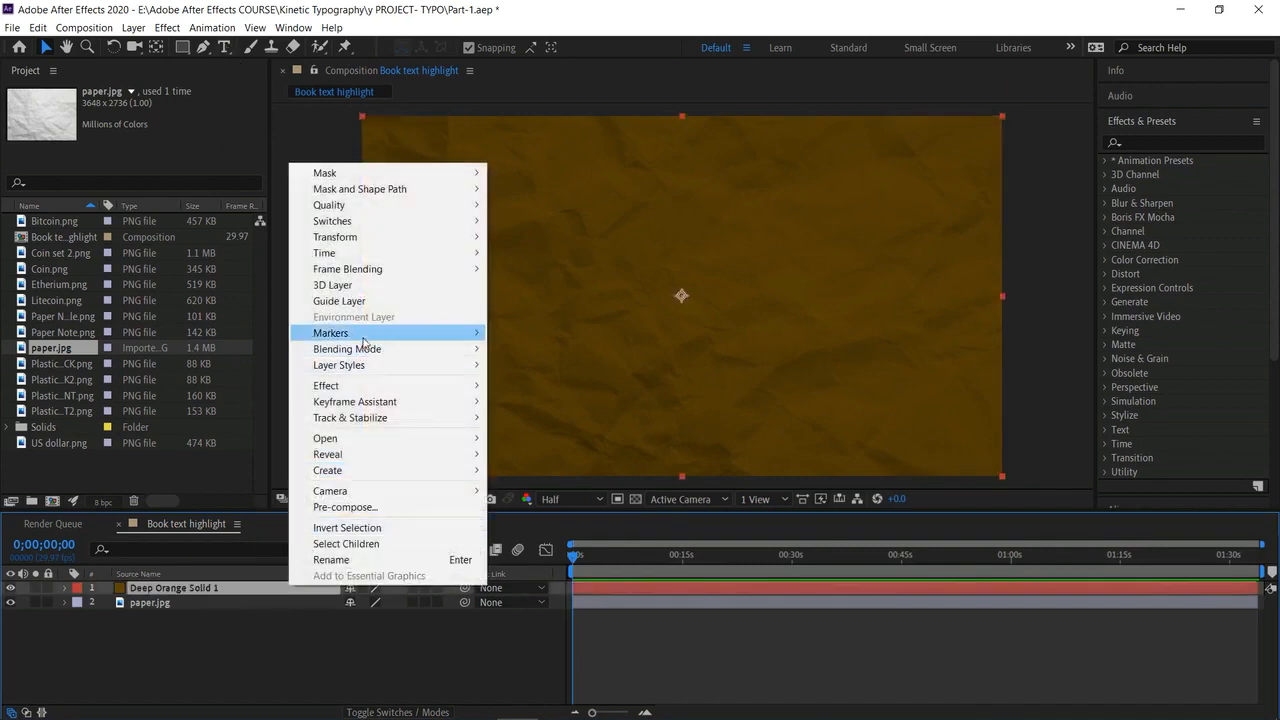
{"action": "mouse_move", "coordinate": [373, 356]}
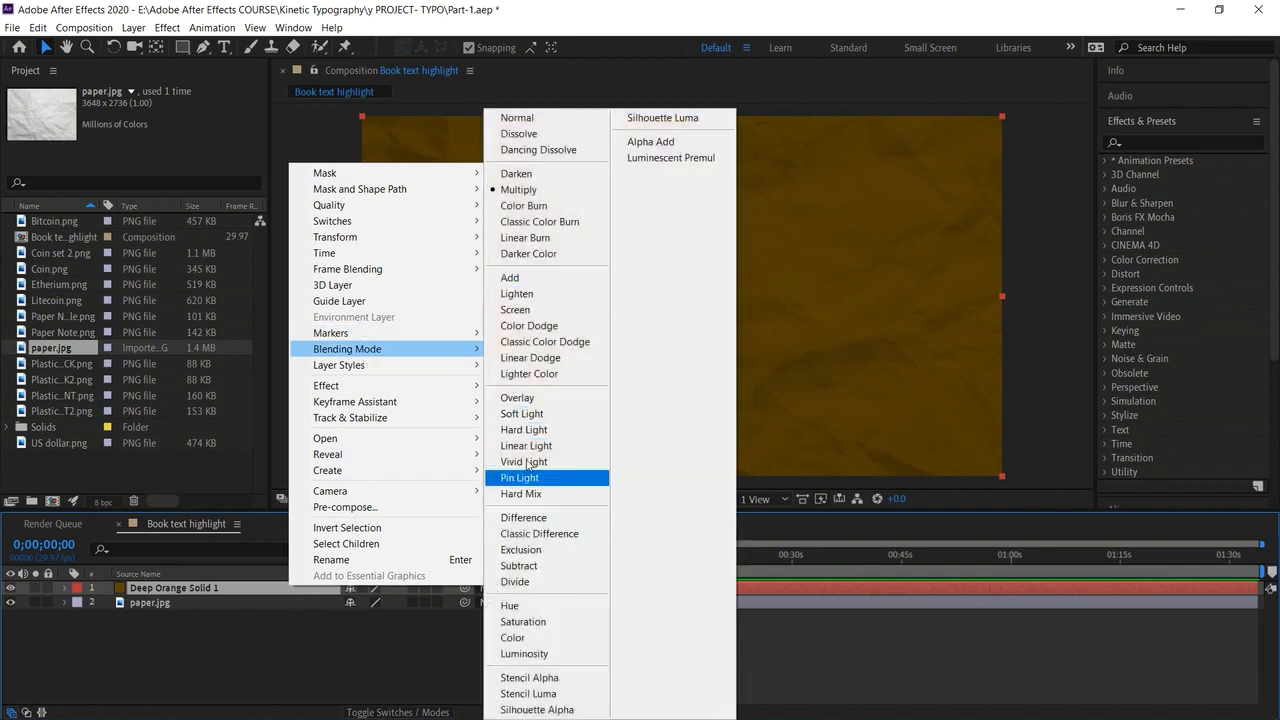
{"action": "left_click", "coordinate": [320, 126]}
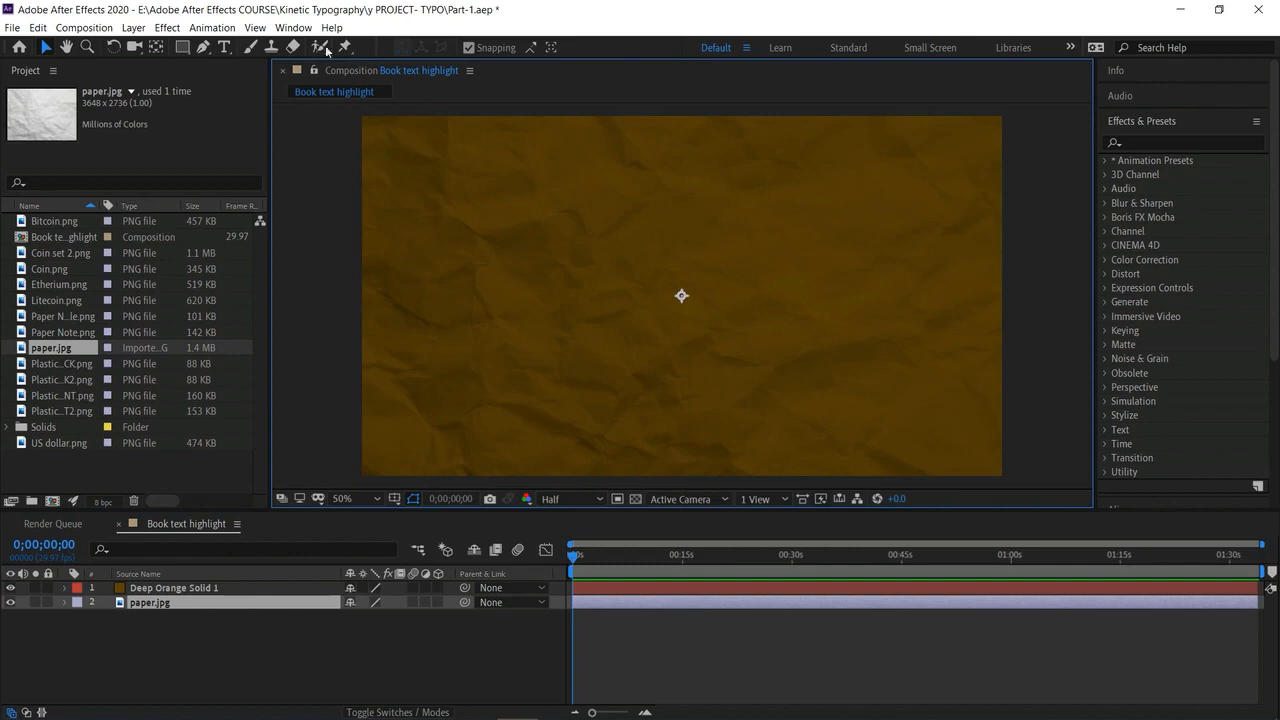
Create a text layer reading "History of Money", with each word on its own line.
{"action": "left_click", "coordinate": [224, 47]}
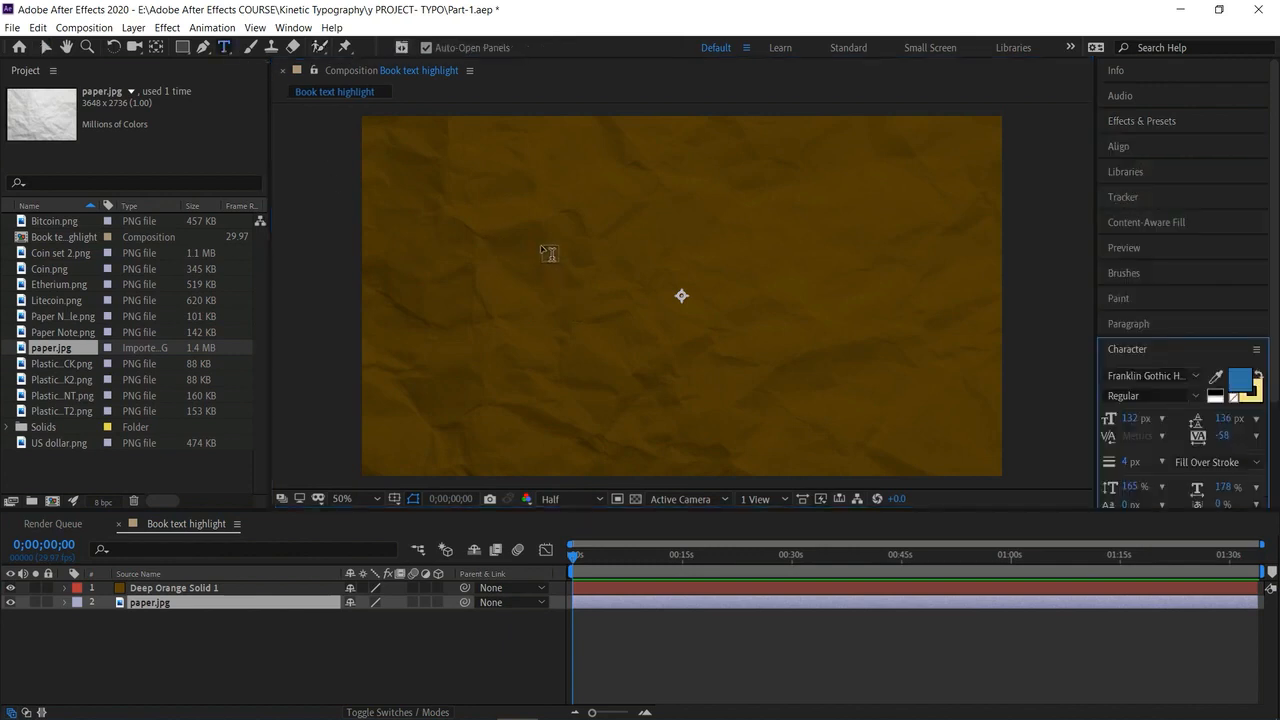
{"action": "left_click", "coordinate": [541, 243]}
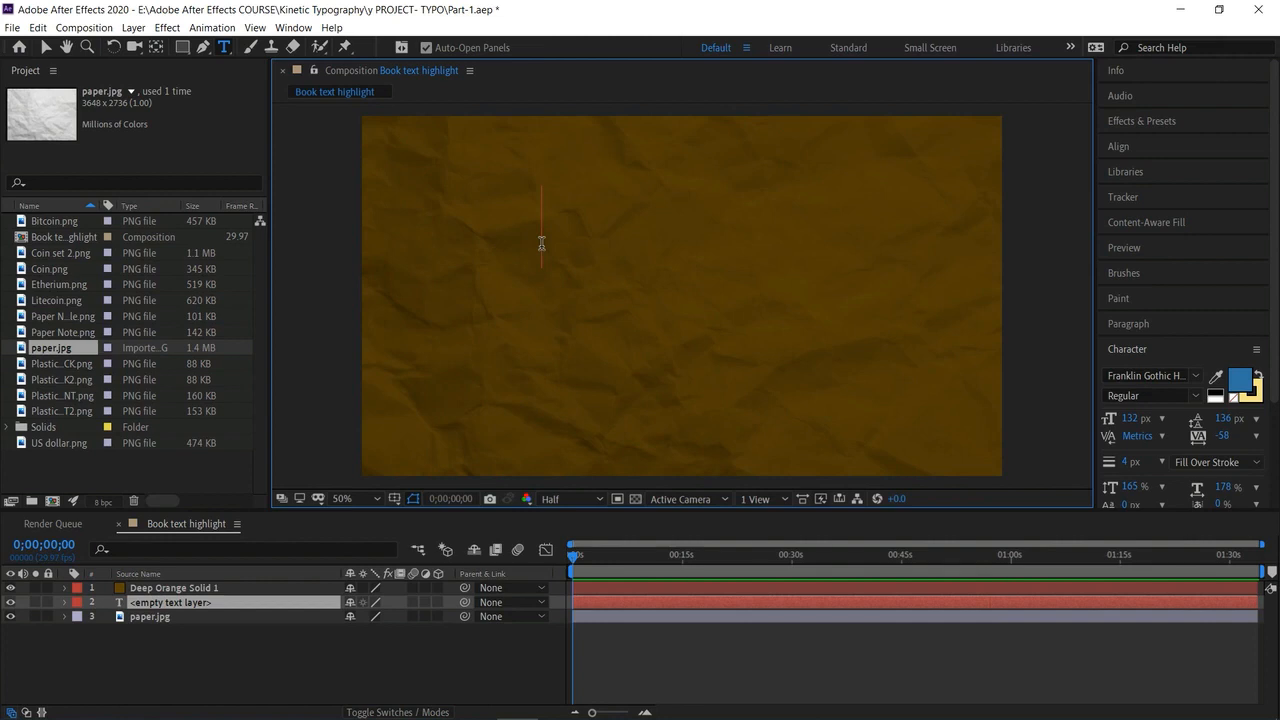
{"action": "type", "text": "Hi"}
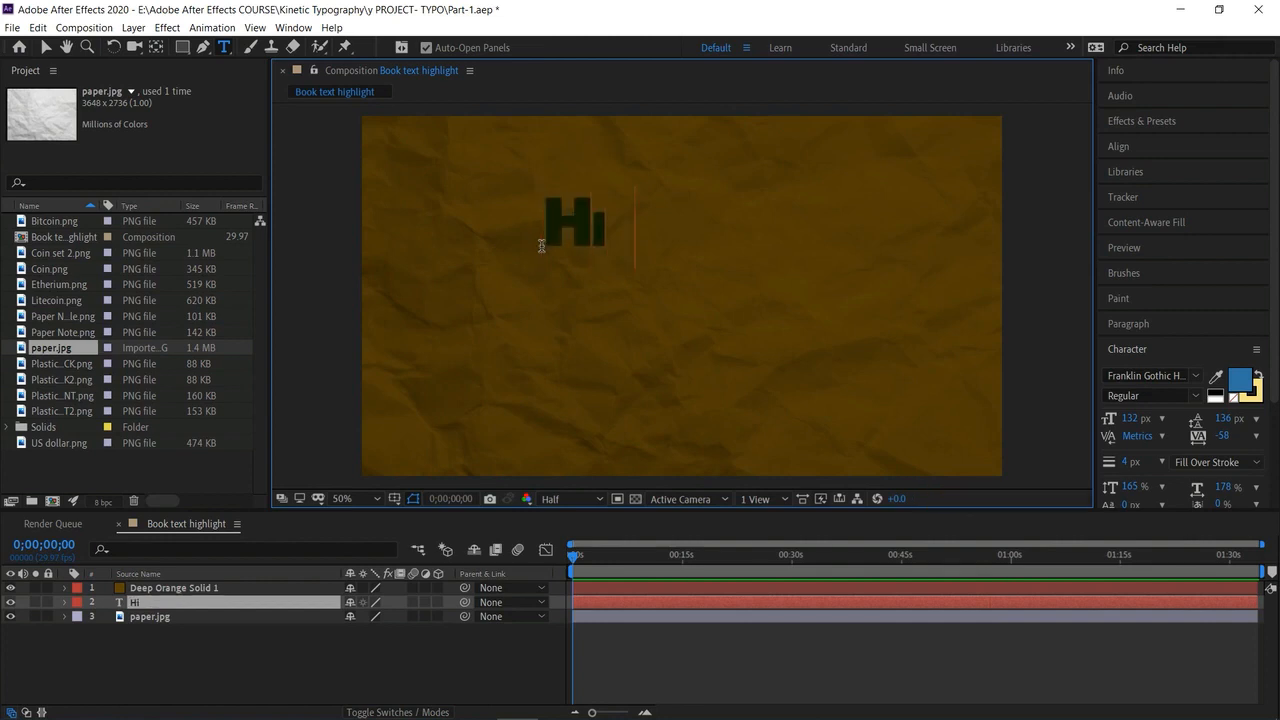
{"action": "type", "text": "story "}
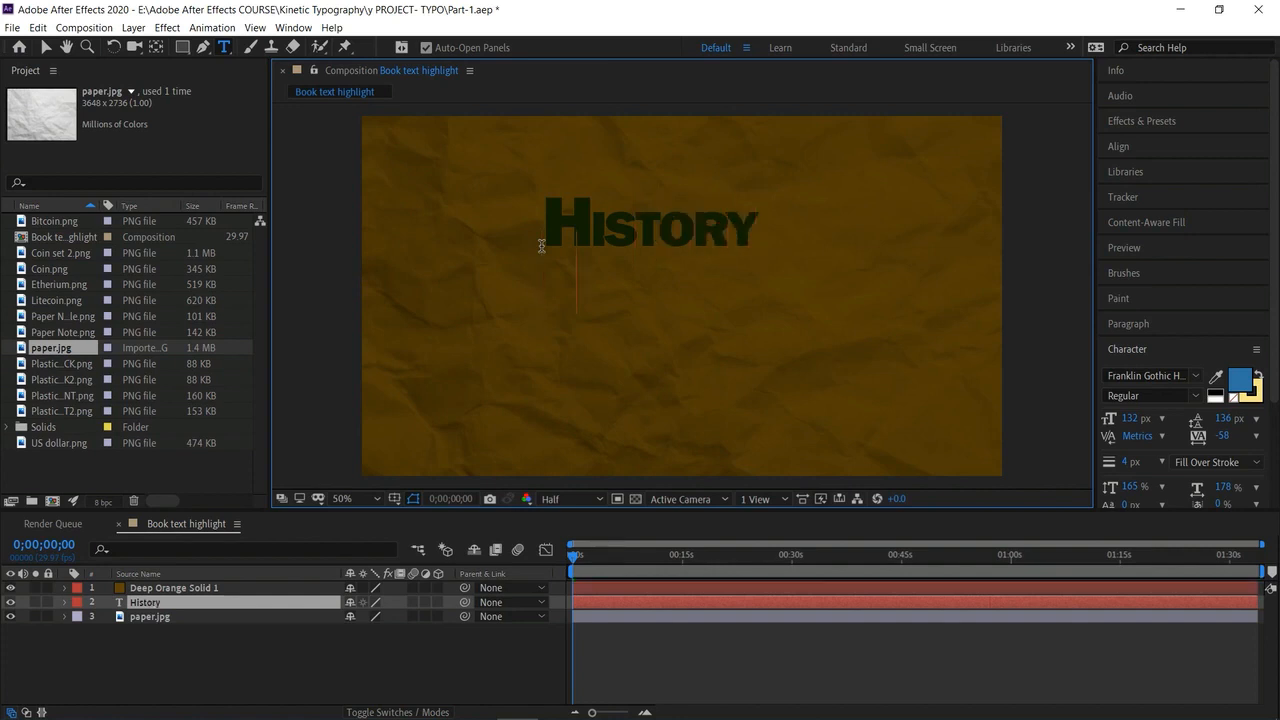
{"action": "type", "text": "of"}
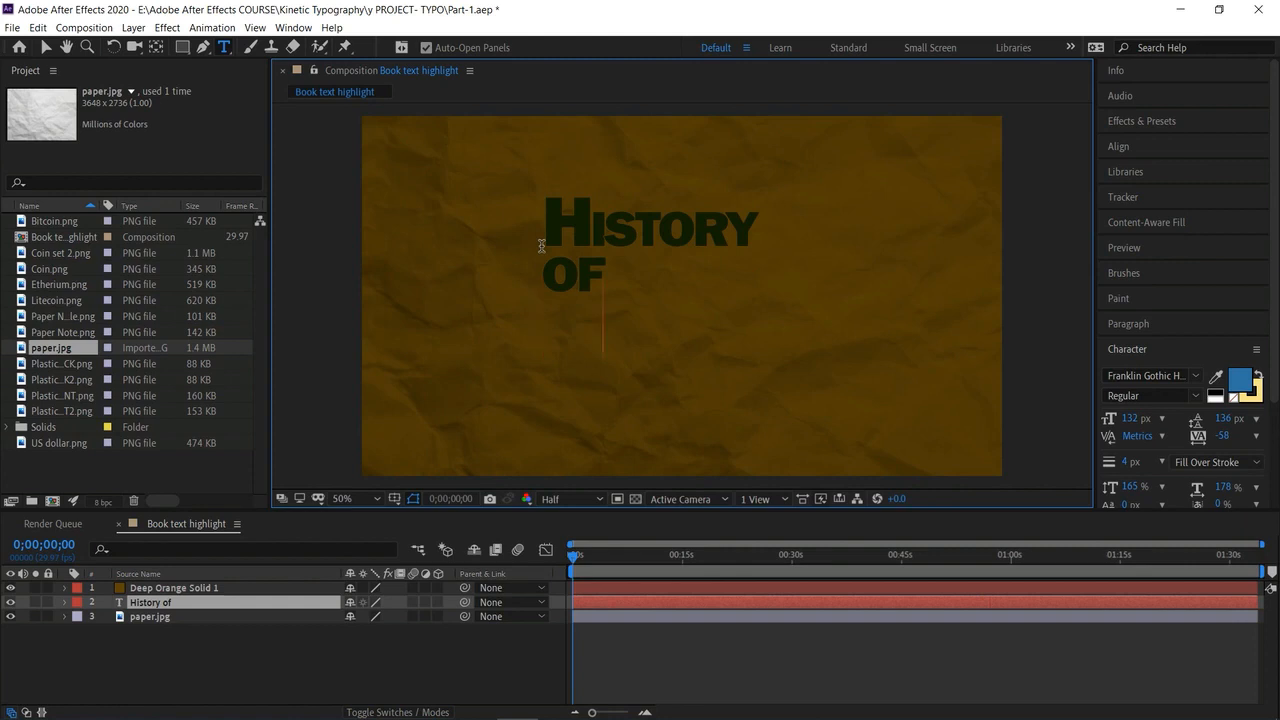
{"action": "key", "text": "Return"}
{"action": "type", "text": "Money"}
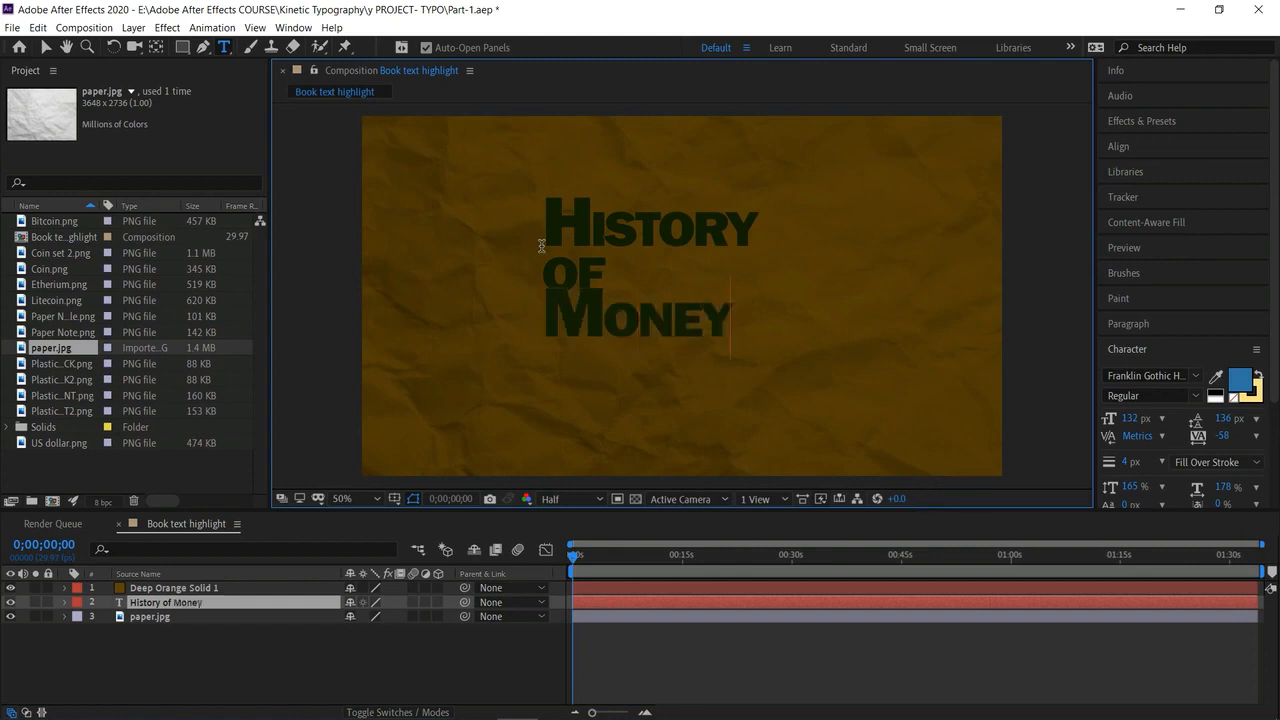
Center the History of Money text layer horizontally in the composition.
{"action": "left_click", "coordinate": [45, 47]}
{"action": "triple_click", "coordinate": [667, 302]}
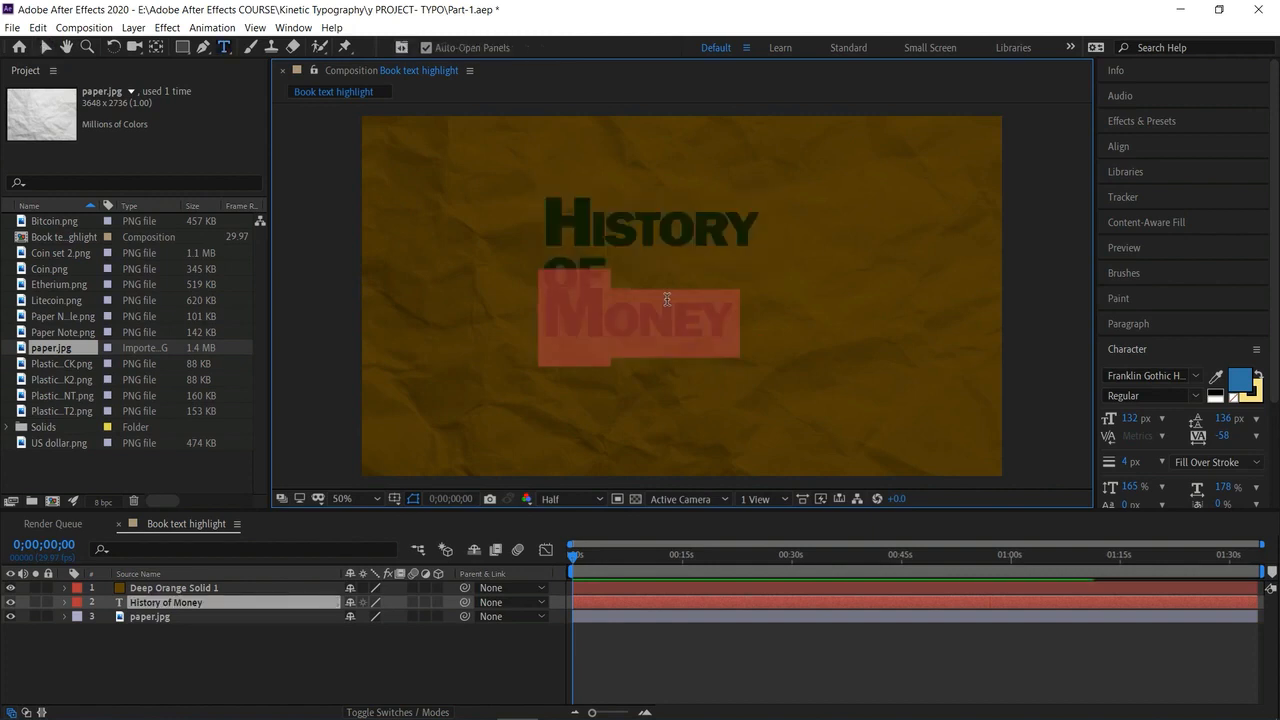
{"action": "left_click", "coordinate": [667, 300]}
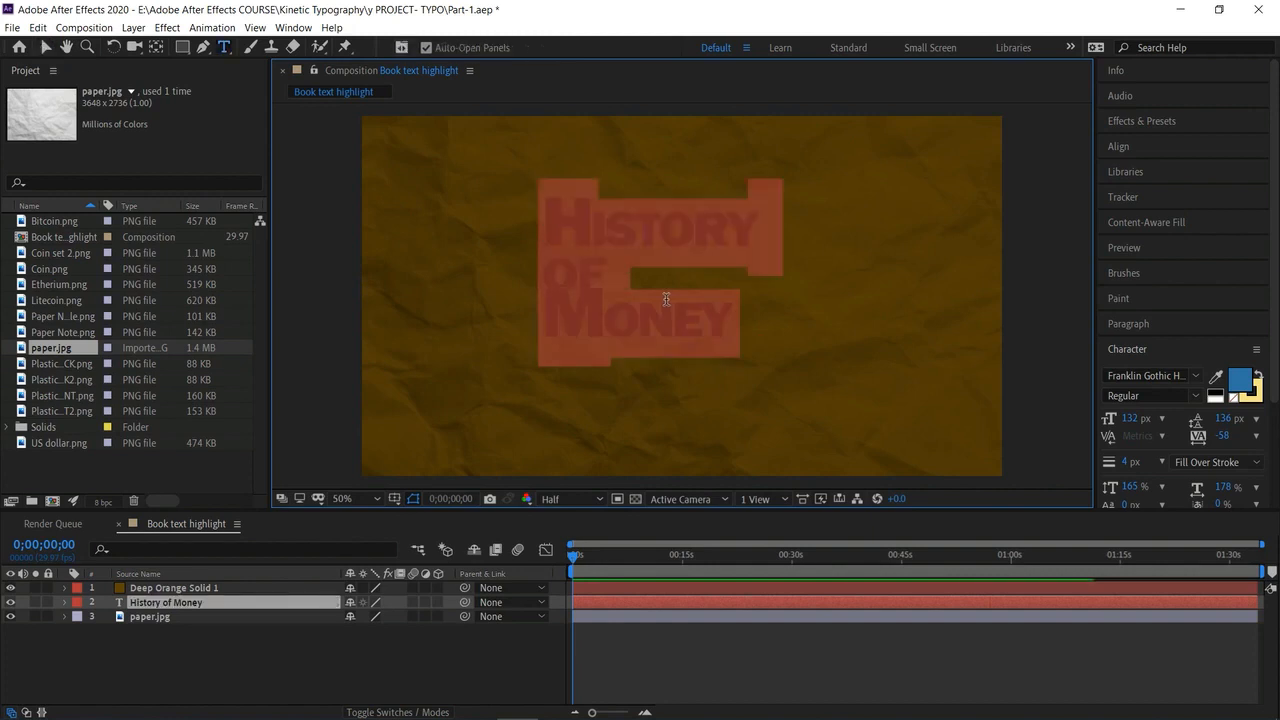
{"action": "left_click", "coordinate": [1132, 146]}
{"action": "left_click", "coordinate": [1141, 188]}
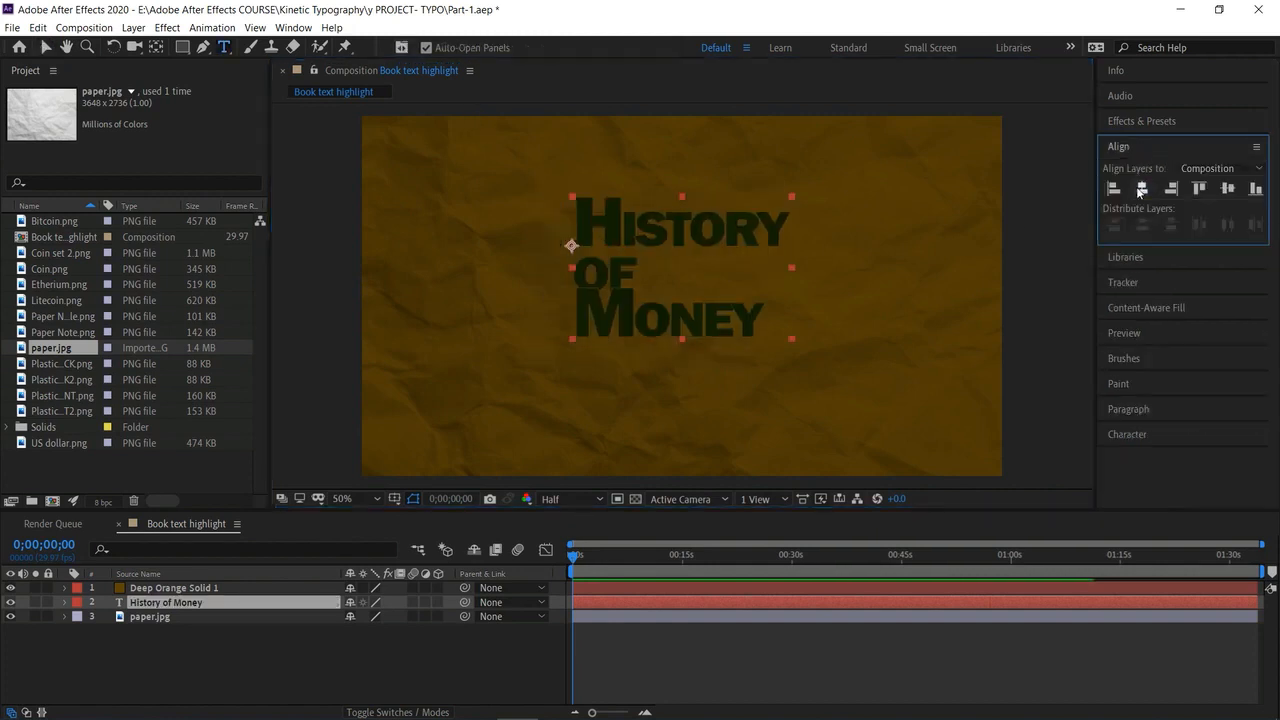
Try to center the individual title lines by applying horizontal center alignment to the whole selected text.
{"action": "triple_click", "coordinate": [633, 302]}
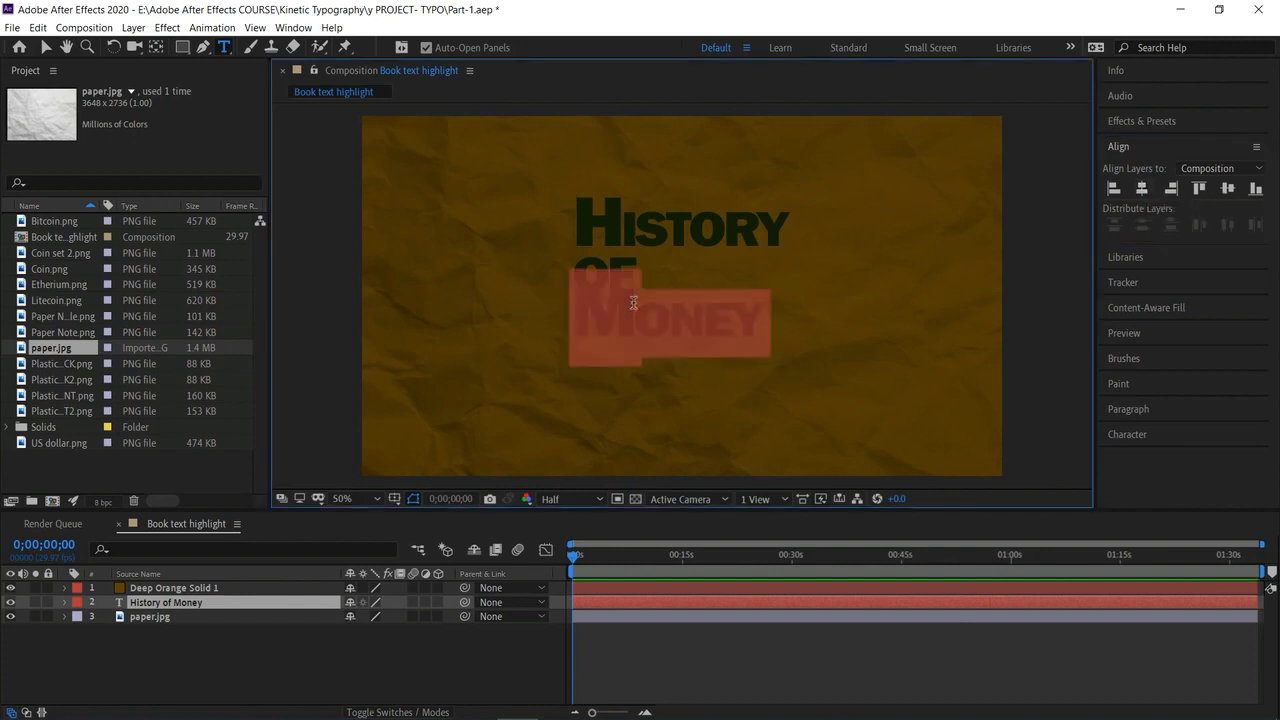
{"action": "left_click_drag", "start_coordinate": [740, 328], "coordinate": [549, 228]}
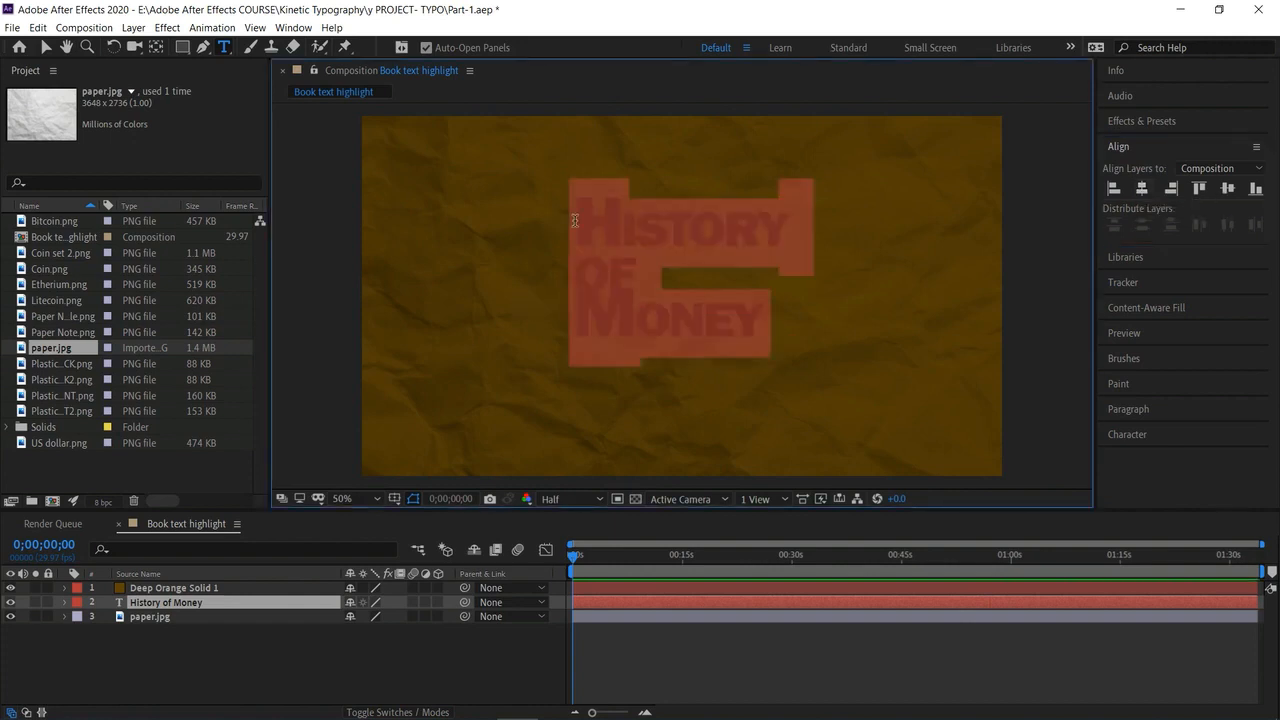
{"action": "left_click", "coordinate": [1141, 188]}
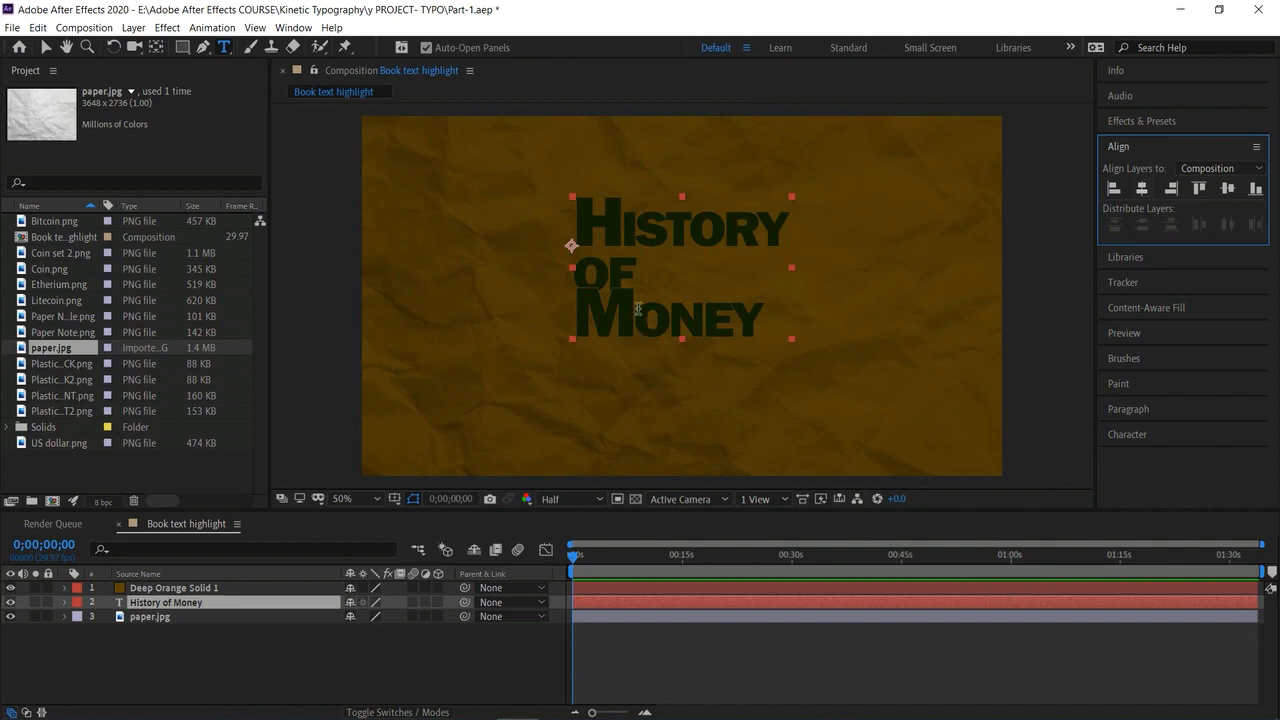
Indent "of" with spaces so it sits centered between "History" and "Money".
{"action": "left_click", "coordinate": [580, 270]}
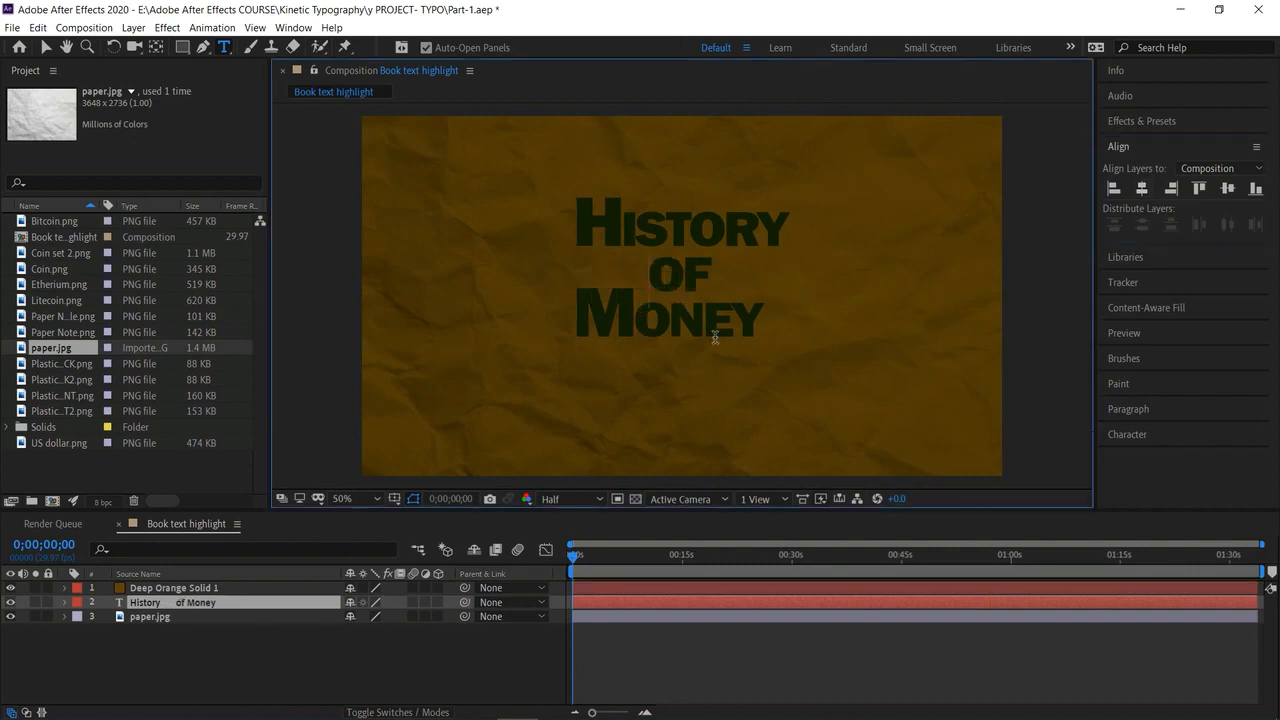
Try center paragraph alignment on the whole History of Money text, and return it to left alignment.
{"action": "left_click_drag", "start_coordinate": [764, 321], "coordinate": [540, 210]}
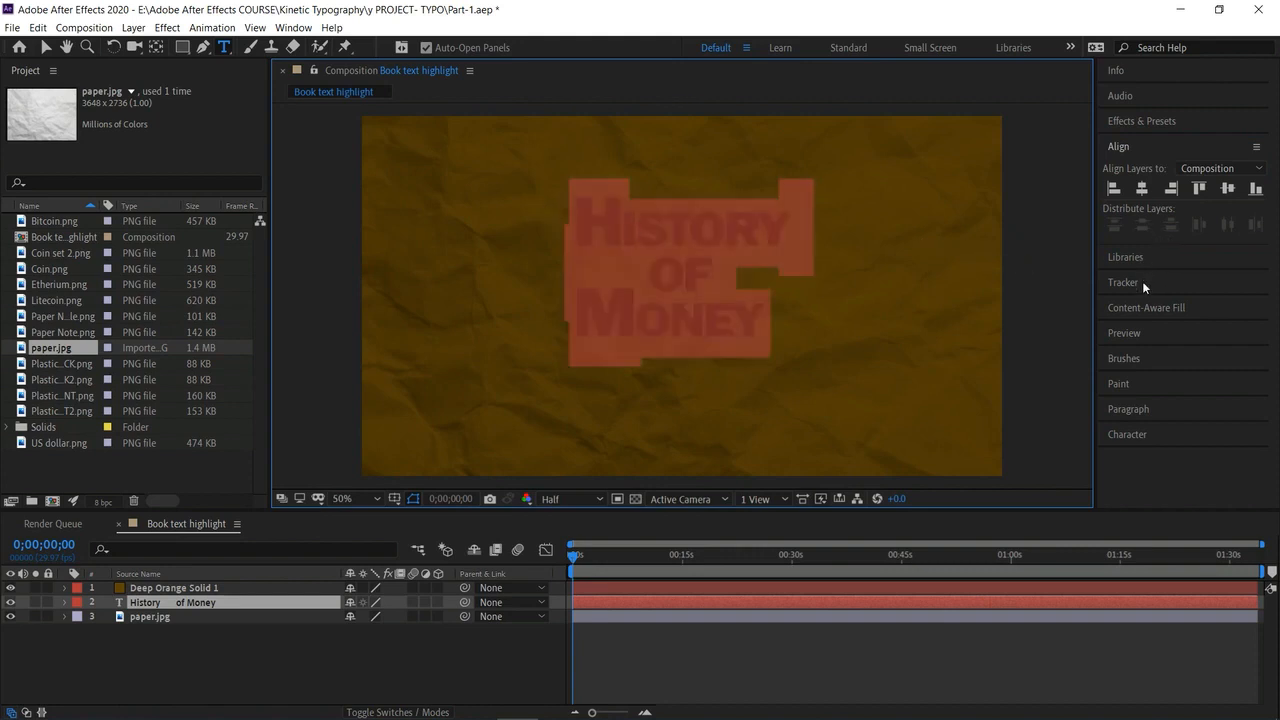
{"action": "left_click", "coordinate": [1156, 434]}
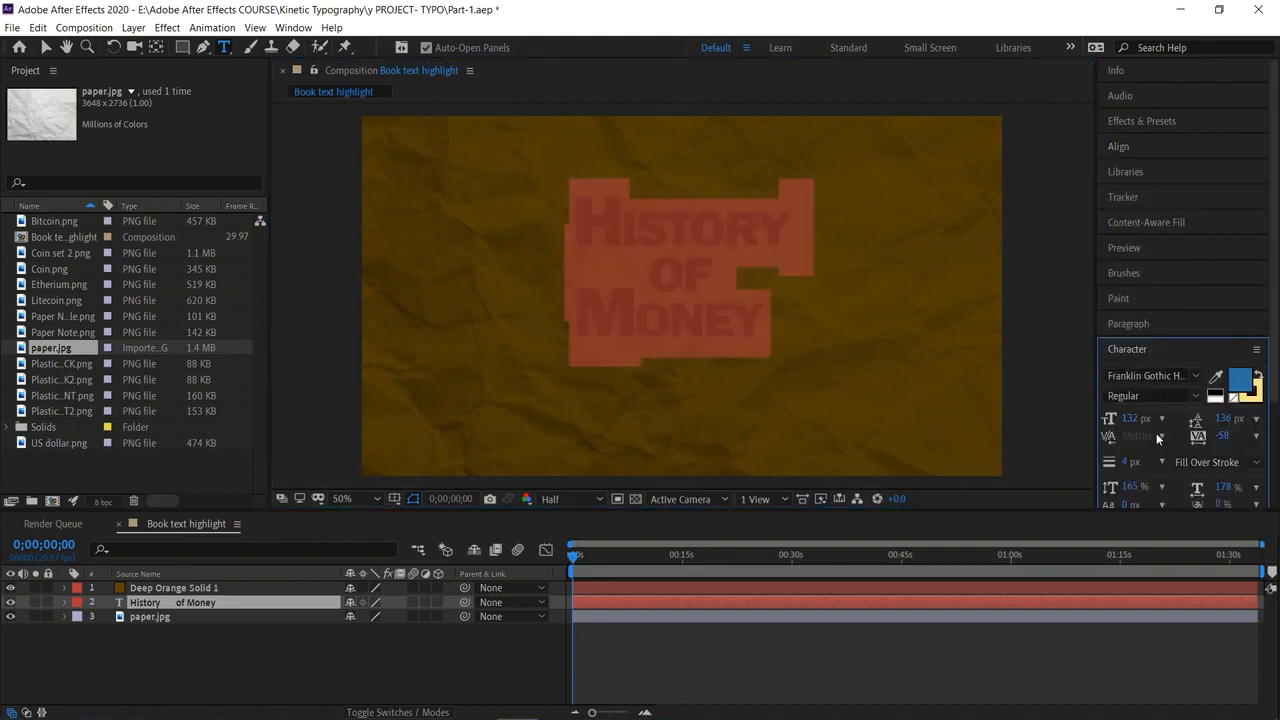
{"action": "left_click", "coordinate": [1158, 325]}
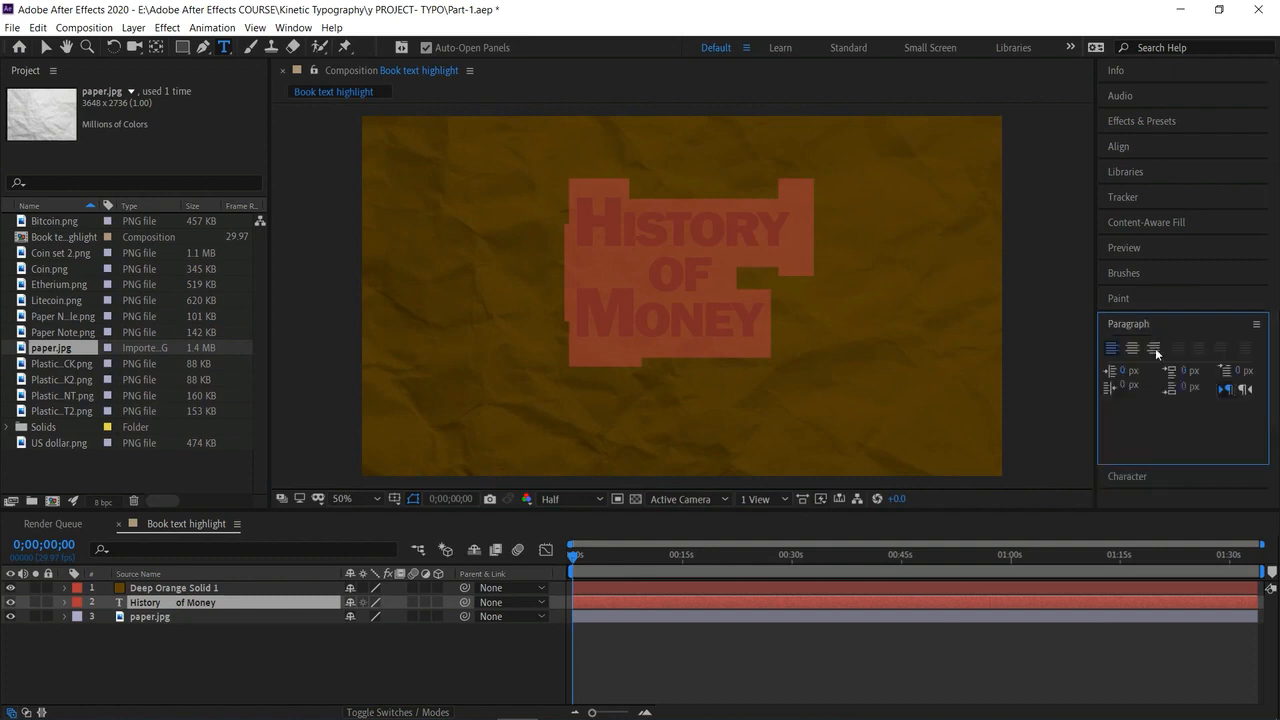
{"action": "left_click", "coordinate": [1133, 348]}
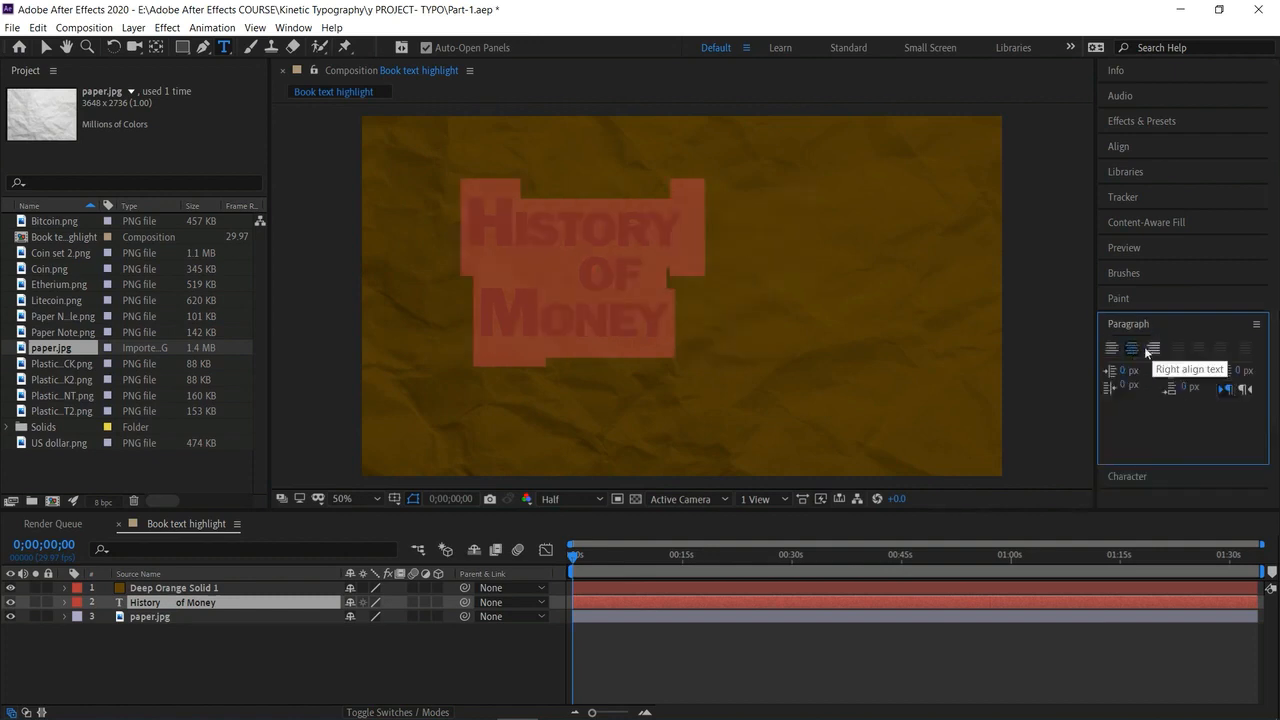
{"action": "left_click", "coordinate": [1113, 348]}
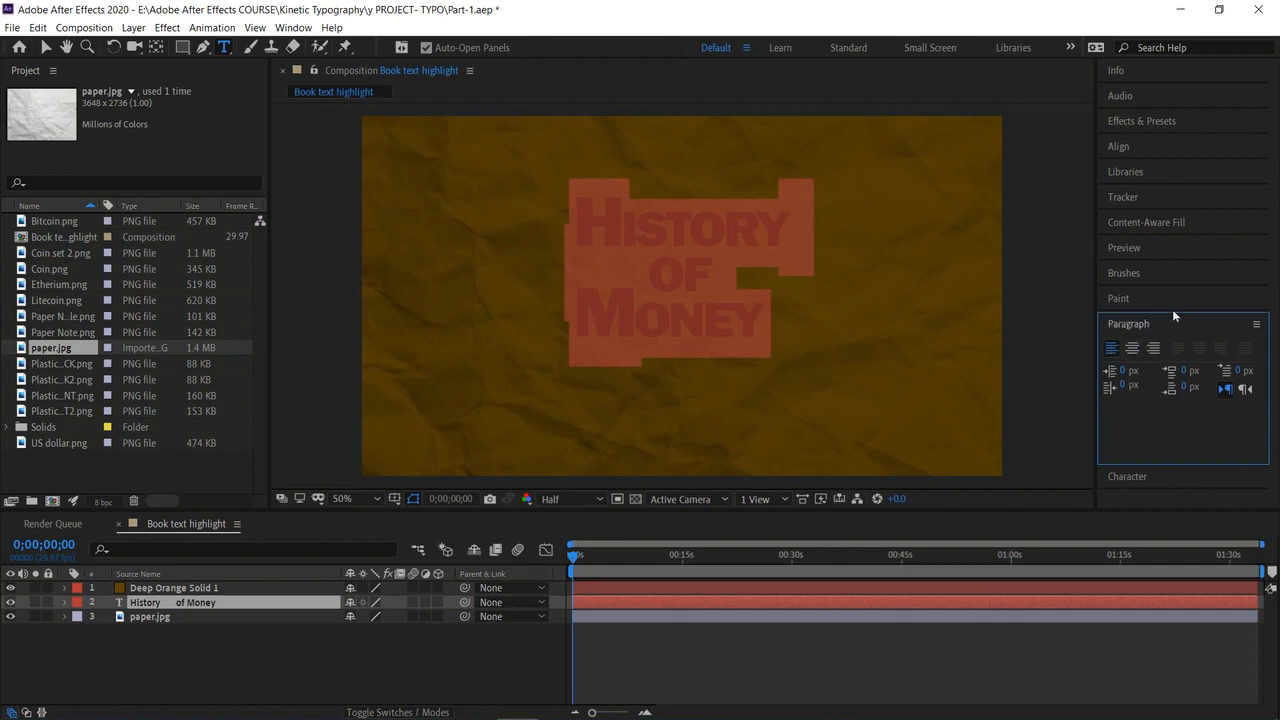
Set the title text's font size to 204 px and its leading to 223 px, and finish the text editing.
{"action": "left_click", "coordinate": [1135, 476]}
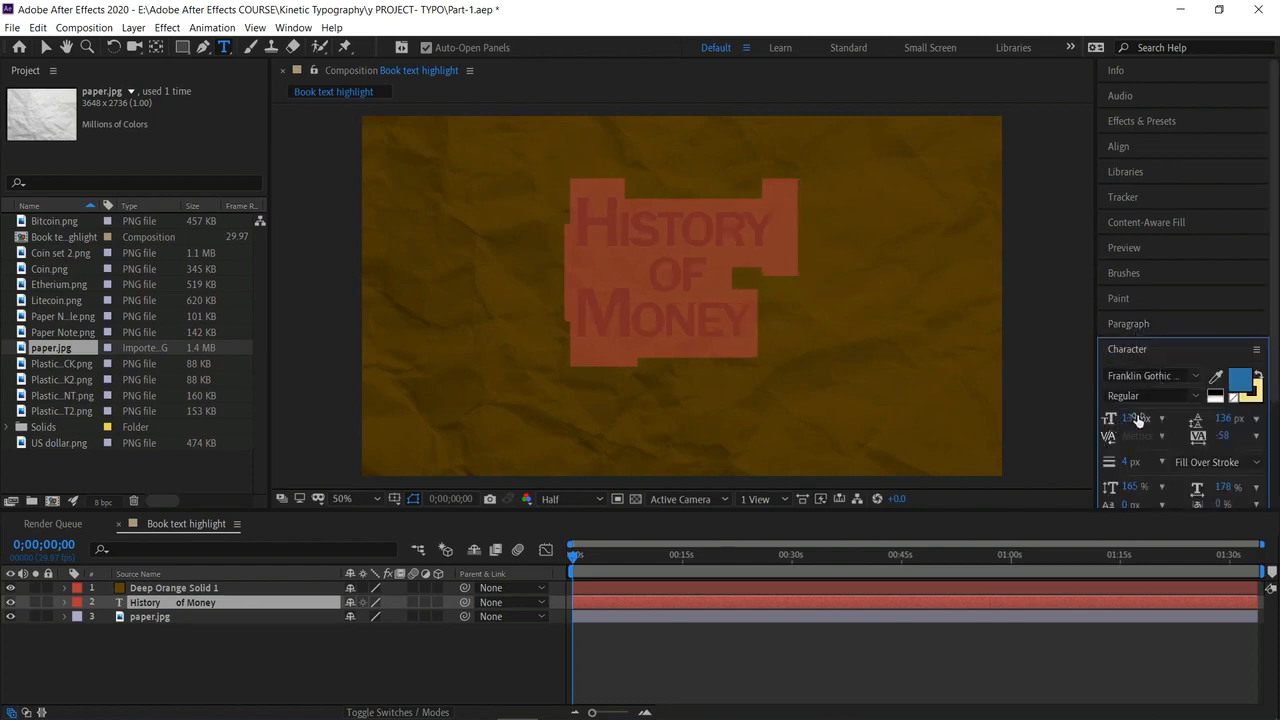
{"action": "left_click_drag", "start_coordinate": [1131, 419], "coordinate": [1197, 443]}
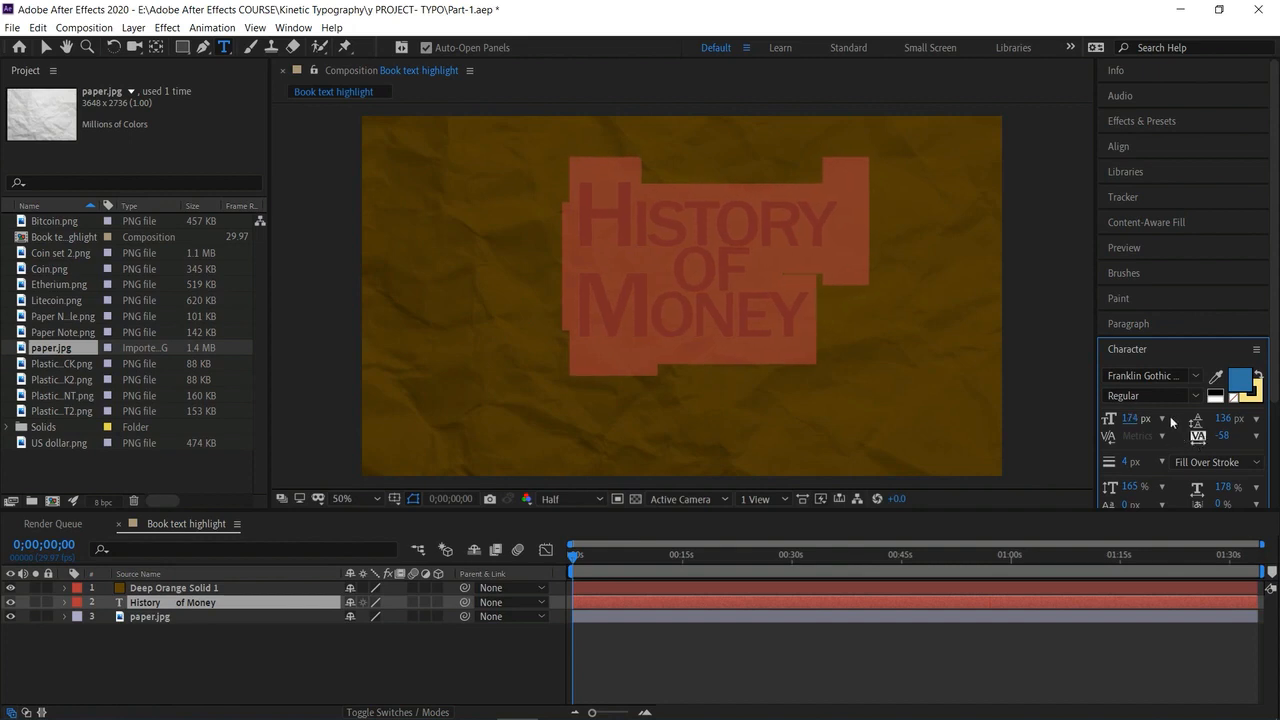
{"action": "key", "text": "ctrl+z"}
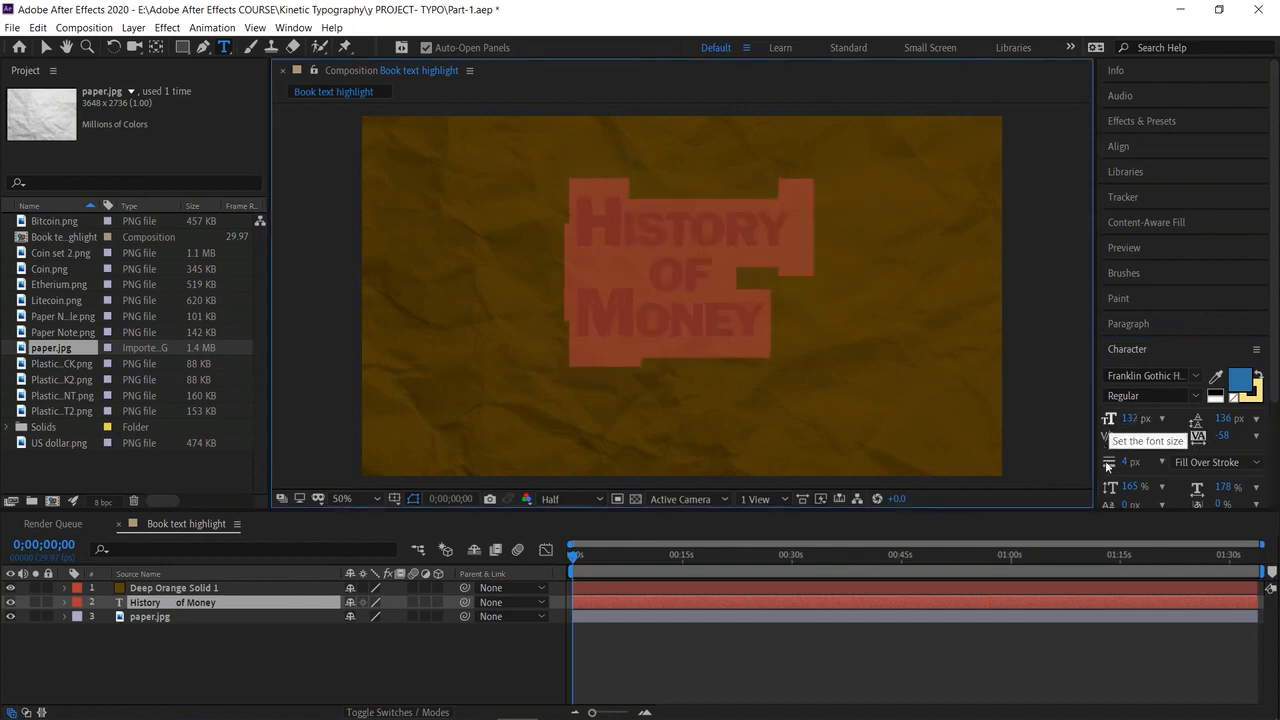
{"action": "left_click_drag", "start_coordinate": [1131, 419], "coordinate": [1219, 452]}
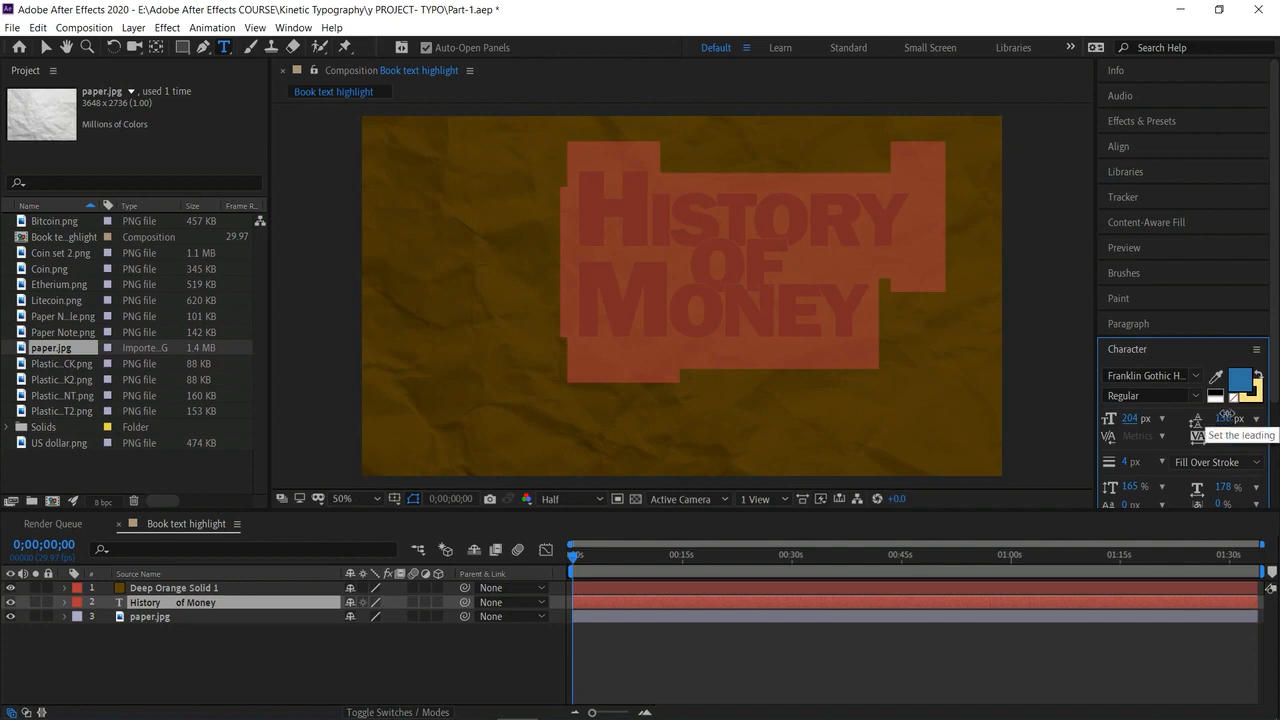
{"action": "left_click_drag", "start_coordinate": [1229, 417], "coordinate": [1274, 440]}
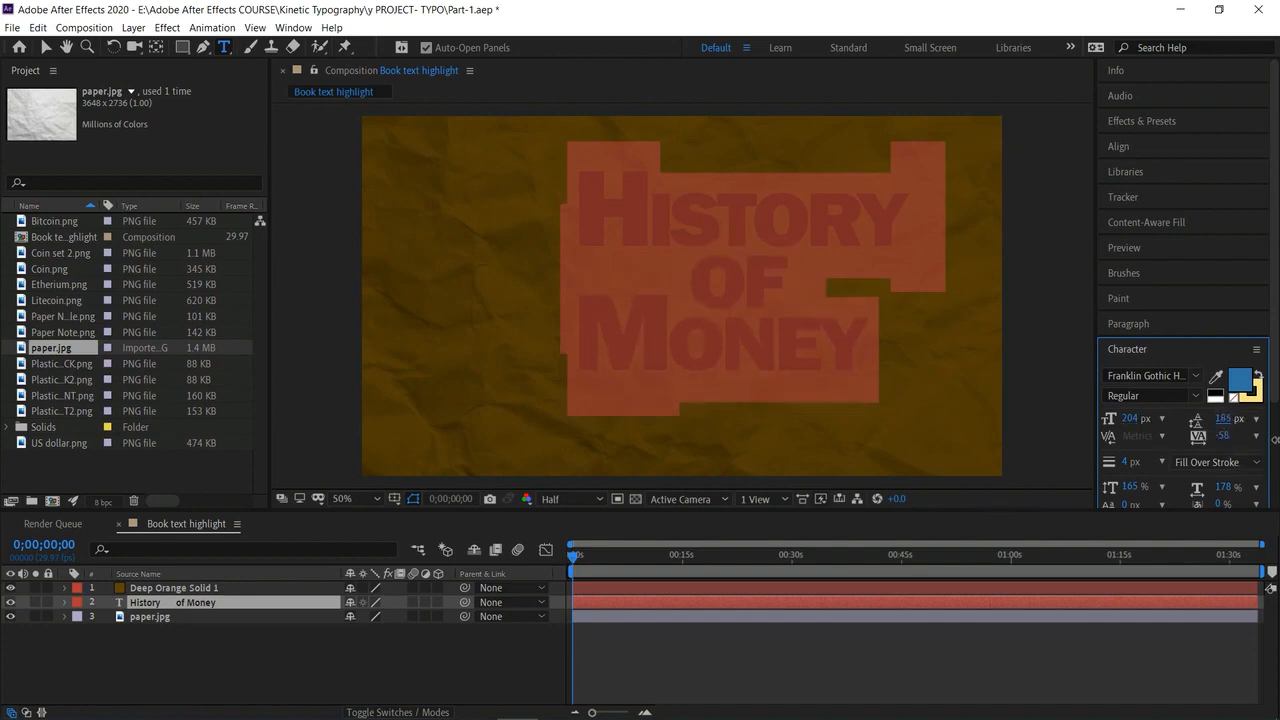
{"action": "left_click_drag", "start_coordinate": [1222, 419], "coordinate": [1274, 436]}
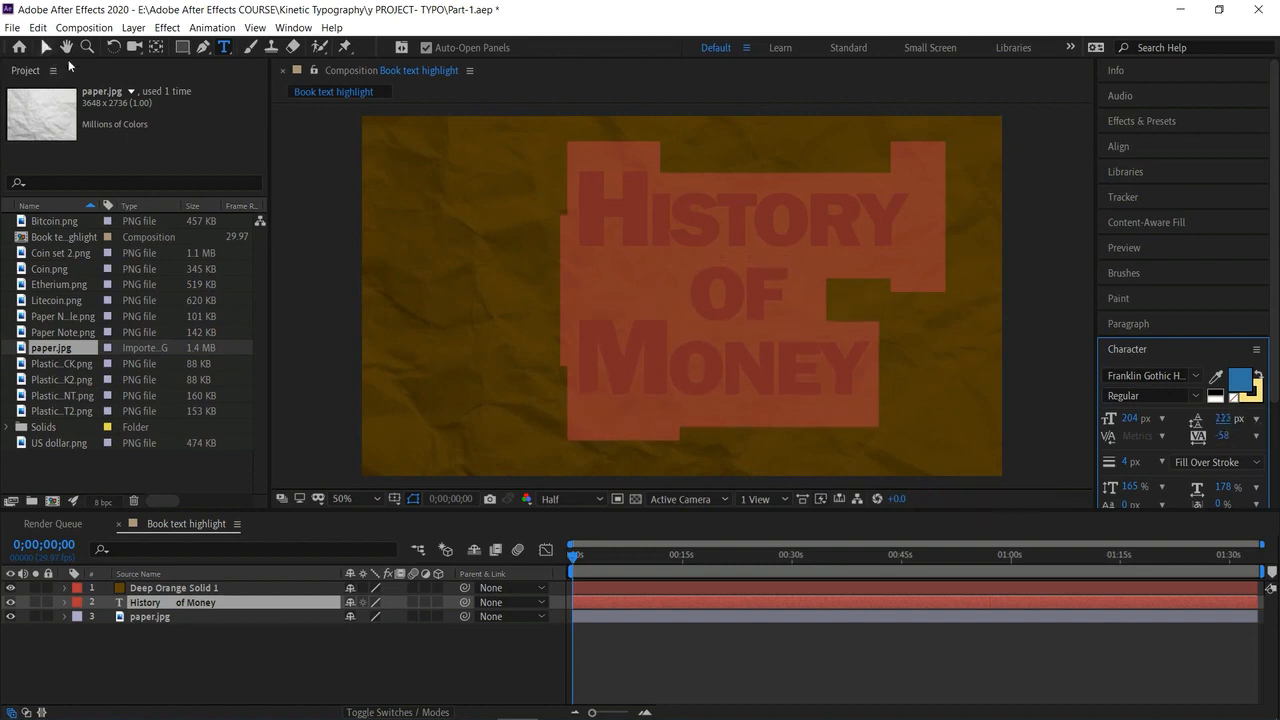
{"action": "key", "text": "Escape"}
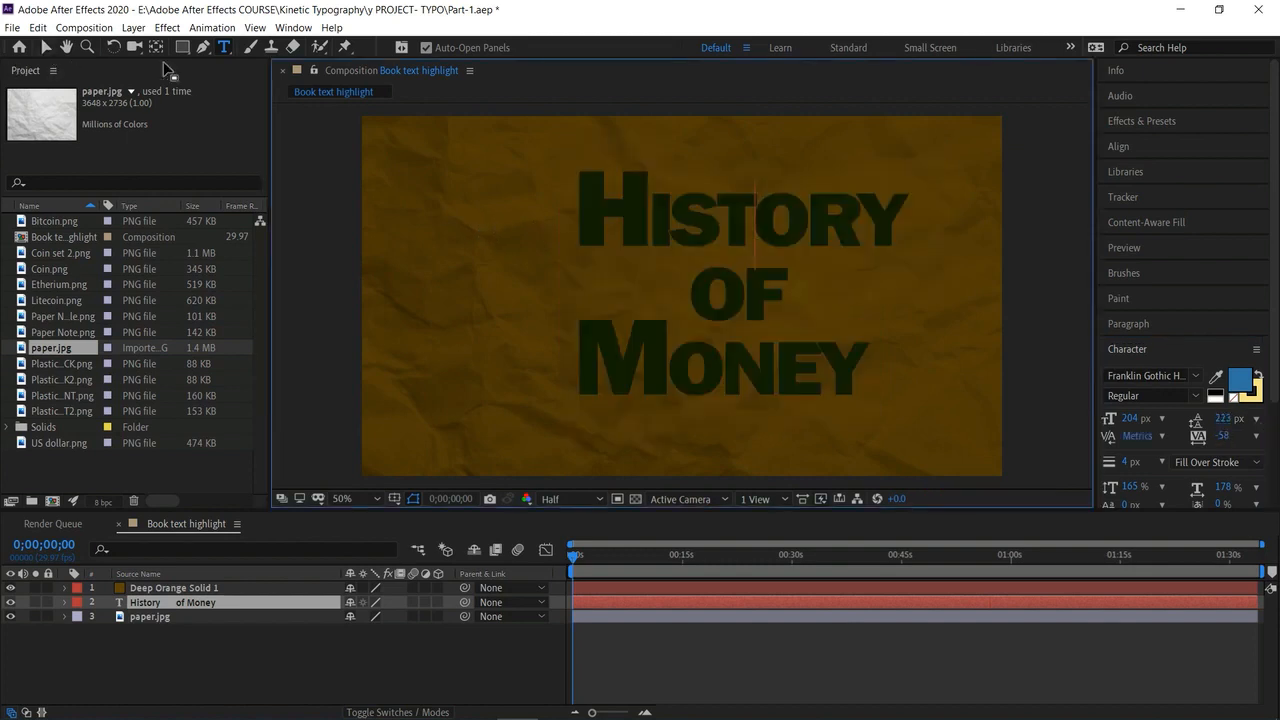
Move the title to the middle of the composition and place its anchor point at the center of the text block.
{"action": "left_click", "coordinate": [46, 47]}
{"action": "left_click_drag", "start_coordinate": [668, 229], "coordinate": [611, 228]}
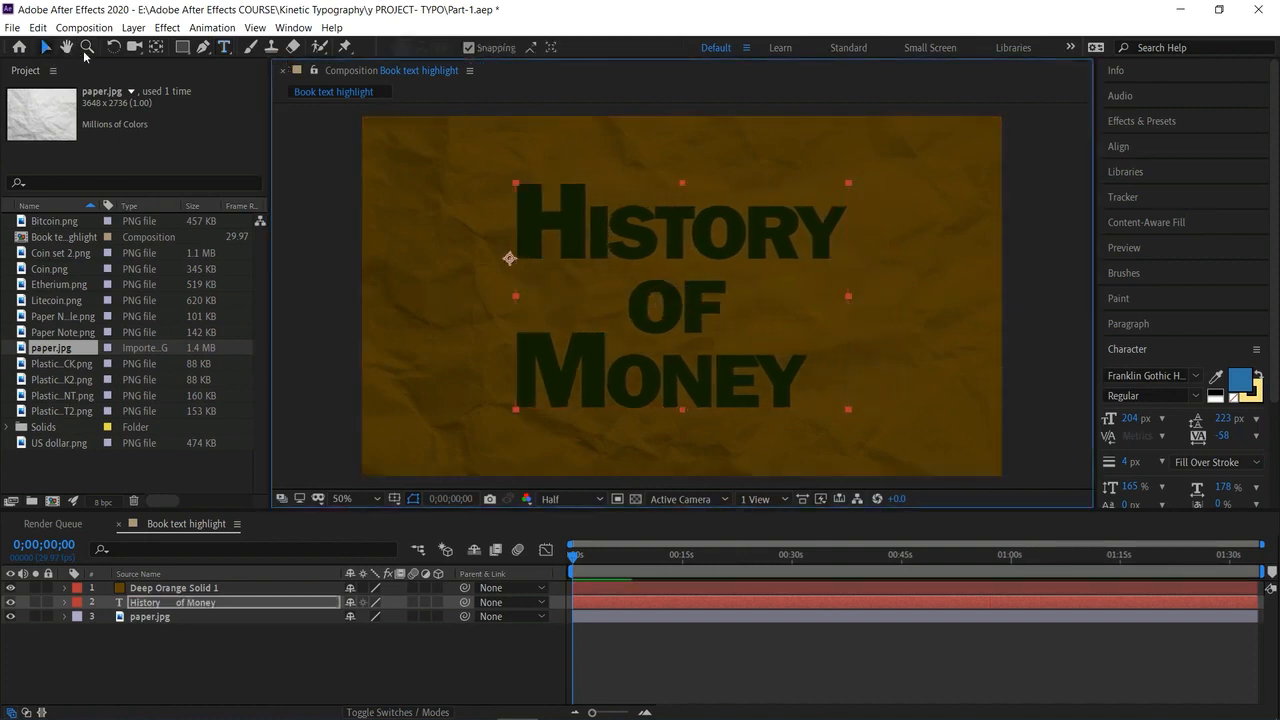
{"action": "left_click", "coordinate": [156, 47]}
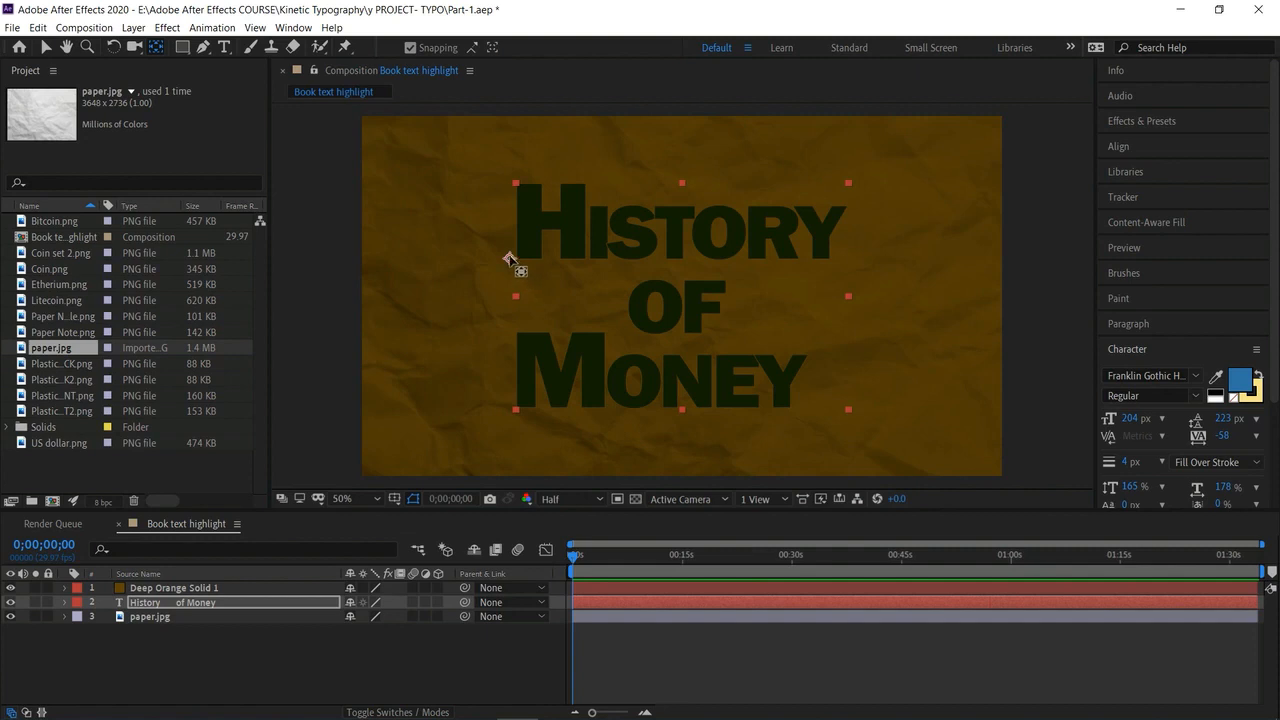
{"action": "left_click_drag", "start_coordinate": [510, 258], "coordinate": [682, 296]}
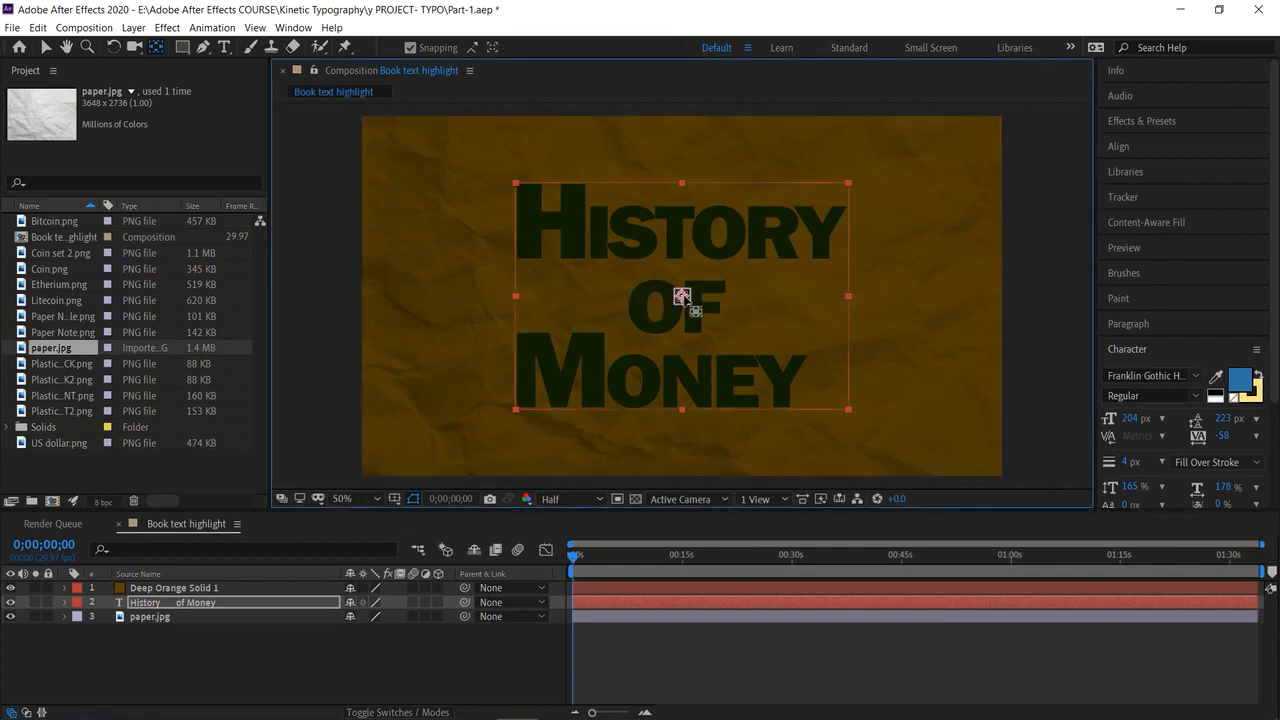
{"action": "key", "text": "v"}
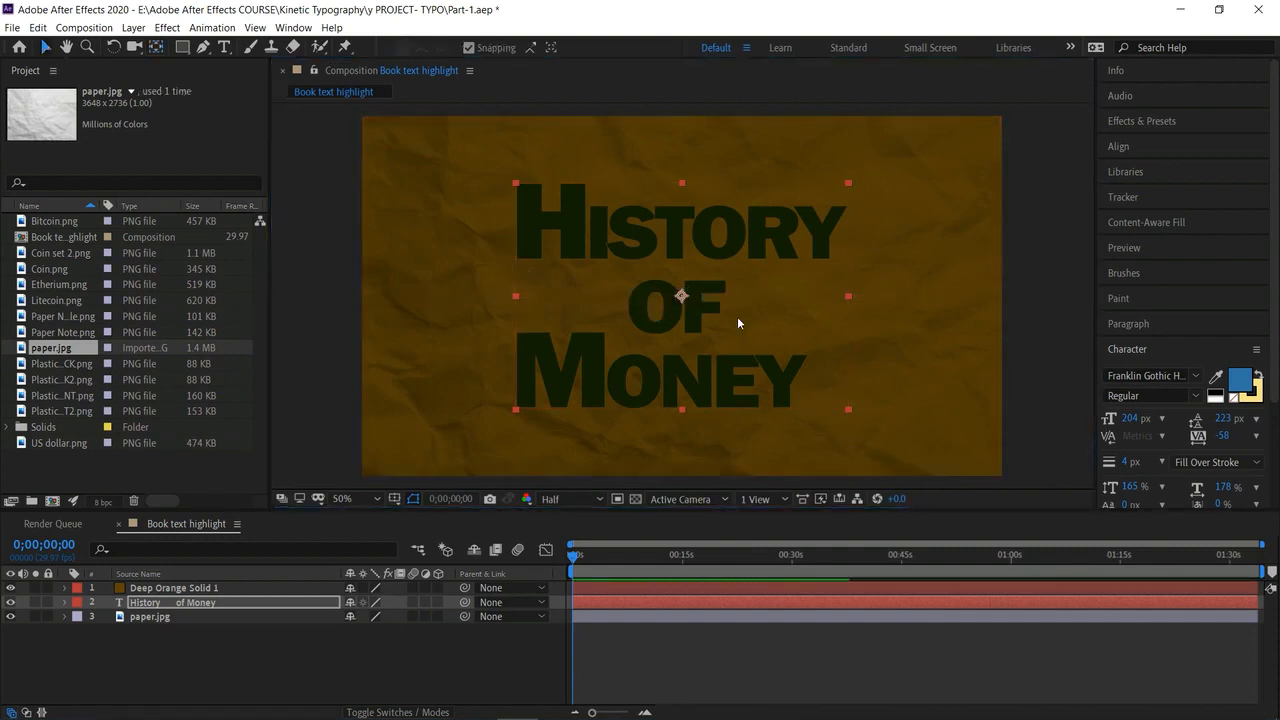
Select all of the title text and check its fill color in the color picker without changing it.
{"action": "double_click", "coordinate": [675, 231]}
{"action": "double_click", "coordinate": [675, 231]}
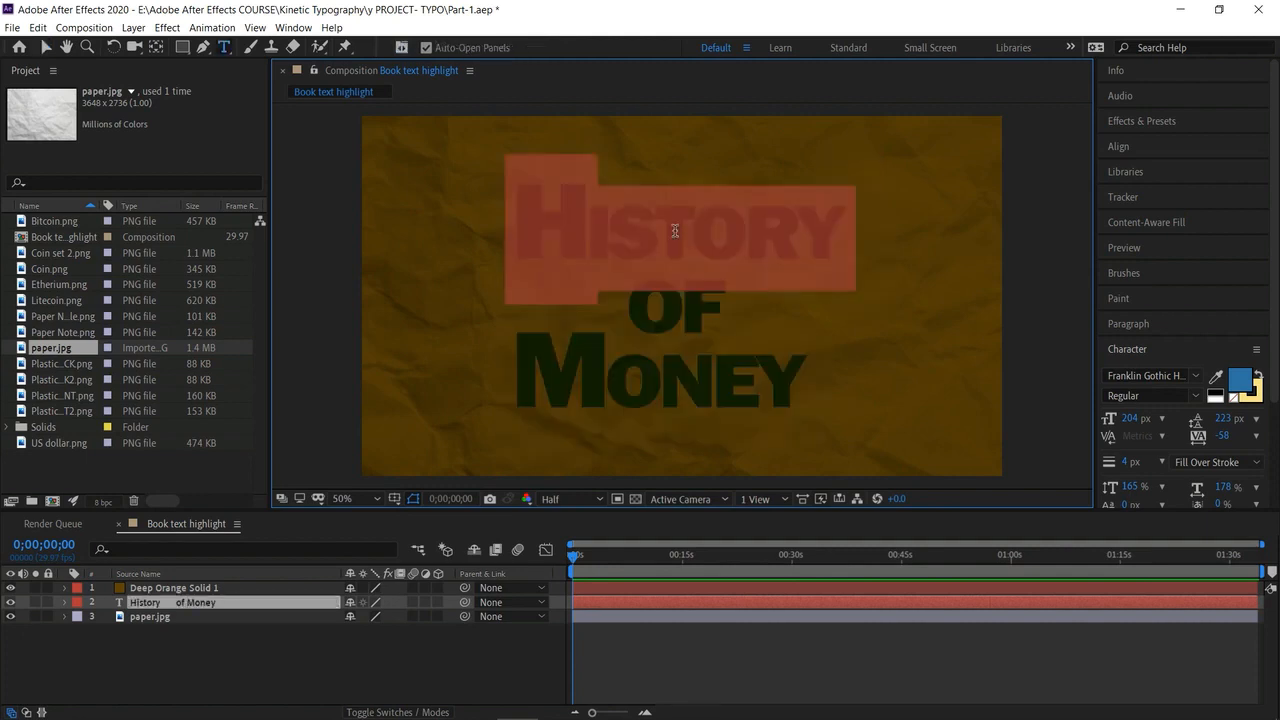
{"action": "key", "text": "ctrl+a"}
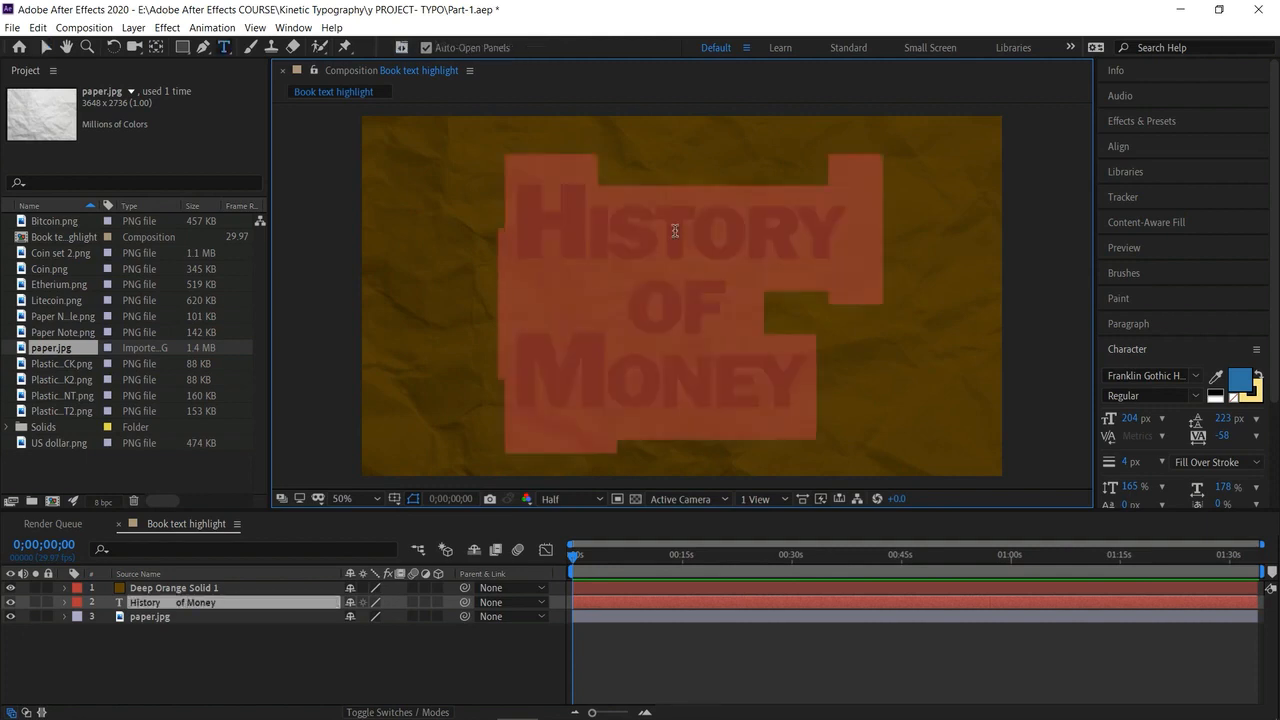
{"action": "left_click", "coordinate": [1238, 381]}
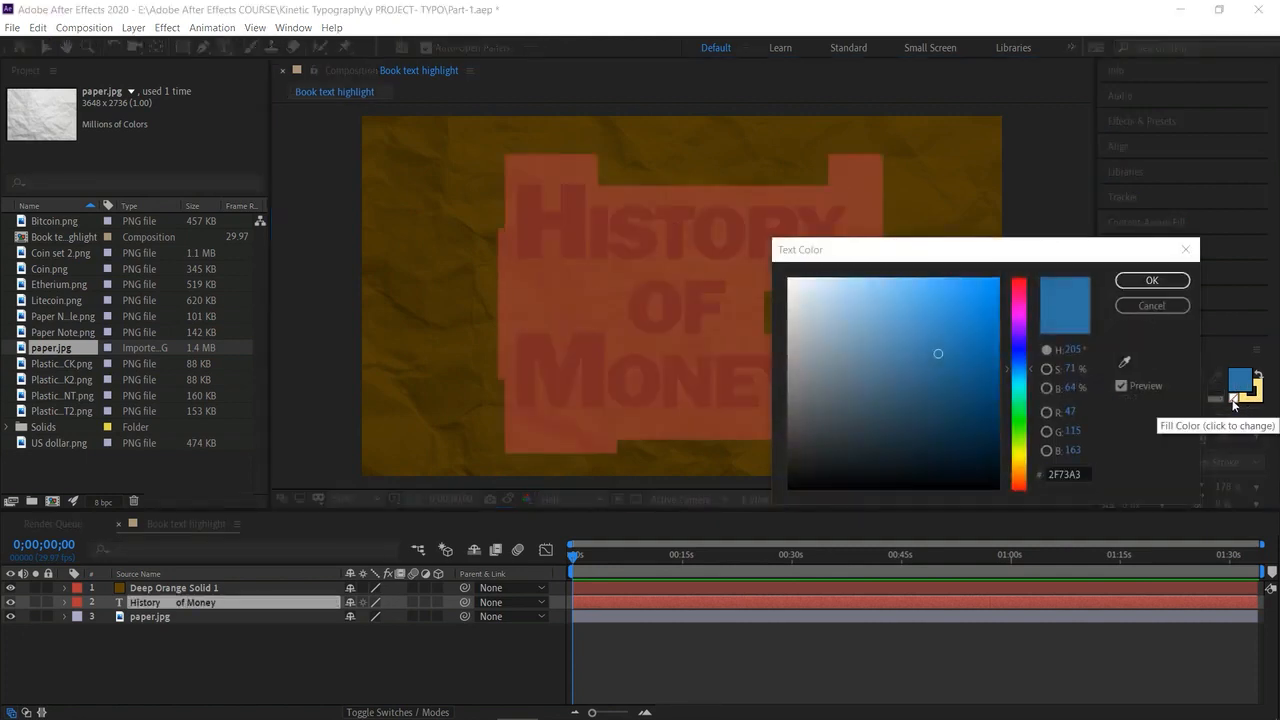
{"action": "left_click", "coordinate": [1152, 279]}
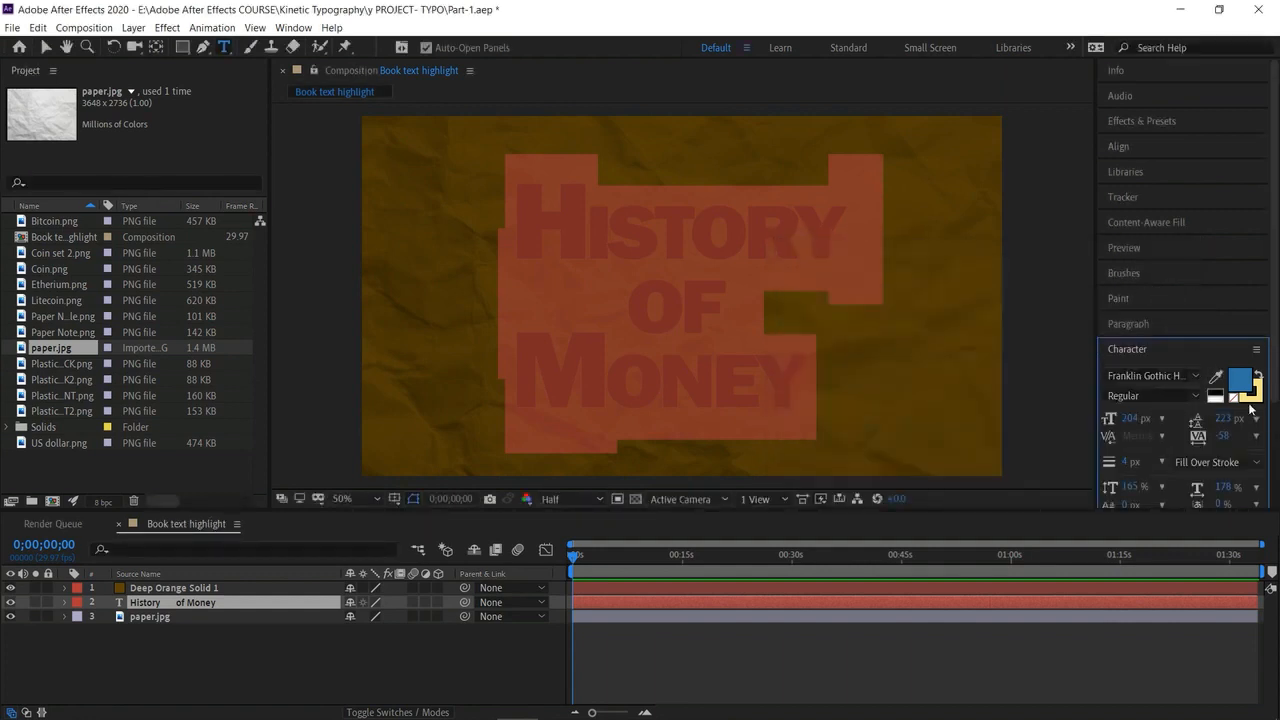
Try the title text with no fill, and with the blue fill and no stroke.
{"action": "left_click", "coordinate": [1237, 399]}
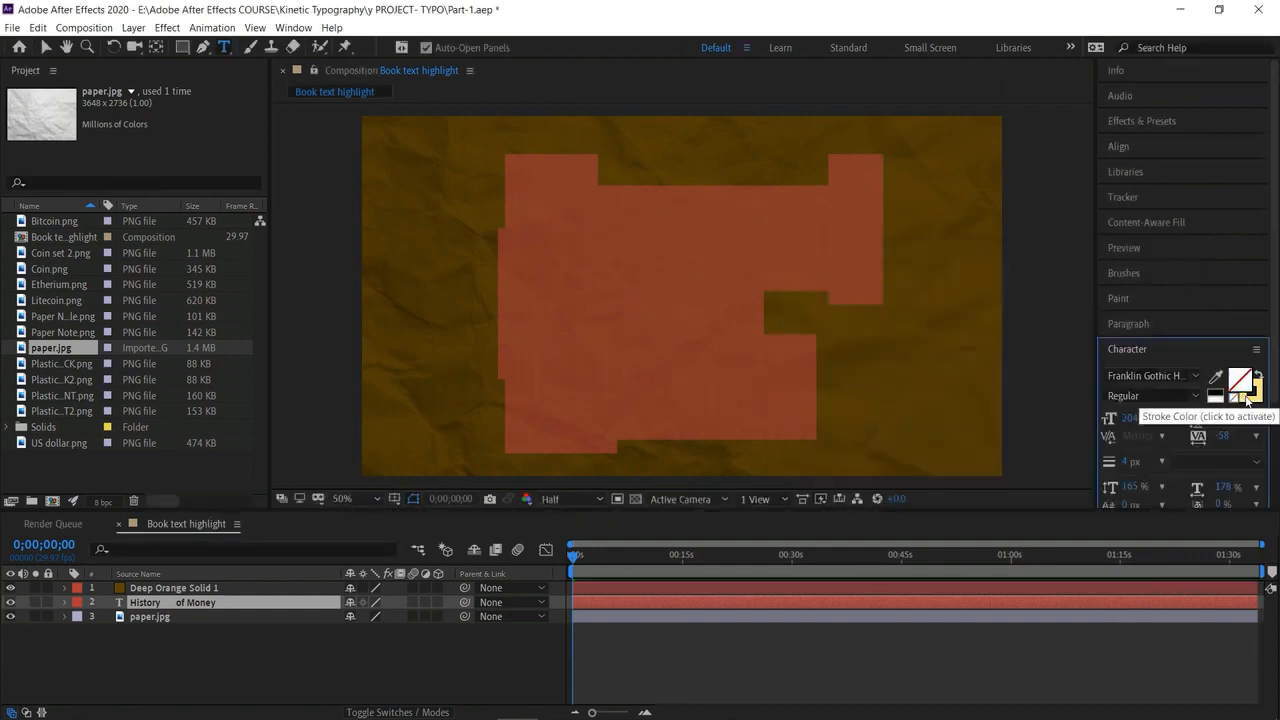
{"action": "left_click", "coordinate": [1250, 399]}
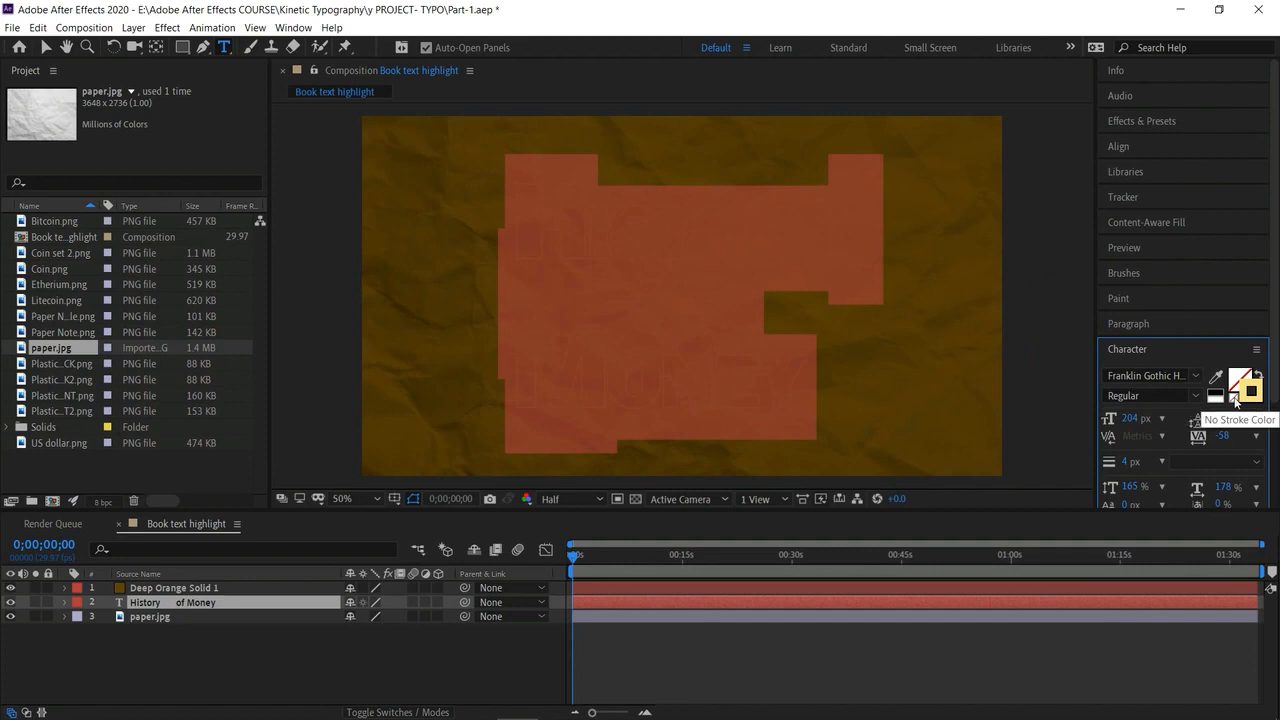
{"action": "left_click", "coordinate": [1237, 399]}
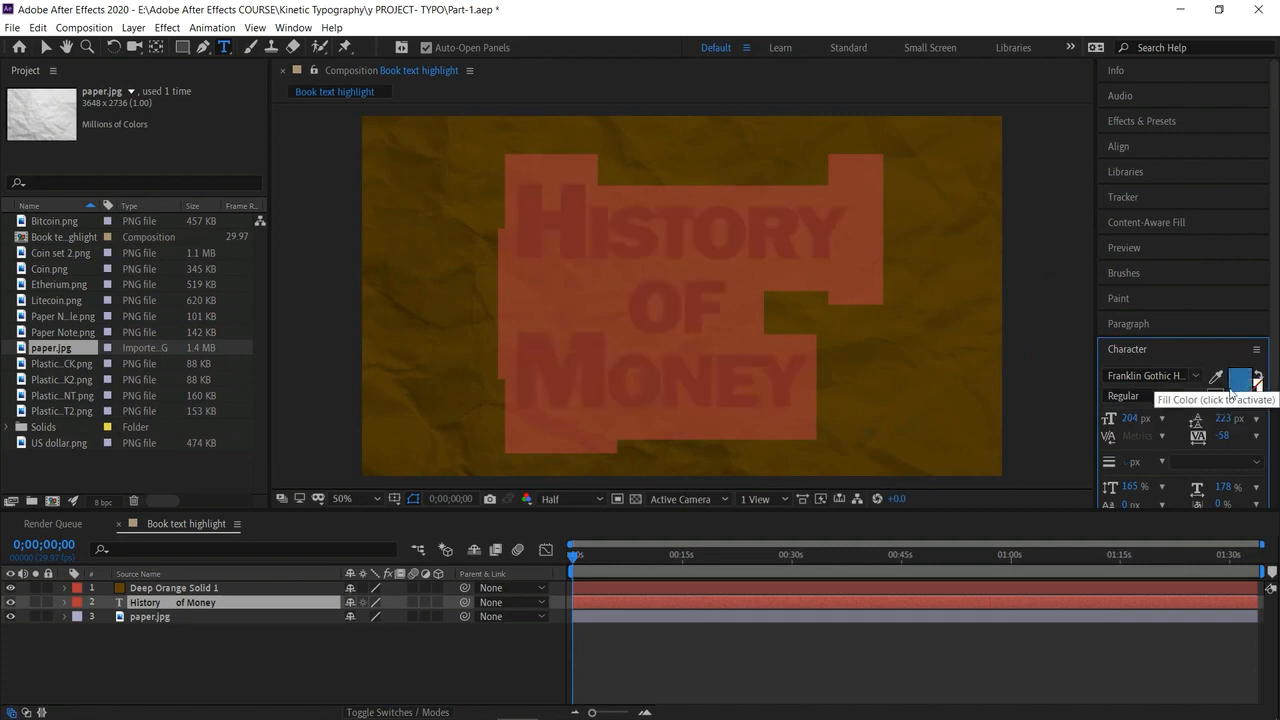
{"action": "left_click", "coordinate": [1237, 399]}
{"action": "left_click", "coordinate": [1246, 404]}
{"action": "left_click", "coordinate": [1234, 398]}
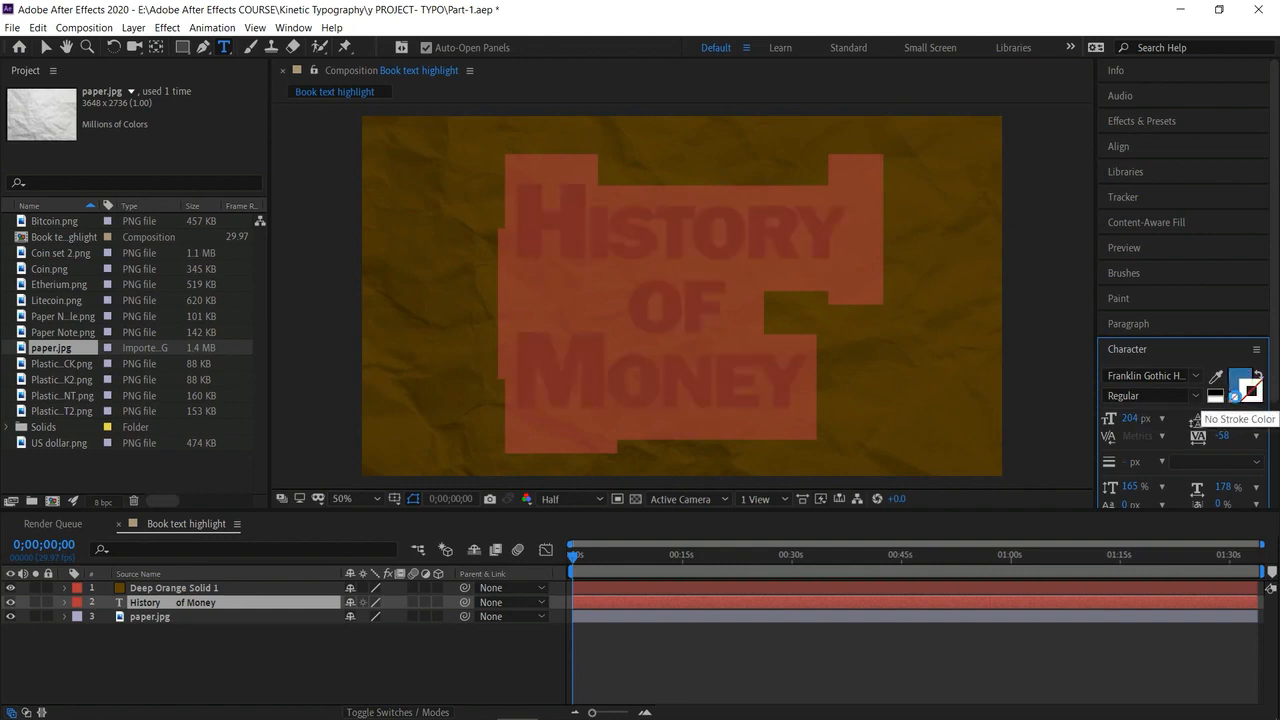
Give the title text a yellow stroke with the color DCC22E.
{"action": "left_click", "coordinate": [1249, 393]}
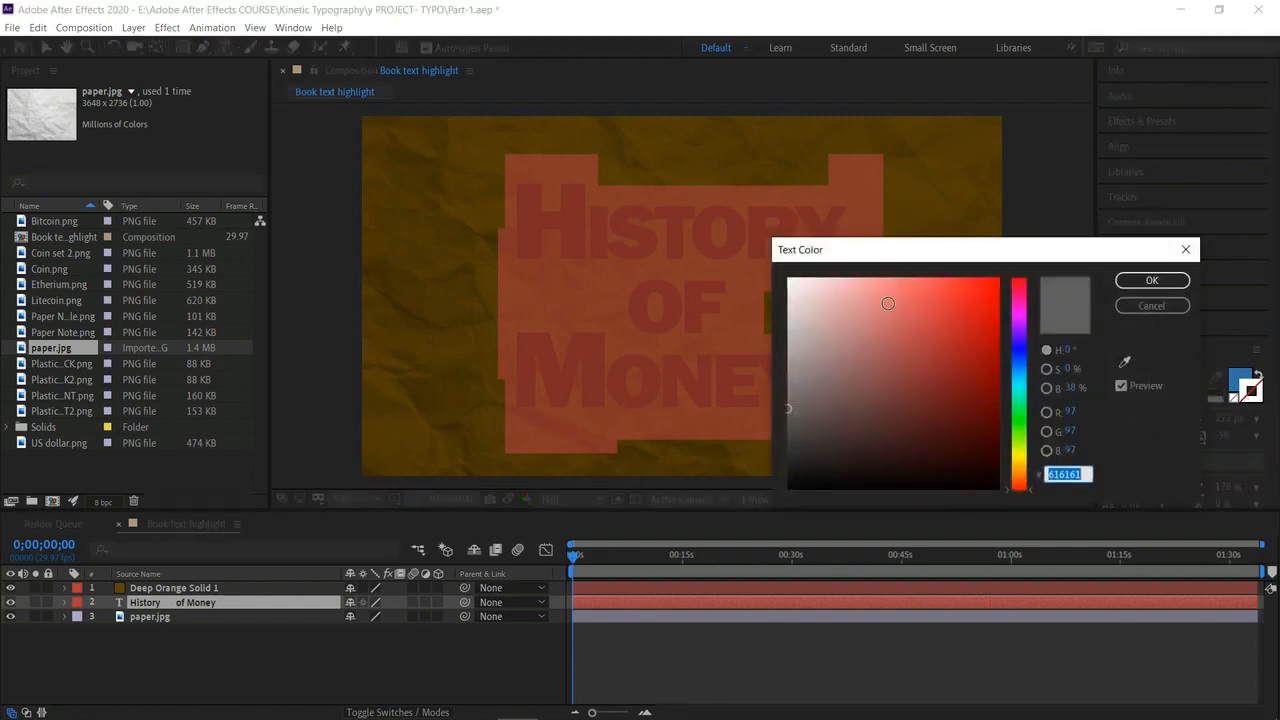
{"action": "left_click", "coordinate": [932, 308]}
{"action": "left_click", "coordinate": [869, 318]}
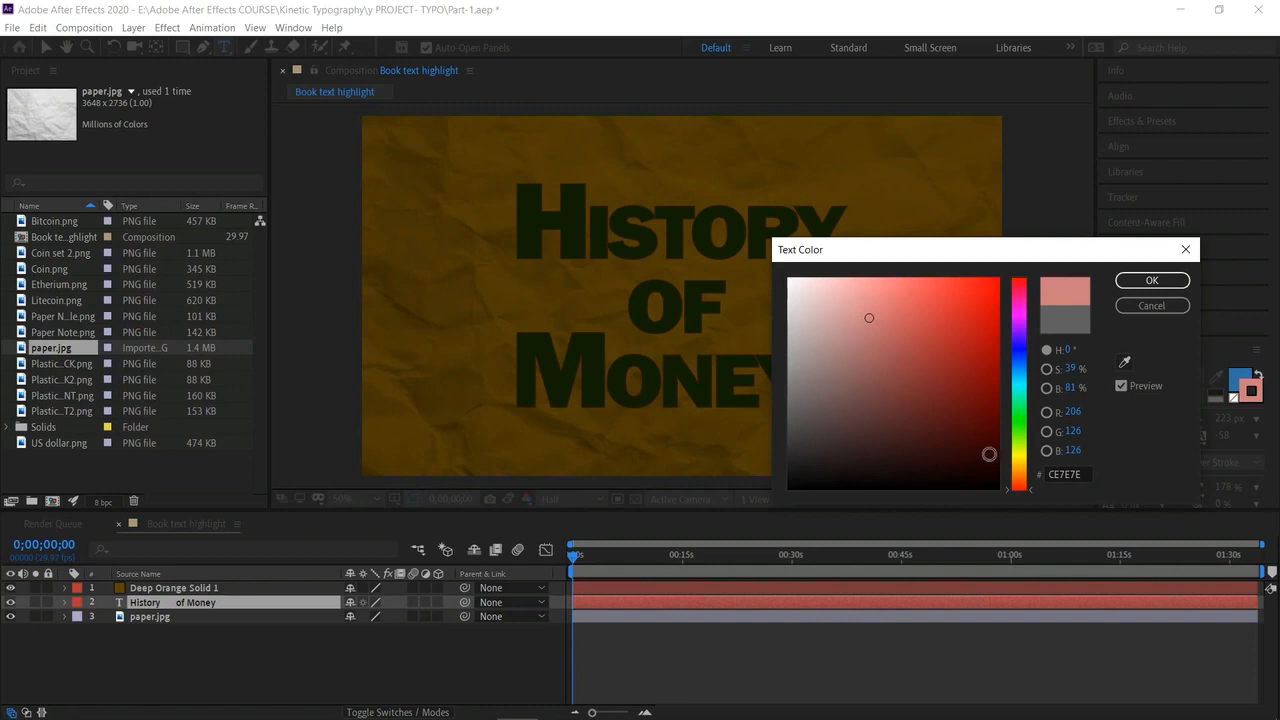
{"action": "left_click", "coordinate": [1018, 462]}
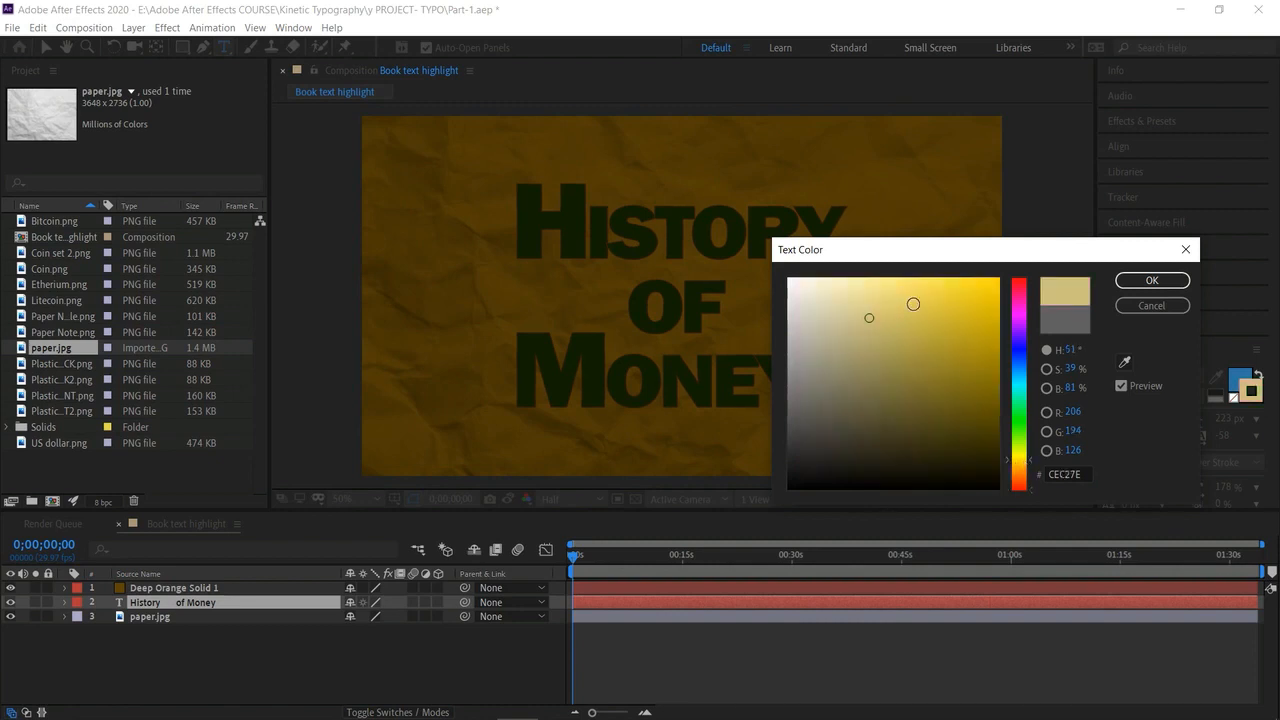
{"action": "left_click", "coordinate": [957, 322]}
{"action": "left_click", "coordinate": [955, 305]}
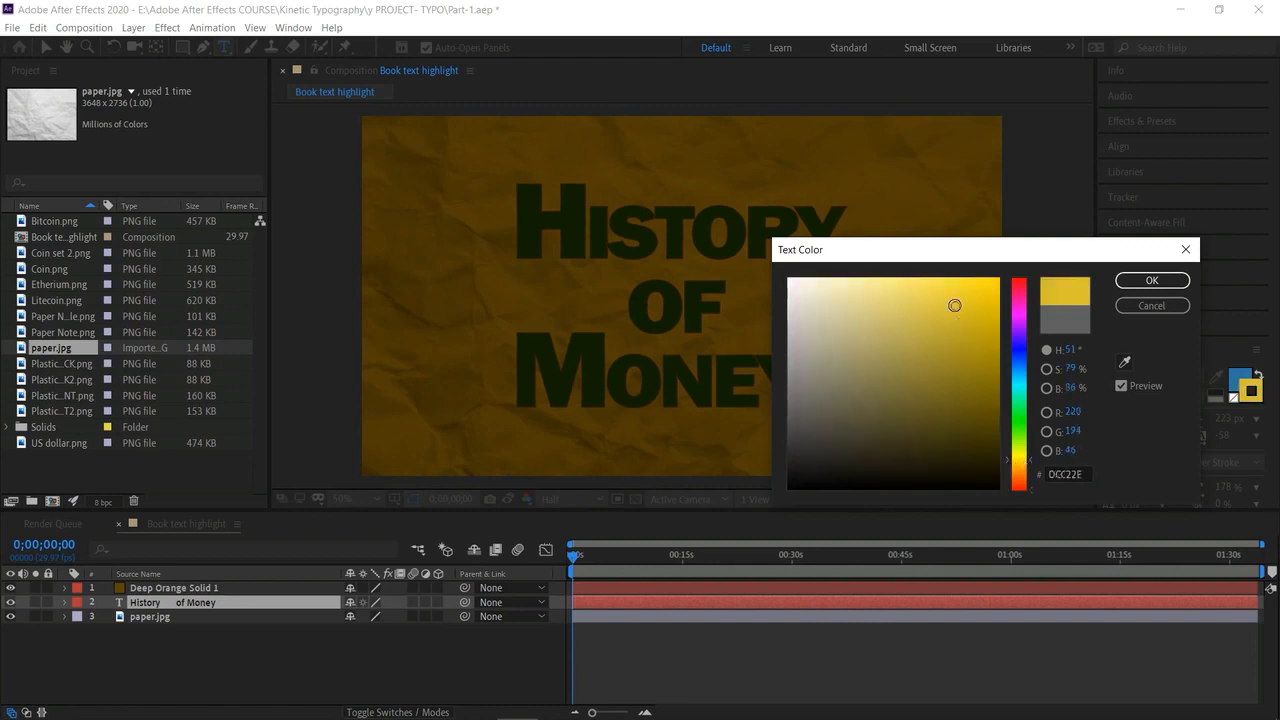
{"action": "left_click", "coordinate": [1150, 280]}
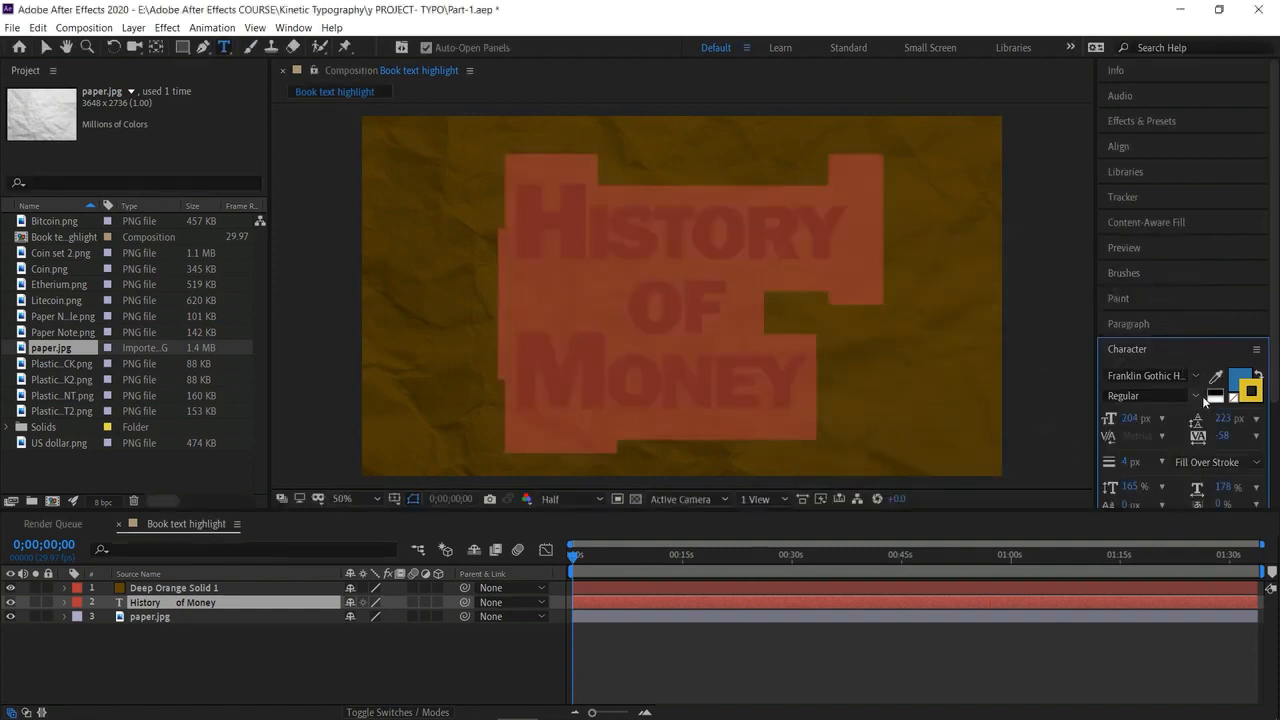
Remove the fill color from the title text so only the stroke is applied, and deselect the characters.
{"action": "left_click", "coordinate": [1238, 380]}
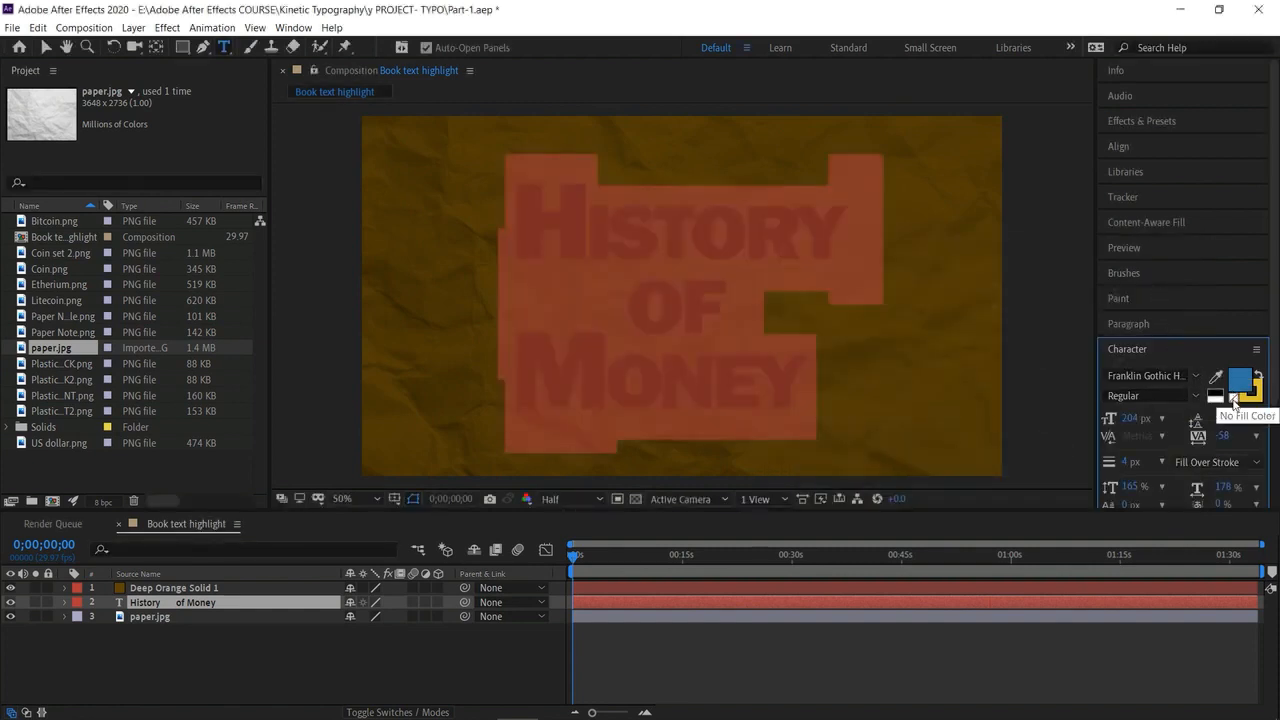
{"action": "left_click", "coordinate": [1233, 399]}
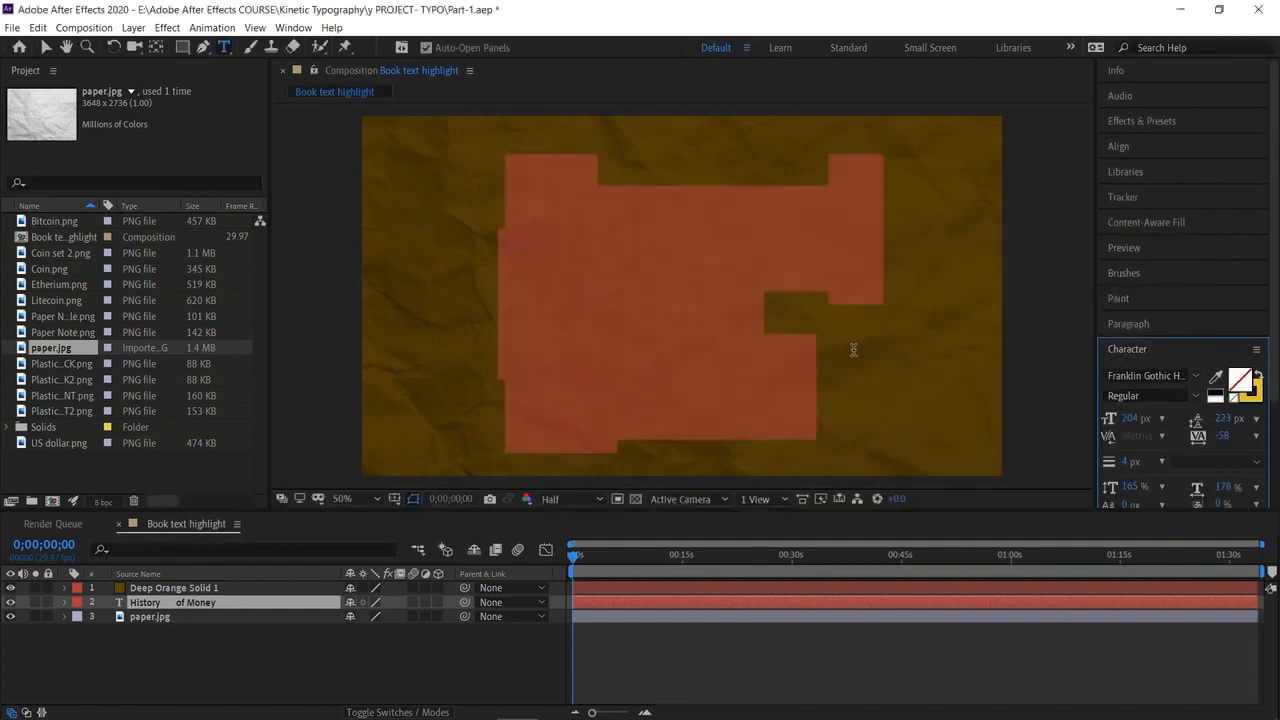
{"action": "scroll", "coordinate": [1136, 410], "scroll_direction": "down", "scroll_amount": 3}
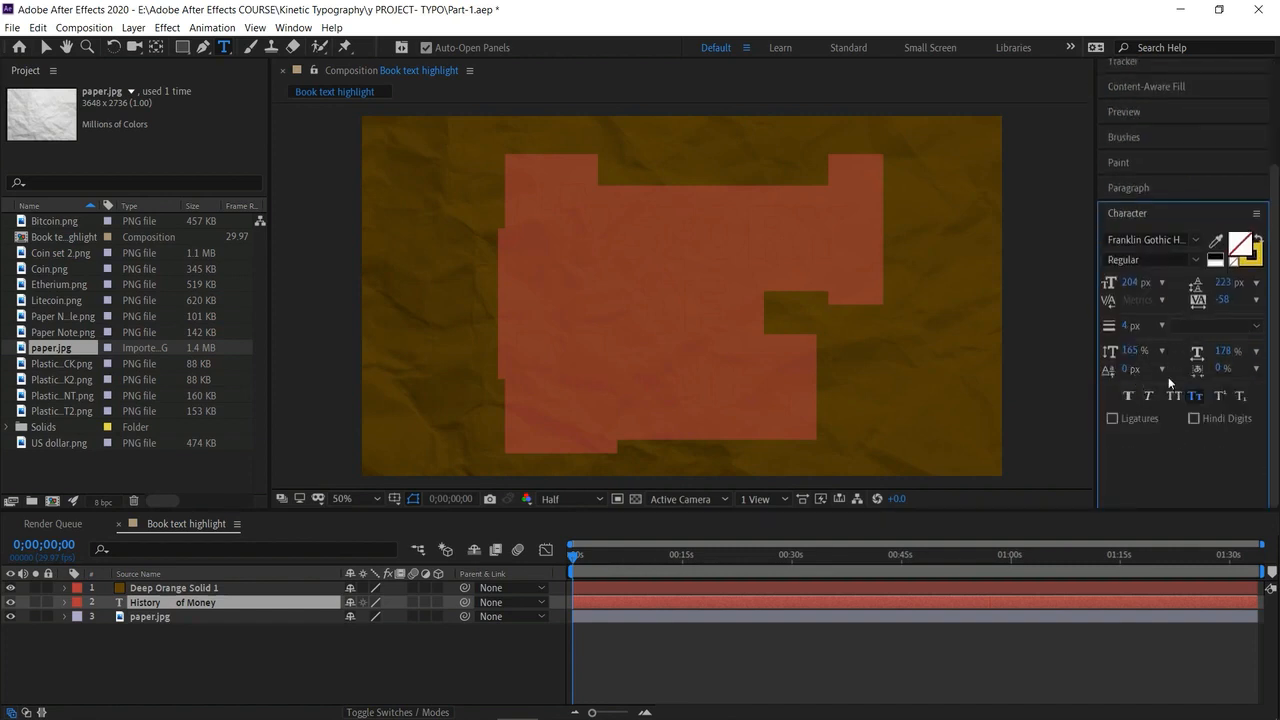
{"action": "left_click", "coordinate": [623, 265]}
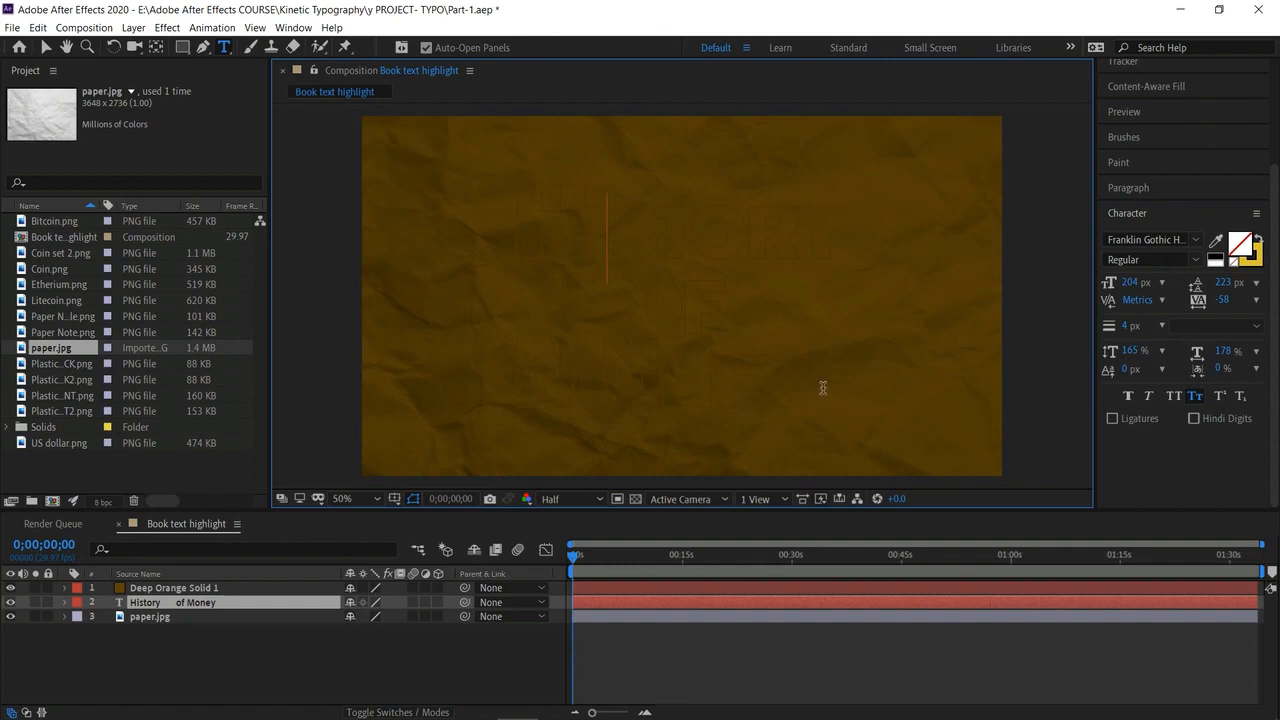
Change the stroke color of the whole title to the brighter yellow F1D73F and widen the stroke to 8 px.
{"action": "left_click_drag", "start_coordinate": [811, 388], "coordinate": [535, 218]}
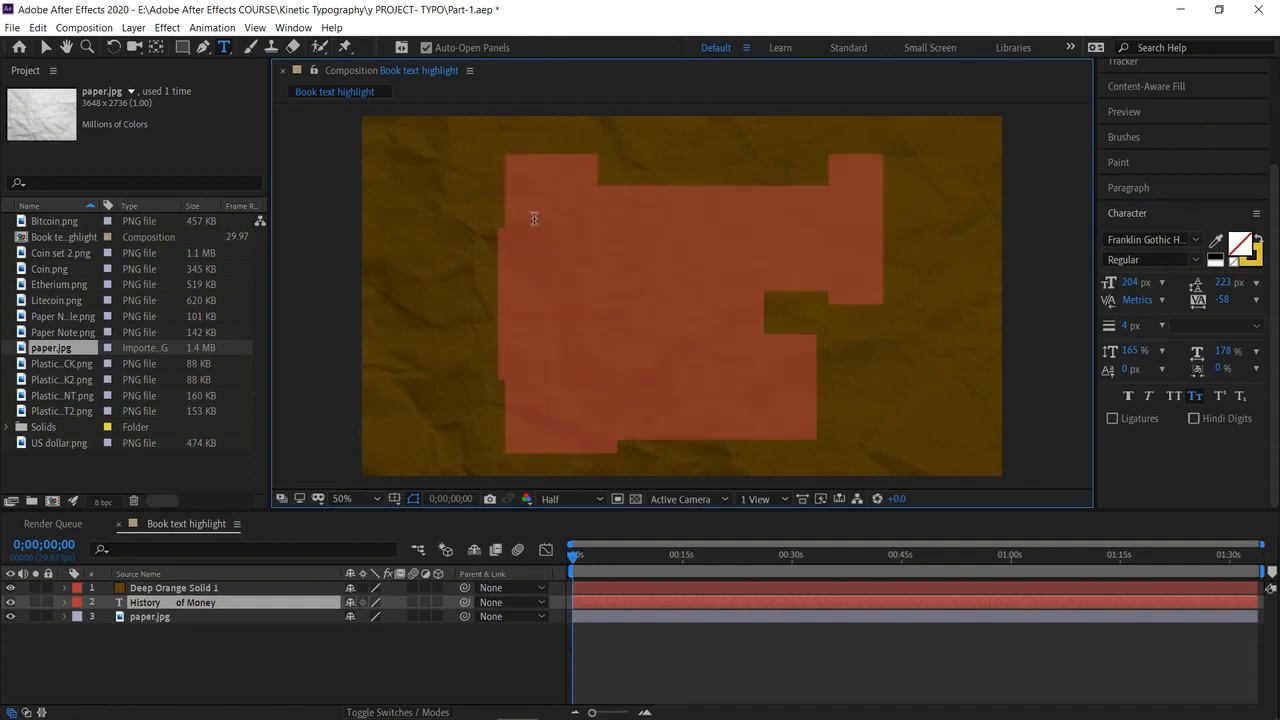
{"action": "double_click", "coordinate": [1254, 268]}
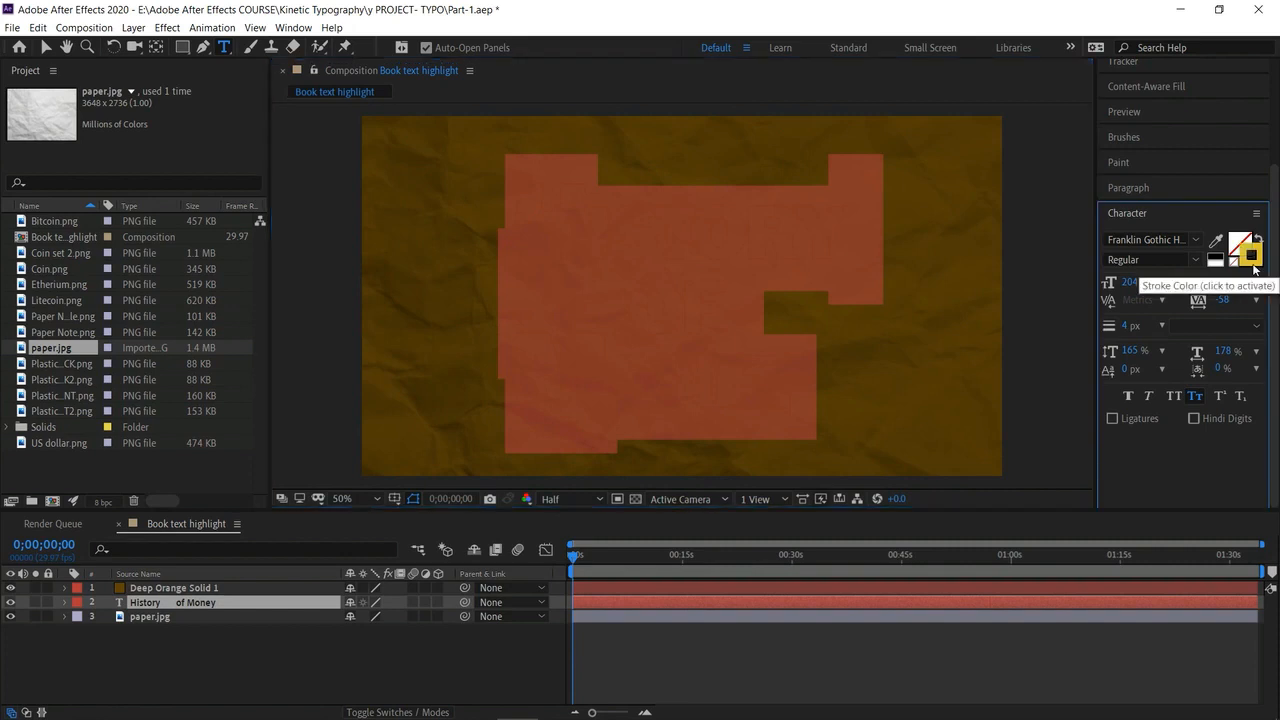
{"action": "left_click", "coordinate": [943, 289]}
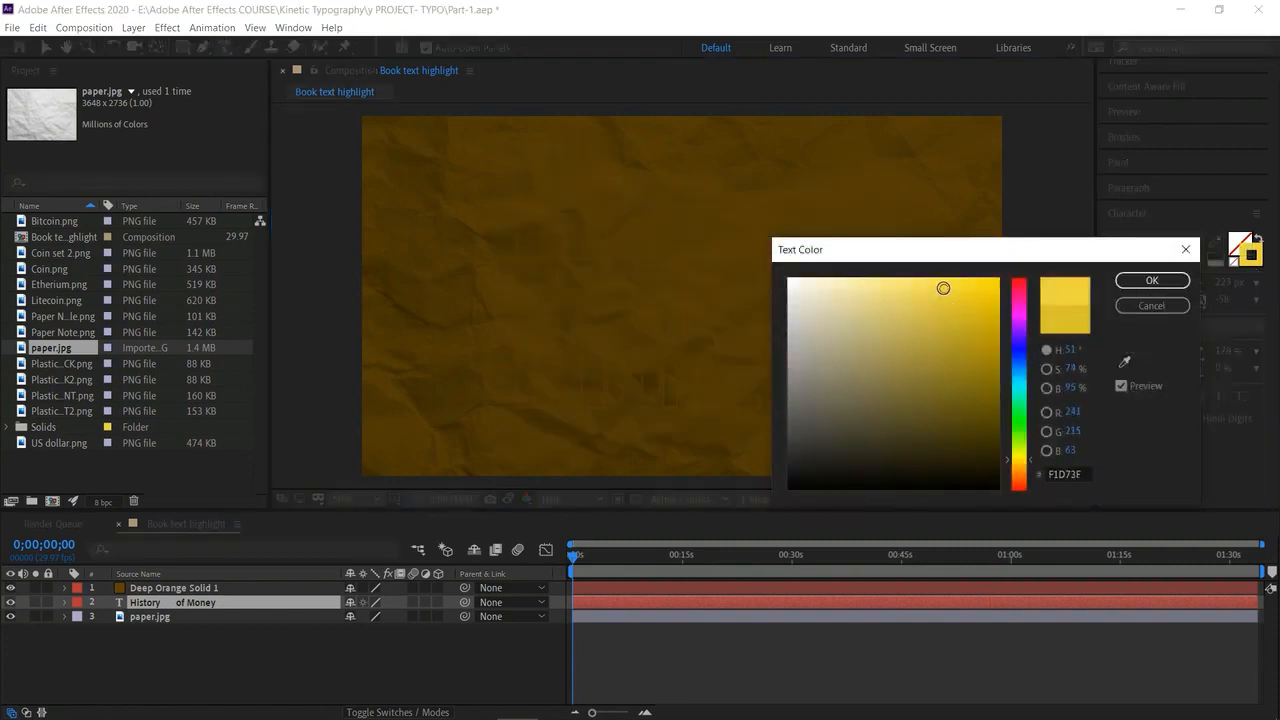
{"action": "left_click", "coordinate": [1151, 280]}
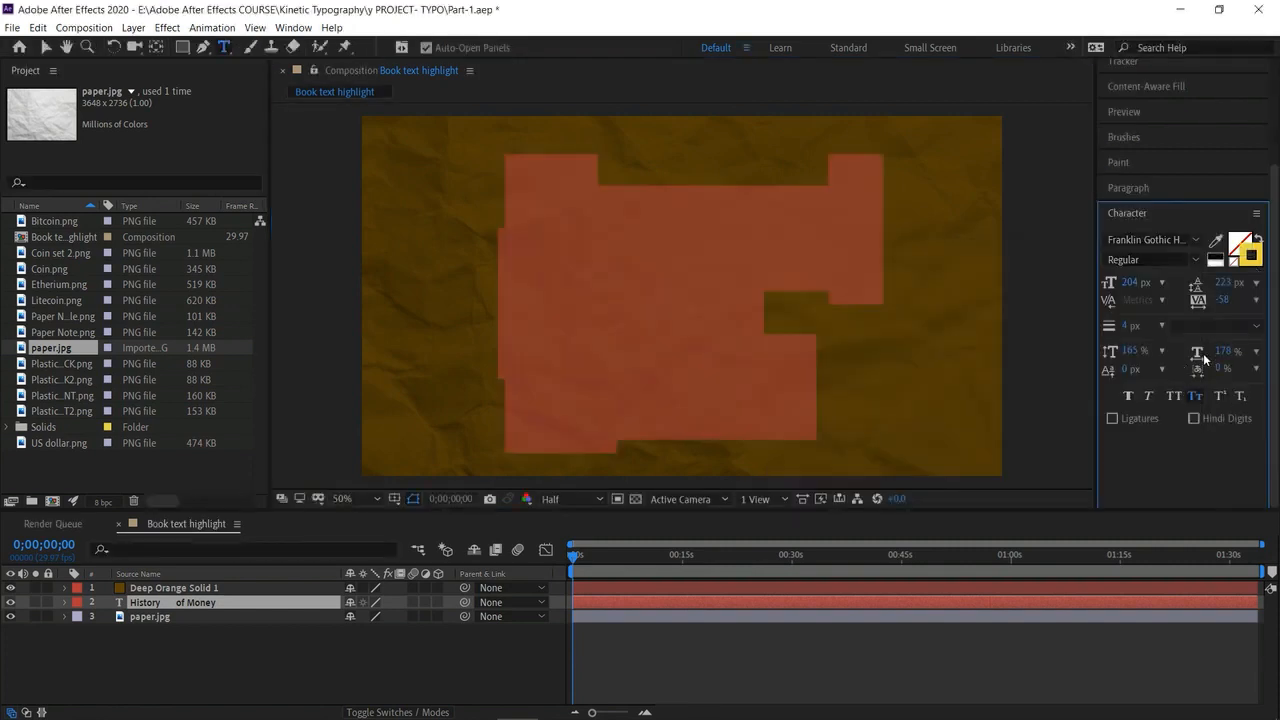
{"action": "left_click_drag", "start_coordinate": [1128, 326], "coordinate": [1138, 332]}
{"action": "left_click", "coordinate": [707, 247]}
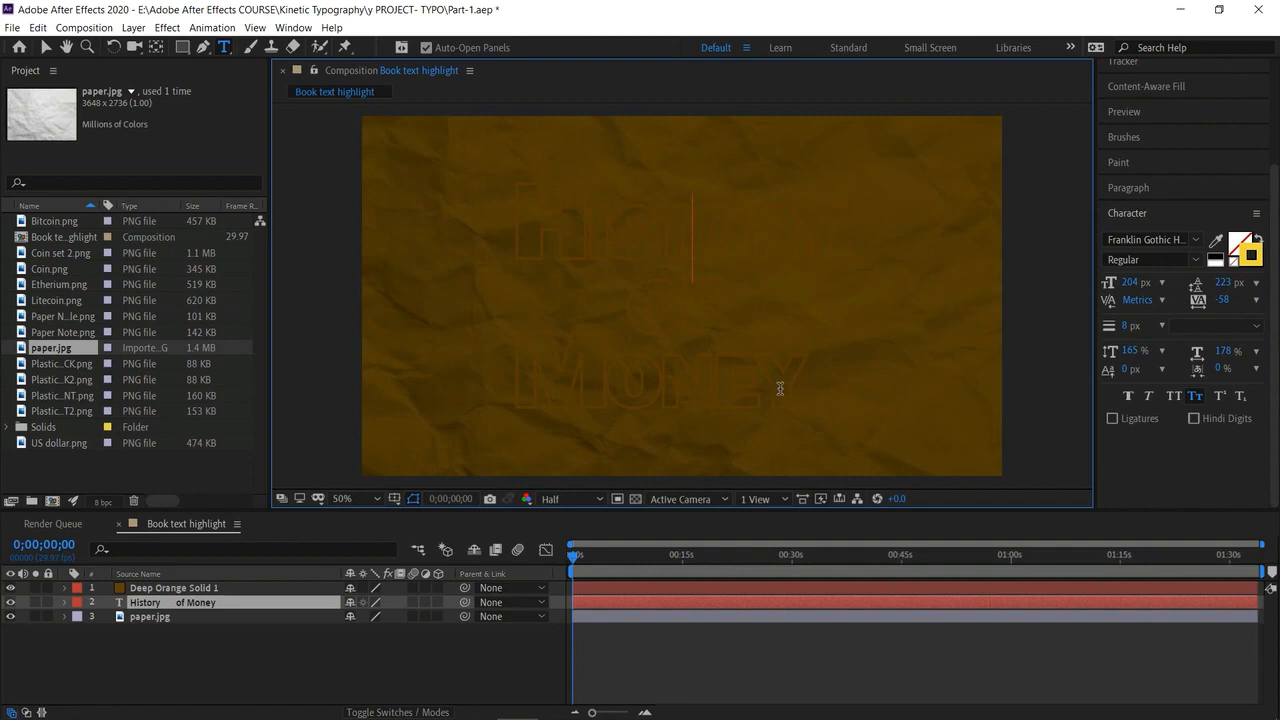
Move the title text layer above the Deep Orange Solid 1 layer in the layer stack.
{"action": "left_click", "coordinate": [208, 601]}
{"action": "left_click_drag", "start_coordinate": [208, 601], "coordinate": [217, 587]}
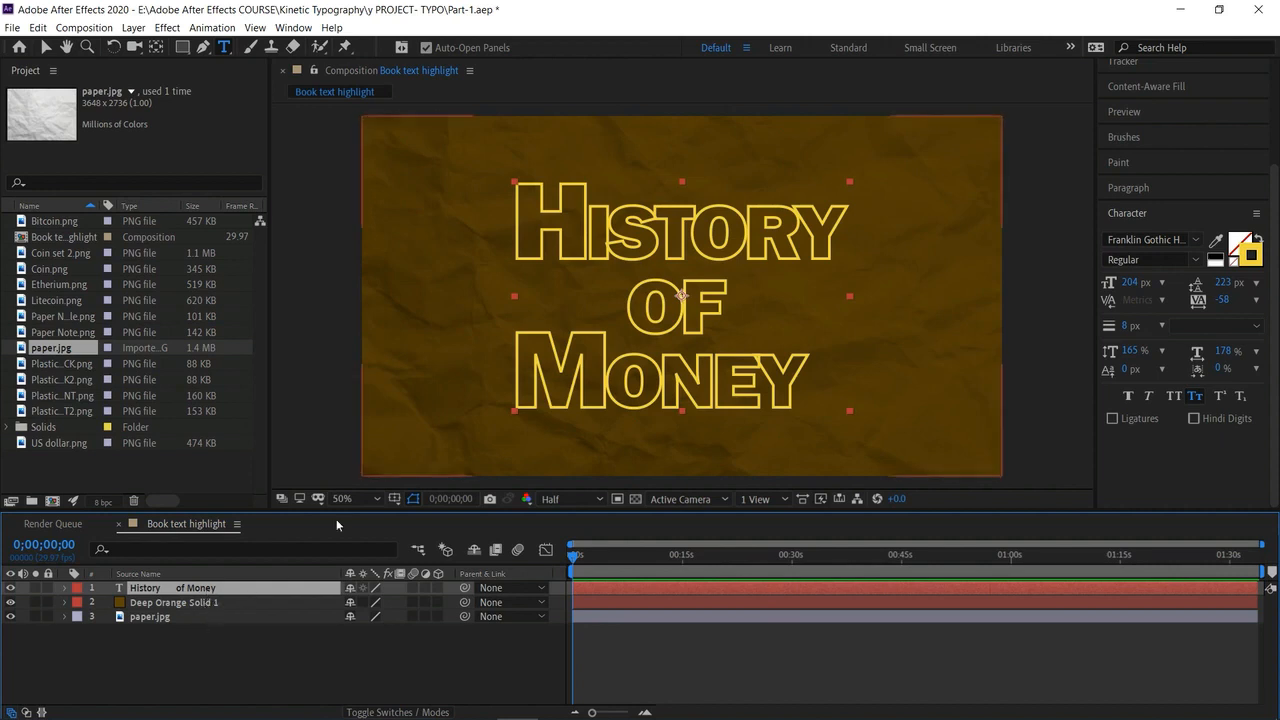
Try a 6 px stroke on the whole title text, and settle on a stroke width of 5 px.
{"action": "left_click", "coordinate": [640, 236]}
{"action": "left_click_drag", "start_coordinate": [811, 400], "coordinate": [508, 222]}
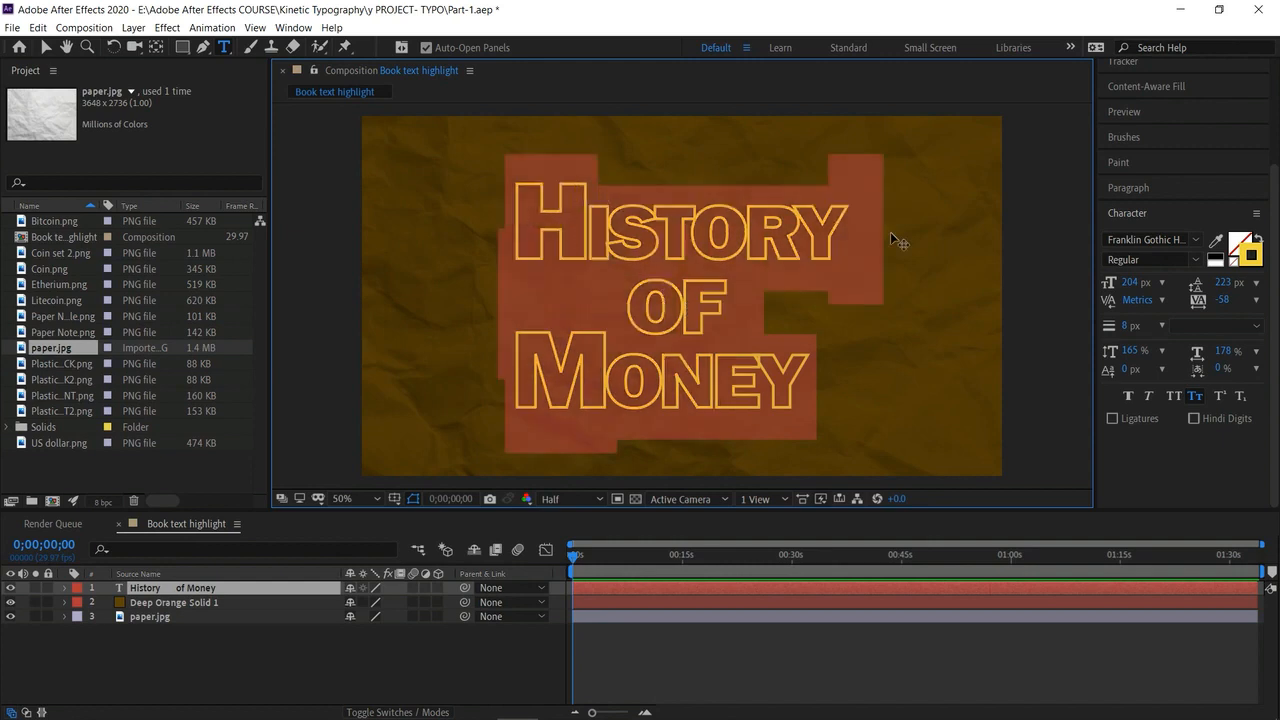
{"action": "left_click", "coordinate": [1129, 327]}
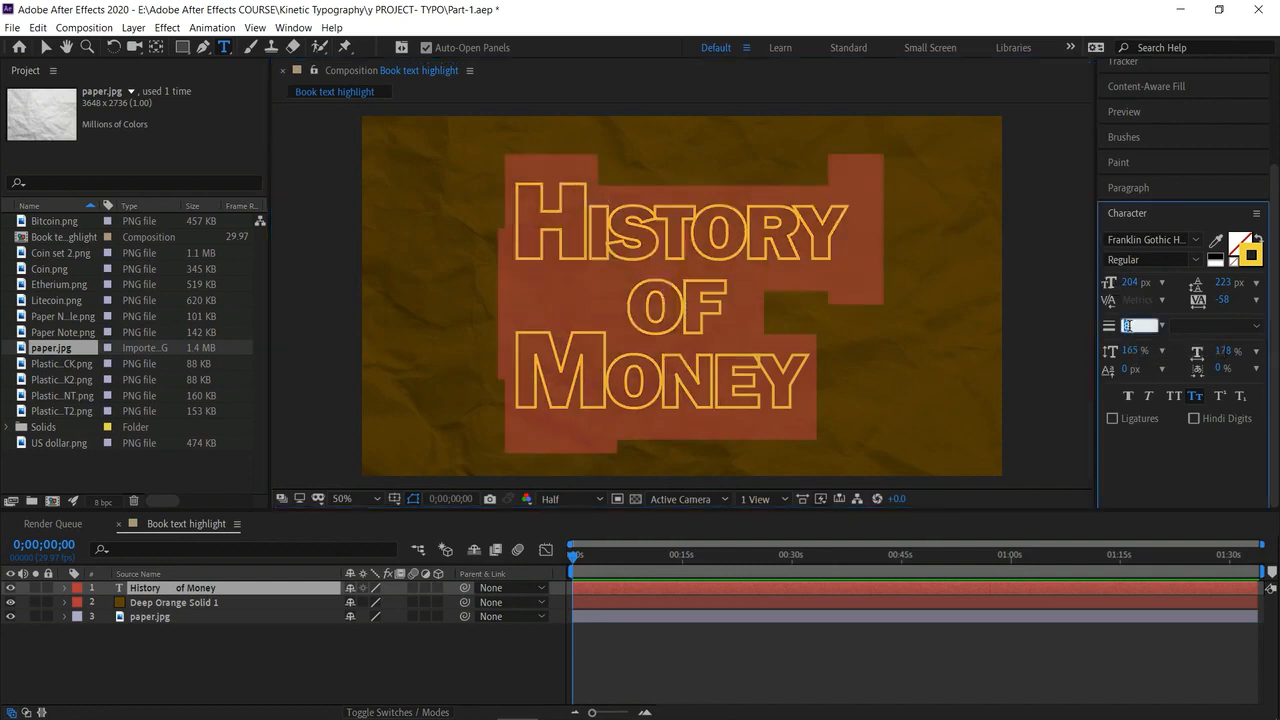
{"action": "type", "text": "6"}
{"action": "key", "text": "Return"}
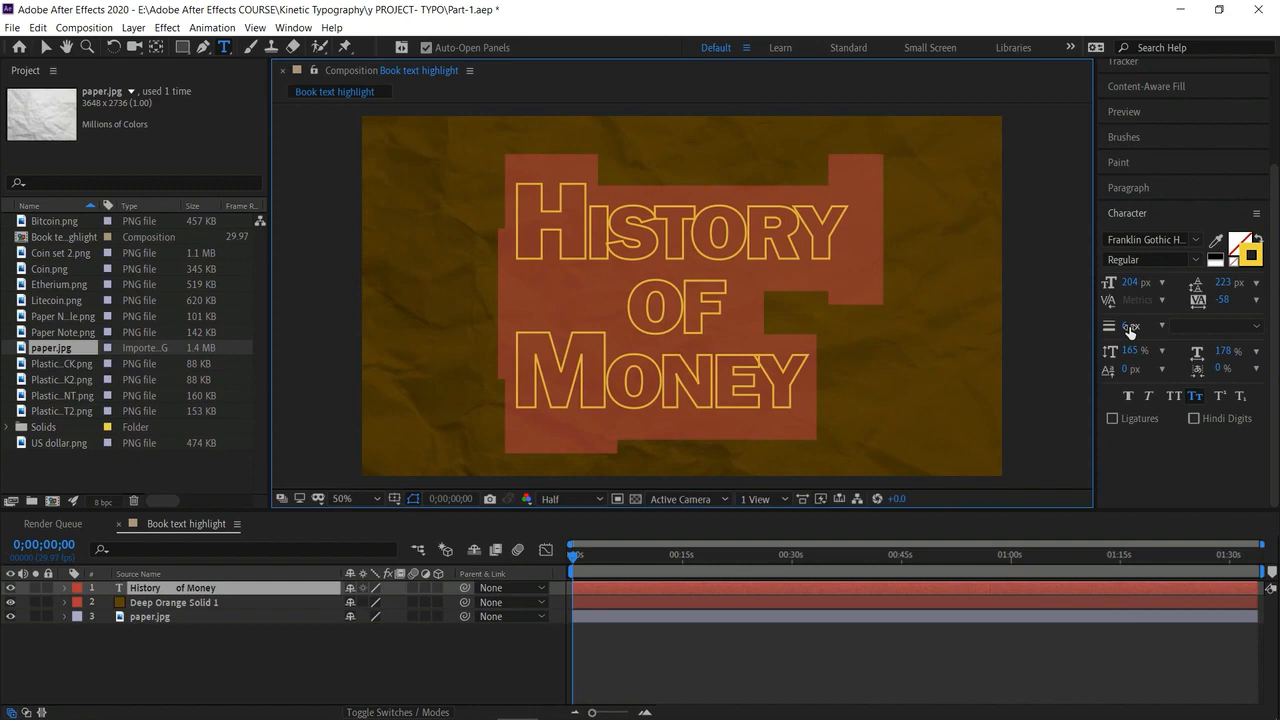
{"action": "left_click", "coordinate": [1129, 327]}
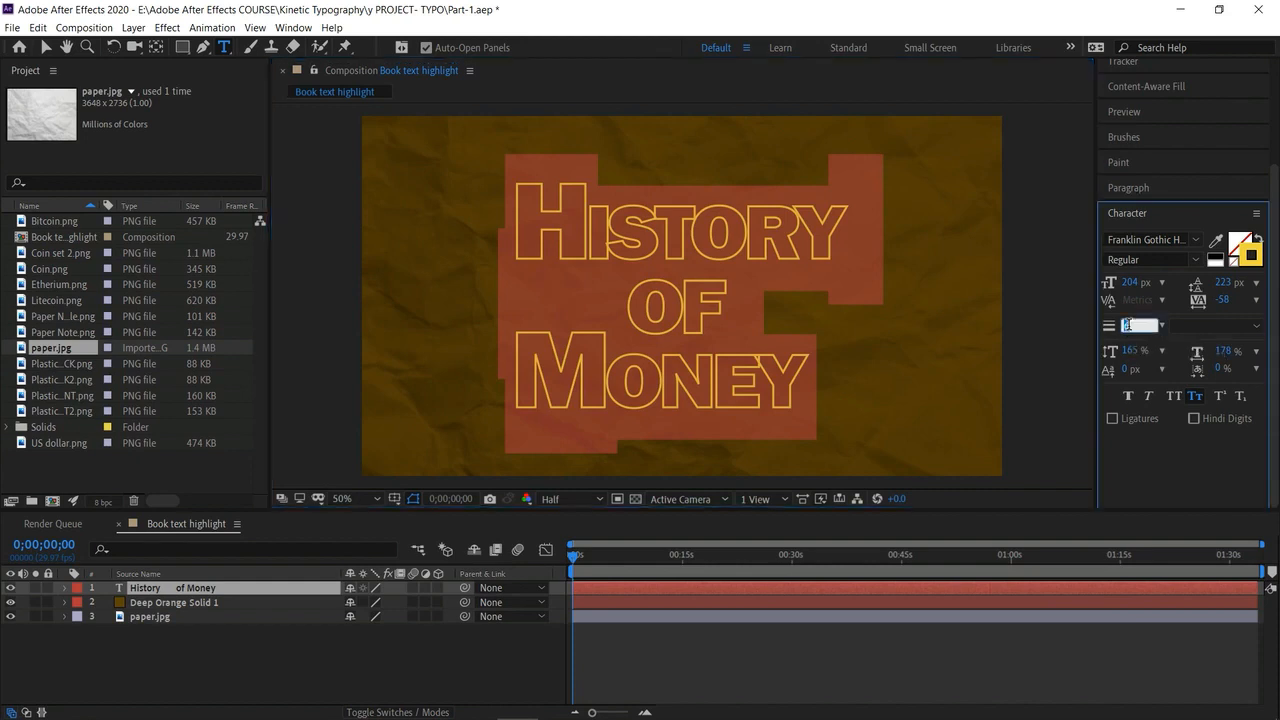
{"action": "key", "text": "Return"}
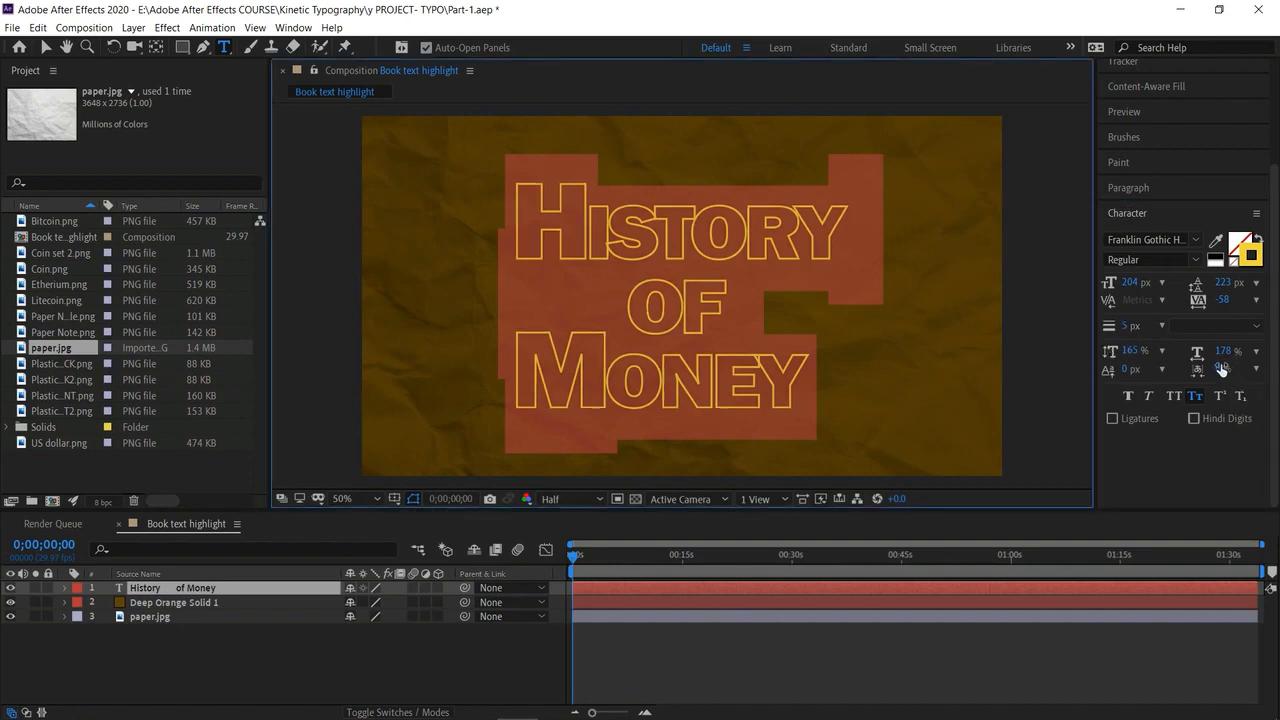
Set the title's horizontal scale to 190%, baseline shift to 4 px and tracking to -12, and indent the "Money" line with a leading space.
{"action": "mouse_move", "coordinate": [1217, 351]}
{"action": "left_mouse_down"}
{"action": "mouse_move", "coordinate": [1244, 351]}
{"action": "mouse_move", "coordinate": [1229, 351]}
{"action": "left_mouse_up"}
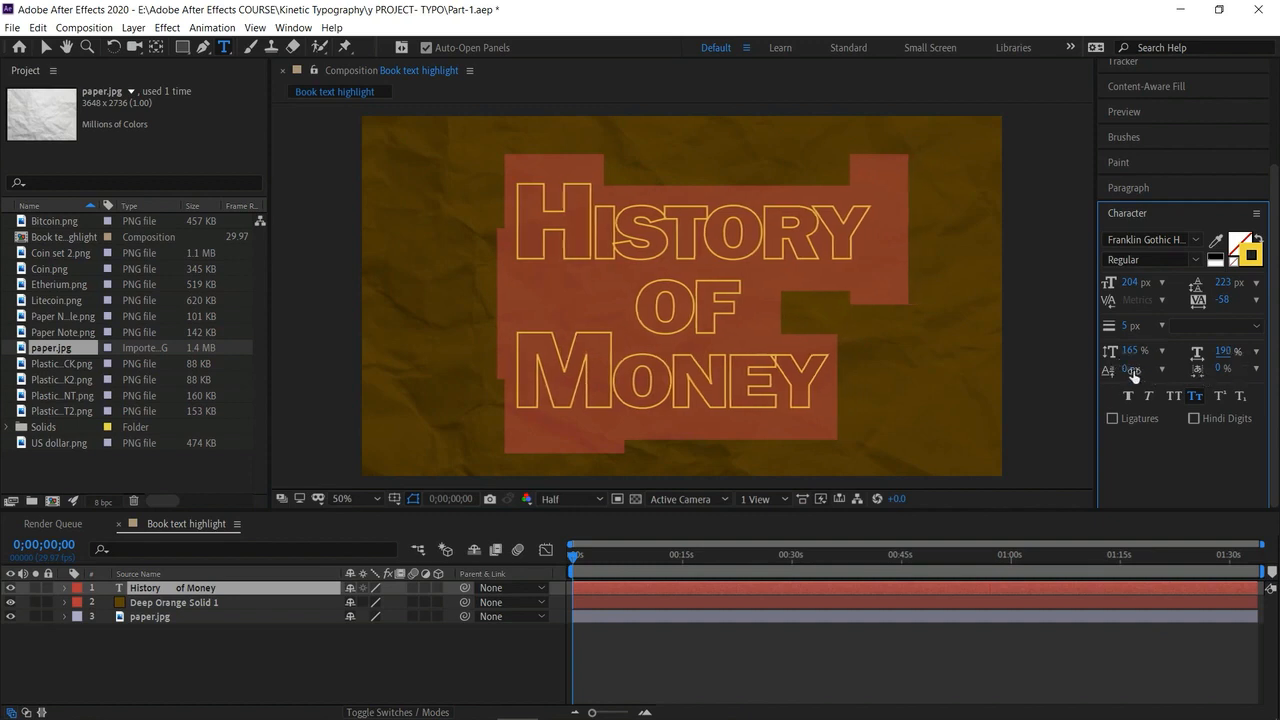
{"action": "left_click_drag", "start_coordinate": [1131, 369], "coordinate": [1135, 369]}
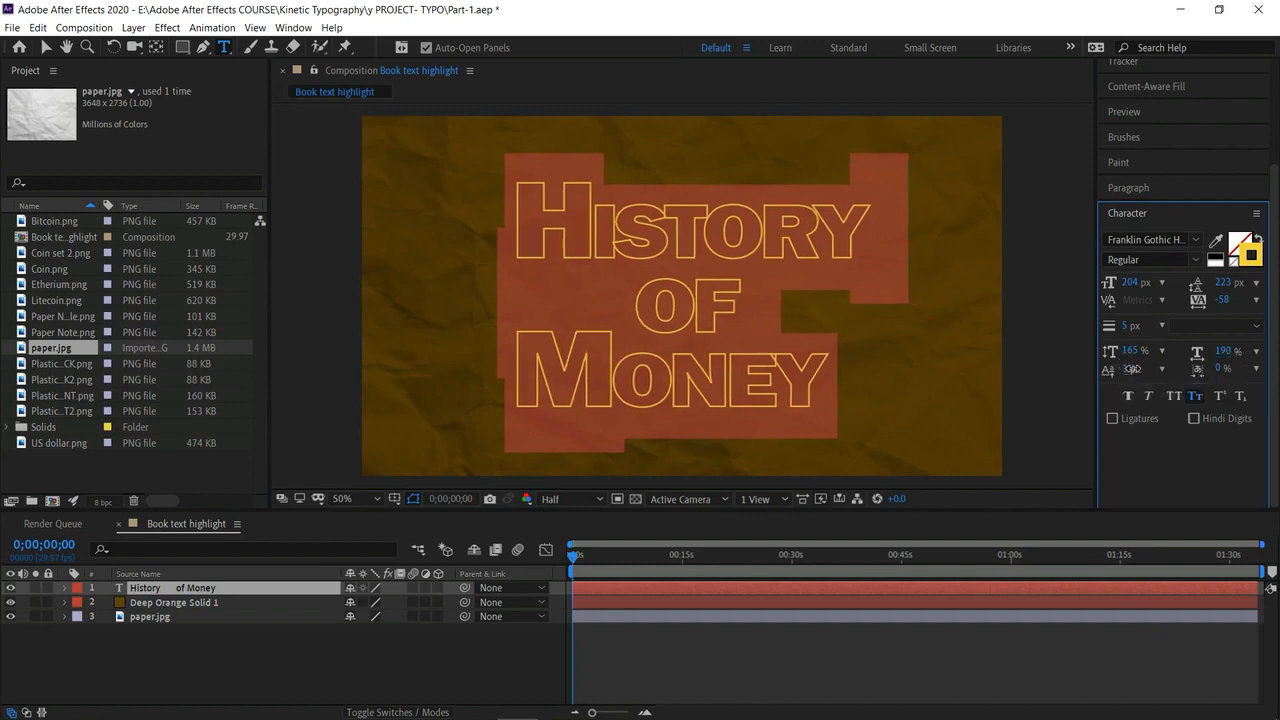
{"action": "mouse_move", "coordinate": [1221, 371]}
{"action": "left_mouse_down"}
{"action": "mouse_move", "coordinate": [1234, 371]}
{"action": "mouse_move", "coordinate": [1207, 374]}
{"action": "left_mouse_up"}
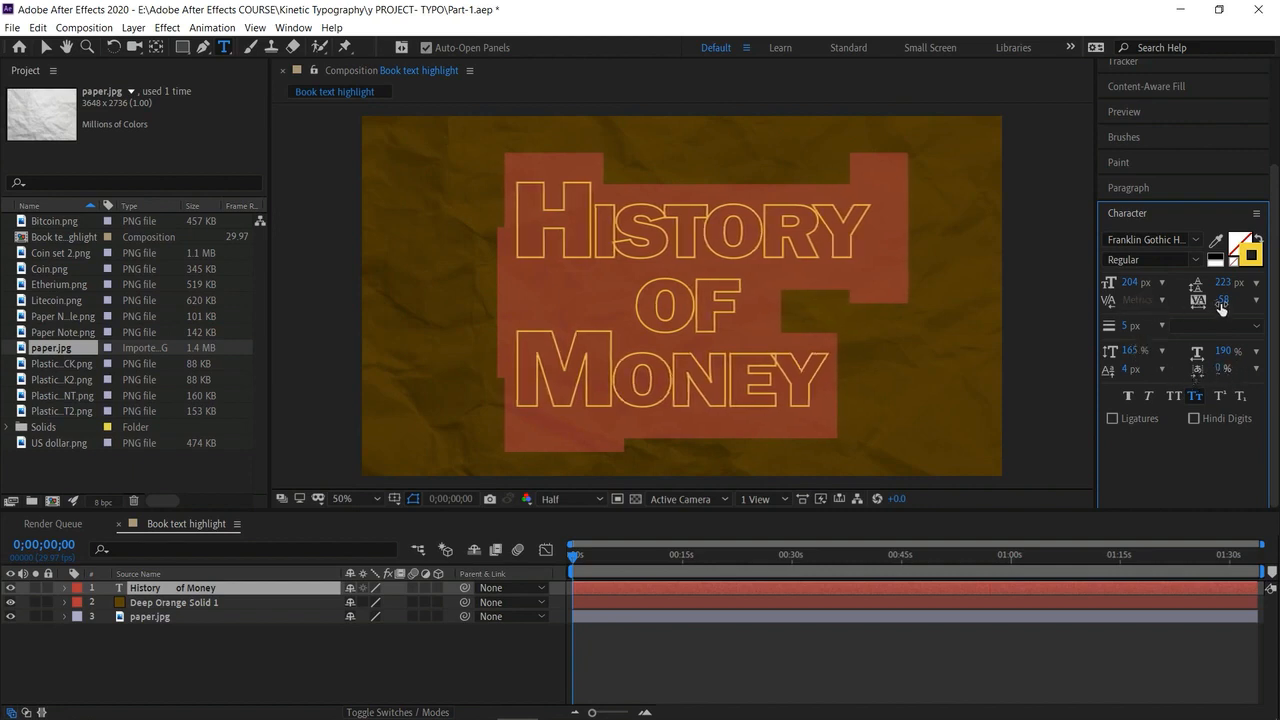
{"action": "left_click_drag", "start_coordinate": [1222, 300], "coordinate": [1276, 312]}
{"action": "left_click", "coordinate": [712, 315]}
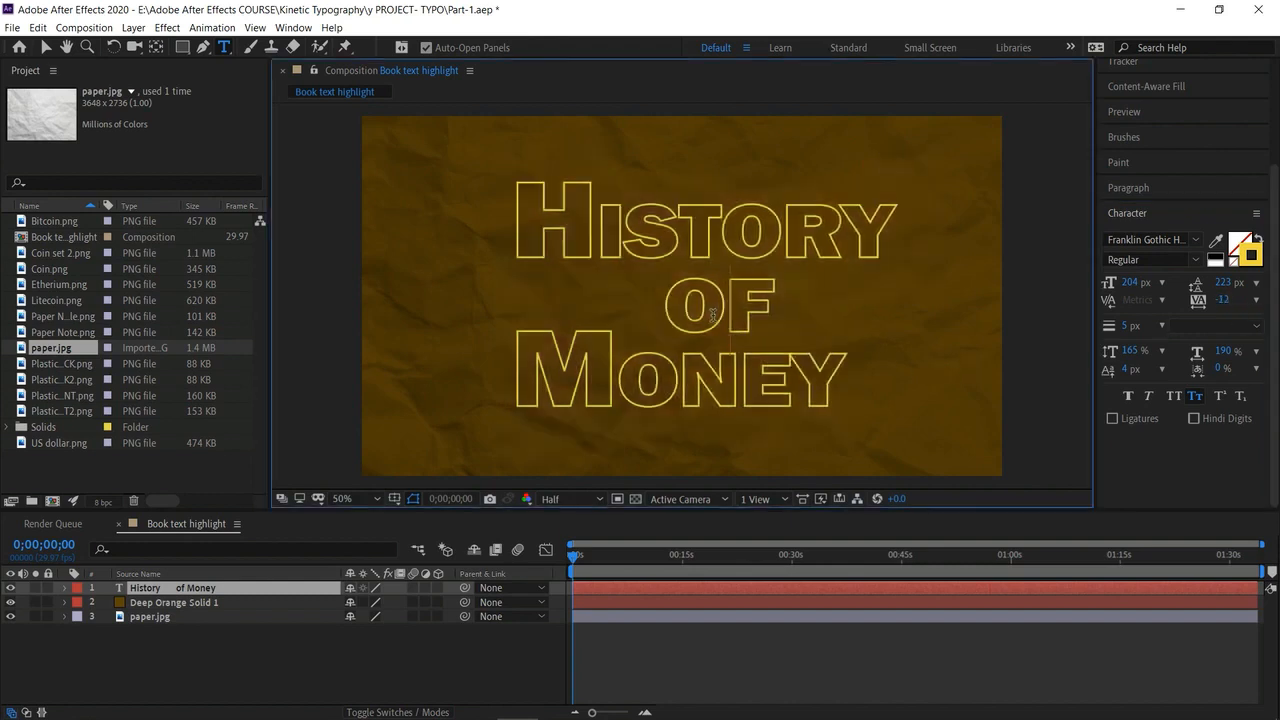
{"action": "left_click", "coordinate": [522, 375]}
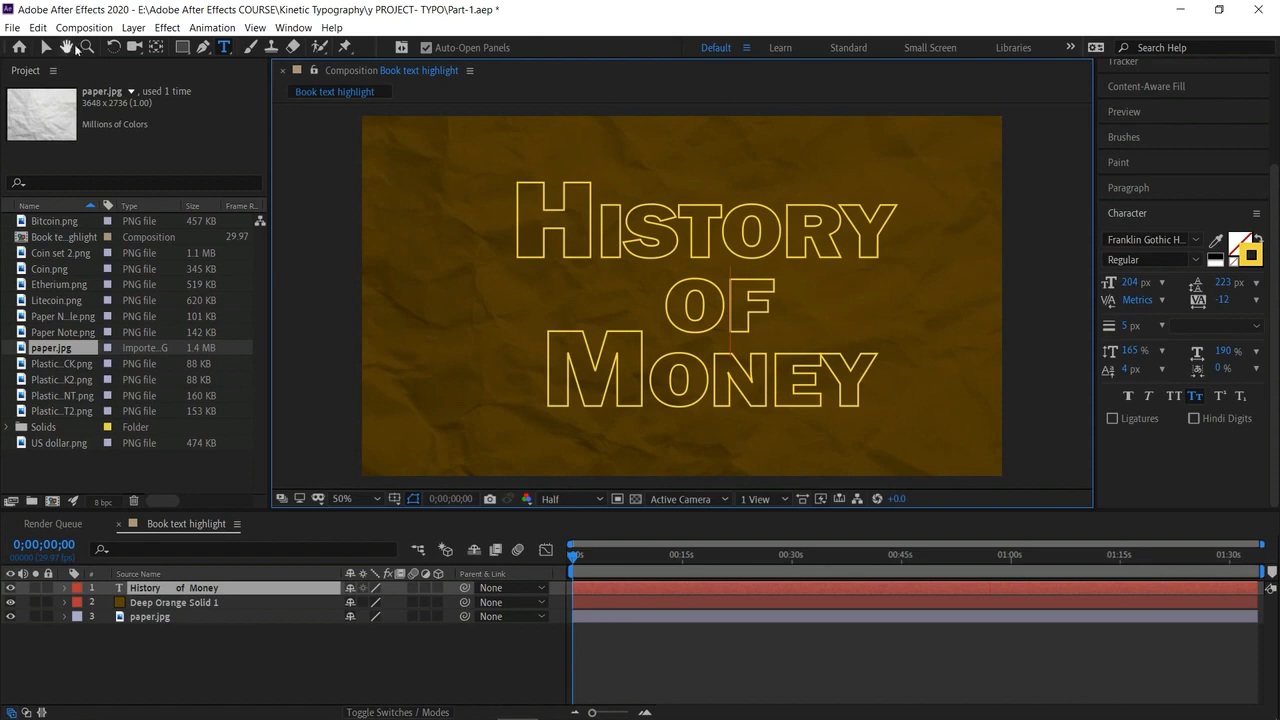
Leave text editing and create shapes from the title text layer.
{"action": "left_click", "coordinate": [45, 47]}
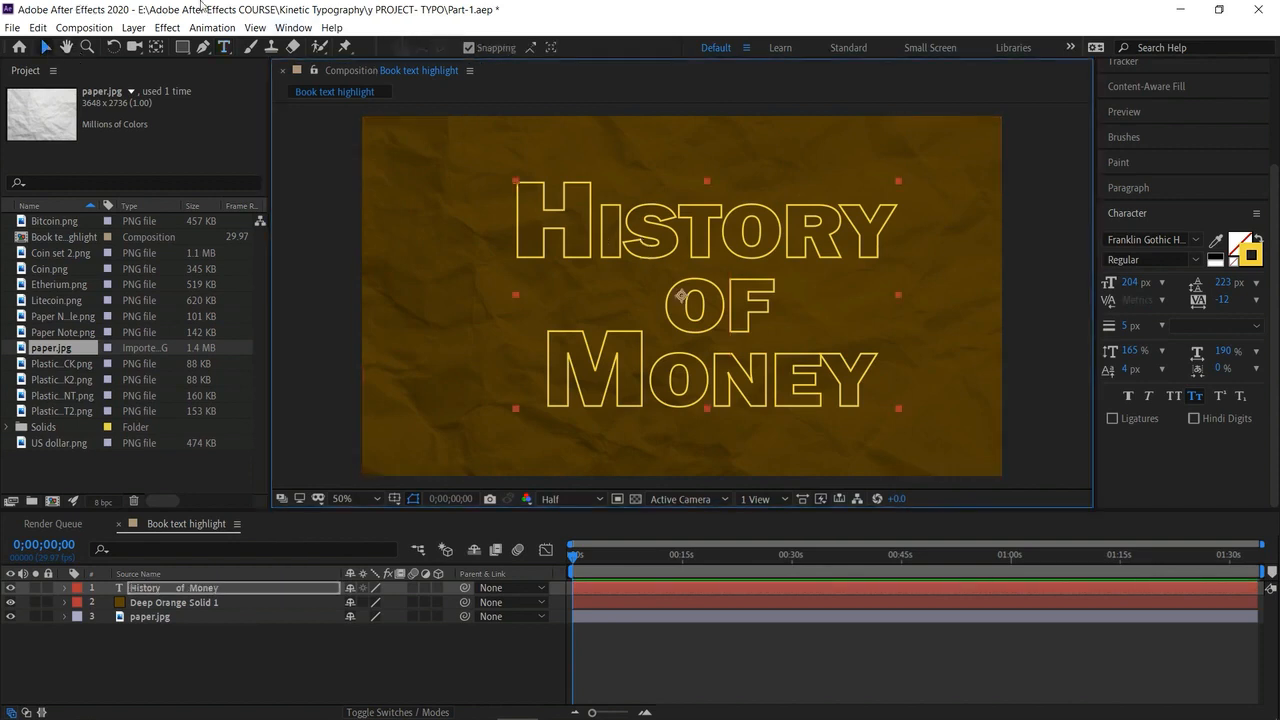
{"action": "left_click", "coordinate": [133, 28]}
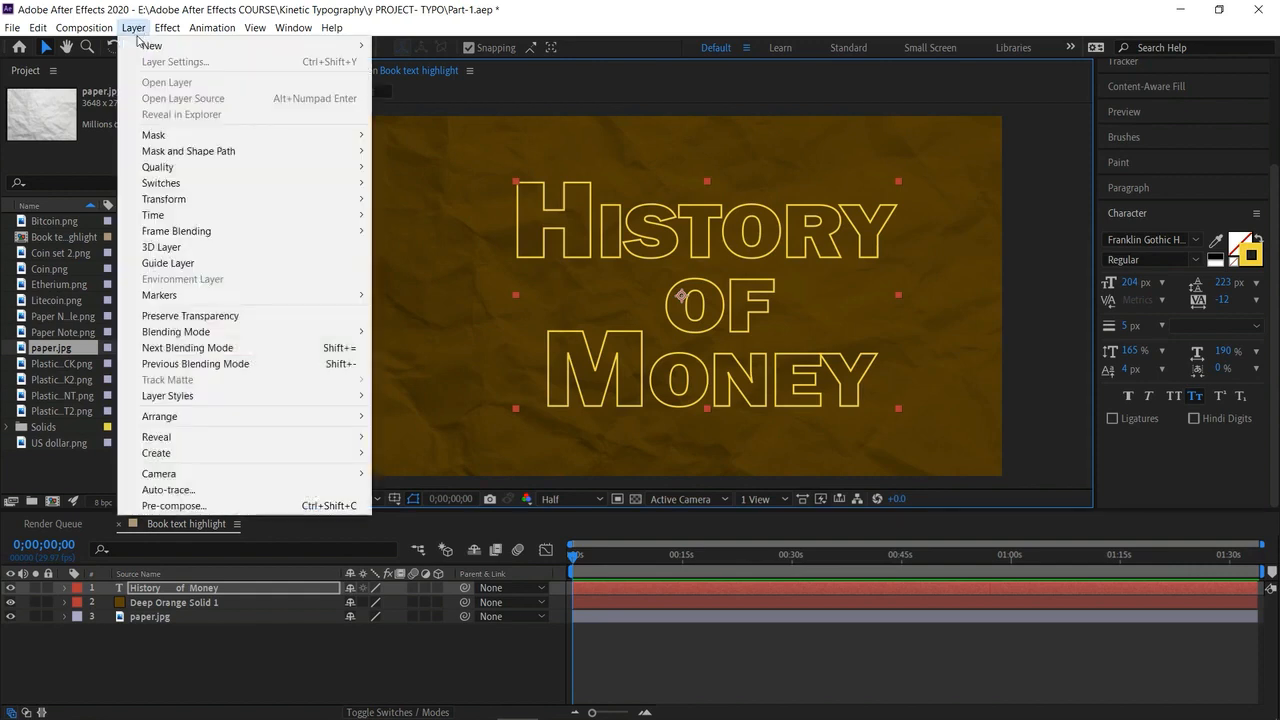
{"action": "mouse_move", "coordinate": [215, 453]}
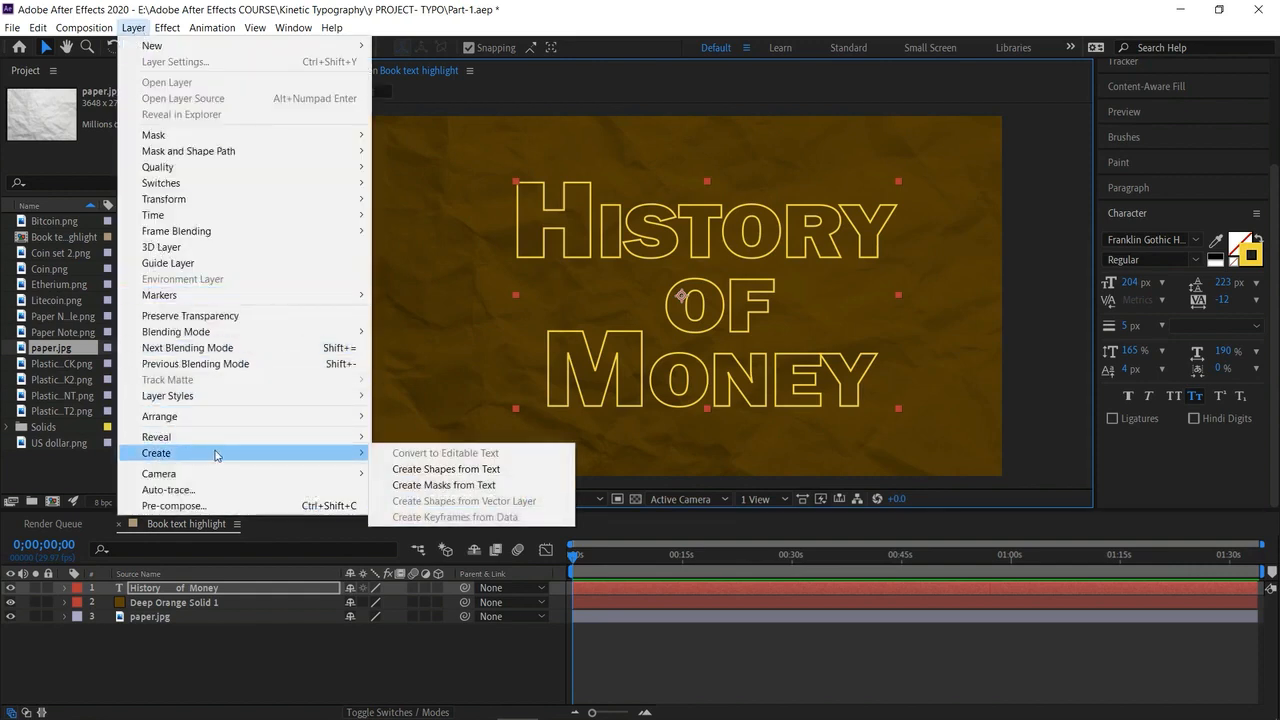
{"action": "left_click", "coordinate": [435, 470]}
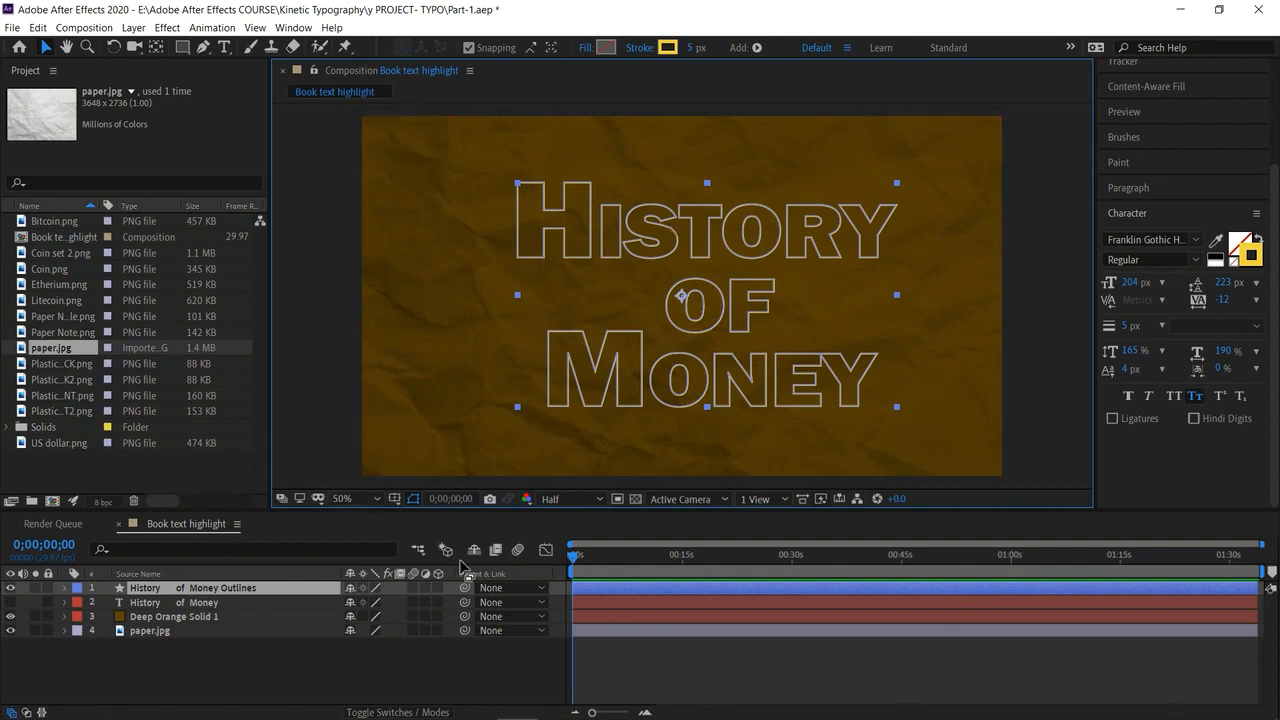
Add a Trim Paths operation to the contents of the title outlines shape layer.
{"action": "left_click", "coordinate": [64, 589]}
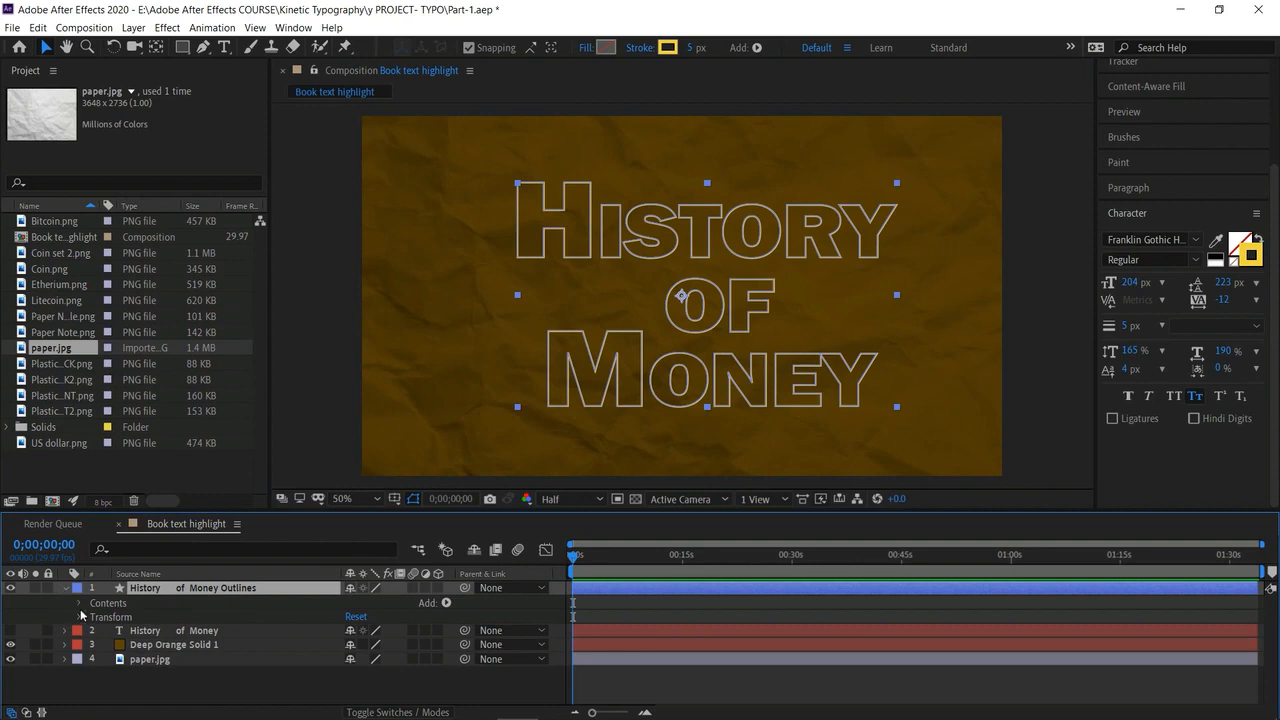
{"action": "left_click", "coordinate": [446, 603]}
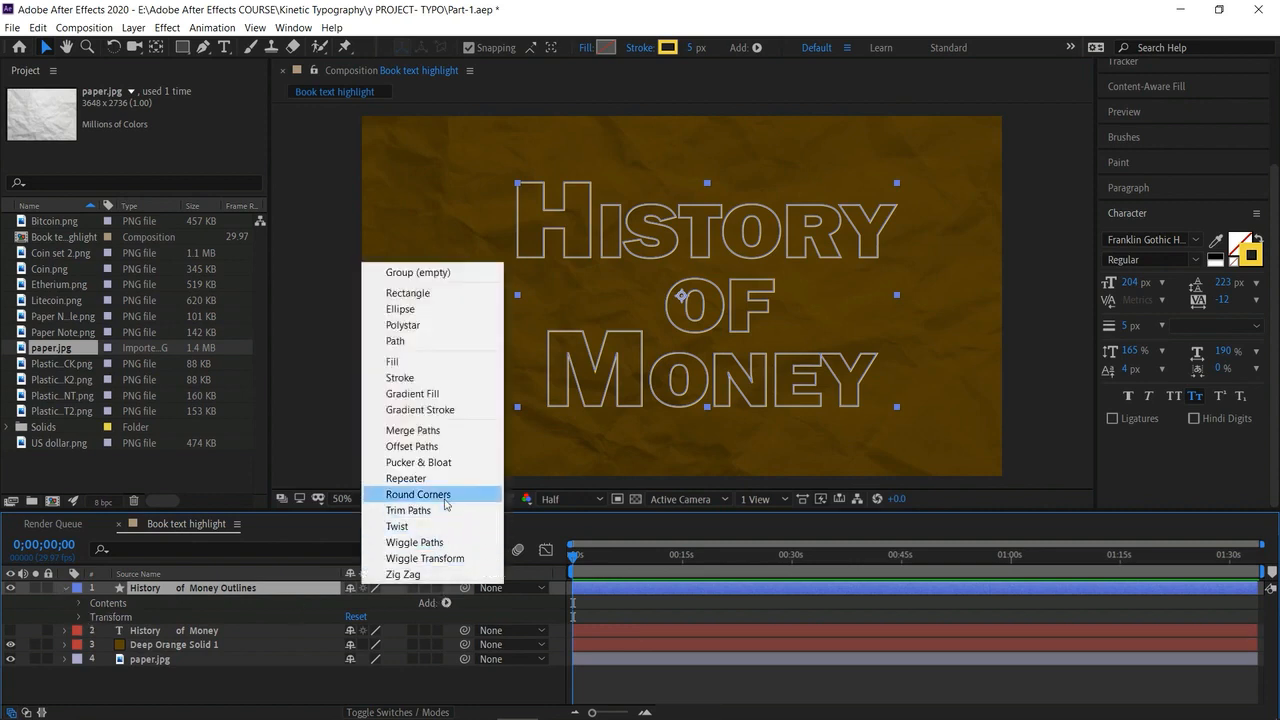
{"action": "left_click", "coordinate": [446, 511]}
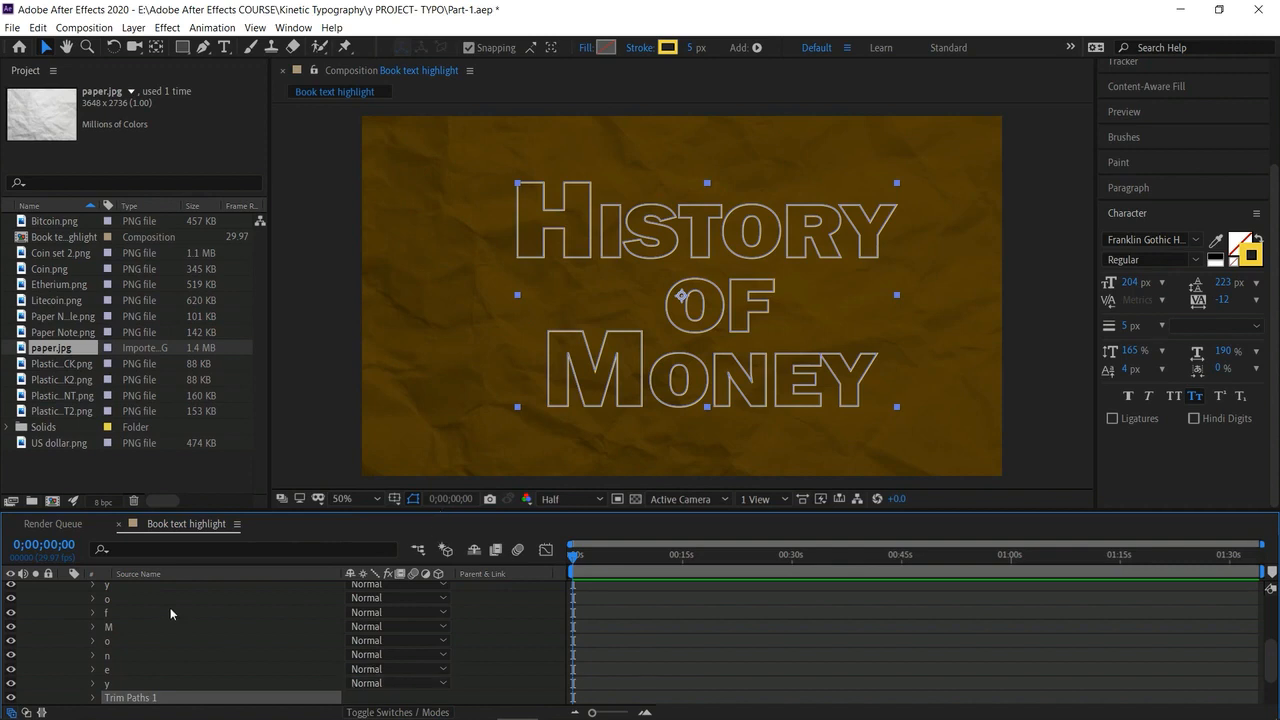
Add a keyframe for the End value of Trim Paths 1 at 0;00;00;17 and set it to 0%.
{"action": "scroll", "coordinate": [244, 634], "scroll_direction": "down", "scroll_amount": 2}
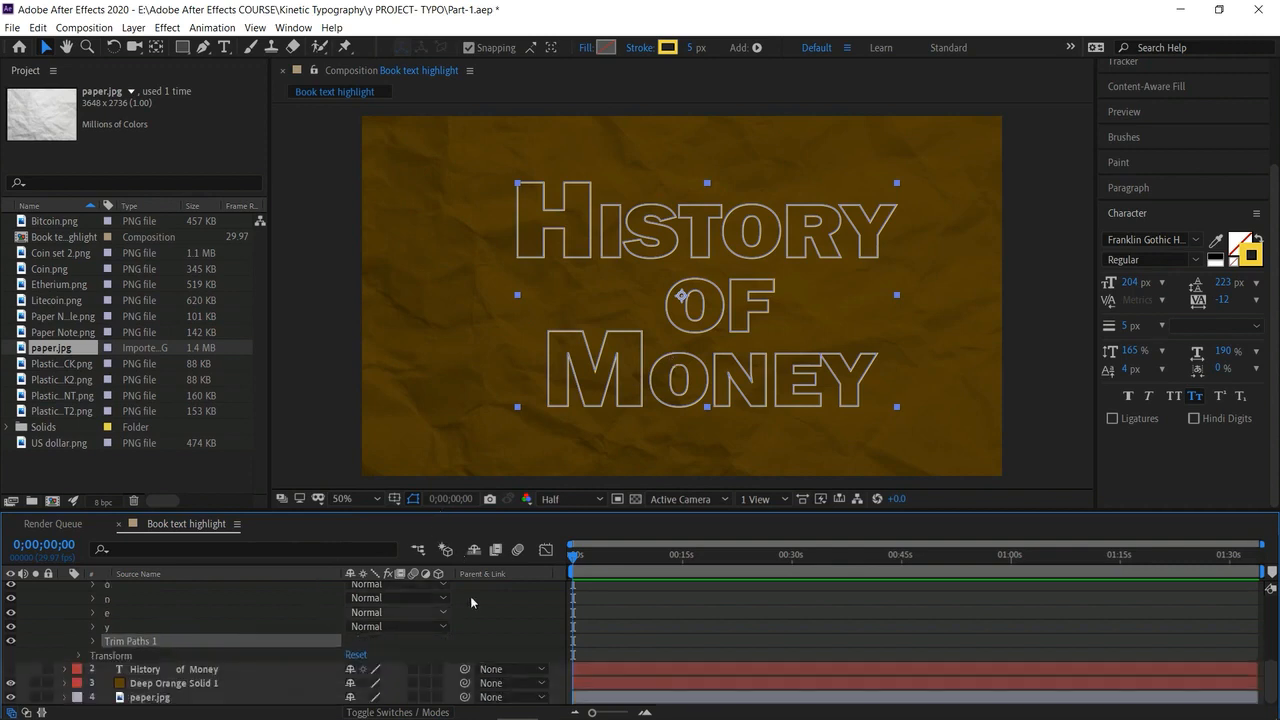
{"action": "left_click", "coordinate": [647, 712]}
{"action": "left_click", "coordinate": [647, 712]}
{"action": "left_click", "coordinate": [582, 556]}
{"action": "left_click_drag", "start_coordinate": [599, 560], "coordinate": [607, 565]}
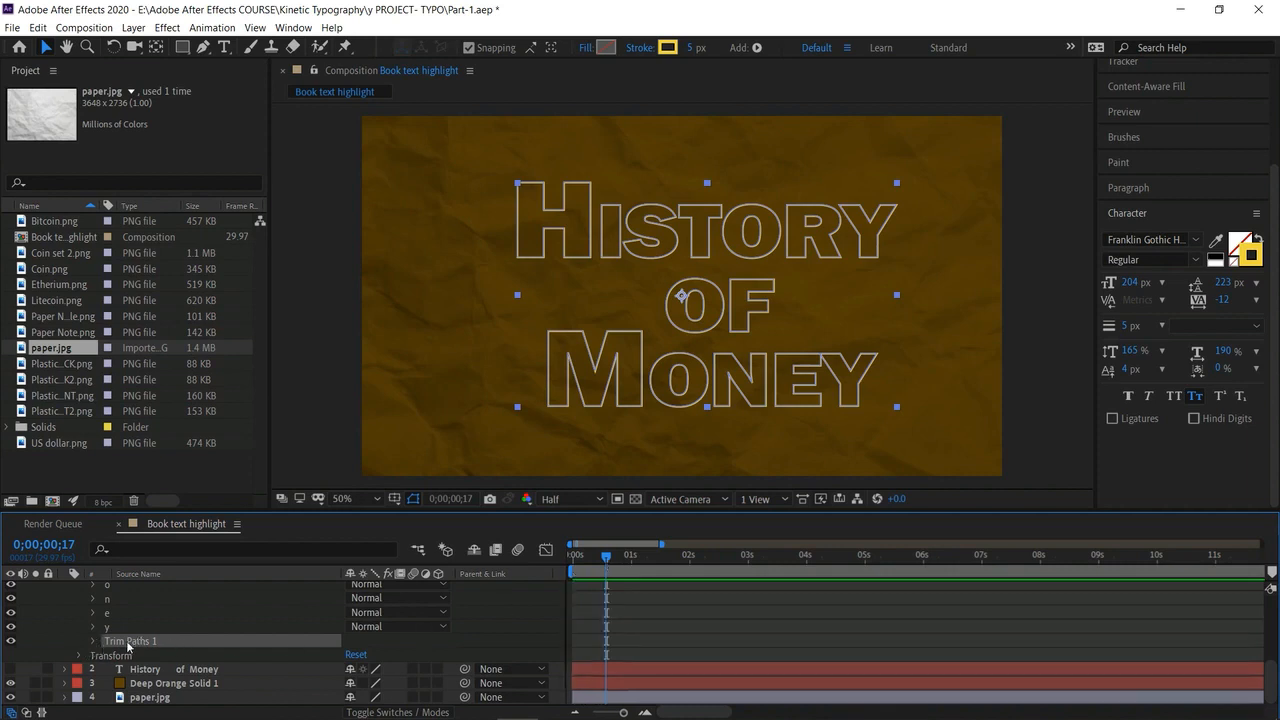
{"action": "left_click", "coordinate": [94, 641]}
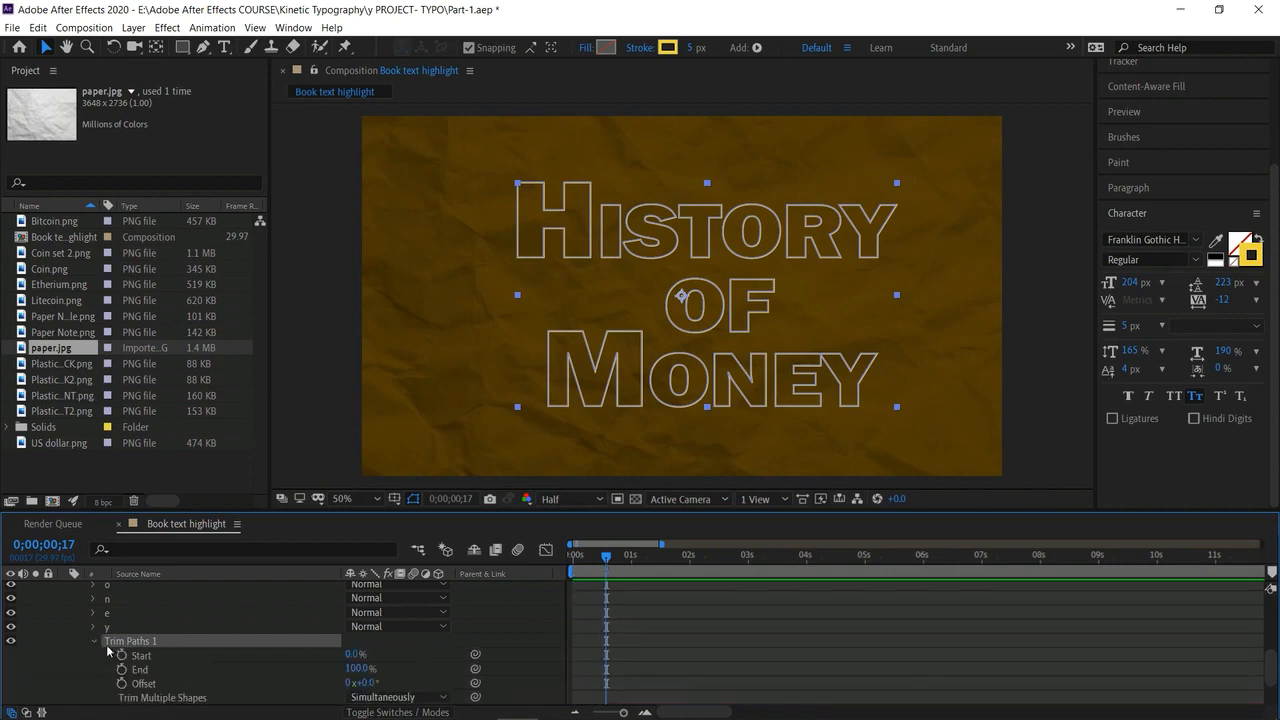
{"action": "scroll", "coordinate": [112, 645], "scroll_direction": "down", "scroll_amount": 3}
{"action": "left_click", "coordinate": [121, 613]}
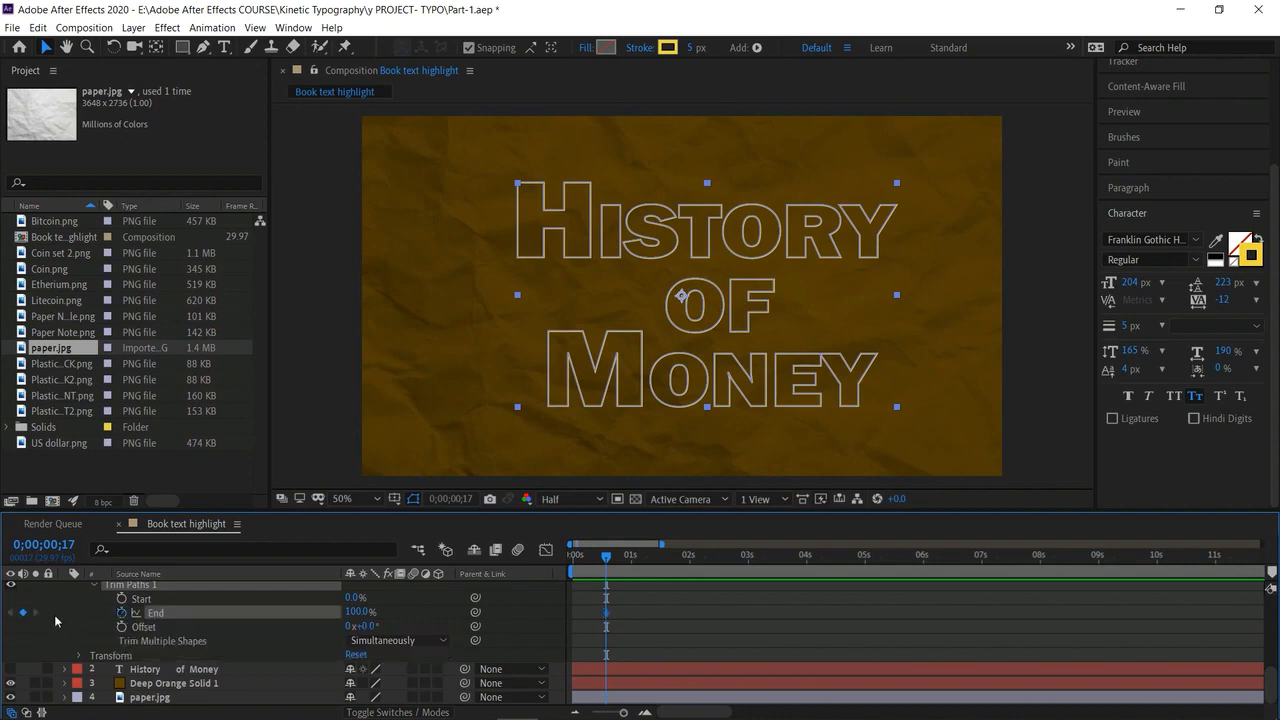
{"action": "left_click", "coordinate": [360, 612]}
{"action": "type", "text": "0"}
{"action": "key", "text": "Return"}
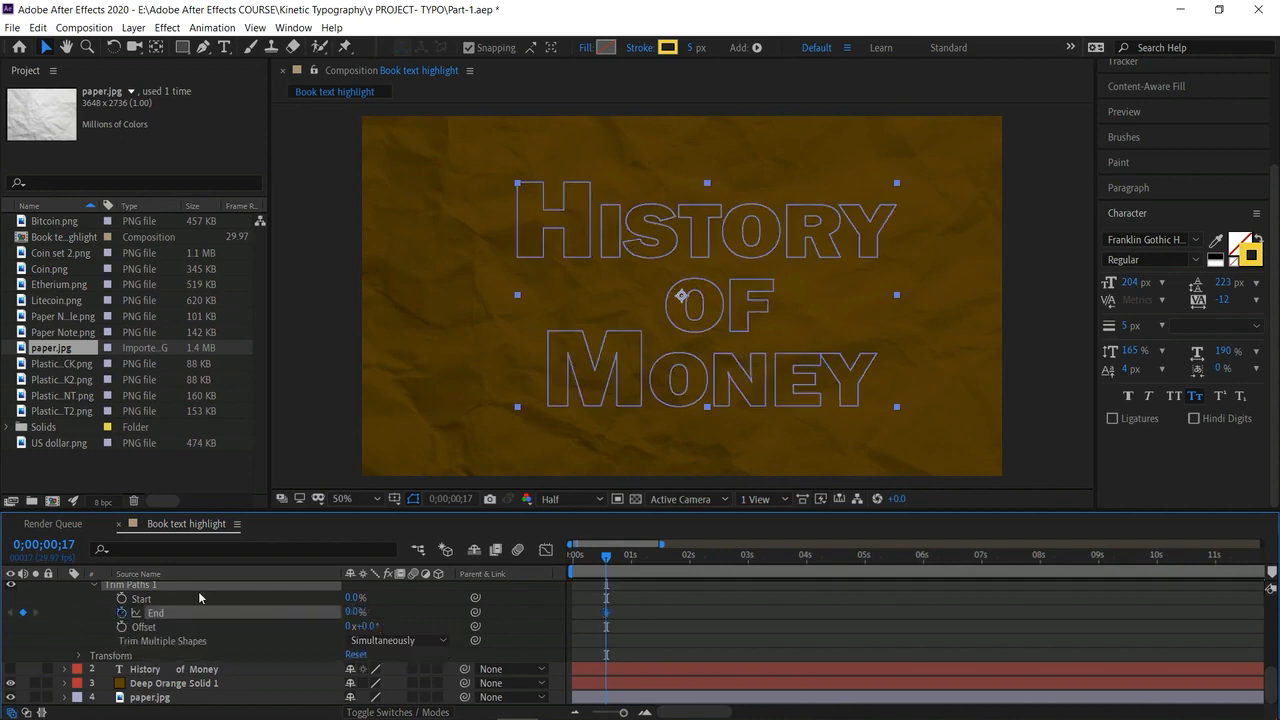
Set the Trim Paths End value to 100% at 0;00;01;15 and preview the outline drawing on.
{"action": "left_click_drag", "start_coordinate": [606, 556], "coordinate": [660, 567]}
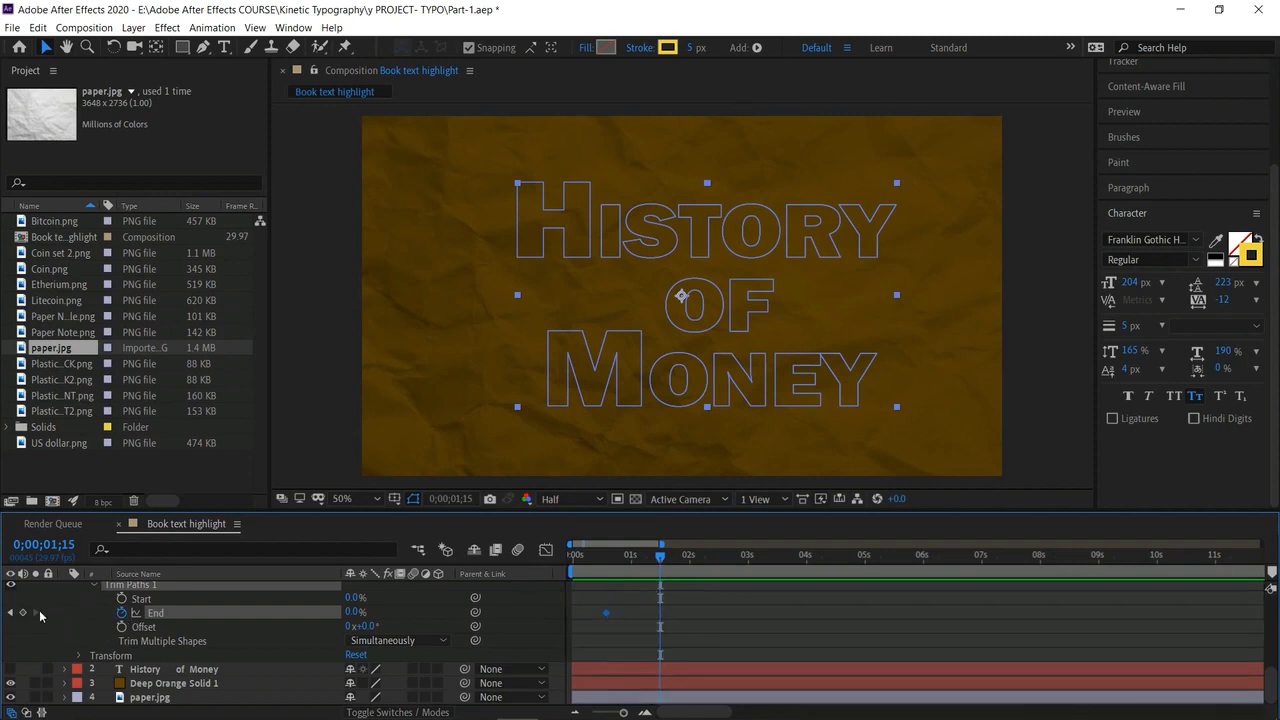
{"action": "left_click", "coordinate": [355, 612]}
{"action": "type", "text": "100"}
{"action": "key", "text": "Return"}
{"action": "key", "text": "space"}
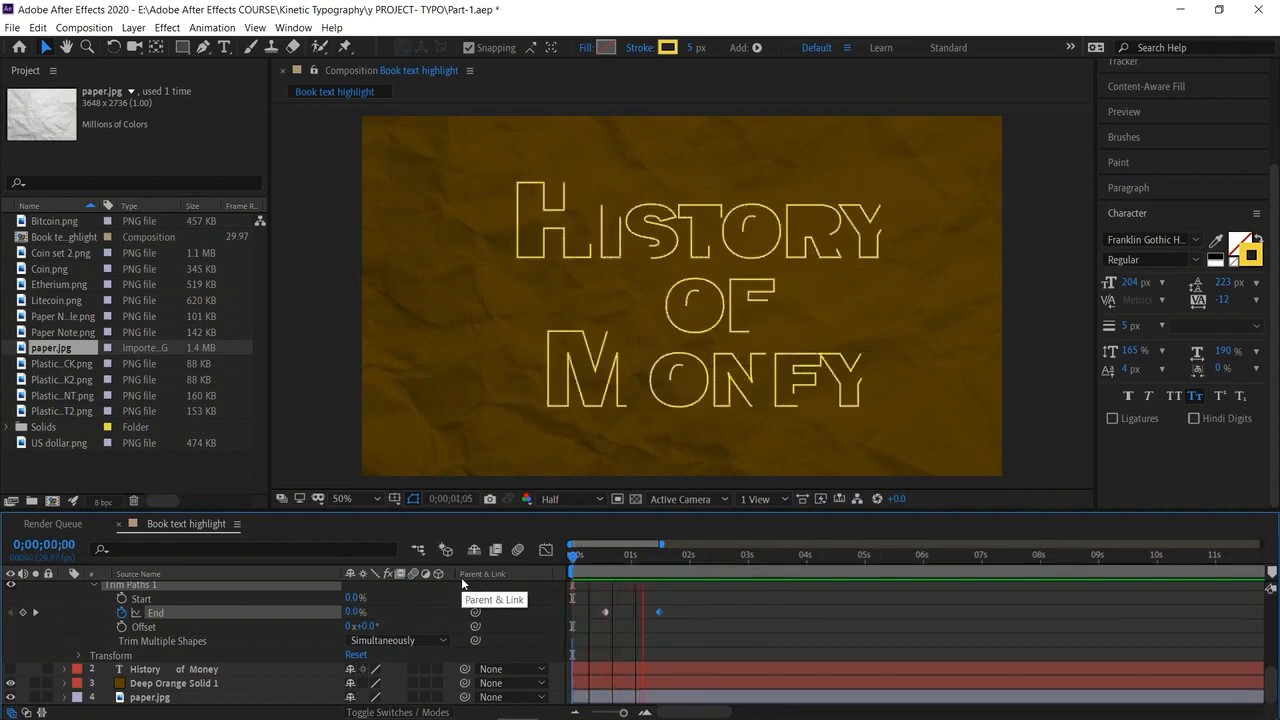
{"action": "key", "text": "space"}
Apply Easy Ease to both Trim Paths End keyframes and preview the animation from the start.
{"action": "left_click_drag", "start_coordinate": [590, 602], "coordinate": [672, 624]}
{"action": "right_click", "coordinate": [661, 613]}
{"action": "mouse_move", "coordinate": [692, 604]}
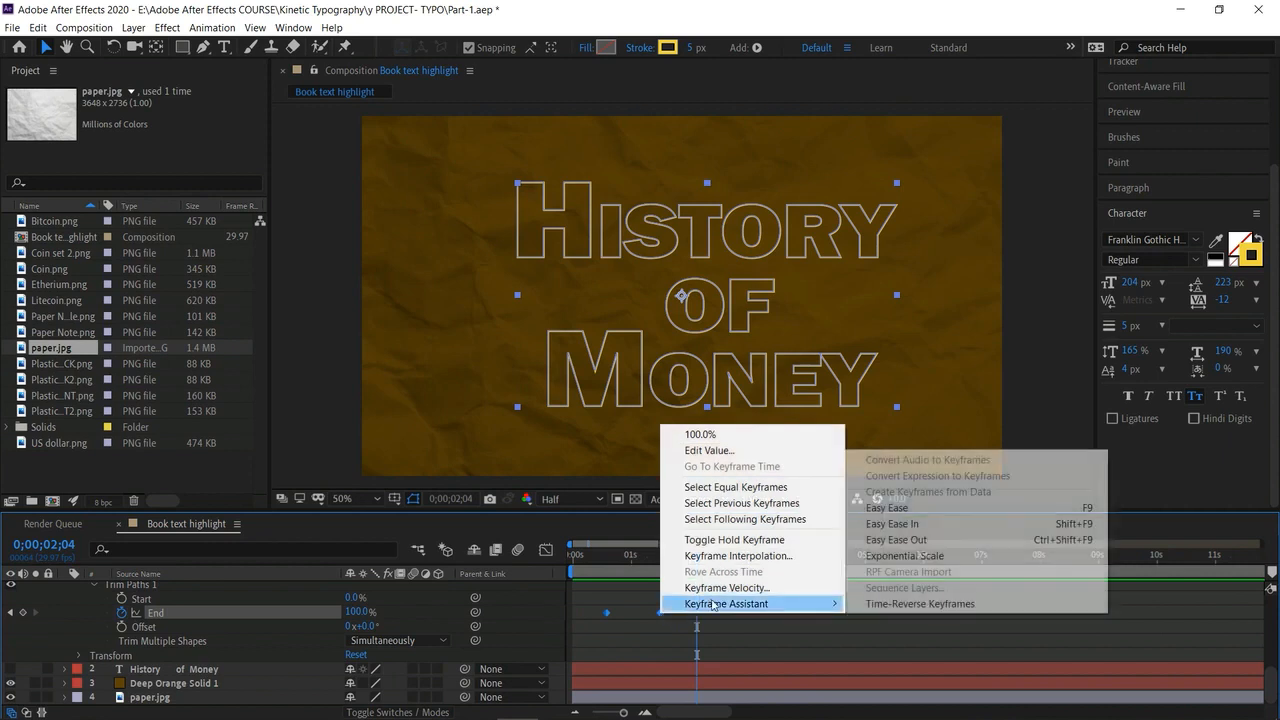
{"action": "left_click", "coordinate": [887, 509]}
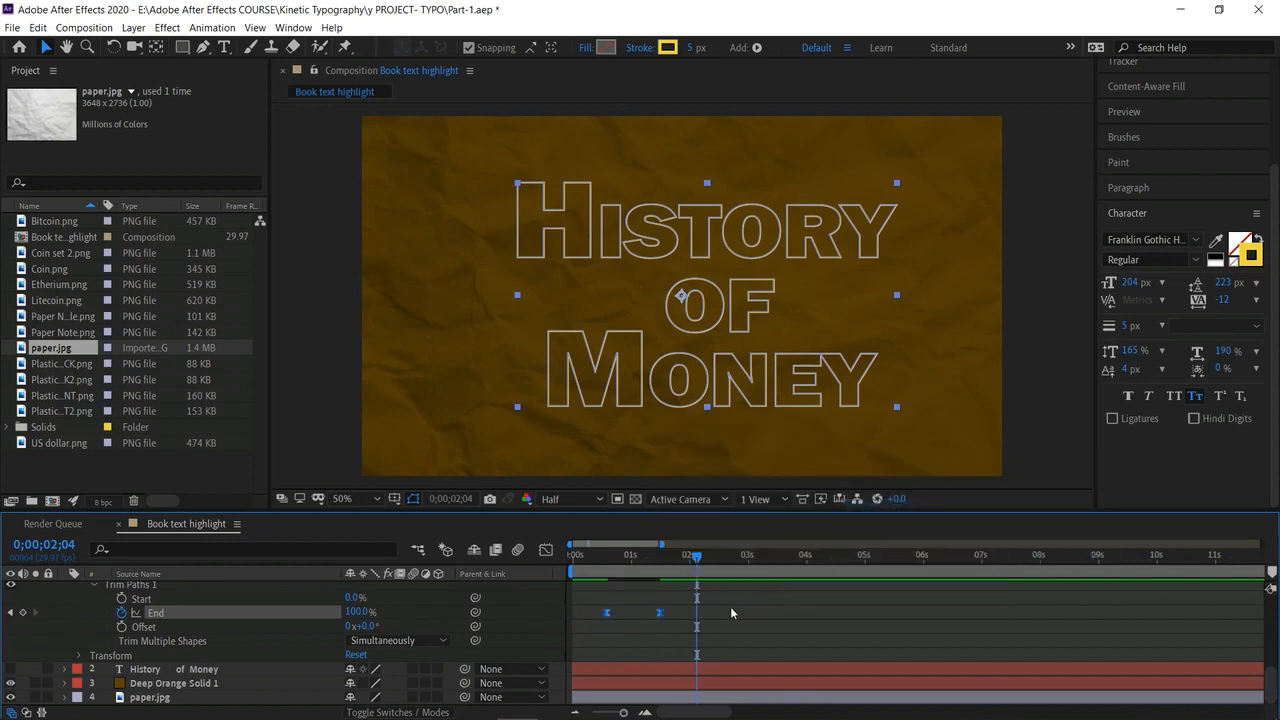
{"action": "key", "text": "Home"}
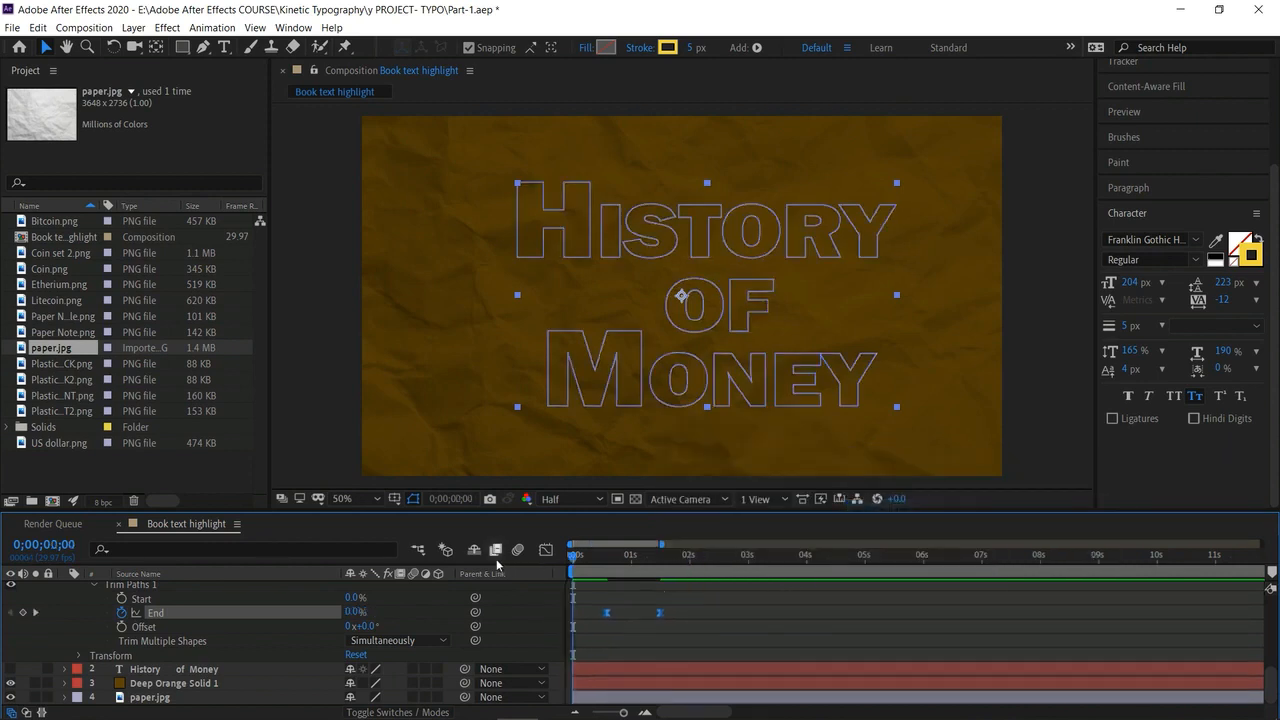
{"action": "key", "text": "space"}
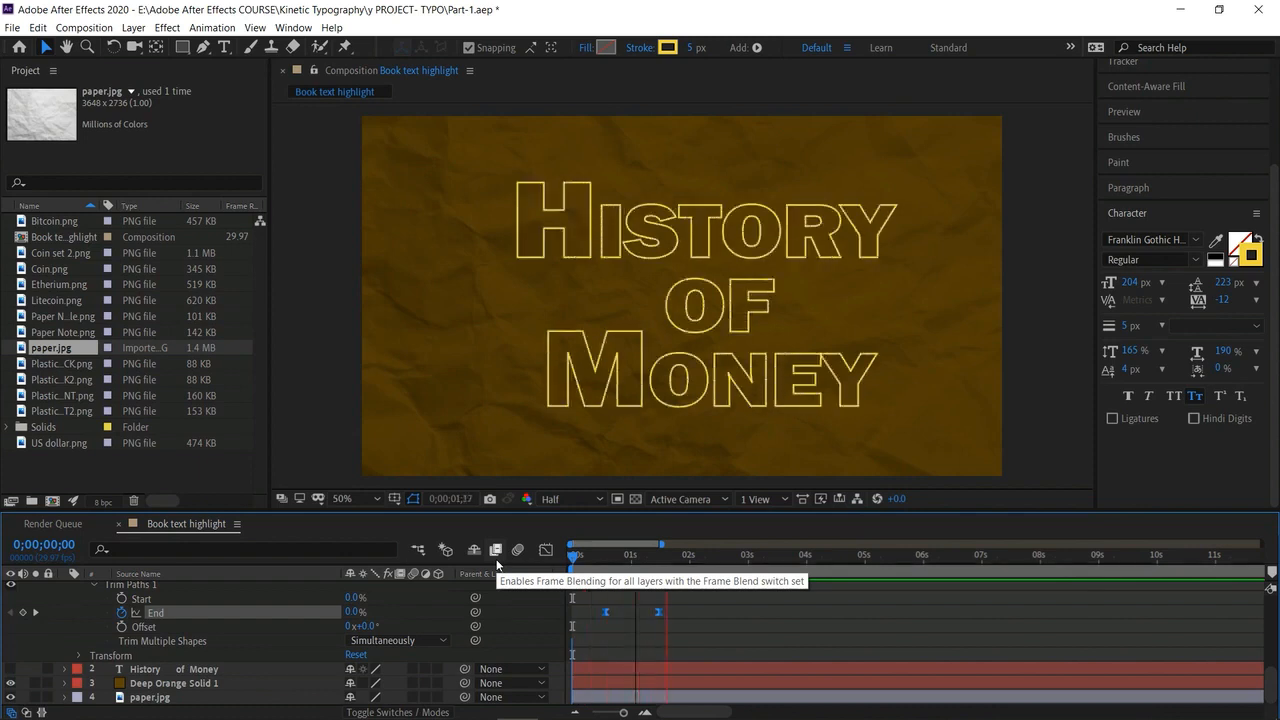
{"action": "key", "text": "space"}
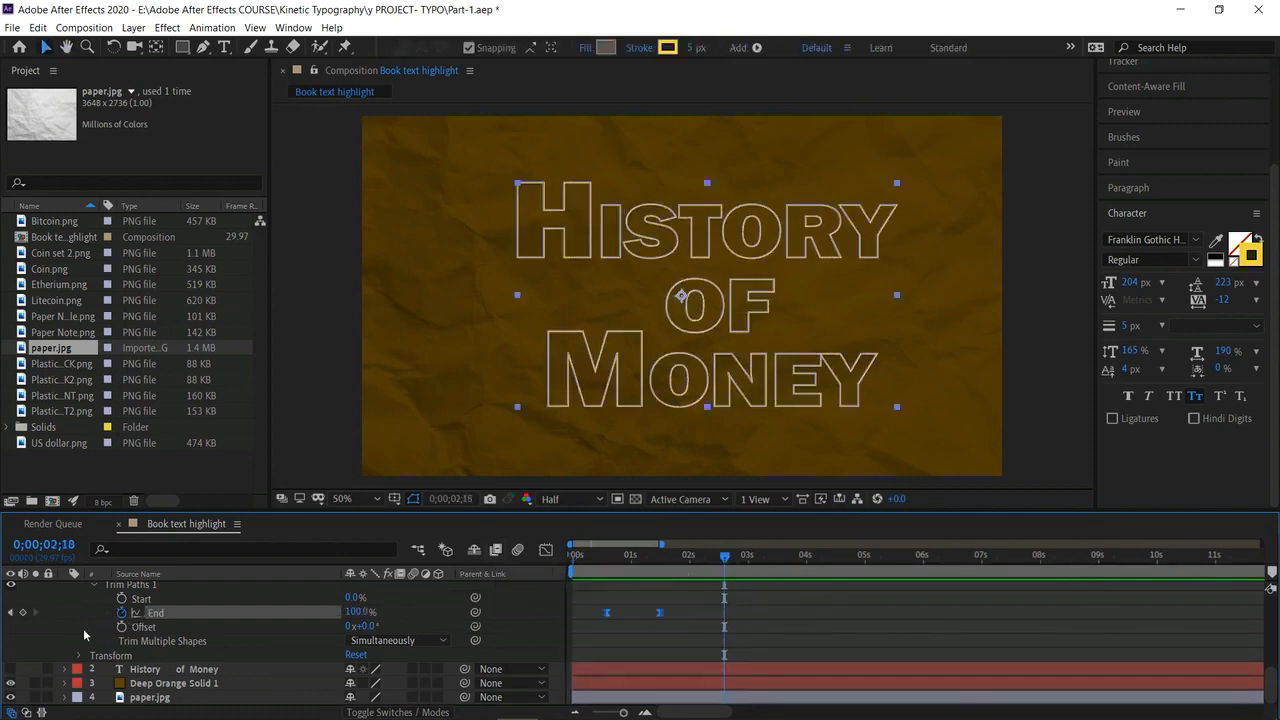
Collapse the title outlines layer and preview the outline draw-on around 0;00;01;02 to 0;00;02;00.
{"action": "scroll", "coordinate": [78, 627], "scroll_direction": "up", "scroll_amount": 6}
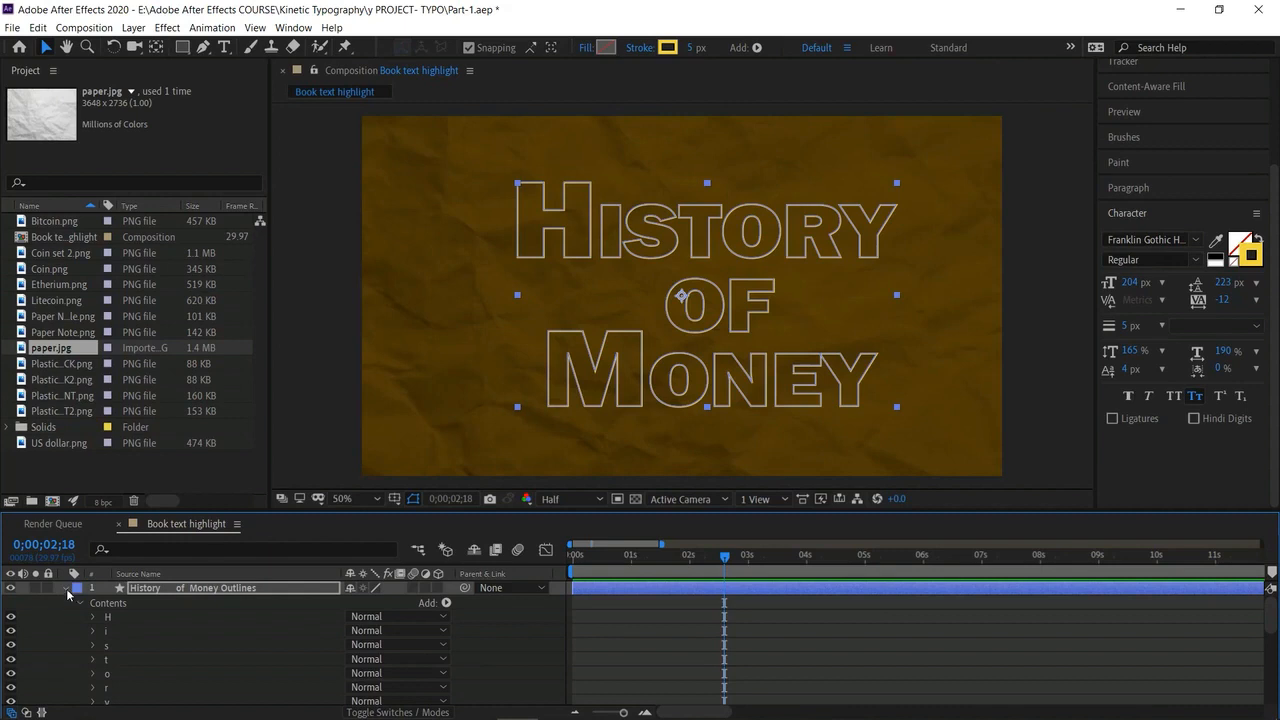
{"action": "left_click", "coordinate": [65, 587]}
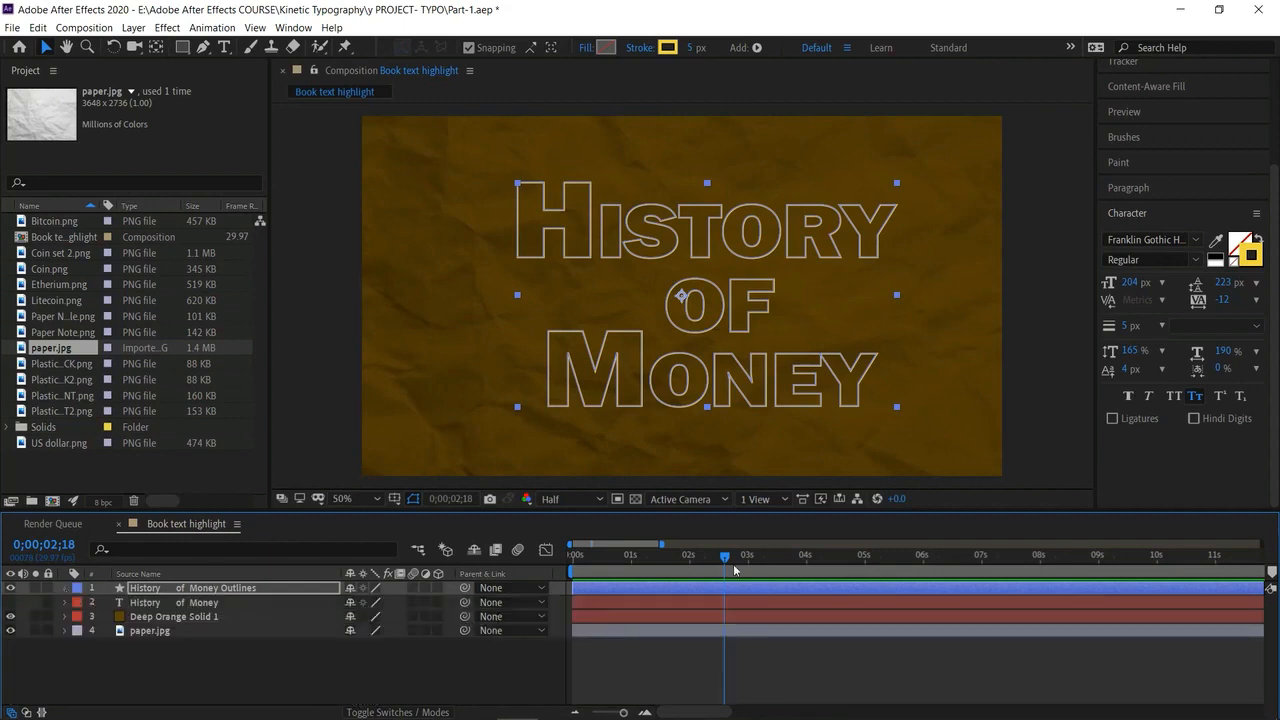
{"action": "mouse_move", "coordinate": [720, 556]}
{"action": "left_mouse_down"}
{"action": "mouse_move", "coordinate": [661, 556]}
{"action": "mouse_move", "coordinate": [728, 566]}
{"action": "left_mouse_up"}
{"action": "left_click", "coordinate": [634, 576]}
{"action": "key", "text": "space"}
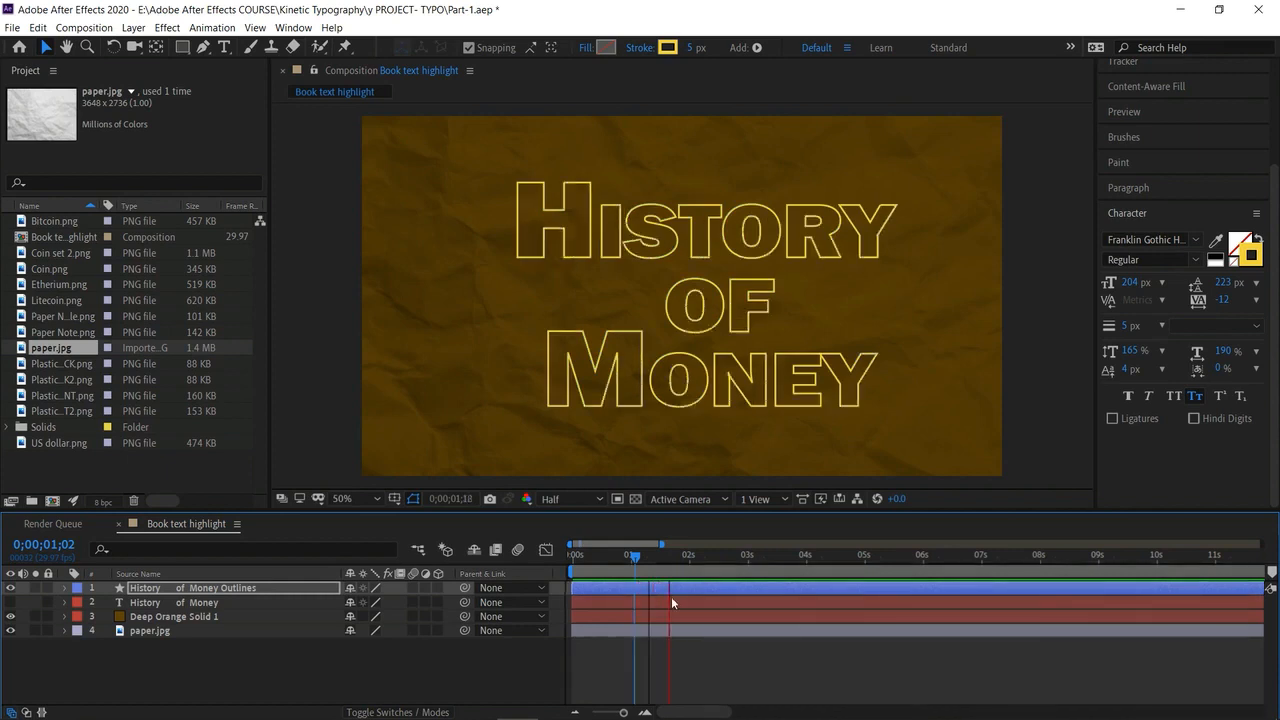
{"action": "left_click_drag", "start_coordinate": [721, 555], "coordinate": [690, 562]}
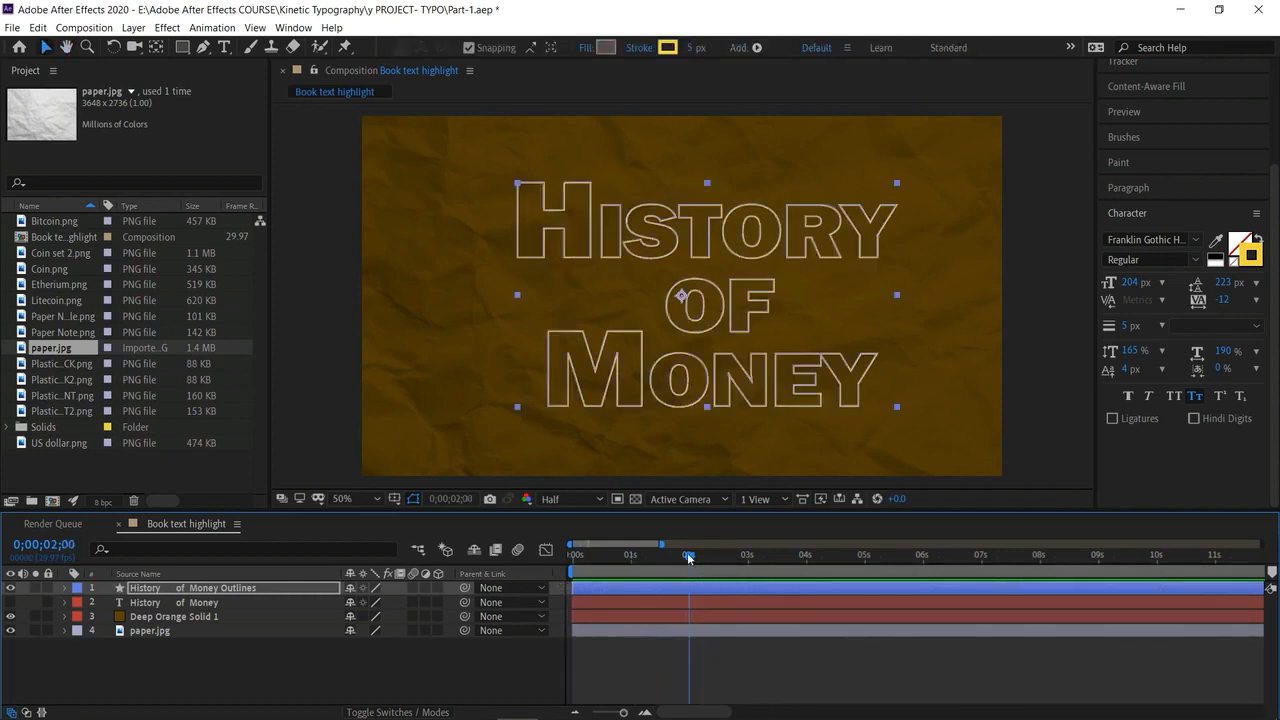
Add an Opacity keyframe at 100% on the title outlines layer at 0;00;02;12.
{"action": "left_click", "coordinate": [64, 588]}
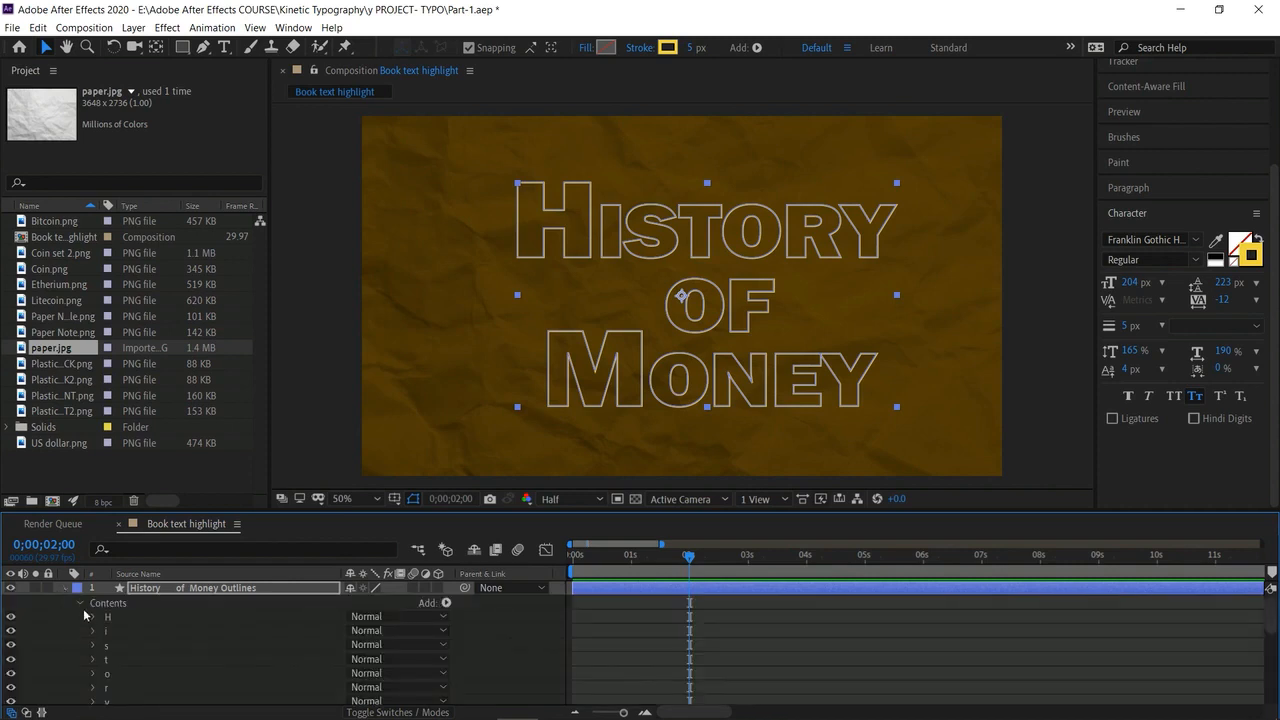
{"action": "left_click", "coordinate": [82, 604]}
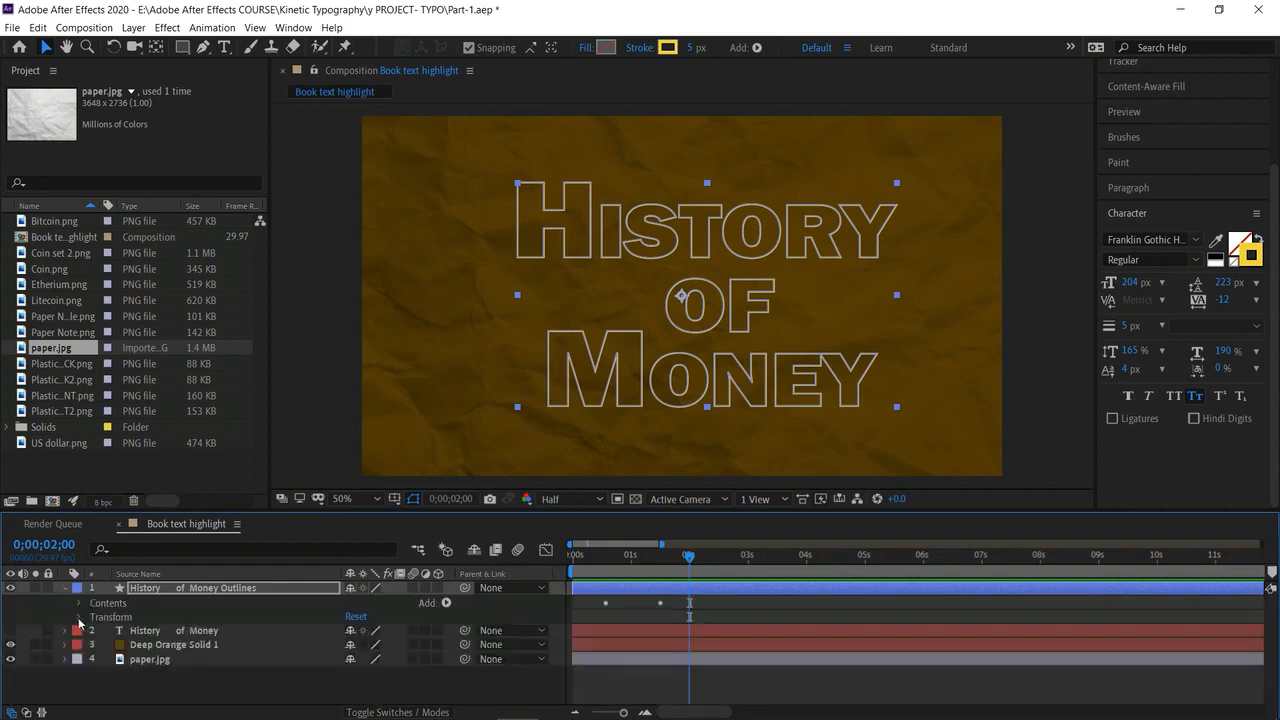
{"action": "left_click", "coordinate": [79, 618]}
{"action": "mouse_move", "coordinate": [688, 556]}
{"action": "left_mouse_down"}
{"action": "mouse_move", "coordinate": [673, 556]}
{"action": "mouse_move", "coordinate": [694, 566]}
{"action": "left_mouse_up"}
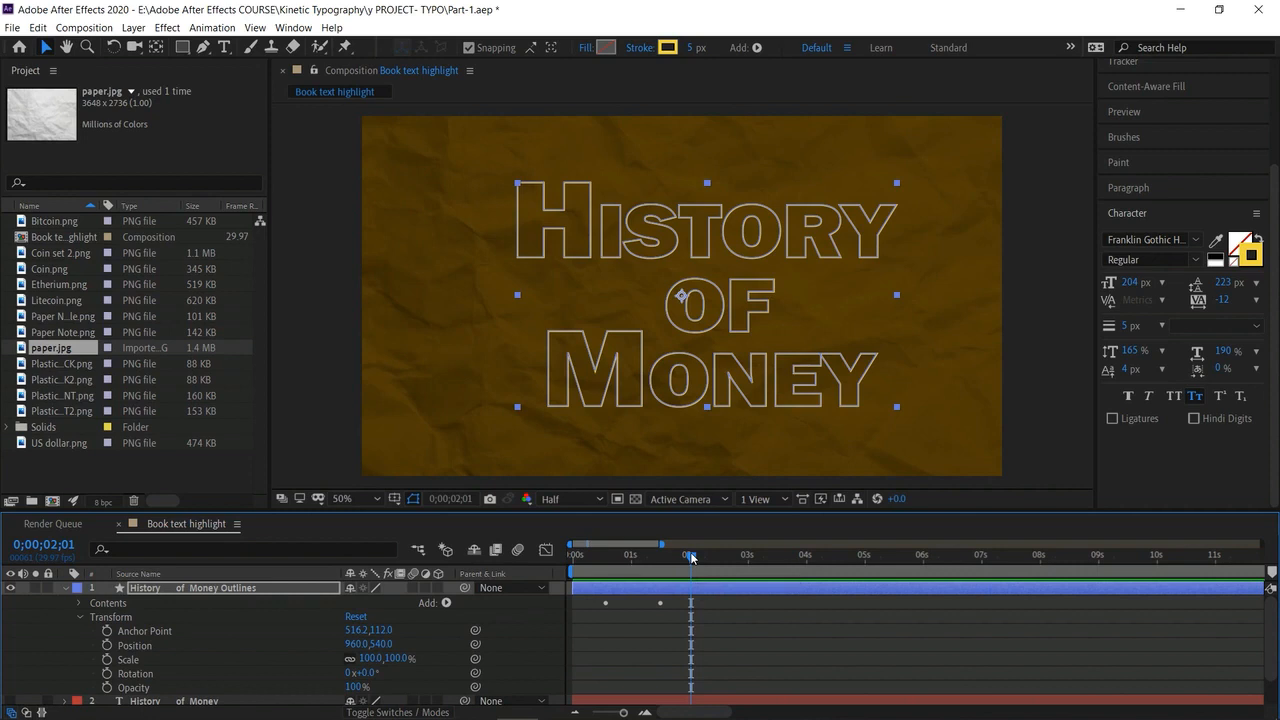
{"action": "left_click_drag", "start_coordinate": [690, 557], "coordinate": [713, 558]}
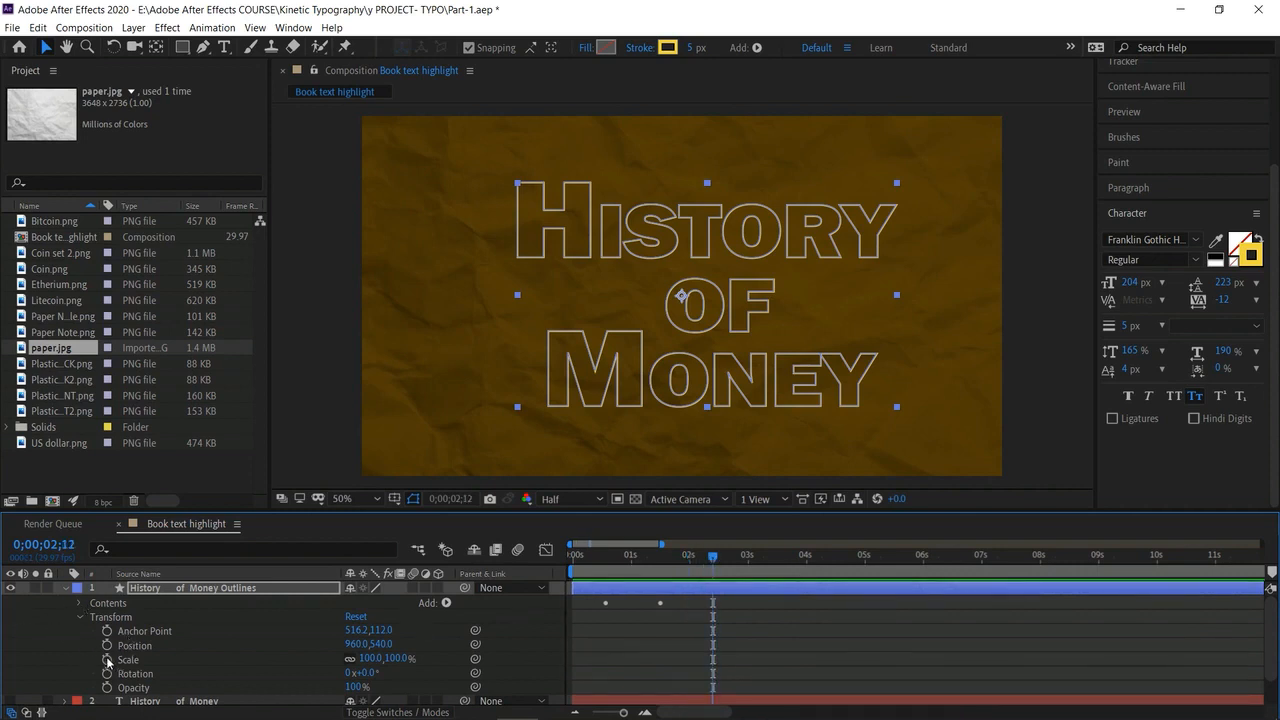
{"action": "left_click", "coordinate": [107, 687]}
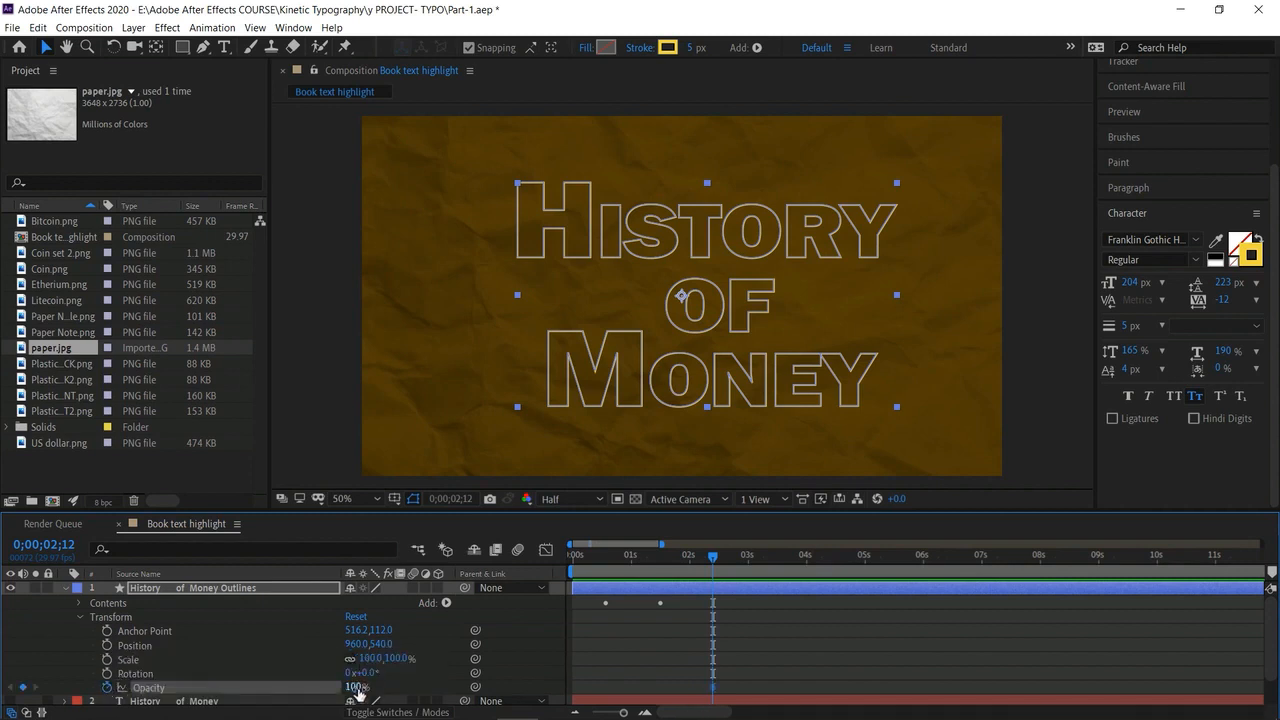
Set the title outlines' Opacity to 0% at 0;00;03;01 and preview the fade-out from the start.
{"action": "left_click", "coordinate": [745, 562]}
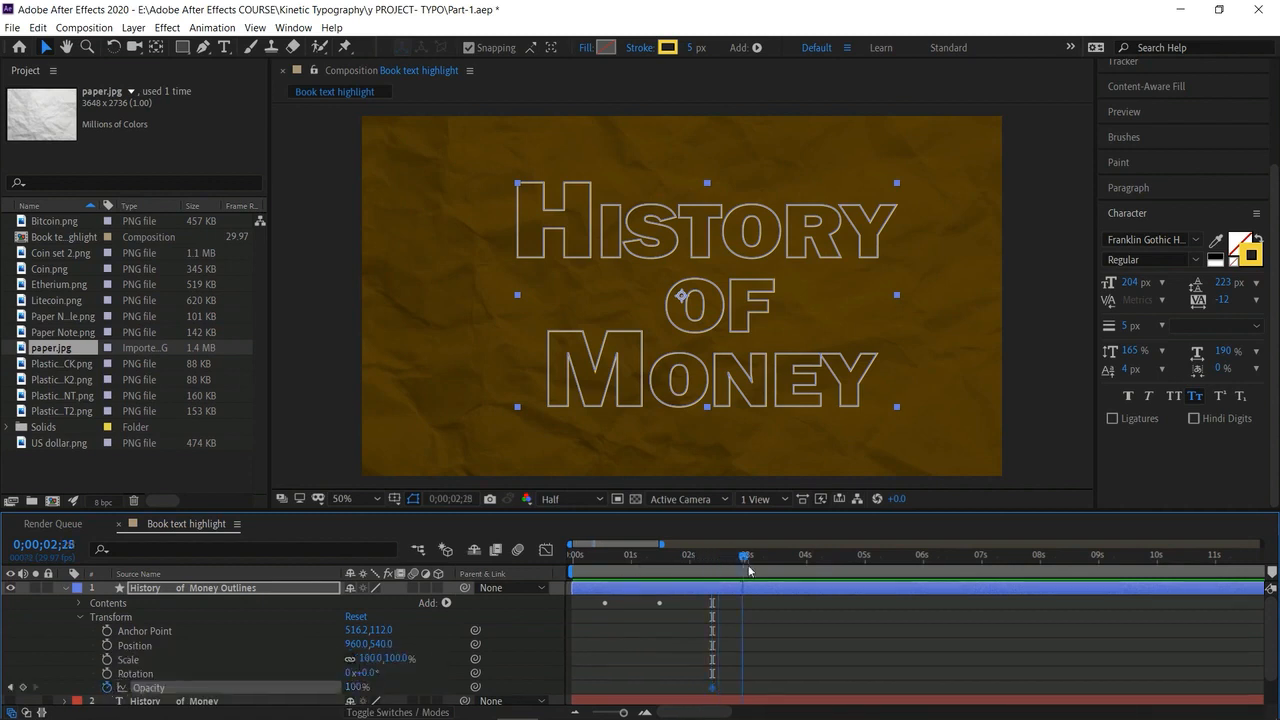
{"action": "left_click", "coordinate": [749, 571]}
{"action": "left_click", "coordinate": [356, 687]}
{"action": "type", "text": "0"}
{"action": "key", "text": "Return"}
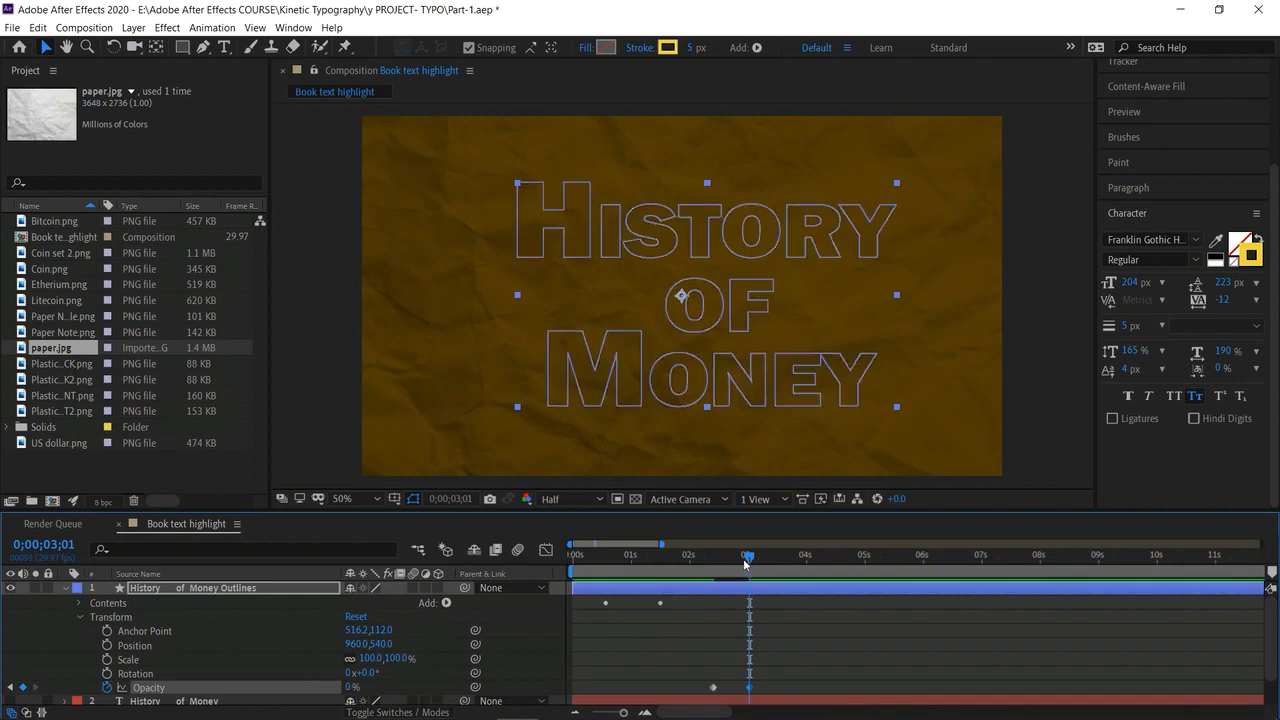
{"action": "key", "text": "Home"}
{"action": "key", "text": "space"}
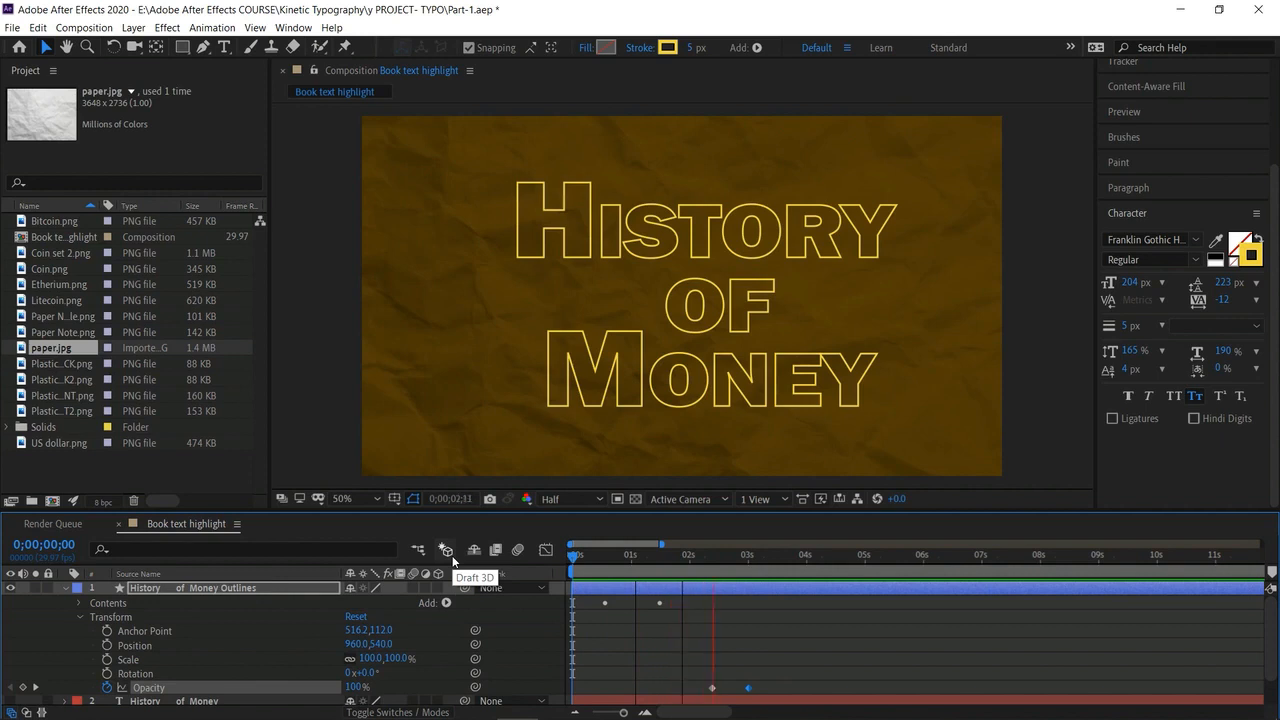
{"action": "key", "text": "space"}
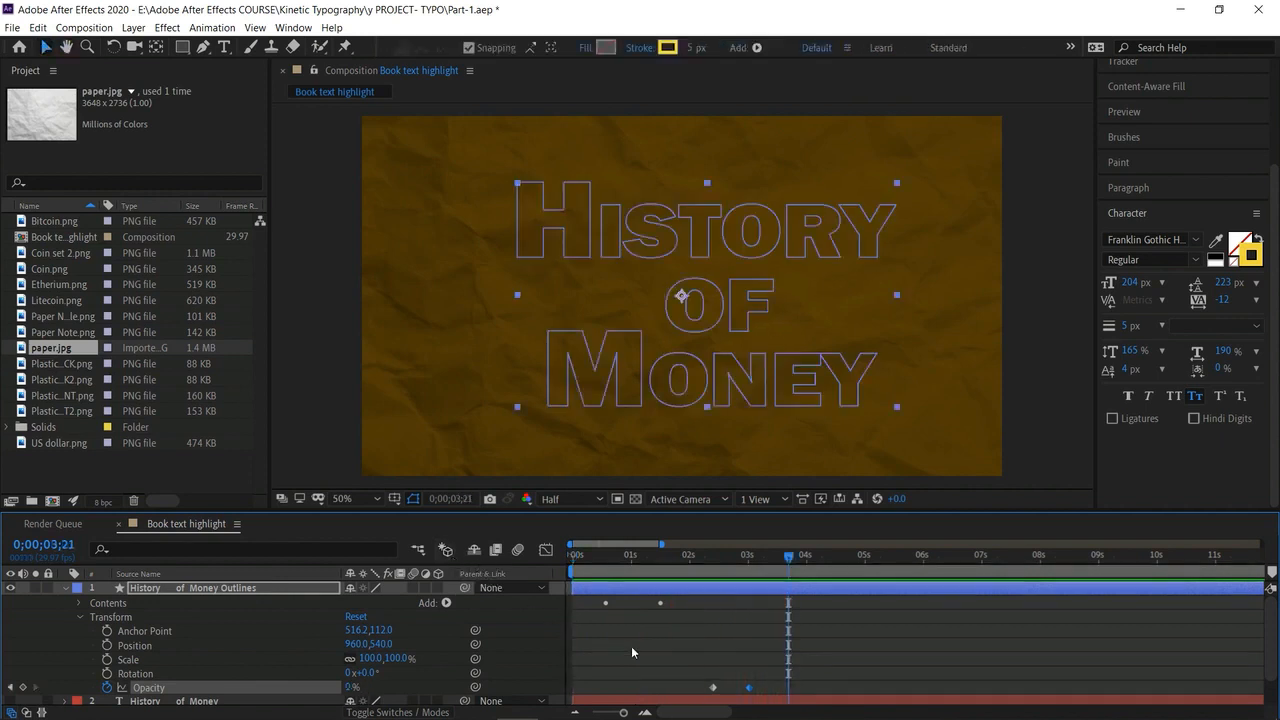
Apply Easy Ease to both Opacity keyframes of the title outlines, preview from the start and collapse the layer.
{"action": "left_click_drag", "start_coordinate": [693, 684], "coordinate": [757, 691]}
{"action": "right_click", "coordinate": [749, 688]}
{"action": "mouse_move", "coordinate": [800, 674]}
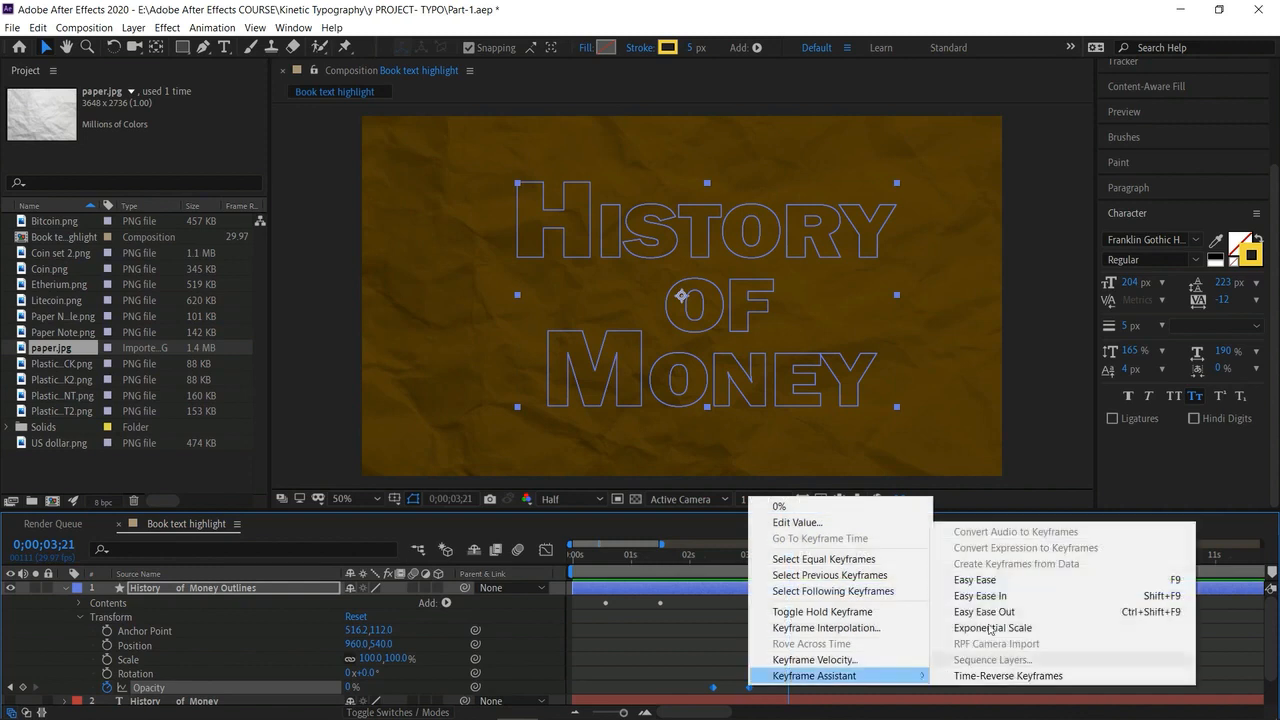
{"action": "left_click", "coordinate": [986, 574]}
{"action": "left_click", "coordinate": [822, 631]}
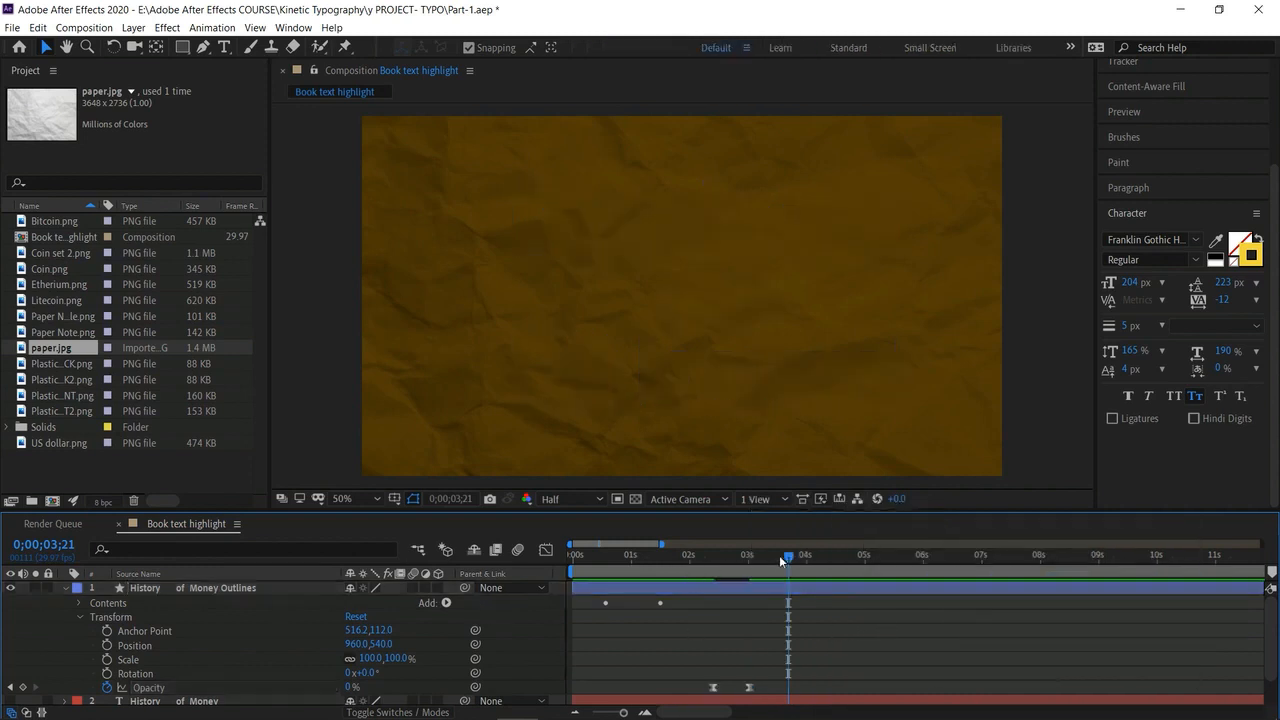
{"action": "left_click_drag", "start_coordinate": [707, 554], "coordinate": [469, 580]}
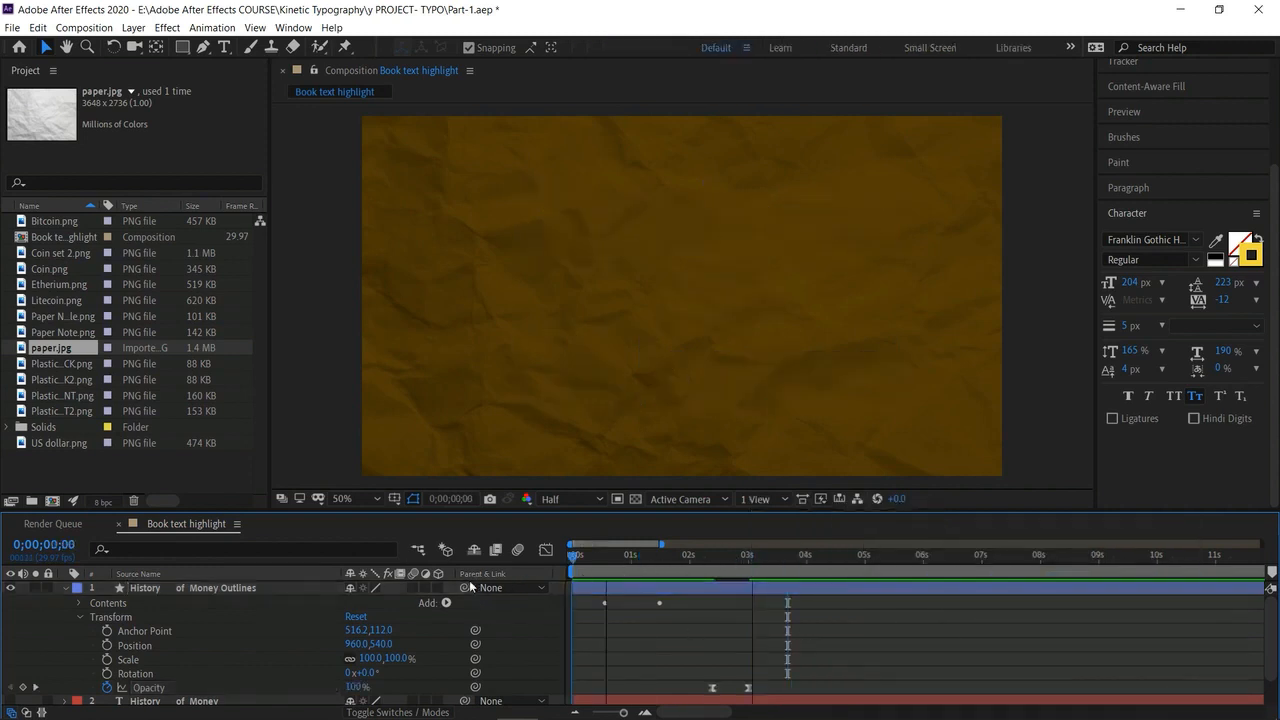
{"action": "left_click", "coordinate": [66, 589]}
At 0;00;03;00, add Coin set 2.png as the top layer and scale it down to a small image in the frame's centre.
{"action": "left_click_drag", "start_coordinate": [626, 554], "coordinate": [749, 598]}
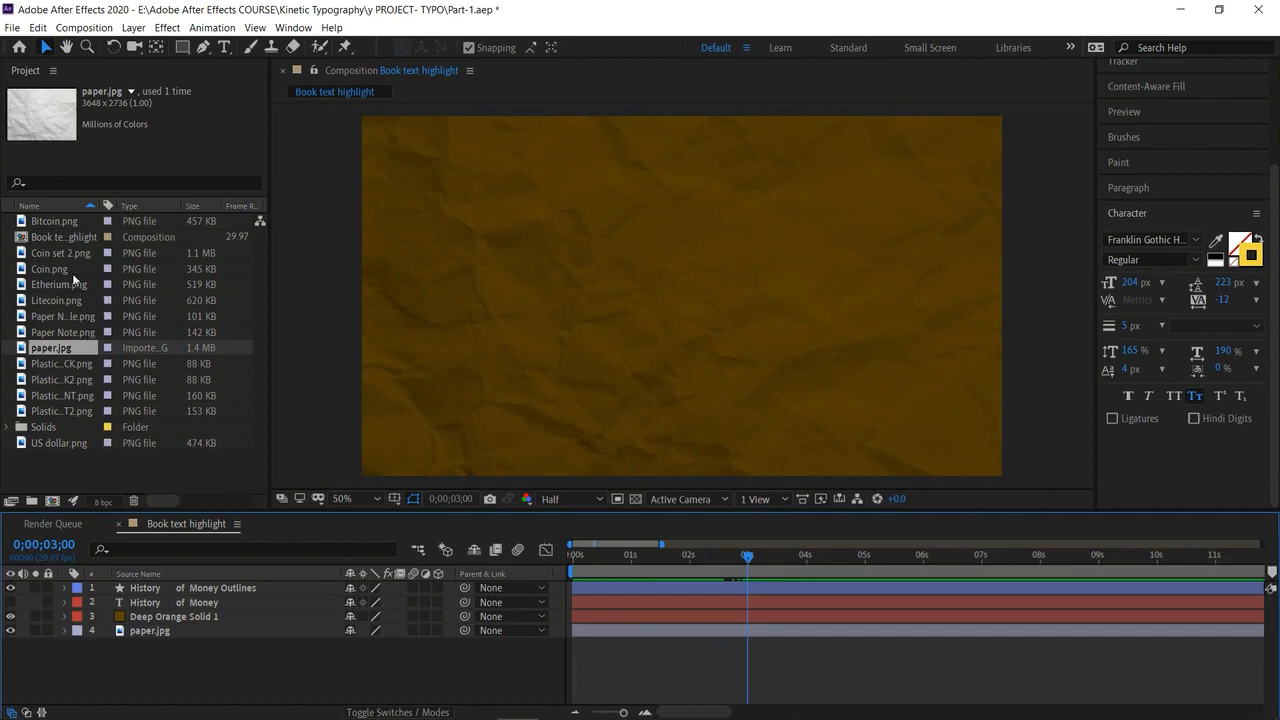
{"action": "left_click", "coordinate": [56, 252]}
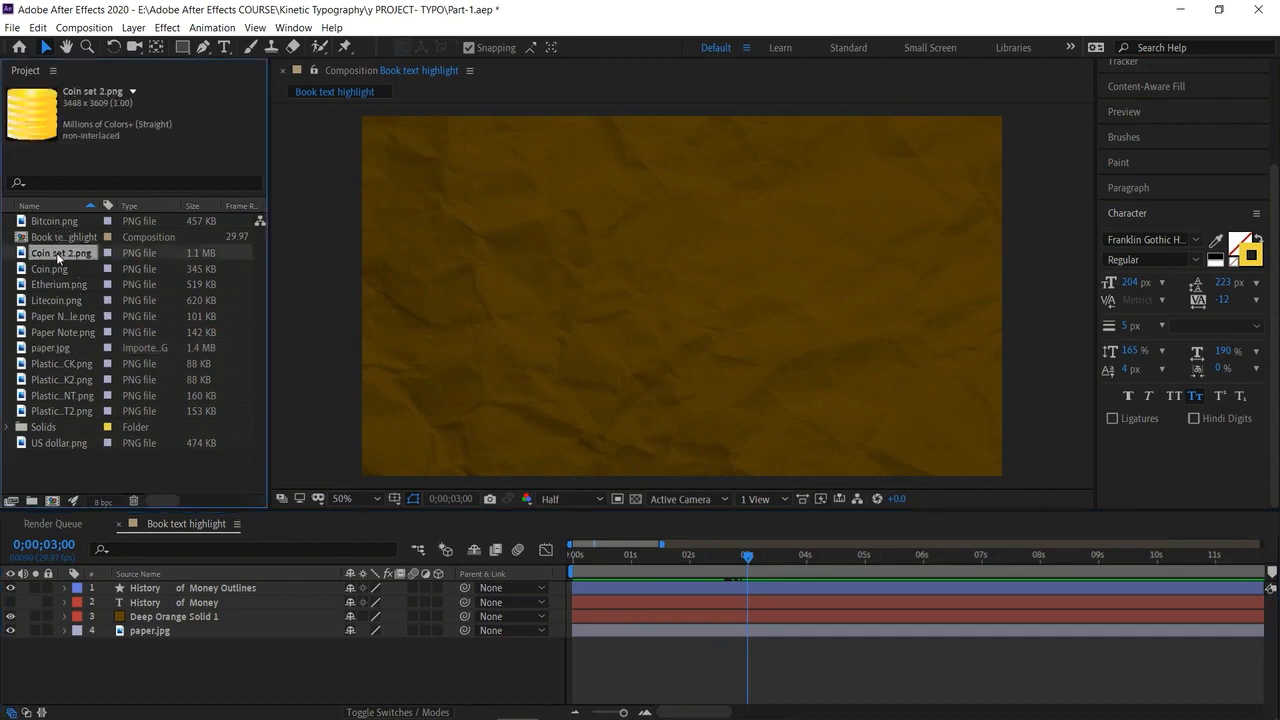
{"action": "left_click_drag", "start_coordinate": [62, 258], "coordinate": [178, 590]}
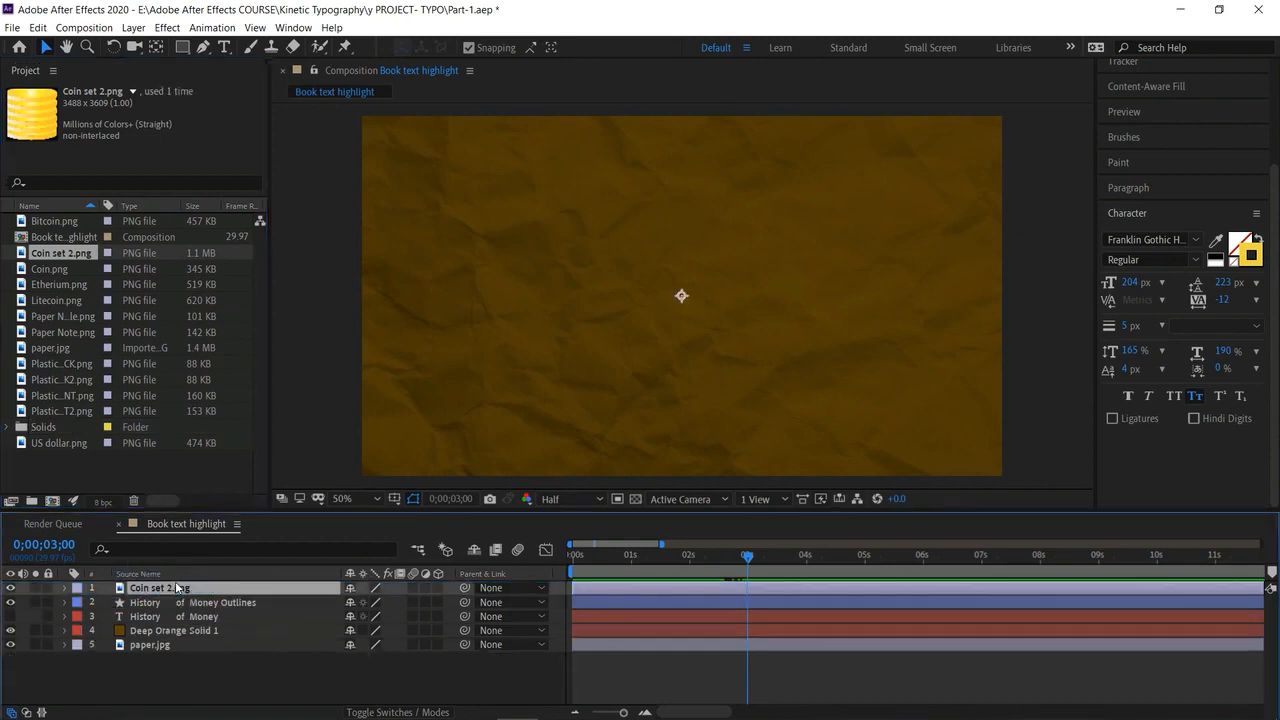
{"action": "left_click", "coordinate": [350, 498]}
{"action": "left_click", "coordinate": [362, 281]}
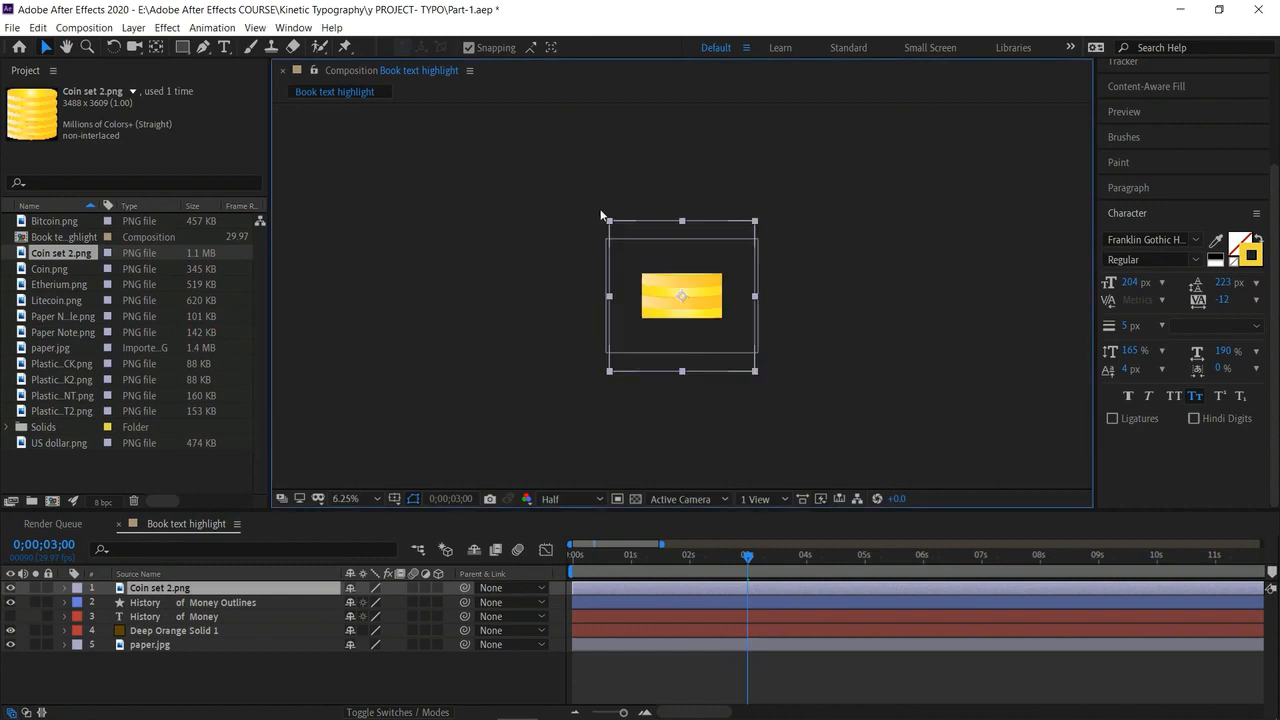
{"action": "left_click_drag", "start_coordinate": [612, 230], "coordinate": [677, 295]}
{"action": "left_click", "coordinate": [66, 587]}
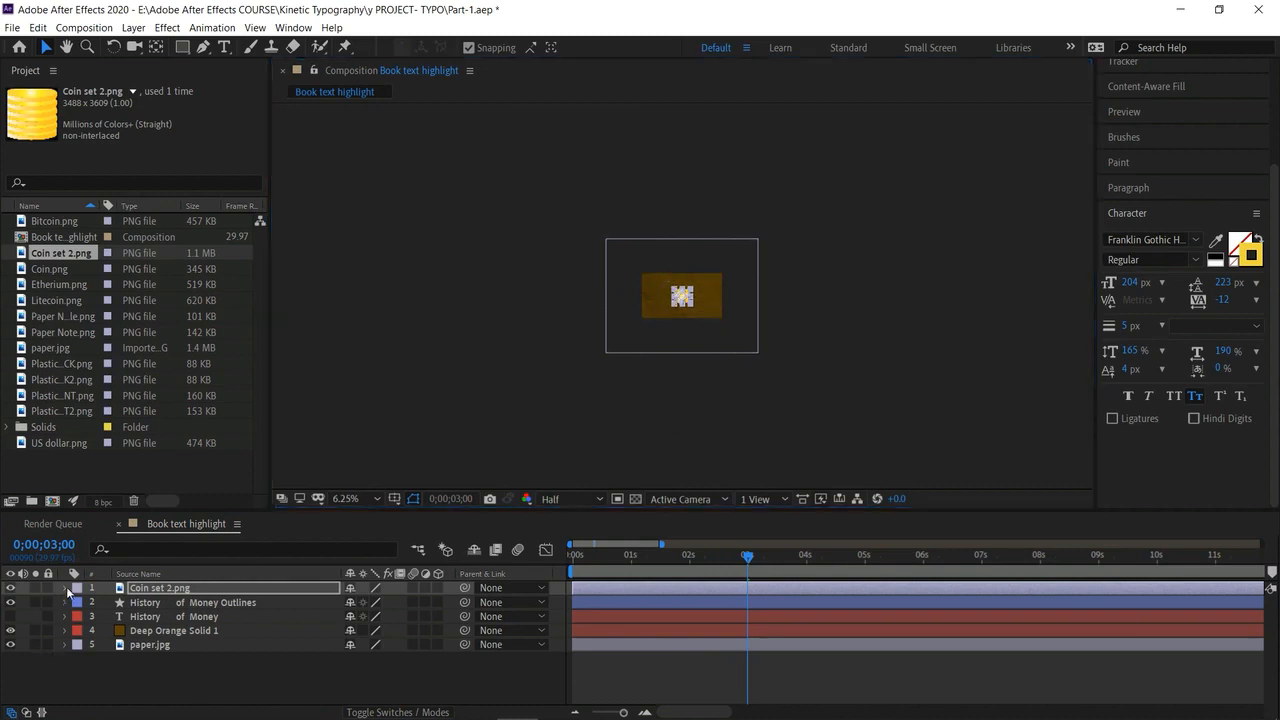
{"action": "left_click", "coordinate": [66, 587]}
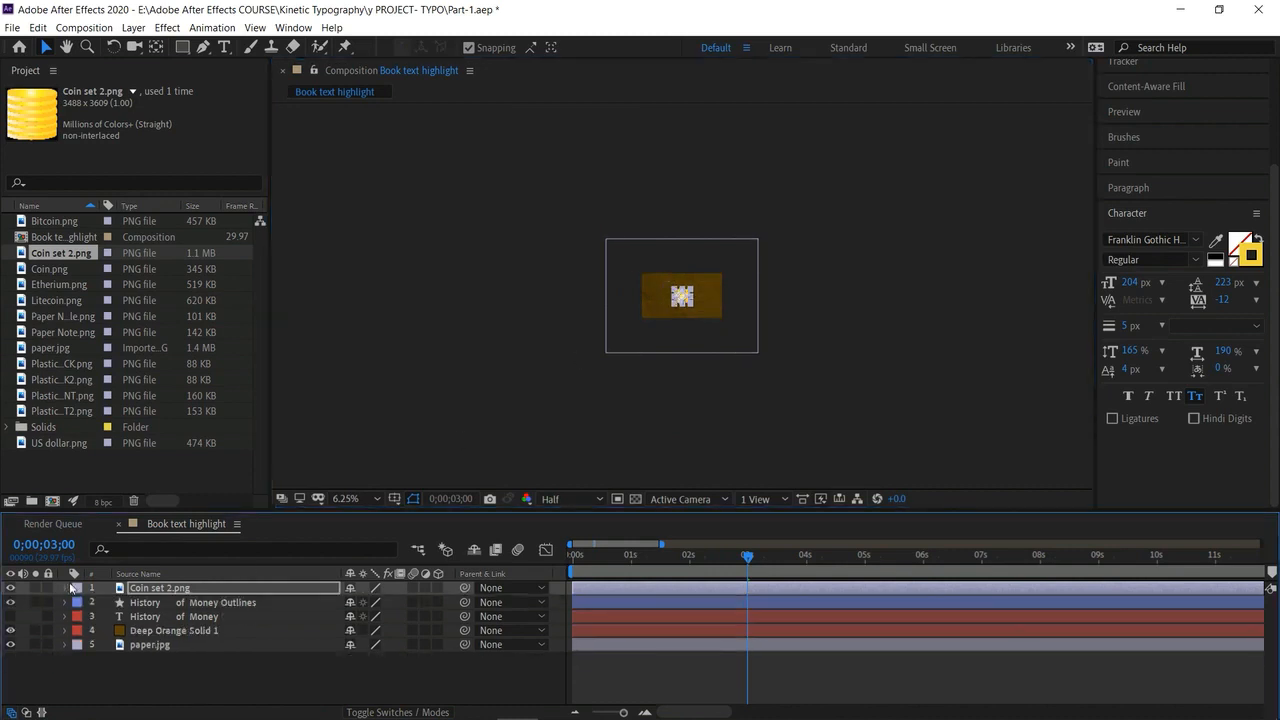
Add Paper Note bundle.png as the top layer and scale it down over the coin stack in the frame's centre.
{"action": "left_click", "coordinate": [44, 271]}
{"action": "left_click", "coordinate": [56, 285]}
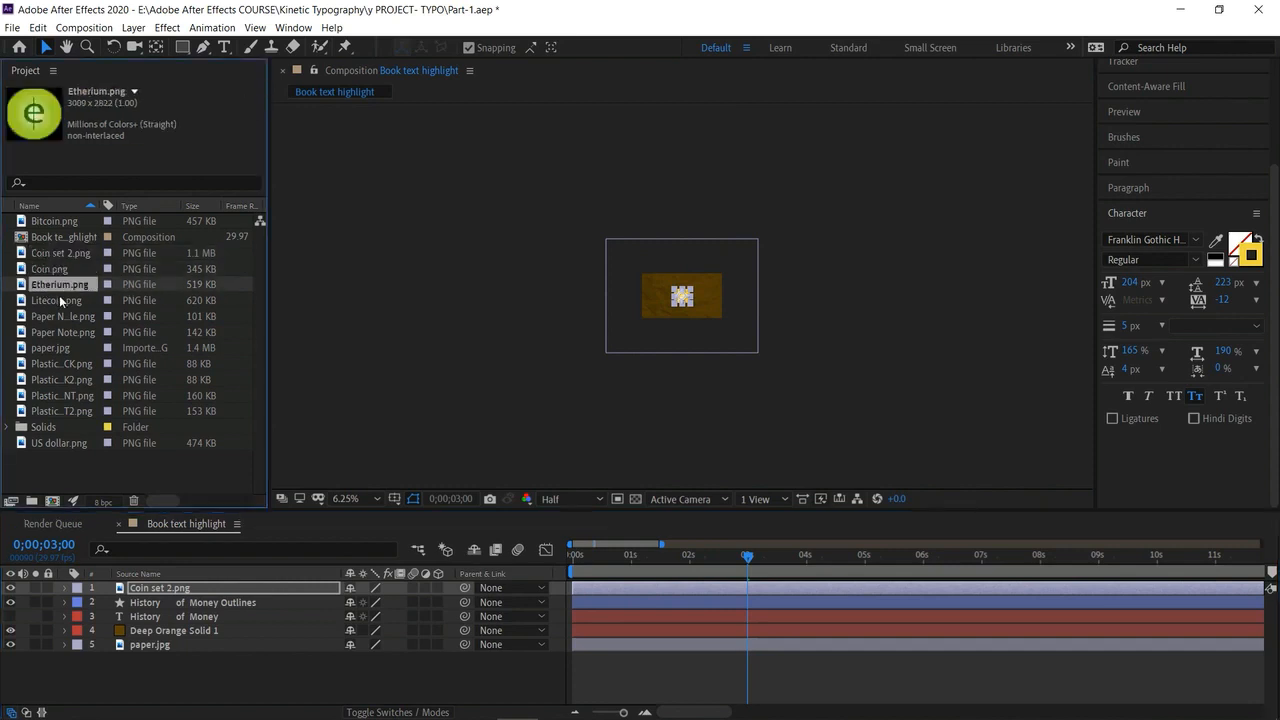
{"action": "left_click", "coordinate": [59, 300]}
{"action": "left_click", "coordinate": [62, 320]}
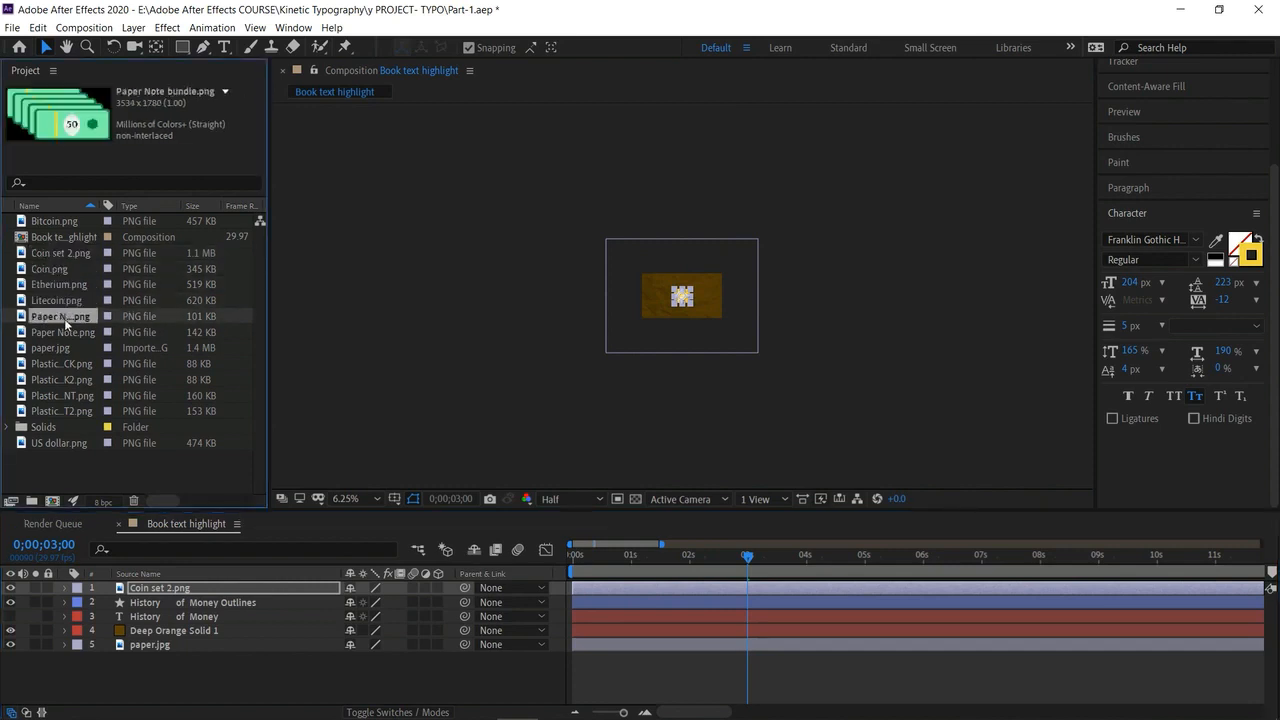
{"action": "mouse_move", "coordinate": [63, 316]}
{"action": "left_mouse_down"}
{"action": "mouse_move", "coordinate": [486, 314]}
{"action": "mouse_move", "coordinate": [640, 285]}
{"action": "mouse_move", "coordinate": [626, 262]}
{"action": "mouse_move", "coordinate": [640, 275]}
{"action": "mouse_move", "coordinate": [640, 335]}
{"action": "left_mouse_up"}
{"action": "left_click", "coordinate": [163, 591]}
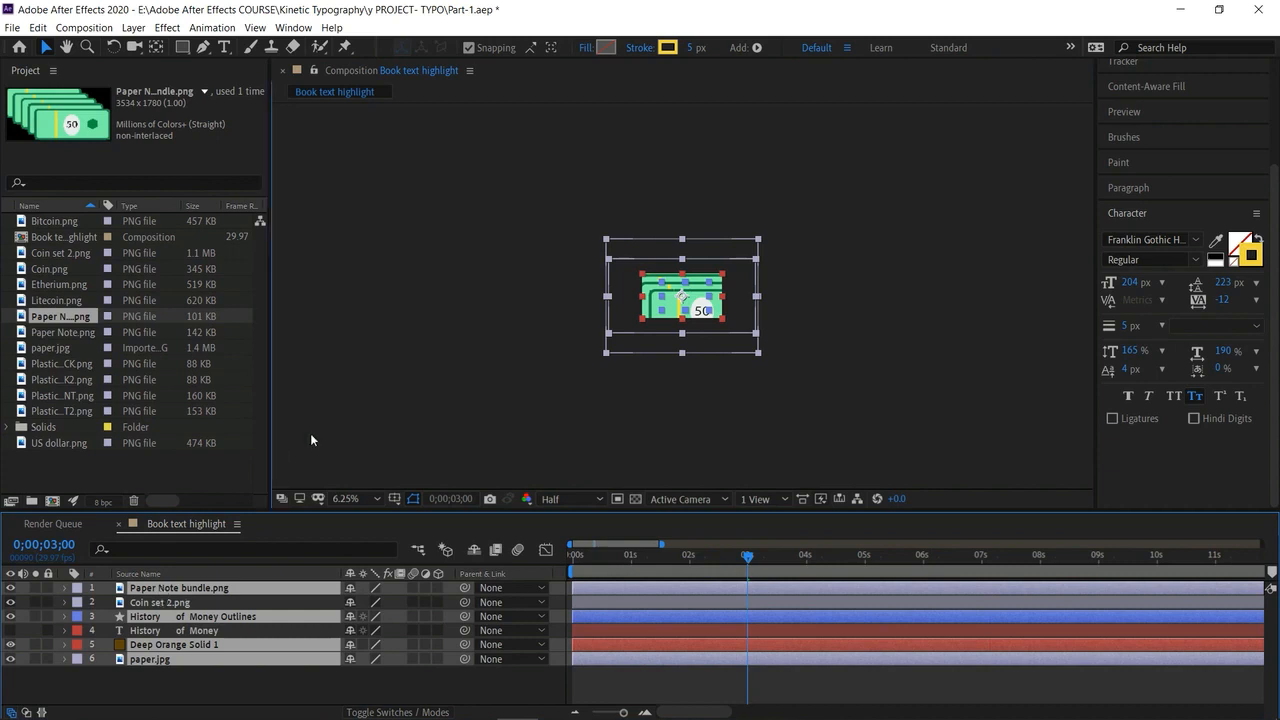
{"action": "left_click", "coordinate": [187, 587]}
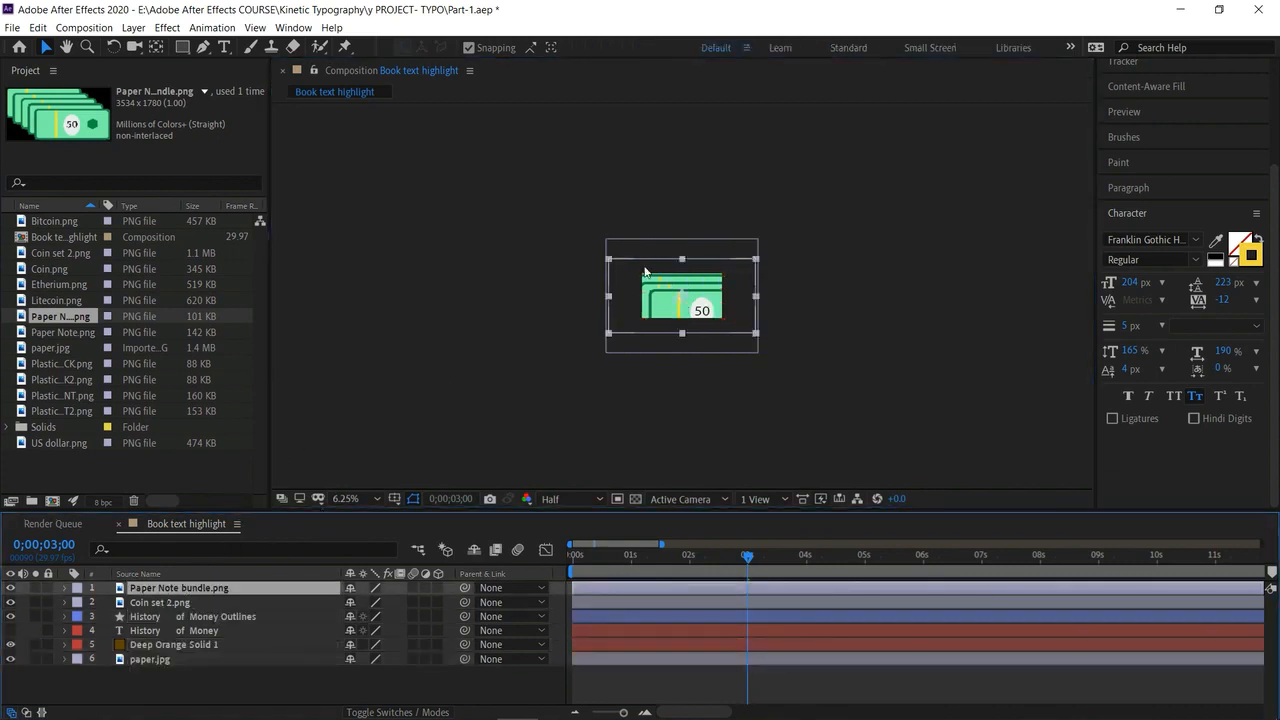
{"action": "left_click_drag", "start_coordinate": [610, 260], "coordinate": [665, 293]}
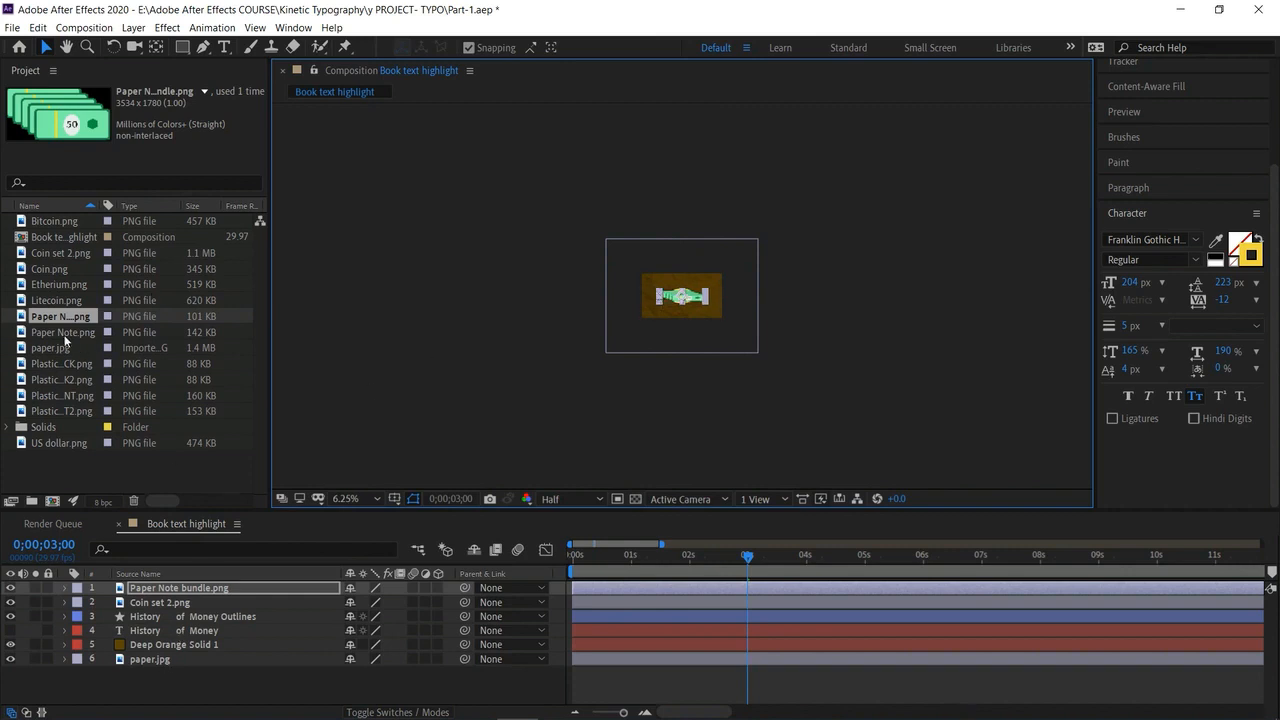
Add Plastic card BACK.png at the frame's right edge and Plastic card BACK2.png near its lower-left corner, scaling both down.
{"action": "left_click", "coordinate": [57, 348]}
{"action": "left_click", "coordinate": [58, 364]}
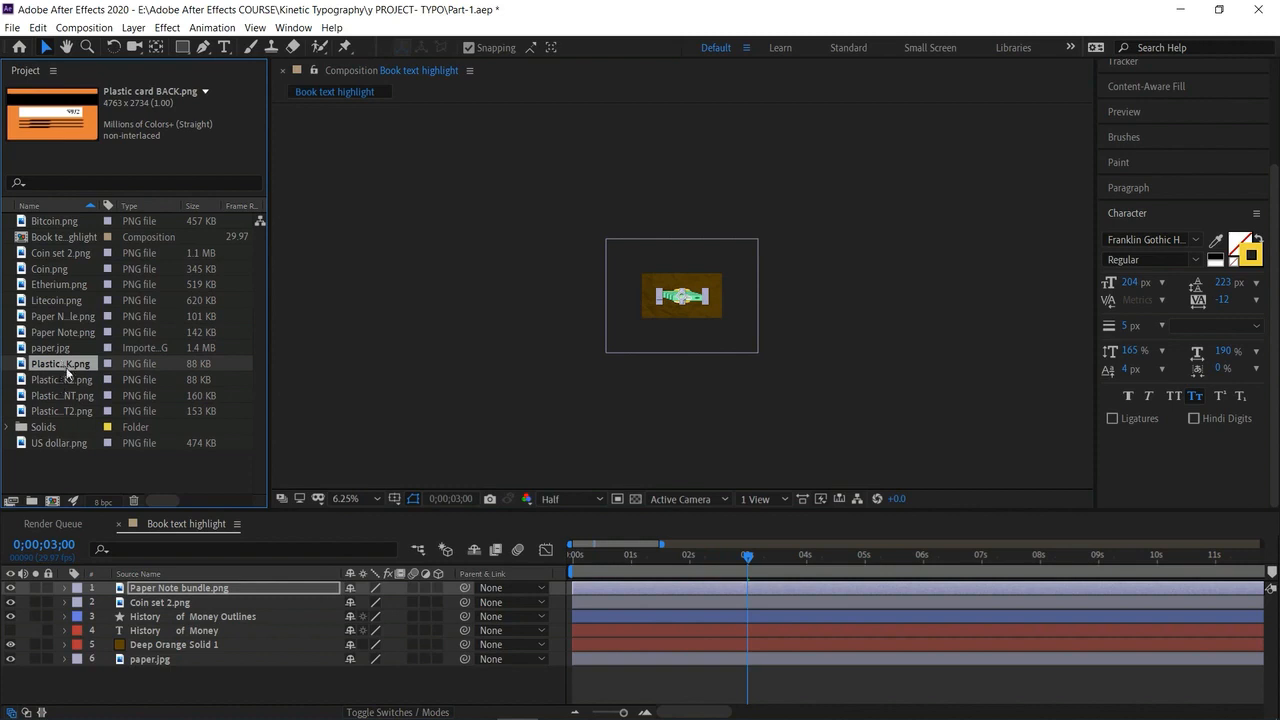
{"action": "left_click_drag", "start_coordinate": [67, 368], "coordinate": [732, 300]}
{"action": "left_click_drag", "start_coordinate": [833, 359], "coordinate": [747, 302]}
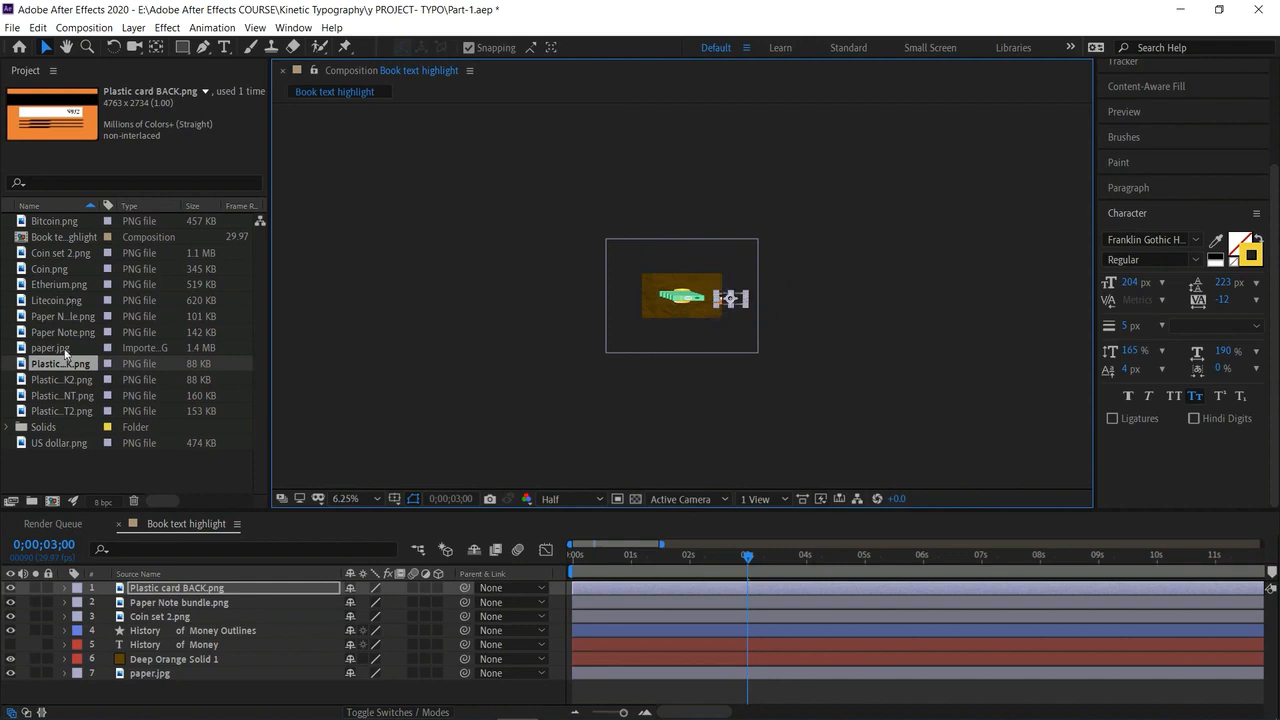
{"action": "left_click", "coordinate": [65, 379]}
{"action": "left_click_drag", "start_coordinate": [65, 379], "coordinate": [645, 331]}
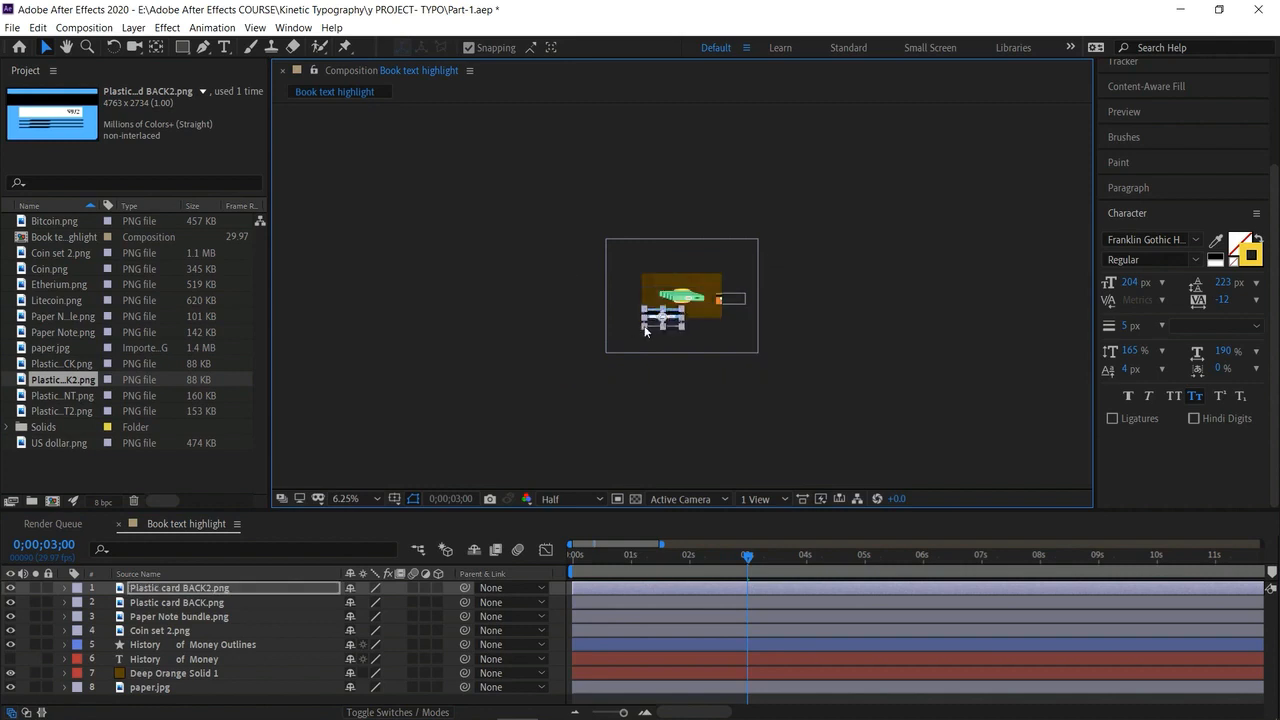
Add Plastic card FRONT.png at the frame's left edge and Bitcoin.png near its lower-right corner, both scaled down, and return to 0;00;00;00.
{"action": "left_click", "coordinate": [61, 396]}
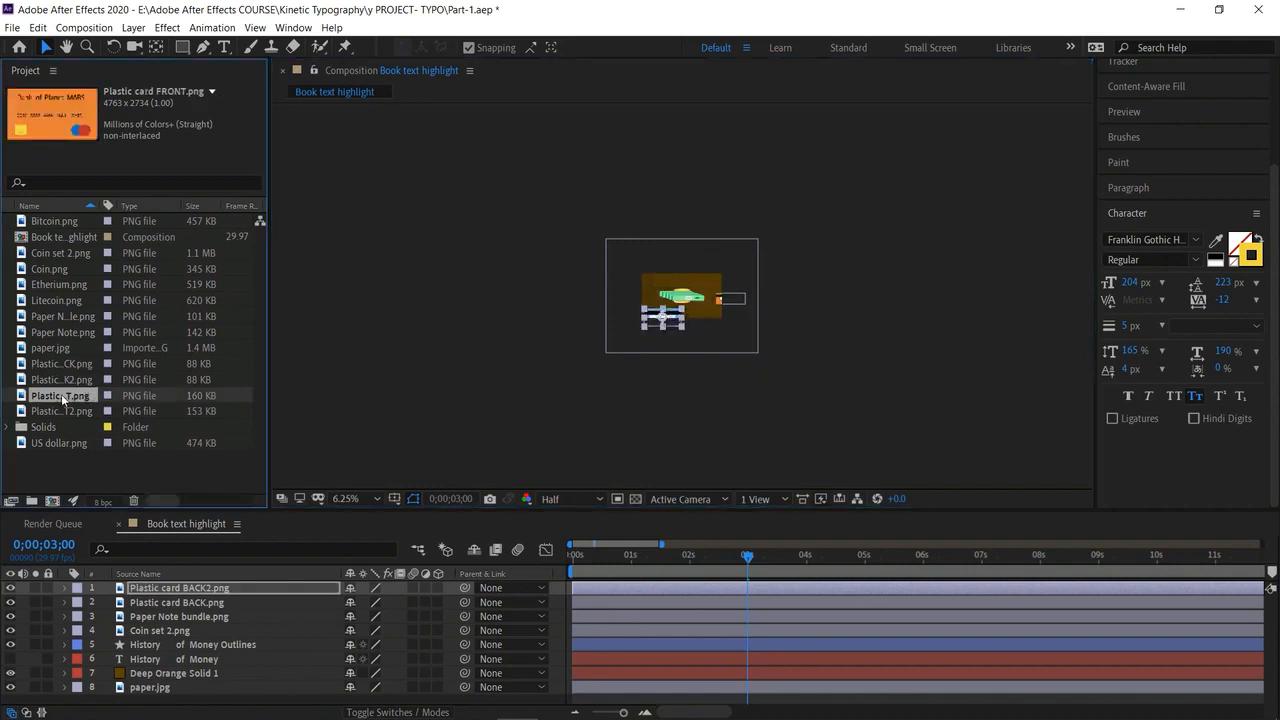
{"action": "left_click_drag", "start_coordinate": [61, 394], "coordinate": [637, 300]}
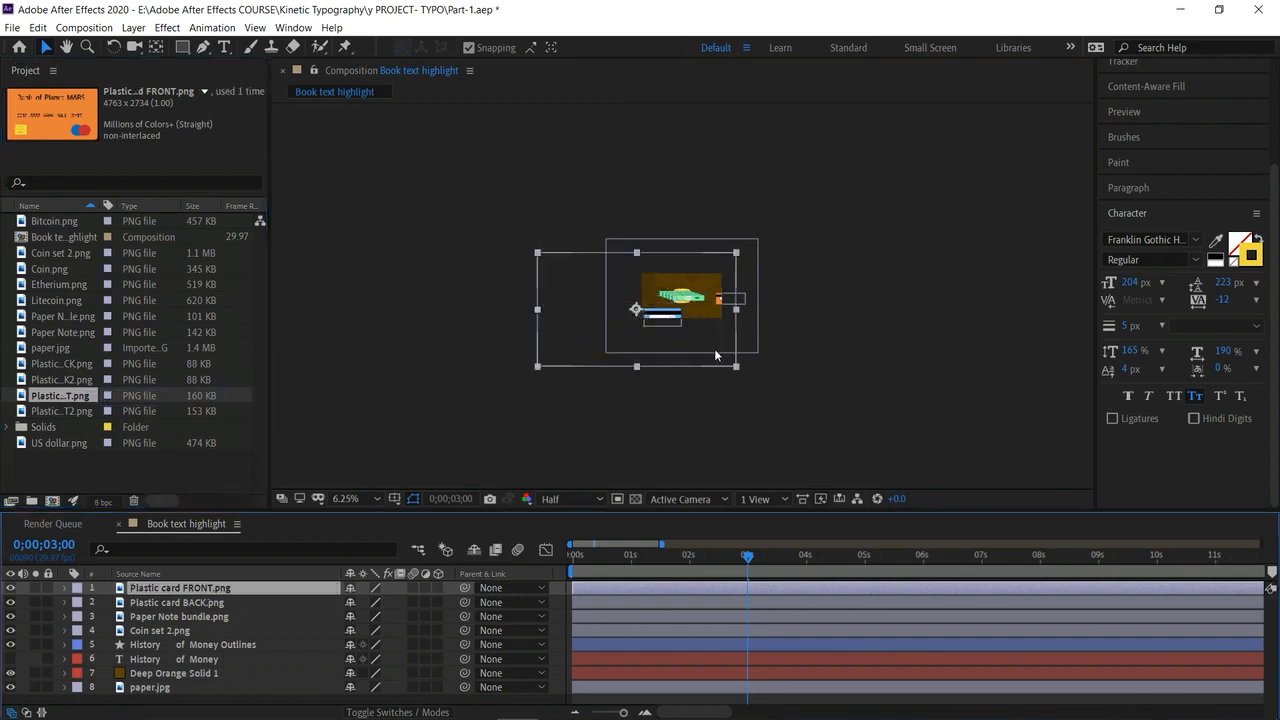
{"action": "left_click_drag", "start_coordinate": [727, 352], "coordinate": [662, 321]}
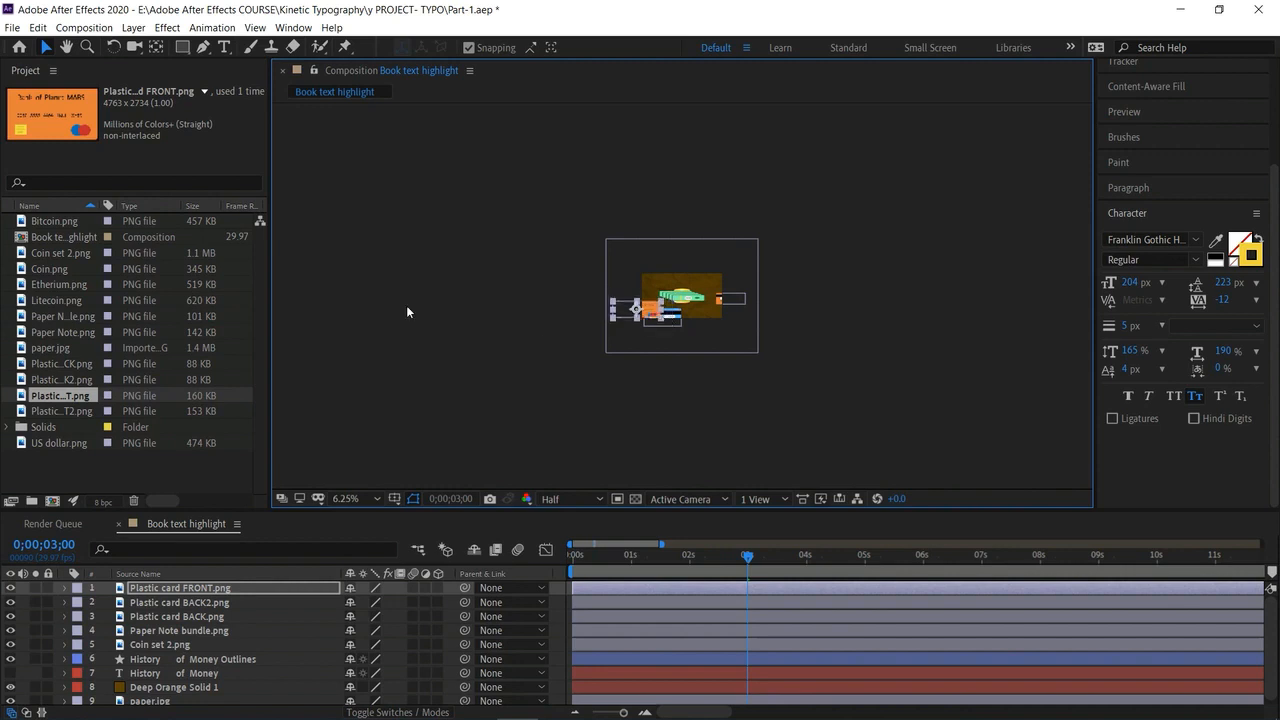
{"action": "left_click_drag", "start_coordinate": [76, 224], "coordinate": [713, 322]}
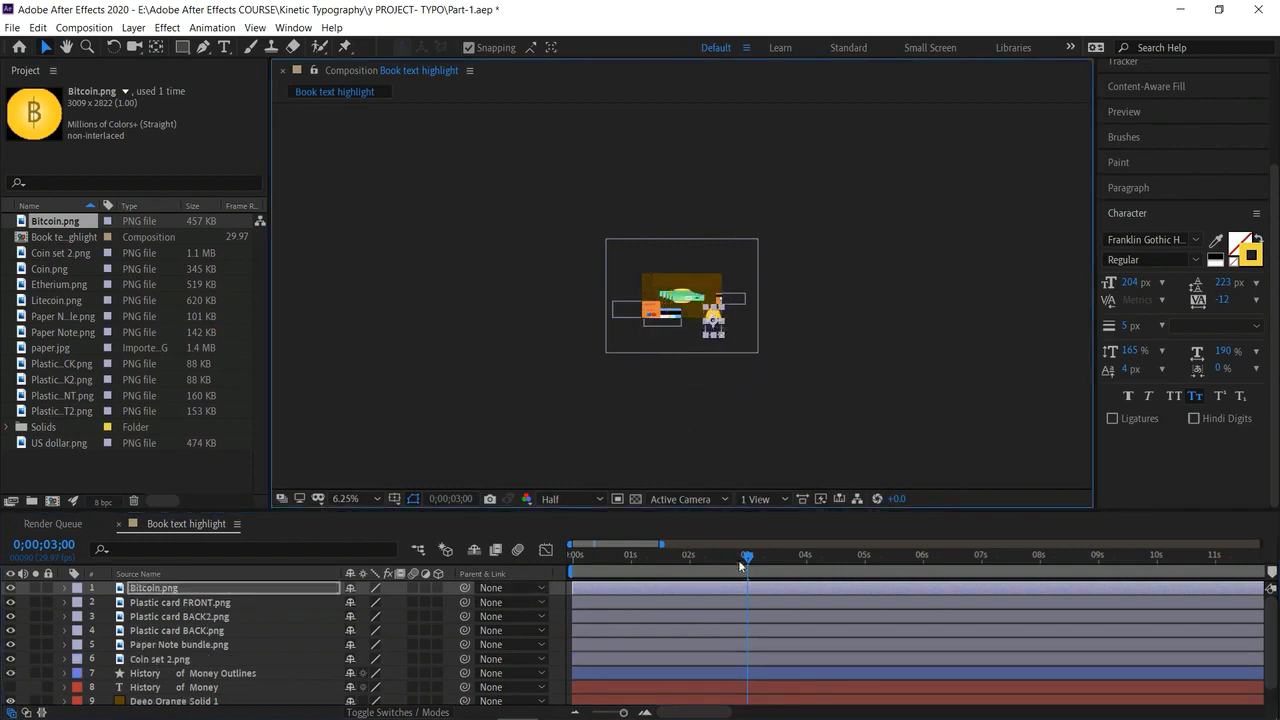
{"action": "left_click_drag", "start_coordinate": [746, 558], "coordinate": [573, 556]}
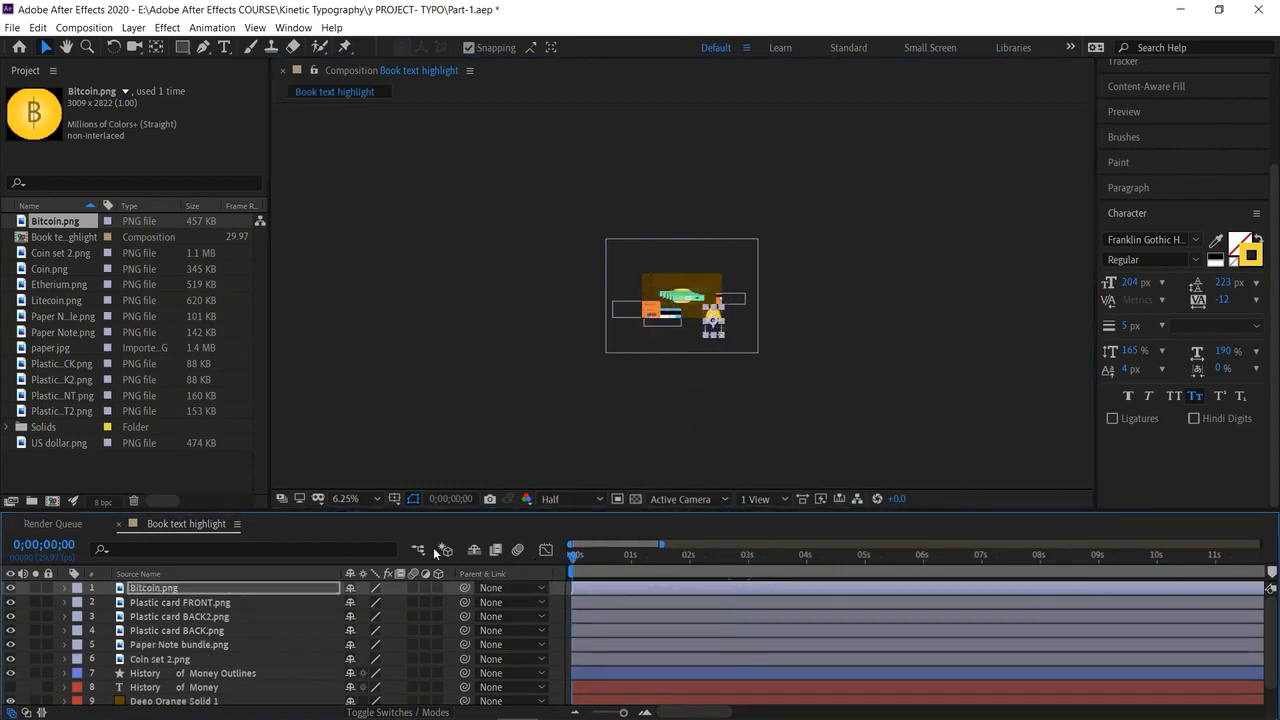
Scale down Plastic card BACK2.png and Plastic card FRONT.png and fit both fully inside the frame's lower-left area.
{"action": "left_click", "coordinate": [376, 498]}
{"action": "left_click", "coordinate": [365, 340]}
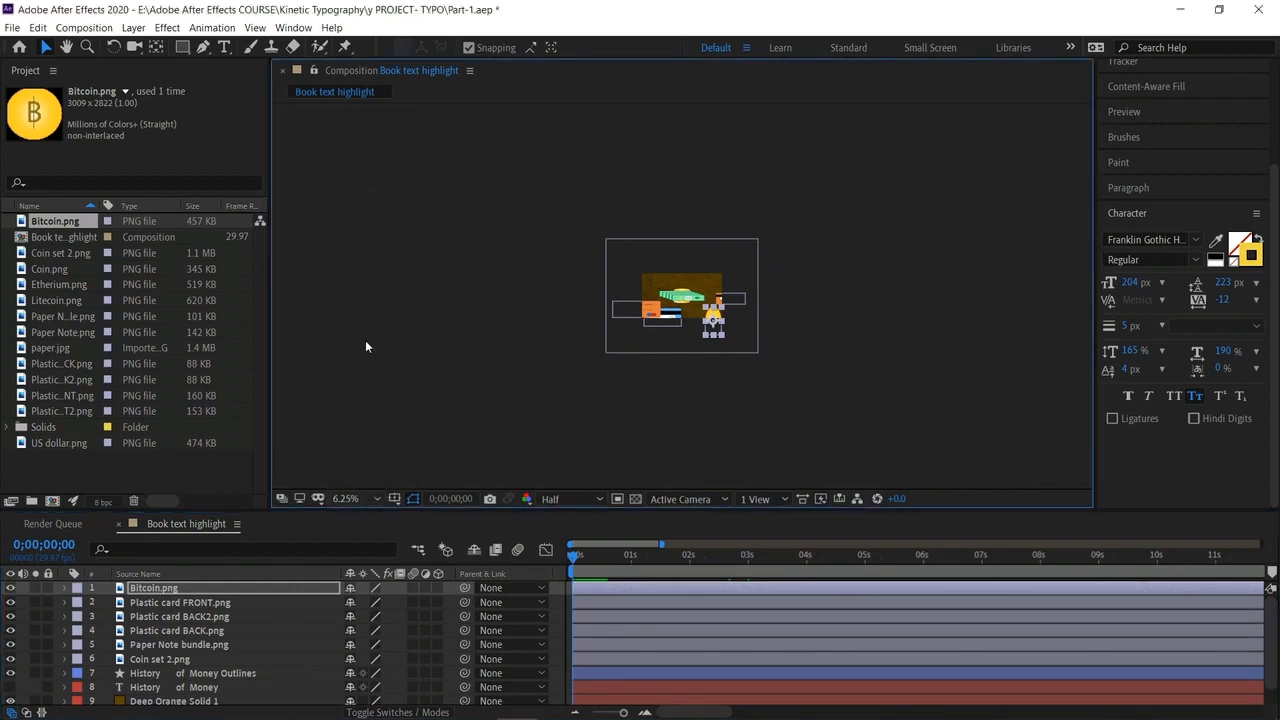
{"action": "left_click_drag", "start_coordinate": [513, 308], "coordinate": [517, 282]}
{"action": "left_click_drag", "start_coordinate": [592, 337], "coordinate": [559, 341]}
{"action": "left_click", "coordinate": [604, 396]}
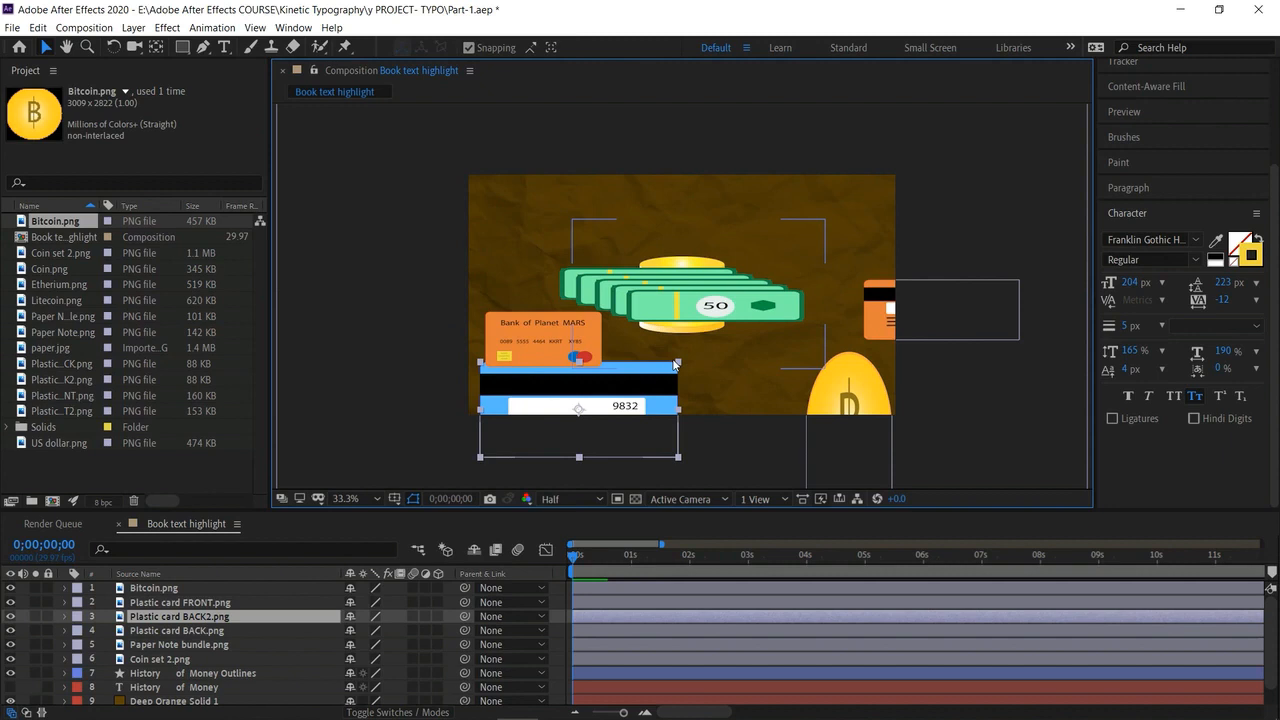
{"action": "left_click_drag", "start_coordinate": [678, 362], "coordinate": [606, 375]}
{"action": "left_click", "coordinate": [513, 340]}
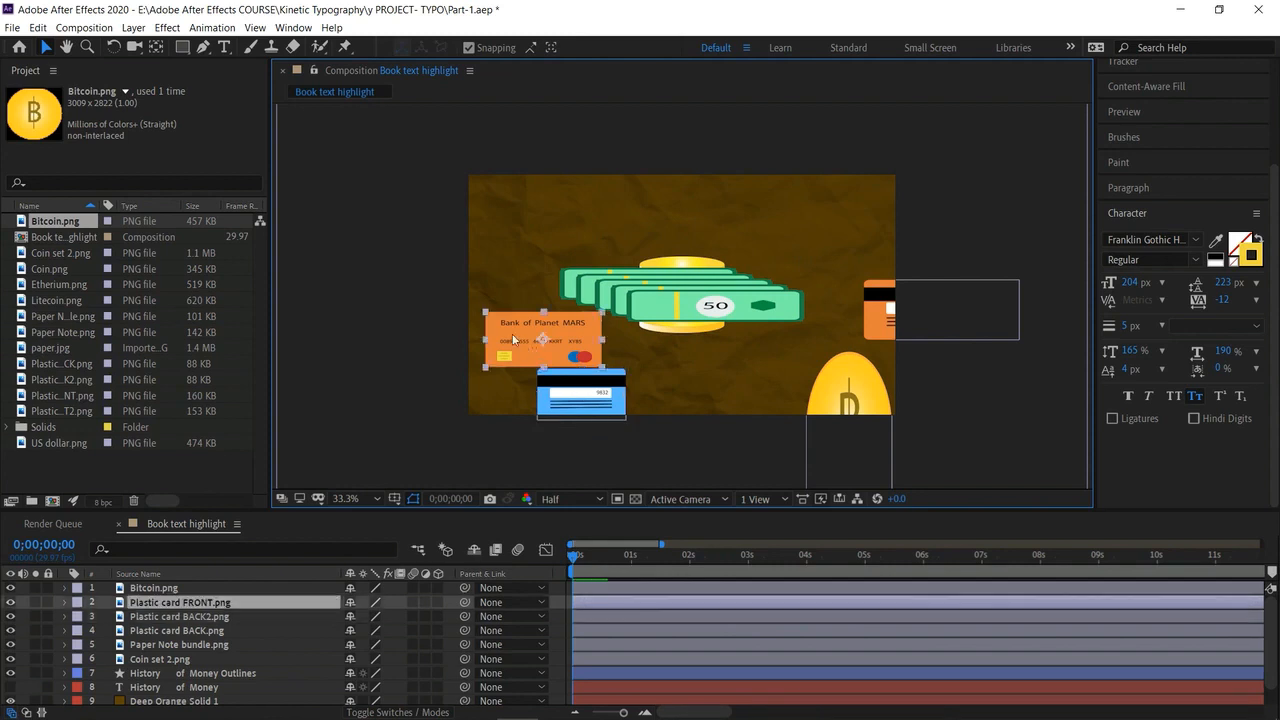
{"action": "left_click_drag", "start_coordinate": [492, 322], "coordinate": [514, 332]}
{"action": "left_click", "coordinate": [564, 380]}
{"action": "left_click_drag", "start_coordinate": [564, 380], "coordinate": [554, 368]}
Shrink Plastic card BACK.png into the frame's upper-right corner and shrink Bitcoin.png fully inside the lower-right area.
{"action": "left_click", "coordinate": [868, 308]}
{"action": "left_click_drag", "start_coordinate": [883, 313], "coordinate": [796, 199]}
{"action": "left_click", "coordinate": [853, 381]}
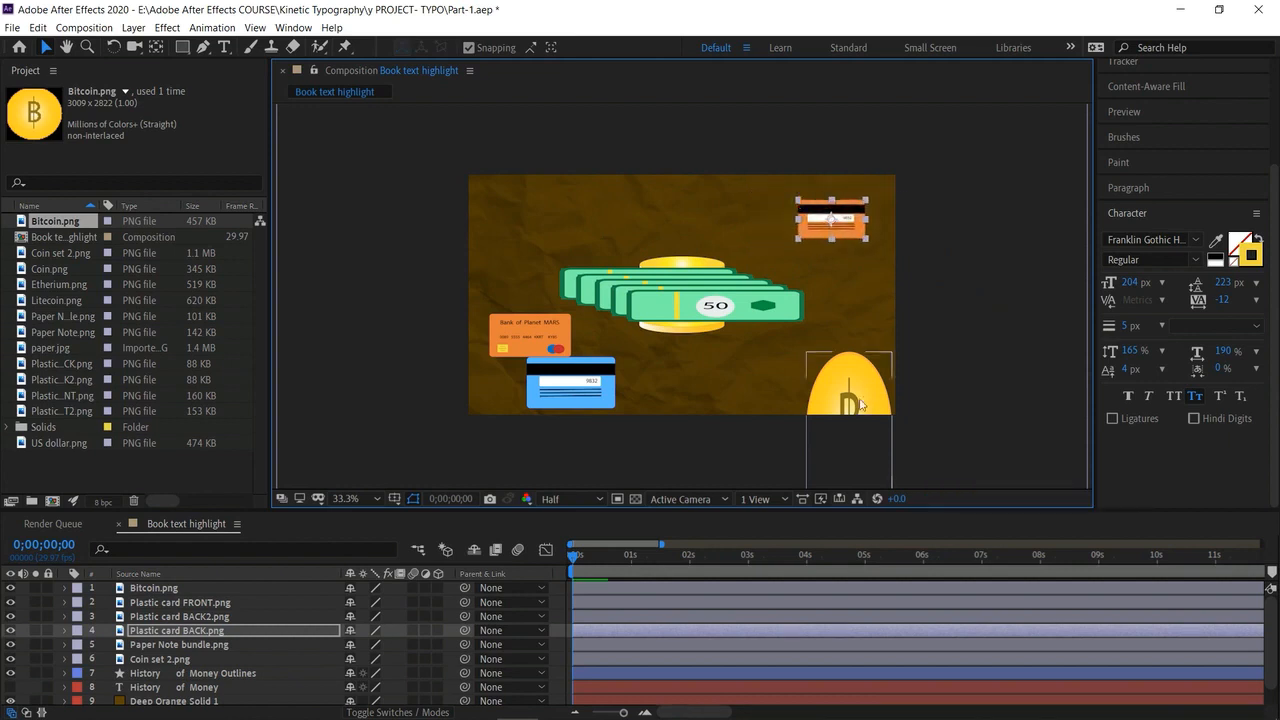
{"action": "left_click_drag", "start_coordinate": [805, 351], "coordinate": [824, 327]}
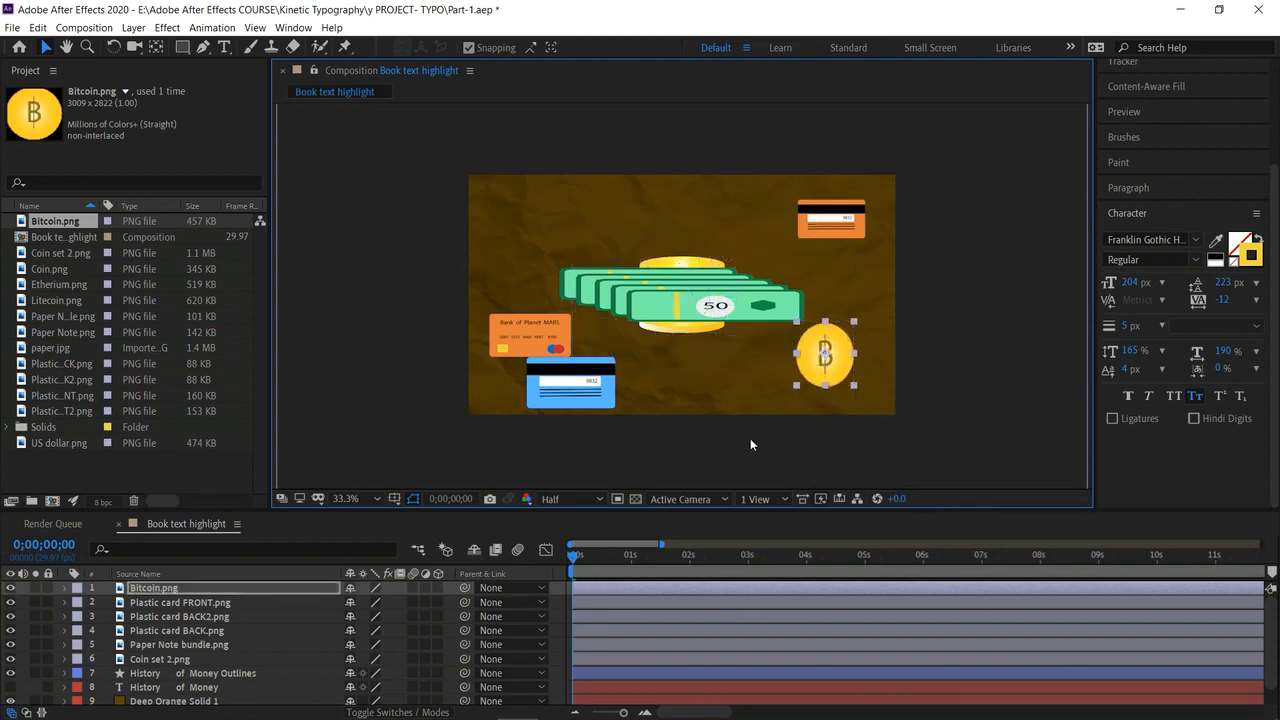
Shrink the banknote bundle into the frame's upper-left area and move the coin stack next to the Bitcoin at the lower right.
{"action": "left_click", "coordinate": [597, 285]}
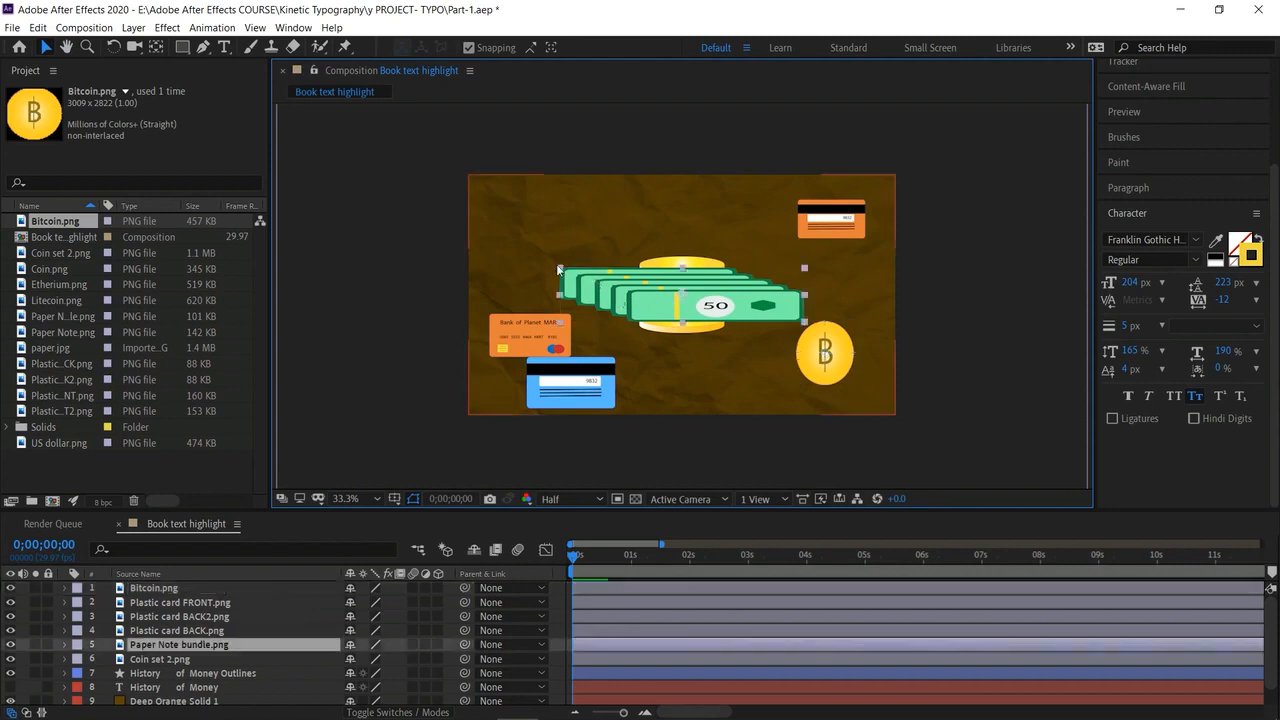
{"action": "left_click_drag", "start_coordinate": [561, 269], "coordinate": [567, 222]}
{"action": "left_click", "coordinate": [689, 320]}
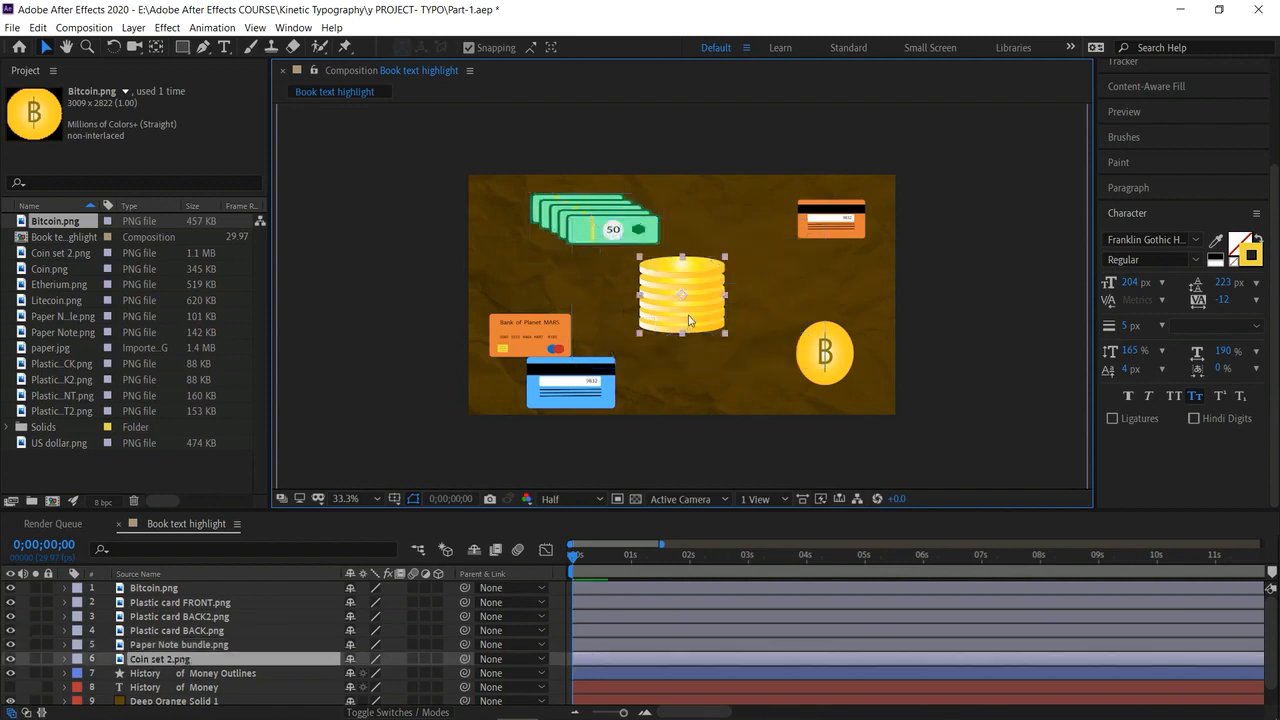
{"action": "left_click_drag", "start_coordinate": [692, 318], "coordinate": [749, 376]}
Move the banknote bundle, the orange front card and the blue card inward from the frame's left side.
{"action": "left_click", "coordinate": [567, 224]}
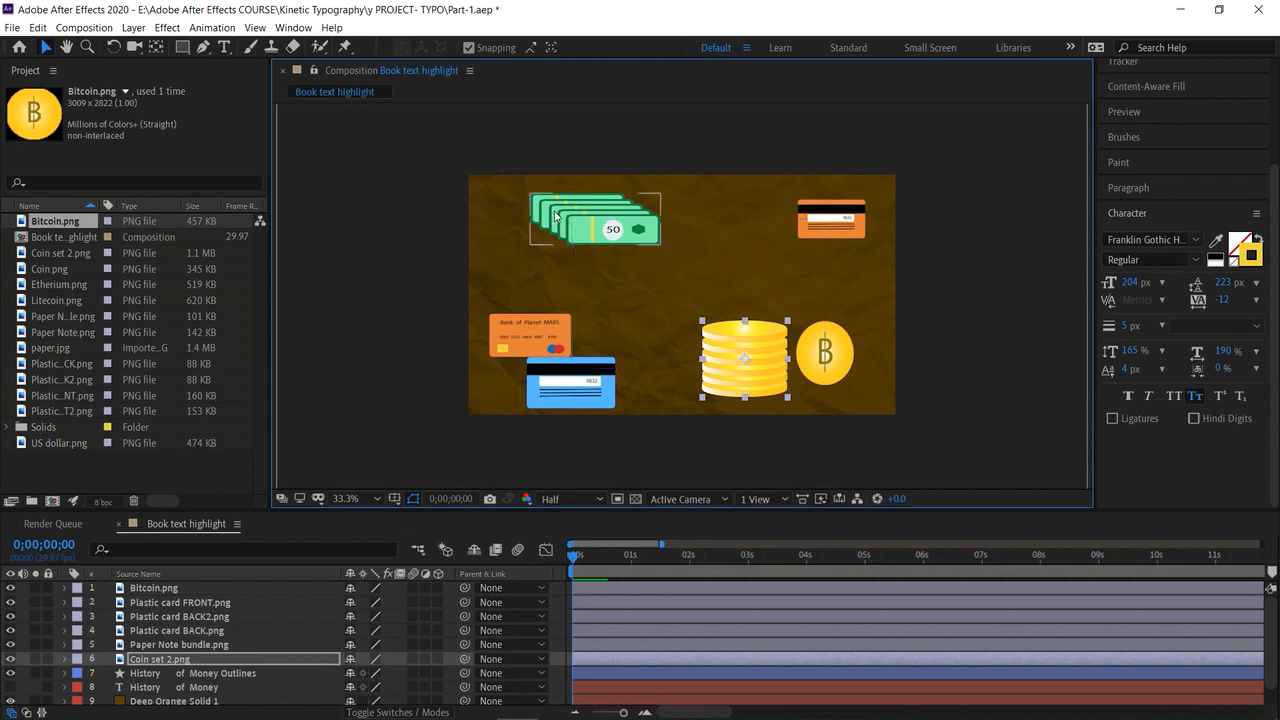
{"action": "left_click_drag", "start_coordinate": [567, 224], "coordinate": [609, 246]}
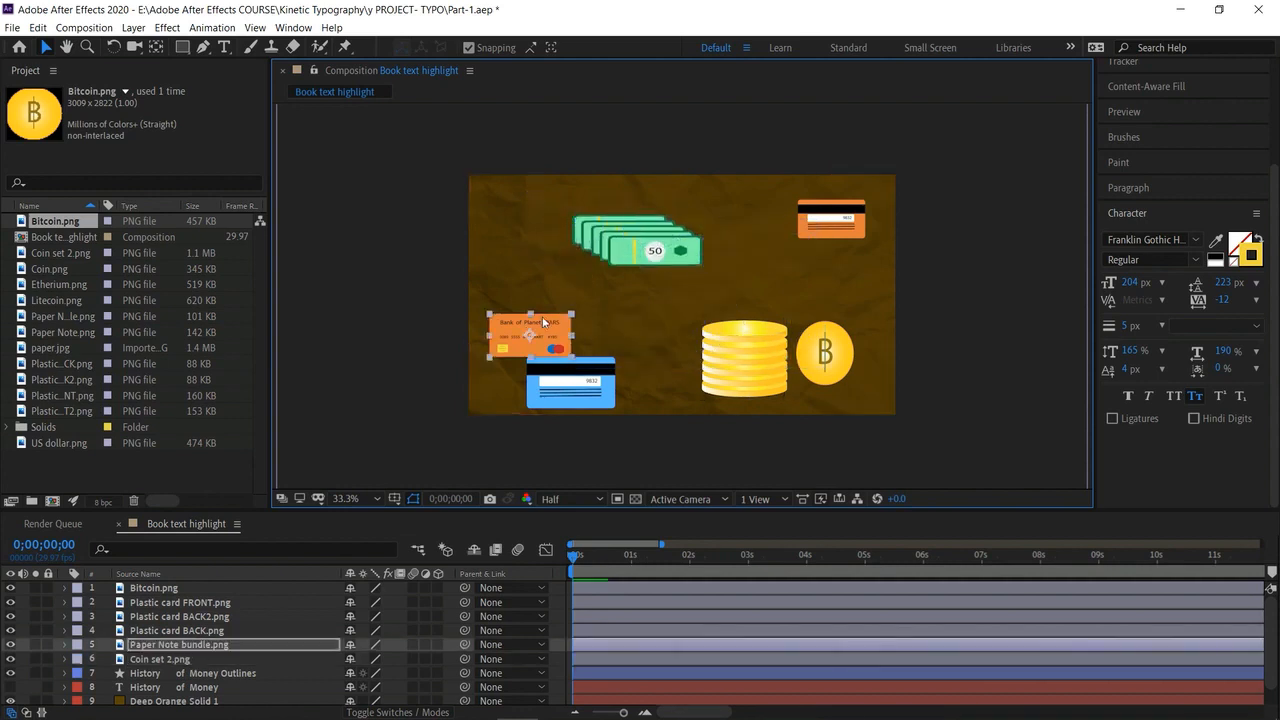
{"action": "left_click", "coordinate": [543, 316]}
{"action": "left_click_drag", "start_coordinate": [555, 313], "coordinate": [596, 292]}
{"action": "left_click_drag", "start_coordinate": [572, 388], "coordinate": [596, 374]}
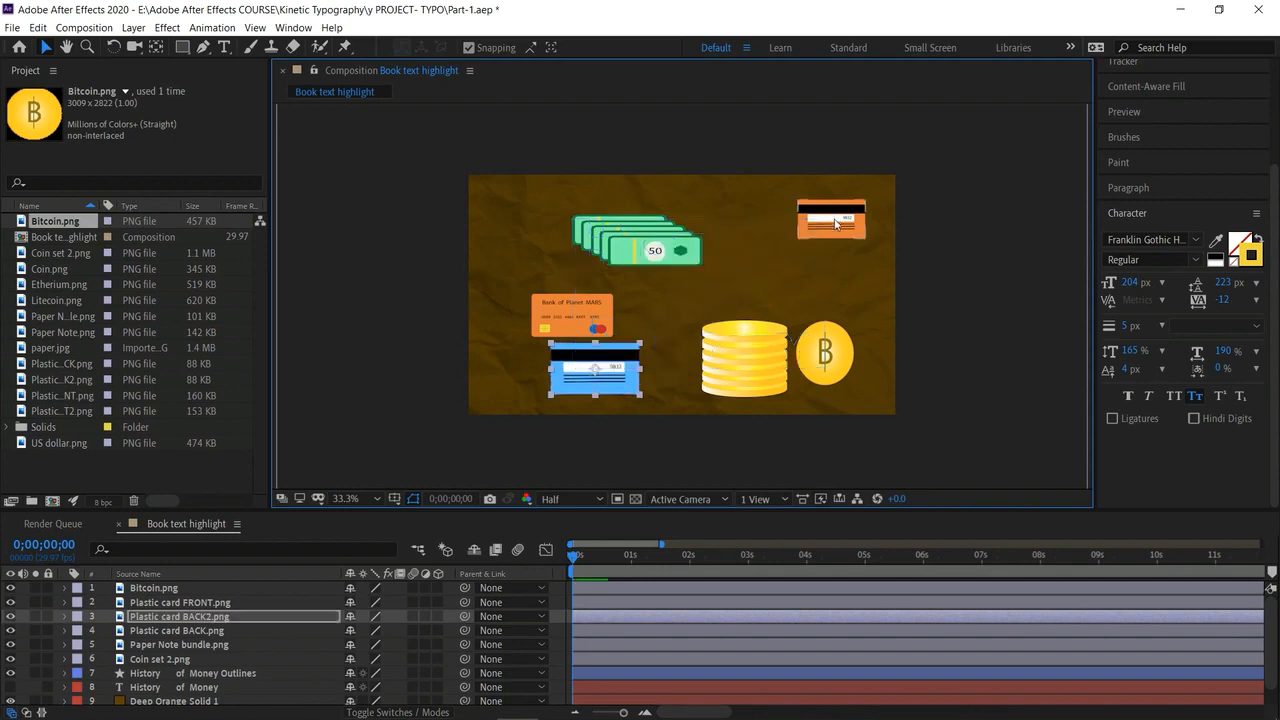
Move the orange back card slightly inward, raise the Bitcoin beneath it and lower the coin stack slightly.
{"action": "left_click_drag", "start_coordinate": [834, 224], "coordinate": [812, 248]}
{"action": "left_click_drag", "start_coordinate": [838, 356], "coordinate": [838, 314]}
{"action": "left_click_drag", "start_coordinate": [760, 366], "coordinate": [772, 382]}
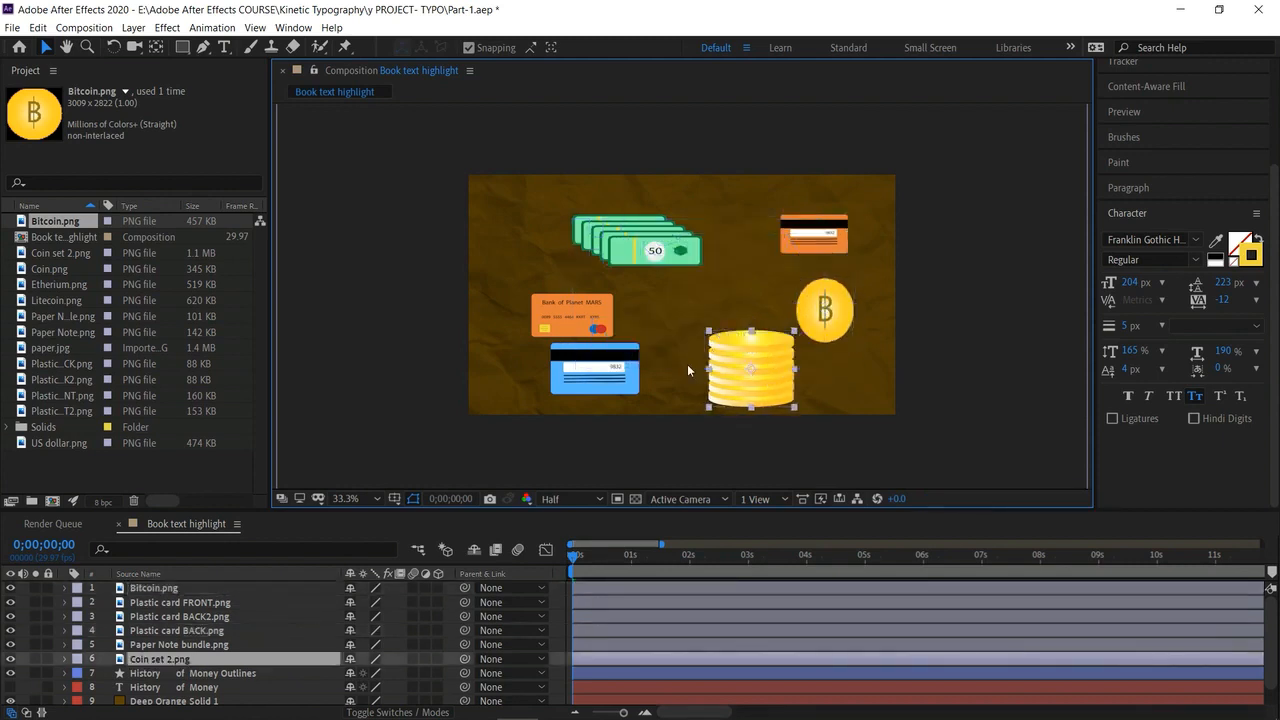
Enlarge Plastic card FRONT.png slightly so that it sits just above the blue card.
{"action": "left_click", "coordinate": [550, 301]}
{"action": "left_click_drag", "start_coordinate": [531, 294], "coordinate": [525, 290]}
{"action": "left_click", "coordinate": [959, 253]}
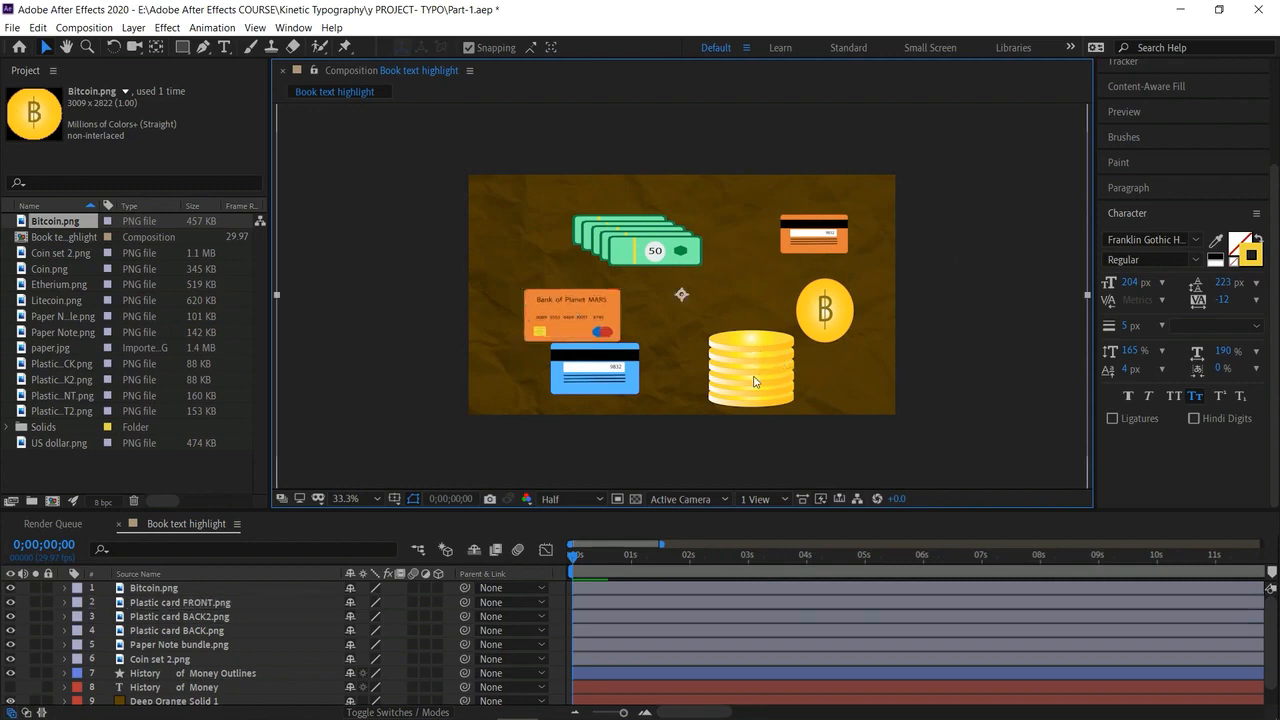
Scale Coin set 2.png down to a narrower stack and nudge it slightly left, undoing any accidental shift of the background solid.
{"action": "left_click", "coordinate": [160, 659]}
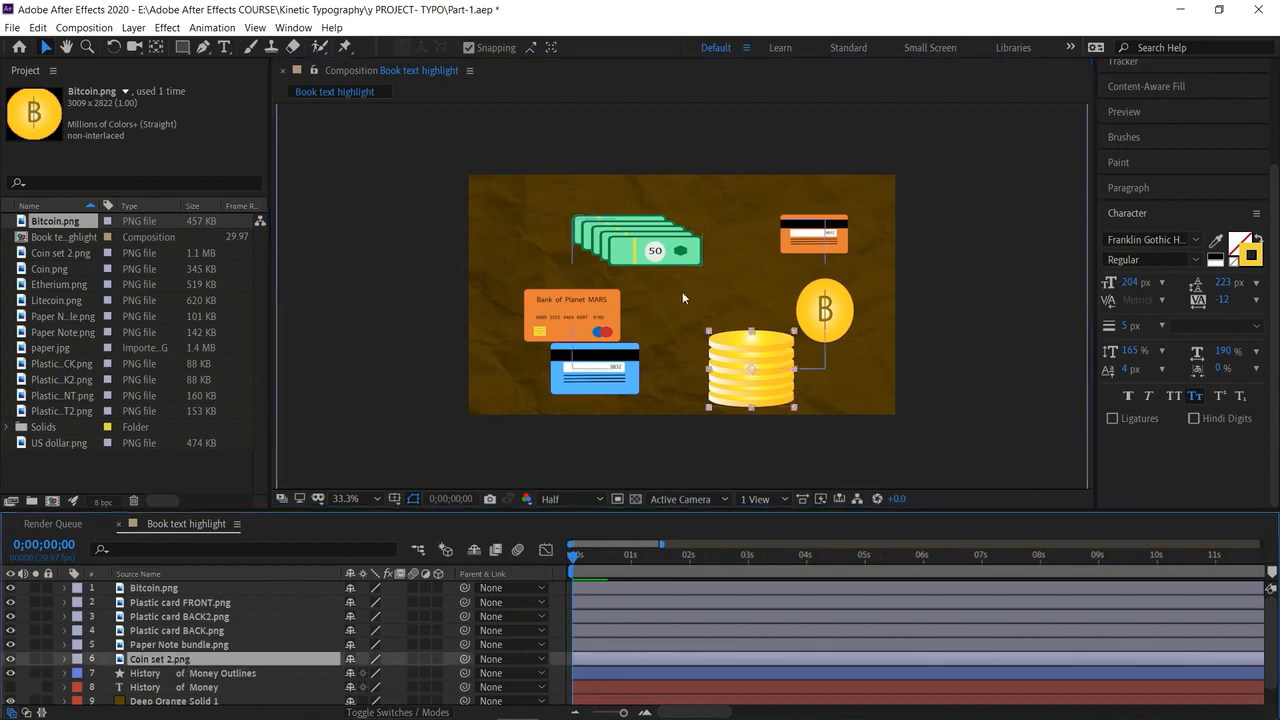
{"action": "left_click", "coordinate": [708, 333]}
{"action": "left_click_drag", "start_coordinate": [708, 333], "coordinate": [722, 339]}
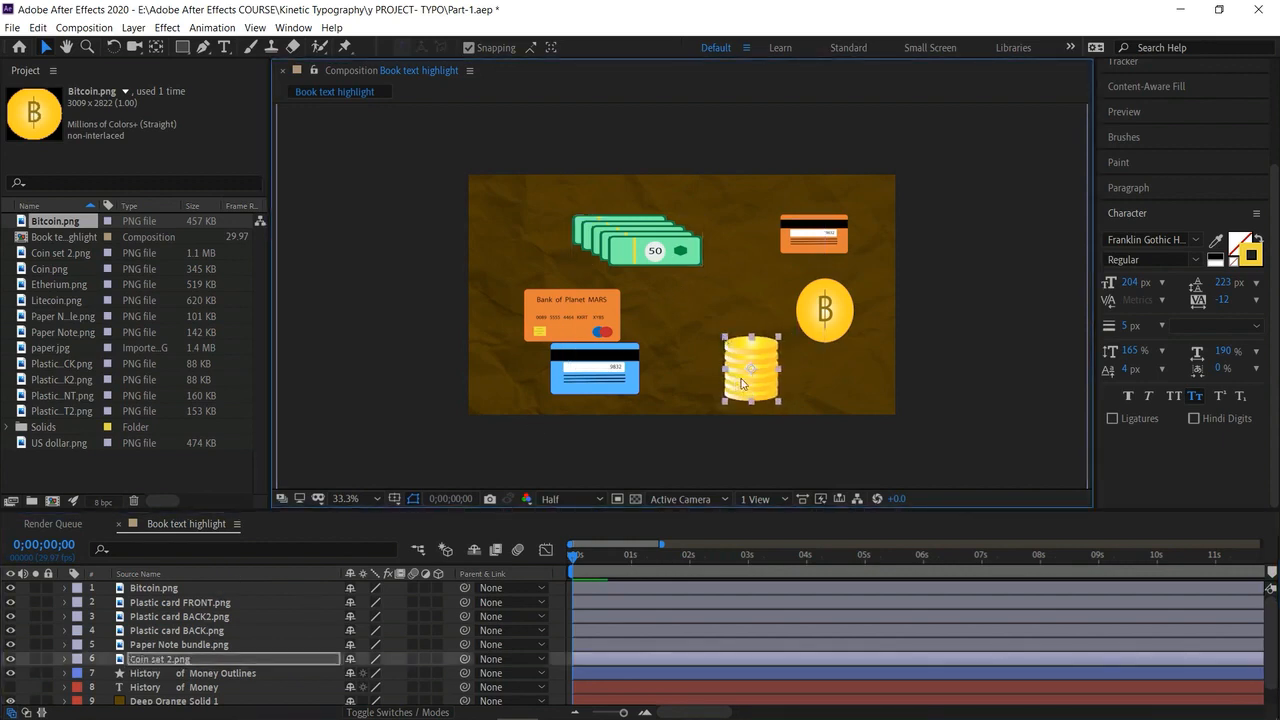
{"action": "left_click_drag", "start_coordinate": [739, 369], "coordinate": [737, 371]}
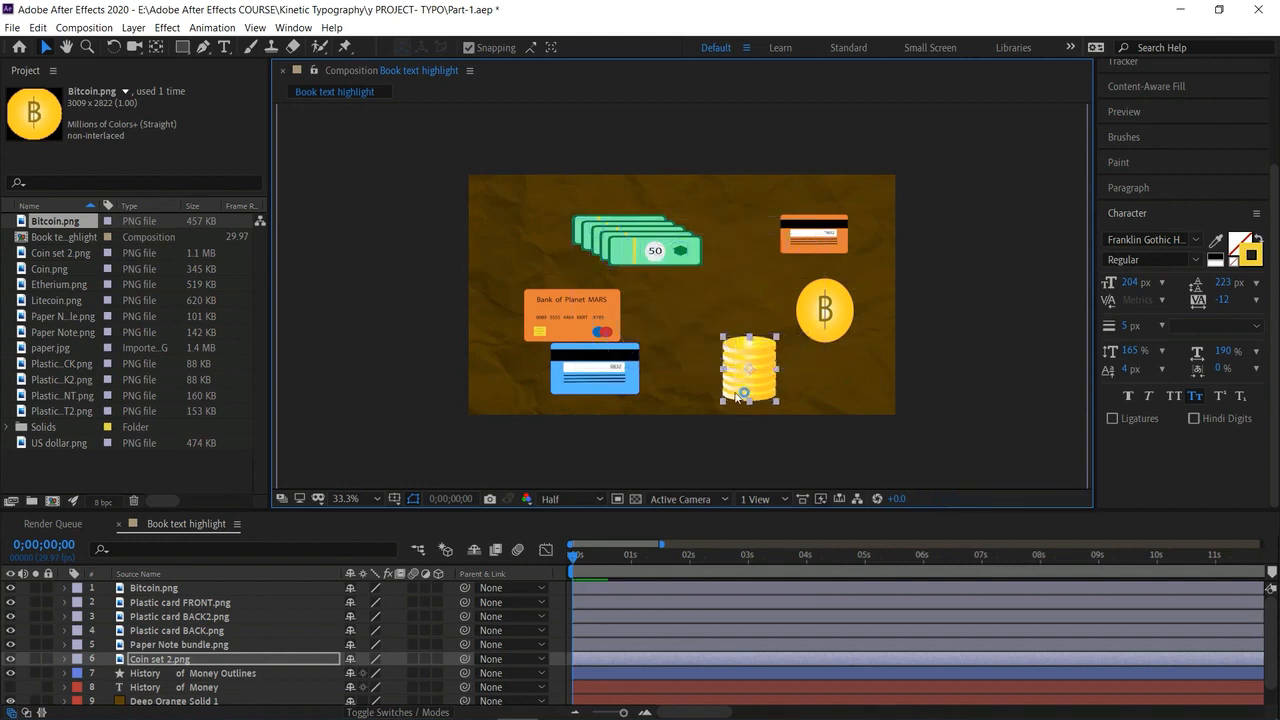
{"action": "left_click", "coordinate": [820, 397]}
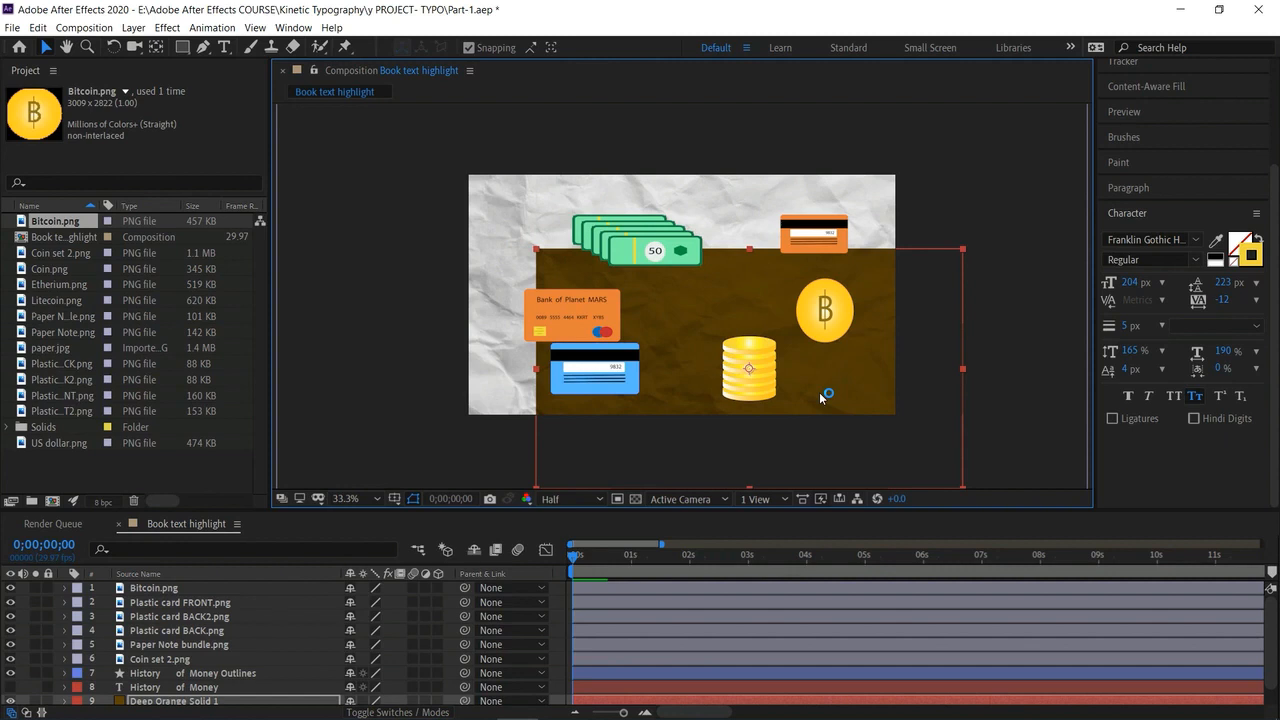
{"action": "key", "text": "ctrl+z"}
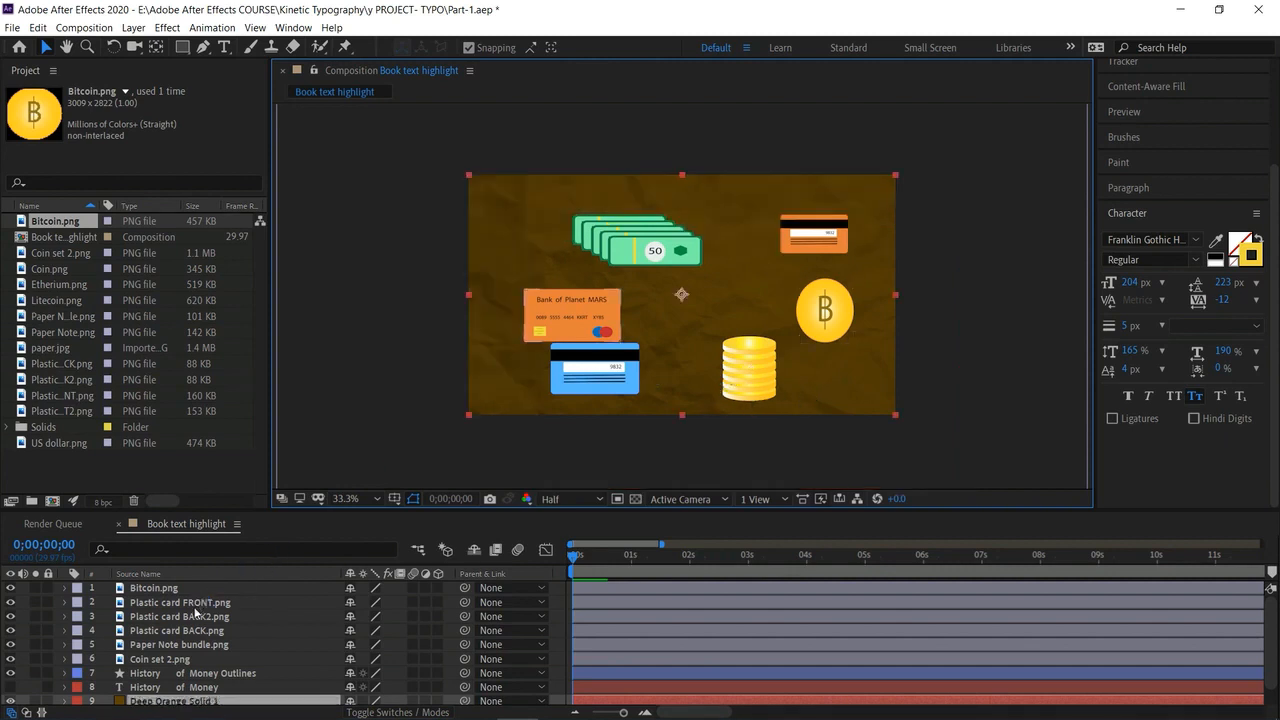
Duplicate Coin set 2.png, place the copy right beside the original stack and raise the Bitcoin clear of it.
{"action": "left_click", "coordinate": [188, 657]}
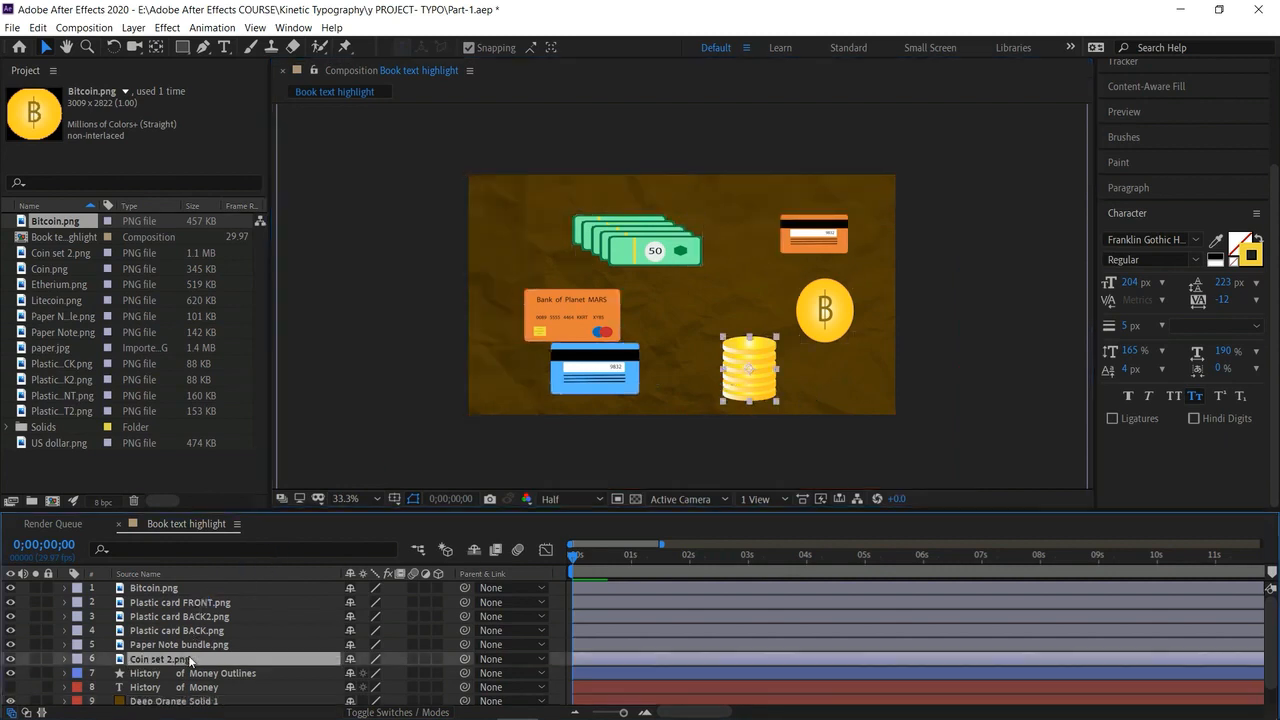
{"action": "key", "text": "ctrl+d"}
{"action": "left_click_drag", "start_coordinate": [756, 381], "coordinate": [805, 392]}
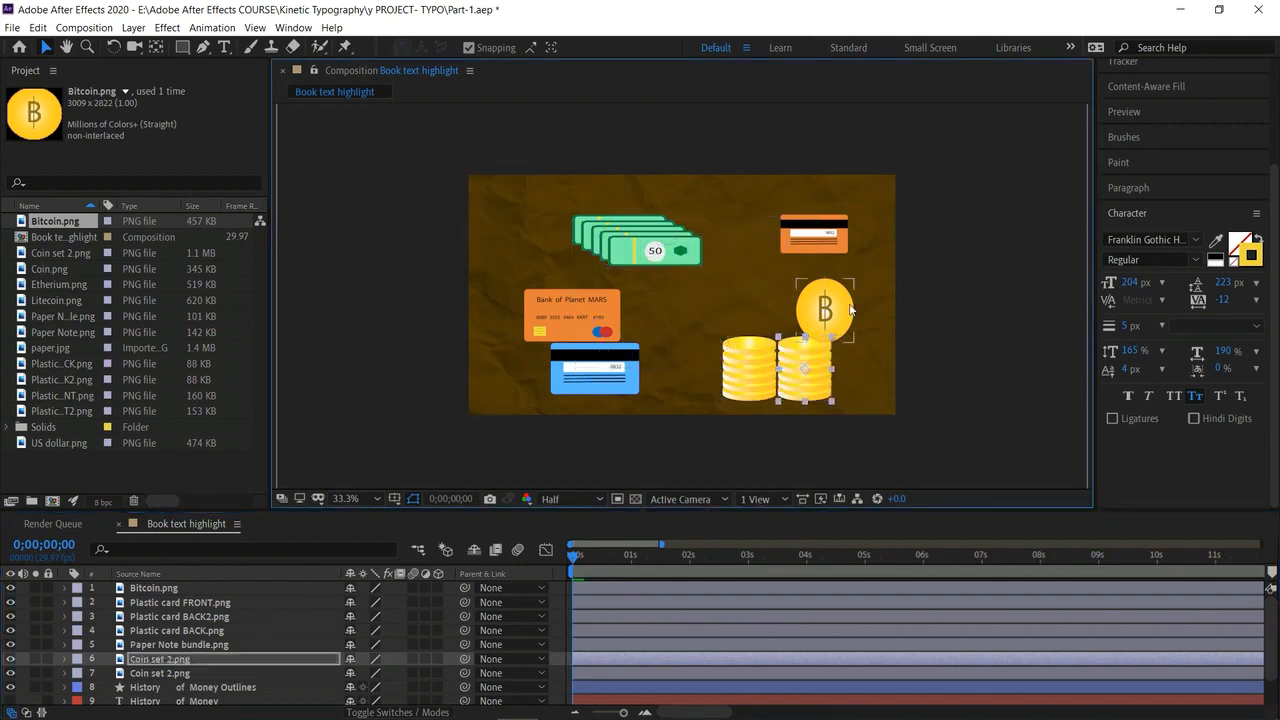
{"action": "left_click", "coordinate": [850, 310]}
{"action": "left_click_drag", "start_coordinate": [850, 310], "coordinate": [852, 293]}
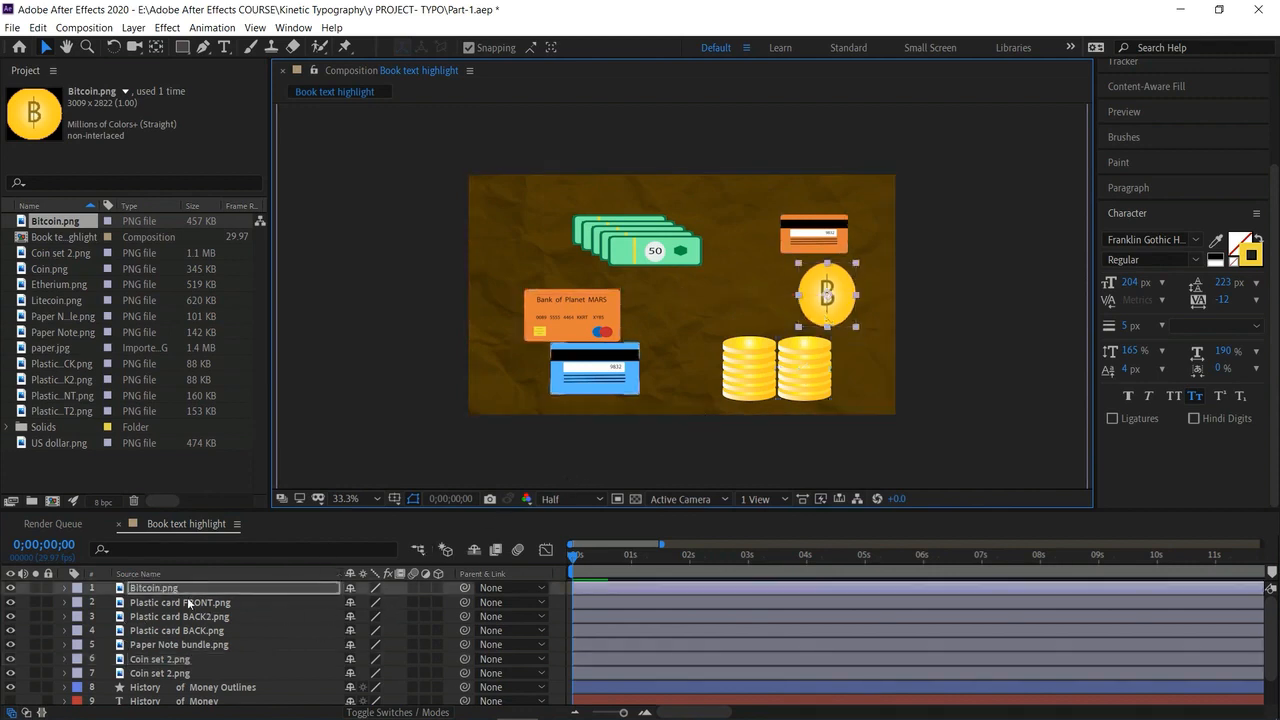
Trim the start of all seven image layers, from Bitcoin.png to both Coin set 2.png layers, to 0;00;03;00.
{"action": "left_click", "coordinate": [328, 604]}
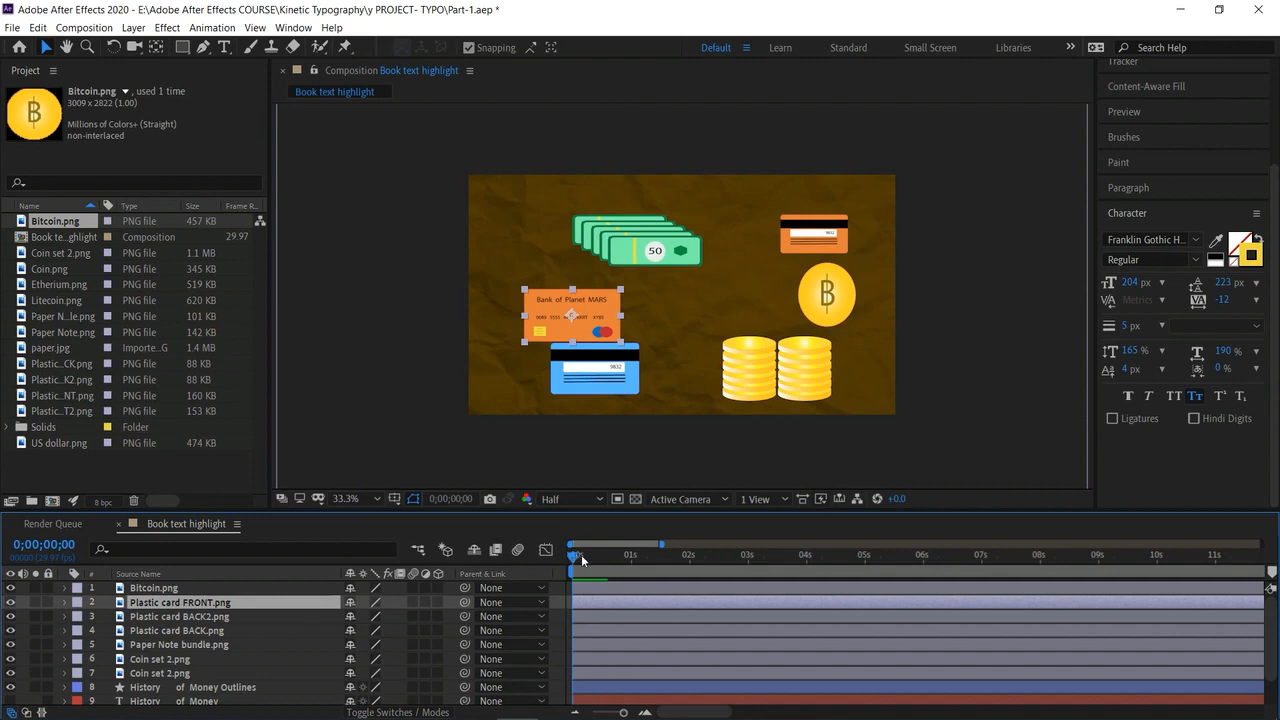
{"action": "left_click_drag", "start_coordinate": [672, 560], "coordinate": [747, 588]}
{"action": "left_click", "coordinate": [759, 591]}
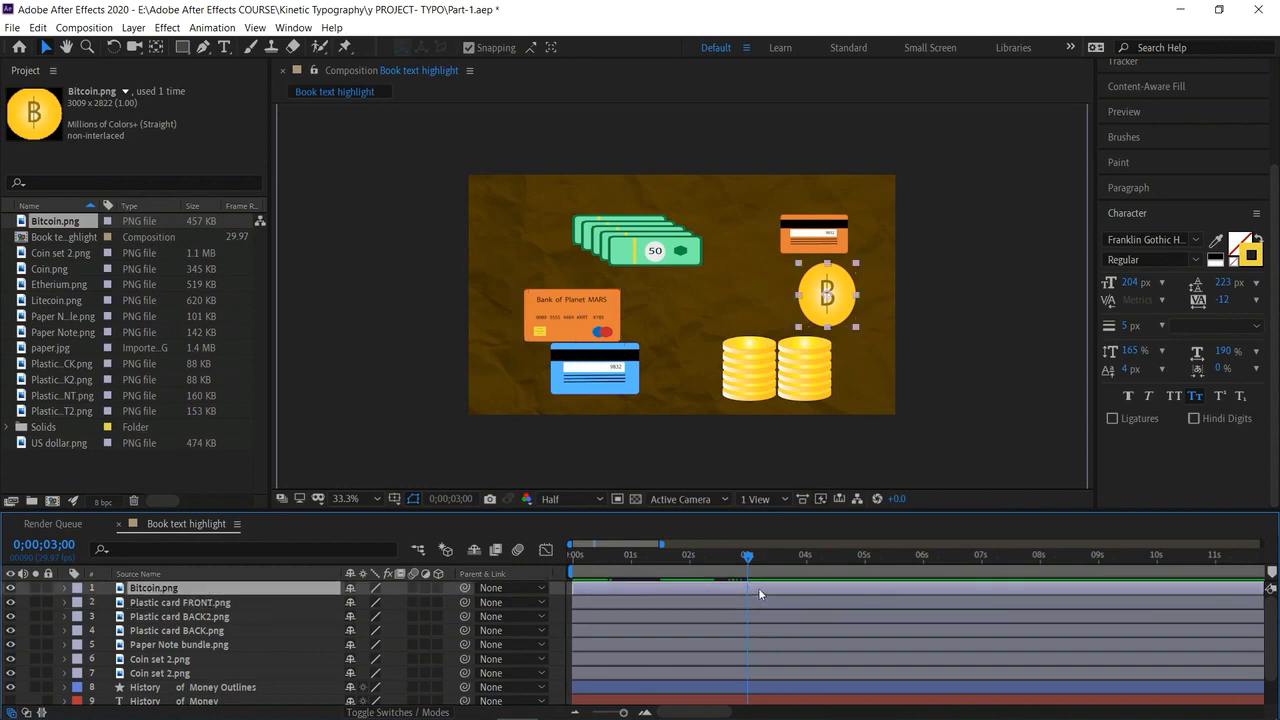
{"action": "left_click", "coordinate": [759, 602], "text": "ctrl"}
{"action": "left_click", "coordinate": [759, 616], "text": "ctrl"}
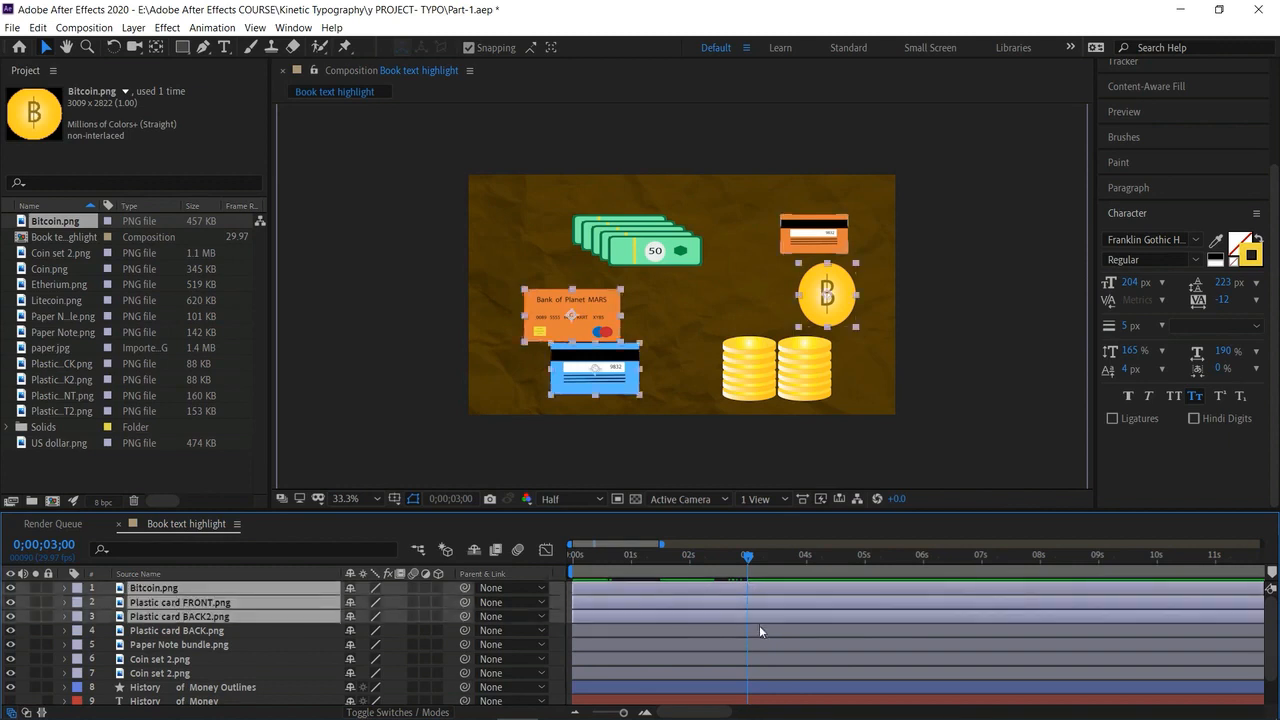
{"action": "left_click", "coordinate": [761, 630], "text": "ctrl"}
{"action": "left_click", "coordinate": [764, 644], "text": "ctrl"}
{"action": "left_click", "coordinate": [767, 659], "text": "ctrl"}
{"action": "left_click", "coordinate": [770, 673], "text": "ctrl"}
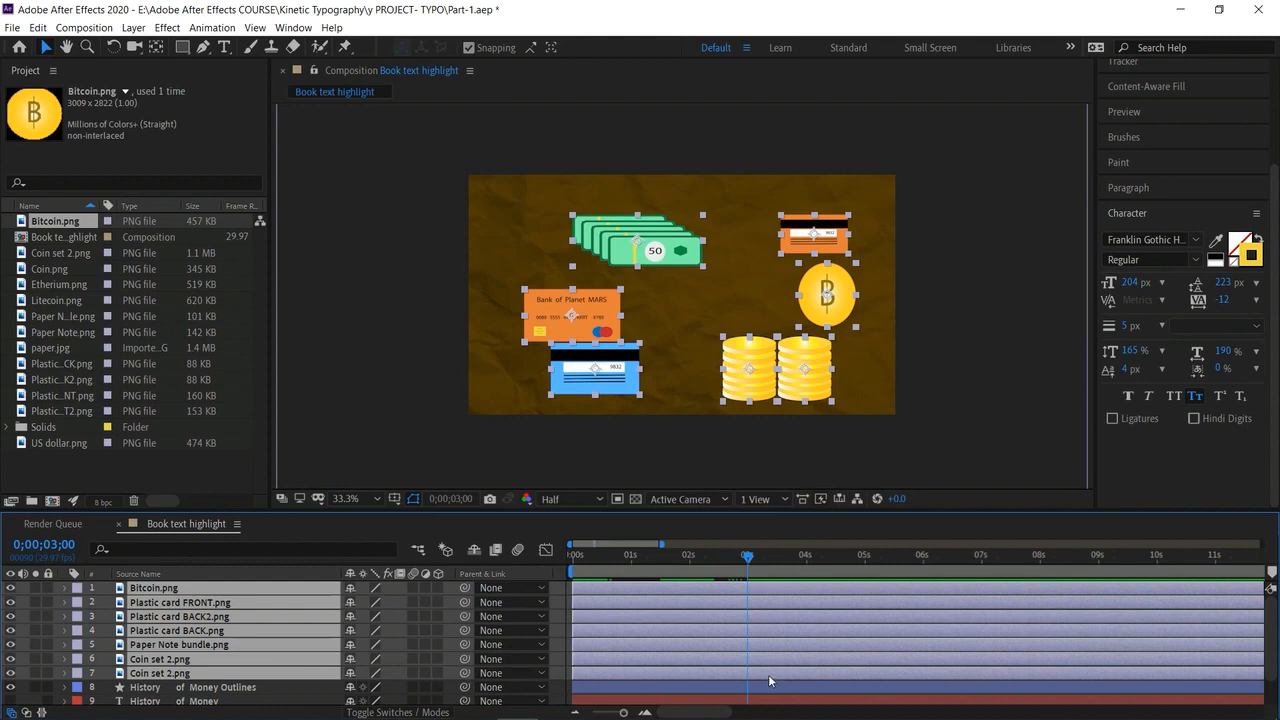
{"action": "key", "text": "alt+bracketleft"}
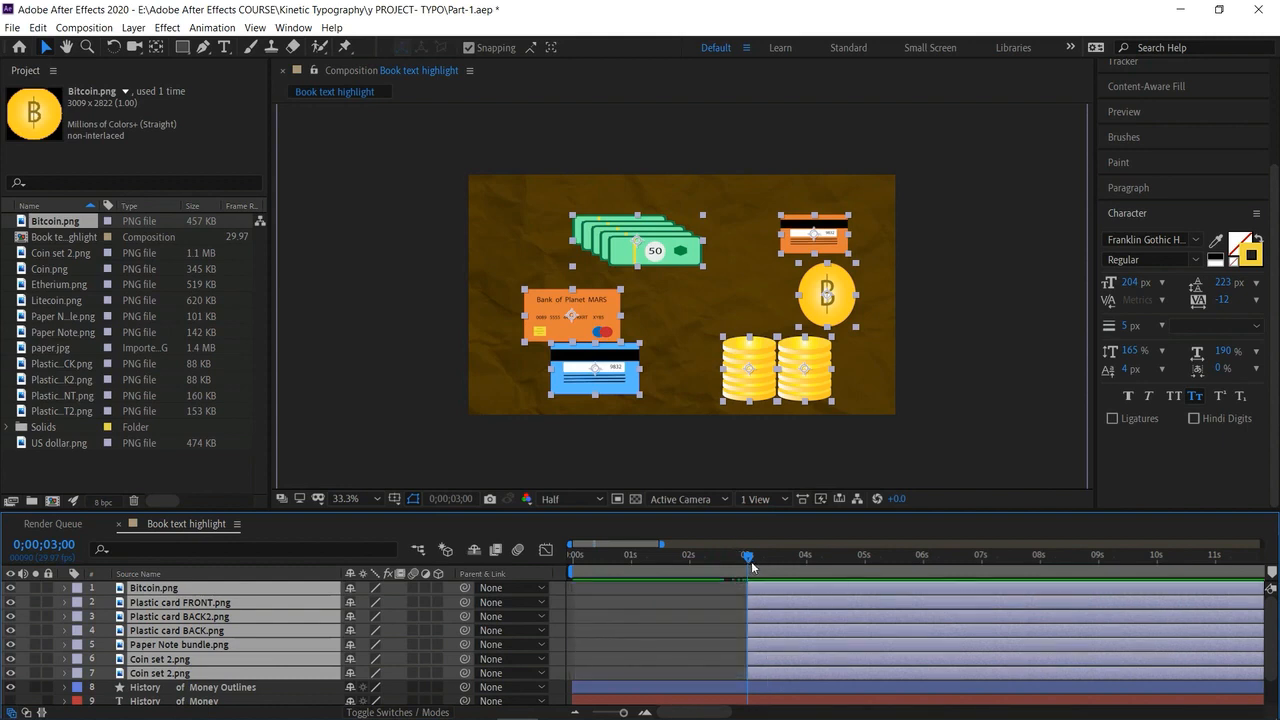
At 0;00;02;29, add an Opacity keyframe of 0% to all seven selected image layers.
{"action": "mouse_move", "coordinate": [750, 563]}
{"action": "left_mouse_down"}
{"action": "mouse_move", "coordinate": [722, 556]}
{"action": "mouse_move", "coordinate": [745, 582]}
{"action": "left_mouse_up"}
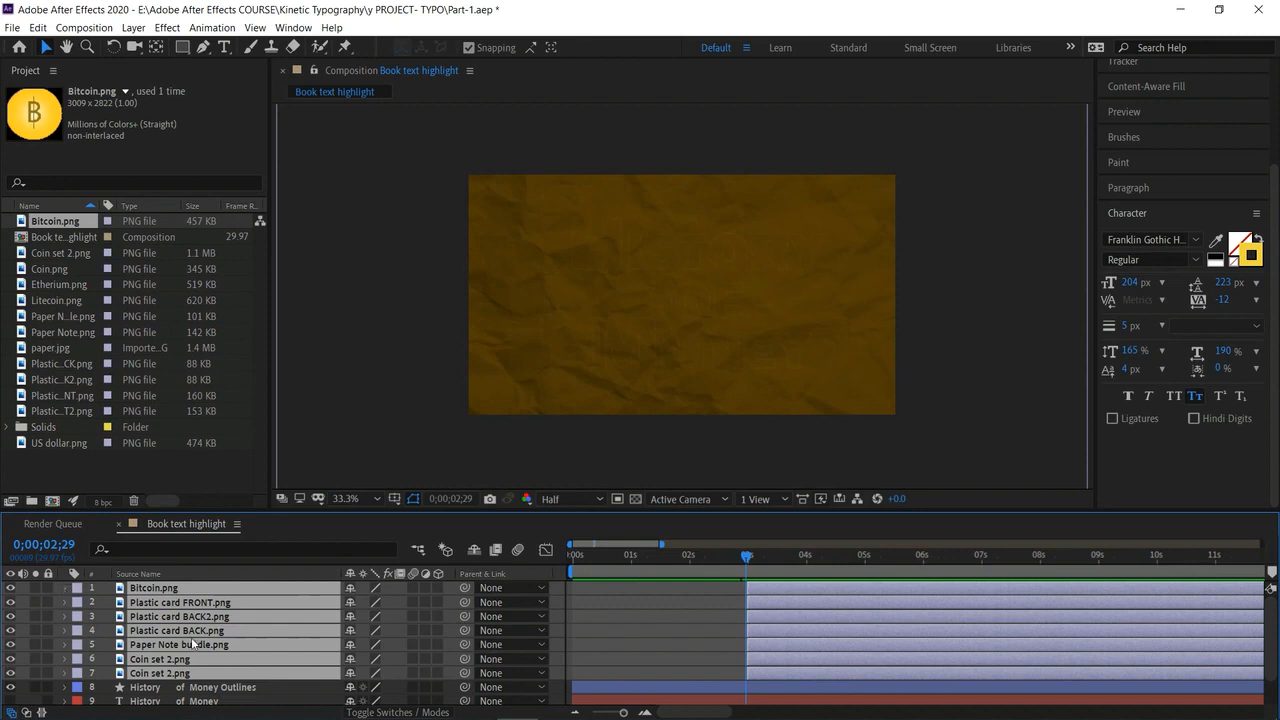
{"action": "scroll", "coordinate": [190, 645], "scroll_direction": "down", "scroll_amount": 1}
{"action": "left_click_drag", "start_coordinate": [249, 631], "coordinate": [286, 491]}
{"action": "scroll", "coordinate": [120, 600], "scroll_direction": "up", "scroll_amount": 2}
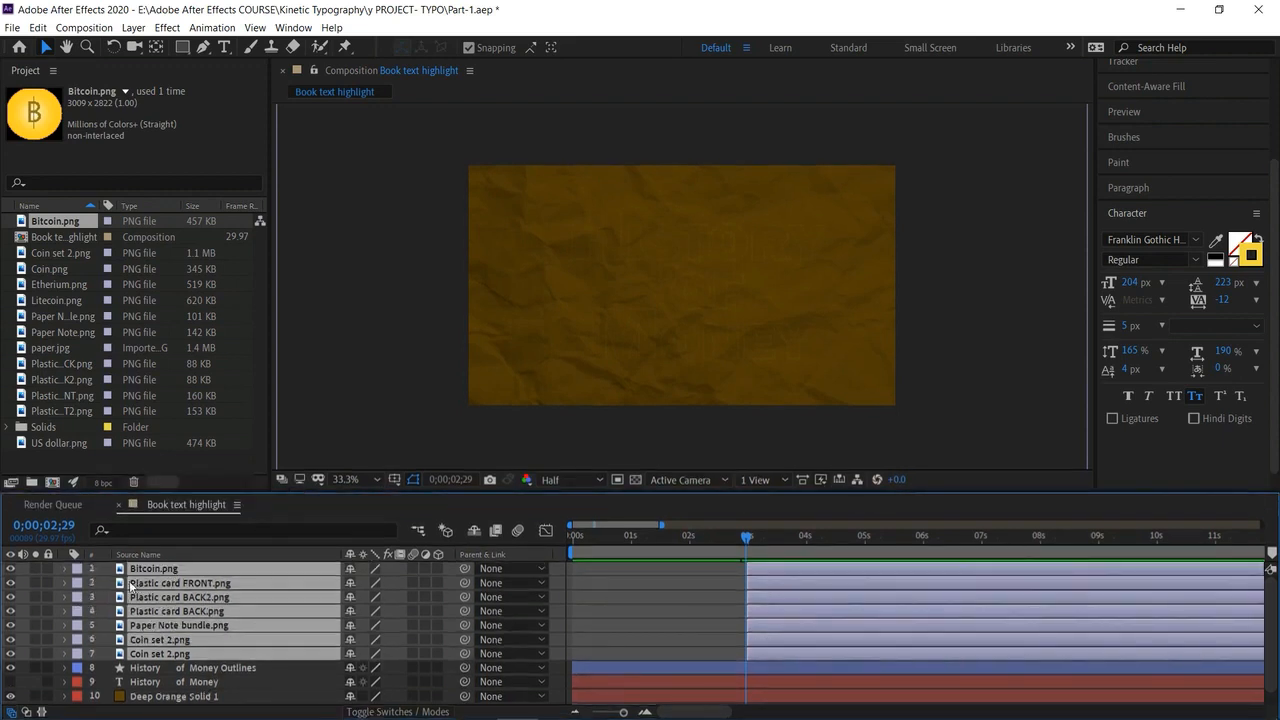
{"action": "left_click", "coordinate": [65, 569]}
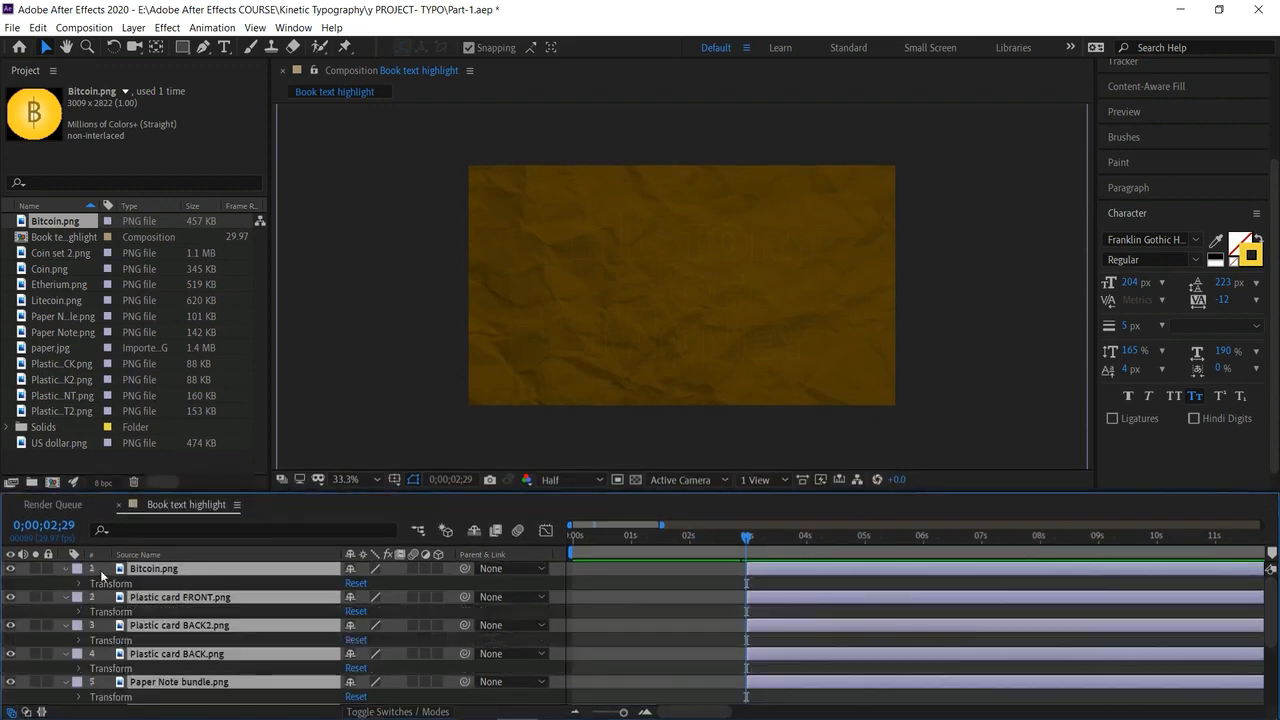
{"action": "left_click", "coordinate": [79, 584]}
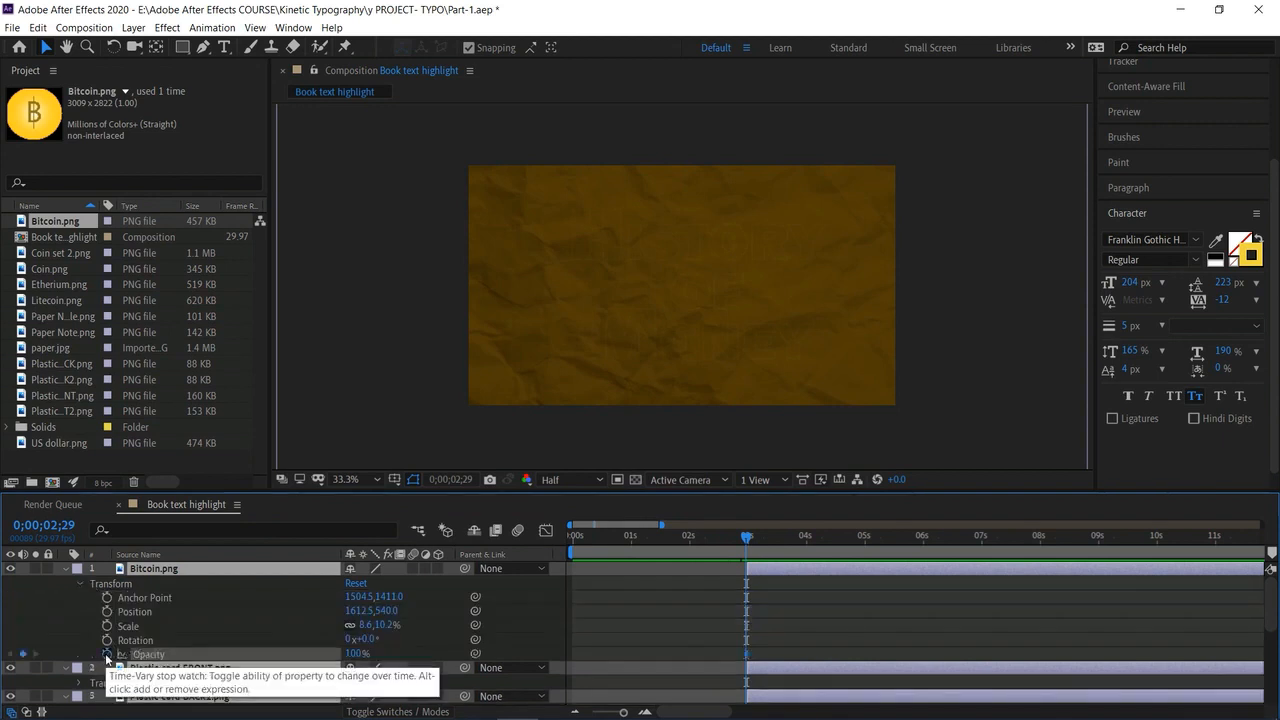
{"action": "left_click", "coordinate": [107, 655]}
{"action": "type", "text": "0"}
{"action": "key", "text": "Return"}
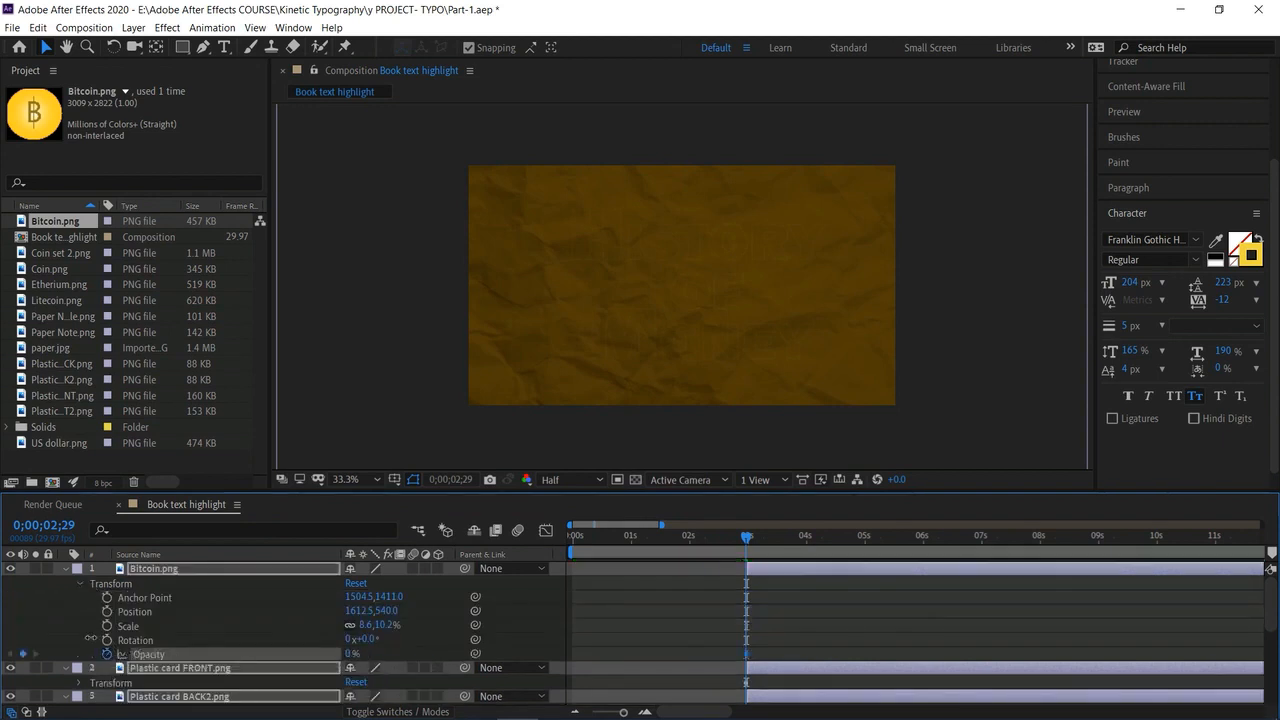
Keyframe the seven image layers' Opacity at 100% at 0;00;03;15 and hold it with another keyframe at 0;00;04;04.
{"action": "left_click_drag", "start_coordinate": [748, 536], "coordinate": [781, 559]}
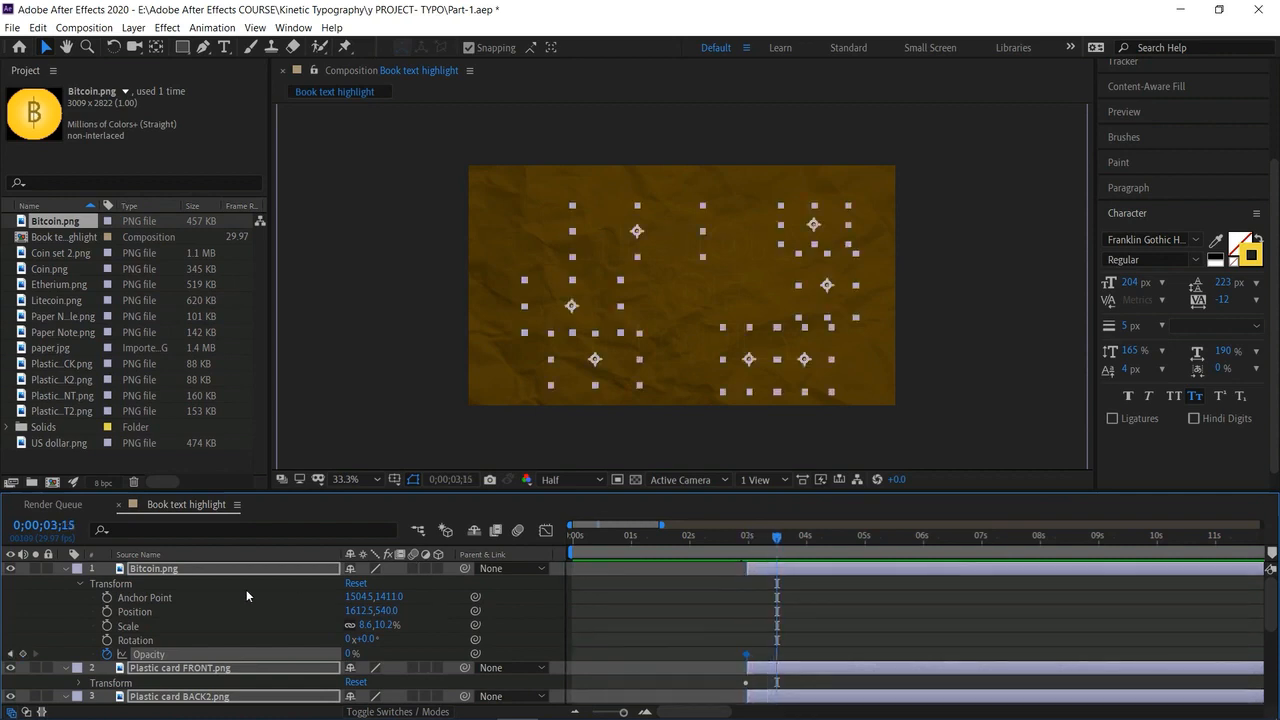
{"action": "left_click_drag", "start_coordinate": [349, 655], "coordinate": [588, 664]}
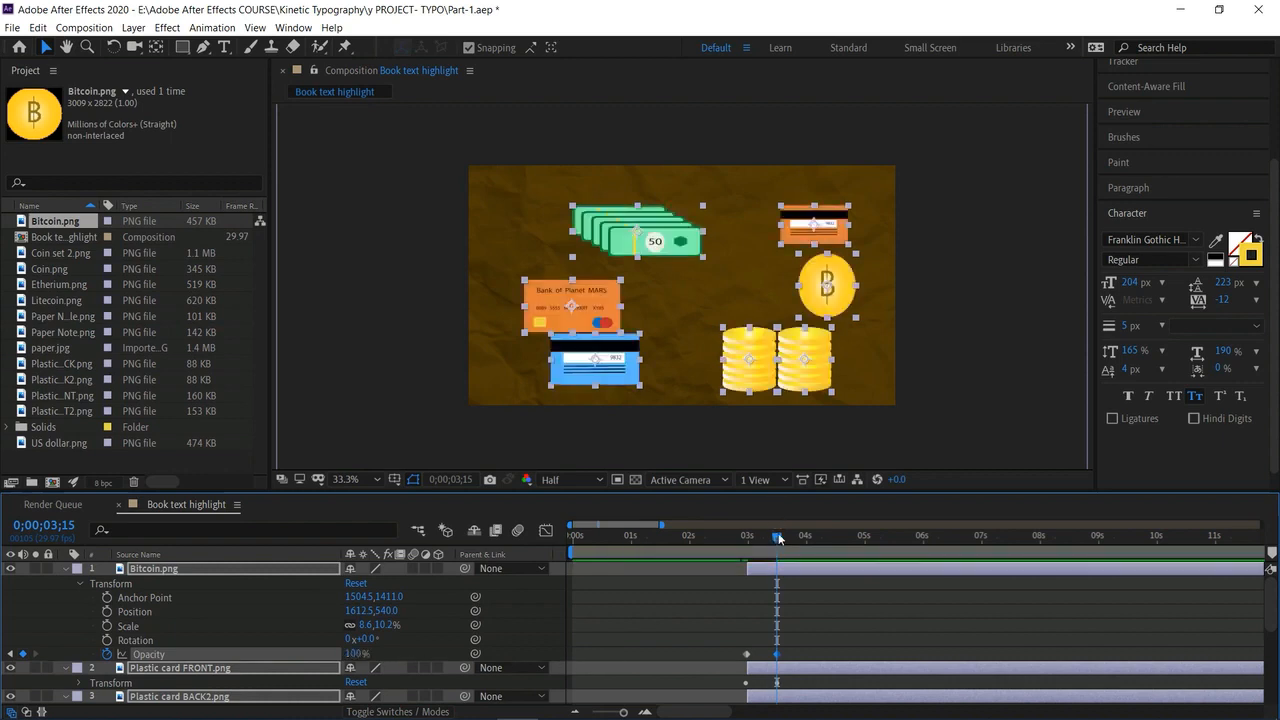
{"action": "left_click", "coordinate": [804, 546]}
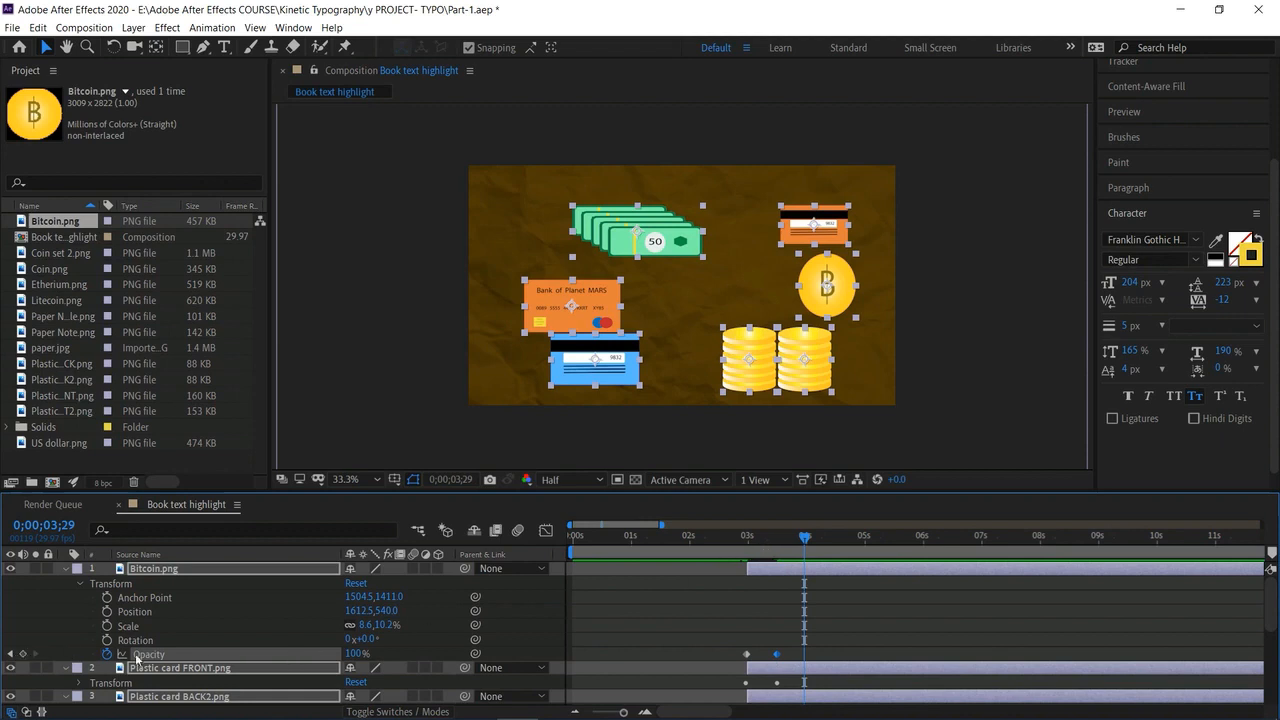
{"action": "left_click", "coordinate": [814, 549]}
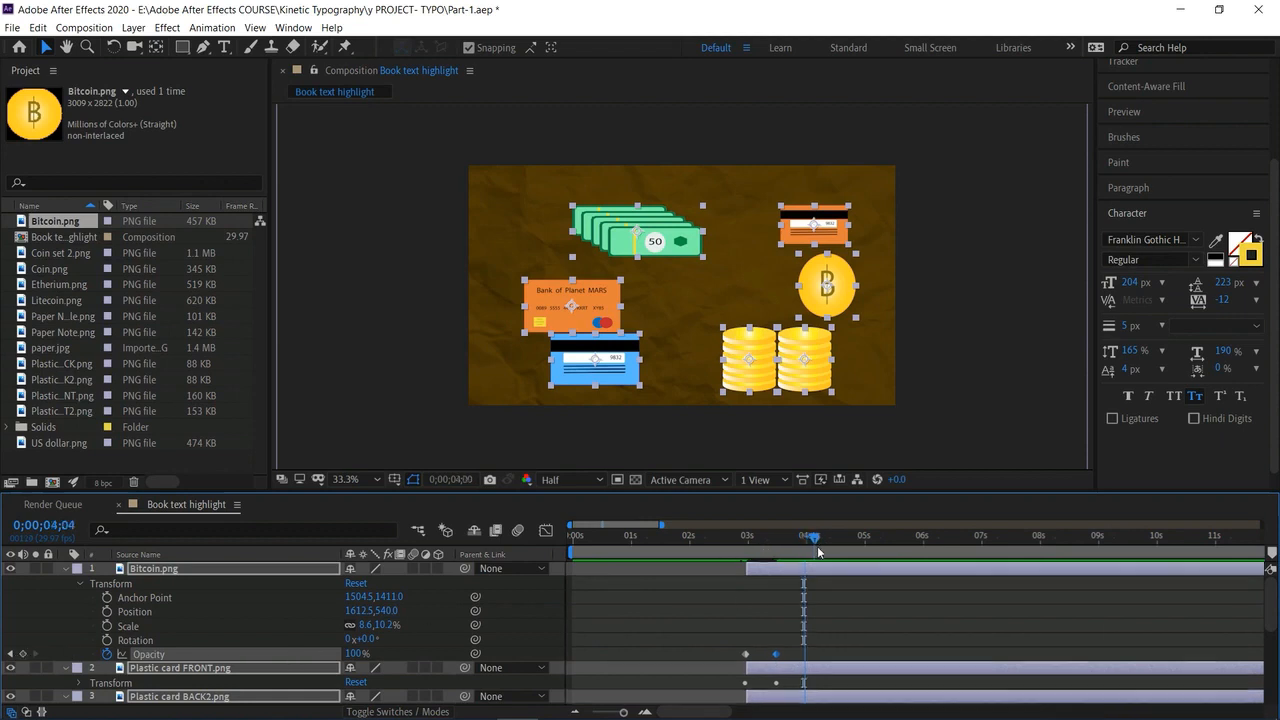
{"action": "left_click", "coordinate": [22, 655]}
Add an Opacity keyframe of 1% to the seven image layers at 0;00;04;28 and play back their fade in and out.
{"action": "left_click_drag", "start_coordinate": [816, 537], "coordinate": [861, 566]}
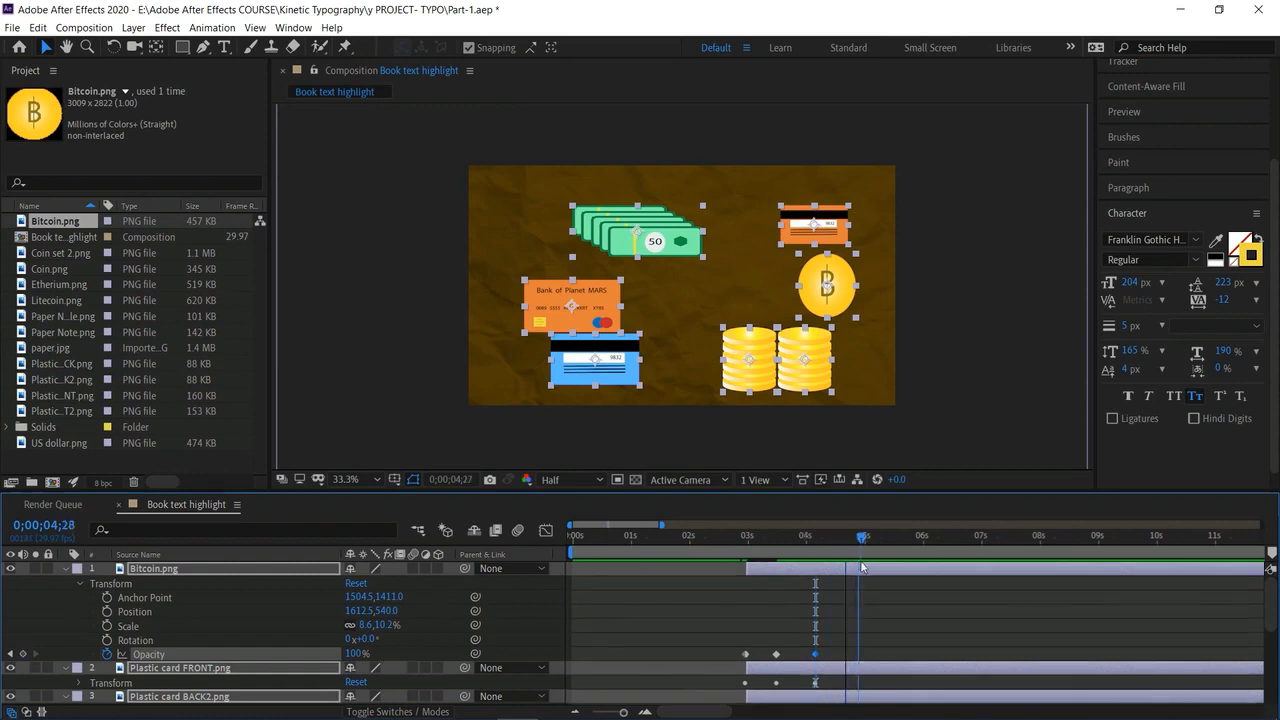
{"action": "left_click", "coordinate": [355, 653]}
{"action": "type", "text": "1"}
{"action": "key", "text": "Return"}
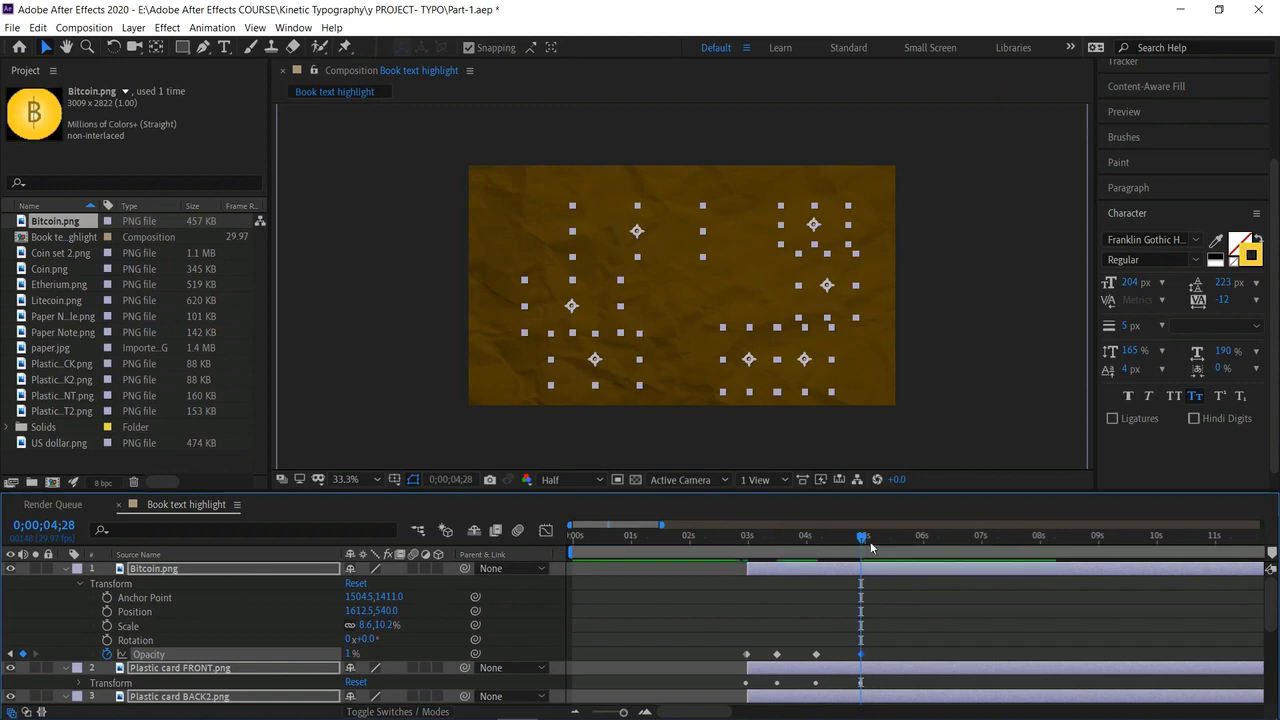
{"action": "left_click_drag", "start_coordinate": [696, 553], "coordinate": [732, 568]}
{"action": "key", "text": "space"}
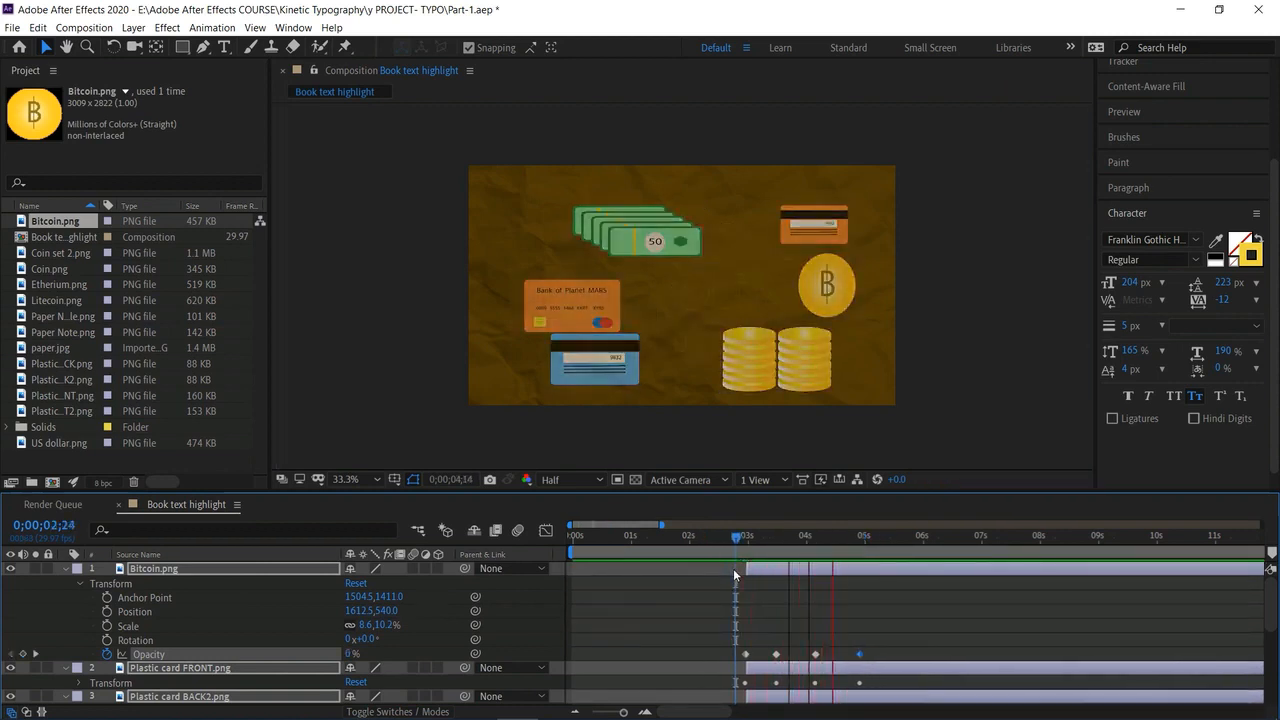
{"action": "left_click", "coordinate": [878, 537]}
{"action": "left_click_drag", "start_coordinate": [880, 538], "coordinate": [688, 552]}
{"action": "key", "text": "space"}
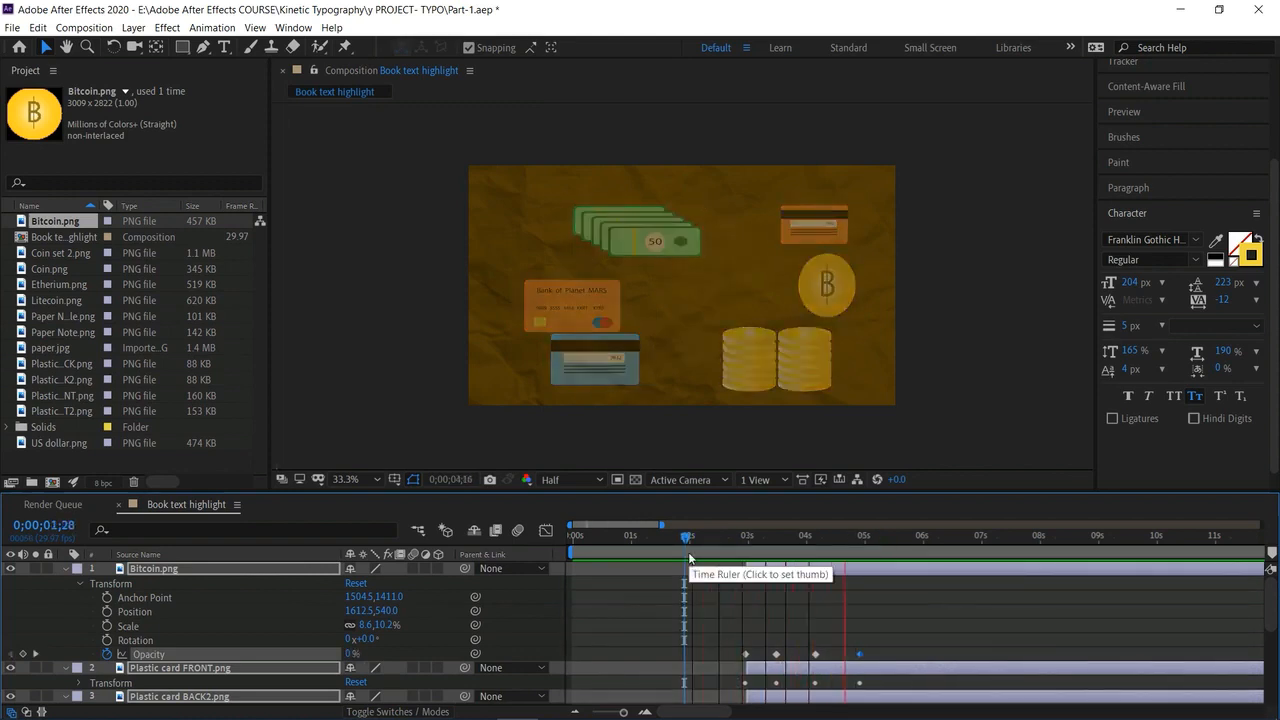
{"action": "key", "text": "space"}
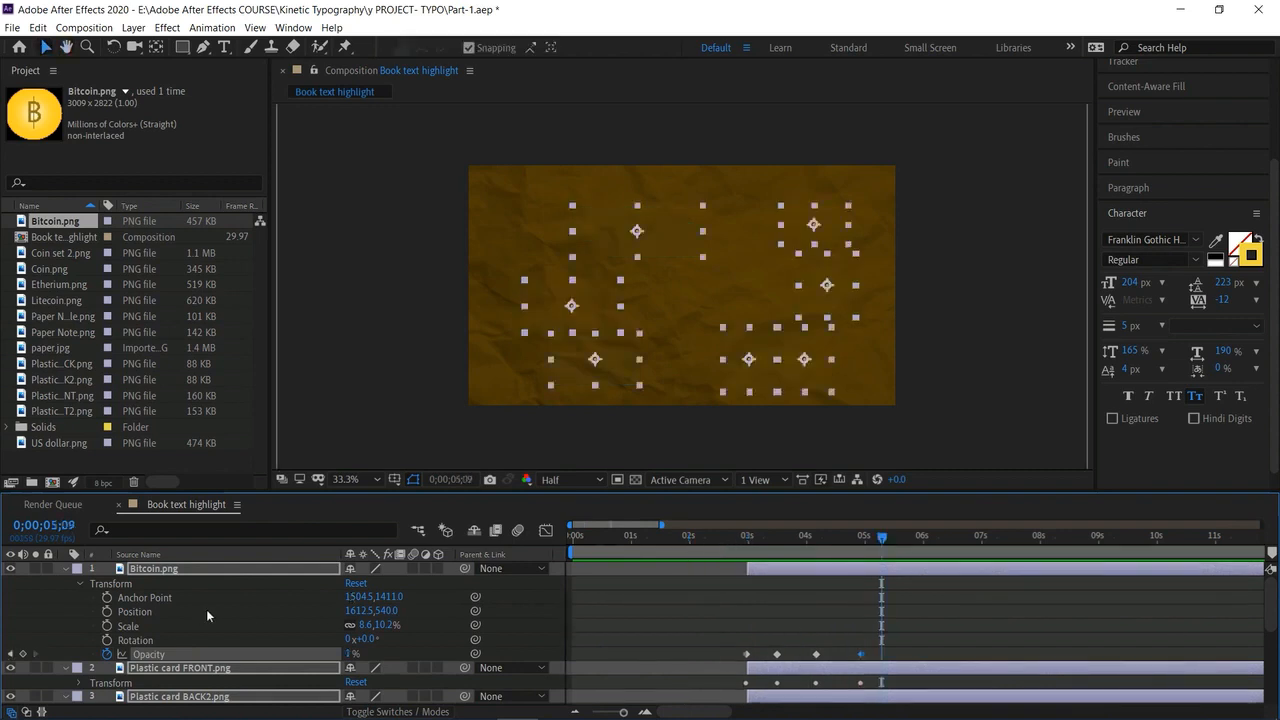
Collapse the image layers' properties, shift all seven layers to start at about 0;00;03;15, and preview the timing after the title.
{"action": "left_click", "coordinate": [63, 569]}
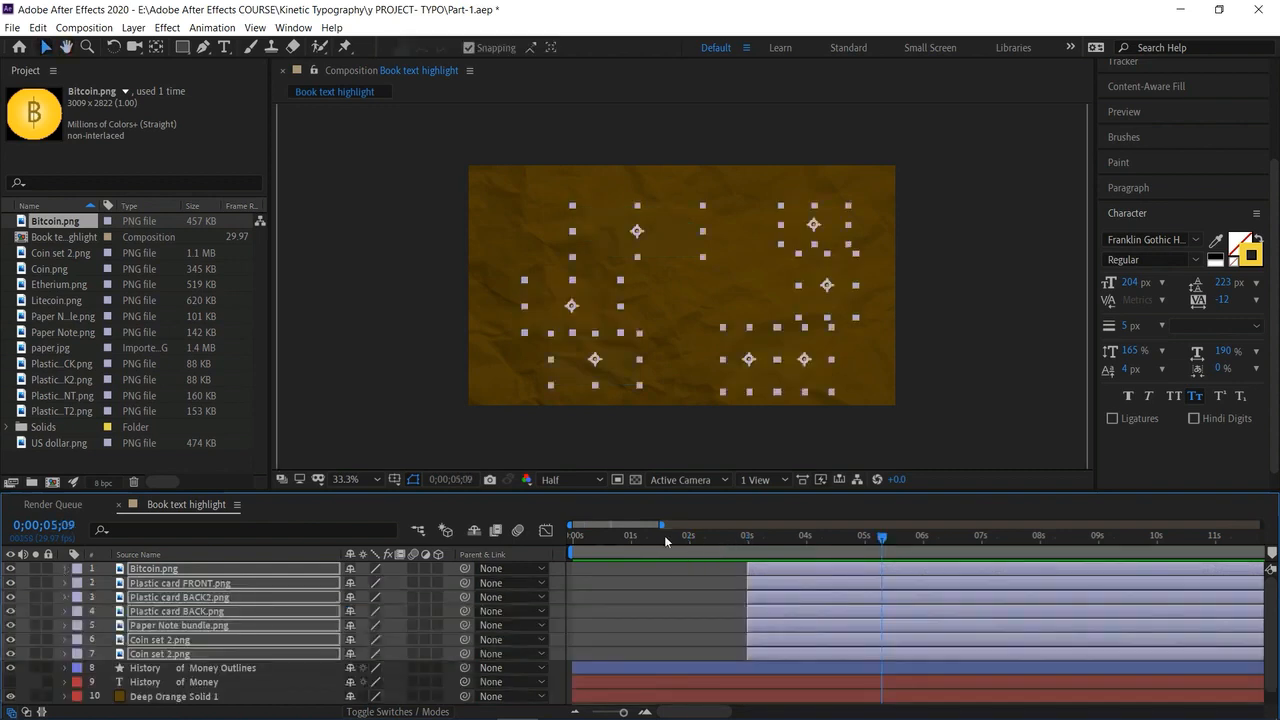
{"action": "left_click", "coordinate": [787, 571]}
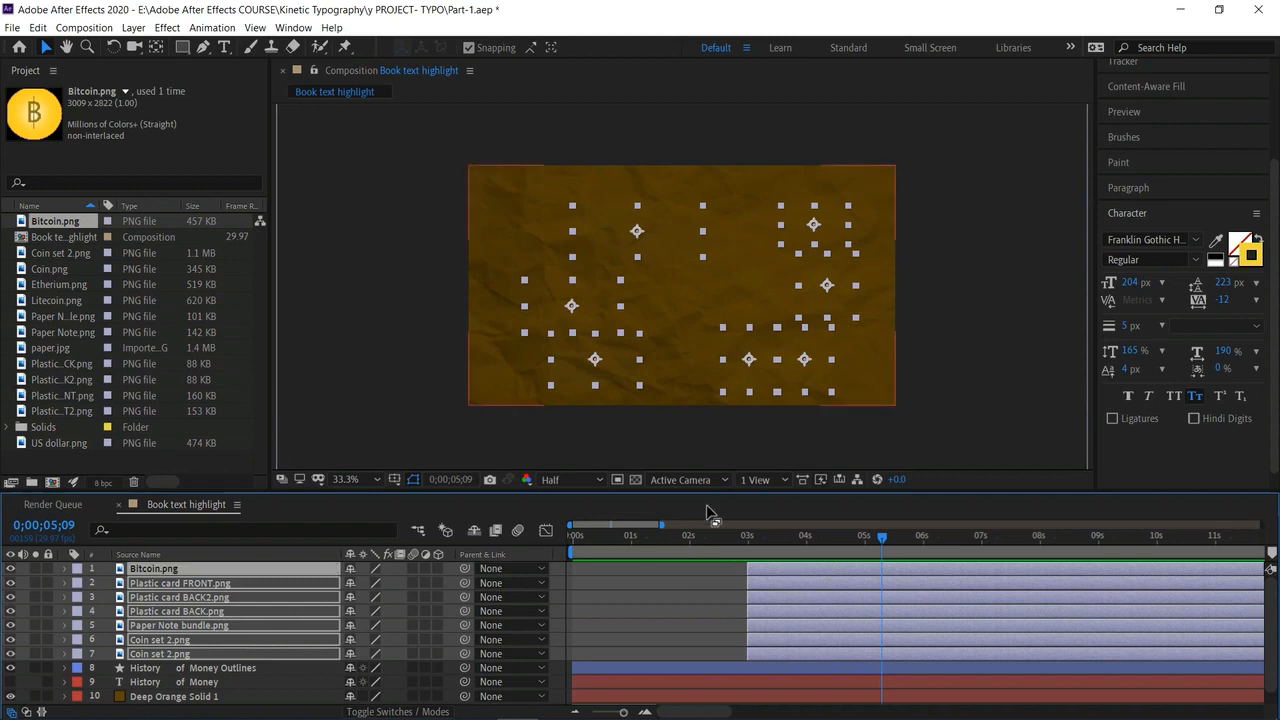
{"action": "left_click_drag", "start_coordinate": [788, 567], "coordinate": [800, 567]}
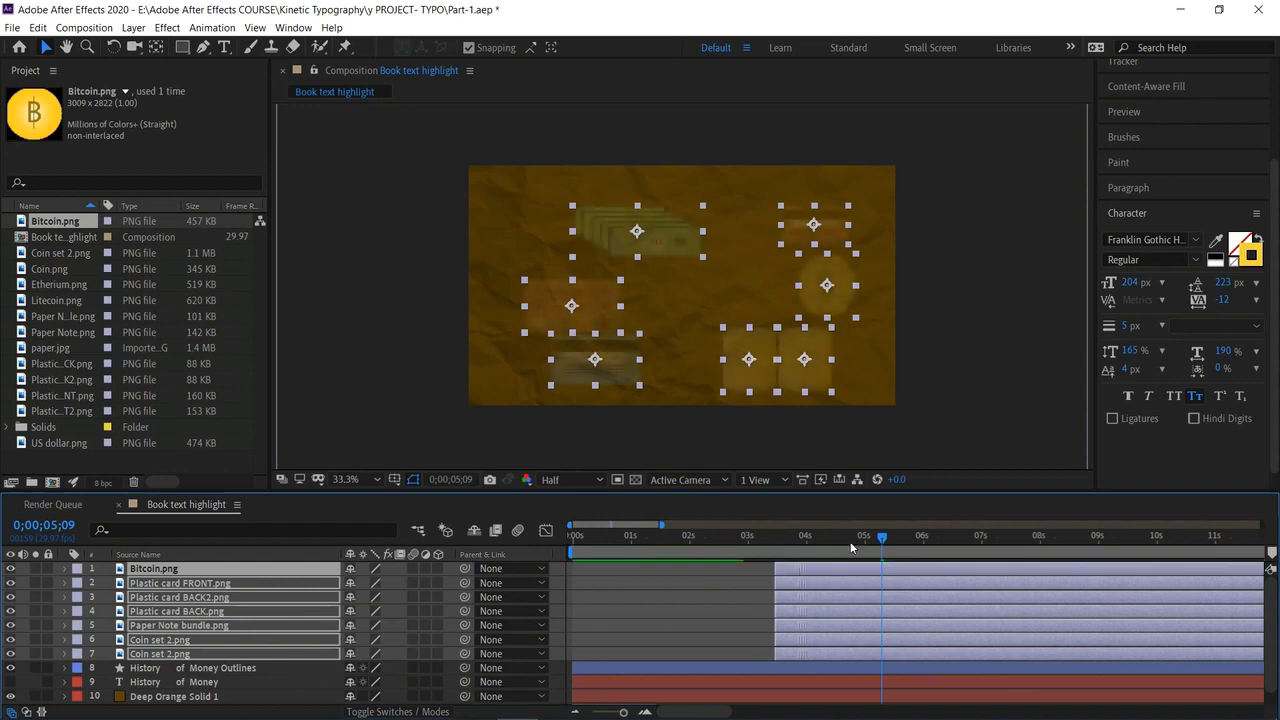
{"action": "left_click_drag", "start_coordinate": [880, 537], "coordinate": [528, 509]}
{"action": "left_click", "coordinate": [670, 544]}
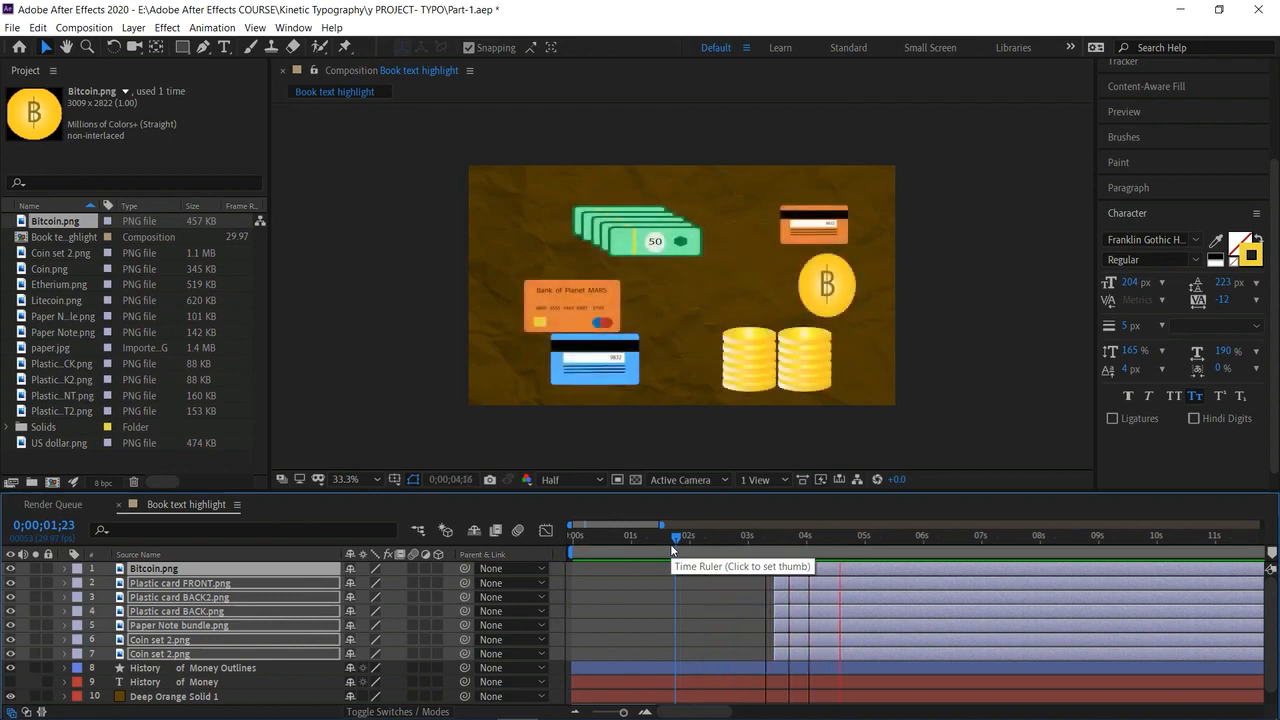
{"action": "key", "text": "space"}
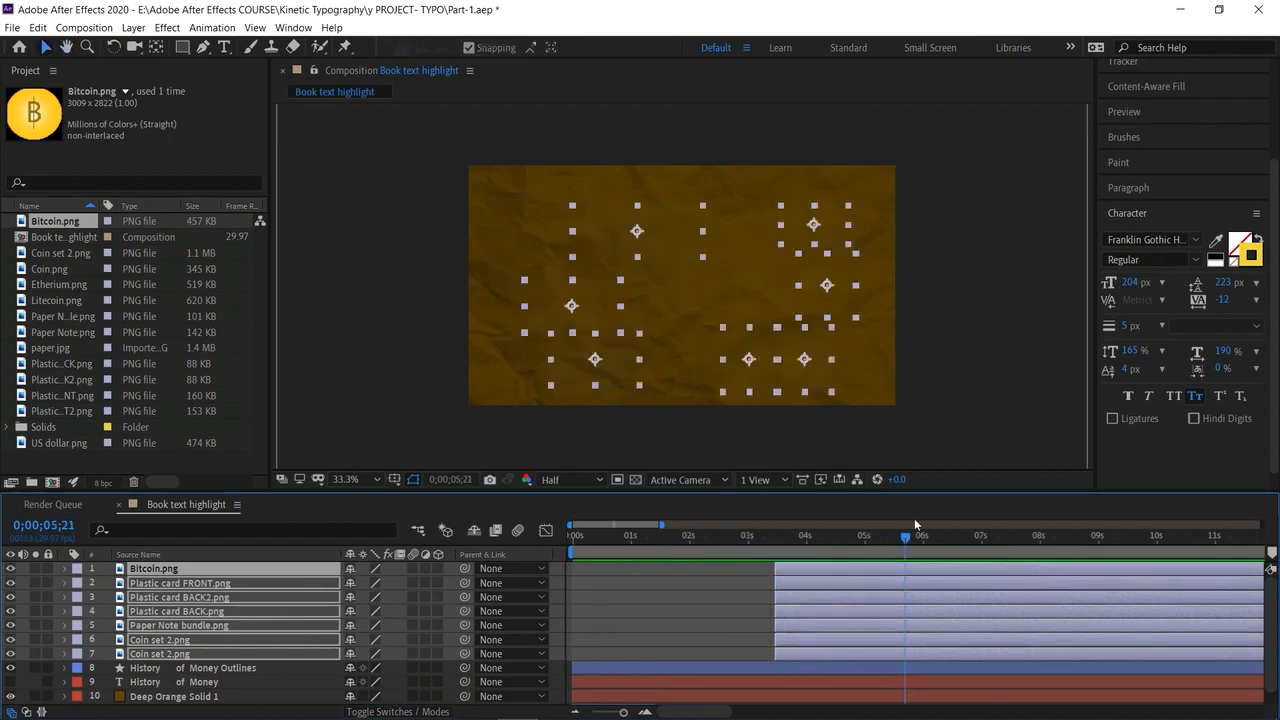
{"action": "left_click_drag", "start_coordinate": [875, 533], "coordinate": [925, 562]}
Pre-compose the seven image layers, both History of Money layers and Deep Orange Solid 1 into a composition named Part-1.
{"action": "left_click", "coordinate": [236, 697], "text": "ctrl"}
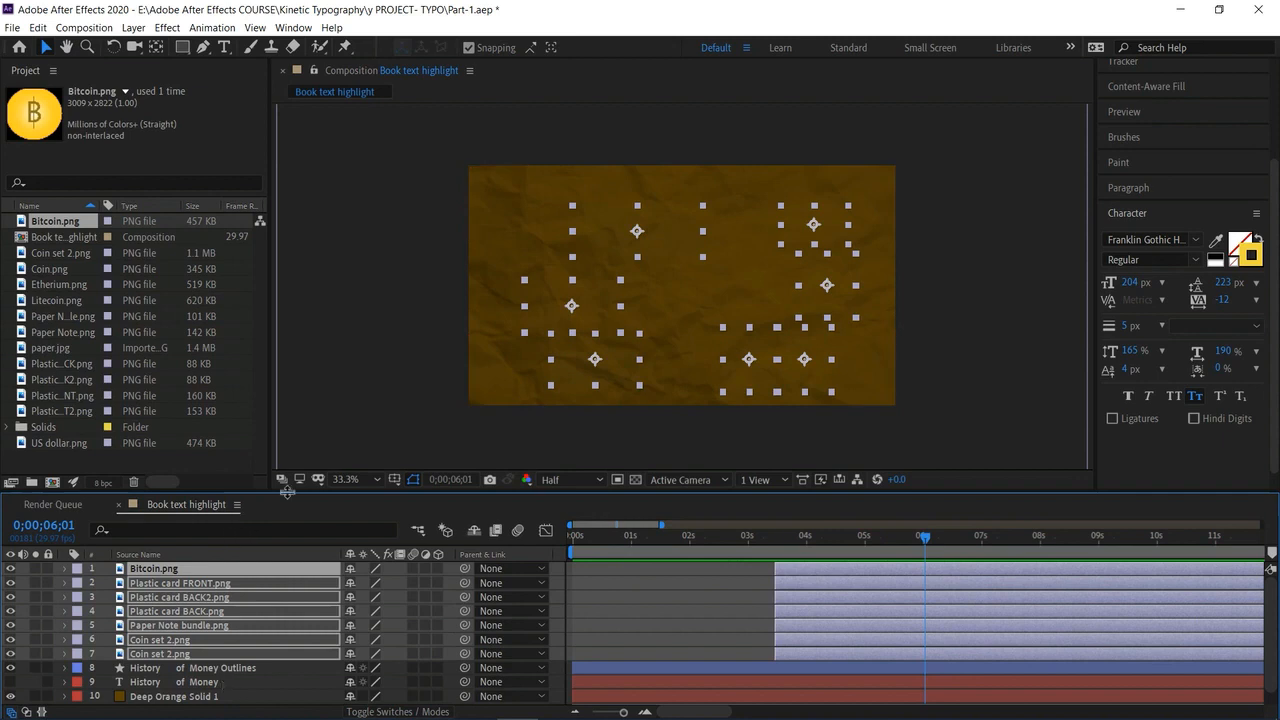
{"action": "left_click", "coordinate": [361, 342]}
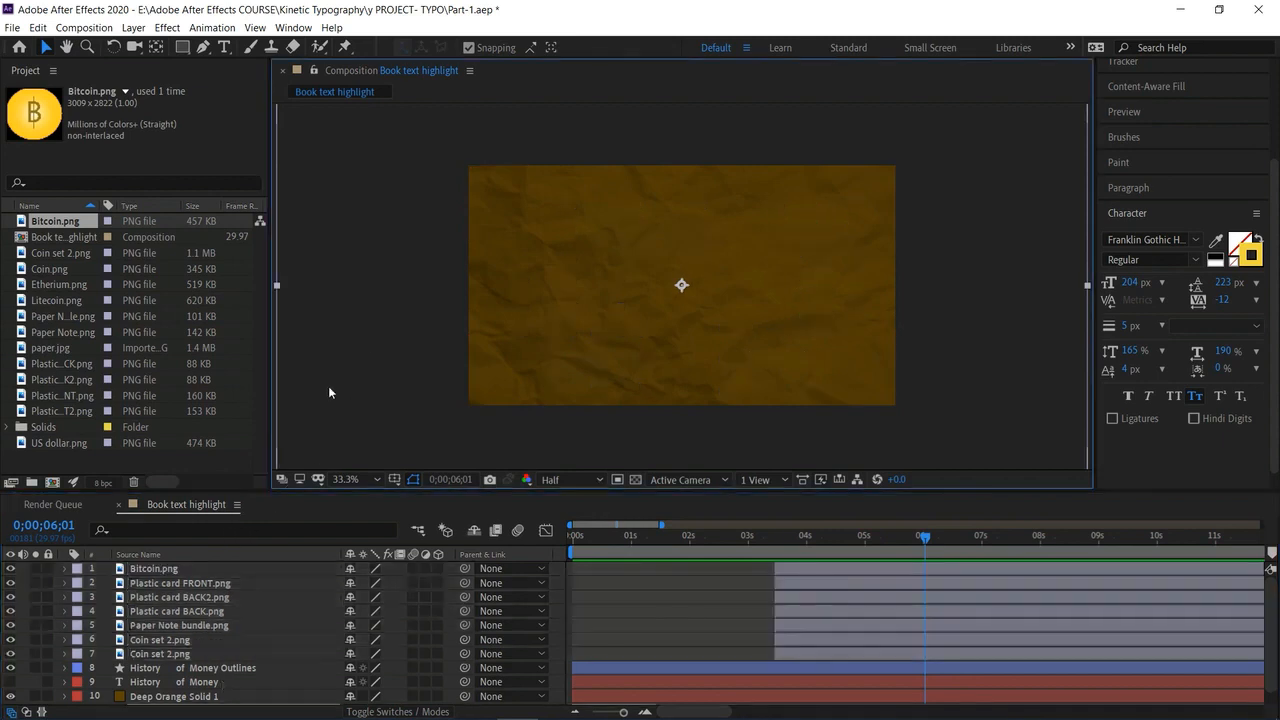
{"action": "left_click", "coordinate": [219, 570]}
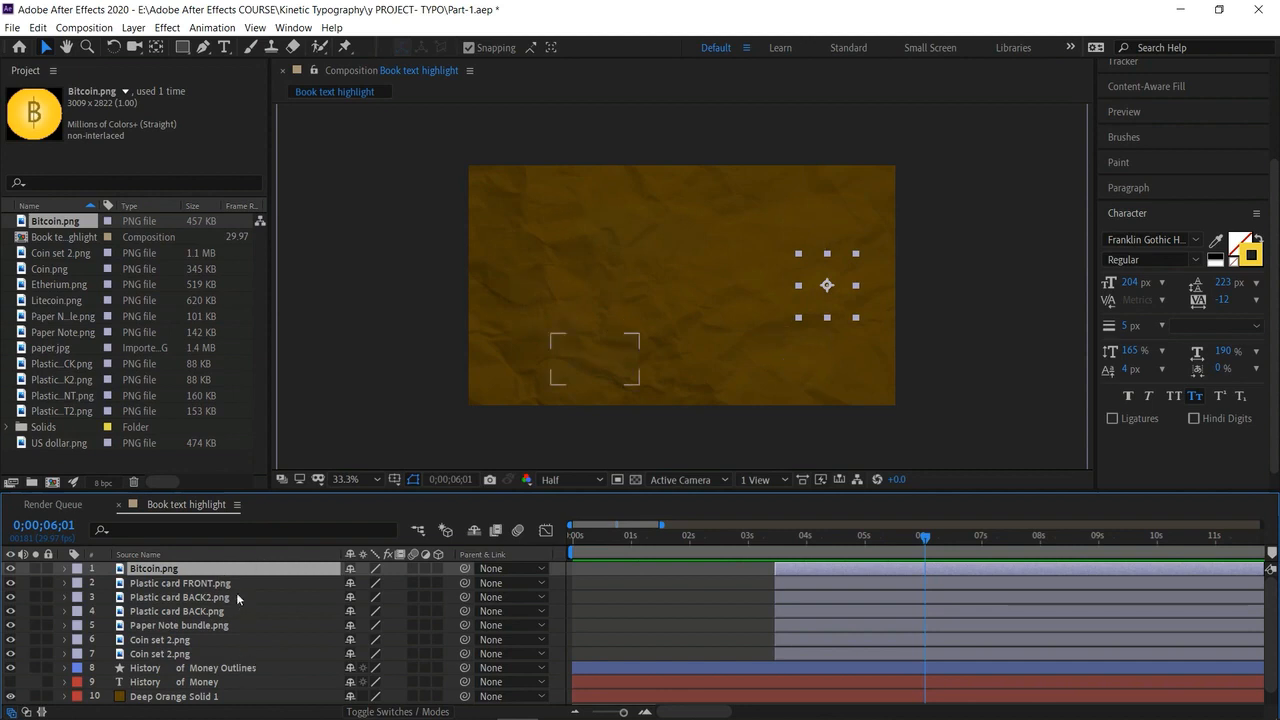
{"action": "left_click", "coordinate": [237, 582], "text": "ctrl"}
{"action": "left_click", "coordinate": [236, 597], "text": "ctrl"}
{"action": "left_click", "coordinate": [236, 611], "text": "ctrl"}
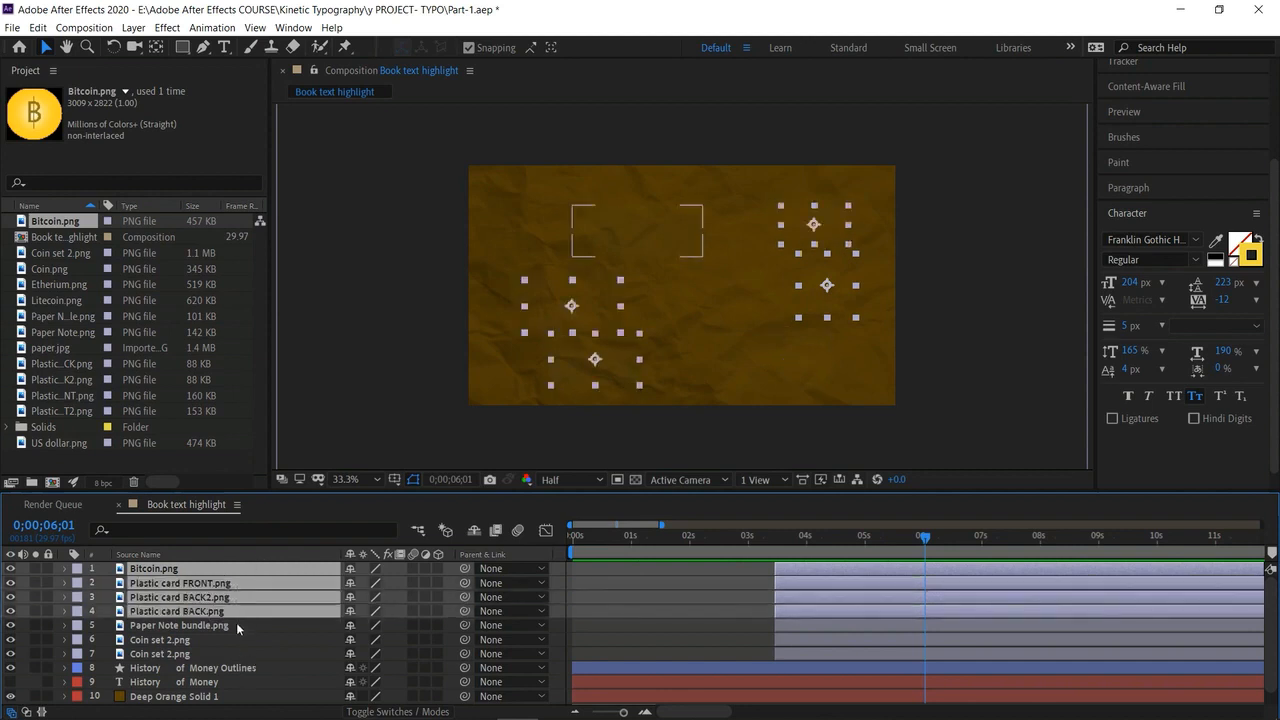
{"action": "left_click", "coordinate": [236, 624], "text": "ctrl"}
{"action": "left_click", "coordinate": [236, 639], "text": "ctrl"}
{"action": "left_click", "coordinate": [237, 653], "text": "ctrl"}
{"action": "left_click", "coordinate": [237, 667], "text": "ctrl"}
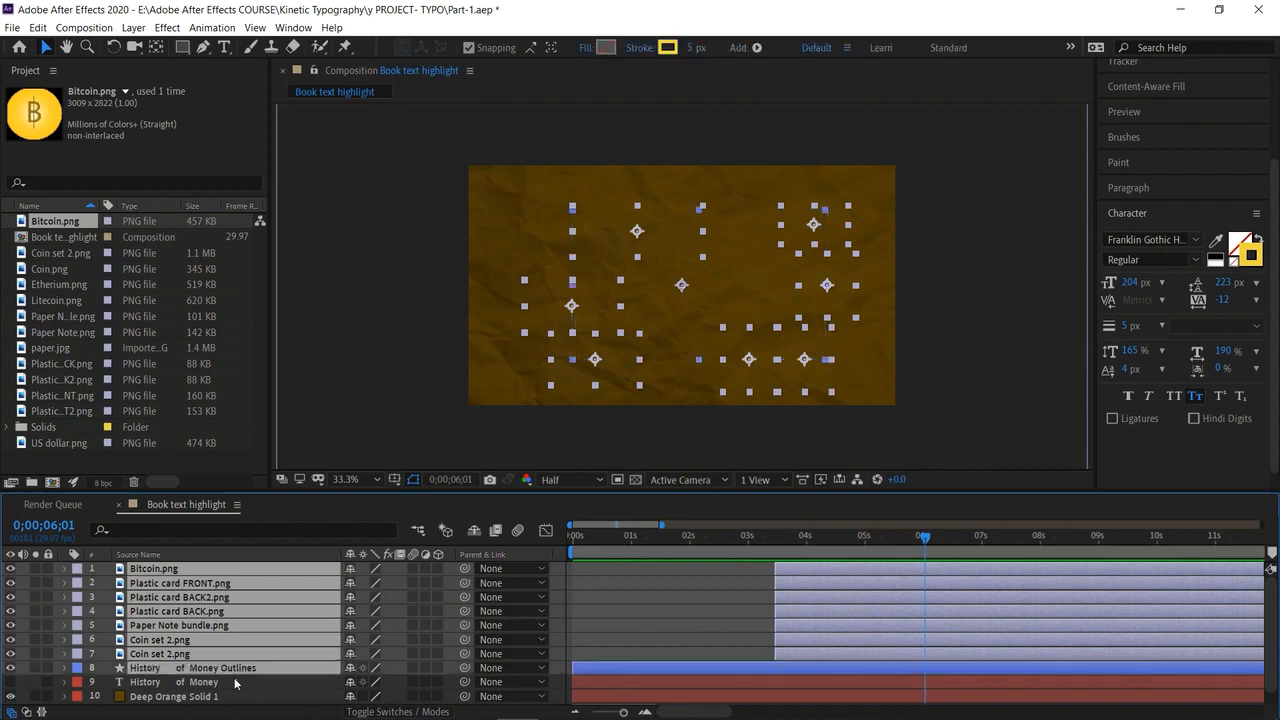
{"action": "left_click", "coordinate": [236, 681], "text": "ctrl"}
{"action": "left_click", "coordinate": [236, 696], "text": "ctrl"}
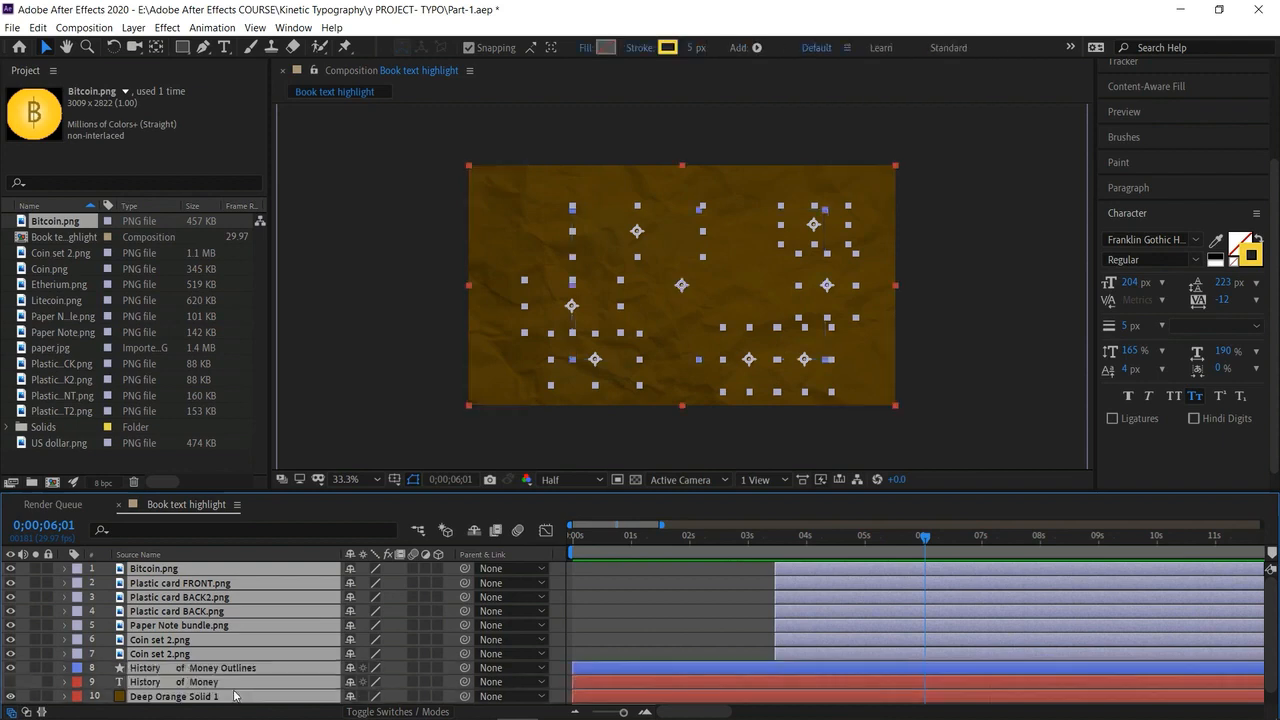
{"action": "right_click", "coordinate": [234, 694]}
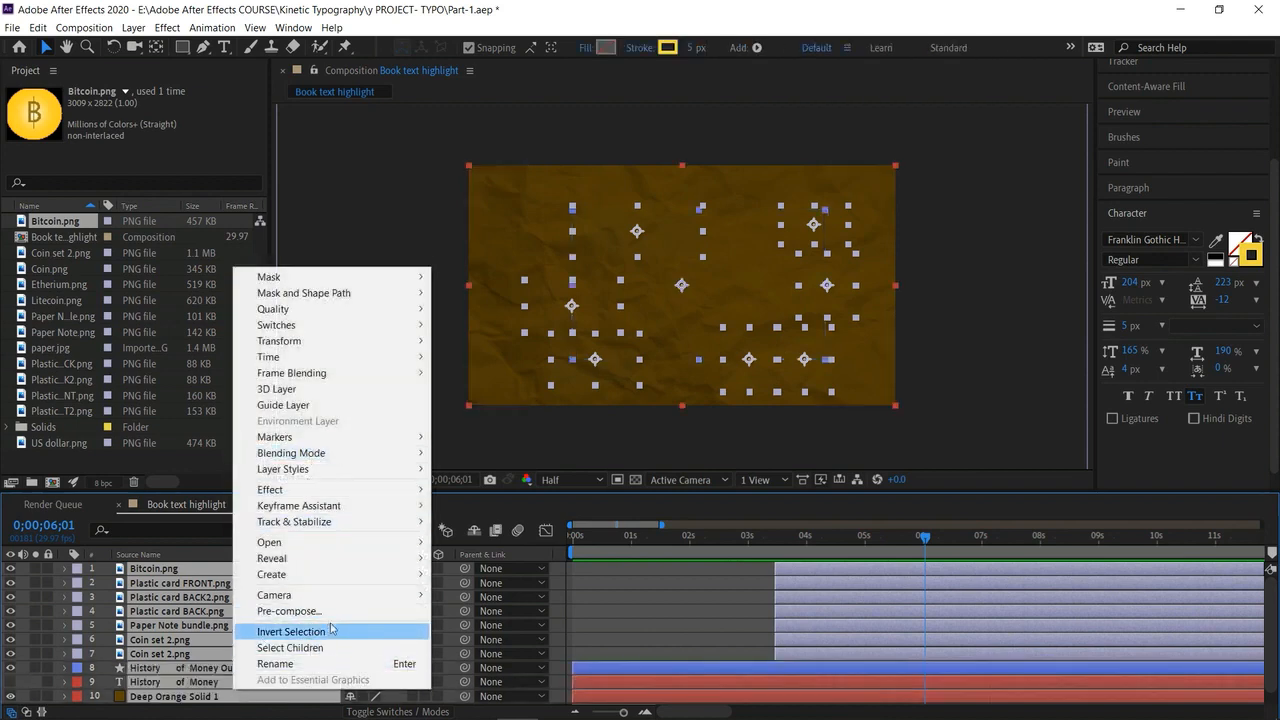
{"action": "left_click", "coordinate": [300, 612]}
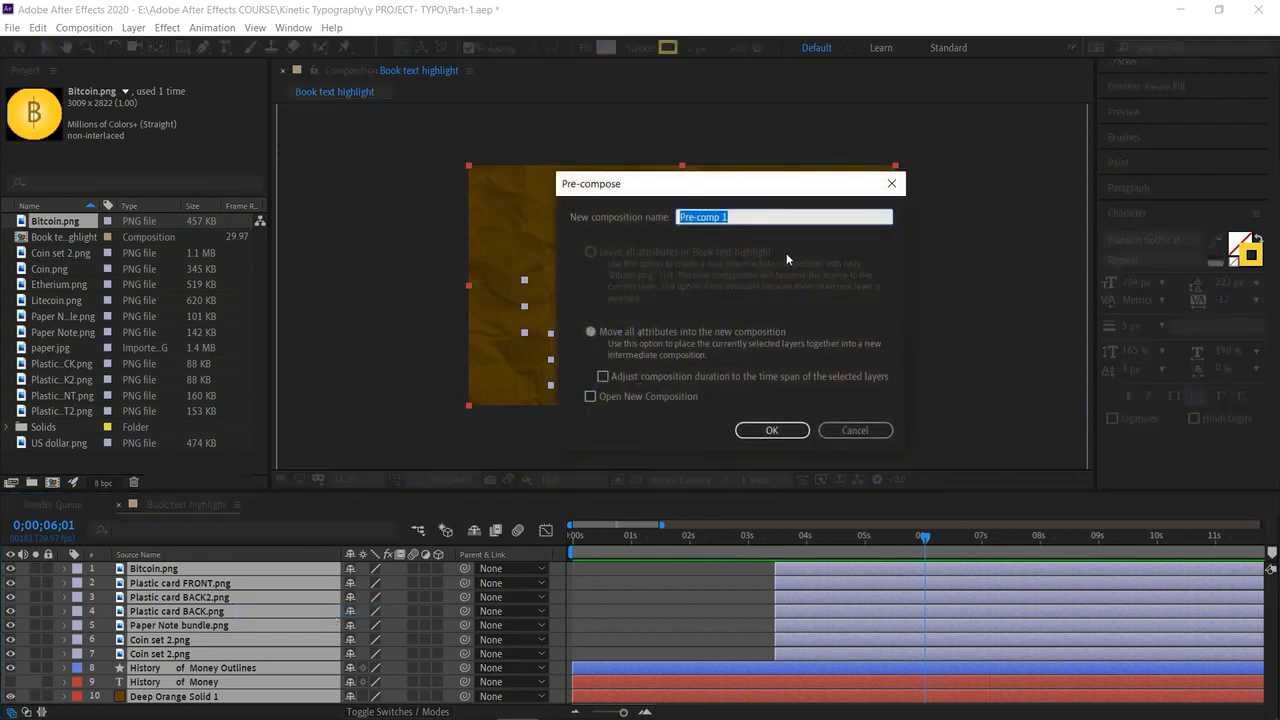
{"action": "type", "text": "Part-1"}
{"action": "left_click", "coordinate": [772, 431]}
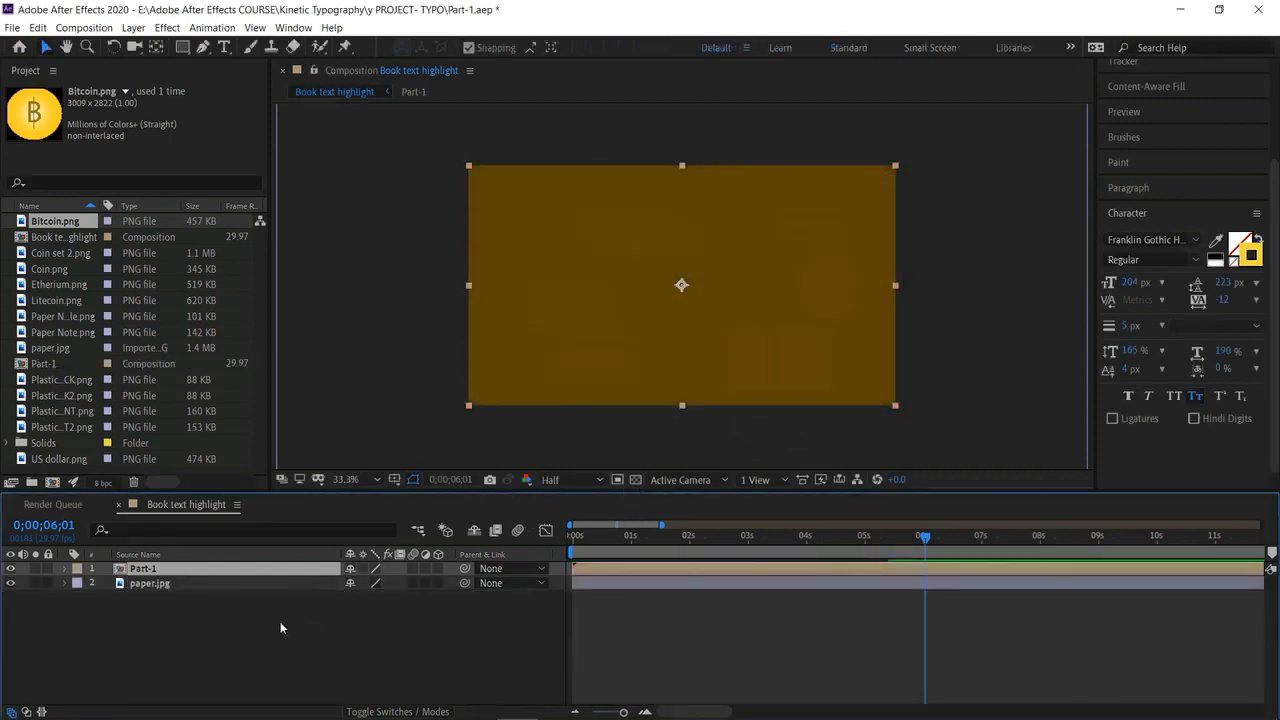
{"action": "left_click", "coordinate": [247, 621]}
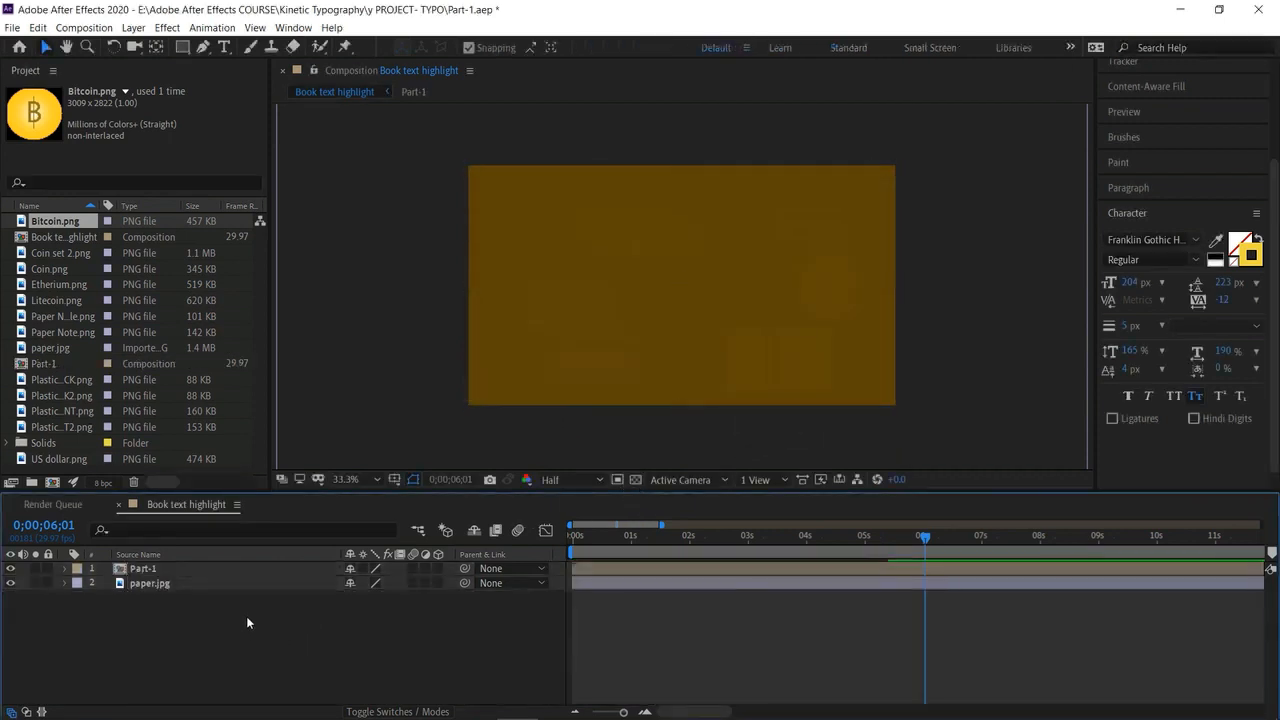
Open the Part-1 composition and play its animation from the start.
{"action": "double_click", "coordinate": [190, 566]}
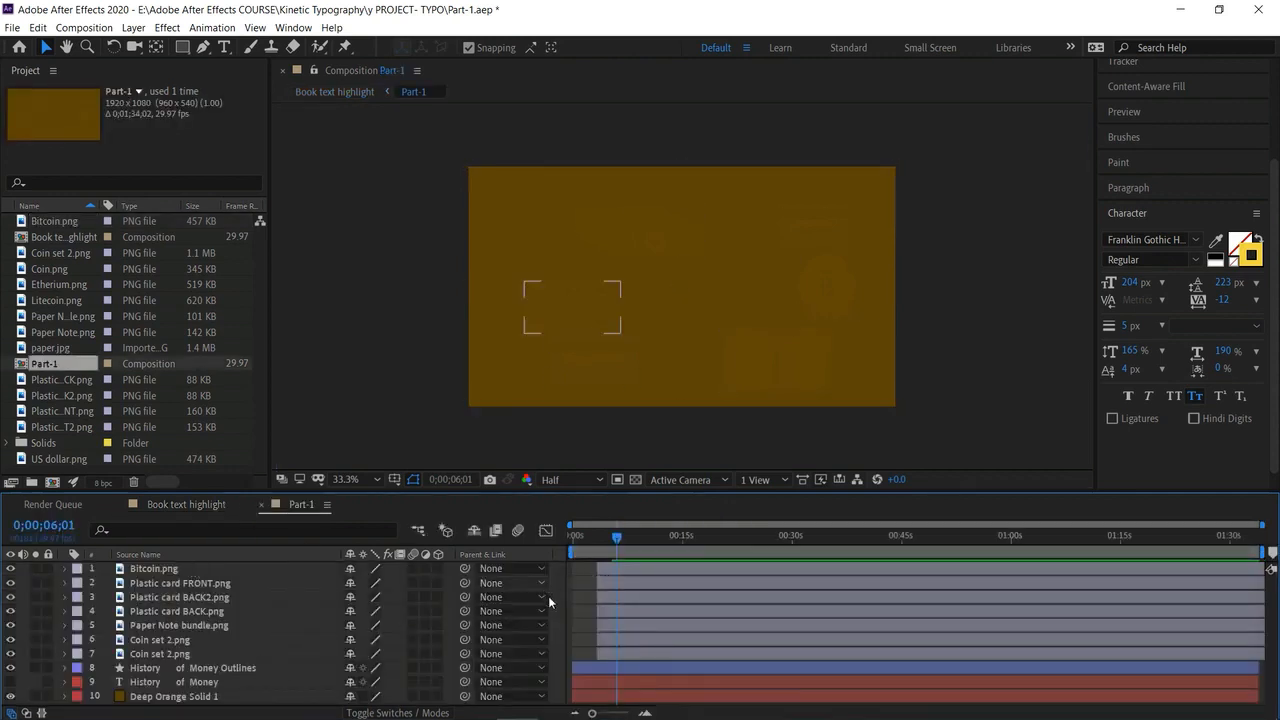
{"action": "left_click_drag", "start_coordinate": [617, 537], "coordinate": [572, 537]}
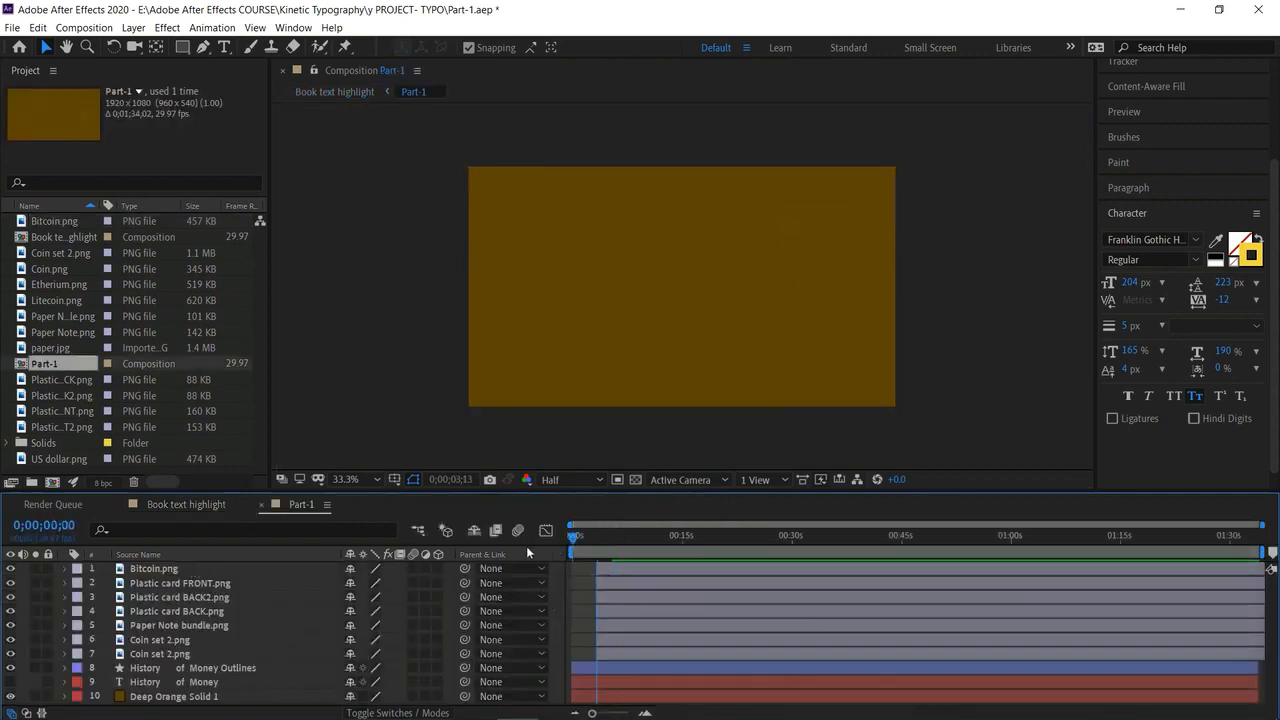
{"action": "key", "text": "space"}
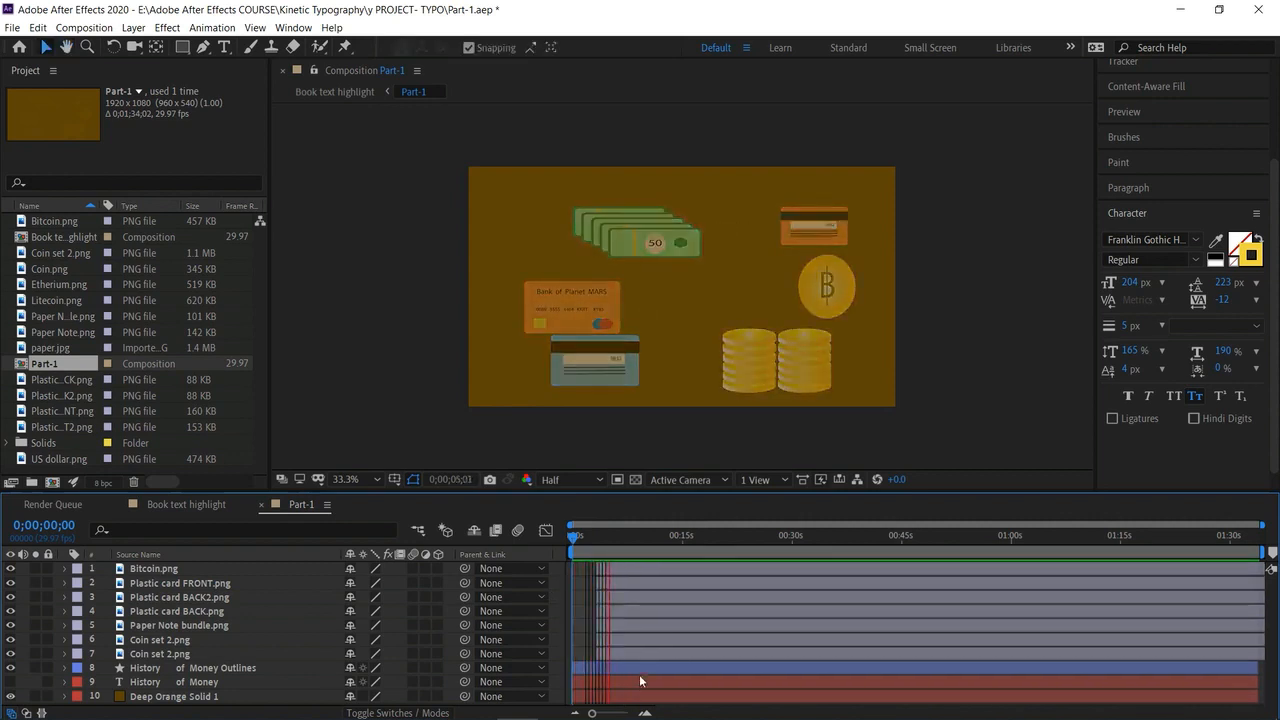
{"action": "left_click", "coordinate": [645, 713]}
{"action": "left_click", "coordinate": [645, 713]}
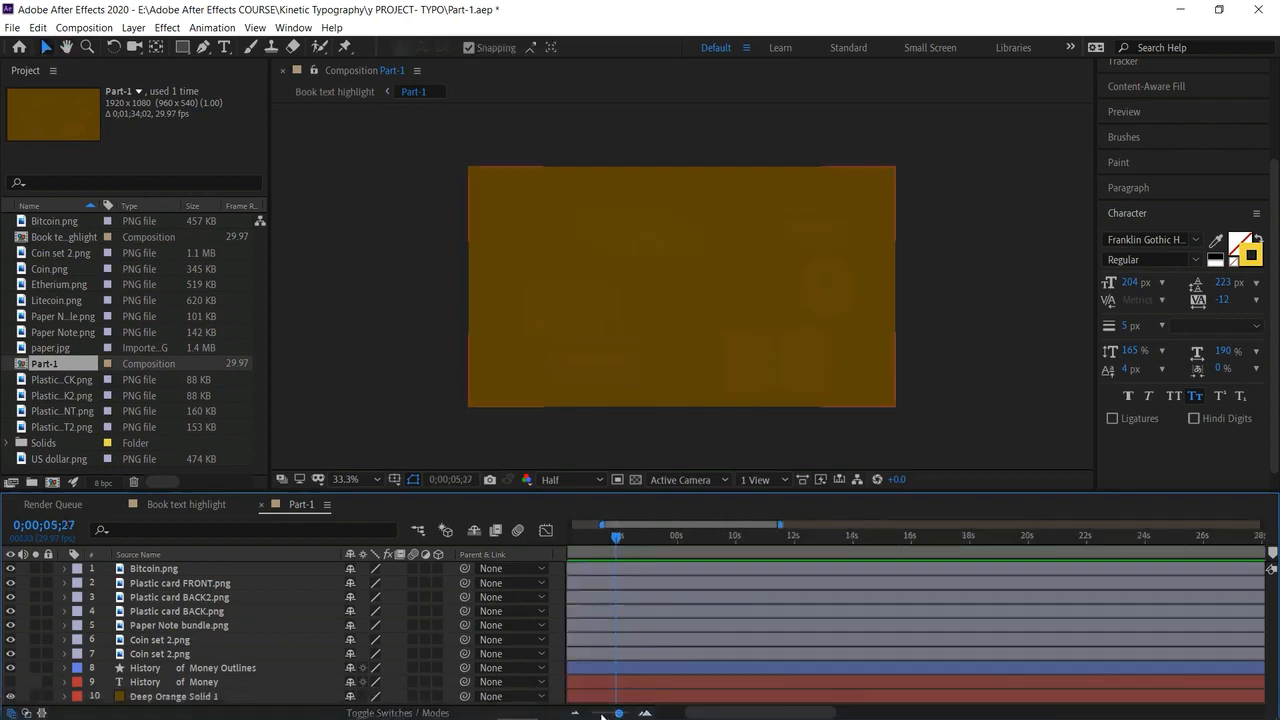
{"action": "left_click_drag", "start_coordinate": [697, 521], "coordinate": [662, 519]}
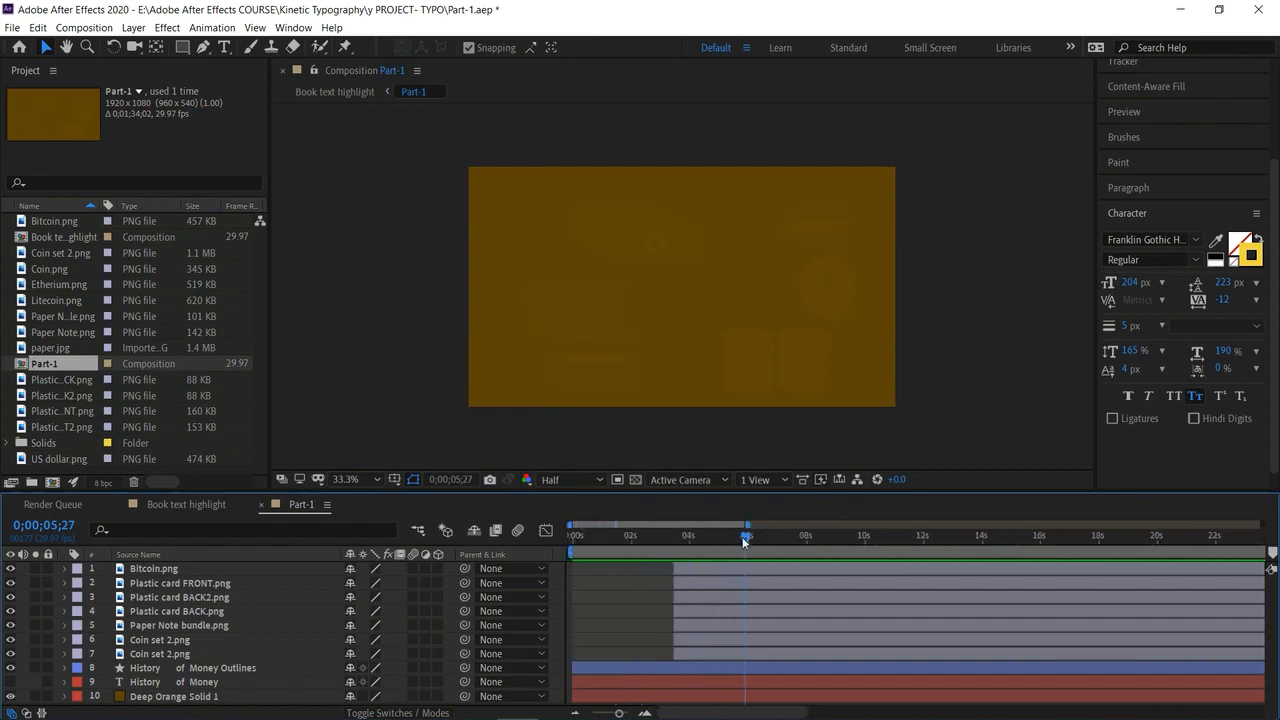
Create a light sky-blue 1920 x 1080 px solid above all layers in Part-1, with the current time at 0;00;06;02.
{"action": "left_click", "coordinate": [686, 537]}
{"action": "left_click_drag", "start_coordinate": [708, 546], "coordinate": [746, 566]}
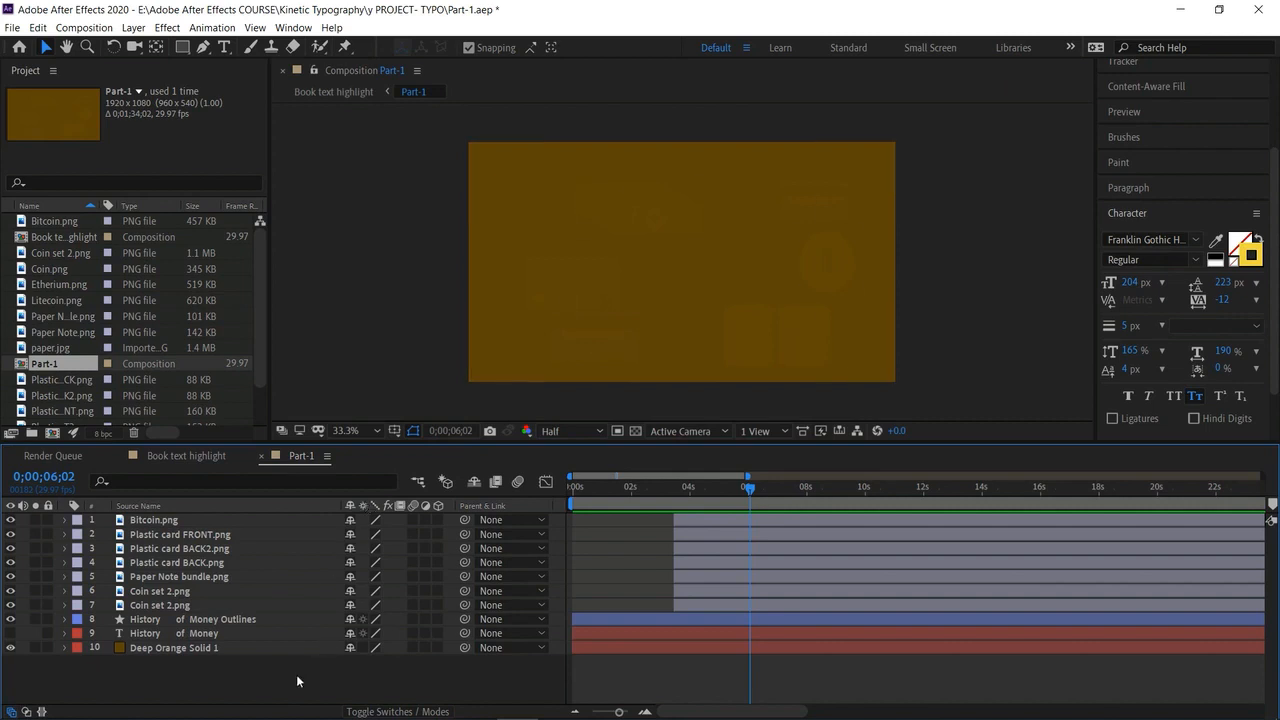
{"action": "right_click", "coordinate": [297, 676]}
{"action": "mouse_move", "coordinate": [421, 520]}
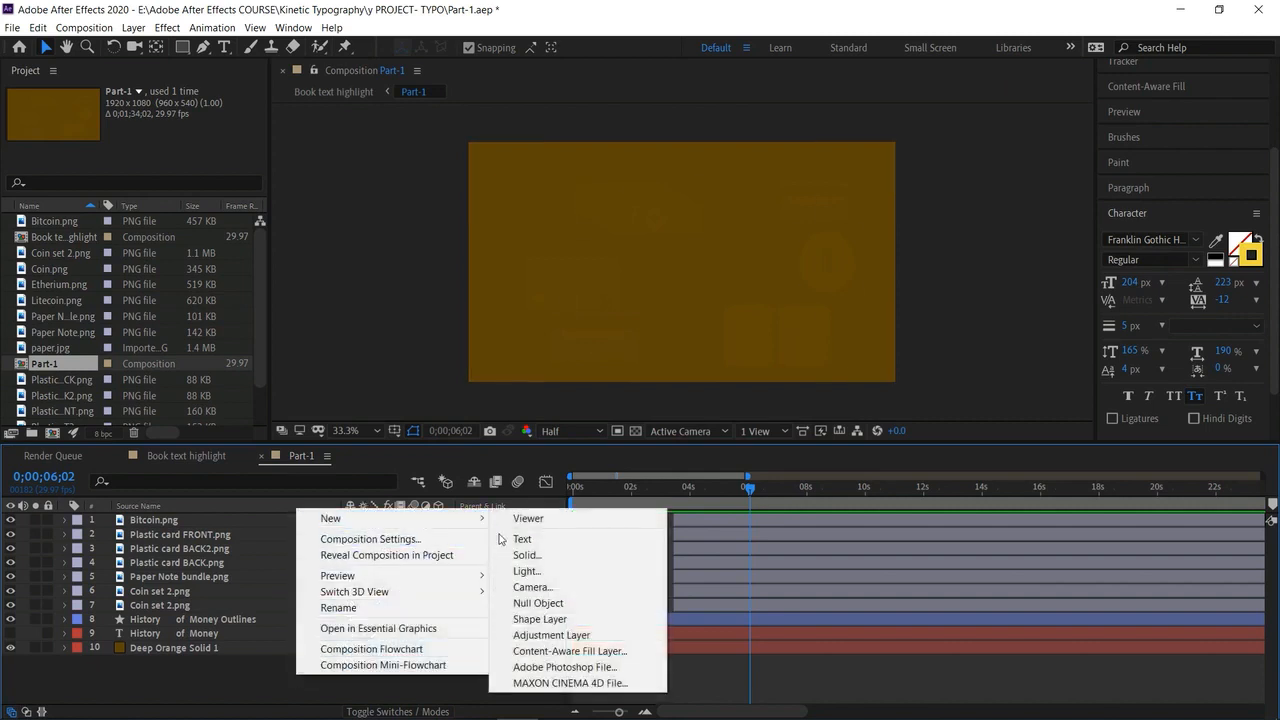
{"action": "left_click", "coordinate": [530, 556]}
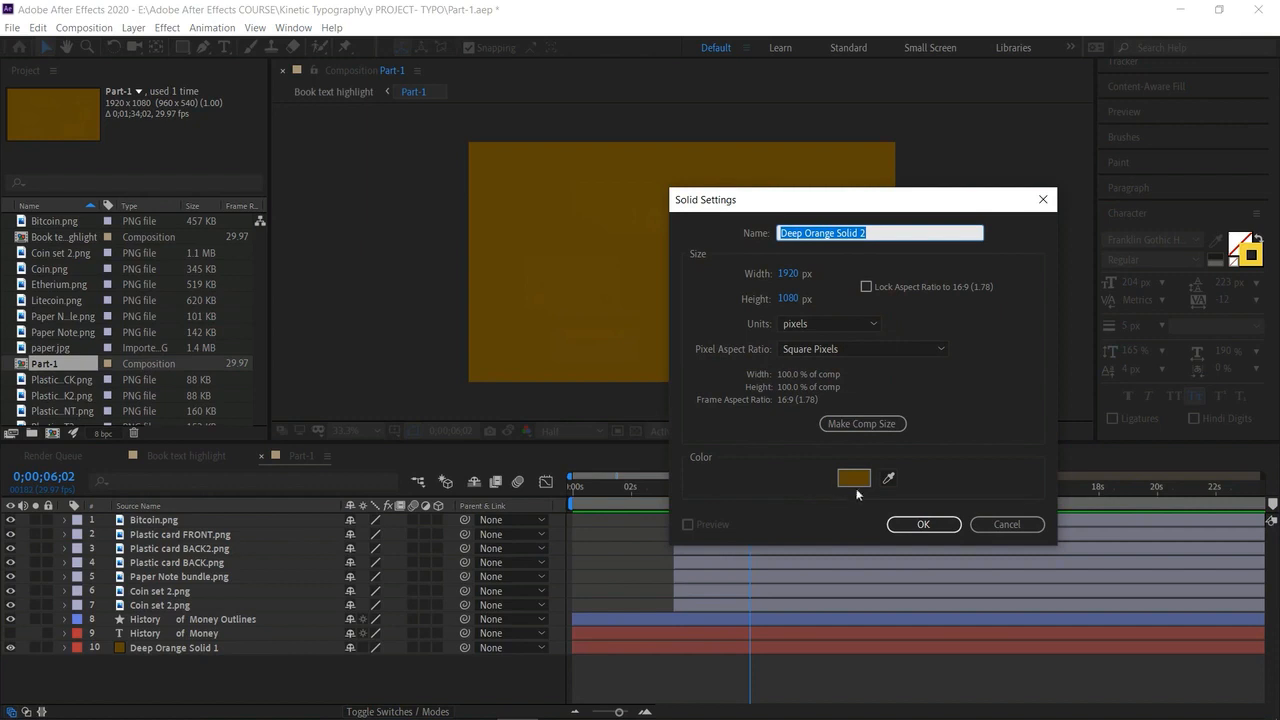
{"action": "left_click", "coordinate": [862, 482]}
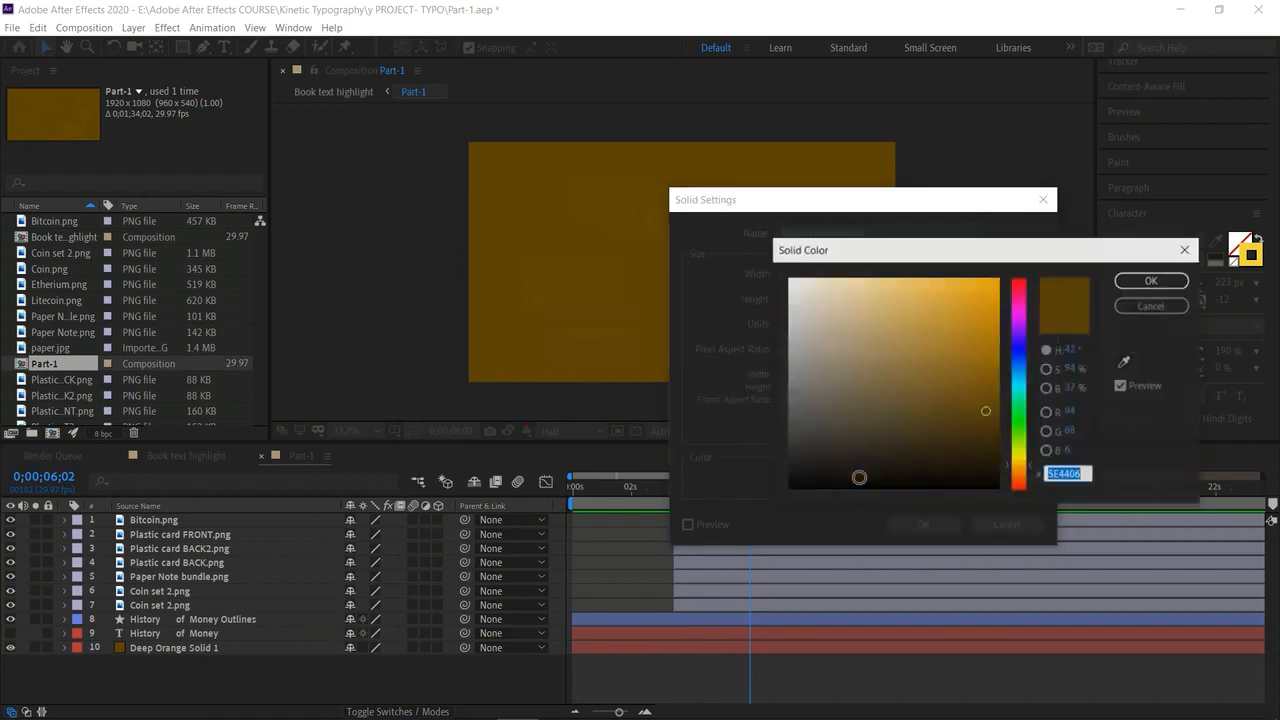
{"action": "left_click", "coordinate": [1018, 376]}
{"action": "left_click", "coordinate": [911, 285]}
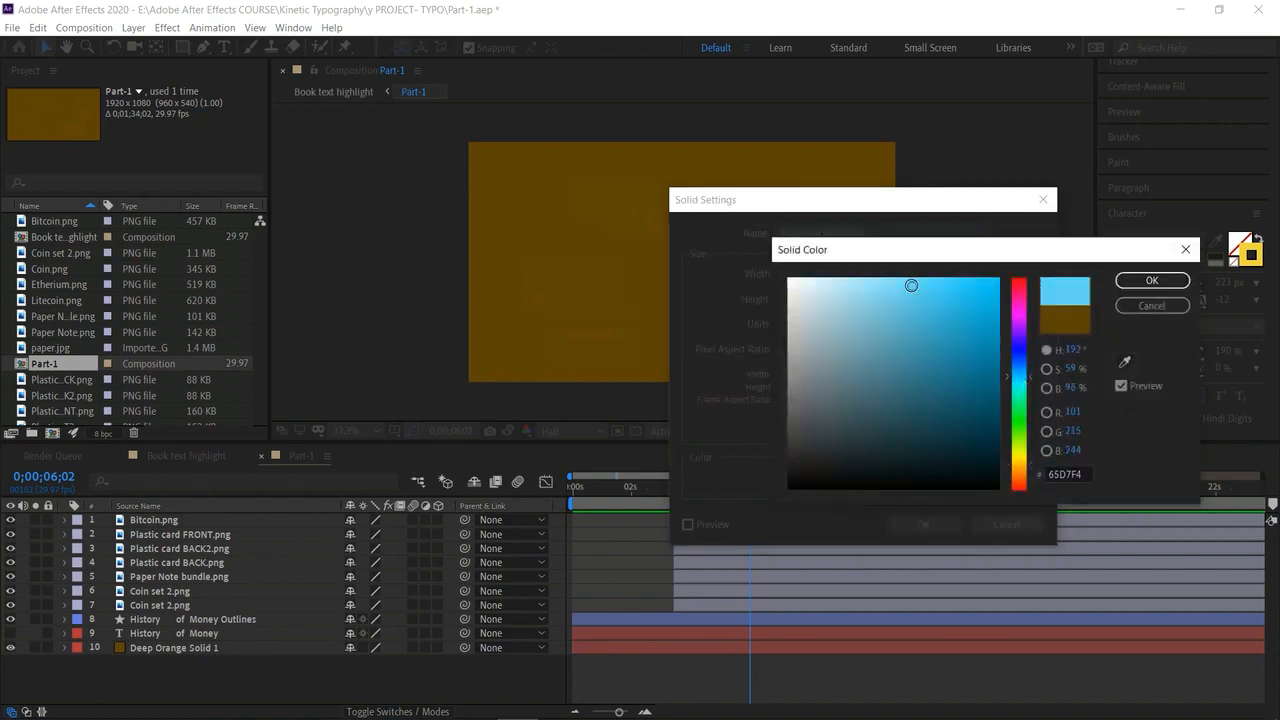
{"action": "left_click", "coordinate": [924, 294]}
{"action": "left_click", "coordinate": [913, 286]}
{"action": "left_click", "coordinate": [1139, 283]}
{"action": "left_click", "coordinate": [924, 524]}
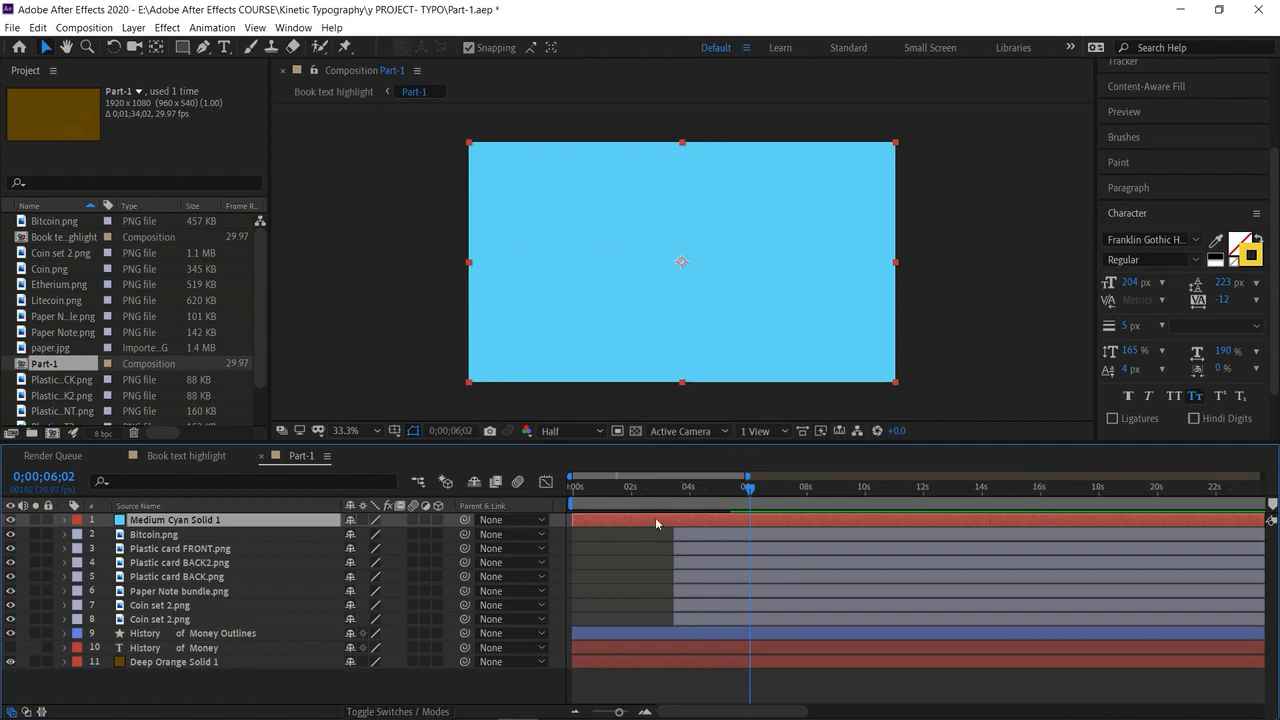
Trim the start of the blue solid to 0;00;06;02 and check the cut from the orange background.
{"action": "key", "text": "alt+bracketleft"}
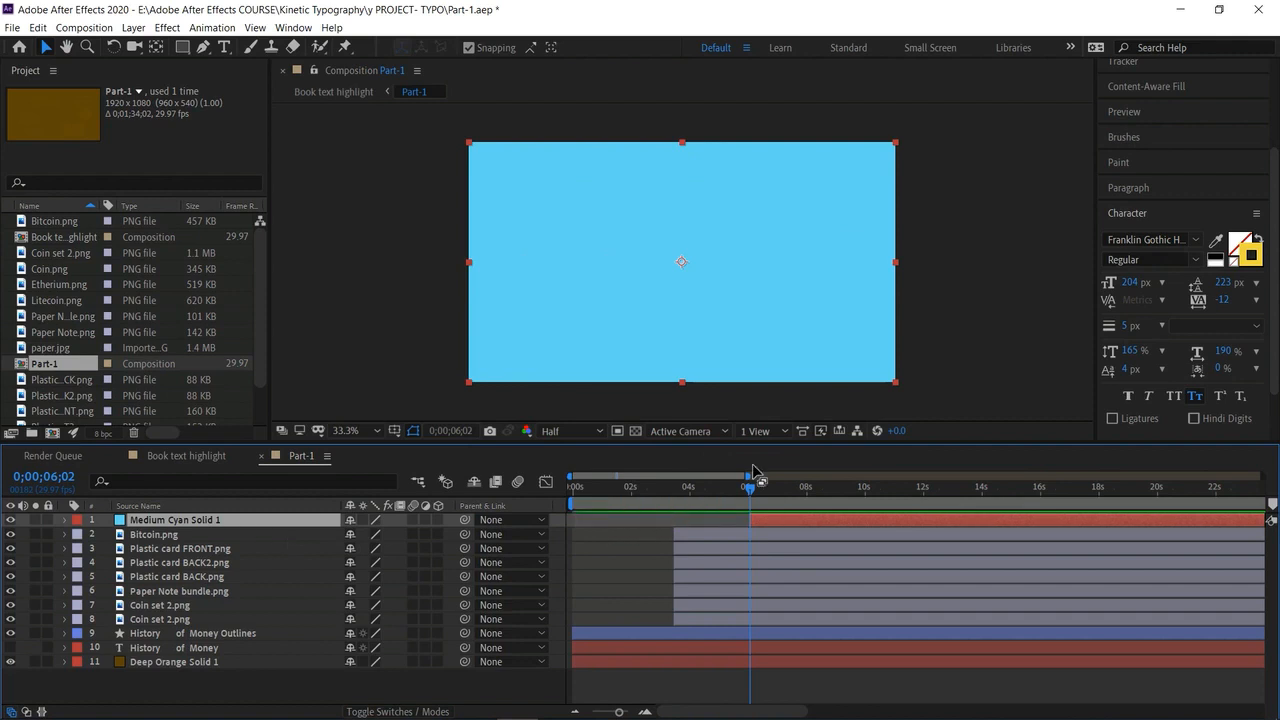
{"action": "left_click_drag", "start_coordinate": [749, 488], "coordinate": [724, 494]}
{"action": "key", "text": "space"}
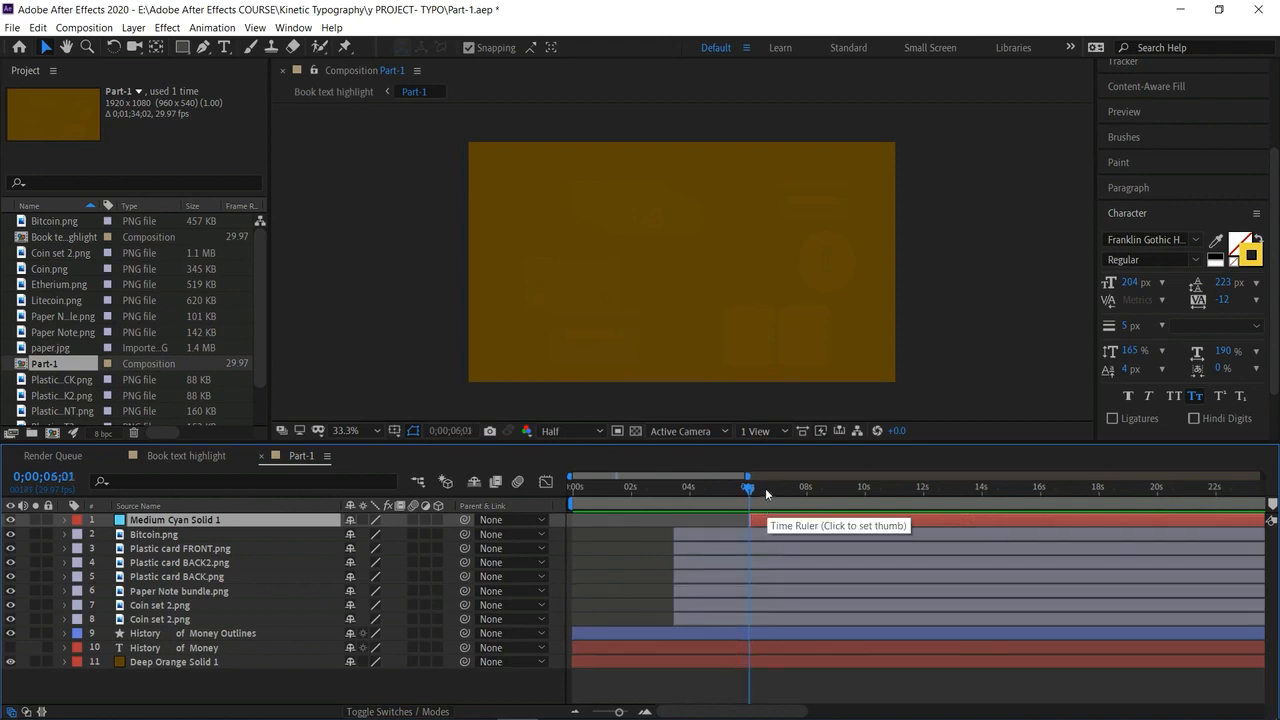
{"action": "left_click_drag", "start_coordinate": [749, 489], "coordinate": [747, 490]}
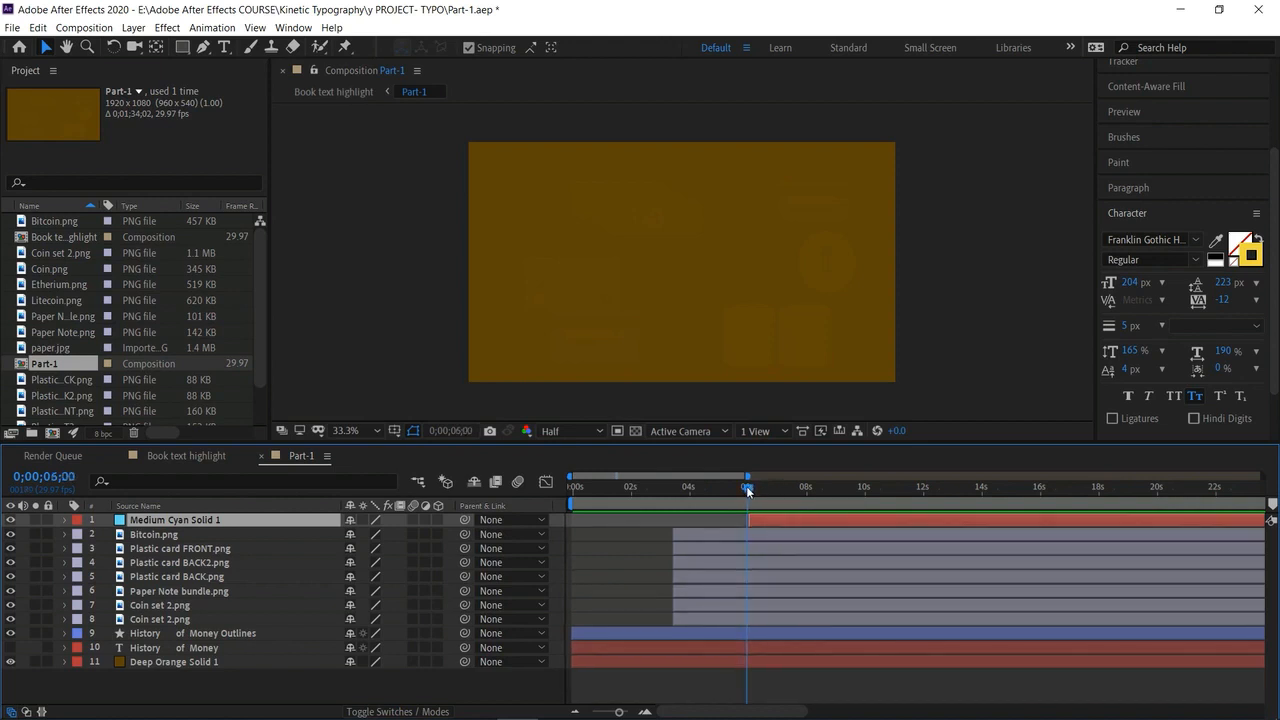
{"action": "left_click", "coordinate": [753, 491]}
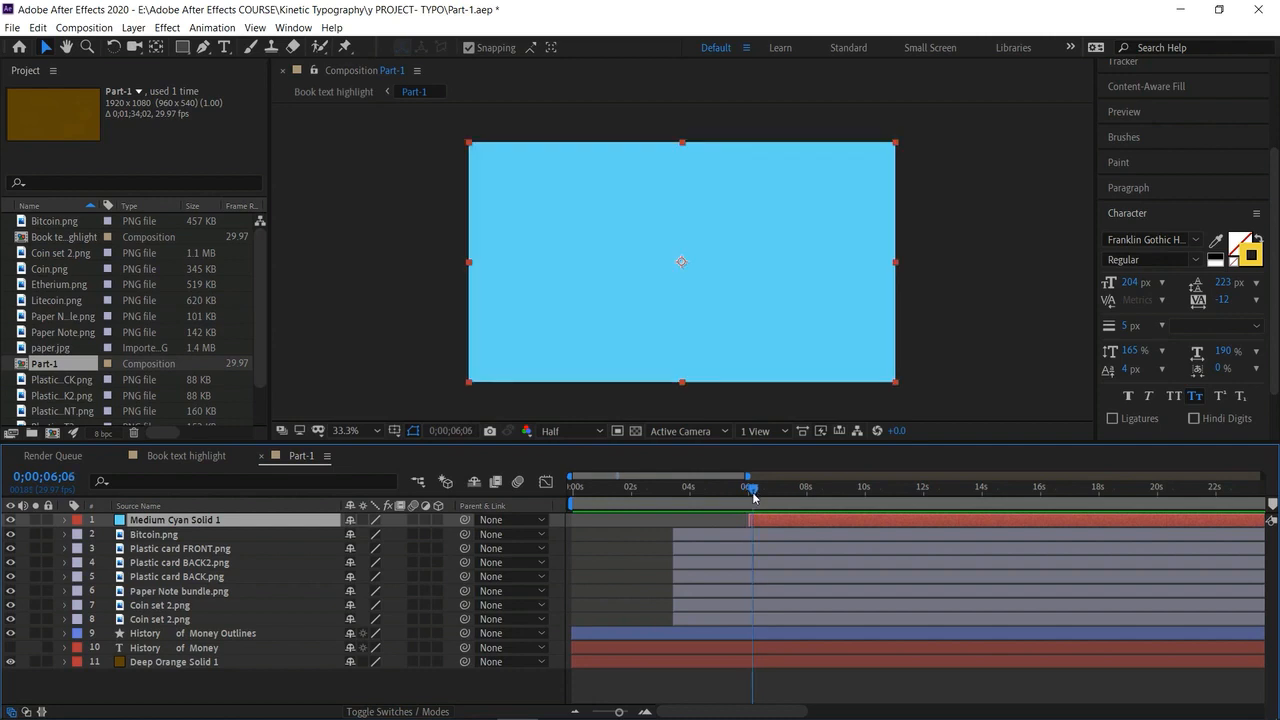
Keyframe the blue solid's position at 0;00;06;02, placing it just above the frame at 960, -567.
{"action": "left_click_drag", "start_coordinate": [752, 492], "coordinate": [748, 491]}
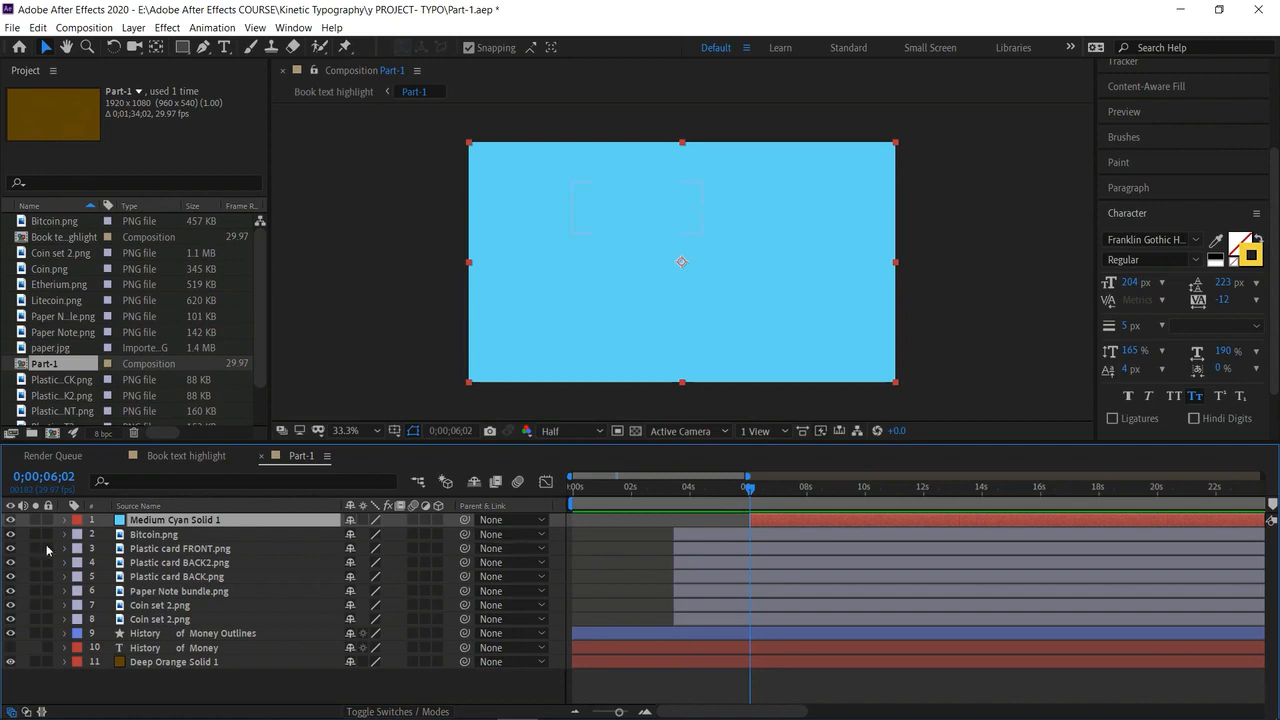
{"action": "left_click", "coordinate": [65, 521]}
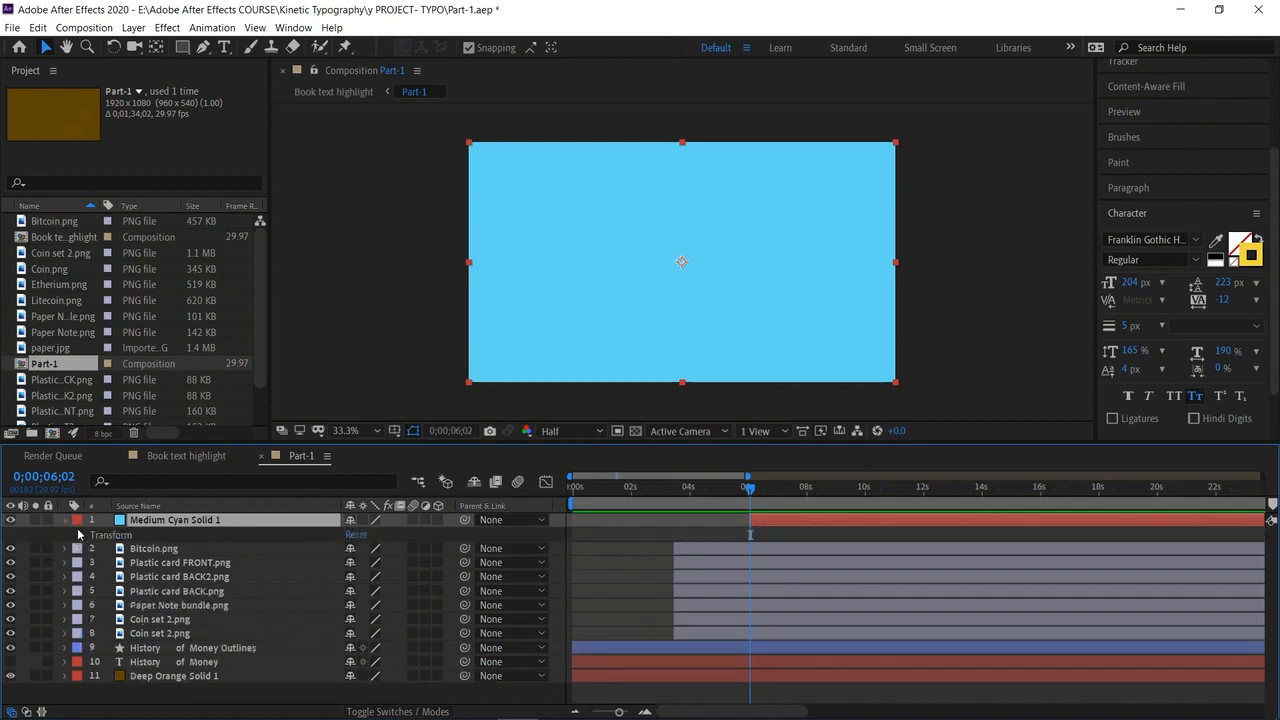
{"action": "left_click", "coordinate": [79, 534]}
{"action": "left_click", "coordinate": [107, 563]}
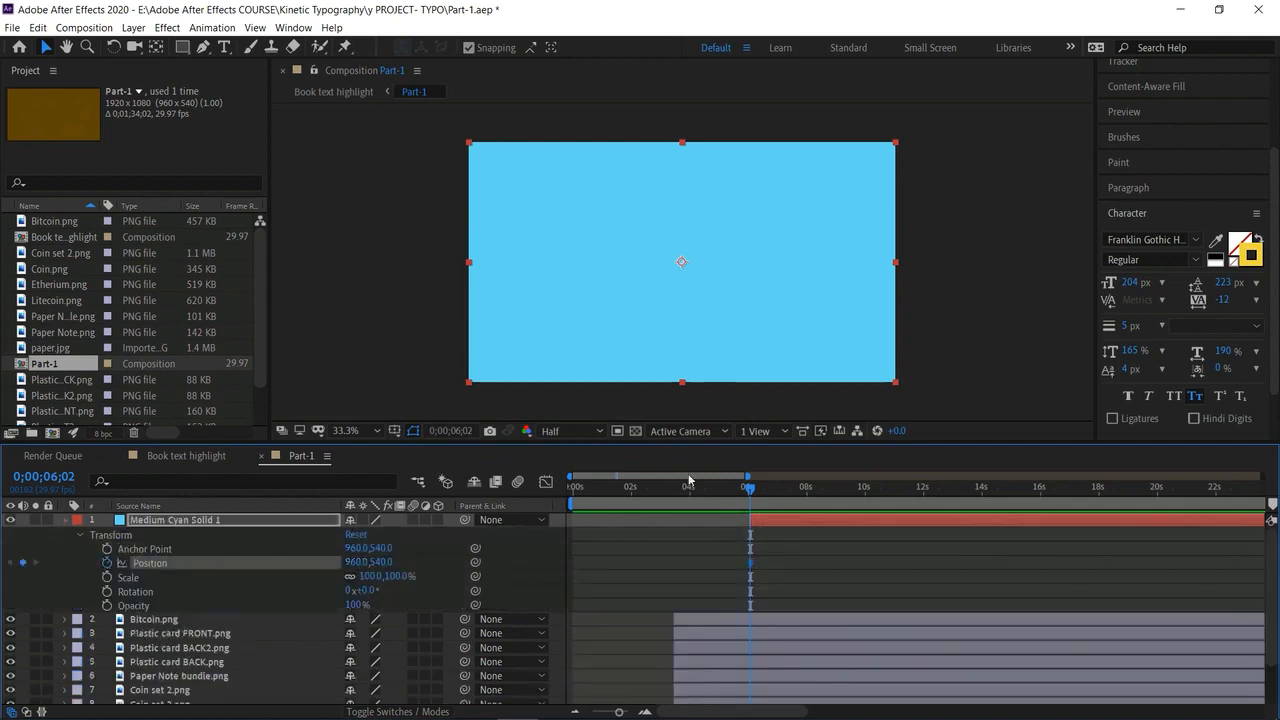
{"action": "left_click", "coordinate": [380, 562]}
{"action": "type", "text": "-540"}
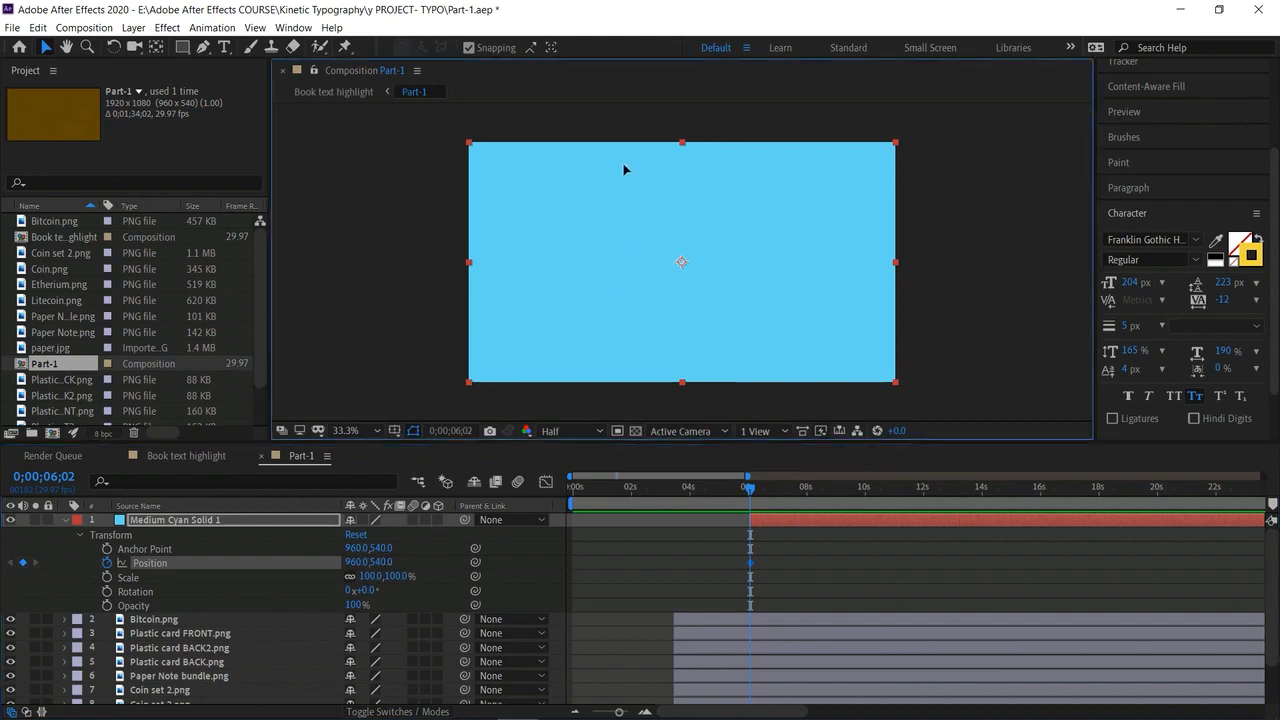
{"action": "key", "text": "Return"}
{"action": "key", "text": "Up"}
{"action": "key", "text": "Up"}
{"action": "key", "text": "Up"}
{"action": "key", "text": "Up"}
{"action": "key", "text": "Up"}
{"action": "key", "text": "Up"}
{"action": "key", "text": "Up"}
{"action": "key", "text": "Up"}
{"action": "key", "text": "Up"}
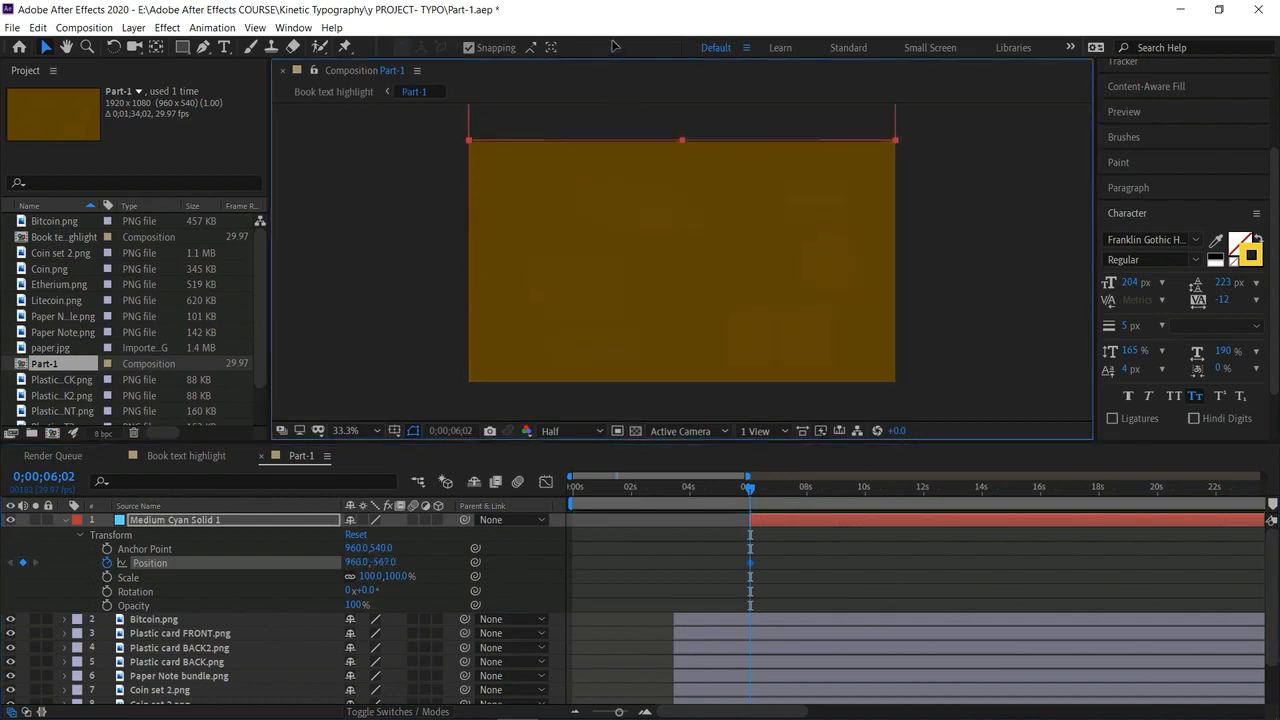
At 0;00;07;00, keyframe the blue solid's position at 960, 535 and enlarge it to about 103.1 x 104.4% scale.
{"action": "left_click_drag", "start_coordinate": [756, 492], "coordinate": [776, 496]}
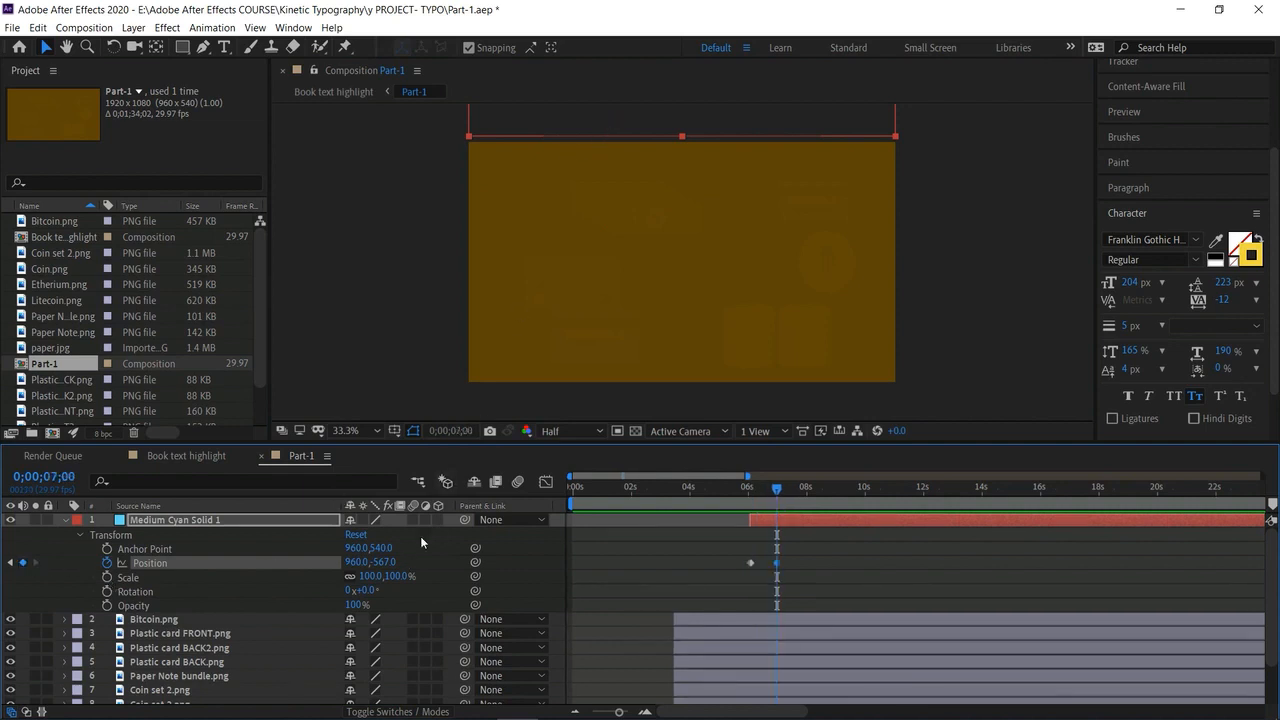
{"action": "left_click_drag", "start_coordinate": [376, 565], "coordinate": [1264, 574]}
{"action": "left_click_drag", "start_coordinate": [896, 380], "coordinate": [902, 386]}
Apply Easy Ease to both position keyframes of the blue solid and preview its slide-in from 0;00;05;09.
{"action": "left_click_drag", "start_coordinate": [778, 492], "coordinate": [728, 492]}
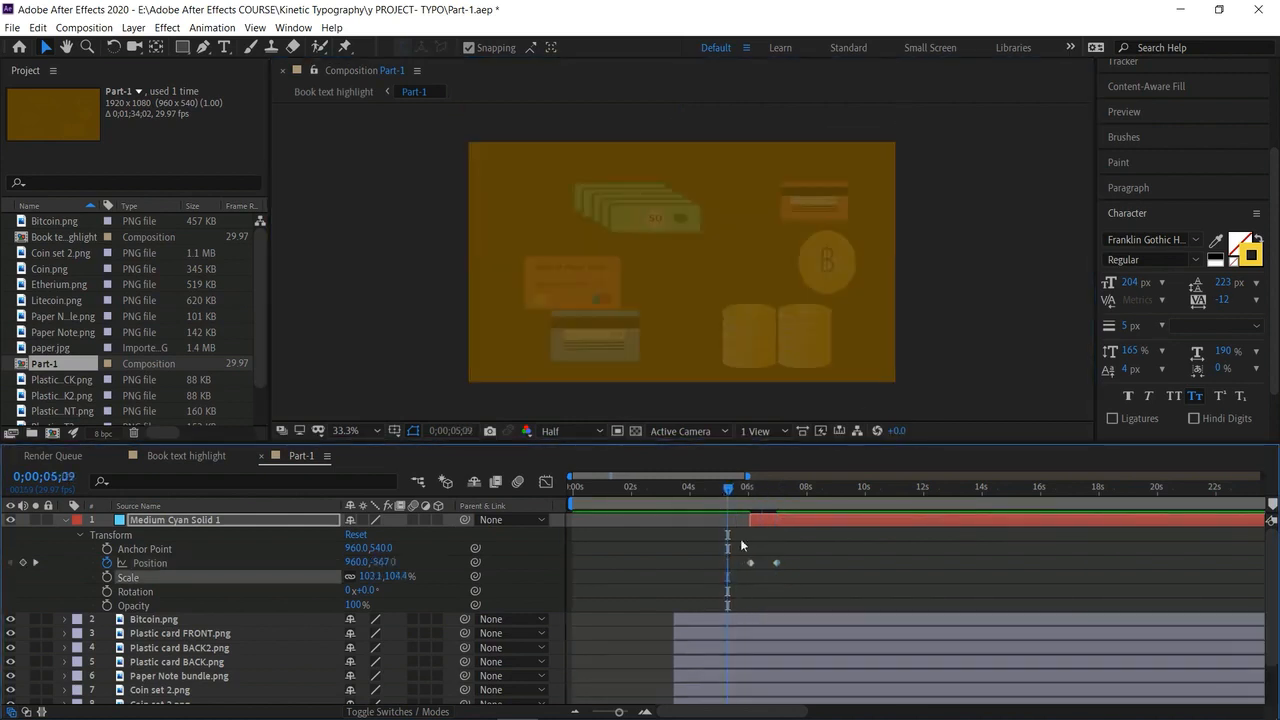
{"action": "left_click_drag", "start_coordinate": [737, 543], "coordinate": [788, 572]}
{"action": "right_click", "coordinate": [776, 562]}
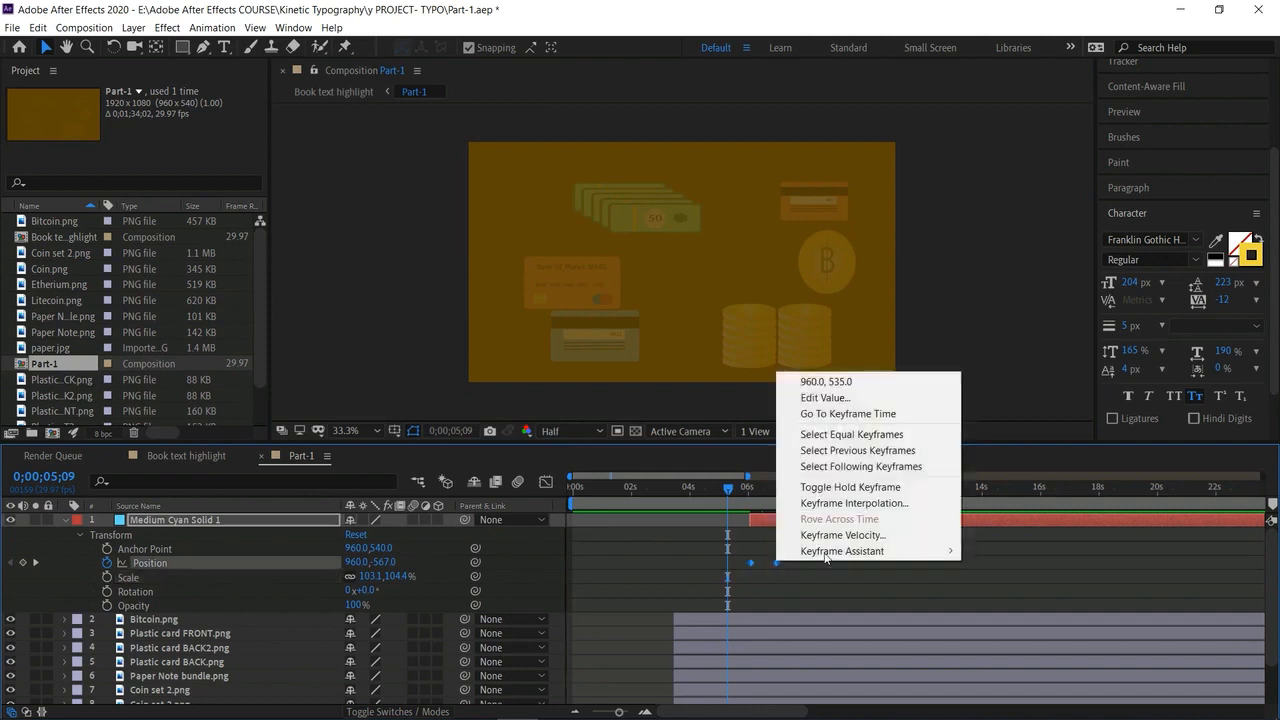
{"action": "mouse_move", "coordinate": [878, 556]}
{"action": "left_click", "coordinate": [1003, 599]}
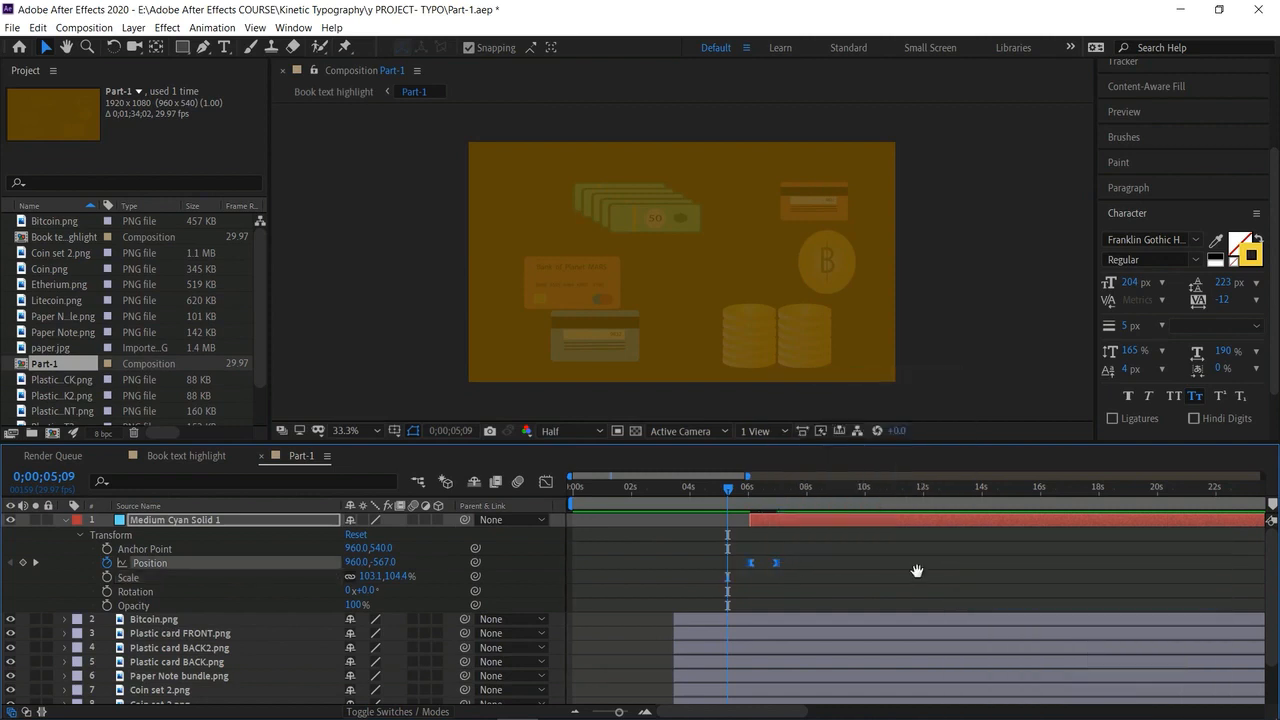
{"action": "key", "text": "space"}
{"action": "left_click_drag", "start_coordinate": [791, 488], "coordinate": [806, 488]}
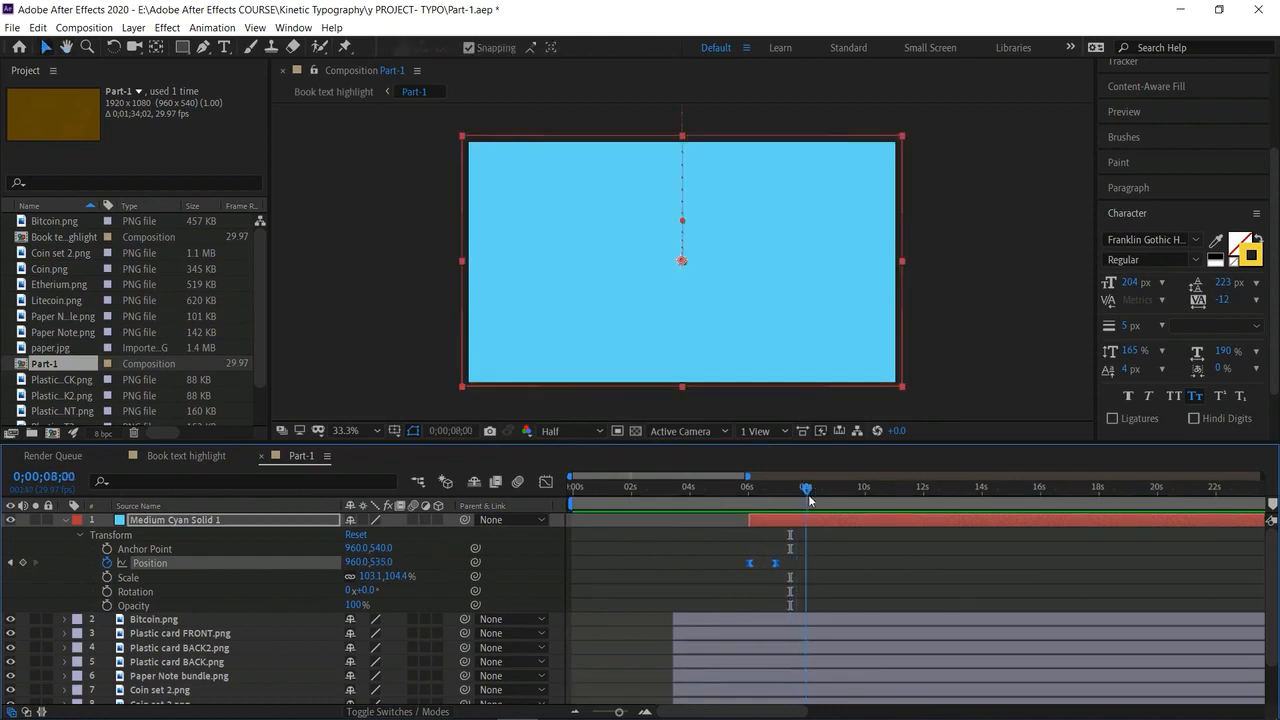
Create a text layer reading "Long" in the upper part of the blue background at 0;00;08;01.
{"action": "left_click", "coordinate": [66, 521]}
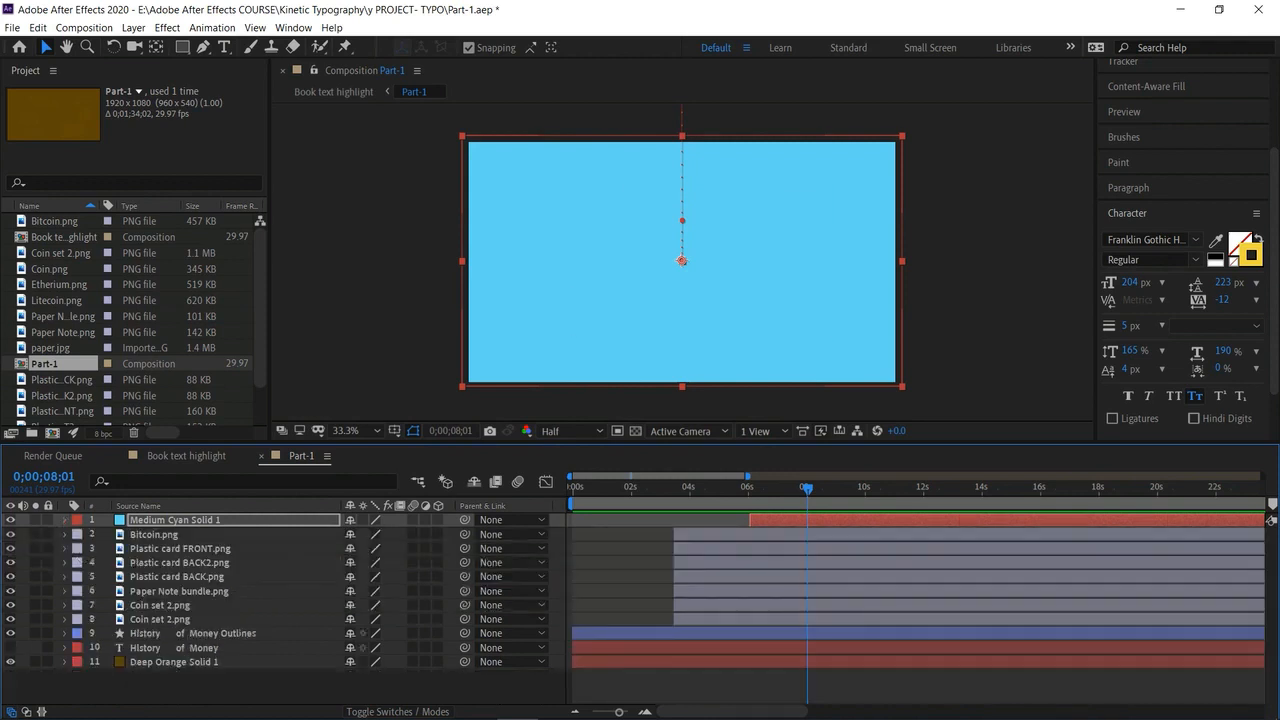
{"action": "left_click", "coordinate": [189, 684]}
{"action": "left_click", "coordinate": [226, 48]}
{"action": "left_click", "coordinate": [559, 213]}
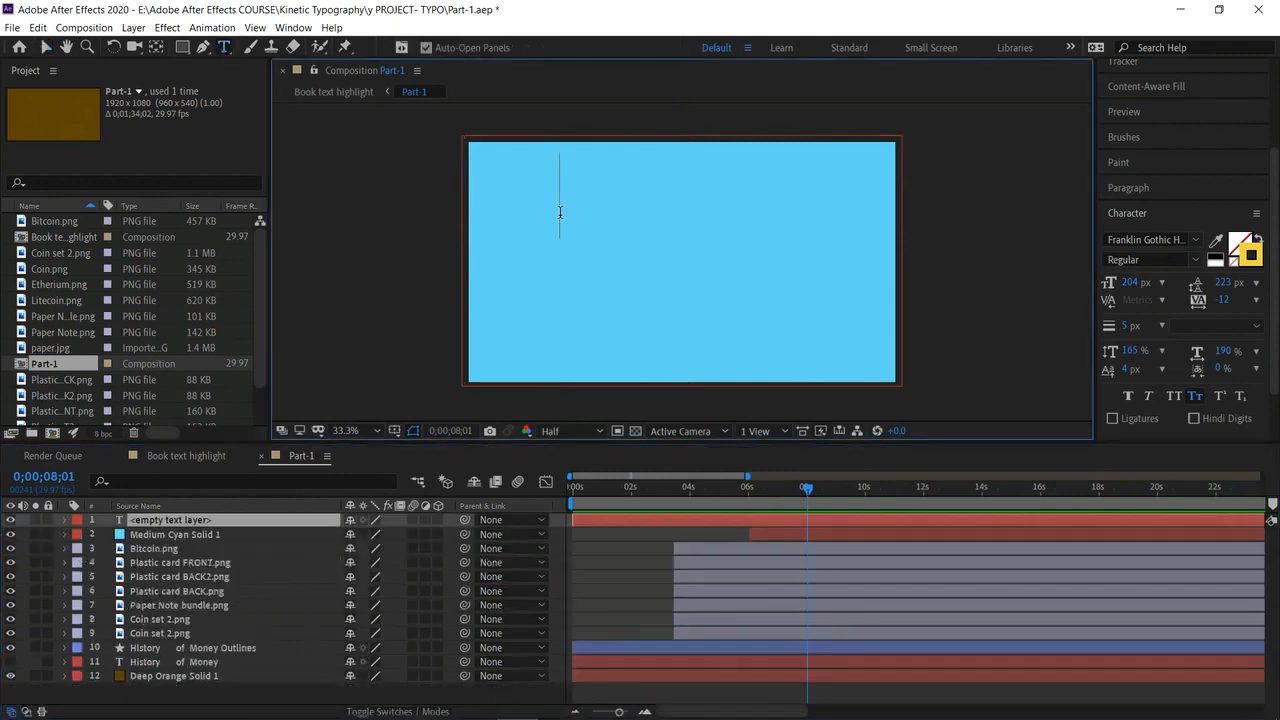
{"action": "type", "text": "Long"}
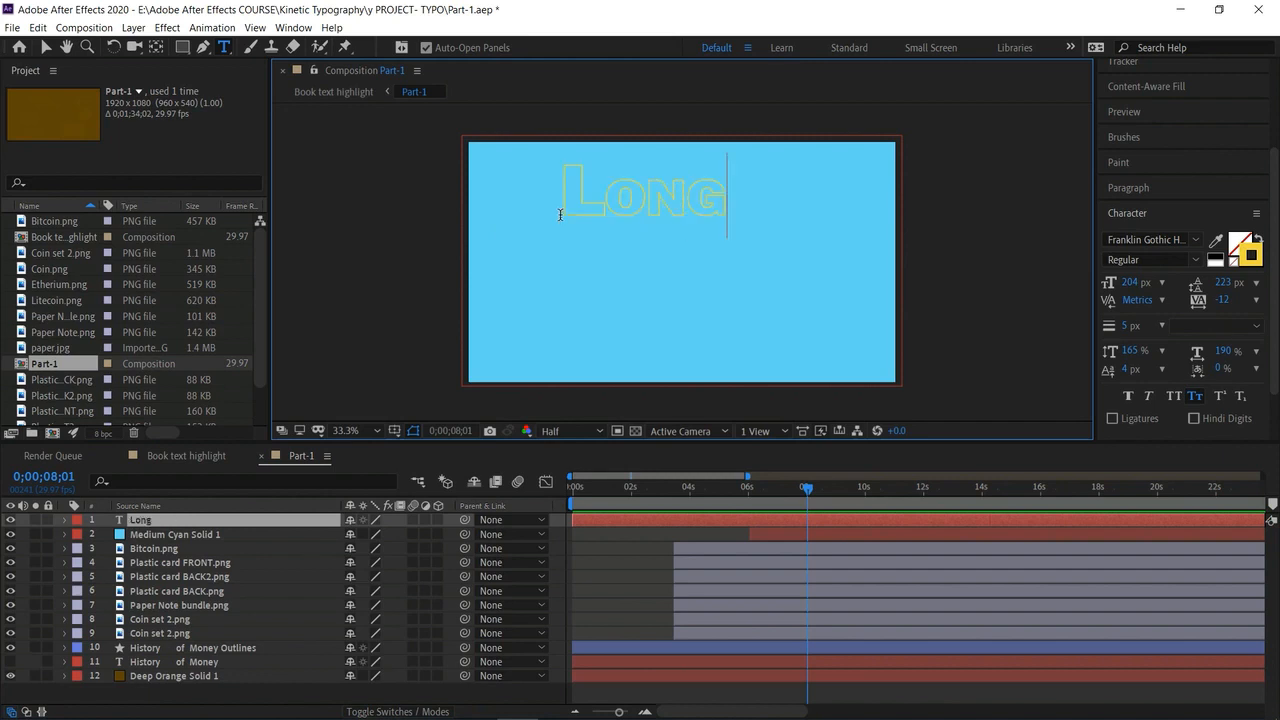
Give the "Long" text a medium-blue fill with no stroke and set its font size to 150 px.
{"action": "double_click", "coordinate": [605, 196]}
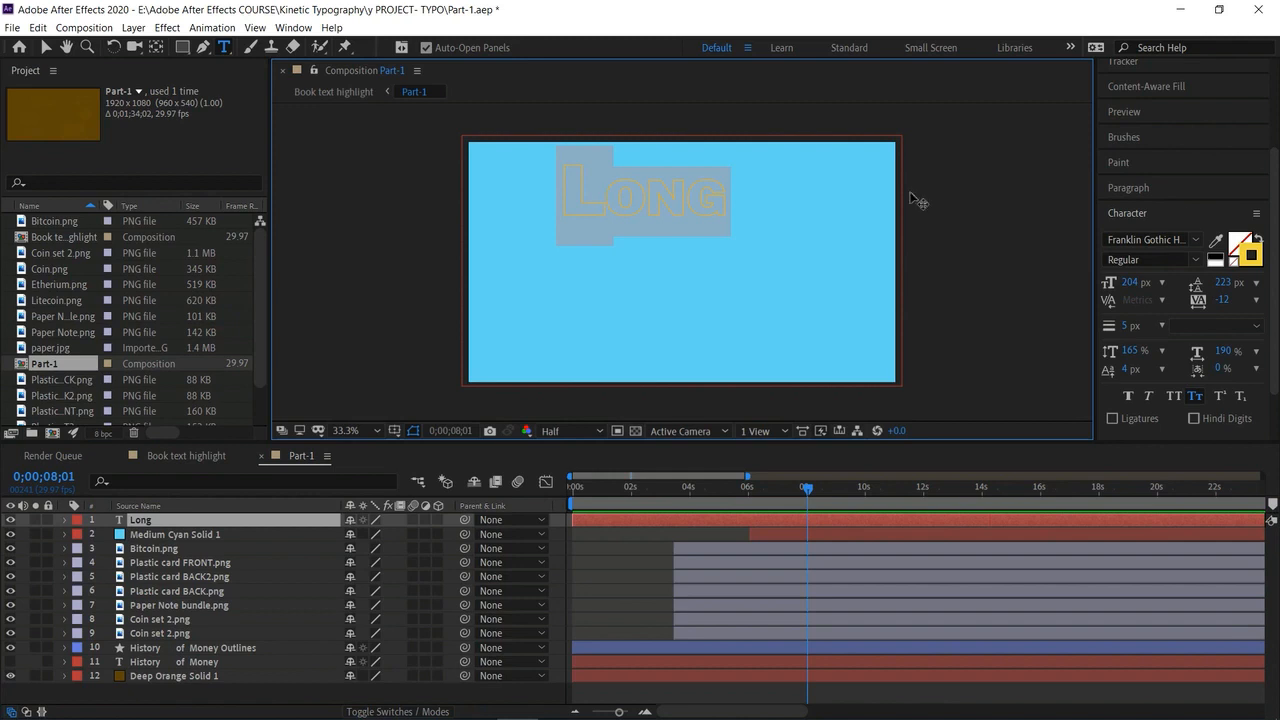
{"action": "left_click", "coordinate": [1242, 258]}
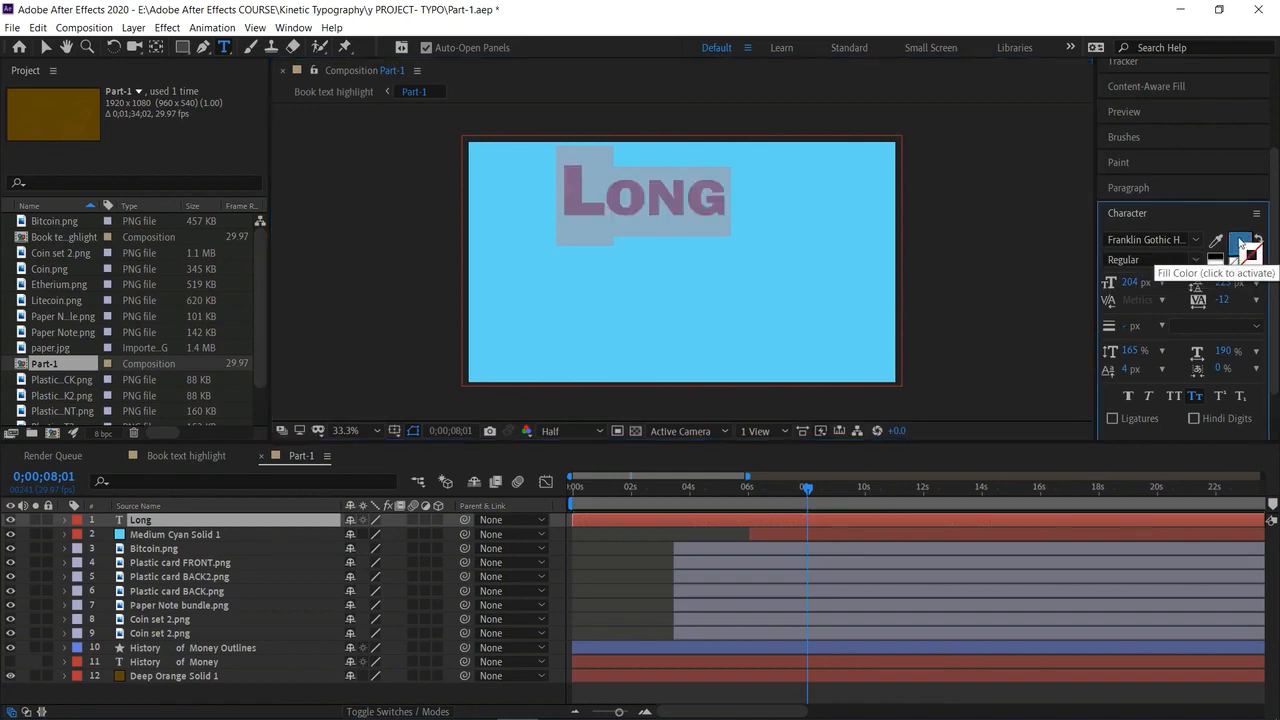
{"action": "double_click", "coordinate": [686, 206]}
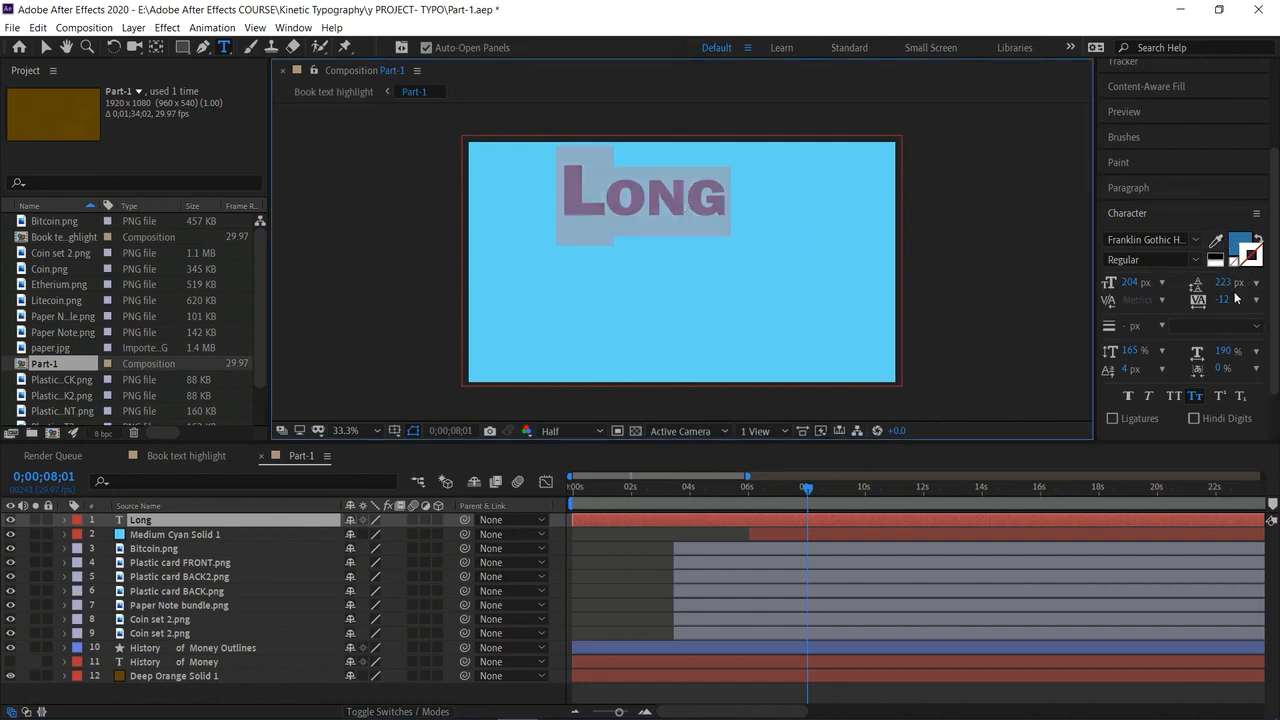
{"action": "left_click_drag", "start_coordinate": [1136, 285], "coordinate": [1113, 283]}
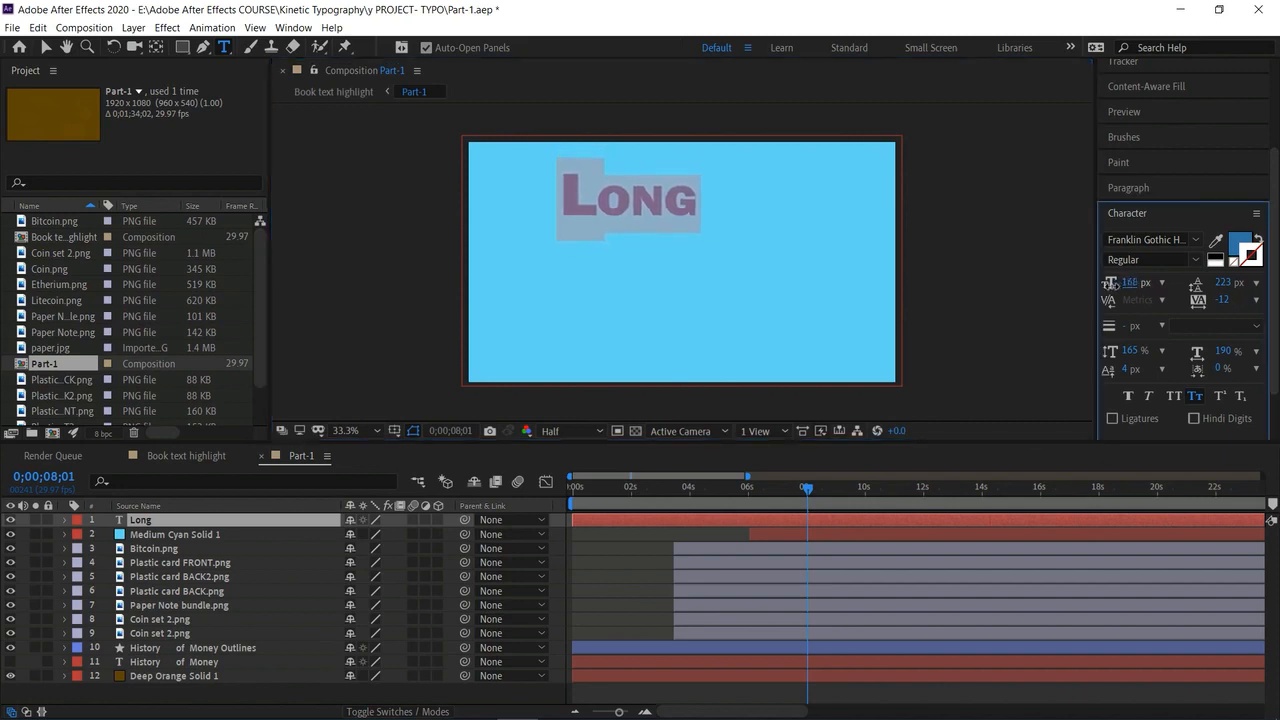
{"action": "left_click", "coordinate": [1175, 394]}
{"action": "left_click", "coordinate": [1190, 398]}
{"action": "left_click_drag", "start_coordinate": [1128, 283], "coordinate": [1040, 284]}
Extend the text to "Long time ago" and move it to the centre of the frame.
{"action": "left_click", "coordinate": [683, 203]}
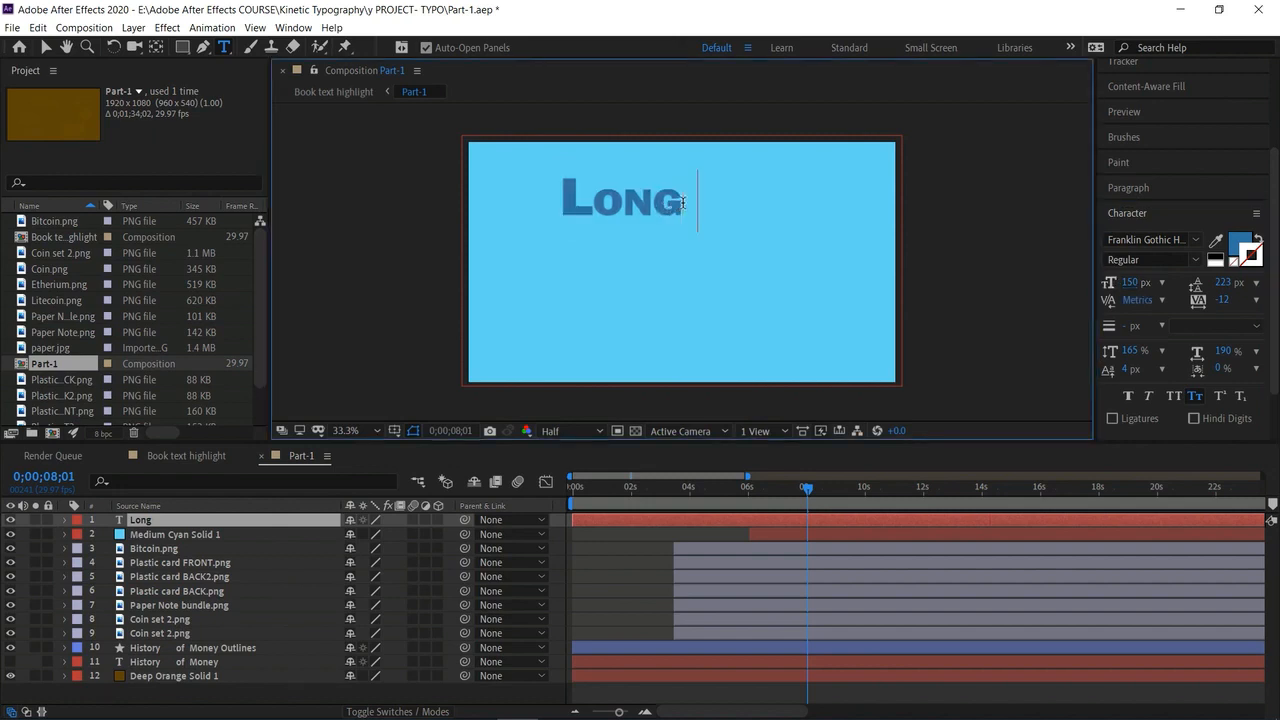
{"action": "type", "text": "time"}
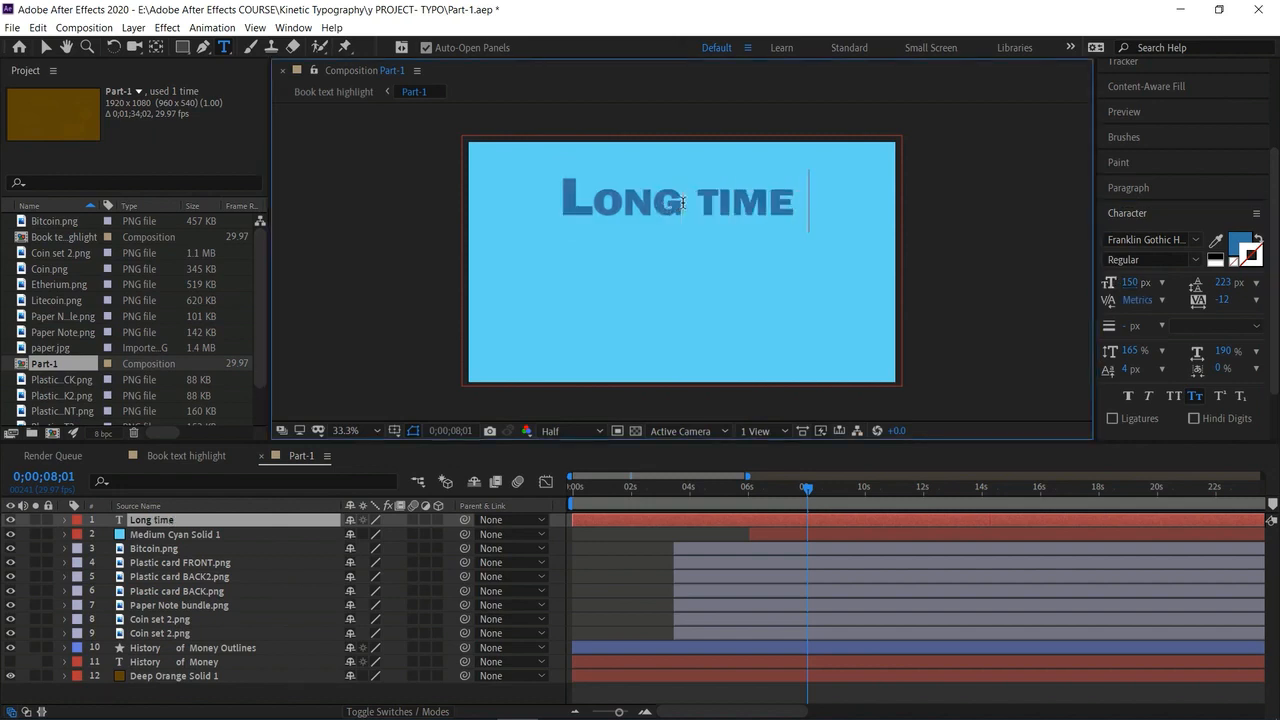
{"action": "type", "text": " ago"}
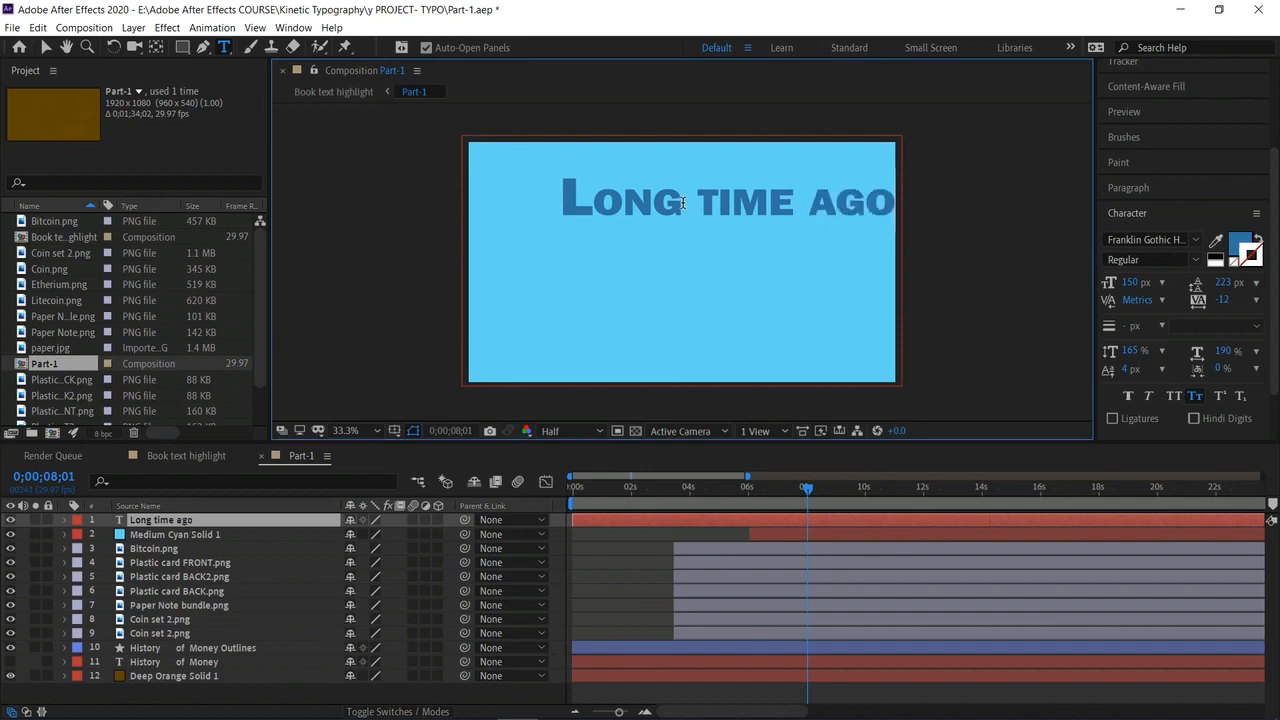
{"action": "left_click", "coordinate": [46, 47]}
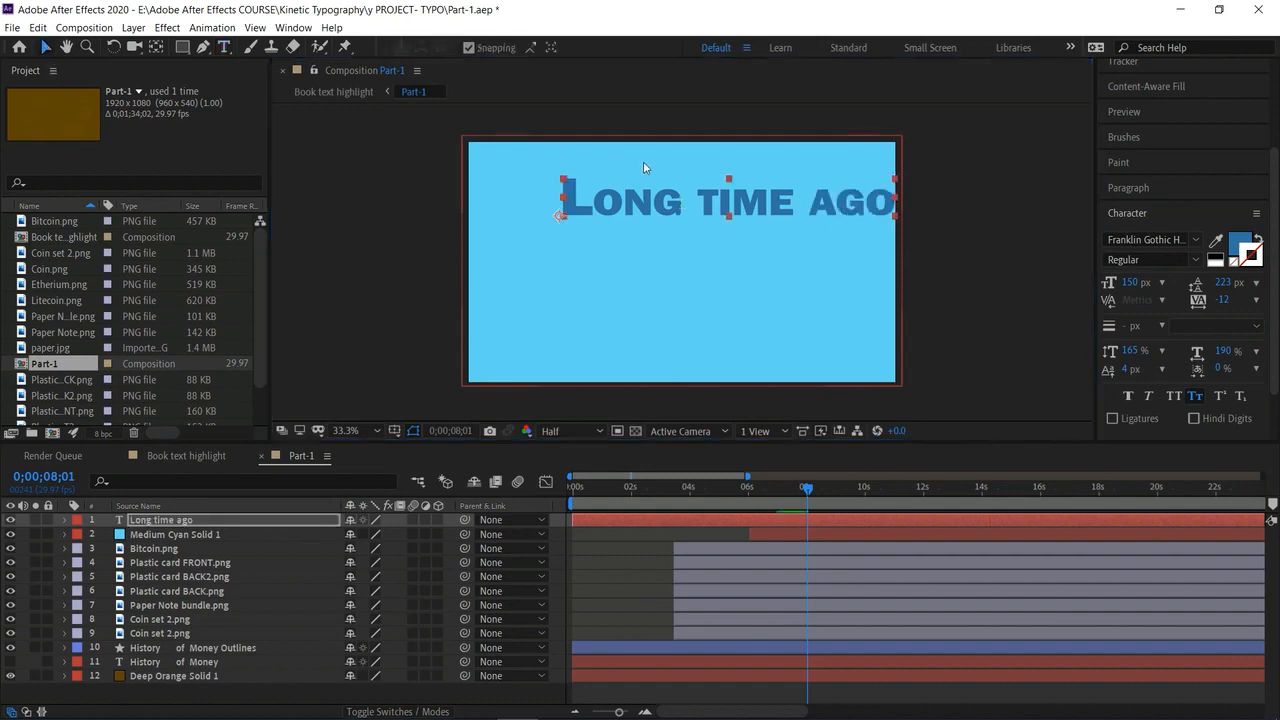
{"action": "left_click_drag", "start_coordinate": [650, 205], "coordinate": [613, 266]}
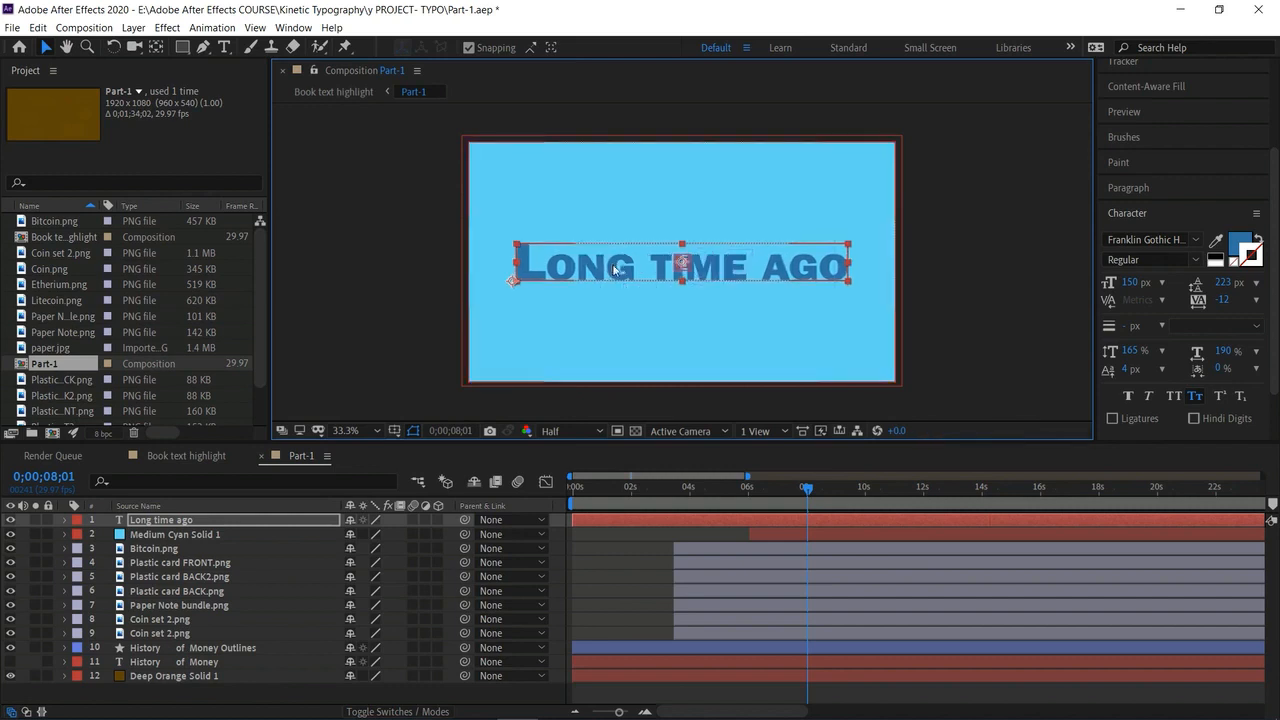
Move the text layer's anchor point to the centre of the wording and scale the text up slightly around it.
{"action": "left_click", "coordinate": [156, 47]}
{"action": "left_click_drag", "start_coordinate": [515, 282], "coordinate": [682, 262]}
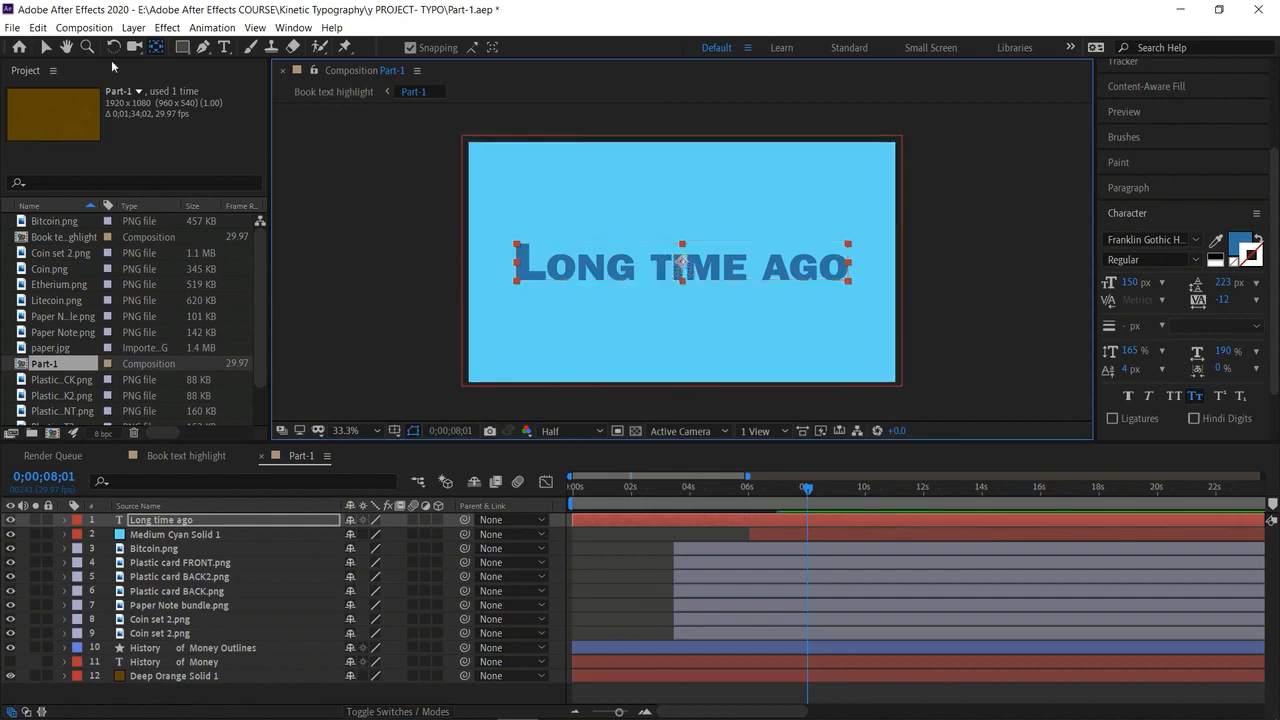
{"action": "key", "text": "v"}
{"action": "left_click", "coordinate": [644, 273]}
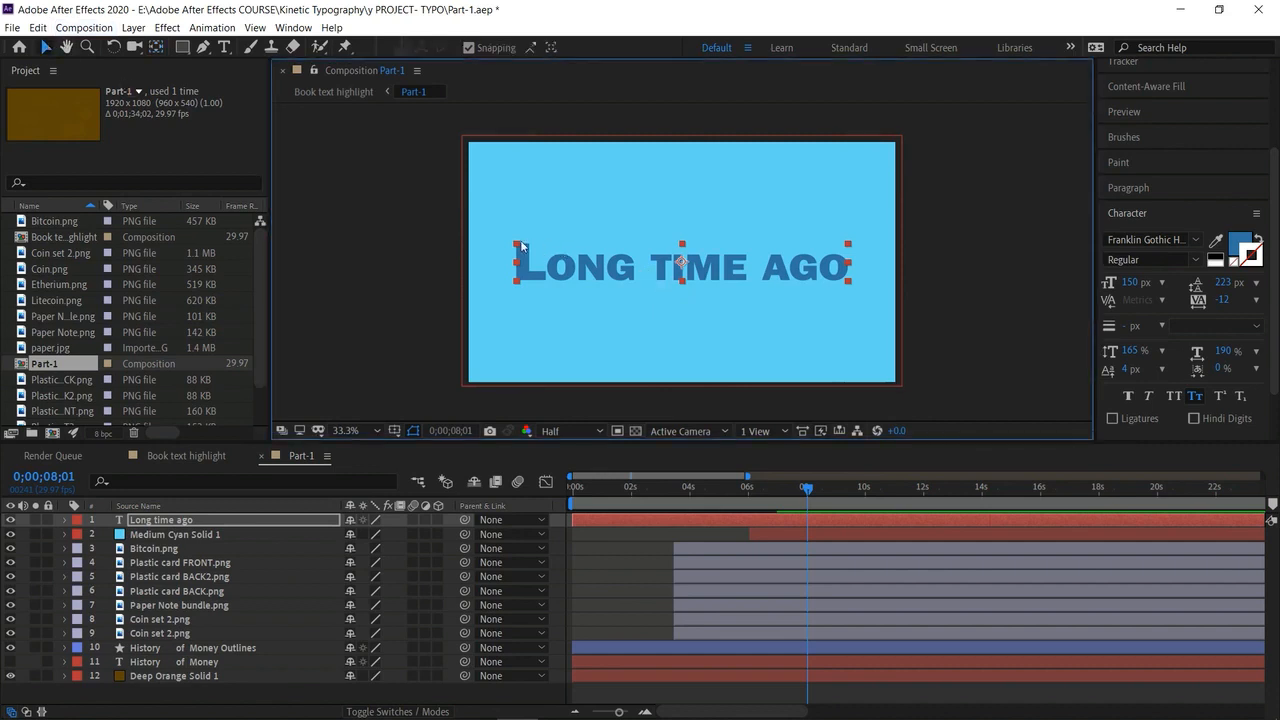
{"action": "left_click_drag", "start_coordinate": [518, 246], "coordinate": [501, 237]}
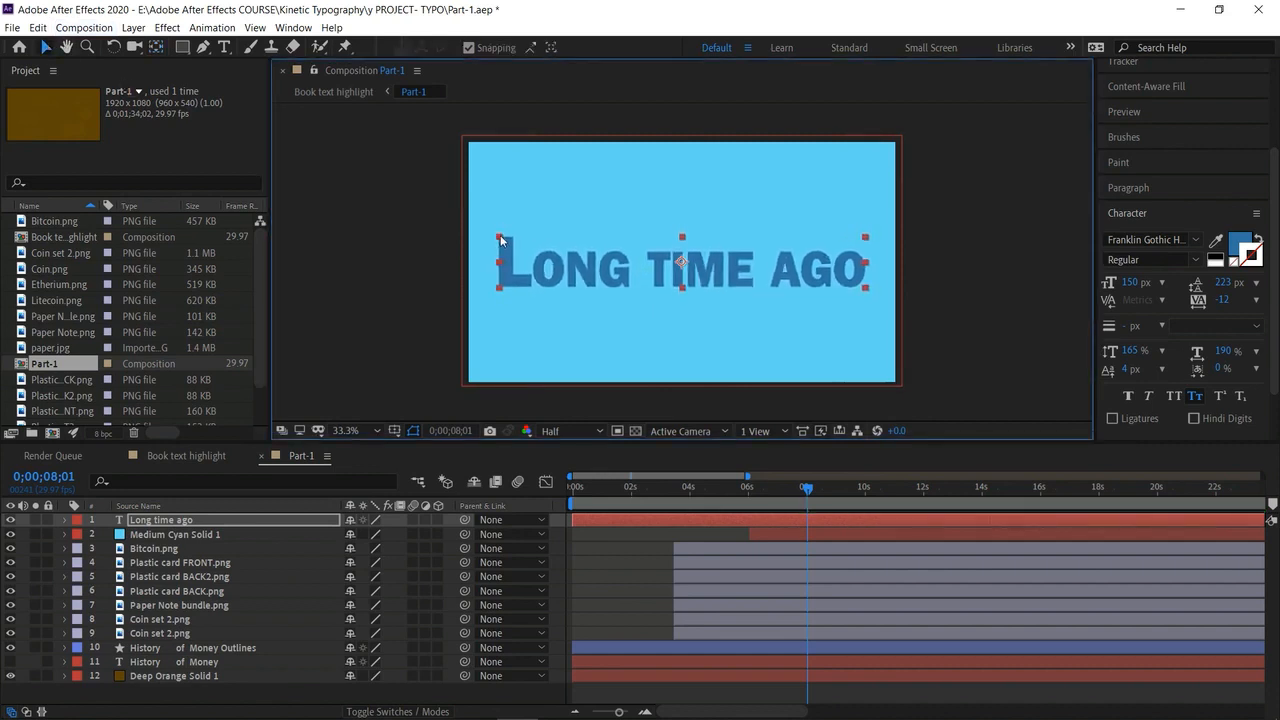
Append two dots to make "Long time ago.." and set the font size to 146 px so it fits the frame.
{"action": "double_click", "coordinate": [858, 275]}
{"action": "left_click", "coordinate": [863, 272]}
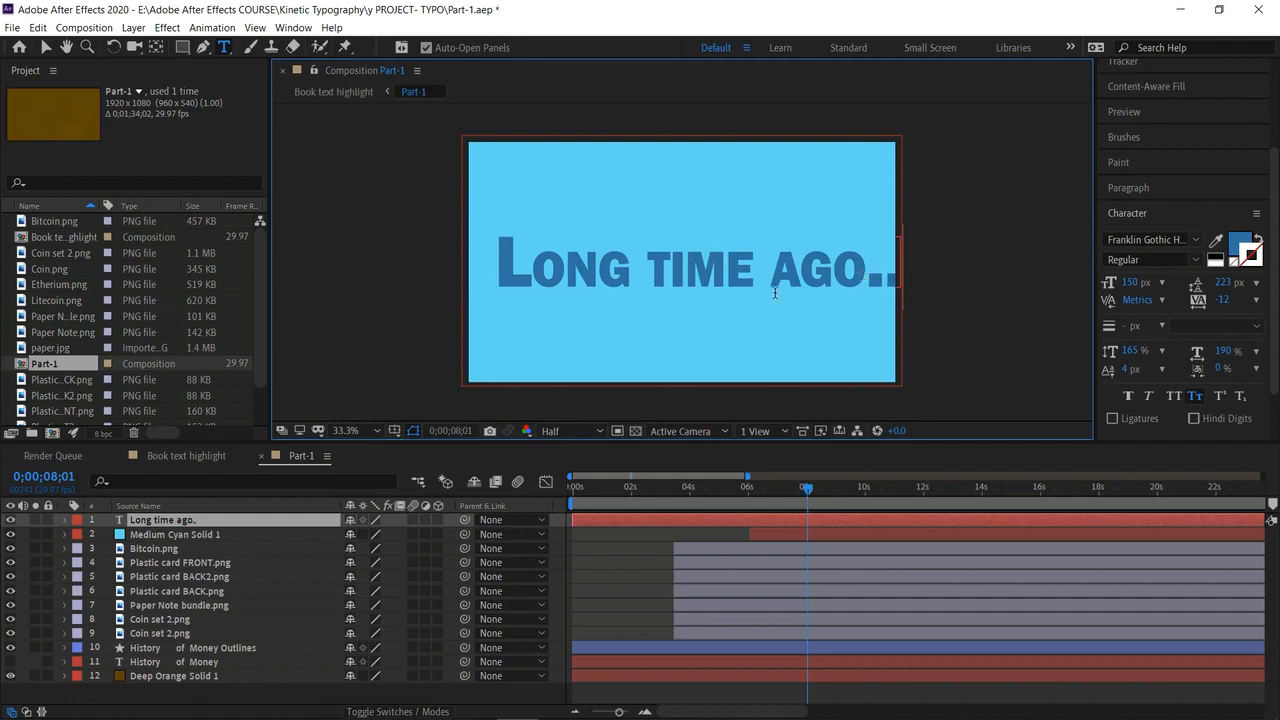
{"action": "triple_click", "coordinate": [630, 257]}
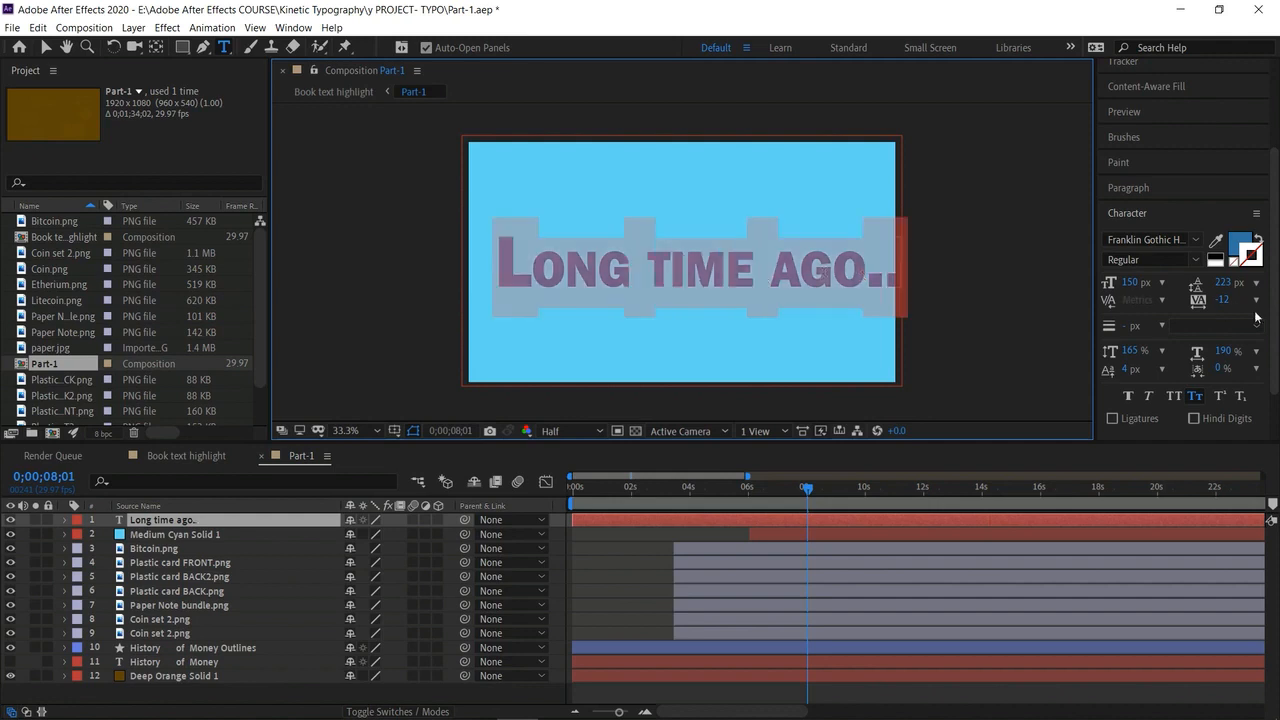
{"action": "left_click_drag", "start_coordinate": [1127, 280], "coordinate": [1125, 282]}
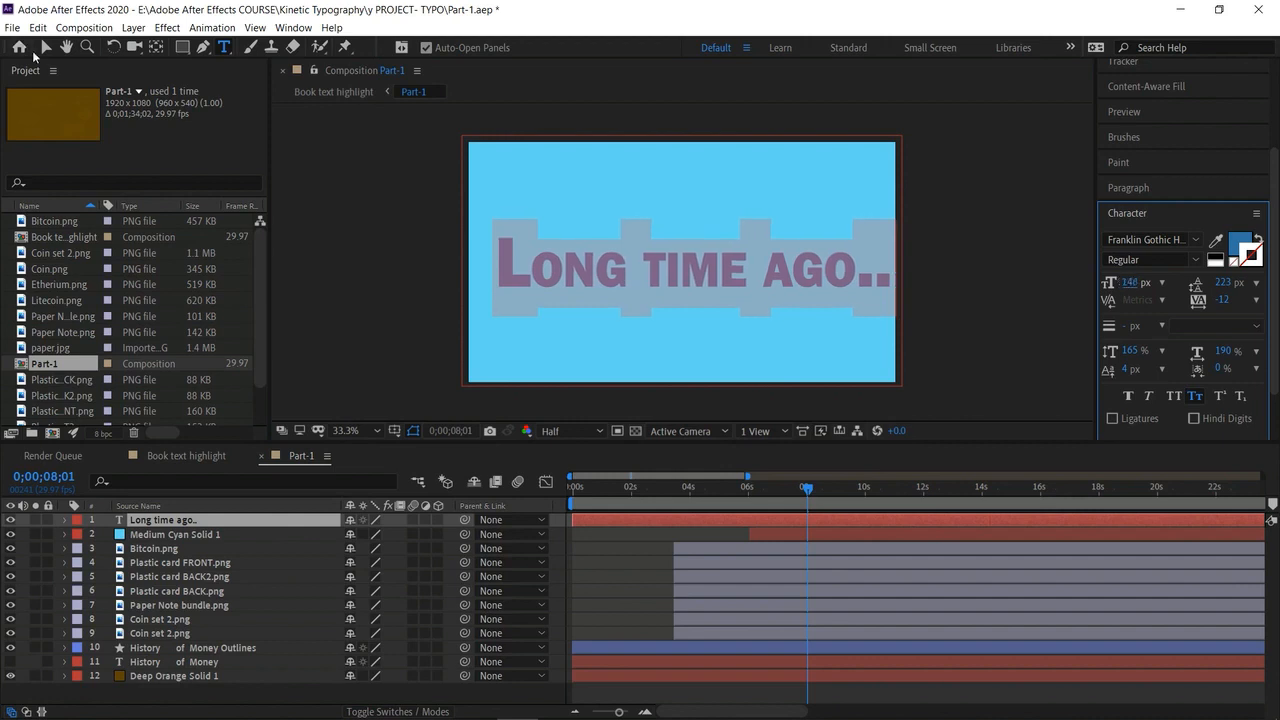
{"action": "left_click", "coordinate": [45, 47]}
{"action": "left_click", "coordinate": [585, 270]}
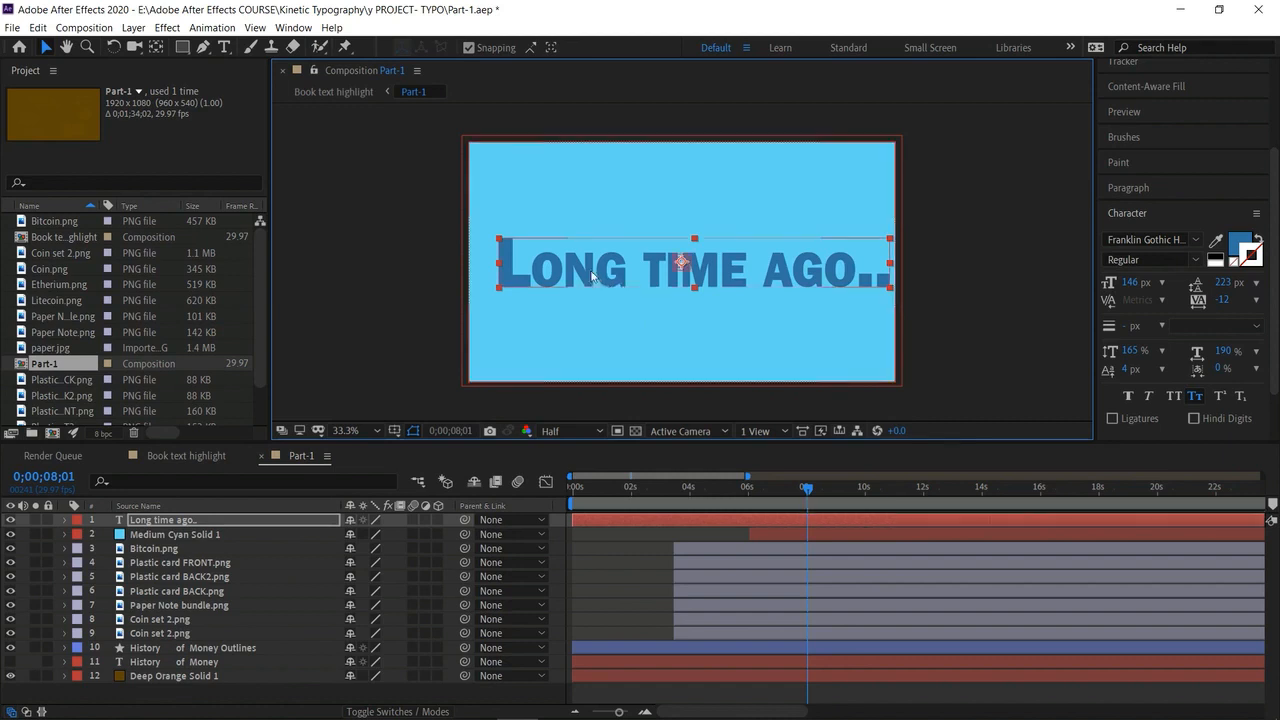
Find the Typewriter animation preset with the search term "type" and apply it to the "Long time ago.." text.
{"action": "left_click", "coordinate": [947, 234]}
{"action": "scroll", "coordinate": [1190, 124], "scroll_direction": "up", "scroll_amount": 5}
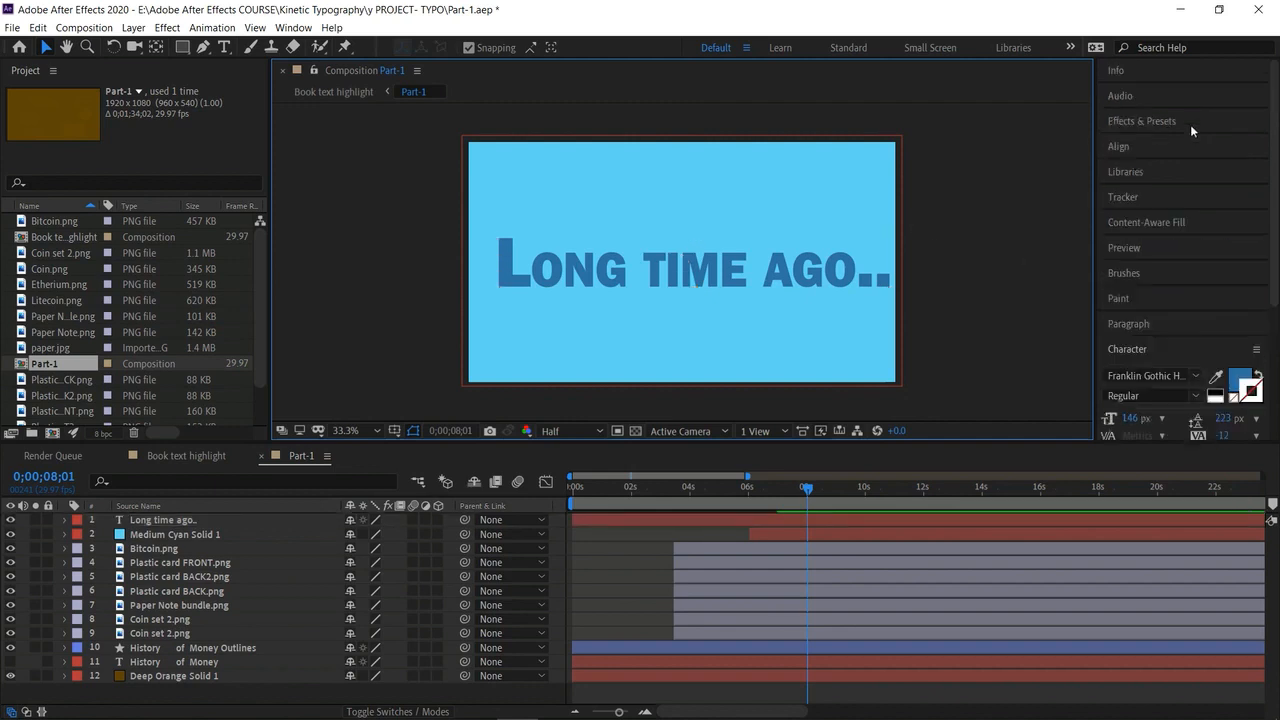
{"action": "left_click", "coordinate": [1168, 122]}
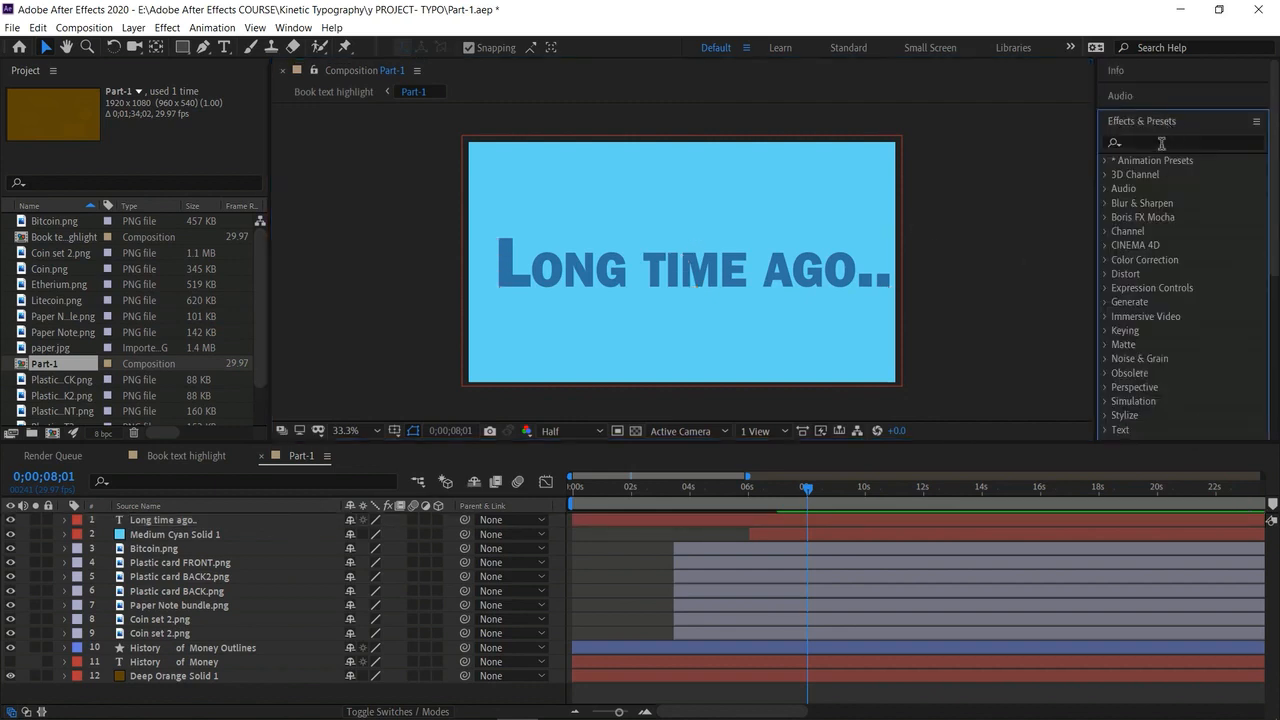
{"action": "left_click", "coordinate": [1161, 143]}
{"action": "type", "text": "type"}
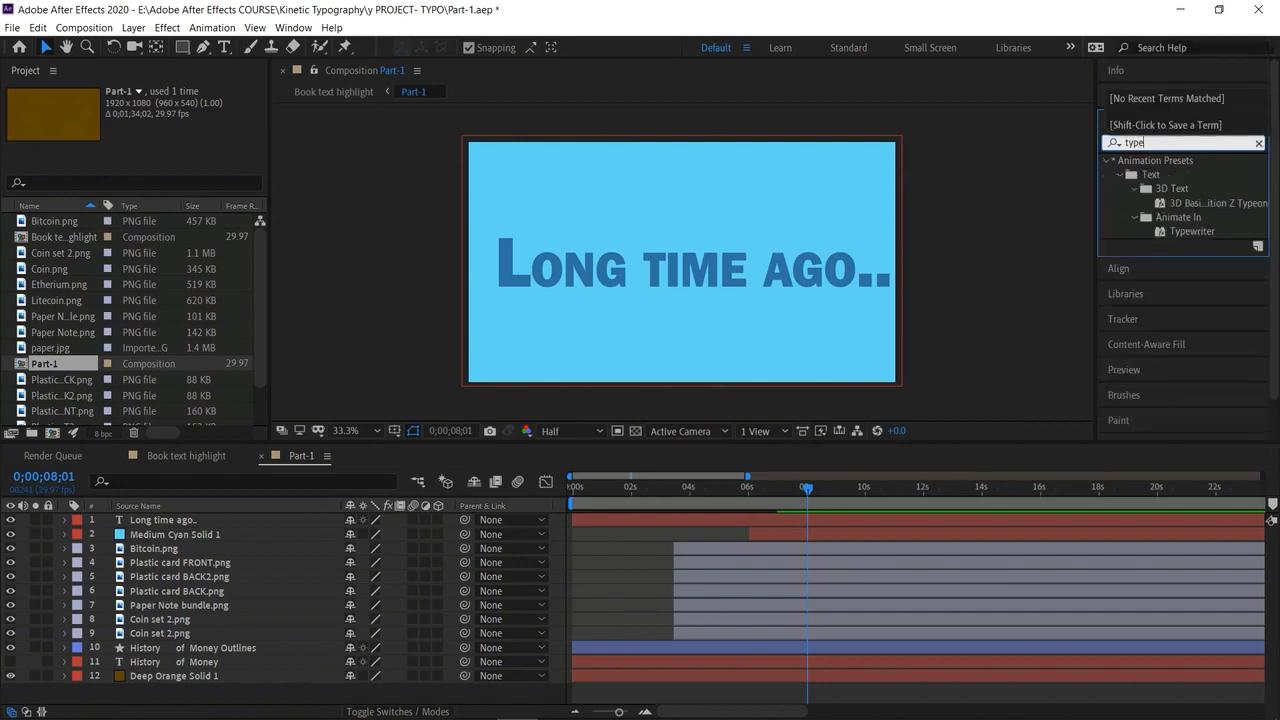
{"action": "left_click_drag", "start_coordinate": [1190, 231], "coordinate": [610, 269]}
Preview the blue slide-in and the typewriter text from before the transition, and play again from 0;00;08;03.
{"action": "left_click_drag", "start_coordinate": [795, 486], "coordinate": [755, 488]}
{"action": "key", "text": "space"}
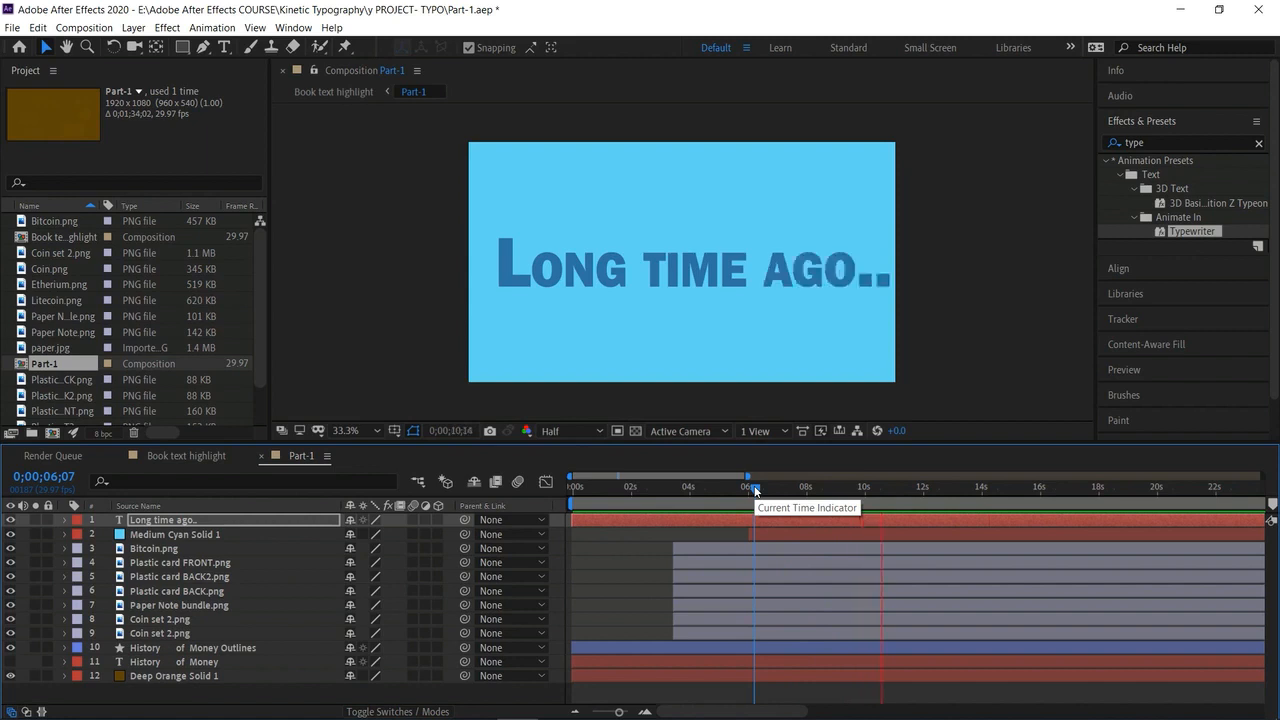
{"action": "left_click_drag", "start_coordinate": [755, 488], "coordinate": [893, 490]}
{"action": "left_click_drag", "start_coordinate": [815, 488], "coordinate": [723, 496]}
{"action": "key", "text": "space"}
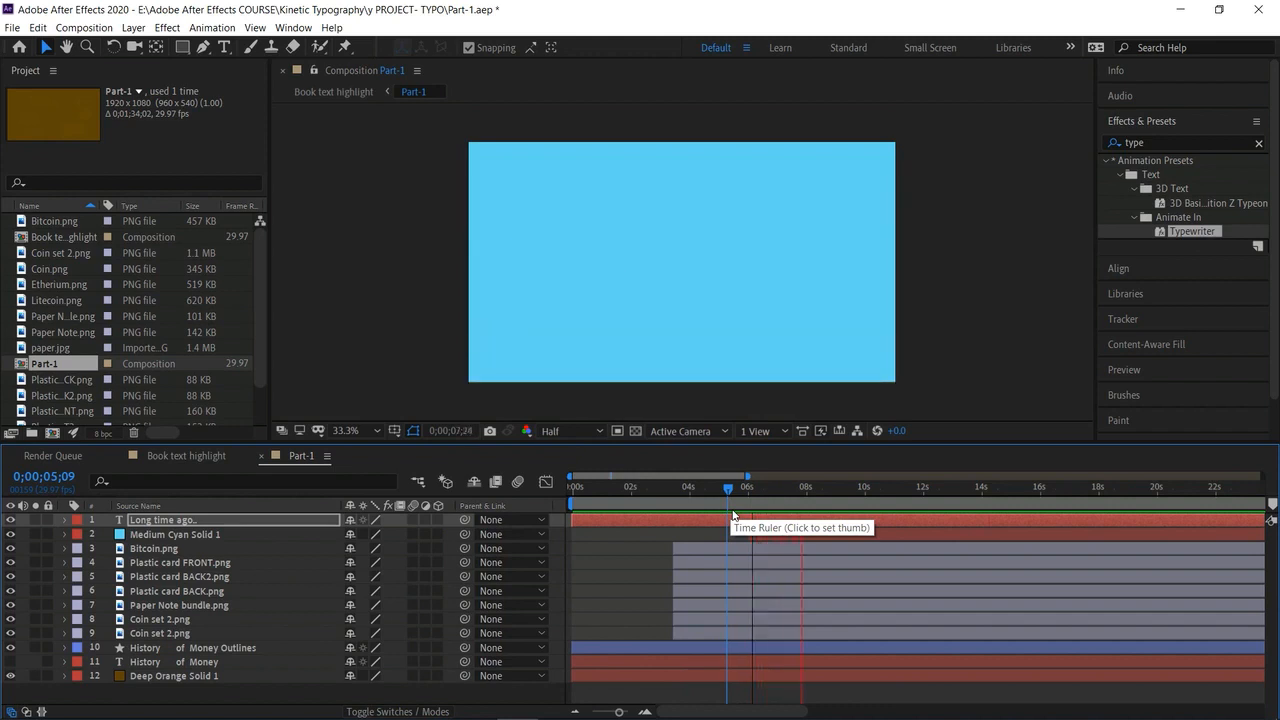
{"action": "left_click", "coordinate": [808, 488]}
{"action": "key", "text": "space"}
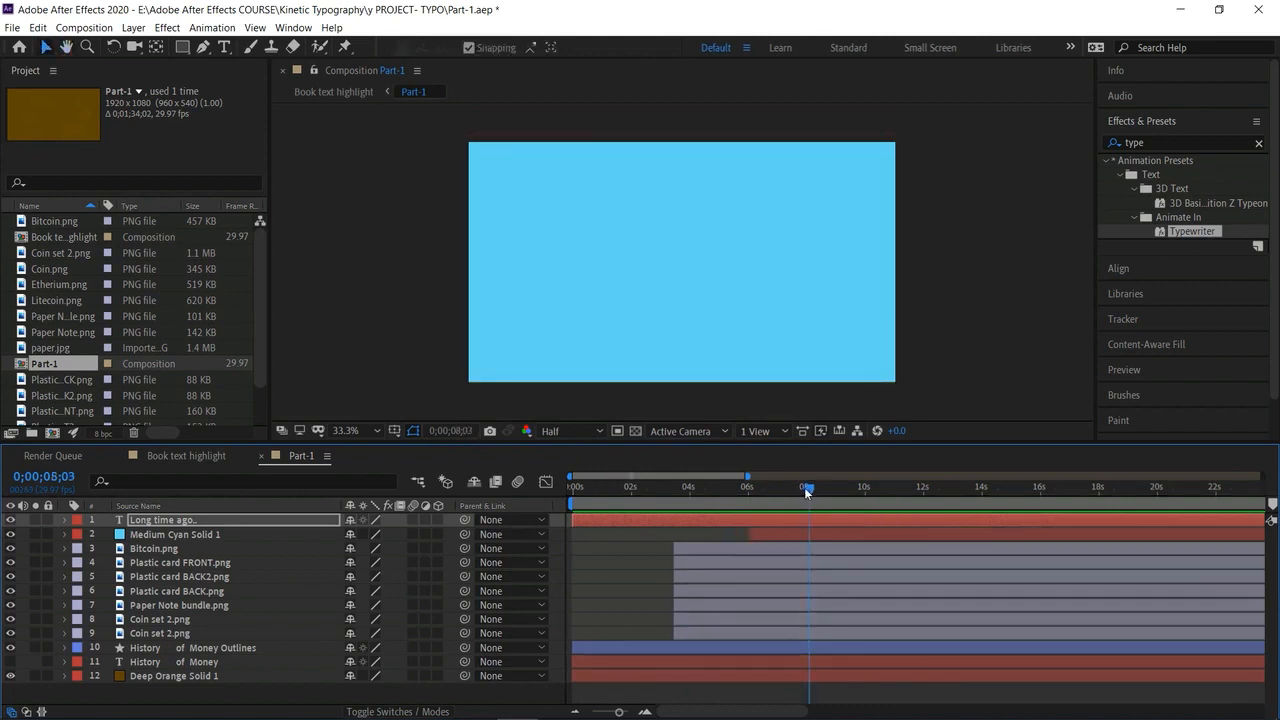
Replay the typewriter text from 0;00;08;03 and undo the Typewriter preset on the "Long time ago.." layer.
{"action": "key", "text": "space"}
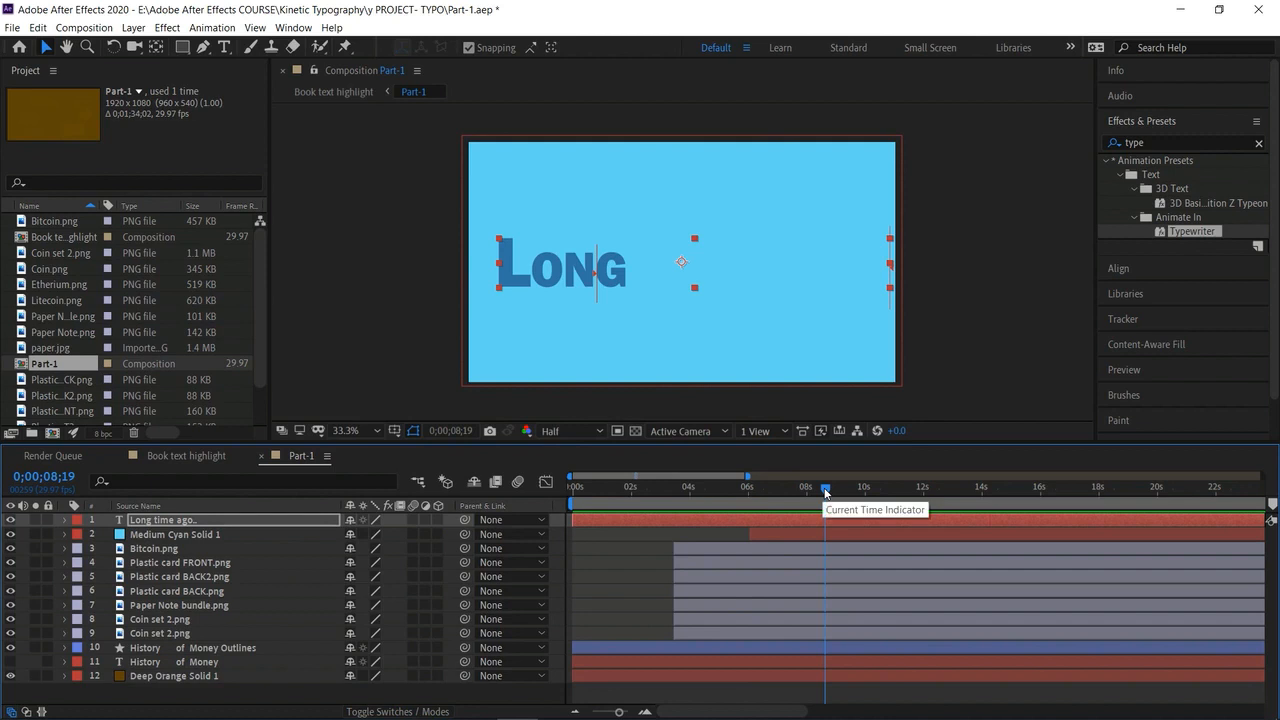
{"action": "left_click_drag", "start_coordinate": [818, 490], "coordinate": [772, 497]}
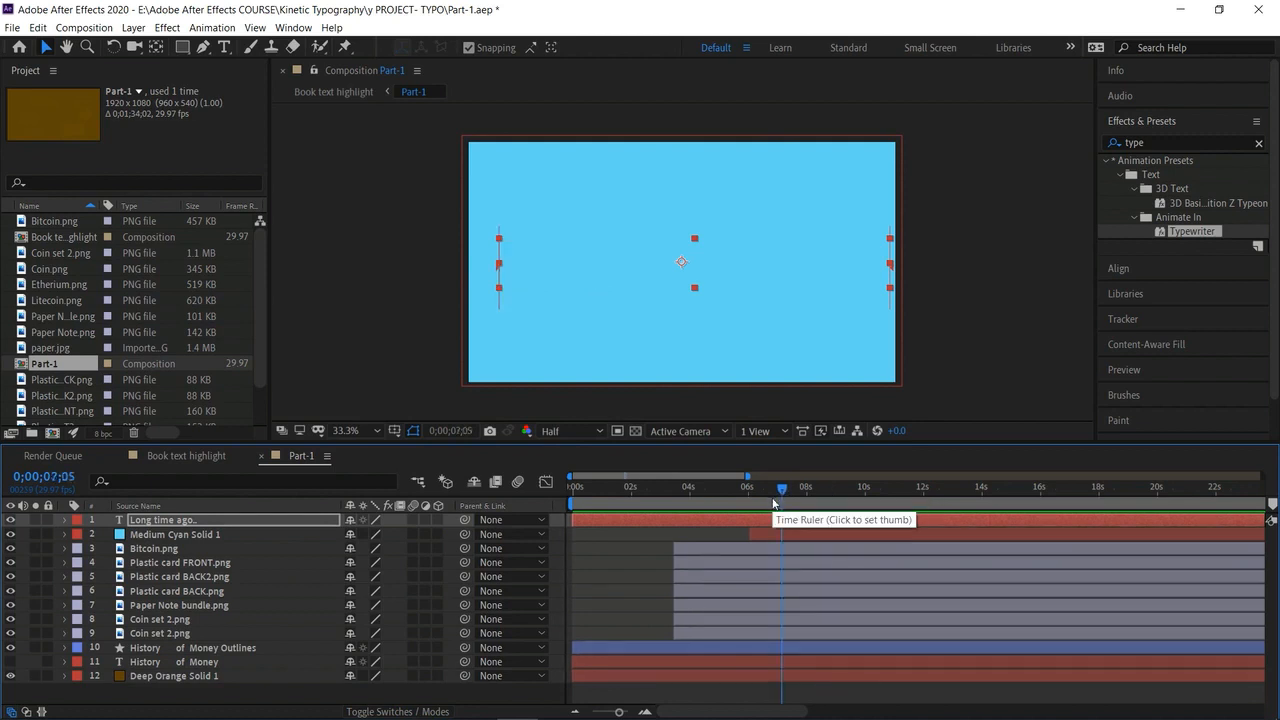
{"action": "key", "text": "ctrl+z"}
Trim the "Long time ago.." layer to start at 0;00;07;00, apply the Typewriter preset there and preview it.
{"action": "left_click", "coordinate": [774, 491]}
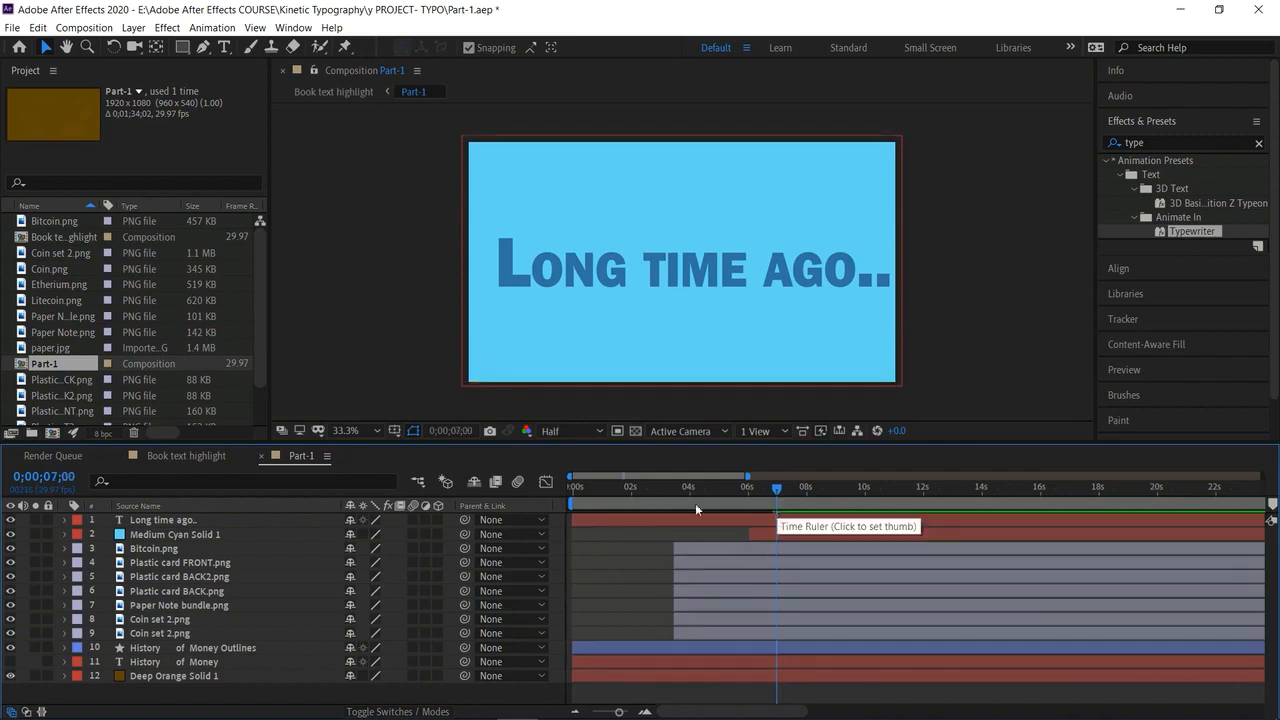
{"action": "left_click", "coordinate": [716, 518]}
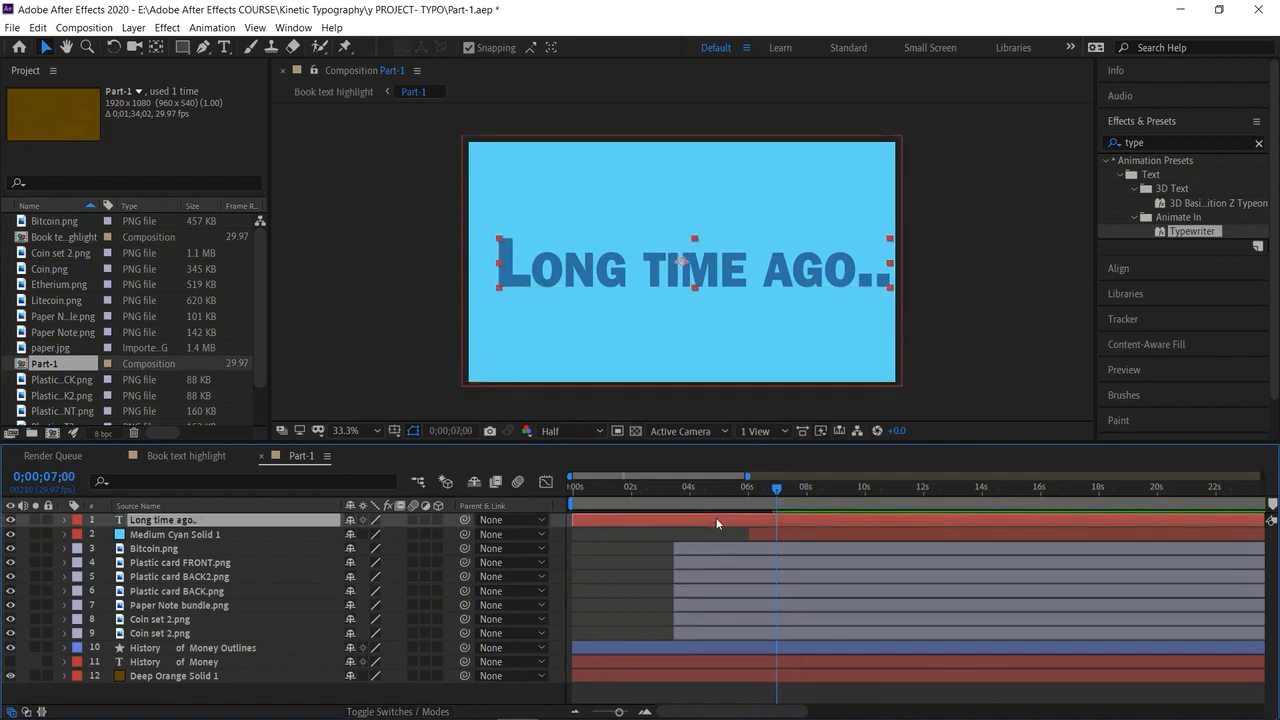
{"action": "key", "text": "alt+bracketleft"}
{"action": "left_click_drag", "start_coordinate": [1205, 229], "coordinate": [678, 493]}
{"action": "key", "text": "space"}
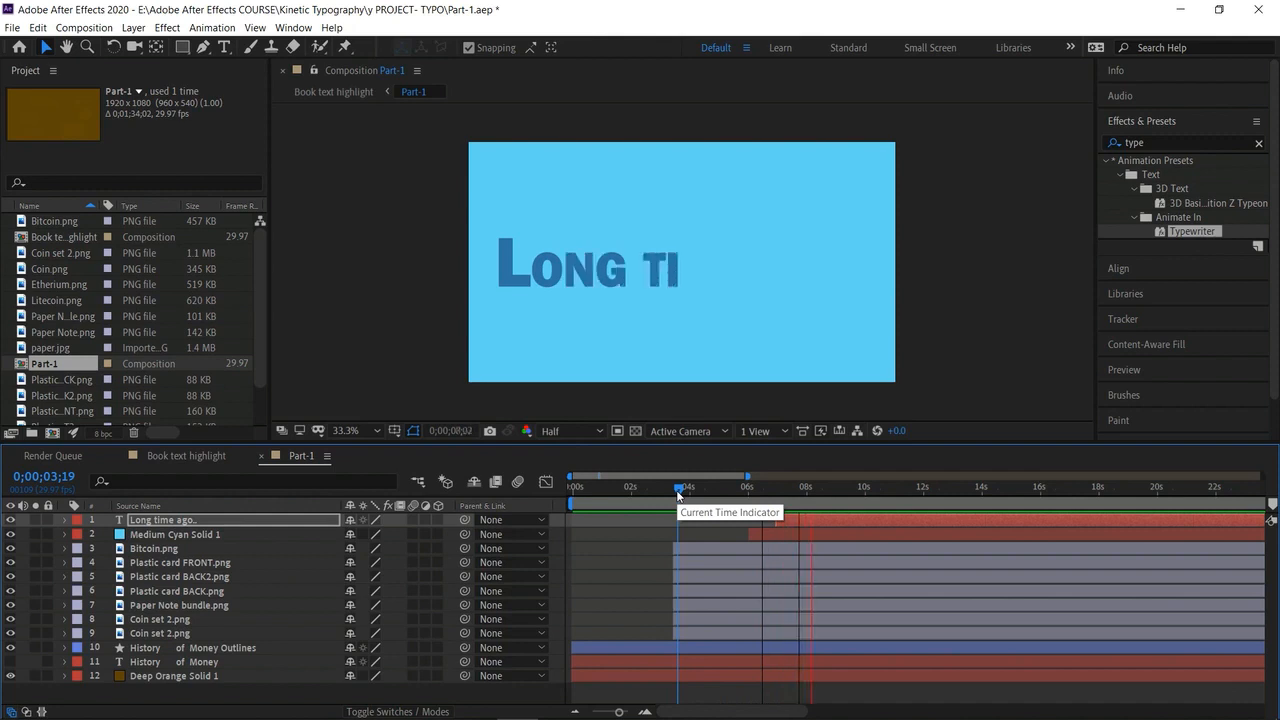
{"action": "key", "text": "space"}
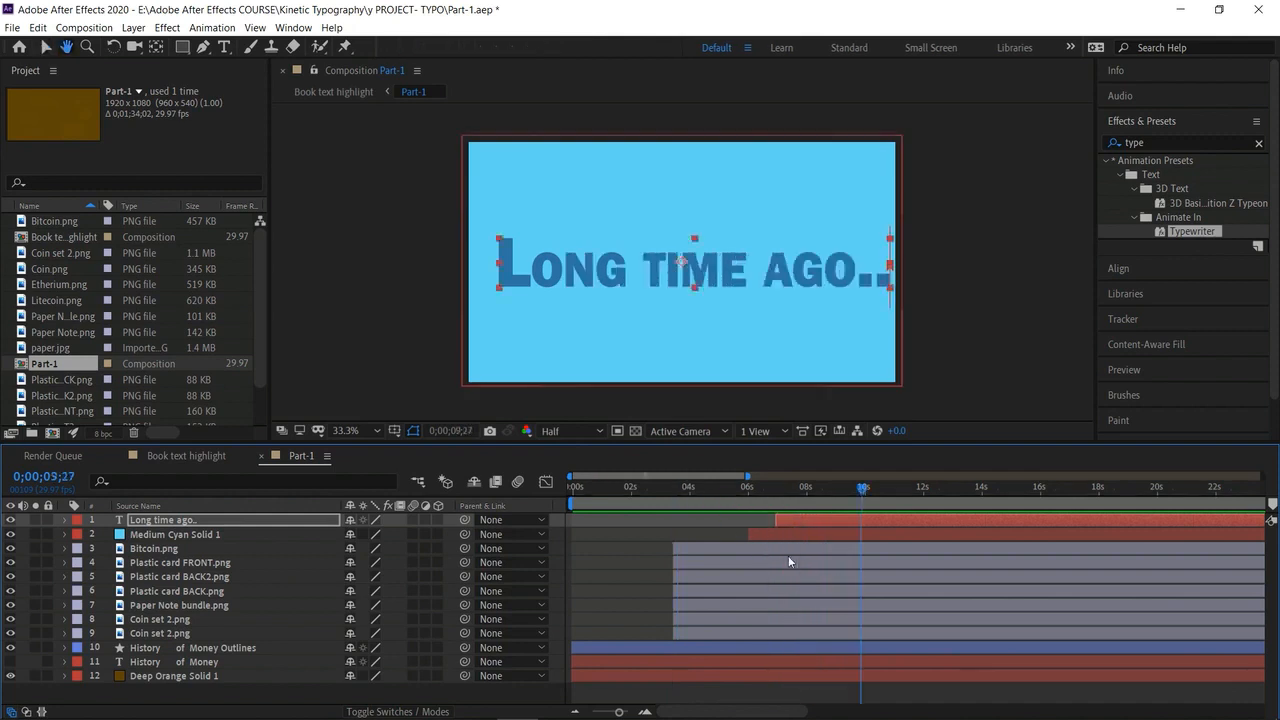
Change the fill colour of the "Long time ago.." text to a slightly brighter blue, about #327CB1.
{"action": "left_click", "coordinate": [201, 523]}
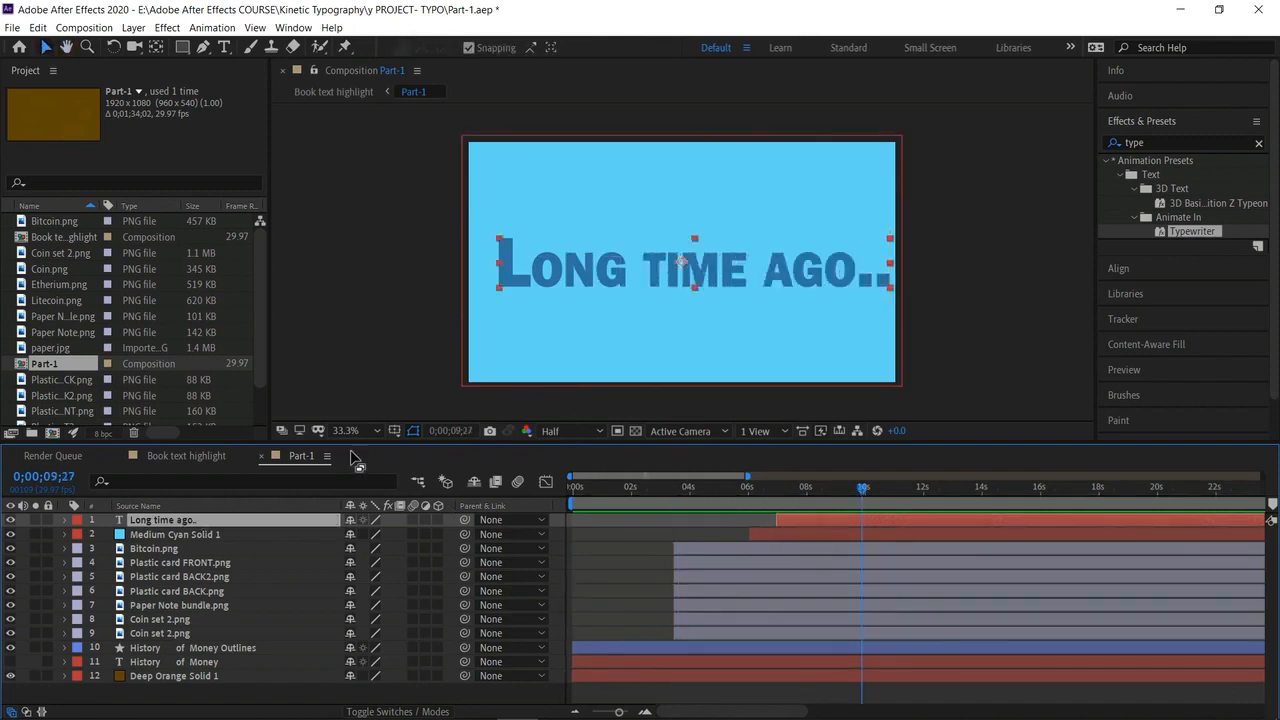
{"action": "double_click", "coordinate": [201, 523]}
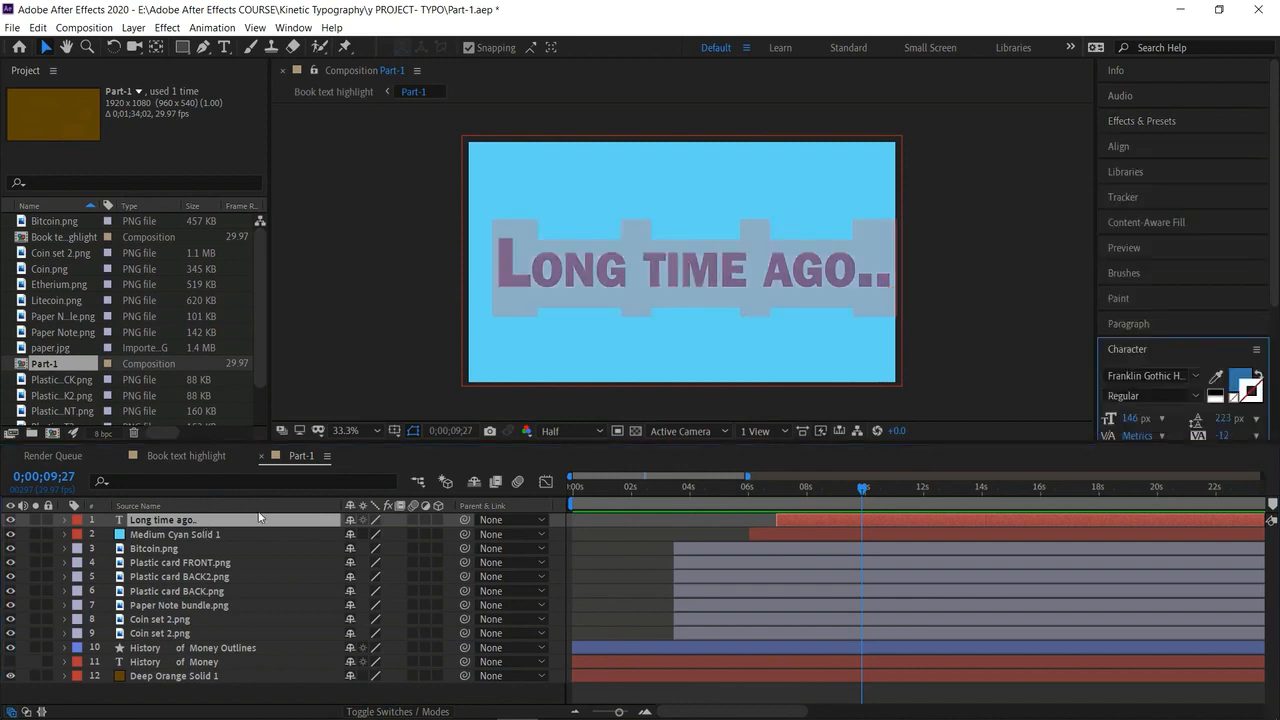
{"action": "left_click", "coordinate": [1114, 276]}
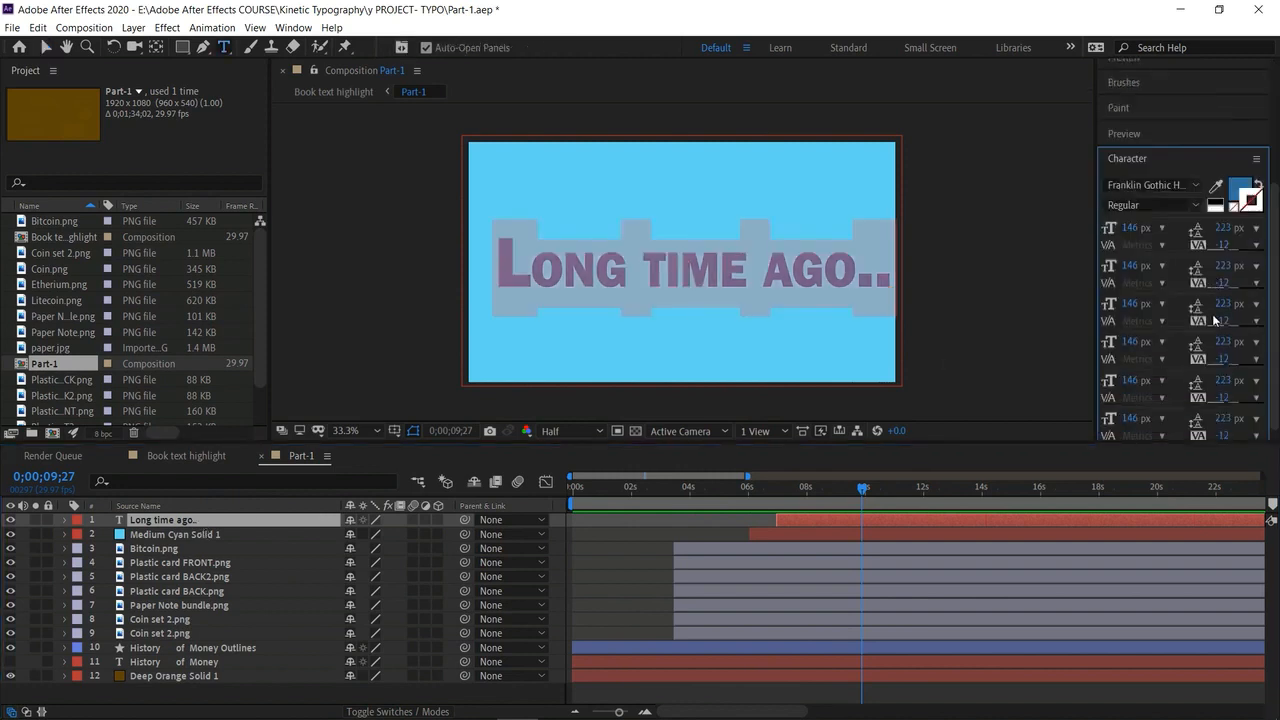
{"action": "left_click", "coordinate": [1236, 192]}
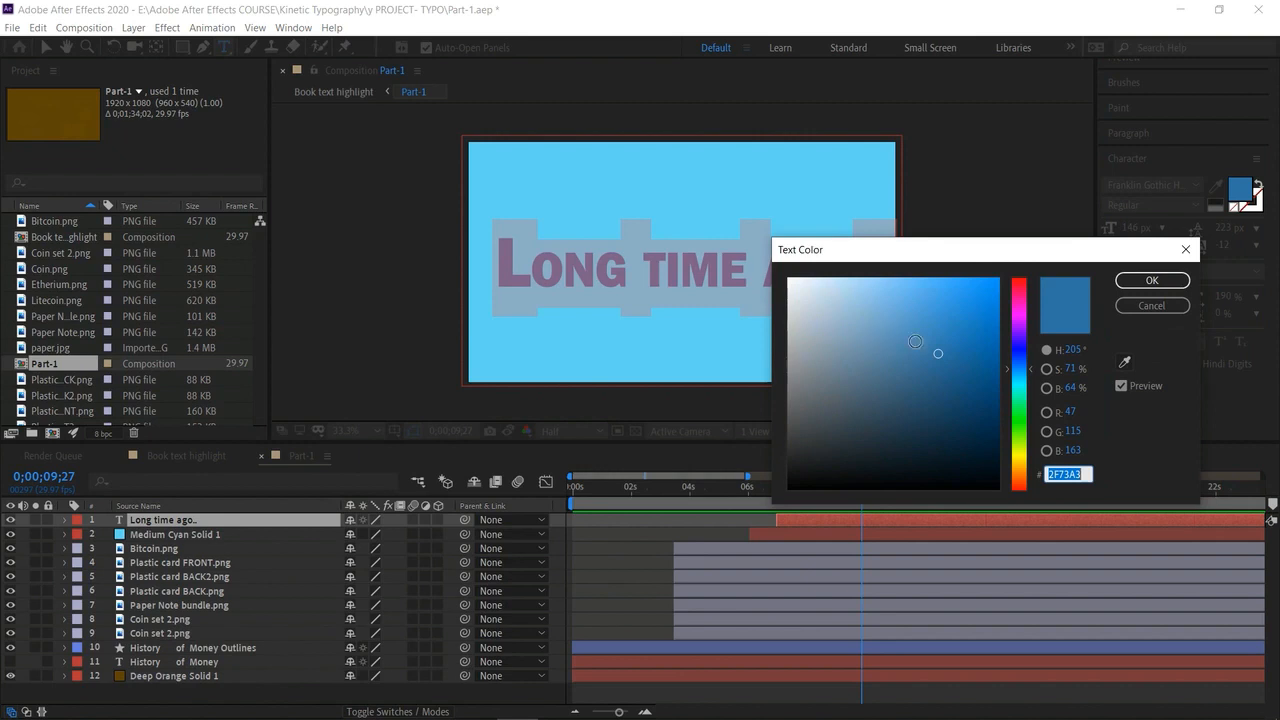
{"action": "left_click_drag", "start_coordinate": [937, 348], "coordinate": [942, 338]}
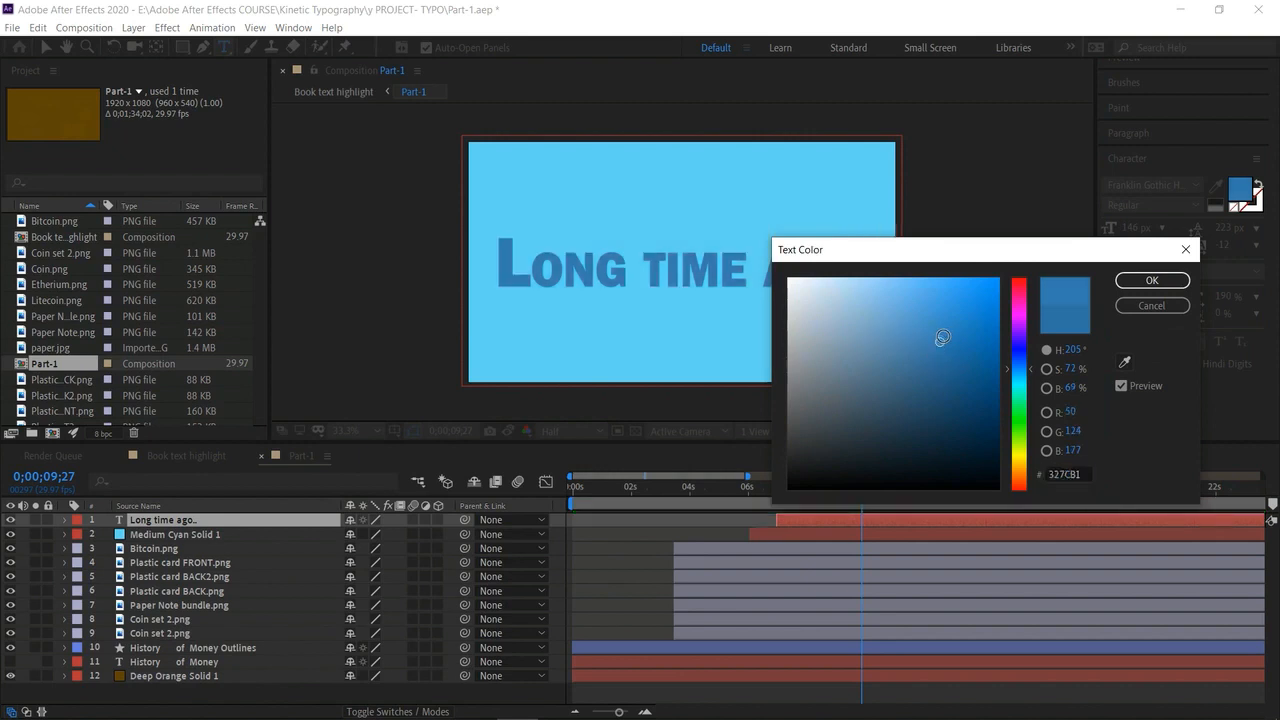
{"action": "left_click", "coordinate": [1150, 281]}
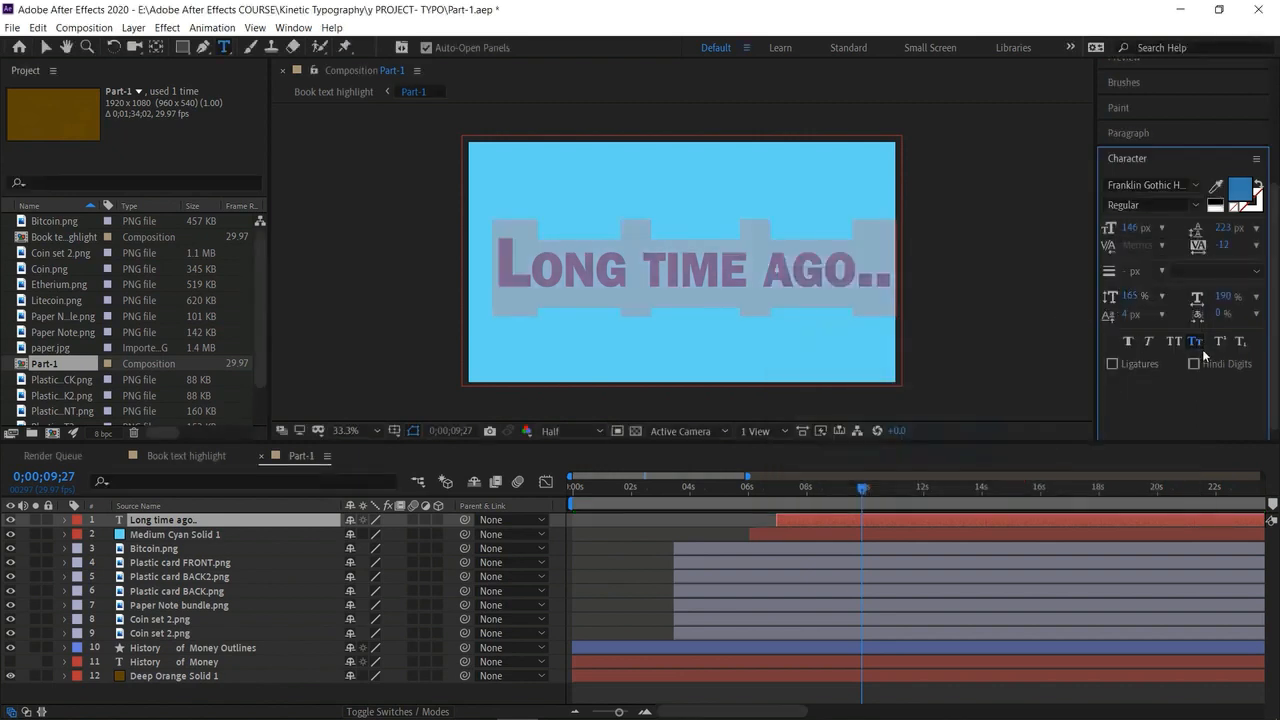
Switch small caps off and on again for the "Long time ago.." text and set its font size to 140 px.
{"action": "left_click", "coordinate": [1196, 342]}
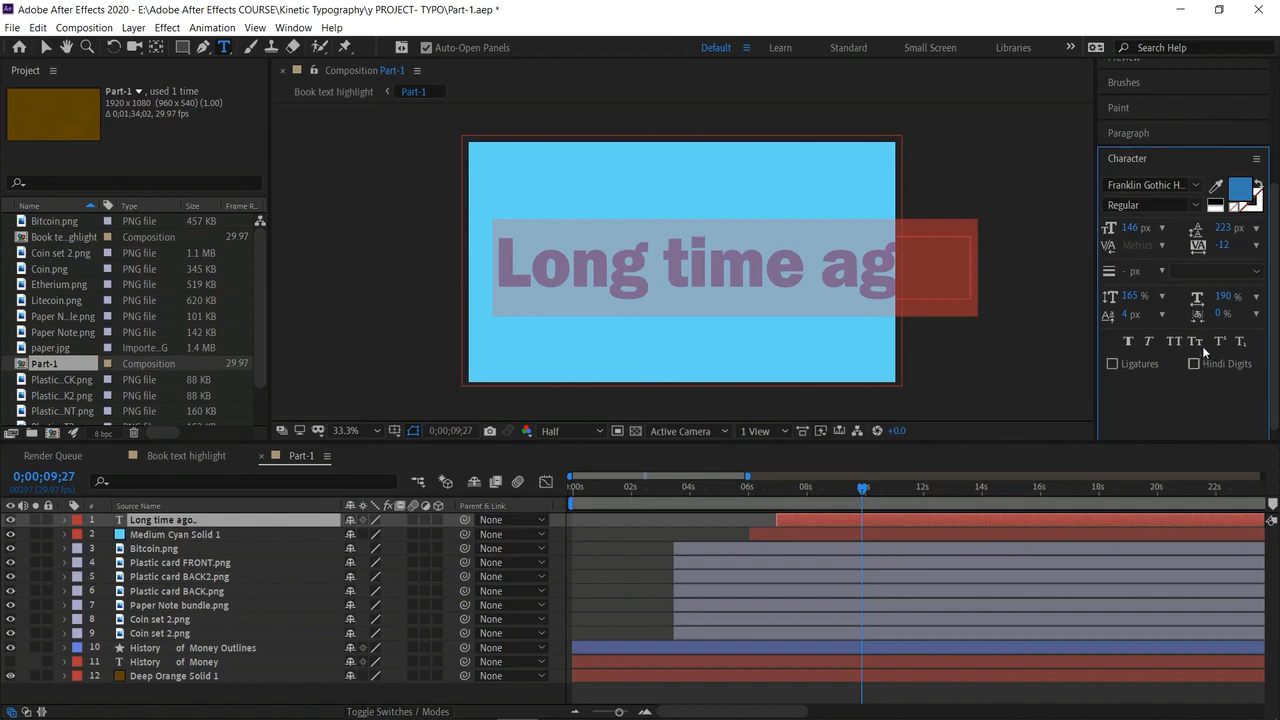
{"action": "left_click", "coordinate": [1196, 343]}
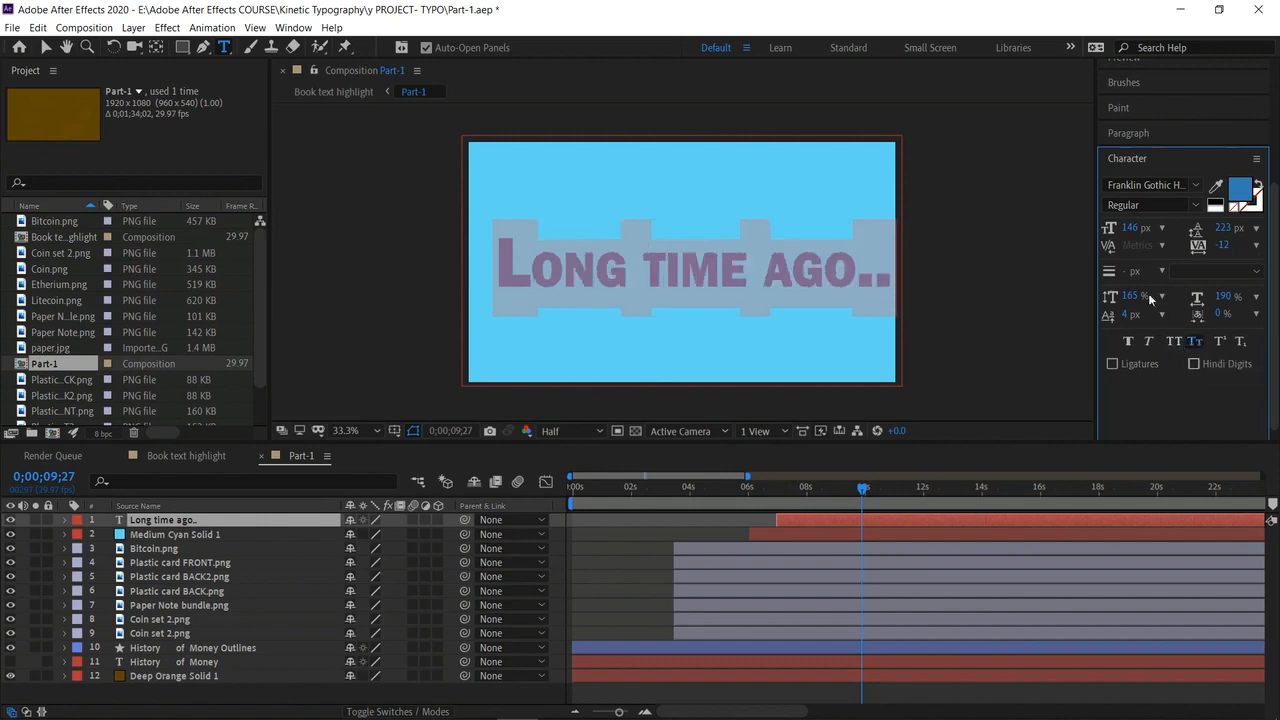
{"action": "left_click_drag", "start_coordinate": [1110, 228], "coordinate": [1100, 228]}
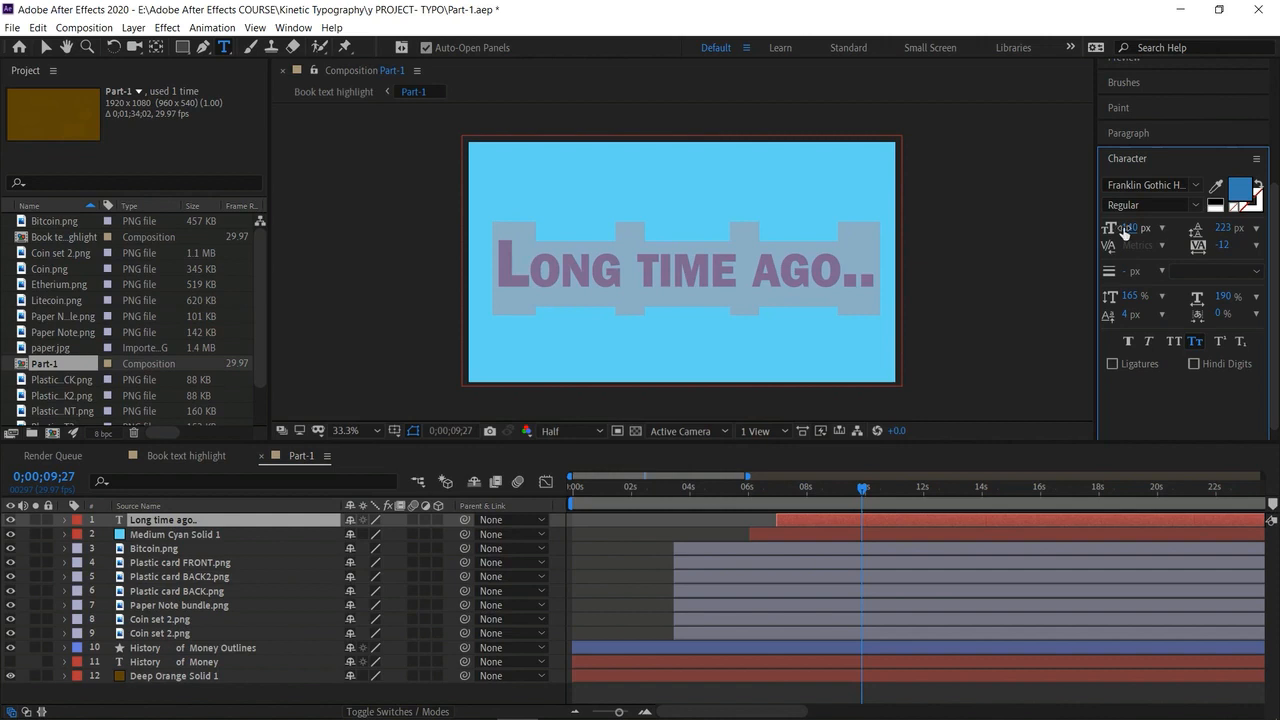
{"action": "left_click", "coordinate": [44, 47]}
{"action": "left_click", "coordinate": [381, 223]}
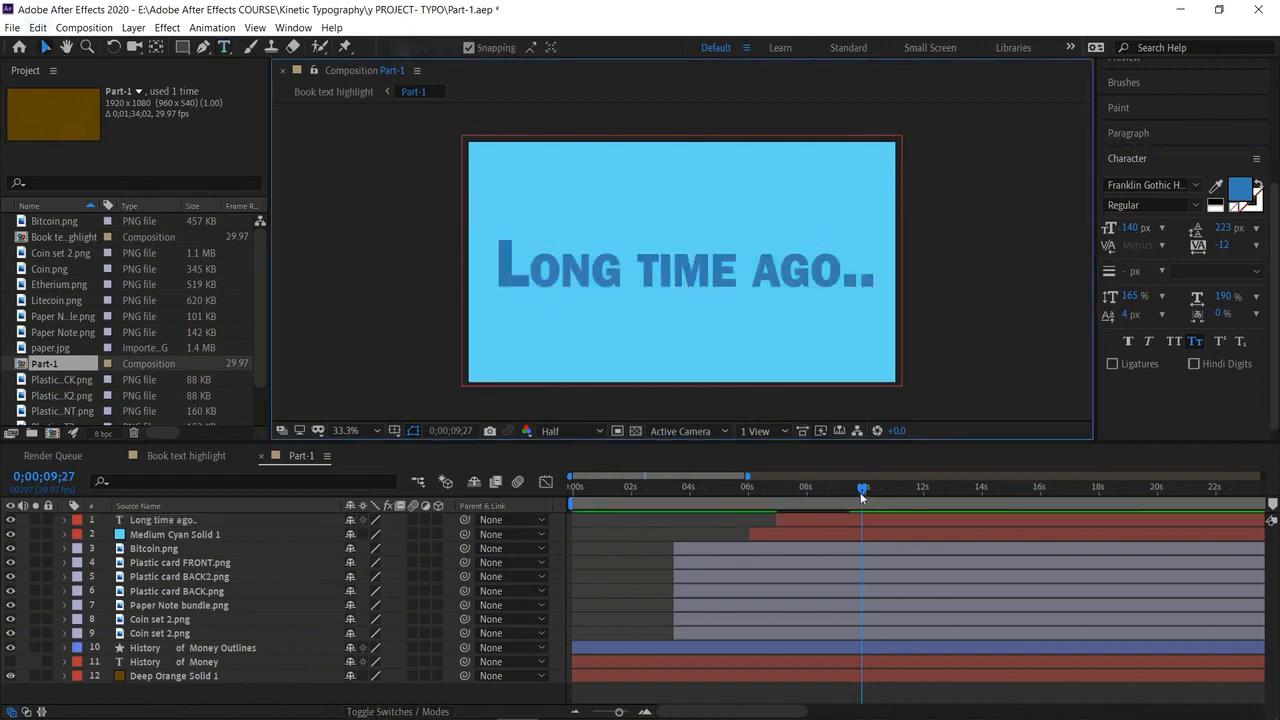
Preview the restyled typewriter text from about 0;00;07;24.
{"action": "left_click_drag", "start_coordinate": [871, 491], "coordinate": [802, 494]}
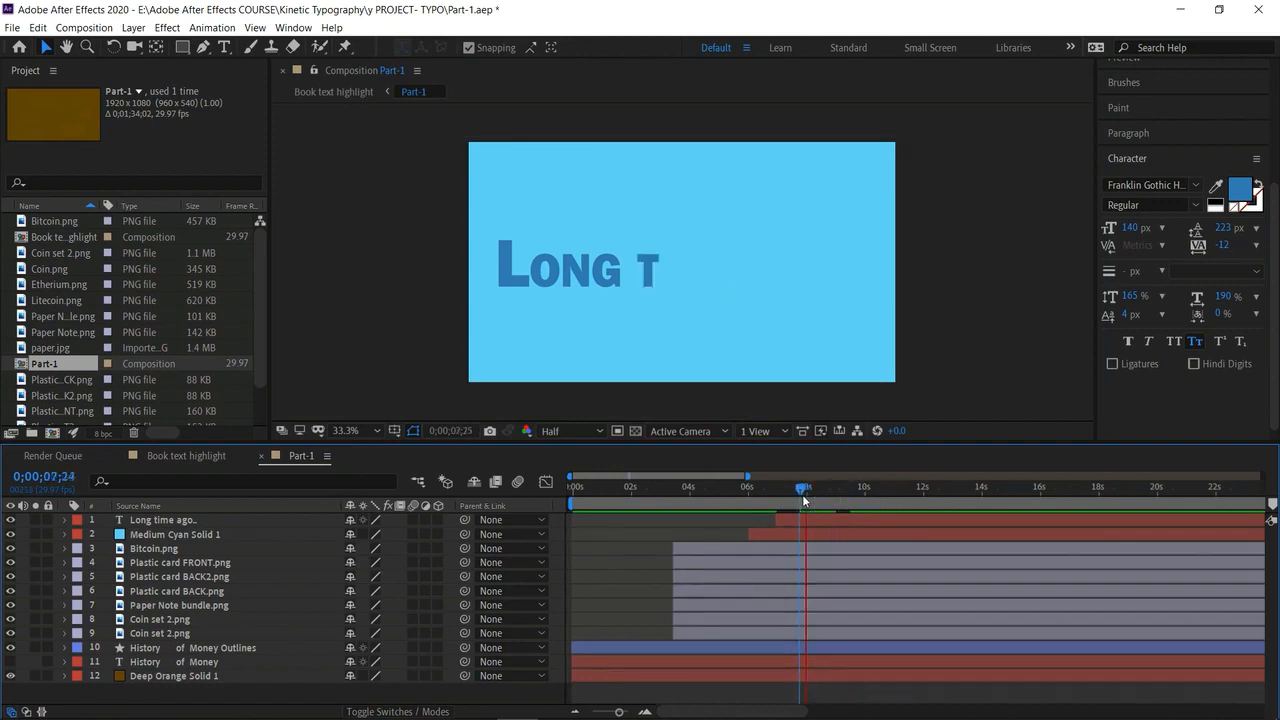
{"action": "key", "text": "space"}
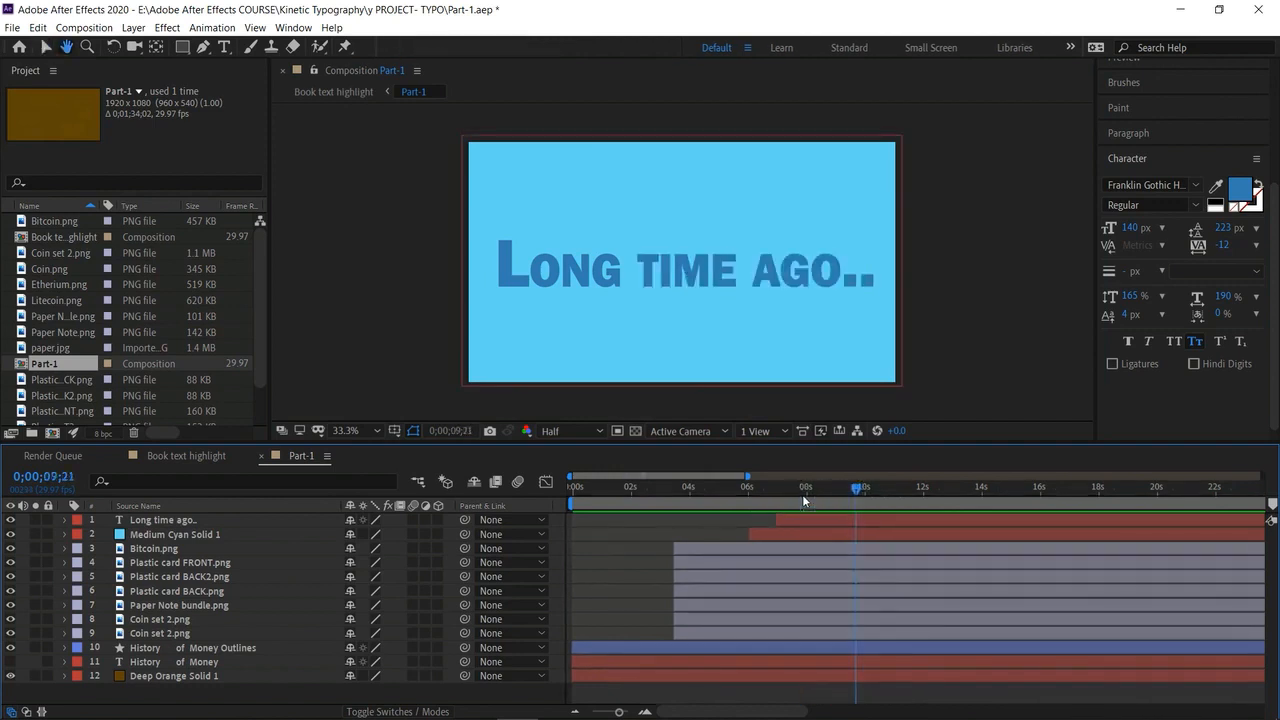
{"action": "key", "text": "space"}
{"action": "left_click_drag", "start_coordinate": [870, 489], "coordinate": [866, 515]}
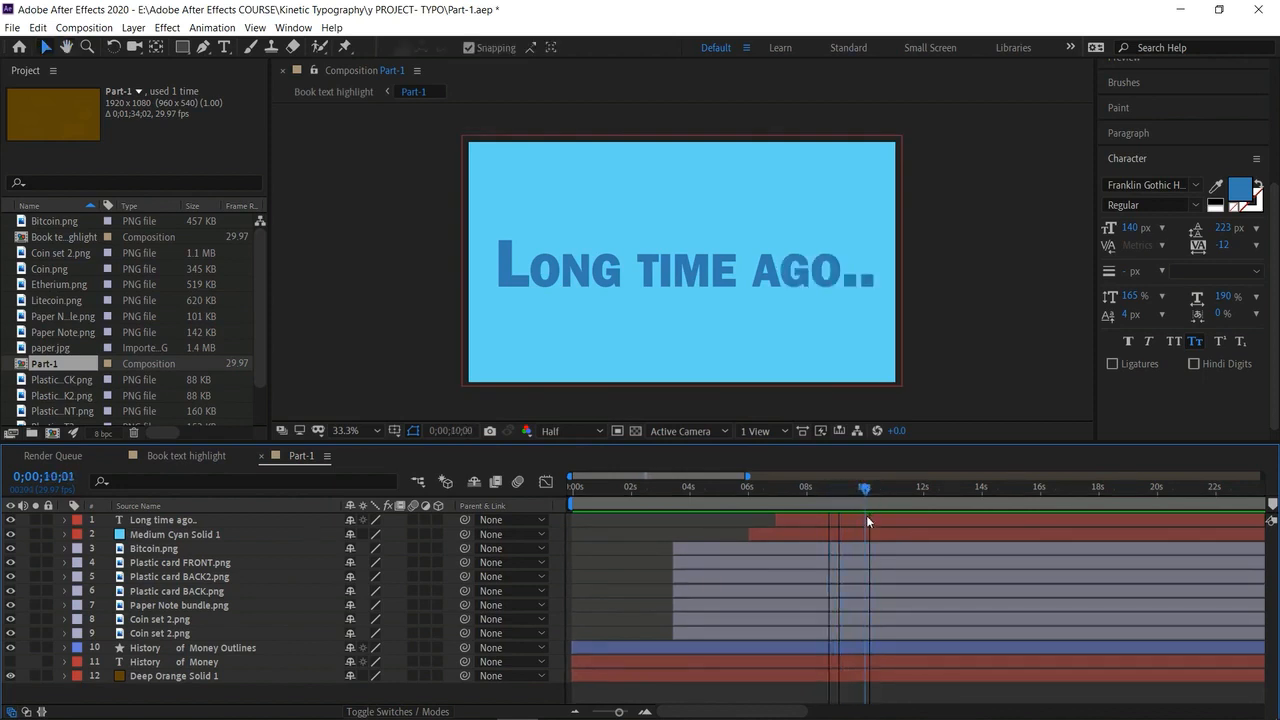
Try fading out the "Long time ago.." text with Opacity keyframes from 100% at 0;00;10;02 to 0% at 0;00;10;29.
{"action": "left_click", "coordinate": [237, 519]}
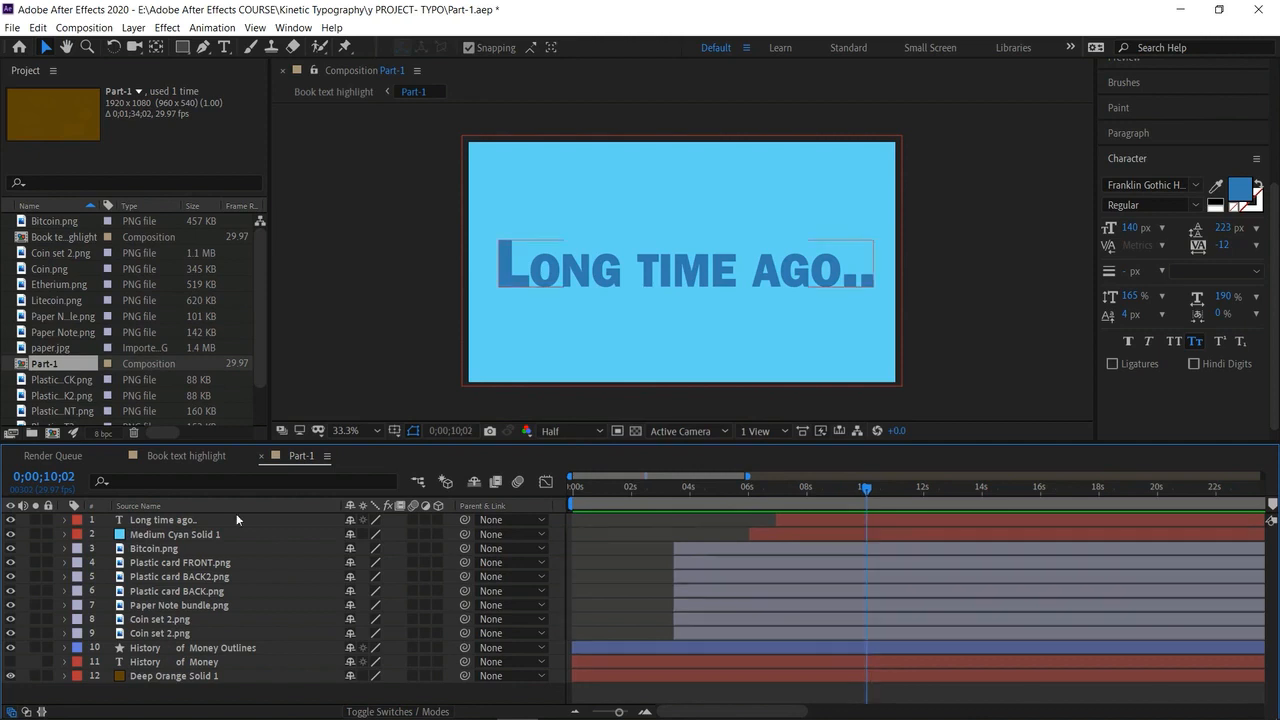
{"action": "left_click", "coordinate": [64, 520]}
{"action": "left_click", "coordinate": [80, 549]}
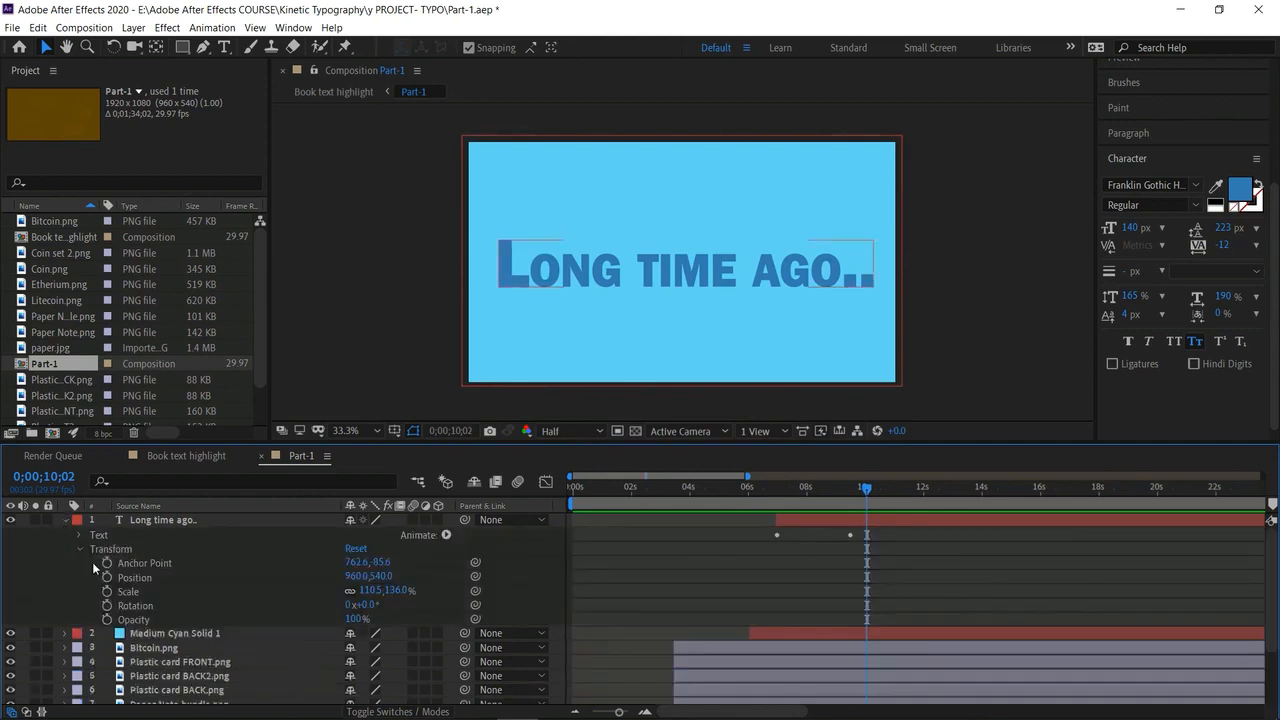
{"action": "left_click", "coordinate": [107, 619]}
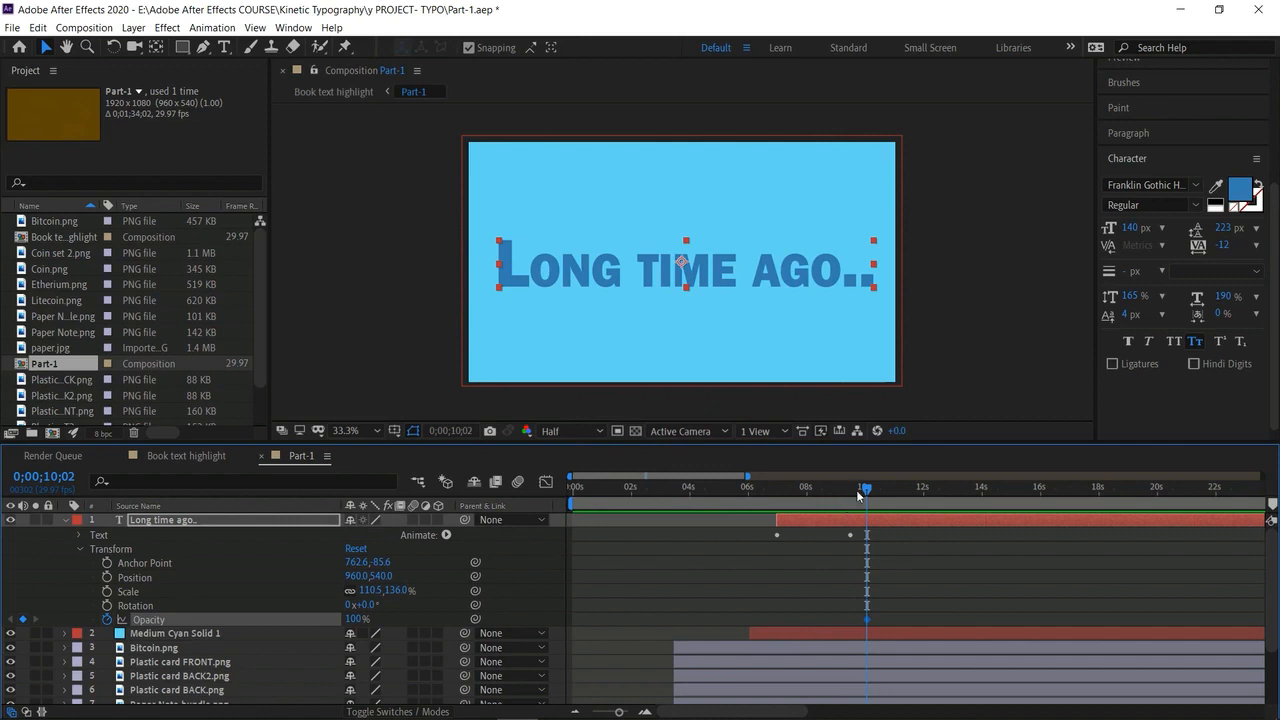
{"action": "left_click", "coordinate": [894, 504]}
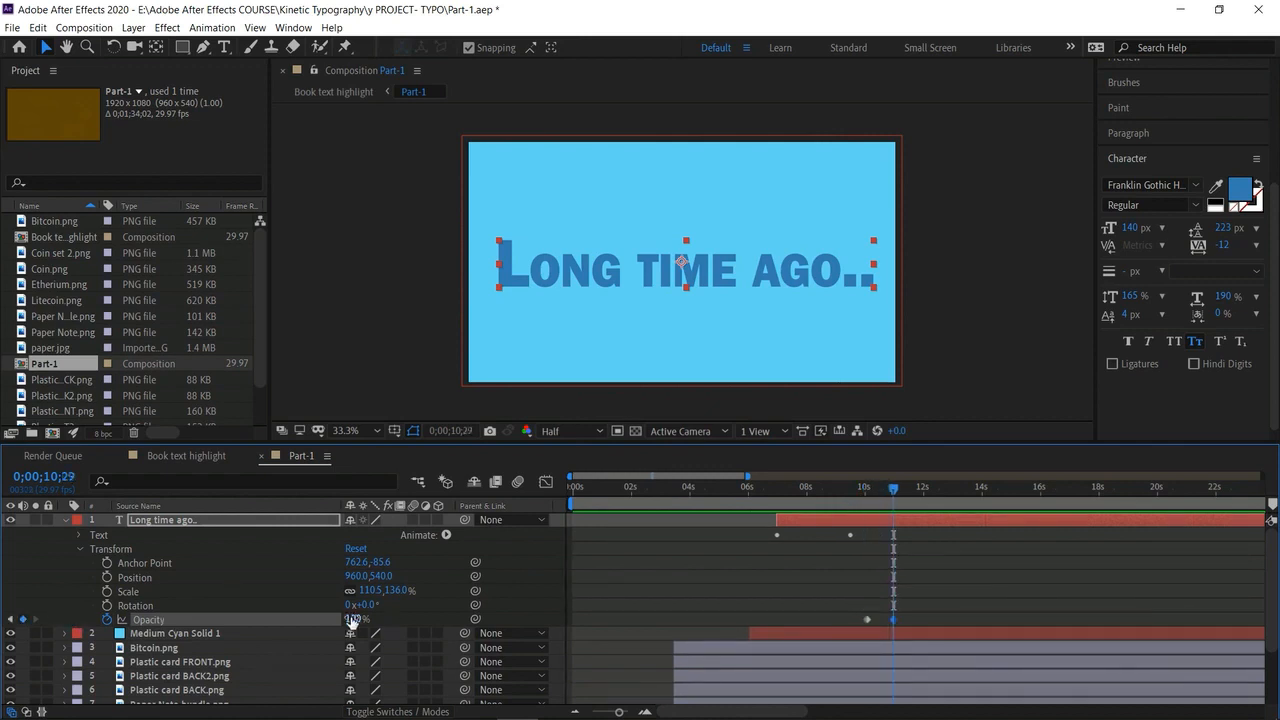
{"action": "left_click_drag", "start_coordinate": [344, 619], "coordinate": [206, 617]}
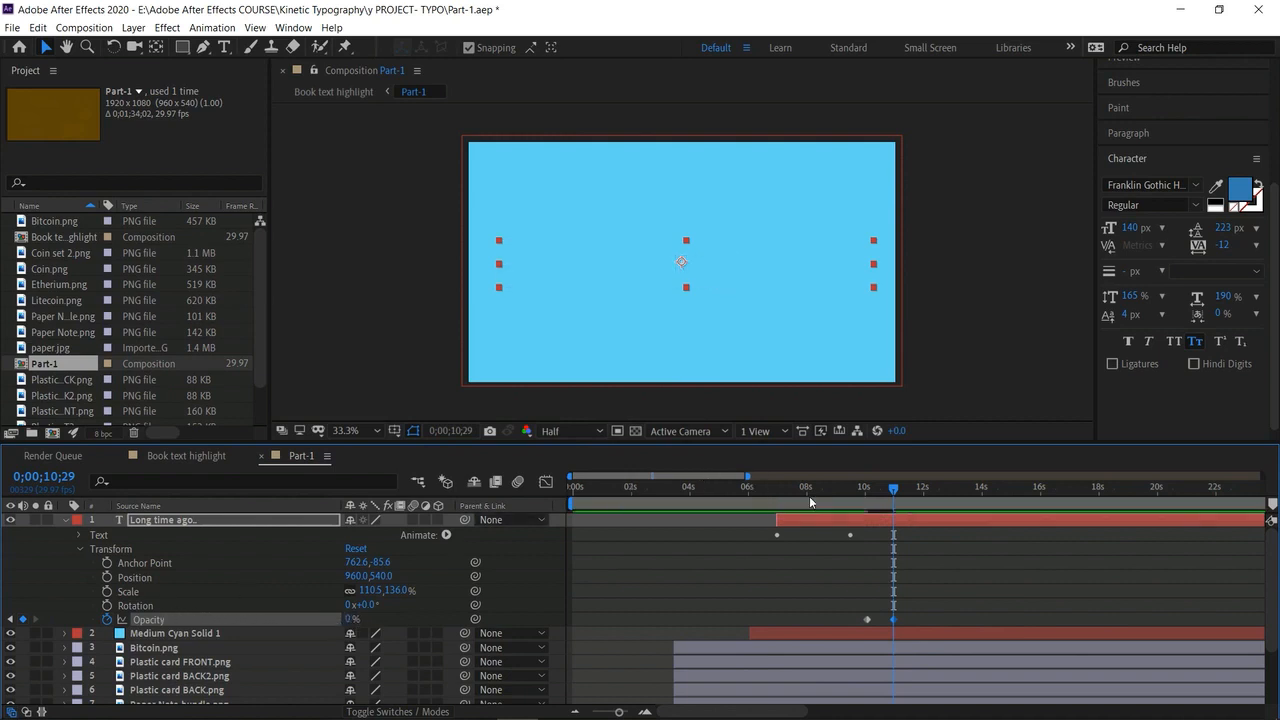
{"action": "key", "text": "ctrl+z"}
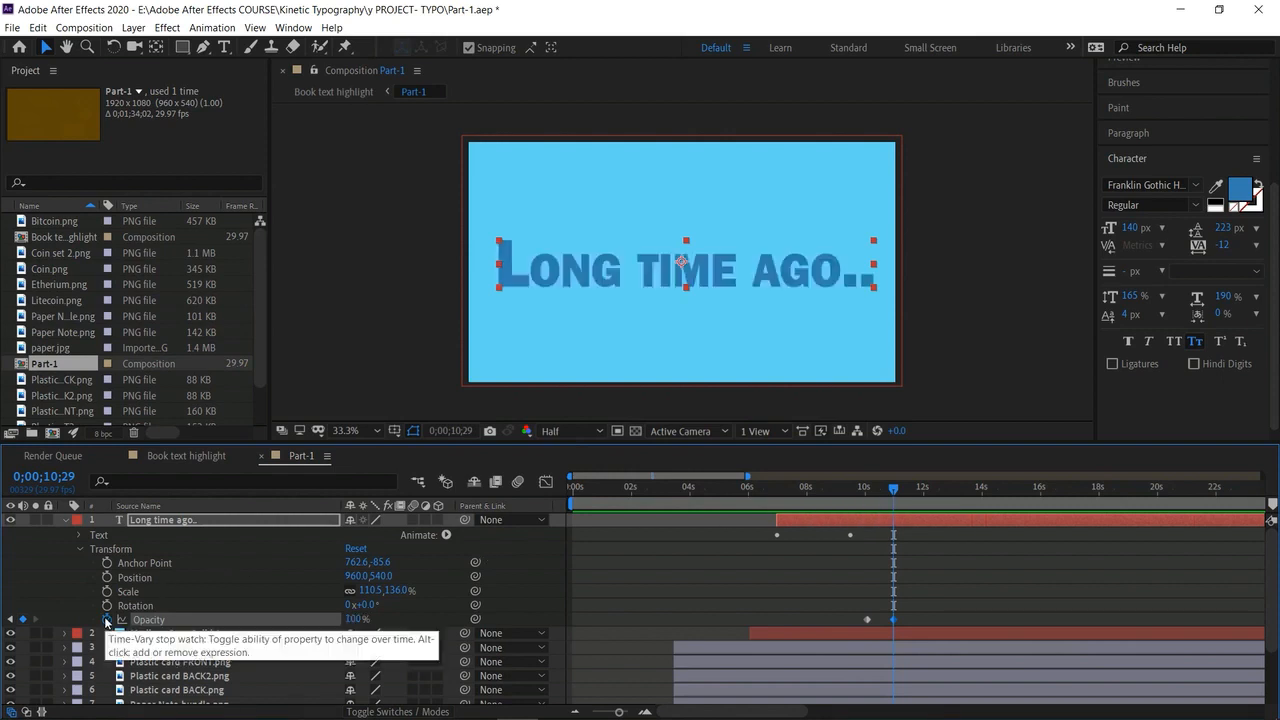
{"action": "left_click", "coordinate": [107, 620]}
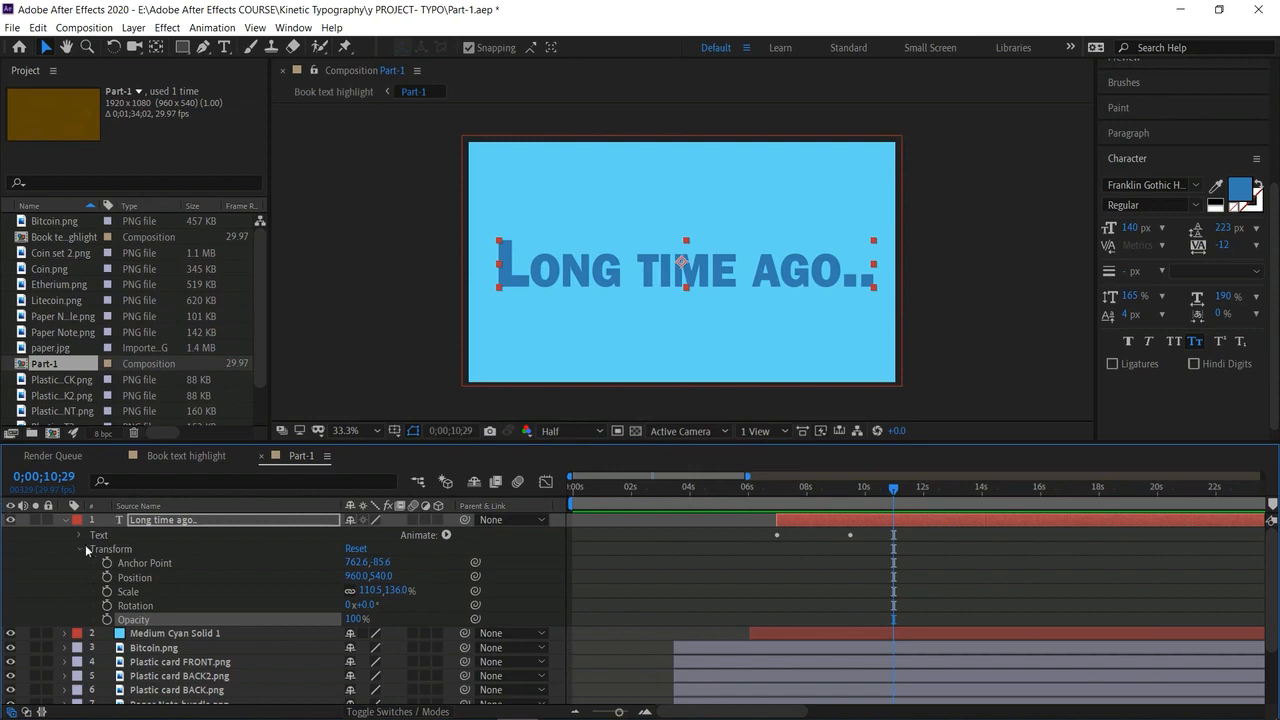
Try tilting the "Long time ago.." text clockwise with a Rotation keyframe at 0;00;10;29.
{"action": "left_click", "coordinate": [108, 606]}
{"action": "left_click_drag", "start_coordinate": [366, 606], "coordinate": [381, 608]}
{"action": "key", "text": "ctrl+z"}
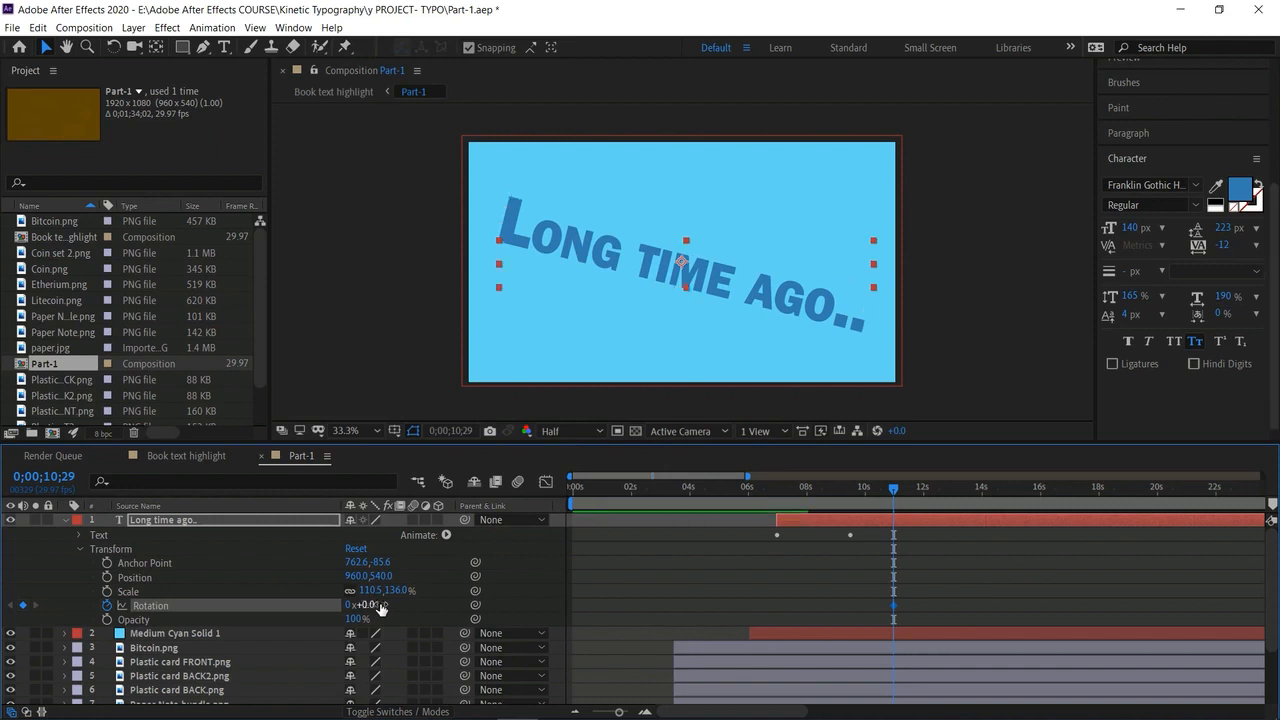
{"action": "left_click", "coordinate": [108, 607]}
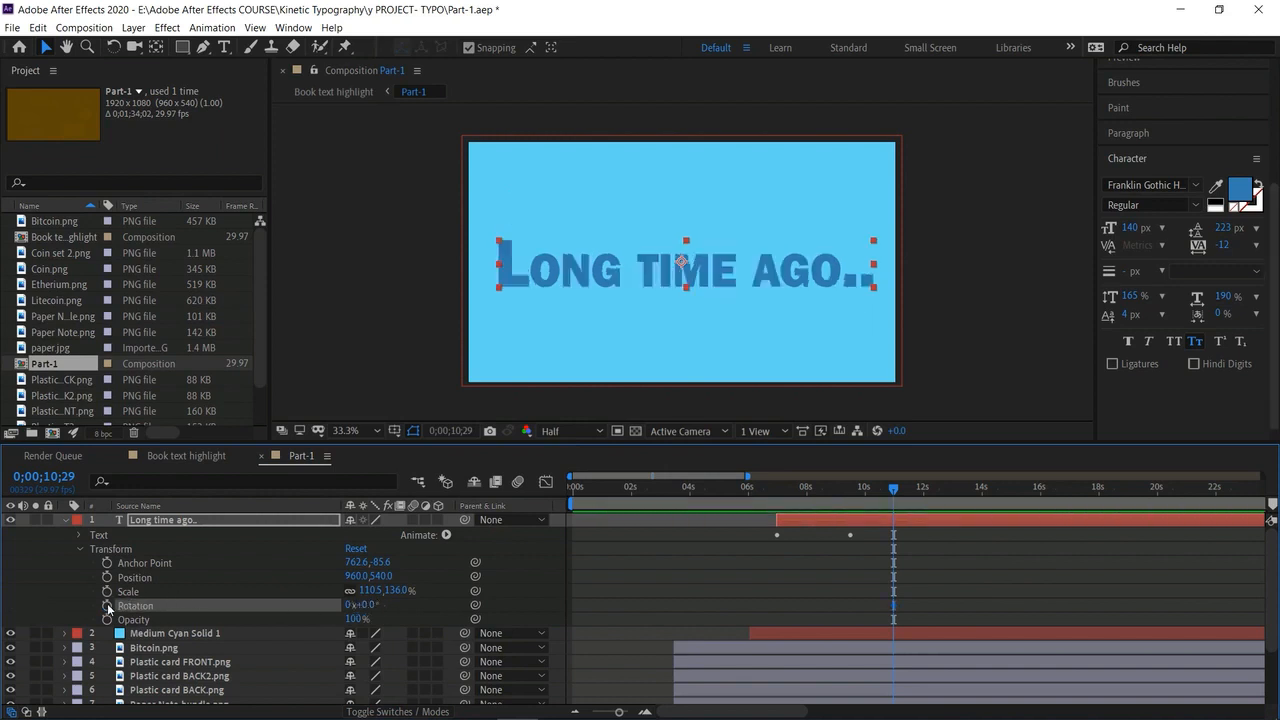
Make the "Long time ago.." layer 3D and move its anchor point just outside the frame's lower-left edge, to about -166.3, 201.2.
{"action": "left_click", "coordinate": [438, 520]}
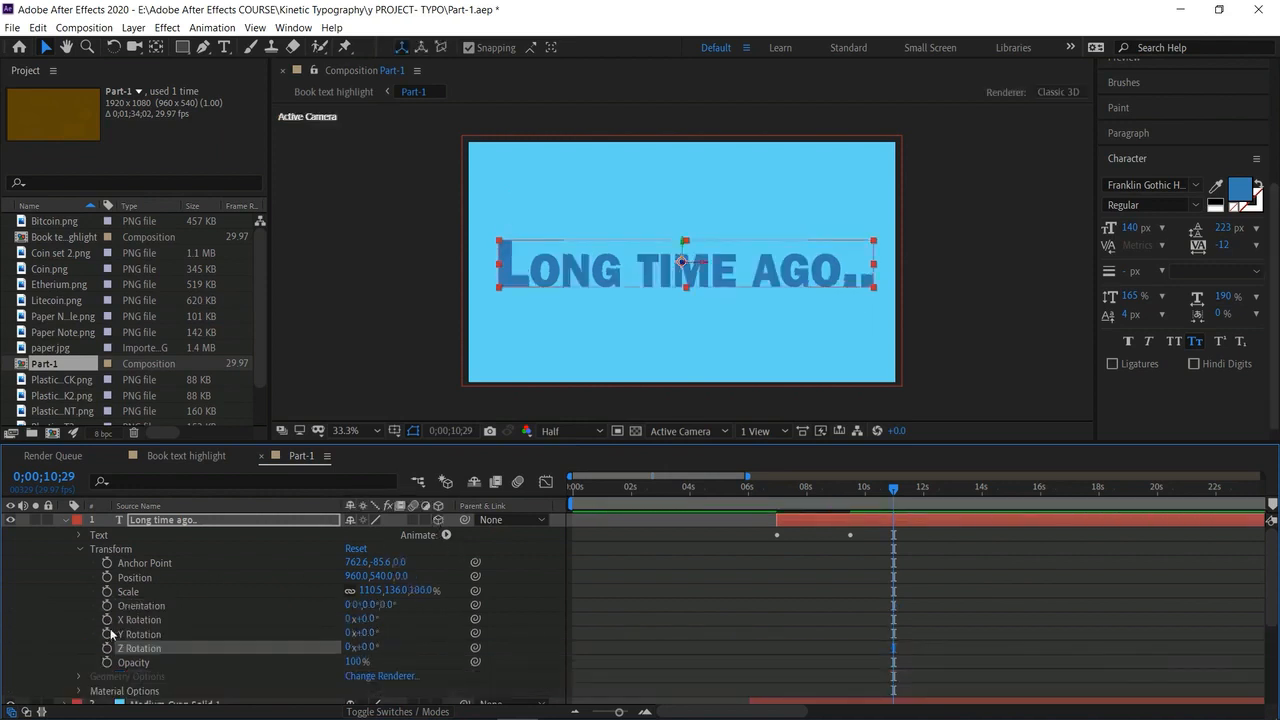
{"action": "mouse_move", "coordinate": [365, 633]}
{"action": "left_mouse_down"}
{"action": "mouse_move", "coordinate": [338, 631]}
{"action": "mouse_move", "coordinate": [356, 634]}
{"action": "left_mouse_up"}
{"action": "key", "text": "ctrl+z"}
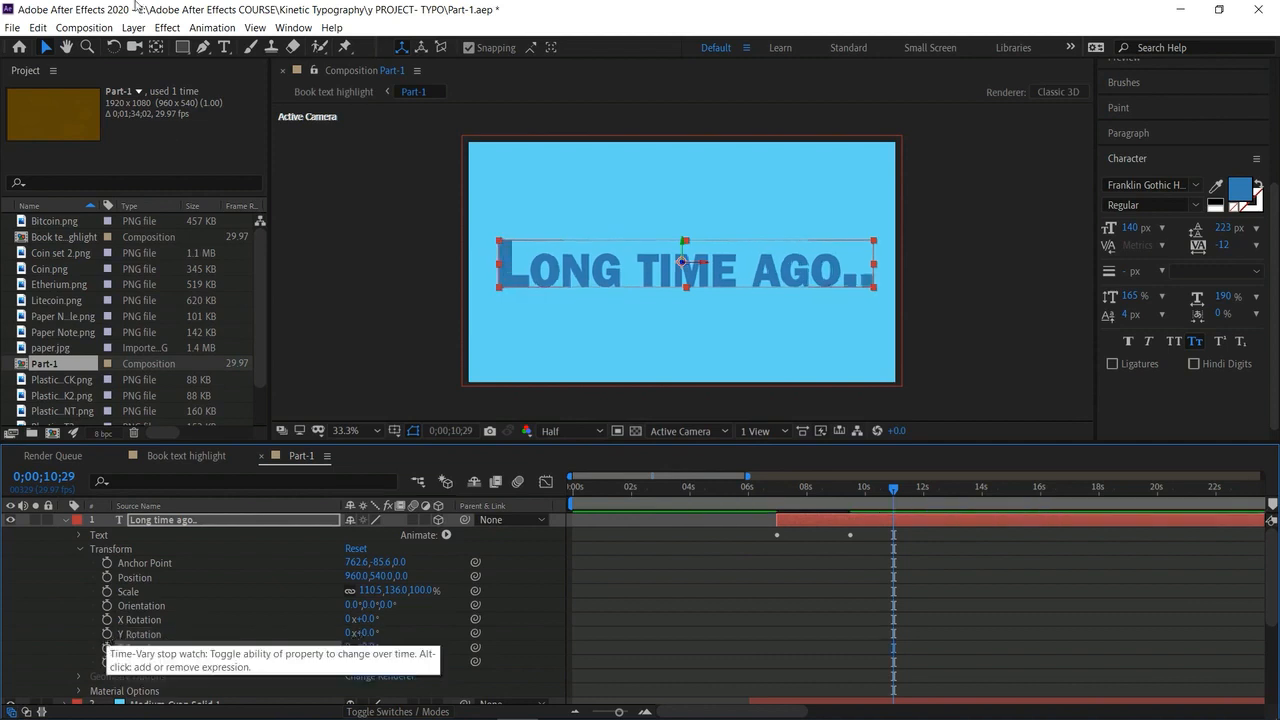
{"action": "left_click", "coordinate": [156, 47]}
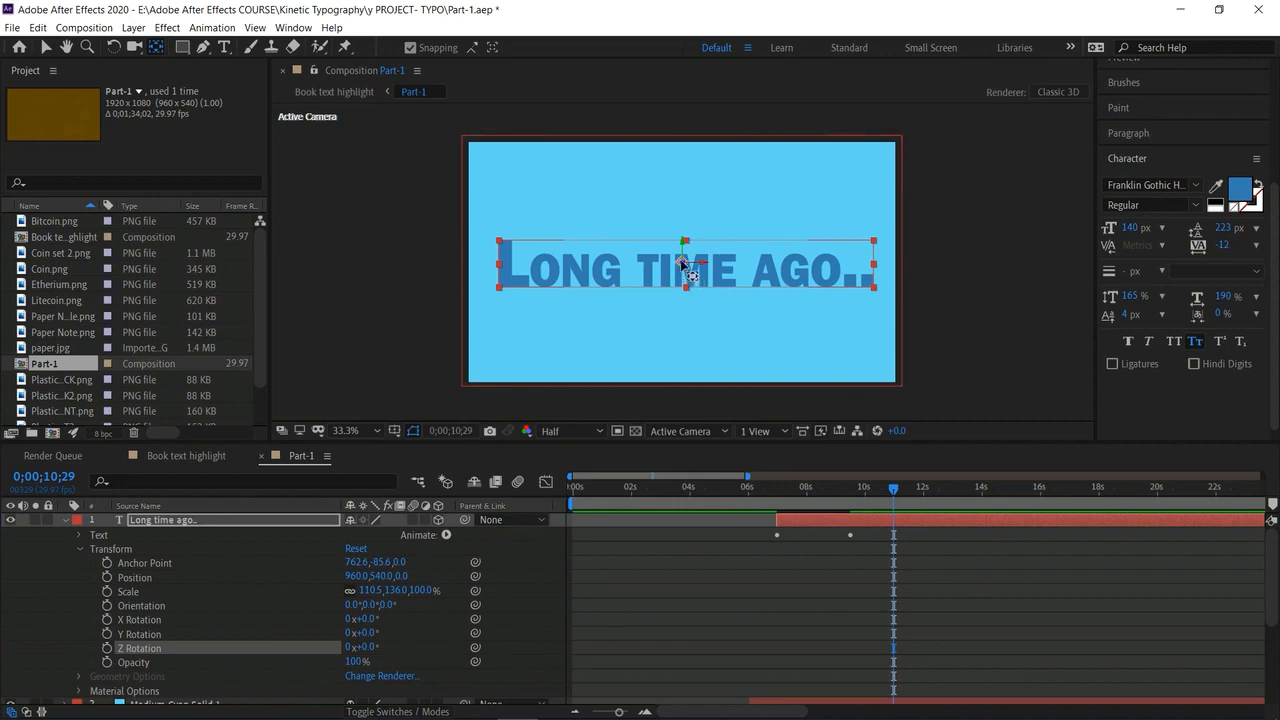
{"action": "left_click_drag", "start_coordinate": [683, 263], "coordinate": [498, 264]}
{"action": "left_click_drag", "start_coordinate": [421, 404], "coordinate": [454, 349]}
{"action": "left_click", "coordinate": [46, 47]}
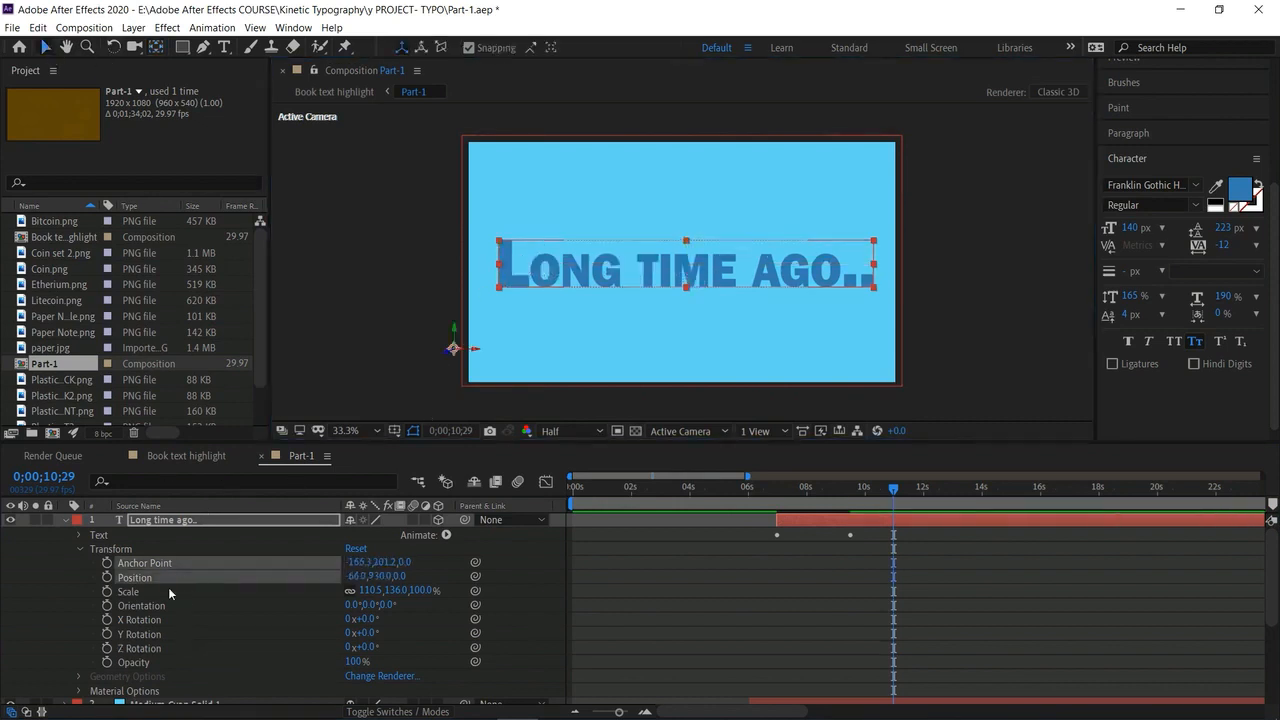
Animate the text layer's Y Rotation from 0° at 0;00;10;29 to 90° at 0;00;12;00.
{"action": "left_click", "coordinate": [139, 636]}
{"action": "left_click", "coordinate": [107, 634]}
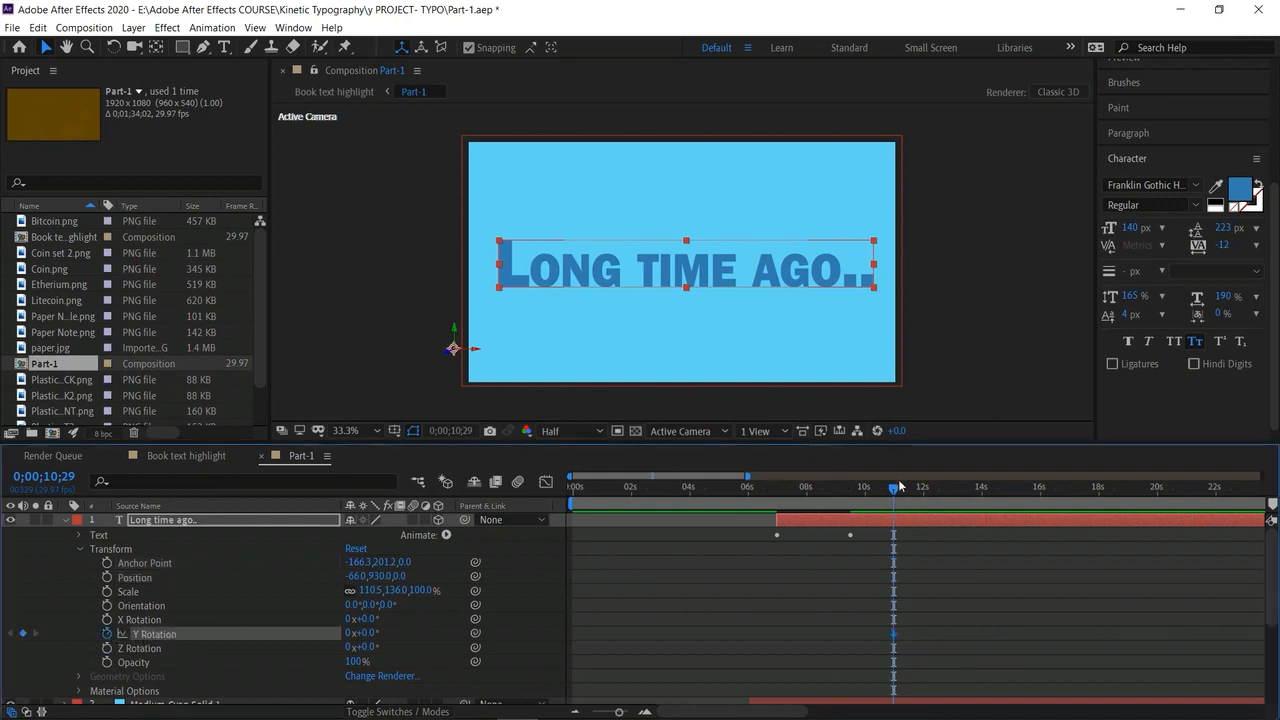
{"action": "mouse_move", "coordinate": [916, 496]}
{"action": "left_mouse_down"}
{"action": "mouse_move", "coordinate": [905, 496]}
{"action": "mouse_move", "coordinate": [922, 500]}
{"action": "left_mouse_up"}
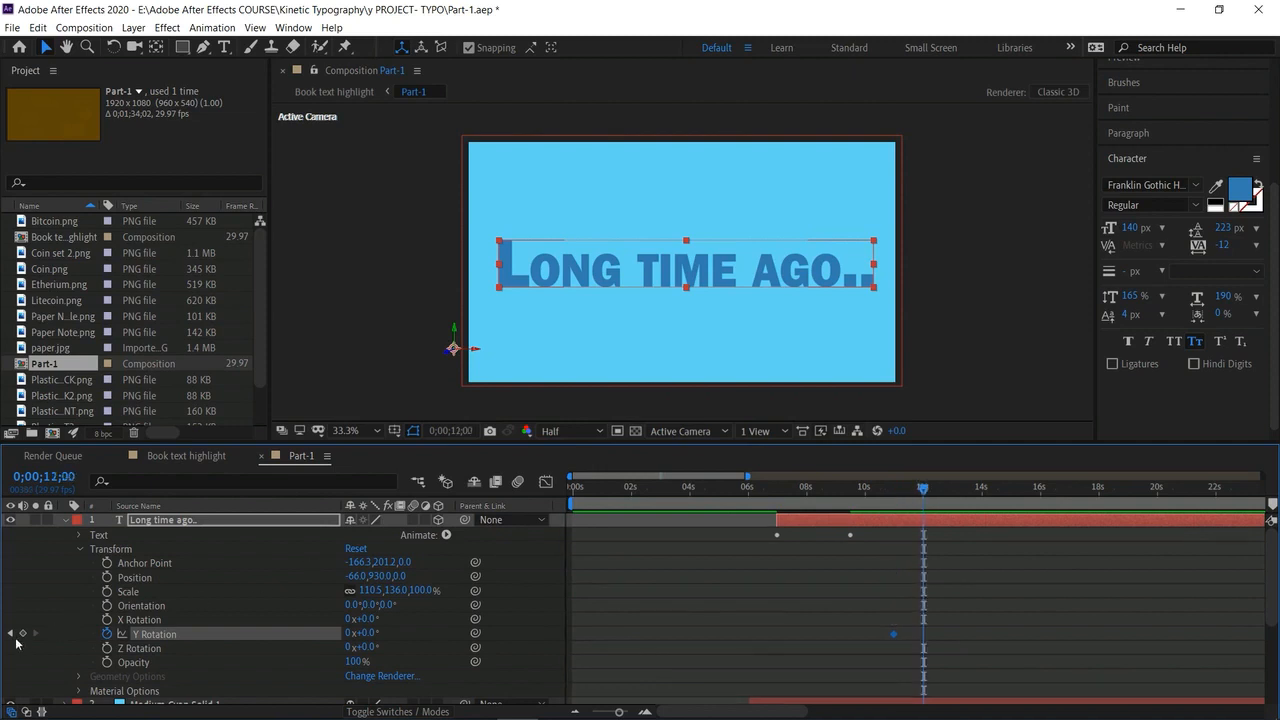
{"action": "left_click", "coordinate": [371, 634]}
{"action": "type", "text": "90"}
{"action": "key", "text": "Return"}
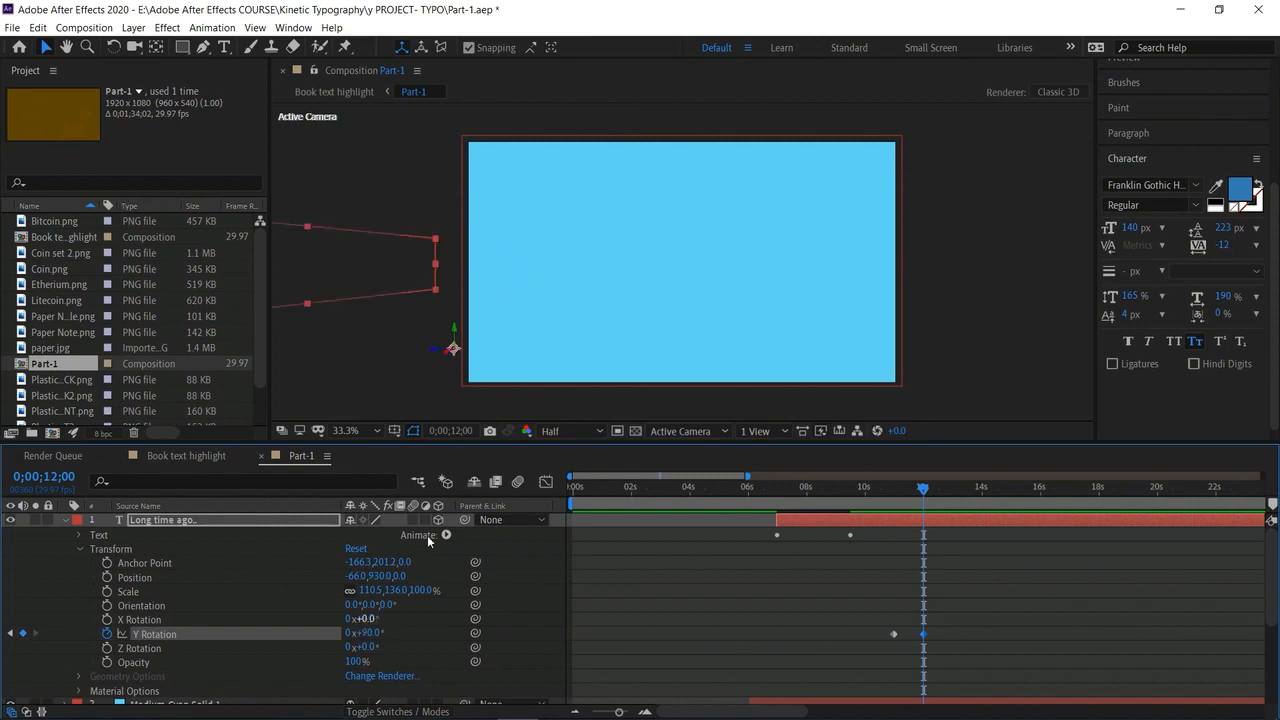
Preview the text layer's Y Rotation swing, starting from about 0;00;10;15.
{"action": "left_click_drag", "start_coordinate": [920, 490], "coordinate": [880, 491]}
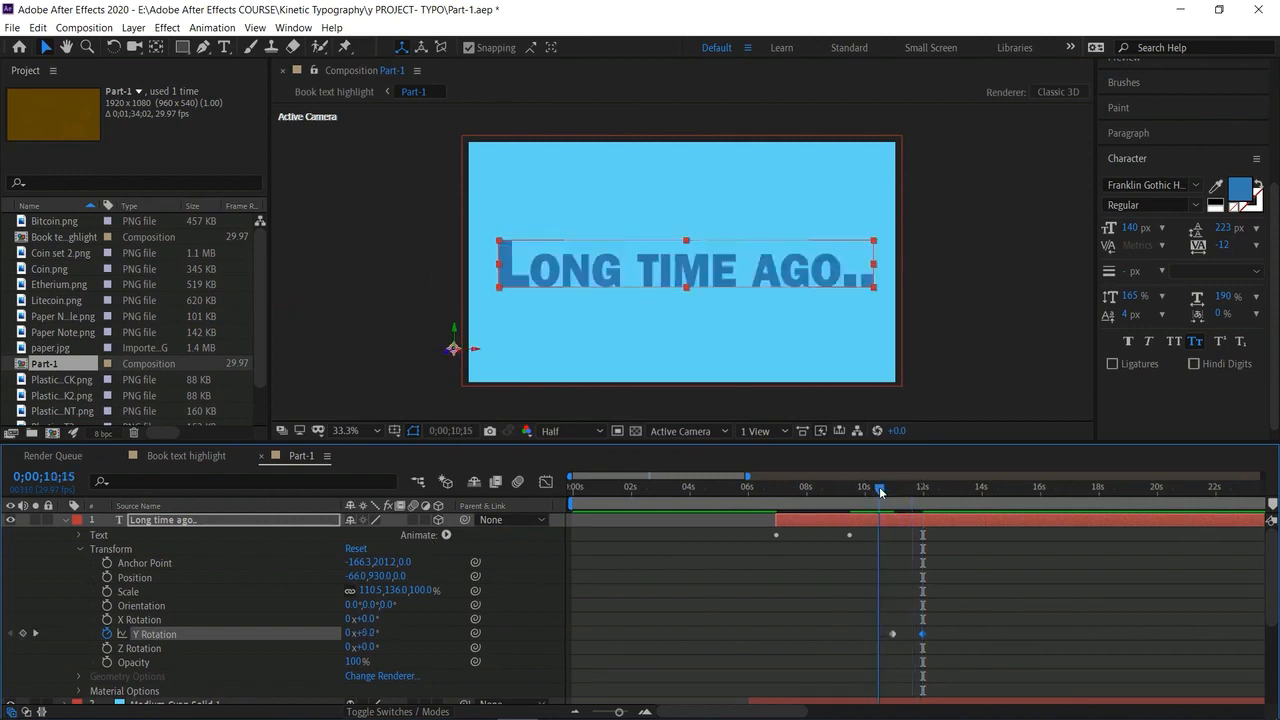
{"action": "key", "text": "space"}
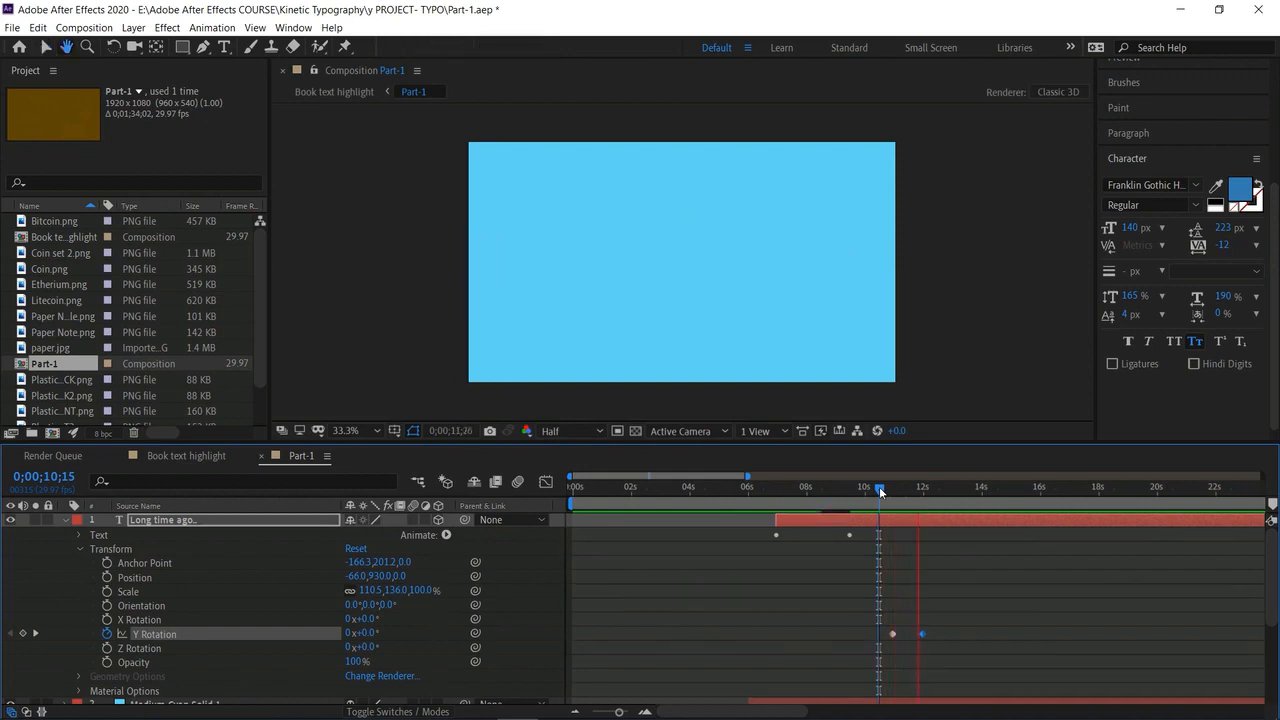
{"action": "key", "text": "space"}
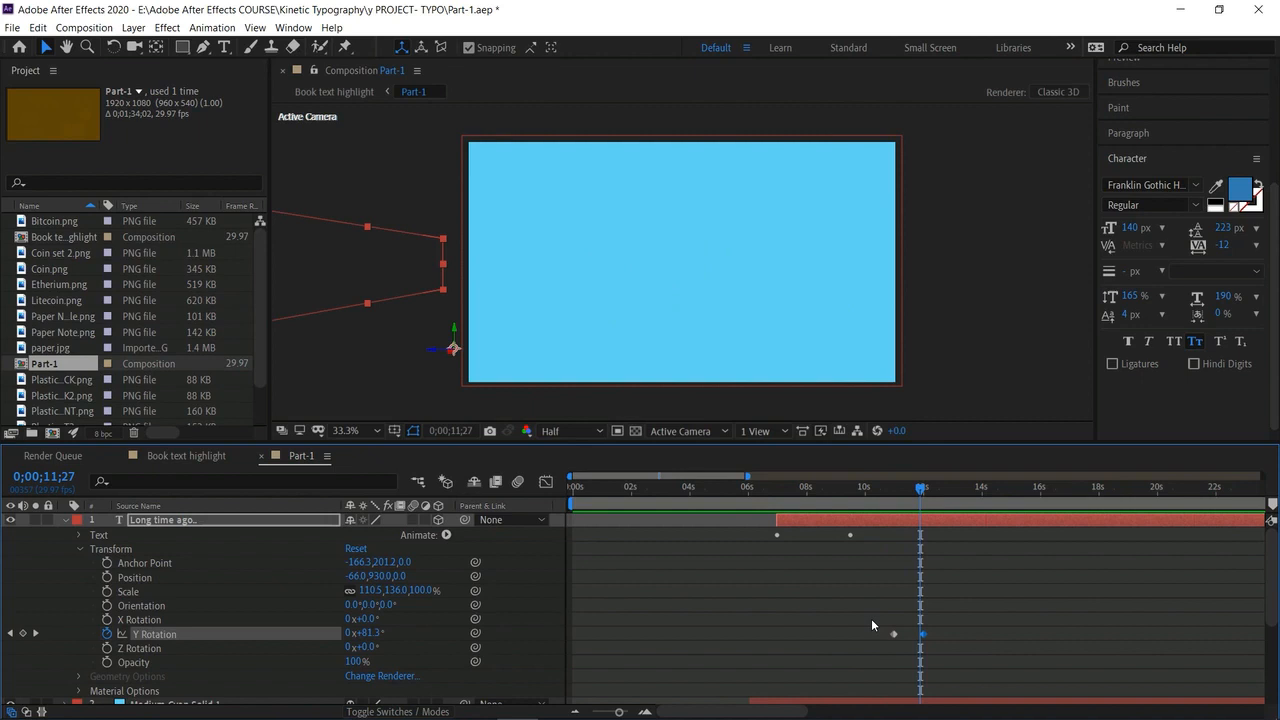
Set the Y Rotation keyframe at 0;00;12;00 to -90° and preview the reversed swing from about 0;00;09;23.
{"action": "key", "text": "Page_Down"}
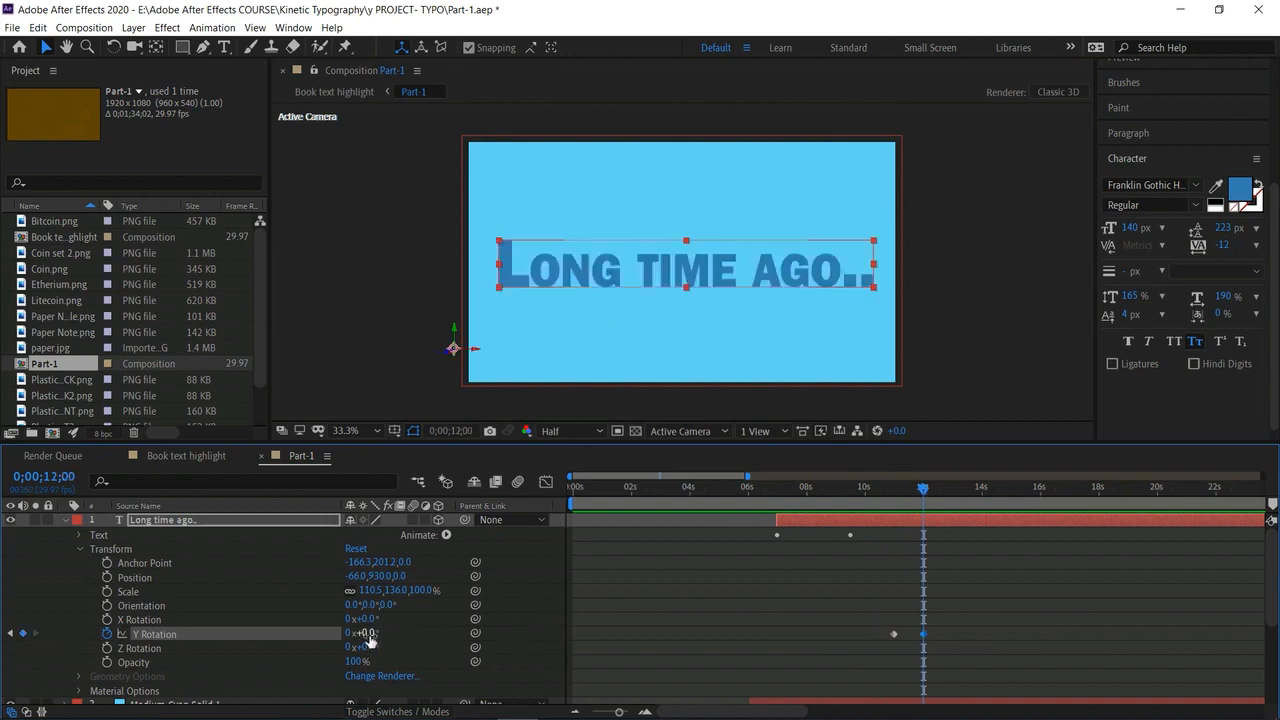
{"action": "left_click", "coordinate": [367, 632]}
{"action": "key", "text": "Return"}
{"action": "left_click_drag", "start_coordinate": [917, 500], "coordinate": [857, 497]}
{"action": "key", "text": "space"}
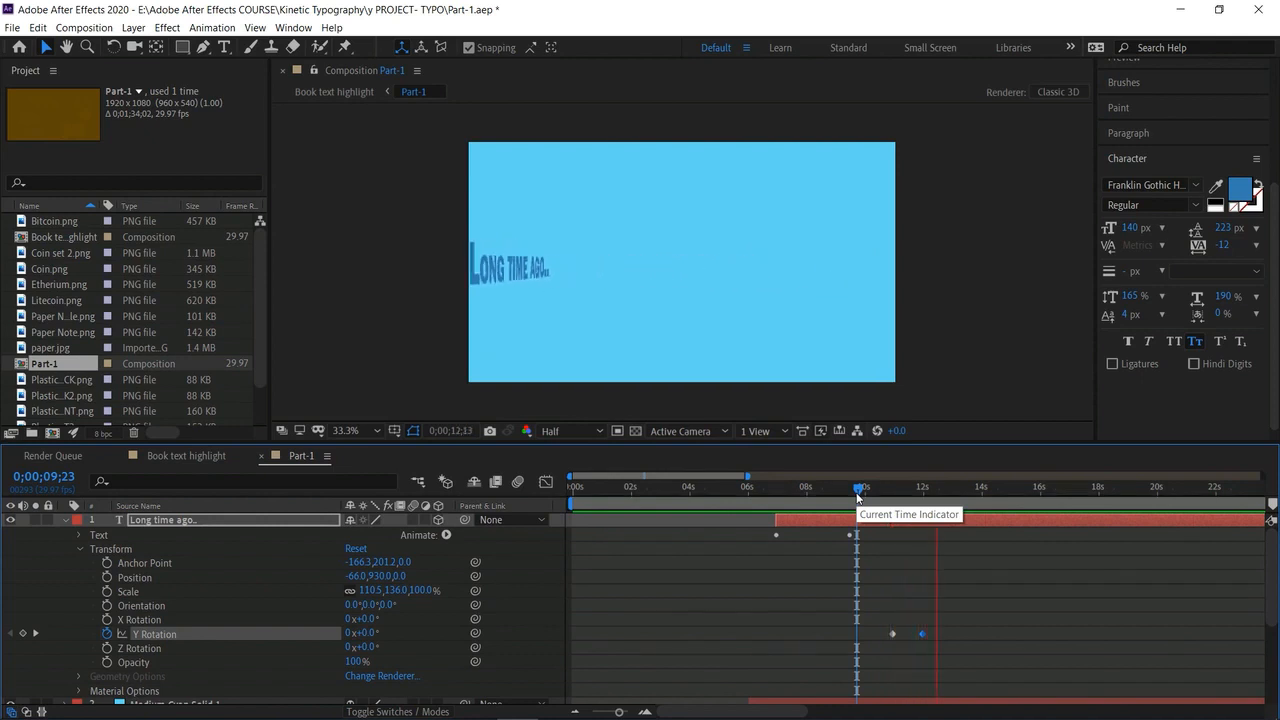
{"action": "key", "text": "space"}
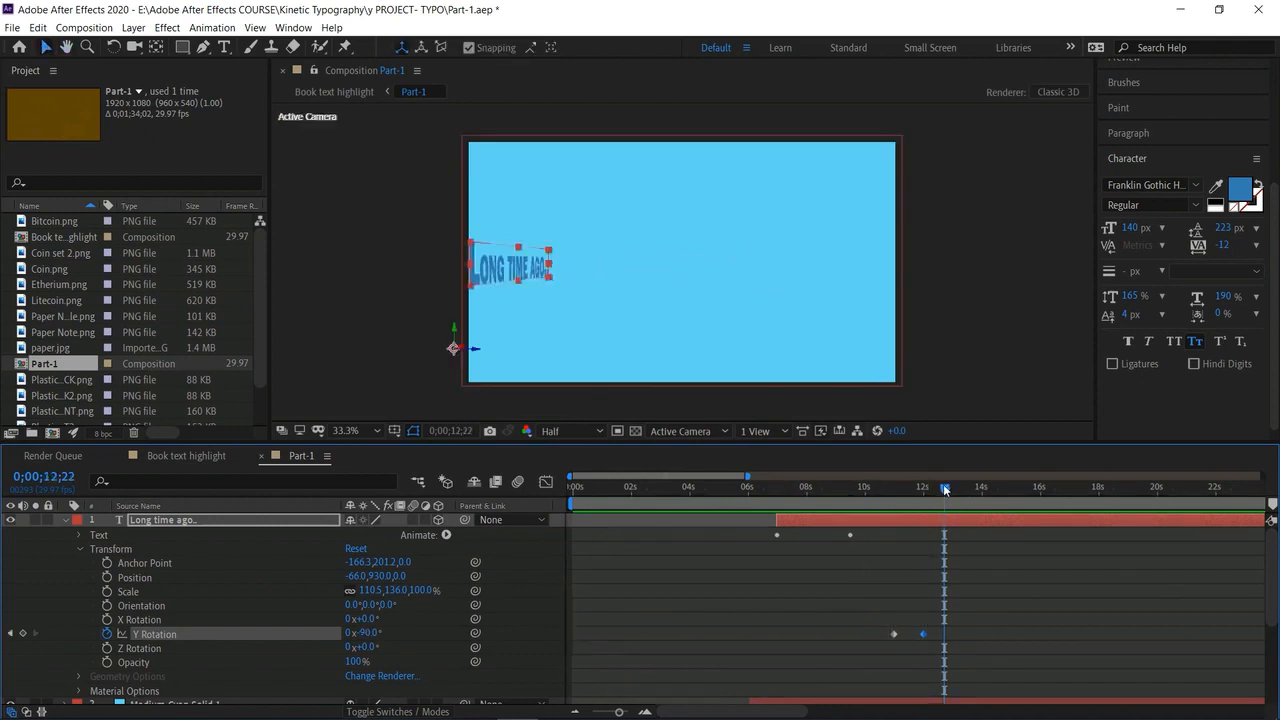
{"action": "left_click_drag", "start_coordinate": [928, 489], "coordinate": [913, 490]}
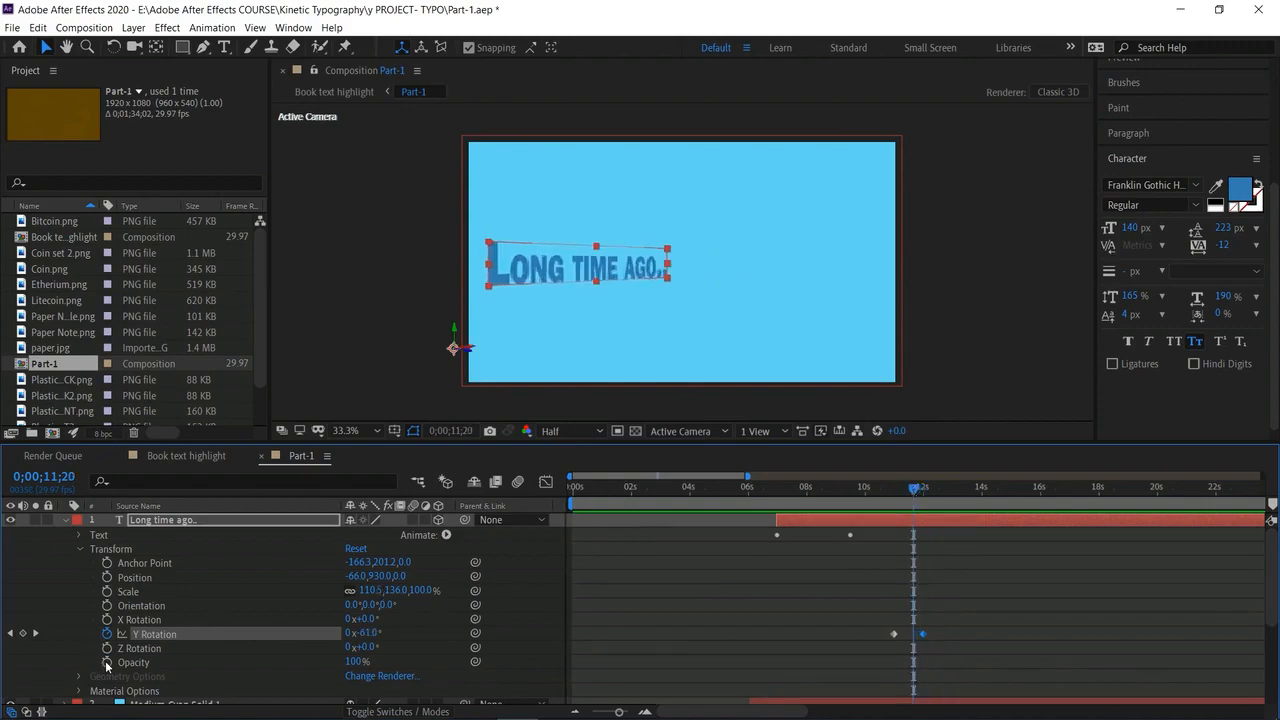
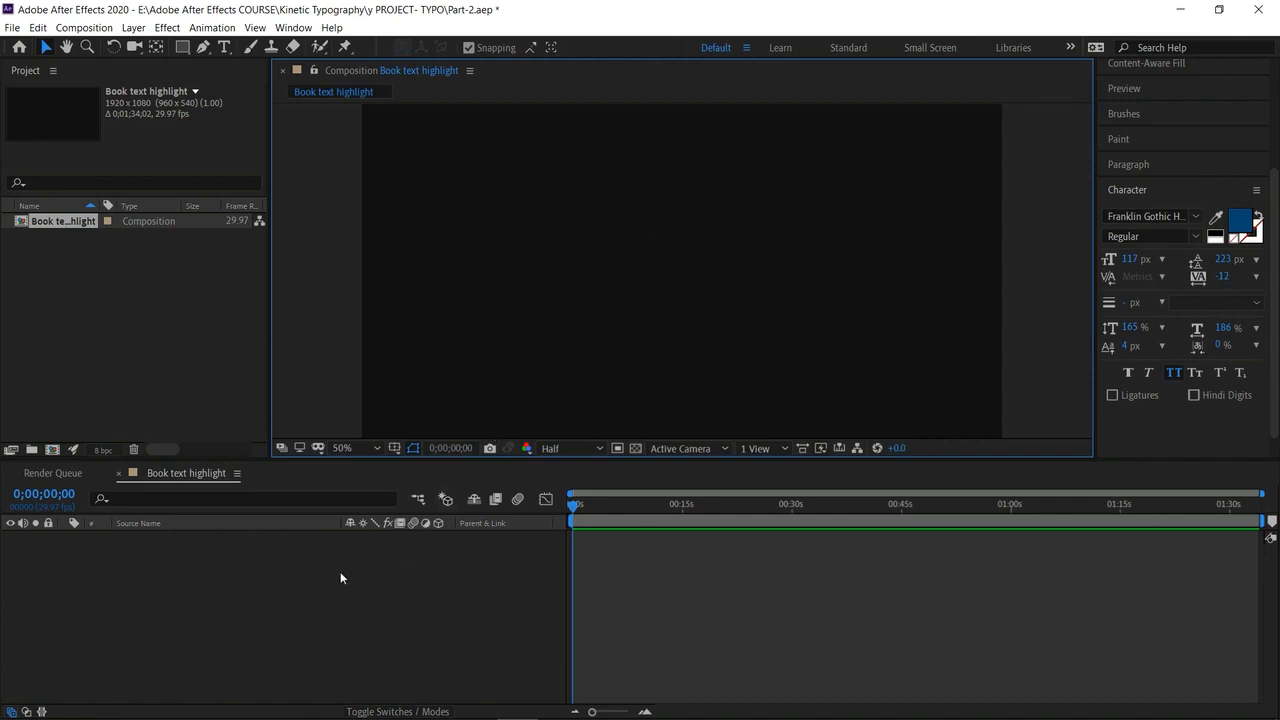
Add a text layer reading "Then Someone" to the Book text highlight composition in the Part-2 project.
{"action": "left_click", "coordinate": [224, 47]}
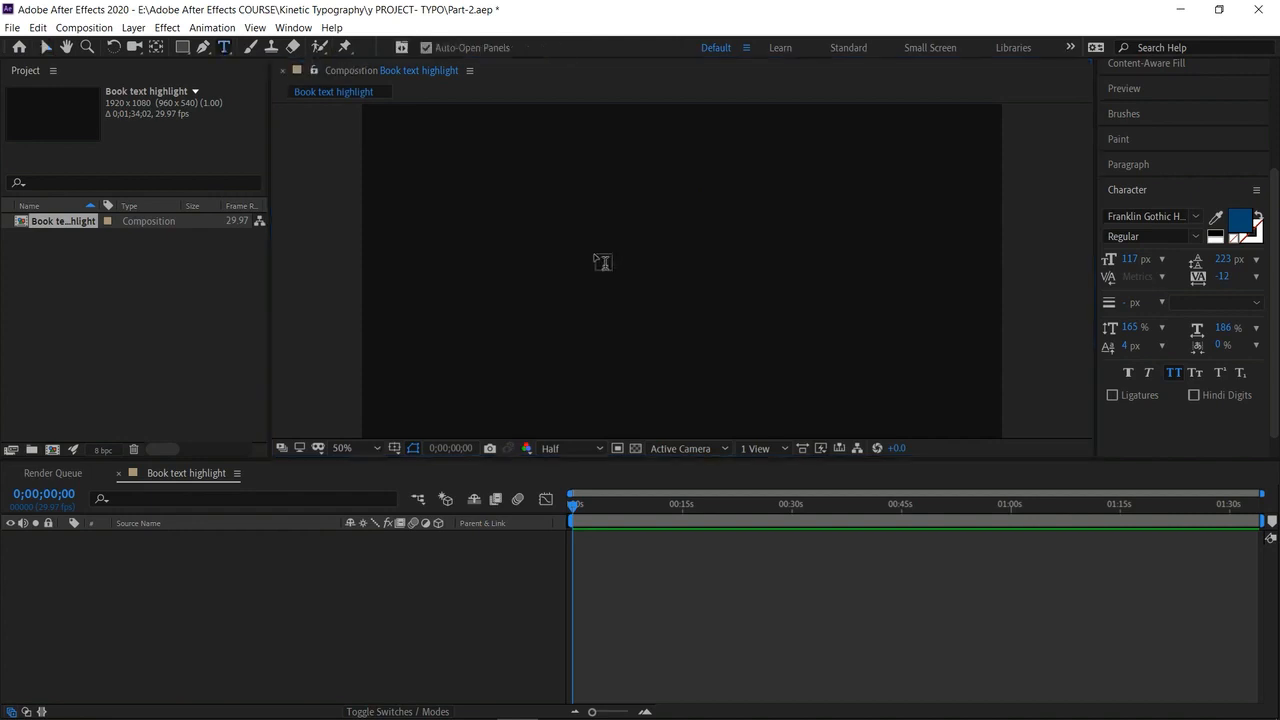
{"action": "left_click", "coordinate": [563, 258]}
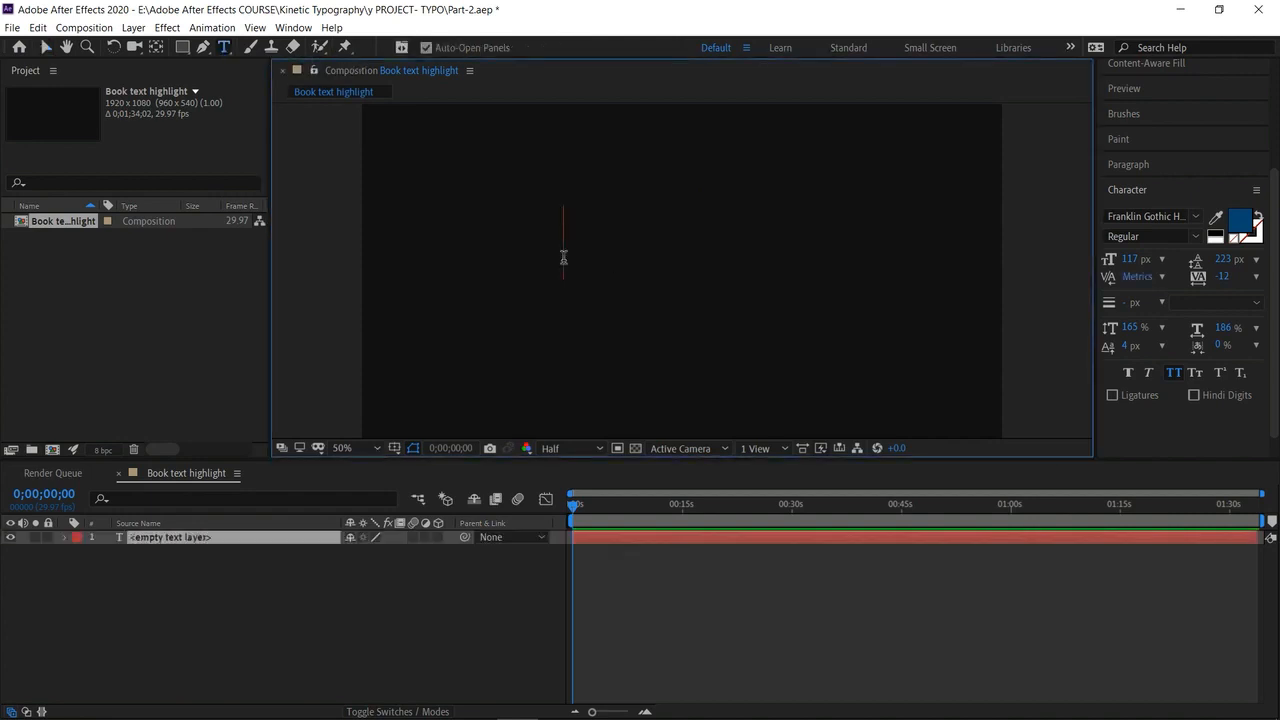
{"action": "type", "text": "Th"}
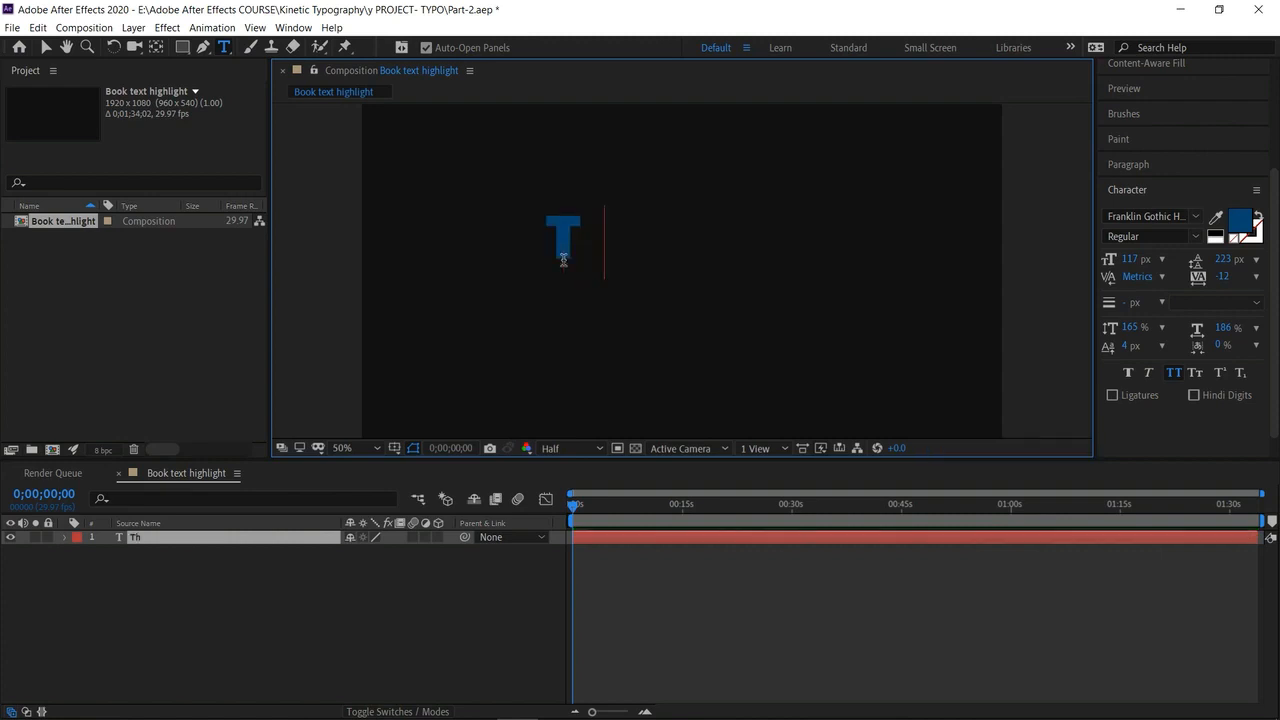
{"action": "type", "text": "en So"}
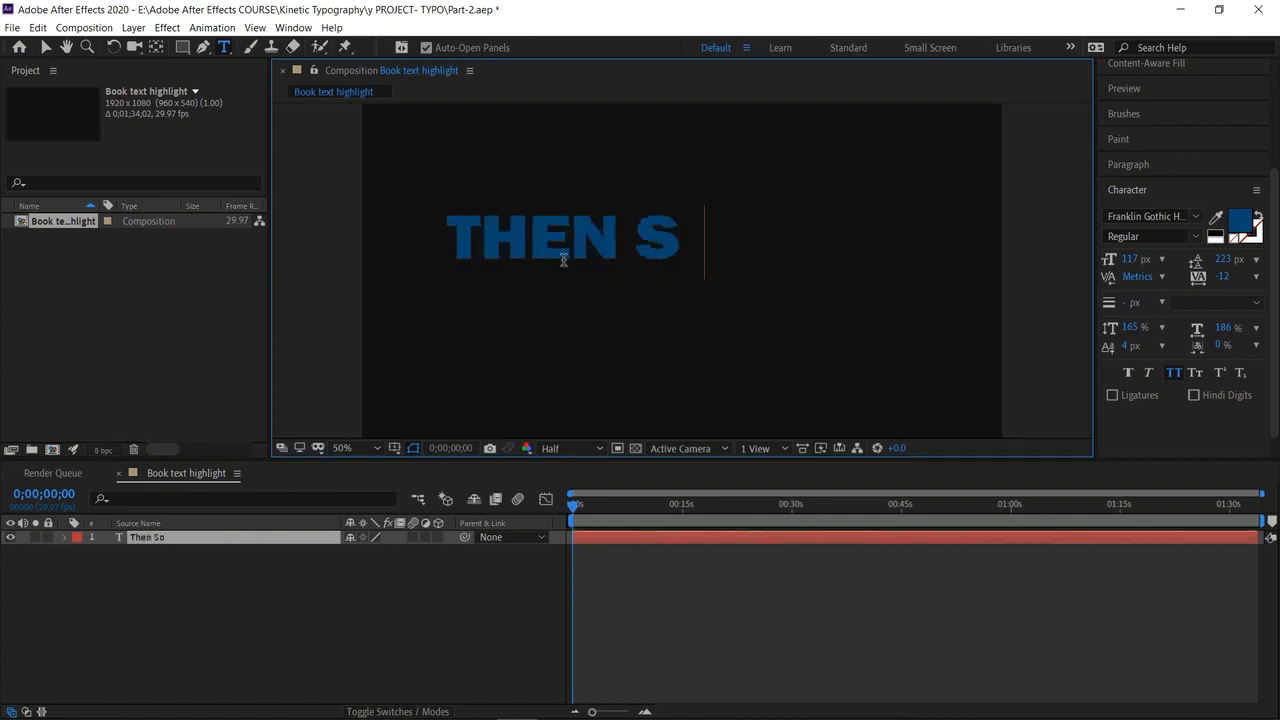
{"action": "type", "text": "meone"}
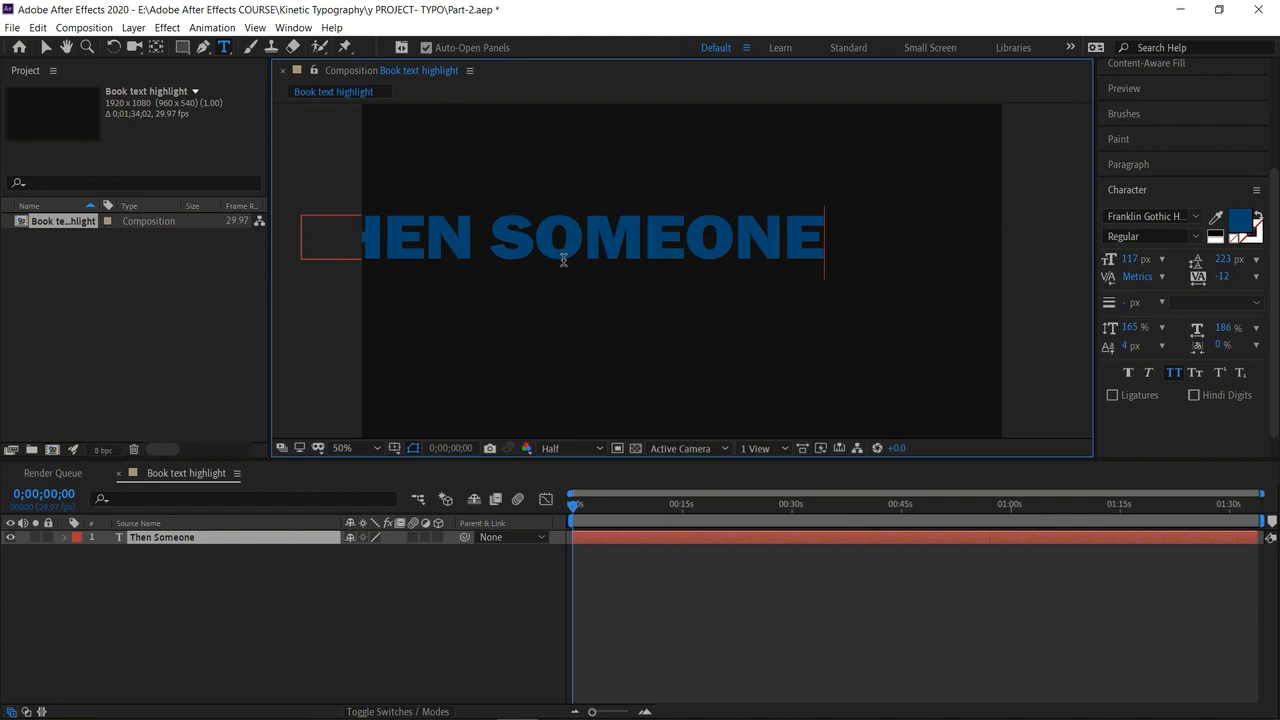
Centre the "Then Someone" text in the upper half of the frame and set its font size to 114 px.
{"action": "left_click", "coordinate": [45, 47]}
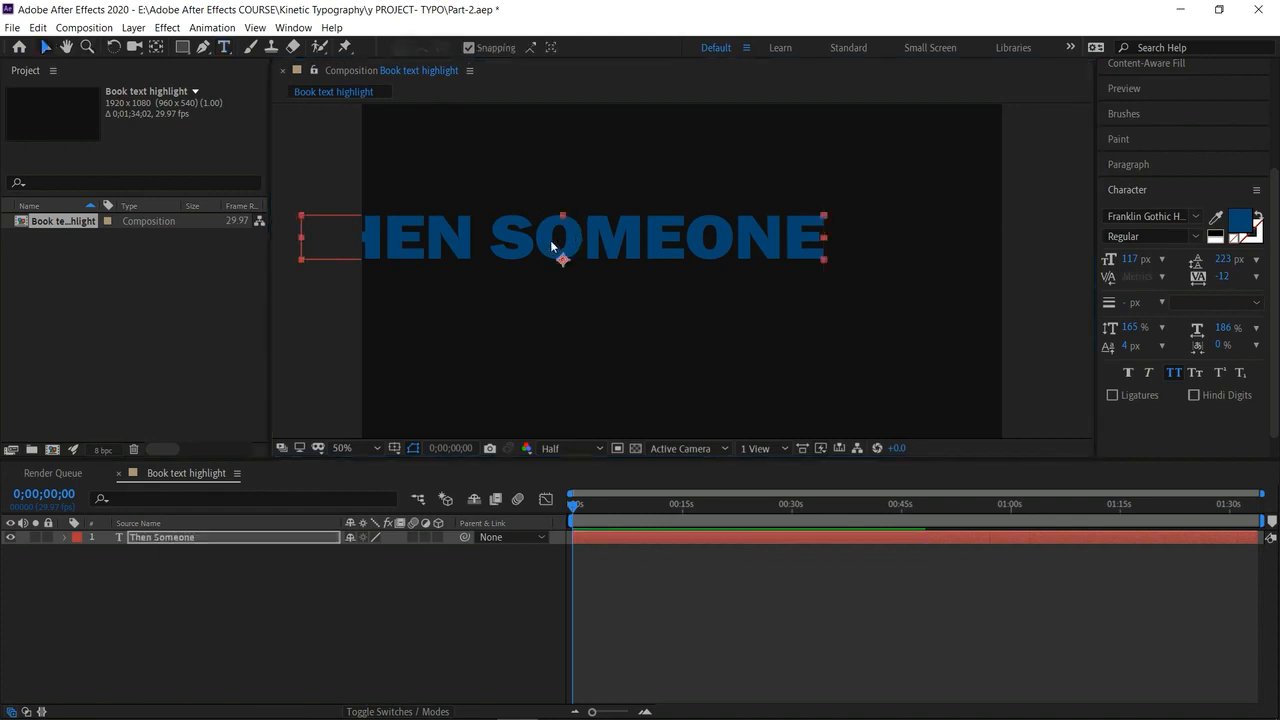
{"action": "left_click_drag", "start_coordinate": [614, 275], "coordinate": [662, 231]}
{"action": "left_click_drag", "start_coordinate": [1130, 259], "coordinate": [1141, 265]}
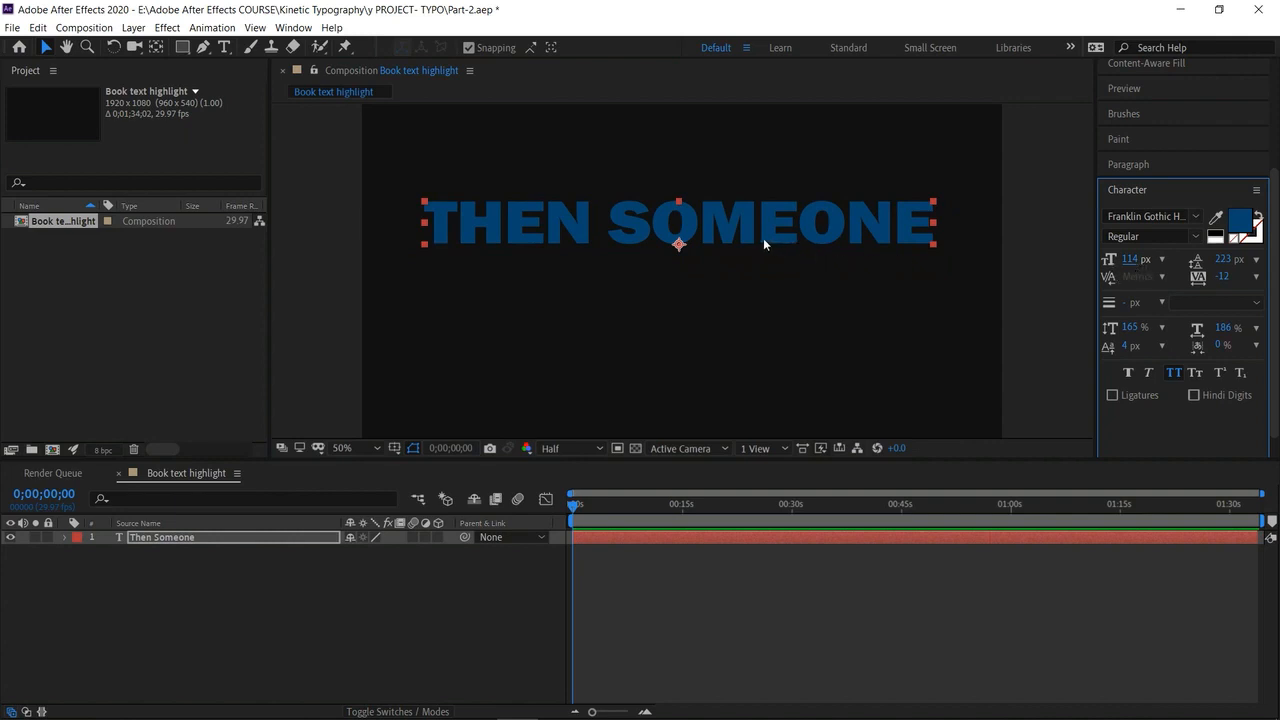
Try removing the word "Someone" from the "Then Someone" text, and restore it.
{"action": "double_click", "coordinate": [624, 235]}
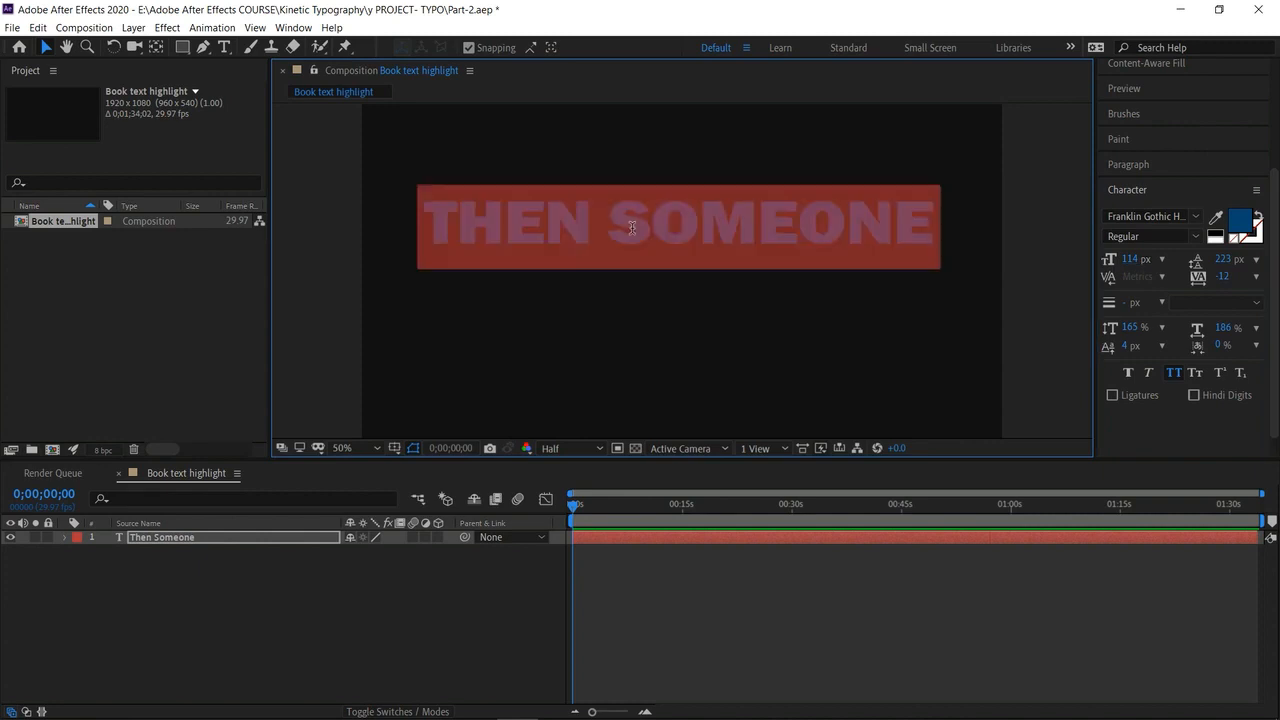
{"action": "left_click", "coordinate": [614, 221]}
{"action": "key", "text": "Escape"}
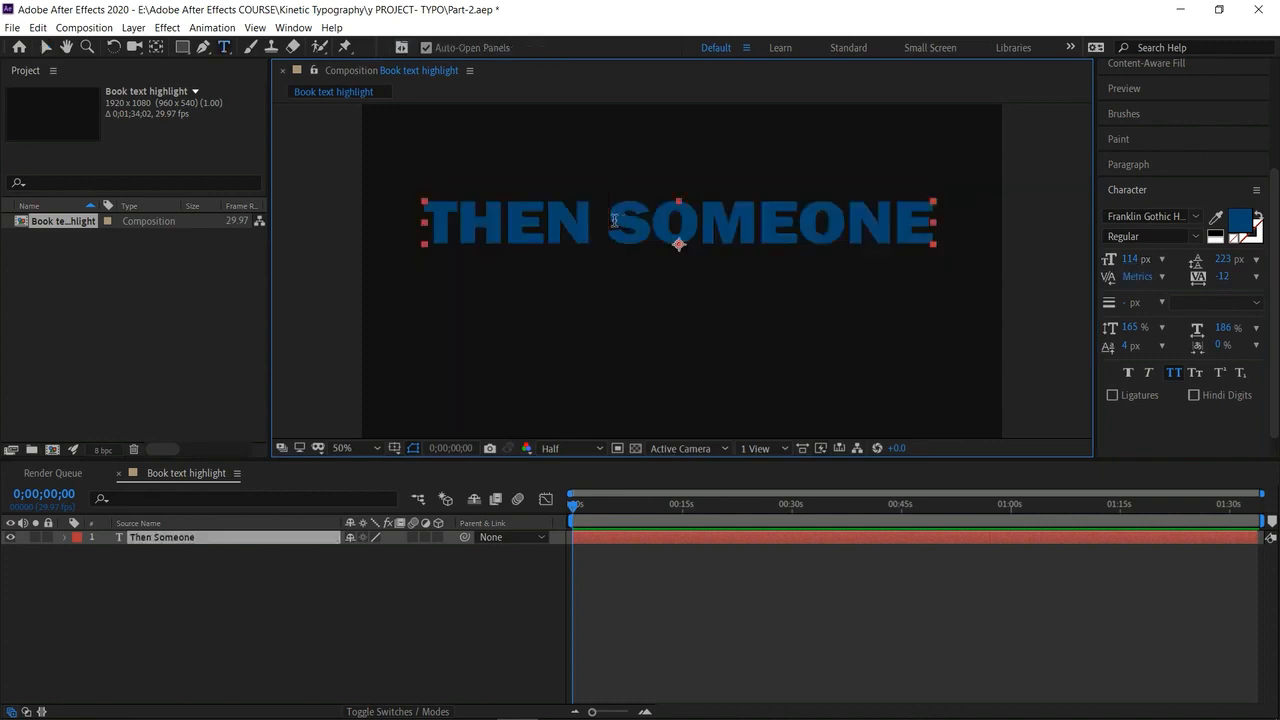
{"action": "left_click", "coordinate": [614, 221]}
{"action": "key", "text": "Delete"}
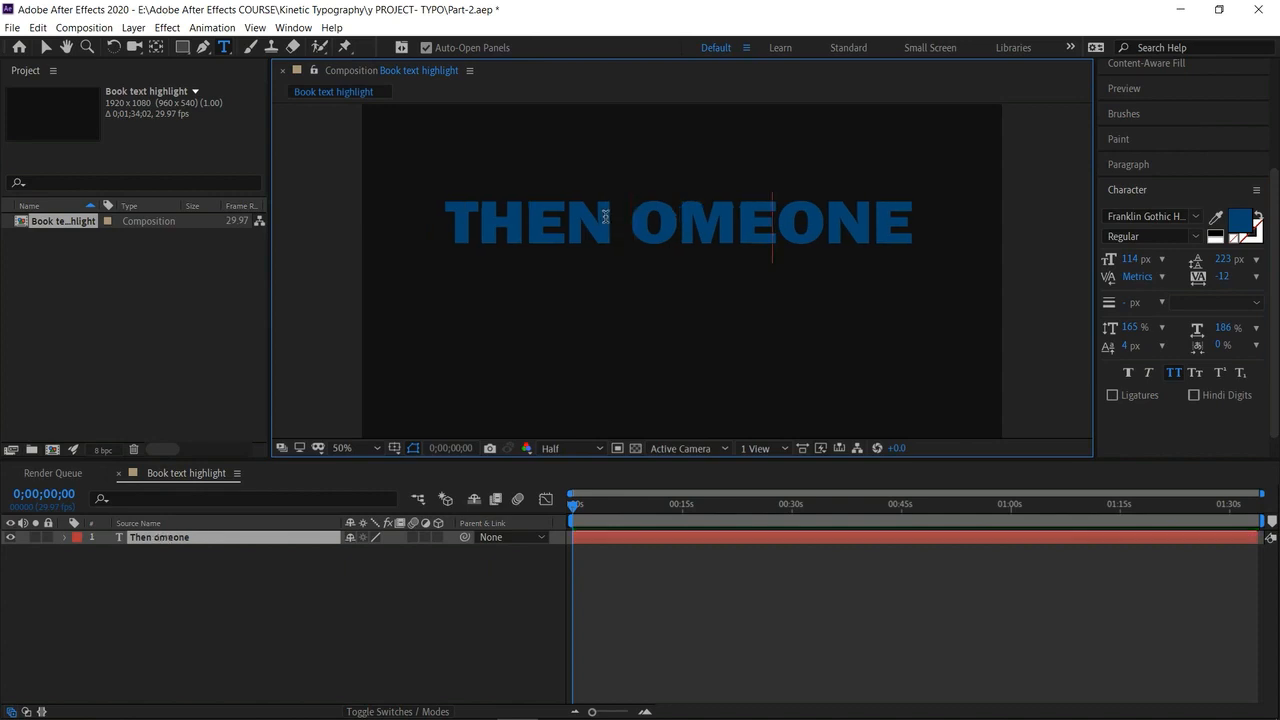
{"action": "key", "text": "Delete"}
{"action": "key", "text": "Delete"}
{"action": "key", "text": "Delete"}
{"action": "key", "text": "Delete"}
{"action": "key", "text": "Delete"}
{"action": "key", "text": "Delete"}
{"action": "key", "text": "BackSpace"}
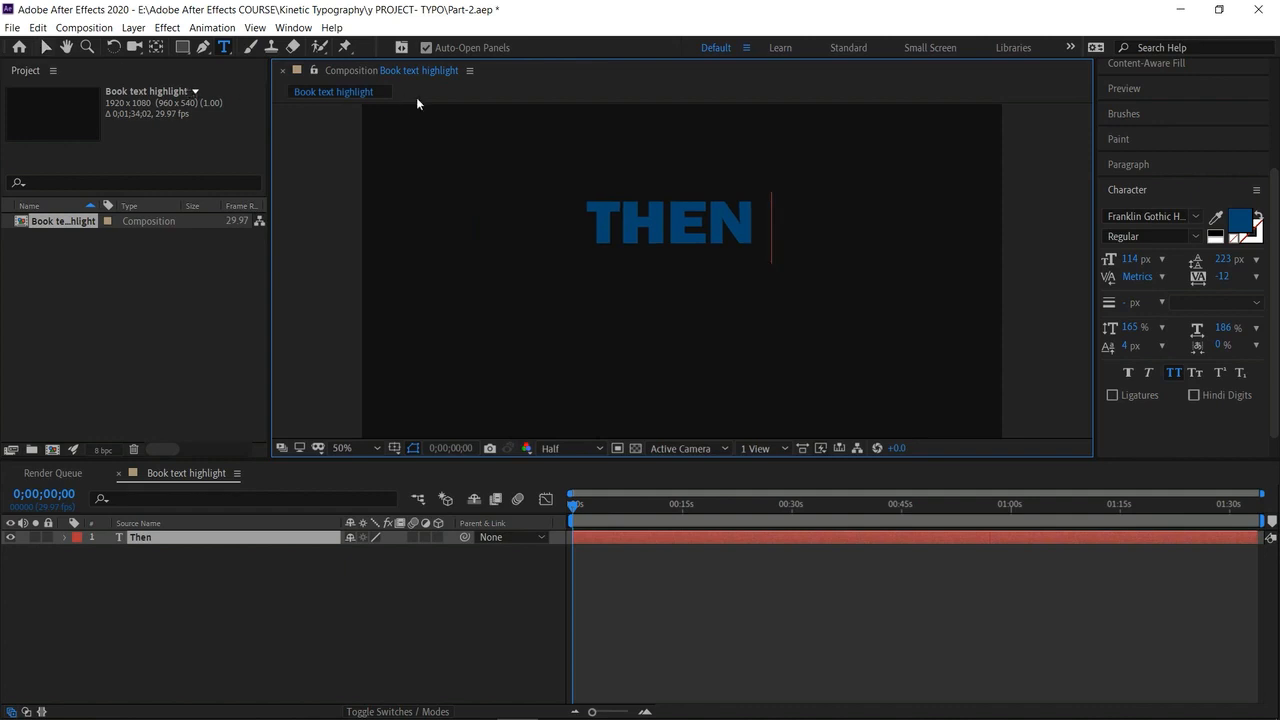
{"action": "type", "text": "Someone"}
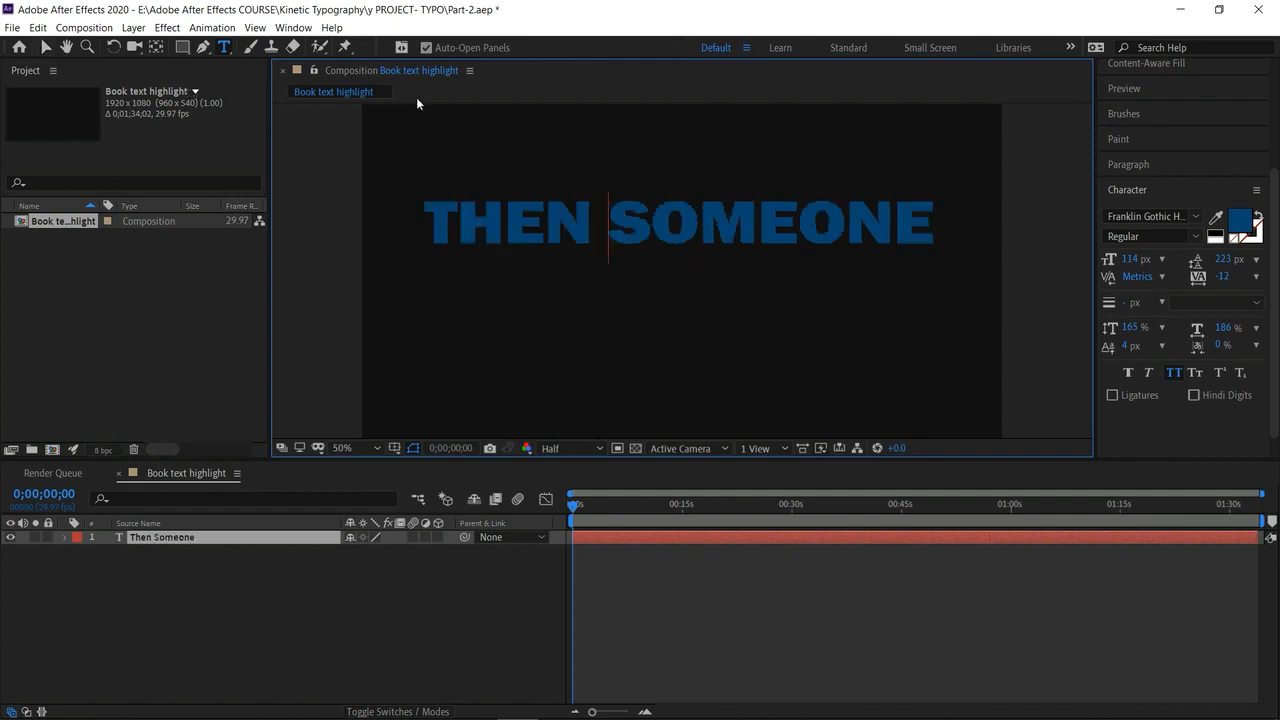
Change the fill colour of the whole "Then Someone" text to off-white ECF0F3.
{"action": "triple_click", "coordinate": [604, 210]}
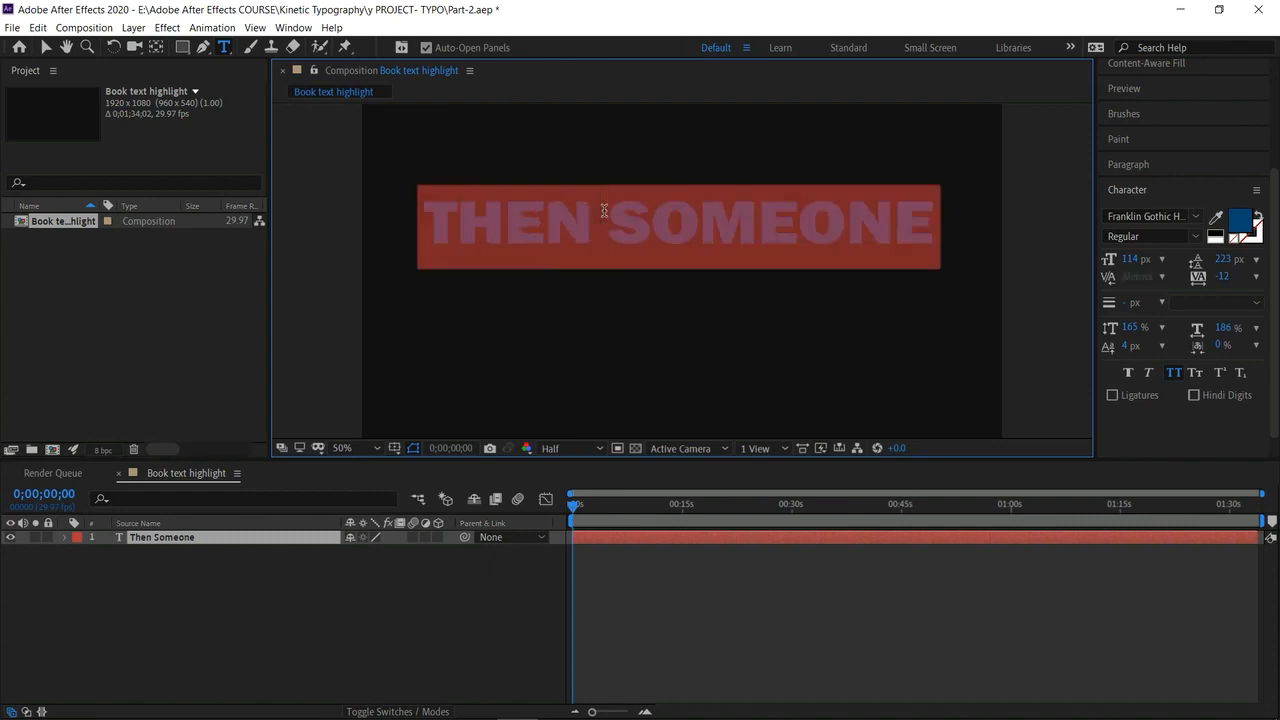
{"action": "left_click", "coordinate": [1240, 222]}
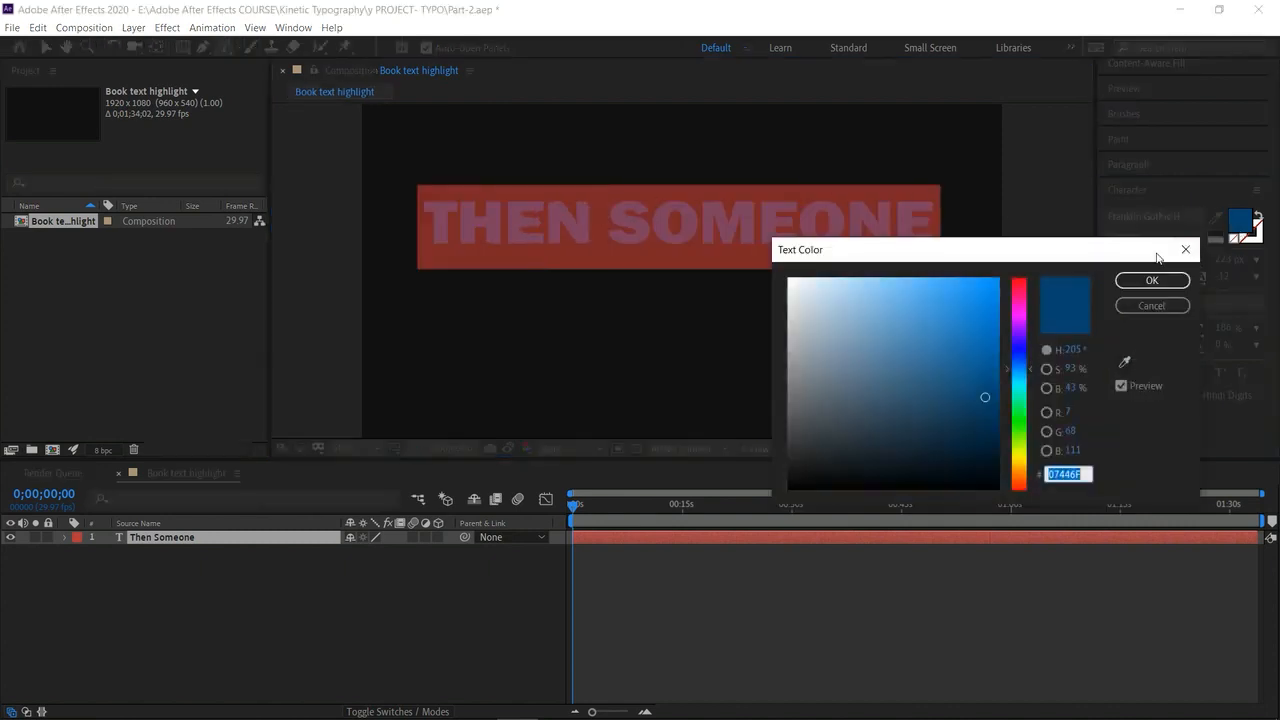
{"action": "left_click", "coordinate": [791, 288]}
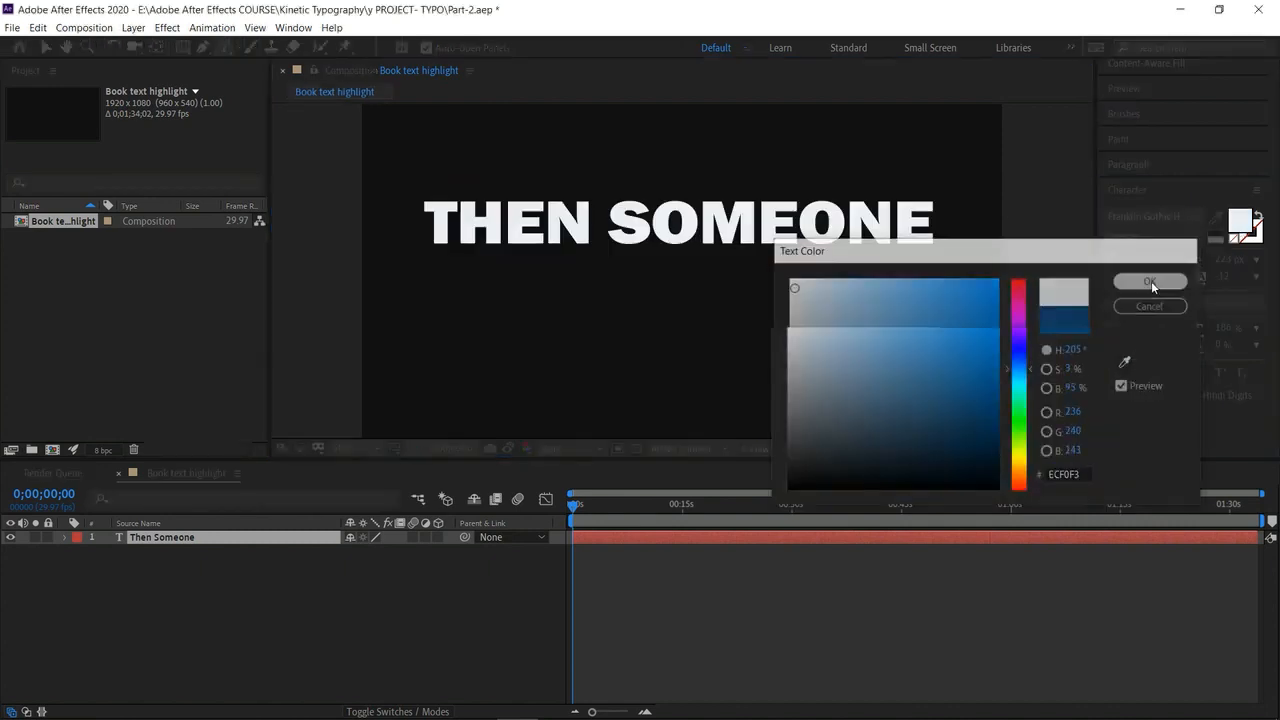
{"action": "left_click", "coordinate": [1151, 280]}
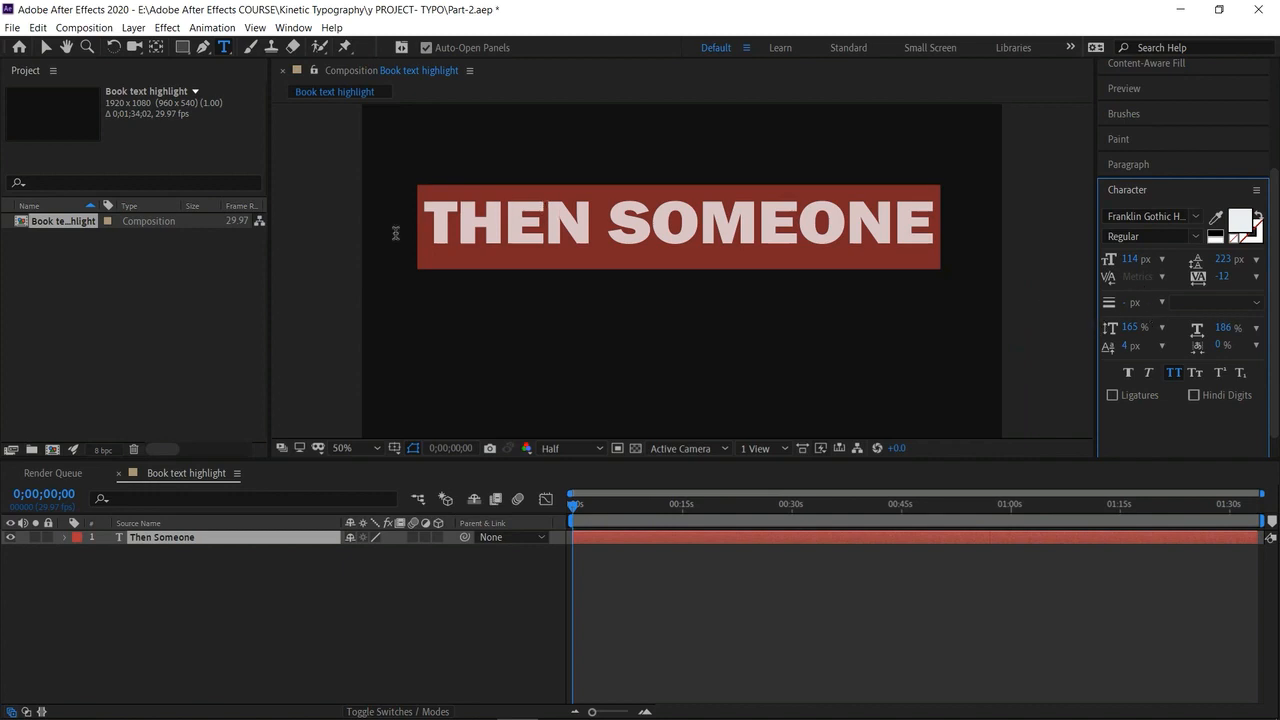
Move the "Then Someone" text slightly higher in the frame and deselect it.
{"action": "left_click", "coordinate": [45, 47]}
{"action": "left_click", "coordinate": [592, 223]}
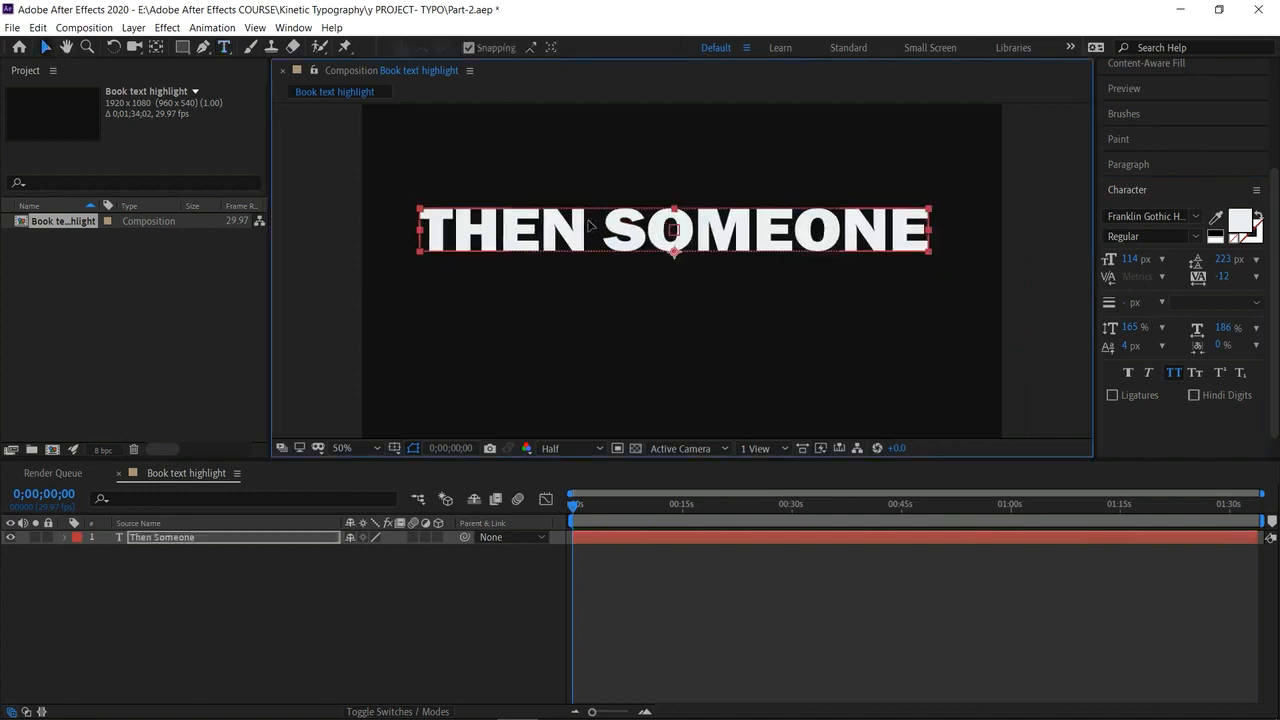
{"action": "left_click_drag", "start_coordinate": [590, 225], "coordinate": [594, 196]}
{"action": "left_click", "coordinate": [326, 247]}
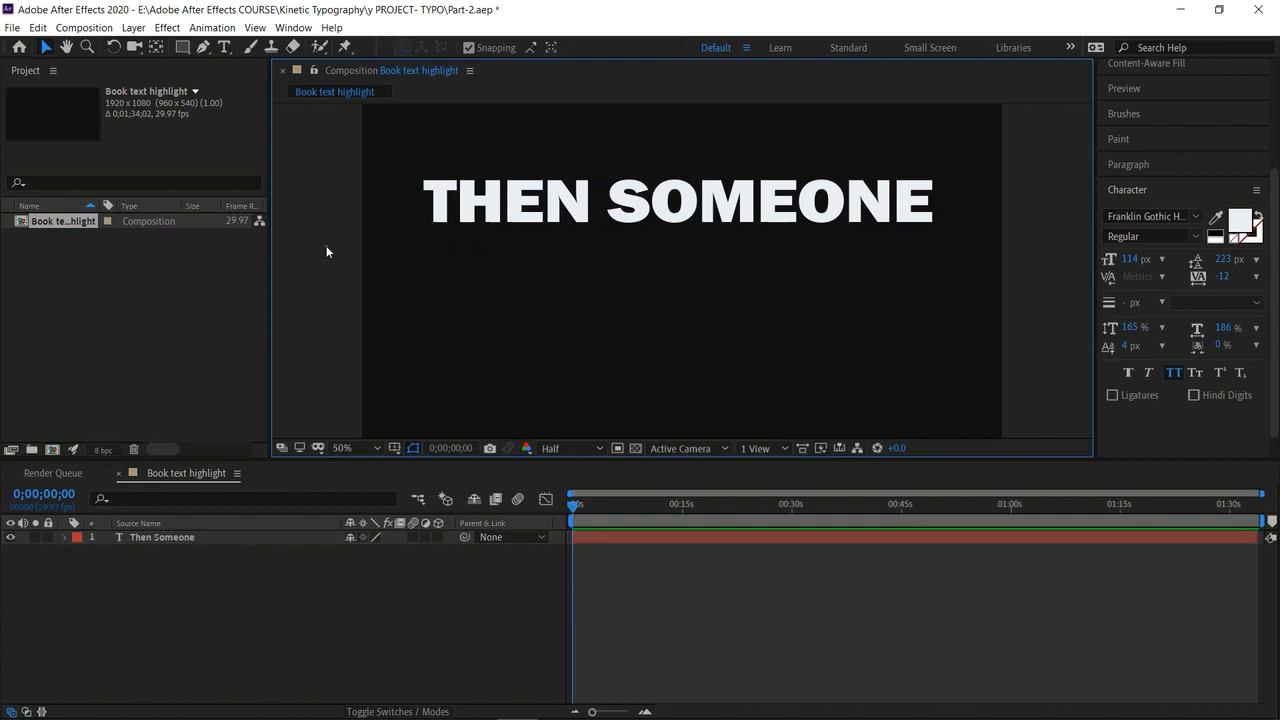
Add a separate text layer reading "Invented" and place it below the "Then Someone" line.
{"action": "left_click", "coordinate": [224, 47]}
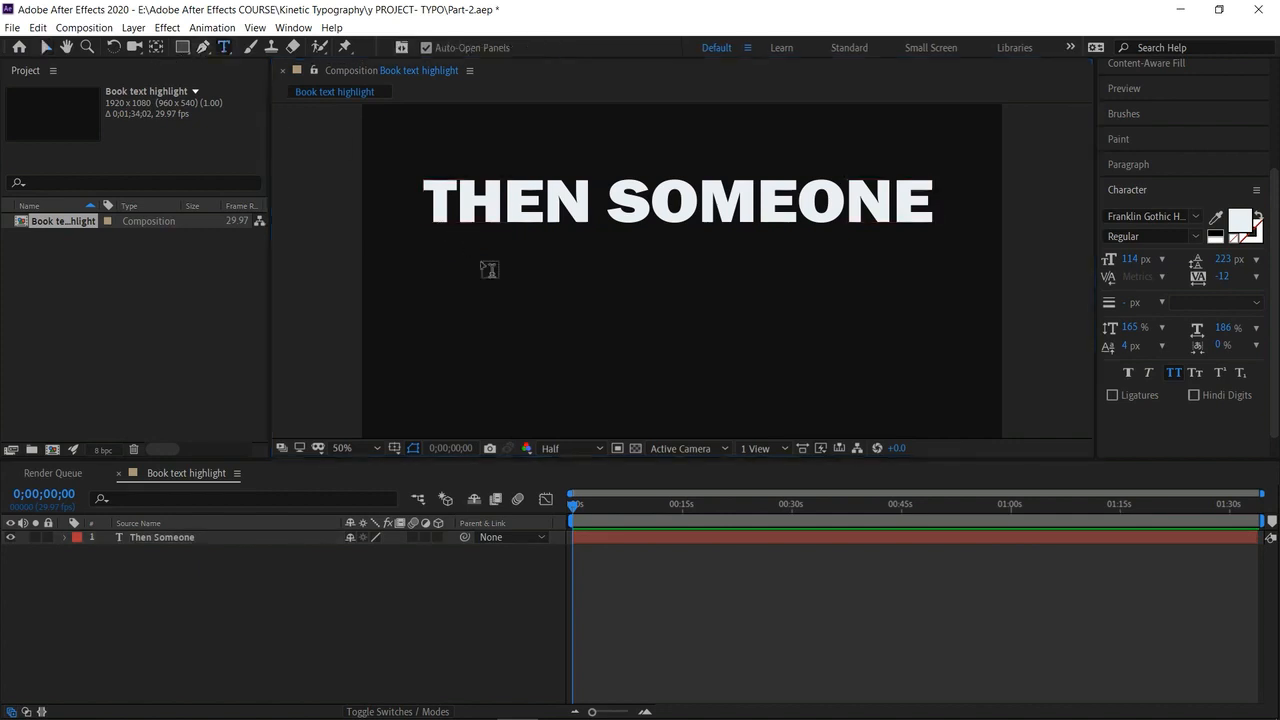
{"action": "left_click", "coordinate": [481, 260]}
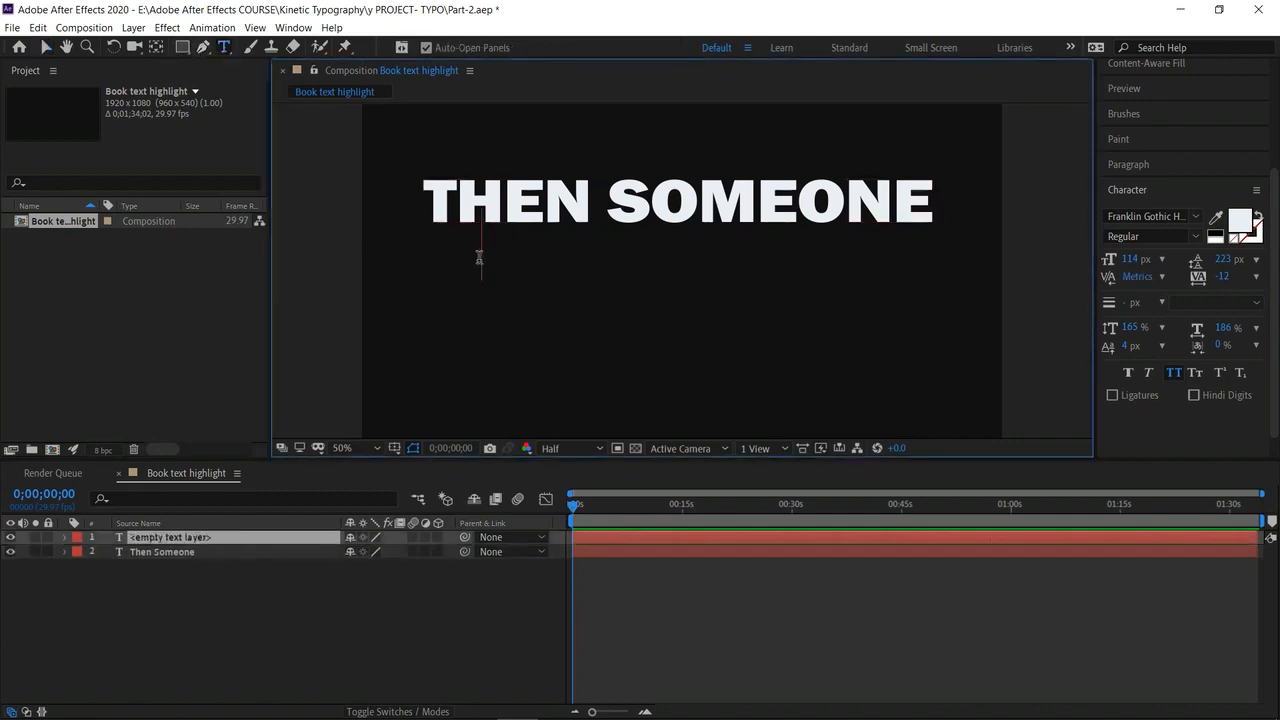
{"action": "type", "text": "I"}
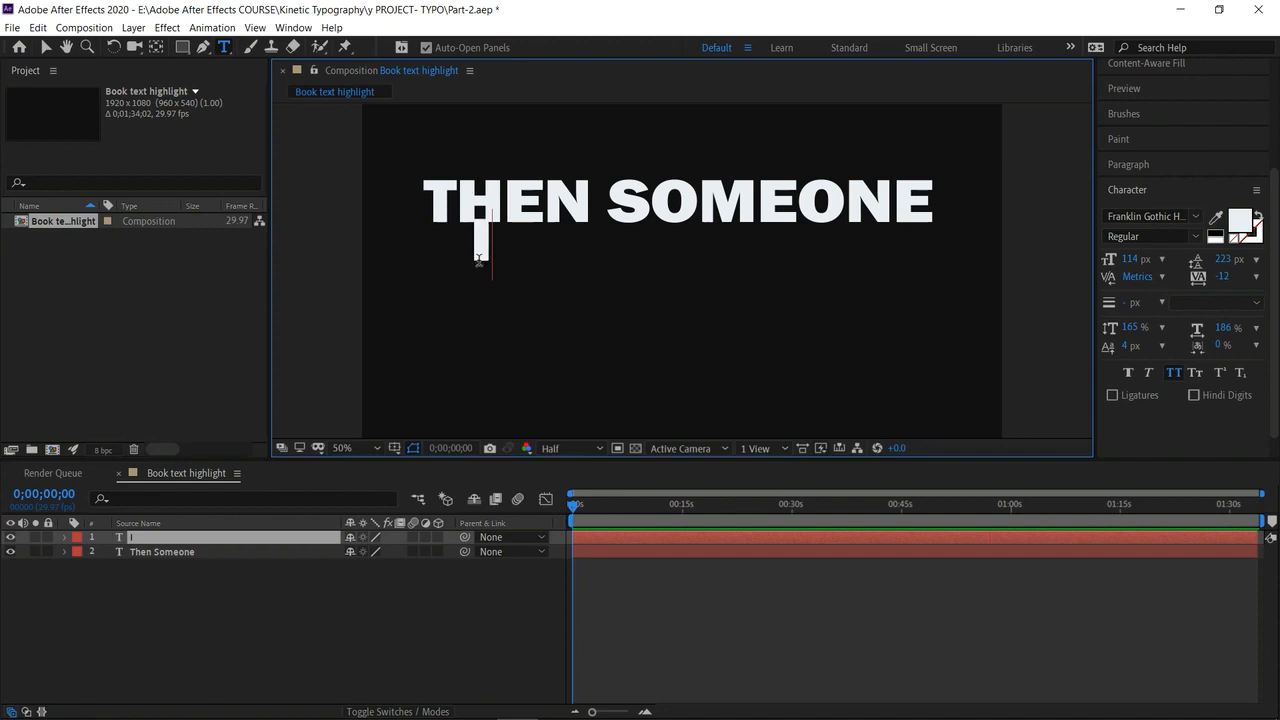
{"action": "type", "text": "nvented"}
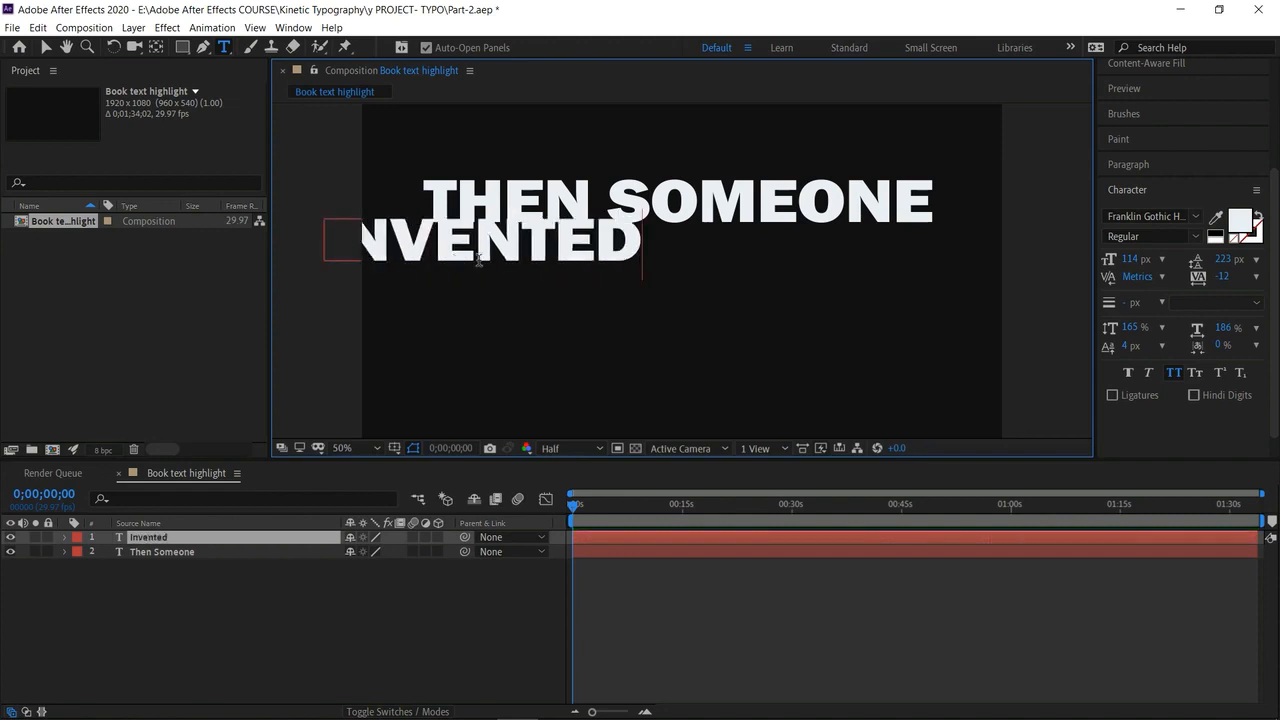
{"action": "left_click", "coordinate": [45, 48]}
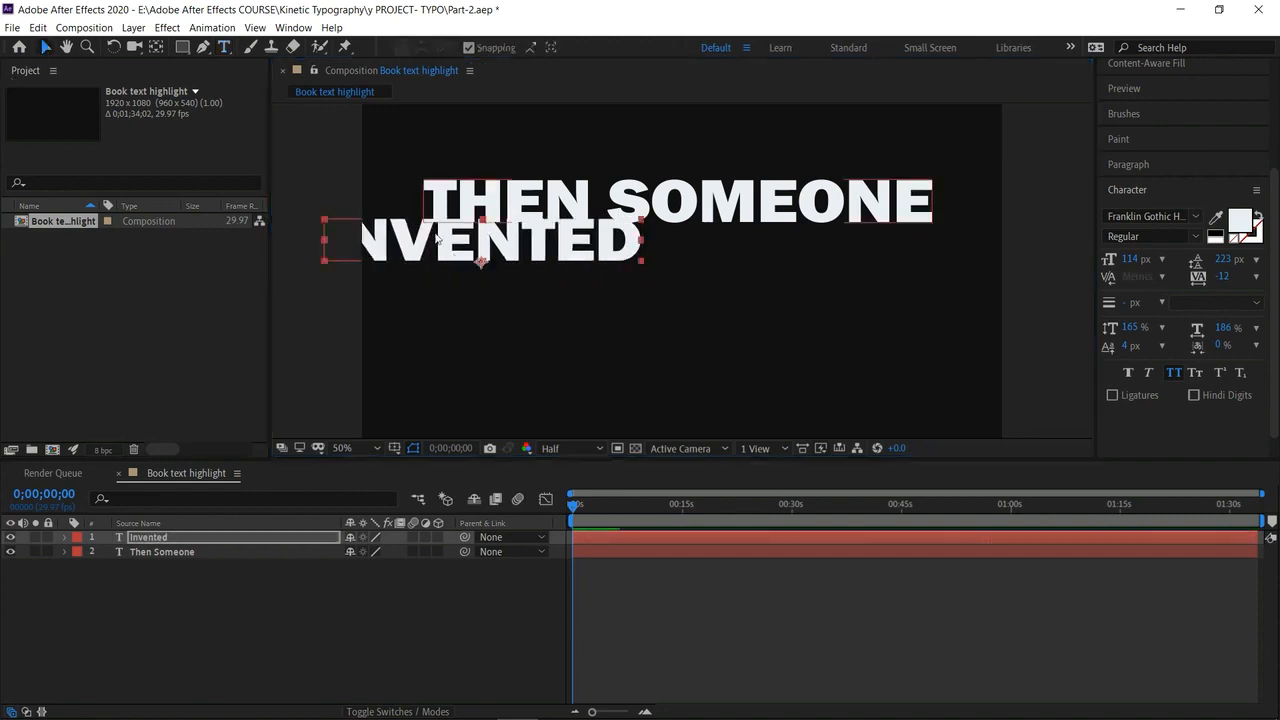
{"action": "left_click_drag", "start_coordinate": [432, 245], "coordinate": [571, 308]}
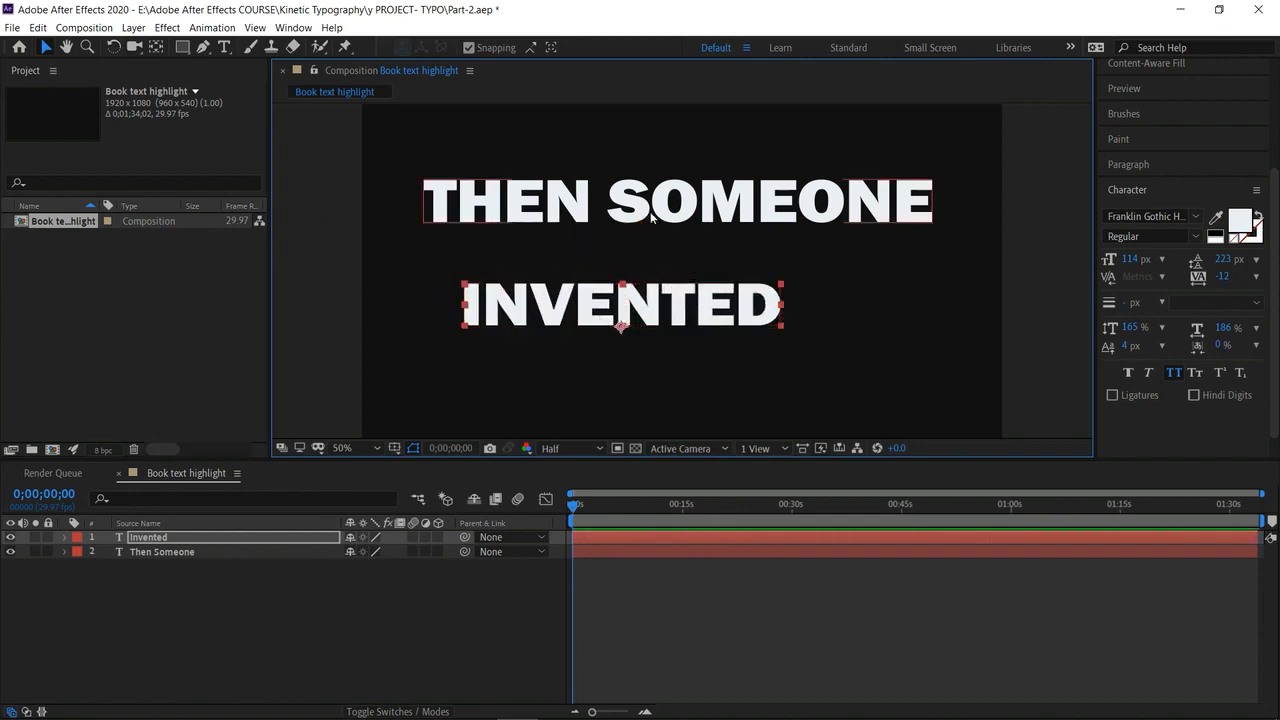
Change the fill colour of the "Invented" text to light green 90E79D.
{"action": "left_click", "coordinate": [558, 322]}
{"action": "left_click", "coordinate": [1240, 220]}
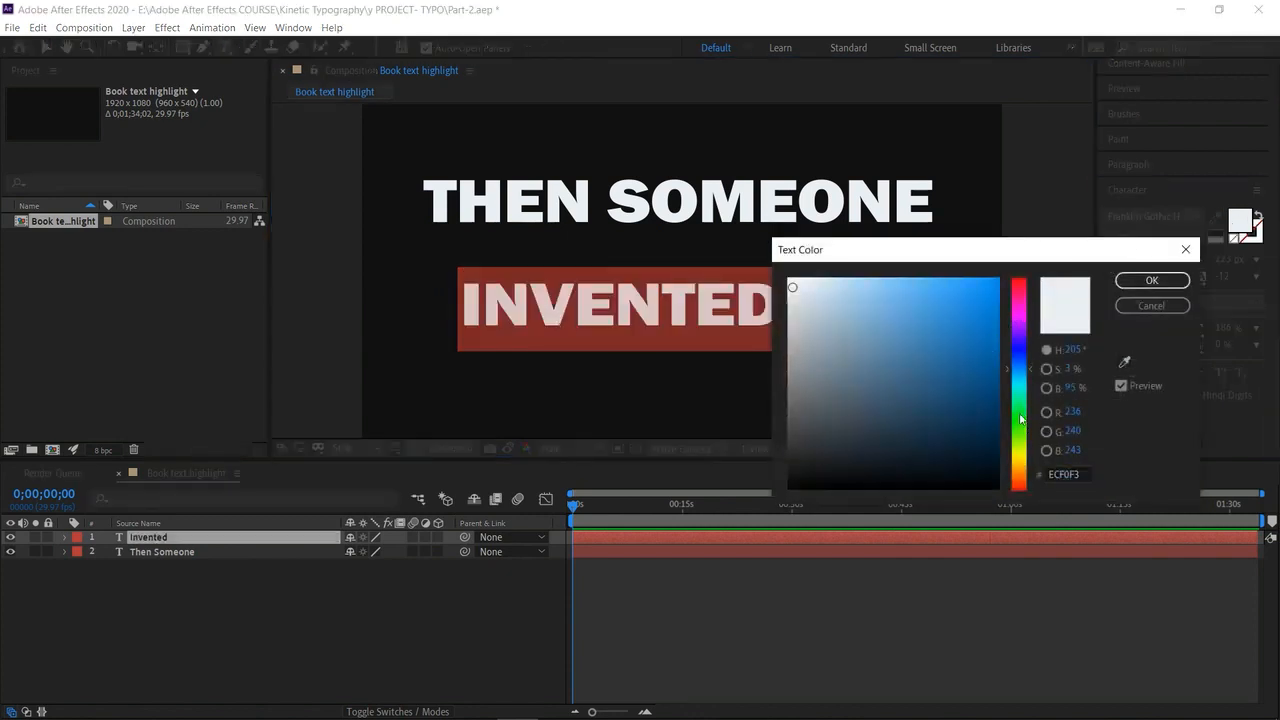
{"action": "left_click", "coordinate": [1021, 419]}
{"action": "left_click", "coordinate": [866, 296]}
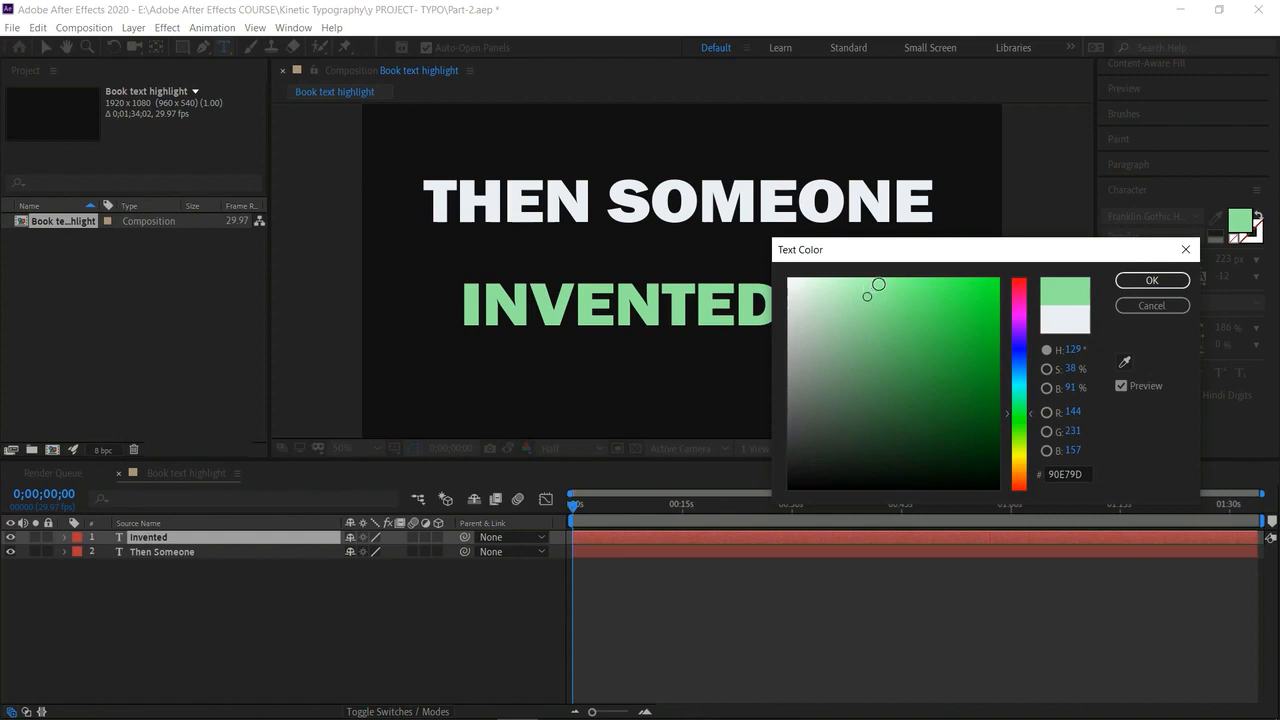
{"action": "left_click", "coordinate": [1151, 281]}
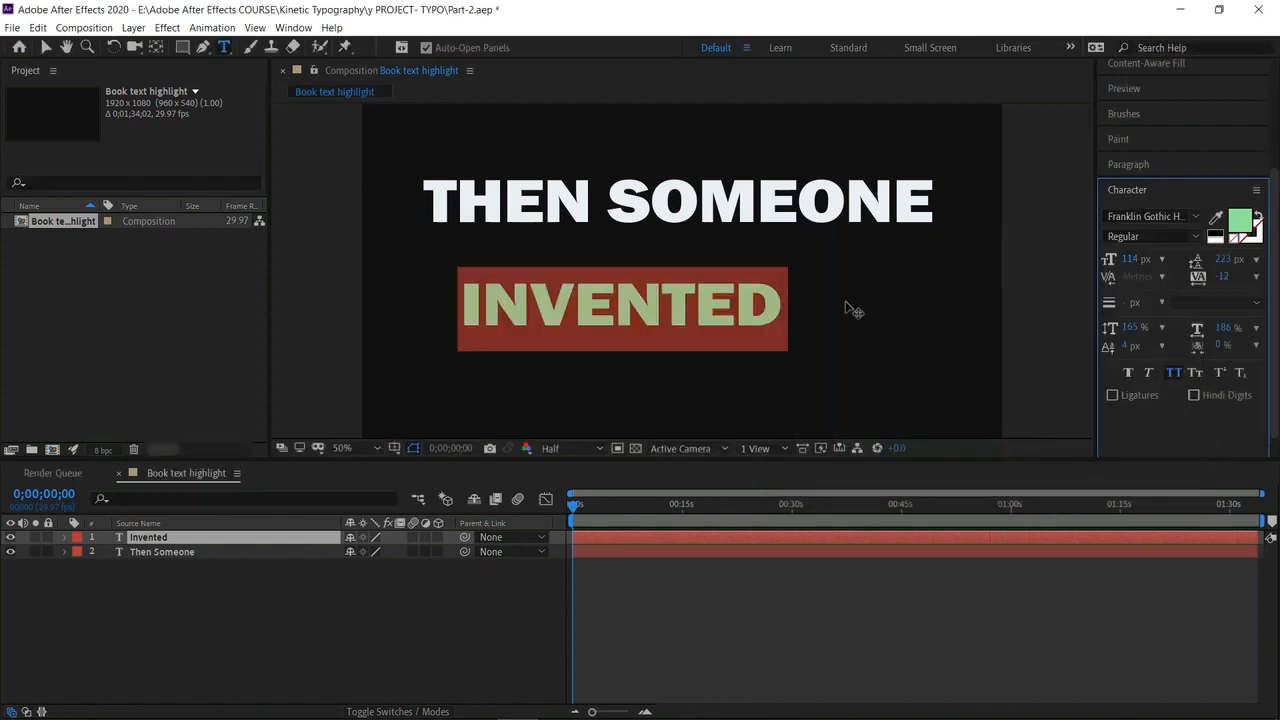
Add a separate text layer reading "coins" on the same line as "Invented", towards the end of that word.
{"action": "left_click", "coordinate": [756, 318]}
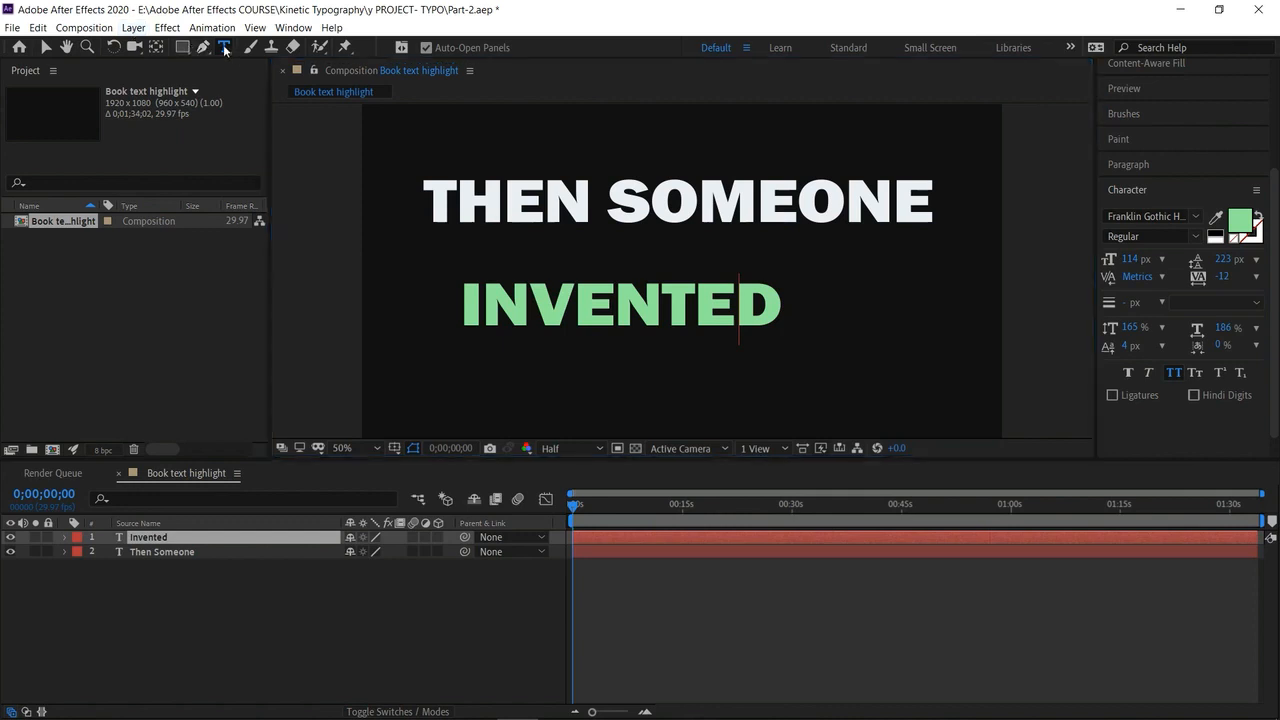
{"action": "left_click", "coordinate": [46, 47]}
{"action": "left_click", "coordinate": [224, 47]}
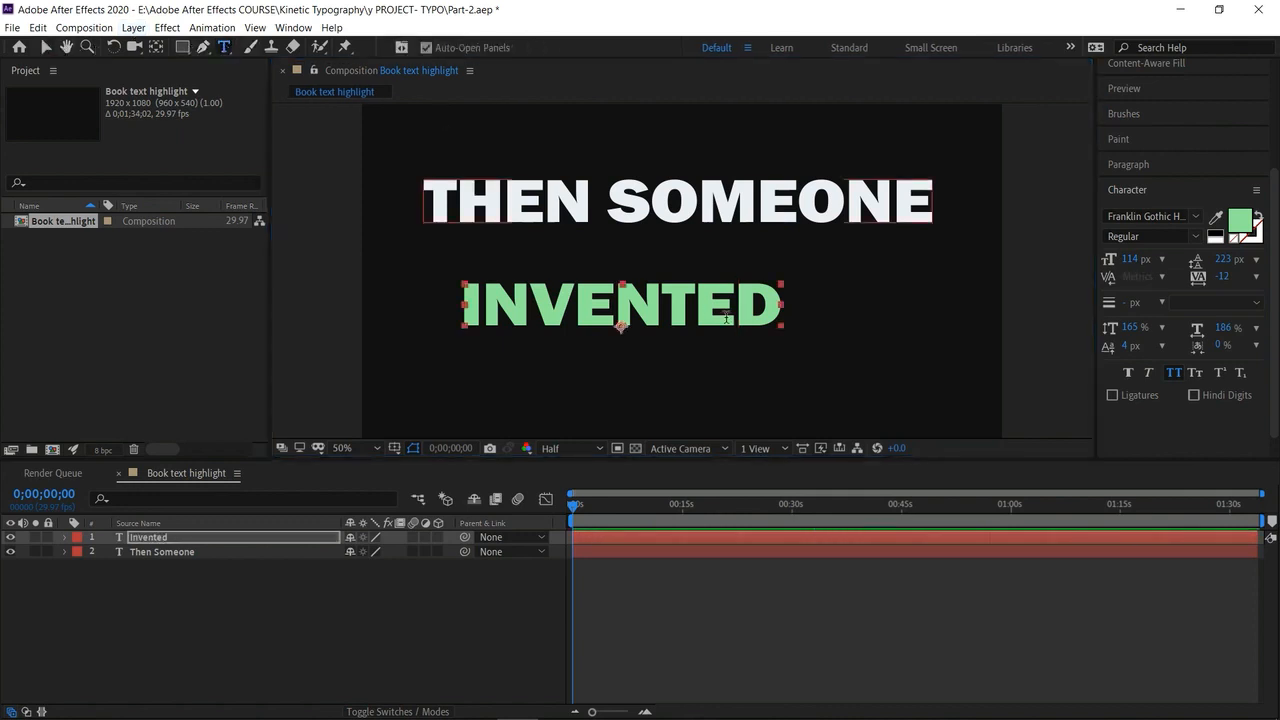
{"action": "left_click", "coordinate": [846, 325]}
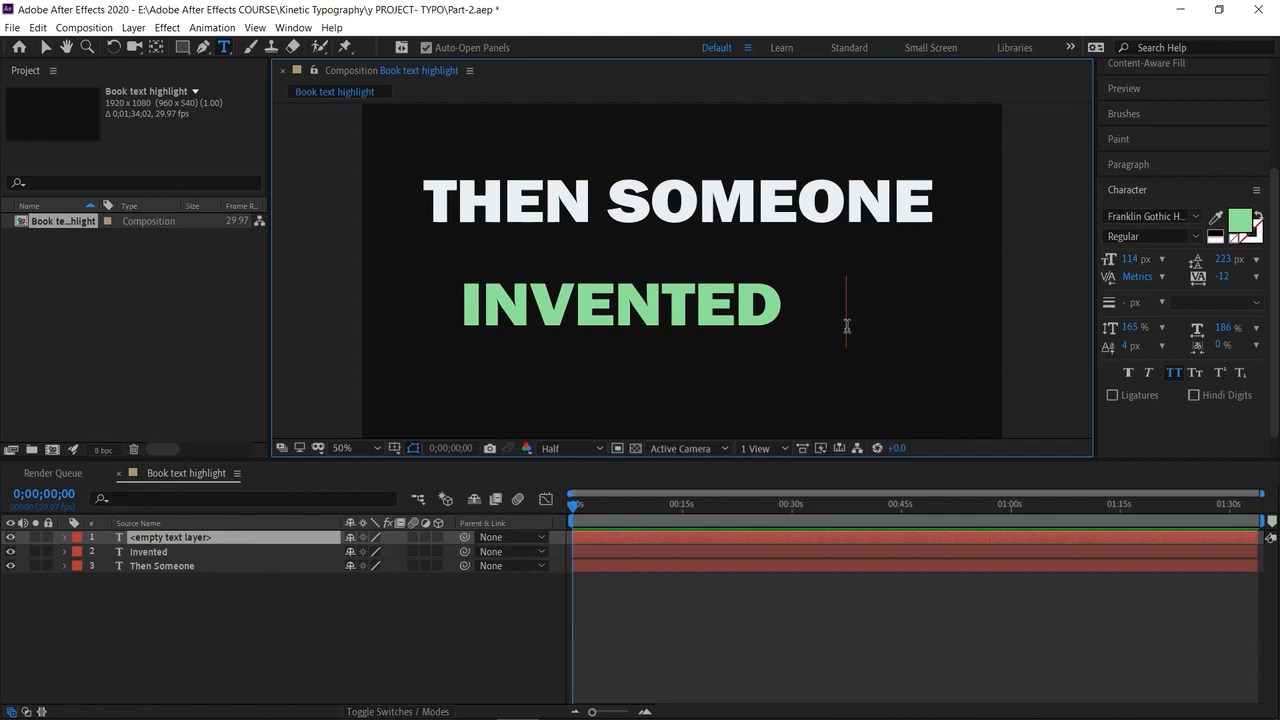
{"action": "type", "text": "coins"}
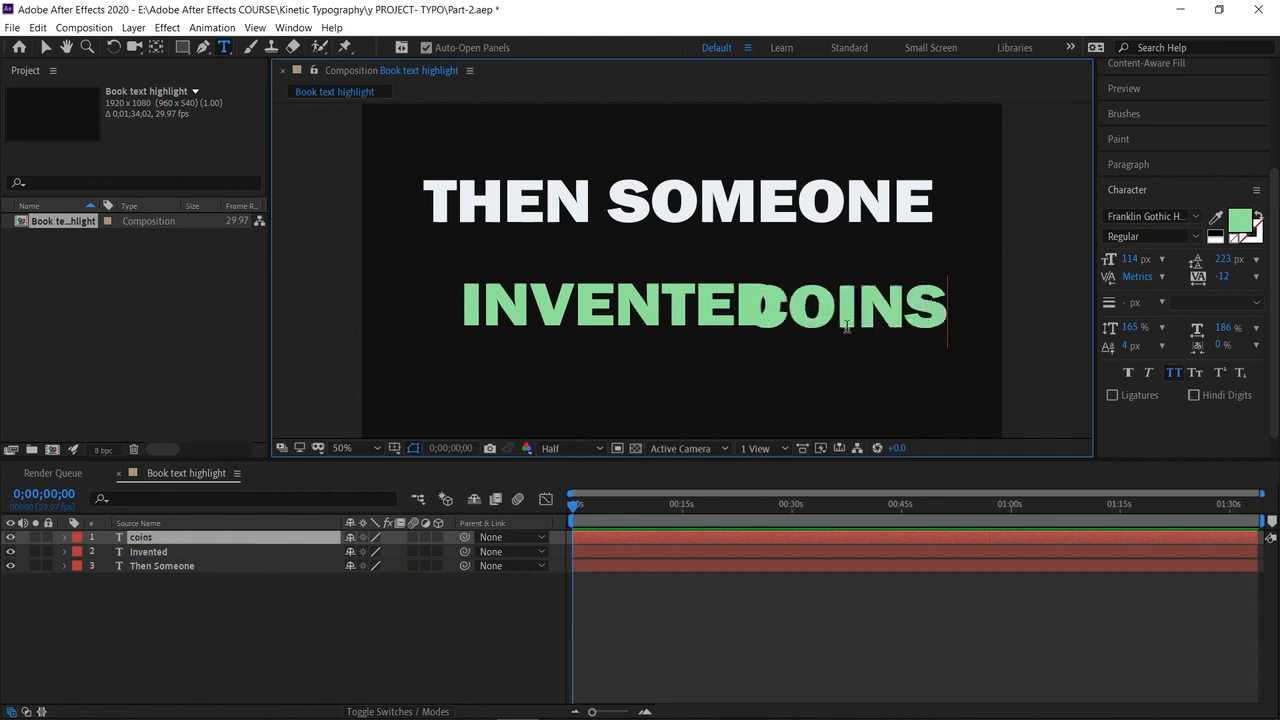
Change the fill colour of the whole "coins" text to golden yellow FAD545.
{"action": "double_click", "coordinate": [850, 318]}
{"action": "left_click", "coordinate": [1240, 221]}
{"action": "left_click", "coordinate": [1017, 455]}
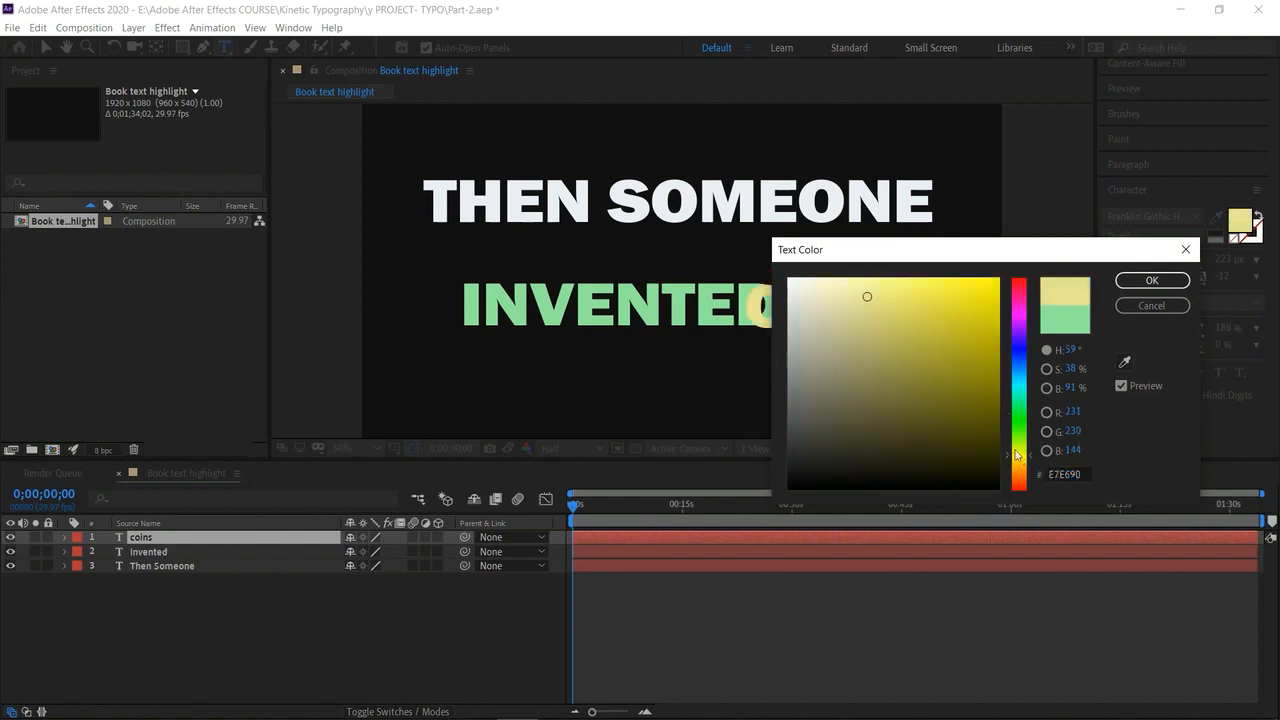
{"action": "left_click_drag", "start_coordinate": [940, 304], "coordinate": [938, 291]}
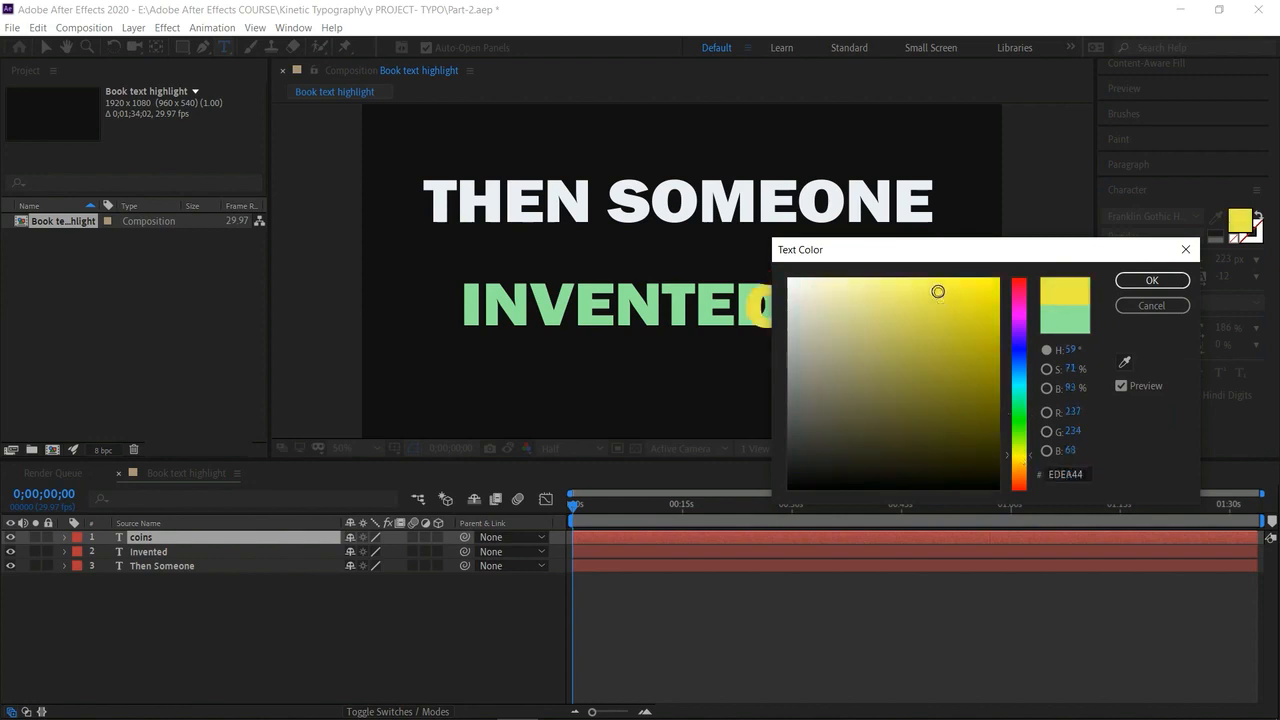
{"action": "left_click", "coordinate": [1022, 462]}
{"action": "left_click", "coordinate": [940, 282]}
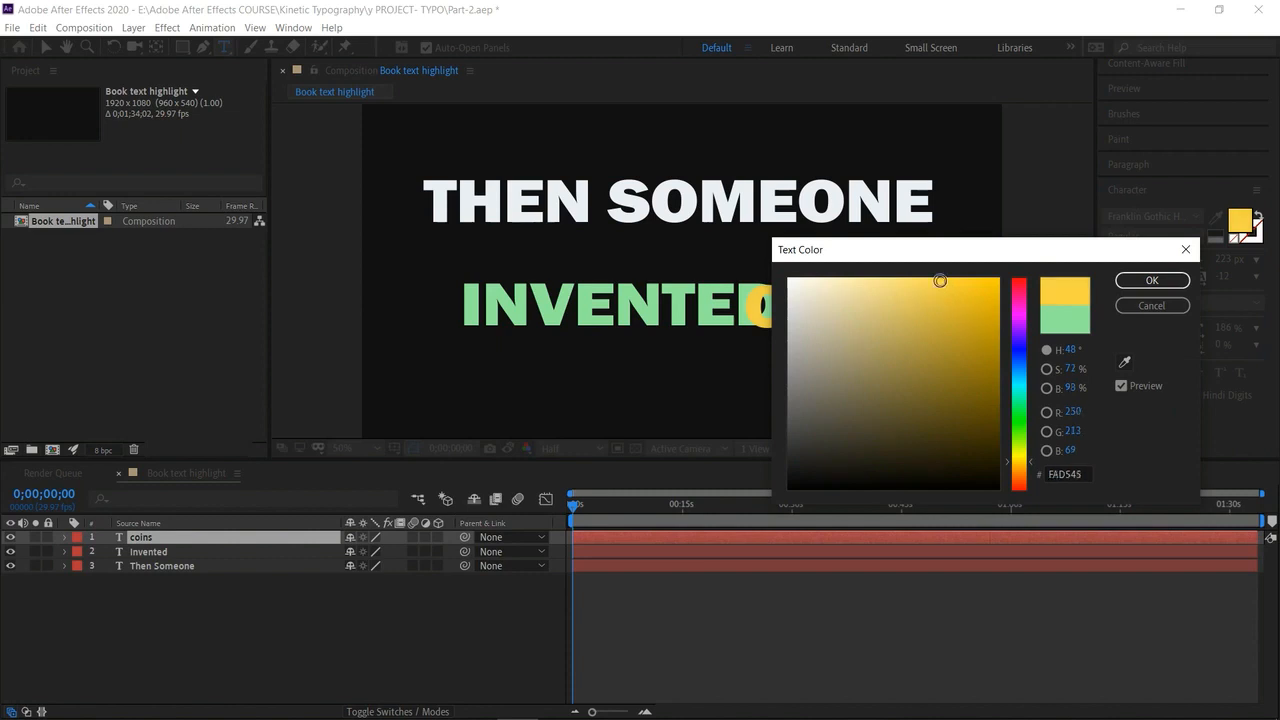
{"action": "left_click", "coordinate": [1150, 280]}
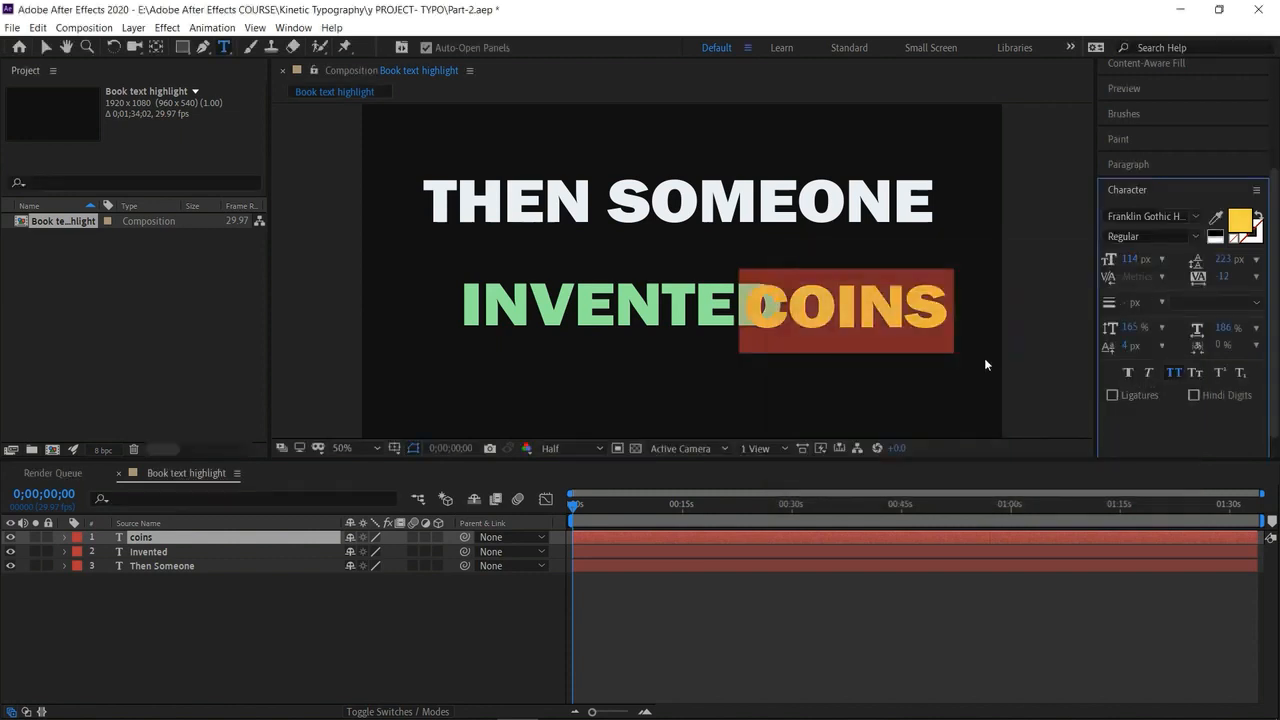
Move the "coins" text just below the end of "Invented" and place its anchor point at its top centre.
{"action": "left_click", "coordinate": [45, 47]}
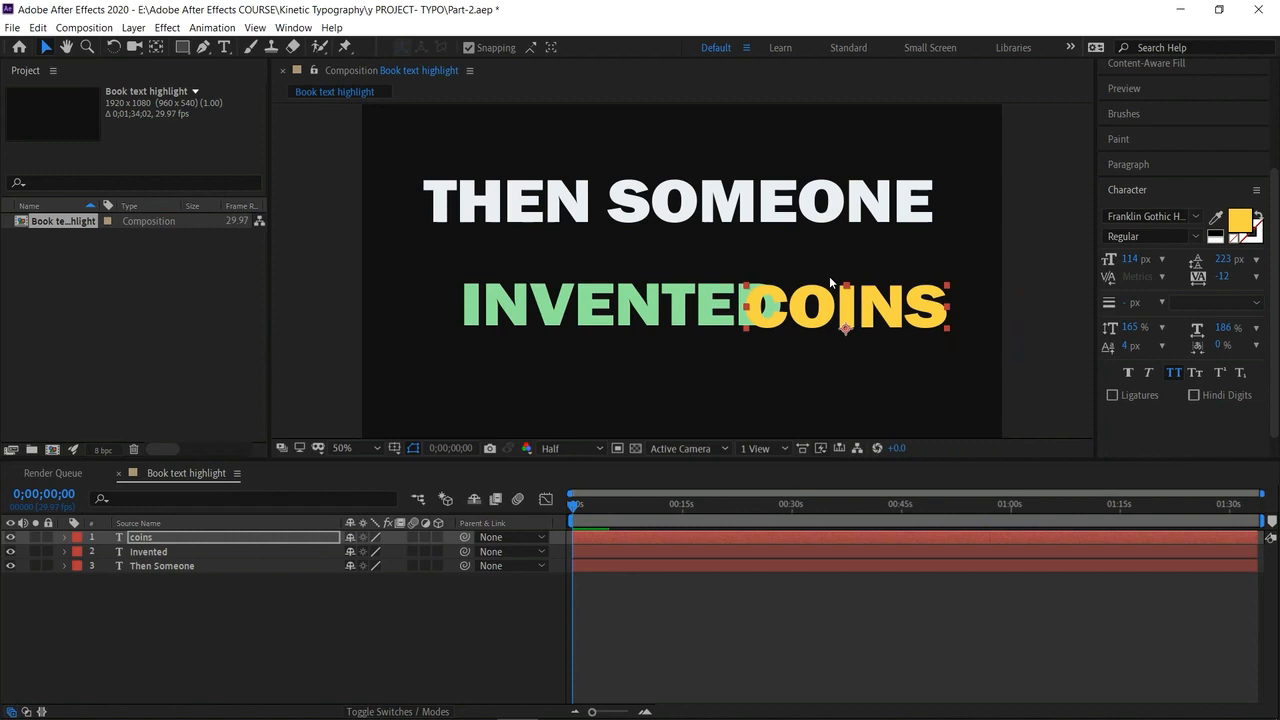
{"action": "left_click_drag", "start_coordinate": [846, 335], "coordinate": [863, 380]}
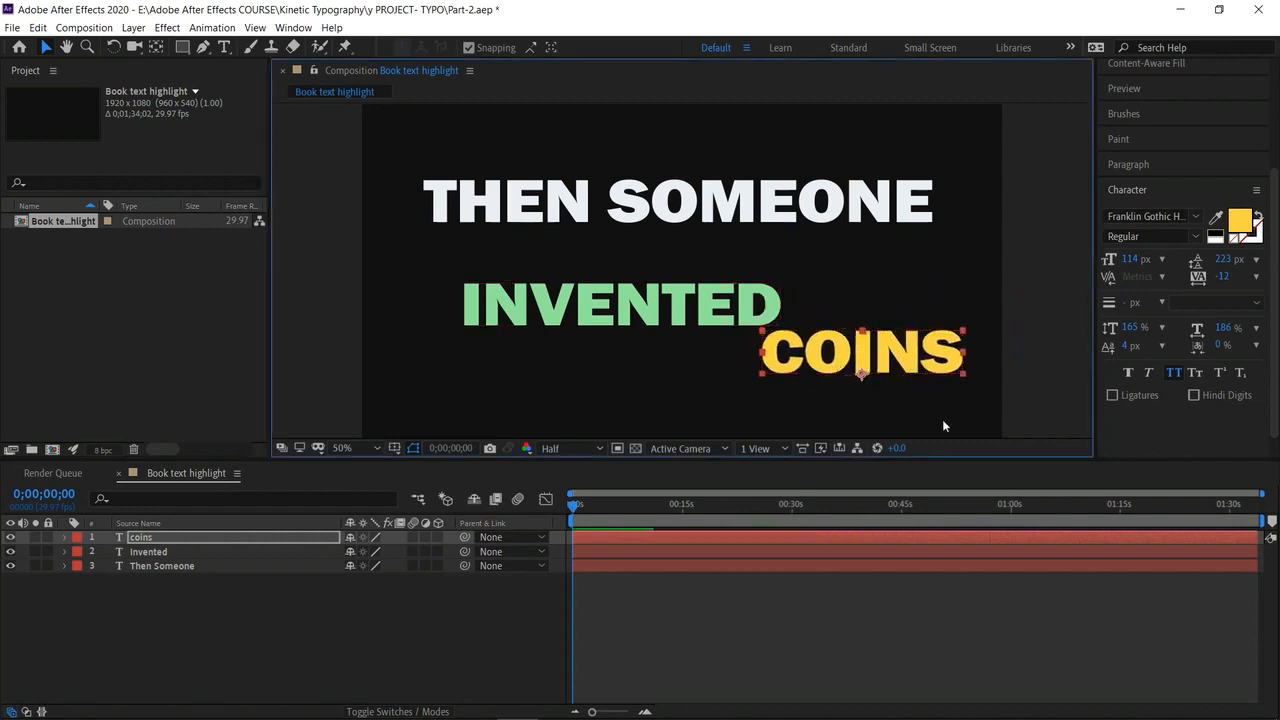
{"action": "left_click", "coordinate": [156, 47]}
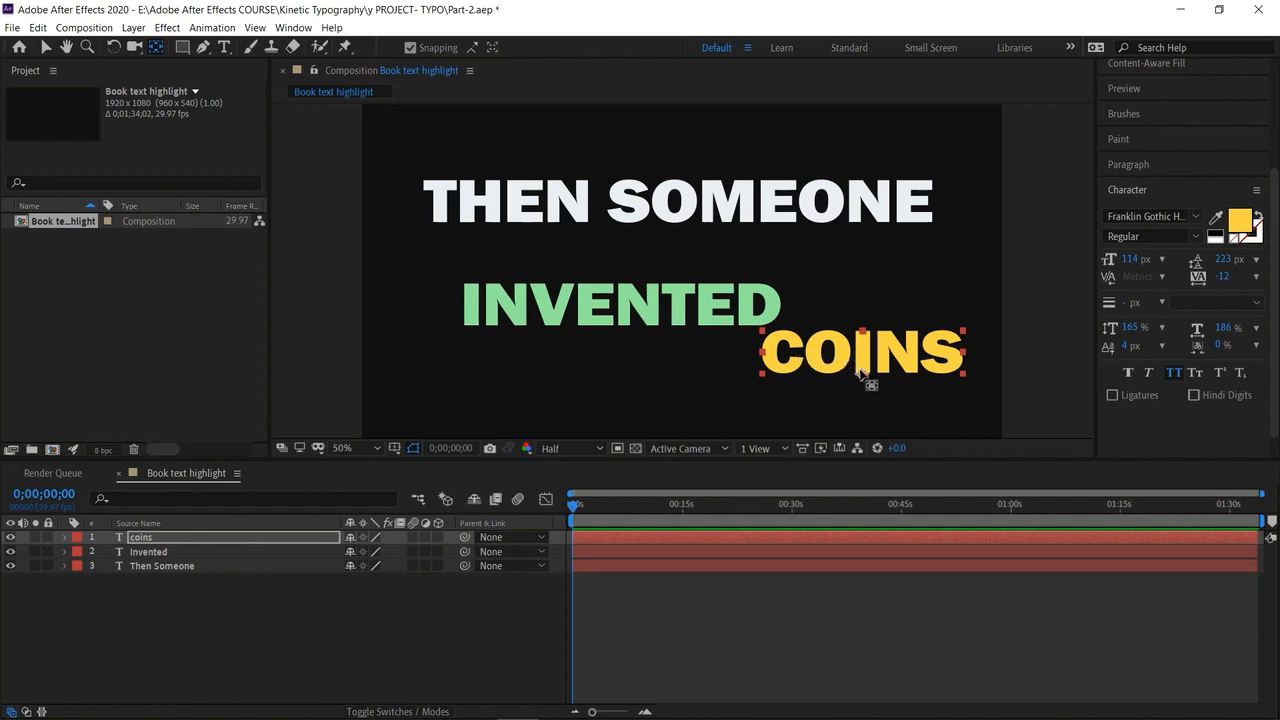
{"action": "left_click_drag", "start_coordinate": [862, 376], "coordinate": [861, 328]}
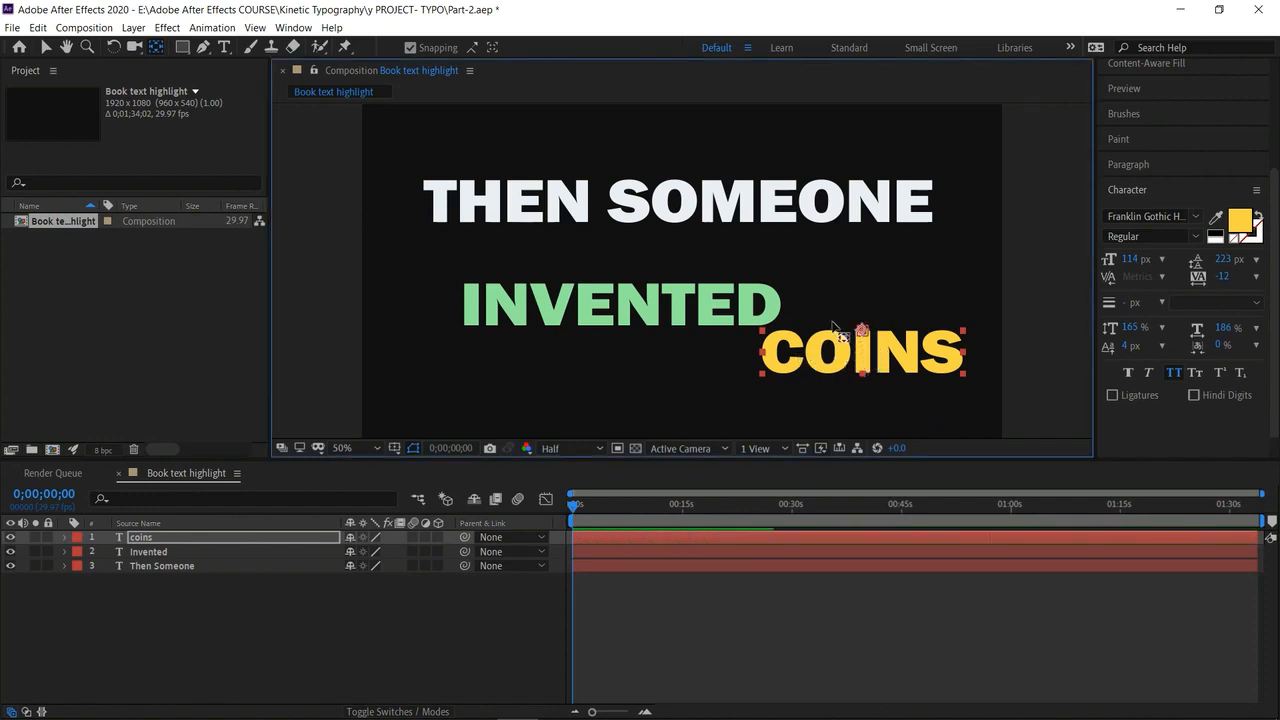
Move the anchor point of the "Invented" text from its baseline to the middle of the word.
{"action": "left_click", "coordinate": [573, 305]}
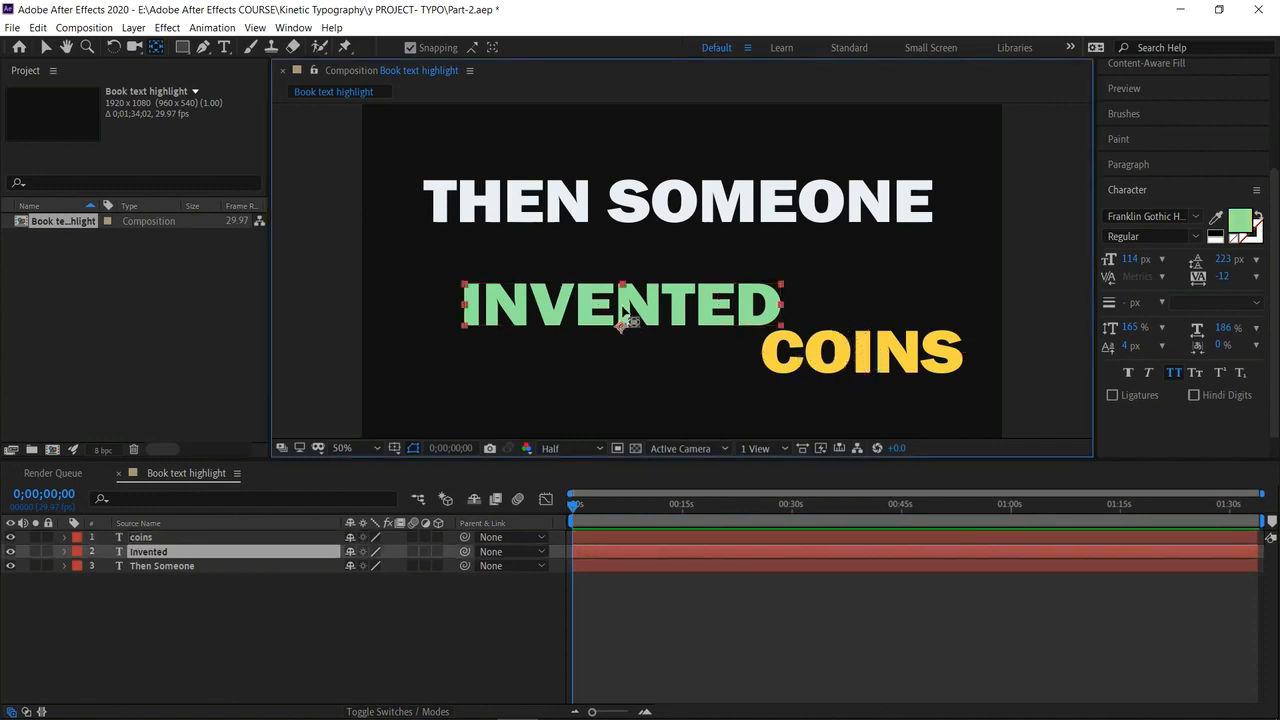
{"action": "left_click_drag", "start_coordinate": [622, 330], "coordinate": [626, 303]}
{"action": "left_click", "coordinate": [652, 208]}
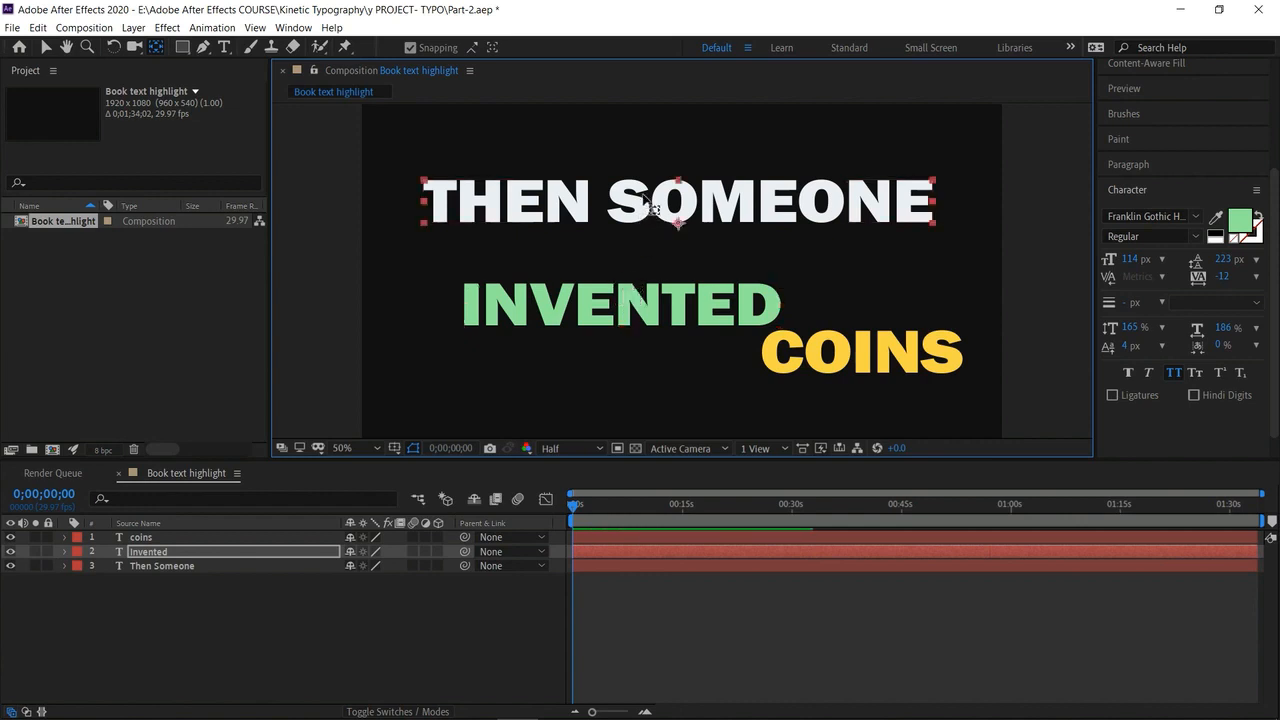
Make the "coins", "Invented" and "Then Someone" text layers 3D and deselect them.
{"action": "left_click", "coordinate": [45, 47]}
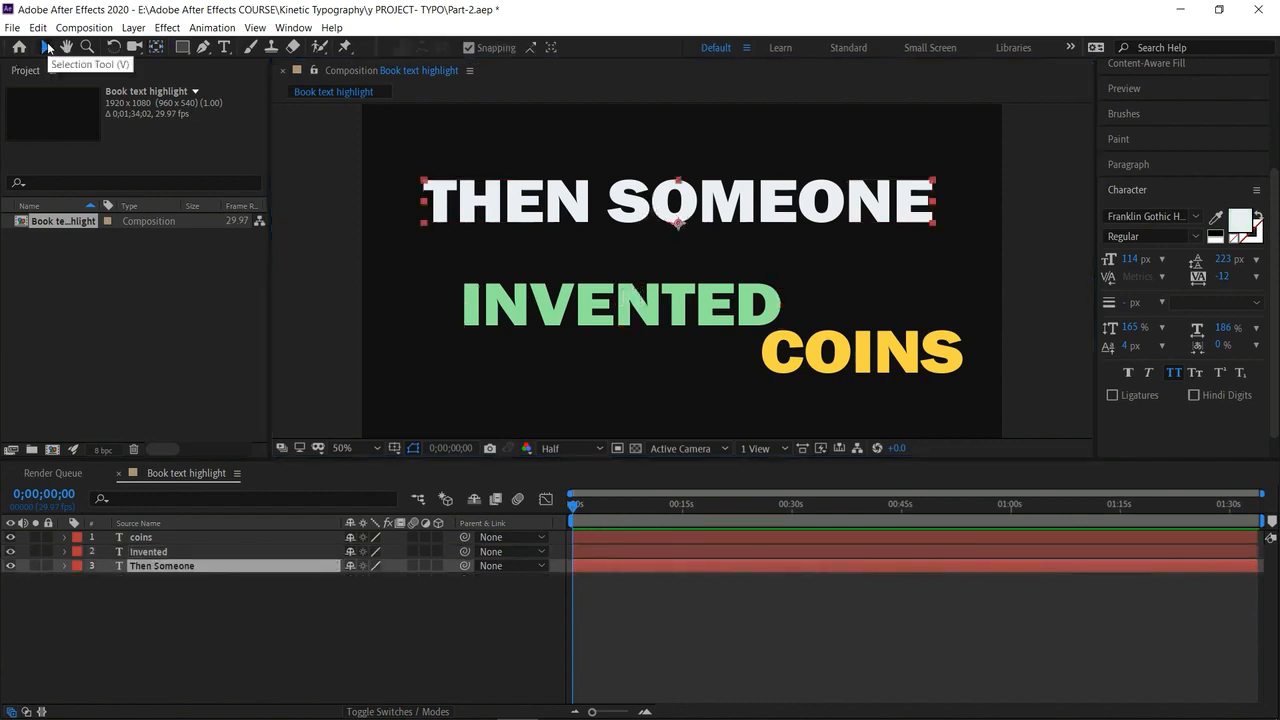
{"action": "left_click", "coordinate": [850, 358]}
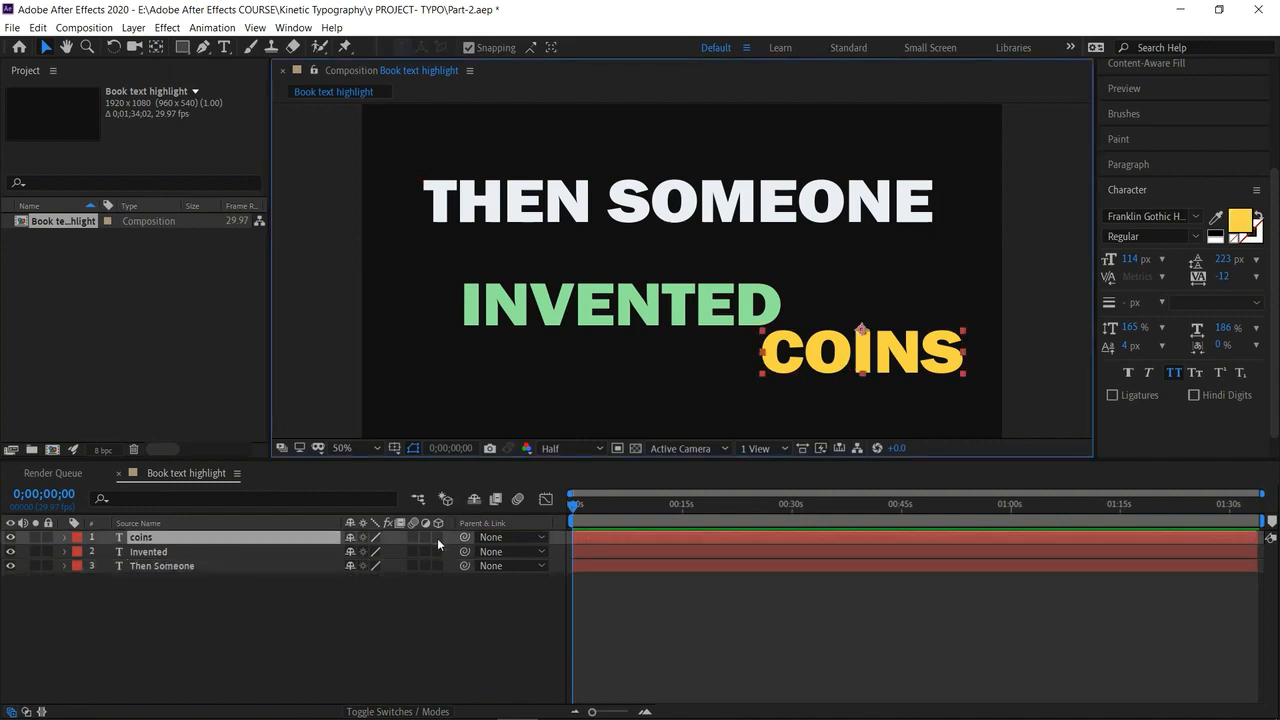
{"action": "left_click_drag", "start_coordinate": [437, 538], "coordinate": [442, 565]}
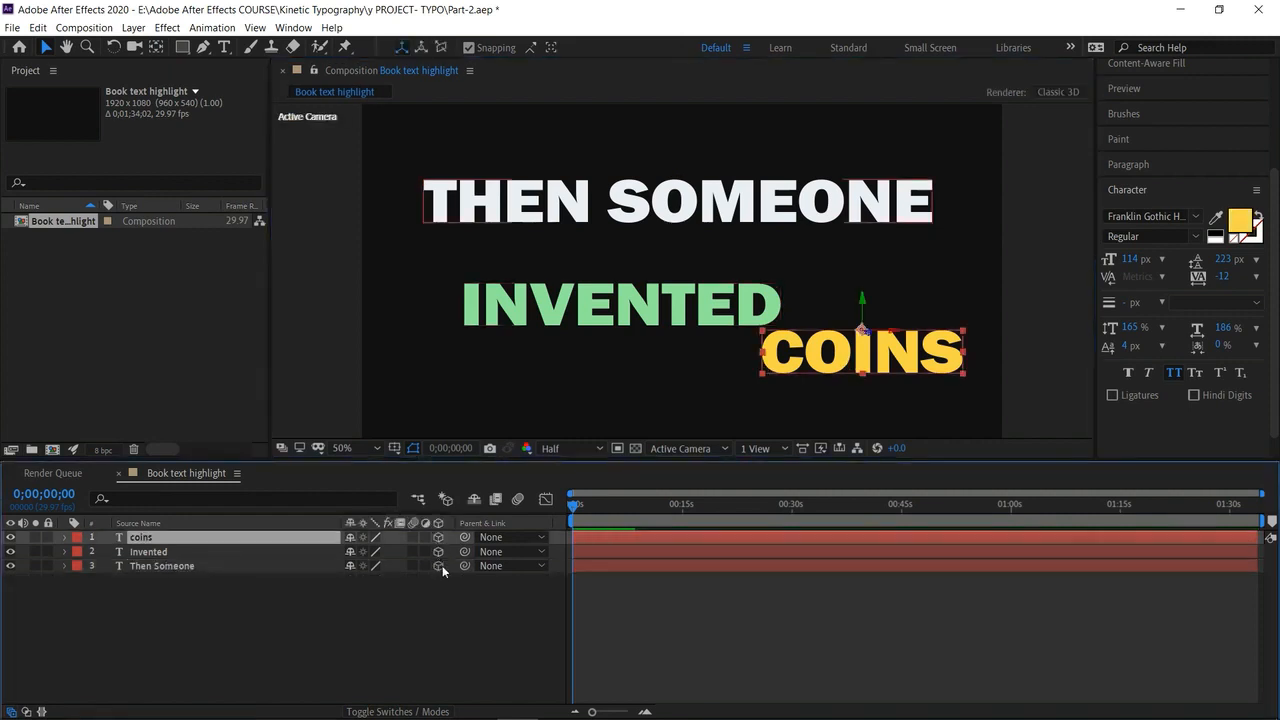
{"action": "left_click", "coordinate": [277, 647]}
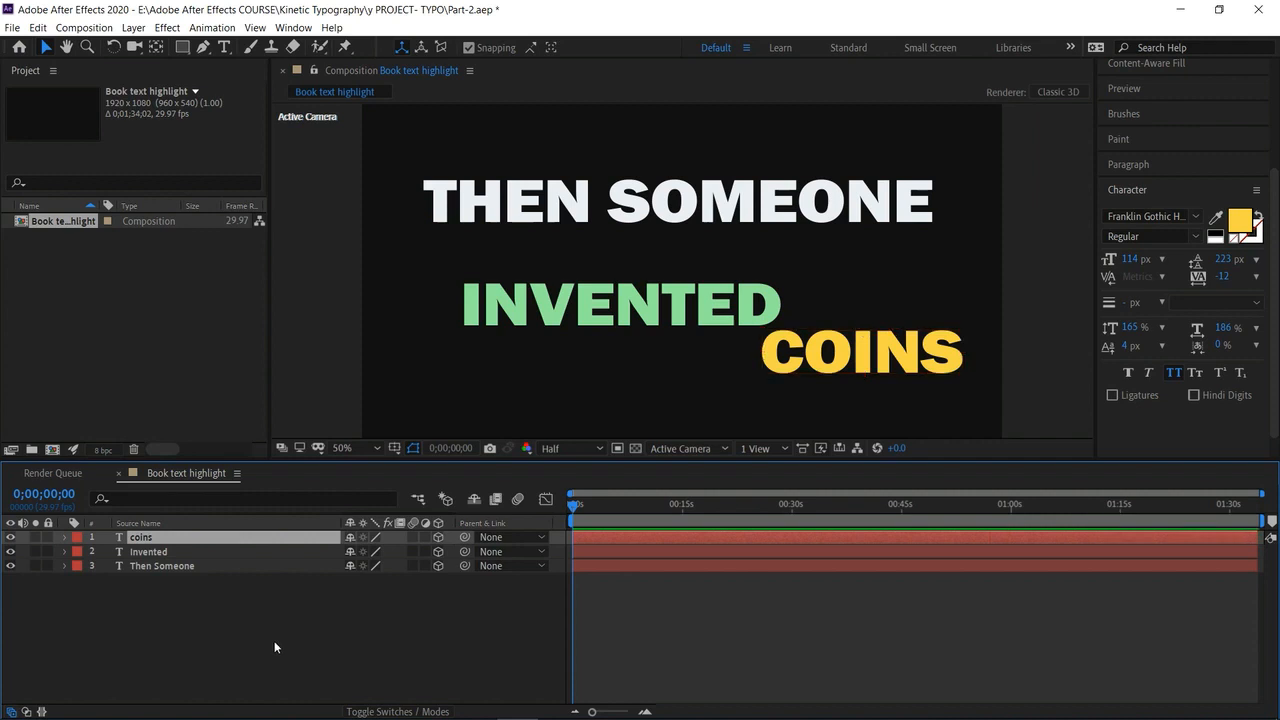
Examine the Material Options of the coins layer.
{"action": "left_click", "coordinate": [145, 538]}
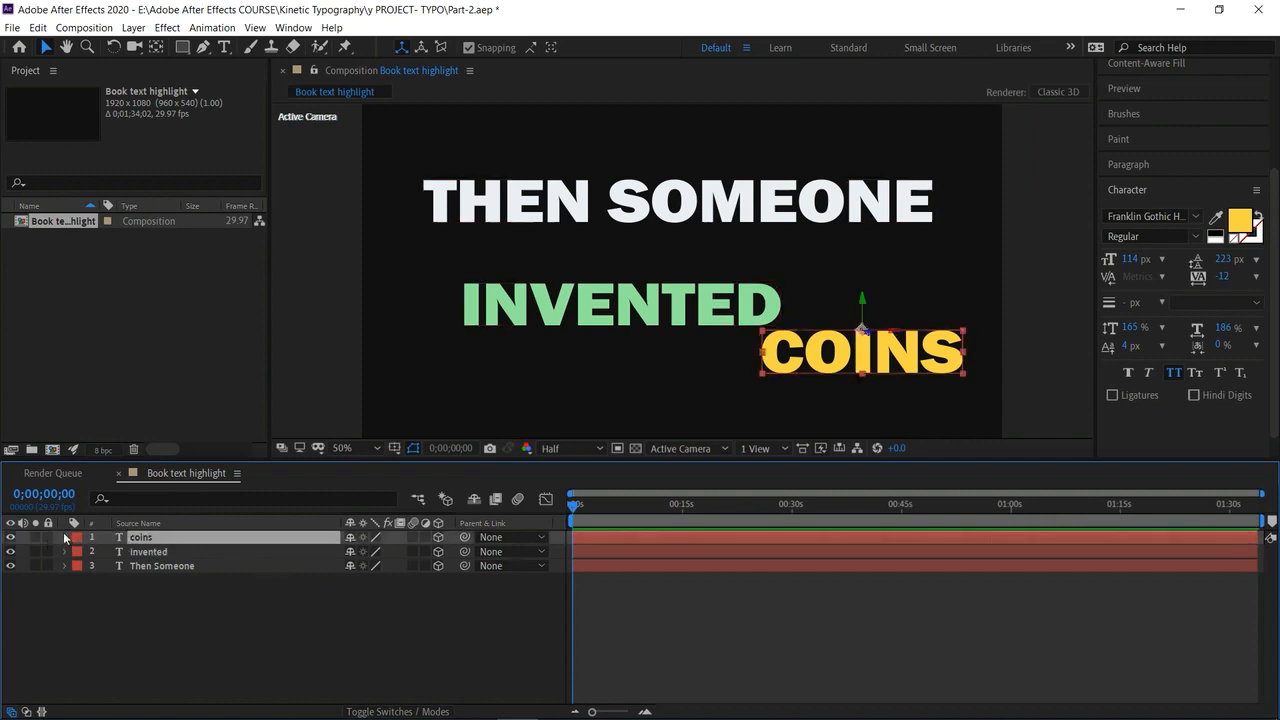
{"action": "left_click", "coordinate": [65, 537]}
{"action": "left_click", "coordinate": [81, 595]}
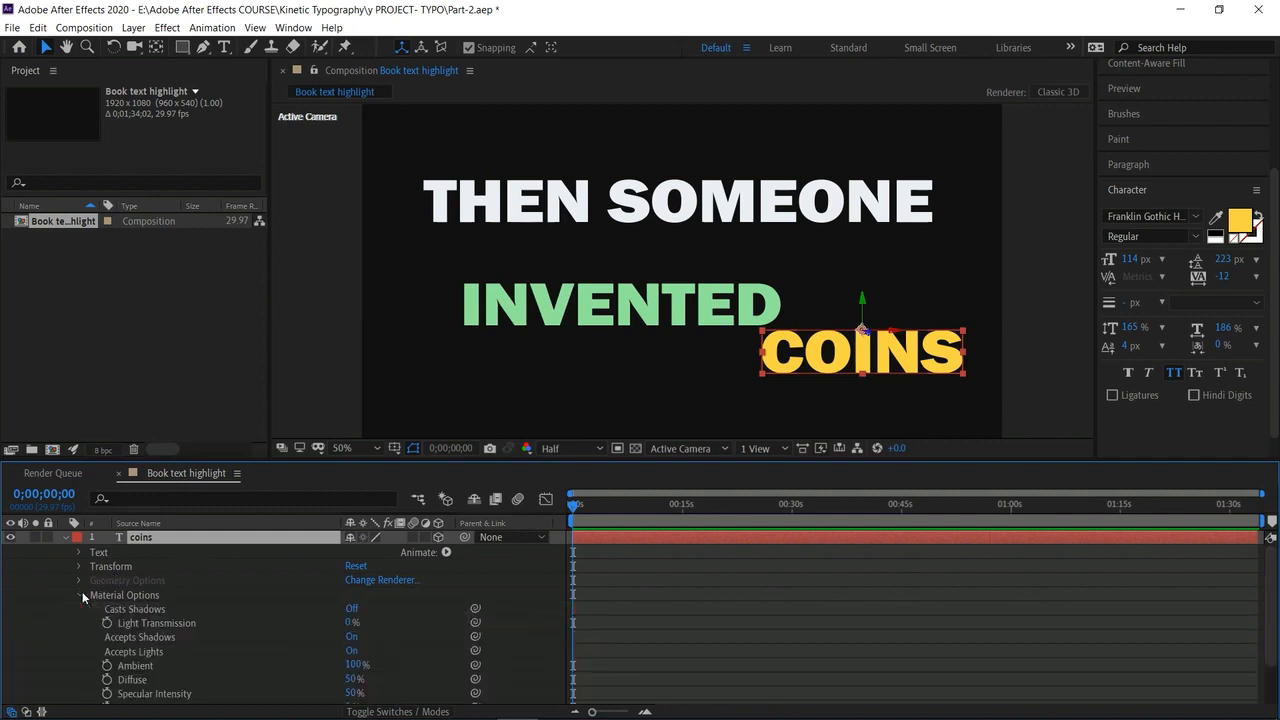
{"action": "scroll", "coordinate": [82, 591], "scroll_direction": "down", "scroll_amount": 1}
{"action": "scroll", "coordinate": [170, 627], "scroll_direction": "down", "scroll_amount": 1}
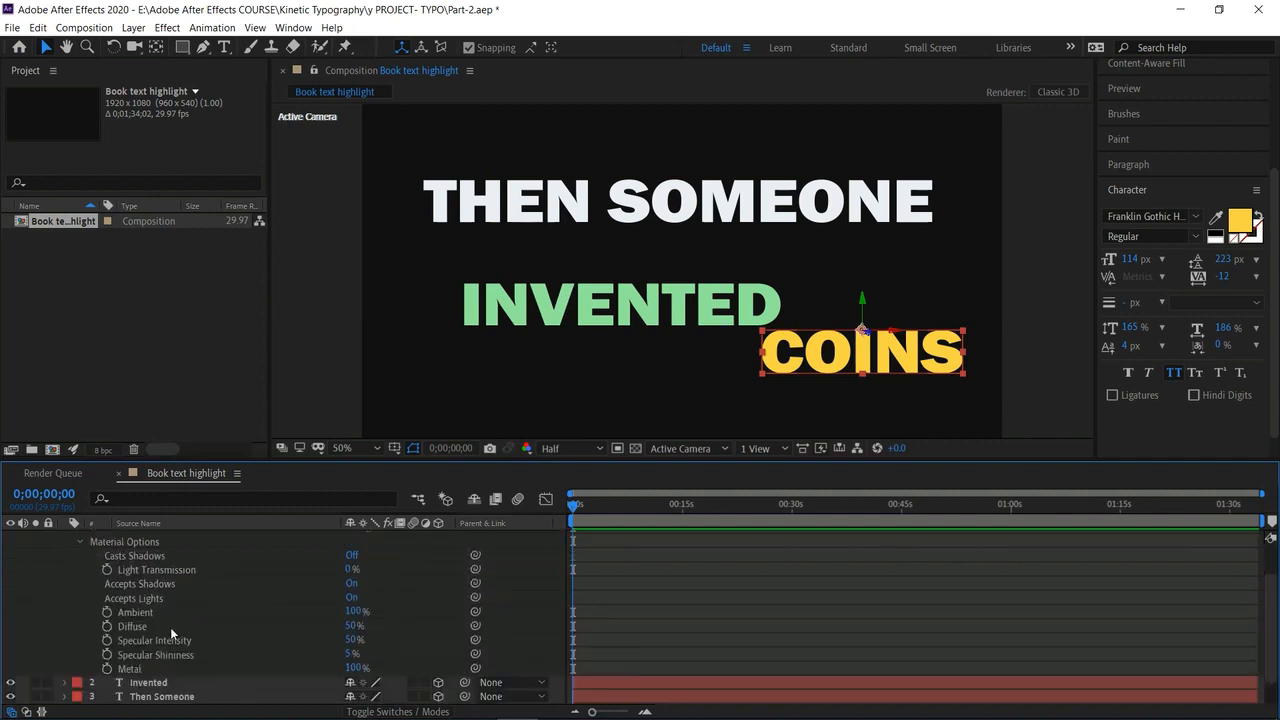
{"action": "scroll", "coordinate": [162, 632], "scroll_direction": "up", "scroll_amount": 2}
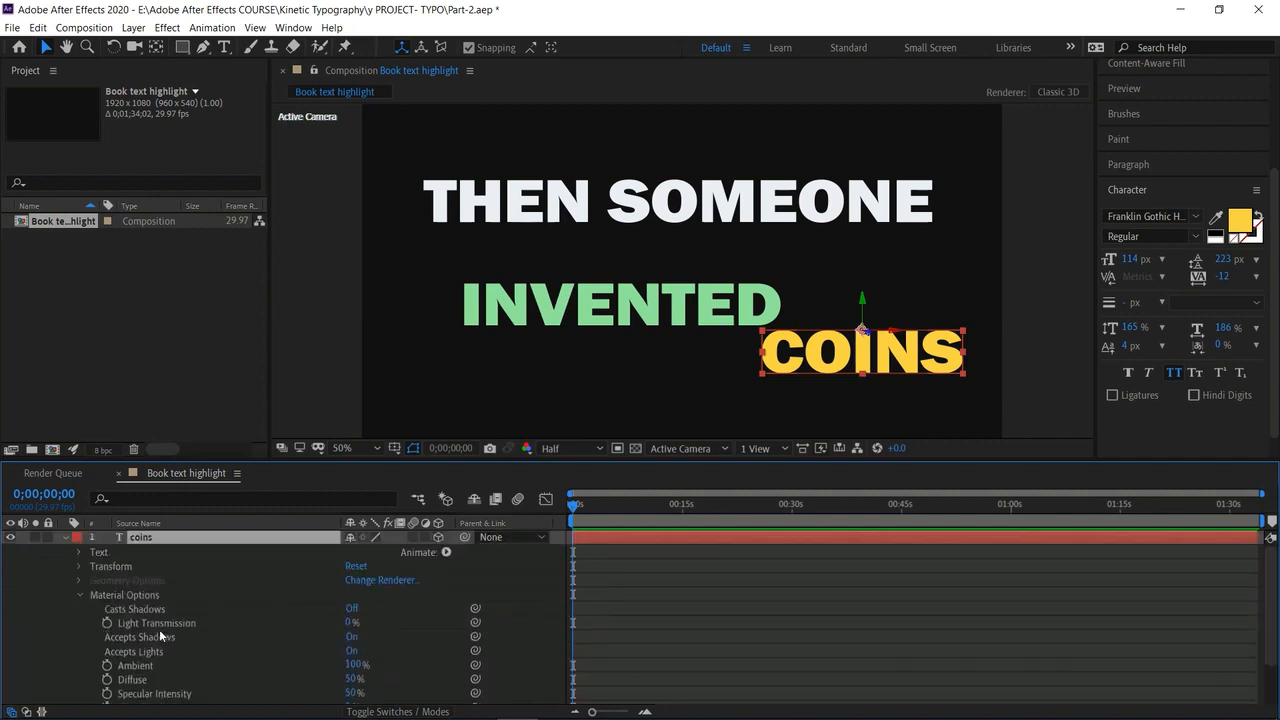
{"action": "left_click", "coordinate": [79, 595]}
{"action": "left_click", "coordinate": [65, 537]}
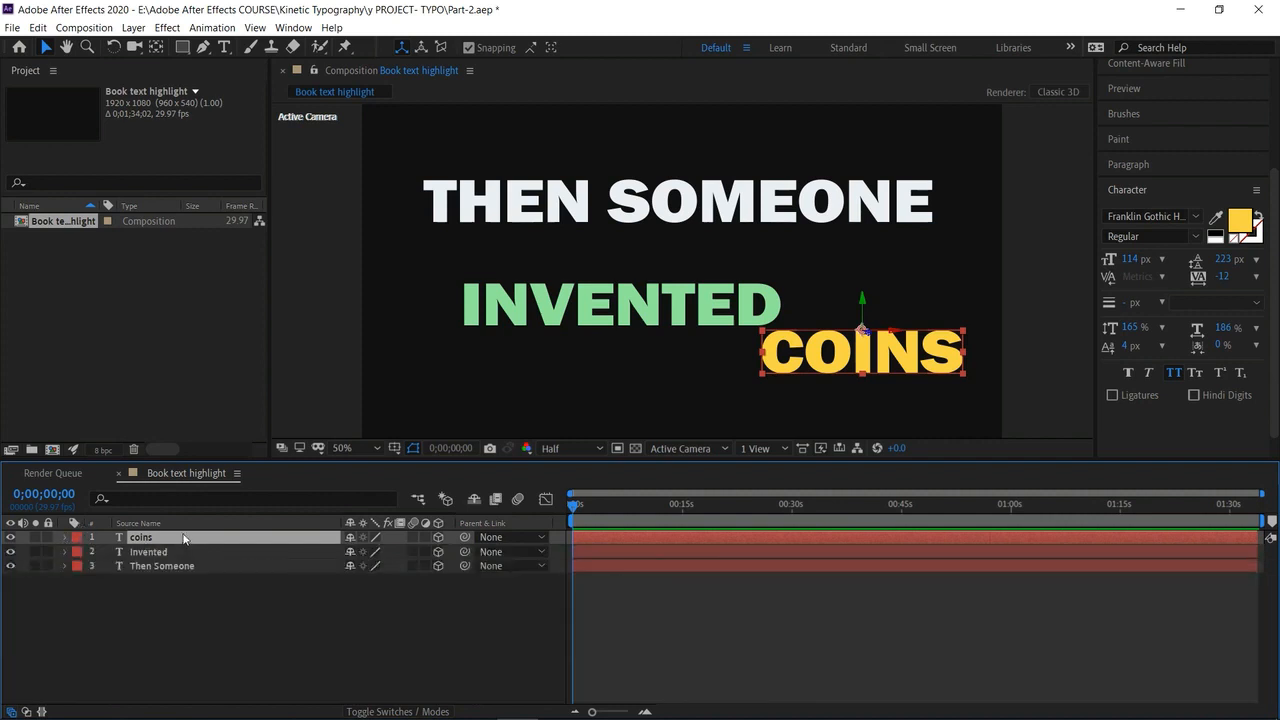
Set the coins layer's Z Rotation to -90° so the word stands vertically.
{"action": "key", "text": "r"}
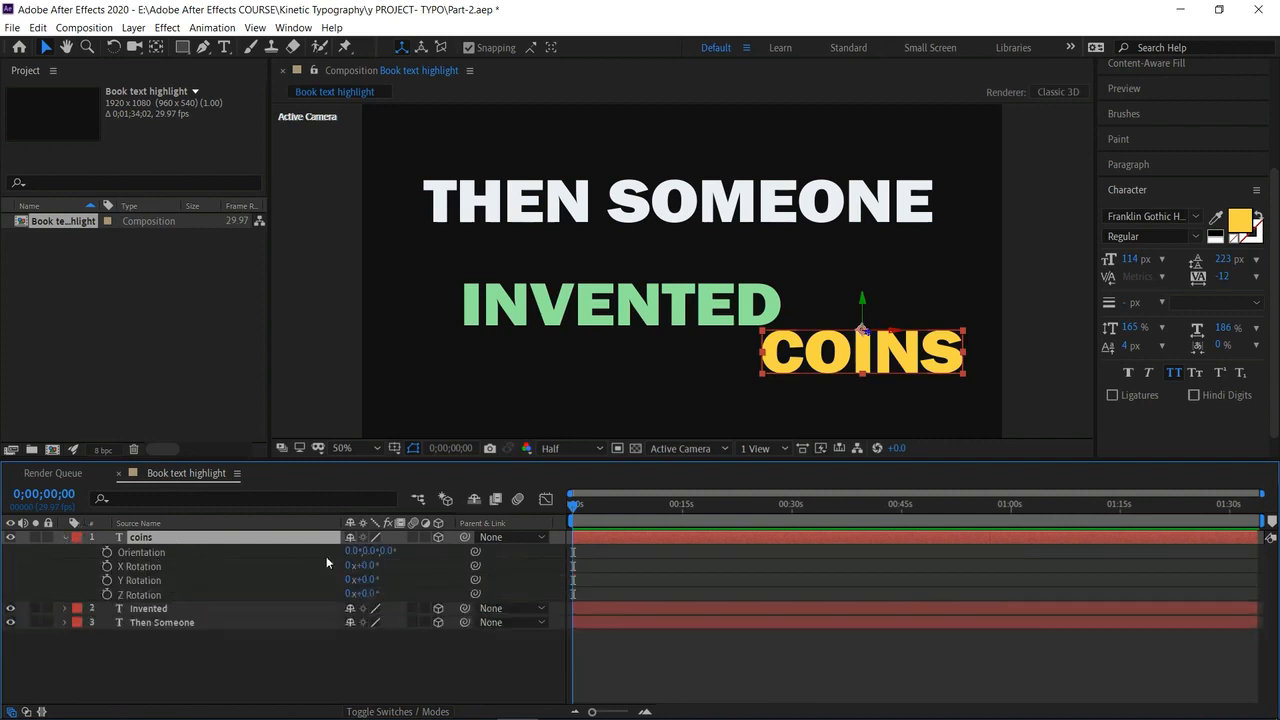
{"action": "left_click_drag", "start_coordinate": [366, 594], "coordinate": [343, 585]}
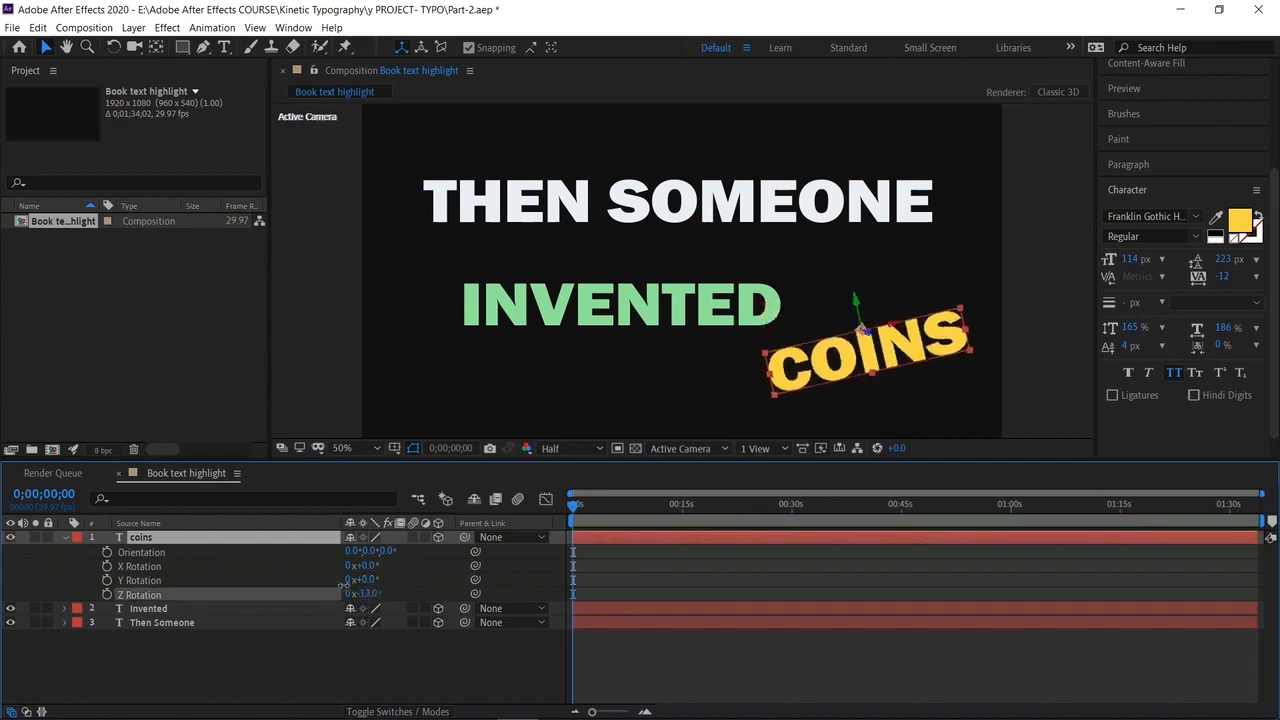
{"action": "left_click", "coordinate": [364, 594]}
{"action": "type", "text": "-90"}
{"action": "key", "text": "Return"}
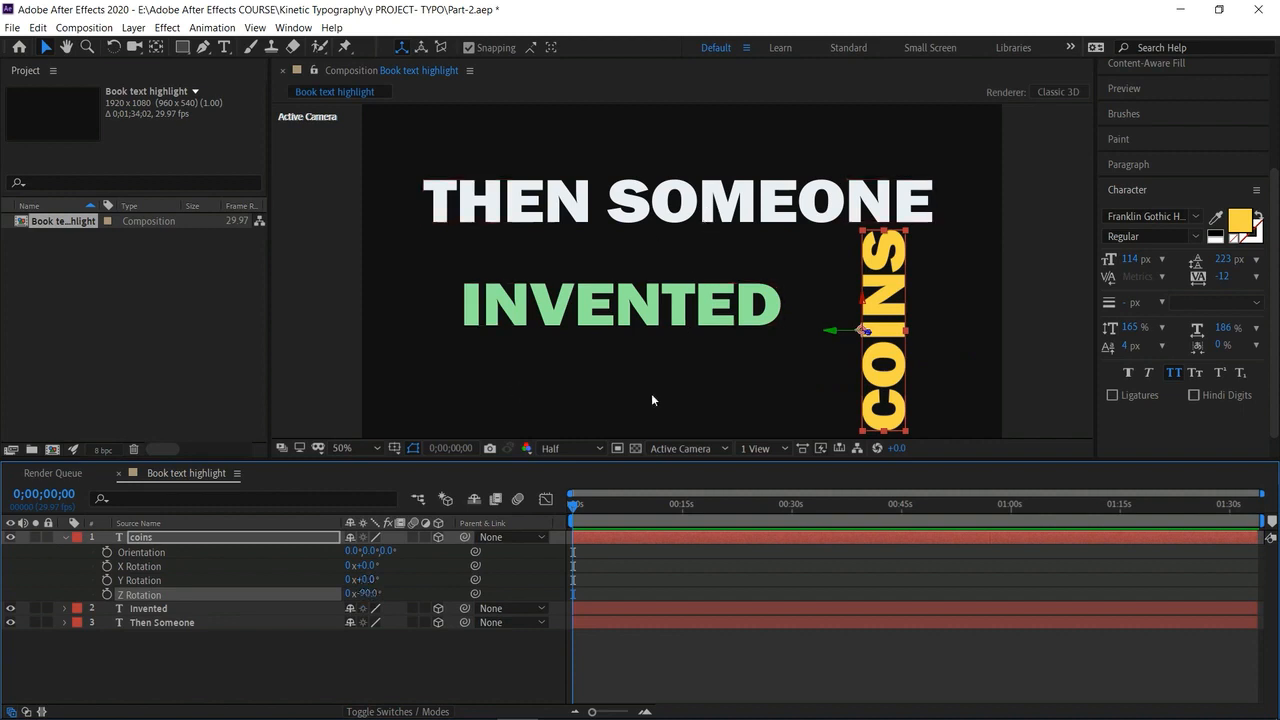
Move the vertical COINS text toward the frame's right side and stack THEN SOMEONE directly above INVENTED near the middle.
{"action": "left_click", "coordinate": [892, 326]}
{"action": "left_click_drag", "start_coordinate": [893, 300], "coordinate": [929, 227]}
{"action": "left_click", "coordinate": [612, 200]}
{"action": "left_click_drag", "start_coordinate": [612, 203], "coordinate": [619, 266]}
{"action": "left_click", "coordinate": [636, 316]}
{"action": "left_click_drag", "start_coordinate": [640, 320], "coordinate": [684, 344]}
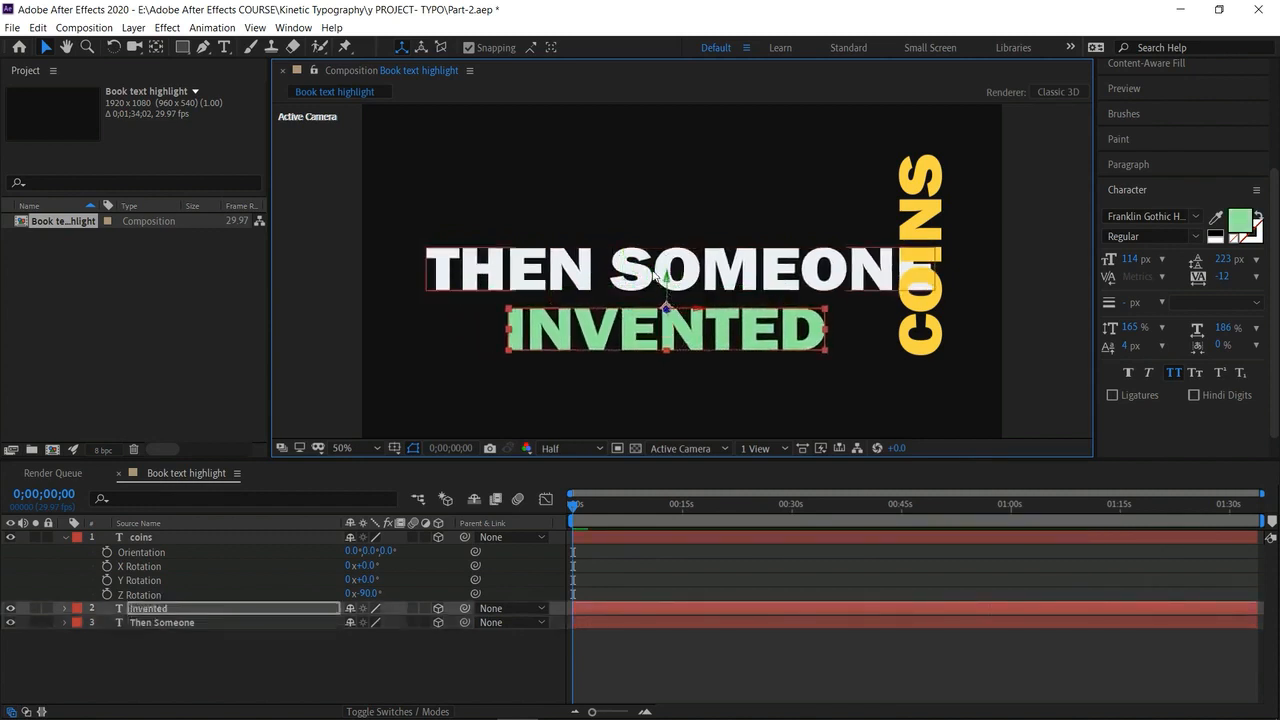
Shift THEN SOMEONE slightly left and place the vertical COINS text right against its final letter.
{"action": "left_click_drag", "start_coordinate": [682, 266], "coordinate": [660, 266]}
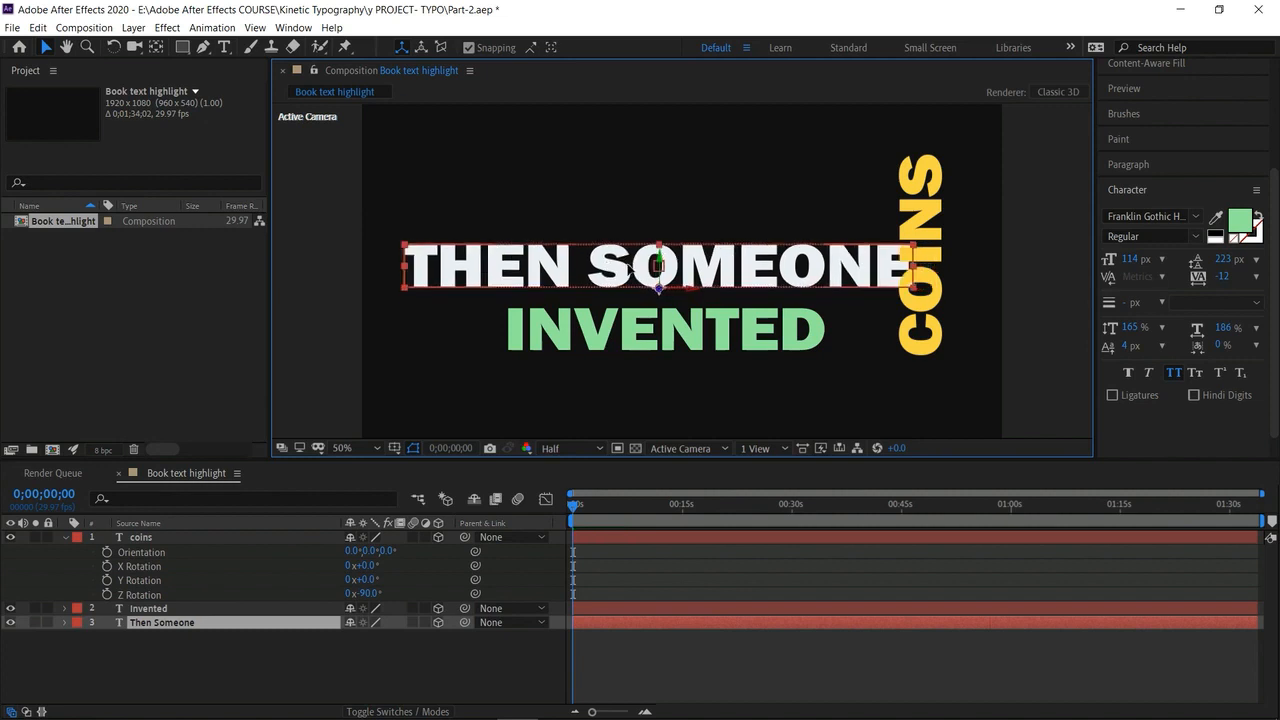
{"action": "key", "text": "Right"}
{"action": "key", "text": "Right"}
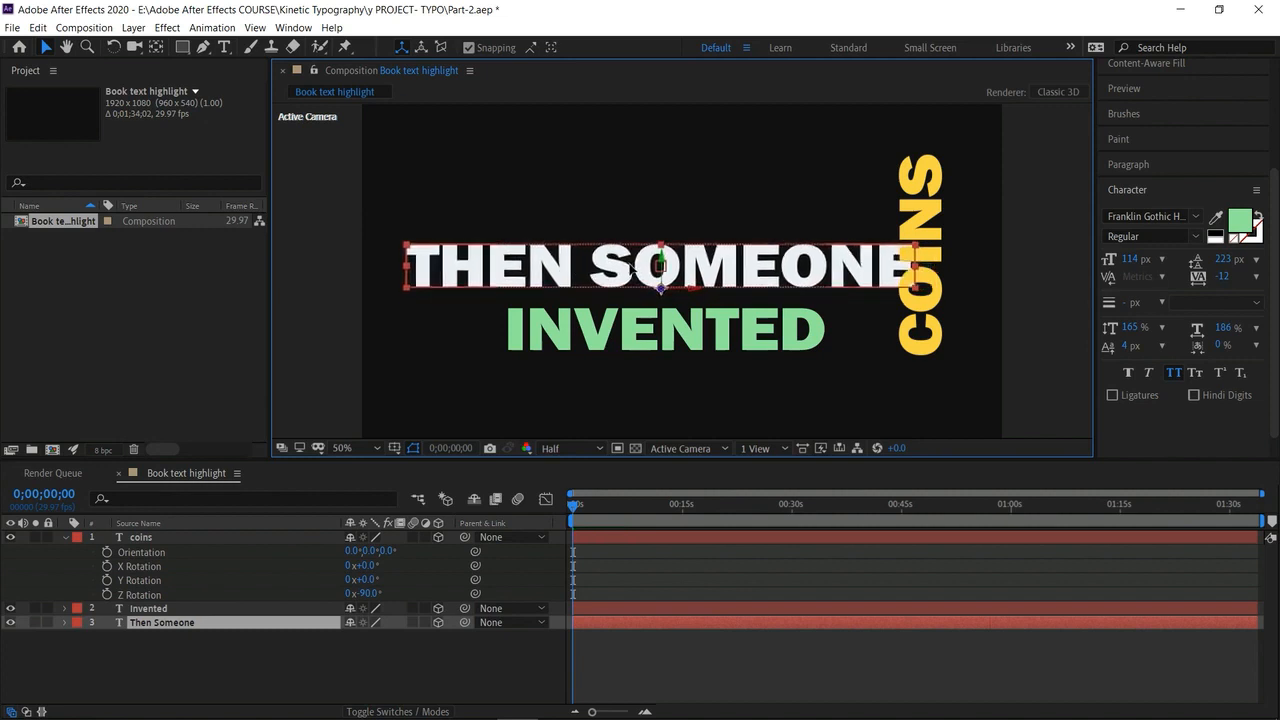
{"action": "left_click_drag", "start_coordinate": [934, 306], "coordinate": [956, 319]}
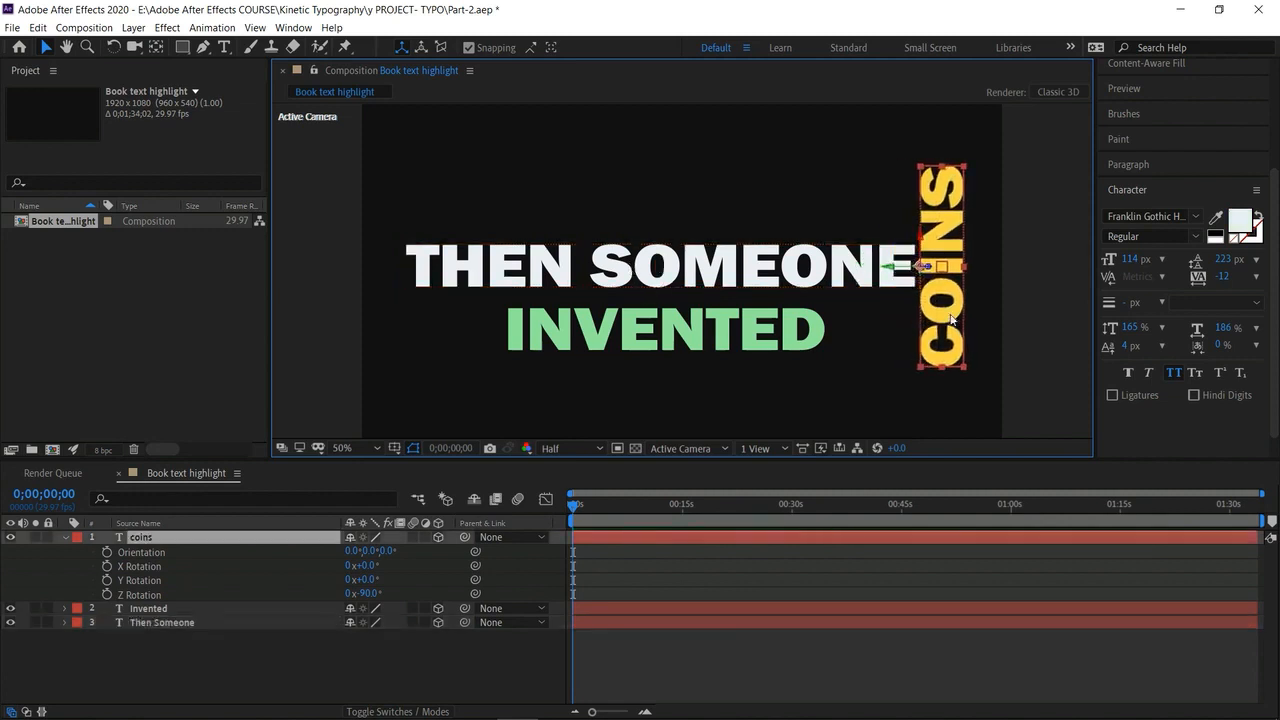
{"action": "left_click", "coordinate": [674, 327]}
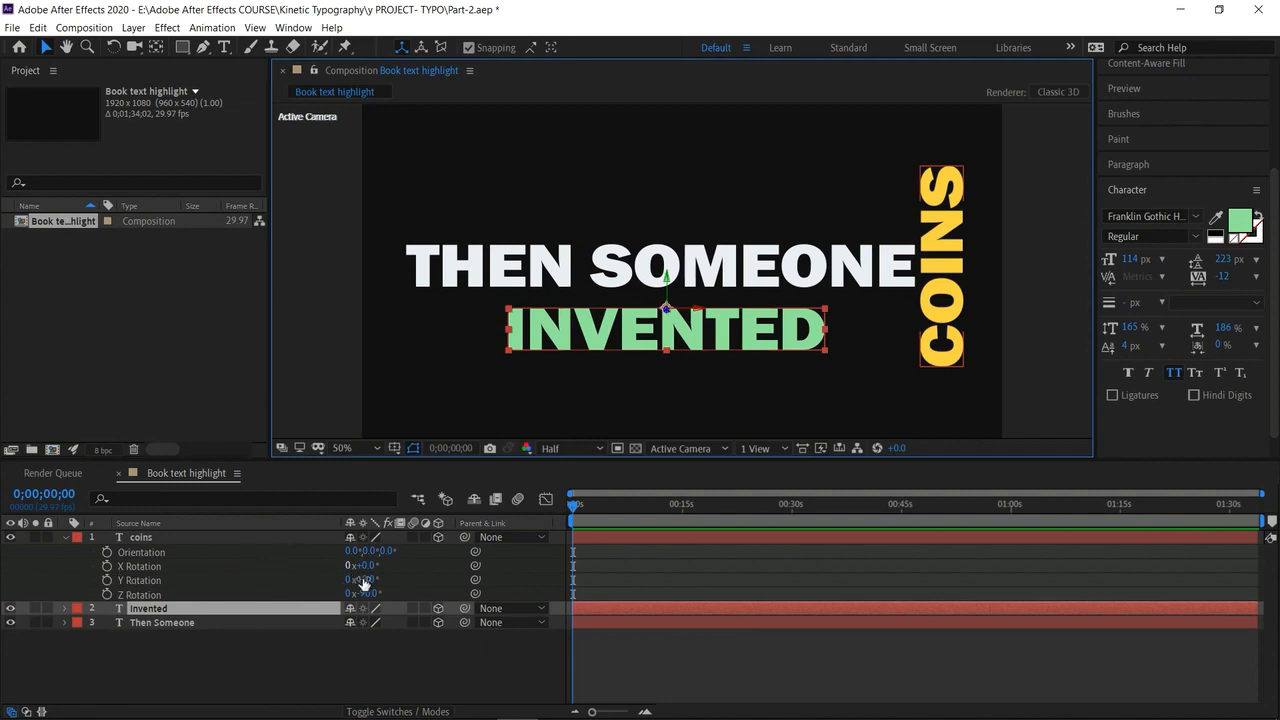
{"action": "left_click_drag", "start_coordinate": [366, 580], "coordinate": [380, 583]}
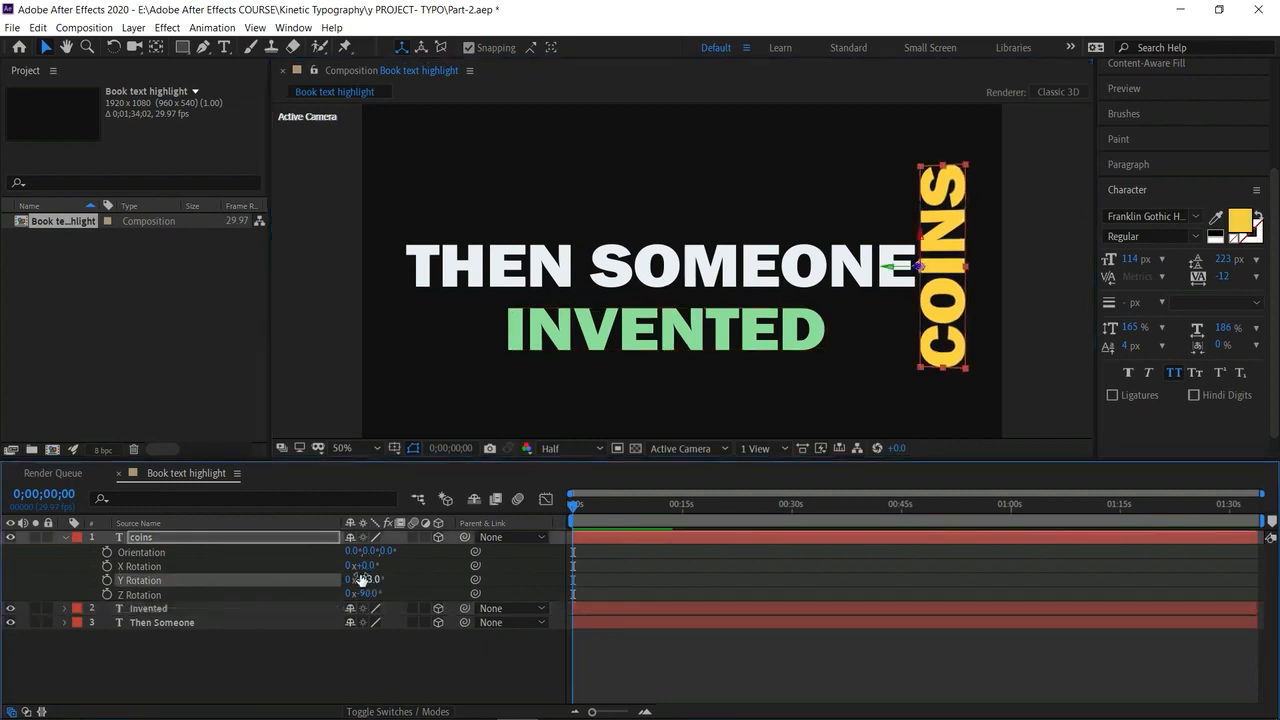
{"action": "key", "text": "ctrl+z"}
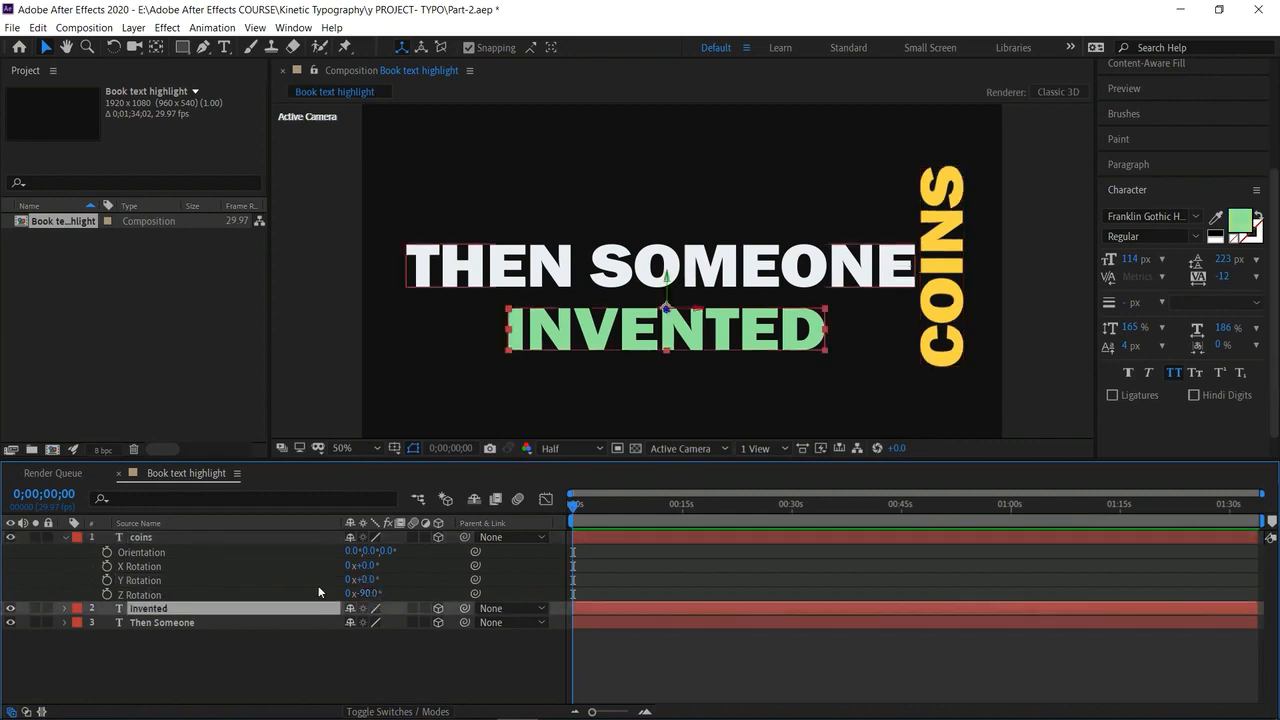
{"action": "left_click", "coordinate": [65, 608]}
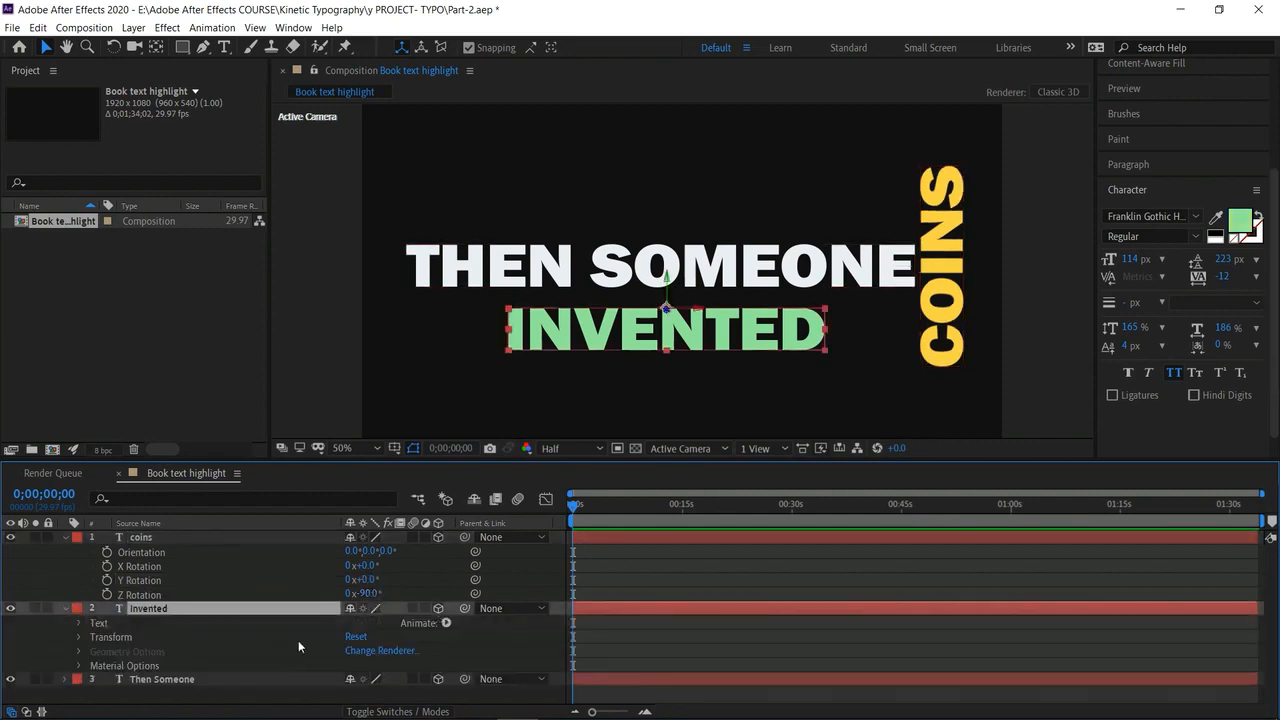
{"action": "left_click", "coordinate": [67, 608]}
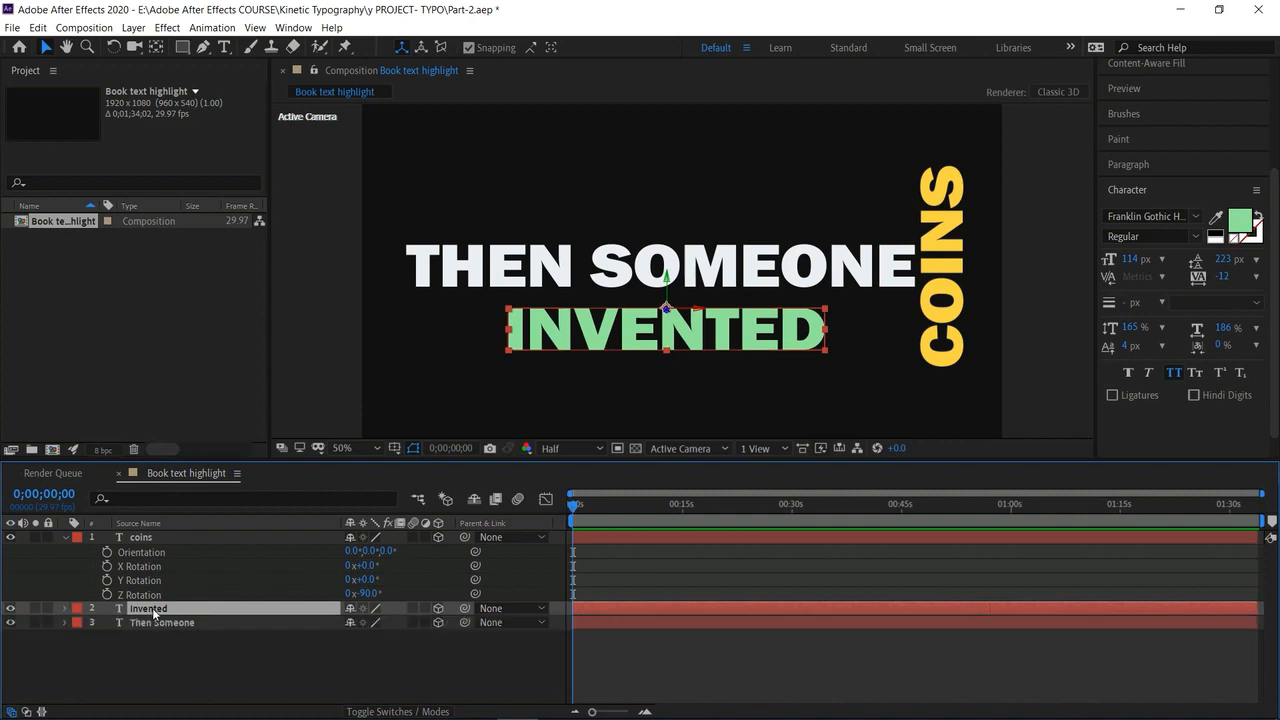
Set the Invented layer's X Rotation to 90° so the word lies flat, edge-on to the camera.
{"action": "key", "text": "r"}
{"action": "mouse_move", "coordinate": [368, 636]}
{"action": "left_mouse_down"}
{"action": "mouse_move", "coordinate": [395, 638]}
{"action": "mouse_move", "coordinate": [376, 640]}
{"action": "left_mouse_up"}
{"action": "left_click", "coordinate": [372, 636]}
{"action": "type", "text": "90"}
{"action": "key", "text": "Return"}
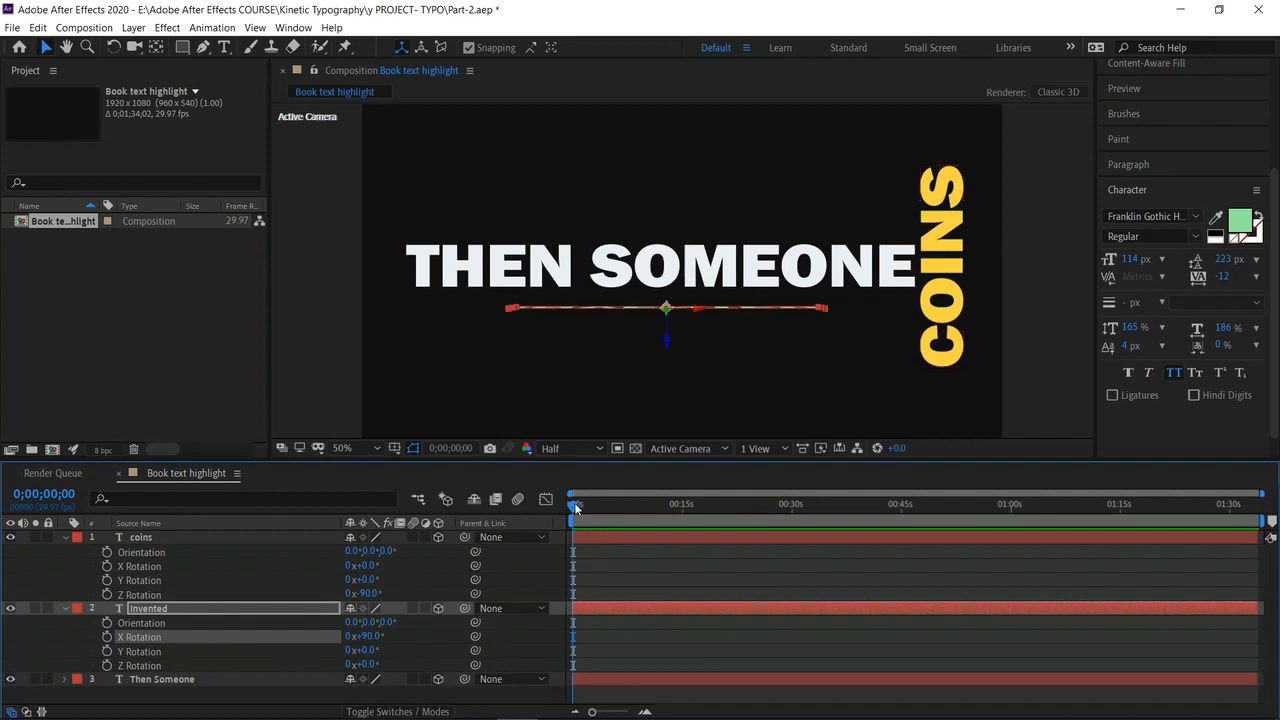
Add an Opacity keyframe of 0% to the Then Someone layer at 0;00;00;12.
{"action": "left_click", "coordinate": [645, 712]}
{"action": "left_click", "coordinate": [645, 712]}
{"action": "left_click", "coordinate": [645, 712]}
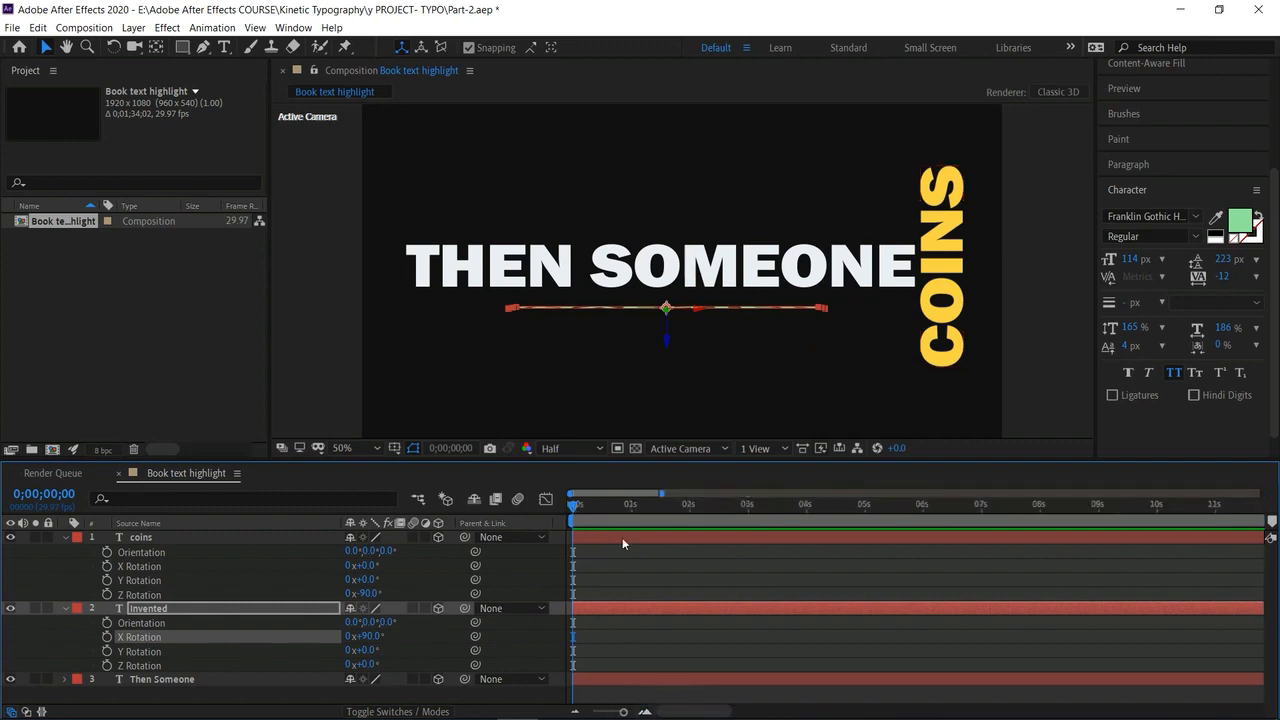
{"action": "left_click_drag", "start_coordinate": [573, 503], "coordinate": [594, 536]}
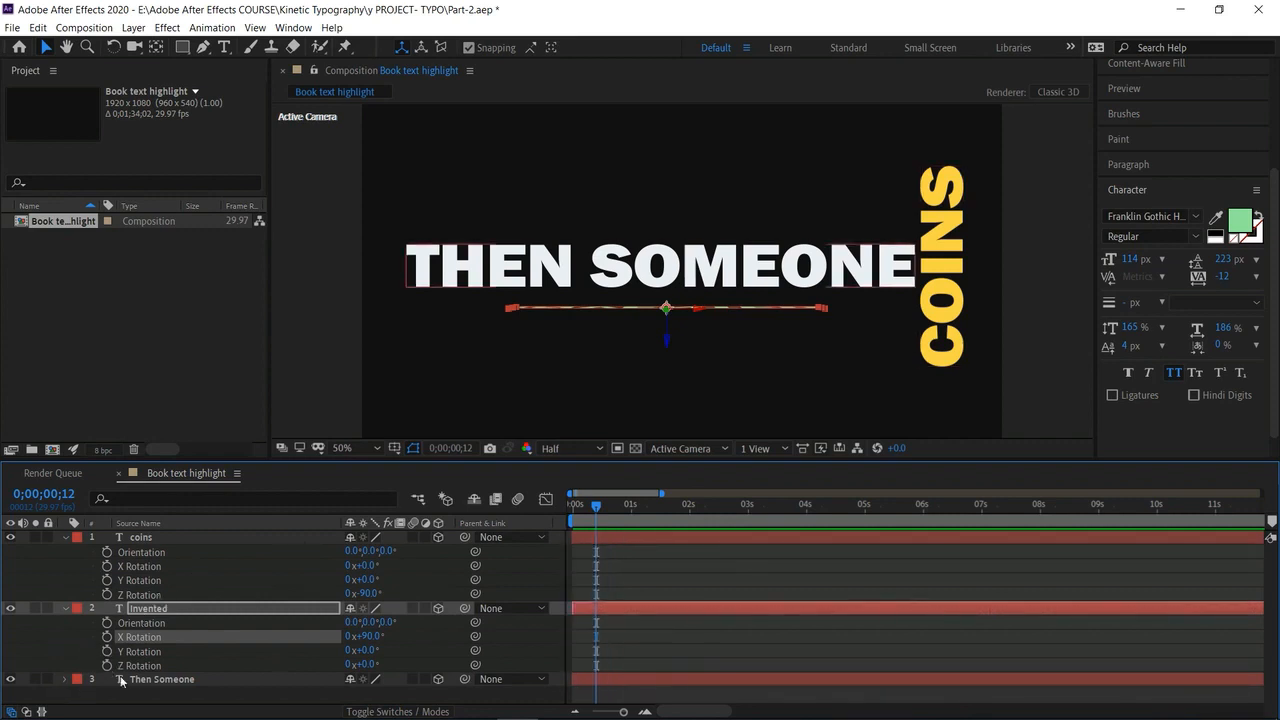
{"action": "left_click", "coordinate": [66, 679]}
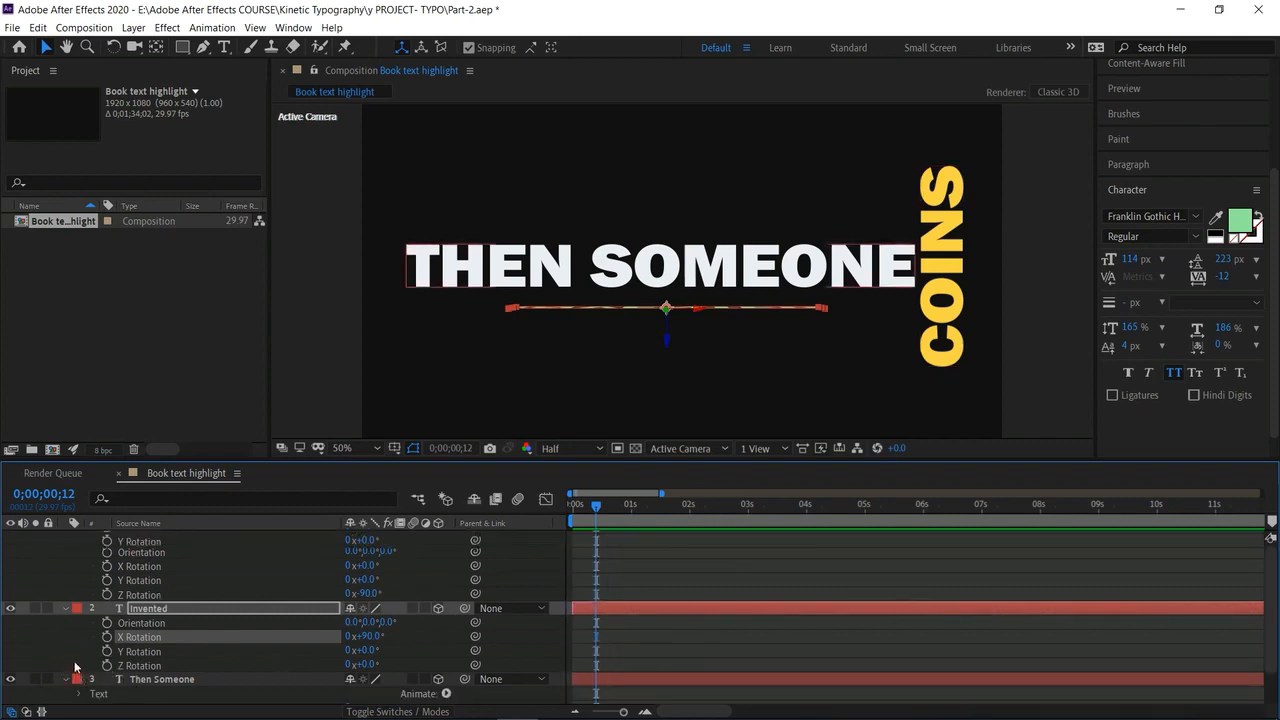
{"action": "scroll", "coordinate": [83, 675], "scroll_direction": "down", "scroll_amount": 1}
{"action": "left_click", "coordinate": [79, 669]}
{"action": "scroll", "coordinate": [83, 675], "scroll_direction": "down", "scroll_amount": 2}
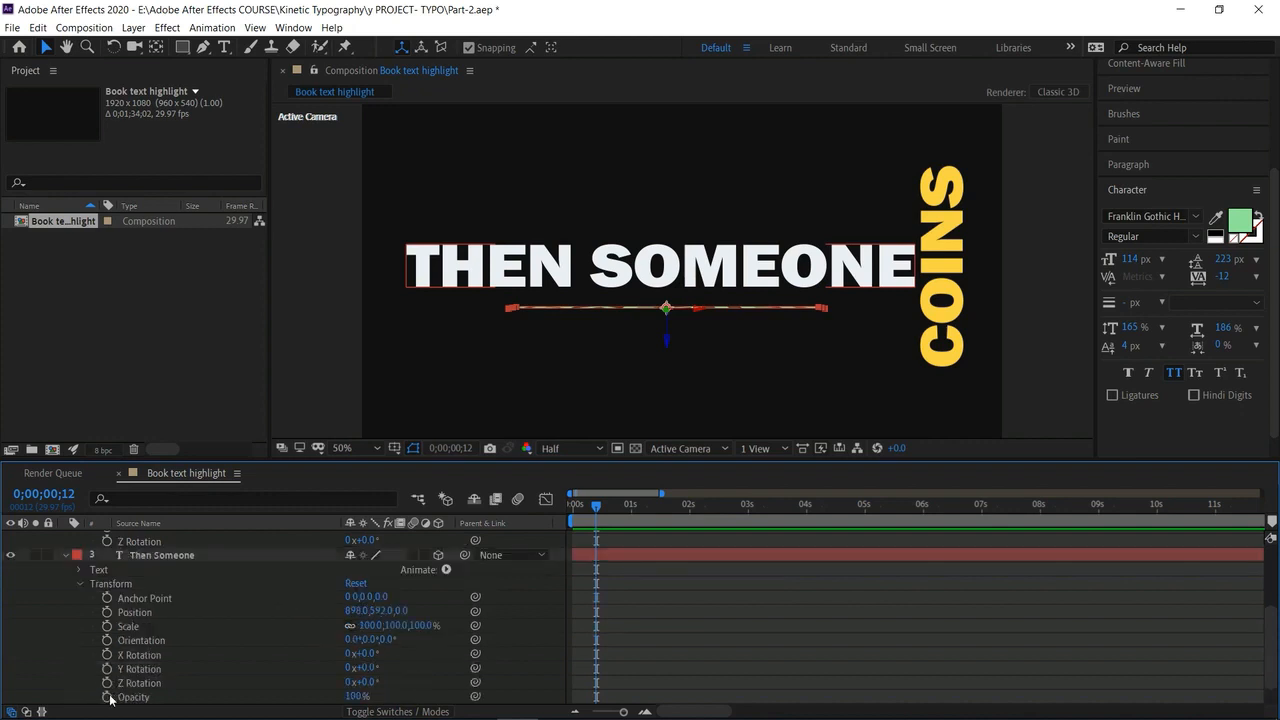
{"action": "left_click", "coordinate": [107, 697]}
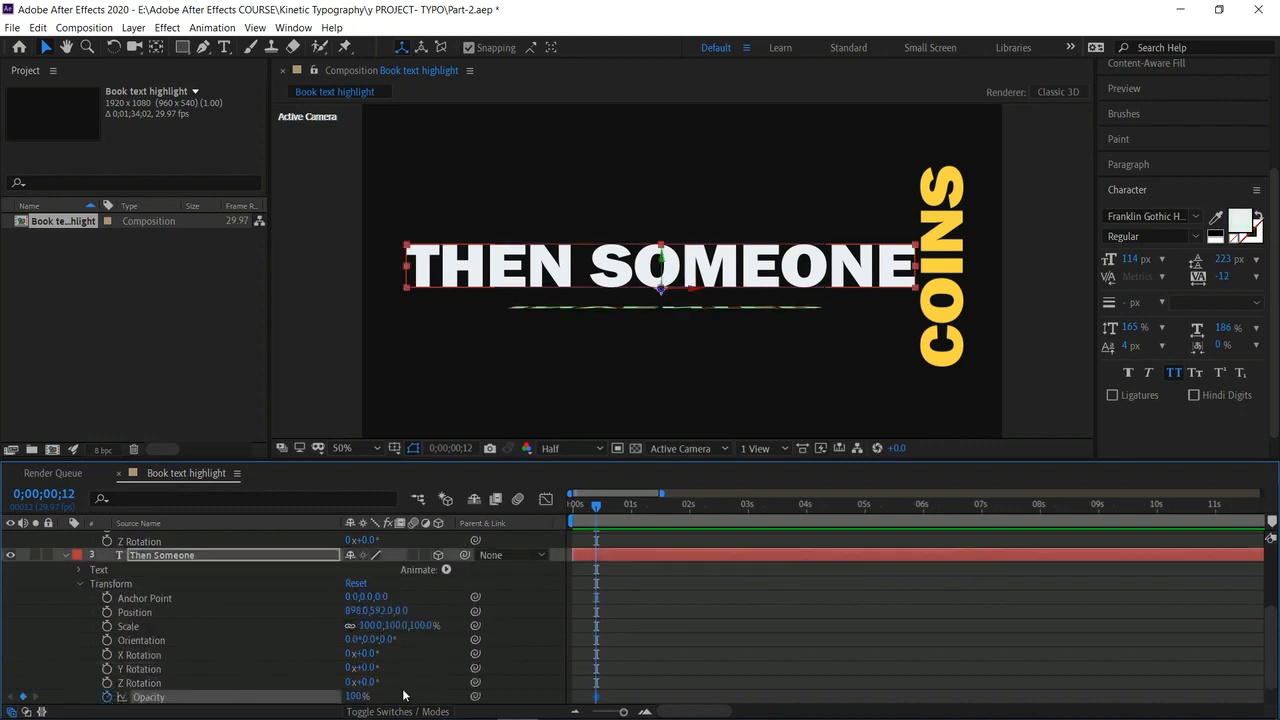
{"action": "left_click_drag", "start_coordinate": [354, 697], "coordinate": [171, 705]}
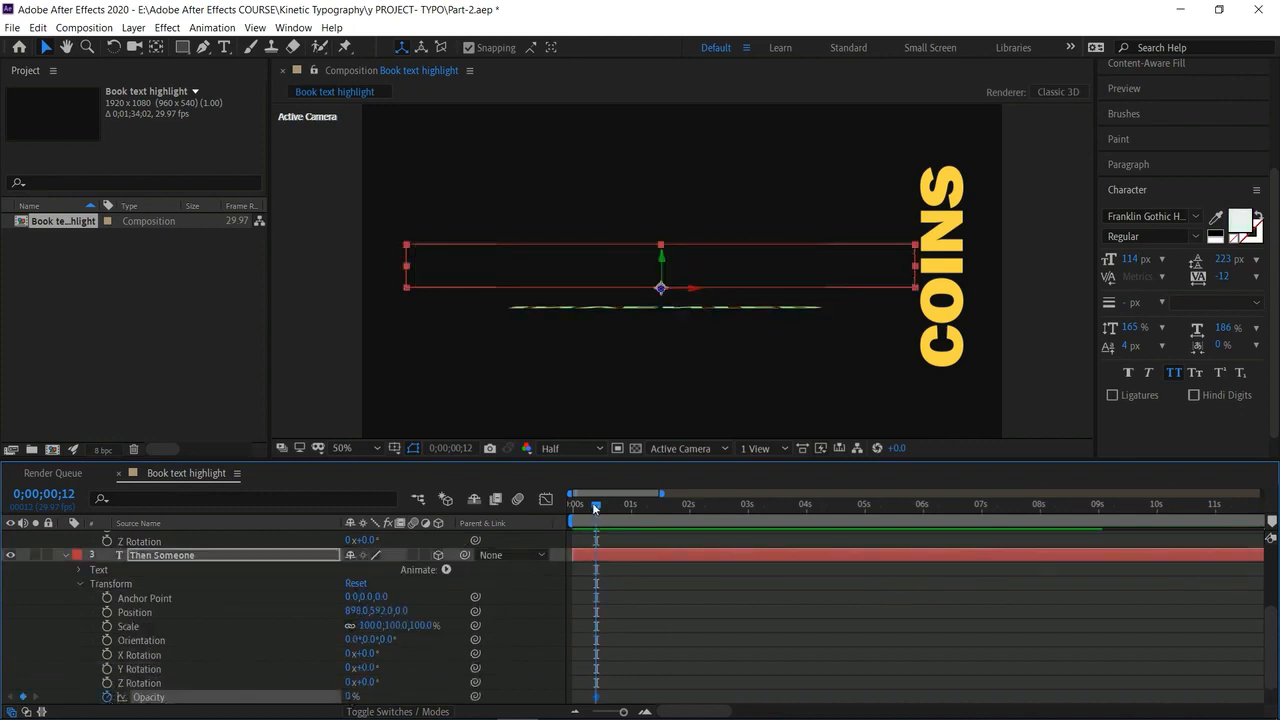
Add an Opacity keyframe of 100% to the Then Someone layer at 0;00;01;00.
{"action": "left_click_drag", "start_coordinate": [594, 508], "coordinate": [631, 508]}
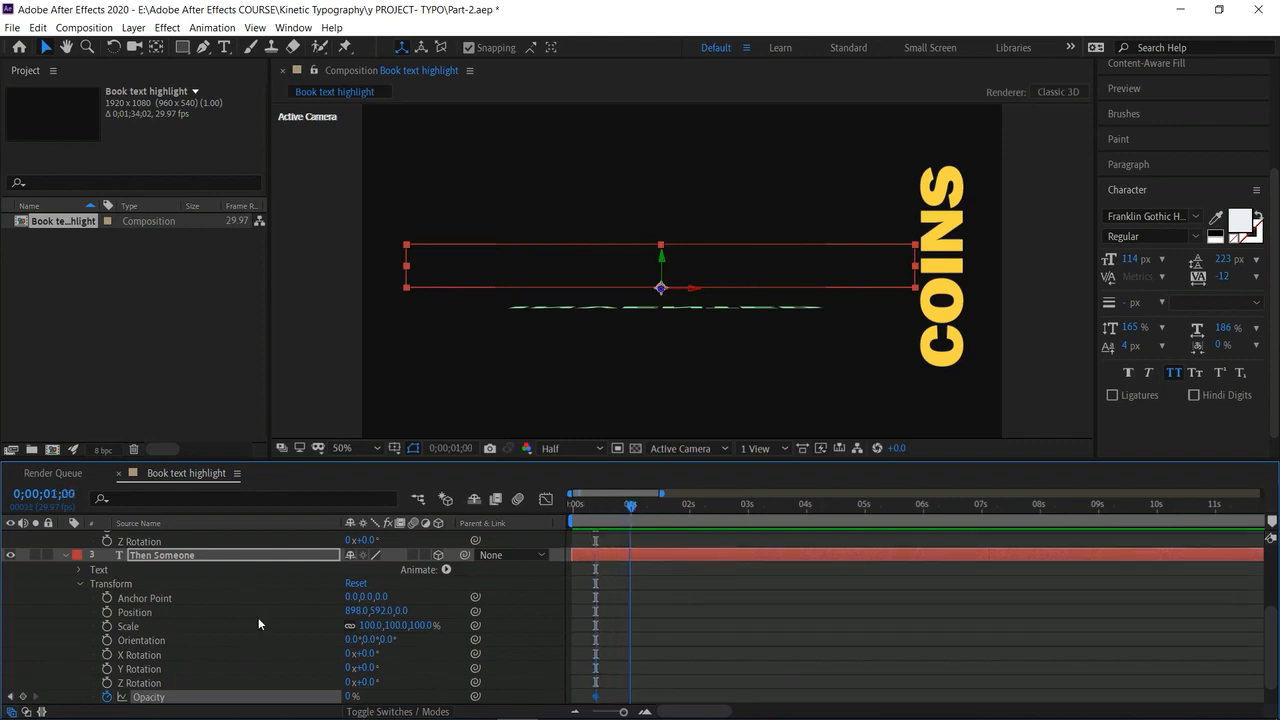
{"action": "left_click", "coordinate": [22, 697]}
{"action": "left_click", "coordinate": [352, 697]}
{"action": "type", "text": "100"}
{"action": "key", "text": "Return"}
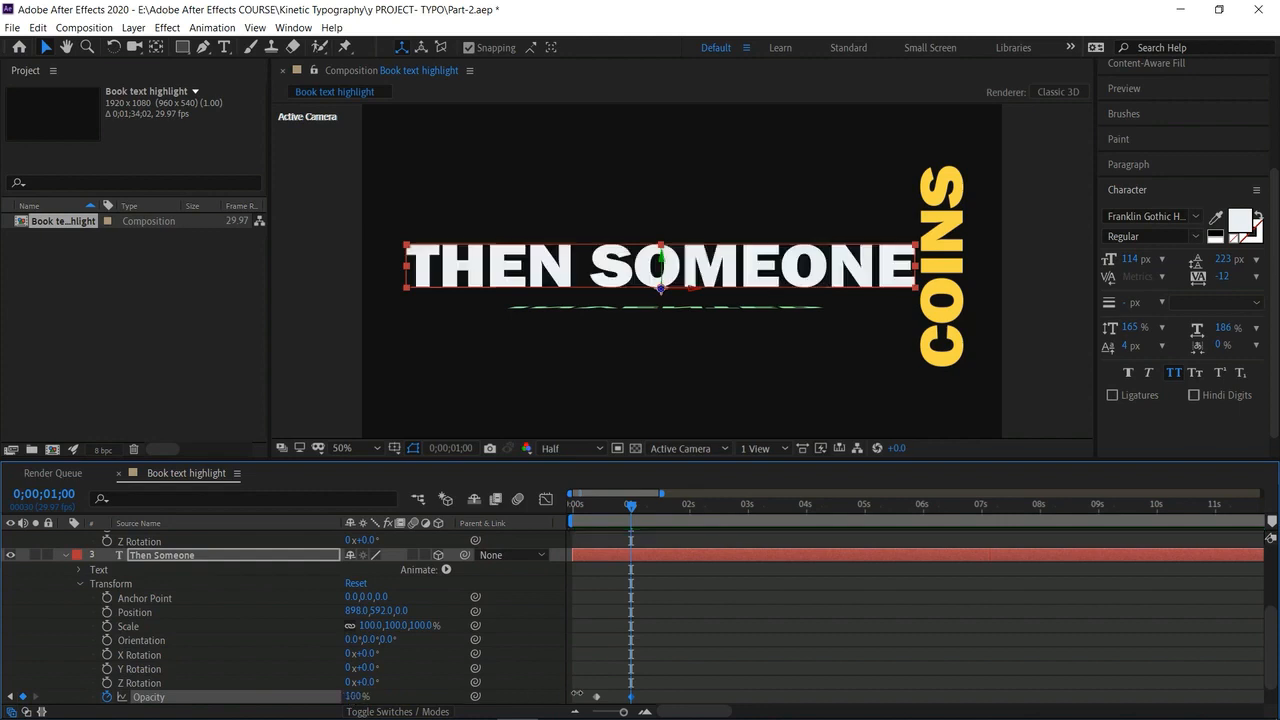
Trim the start of the Invented layer to 0;00;01;15.
{"action": "left_click", "coordinate": [577, 506]}
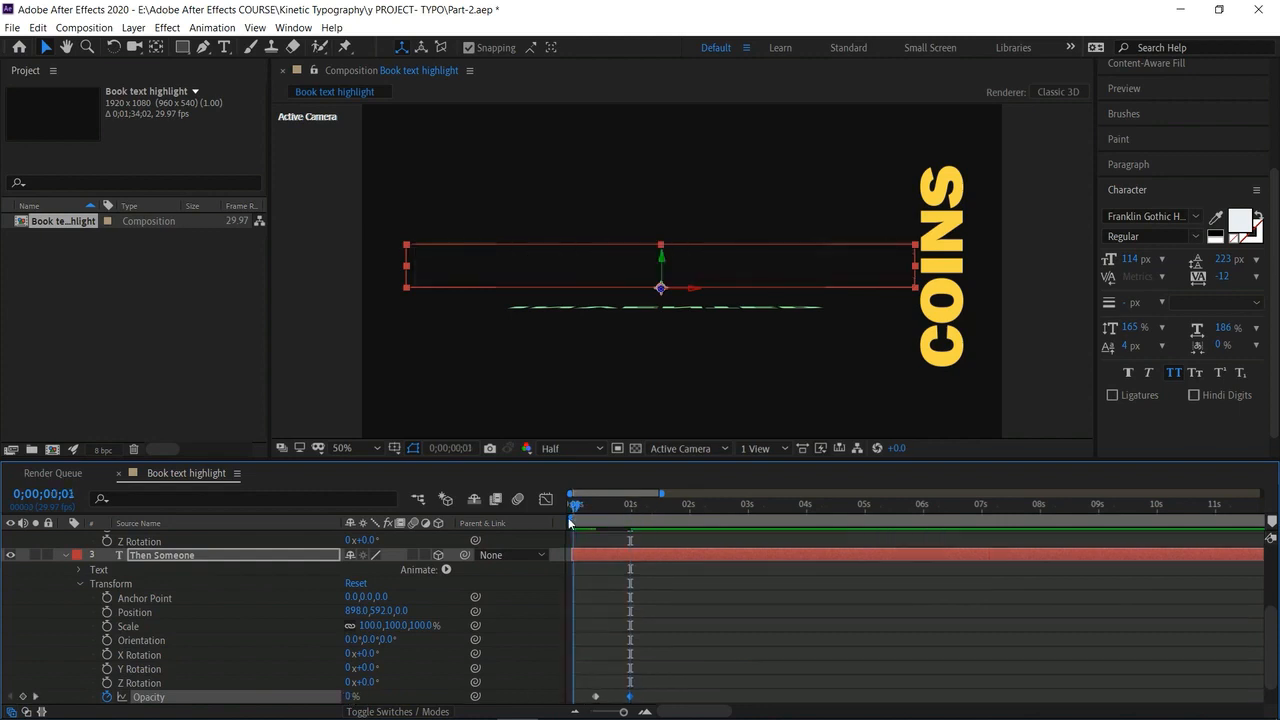
{"action": "left_click_drag", "start_coordinate": [568, 515], "coordinate": [660, 515]}
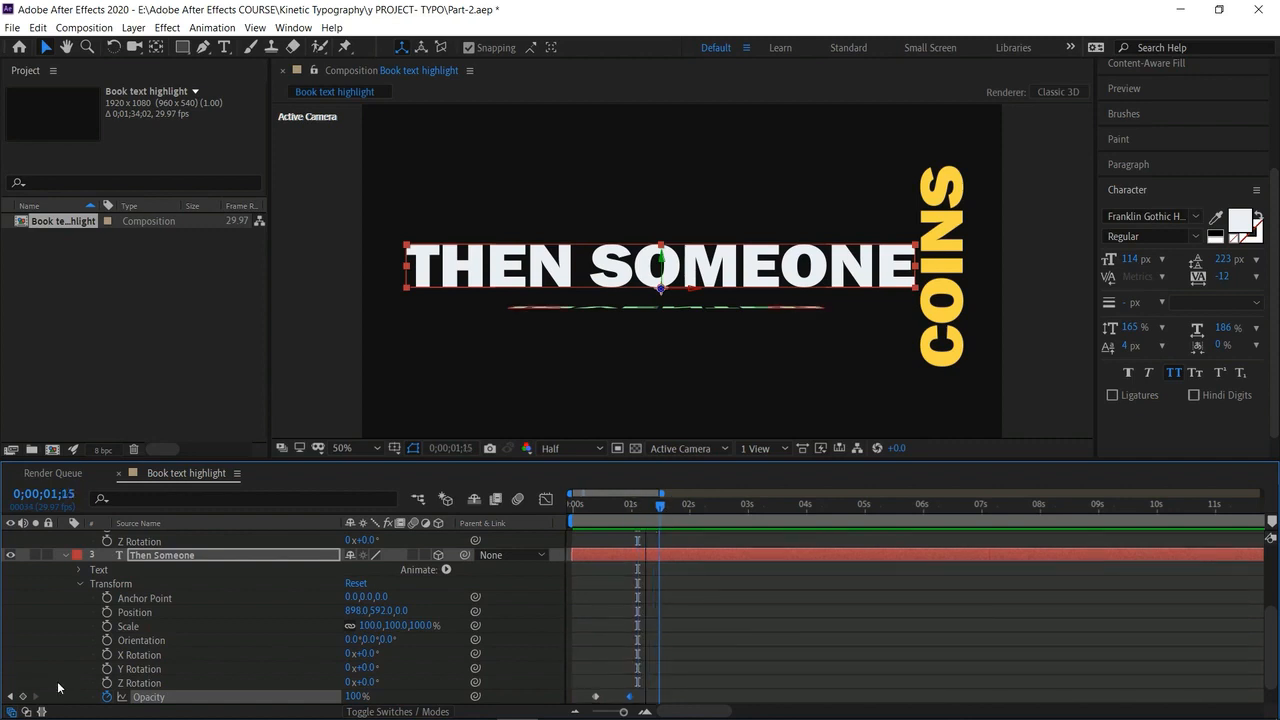
{"action": "left_click", "coordinate": [64, 554]}
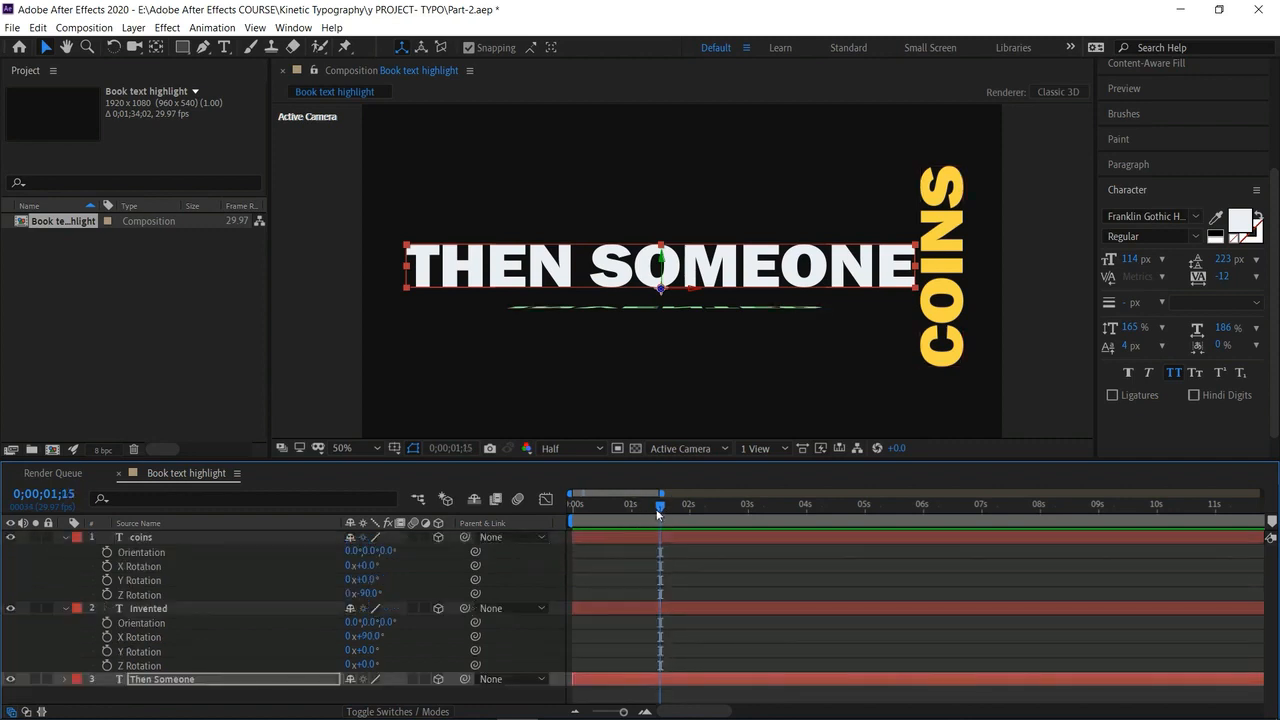
{"action": "left_click", "coordinate": [183, 608]}
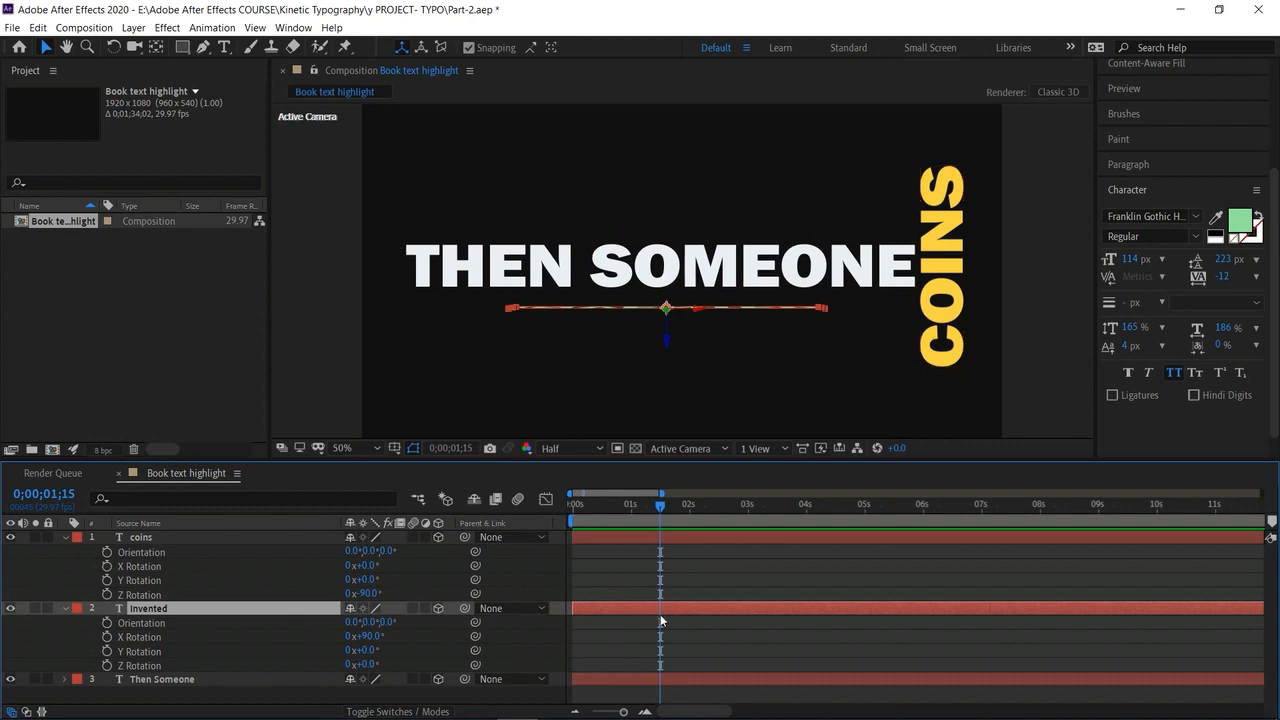
{"action": "key", "text": "alt+bracketleft"}
{"action": "left_click", "coordinate": [64, 608]}
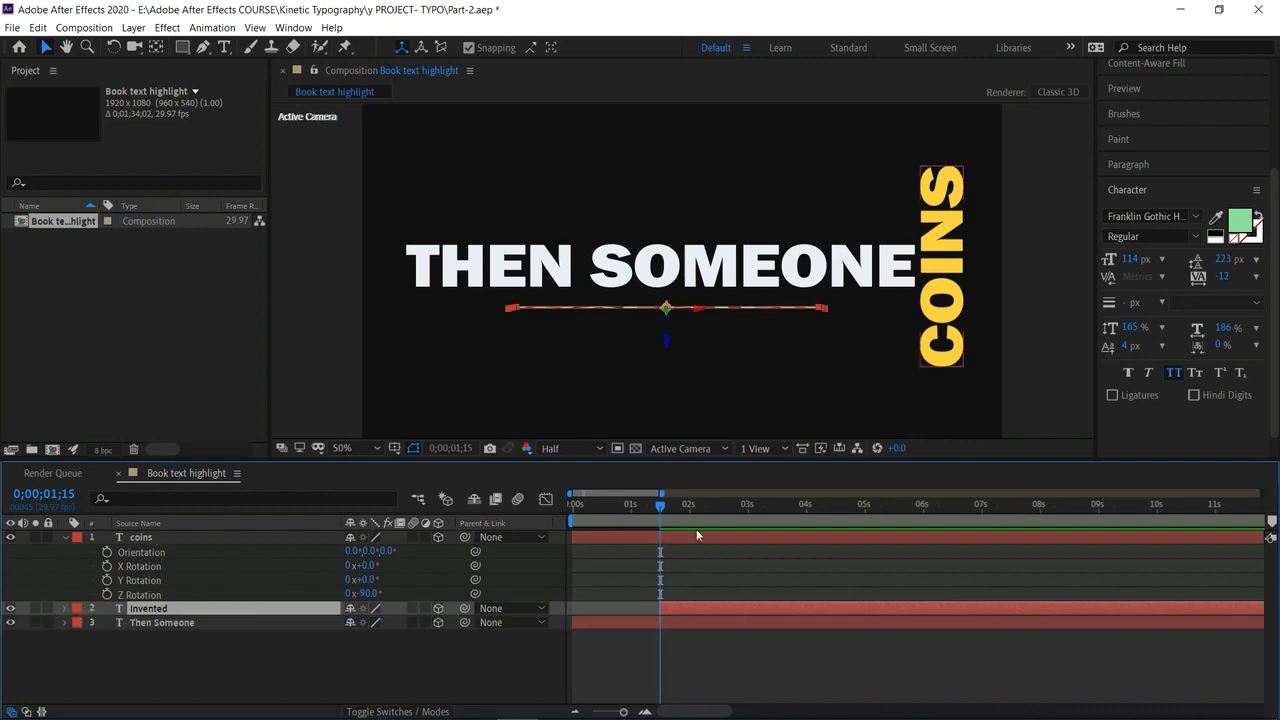
Add a new null object to the composition with the current time at 0;00;01;17.
{"action": "mouse_move", "coordinate": [672, 506]}
{"action": "left_mouse_down"}
{"action": "mouse_move", "coordinate": [693, 515]}
{"action": "mouse_move", "coordinate": [665, 514]}
{"action": "left_mouse_up"}
{"action": "right_click", "coordinate": [315, 663]}
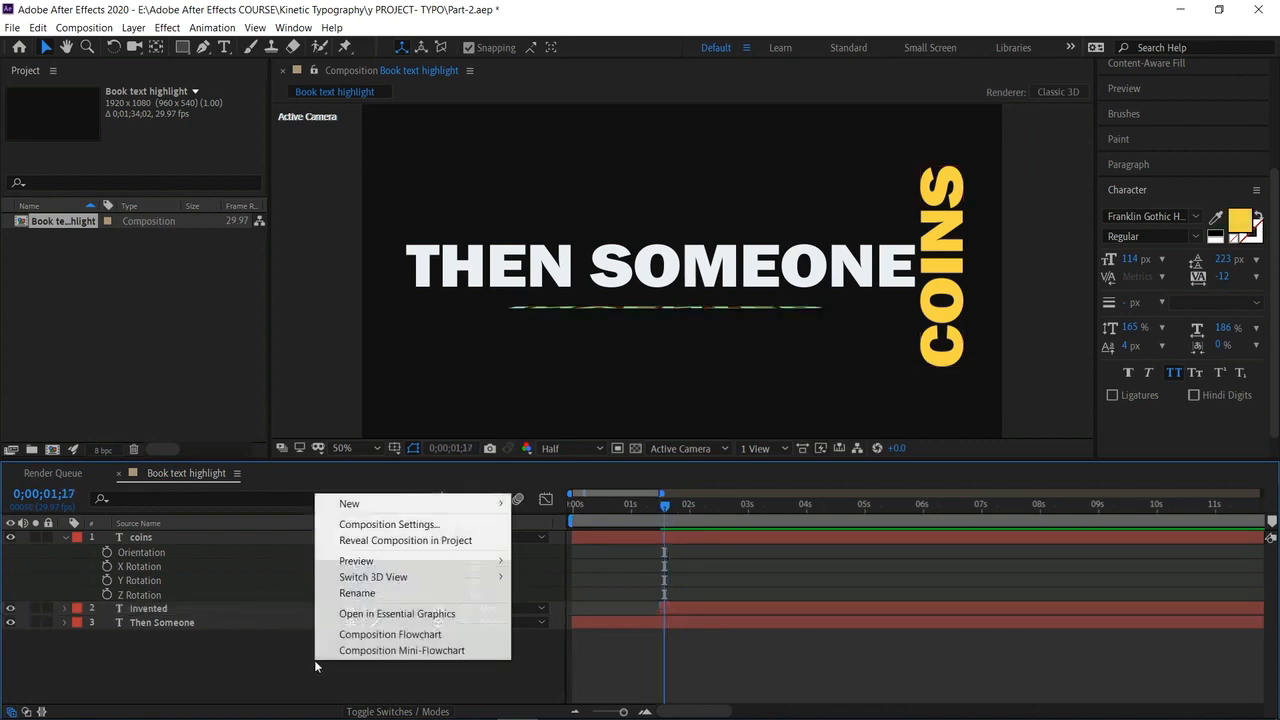
{"action": "mouse_move", "coordinate": [408, 510]}
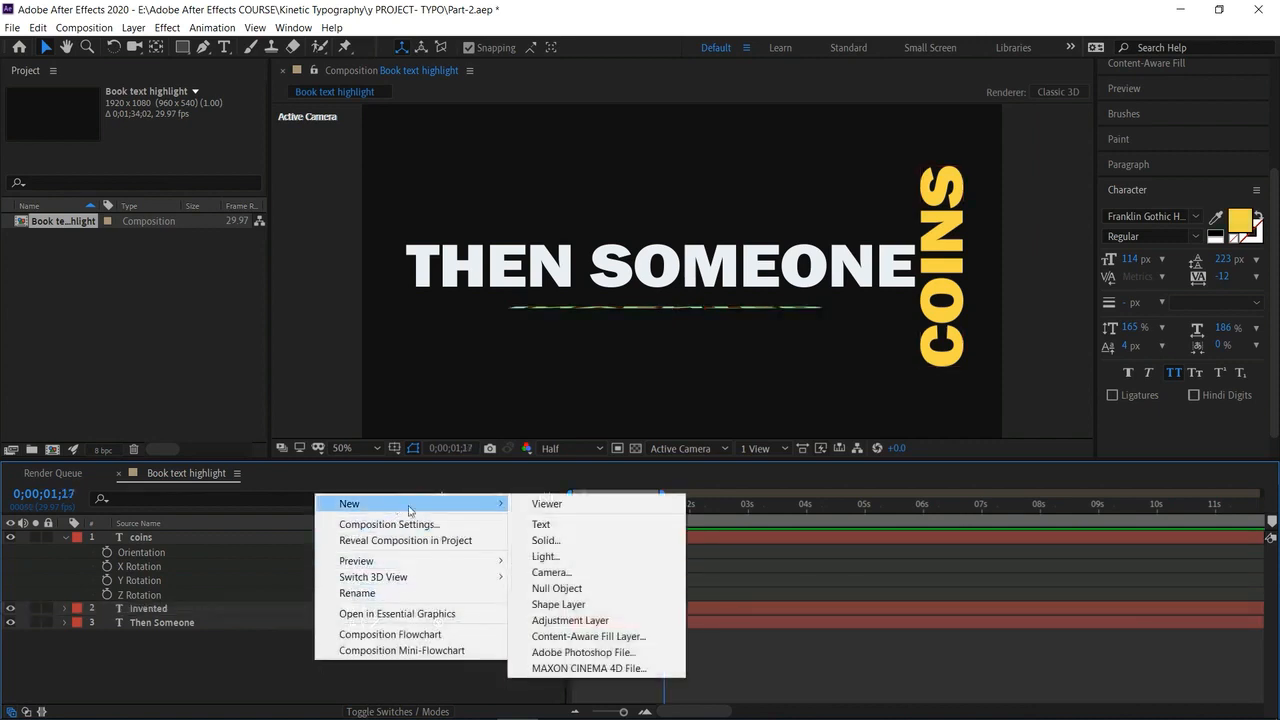
{"action": "left_click", "coordinate": [557, 589]}
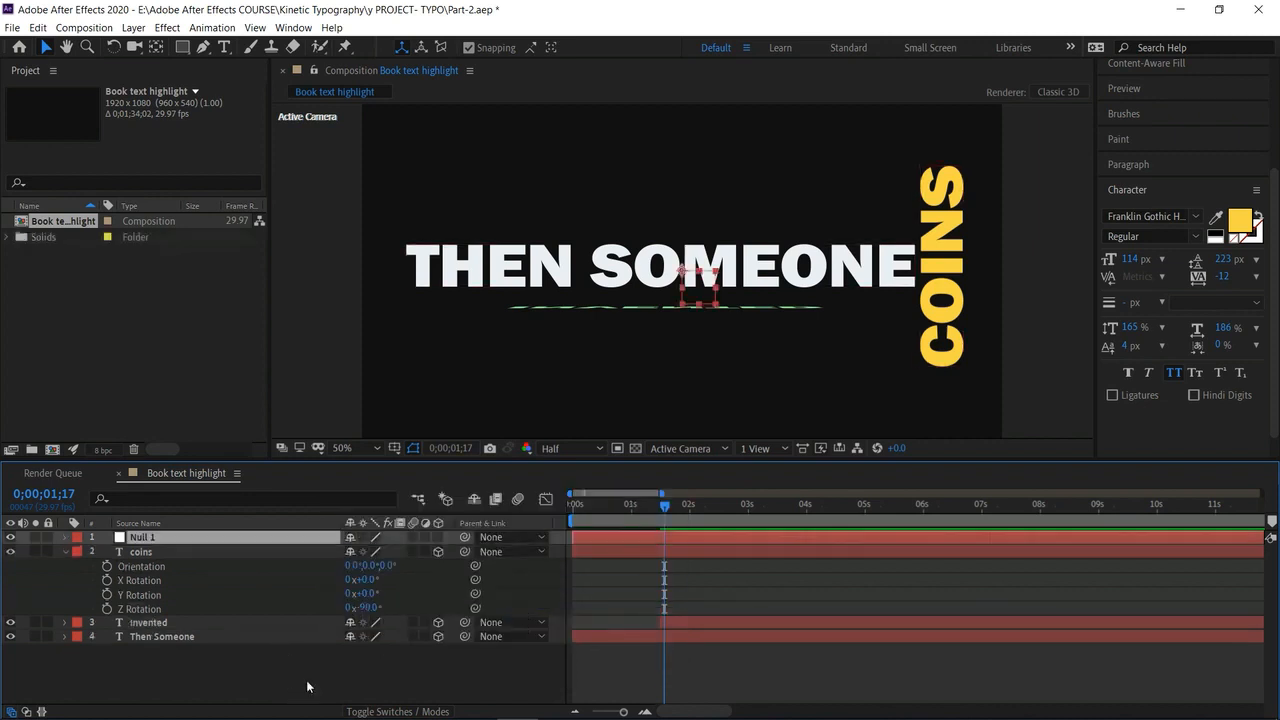
{"action": "left_click", "coordinate": [306, 680]}
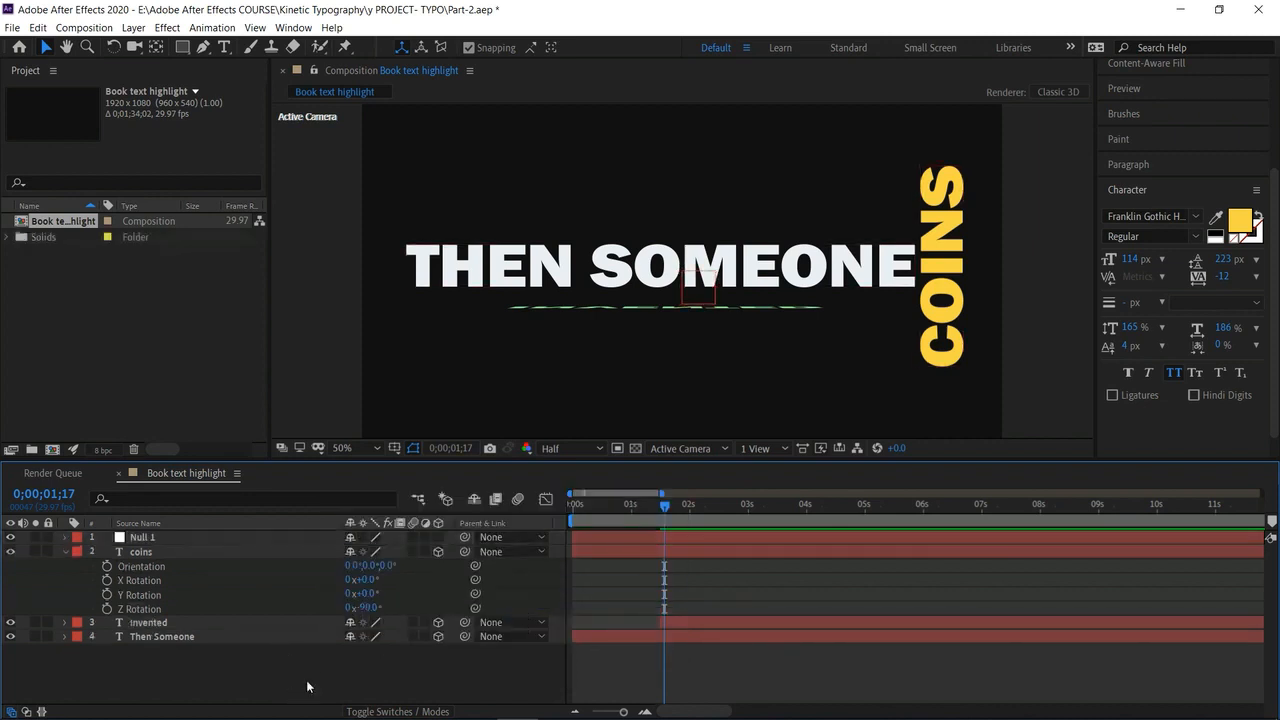
Make the null a 3D layer and parent the coins, Invented and Then Someone layers to it.
{"action": "left_click", "coordinate": [437, 537]}
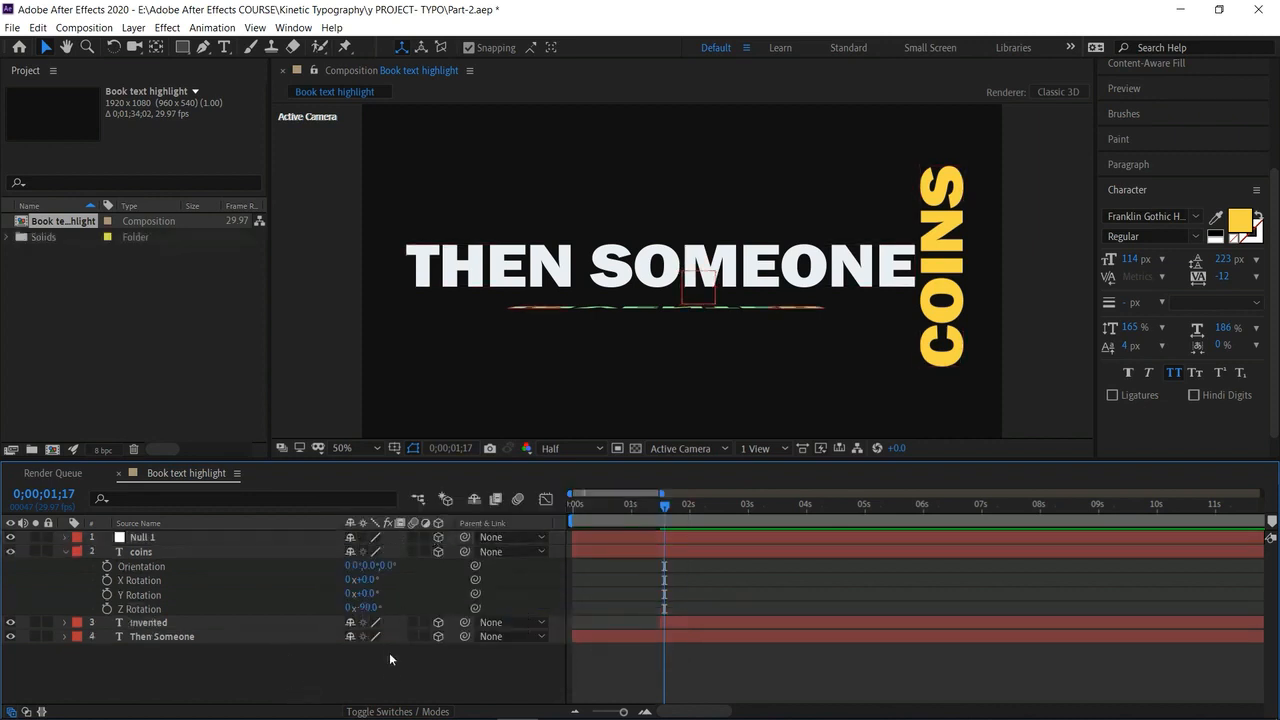
{"action": "left_click", "coordinate": [244, 639]}
{"action": "left_click", "coordinate": [241, 624], "text": "ctrl"}
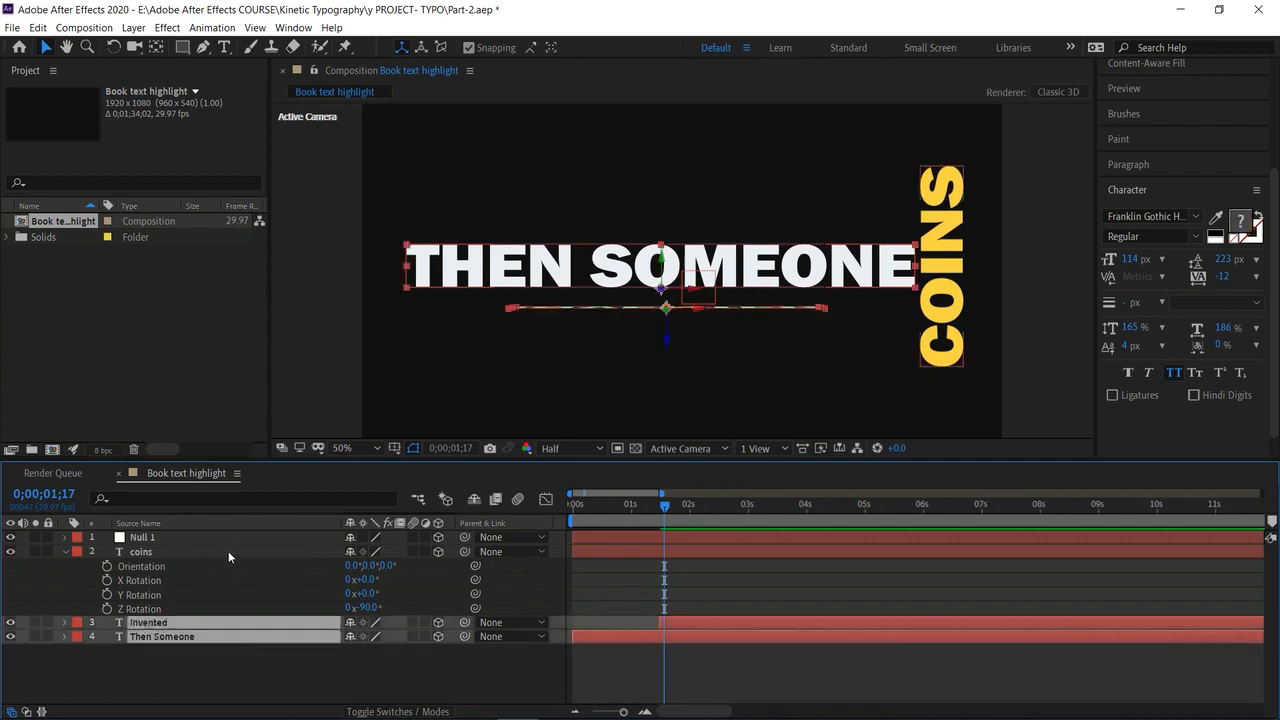
{"action": "left_click", "coordinate": [228, 551], "text": "ctrl"}
{"action": "left_click_drag", "start_coordinate": [462, 552], "coordinate": [132, 537]}
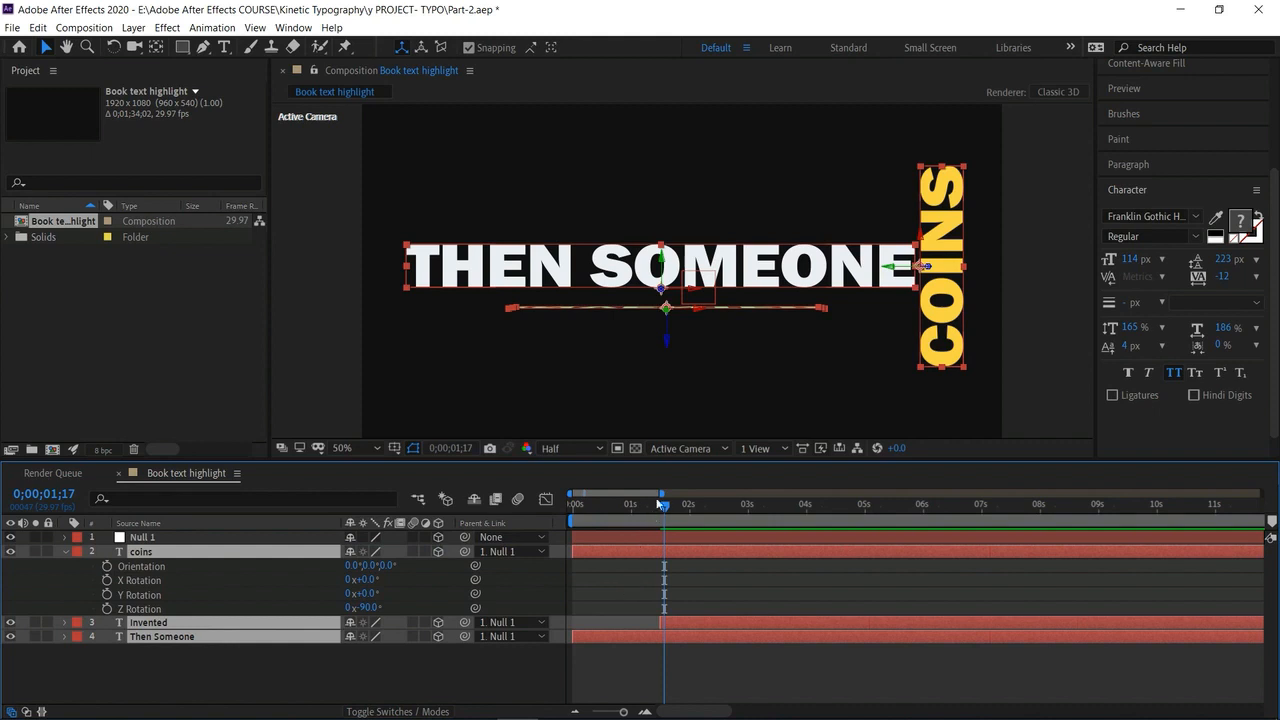
Show the null's rotation properties with the current time at 0;00;01;15.
{"action": "left_click_drag", "start_coordinate": [653, 502], "coordinate": [661, 510]}
{"action": "left_click", "coordinate": [66, 538]}
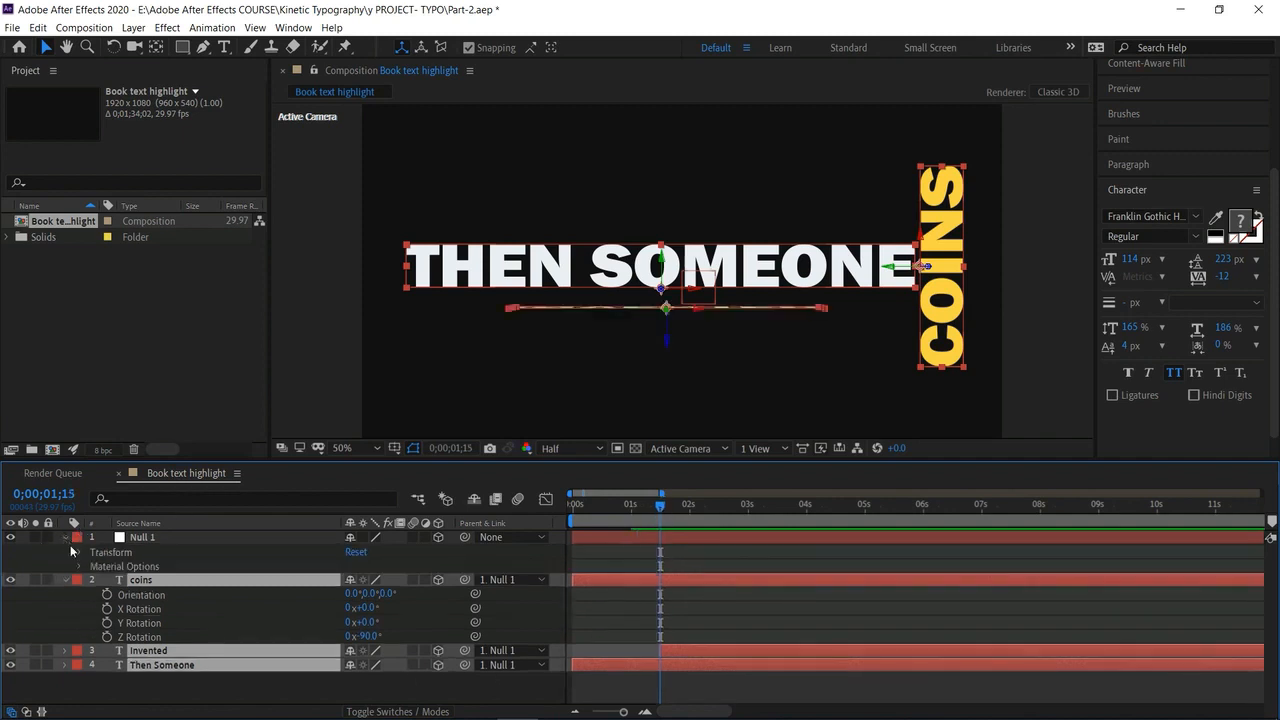
{"action": "left_click", "coordinate": [186, 540]}
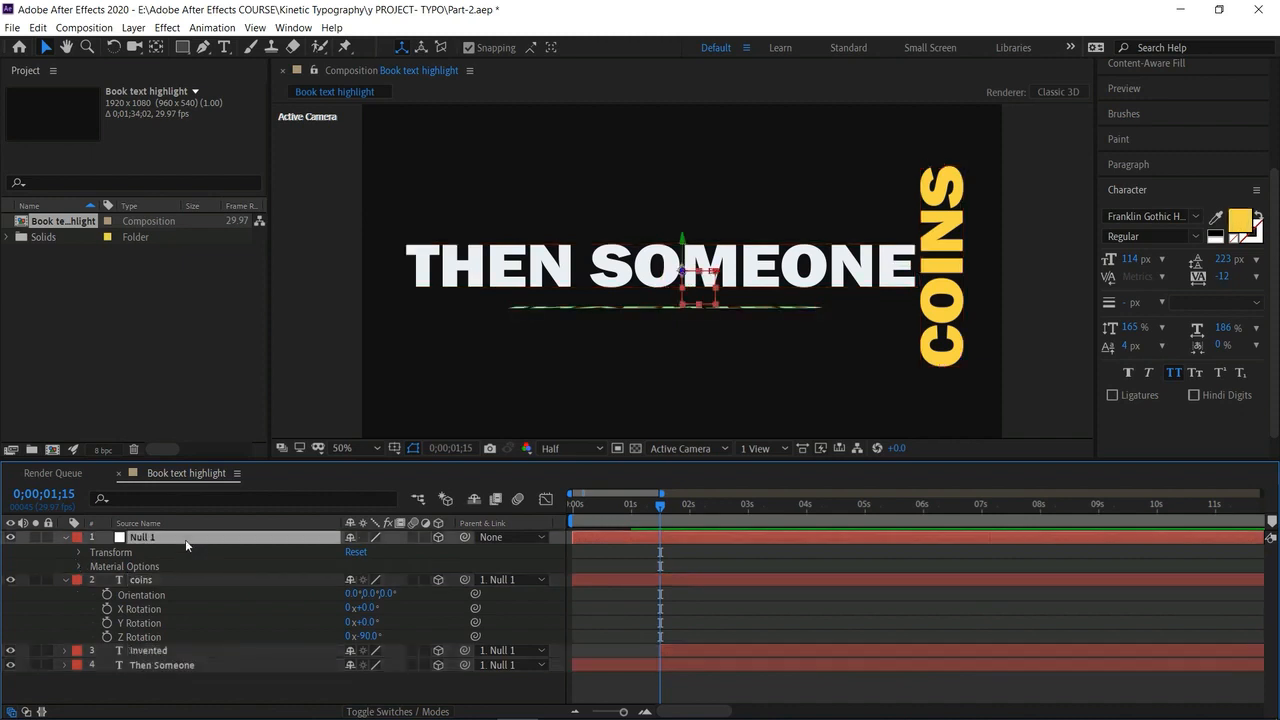
{"action": "key", "text": "r"}
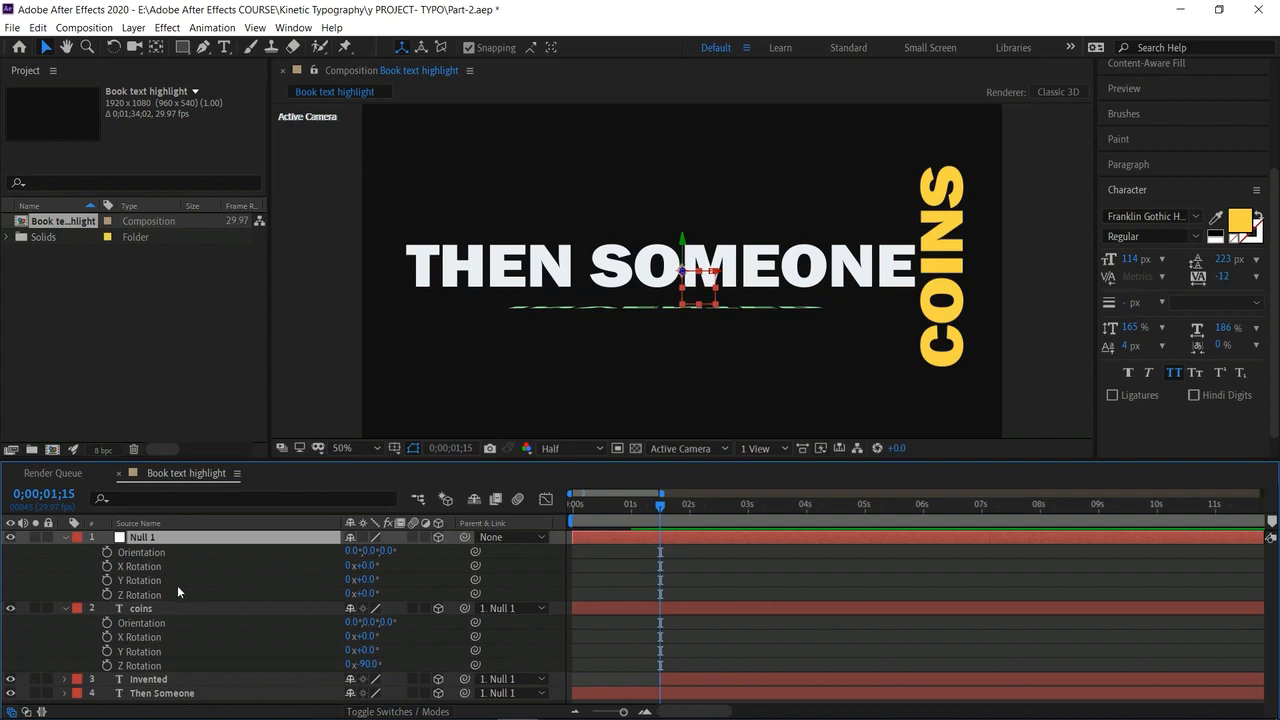
{"action": "left_click", "coordinate": [107, 581]}
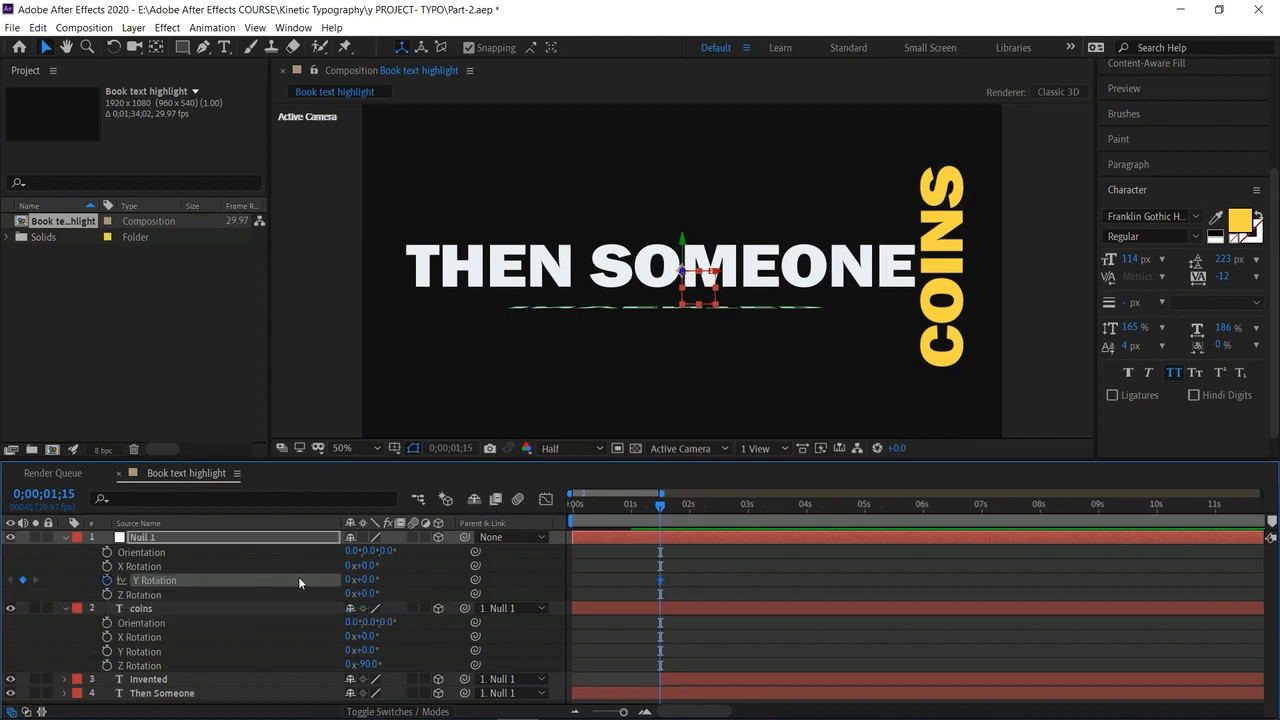
{"action": "left_click_drag", "start_coordinate": [361, 578], "coordinate": [386, 585]}
{"action": "key", "text": "ctrl+z"}
{"action": "left_click", "coordinate": [107, 580]}
Add an X Rotation keyframe of 0° to the null at 0;00;01;15.
{"action": "left_click", "coordinate": [107, 566]}
{"action": "left_click_drag", "start_coordinate": [360, 566], "coordinate": [298, 570]}
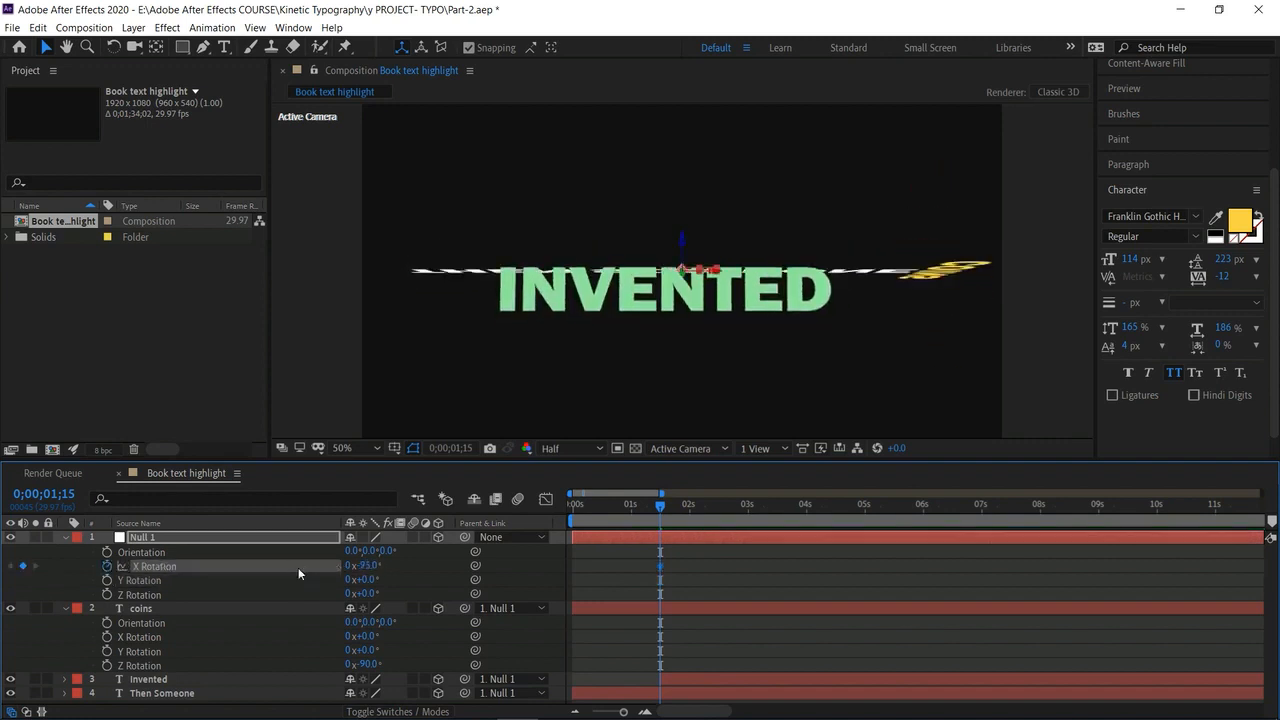
{"action": "key", "text": "ctrl+z"}
{"action": "key", "text": "ctrl+z"}
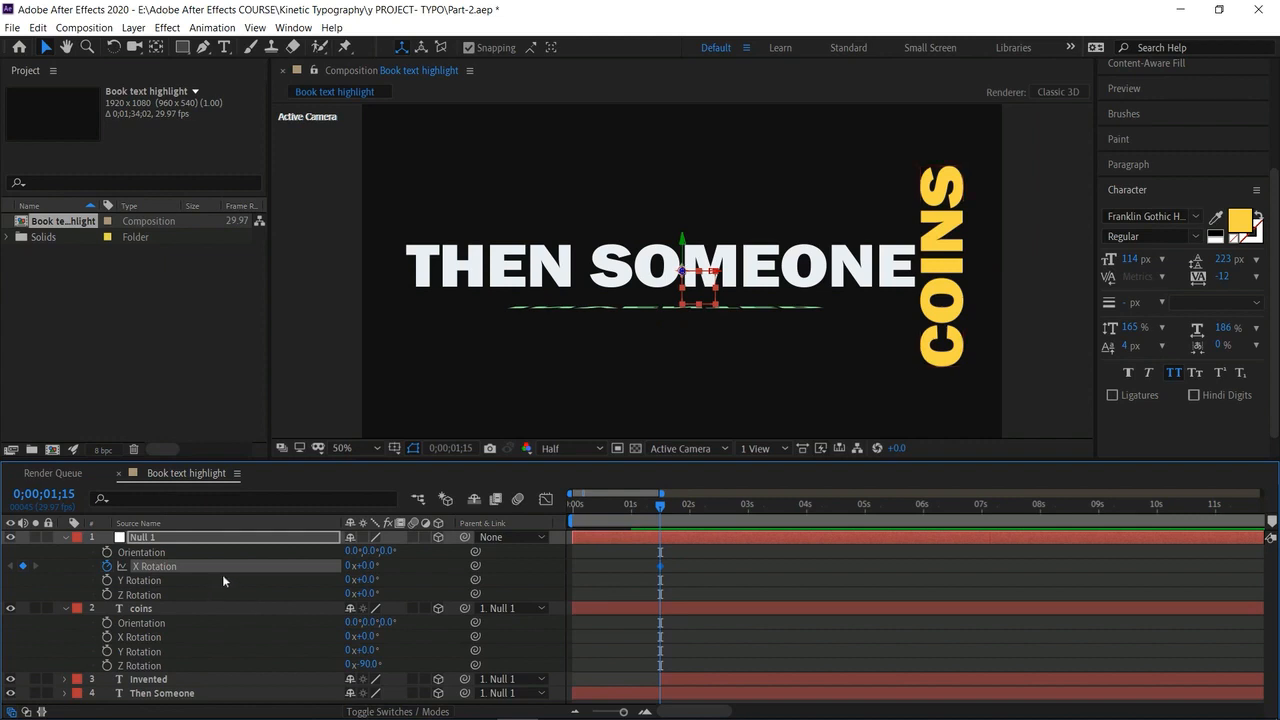
Add an X Rotation keyframe of -90° to the null at 0;00;02;00.
{"action": "left_click_drag", "start_coordinate": [660, 504], "coordinate": [689, 521]}
{"action": "left_click", "coordinate": [23, 566]}
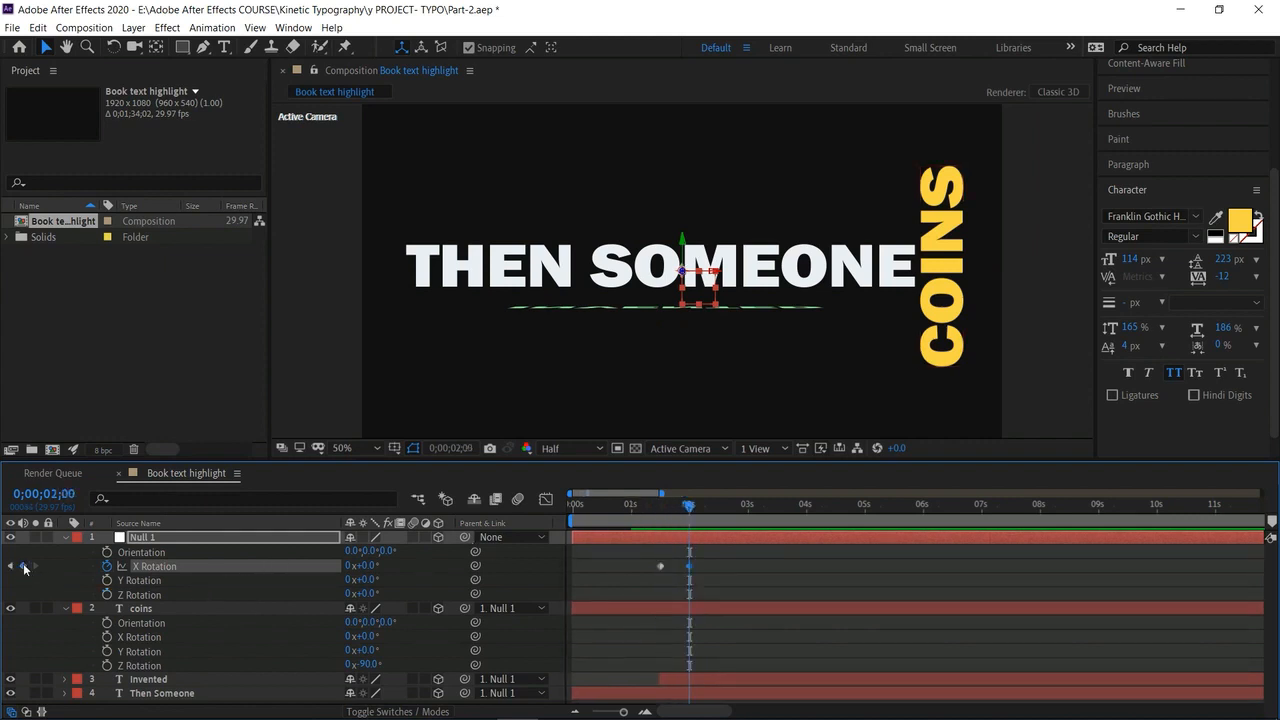
{"action": "left_click_drag", "start_coordinate": [360, 566], "coordinate": [367, 566]}
{"action": "left_click", "coordinate": [367, 566]}
{"action": "type", "text": "-90"}
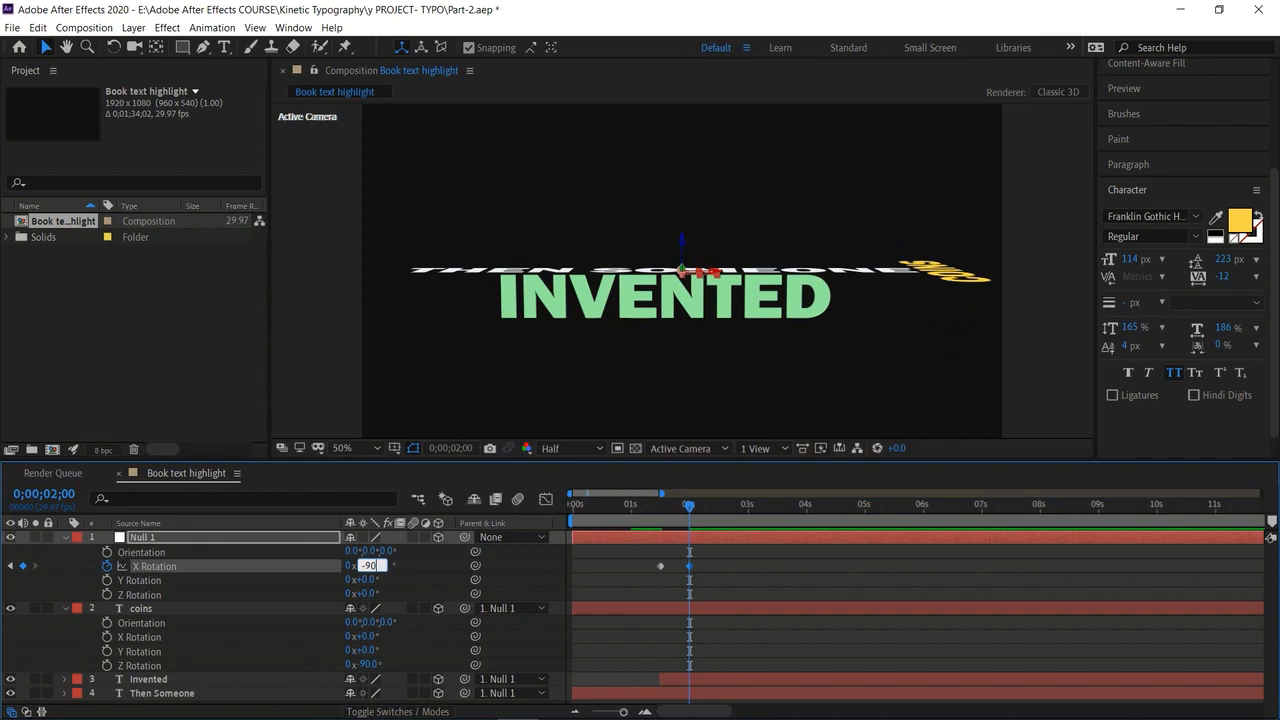
{"action": "key", "text": "Return"}
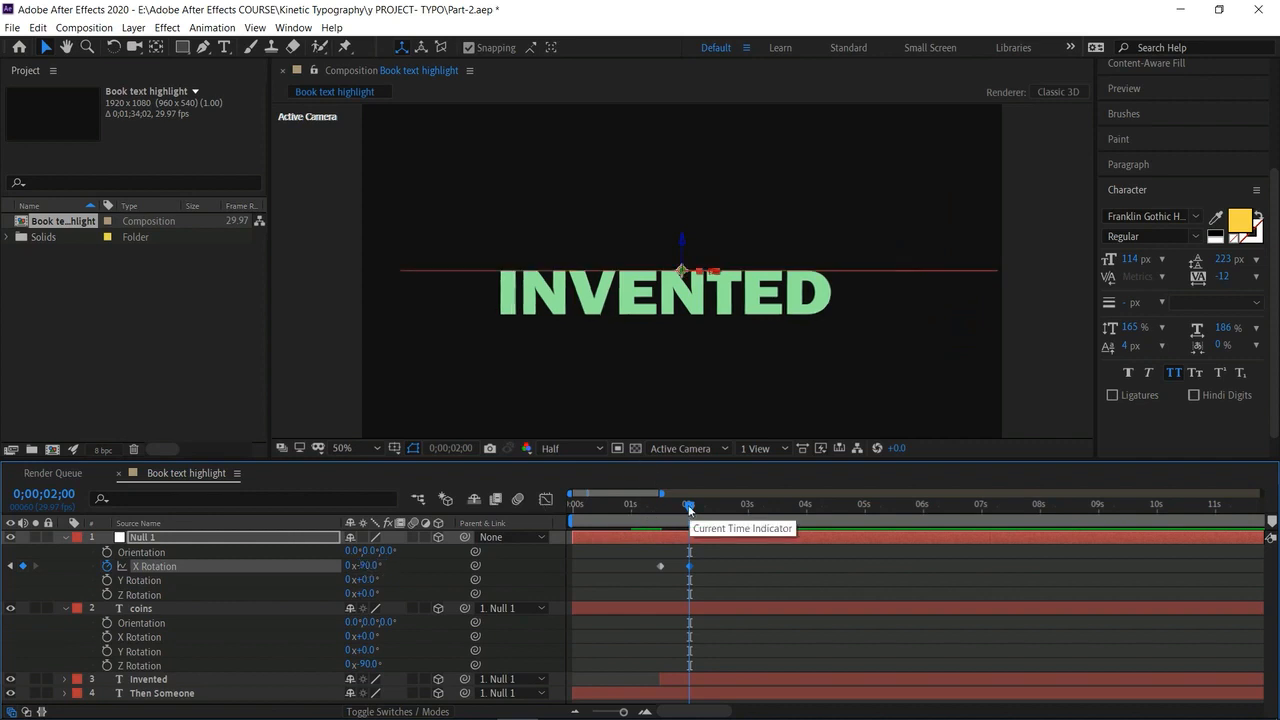
Expand the null's Transform properties and add a Position keyframe of 960, 540, 0 at 0;00;01;23.
{"action": "mouse_move", "coordinate": [687, 504]}
{"action": "left_mouse_down"}
{"action": "mouse_move", "coordinate": [693, 514]}
{"action": "mouse_move", "coordinate": [673, 515]}
{"action": "left_mouse_up"}
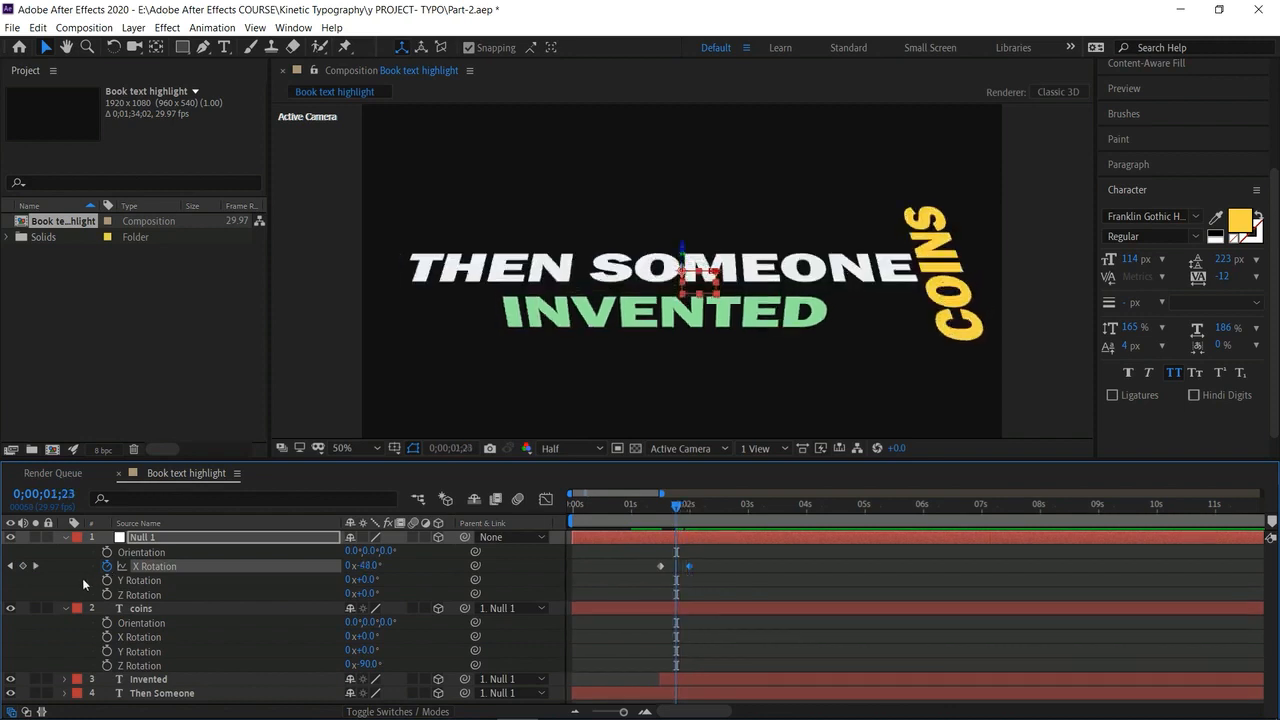
{"action": "left_click", "coordinate": [64, 537]}
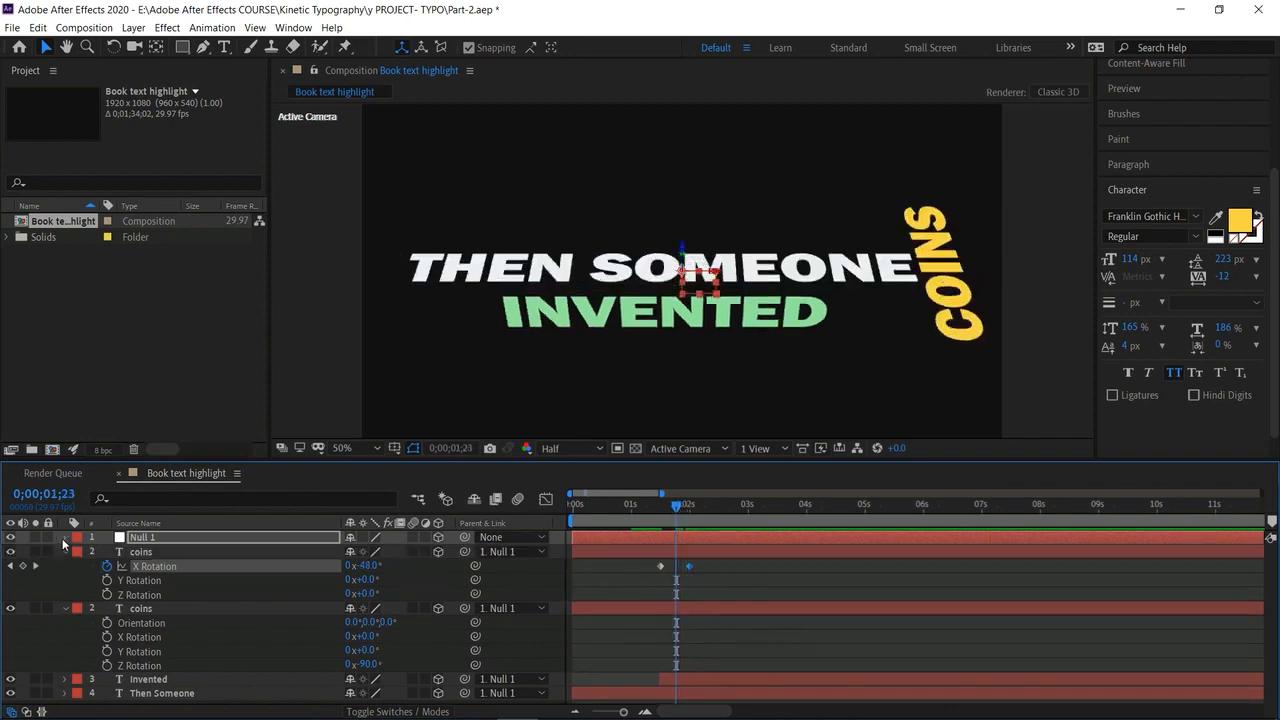
{"action": "left_click", "coordinate": [64, 537]}
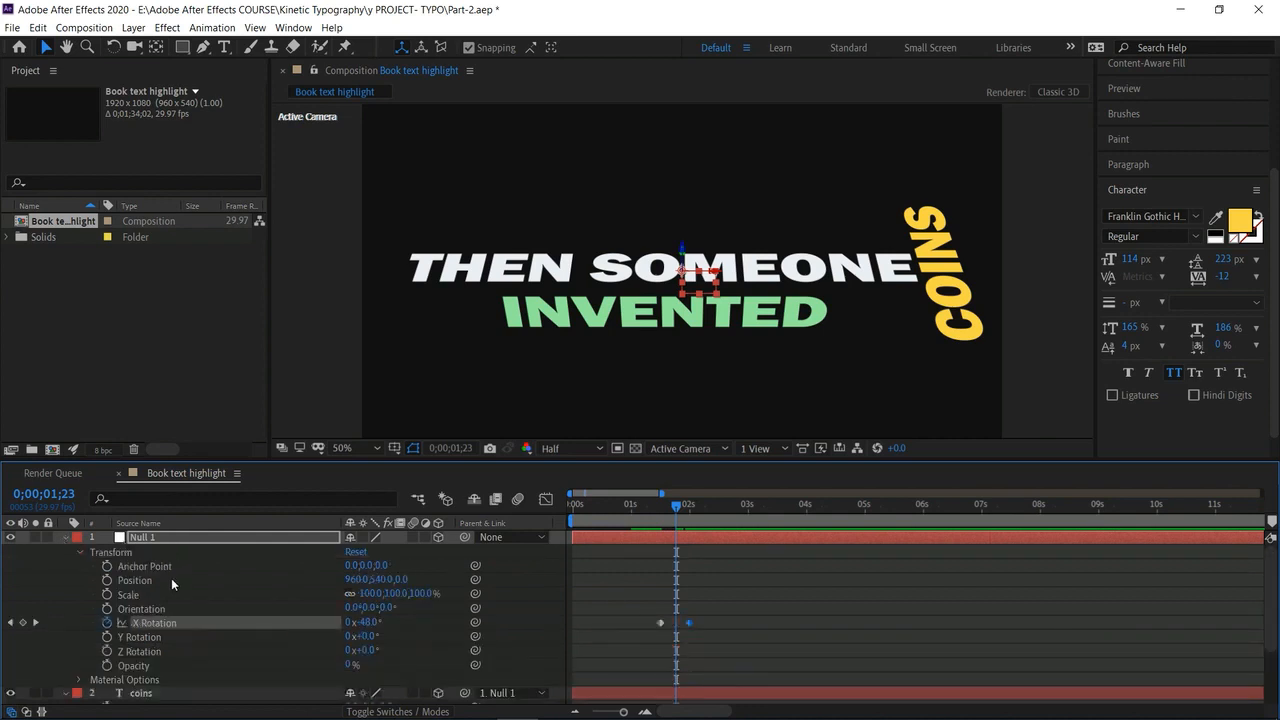
{"action": "left_click", "coordinate": [107, 580]}
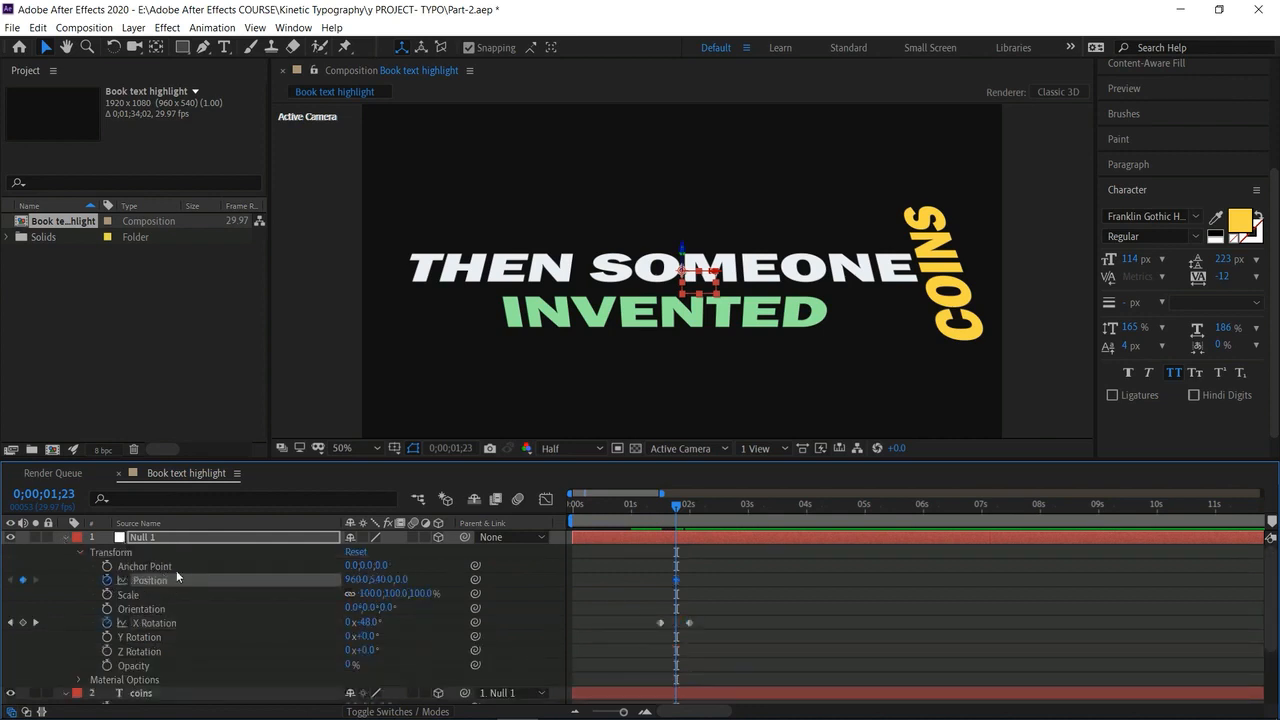
Add a Position keyframe to the null at 0;00;02;00, raising it to 960, 484, 0.
{"action": "left_click_drag", "start_coordinate": [673, 508], "coordinate": [688, 517]}
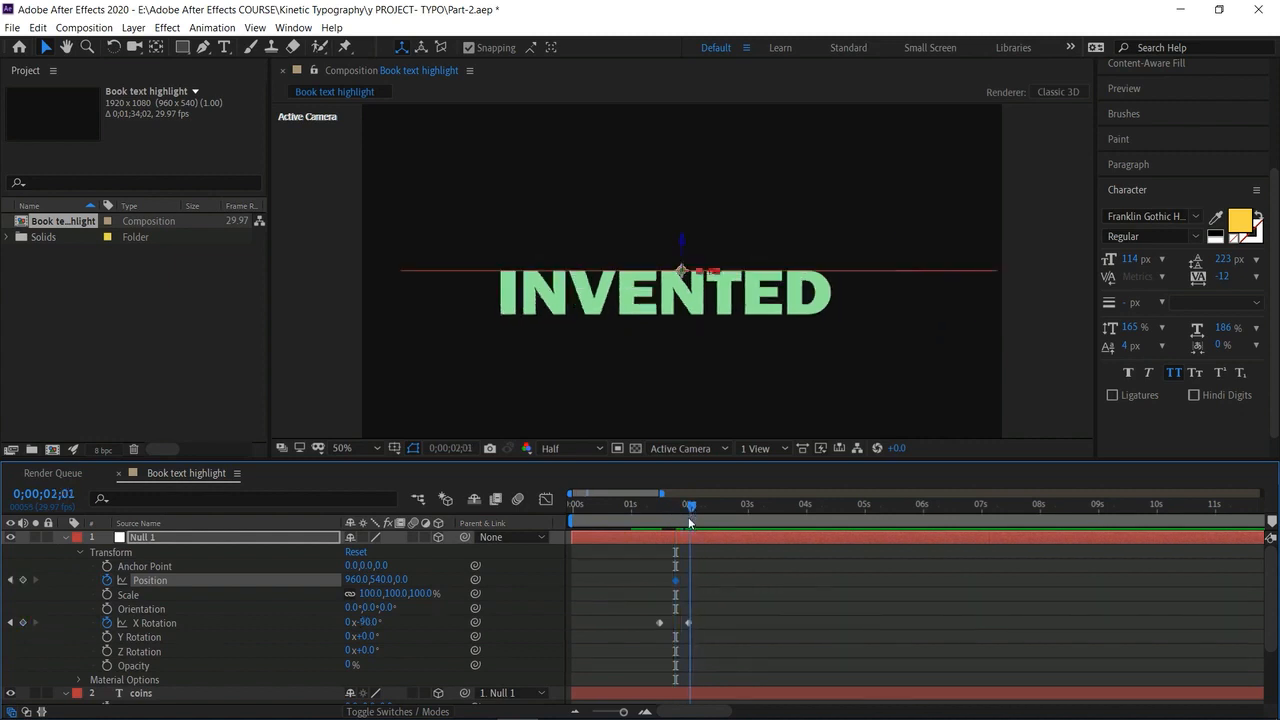
{"action": "left_click_drag", "start_coordinate": [688, 517], "coordinate": [686, 515]}
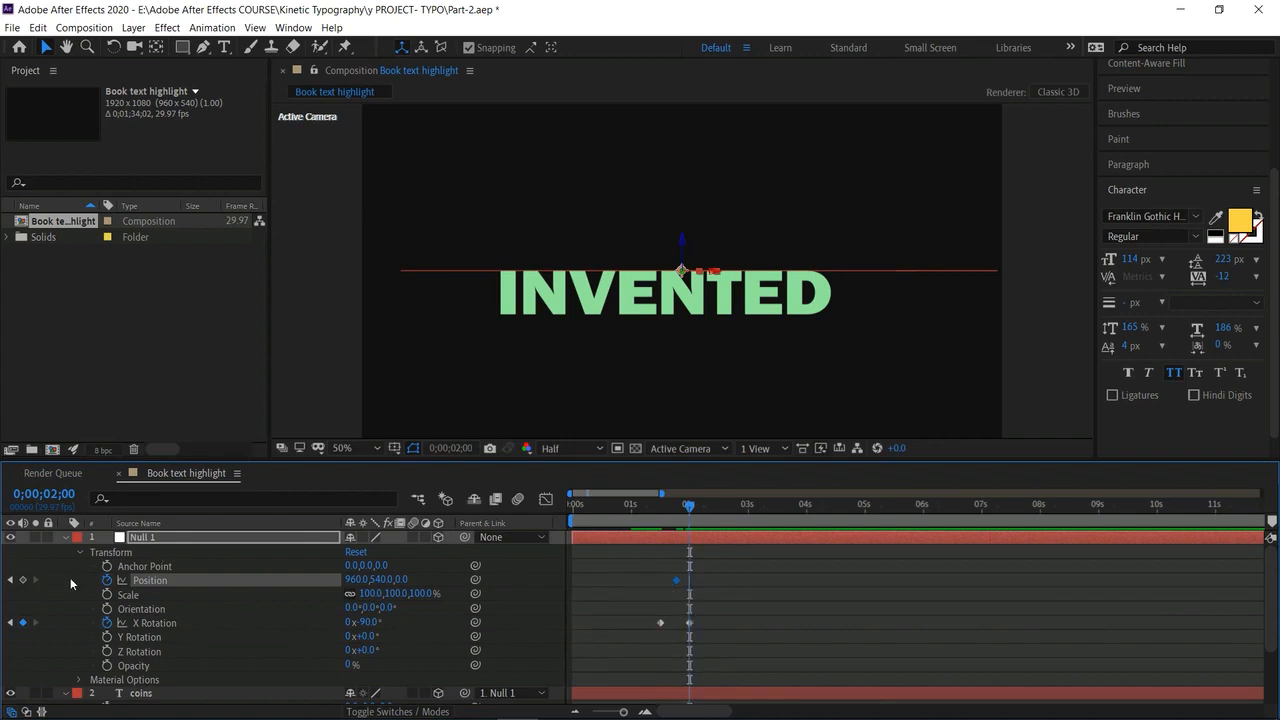
{"action": "left_click", "coordinate": [21, 580]}
{"action": "left_click_drag", "start_coordinate": [375, 580], "coordinate": [333, 572]}
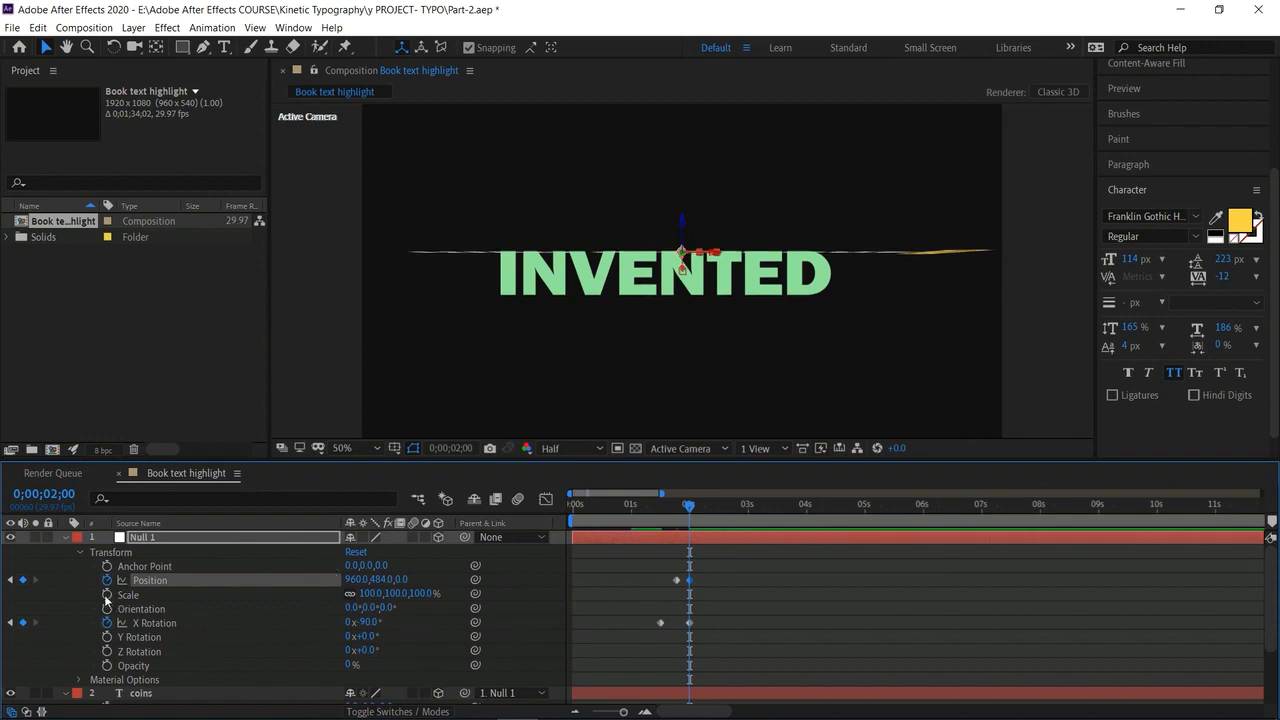
Animate the null's Scale from 100% at 0;00;01;24 to 132% at 0;00;02;01.
{"action": "left_click_drag", "start_coordinate": [684, 505], "coordinate": [678, 505]}
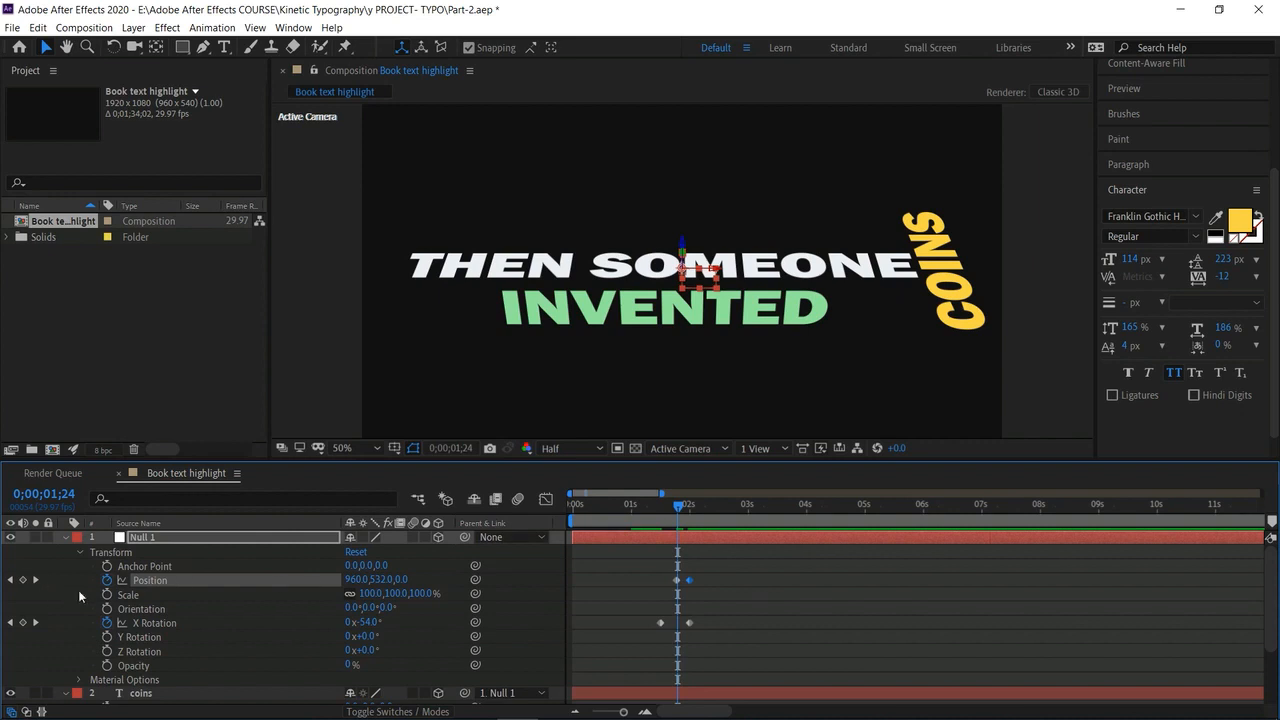
{"action": "left_click", "coordinate": [107, 595]}
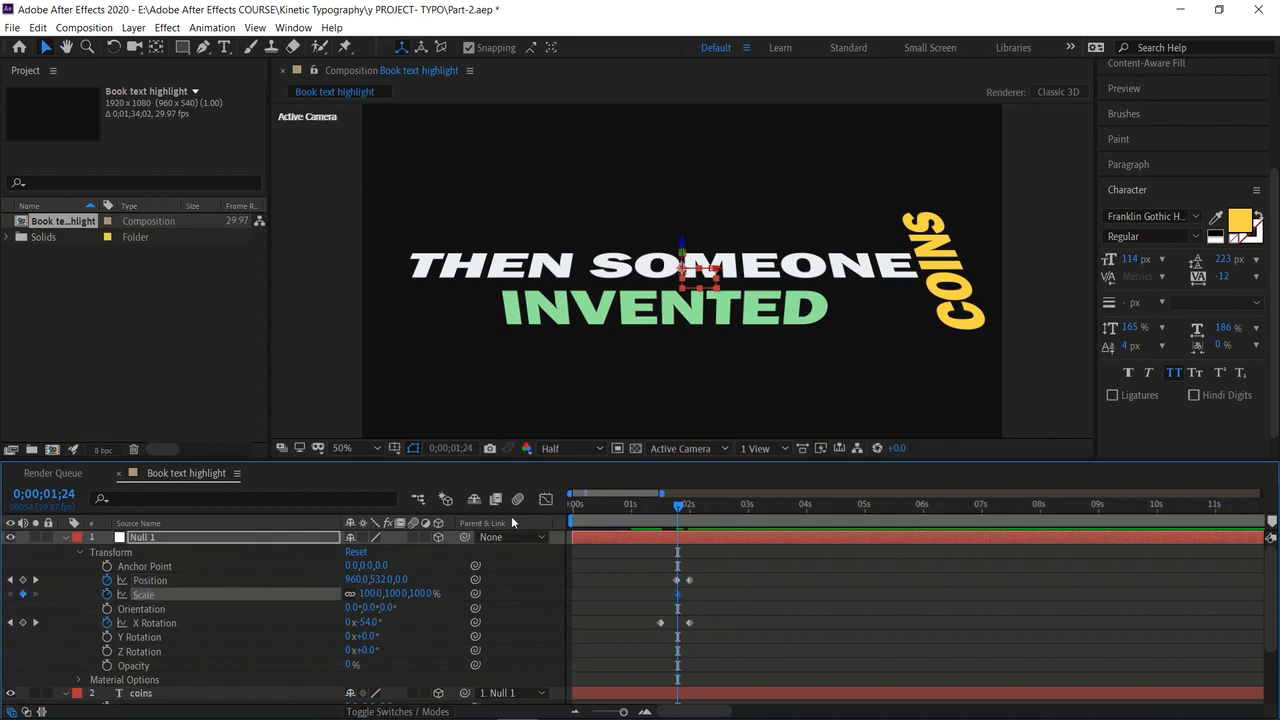
{"action": "left_click", "coordinate": [688, 508]}
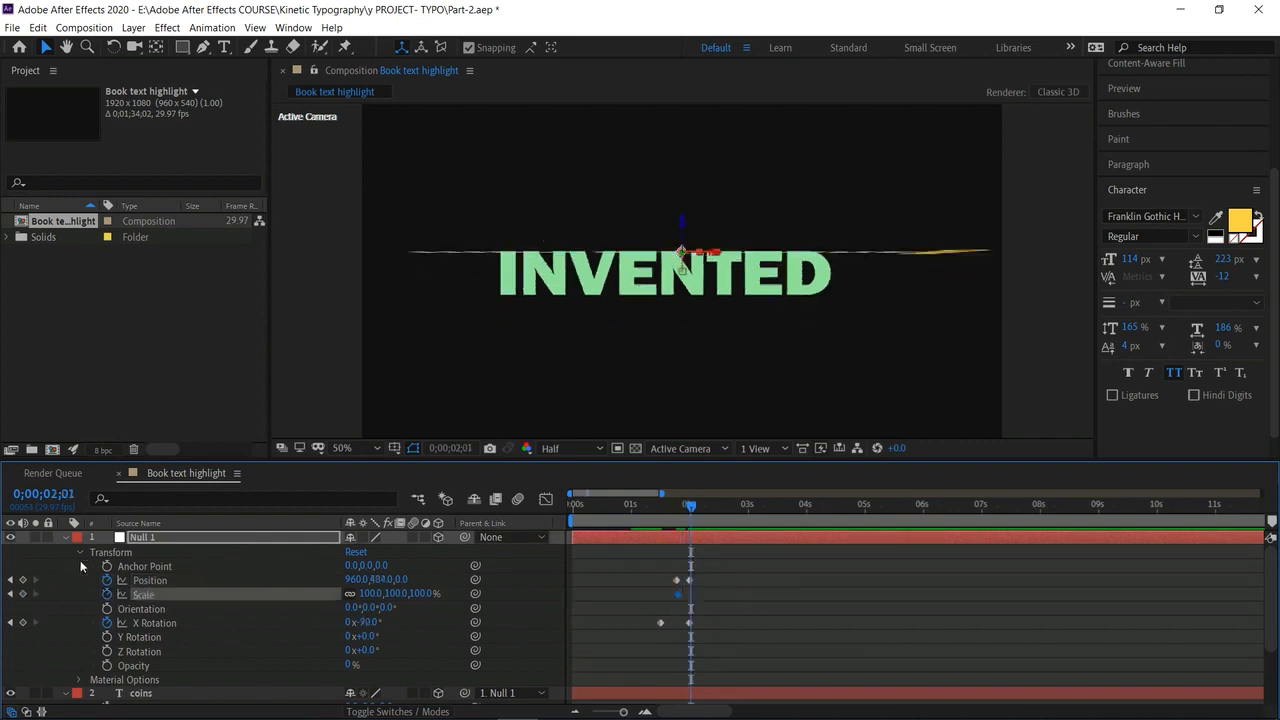
{"action": "left_click", "coordinate": [23, 594]}
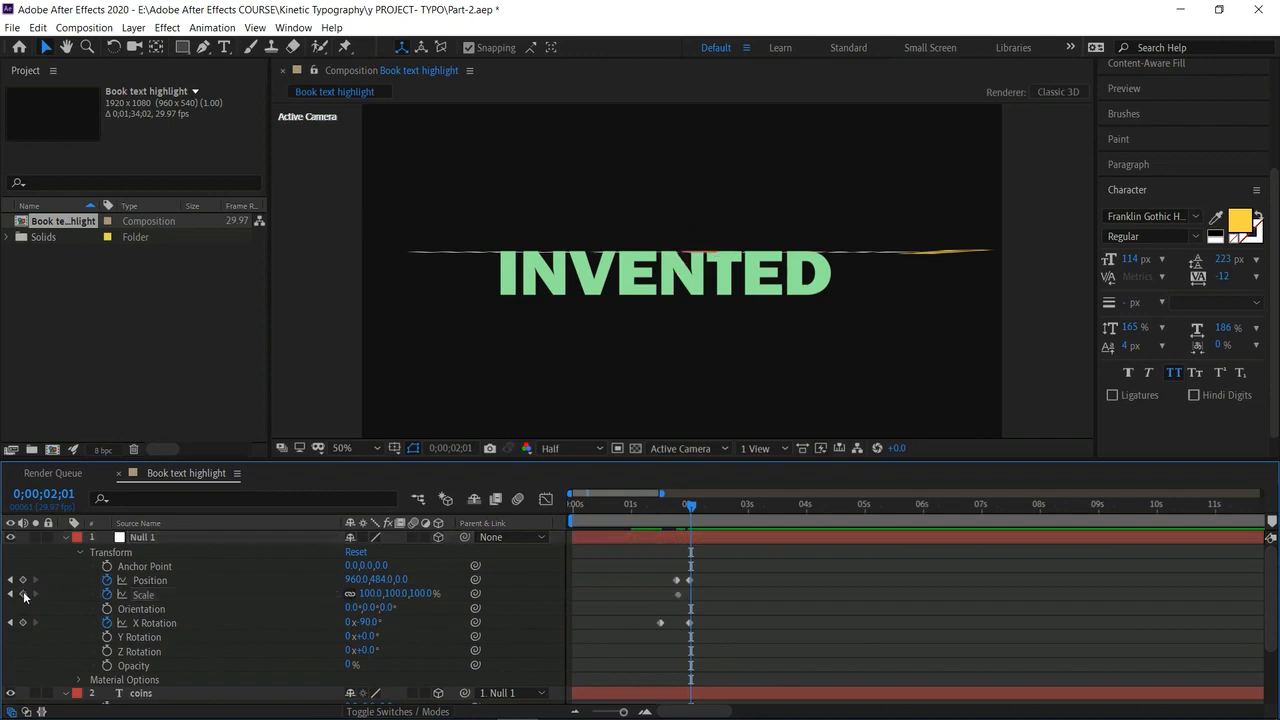
{"action": "left_click_drag", "start_coordinate": [388, 594], "coordinate": [410, 594]}
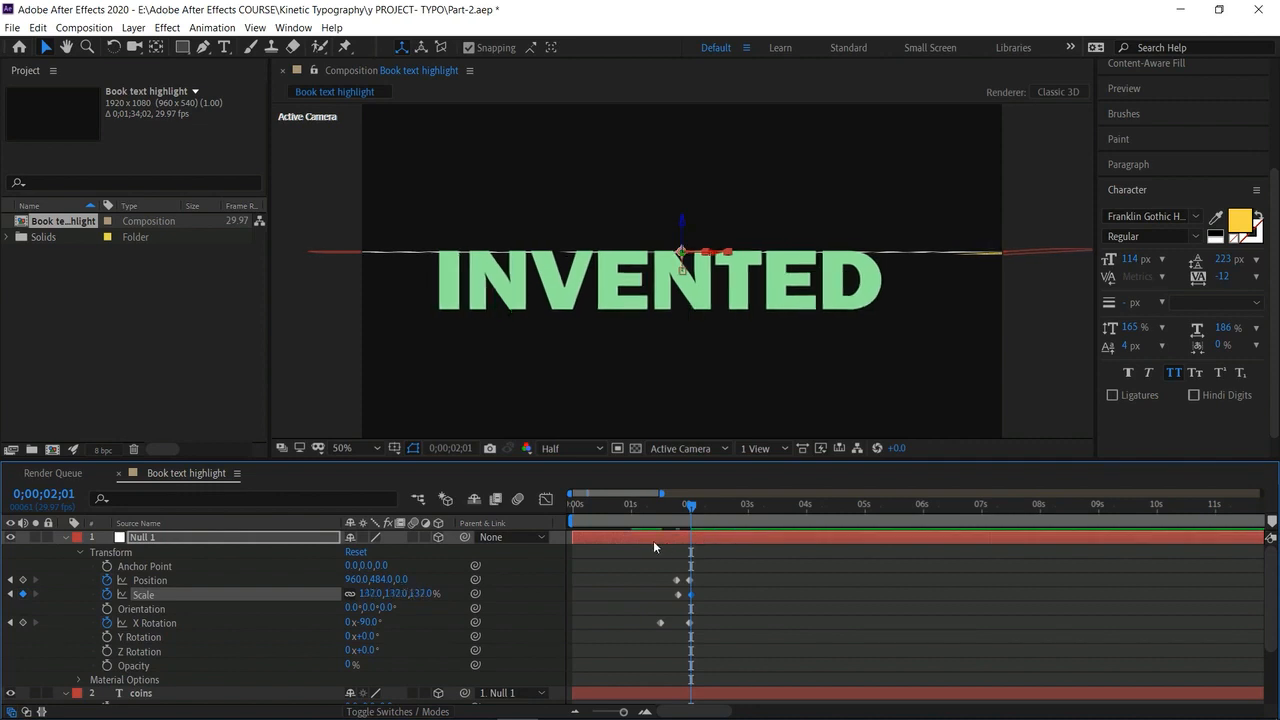
Preview the null's rotation and scale transition from about one second, and return to 0;00;01;29.
{"action": "left_click_drag", "start_coordinate": [689, 508], "coordinate": [638, 510]}
{"action": "key", "text": "space"}
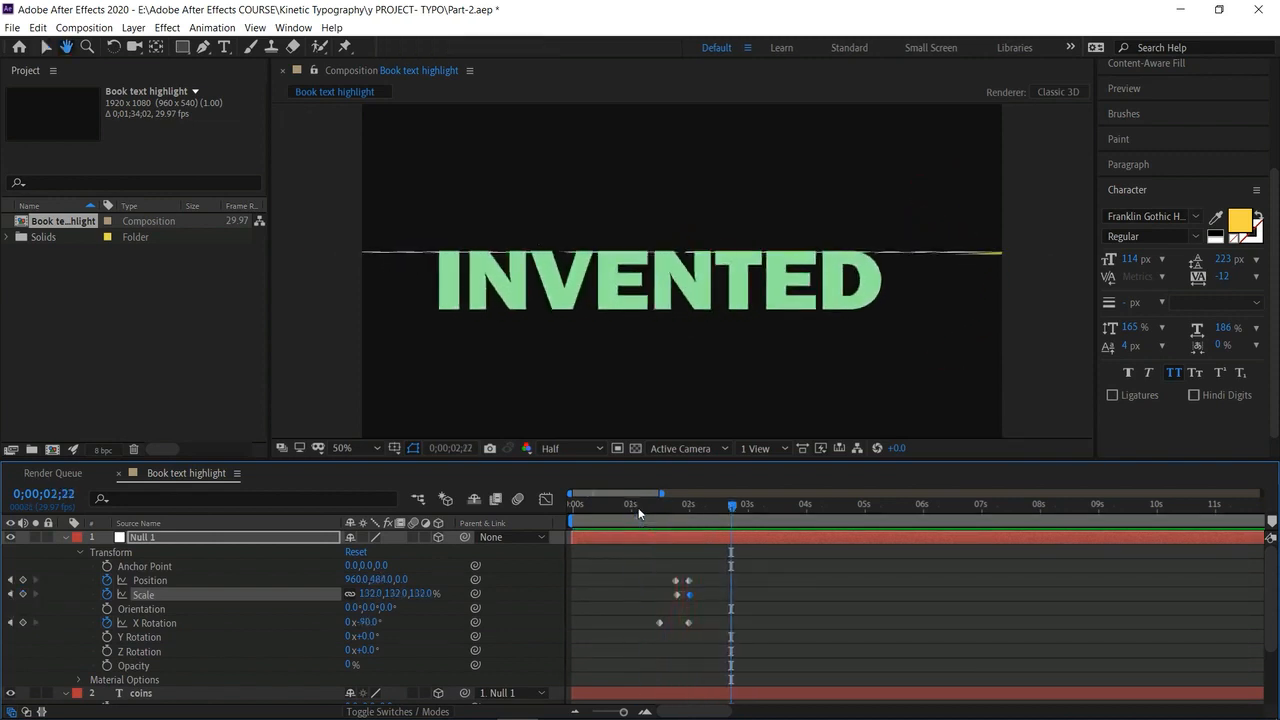
{"action": "key", "text": "space"}
{"action": "left_click_drag", "start_coordinate": [731, 504], "coordinate": [686, 546]}
Collapse the null and coins layers and expand the Then Someone layer's Transform properties.
{"action": "left_click", "coordinate": [66, 537]}
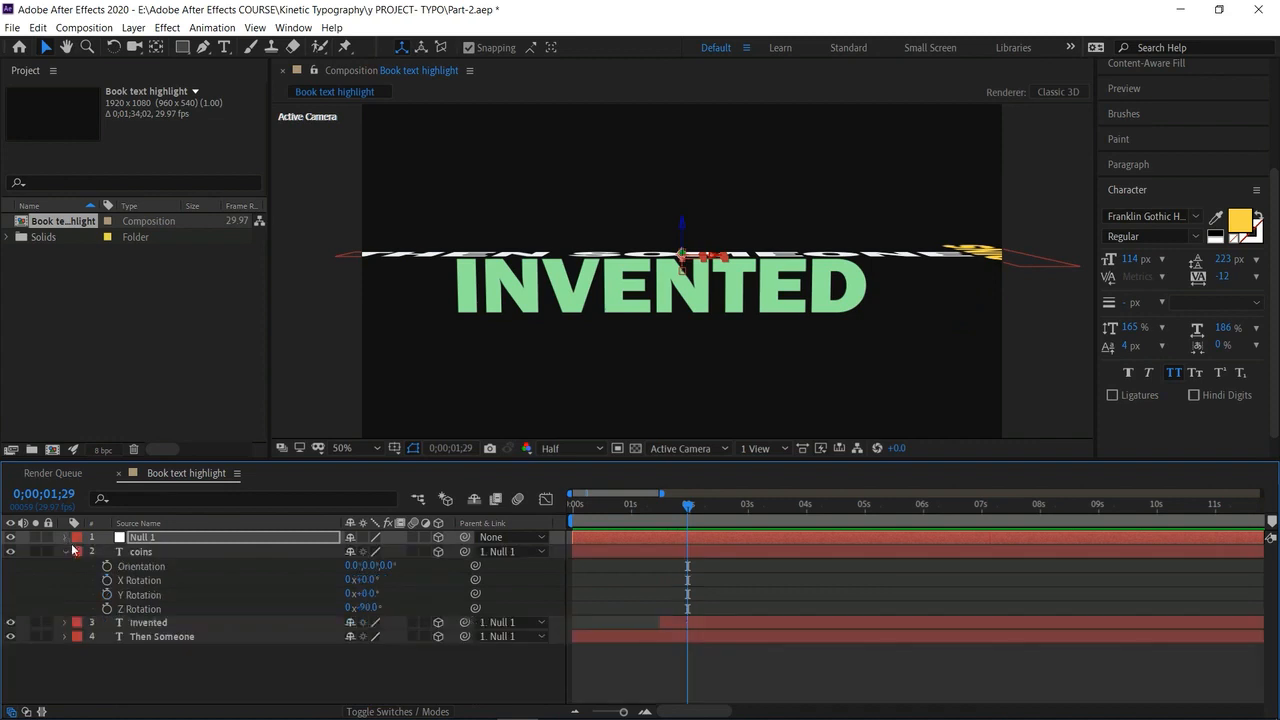
{"action": "left_click", "coordinate": [65, 552]}
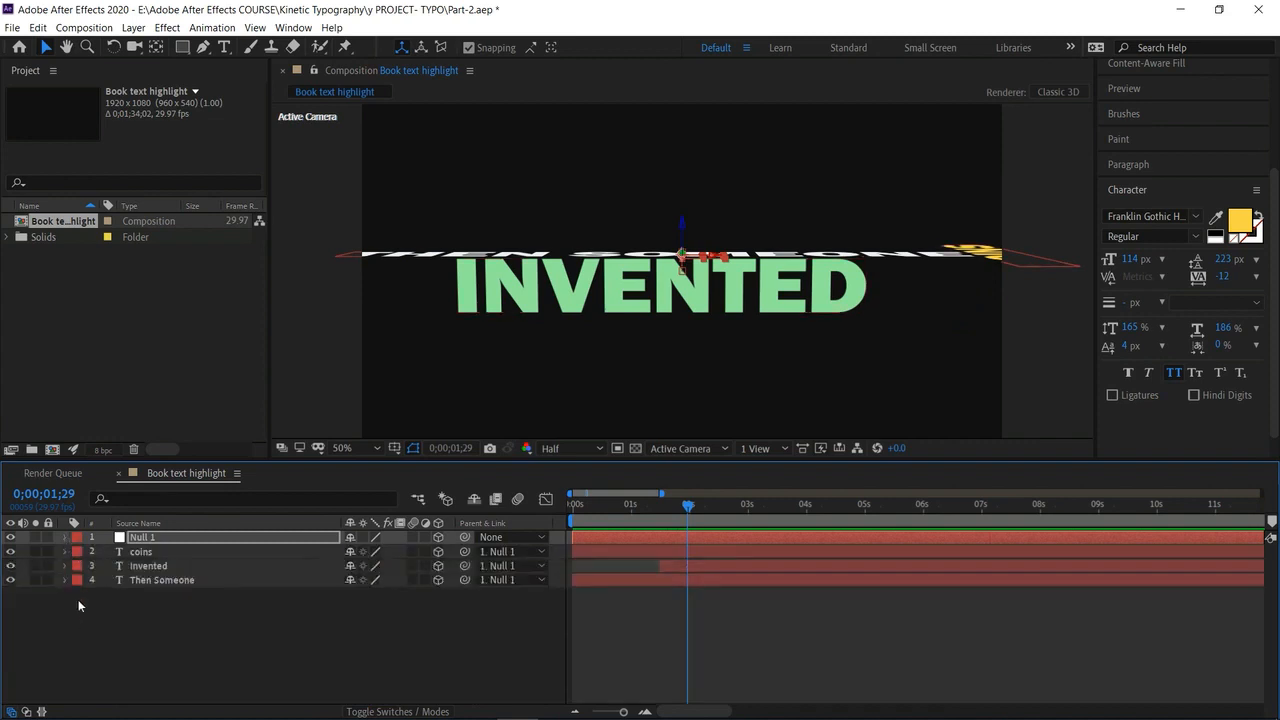
{"action": "left_click", "coordinate": [71, 584]}
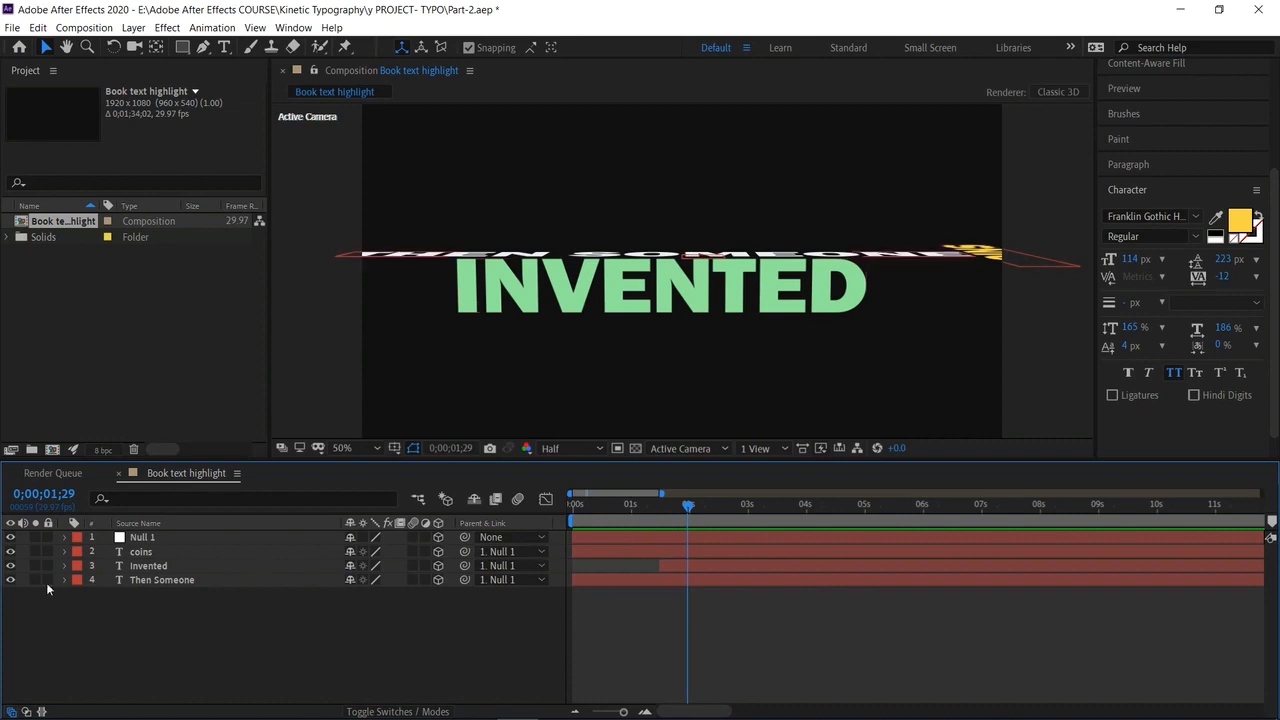
{"action": "left_click", "coordinate": [64, 578]}
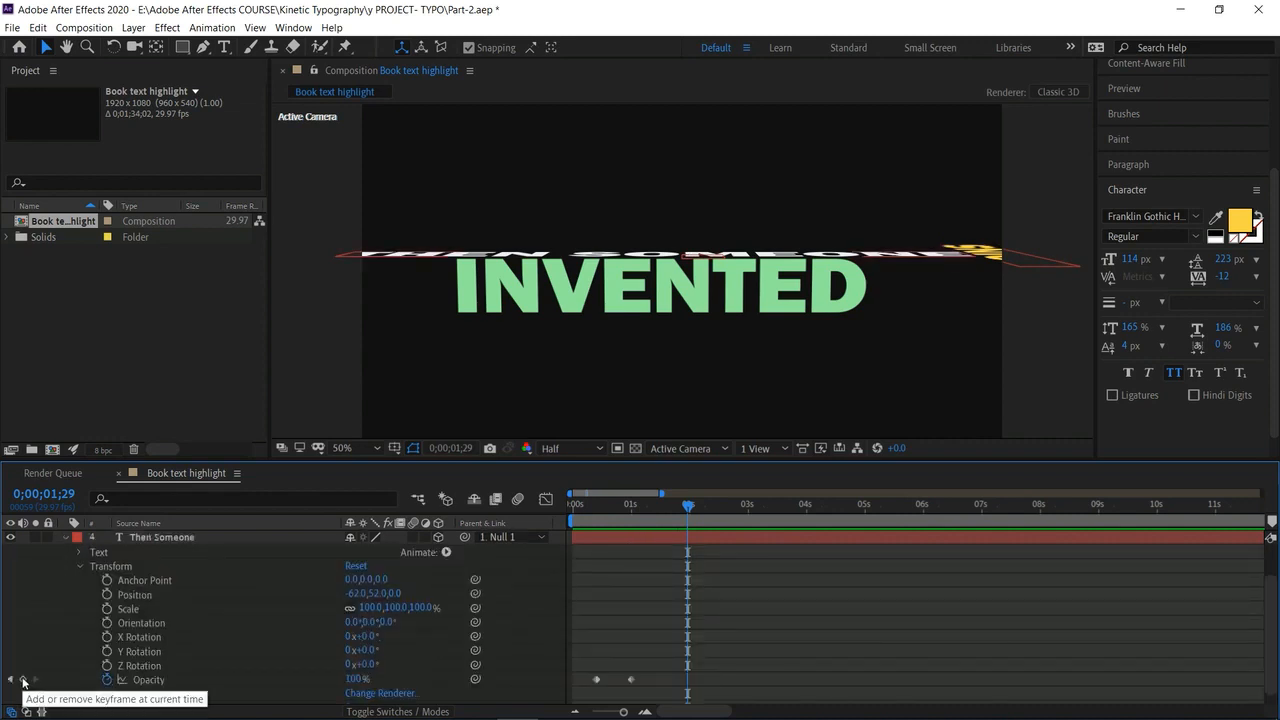
{"action": "left_click", "coordinate": [681, 505]}
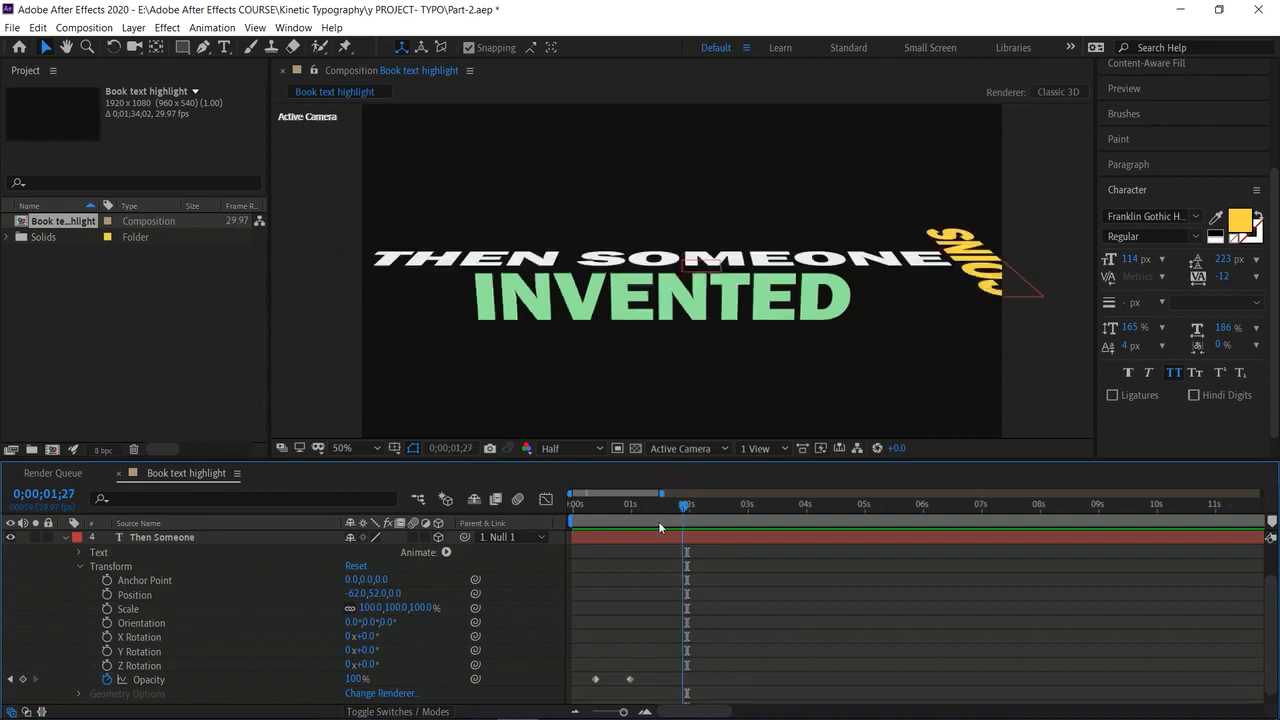
{"action": "left_click", "coordinate": [11, 680]}
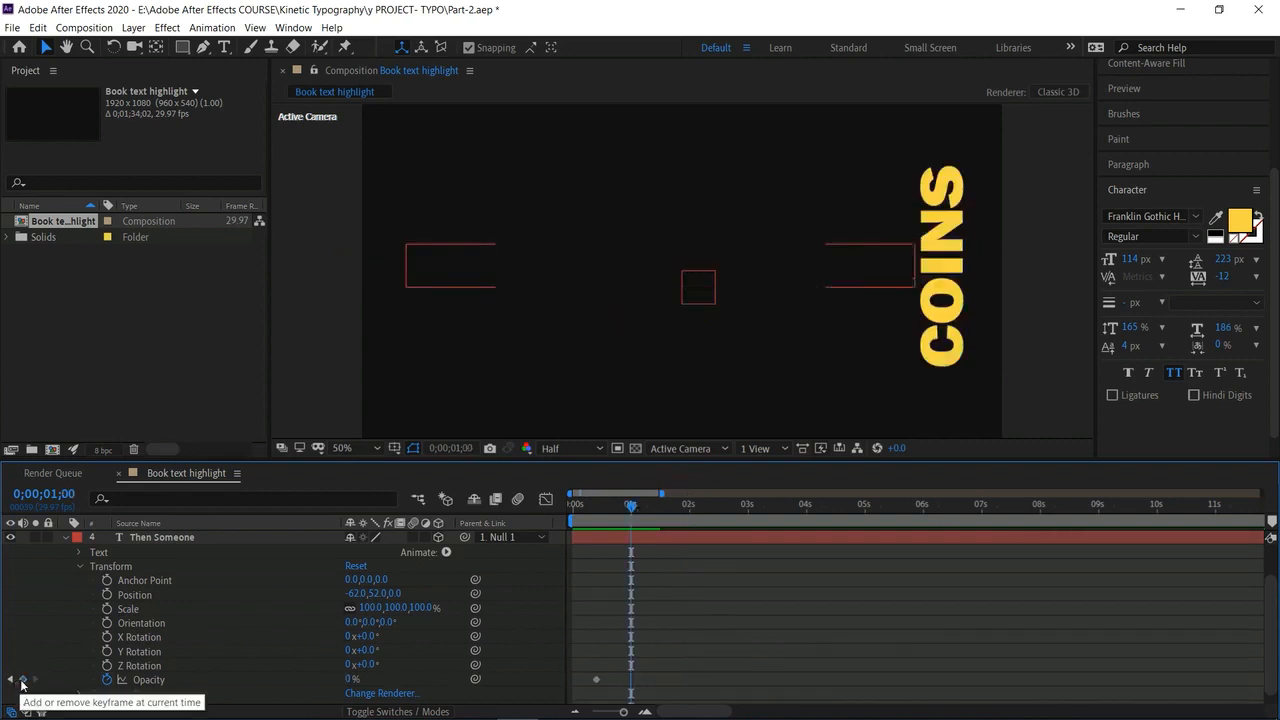
{"action": "left_click", "coordinate": [22, 682]}
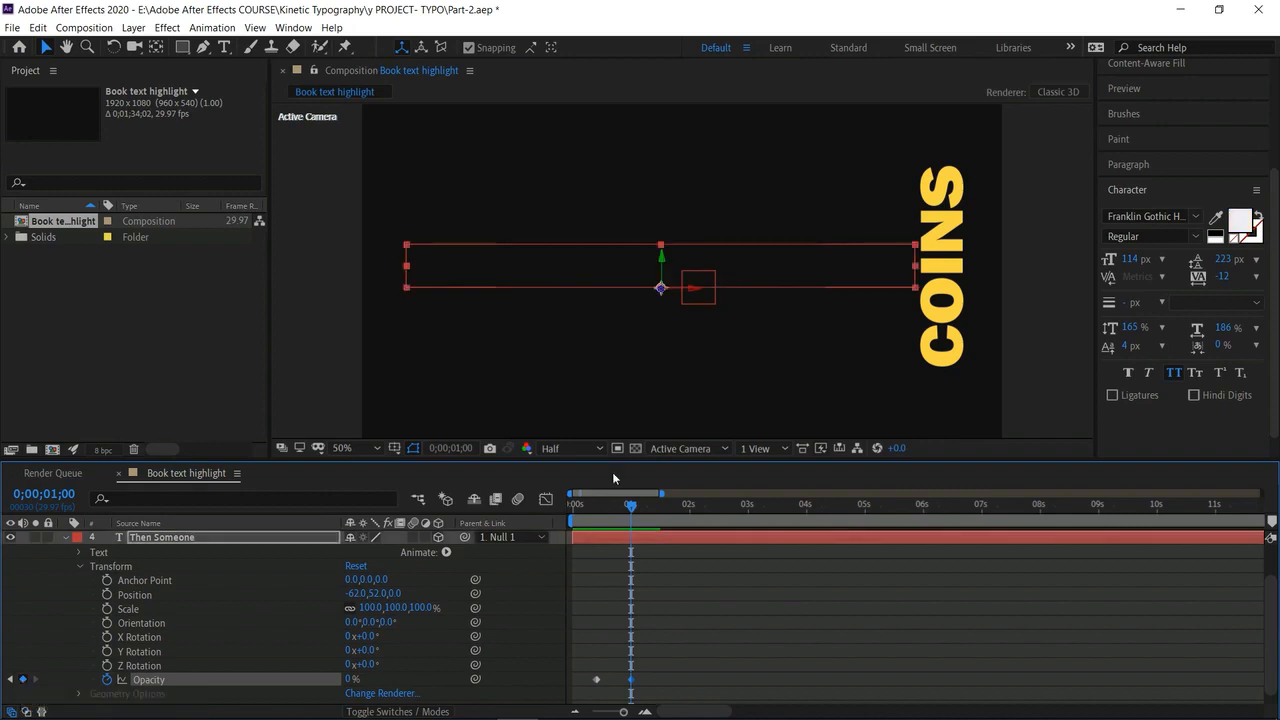
{"action": "left_click", "coordinate": [637, 504]}
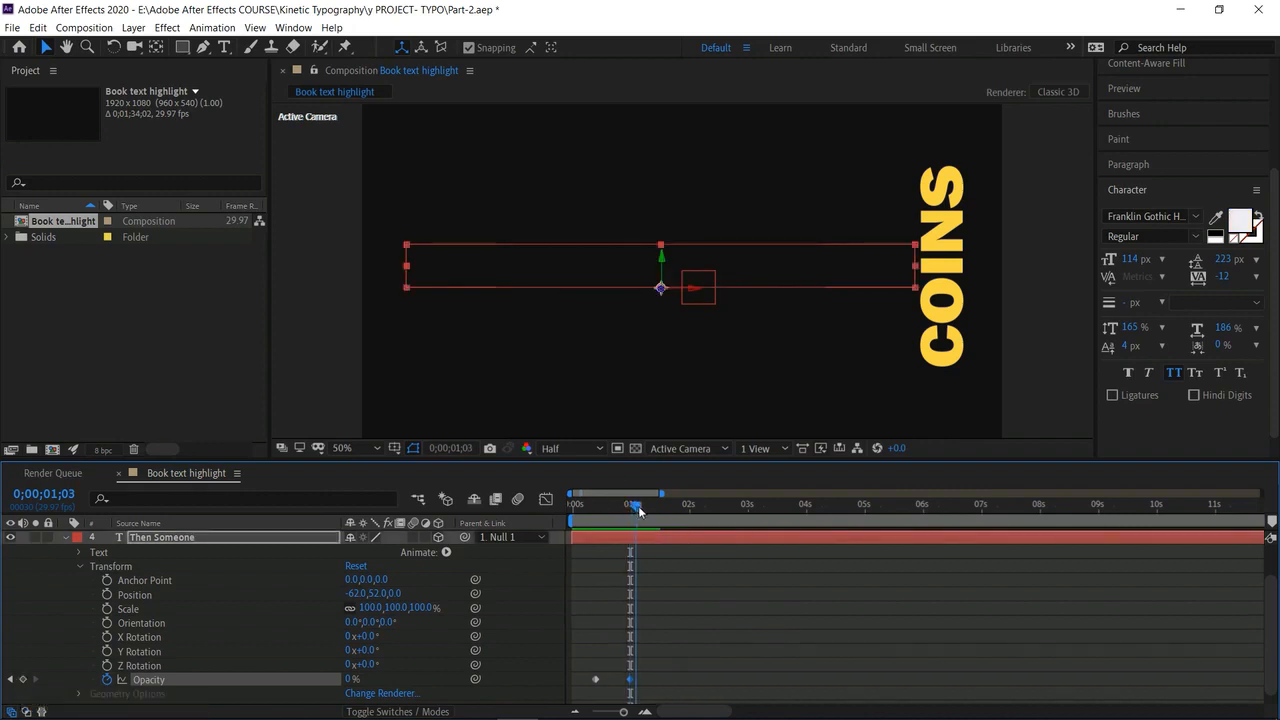
{"action": "key", "text": "Page_Down"}
{"action": "key", "text": "Page_Down"}
{"action": "key", "text": "Page_Down"}
{"action": "key", "text": "Page_Down"}
{"action": "key", "text": "Page_Down"}
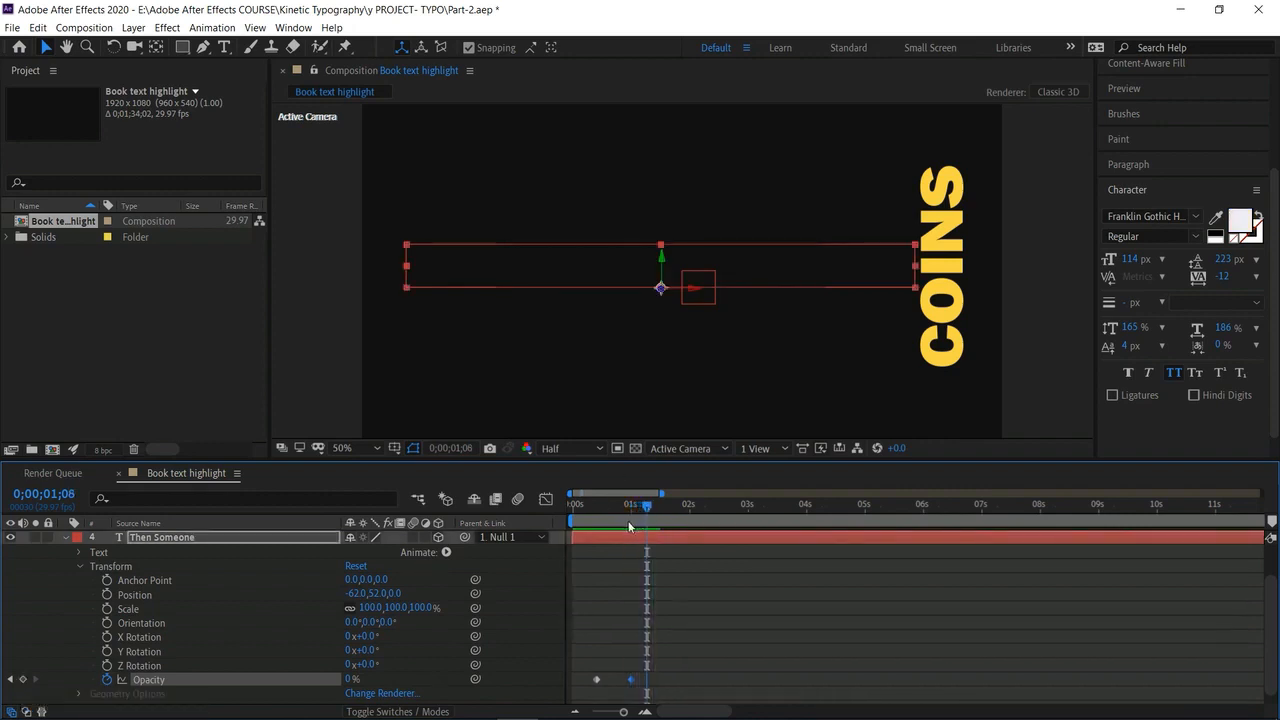
{"action": "left_click", "coordinate": [628, 521]}
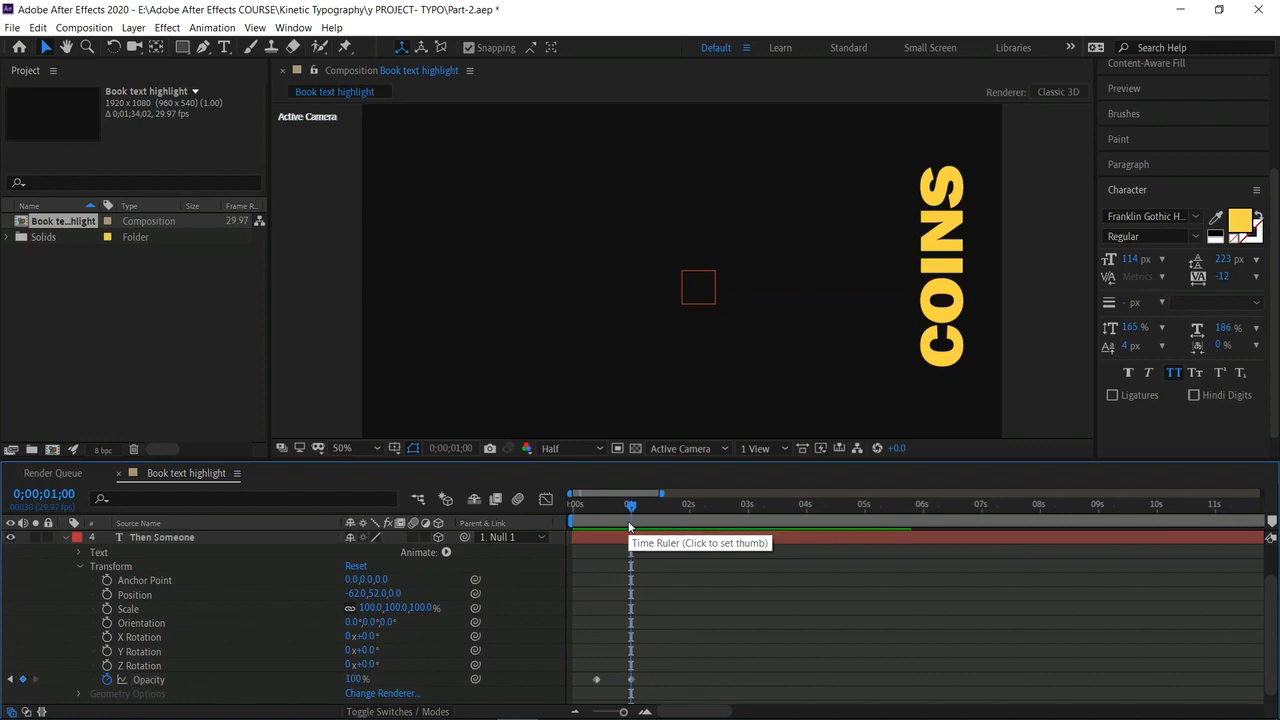
Fade the Then Someone layer's Opacity from 100% at 0;00;01;28 to 0% at 0;00;02;00, and collapse the layer.
{"action": "left_click_drag", "start_coordinate": [632, 503], "coordinate": [686, 542]}
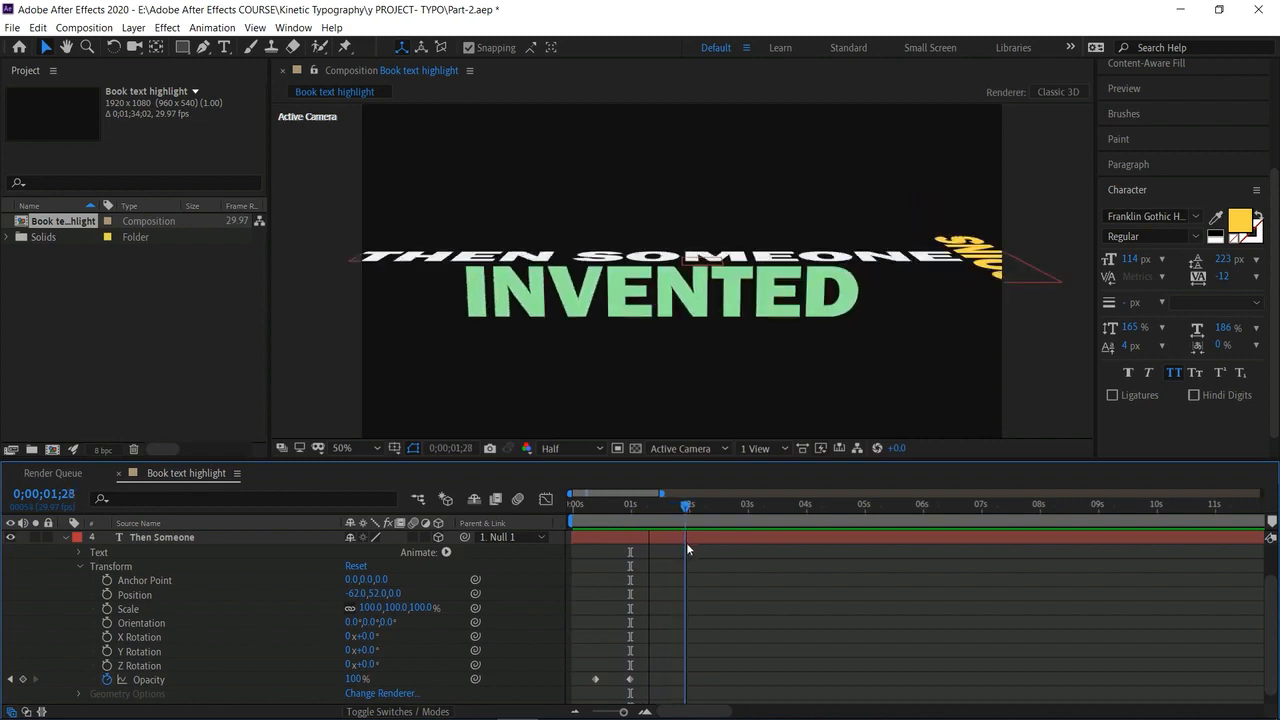
{"action": "left_click", "coordinate": [24, 681]}
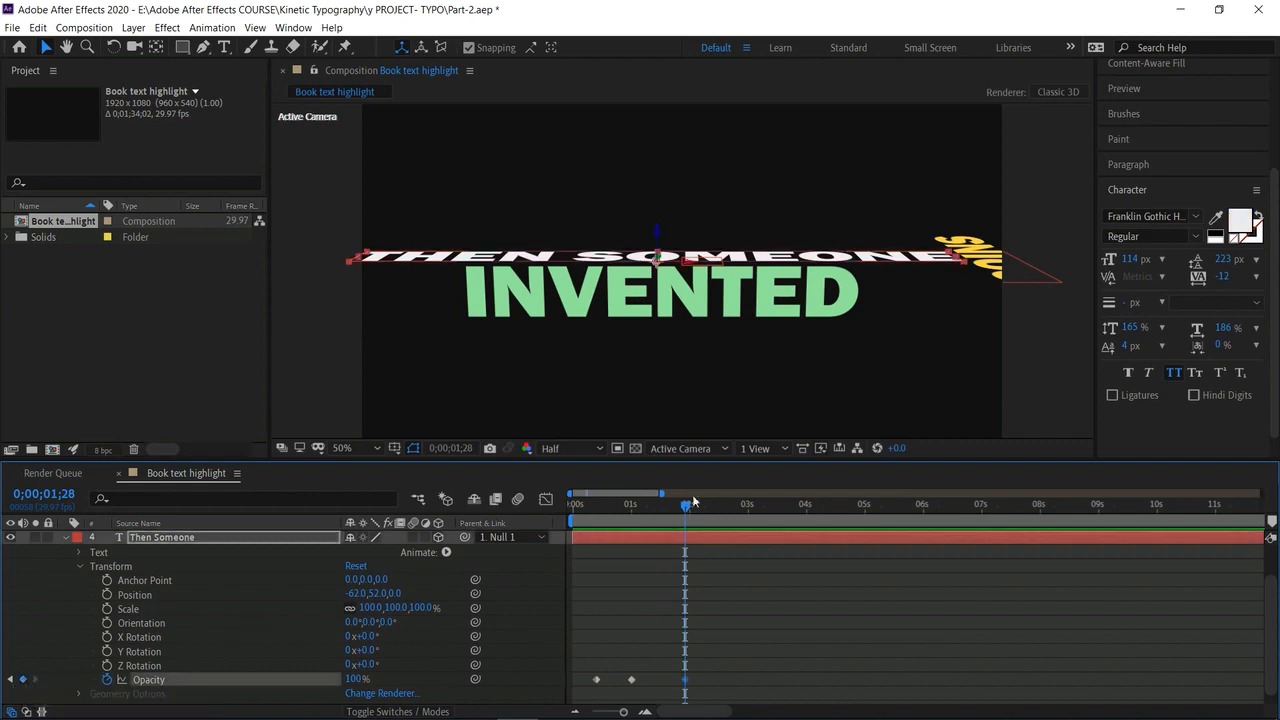
{"action": "left_click", "coordinate": [690, 505]}
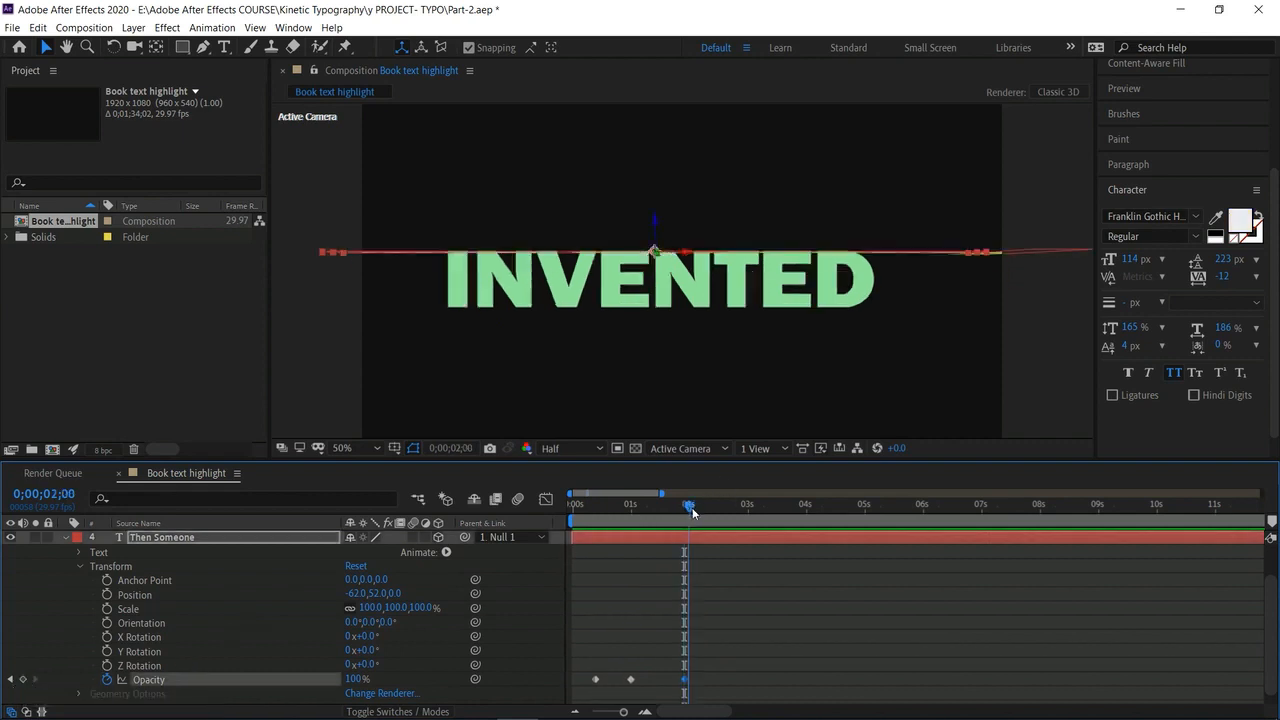
{"action": "left_click_drag", "start_coordinate": [355, 680], "coordinate": [254, 685]}
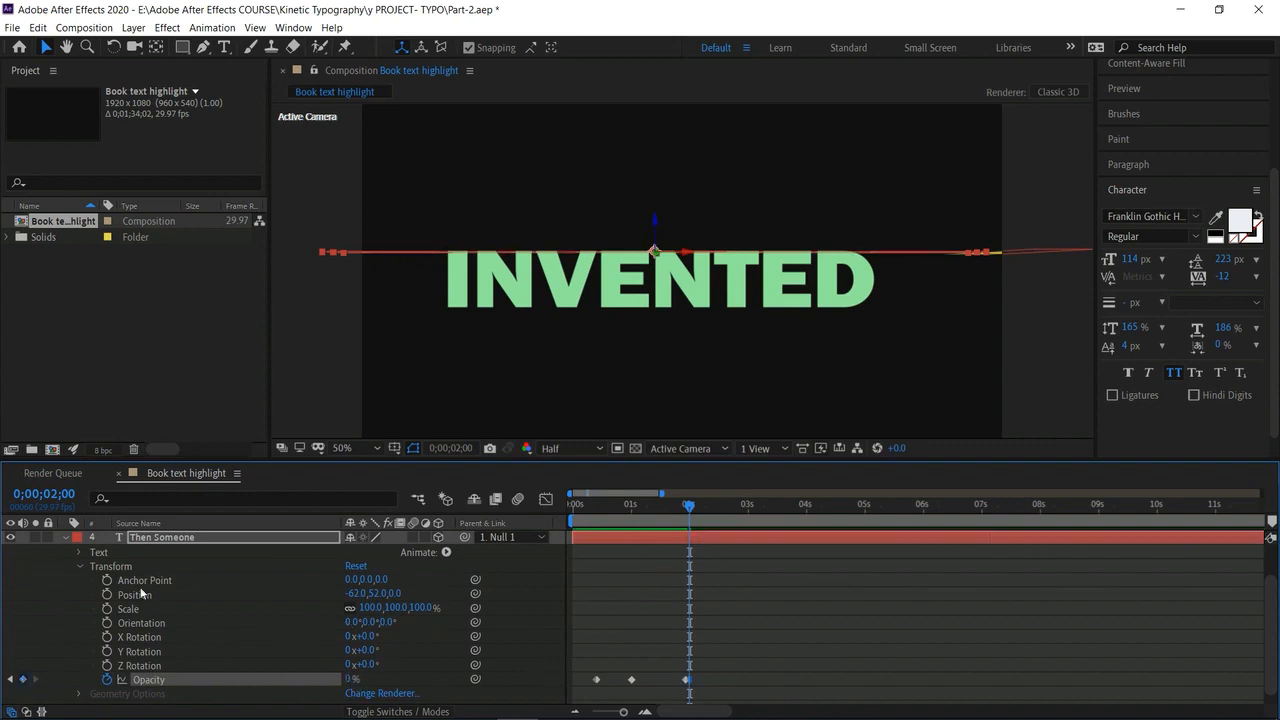
{"action": "left_click", "coordinate": [67, 537]}
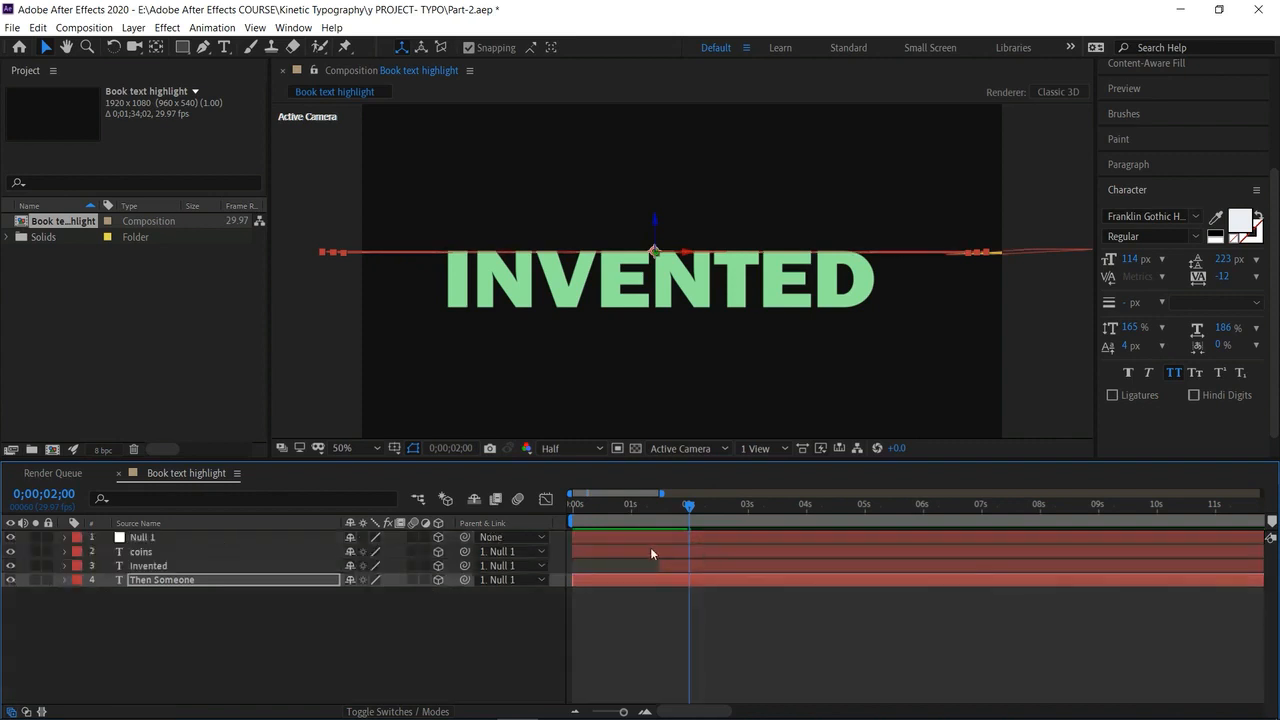
Preview the transition from Then Someone to Invented starting at about 0;00;01;10, stopping shortly after two seconds.
{"action": "left_click", "coordinate": [672, 504]}
{"action": "left_click", "coordinate": [651, 503]}
{"action": "key", "text": "space"}
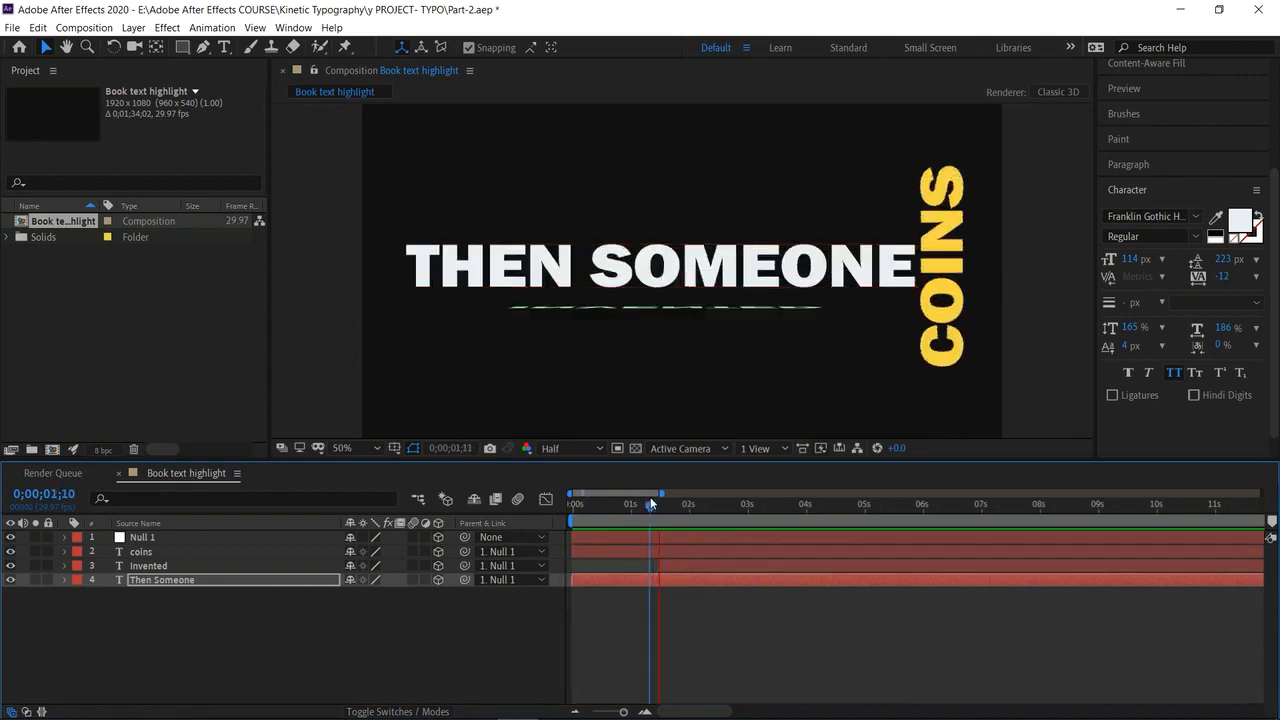
{"action": "key", "text": "space"}
{"action": "mouse_move", "coordinate": [718, 508]}
{"action": "left_mouse_down"}
{"action": "mouse_move", "coordinate": [682, 499]}
{"action": "mouse_move", "coordinate": [701, 514]}
{"action": "left_mouse_up"}
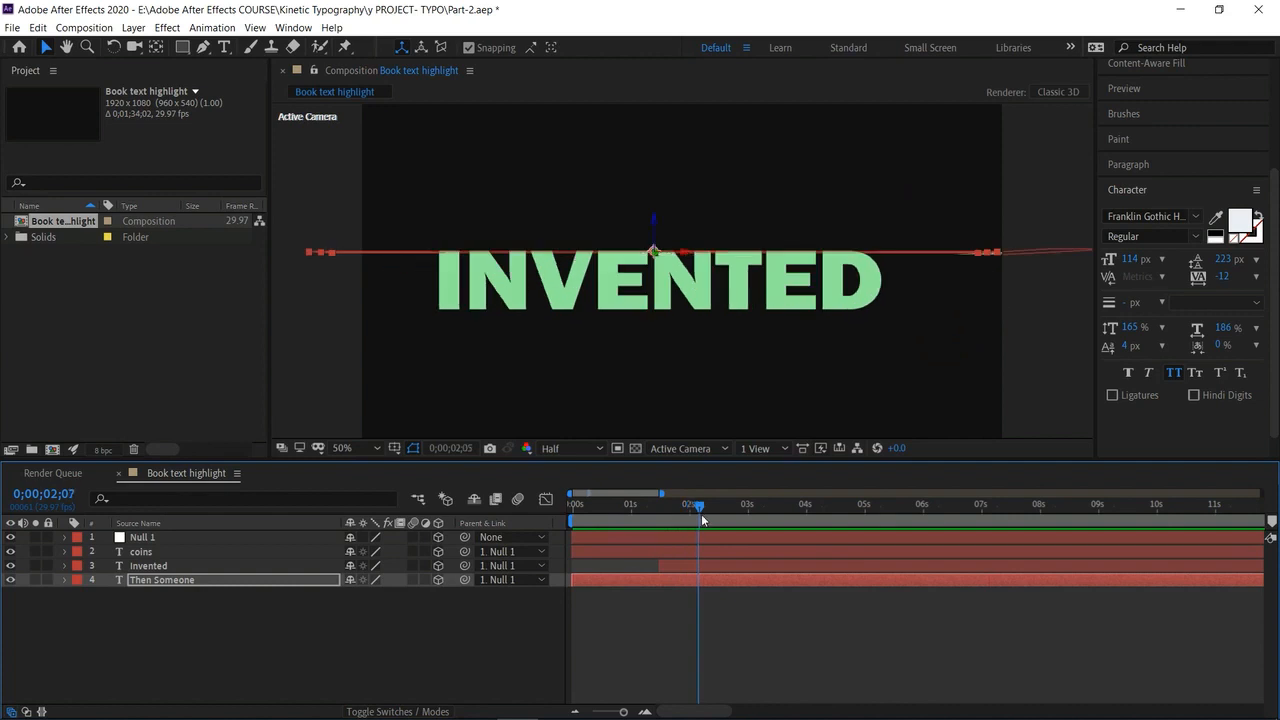
Apply Easy Ease to the null's Position, Scale and X Rotation keyframes, and move the current time to 0;00;02;15.
{"action": "left_click", "coordinate": [66, 539]}
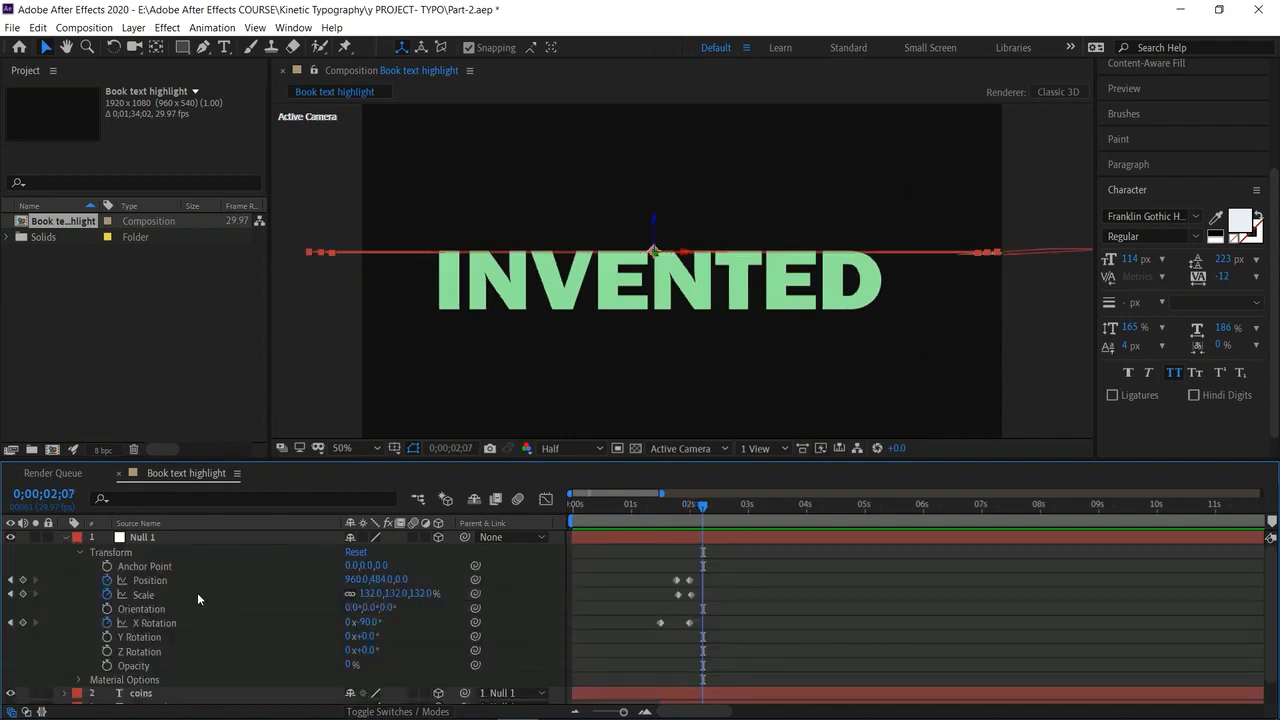
{"action": "left_click_drag", "start_coordinate": [650, 561], "coordinate": [706, 628]}
{"action": "right_click", "coordinate": [691, 598]}
{"action": "mouse_move", "coordinate": [748, 585]}
{"action": "left_click", "coordinate": [940, 502]}
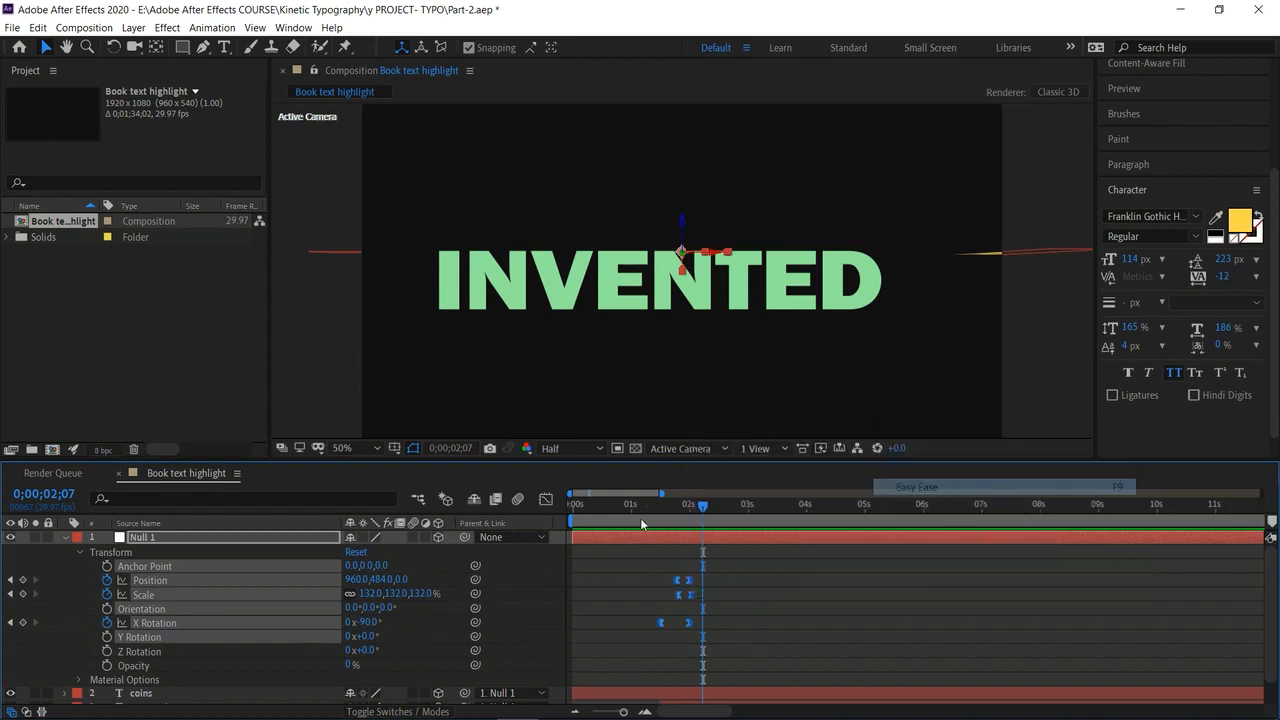
{"action": "left_click", "coordinate": [683, 504]}
{"action": "left_click_drag", "start_coordinate": [694, 520], "coordinate": [715, 536]}
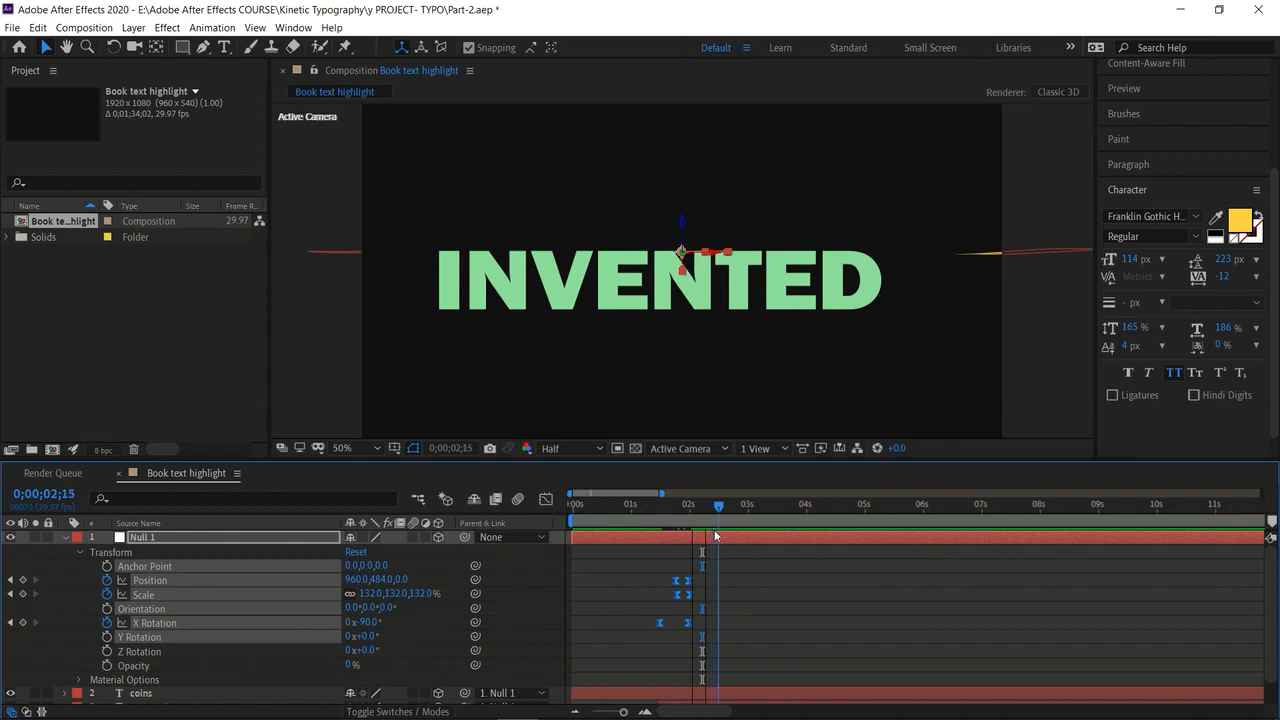
{"action": "left_click", "coordinate": [106, 637]}
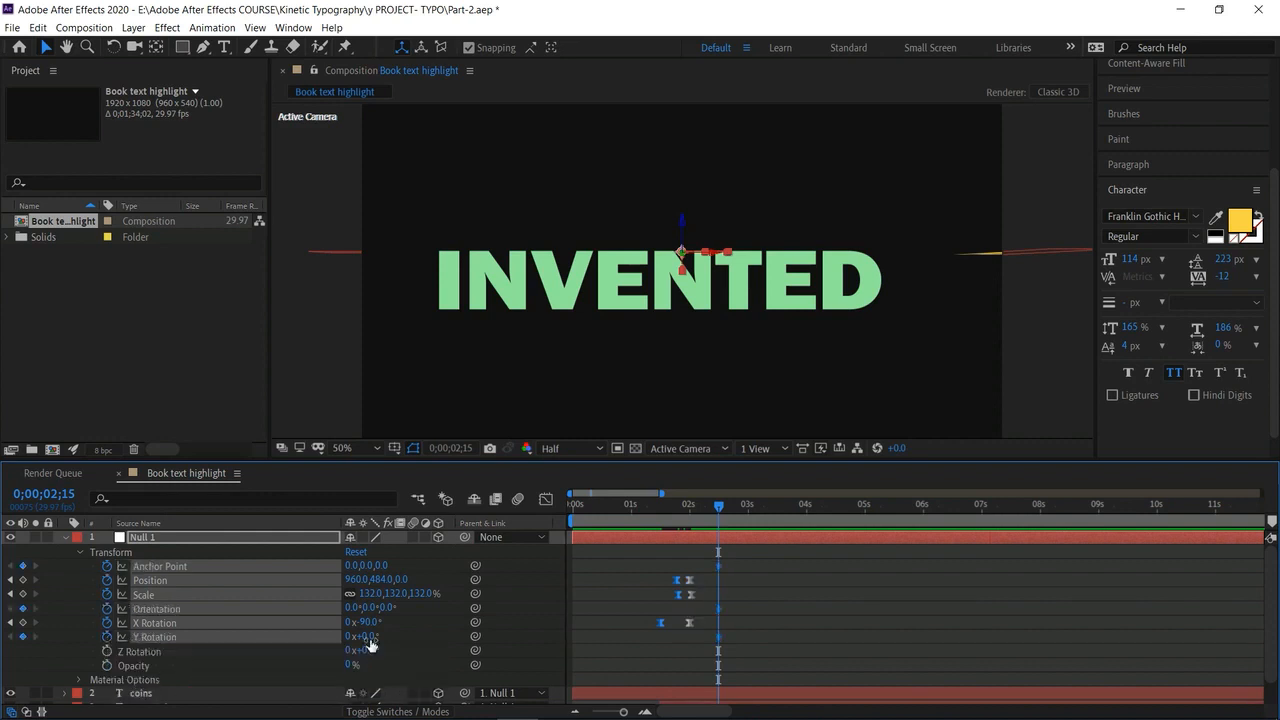
{"action": "left_click_drag", "start_coordinate": [365, 636], "coordinate": [345, 636]}
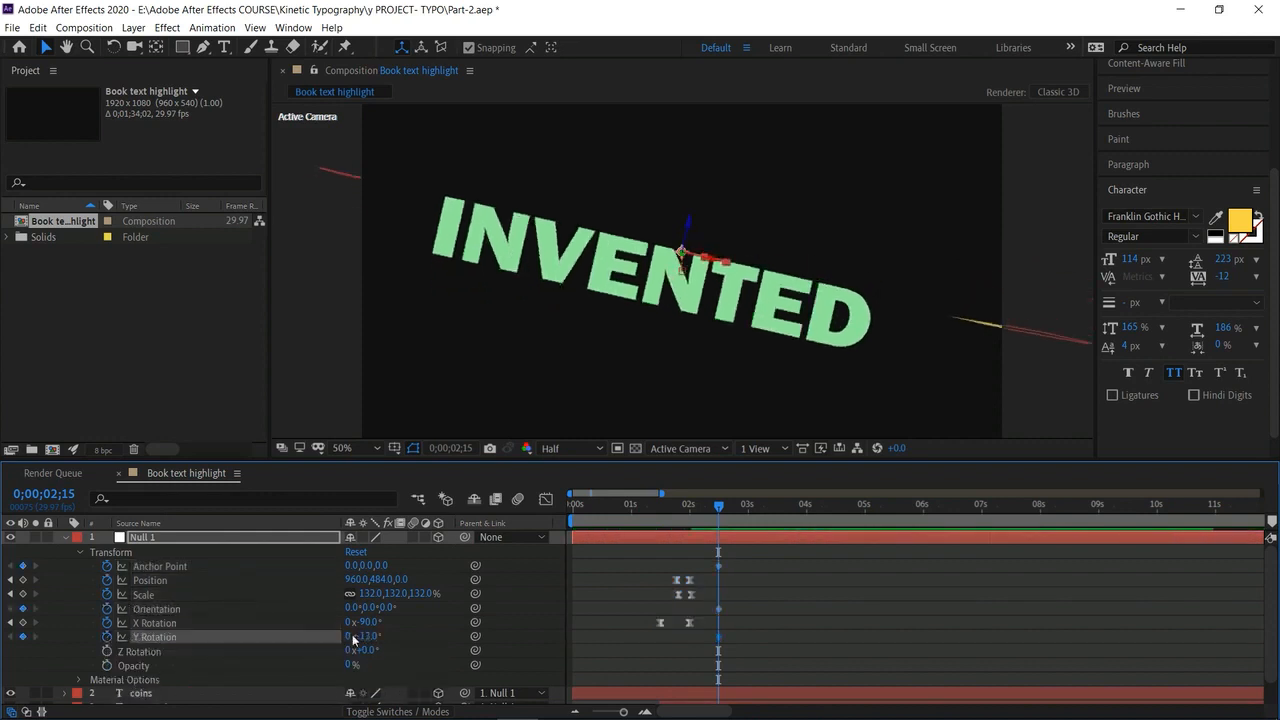
{"action": "key", "text": "ctrl+z"}
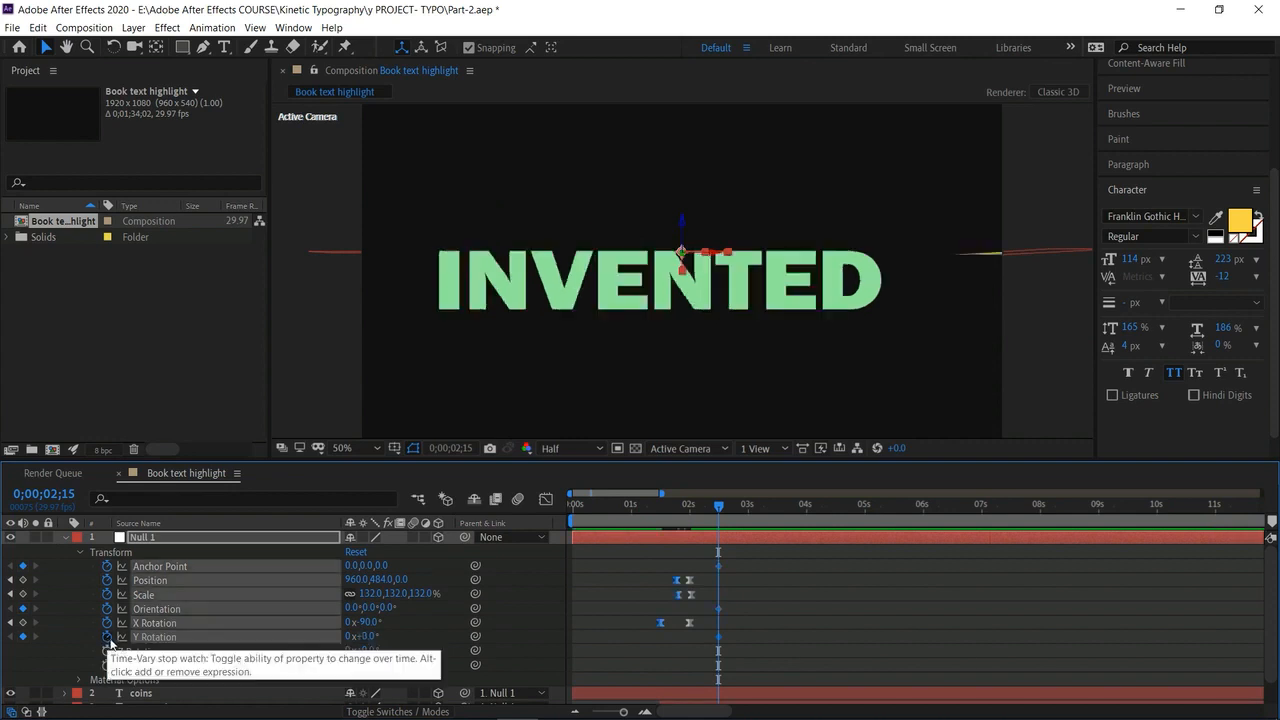
{"action": "left_click", "coordinate": [108, 640]}
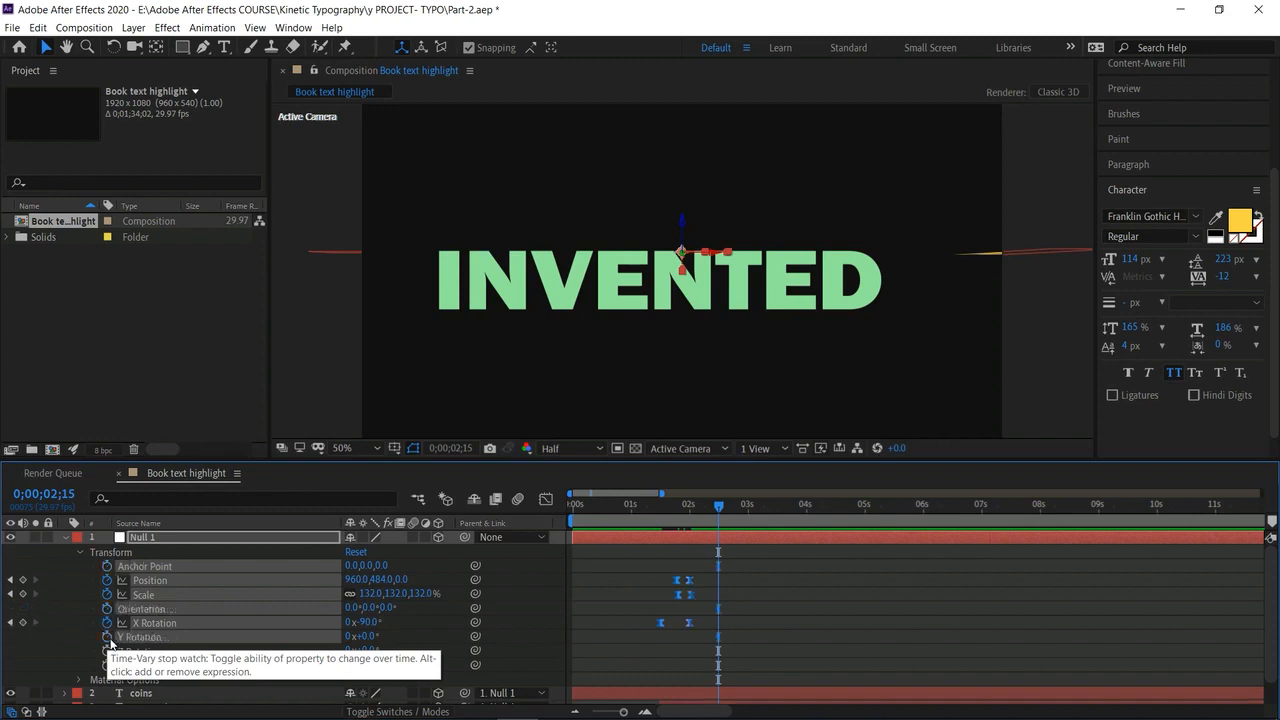
{"action": "left_click", "coordinate": [48, 657]}
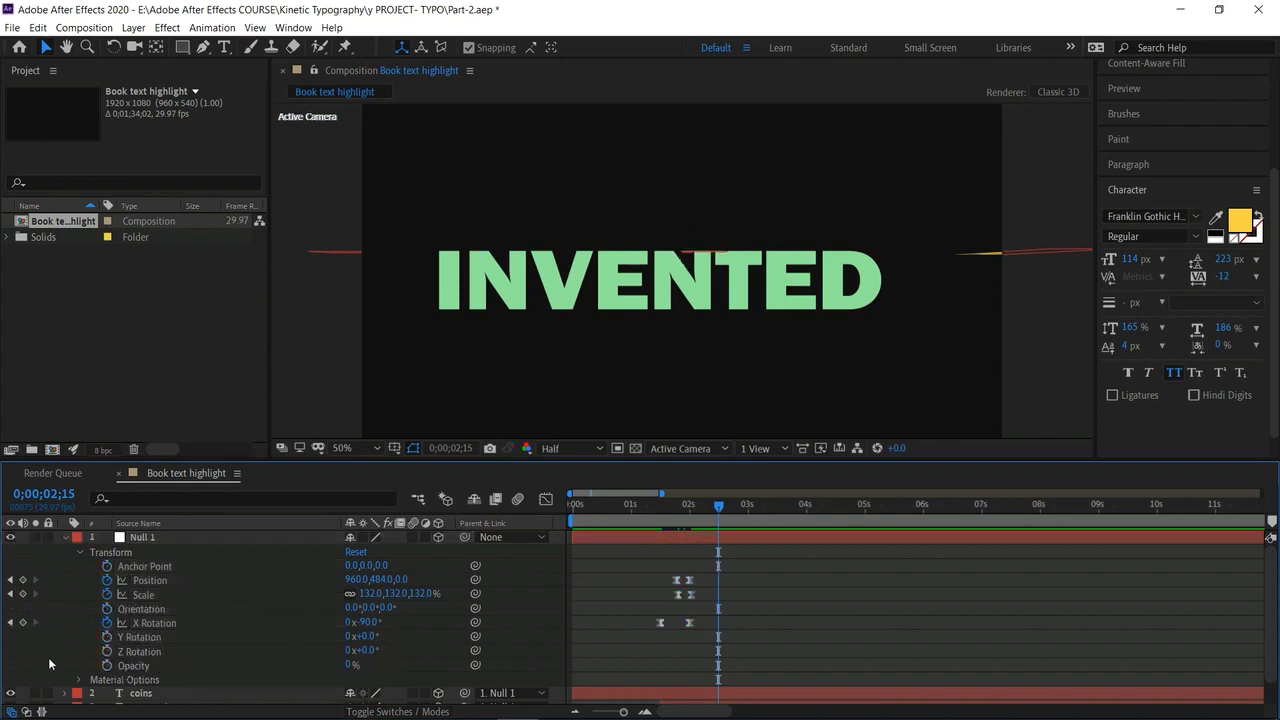
Animate the null's Z Rotation from 0° at 0;00;02;15 to 90° at 0;00;03;00.
{"action": "left_click", "coordinate": [107, 652]}
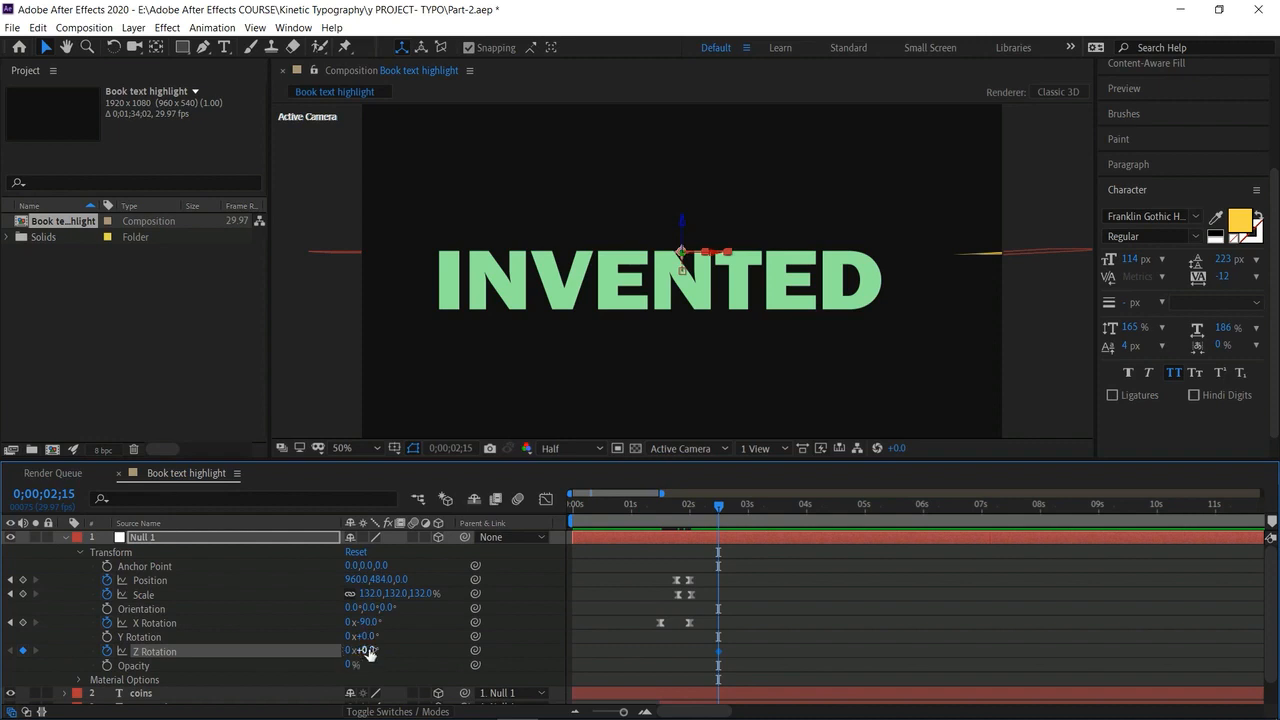
{"action": "left_click_drag", "start_coordinate": [356, 650], "coordinate": [368, 651]}
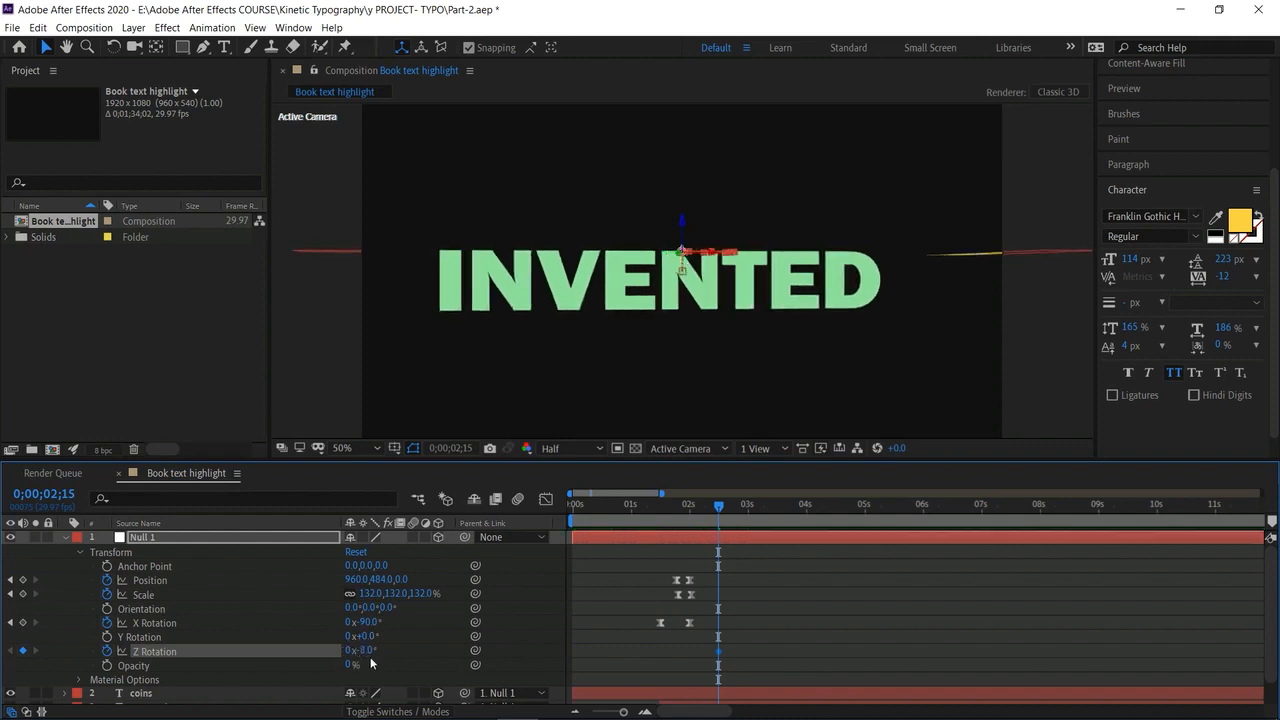
{"action": "key", "text": "ctrl+z"}
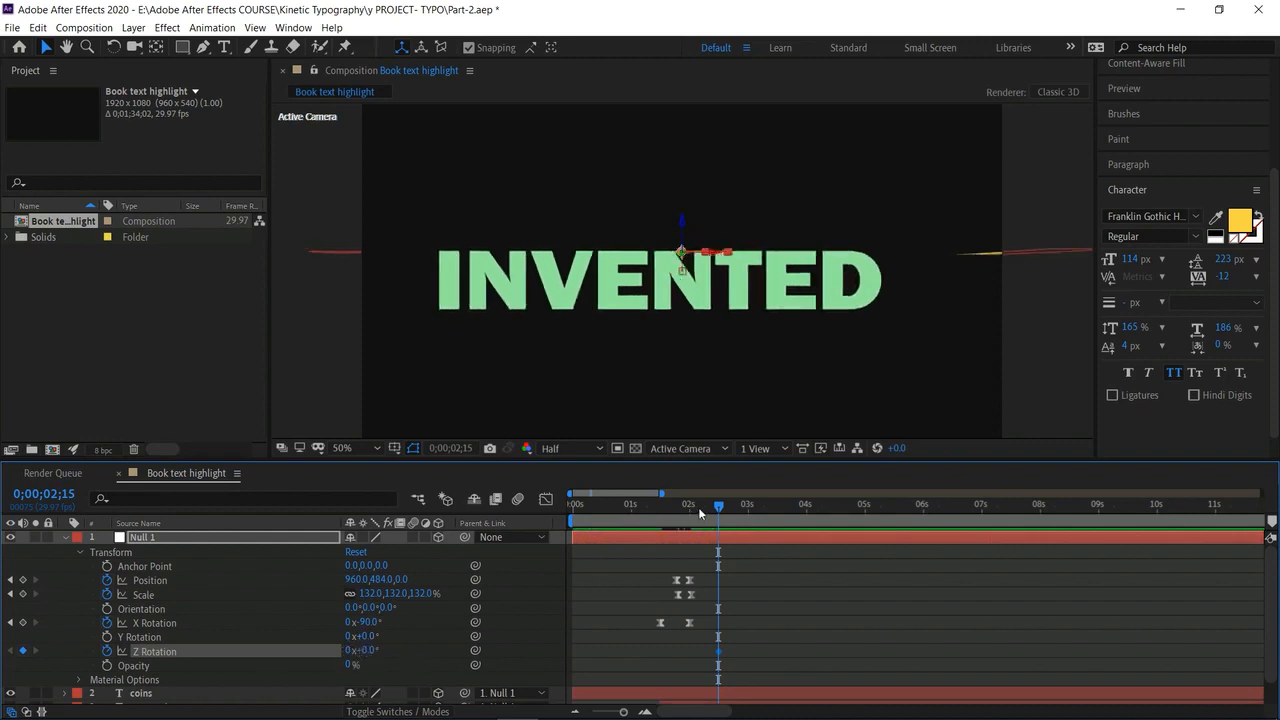
{"action": "left_click", "coordinate": [726, 508]}
{"action": "left_click_drag", "start_coordinate": [744, 535], "coordinate": [750, 535]}
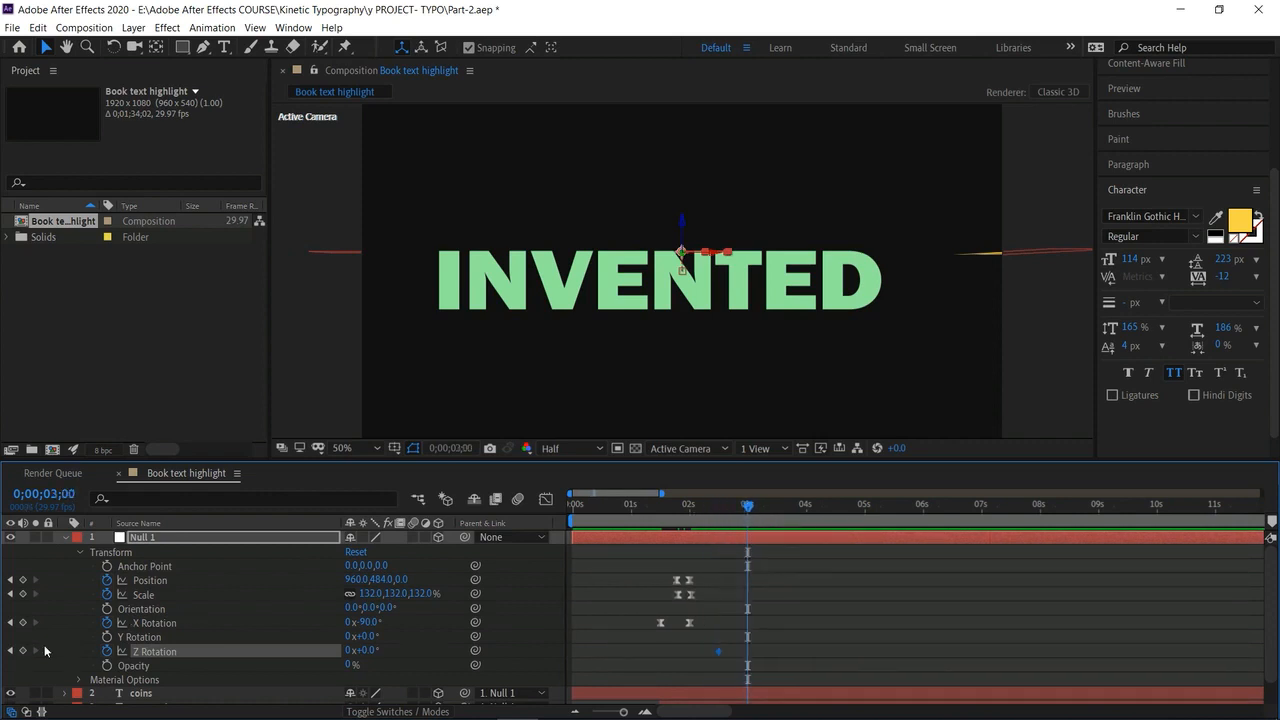
{"action": "mouse_move", "coordinate": [362, 650]}
{"action": "left_mouse_down"}
{"action": "mouse_move", "coordinate": [446, 659]}
{"action": "mouse_move", "coordinate": [366, 650]}
{"action": "left_mouse_up"}
{"action": "left_click", "coordinate": [366, 650]}
{"action": "type", "text": "9"}
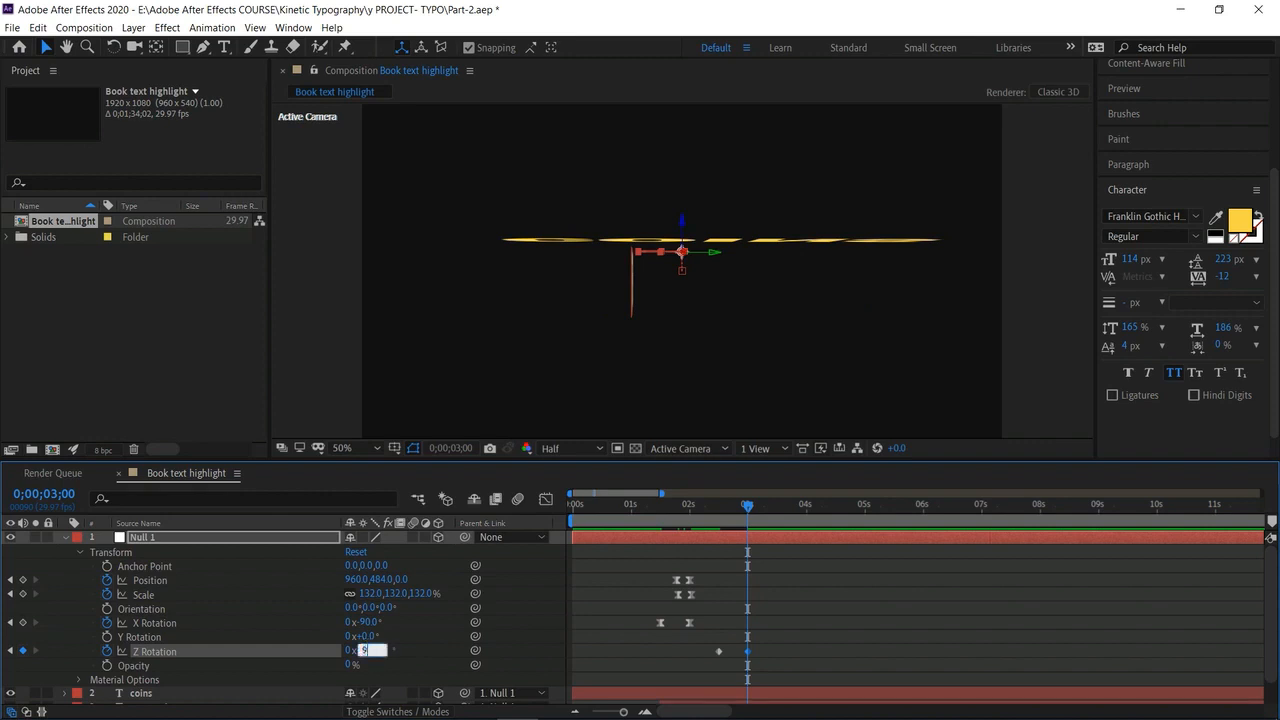
{"action": "type", "text": "0"}
{"action": "key", "text": "Return"}
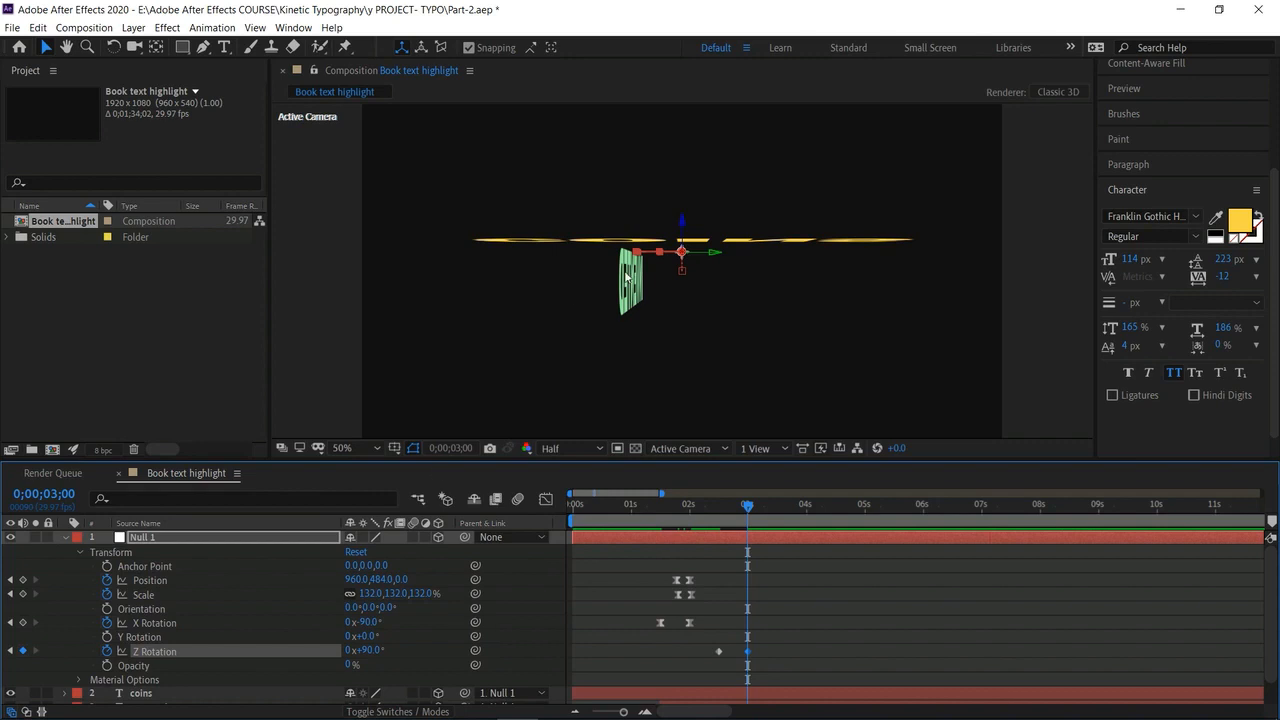
Collapse the null and expand the coins layer's Transform properties.
{"action": "left_click", "coordinate": [64, 537]}
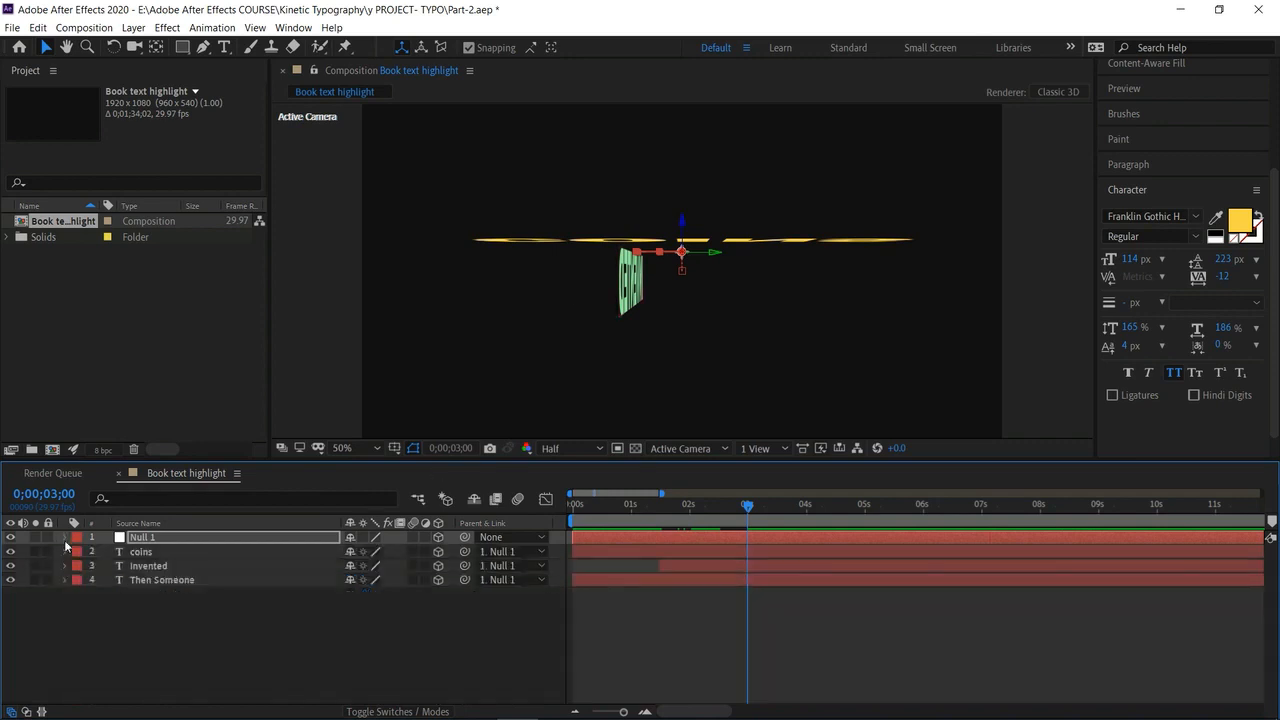
{"action": "left_click", "coordinate": [65, 552]}
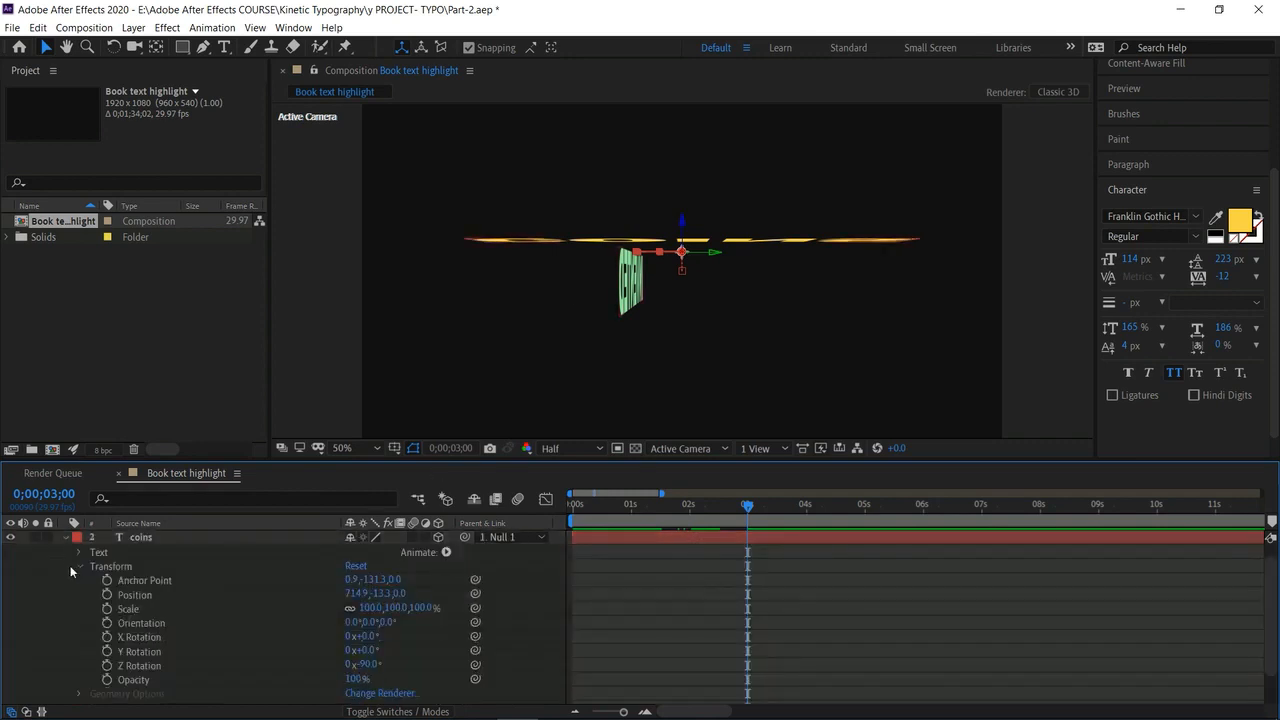
{"action": "left_click", "coordinate": [107, 636]}
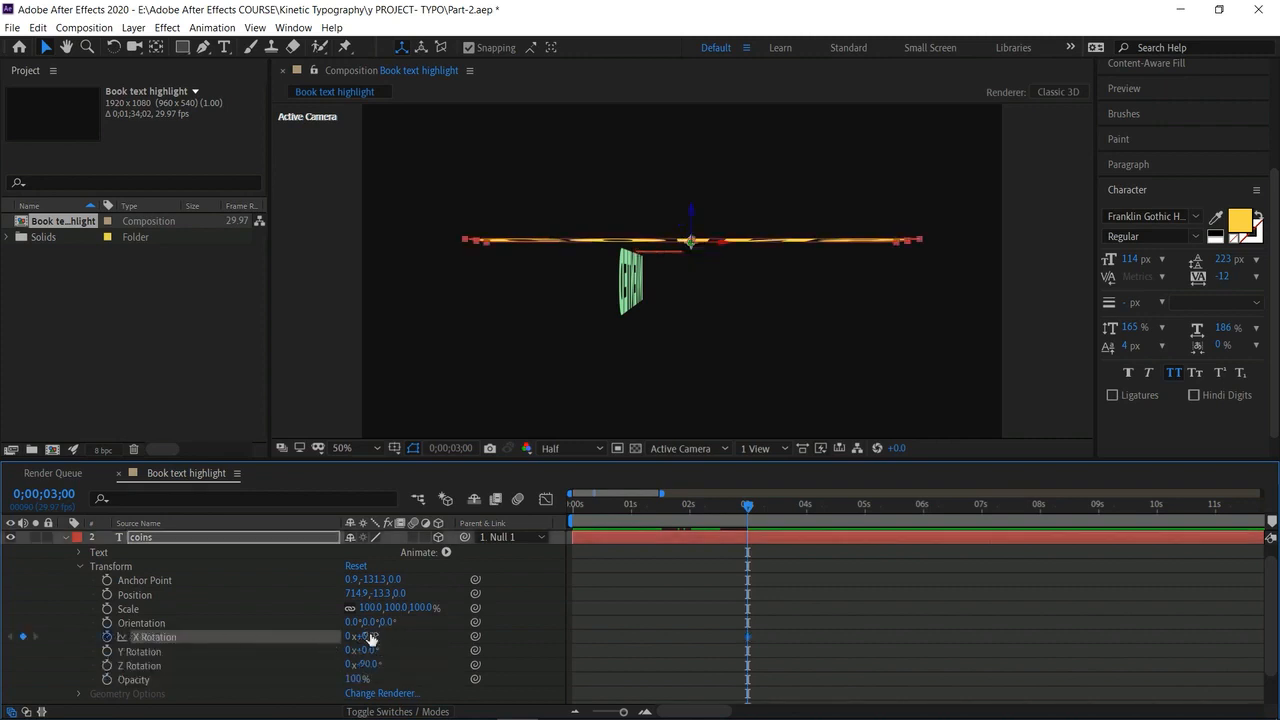
{"action": "left_click_drag", "start_coordinate": [375, 636], "coordinate": [380, 647]}
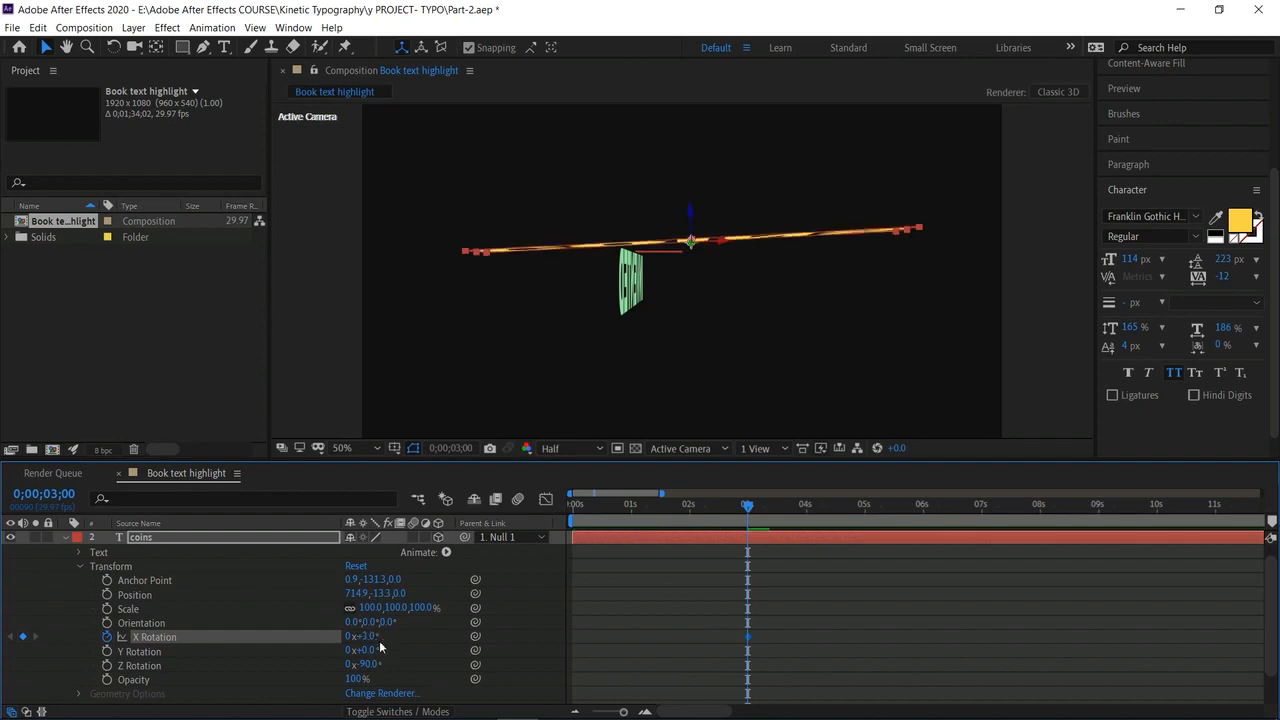
{"action": "key", "text": "ctrl+z"}
{"action": "left_click", "coordinate": [107, 637]}
Set the coins layer's Y Rotation to -90° without keyframing it.
{"action": "mouse_move", "coordinate": [363, 651]}
{"action": "left_mouse_down"}
{"action": "mouse_move", "coordinate": [386, 651]}
{"action": "mouse_move", "coordinate": [312, 637]}
{"action": "mouse_move", "coordinate": [360, 650]}
{"action": "left_mouse_up"}
{"action": "left_click", "coordinate": [361, 649]}
{"action": "type", "text": "-90"}
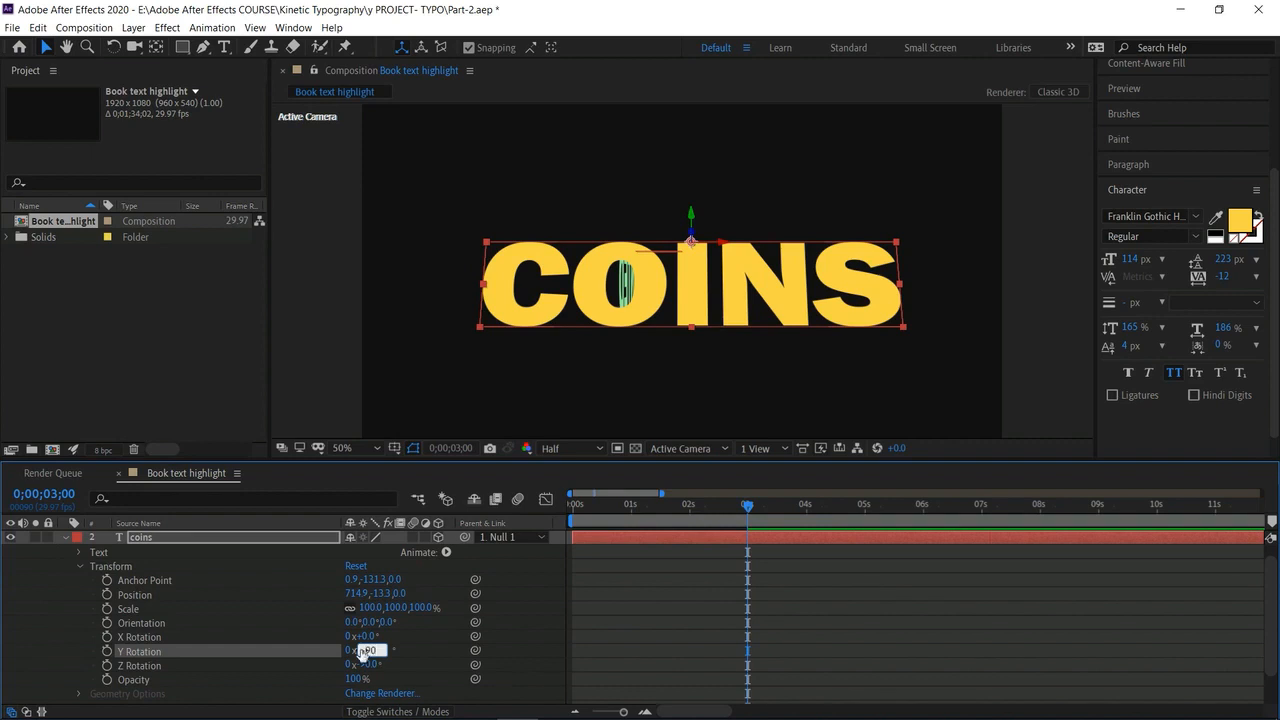
{"action": "key", "text": "Return"}
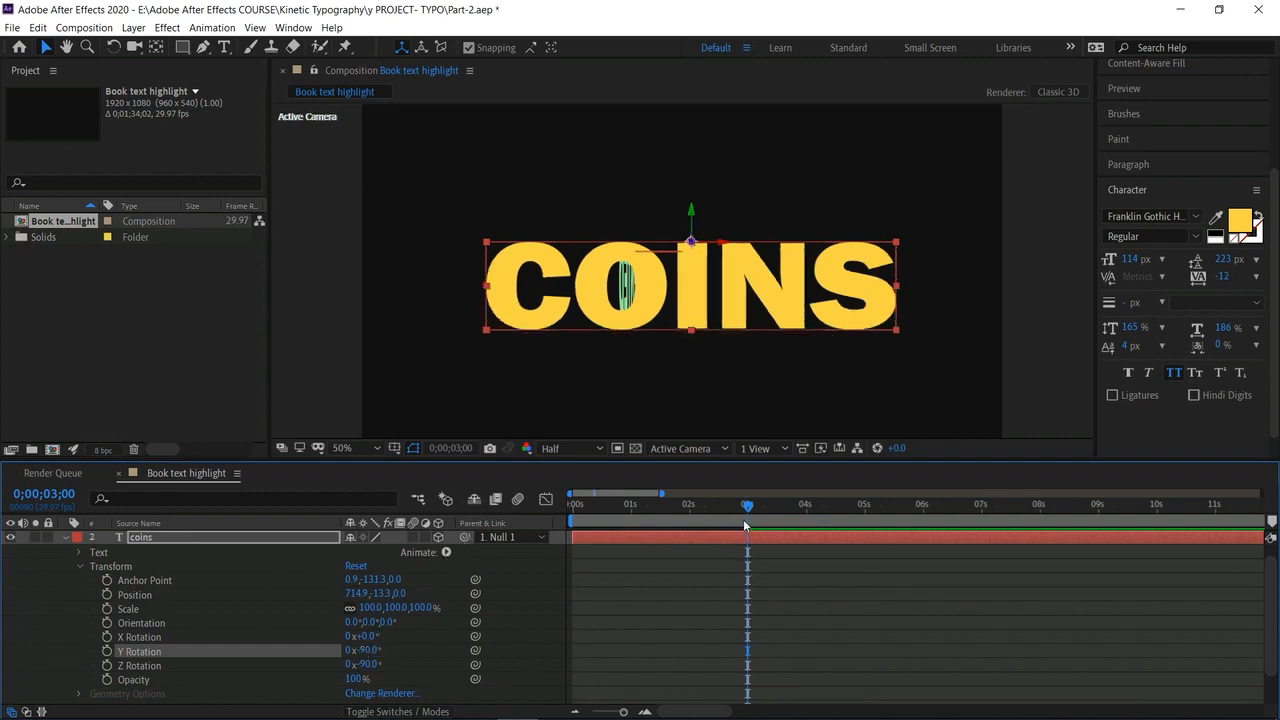
Fade the Invented layer's Opacity from 100% at 0;00;02;24 to 0% at 0;00;02;29, and collapse the layer.
{"action": "left_click_drag", "start_coordinate": [726, 508], "coordinate": [738, 547]}
{"action": "left_click_drag", "start_coordinate": [741, 550], "coordinate": [737, 546]}
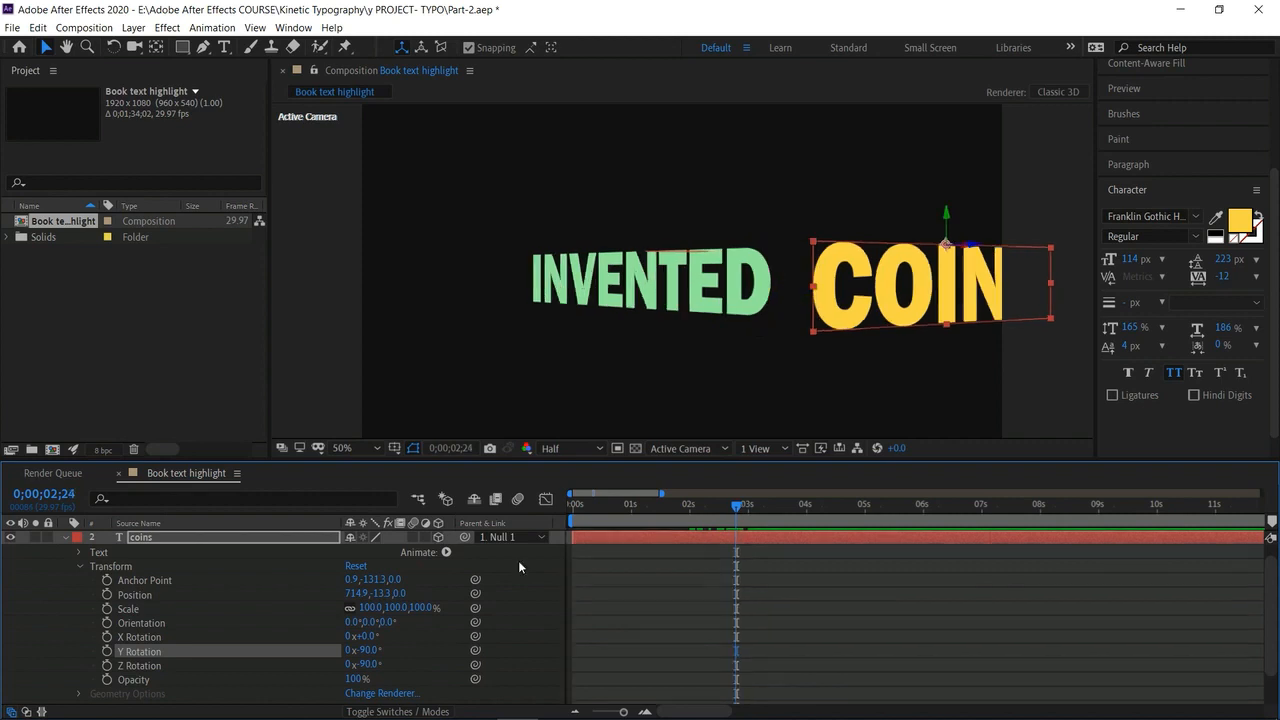
{"action": "left_click", "coordinate": [66, 537]}
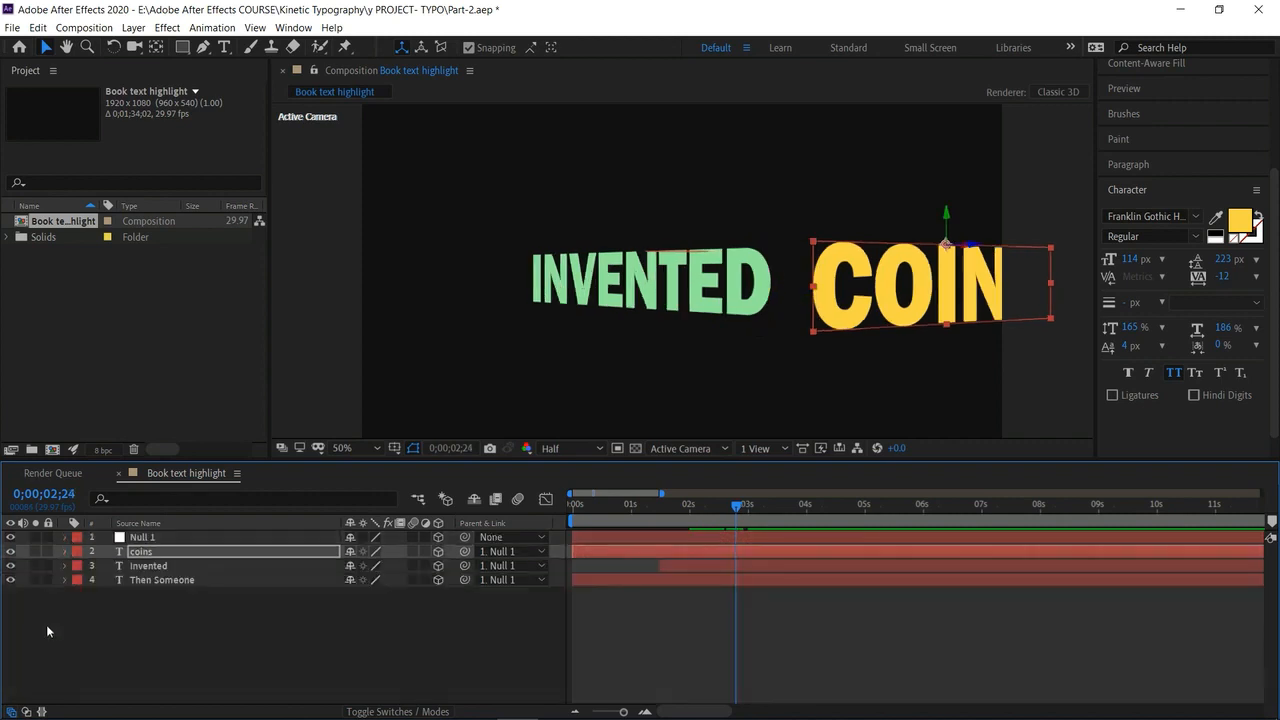
{"action": "left_click", "coordinate": [66, 566]}
{"action": "scroll", "coordinate": [90, 600], "scroll_direction": "down", "scroll_amount": 1}
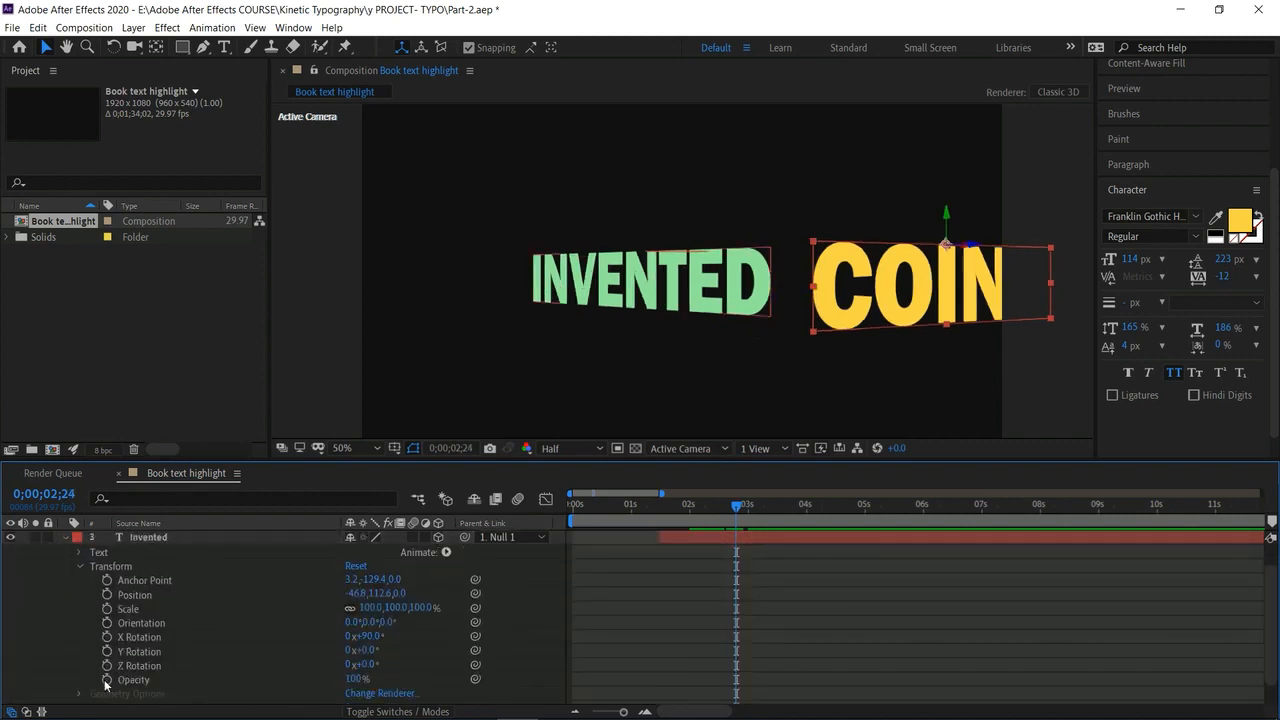
{"action": "left_click", "coordinate": [106, 679]}
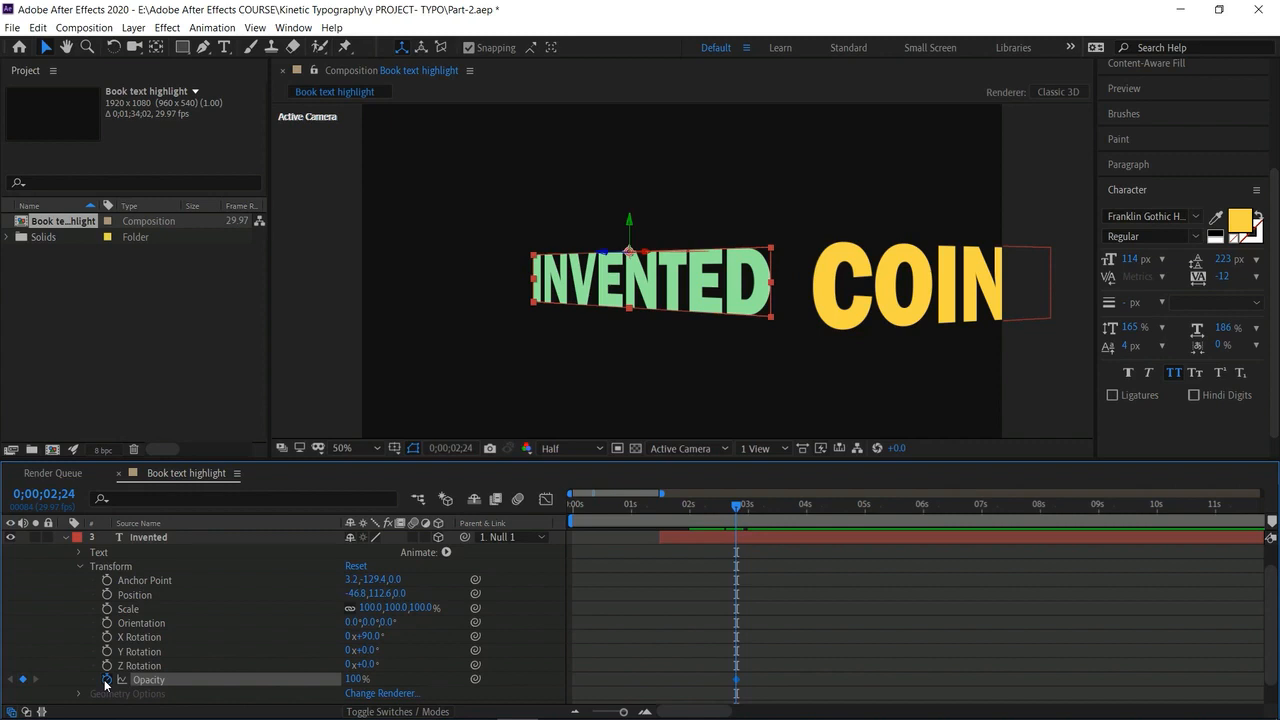
{"action": "left_click", "coordinate": [745, 512]}
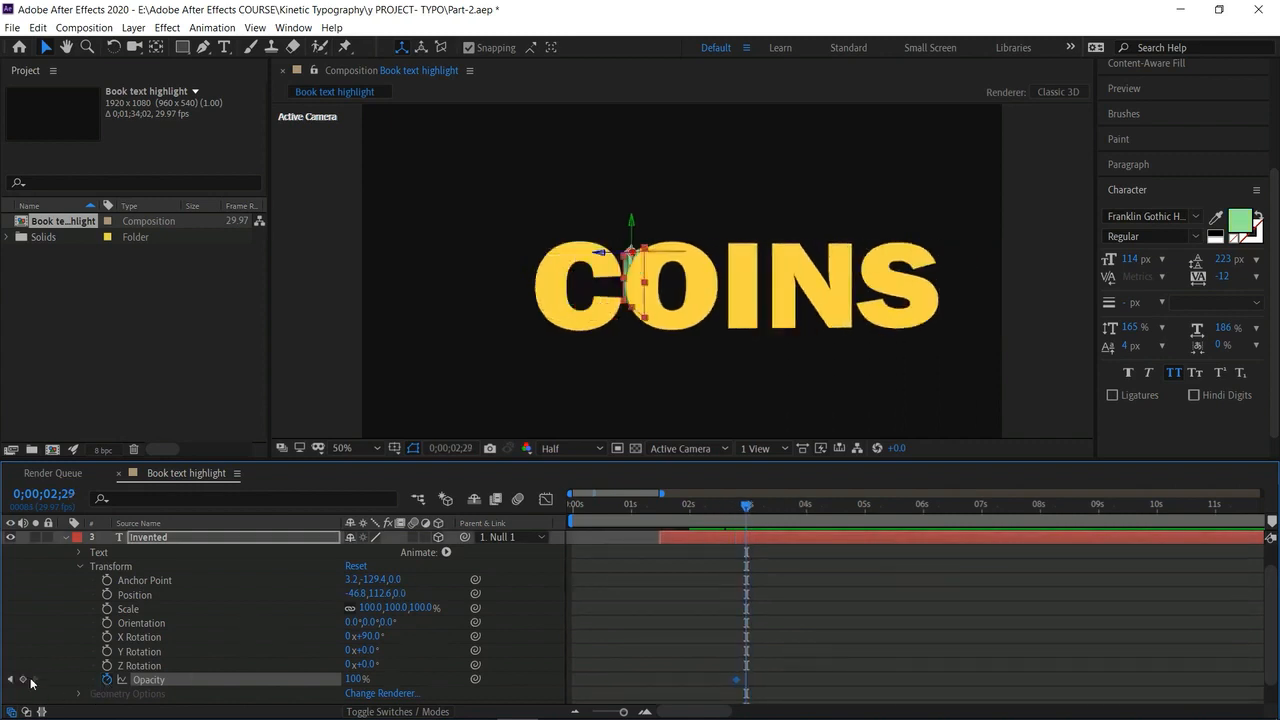
{"action": "left_click_drag", "start_coordinate": [355, 679], "coordinate": [160, 675]}
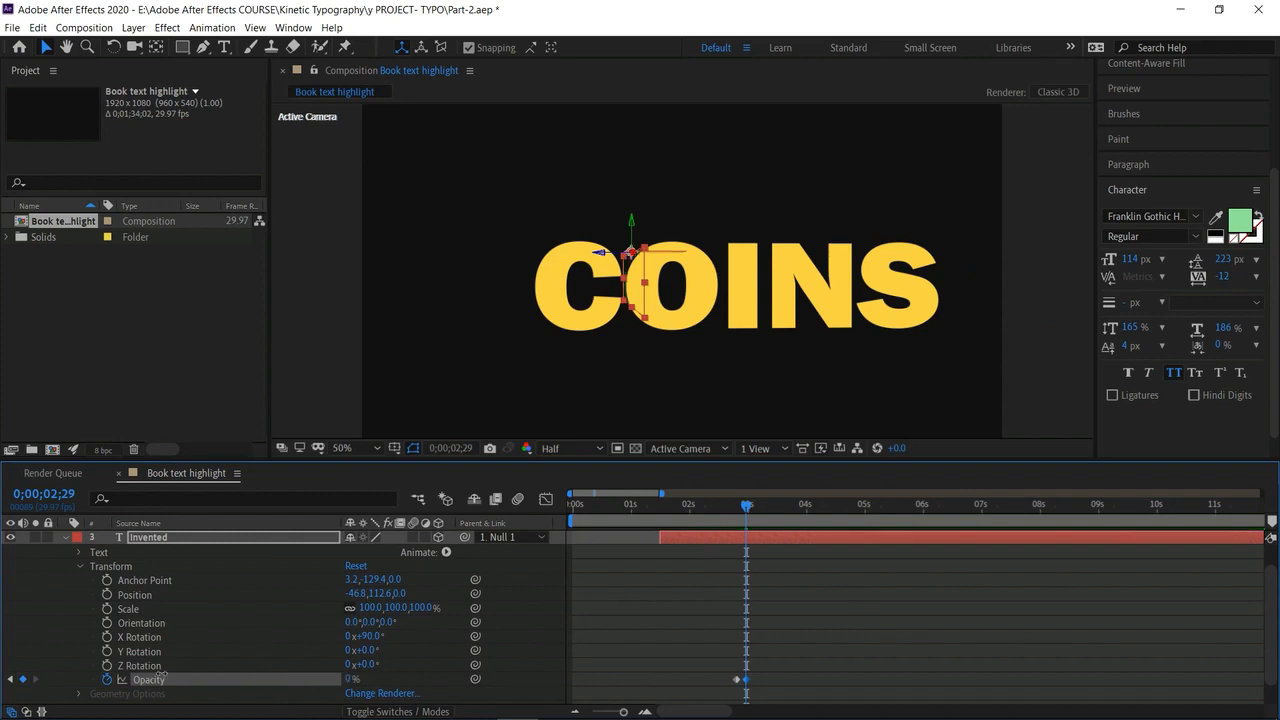
{"action": "left_click", "coordinate": [66, 537]}
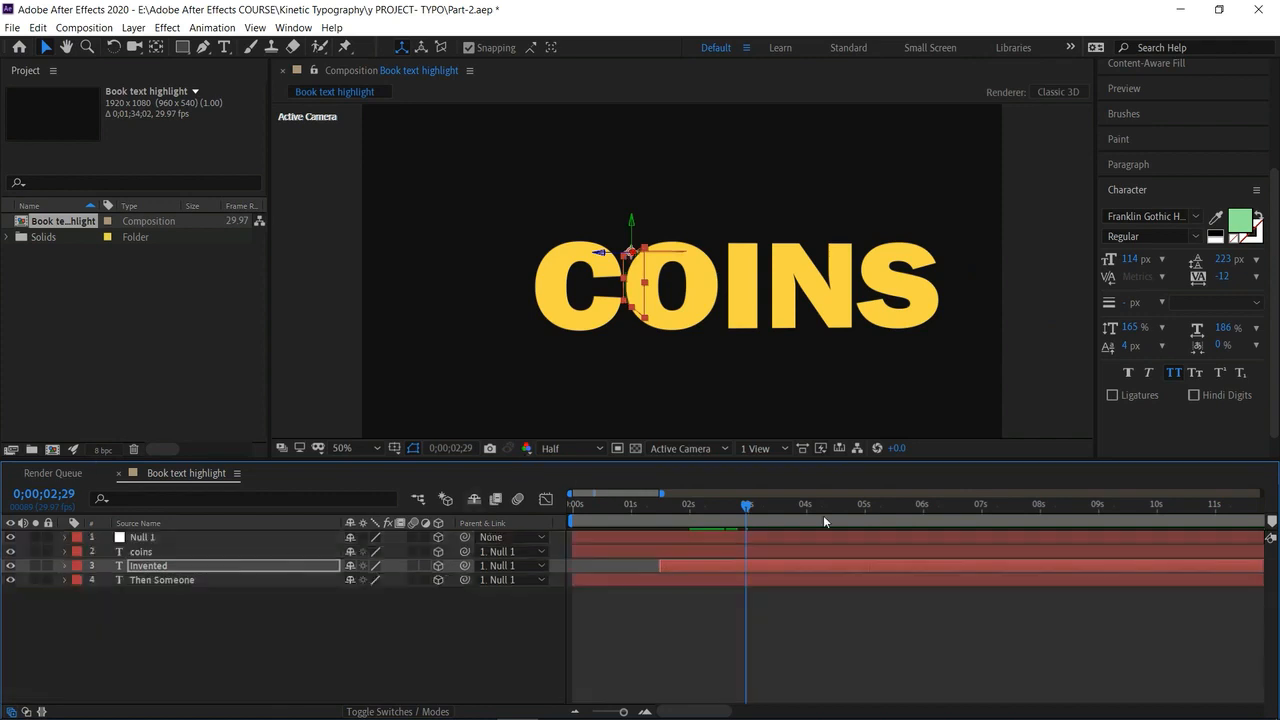
Check the null's Z Rotation keyframes around 0;00;03;00, leave the playhead at that time, and collapse the layer.
{"action": "left_click", "coordinate": [65, 538]}
{"action": "mouse_move", "coordinate": [745, 500]}
{"action": "left_mouse_down"}
{"action": "mouse_move", "coordinate": [723, 507]}
{"action": "mouse_move", "coordinate": [747, 520]}
{"action": "left_mouse_up"}
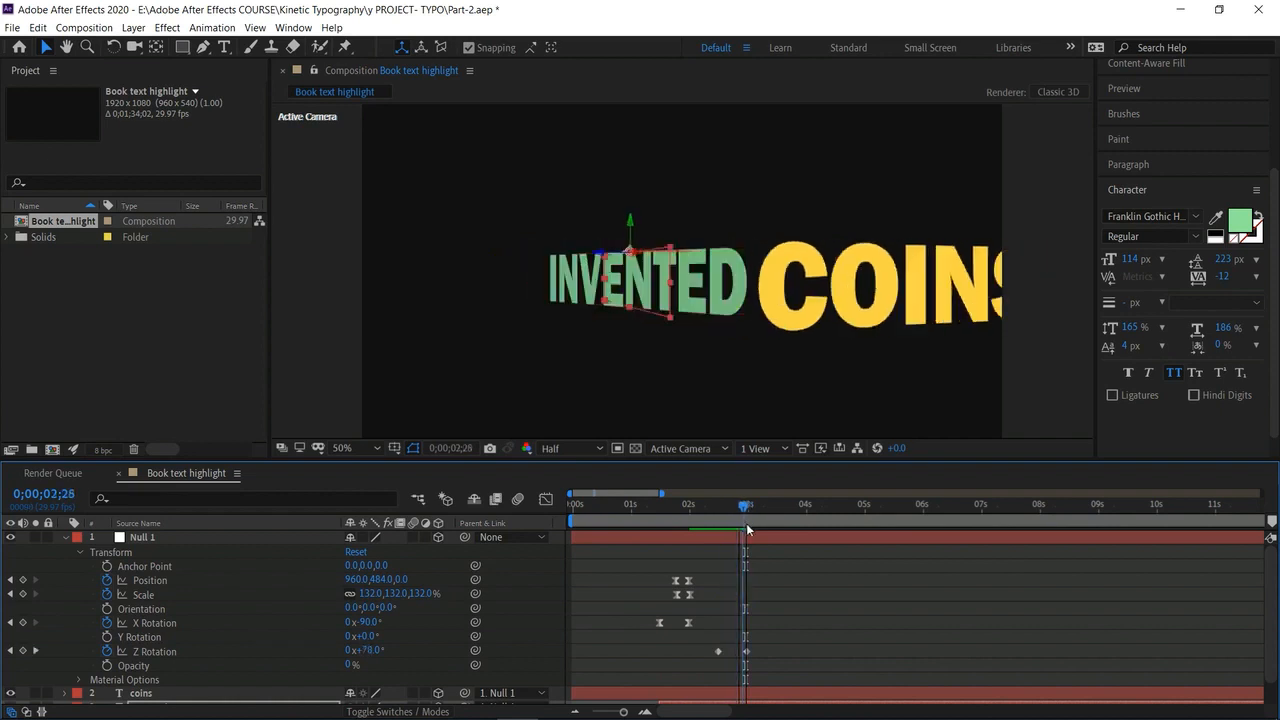
{"action": "left_click_drag", "start_coordinate": [746, 523], "coordinate": [751, 531]}
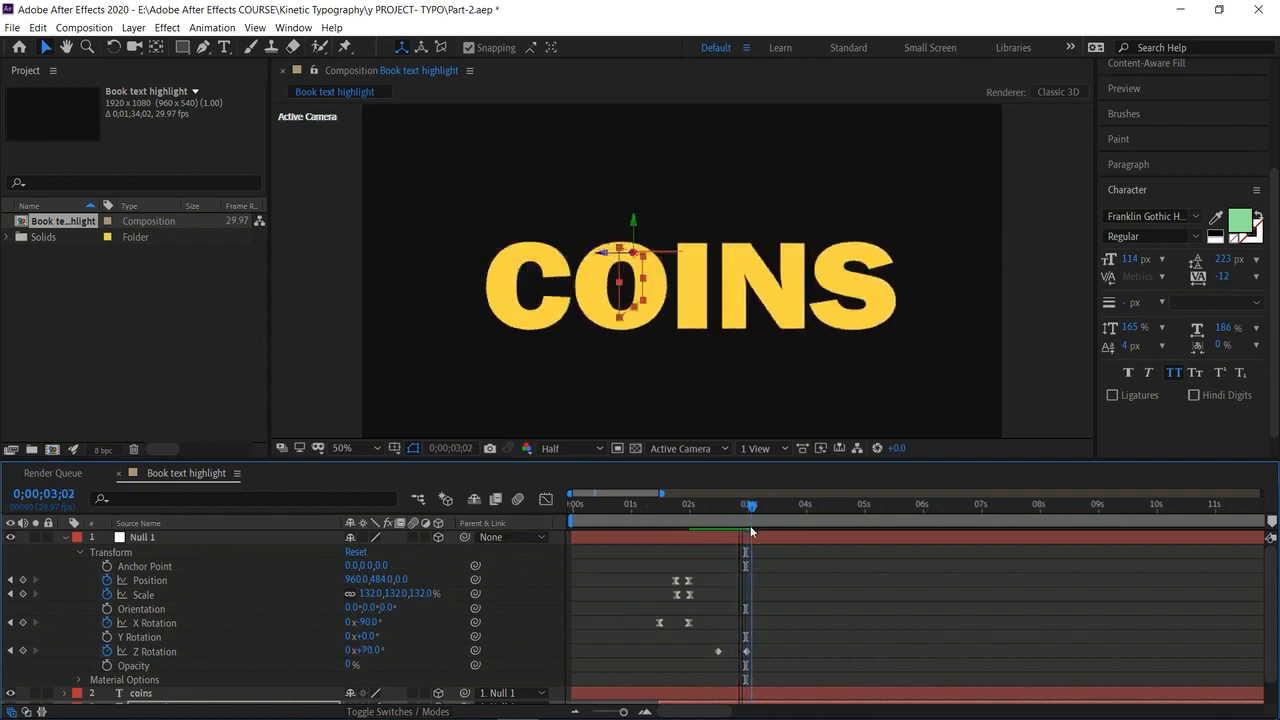
{"action": "left_click_drag", "start_coordinate": [749, 525], "coordinate": [747, 537]}
{"action": "left_click", "coordinate": [62, 537]}
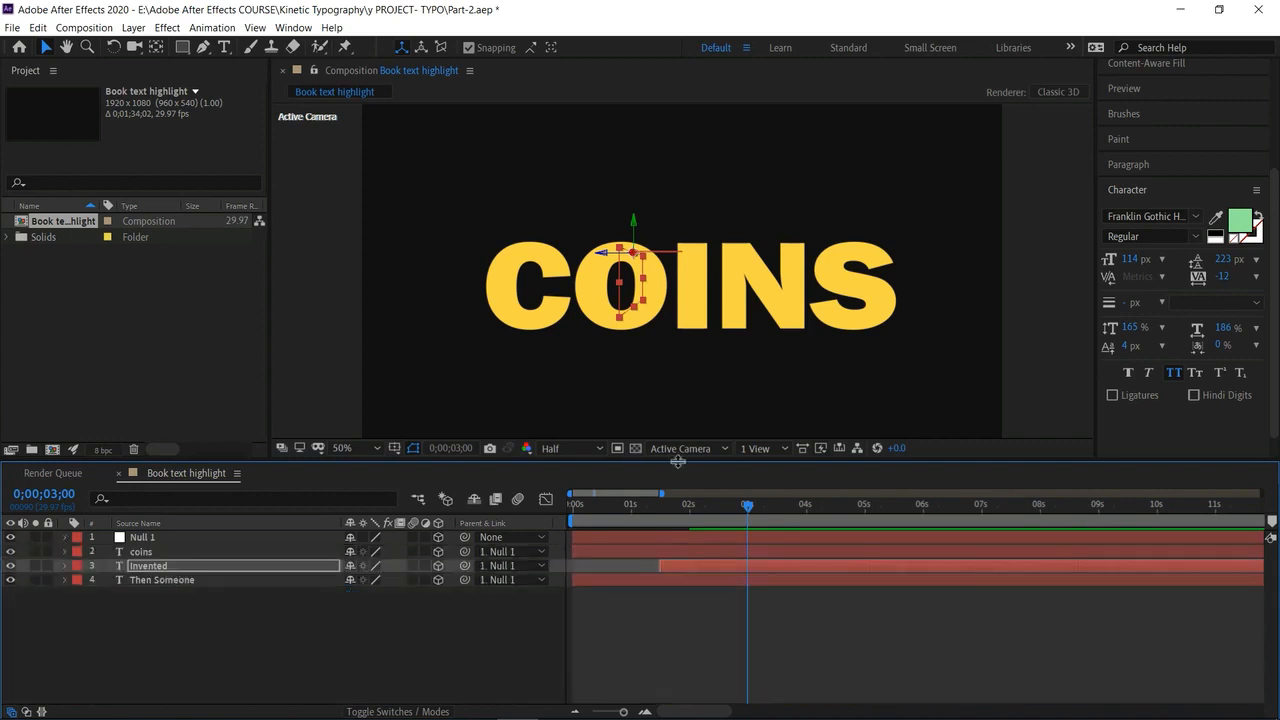
Preview the text animation from the start of the composition.
{"action": "left_click_drag", "start_coordinate": [590, 515], "coordinate": [546, 511]}
{"action": "key", "text": "space"}
{"action": "key", "text": "space"}
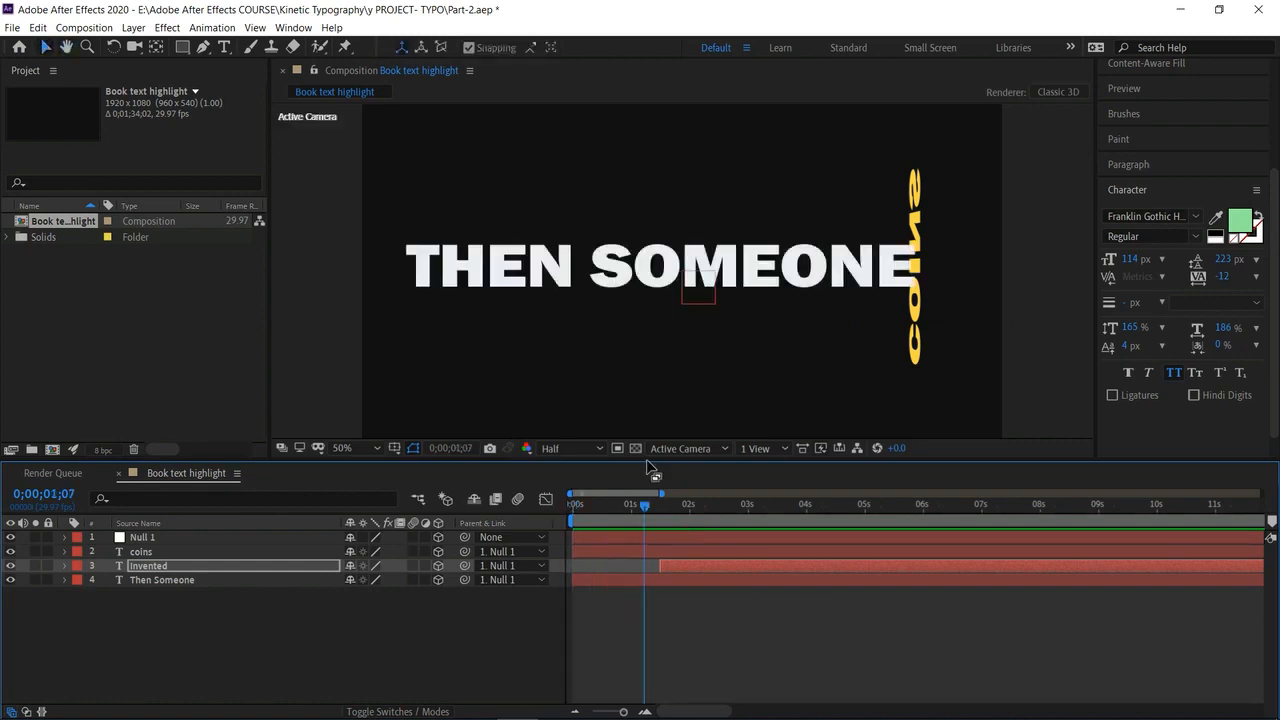
Trim the start of the coins layer to 0;00;02;18 and preview the composition from the beginning.
{"action": "left_click_drag", "start_coordinate": [647, 505], "coordinate": [729, 544]}
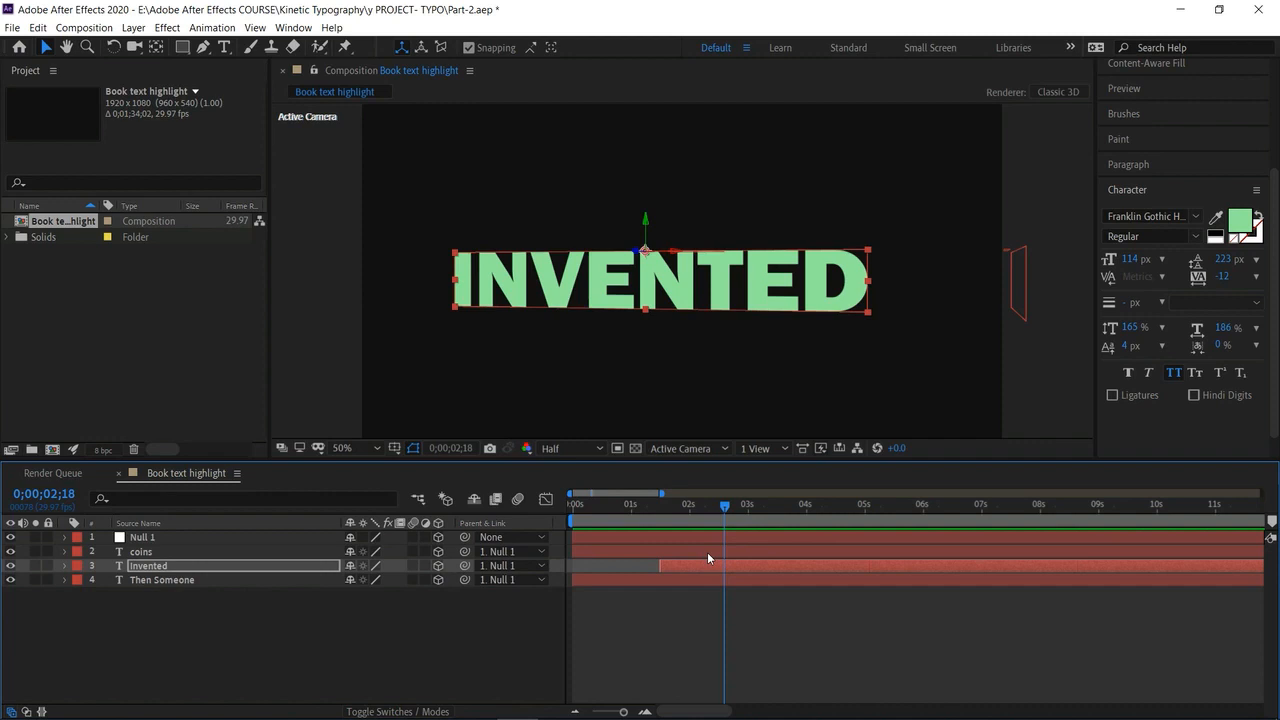
{"action": "left_click", "coordinate": [707, 552]}
{"action": "key", "text": "alt+["}
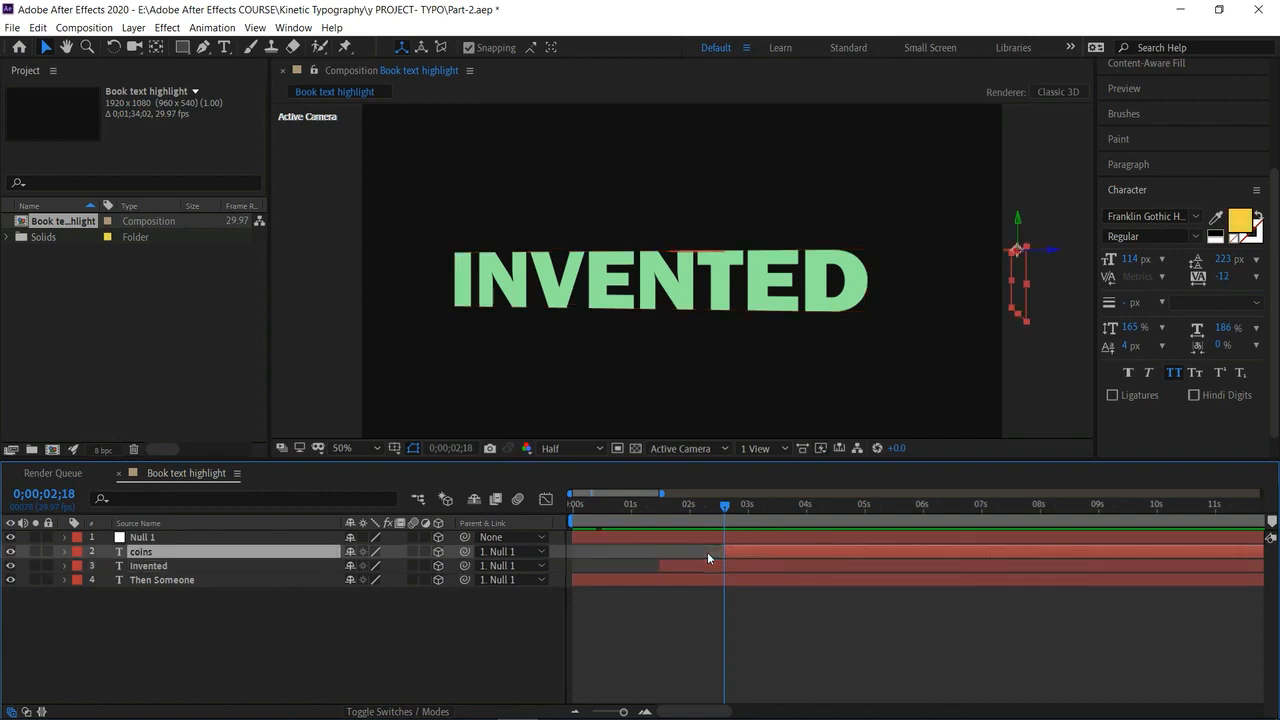
{"action": "left_click_drag", "start_coordinate": [683, 508], "coordinate": [469, 528]}
{"action": "key", "text": "space"}
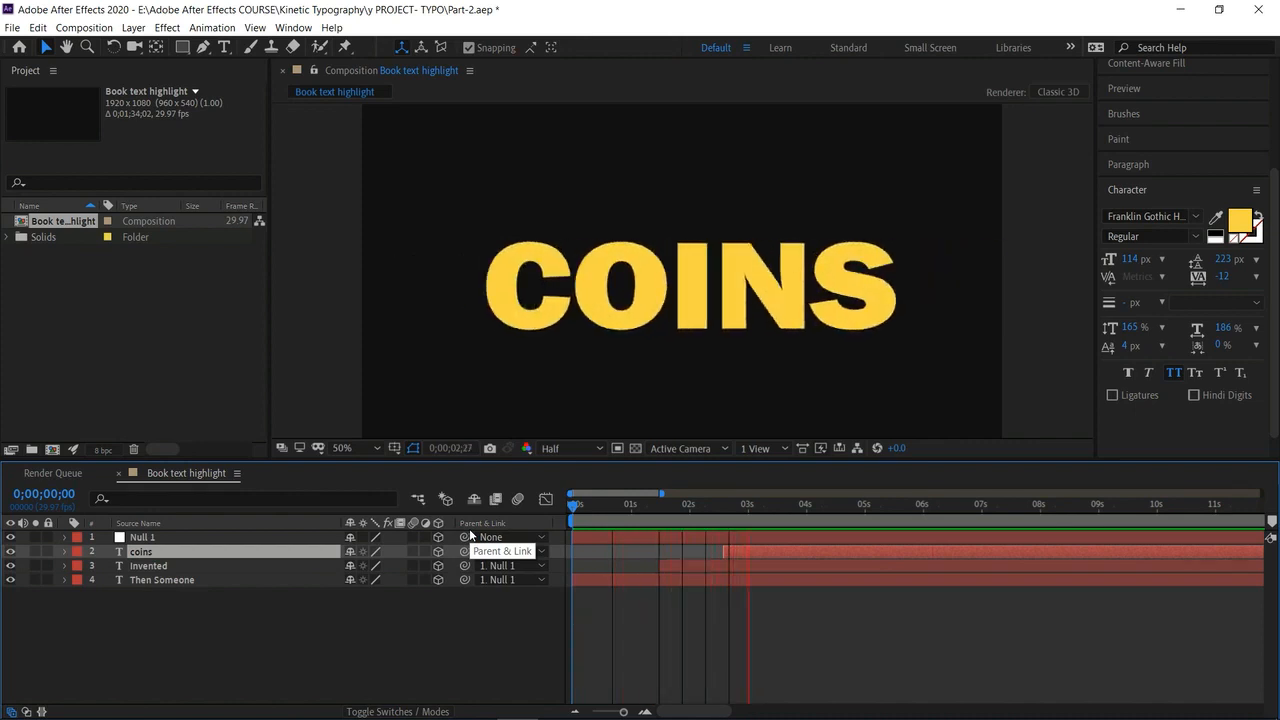
Add a Fill Color Hue animator to the coins text layer and keyframe Fill Hue at 0° at 0;00;03;13.
{"action": "left_click", "coordinate": [803, 507]}
{"action": "mouse_move", "coordinate": [773, 502]}
{"action": "left_mouse_down"}
{"action": "mouse_move", "coordinate": [742, 518]}
{"action": "mouse_move", "coordinate": [780, 537]}
{"action": "mouse_move", "coordinate": [740, 535]}
{"action": "mouse_move", "coordinate": [772, 504]}
{"action": "left_mouse_up"}
{"action": "left_click", "coordinate": [786, 507]}
{"action": "left_click", "coordinate": [197, 551]}
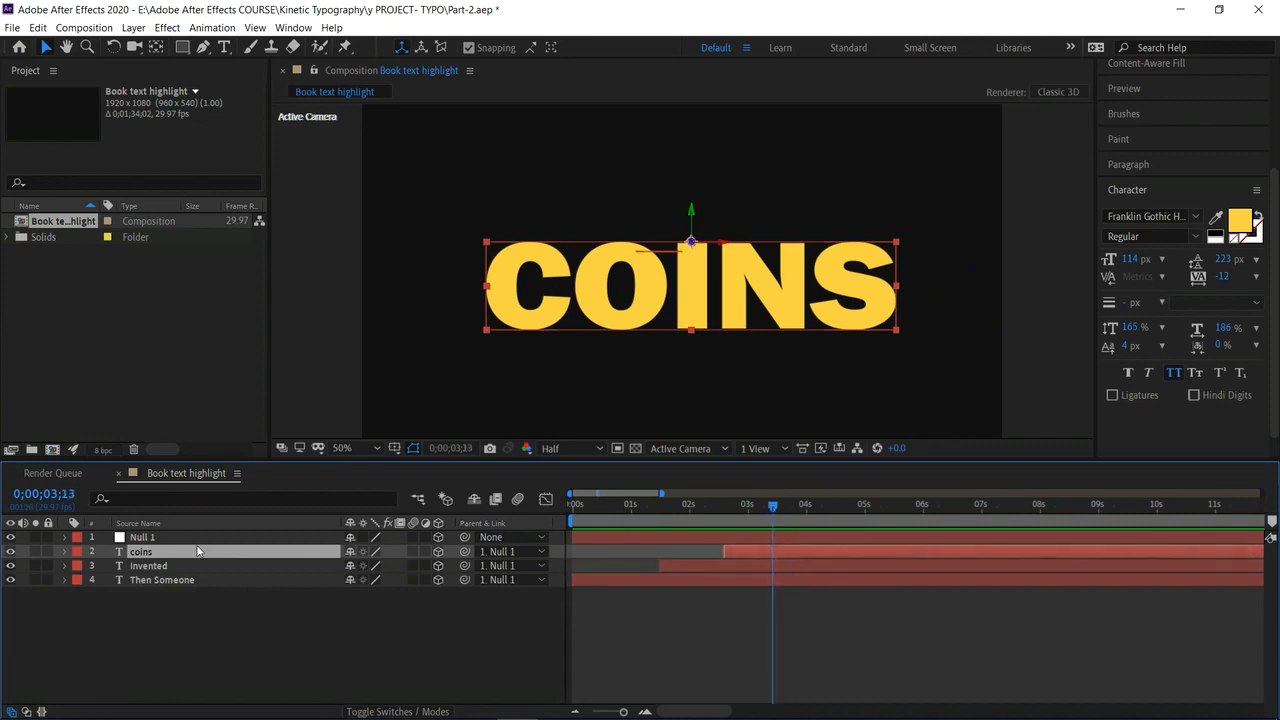
{"action": "left_click", "coordinate": [65, 552]}
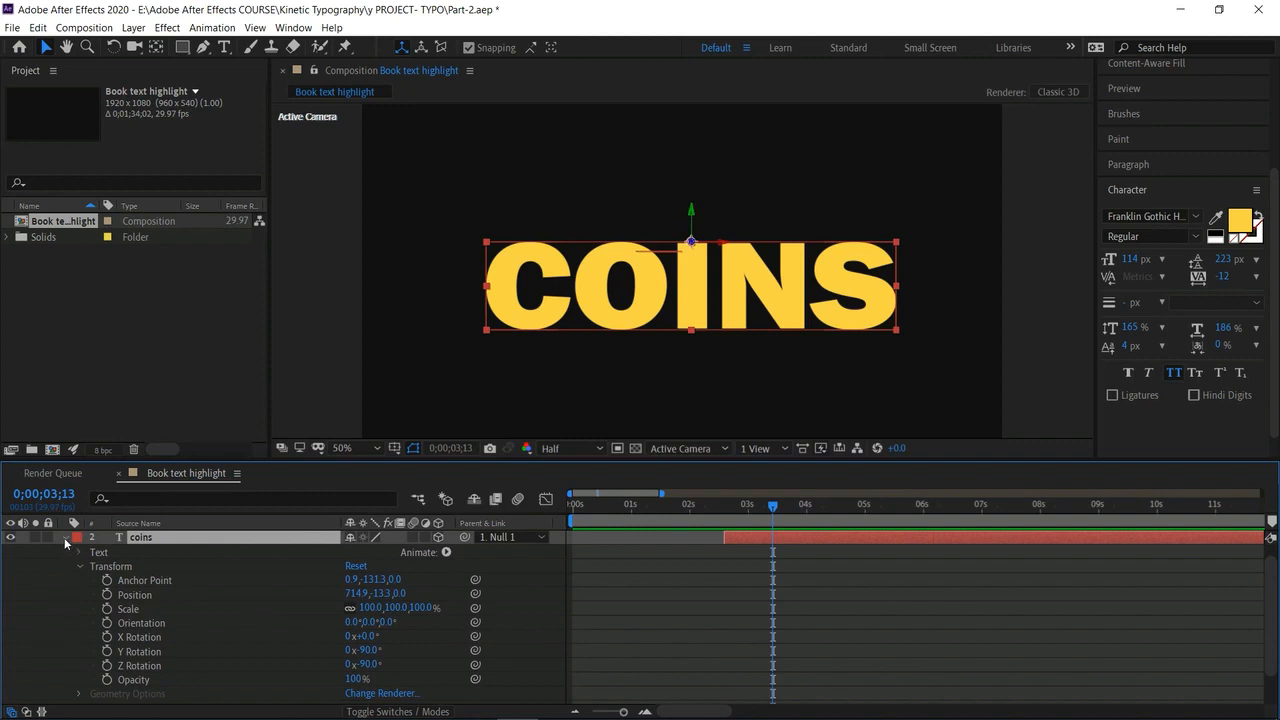
{"action": "left_click", "coordinate": [443, 552]}
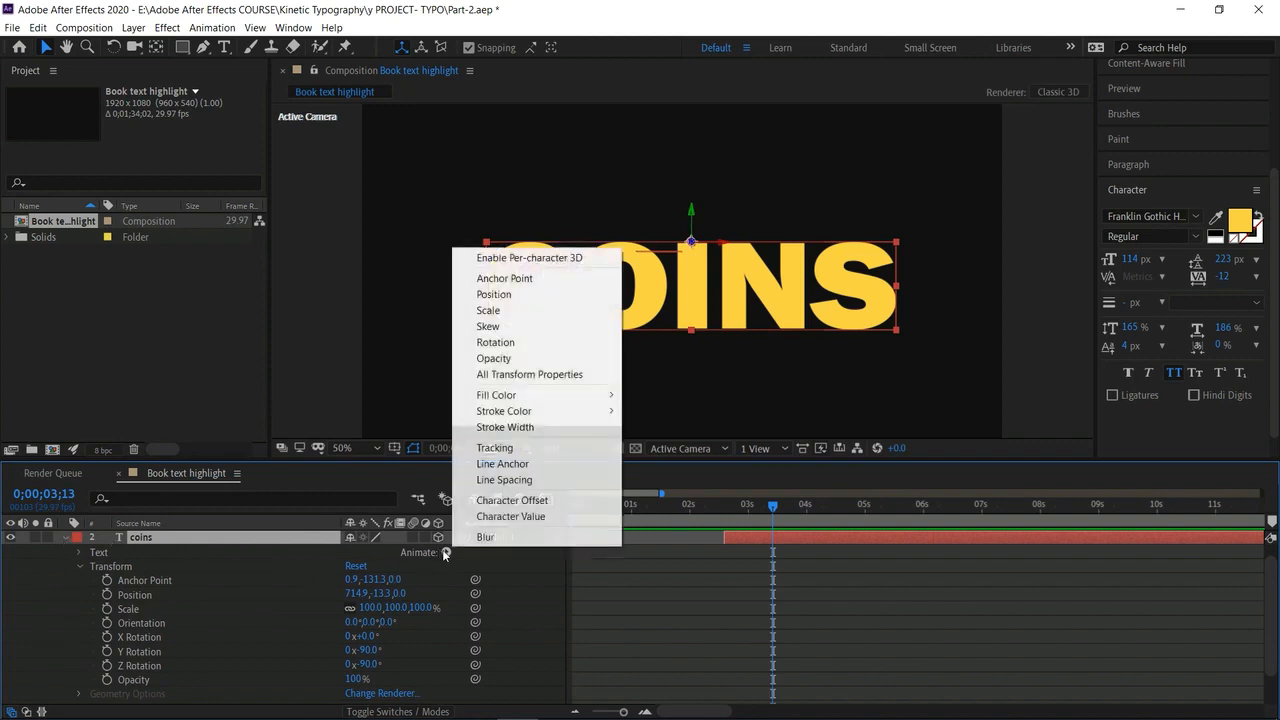
{"action": "mouse_move", "coordinate": [549, 401]}
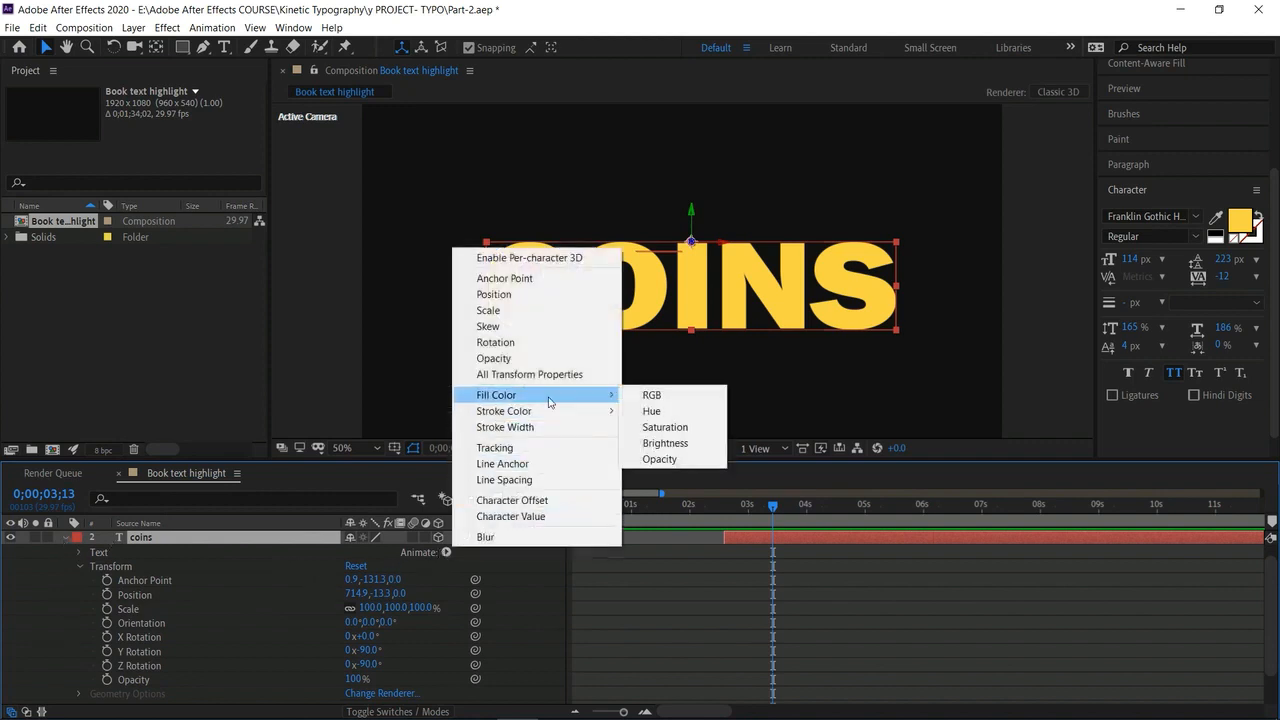
{"action": "left_click", "coordinate": [647, 413]}
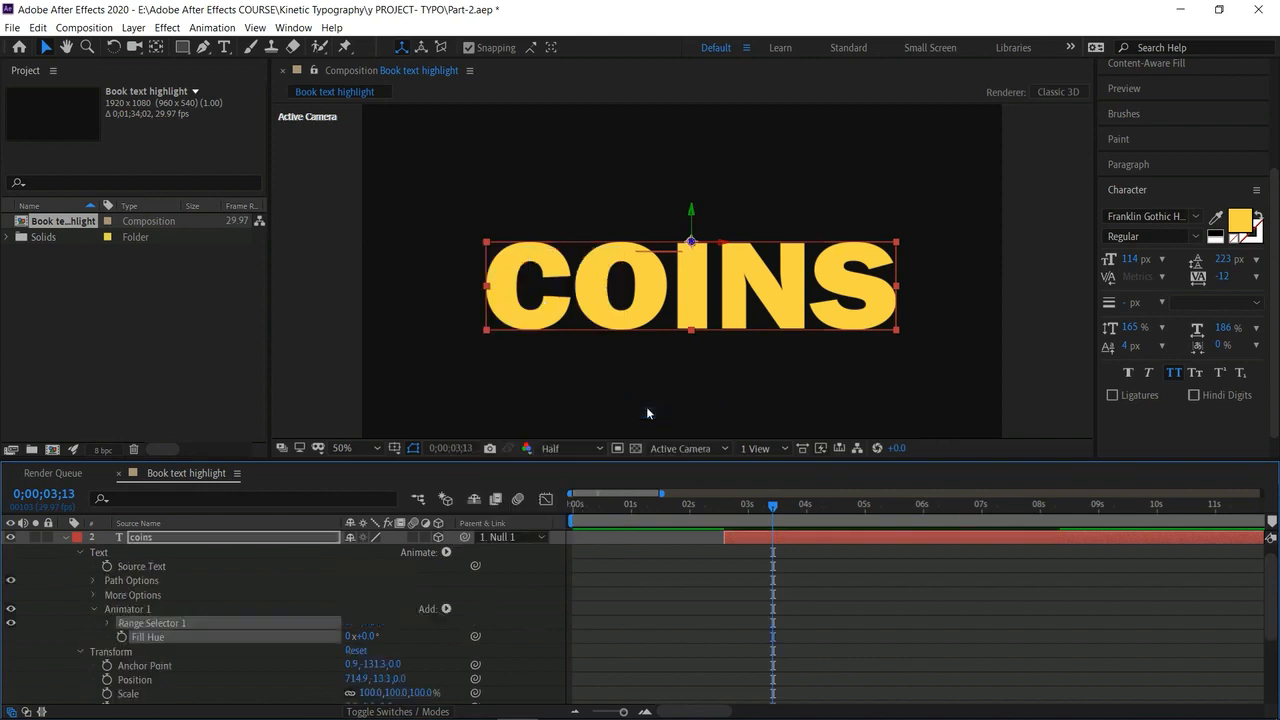
{"action": "left_click", "coordinate": [123, 637]}
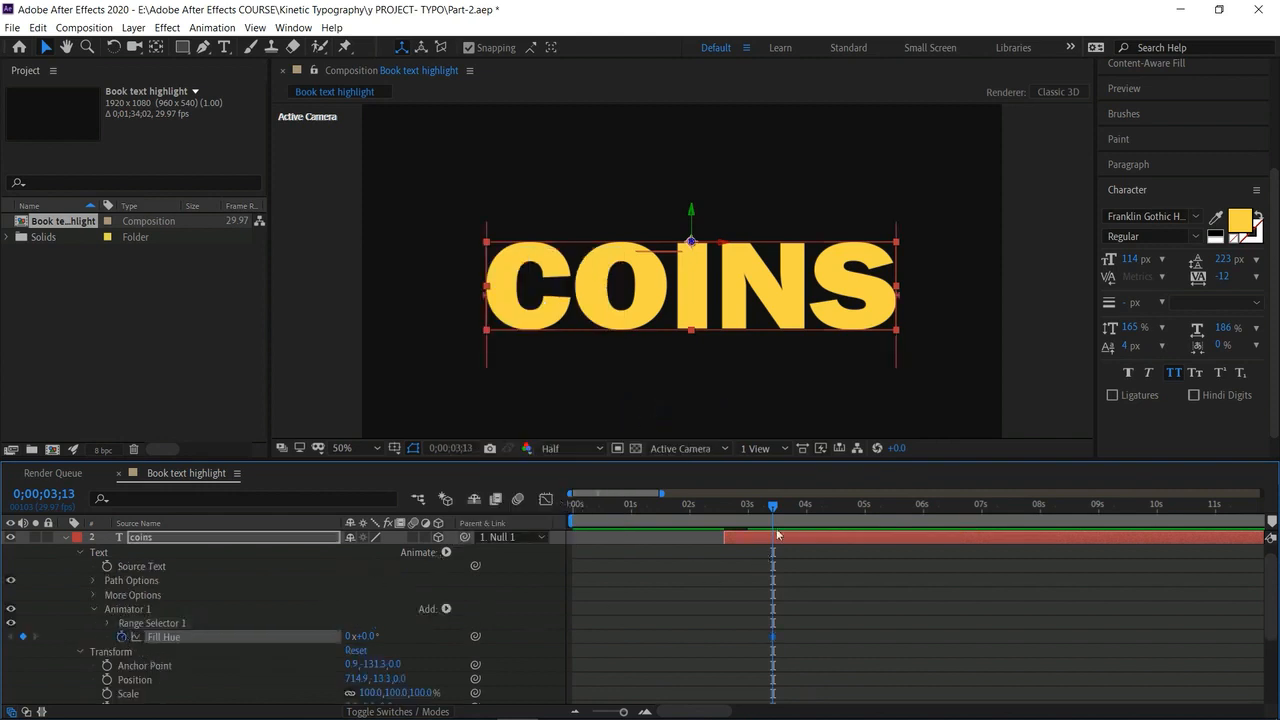
Keyframe the coins layer's Fill Hue at 180° at 0;00;04;13 and preview the color change.
{"action": "left_click_drag", "start_coordinate": [779, 512], "coordinate": [833, 530]}
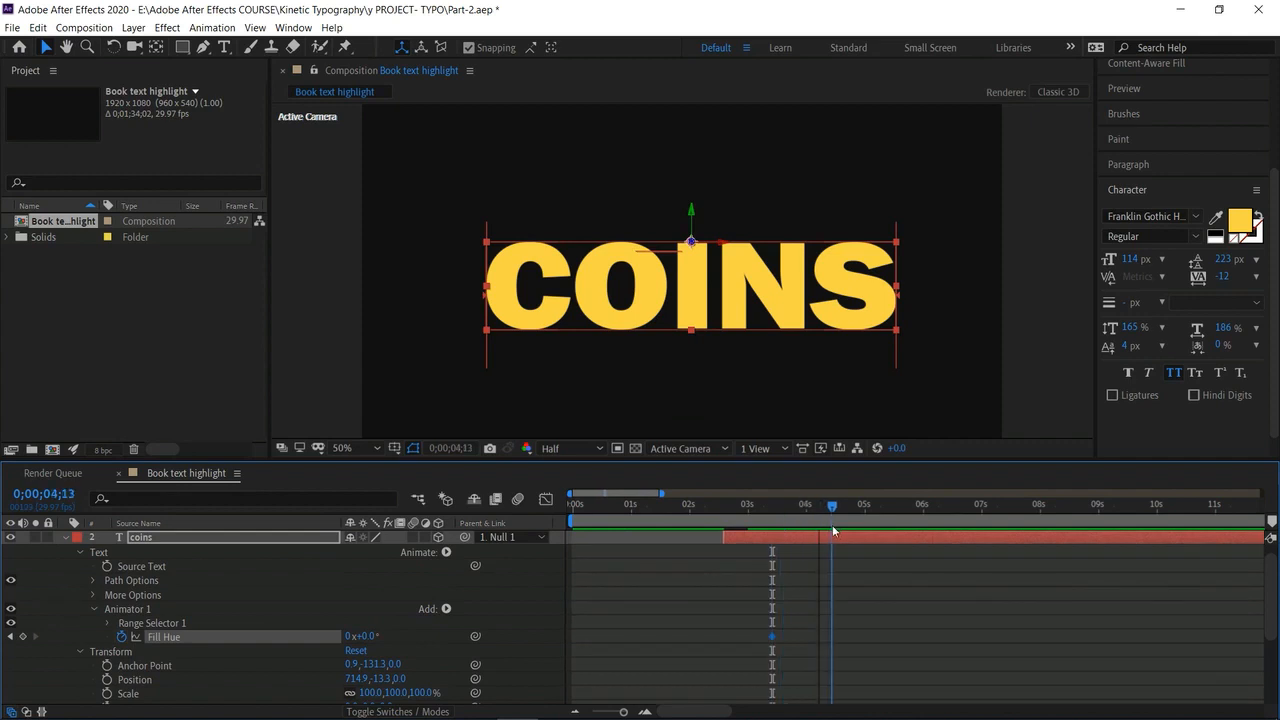
{"action": "left_click", "coordinate": [22, 636]}
{"action": "left_click", "coordinate": [369, 639]}
{"action": "type", "text": "180"}
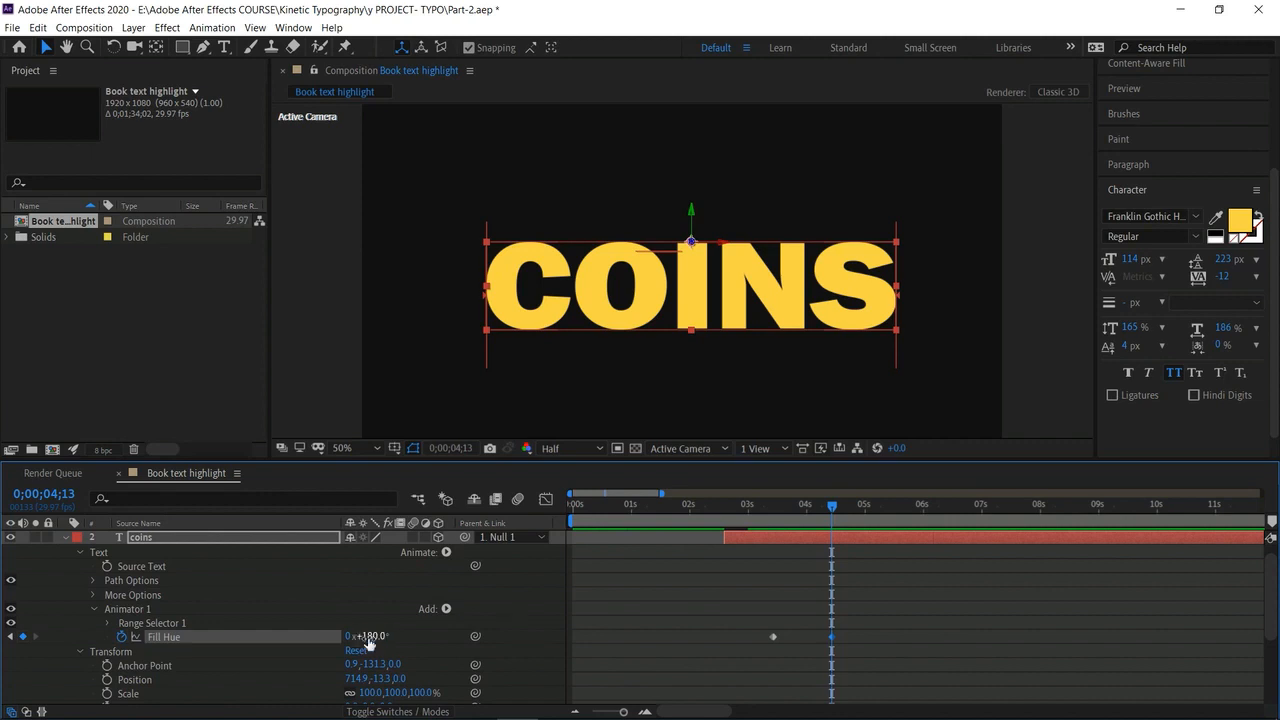
{"action": "key", "text": "Return"}
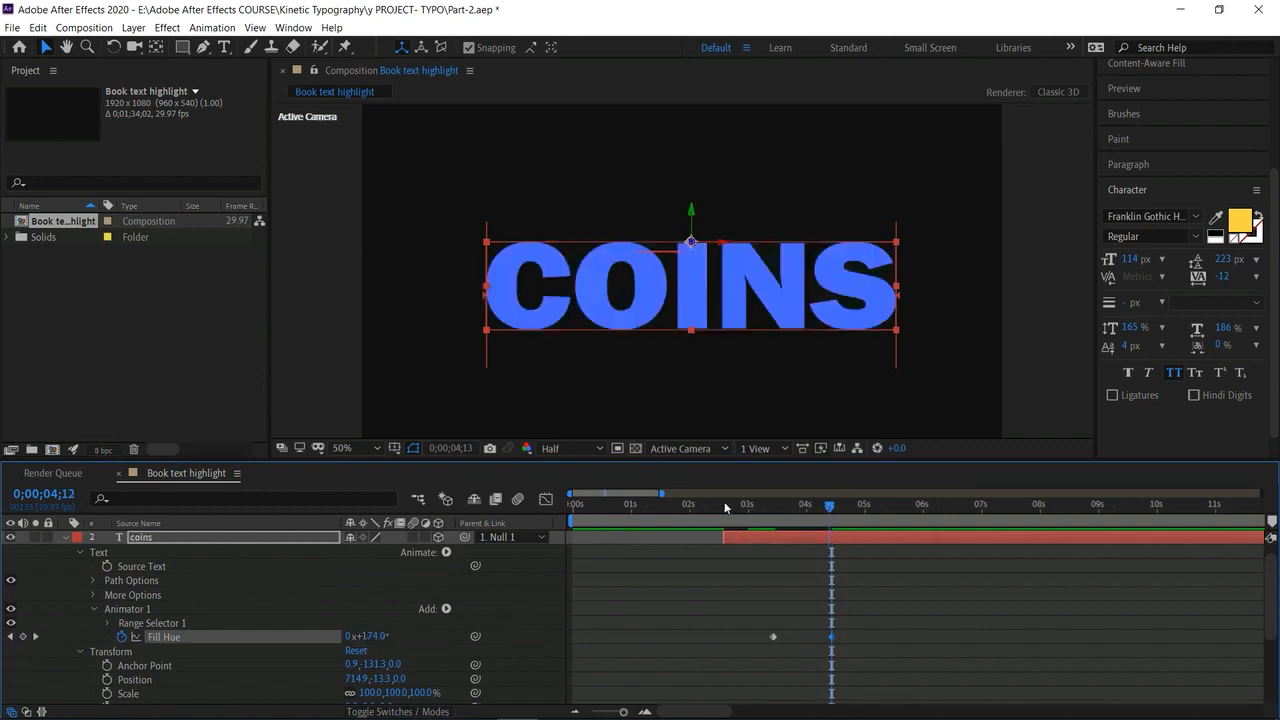
{"action": "left_click_drag", "start_coordinate": [829, 508], "coordinate": [726, 508]}
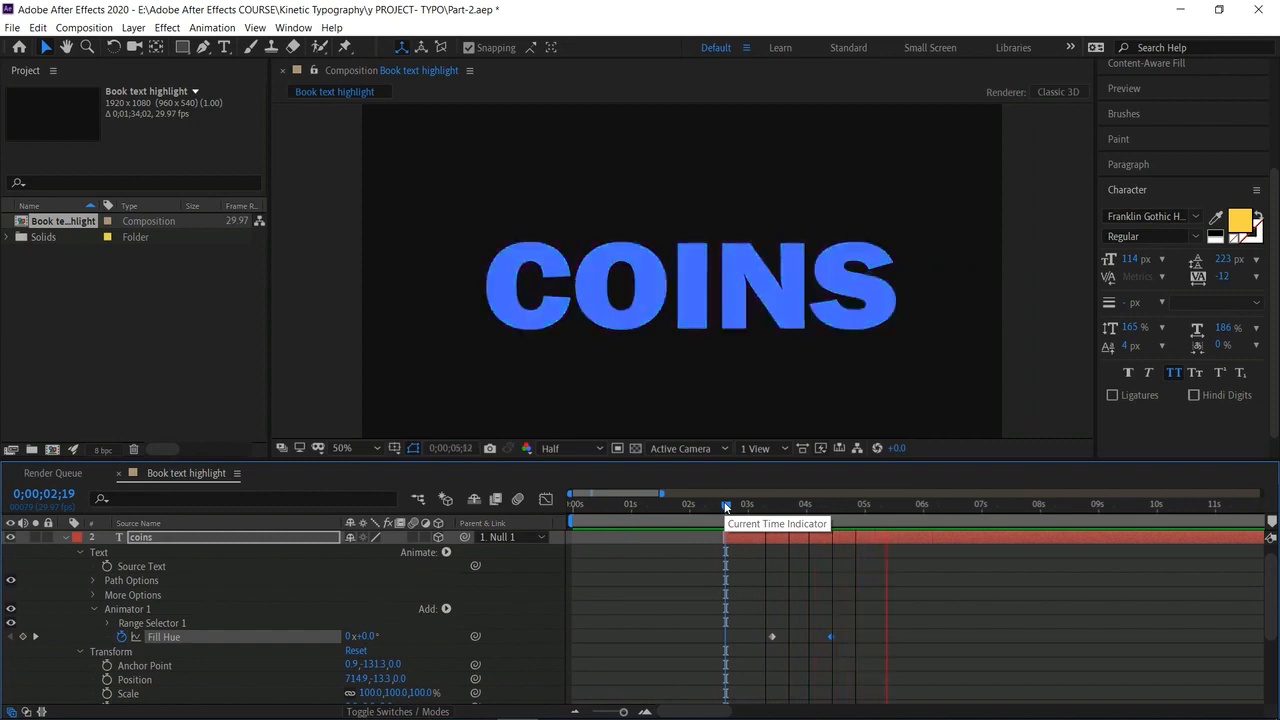
{"action": "key", "text": "space"}
Keyframe the coins layer's Fill Hue at 360° at 0;00;05;12.
{"action": "left_click_drag", "start_coordinate": [898, 510], "coordinate": [888, 511]}
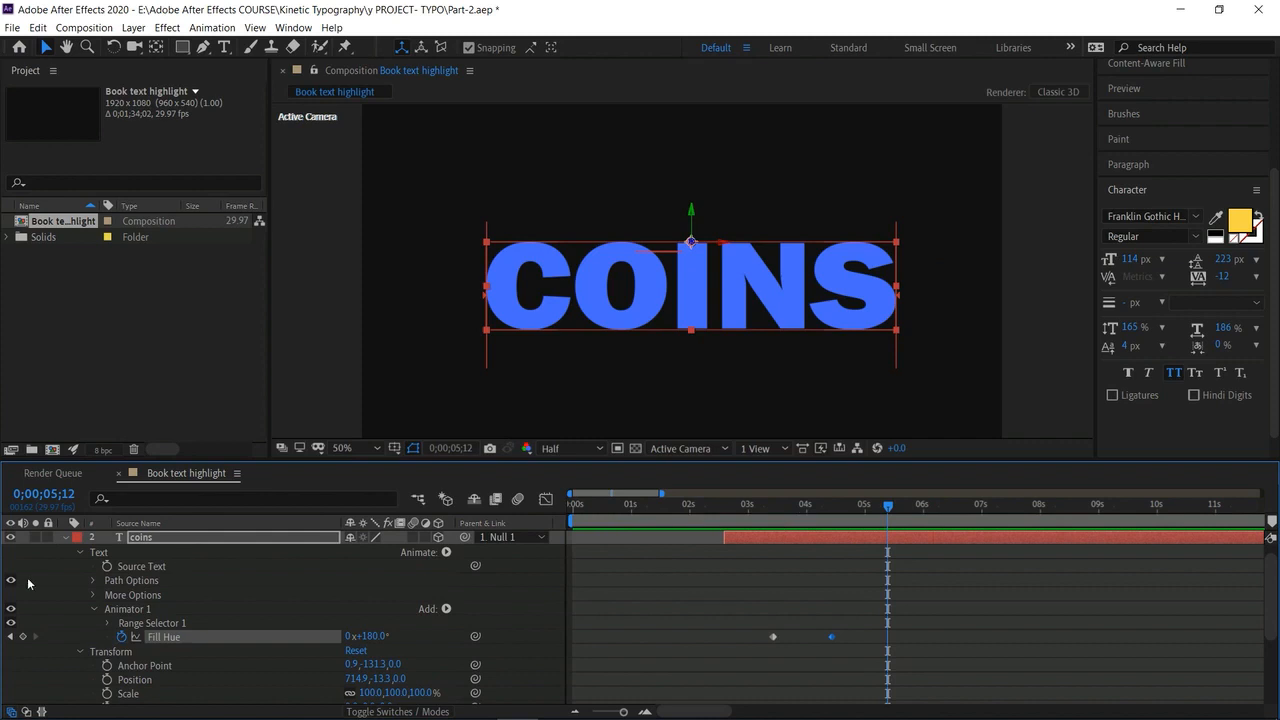
{"action": "left_click", "coordinate": [20, 638]}
{"action": "left_click", "coordinate": [370, 636]}
{"action": "type", "text": "360"}
{"action": "key", "text": "Return"}
Return the playhead to 0;00;03;13, collapse the coins layer's Transform properties, and clear the selection.
{"action": "left_click_drag", "start_coordinate": [885, 508], "coordinate": [772, 522]}
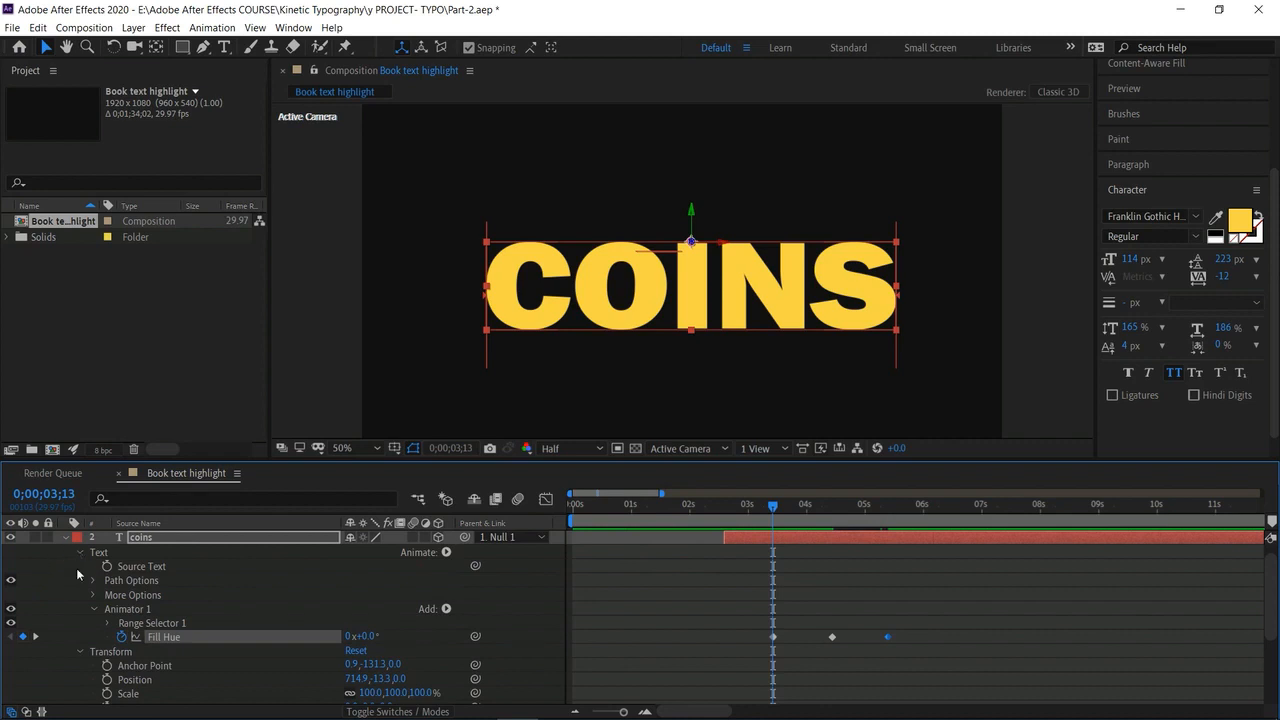
{"action": "left_click", "coordinate": [79, 653]}
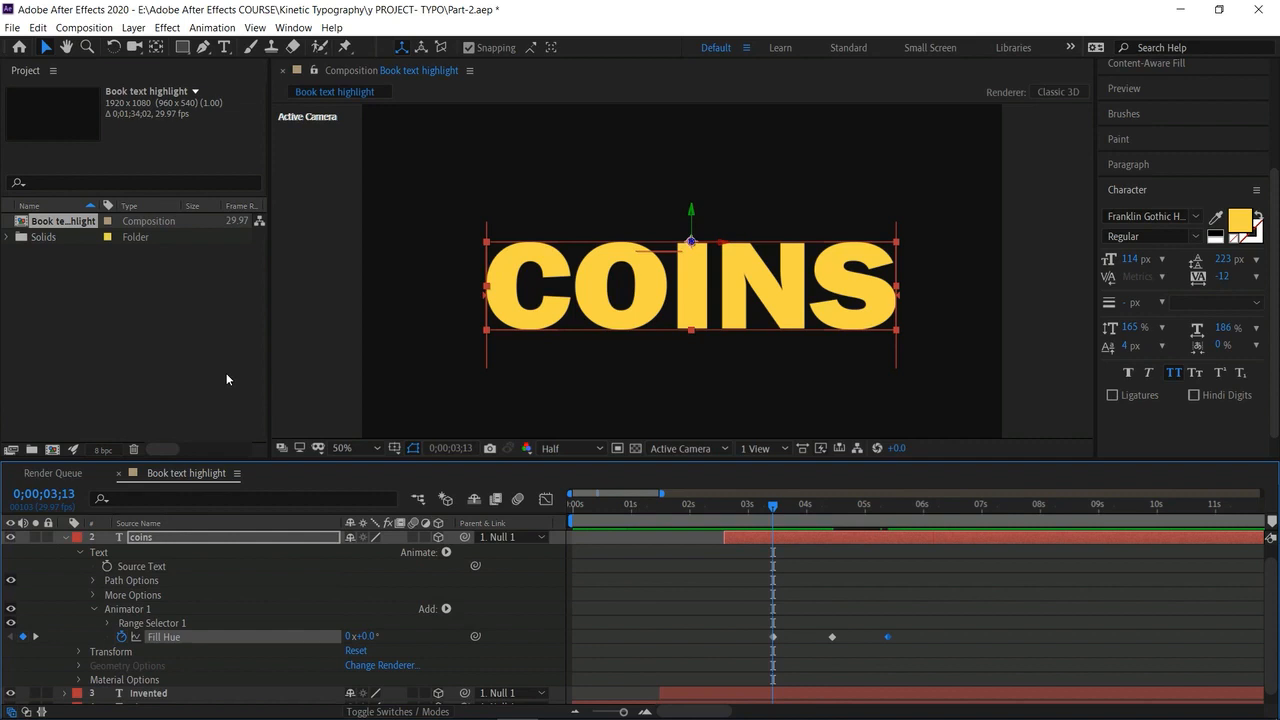
{"action": "left_click", "coordinate": [336, 359]}
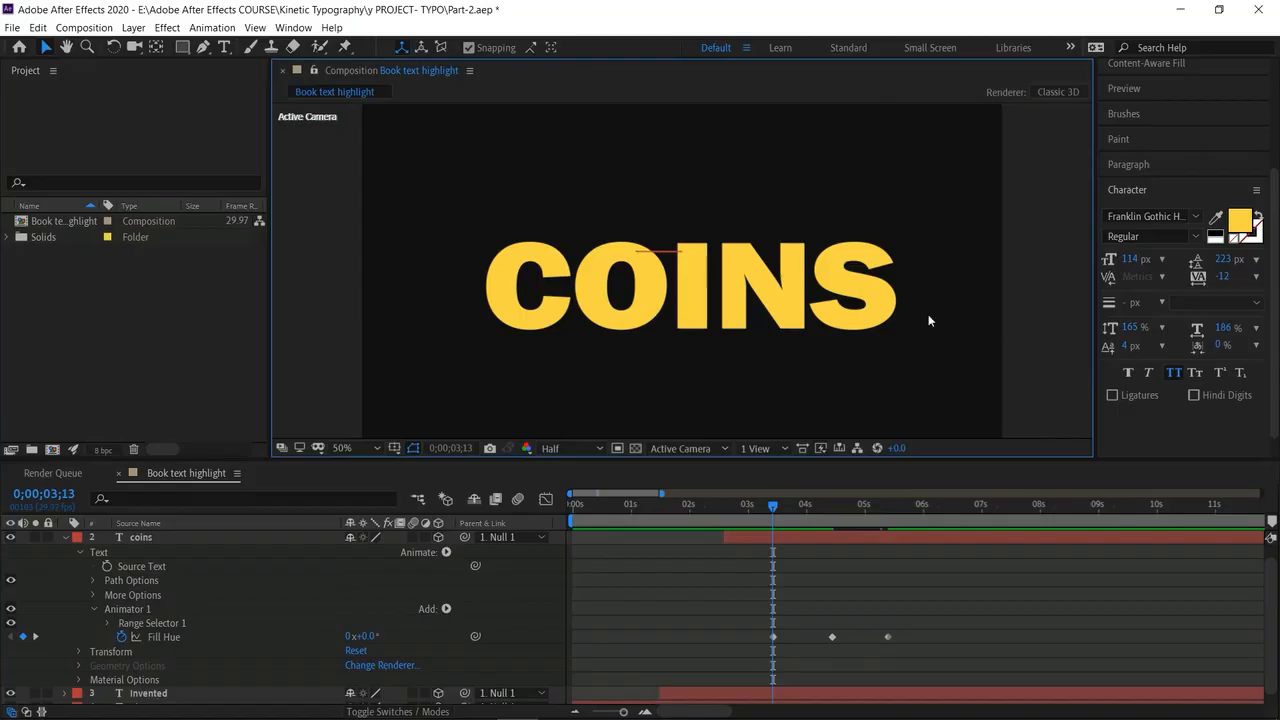
Import Coin.png into the project and add it to the Book text highlight composition as a layer.
{"action": "double_click", "coordinate": [116, 329]}
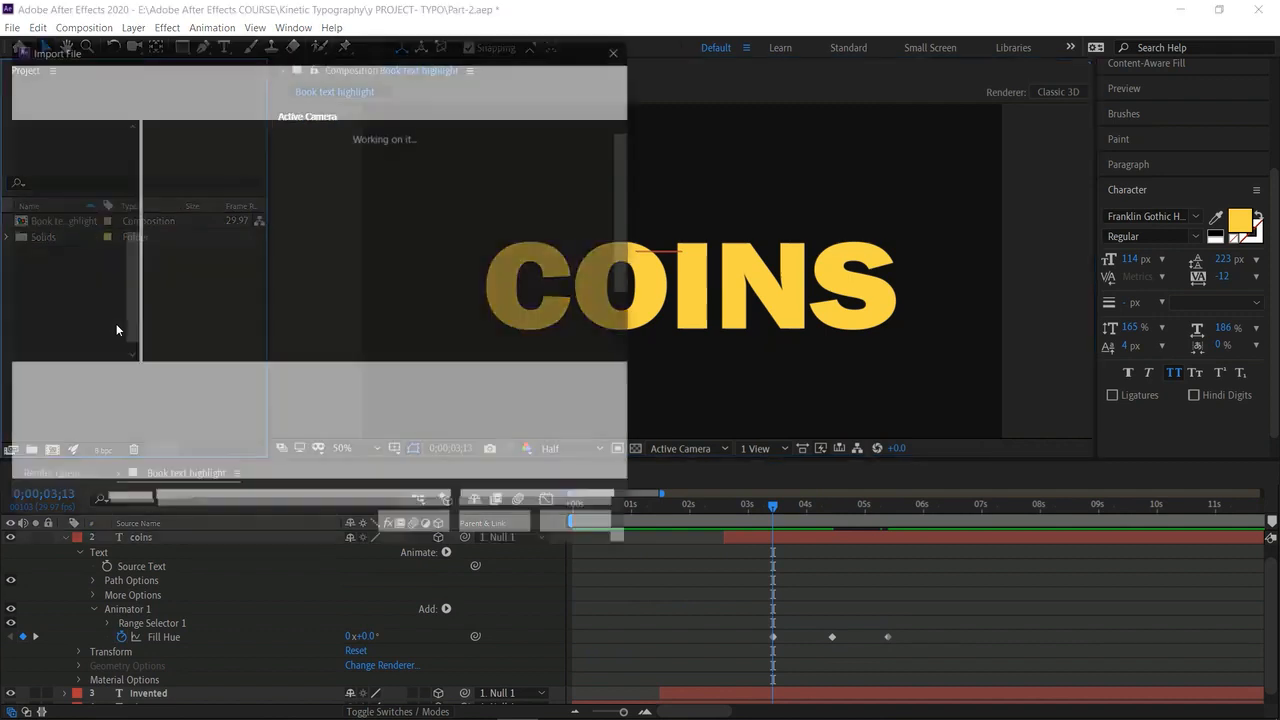
{"action": "double_click", "coordinate": [381, 172]}
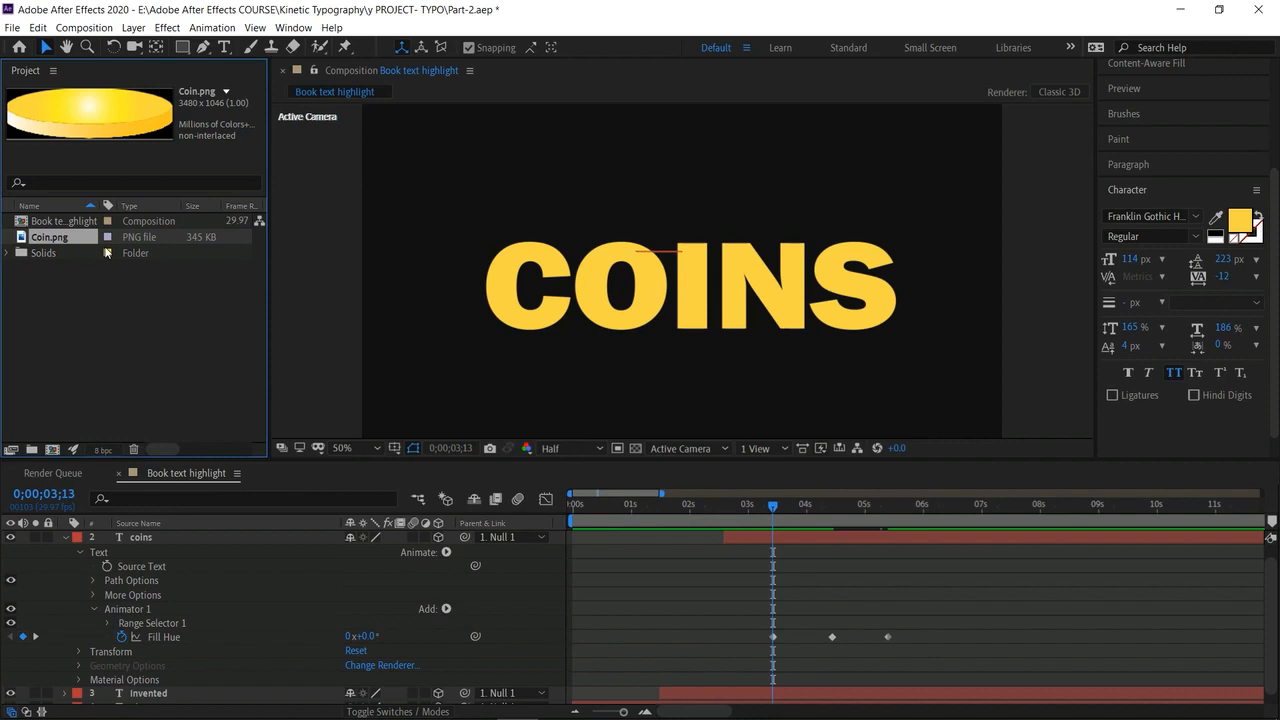
{"action": "left_click_drag", "start_coordinate": [82, 241], "coordinate": [422, 308]}
Scale the Coin.png layer down to about a third of the composition's width.
{"action": "left_click", "coordinate": [359, 448]}
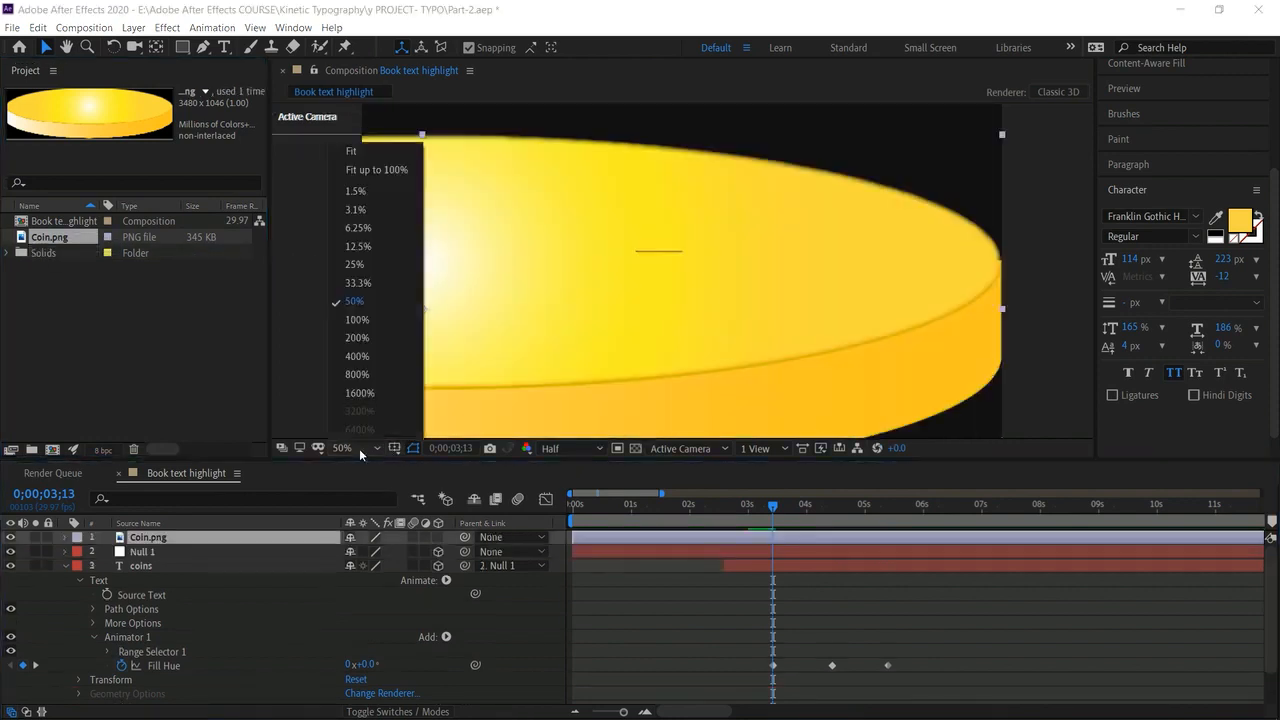
{"action": "left_click", "coordinate": [359, 229]}
{"action": "left_click_drag", "start_coordinate": [577, 253], "coordinate": [636, 275]}
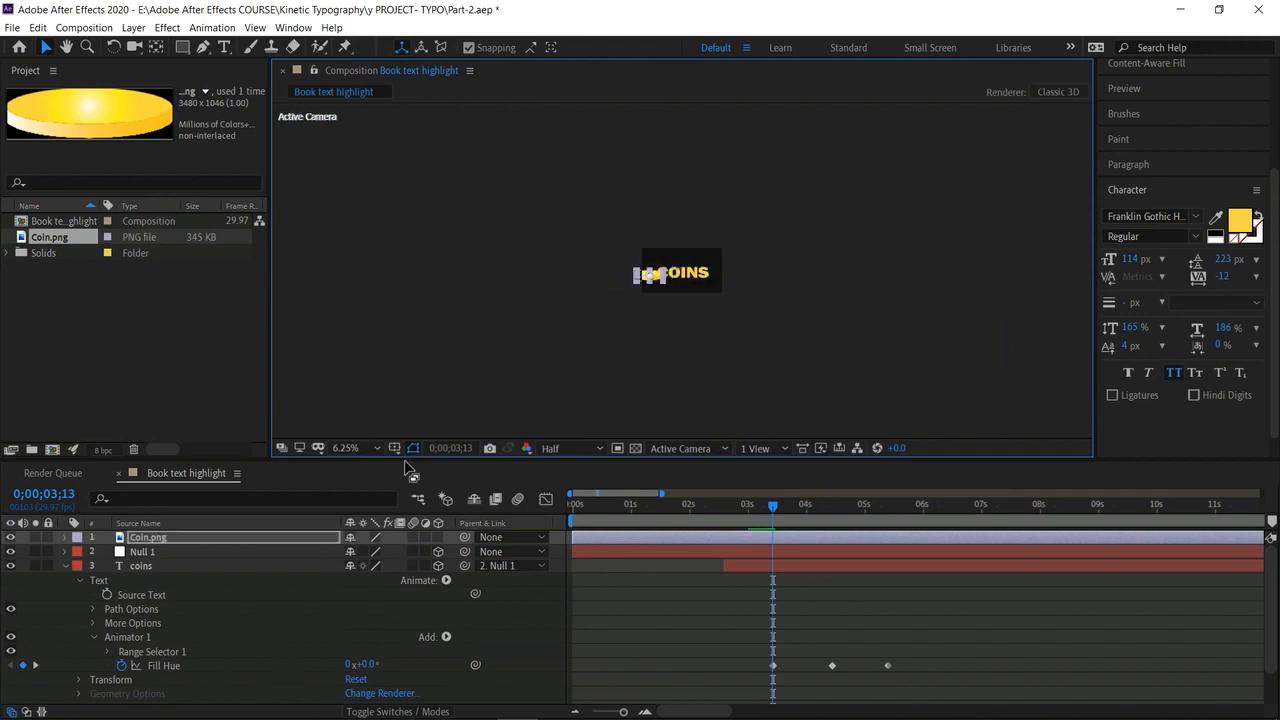
{"action": "left_click", "coordinate": [361, 447]}
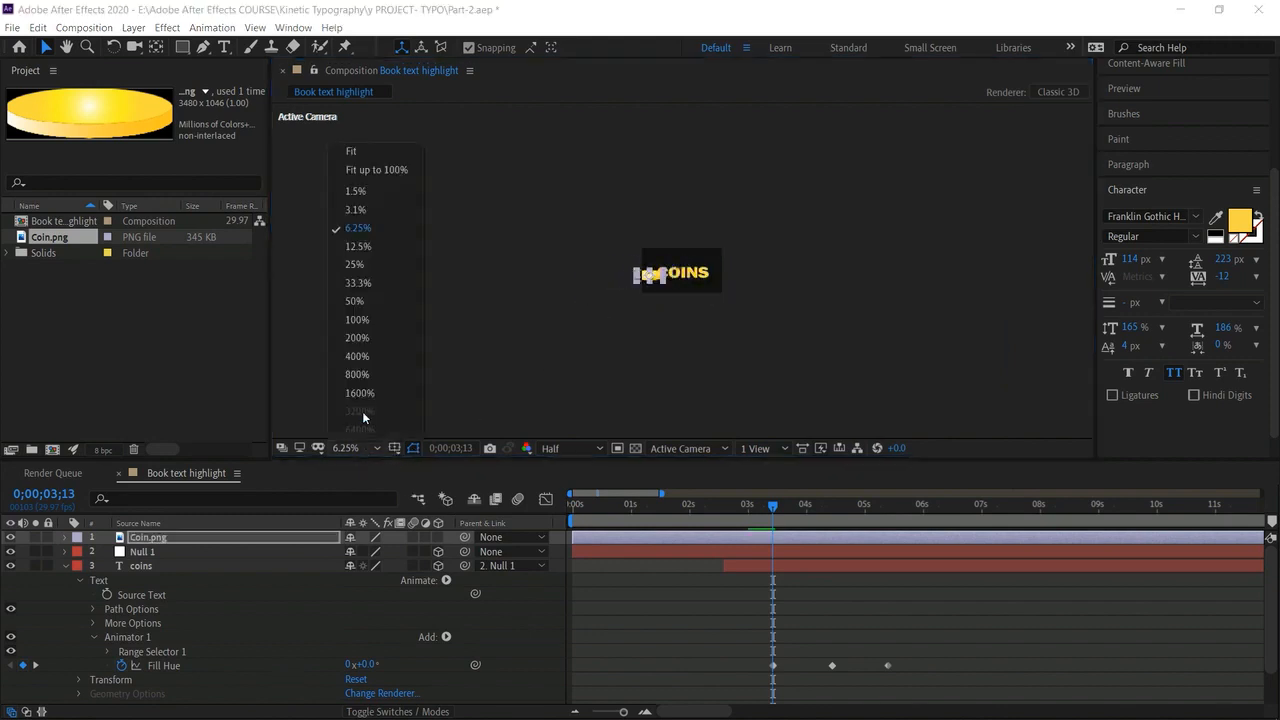
{"action": "left_click", "coordinate": [361, 301]}
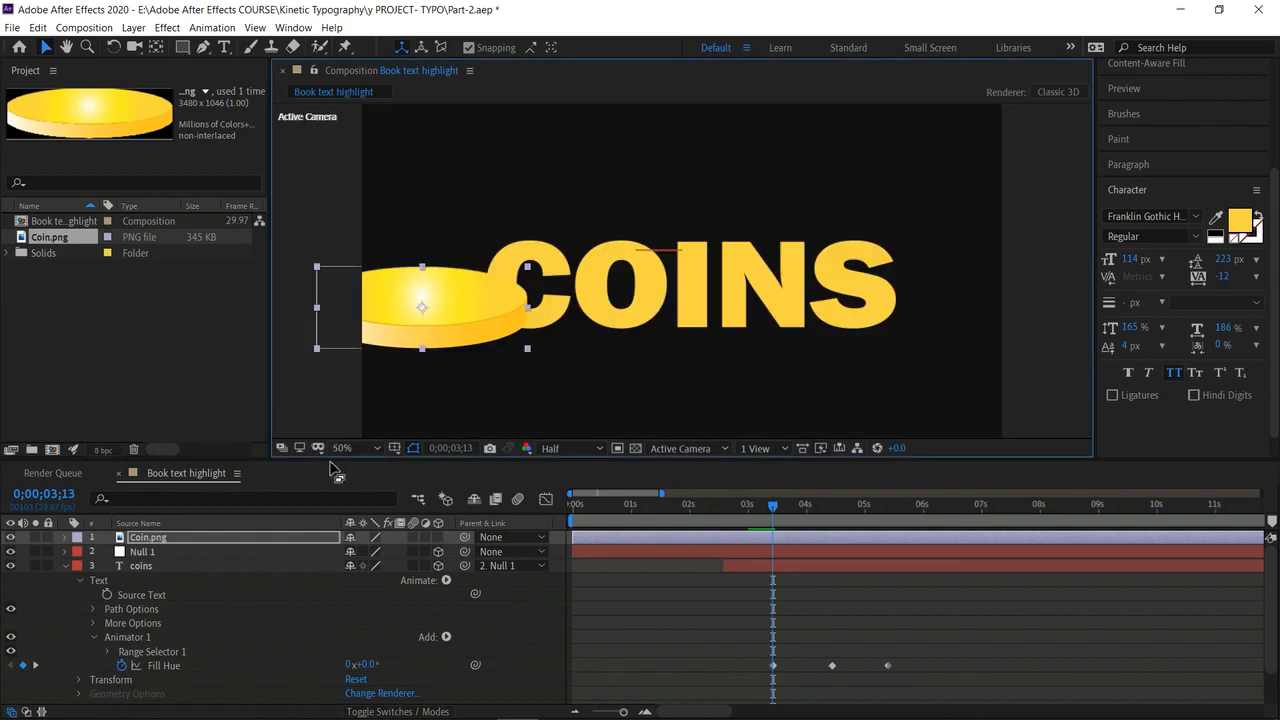
Shrink the coin further to about a fifth of the composition's width and place it above and left of the COINS text.
{"action": "left_click", "coordinate": [361, 447]}
{"action": "left_click", "coordinate": [366, 283]}
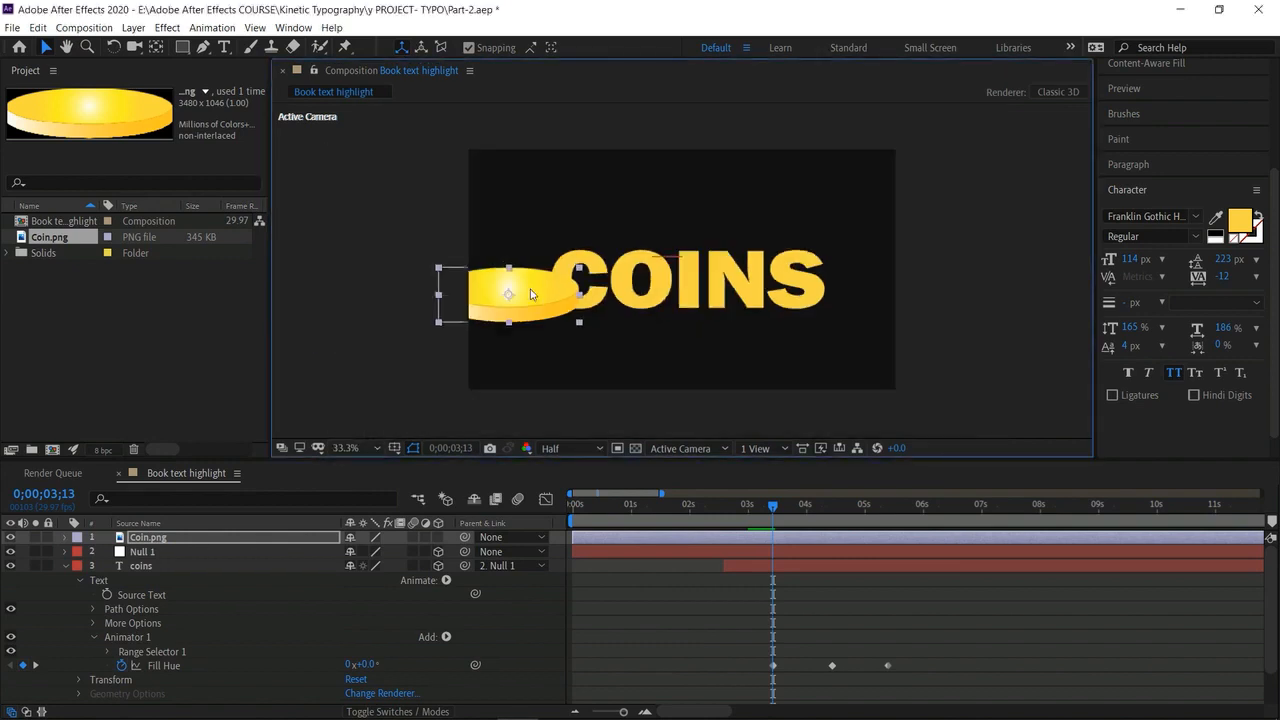
{"action": "left_click_drag", "start_coordinate": [505, 295], "coordinate": [563, 330]}
{"action": "left_click_drag", "start_coordinate": [496, 305], "coordinate": [529, 184]}
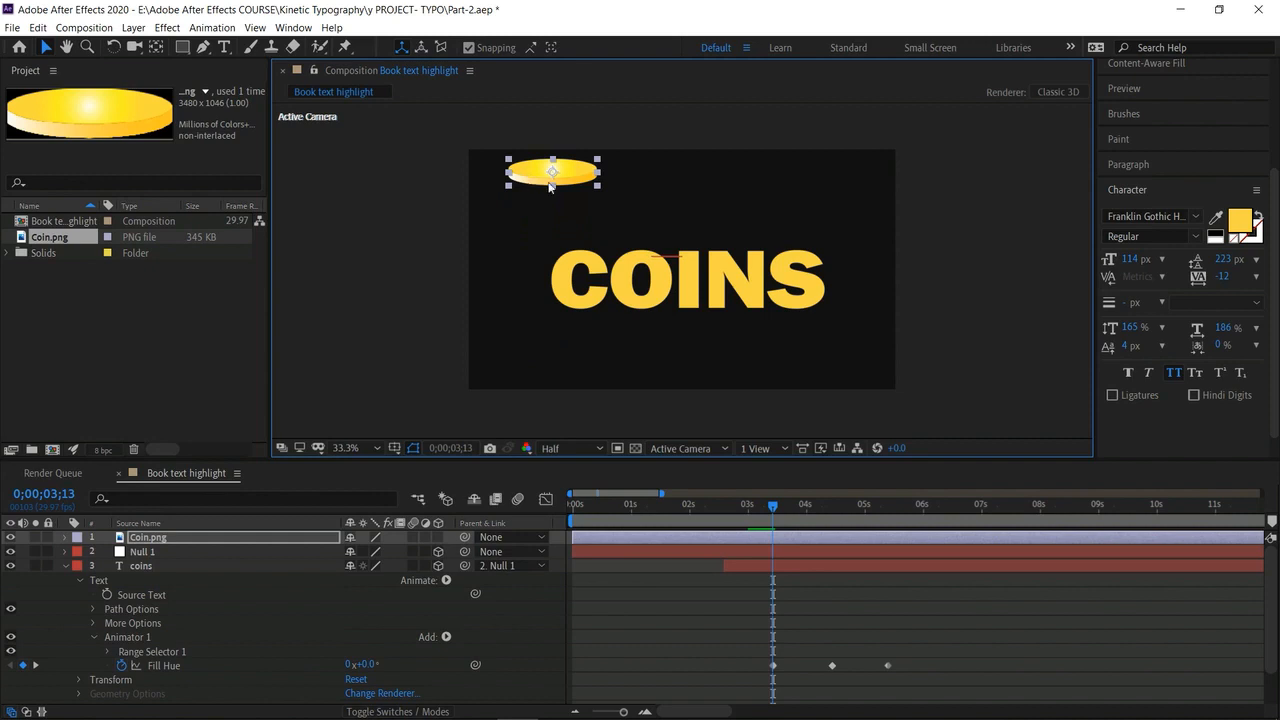
Duplicate the Coin.png layer and place the copy beside the first coin, above the middle of the COINS text.
{"action": "left_click", "coordinate": [211, 534]}
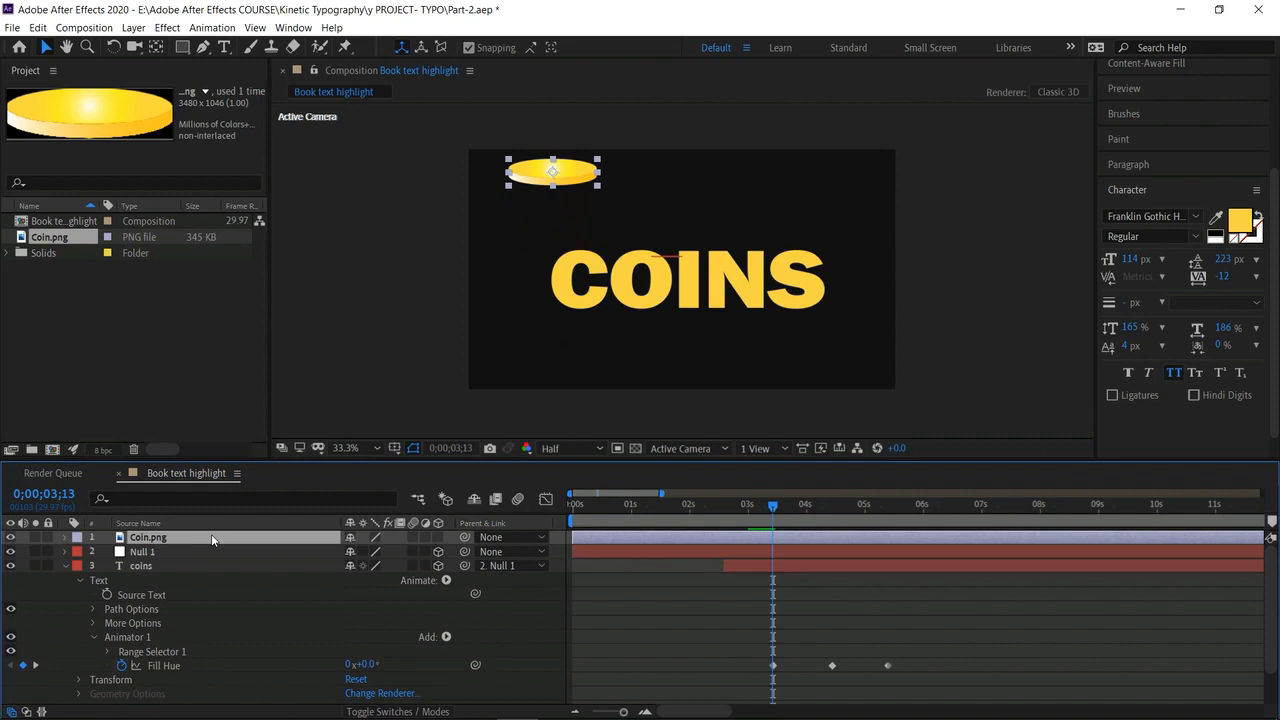
{"action": "key", "text": "ctrl+d"}
{"action": "left_click_drag", "start_coordinate": [539, 168], "coordinate": [654, 172]}
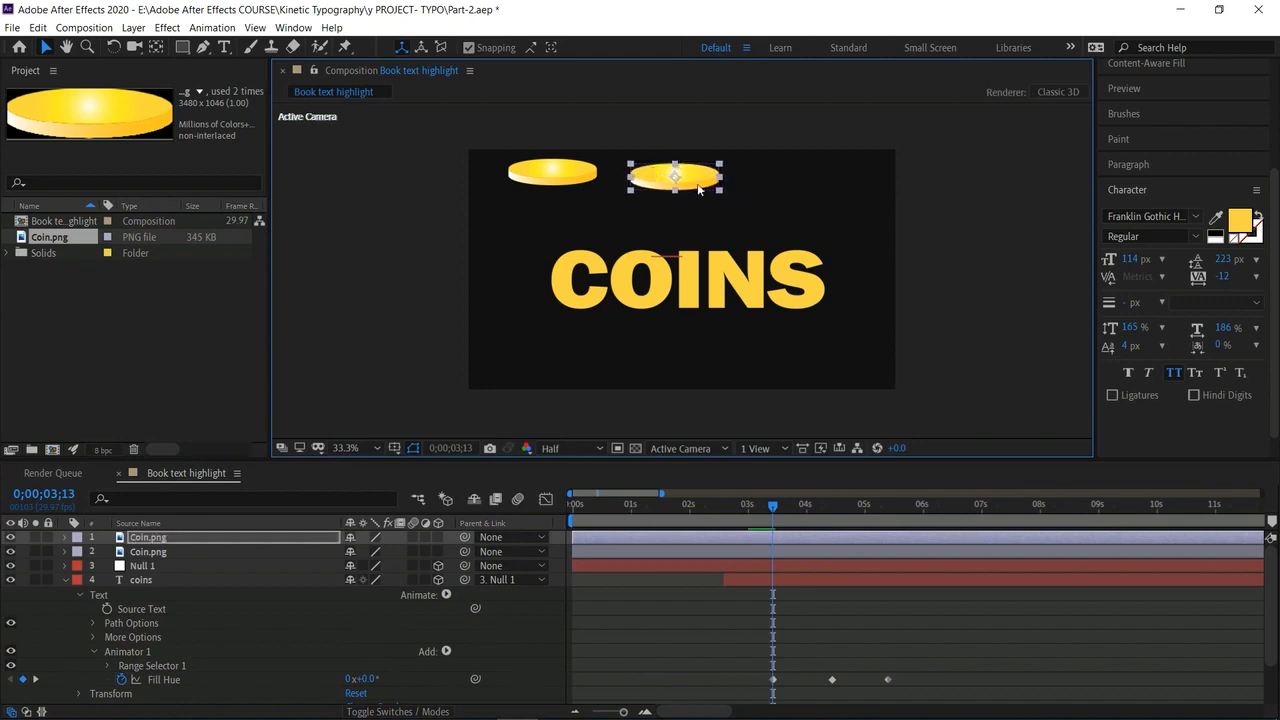
{"action": "left_click", "coordinate": [928, 218]}
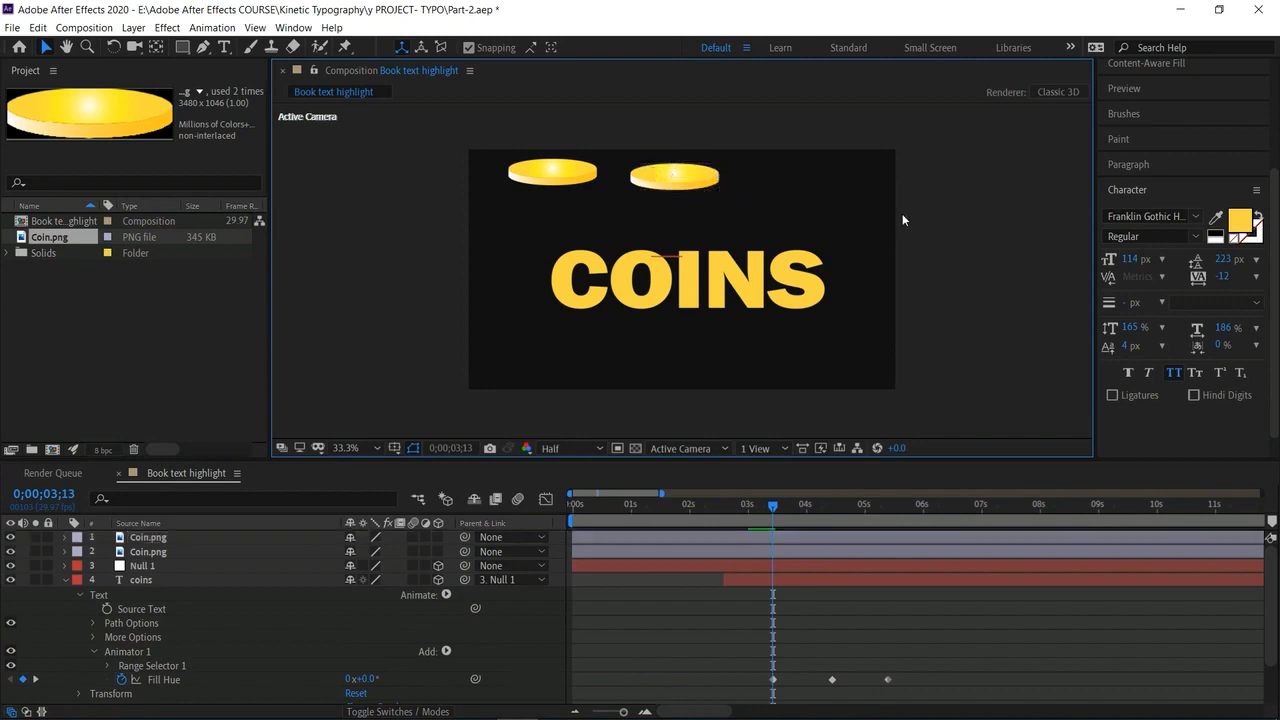
Duplicate the second coin and place the copy to its right, completing a row of three above the text.
{"action": "left_click", "coordinate": [189, 540]}
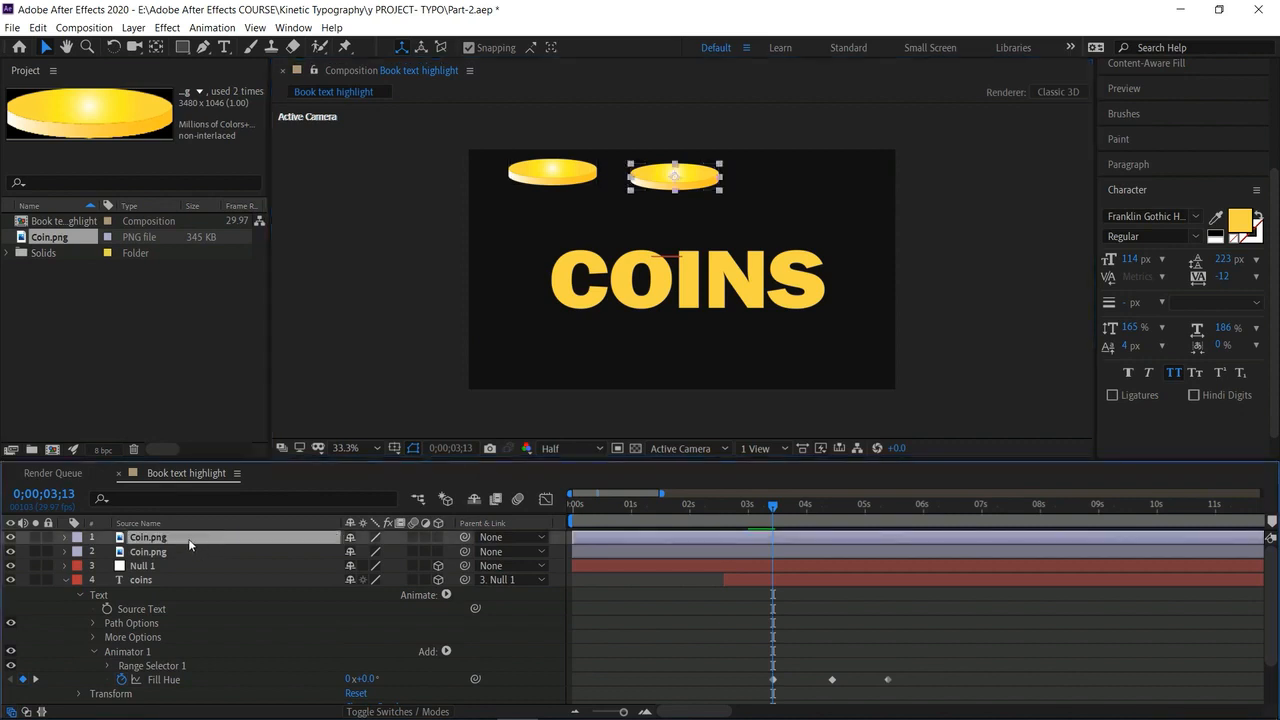
{"action": "key", "text": "ctrl+d"}
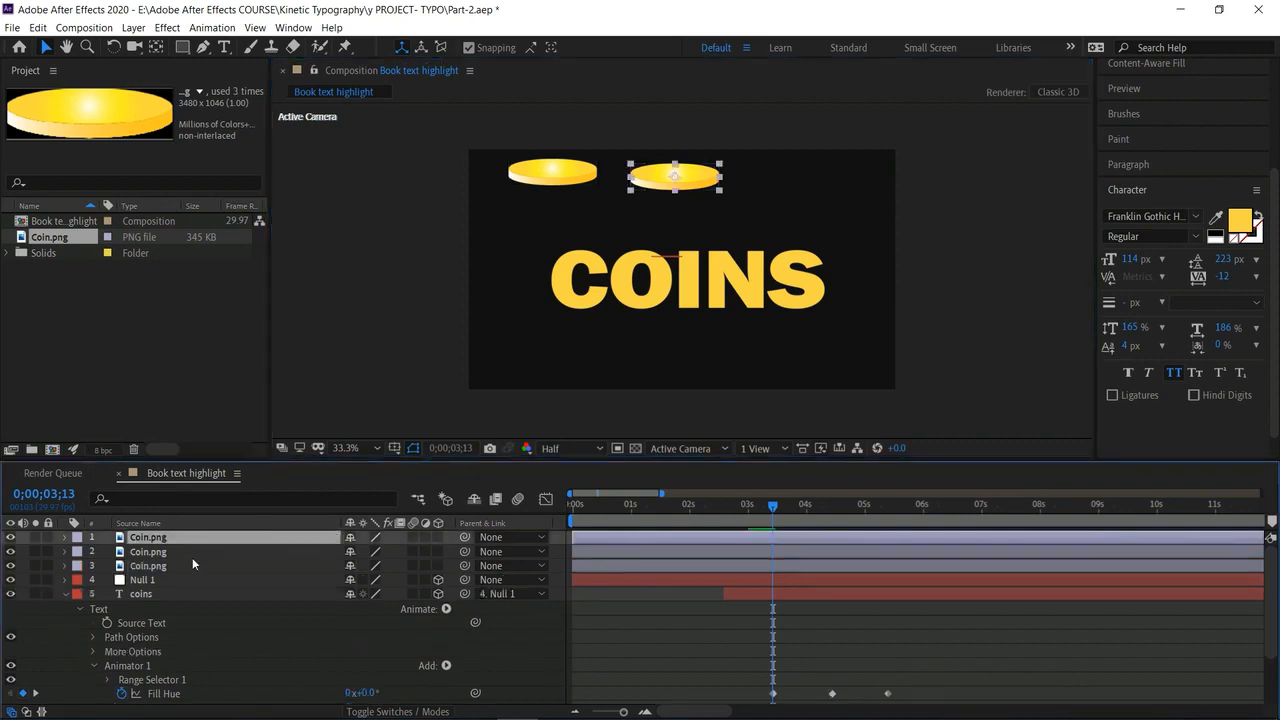
{"action": "left_click_drag", "start_coordinate": [657, 178], "coordinate": [784, 178]}
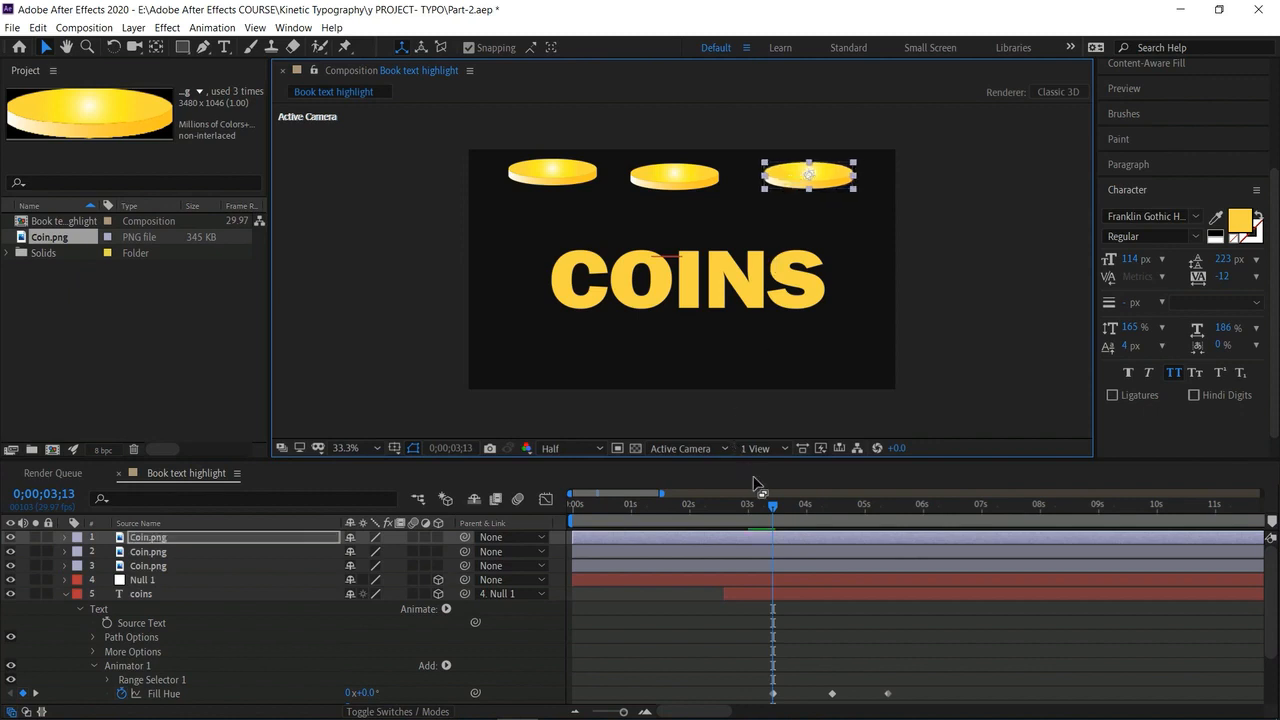
{"action": "left_click", "coordinate": [774, 512]}
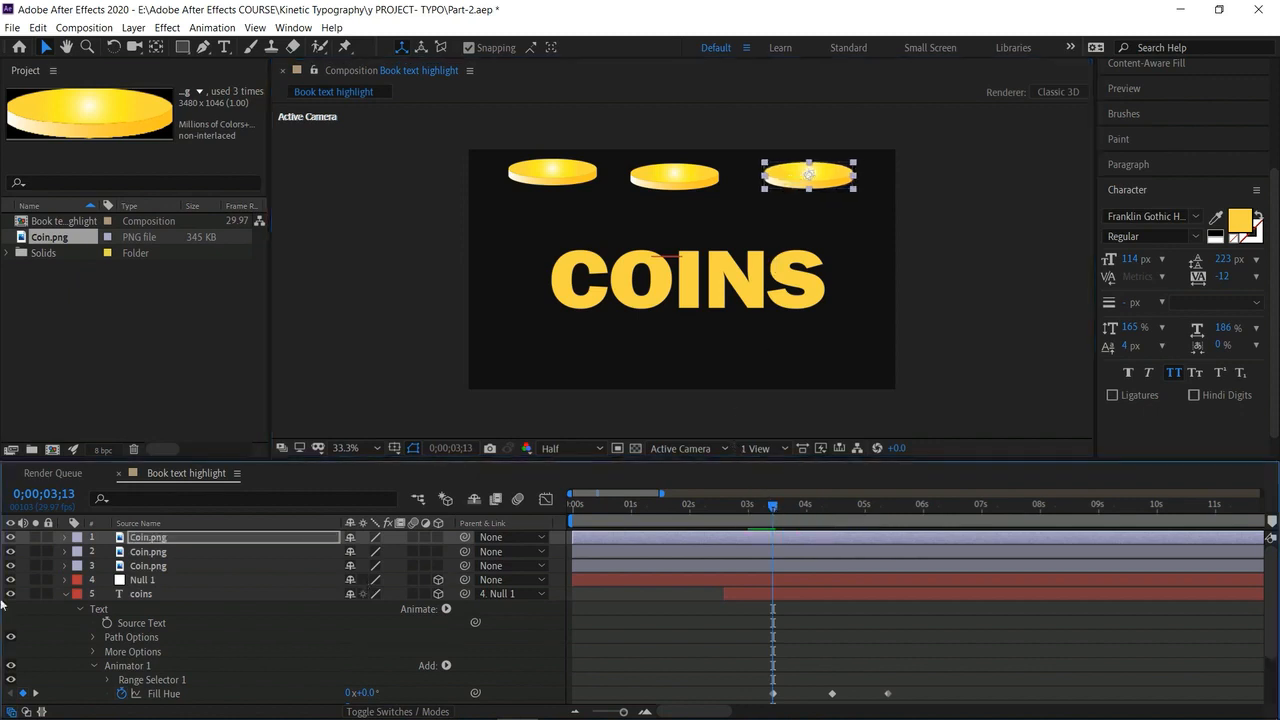
{"action": "left_click", "coordinate": [65, 537]}
{"action": "left_click", "coordinate": [65, 537]}
{"action": "left_click", "coordinate": [166, 540]}
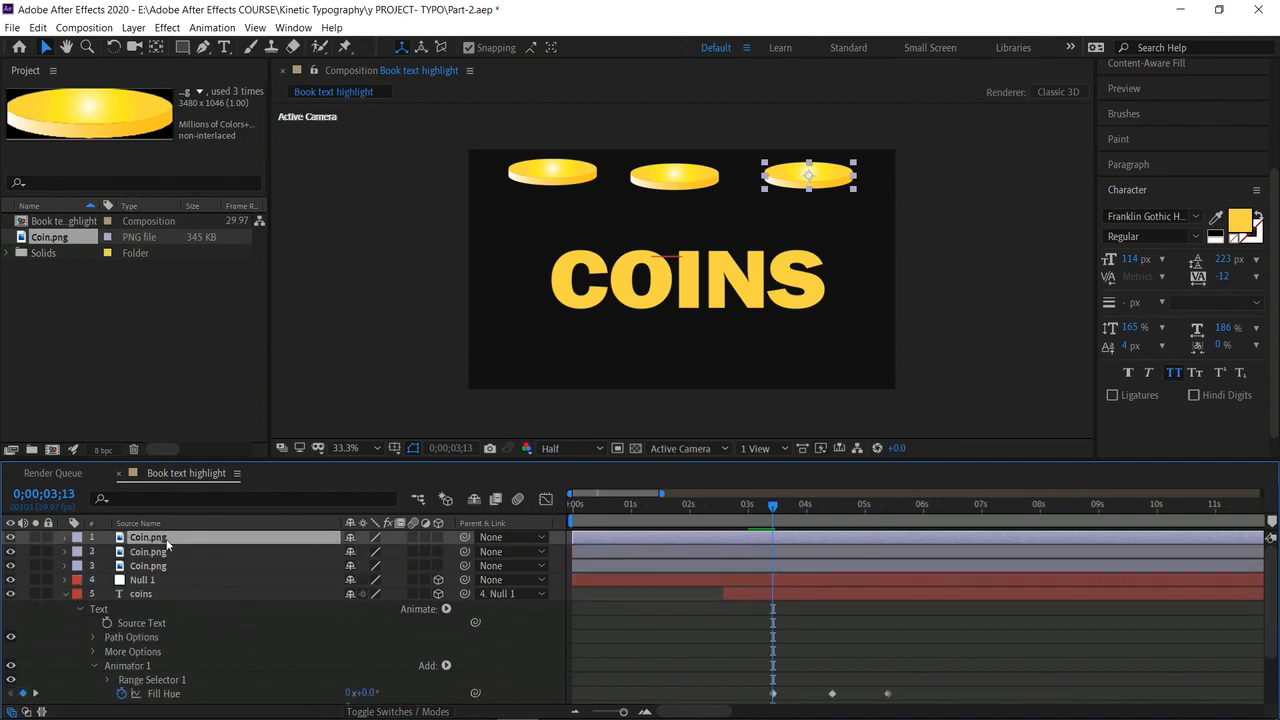
{"action": "key", "text": "p"}
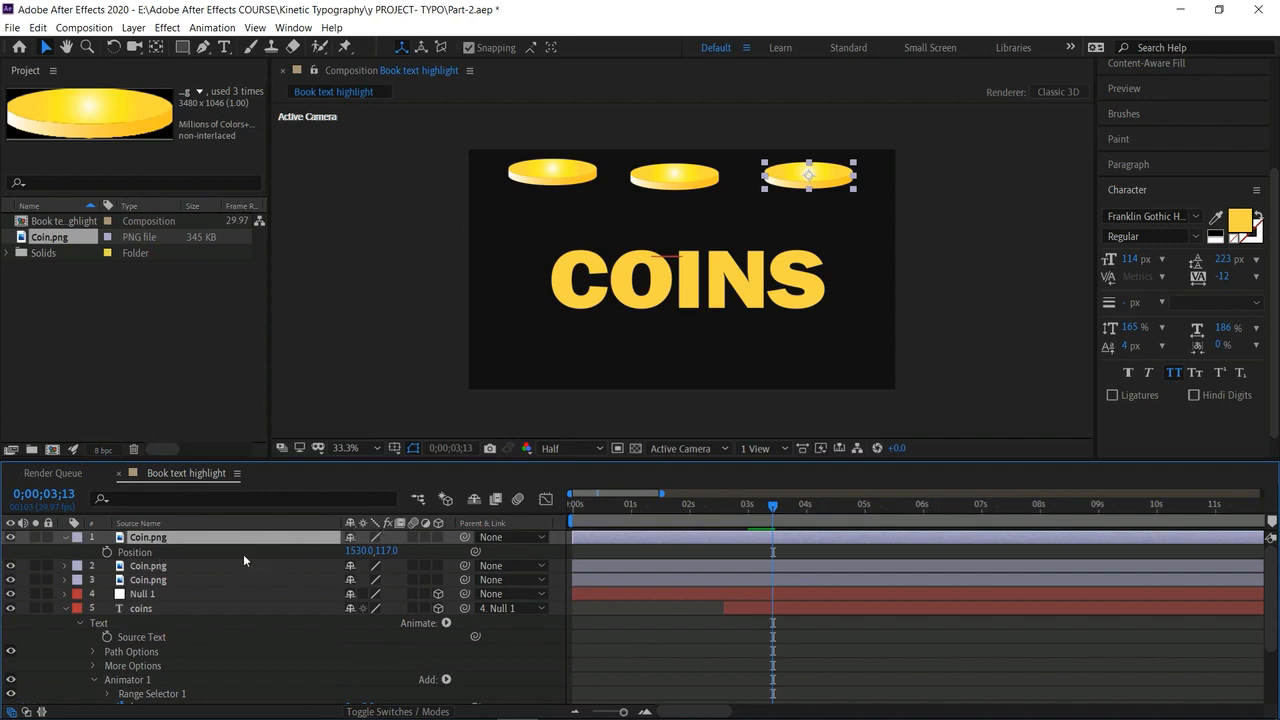
{"action": "left_click", "coordinate": [107, 552]}
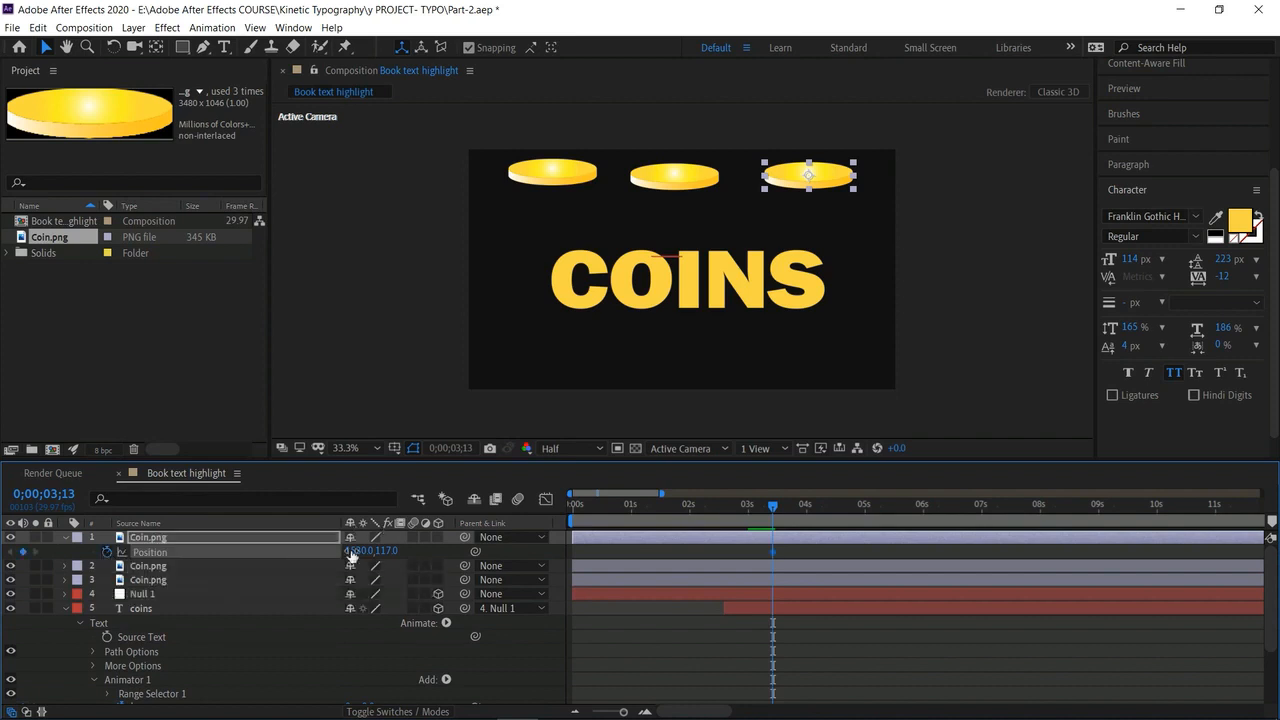
{"action": "left_click_drag", "start_coordinate": [365, 550], "coordinate": [185, 572]}
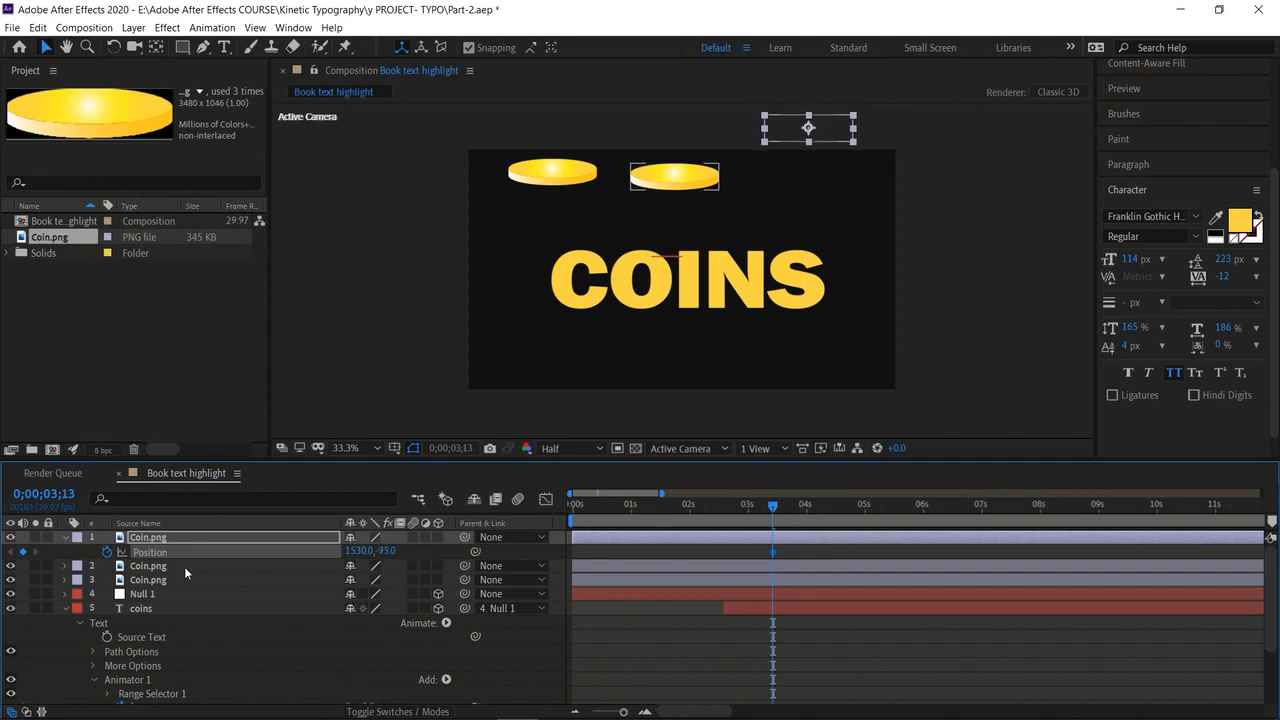
{"action": "key", "text": "ctrl+z"}
{"action": "left_click", "coordinate": [107, 552]}
Keyframe the leftmost coin's Position at 0;00;03;13 and move it above the frame, to a Y value of -88.
{"action": "left_click", "coordinate": [133, 569]}
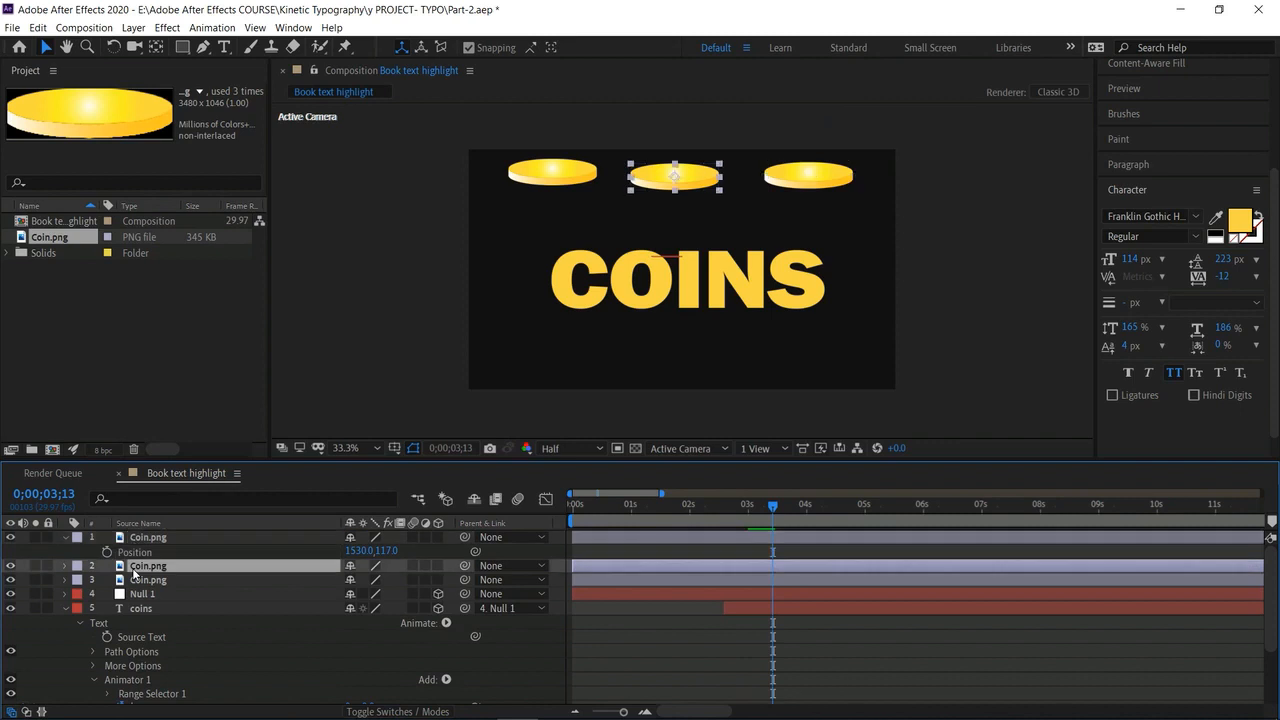
{"action": "left_click", "coordinate": [148, 580]}
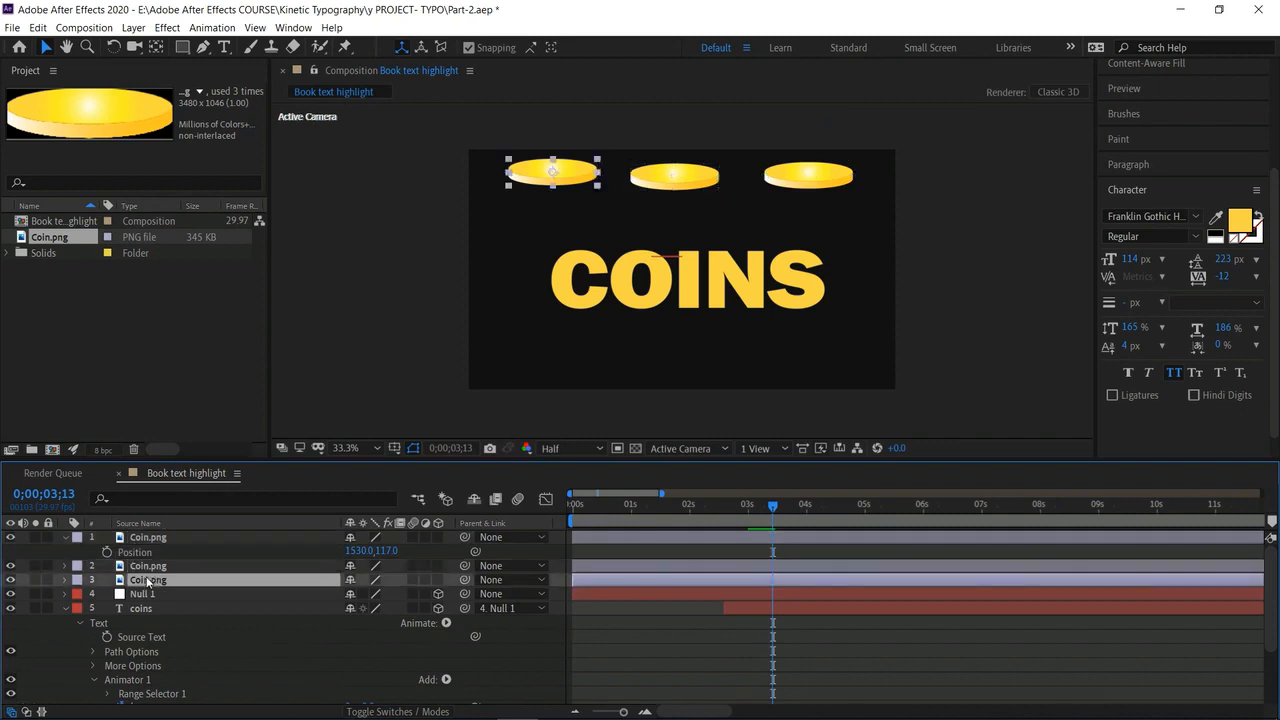
{"action": "key", "text": "p"}
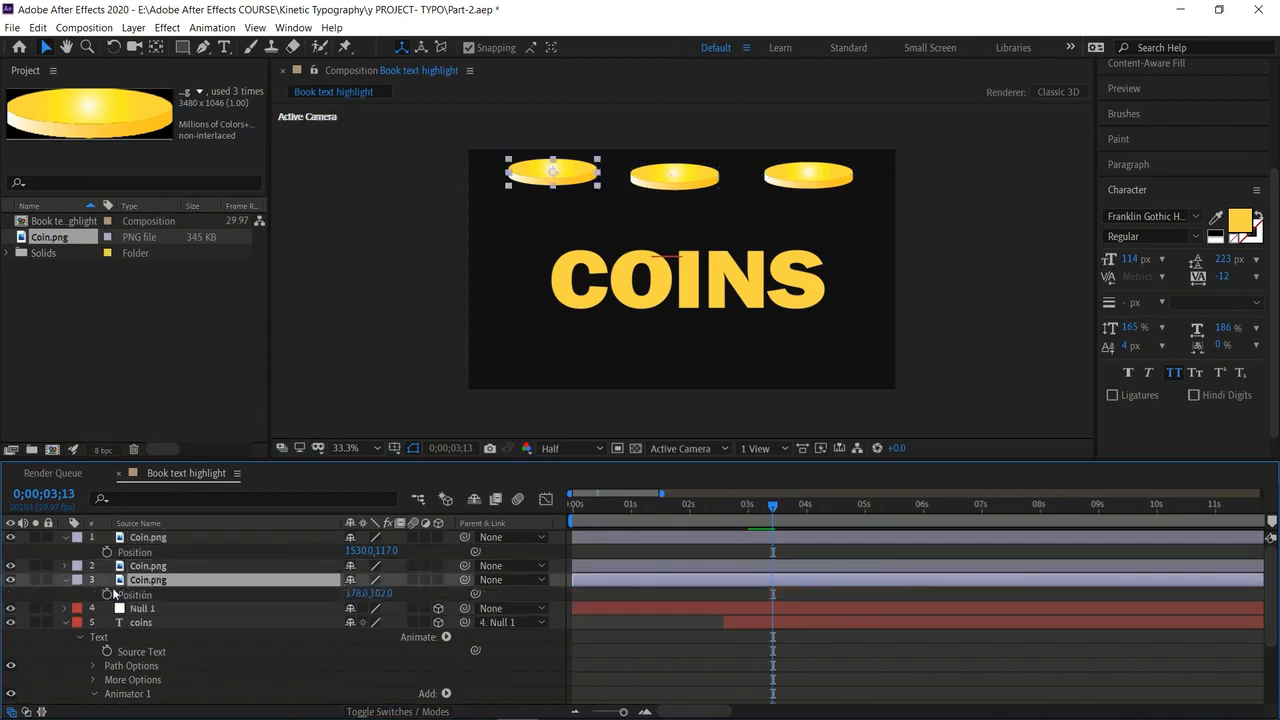
{"action": "left_click", "coordinate": [107, 594]}
{"action": "left_click_drag", "start_coordinate": [382, 594], "coordinate": [235, 581]}
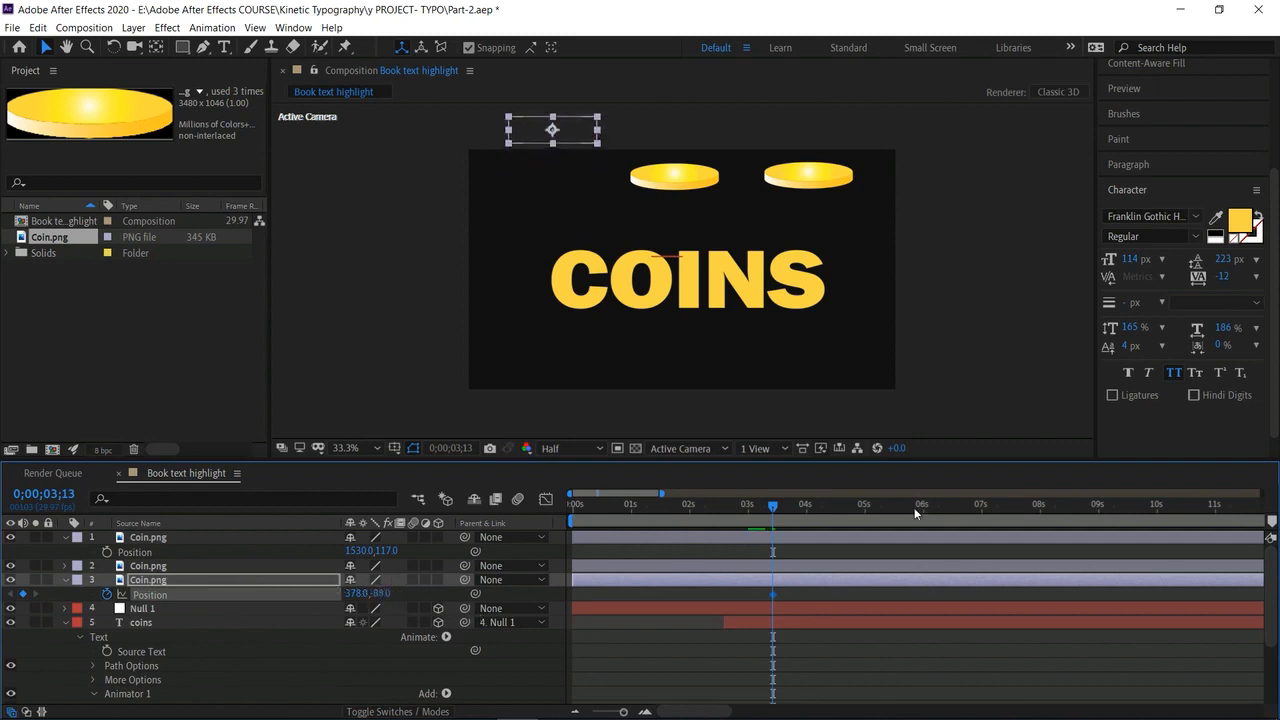
Keyframe the leftmost coin's Position at 0;00;03;29 with a Y value of 911, below the COINS text.
{"action": "left_click", "coordinate": [804, 519]}
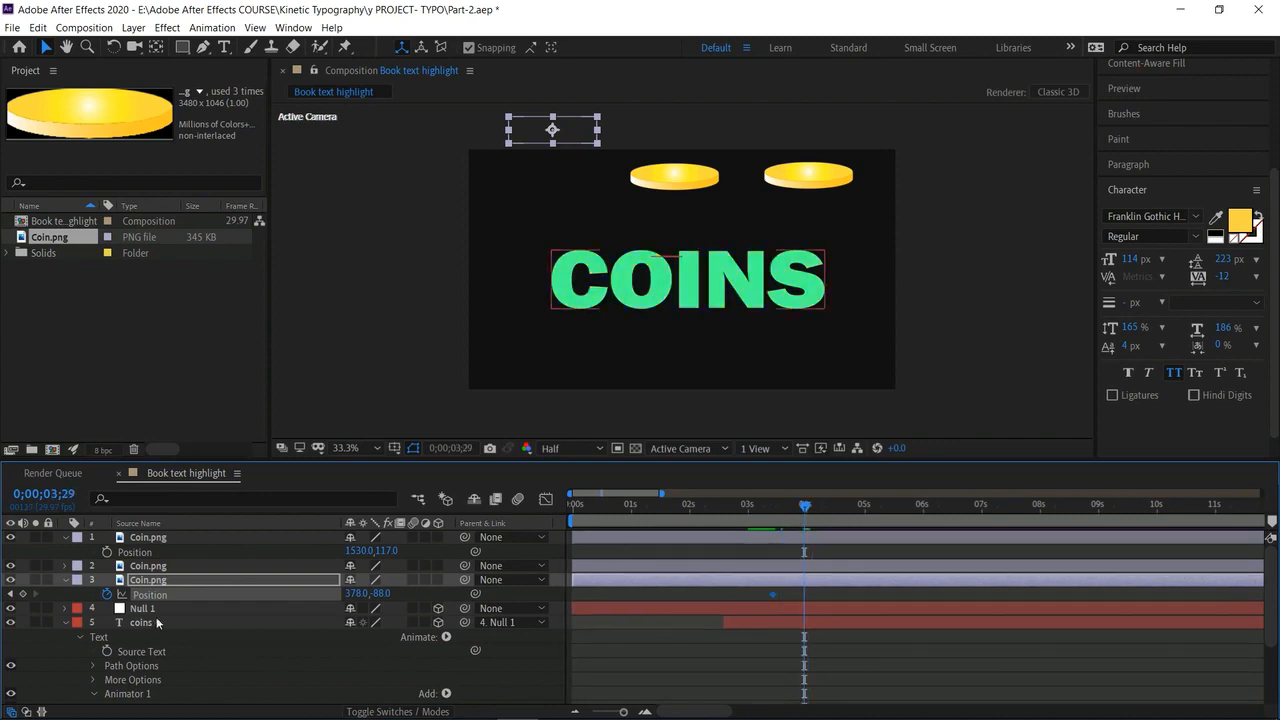
{"action": "left_click", "coordinate": [23, 594]}
{"action": "left_click_drag", "start_coordinate": [381, 593], "coordinate": [1250, 543]}
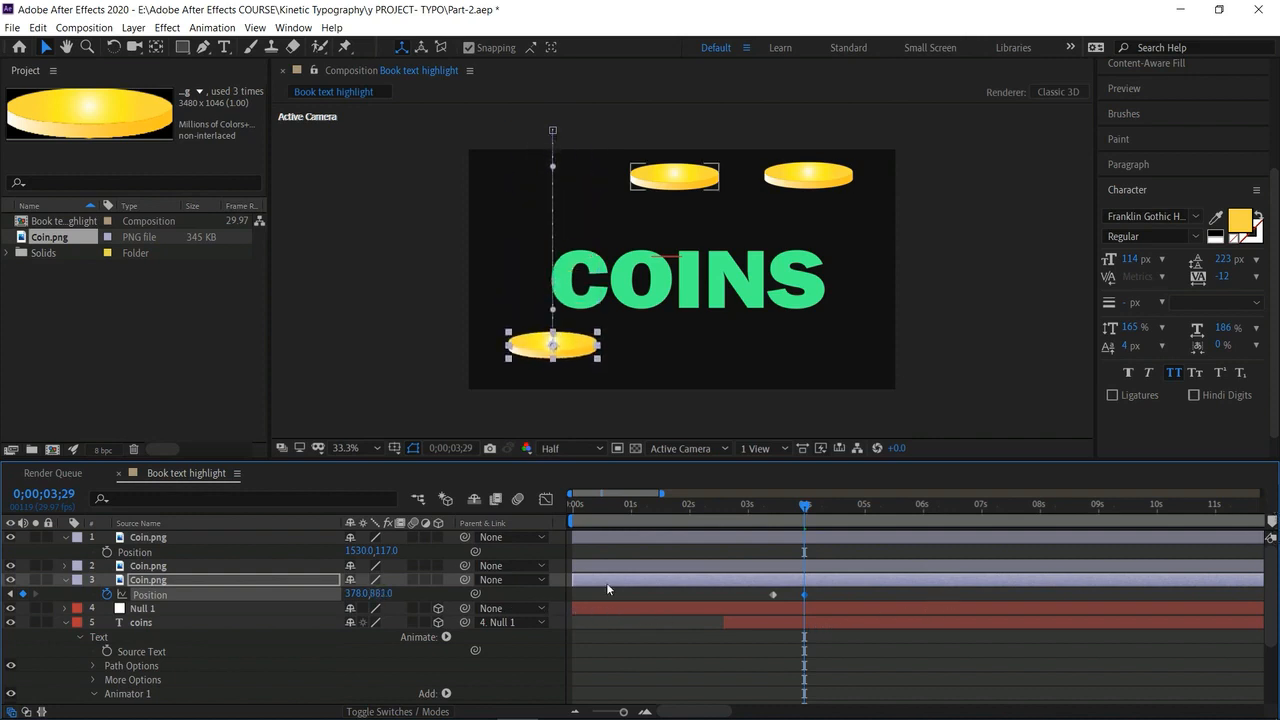
{"action": "left_click", "coordinate": [380, 593]}
{"action": "type", "text": "900"}
{"action": "key", "text": "Return"}
{"action": "left_click_drag", "start_coordinate": [392, 593], "coordinate": [400, 593]}
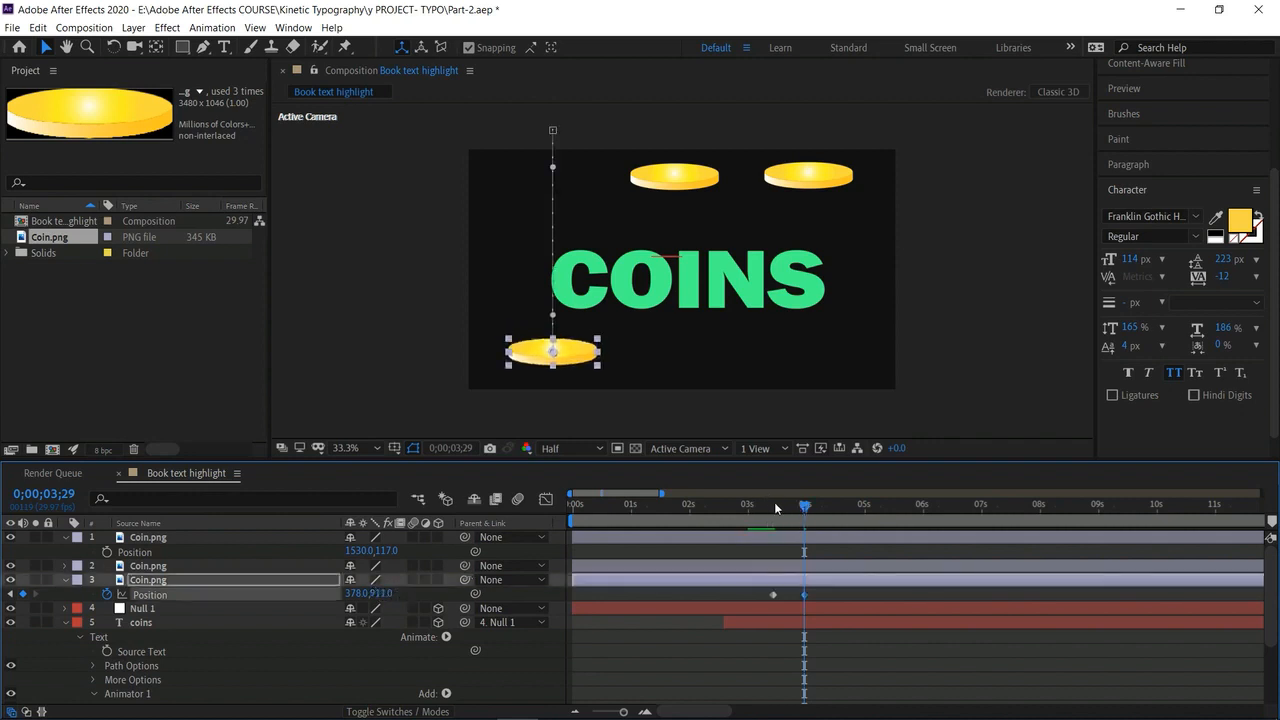
Preview the leftmost coin's fall, starting before the COINS text arrives.
{"action": "left_click_drag", "start_coordinate": [775, 505], "coordinate": [716, 505]}
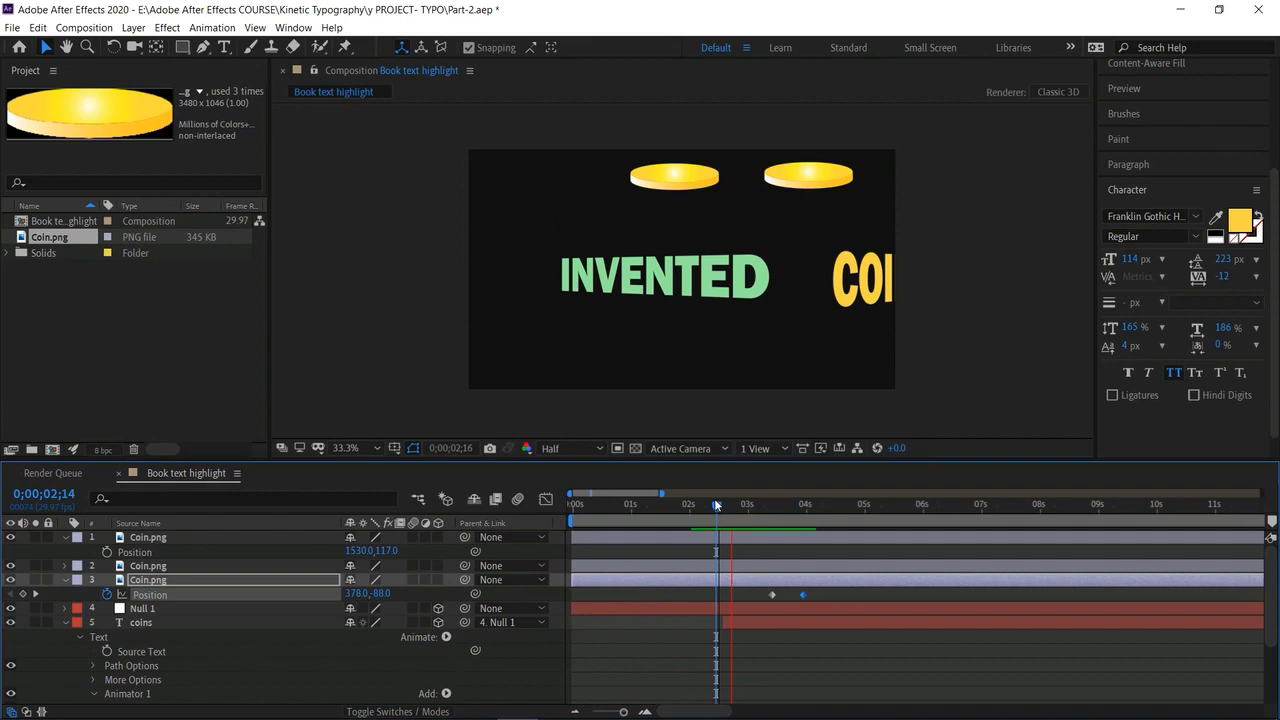
{"action": "key", "text": "space"}
{"action": "key", "text": "space"}
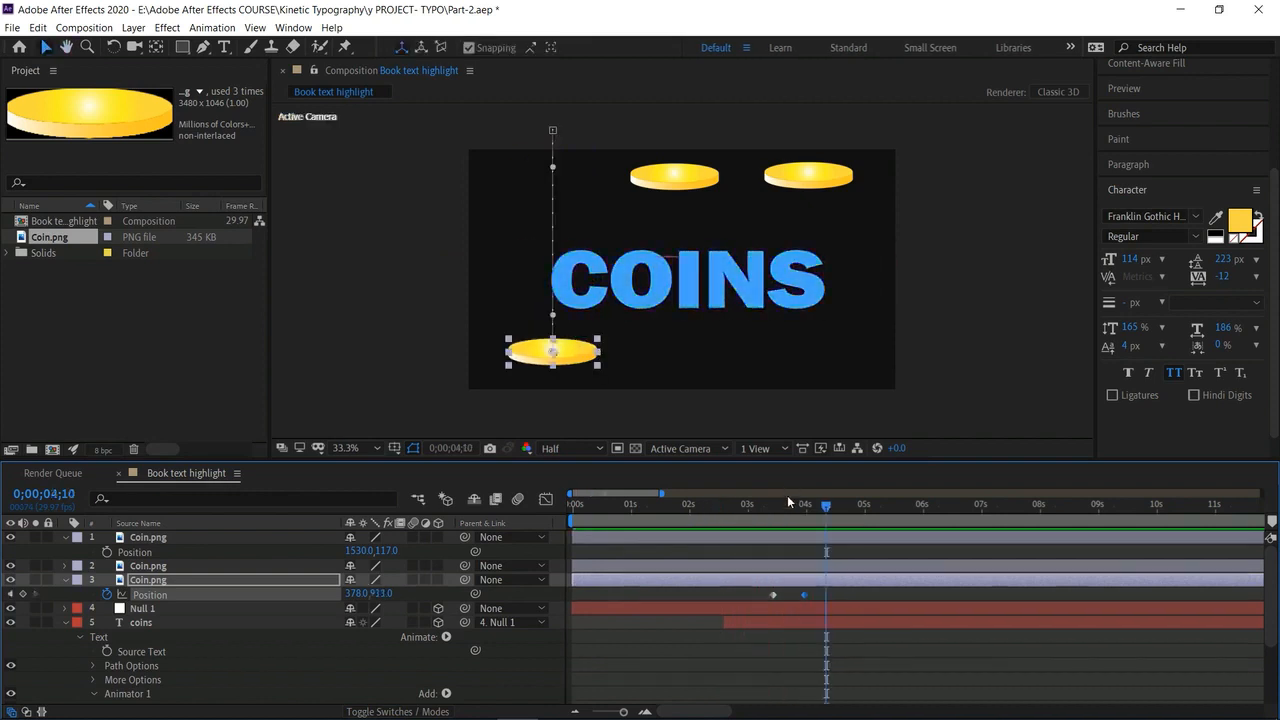
Keyframe the middle coin's Position at 0;00;03;29 and move it above the frame, to a Y value of -92.
{"action": "left_click_drag", "start_coordinate": [826, 512], "coordinate": [799, 510]}
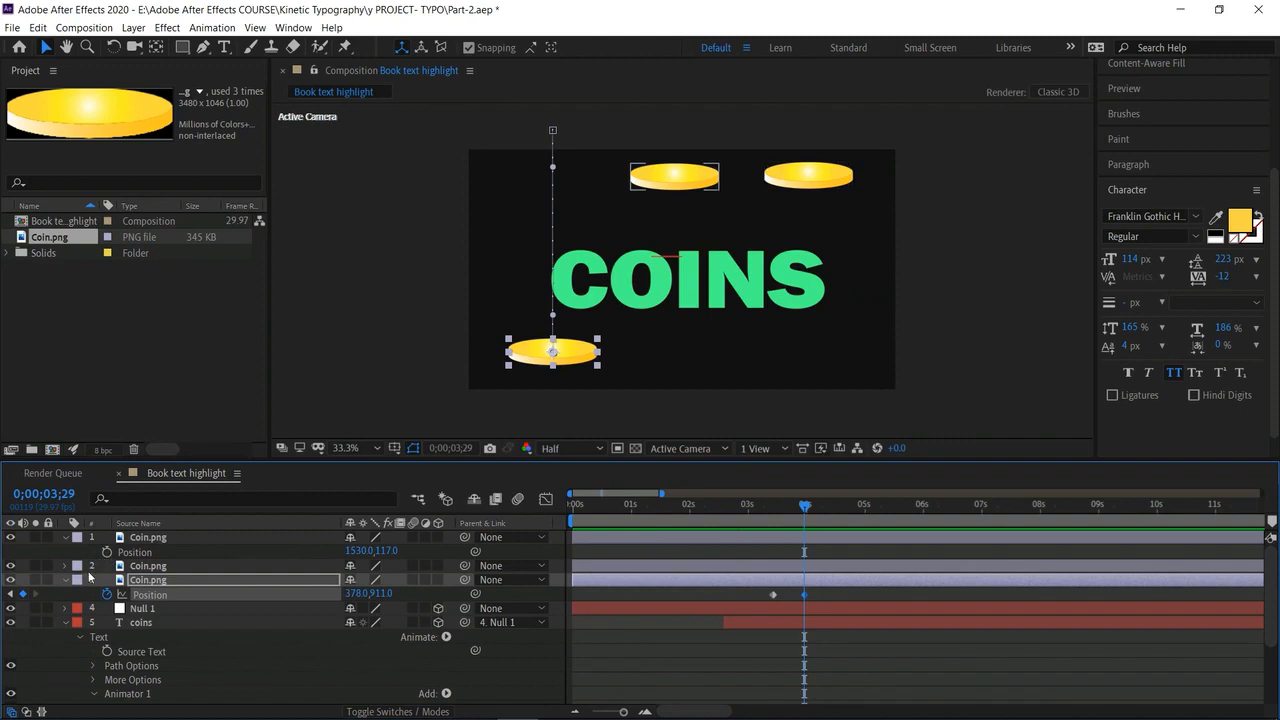
{"action": "left_click", "coordinate": [147, 566]}
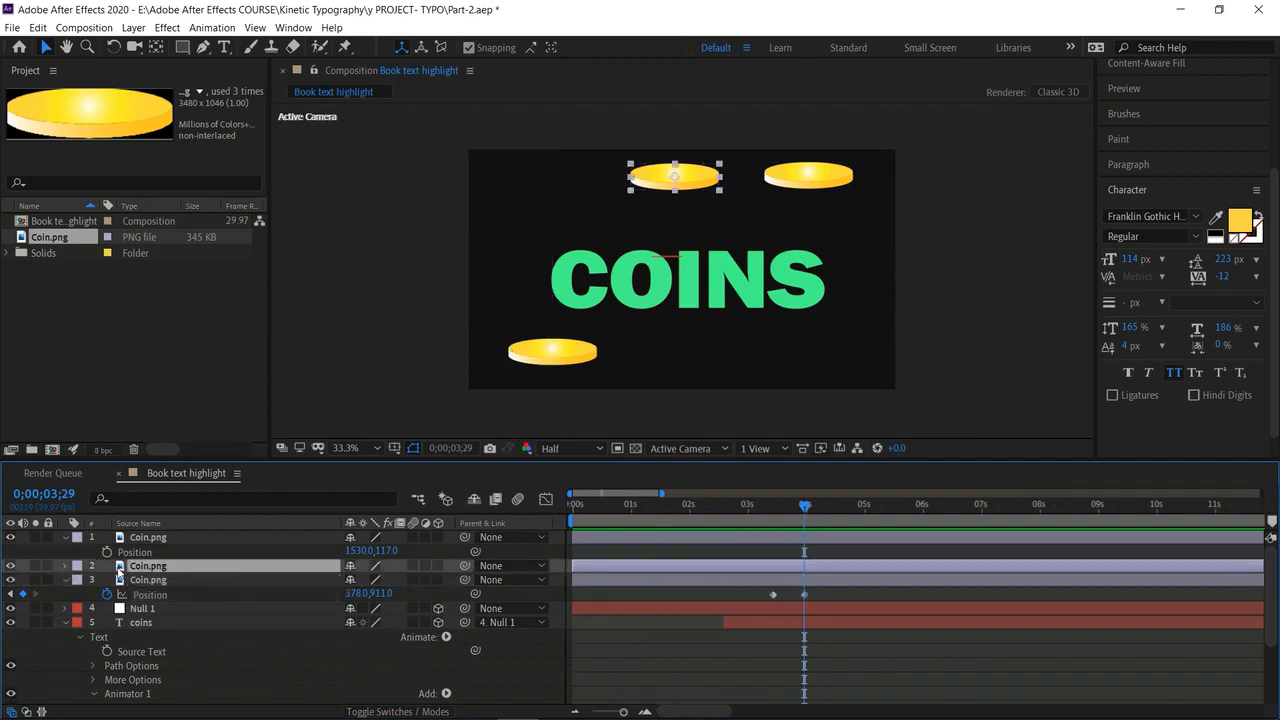
{"action": "key", "text": "p"}
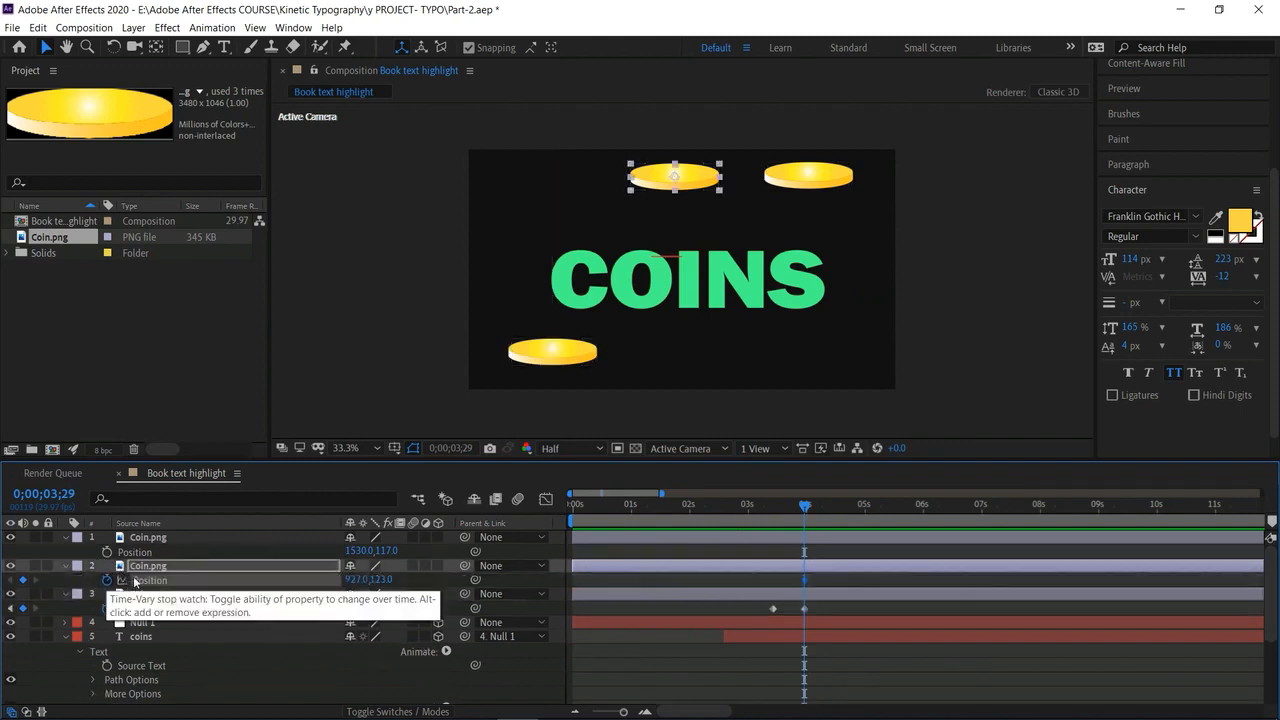
{"action": "left_click_drag", "start_coordinate": [380, 580], "coordinate": [200, 572]}
Keyframe the middle coin's Position at 0;00;04;15 with a Y value of 914, below the text.
{"action": "left_click_drag", "start_coordinate": [806, 507], "coordinate": [833, 518]}
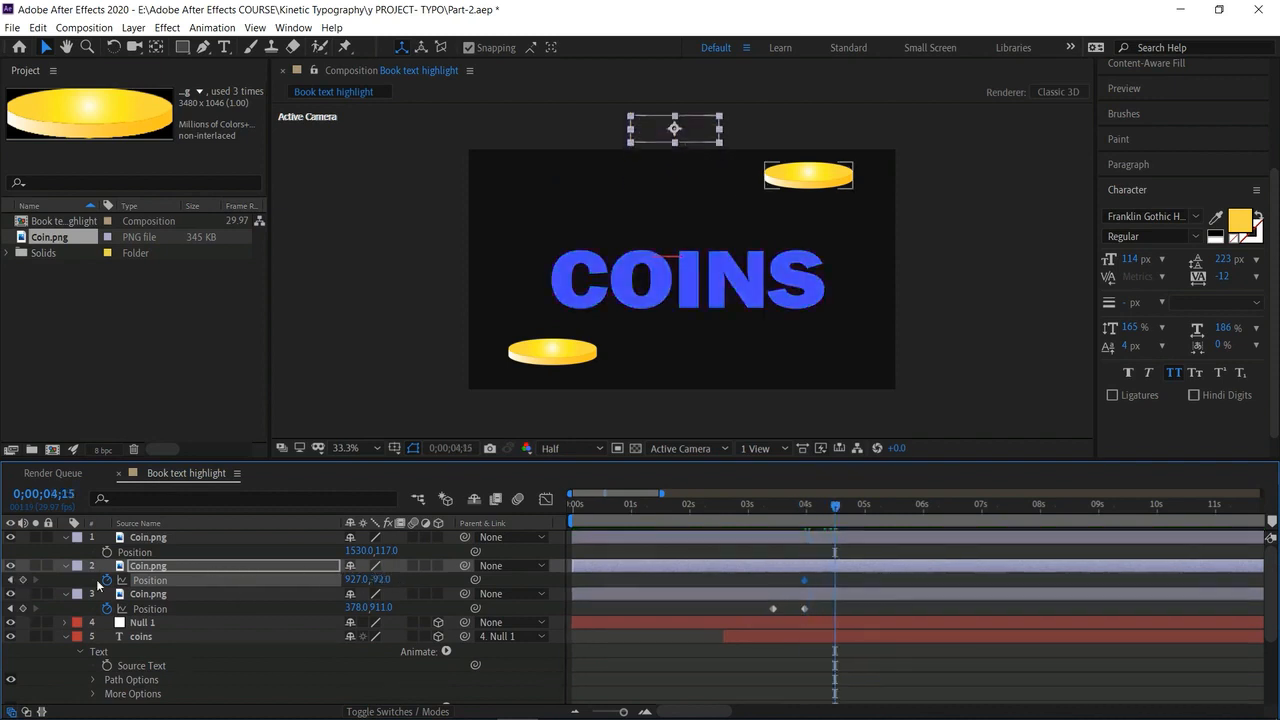
{"action": "left_click", "coordinate": [23, 580]}
{"action": "left_click_drag", "start_coordinate": [378, 583], "coordinate": [1272, 522]}
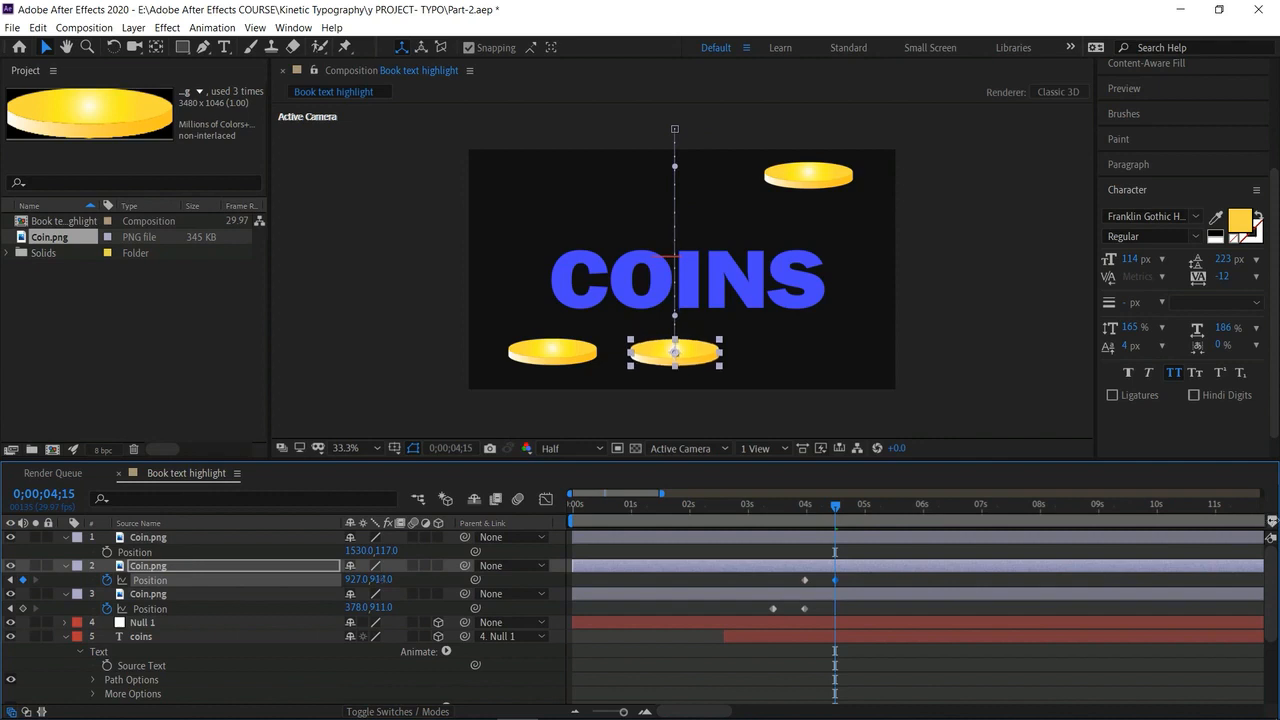
Try to copy the middle coin's two Position keyframes onto the rightmost coin at 0;00;04;15, preview them and undo the paste.
{"action": "left_click", "coordinate": [787, 578]}
{"action": "left_click", "coordinate": [849, 584]}
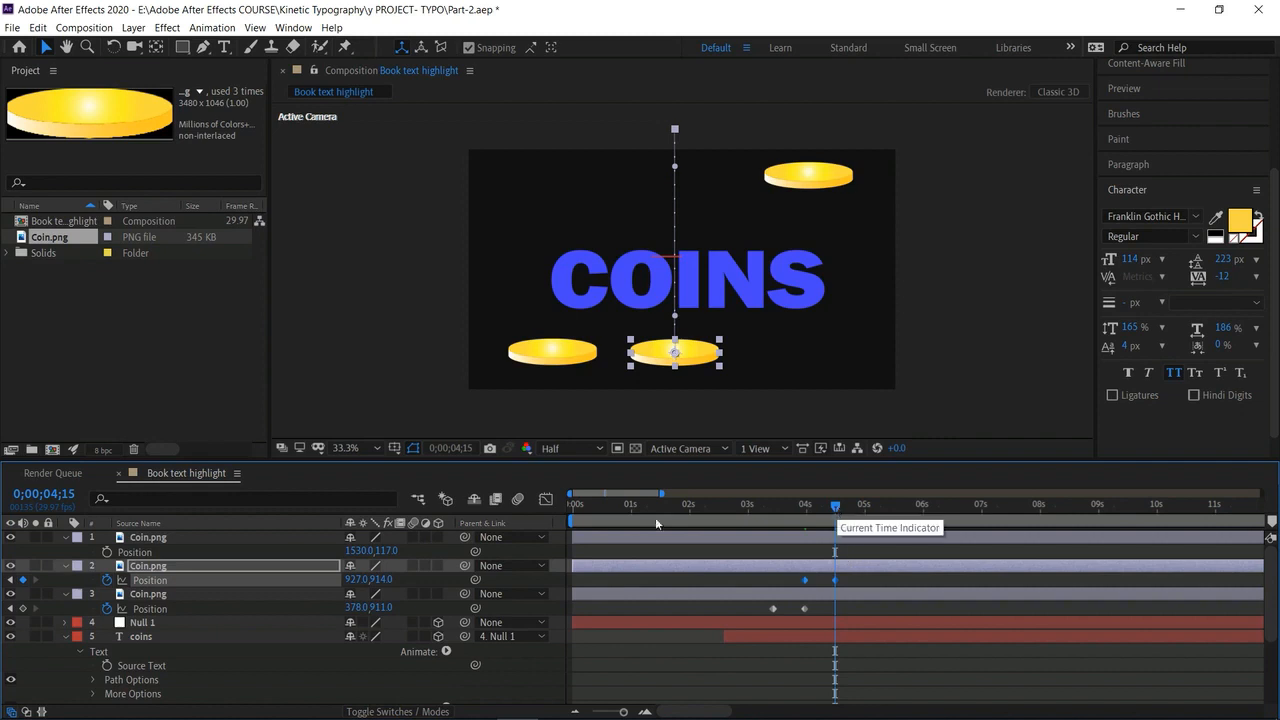
{"action": "left_click", "coordinate": [202, 537]}
{"action": "key", "text": "ctrl+v"}
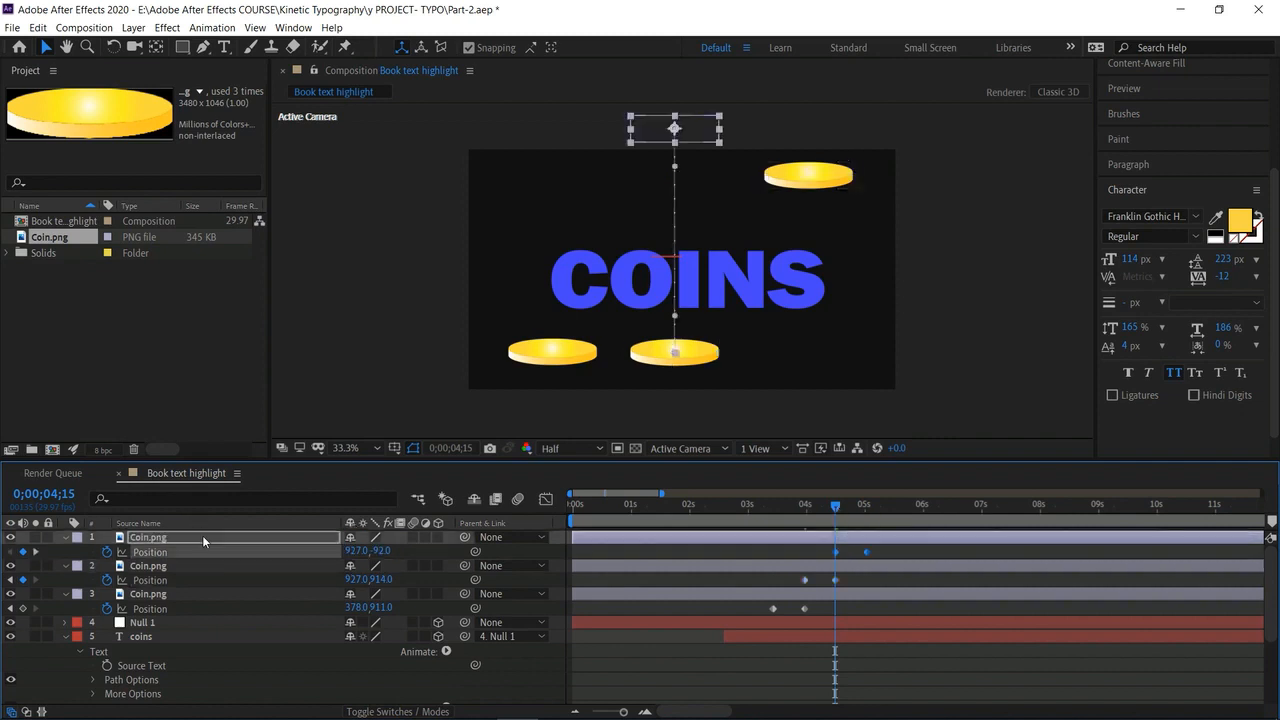
{"action": "left_click_drag", "start_coordinate": [831, 504], "coordinate": [728, 516]}
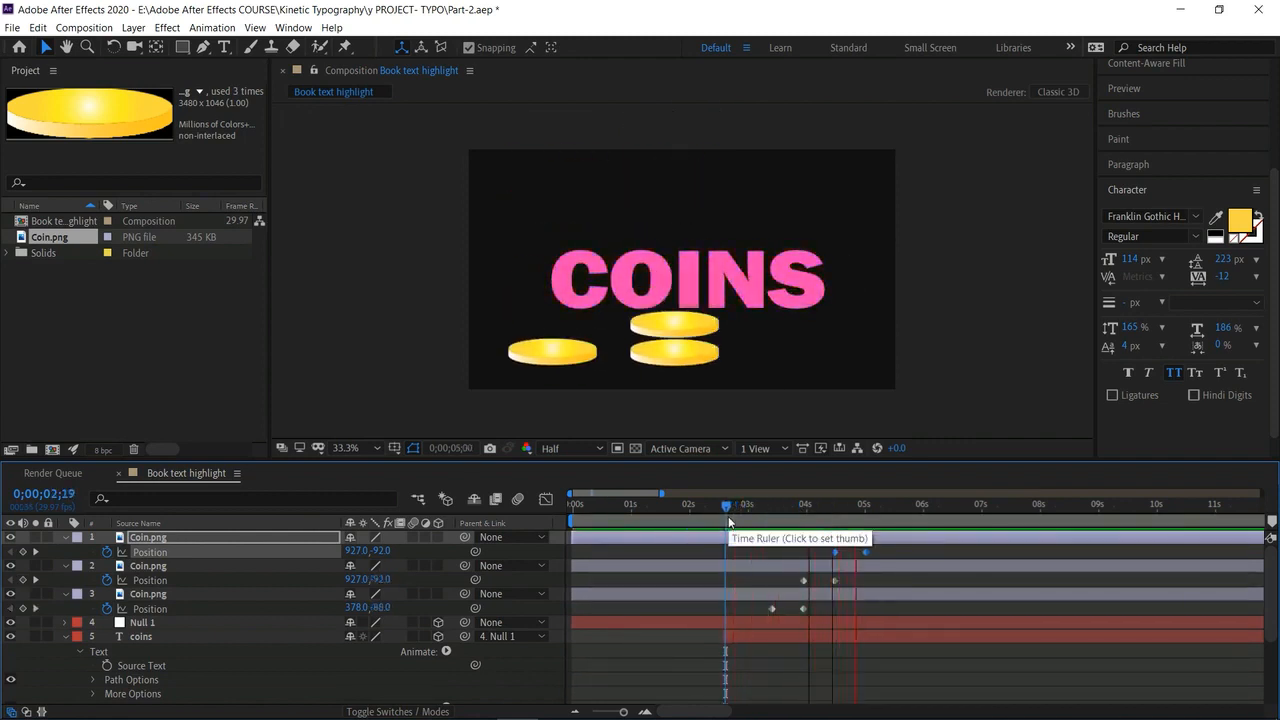
{"action": "key", "text": "space"}
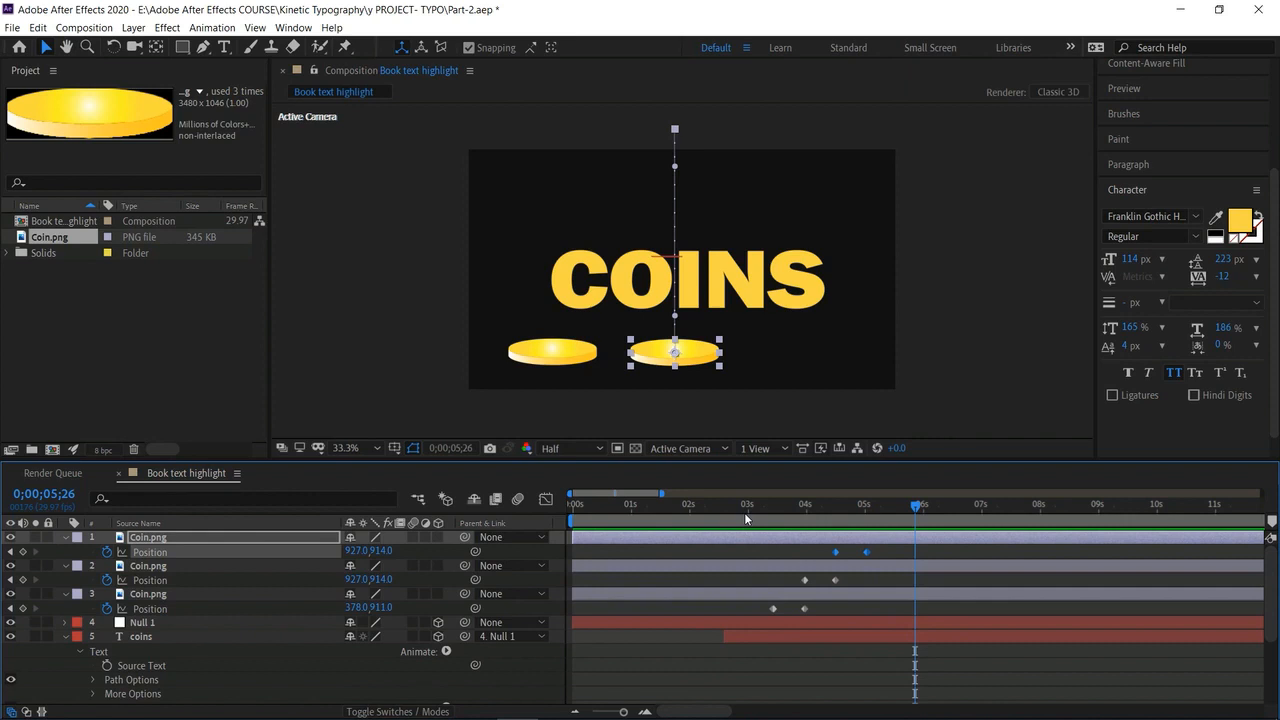
{"action": "key", "text": "ctrl+z"}
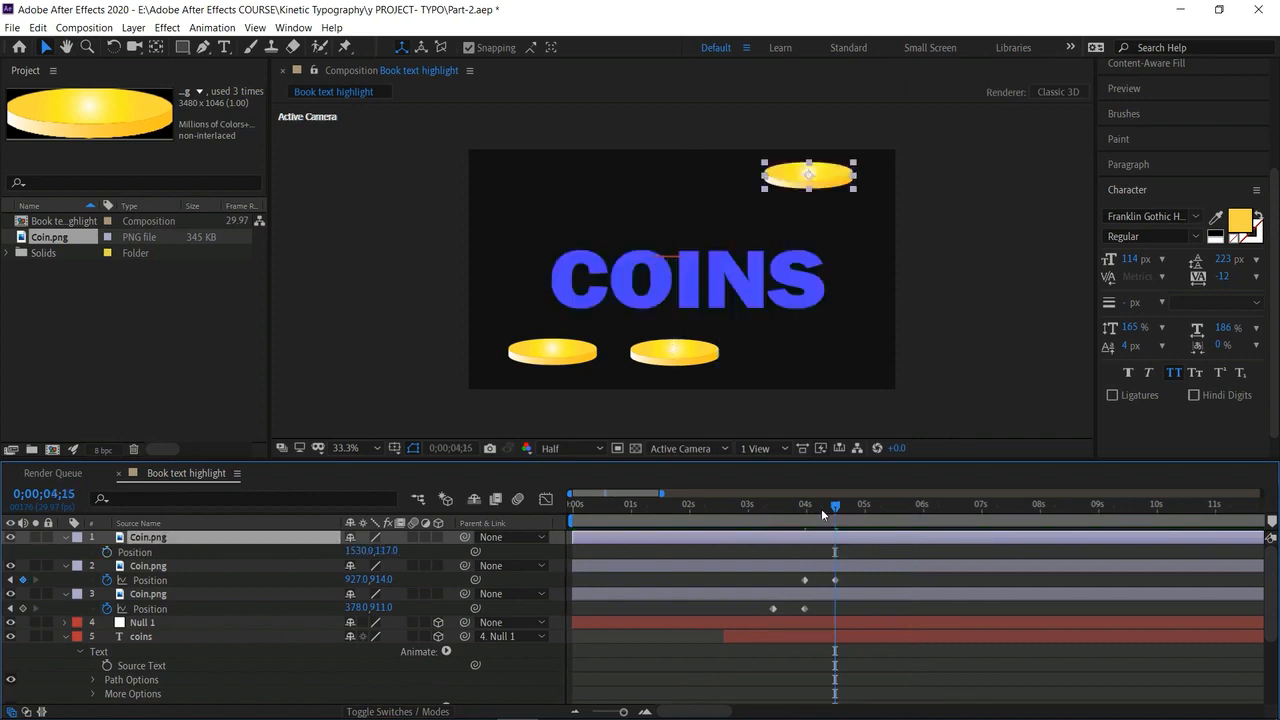
Keyframe the rightmost coin's Position at 0;00;04;16 and move it above the frame, to a Y value of -81.
{"action": "left_click_drag", "start_coordinate": [833, 505], "coordinate": [833, 513]}
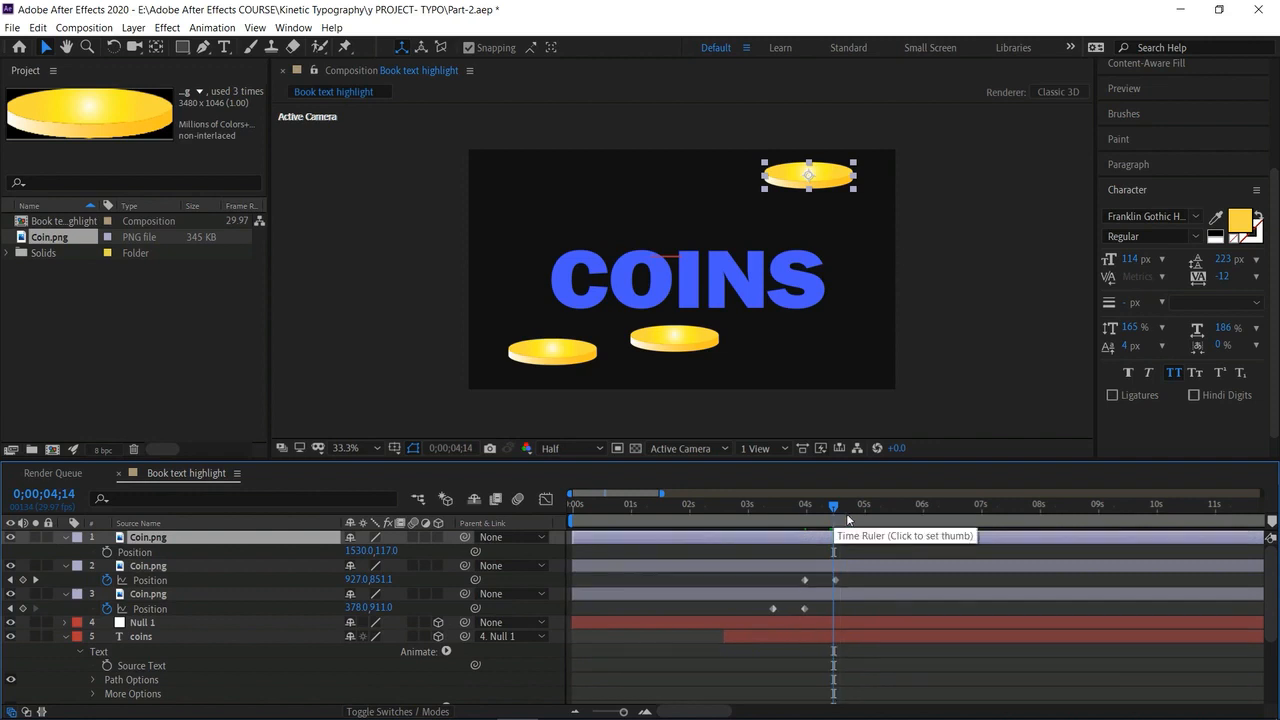
{"action": "key", "text": "space"}
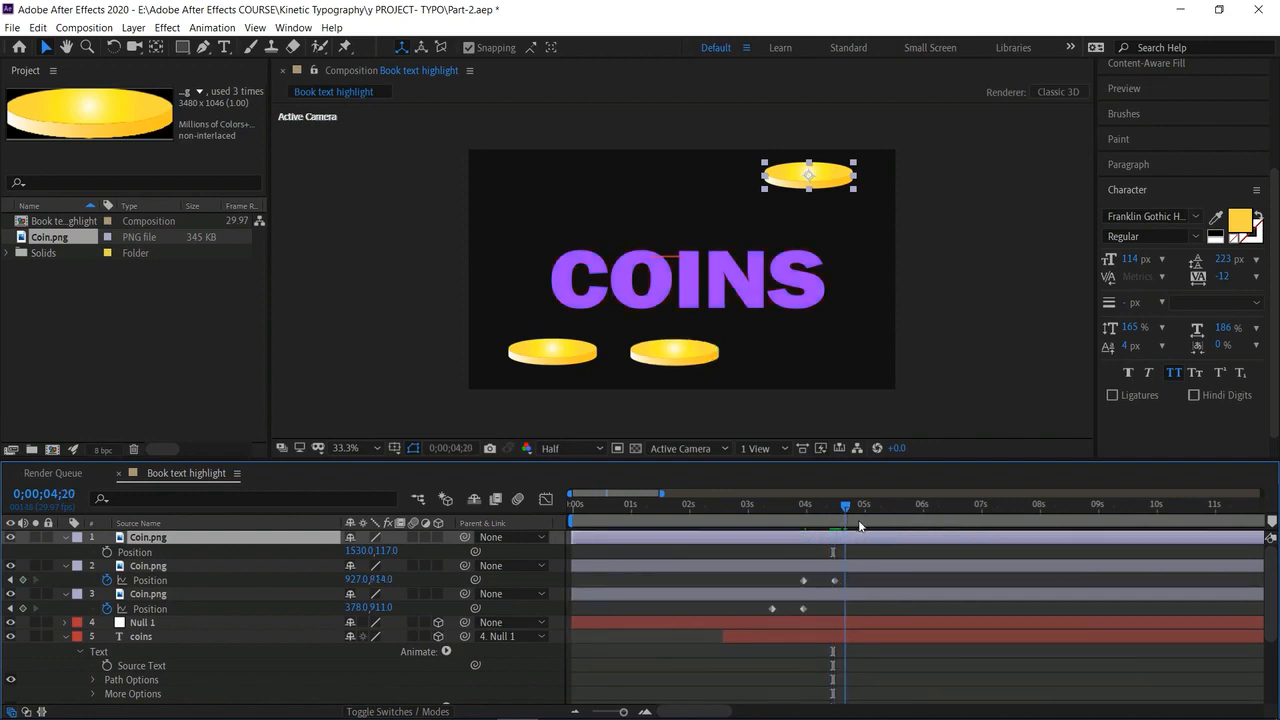
{"action": "left_click", "coordinate": [839, 524]}
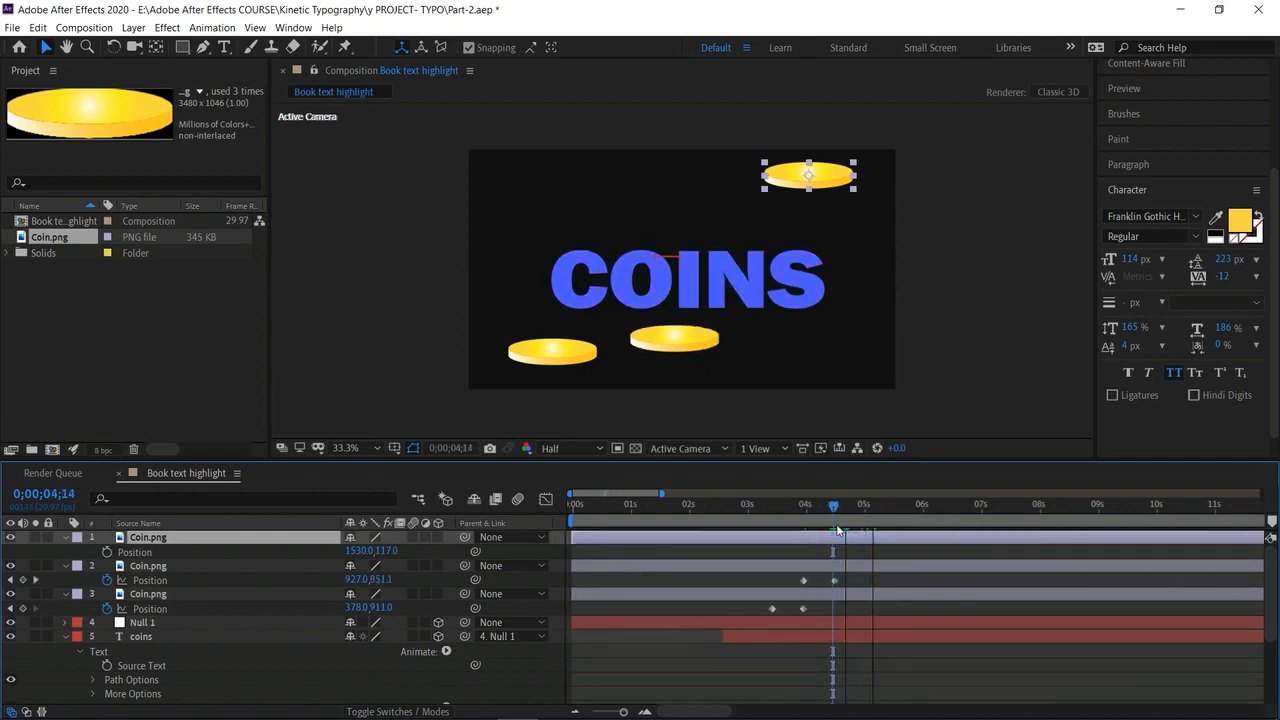
{"action": "left_click", "coordinate": [106, 552]}
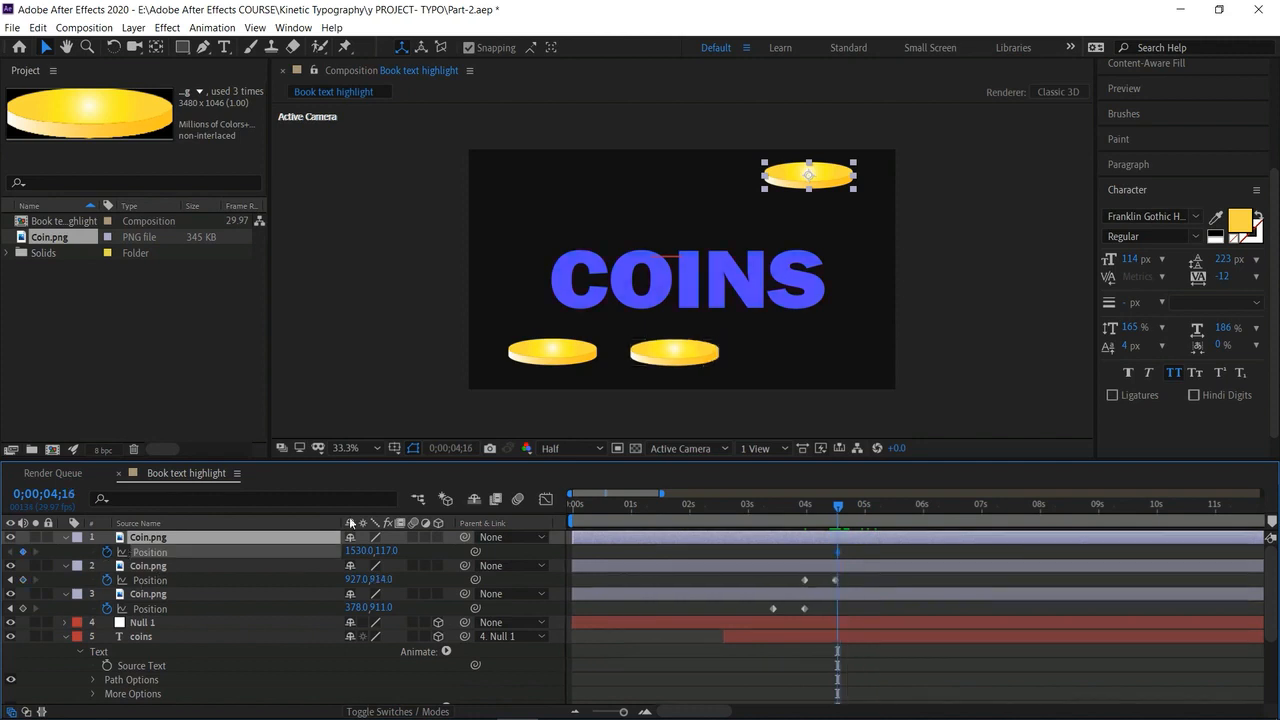
{"action": "left_click_drag", "start_coordinate": [383, 550], "coordinate": [230, 538]}
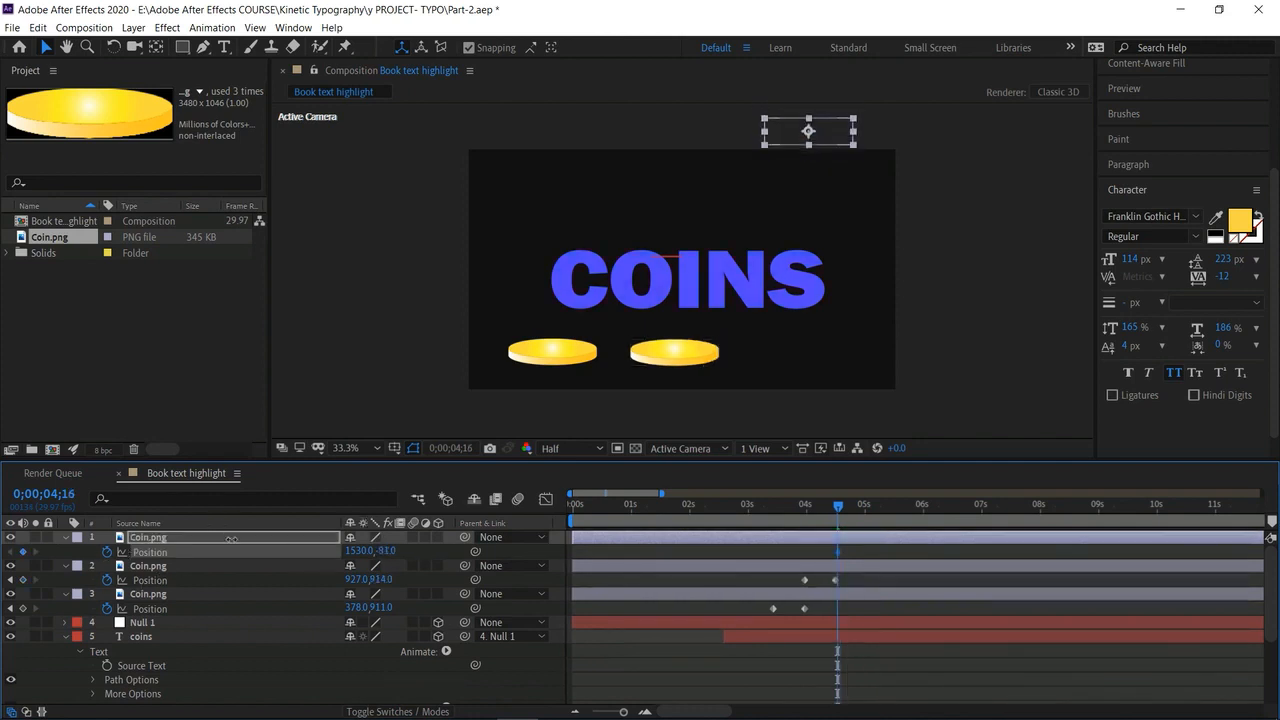
Keyframe the rightmost coin's Position at 0;00;05;00 with a Y value of 926, below the text.
{"action": "left_click", "coordinate": [863, 505]}
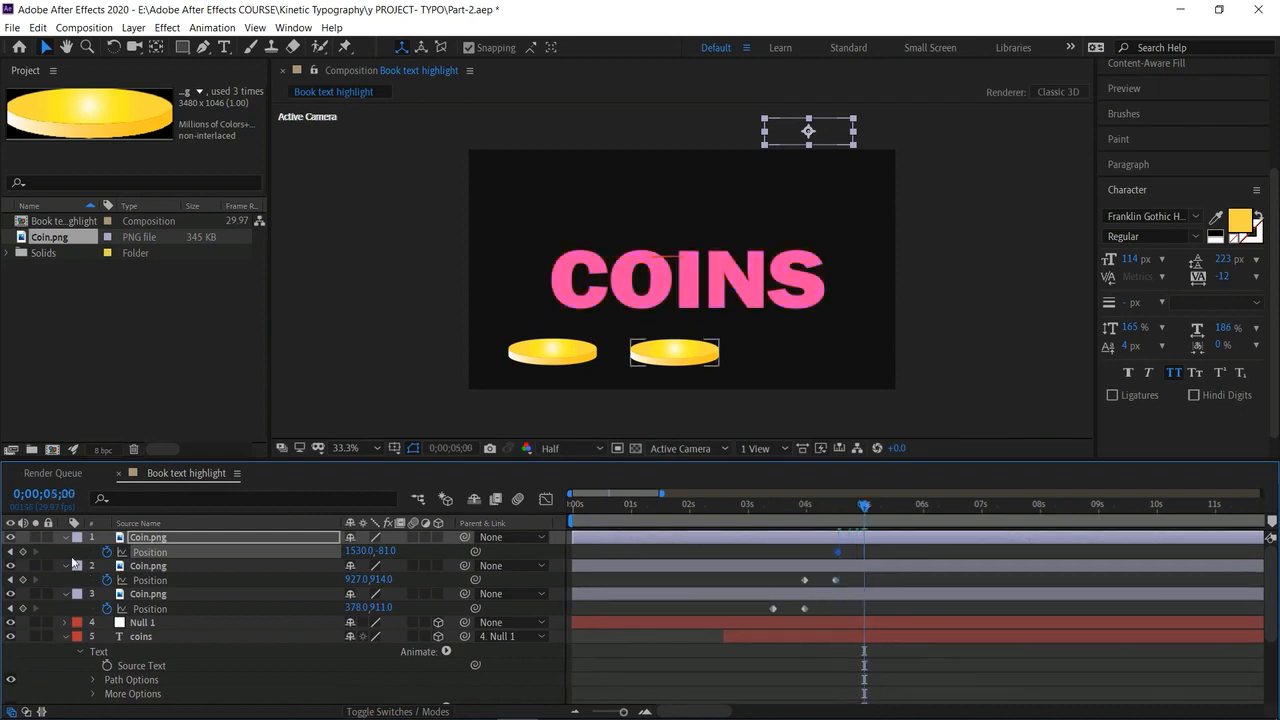
{"action": "left_click_drag", "start_coordinate": [384, 551], "coordinate": [1243, 482]}
{"action": "left_click_drag", "start_coordinate": [386, 550], "coordinate": [445, 556]}
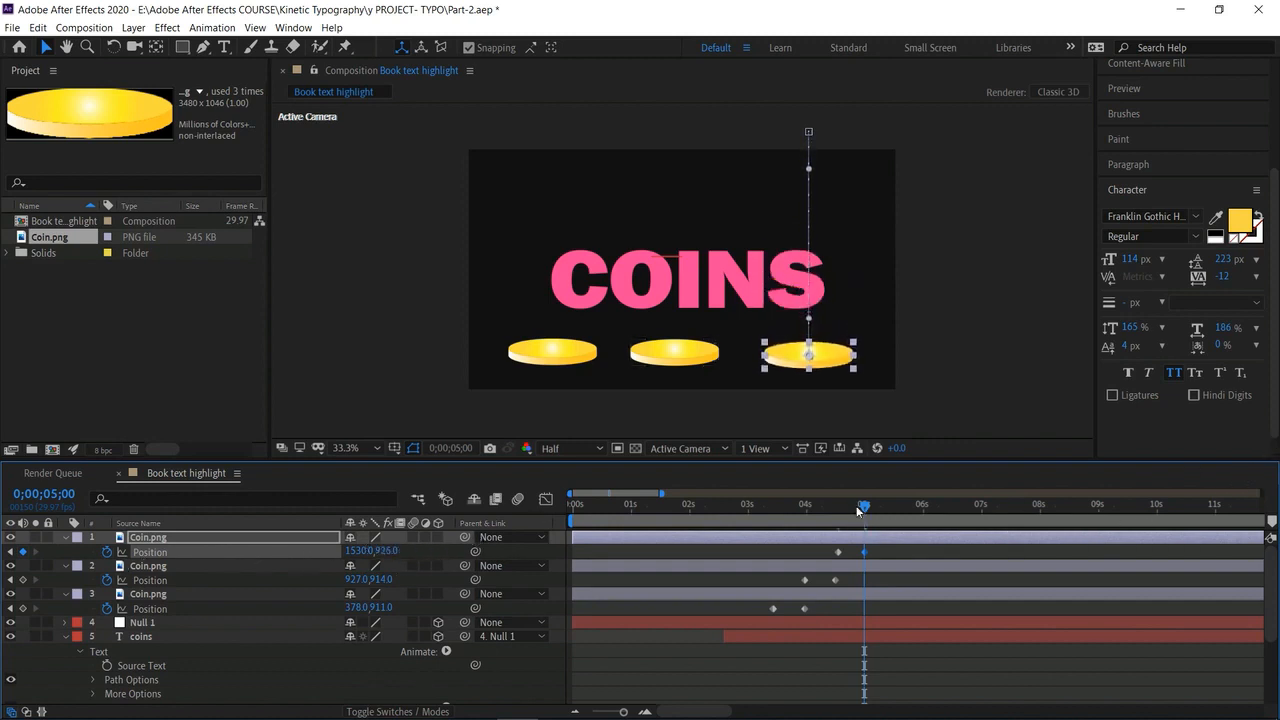
Preview the whole animation from the start of the timeline with the three falling coins.
{"action": "left_click_drag", "start_coordinate": [866, 505], "coordinate": [572, 505]}
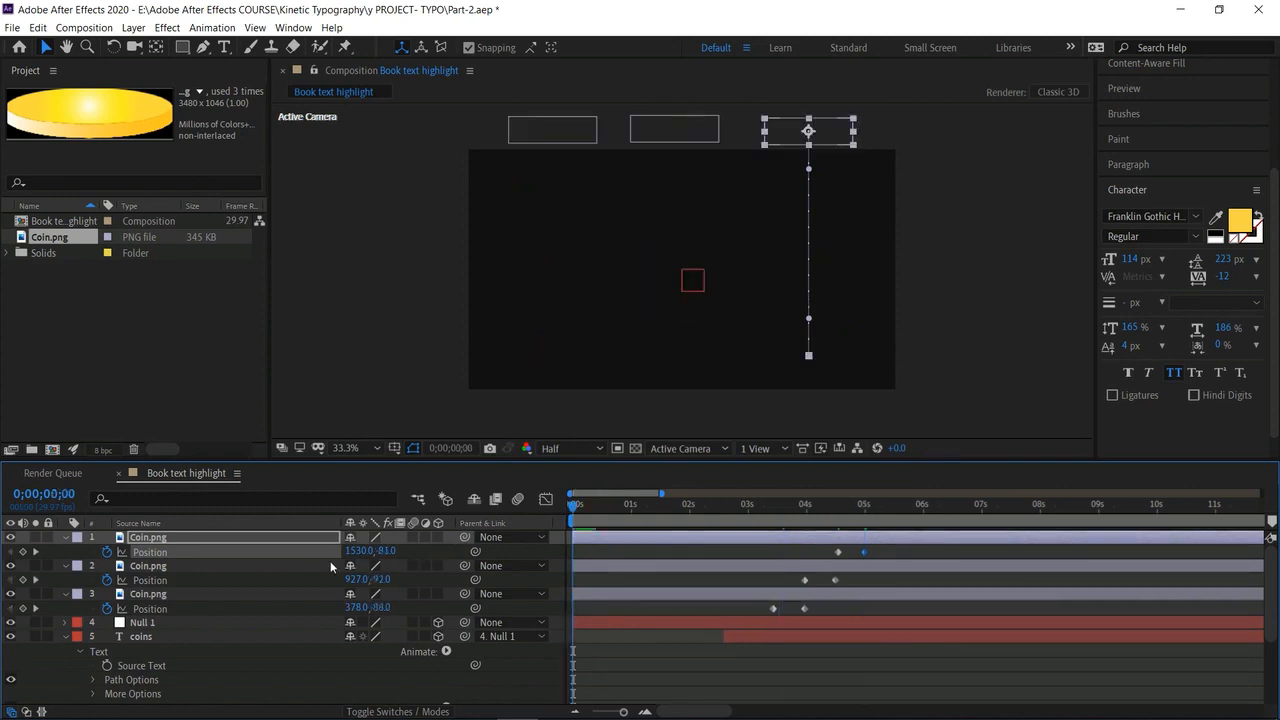
{"action": "key", "text": "ctrl+s"}
{"action": "left_click", "coordinate": [118, 477]}
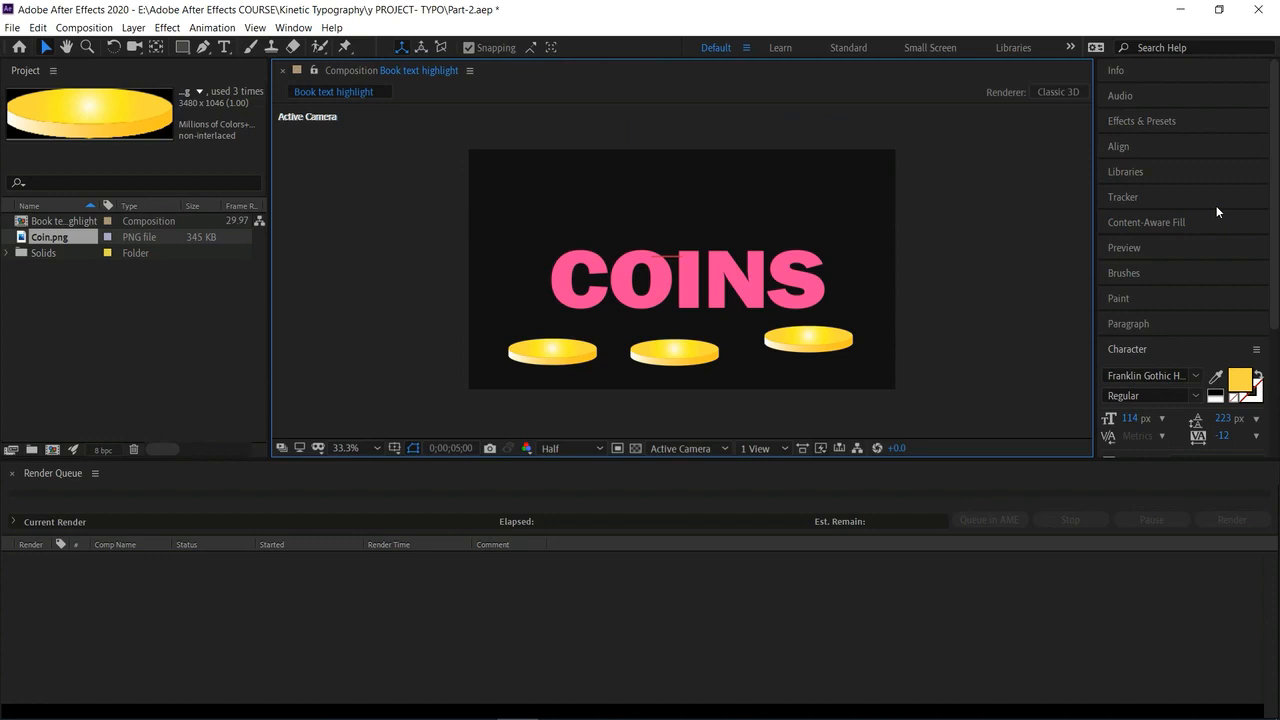
{"action": "left_click", "coordinate": [1150, 246]}
{"action": "left_click", "coordinate": [1180, 271]}
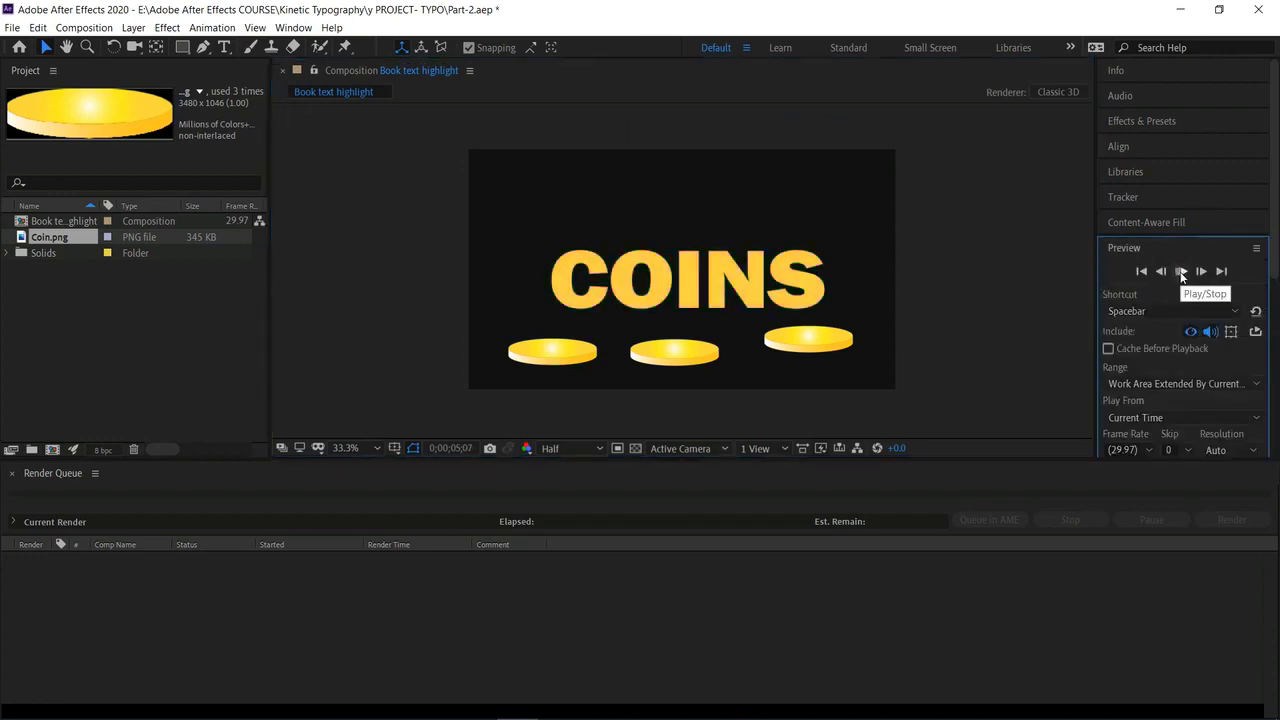
{"action": "left_click", "coordinate": [1180, 271]}
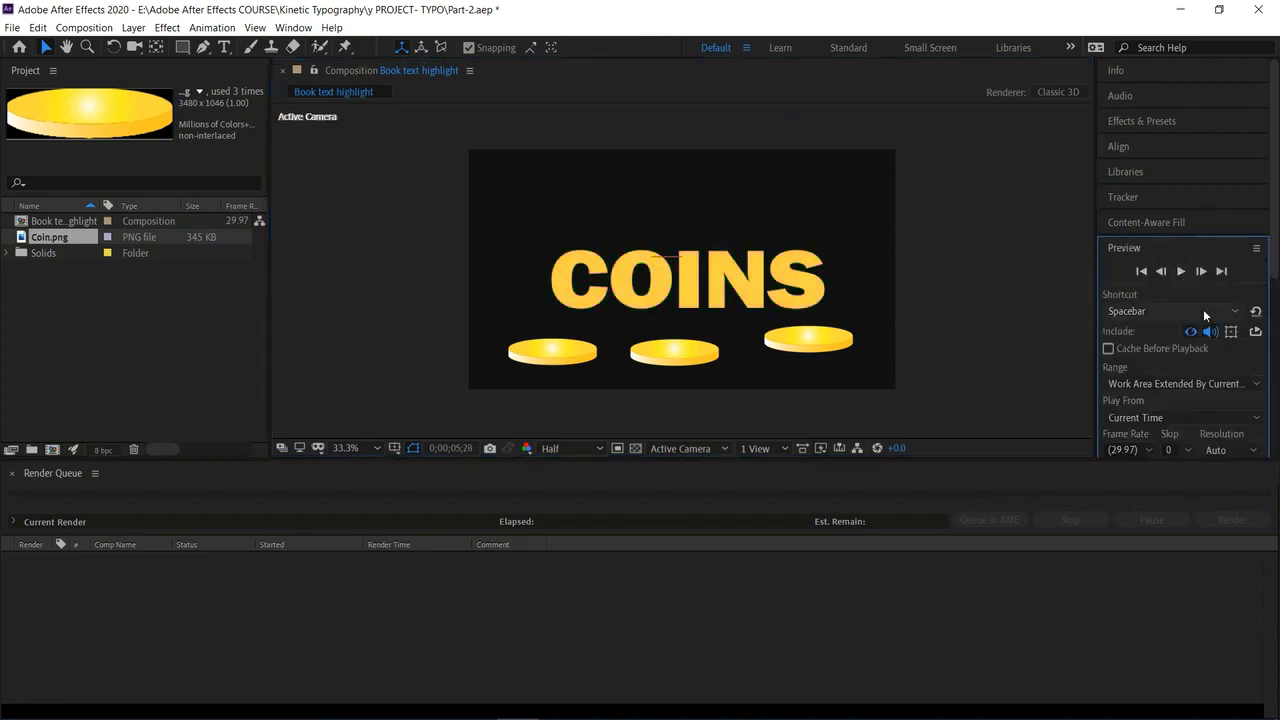
Set the preview range to Entire Duration and make playback begin from Start Of Range.
{"action": "left_click", "coordinate": [1177, 381]}
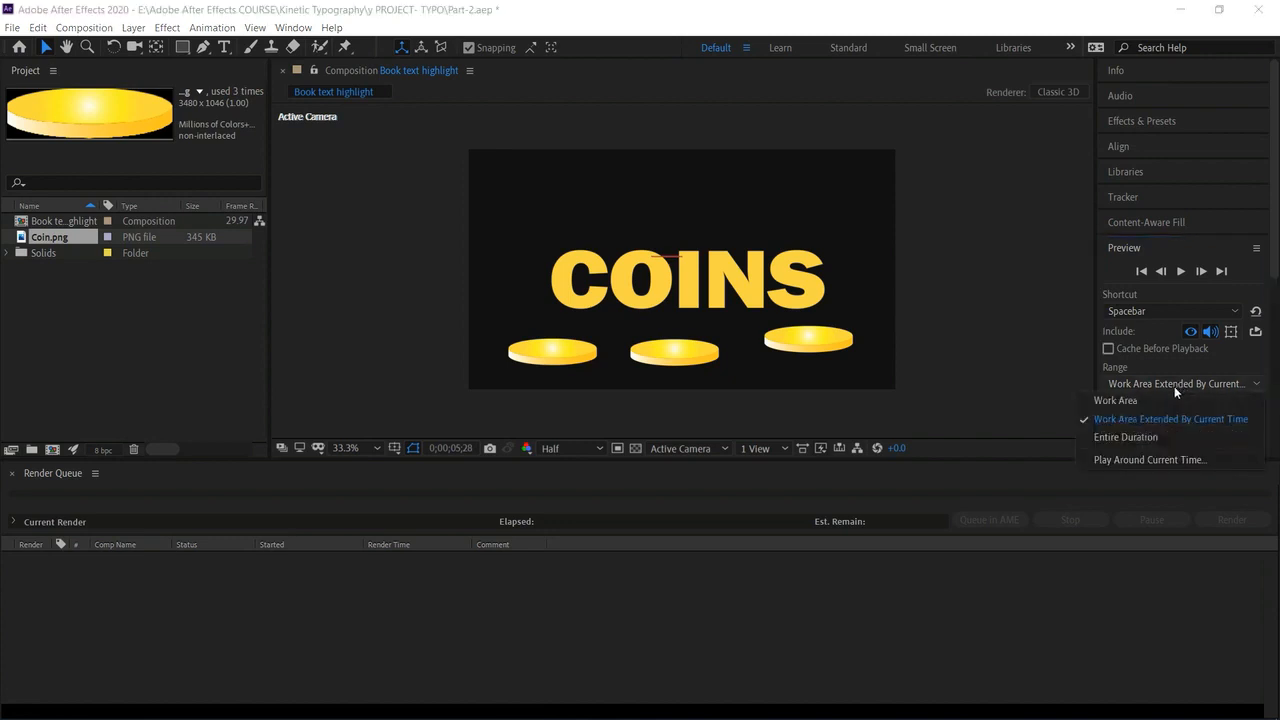
{"action": "left_click", "coordinate": [1149, 436]}
{"action": "key", "text": "space"}
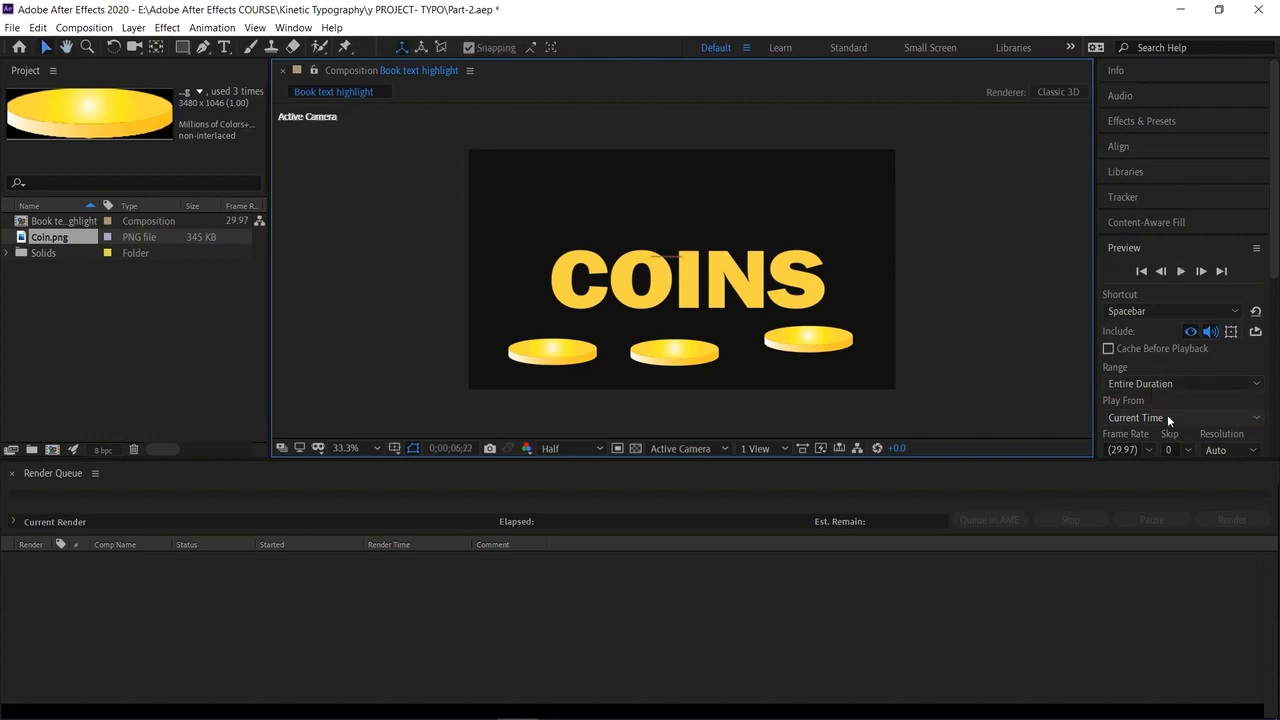
{"action": "left_click", "coordinate": [1167, 416]}
{"action": "left_click", "coordinate": [1161, 434]}
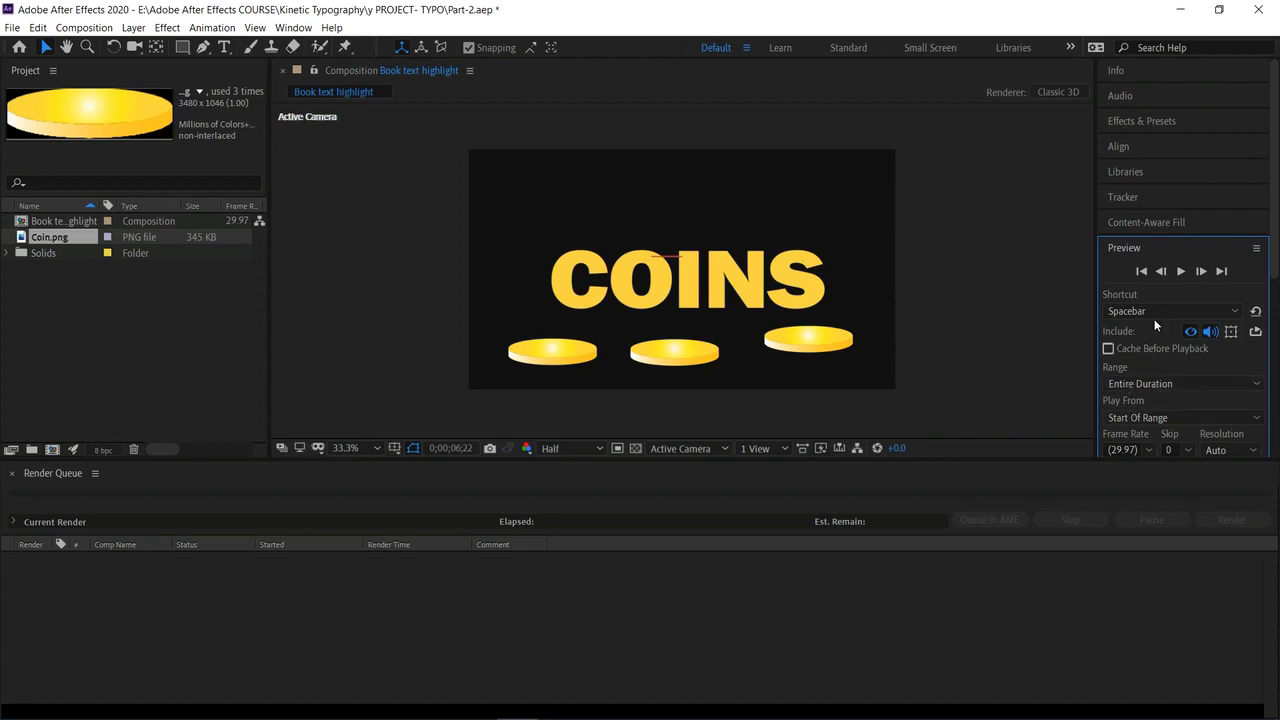
Preview the falling coins animation from the start of the range and save the project.
{"action": "left_click", "coordinate": [1177, 271]}
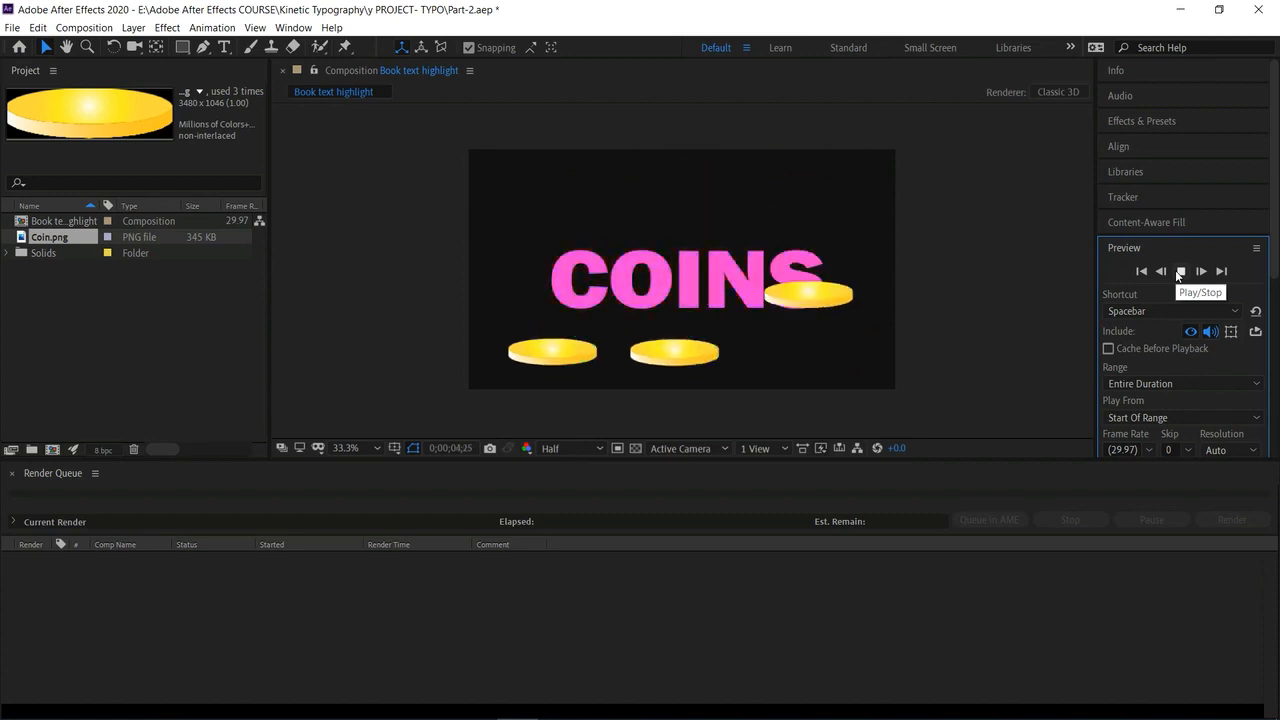
{"action": "key", "text": "space"}
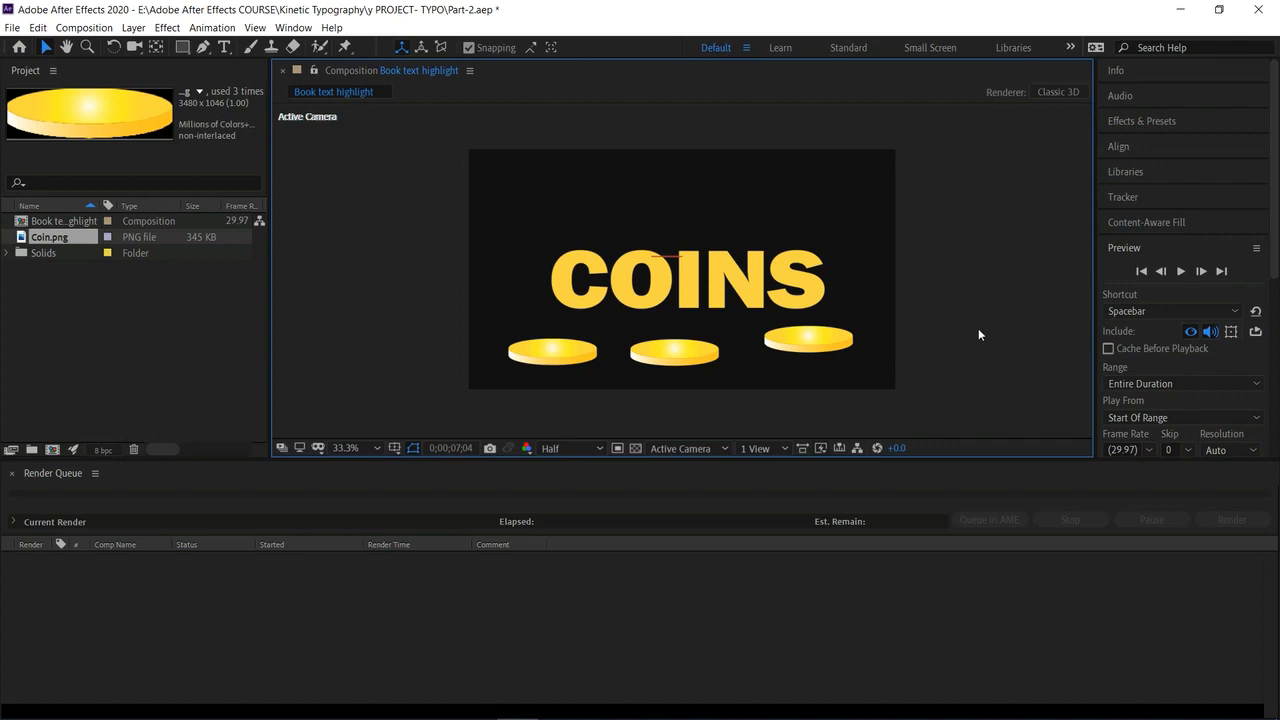
{"action": "key", "text": "ctrl+s"}
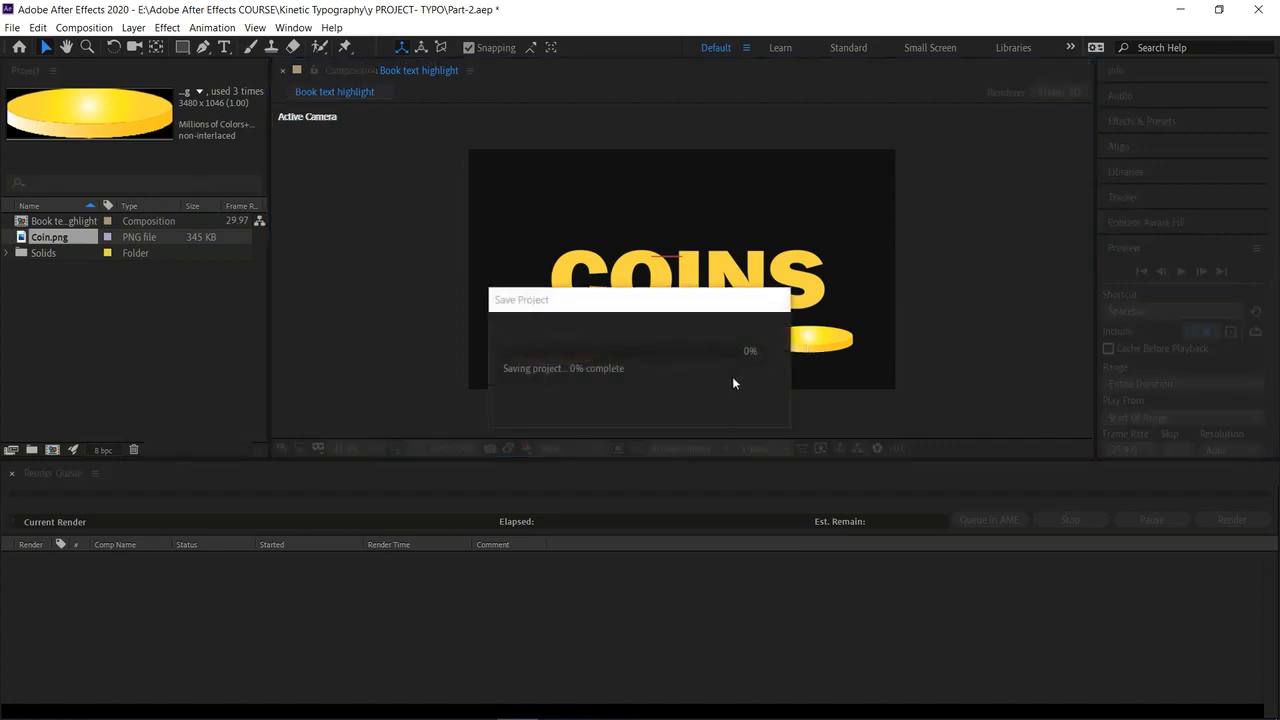
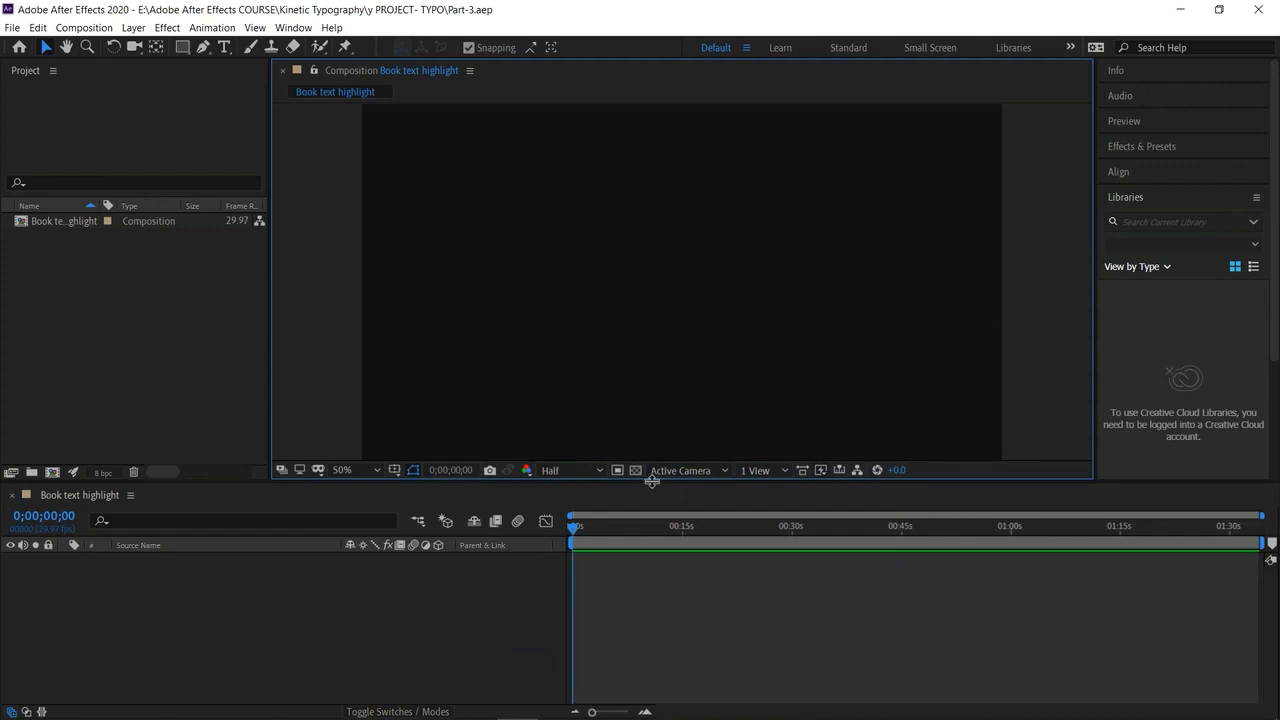
Create a light orange solid layer as the background of the empty Book text highlight composition.
{"action": "right_click", "coordinate": [416, 627]}
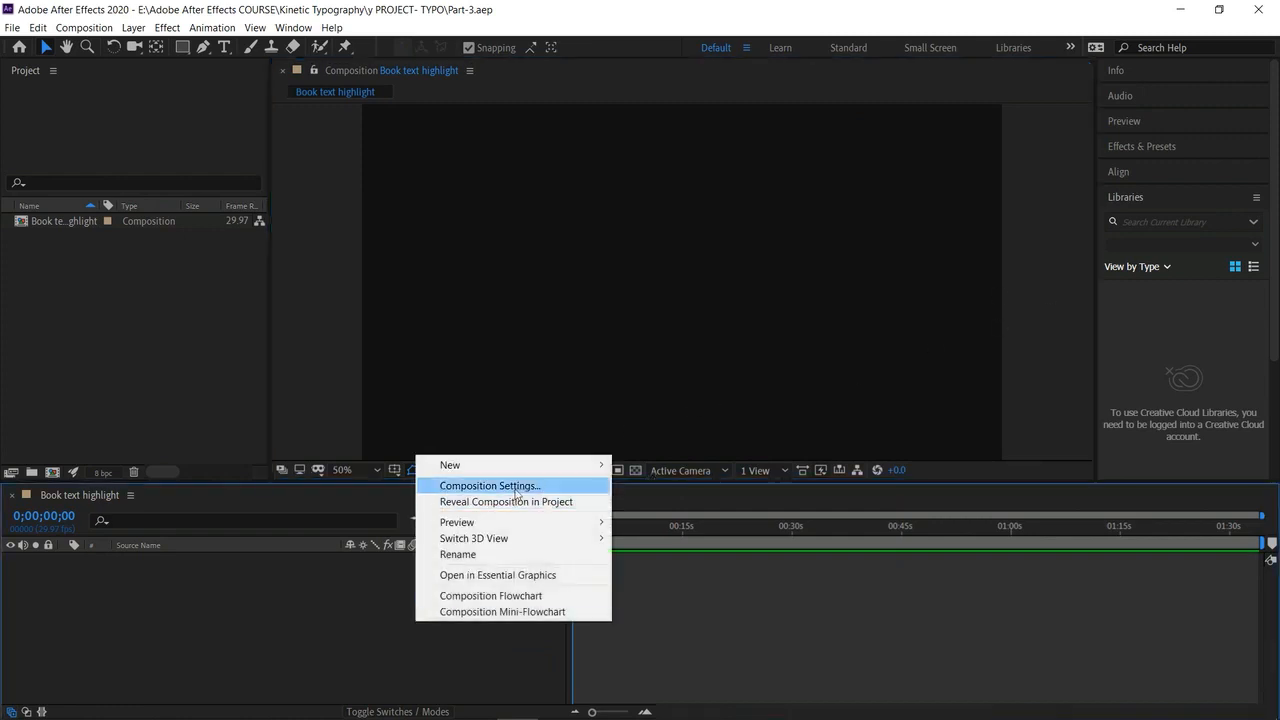
{"action": "mouse_move", "coordinate": [528, 464]}
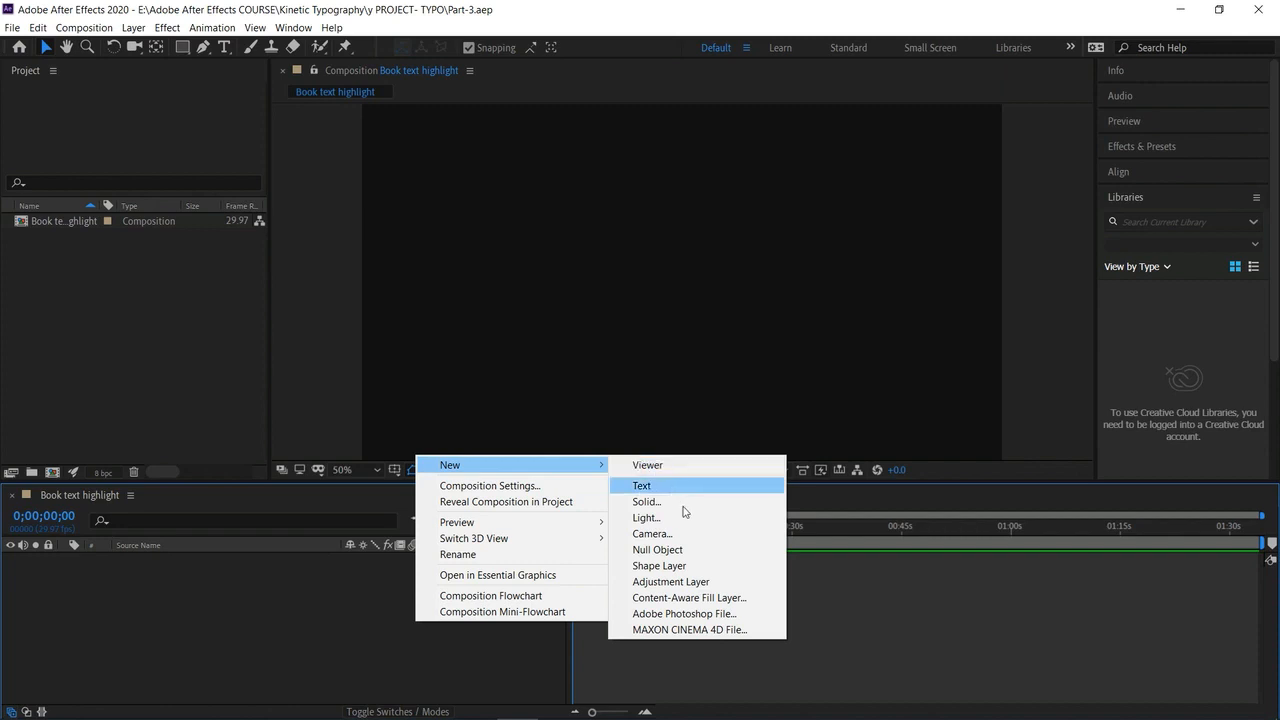
{"action": "left_click", "coordinate": [655, 502]}
{"action": "left_click", "coordinate": [860, 474]}
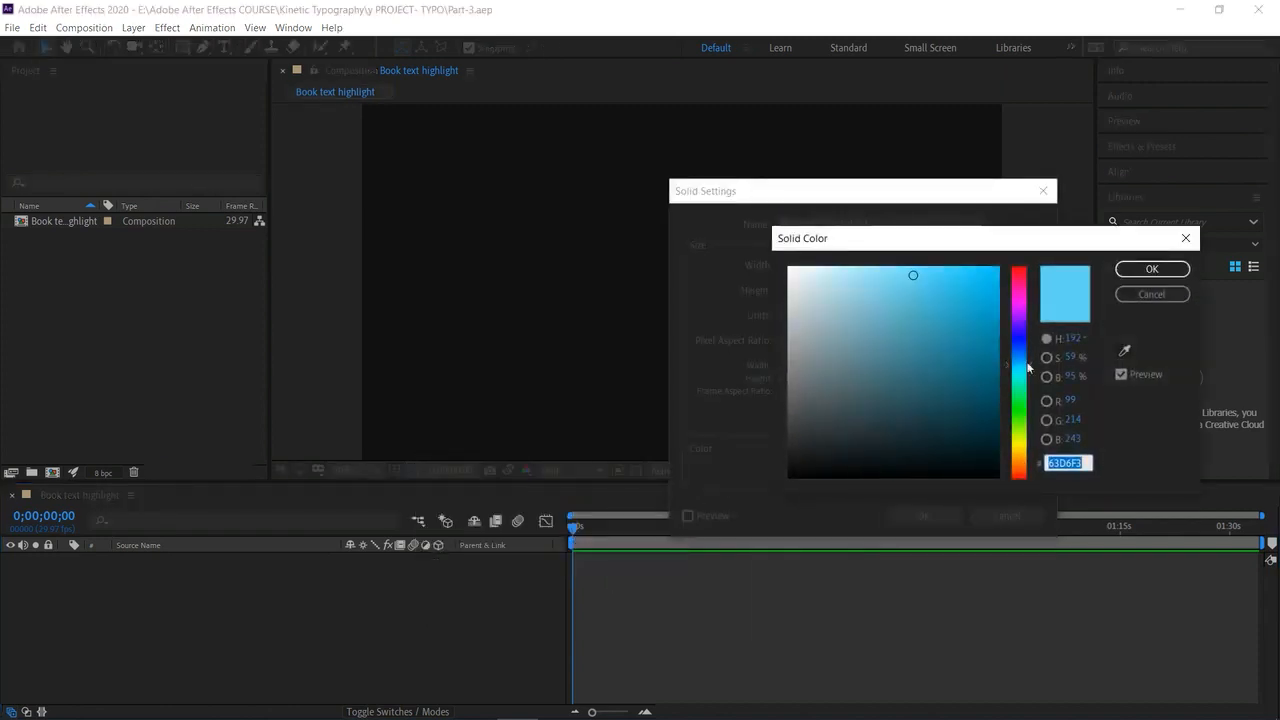
{"action": "left_click", "coordinate": [1021, 475]}
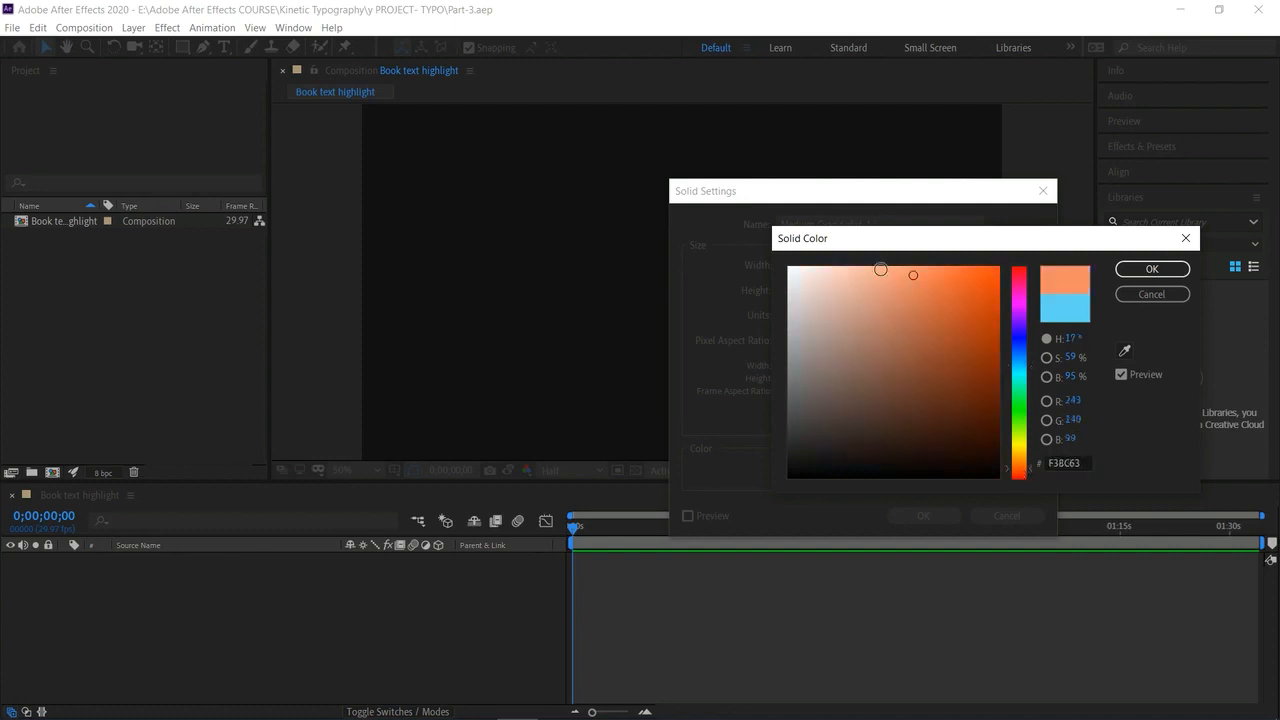
{"action": "left_click", "coordinate": [907, 272]}
{"action": "left_click", "coordinate": [1148, 270]}
{"action": "left_click", "coordinate": [923, 515]}
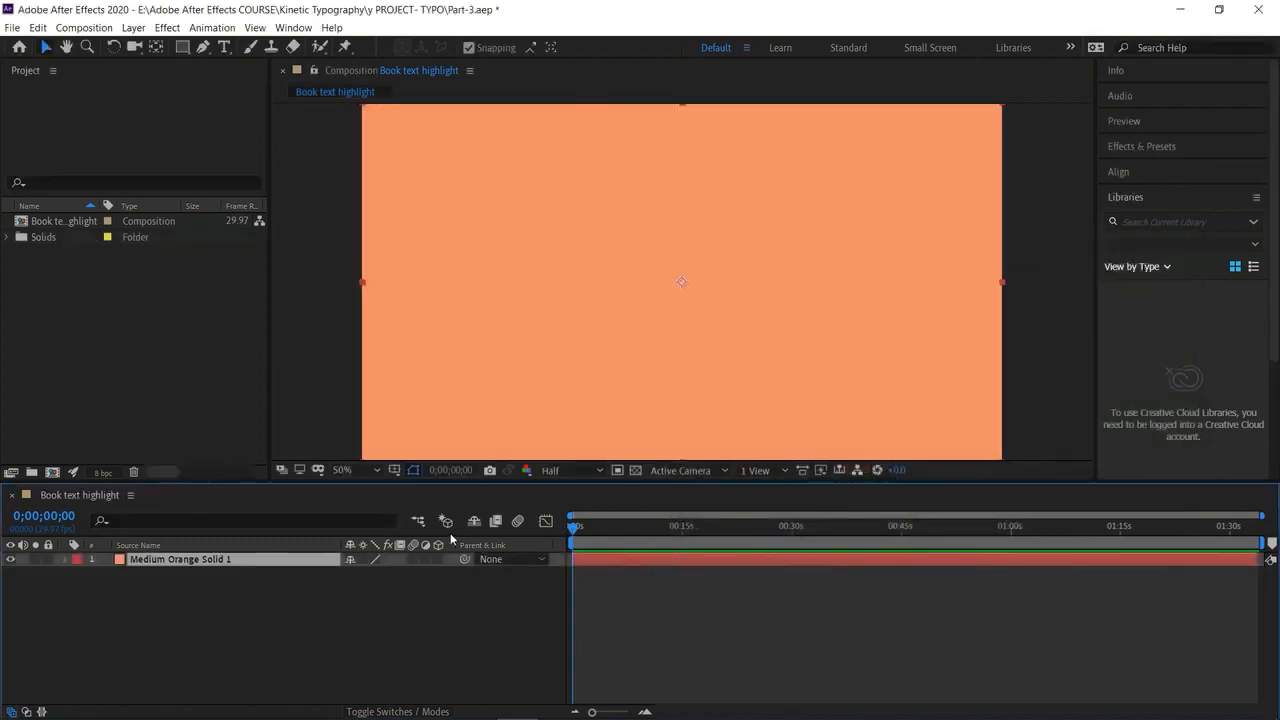
{"action": "left_click", "coordinate": [360, 472]}
{"action": "left_click", "coordinate": [373, 302]}
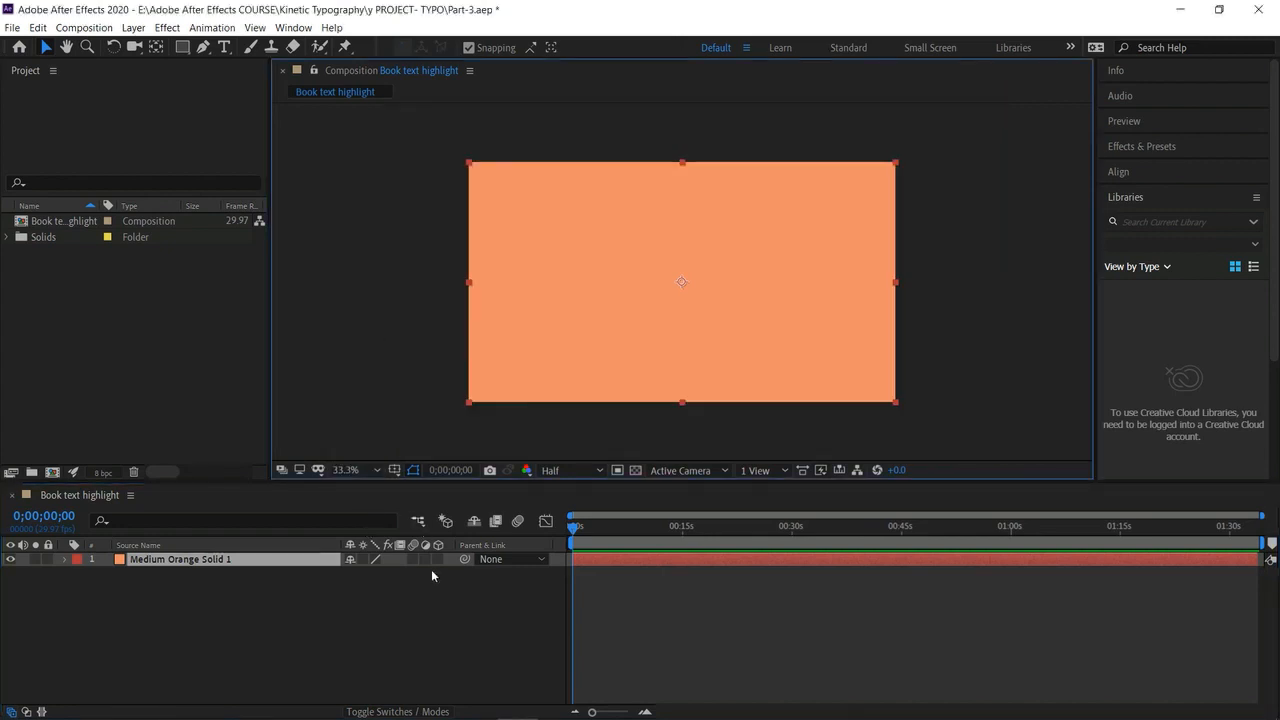
{"action": "left_click", "coordinate": [425, 595]}
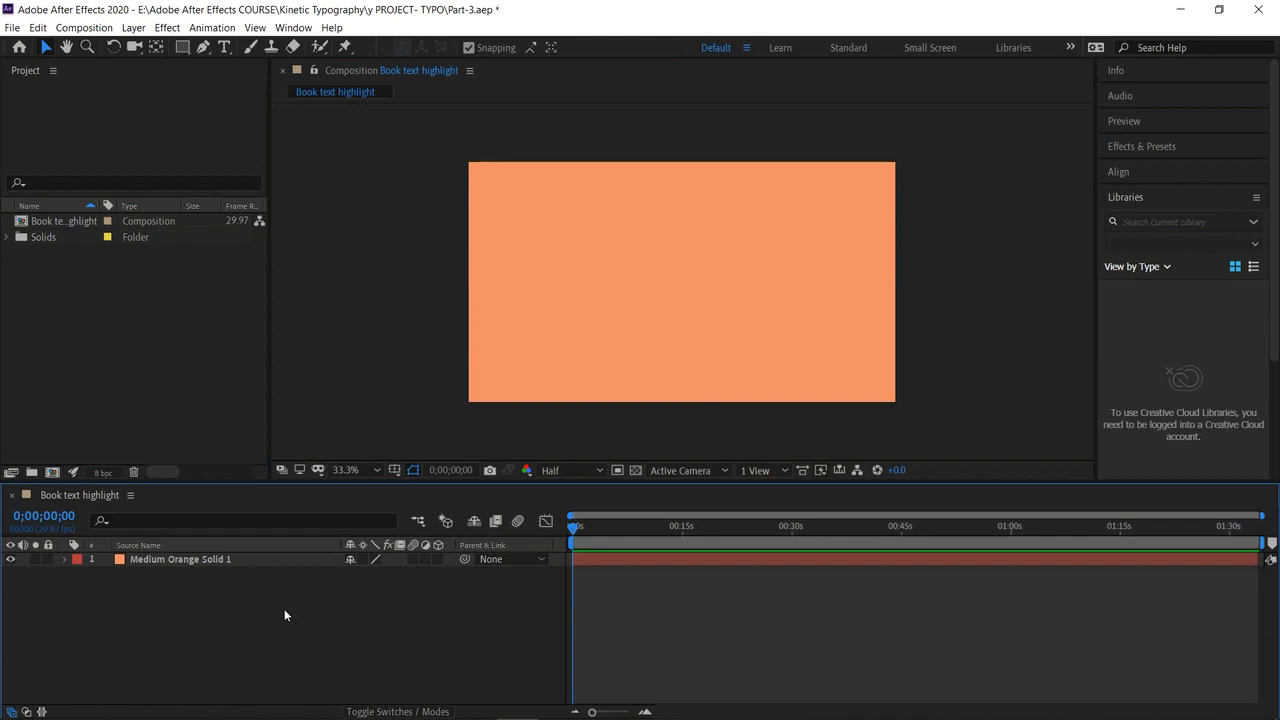
Add a text layer reading "After" near the top of the orange background.
{"action": "left_click", "coordinate": [224, 47]}
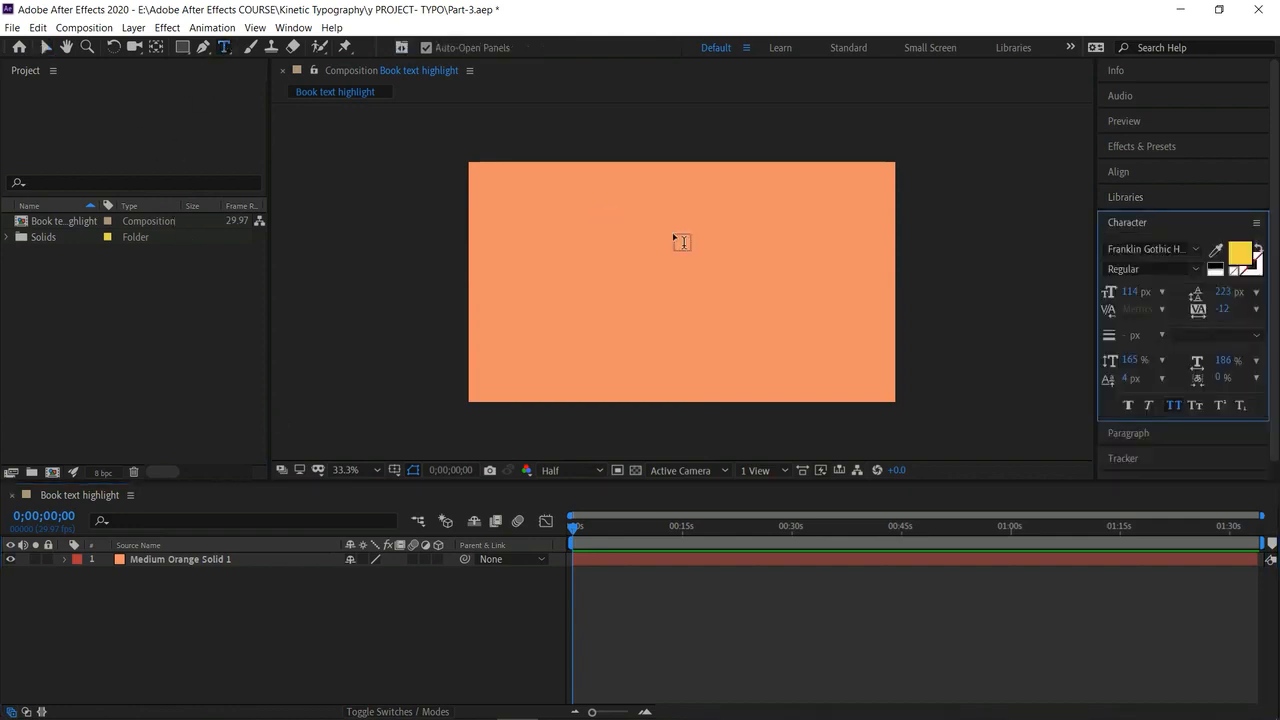
{"action": "left_click", "coordinate": [621, 209]}
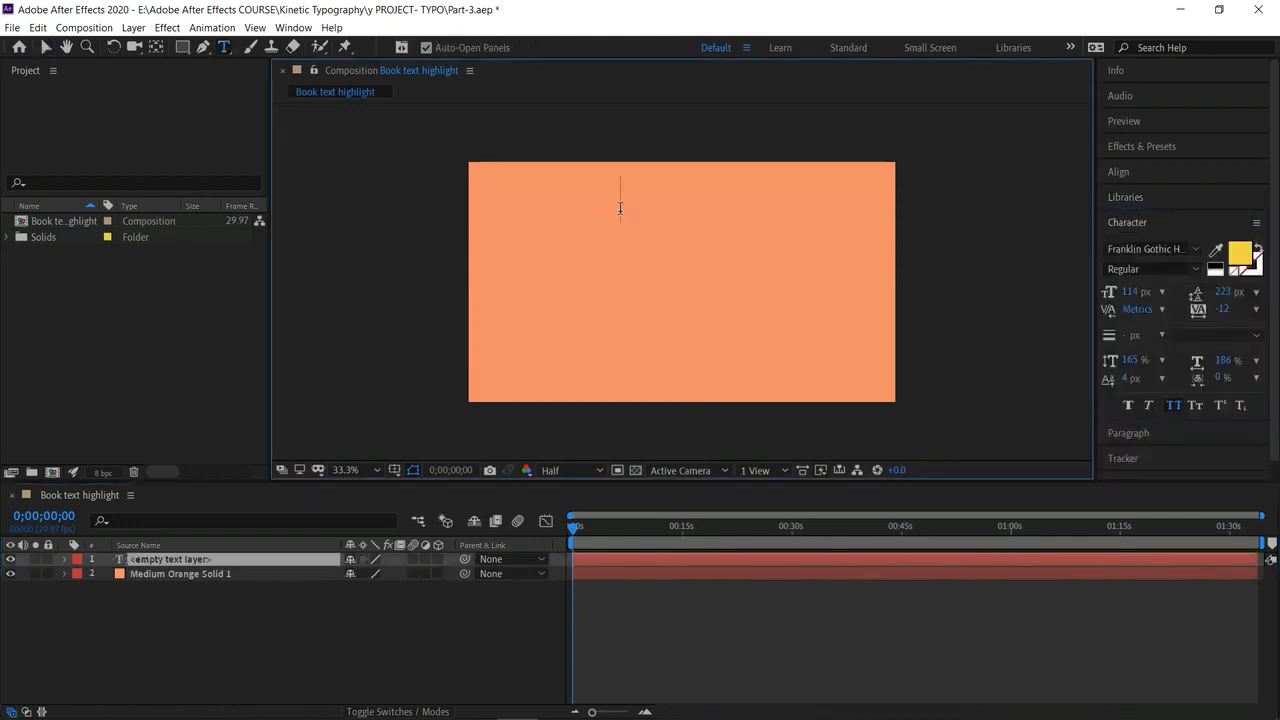
{"action": "type", "text": "After"}
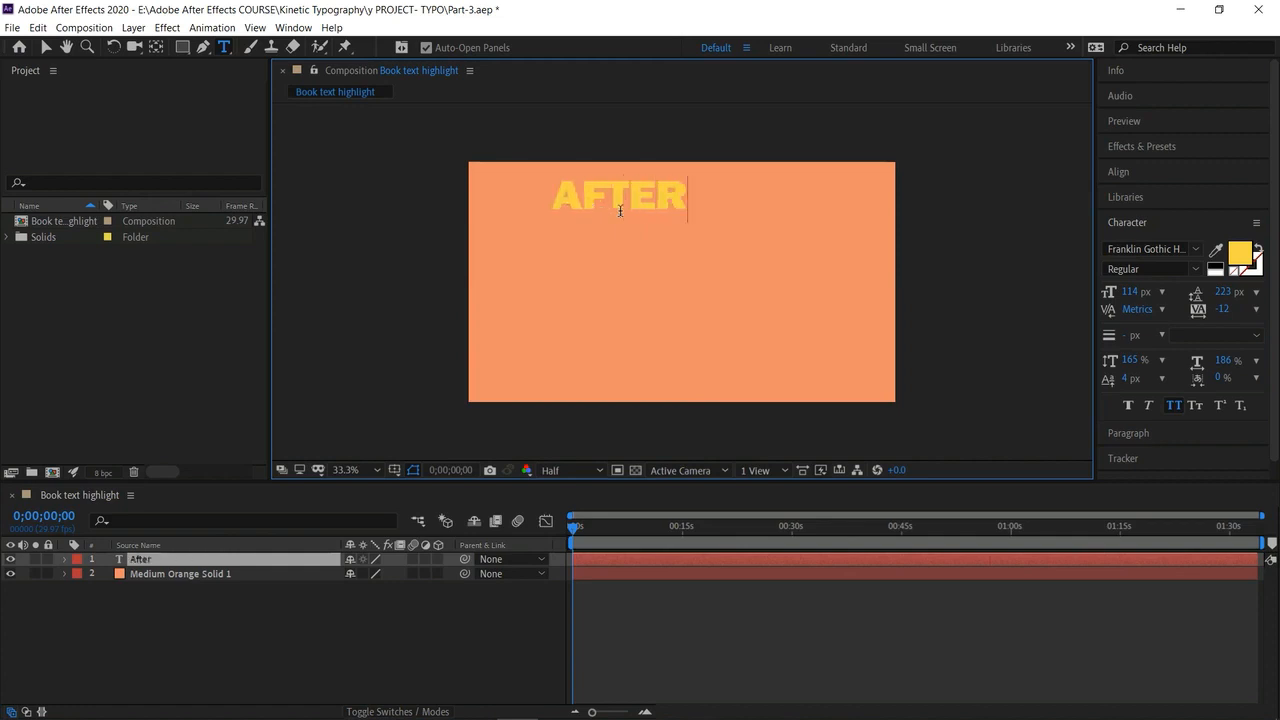
Set the AFTER text to 86 px size, 175 px leading, 31 tracking and 201% vertical scale.
{"action": "key", "text": "ctrl+a"}
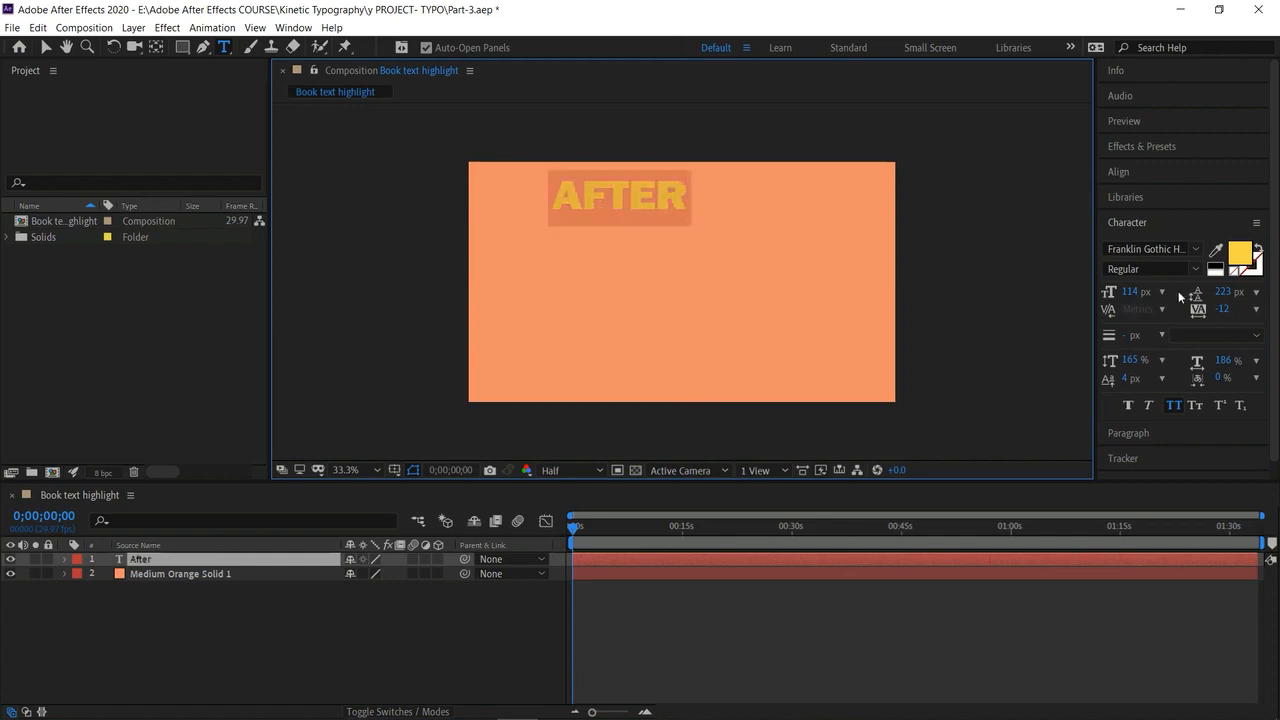
{"action": "left_click_drag", "start_coordinate": [1131, 292], "coordinate": [1120, 300]}
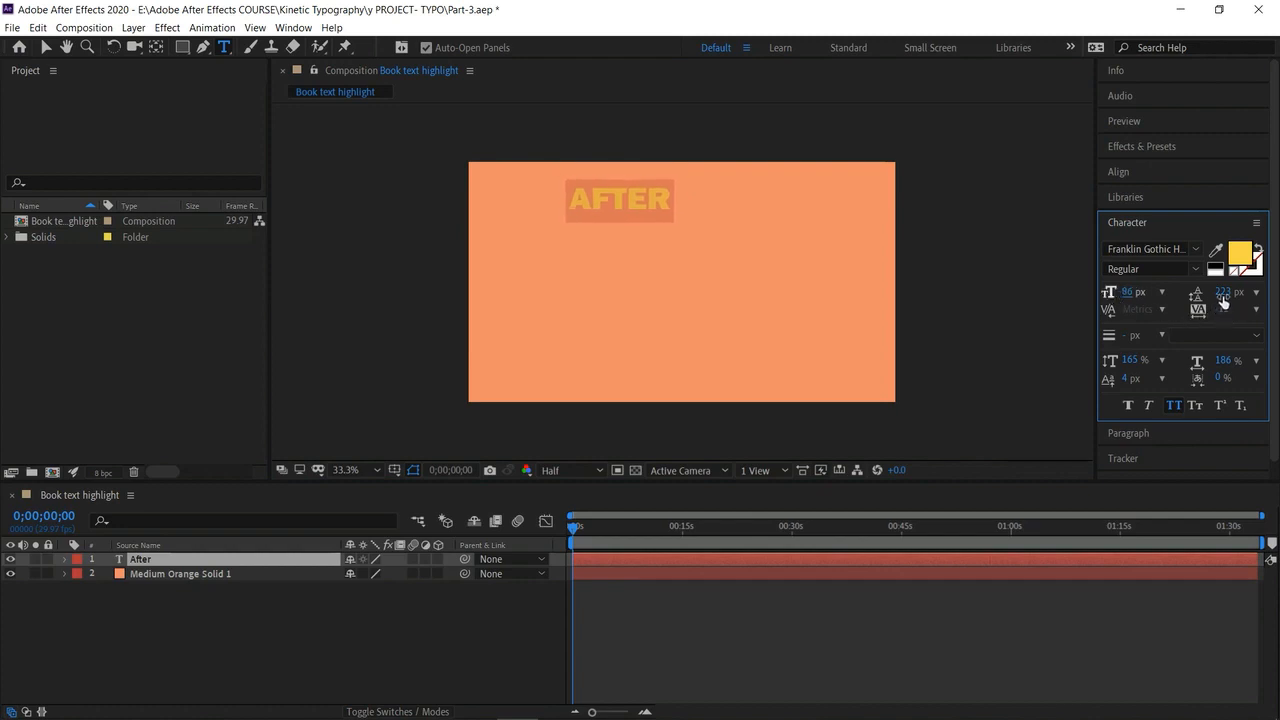
{"action": "left_click_drag", "start_coordinate": [1224, 297], "coordinate": [1273, 326]}
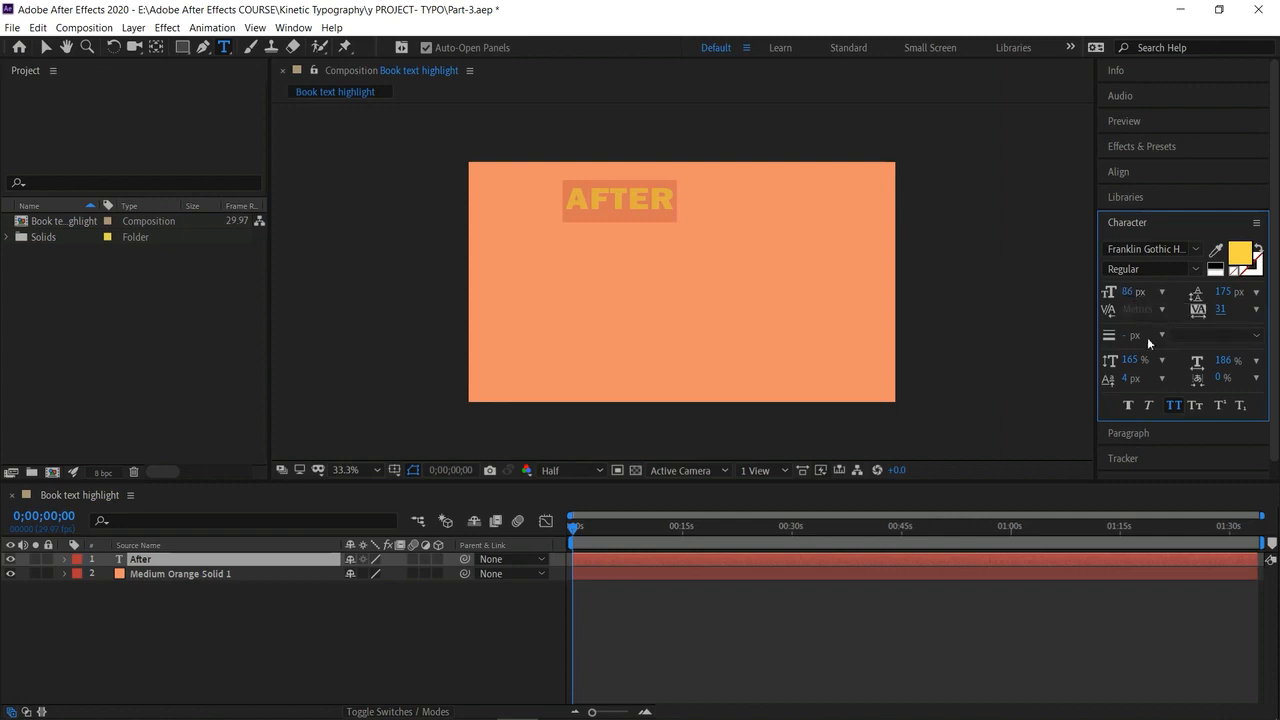
{"action": "left_click_drag", "start_coordinate": [1130, 362], "coordinate": [1175, 366]}
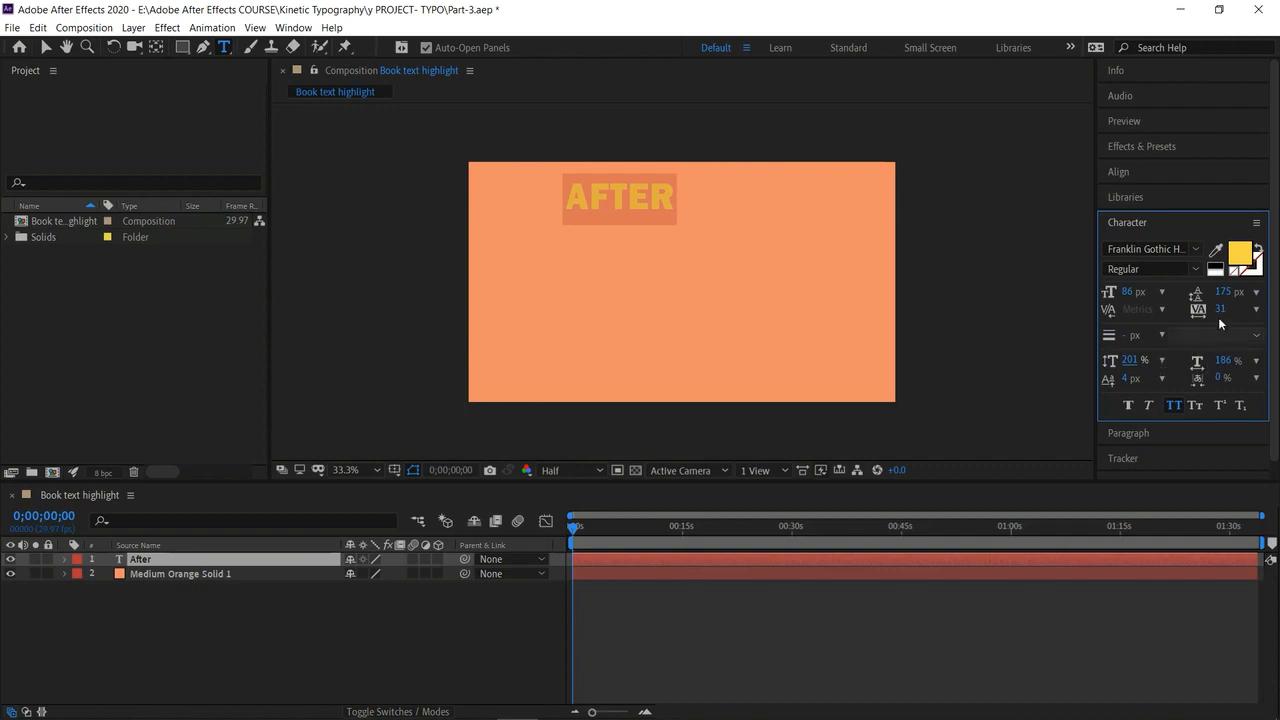
Change the AFTER text's fill color to dark orange BF4C1A.
{"action": "left_click", "coordinate": [1242, 256]}
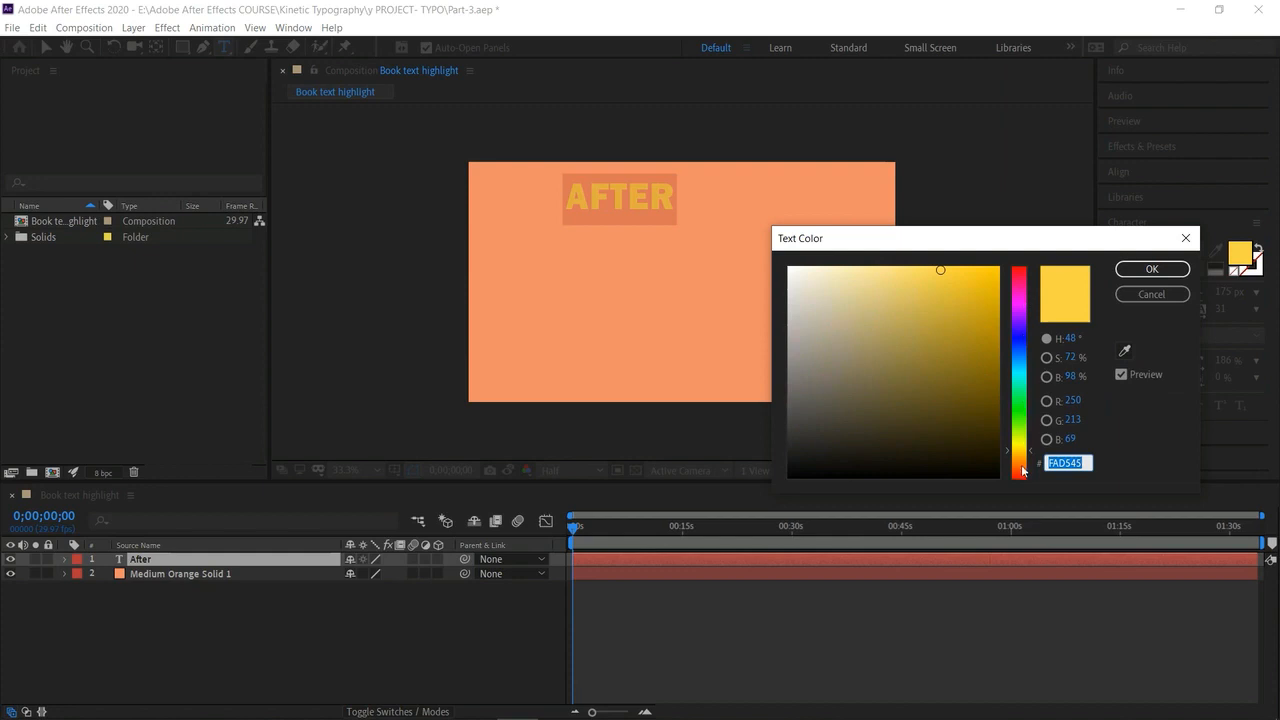
{"action": "left_click", "coordinate": [1022, 468]}
{"action": "left_click_drag", "start_coordinate": [945, 282], "coordinate": [944, 321]}
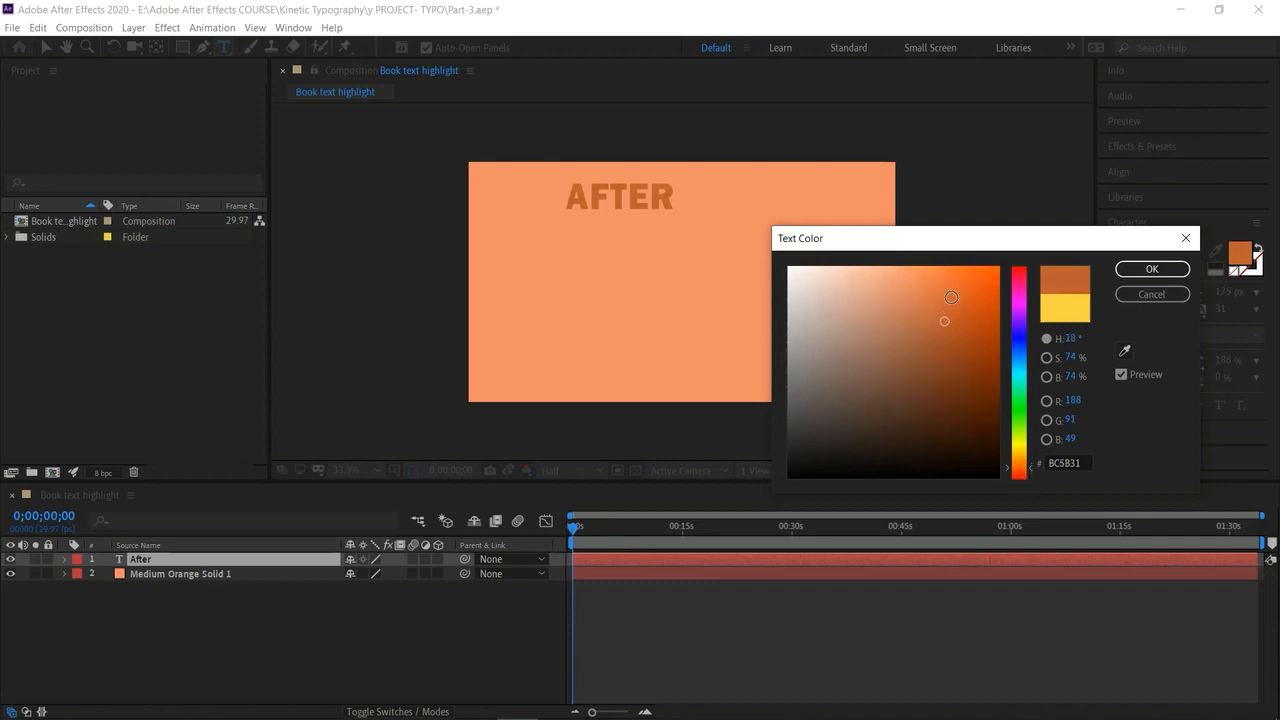
{"action": "left_click_drag", "start_coordinate": [950, 296], "coordinate": [965, 315]}
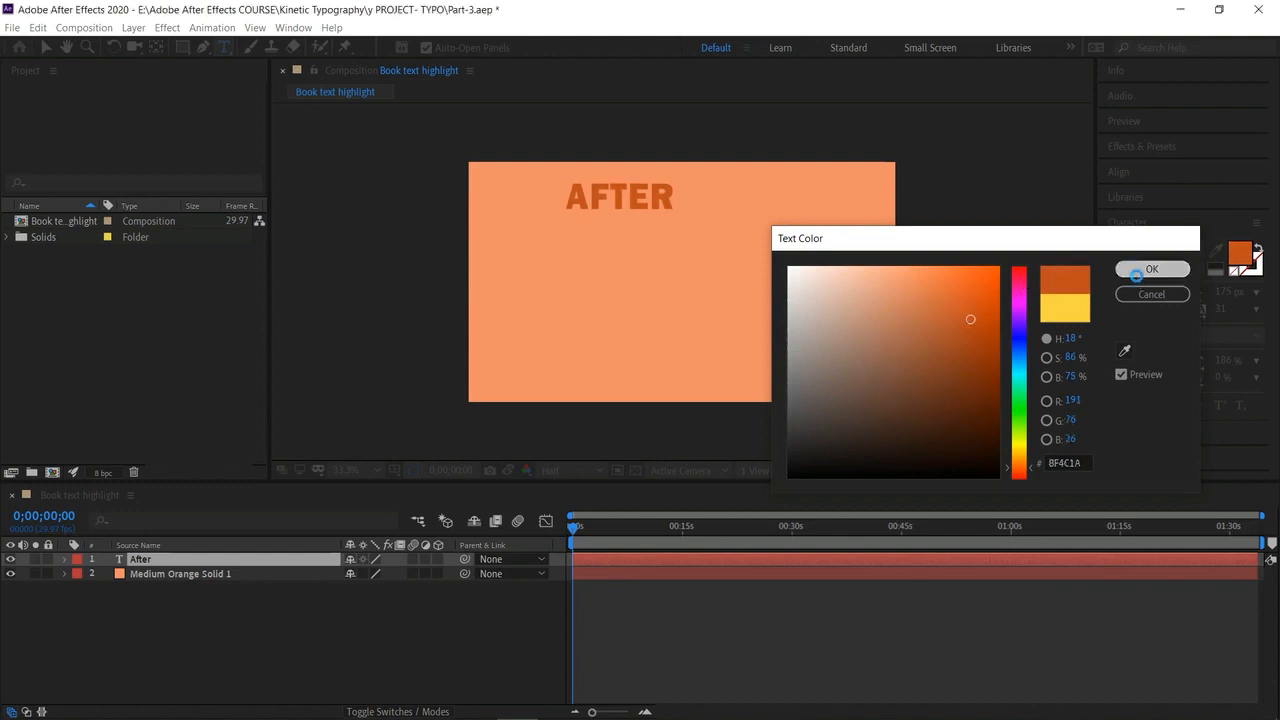
{"action": "left_click", "coordinate": [1152, 269]}
Extend the AFTER text so that it reads "After some".
{"action": "left_click", "coordinate": [652, 196]}
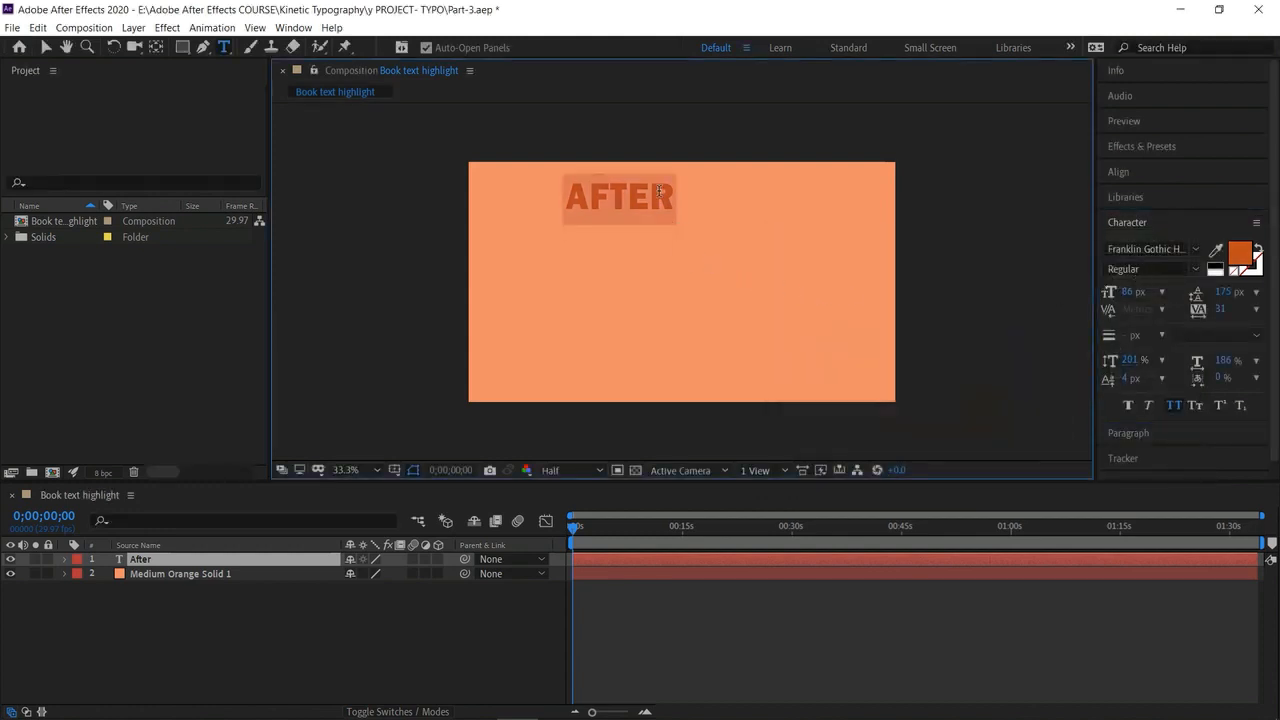
{"action": "left_click", "coordinate": [371, 469]}
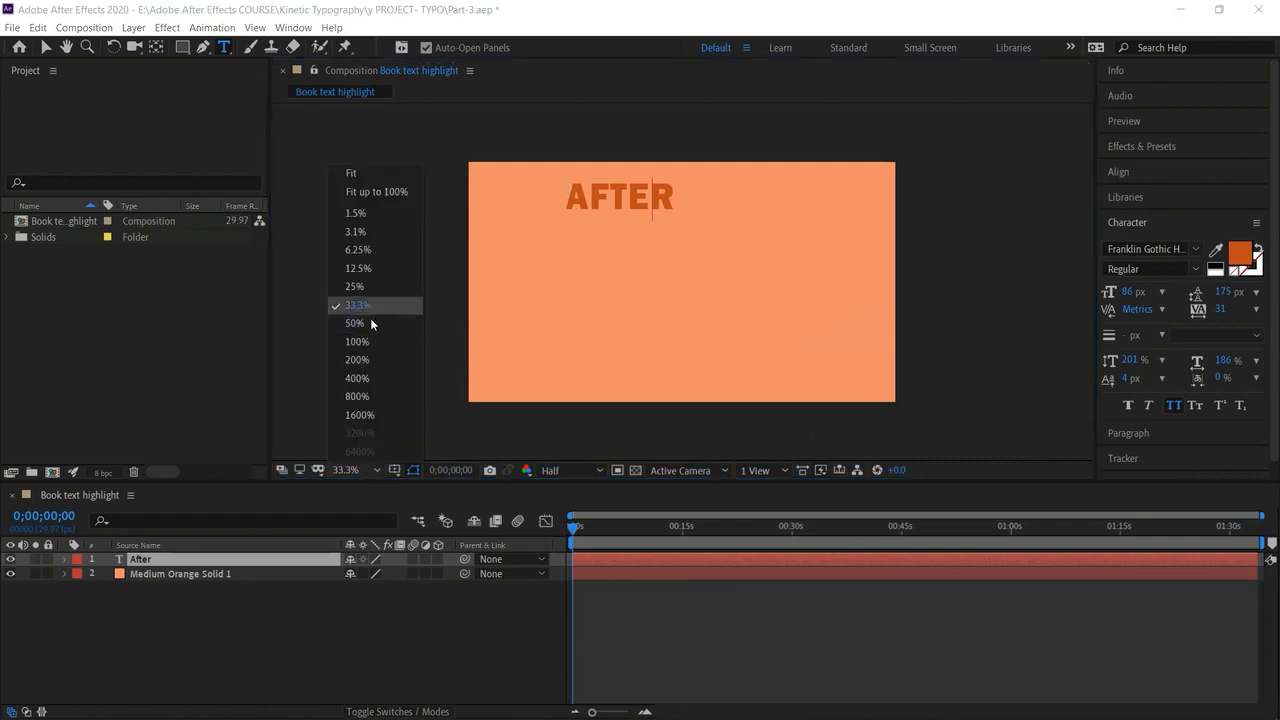
{"action": "left_click", "coordinate": [369, 321]}
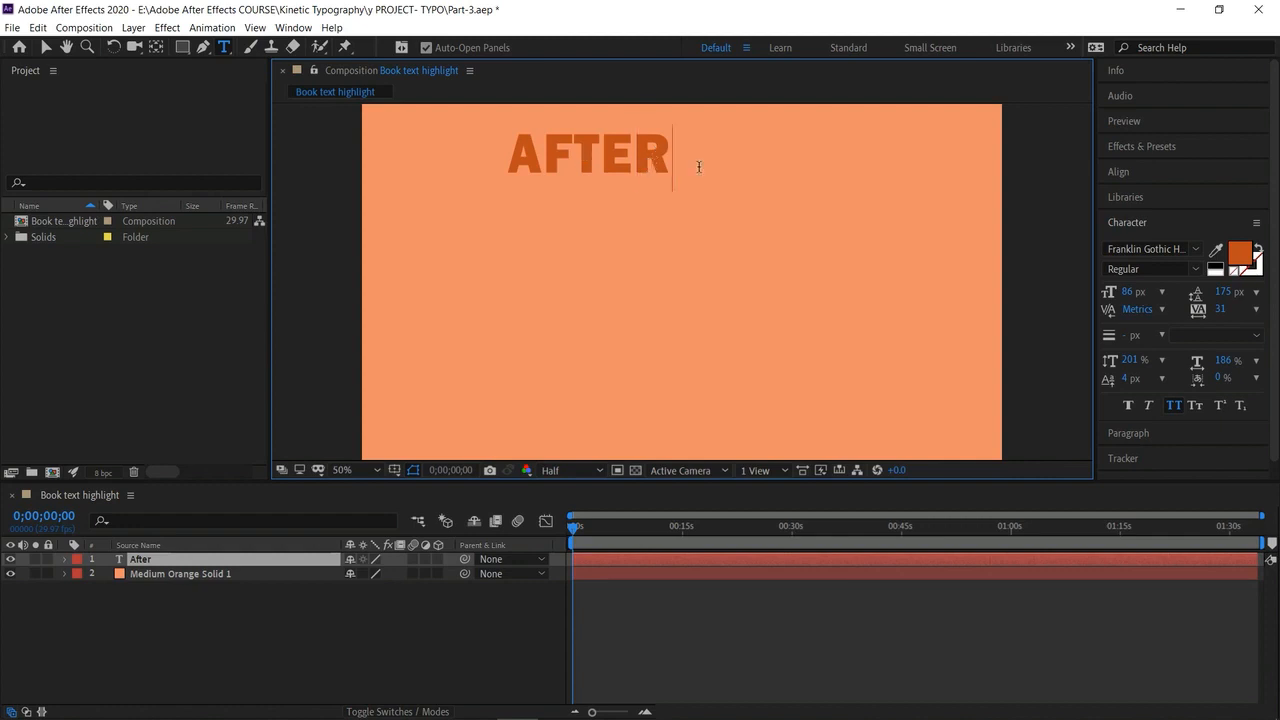
{"action": "type", "text": "soem"}
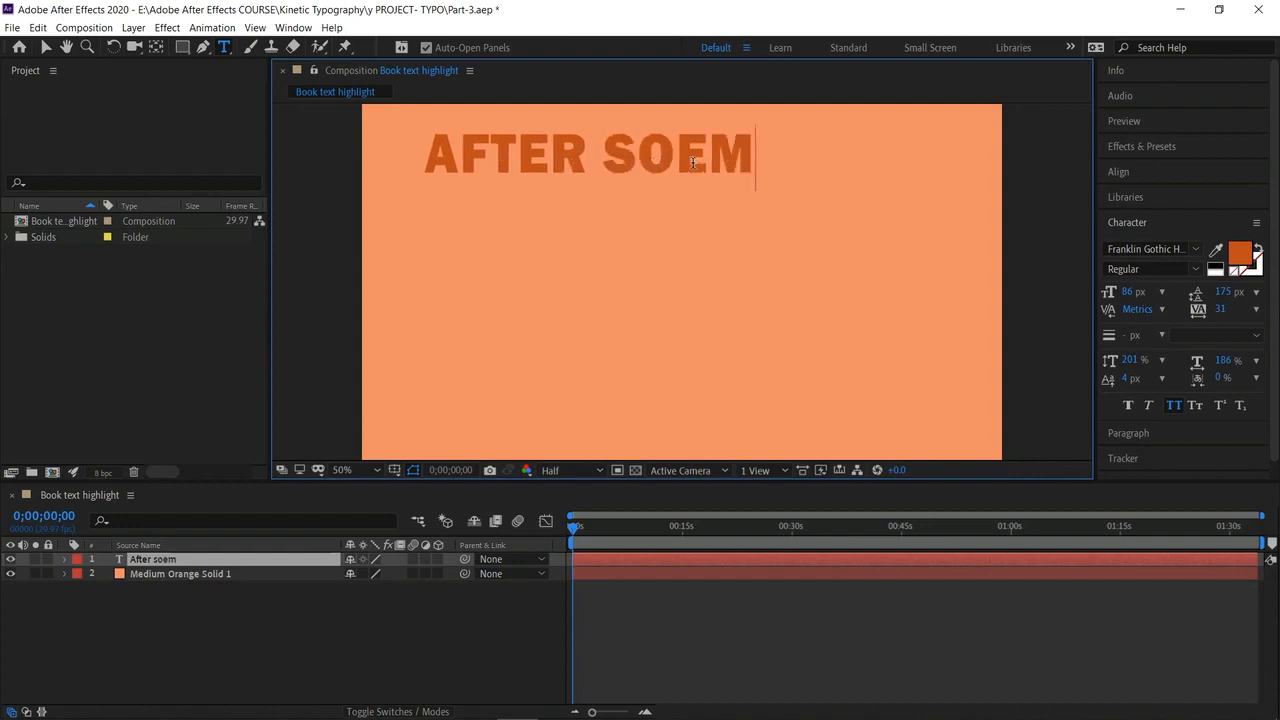
{"action": "key", "text": "BackSpace"}
{"action": "key", "text": "BackSpace"}
{"action": "type", "text": "me"}
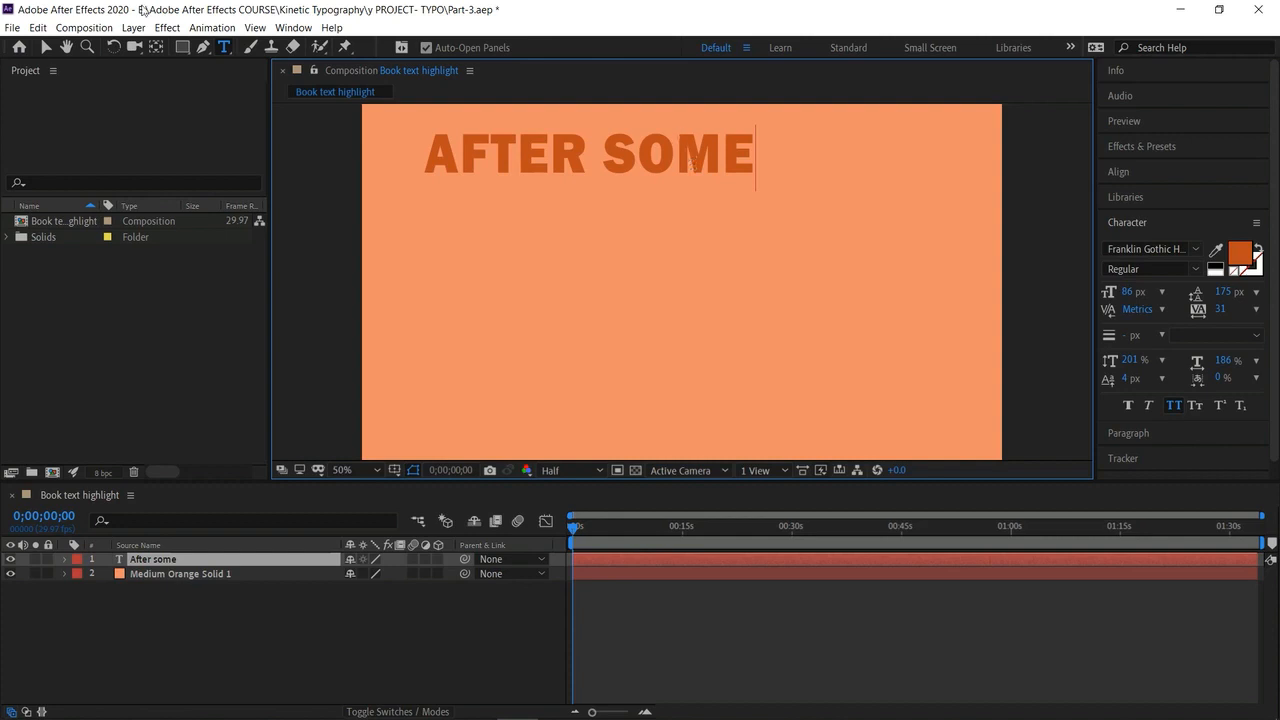
Move the AFTER SOME text to the upper right part of the frame and deselect it.
{"action": "left_click", "coordinate": [44, 47]}
{"action": "left_click_drag", "start_coordinate": [547, 158], "coordinate": [682, 169]}
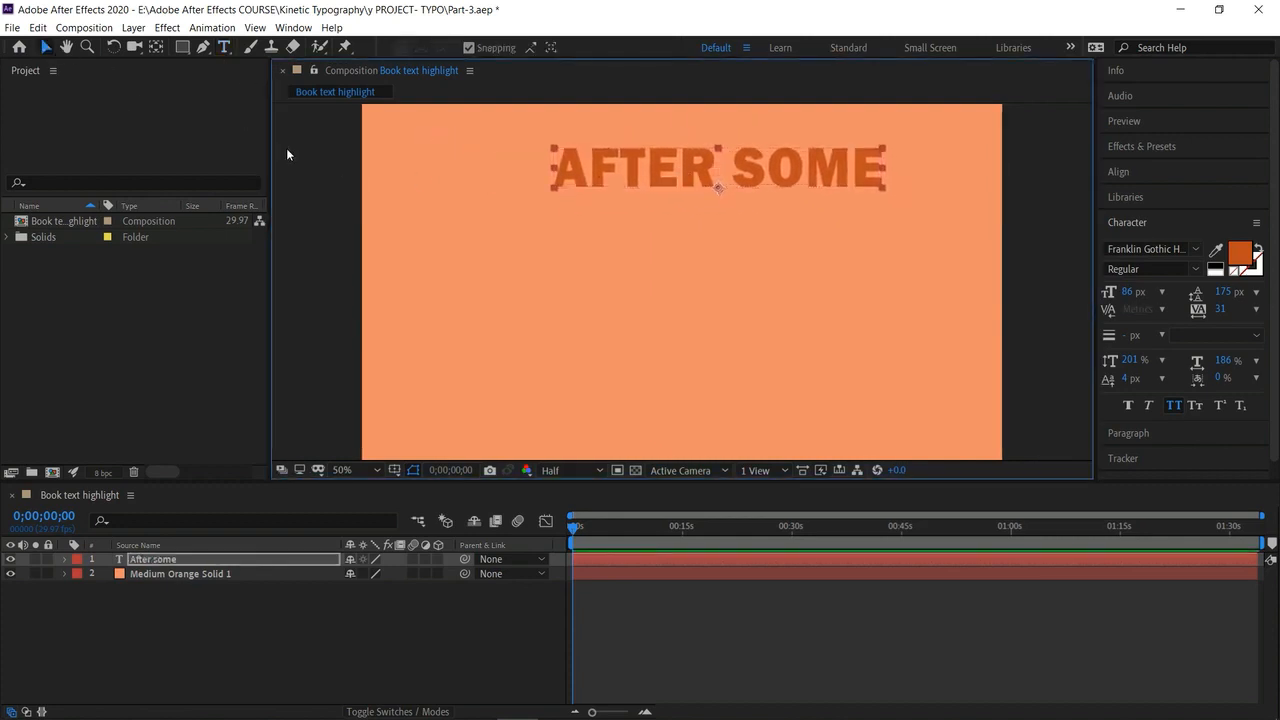
{"action": "left_click", "coordinate": [385, 191]}
Add a separate text layer reading "centuries" and place it directly below AFTER SOME, aligned with its left edge.
{"action": "left_click", "coordinate": [224, 47]}
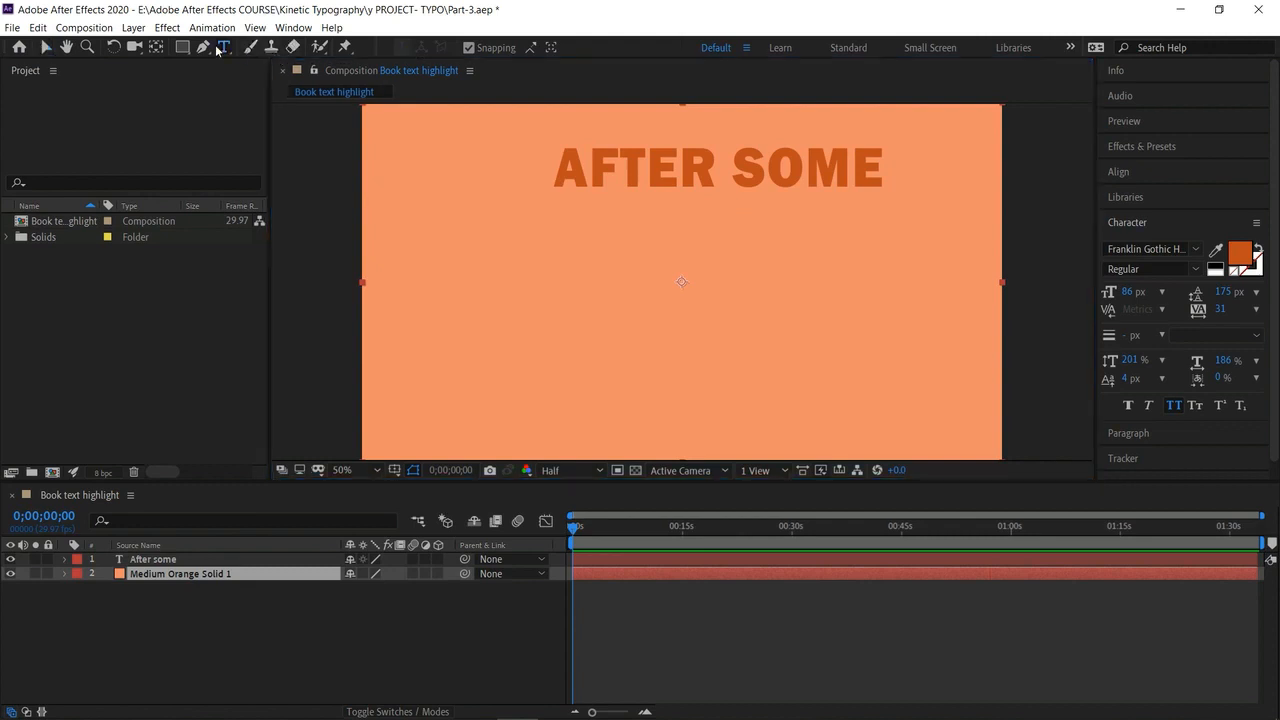
{"action": "left_click", "coordinate": [519, 249]}
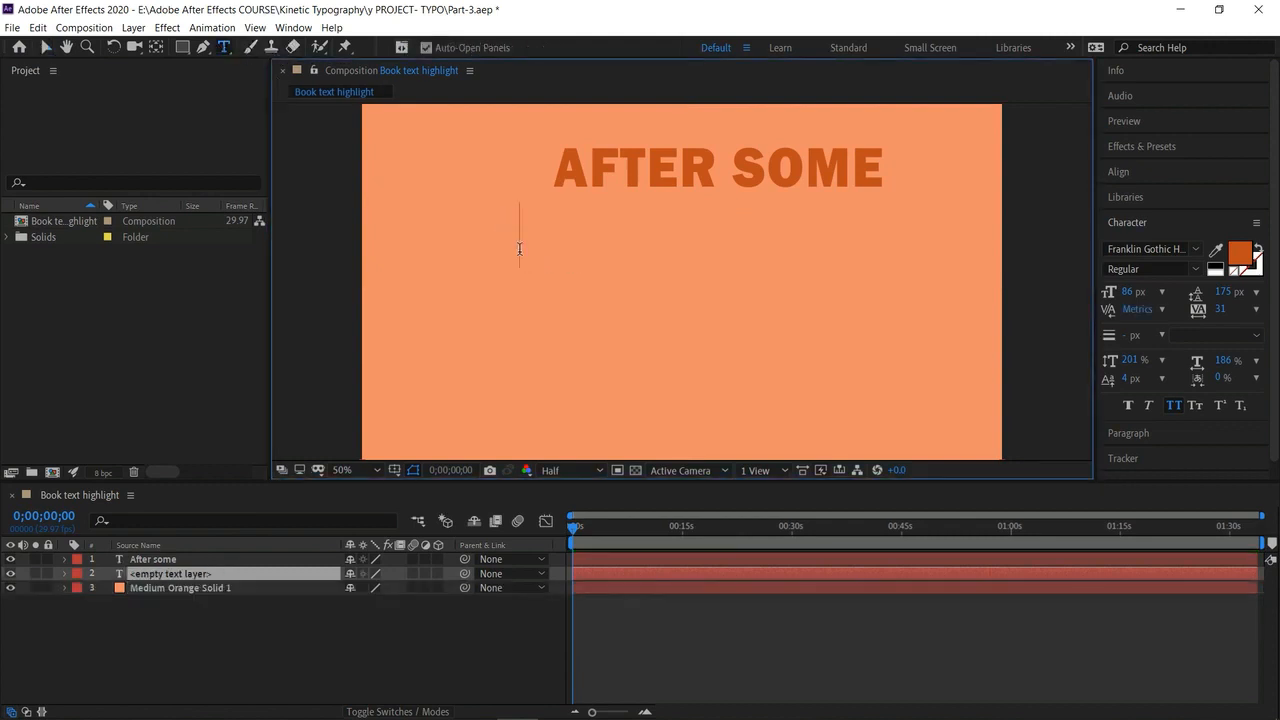
{"action": "type", "text": "cent"}
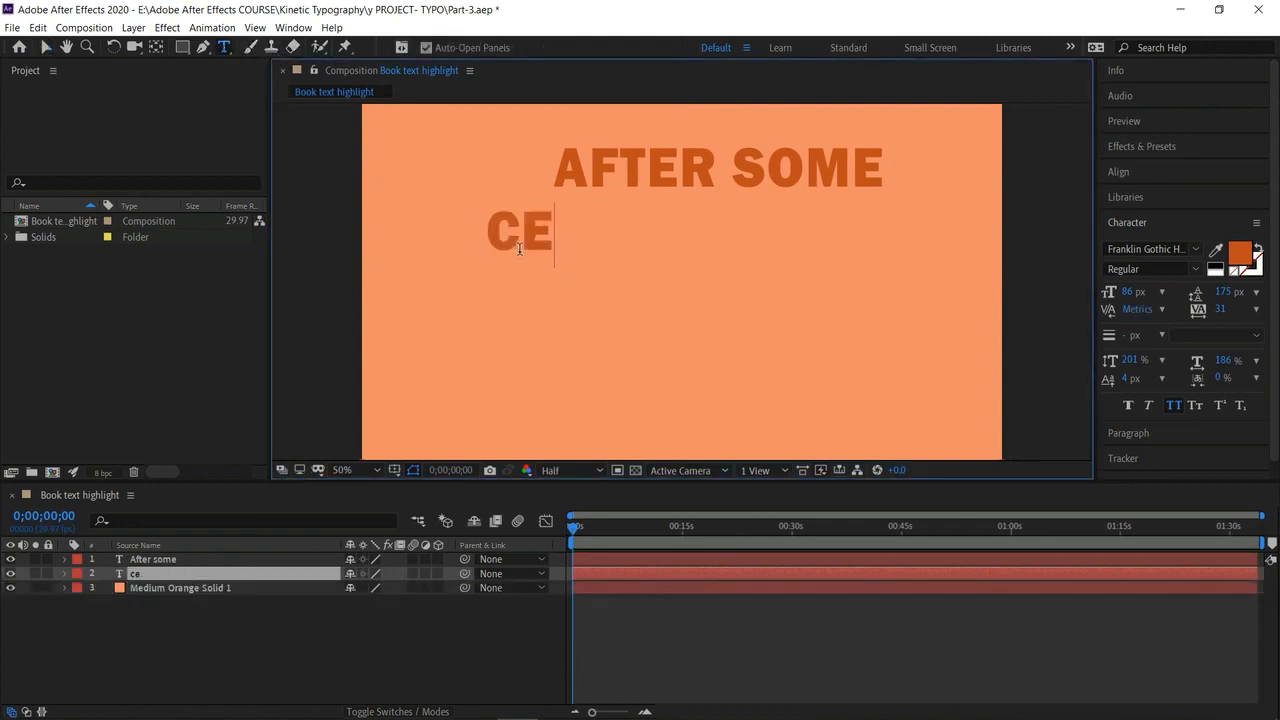
{"action": "type", "text": "uries"}
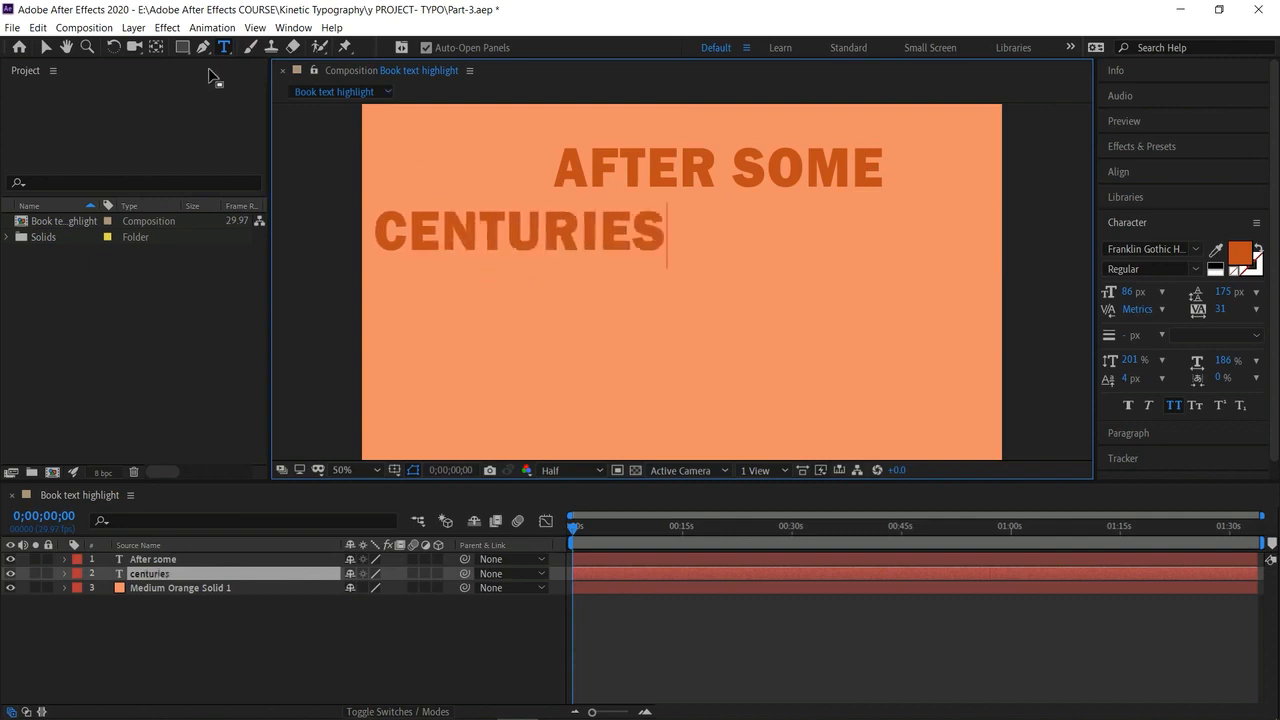
{"action": "left_click", "coordinate": [45, 47]}
{"action": "left_click_drag", "start_coordinate": [444, 243], "coordinate": [624, 231]}
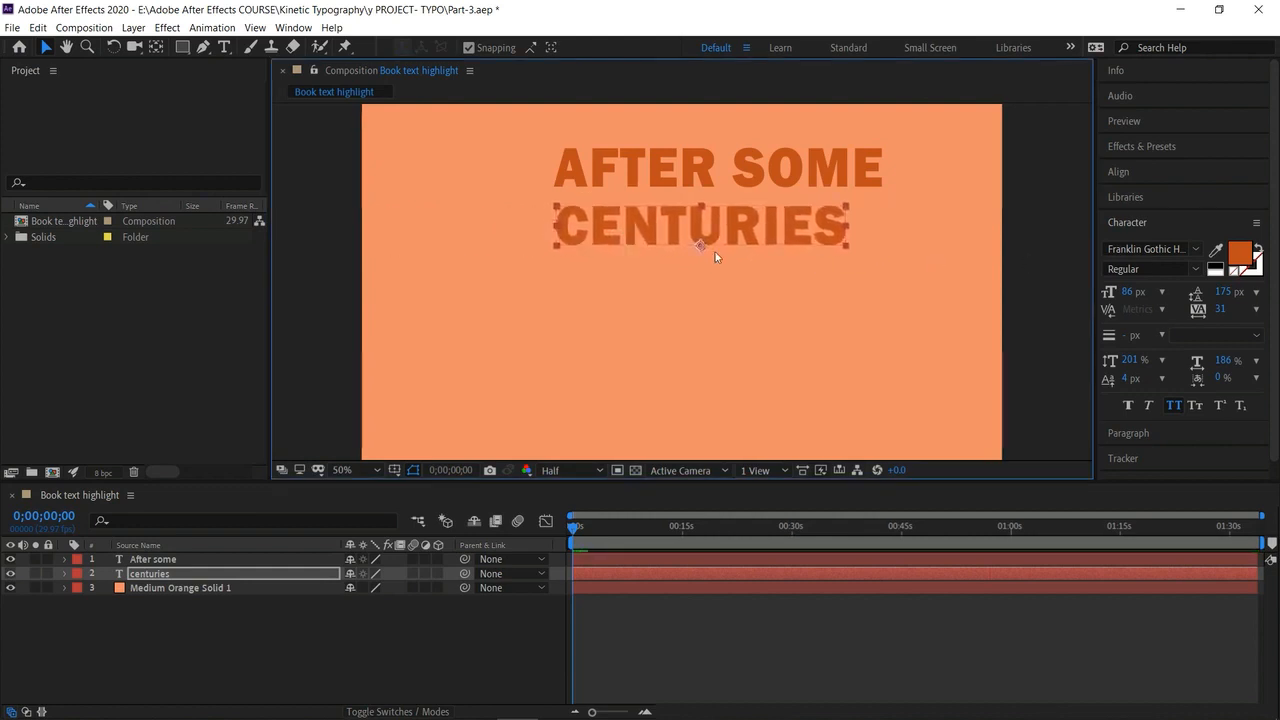
Add a separate text layer reading "people began" and place it directly below CENTURIES, roughly aligned with its left edge.
{"action": "double_click", "coordinate": [624, 231]}
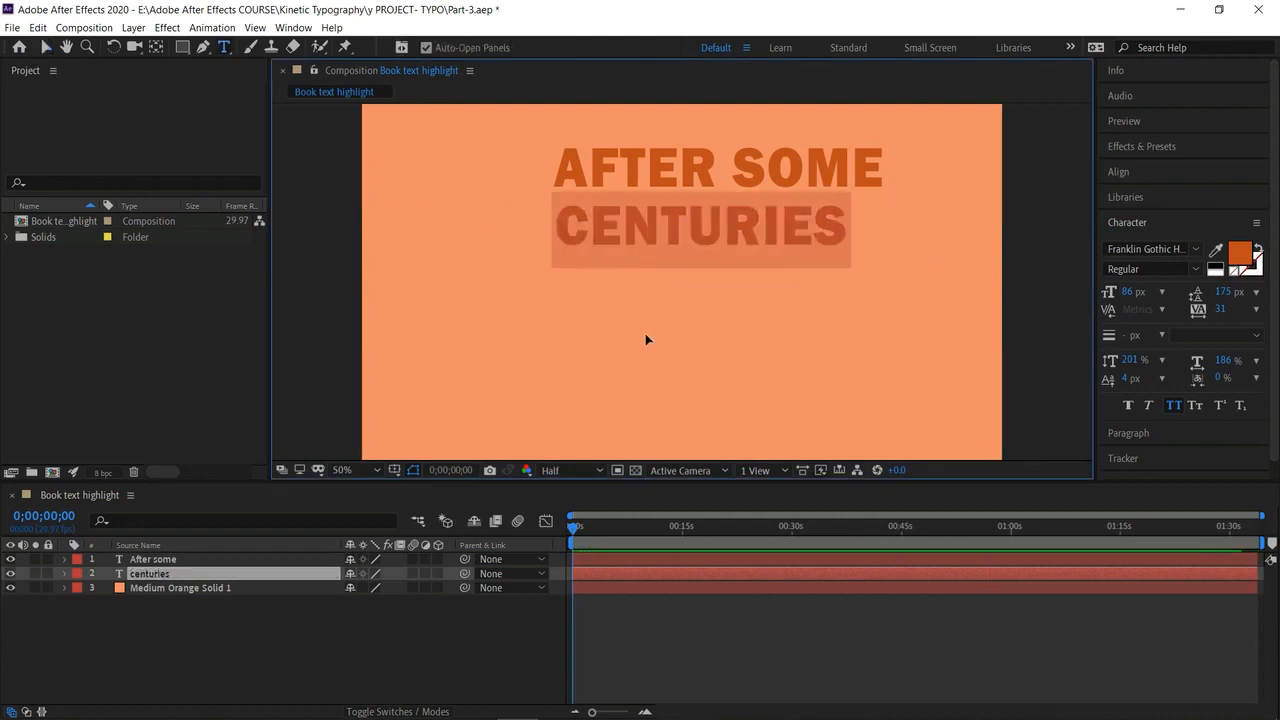
{"action": "left_click", "coordinate": [45, 47]}
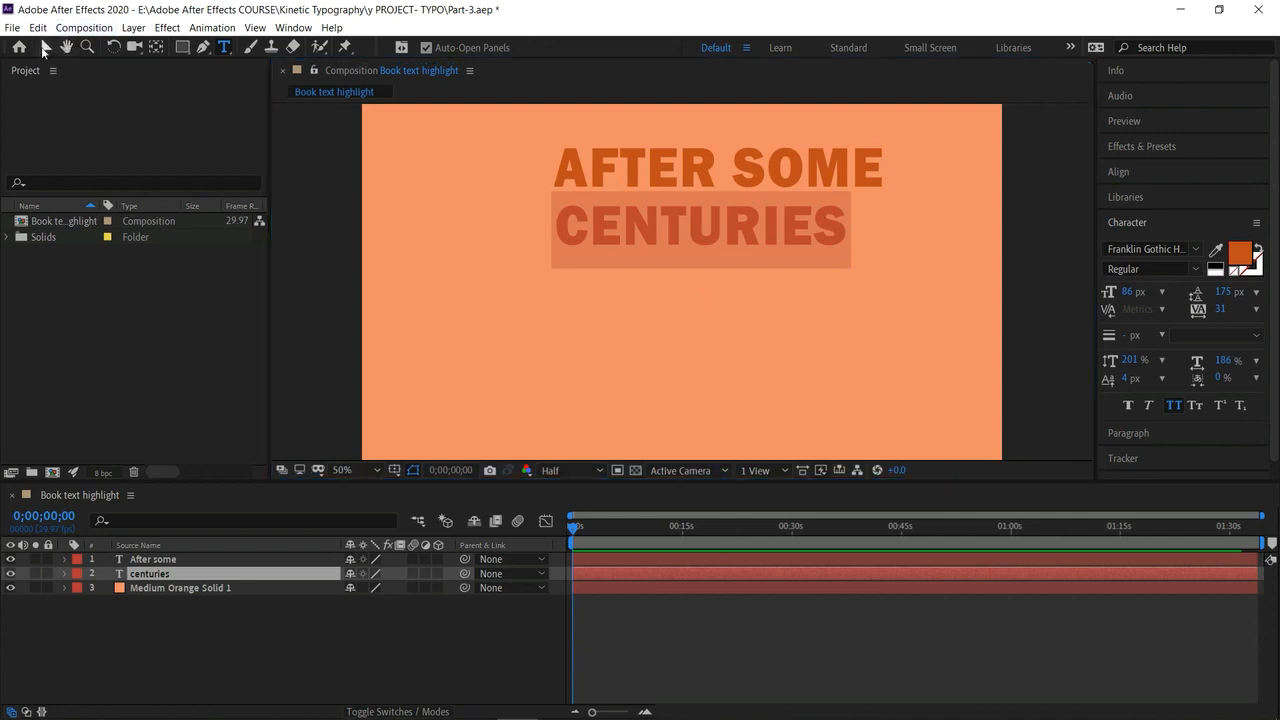
{"action": "left_click", "coordinate": [224, 47]}
{"action": "left_click", "coordinate": [433, 288]}
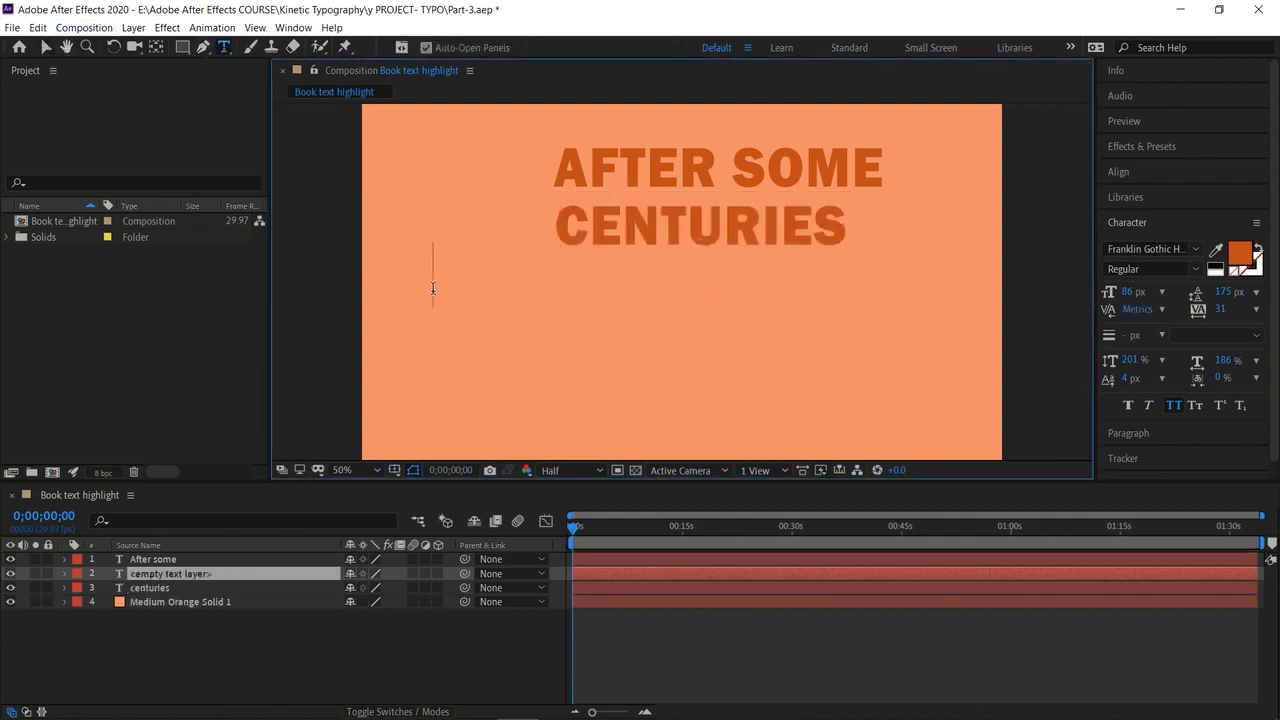
{"action": "type", "text": "pe"}
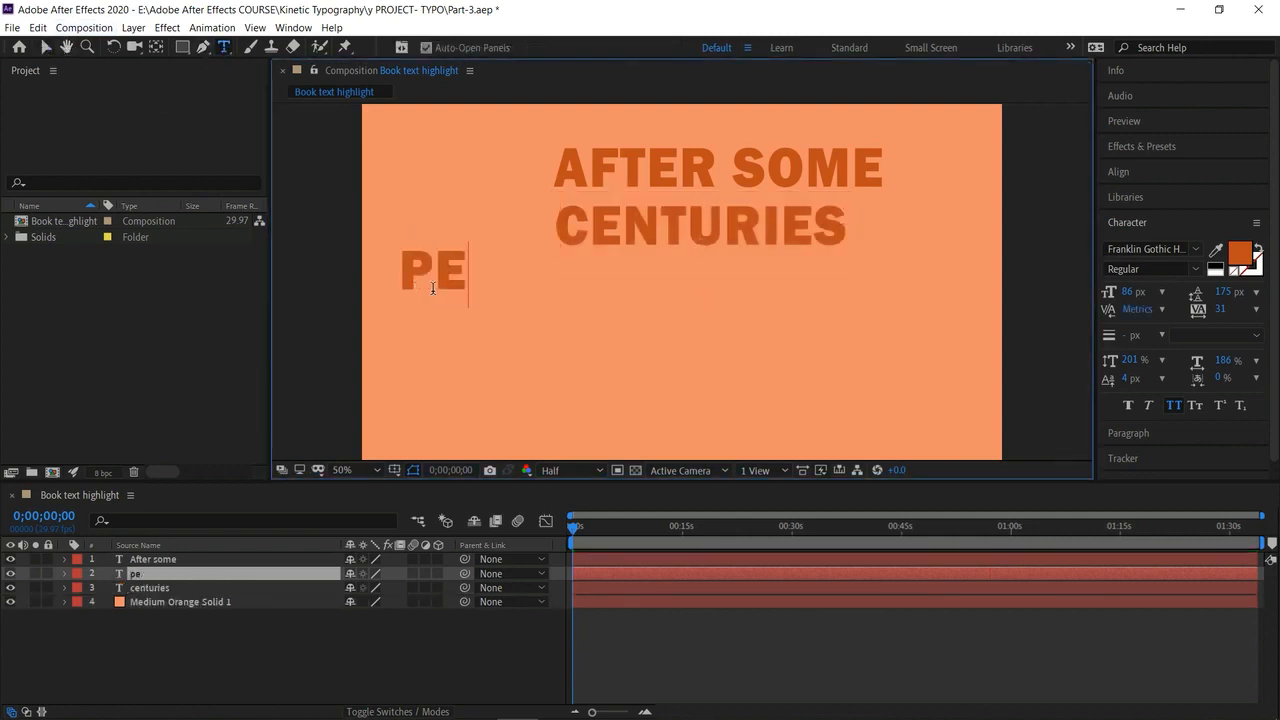
{"action": "type", "text": "ople began"}
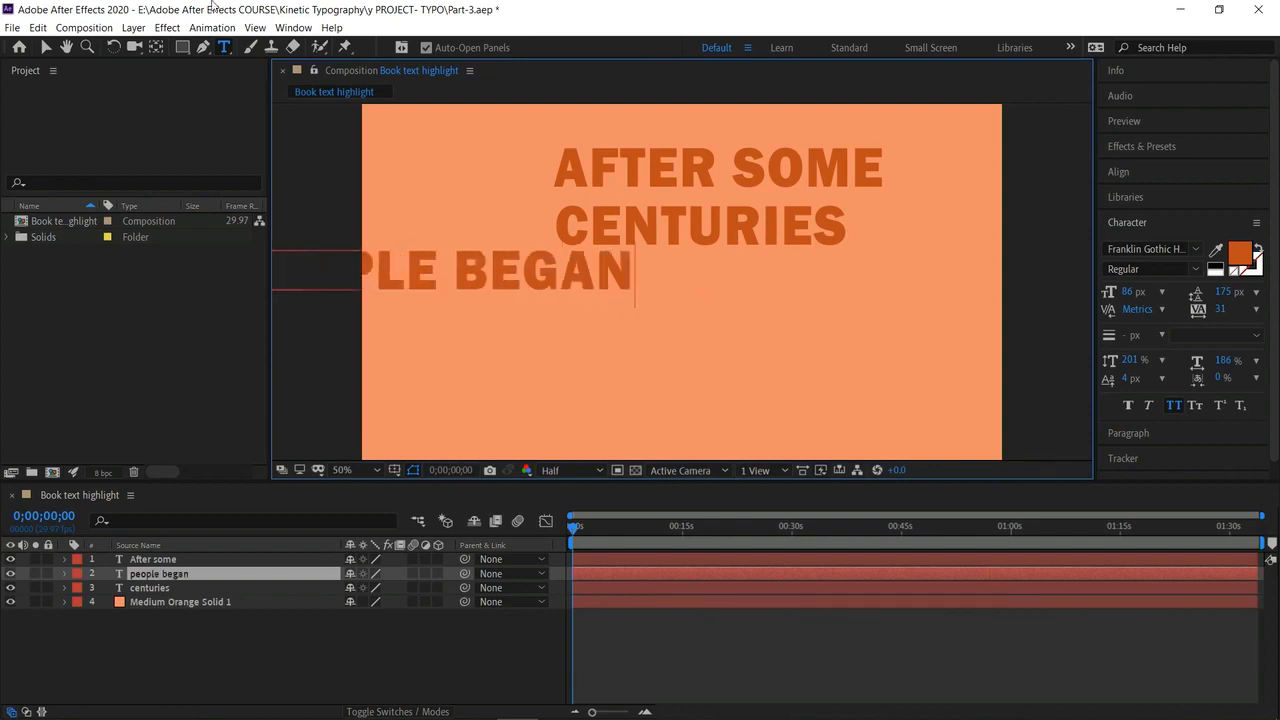
{"action": "left_click", "coordinate": [45, 47]}
{"action": "left_click_drag", "start_coordinate": [591, 309], "coordinate": [805, 295]}
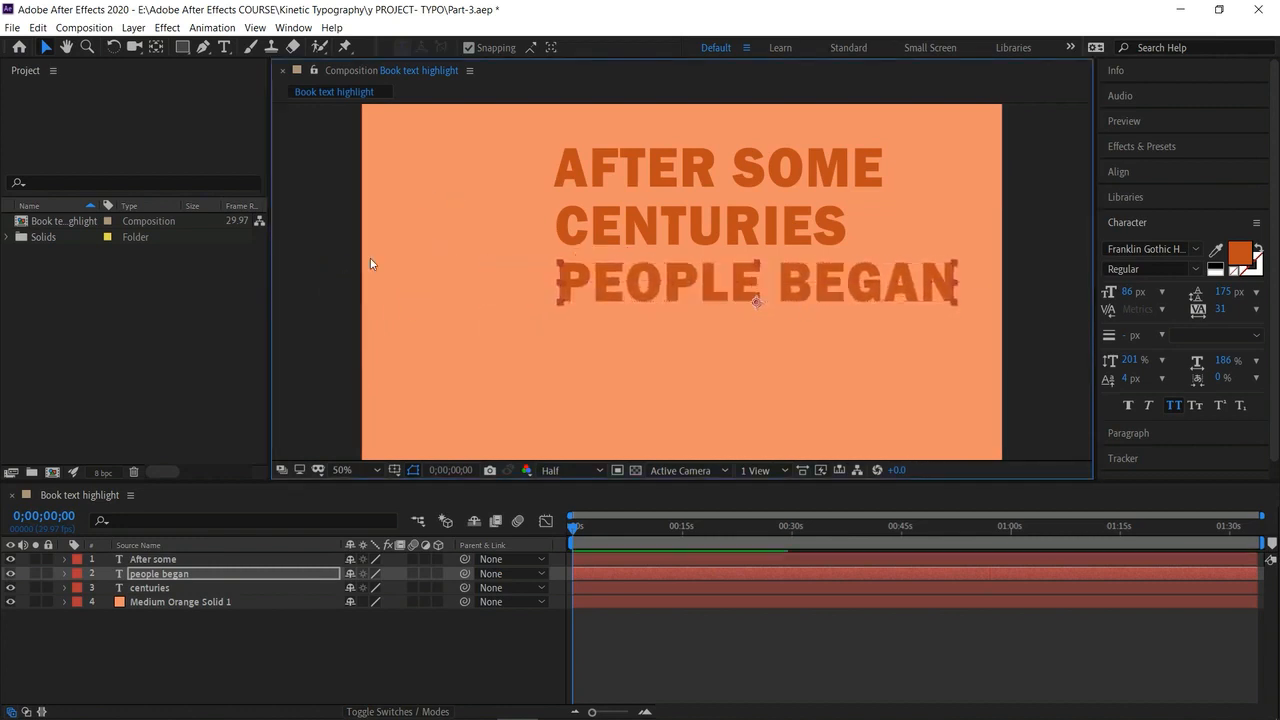
{"action": "left_click", "coordinate": [308, 233]}
Add a text layer reading "using", place it below PEOPLE BEGAN and deselect it.
{"action": "left_click", "coordinate": [225, 47]}
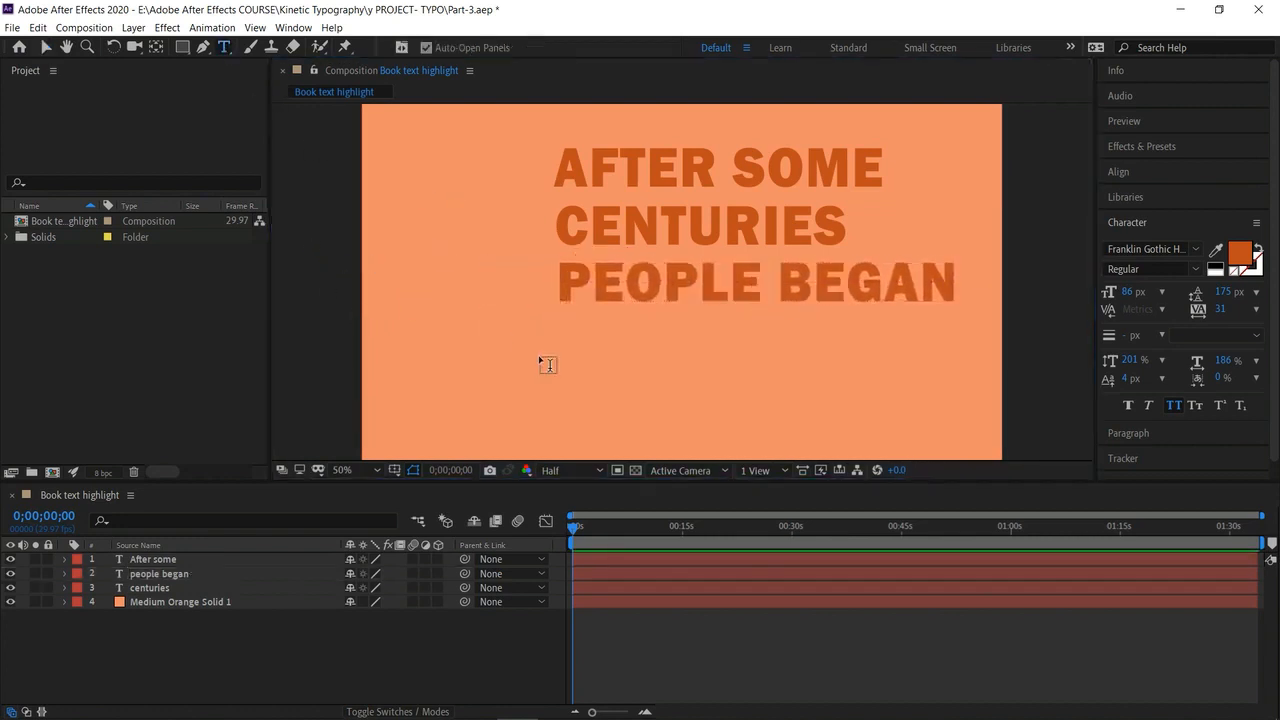
{"action": "left_click", "coordinate": [538, 353]}
{"action": "type", "text": "using"}
{"action": "left_click", "coordinate": [45, 47]}
{"action": "left_click_drag", "start_coordinate": [567, 340], "coordinate": [692, 351]}
{"action": "left_click", "coordinate": [303, 198]}
Add two separate text layers reading "paper" and "notes", one above the other in the left part of the frame.
{"action": "left_click", "coordinate": [224, 47]}
{"action": "left_click", "coordinate": [472, 260]}
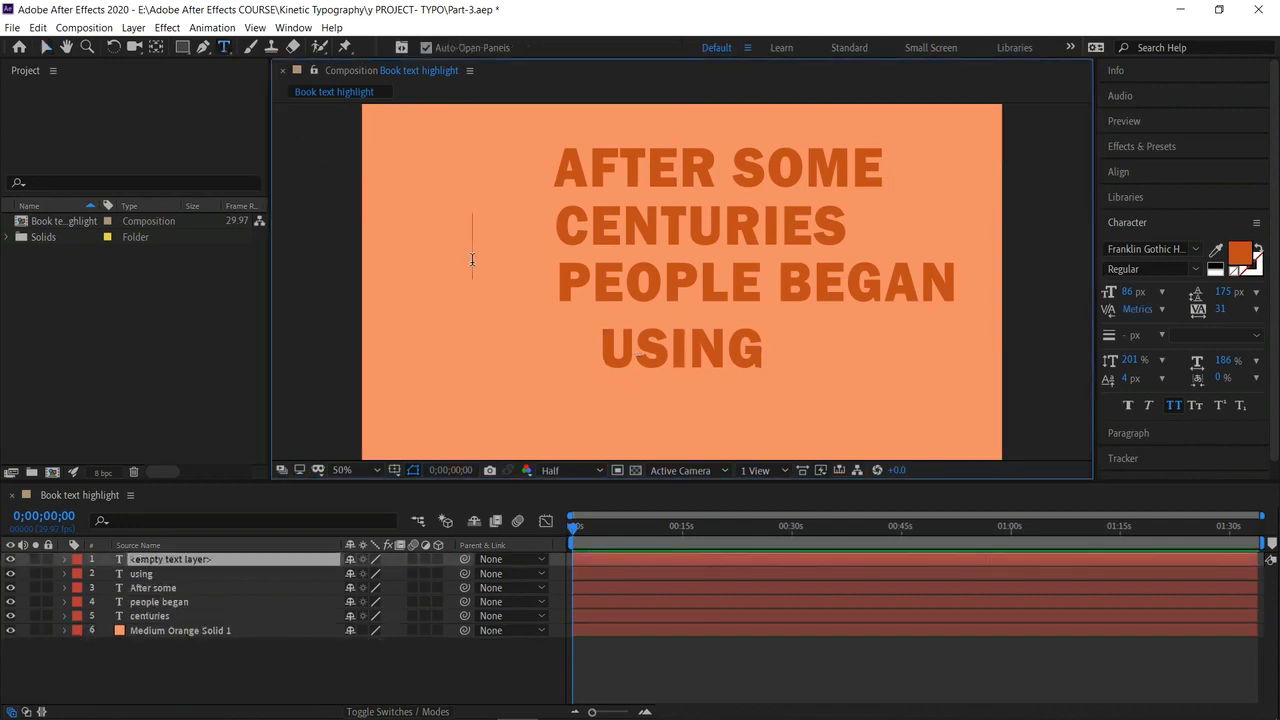
{"action": "type", "text": "paper"}
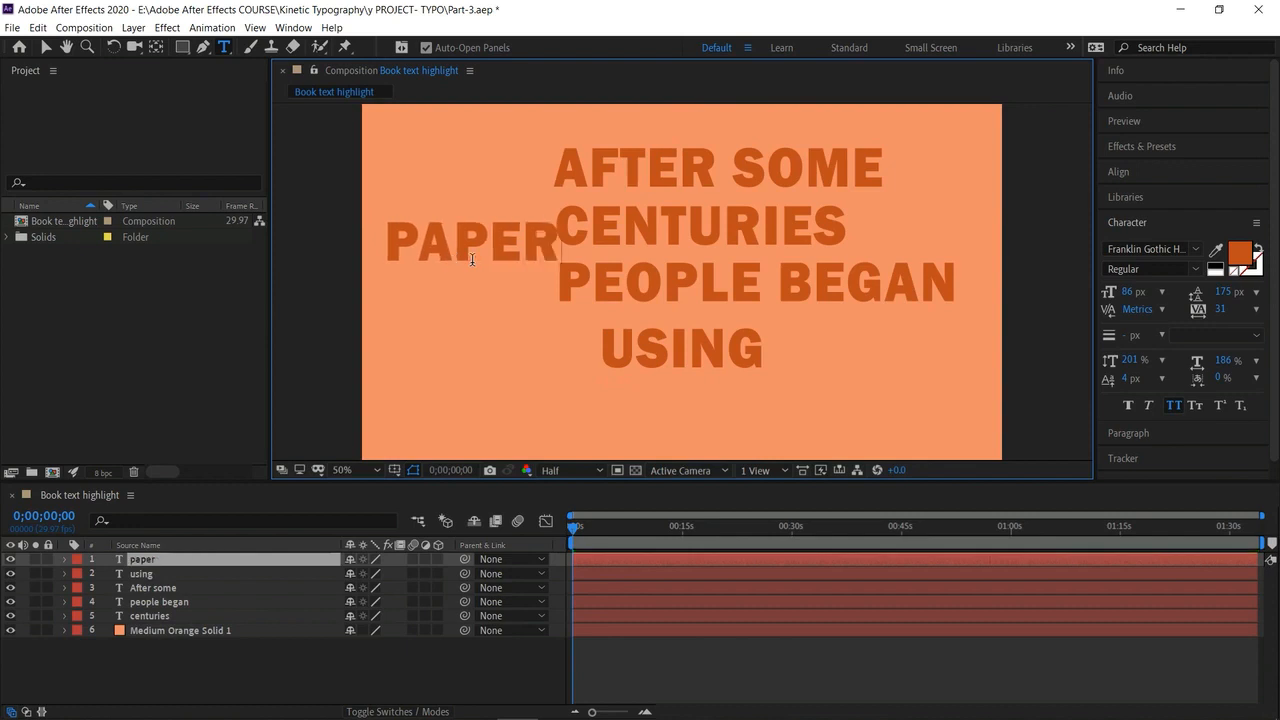
{"action": "left_click", "coordinate": [44, 47]}
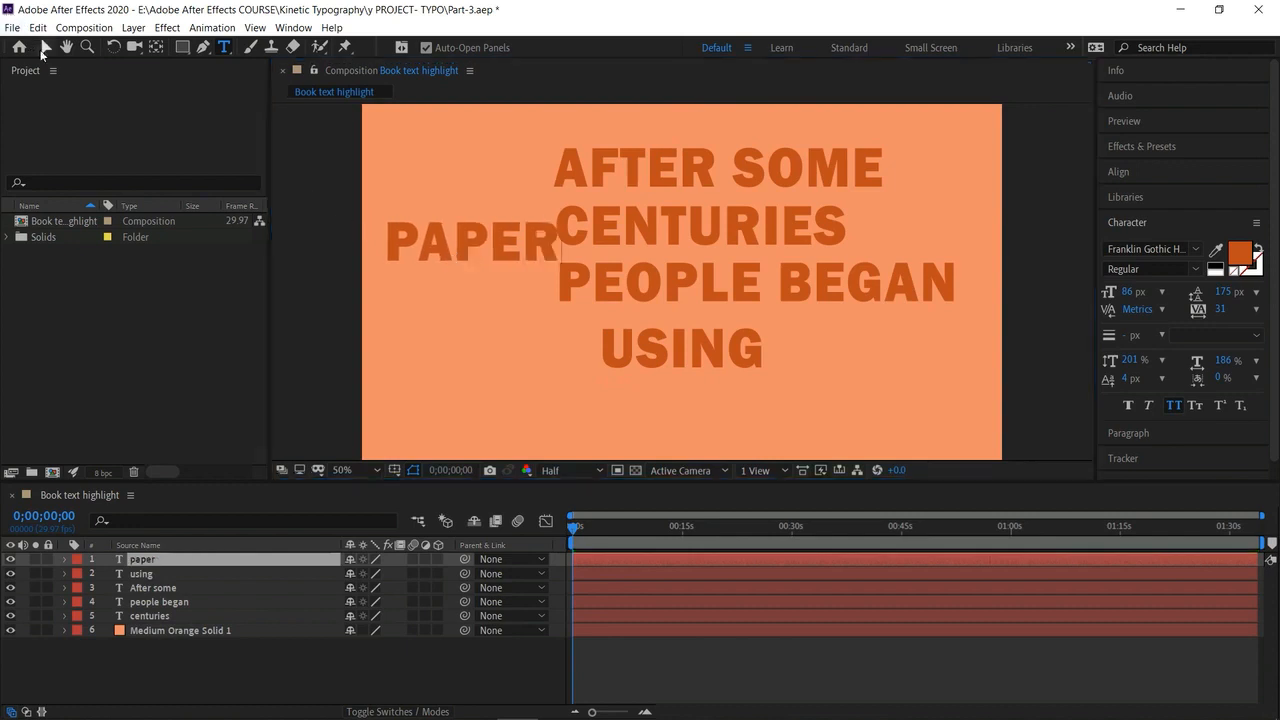
{"action": "left_click", "coordinate": [383, 326]}
{"action": "key", "text": "ctrl+t"}
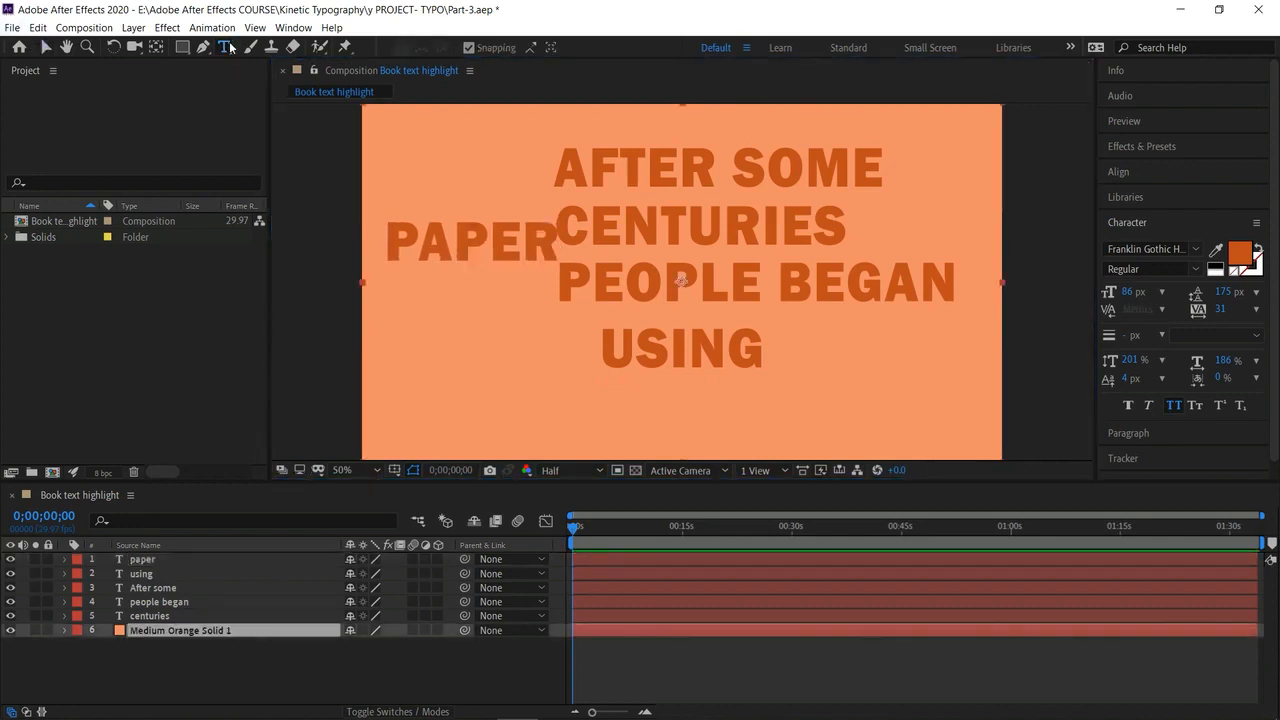
{"action": "left_click", "coordinate": [469, 327]}
{"action": "type", "text": "notes"}
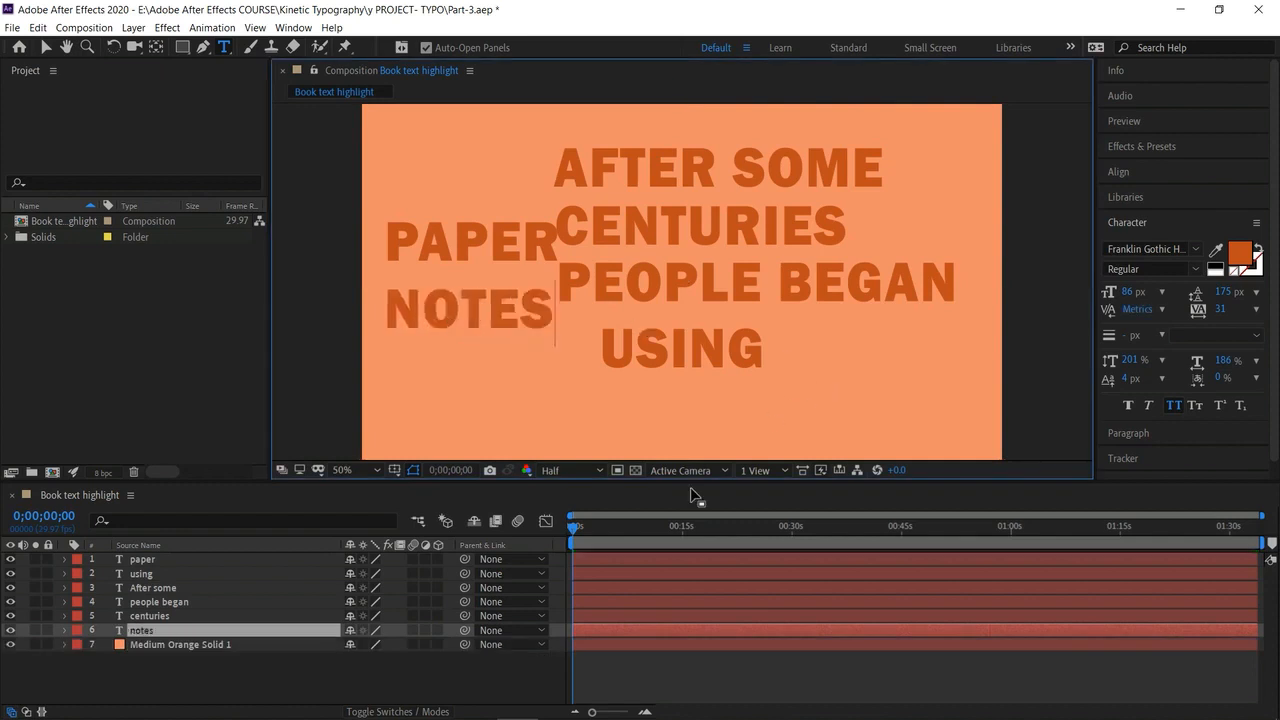
Trim the start of all six text layers to about 3 seconds.
{"action": "left_click", "coordinate": [706, 571]}
{"action": "left_click", "coordinate": [694, 558]}
{"action": "left_click", "coordinate": [695, 574], "text": "ctrl"}
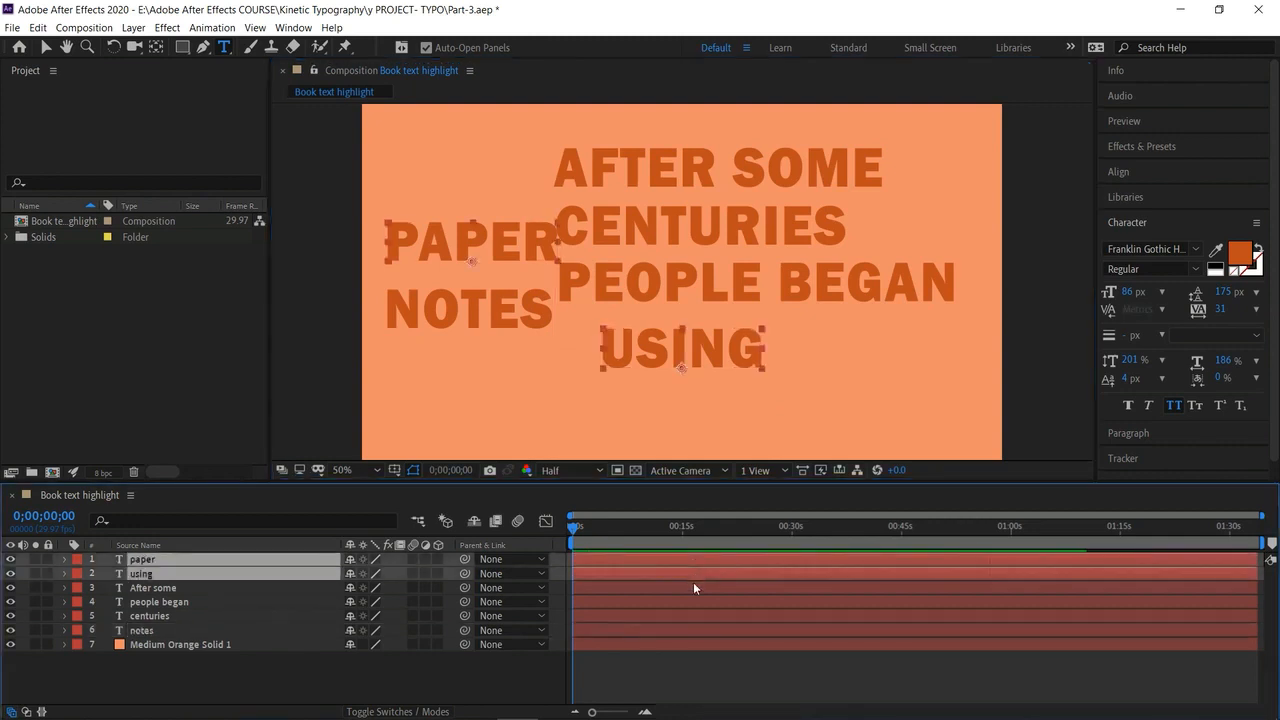
{"action": "left_click", "coordinate": [694, 587], "text": "ctrl"}
{"action": "left_click", "coordinate": [695, 601], "text": "ctrl"}
{"action": "left_click", "coordinate": [699, 616], "text": "ctrl"}
{"action": "left_click", "coordinate": [703, 631], "text": "ctrl"}
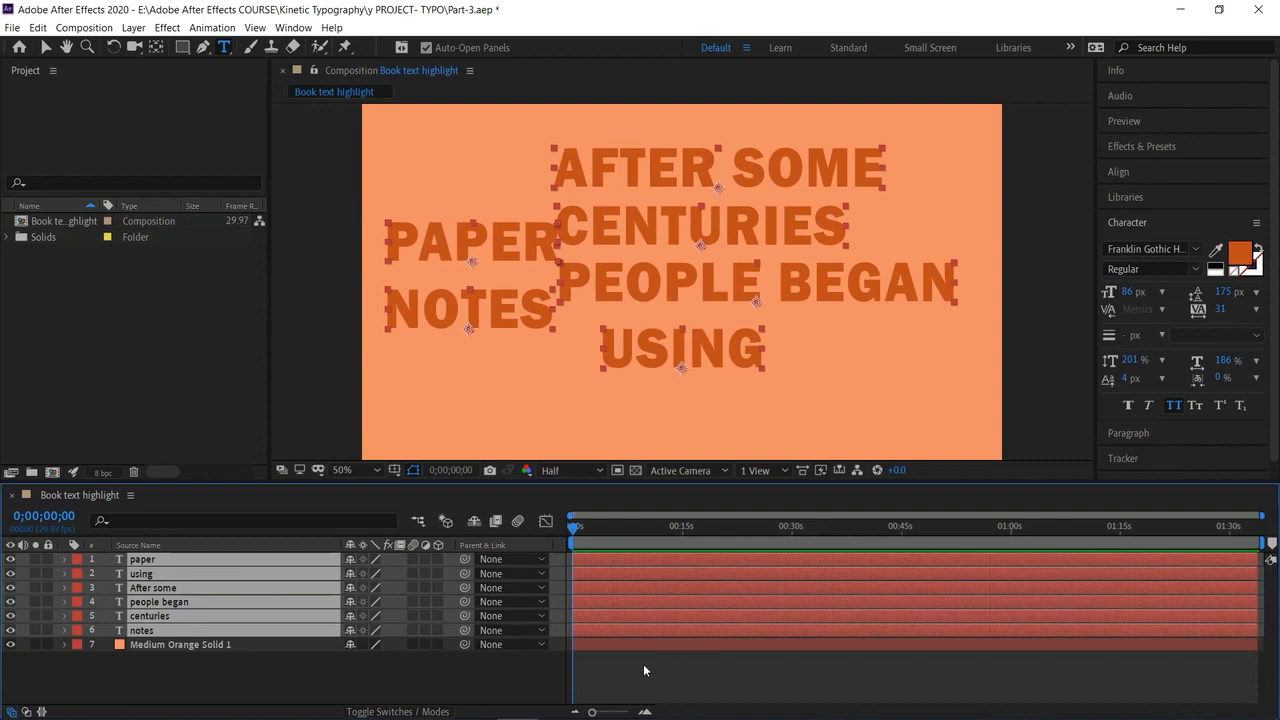
{"action": "left_click_drag", "start_coordinate": [586, 535], "coordinate": [606, 530]}
{"action": "left_click", "coordinate": [645, 713]}
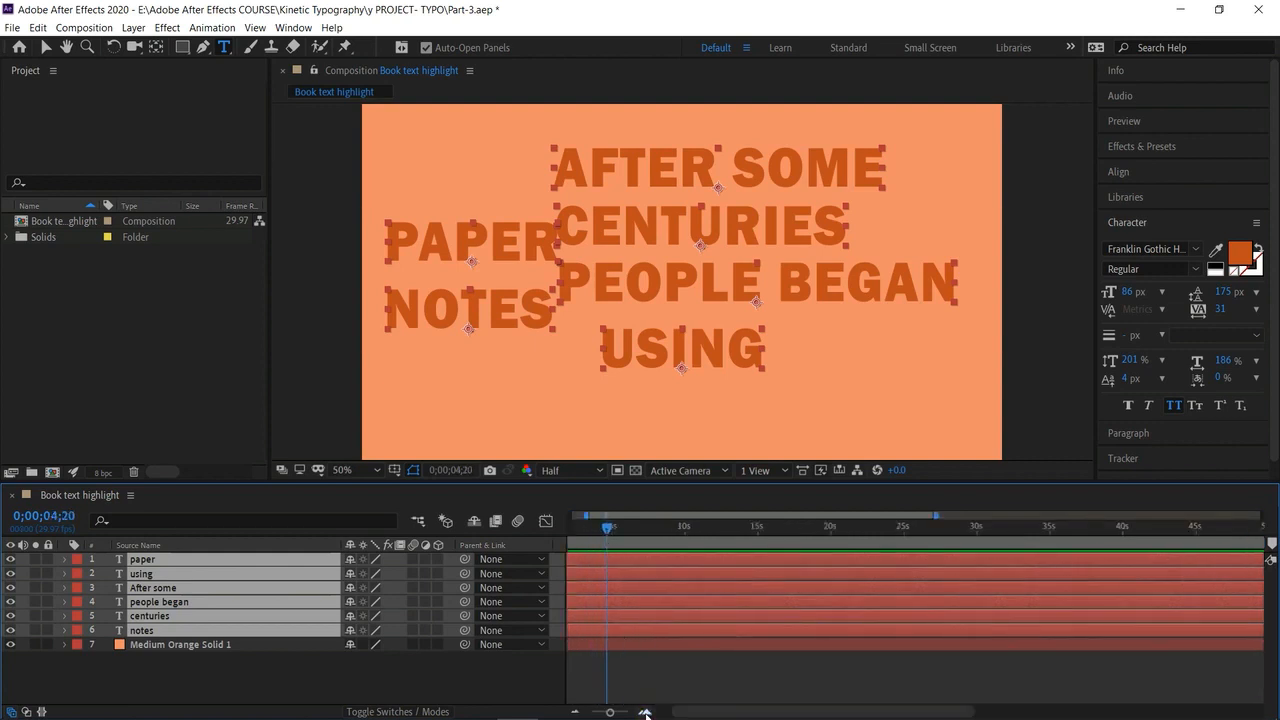
{"action": "left_click", "coordinate": [645, 713]}
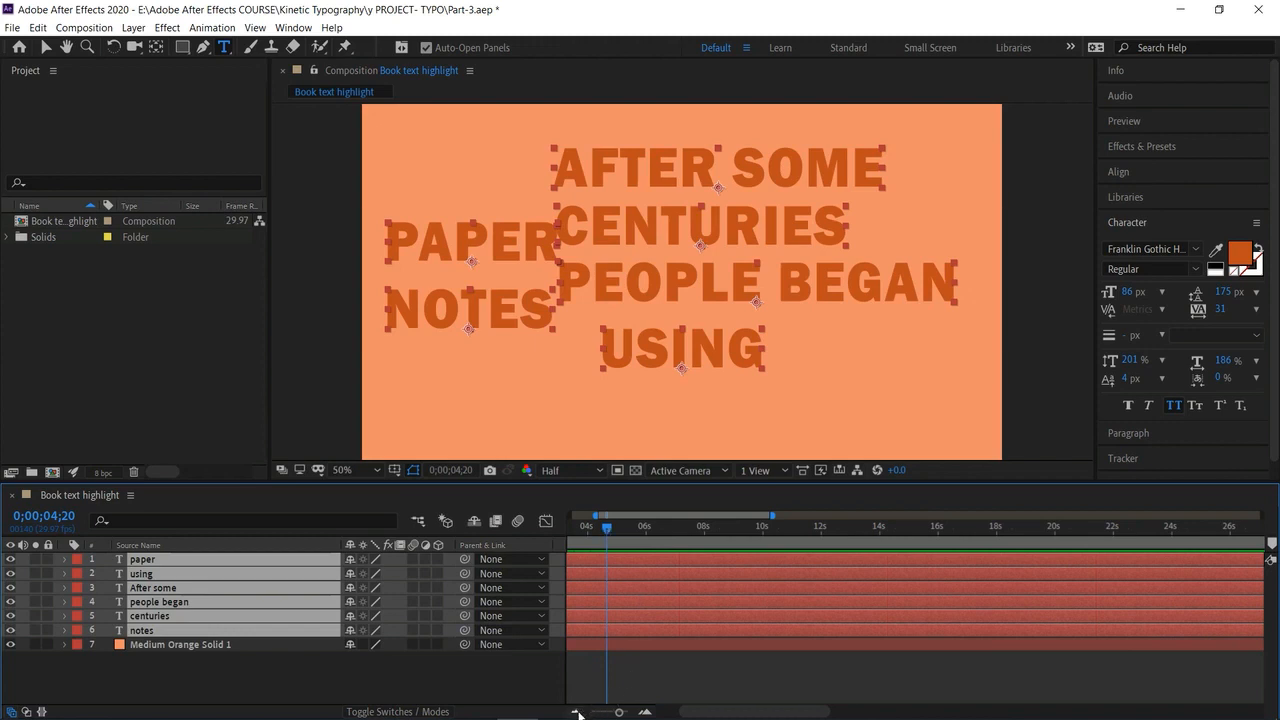
{"action": "left_click_drag", "start_coordinate": [621, 512], "coordinate": [596, 512]}
{"action": "left_click_drag", "start_coordinate": [713, 530], "coordinate": [662, 526]}
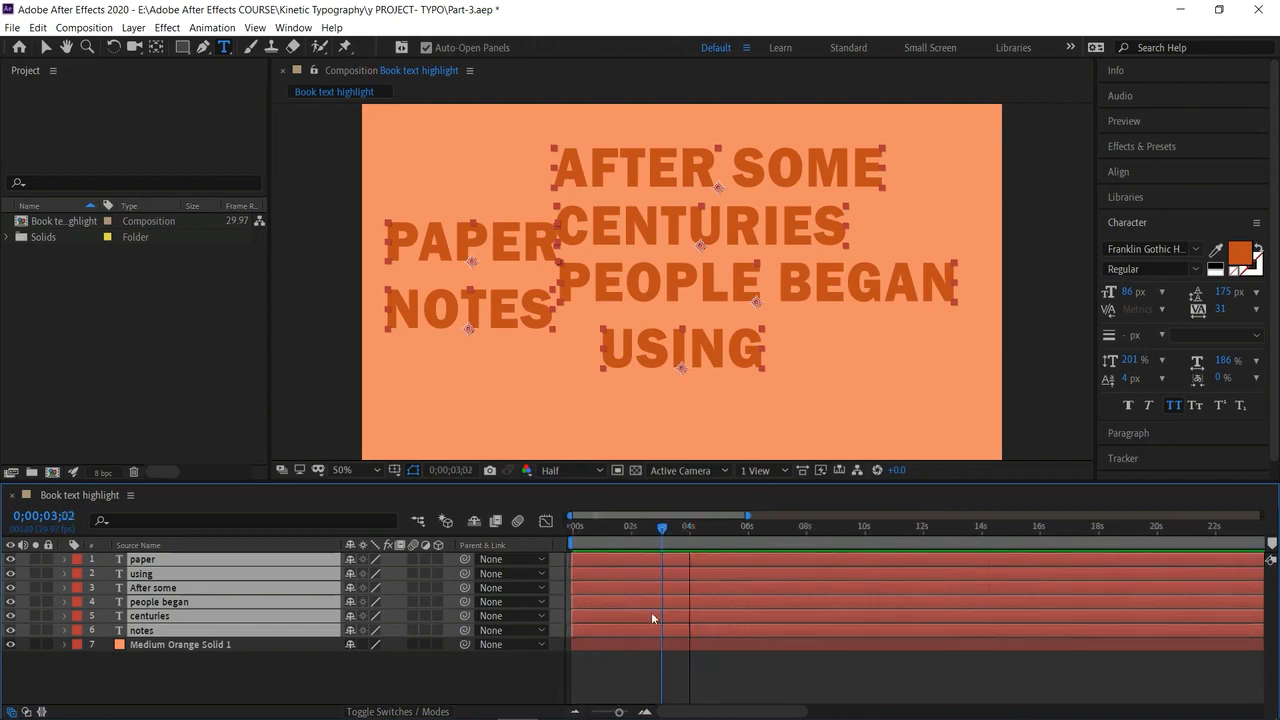
{"action": "left_click", "coordinate": [643, 711]}
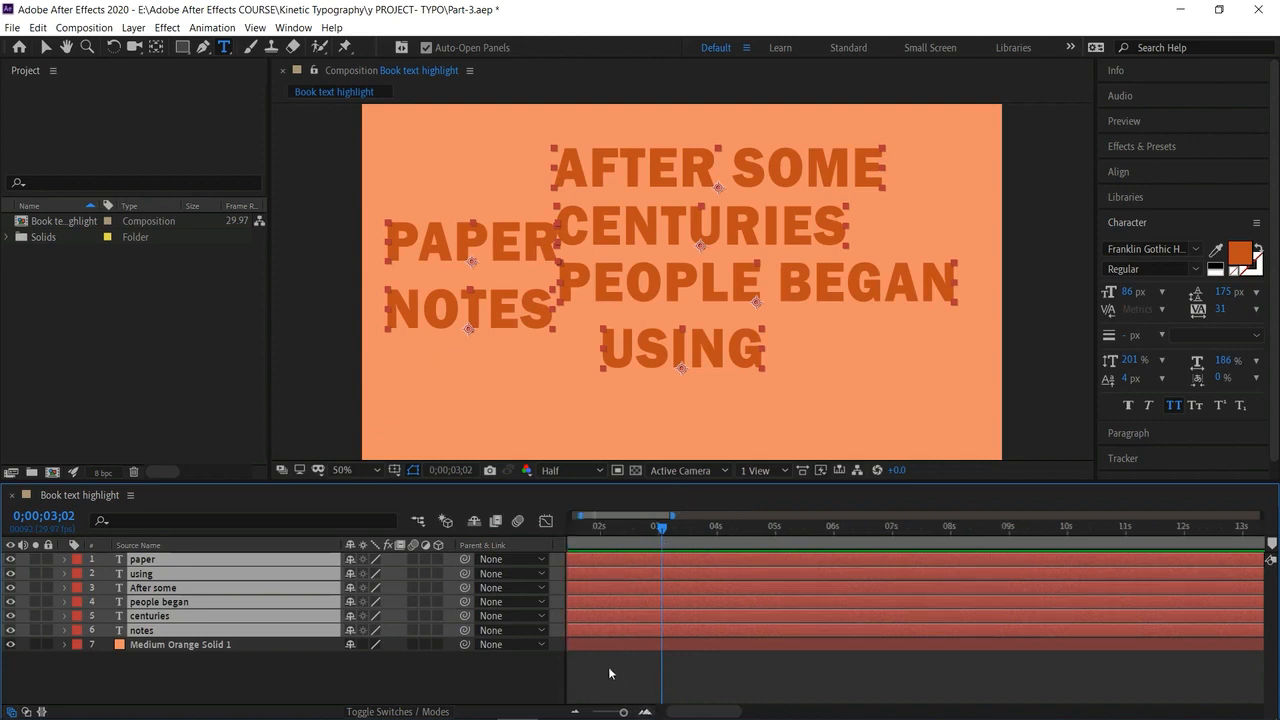
{"action": "left_click_drag", "start_coordinate": [640, 510], "coordinate": [588, 510]}
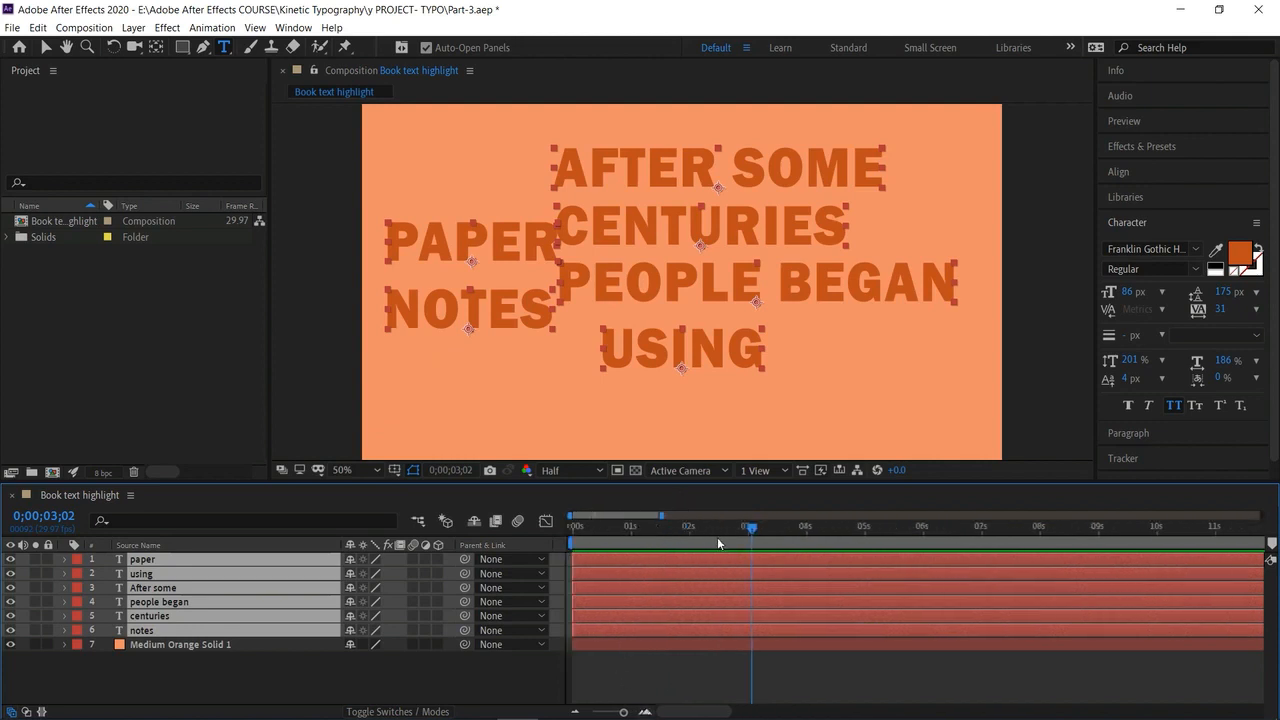
{"action": "left_click_drag", "start_coordinate": [756, 530], "coordinate": [748, 528]}
{"action": "key", "text": "alt+bracketleft"}
At time 0, with the view at 12.5%, draw a black rectangle shape layer slightly larger than the whole frame.
{"action": "key", "text": "Home"}
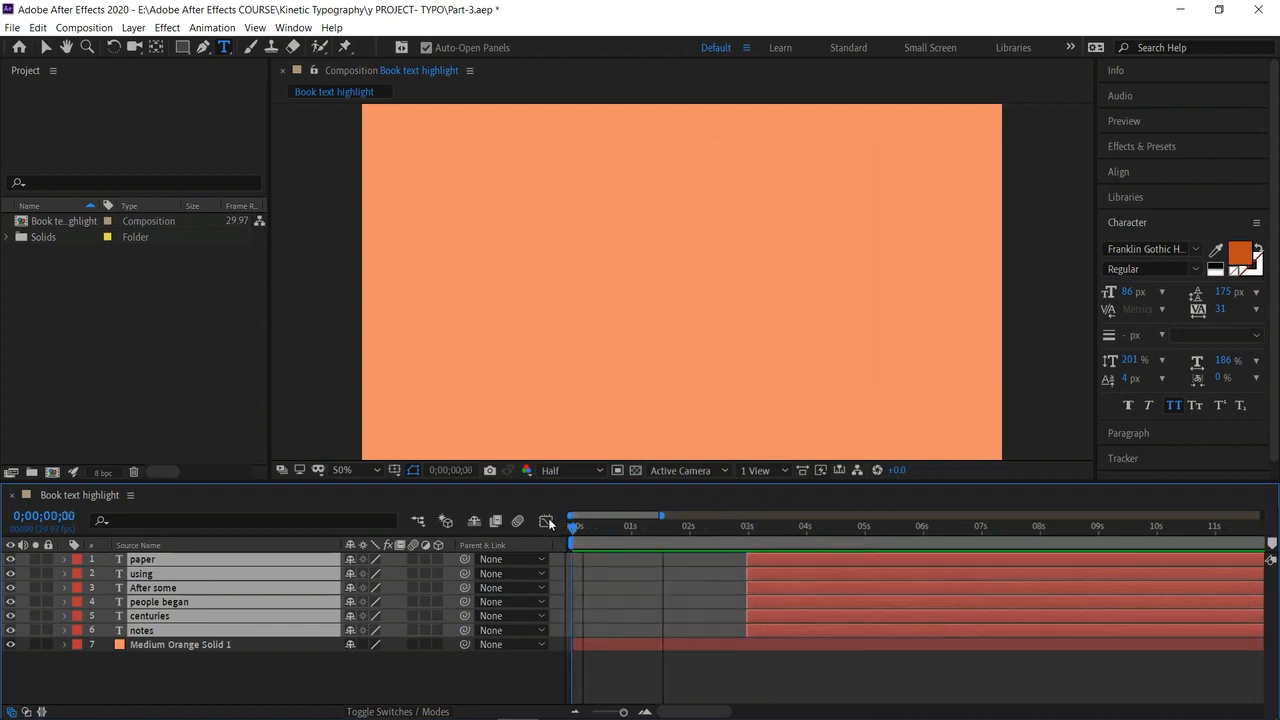
{"action": "left_click", "coordinate": [590, 644]}
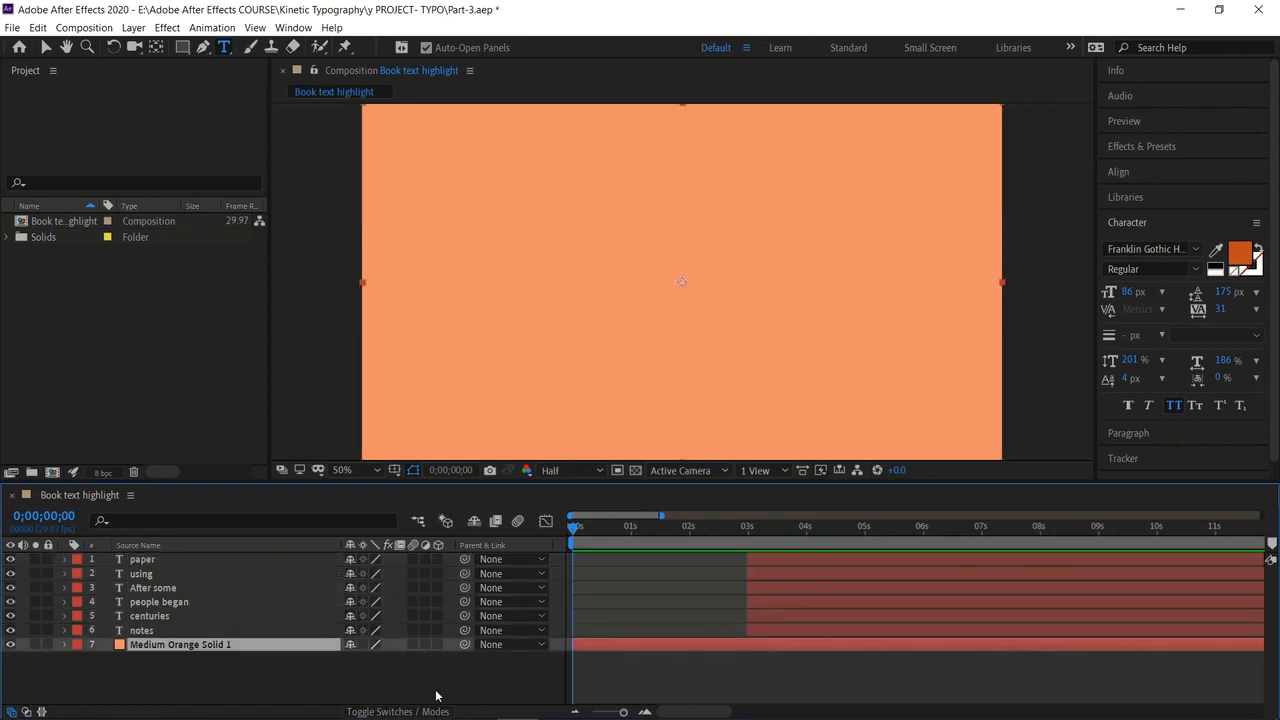
{"action": "left_click", "coordinate": [407, 690]}
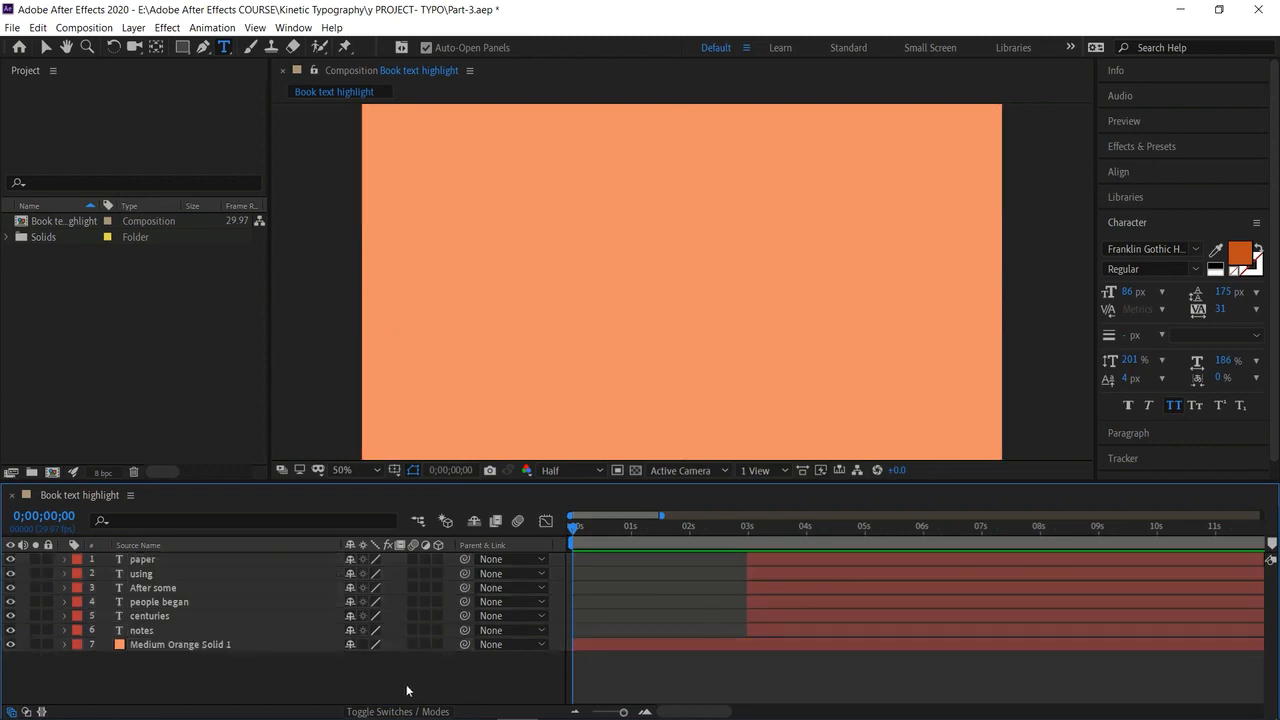
{"action": "left_click", "coordinate": [421, 434]}
{"action": "left_click", "coordinate": [367, 471]}
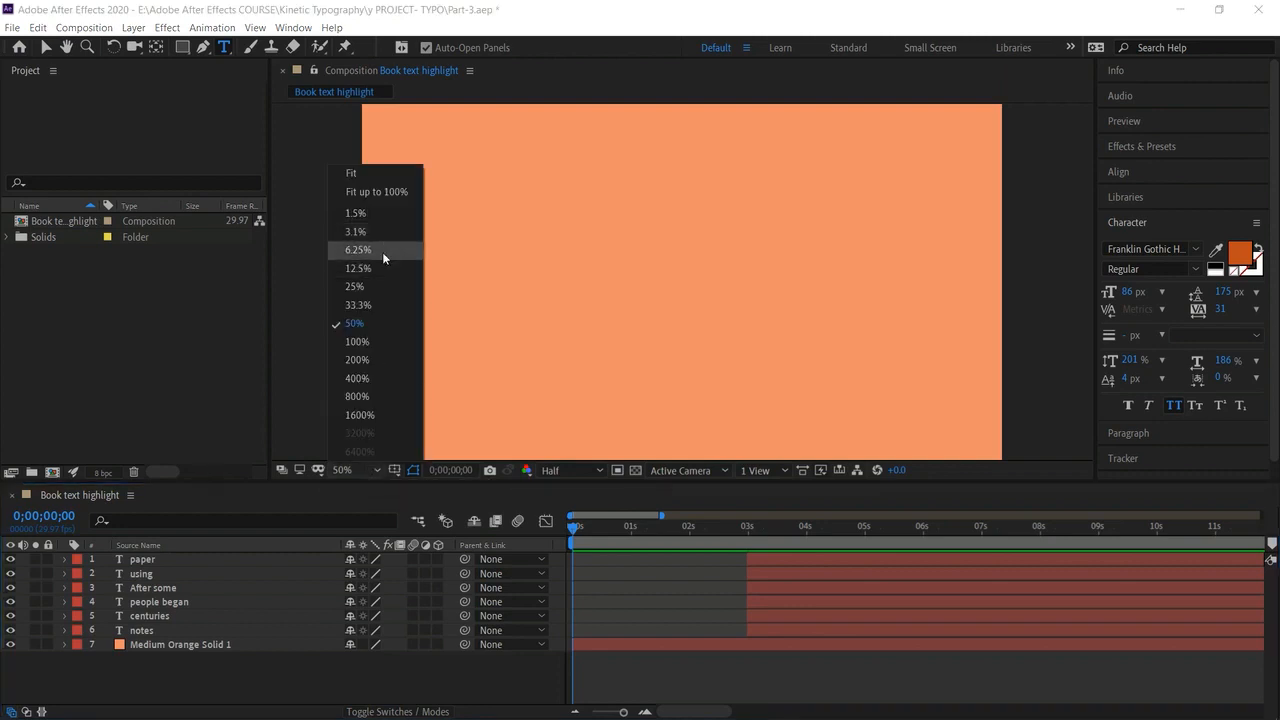
{"action": "left_click", "coordinate": [379, 269]}
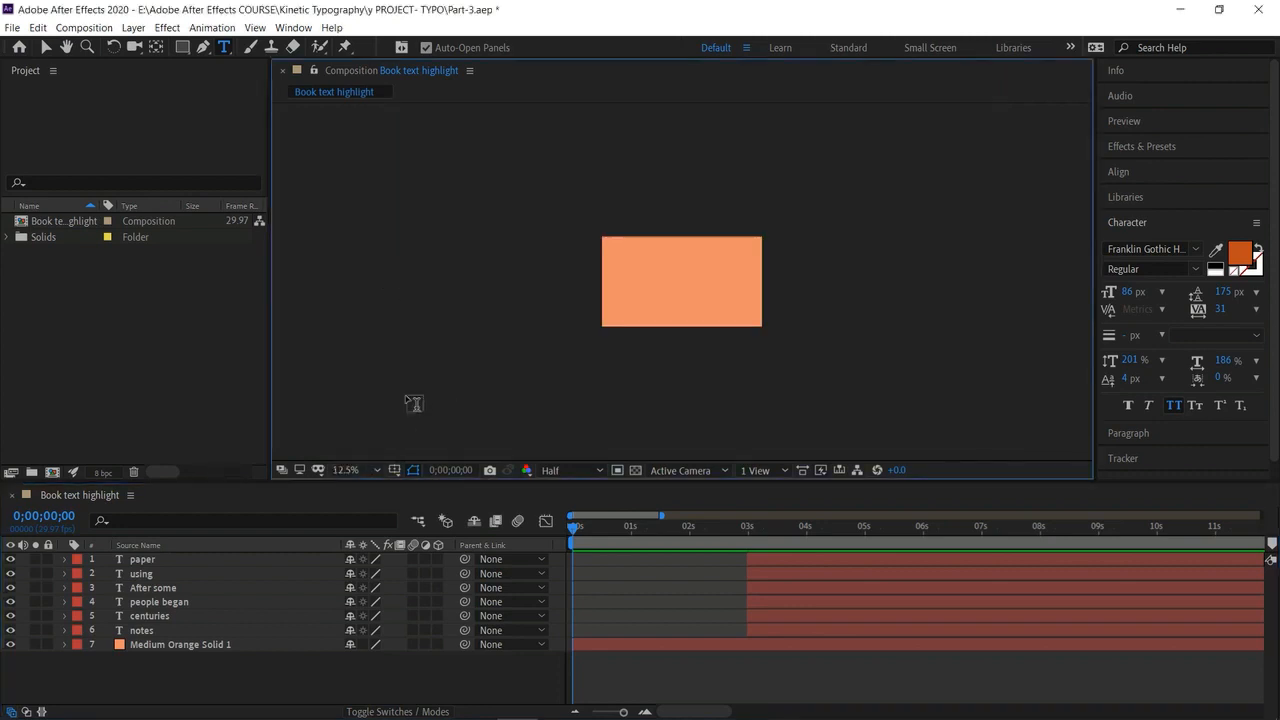
{"action": "left_click", "coordinate": [182, 47]}
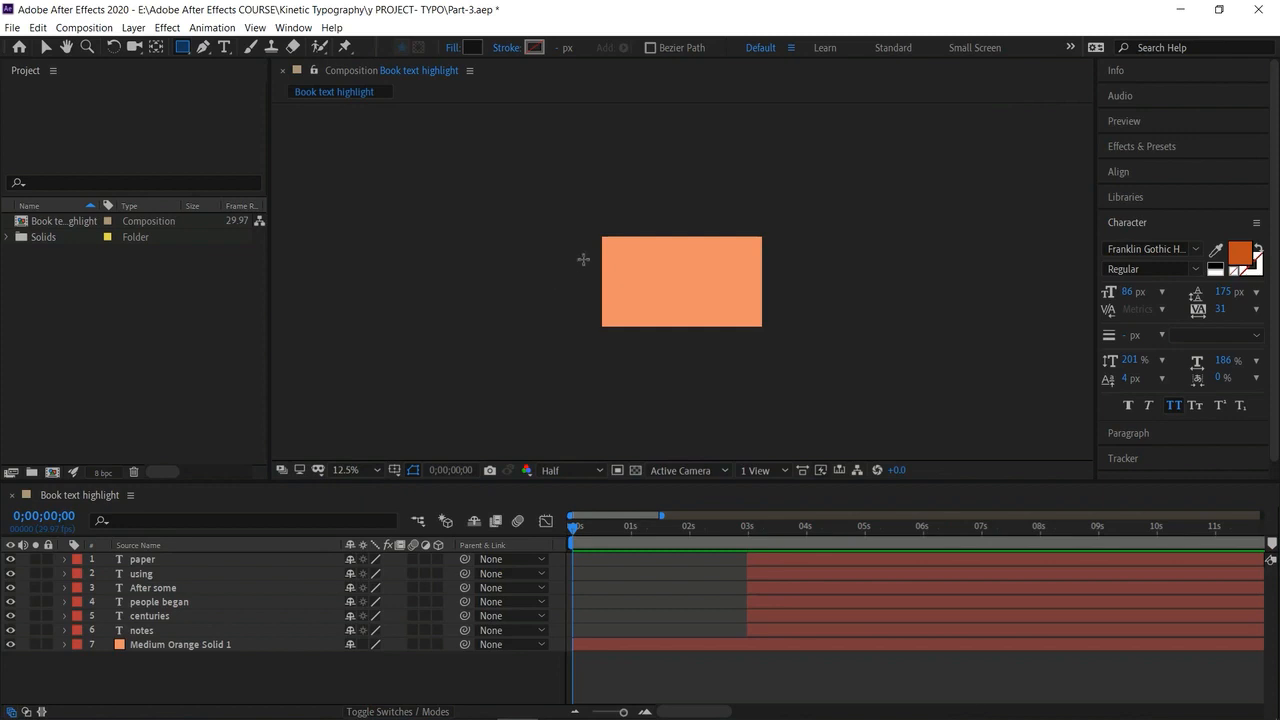
{"action": "left_click_drag", "start_coordinate": [575, 218], "coordinate": [776, 355]}
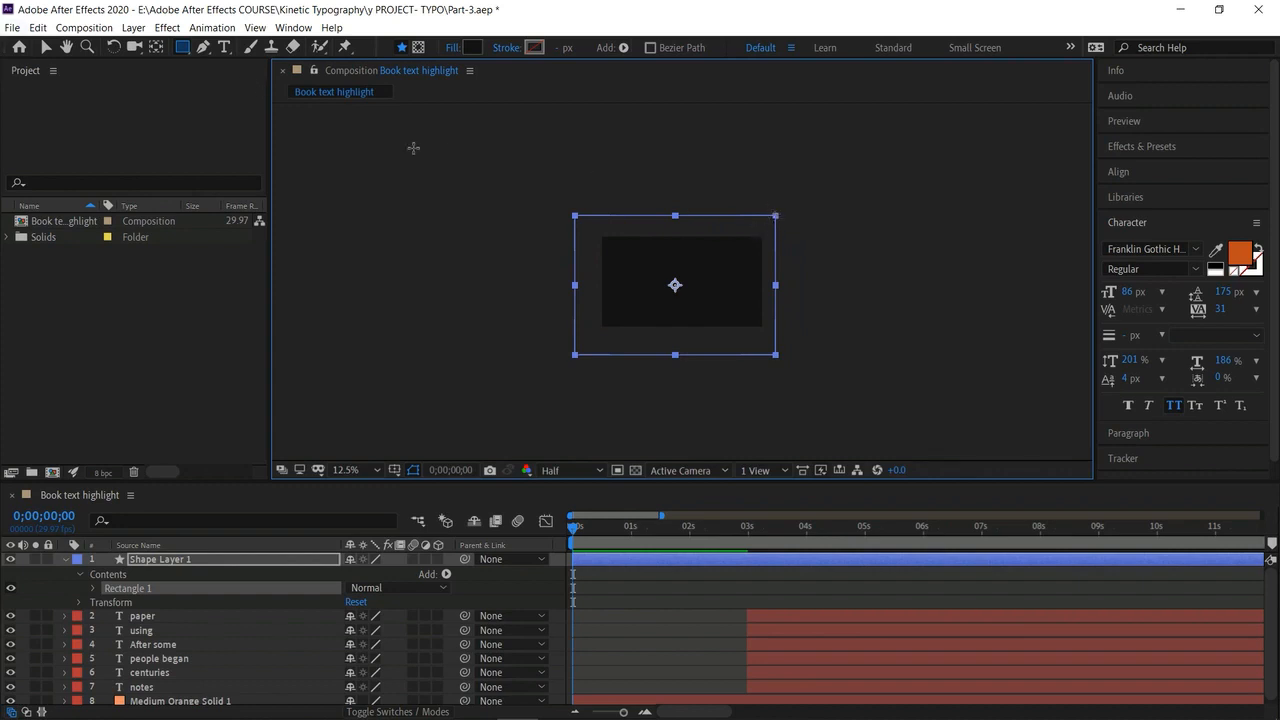
Rotate the rectangle clockwise to a diagonal angle and widen it until it covers the entire frame.
{"action": "left_click", "coordinate": [45, 47]}
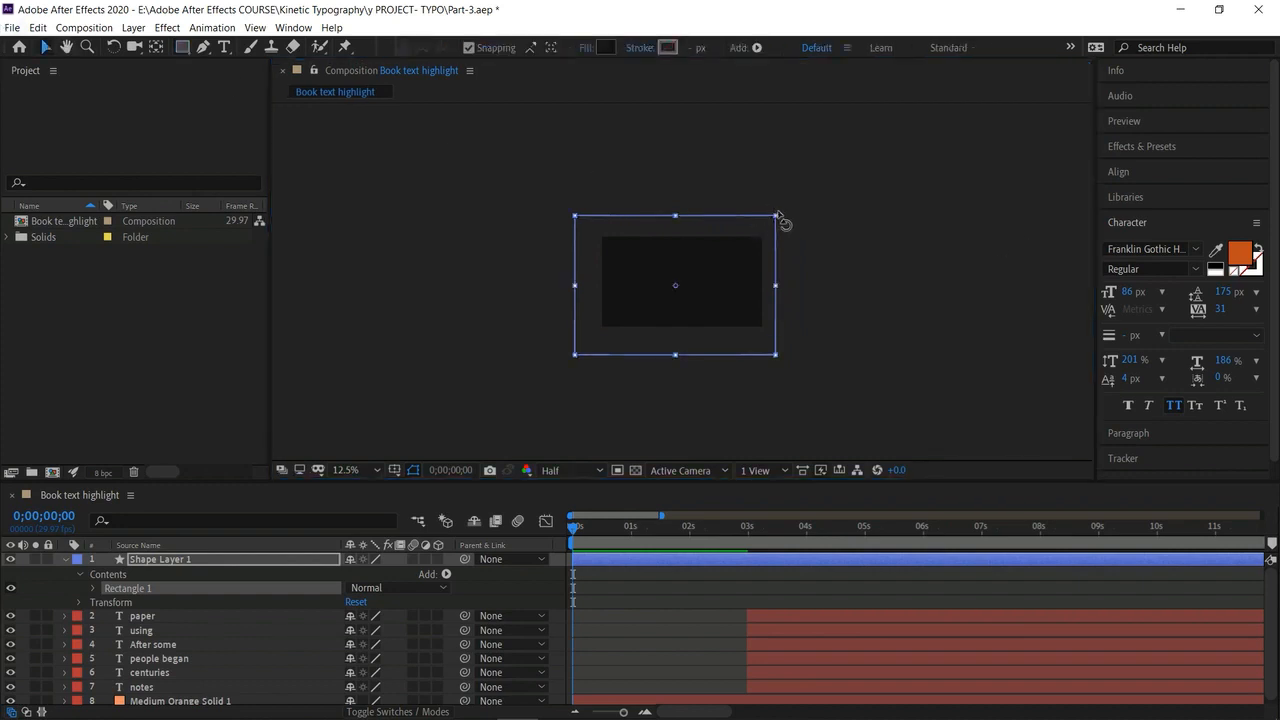
{"action": "left_click_drag", "start_coordinate": [783, 223], "coordinate": [787, 332]}
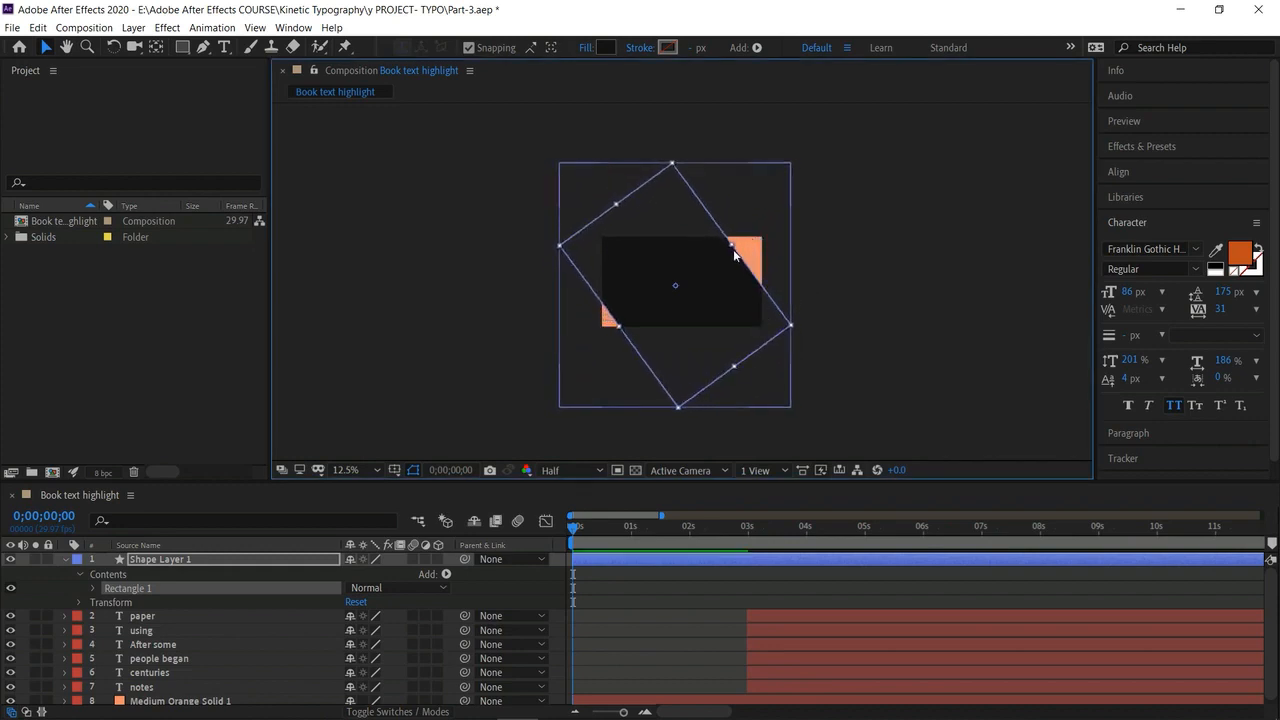
{"action": "left_click_drag", "start_coordinate": [732, 244], "coordinate": [760, 233]}
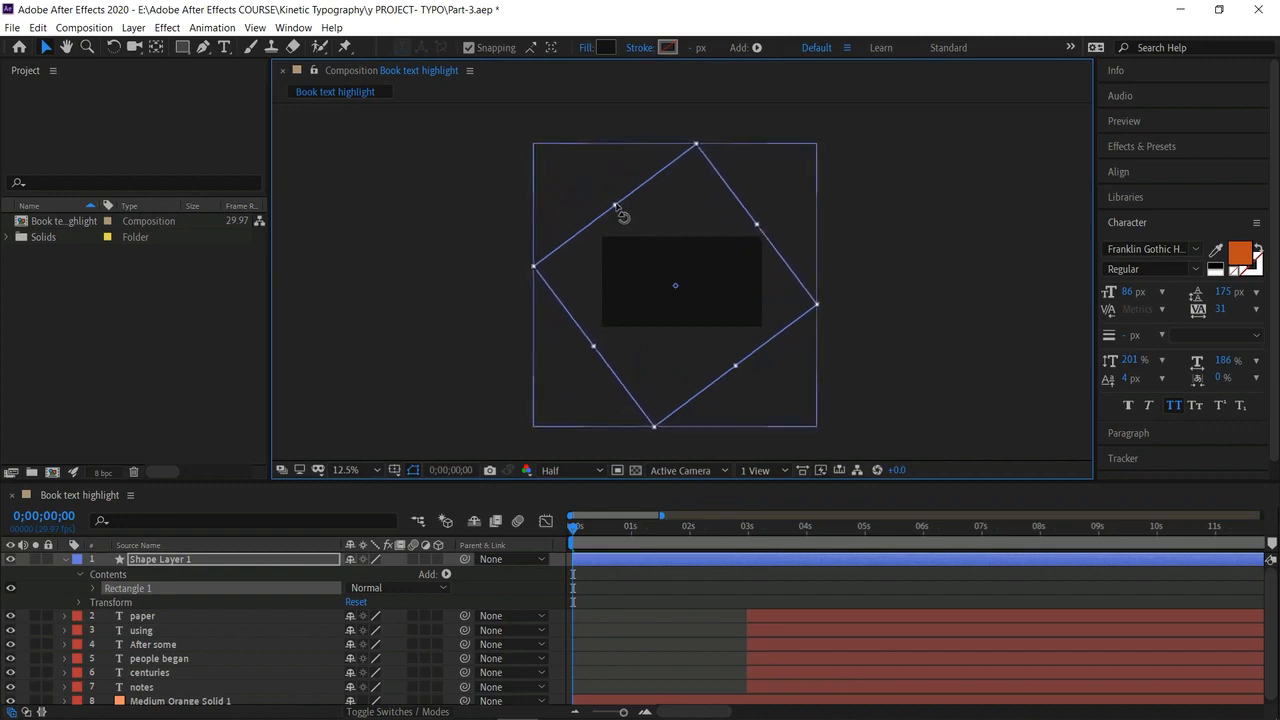
Collapse and hide Shape Layer 1 and display the layers' blend mode and track matte settings.
{"action": "left_click", "coordinate": [64, 560]}
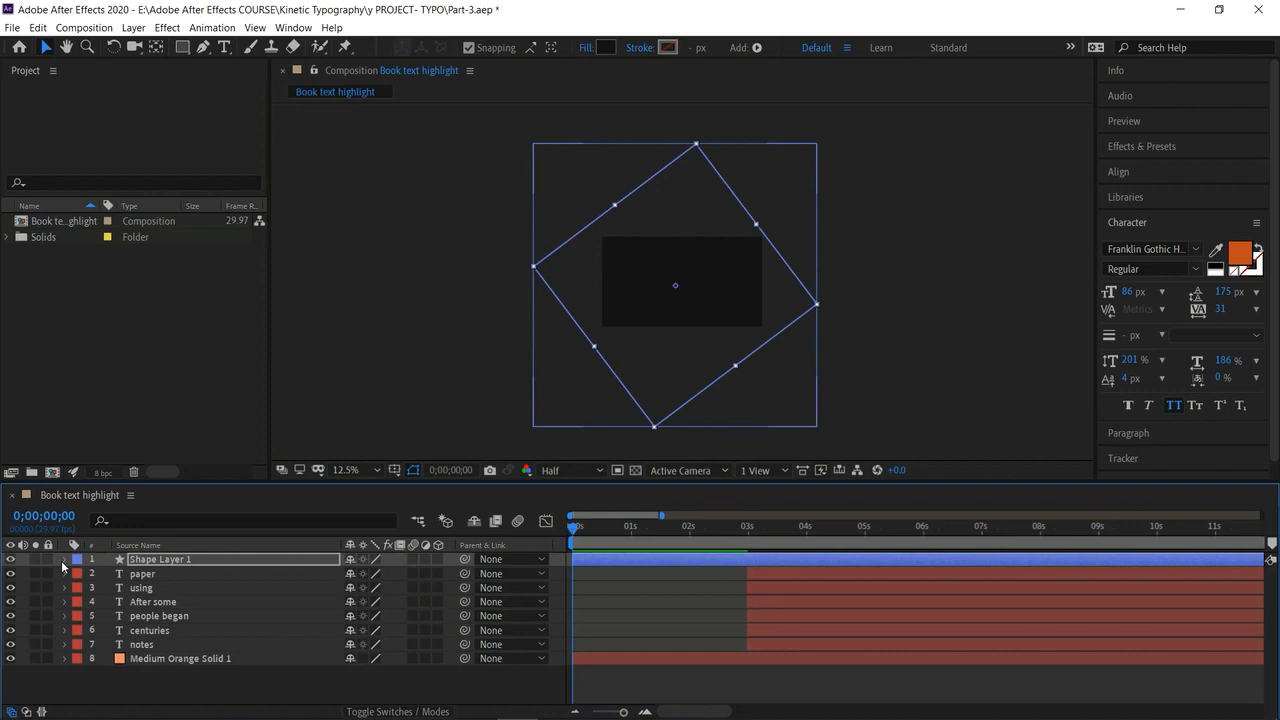
{"action": "left_click", "coordinate": [10, 559]}
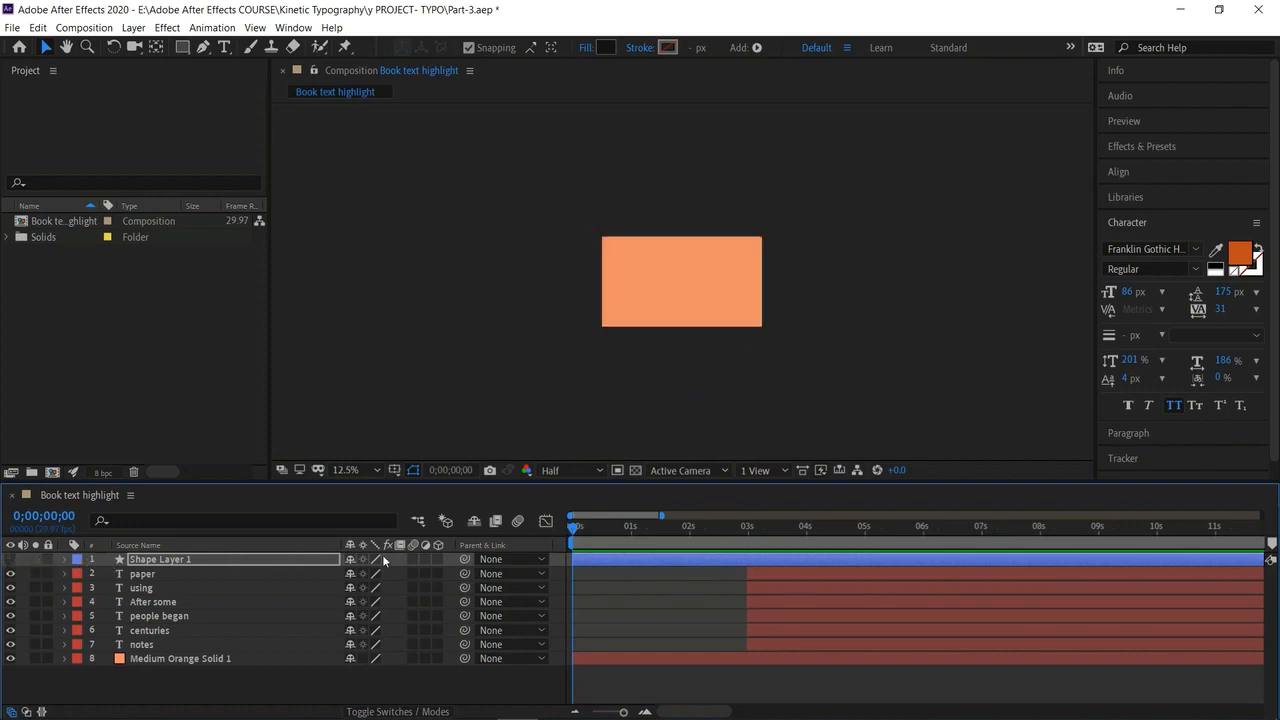
{"action": "left_click", "coordinate": [27, 711]}
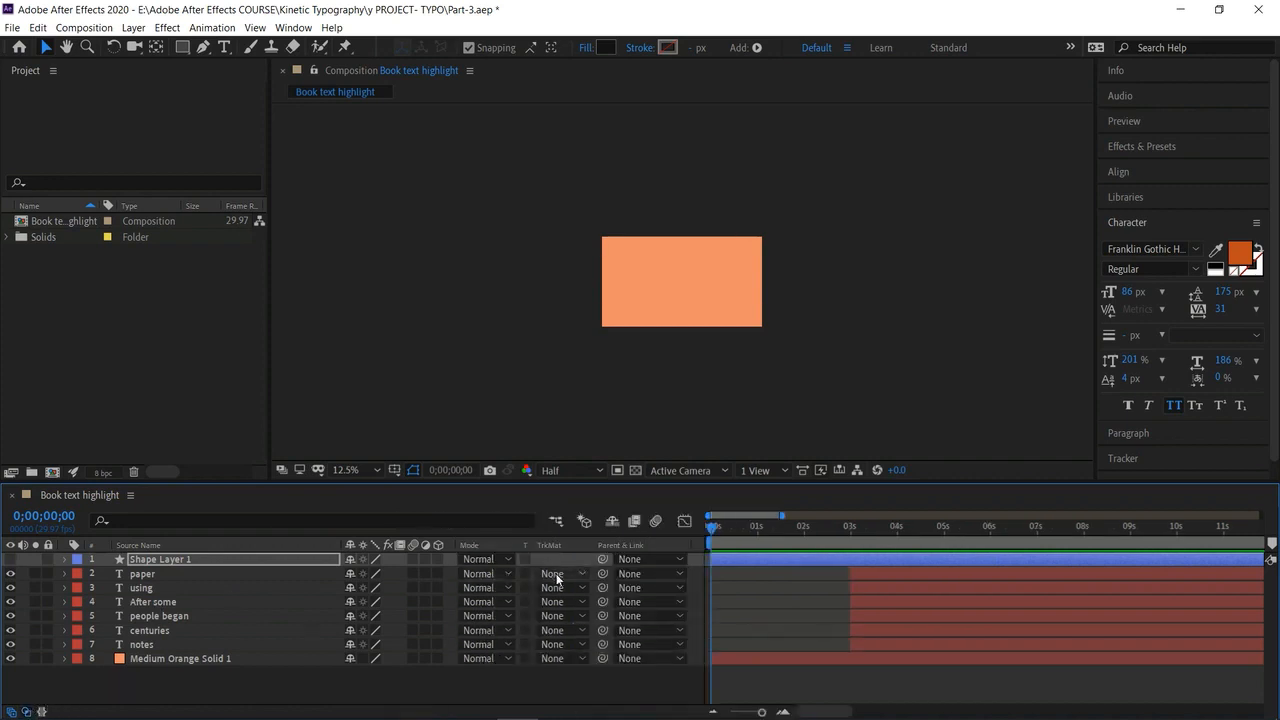
Place Shape Layer 1 directly above Medium Orange Solid 1 and set the solid's track matte to Alpha Matte "Shape Layer 1".
{"action": "left_click", "coordinate": [274, 660]}
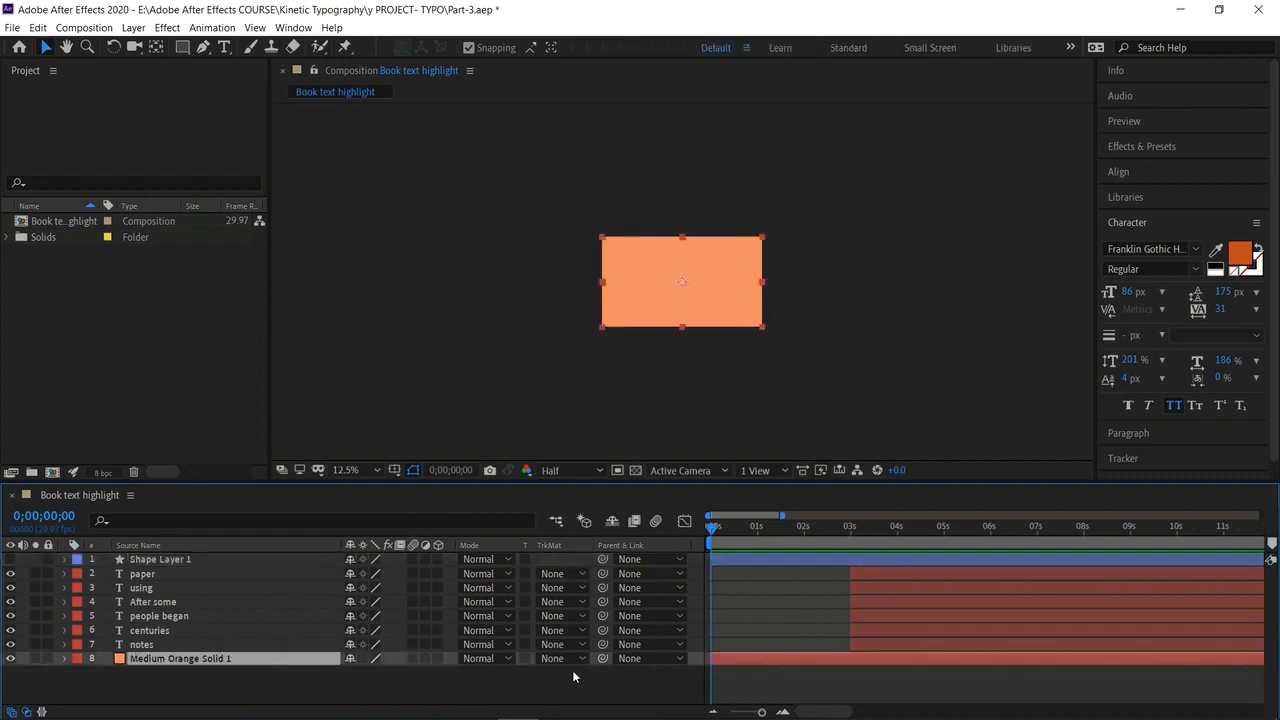
{"action": "mouse_move", "coordinate": [263, 559]}
{"action": "left_mouse_down"}
{"action": "mouse_move", "coordinate": [266, 641]}
{"action": "mouse_move", "coordinate": [280, 656]}
{"action": "left_mouse_up"}
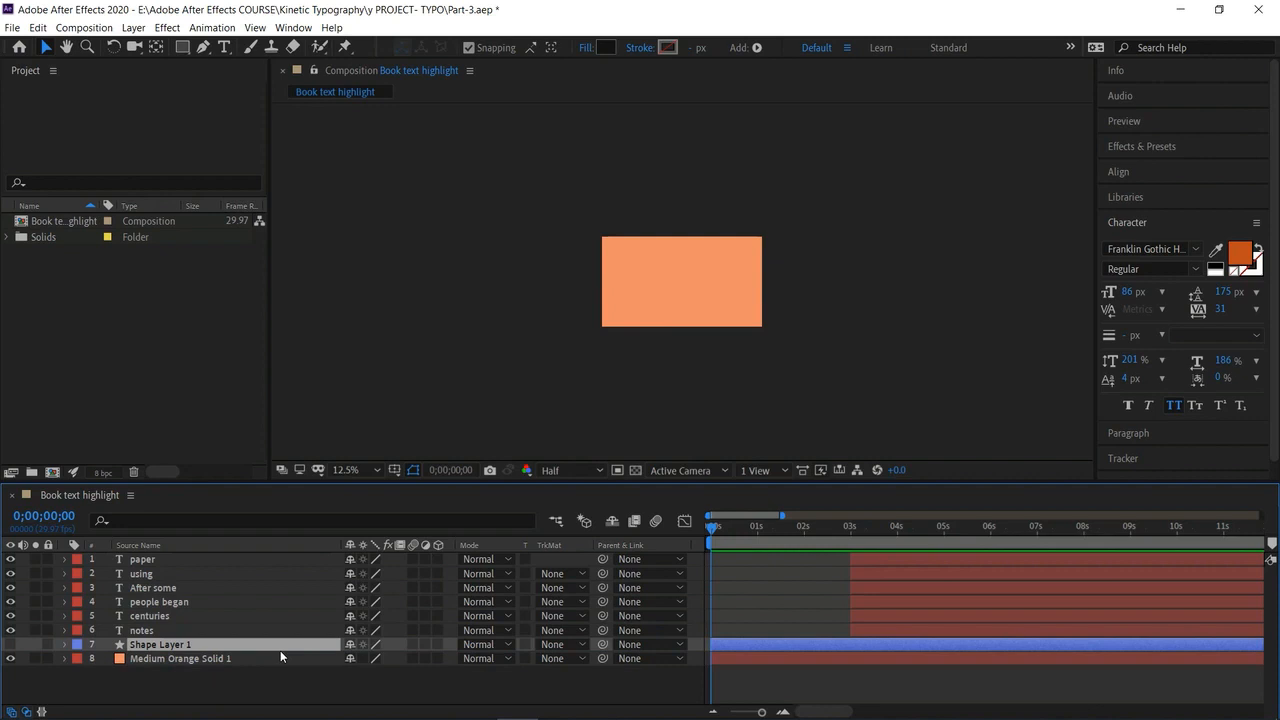
{"action": "left_click", "coordinate": [566, 660]}
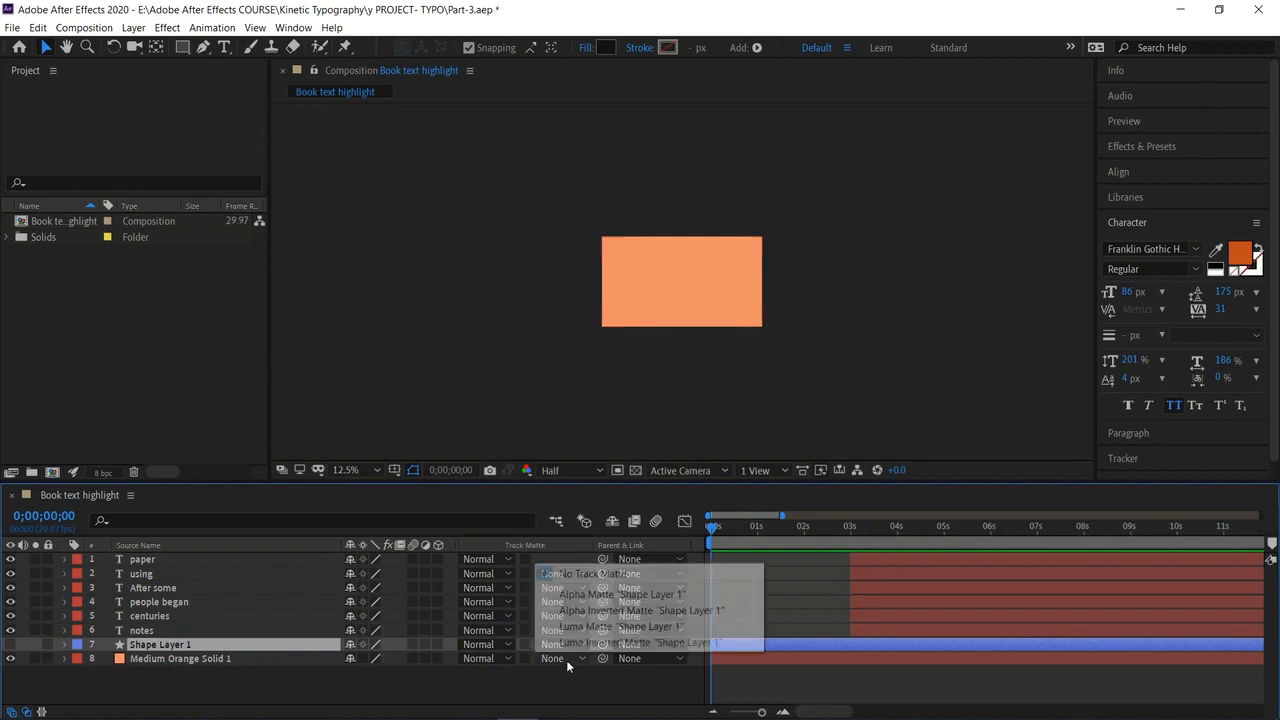
{"action": "left_click", "coordinate": [590, 598]}
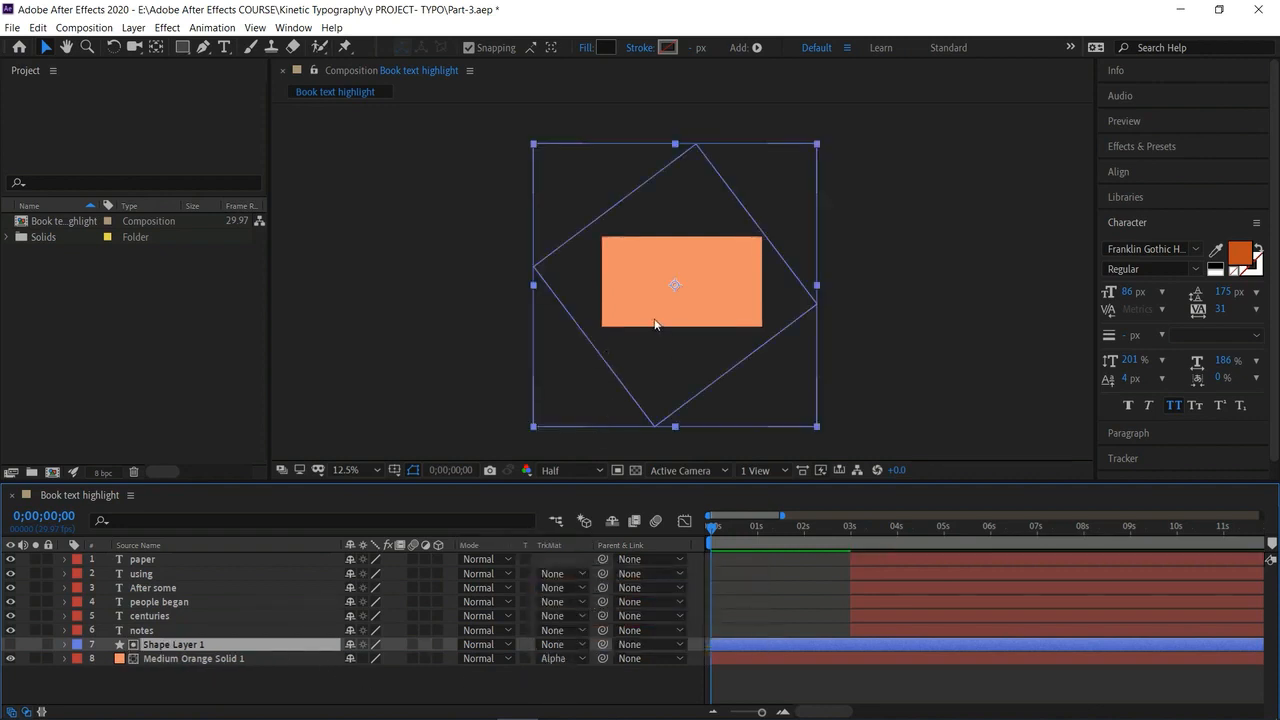
{"action": "left_click", "coordinate": [64, 646]}
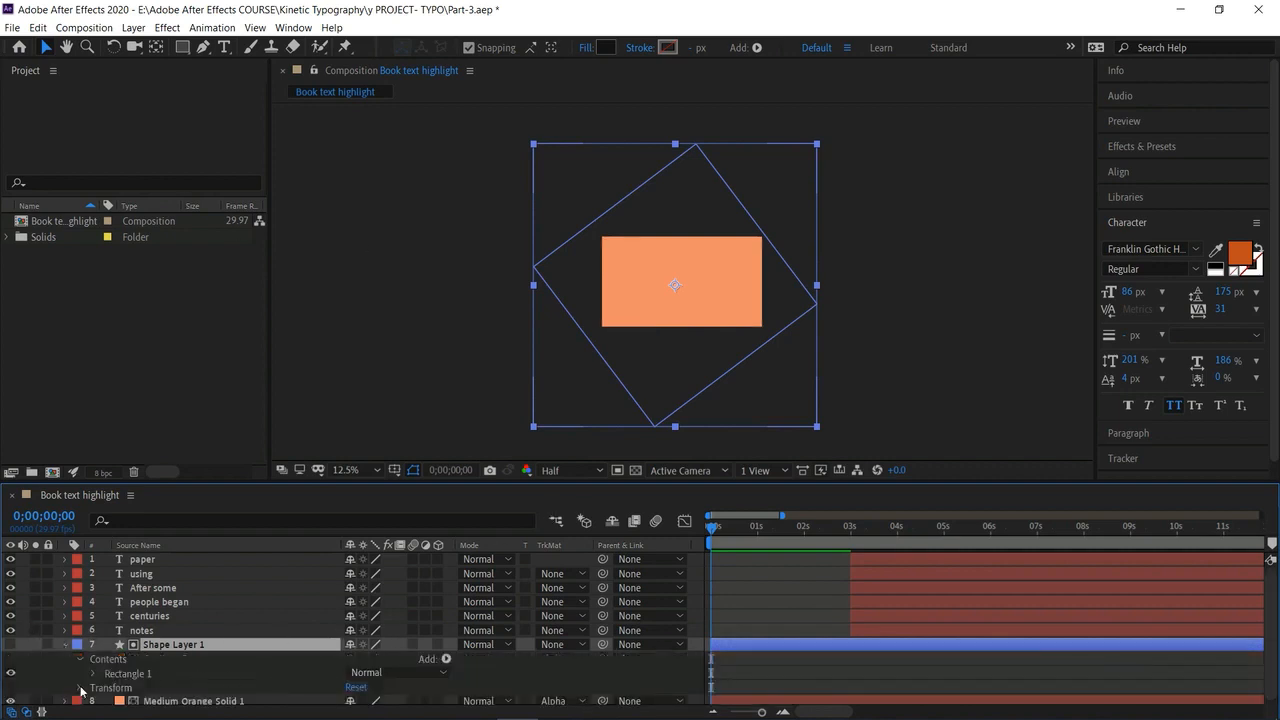
{"action": "left_click", "coordinate": [79, 688]}
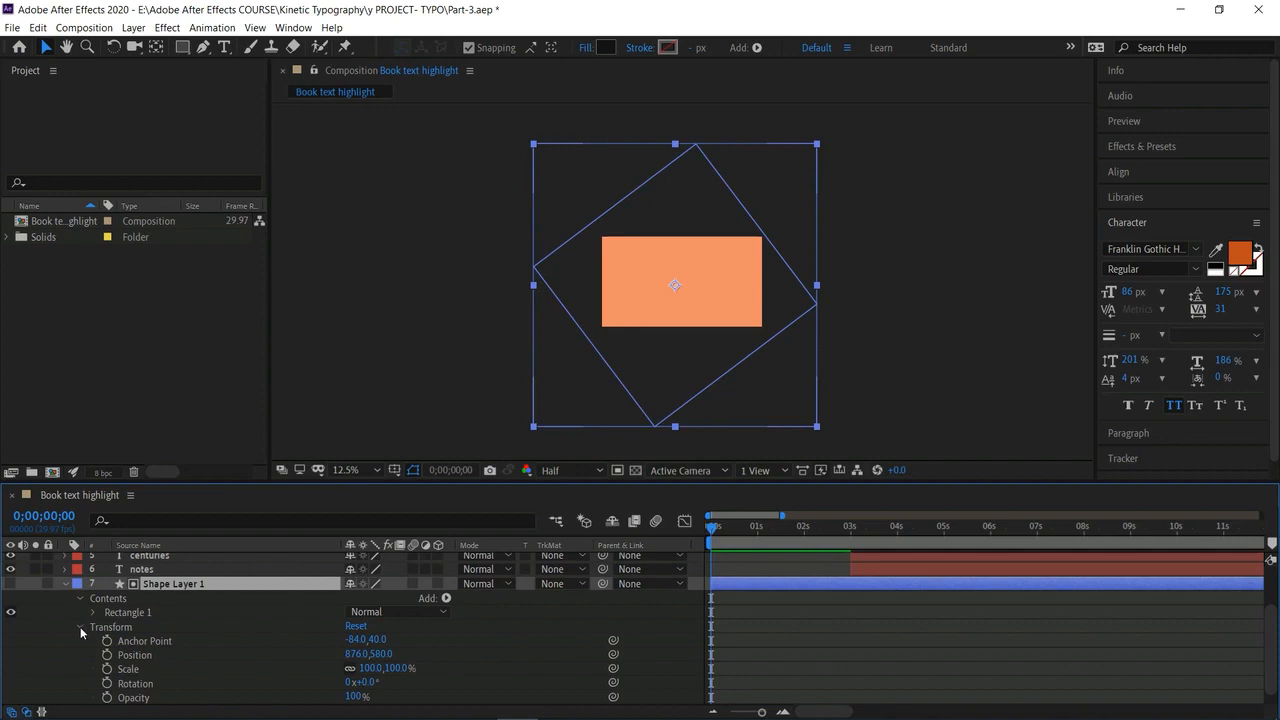
{"action": "left_click", "coordinate": [80, 627]}
{"action": "left_click", "coordinate": [80, 657]}
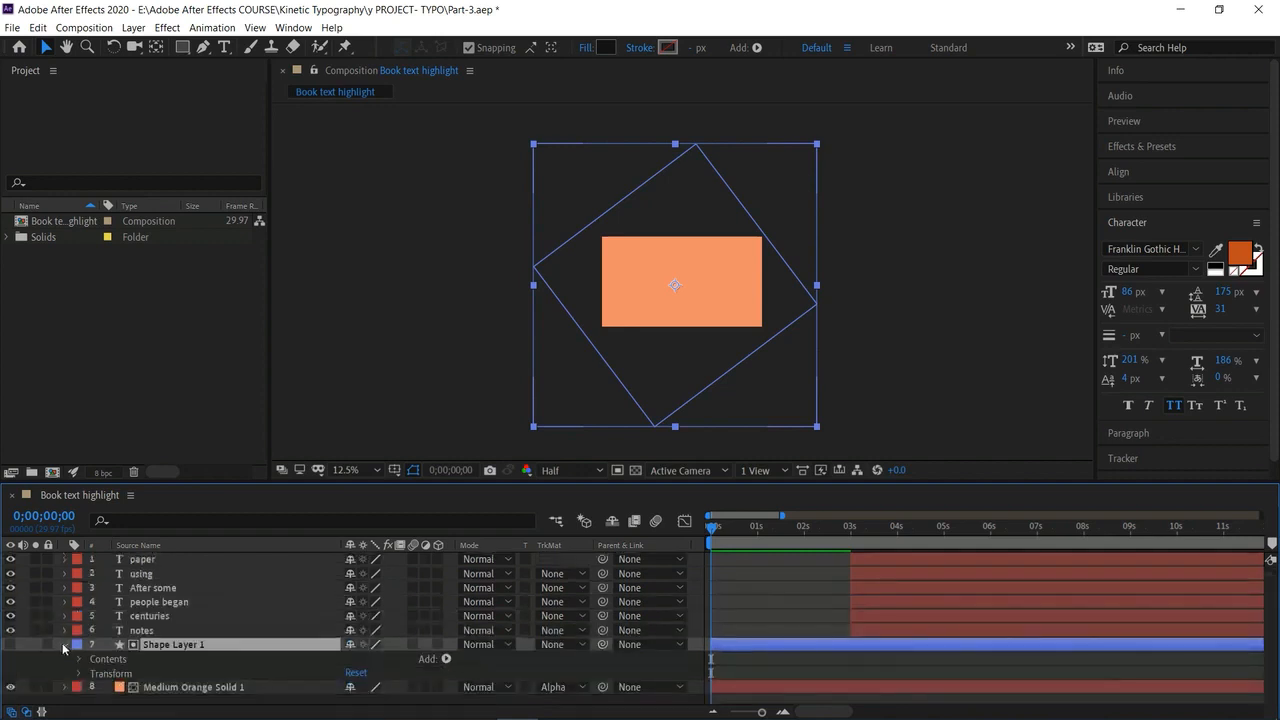
{"action": "left_click", "coordinate": [64, 645]}
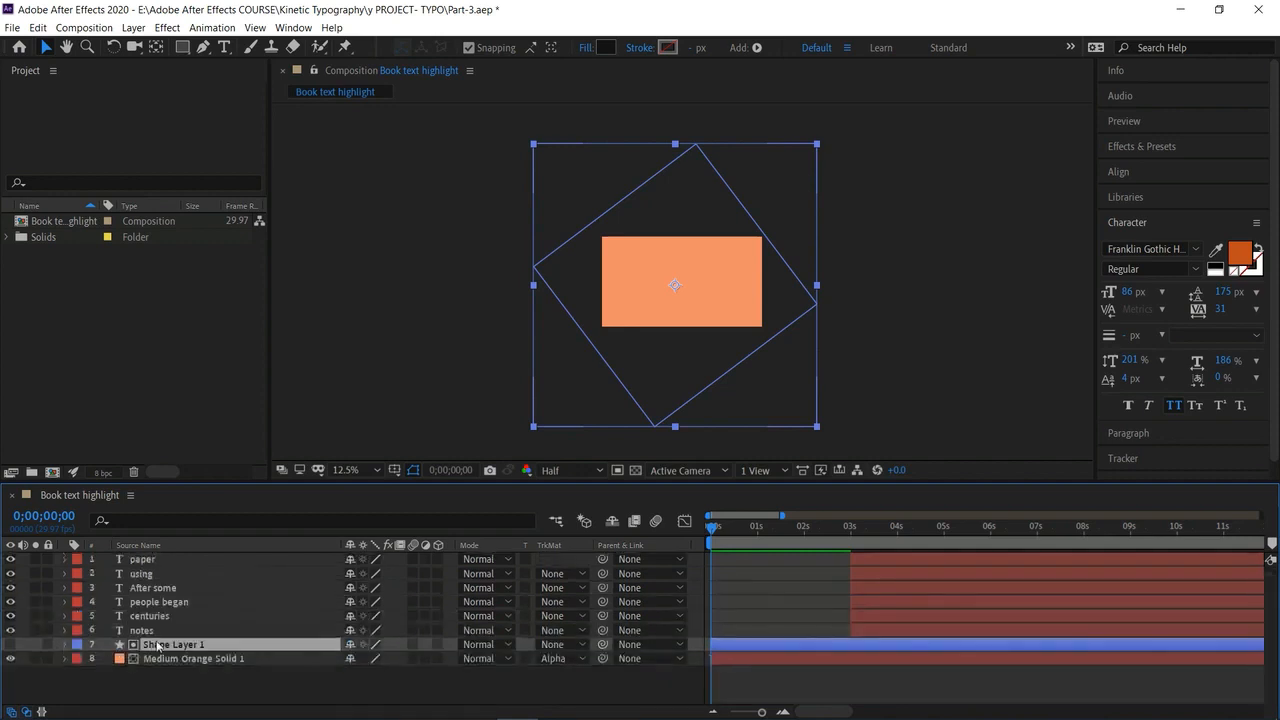
Keyframe Shape Layer 1's position at 0;00;00;14 with the shape moved diagonally up and right, off the frame.
{"action": "key", "text": "p"}
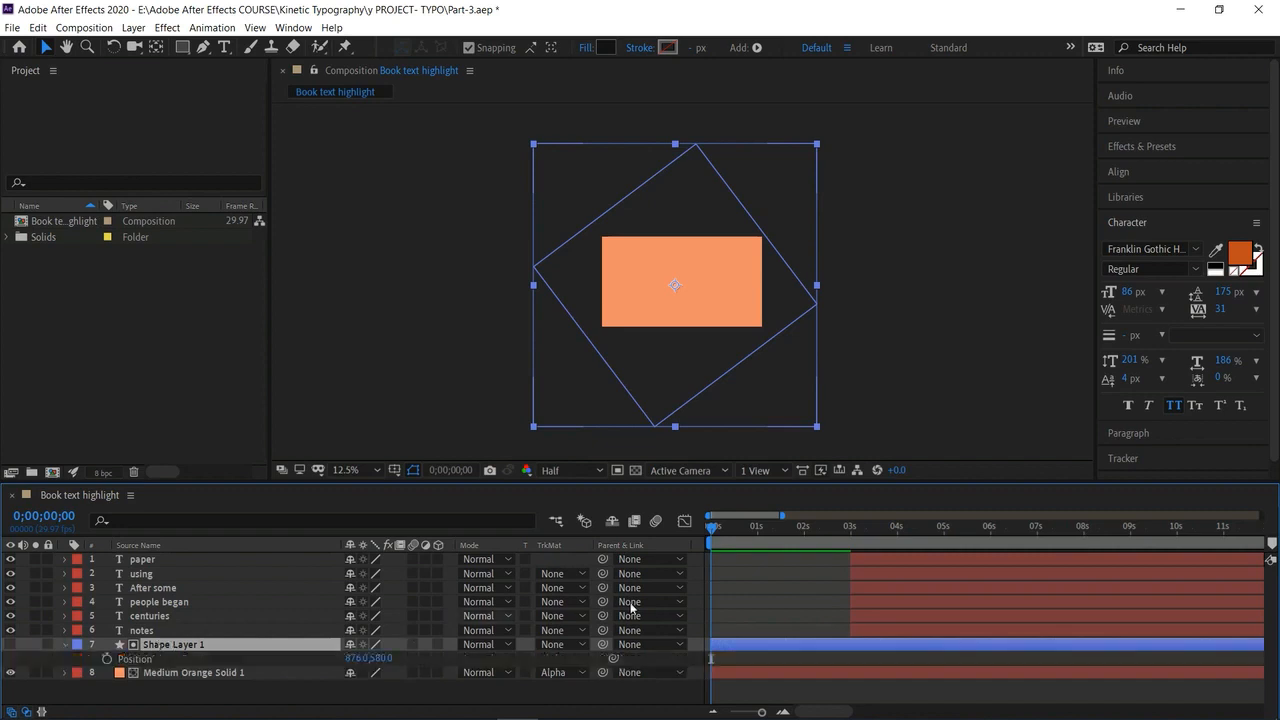
{"action": "left_click_drag", "start_coordinate": [713, 527], "coordinate": [707, 527]}
{"action": "left_click_drag", "start_coordinate": [716, 529], "coordinate": [738, 546]}
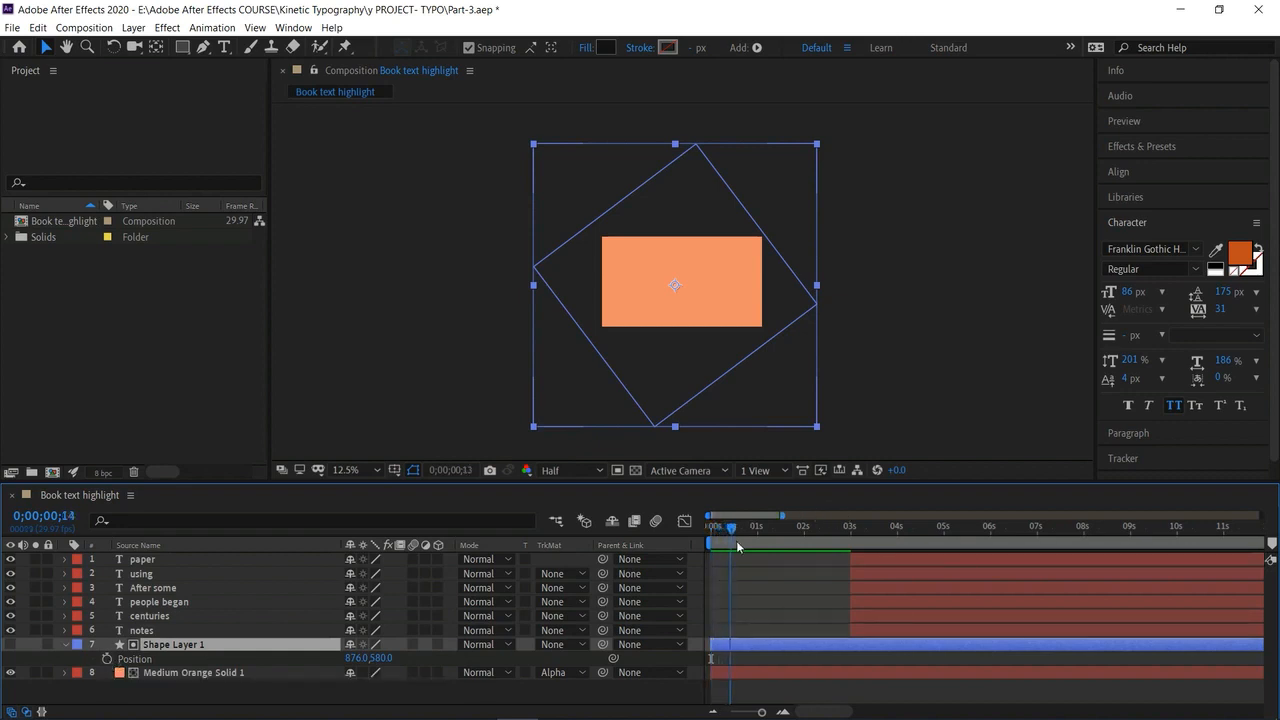
{"action": "left_click", "coordinate": [107, 660]}
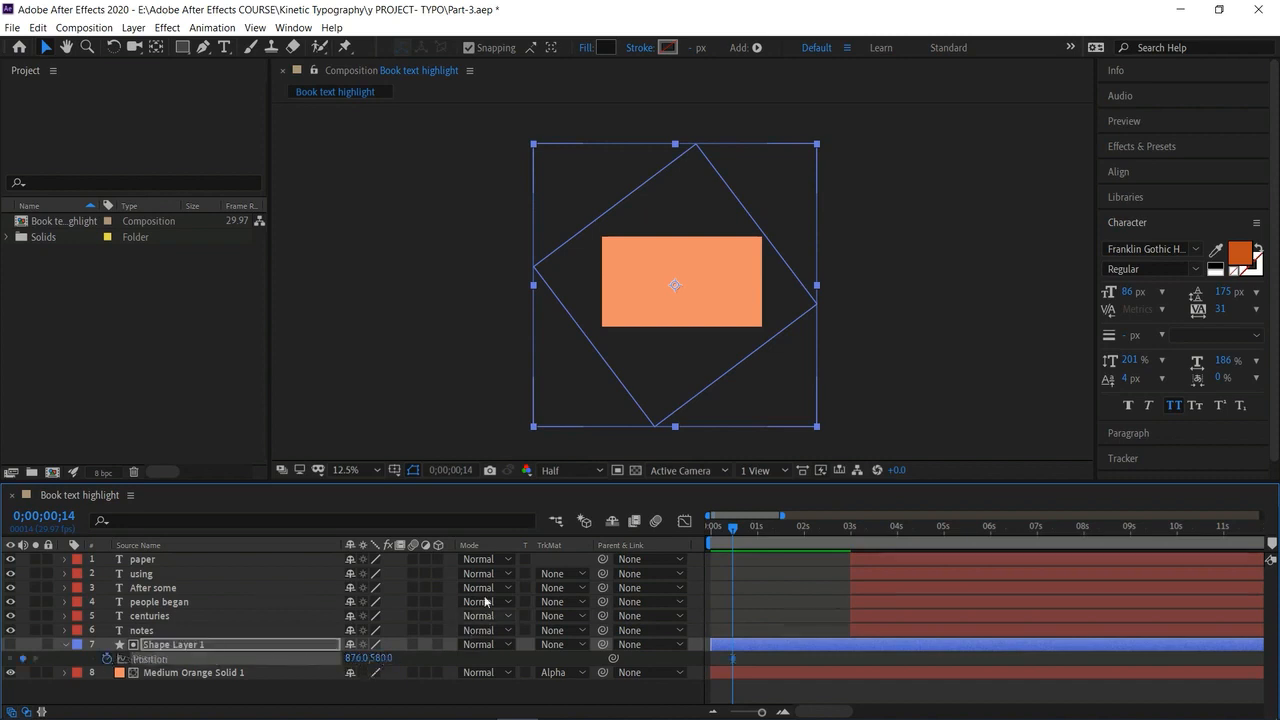
{"action": "left_click_drag", "start_coordinate": [645, 324], "coordinate": [805, 194]}
{"action": "left_click_drag", "start_coordinate": [805, 201], "coordinate": [806, 205]}
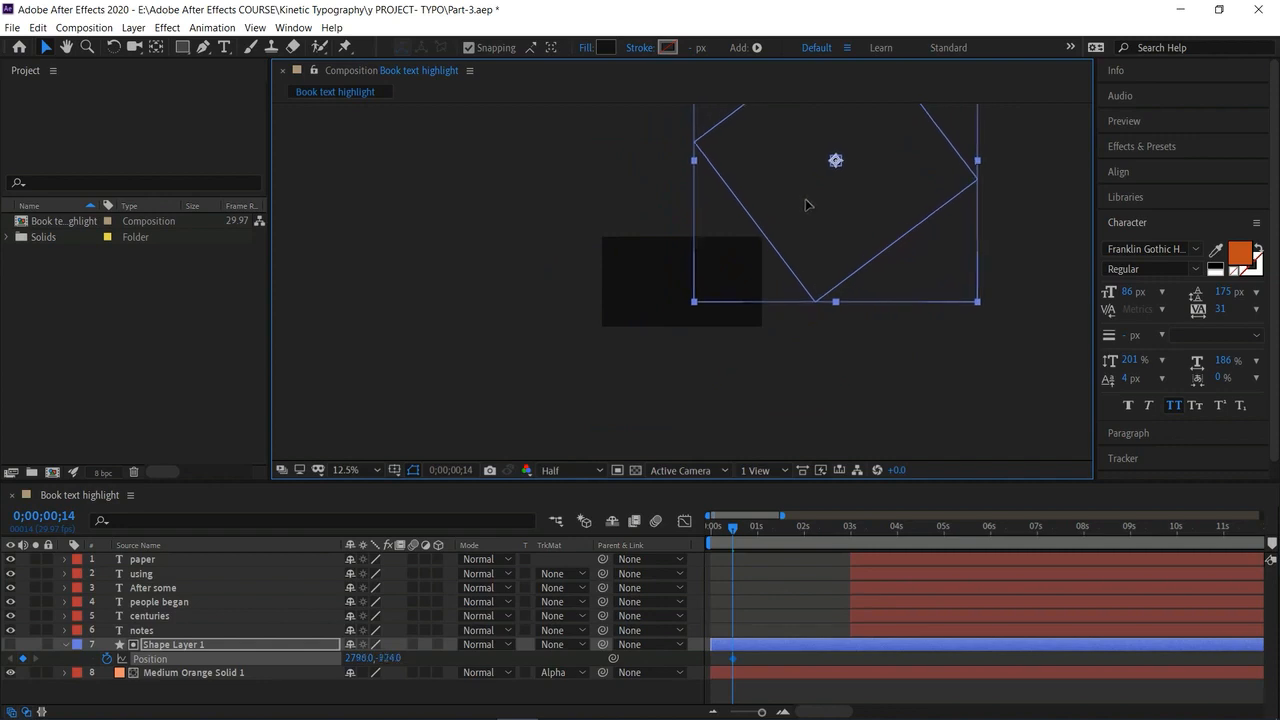
At 0;00;01;00, move Shape Layer 1 diagonally back over the frame to about 884, 480.6 and preview the reveal.
{"action": "left_click_drag", "start_coordinate": [741, 531], "coordinate": [757, 529]}
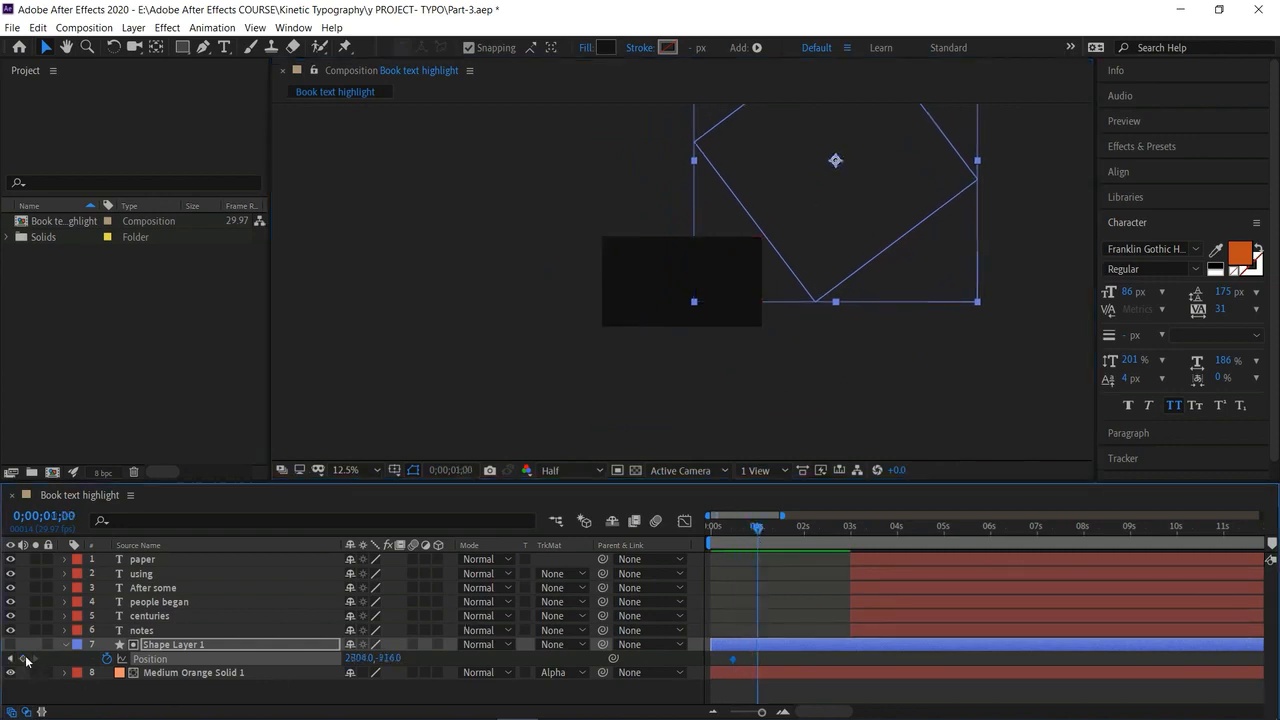
{"action": "left_click_drag", "start_coordinate": [775, 195], "coordinate": [629, 298]}
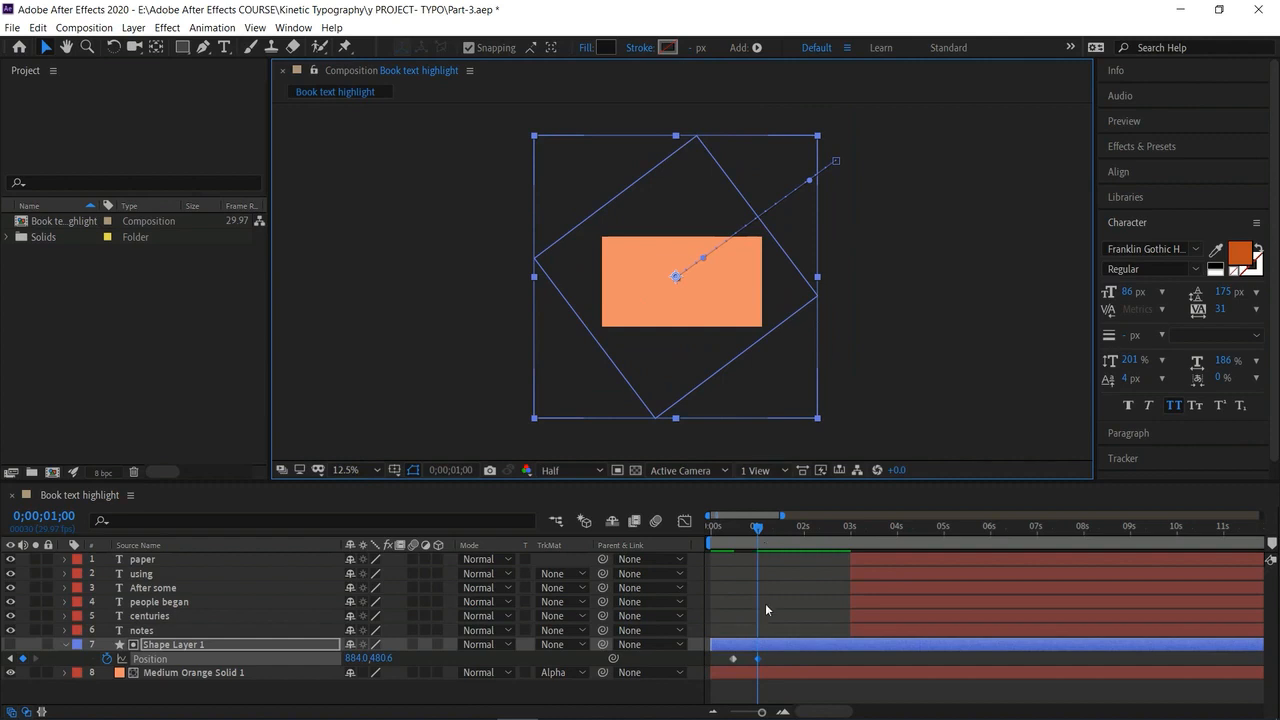
{"action": "left_click_drag", "start_coordinate": [758, 530], "coordinate": [682, 523]}
{"action": "key", "text": "space"}
{"action": "key", "text": "space"}
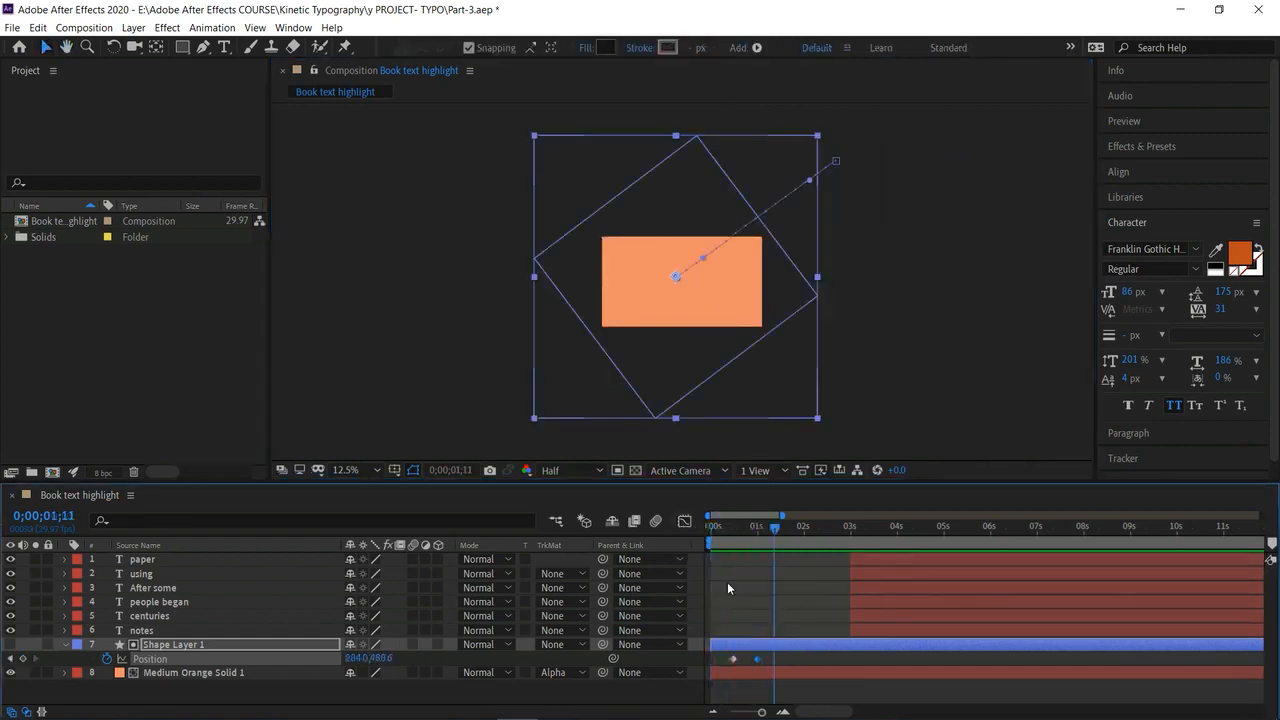
Apply Easy Ease to both position keyframes of Shape Layer 1 and collapse the layer.
{"action": "right_click", "coordinate": [756, 657]}
{"action": "mouse_move", "coordinate": [803, 653]}
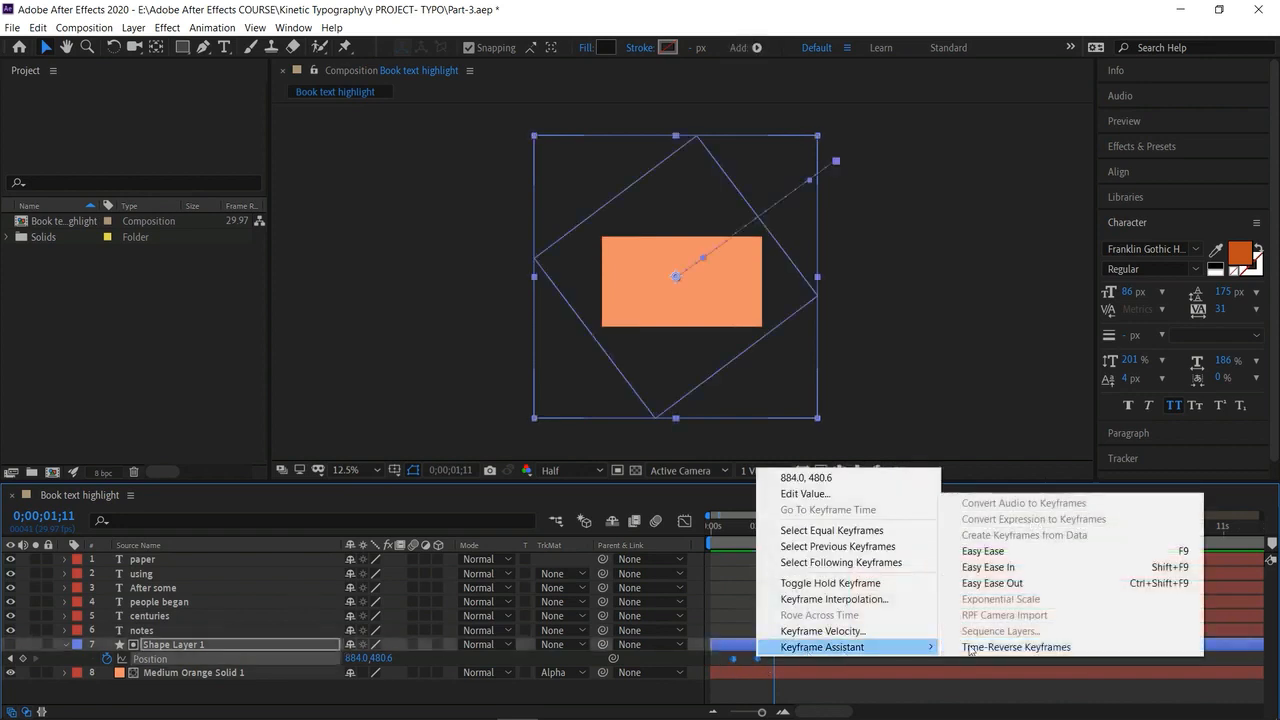
{"action": "left_click", "coordinate": [1000, 551]}
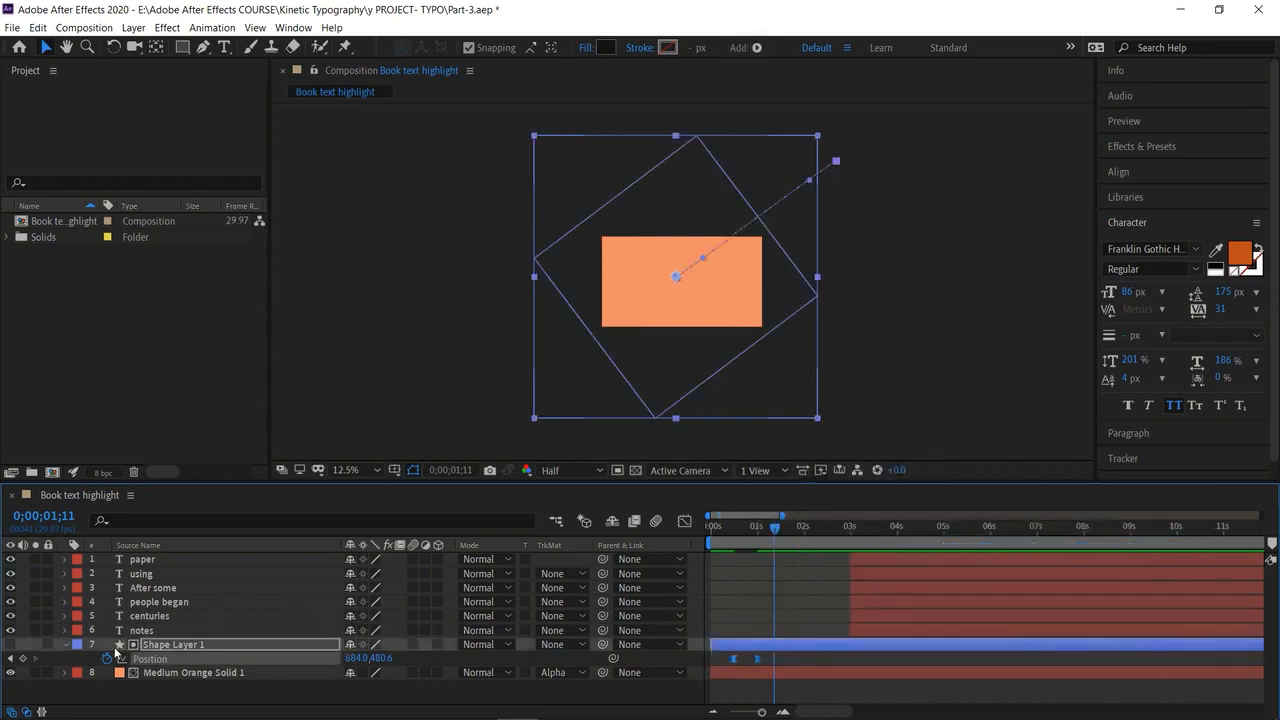
{"action": "left_click", "coordinate": [64, 645]}
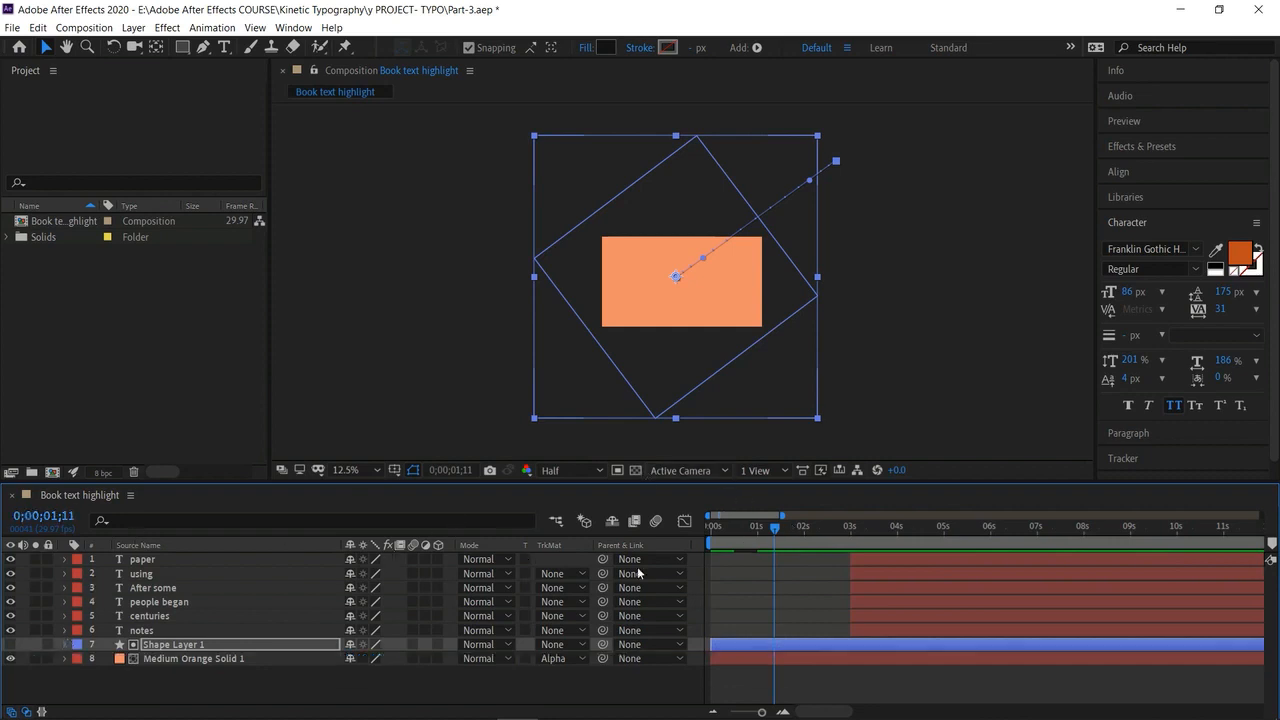
Shift all six text layers earlier so they start at 0;00;01;00.
{"action": "left_click", "coordinate": [906, 561]}
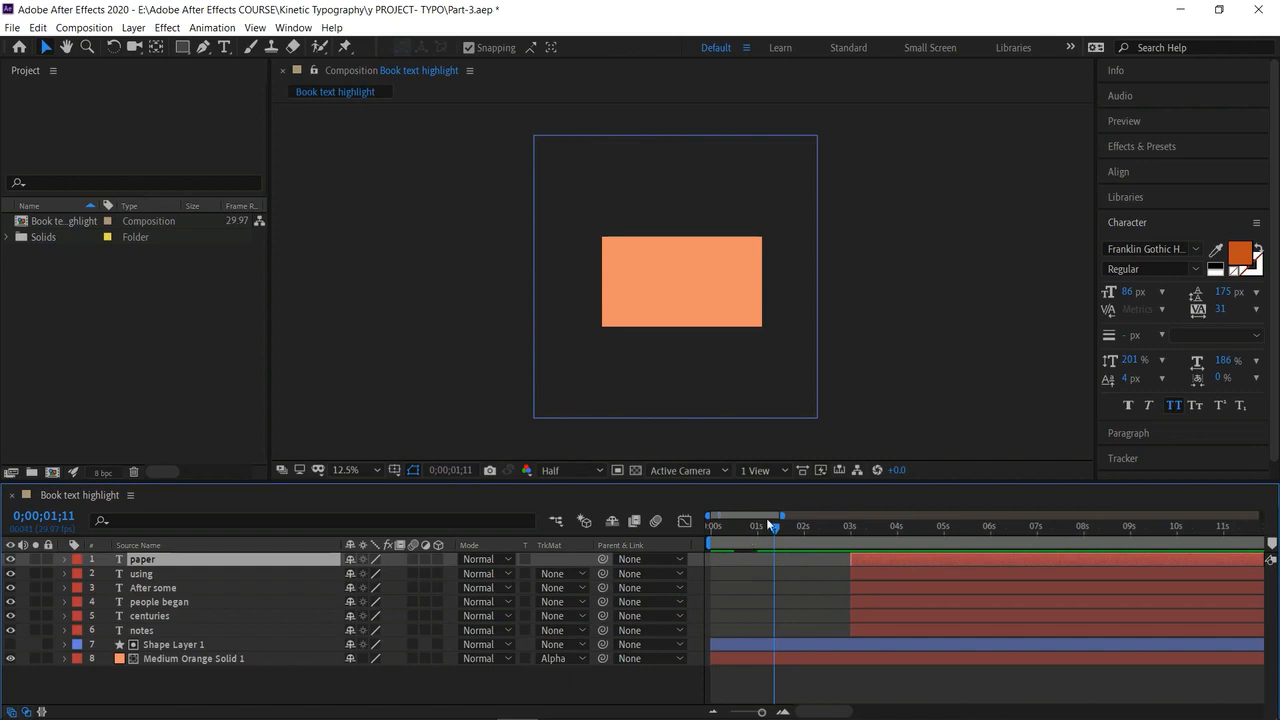
{"action": "left_click_drag", "start_coordinate": [771, 530], "coordinate": [758, 558]}
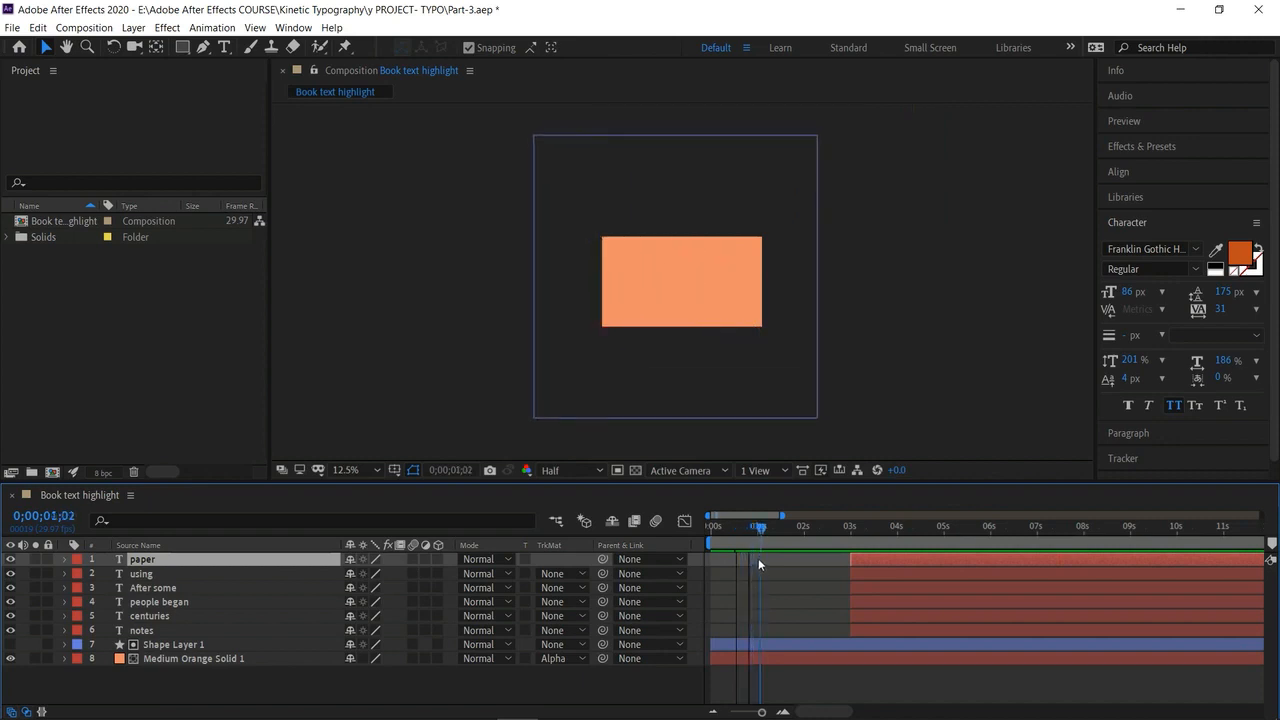
{"action": "left_click_drag", "start_coordinate": [757, 558], "coordinate": [756, 557]}
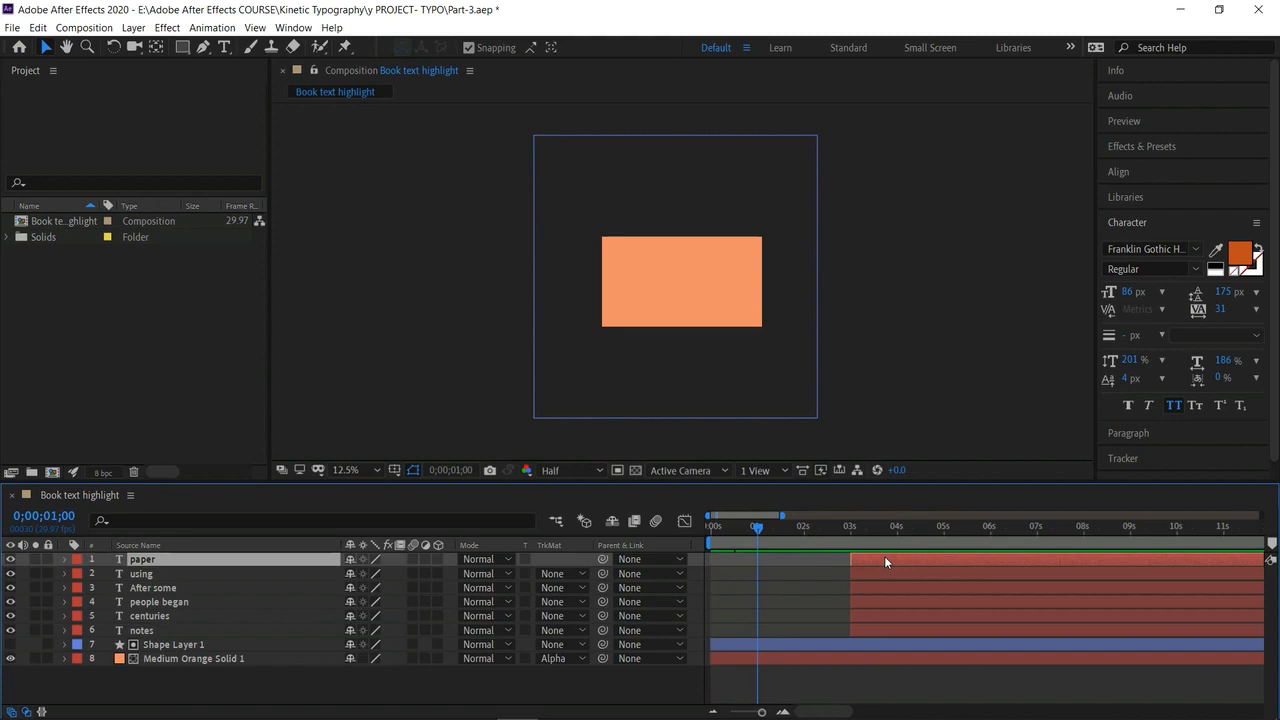
{"action": "left_click_drag", "start_coordinate": [891, 576], "coordinate": [904, 626]}
{"action": "left_click", "coordinate": [904, 630], "text": "ctrl"}
{"action": "left_click_drag", "start_coordinate": [903, 566], "coordinate": [812, 572]}
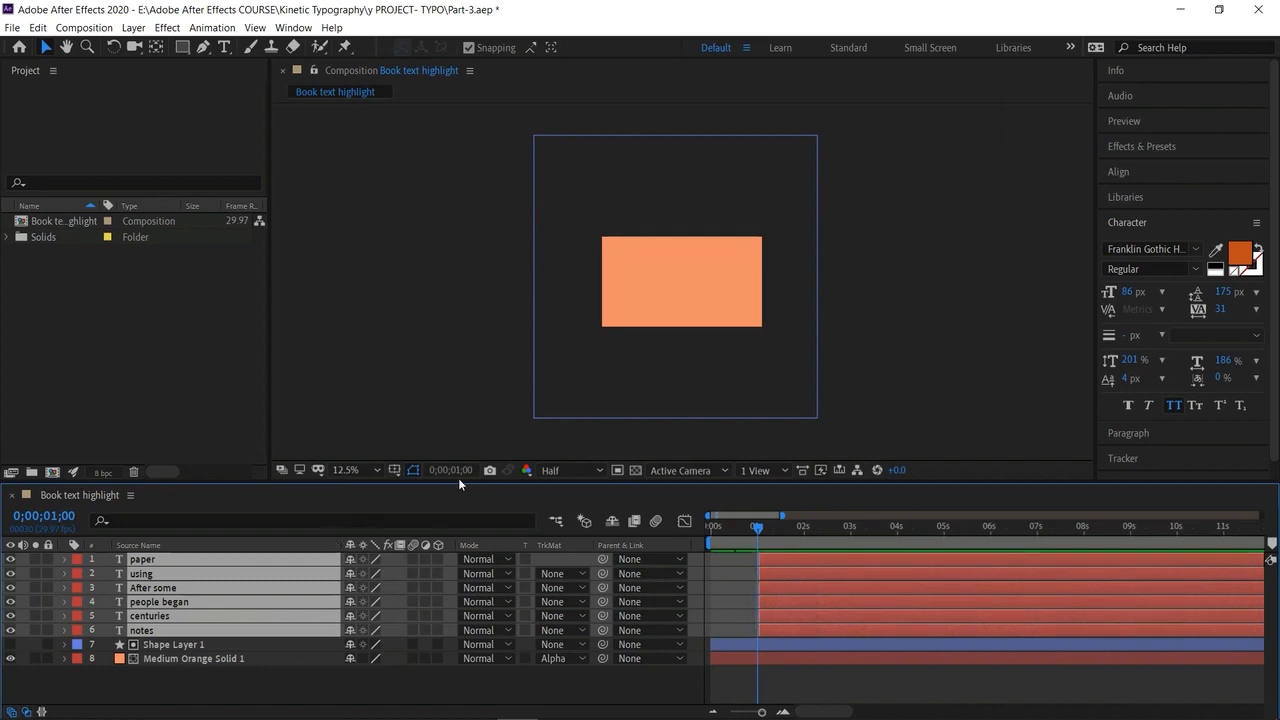
With the view at 33.3%, make the paper and notes layers 3D and move notes directly below paper in the stack.
{"action": "left_click", "coordinate": [377, 469]}
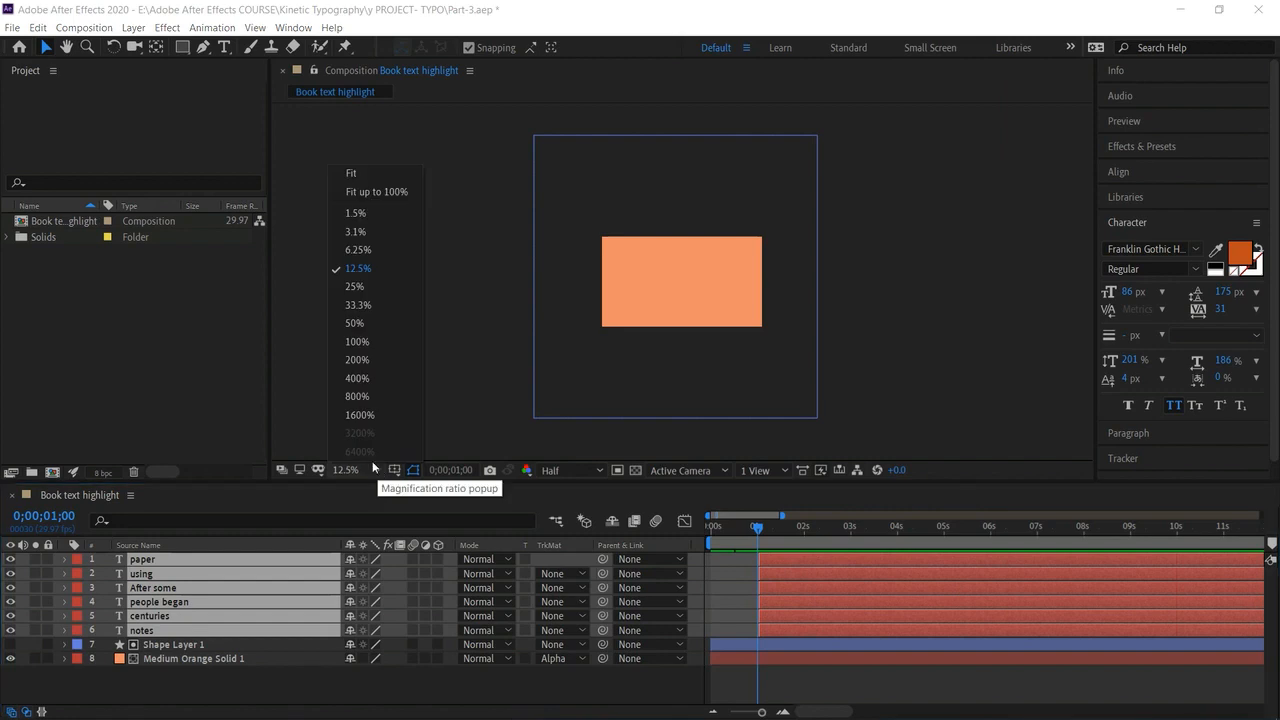
{"action": "left_click", "coordinate": [355, 304]}
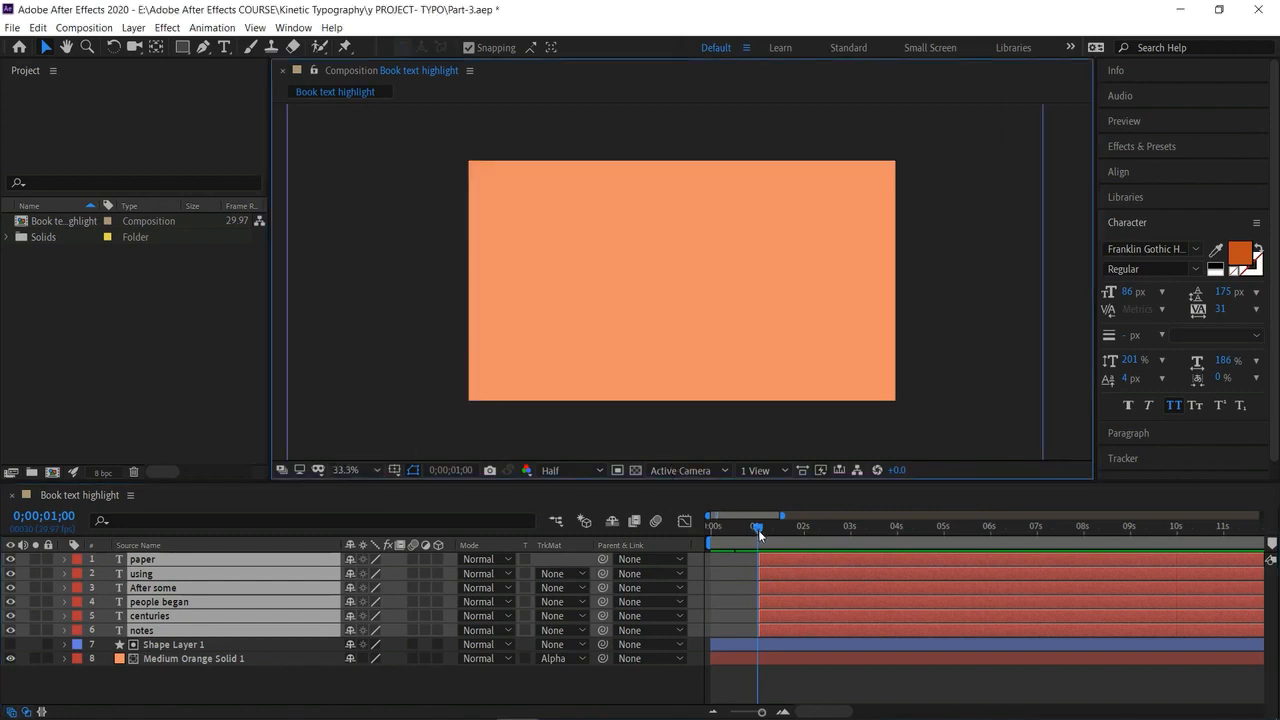
{"action": "left_click", "coordinate": [620, 689]}
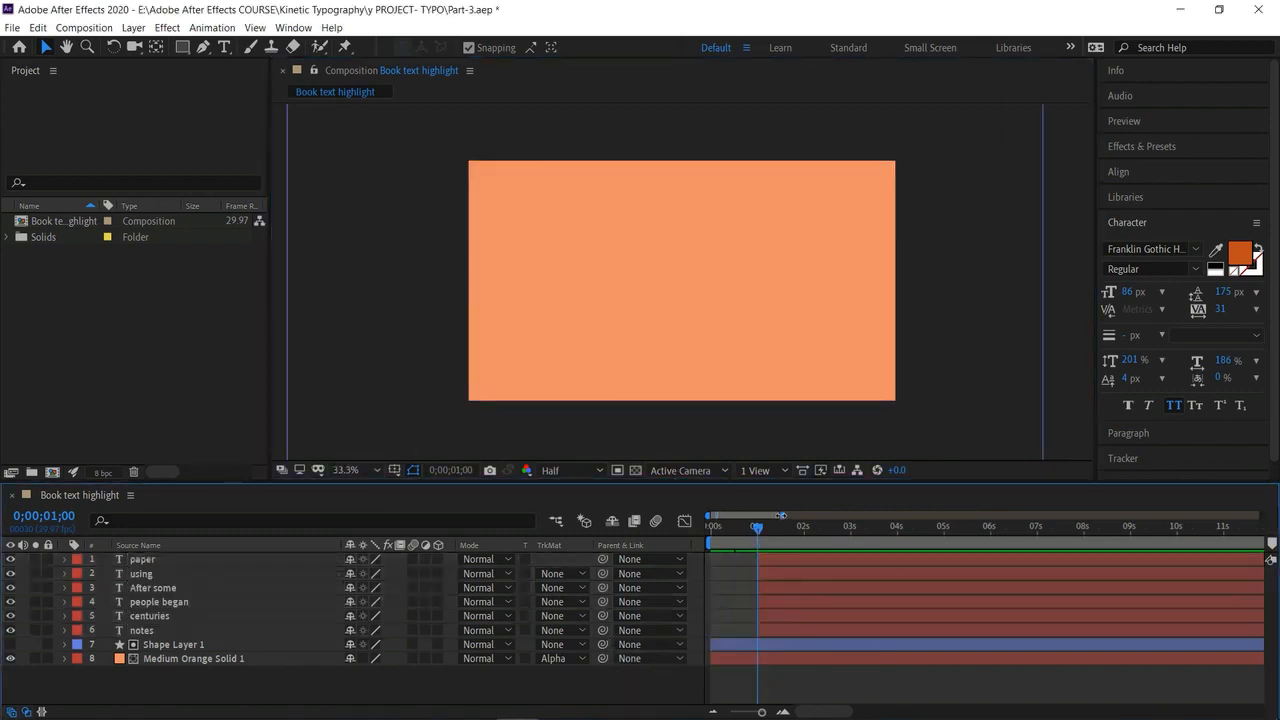
{"action": "left_click_drag", "start_coordinate": [752, 530], "coordinate": [760, 533]}
{"action": "left_click", "coordinate": [709, 196]}
{"action": "left_click", "coordinate": [552, 249]}
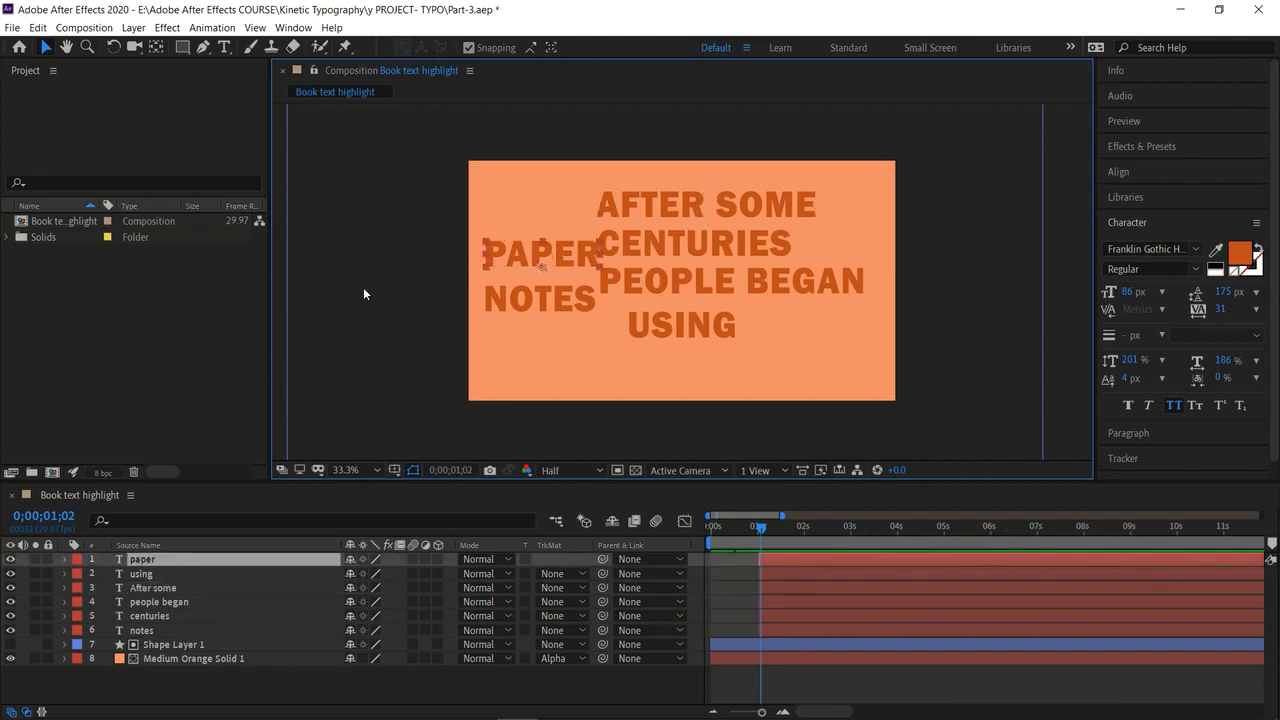
{"action": "left_click", "coordinate": [439, 561]}
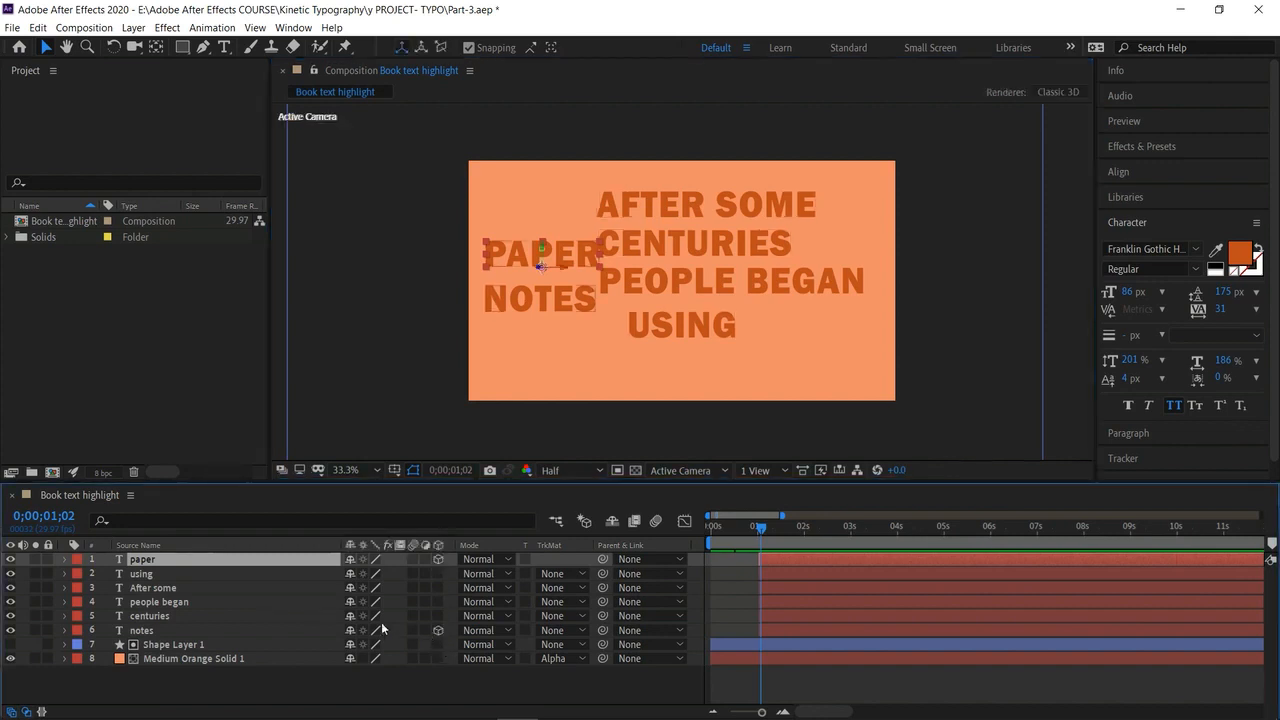
{"action": "left_click_drag", "start_coordinate": [166, 630], "coordinate": [185, 574]}
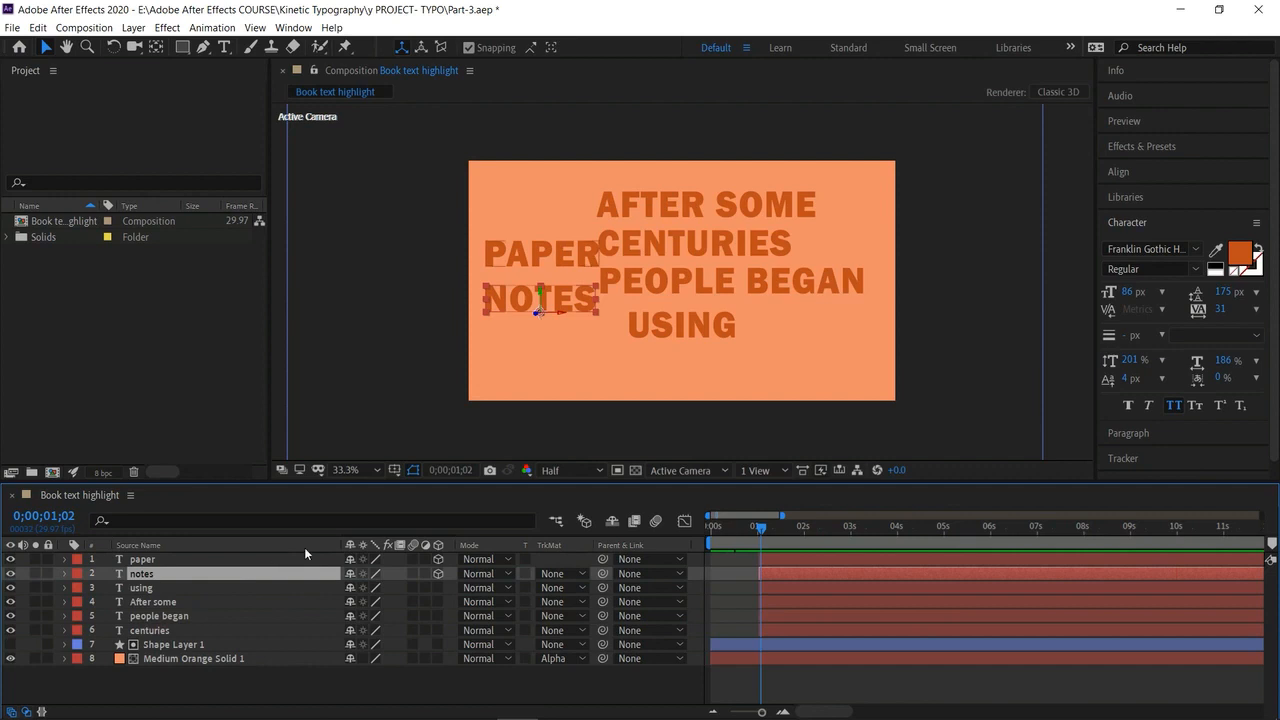
Set the paper layer's Z Rotation to 90°.
{"action": "left_click", "coordinate": [149, 561]}
{"action": "key", "text": "r"}
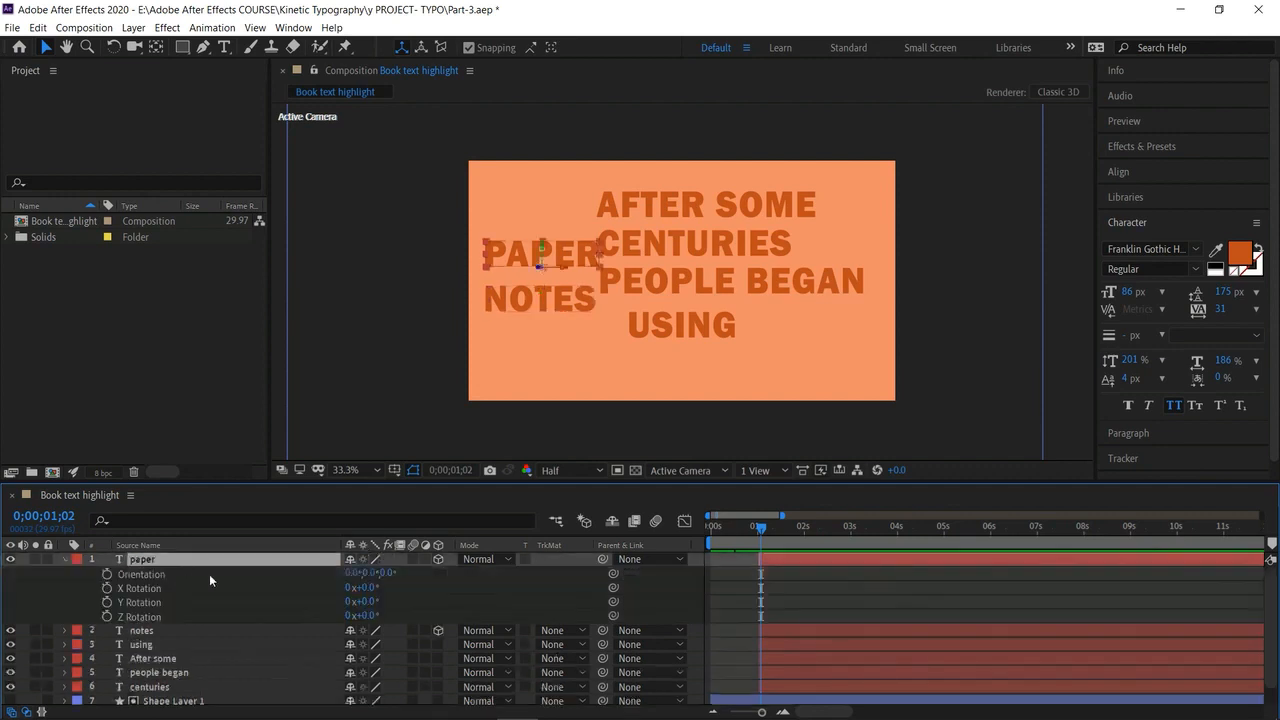
{"action": "left_click_drag", "start_coordinate": [365, 587], "coordinate": [456, 629]}
{"action": "key", "text": "ctrl+z"}
{"action": "key", "text": "ctrl+z"}
{"action": "left_click", "coordinate": [366, 616]}
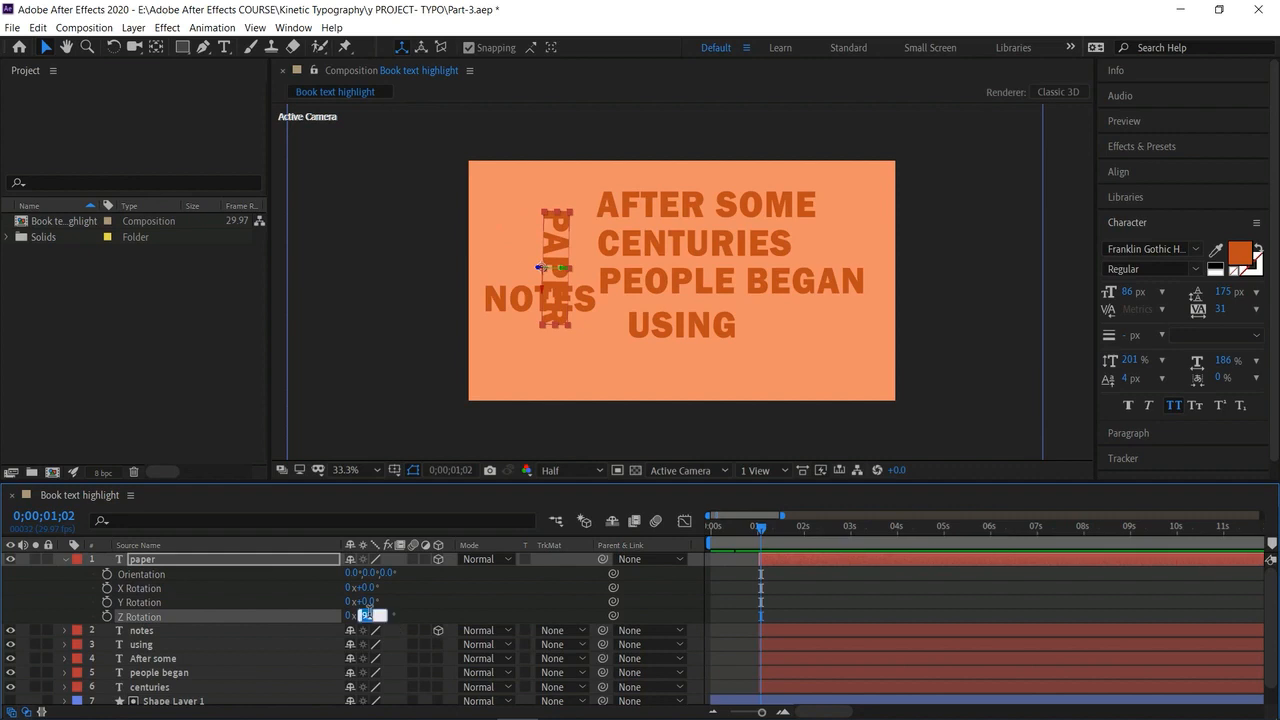
{"action": "key", "text": "Return"}
Paste the 90° rotation onto the notes layer and place NOTES vertically just left of PAPER.
{"action": "left_click", "coordinate": [195, 636]}
{"action": "key", "text": "ctrl+v"}
{"action": "left_click_drag", "start_coordinate": [549, 340], "coordinate": [514, 292]}
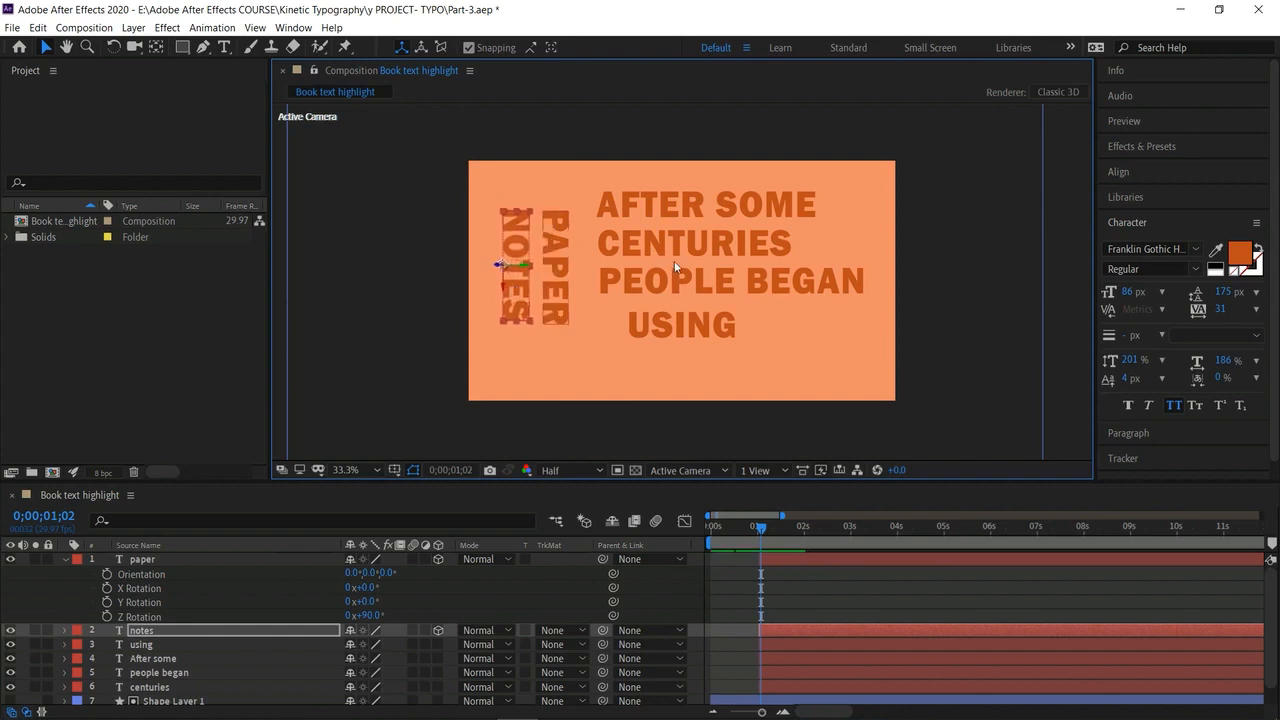
Move USING and PEOPLE BEGAN down to open a gap below CENTURIES.
{"action": "left_click_drag", "start_coordinate": [700, 322], "coordinate": [700, 357]}
{"action": "left_click", "coordinate": [708, 284]}
{"action": "left_click_drag", "start_coordinate": [706, 312], "coordinate": [708, 322]}
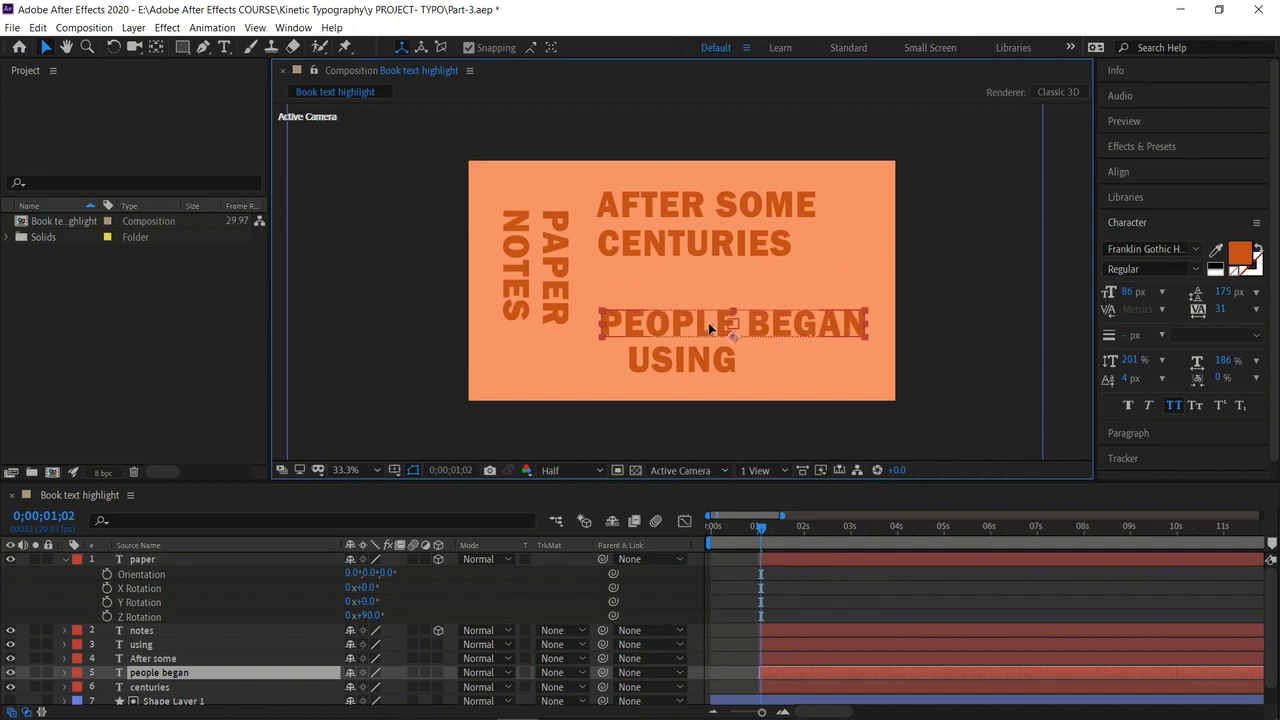
Enlarge the CENTURIES text to a font size of 138 px.
{"action": "left_click", "coordinate": [719, 236]}
{"action": "double_click", "coordinate": [718, 238]}
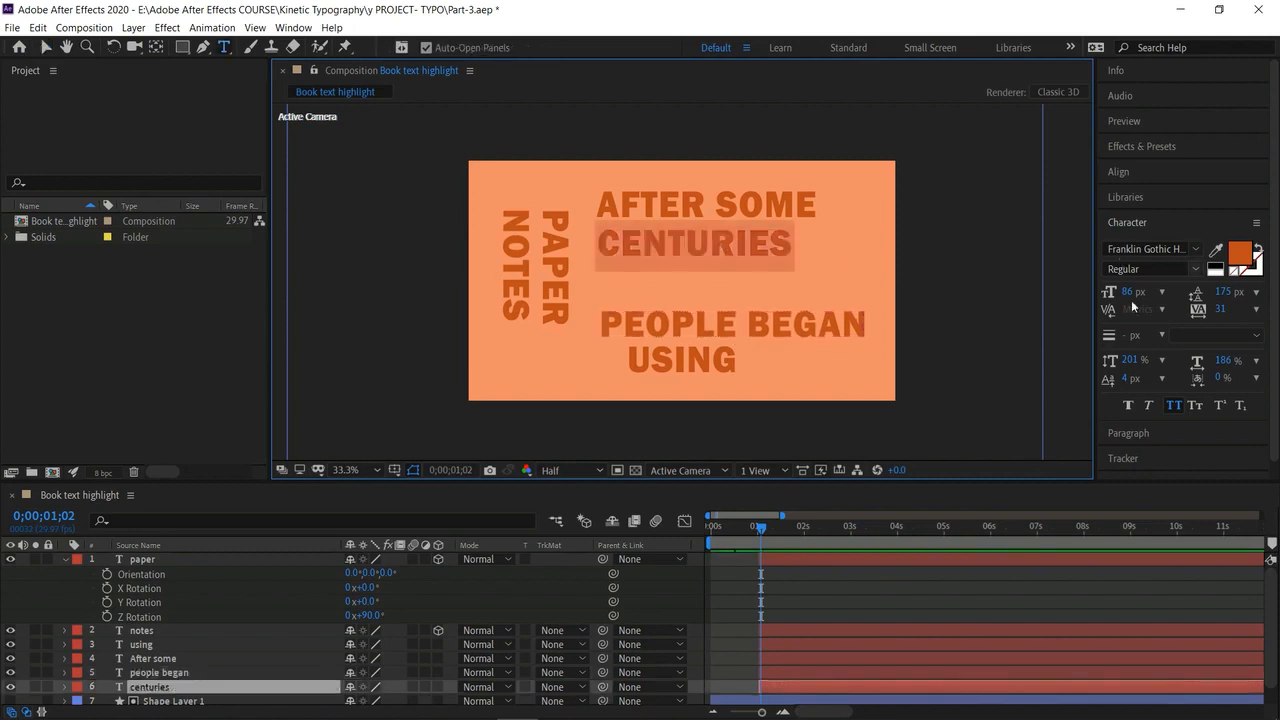
{"action": "left_click_drag", "start_coordinate": [1130, 291], "coordinate": [1198, 302]}
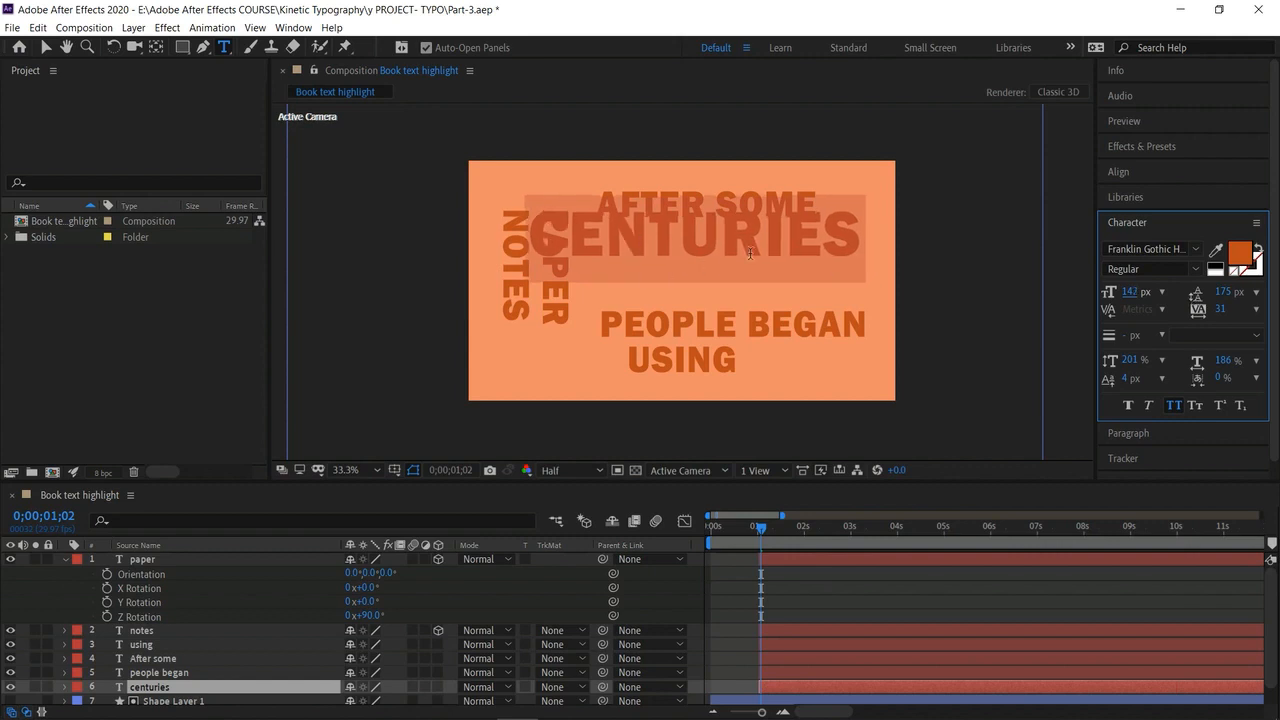
{"action": "left_click_drag", "start_coordinate": [1130, 292], "coordinate": [1120, 292]}
{"action": "left_click", "coordinate": [44, 47]}
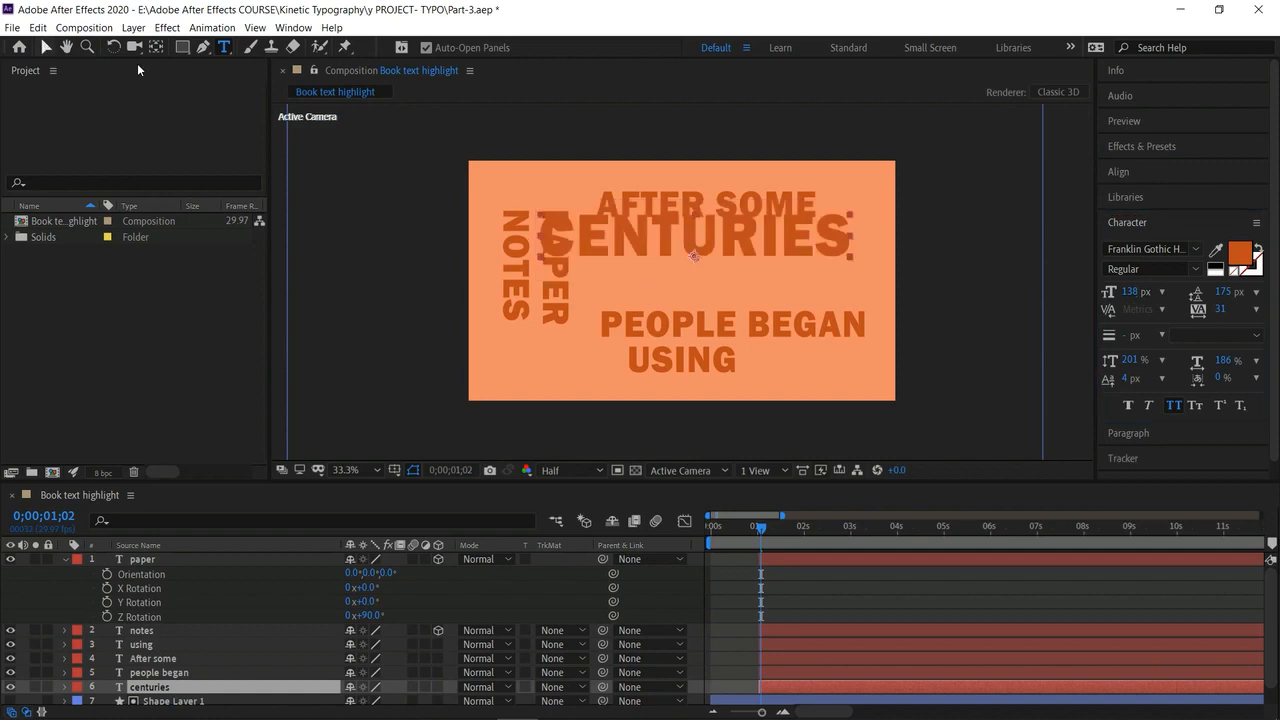
Stack AFTER SOME, CENTURIES and PEOPLE BEGAN closely beneath one another just right of the vertical PAPER text.
{"action": "left_click", "coordinate": [626, 228]}
{"action": "left_click_drag", "start_coordinate": [636, 253], "coordinate": [664, 271]}
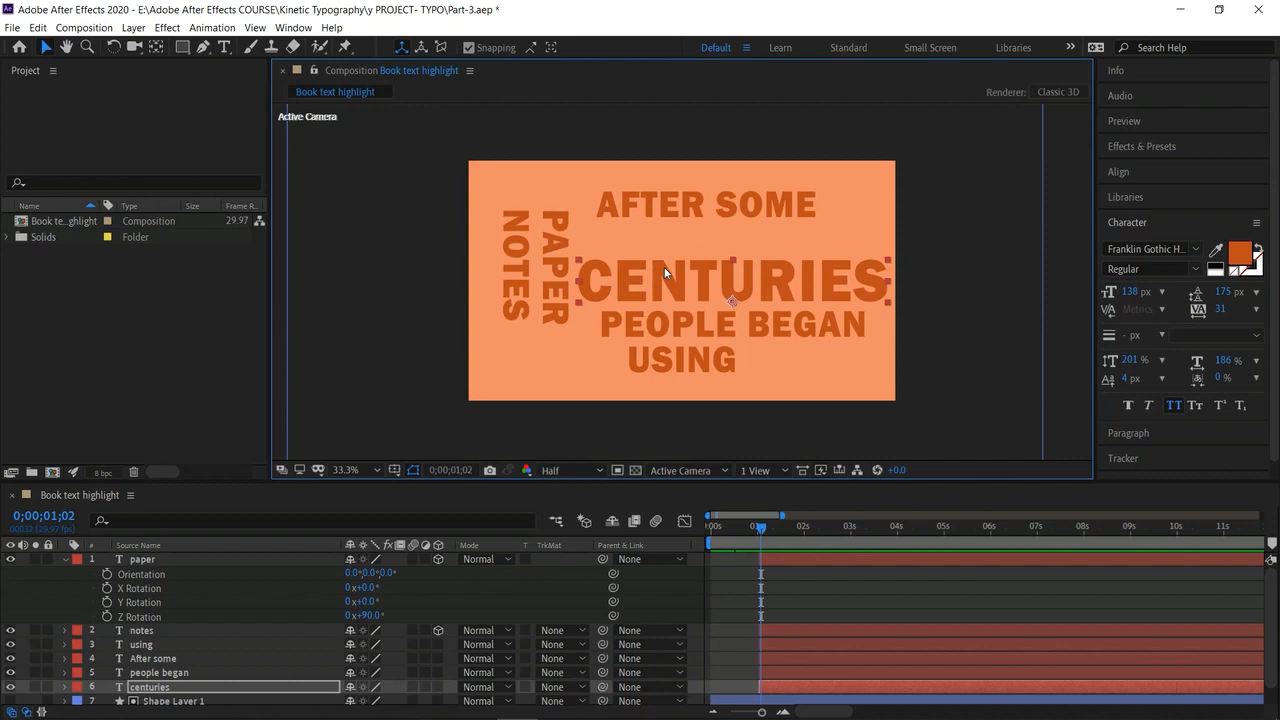
{"action": "left_click_drag", "start_coordinate": [680, 292], "coordinate": [680, 280]}
{"action": "left_click", "coordinate": [689, 218]}
{"action": "mouse_move", "coordinate": [689, 224]}
{"action": "left_mouse_down"}
{"action": "mouse_move", "coordinate": [668, 232]}
{"action": "mouse_move", "coordinate": [684, 231]}
{"action": "left_mouse_up"}
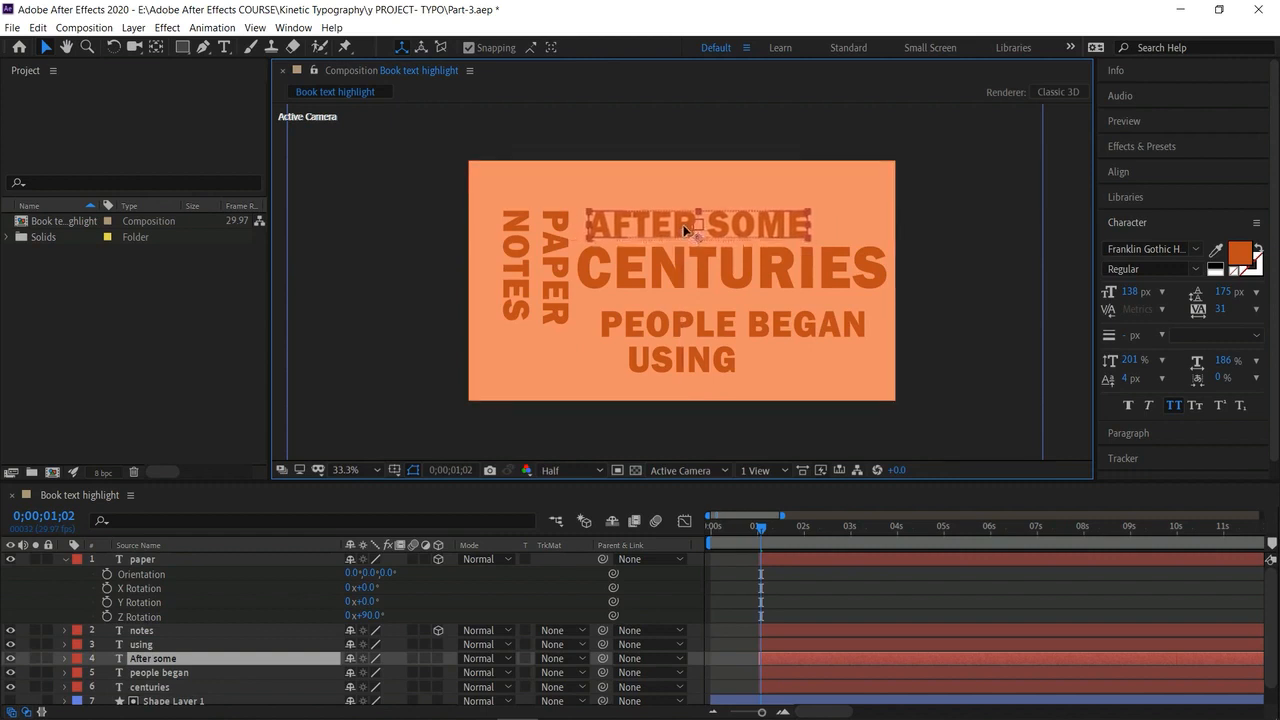
{"action": "key", "text": "Return"}
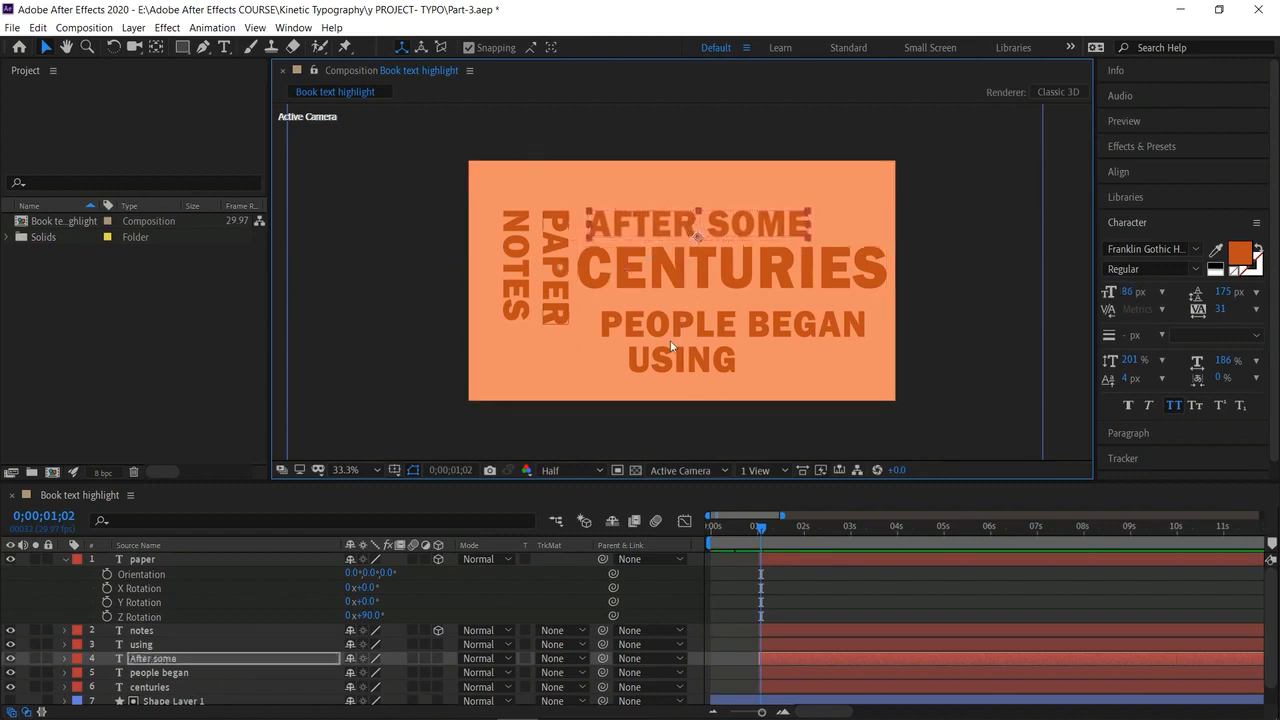
{"action": "left_click_drag", "start_coordinate": [679, 330], "coordinate": [664, 318]}
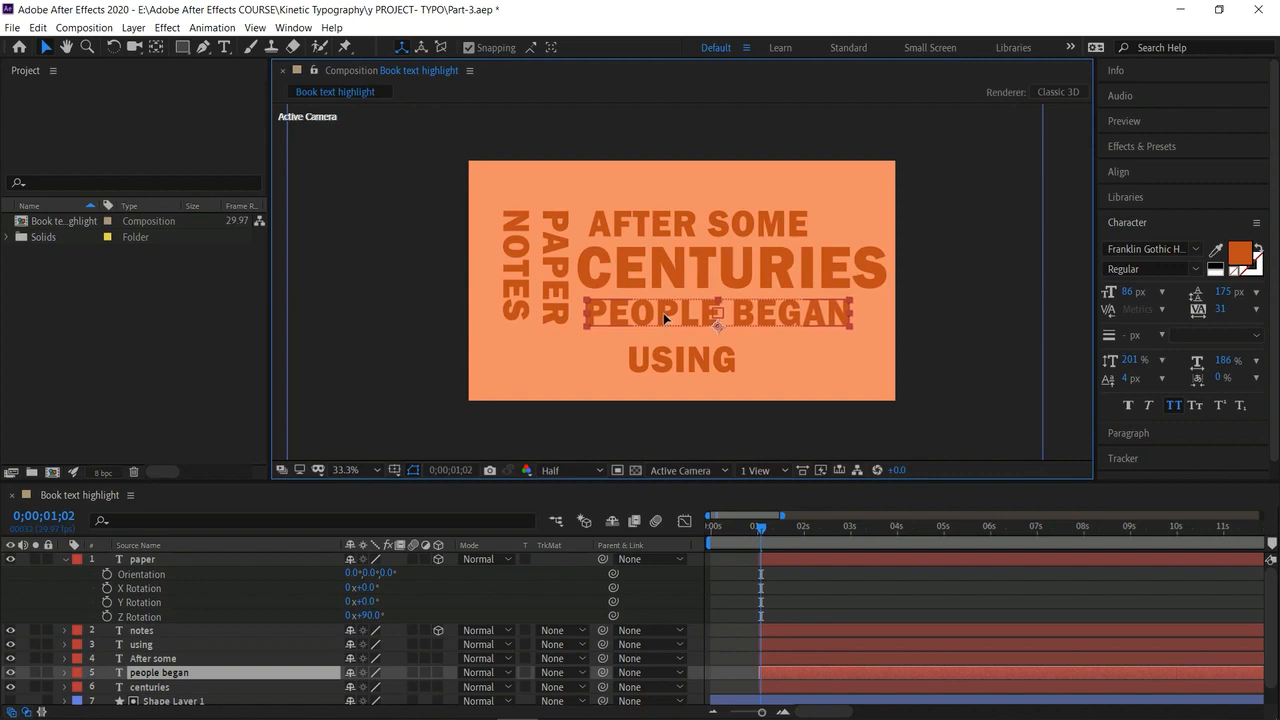
Place USING below the right end of PEOPLE BEGAN and enlarge it to a font size of 94 px.
{"action": "left_click_drag", "start_coordinate": [674, 368], "coordinate": [791, 351]}
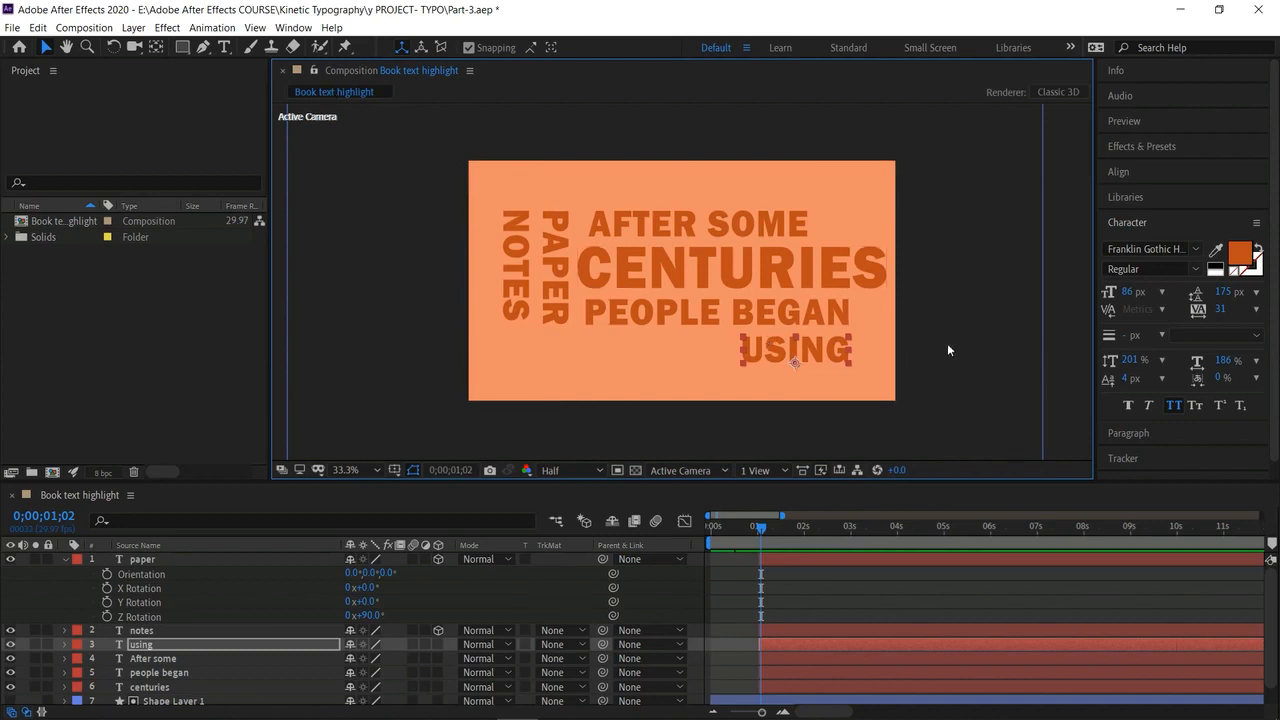
{"action": "left_click_drag", "start_coordinate": [1128, 291], "coordinate": [1156, 306]}
{"action": "left_click_drag", "start_coordinate": [772, 349], "coordinate": [772, 358]}
Enlarge the vertical PAPER and NOTES texts to 94 px and shift both slightly left, aligned side by side.
{"action": "left_click", "coordinate": [555, 285]}
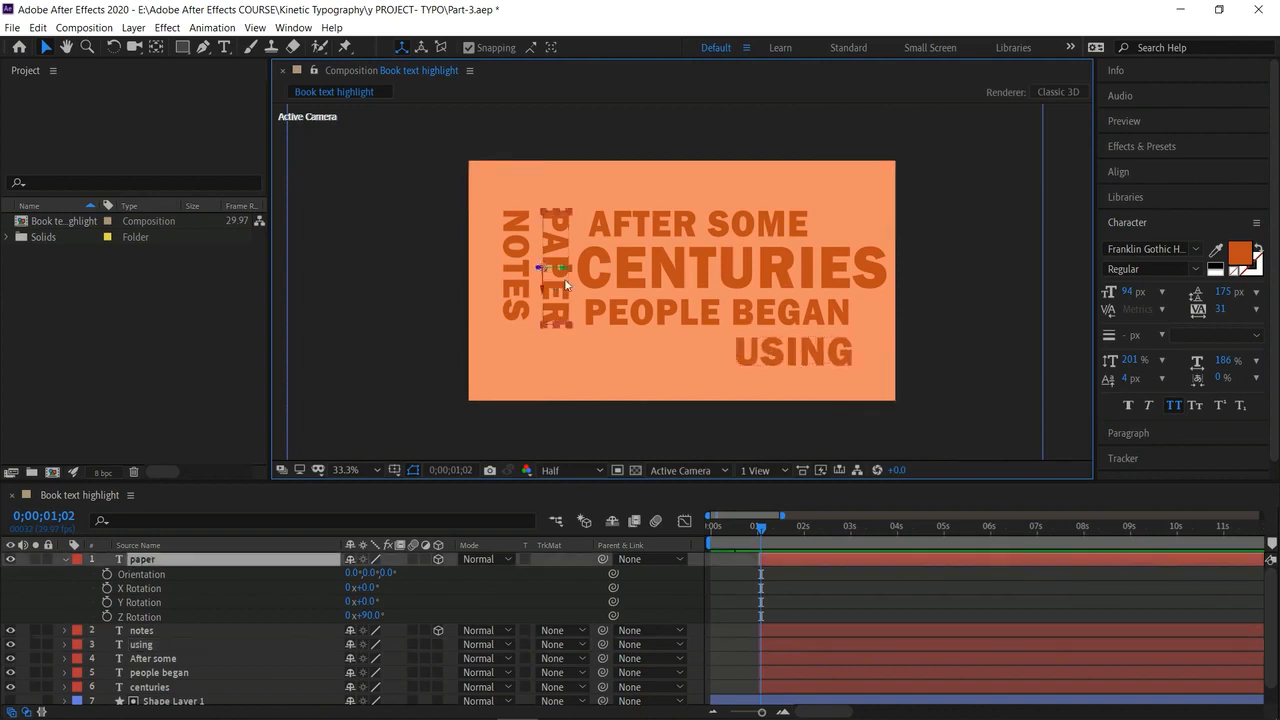
{"action": "left_click_drag", "start_coordinate": [1133, 298], "coordinate": [1142, 296]}
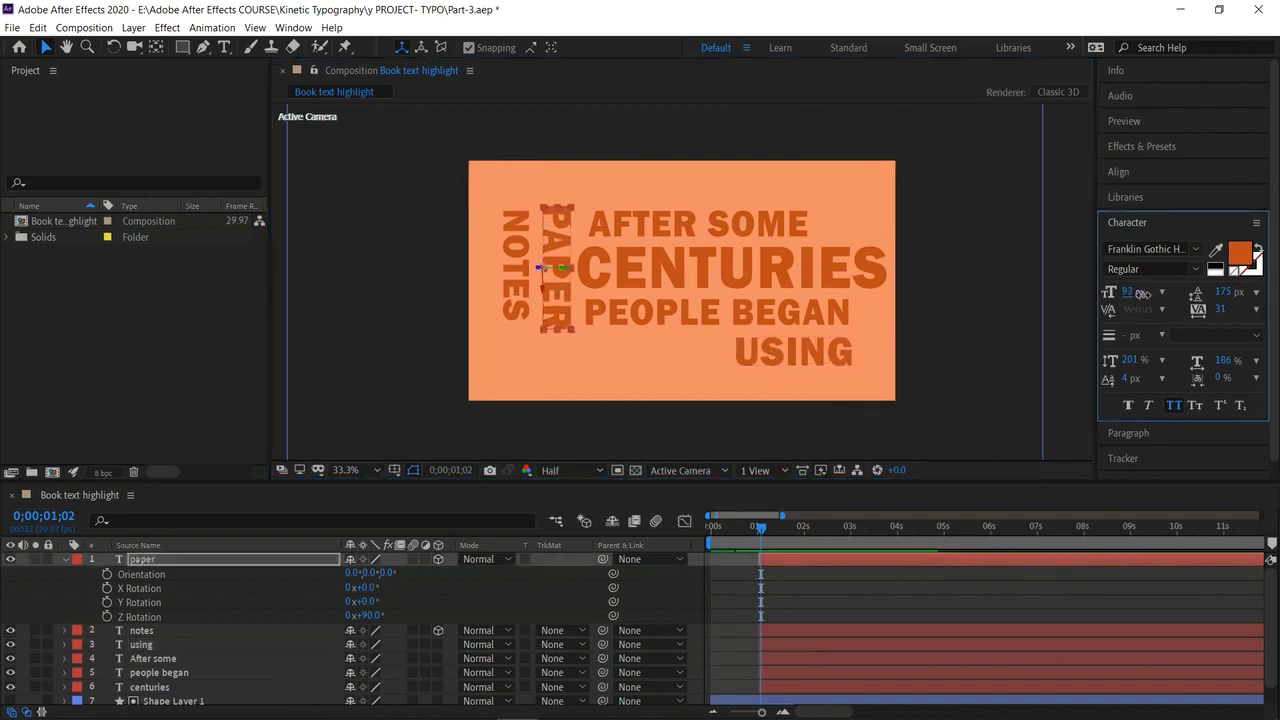
{"action": "left_click_drag", "start_coordinate": [559, 302], "coordinate": [558, 303]}
{"action": "left_click", "coordinate": [514, 289]}
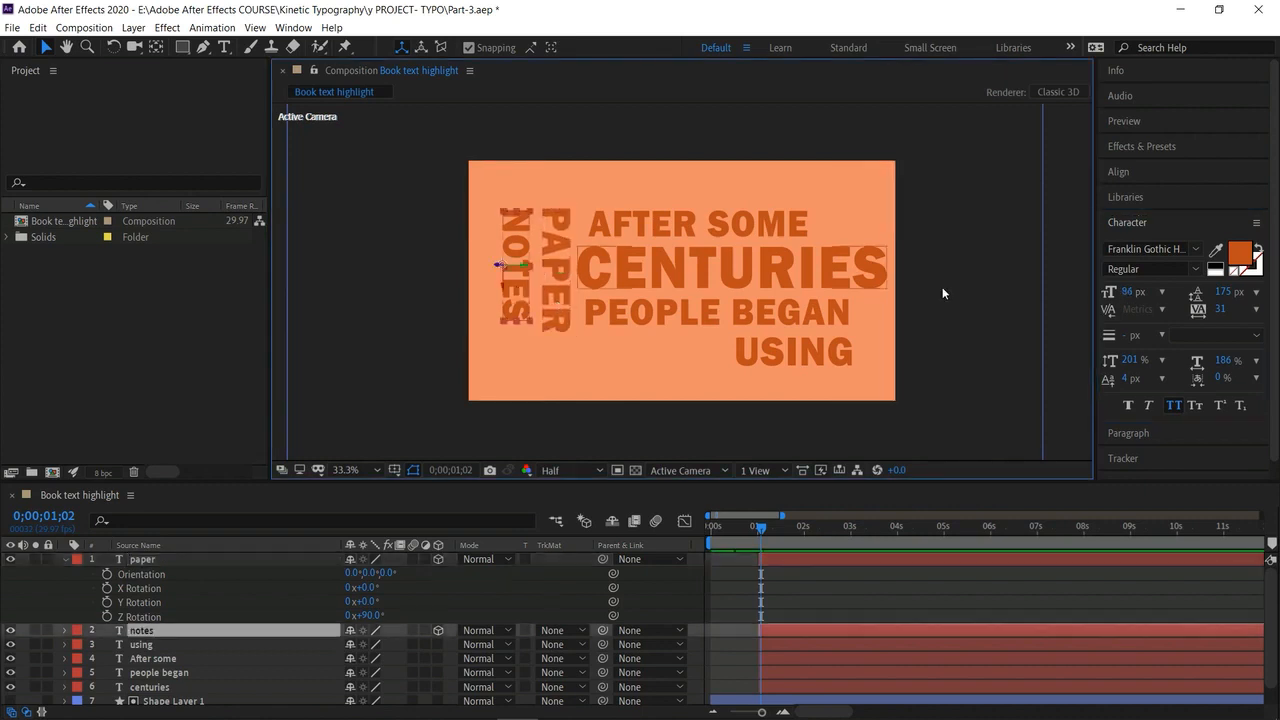
{"action": "left_click_drag", "start_coordinate": [1125, 296], "coordinate": [1143, 294]}
{"action": "left_click_drag", "start_coordinate": [513, 292], "coordinate": [508, 296]}
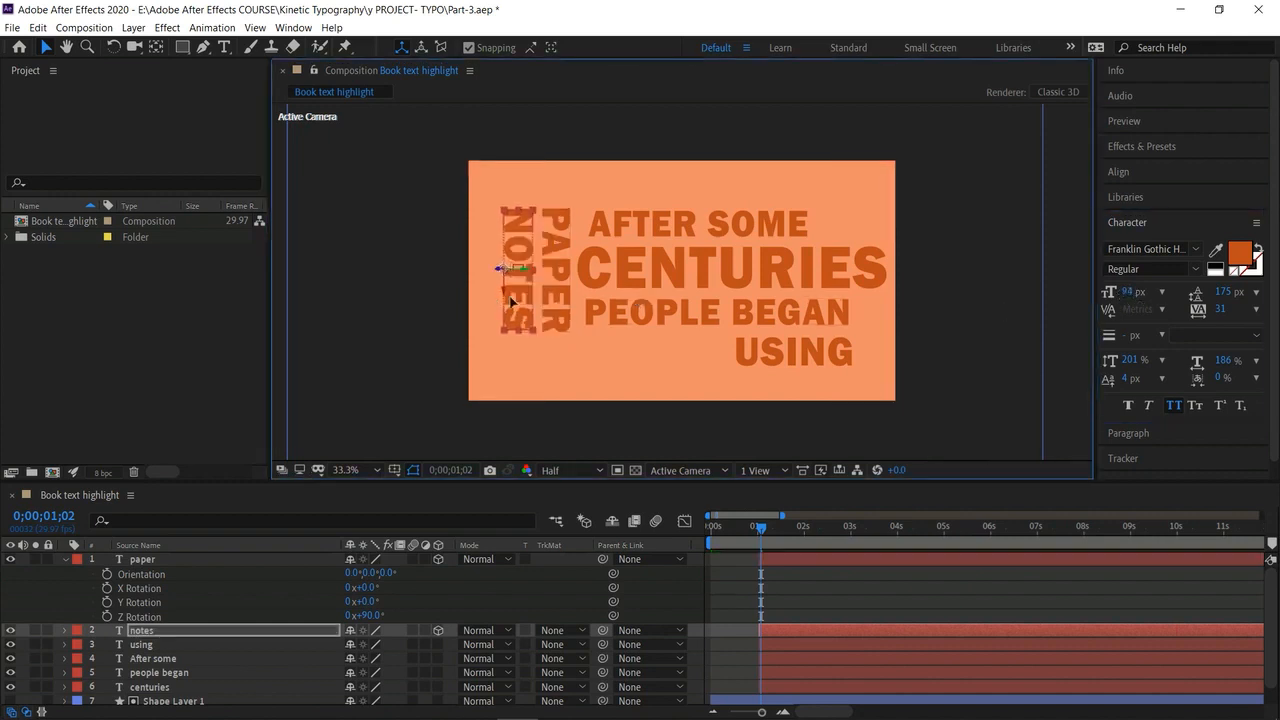
{"action": "left_click", "coordinate": [555, 303]}
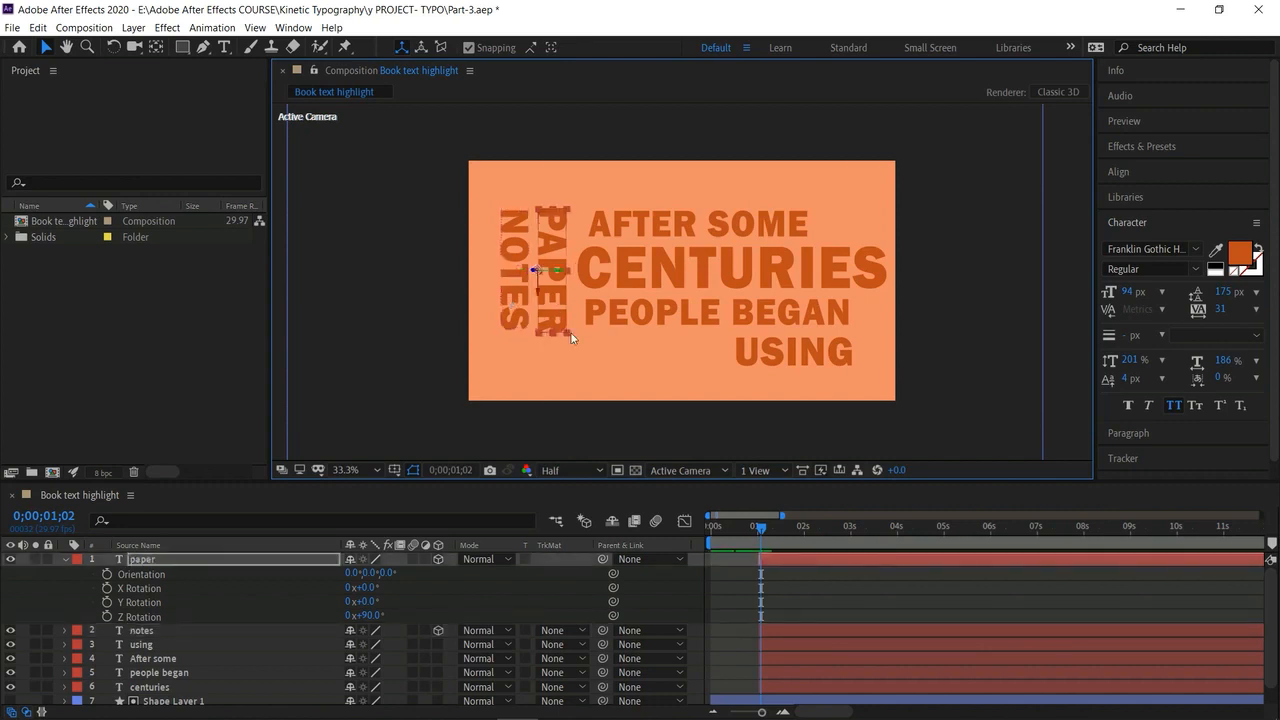
{"action": "left_click", "coordinate": [595, 372]}
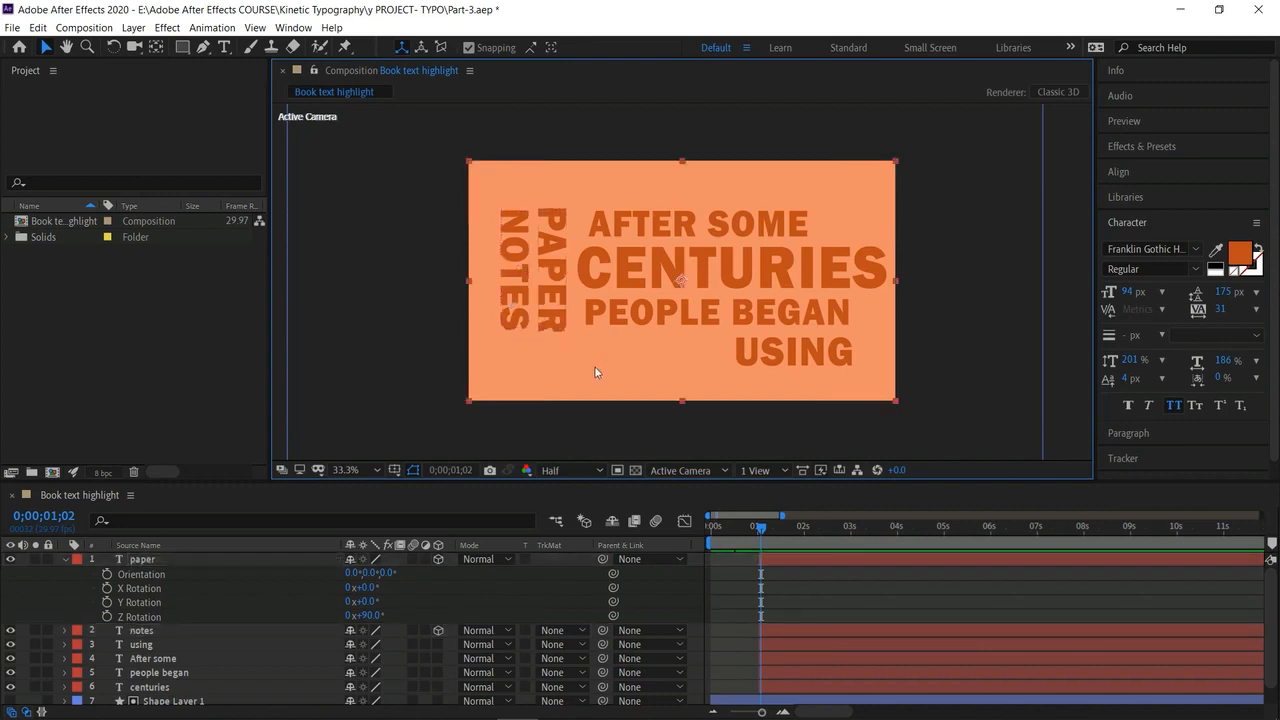
{"action": "double_click", "coordinate": [751, 314]}
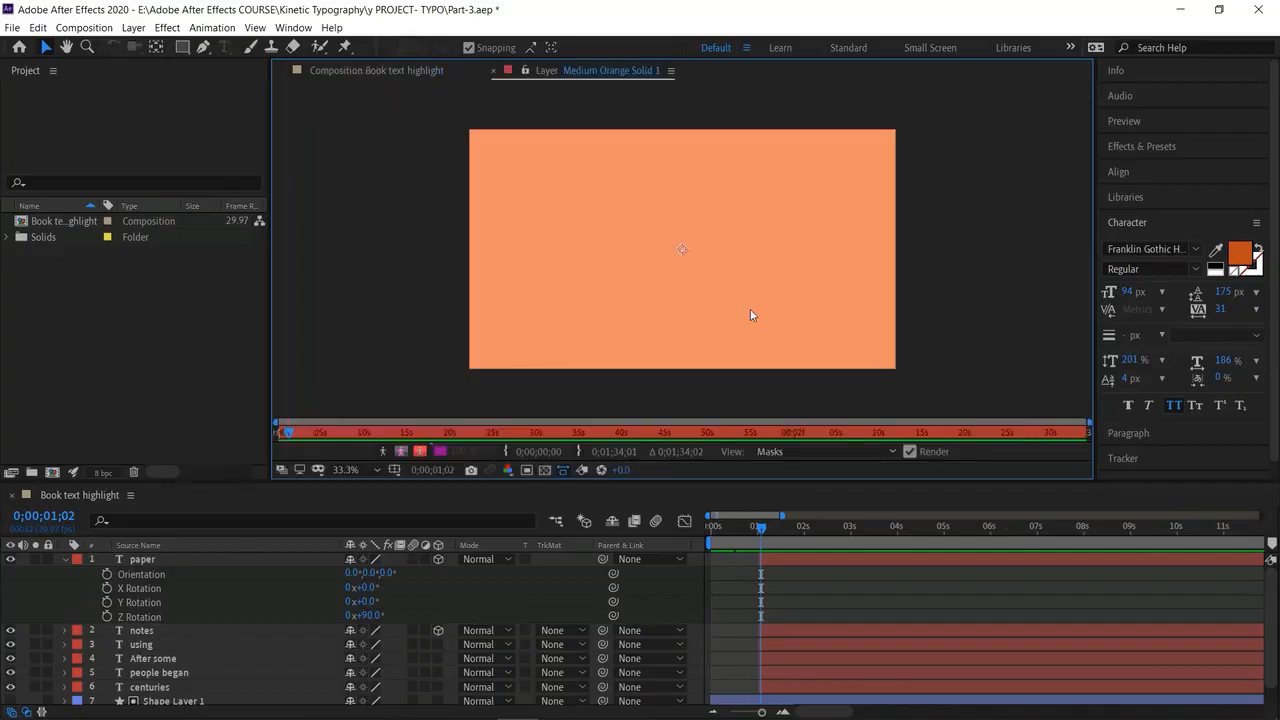
{"action": "left_click", "coordinate": [492, 71]}
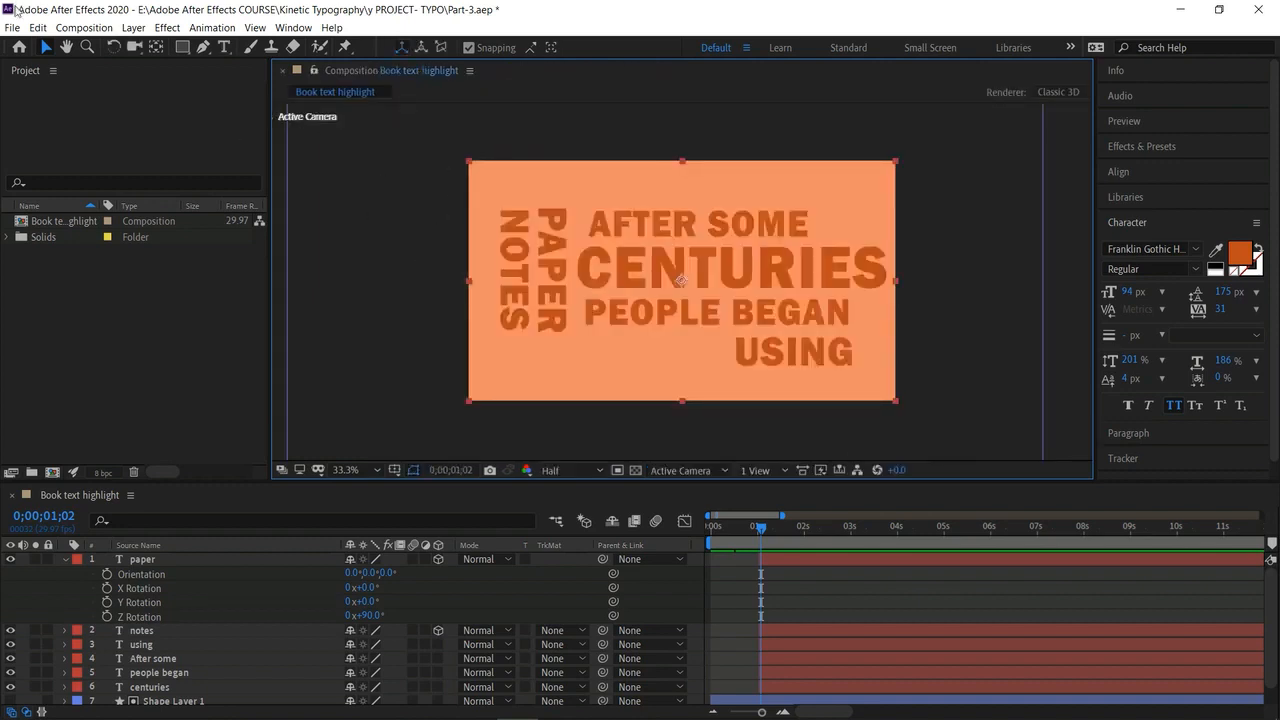
{"action": "left_click", "coordinate": [728, 319]}
Collapse the paper layer's properties and recolor the PEOPLE BEGAN text to a muted brown.
{"action": "left_click", "coordinate": [62, 559]}
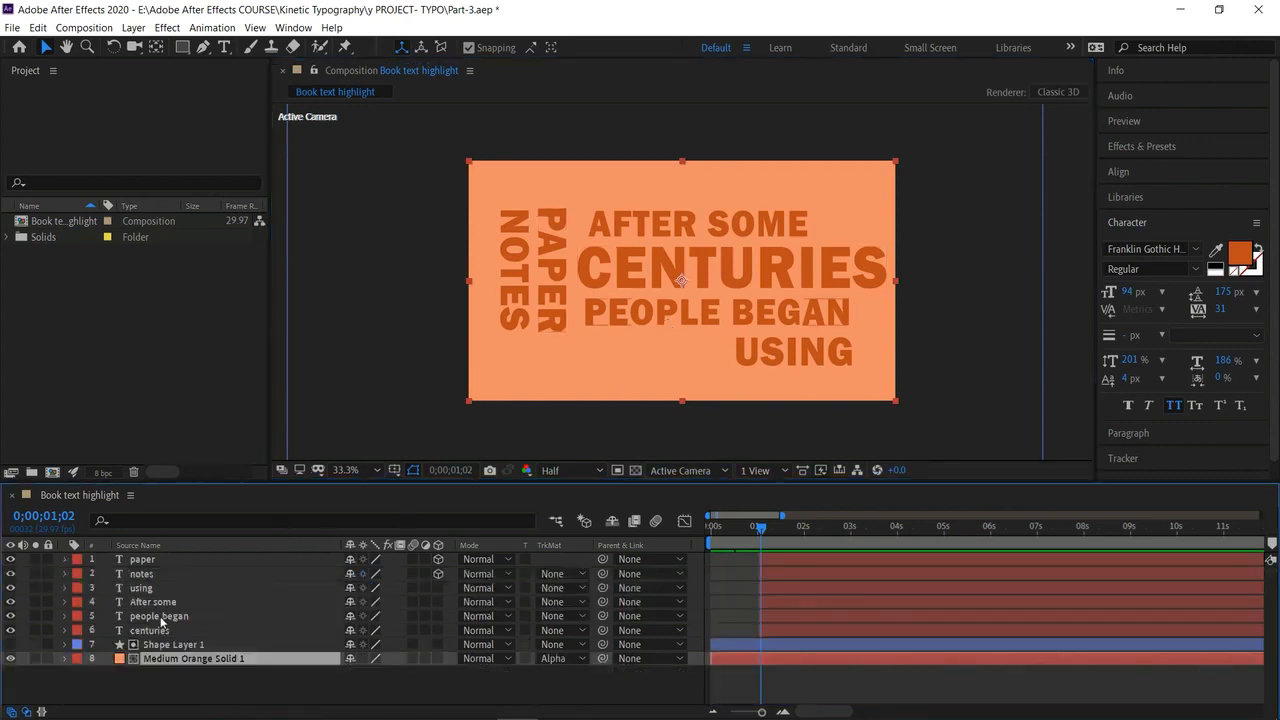
{"action": "left_click", "coordinate": [160, 616]}
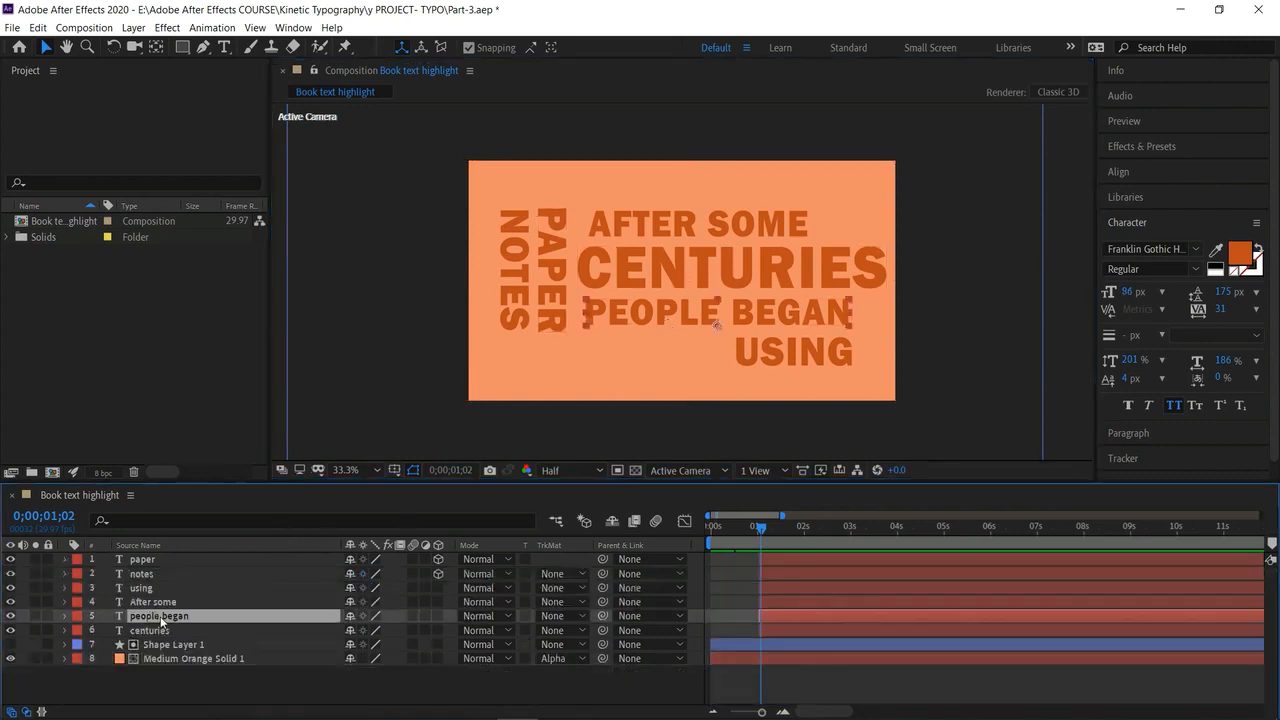
{"action": "double_click", "coordinate": [643, 315]}
{"action": "left_click", "coordinate": [1246, 255]}
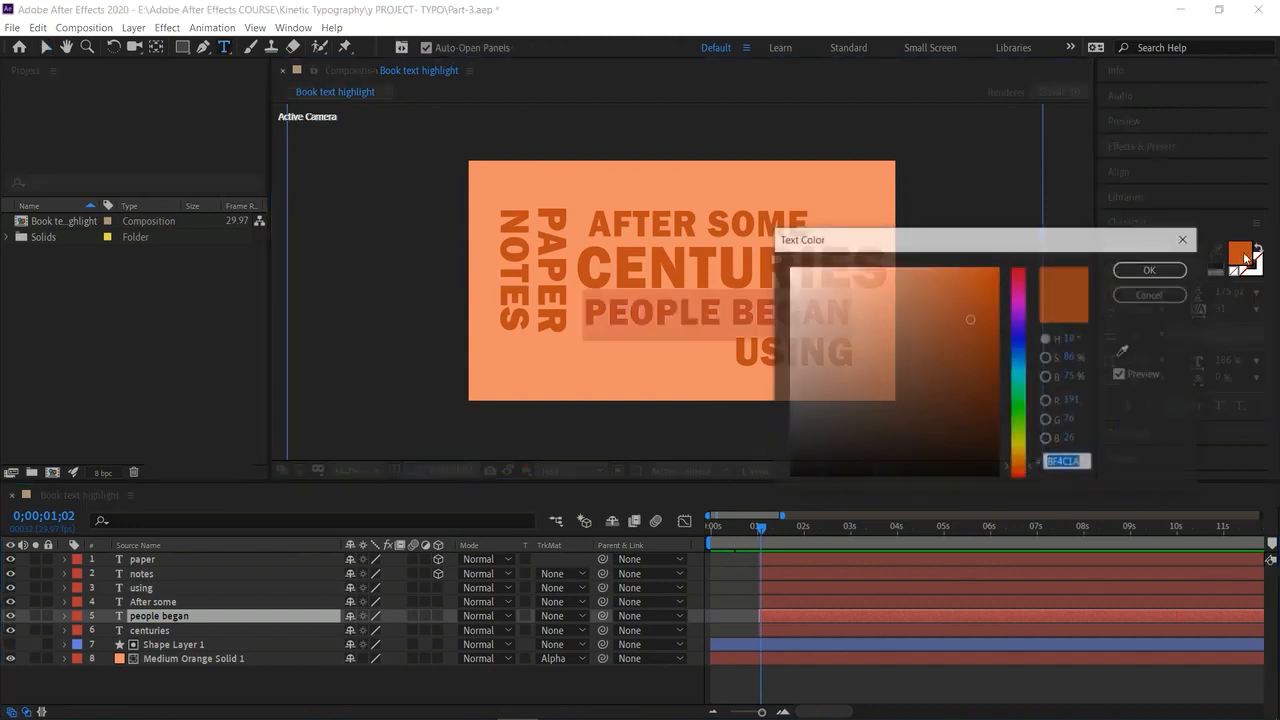
{"action": "left_click", "coordinate": [806, 291]}
{"action": "mouse_move", "coordinate": [844, 282]}
{"action": "left_mouse_down"}
{"action": "mouse_move", "coordinate": [938, 271]}
{"action": "mouse_move", "coordinate": [938, 360]}
{"action": "left_mouse_up"}
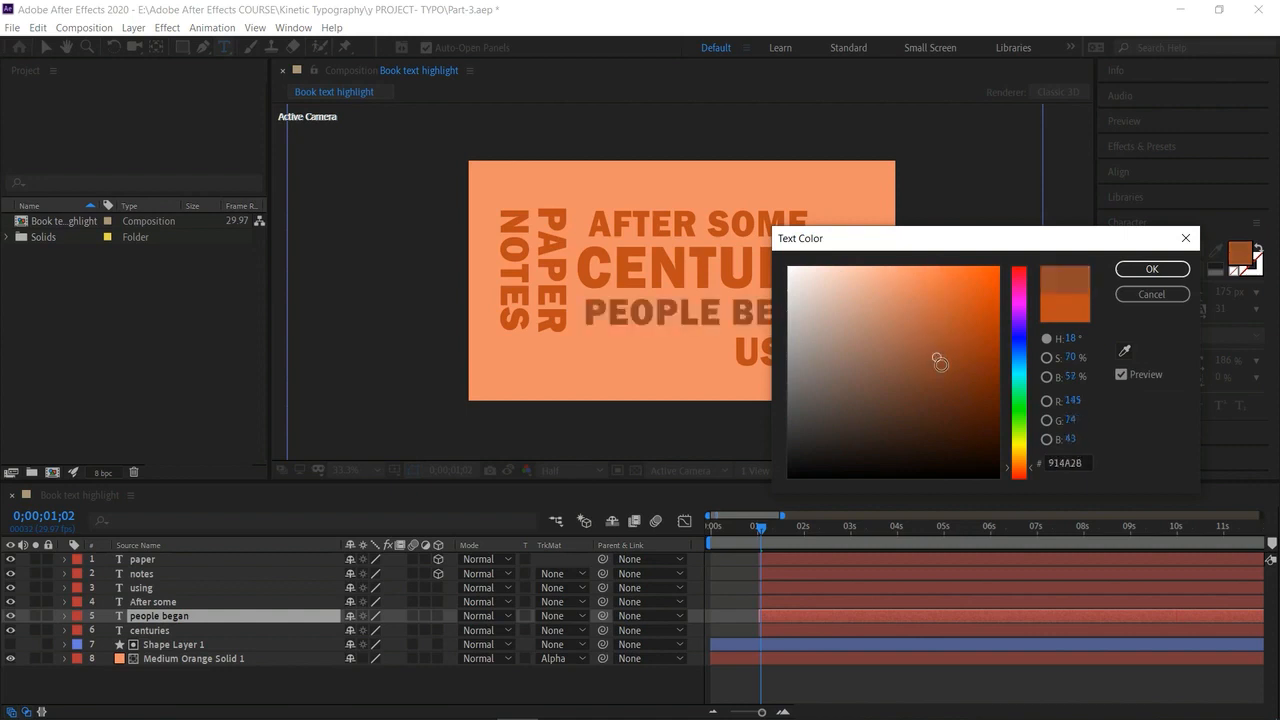
{"action": "left_click_drag", "start_coordinate": [933, 359], "coordinate": [934, 366]}
{"action": "left_click", "coordinate": [1130, 270]}
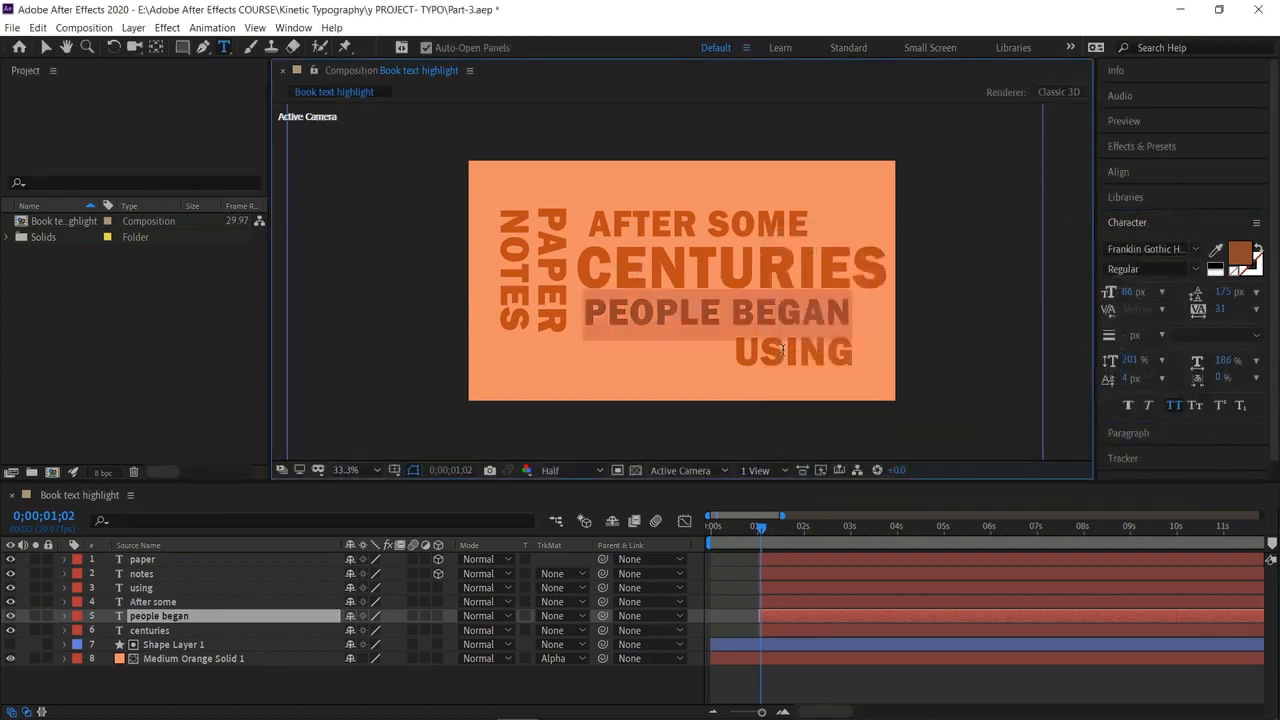
{"action": "left_click", "coordinate": [44, 47]}
Recolor the AFTER SOME text to a brighter, more saturated orange.
{"action": "left_click", "coordinate": [655, 226]}
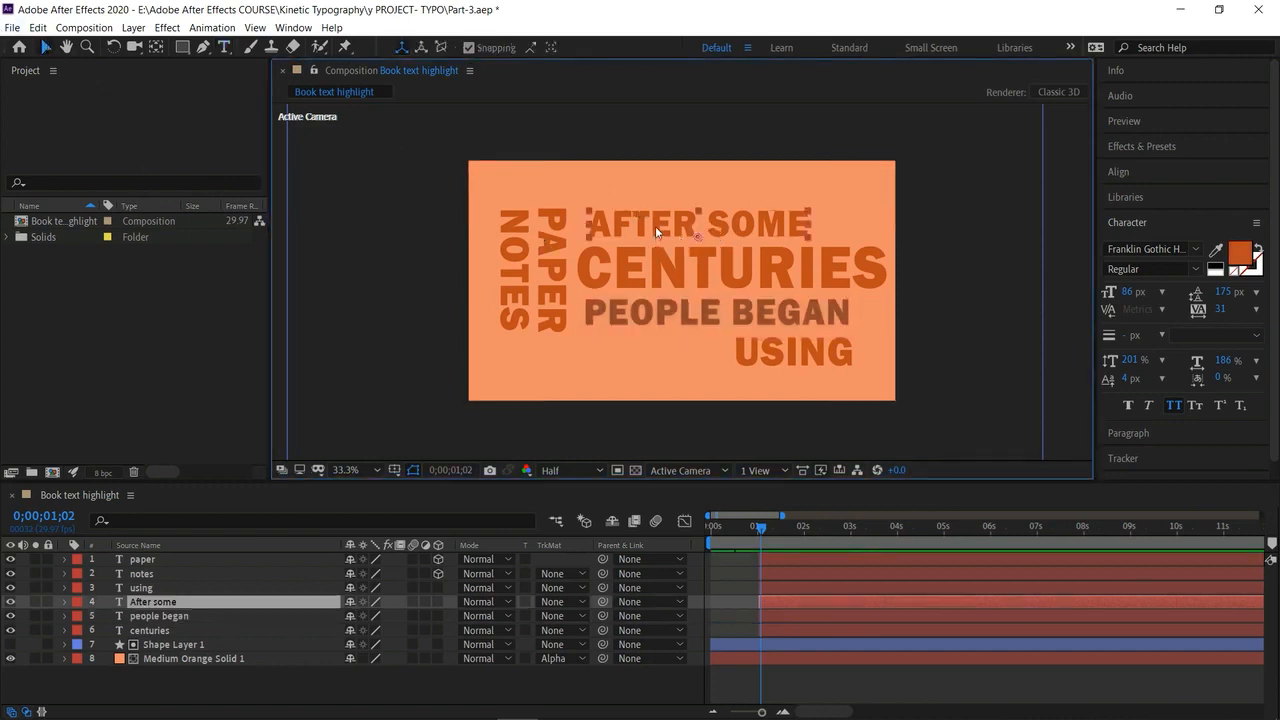
{"action": "double_click", "coordinate": [655, 226]}
{"action": "left_click", "coordinate": [1240, 252]}
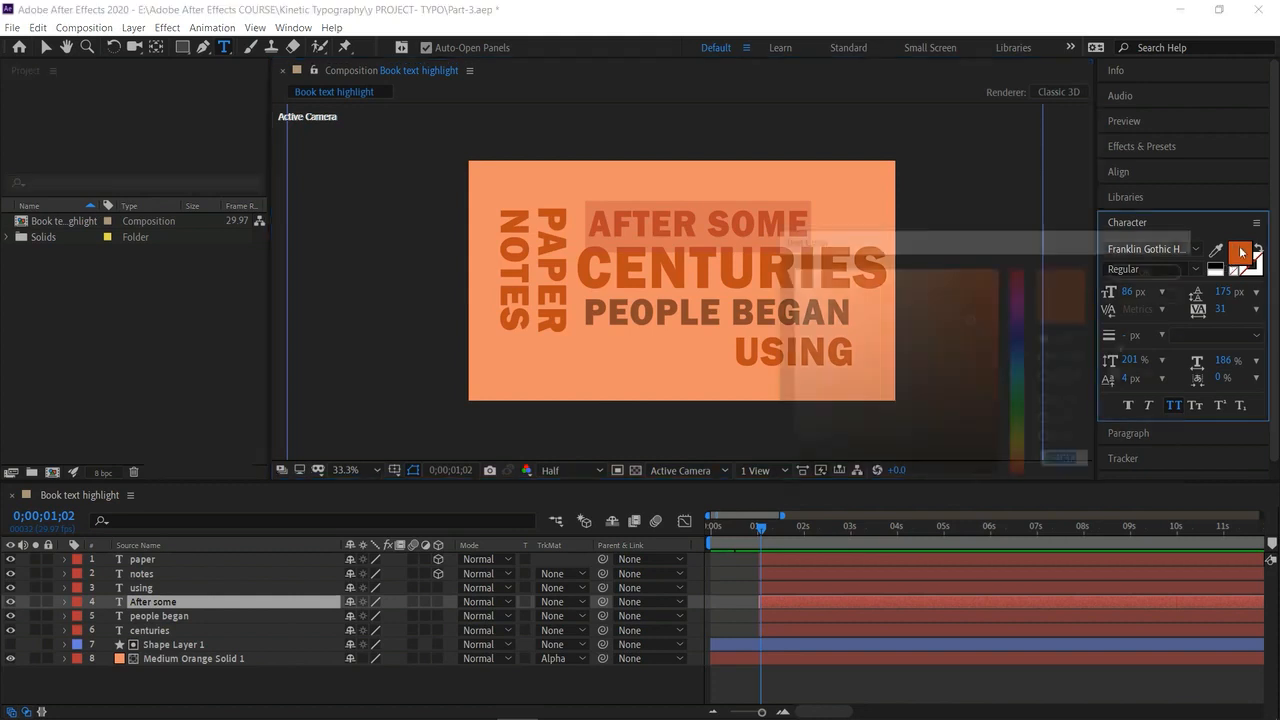
{"action": "left_click", "coordinate": [939, 284]}
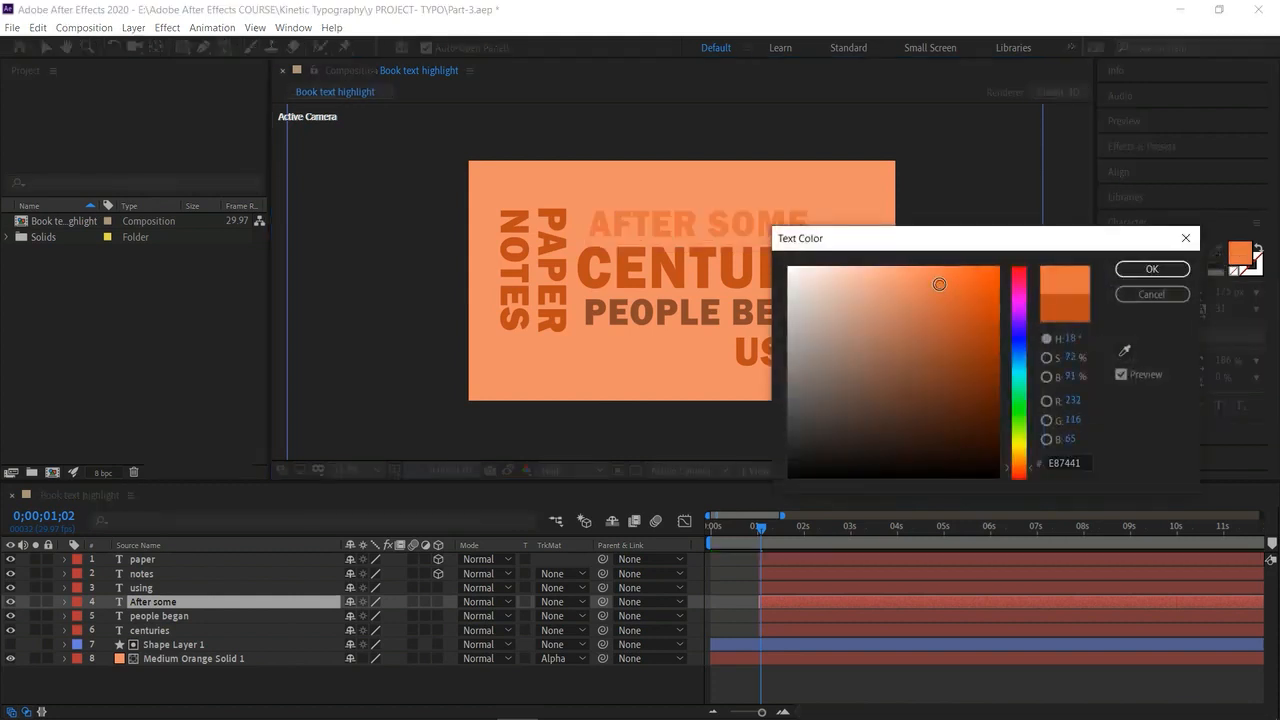
{"action": "left_click", "coordinate": [962, 274]}
{"action": "left_click", "coordinate": [942, 272]}
{"action": "left_click", "coordinate": [975, 293]}
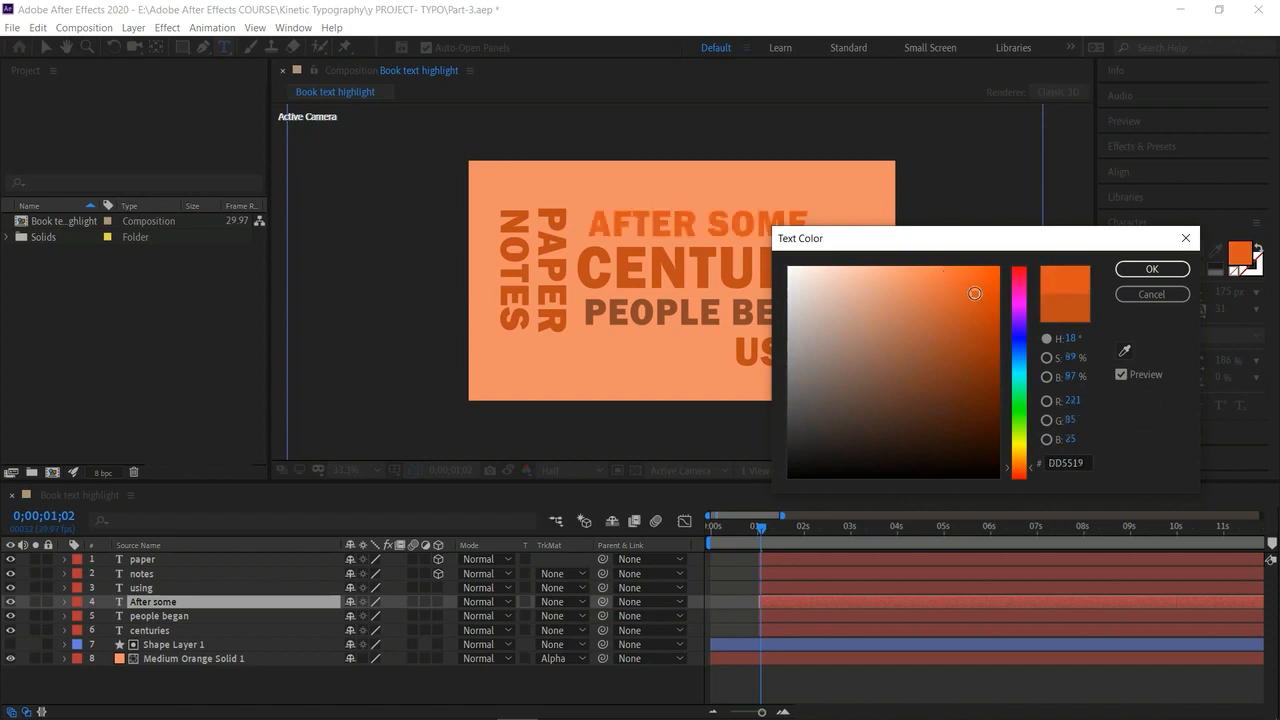
{"action": "left_click", "coordinate": [978, 268]}
{"action": "left_click_drag", "start_coordinate": [972, 289], "coordinate": [970, 293]}
{"action": "left_click", "coordinate": [1118, 269]}
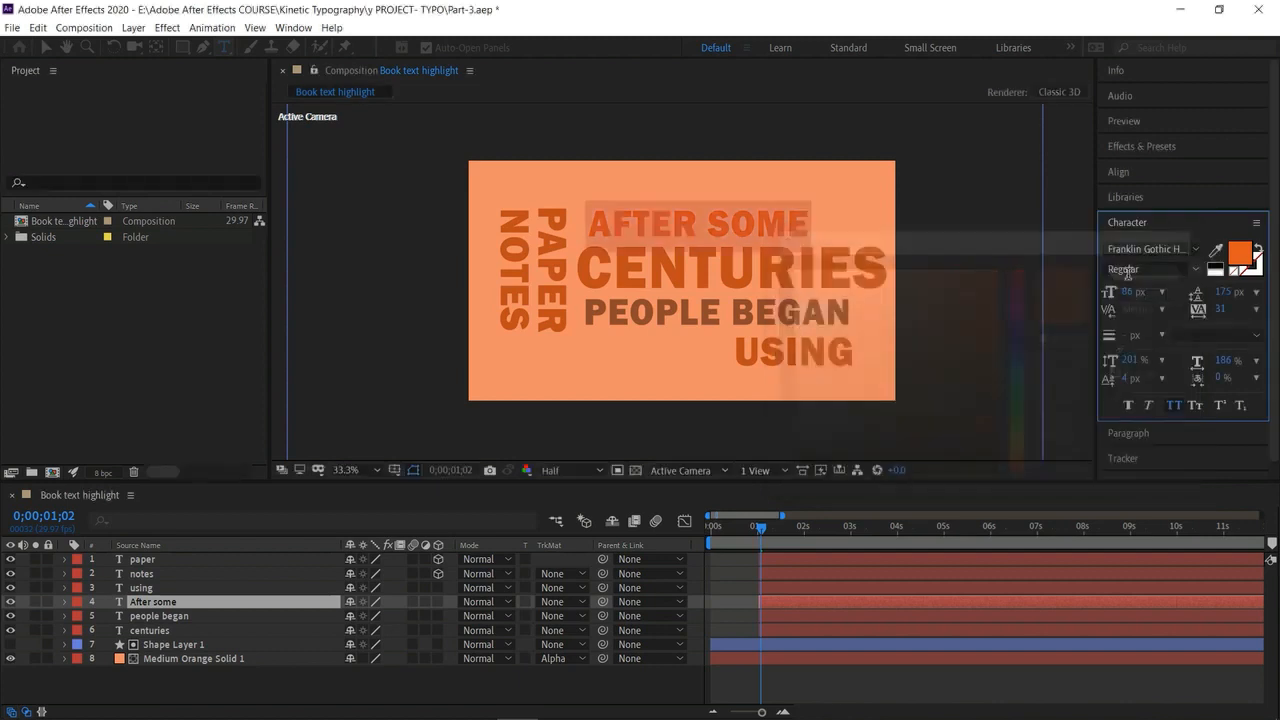
{"action": "left_click", "coordinate": [45, 47]}
Change the USING text's fill color to the pale peach E9C8BA.
{"action": "double_click", "coordinate": [794, 357]}
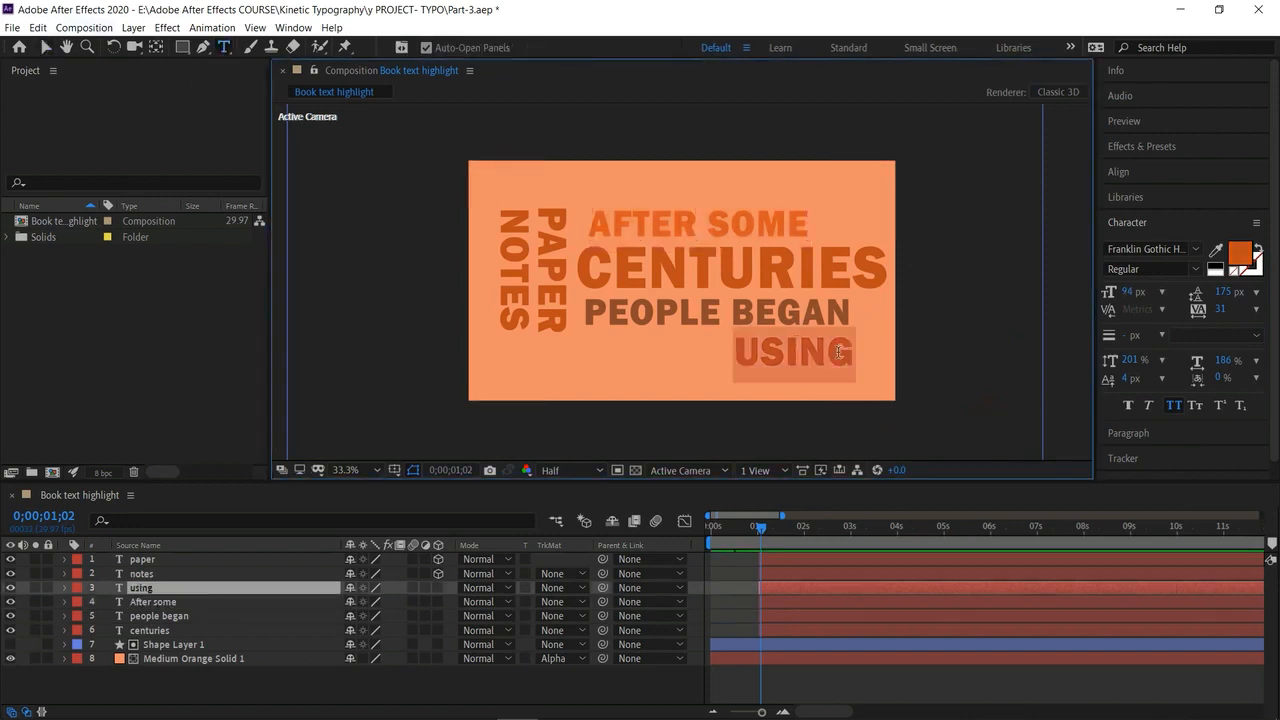
{"action": "left_click", "coordinate": [1242, 255]}
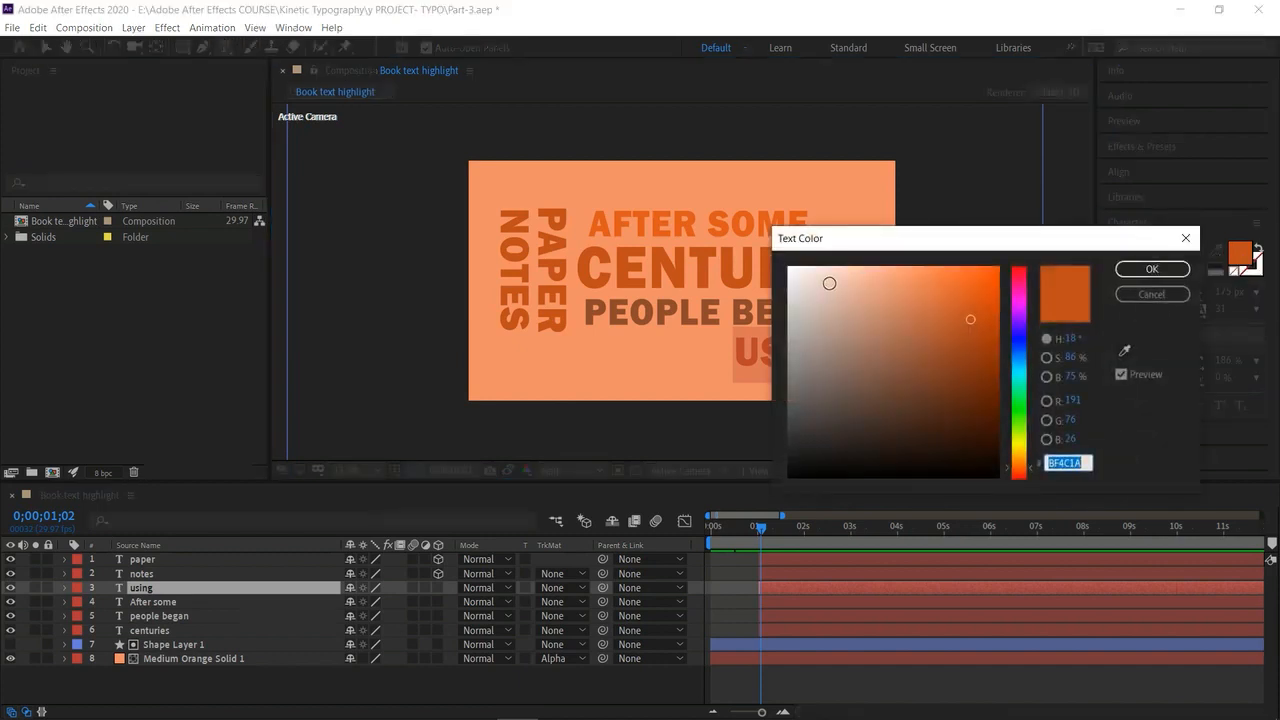
{"action": "left_click", "coordinate": [829, 283]}
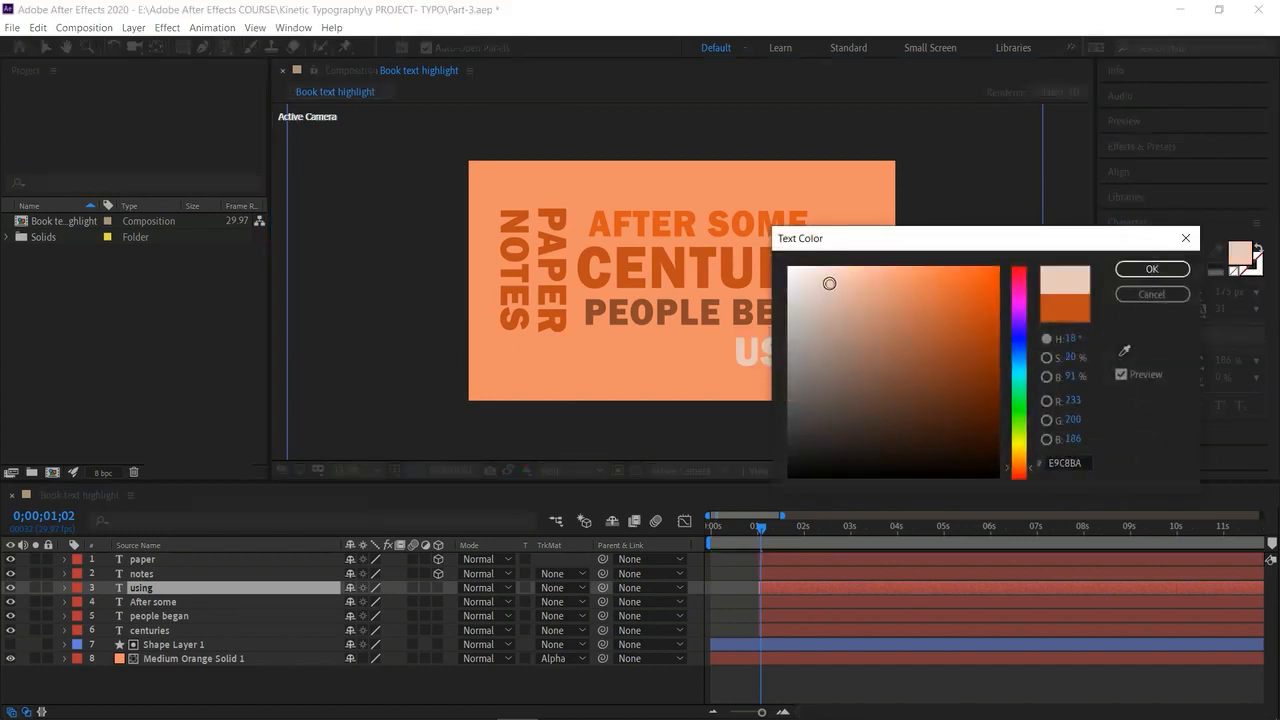
{"action": "left_click", "coordinate": [1151, 268]}
{"action": "left_click", "coordinate": [790, 364]}
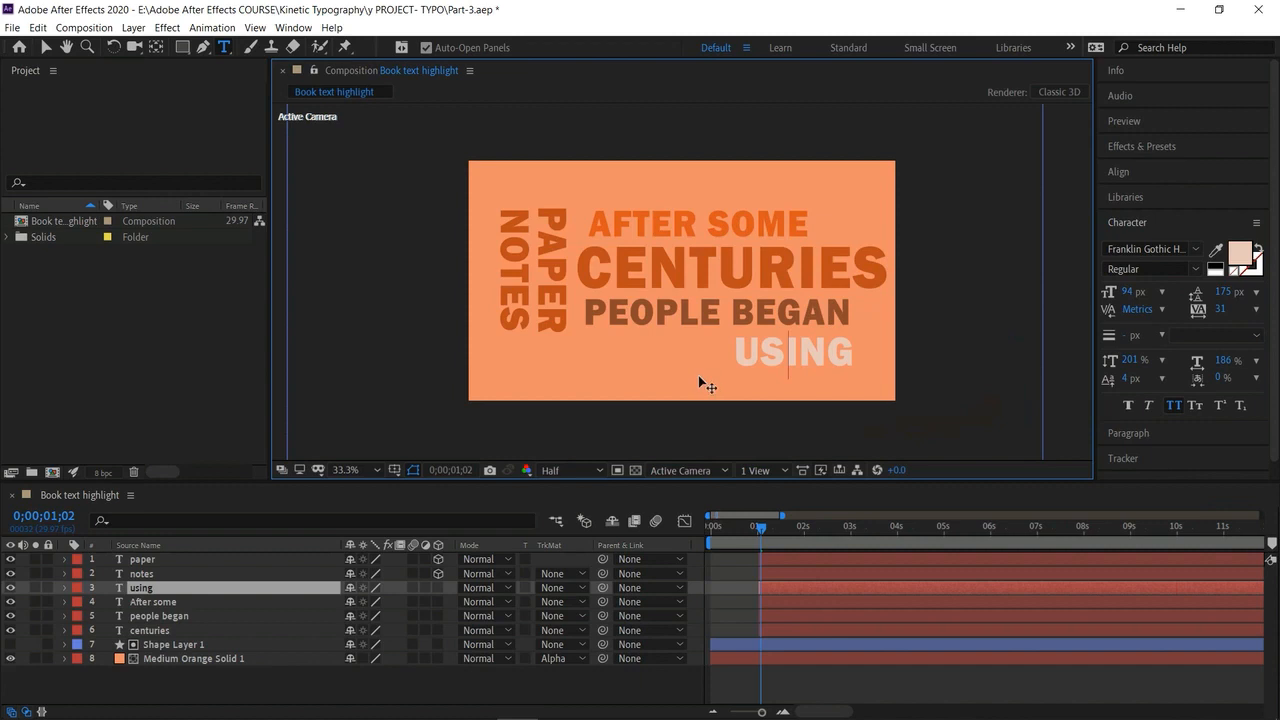
{"action": "left_click", "coordinate": [543, 296]}
{"action": "left_click", "coordinate": [45, 47]}
Set the PAPER text's fill color to dark orange A33C0E and copy its hex code.
{"action": "left_click", "coordinate": [559, 267]}
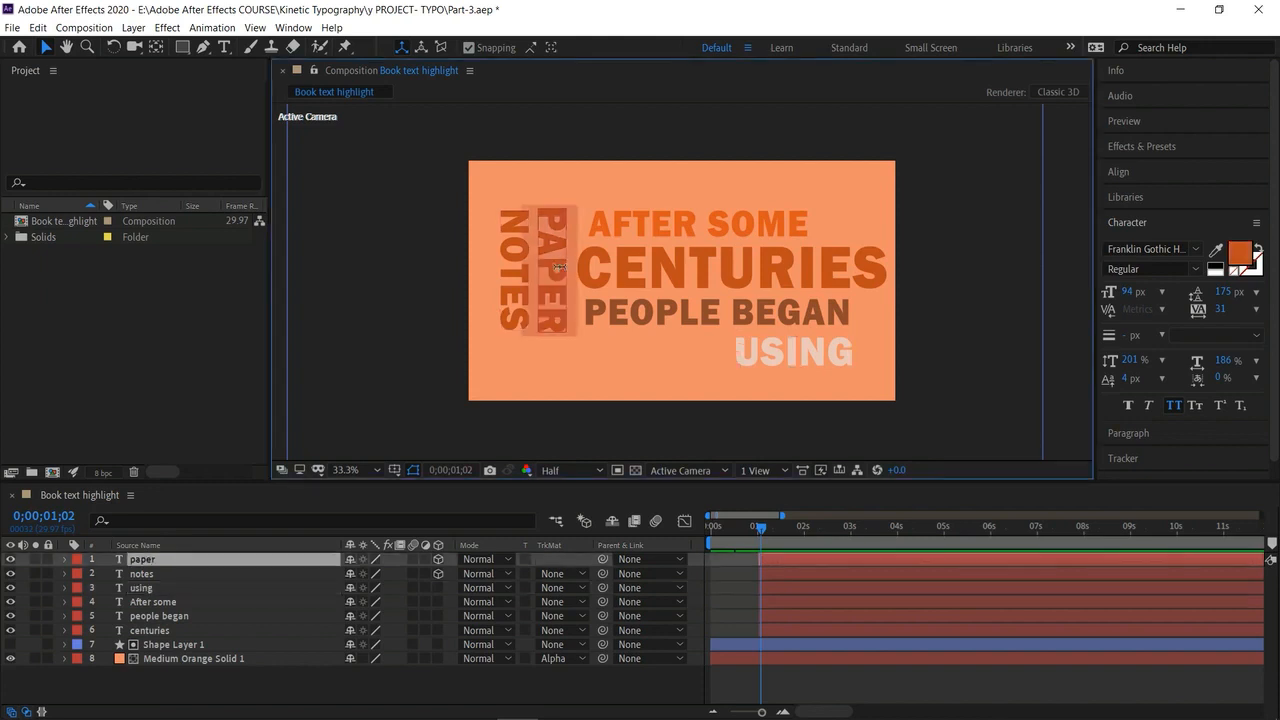
{"action": "left_click", "coordinate": [1240, 254]}
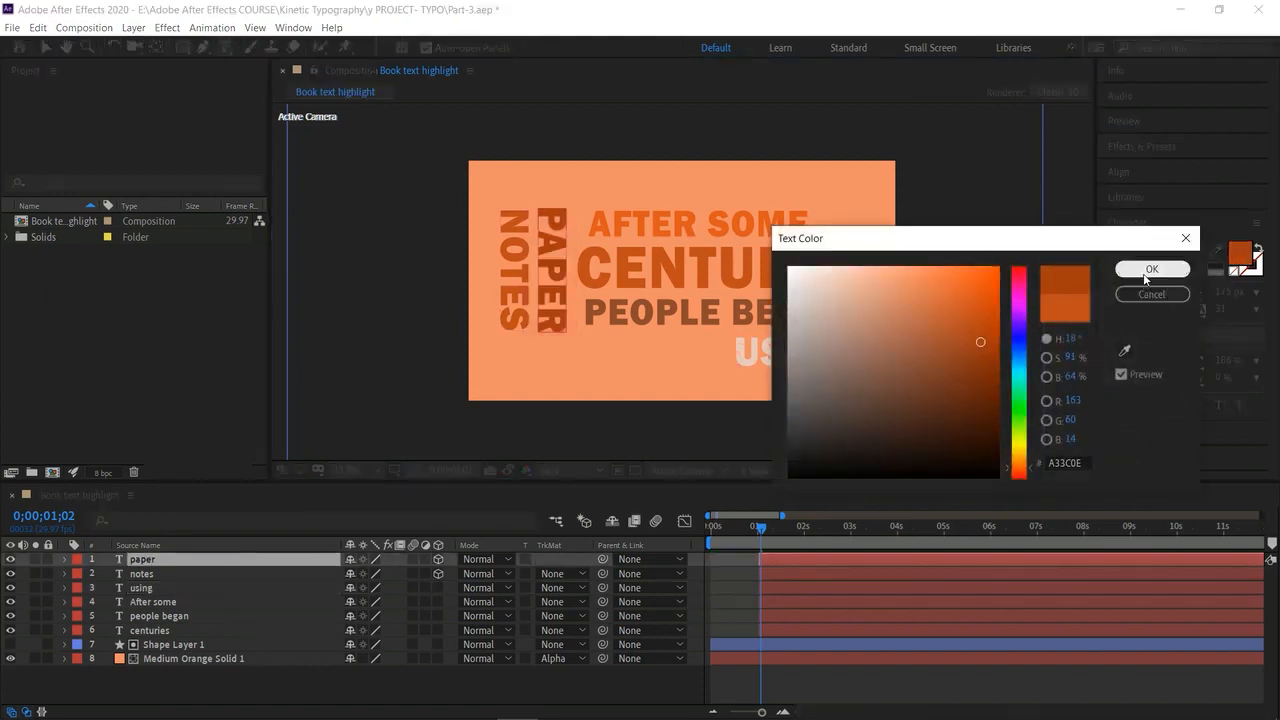
{"action": "left_click", "coordinate": [1066, 462]}
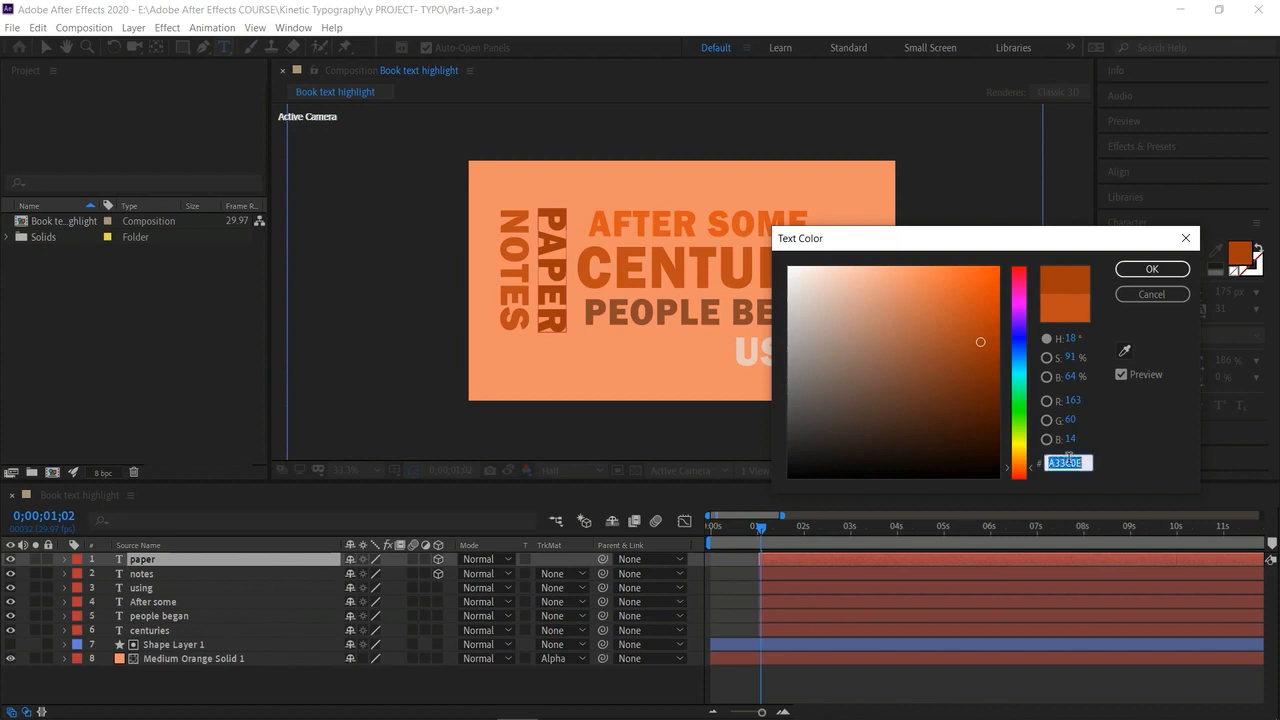
{"action": "left_click", "coordinate": [1152, 268]}
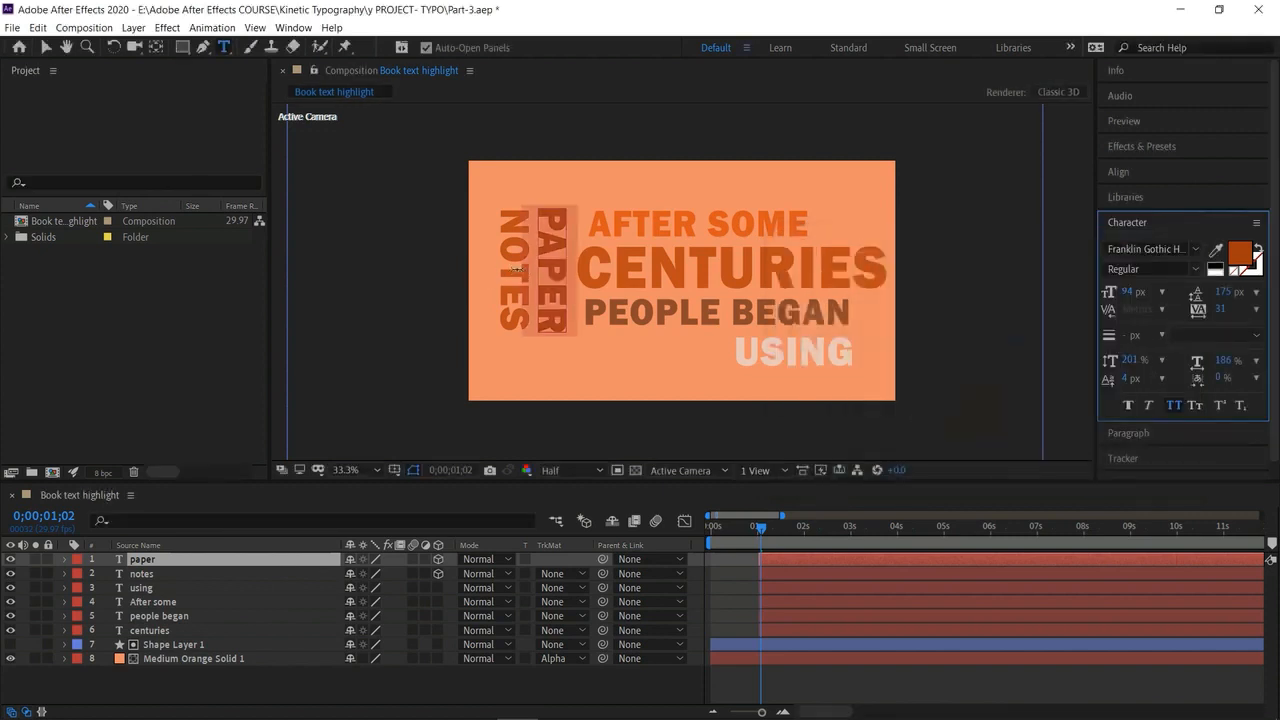
{"action": "left_click", "coordinate": [46, 47]}
Apply the hex color A33C0E to the NOTES text and deselect all layers.
{"action": "left_click", "coordinate": [513, 302]}
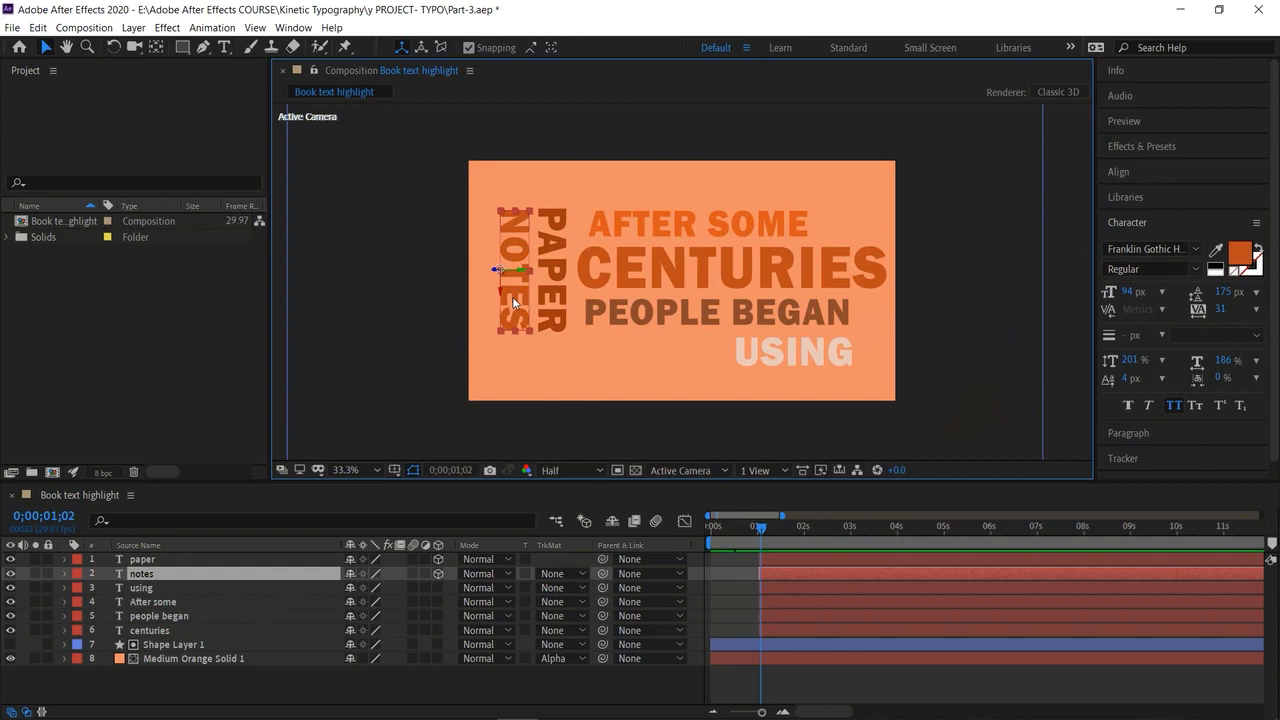
{"action": "left_click", "coordinate": [1239, 255]}
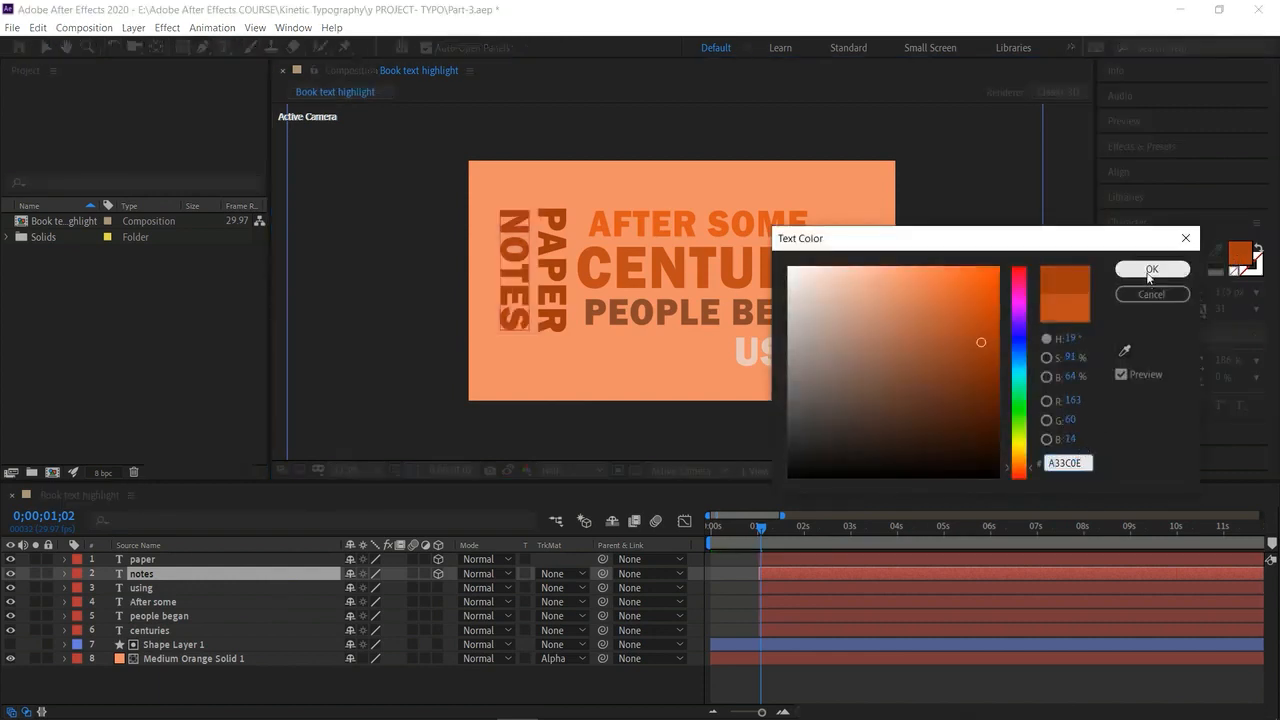
{"action": "left_click", "coordinate": [1150, 269]}
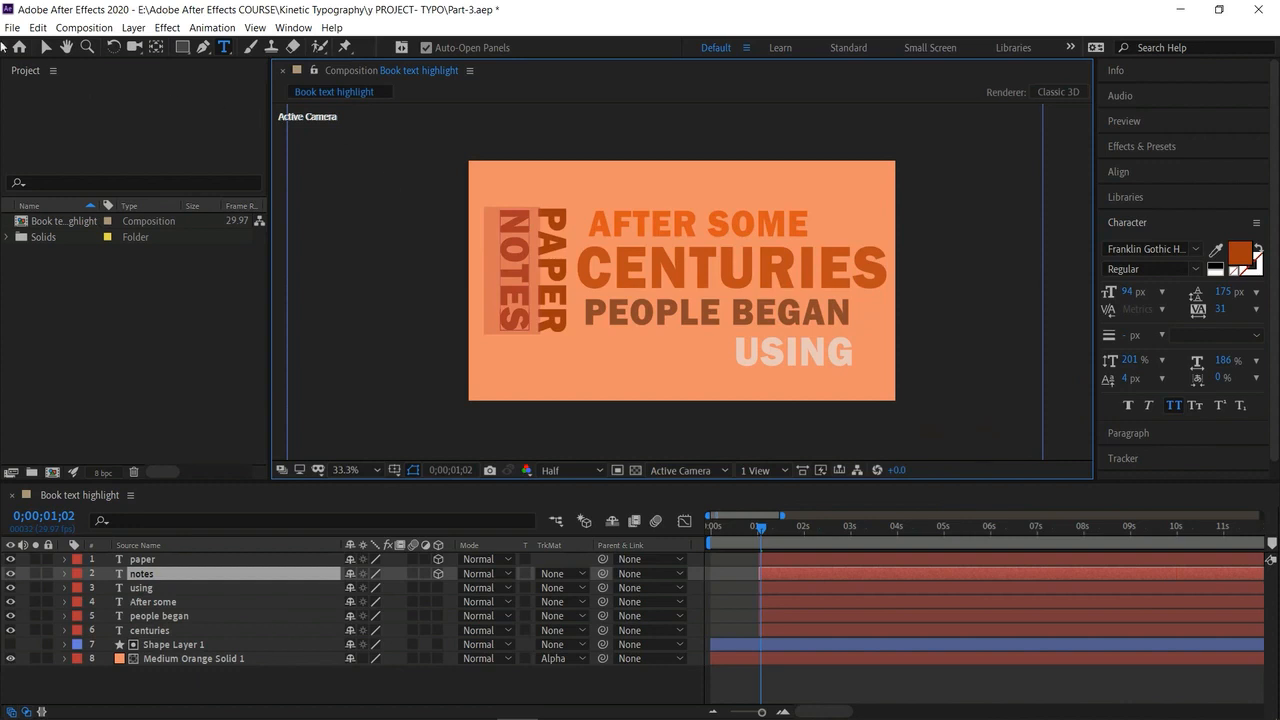
{"action": "left_click", "coordinate": [45, 48]}
{"action": "left_click", "coordinate": [449, 228]}
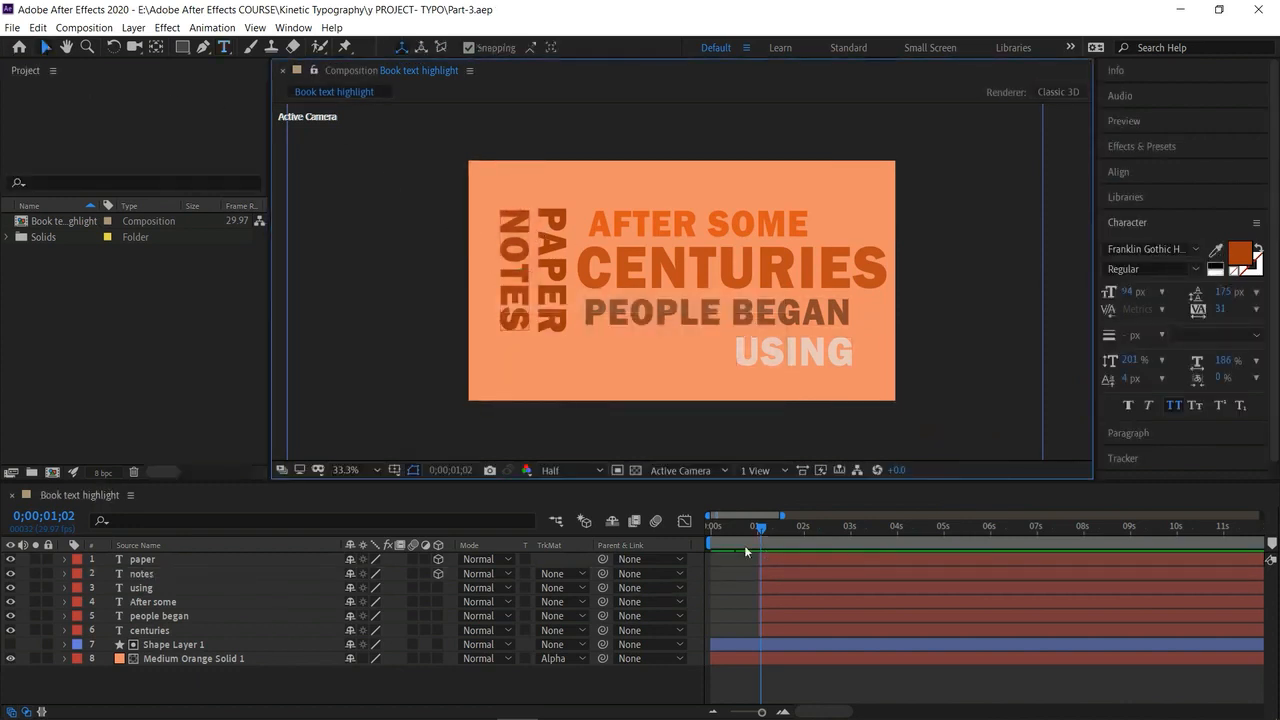
Nudge the AFTER SOME text slightly to the right above CENTURIES, to position 1045, 345.
{"action": "key", "text": "space"}
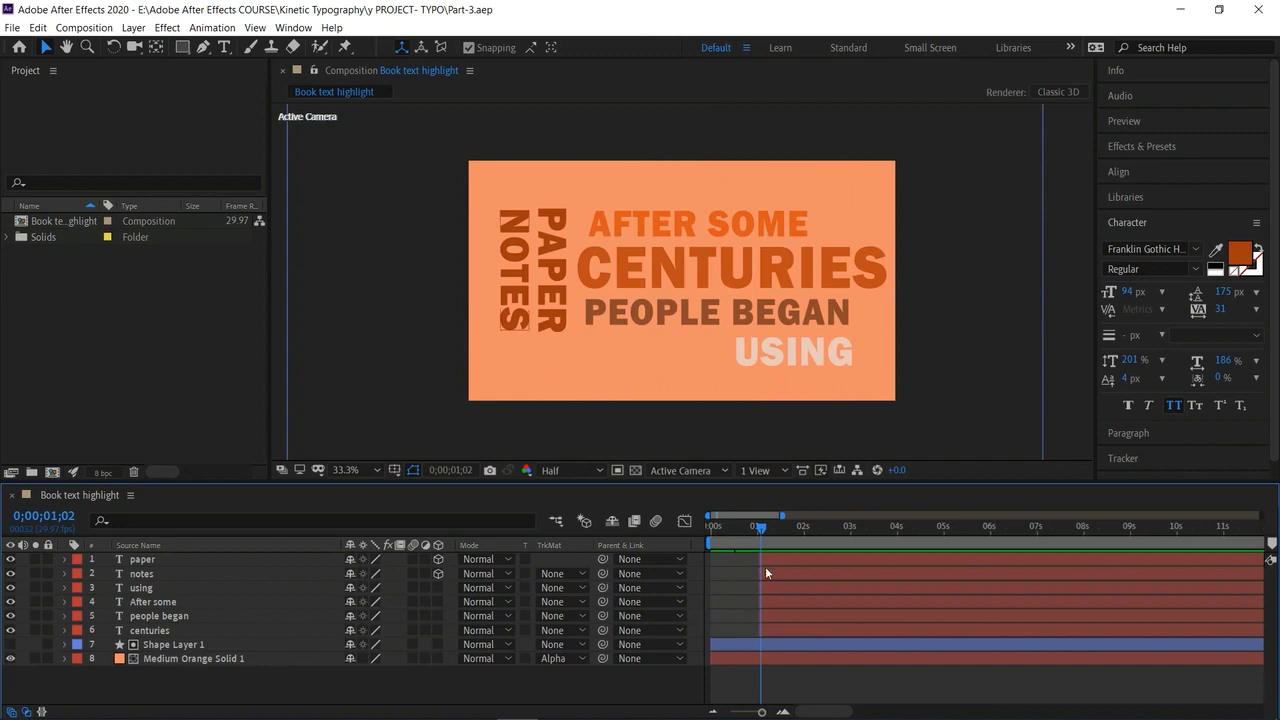
{"action": "left_click_drag", "start_coordinate": [694, 227], "coordinate": [719, 227]}
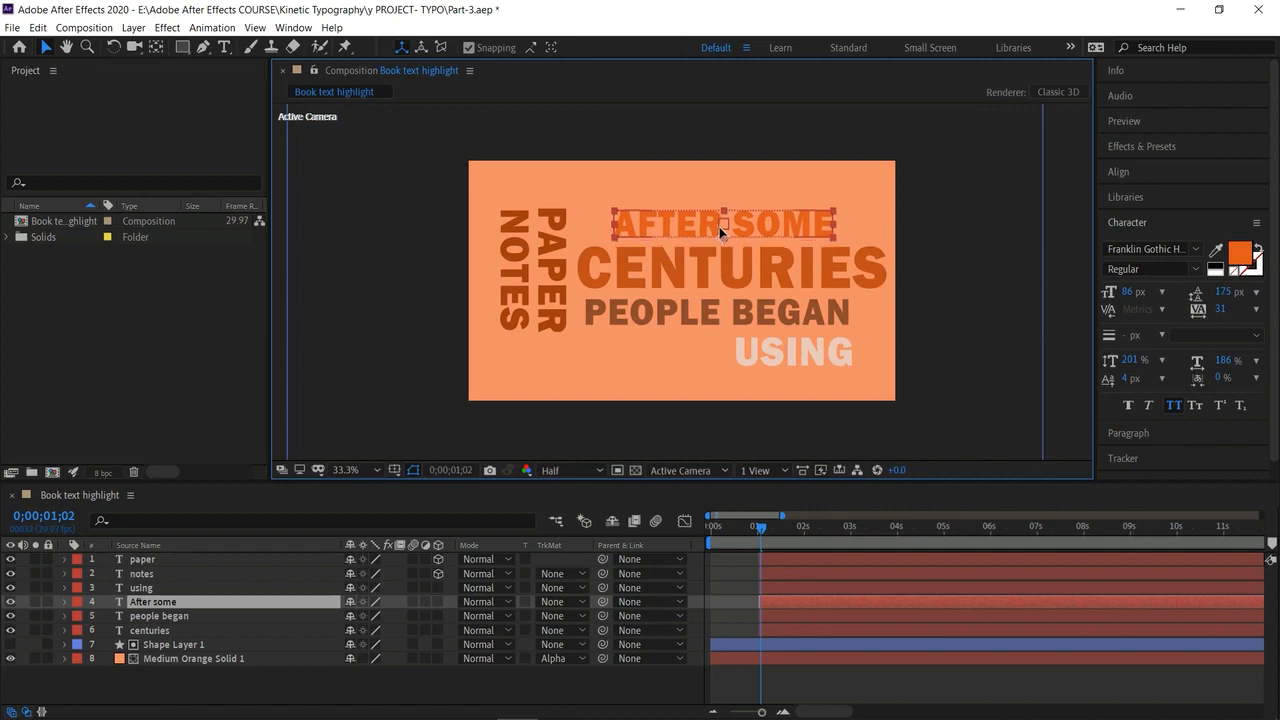
{"action": "left_click", "coordinate": [791, 188]}
{"action": "left_click_drag", "start_coordinate": [767, 223], "coordinate": [748, 216]}
{"action": "key", "text": "ctrl+z"}
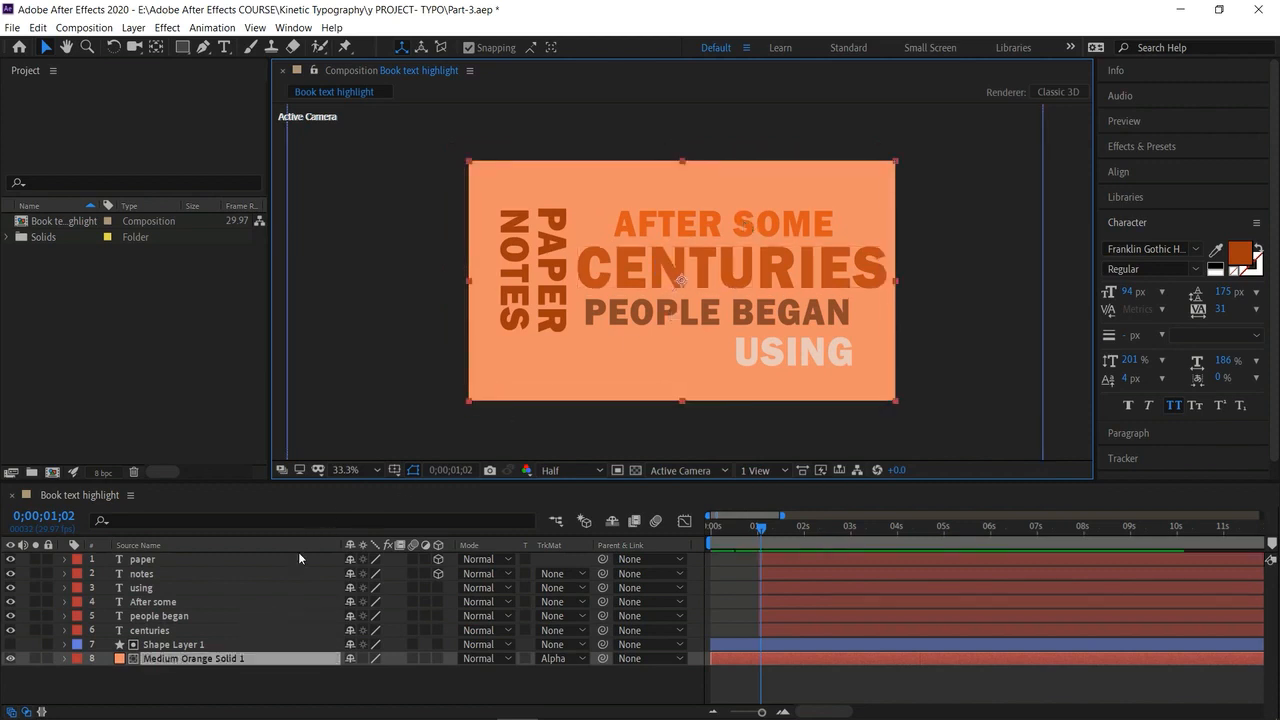
{"action": "left_click", "coordinate": [155, 602]}
{"action": "left_click_drag", "start_coordinate": [756, 215], "coordinate": [753, 221]}
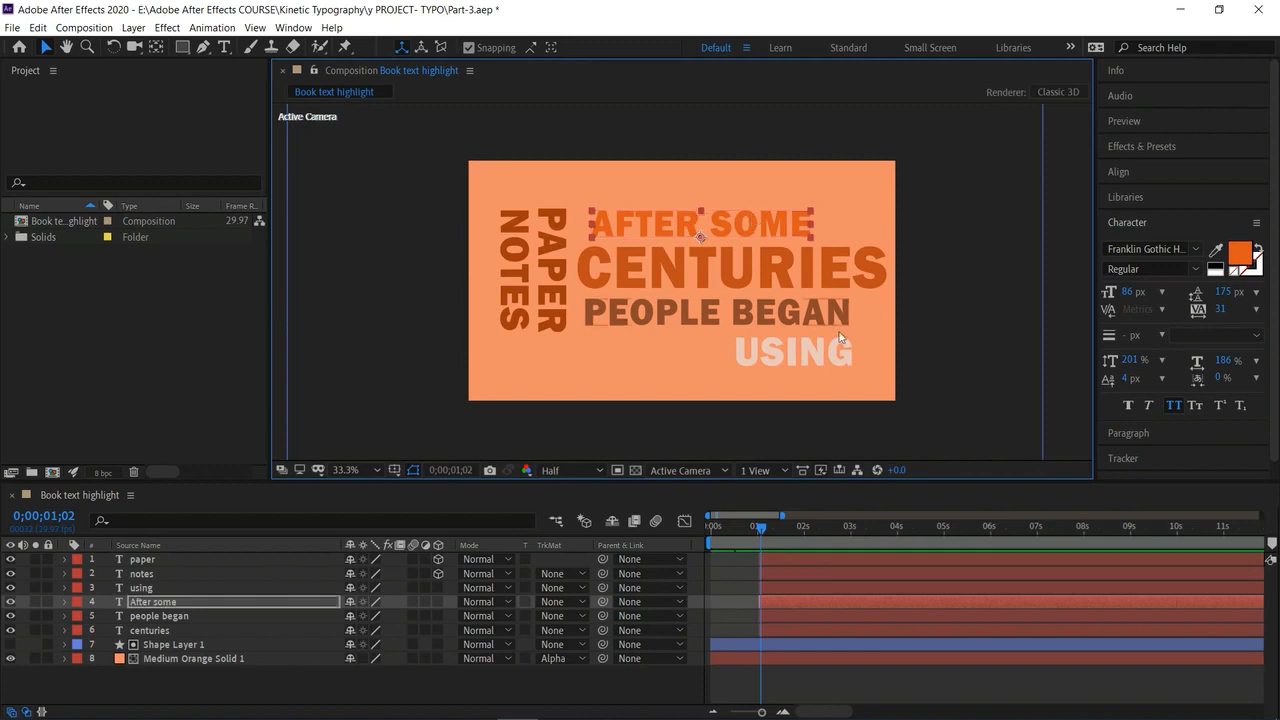
Set a 0% opacity keyframe on the After some layer at 0;00;01;02.
{"action": "left_click", "coordinate": [66, 602]}
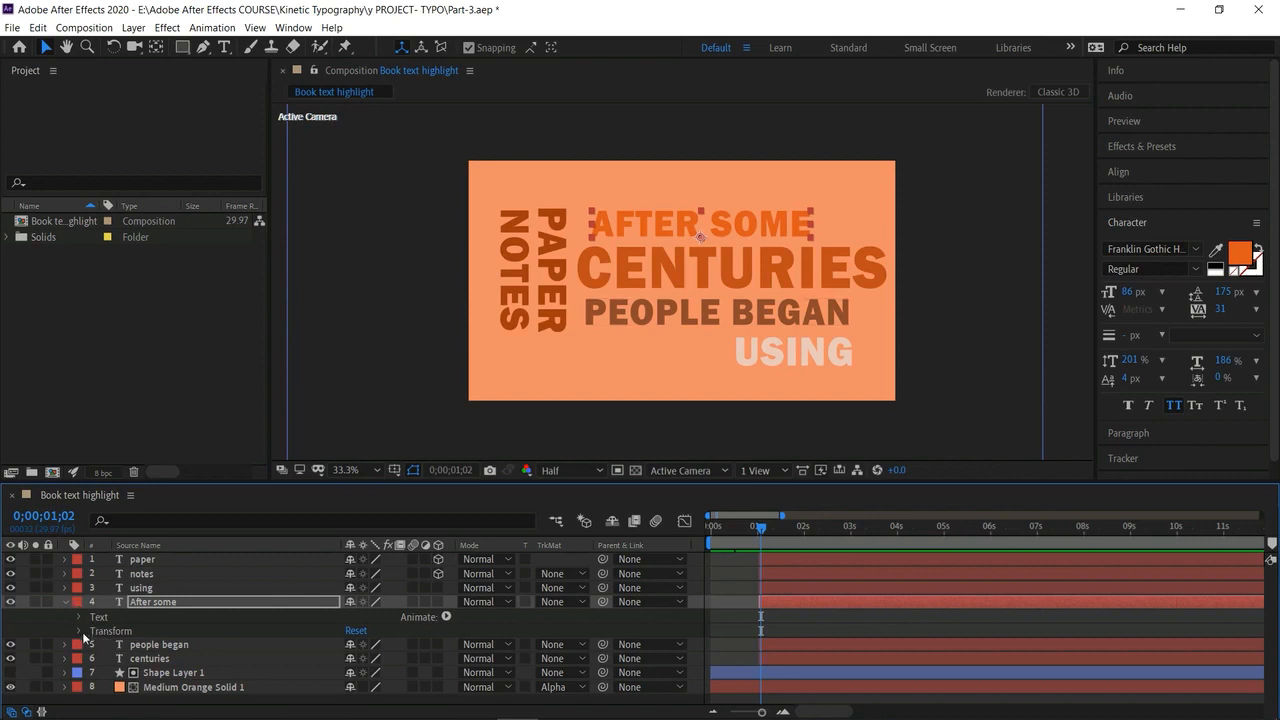
{"action": "left_click", "coordinate": [80, 632]}
{"action": "left_click", "coordinate": [107, 698]}
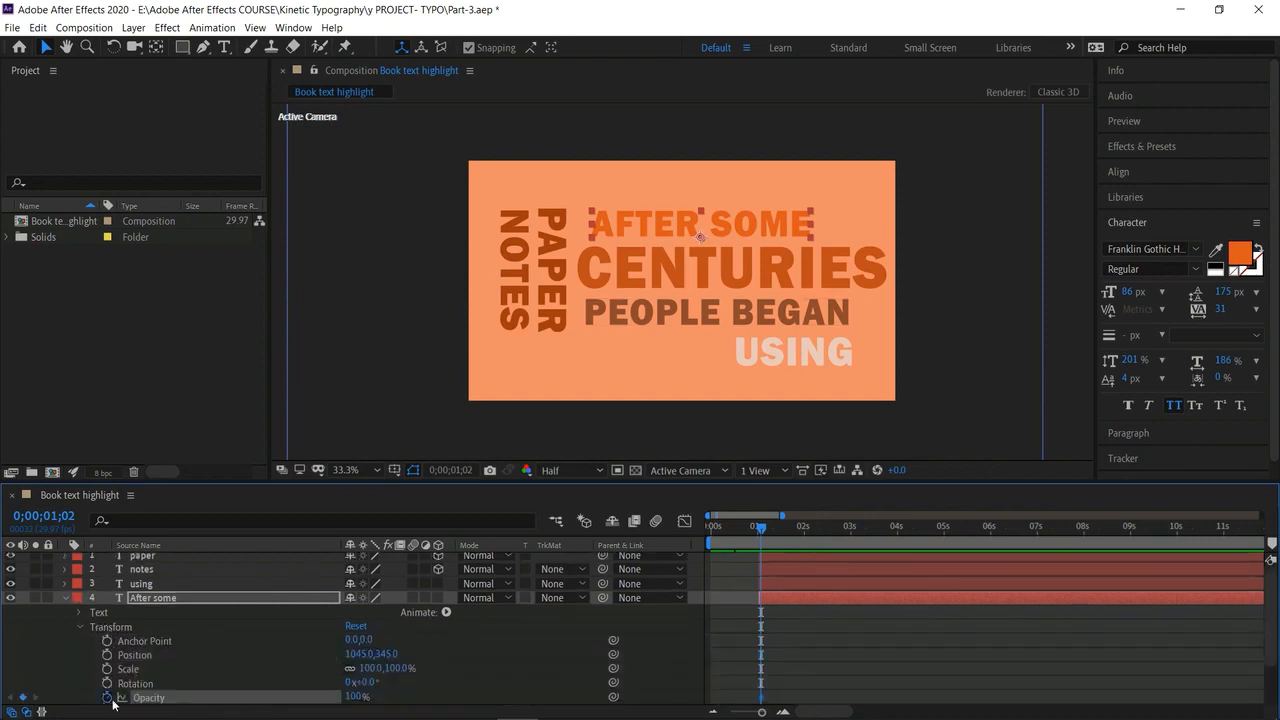
{"action": "left_click", "coordinate": [356, 697]}
{"action": "type", "text": "0"}
{"action": "key", "text": "Return"}
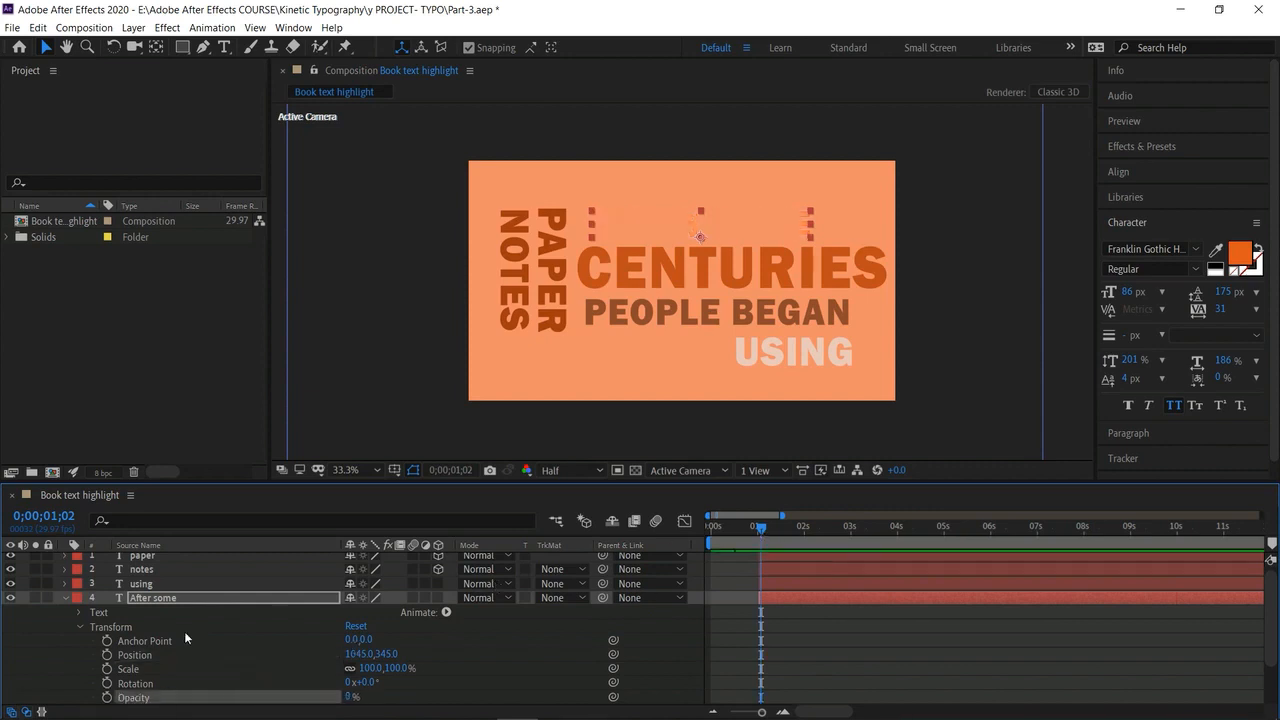
{"action": "left_click", "coordinate": [107, 697]}
{"action": "scroll", "coordinate": [657, 564], "scroll_direction": "down", "scroll_amount": 2}
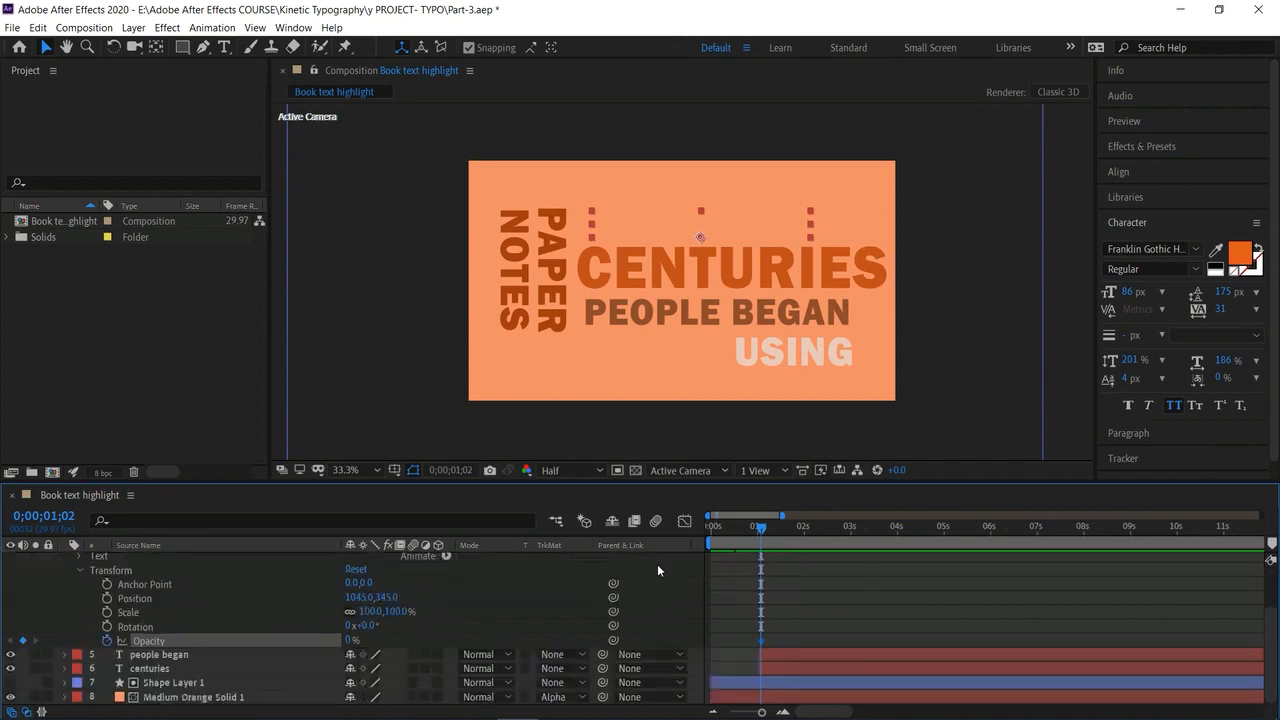
Add a 100% opacity keyframe for the After some layer at 0;00;01;18 and preview the fade-in.
{"action": "left_click_drag", "start_coordinate": [764, 525], "coordinate": [786, 530]}
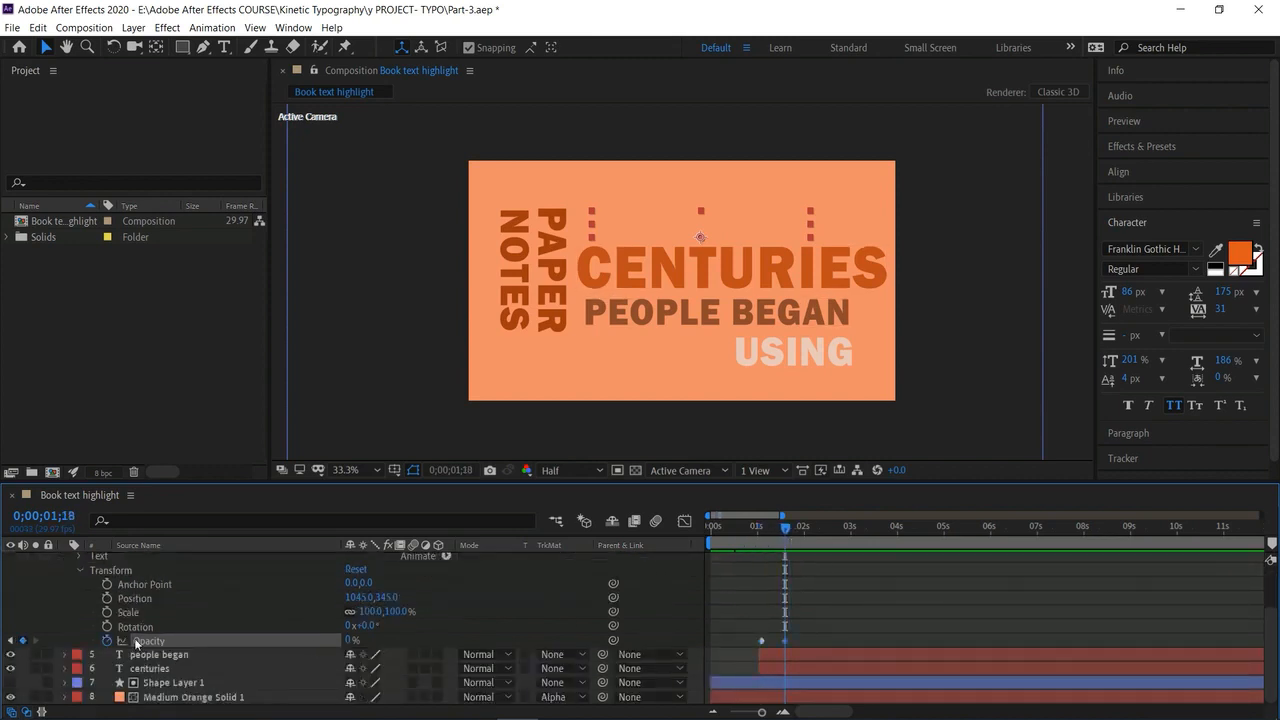
{"action": "left_click_drag", "start_coordinate": [350, 641], "coordinate": [864, 633]}
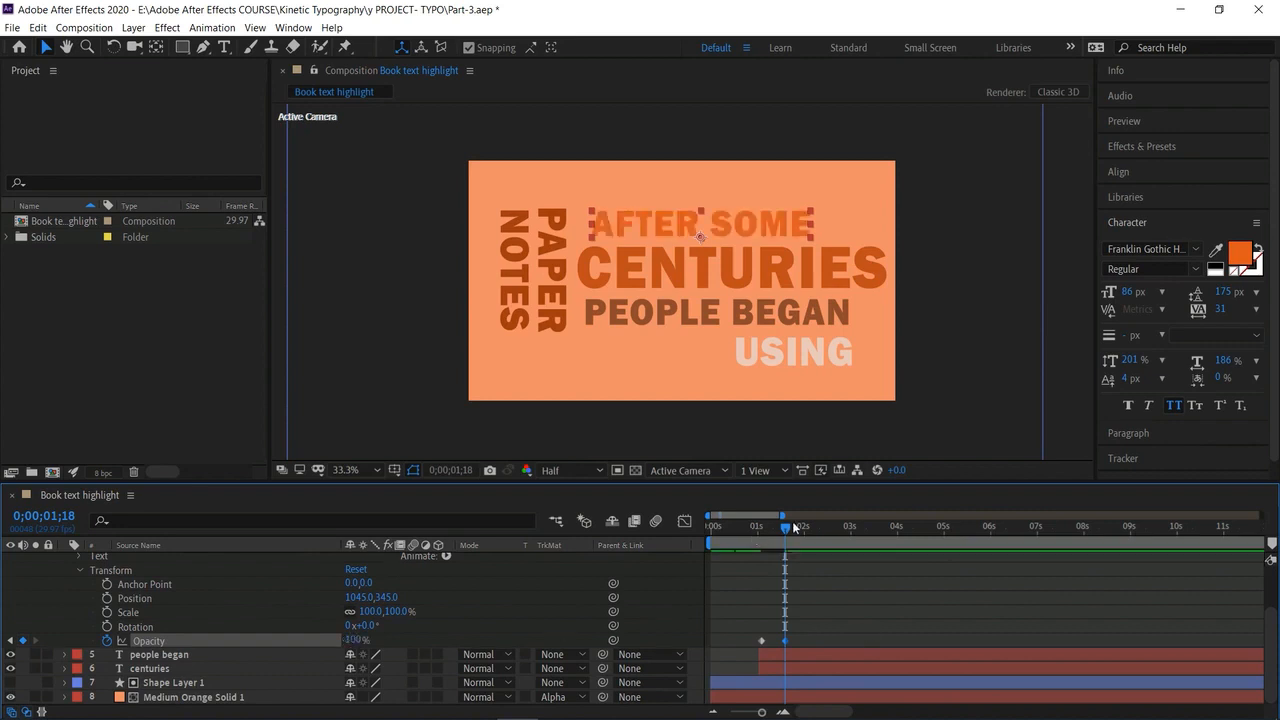
{"action": "left_click", "coordinate": [712, 526]}
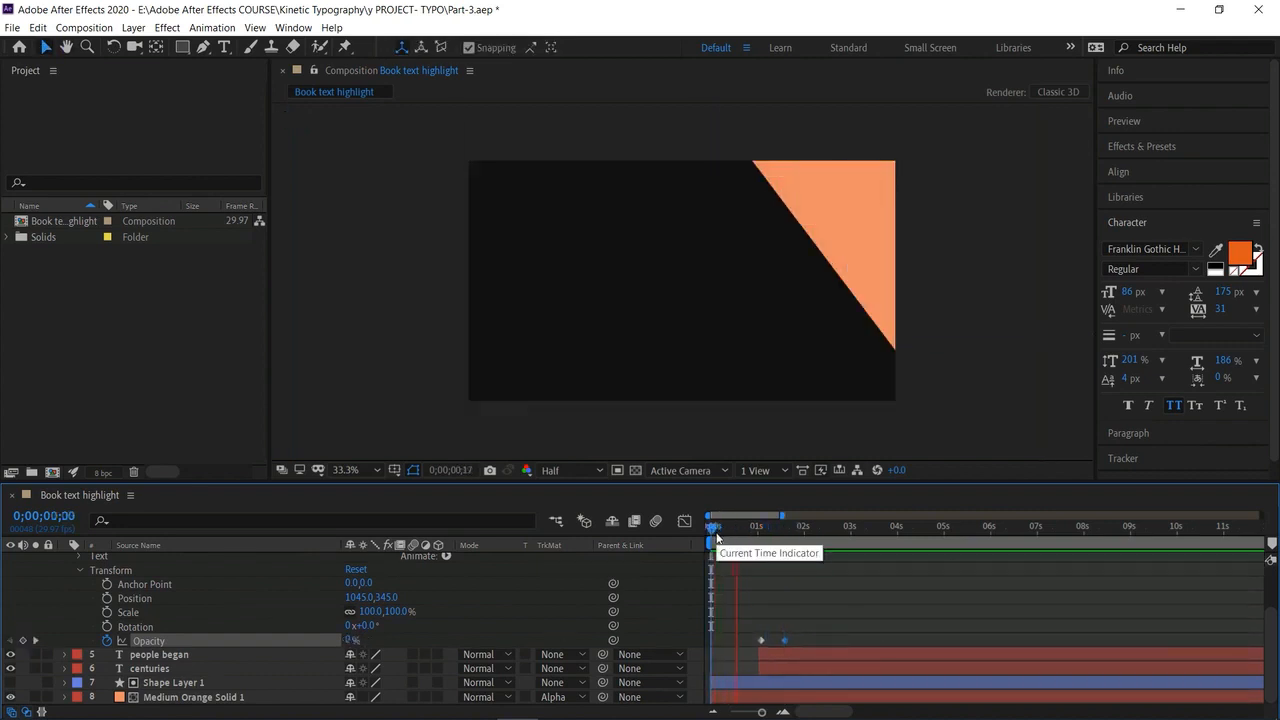
{"action": "left_click", "coordinate": [801, 527]}
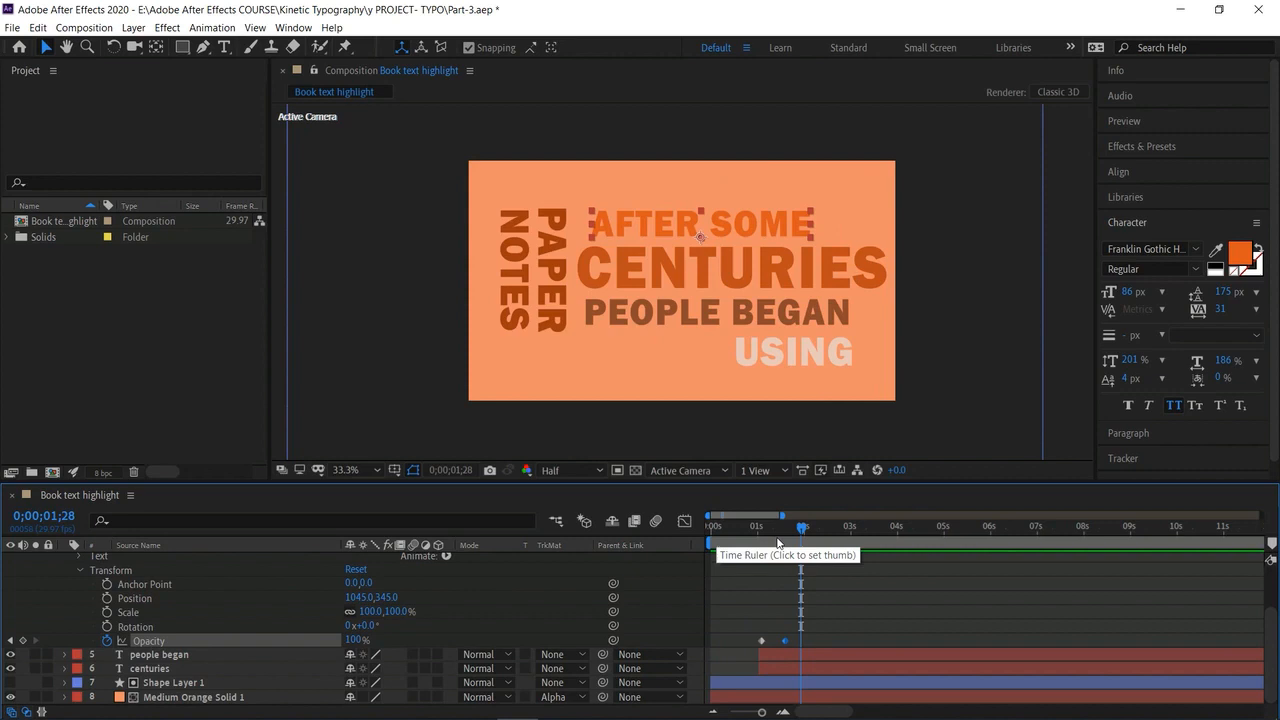
Apply Easy Ease to both opacity keyframes of the After some layer.
{"action": "left_click_drag", "start_coordinate": [752, 630], "coordinate": [790, 650]}
{"action": "right_click", "coordinate": [786, 640]}
{"action": "mouse_move", "coordinate": [880, 703]}
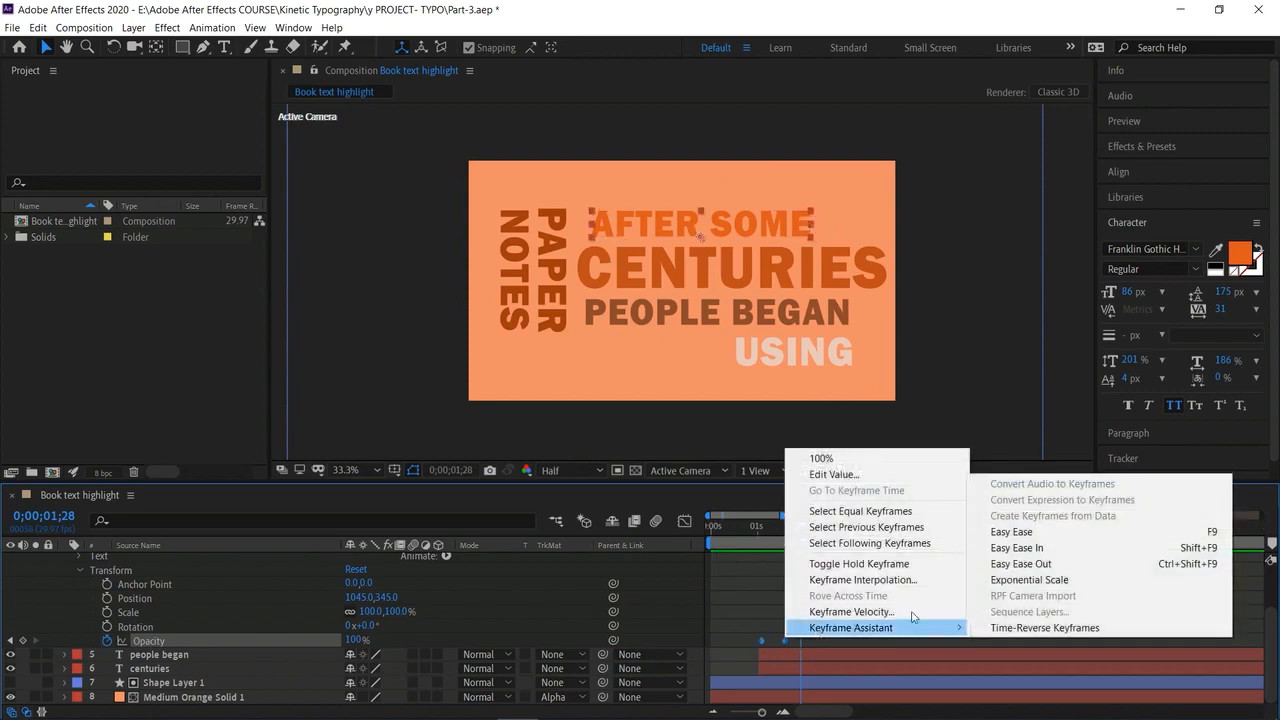
{"action": "left_click", "coordinate": [1040, 532]}
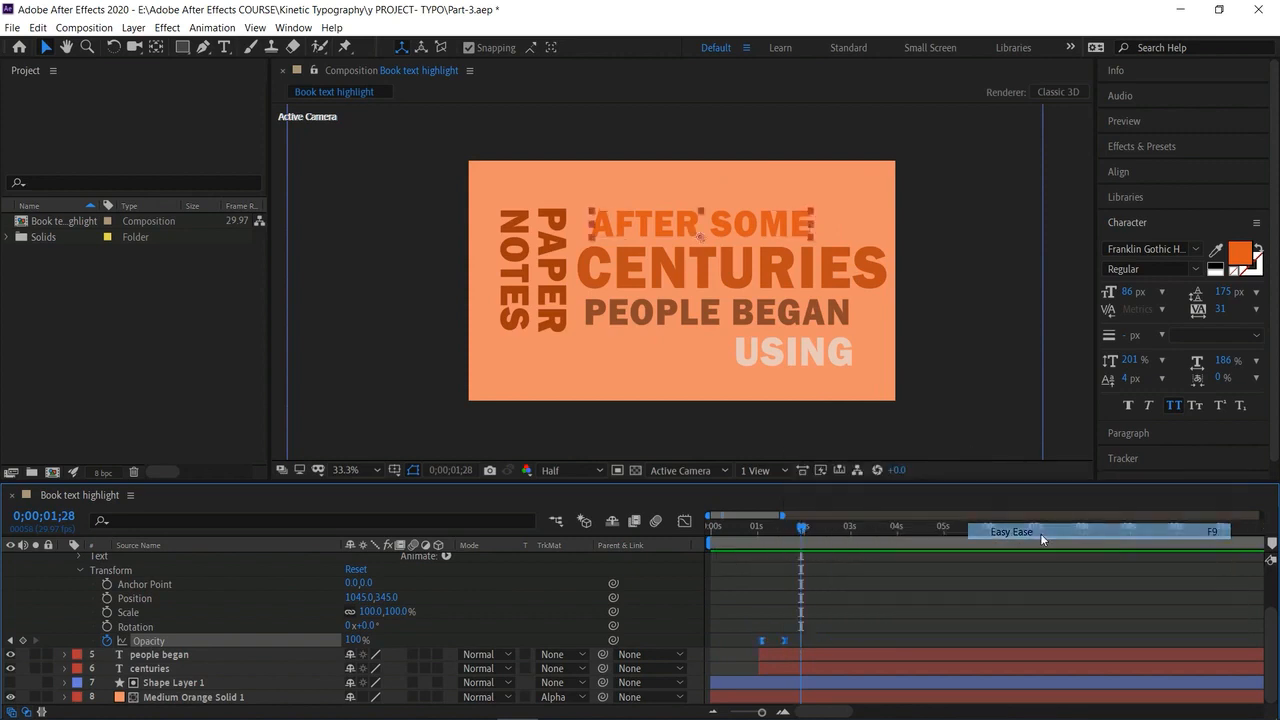
Collapse the After some layer, move it below centuries in the layer stack, and select the centuries layer.
{"action": "scroll", "coordinate": [76, 604], "scroll_direction": "up", "scroll_amount": 3}
{"action": "left_click", "coordinate": [65, 601]}
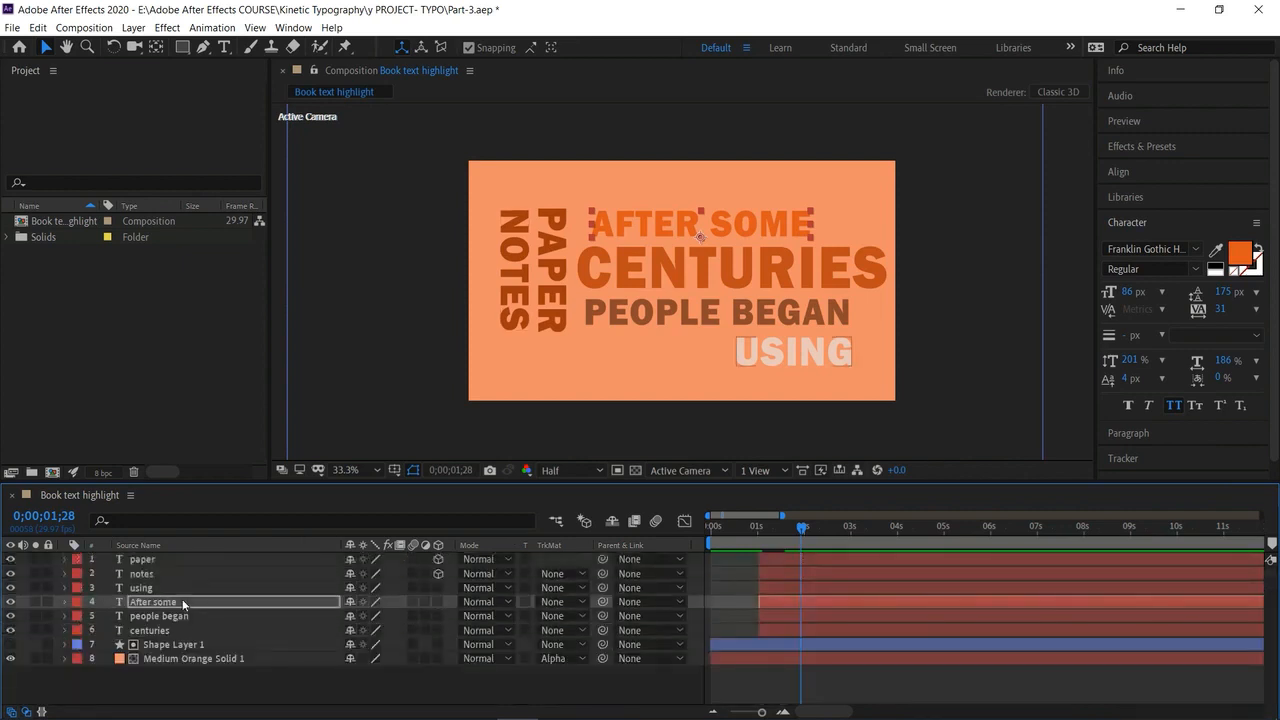
{"action": "left_click_drag", "start_coordinate": [191, 601], "coordinate": [195, 637]}
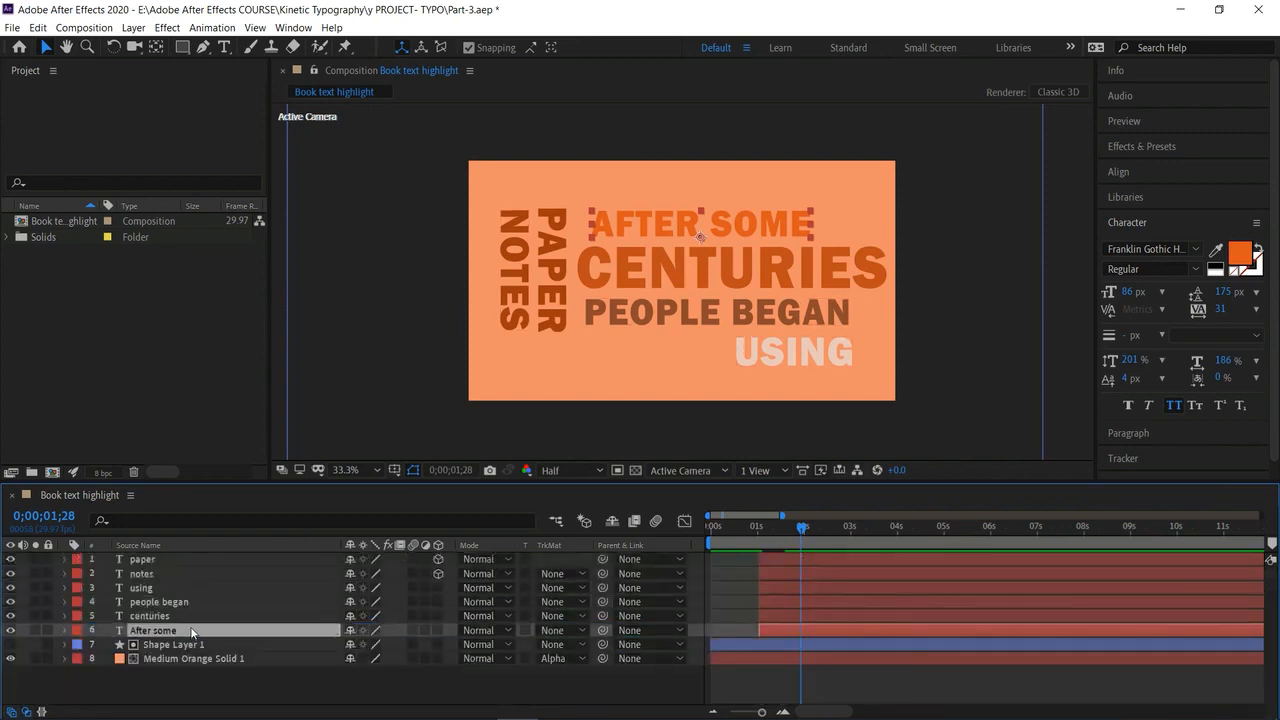
{"action": "left_click", "coordinate": [195, 616]}
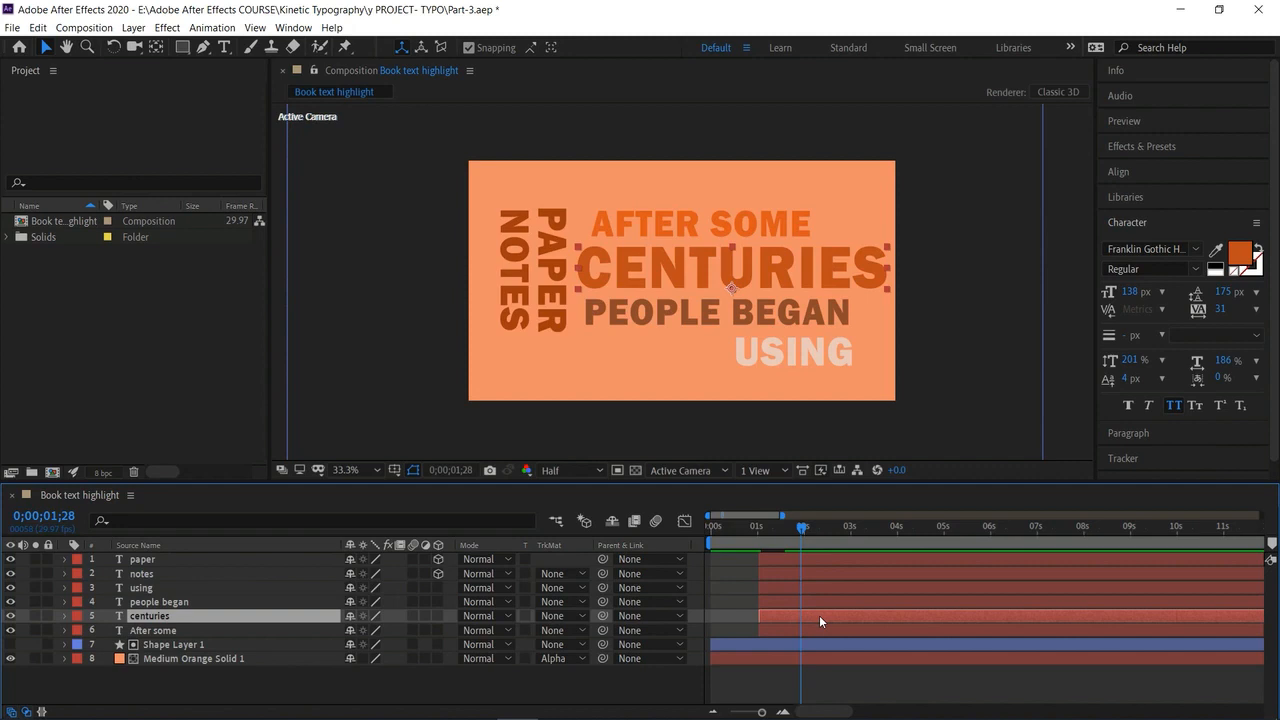
Trim the "centuries" layer to start at 0;00;01;28 and keyframe its position beyond the frame's right edge at 2744, 577.1.
{"action": "key", "text": "alt+bracketleft"}
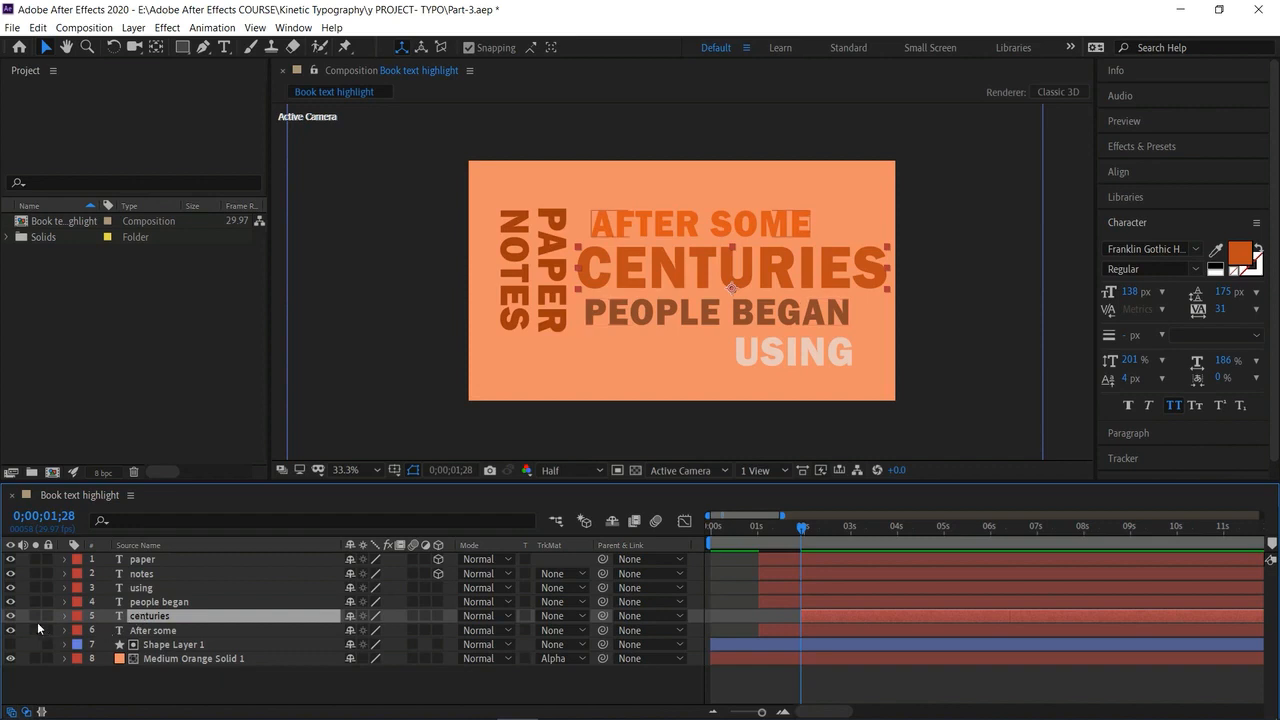
{"action": "key", "text": "p"}
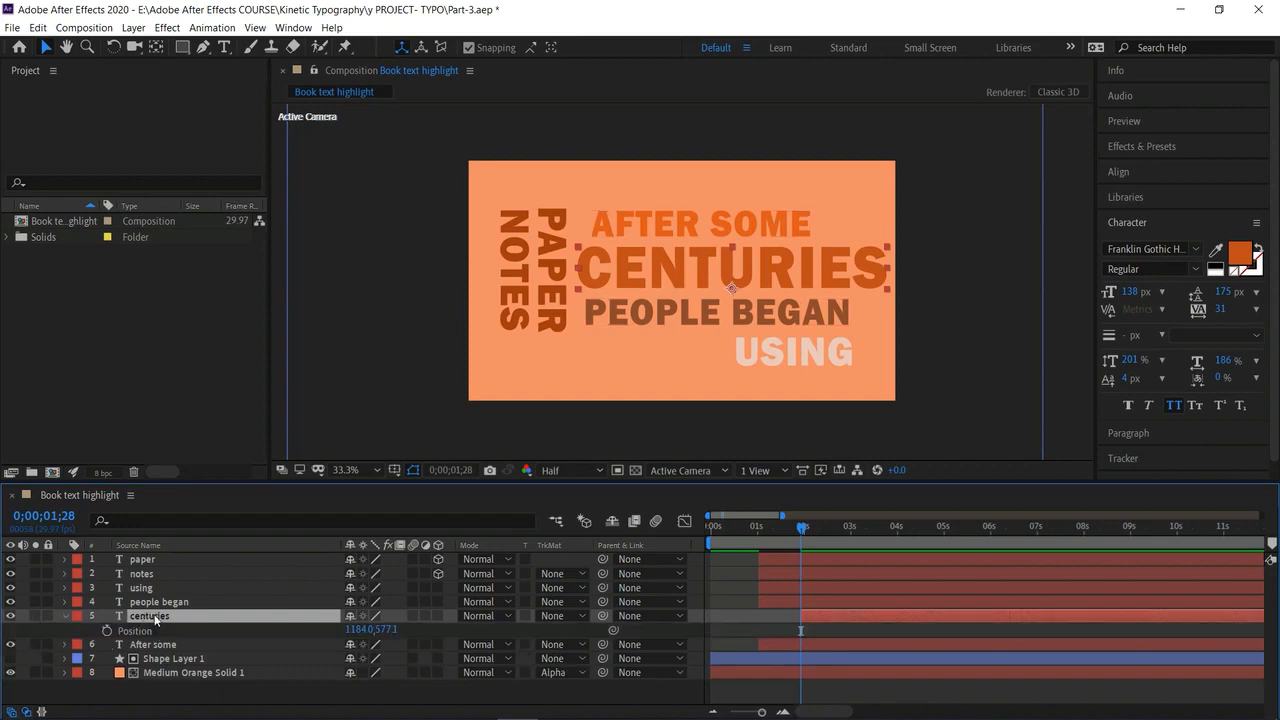
{"action": "left_click", "coordinate": [107, 632]}
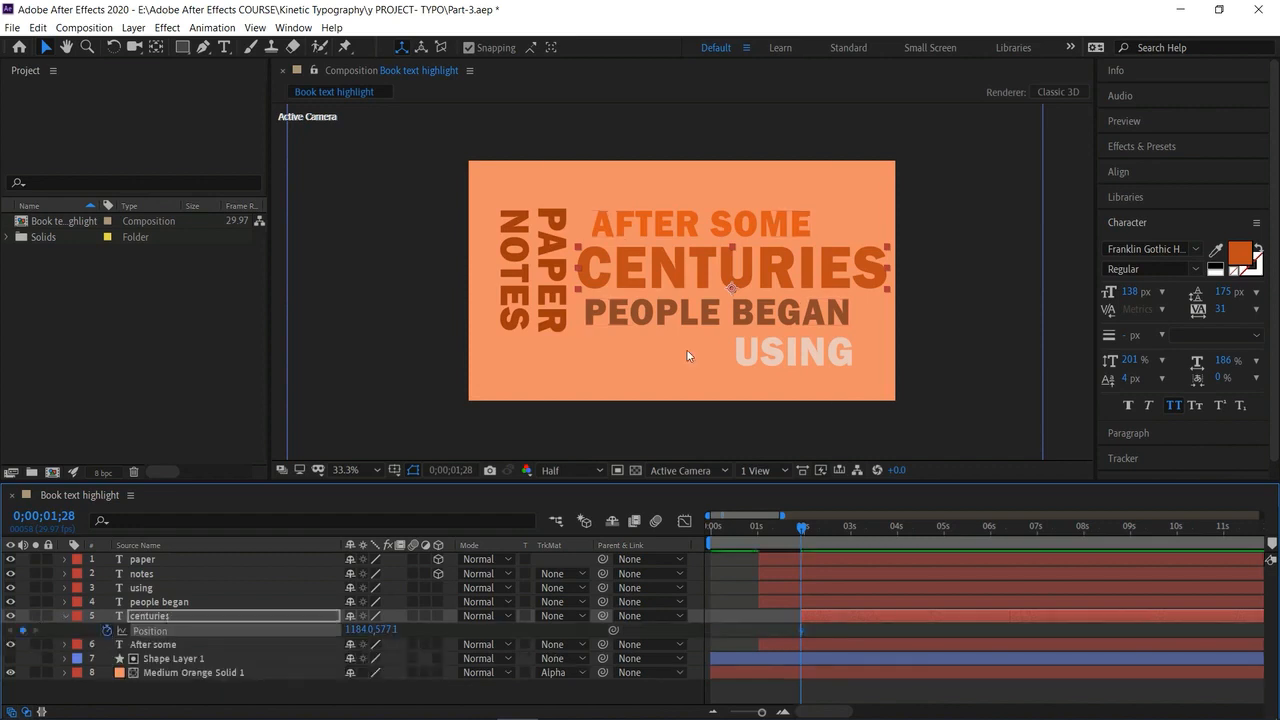
{"action": "left_click_drag", "start_coordinate": [646, 272], "coordinate": [1028, 268]}
At 0;00;02;16, slide "centuries" back into the frame at 1211, 577.1 and apply Easy Ease to both position keyframes.
{"action": "left_click_drag", "start_coordinate": [816, 531], "coordinate": [829, 529]}
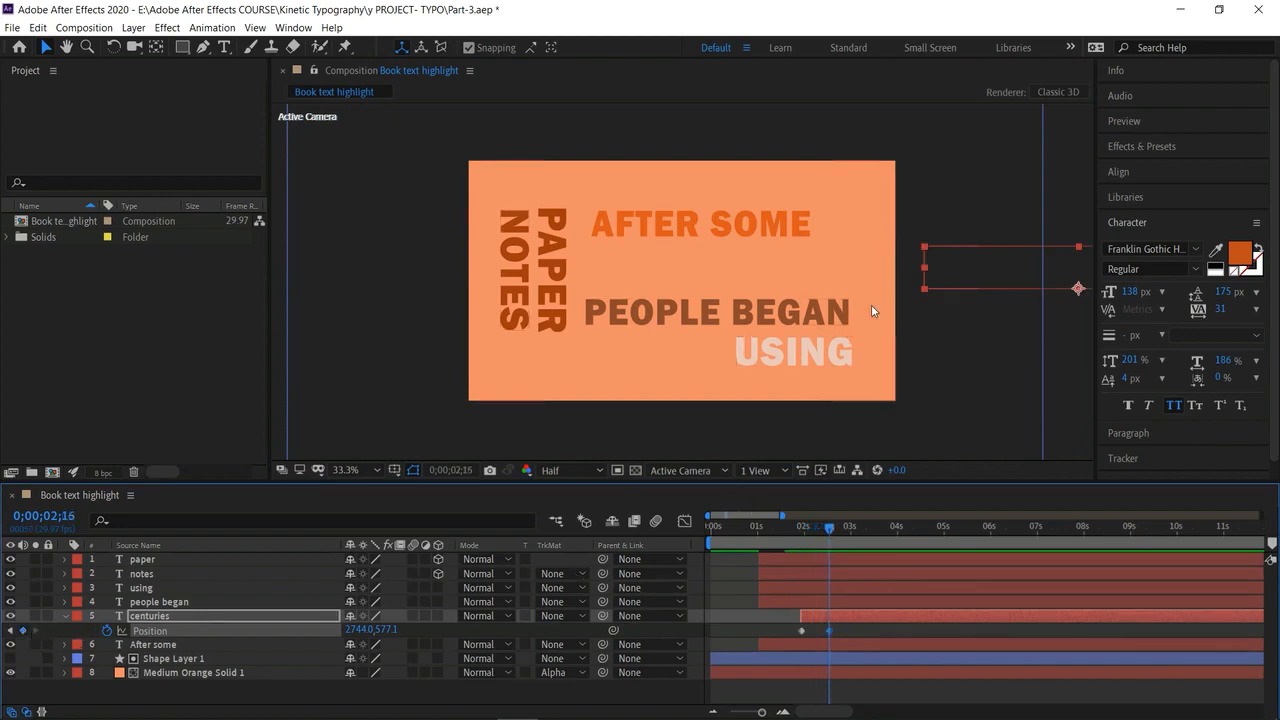
{"action": "left_click_drag", "start_coordinate": [974, 266], "coordinate": [633, 266]}
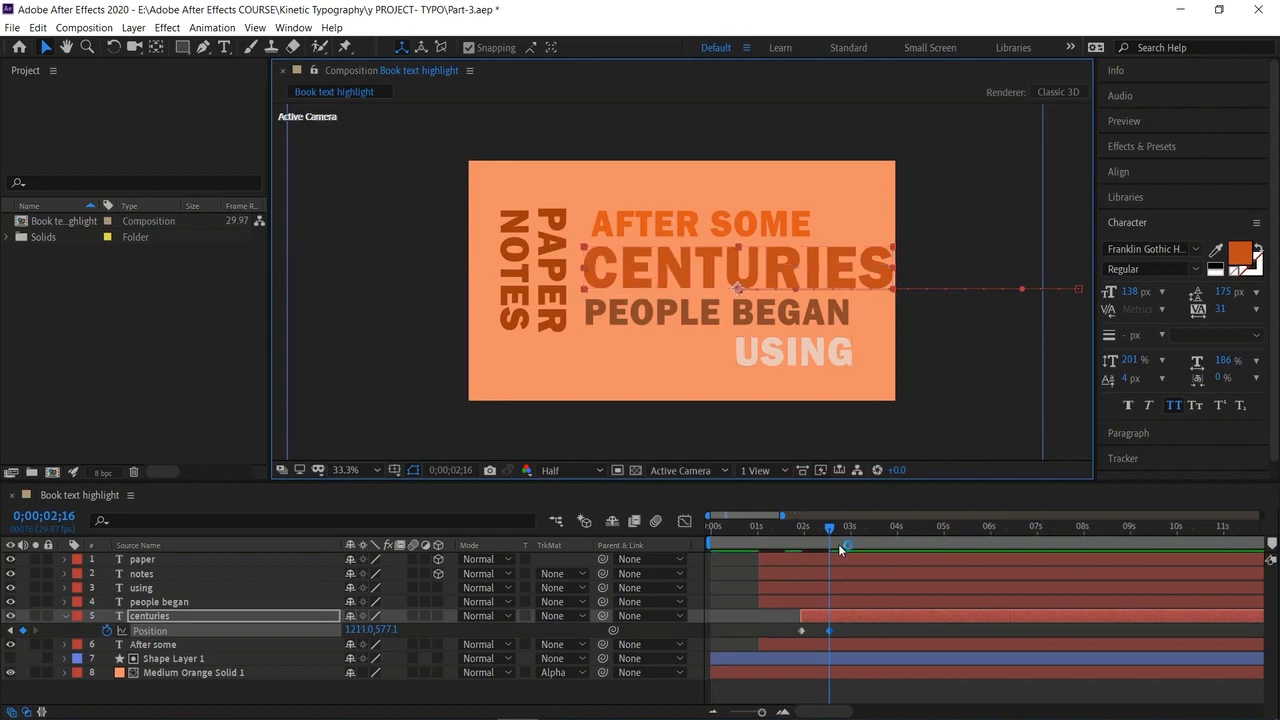
{"action": "left_click", "coordinate": [797, 627]}
{"action": "right_click", "coordinate": [828, 630]}
{"action": "mouse_move", "coordinate": [930, 618]}
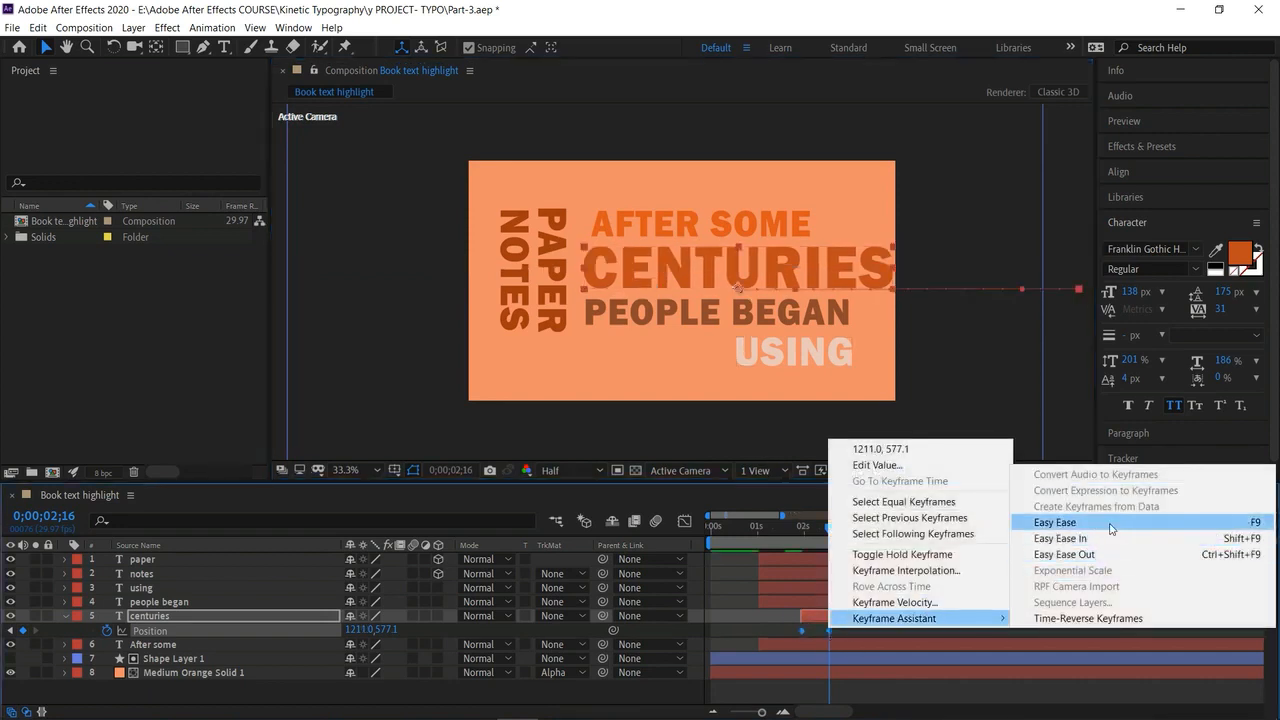
{"action": "left_click", "coordinate": [1045, 522]}
Preview the "centuries" slide-in animation from 0;00;00;21.
{"action": "left_click", "coordinate": [746, 522]}
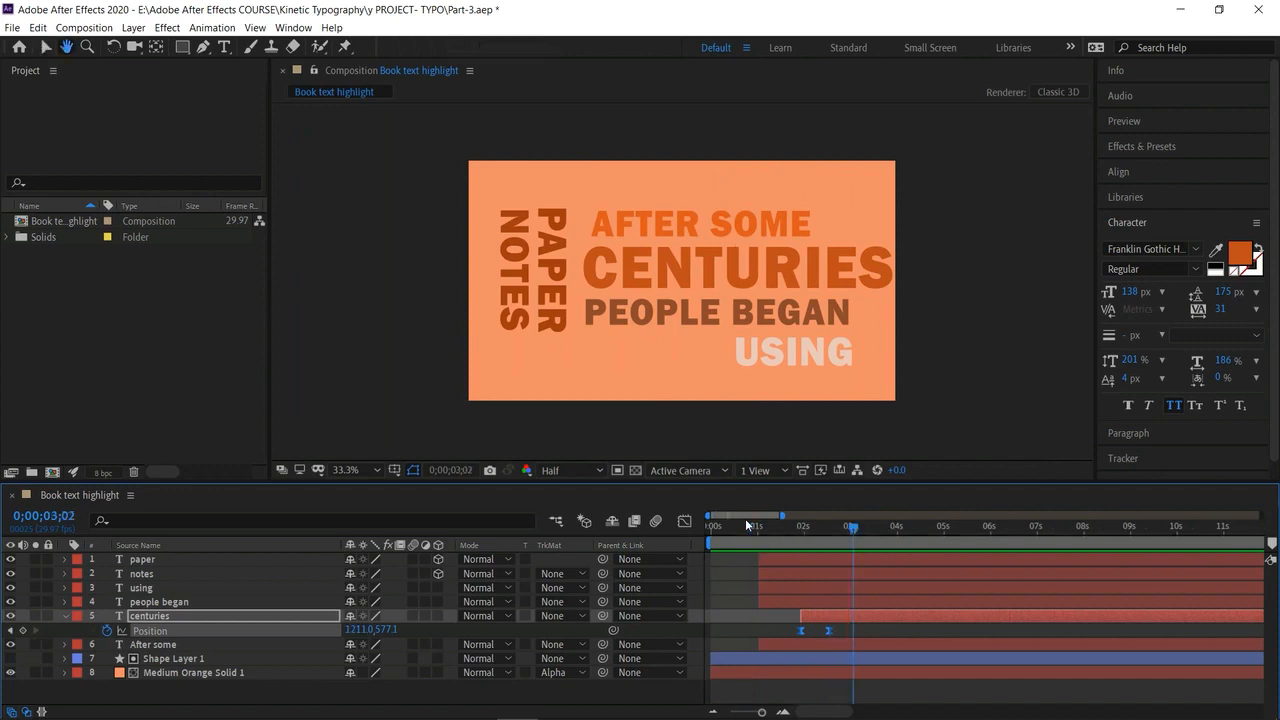
{"action": "key", "text": "space"}
{"action": "left_click_drag", "start_coordinate": [846, 533], "coordinate": [742, 537]}
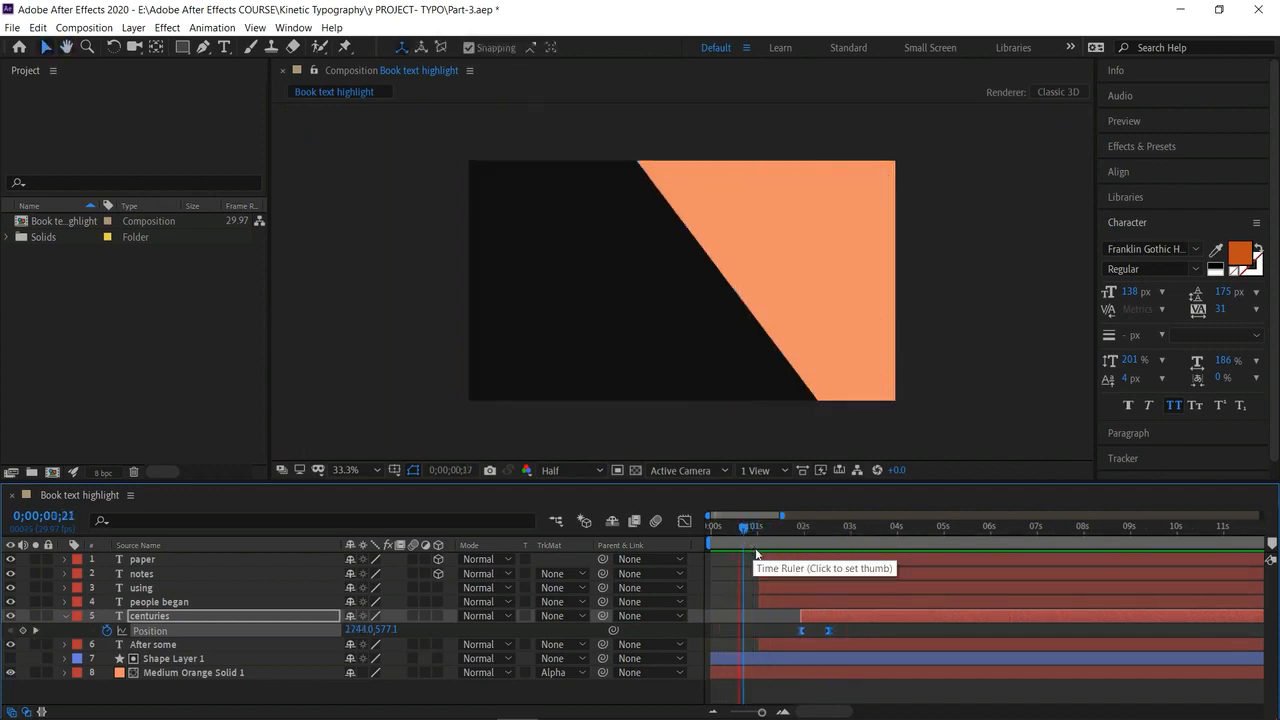
{"action": "key", "text": "space"}
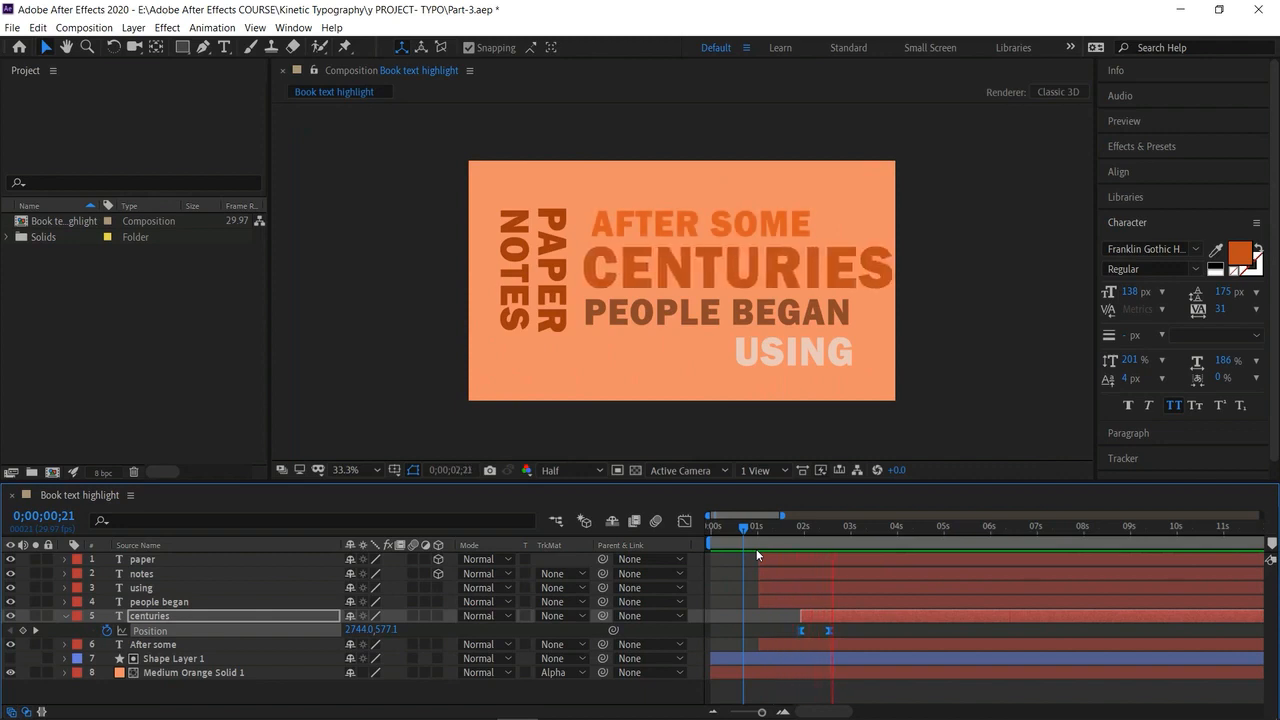
Shift the "people began" layer to start at 0;00;03;01, with a Rotation keyframe of 0° at that time.
{"action": "left_click", "coordinate": [853, 532]}
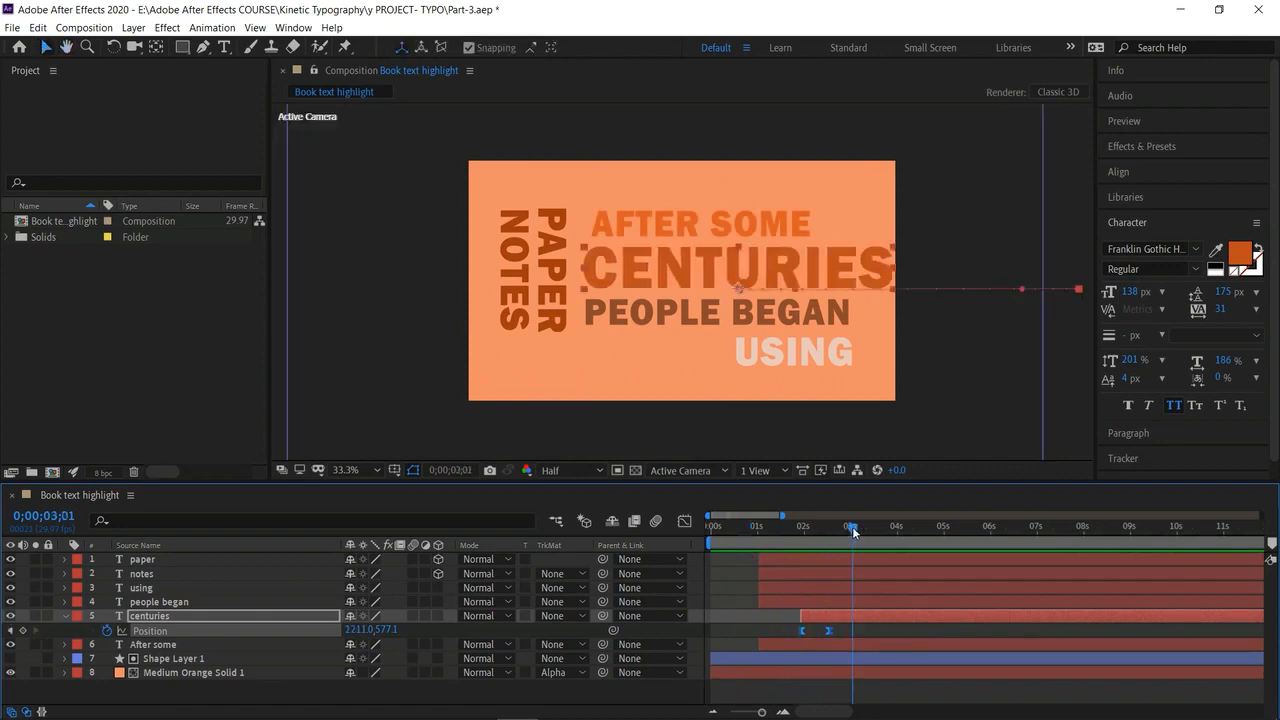
{"action": "left_click", "coordinate": [65, 616]}
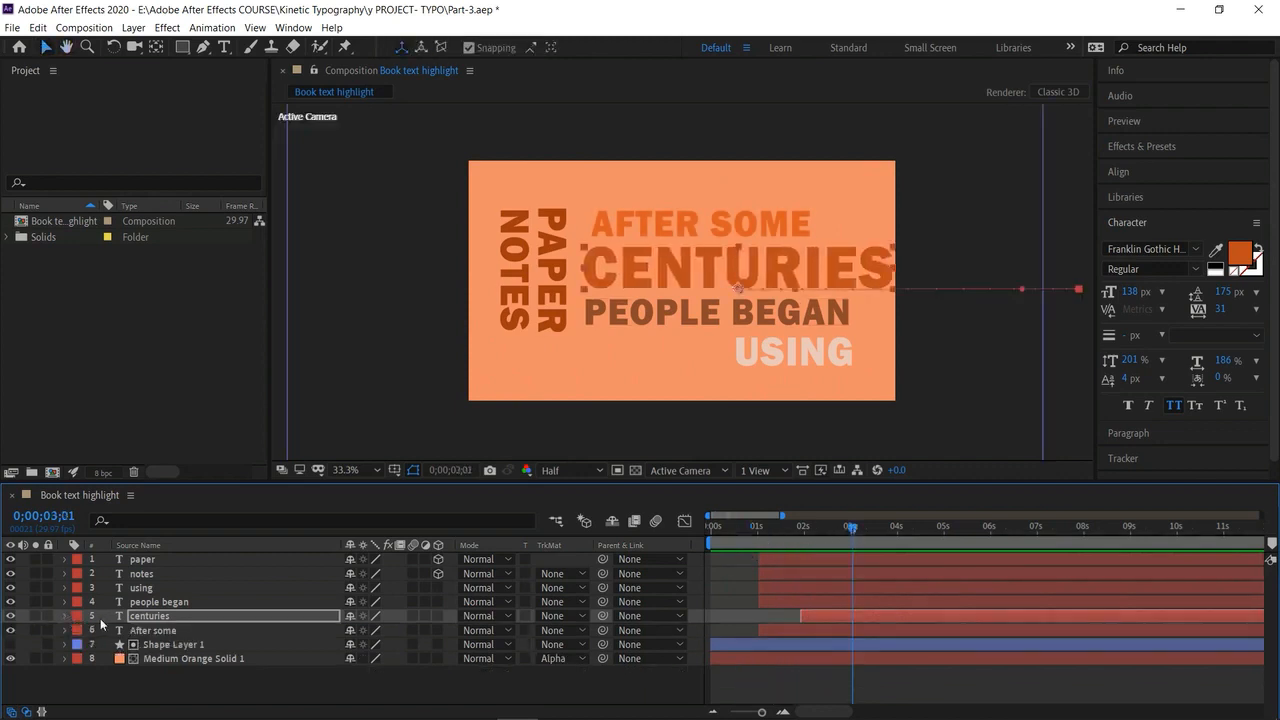
{"action": "left_click", "coordinate": [159, 603]}
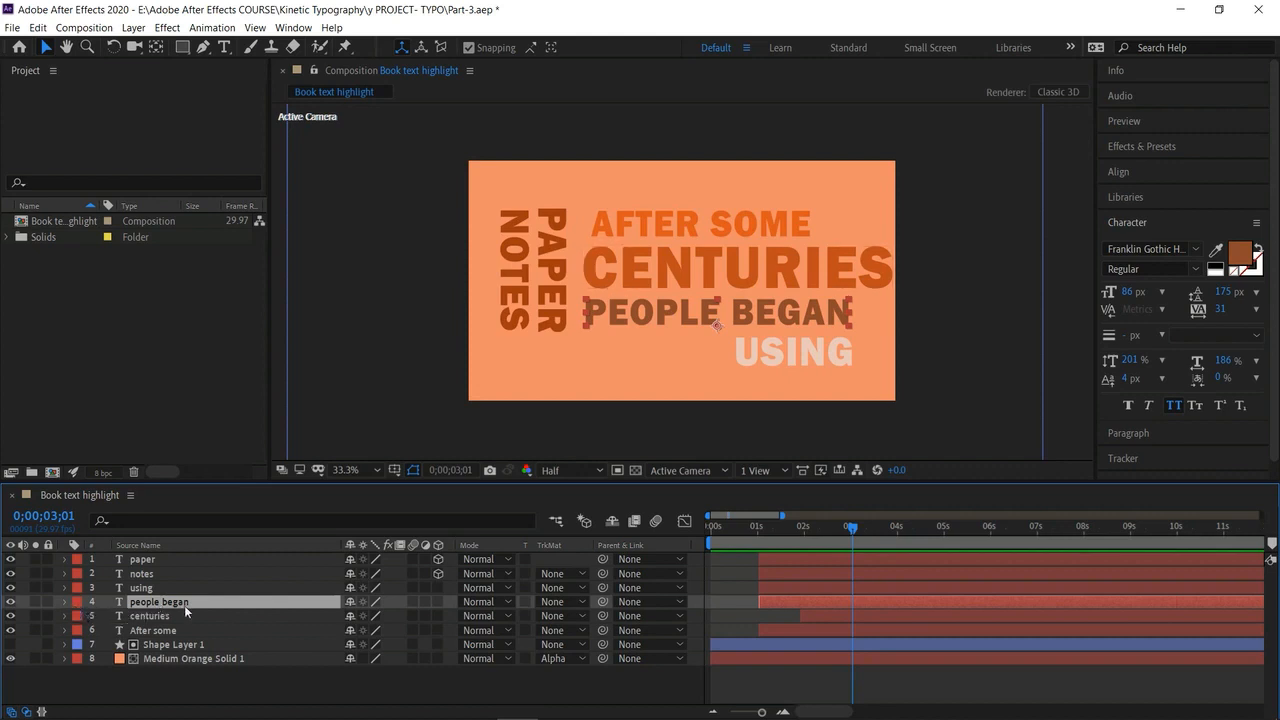
{"action": "key", "text": "r"}
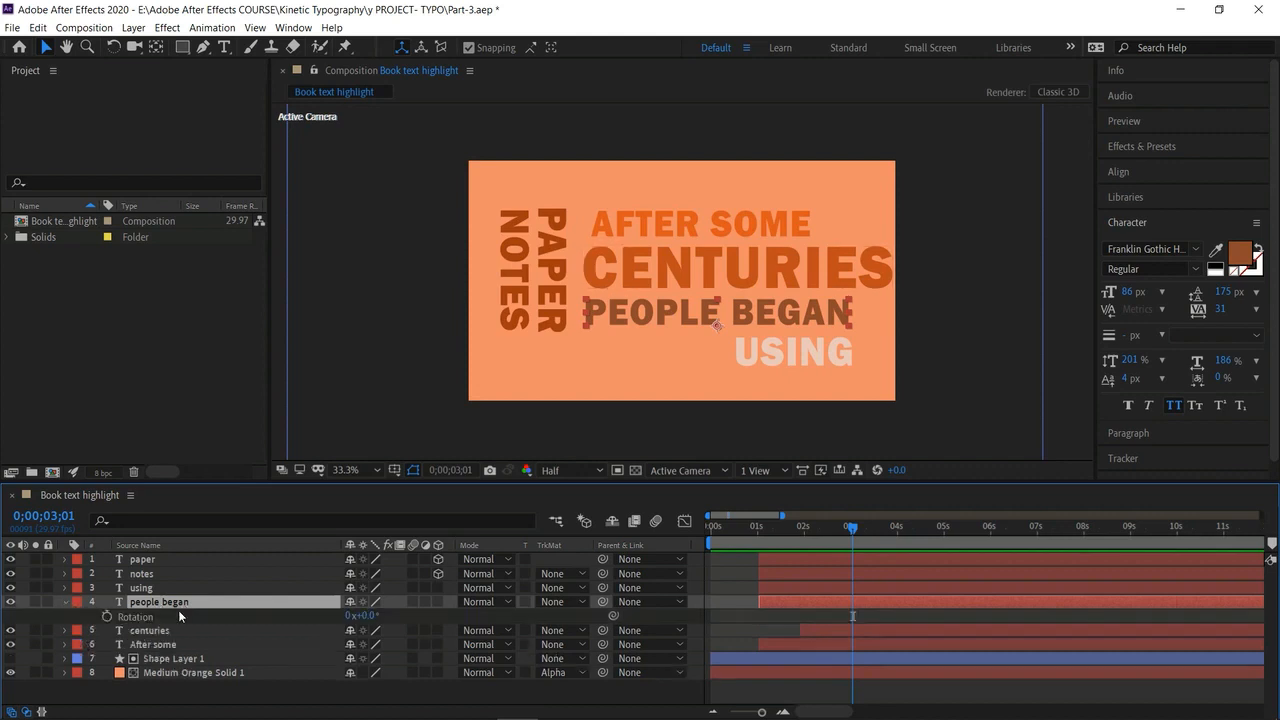
{"action": "left_click", "coordinate": [107, 617]}
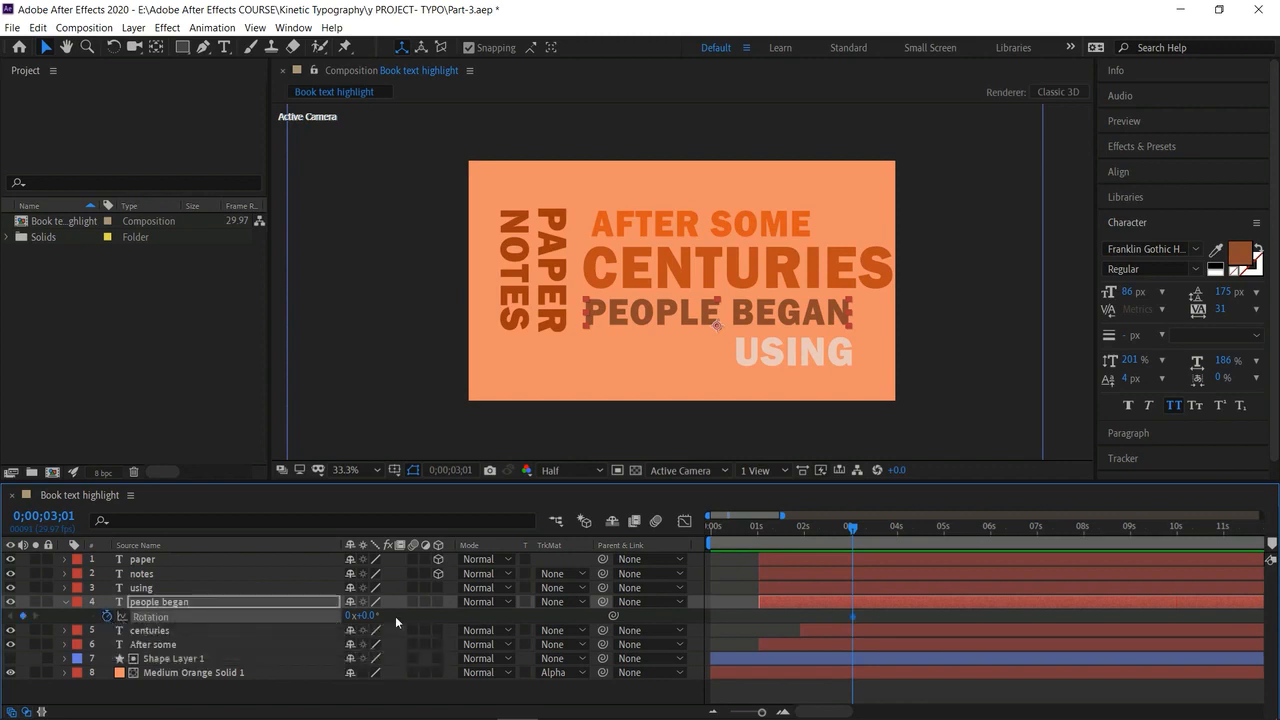
{"action": "left_click", "coordinate": [866, 601]}
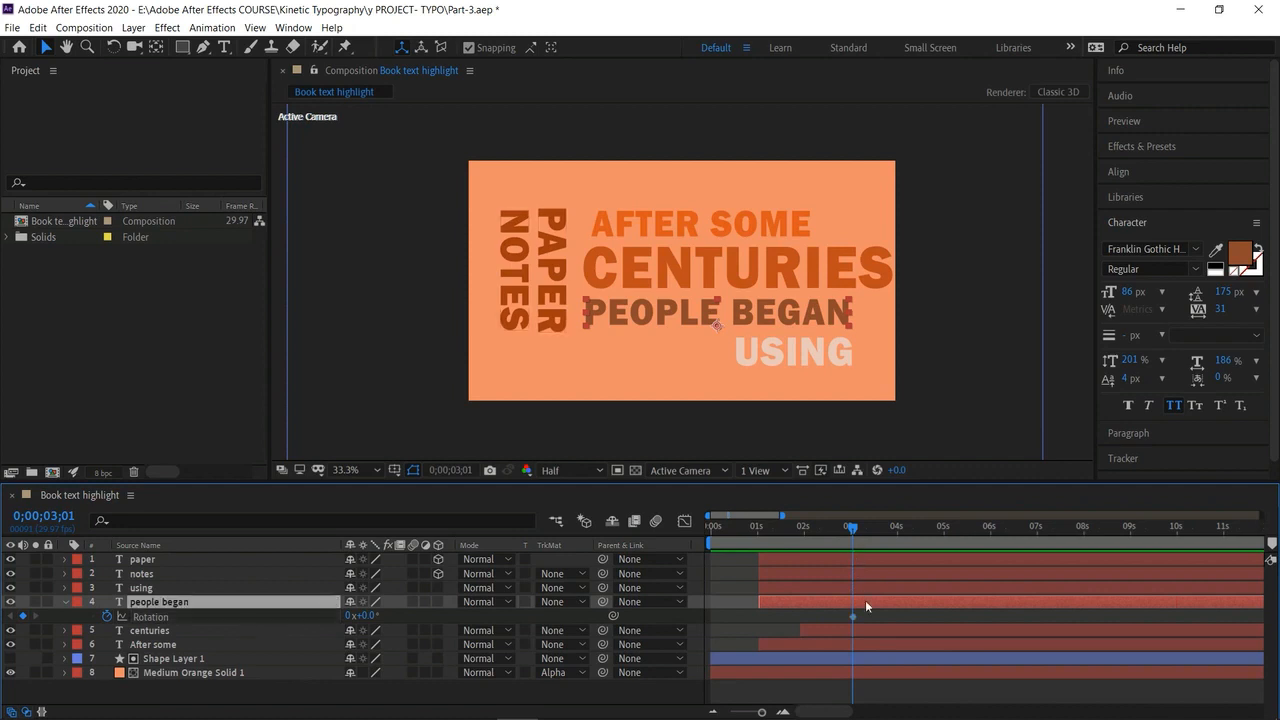
{"action": "key", "text": "bracketleft"}
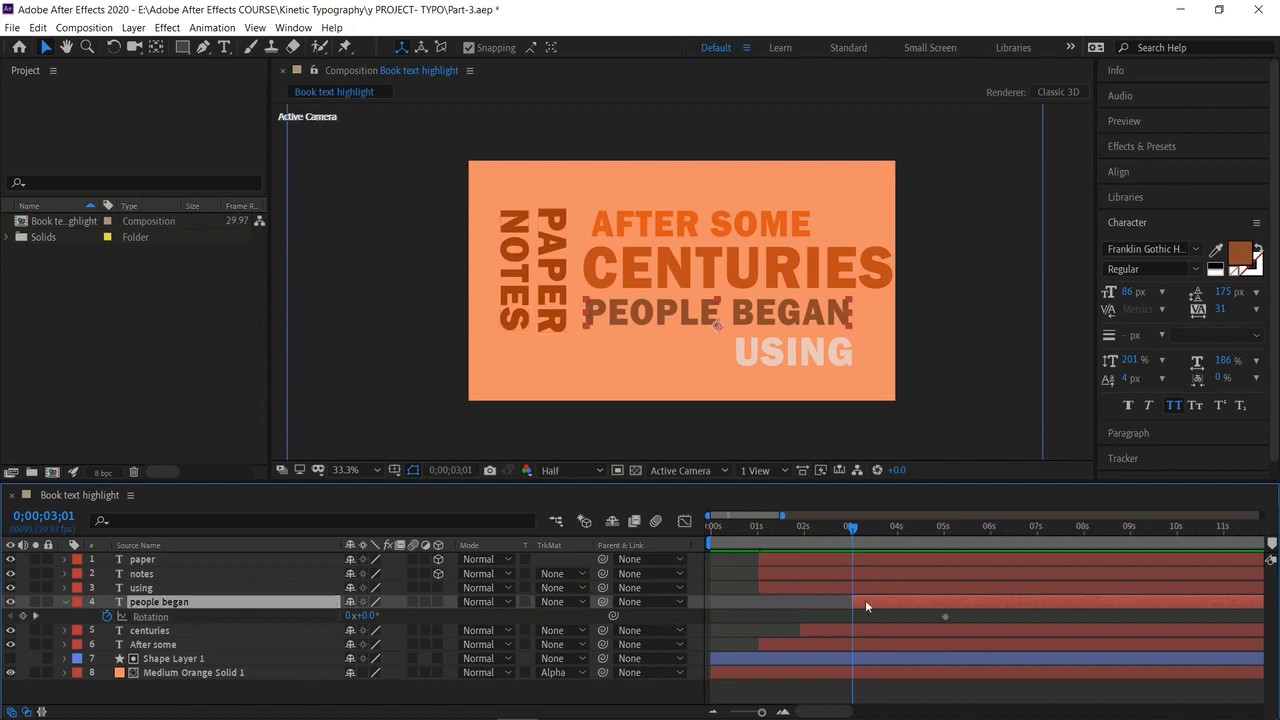
{"action": "left_click_drag", "start_coordinate": [945, 616], "coordinate": [853, 614]}
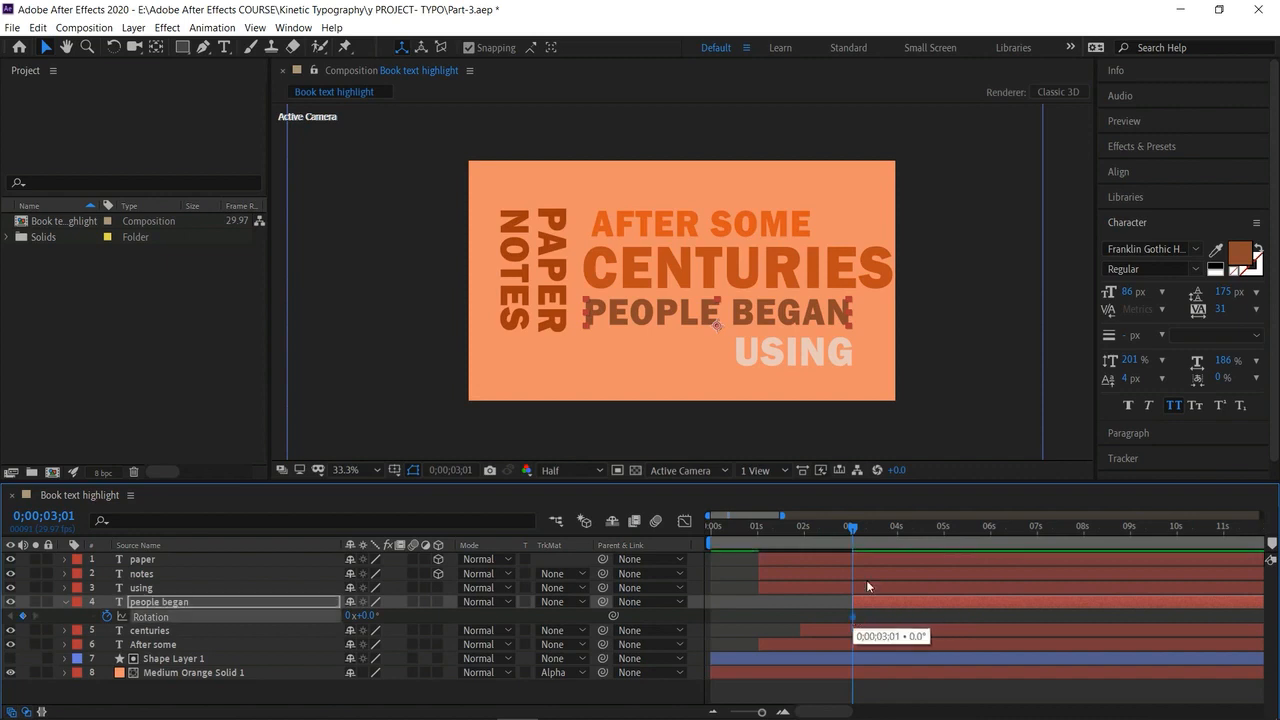
Remove the Rotation keyframe from "people began", then try a slight rotation and undo it.
{"action": "left_click", "coordinate": [852, 528]}
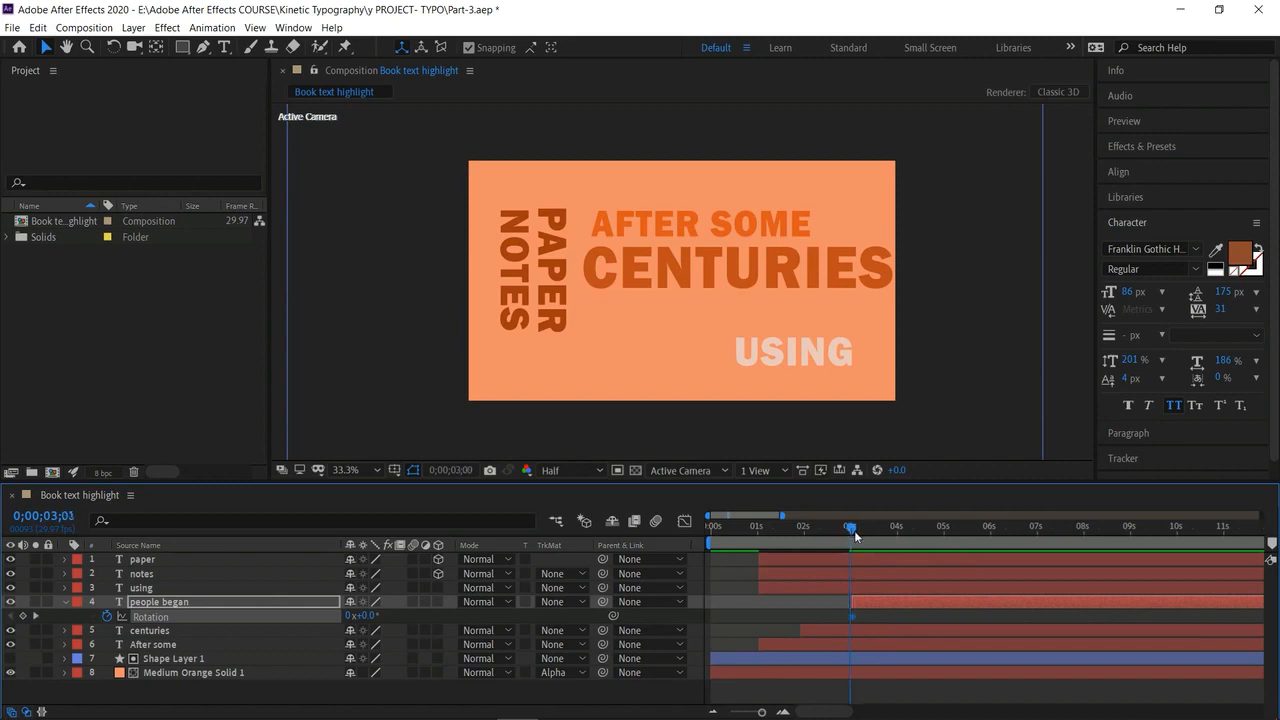
{"action": "left_click", "coordinate": [854, 529]}
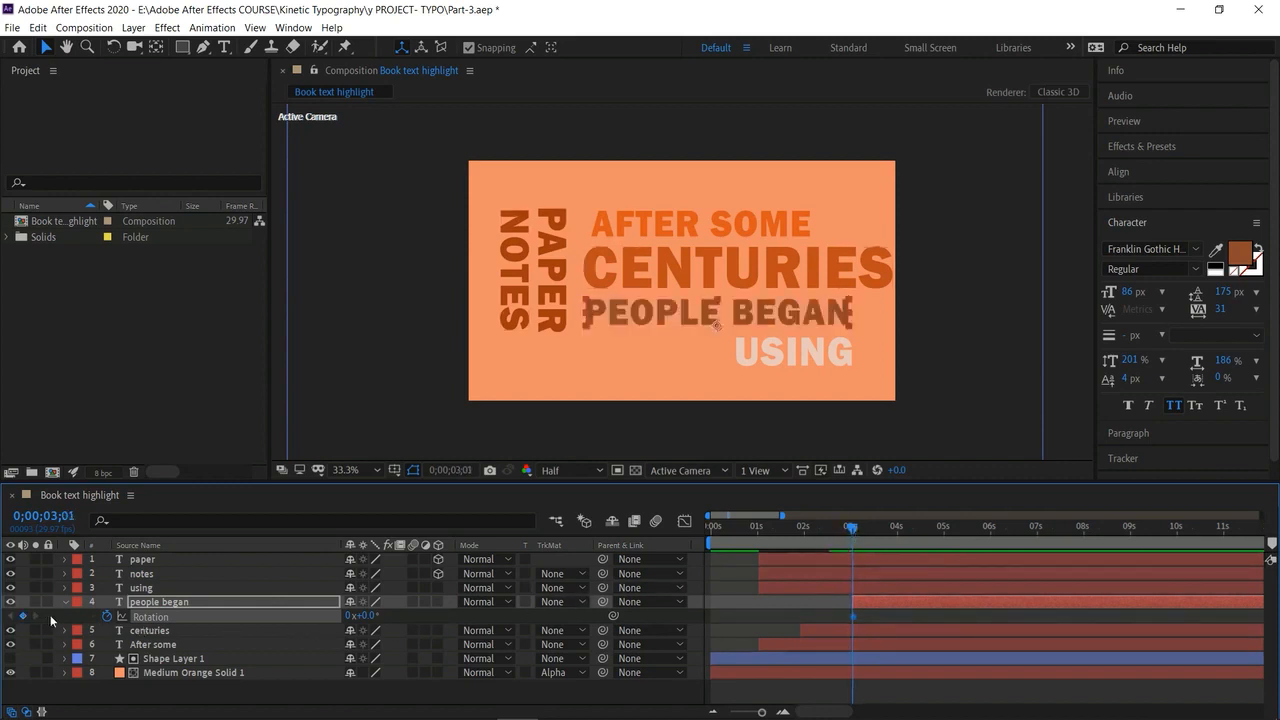
{"action": "left_click", "coordinate": [107, 616]}
{"action": "left_click_drag", "start_coordinate": [362, 616], "coordinate": [369, 616]}
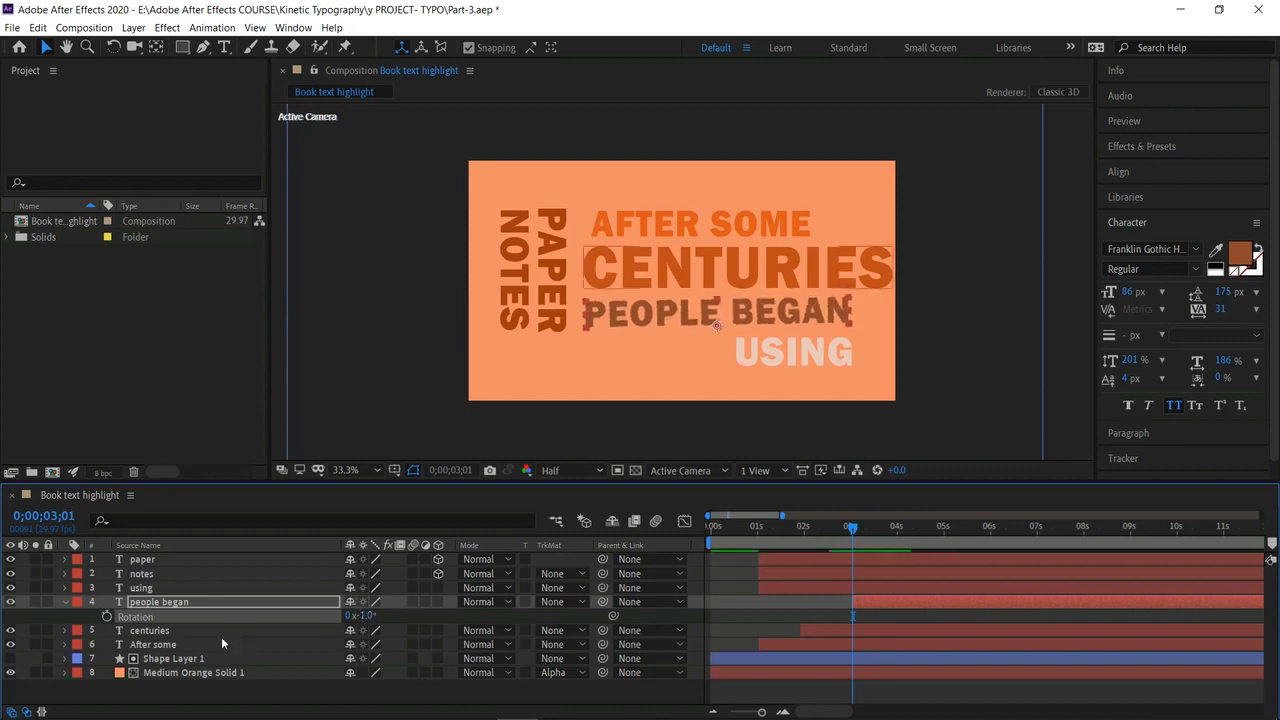
{"action": "key", "text": "ctrl+z"}
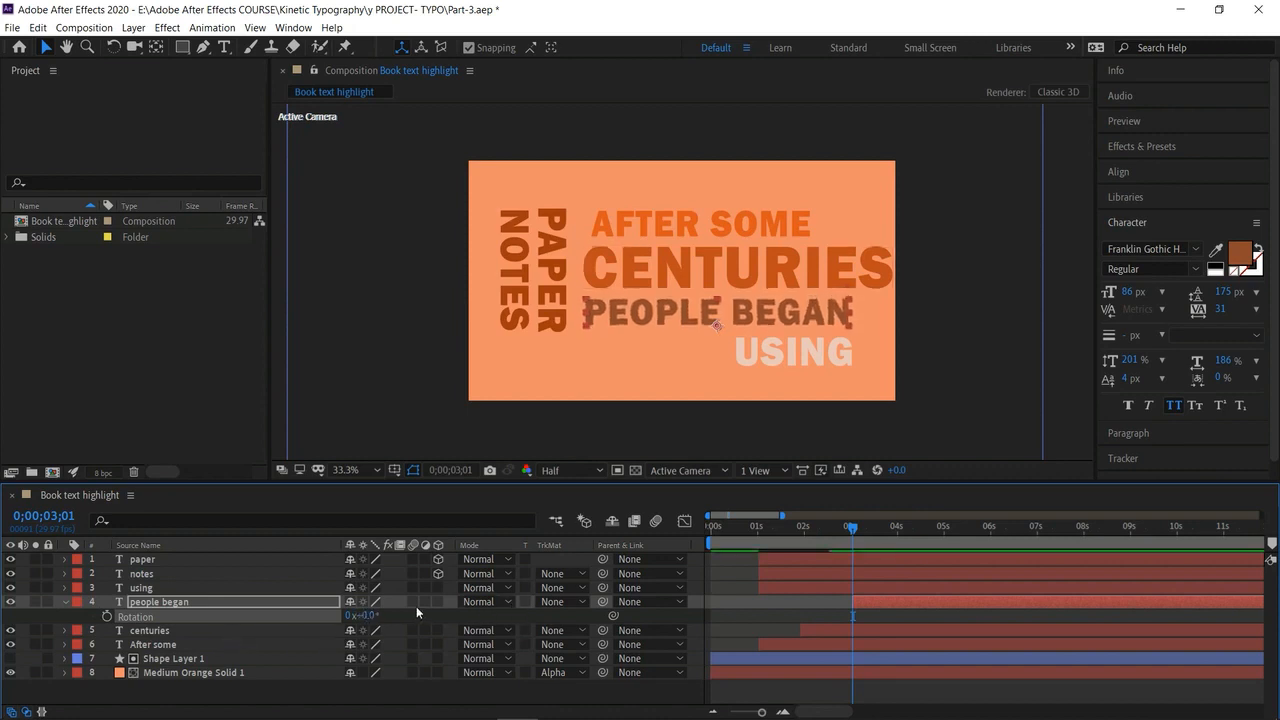
Make "people began" a 3D layer and keyframe its X Rotation at 90° at 0;00;03;01.
{"action": "left_click", "coordinate": [438, 601]}
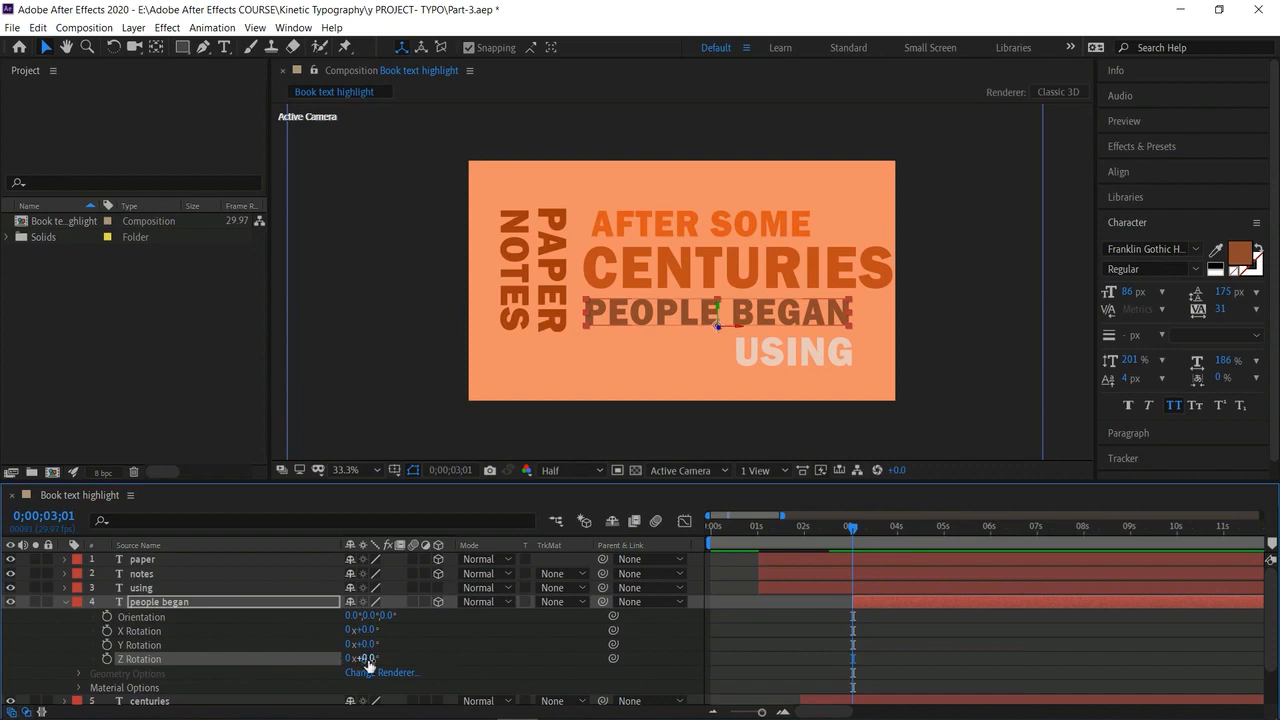
{"action": "mouse_move", "coordinate": [364, 645]}
{"action": "left_mouse_down"}
{"action": "mouse_move", "coordinate": [381, 647]}
{"action": "mouse_move", "coordinate": [364, 645]}
{"action": "left_mouse_up"}
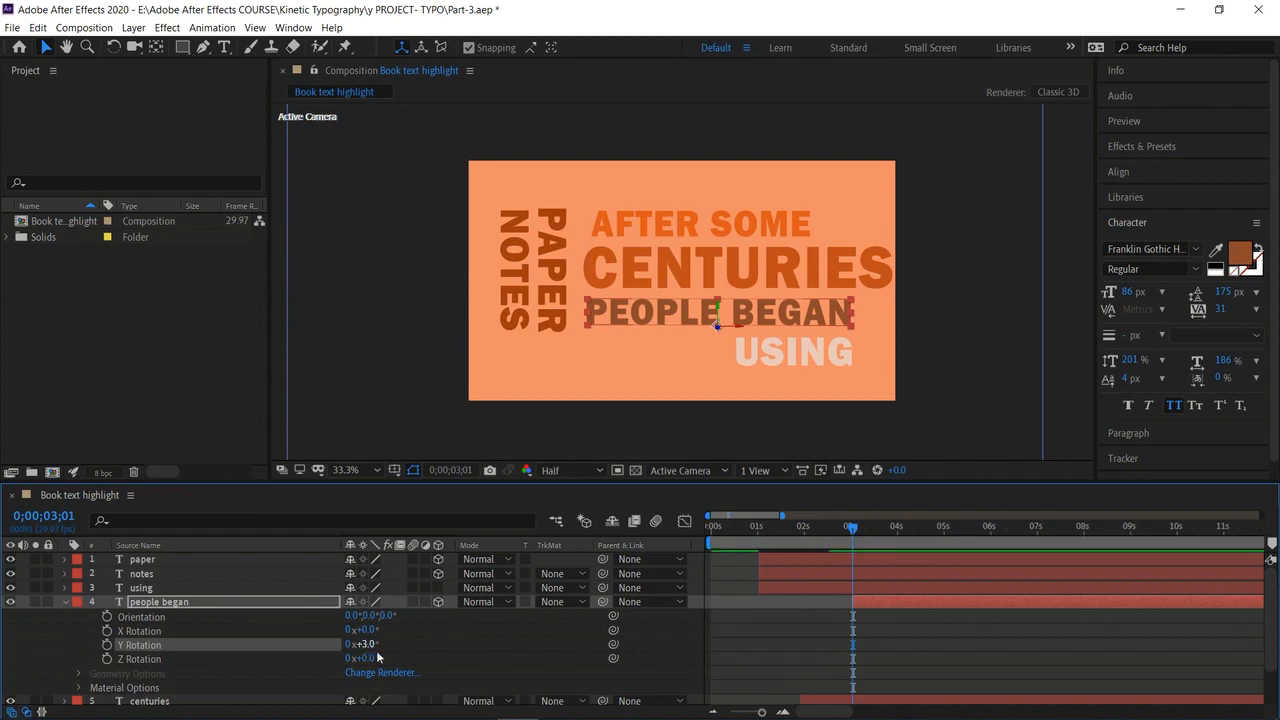
{"action": "key", "text": "ctrl+z"}
{"action": "left_click_drag", "start_coordinate": [367, 631], "coordinate": [446, 640]}
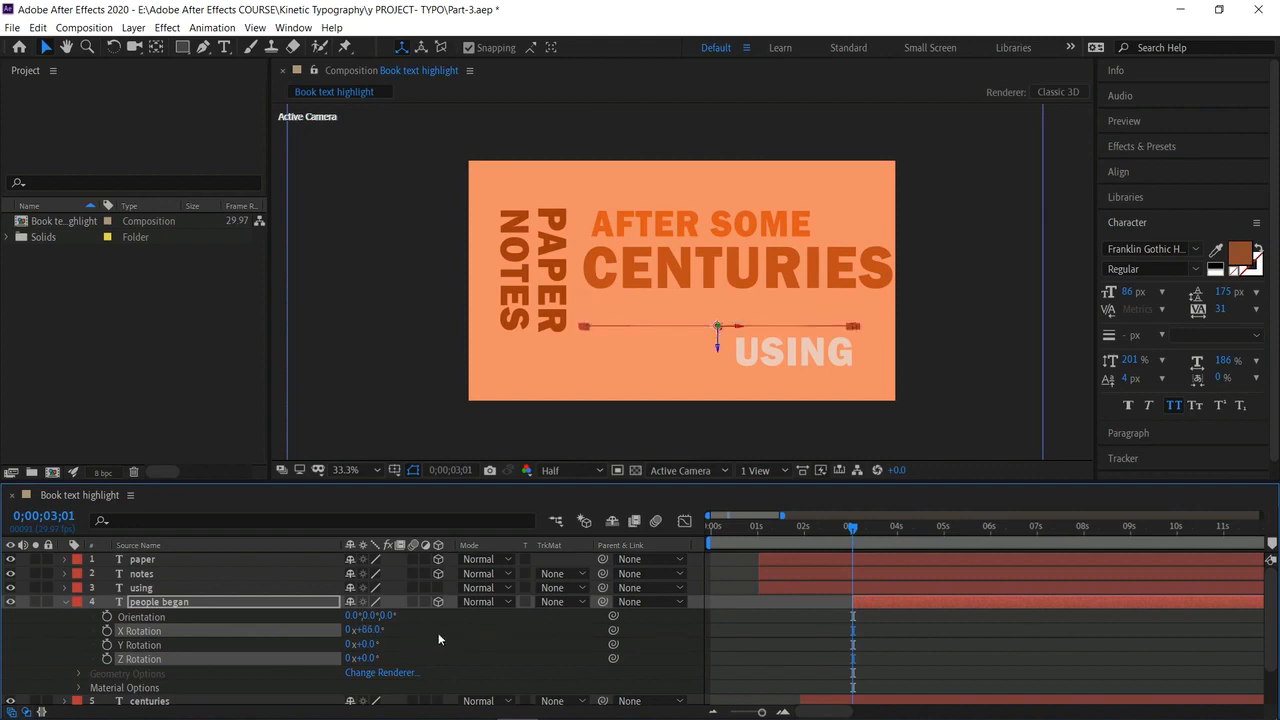
{"action": "left_click", "coordinate": [367, 630]}
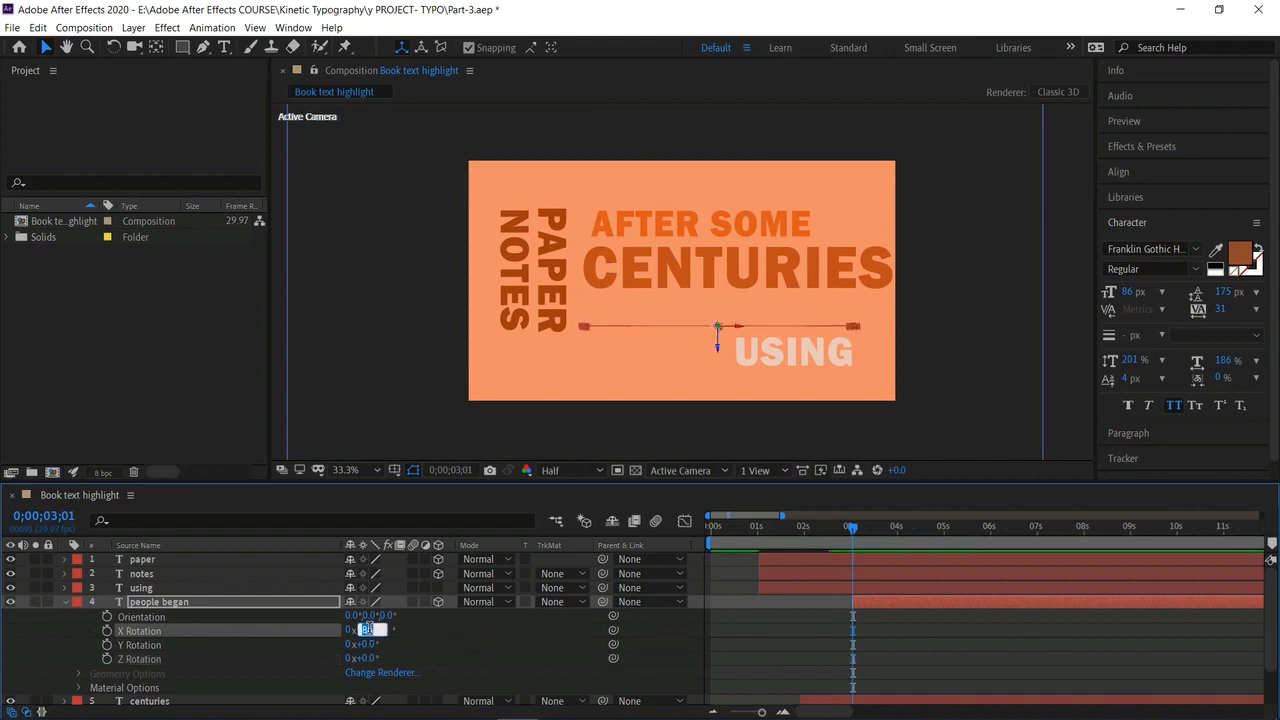
{"action": "key", "text": "Return"}
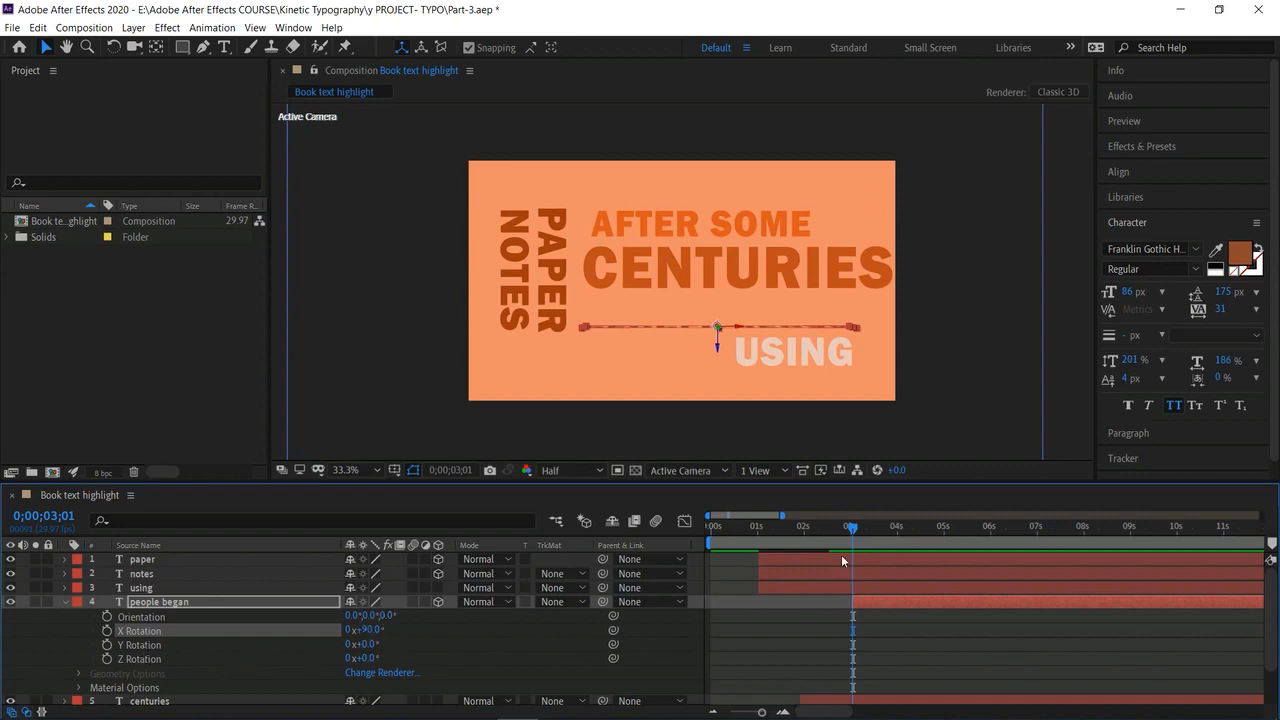
{"action": "left_click", "coordinate": [107, 631]}
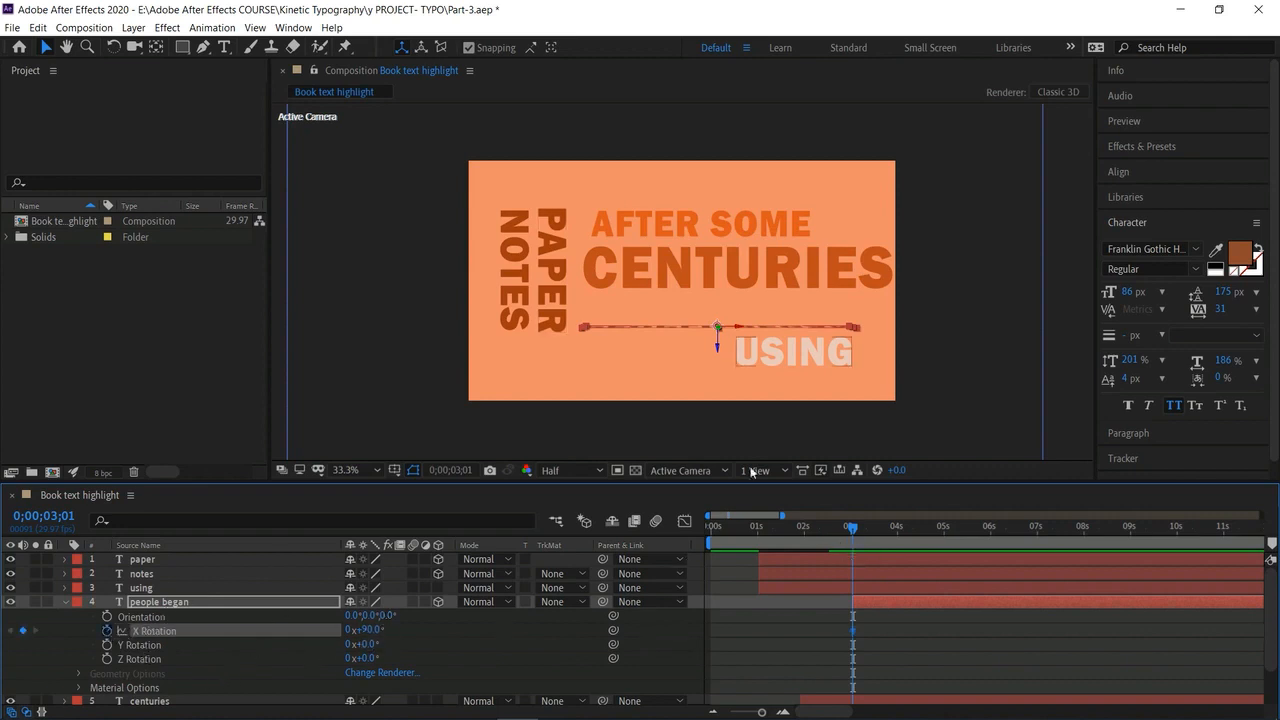
Set the X Rotation of "people began" to 0° at 0;00;03;17 and apply Easy Ease to both keyframes.
{"action": "left_click_drag", "start_coordinate": [857, 531], "coordinate": [877, 531]}
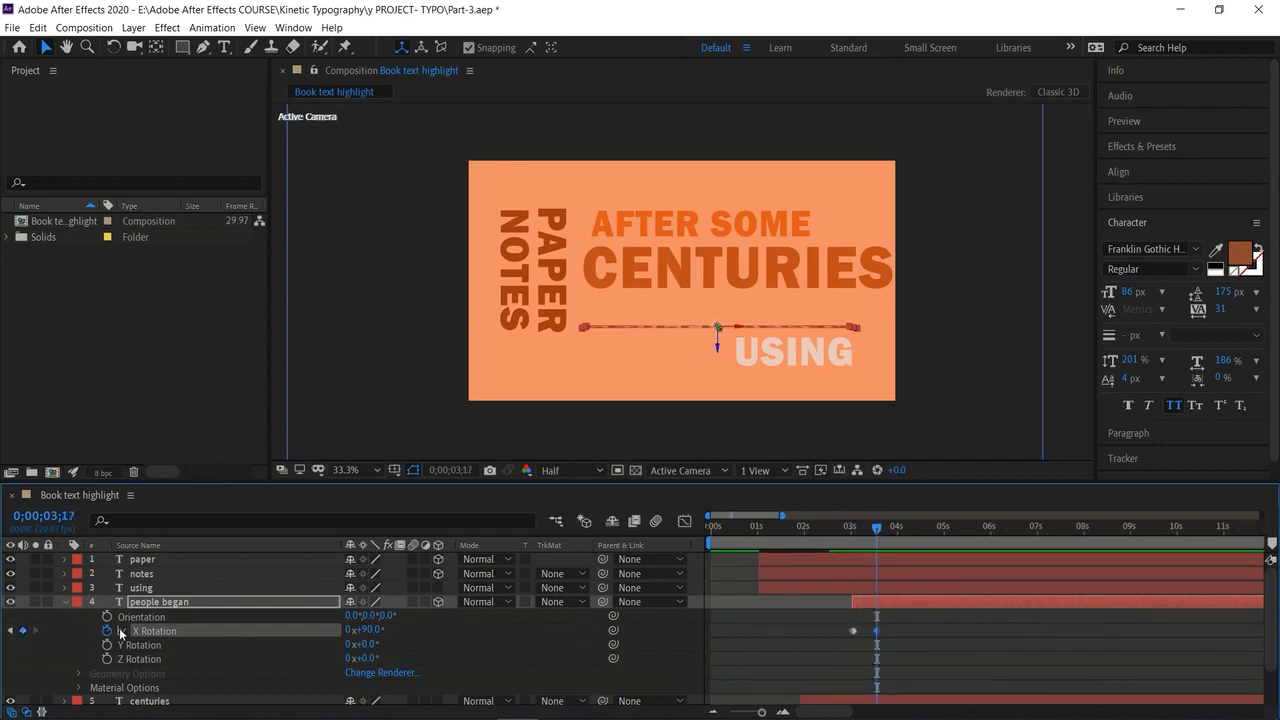
{"action": "left_click", "coordinate": [370, 630]}
{"action": "type", "text": "0"}
{"action": "key", "text": "Return"}
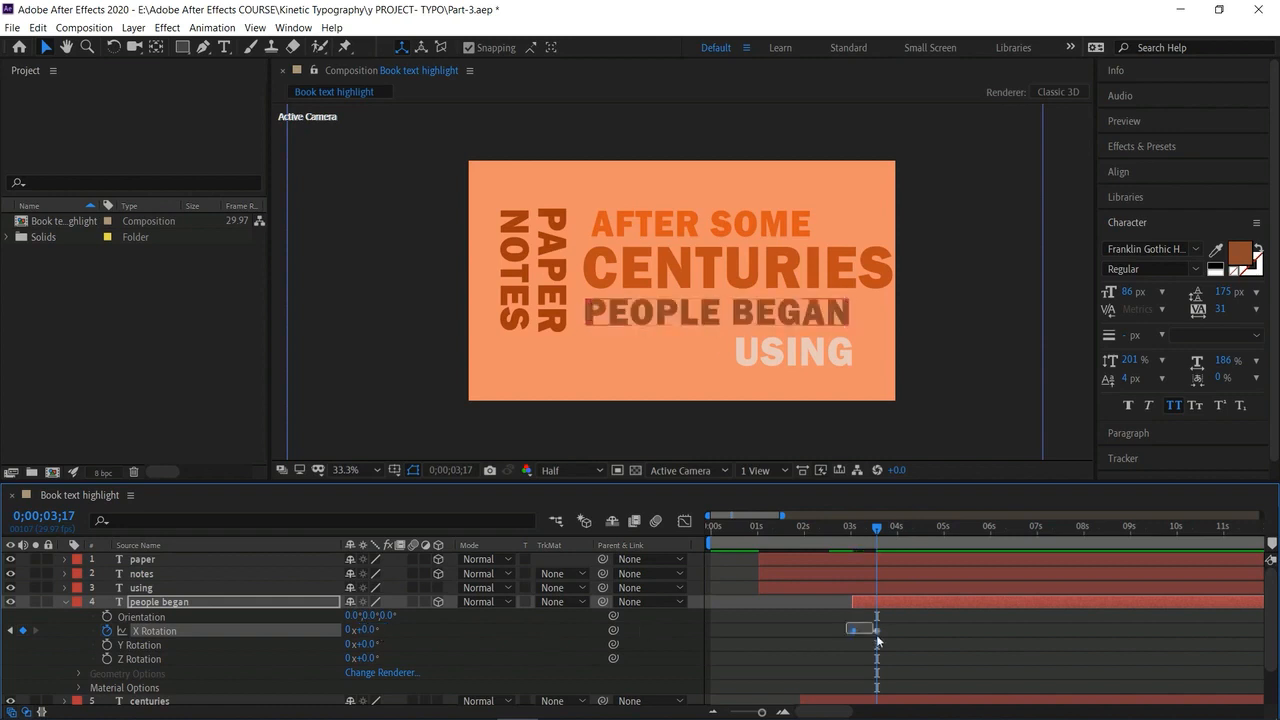
{"action": "right_click", "coordinate": [856, 631]}
{"action": "mouse_move", "coordinate": [890, 620]}
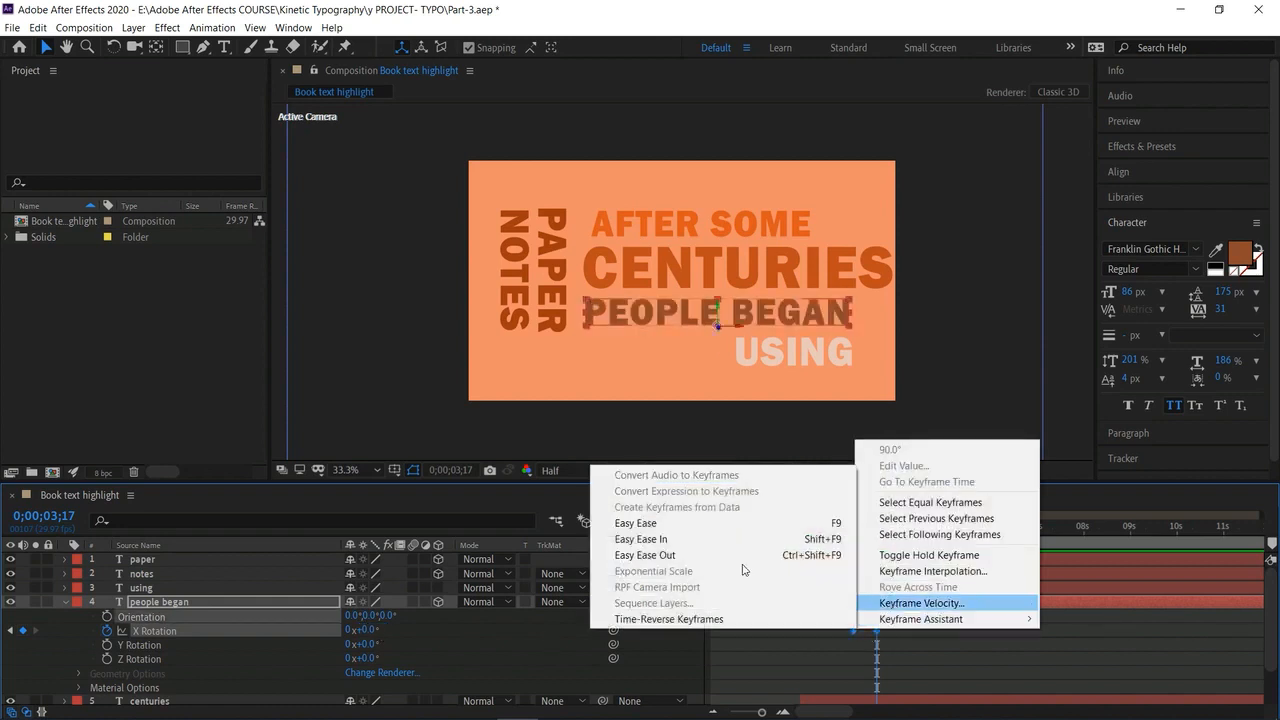
{"action": "left_click", "coordinate": [790, 521]}
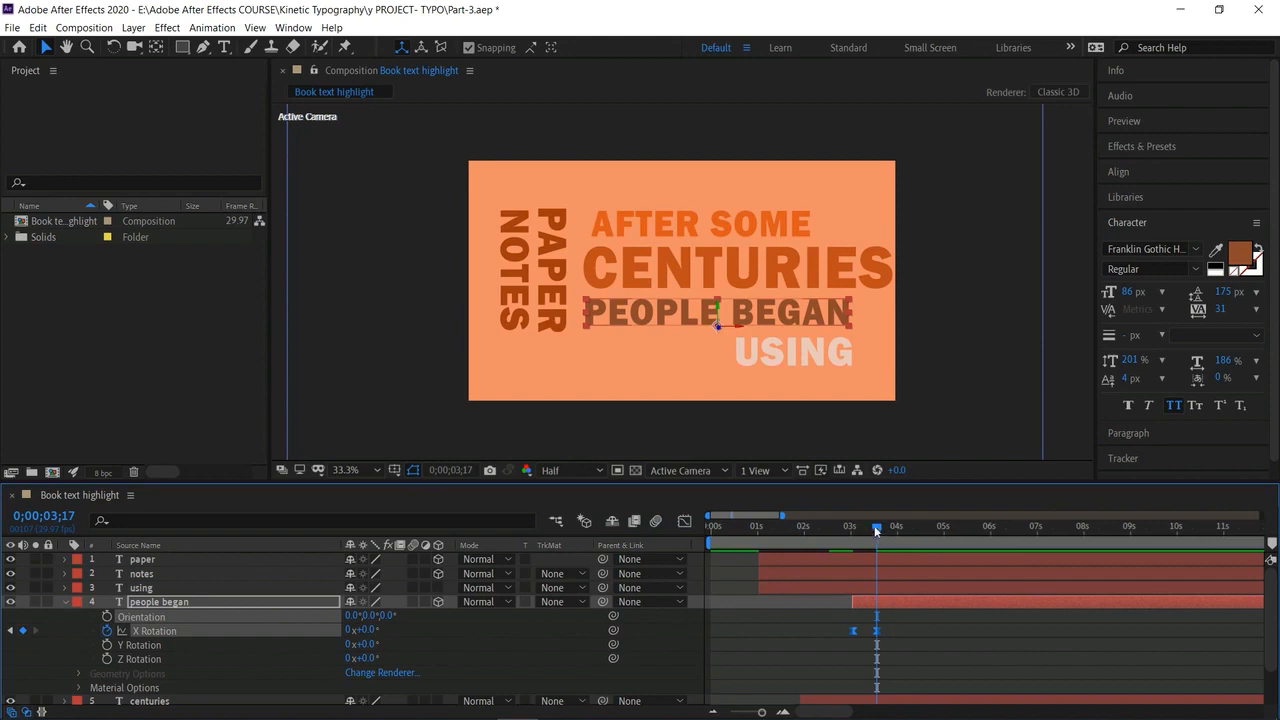
Preview the "people began" flip-in animation from 0;00;00;22.
{"action": "left_click_drag", "start_coordinate": [852, 527], "coordinate": [743, 553]}
{"action": "key", "text": "space"}
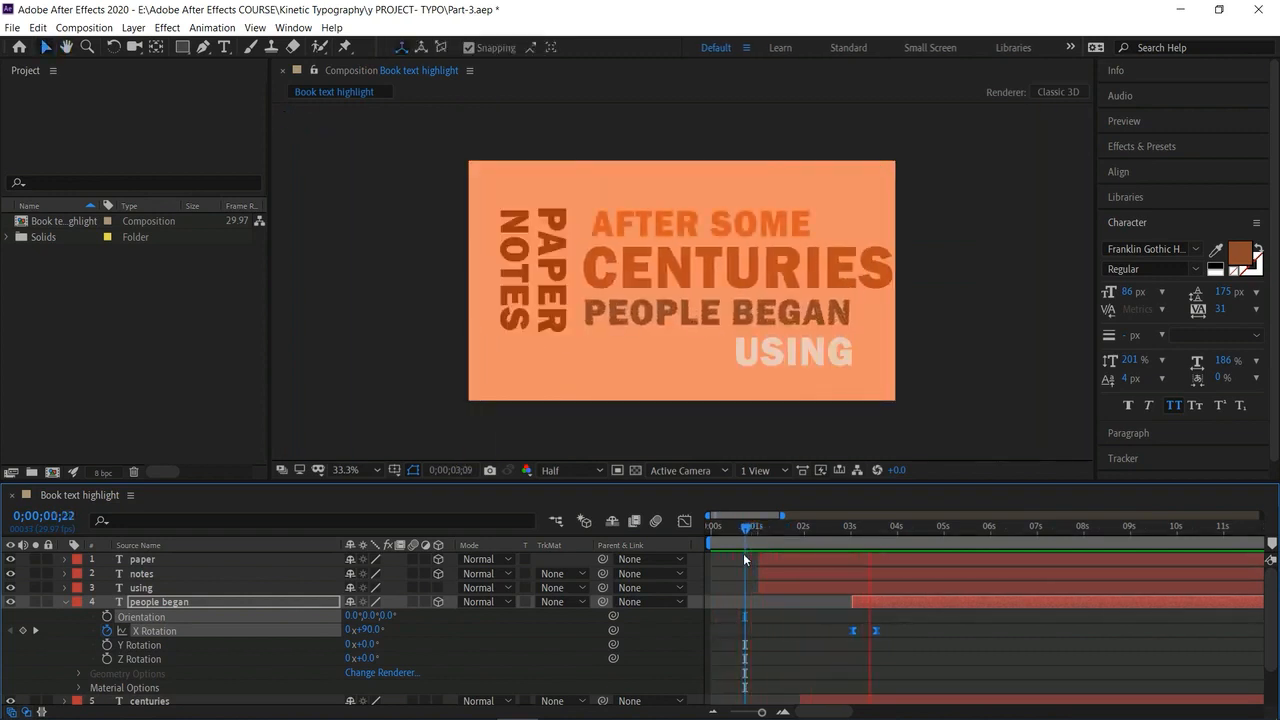
{"action": "key", "text": "space"}
Trim the start of the "using" layer to 0;00;03;29 and reveal its Scale property.
{"action": "left_click_drag", "start_coordinate": [911, 527], "coordinate": [894, 558]}
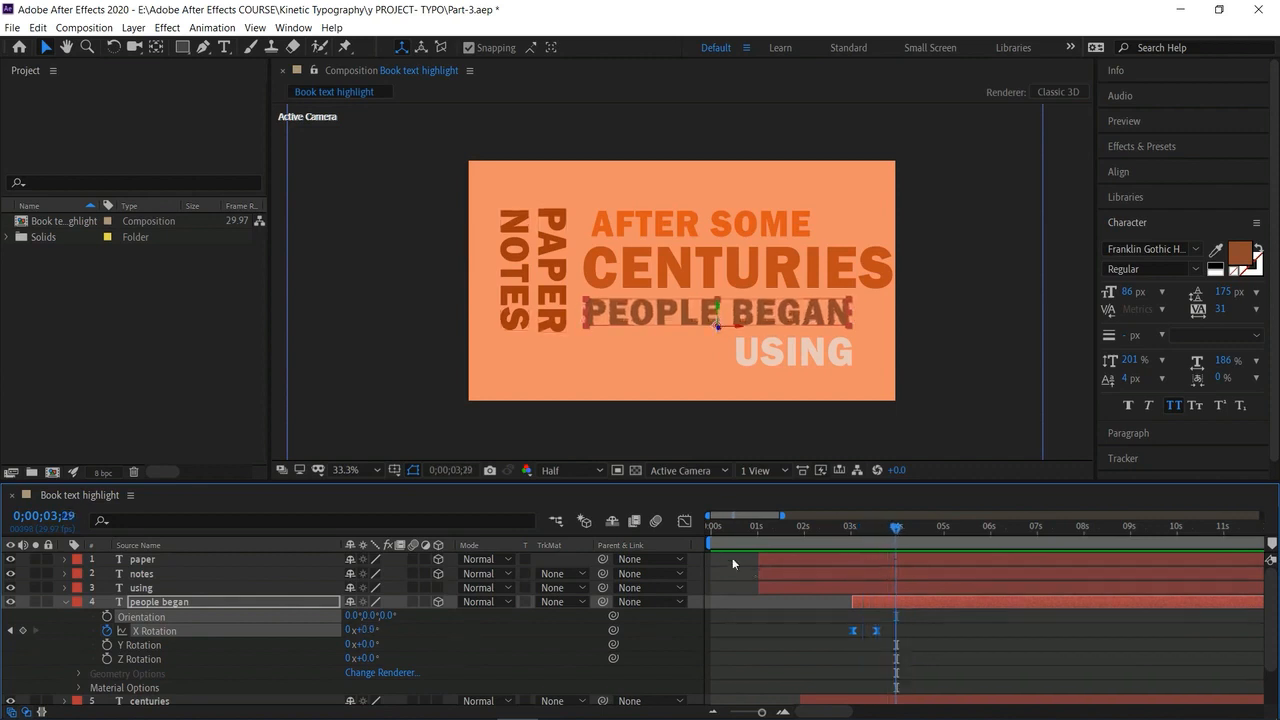
{"action": "left_click", "coordinate": [70, 602]}
{"action": "left_click", "coordinate": [140, 588]}
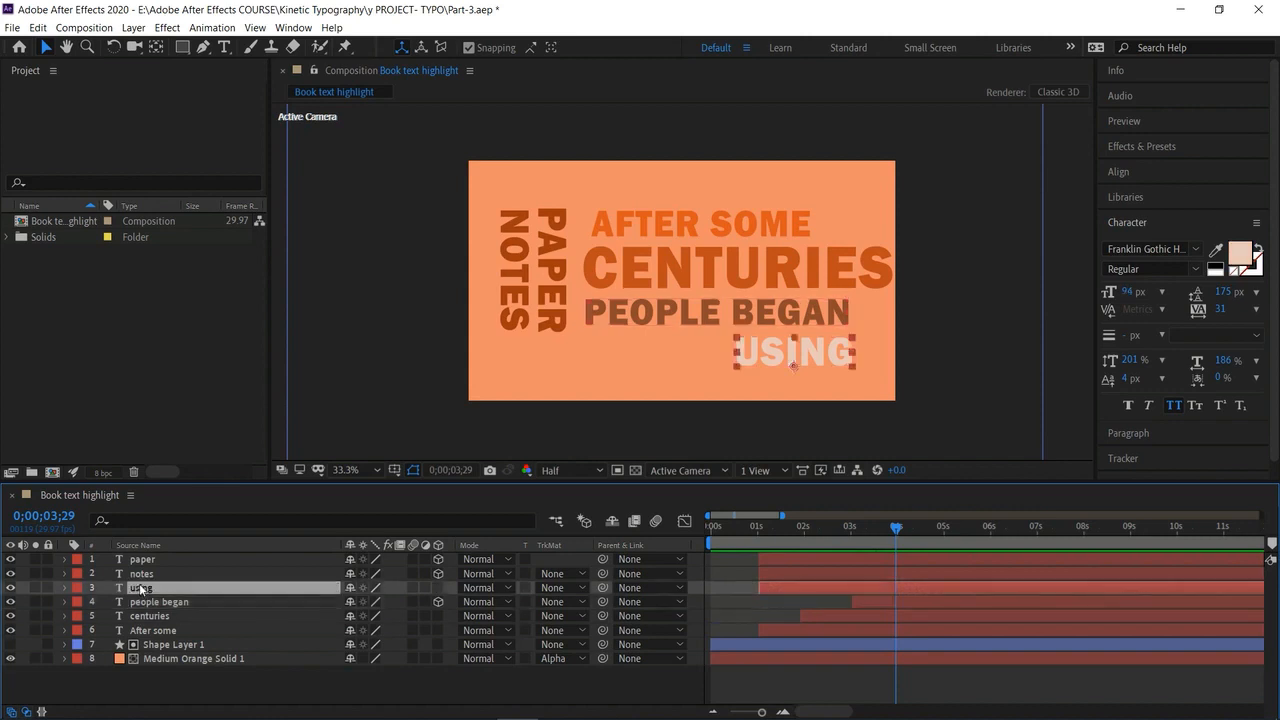
{"action": "key", "text": "s"}
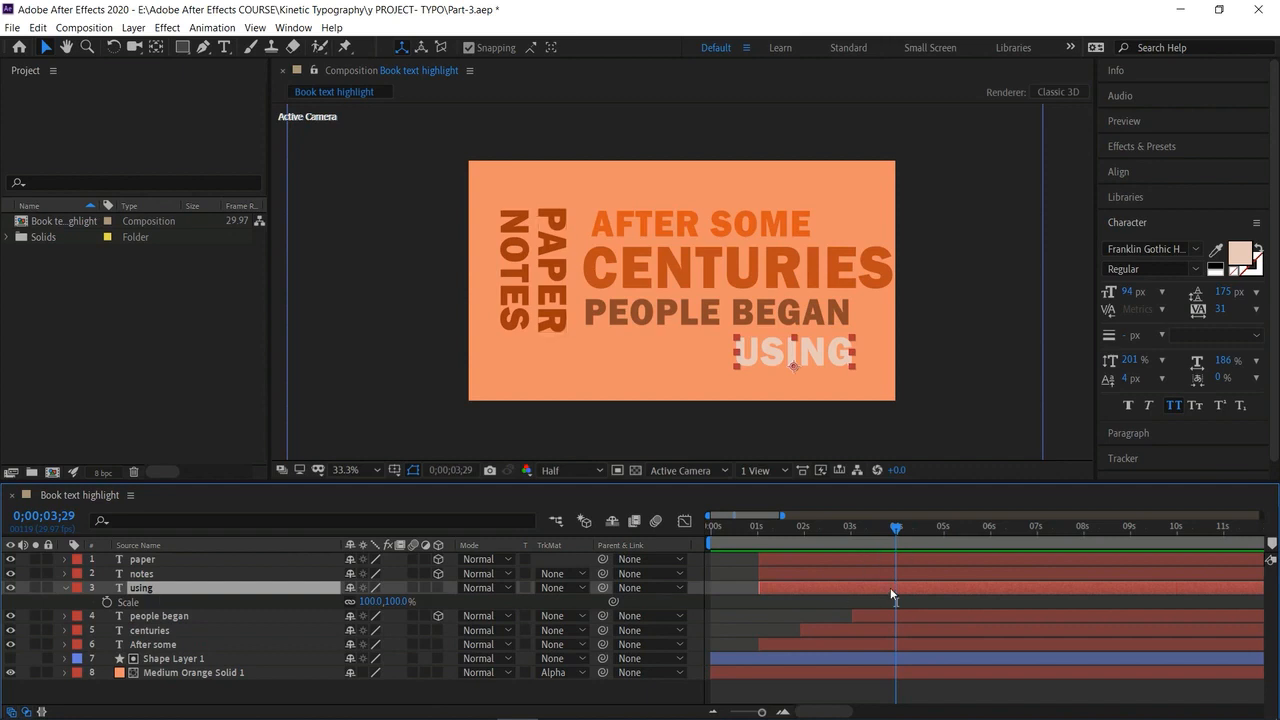
{"action": "key", "text": "alt+bracketleft"}
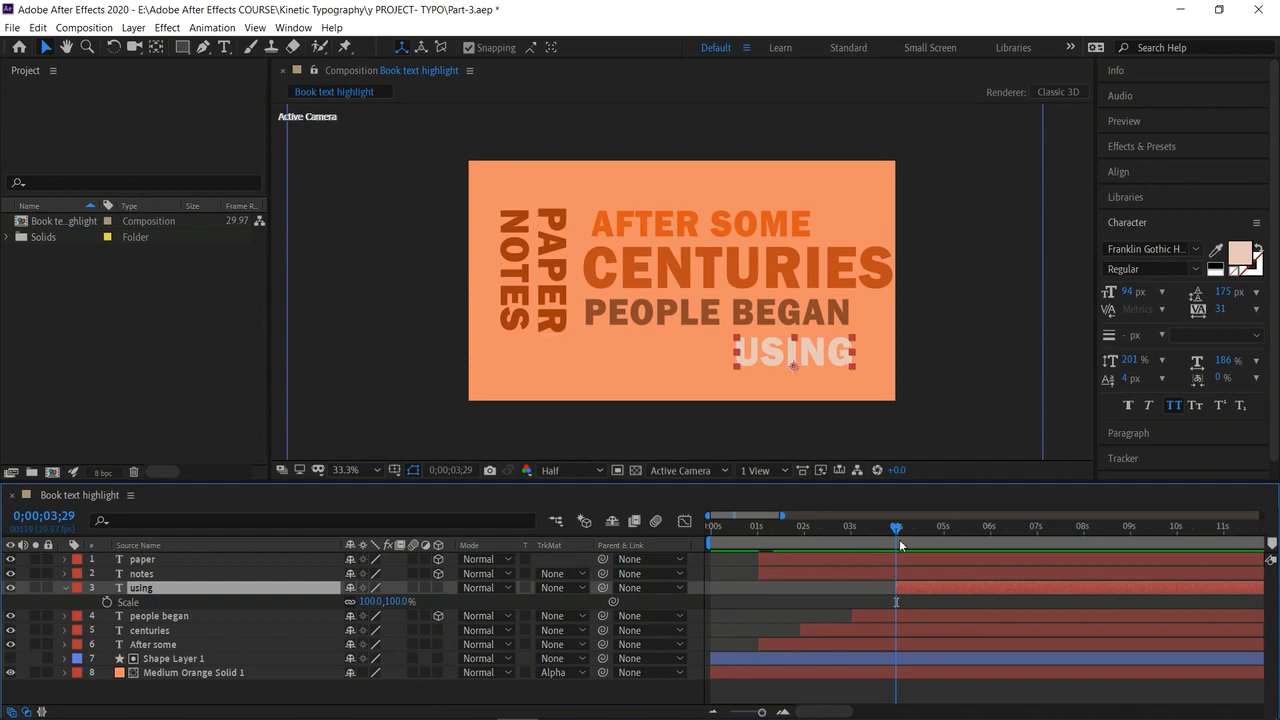
Add a Scale keyframe of 0% to the "using" layer at 0;00;03;29.
{"action": "left_click", "coordinate": [105, 601]}
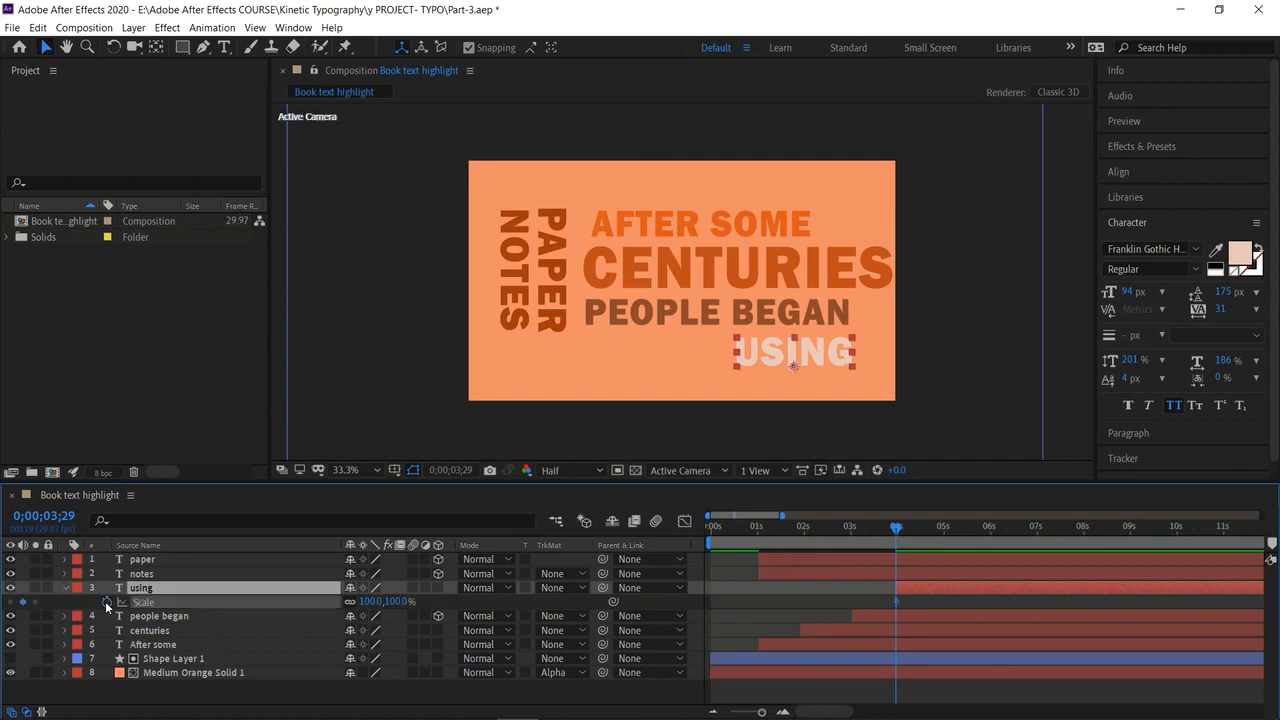
{"action": "left_click", "coordinate": [382, 602]}
{"action": "type", "text": "0"}
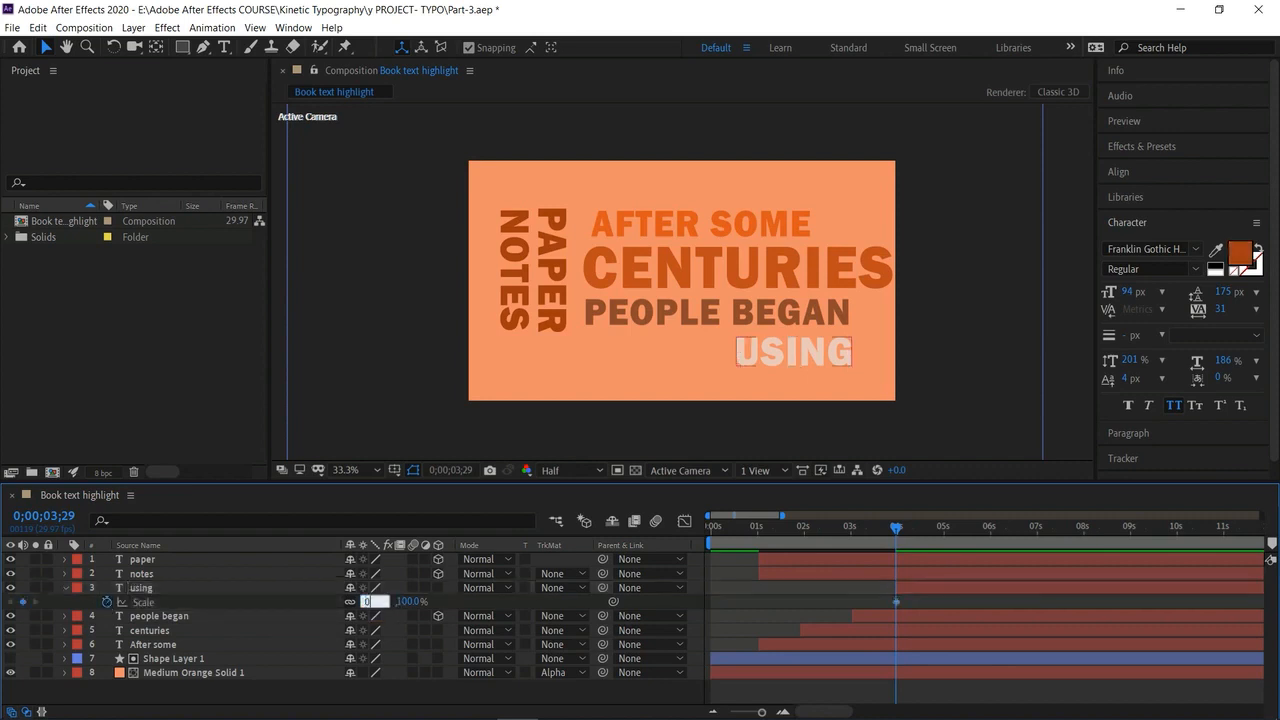
{"action": "key", "text": "Return"}
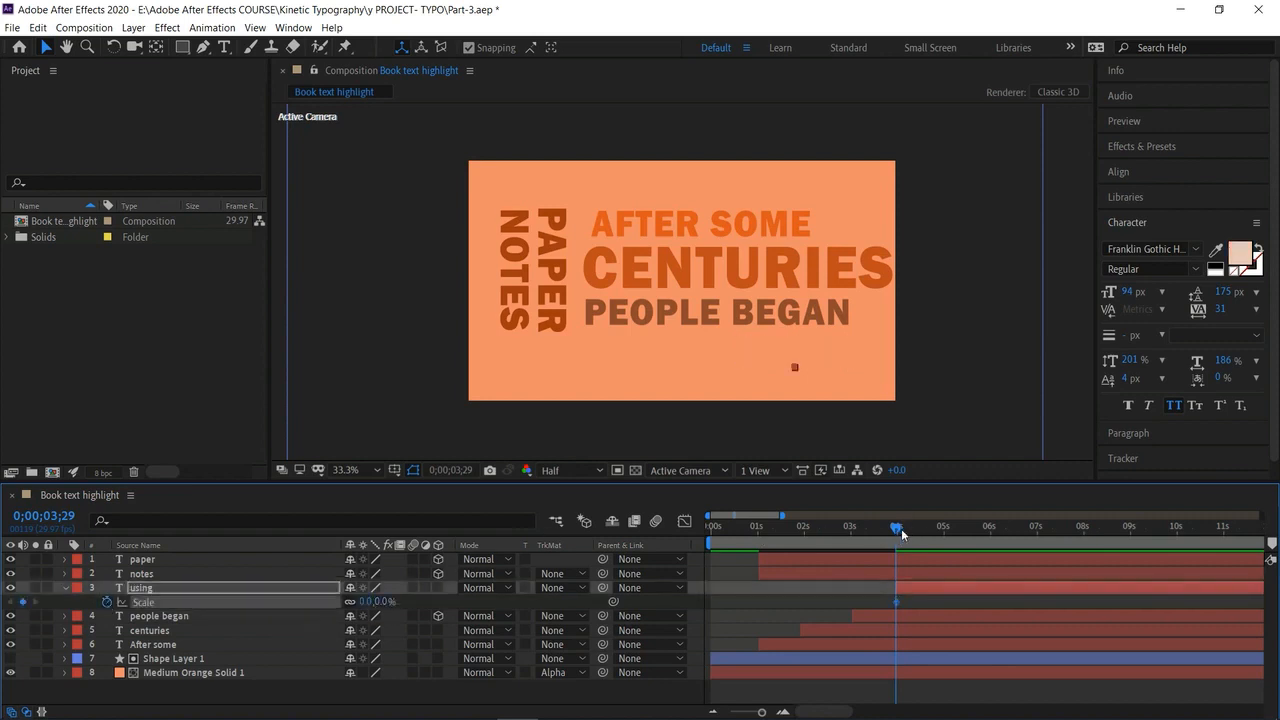
Set the Scale of "using" to 100% at 0;00;04;16 and collapse the layer's properties.
{"action": "left_click_drag", "start_coordinate": [902, 534], "coordinate": [922, 534]}
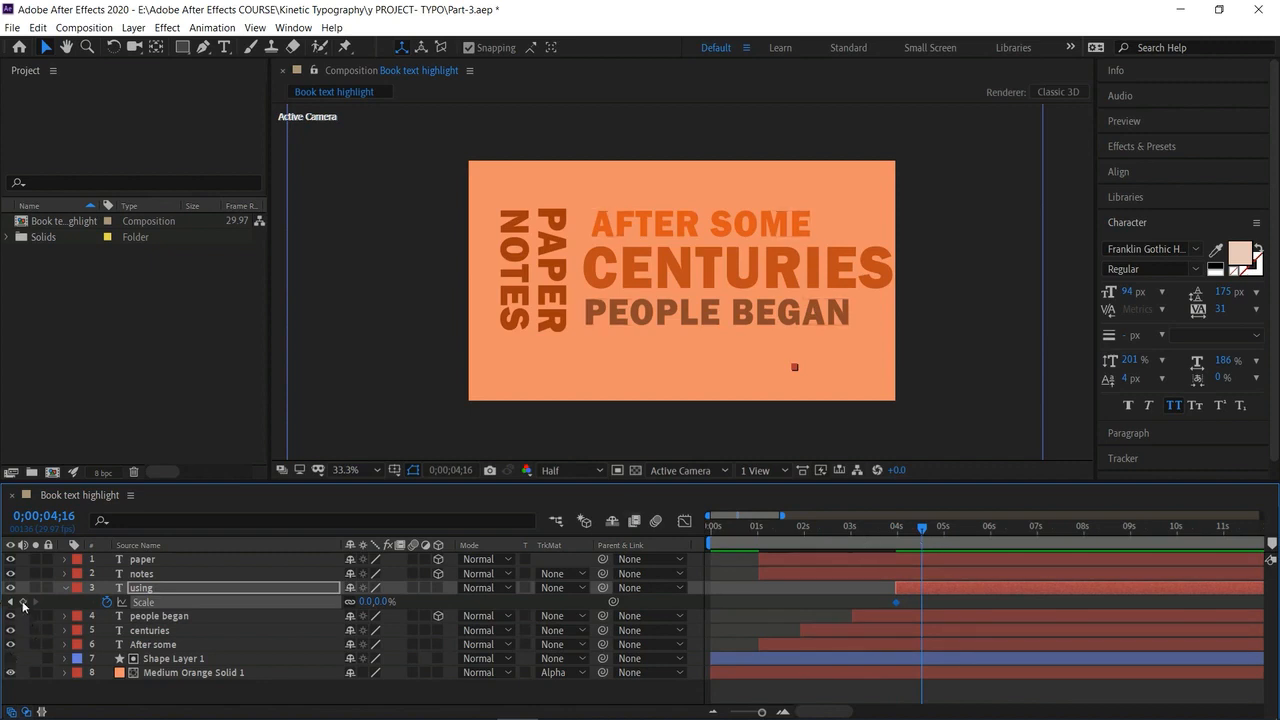
{"action": "left_click", "coordinate": [380, 601]}
{"action": "type", "text": "100"}
{"action": "key", "text": "Return"}
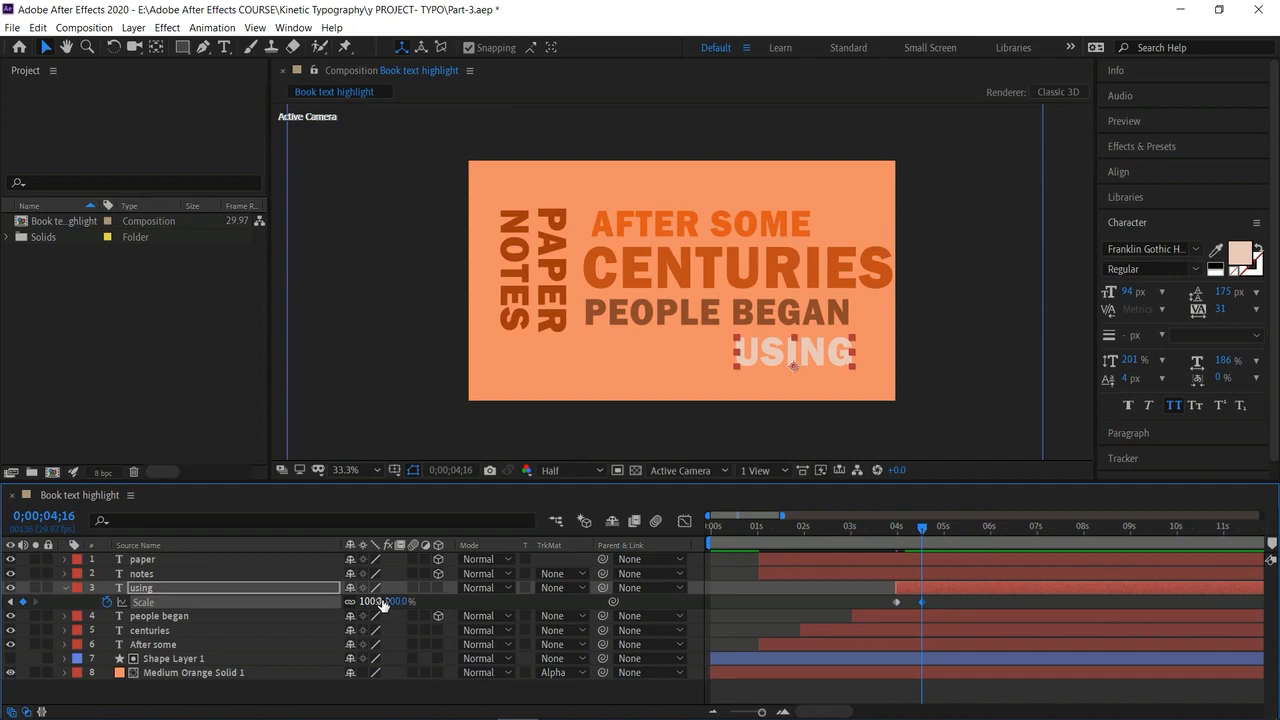
{"action": "left_click", "coordinate": [64, 587]}
Preview the text animation from the start of the composition through the scale-up of "using".
{"action": "left_click_drag", "start_coordinate": [922, 527], "coordinate": [680, 563]}
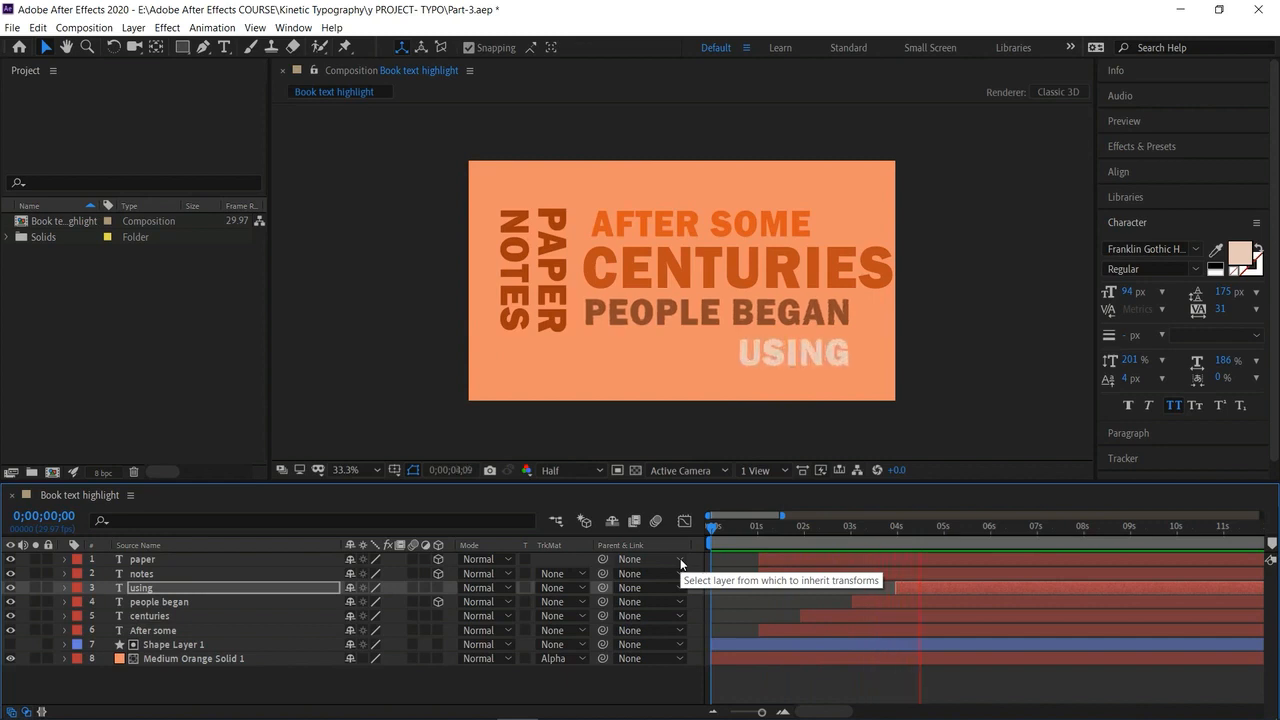
{"action": "key", "text": "space"}
{"action": "mouse_move", "coordinate": [943, 532]}
{"action": "left_mouse_down"}
{"action": "mouse_move", "coordinate": [910, 530]}
{"action": "mouse_move", "coordinate": [943, 546]}
{"action": "left_mouse_up"}
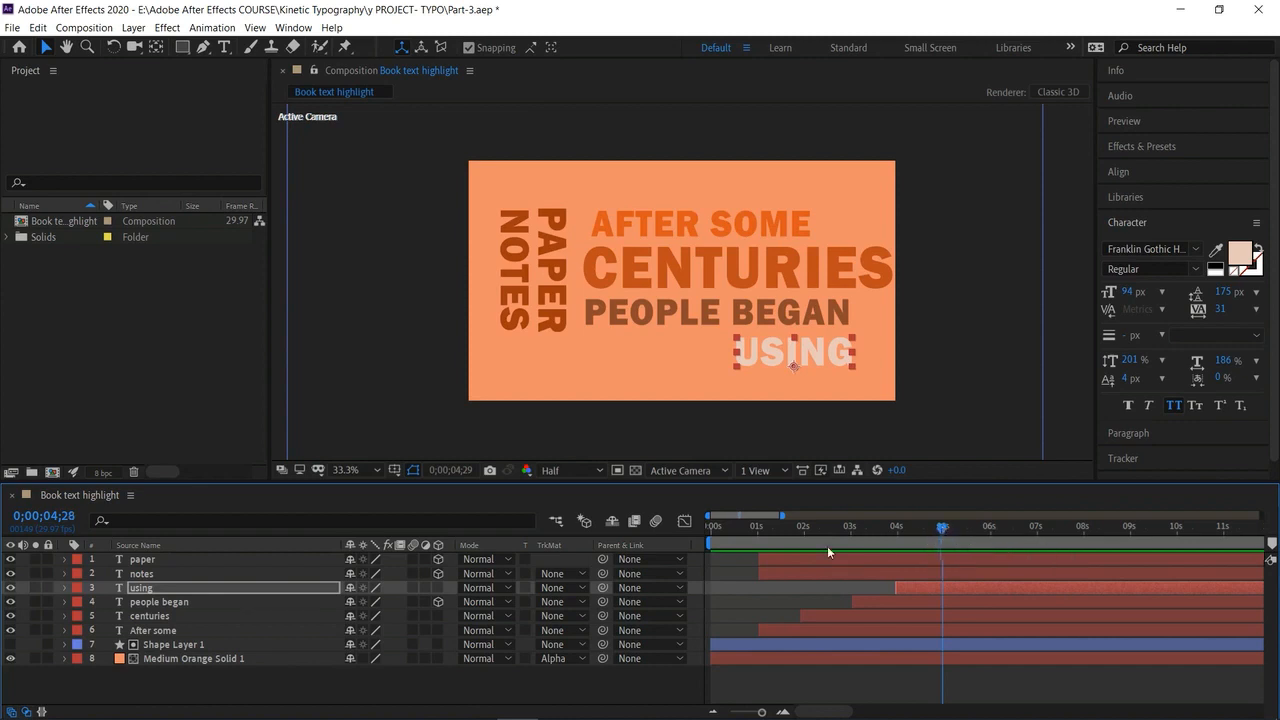
{"action": "key", "text": "Home"}
{"action": "key", "text": "space"}
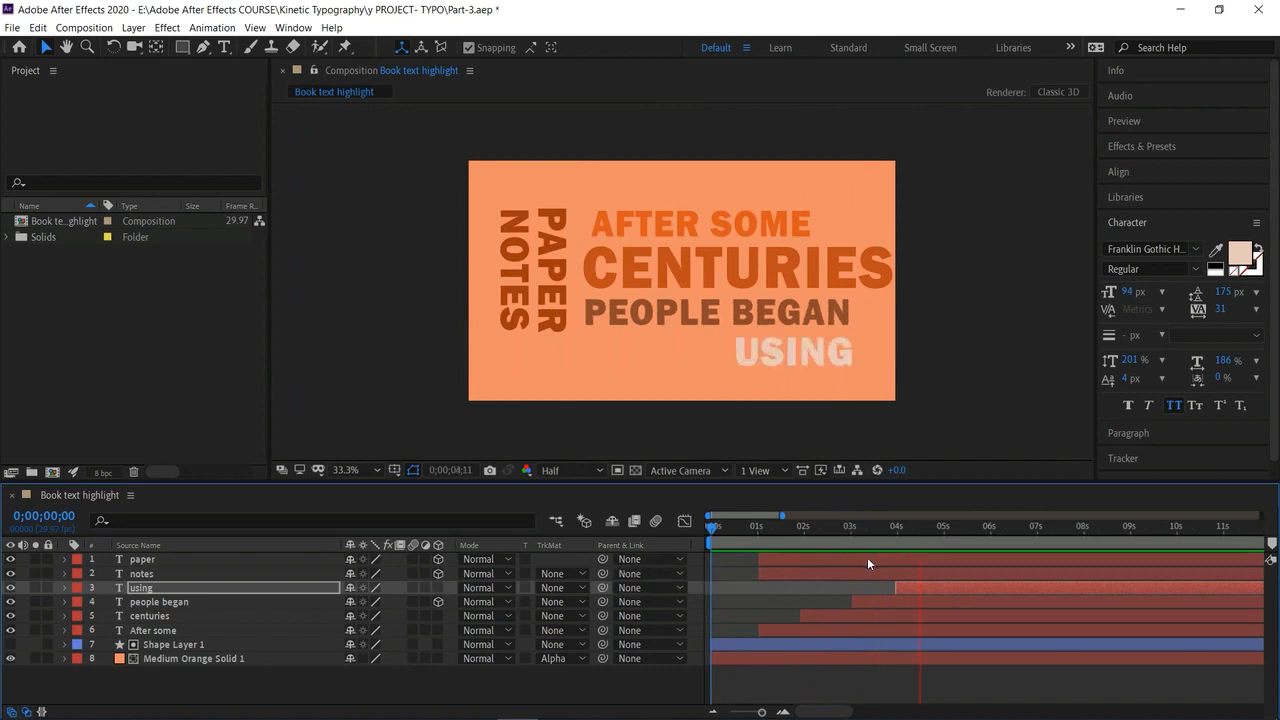
{"action": "key", "text": "space"}
Move the current time to 0;00;05;00, select the "paper" layer and show the Effects & Presets list.
{"action": "left_click_drag", "start_coordinate": [964, 529], "coordinate": [944, 532]}
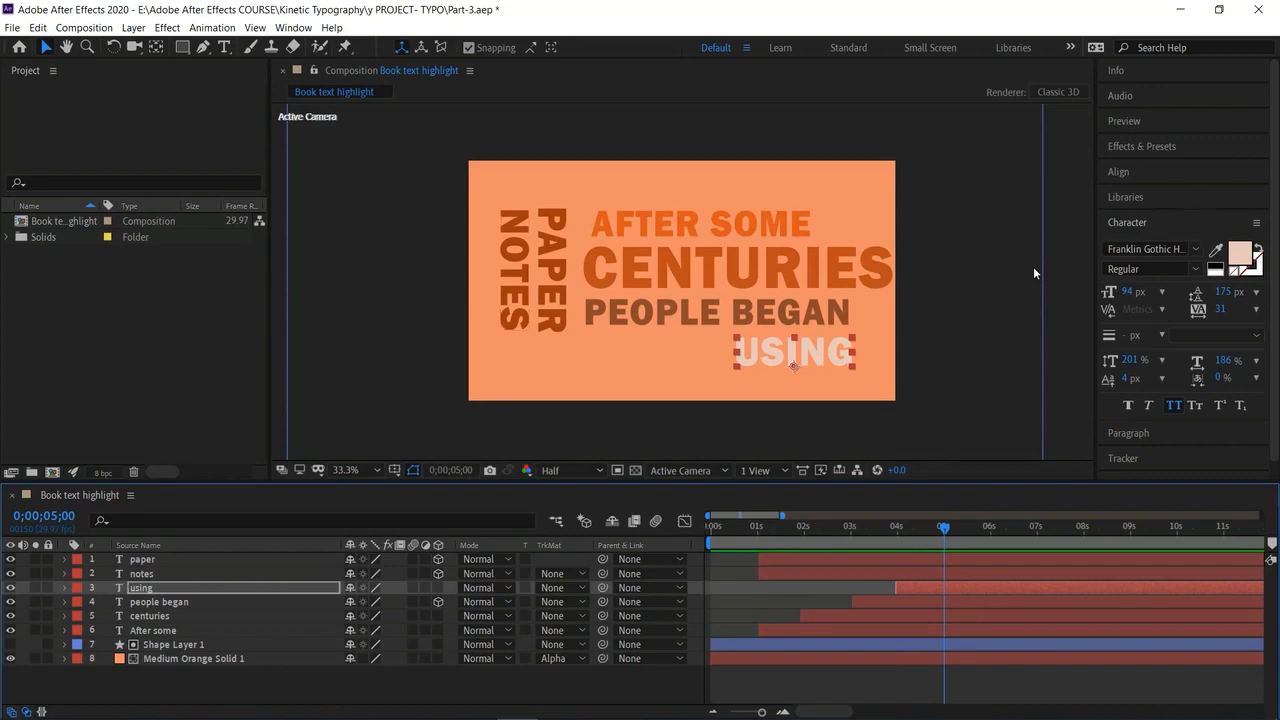
{"action": "left_click", "coordinate": [163, 572]}
{"action": "left_click", "coordinate": [165, 560]}
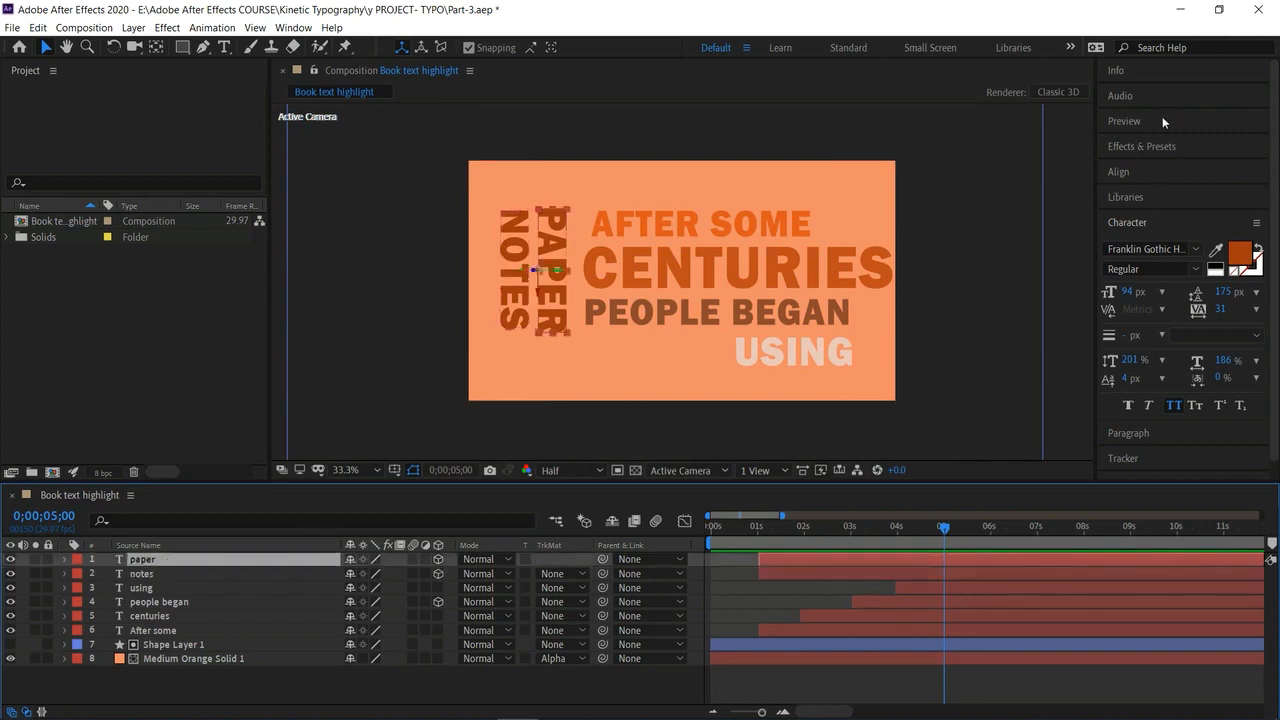
{"action": "left_click", "coordinate": [1257, 224]}
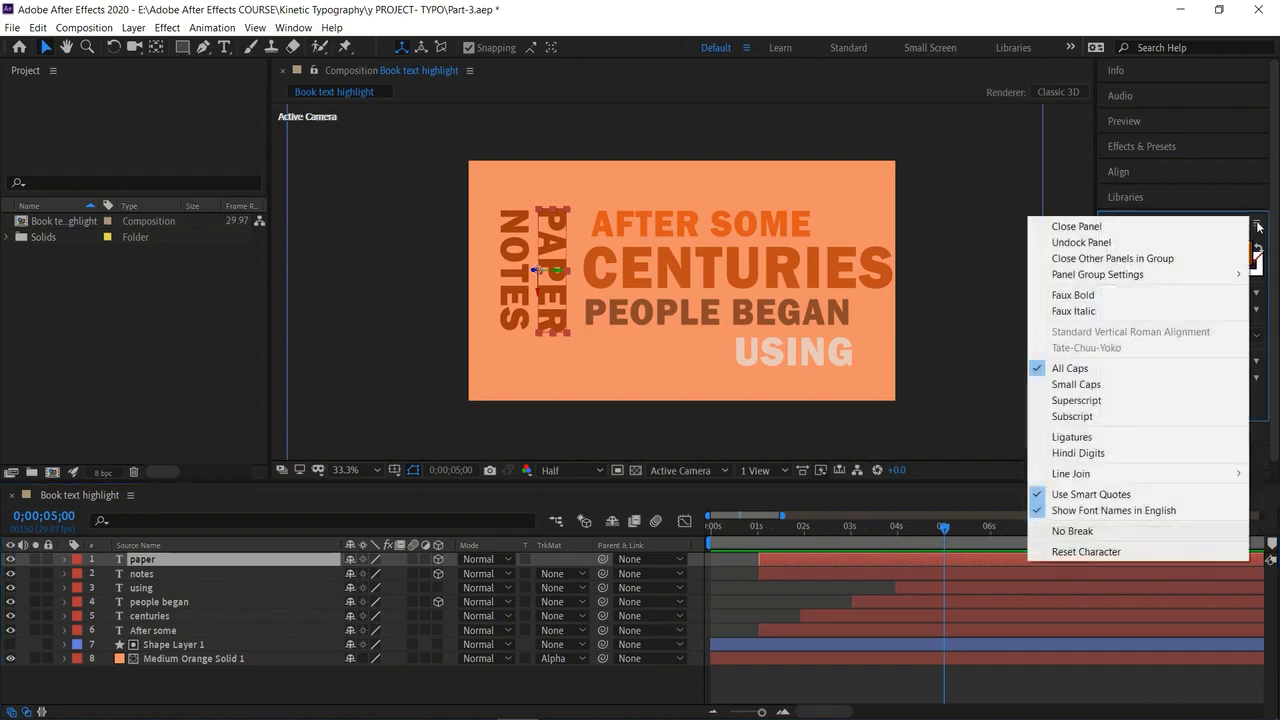
{"action": "left_click", "coordinate": [1200, 173]}
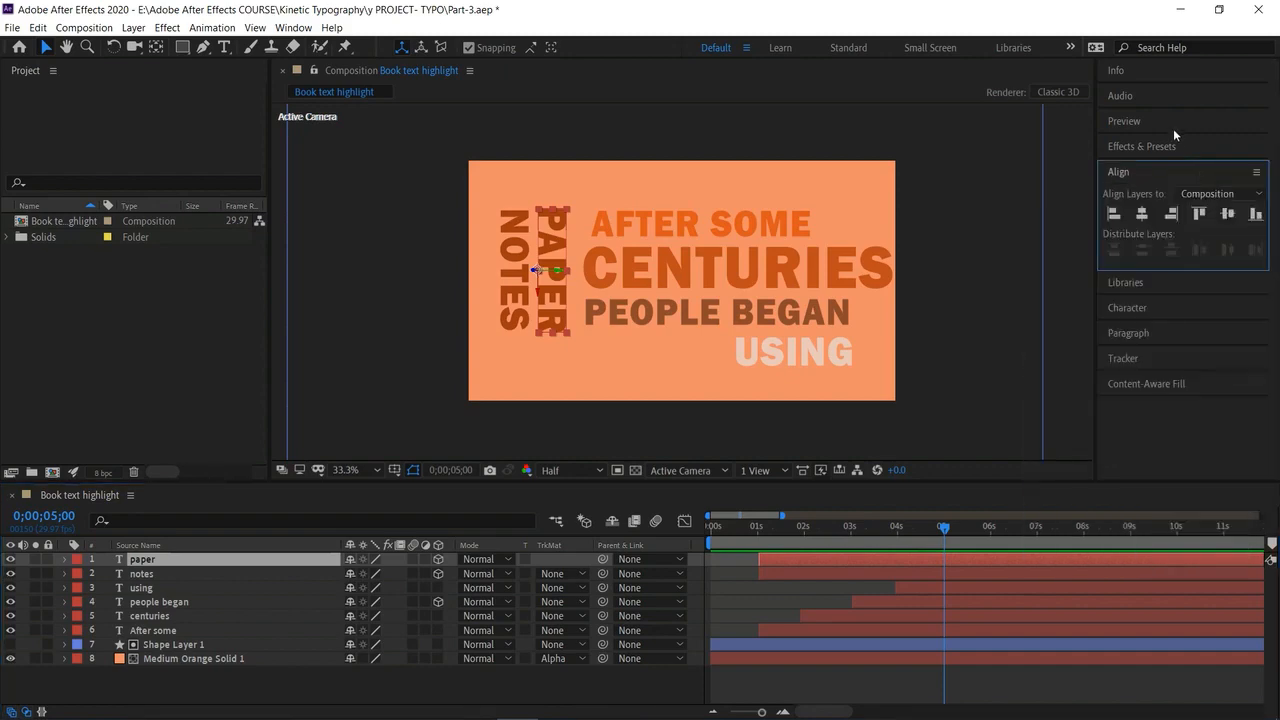
{"action": "left_click", "coordinate": [293, 27]}
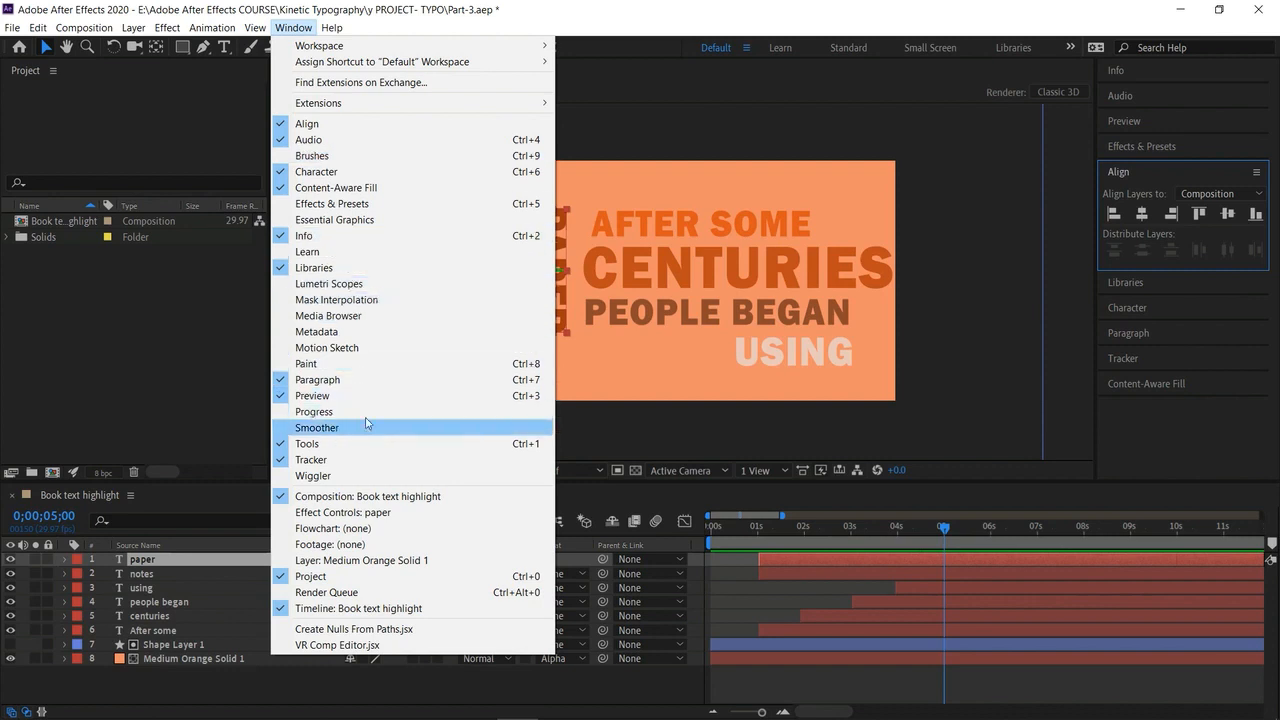
{"action": "left_click", "coordinate": [390, 203]}
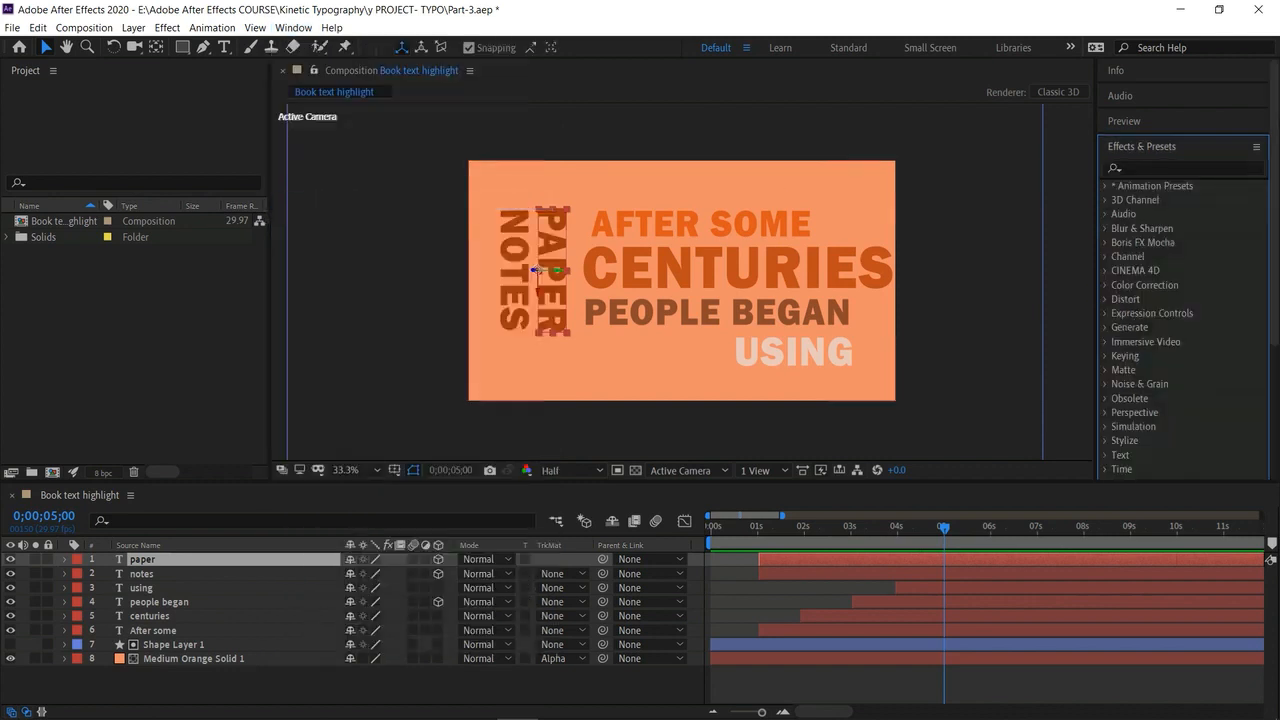
Expand the Fill and Stroke text animation presets and try Fill Color Wipe on the "paper" layer.
{"action": "left_click", "coordinate": [1108, 187]}
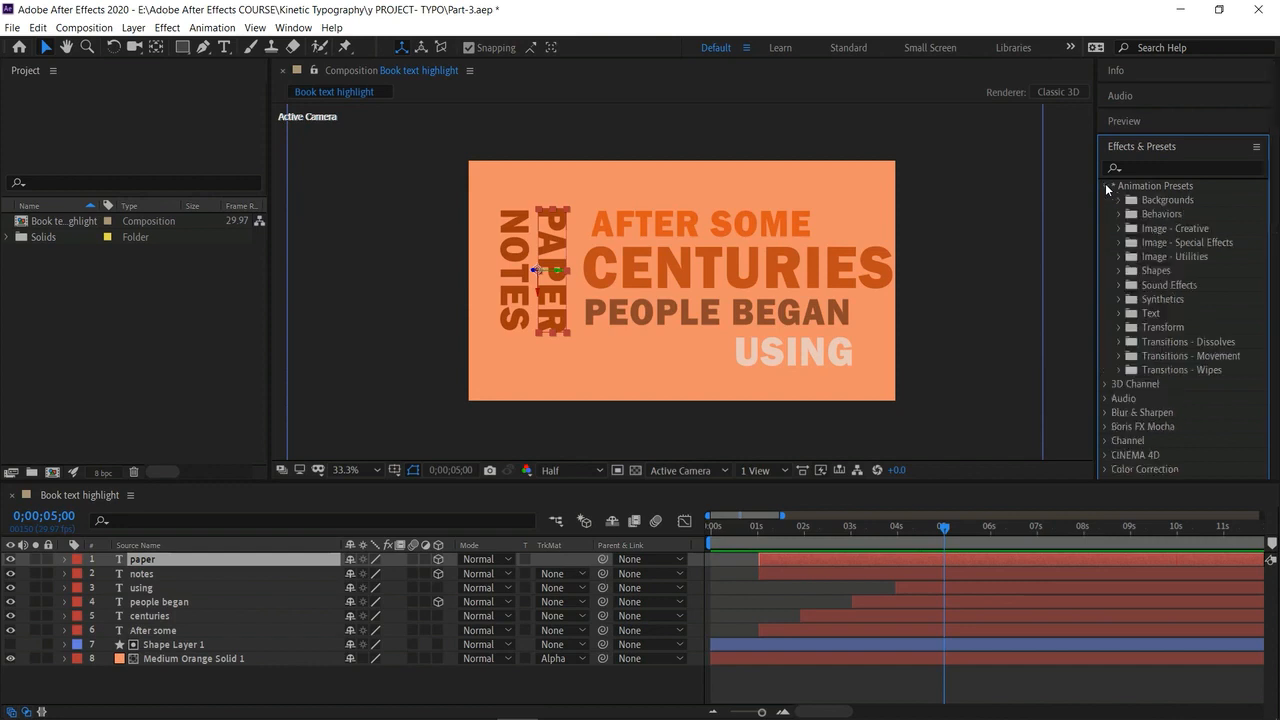
{"action": "left_click", "coordinate": [1119, 313]}
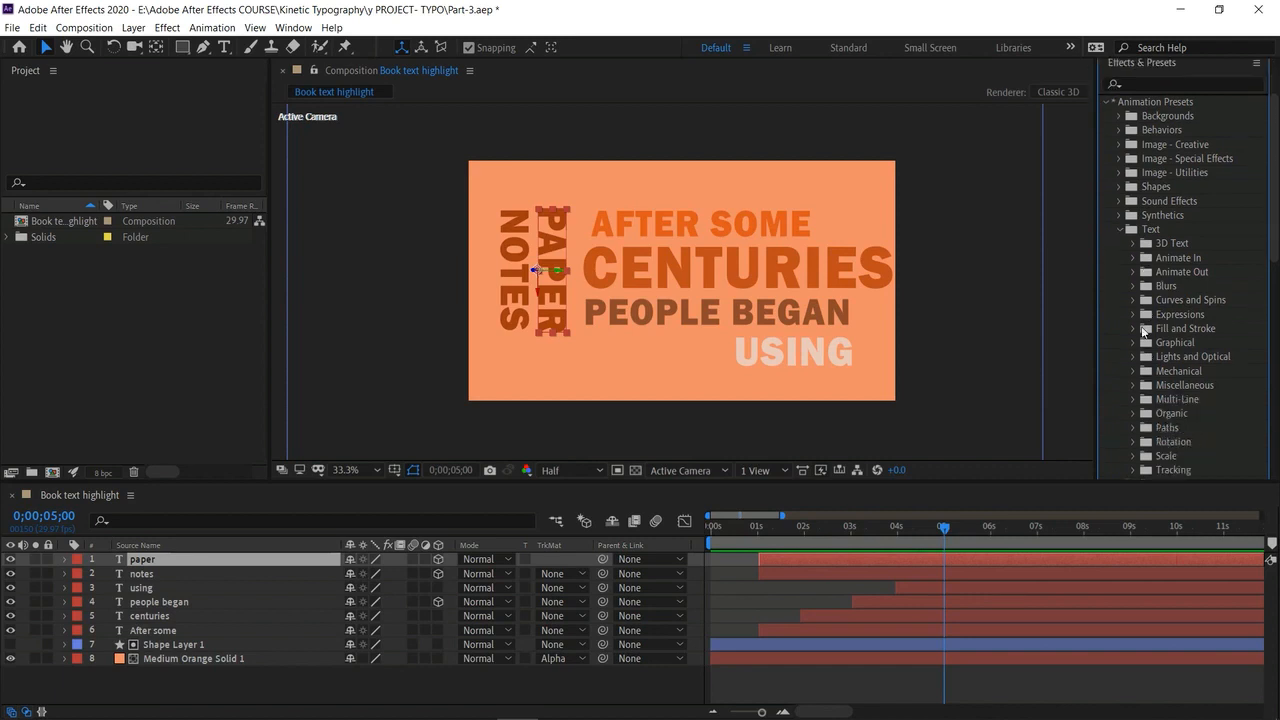
{"action": "left_click", "coordinate": [1133, 328]}
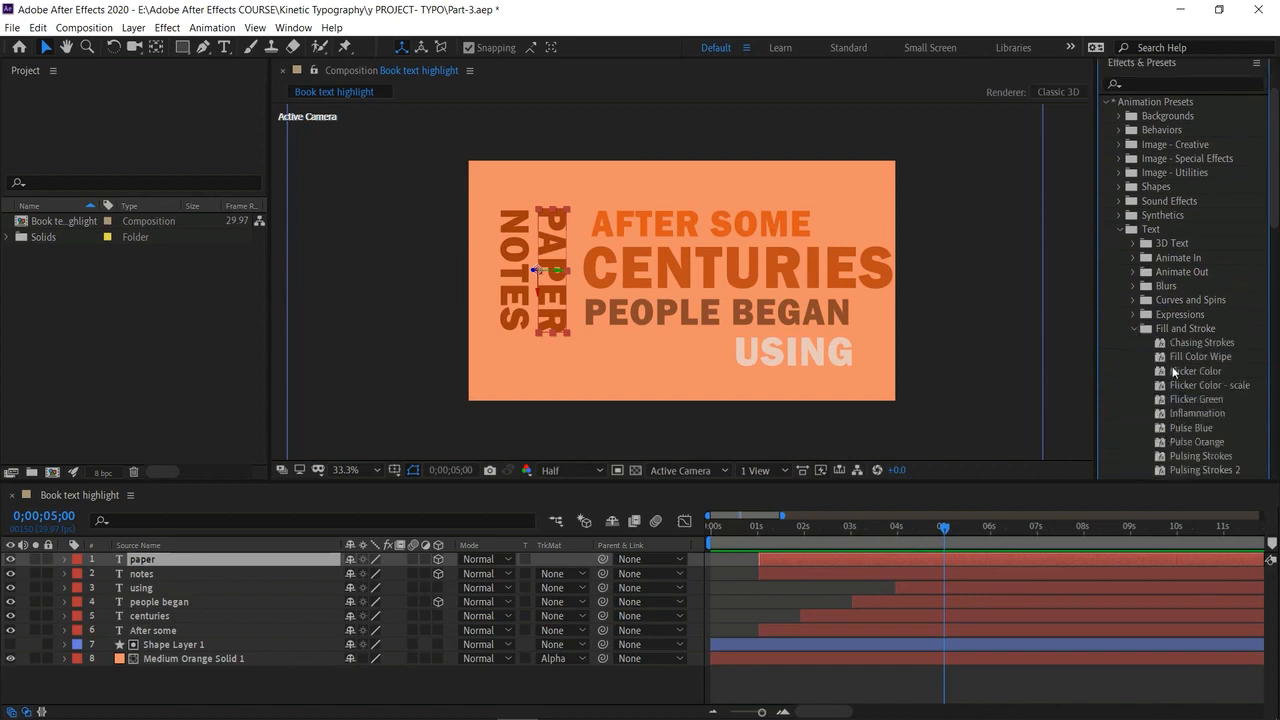
{"action": "scroll", "coordinate": [1208, 399], "scroll_direction": "down", "scroll_amount": 2}
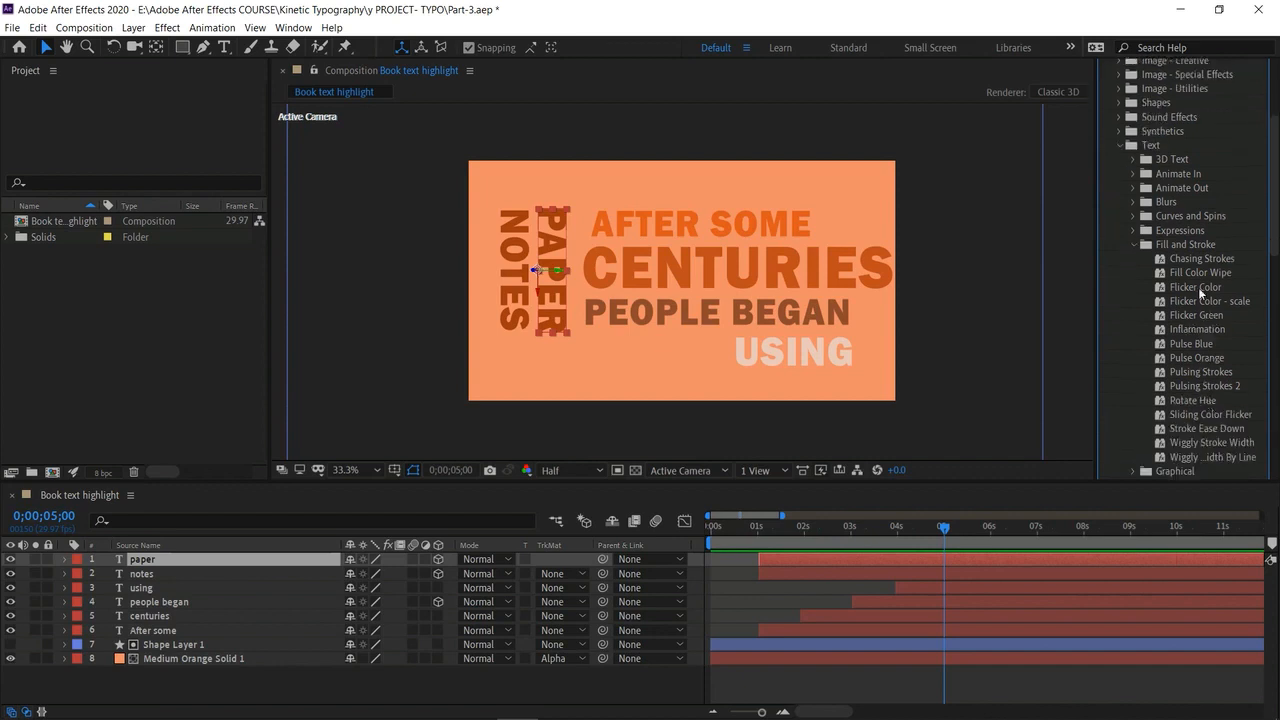
{"action": "left_click_drag", "start_coordinate": [1205, 279], "coordinate": [546, 234]}
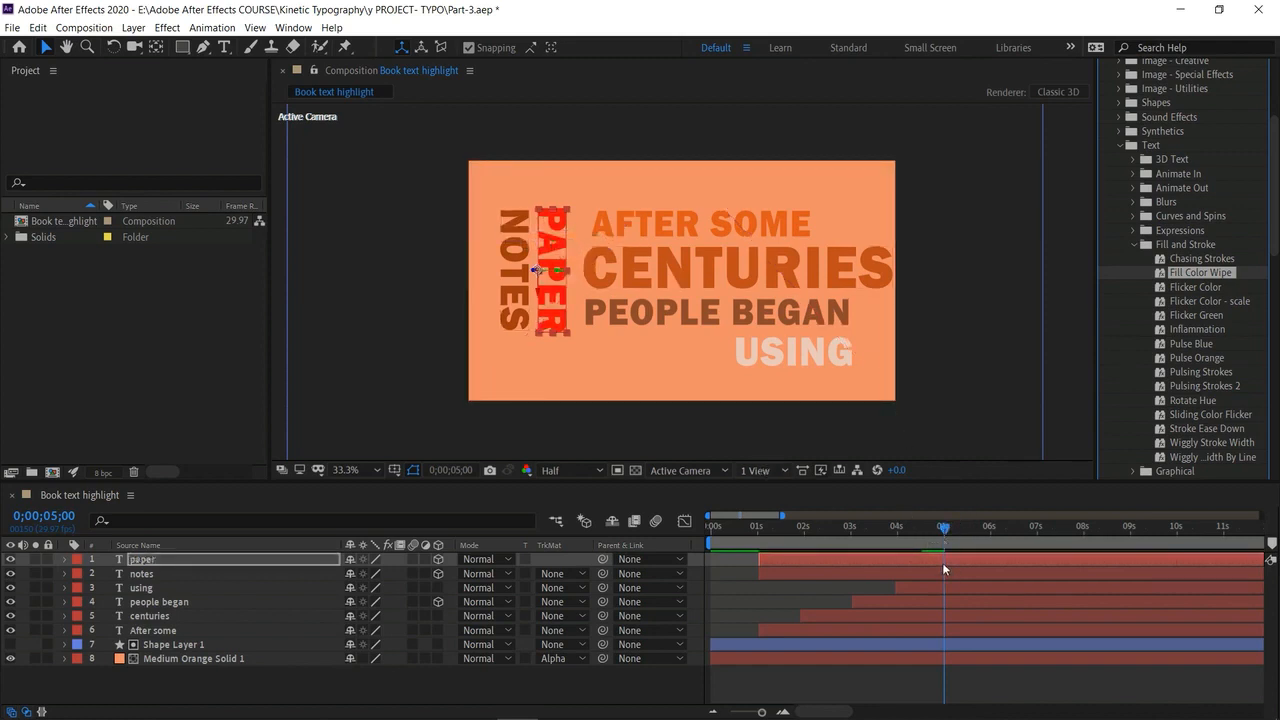
Undo the Fill Color Wipe on "paper" and make the "paper" and "notes" layers start at 0;00;05;00.
{"action": "left_click", "coordinate": [940, 562]}
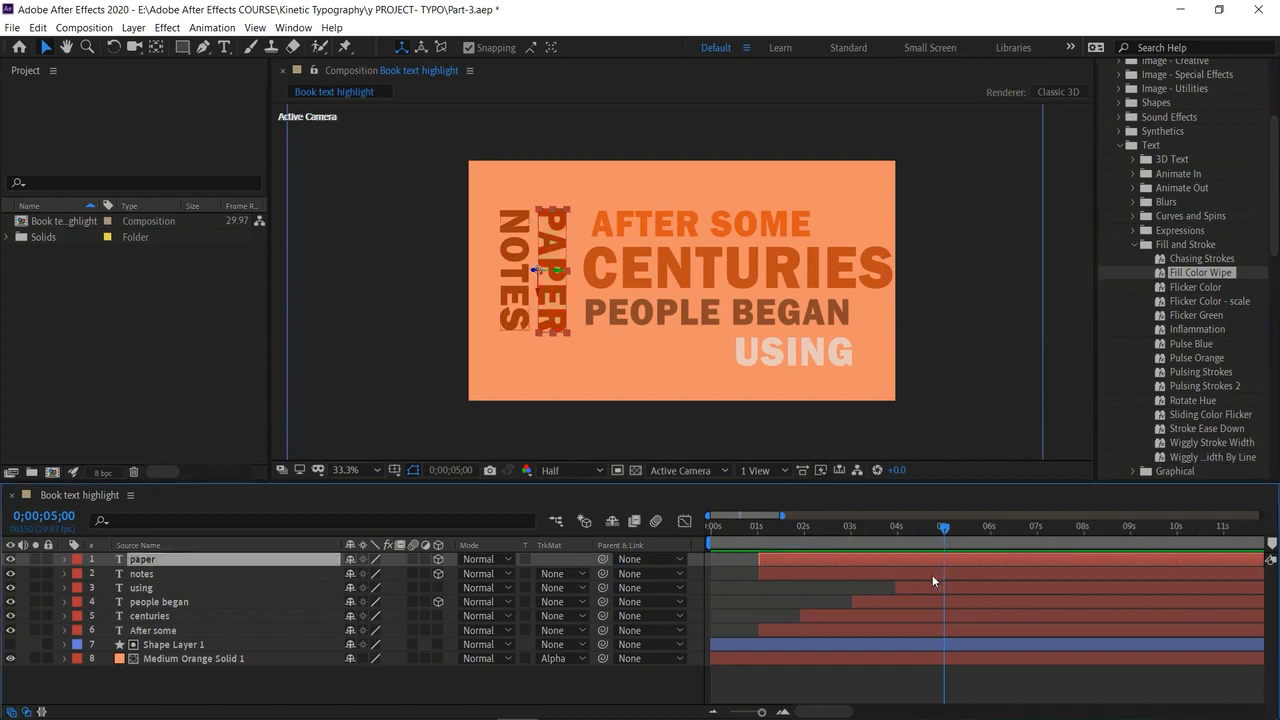
{"action": "left_click", "coordinate": [932, 574], "text": "shift"}
{"action": "key", "text": "bracketleft"}
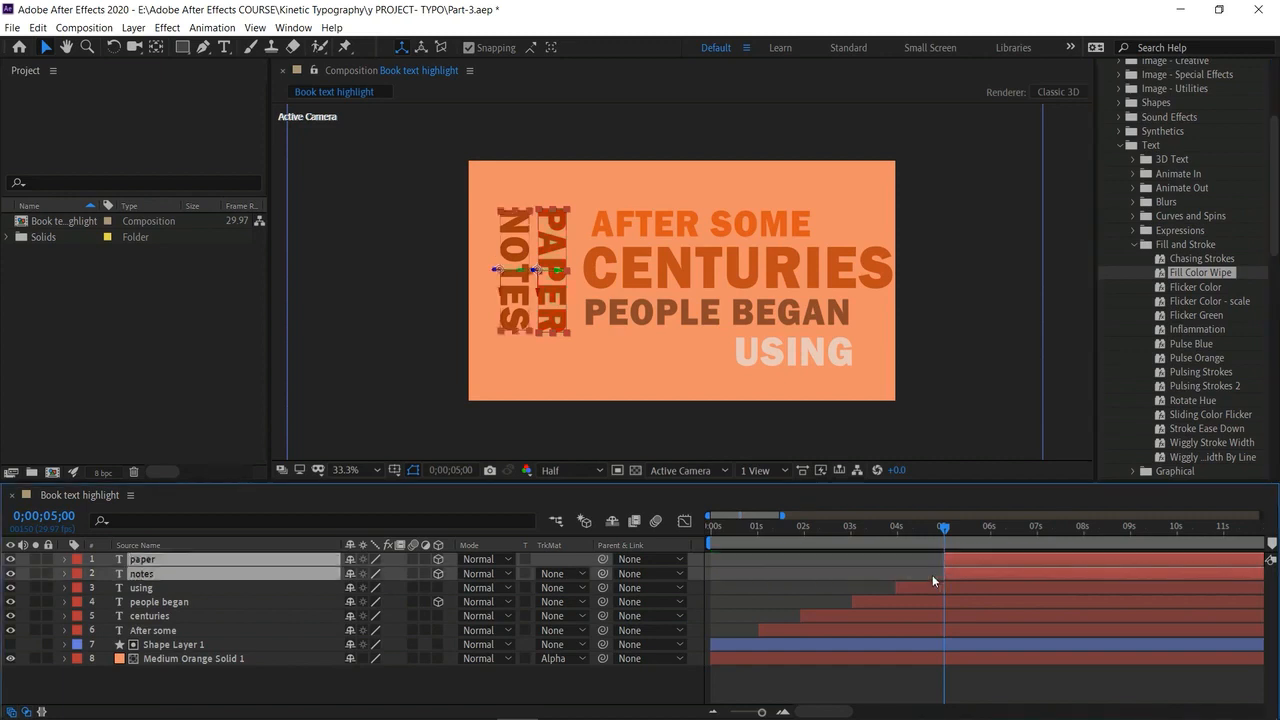
Apply the Fill Color Wipe preset to both the "paper" and "notes" layers at 0;00;05;00.
{"action": "left_click_drag", "start_coordinate": [1187, 273], "coordinate": [548, 237]}
{"action": "left_click", "coordinate": [1129, 585]}
{"action": "left_click", "coordinate": [1120, 573]}
{"action": "left_click", "coordinate": [1114, 562]}
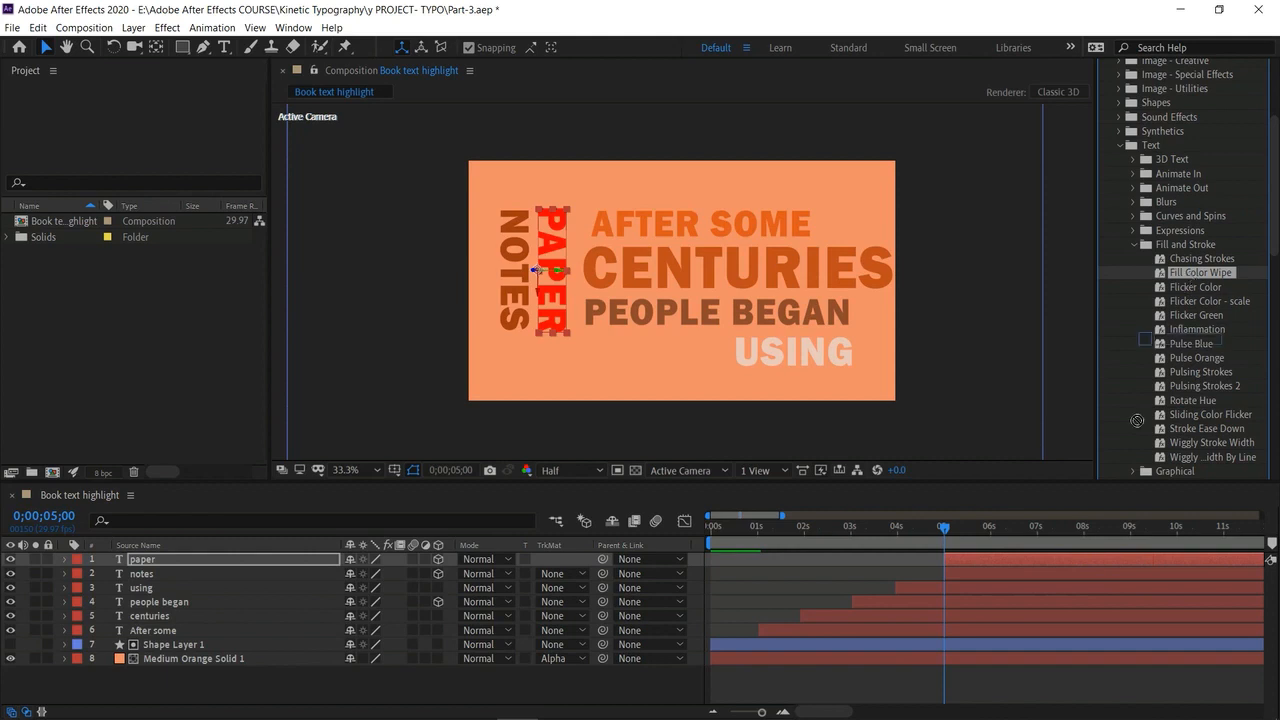
{"action": "left_click", "coordinate": [1040, 574]}
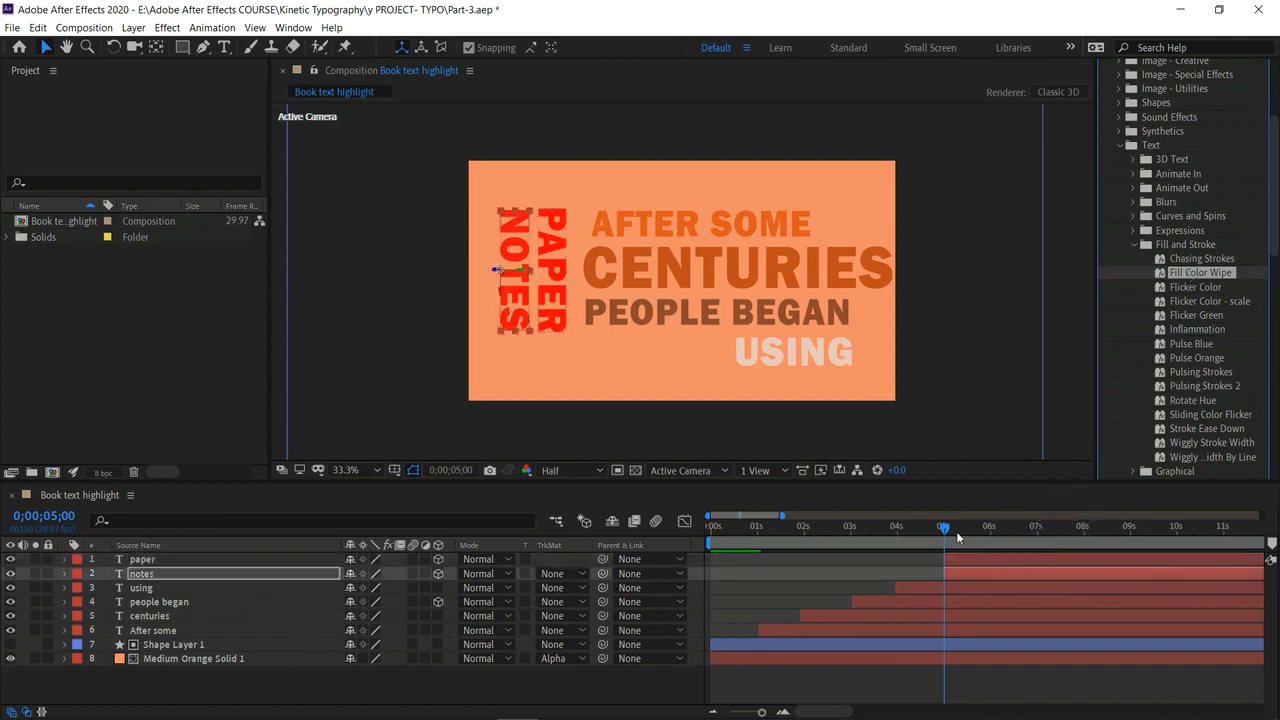
Preview the color wipe on "paper" and "notes" from 0;00;04;05, then park the current time at 0;00;07;00.
{"action": "left_click_drag", "start_coordinate": [928, 522], "coordinate": [904, 532]}
{"action": "key", "text": "space"}
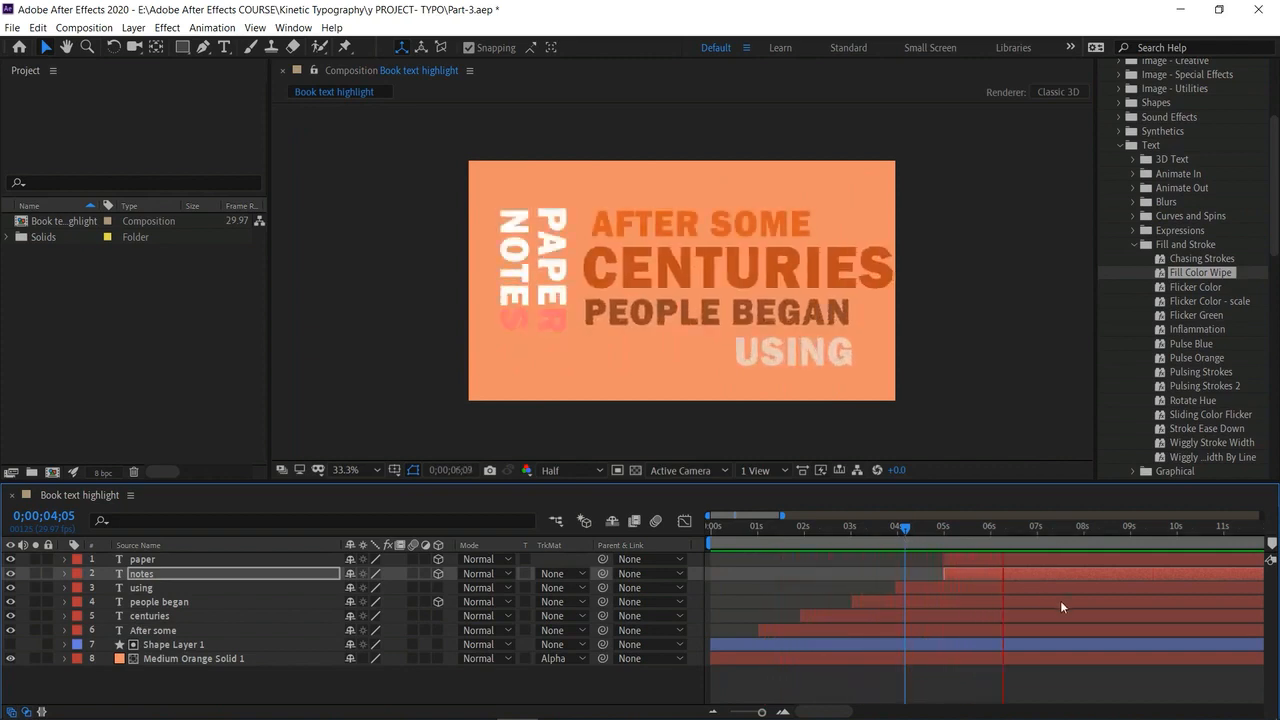
{"action": "key", "text": "space"}
{"action": "left_click_drag", "start_coordinate": [1024, 522], "coordinate": [1036, 551]}
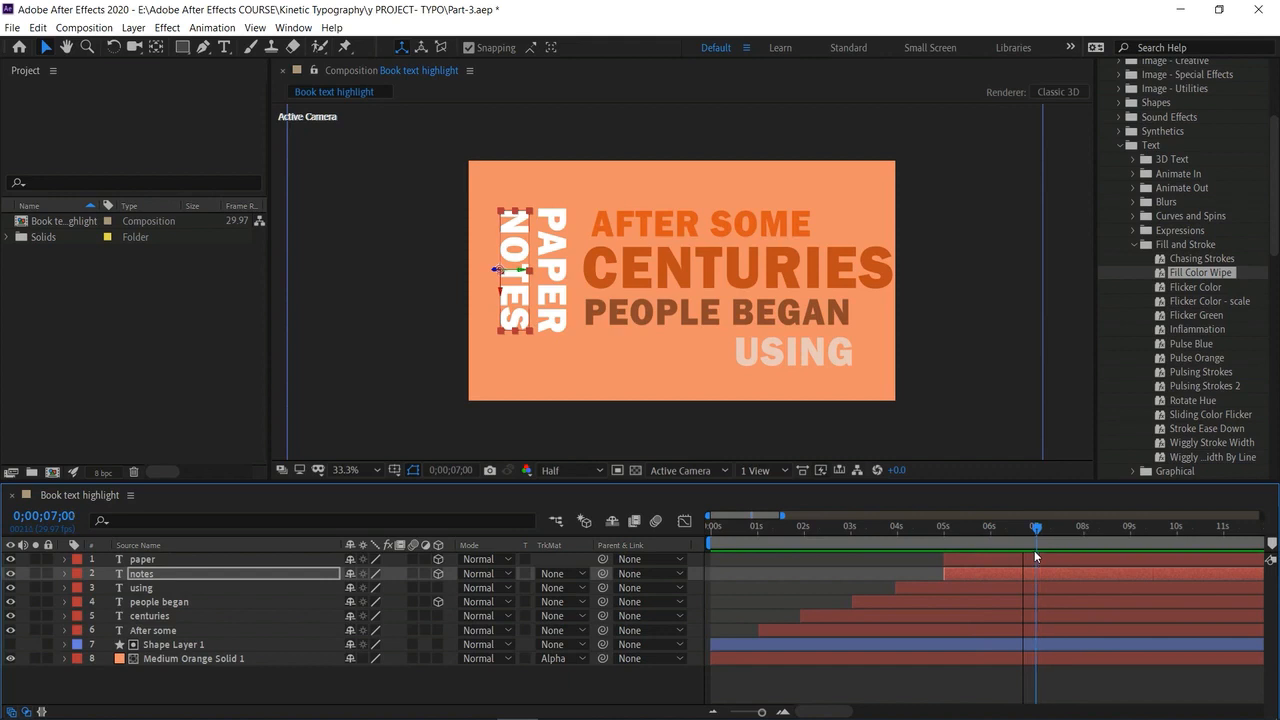
Collapse the Effects & Presets list and add a new null object to the composition.
{"action": "left_click", "coordinate": [184, 686]}
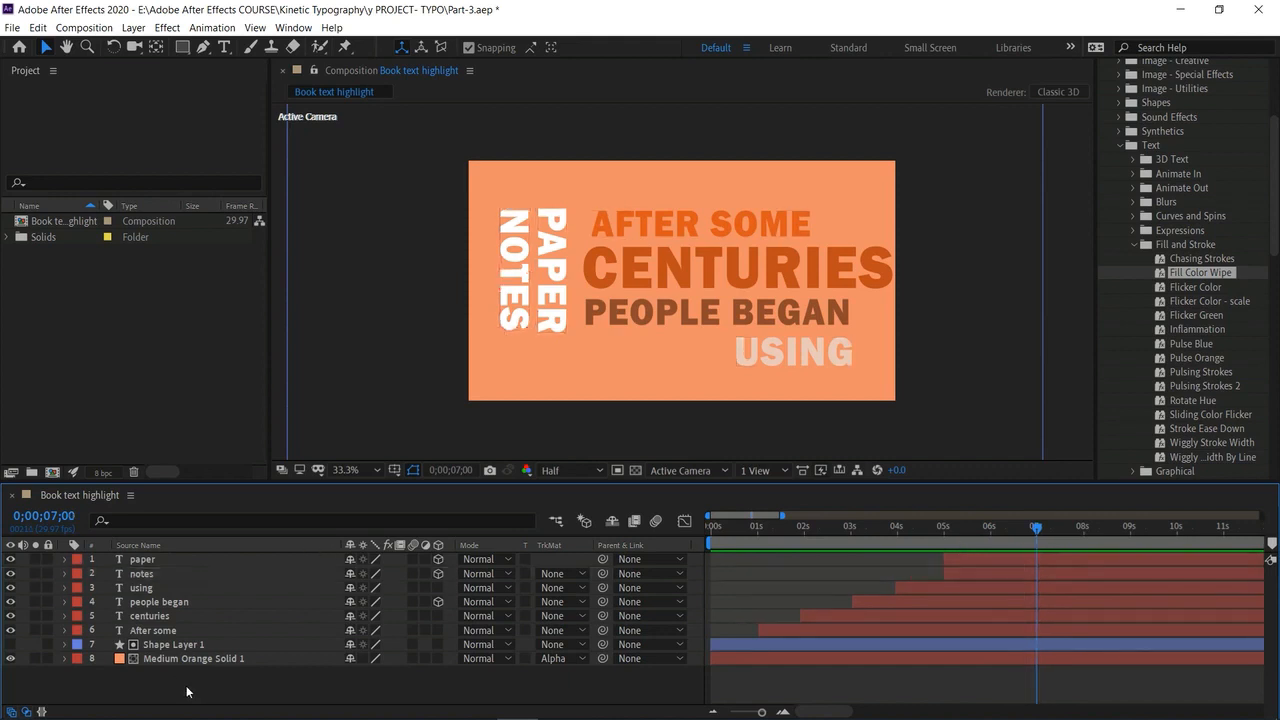
{"action": "scroll", "coordinate": [1215, 205], "scroll_direction": "up", "scroll_amount": 3}
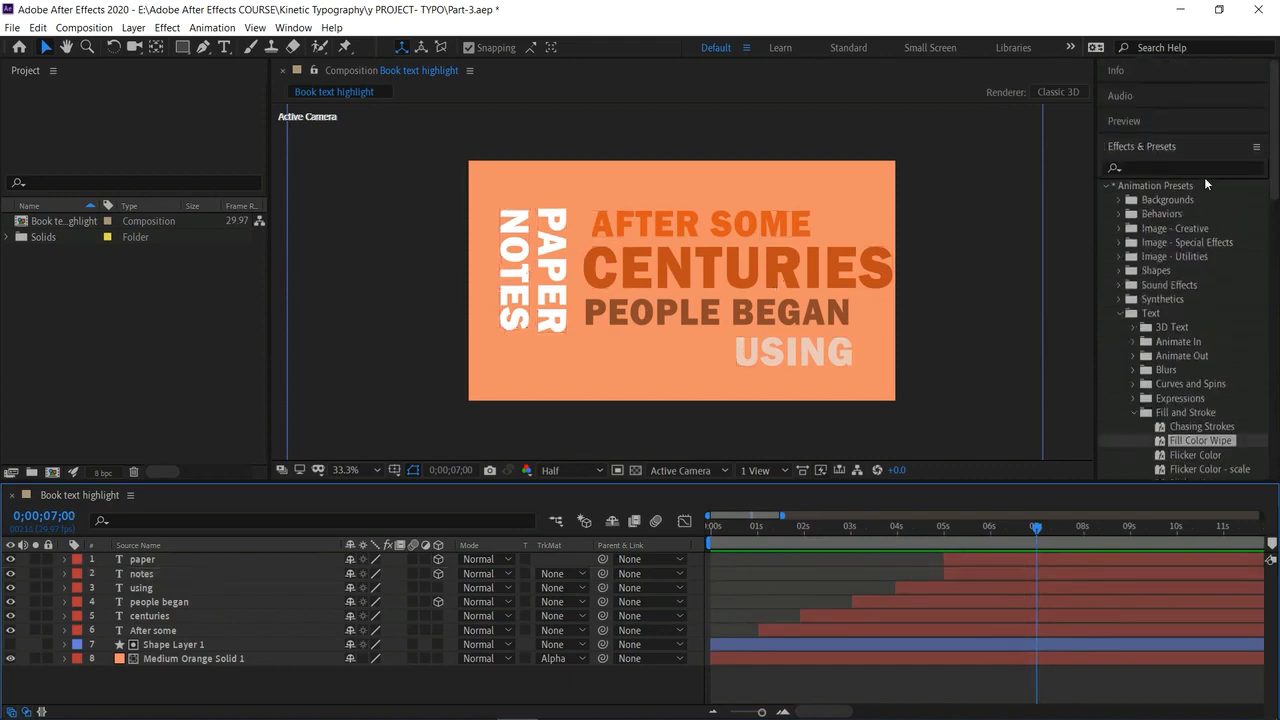
{"action": "left_click", "coordinate": [1160, 148]}
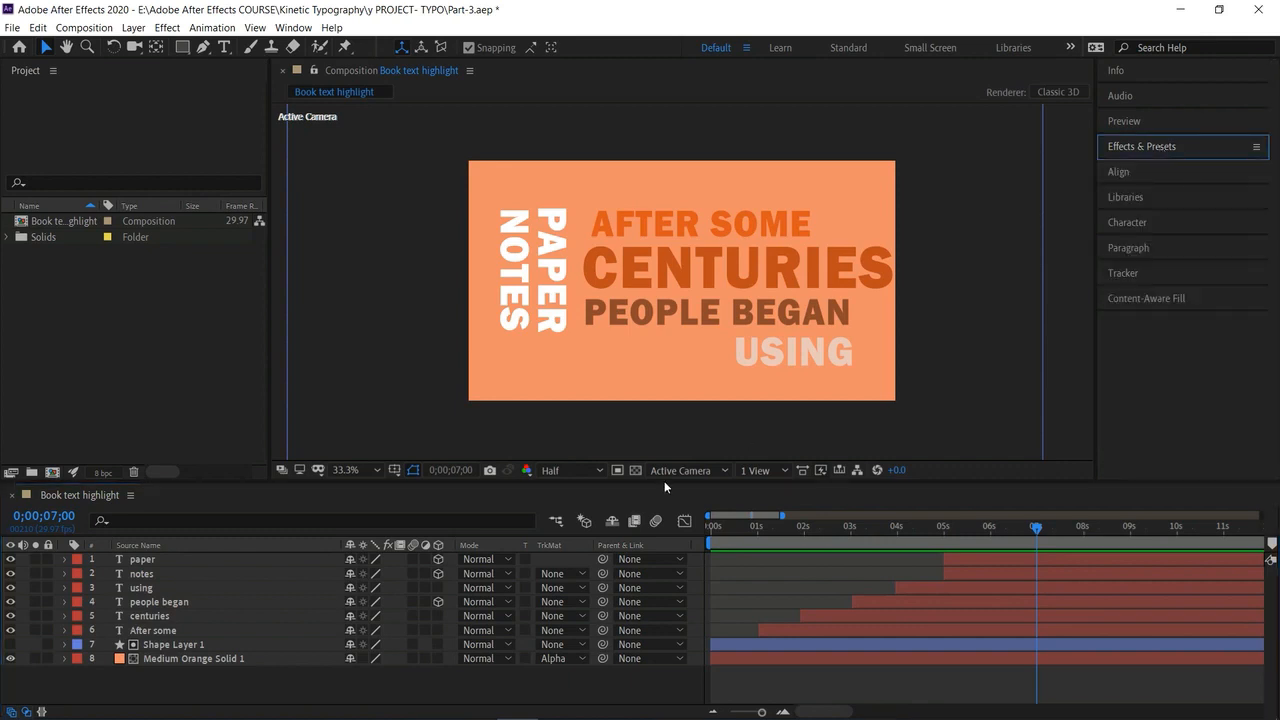
{"action": "right_click", "coordinate": [320, 690]}
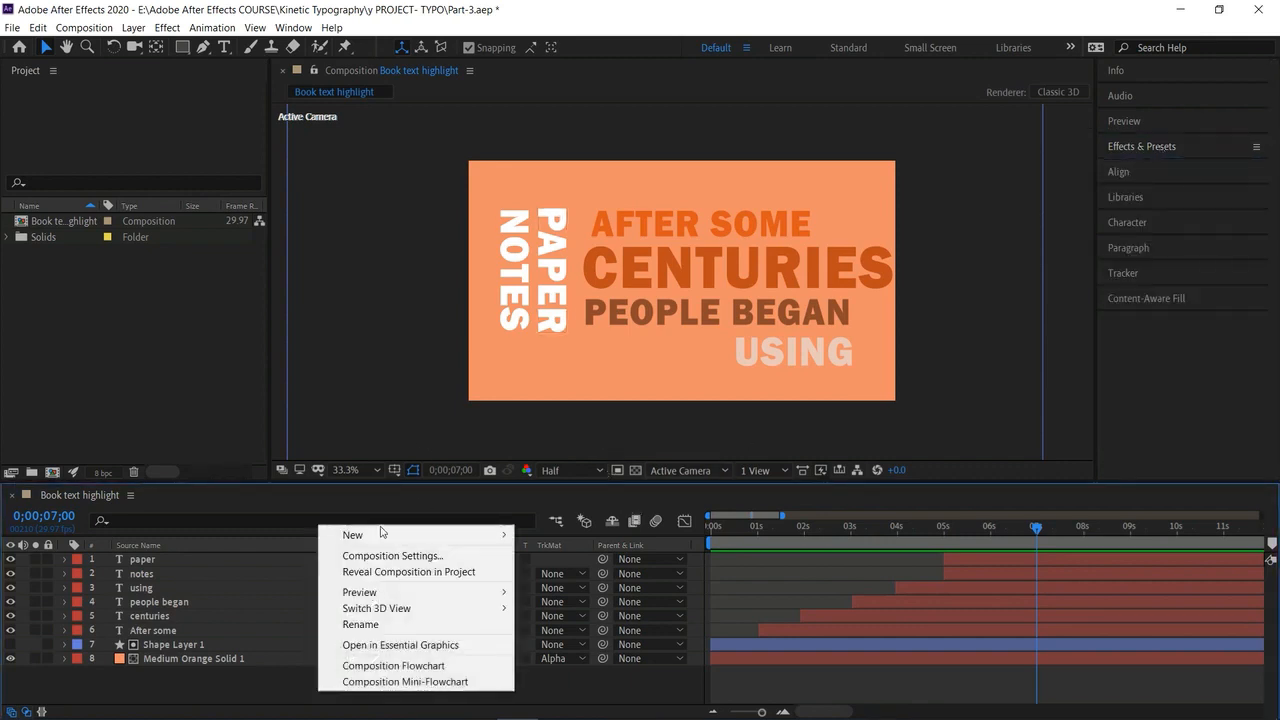
{"action": "mouse_move", "coordinate": [405, 537]}
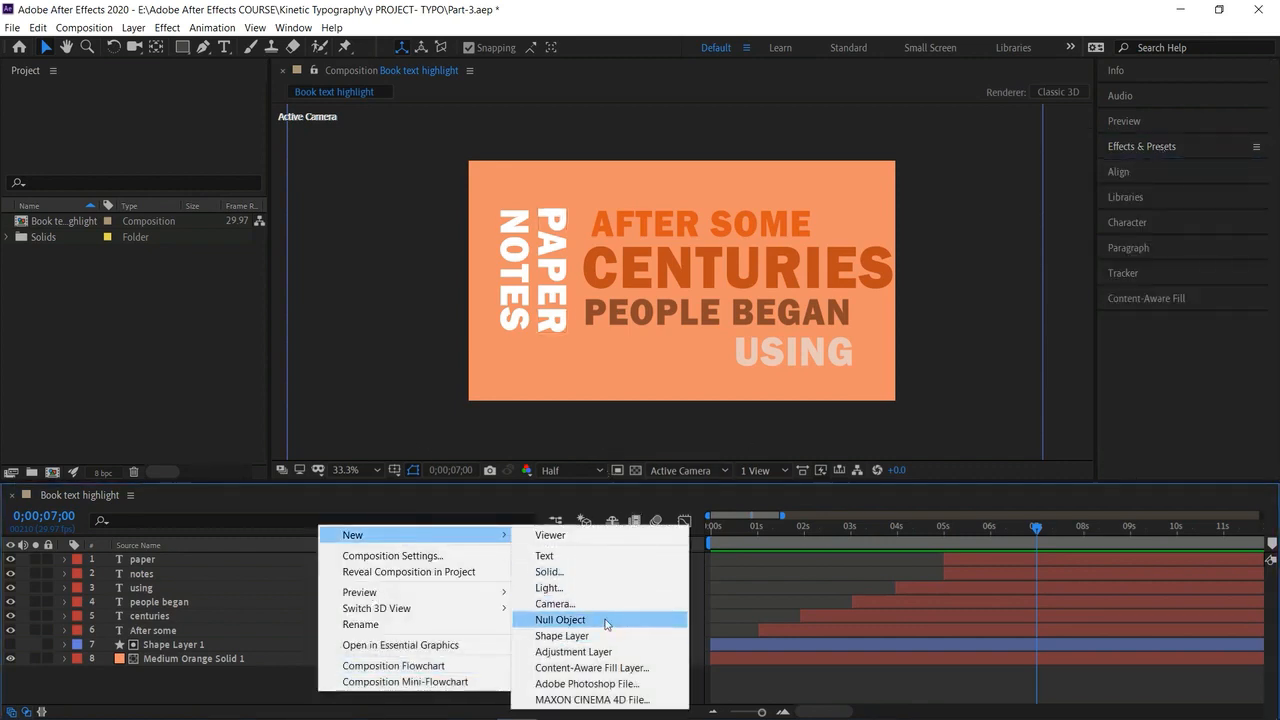
{"action": "left_click", "coordinate": [560, 616]}
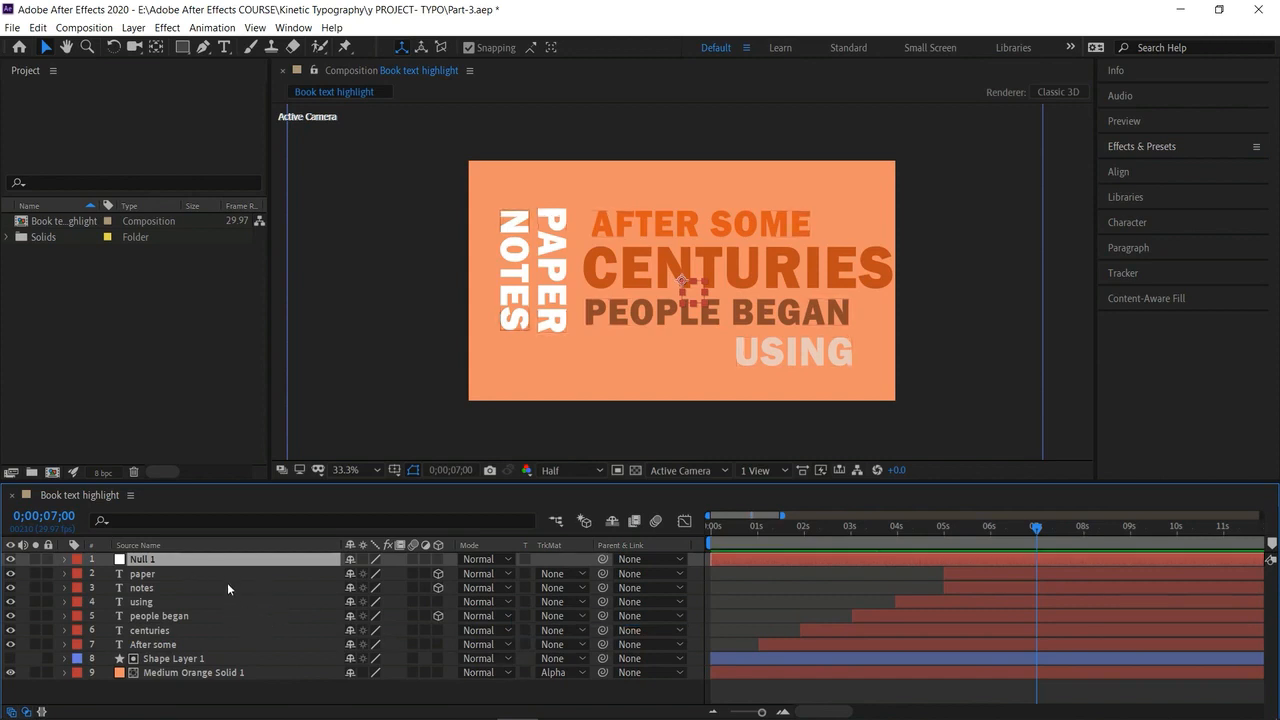
Turn on 3D for the null and for the "using", "centuries" and "After some" text layers.
{"action": "left_click", "coordinate": [437, 560]}
{"action": "left_click", "coordinate": [436, 602]}
{"action": "left_click", "coordinate": [438, 629]}
{"action": "left_click", "coordinate": [438, 643]}
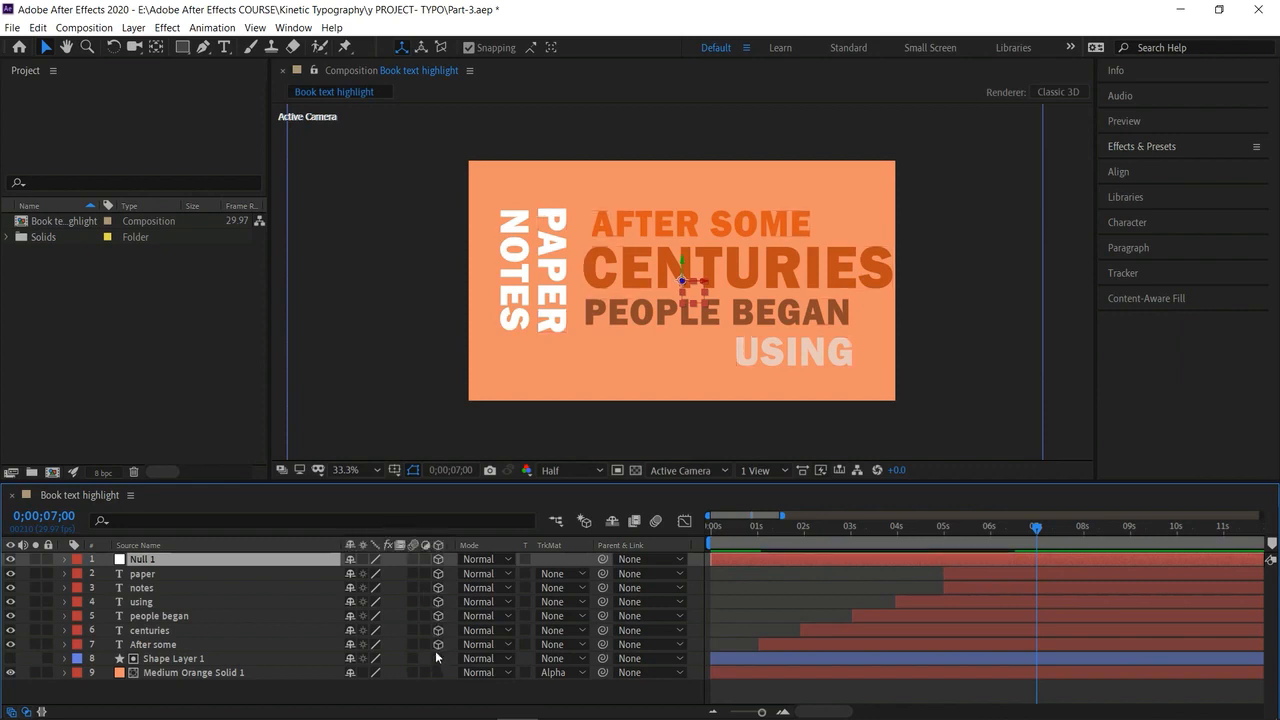
Parent all six text layers, from "paper" down to "After some", to the null.
{"action": "left_click", "coordinate": [159, 572]}
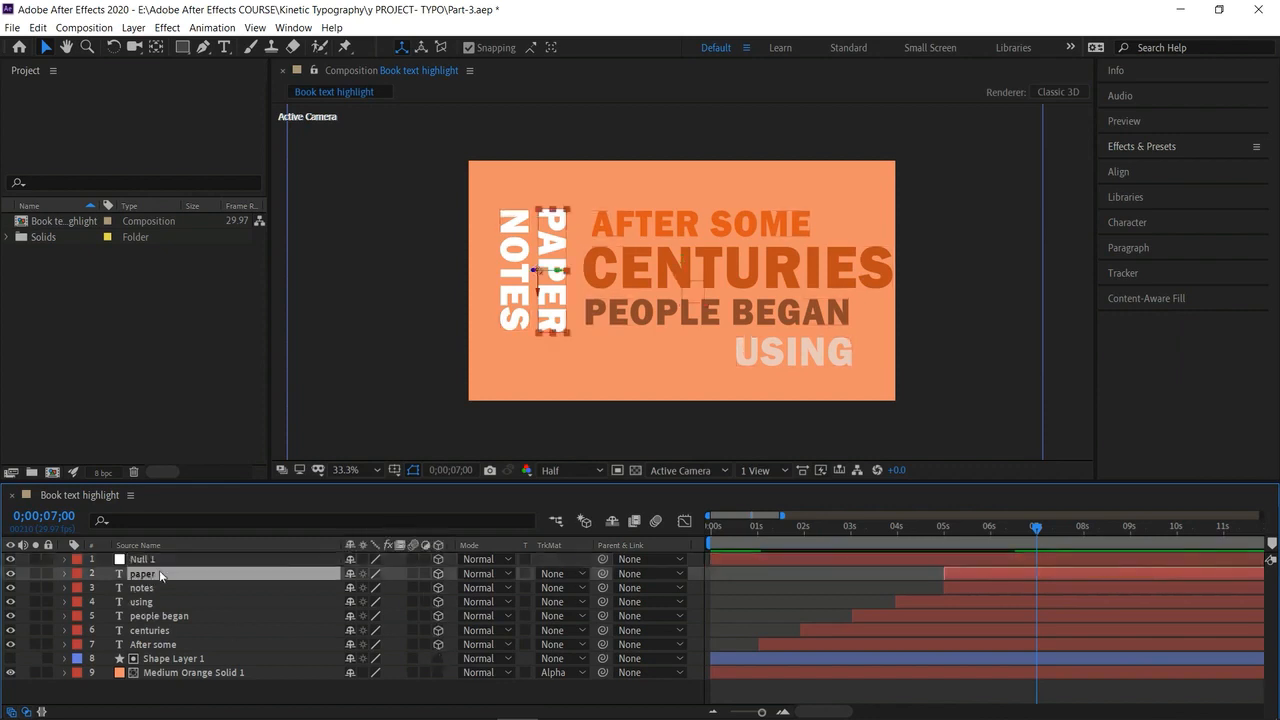
{"action": "left_click", "coordinate": [166, 586], "text": "ctrl"}
{"action": "left_click", "coordinate": [174, 601], "text": "ctrl"}
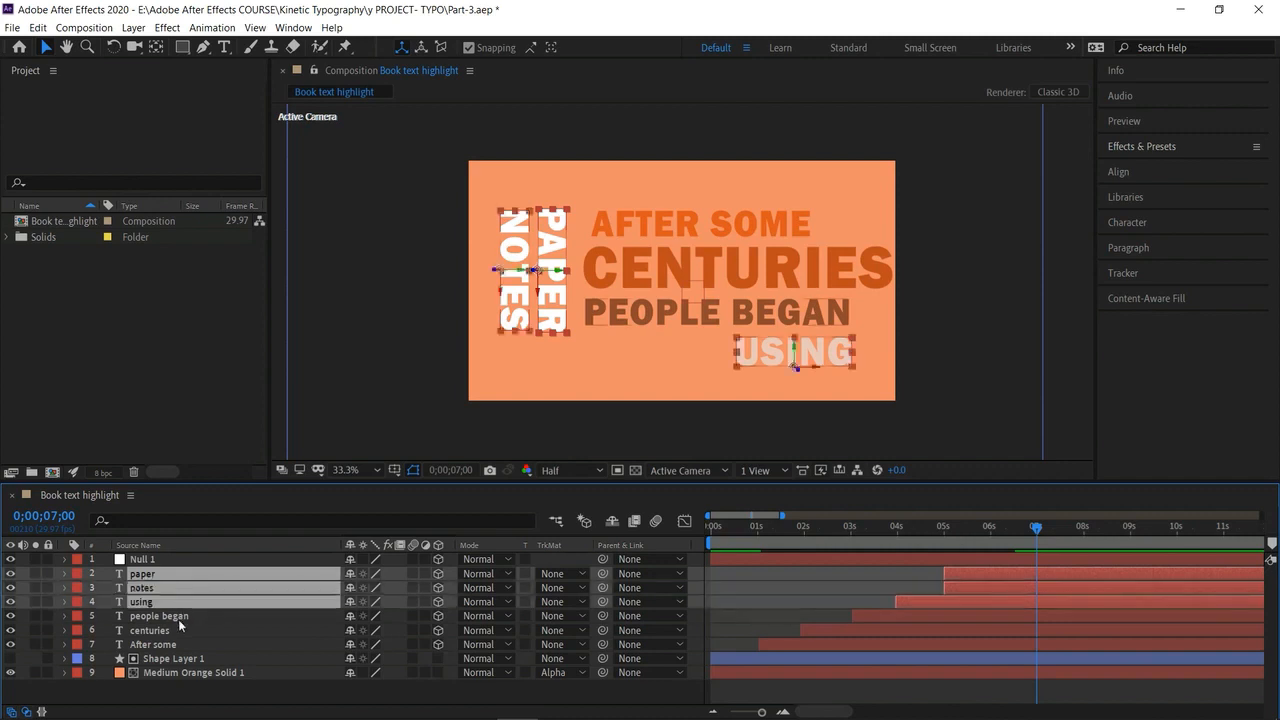
{"action": "left_click", "coordinate": [179, 616], "text": "ctrl"}
{"action": "left_click", "coordinate": [182, 630], "text": "ctrl"}
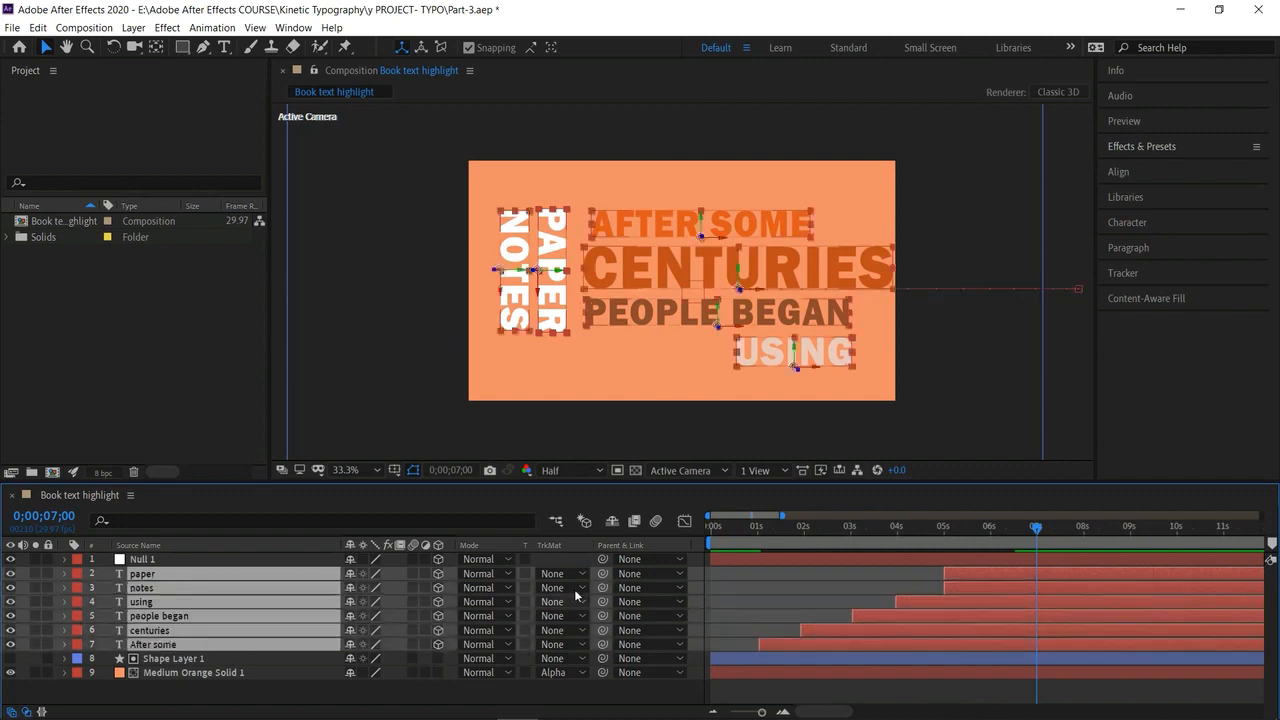
{"action": "left_click_drag", "start_coordinate": [602, 573], "coordinate": [226, 566]}
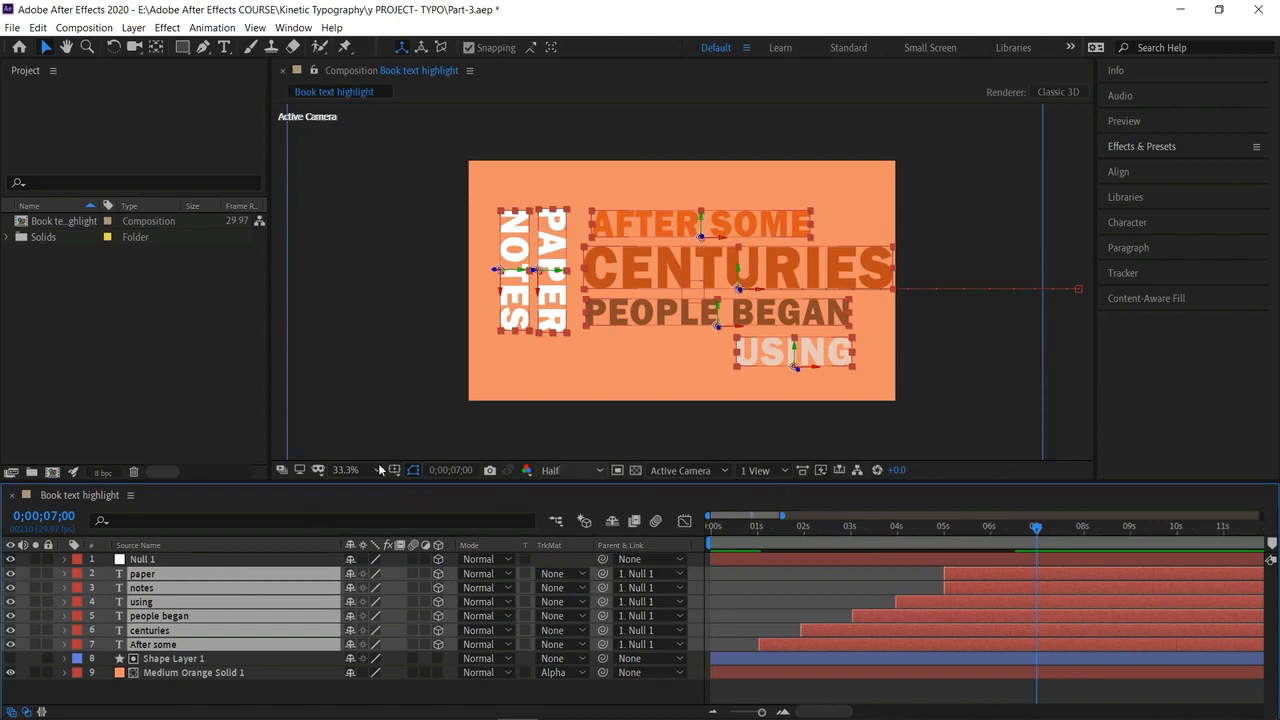
Expand the null's transform properties and set a Z Rotation keyframe of 0° at 0;00;07;00.
{"action": "left_click", "coordinate": [65, 561]}
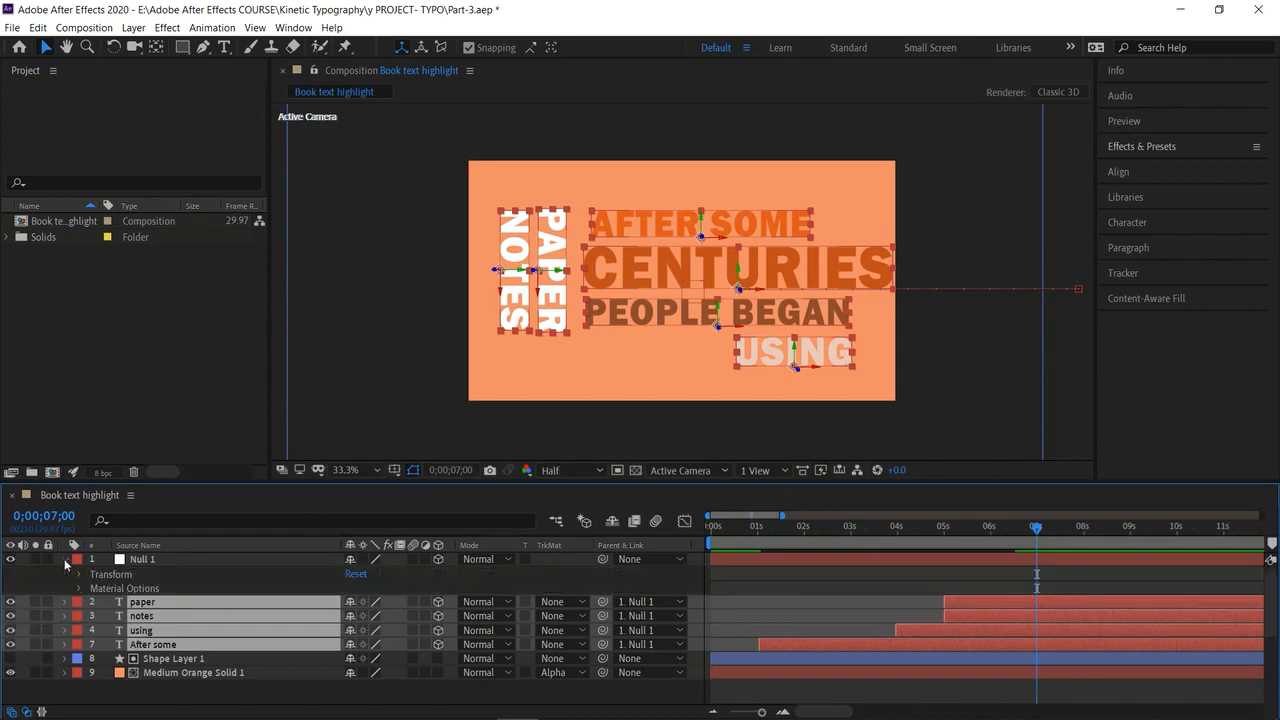
{"action": "left_click", "coordinate": [381, 326]}
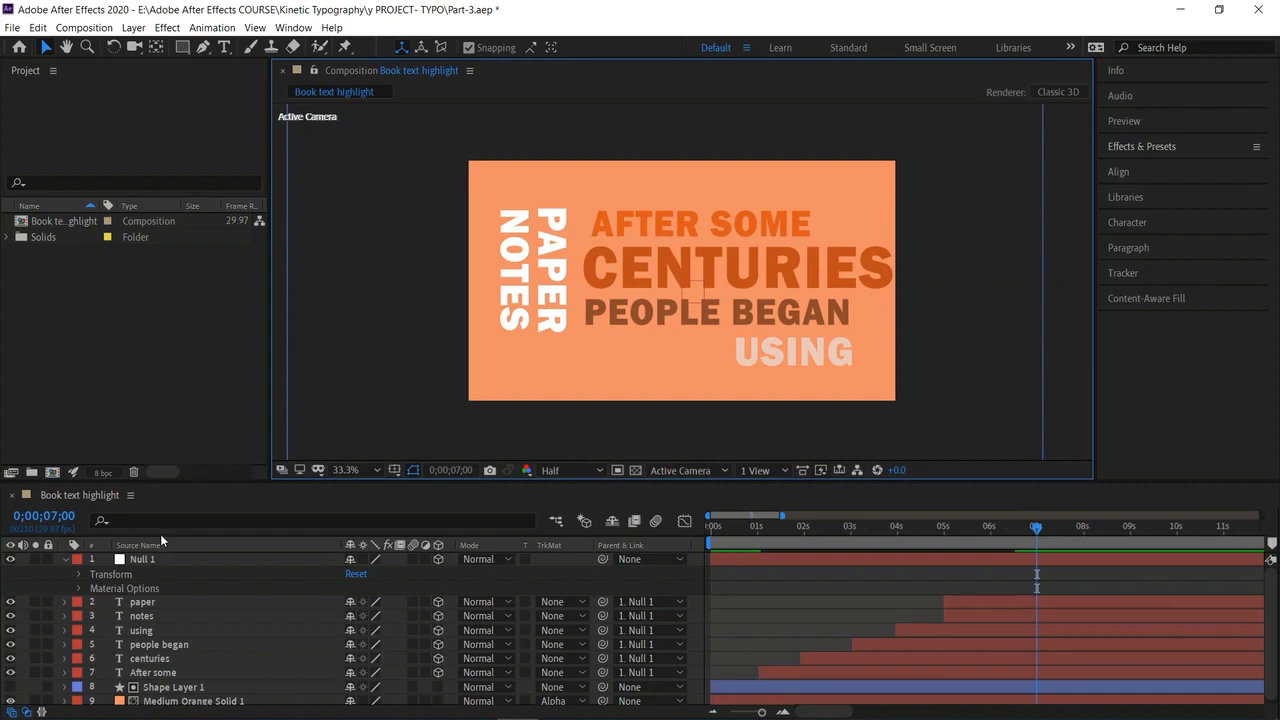
{"action": "left_click", "coordinate": [139, 563]}
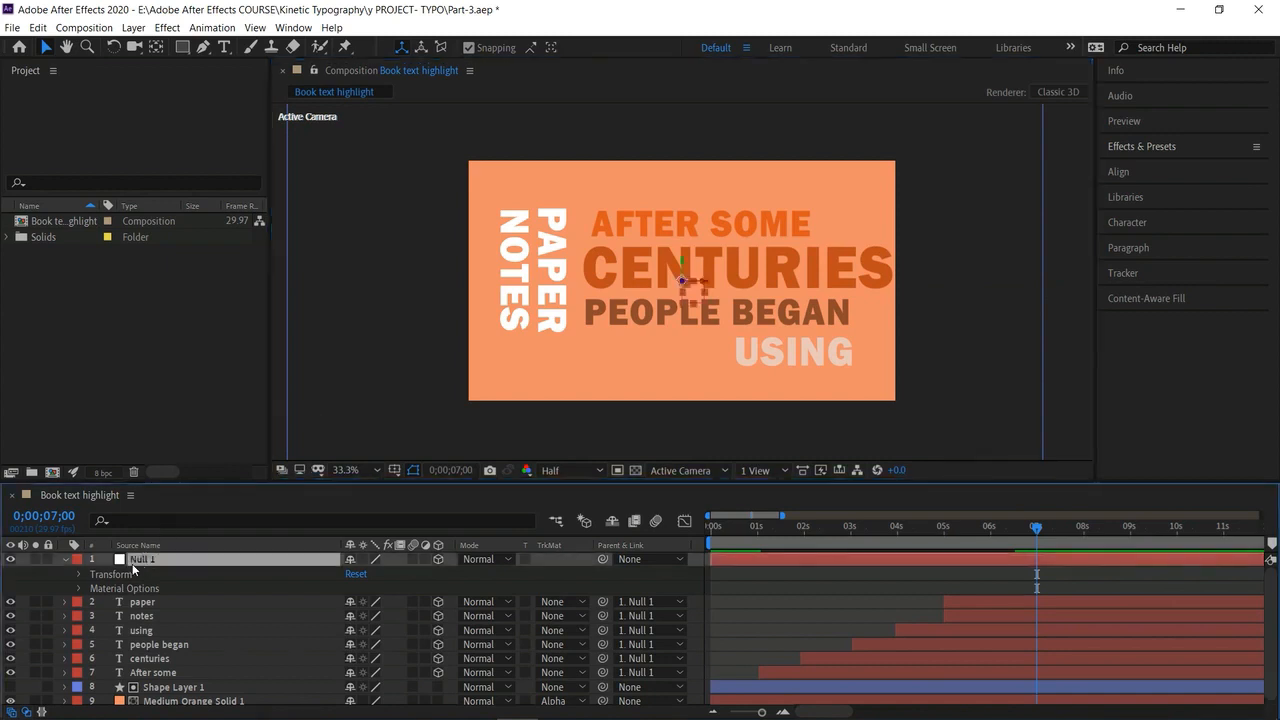
{"action": "left_click", "coordinate": [79, 574]}
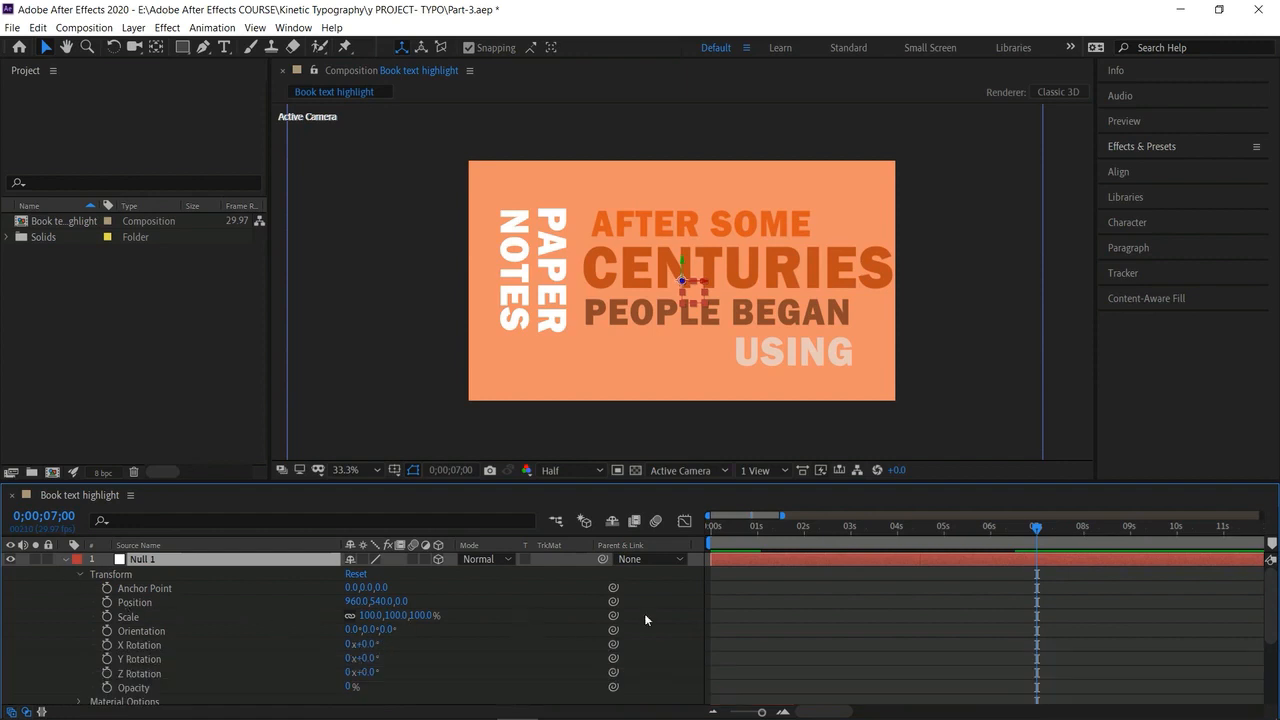
{"action": "left_click", "coordinate": [106, 673]}
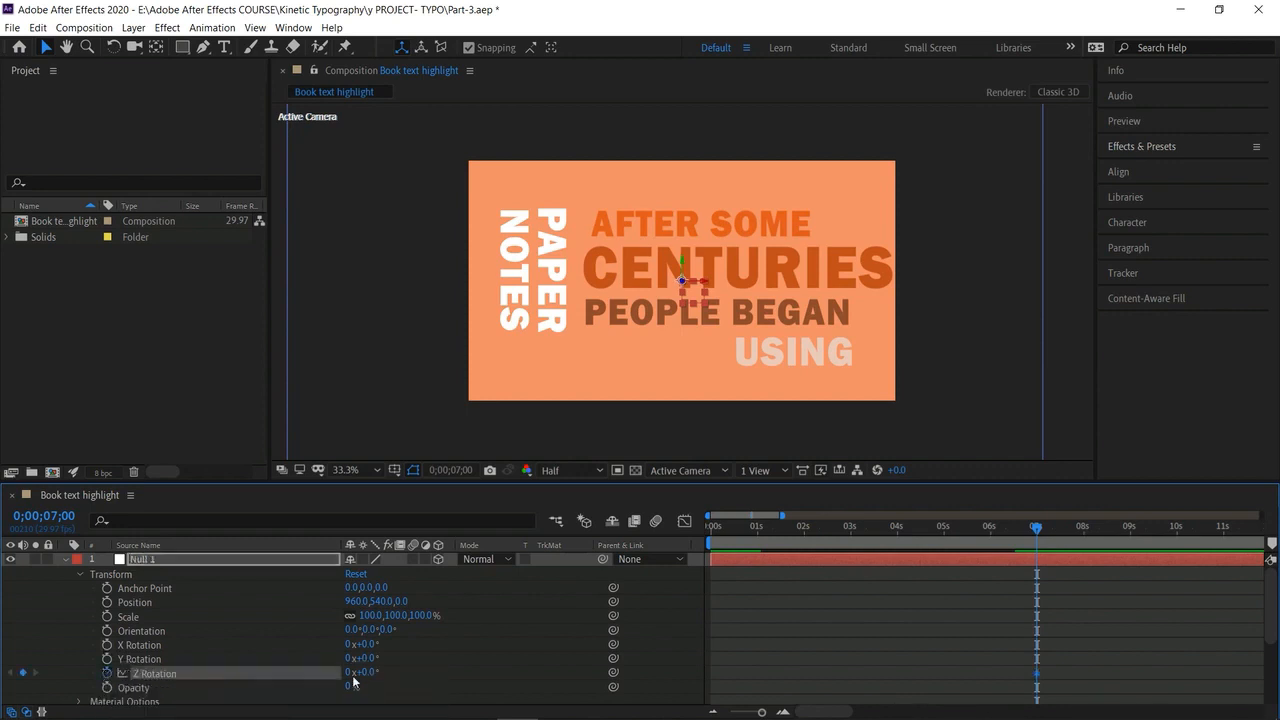
{"action": "left_click_drag", "start_coordinate": [366, 672], "coordinate": [332, 679]}
{"action": "key", "text": "ctrl+z"}
Add a Z Rotation keyframe of -90° to the null at 0;00;07;16.
{"action": "left_click_drag", "start_coordinate": [1044, 529], "coordinate": [1062, 529]}
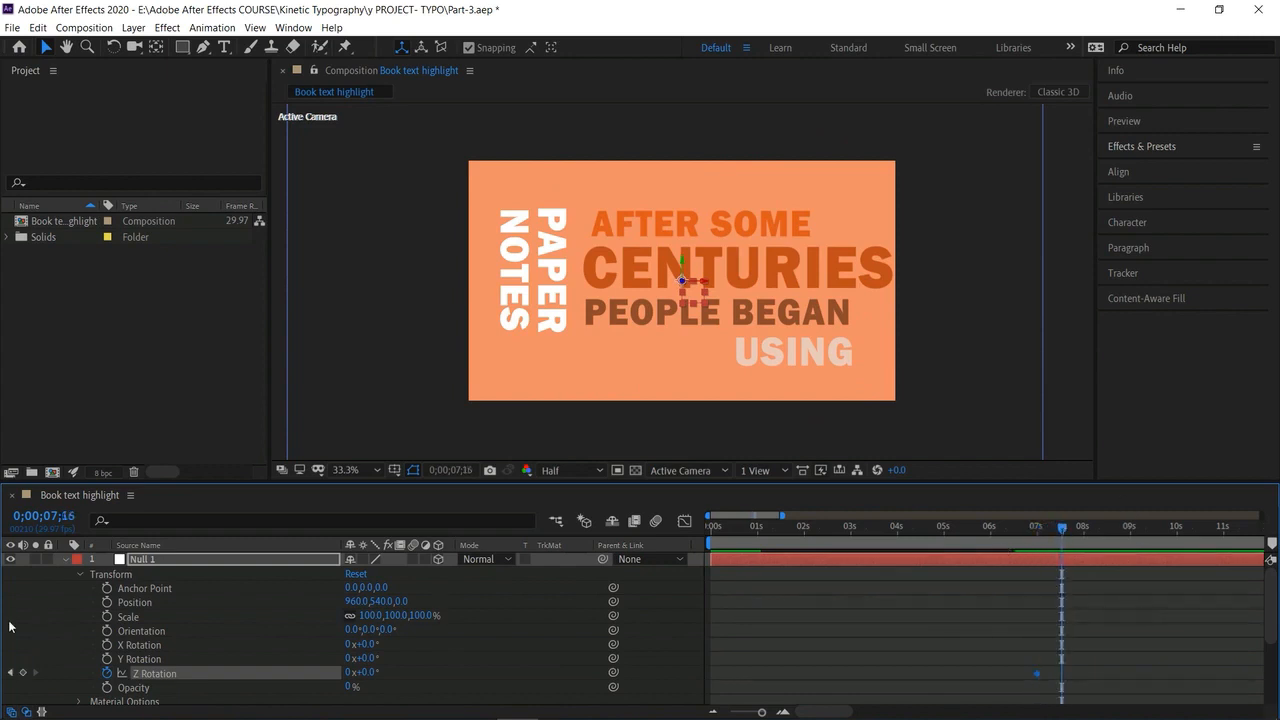
{"action": "left_click", "coordinate": [23, 673]}
{"action": "left_click_drag", "start_coordinate": [366, 673], "coordinate": [316, 694]}
{"action": "left_click", "coordinate": [366, 672]}
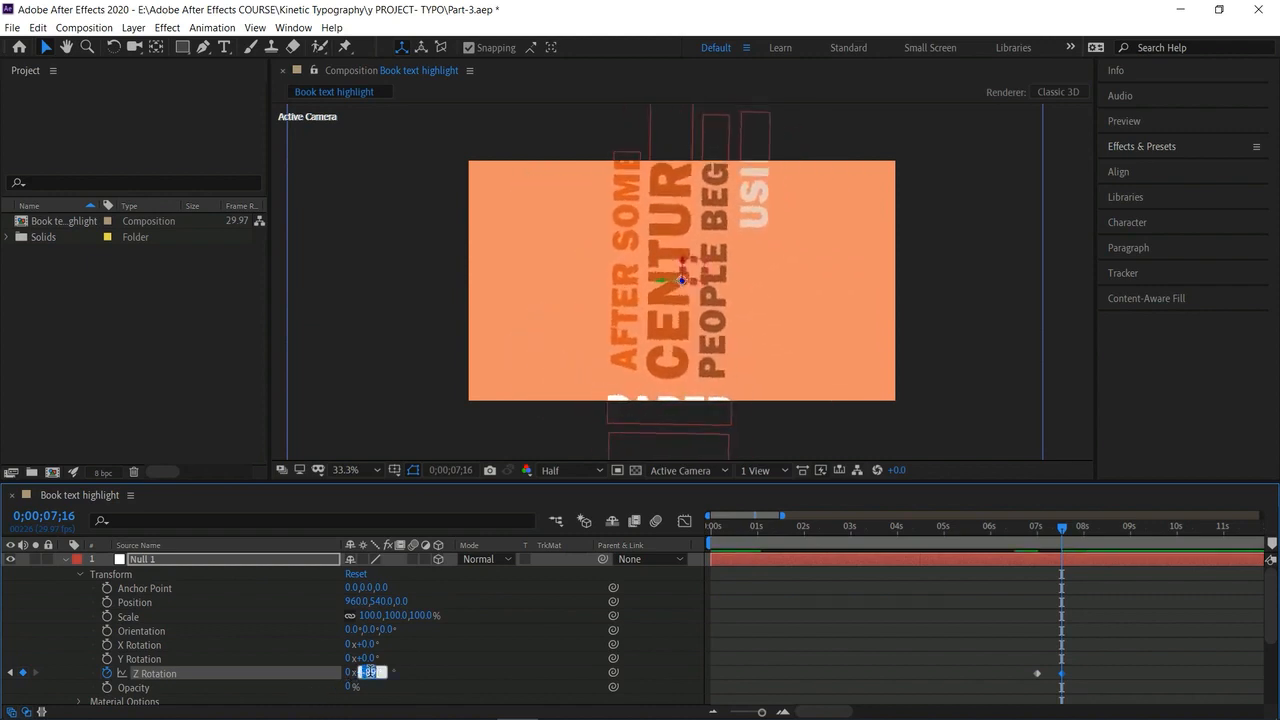
{"action": "key", "text": "BackSpace"}
{"action": "key", "text": "Return"}
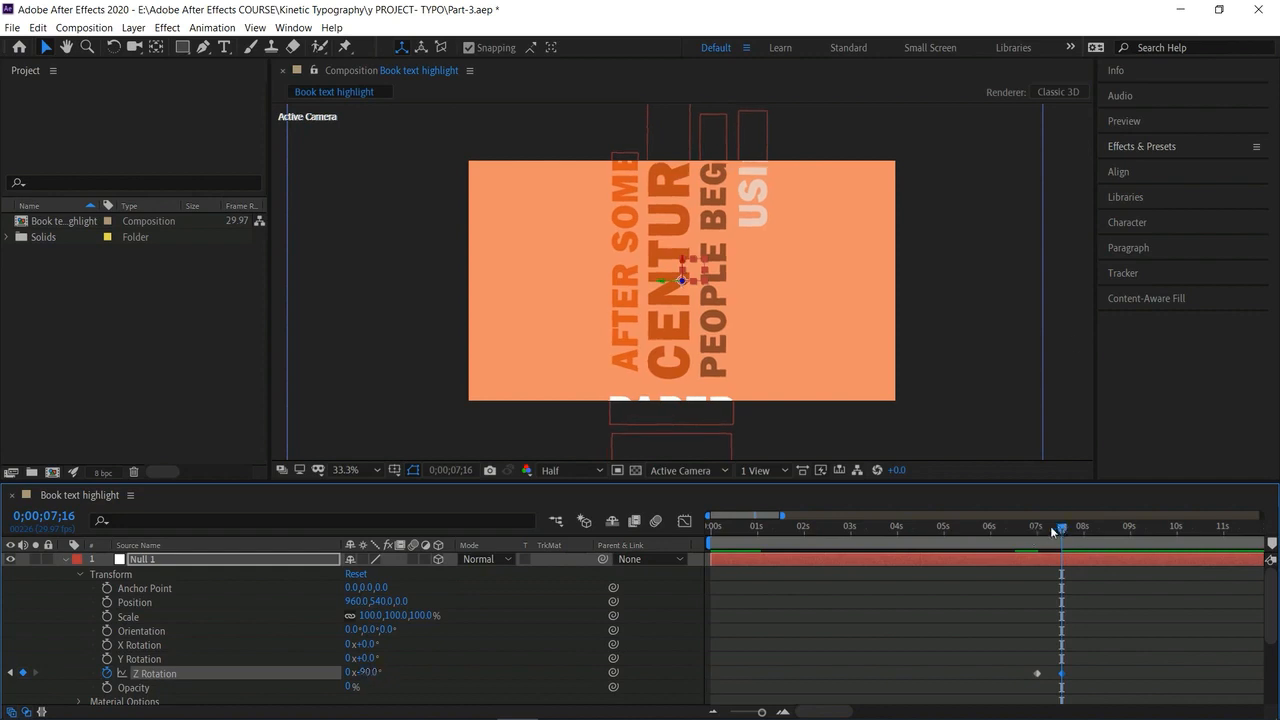
Add Position keyframes to the null at 0;00;07;00 and 0;00;07;16, both at 960, 540, 0.
{"action": "left_click_drag", "start_coordinate": [1059, 530], "coordinate": [1036, 530]}
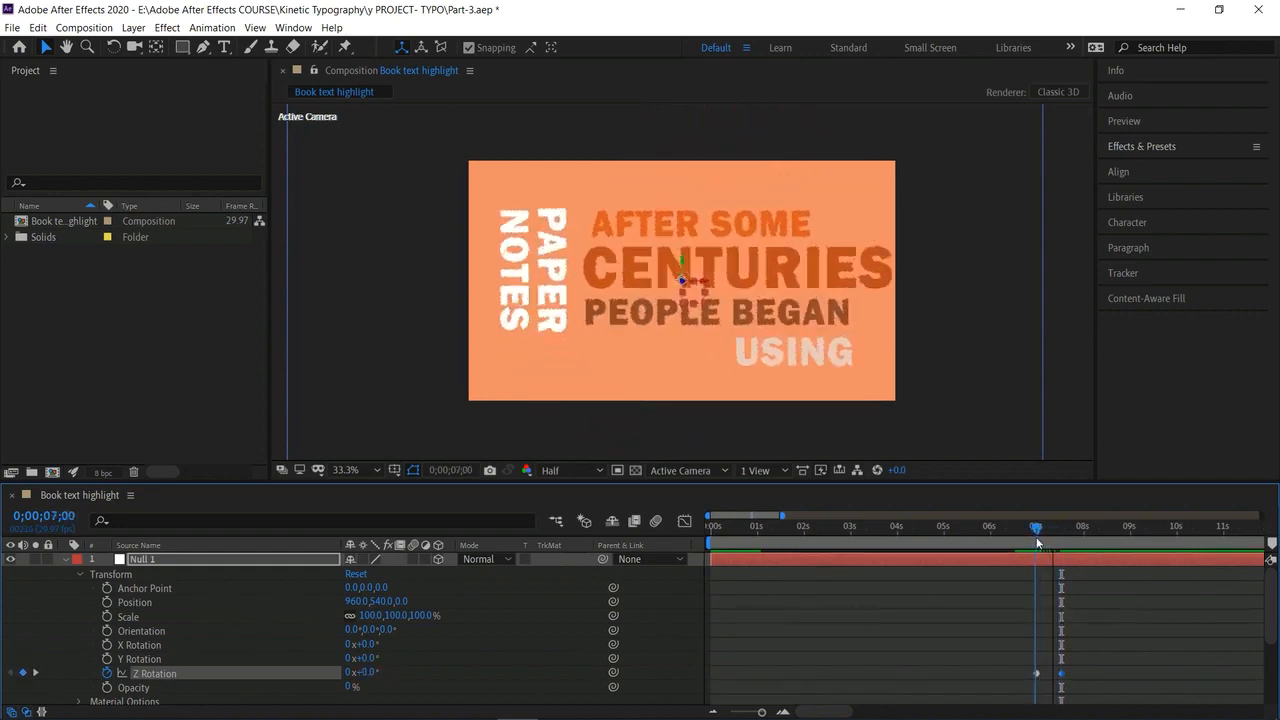
{"action": "left_click", "coordinate": [107, 603]}
{"action": "left_click_drag", "start_coordinate": [1036, 530], "coordinate": [1059, 541]}
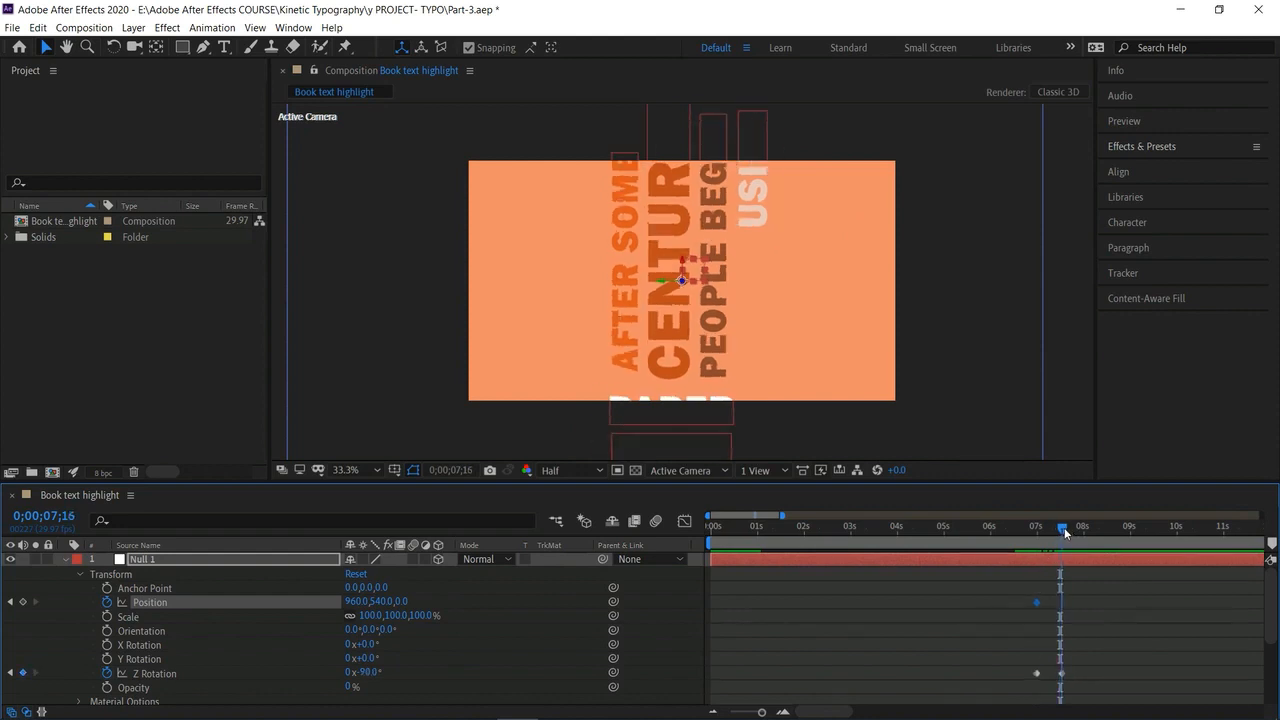
{"action": "left_click", "coordinate": [22, 602]}
{"action": "left_click_drag", "start_coordinate": [696, 331], "coordinate": [700, 272]}
{"action": "key", "text": "ctrl+z"}
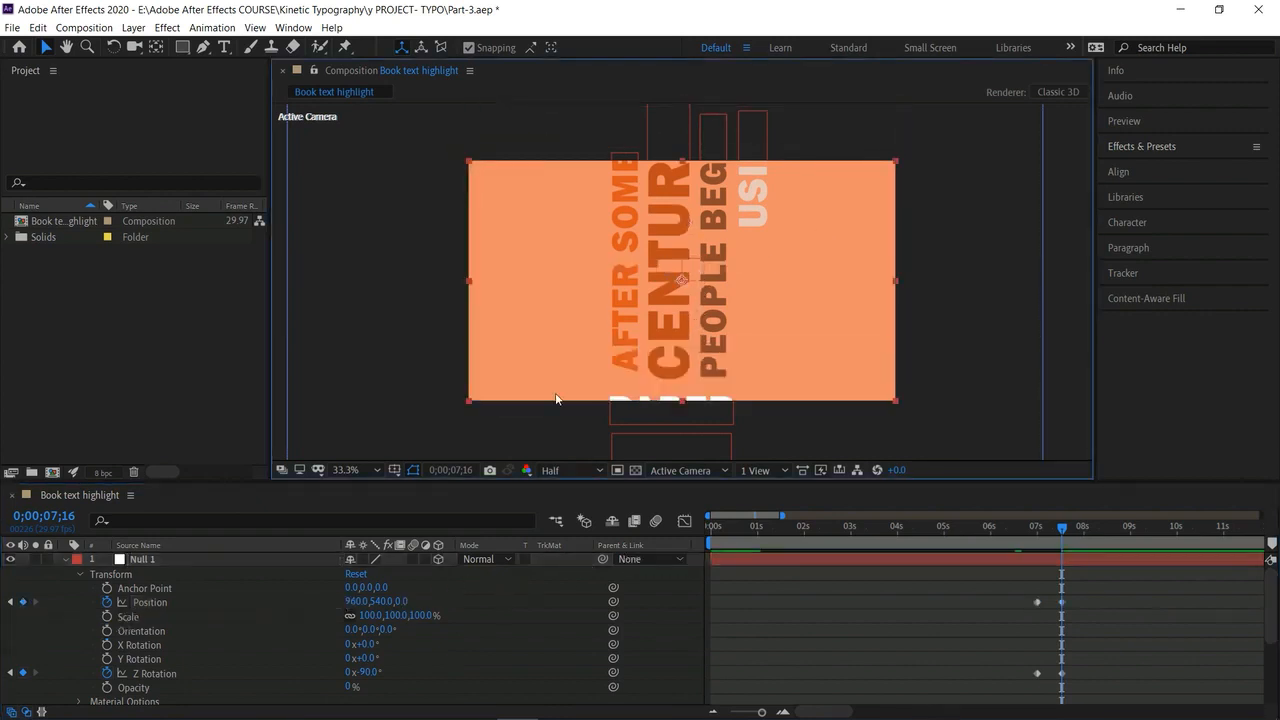
Move the null up to about 990, -462, 0 at 0;00;07;16 and check the rotating move.
{"action": "left_click", "coordinate": [203, 562]}
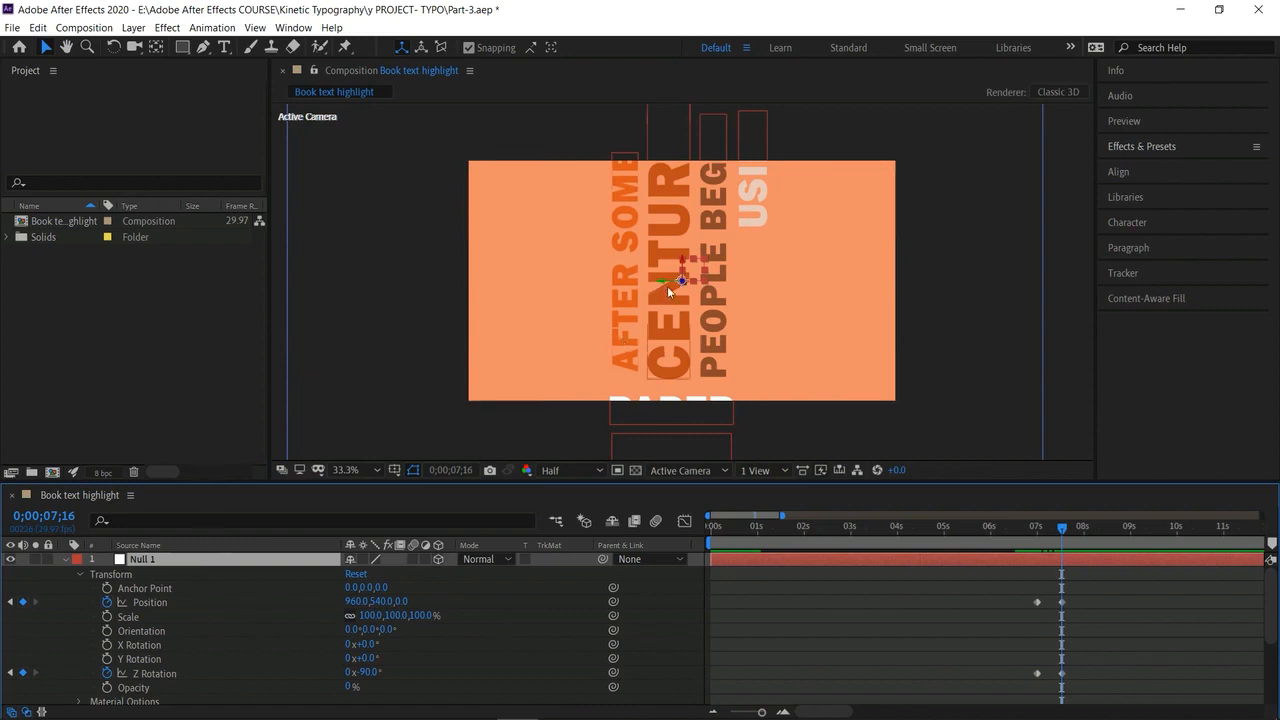
{"action": "left_click", "coordinate": [689, 266]}
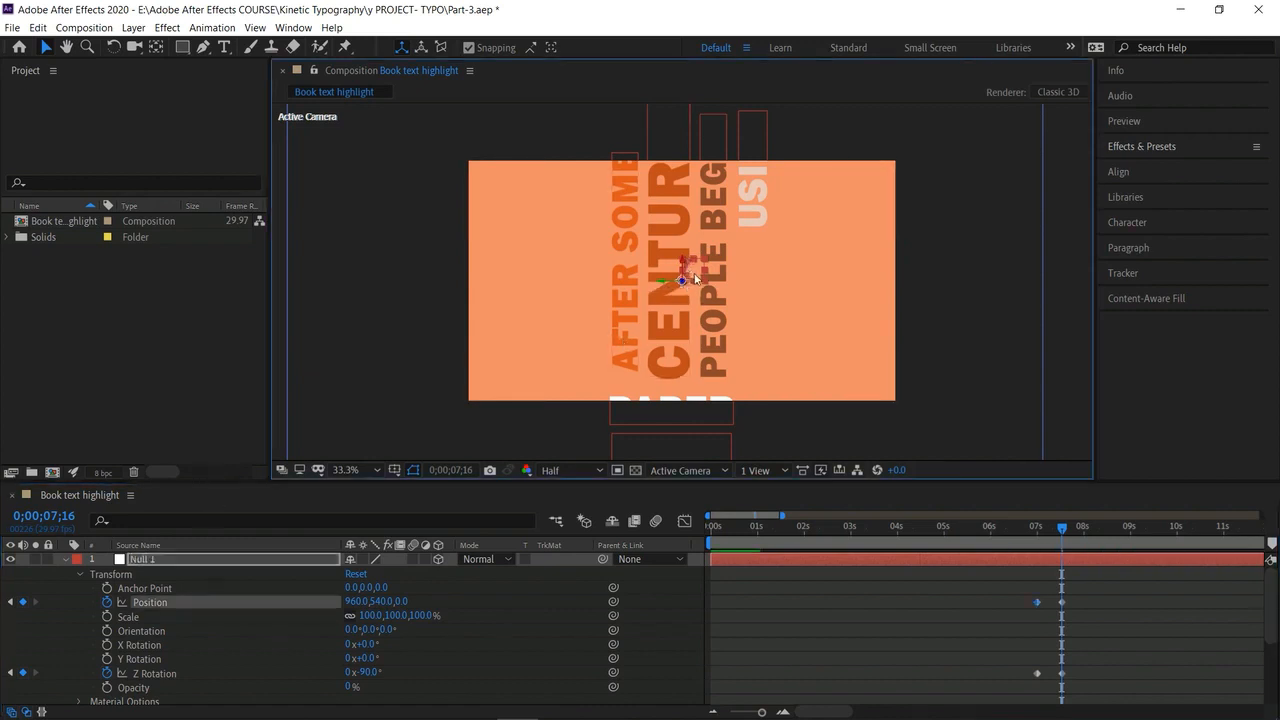
{"action": "left_click_drag", "start_coordinate": [700, 266], "coordinate": [704, 48]}
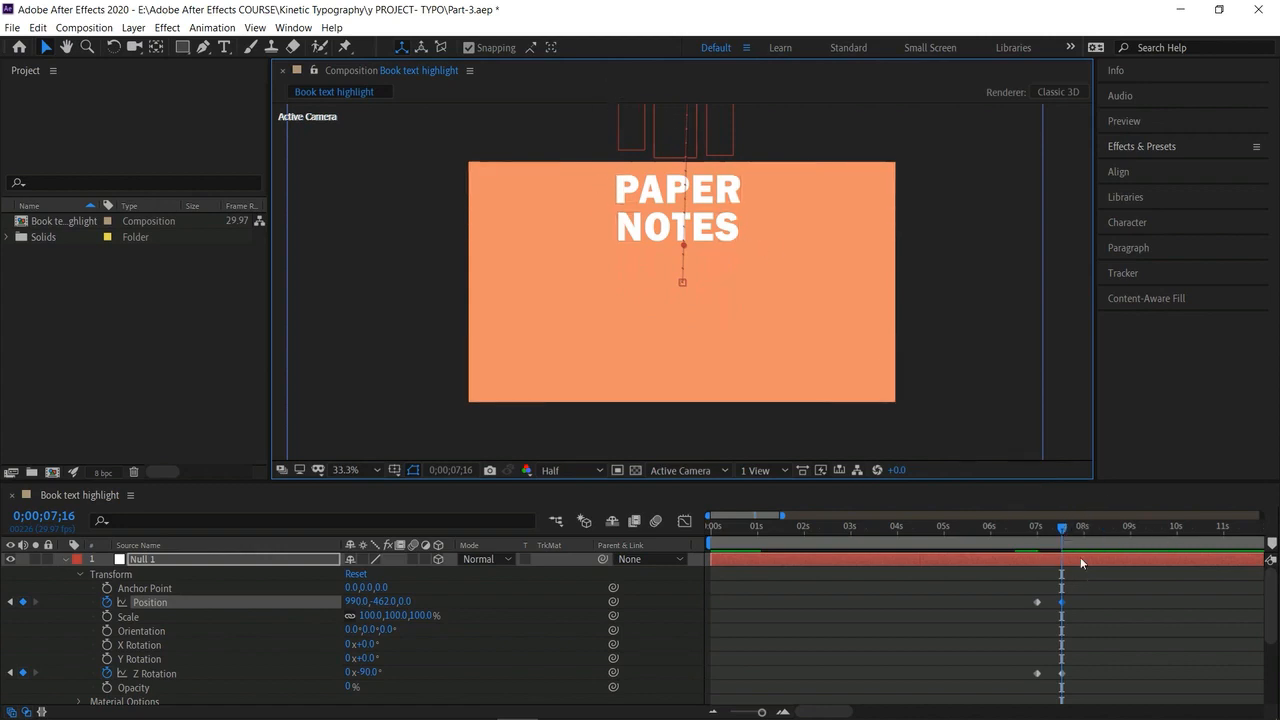
{"action": "left_click_drag", "start_coordinate": [1061, 526], "coordinate": [1057, 528]}
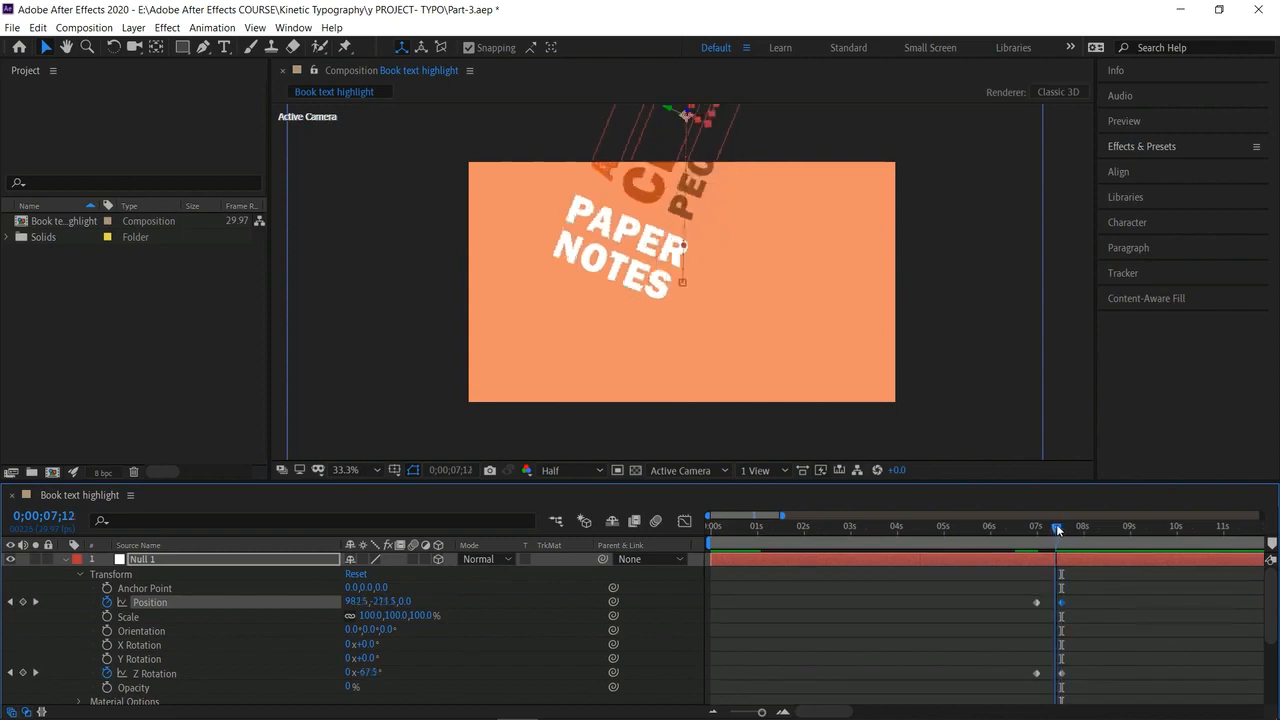
{"action": "left_click_drag", "start_coordinate": [1056, 524], "coordinate": [1063, 528]}
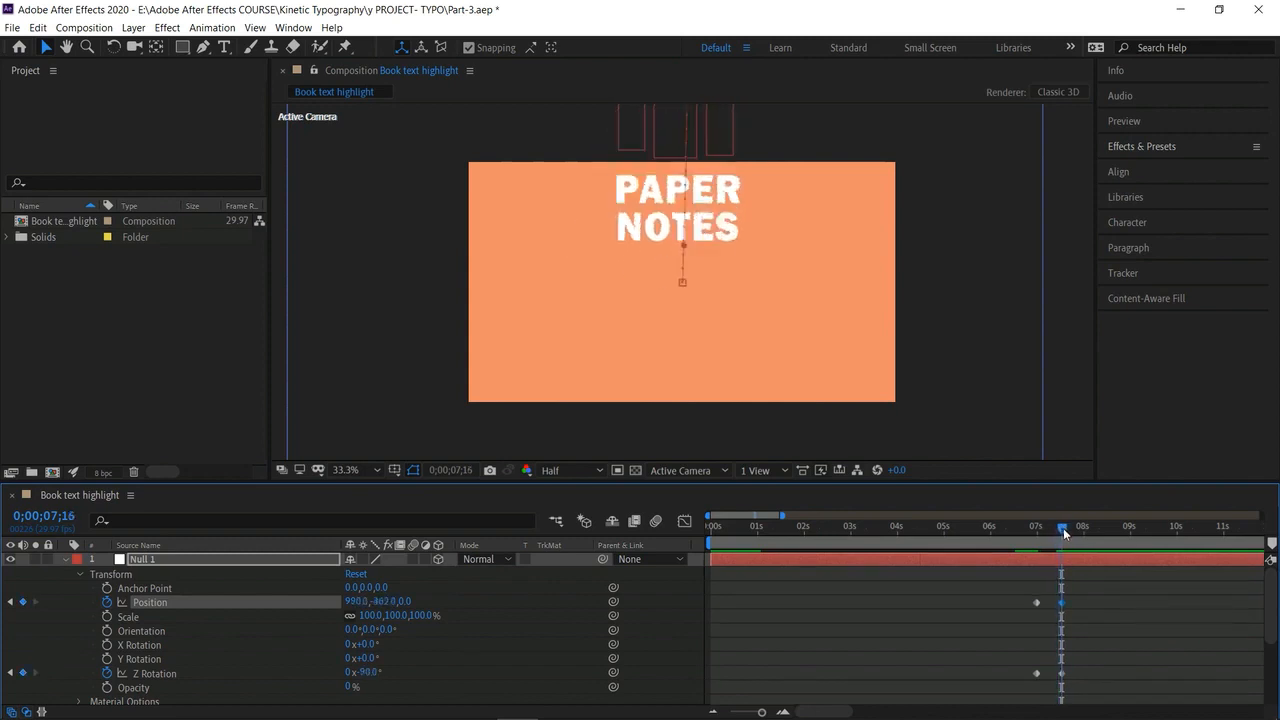
Keyframe the null's Scale at 100% at 0;00;07;16 and about 126% at 0;00;07;29.
{"action": "left_click", "coordinate": [107, 617]}
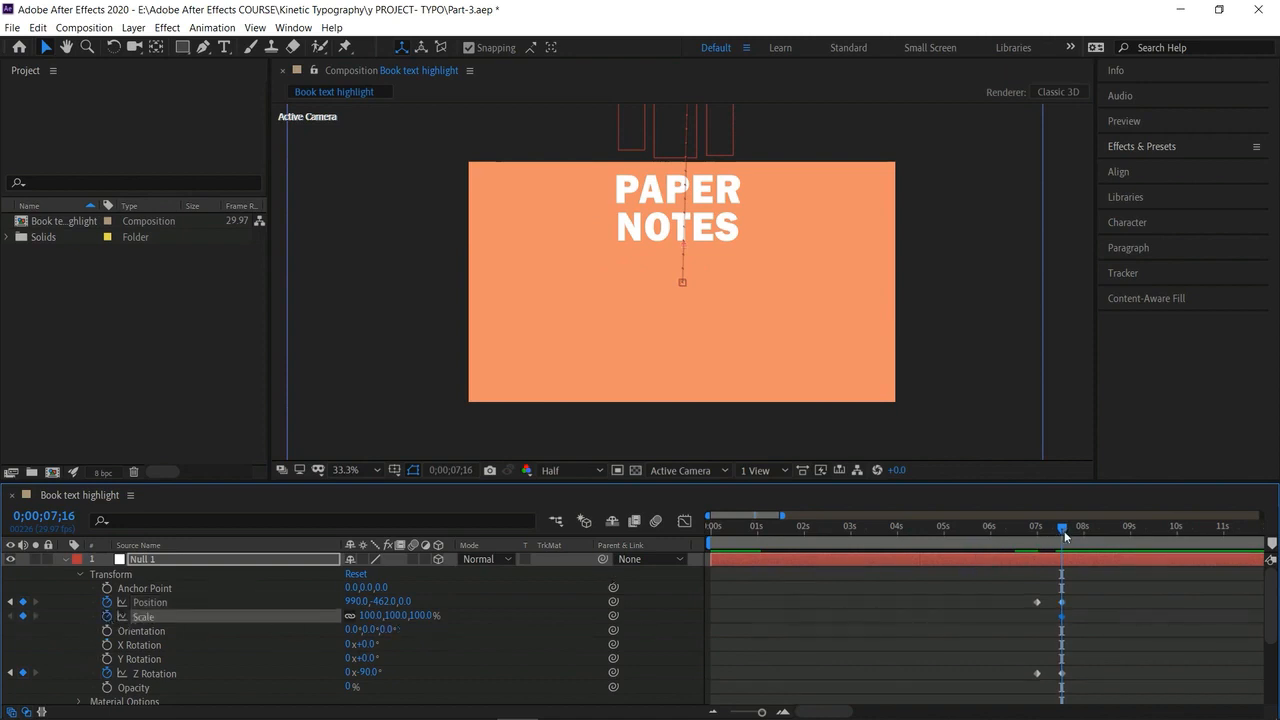
{"action": "left_click_drag", "start_coordinate": [1068, 532], "coordinate": [1082, 541]}
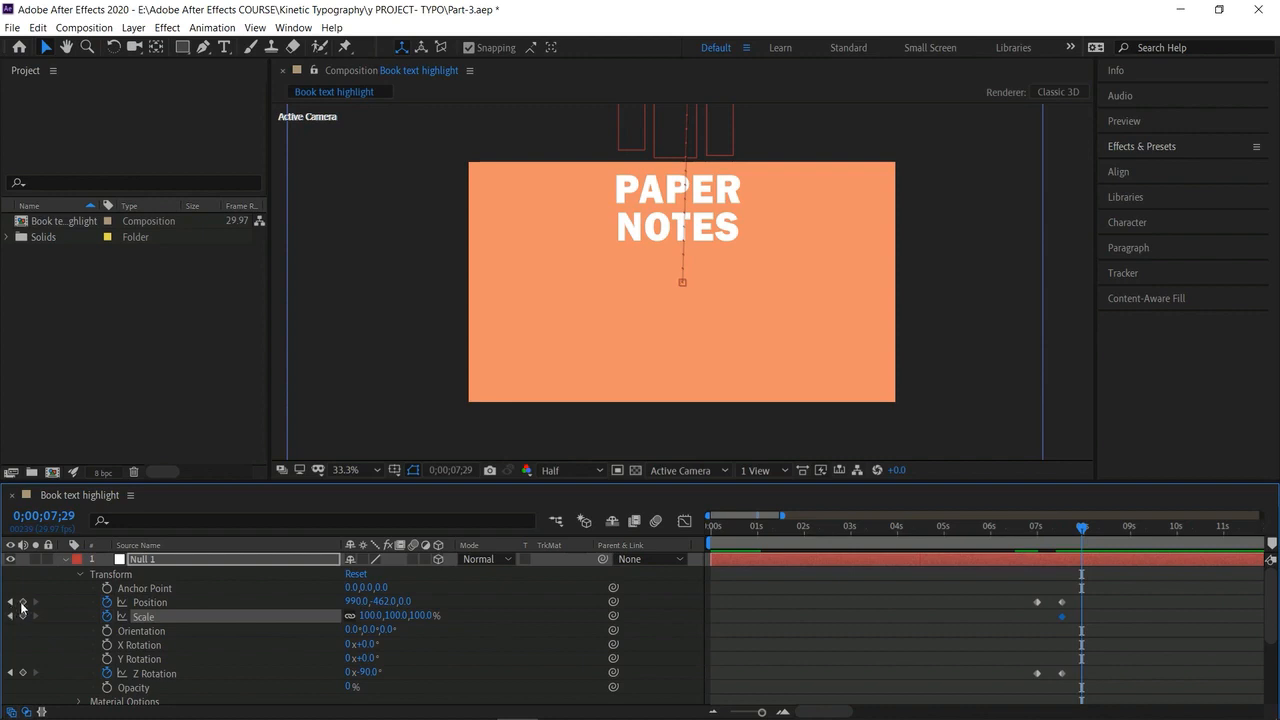
{"action": "left_click_drag", "start_coordinate": [395, 616], "coordinate": [424, 616]}
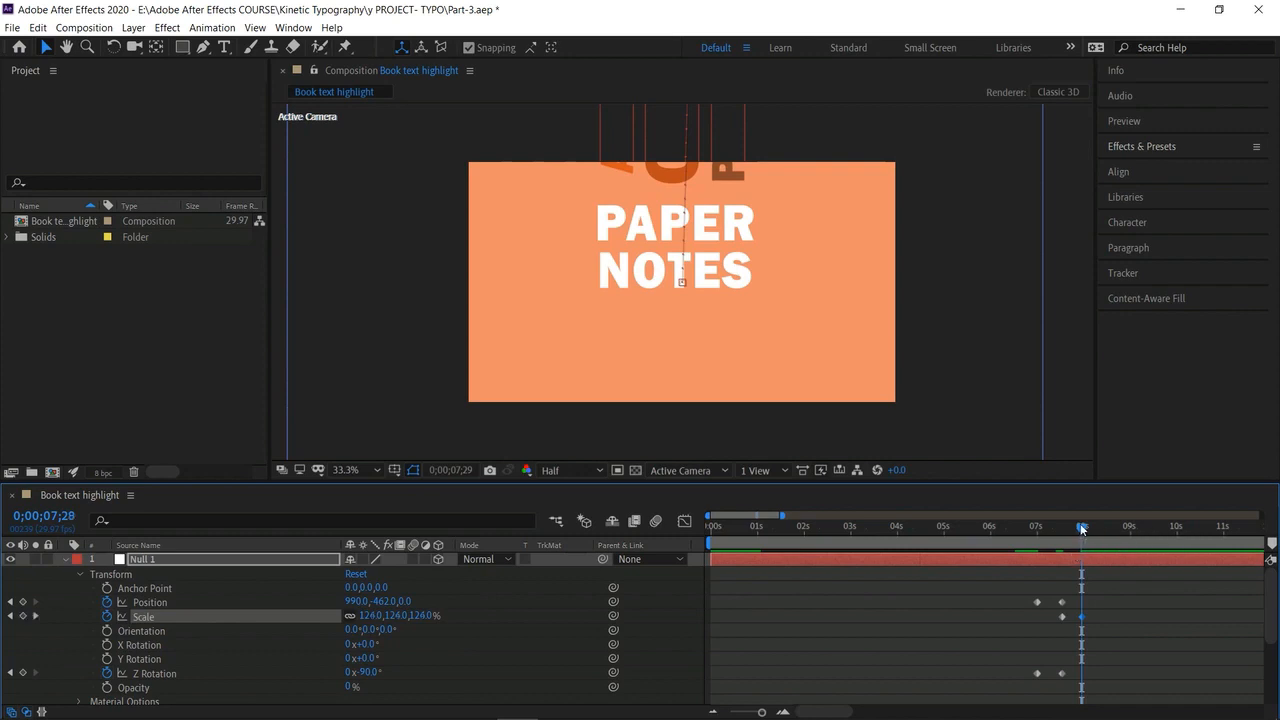
Add a Position keyframe to the null at 0;00;07;28 with Y at about -570, and preview the animation.
{"action": "left_click", "coordinate": [23, 602]}
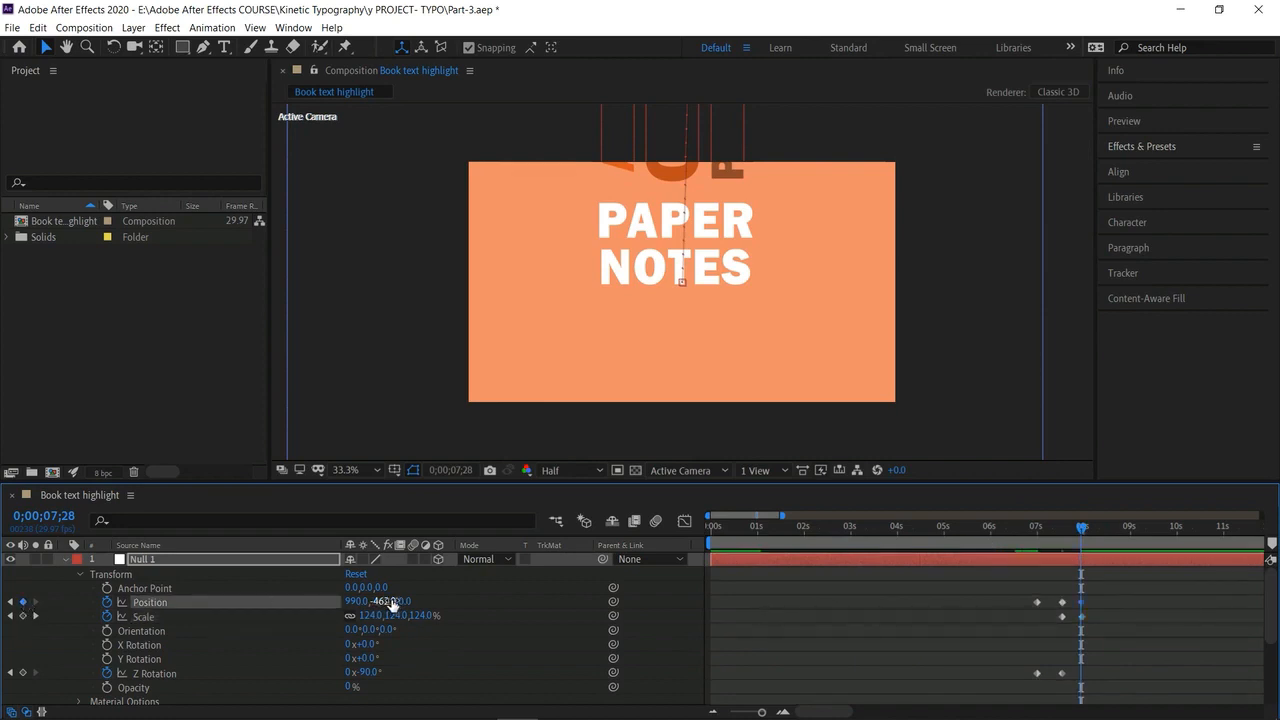
{"action": "left_click_drag", "start_coordinate": [381, 603], "coordinate": [295, 601]}
{"action": "left_click_drag", "start_coordinate": [1078, 529], "coordinate": [987, 530]}
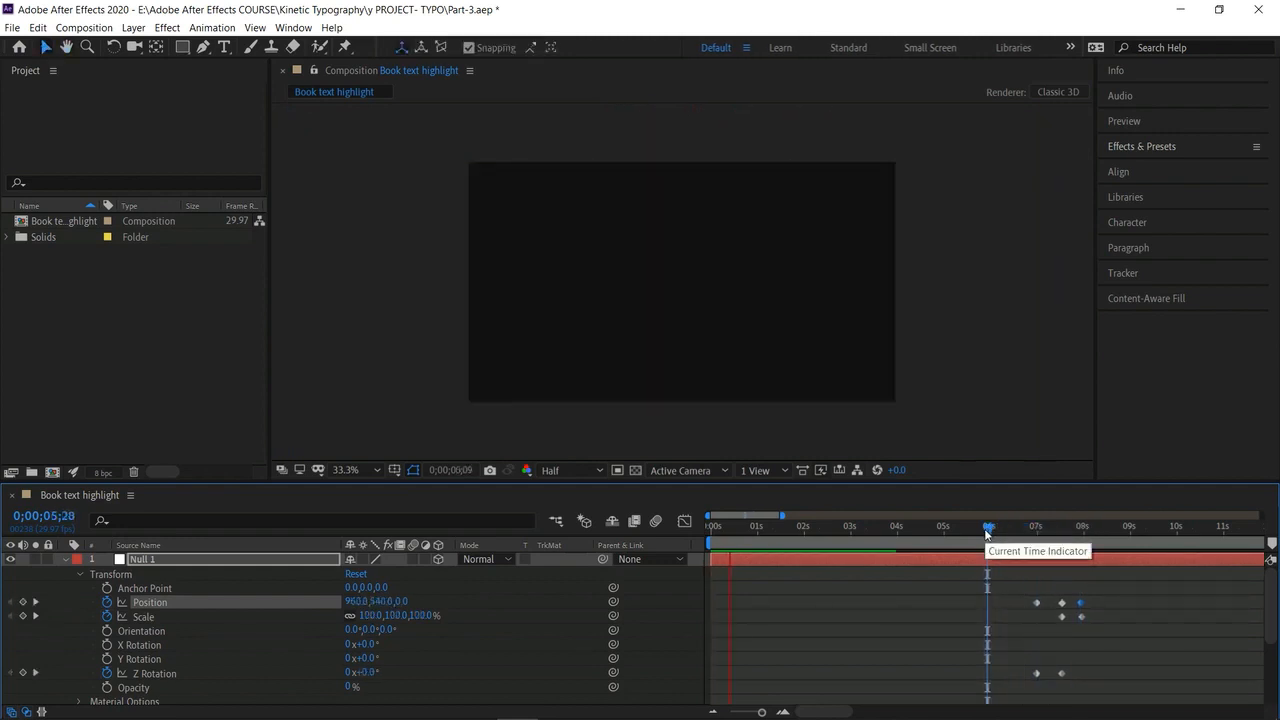
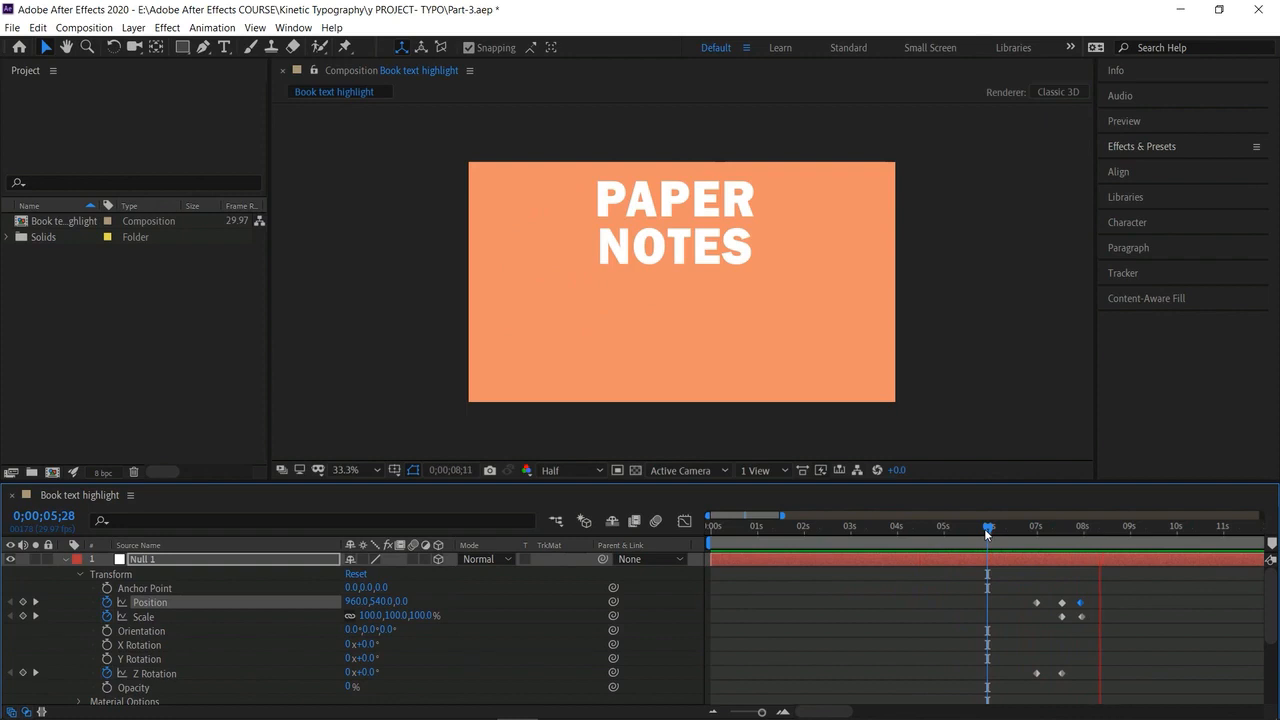
{"action": "key", "text": "space"}
Apply Easy Ease to all the null's Position, Scale and Z Rotation keyframes and collapse its properties.
{"action": "left_click_drag", "start_coordinate": [1015, 585], "coordinate": [1102, 696]}
{"action": "right_click", "coordinate": [1066, 603]}
{"action": "mouse_move", "coordinate": [1150, 588]}
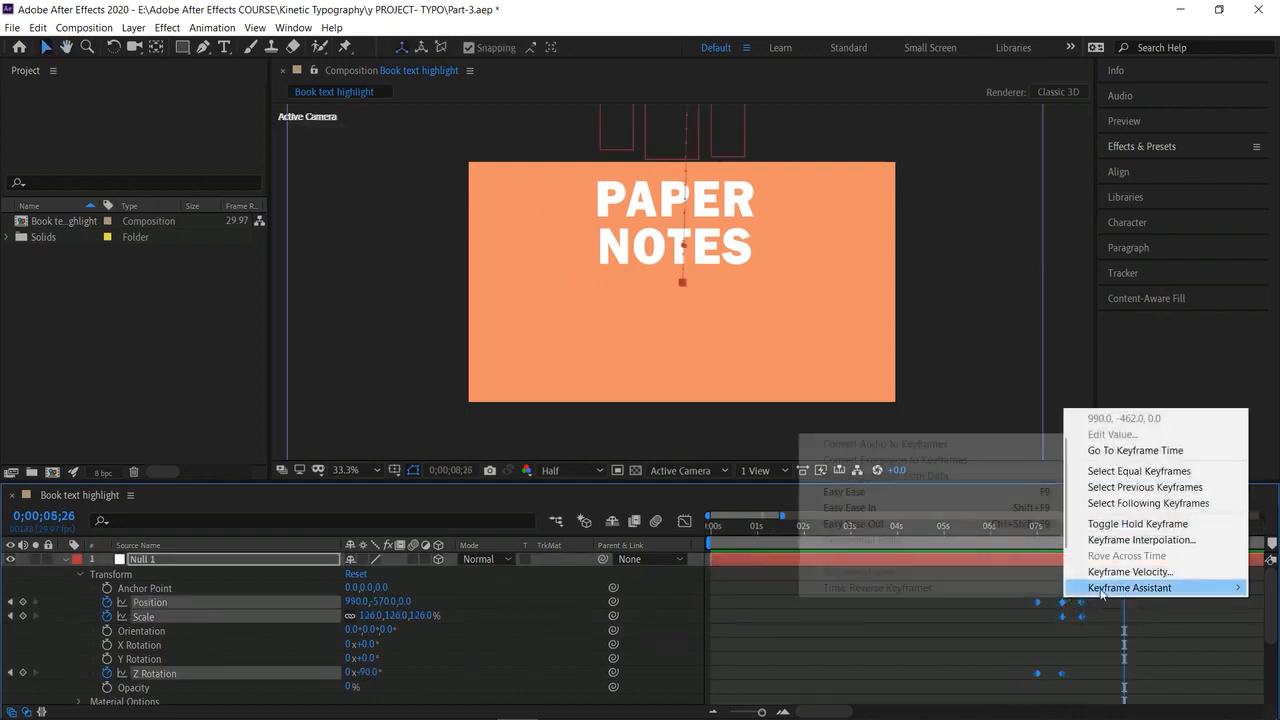
{"action": "left_click", "coordinate": [925, 492]}
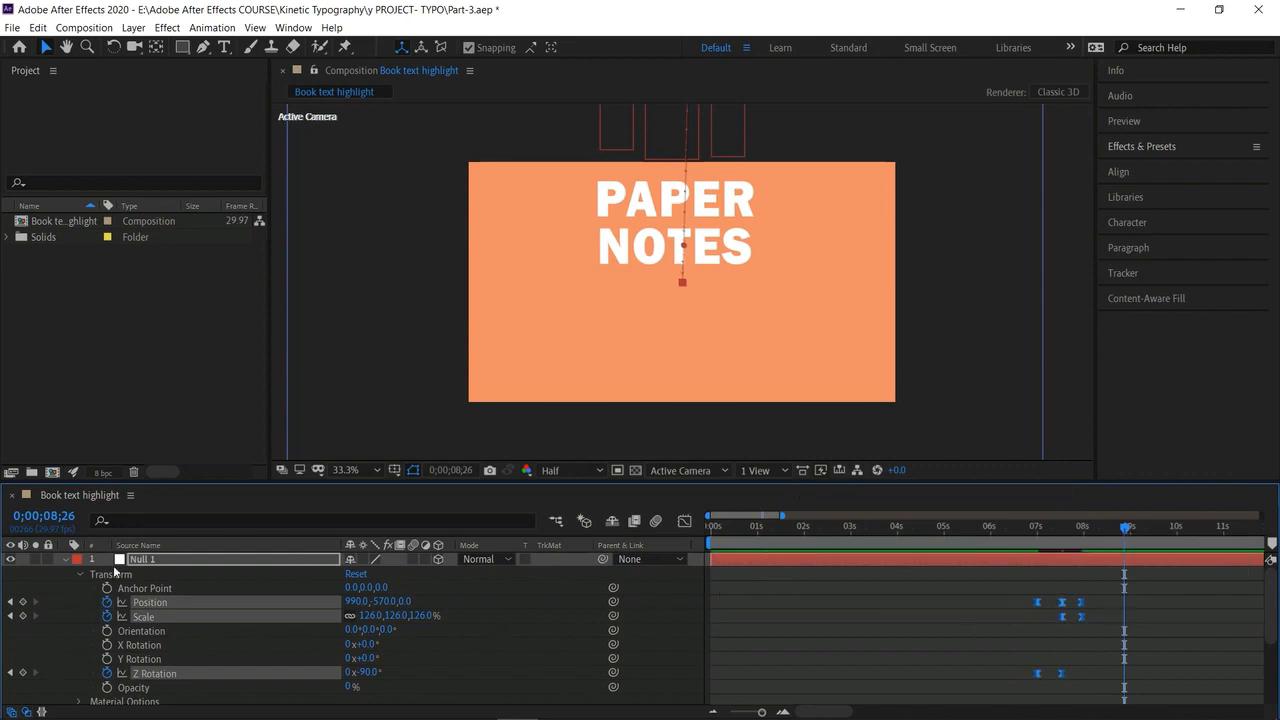
{"action": "left_click", "coordinate": [66, 559]}
{"action": "left_click", "coordinate": [213, 683]}
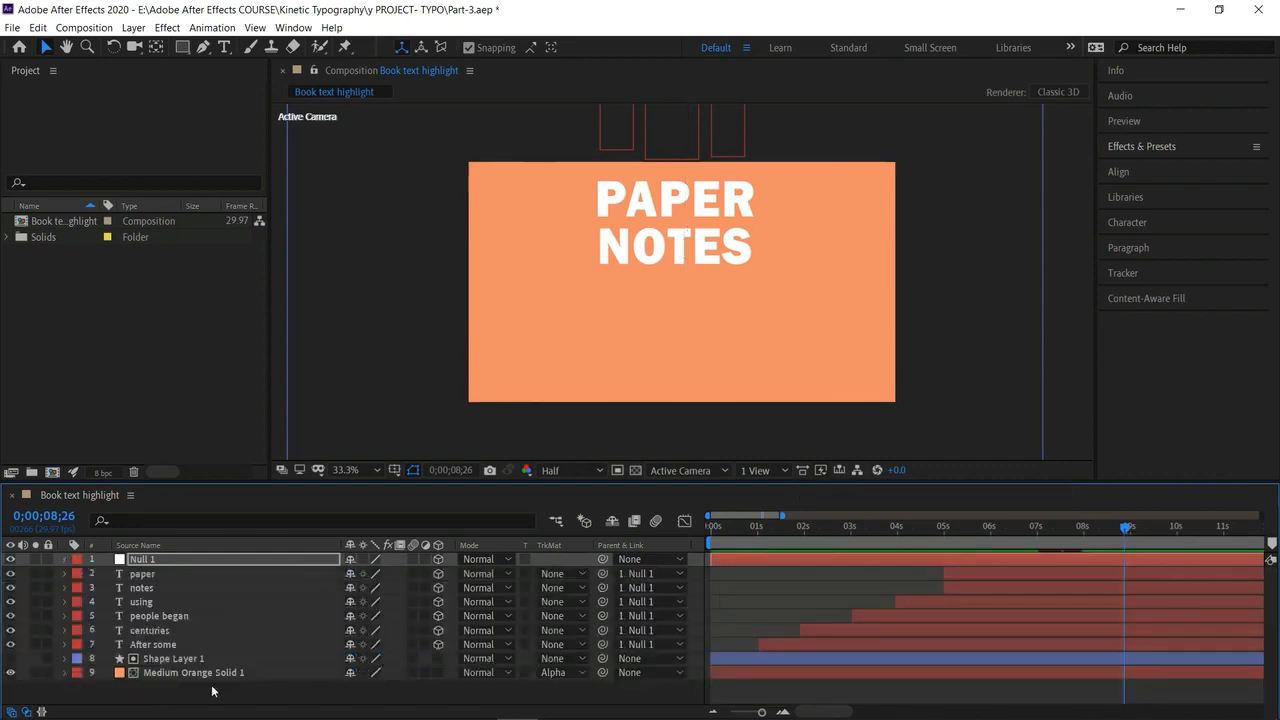
Import Paper Note bundle.png, add it to the composition and scale it down to fit beneath the PAPER NOTES text.
{"action": "double_click", "coordinate": [206, 372]}
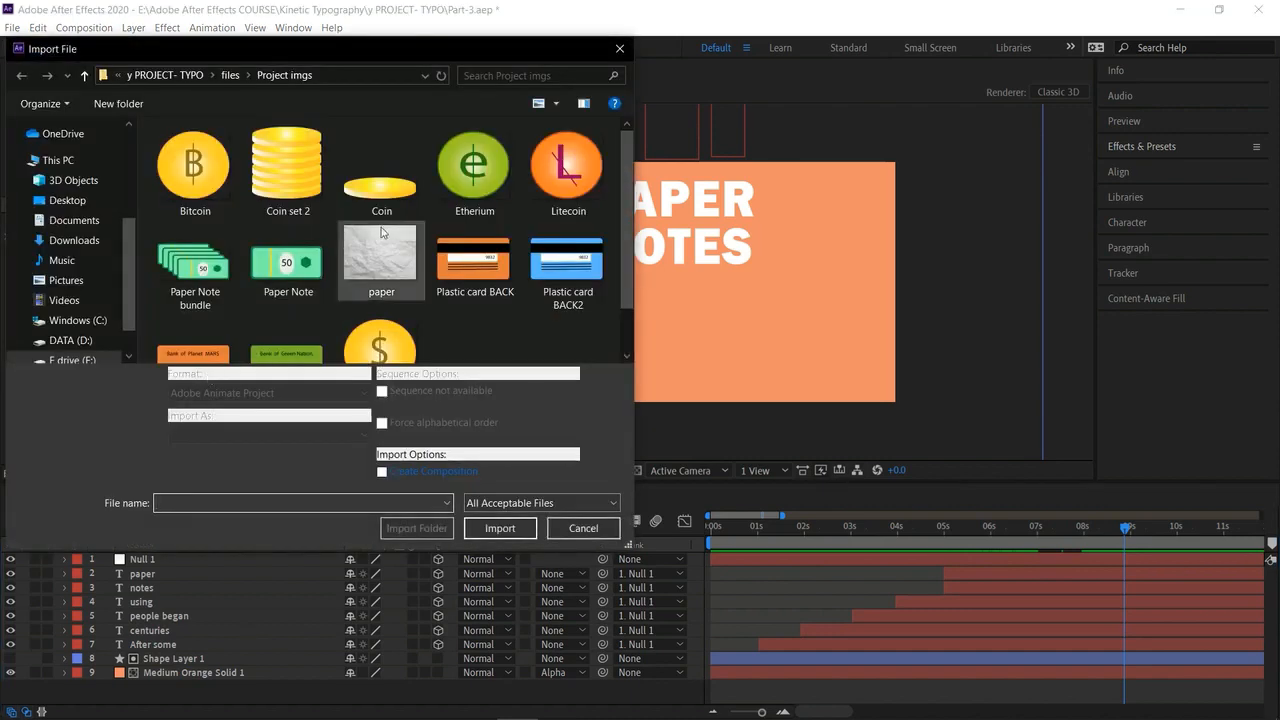
{"action": "double_click", "coordinate": [168, 300]}
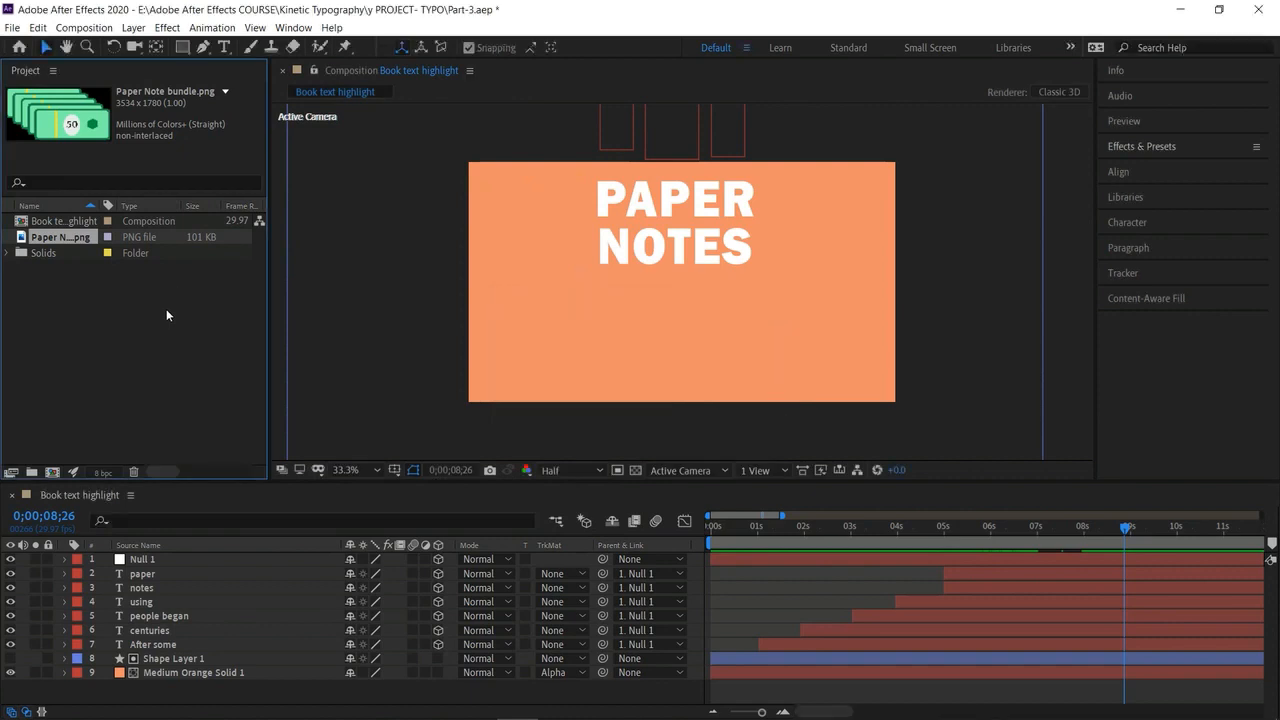
{"action": "left_click_drag", "start_coordinate": [68, 238], "coordinate": [732, 361]}
{"action": "left_click_drag", "start_coordinate": [344, 159], "coordinate": [667, 314]}
{"action": "mouse_move", "coordinate": [779, 379]}
{"action": "left_mouse_down"}
{"action": "mouse_move", "coordinate": [728, 356]}
{"action": "mouse_move", "coordinate": [772, 384]}
{"action": "left_mouse_up"}
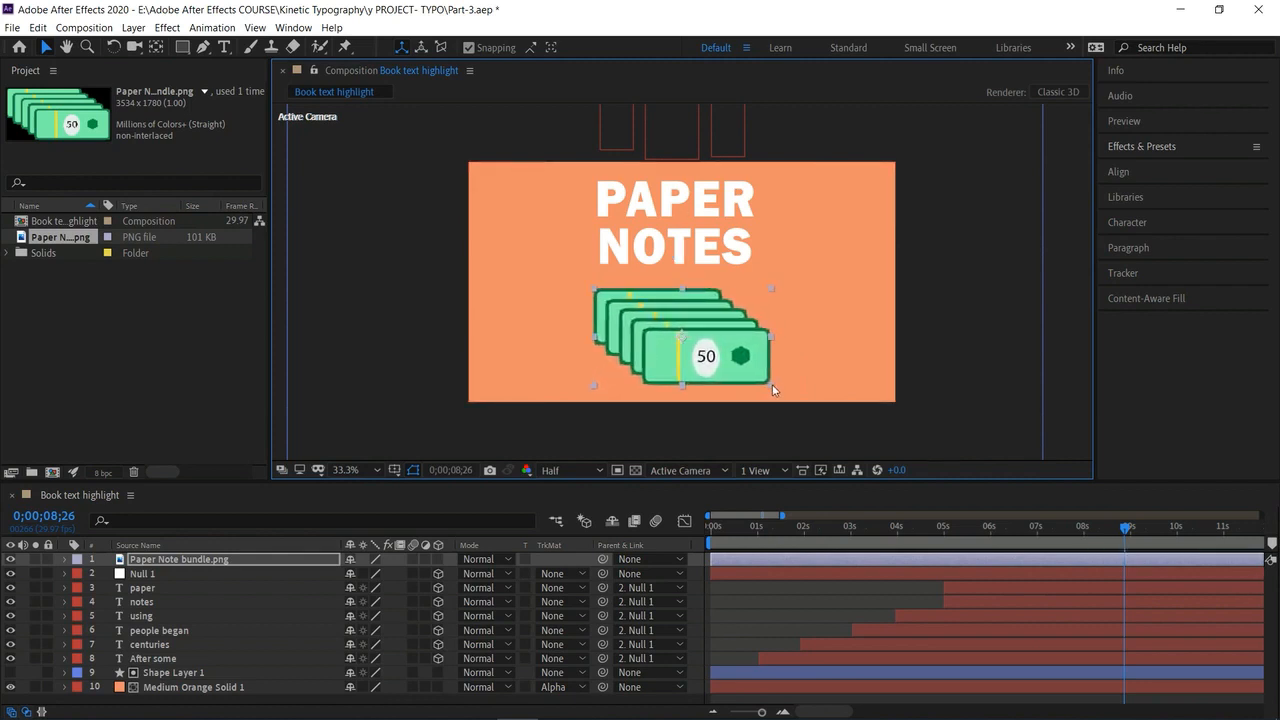
{"action": "left_click_drag", "start_coordinate": [682, 338], "coordinate": [679, 336]}
Trim the start of the Paper Note bundle.png layer to 0;00;08;00.
{"action": "left_click_drag", "start_coordinate": [1124, 529], "coordinate": [1084, 538]}
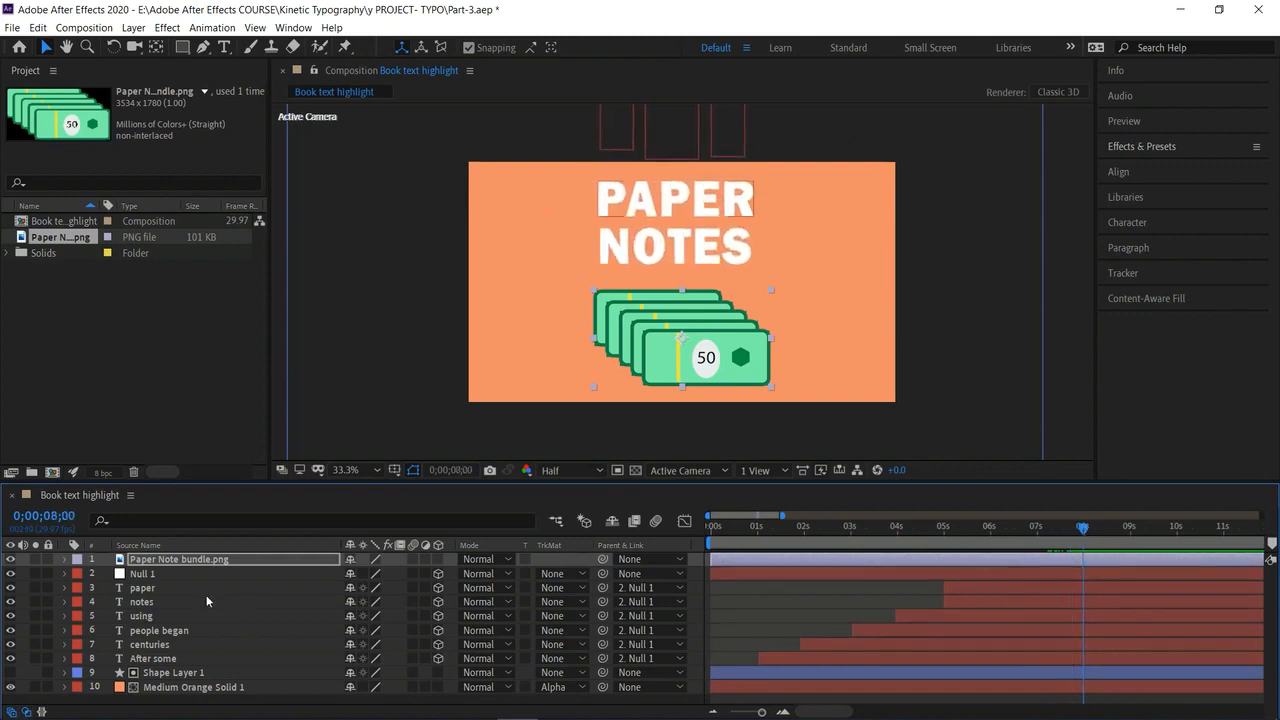
{"action": "left_click", "coordinate": [1069, 564]}
{"action": "key", "text": "alt+bracketleft"}
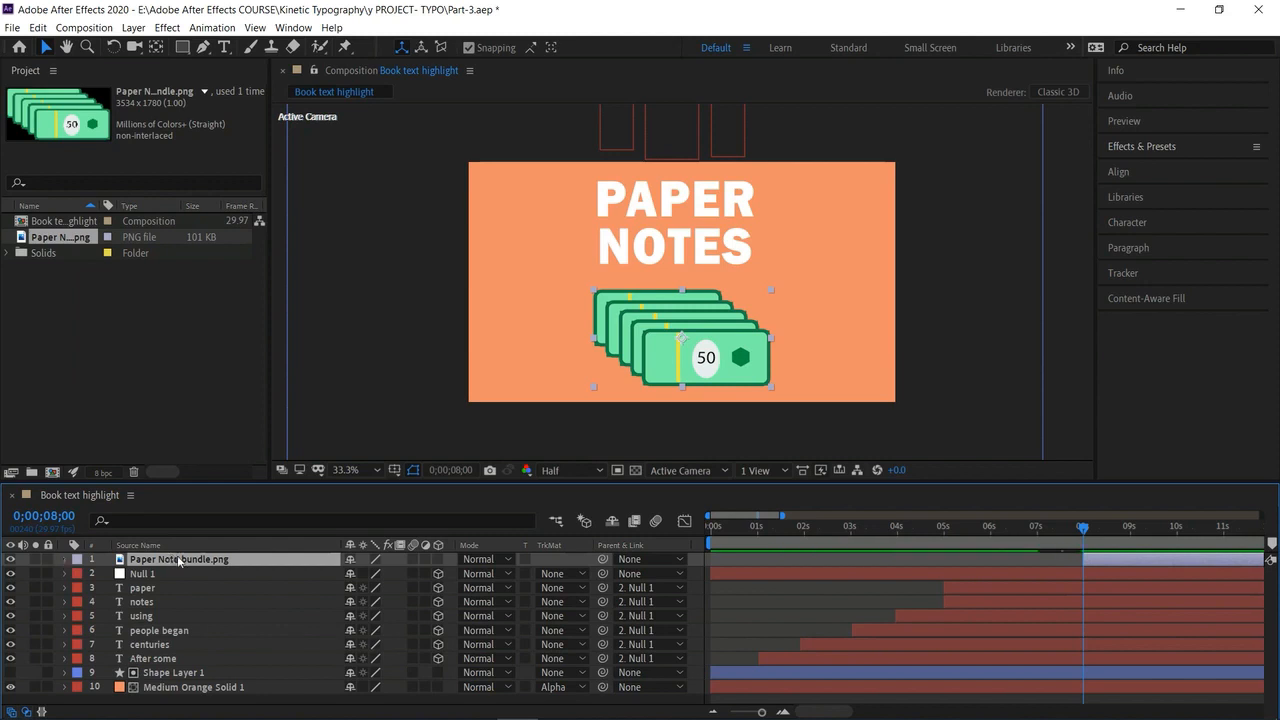
Keyframe the Paper Note bundle's Position from Y about 1326 at 0;00;08;00 to Y 813 at 0;00;08;16.
{"action": "key", "text": "p"}
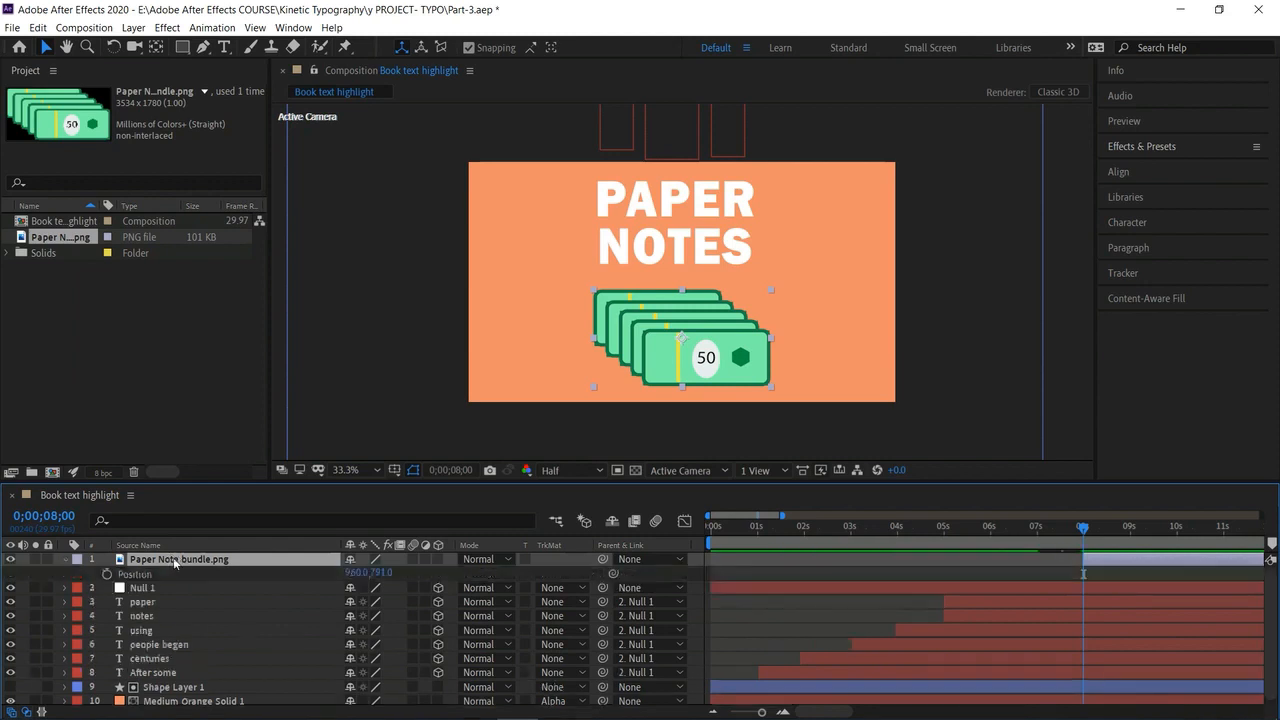
{"action": "left_click", "coordinate": [106, 573]}
{"action": "left_click_drag", "start_coordinate": [377, 572], "coordinate": [790, 598]}
{"action": "key", "text": "space"}
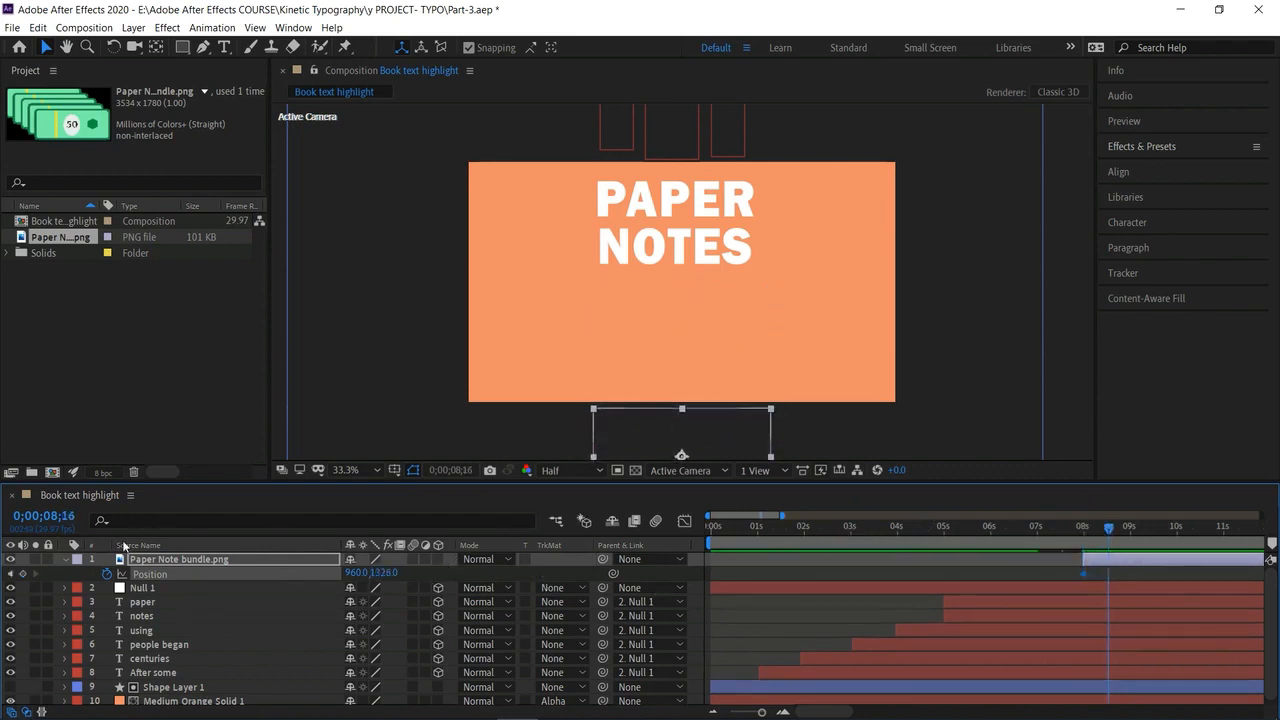
{"action": "left_click_drag", "start_coordinate": [386, 576], "coordinate": [1, 536]}
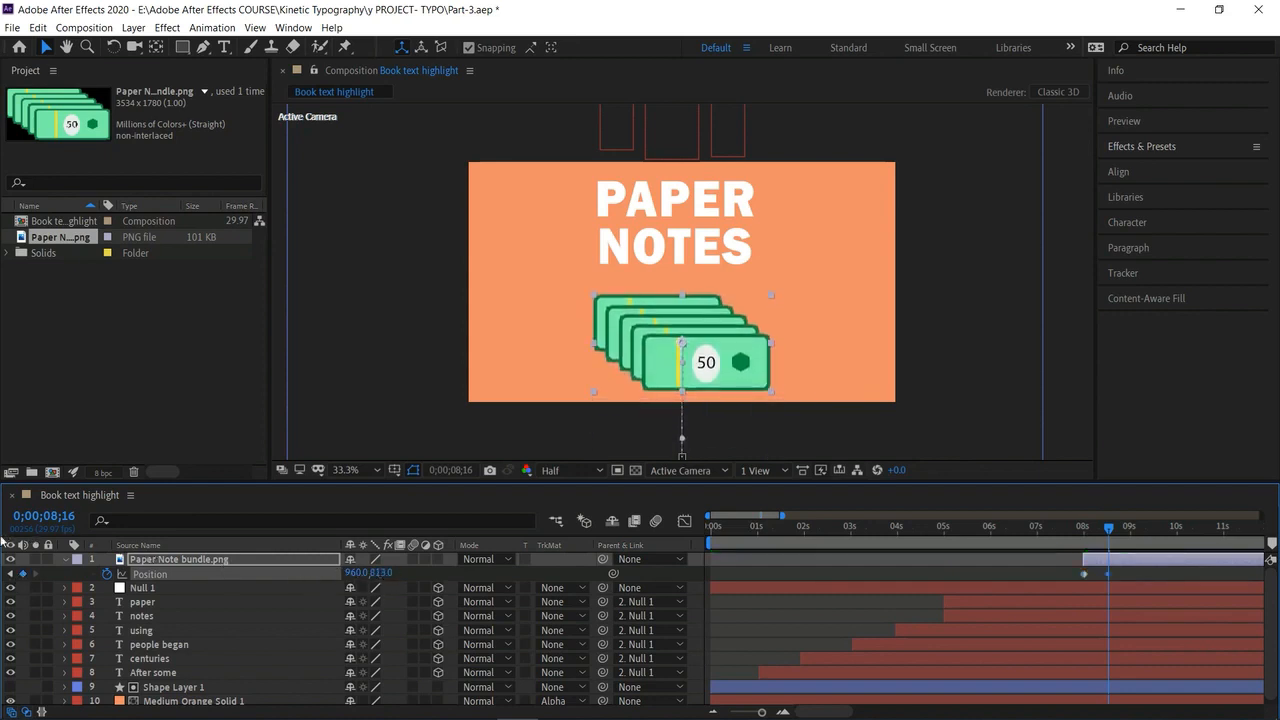
Apply Easy Ease to both Position keyframes of the Paper Note bundle and preview the animation.
{"action": "left_click_drag", "start_coordinate": [1073, 569], "coordinate": [1116, 577]}
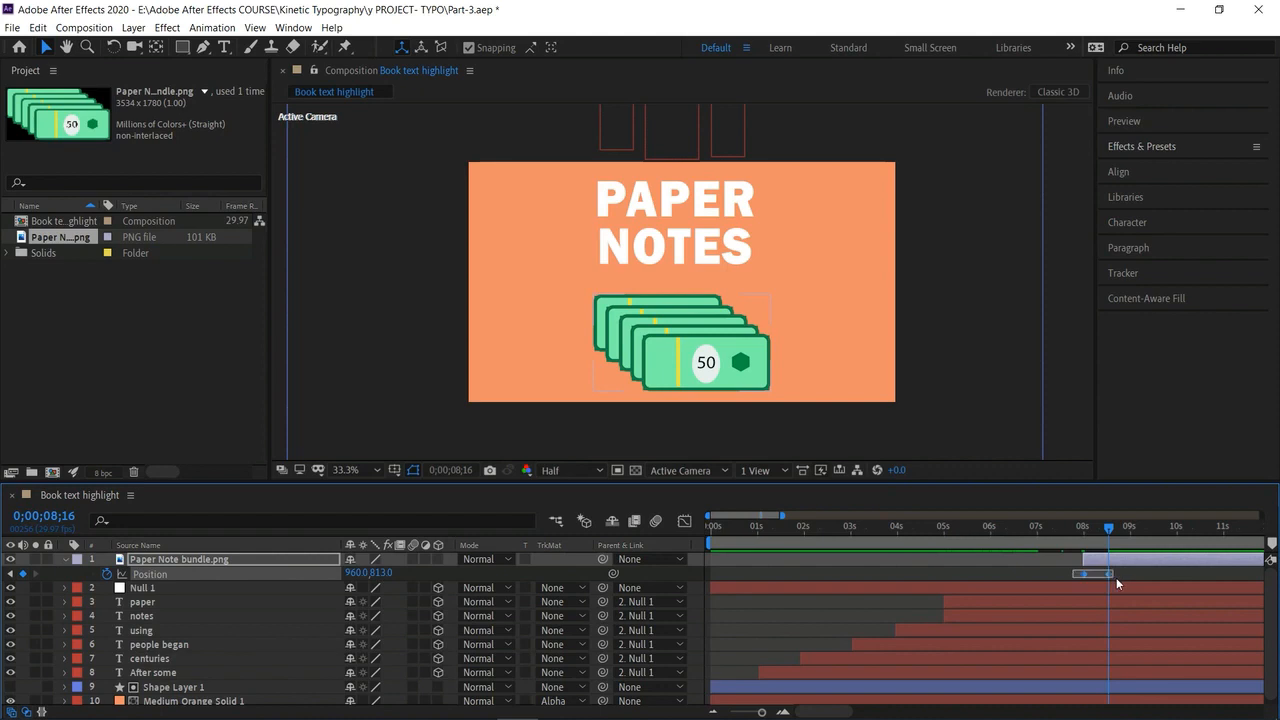
{"action": "right_click", "coordinate": [1107, 573]}
{"action": "mouse_move", "coordinate": [1120, 567]}
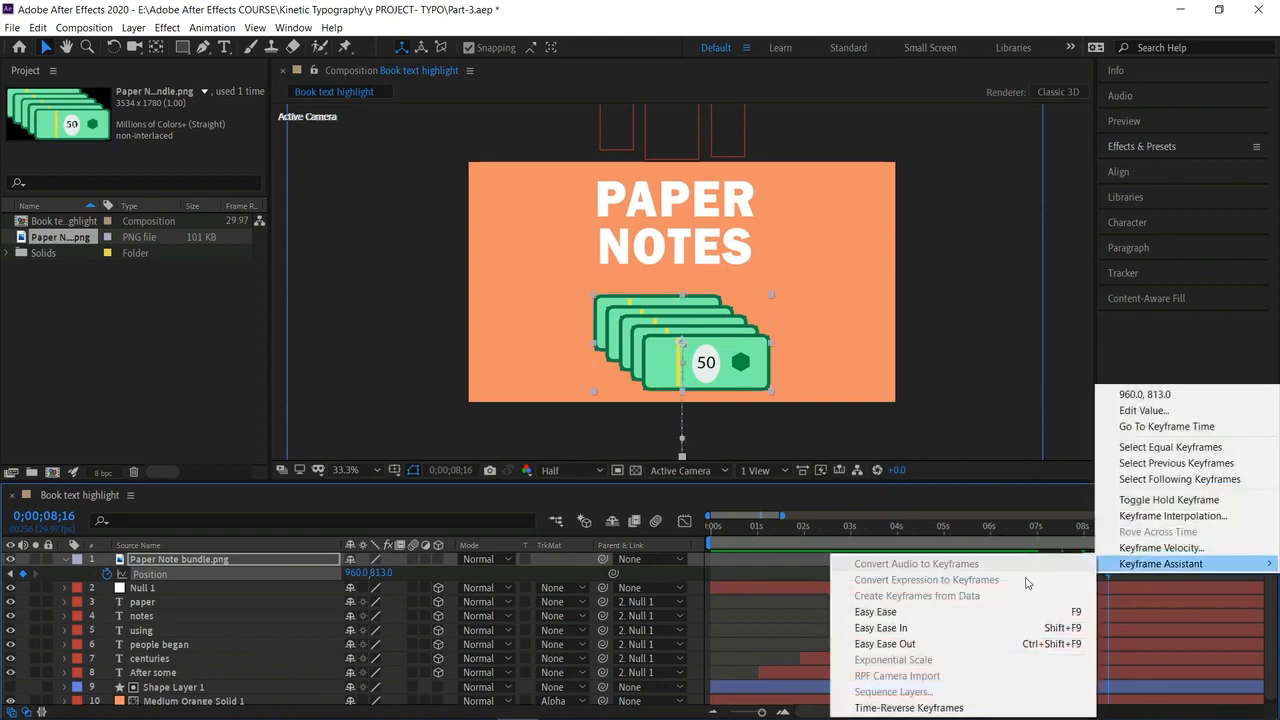
{"action": "left_click", "coordinate": [975, 609]}
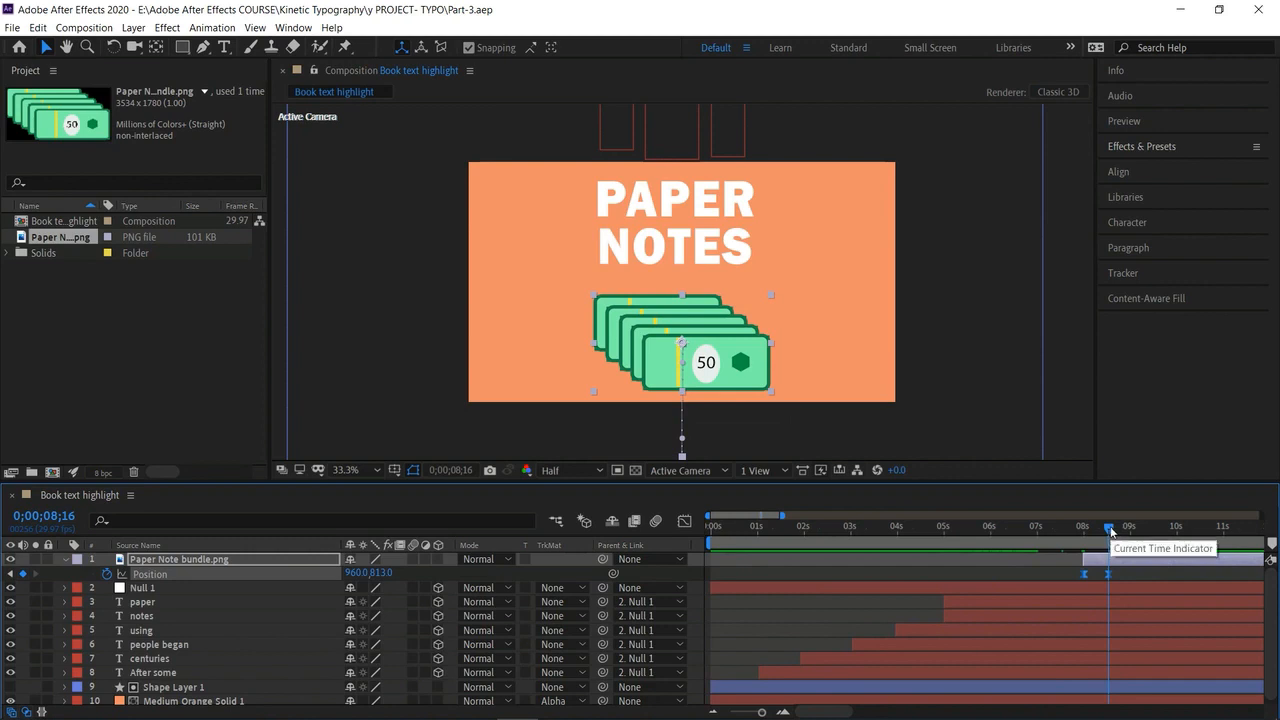
{"action": "key", "text": "space"}
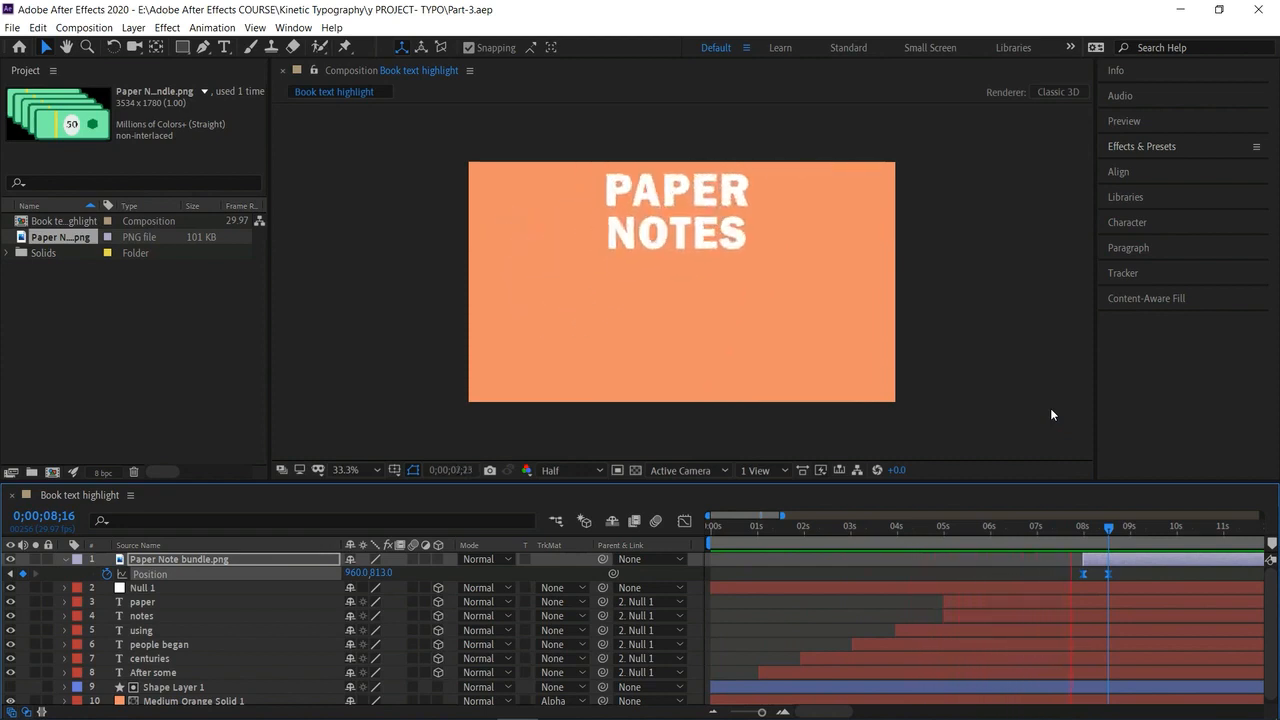
{"action": "key", "text": "space"}
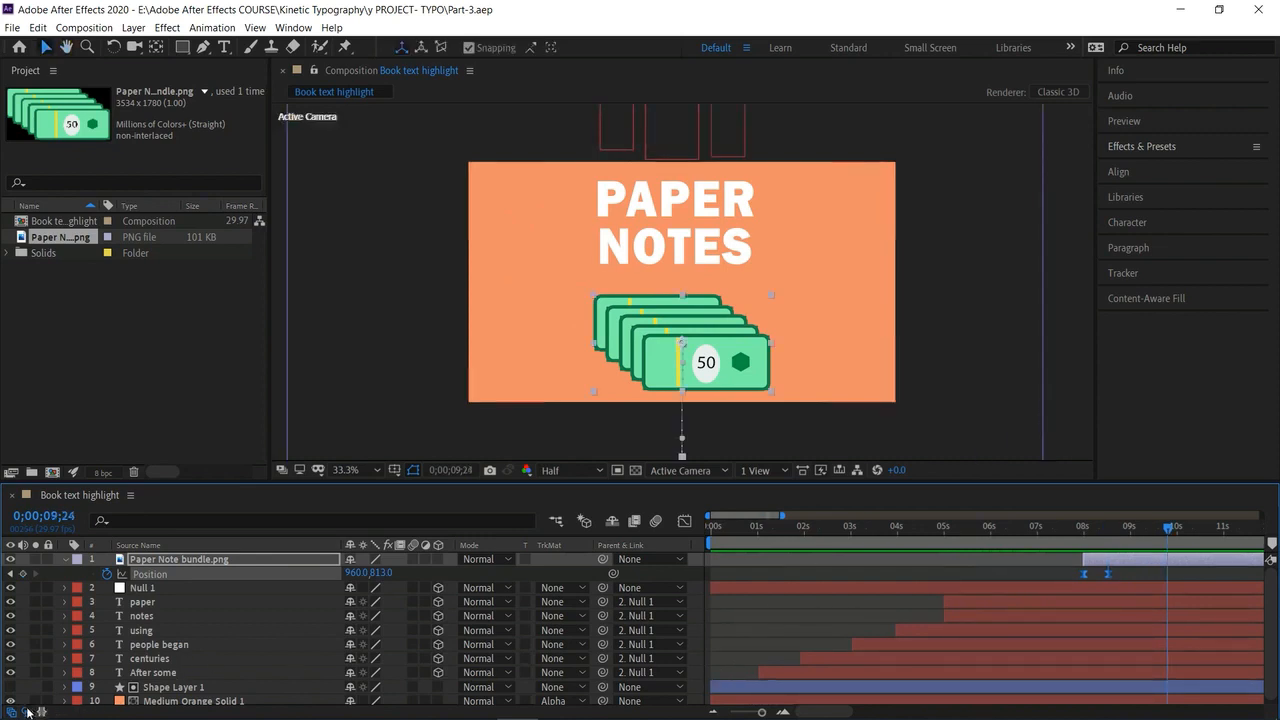
{"action": "key", "text": "F4"}
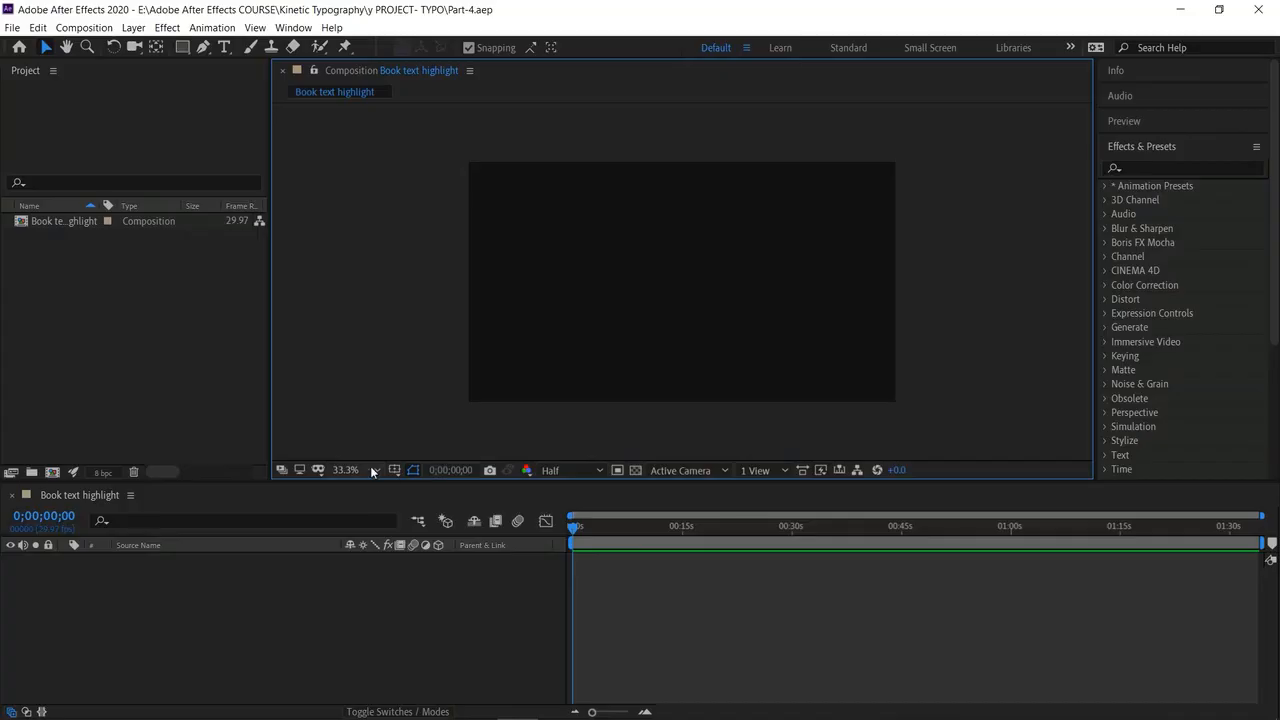
{"action": "left_click", "coordinate": [370, 466]}
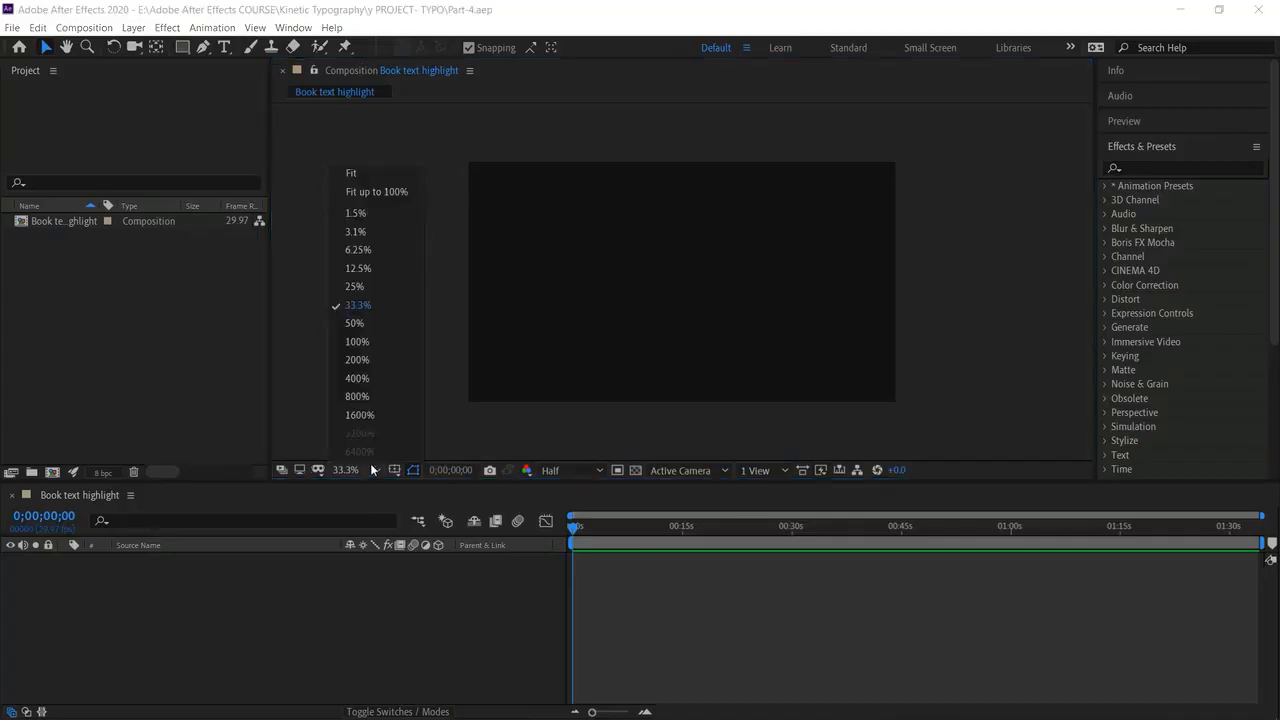
{"action": "left_click", "coordinate": [1073, 326]}
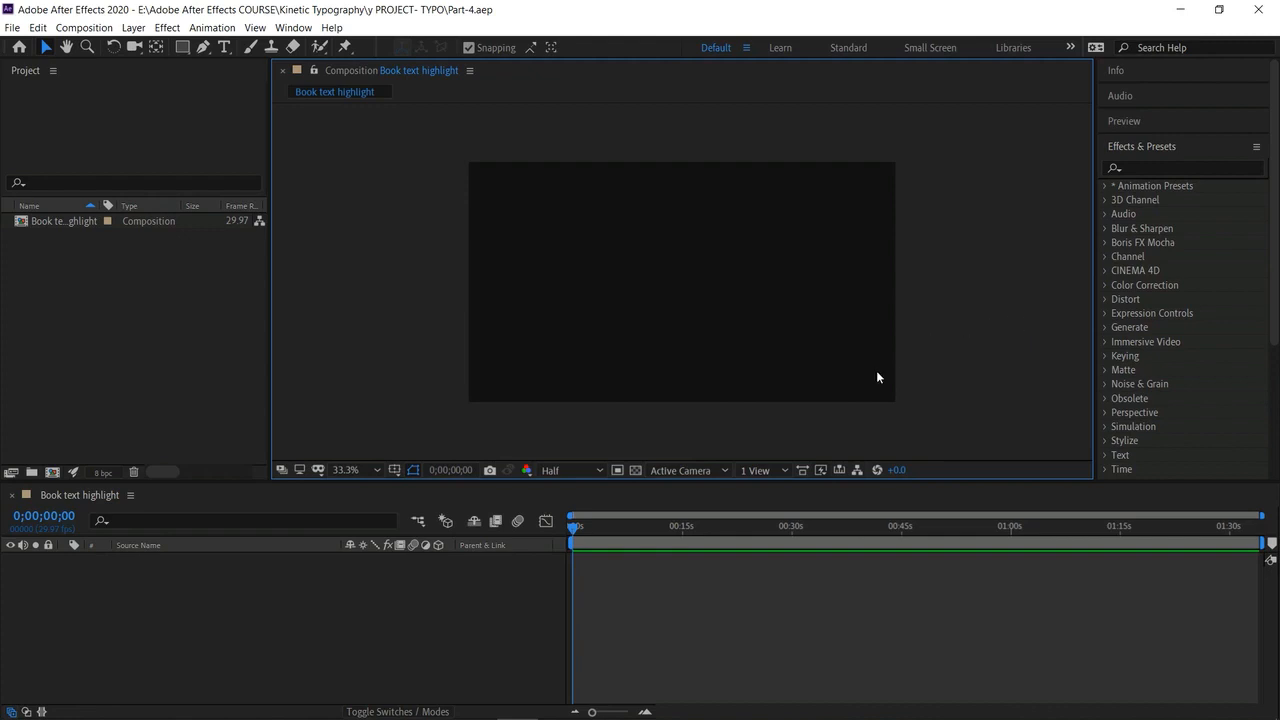
In the Part-4 project, create a 1920 x 1080 px solid with the purple colour A268F4 as the background.
{"action": "right_click", "coordinate": [431, 629]}
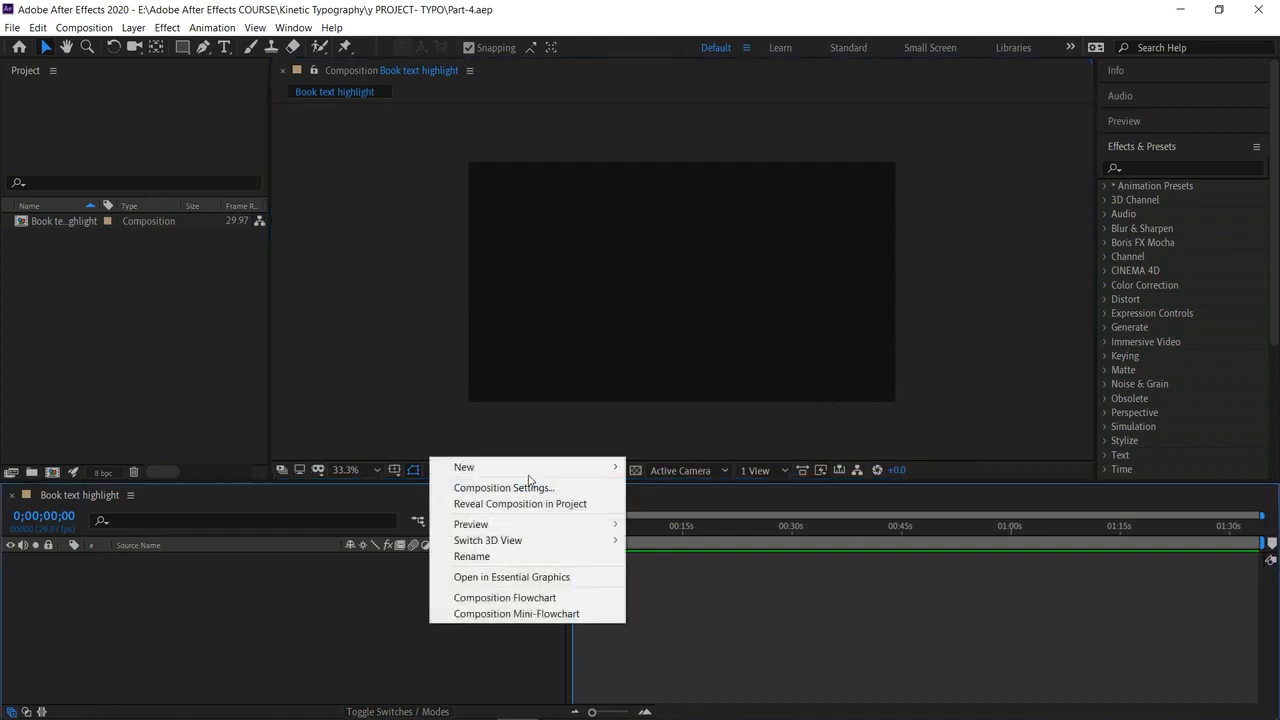
{"action": "mouse_move", "coordinate": [531, 470]}
{"action": "left_click", "coordinate": [660, 505]}
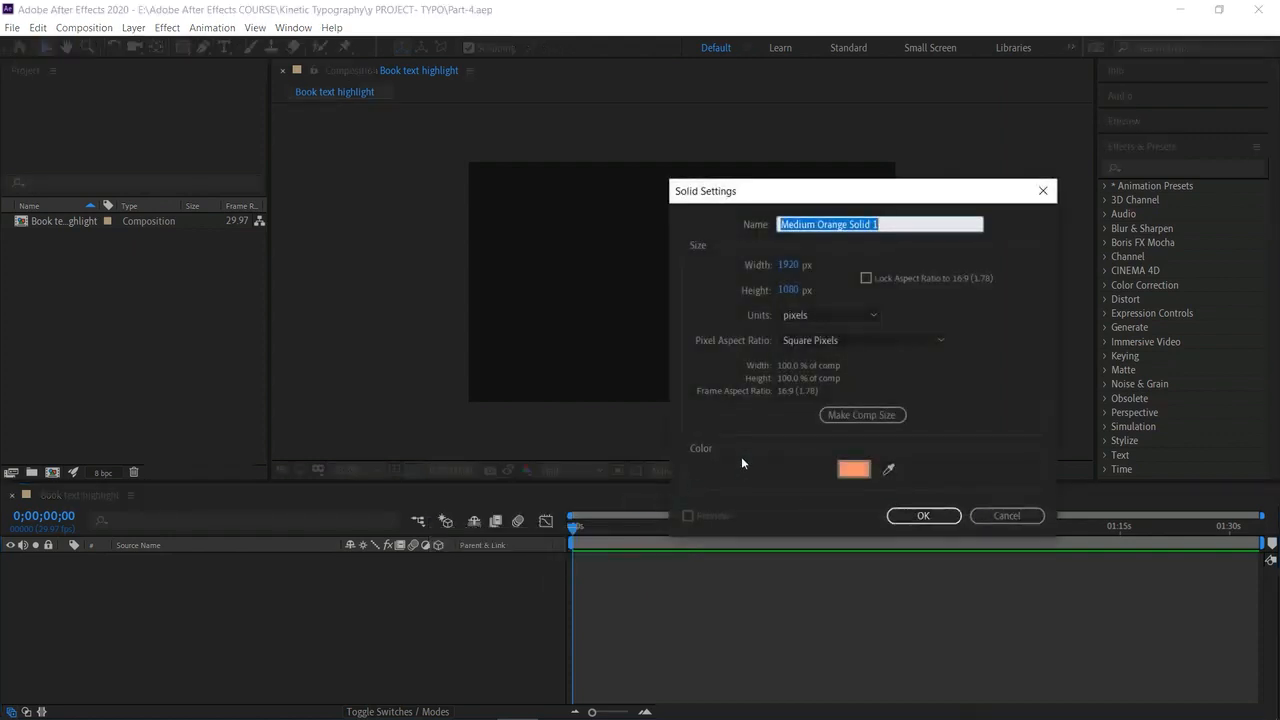
{"action": "left_click", "coordinate": [853, 469]}
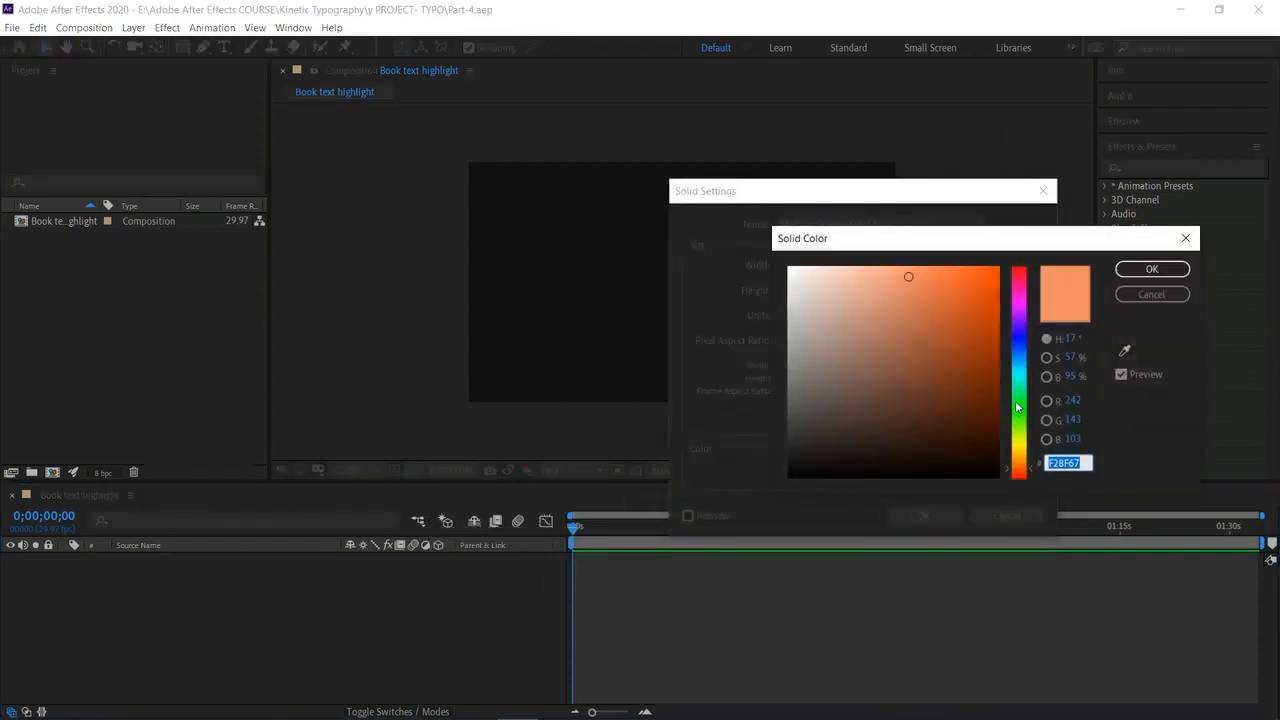
{"action": "left_click", "coordinate": [1018, 322]}
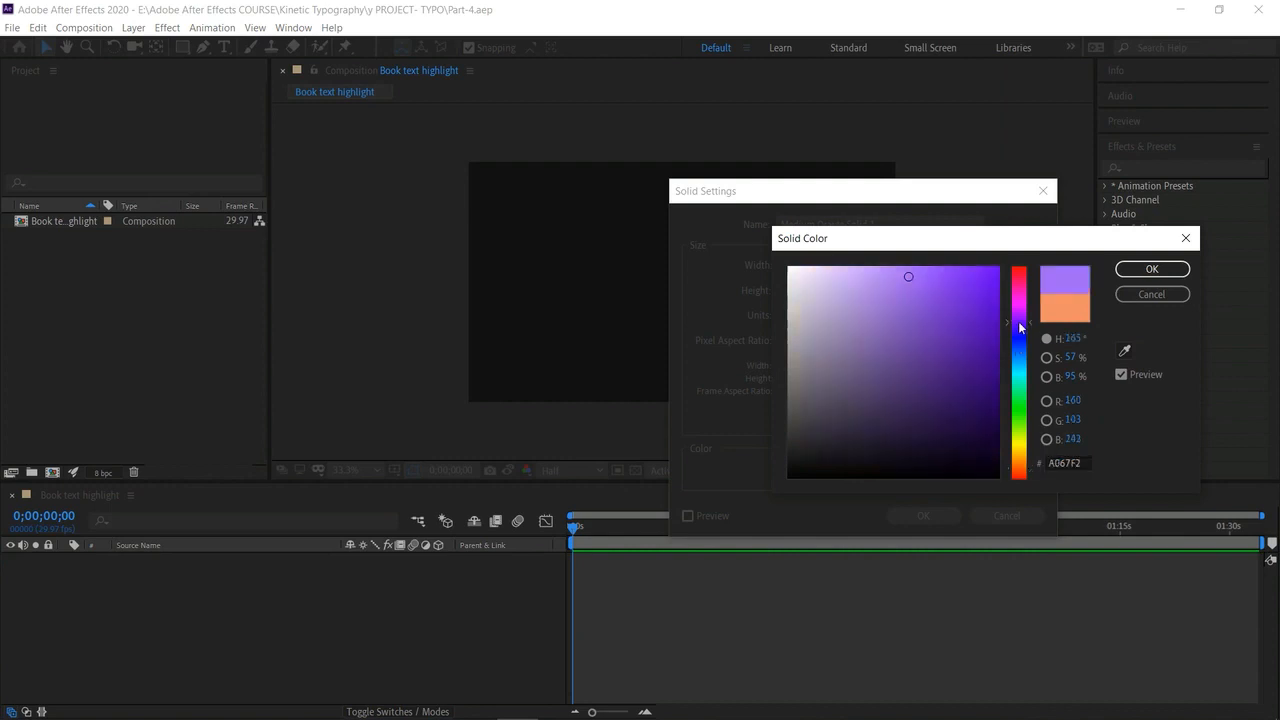
{"action": "left_click", "coordinate": [919, 275]}
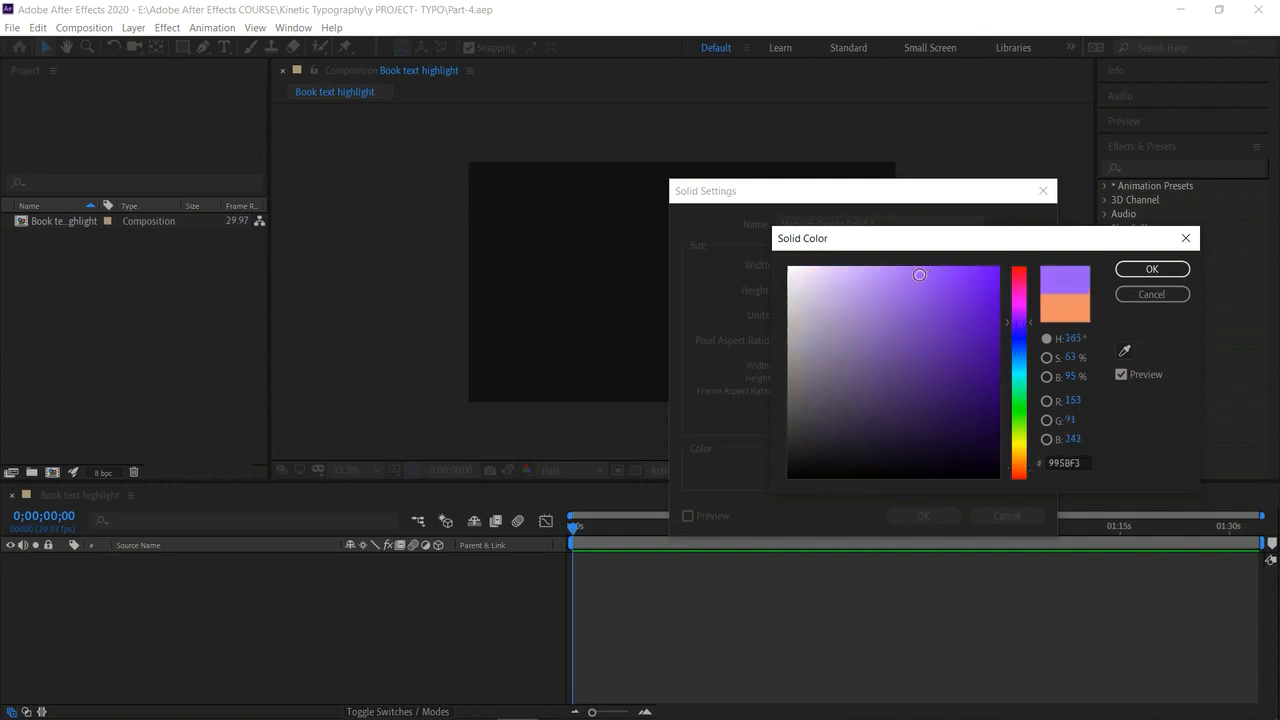
{"action": "left_click", "coordinate": [908, 274]}
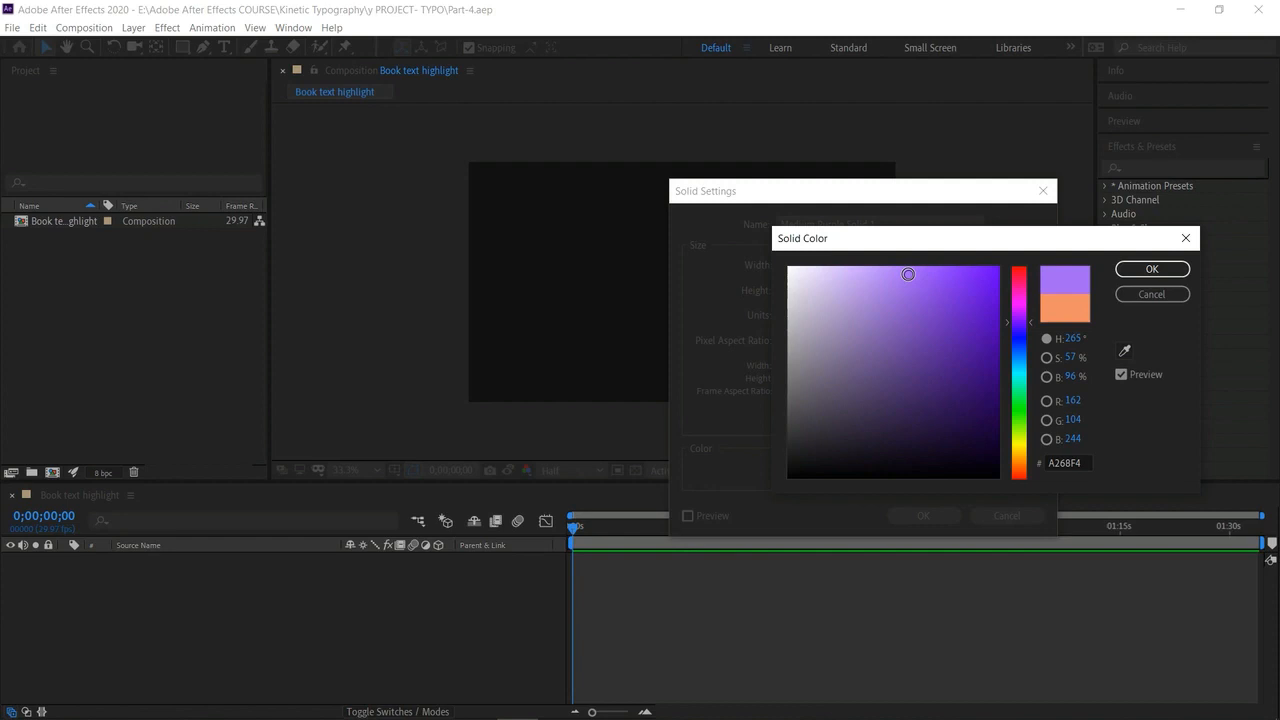
{"action": "left_click", "coordinate": [1151, 269]}
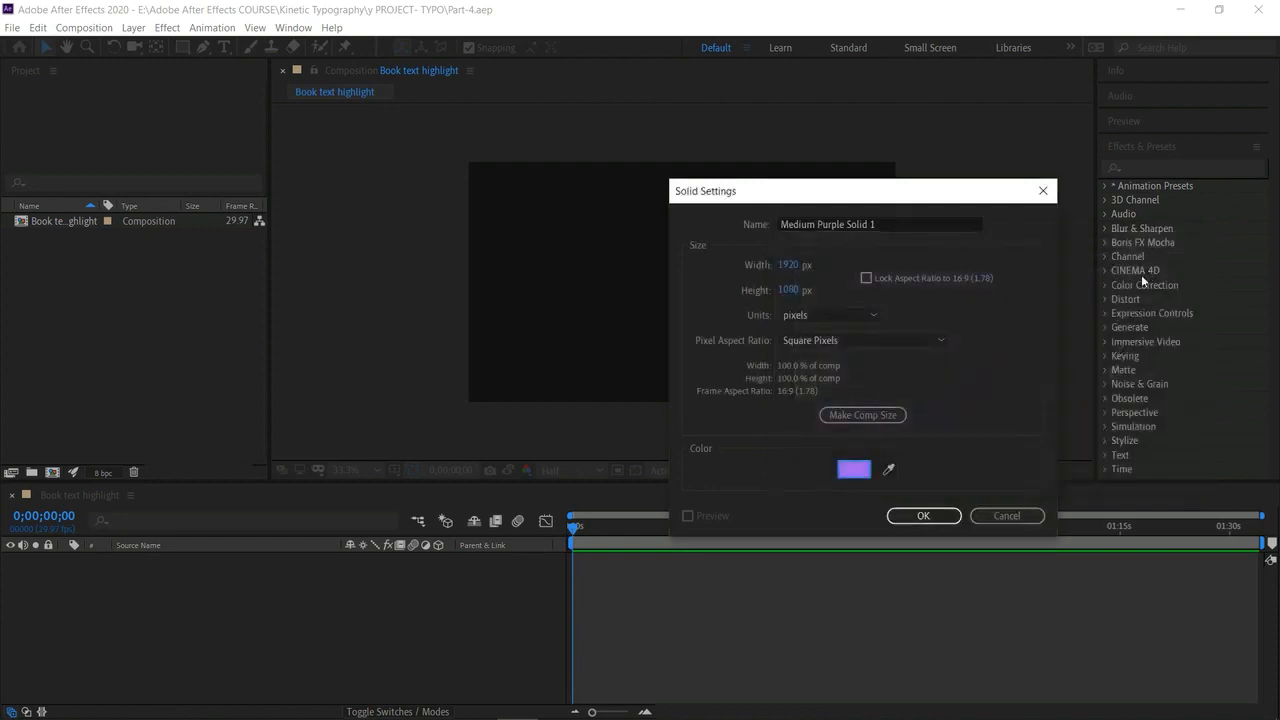
{"action": "left_click", "coordinate": [918, 516]}
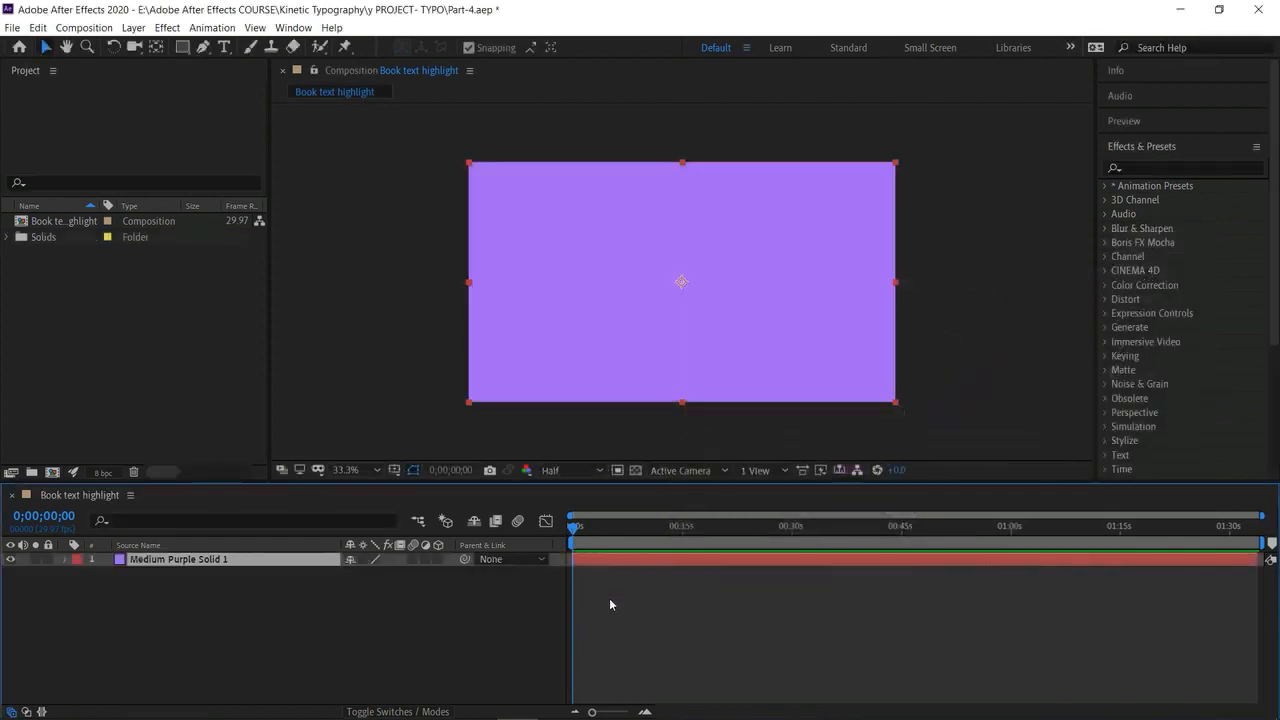
{"action": "left_click", "coordinate": [232, 609]}
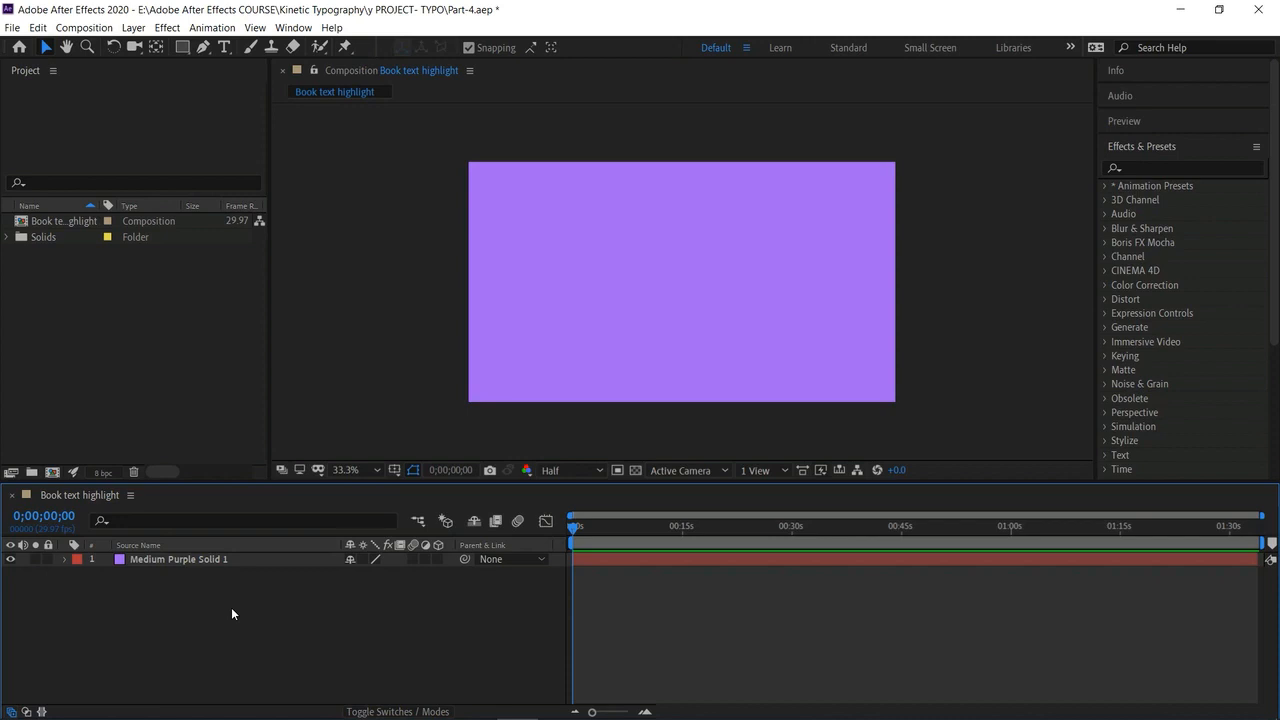
Create a second solid in a slightly lighter purple and delete the first purple solid layer.
{"action": "right_click", "coordinate": [251, 629]}
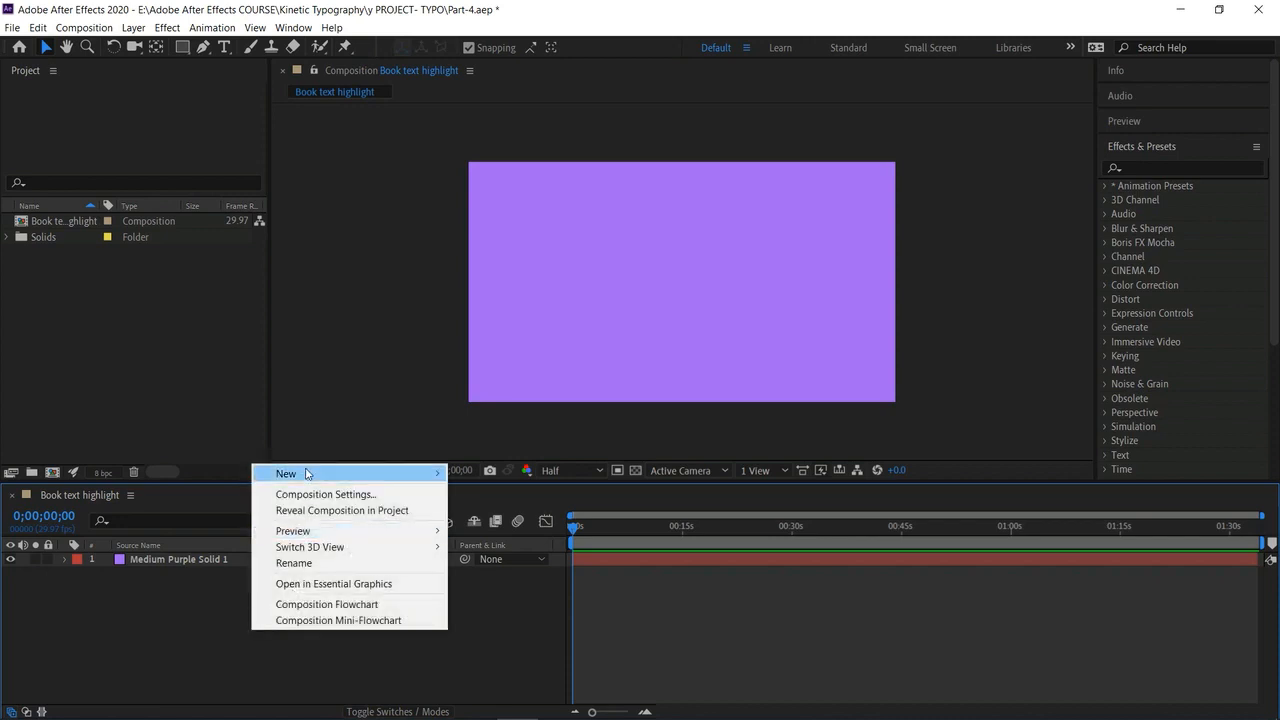
{"action": "mouse_move", "coordinate": [305, 474]}
{"action": "left_click", "coordinate": [482, 511]}
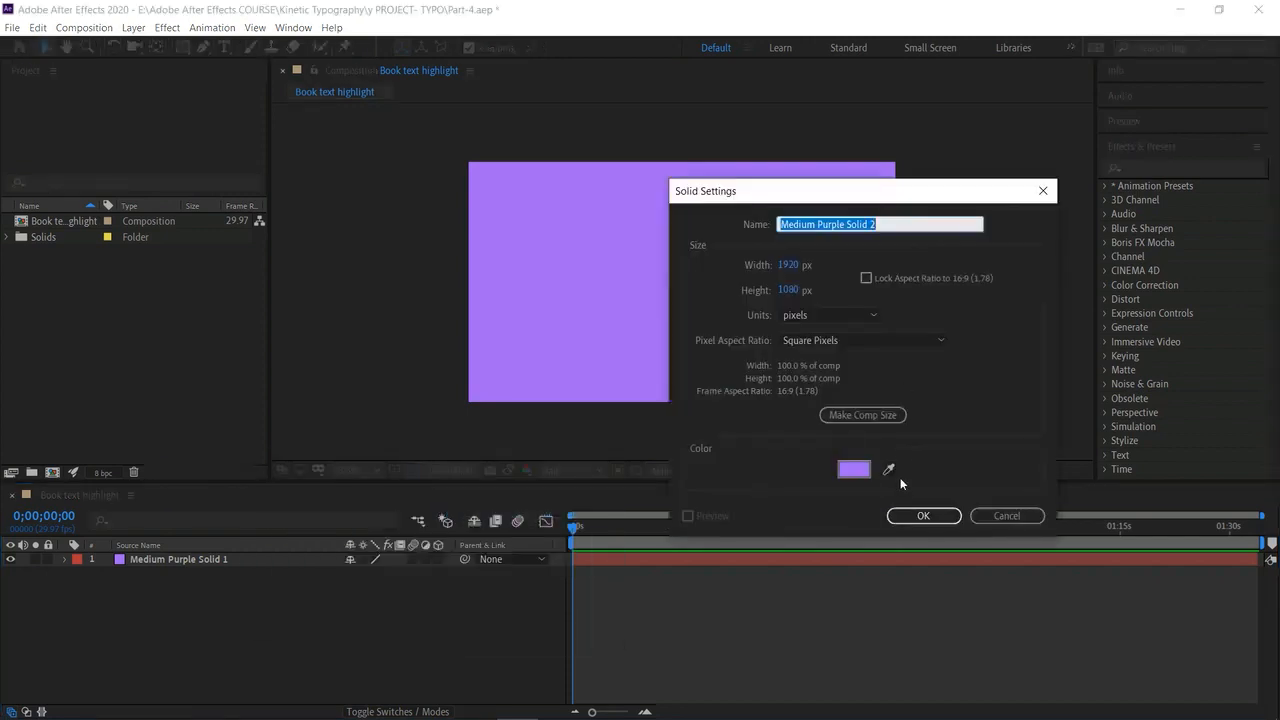
{"action": "left_click", "coordinate": [853, 469]}
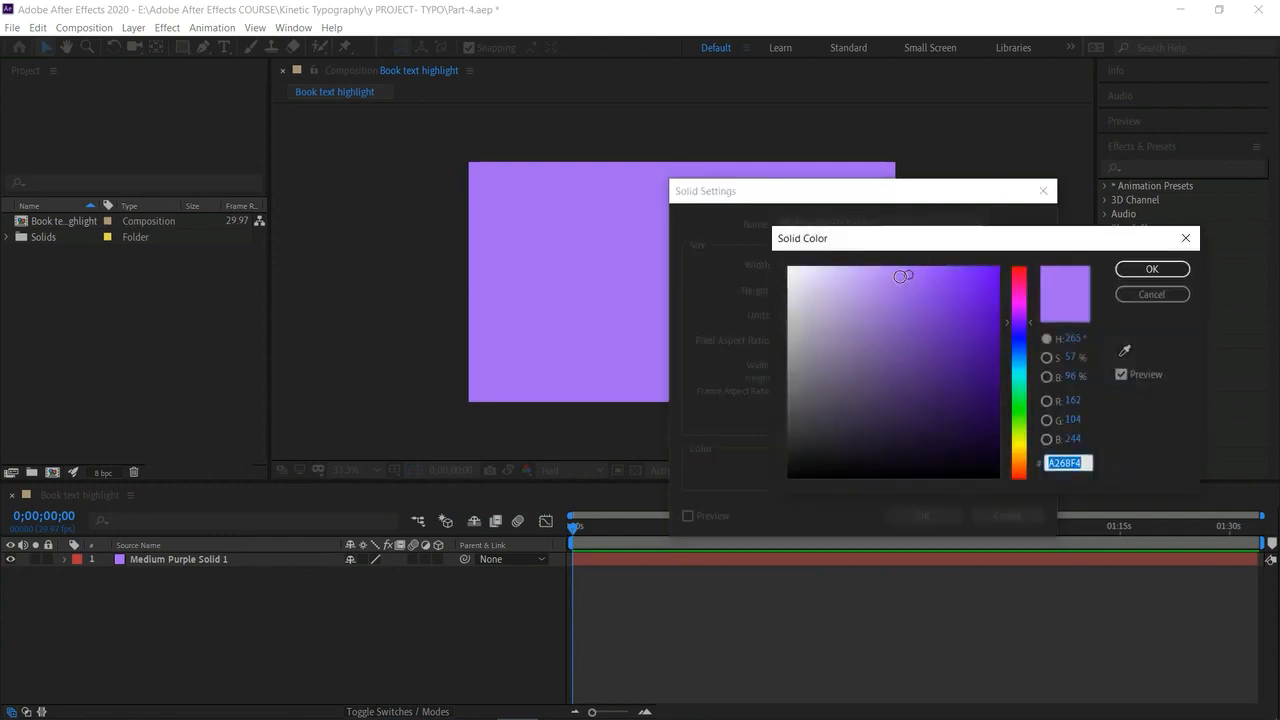
{"action": "left_click", "coordinate": [1145, 269]}
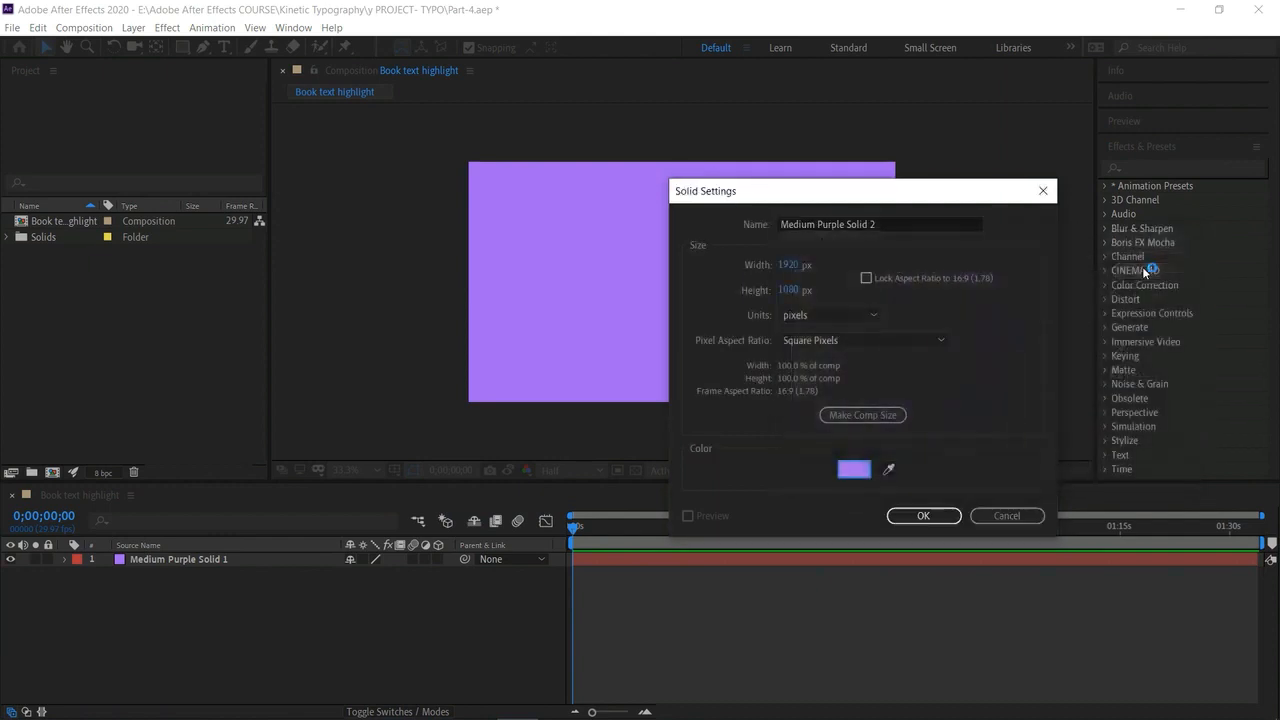
{"action": "left_click", "coordinate": [918, 513]}
{"action": "left_click", "coordinate": [277, 652]}
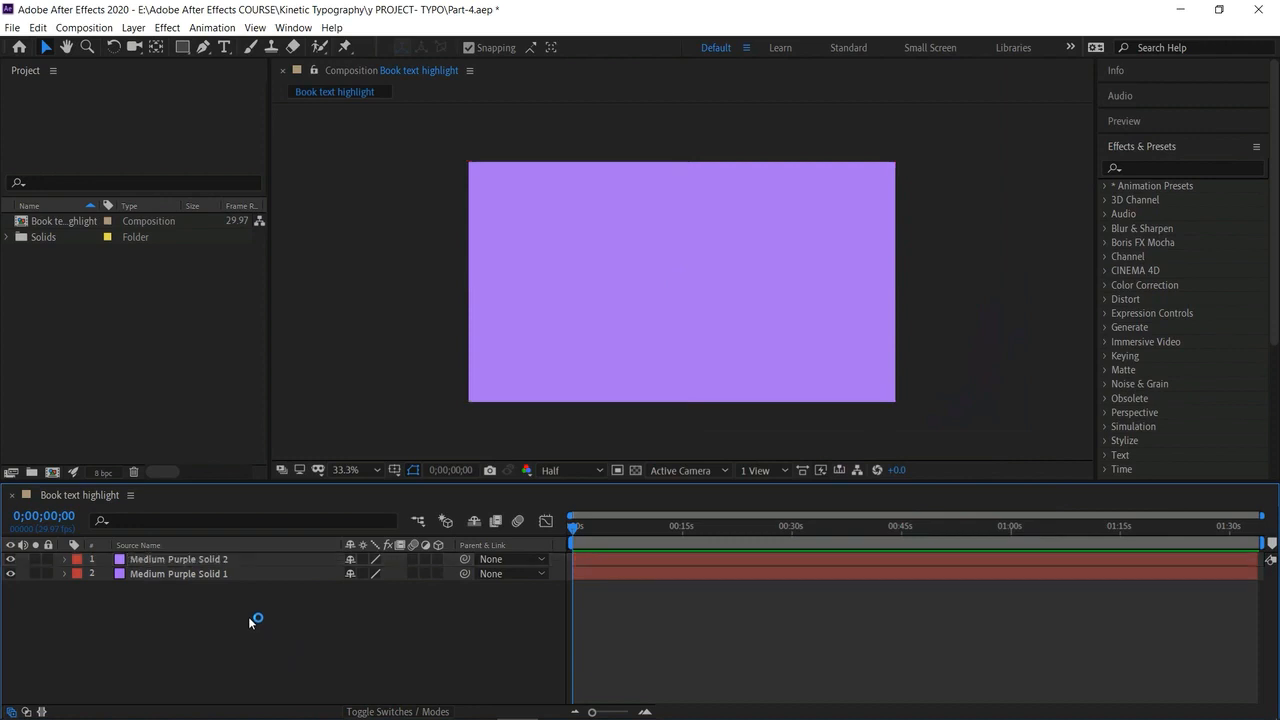
{"action": "left_click", "coordinate": [218, 573]}
{"action": "key", "text": "Delete"}
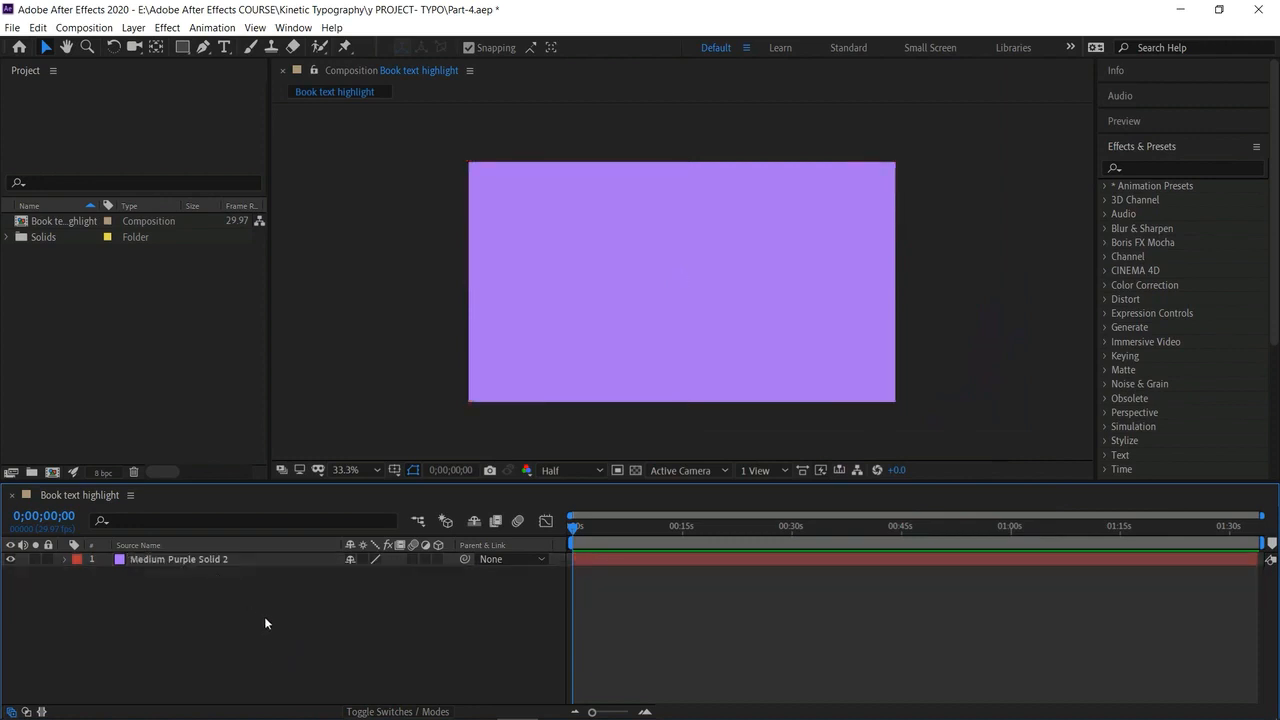
Add the text "Just a few" and place it near the top centre of the purple background.
{"action": "left_click", "coordinate": [225, 48]}
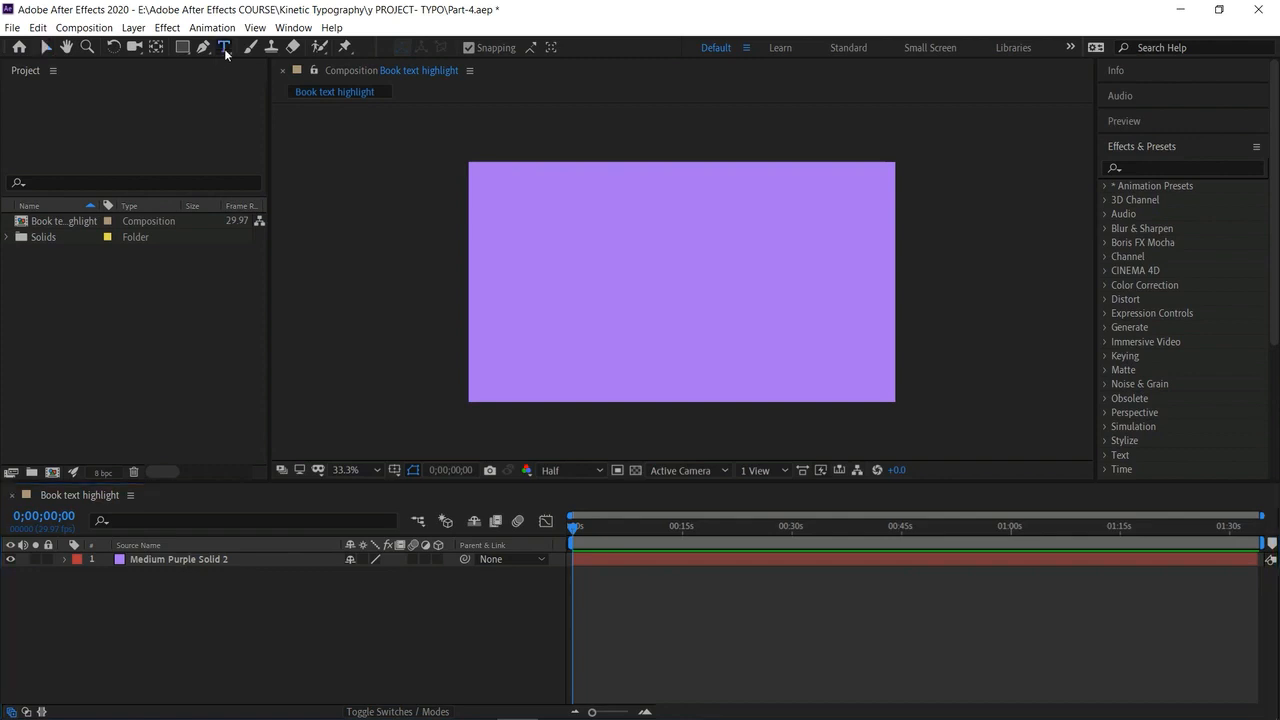
{"action": "left_click", "coordinate": [563, 195]}
{"action": "type", "text": "Just a few"}
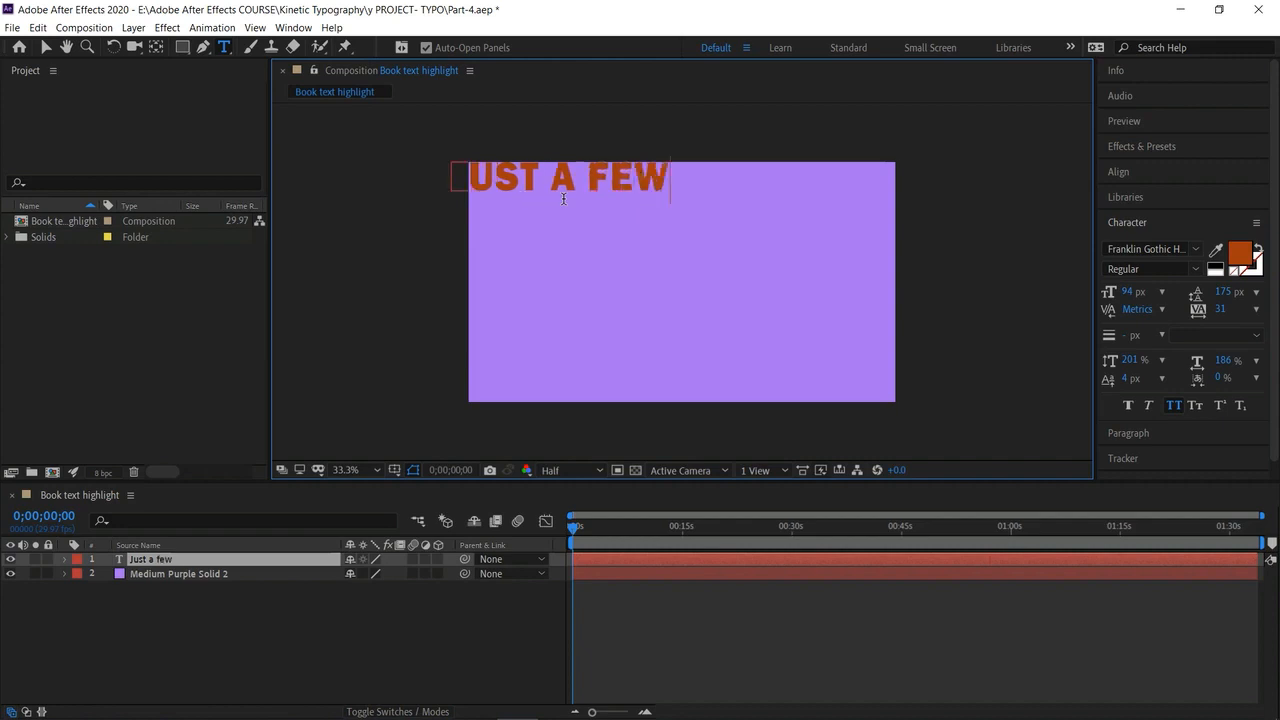
{"action": "left_click", "coordinate": [44, 47]}
{"action": "left_click_drag", "start_coordinate": [585, 180], "coordinate": [676, 207]}
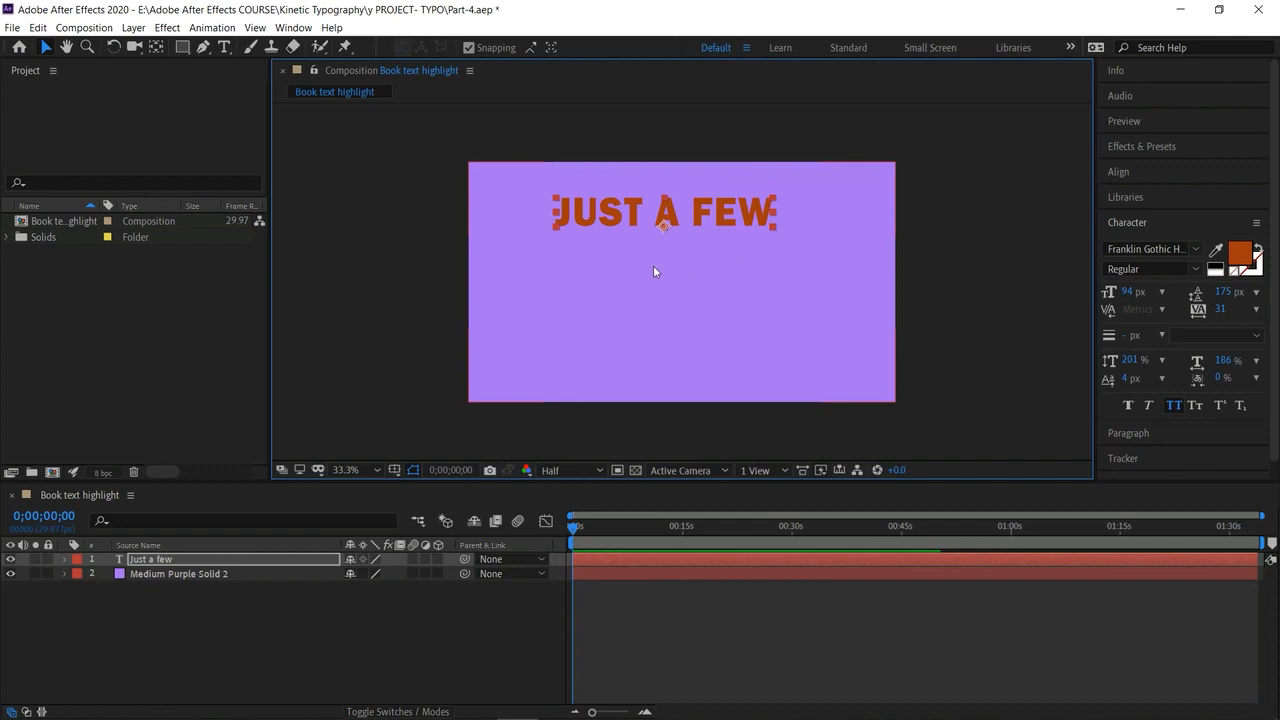
Change the fill colour of the JUST A FEW text to a dark magenta-purple with hue 295°.
{"action": "double_click", "coordinate": [672, 215]}
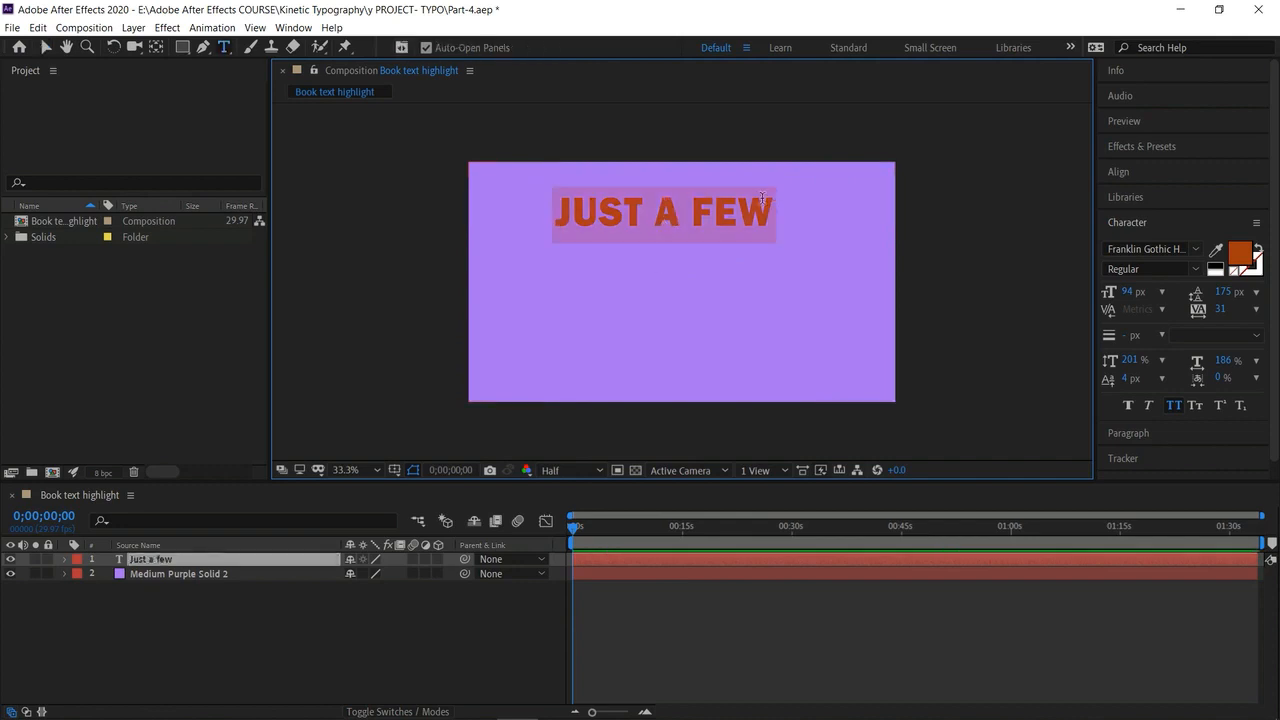
{"action": "left_click", "coordinate": [1240, 255]}
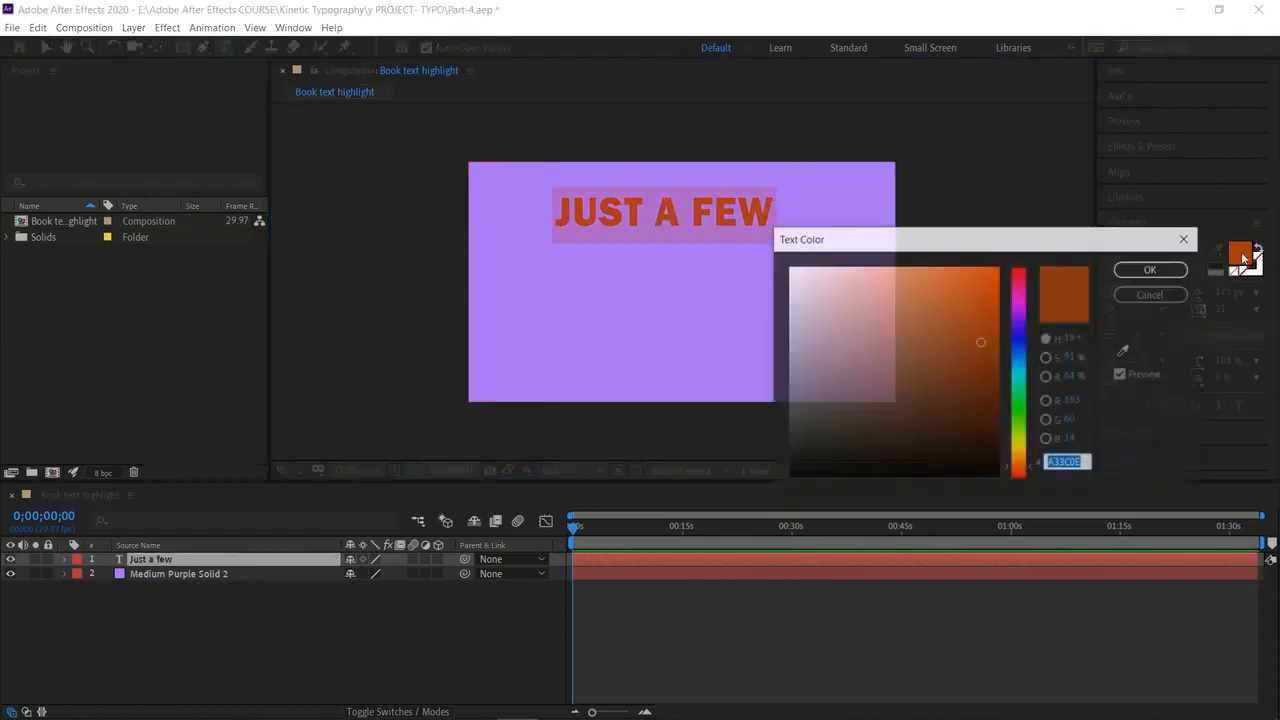
{"action": "left_click", "coordinate": [1021, 306]}
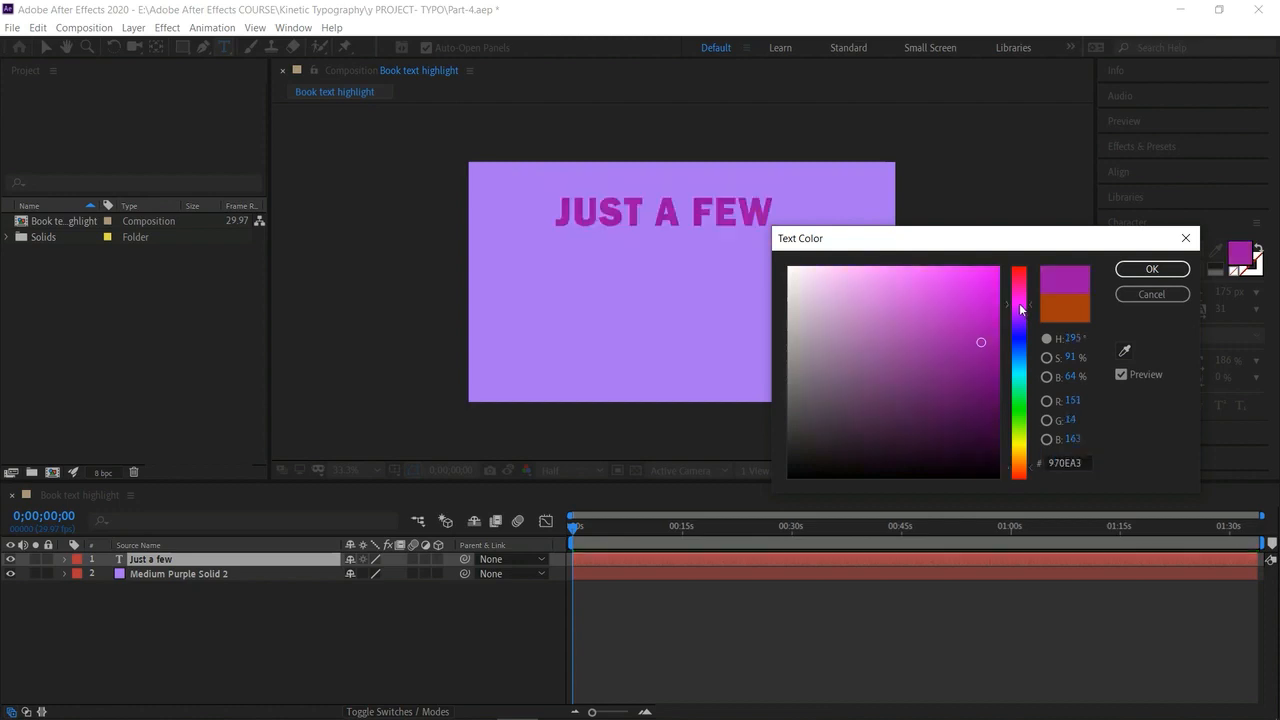
{"action": "left_click_drag", "start_coordinate": [981, 342], "coordinate": [955, 340]}
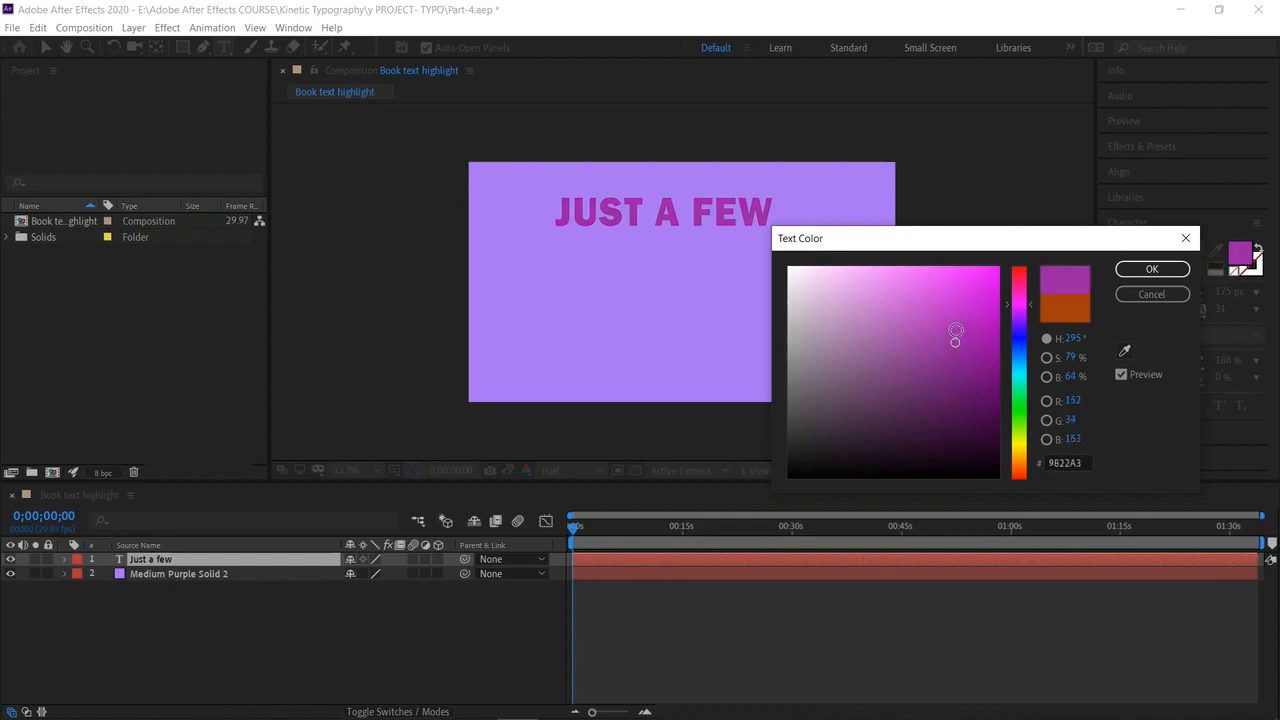
{"action": "left_click", "coordinate": [956, 330]}
{"action": "left_click_drag", "start_coordinate": [956, 331], "coordinate": [967, 355]}
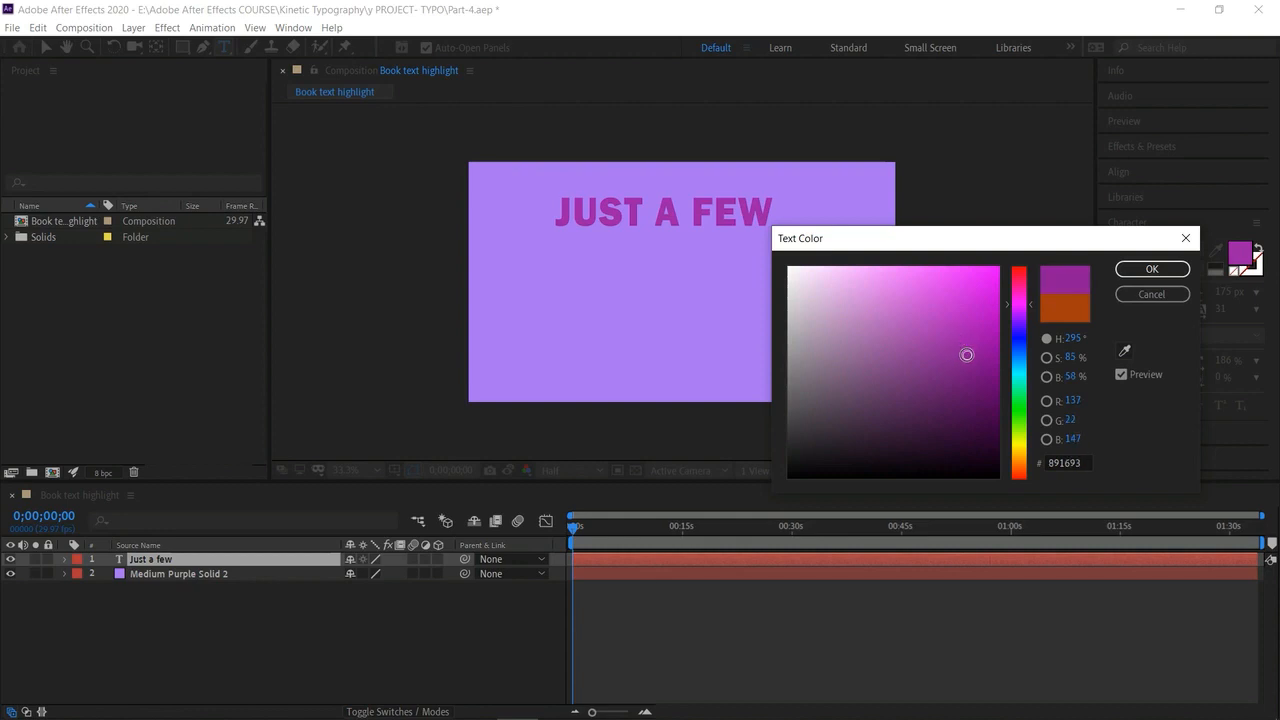
{"action": "left_click", "coordinate": [961, 348]}
{"action": "left_click", "coordinate": [1152, 269]}
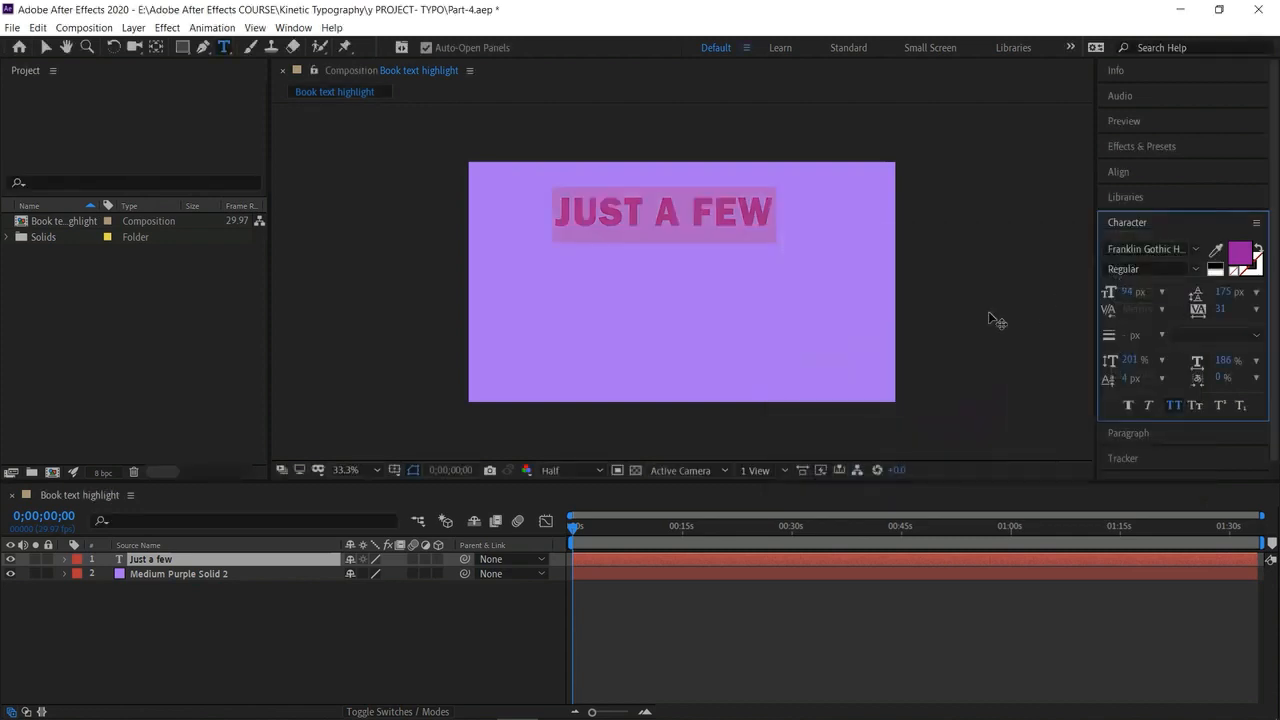
Nudge the JUST A FEW text slightly right and down within the purple background.
{"action": "left_click", "coordinate": [656, 210]}
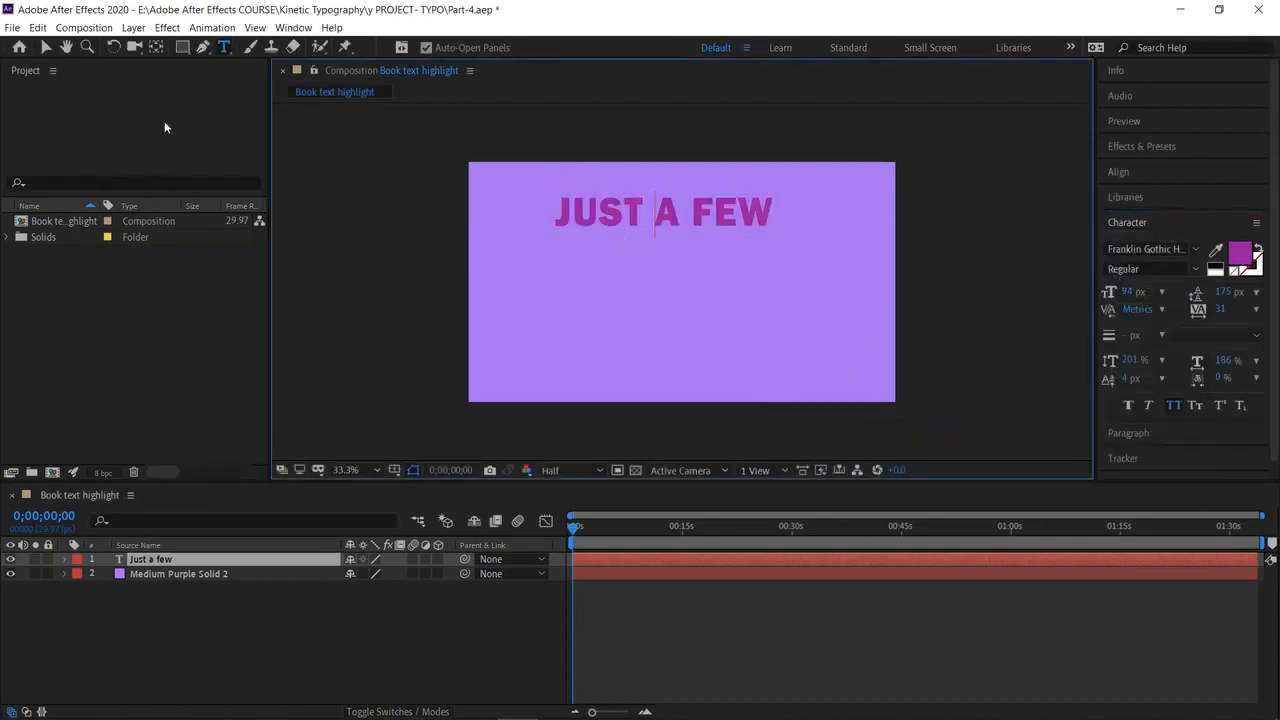
{"action": "left_click", "coordinate": [44, 52]}
{"action": "mouse_move", "coordinate": [605, 210]}
{"action": "left_mouse_down"}
{"action": "mouse_move", "coordinate": [591, 209]}
{"action": "mouse_move", "coordinate": [610, 213]}
{"action": "left_mouse_up"}
{"action": "left_click", "coordinate": [350, 470]}
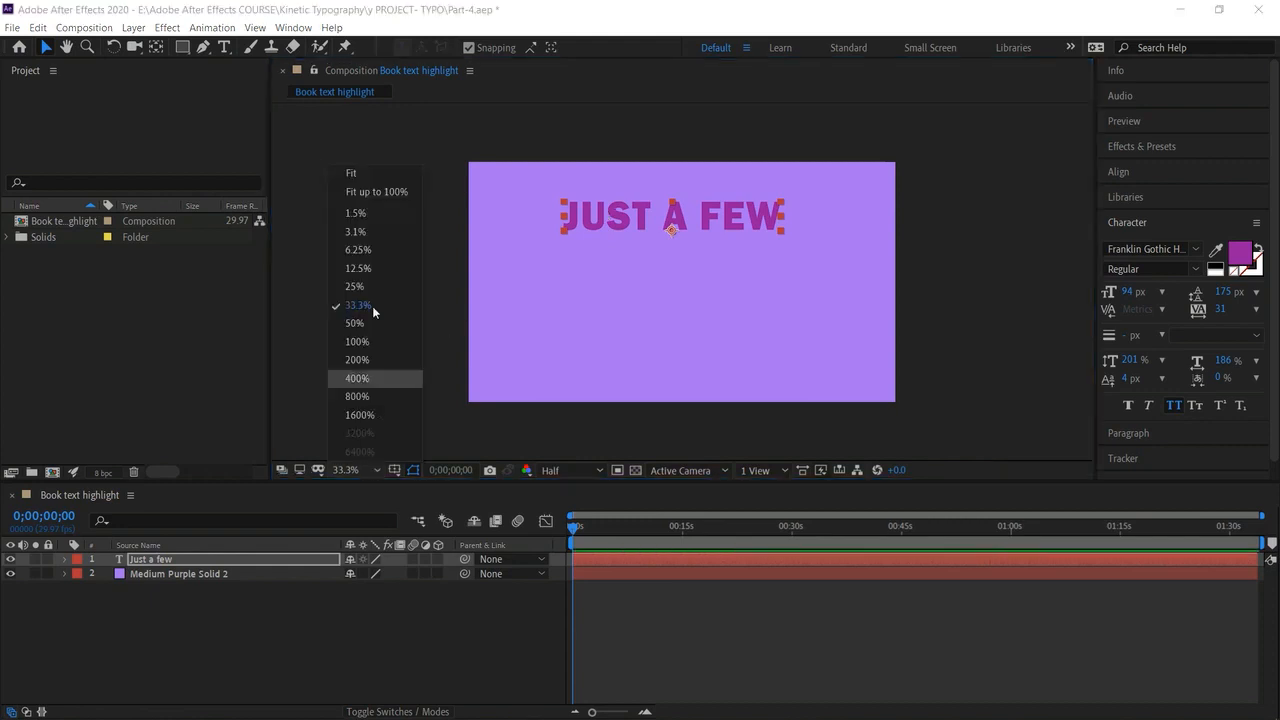
{"action": "left_click", "coordinate": [374, 323]}
{"action": "left_click", "coordinate": [398, 290]}
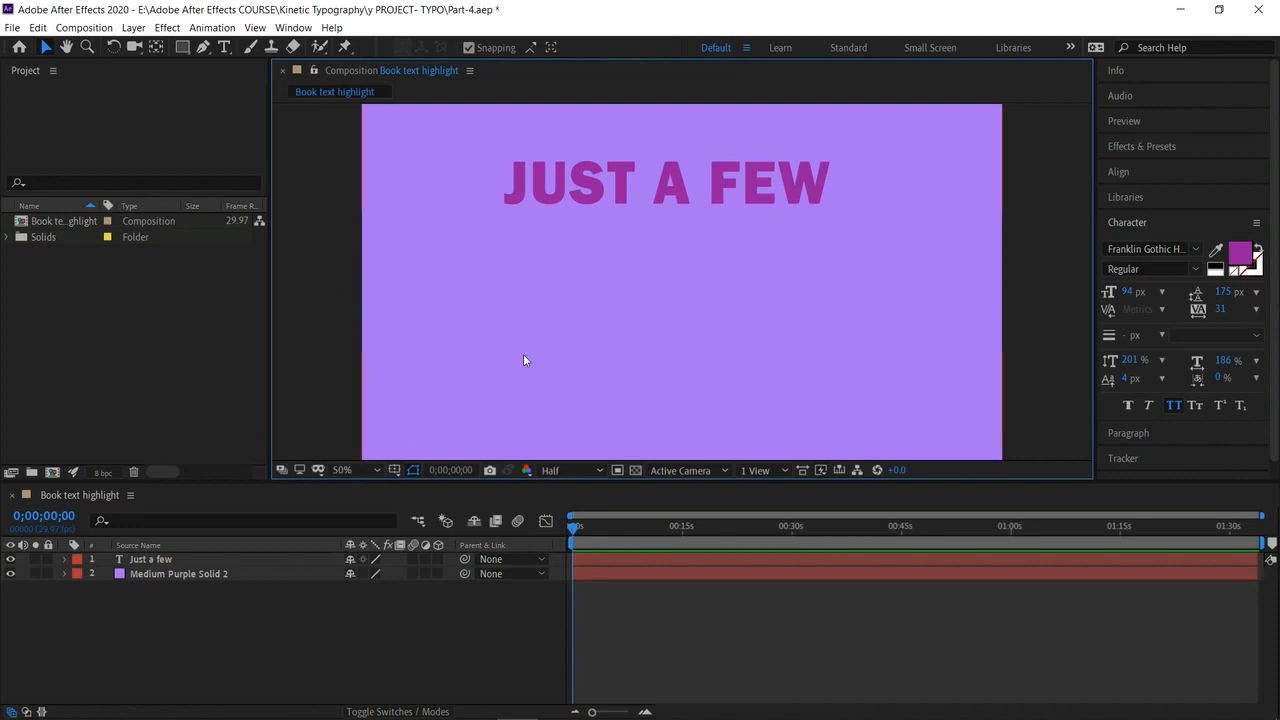
Add the text "decades ago.." as a new layer and centre it directly below JUST A FEW.
{"action": "left_click", "coordinate": [595, 200]}
{"action": "left_click", "coordinate": [224, 47]}
{"action": "left_click", "coordinate": [457, 285]}
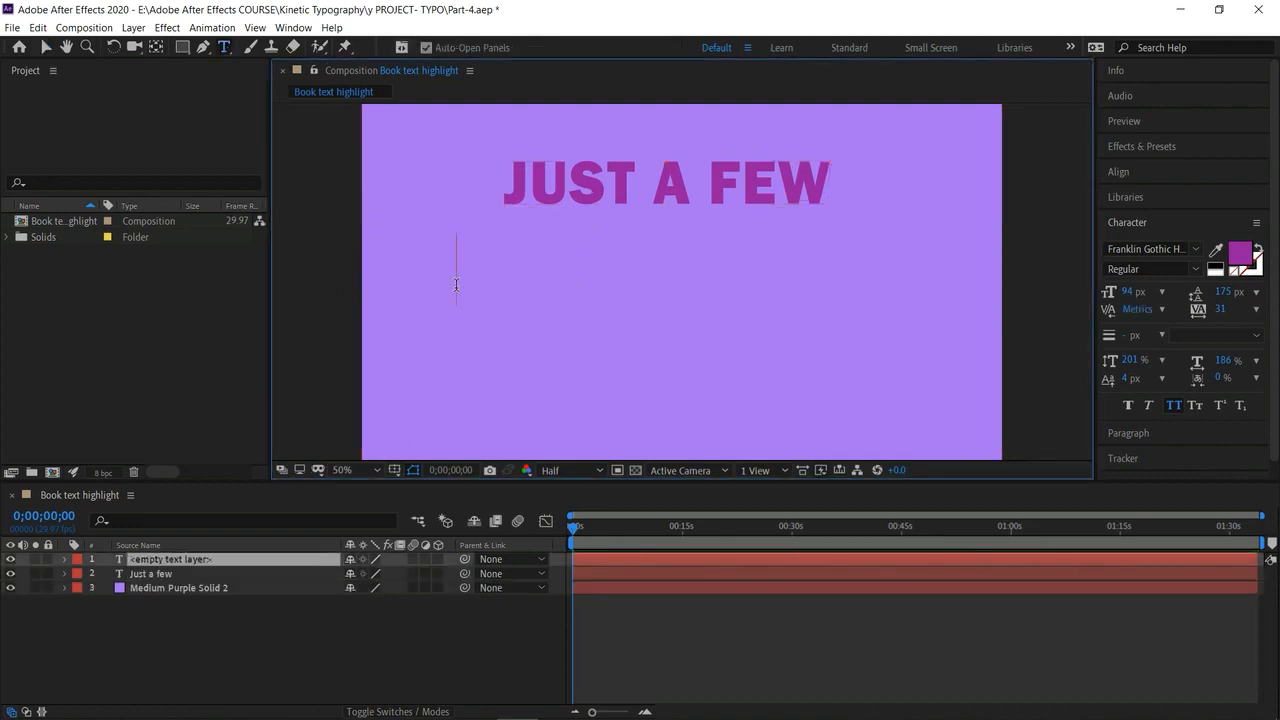
{"action": "type", "text": "decat"}
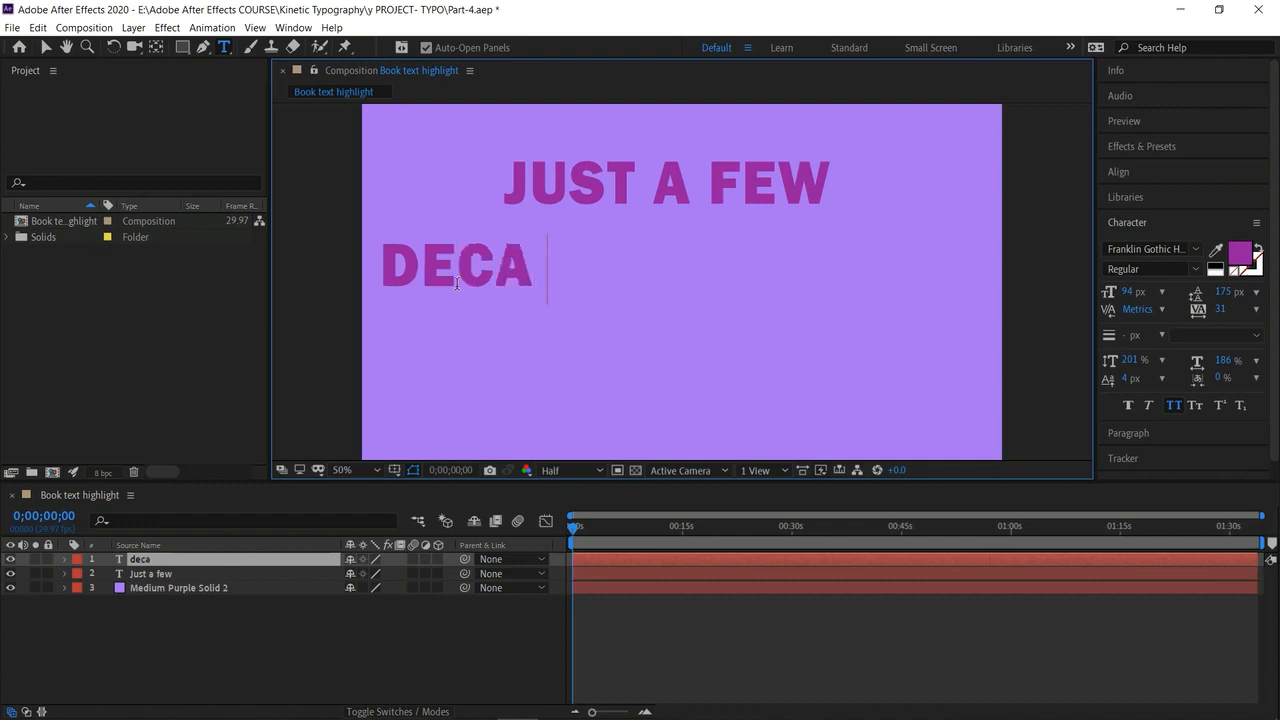
{"action": "key", "text": "BackSpace"}
{"action": "key", "text": "BackSpace"}
{"action": "type", "text": "ades ago"}
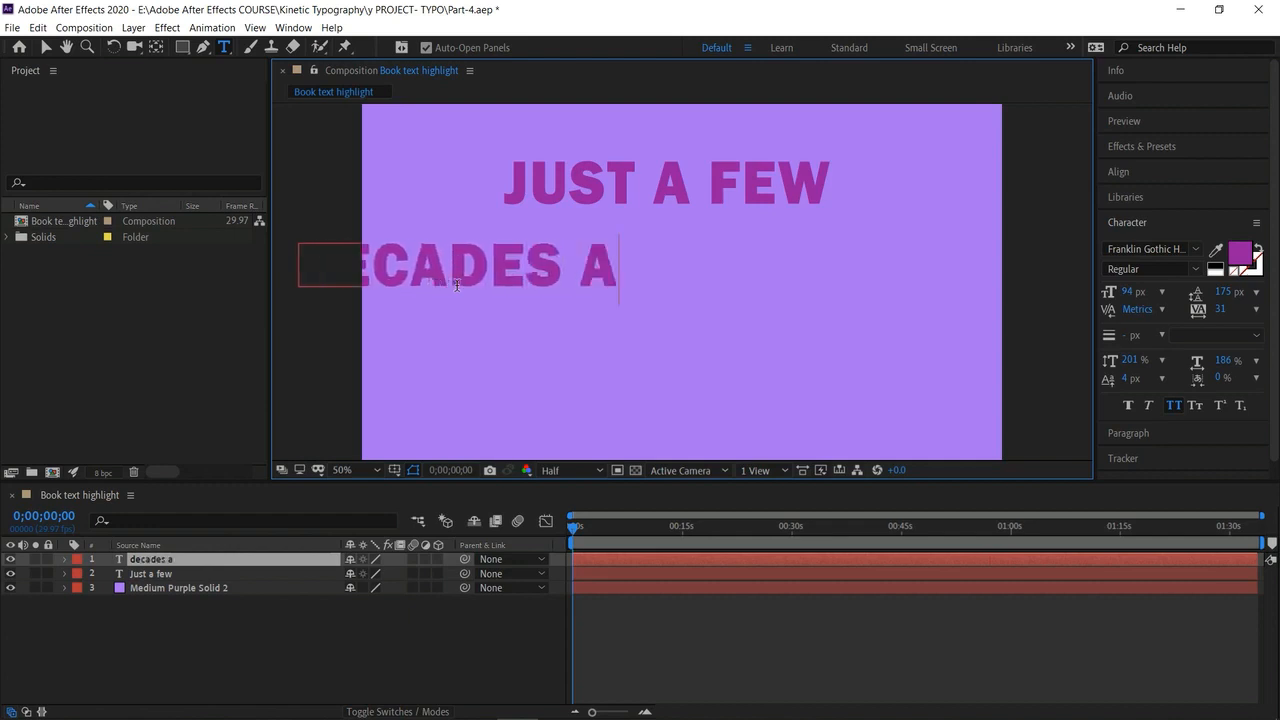
{"action": "type", "text": ".."}
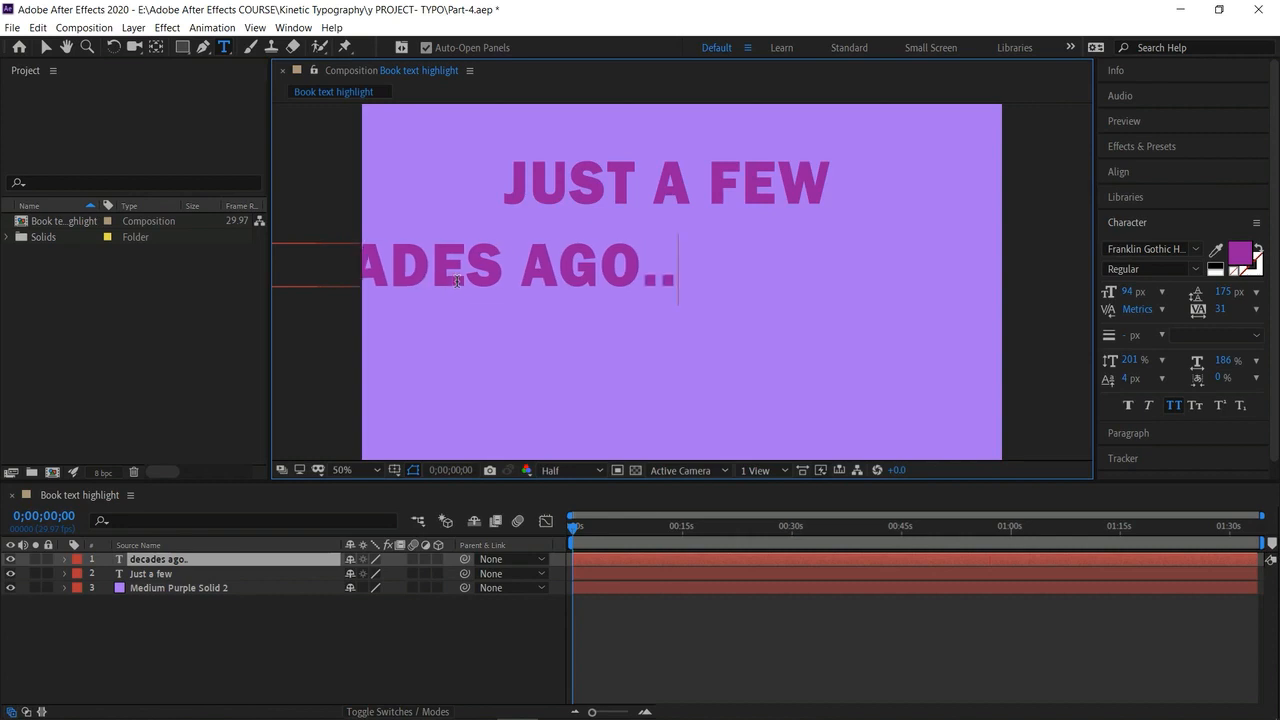
{"action": "left_click", "coordinate": [45, 47]}
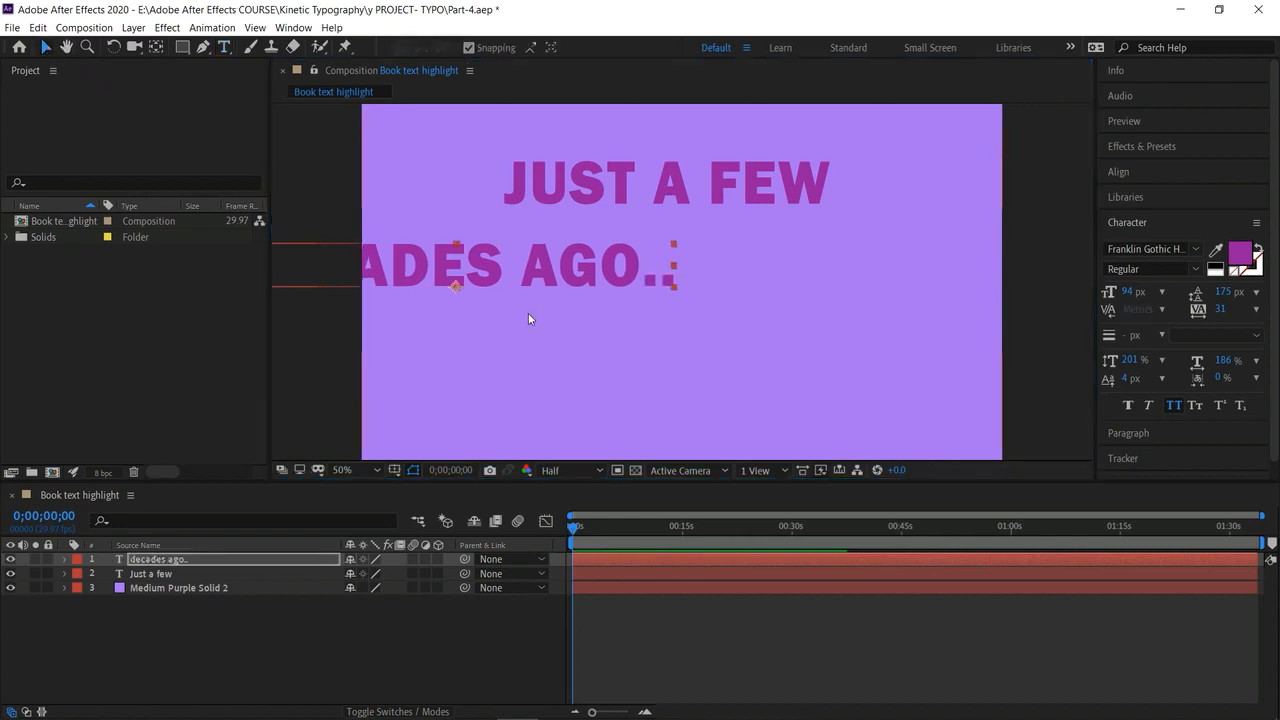
{"action": "left_click_drag", "start_coordinate": [487, 271], "coordinate": [697, 267]}
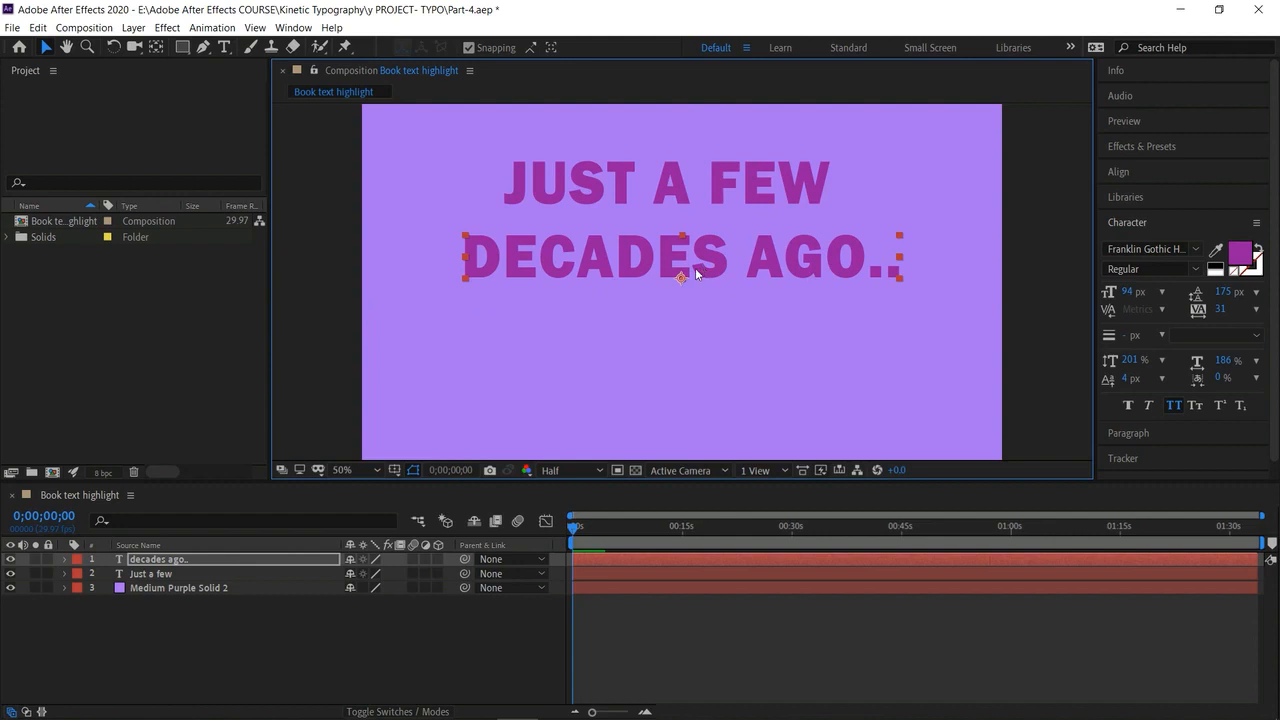
Switch the whole DECADES AGO.. text from all caps to small caps.
{"action": "double_click", "coordinate": [685, 257]}
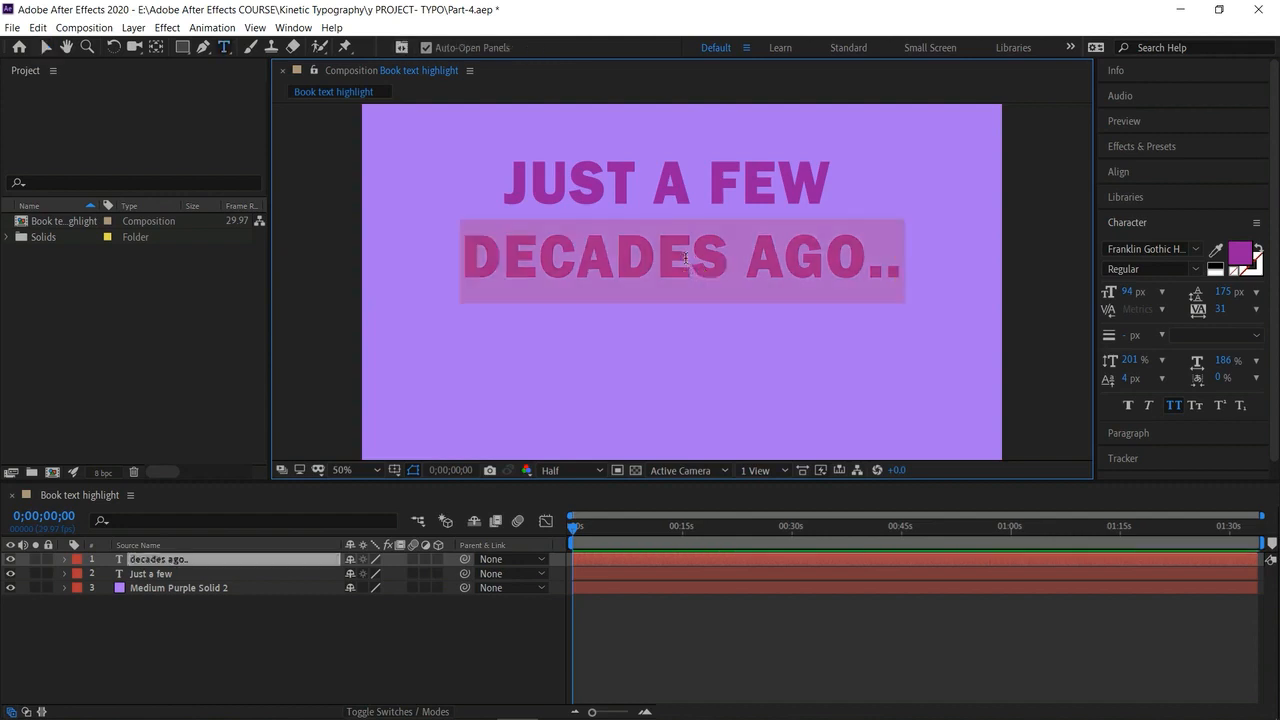
{"action": "left_click", "coordinate": [1199, 404]}
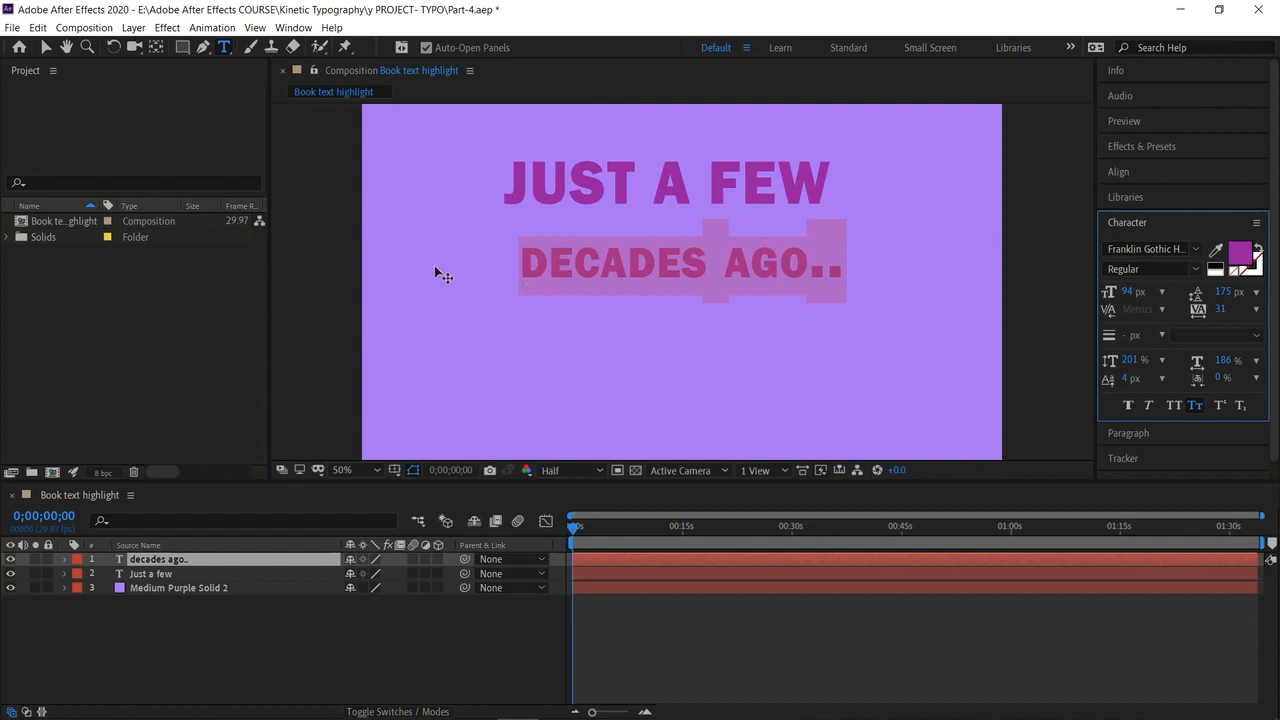
{"action": "left_click", "coordinate": [335, 257]}
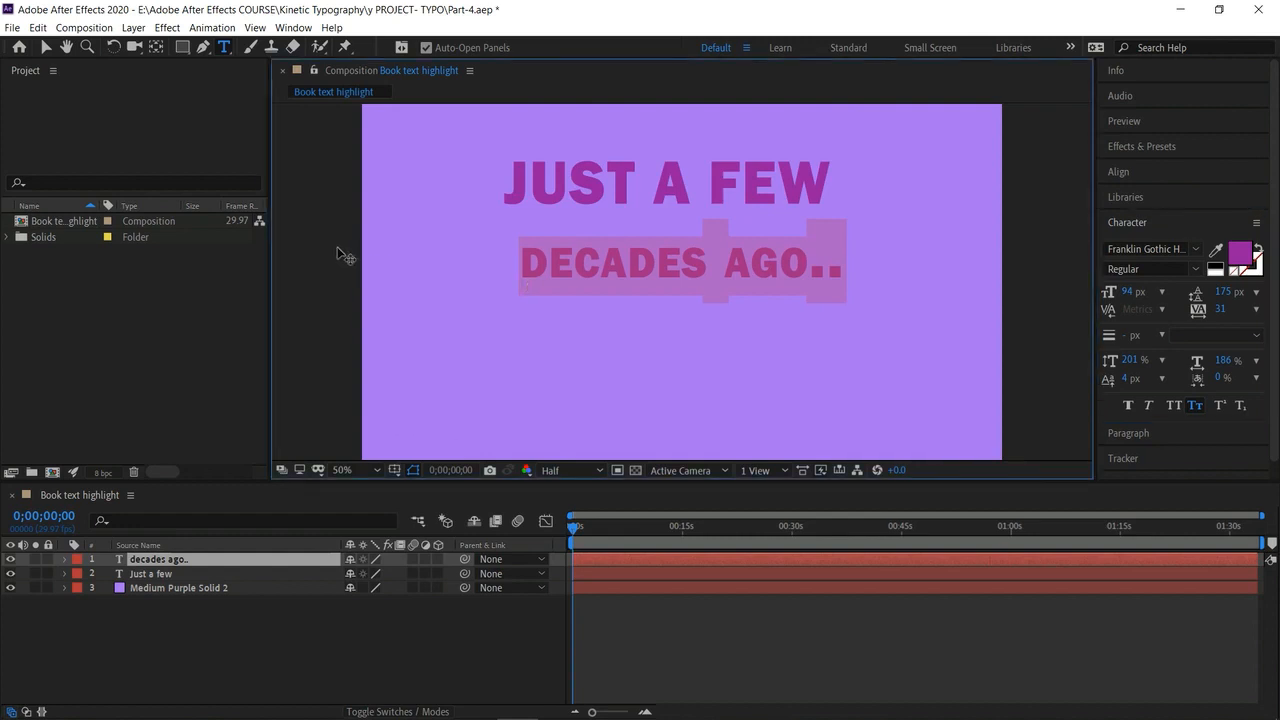
{"action": "left_click", "coordinate": [45, 47]}
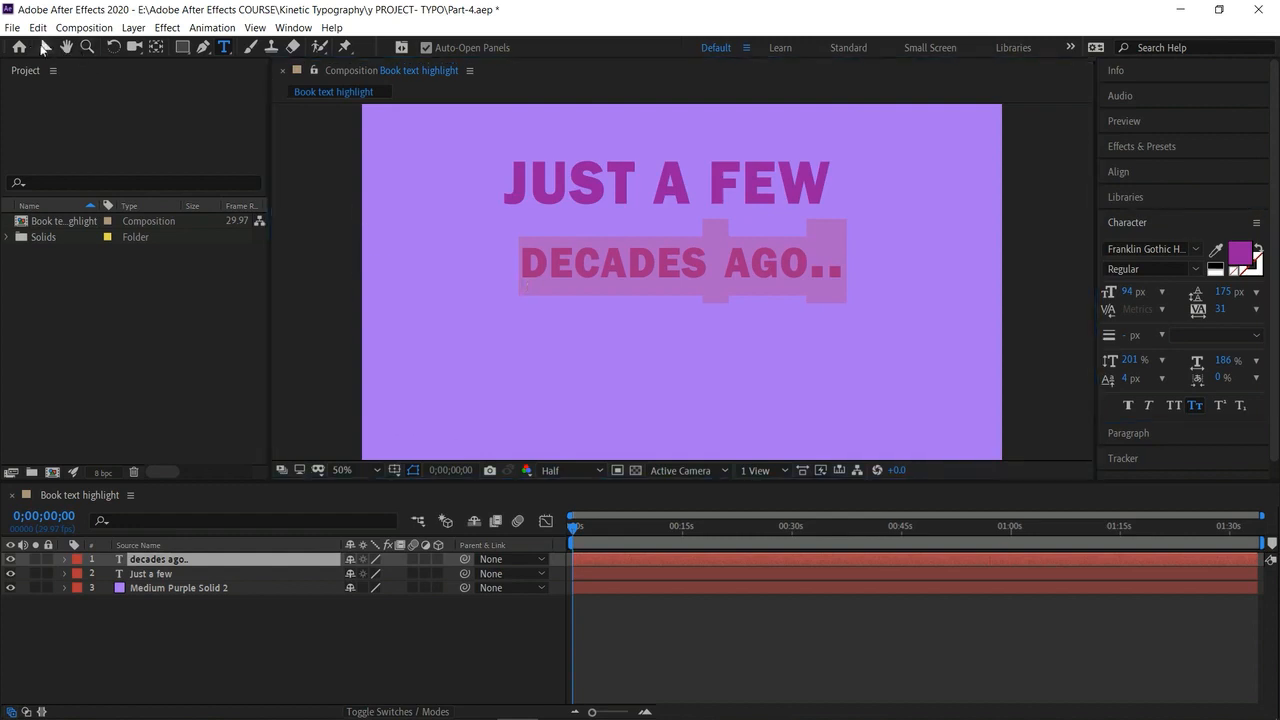
Add a separate text layer "we got" and place it below DECADES AGO.., slightly right of centre.
{"action": "left_click", "coordinate": [225, 47]}
{"action": "left_click", "coordinate": [444, 348]}
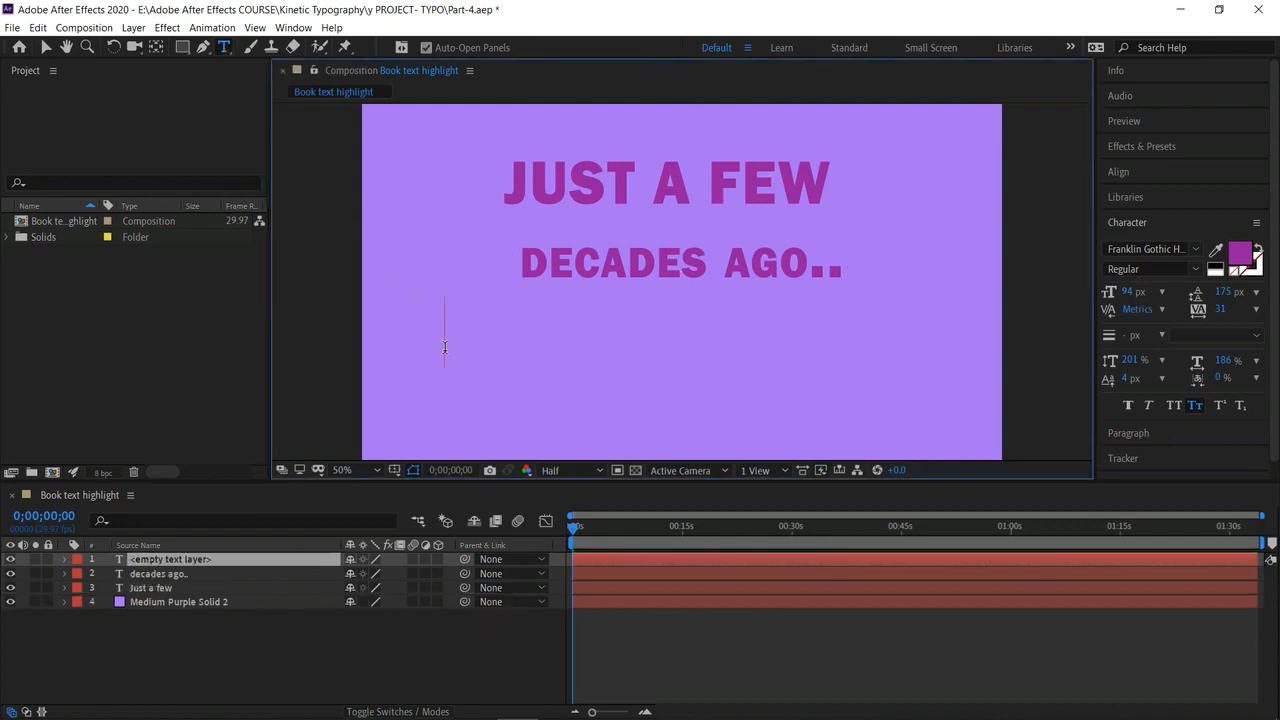
{"action": "type", "text": "we got"}
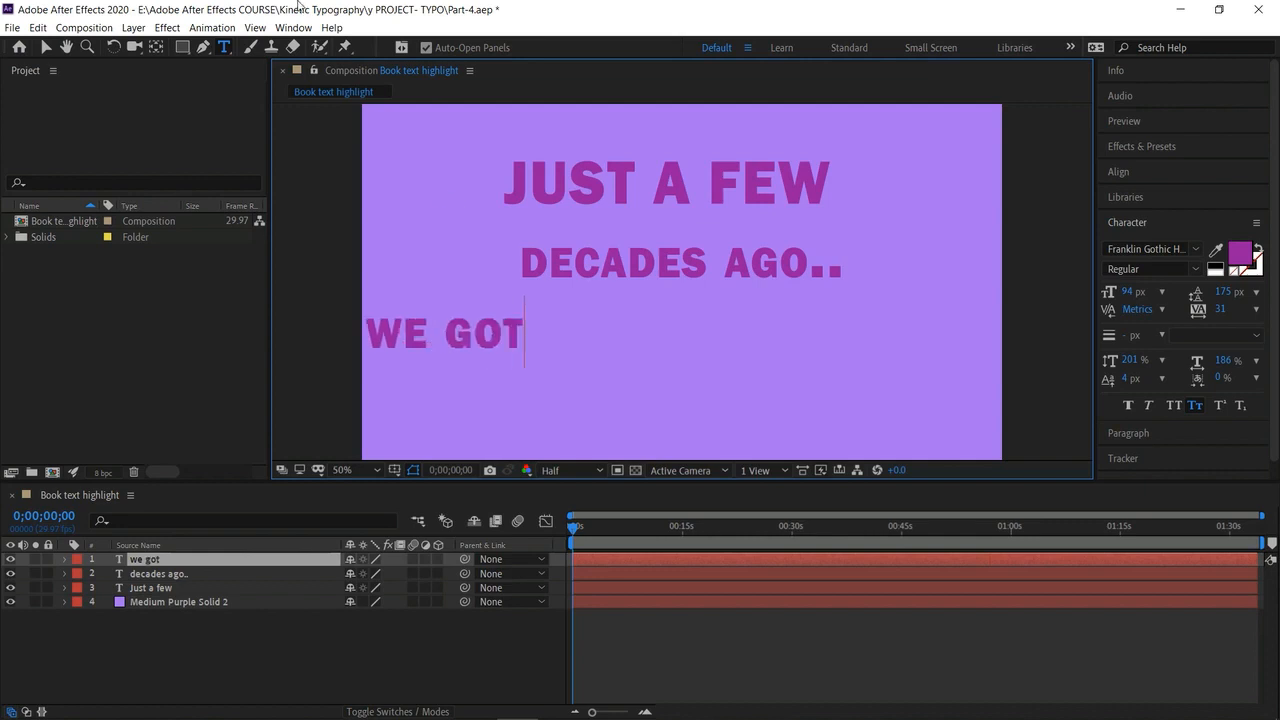
{"action": "left_click", "coordinate": [44, 47]}
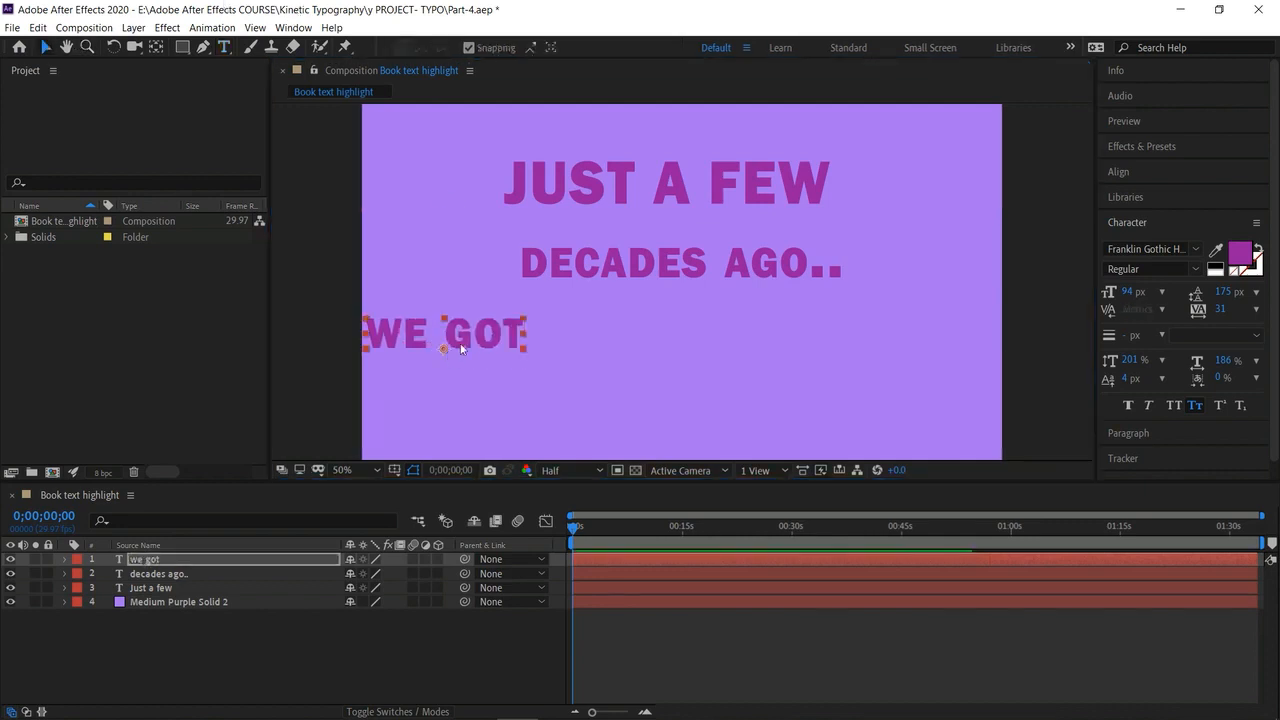
{"action": "left_click_drag", "start_coordinate": [467, 342], "coordinate": [735, 325]}
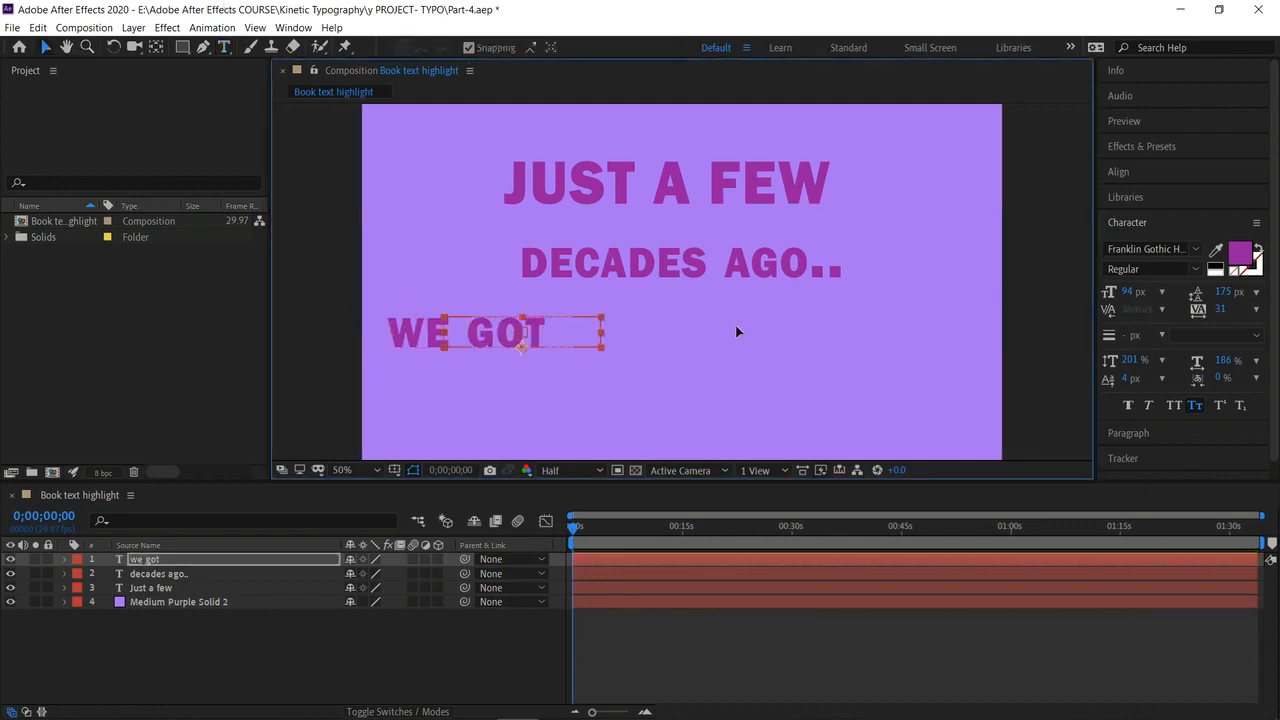
{"action": "left_click", "coordinate": [316, 320]}
Add another text layer "plastic money" and place it centred below WE GOT.
{"action": "left_click", "coordinate": [224, 47]}
{"action": "left_click", "coordinate": [519, 365]}
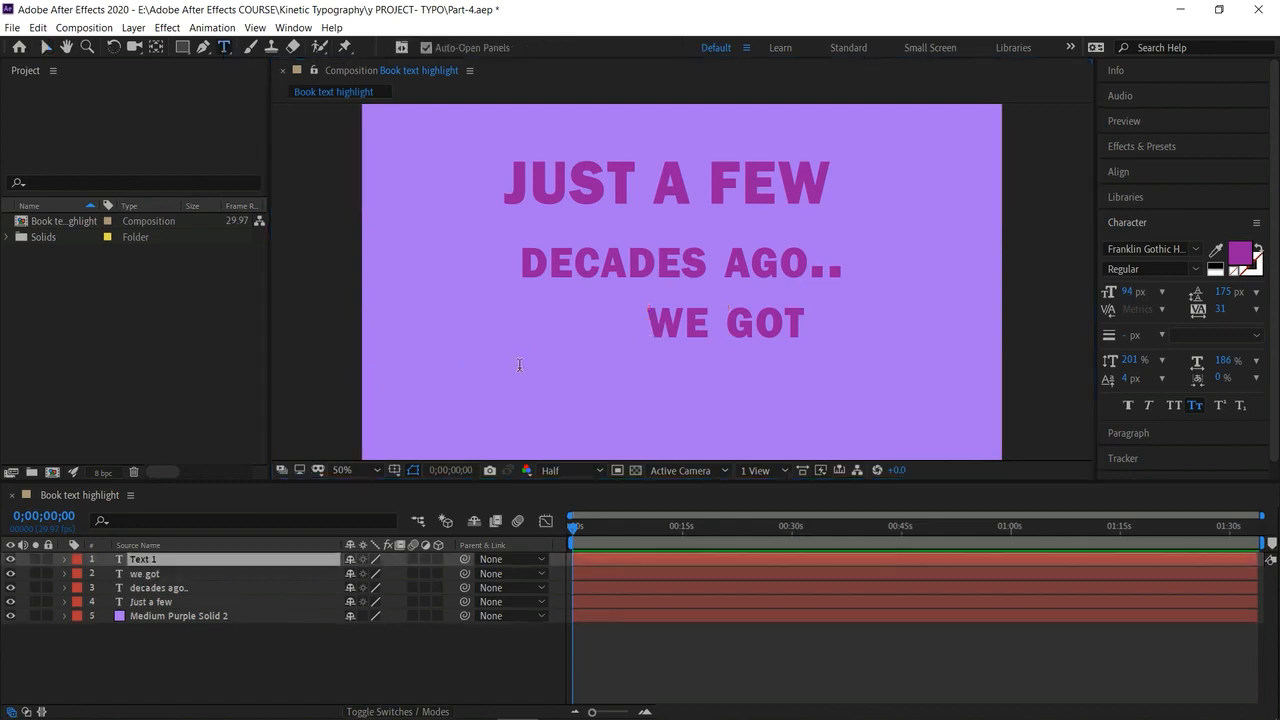
{"action": "type", "text": "plastic"}
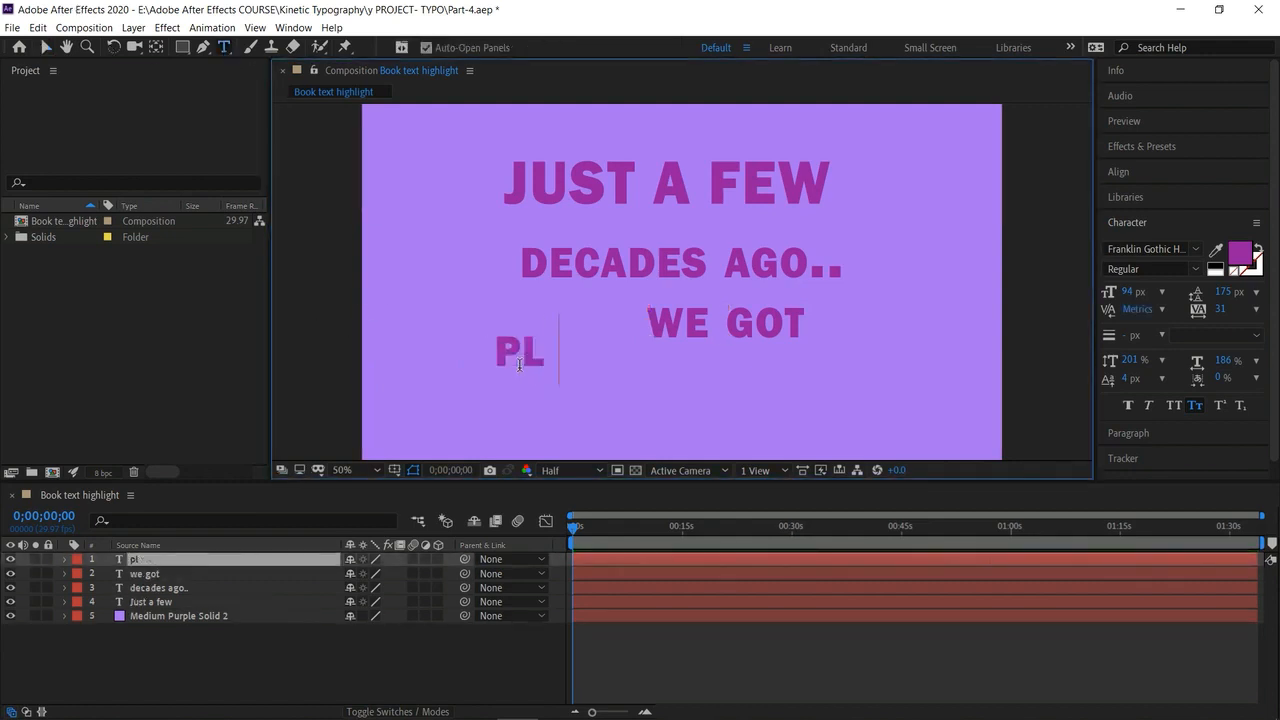
{"action": "type", "text": " money"}
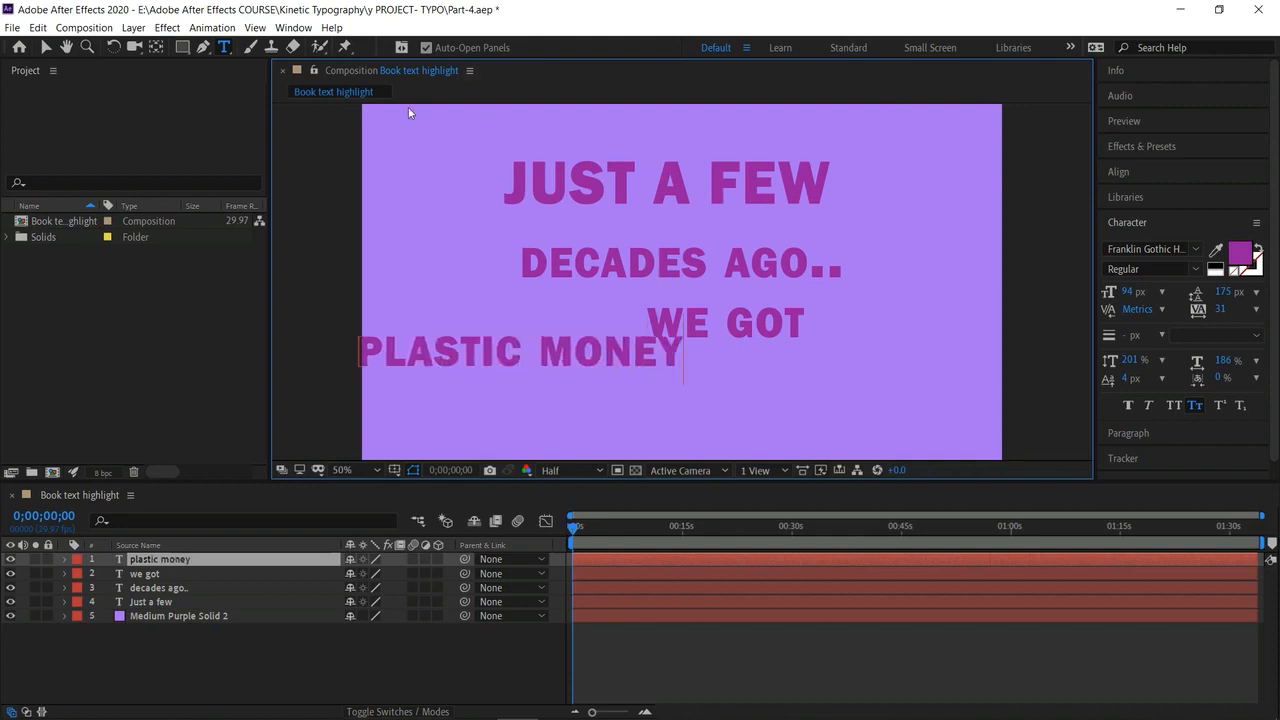
{"action": "left_click", "coordinate": [45, 47]}
{"action": "left_click_drag", "start_coordinate": [478, 350], "coordinate": [676, 410]}
Enlarge WE GOT to 150 px and shift it right, and set the PLASTIC MONEY font size to 140 px.
{"action": "left_click", "coordinate": [621, 192]}
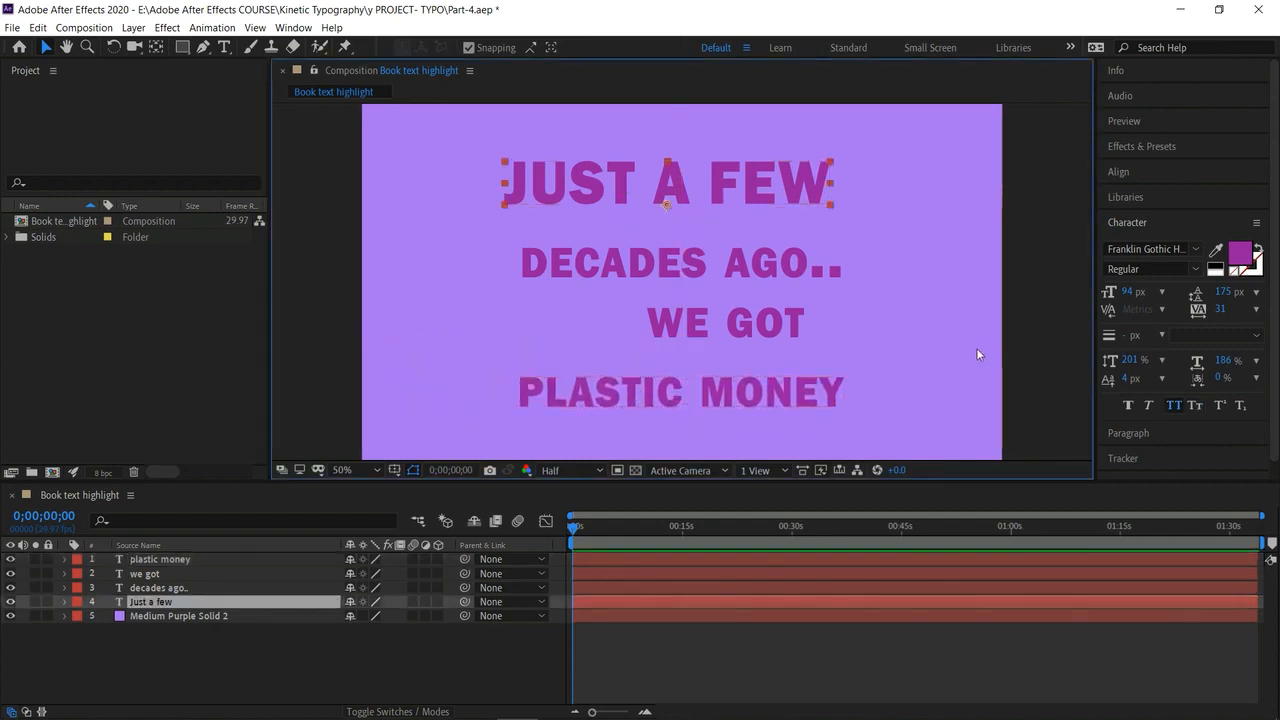
{"action": "left_click", "coordinate": [589, 264]}
{"action": "left_click", "coordinate": [720, 330]}
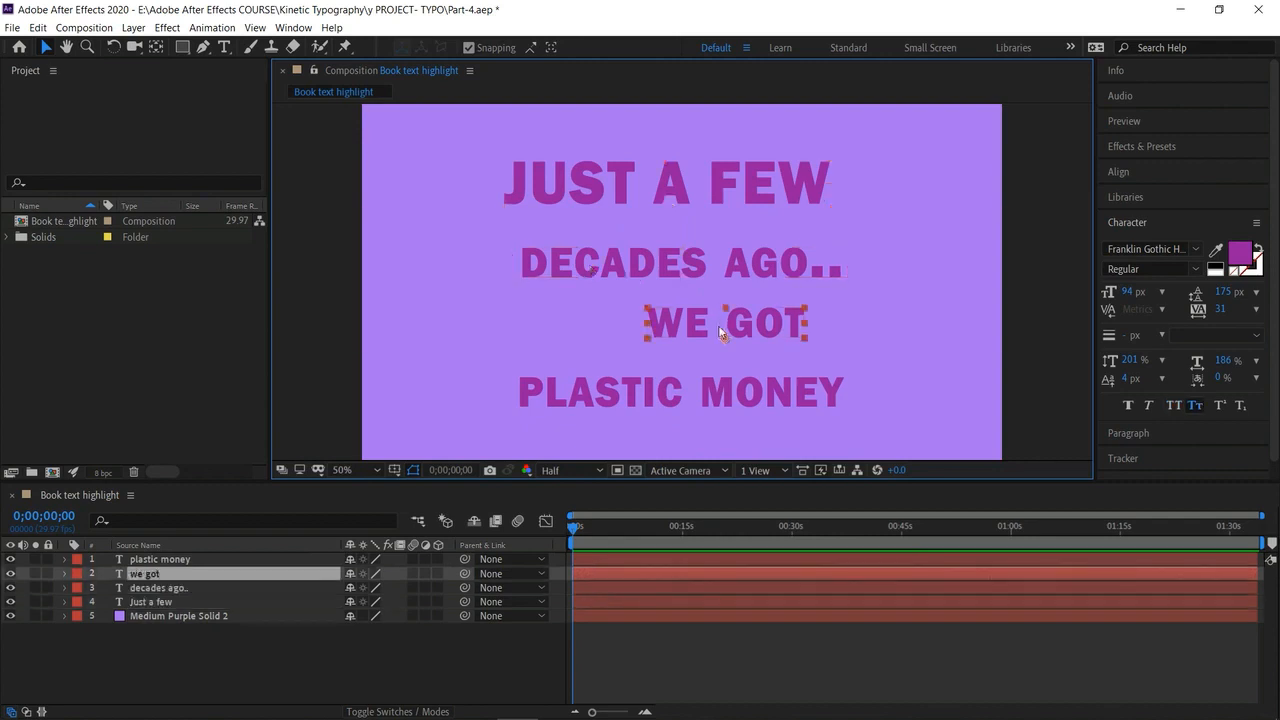
{"action": "left_click_drag", "start_coordinate": [1123, 291], "coordinate": [1195, 306]}
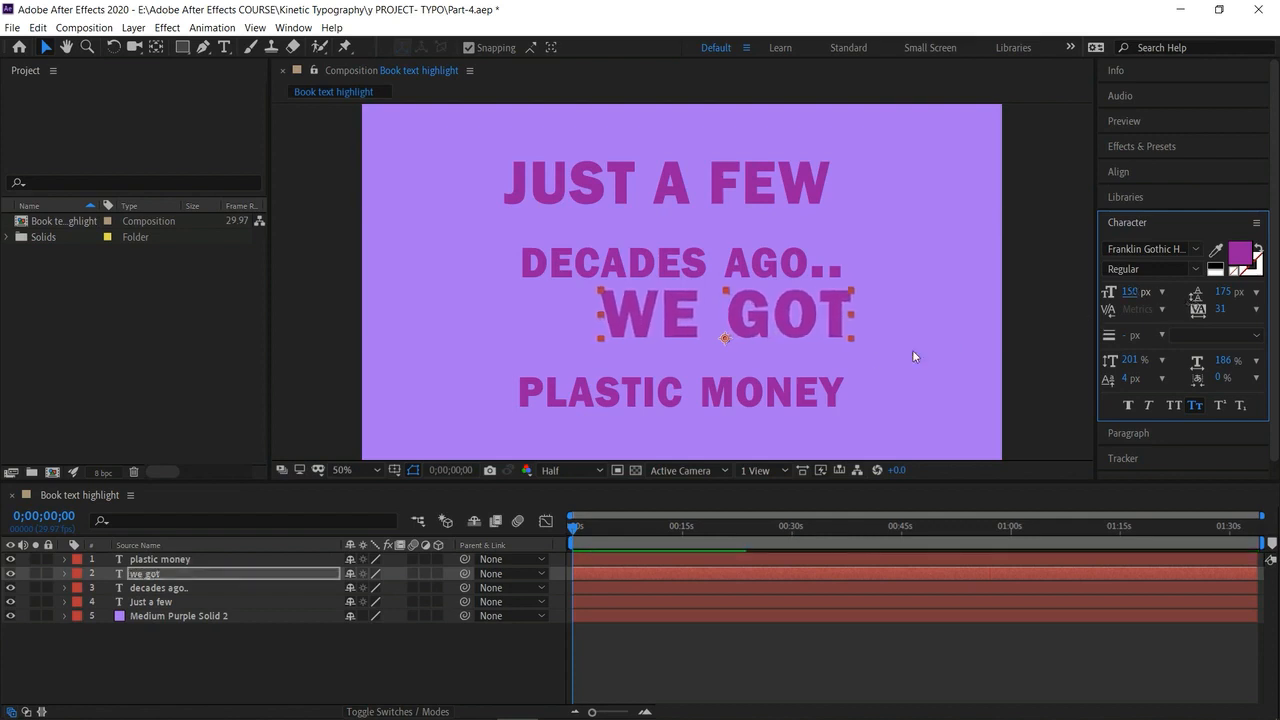
{"action": "left_click_drag", "start_coordinate": [749, 325], "coordinate": [824, 327]}
{"action": "left_click", "coordinate": [720, 393]}
{"action": "left_click_drag", "start_coordinate": [1140, 293], "coordinate": [1182, 302]}
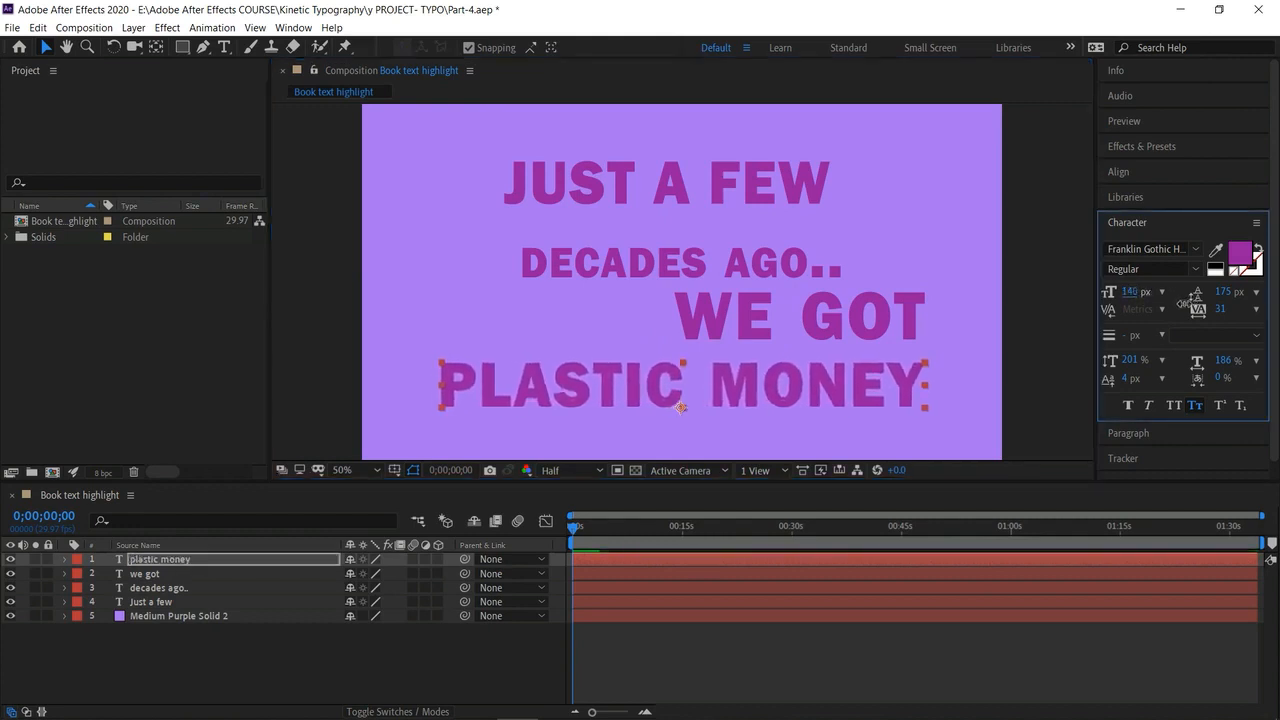
Stagger the lines: move JUST A FEW up and left, DECADES AGO.. up and right, and raise WE GOT and PLASTIC MONEY.
{"action": "left_click_drag", "start_coordinate": [646, 257], "coordinate": [646, 237]}
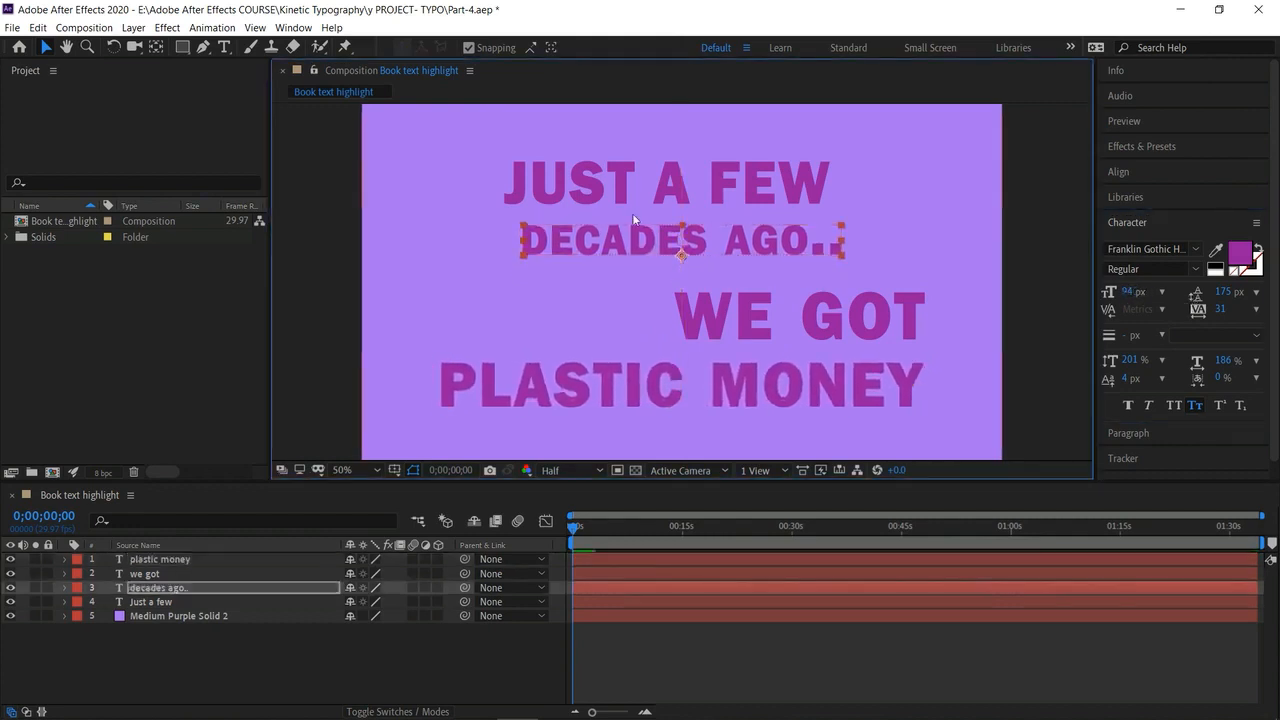
{"action": "left_click_drag", "start_coordinate": [620, 190], "coordinate": [554, 169]}
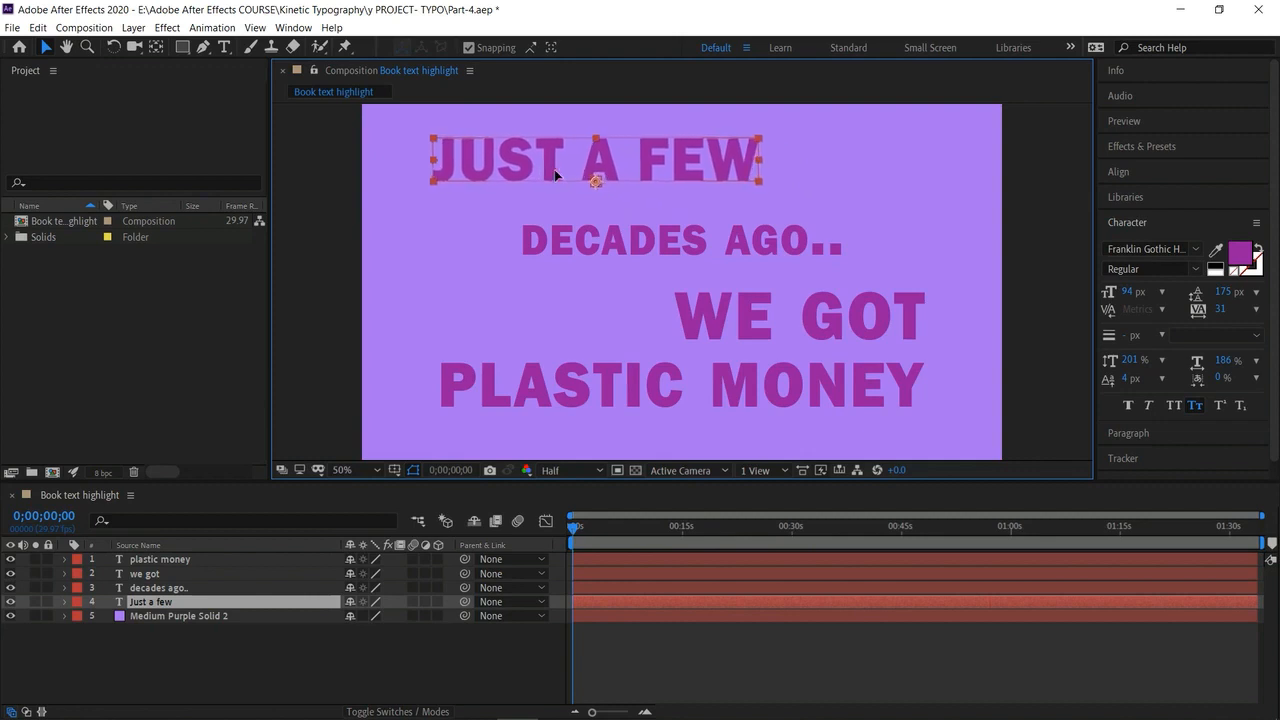
{"action": "left_click_drag", "start_coordinate": [644, 246], "coordinate": [712, 219]}
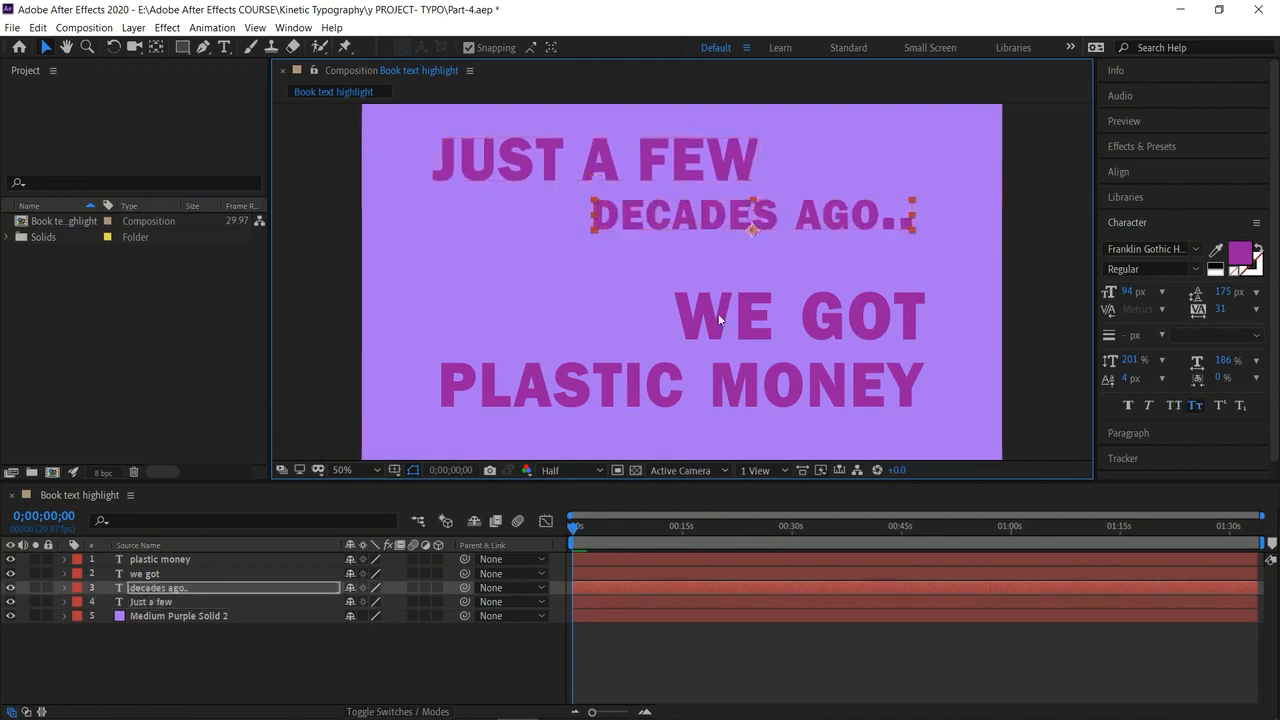
{"action": "left_click_drag", "start_coordinate": [709, 312], "coordinate": [715, 258]}
{"action": "left_click_drag", "start_coordinate": [699, 377], "coordinate": [742, 363]}
Try adjusting the font size of the JUST A FEW text.
{"action": "left_click", "coordinate": [725, 160]}
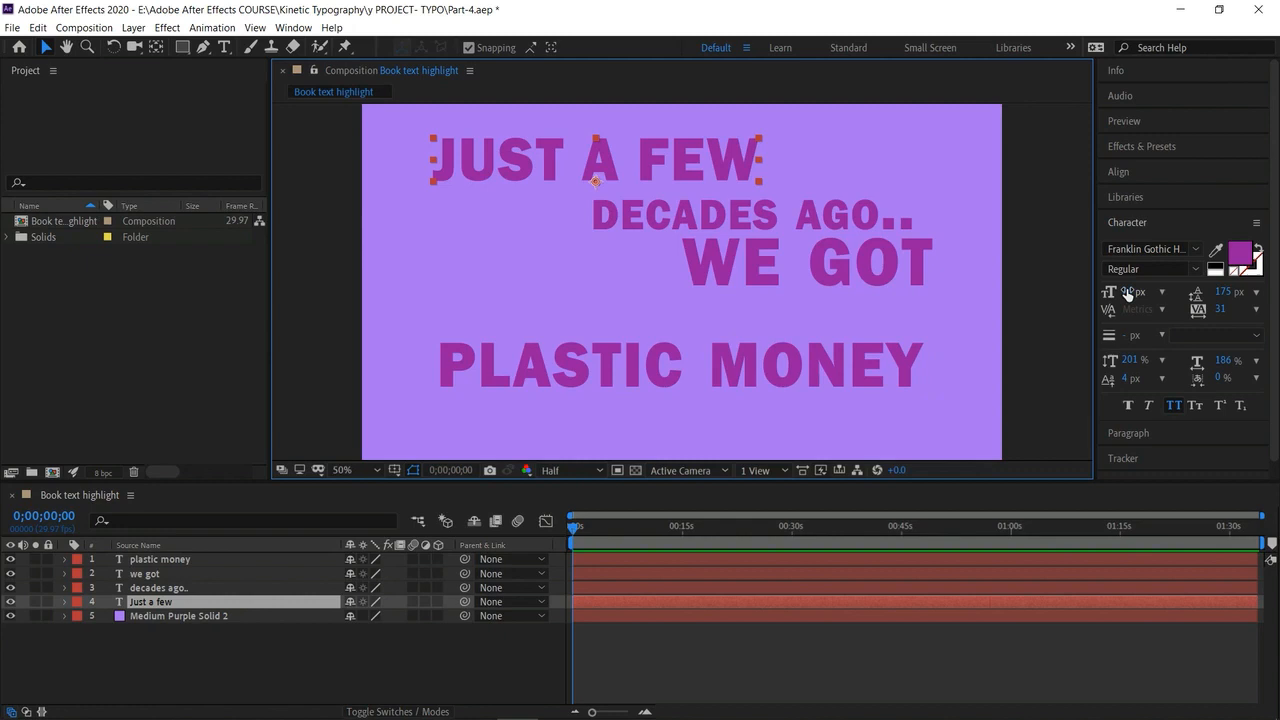
{"action": "left_click_drag", "start_coordinate": [1127, 292], "coordinate": [1128, 289]}
{"action": "left_click", "coordinate": [653, 156]}
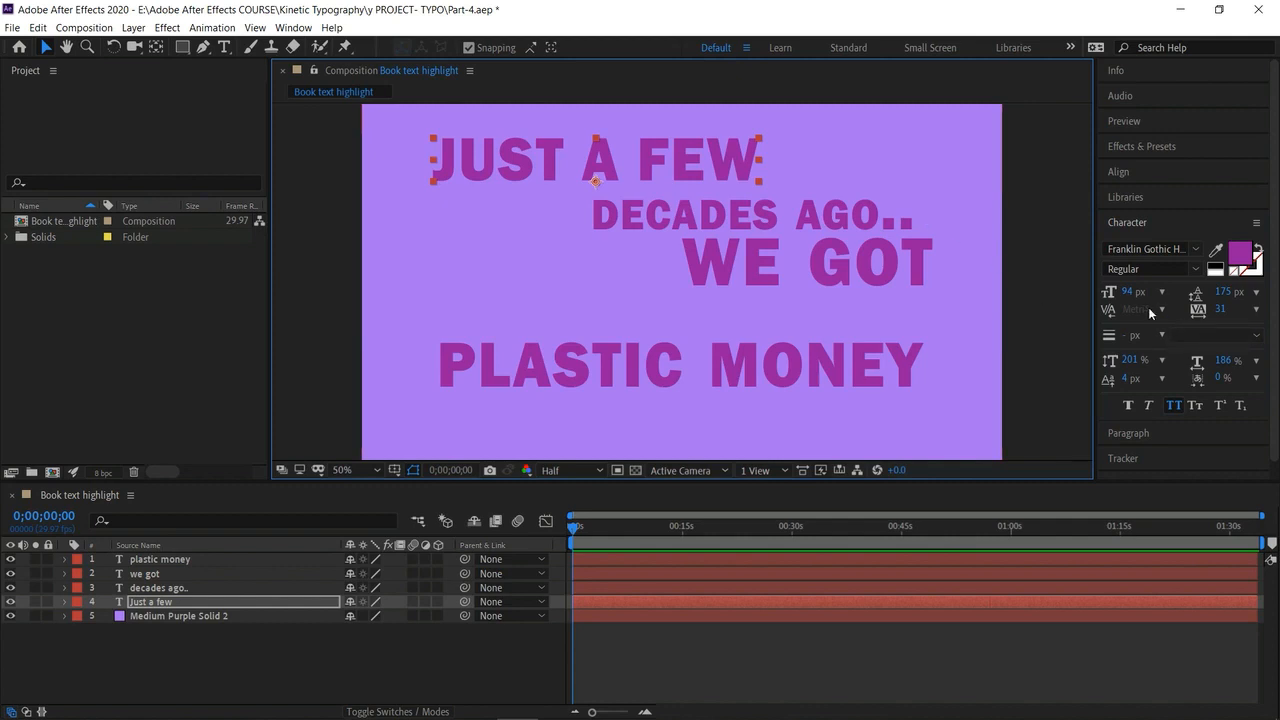
Change the fill colour of the PLASTIC MONEY text to a darker purple, keeping hue 295°.
{"action": "left_click", "coordinate": [737, 361]}
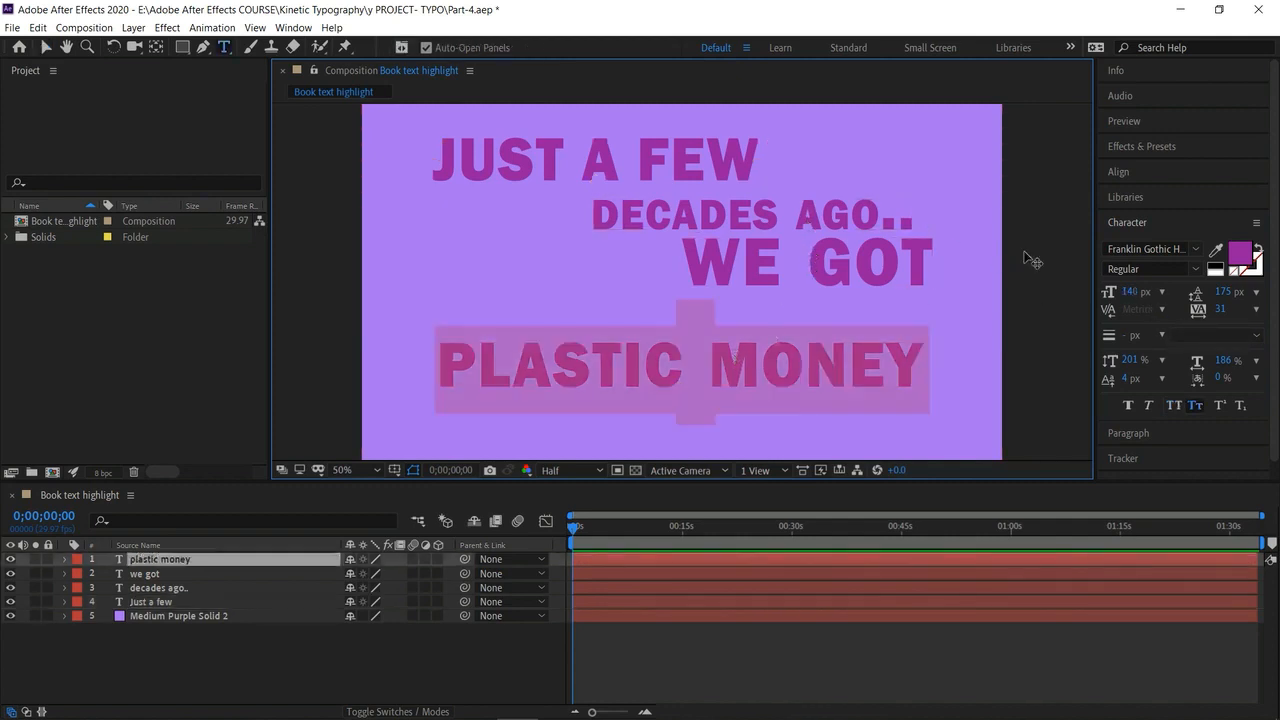
{"action": "left_click", "coordinate": [1240, 253]}
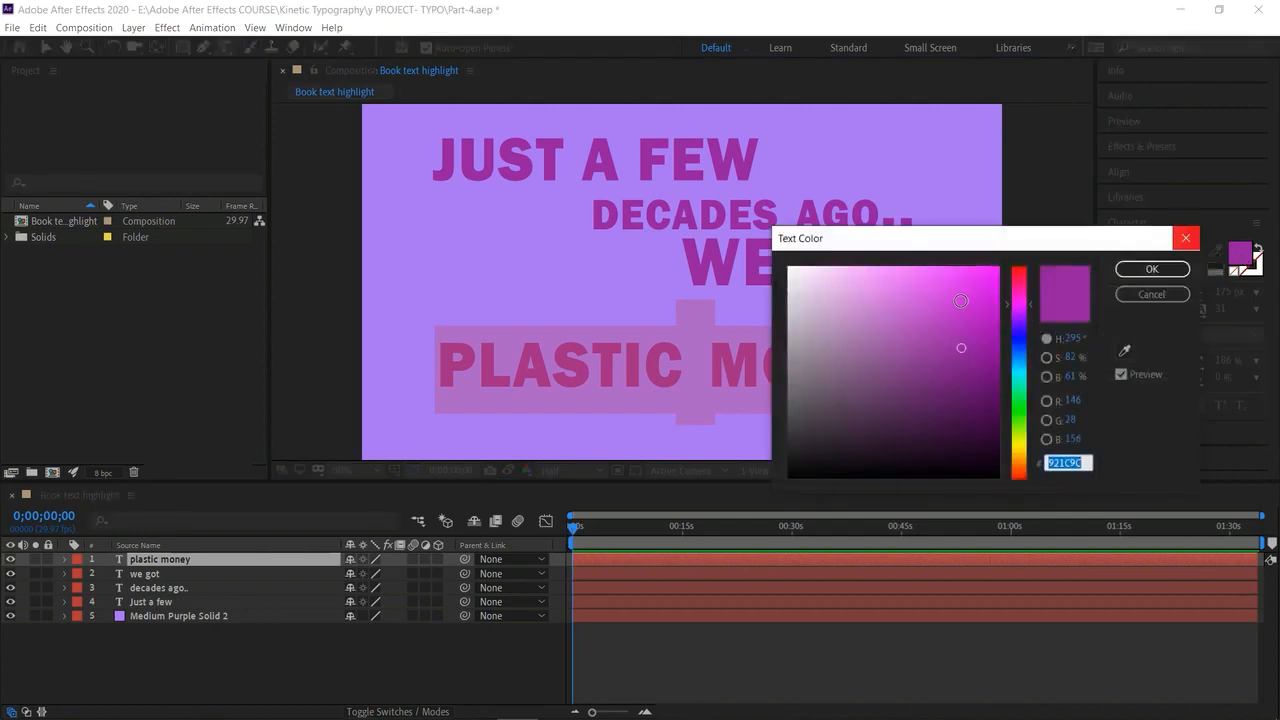
{"action": "left_click", "coordinate": [962, 377]}
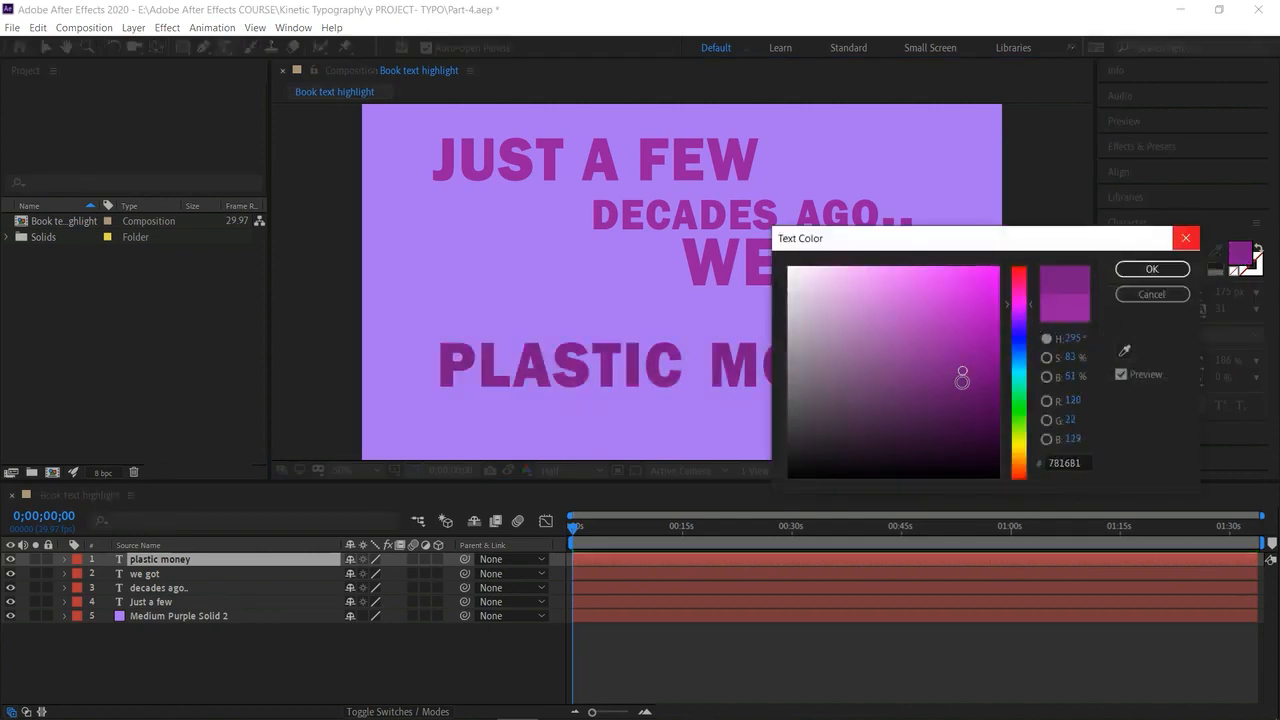
{"action": "left_click_drag", "start_coordinate": [962, 372], "coordinate": [958, 372]}
{"action": "left_click", "coordinate": [1152, 268]}
{"action": "left_click", "coordinate": [880, 271]}
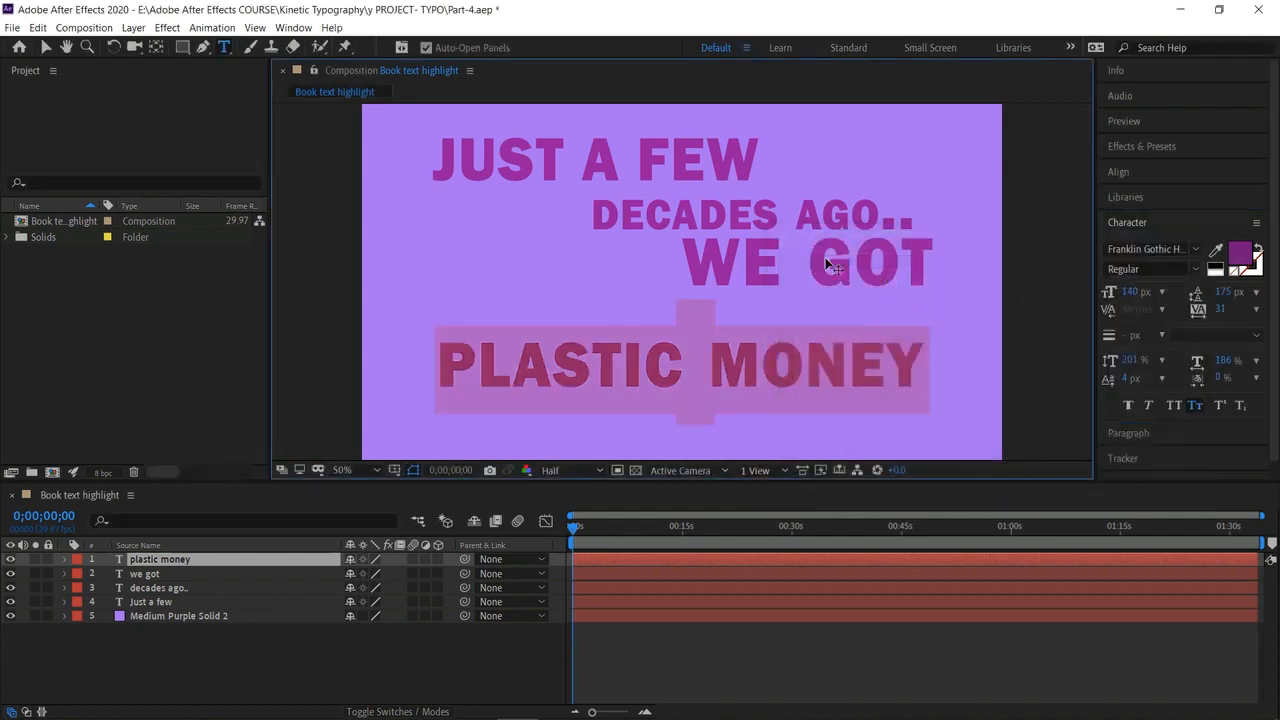
{"action": "left_click", "coordinate": [45, 47]}
Change the fill colour of the DECADES AGO.. text to pale pink F6D1F9.
{"action": "left_click", "coordinate": [805, 218]}
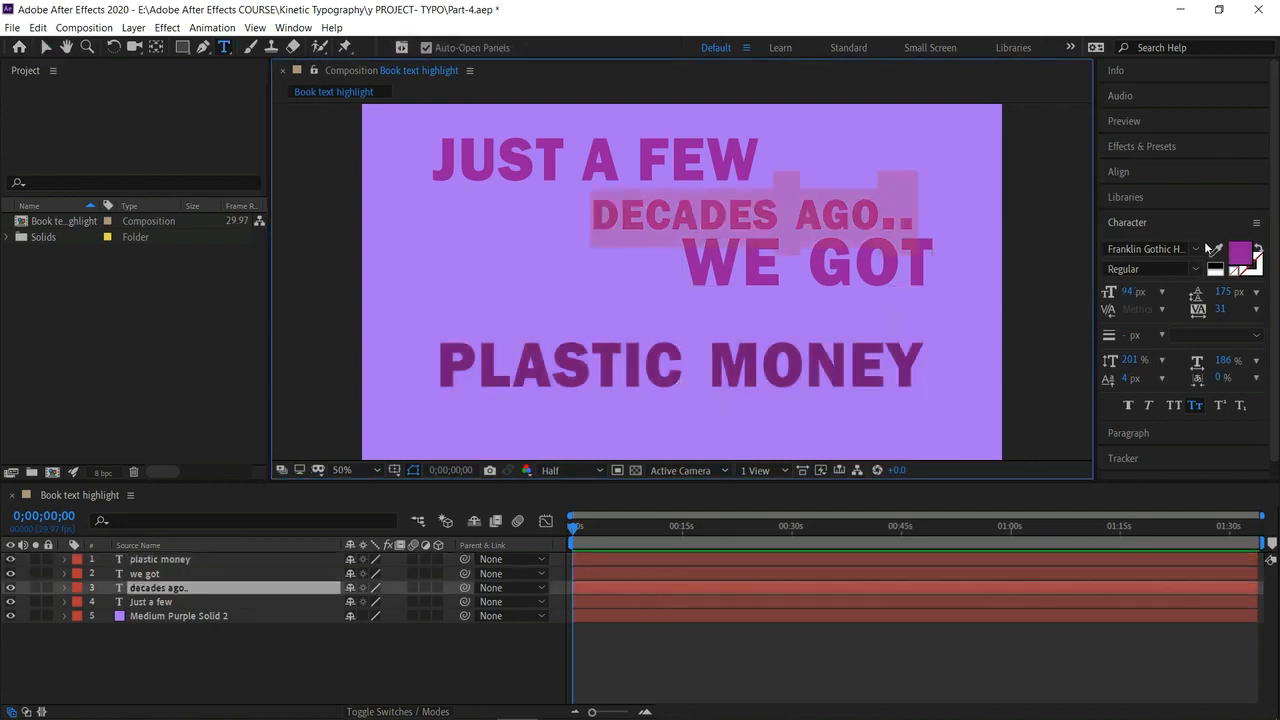
{"action": "left_click", "coordinate": [1240, 253]}
{"action": "left_click_drag", "start_coordinate": [933, 296], "coordinate": [935, 328]}
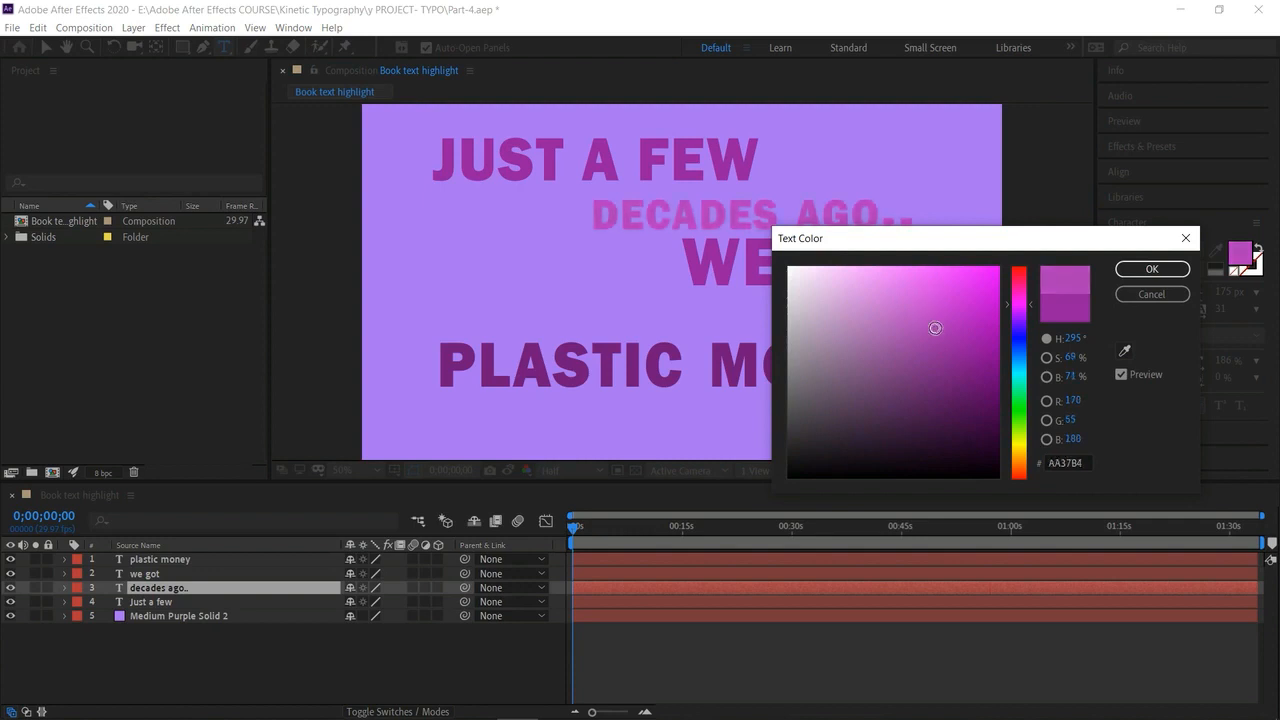
{"action": "left_click", "coordinate": [845, 276]}
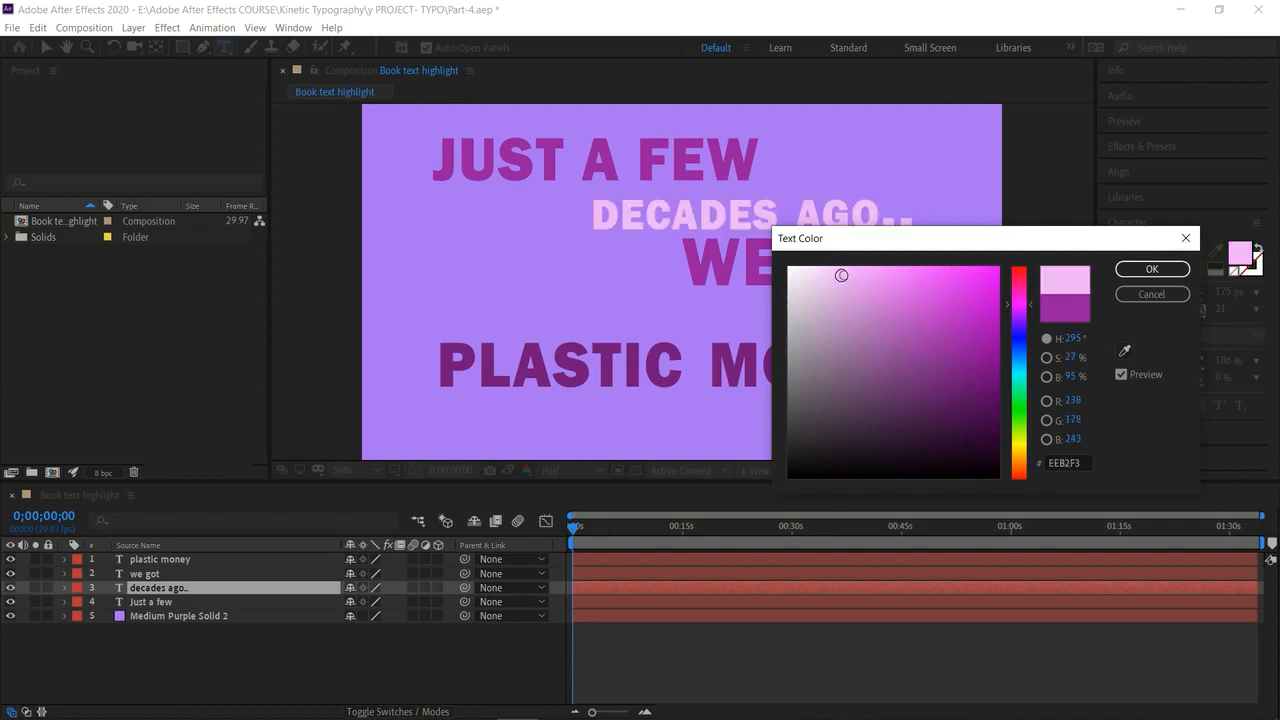
{"action": "left_click", "coordinate": [820, 278]}
{"action": "left_click", "coordinate": [865, 273]}
{"action": "left_click", "coordinate": [892, 273]}
{"action": "left_click", "coordinate": [958, 270]}
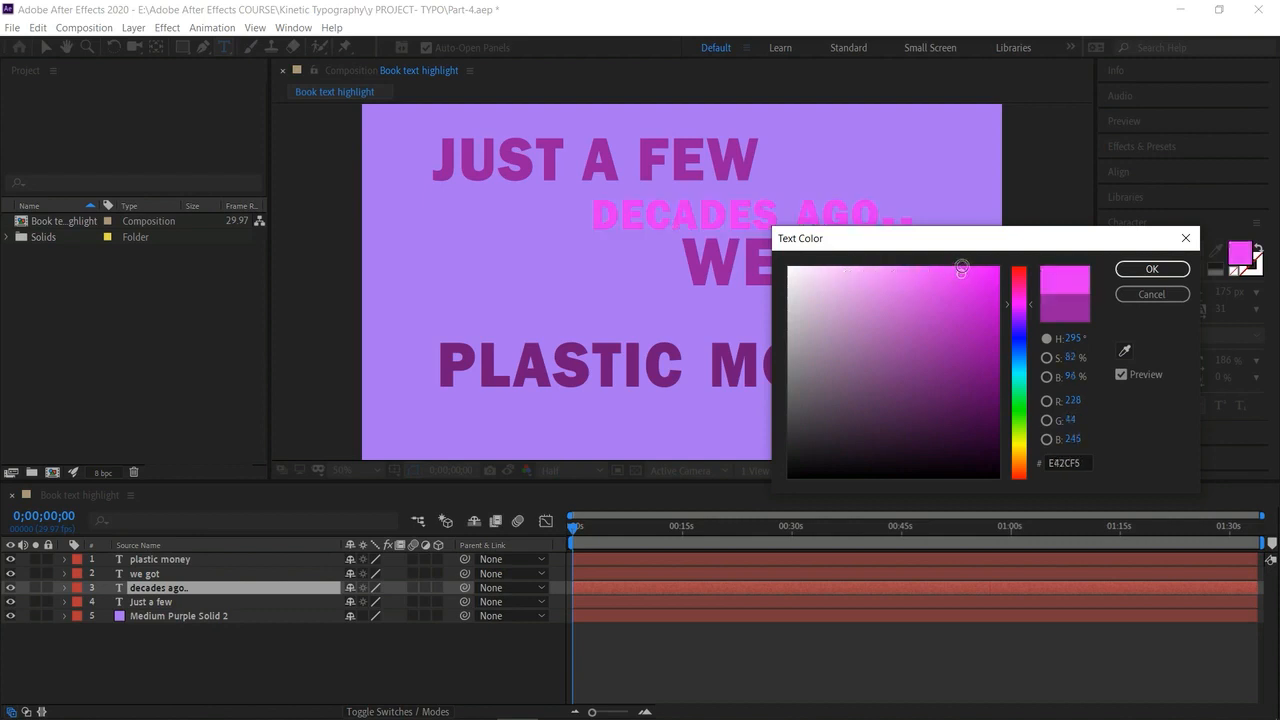
{"action": "left_click", "coordinate": [953, 314]}
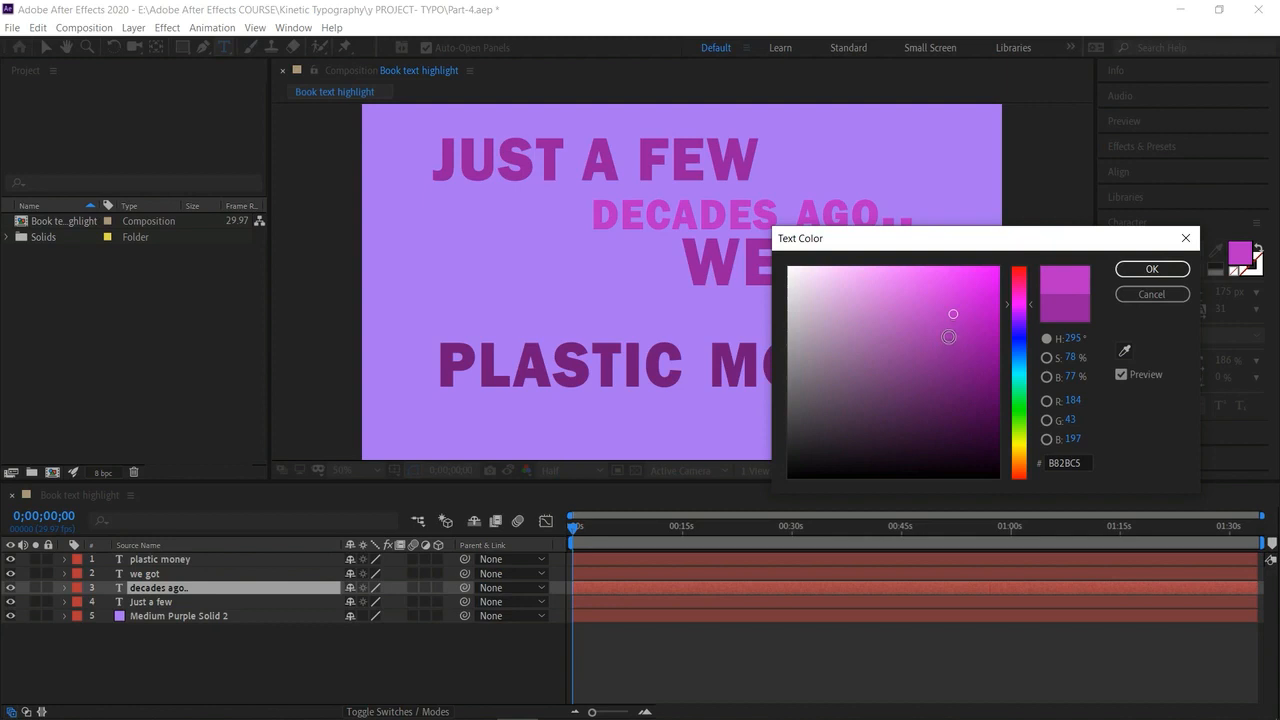
{"action": "left_click", "coordinate": [836, 339]}
{"action": "left_click", "coordinate": [816, 304]}
{"action": "left_click_drag", "start_coordinate": [816, 283], "coordinate": [820, 270]}
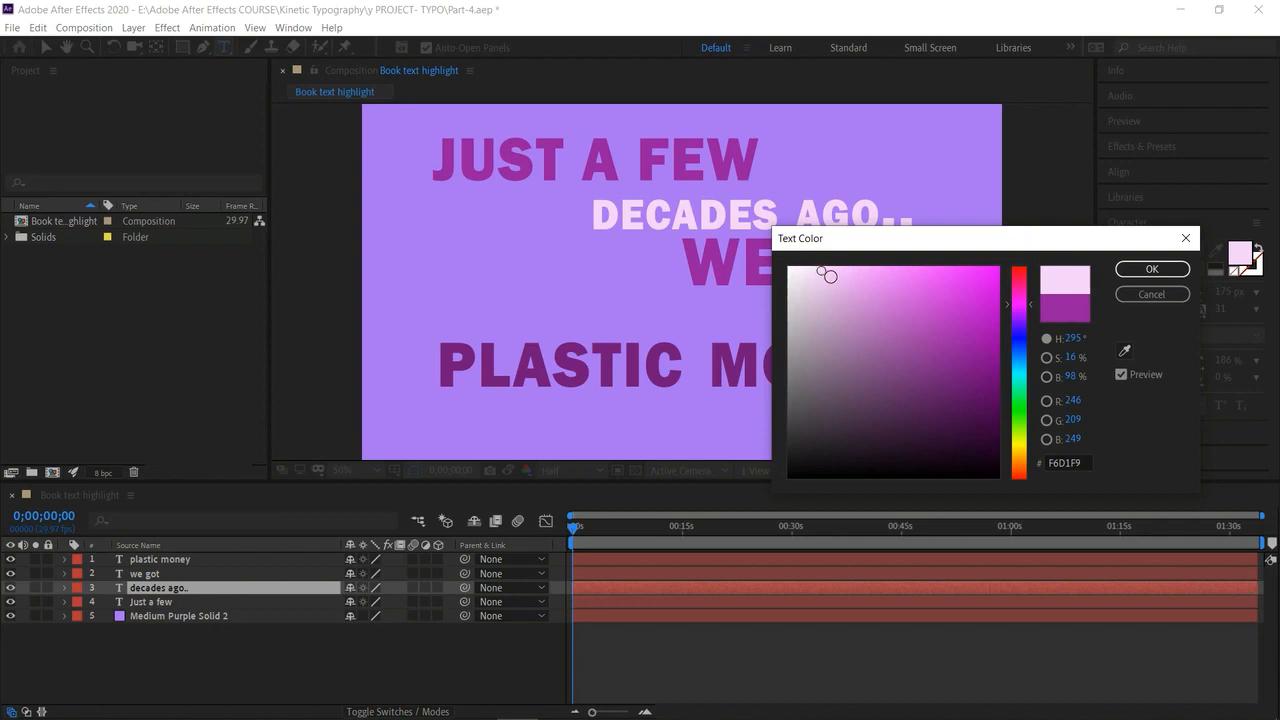
{"action": "left_click", "coordinate": [1152, 269]}
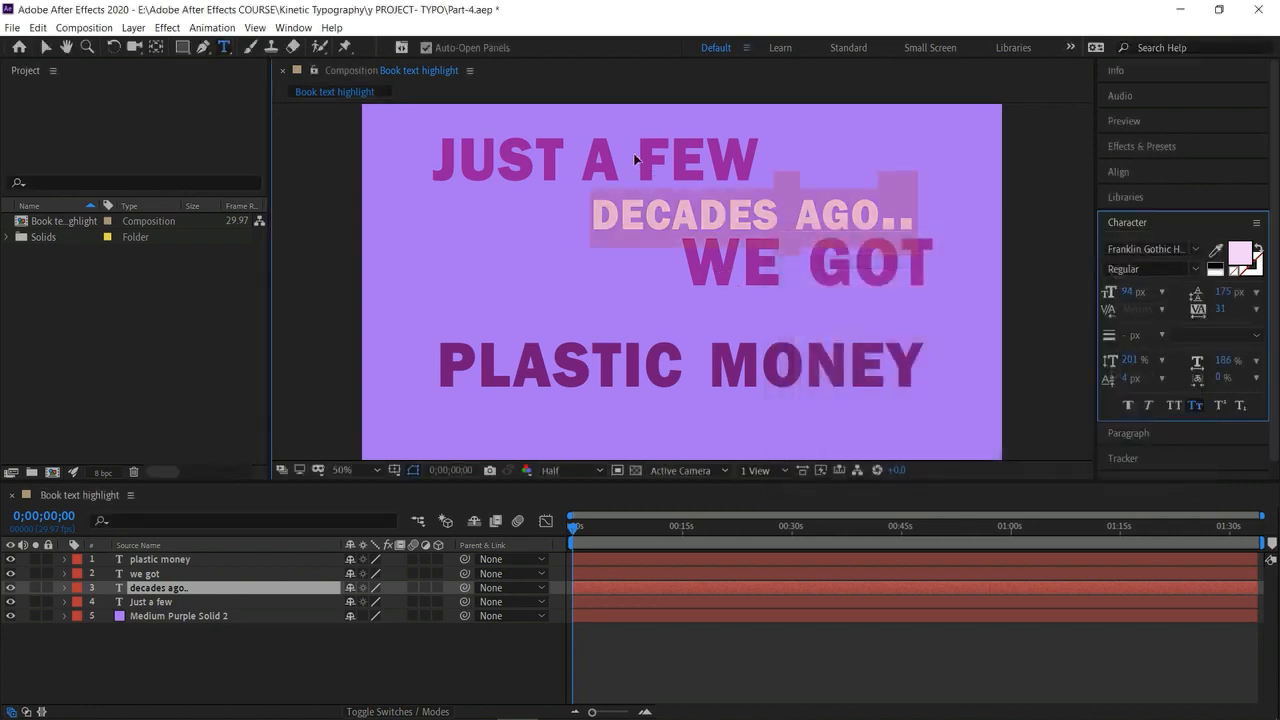
Move WE GOT slightly down so it sits midway between DECADES AGO.. and PLASTIC MONEY.
{"action": "left_click", "coordinate": [45, 47]}
{"action": "left_click", "coordinate": [601, 155]}
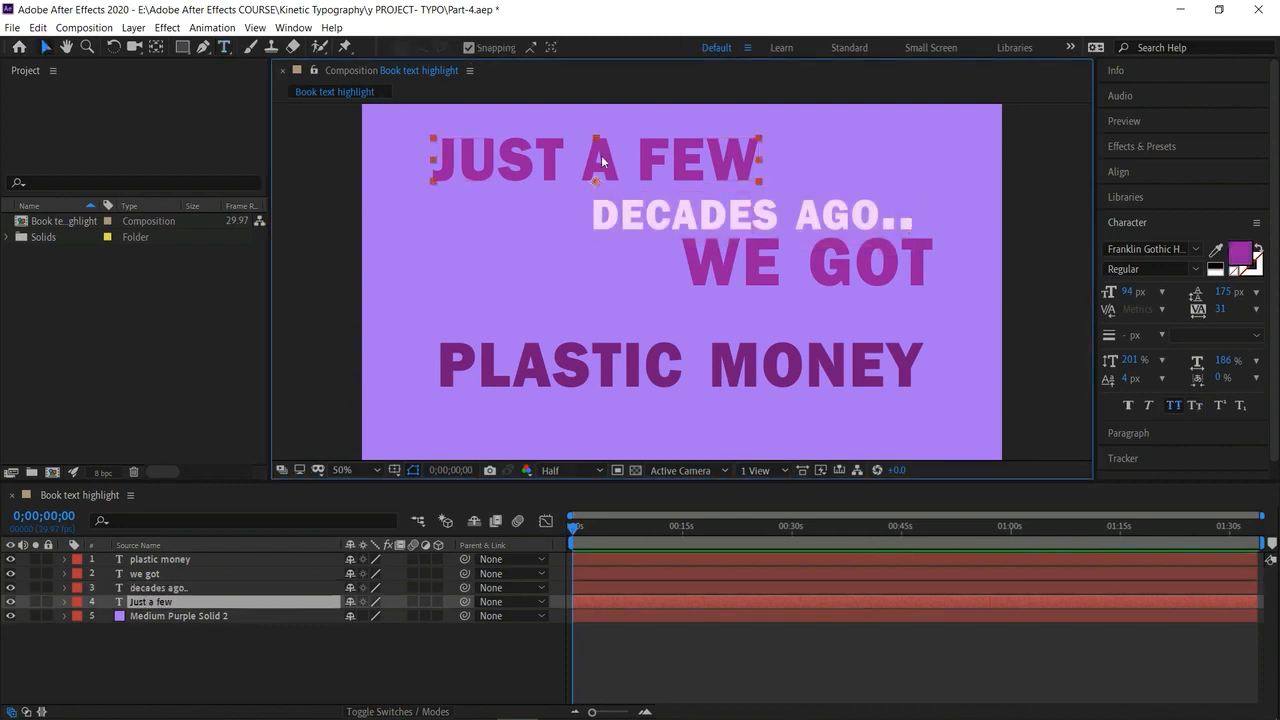
{"action": "left_click", "coordinate": [752, 268]}
{"action": "left_click_drag", "start_coordinate": [755, 269], "coordinate": [755, 289]}
Change the fill colour of the JUST A FEW text to a slightly less saturated purple.
{"action": "left_click", "coordinate": [549, 160]}
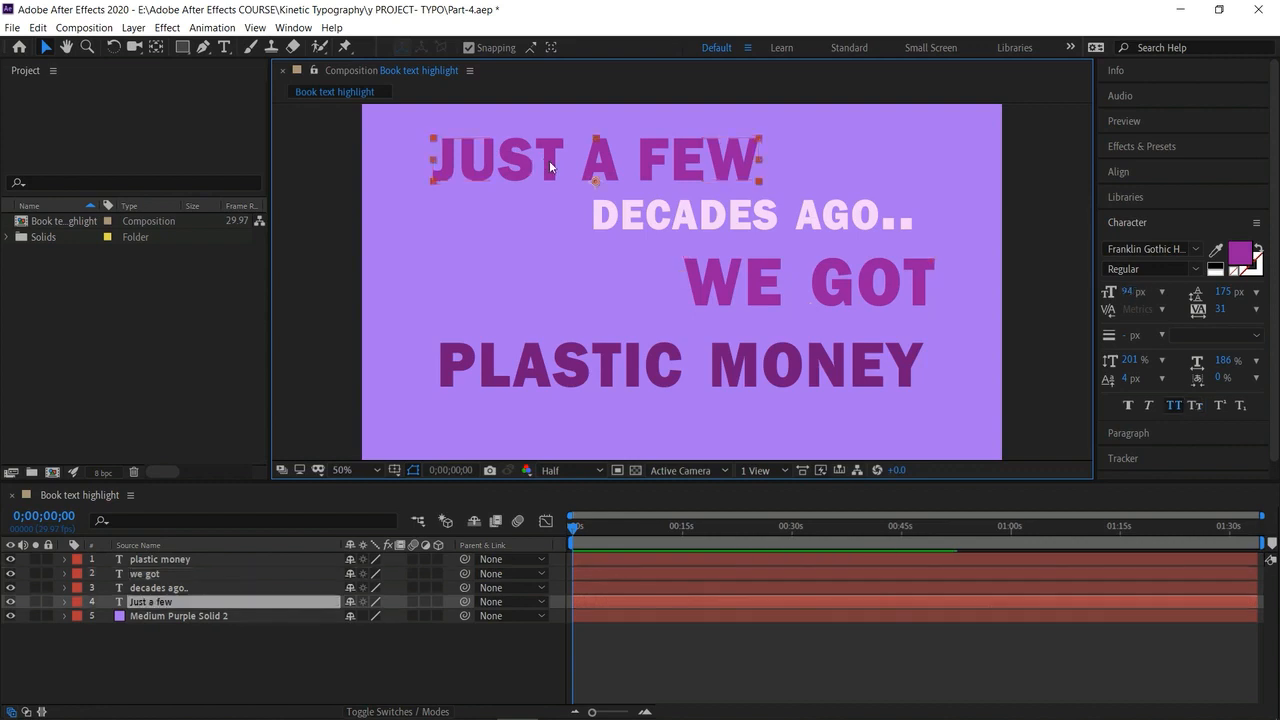
{"action": "double_click", "coordinate": [537, 160]}
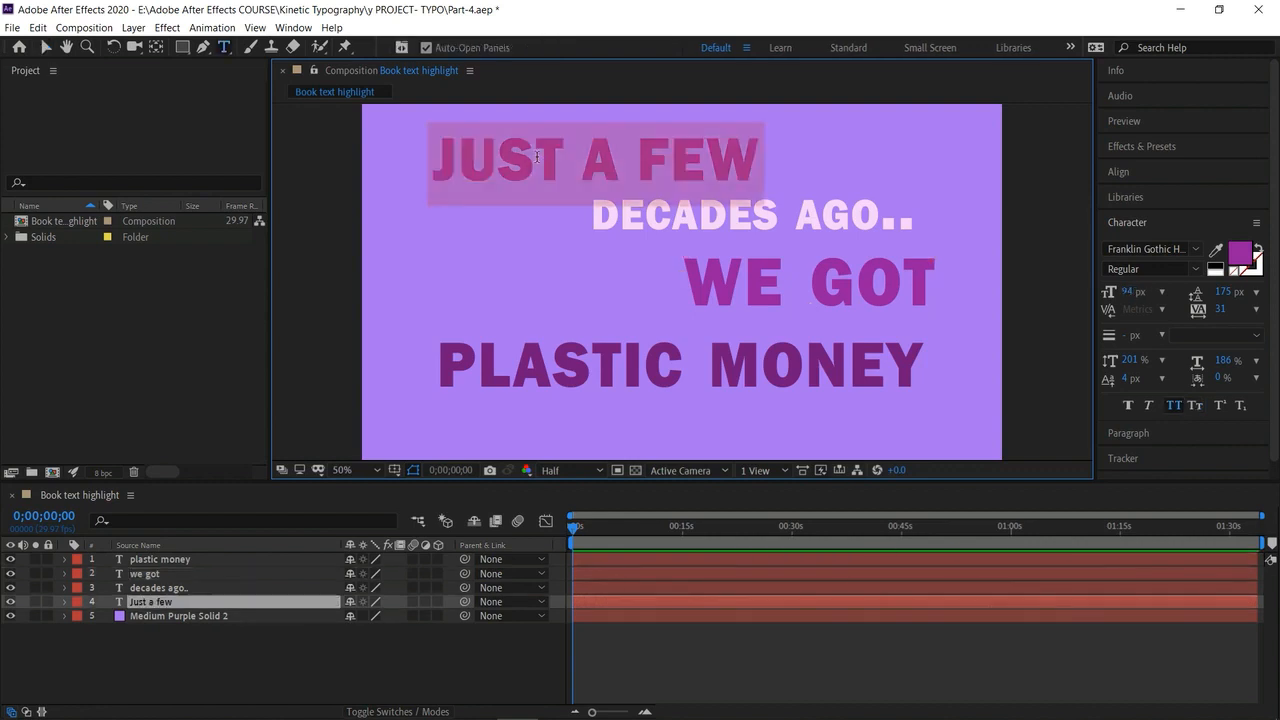
{"action": "left_click", "coordinate": [1240, 254]}
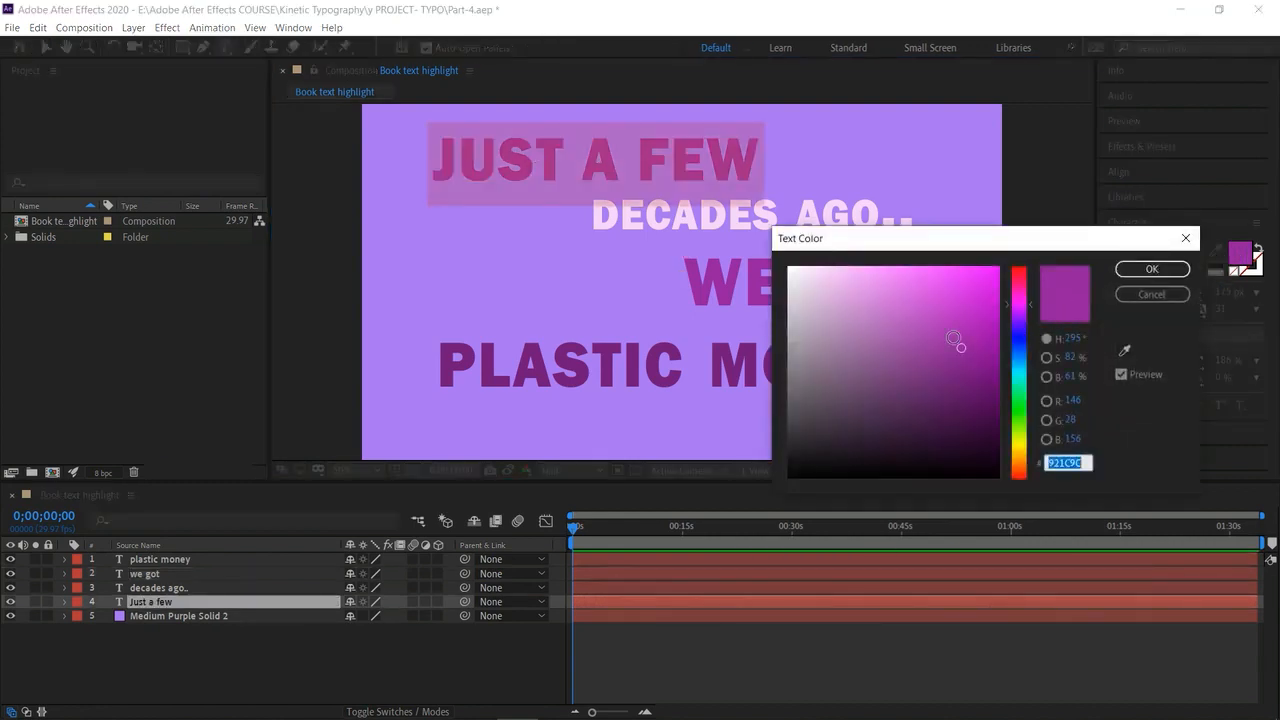
{"action": "mouse_move", "coordinate": [957, 343]}
{"action": "left_mouse_down"}
{"action": "mouse_move", "coordinate": [947, 330]}
{"action": "mouse_move", "coordinate": [949, 362]}
{"action": "mouse_move", "coordinate": [941, 328]}
{"action": "mouse_move", "coordinate": [942, 344]}
{"action": "left_mouse_up"}
{"action": "left_click", "coordinate": [1150, 270]}
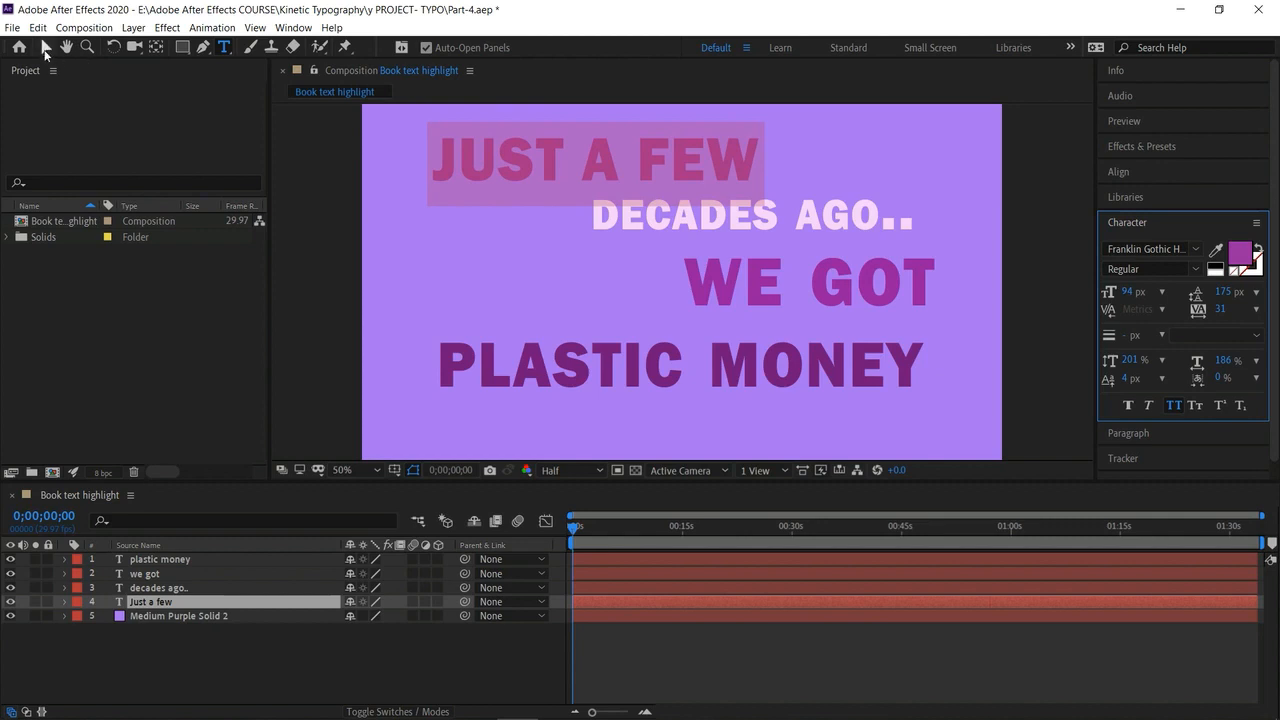
{"action": "left_click", "coordinate": [45, 47]}
{"action": "left_click", "coordinate": [348, 239]}
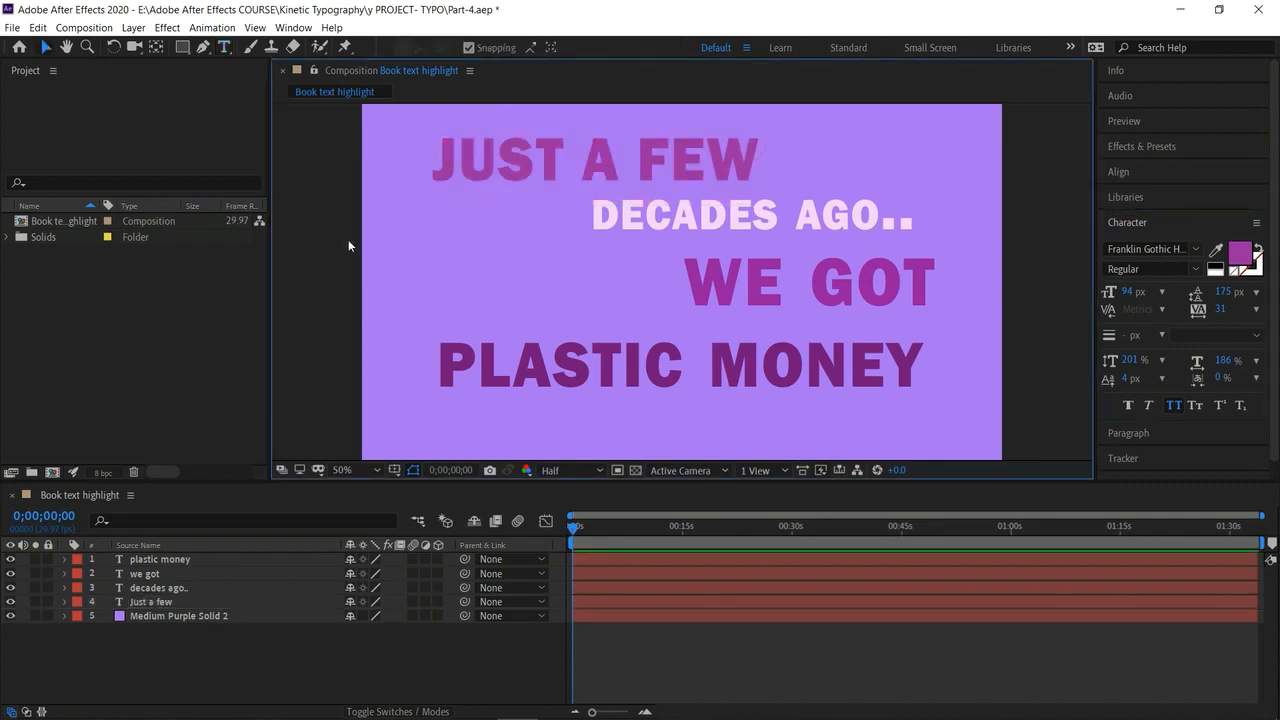
{"action": "left_click", "coordinate": [563, 156]}
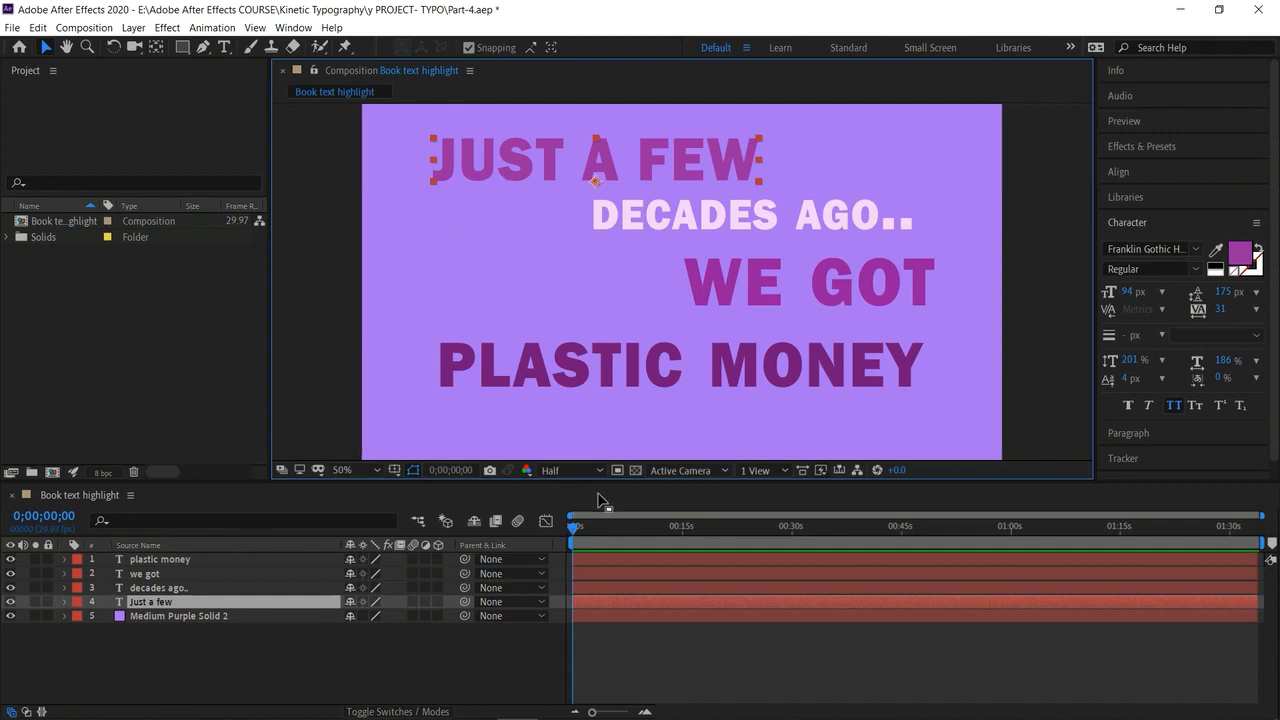
{"action": "left_click", "coordinate": [569, 531]}
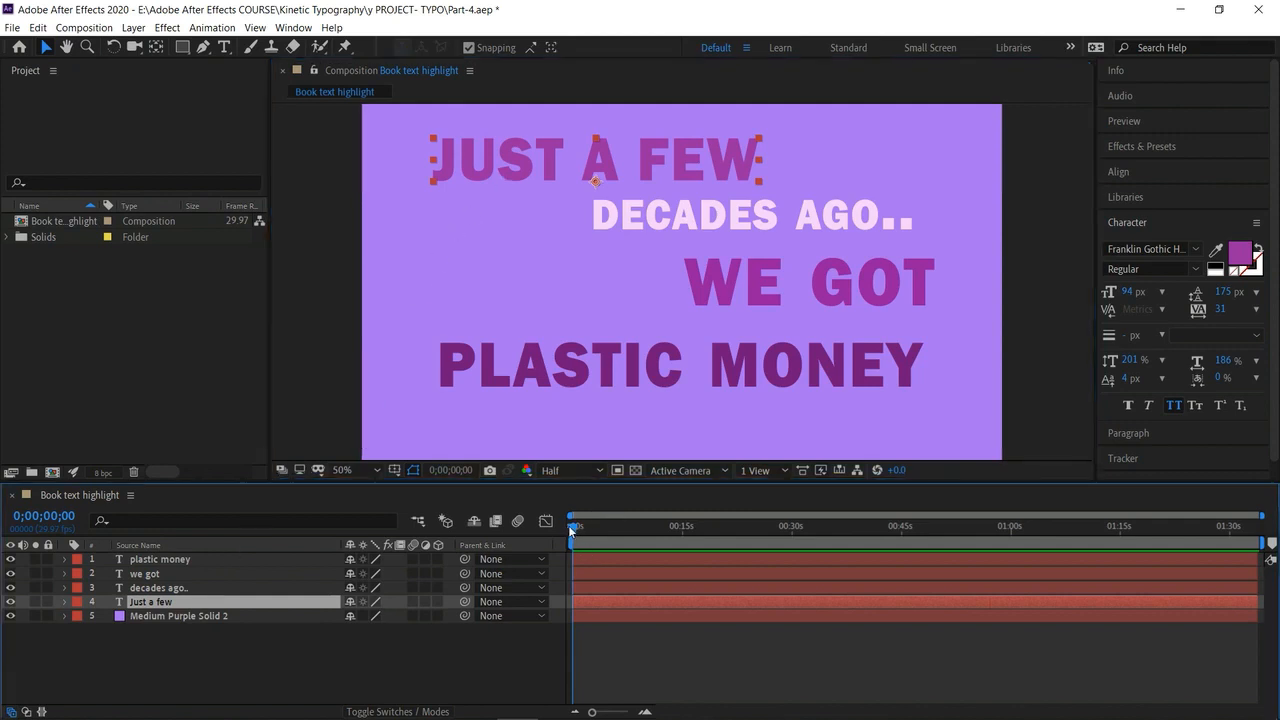
{"action": "left_click", "coordinate": [287, 625]}
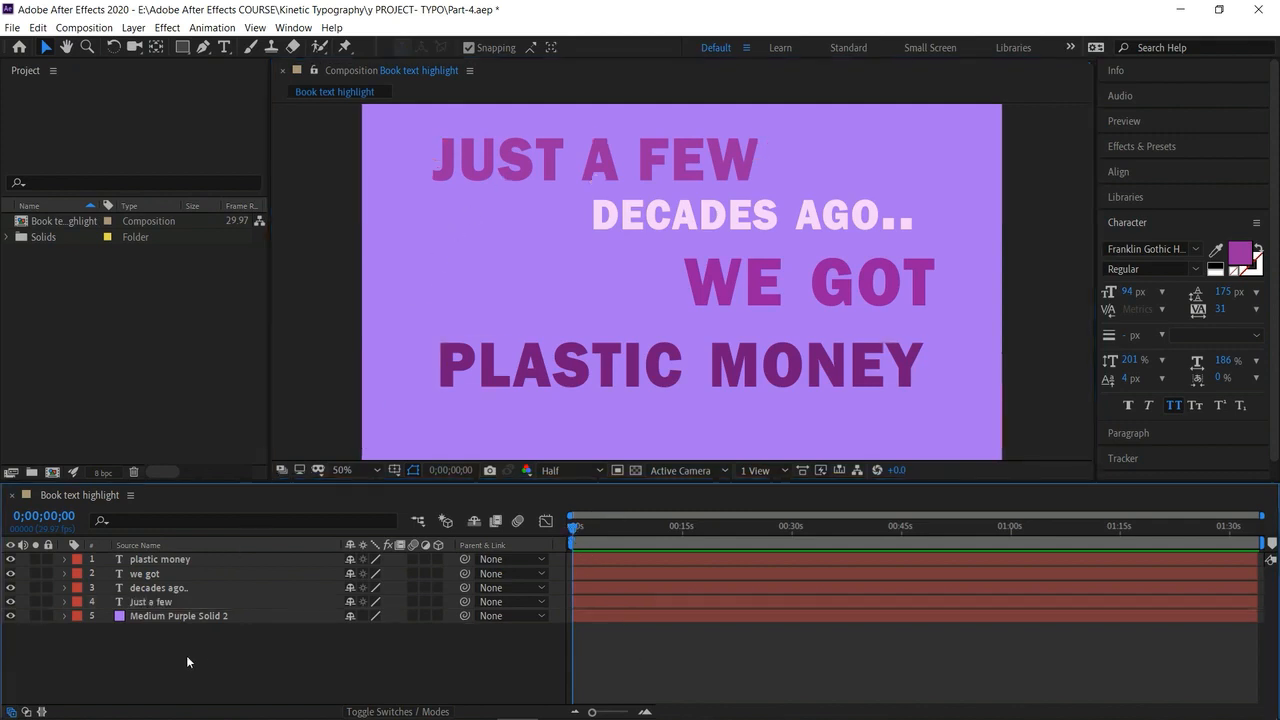
Trim the in points of all four text layers to 0;00;02;00 and return to the composition's first frame.
{"action": "left_click", "coordinate": [600, 558]}
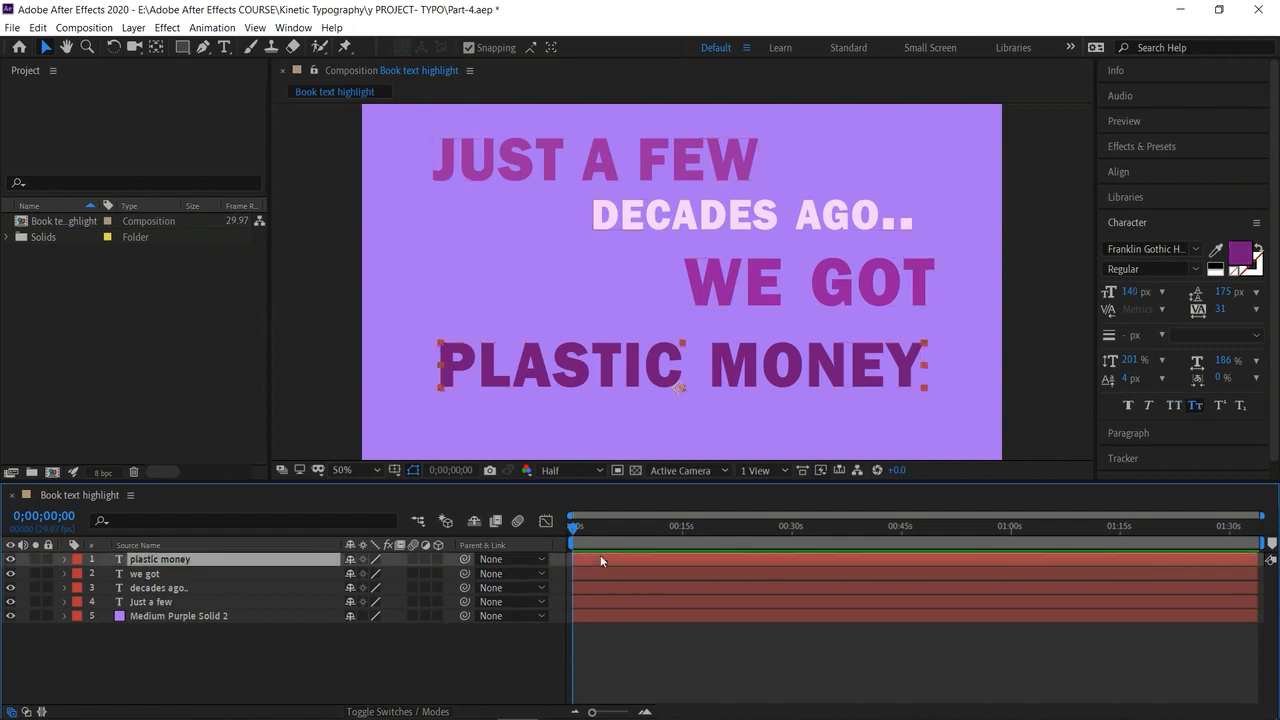
{"action": "left_click", "coordinate": [606, 574], "text": "shift"}
{"action": "left_click", "coordinate": [612, 588], "text": "shift"}
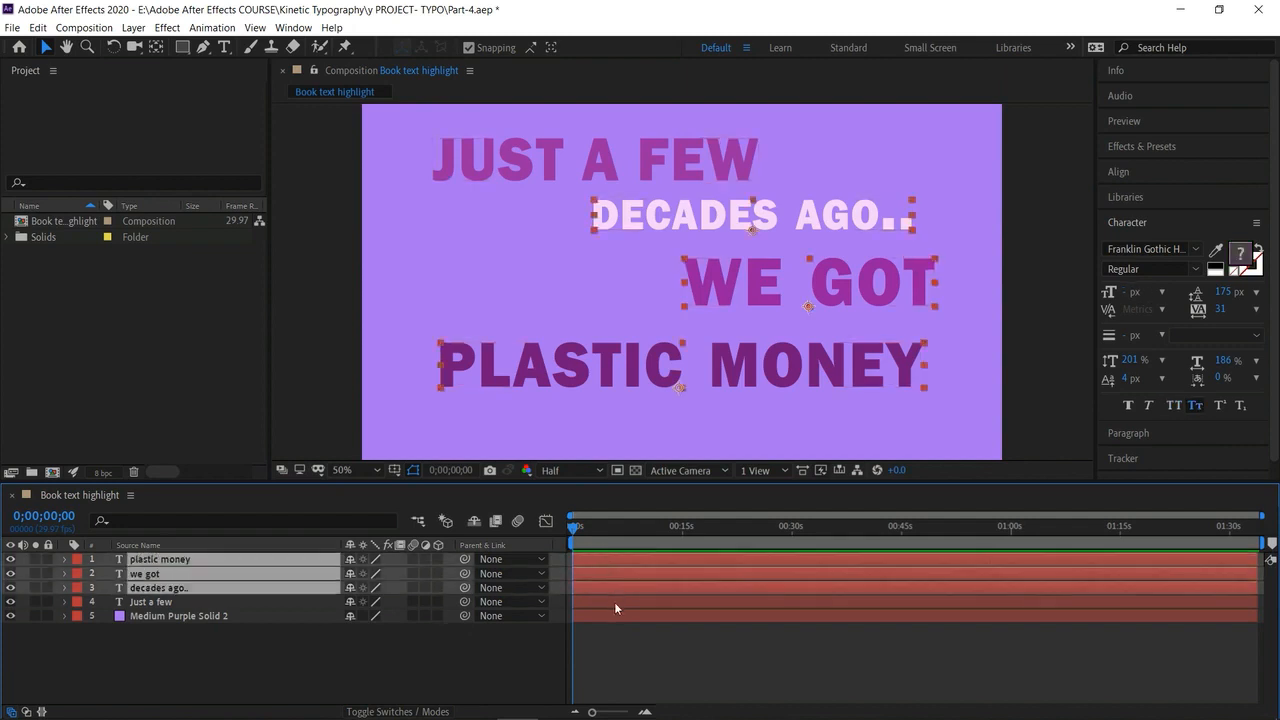
{"action": "left_click", "coordinate": [614, 602], "text": "shift"}
{"action": "left_click_drag", "start_coordinate": [573, 529], "coordinate": [605, 535]}
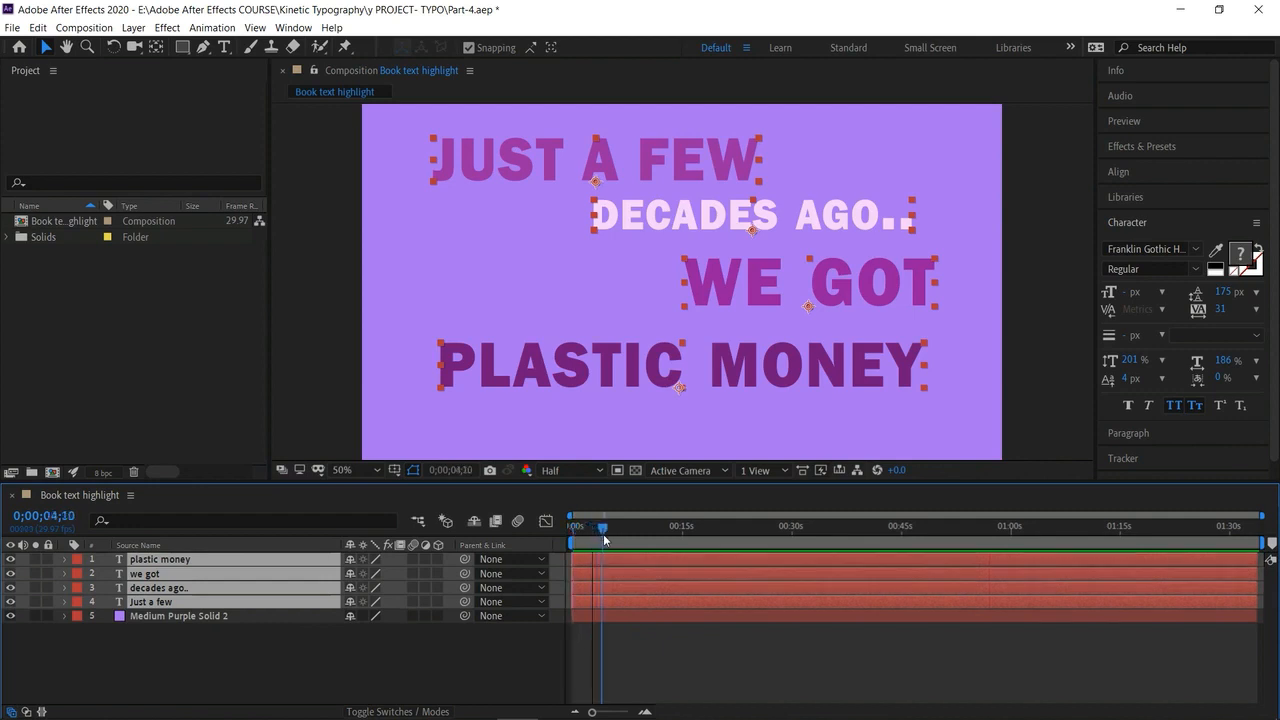
{"action": "left_click", "coordinate": [645, 712]}
{"action": "left_click", "coordinate": [645, 712]}
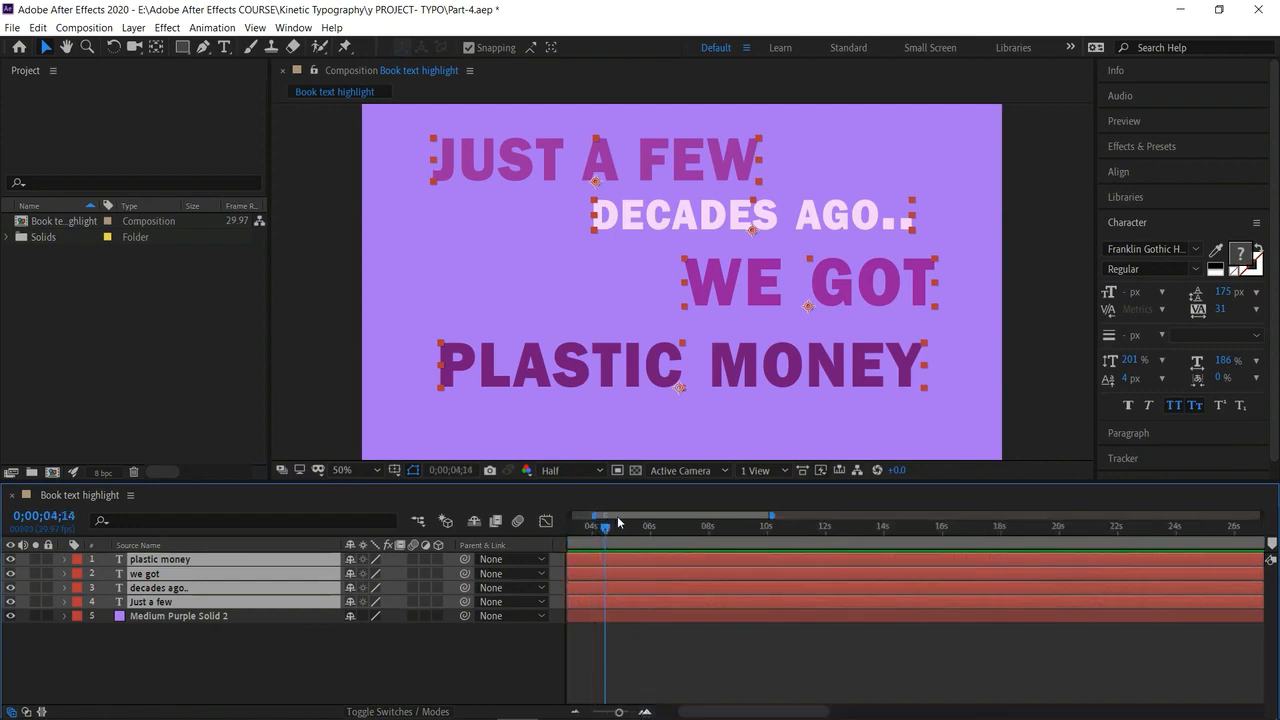
{"action": "left_click_drag", "start_coordinate": [618, 521], "coordinate": [568, 530]}
{"action": "left_click_drag", "start_coordinate": [700, 529], "coordinate": [637, 529]}
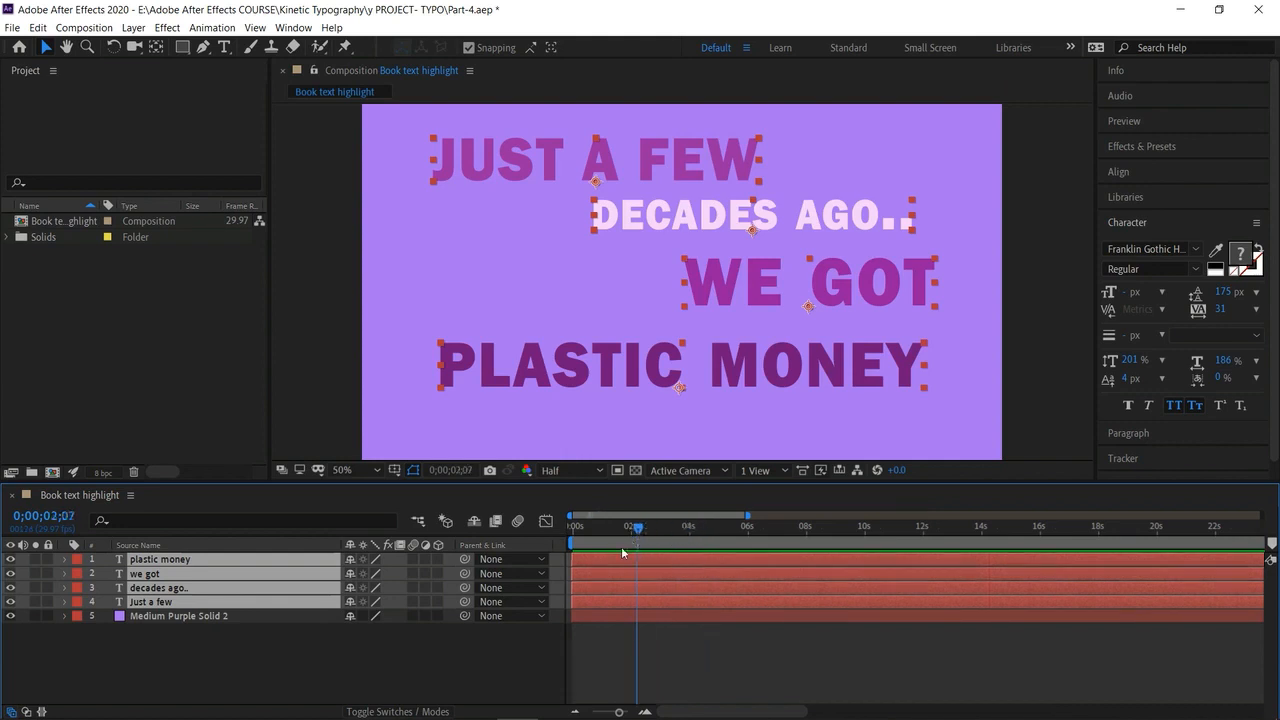
{"action": "left_click", "coordinate": [645, 712]}
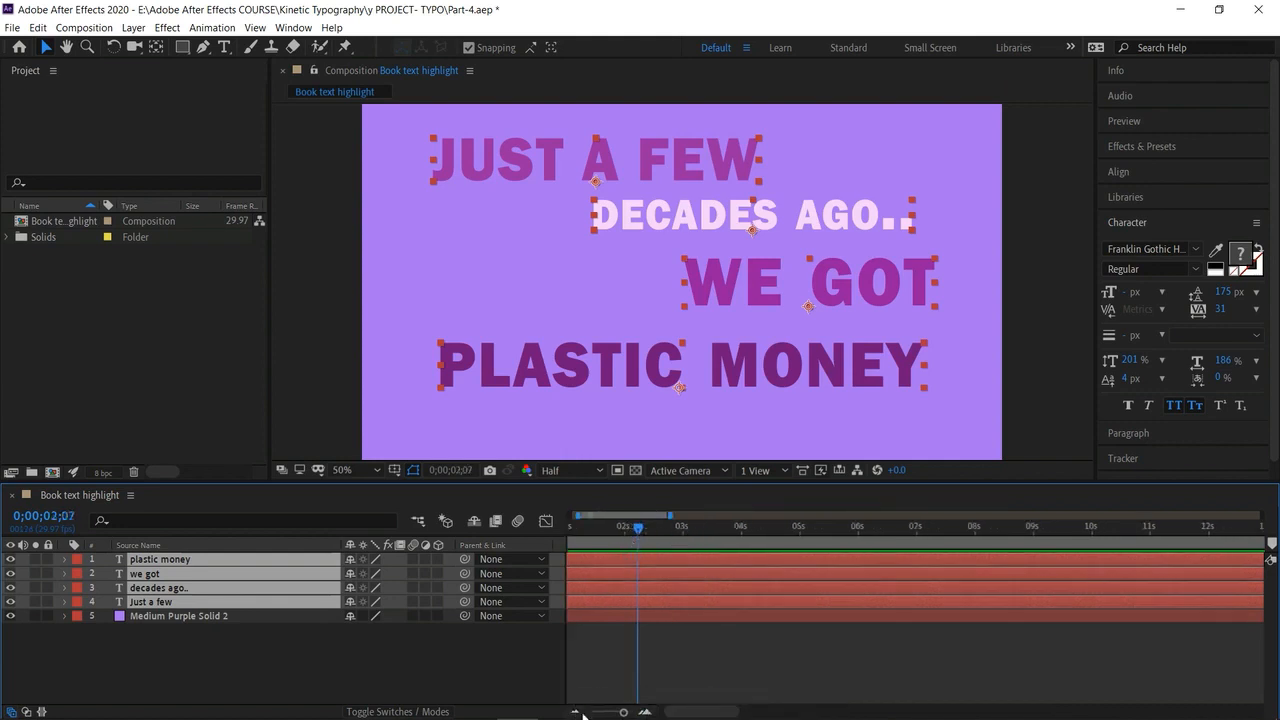
{"action": "left_click_drag", "start_coordinate": [645, 515], "coordinate": [597, 525]}
{"action": "left_click_drag", "start_coordinate": [702, 531], "coordinate": [689, 528]}
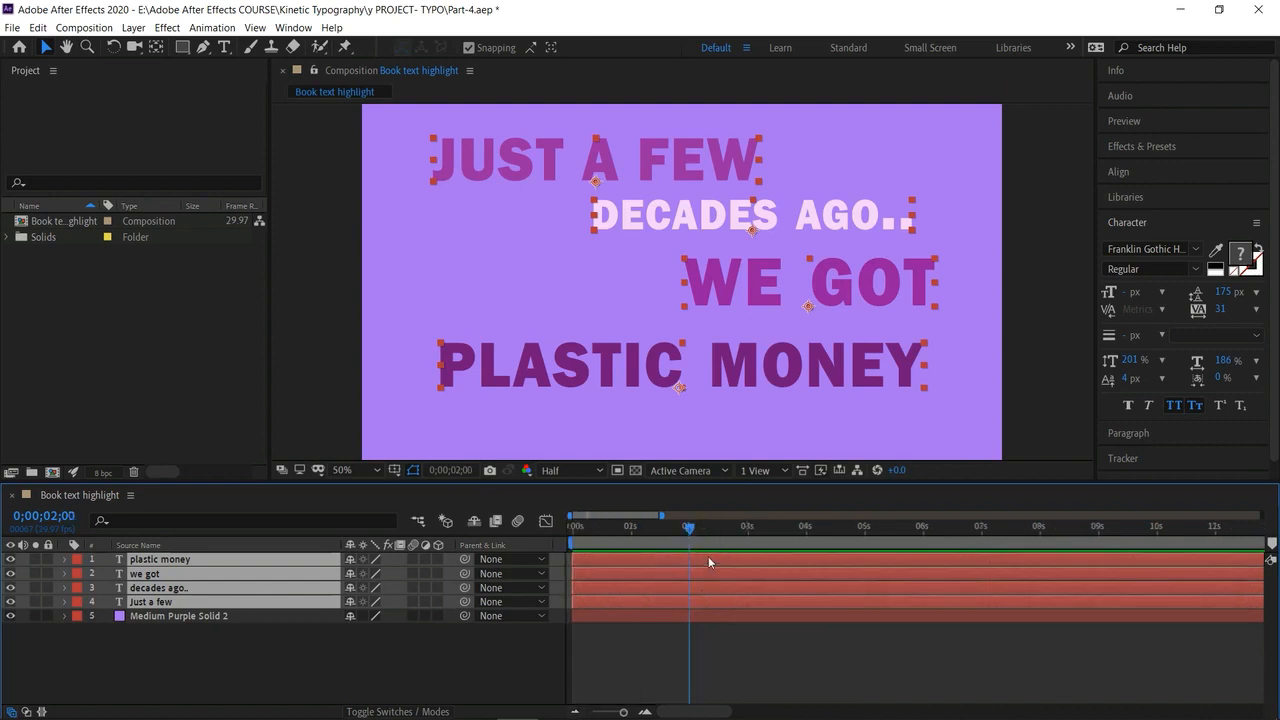
{"action": "key", "text": "alt+bracketleft"}
{"action": "key", "text": "Page_Up"}
{"action": "key", "text": "Page_Up"}
{"action": "key", "text": "Home"}
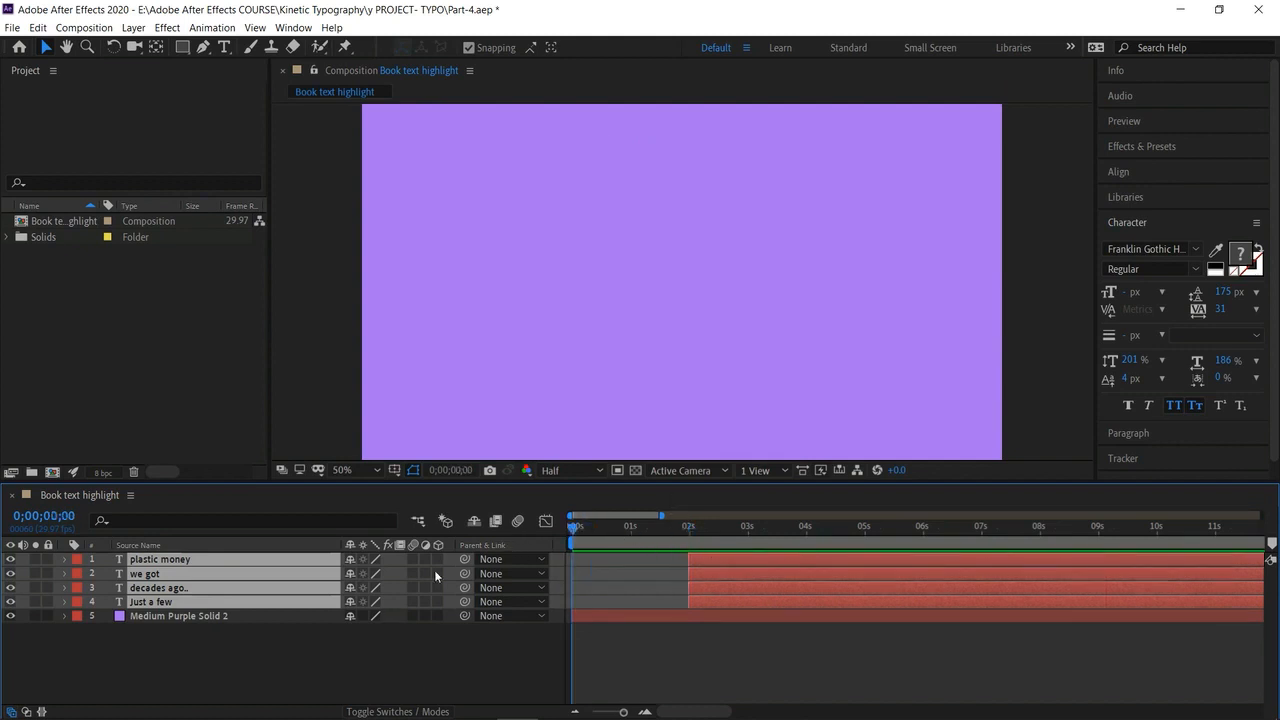
{"action": "left_click", "coordinate": [308, 644]}
{"action": "right_click", "coordinate": [308, 644]}
{"action": "mouse_move", "coordinate": [414, 488]}
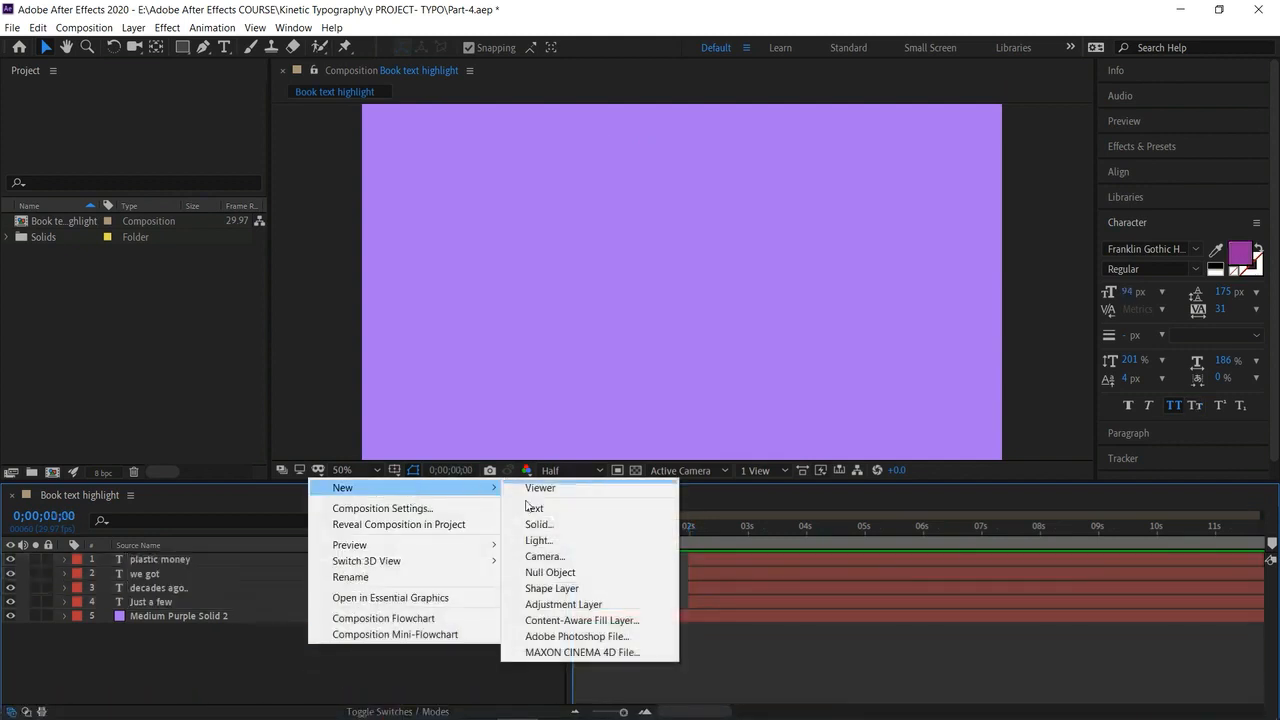
{"action": "left_click", "coordinate": [283, 658]}
Draw a near-black filled rectangle on a new shape layer, large enough to cover the whole composition frame.
{"action": "left_click", "coordinate": [183, 47]}
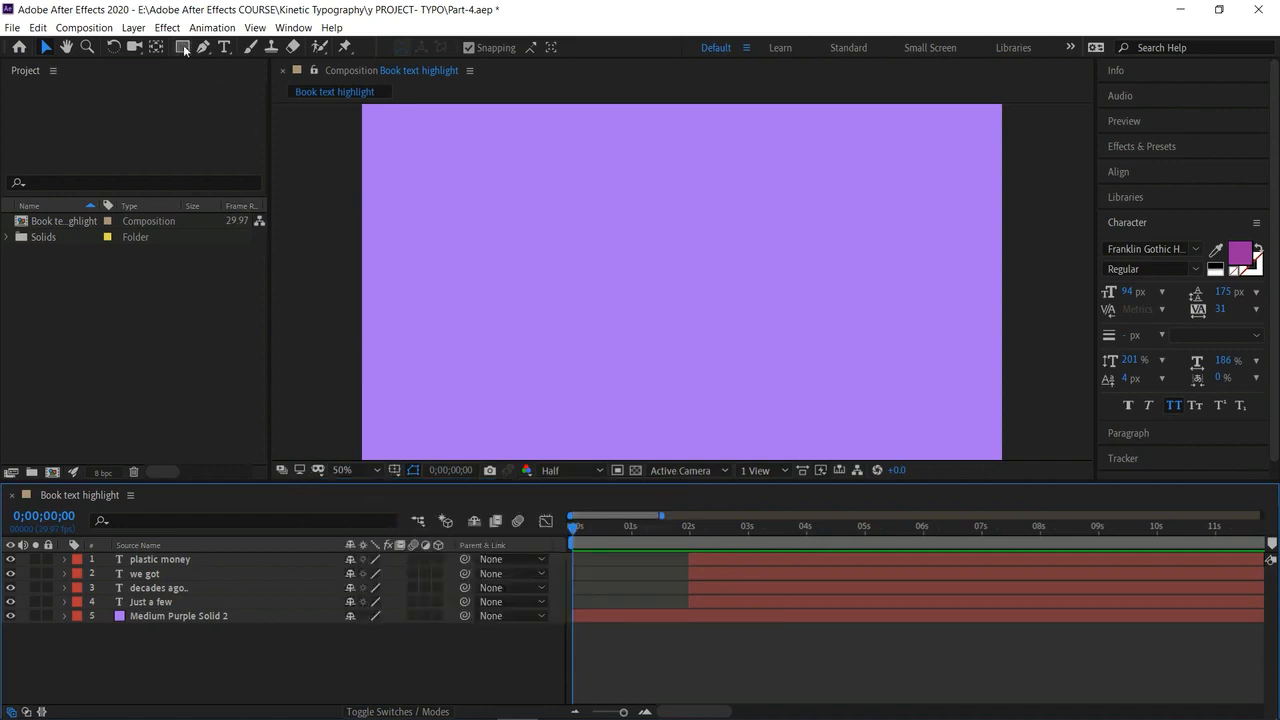
{"action": "left_click", "coordinate": [374, 469]}
{"action": "left_click", "coordinate": [372, 283]}
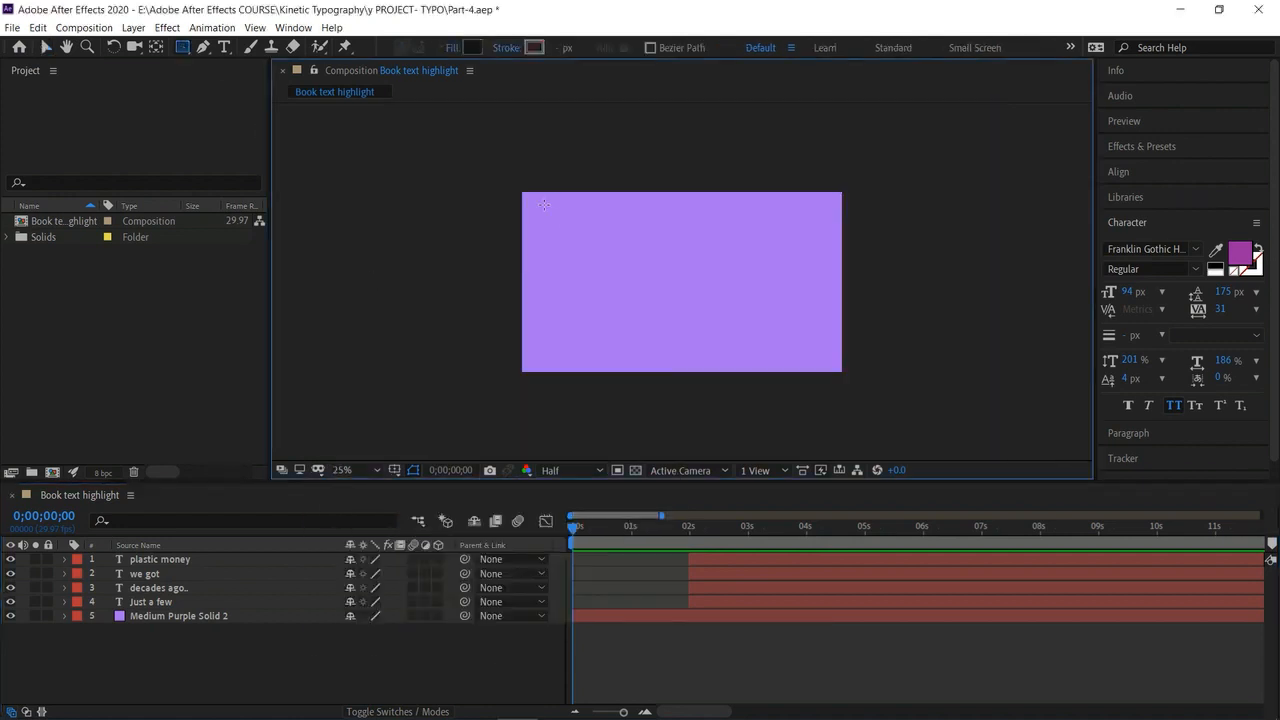
{"action": "mouse_move", "coordinate": [521, 143]}
{"action": "left_mouse_down"}
{"action": "mouse_move", "coordinate": [891, 436]}
{"action": "mouse_move", "coordinate": [851, 386]}
{"action": "mouse_move", "coordinate": [852, 411]}
{"action": "mouse_move", "coordinate": [787, 391]}
{"action": "left_mouse_up"}
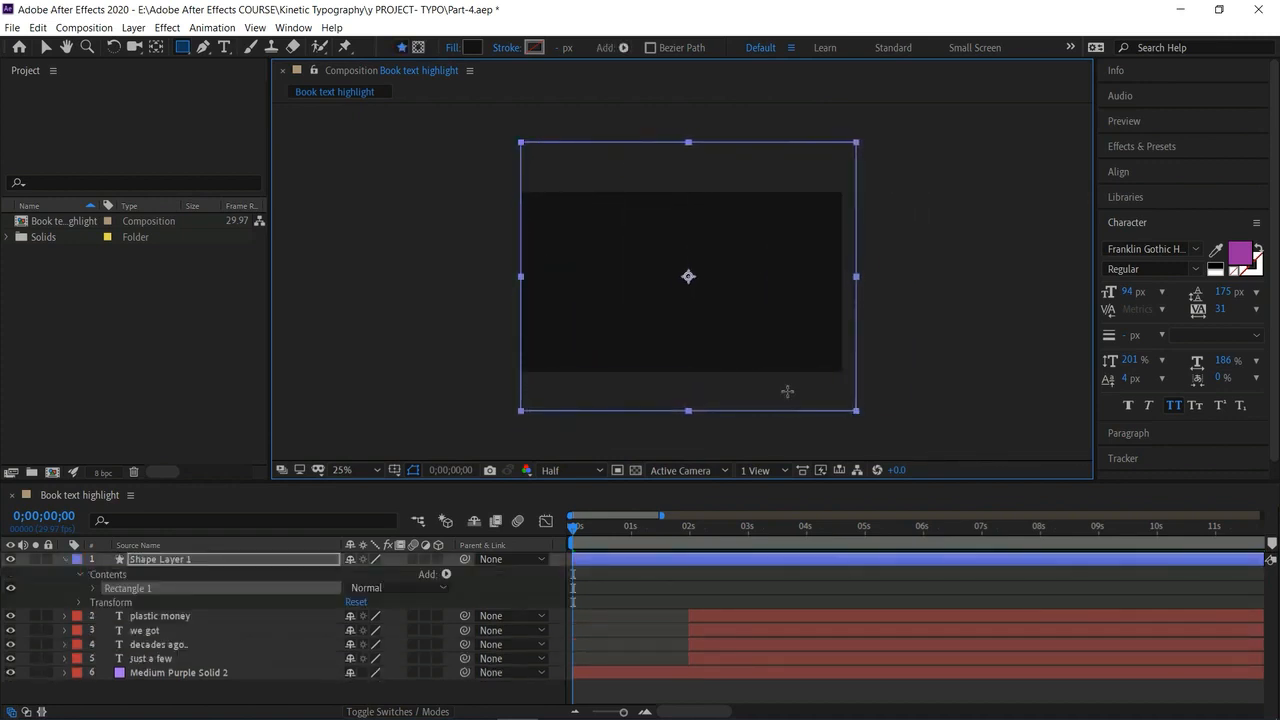
Centre the rectangle over the composition frame and rotate it into a diamond.
{"action": "left_click", "coordinate": [45, 47]}
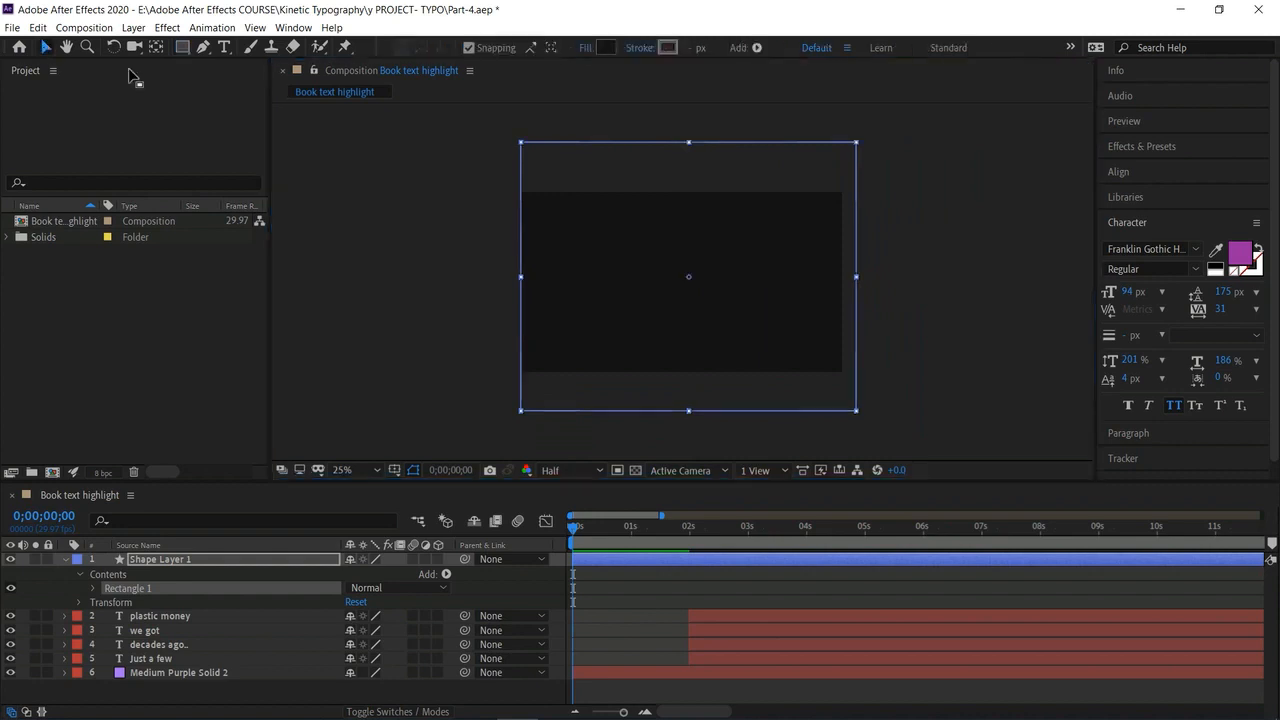
{"action": "left_click_drag", "start_coordinate": [623, 237], "coordinate": [613, 236]}
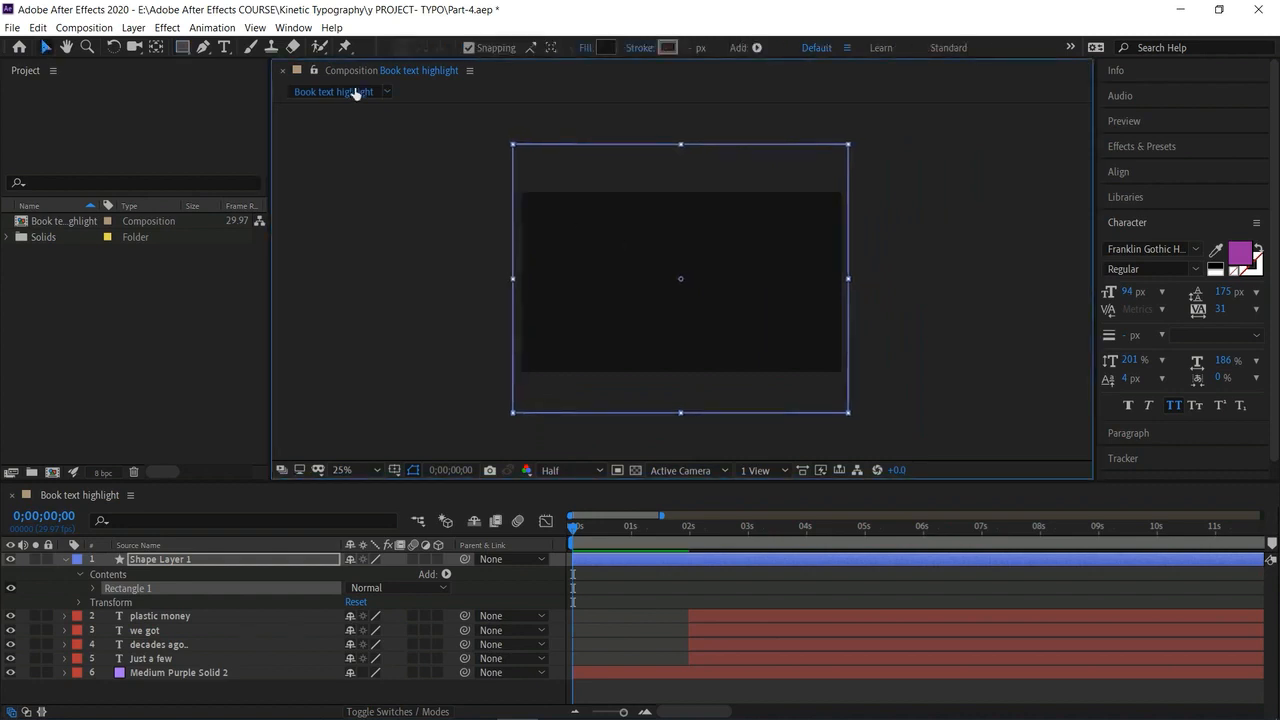
{"action": "left_click_drag", "start_coordinate": [513, 150], "coordinate": [499, 288]}
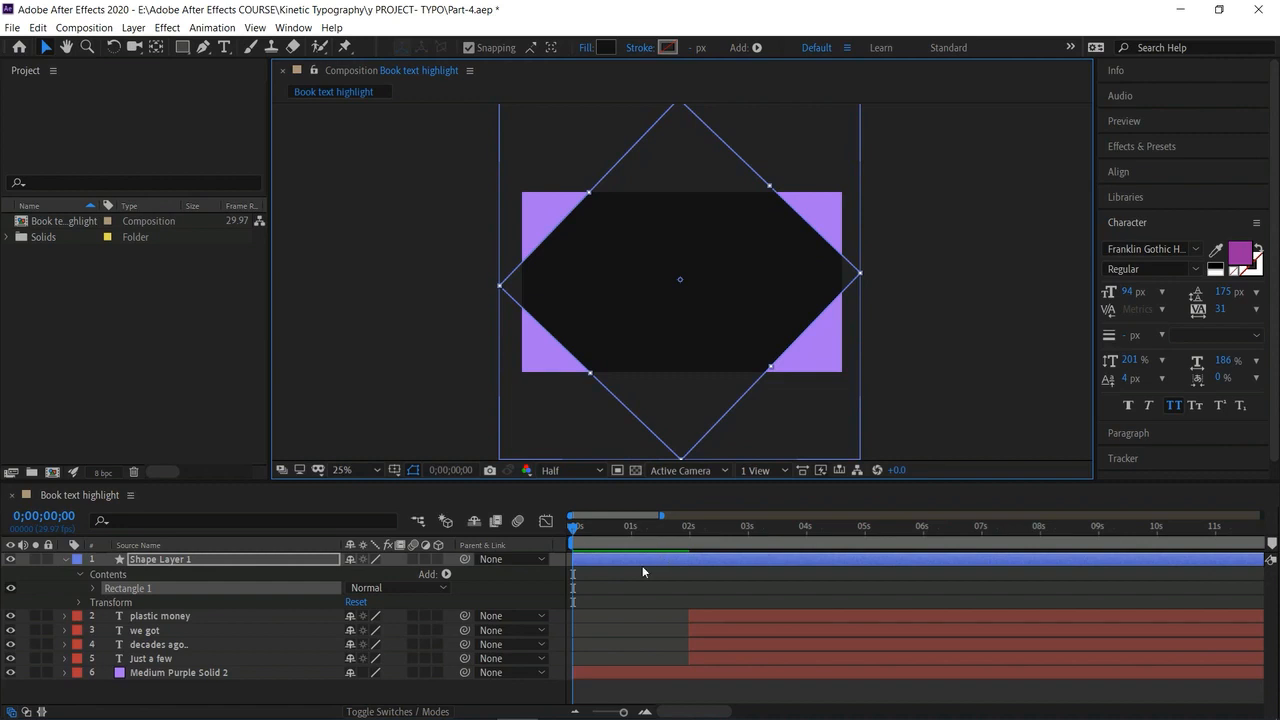
Place the hidden Shape Layer 1 directly above Medium Purple Solid 2 and use it as the solid's alpha track matte.
{"action": "left_click", "coordinate": [11, 560]}
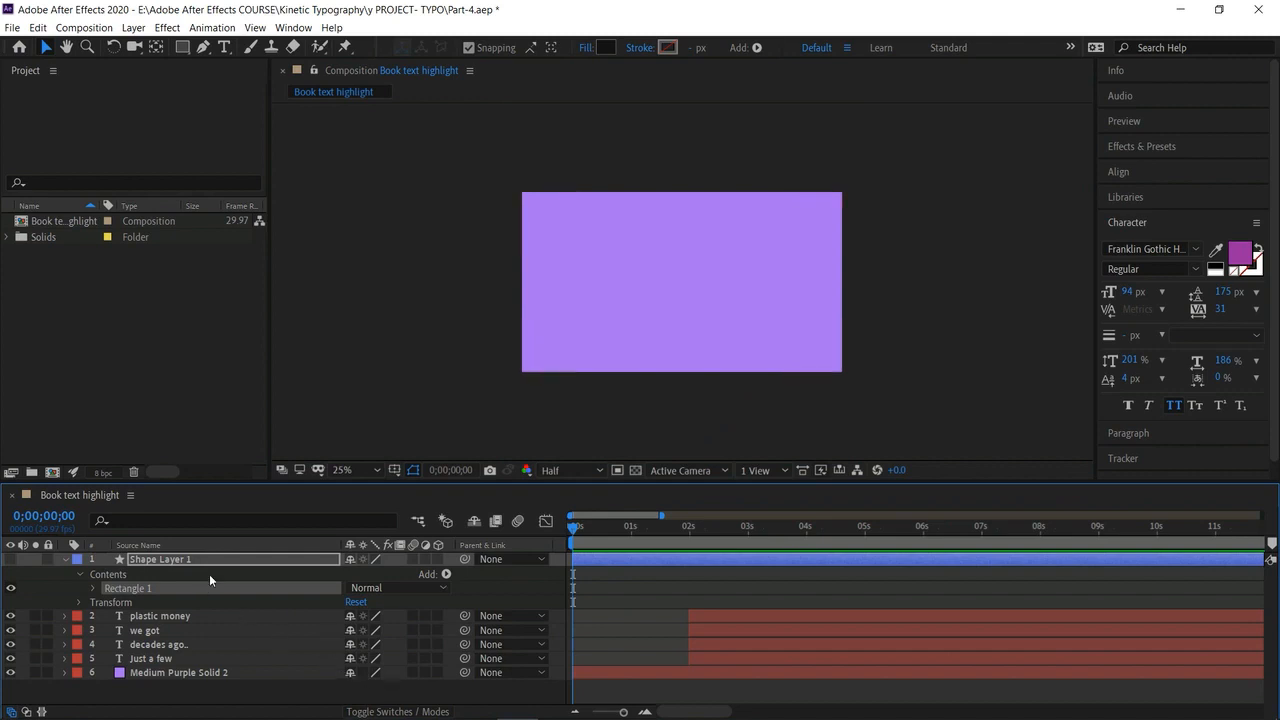
{"action": "left_click_drag", "start_coordinate": [211, 558], "coordinate": [203, 672]}
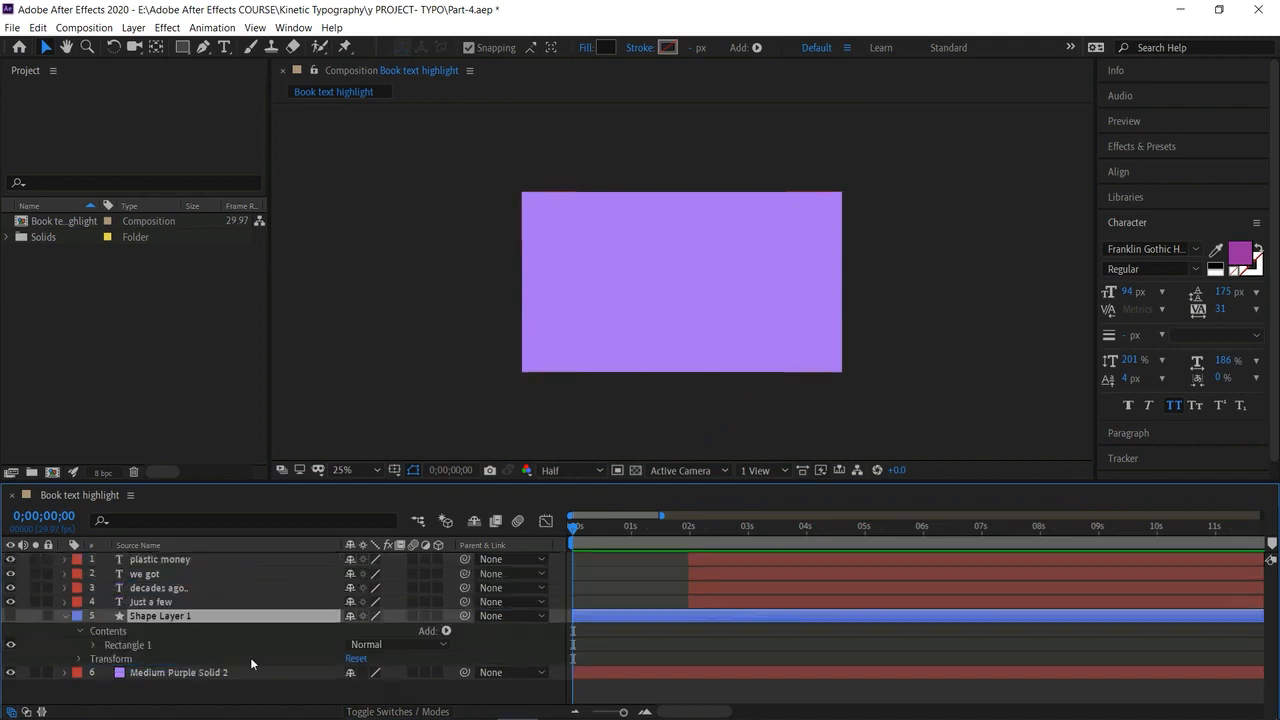
{"action": "left_click", "coordinate": [28, 712]}
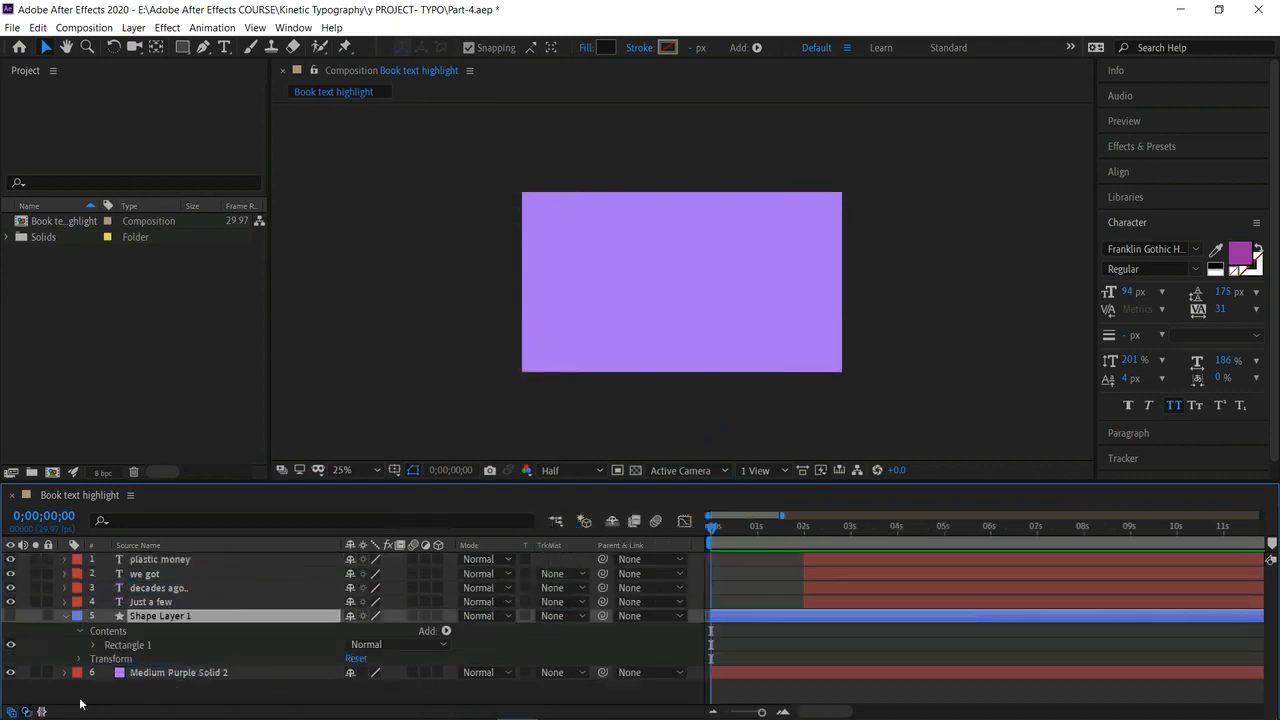
{"action": "left_click", "coordinate": [574, 672]}
{"action": "left_click", "coordinate": [595, 607]}
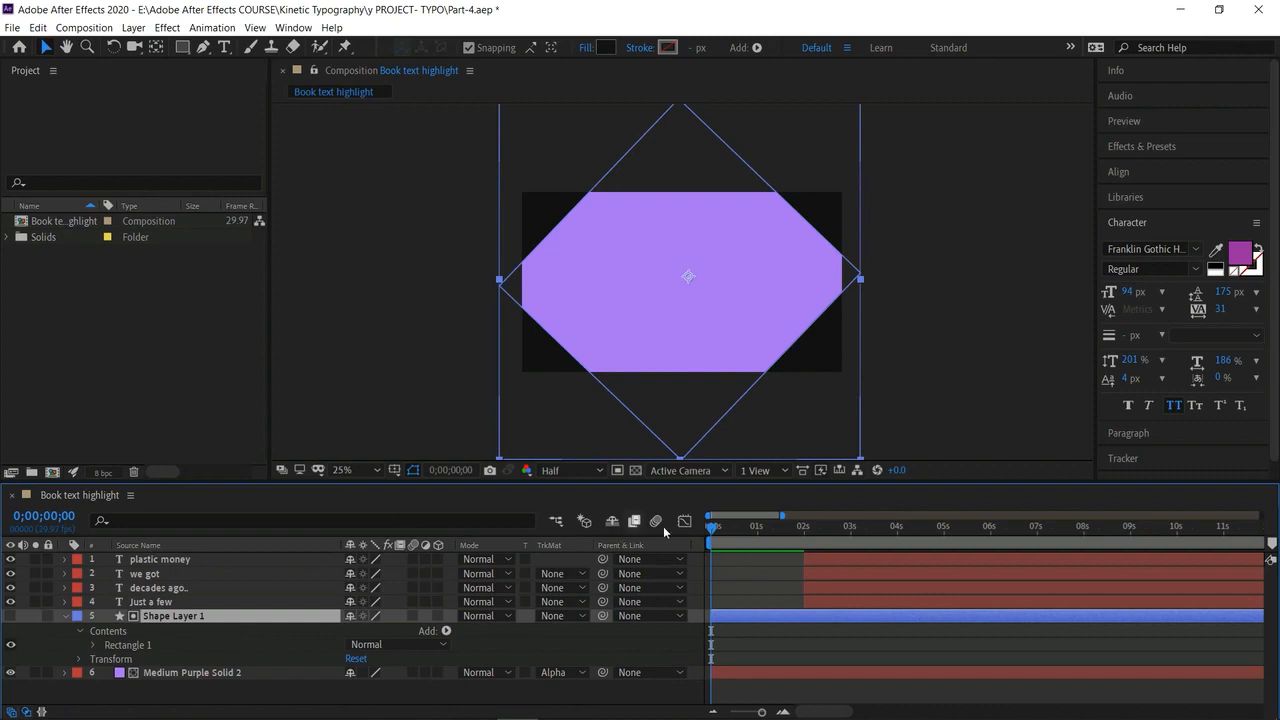
Set Shape Layer 1's Scale keyframe at 0;00;00;14 to 0%.
{"action": "left_click_drag", "start_coordinate": [722, 530], "coordinate": [733, 528]}
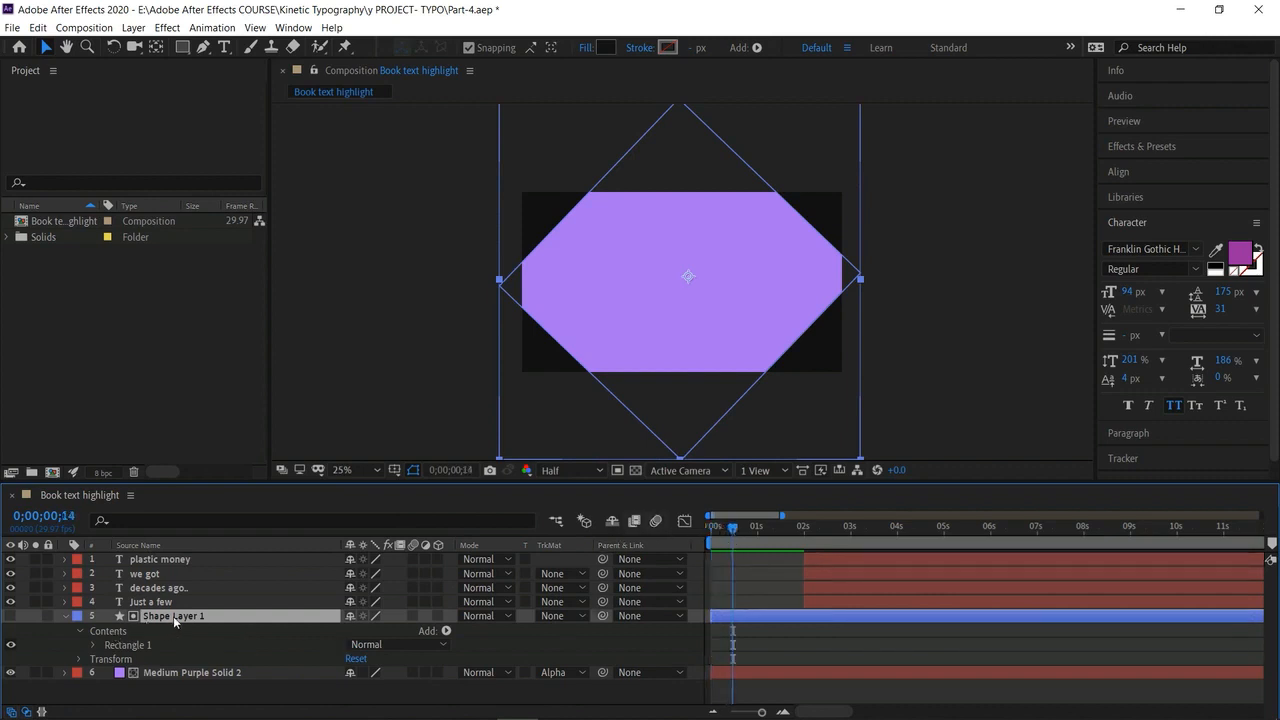
{"action": "key", "text": "s"}
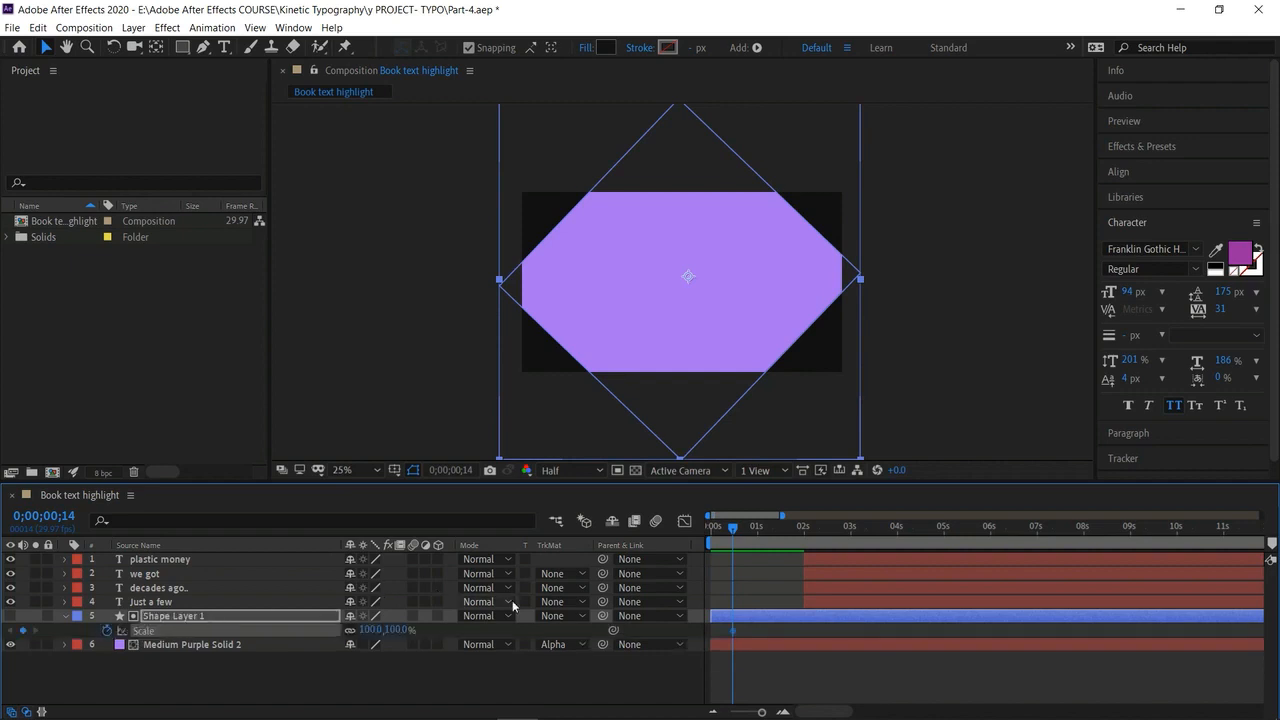
{"action": "left_click", "coordinate": [372, 629]}
{"action": "type", "text": "00"}
{"action": "key", "text": "Return"}
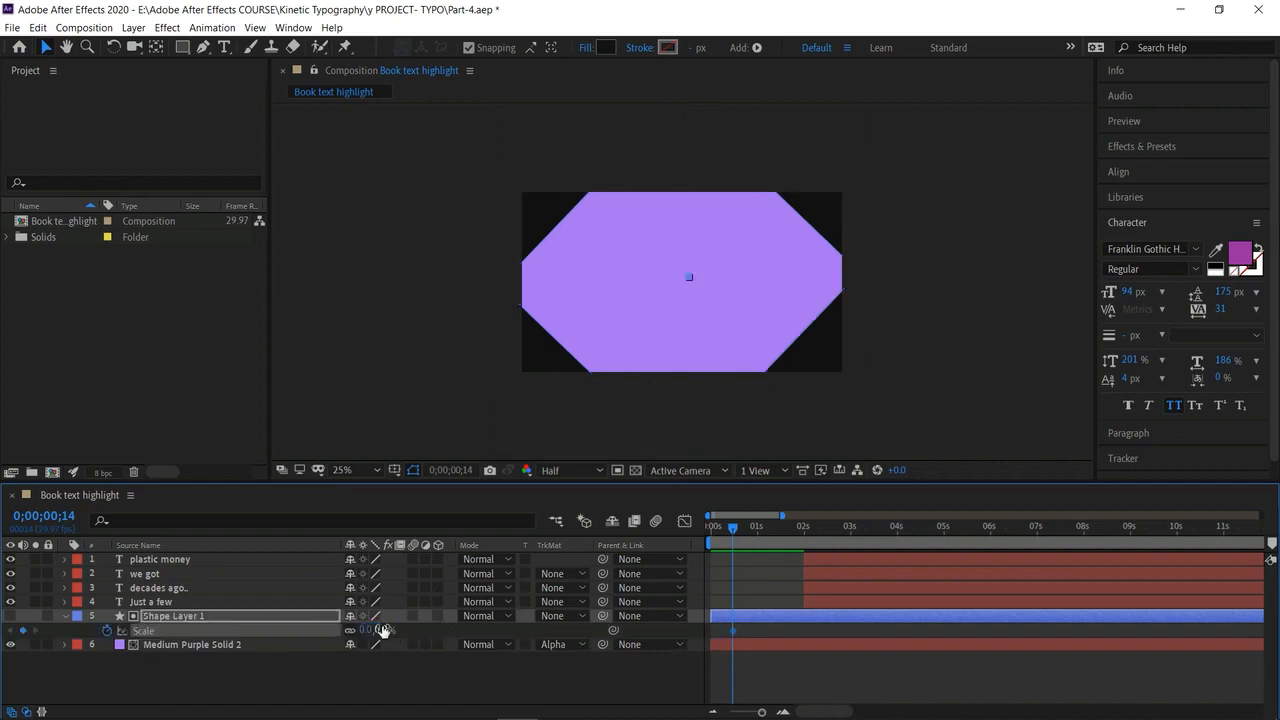
Add a Scale keyframe of 100% to Shape Layer 1 at 0;00;01;01.
{"action": "left_click_drag", "start_coordinate": [735, 526], "coordinate": [758, 526]}
{"action": "left_click", "coordinate": [23, 630]}
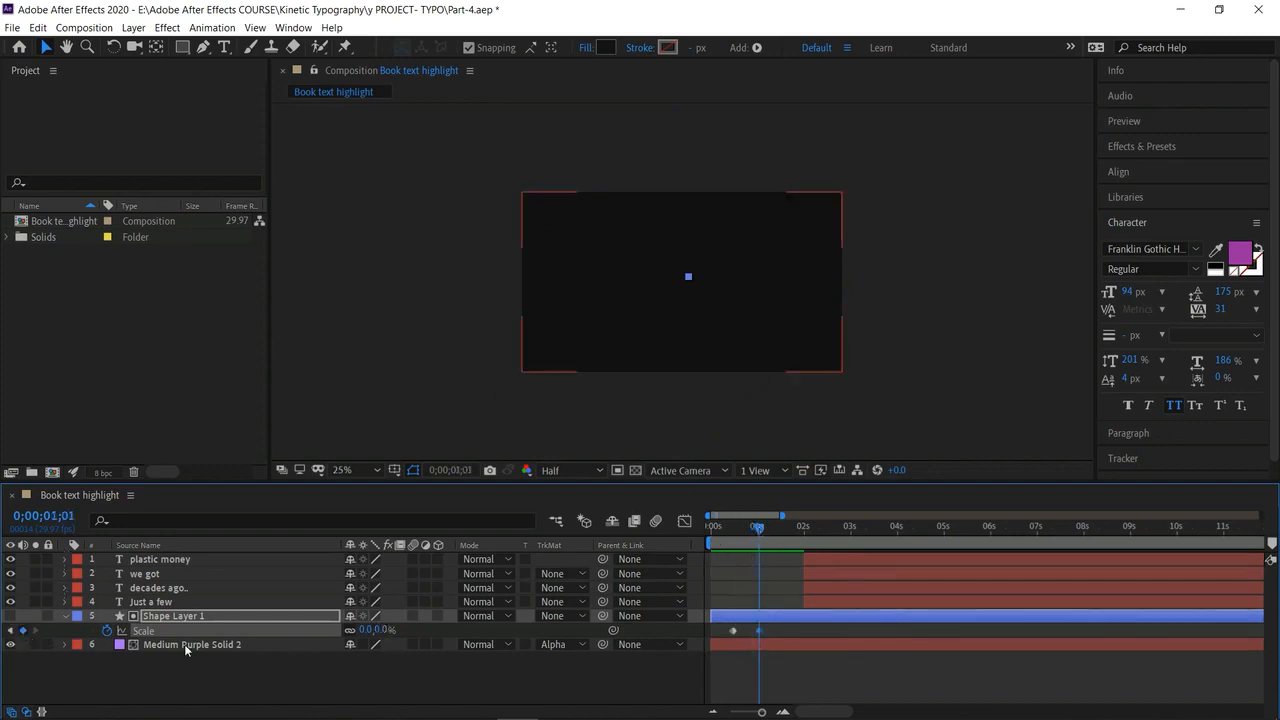
{"action": "left_click", "coordinate": [373, 630]}
{"action": "type", "text": "100"}
{"action": "key", "text": "Return"}
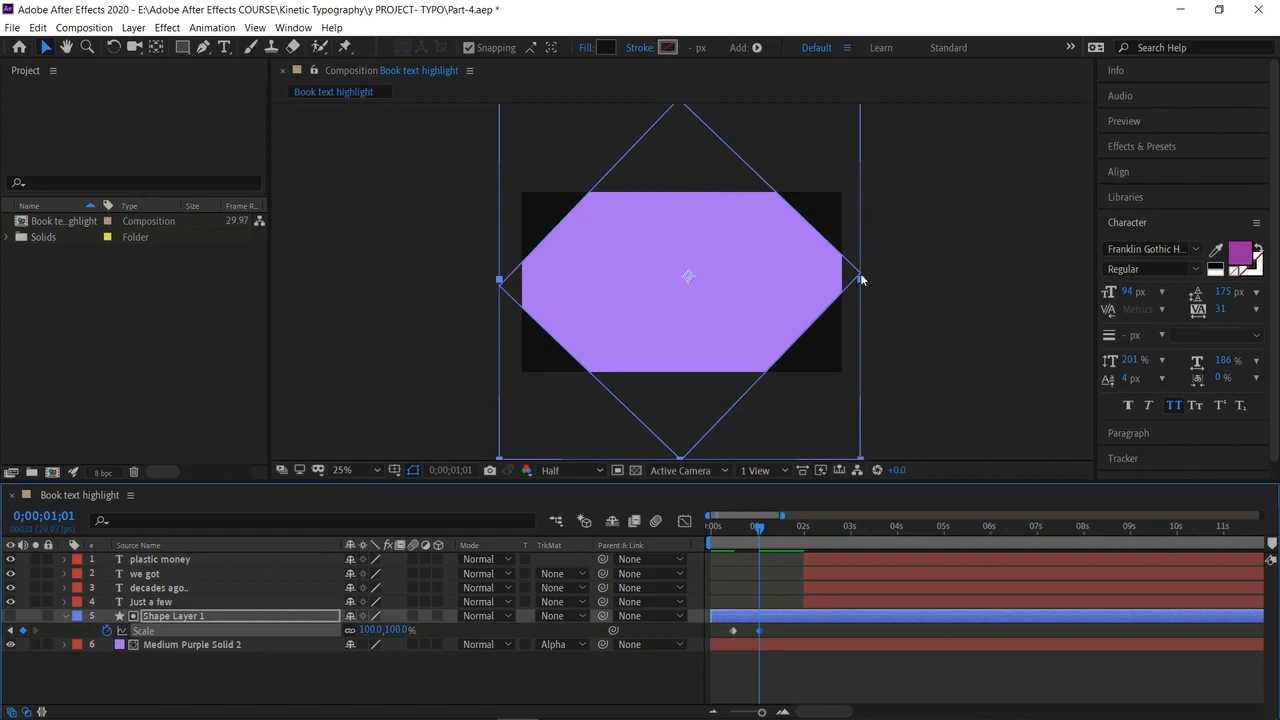
Enlarge the diamond at 0;00;01;01 to about 162.9% wide and 148% high so the purple covers the whole frame.
{"action": "left_click_drag", "start_coordinate": [862, 280], "coordinate": [933, 282]}
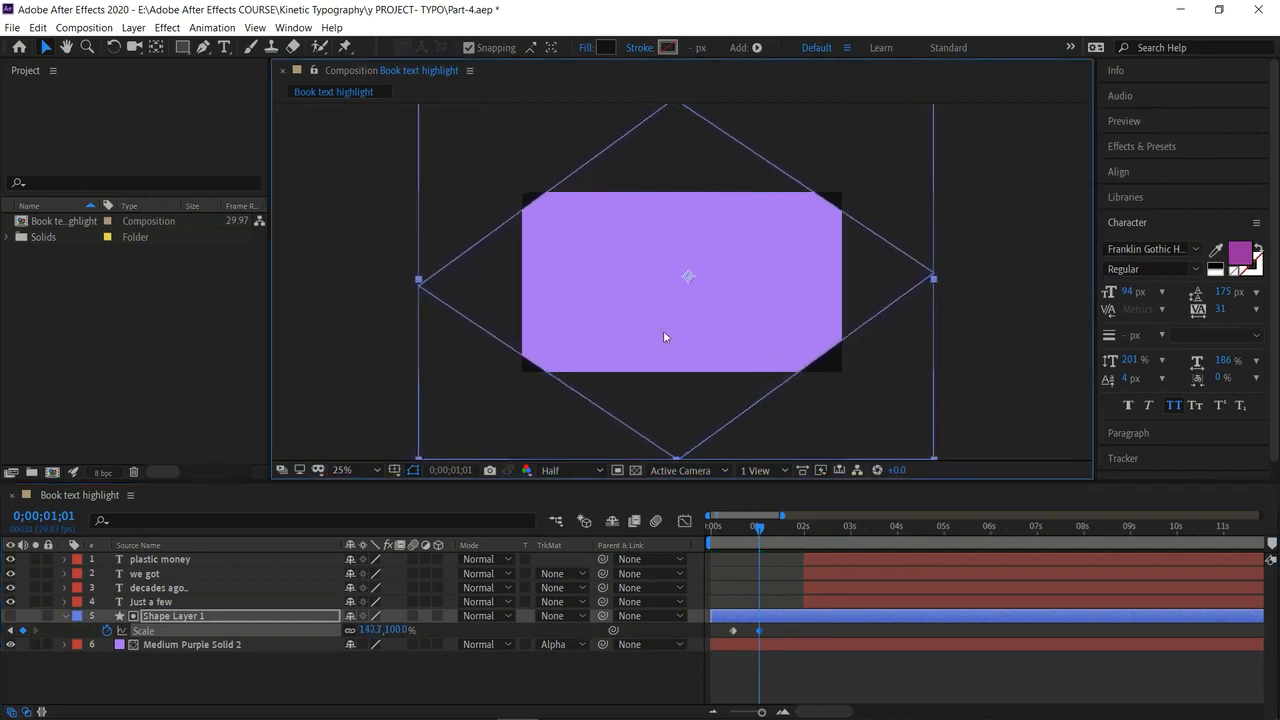
{"action": "left_click", "coordinate": [374, 471]}
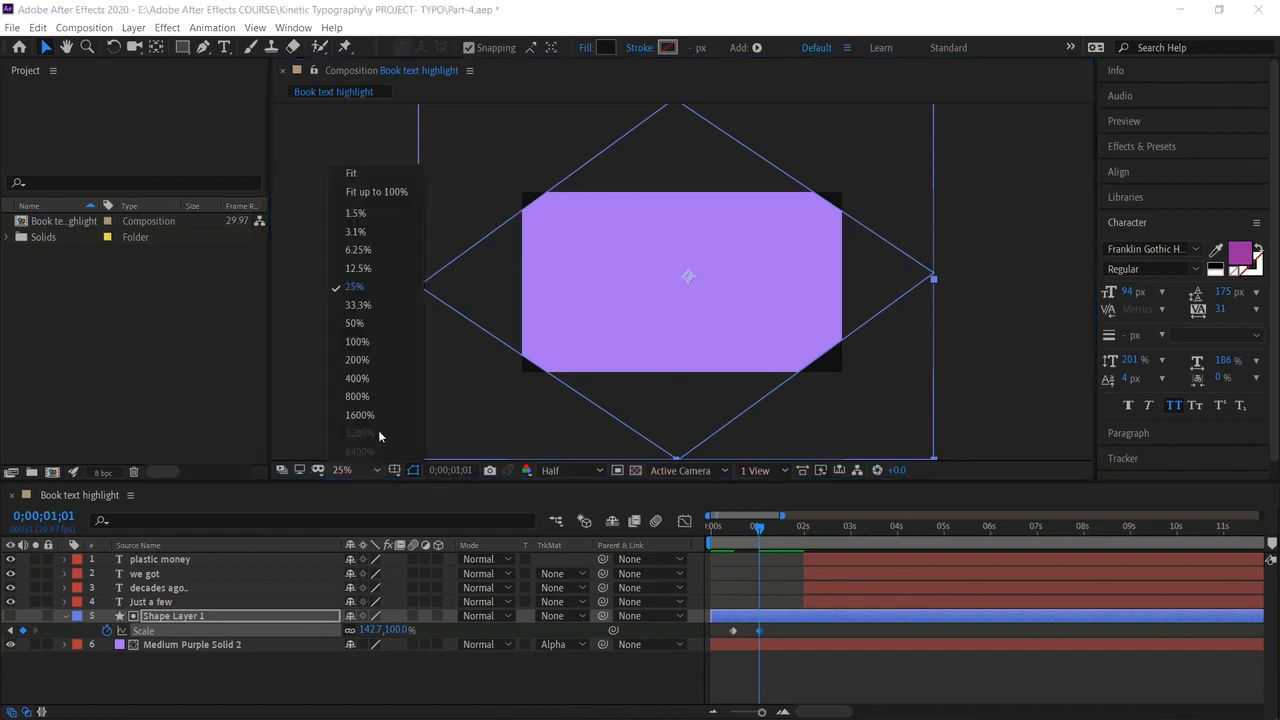
{"action": "left_click", "coordinate": [370, 322]}
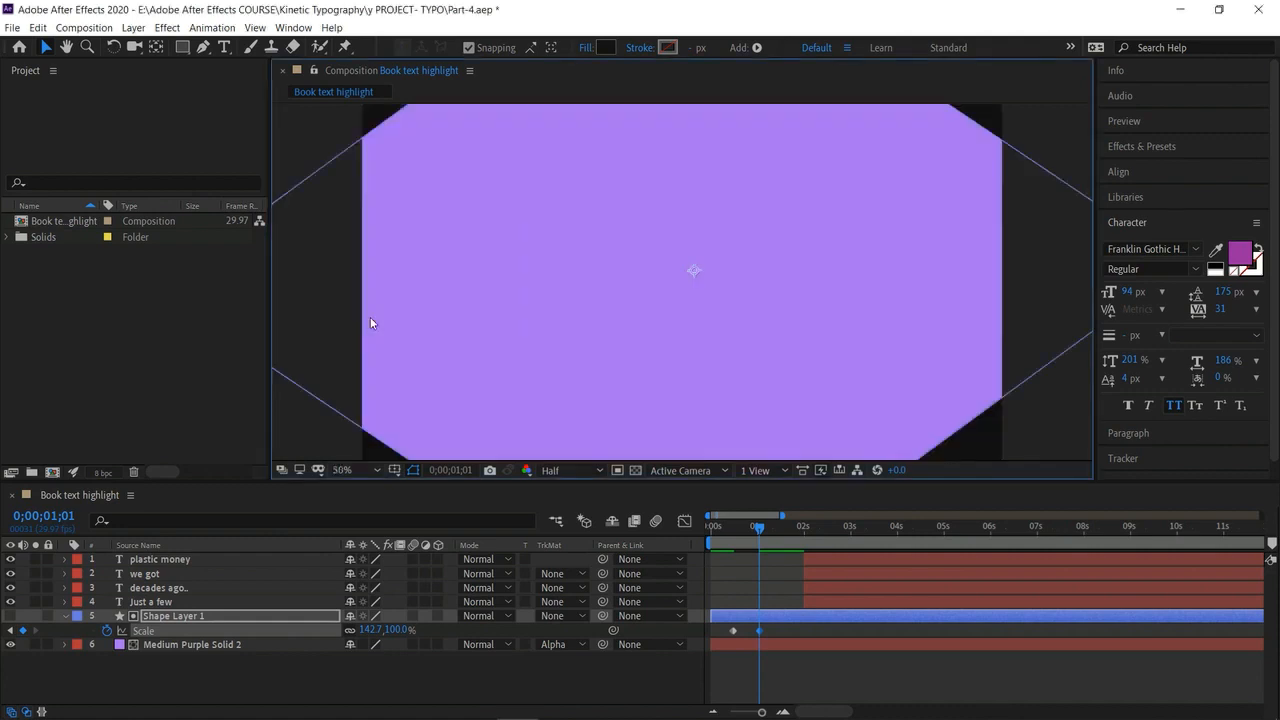
{"action": "left_click", "coordinate": [363, 471]}
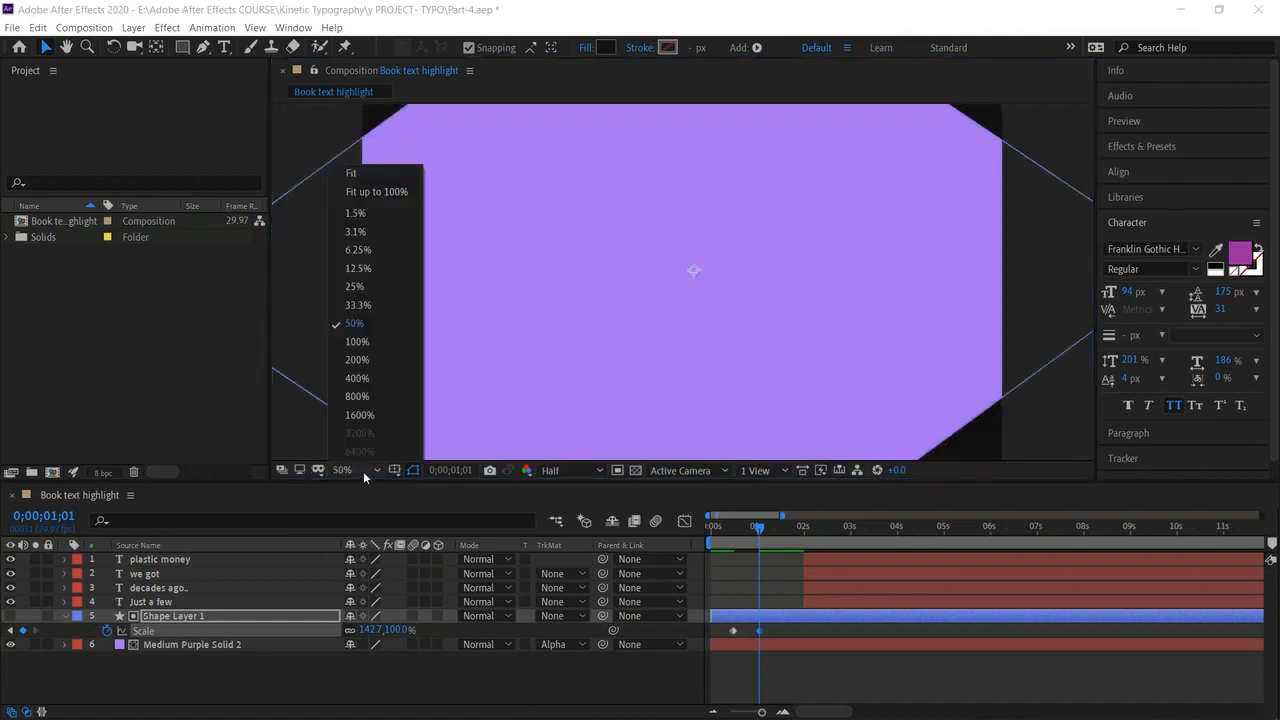
{"action": "left_click", "coordinate": [363, 268]}
{"action": "mouse_move", "coordinate": [679, 383]}
{"action": "left_mouse_down"}
{"action": "mouse_move", "coordinate": [683, 417]}
{"action": "mouse_move", "coordinate": [679, 406]}
{"action": "left_mouse_up"}
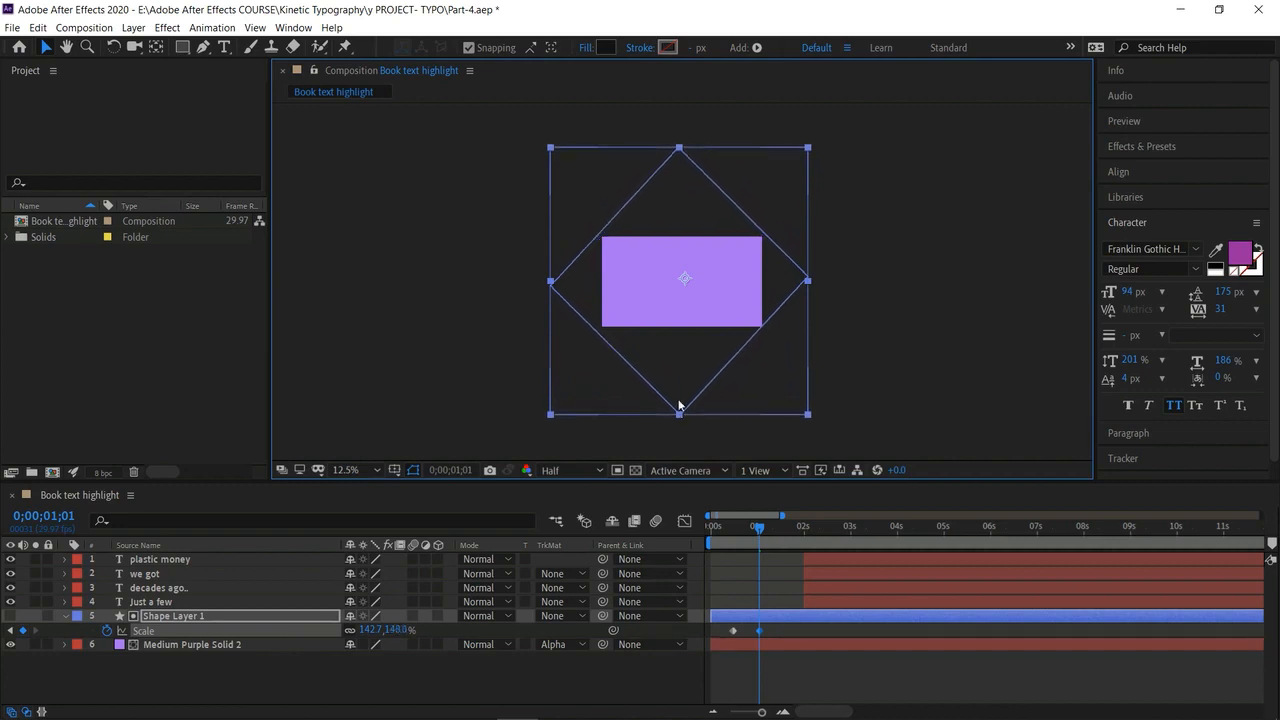
{"action": "left_click_drag", "start_coordinate": [809, 287], "coordinate": [825, 289]}
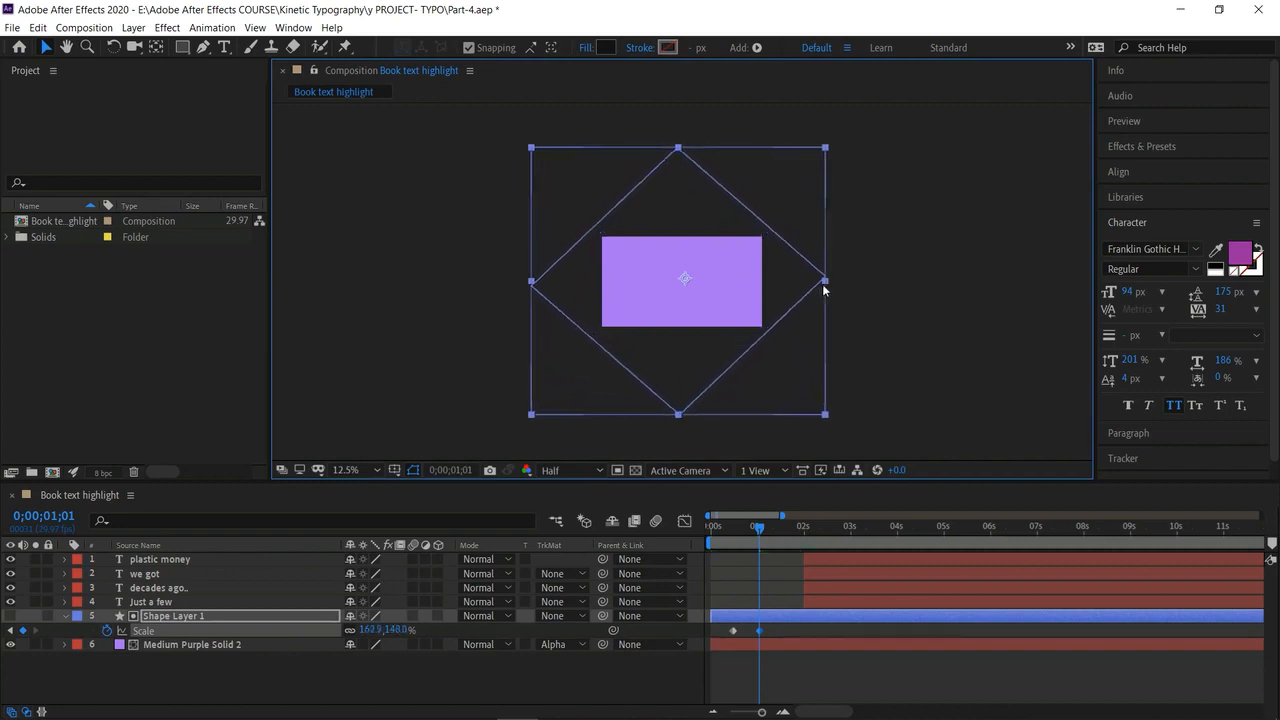
{"action": "left_click", "coordinate": [366, 471]}
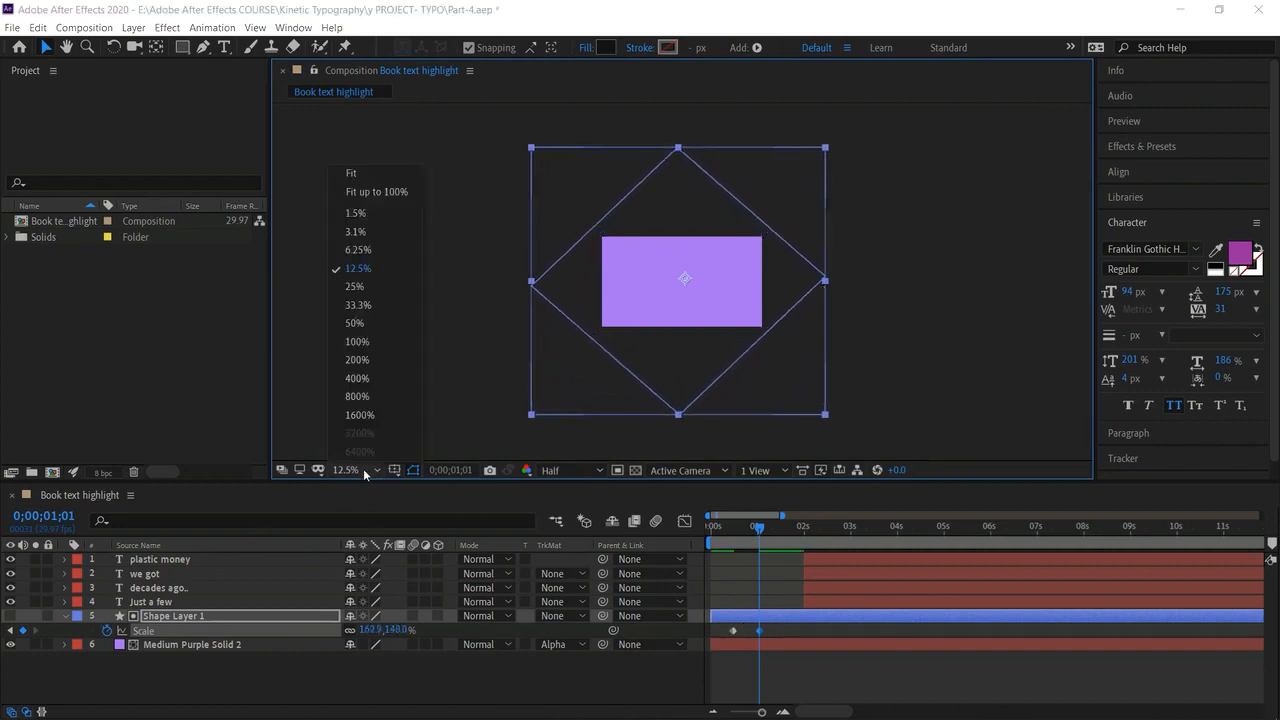
{"action": "left_click", "coordinate": [372, 304]}
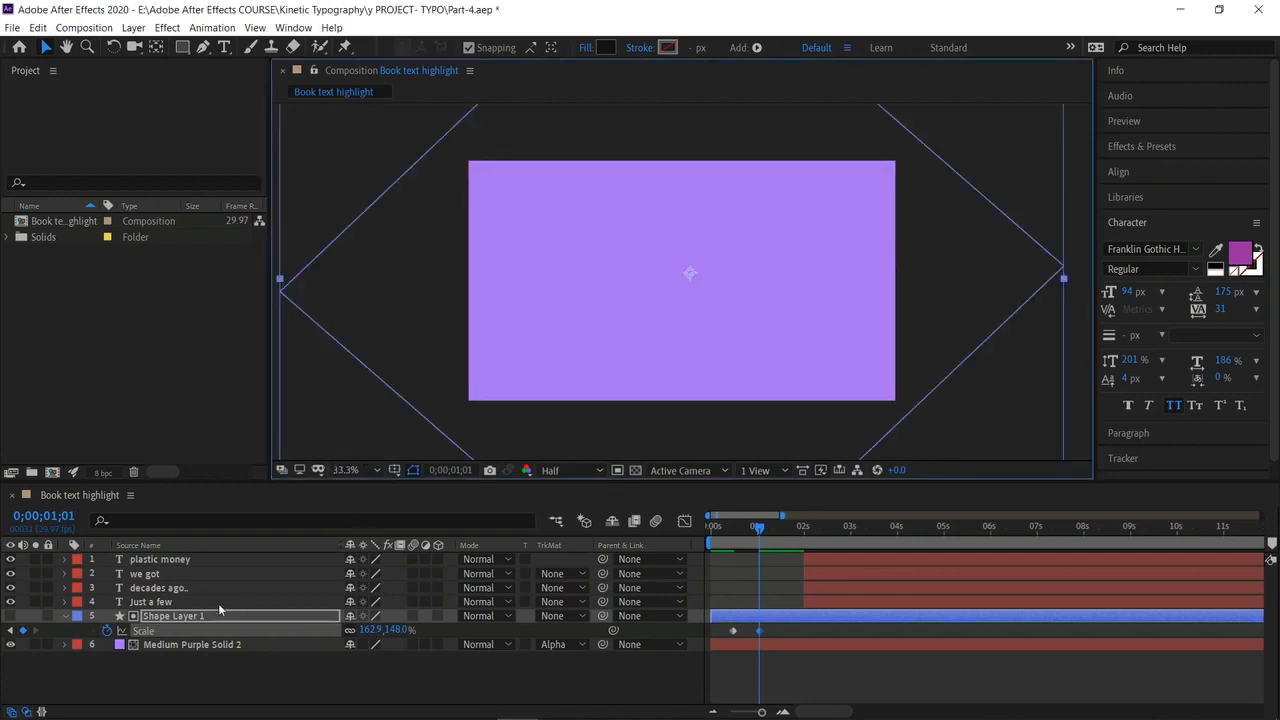
Preview the diamond reveal and apply Easy Ease to both of Shape Layer 1's Scale keyframes.
{"action": "left_click_drag", "start_coordinate": [754, 524], "coordinate": [680, 524]}
{"action": "key", "text": "space"}
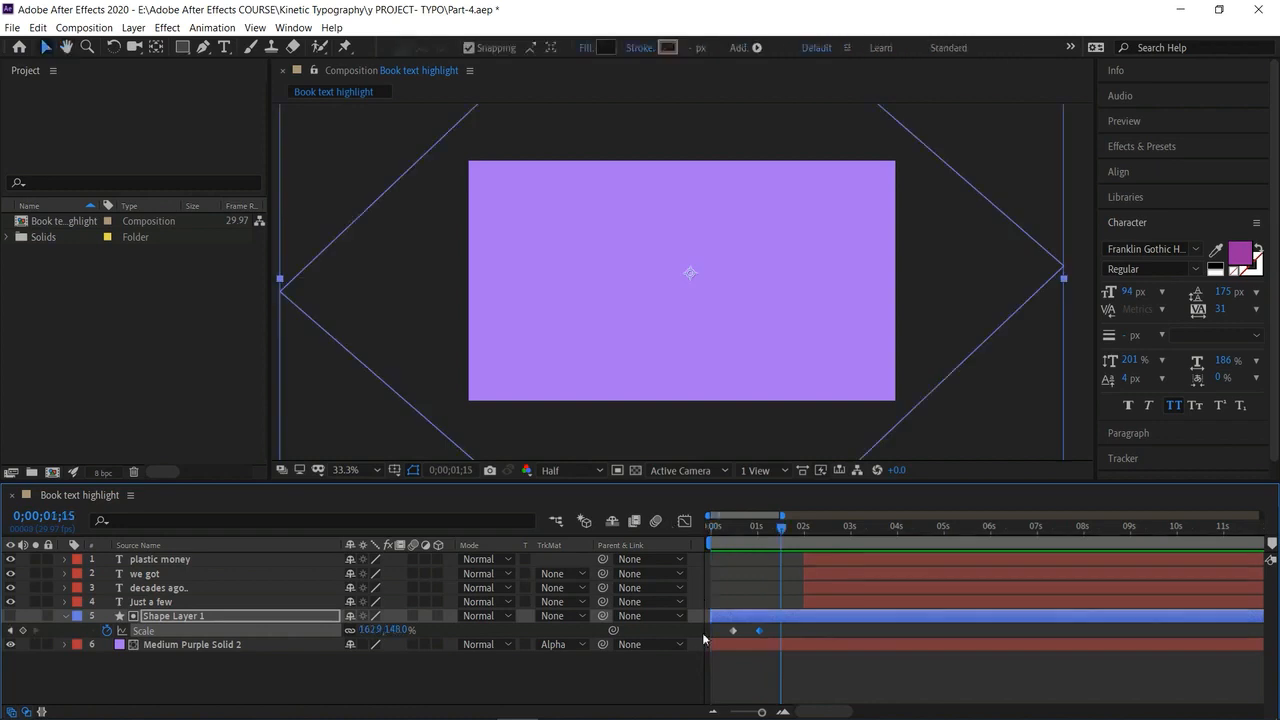
{"action": "right_click", "coordinate": [760, 629]}
{"action": "mouse_move", "coordinate": [820, 619]}
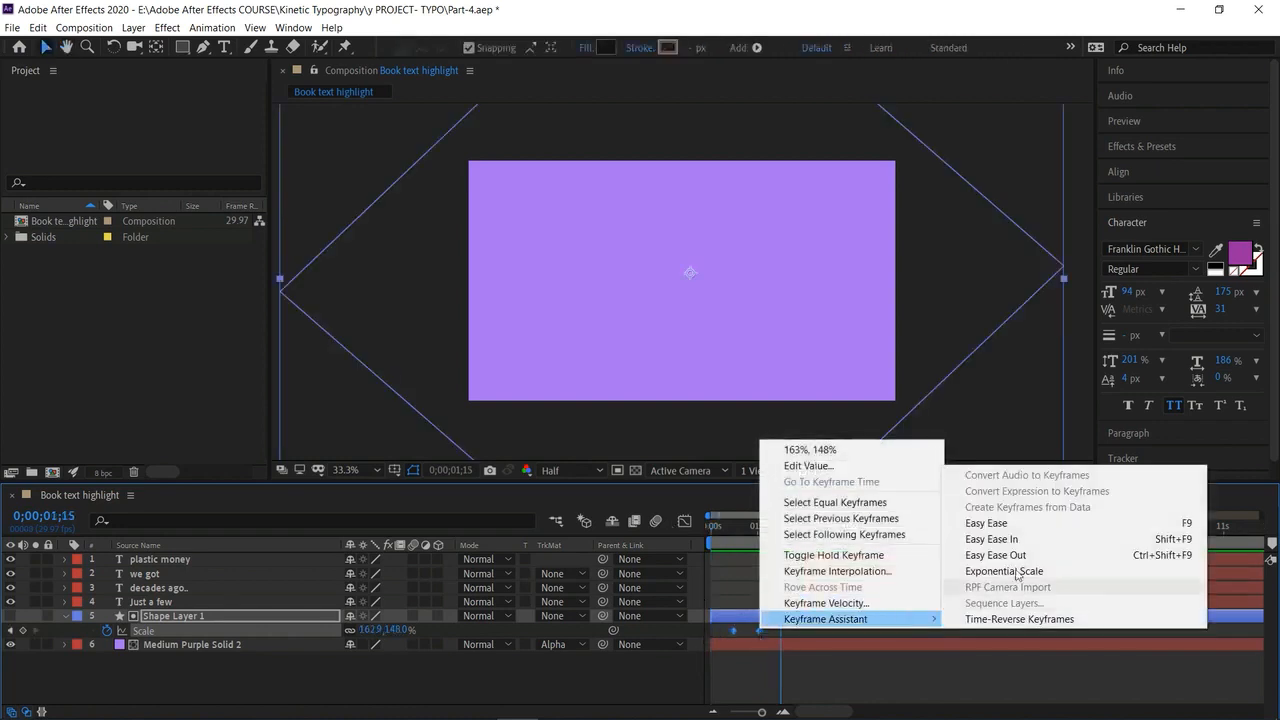
{"action": "left_click", "coordinate": [982, 538]}
Make the "Just a few" text layer start at 0;00;01;14.
{"action": "left_click_drag", "start_coordinate": [782, 527], "coordinate": [781, 538]}
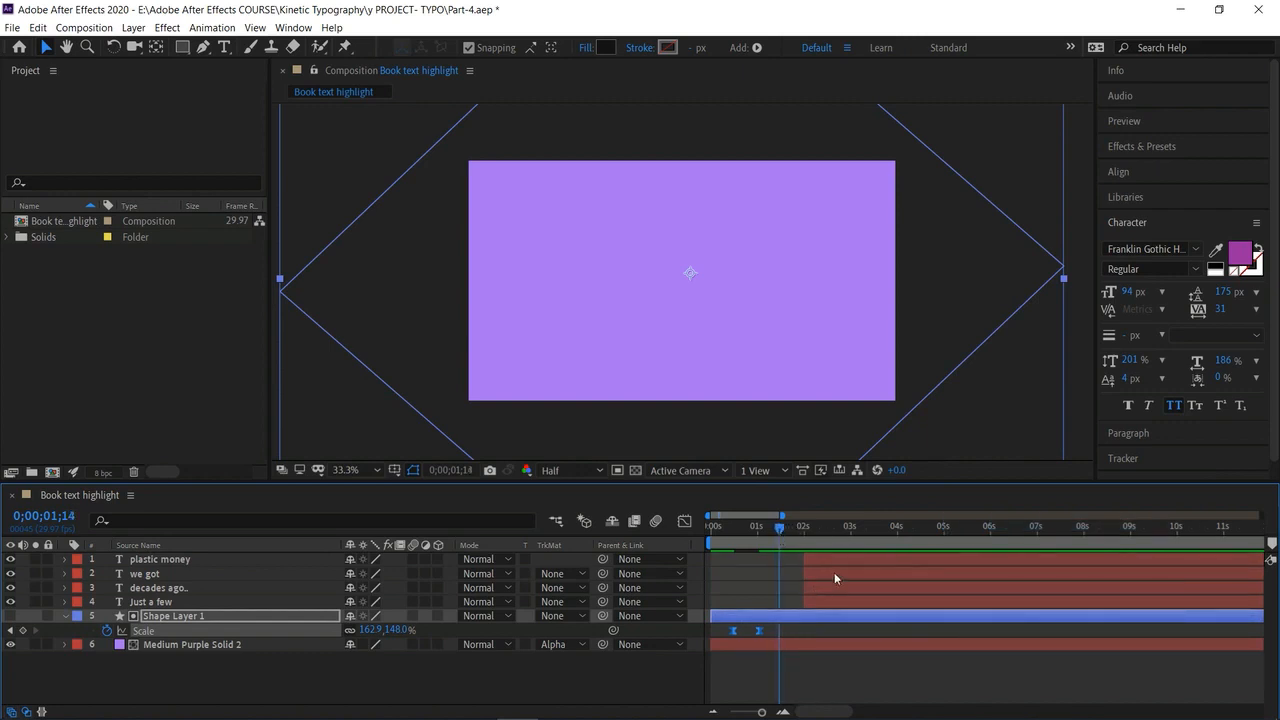
{"action": "left_click", "coordinate": [227, 604]}
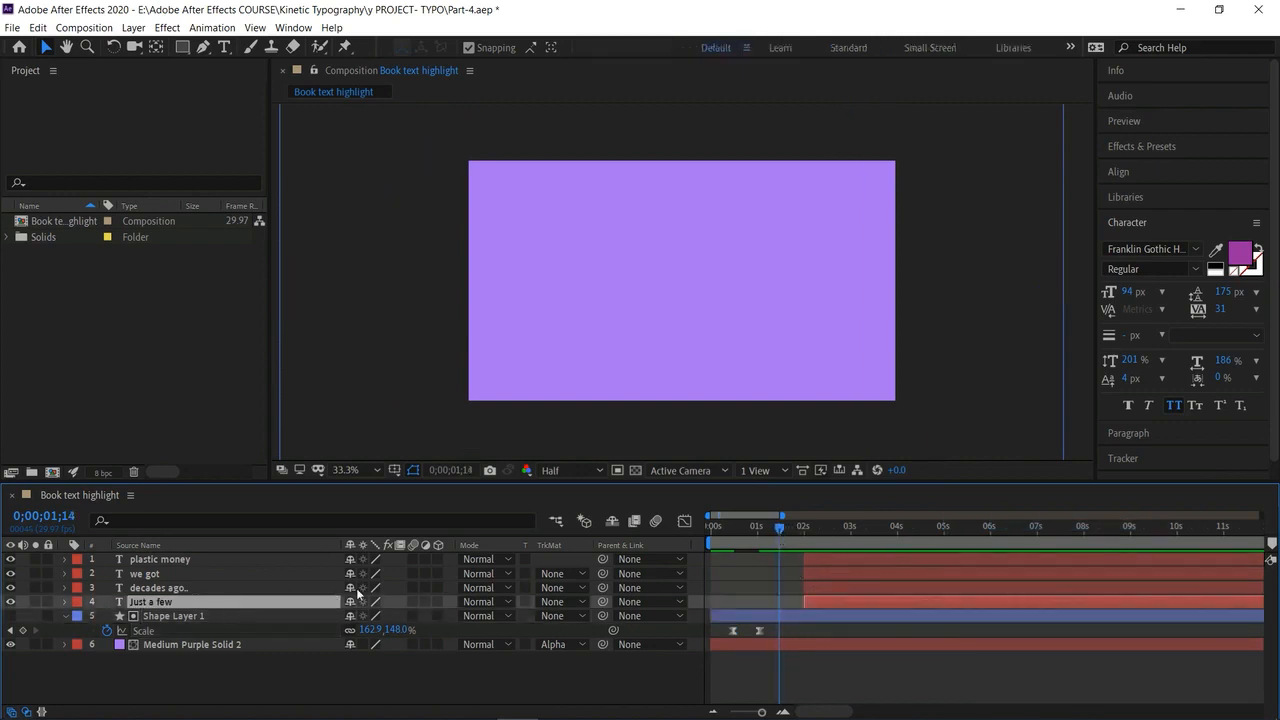
{"action": "left_click_drag", "start_coordinate": [848, 601], "coordinate": [830, 602]}
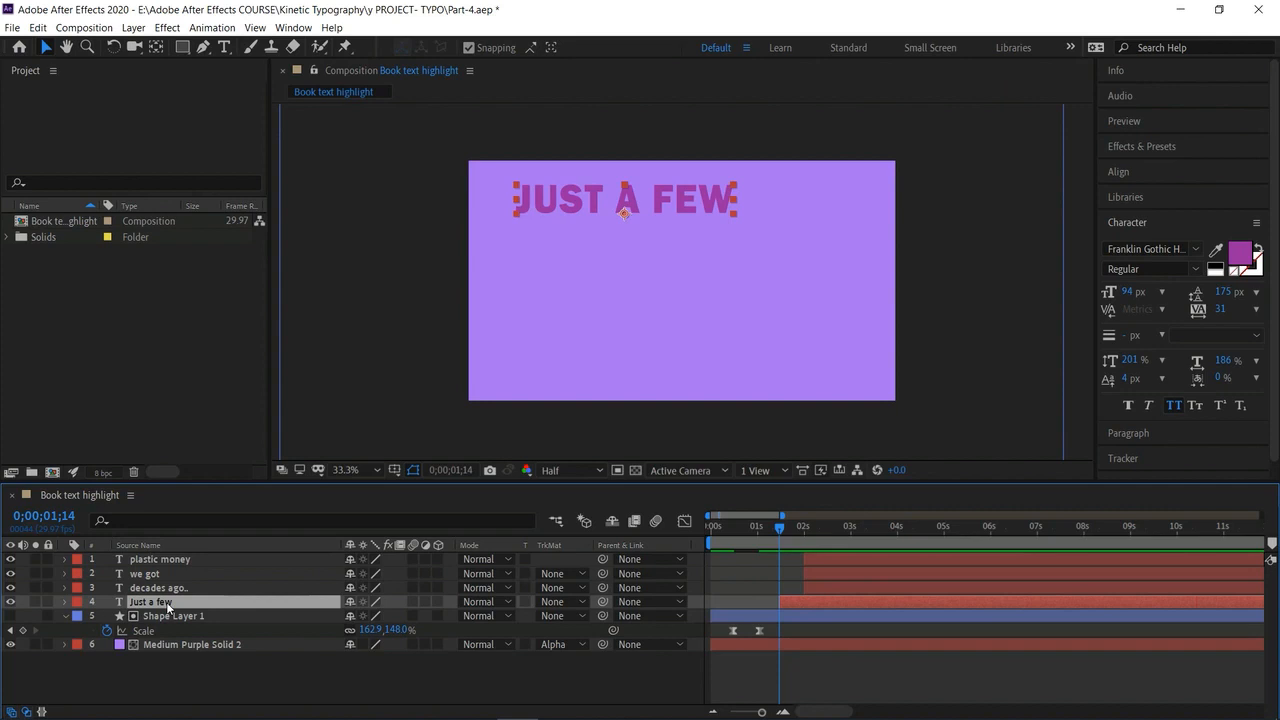
Reveal the "Just a few" layer's Rotation and move its anchor point to the text's lower-left corner.
{"action": "key", "text": "r"}
{"action": "left_click_drag", "start_coordinate": [369, 616], "coordinate": [384, 616]}
{"action": "key", "text": "ctrl+z"}
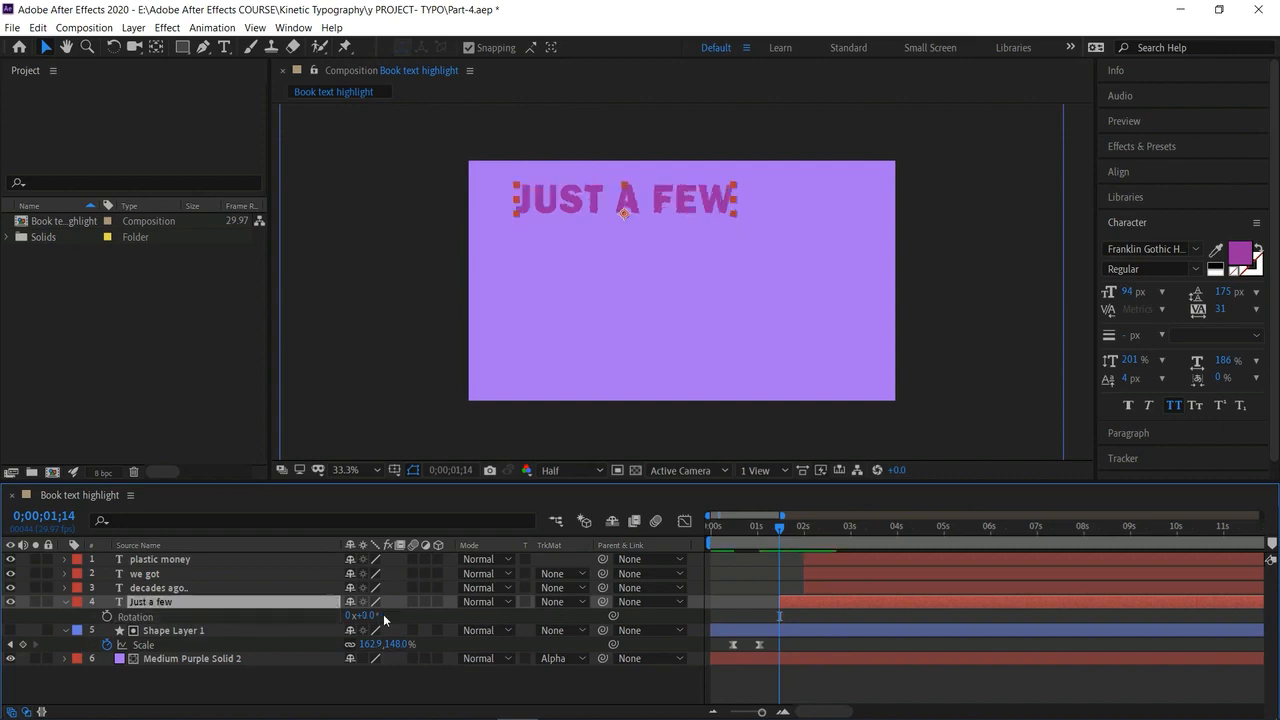
{"action": "left_click", "coordinate": [64, 630]}
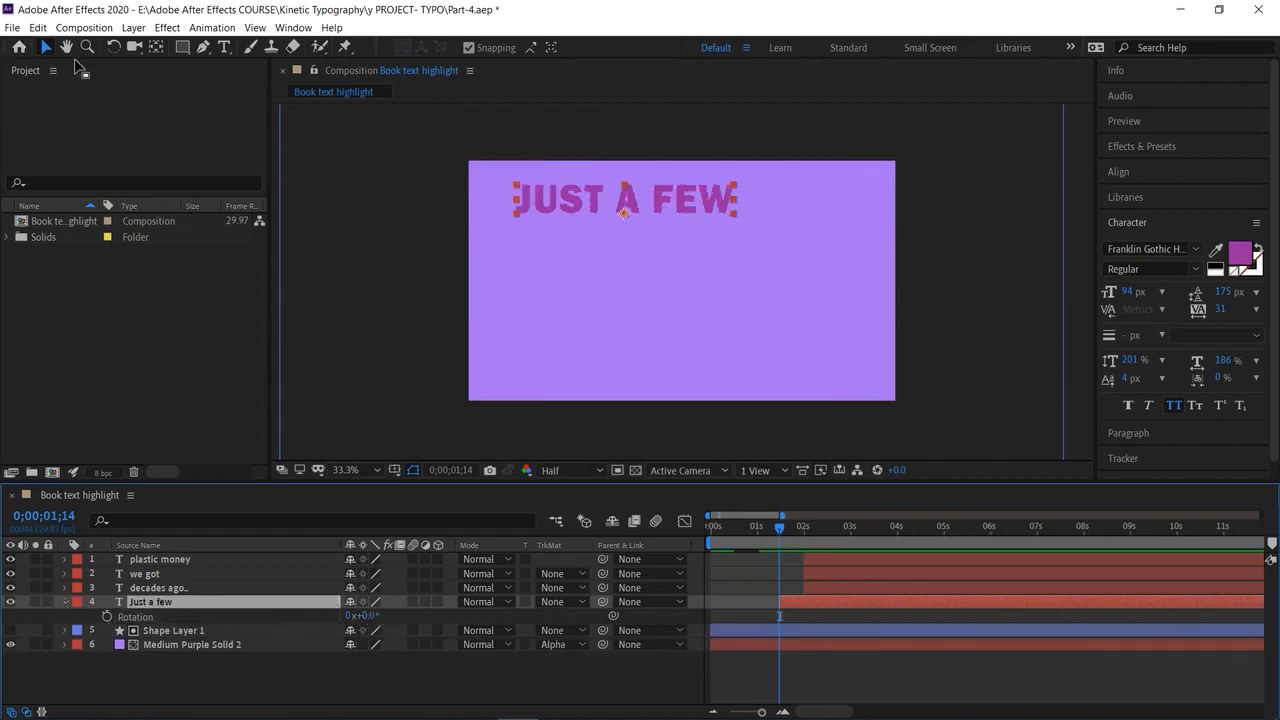
{"action": "left_click", "coordinate": [157, 47]}
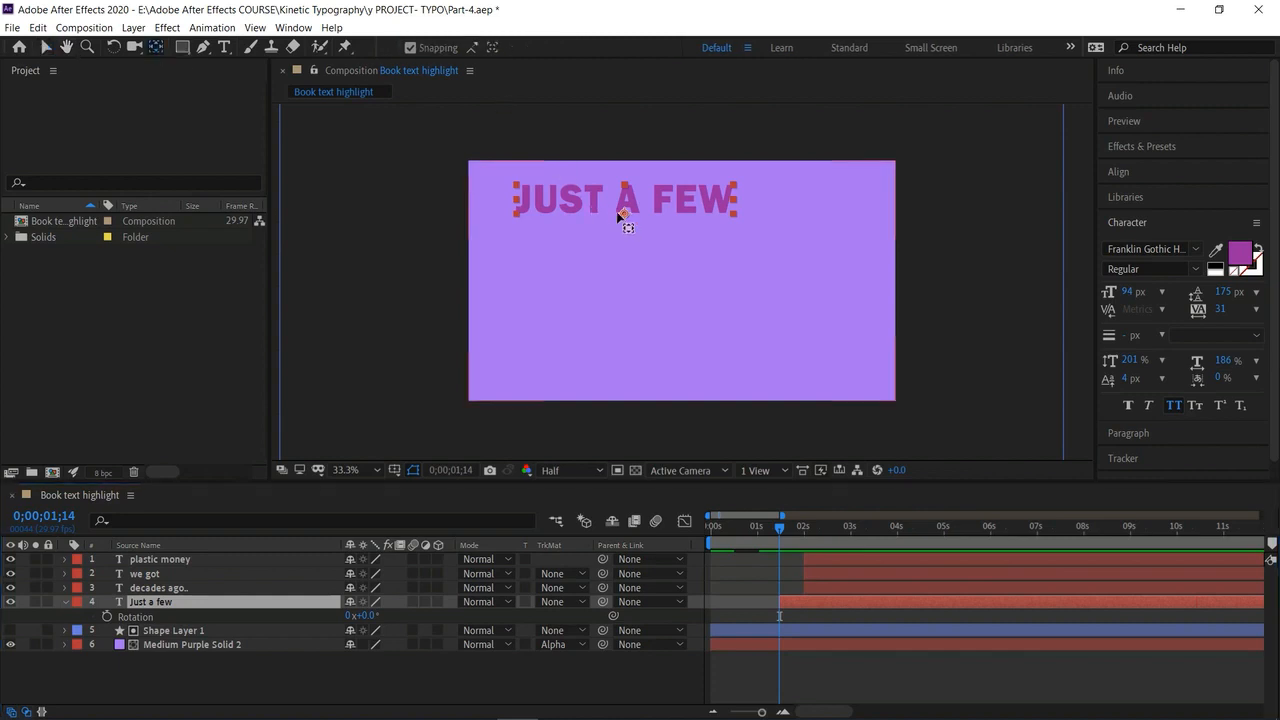
{"action": "left_click_drag", "start_coordinate": [623, 212], "coordinate": [517, 220]}
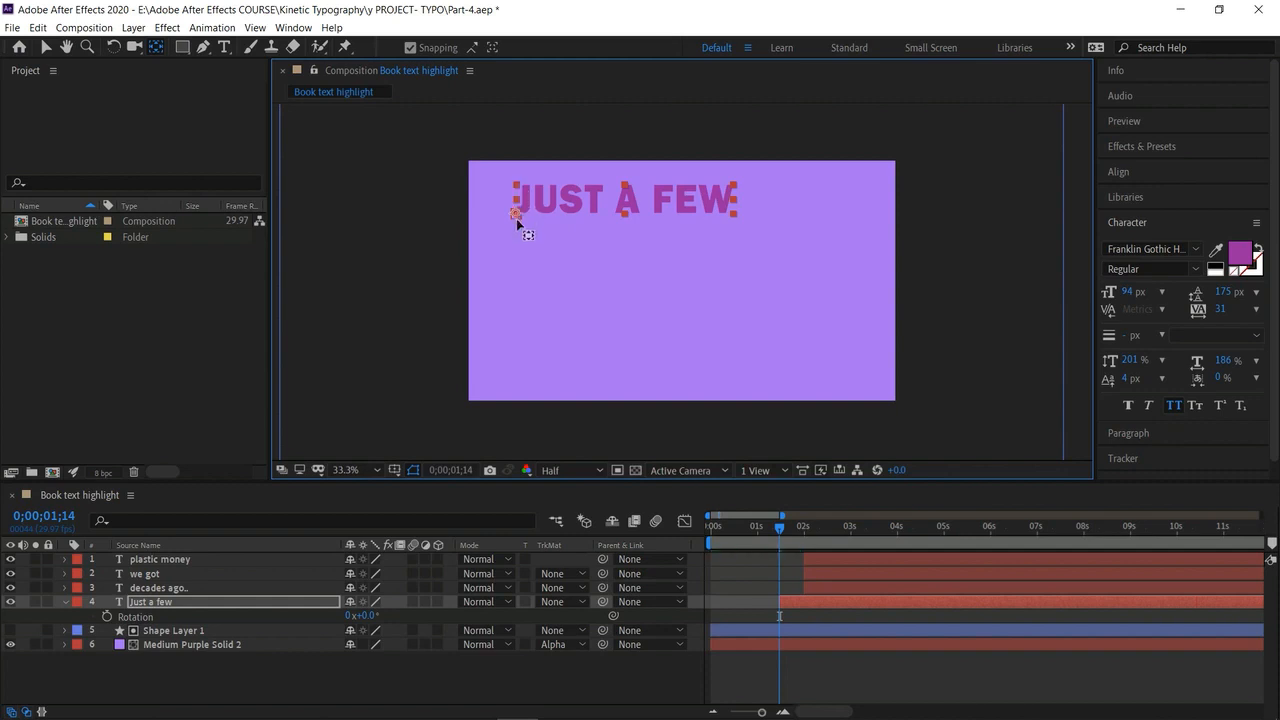
{"action": "left_click", "coordinate": [45, 47]}
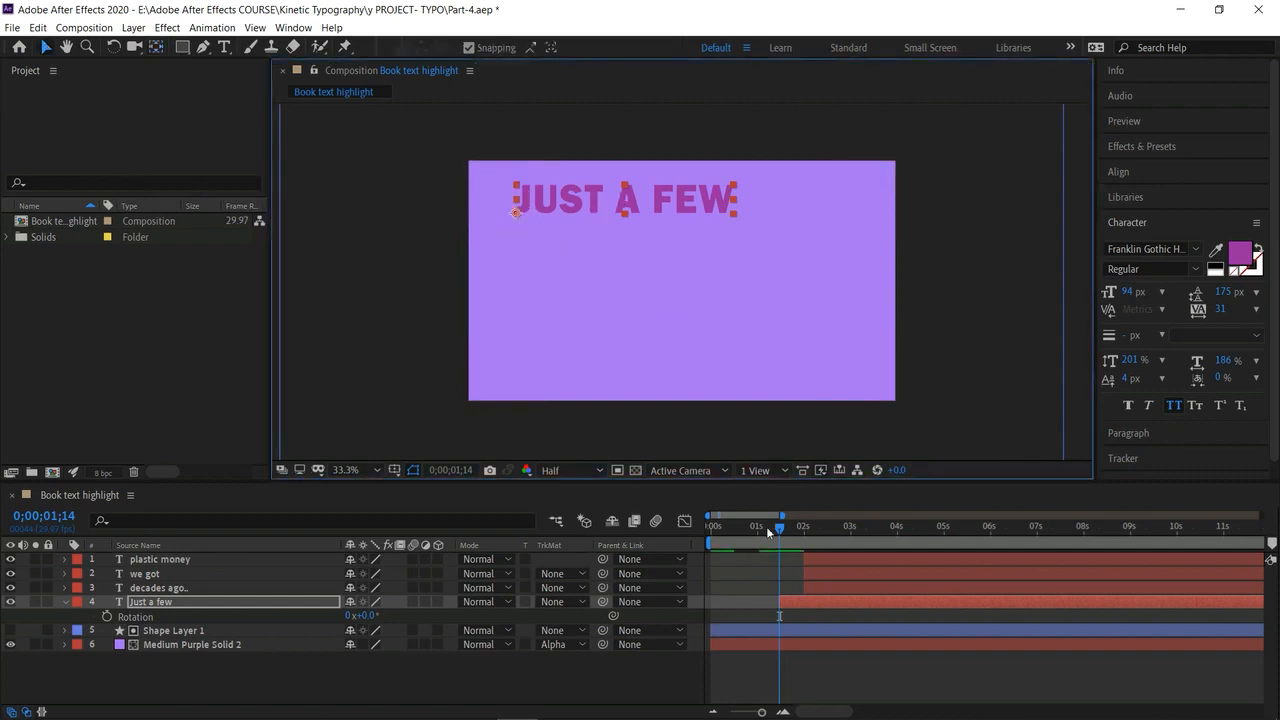
Add a Rotation keyframe of -90° to the "Just a few" layer at 0;00;01;14.
{"action": "left_click", "coordinate": [106, 616]}
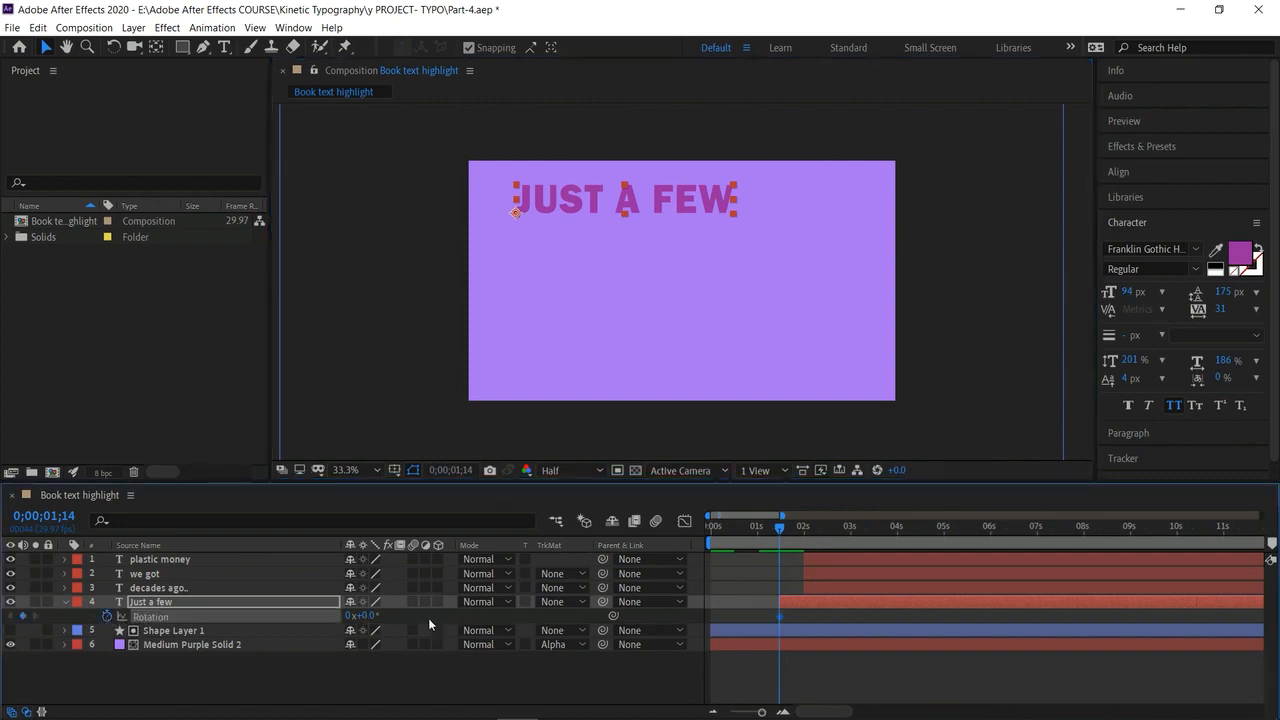
{"action": "left_click", "coordinate": [362, 616]}
{"action": "type", "text": "90"}
{"action": "key", "text": "Return"}
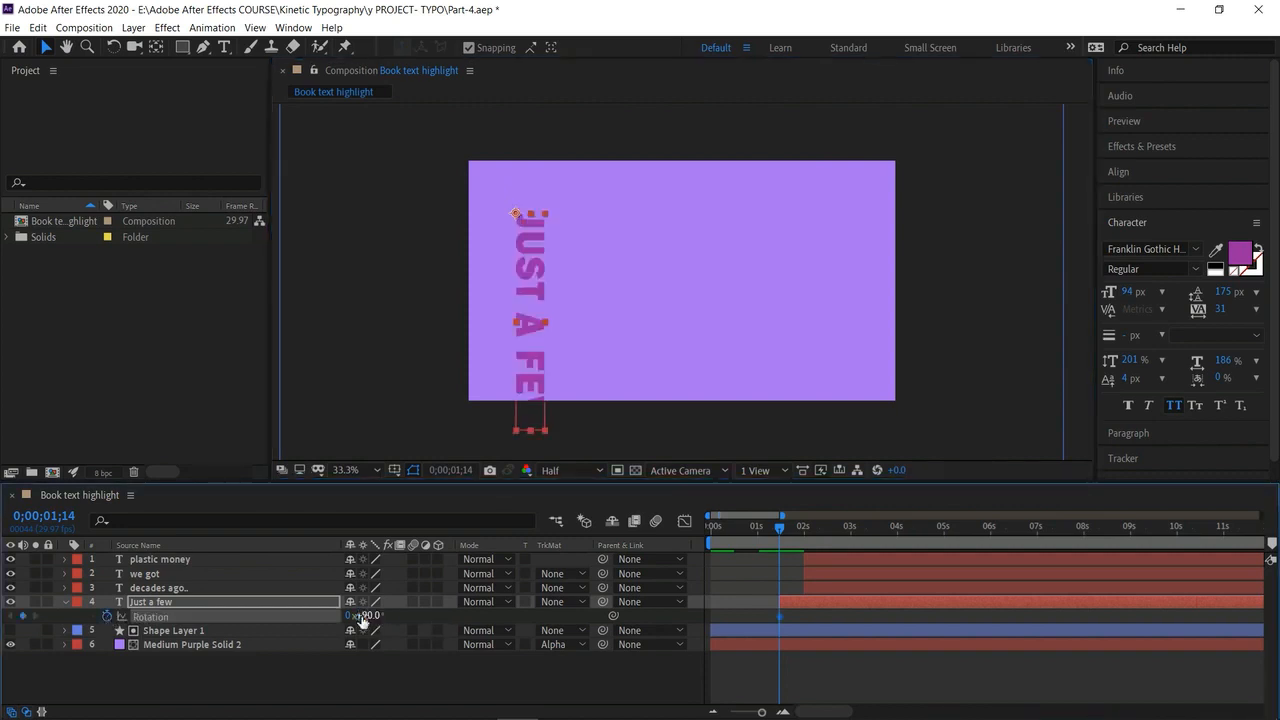
{"action": "left_click", "coordinate": [364, 616]}
{"action": "type", "text": "-90"}
{"action": "key", "text": "Return"}
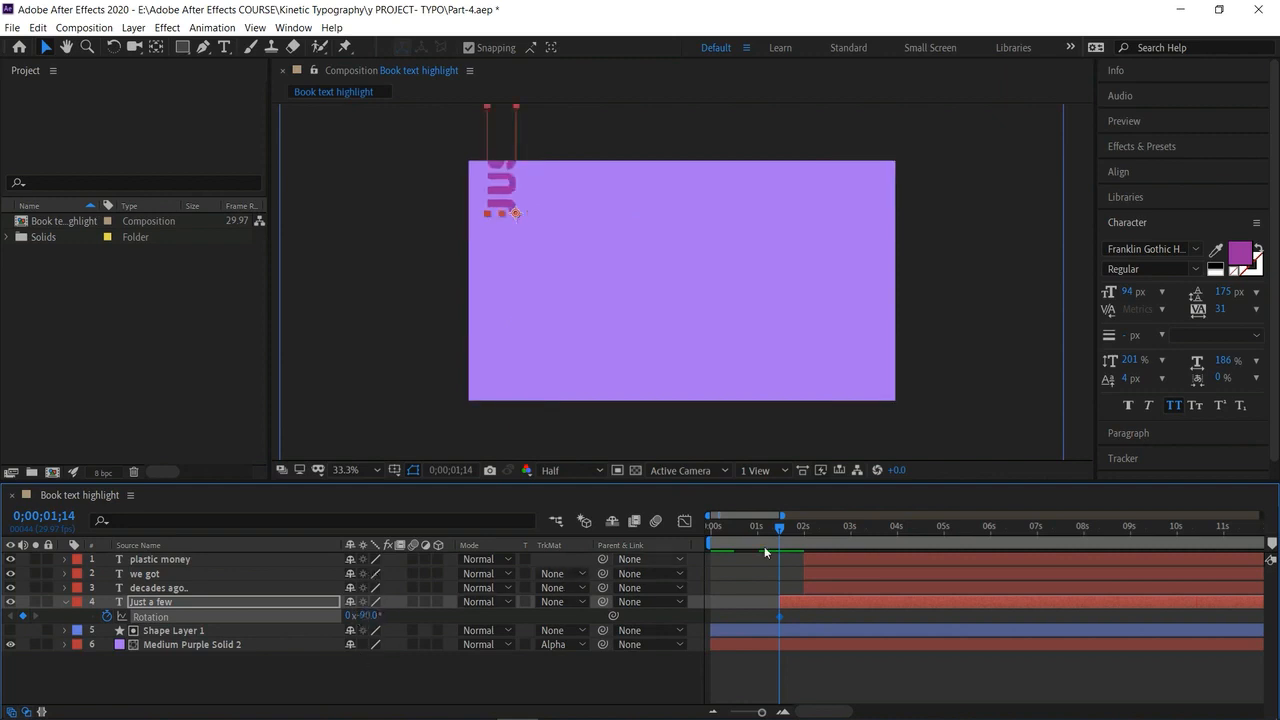
Add a second Rotation keyframe of 0° to the "Just a few" layer at 0;00;02;00.
{"action": "left_click_drag", "start_coordinate": [780, 530], "coordinate": [805, 535]}
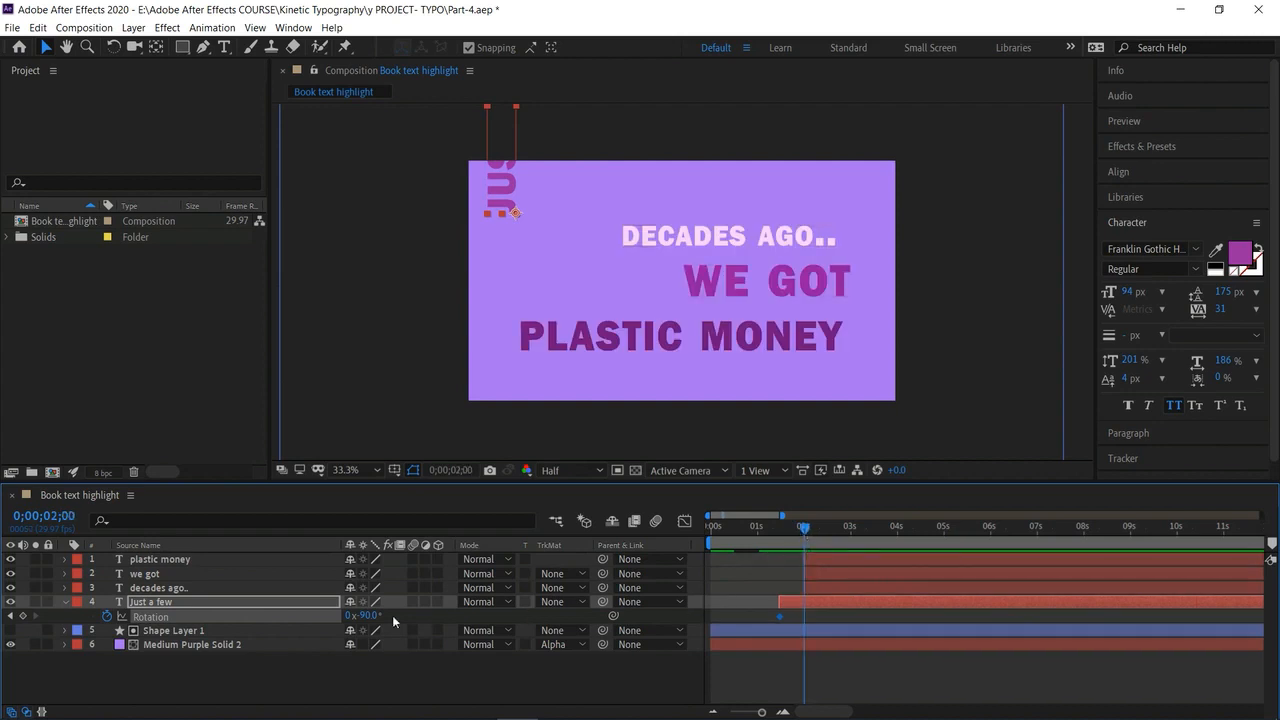
{"action": "left_click", "coordinate": [23, 616]}
{"action": "left_click", "coordinate": [368, 615]}
{"action": "type", "text": "0"}
{"action": "key", "text": "Return"}
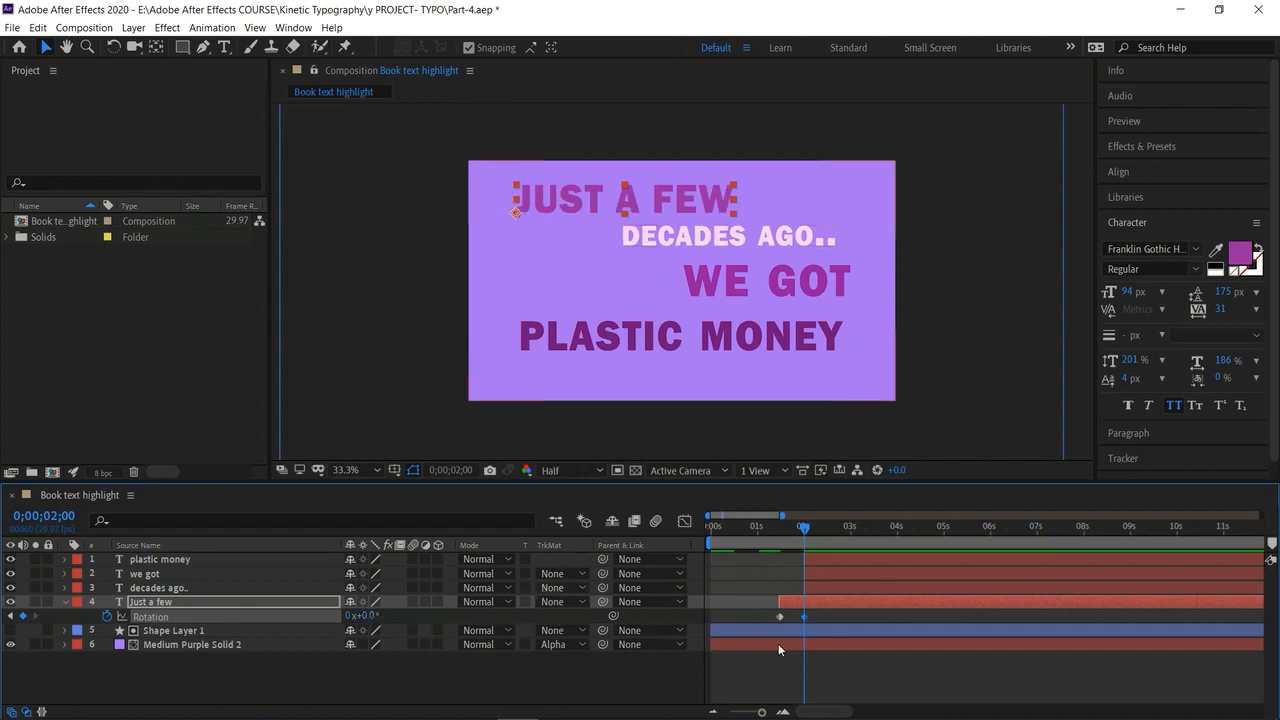
Apply Easy Ease to both Rotation keyframes of "Just a few" and preview the swing-in animation.
{"action": "left_click_drag", "start_coordinate": [772, 611], "coordinate": [816, 618]}
{"action": "right_click", "coordinate": [781, 613]}
{"action": "mouse_move", "coordinate": [848, 603]}
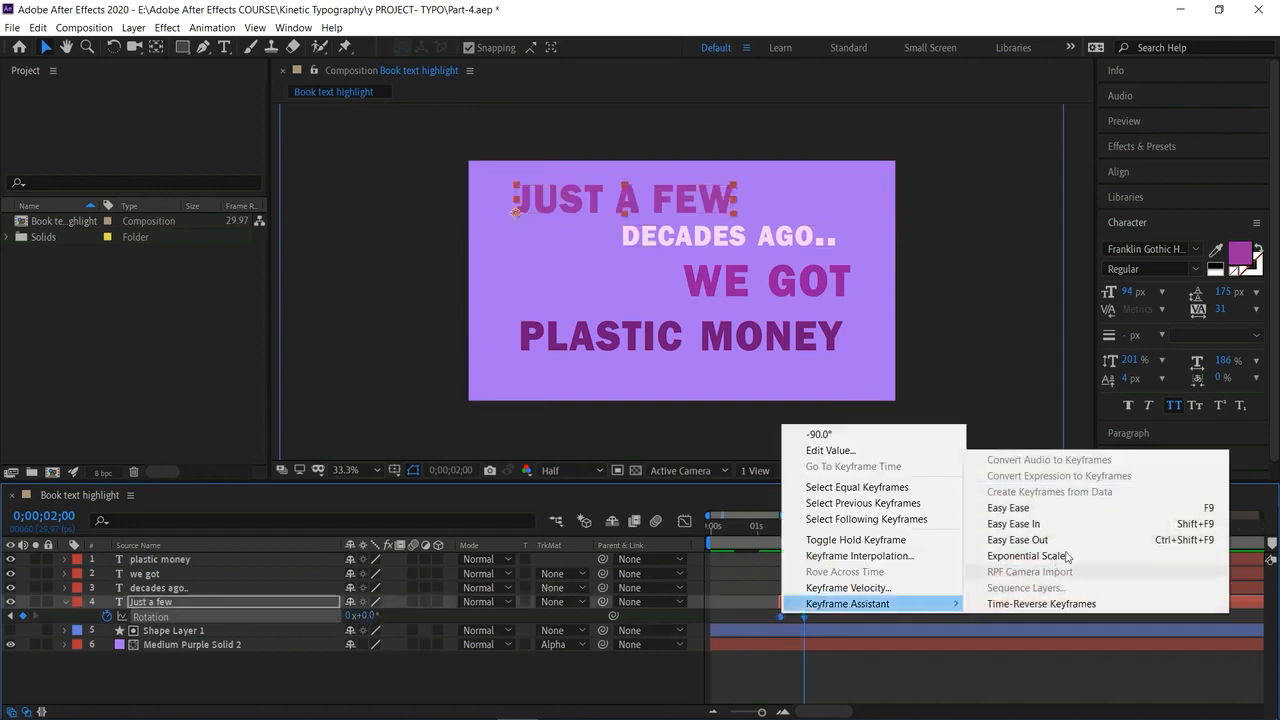
{"action": "left_click", "coordinate": [1010, 507]}
{"action": "left_click_drag", "start_coordinate": [801, 524], "coordinate": [757, 538]}
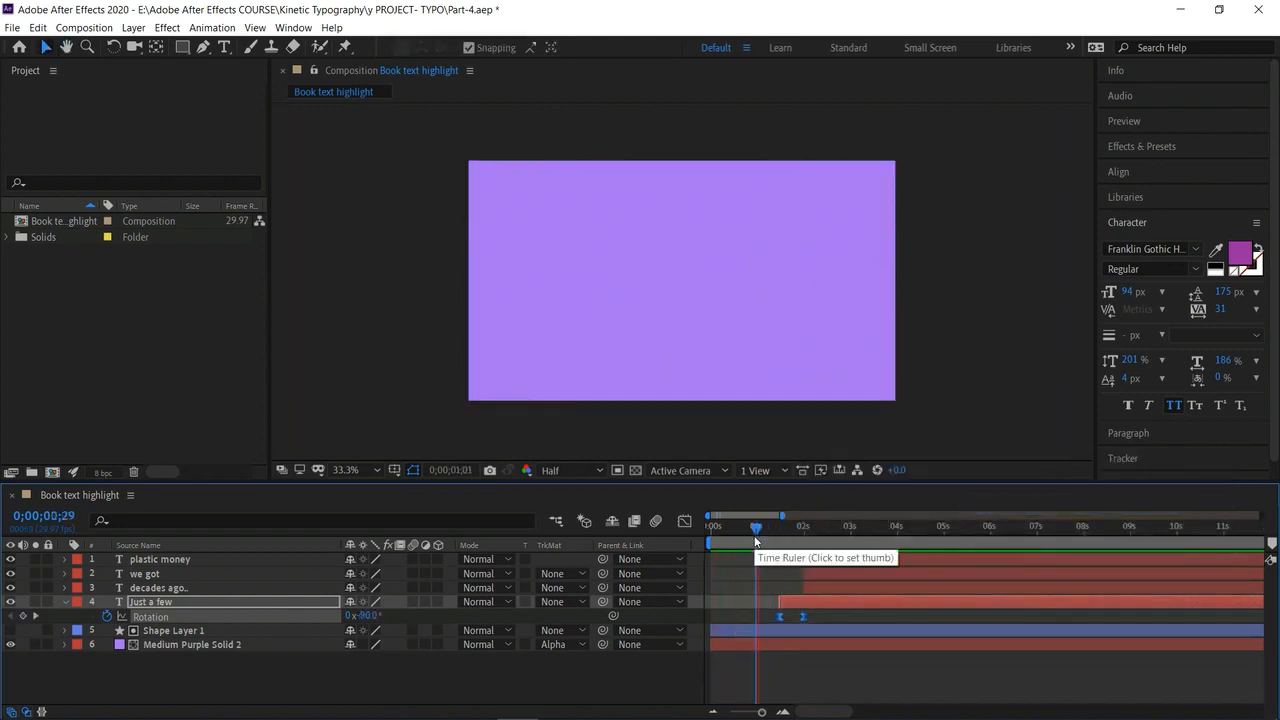
{"action": "key", "text": "space"}
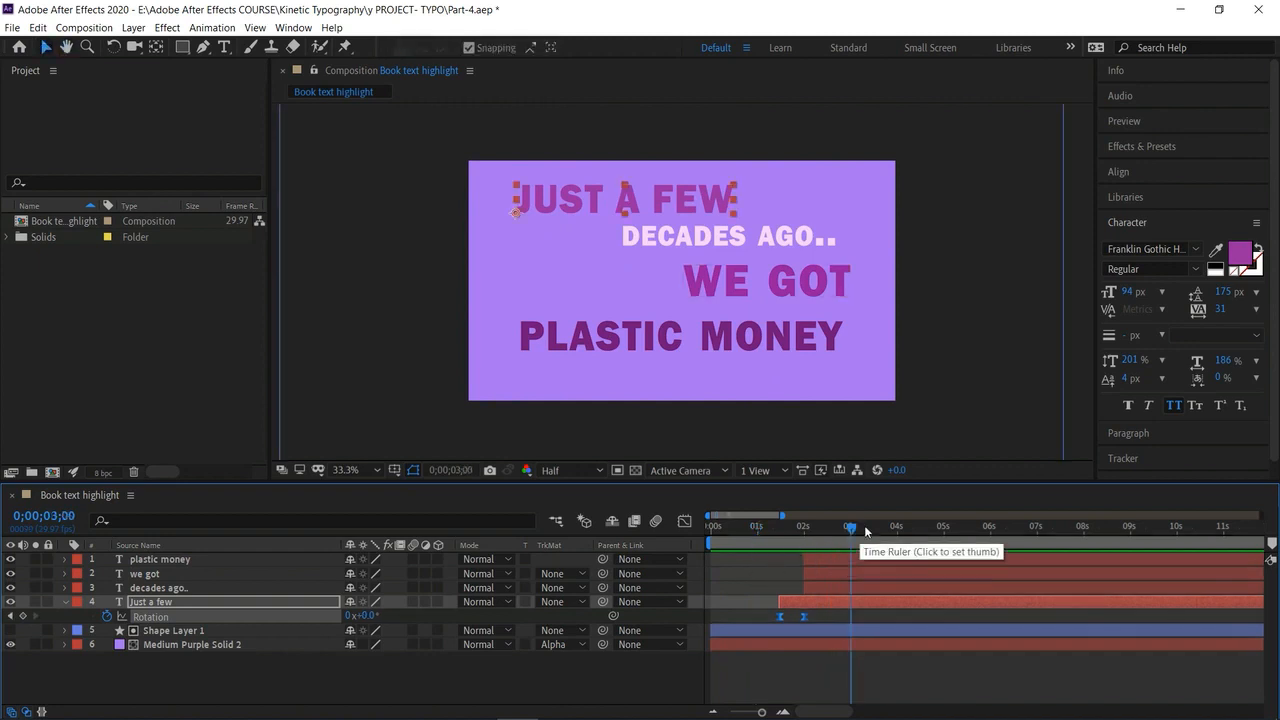
Trim the in point of the "decades ago.." text layer to 0;00;02;17.
{"action": "left_click_drag", "start_coordinate": [842, 530], "coordinate": [826, 551]}
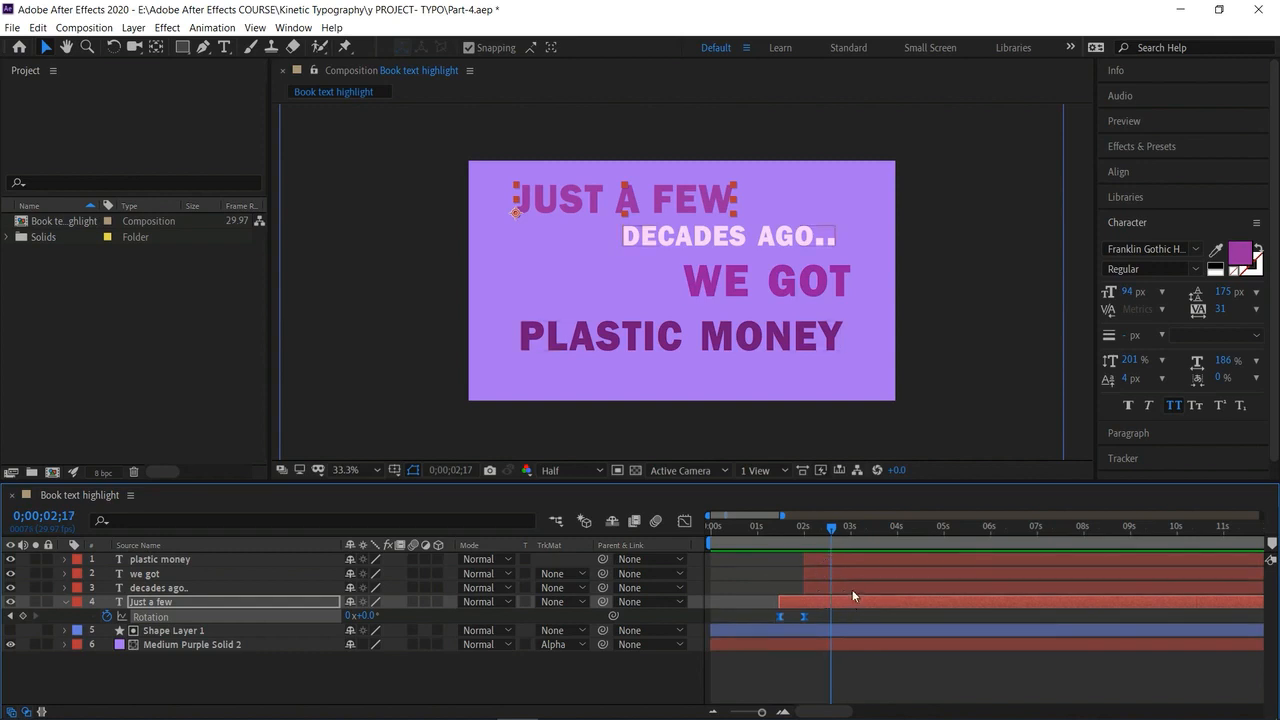
{"action": "left_click", "coordinate": [851, 588]}
{"action": "key", "text": "alt+bracketleft"}
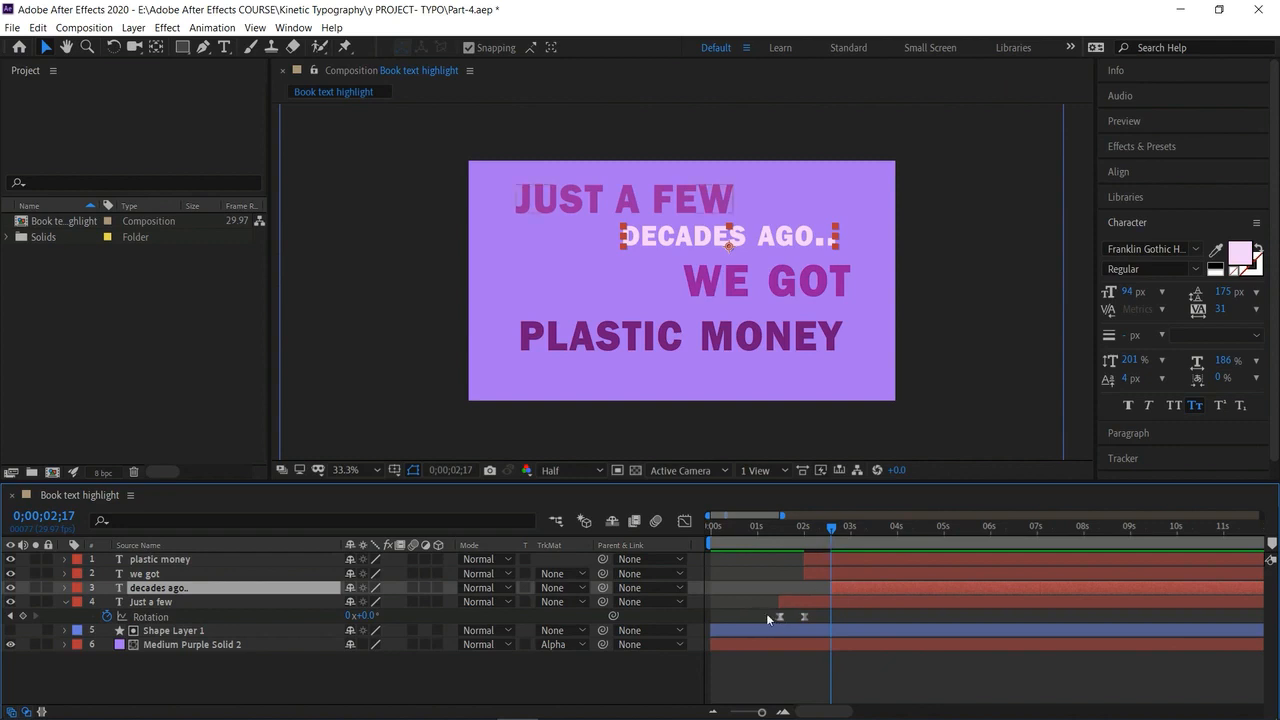
Copy both Rotation keyframes from "Just a few" onto the "decades ago.." layer starting at 0;00;02;17 and preview the swing-in.
{"action": "left_click_drag", "start_coordinate": [766, 610], "coordinate": [818, 626]}
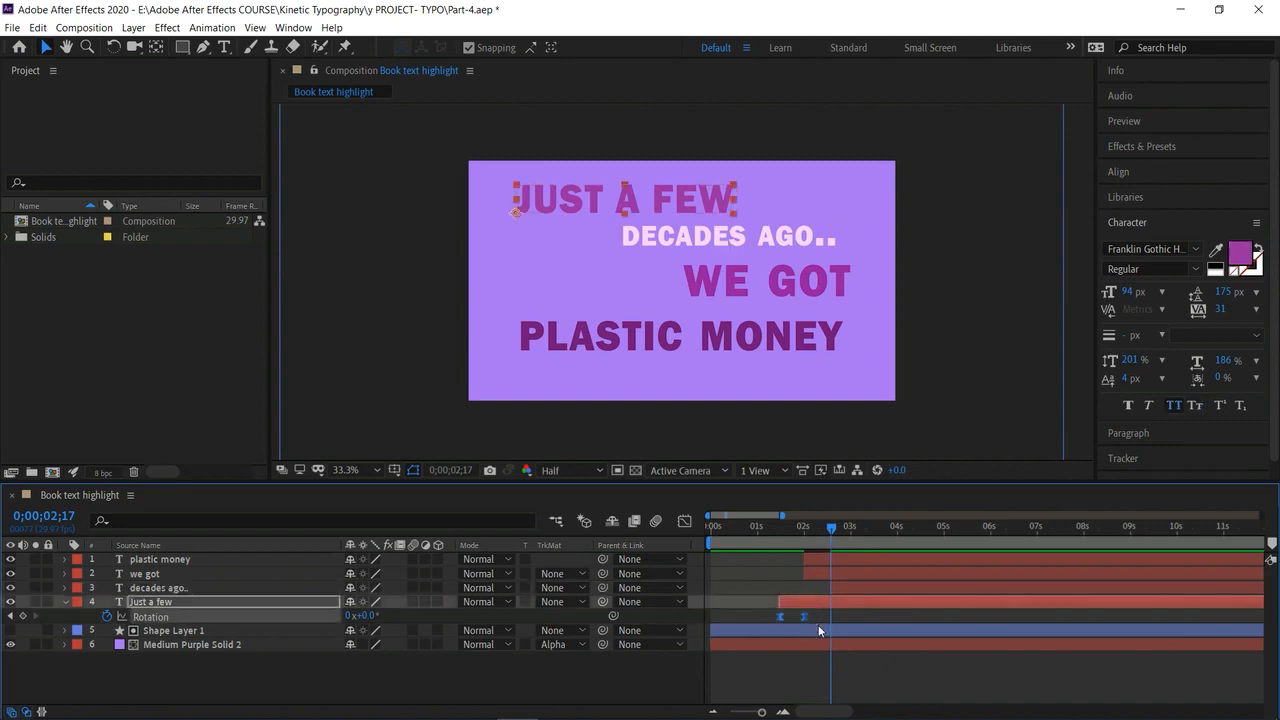
{"action": "left_click", "coordinate": [858, 584]}
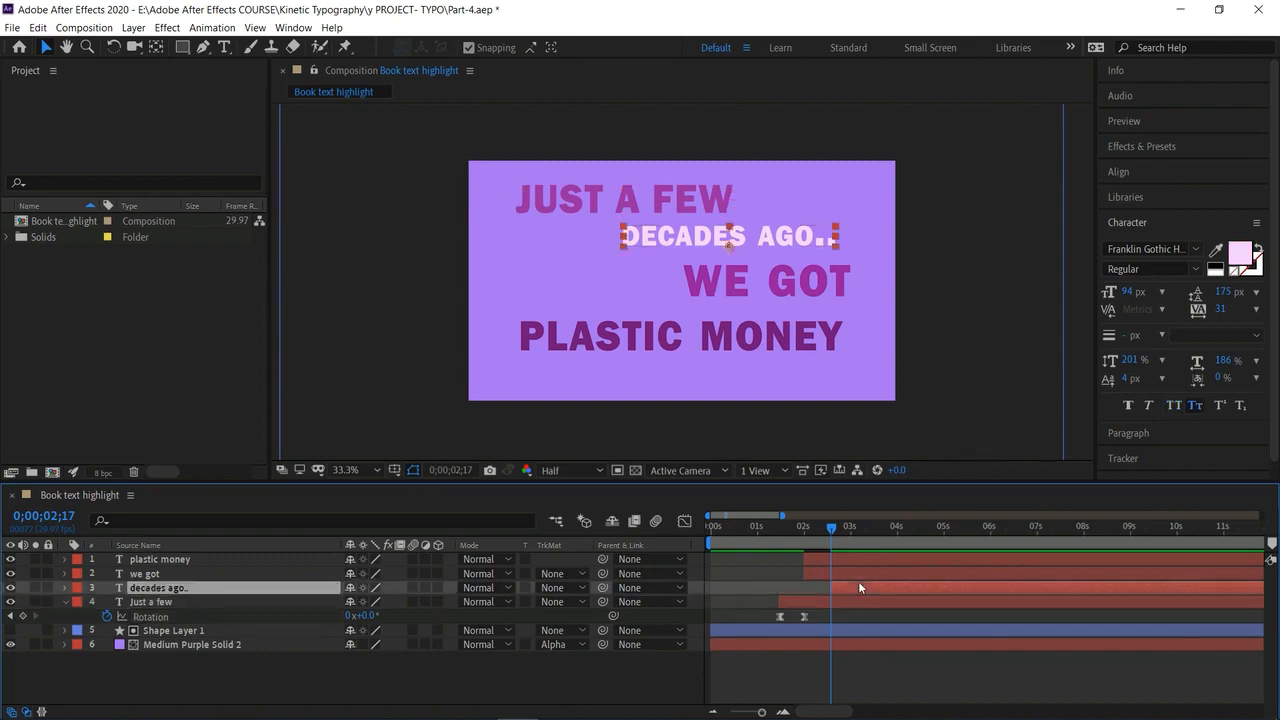
{"action": "key", "text": "ctrl+v"}
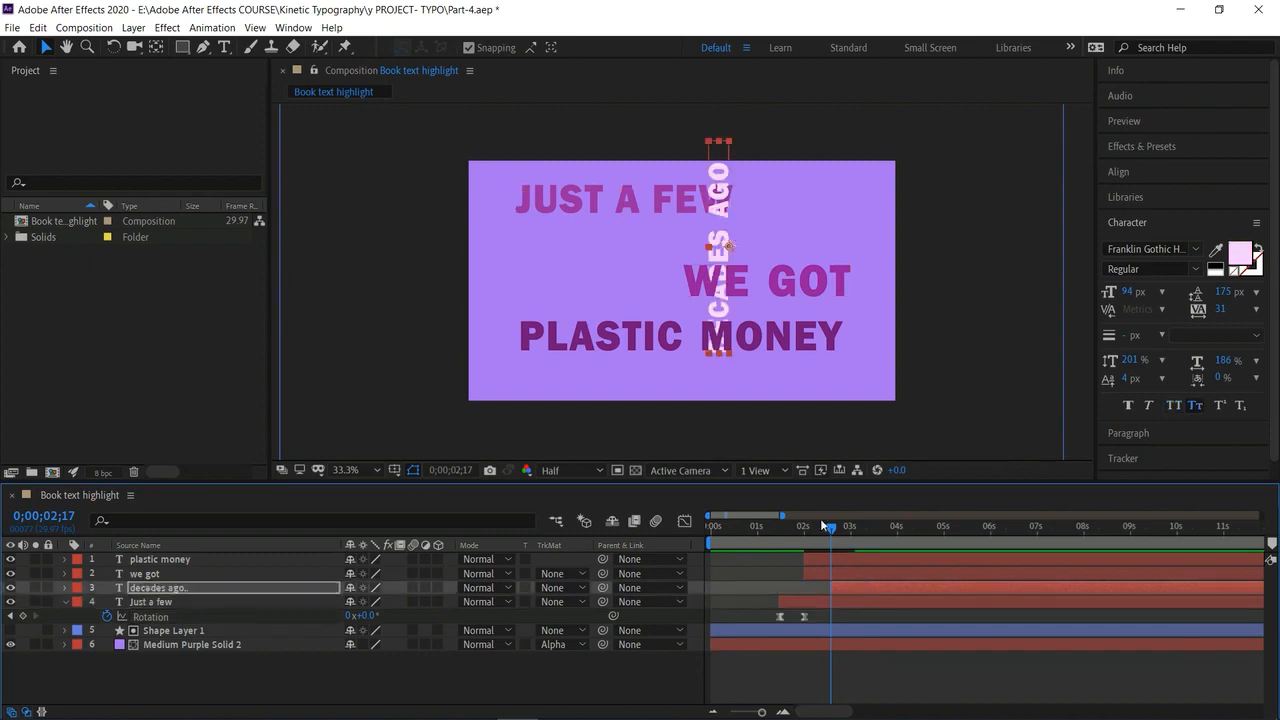
{"action": "left_click_drag", "start_coordinate": [833, 526], "coordinate": [778, 550]}
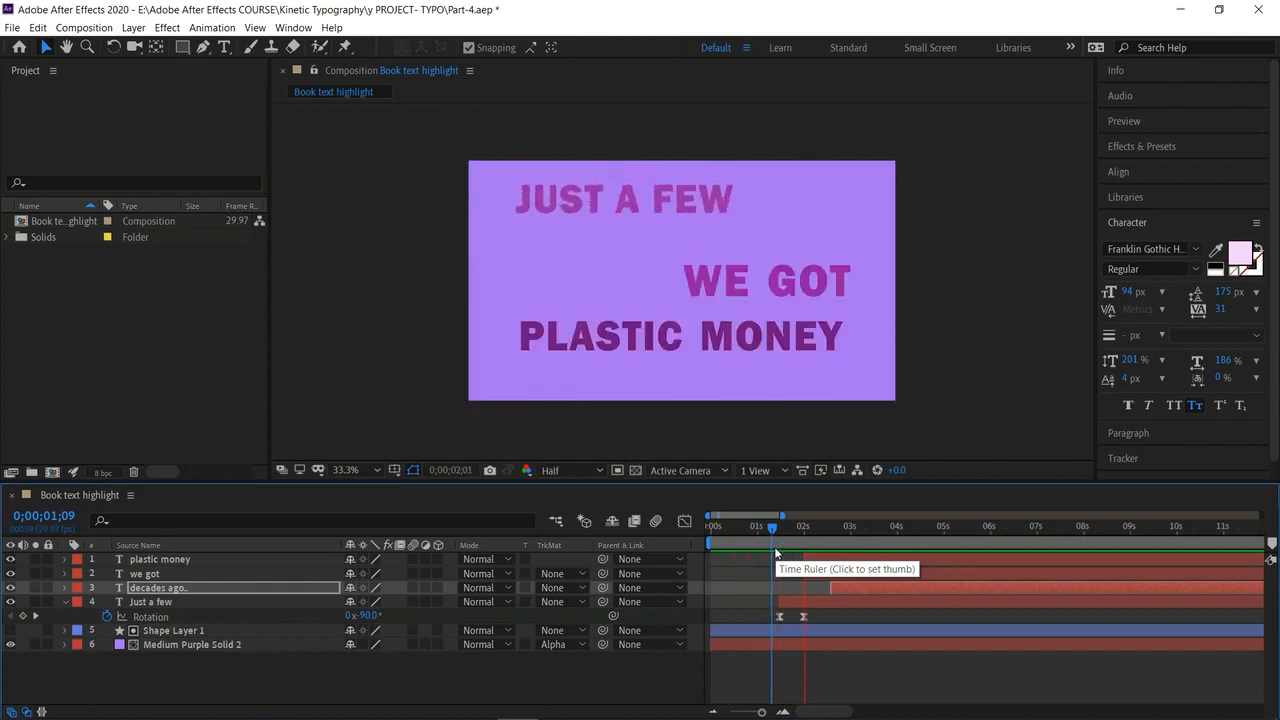
{"action": "key", "text": "space"}
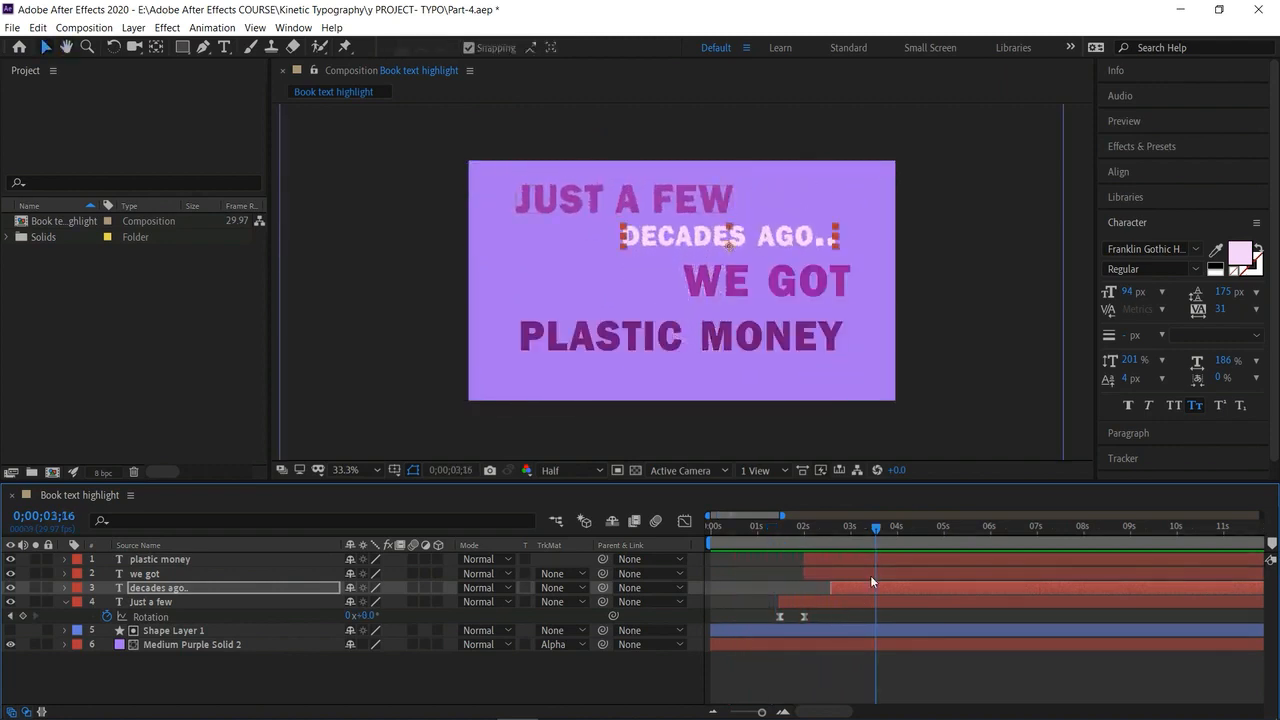
Set the current time to 0;00;03;15, select the "we got" layer and collapse the "Just a few" layer's properties.
{"action": "mouse_move", "coordinate": [873, 523]}
{"action": "left_mouse_down"}
{"action": "mouse_move", "coordinate": [845, 530]}
{"action": "mouse_move", "coordinate": [870, 539]}
{"action": "left_mouse_up"}
{"action": "left_click", "coordinate": [848, 574]}
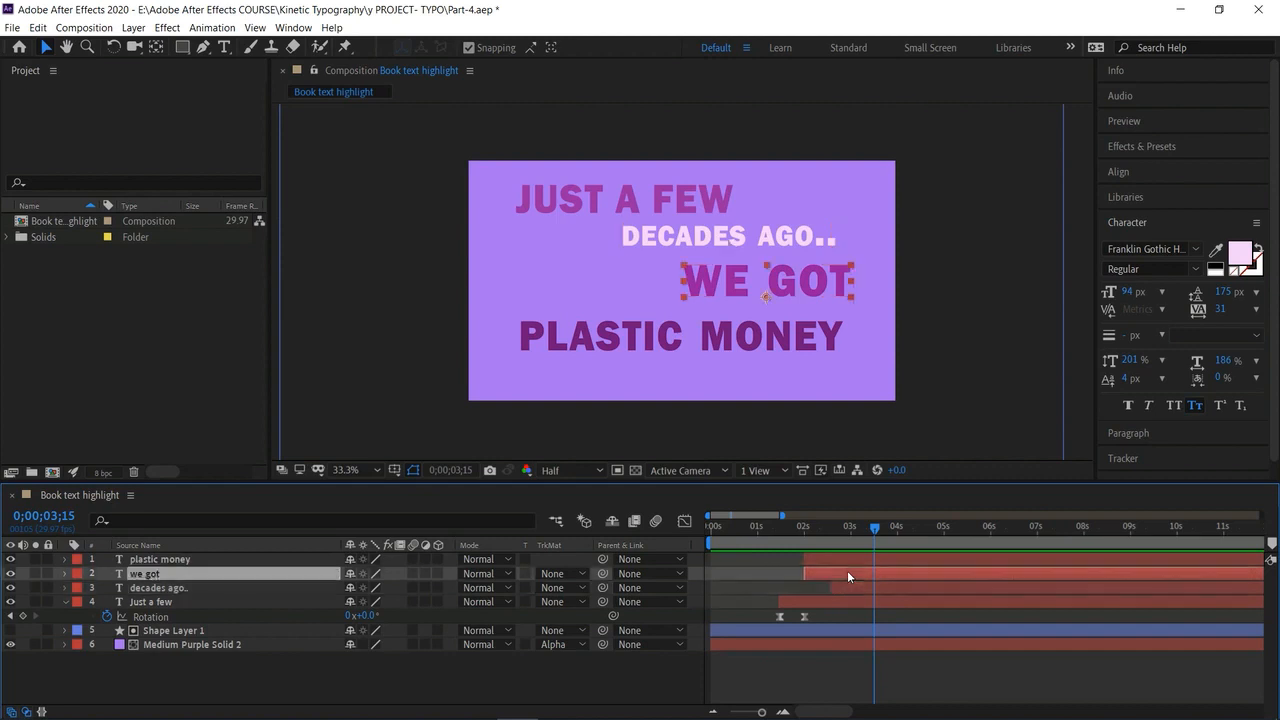
{"action": "left_click", "coordinate": [64, 602]}
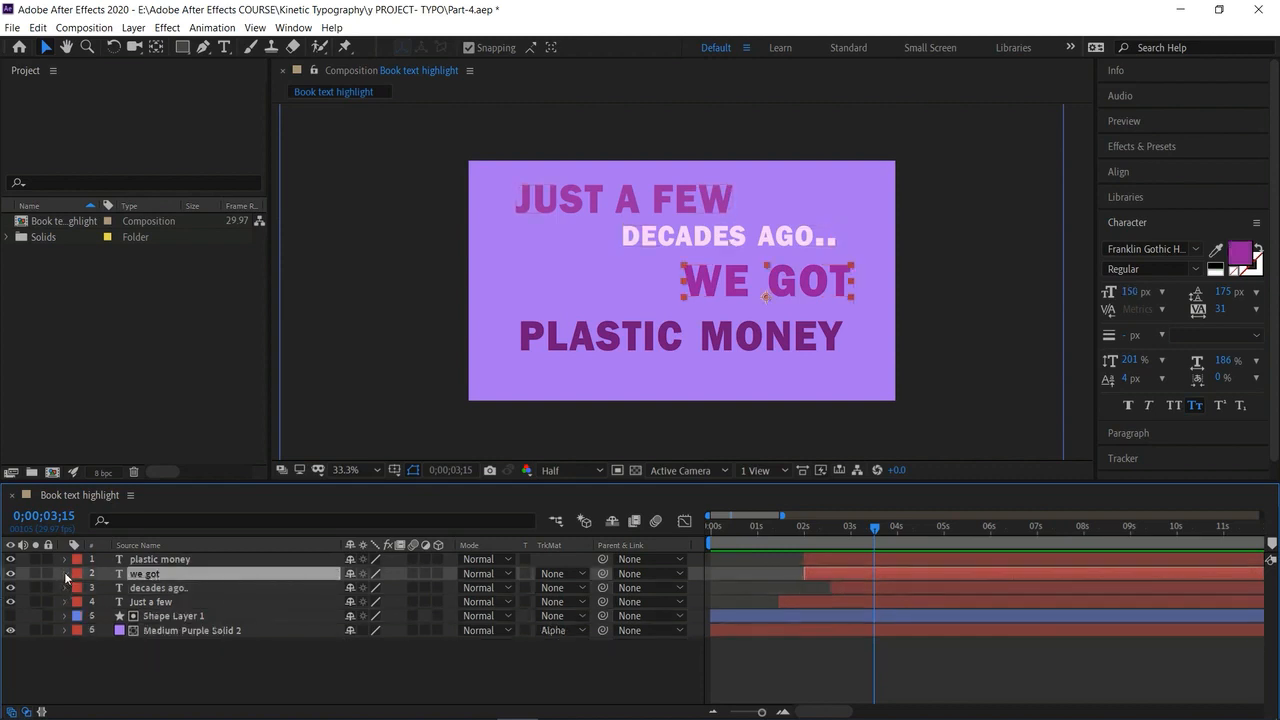
{"action": "left_click", "coordinate": [64, 573]}
{"action": "key", "text": "End"}
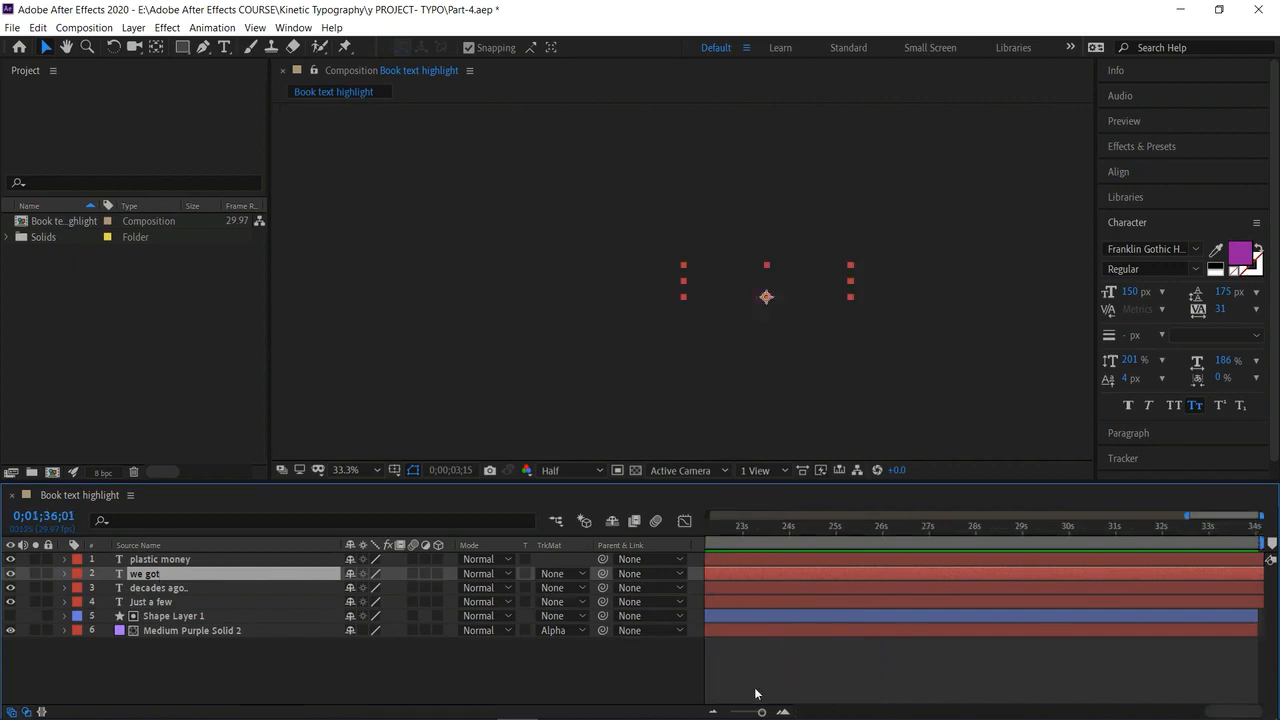
{"action": "left_click", "coordinate": [711, 713]}
{"action": "left_click", "coordinate": [711, 713]}
{"action": "left_click", "coordinate": [711, 713]}
{"action": "left_click", "coordinate": [711, 713]}
{"action": "left_click", "coordinate": [732, 557]}
{"action": "left_click", "coordinate": [729, 542]}
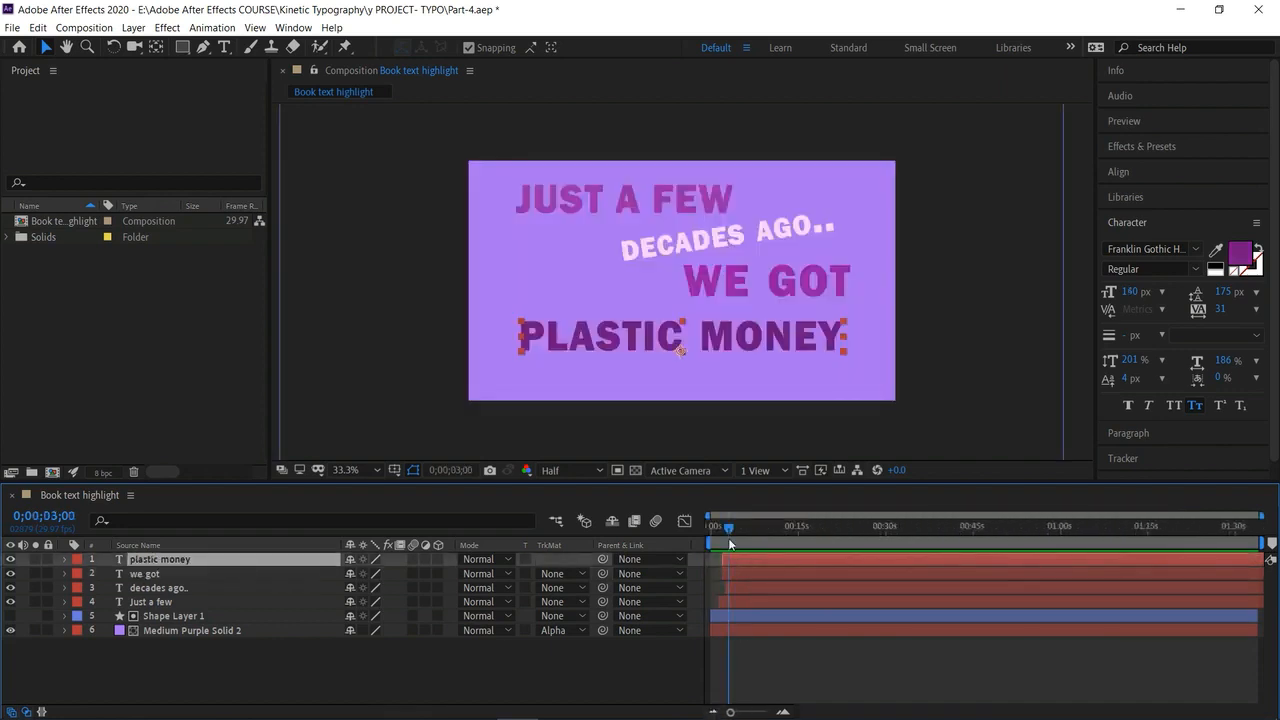
{"action": "mouse_move", "coordinate": [728, 526]}
{"action": "left_mouse_down"}
{"action": "mouse_move", "coordinate": [718, 523]}
{"action": "mouse_move", "coordinate": [730, 534]}
{"action": "left_mouse_up"}
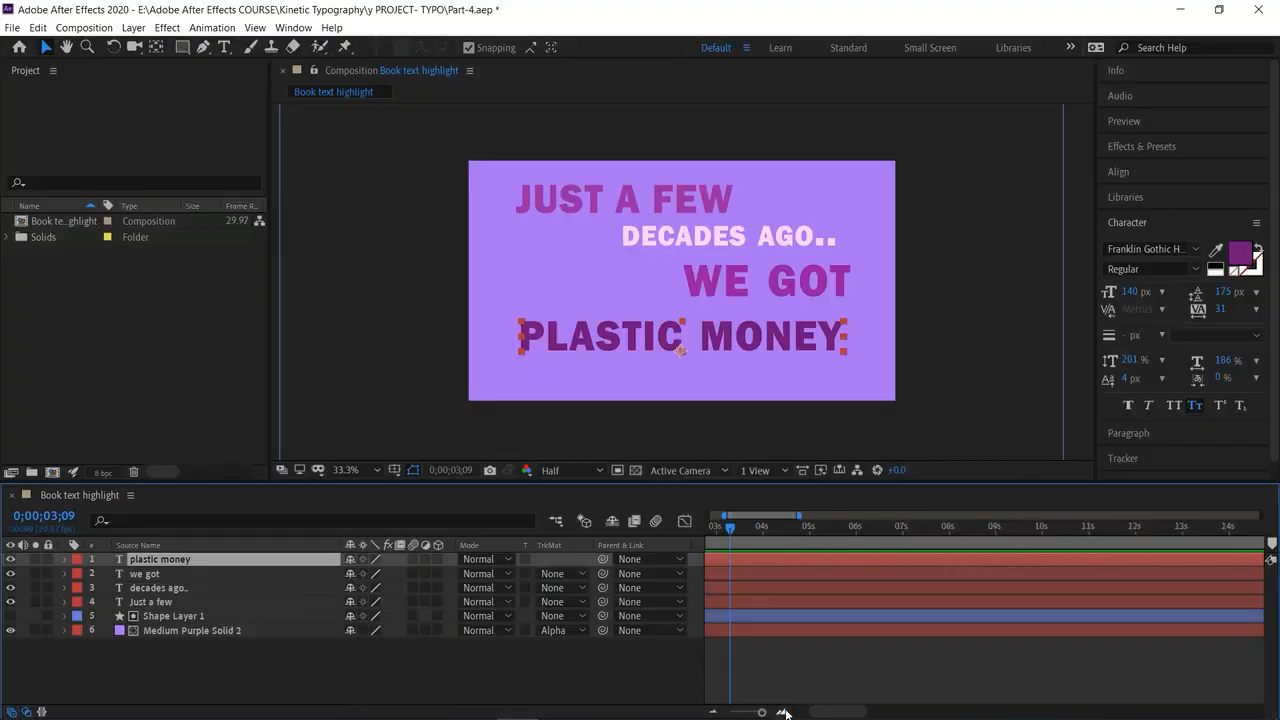
{"action": "left_click", "coordinate": [783, 712]}
{"action": "left_click", "coordinate": [783, 712]}
{"action": "left_click", "coordinate": [783, 712]}
{"action": "left_click", "coordinate": [783, 712]}
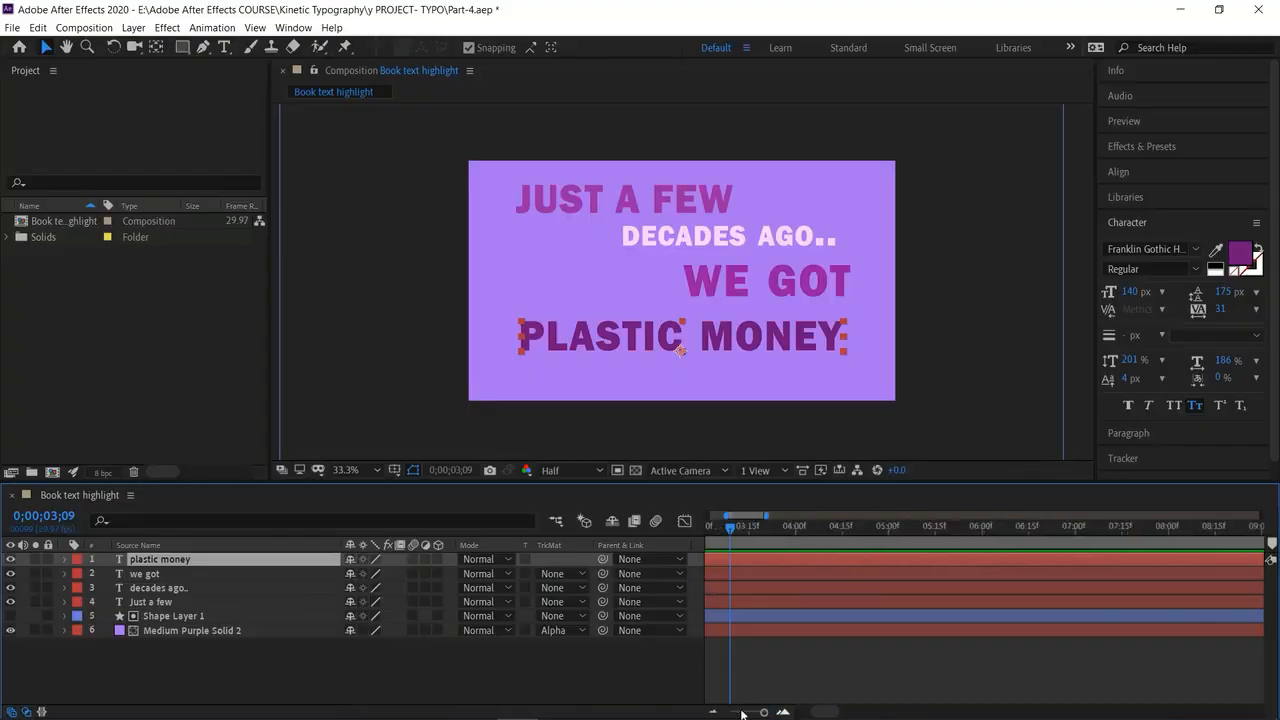
{"action": "left_click", "coordinate": [713, 712]}
{"action": "left_click_drag", "start_coordinate": [725, 529], "coordinate": [868, 586]}
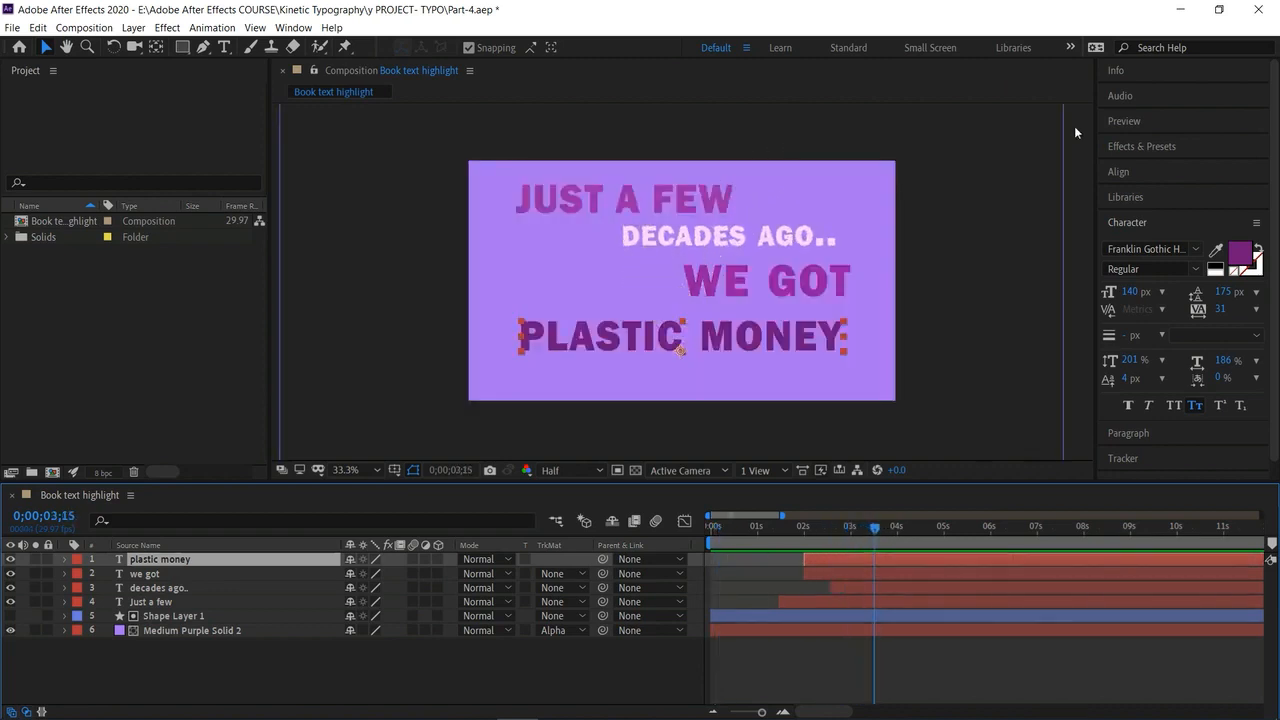
Try the Straight In By Character text animation preset on the "we got" layer, preview it, and undo it.
{"action": "left_click", "coordinate": [1133, 149]}
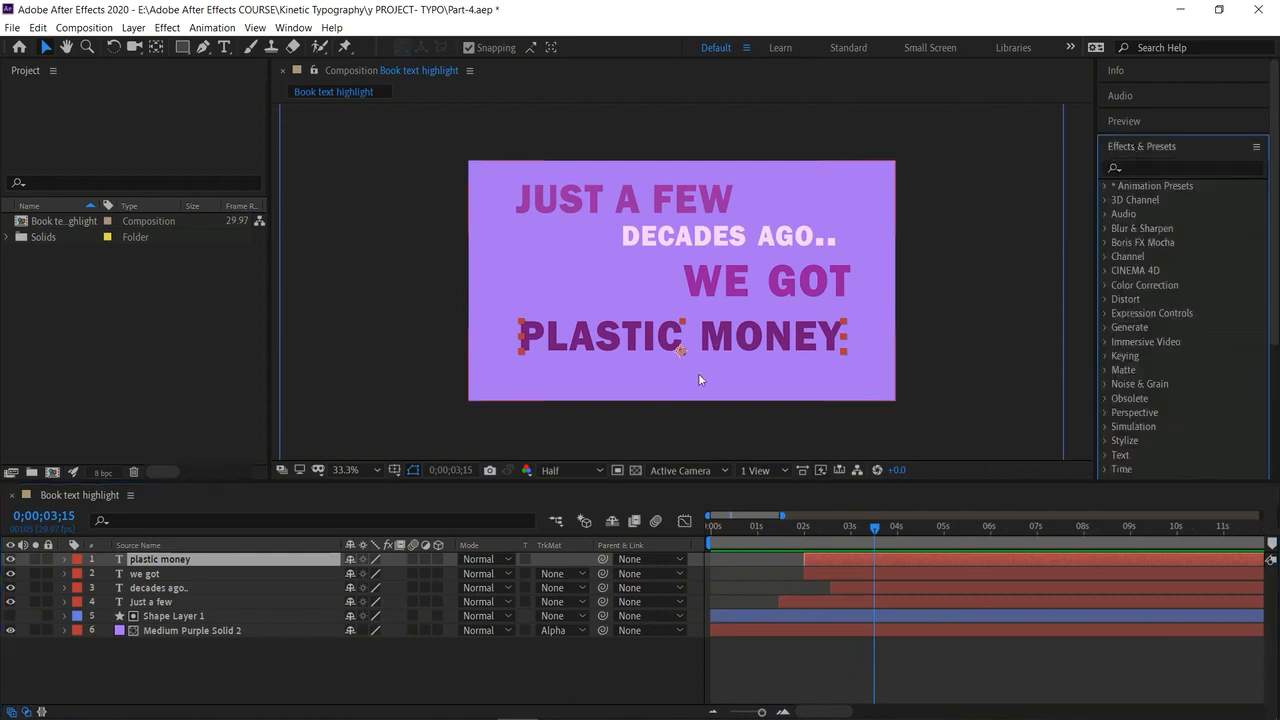
{"action": "left_click", "coordinate": [1107, 185]}
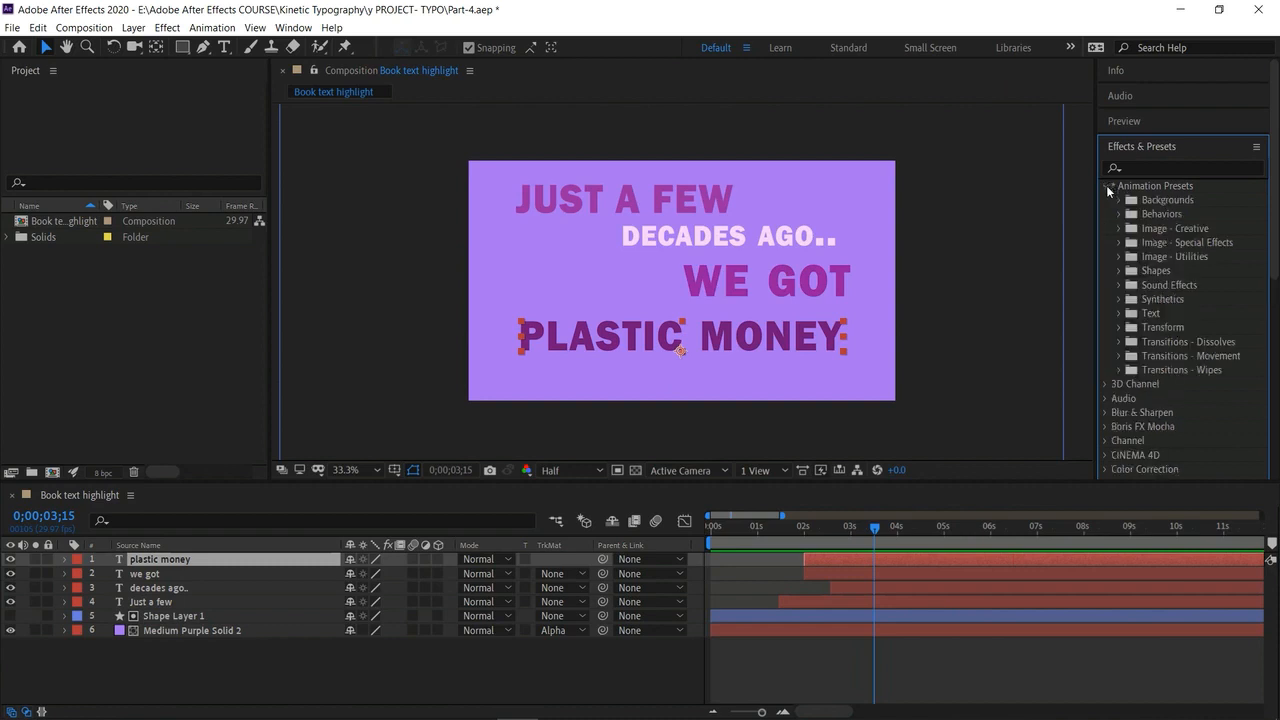
{"action": "left_click", "coordinate": [1119, 313]}
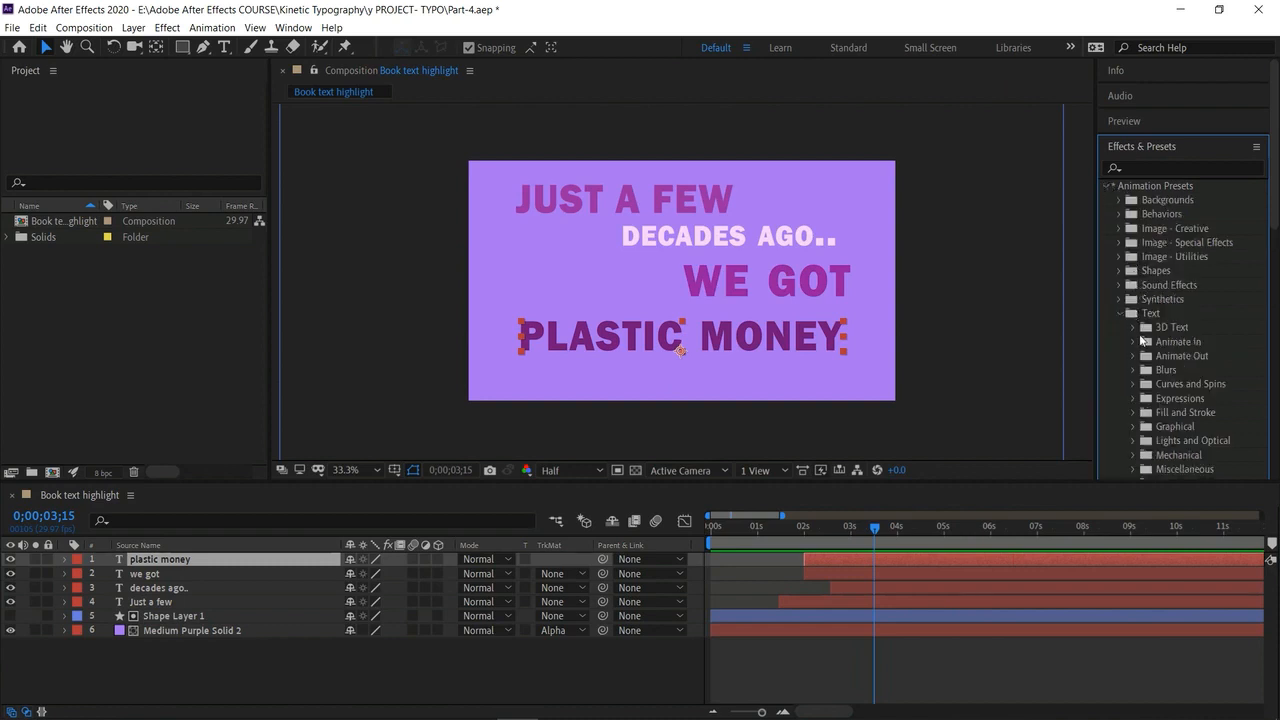
{"action": "scroll", "coordinate": [1140, 341], "scroll_direction": "down", "scroll_amount": 4}
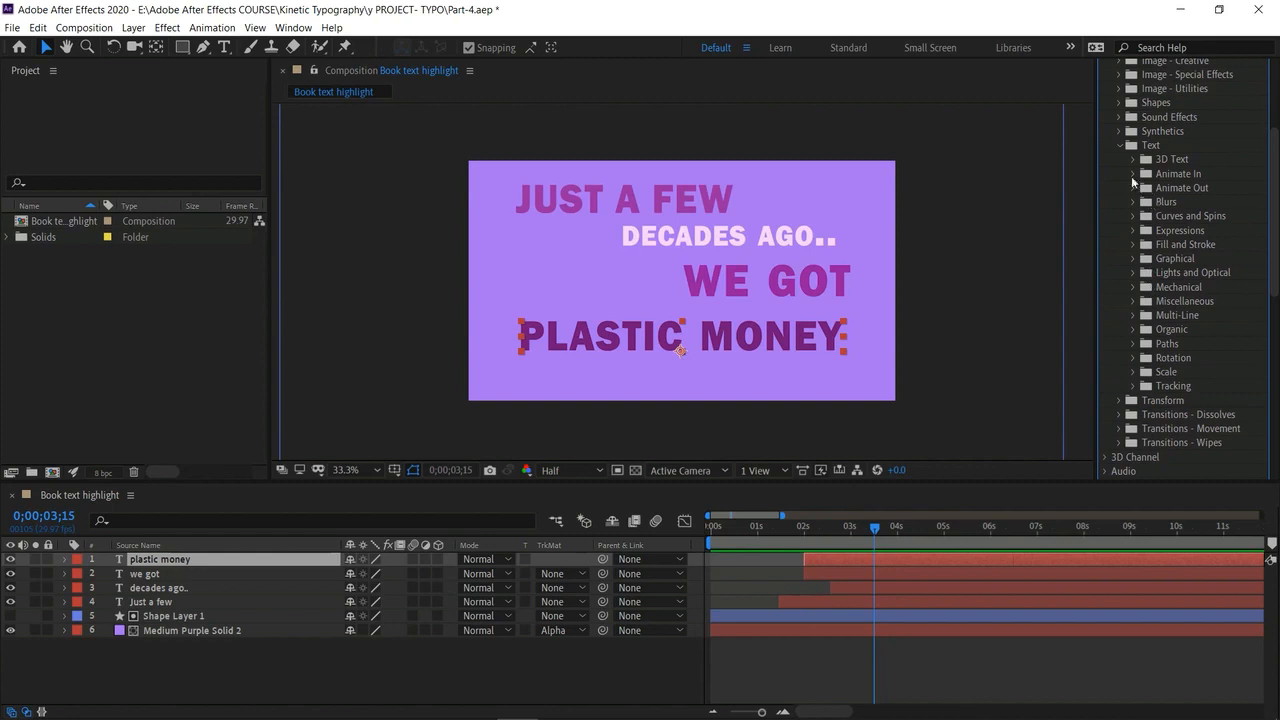
{"action": "left_click", "coordinate": [1133, 174]}
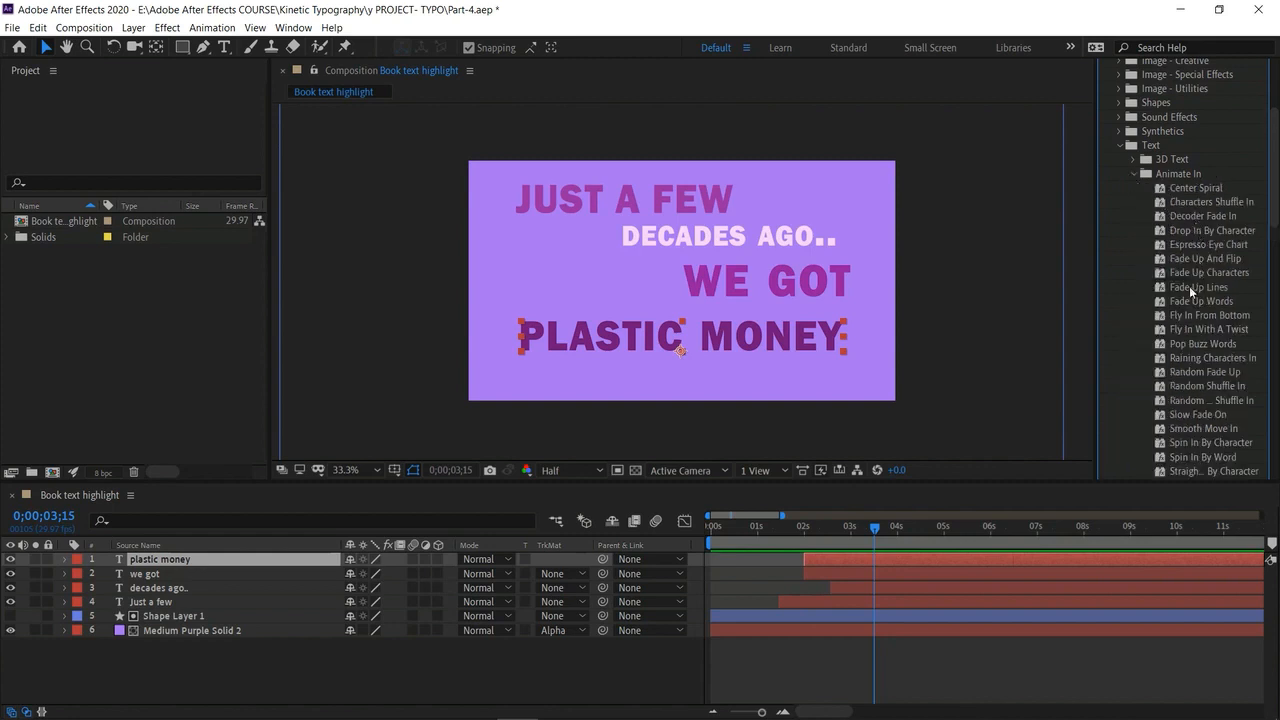
{"action": "scroll", "coordinate": [1189, 286], "scroll_direction": "down", "scroll_amount": 1}
{"action": "scroll", "coordinate": [1189, 286], "scroll_direction": "down", "scroll_amount": 4}
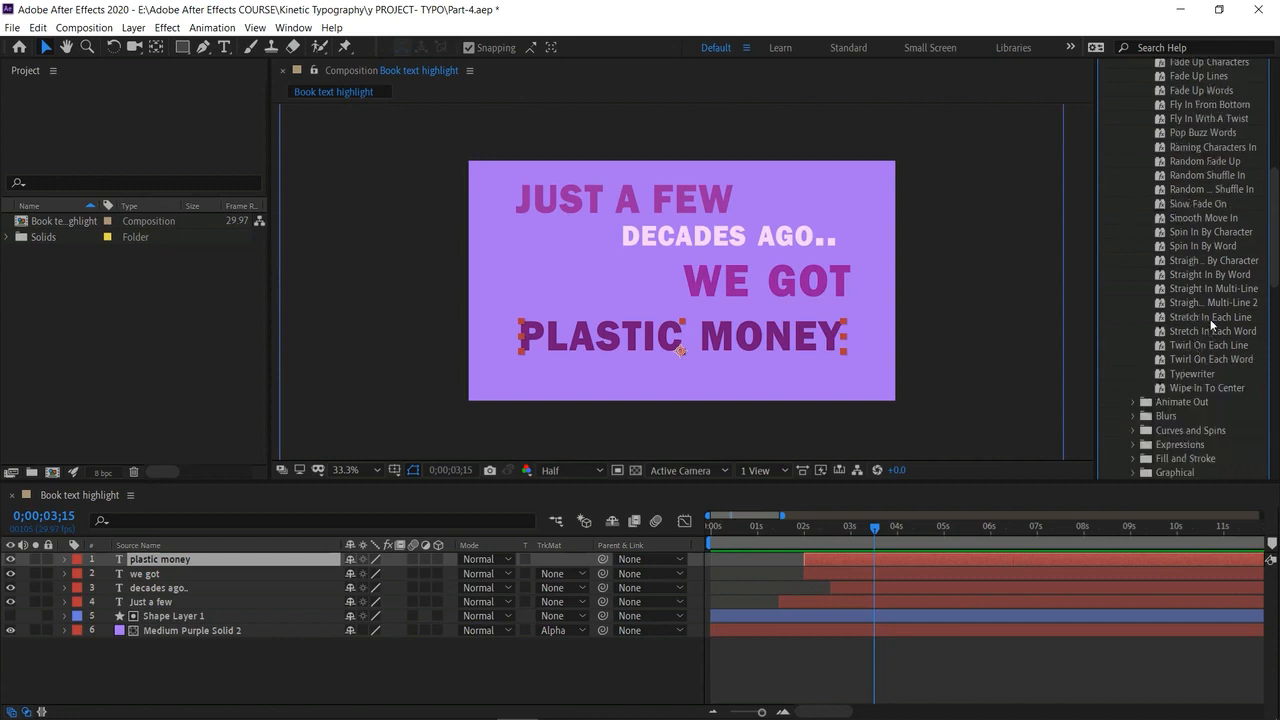
{"action": "left_click_drag", "start_coordinate": [1210, 259], "coordinate": [730, 281]}
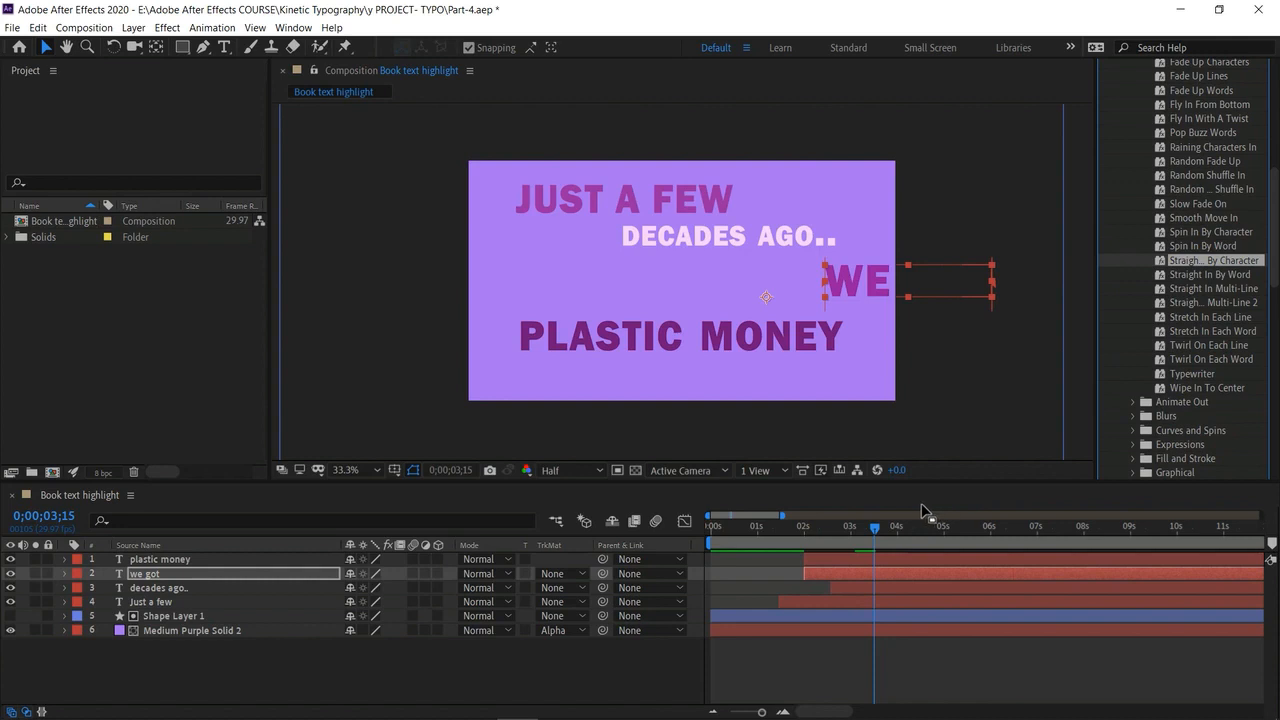
{"action": "key", "text": "space"}
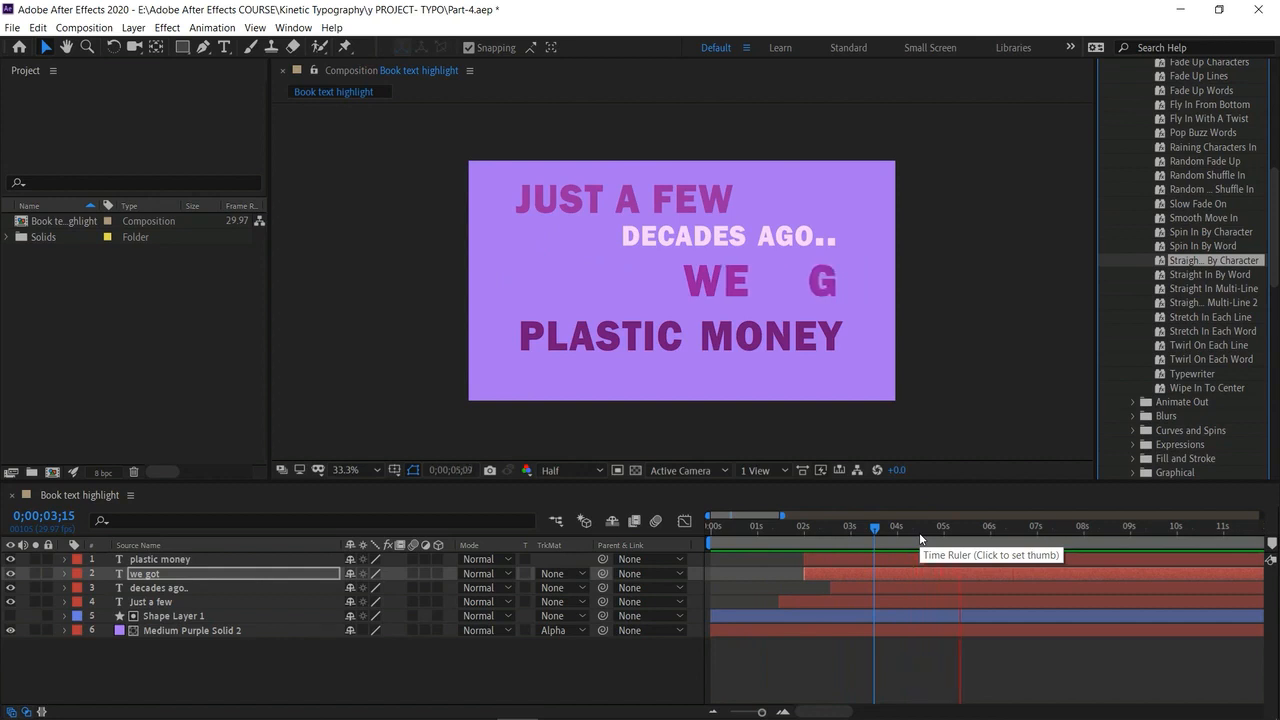
{"action": "key", "text": "space"}
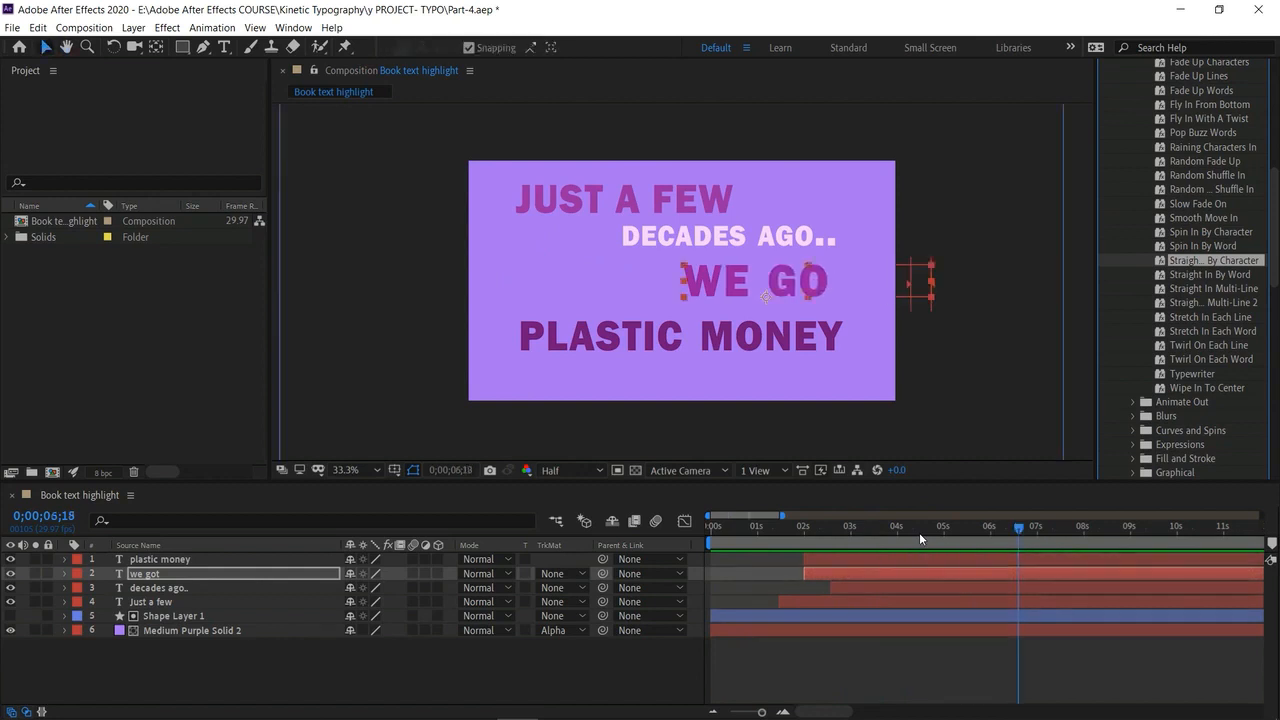
{"action": "key", "text": "ctrl+z"}
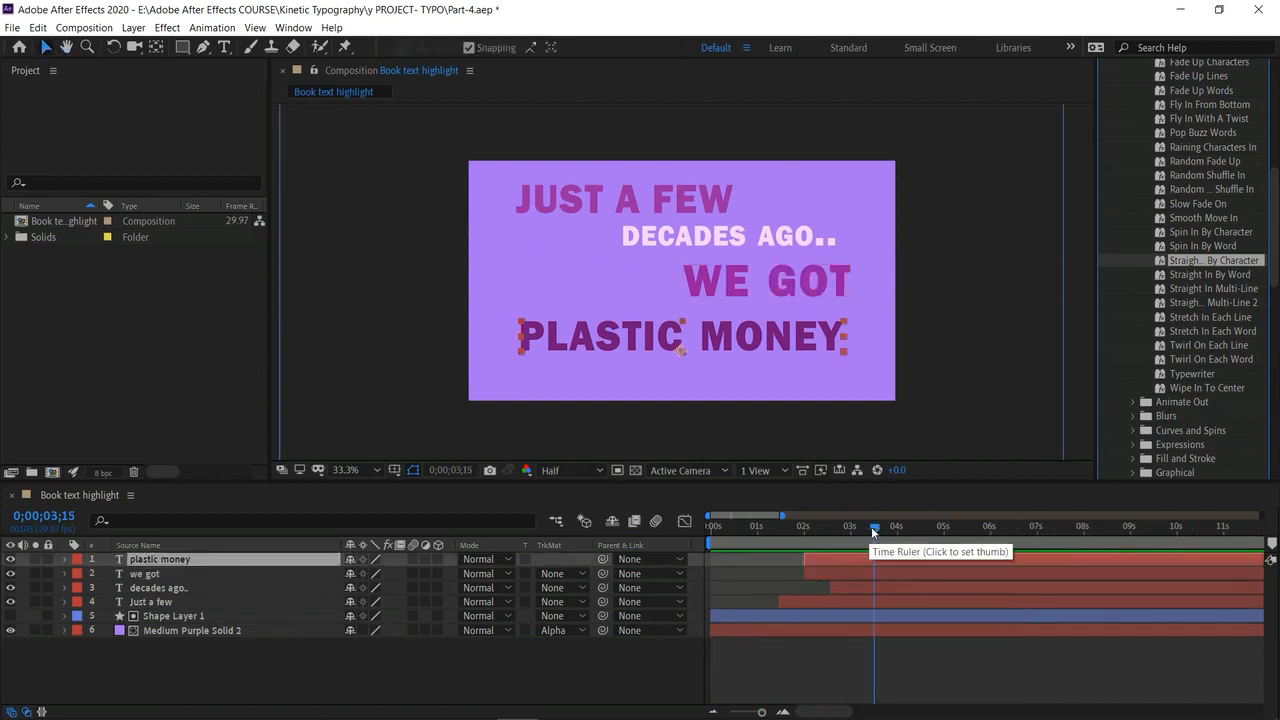
Trim the in point of the "we got" layer to 0;00;03;15 and enable Opacity keyframing at that time.
{"action": "left_click", "coordinate": [817, 575]}
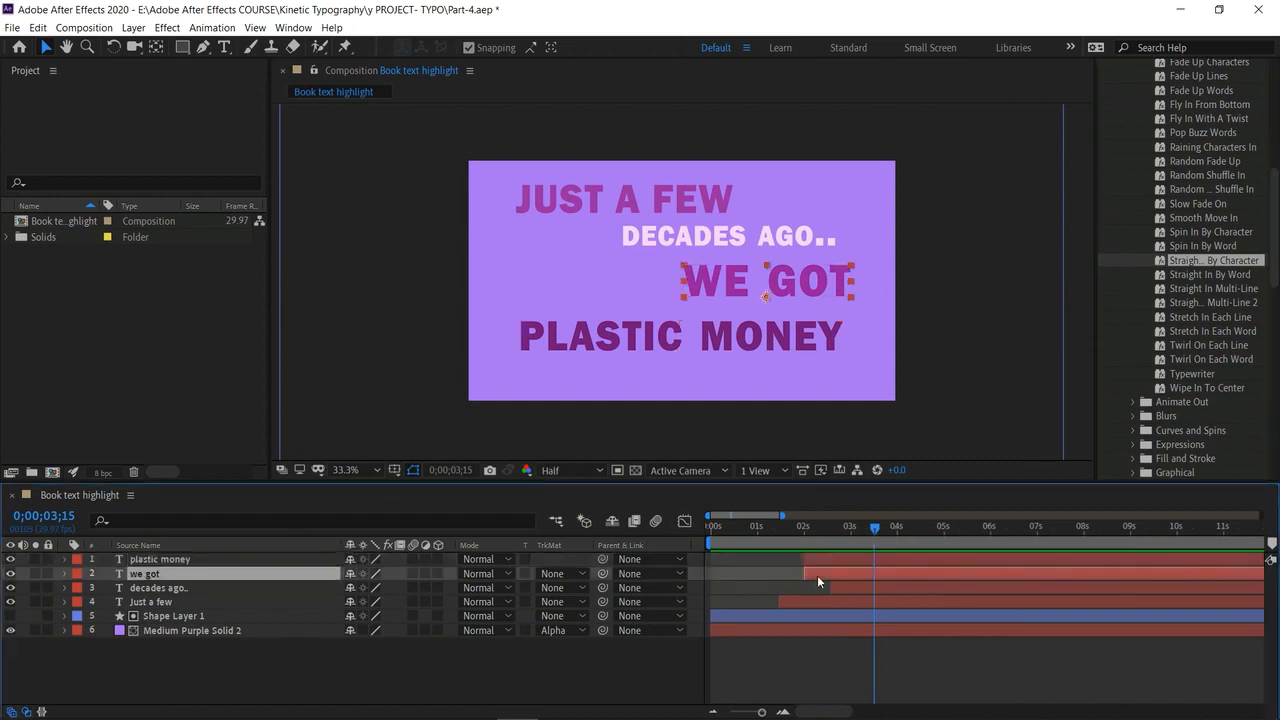
{"action": "key", "text": "alt+bracketleft"}
{"action": "left_click", "coordinate": [65, 574]}
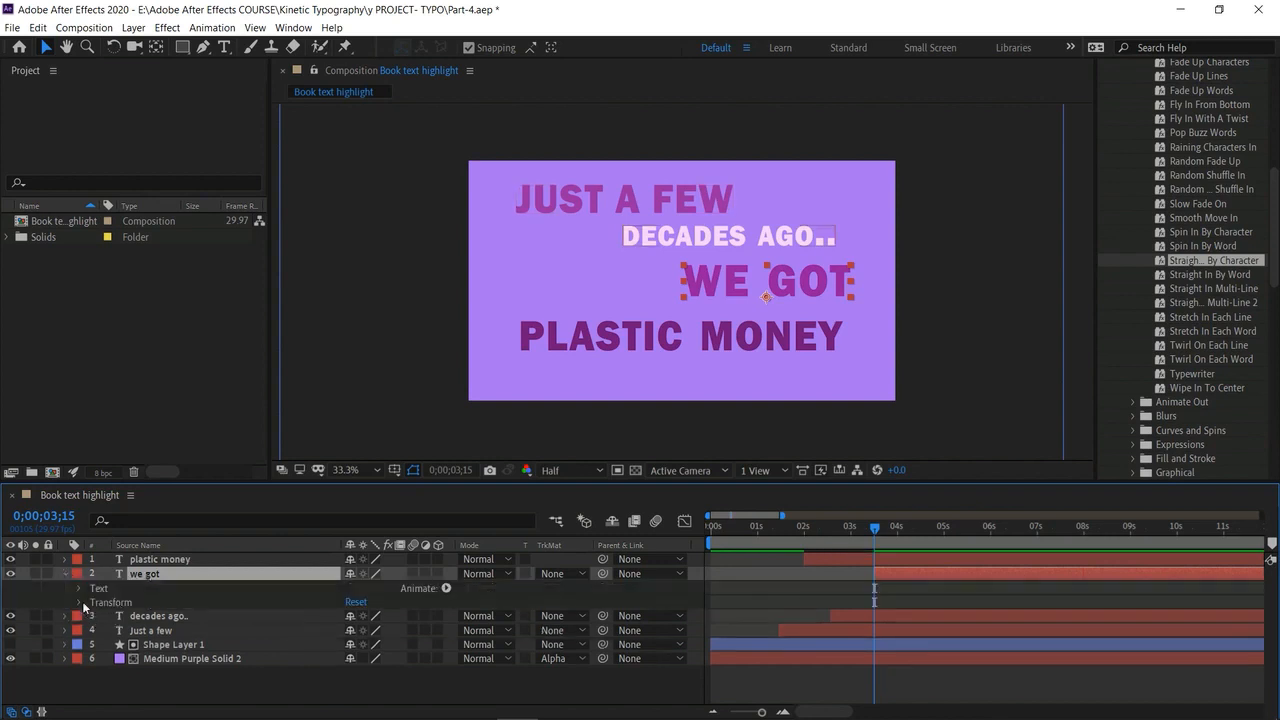
{"action": "left_click", "coordinate": [80, 603]}
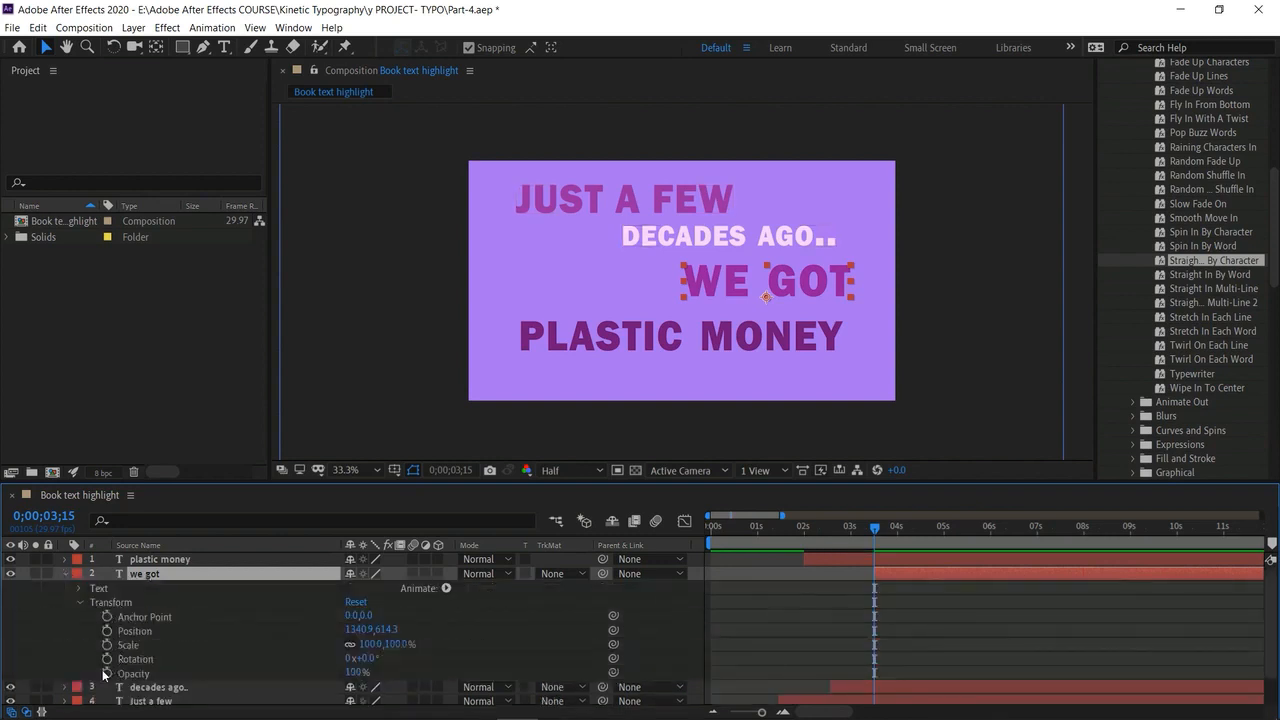
{"action": "left_click", "coordinate": [107, 674]}
{"action": "left_click_drag", "start_coordinate": [357, 674], "coordinate": [117, 677]}
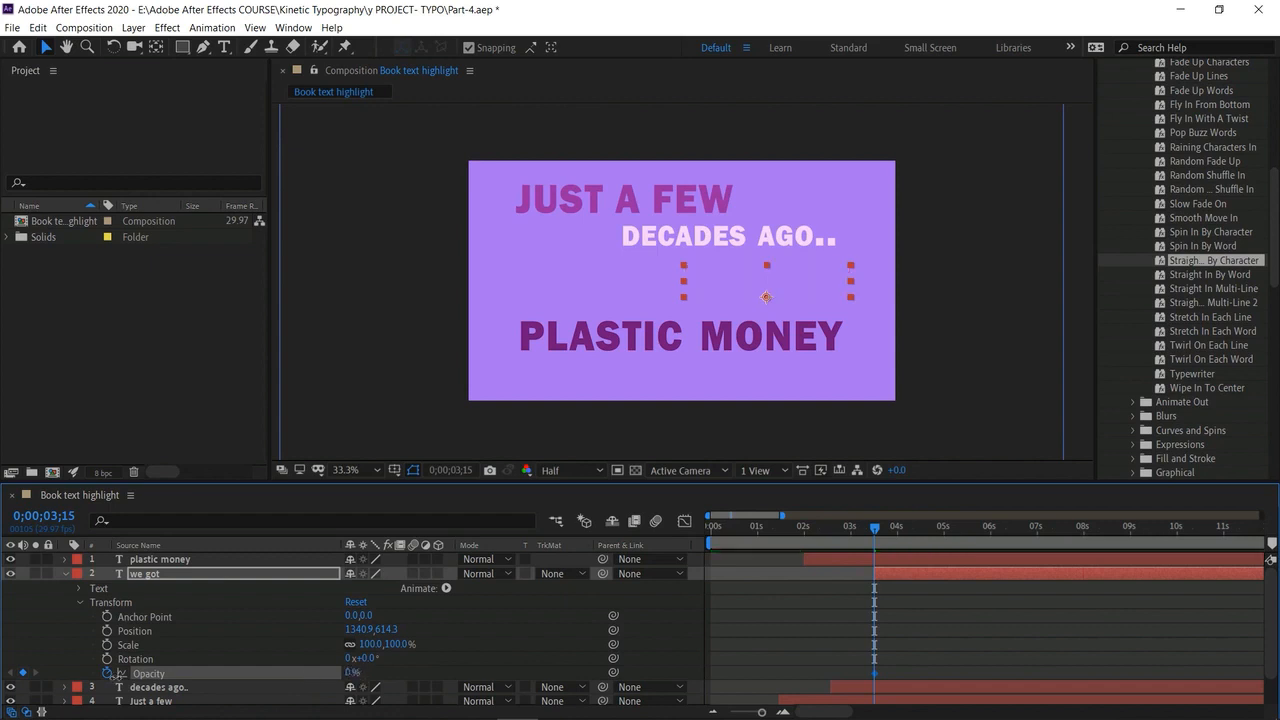
{"action": "left_click_drag", "start_coordinate": [880, 529], "coordinate": [901, 537]}
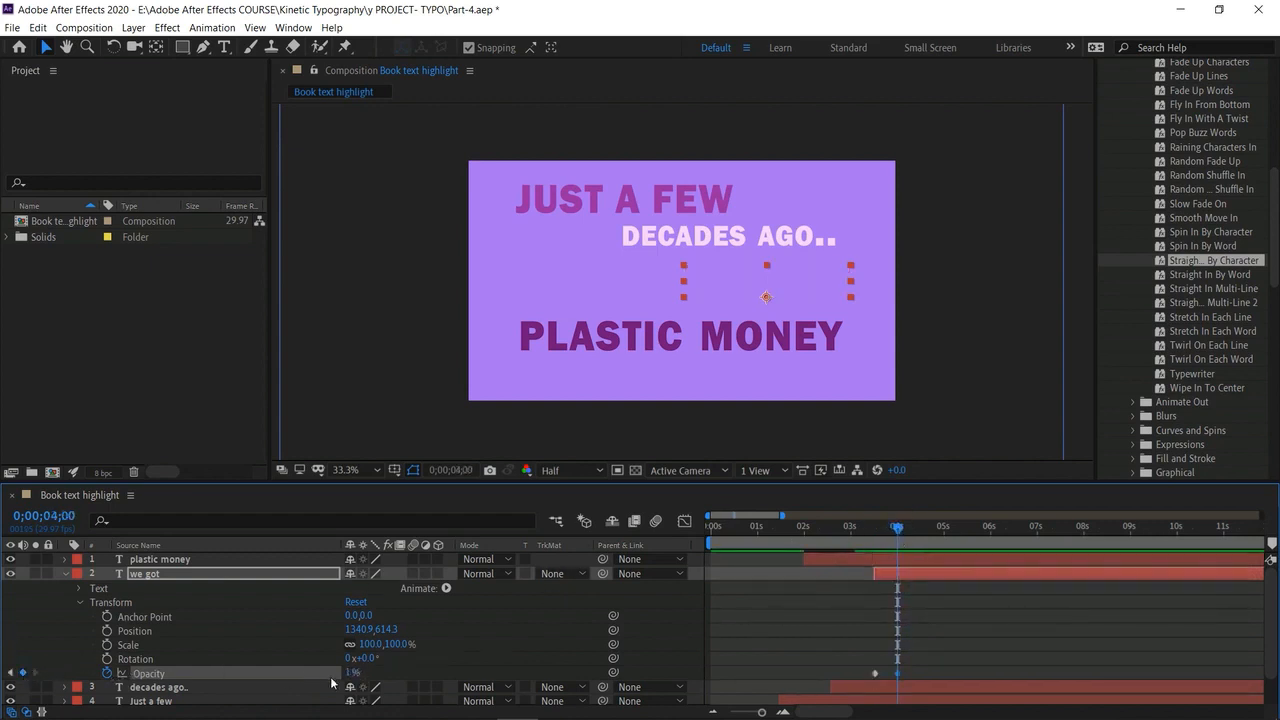
{"action": "key", "text": "ctrl+z"}
{"action": "key", "text": "ctrl+z"}
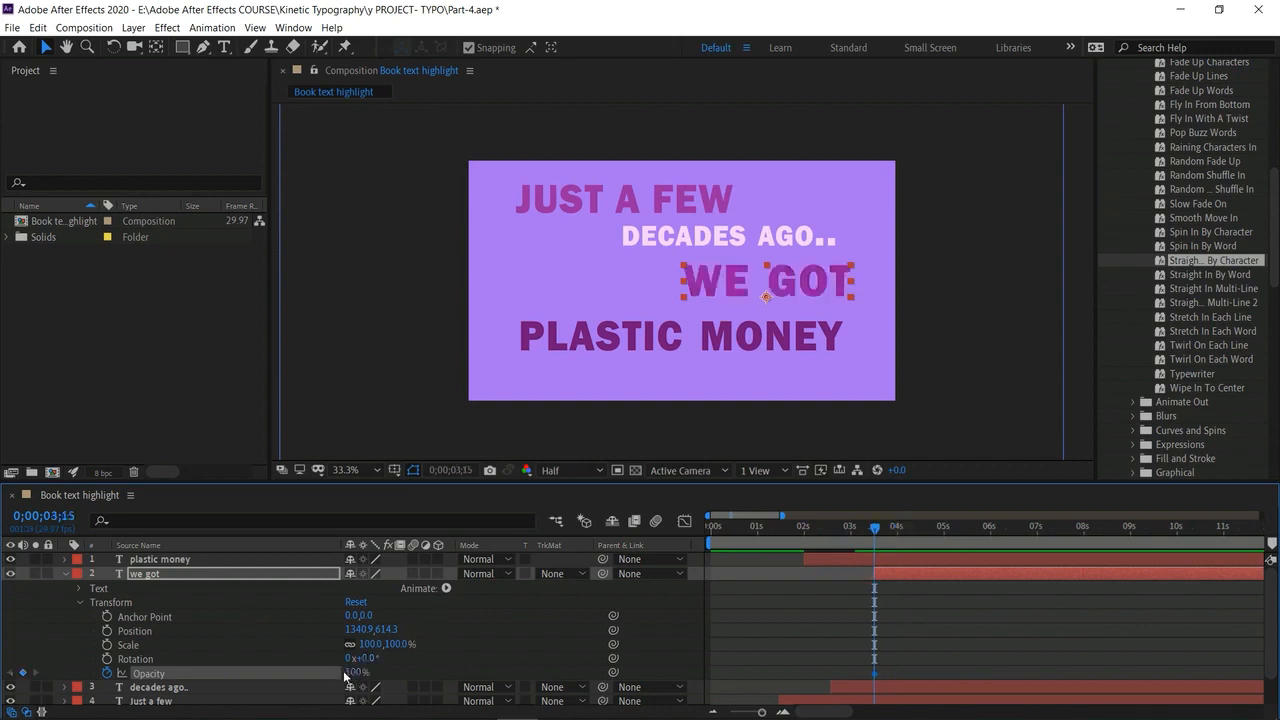
Set the "we got" layer's Opacity keyframe at 0;00;03;15 to 0%.
{"action": "left_click", "coordinate": [355, 672]}
{"action": "type", "text": "0"}
{"action": "key", "text": "Return"}
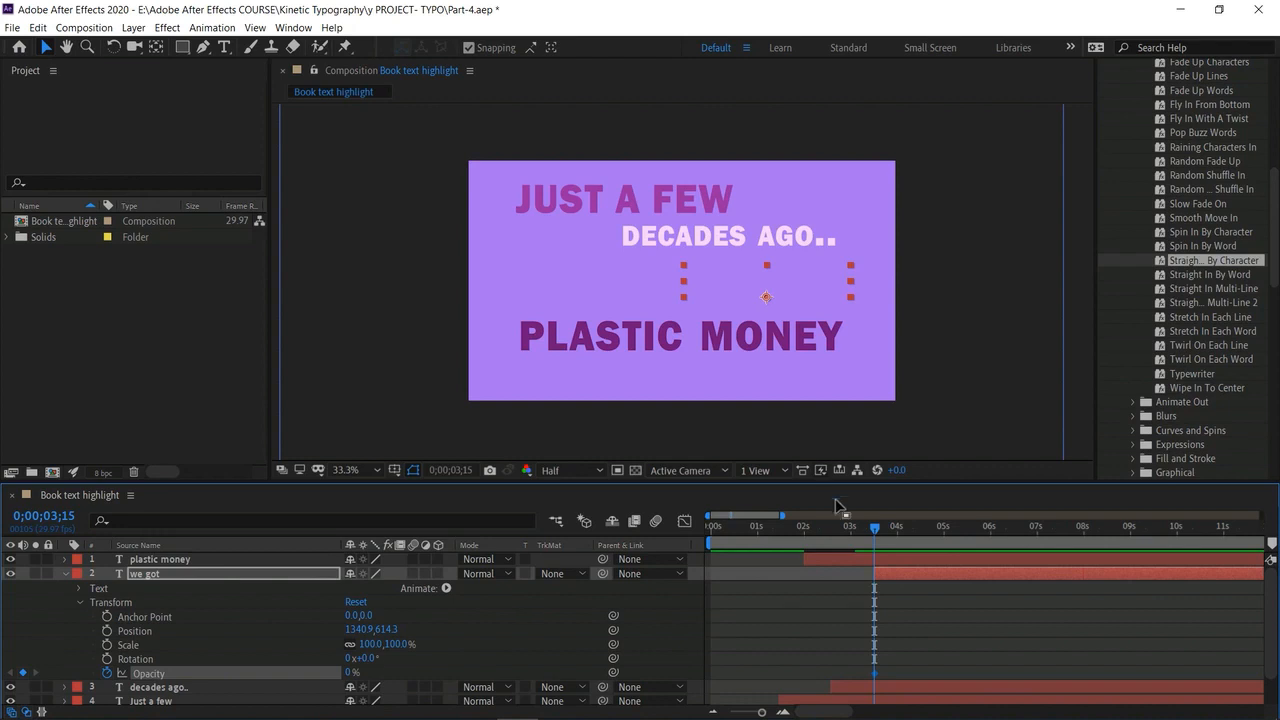
Add a second Opacity keyframe of 100% to the "we got" layer at 0;00;04;01.
{"action": "left_click_drag", "start_coordinate": [876, 530], "coordinate": [902, 541]}
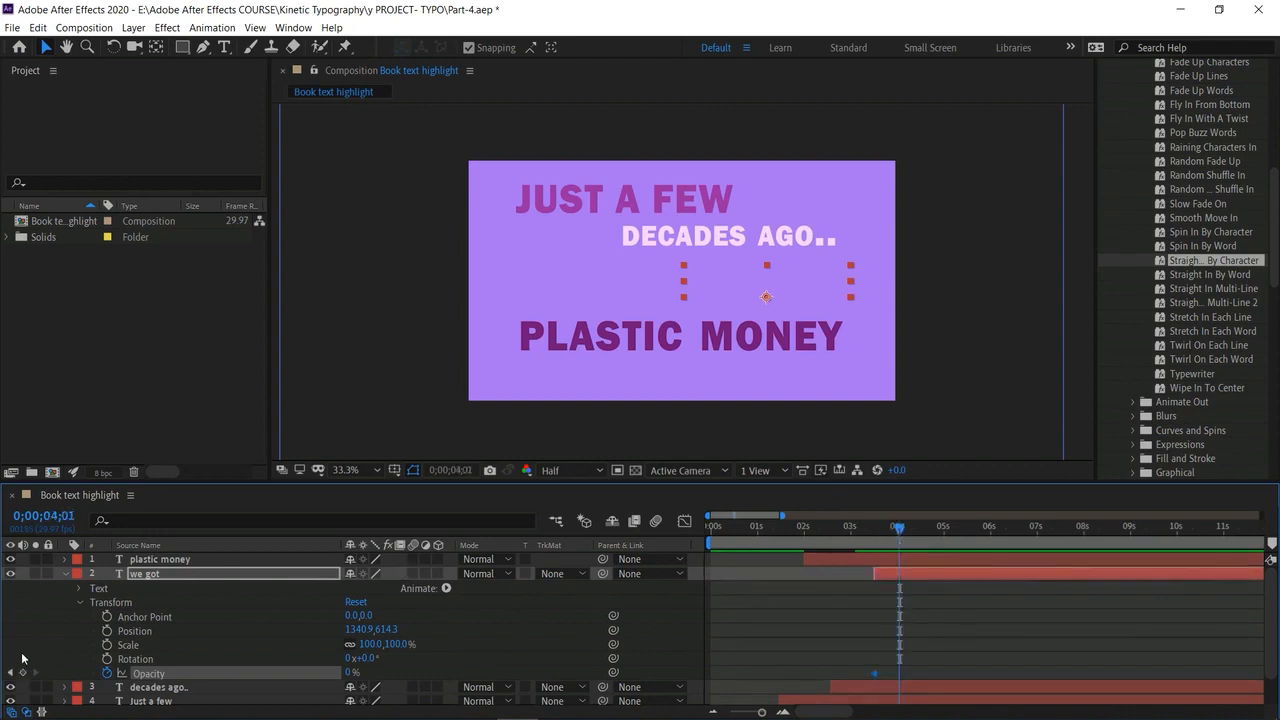
{"action": "left_click", "coordinate": [23, 673]}
{"action": "left_click", "coordinate": [350, 672]}
{"action": "type", "text": "100"}
{"action": "key", "text": "Return"}
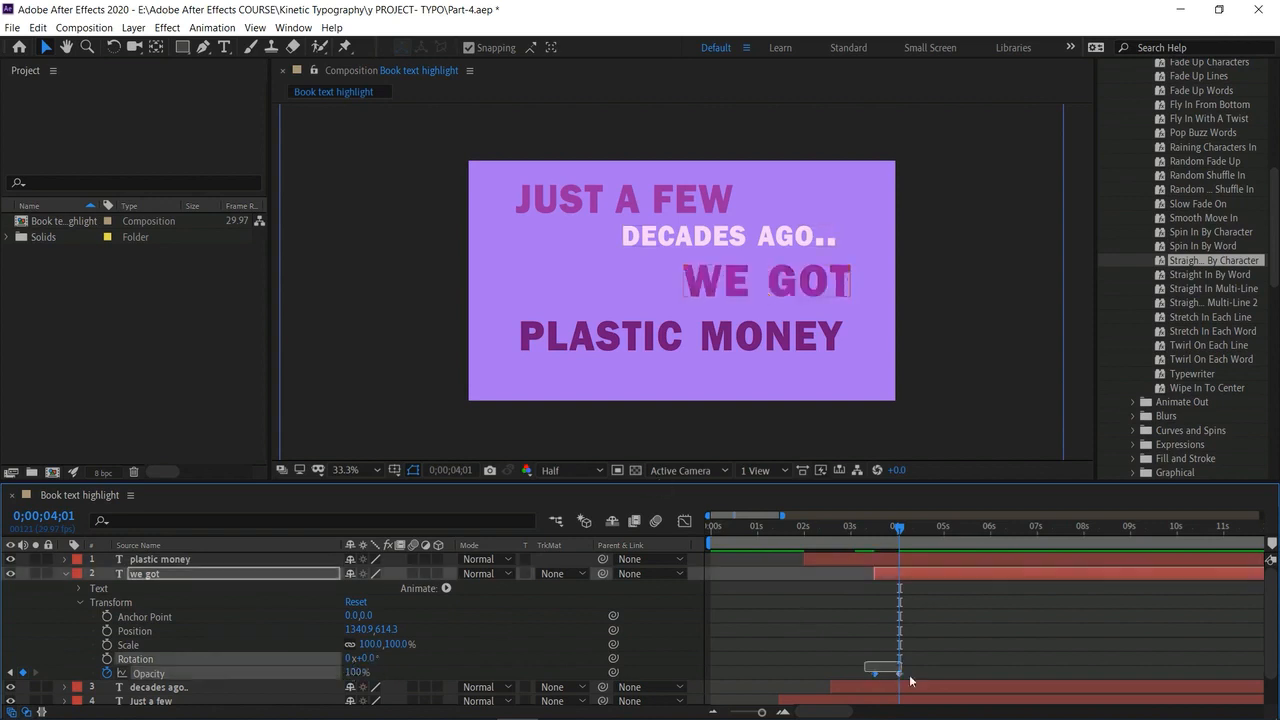
Apply Easy Ease to both Opacity keyframes of "we got", preview the fade-in, and collapse the layer's properties.
{"action": "right_click", "coordinate": [877, 674]}
{"action": "mouse_move", "coordinate": [960, 693]}
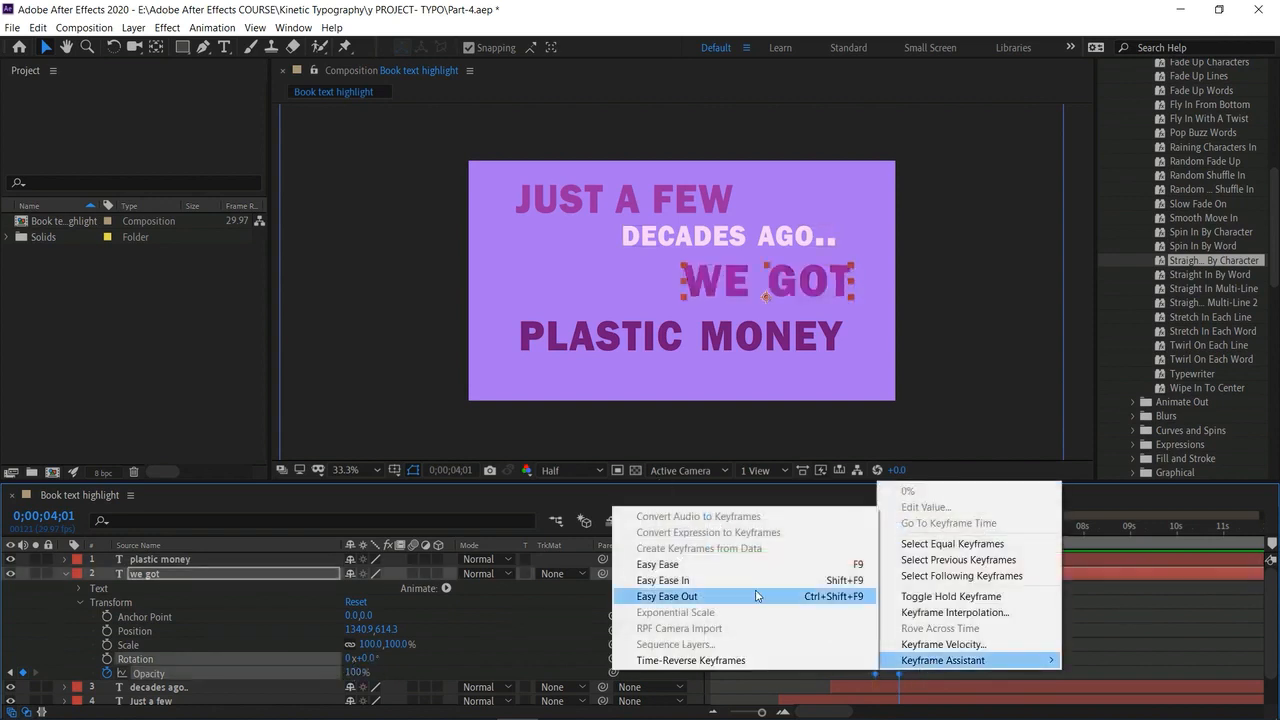
{"action": "left_click", "coordinate": [720, 566]}
{"action": "left_click_drag", "start_coordinate": [905, 530], "coordinate": [832, 528]}
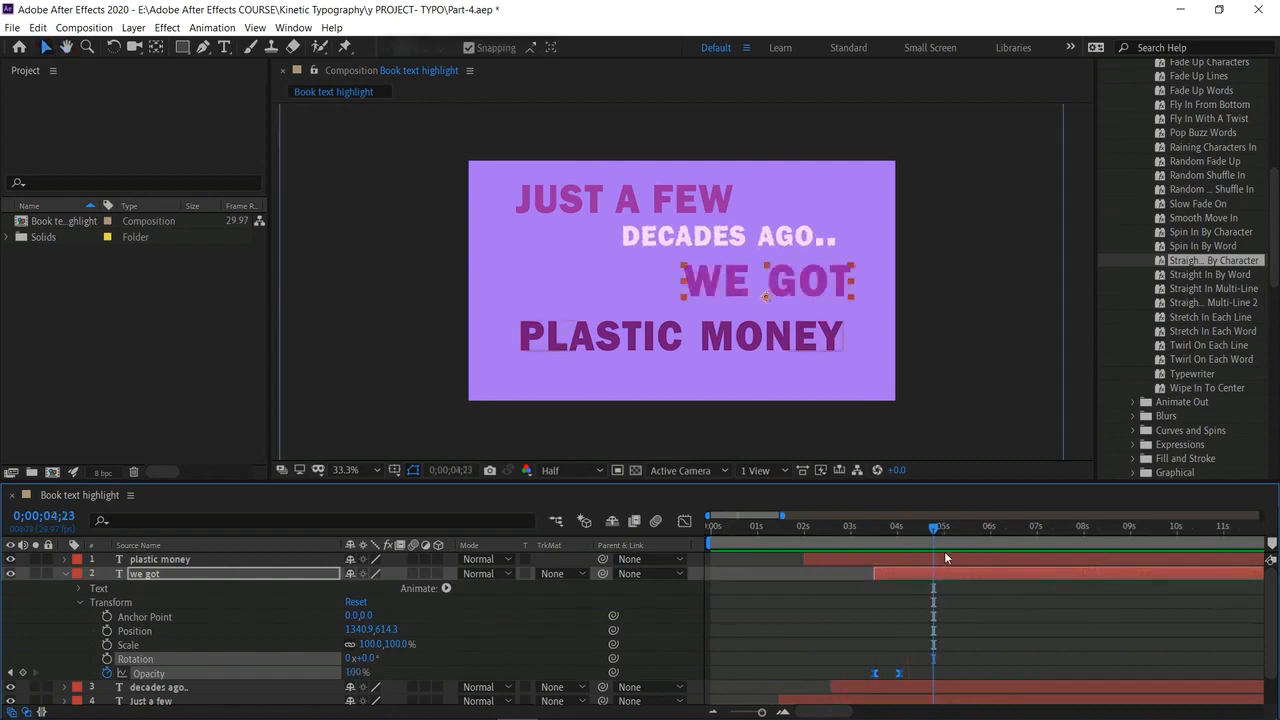
{"action": "mouse_move", "coordinate": [929, 525]}
{"action": "left_mouse_down"}
{"action": "mouse_move", "coordinate": [903, 532]}
{"action": "mouse_move", "coordinate": [920, 542]}
{"action": "left_mouse_up"}
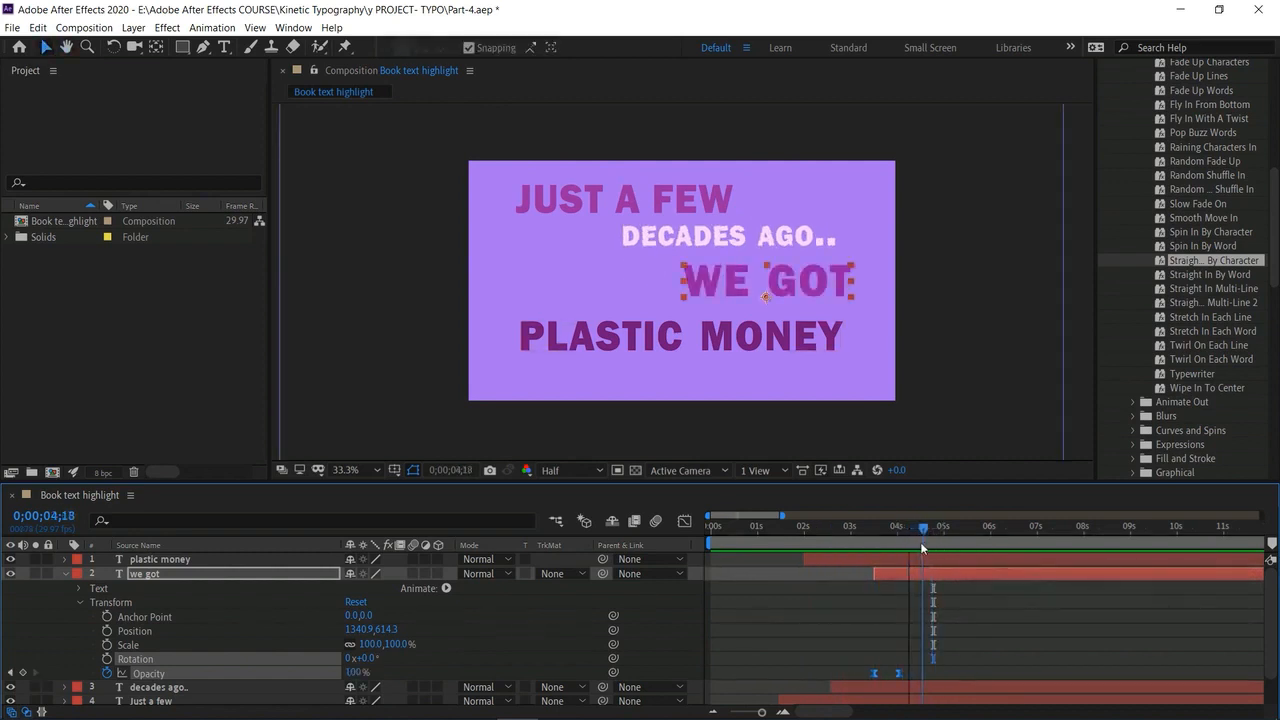
{"action": "left_click", "coordinate": [65, 571]}
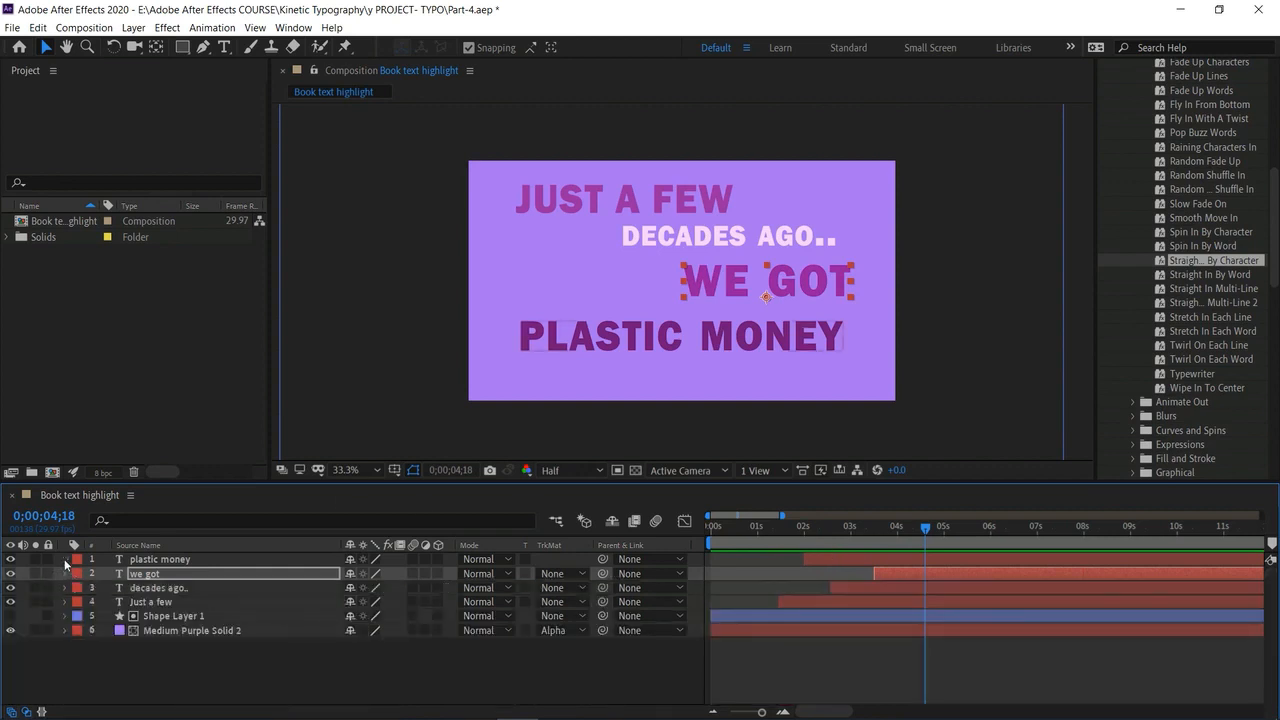
Reveal the Position property of the "plastic money" layer and trim the layer's in point to 0;00;04;18.
{"action": "left_click", "coordinate": [65, 561]}
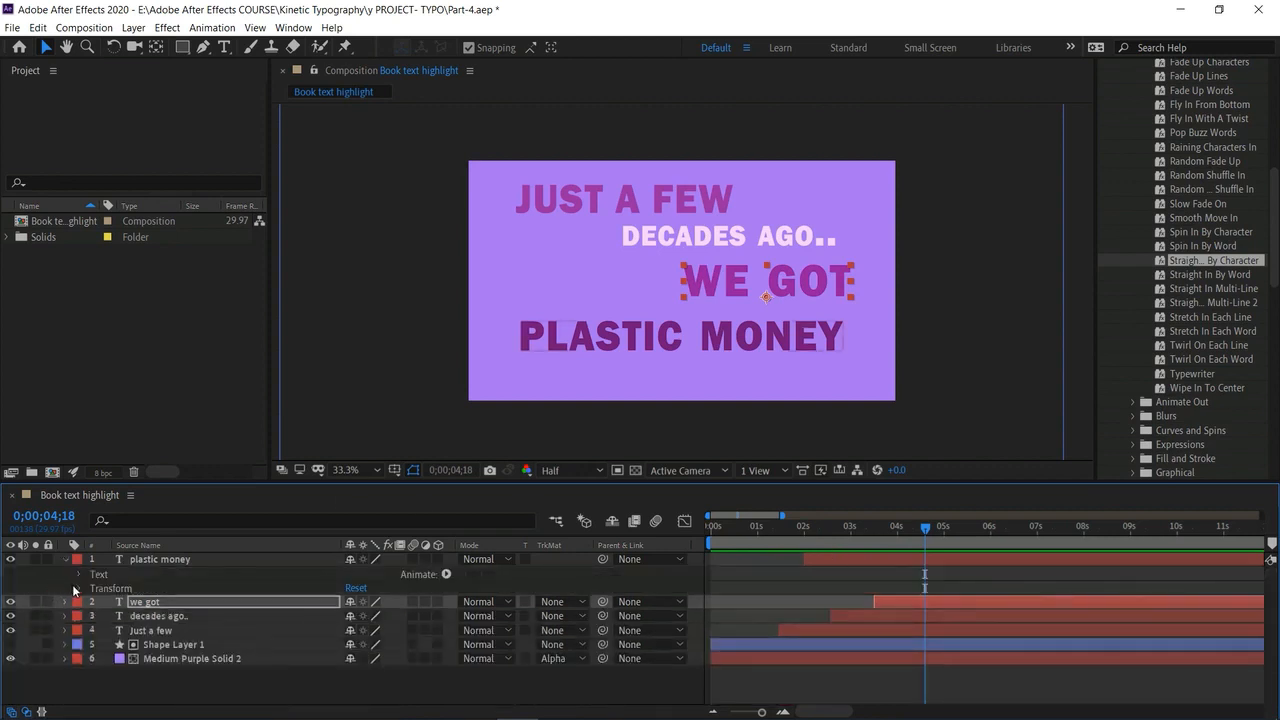
{"action": "left_click", "coordinate": [65, 559]}
{"action": "left_click", "coordinate": [163, 559]}
{"action": "key", "text": "p"}
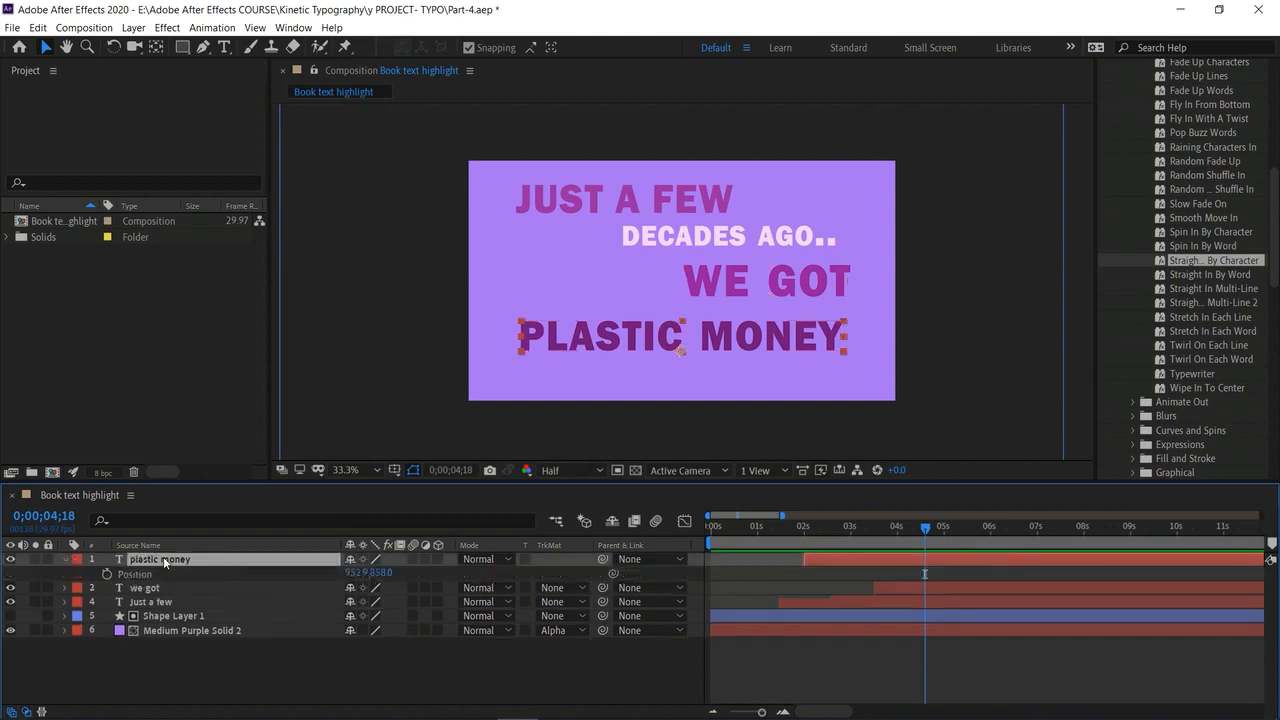
{"action": "left_click", "coordinate": [107, 574]}
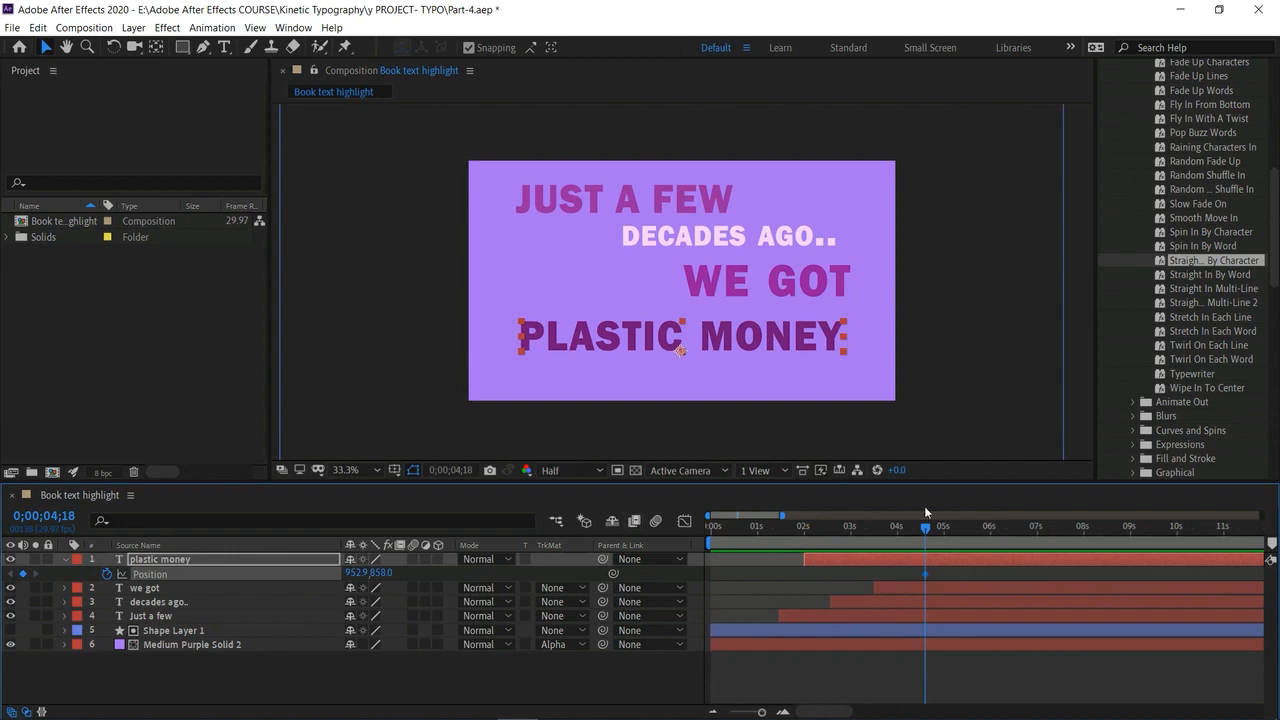
{"action": "left_click", "coordinate": [107, 574]}
{"action": "left_click", "coordinate": [961, 559]}
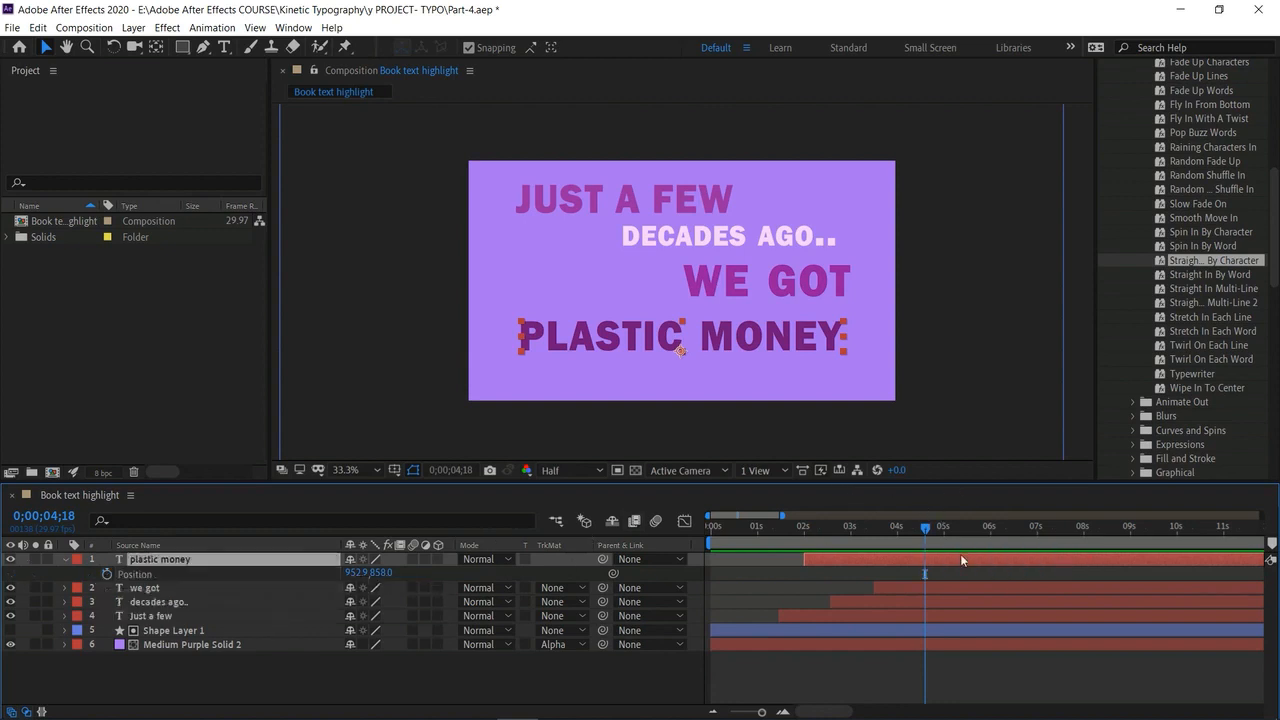
{"action": "key", "text": "alt+bracketleft"}
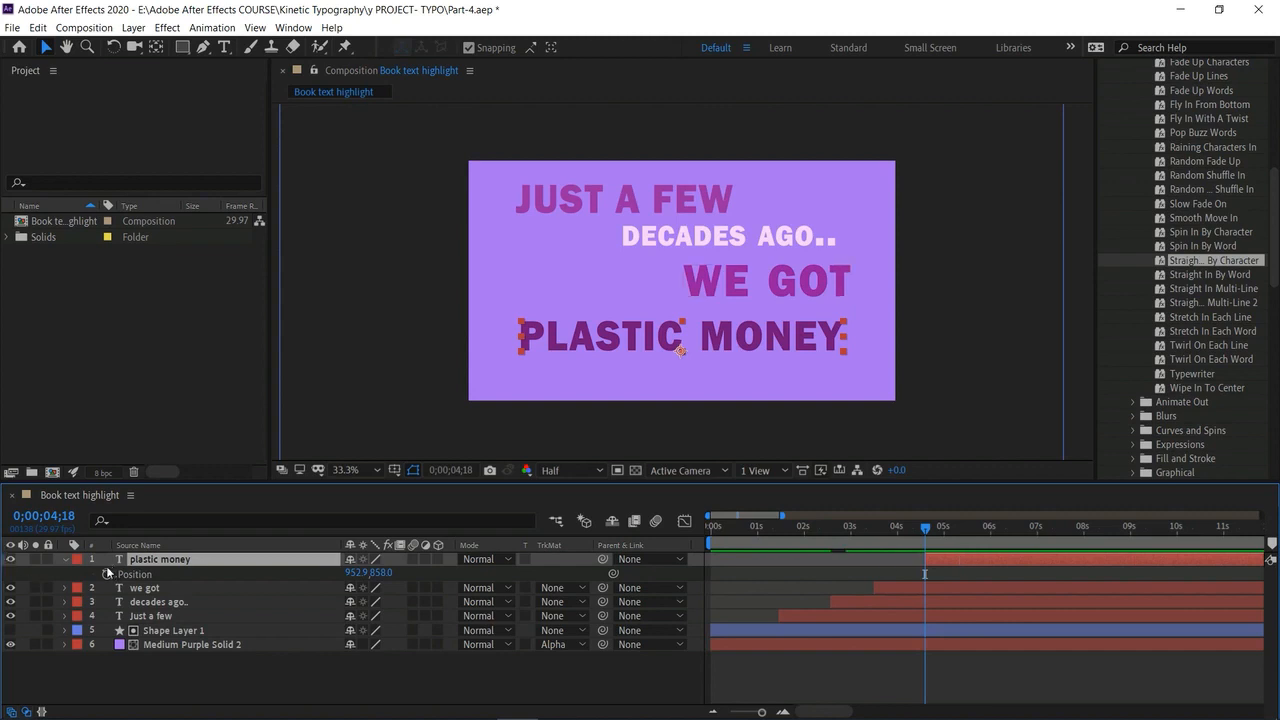
Keyframe "plastic money" Position from below the frame (about 1006.9, 1266) at 0;00;04;18 to 952.9, 801 at 0;00;05;02, under "we got".
{"action": "left_click", "coordinate": [106, 574]}
{"action": "left_click_drag", "start_coordinate": [668, 343], "coordinate": [680, 433]}
{"action": "left_click_drag", "start_coordinate": [925, 531], "coordinate": [947, 541]}
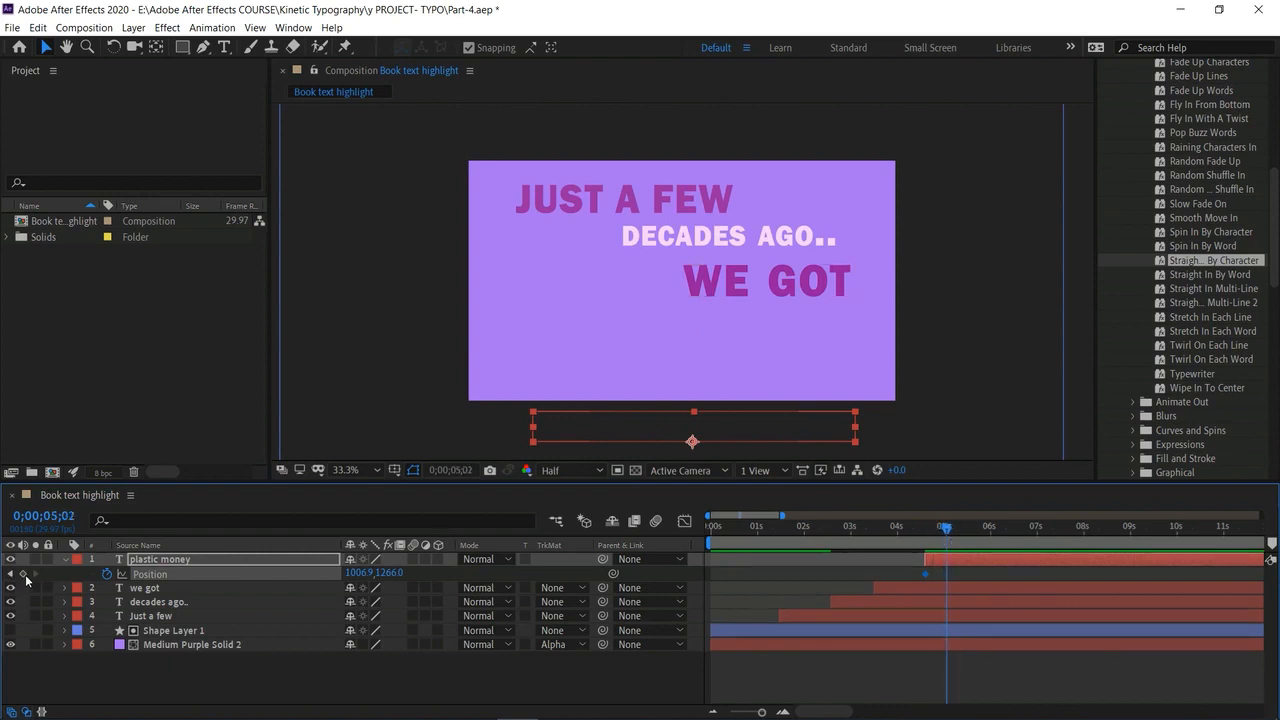
{"action": "left_click_drag", "start_coordinate": [672, 435], "coordinate": [677, 355]}
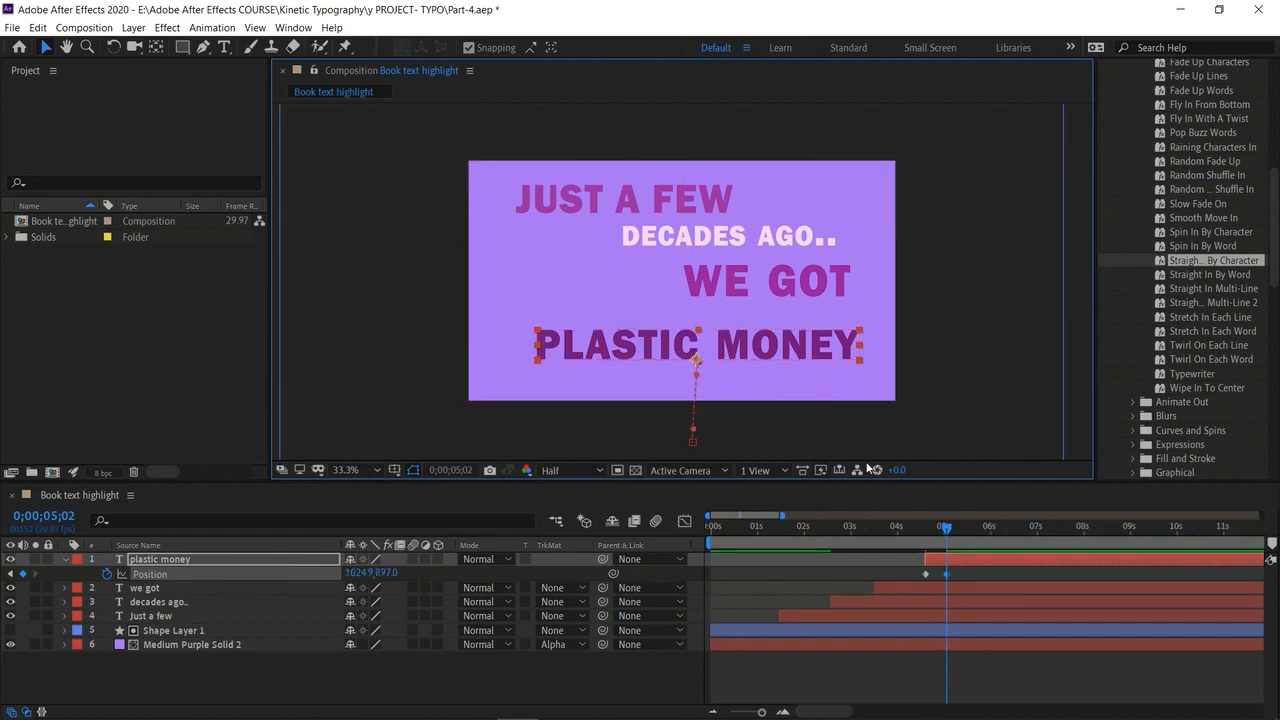
{"action": "left_click_drag", "start_coordinate": [651, 352], "coordinate": [648, 328]}
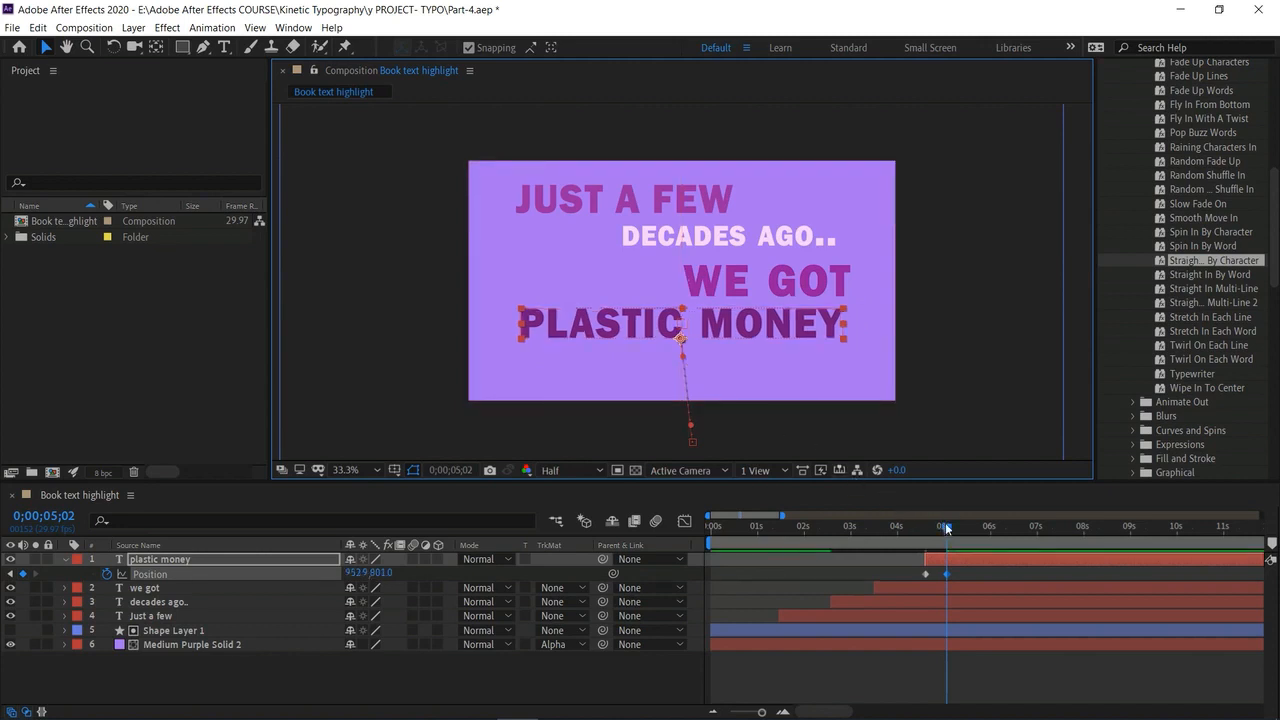
Apply Easy Ease to both Position keyframes of "plastic money" and start a preview of the animation.
{"action": "left_click_drag", "start_coordinate": [938, 524], "coordinate": [923, 564]}
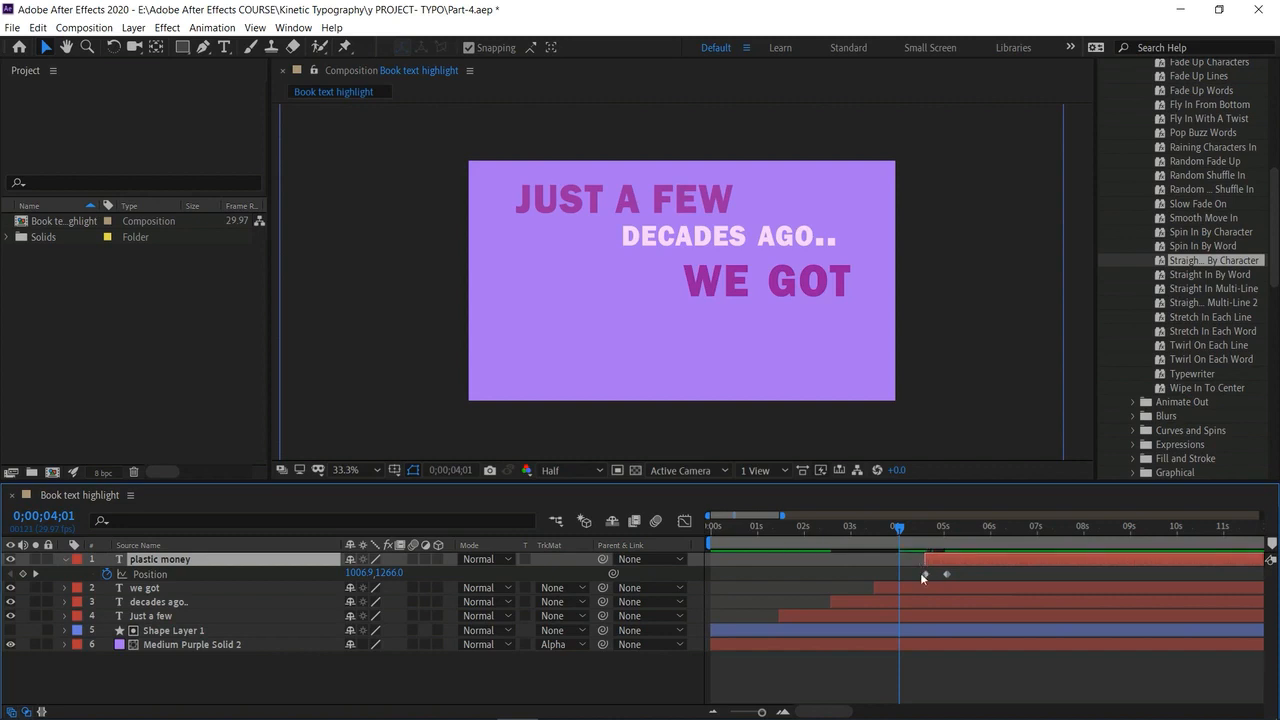
{"action": "left_click_drag", "start_coordinate": [921, 573], "coordinate": [954, 580]}
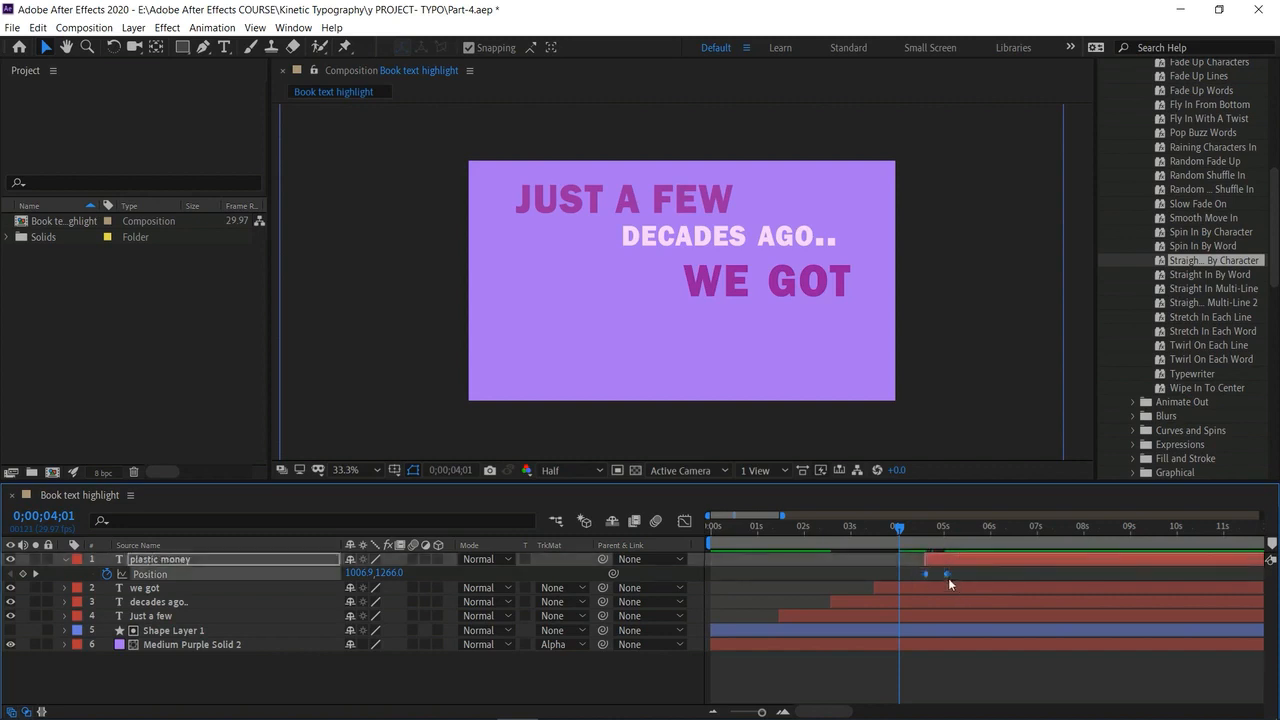
{"action": "right_click", "coordinate": [948, 577]}
{"action": "mouse_move", "coordinate": [1010, 566]}
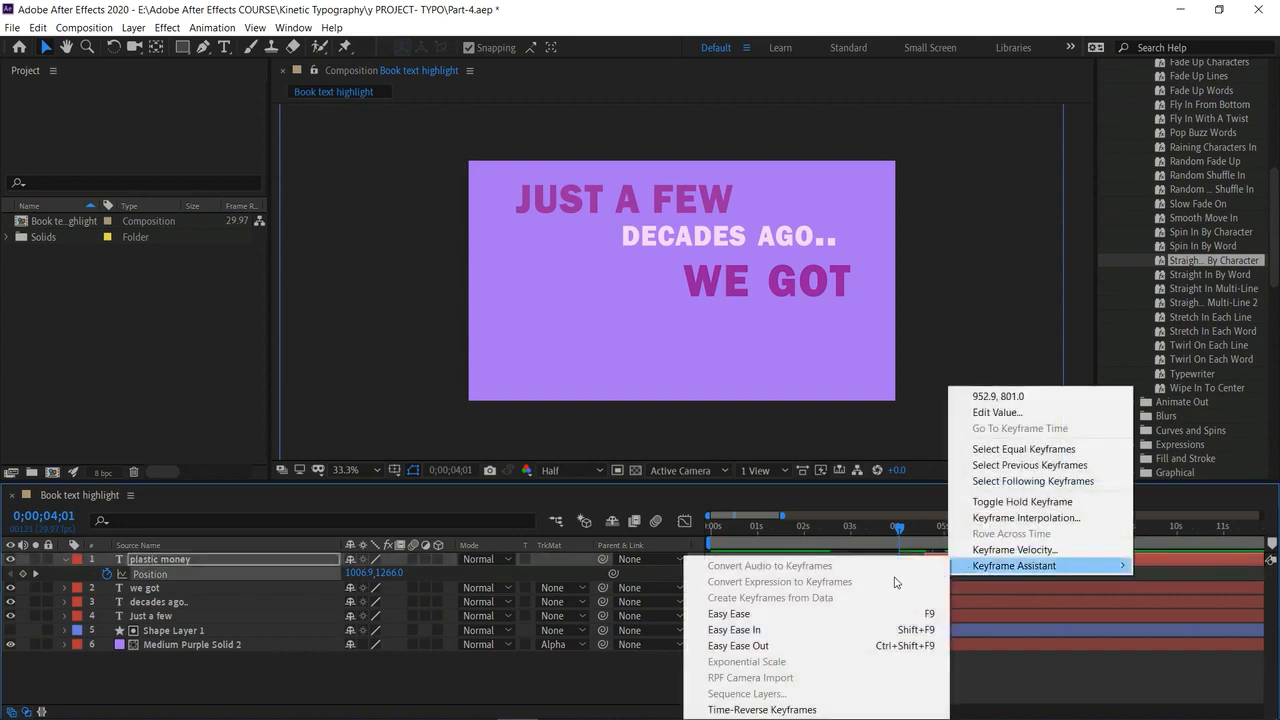
{"action": "left_click", "coordinate": [824, 615]}
{"action": "key", "text": "space"}
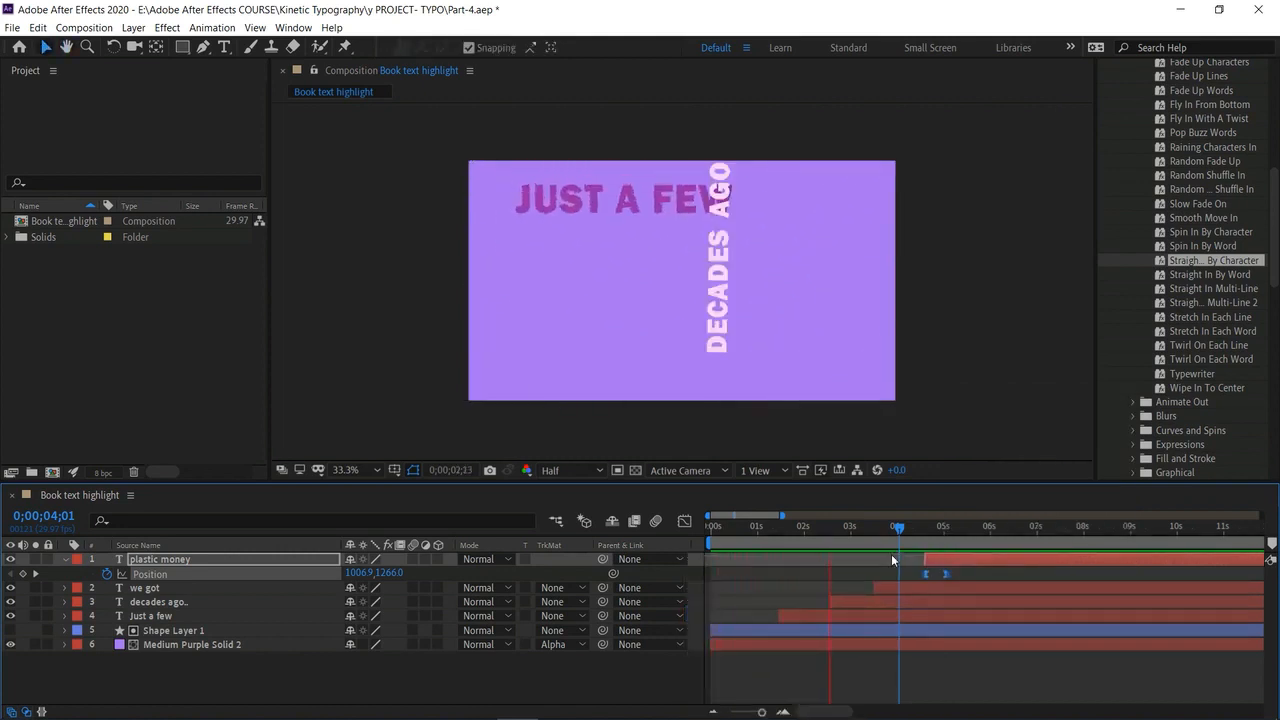
Set the spacebar preview to play from Current Time and stop the playback.
{"action": "scroll", "coordinate": [1170, 283], "scroll_direction": "up", "scroll_amount": 6}
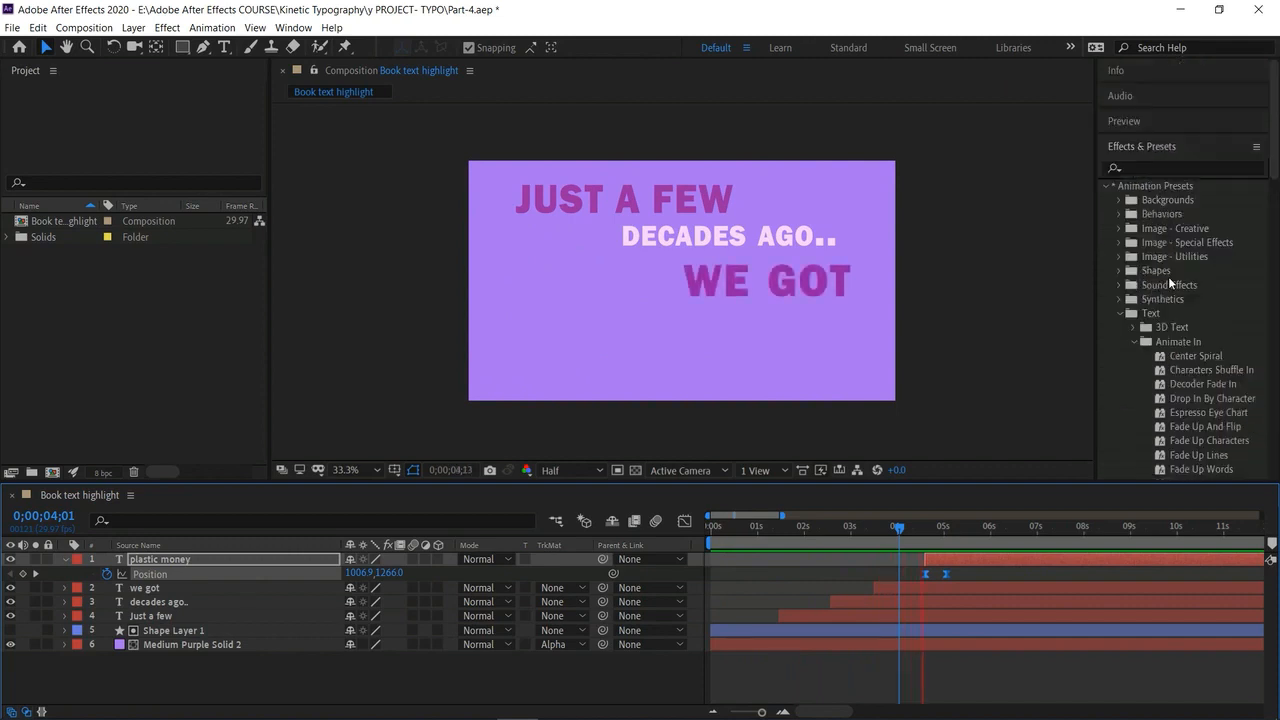
{"action": "left_click", "coordinate": [1153, 146]}
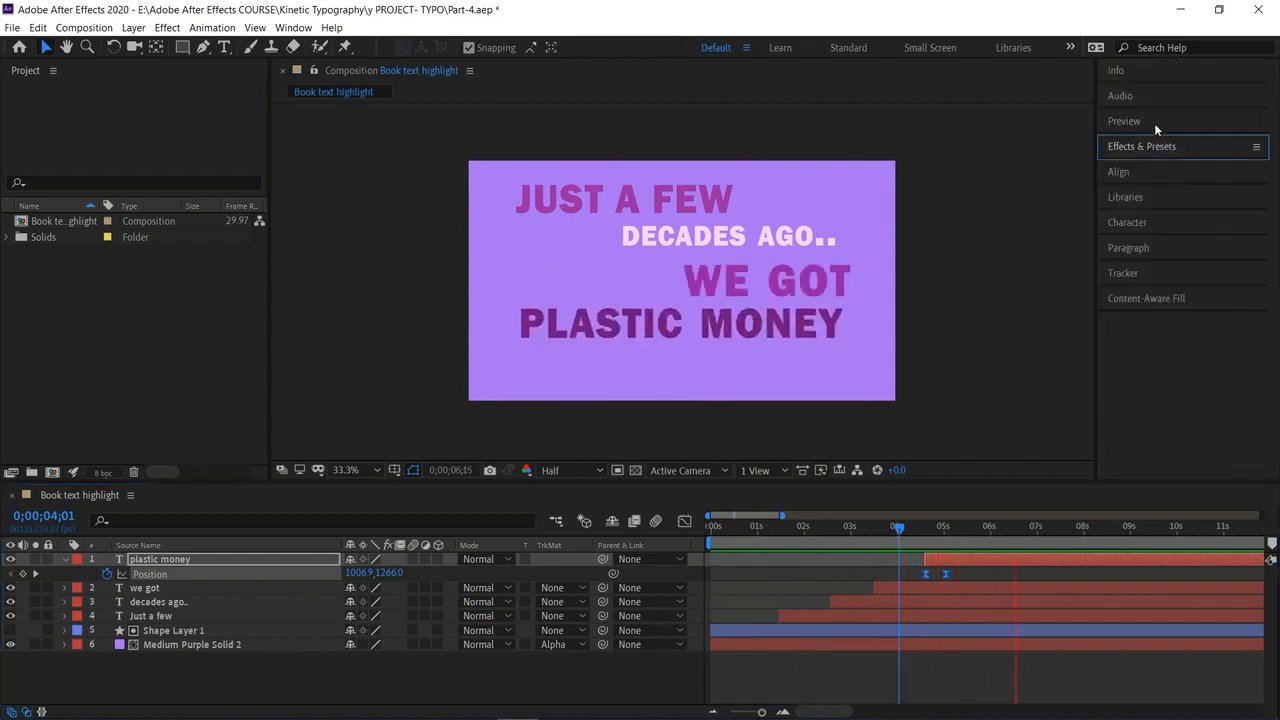
{"action": "left_click", "coordinate": [1154, 122]}
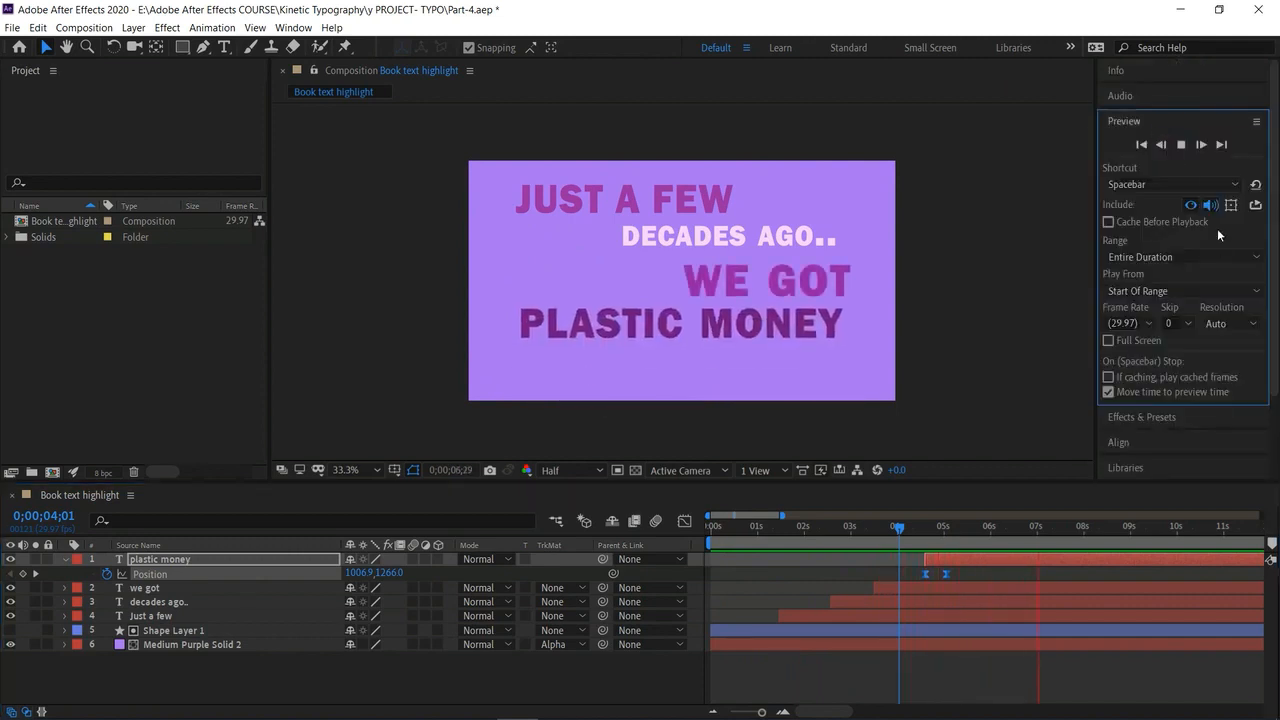
{"action": "left_click", "coordinate": [1201, 292]}
{"action": "left_click", "coordinate": [1208, 291]}
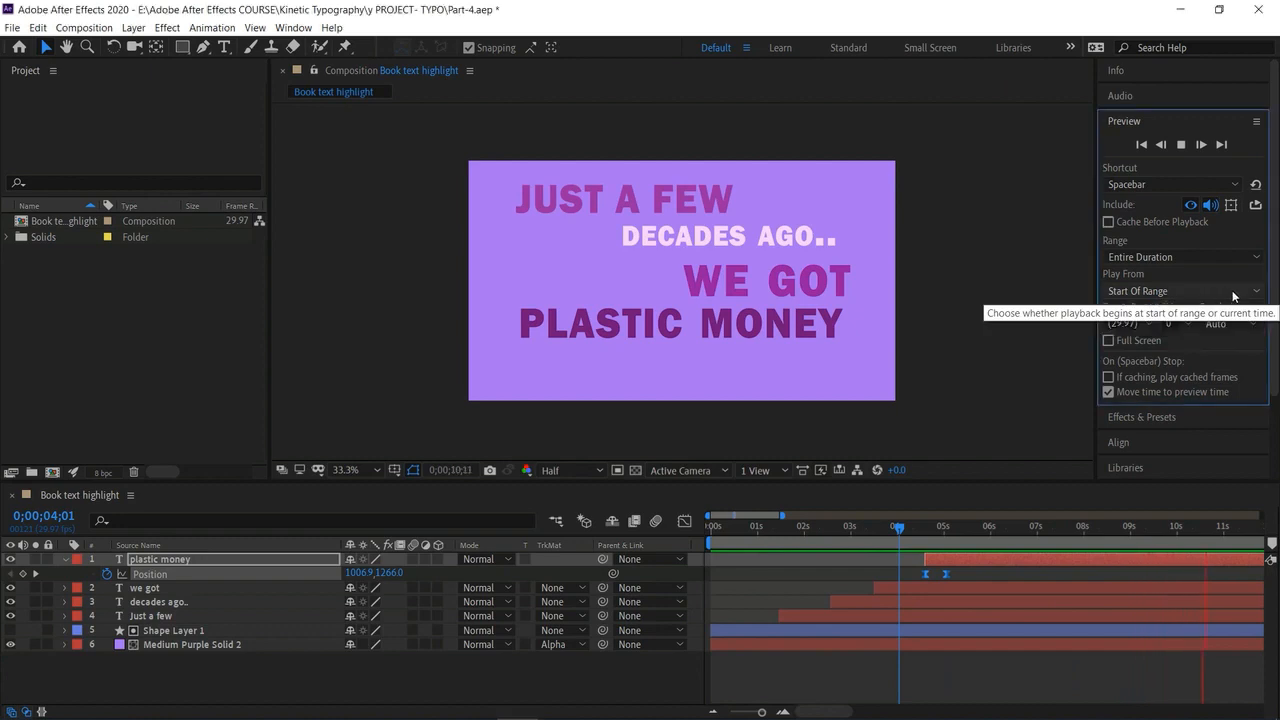
{"action": "left_click", "coordinate": [1226, 292]}
{"action": "left_click", "coordinate": [1140, 310]}
{"action": "key", "text": "space"}
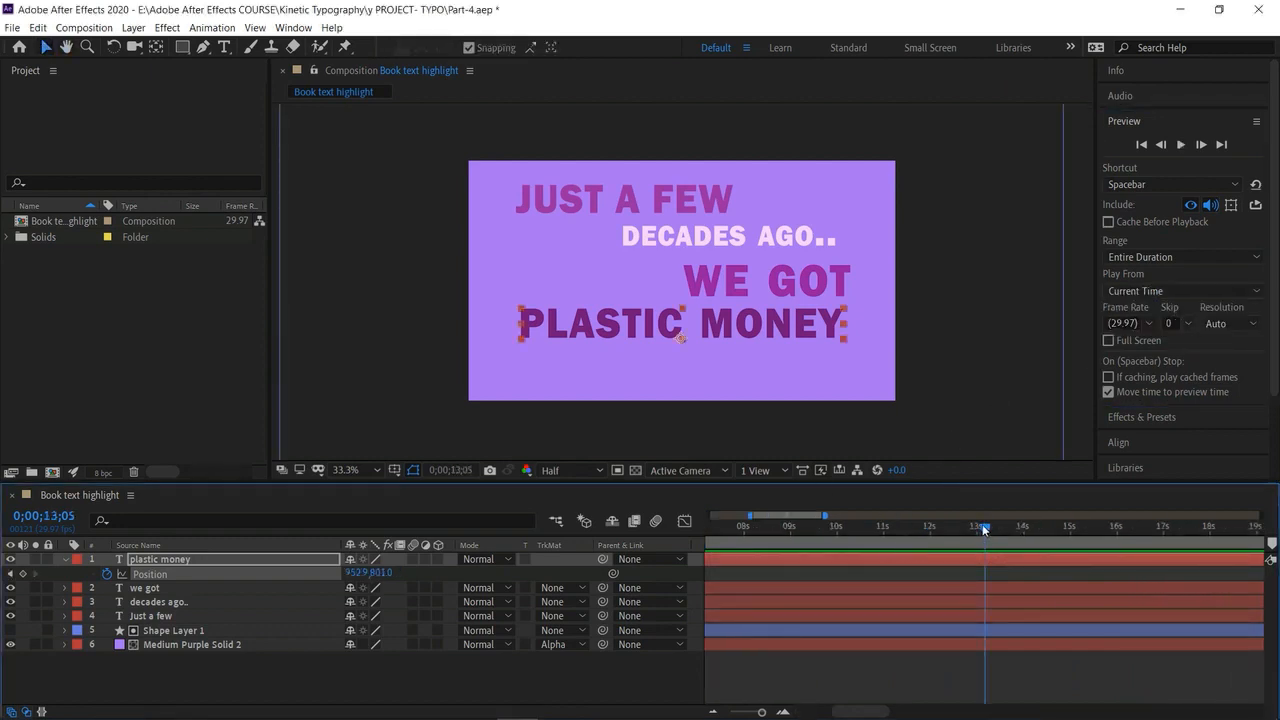
Preview the "plastic money" slide-in from 0;00;03;22, return to 0;00;05;02, and collapse the layer's properties.
{"action": "left_click_drag", "start_coordinate": [969, 527], "coordinate": [880, 543]}
{"action": "key", "text": "space"}
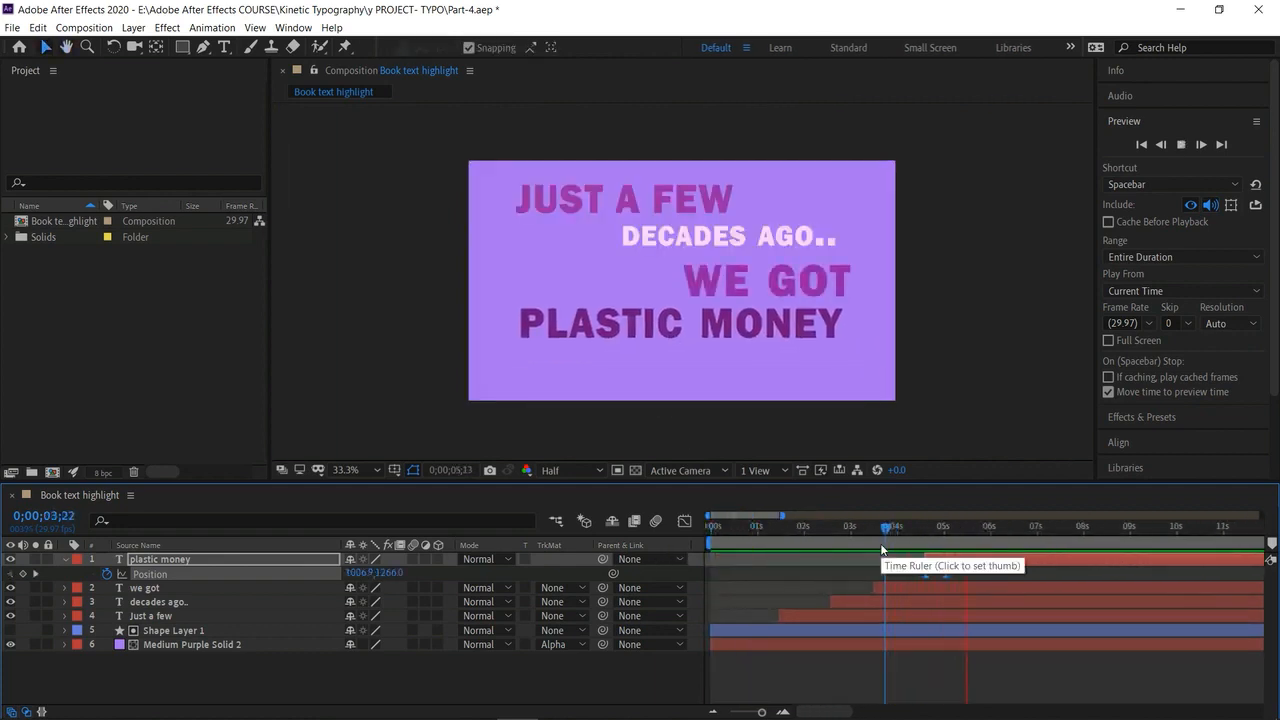
{"action": "key", "text": "space"}
{"action": "left_click_drag", "start_coordinate": [982, 535], "coordinate": [947, 543]}
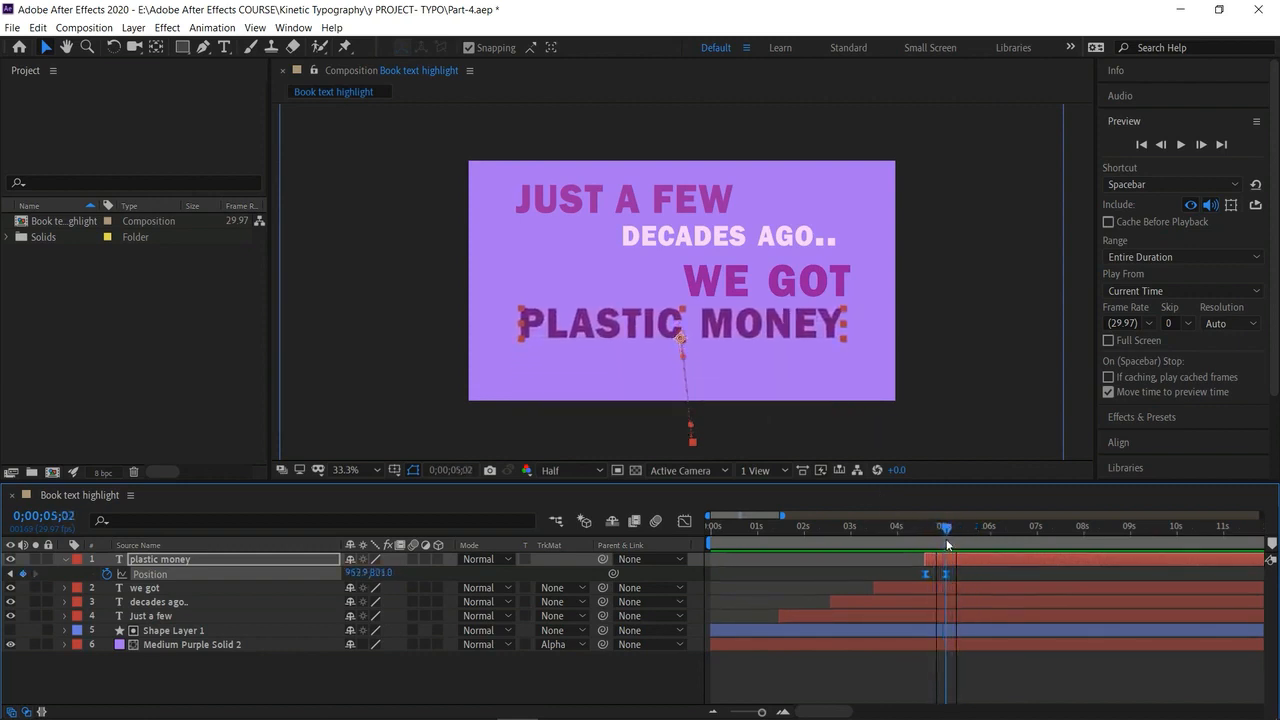
{"action": "left_click", "coordinate": [64, 560]}
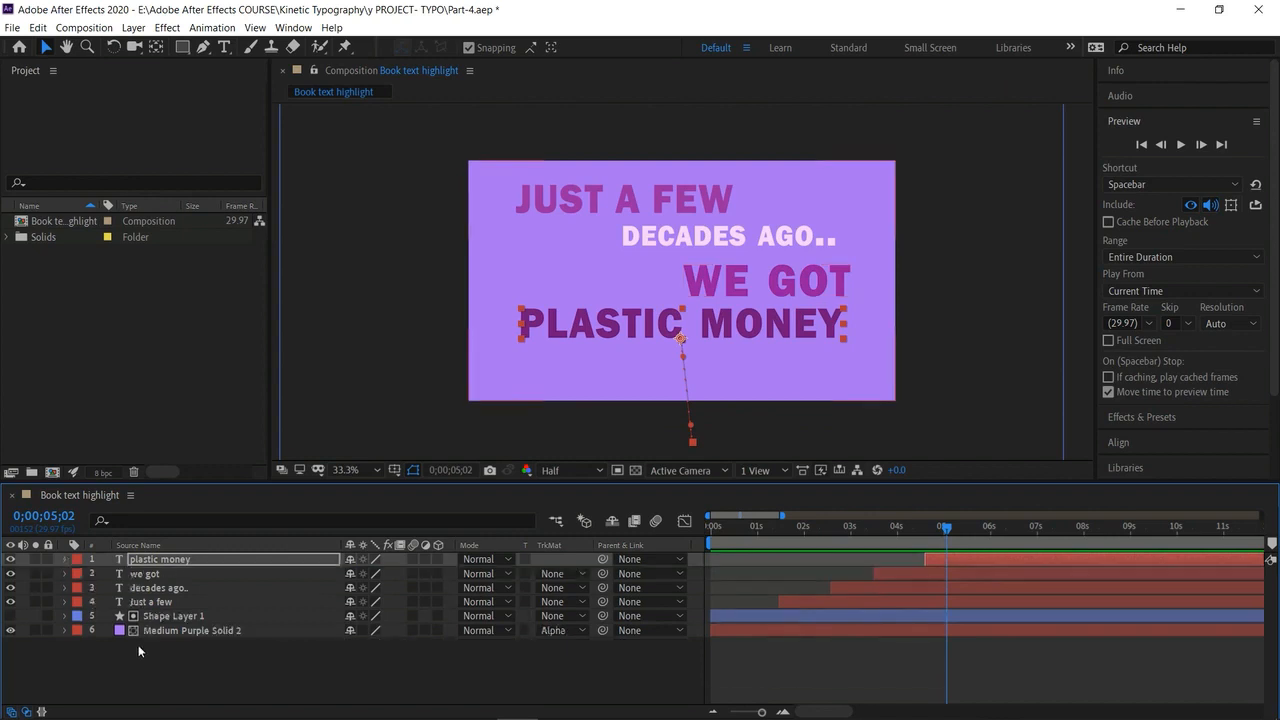
Add a new null object to the composition and deselect it.
{"action": "right_click", "coordinate": [139, 650]}
{"action": "mouse_move", "coordinate": [247, 507]}
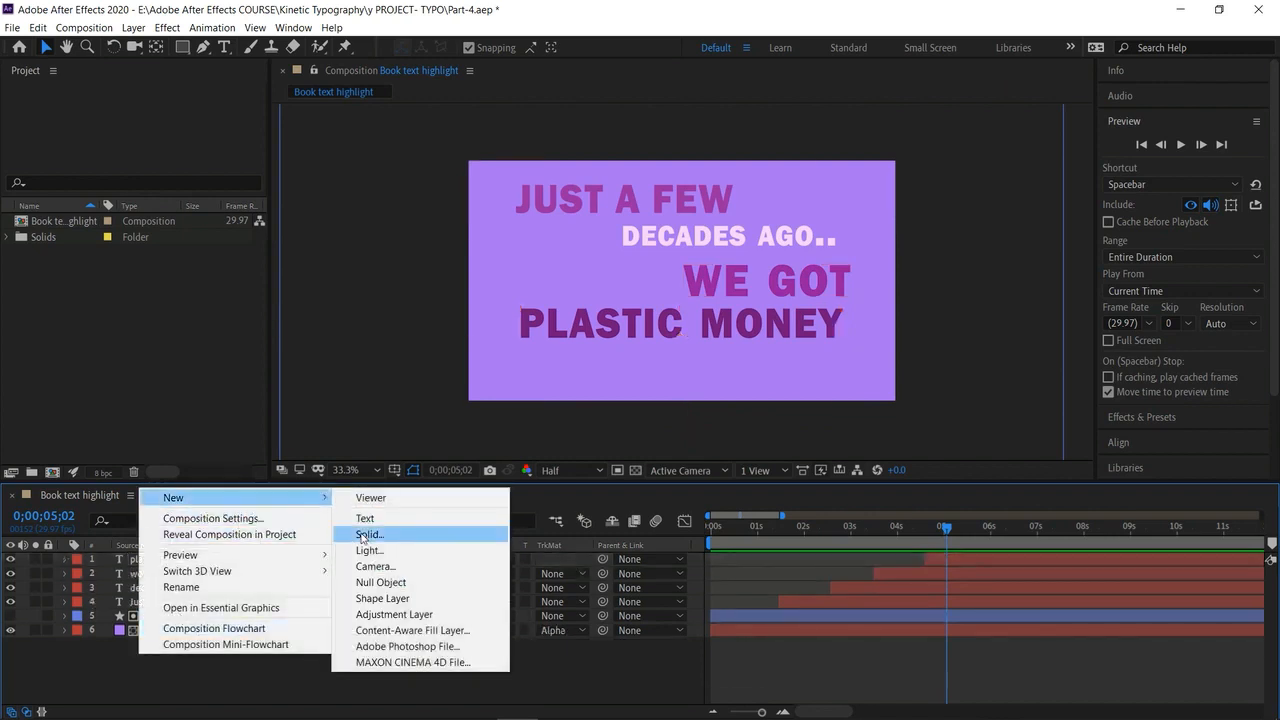
{"action": "left_click", "coordinate": [392, 584]}
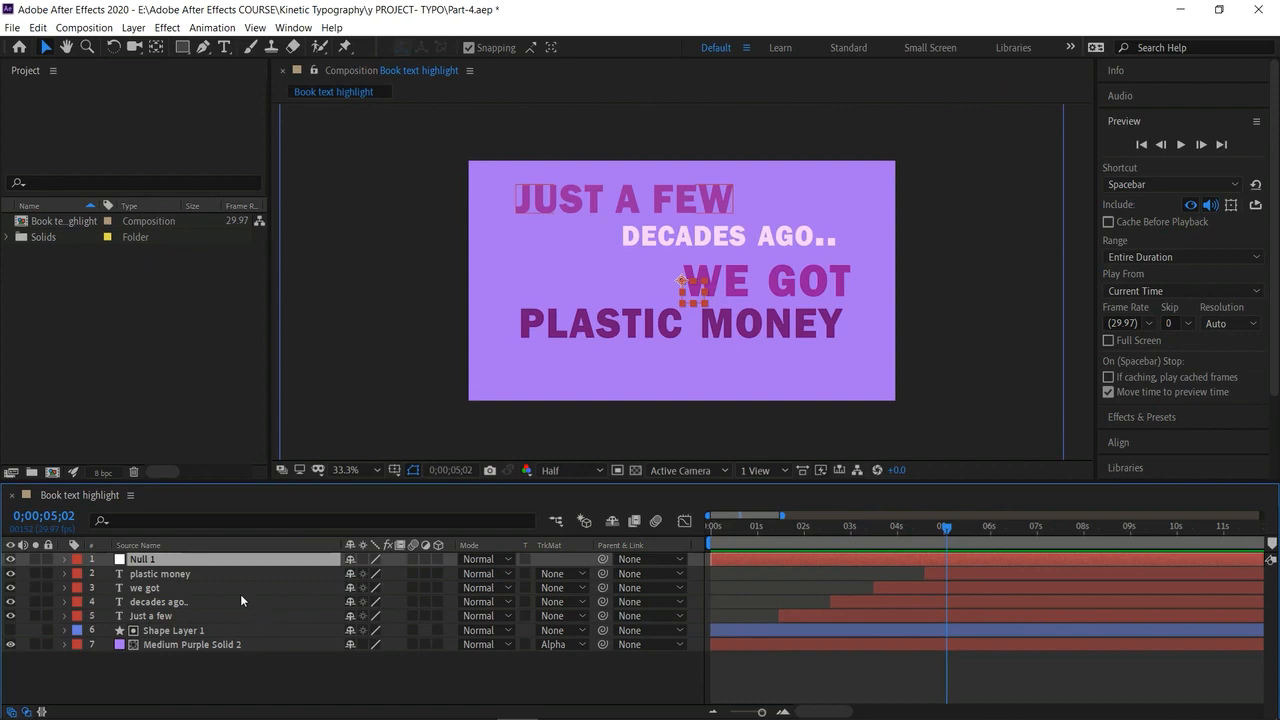
{"action": "left_click", "coordinate": [245, 688]}
Parent the four text layers to Null 1 and turn the null and those text layers into 3D layers.
{"action": "left_click", "coordinate": [208, 574]}
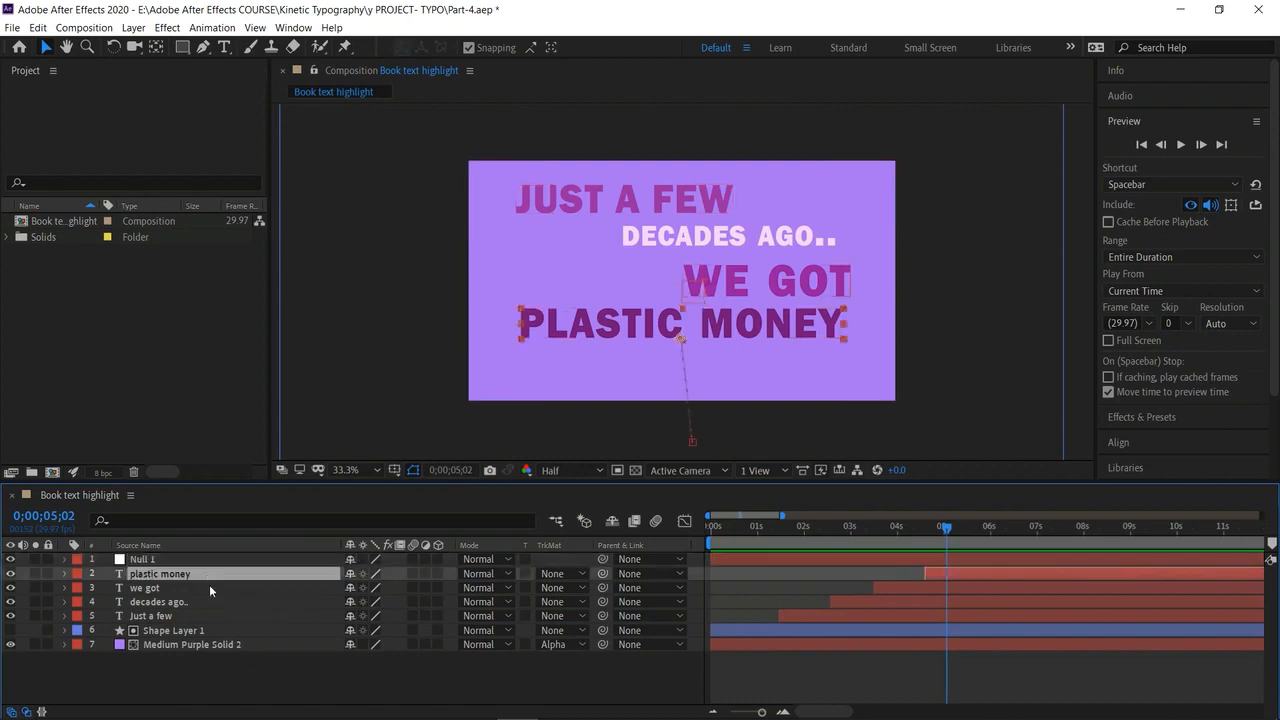
{"action": "left_click", "coordinate": [209, 588], "text": "ctrl"}
{"action": "left_click", "coordinate": [210, 602], "text": "ctrl"}
{"action": "left_click", "coordinate": [210, 616], "text": "ctrl"}
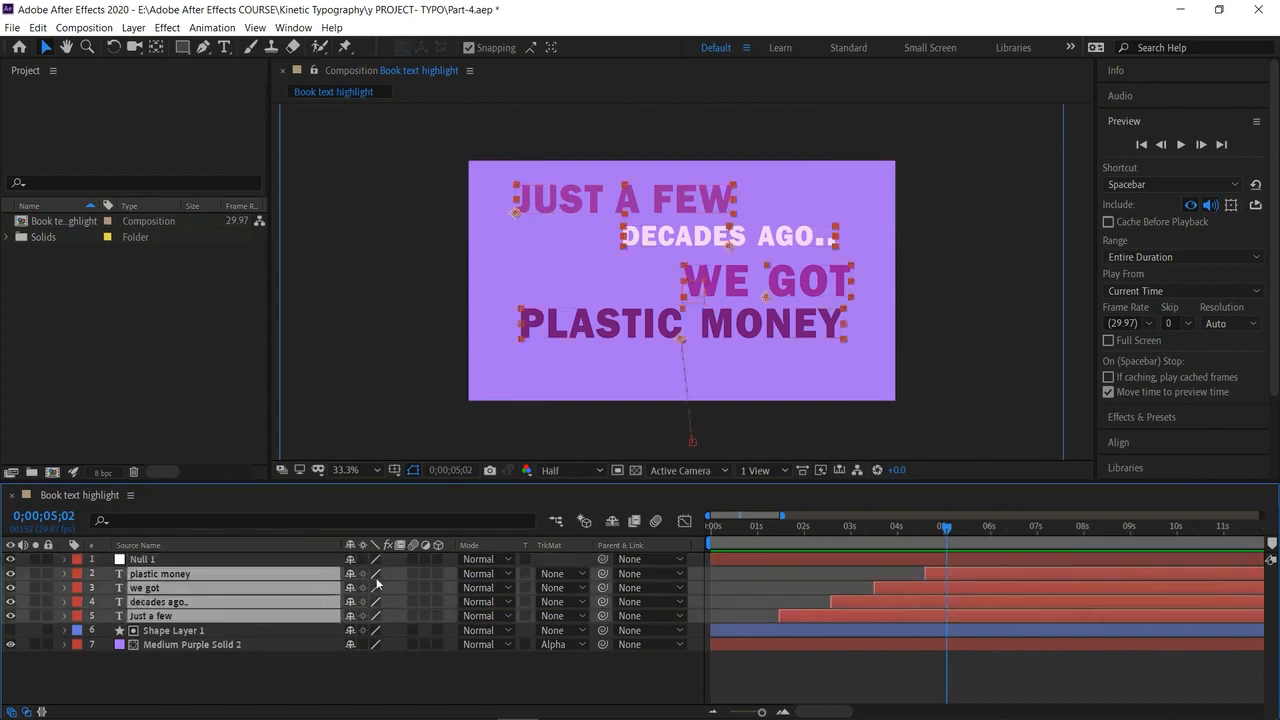
{"action": "left_click_drag", "start_coordinate": [602, 573], "coordinate": [244, 561]}
{"action": "left_click", "coordinate": [438, 559]}
{"action": "left_click_drag", "start_coordinate": [438, 573], "coordinate": [441, 621]}
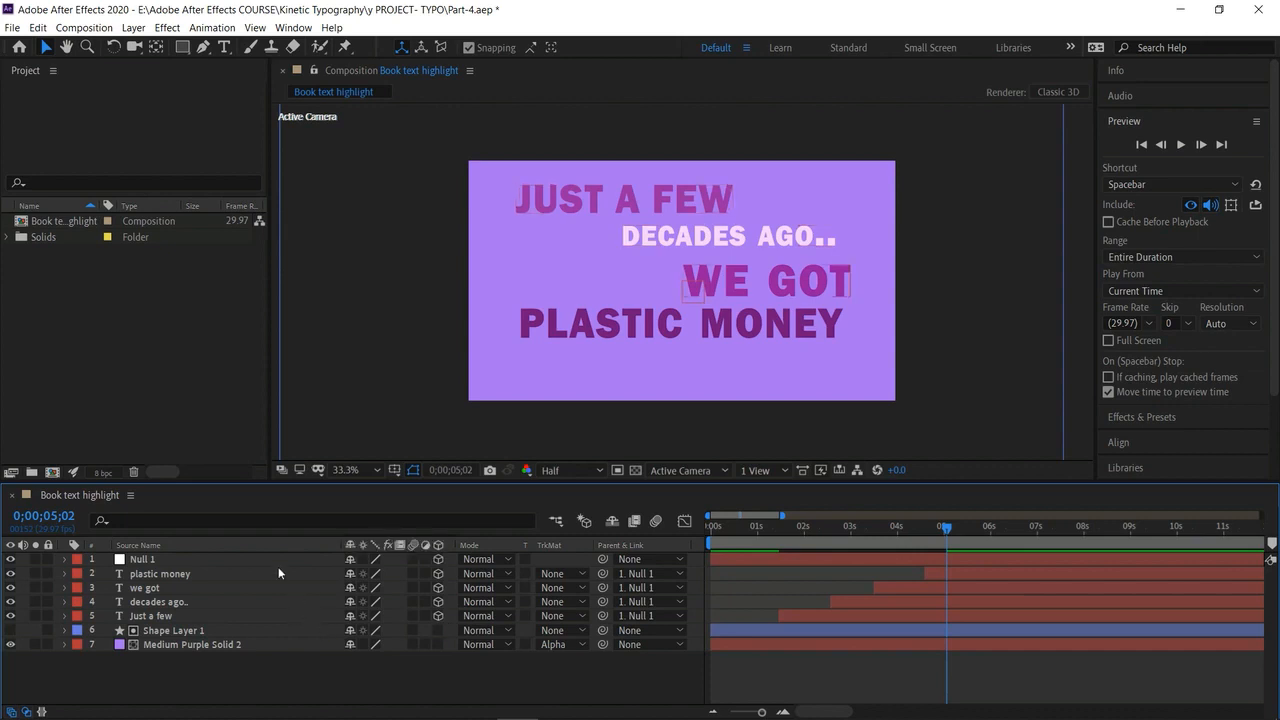
Expand the Transform properties of Null 1 and preview the animation from 0;00;03;15.
{"action": "left_click", "coordinate": [65, 560]}
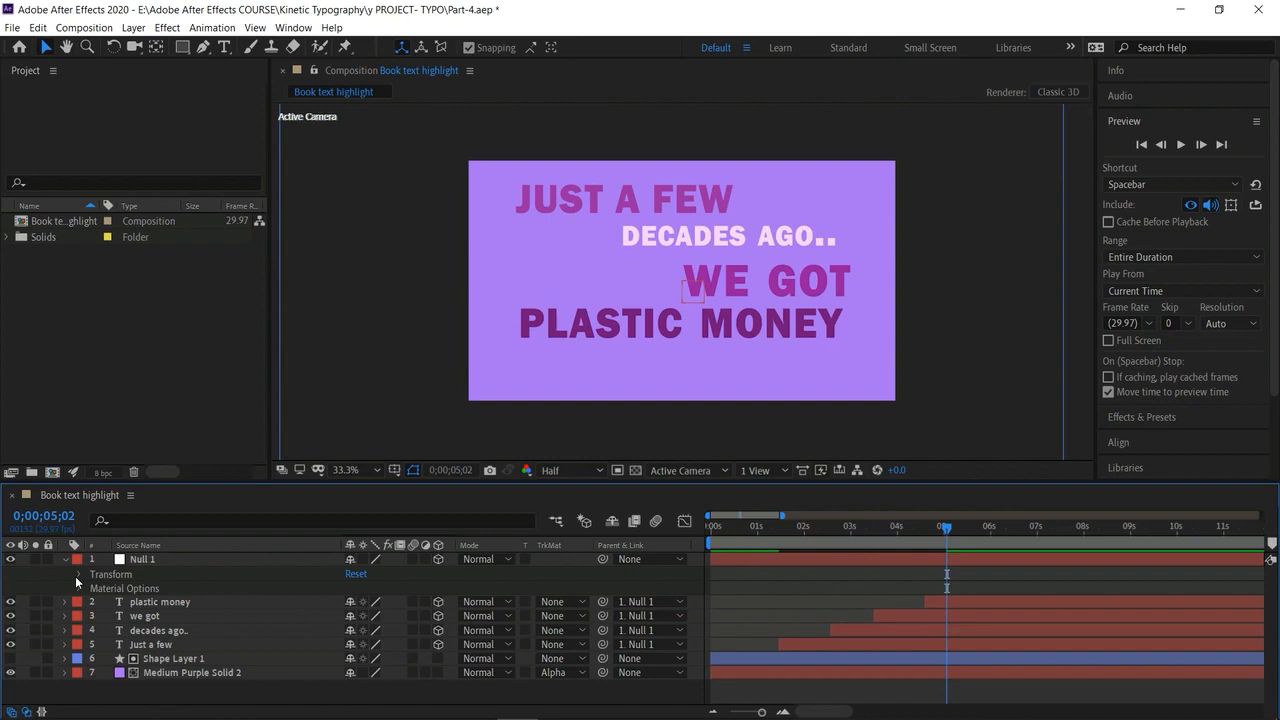
{"action": "left_click", "coordinate": [79, 575]}
{"action": "left_click_drag", "start_coordinate": [940, 526], "coordinate": [872, 542]}
{"action": "key", "text": "space"}
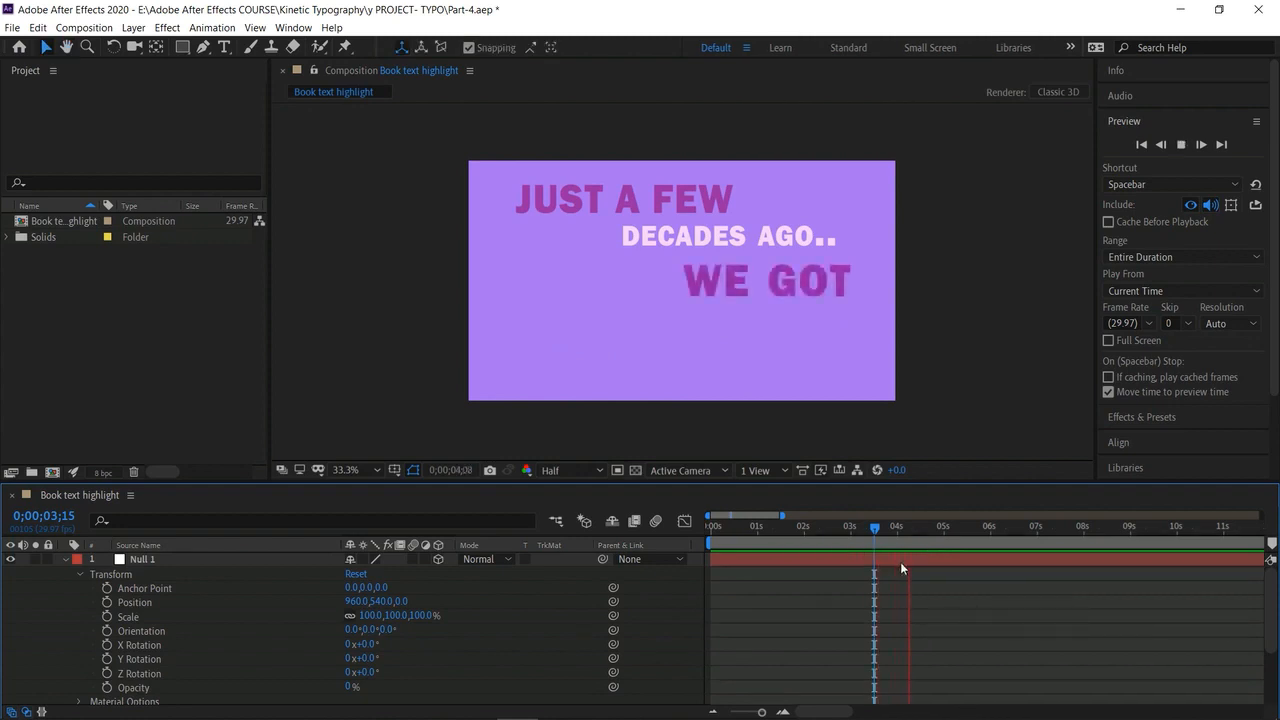
Keyframe Null 1's Z Rotation from 0° at 0;00;05;15 to -30° at 0;00;06;00.
{"action": "left_click", "coordinate": [970, 531]}
{"action": "left_click_drag", "start_coordinate": [970, 531], "coordinate": [964, 556]}
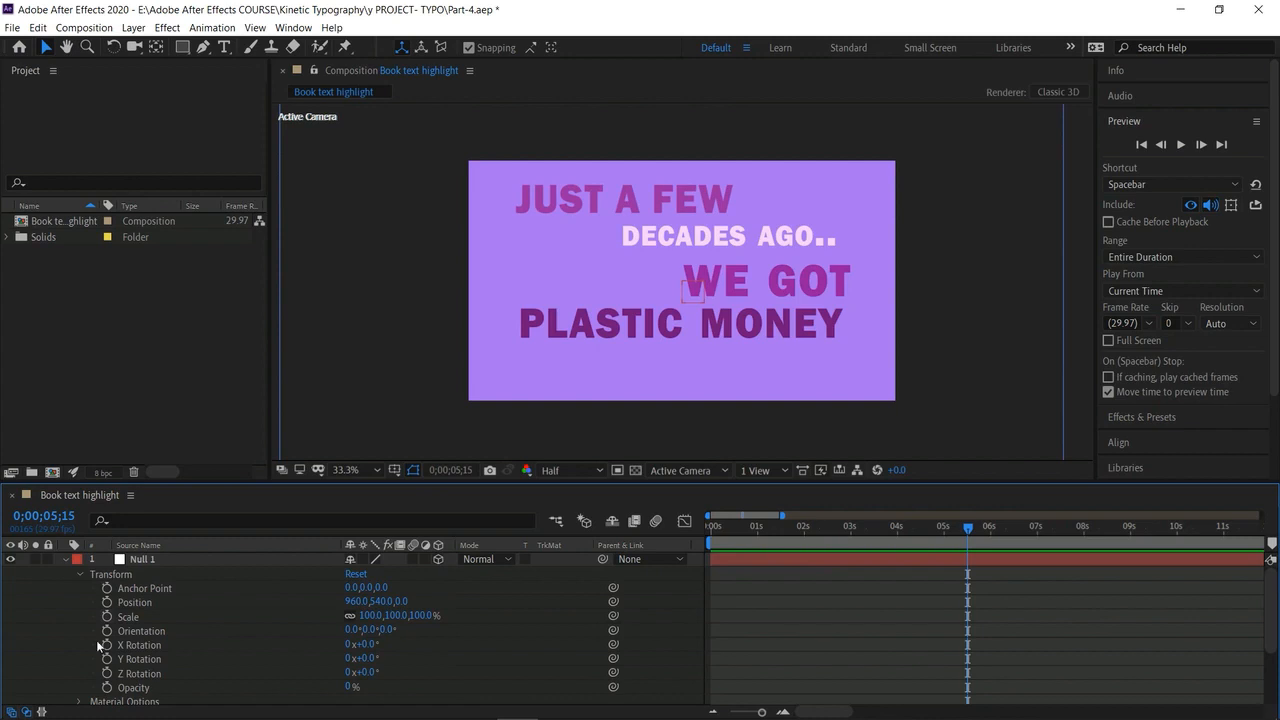
{"action": "left_click", "coordinate": [107, 673]}
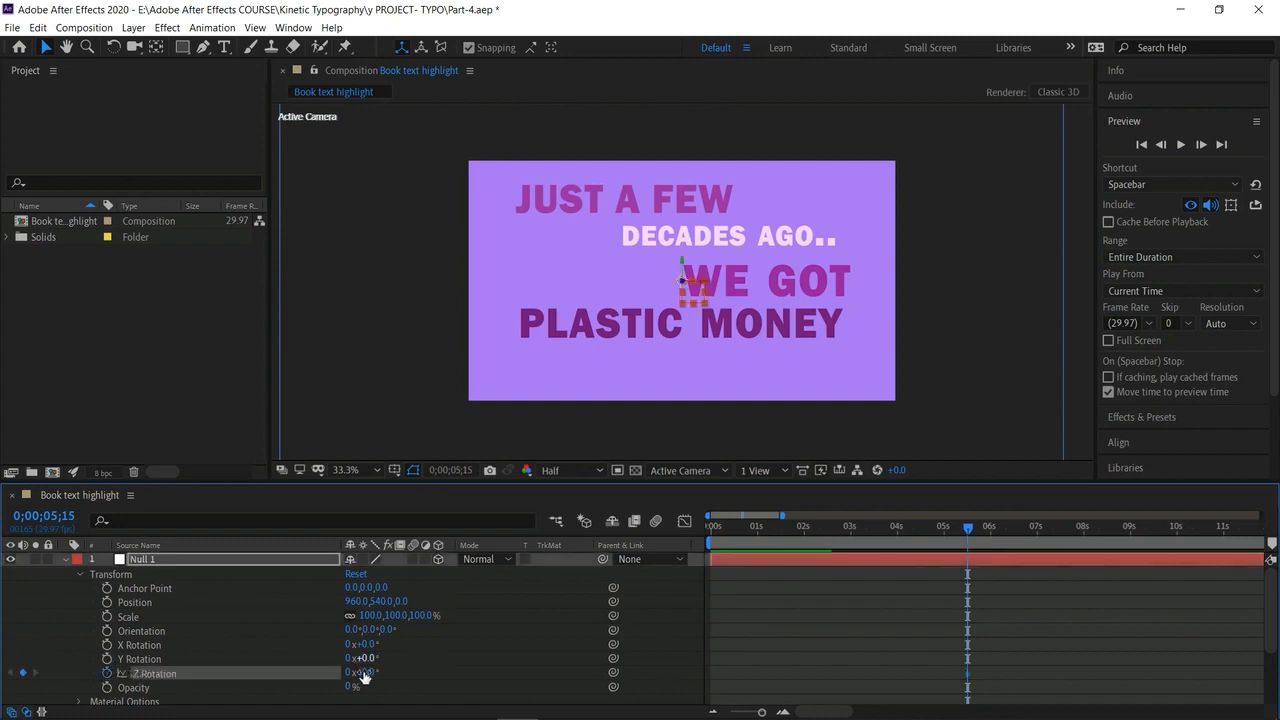
{"action": "left_click_drag", "start_coordinate": [983, 528], "coordinate": [989, 528]}
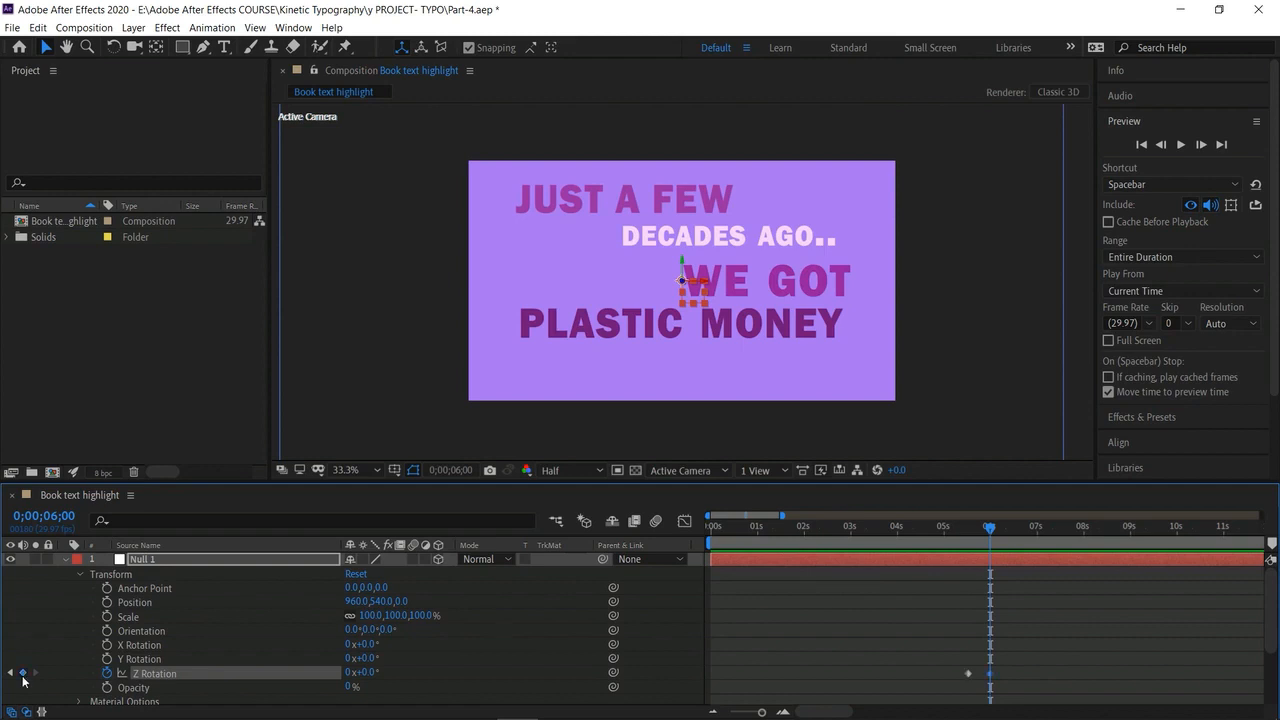
{"action": "mouse_move", "coordinate": [362, 672]}
{"action": "left_mouse_down"}
{"action": "mouse_move", "coordinate": [394, 677]}
{"action": "mouse_move", "coordinate": [347, 672]}
{"action": "left_mouse_up"}
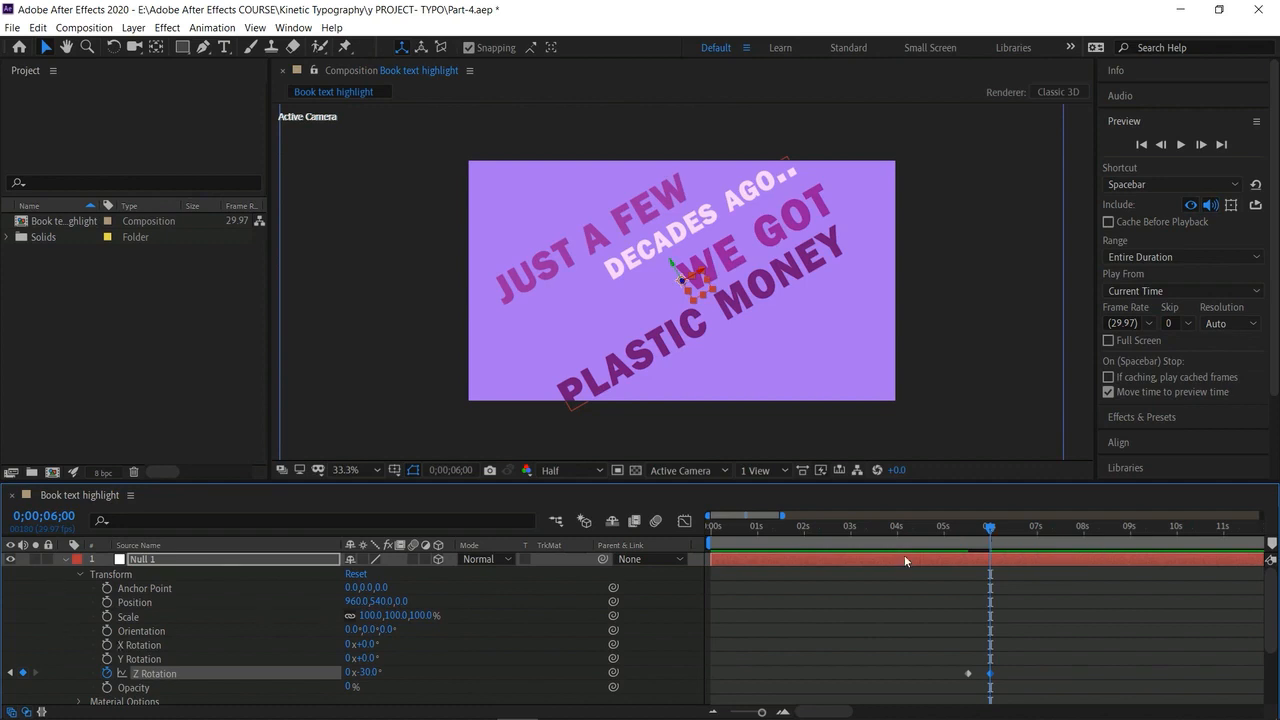
Keyframe Null 1's Position from 960, 540 at 0;00;06;00 to beyond the frame's upper-right corner, about 2661, -450, at 0;00;06;16.
{"action": "left_click", "coordinate": [107, 602]}
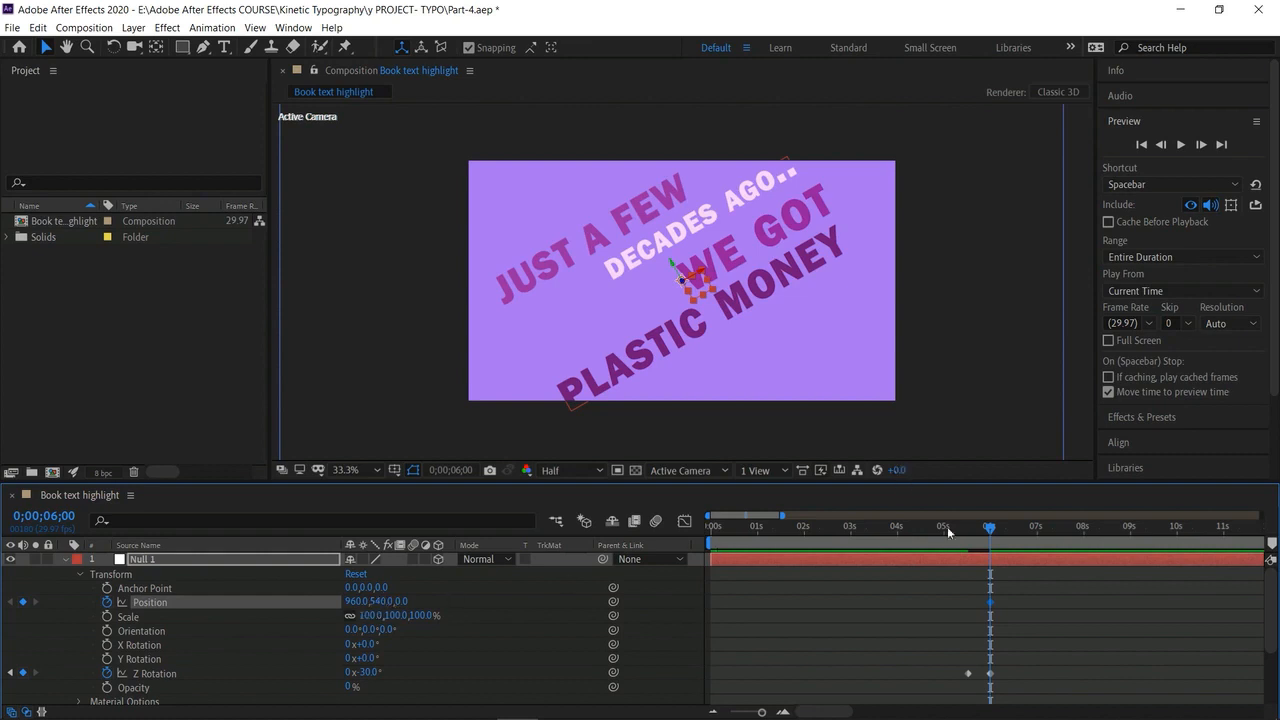
{"action": "left_click_drag", "start_coordinate": [990, 530], "coordinate": [1016, 540]}
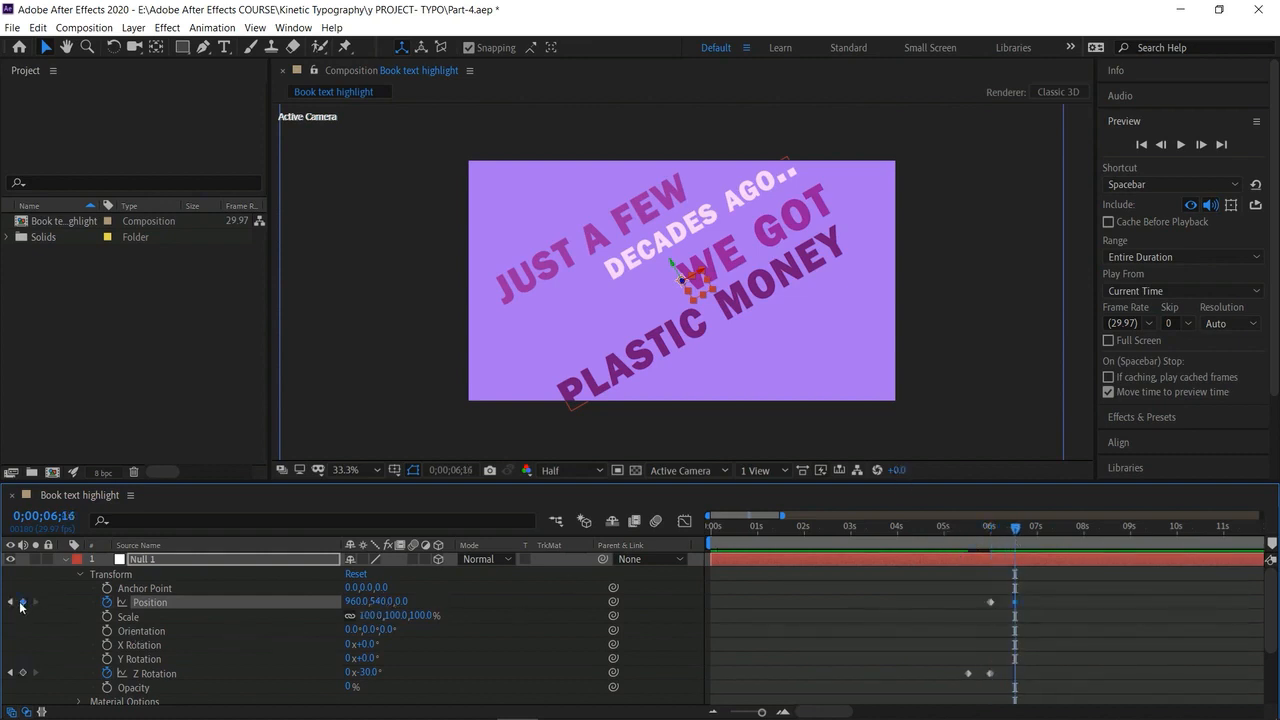
{"action": "left_click", "coordinate": [697, 283]}
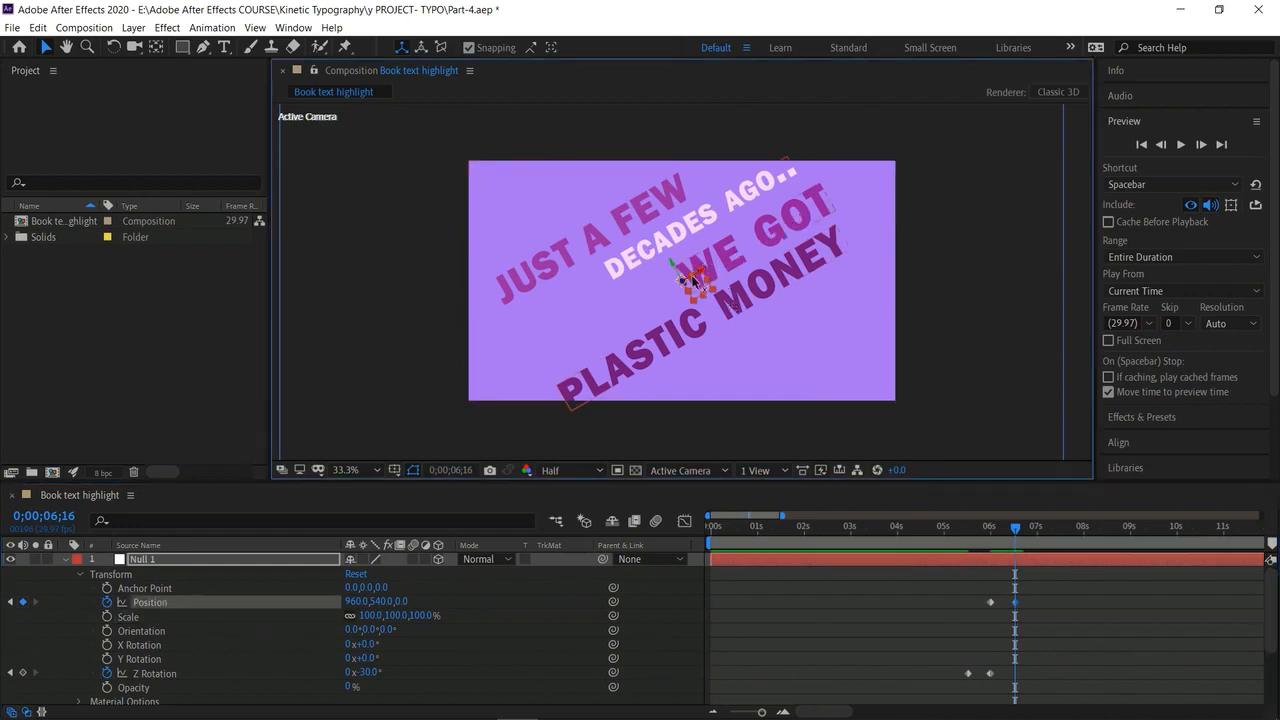
{"action": "left_click_drag", "start_coordinate": [697, 283], "coordinate": [1075, 66]}
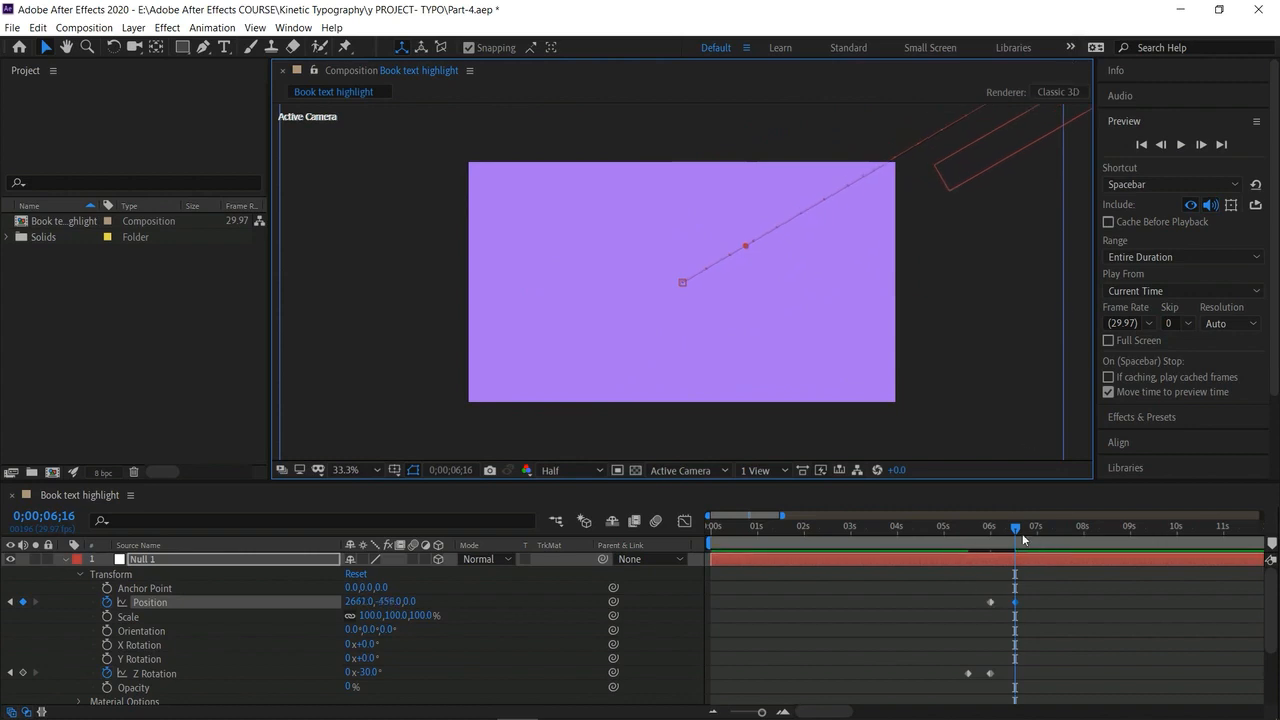
Apply Easy Ease to all of Null 1's Position and Z Rotation keyframes.
{"action": "left_click_drag", "start_coordinate": [1010, 528], "coordinate": [938, 530]}
{"action": "left_click_drag", "start_coordinate": [964, 584], "coordinate": [1022, 702]}
{"action": "right_click", "coordinate": [1019, 599]}
{"action": "mouse_move", "coordinate": [1085, 590]}
{"action": "left_click", "coordinate": [885, 497]}
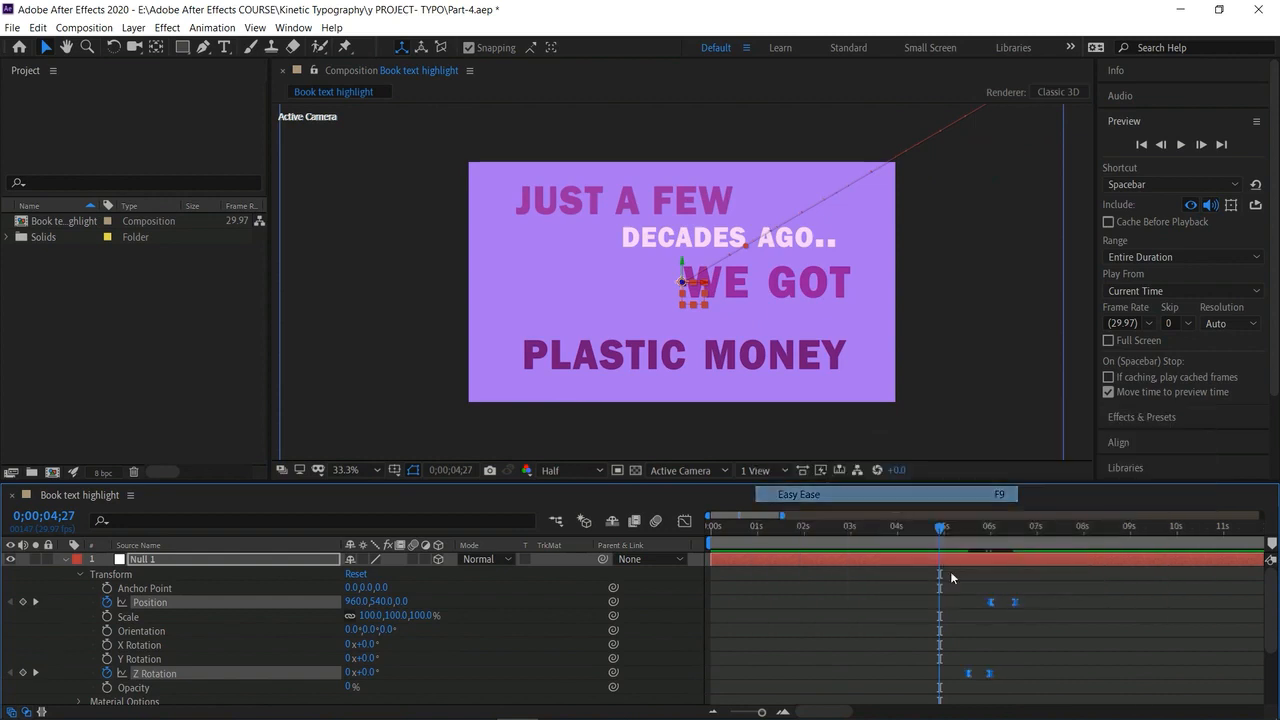
Preview the eased exit animation from 0;00;03;16, and collapse Null 1's properties with the current time at 0;00;06;18.
{"action": "left_click_drag", "start_coordinate": [940, 529], "coordinate": [876, 528]}
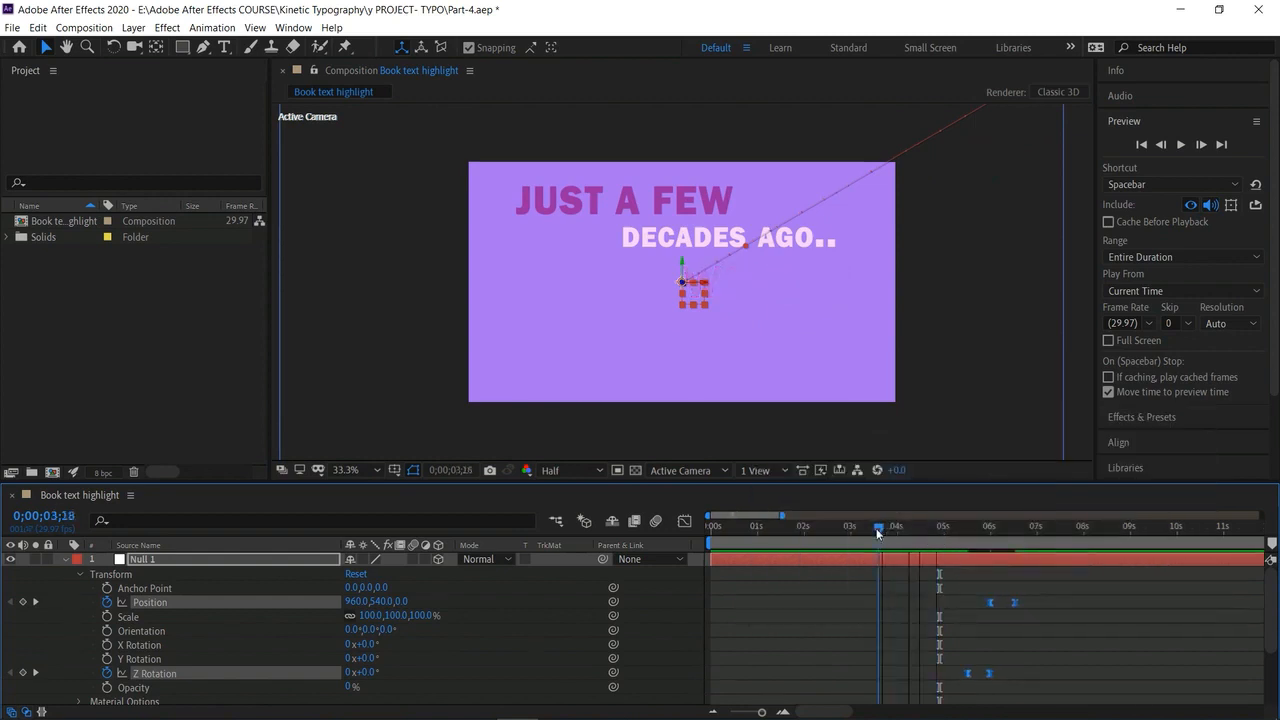
{"action": "key", "text": "space"}
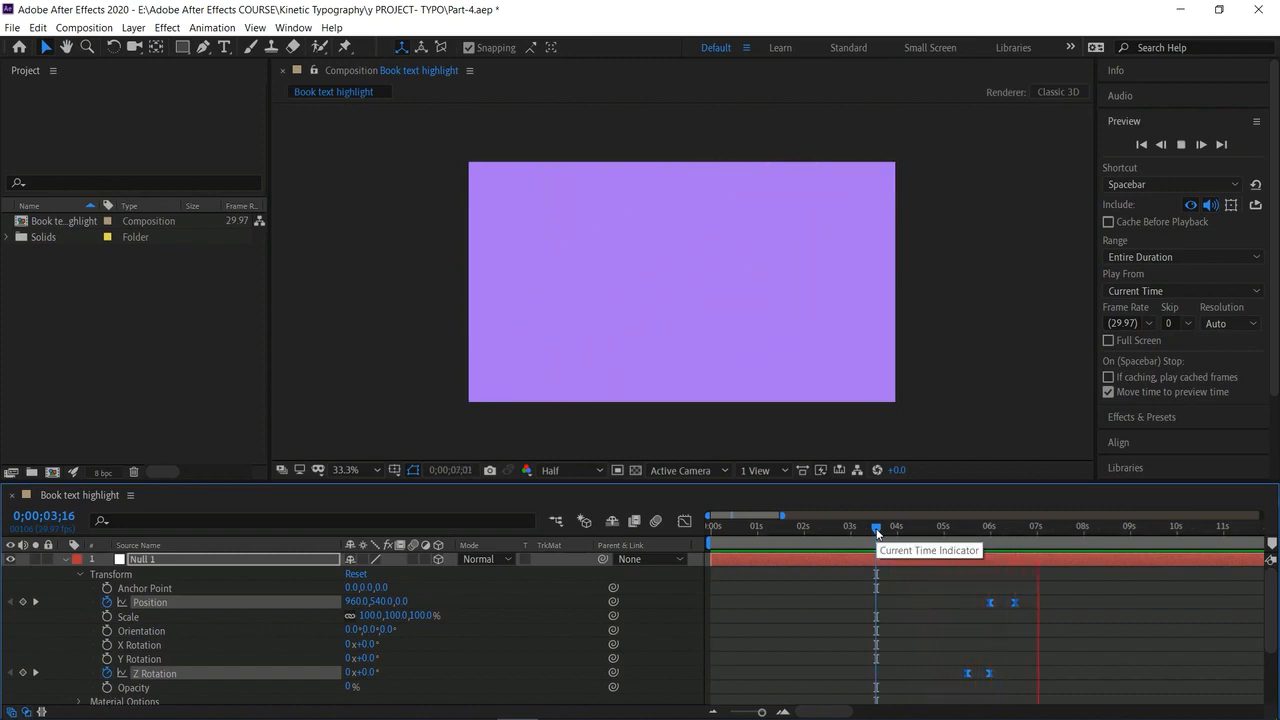
{"action": "key", "text": "space"}
{"action": "mouse_move", "coordinate": [1022, 540]}
{"action": "left_mouse_down"}
{"action": "mouse_move", "coordinate": [1005, 537]}
{"action": "mouse_move", "coordinate": [1029, 550]}
{"action": "mouse_move", "coordinate": [1016, 558]}
{"action": "mouse_move", "coordinate": [1036, 554]}
{"action": "mouse_move", "coordinate": [1018, 554]}
{"action": "left_mouse_up"}
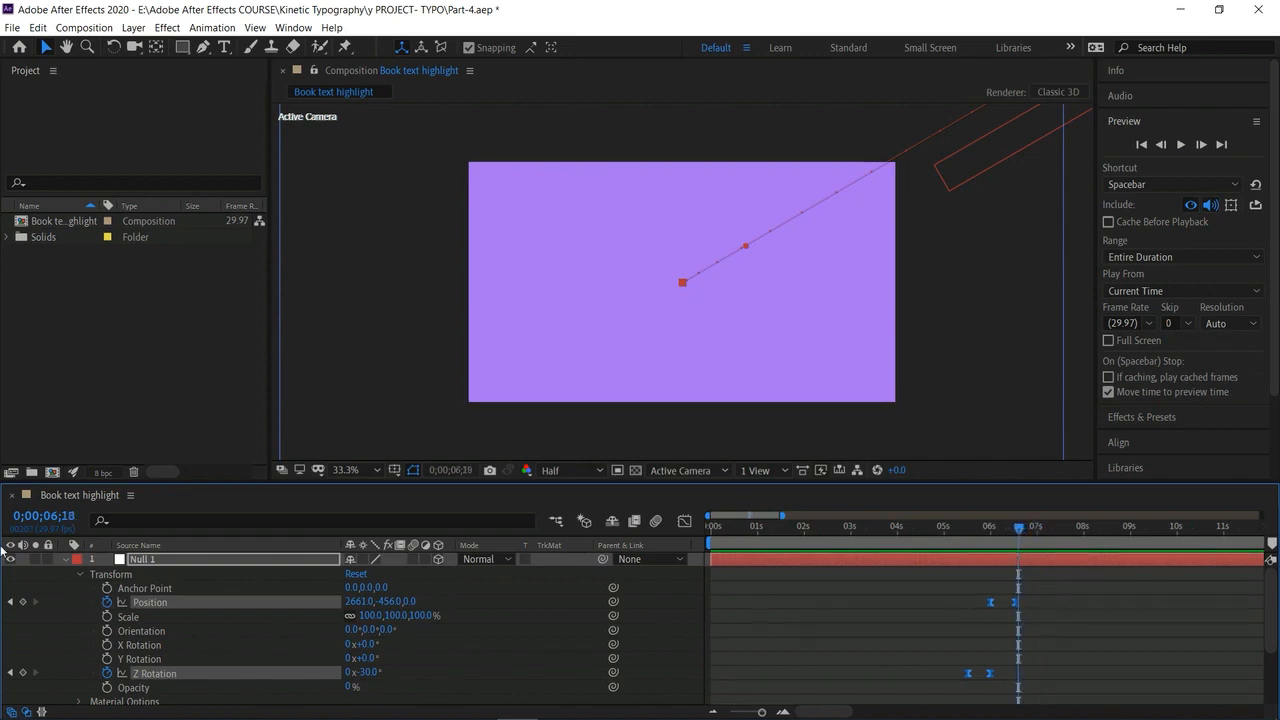
{"action": "left_click", "coordinate": [66, 558]}
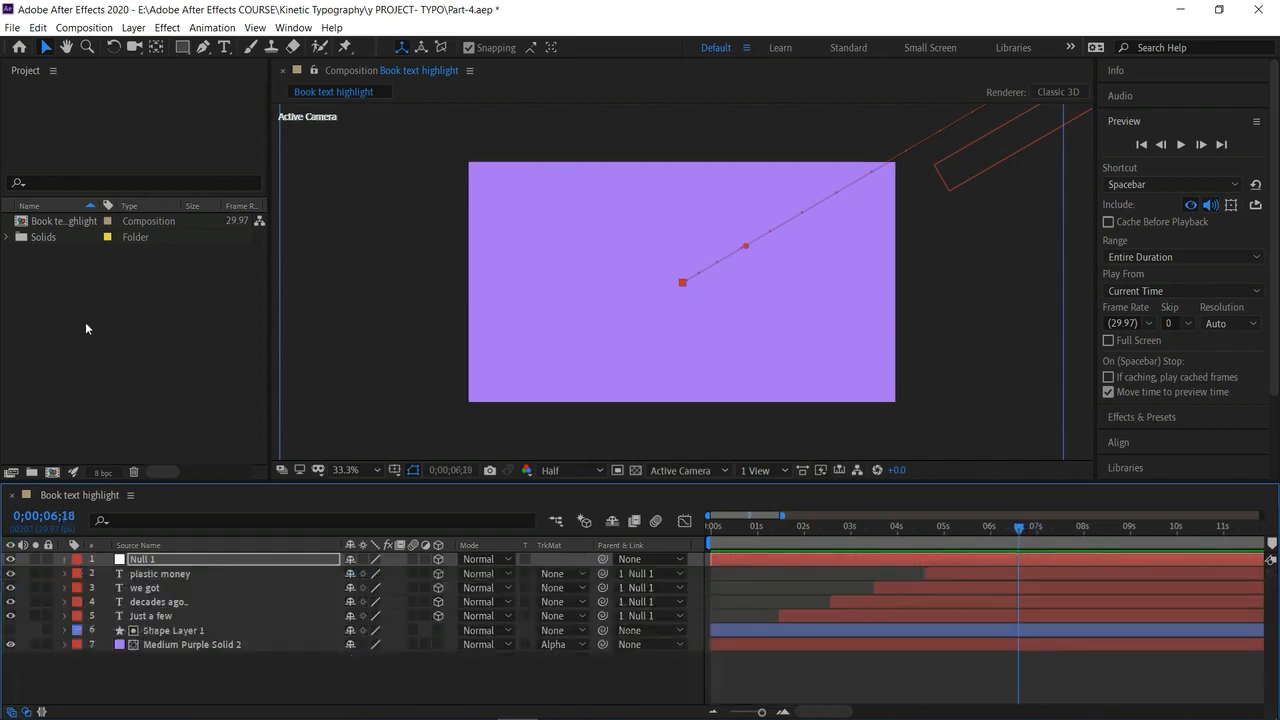
Import Plastic card BACK, Plastic card BACK2, Plastic card FRONT and Plastic card FRONT2 from the Project imgs folder as footage.
{"action": "double_click", "coordinate": [86, 323]}
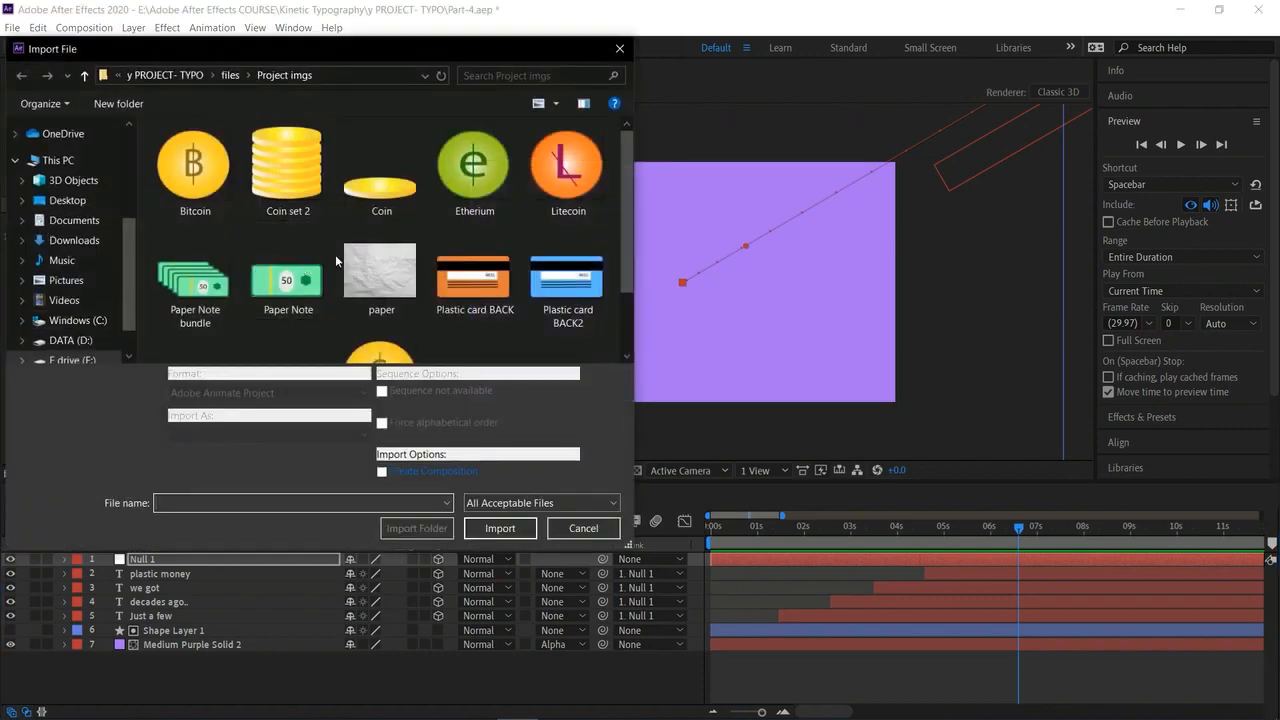
{"action": "scroll", "coordinate": [335, 254], "scroll_direction": "down", "scroll_amount": 1}
{"action": "left_click", "coordinate": [474, 213]}
{"action": "left_click", "coordinate": [543, 220], "text": "ctrl"}
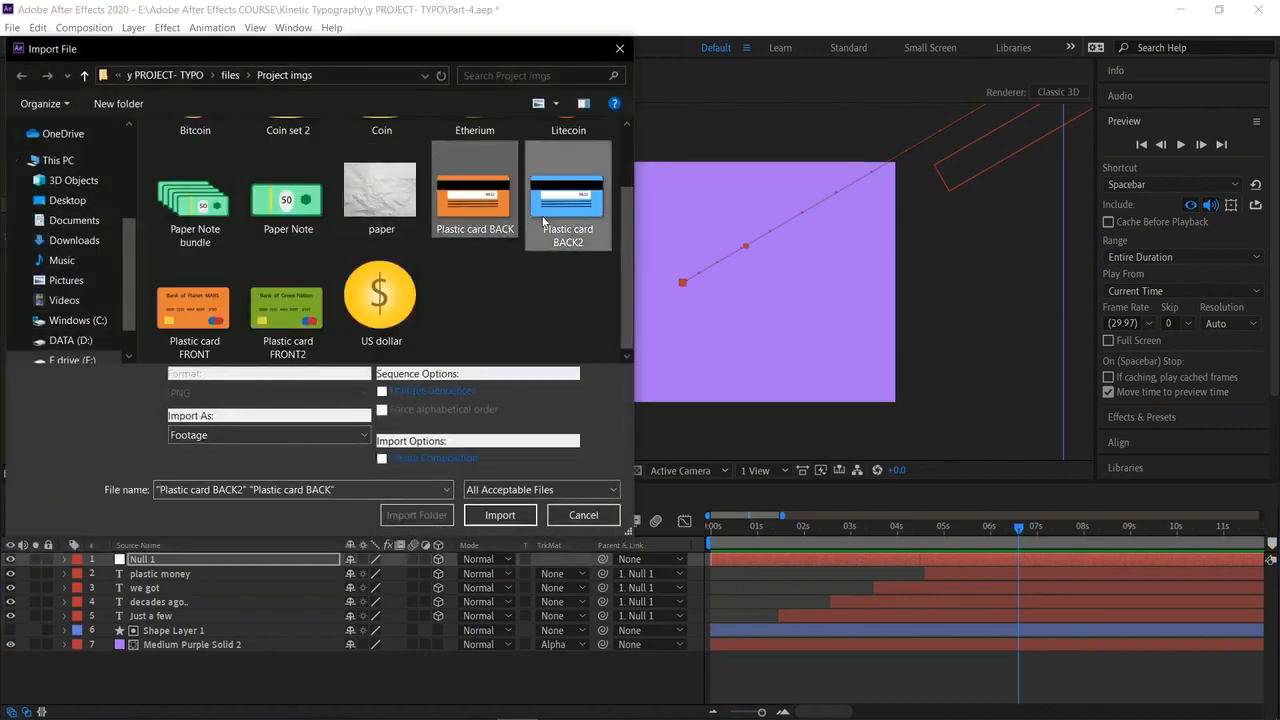
{"action": "left_click", "coordinate": [195, 300], "text": "ctrl"}
{"action": "left_click", "coordinate": [288, 300], "text": "ctrl"}
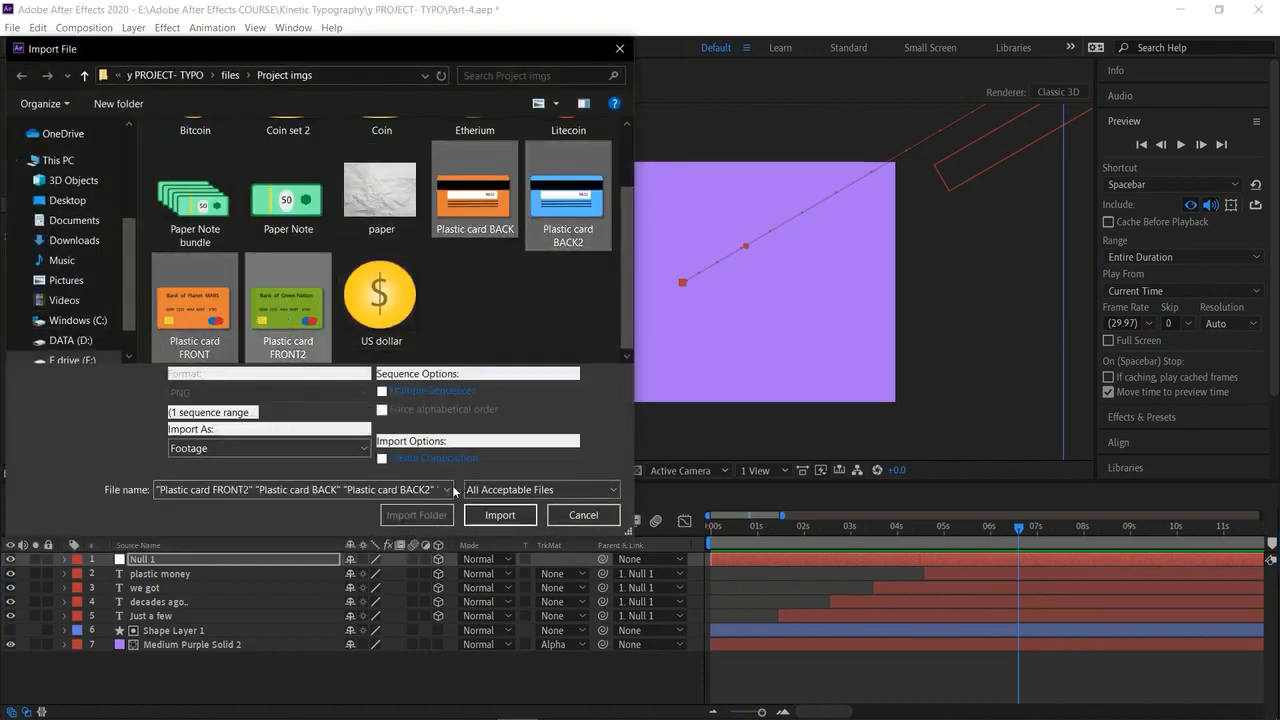
{"action": "left_click", "coordinate": [498, 515]}
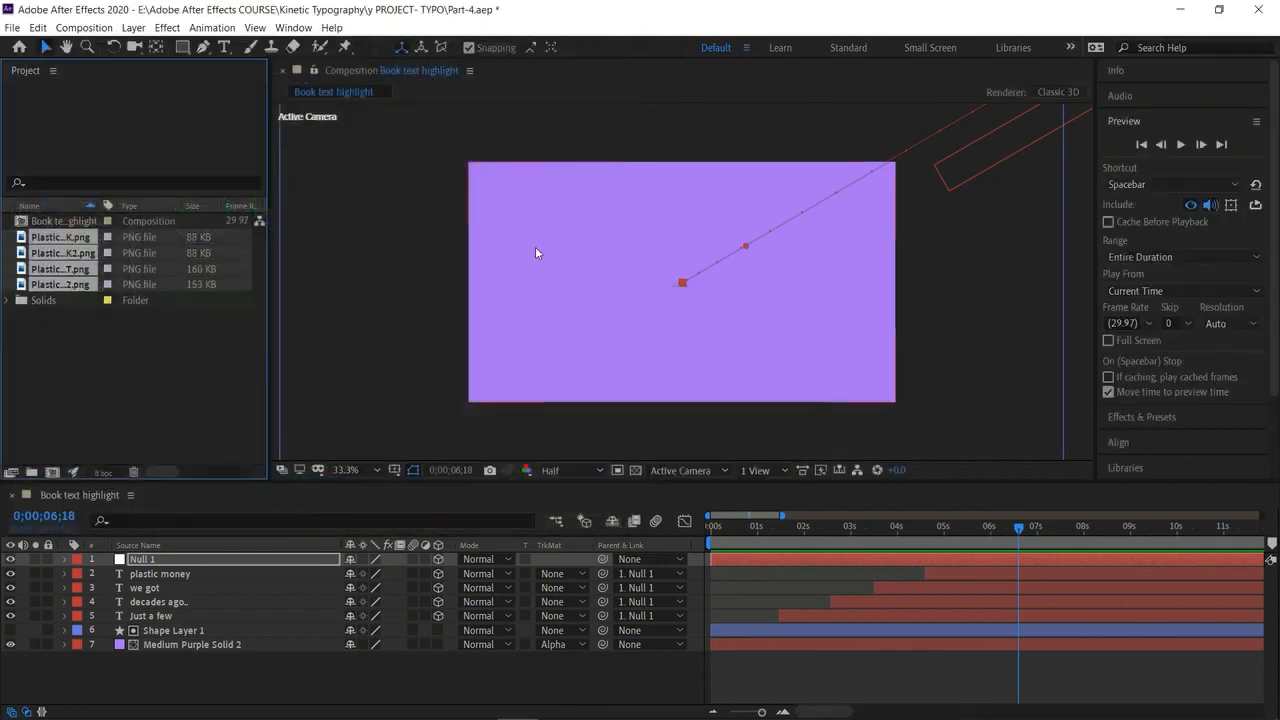
Add Plastic card BACK.png to the composition and shrink it to a small card in the upper-left part of the frame.
{"action": "left_click", "coordinate": [196, 365]}
{"action": "left_click_drag", "start_coordinate": [83, 242], "coordinate": [583, 259]}
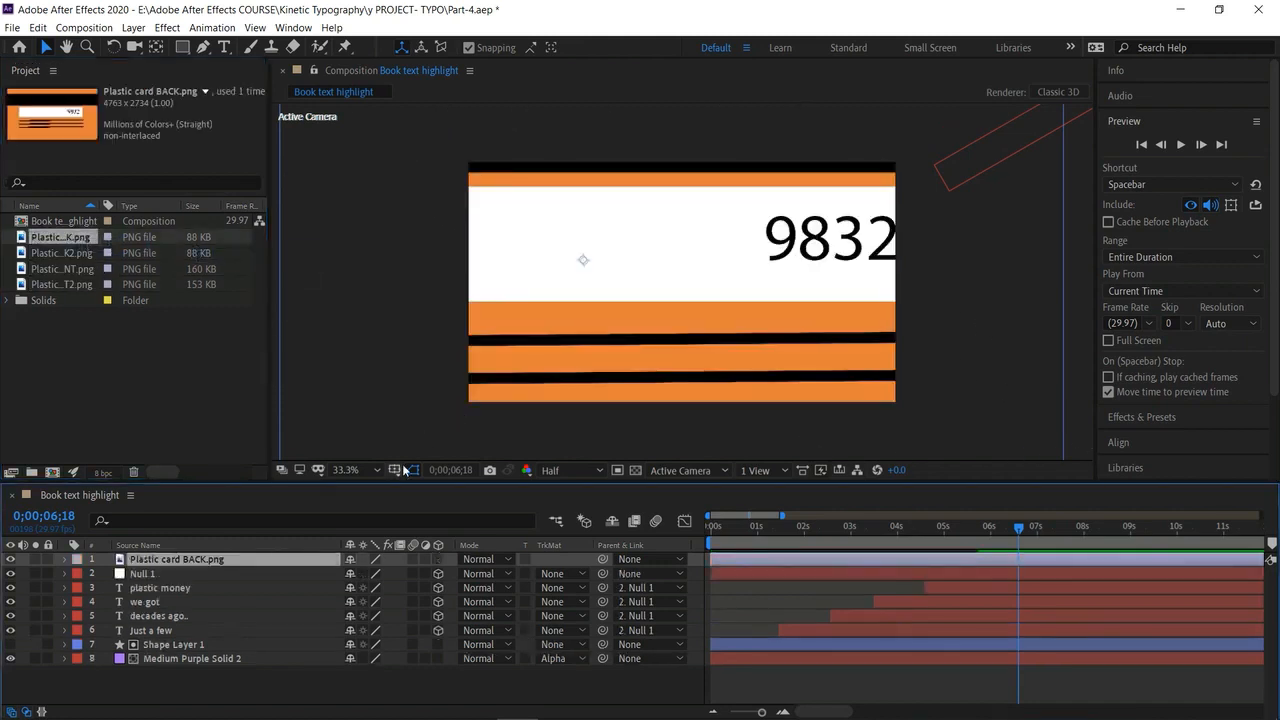
{"action": "left_click", "coordinate": [356, 471]}
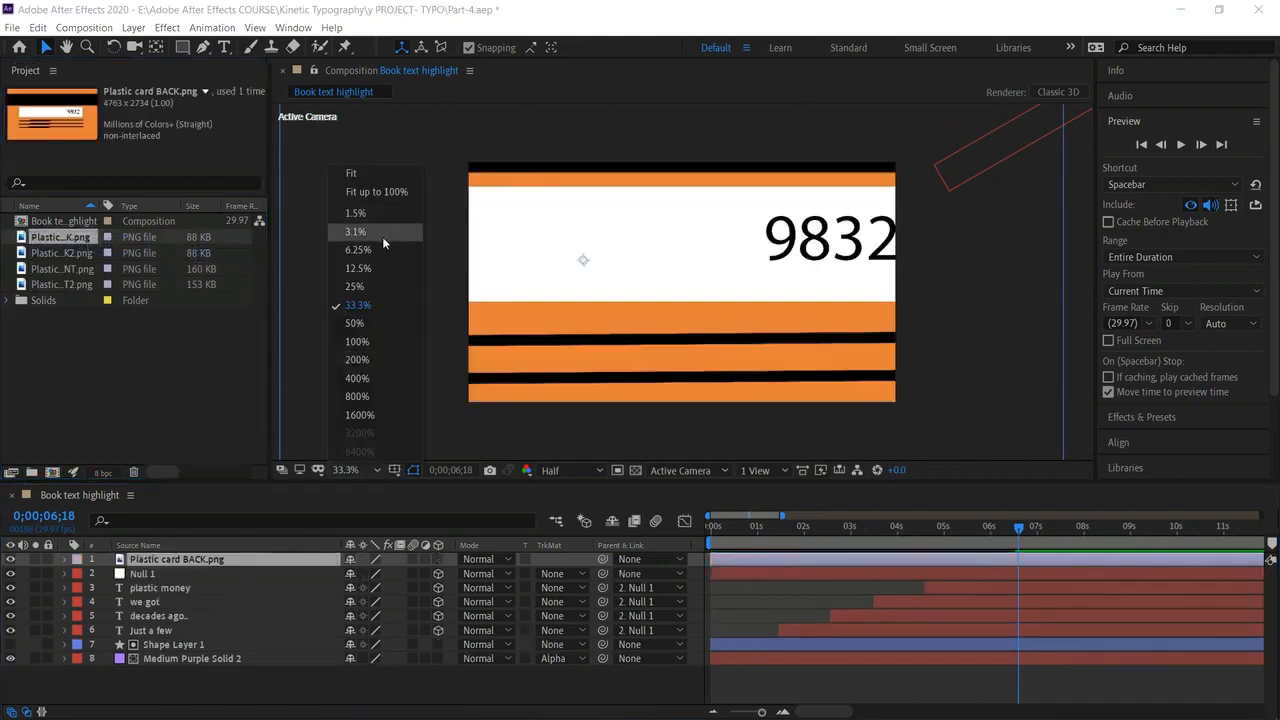
{"action": "left_click", "coordinate": [384, 249]}
{"action": "left_click_drag", "start_coordinate": [623, 248], "coordinate": [650, 272]}
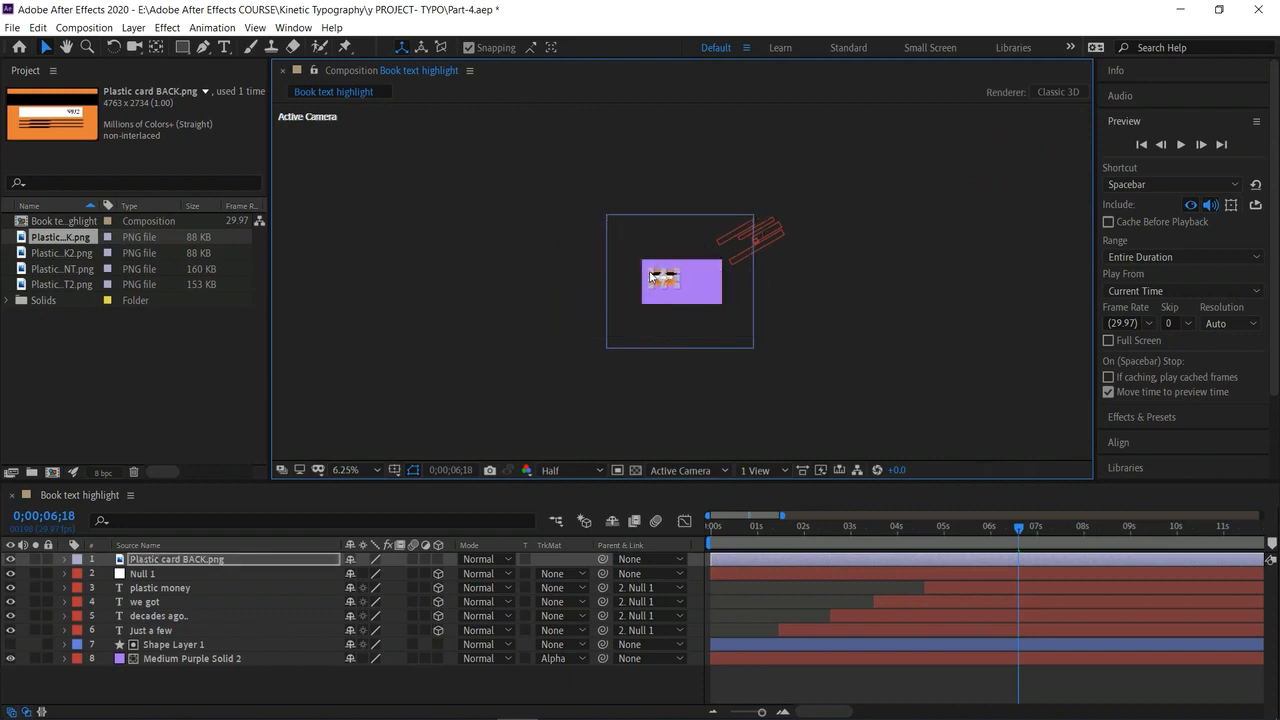
Add Plastic card BACK2.png to the composition and shrink it to a small card overlapping the frame's lower-right edge.
{"action": "left_click", "coordinate": [80, 253]}
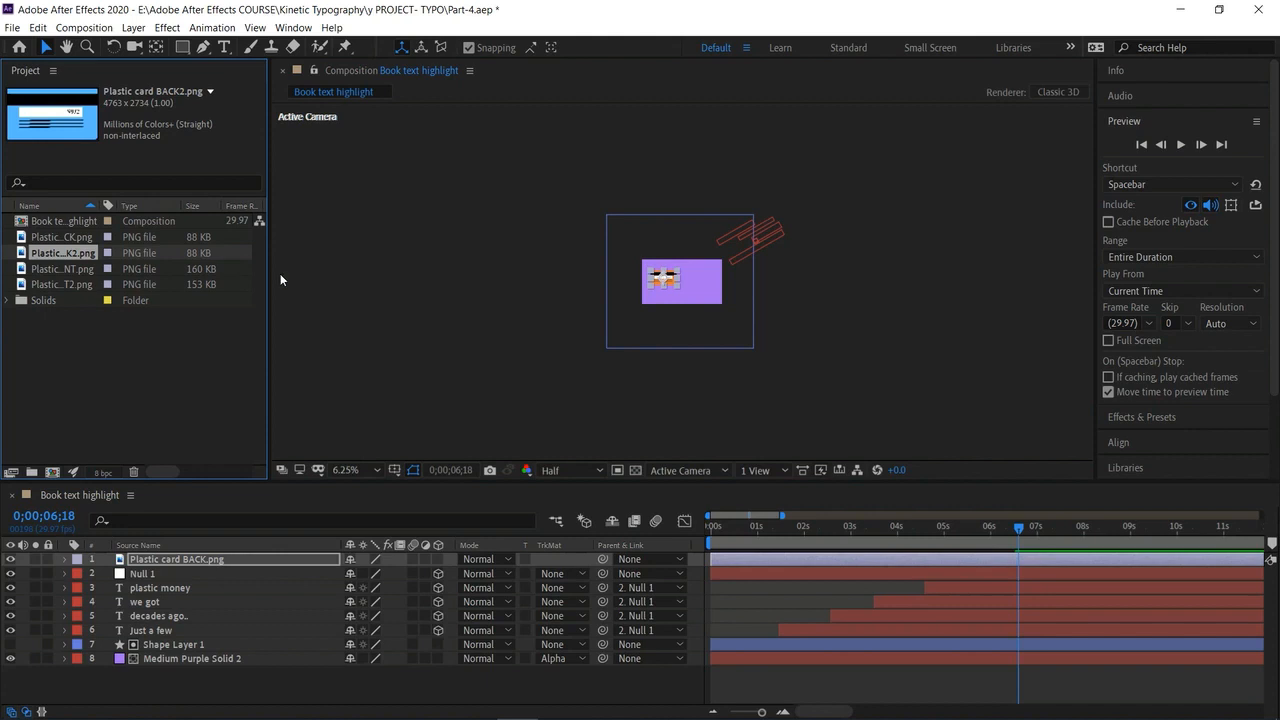
{"action": "left_click_drag", "start_coordinate": [106, 258], "coordinate": [759, 333]}
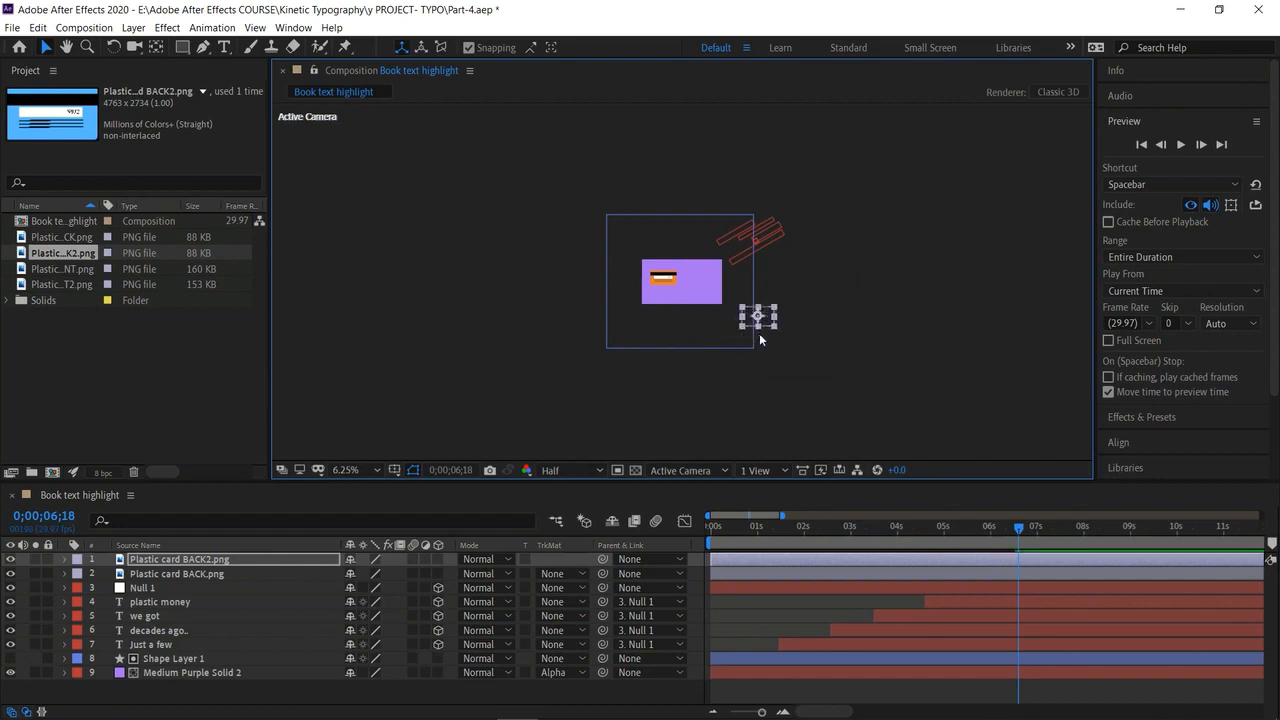
{"action": "key", "text": "ctrl+z"}
{"action": "left_click_drag", "start_coordinate": [860, 375], "coordinate": [731, 305]}
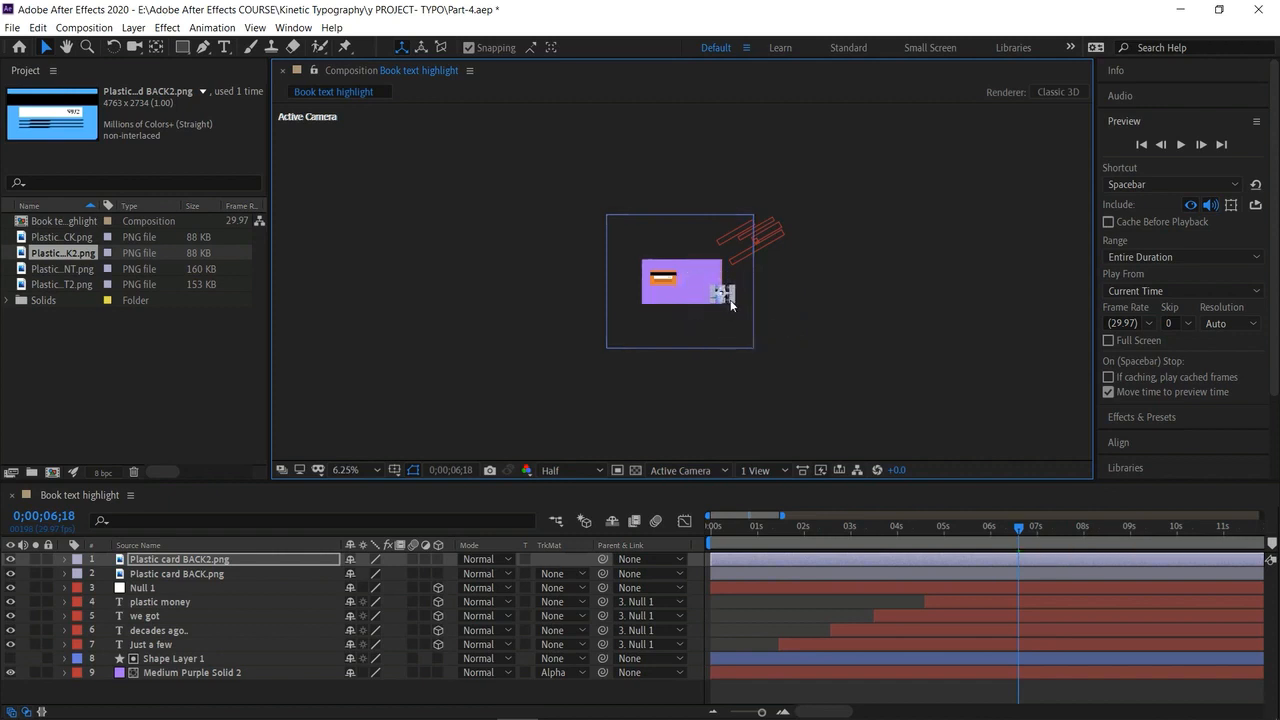
Add Plastic card FRONT.png and Plastic card FRONT2.png to the composition, shrinking both to small cards in the lower part of the frame.
{"action": "left_click_drag", "start_coordinate": [72, 267], "coordinate": [666, 326]}
{"action": "left_click_drag", "start_coordinate": [569, 388], "coordinate": [703, 314]}
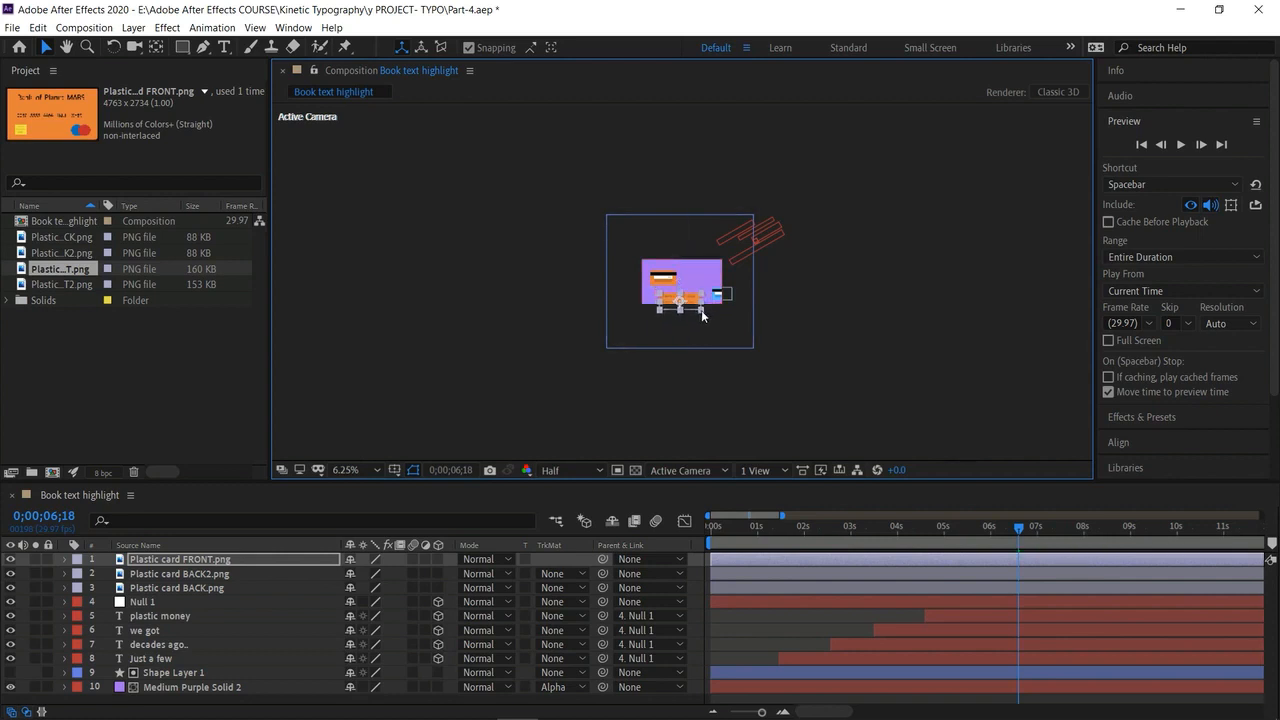
{"action": "left_click", "coordinate": [92, 285]}
{"action": "left_click_drag", "start_coordinate": [216, 289], "coordinate": [758, 325]}
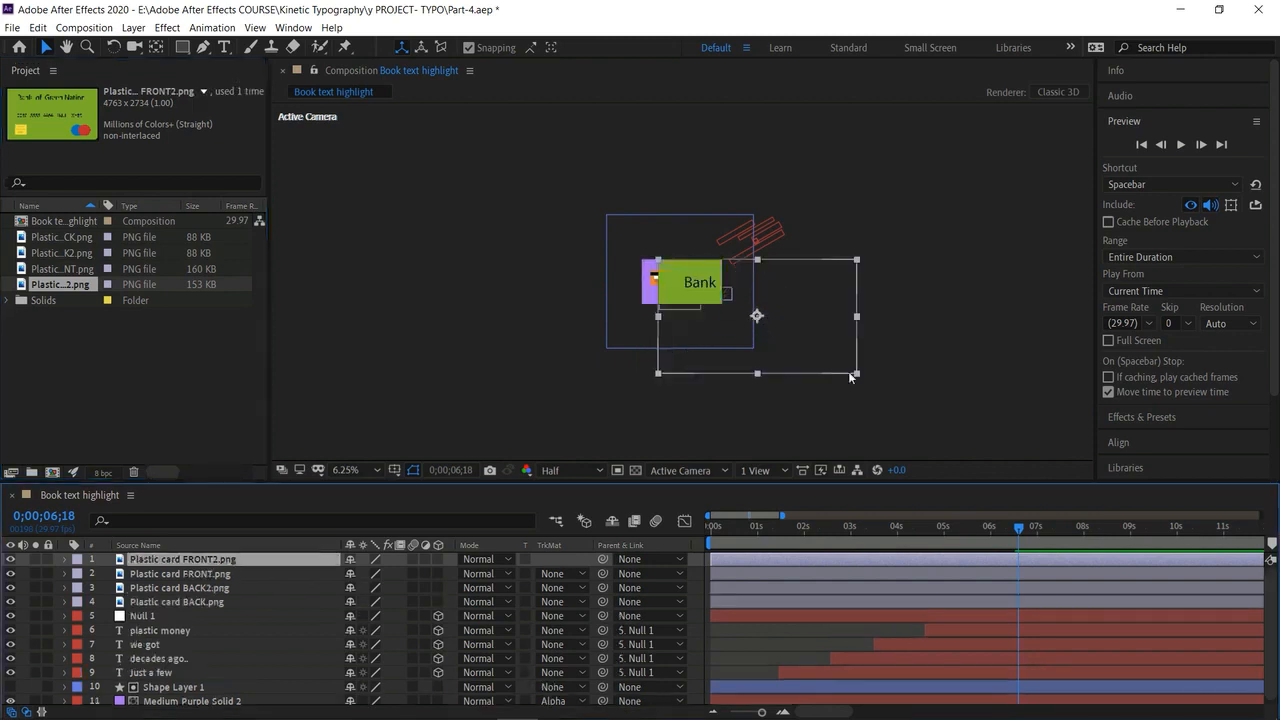
{"action": "left_click_drag", "start_coordinate": [859, 377], "coordinate": [713, 290]}
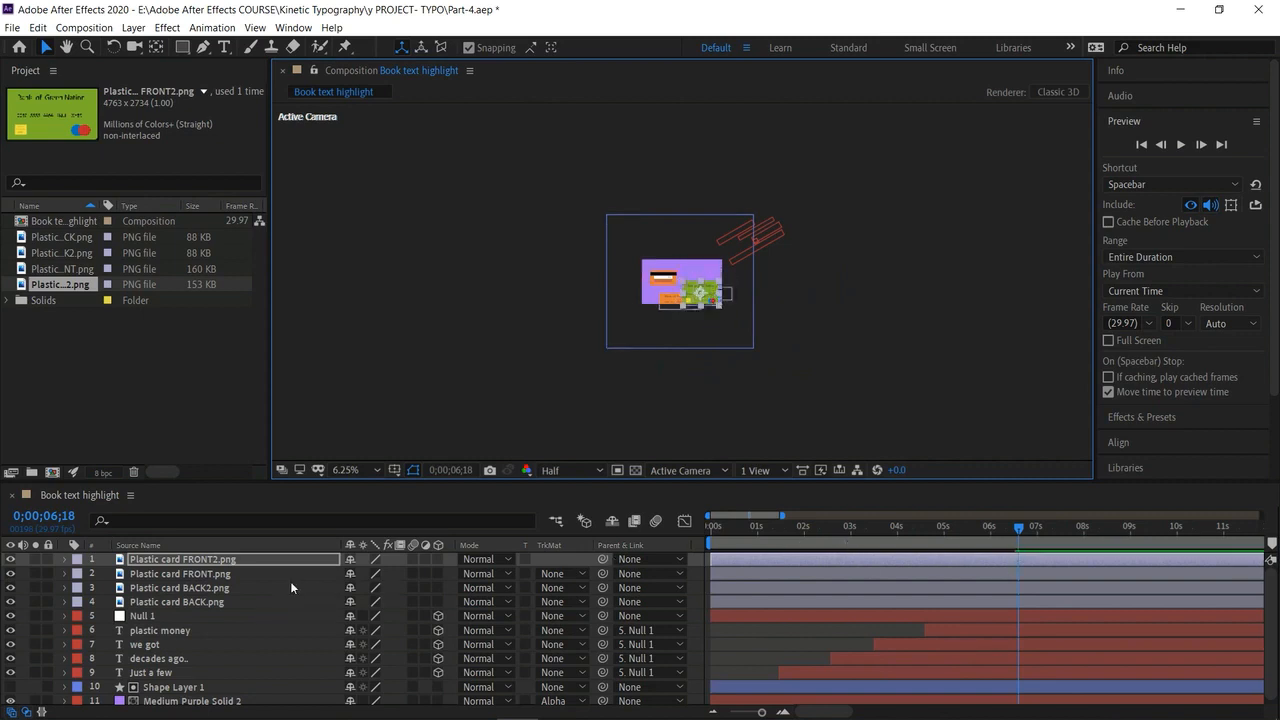
{"action": "left_click", "coordinate": [375, 468]}
{"action": "left_click", "coordinate": [366, 312]}
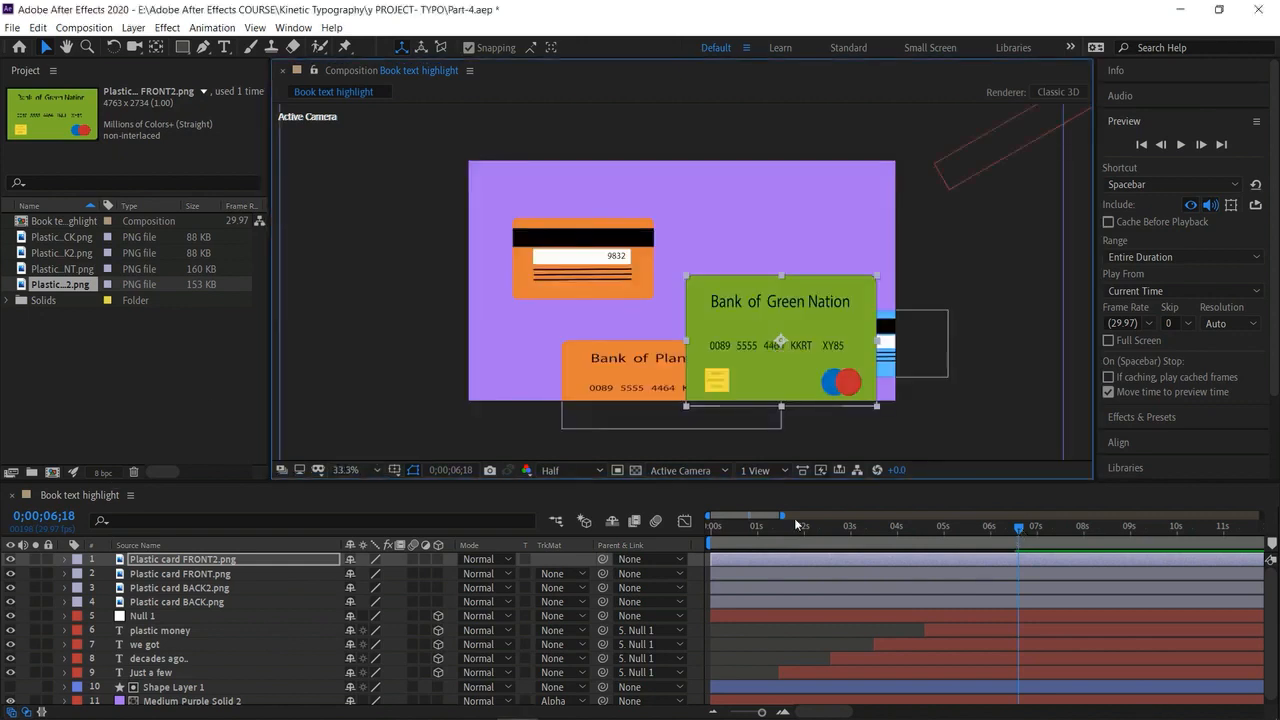
Trim the start of all four plastic card layers to 0;00;06;16.
{"action": "left_click", "coordinate": [966, 530]}
{"action": "left_click_drag", "start_coordinate": [974, 536], "coordinate": [1016, 558]}
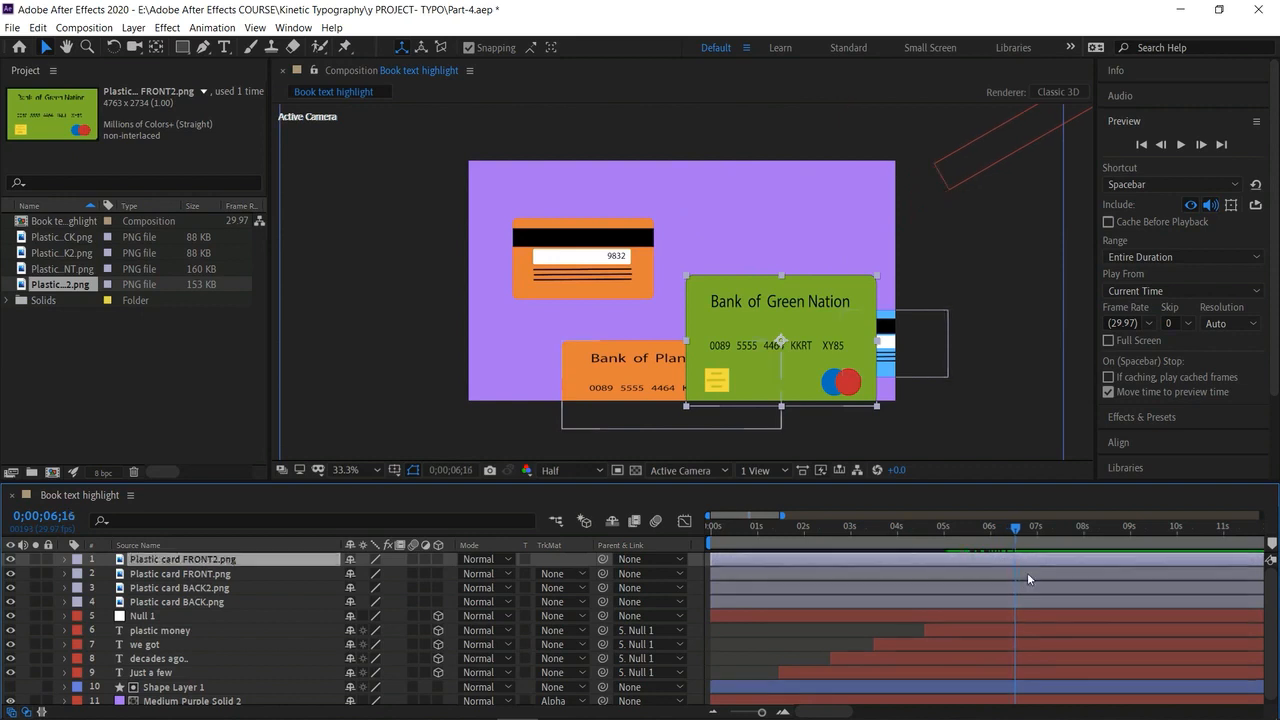
{"action": "left_click", "coordinate": [1030, 573], "text": "ctrl"}
{"action": "left_click", "coordinate": [1033, 588], "text": "ctrl"}
{"action": "left_click", "coordinate": [1034, 601], "text": "ctrl"}
{"action": "key", "text": "alt+["}
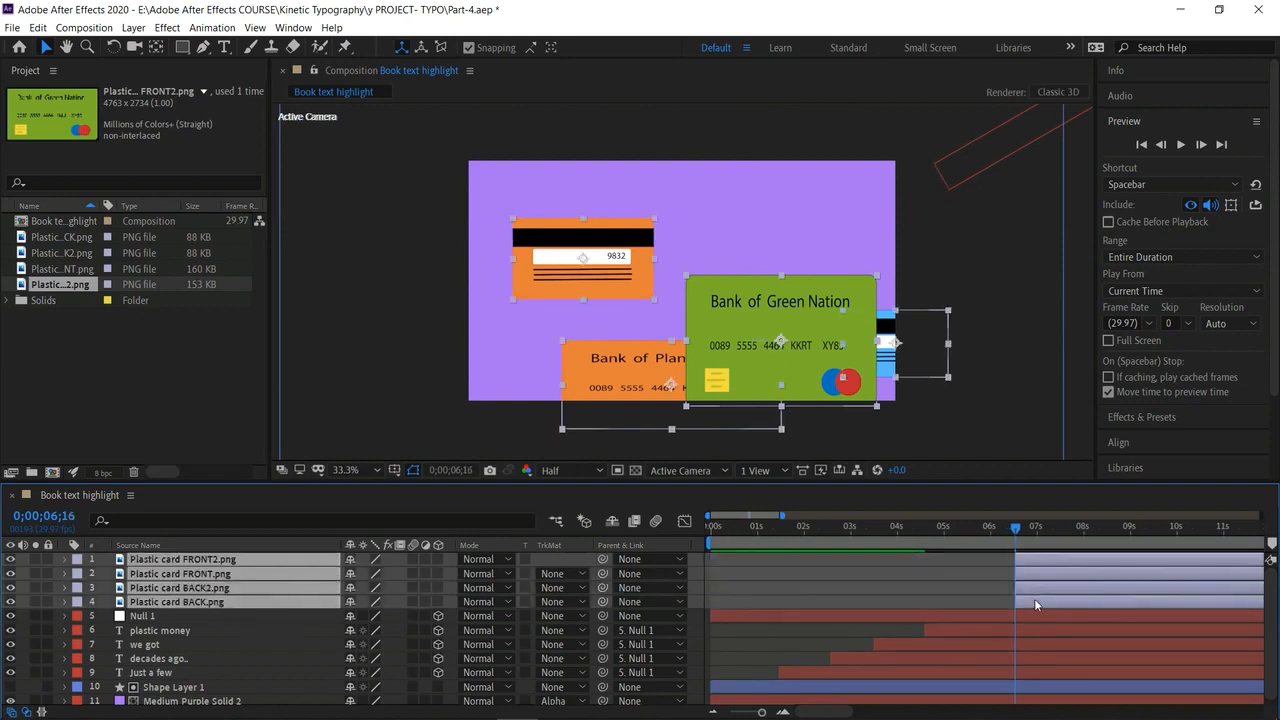
Shift the four cards up and left in the frame, and scale the green card down in the frame's upper right area.
{"action": "left_click_drag", "start_coordinate": [732, 327], "coordinate": [697, 289]}
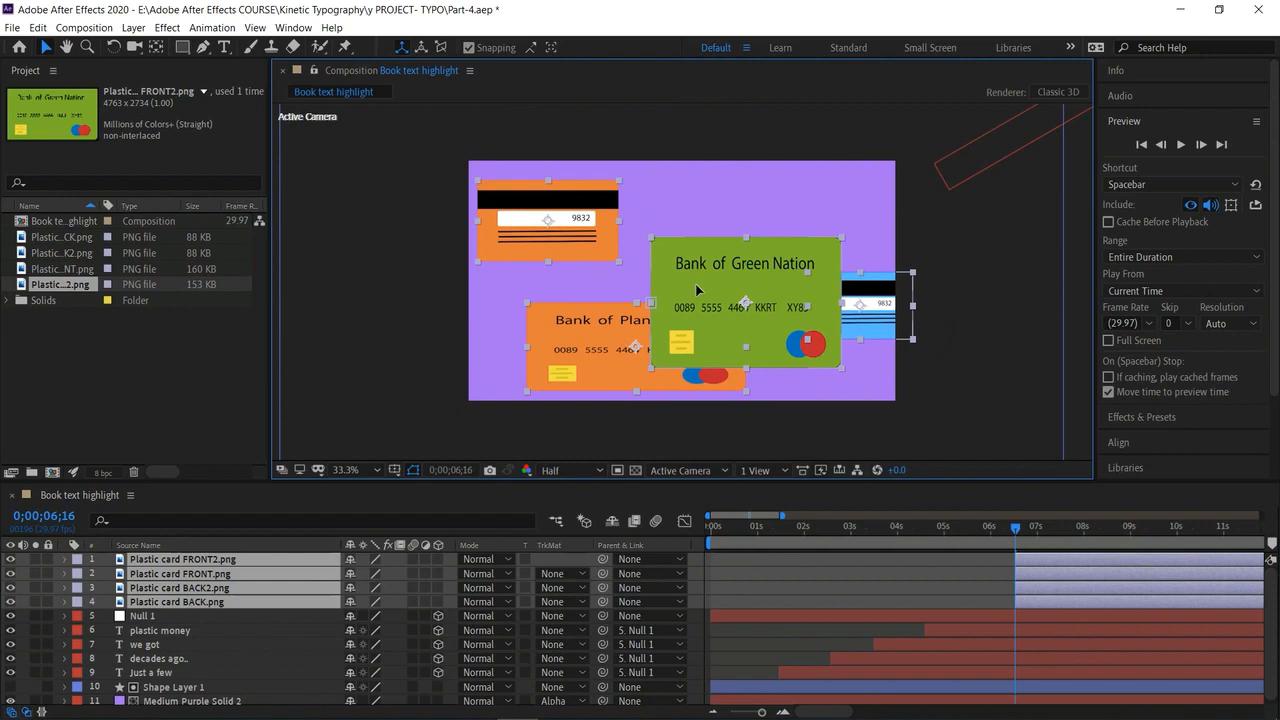
{"action": "left_click", "coordinate": [364, 277]}
{"action": "left_click", "coordinate": [694, 266]}
{"action": "left_click_drag", "start_coordinate": [646, 238], "coordinate": [766, 190]}
Scale down the Bank of Planet MARS card and the orange back card, placing the back card lower left and the MARS card upper centre.
{"action": "left_click", "coordinate": [625, 330]}
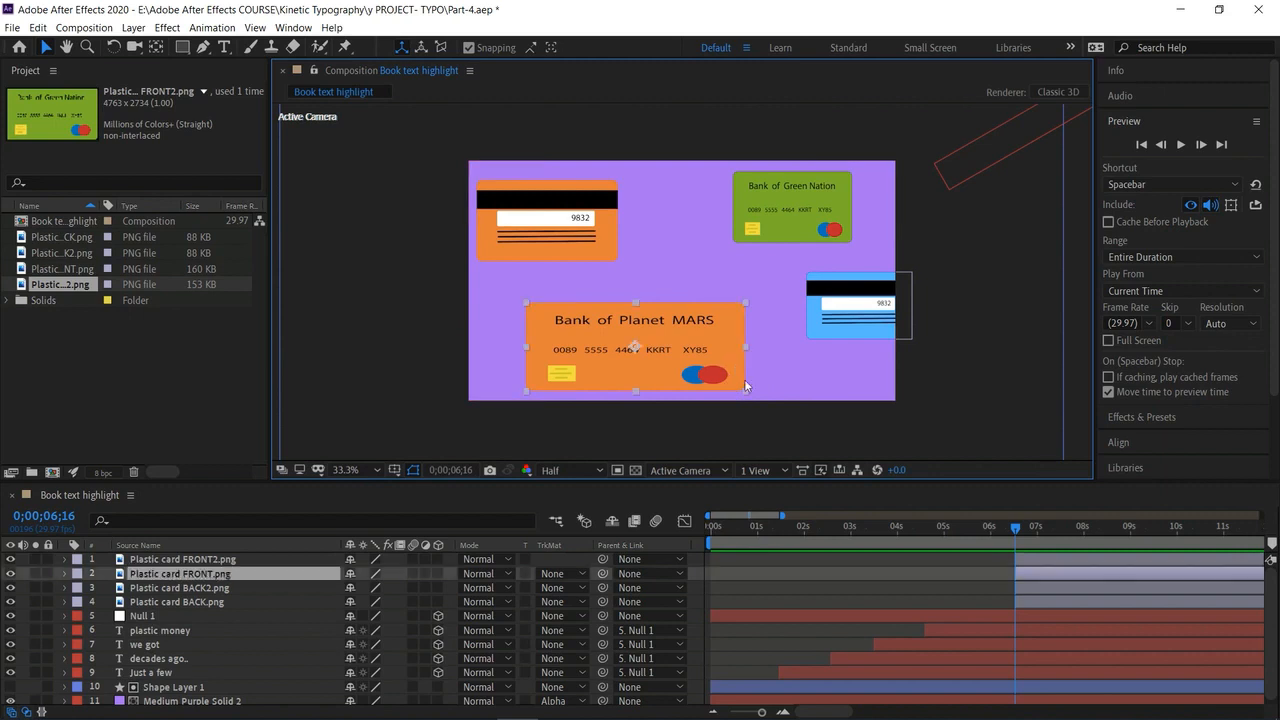
{"action": "left_click_drag", "start_coordinate": [745, 387], "coordinate": [702, 385]}
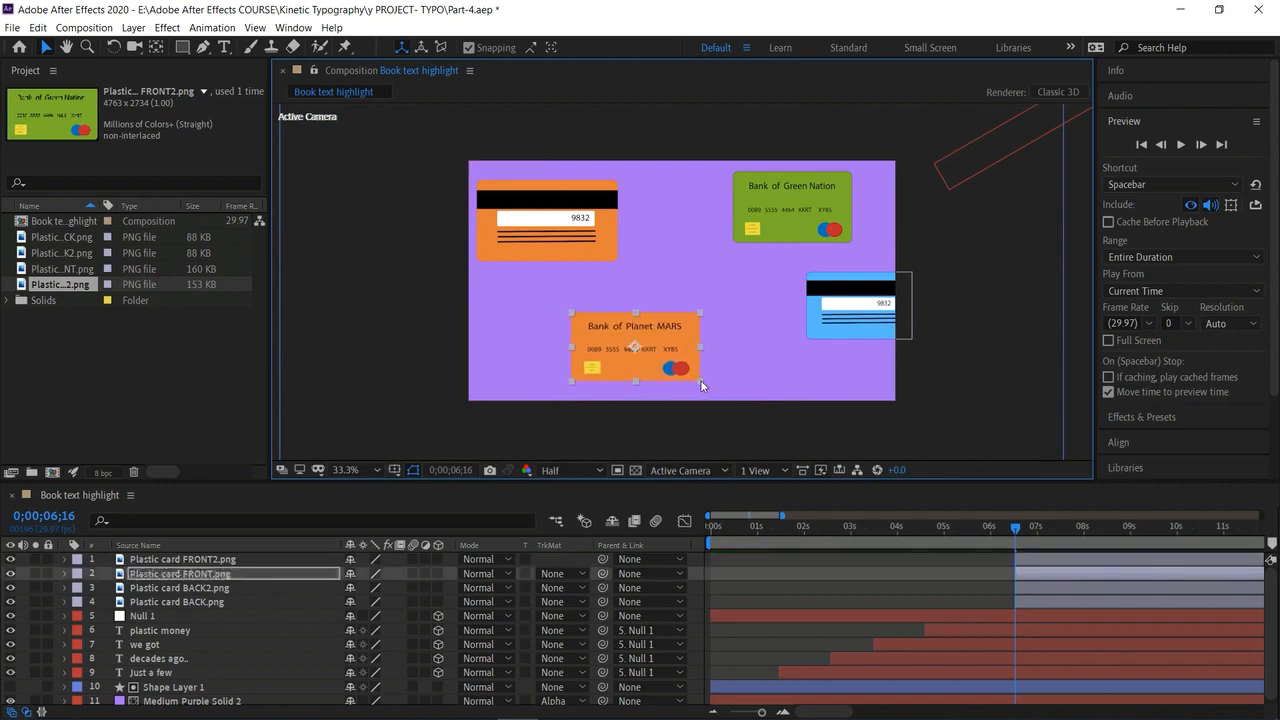
{"action": "left_click_drag", "start_coordinate": [635, 347], "coordinate": [674, 325]}
{"action": "left_click", "coordinate": [618, 256]}
{"action": "left_click_drag", "start_coordinate": [625, 260], "coordinate": [670, 222]}
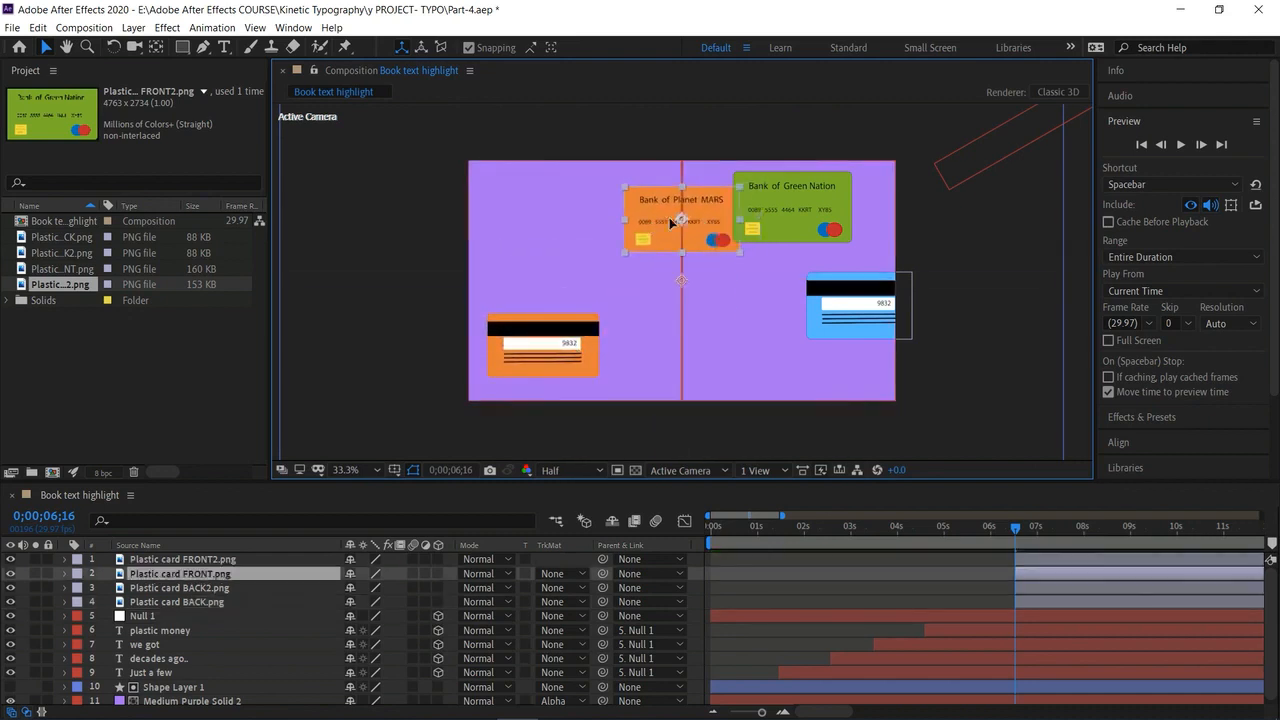
Arrange the cards in a staggered row, with the blue back card near the centre and the green card below right of the MARS card.
{"action": "left_click_drag", "start_coordinate": [844, 306], "coordinate": [637, 303]}
{"action": "left_click_drag", "start_coordinate": [683, 214], "coordinate": [688, 231]}
{"action": "left_click", "coordinate": [763, 218]}
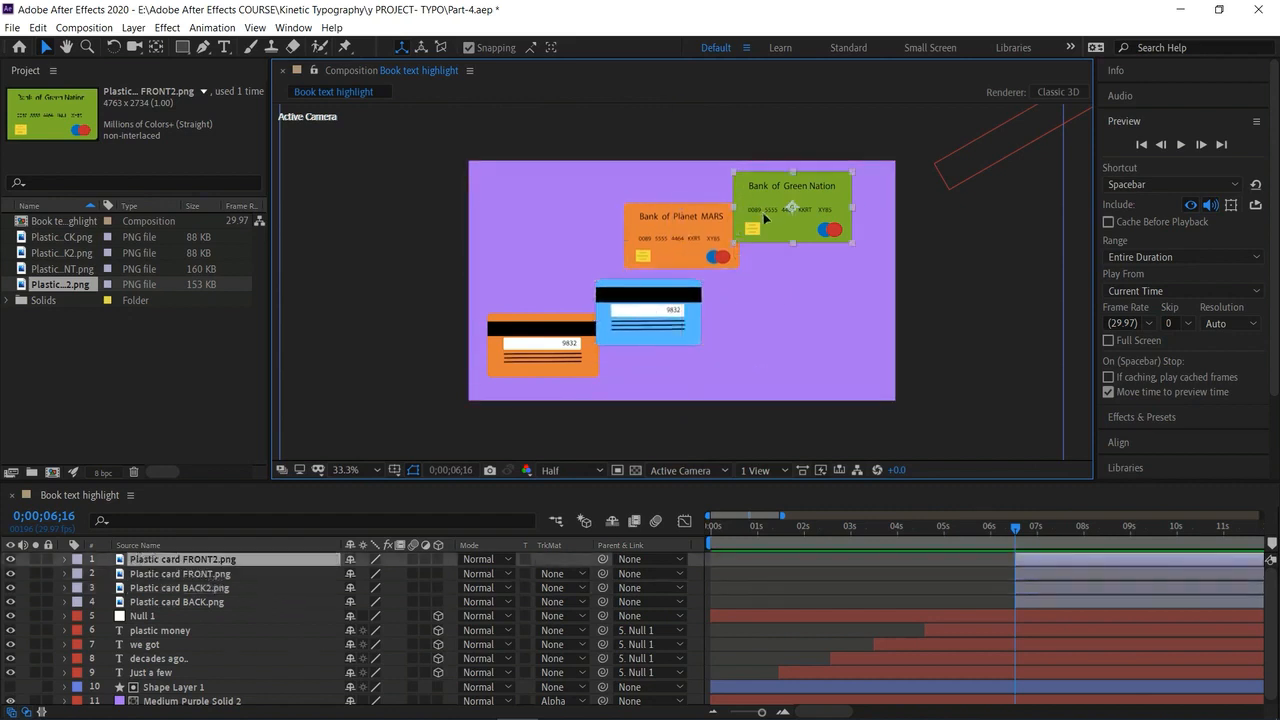
{"action": "left_click_drag", "start_coordinate": [763, 218], "coordinate": [736, 207]}
{"action": "left_click_drag", "start_coordinate": [668, 306], "coordinate": [671, 294]}
{"action": "left_click_drag", "start_coordinate": [553, 351], "coordinate": [559, 346]}
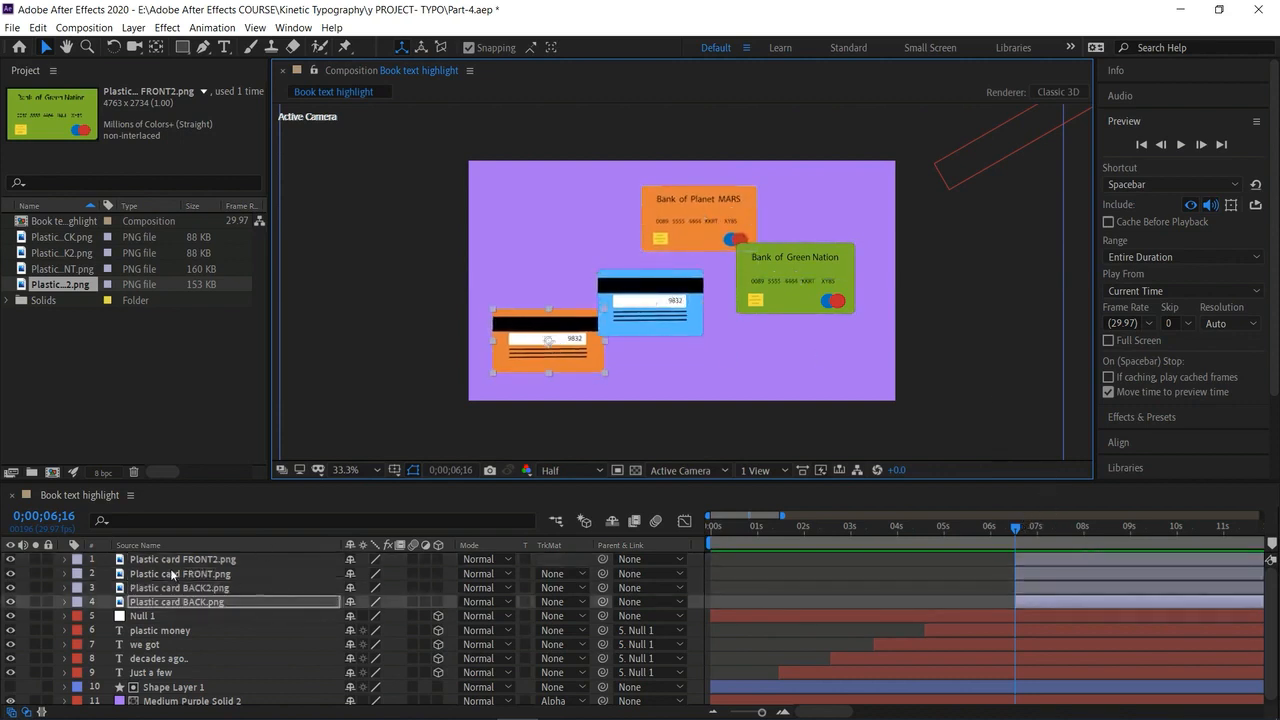
Animate Plastic card BACK.png dropping in from above the frame with Position keyframes at about 0;00;06;17 and 0;00;06;29, ending at 360, 742.
{"action": "mouse_move", "coordinate": [1017, 531]}
{"action": "left_mouse_down"}
{"action": "mouse_move", "coordinate": [975, 532]}
{"action": "mouse_move", "coordinate": [1021, 548]}
{"action": "left_mouse_up"}
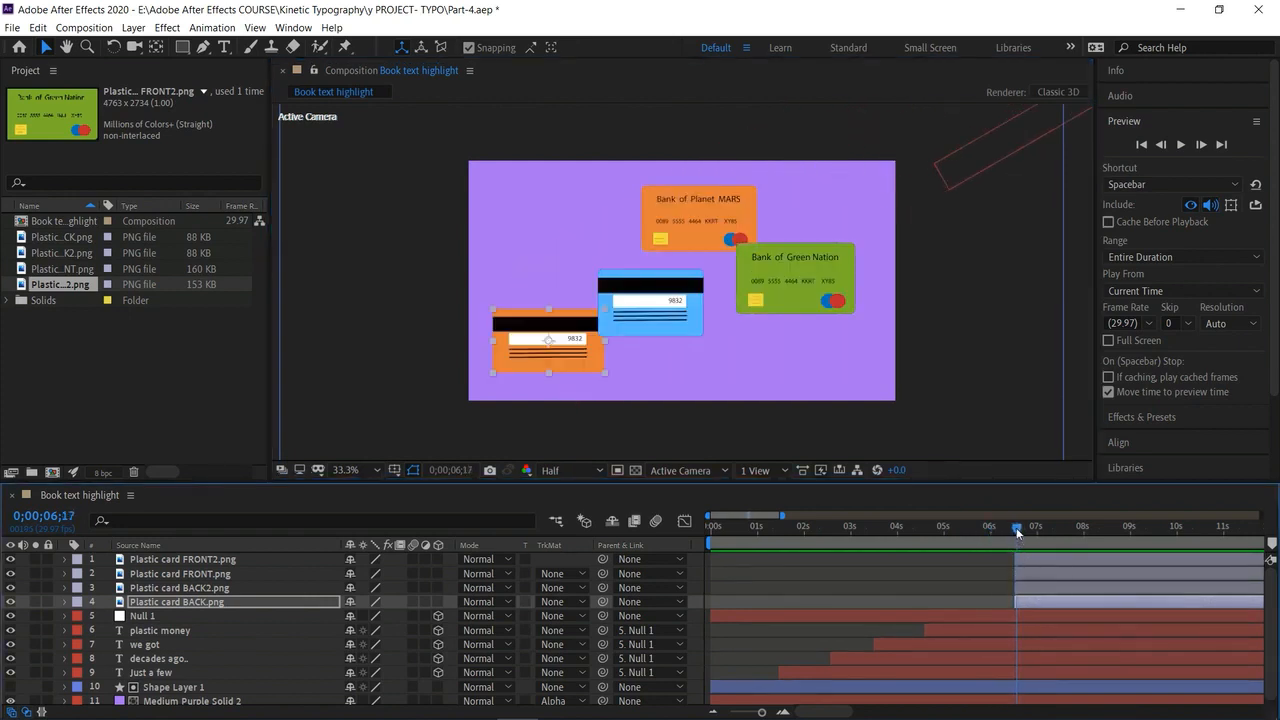
{"action": "left_click_drag", "start_coordinate": [1017, 530], "coordinate": [1013, 532]}
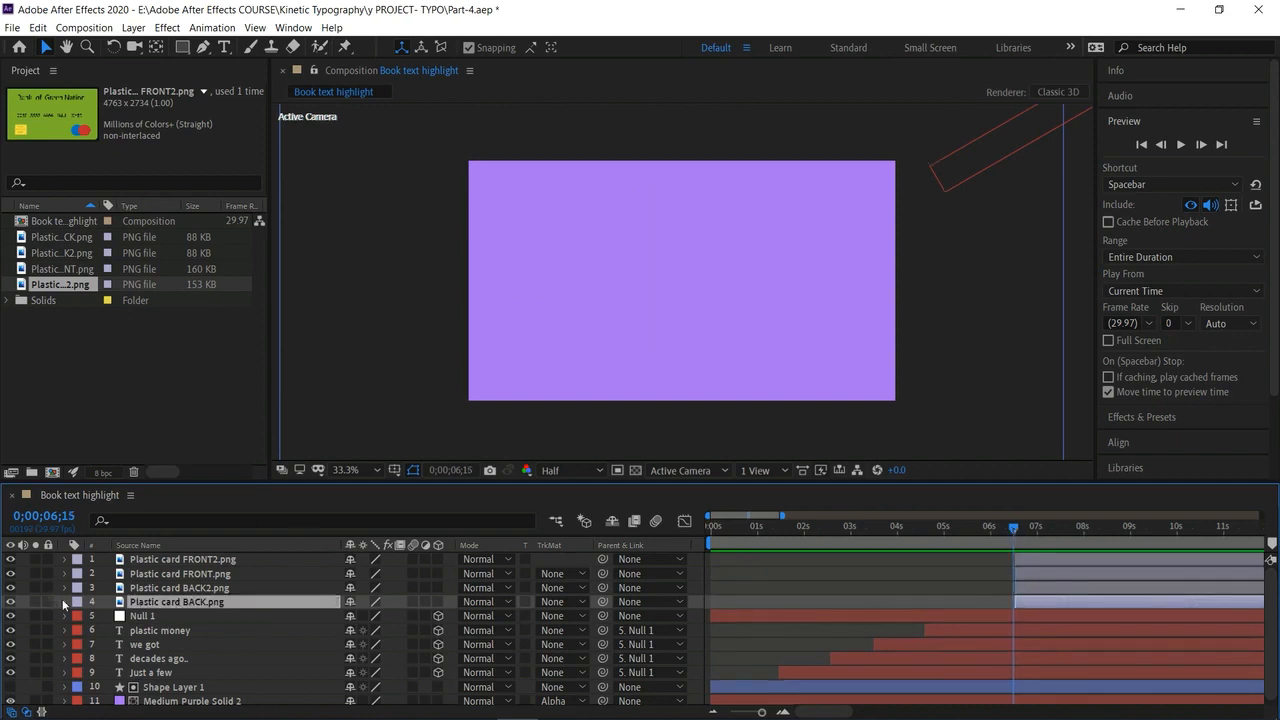
{"action": "key", "text": "p"}
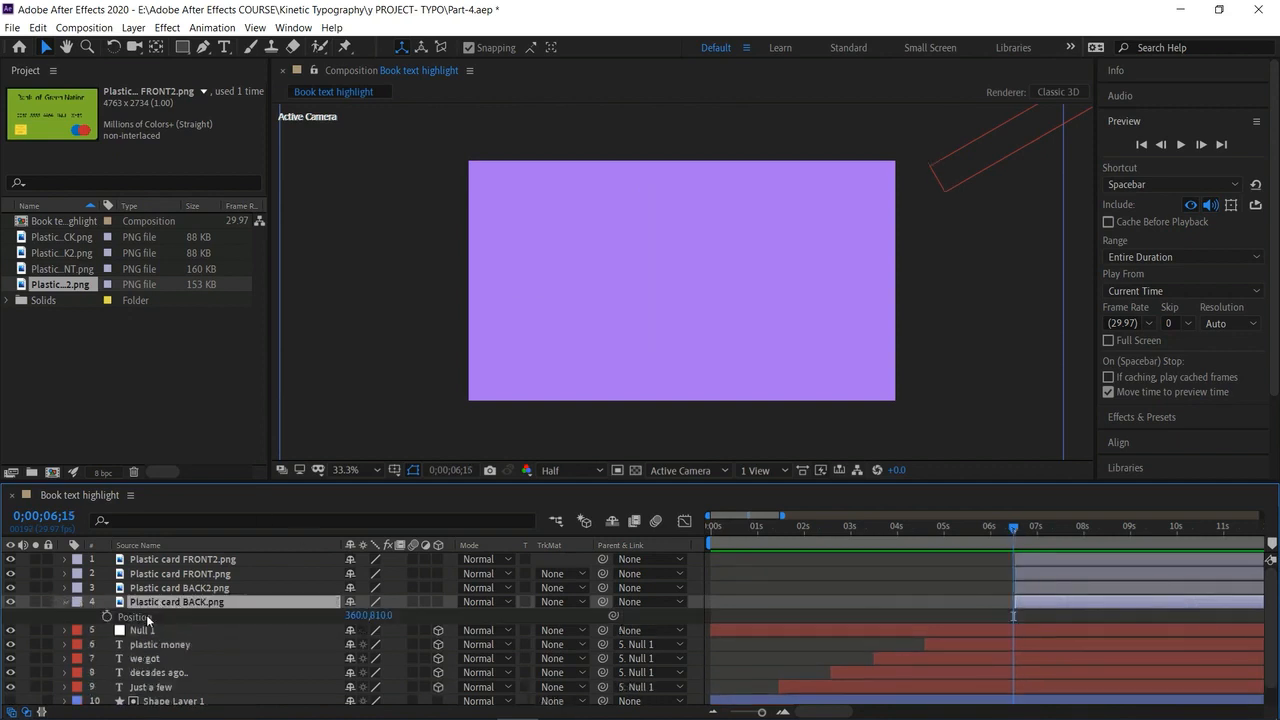
{"action": "left_click", "coordinate": [107, 617]}
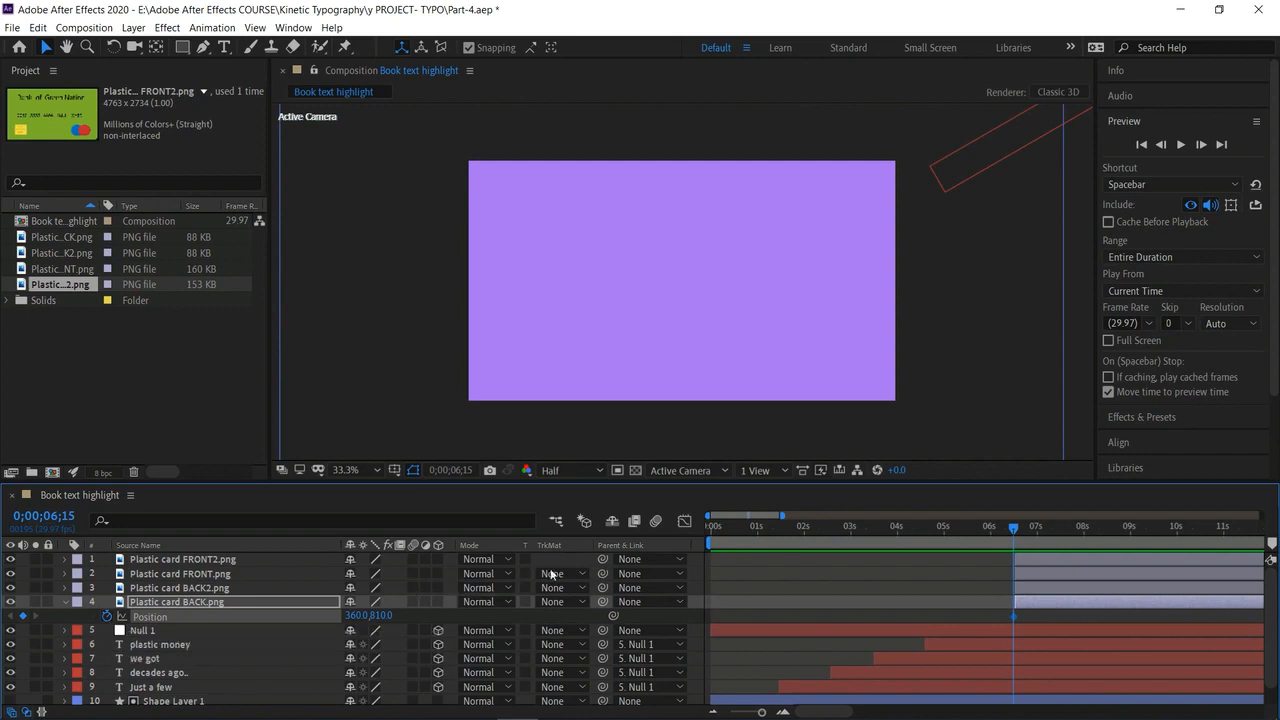
{"action": "key", "text": "ctrl+z"}
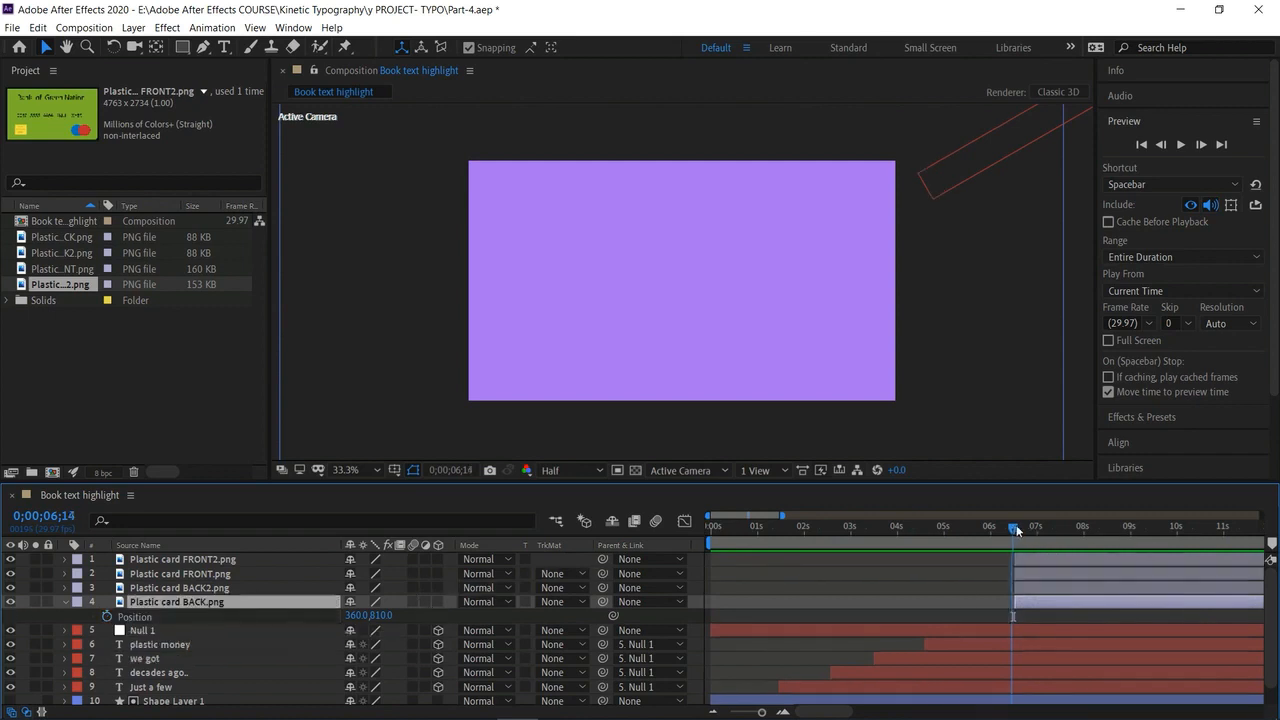
{"action": "left_click_drag", "start_coordinate": [1014, 528], "coordinate": [1017, 528]}
{"action": "left_click_drag", "start_coordinate": [378, 615], "coordinate": [257, 614]}
{"action": "left_click_drag", "start_coordinate": [380, 616], "coordinate": [280, 615]}
{"action": "left_click_drag", "start_coordinate": [1021, 527], "coordinate": [1035, 527]}
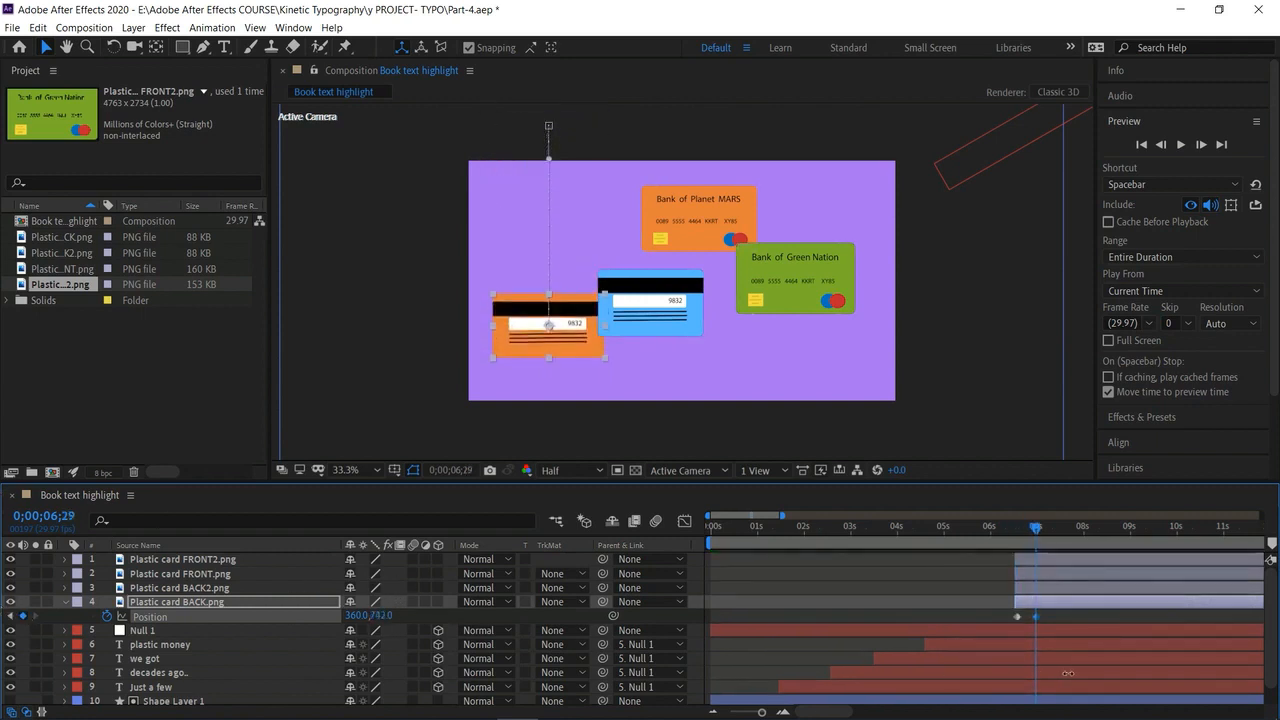
Keyframe Plastic card BACK2.png's Position from 819, -177 above the frame at 0;00;06;29 to 819, 663 at 0;00;07;15.
{"action": "left_click", "coordinate": [167, 588]}
{"action": "key", "text": "p"}
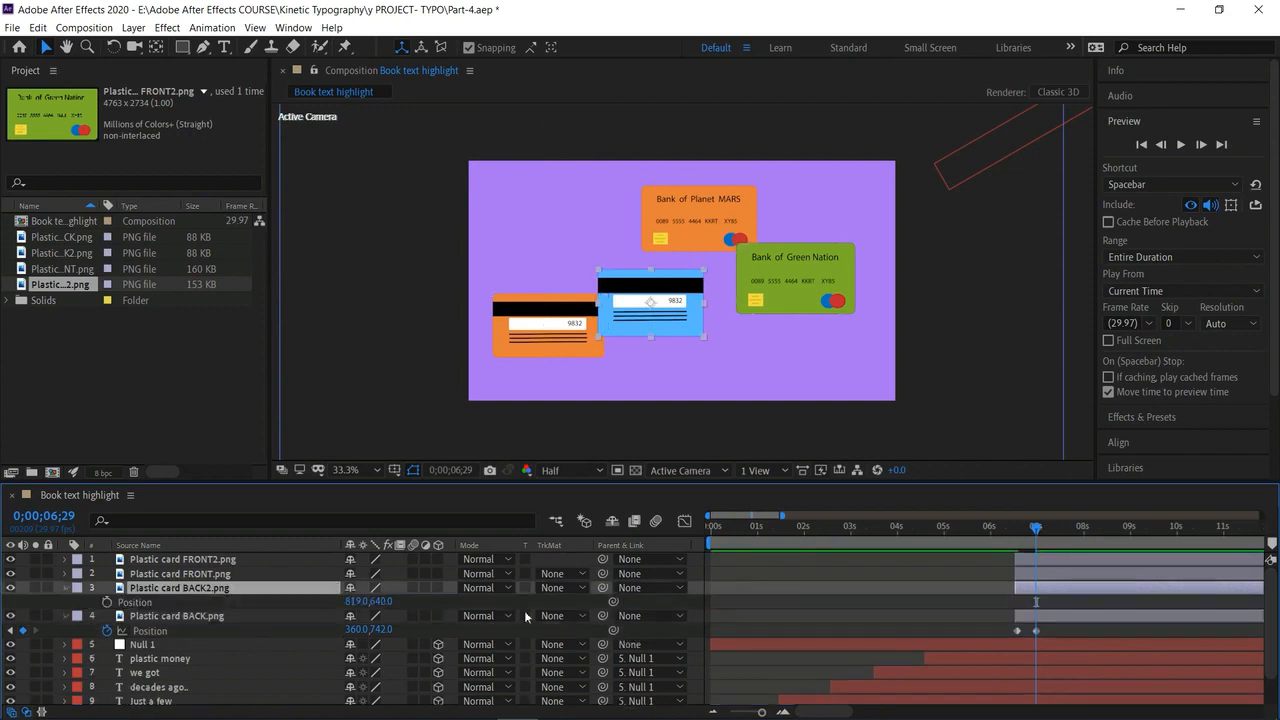
{"action": "left_click", "coordinate": [107, 602]}
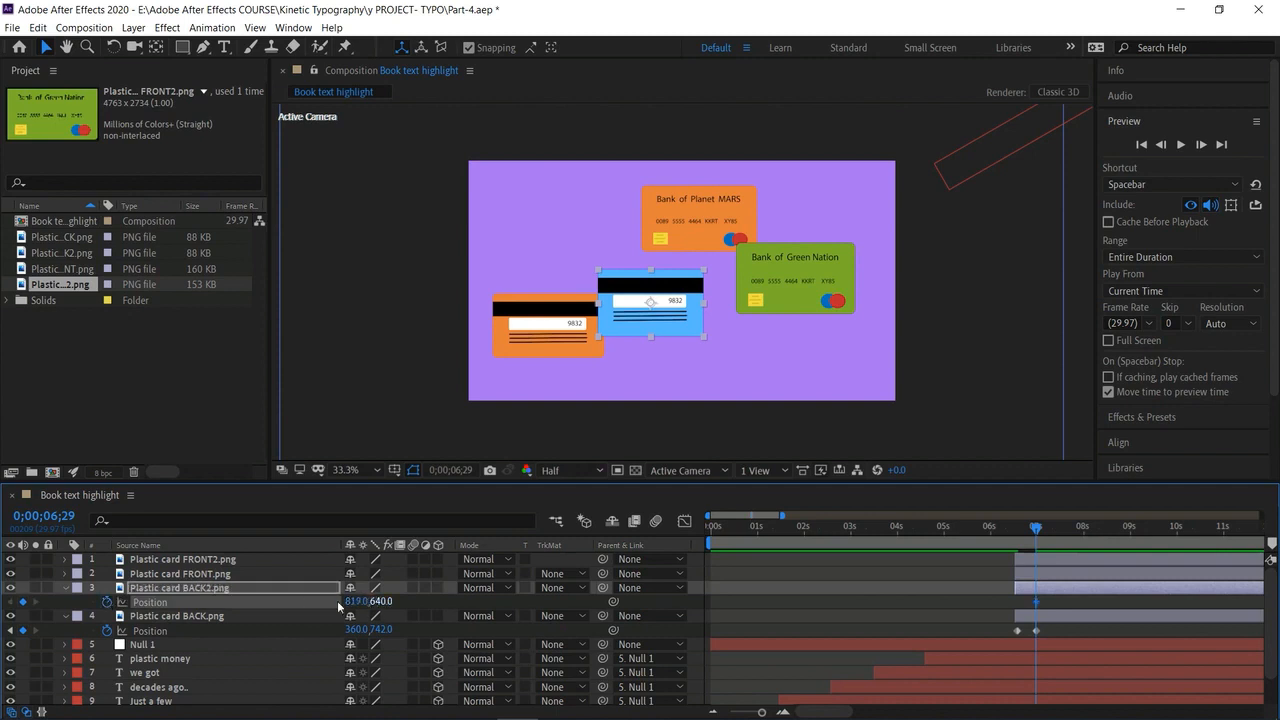
{"action": "left_click_drag", "start_coordinate": [382, 602], "coordinate": [8, 597]}
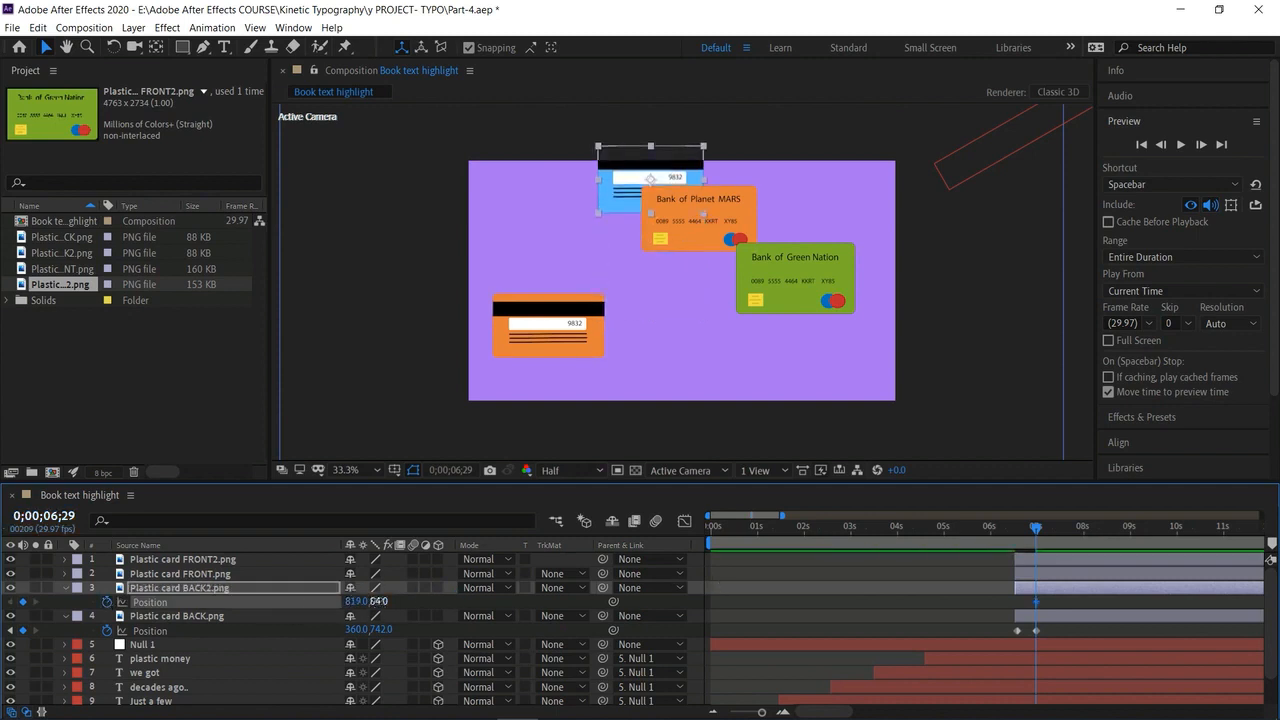
{"action": "left_click_drag", "start_coordinate": [380, 602], "coordinate": [208, 552]}
{"action": "left_click_drag", "start_coordinate": [1037, 528], "coordinate": [1060, 528]}
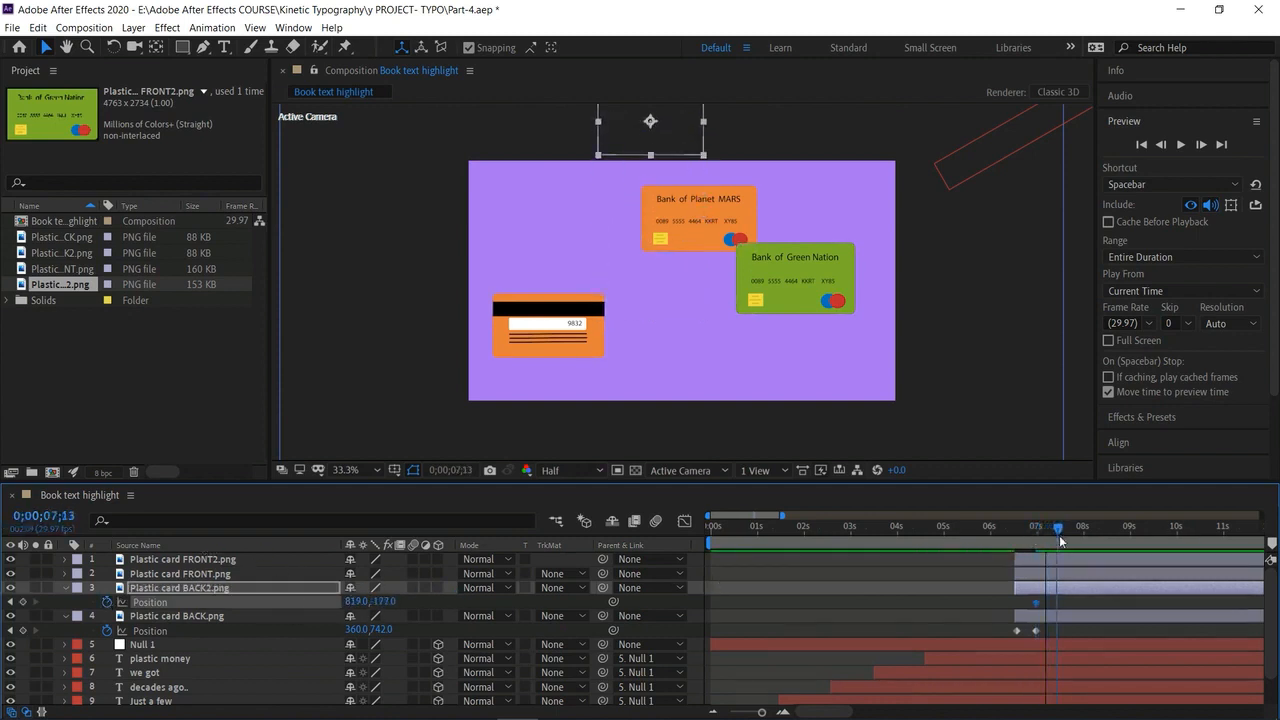
{"action": "left_click", "coordinate": [22, 602]}
{"action": "left_click_drag", "start_coordinate": [386, 604], "coordinate": [946, 610]}
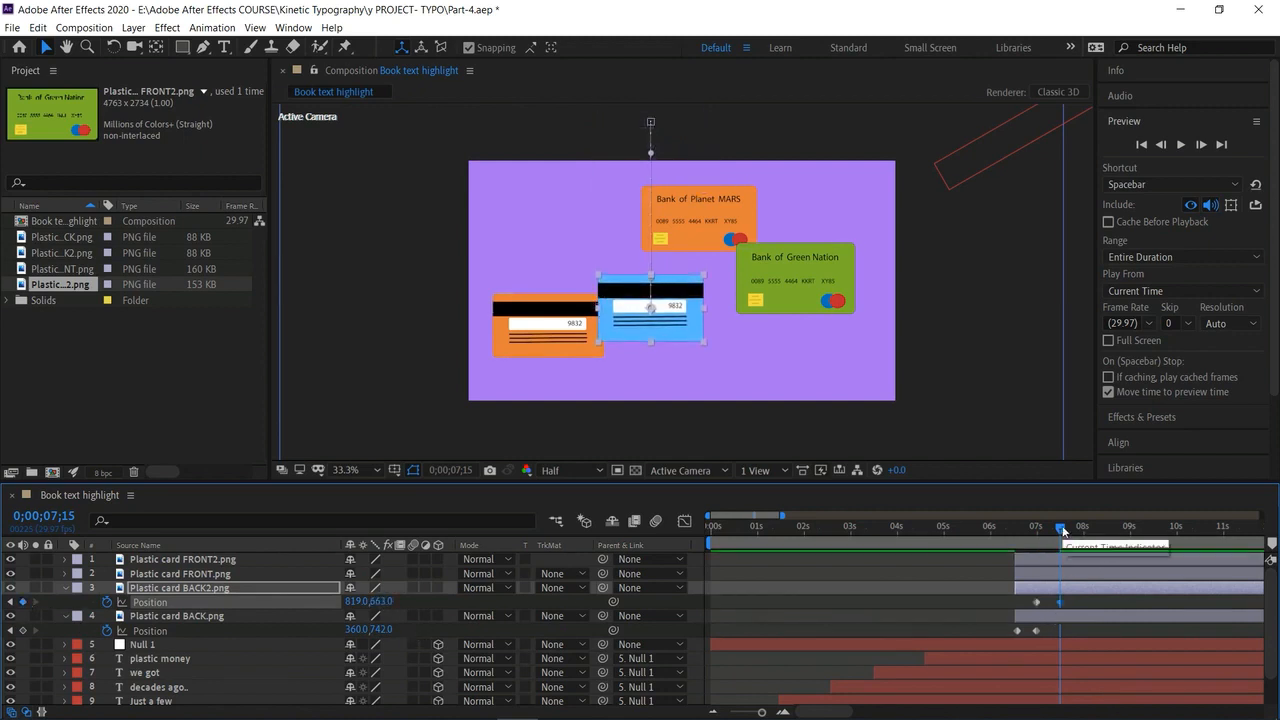
Keyframe Plastic card FRONT.png's Position from 1038, -162 at 0;00;06;16 to 1038, 364 at 0;00;06;29.
{"action": "left_click_drag", "start_coordinate": [1060, 527], "coordinate": [1017, 540]}
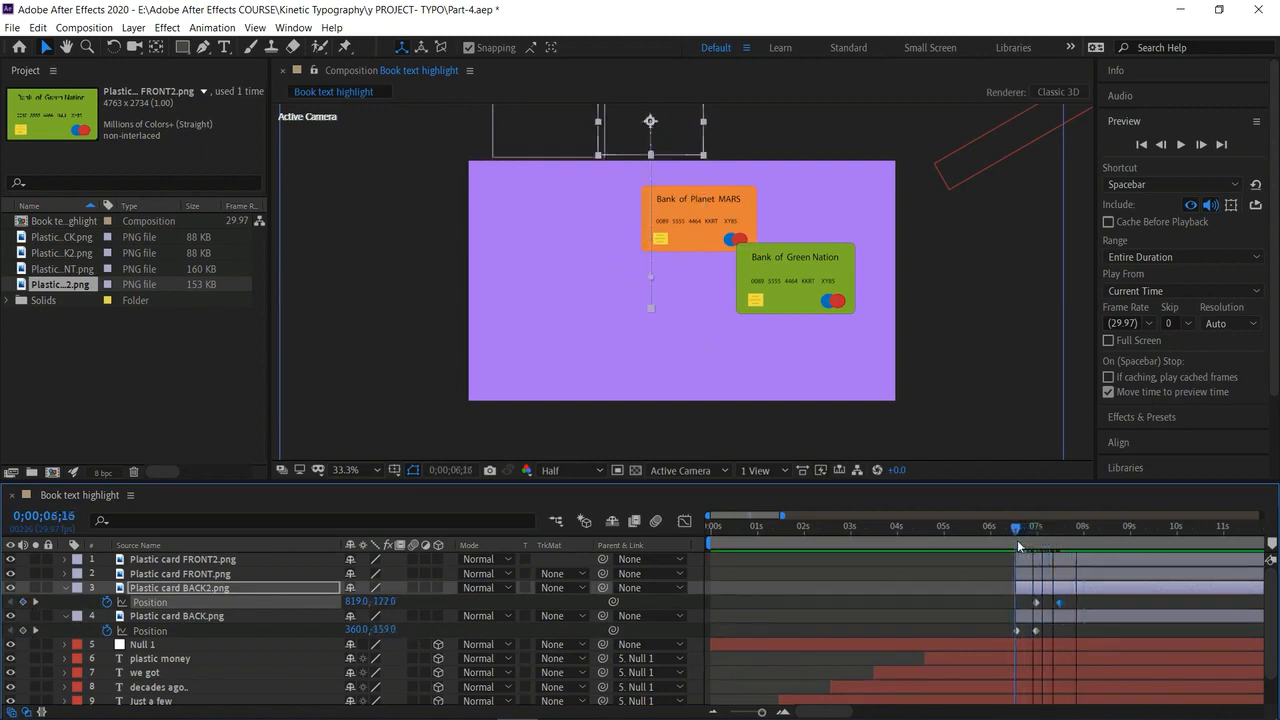
{"action": "left_click", "coordinate": [137, 574]}
{"action": "key", "text": "p"}
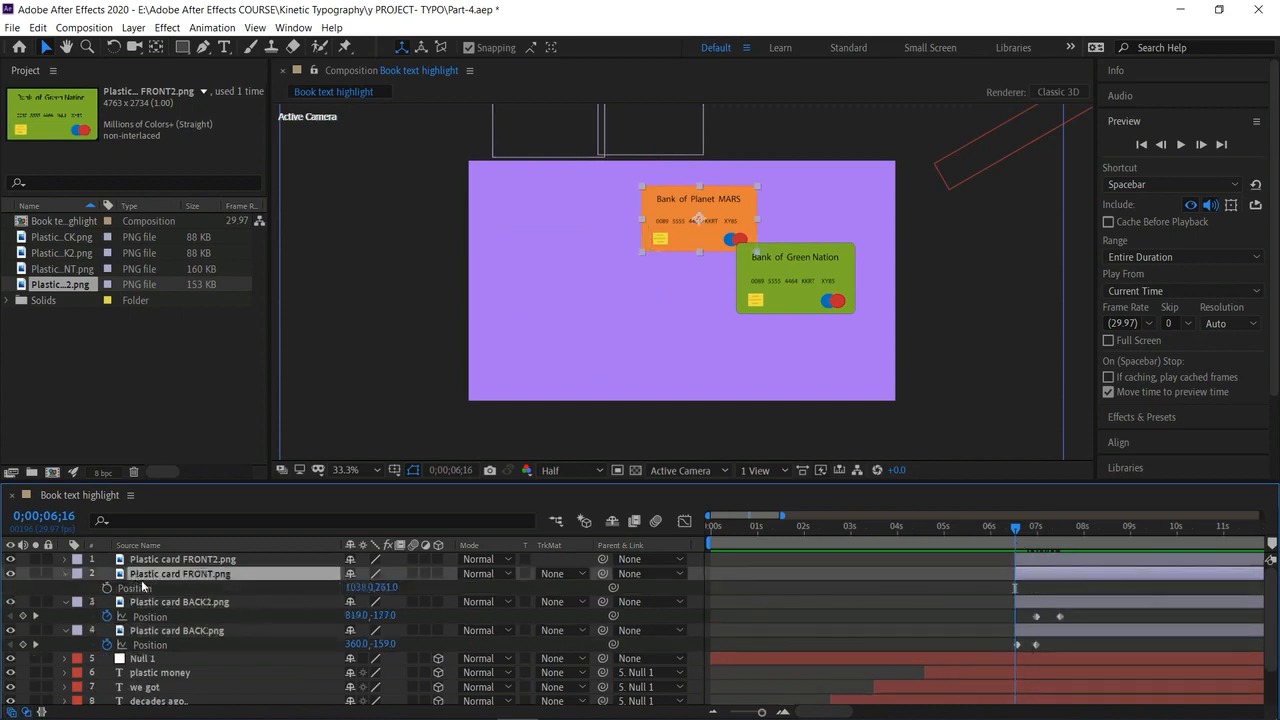
{"action": "left_click", "coordinate": [106, 589]}
{"action": "left_click_drag", "start_coordinate": [386, 588], "coordinate": [274, 577]}
{"action": "left_click_drag", "start_coordinate": [1023, 541], "coordinate": [1036, 541]}
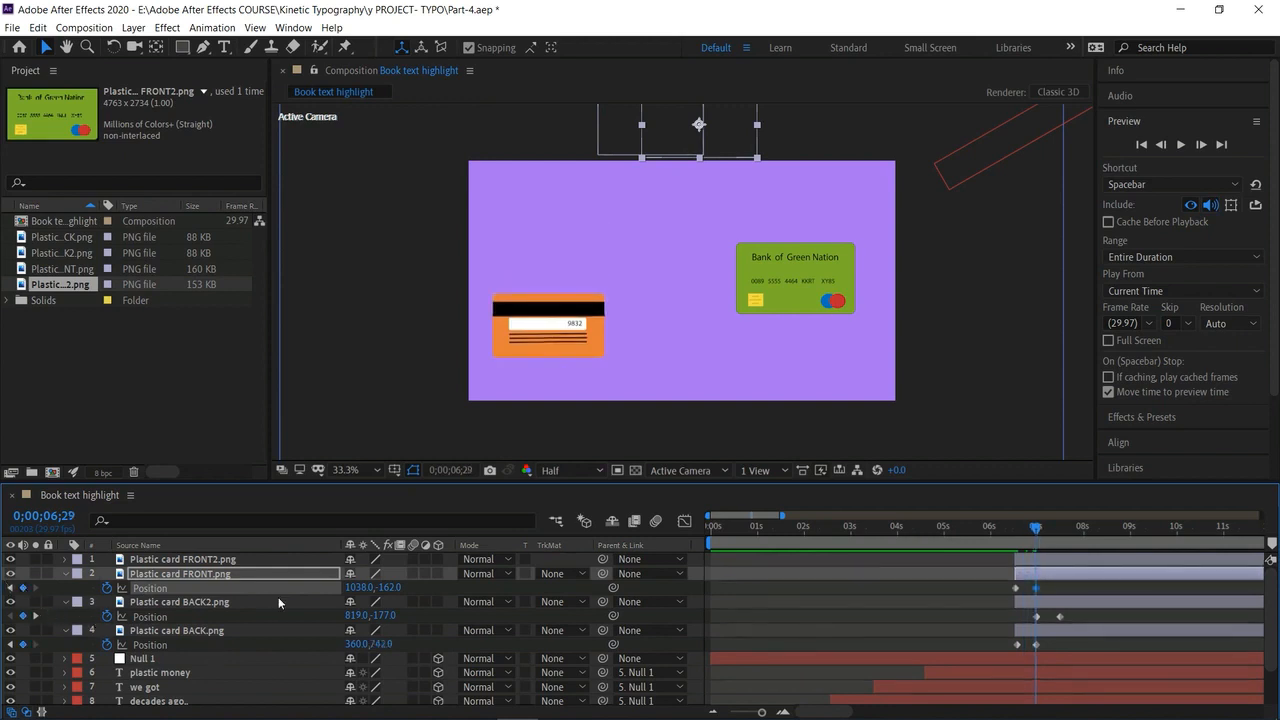
{"action": "left_click_drag", "start_coordinate": [391, 588], "coordinate": [951, 601]}
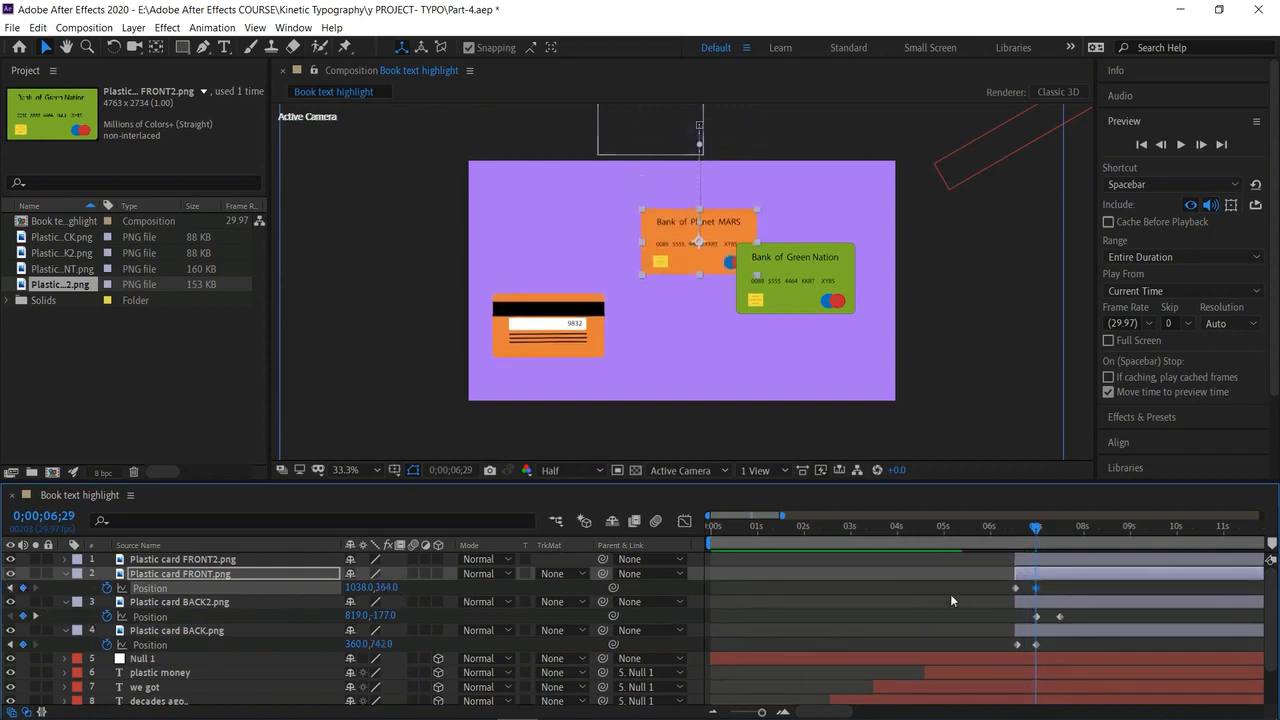
Keyframe Plastic card FRONT2.png's Position from above the frame at about 0;00;06;29 to 1472, 657.7 at 0;00;07;15.
{"action": "mouse_move", "coordinate": [1040, 532]}
{"action": "left_mouse_down"}
{"action": "mouse_move", "coordinate": [1067, 558]}
{"action": "mouse_move", "coordinate": [1036, 556]}
{"action": "left_mouse_up"}
{"action": "left_click", "coordinate": [190, 559]}
{"action": "key", "text": "p"}
{"action": "left_click_drag", "start_coordinate": [384, 573], "coordinate": [261, 559]}
{"action": "left_click_drag", "start_coordinate": [1037, 536], "coordinate": [1060, 536]}
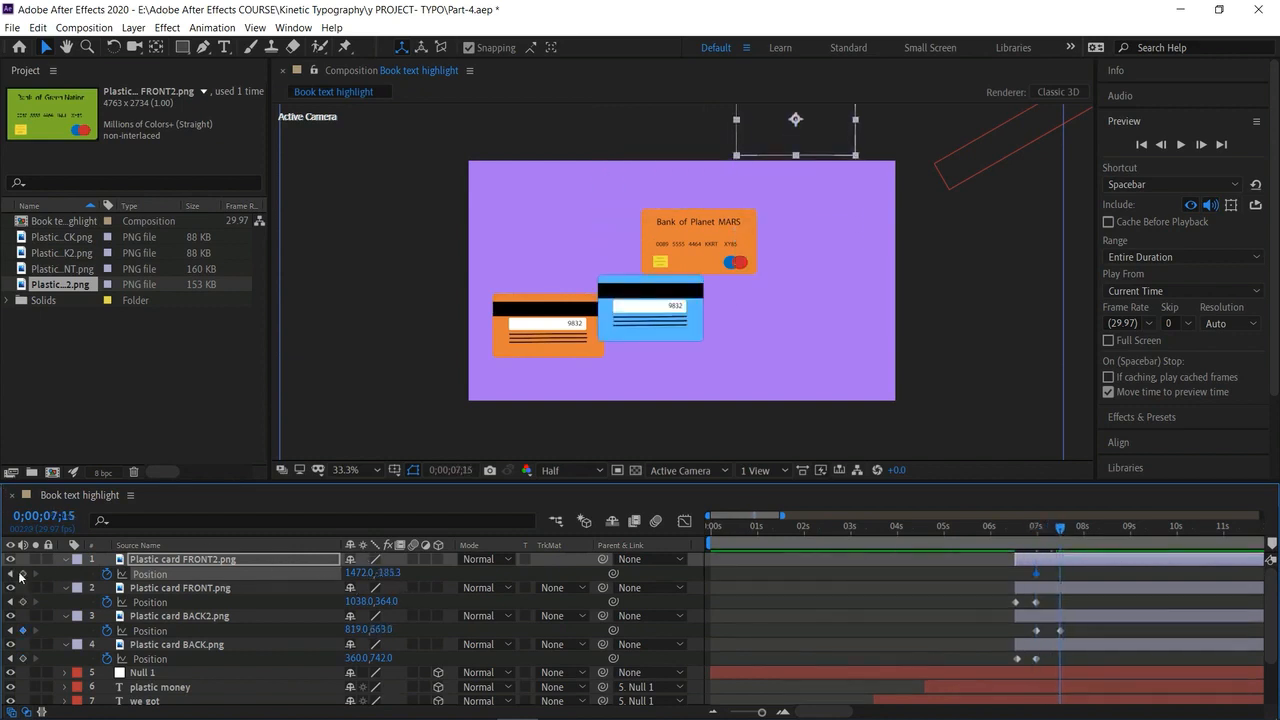
{"action": "left_click_drag", "start_coordinate": [390, 570], "coordinate": [506, 570]}
{"action": "left_click_drag", "start_coordinate": [1015, 574], "coordinate": [1122, 554]}
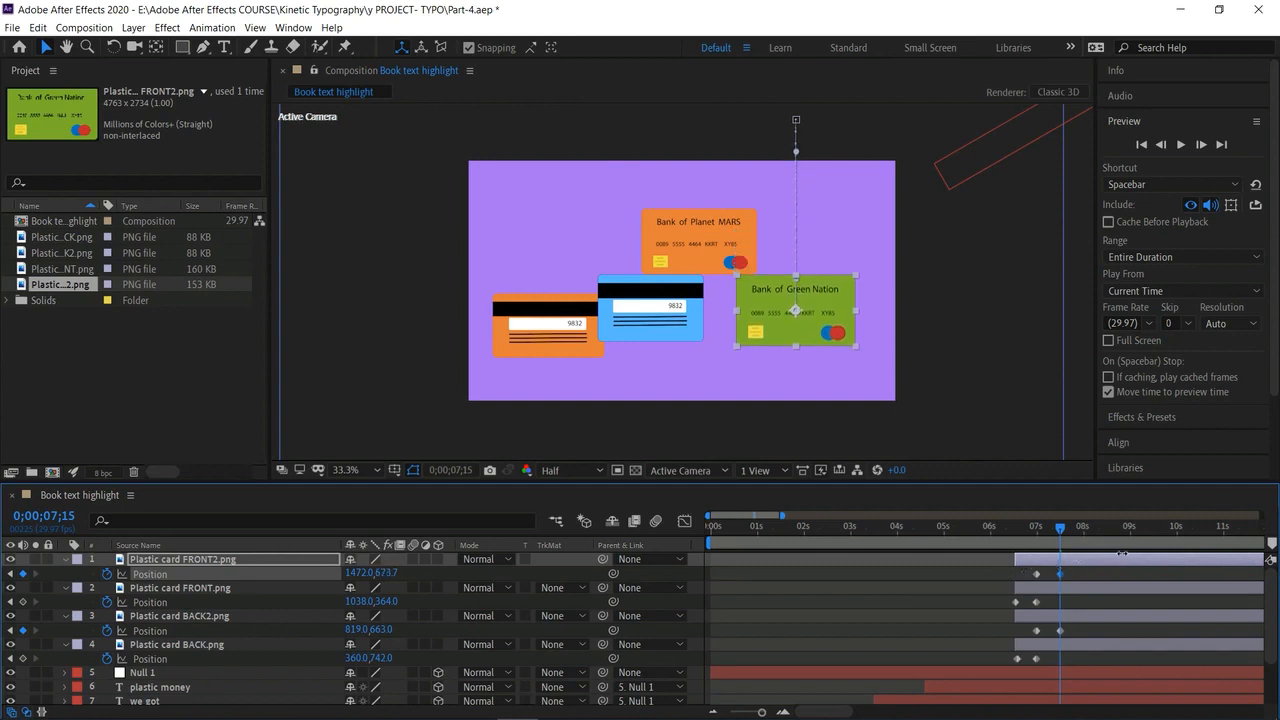
{"action": "left_click_drag", "start_coordinate": [1118, 554], "coordinate": [1104, 557]}
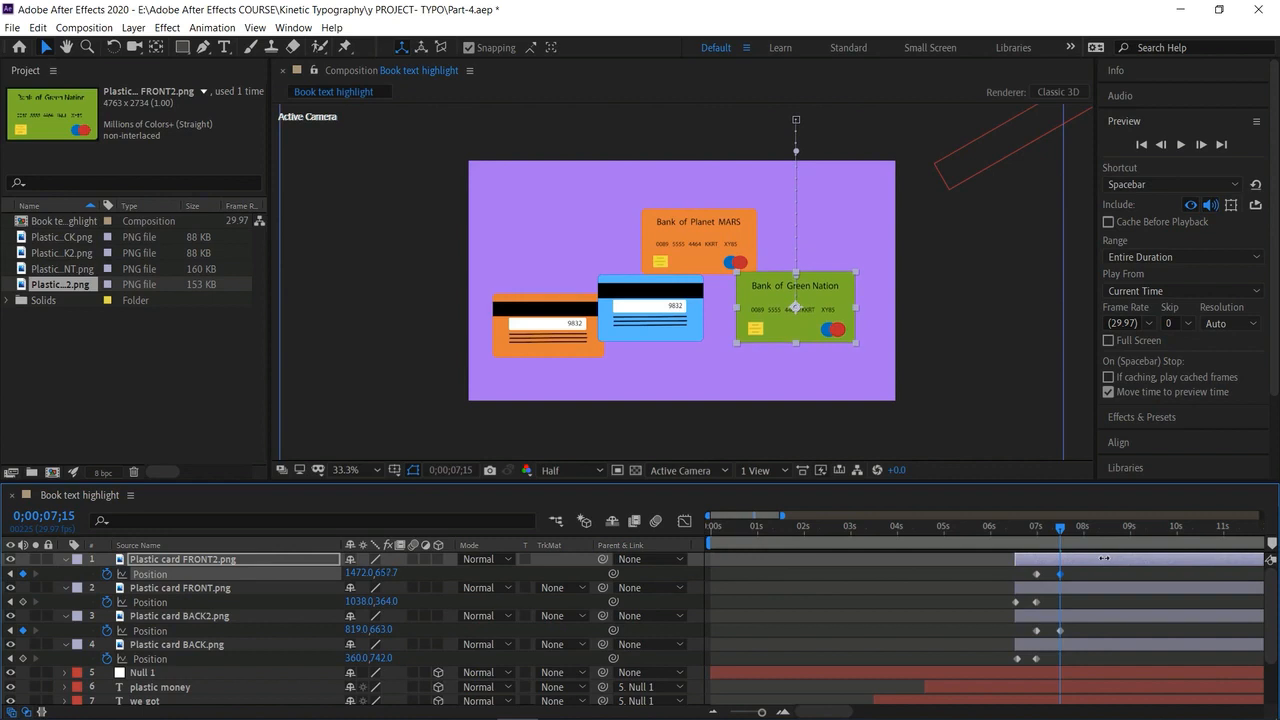
Apply Easy Ease to all Position keyframes of the four card layers and collapse the layers' properties.
{"action": "left_click", "coordinate": [1013, 574]}
{"action": "left_click_drag", "start_coordinate": [1004, 571], "coordinate": [1079, 660]}
{"action": "right_click", "coordinate": [1060, 573]}
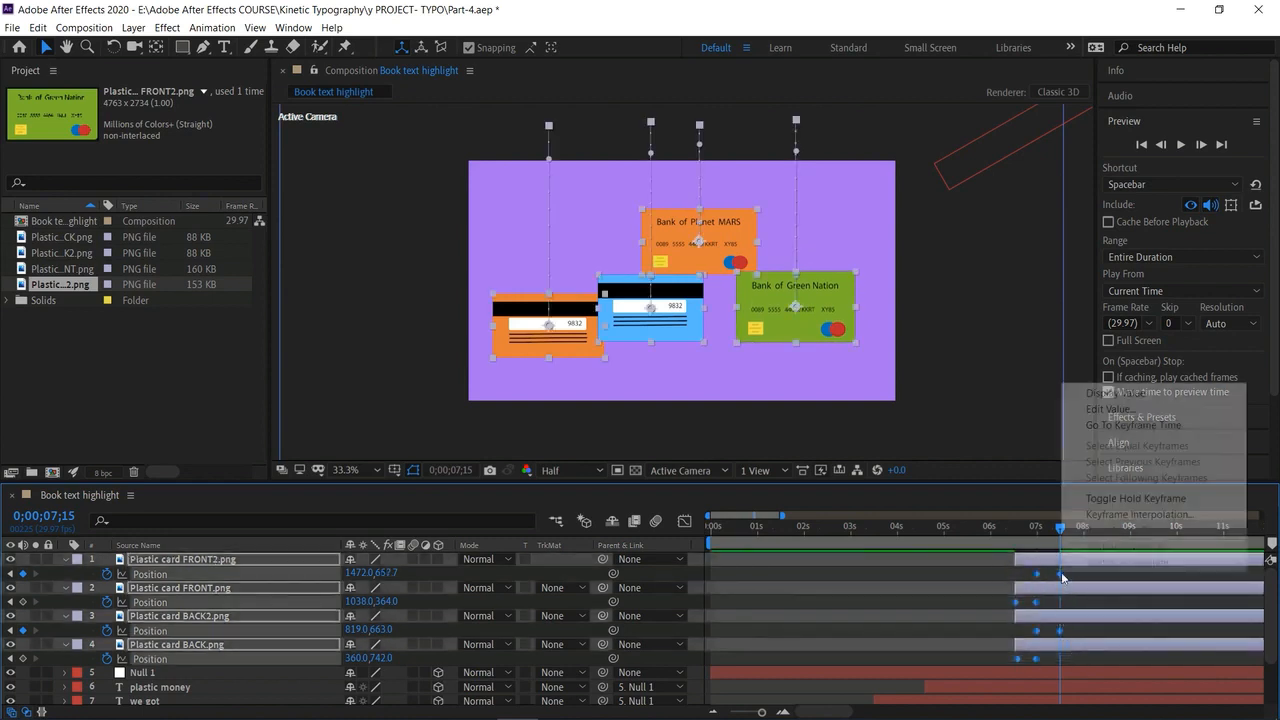
{"action": "mouse_move", "coordinate": [1100, 563]}
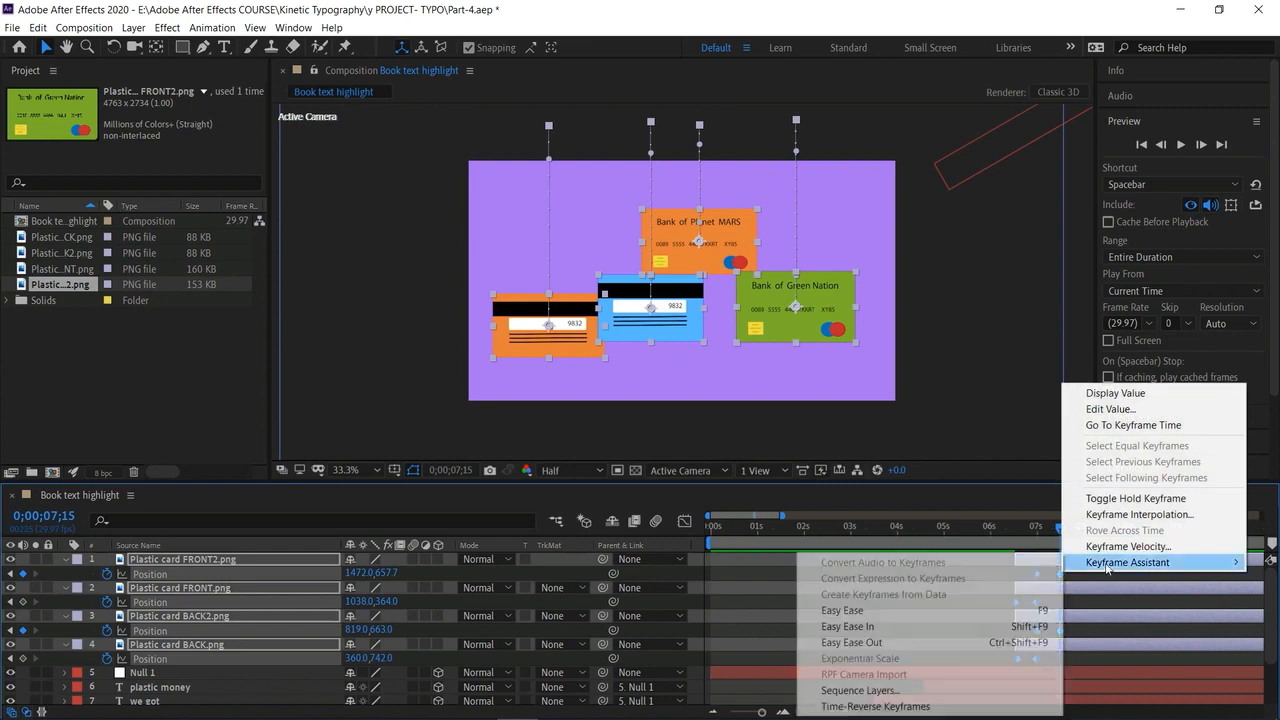
{"action": "left_click", "coordinate": [928, 612]}
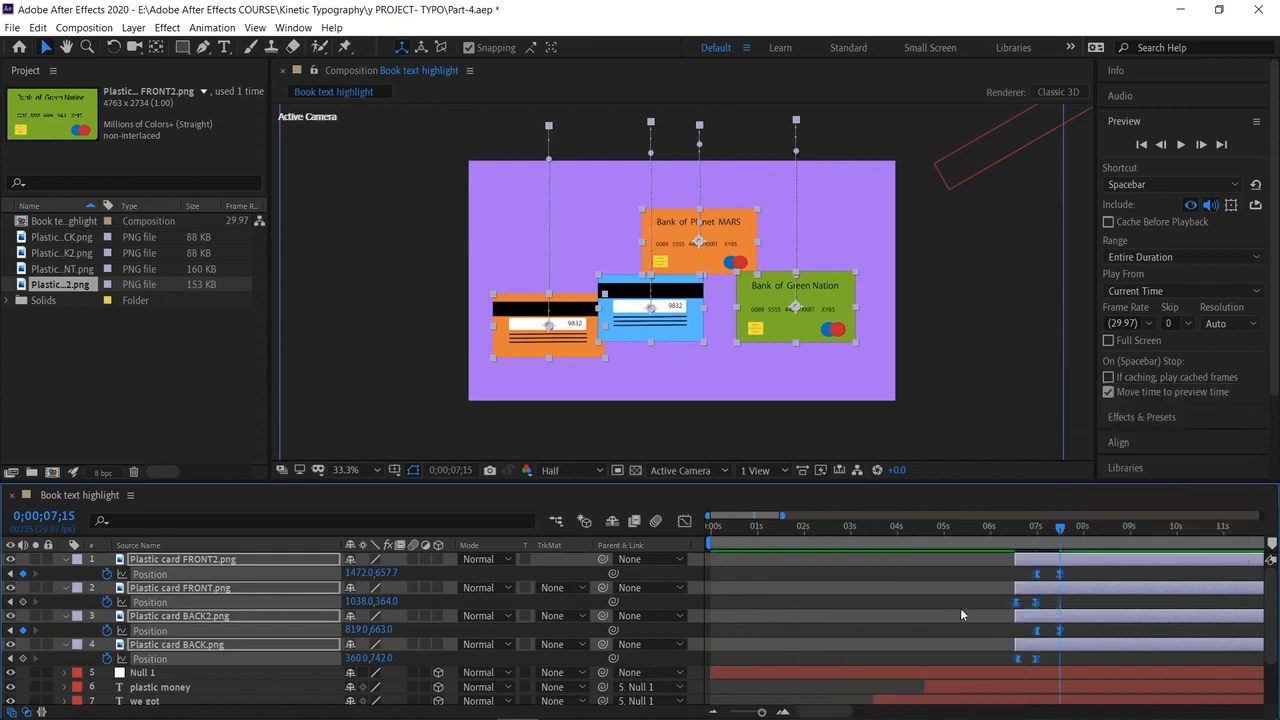
{"action": "left_click", "coordinate": [66, 560]}
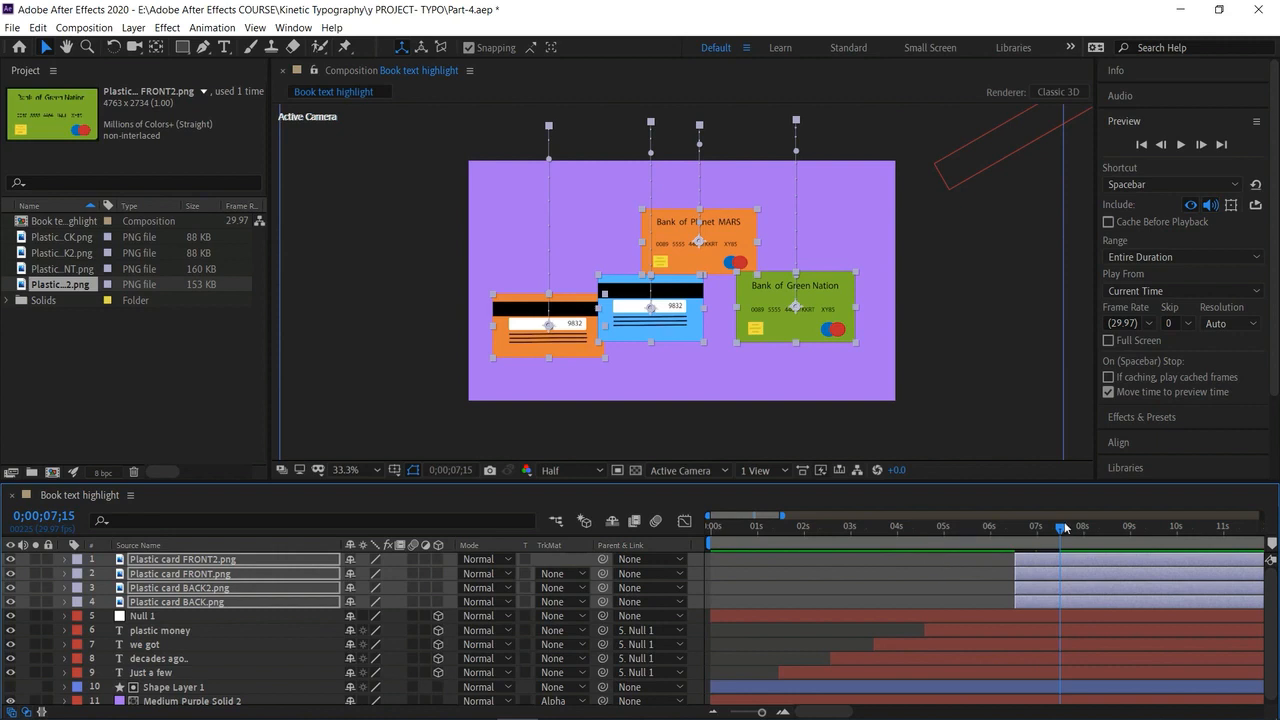
Preview the composition from the beginning, stop playback, move to 0;00;09;25 and deselect all layers.
{"action": "key", "text": "Home"}
{"action": "key", "text": "space"}
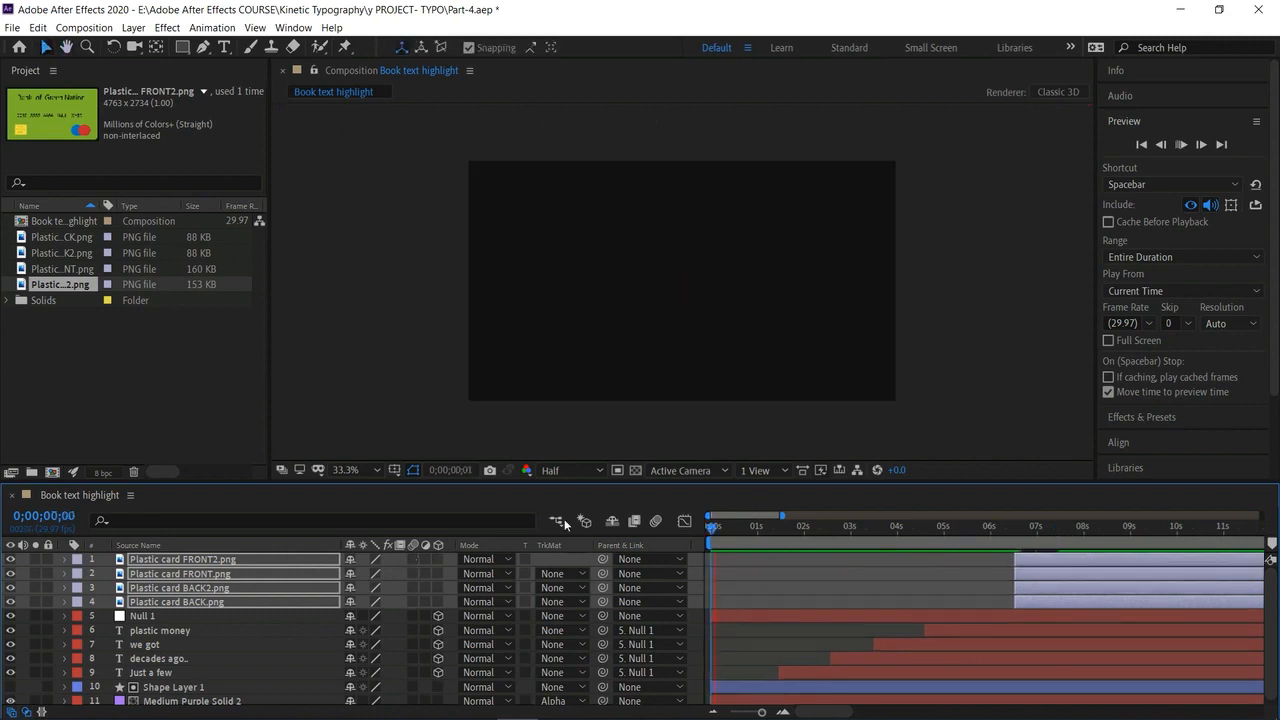
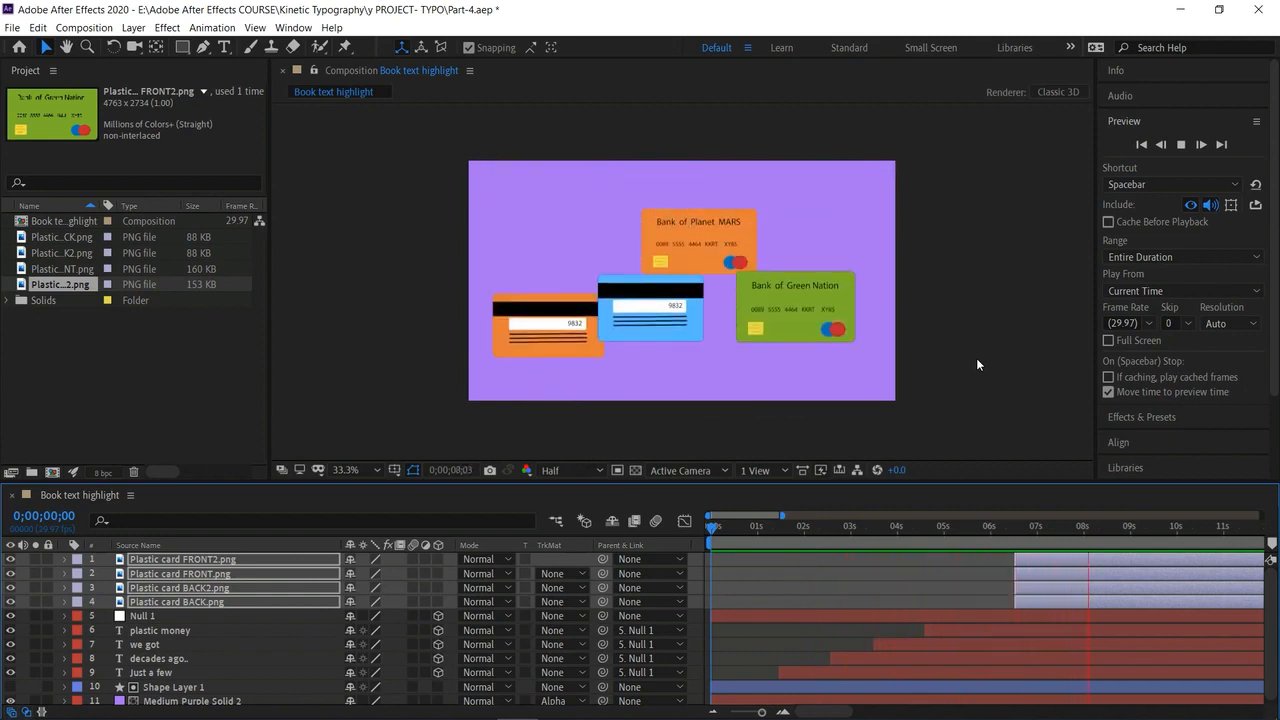
{"action": "key", "text": "space"}
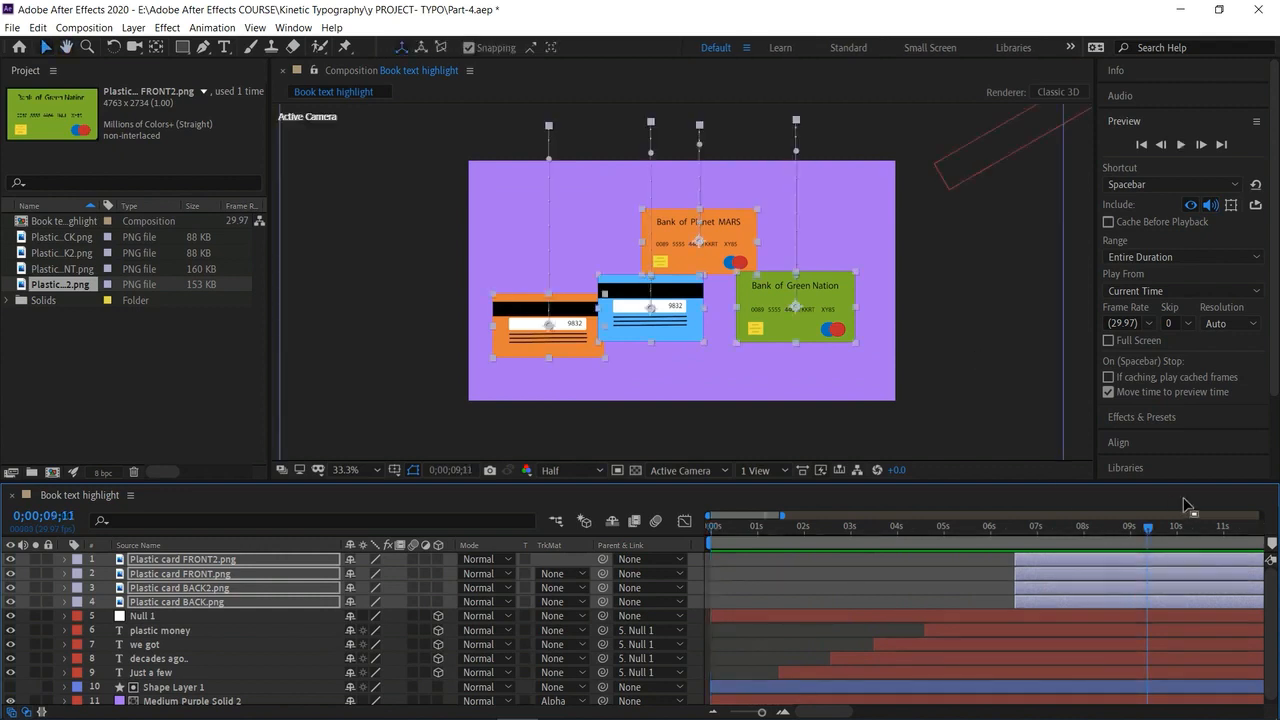
{"action": "left_click_drag", "start_coordinate": [1137, 531], "coordinate": [1168, 545]}
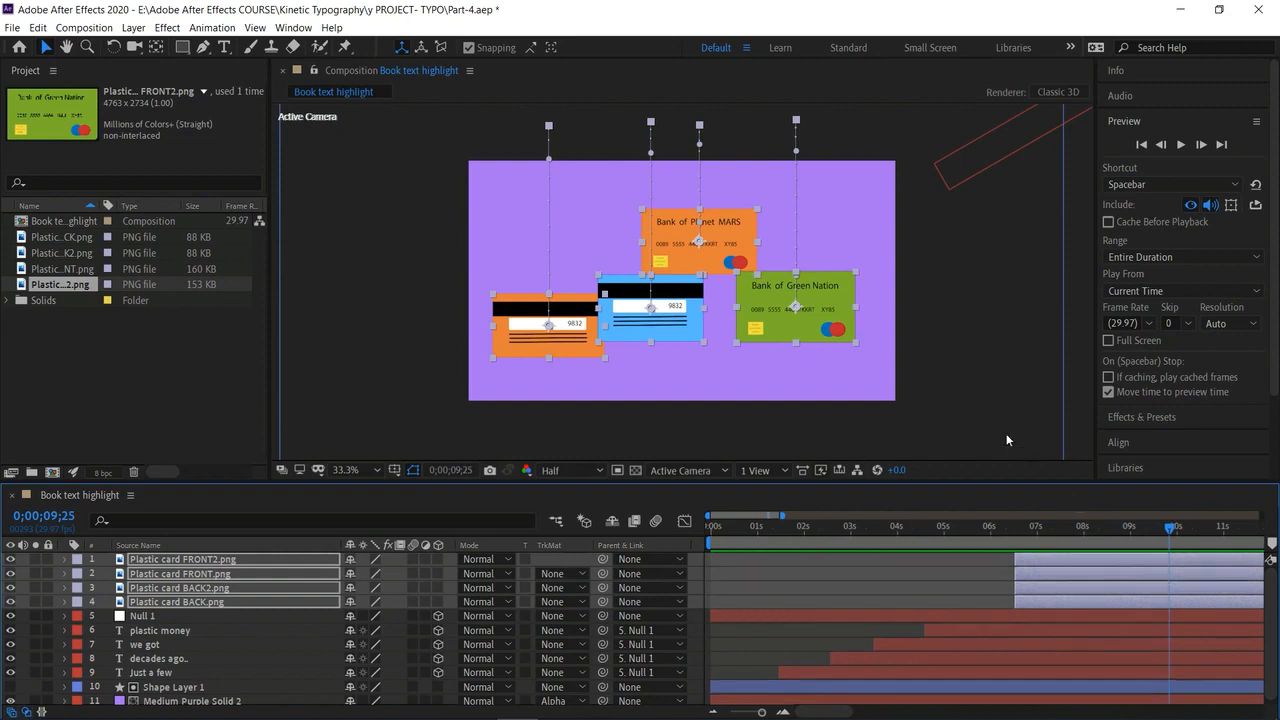
{"action": "left_click", "coordinate": [951, 357]}
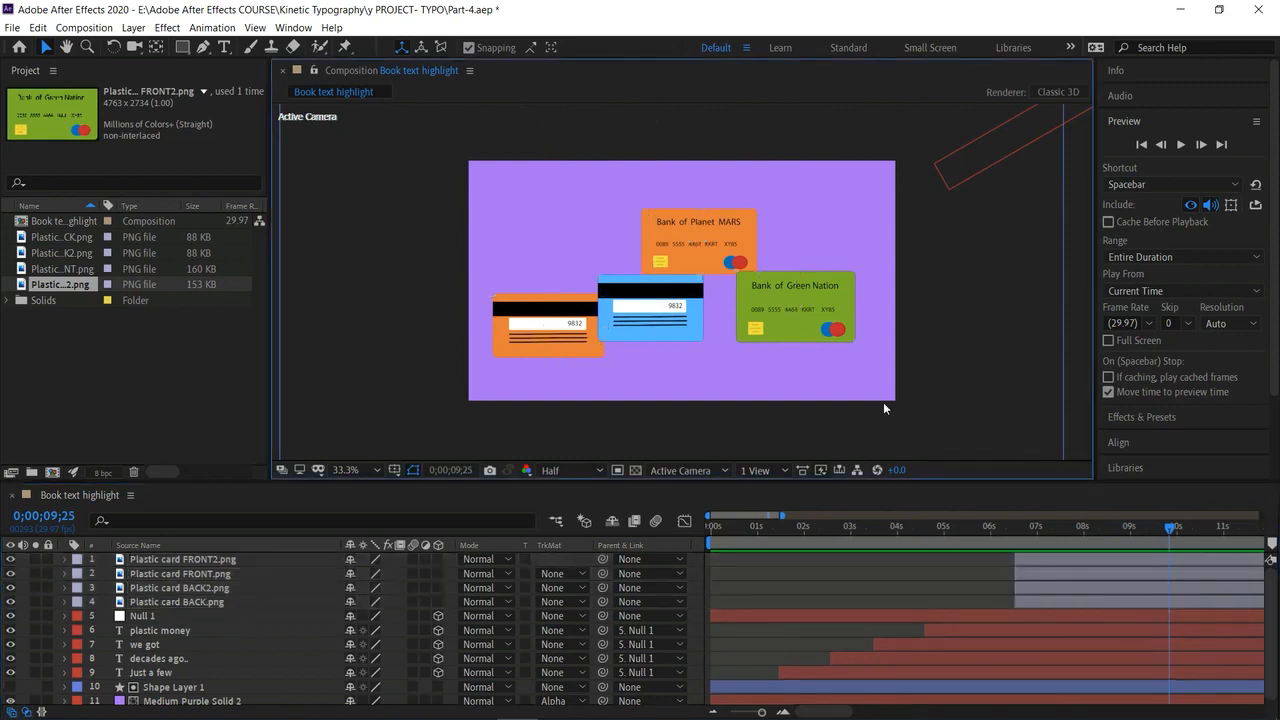
{"action": "left_click", "coordinate": [185, 560]}
{"action": "left_click", "coordinate": [195, 574], "text": "ctrl"}
{"action": "left_click", "coordinate": [195, 588], "text": "ctrl"}
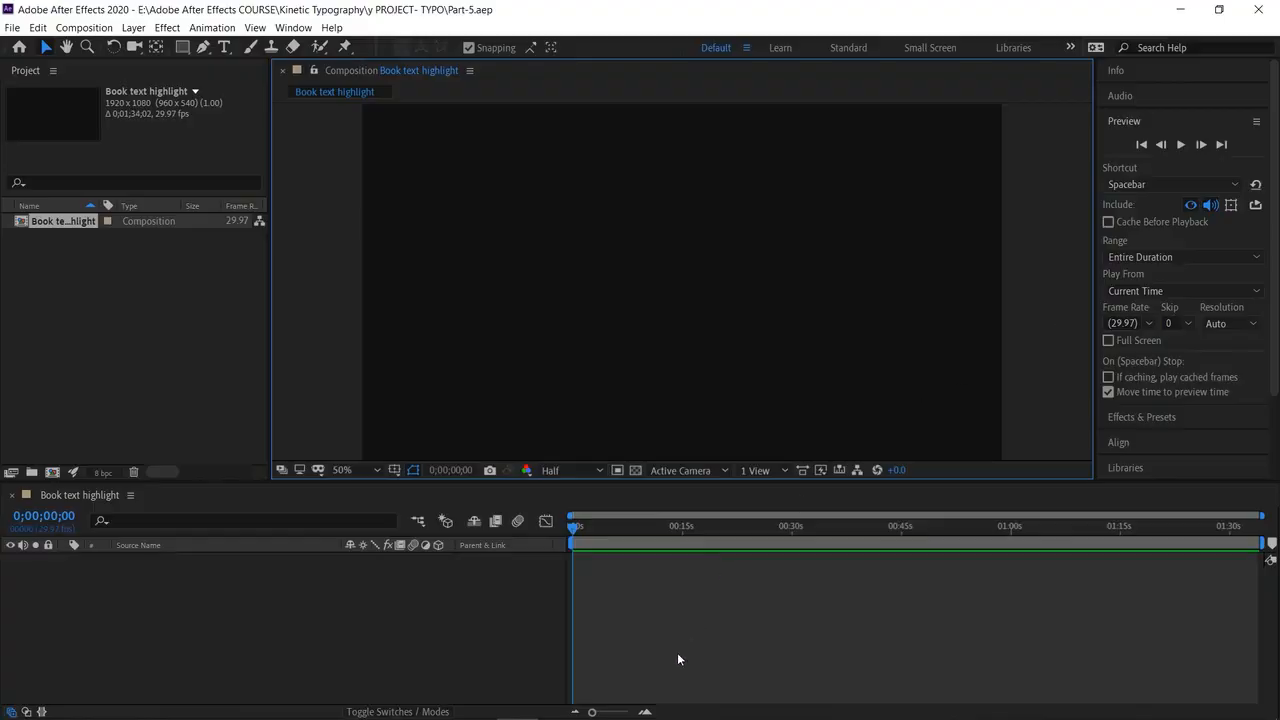
Create a full-frame green solid layer with color 2CB02F in the empty Book text highlight composition.
{"action": "left_click", "coordinate": [645, 711]}
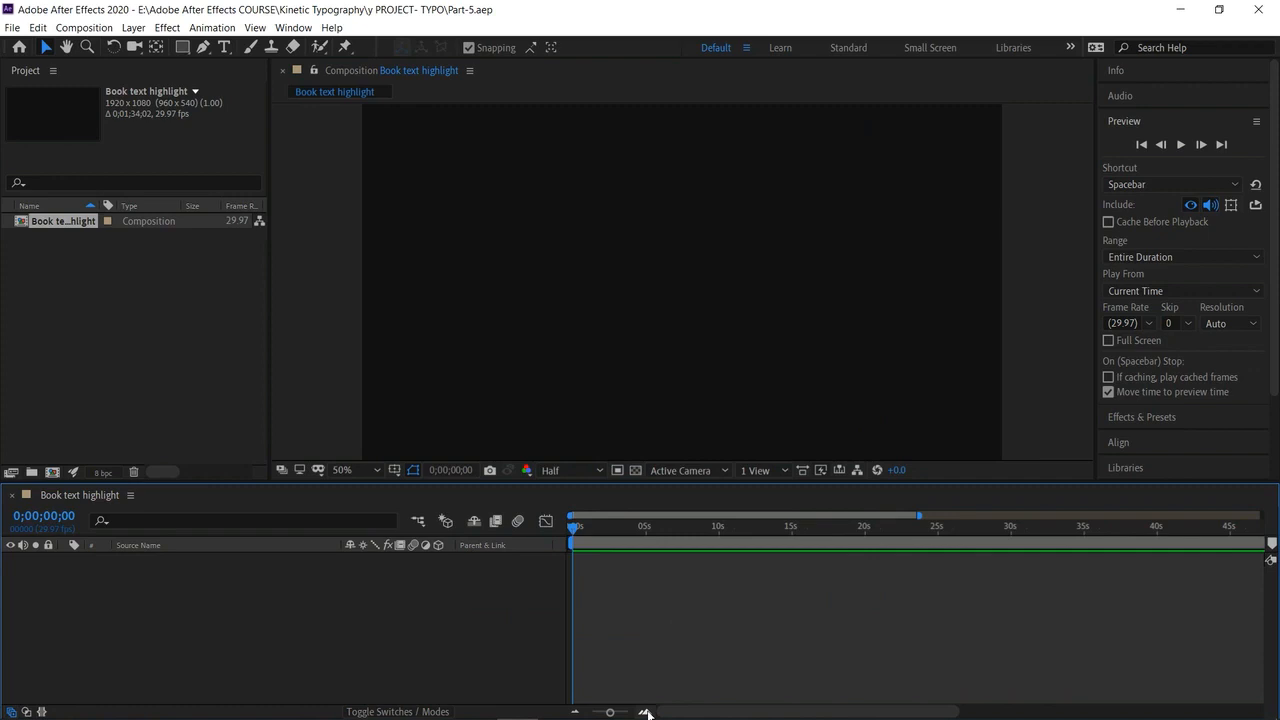
{"action": "left_click", "coordinate": [645, 711]}
{"action": "left_click", "coordinate": [645, 711]}
{"action": "left_click", "coordinate": [645, 711]}
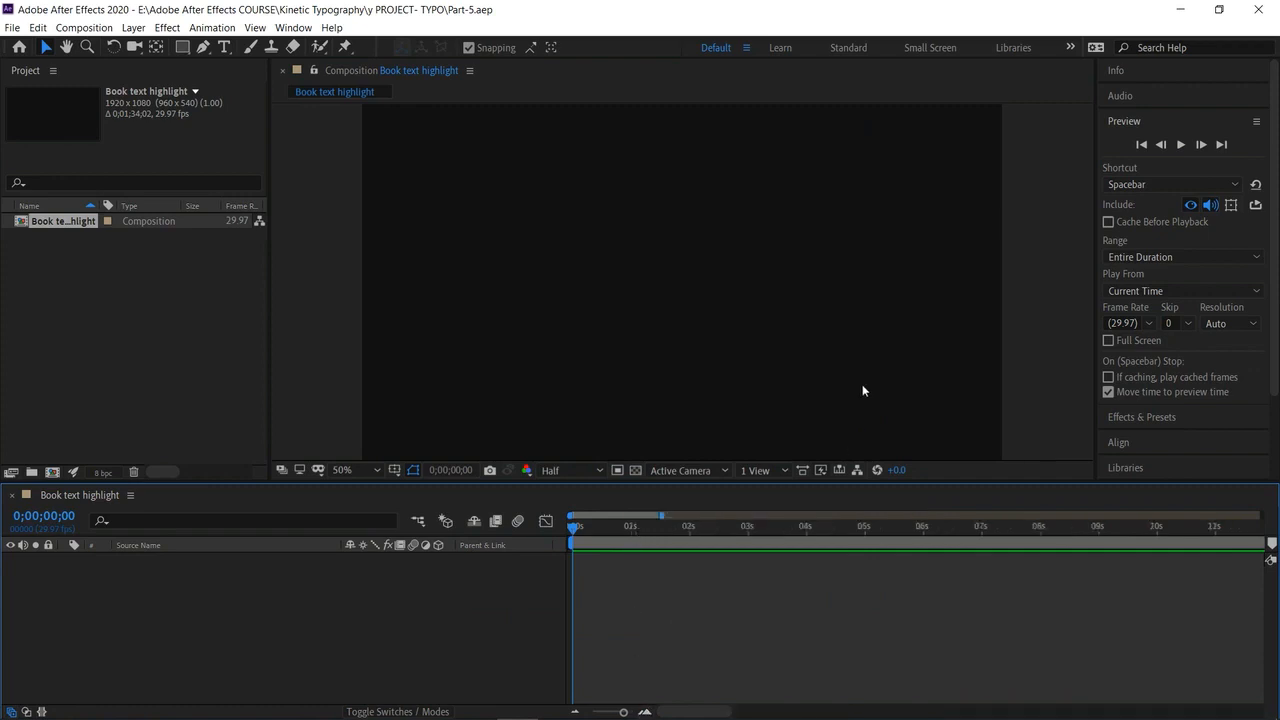
{"action": "right_click", "coordinate": [342, 583]}
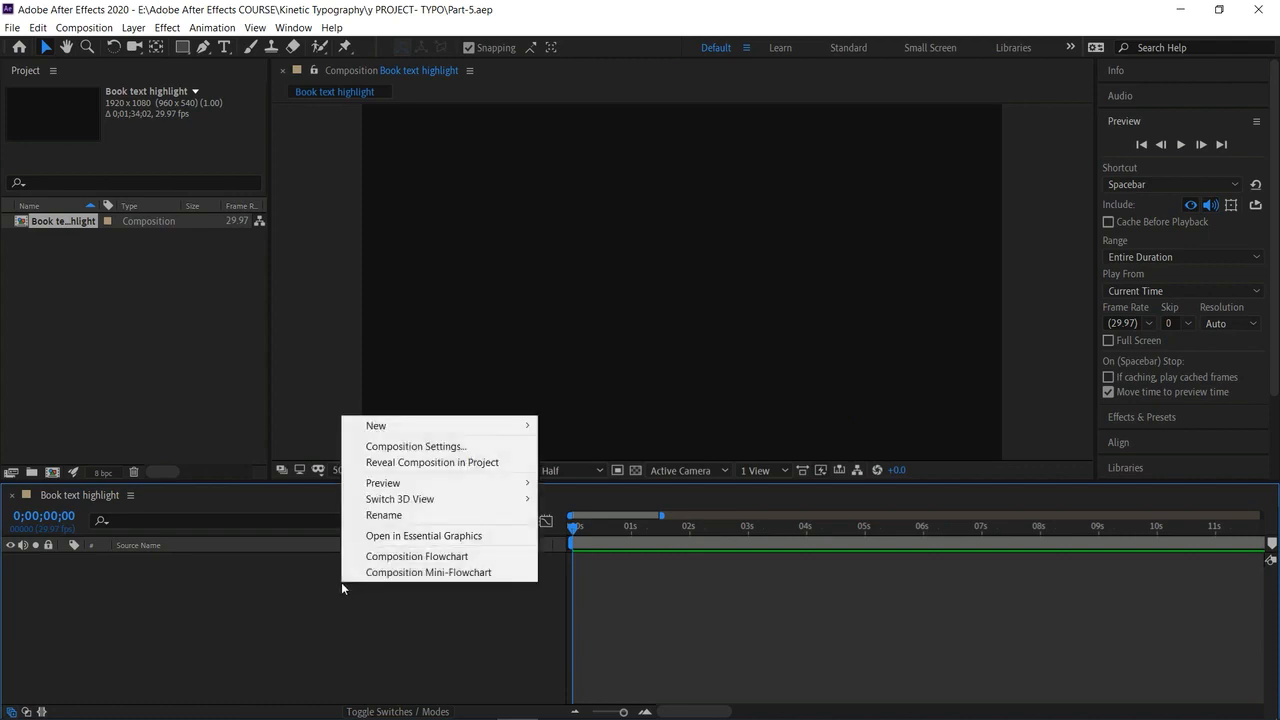
{"action": "mouse_move", "coordinate": [458, 432]}
{"action": "left_click", "coordinate": [600, 462]}
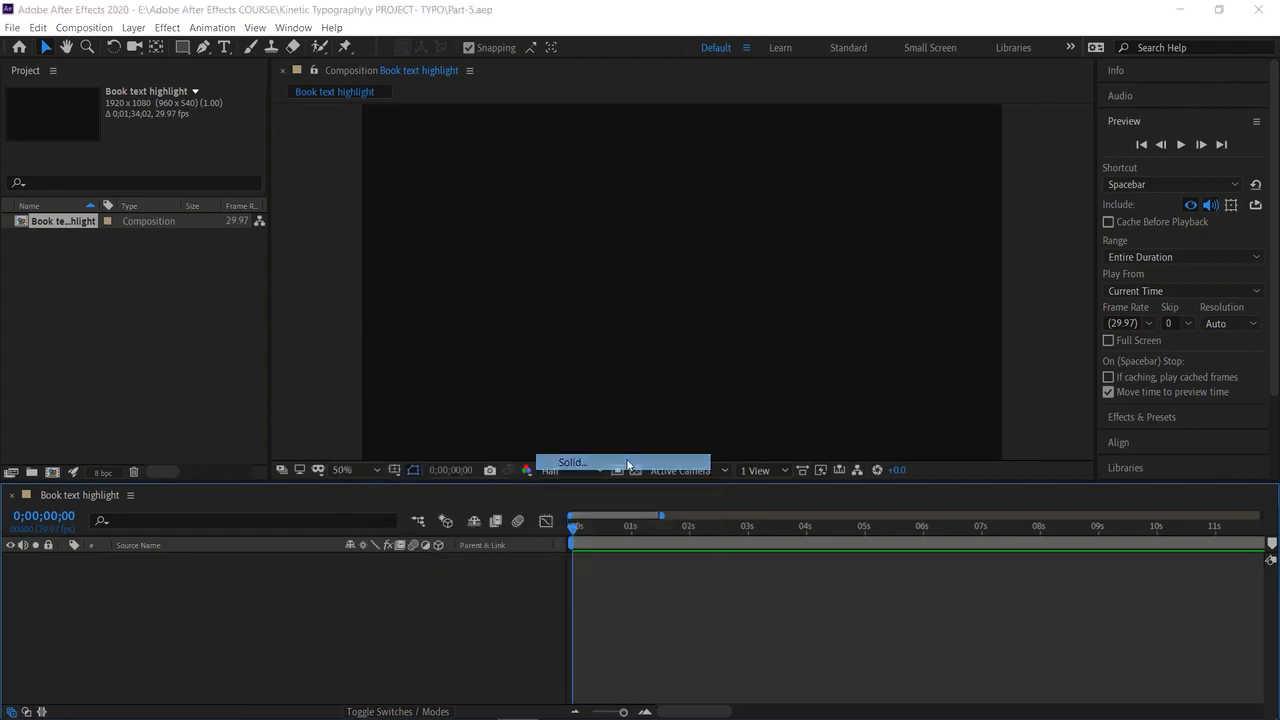
{"action": "left_click", "coordinate": [855, 470]}
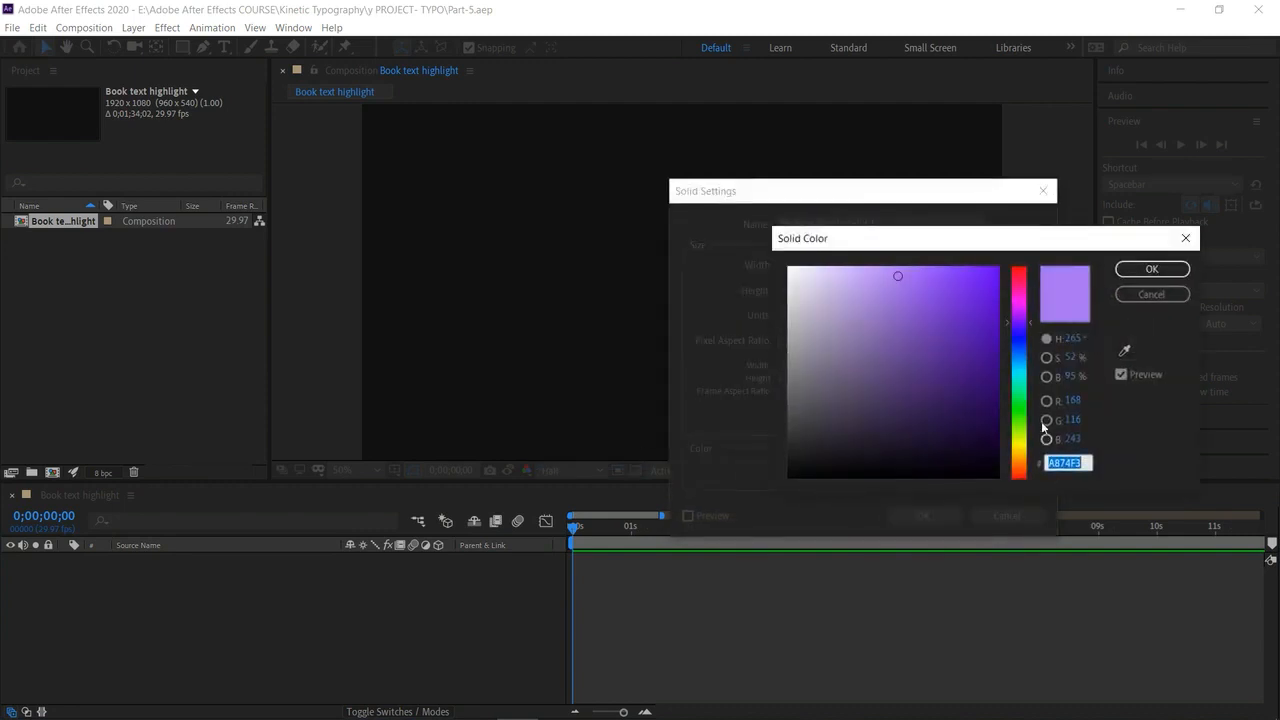
{"action": "left_click", "coordinate": [1022, 410]}
{"action": "left_click", "coordinate": [941, 288]}
{"action": "left_click", "coordinate": [931, 309]}
{"action": "left_click", "coordinate": [894, 286]}
{"action": "left_click", "coordinate": [946, 331]}
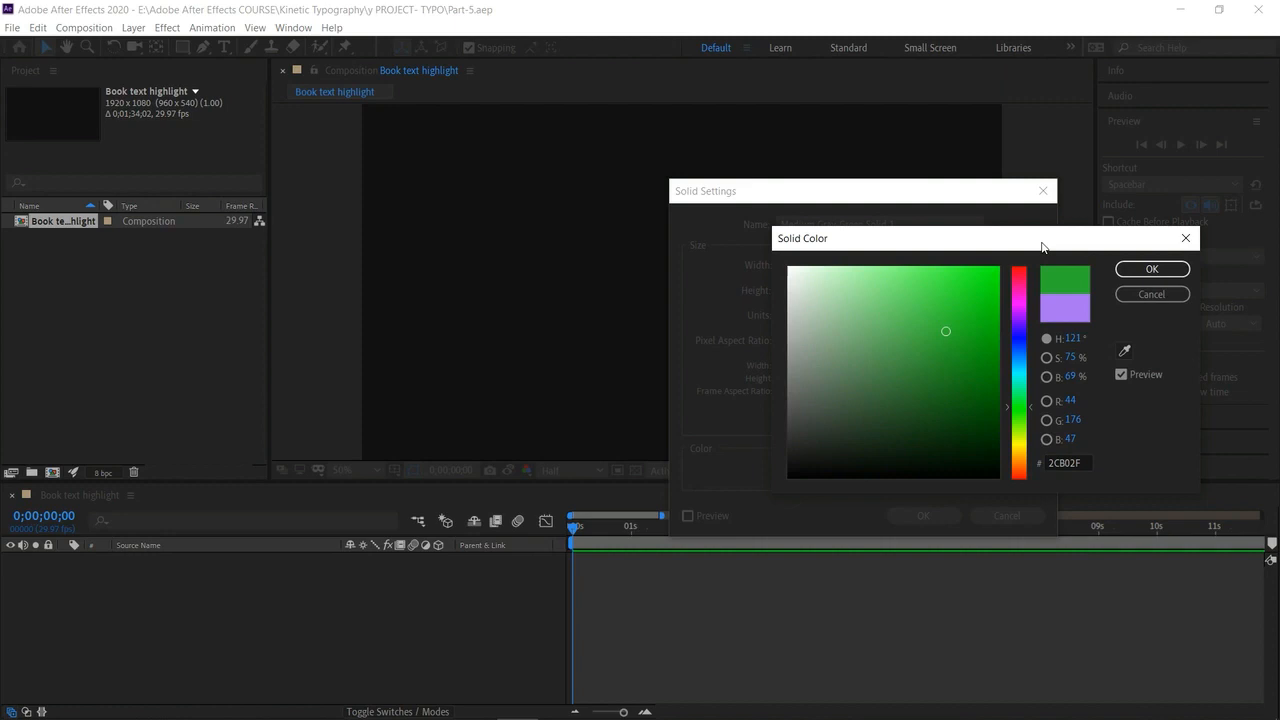
{"action": "left_click", "coordinate": [1150, 269]}
{"action": "left_click", "coordinate": [919, 518]}
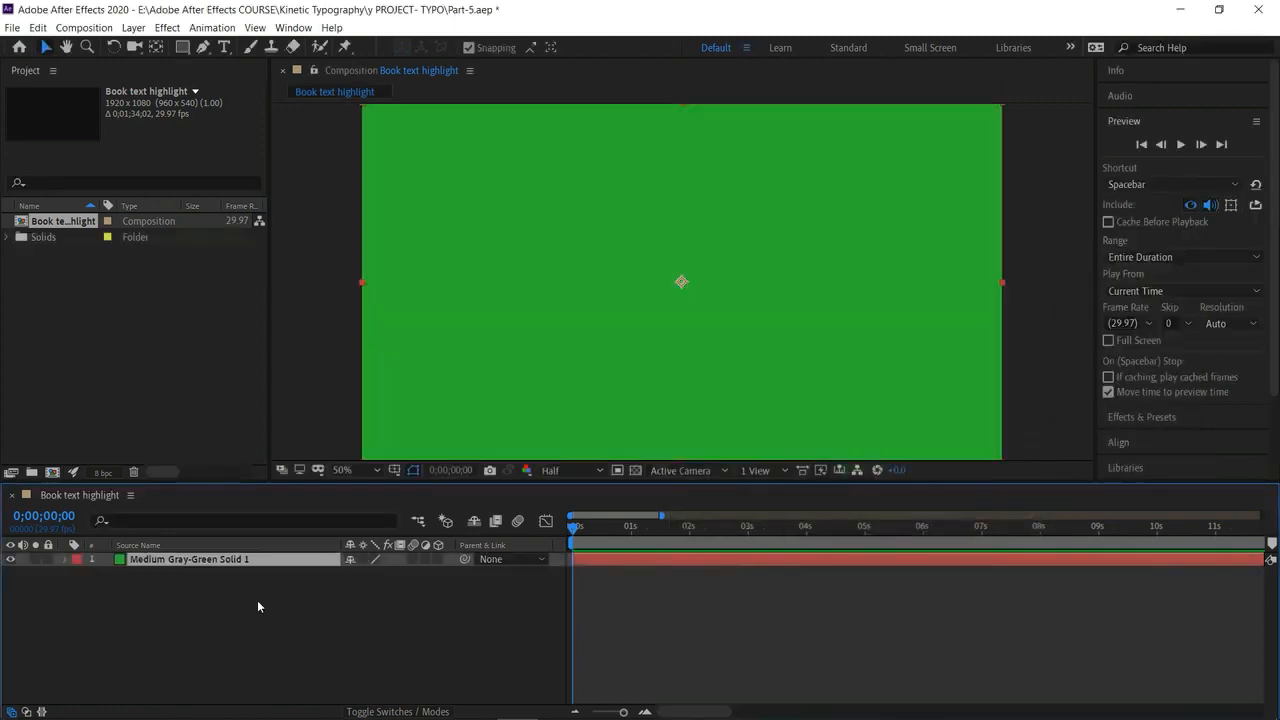
Apply the Circuit background animation preset to the green solid.
{"action": "left_click", "coordinate": [311, 624]}
{"action": "left_click", "coordinate": [356, 469]}
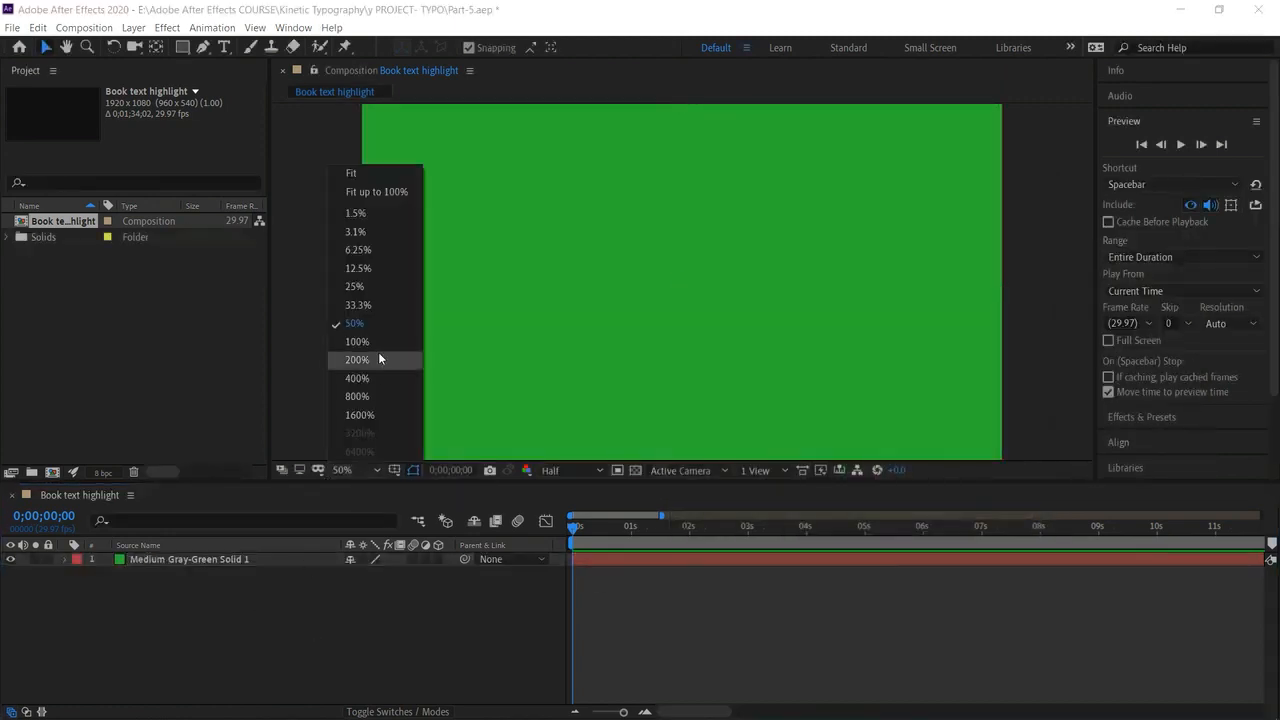
{"action": "left_click", "coordinate": [363, 302]}
{"action": "left_click", "coordinate": [358, 630]}
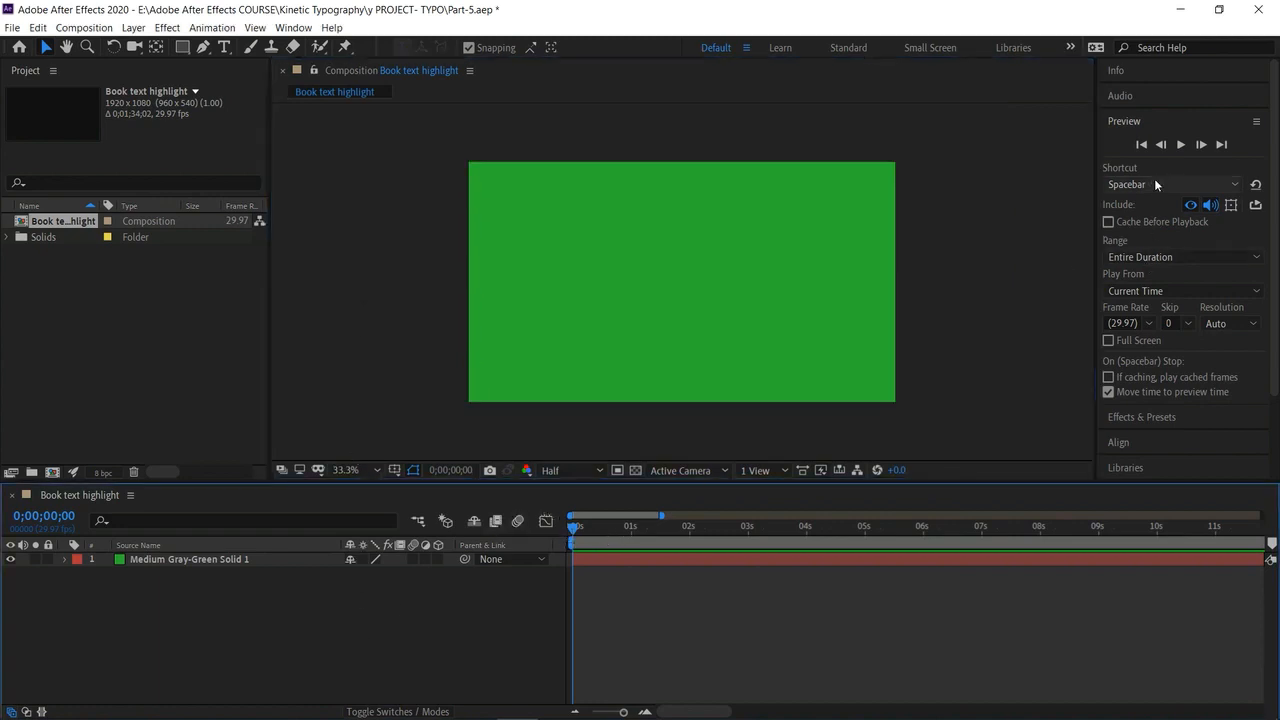
{"action": "left_click", "coordinate": [1171, 121]}
{"action": "left_click", "coordinate": [1130, 147]}
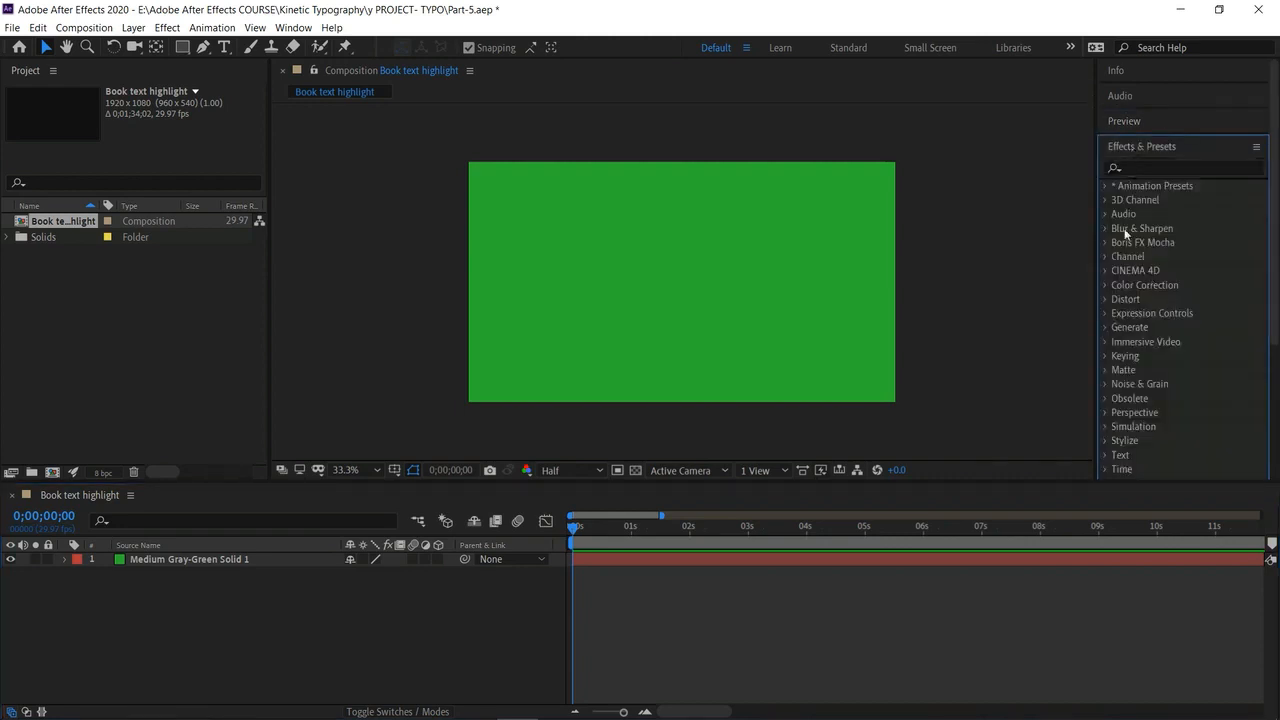
{"action": "left_click", "coordinate": [1105, 186]}
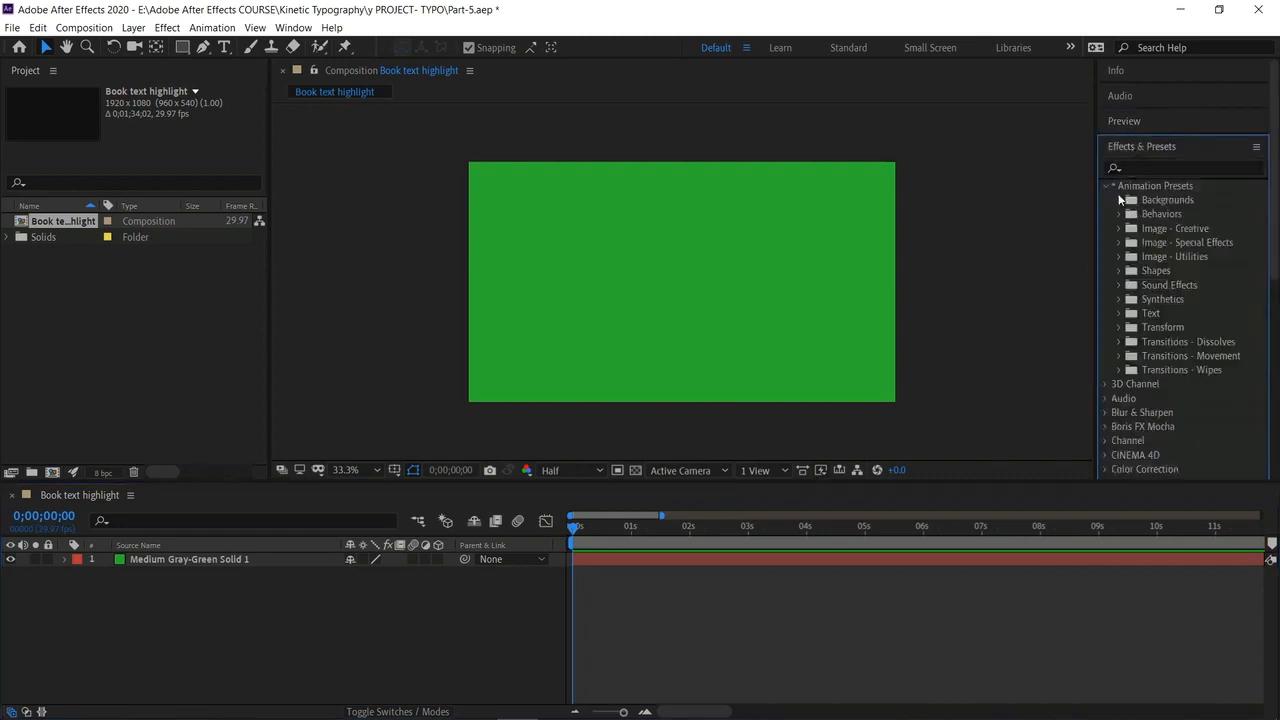
{"action": "left_click", "coordinate": [1120, 201]}
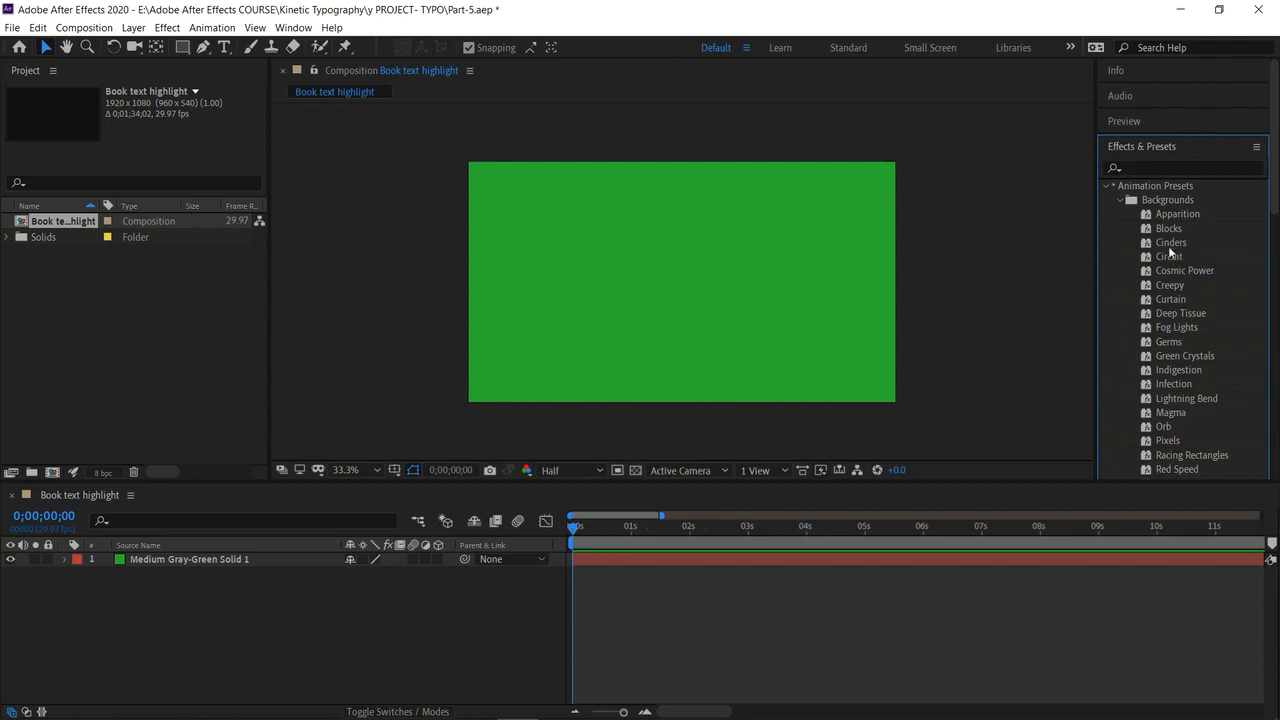
{"action": "left_click_drag", "start_coordinate": [1171, 254], "coordinate": [661, 252]}
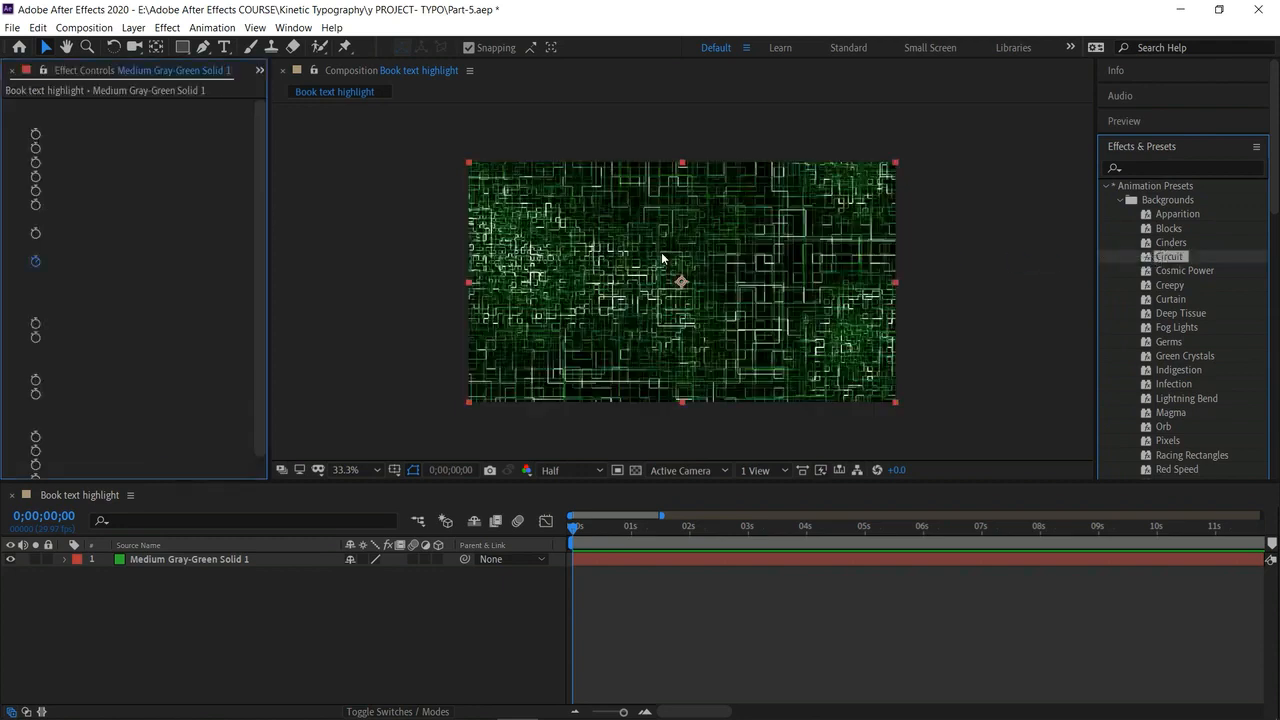
Preview the animated circuit background from the start of the composition and stop playback.
{"action": "key", "text": "space"}
{"action": "key", "text": "space"}
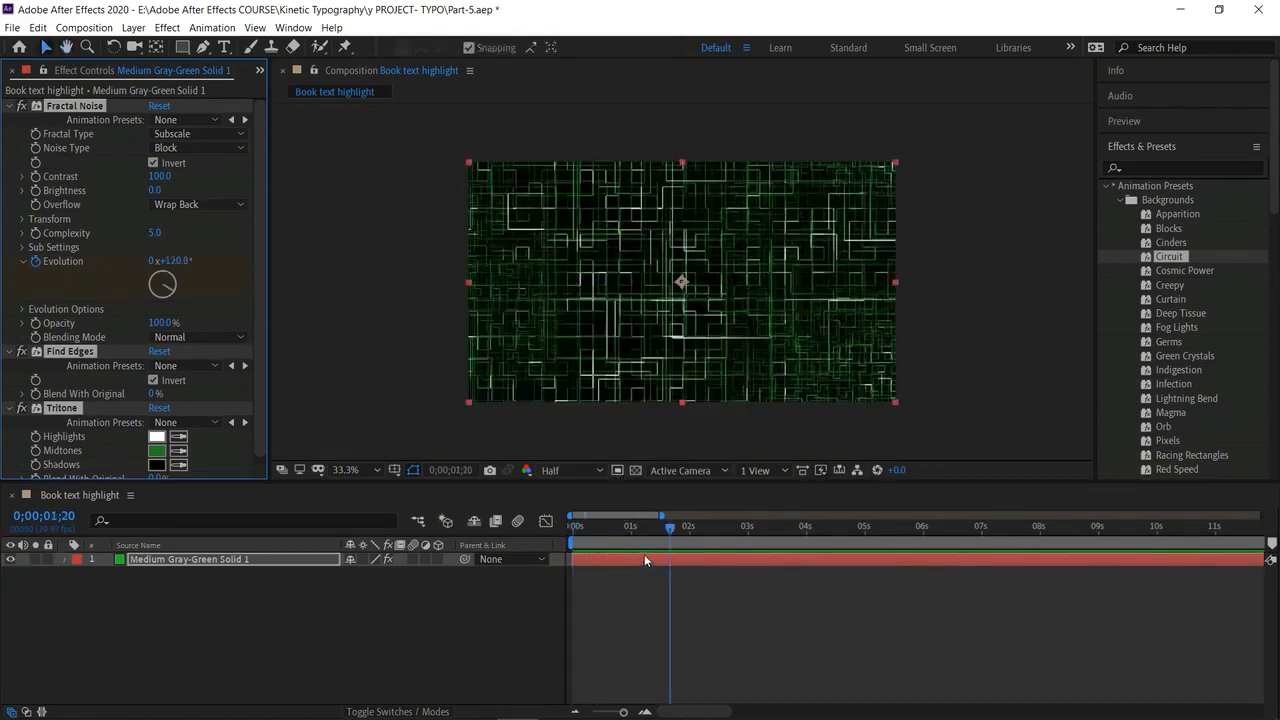
{"action": "key", "text": "ctrl+shift+e"}
{"action": "key", "text": "Home"}
{"action": "left_click_drag", "start_coordinate": [575, 523], "coordinate": [629, 543]}
{"action": "left_click_drag", "start_coordinate": [1160, 262], "coordinate": [659, 561]}
{"action": "key", "text": "space"}
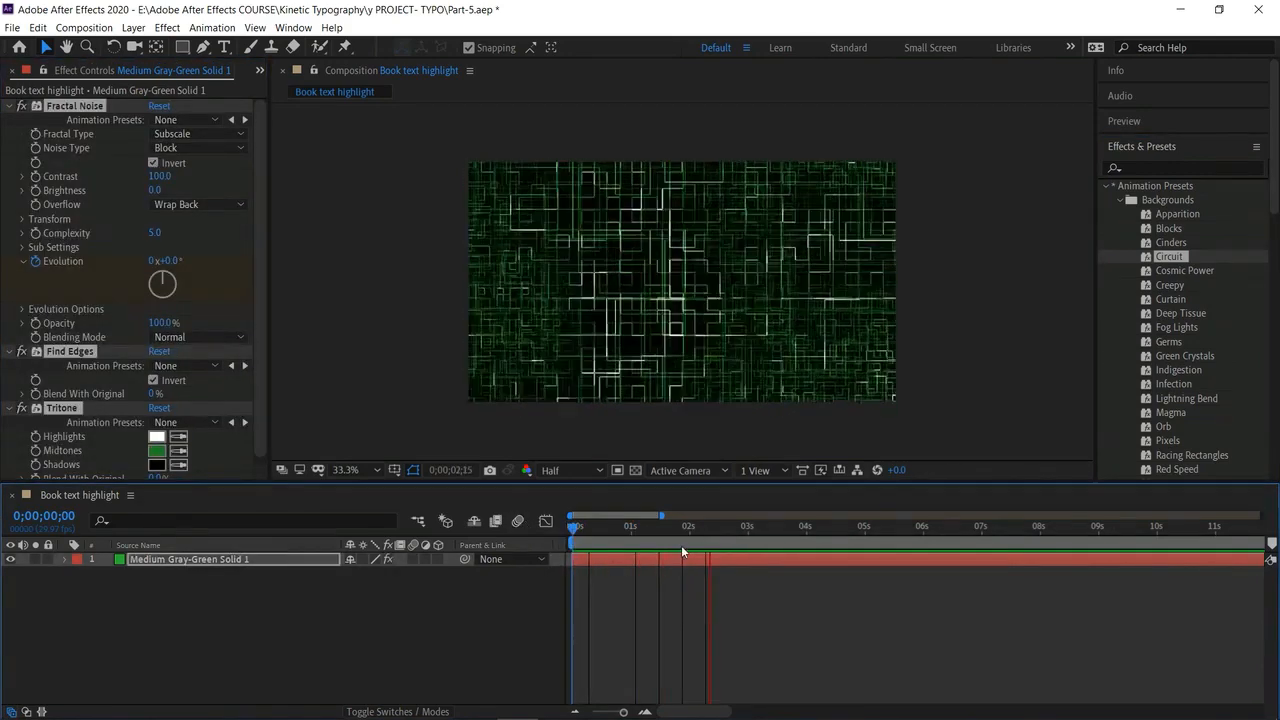
{"action": "key", "text": "space"}
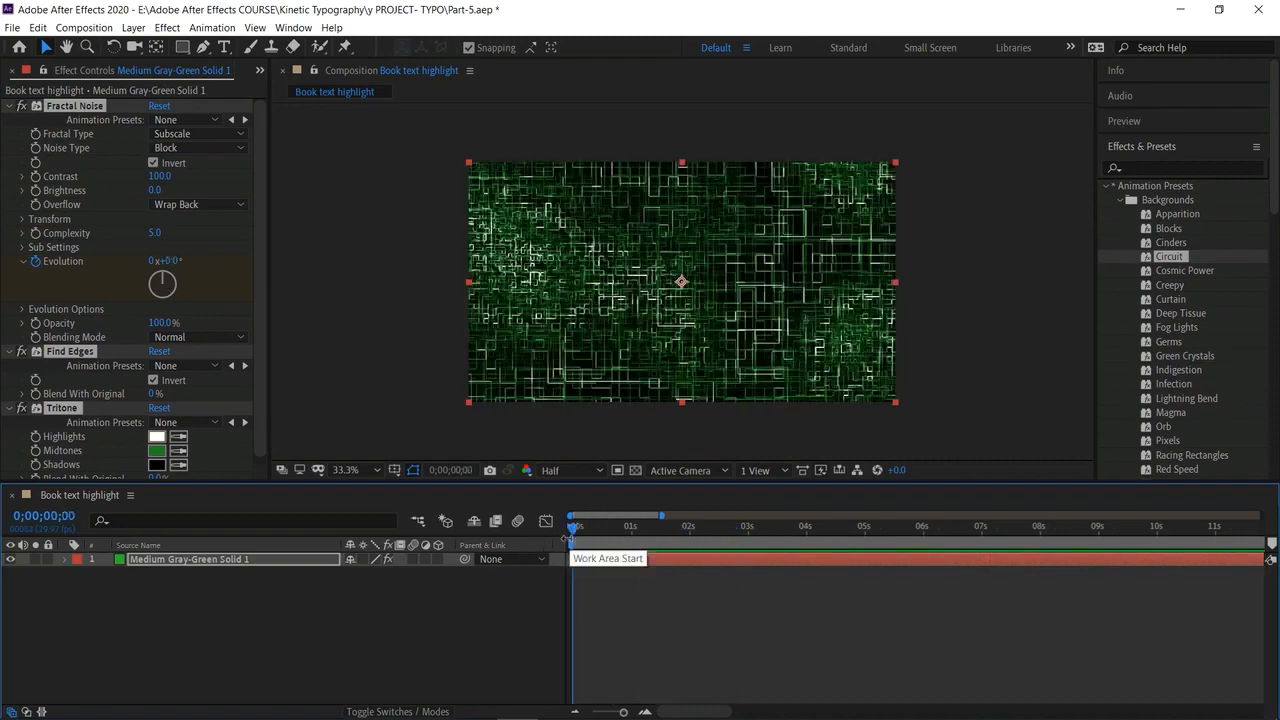
Move to 0;00;01;28, examine the solid's effects and their keyframes, and collapse the layer's properties.
{"action": "left_click_drag", "start_coordinate": [574, 528], "coordinate": [686, 600]}
{"action": "left_click", "coordinate": [59, 558]}
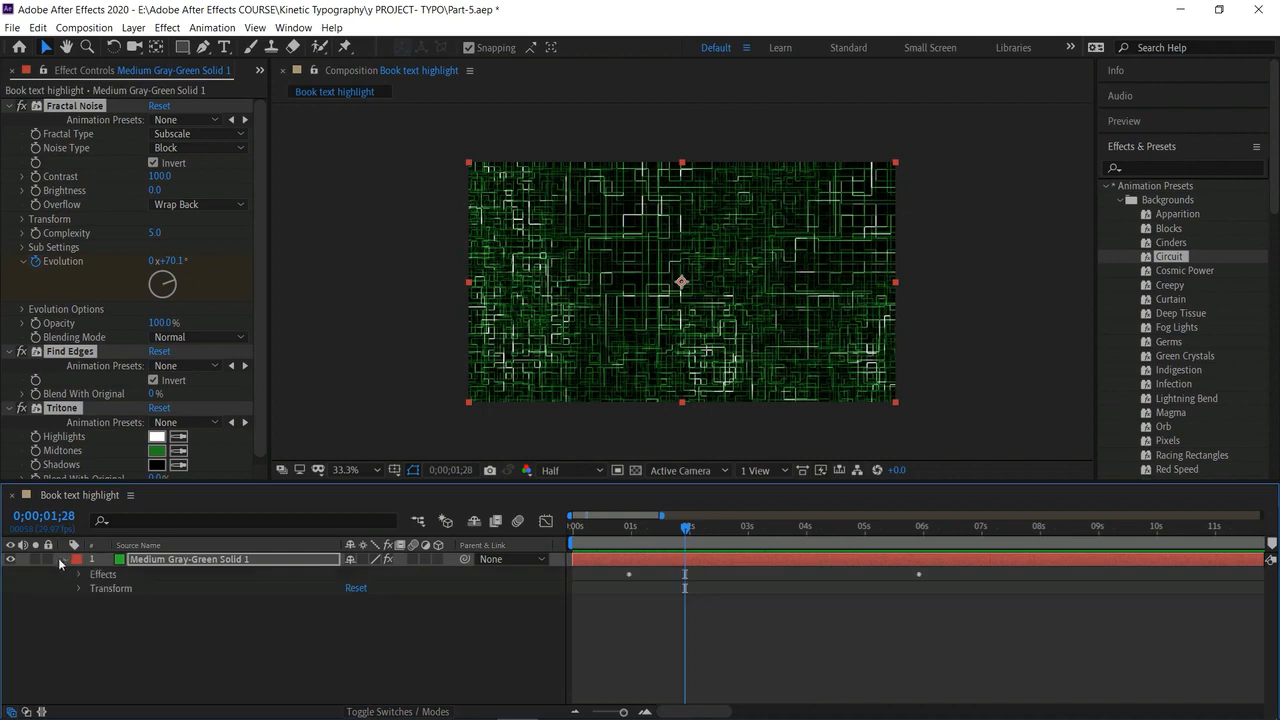
{"action": "left_click_drag", "start_coordinate": [623, 582], "coordinate": [949, 595]}
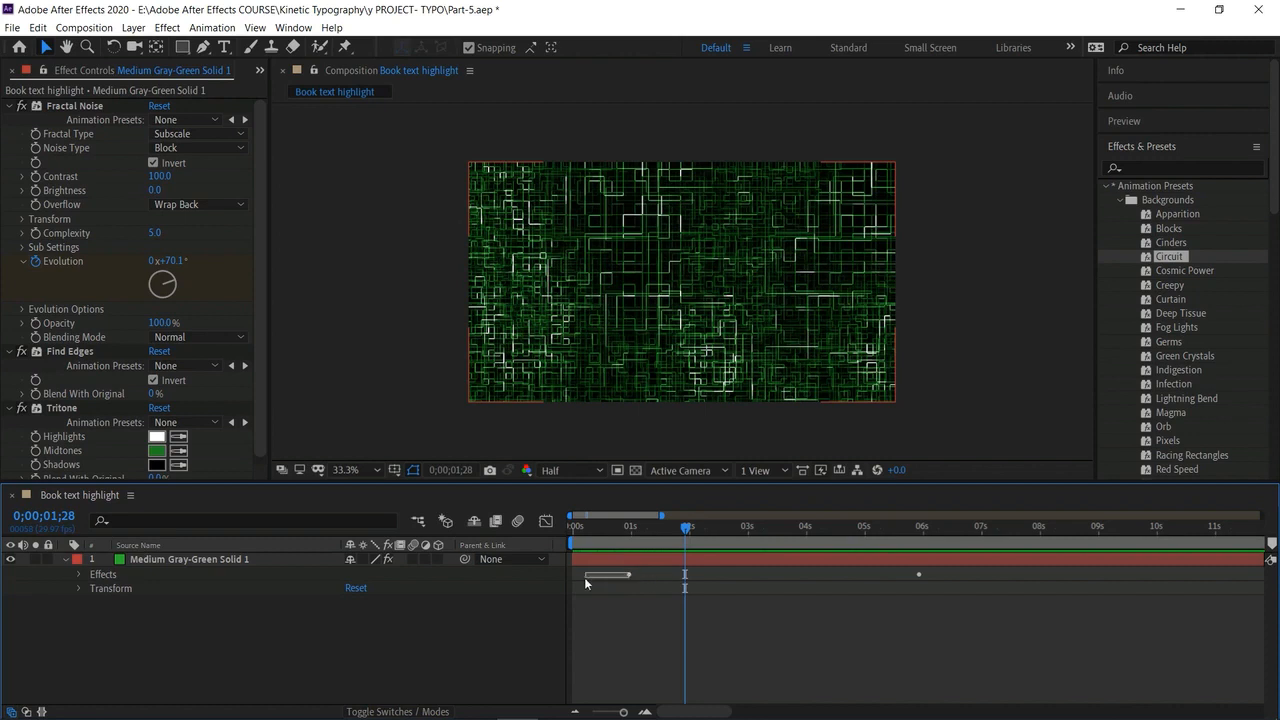
{"action": "left_click", "coordinate": [80, 575]}
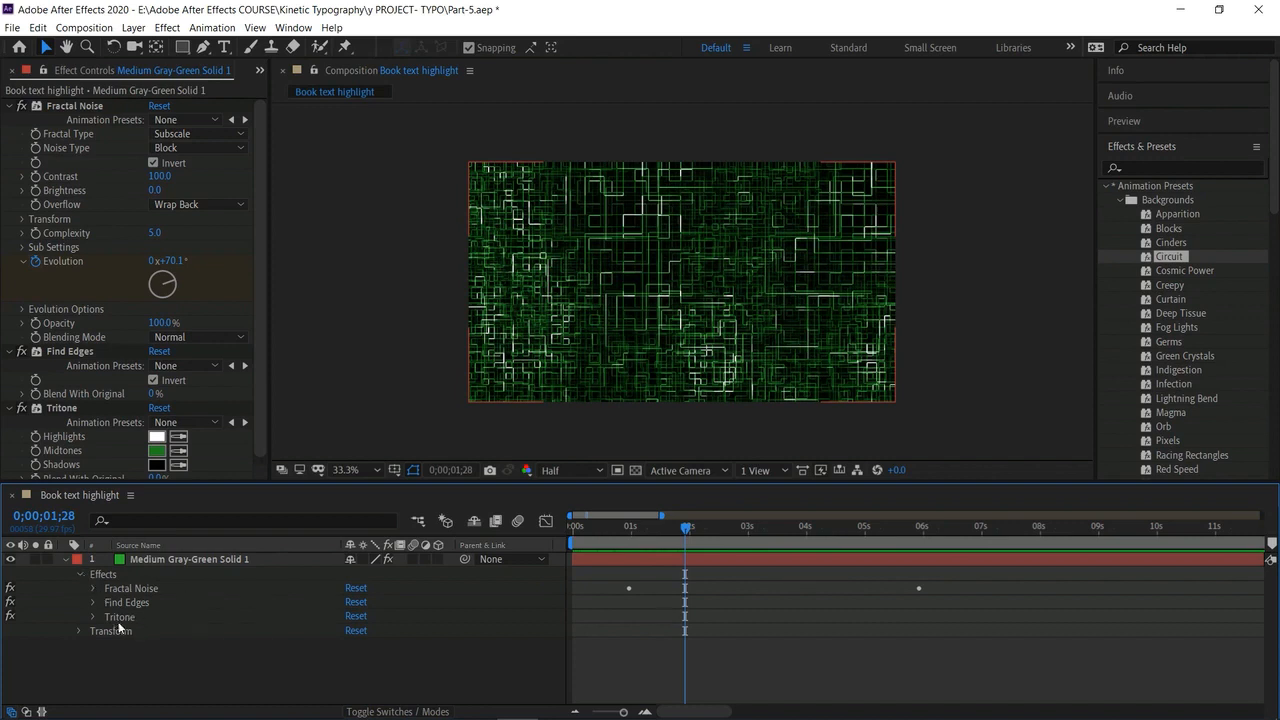
{"action": "left_click", "coordinate": [78, 575]}
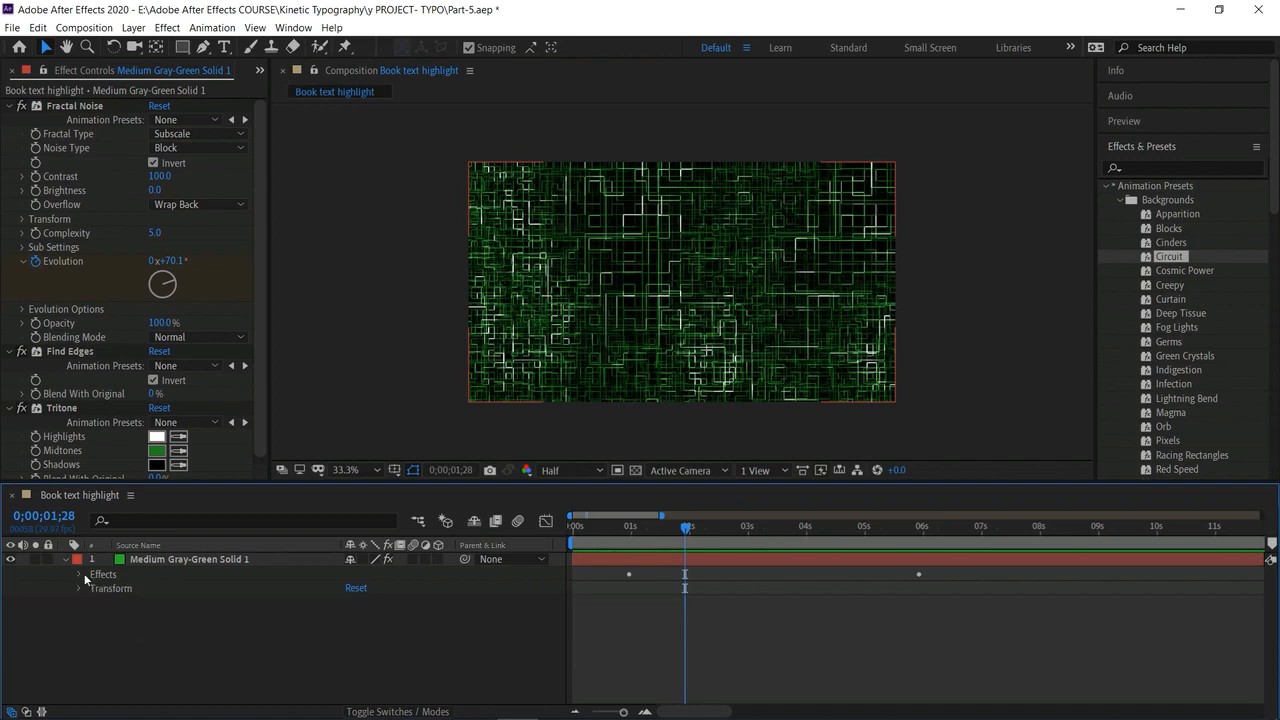
{"action": "left_click", "coordinate": [66, 559]}
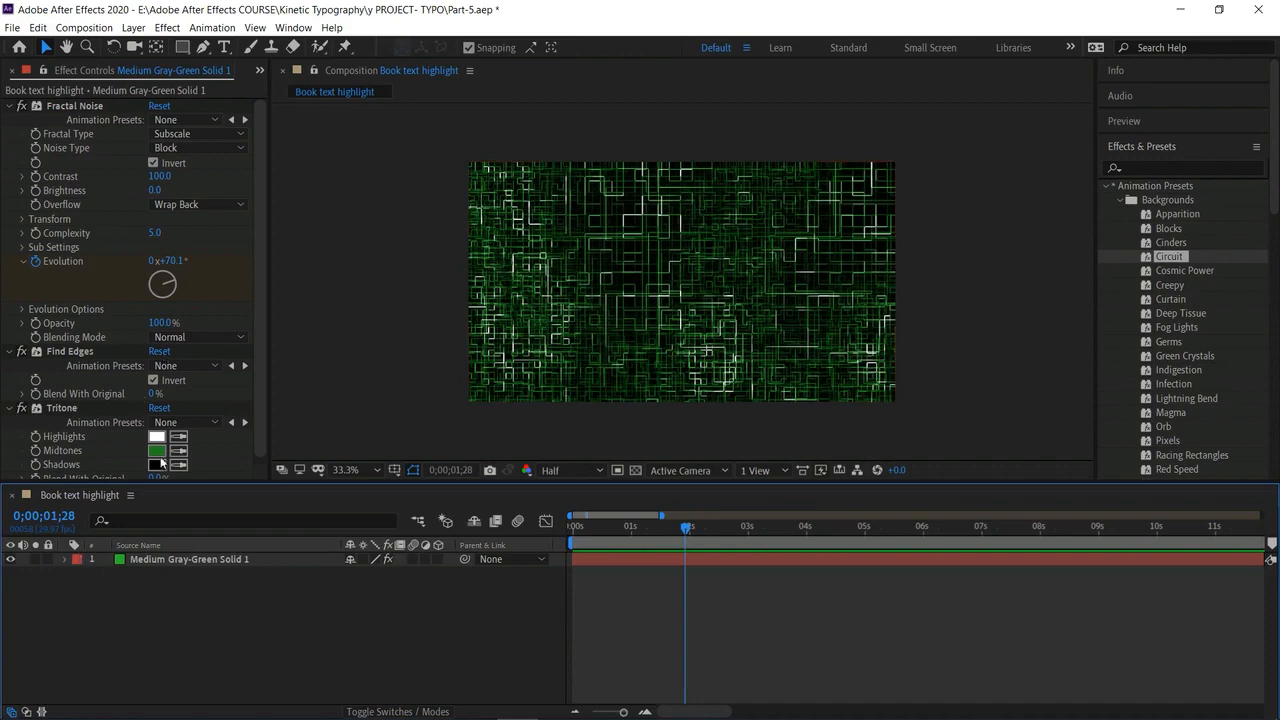
{"action": "left_click", "coordinate": [164, 453]}
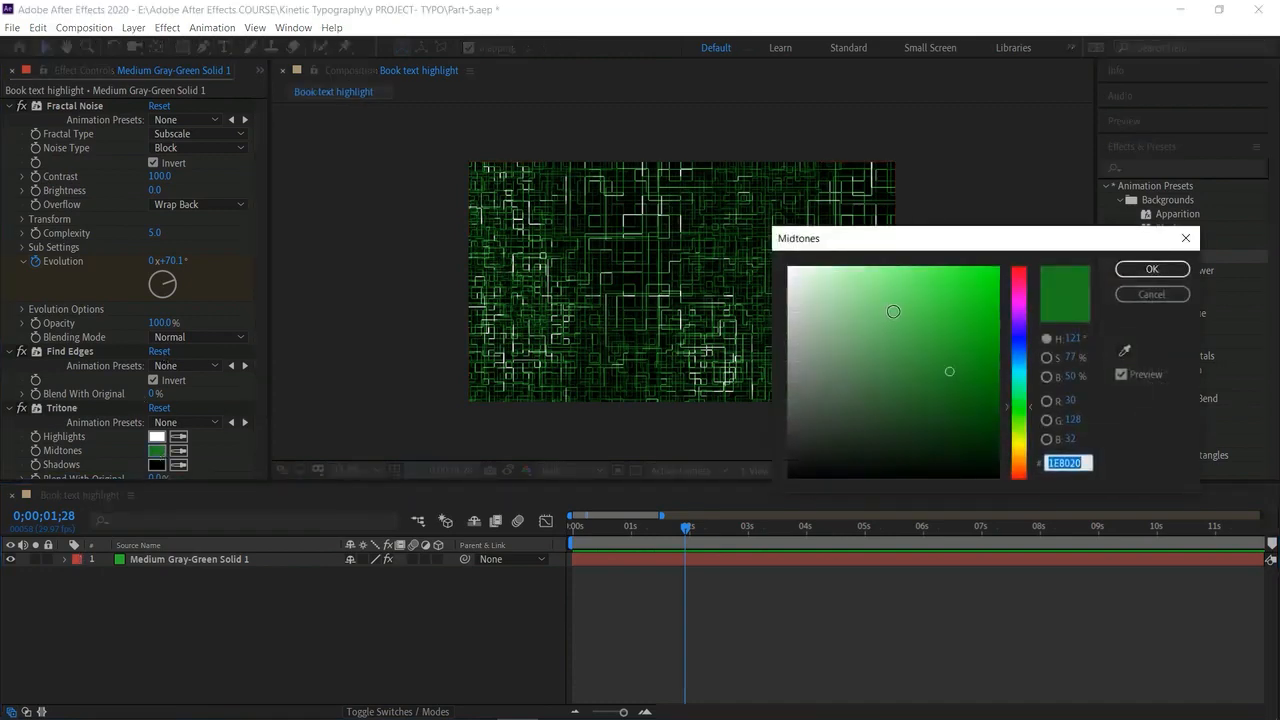
{"action": "left_click", "coordinate": [894, 312]}
{"action": "left_click_drag", "start_coordinate": [869, 352], "coordinate": [884, 410]}
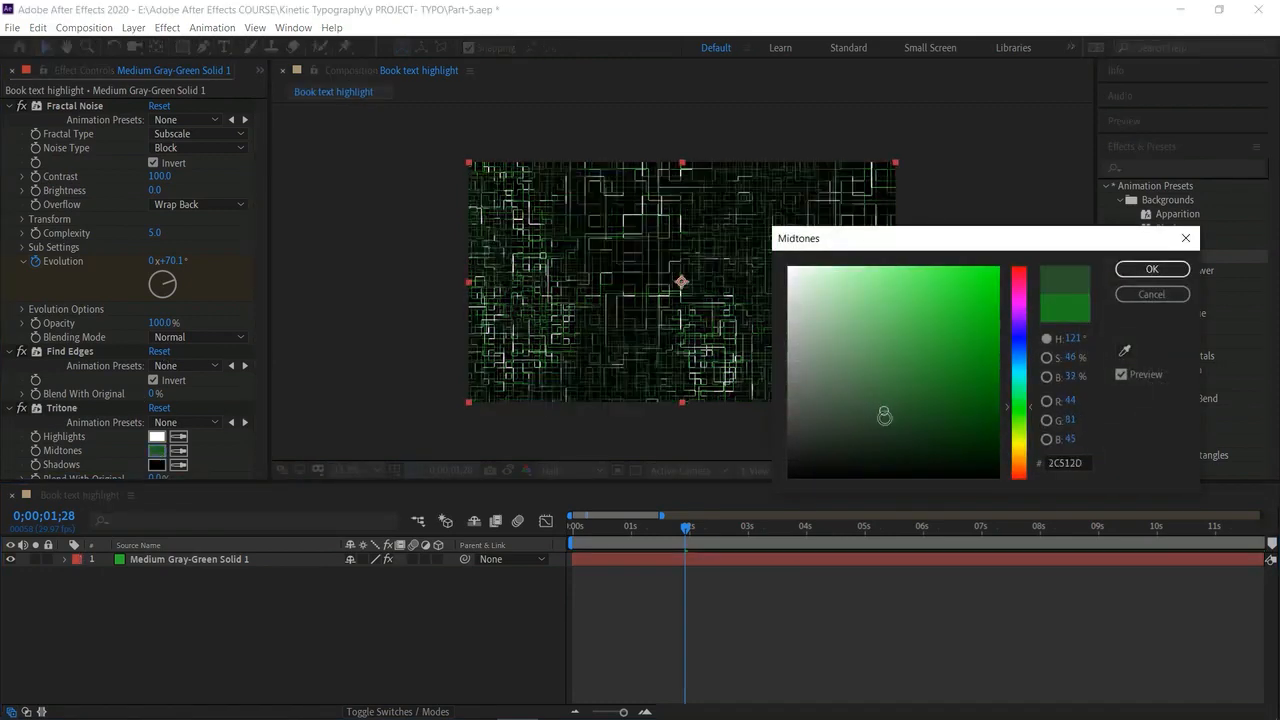
{"action": "left_click", "coordinate": [1185, 238]}
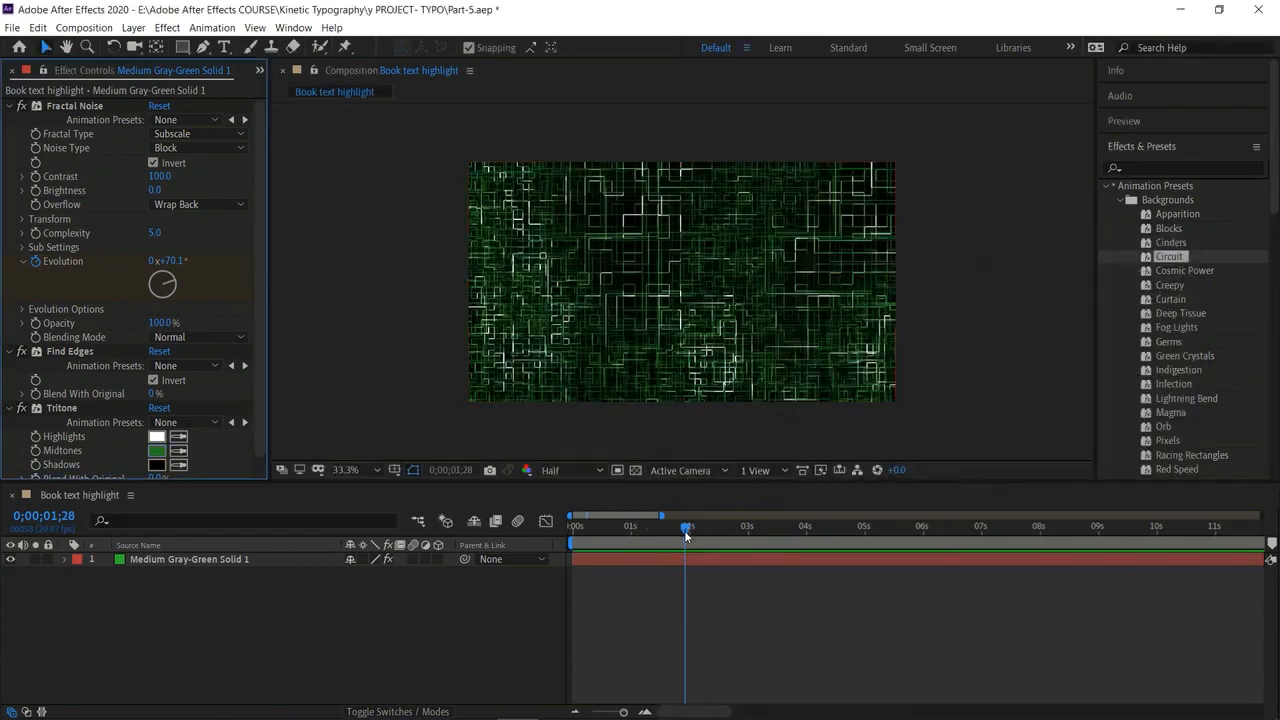
Set the solid's Tritone Midtones color to the darker green 1B6F1D and preview the background.
{"action": "left_click", "coordinate": [156, 451]}
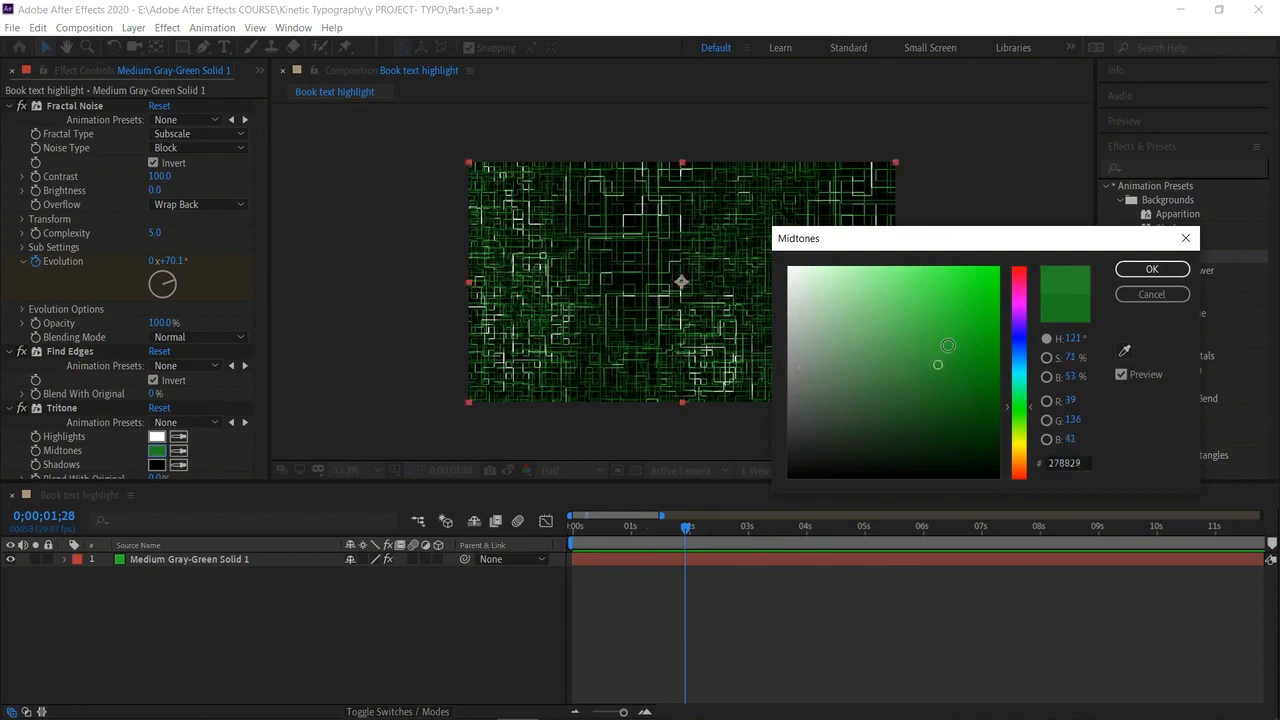
{"action": "left_click", "coordinate": [940, 397]}
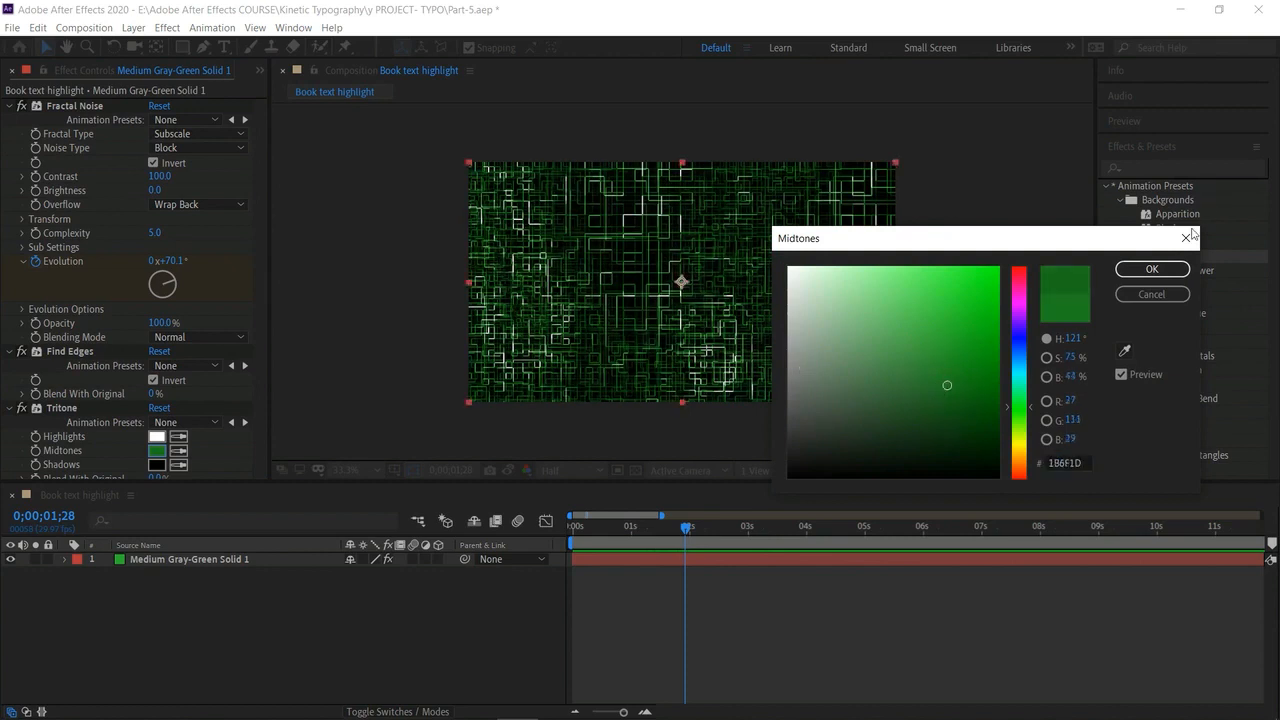
{"action": "left_click", "coordinate": [1152, 268]}
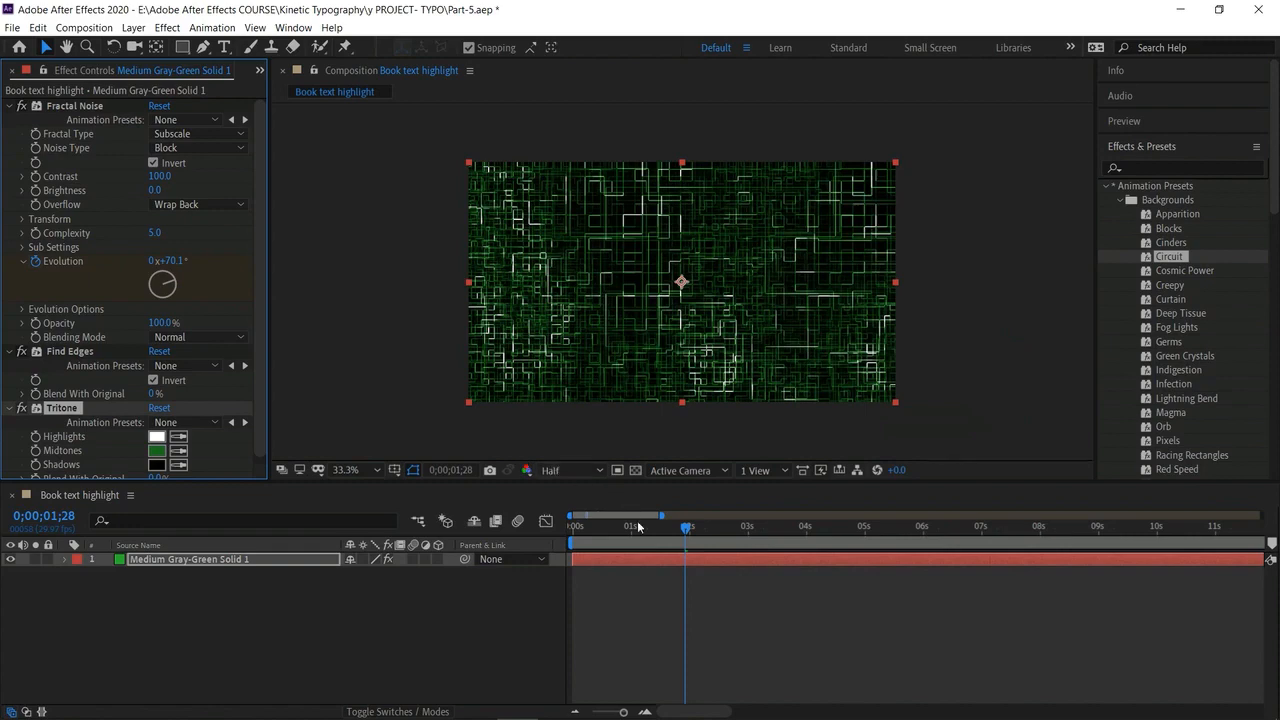
{"action": "key", "text": "space"}
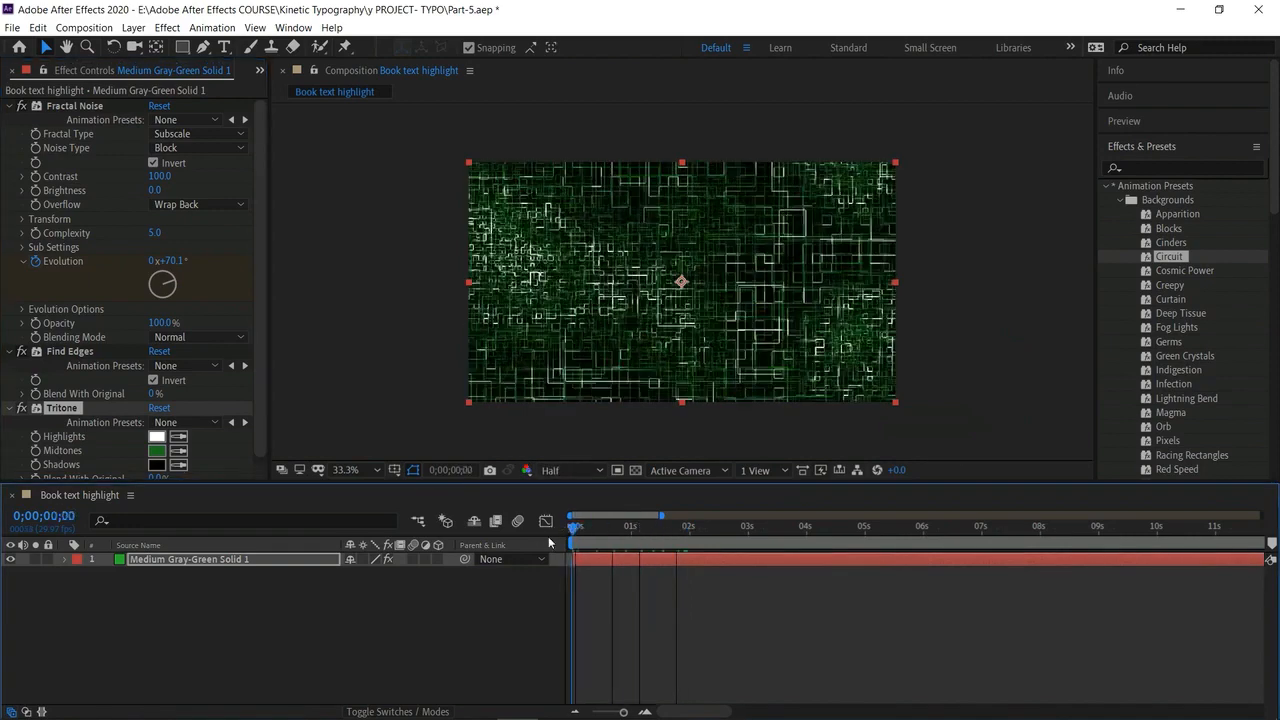
Move to 0;00;01;00 and add a text layer reading "in 2009," near the upper-left corner of the frame.
{"action": "left_click_drag", "start_coordinate": [624, 557], "coordinate": [600, 586]}
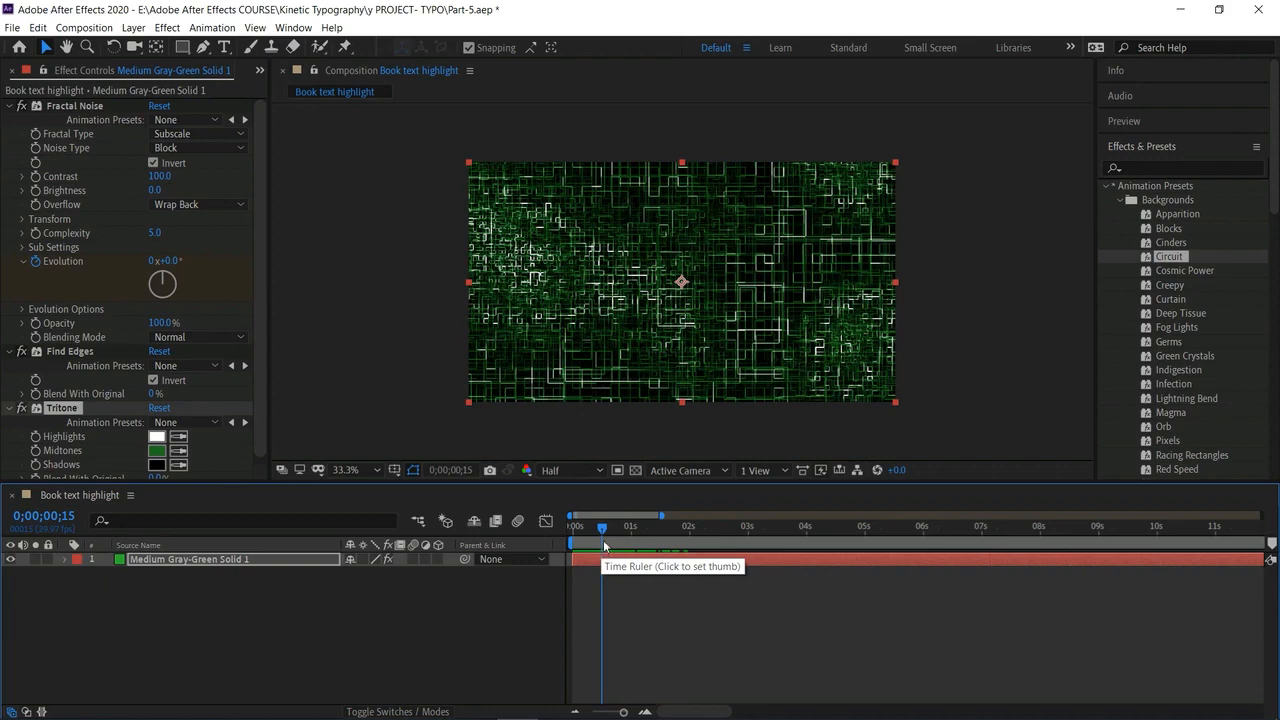
{"action": "left_click_drag", "start_coordinate": [612, 542], "coordinate": [628, 546]}
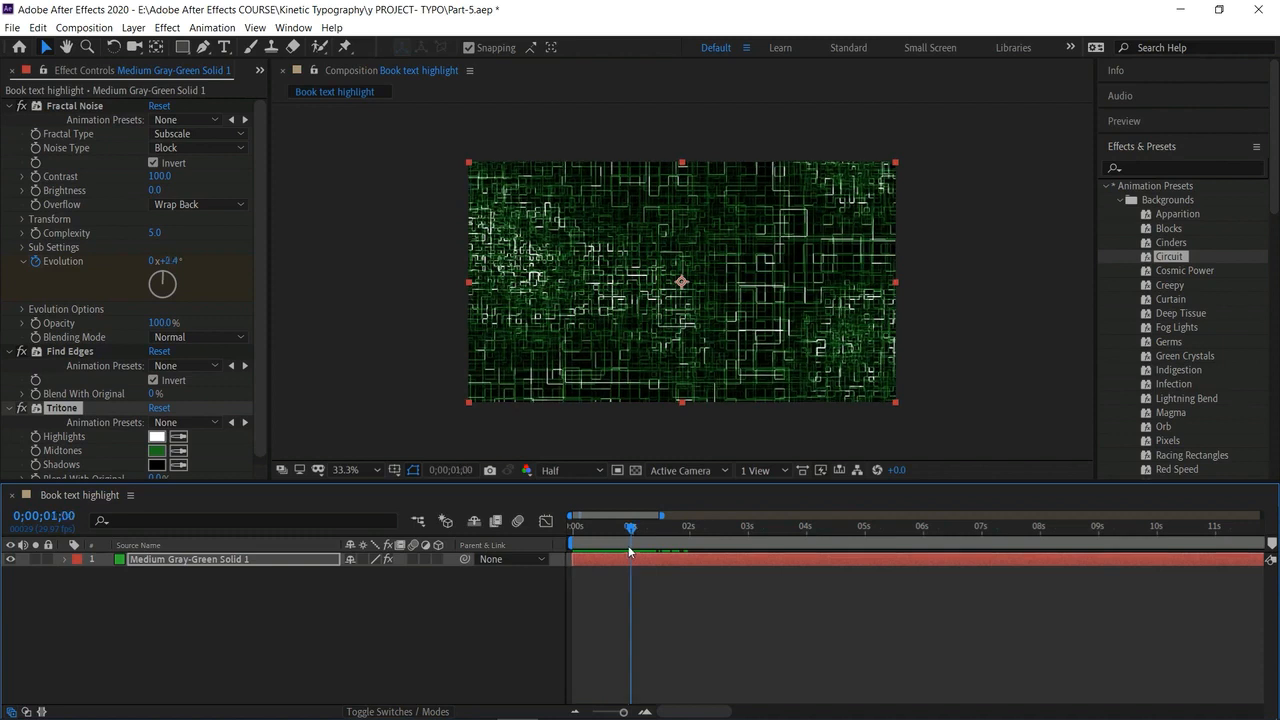
{"action": "left_click", "coordinate": [224, 47]}
{"action": "left_click", "coordinate": [537, 207]}
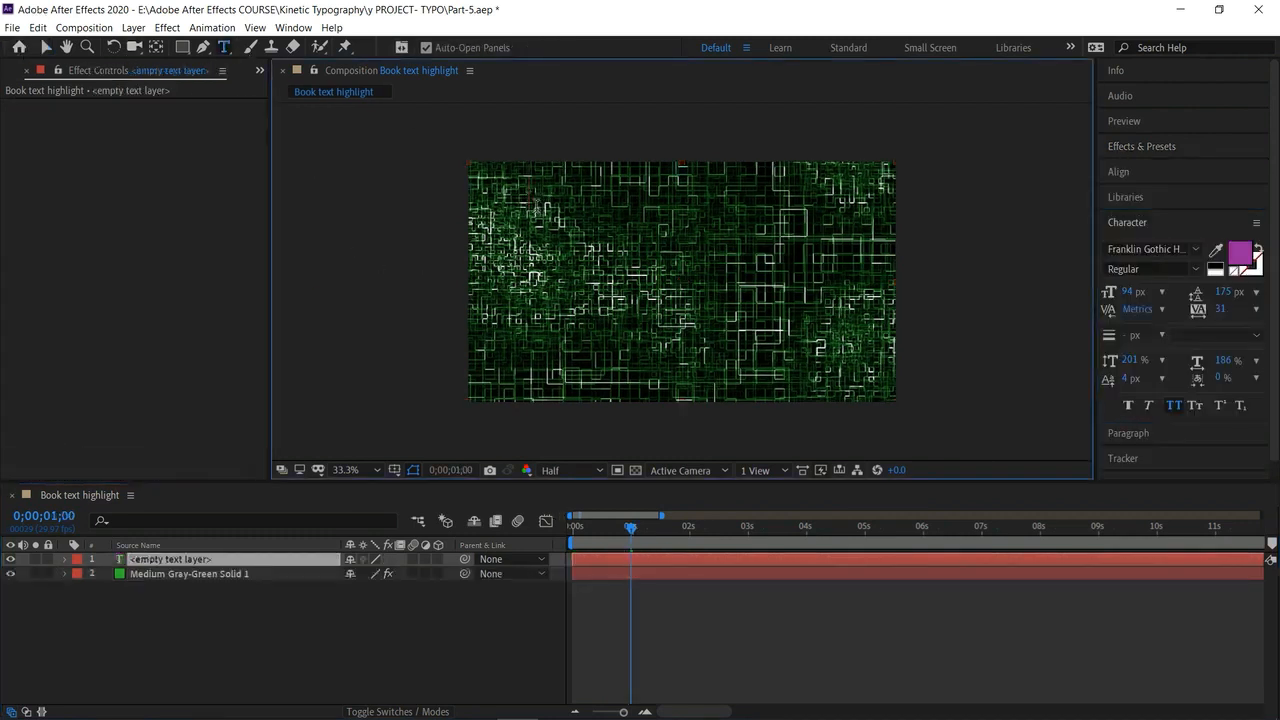
{"action": "type", "text": "in"}
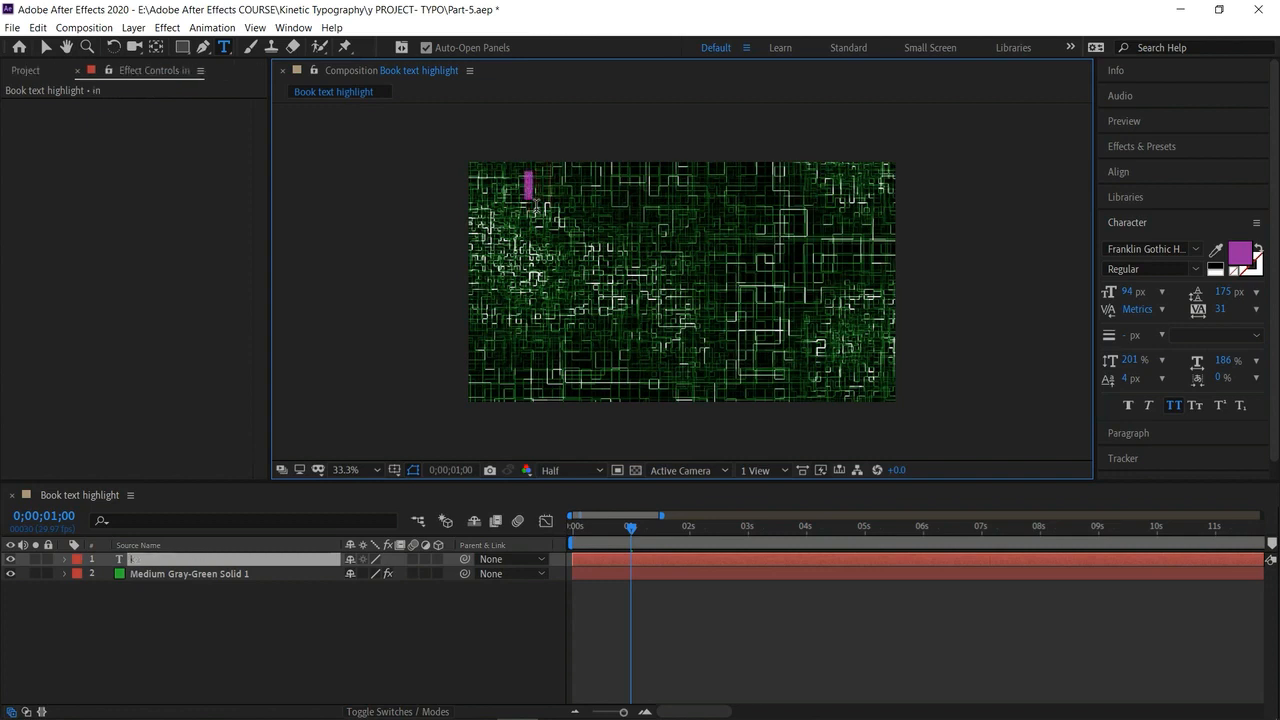
{"action": "type", "text": " 200"}
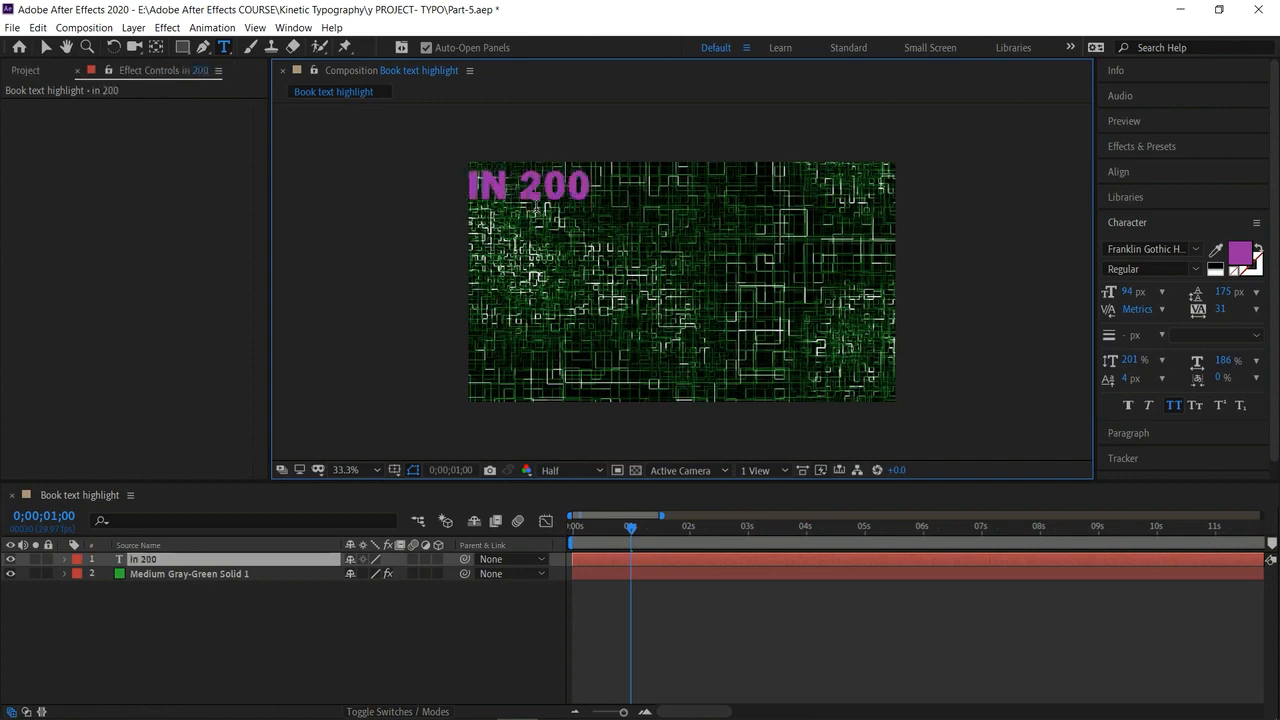
{"action": "type", "text": "9,"}
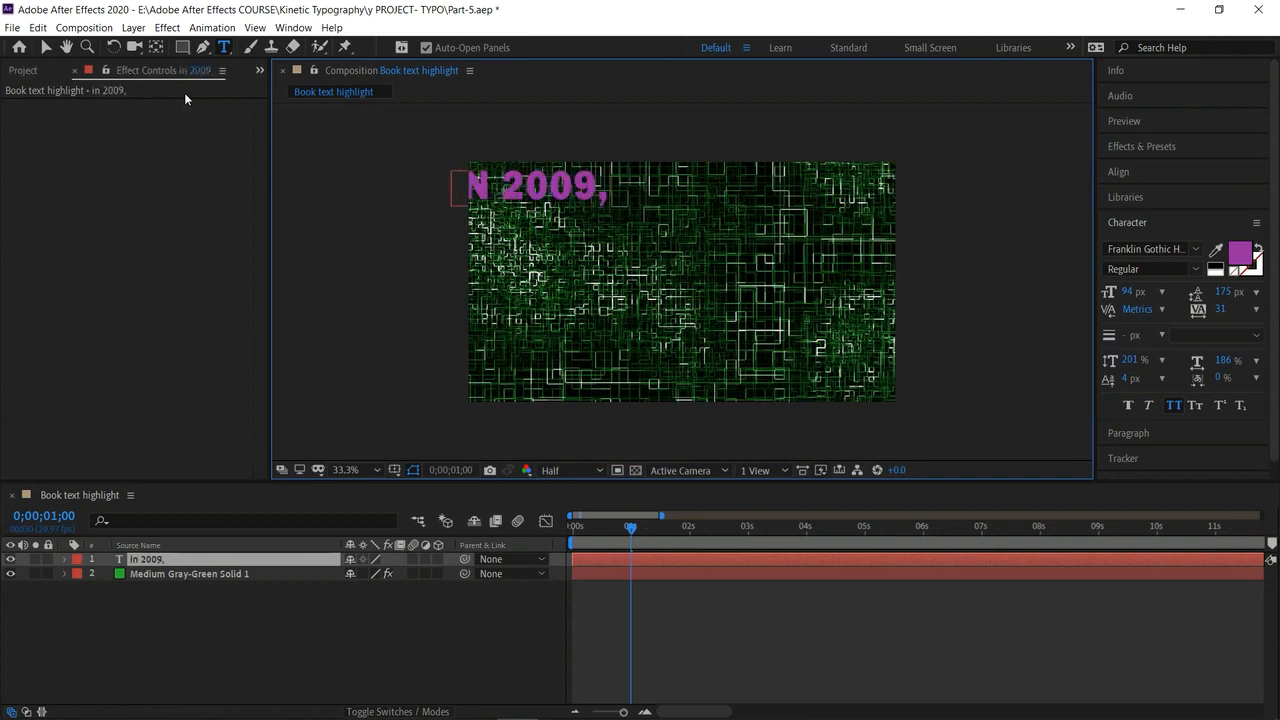
Move the "in 2009," text fully inside the frame near its upper-left area and set its font size to 109 px.
{"action": "left_click", "coordinate": [44, 47]}
{"action": "left_click_drag", "start_coordinate": [532, 200], "coordinate": [611, 221]}
{"action": "left_click_drag", "start_coordinate": [1128, 292], "coordinate": [1149, 292]}
{"action": "left_click", "coordinate": [370, 469]}
{"action": "left_click", "coordinate": [372, 321]}
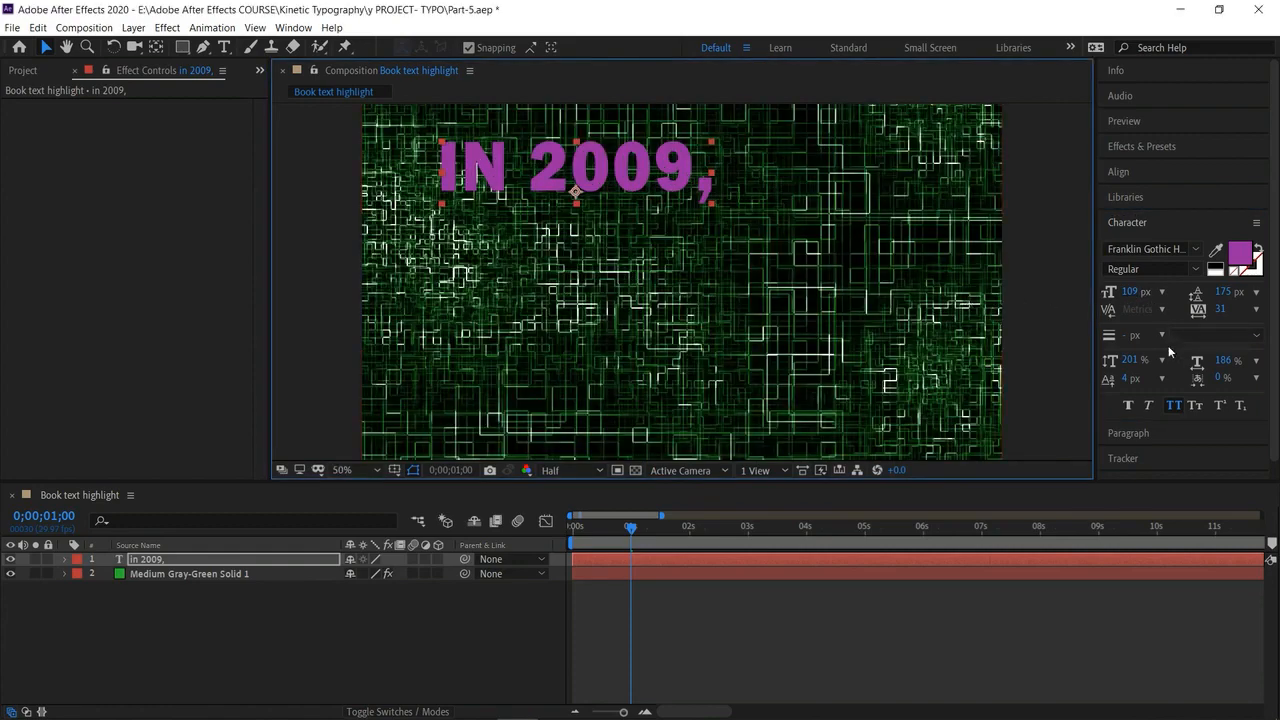
Set the fill color of the "in 2009," text to the green 489A30.
{"action": "double_click", "coordinate": [567, 174]}
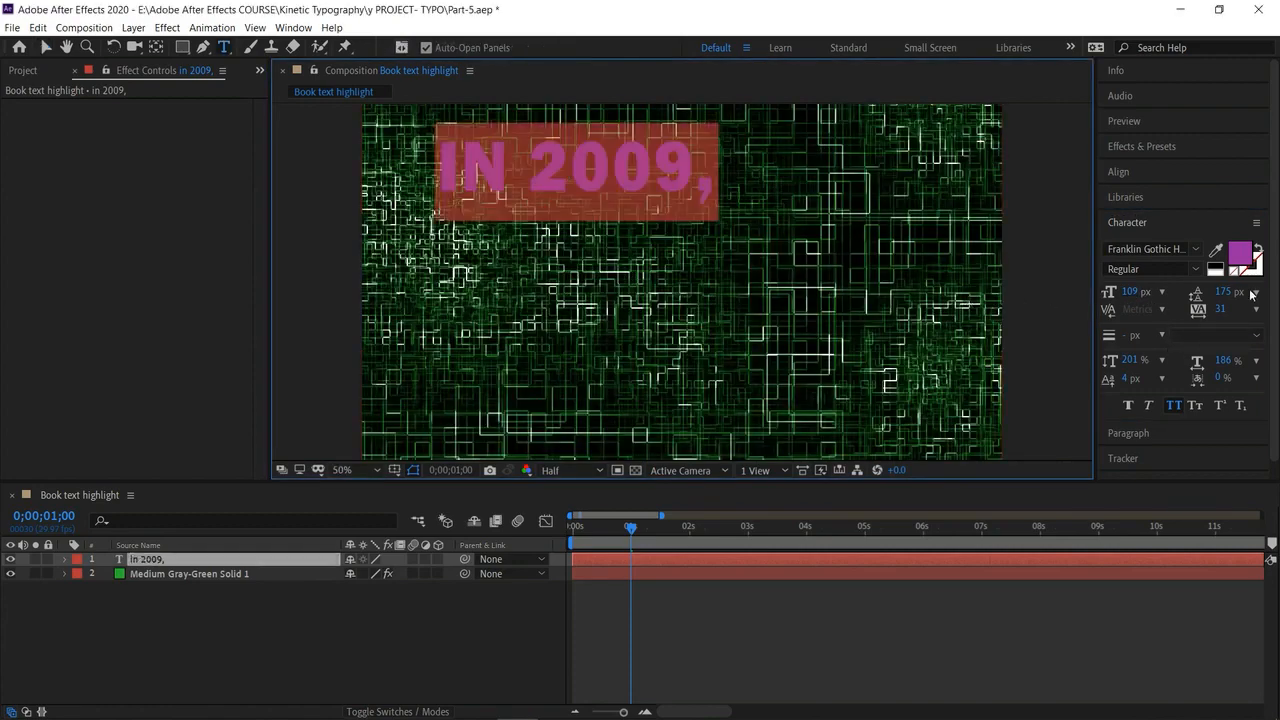
{"action": "left_click", "coordinate": [1240, 257]}
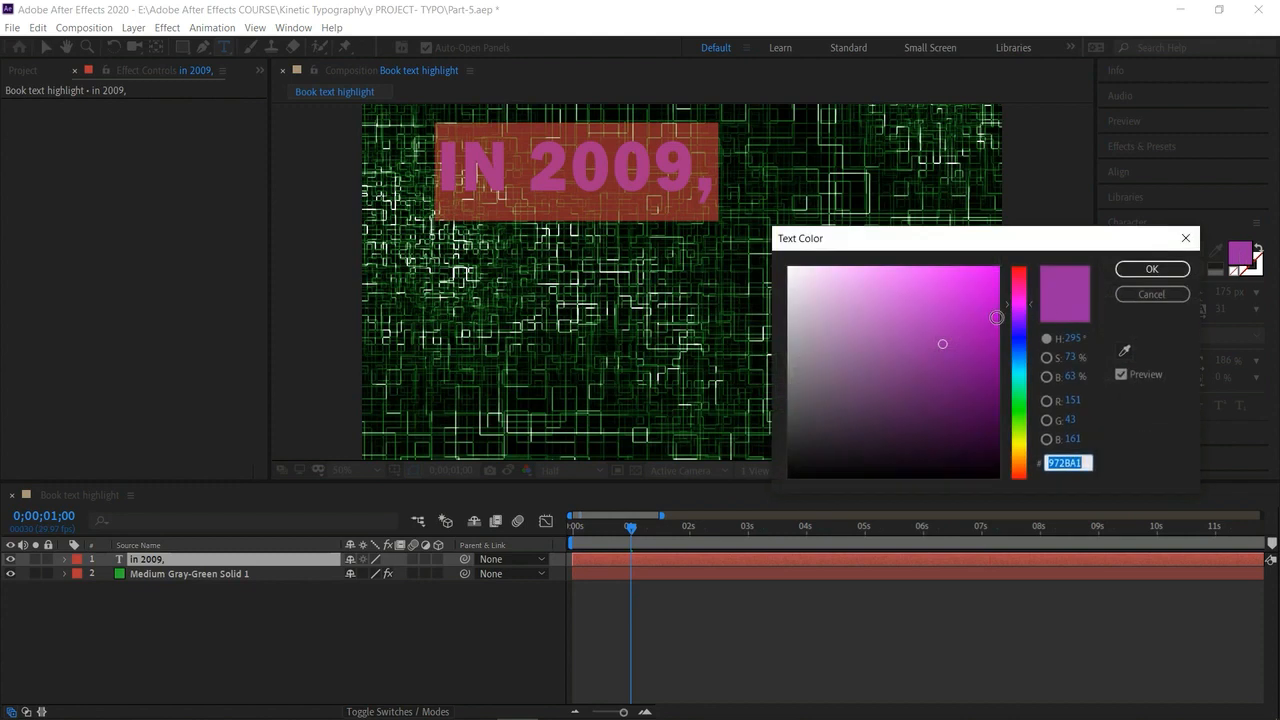
{"action": "left_click", "coordinate": [1018, 417]}
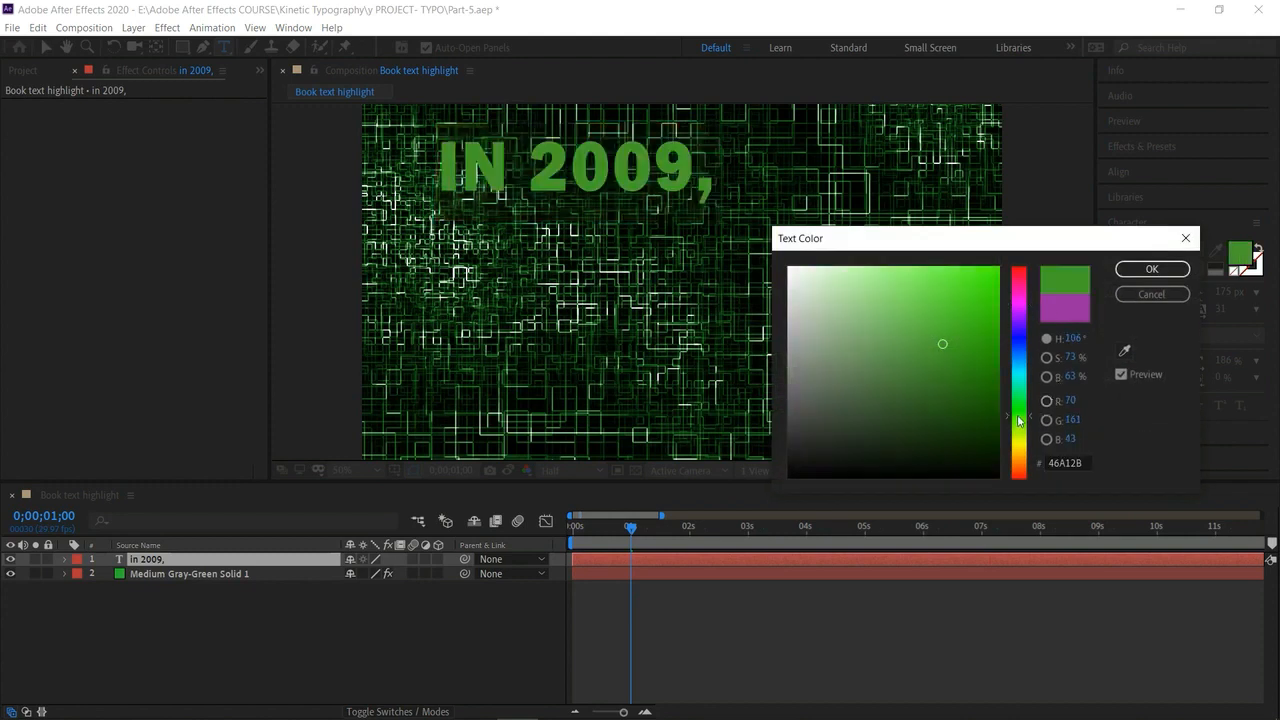
{"action": "left_click", "coordinate": [920, 318]}
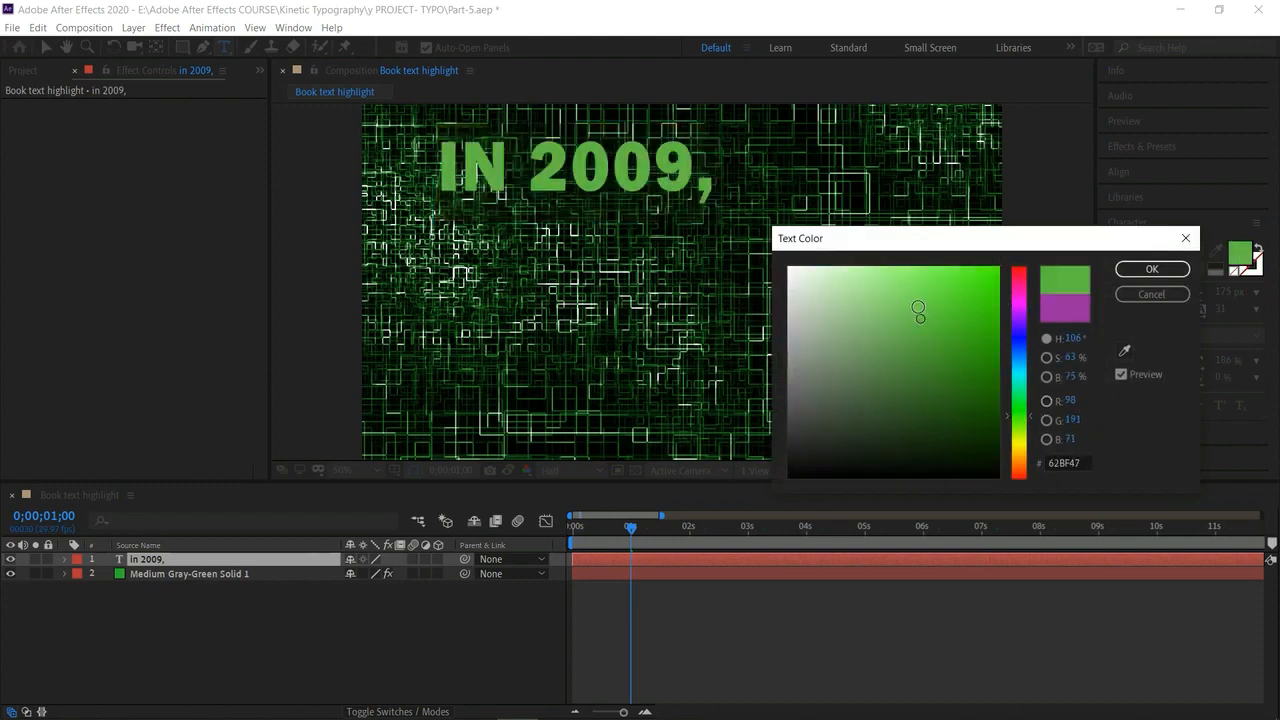
{"action": "left_click", "coordinate": [968, 327]}
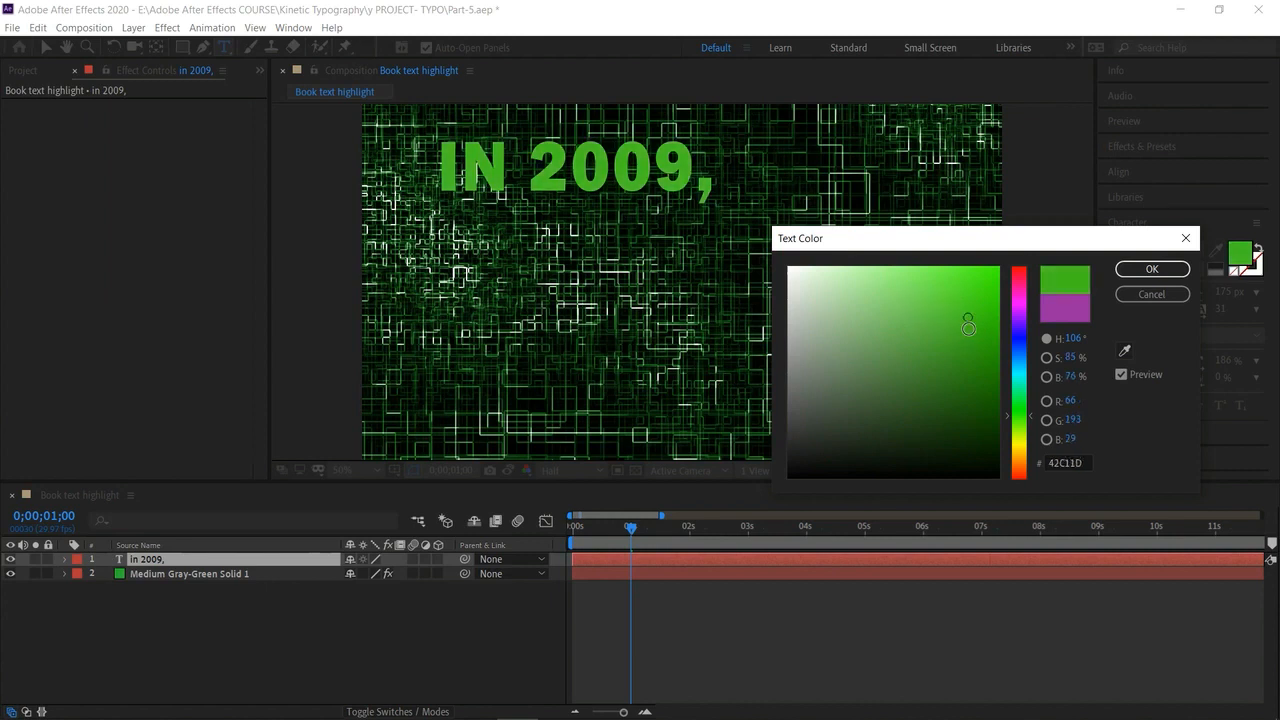
{"action": "left_click", "coordinate": [963, 358]}
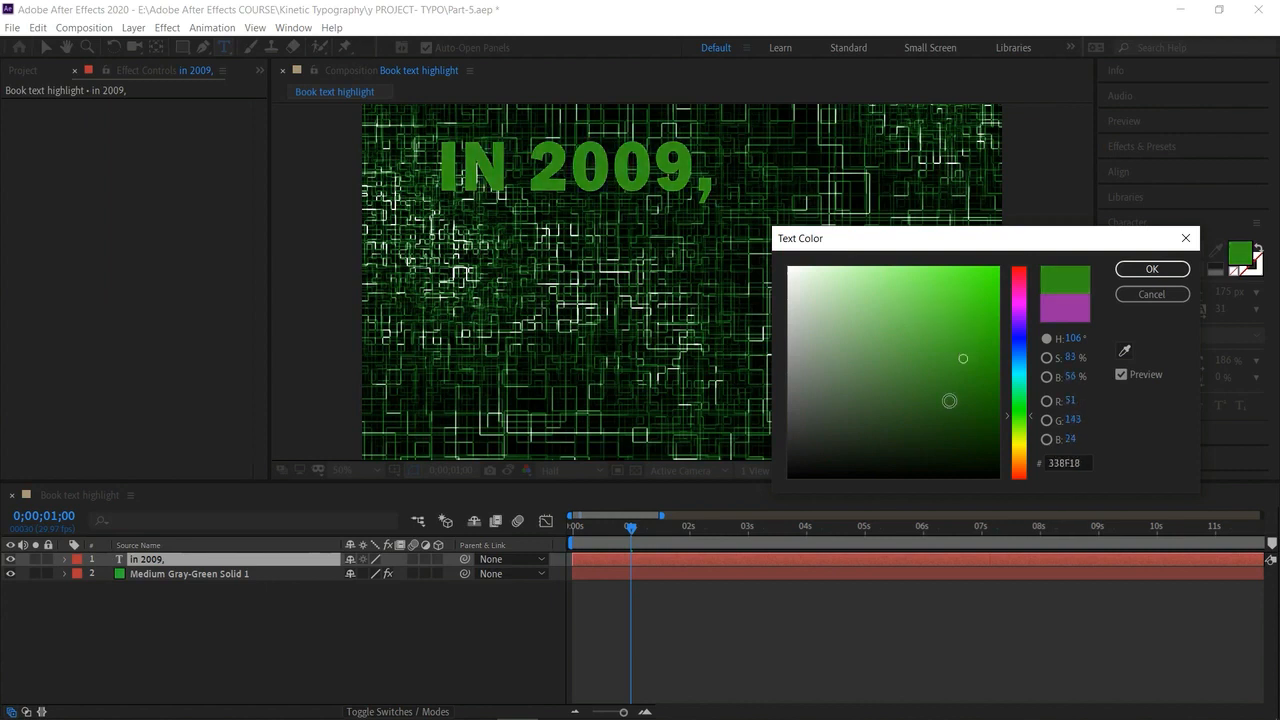
{"action": "left_click", "coordinate": [952, 354]}
{"action": "left_click", "coordinate": [964, 342]}
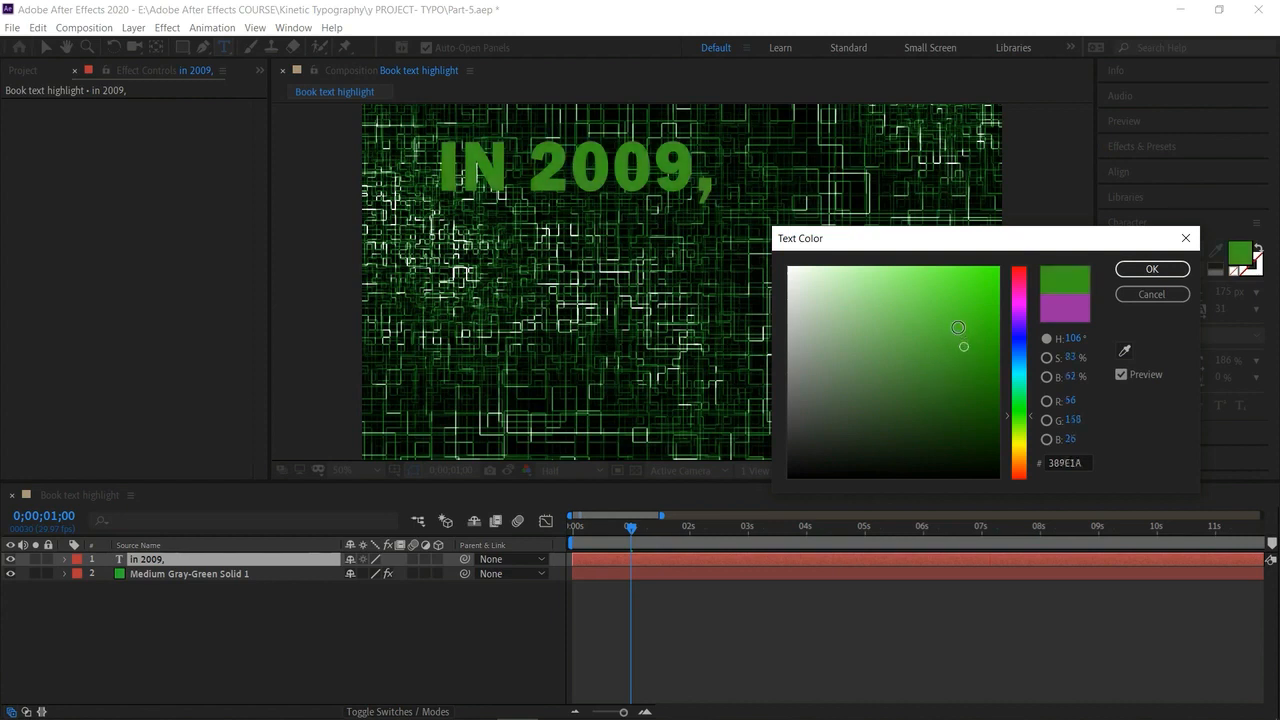
{"action": "left_click", "coordinate": [933, 347]}
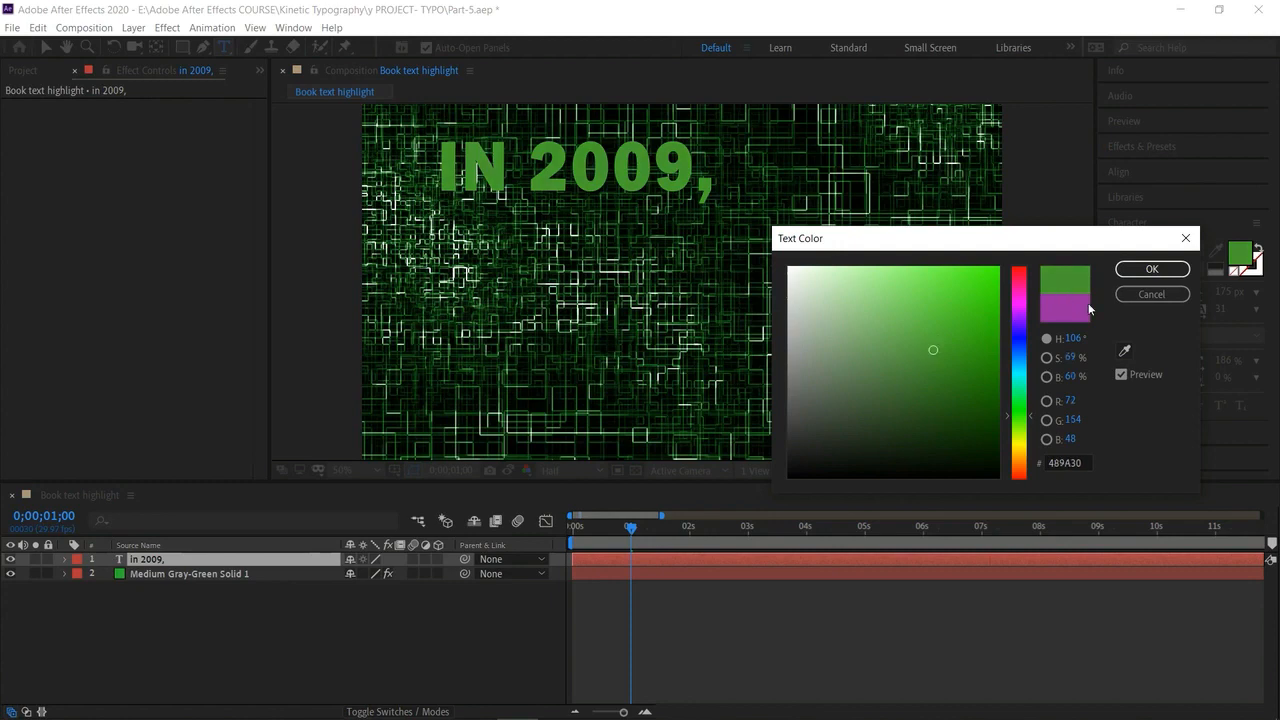
{"action": "left_click", "coordinate": [1130, 269]}
Switch the "in 2009," text to Small Caps and set its font size to 105 px.
{"action": "left_click", "coordinate": [589, 157]}
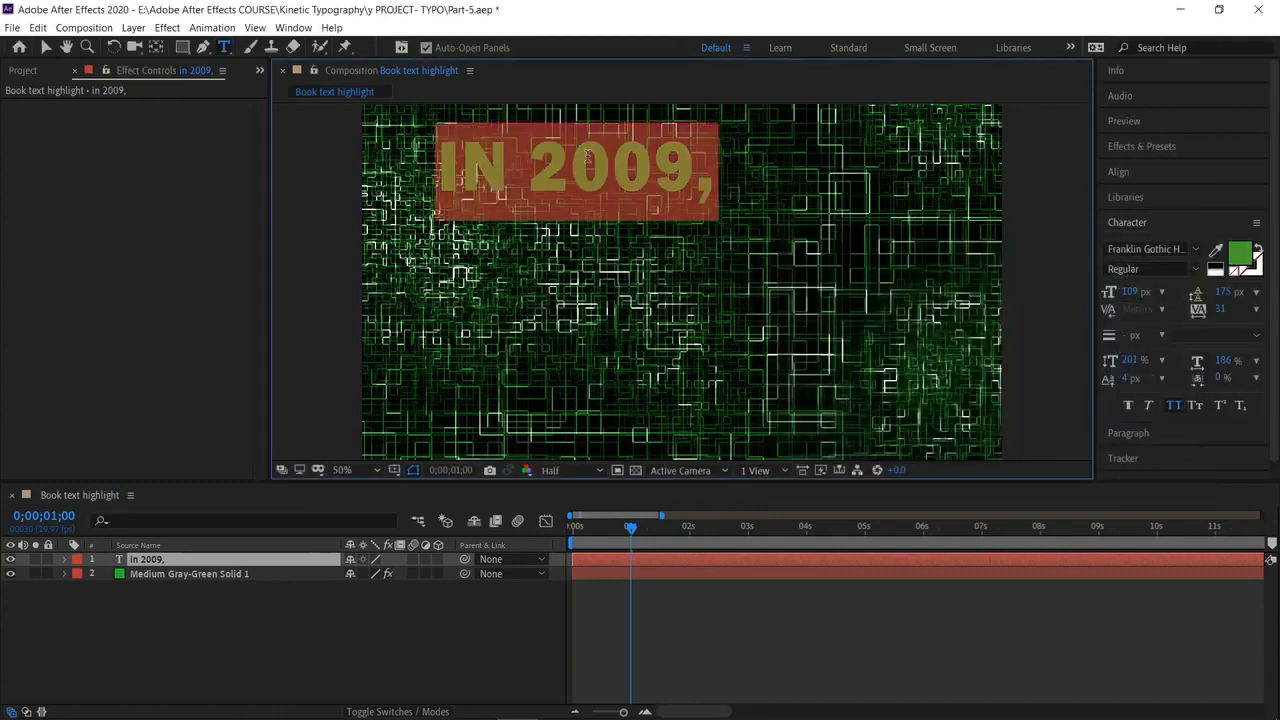
{"action": "key", "text": "ctrl+a"}
{"action": "left_click_drag", "start_coordinate": [1132, 291], "coordinate": [1120, 291]}
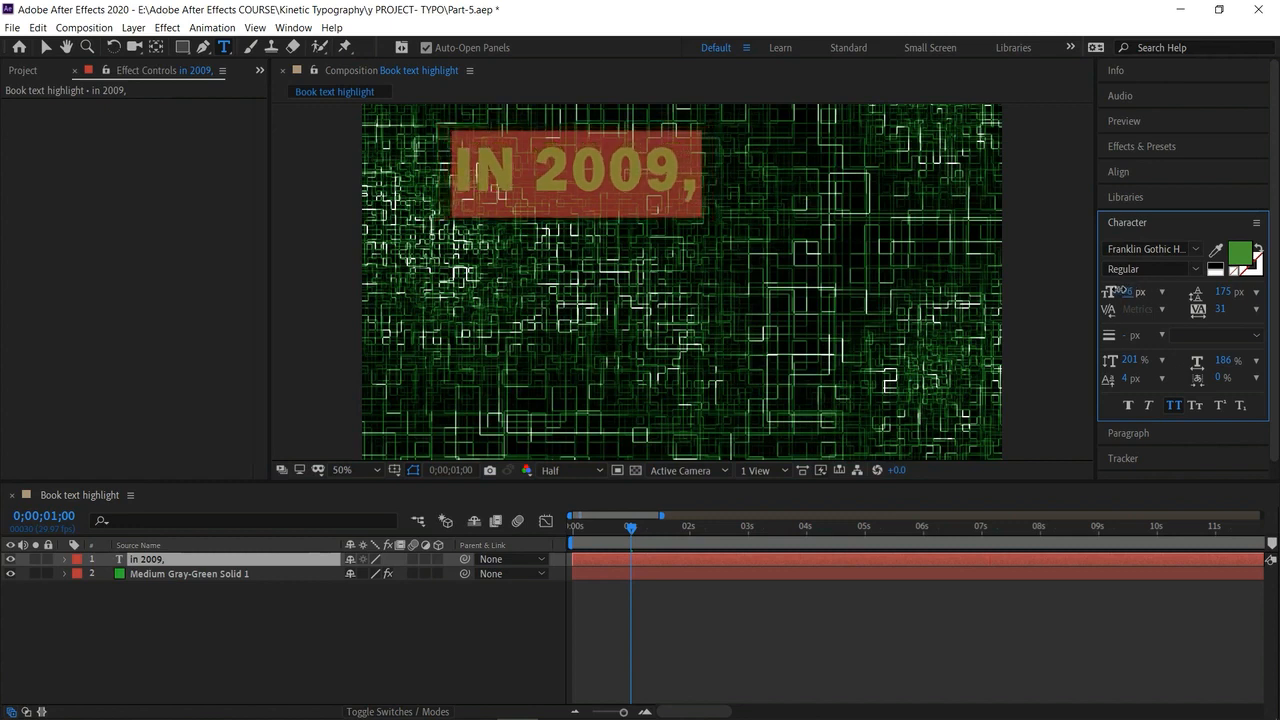
{"action": "left_click", "coordinate": [1193, 410]}
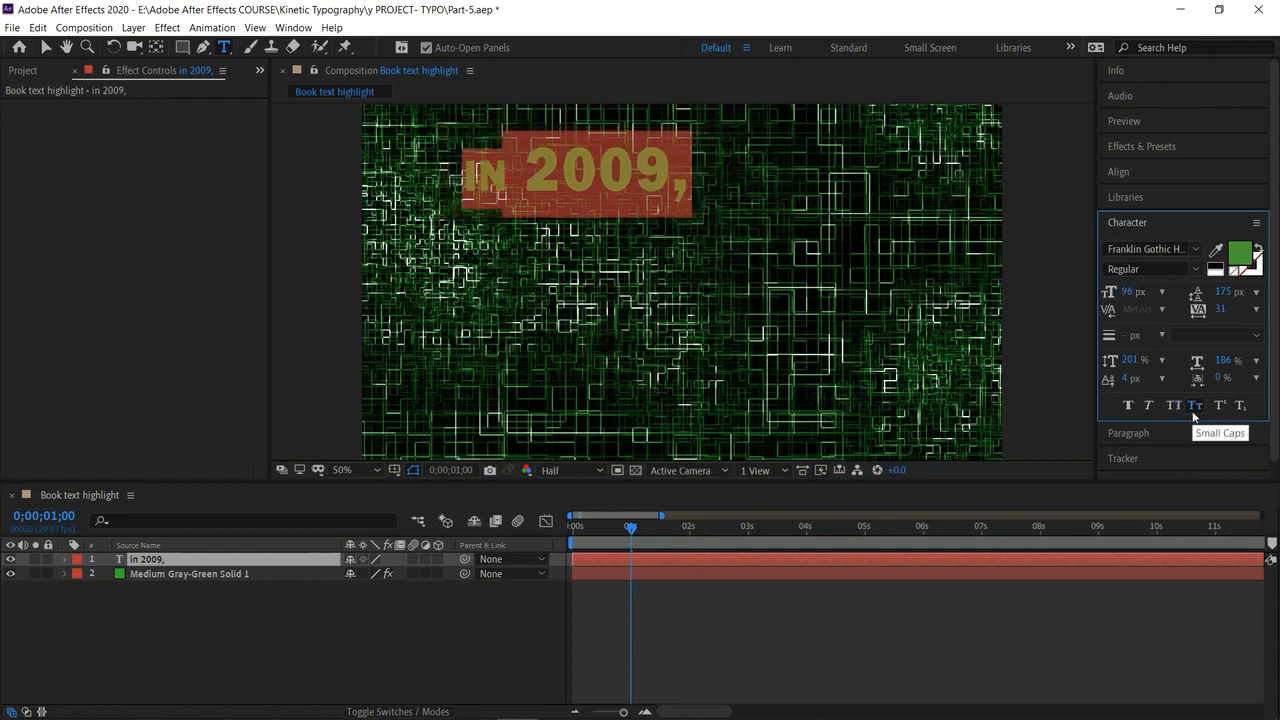
{"action": "left_click_drag", "start_coordinate": [1128, 291], "coordinate": [1168, 313]}
{"action": "left_click", "coordinate": [597, 175]}
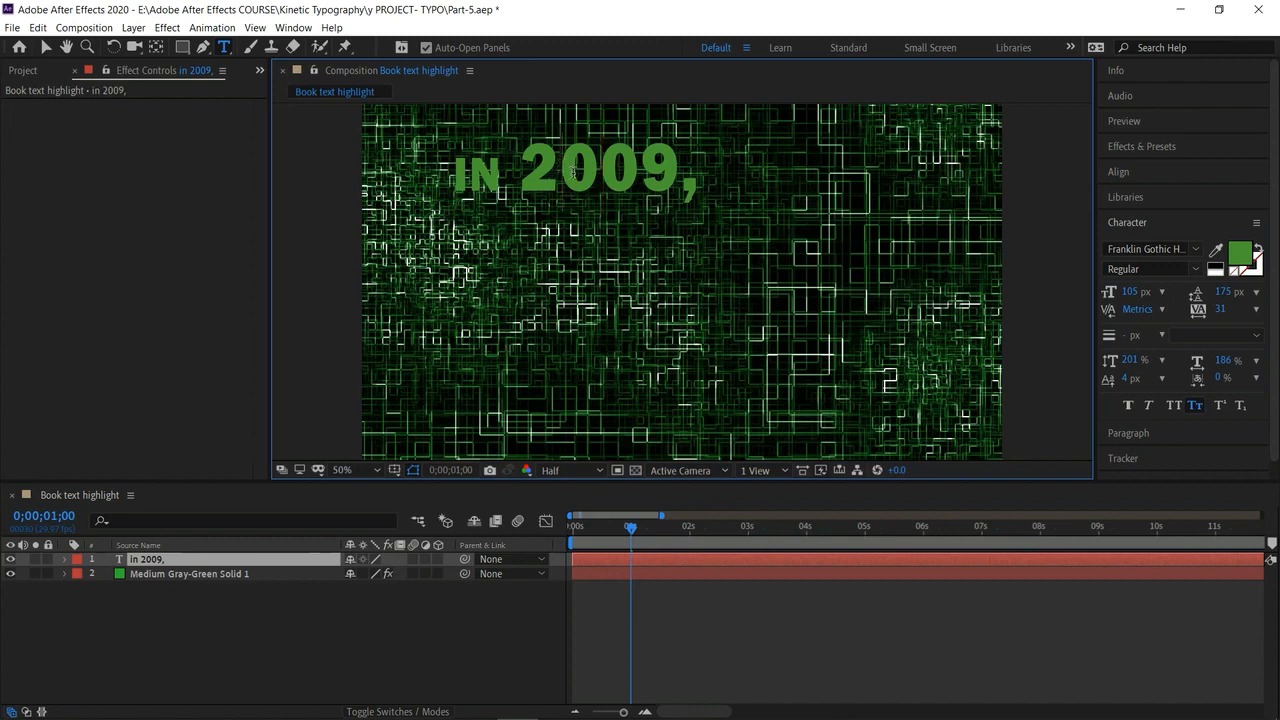
{"action": "triple_click", "coordinate": [573, 172]}
{"action": "left_click", "coordinate": [573, 172]}
{"action": "left_click", "coordinate": [46, 50]}
Add a text layer reading "we got first" below the "in 2009," line.
{"action": "left_click", "coordinate": [224, 47]}
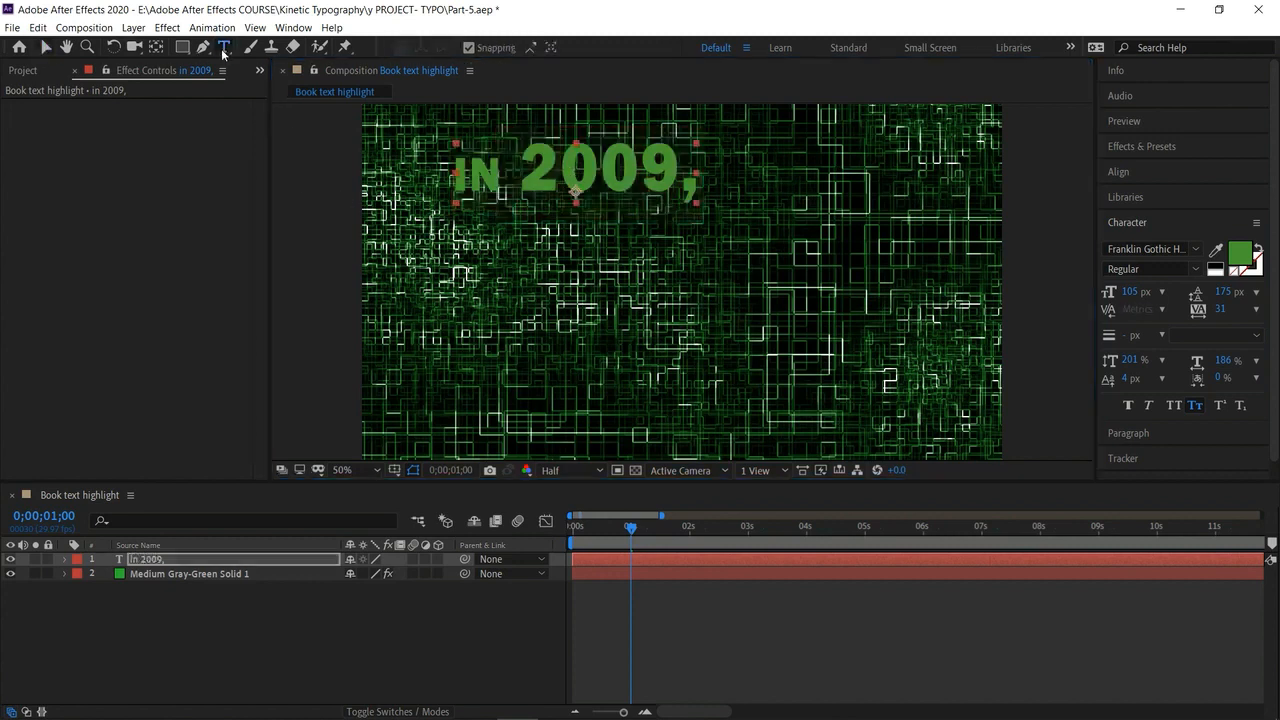
{"action": "left_click", "coordinate": [545, 270]}
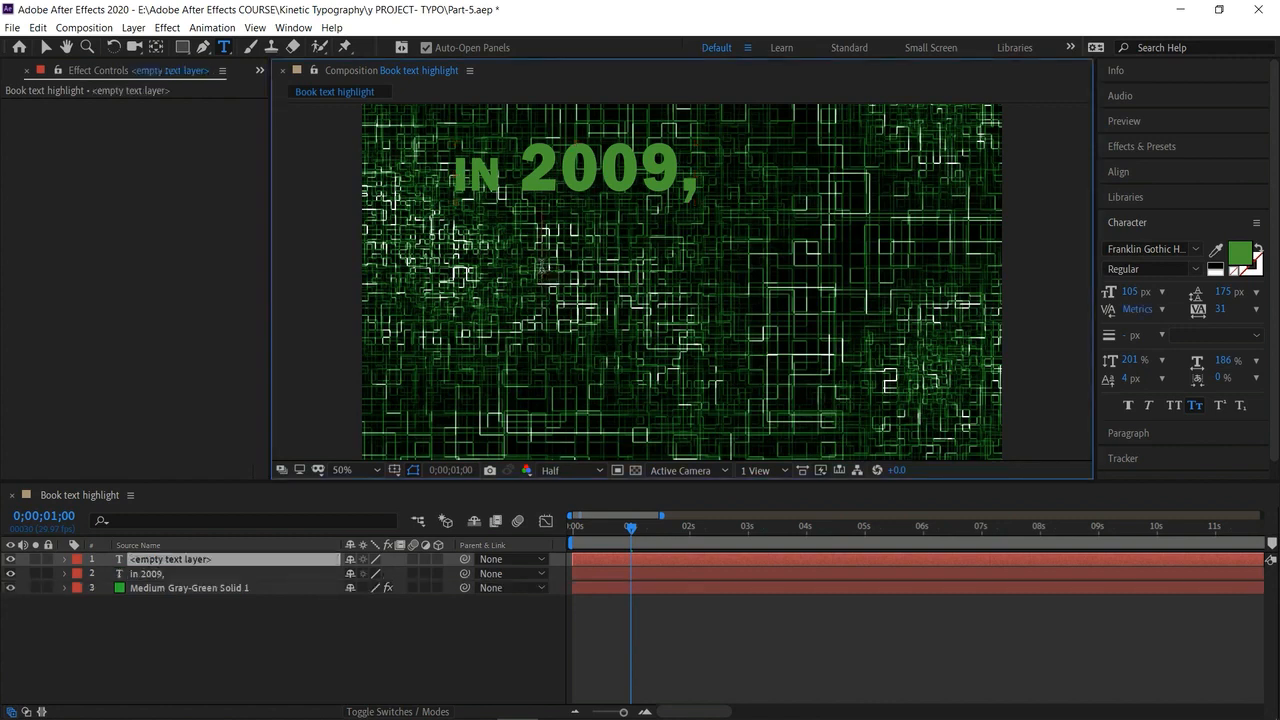
{"action": "type", "text": "we got"}
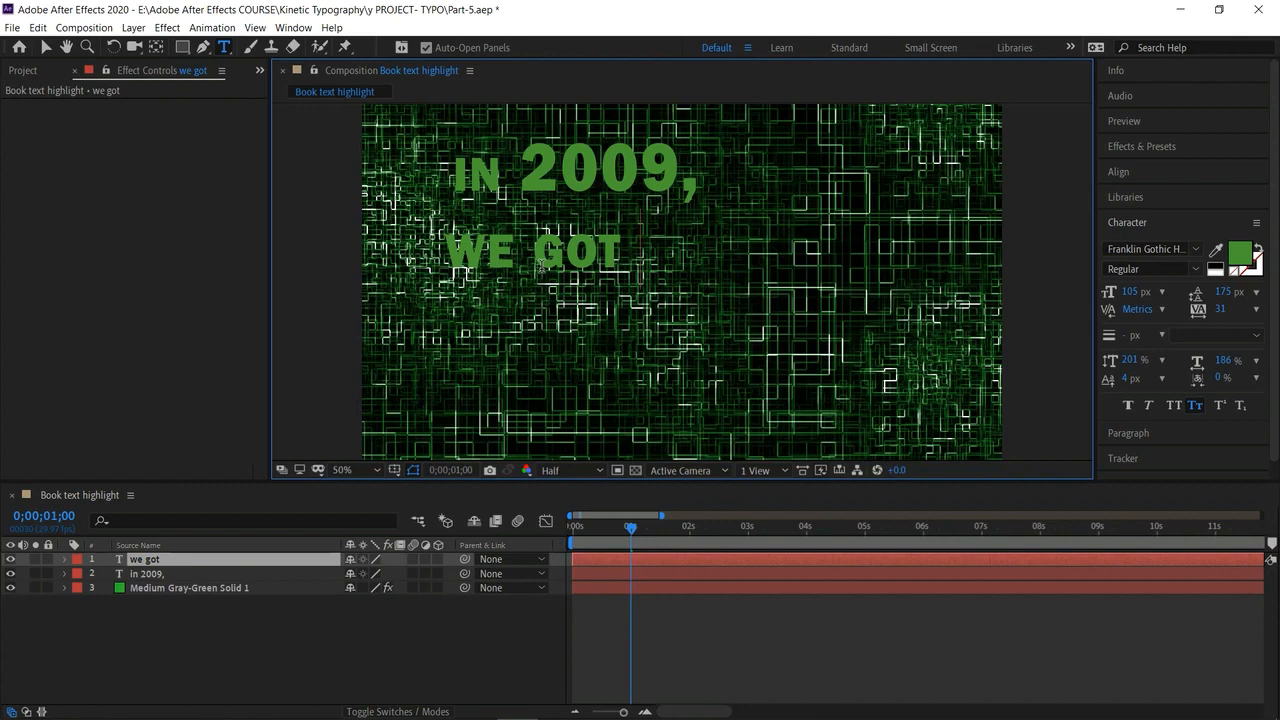
{"action": "type", "text": " first"}
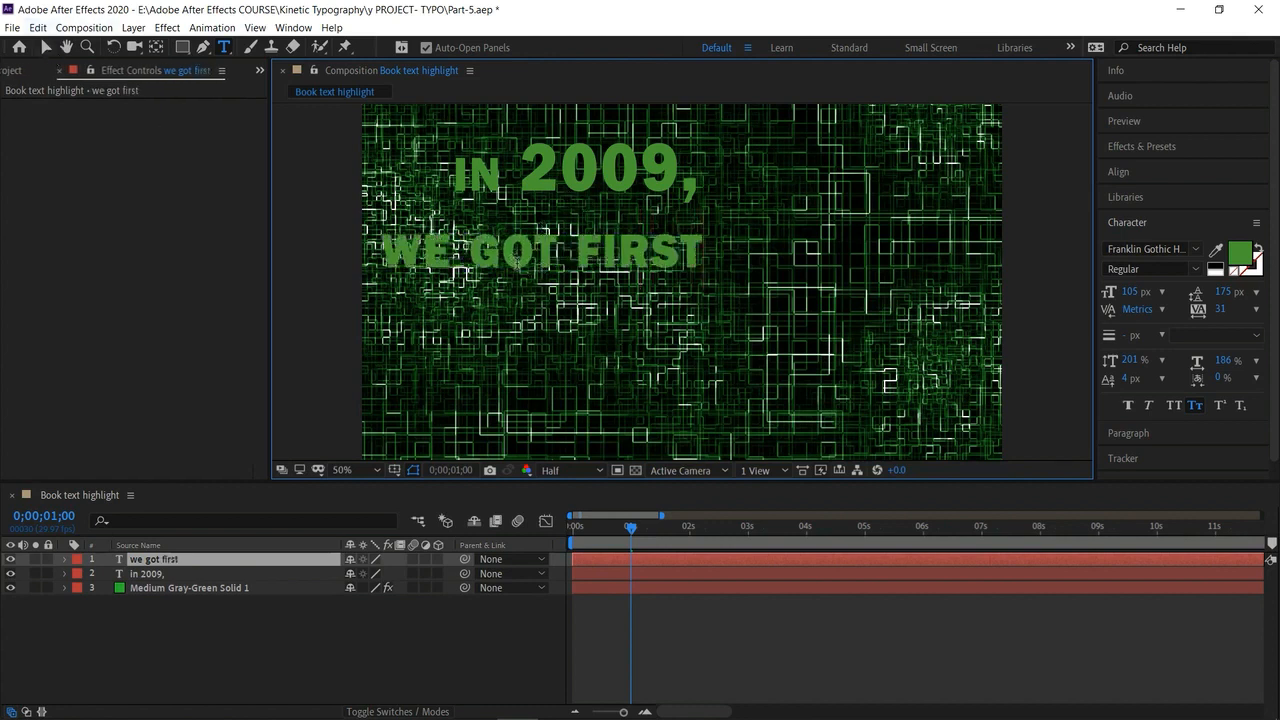
Set the fill color of the "we got first" text to the light green 85EC66.
{"action": "triple_click", "coordinate": [515, 258]}
{"action": "left_click", "coordinate": [1240, 254]}
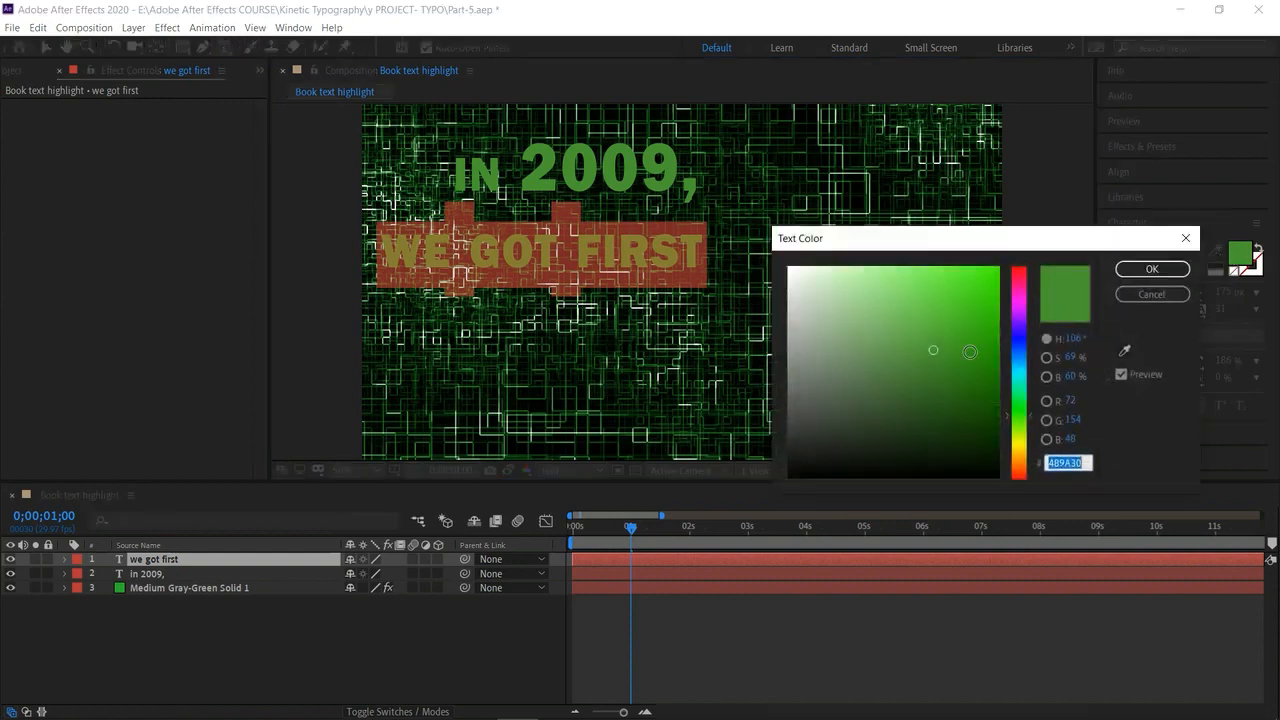
{"action": "left_click", "coordinate": [934, 370]}
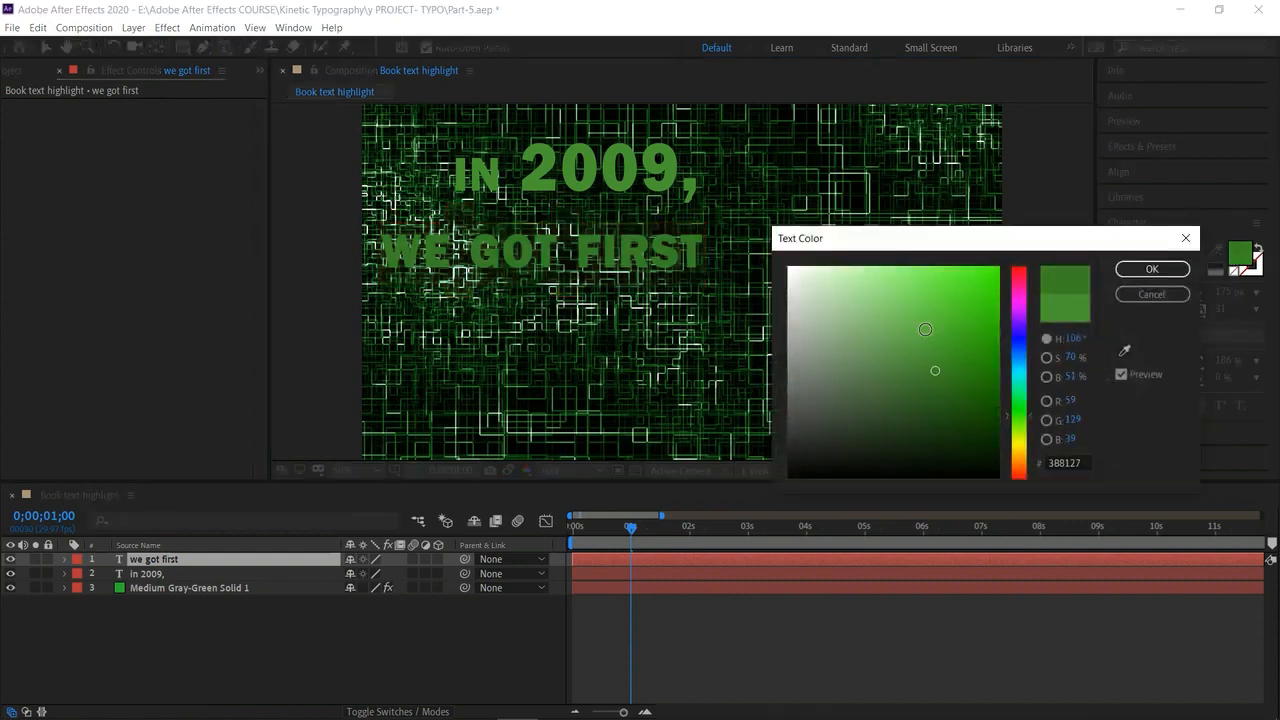
{"action": "left_click", "coordinate": [926, 330]}
{"action": "left_click", "coordinate": [921, 302]}
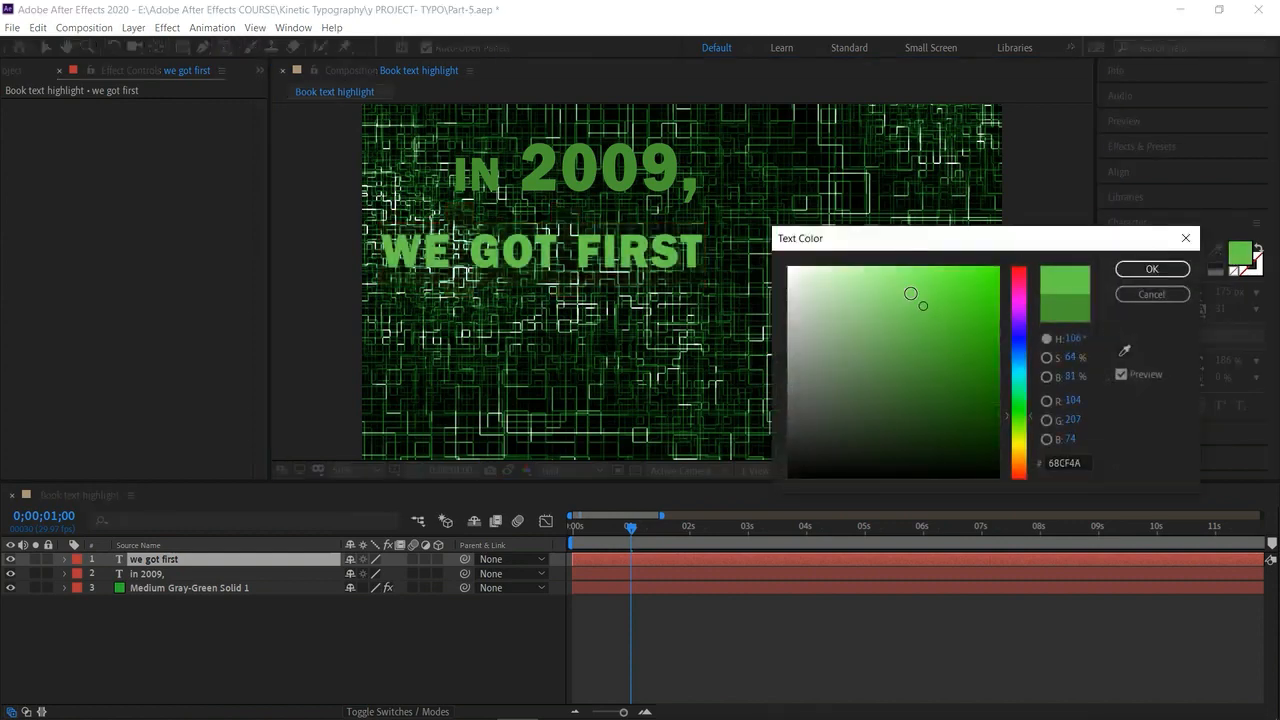
{"action": "left_click", "coordinate": [910, 290]}
{"action": "left_click", "coordinate": [900, 277]}
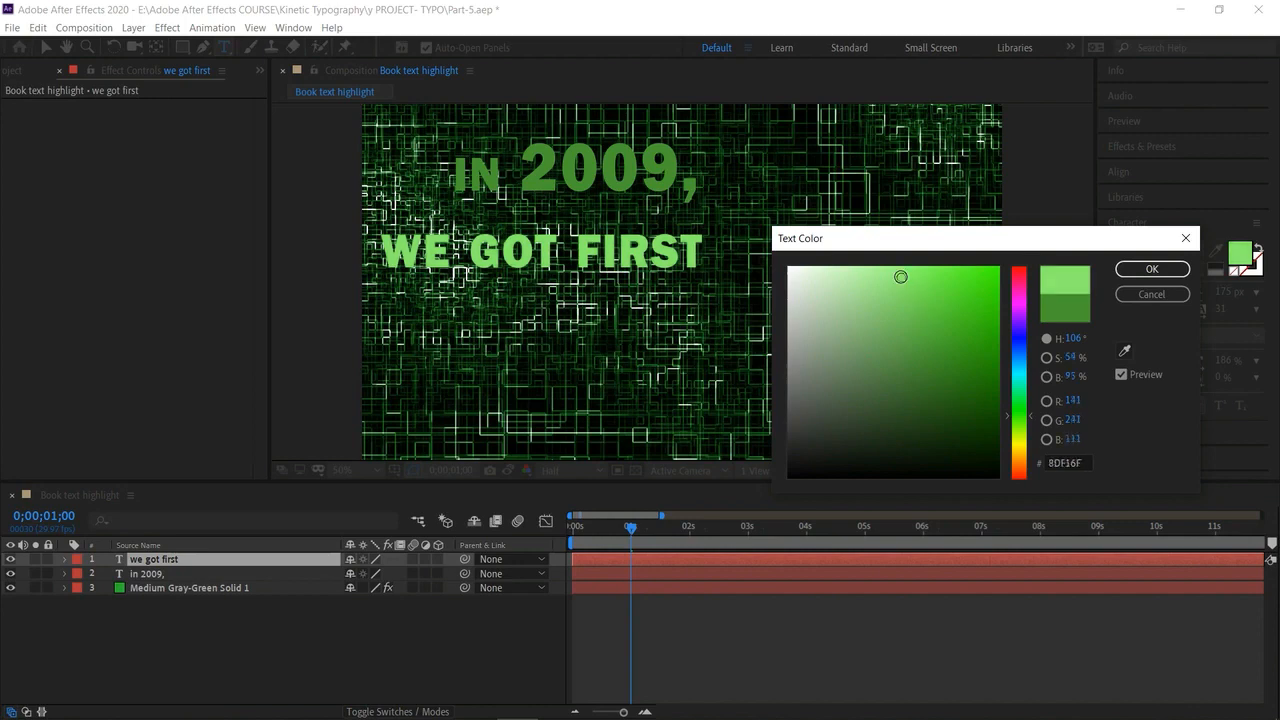
{"action": "left_click", "coordinate": [906, 281]}
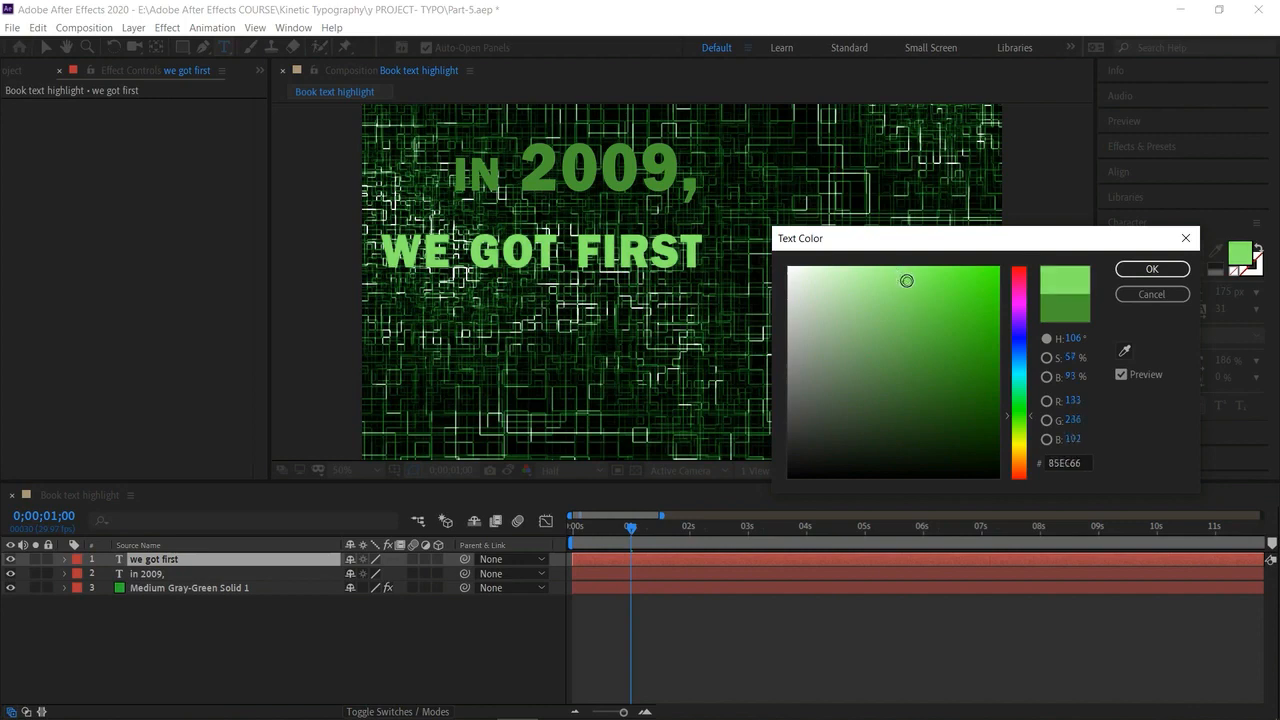
{"action": "left_click", "coordinate": [1138, 270]}
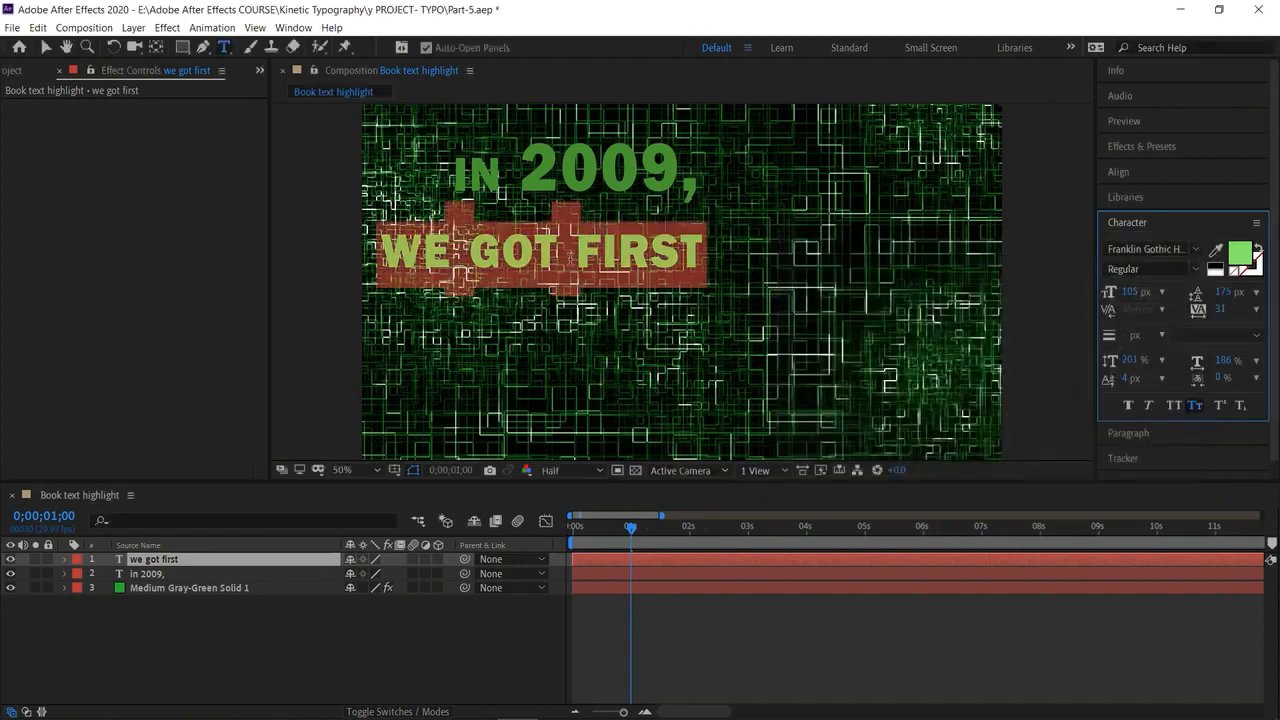
Move the "we got first" text close beneath "in 2009," and shift it toward the right side of the frame.
{"action": "left_click", "coordinate": [45, 48]}
{"action": "left_click_drag", "start_coordinate": [656, 254], "coordinate": [727, 234]}
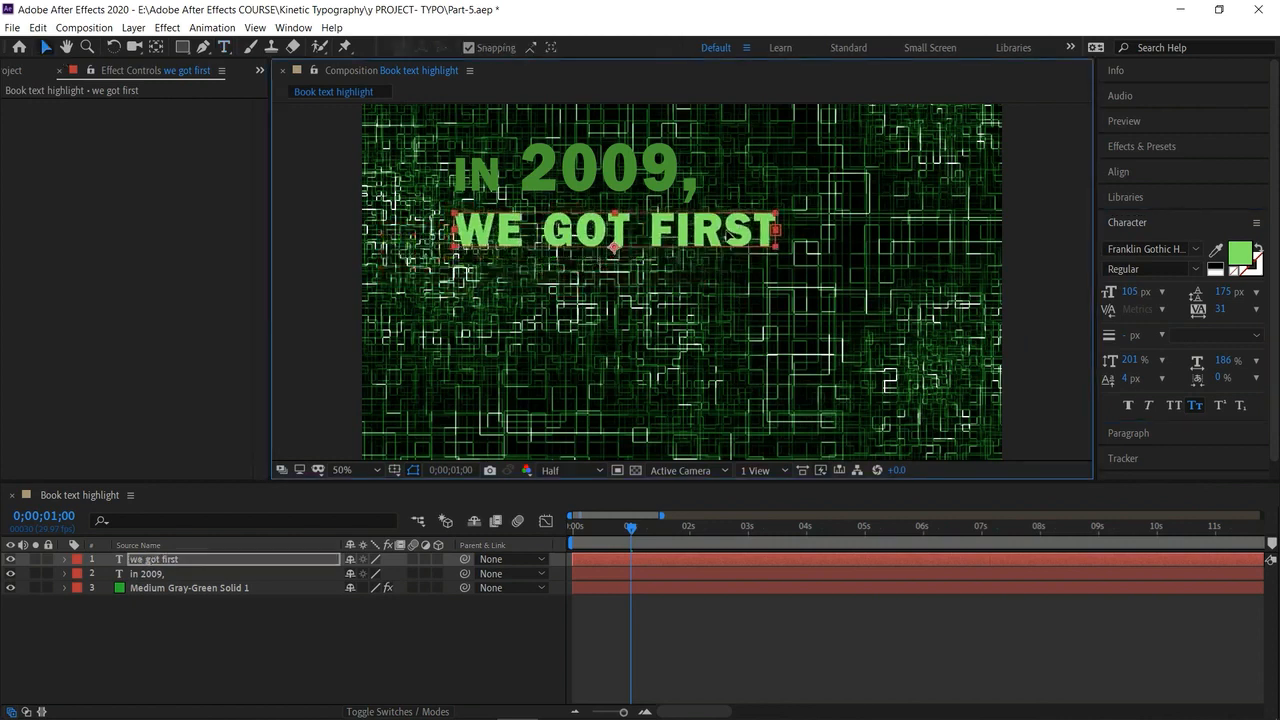
{"action": "left_click_drag", "start_coordinate": [699, 233], "coordinate": [880, 232]}
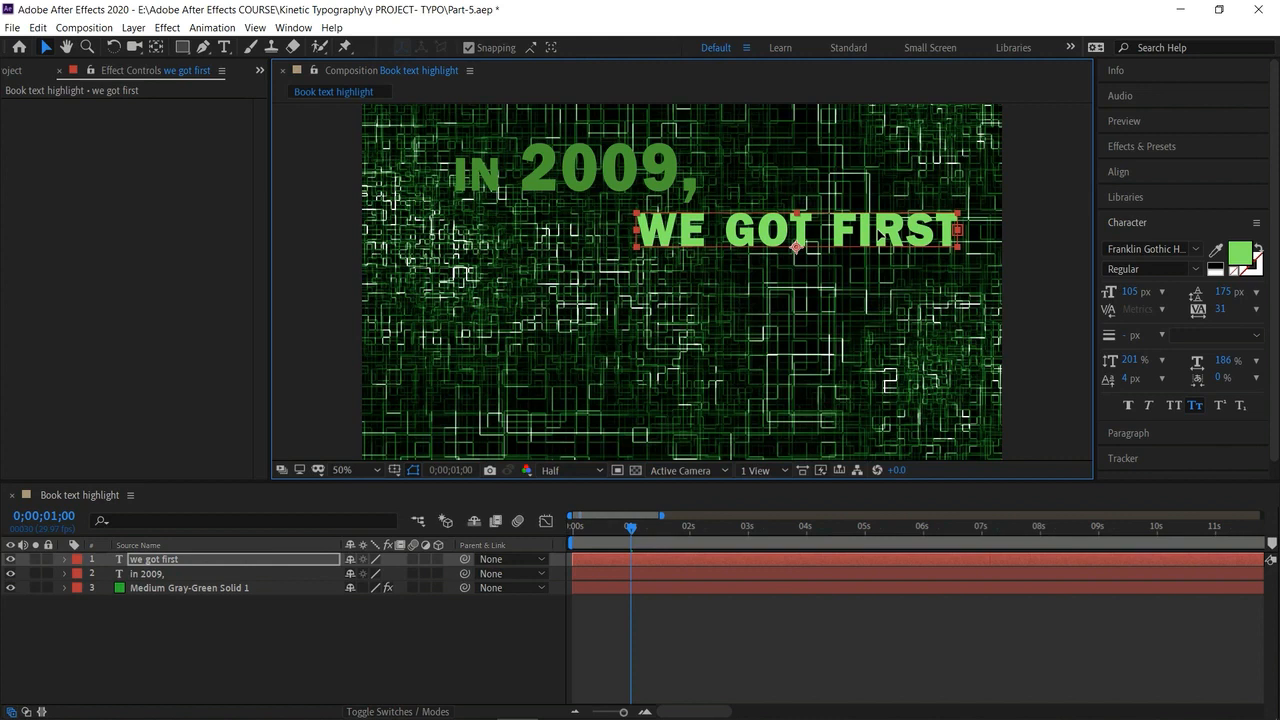
{"action": "left_click", "coordinate": [292, 227]}
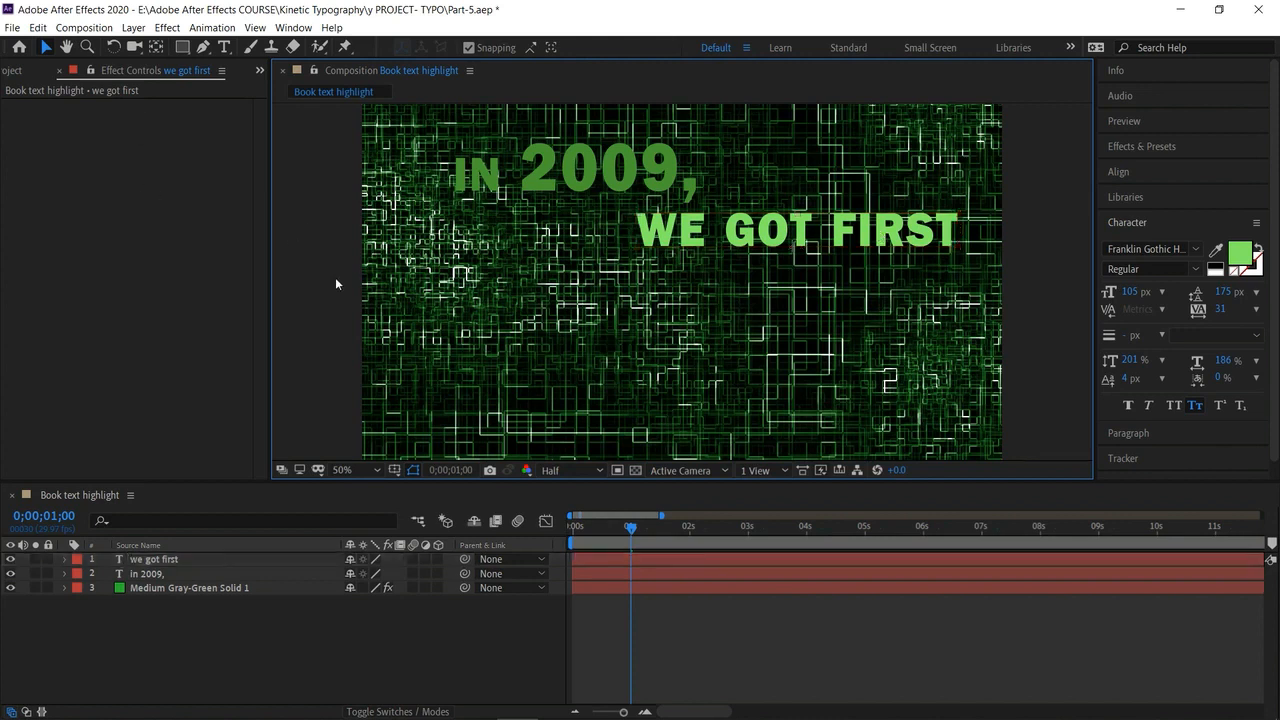
Add a text layer reading "cryptocurrency" and center it in the frame below the "we got first" line.
{"action": "left_click", "coordinate": [224, 47]}
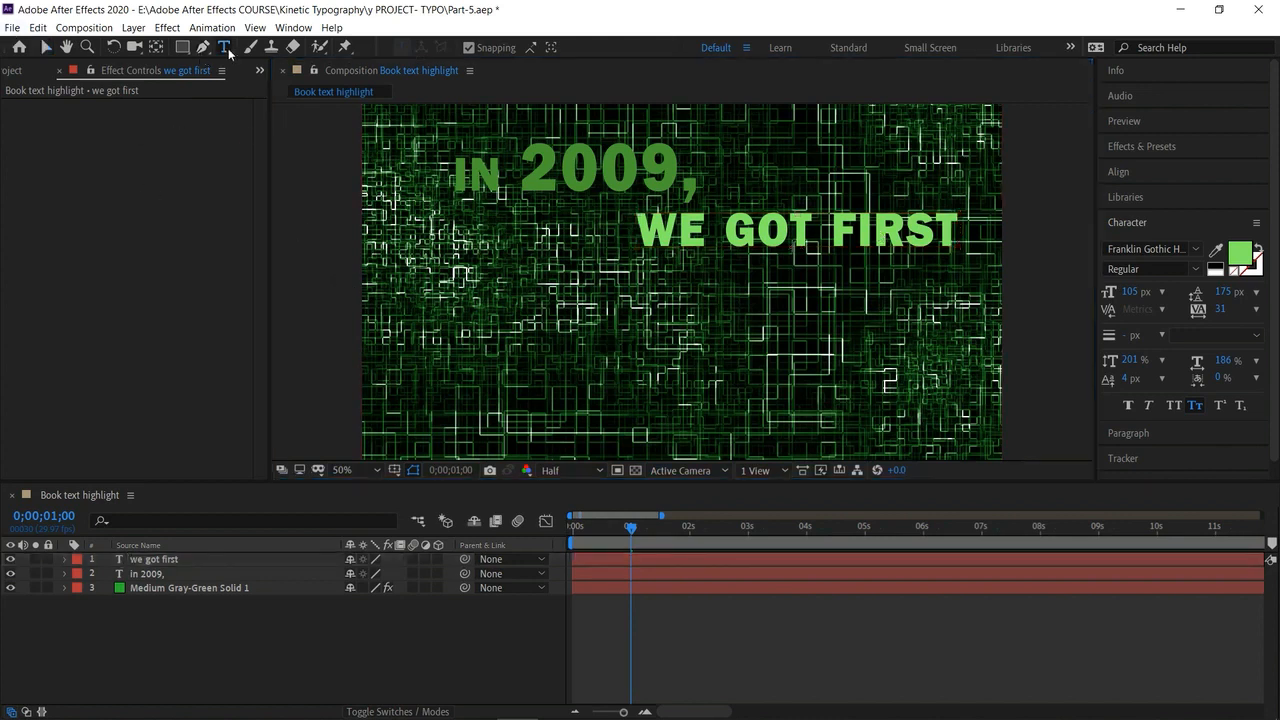
{"action": "left_click", "coordinate": [423, 320]}
{"action": "type", "text": "cry"}
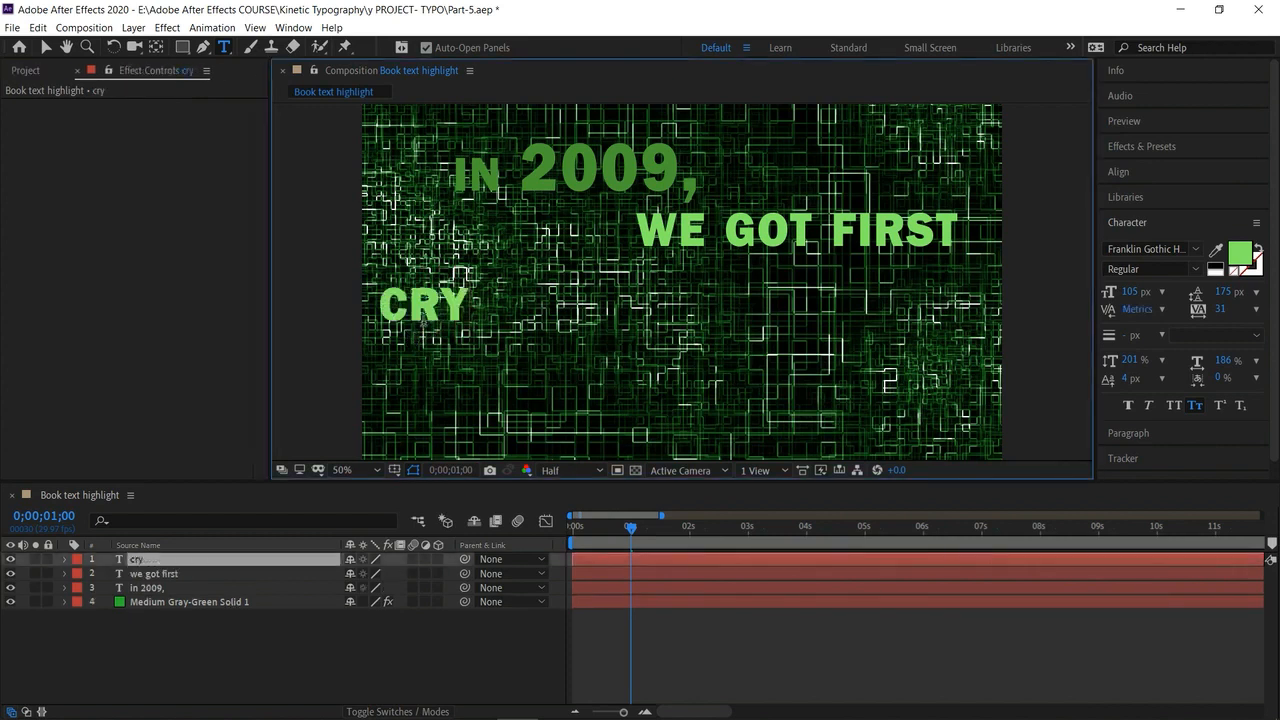
{"action": "type", "text": "ptoc"}
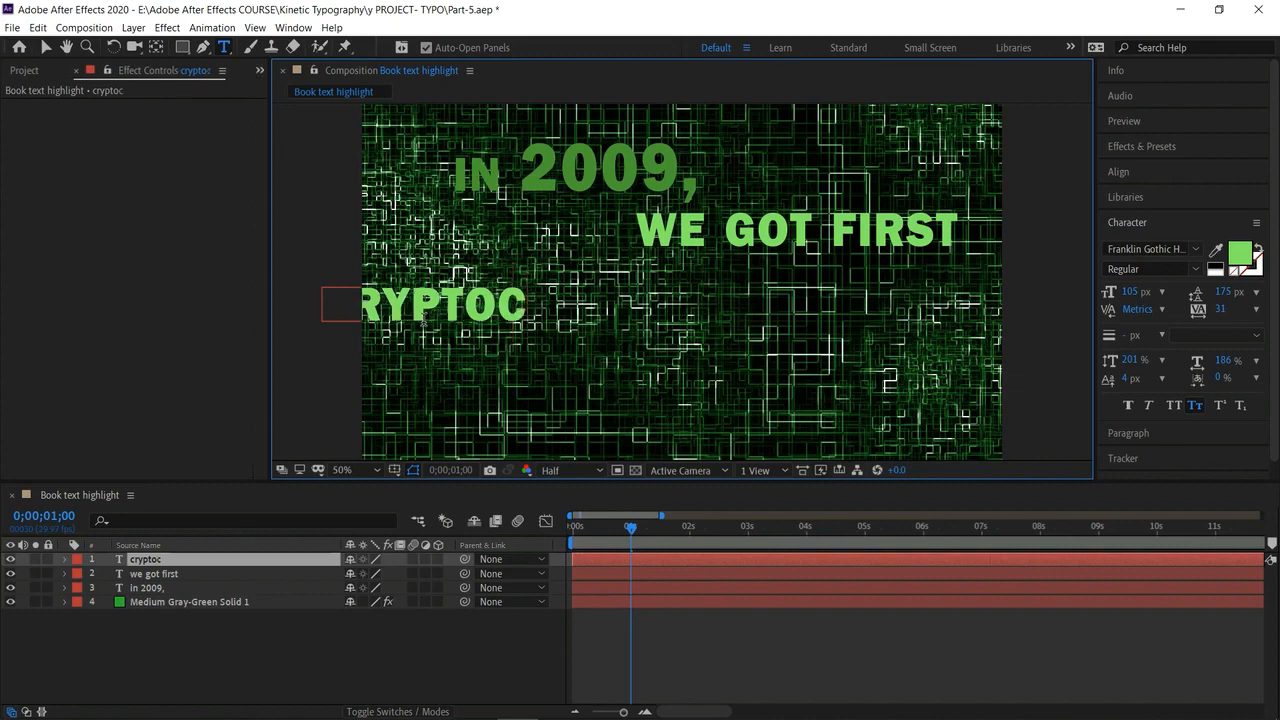
{"action": "type", "text": "urrency"}
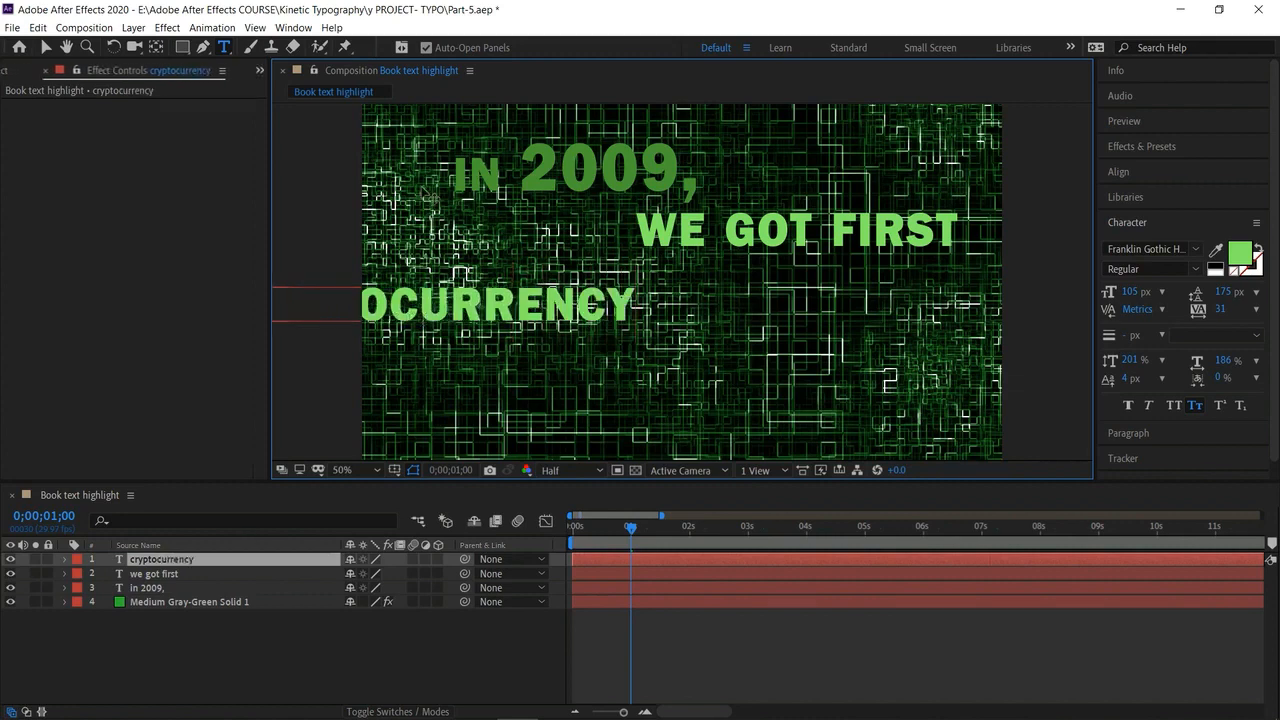
{"action": "left_click", "coordinate": [46, 47]}
{"action": "left_click_drag", "start_coordinate": [510, 307], "coordinate": [767, 318]}
Set the "cryptocurrency" text's font size to 149 px and its vertical scale to 236%.
{"action": "key", "text": "ctrl+t"}
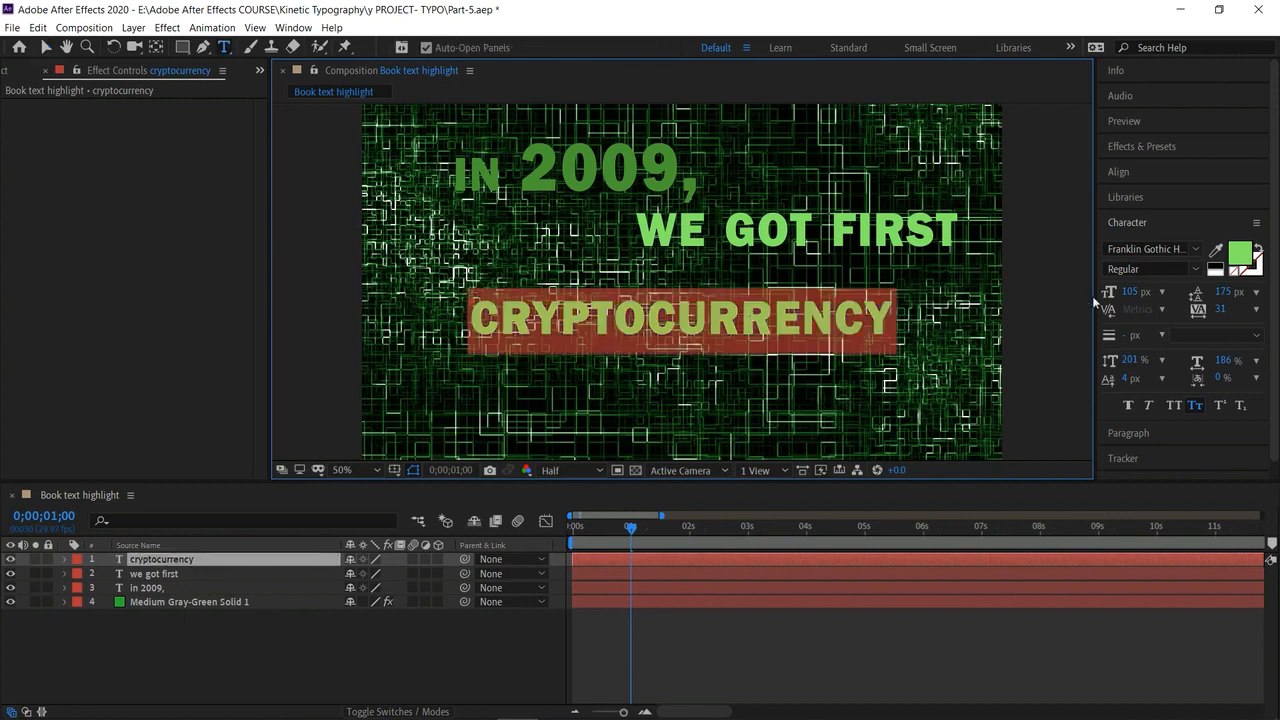
{"action": "left_click_drag", "start_coordinate": [1130, 291], "coordinate": [1175, 291]}
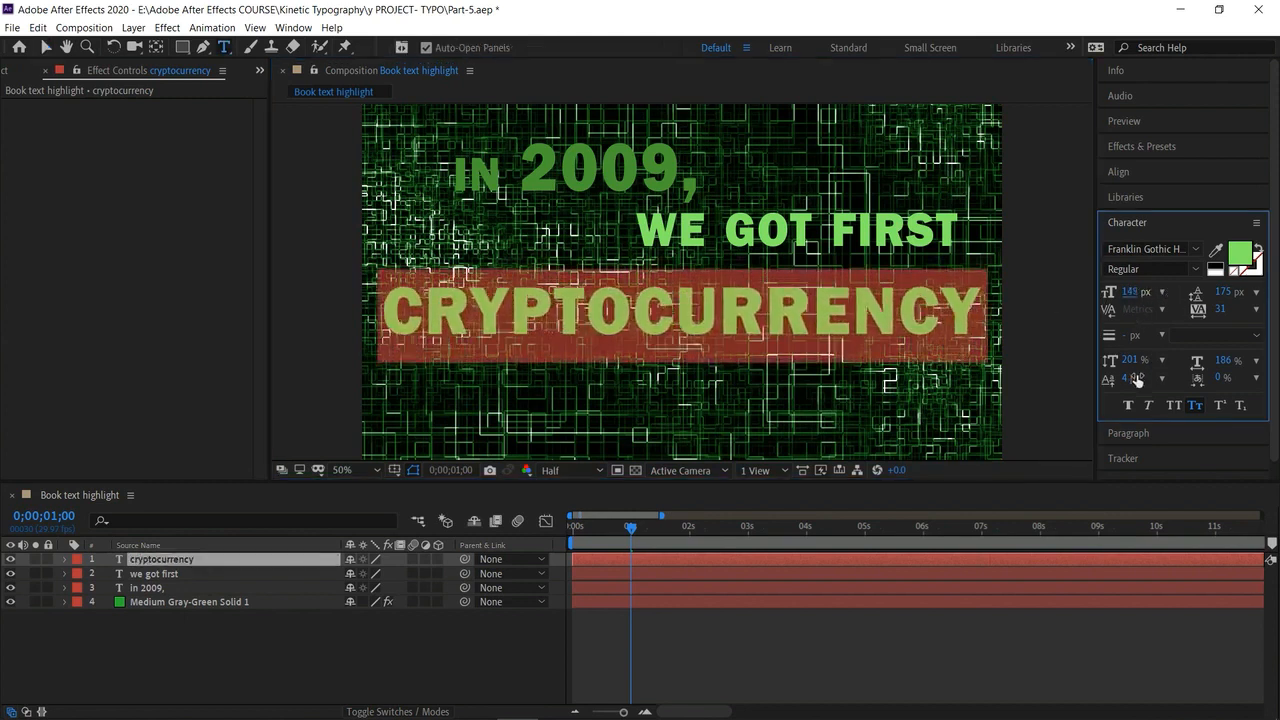
{"action": "left_click_drag", "start_coordinate": [1130, 360], "coordinate": [1170, 368]}
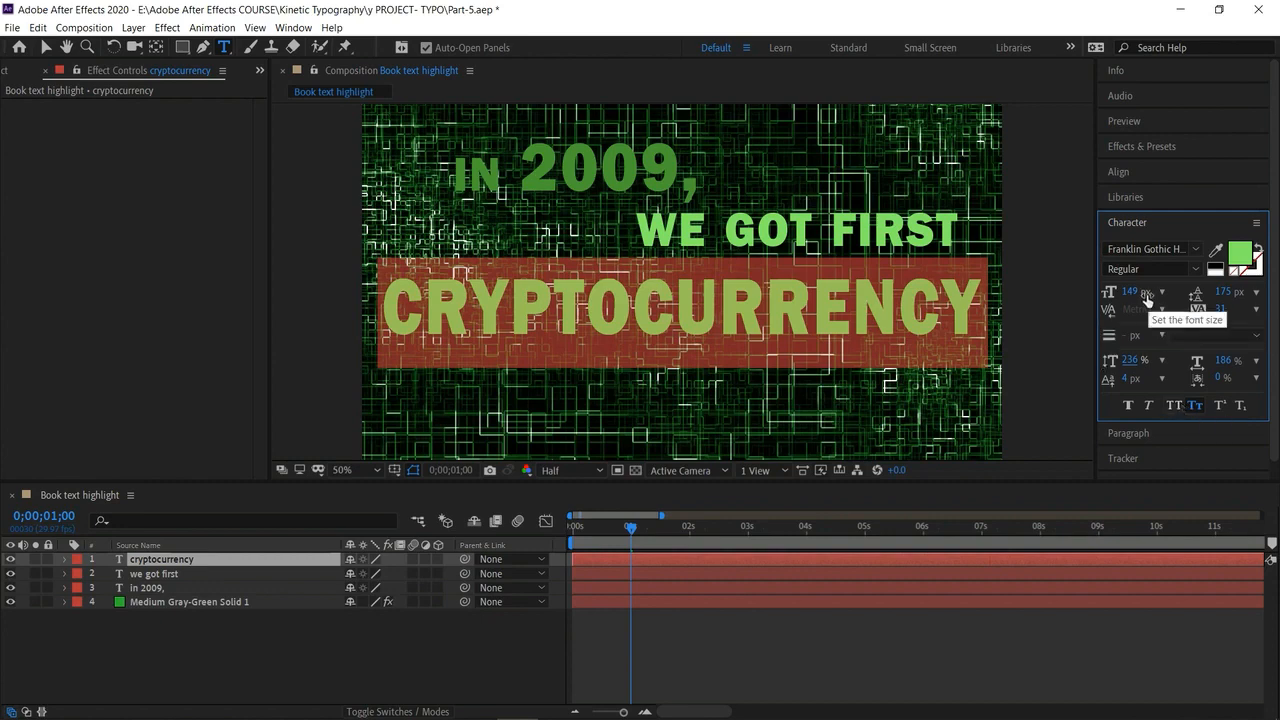
Set the "cryptocurrency" text's fill color to off-white E1E9DE and move the text slightly lower in the frame.
{"action": "left_click", "coordinate": [1240, 254]}
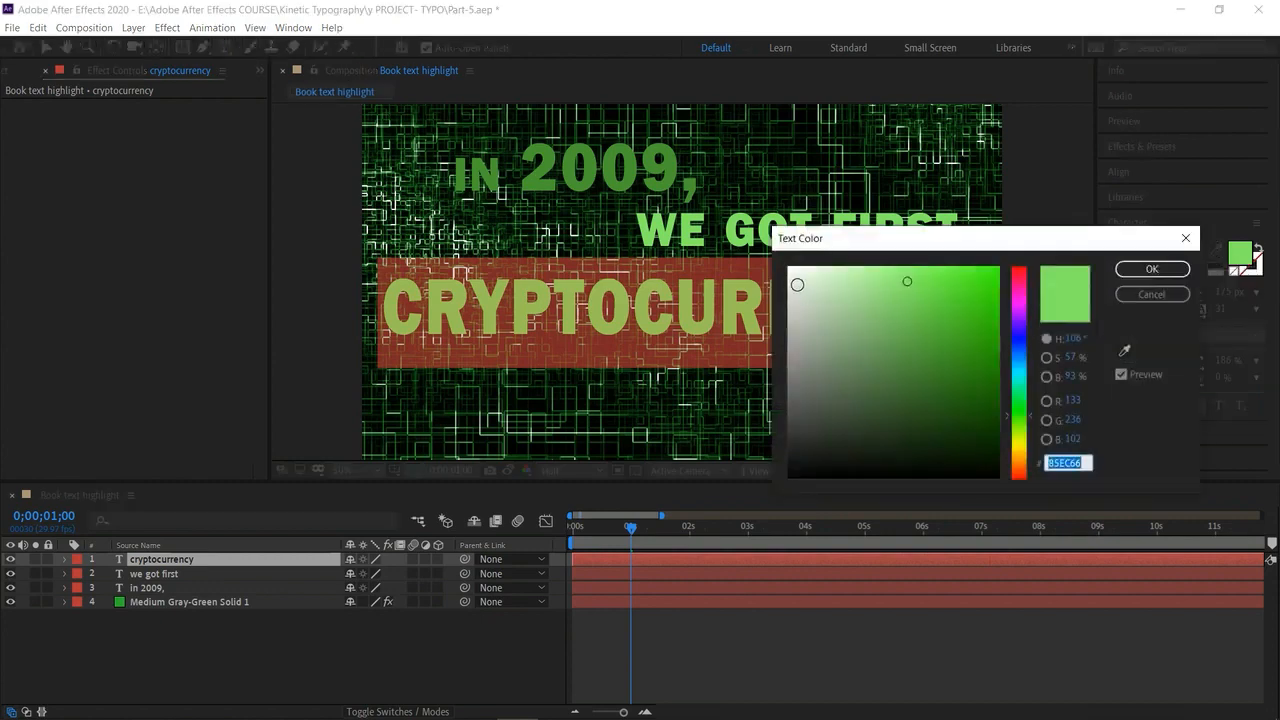
{"action": "left_click", "coordinate": [796, 283]}
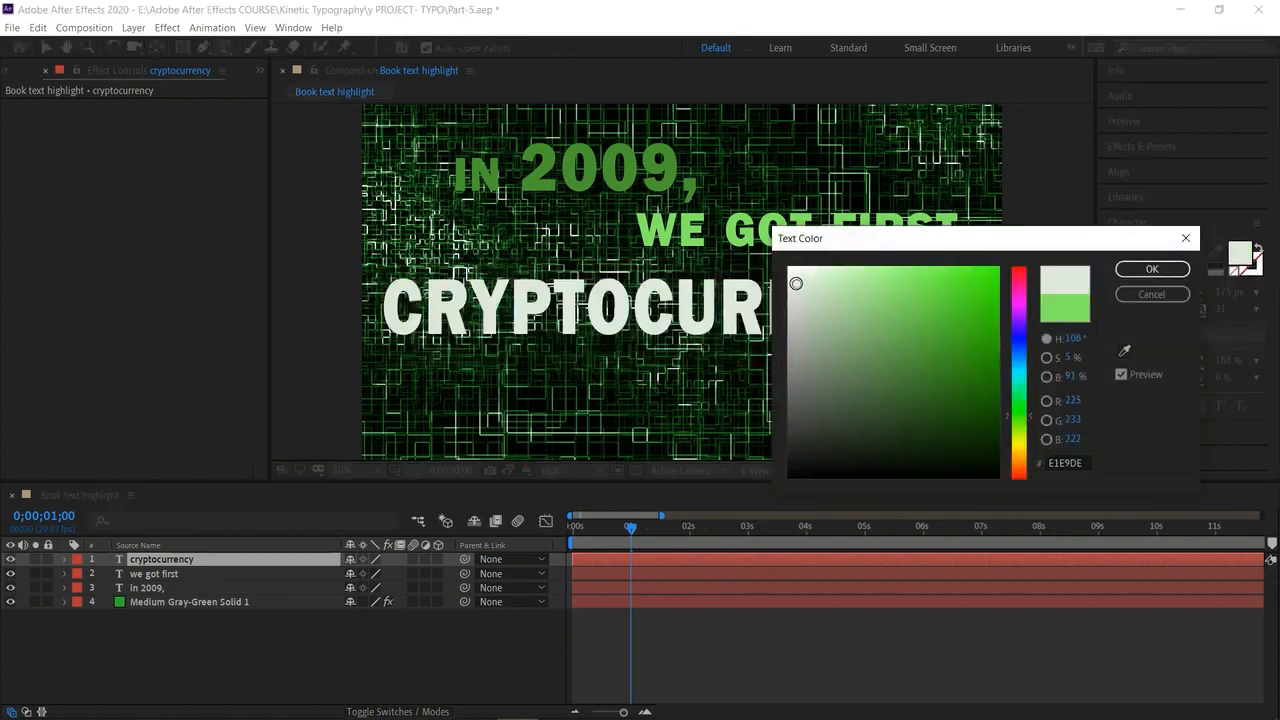
{"action": "left_click", "coordinate": [1150, 270]}
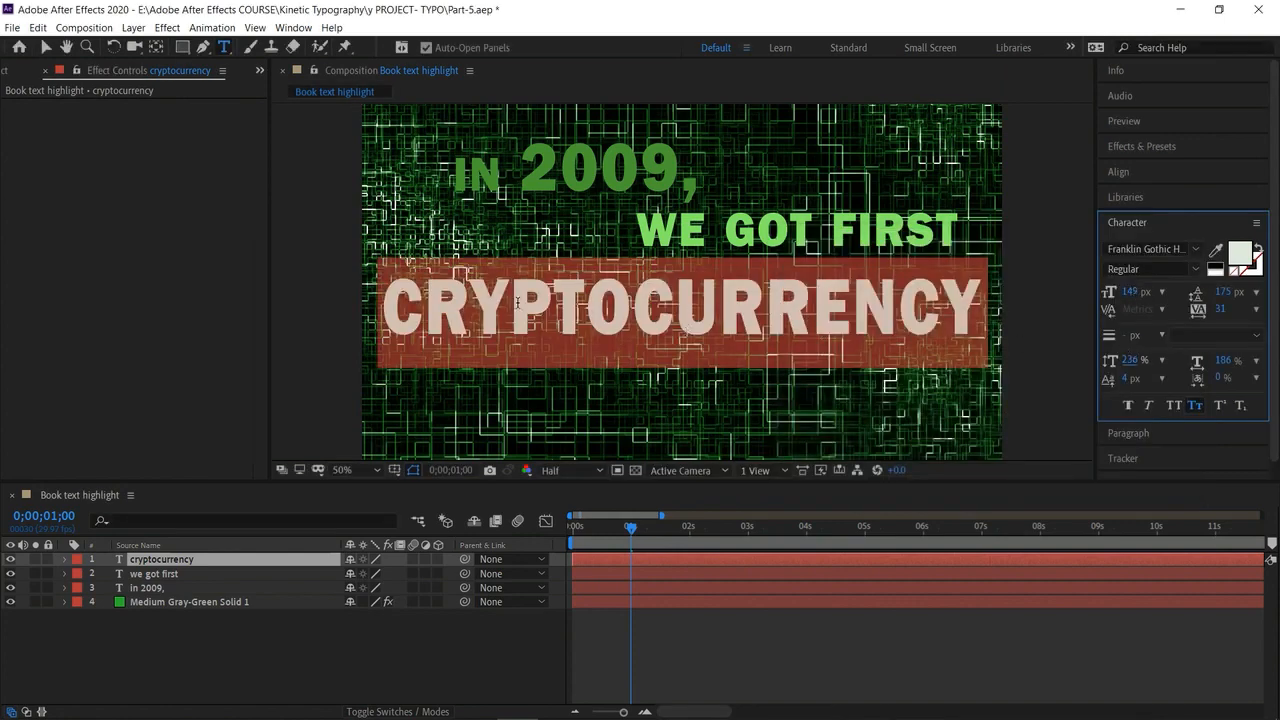
{"action": "left_click", "coordinate": [45, 49]}
{"action": "left_click_drag", "start_coordinate": [584, 306], "coordinate": [584, 331]}
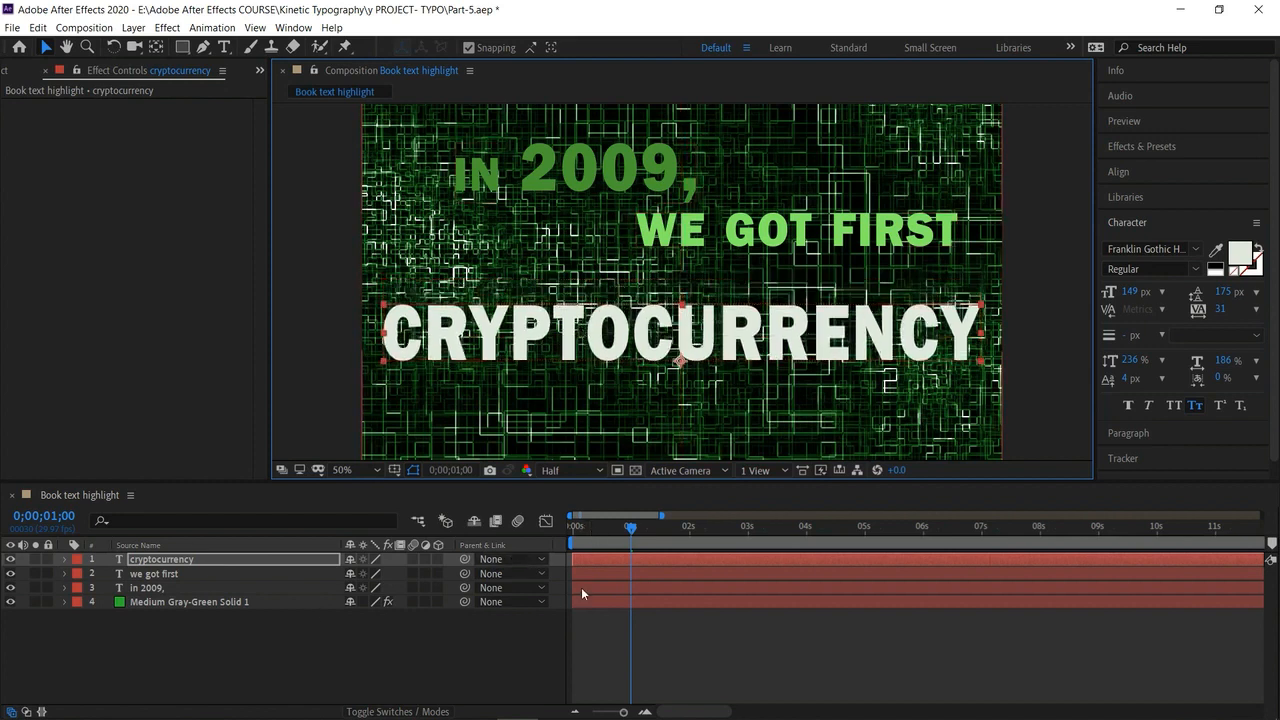
Trim the start of the "we got first" and "in 2009," layers to 0;00;01;00.
{"action": "left_click", "coordinate": [676, 556]}
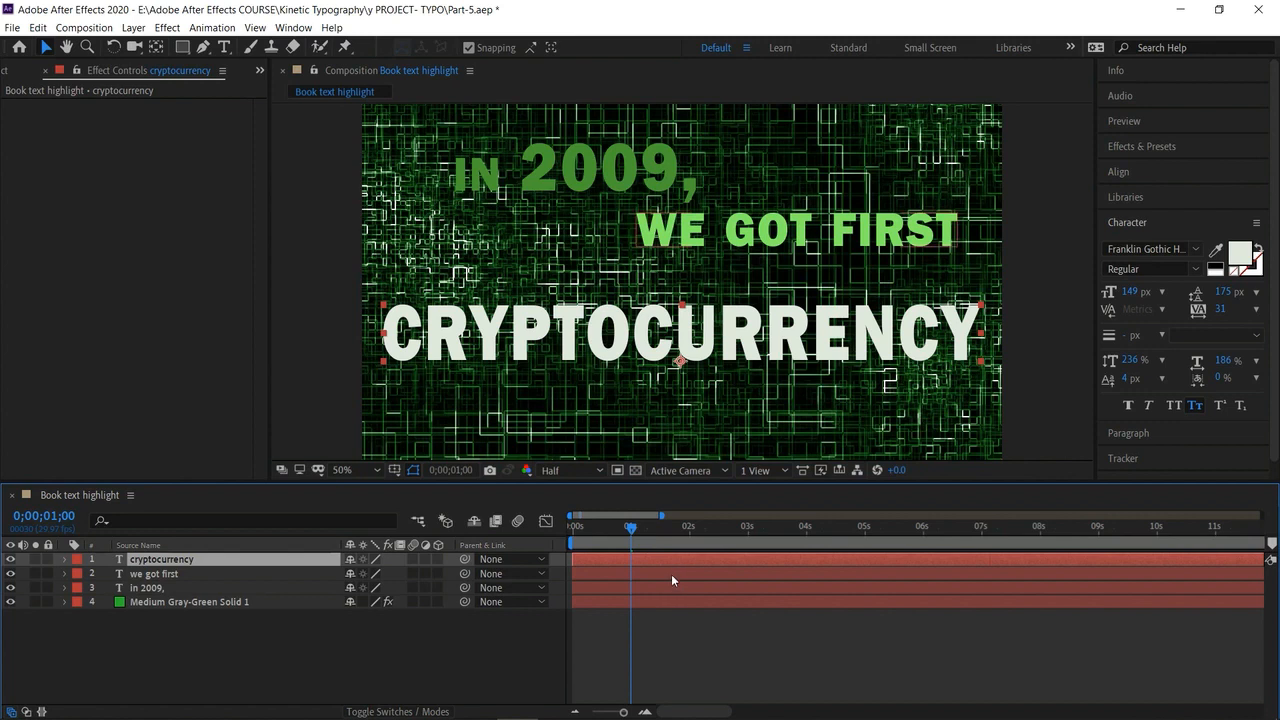
{"action": "left_click", "coordinate": [672, 576]}
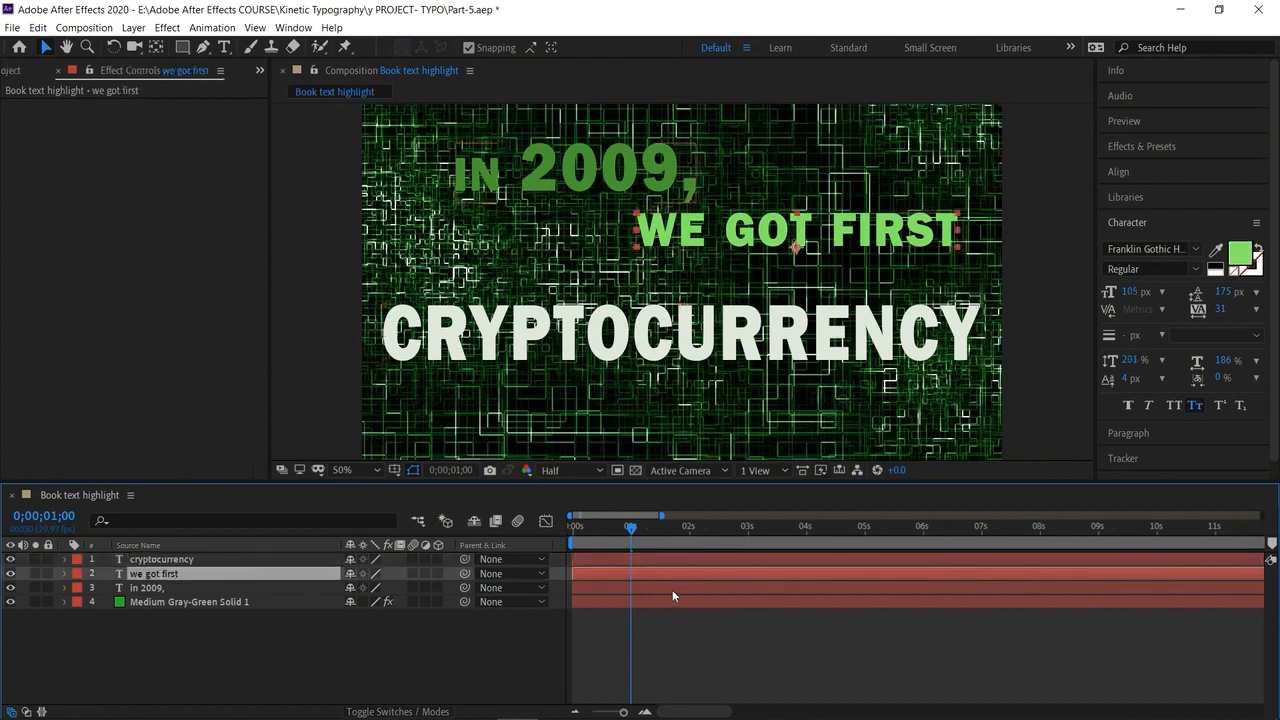
{"action": "left_click", "coordinate": [668, 588], "text": "ctrl"}
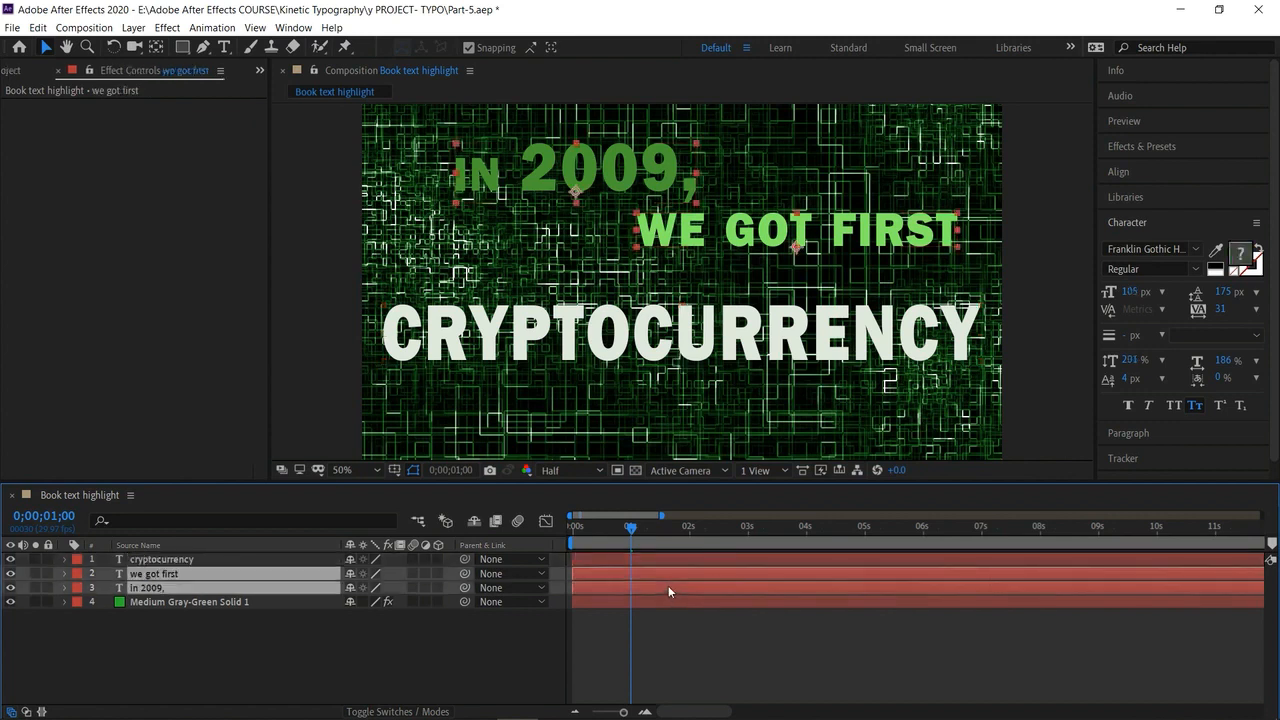
{"action": "key", "text": "alt+bracketleft"}
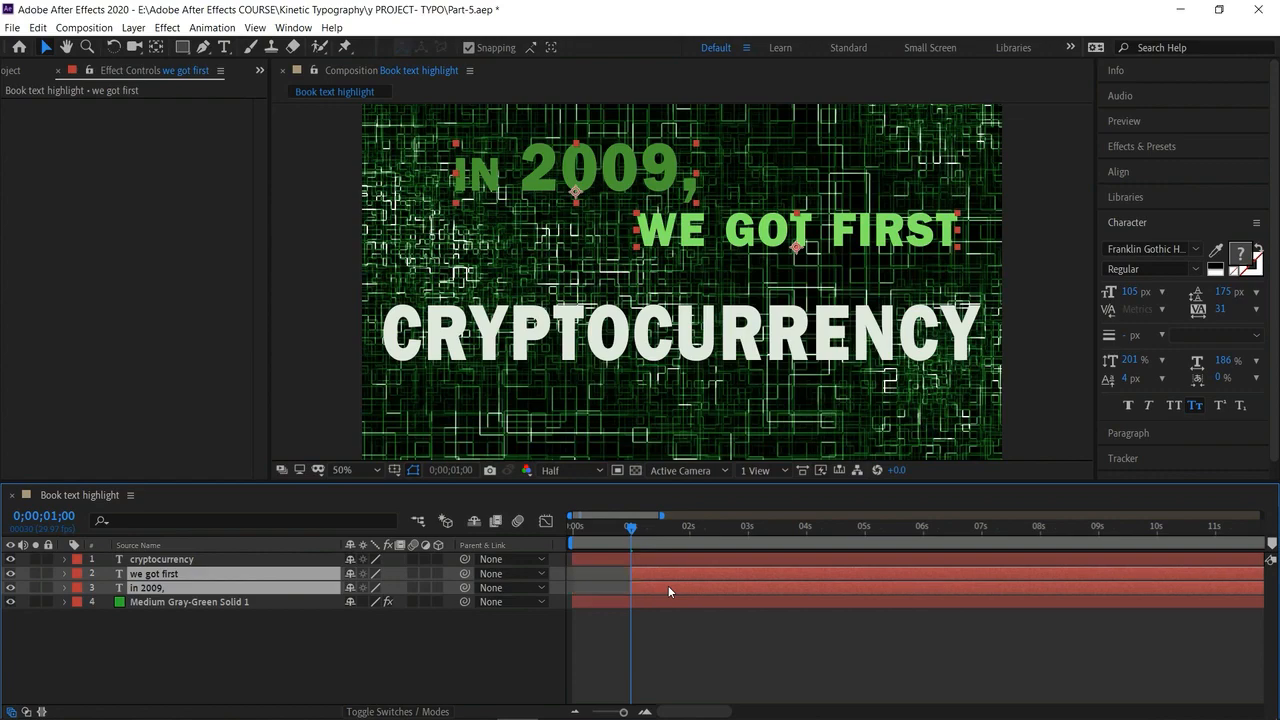
{"action": "mouse_move", "coordinate": [629, 531]}
{"action": "left_mouse_down"}
{"action": "mouse_move", "coordinate": [662, 548]}
{"action": "mouse_move", "coordinate": [626, 540]}
{"action": "left_mouse_up"}
{"action": "left_click", "coordinate": [174, 651]}
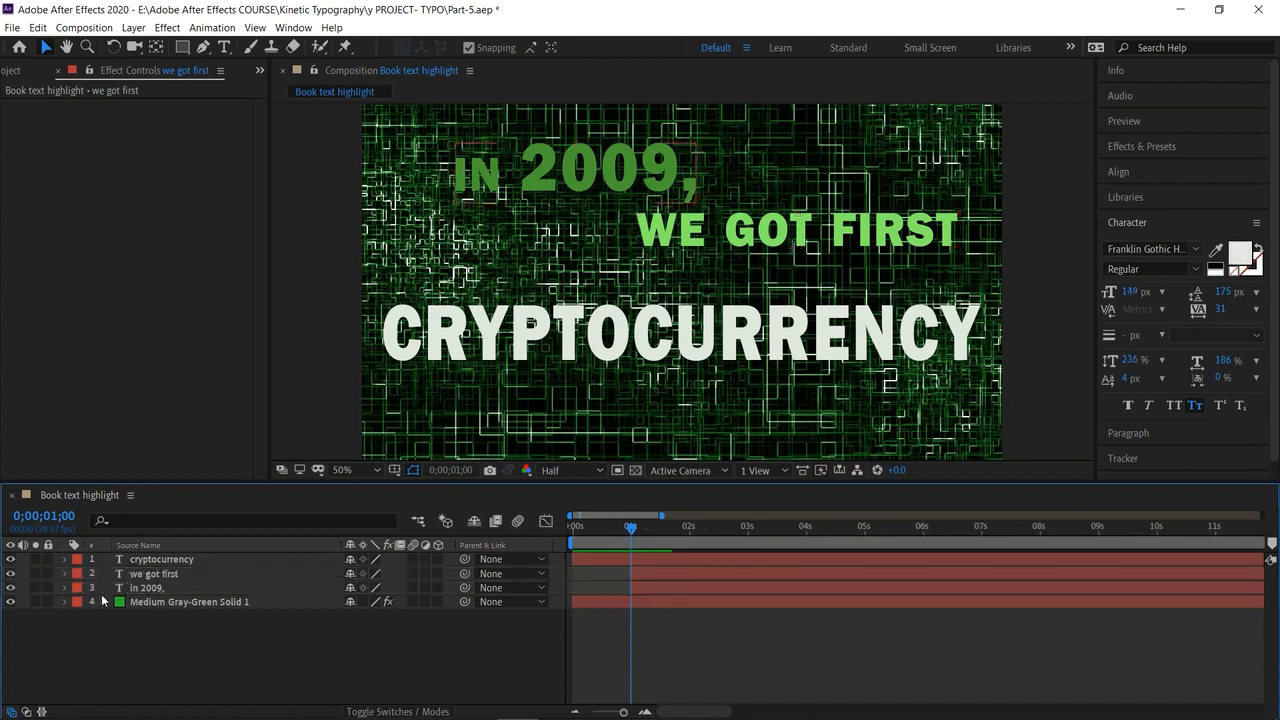
Keyframe the position of "in 2009," from 642, -89 above the frame at 0;00;01;00 to 642, 249 at 0;00;01;15.
{"action": "left_click", "coordinate": [139, 591]}
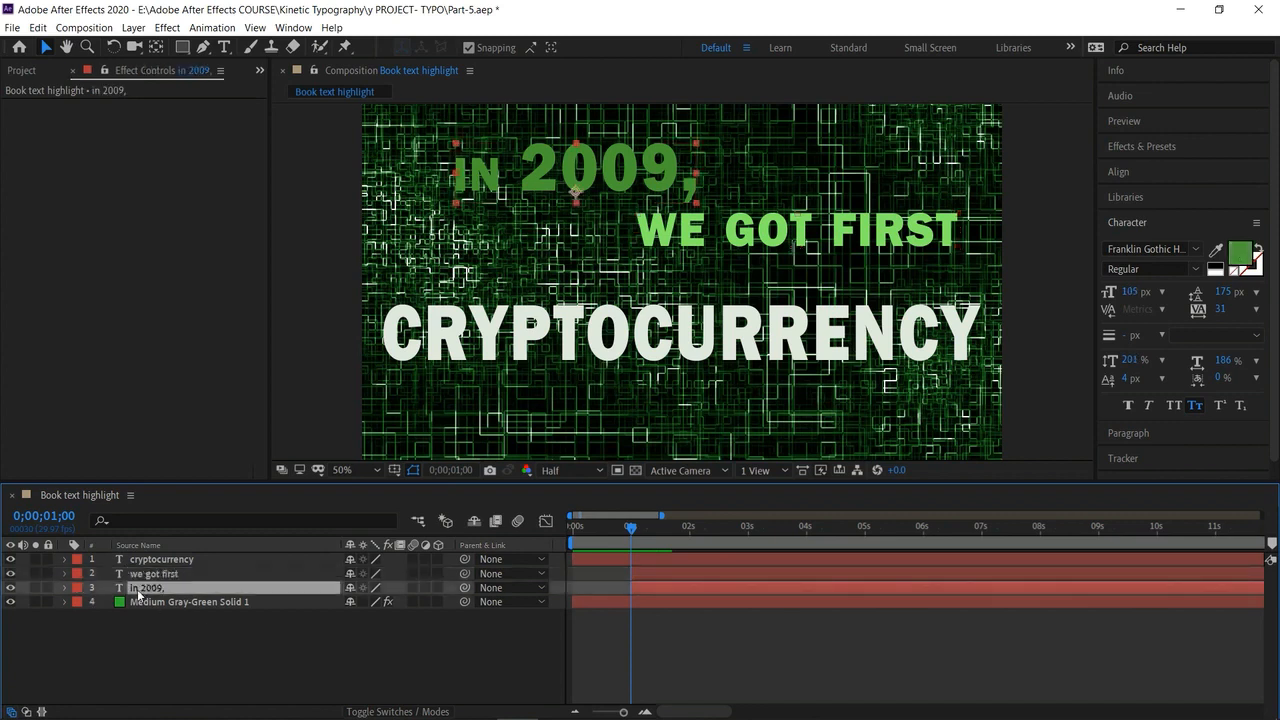
{"action": "key", "text": "p"}
{"action": "left_click", "coordinate": [107, 603]}
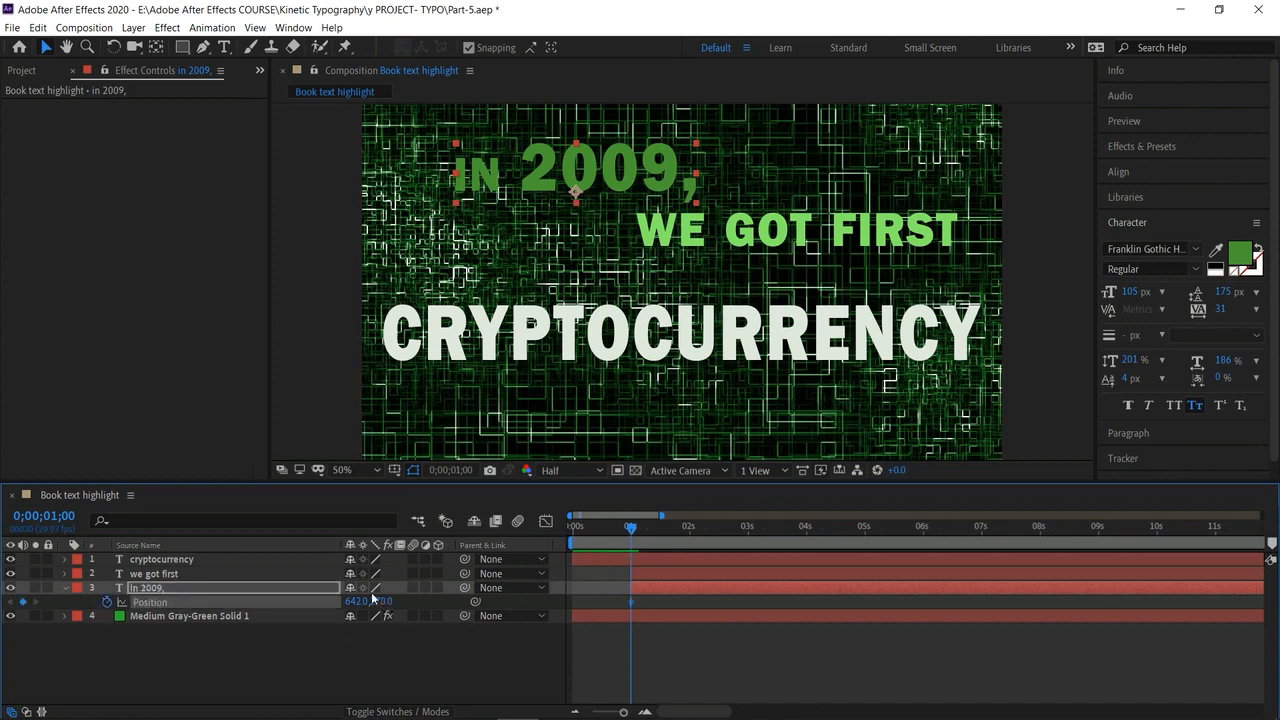
{"action": "left_click_drag", "start_coordinate": [370, 601], "coordinate": [95, 563]}
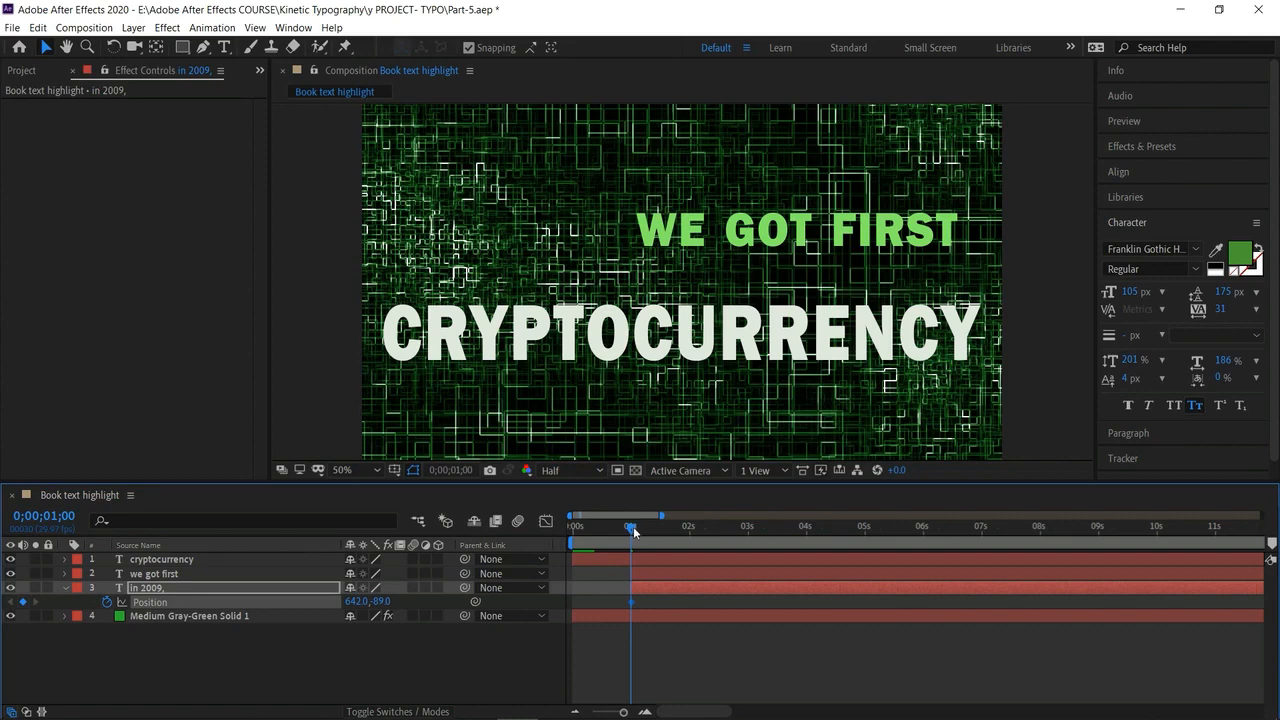
{"action": "left_click_drag", "start_coordinate": [631, 527], "coordinate": [658, 548]}
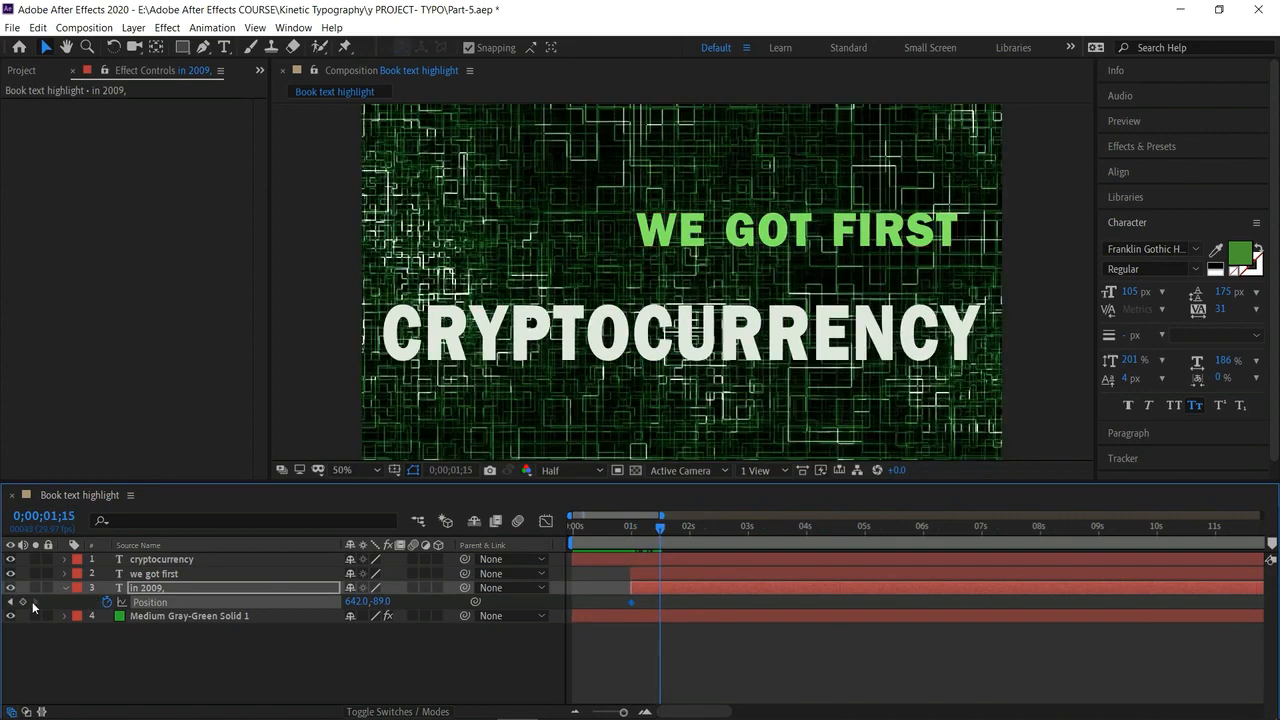
{"action": "left_click_drag", "start_coordinate": [397, 607], "coordinate": [509, 610]}
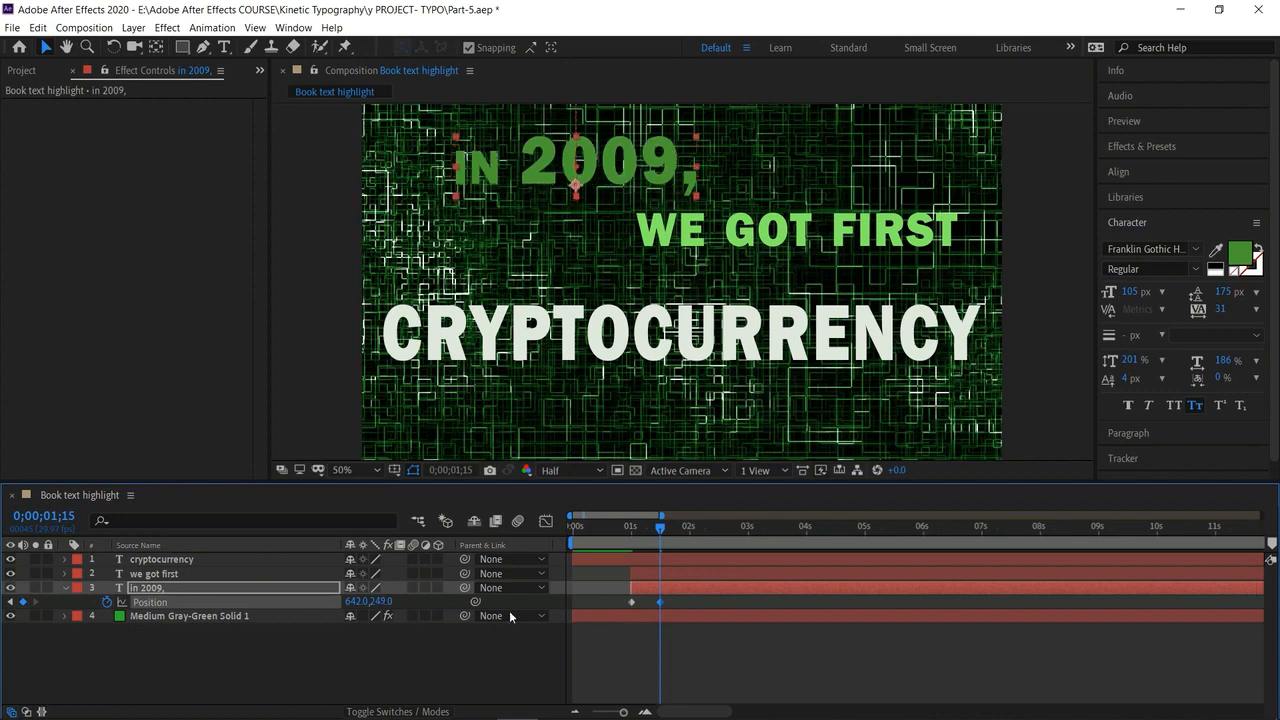
{"action": "right_click", "coordinate": [634, 598]}
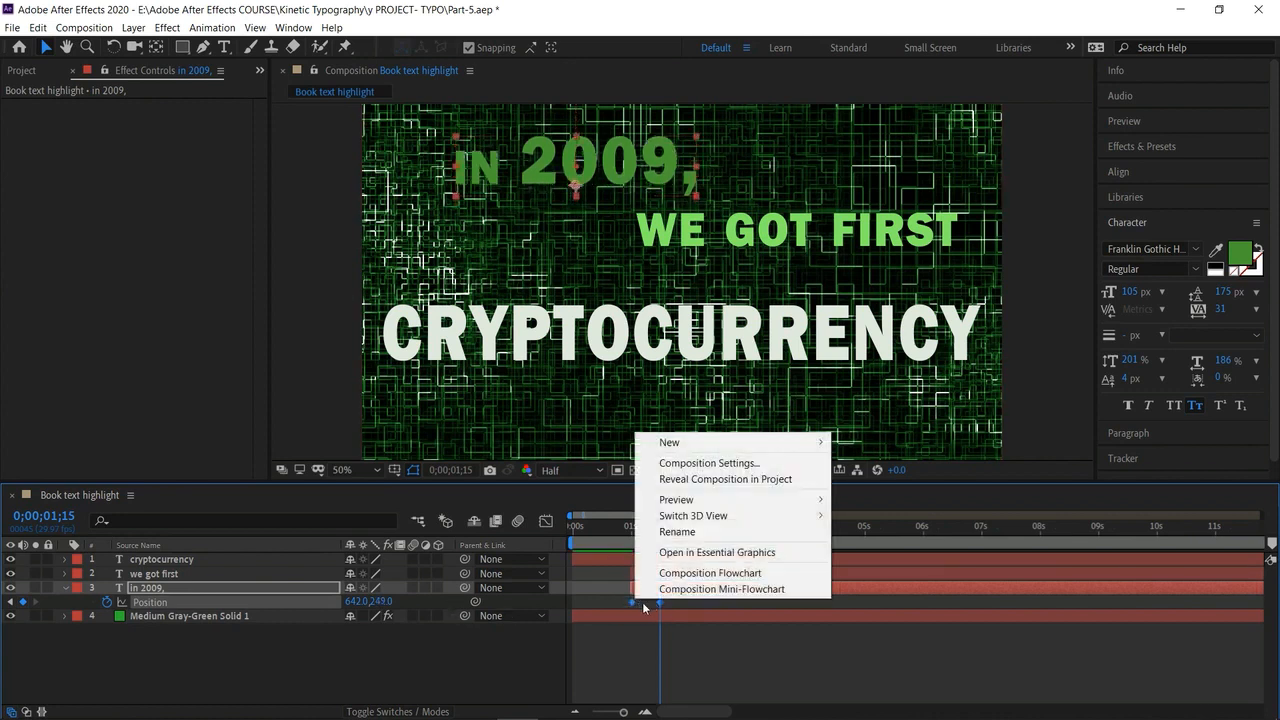
{"action": "left_click", "coordinate": [662, 624]}
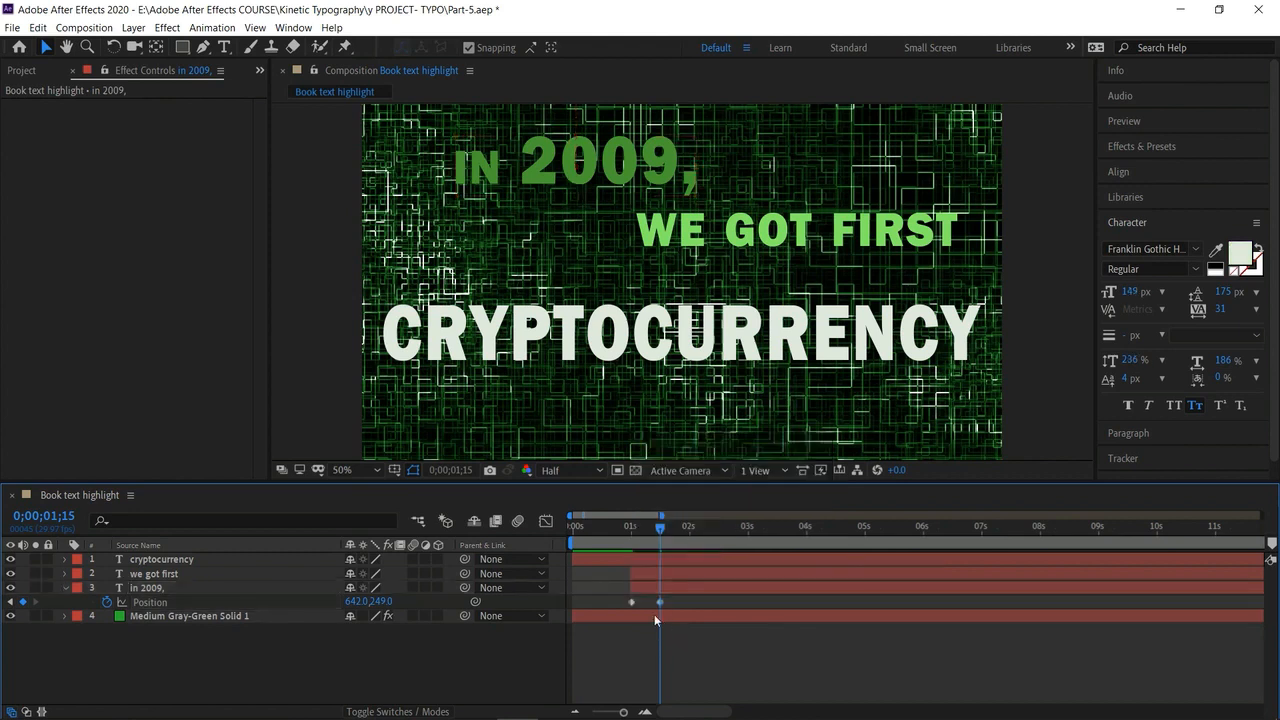
{"action": "left_click", "coordinate": [627, 590]}
{"action": "key", "text": "alt+bracketleft"}
{"action": "key", "text": "ctrl+z"}
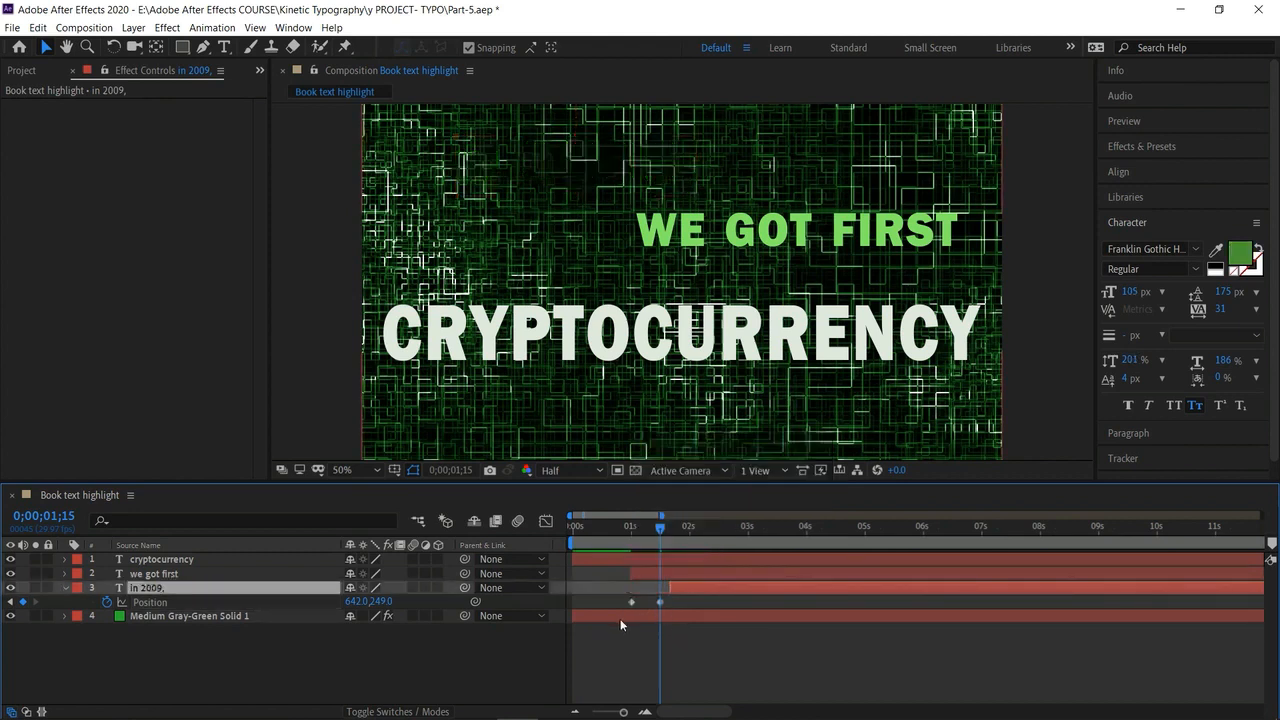
Apply Easy Ease to both position keyframes of "in 2009," and check the motion.
{"action": "left_click_drag", "start_coordinate": [624, 595], "coordinate": [653, 610]}
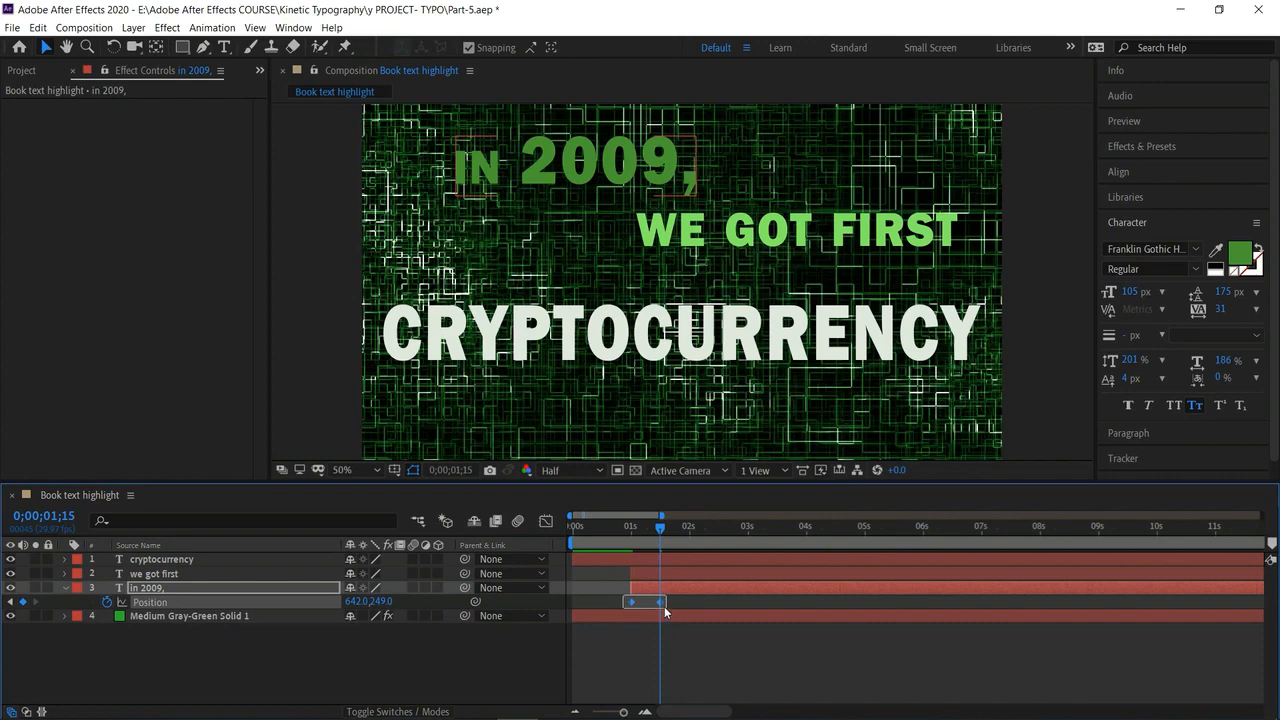
{"action": "right_click", "coordinate": [632, 600]}
{"action": "mouse_move", "coordinate": [700, 590]}
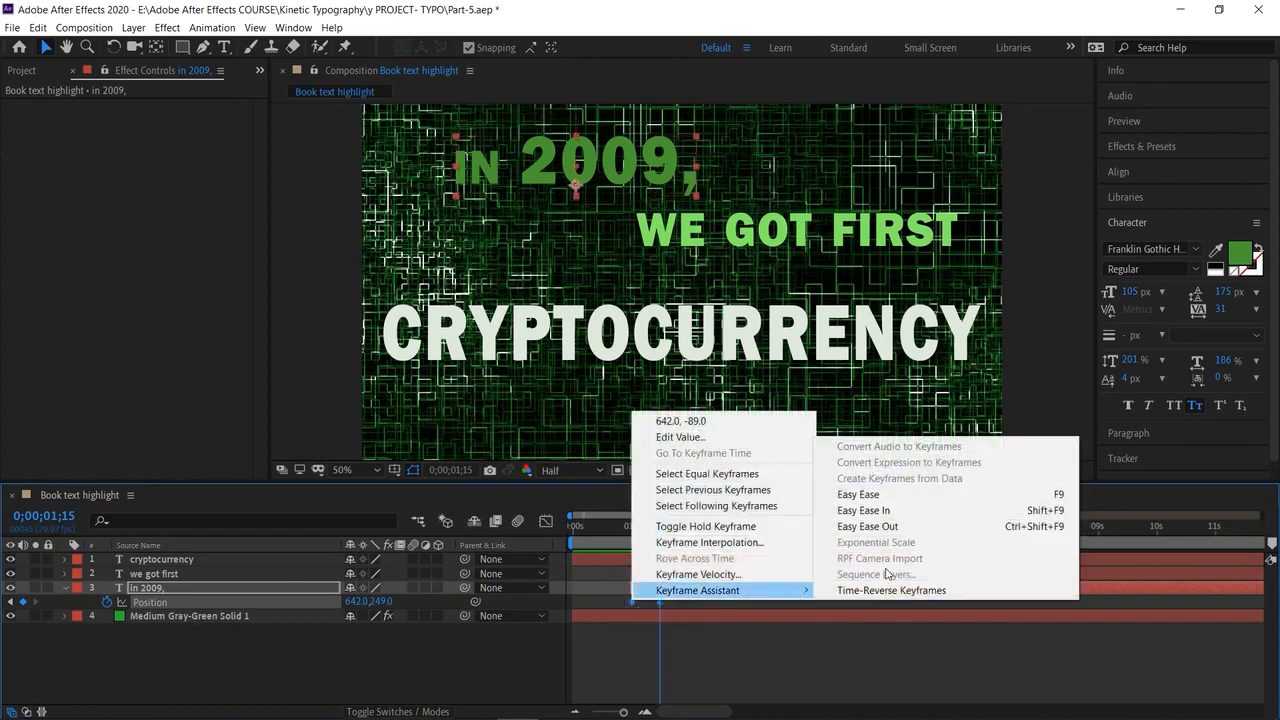
{"action": "left_click", "coordinate": [887, 498]}
{"action": "mouse_move", "coordinate": [662, 526]}
{"action": "left_mouse_down"}
{"action": "mouse_move", "coordinate": [619, 520]}
{"action": "mouse_move", "coordinate": [663, 549]}
{"action": "left_mouse_up"}
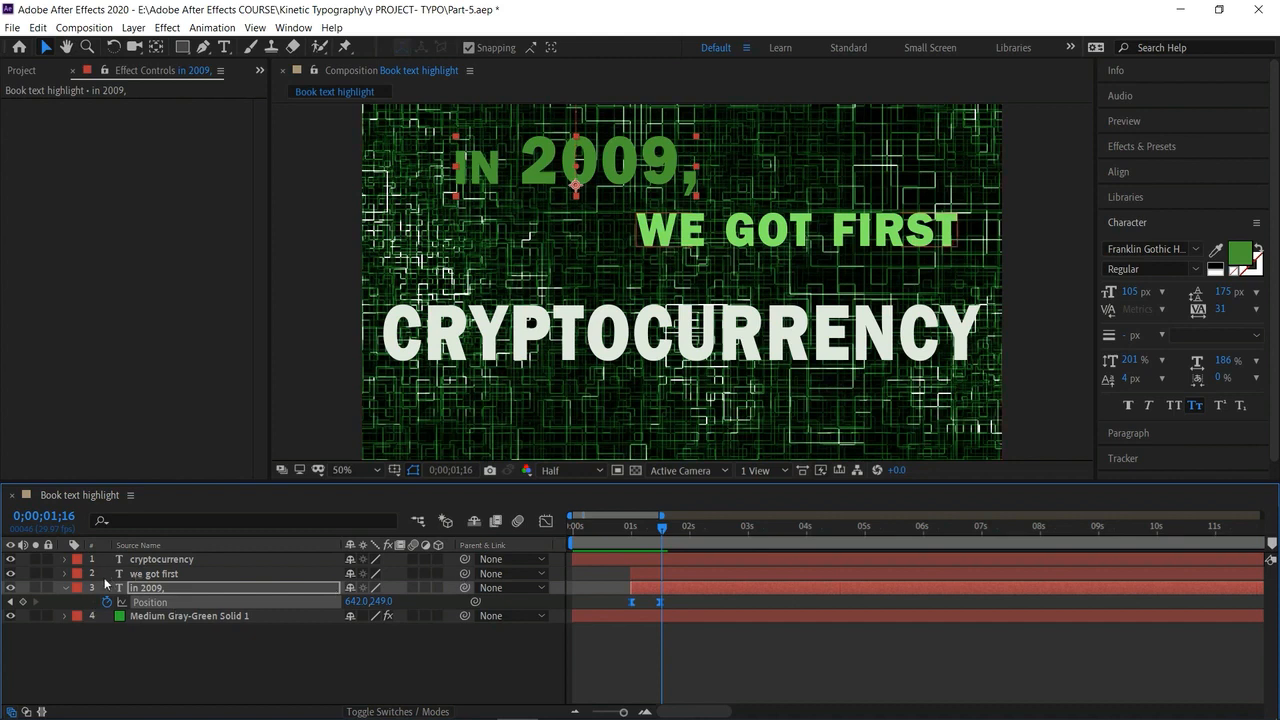
Set the "we got first" layer to start at 0;00;01;16 and reveal its position property.
{"action": "left_click", "coordinate": [146, 576]}
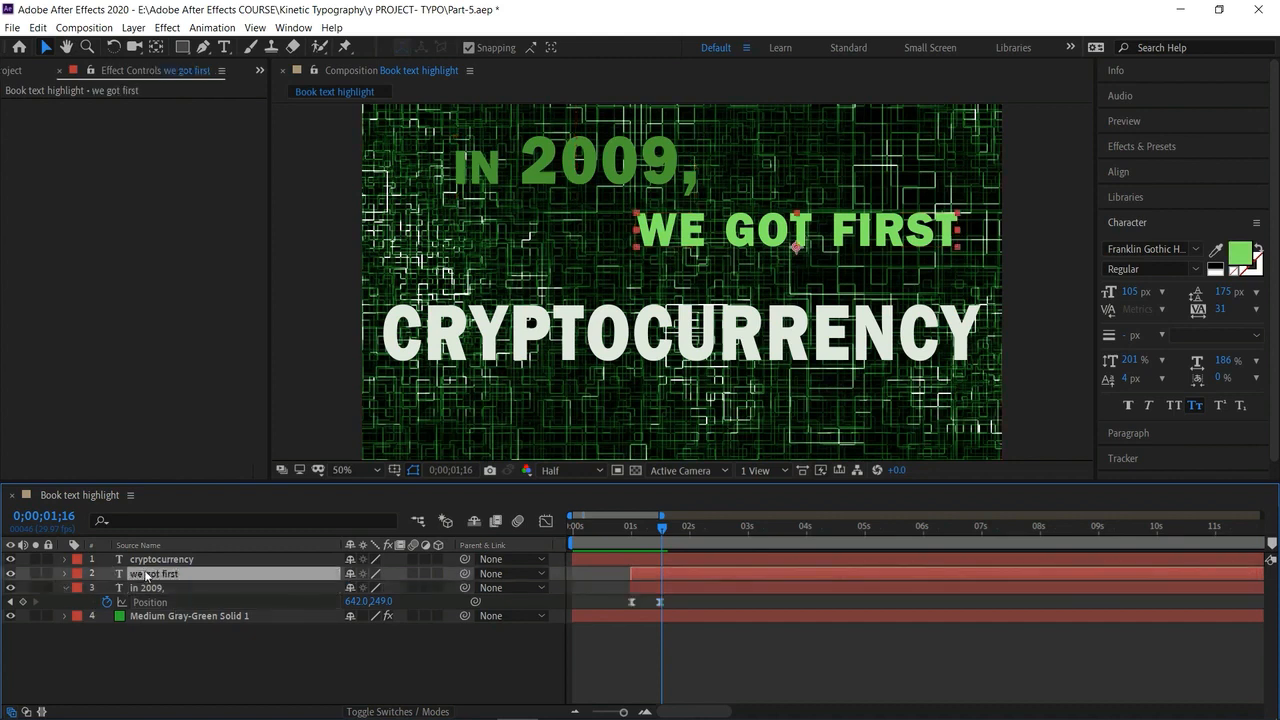
{"action": "key", "text": "p"}
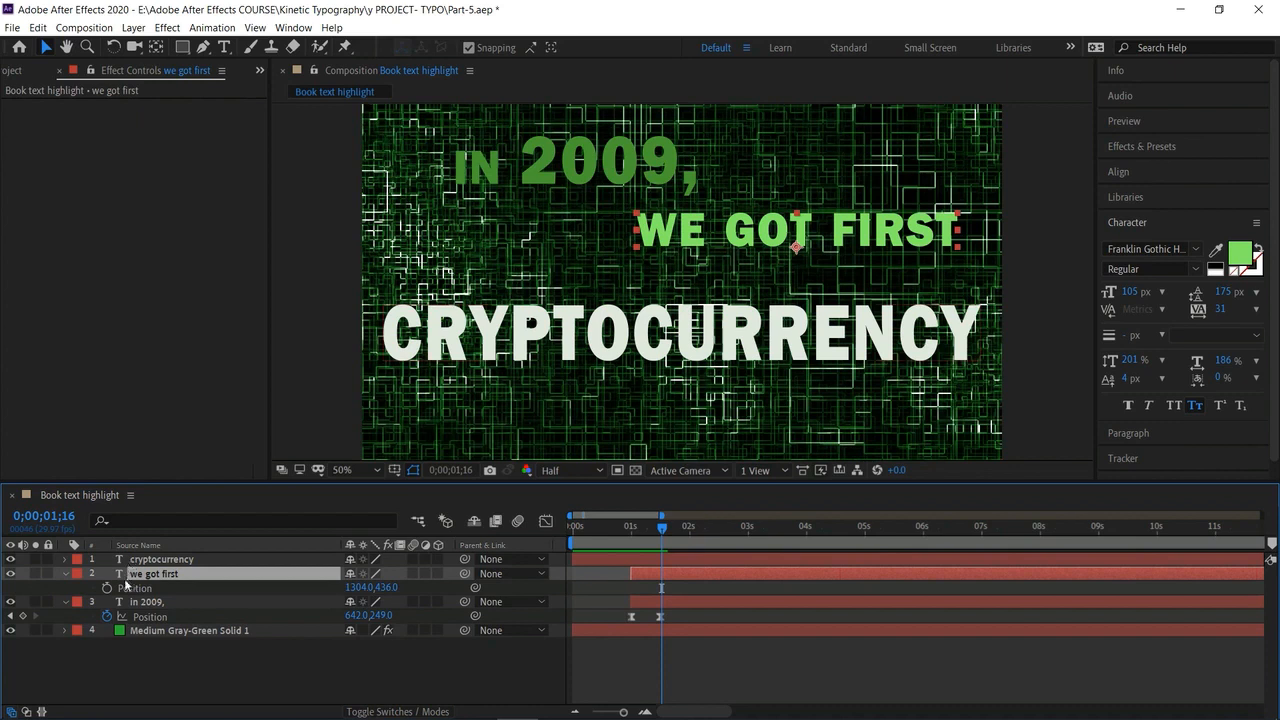
{"action": "left_click", "coordinate": [106, 587]}
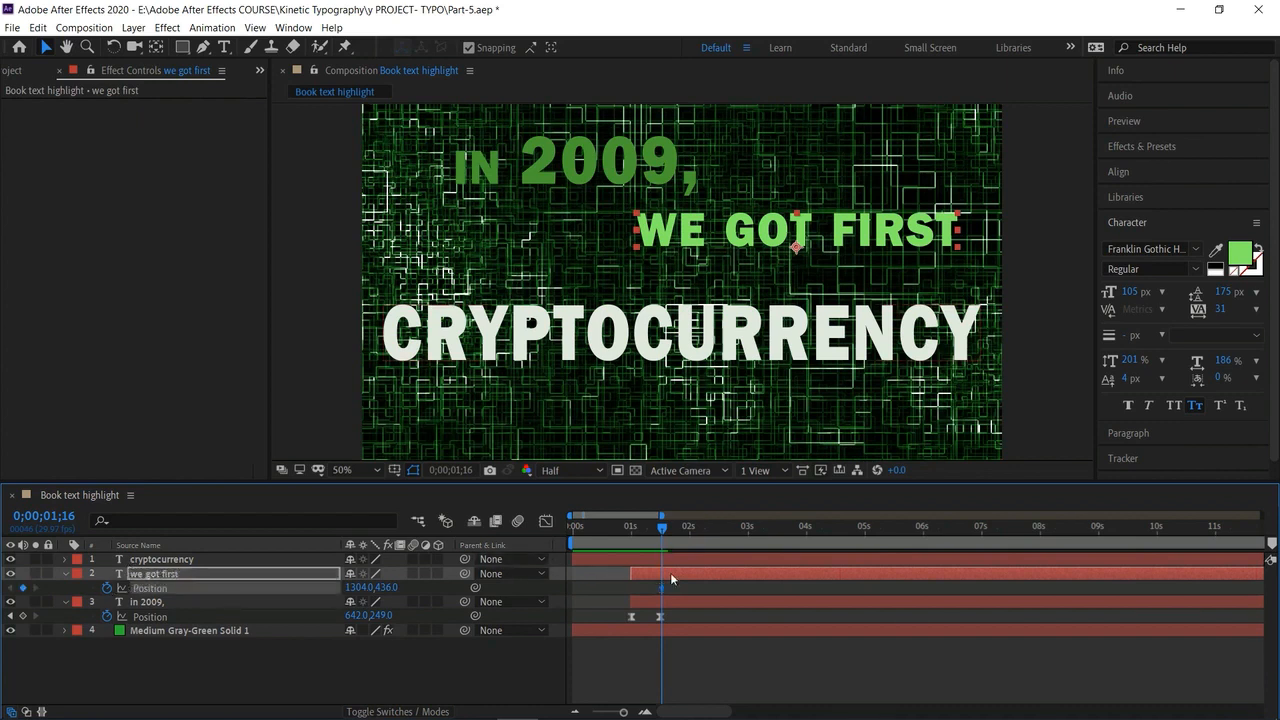
{"action": "left_click_drag", "start_coordinate": [671, 577], "coordinate": [700, 579]}
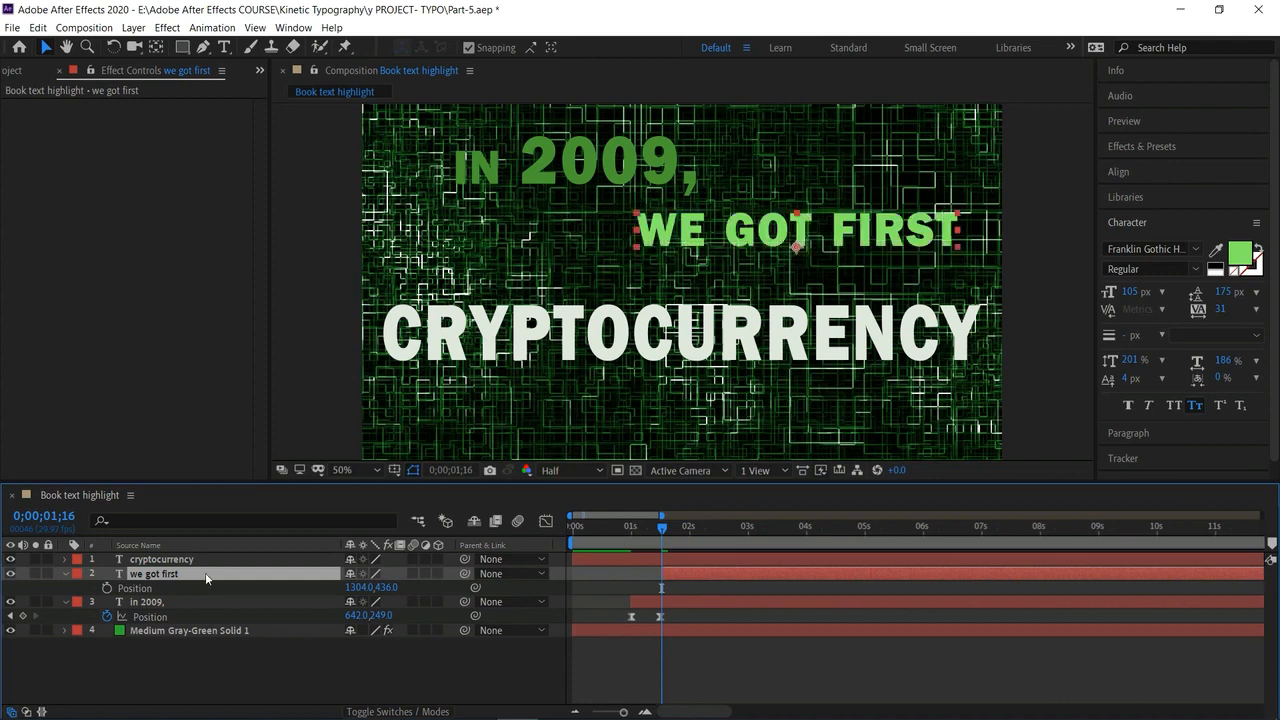
Keyframe the position of "we got first" from 2421, 436 outside the frame at 0;00;01;16 to 1326, 464 at 0;00;02;00.
{"action": "left_click", "coordinate": [107, 588]}
{"action": "left_click_drag", "start_coordinate": [362, 590], "coordinate": [520, 590]}
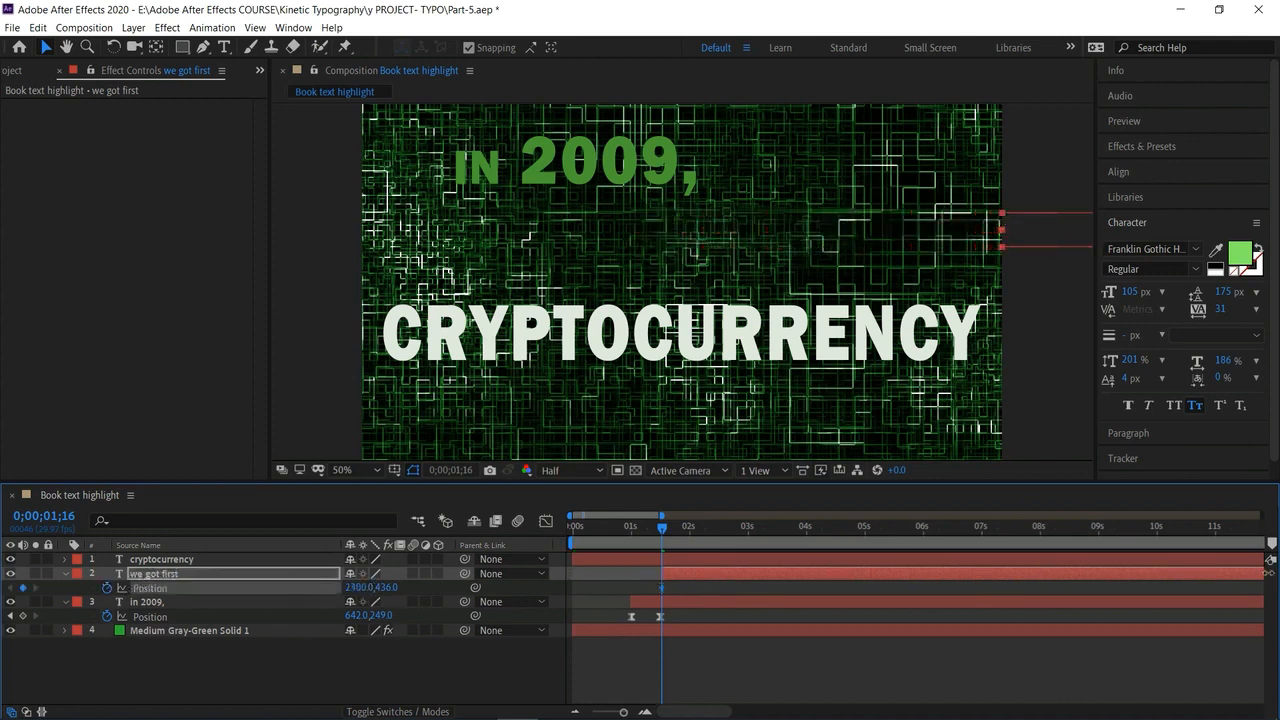
{"action": "left_click_drag", "start_coordinate": [1275, 573], "coordinate": [1274, 573]}
{"action": "left_click_drag", "start_coordinate": [660, 526], "coordinate": [688, 526]}
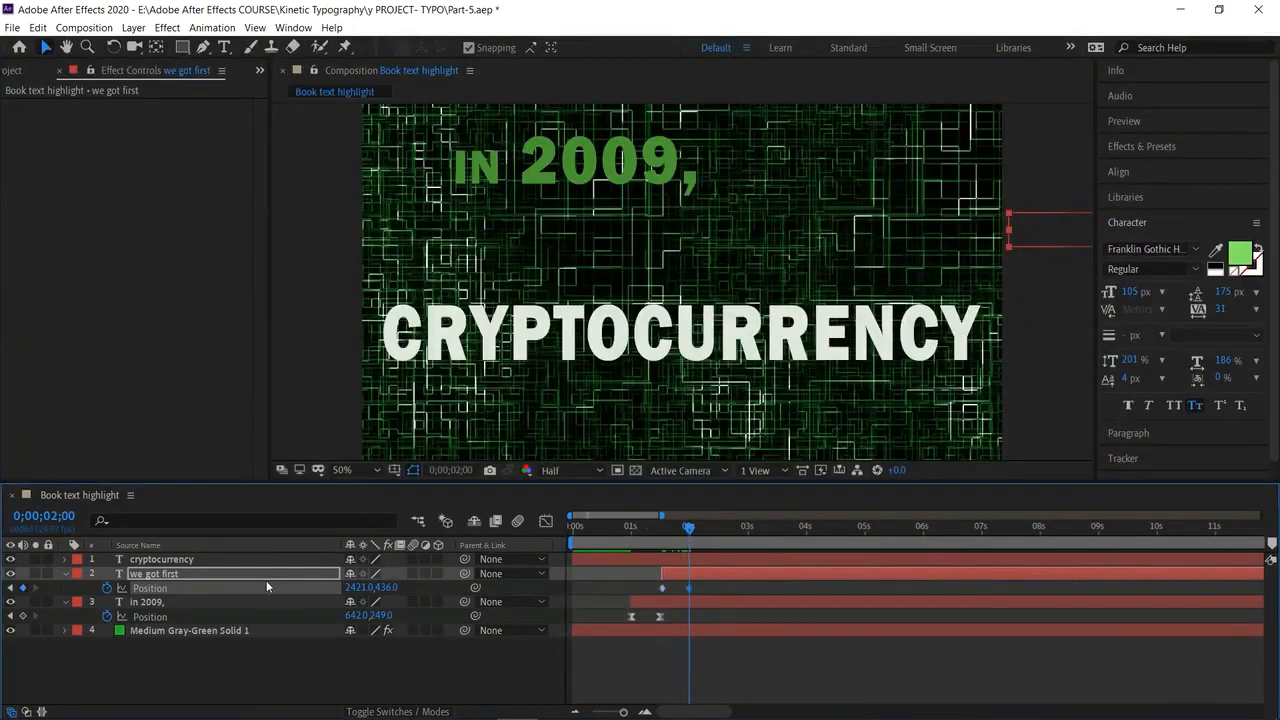
{"action": "left_click_drag", "start_coordinate": [376, 588], "coordinate": [60, 540]}
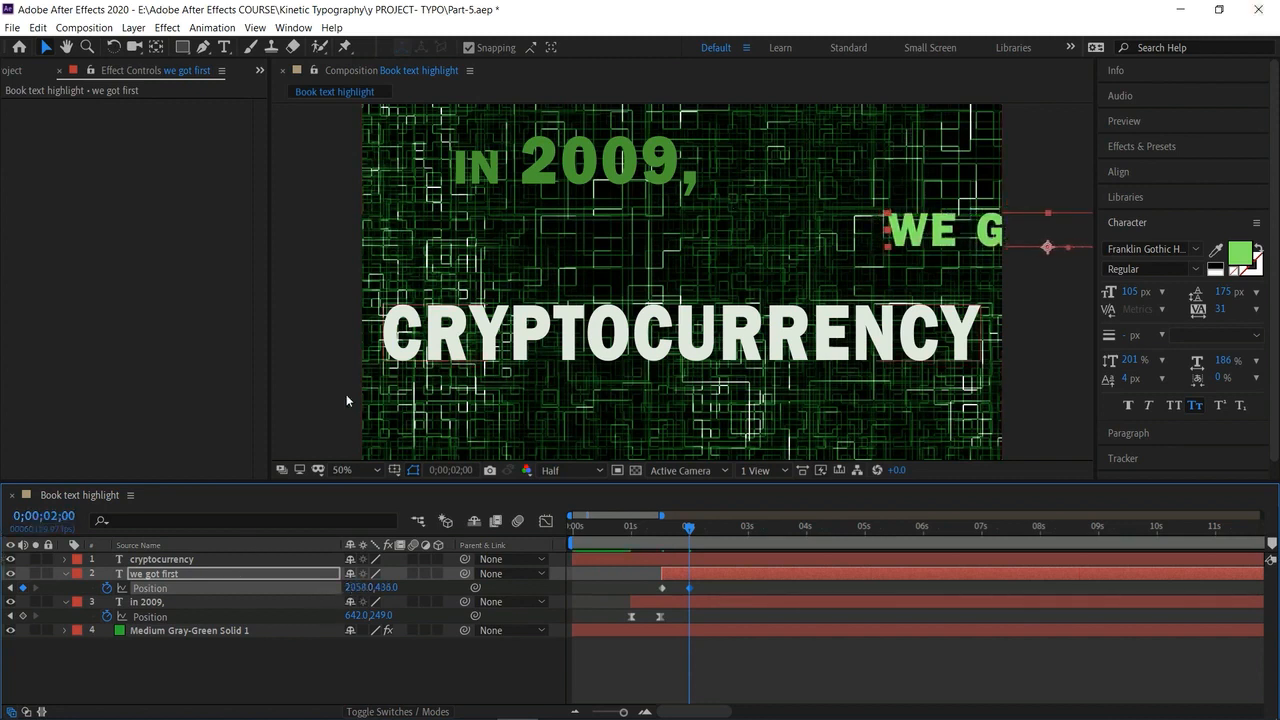
{"action": "left_click_drag", "start_coordinate": [921, 244], "coordinate": [683, 243]}
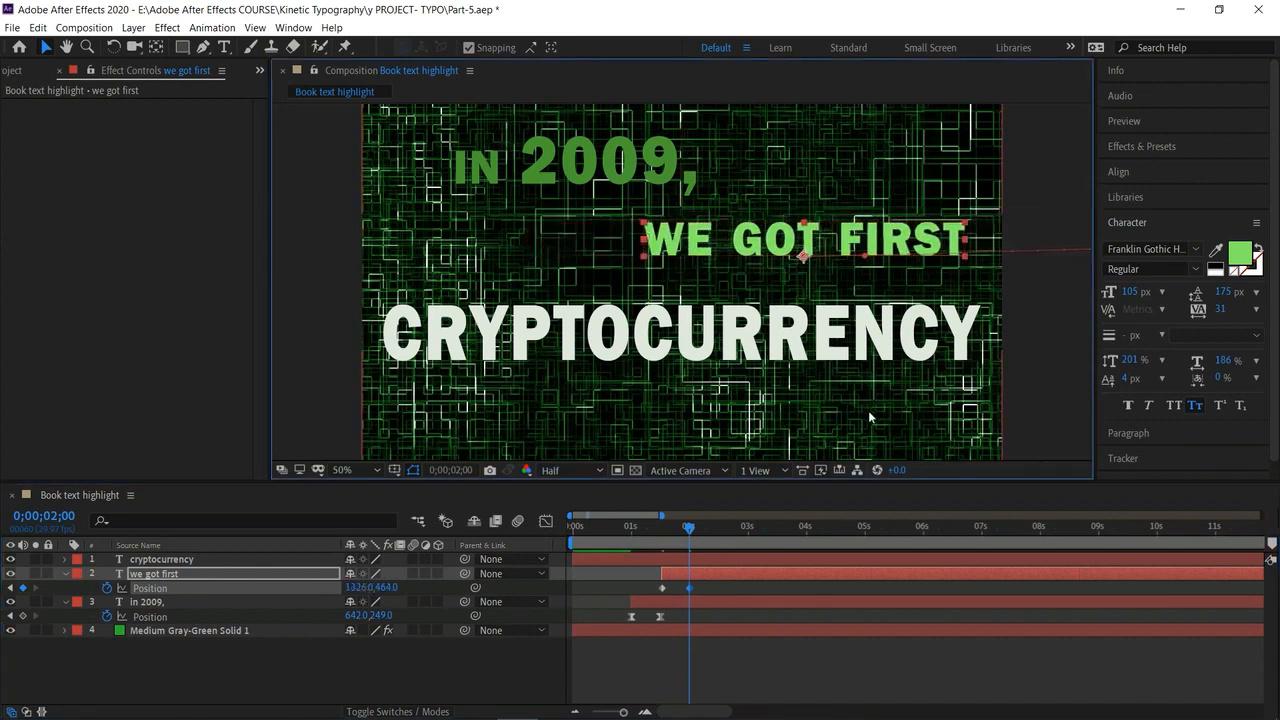
Apply Easy Ease to both position keyframes of "we got first" and preview the animation.
{"action": "right_click", "coordinate": [662, 586]}
{"action": "mouse_move", "coordinate": [697, 584]}
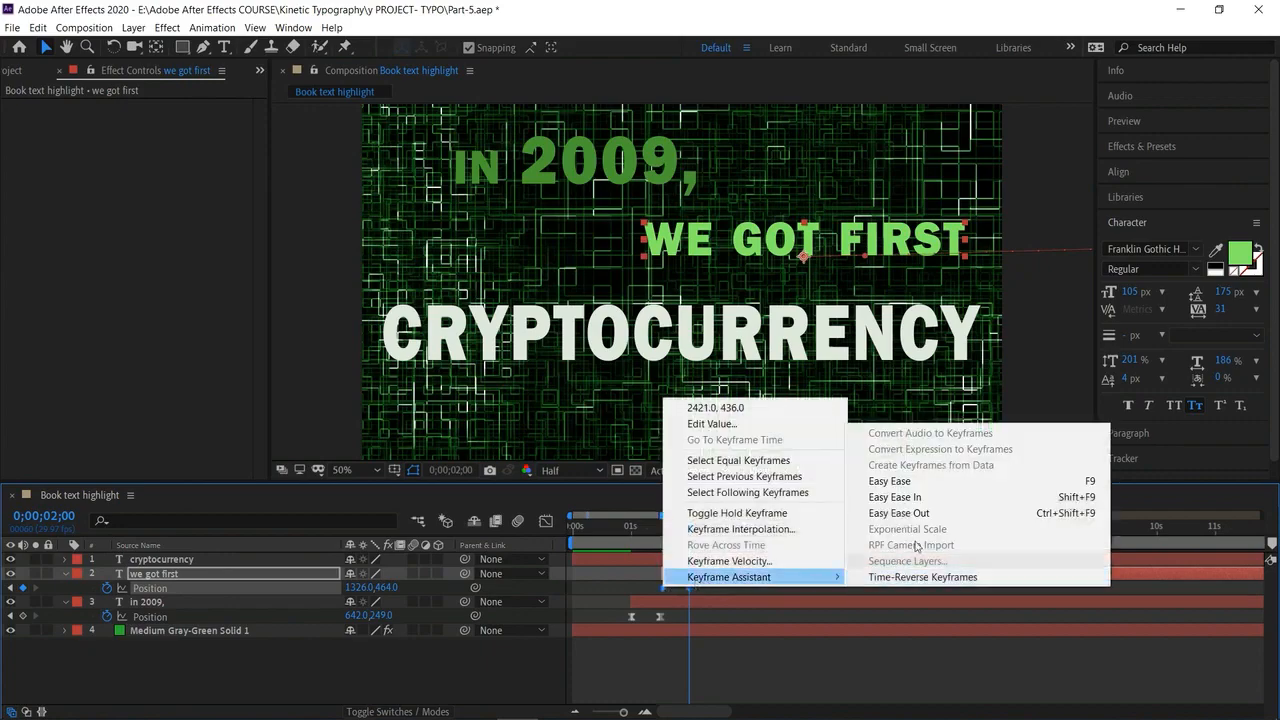
{"action": "left_click", "coordinate": [900, 478]}
{"action": "mouse_move", "coordinate": [688, 530]}
{"action": "left_mouse_down"}
{"action": "mouse_move", "coordinate": [598, 530]}
{"action": "mouse_move", "coordinate": [683, 530]}
{"action": "left_mouse_up"}
{"action": "key", "text": "space"}
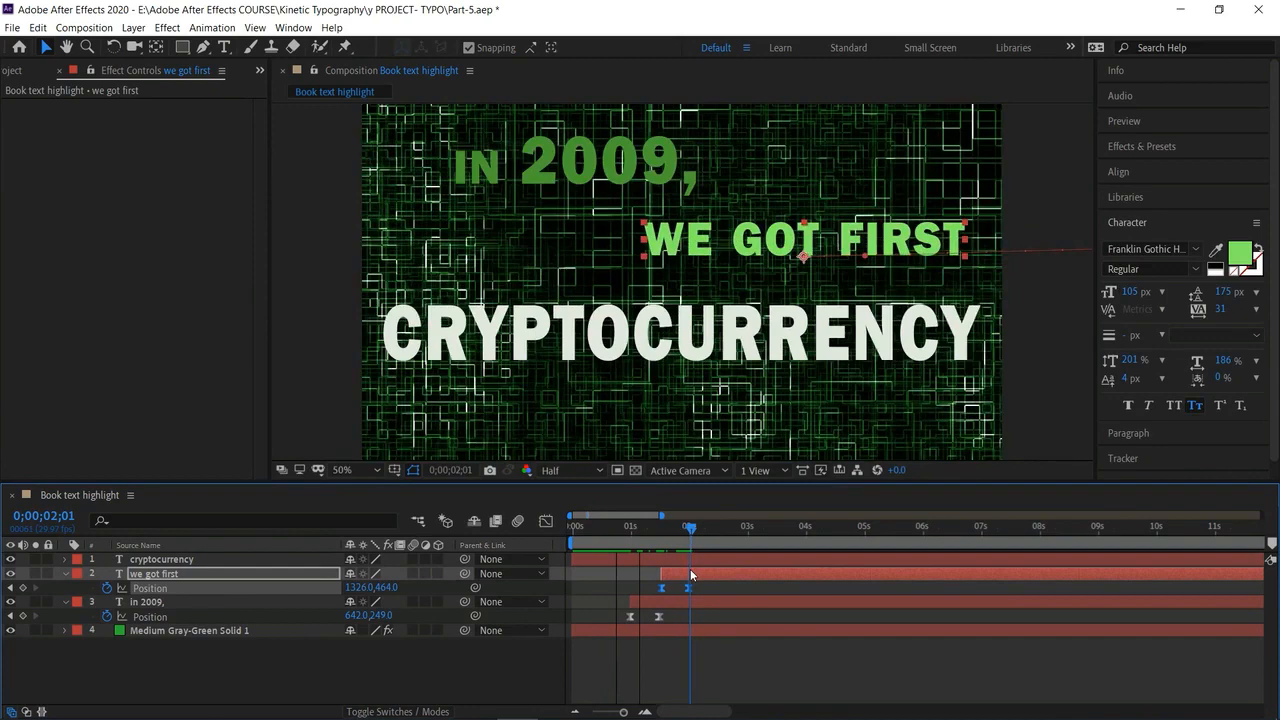
{"action": "key", "text": "space"}
Trim the start of the "cryptocurrency" layer to 0;00;02;00.
{"action": "left_click", "coordinate": [697, 560]}
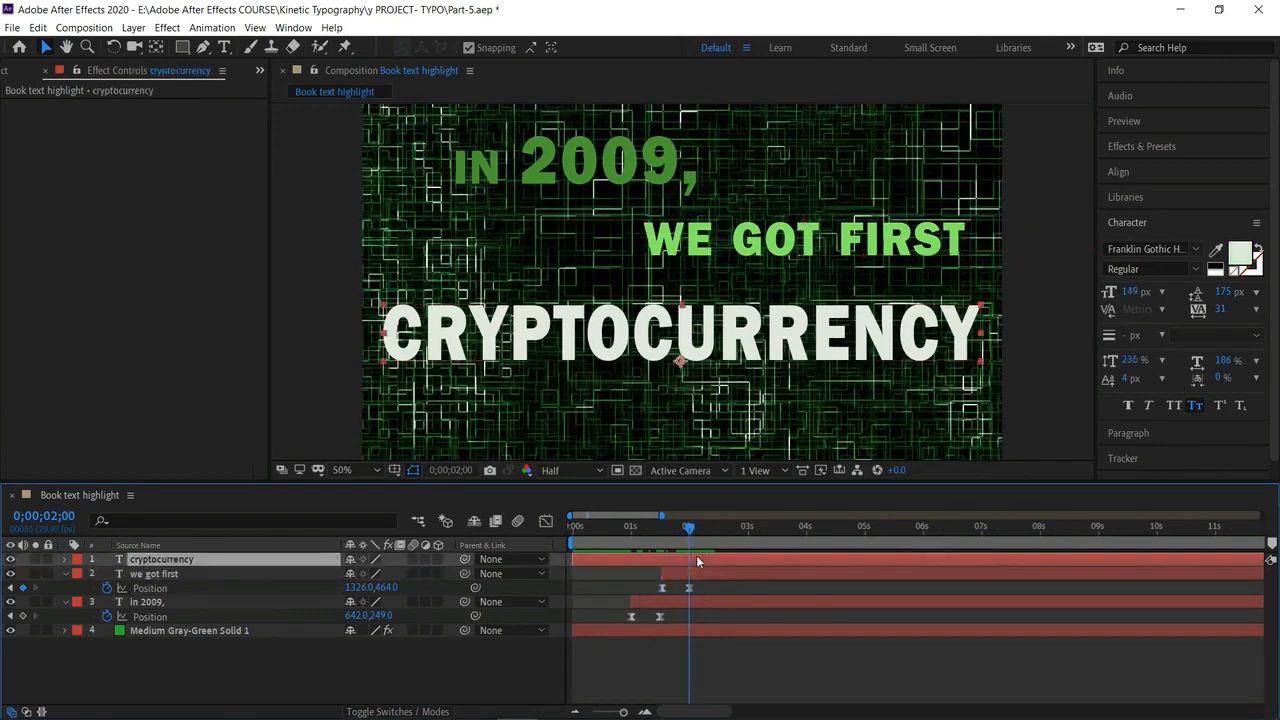
{"action": "key", "text": "alt+bracketleft"}
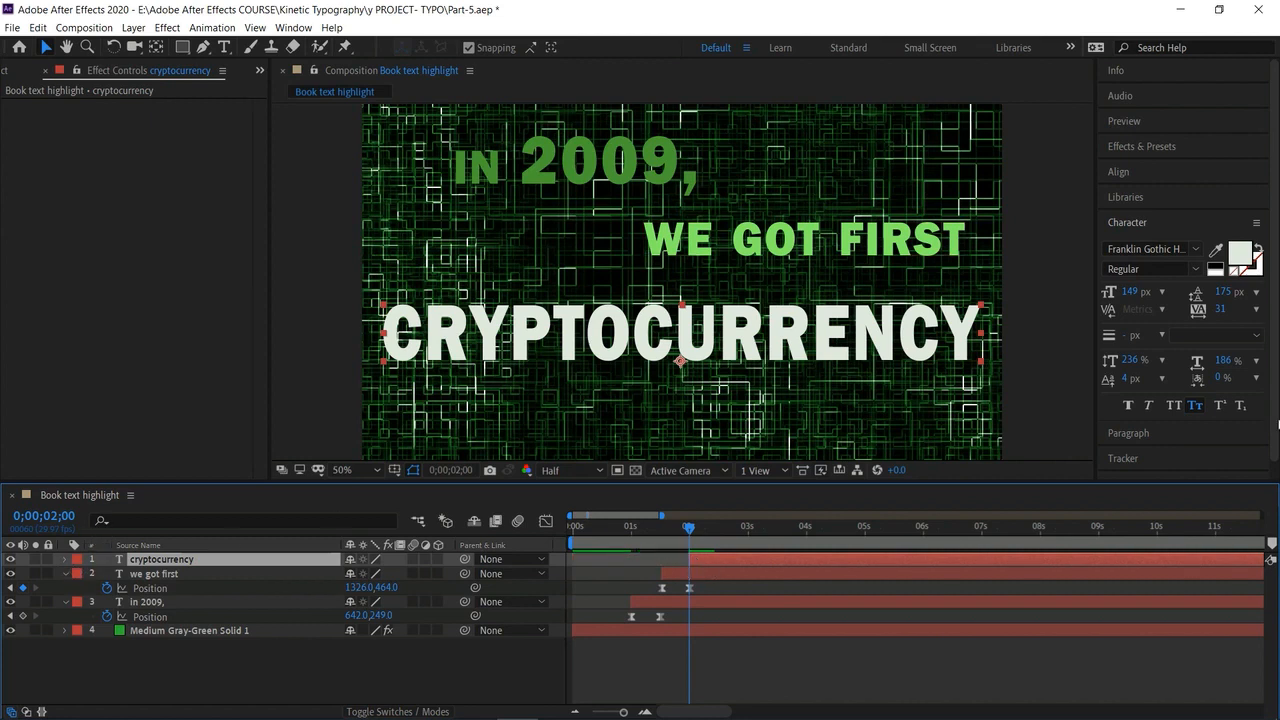
Open the Mechanical folder of the text animation presets.
{"action": "left_click", "coordinate": [1143, 222]}
{"action": "left_click", "coordinate": [1170, 146]}
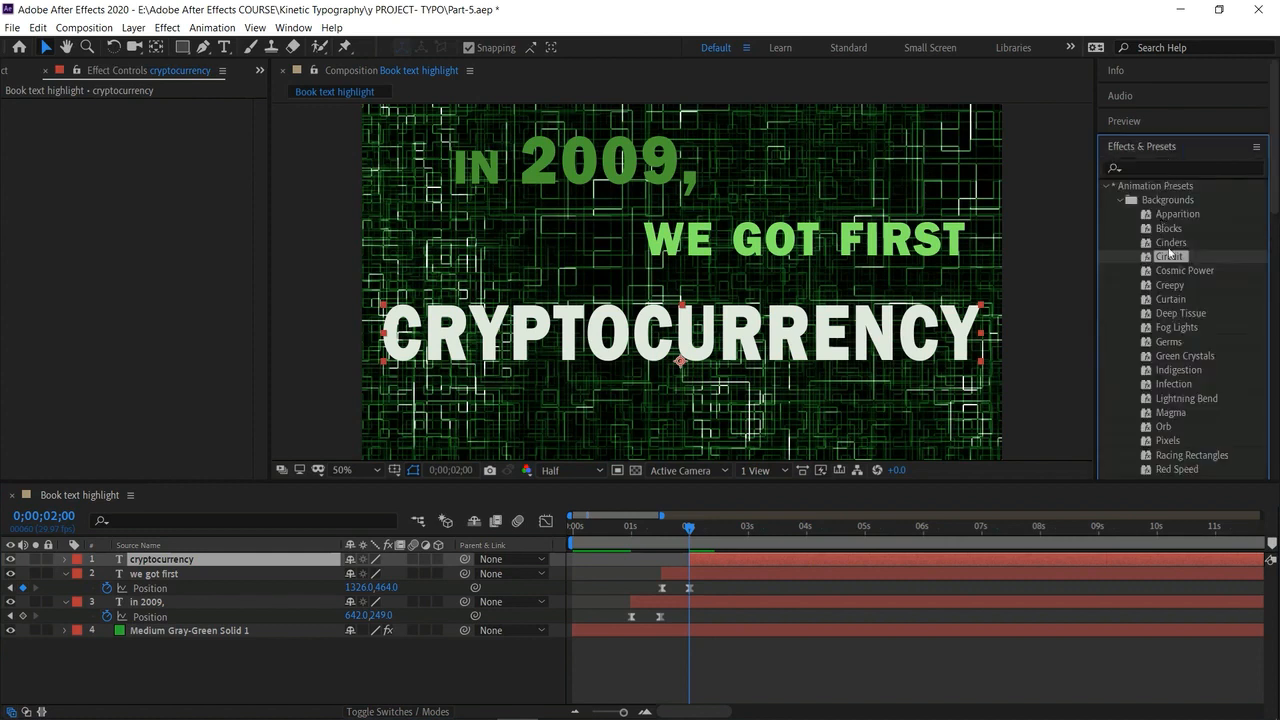
{"action": "left_click", "coordinate": [1119, 199]}
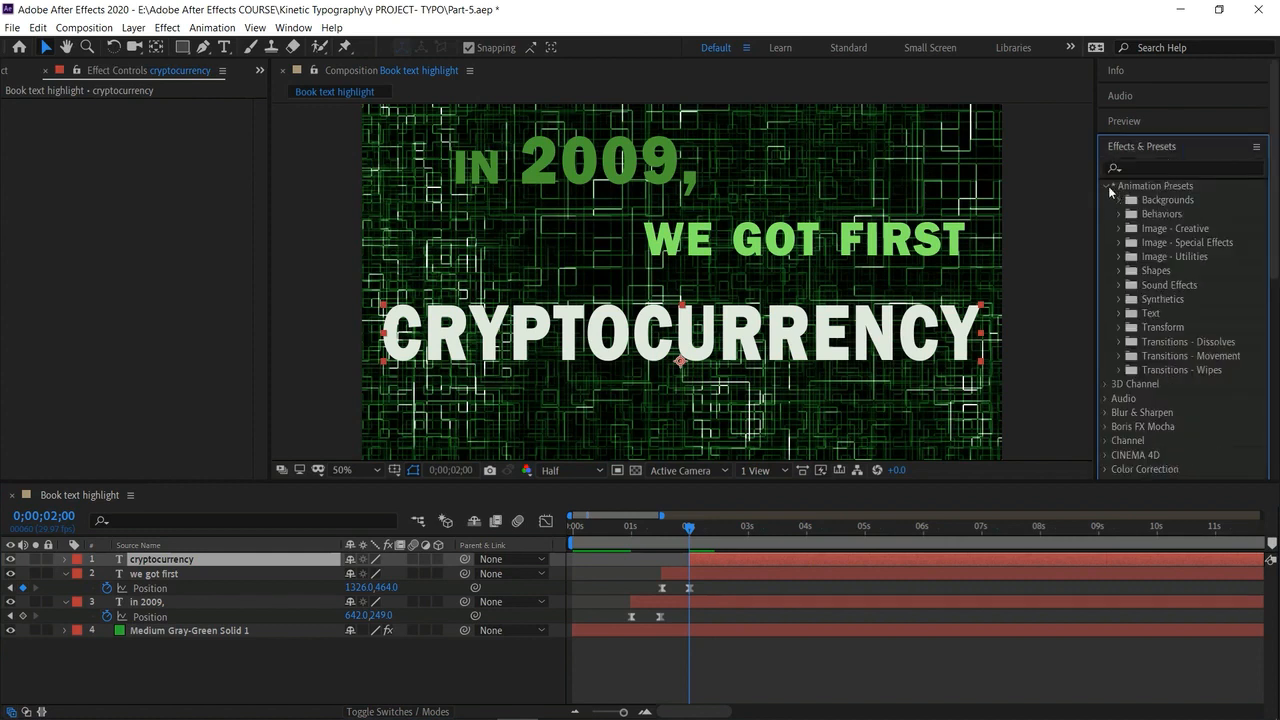
{"action": "left_click", "coordinate": [1120, 313]}
{"action": "scroll", "coordinate": [1148, 340], "scroll_direction": "down", "scroll_amount": 4}
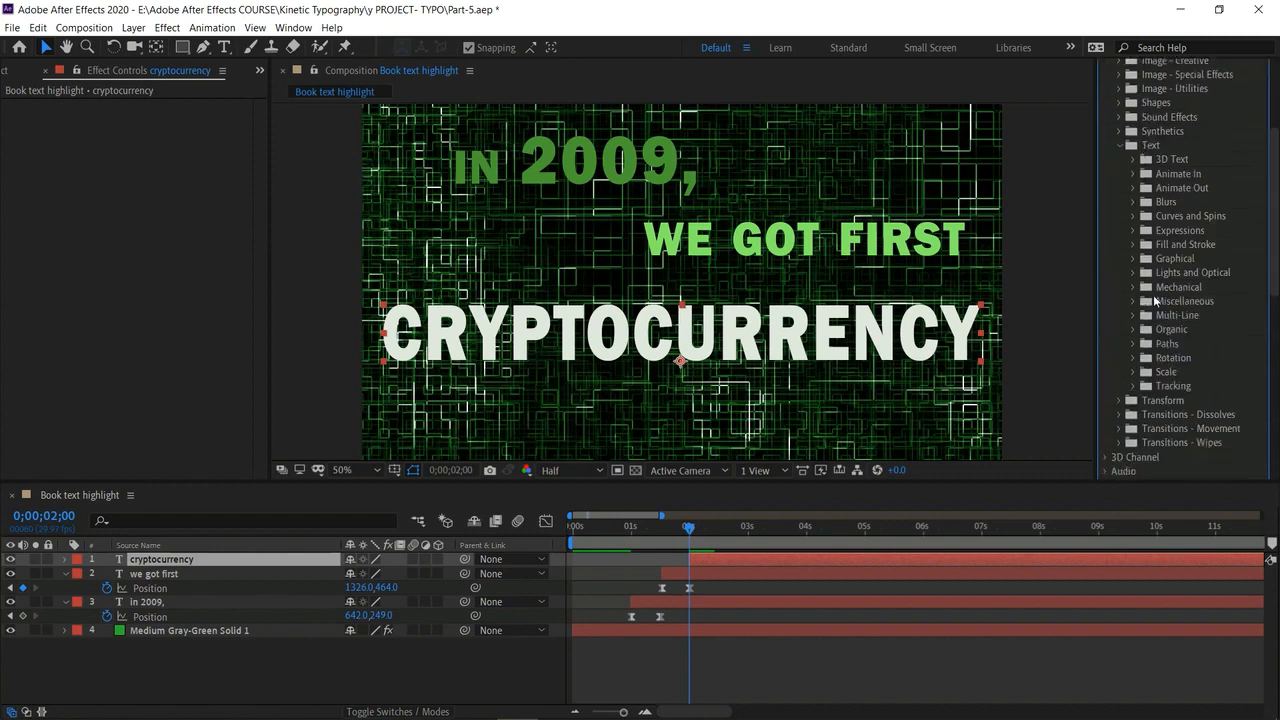
{"action": "left_click", "coordinate": [1136, 287]}
Try the Algorithm text preset on "cryptocurrency" from 0;00;02;00, preview it and undo it.
{"action": "left_click_drag", "start_coordinate": [1188, 301], "coordinate": [813, 321]}
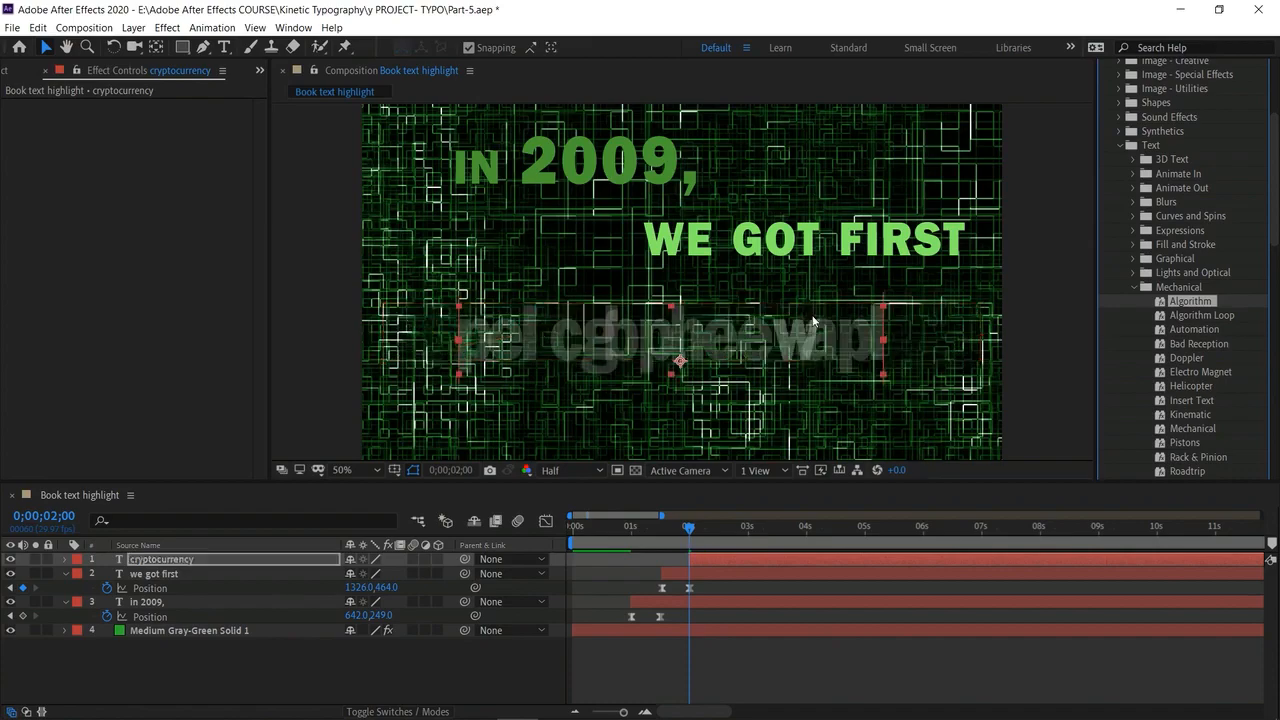
{"action": "key", "text": "space"}
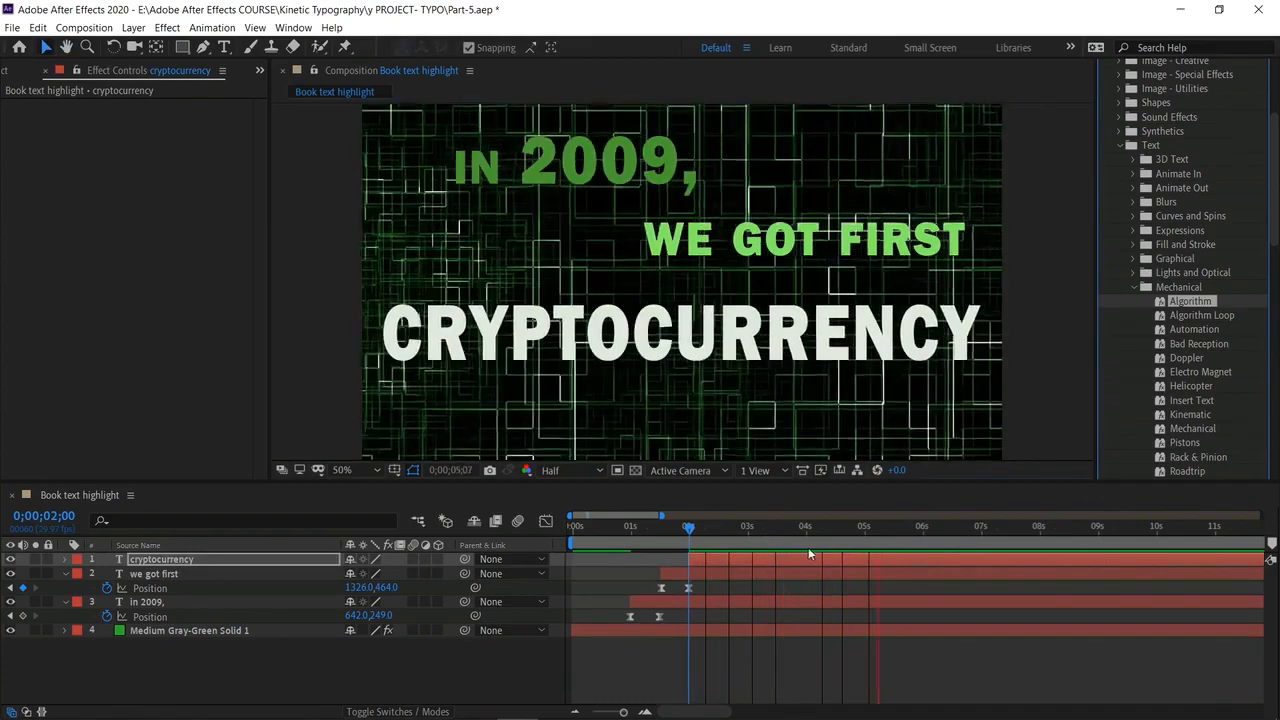
{"action": "key", "text": "space"}
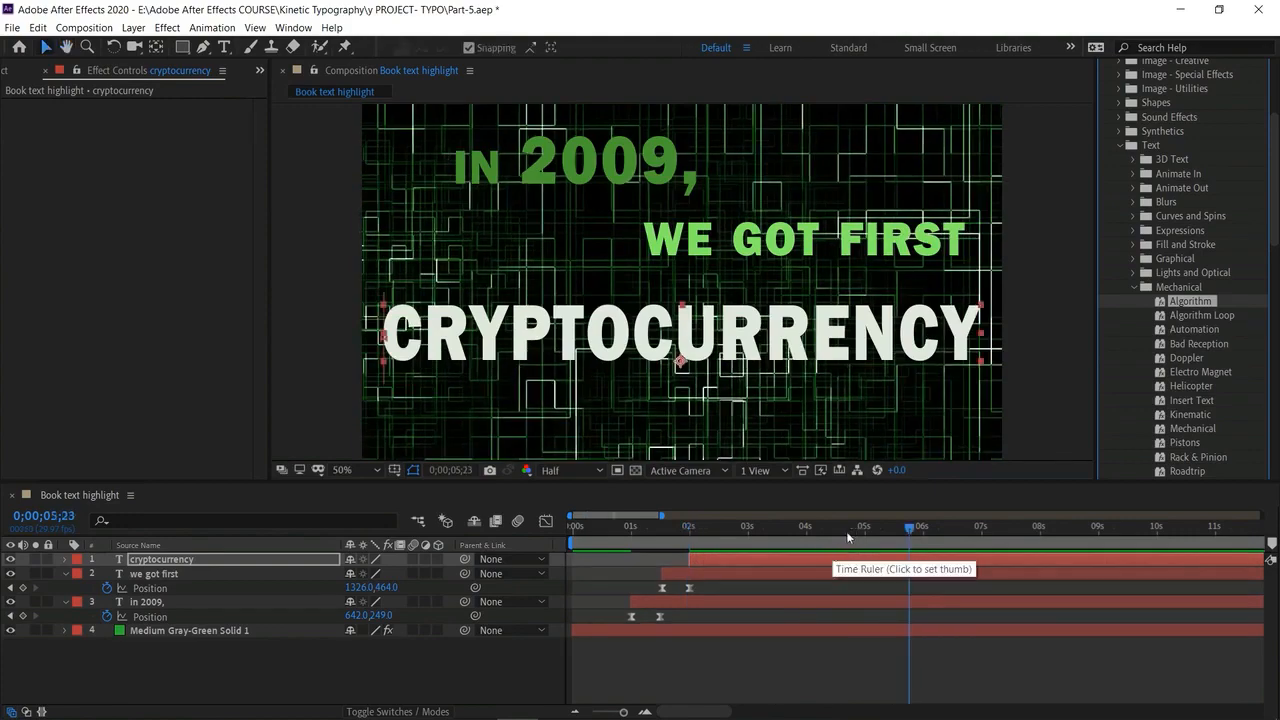
{"action": "left_click_drag", "start_coordinate": [877, 528], "coordinate": [687, 567]}
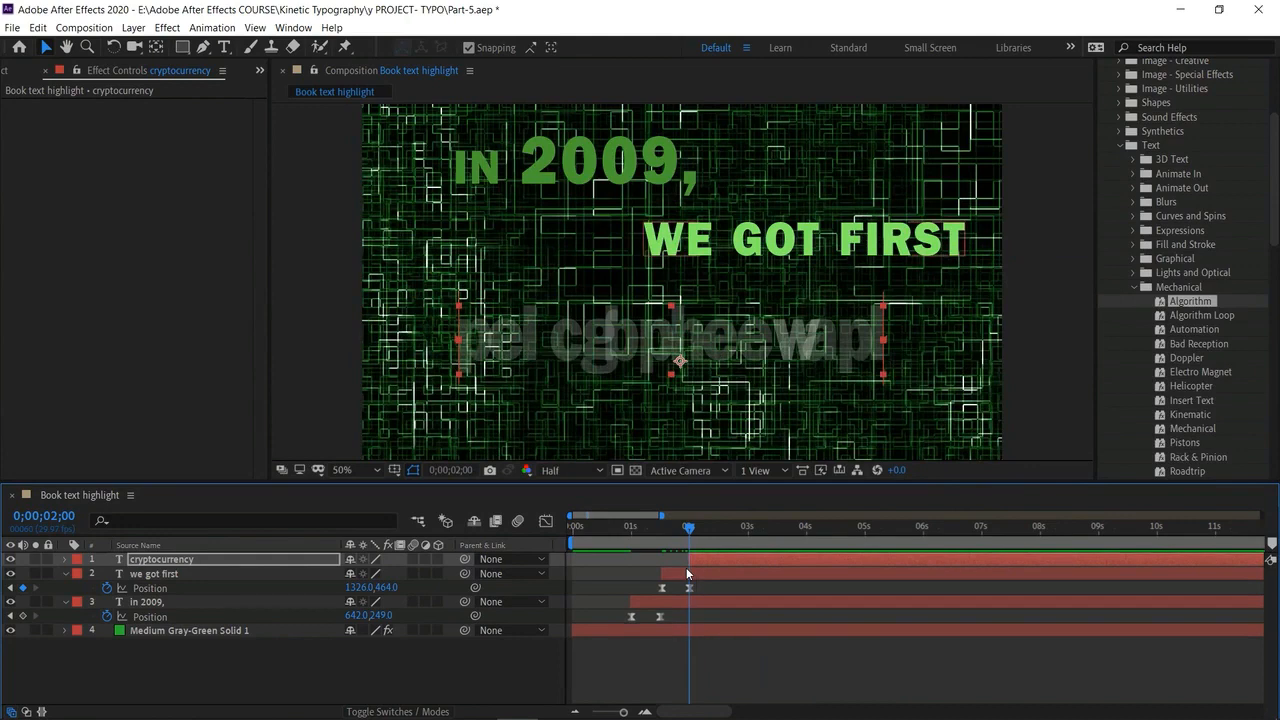
{"action": "left_click", "coordinate": [684, 527]}
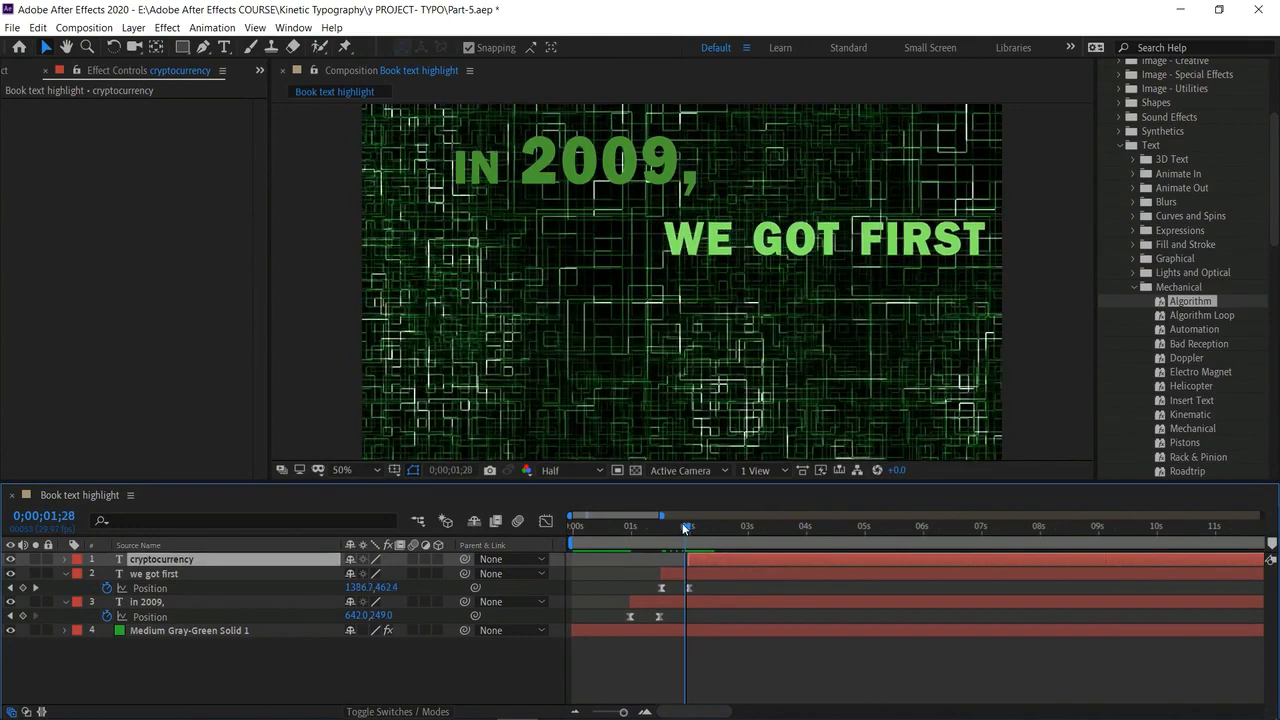
{"action": "left_click", "coordinate": [687, 527]}
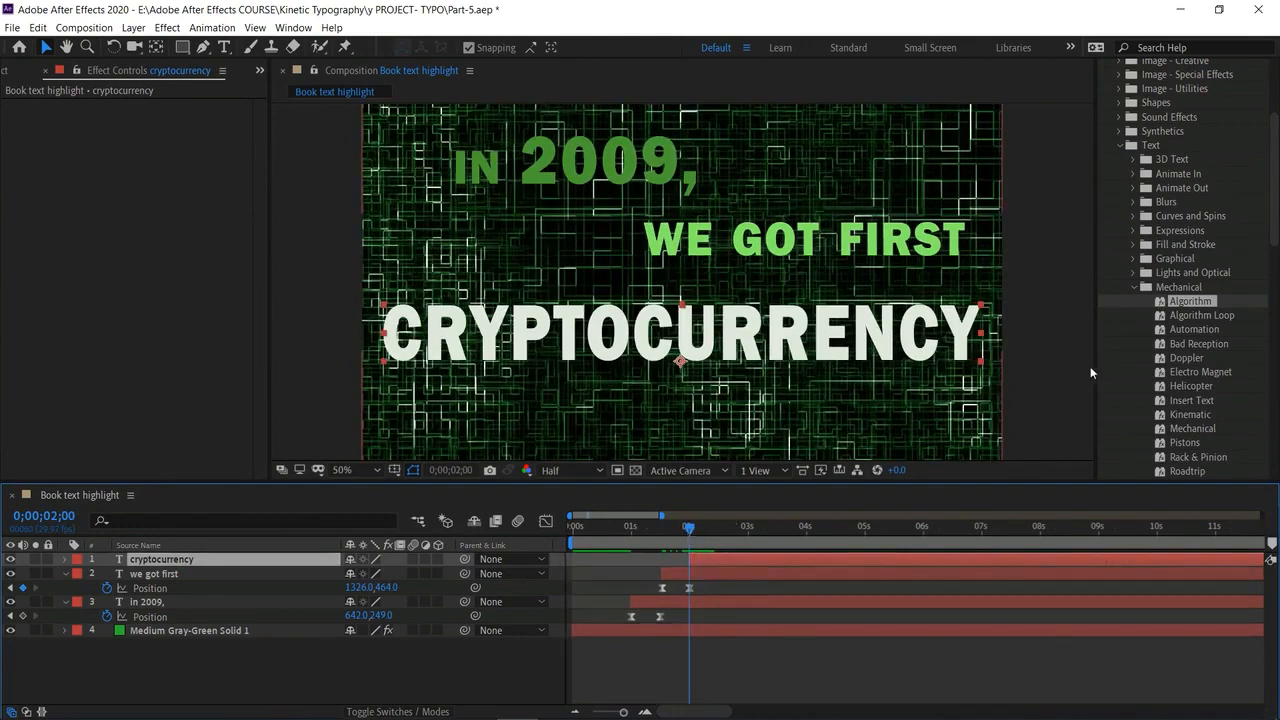
Try the Algorithm Loop preset on "cryptocurrency" at 0;00;02;00, preview it and undo it.
{"action": "left_click_drag", "start_coordinate": [1199, 318], "coordinate": [718, 565]}
{"action": "key", "text": "space"}
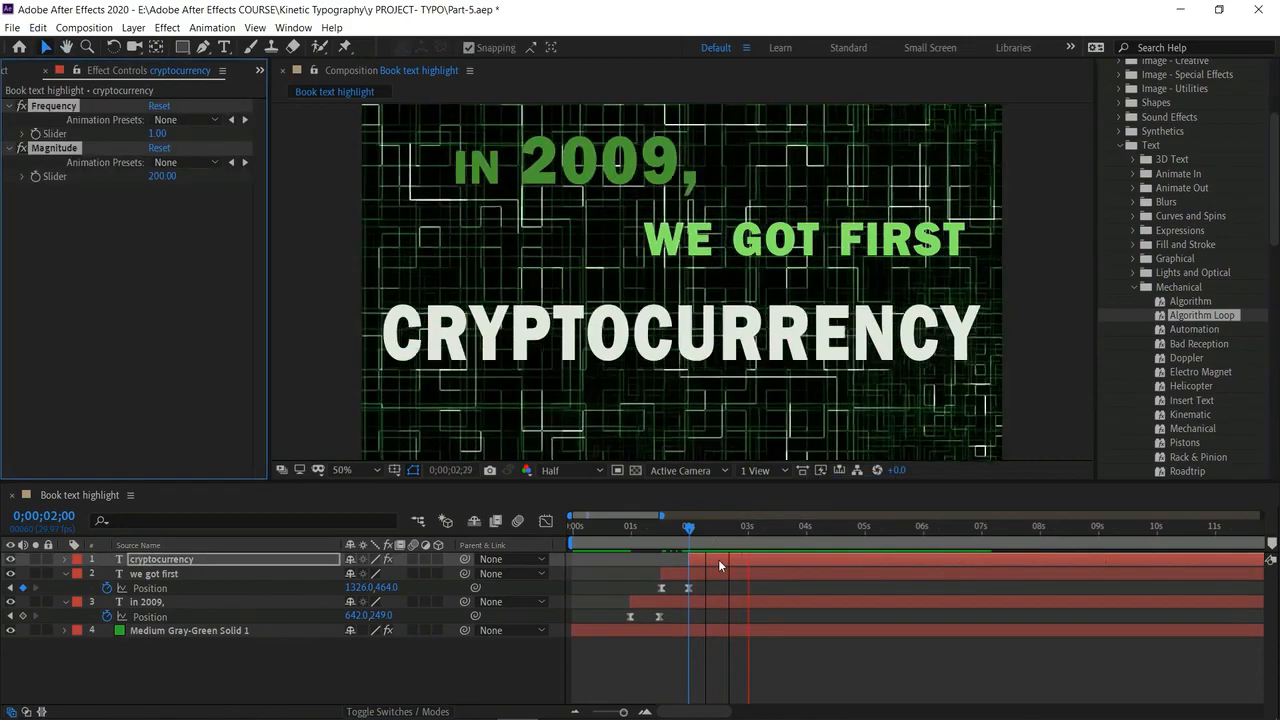
{"action": "key", "text": "space"}
{"action": "key", "text": "ctrl+z"}
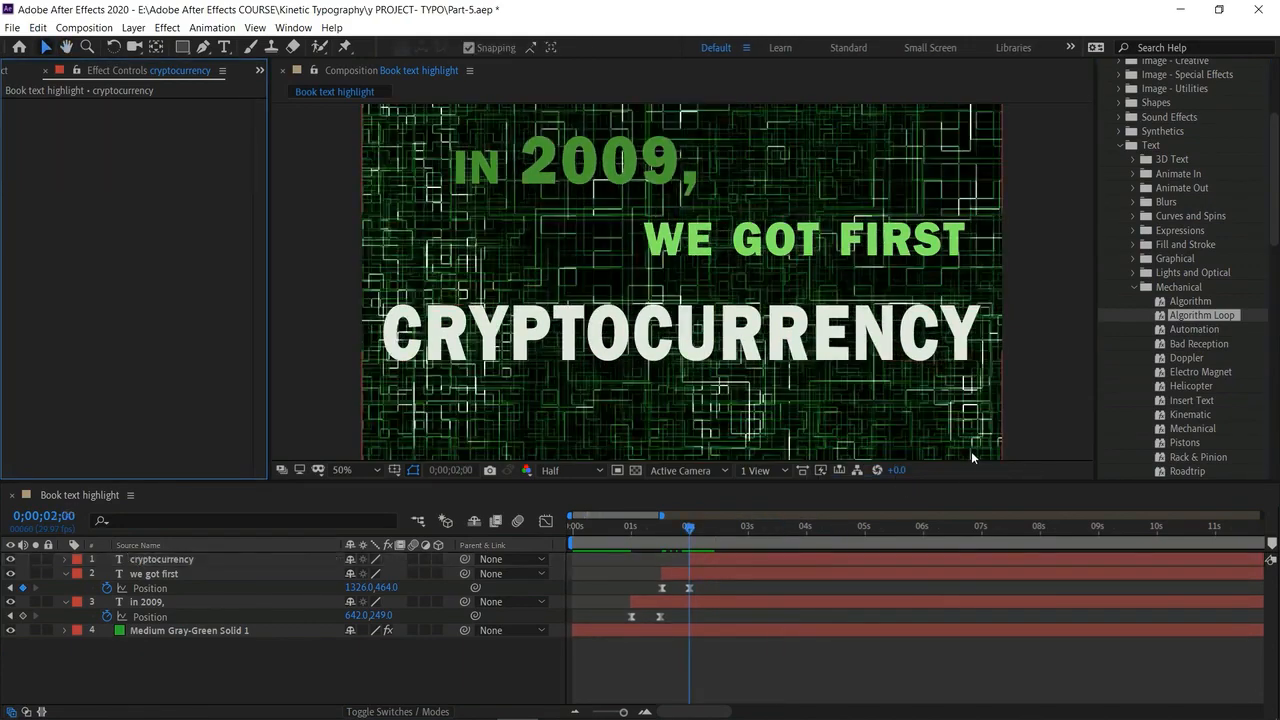
Apply the Algorithm text preset to the "cryptocurrency" layer at 0;00;02;00 and preview the animation.
{"action": "left_click_drag", "start_coordinate": [1190, 301], "coordinate": [726, 558]}
{"action": "key", "text": "space"}
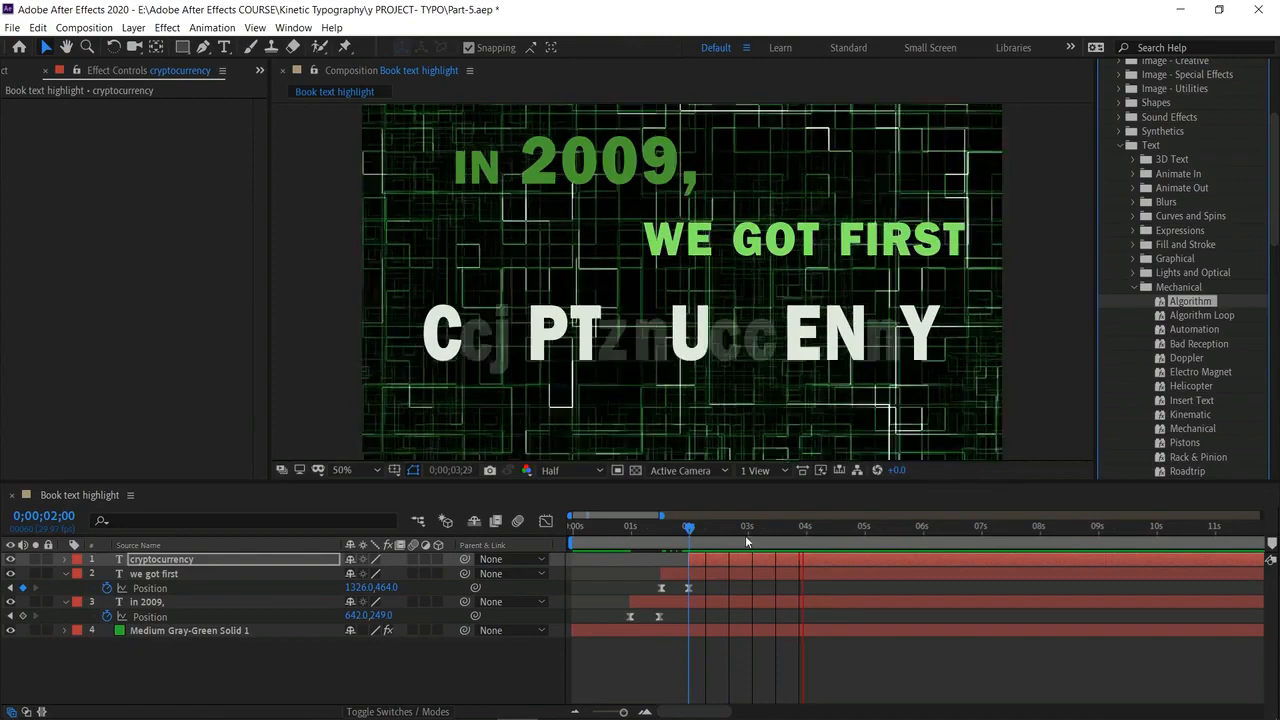
{"action": "key", "text": "space"}
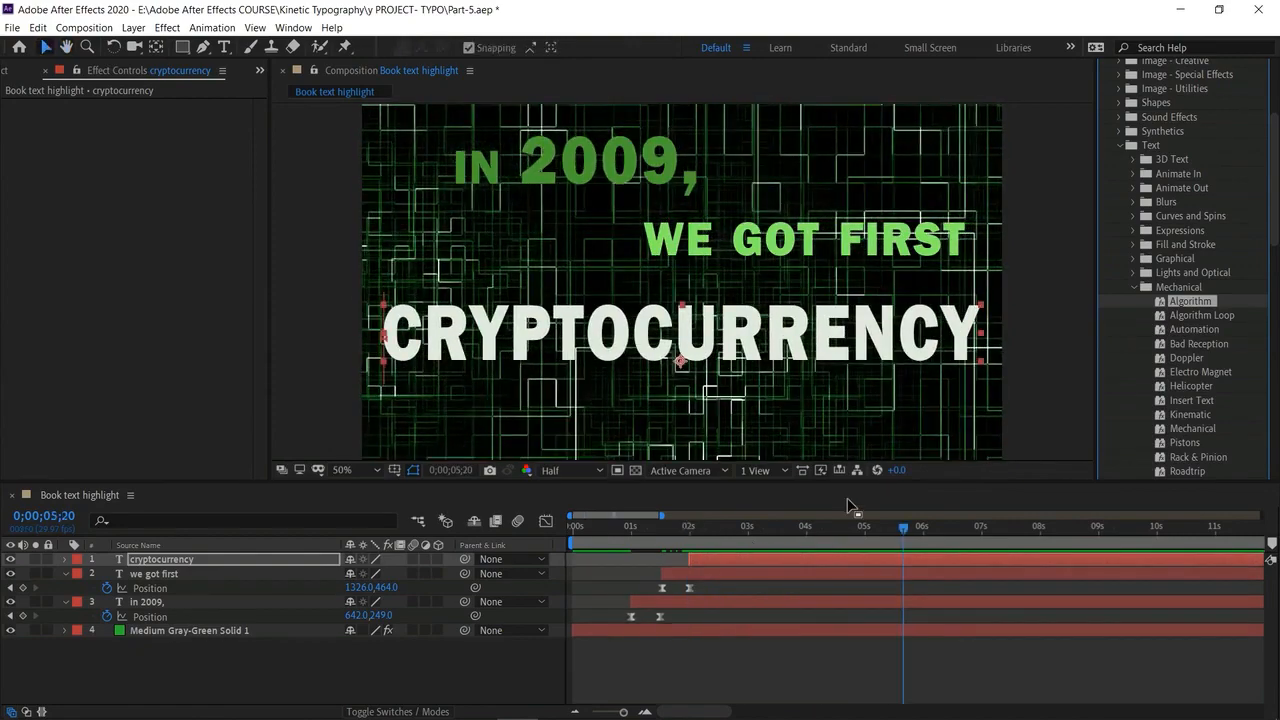
Reveal the transform properties of the "in 2009," layer and try an opacity keyframe at 0;00;05;14.
{"action": "left_click_drag", "start_coordinate": [903, 528], "coordinate": [890, 586]}
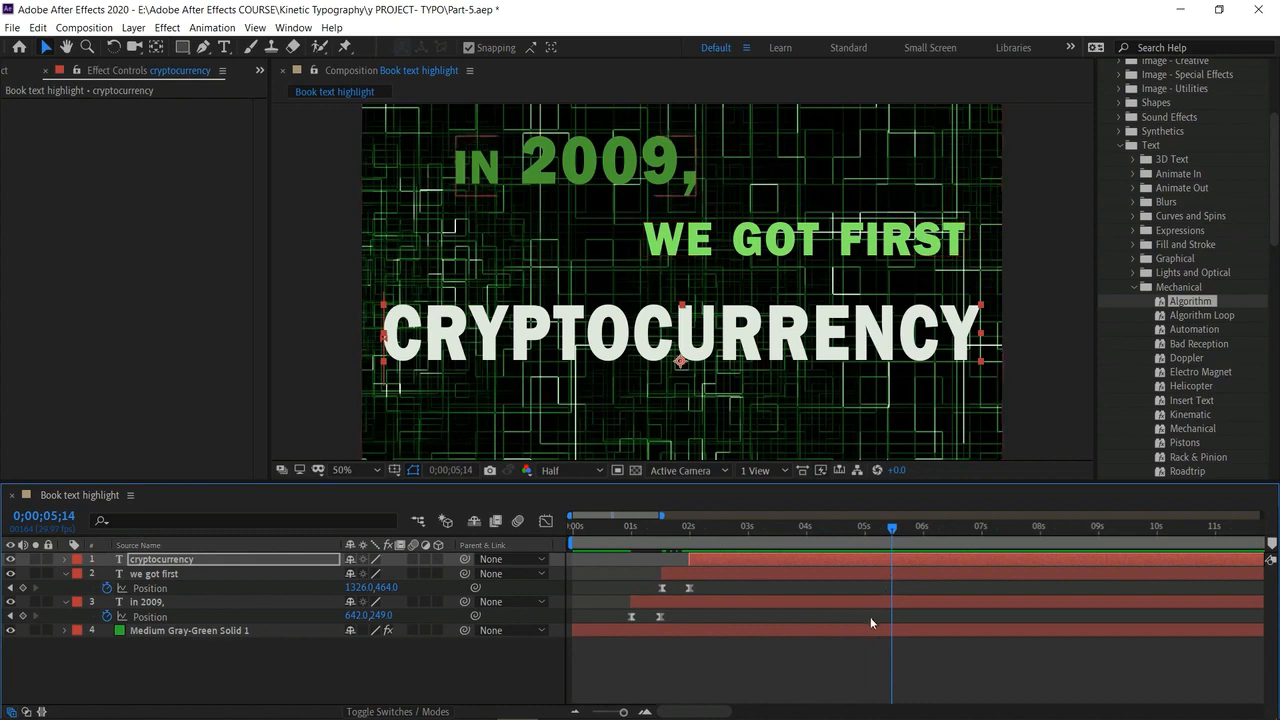
{"action": "left_click", "coordinate": [868, 600]}
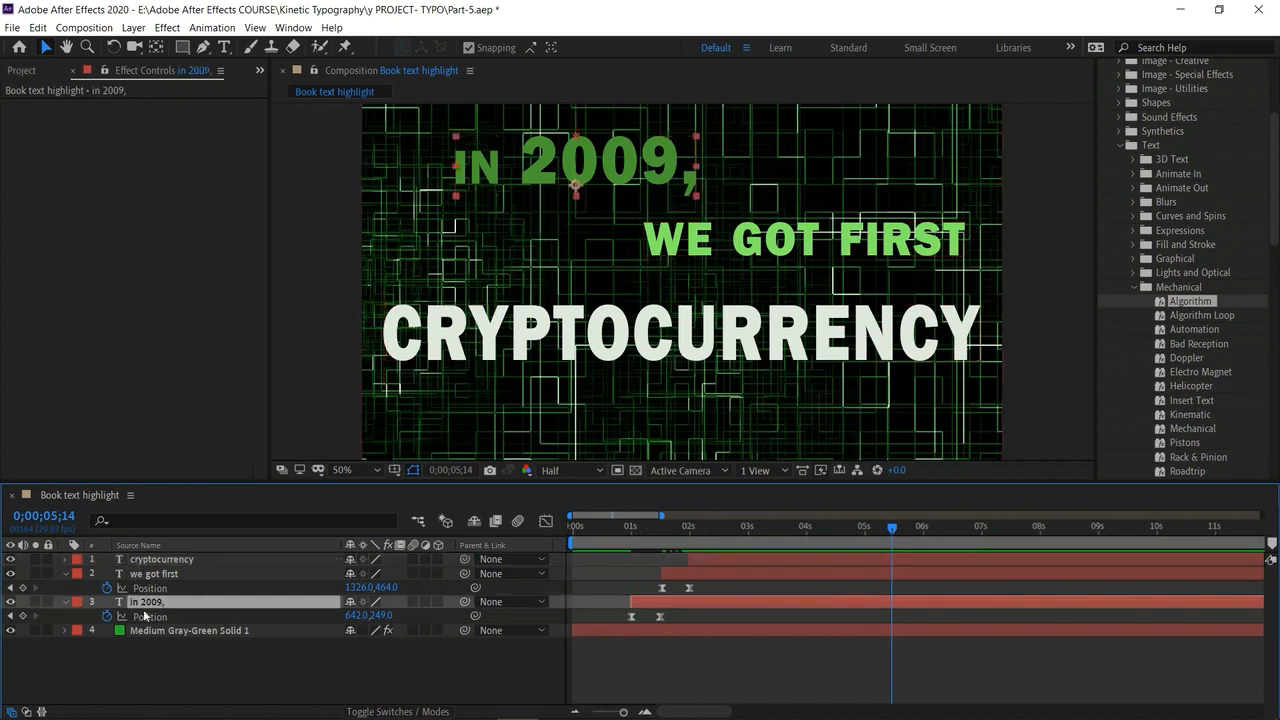
{"action": "left_click", "coordinate": [66, 601]}
{"action": "left_click", "coordinate": [106, 699]}
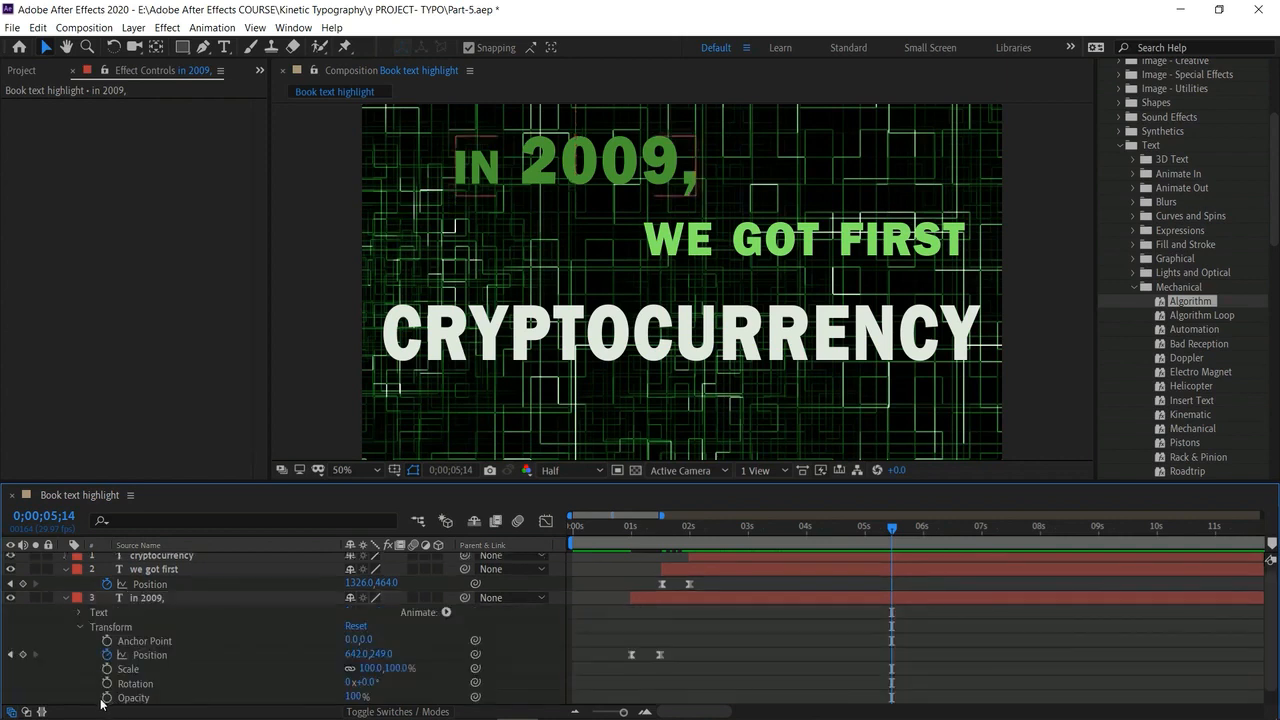
{"action": "left_click", "coordinate": [106, 698]}
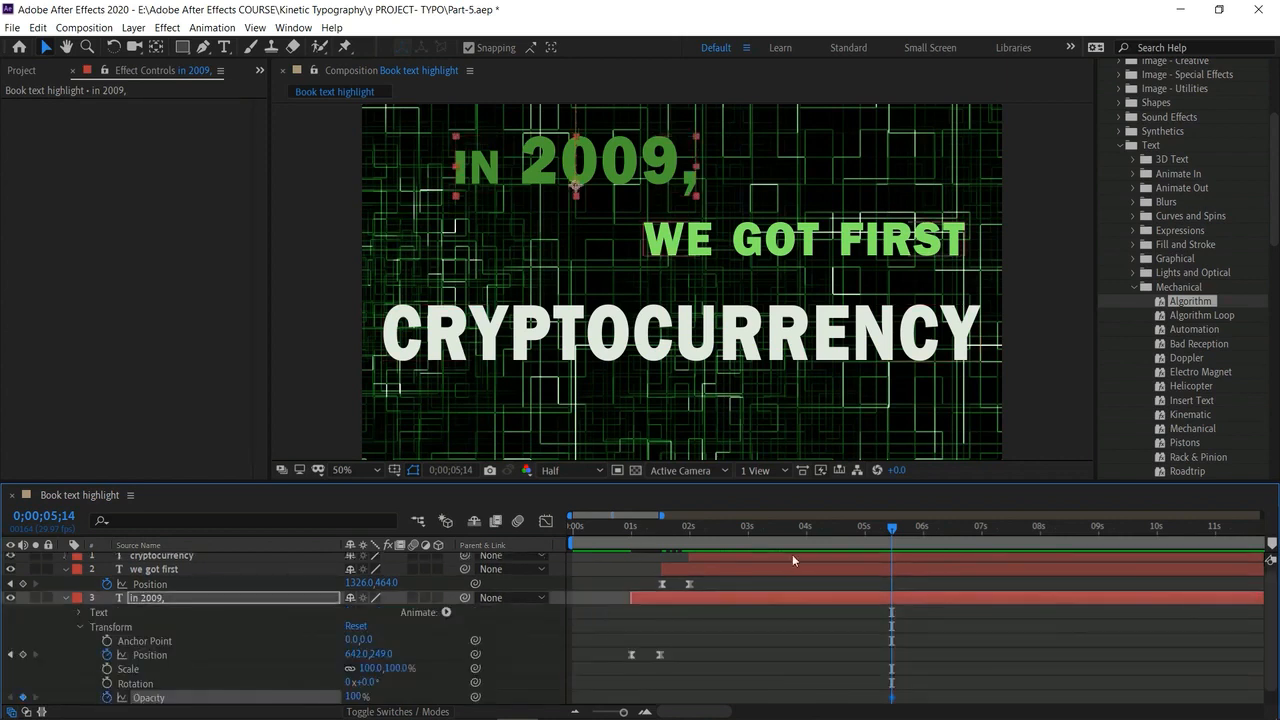
Keyframe the opacity of "in 2009," from 100% at 0;00;05;00 to 0% at 0;00;05;13 and preview the fade.
{"action": "mouse_move", "coordinate": [884, 526]}
{"action": "left_mouse_down"}
{"action": "mouse_move", "coordinate": [857, 524]}
{"action": "mouse_move", "coordinate": [872, 527]}
{"action": "left_mouse_up"}
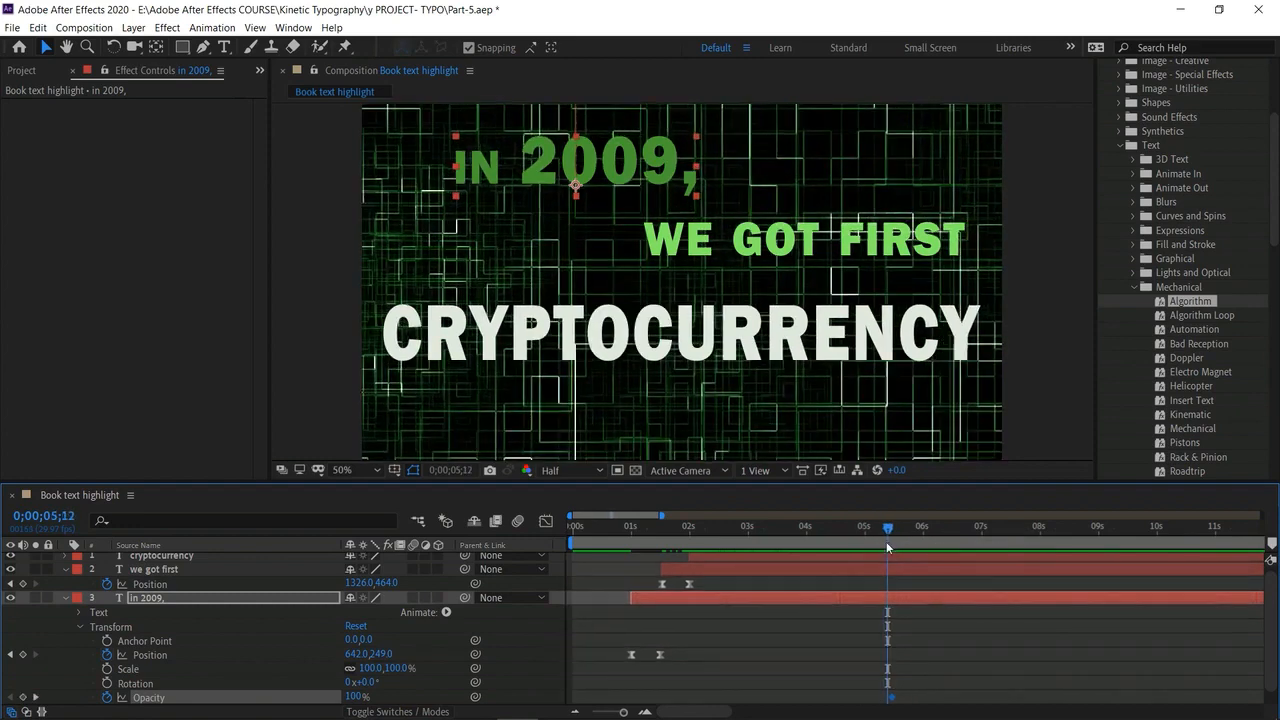
{"action": "left_click", "coordinate": [886, 546]}
{"action": "left_click_drag", "start_coordinate": [888, 538], "coordinate": [864, 522]}
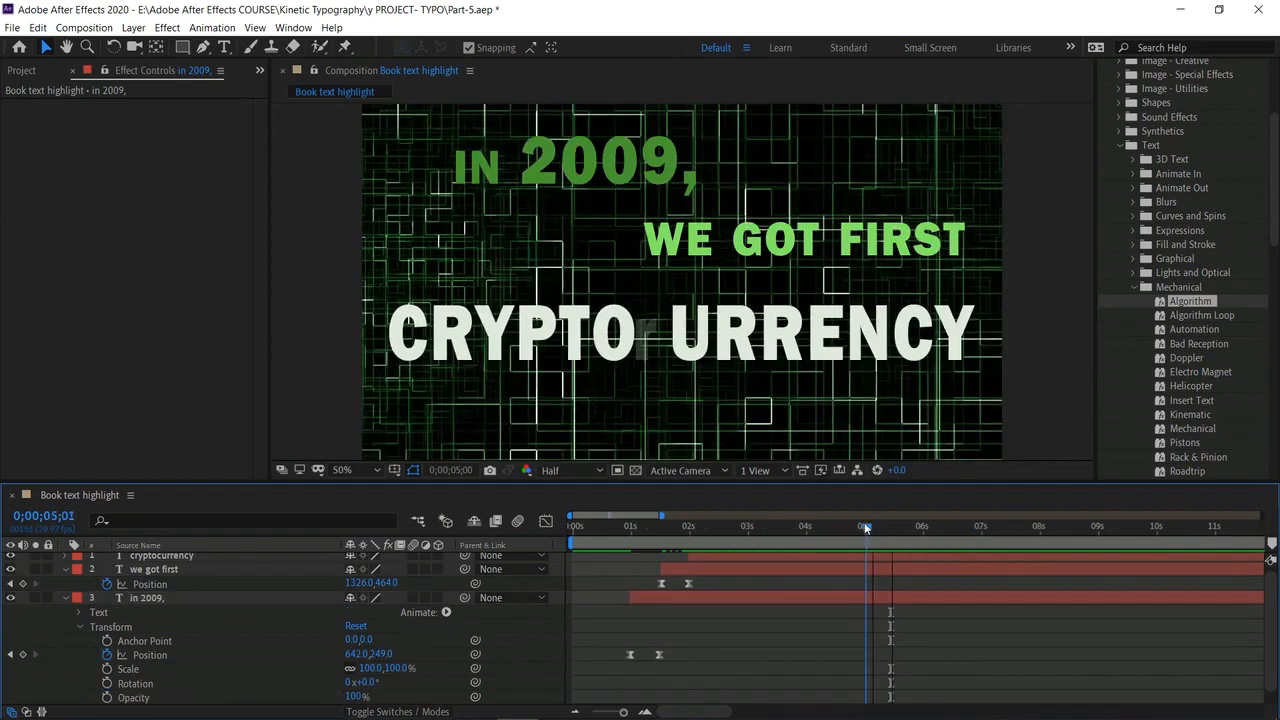
{"action": "left_click", "coordinate": [107, 698]}
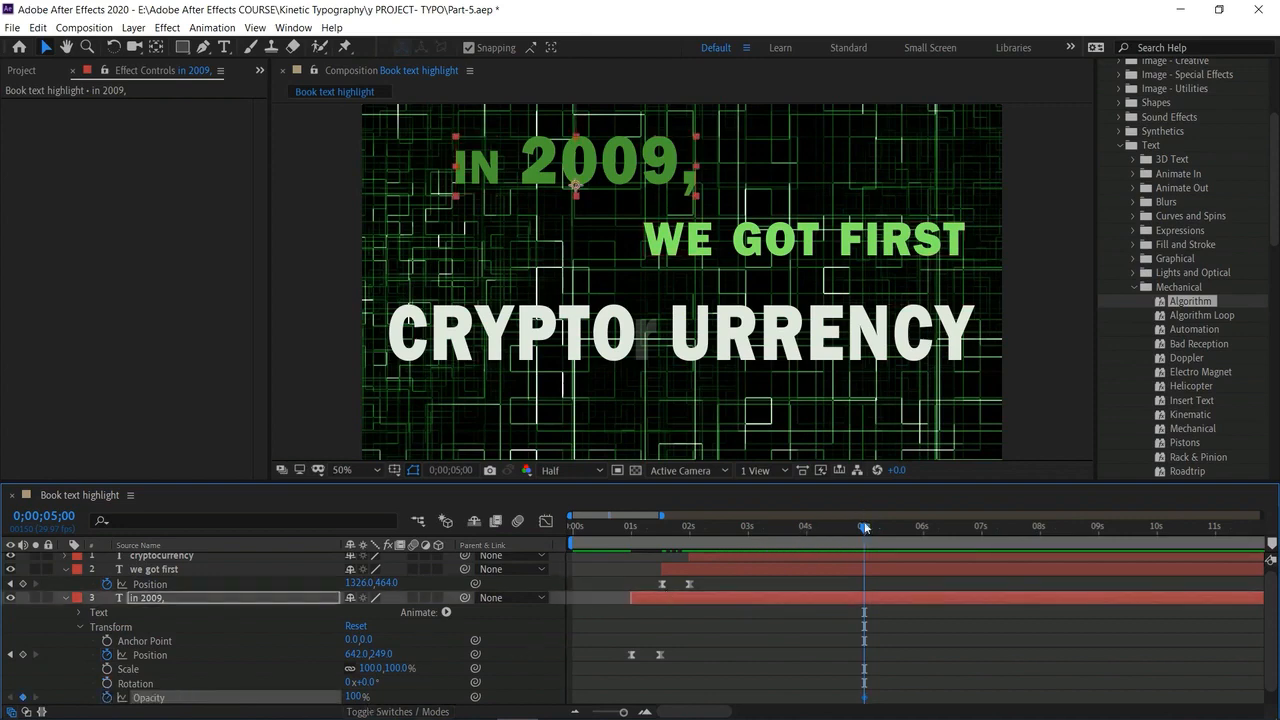
{"action": "mouse_move", "coordinate": [880, 528]}
{"action": "left_mouse_down"}
{"action": "mouse_move", "coordinate": [904, 534]}
{"action": "mouse_move", "coordinate": [896, 543]}
{"action": "left_mouse_up"}
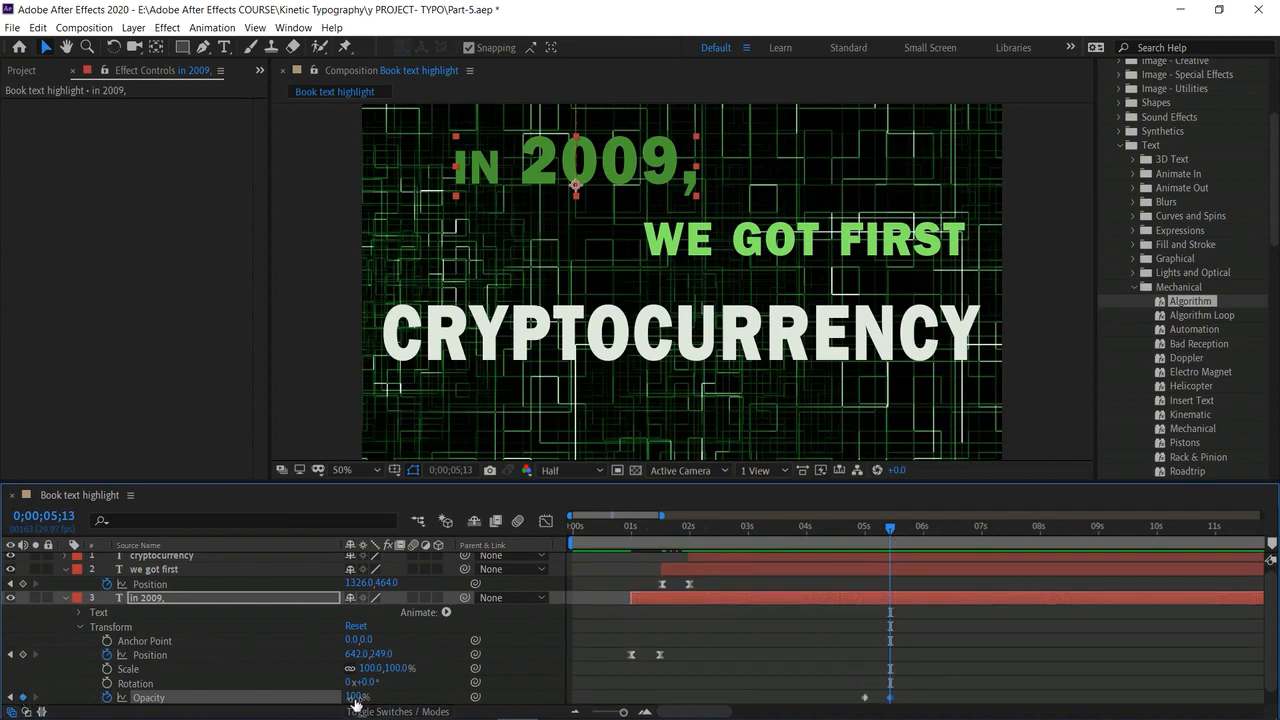
{"action": "left_click_drag", "start_coordinate": [354, 700], "coordinate": [254, 700]}
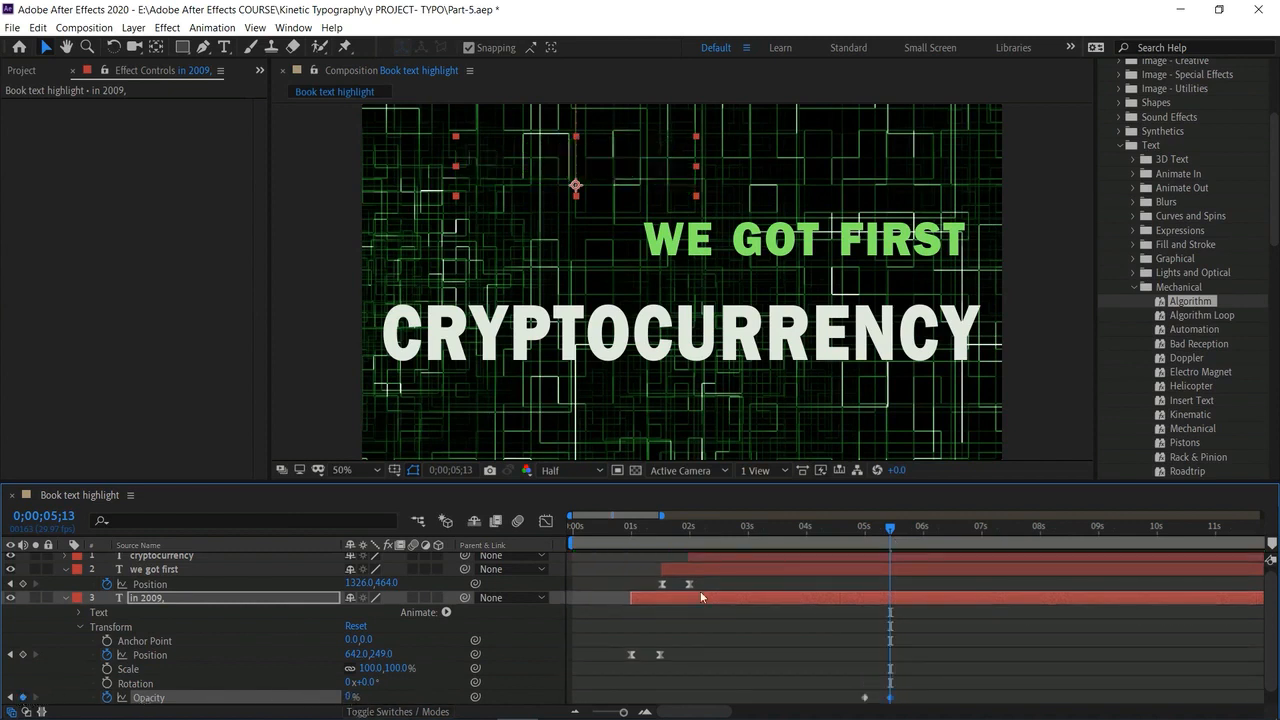
{"action": "left_click_drag", "start_coordinate": [890, 528], "coordinate": [826, 540]}
{"action": "key", "text": "space"}
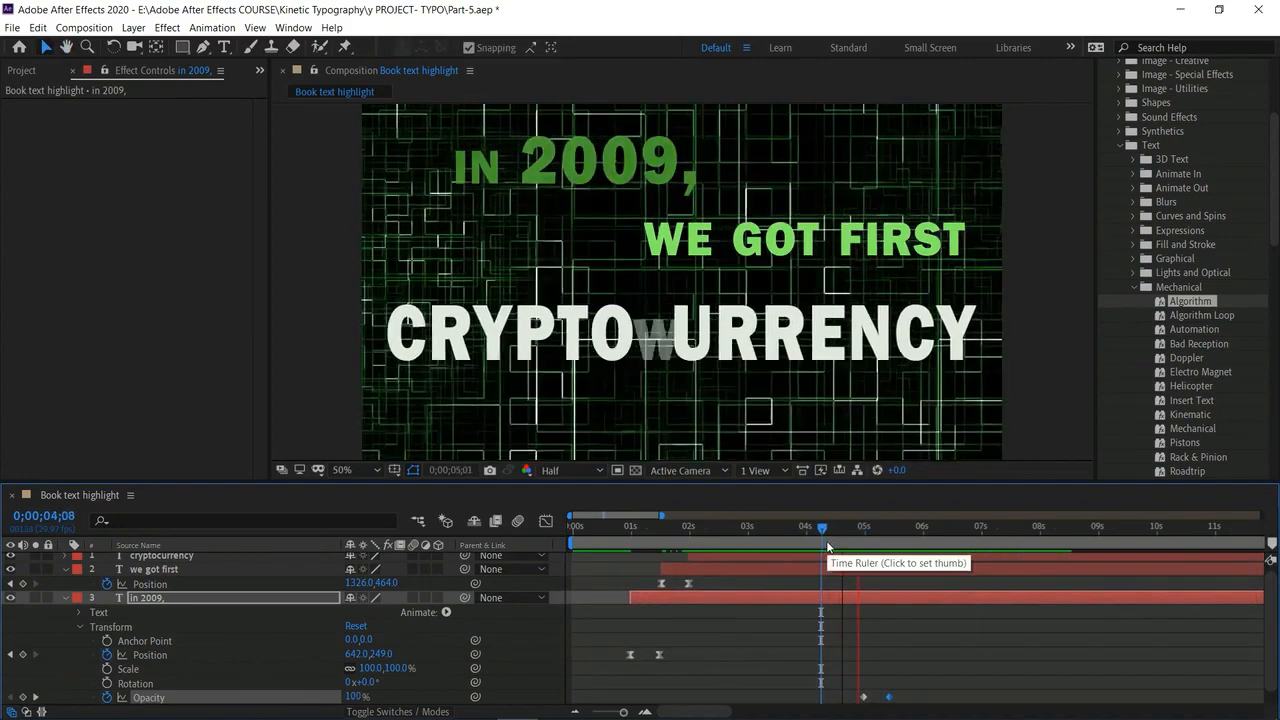
{"action": "key", "text": "space"}
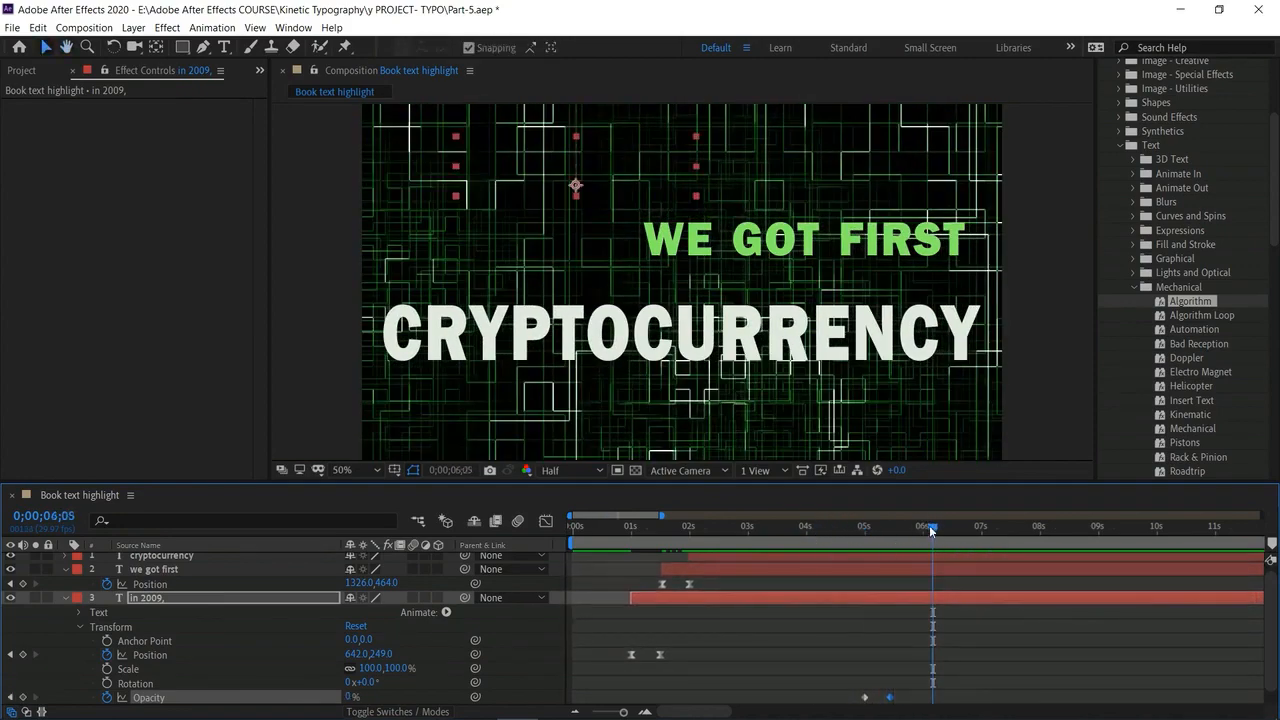
Move the two opacity keyframes of "in 2009," to about 0;00;05;17 and 0;00;06;00 and apply Easy Ease to them.
{"action": "left_click_drag", "start_coordinate": [848, 685], "coordinate": [896, 701]}
{"action": "left_click", "coordinate": [890, 697]}
{"action": "left_click", "coordinate": [894, 697]}
{"action": "right_click", "coordinate": [921, 697]}
{"action": "mouse_move", "coordinate": [990, 685]}
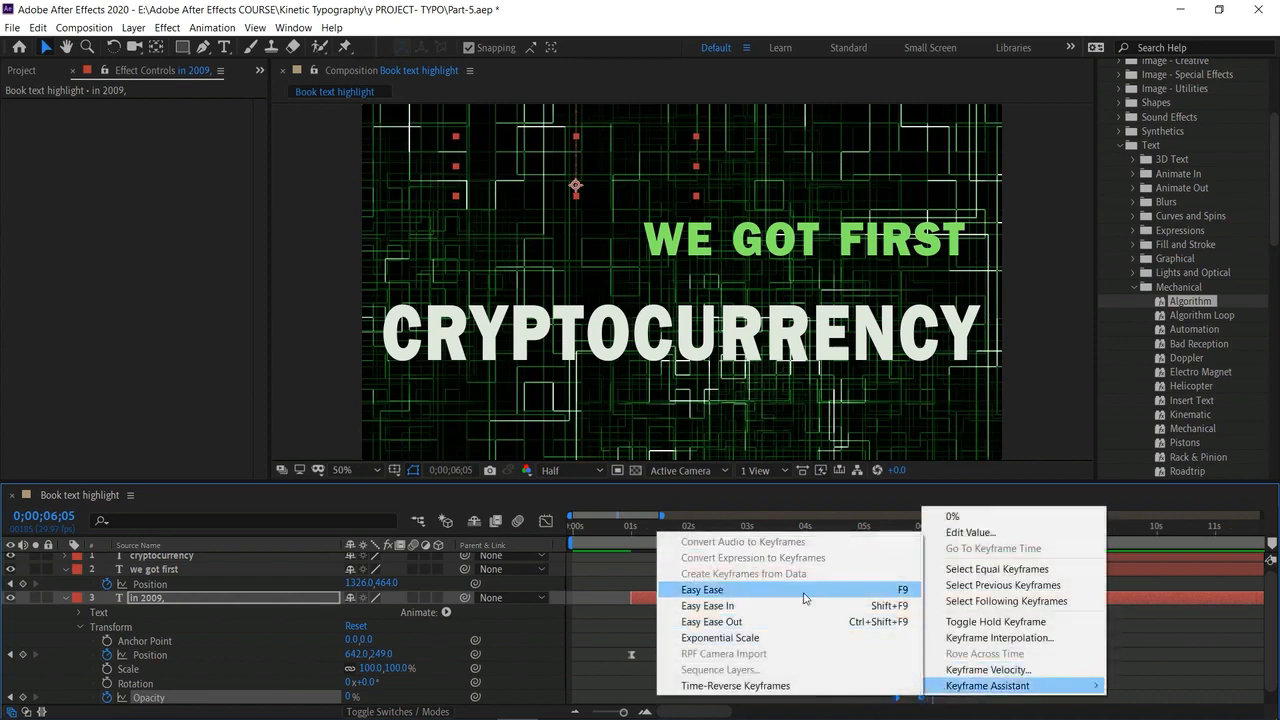
{"action": "left_click", "coordinate": [825, 590]}
Copy the opacity keyframes of "in 2009," onto the "we got first" layer at 0;00;06;05 and preview the fade-out.
{"action": "left_click_drag", "start_coordinate": [885, 687], "coordinate": [937, 706]}
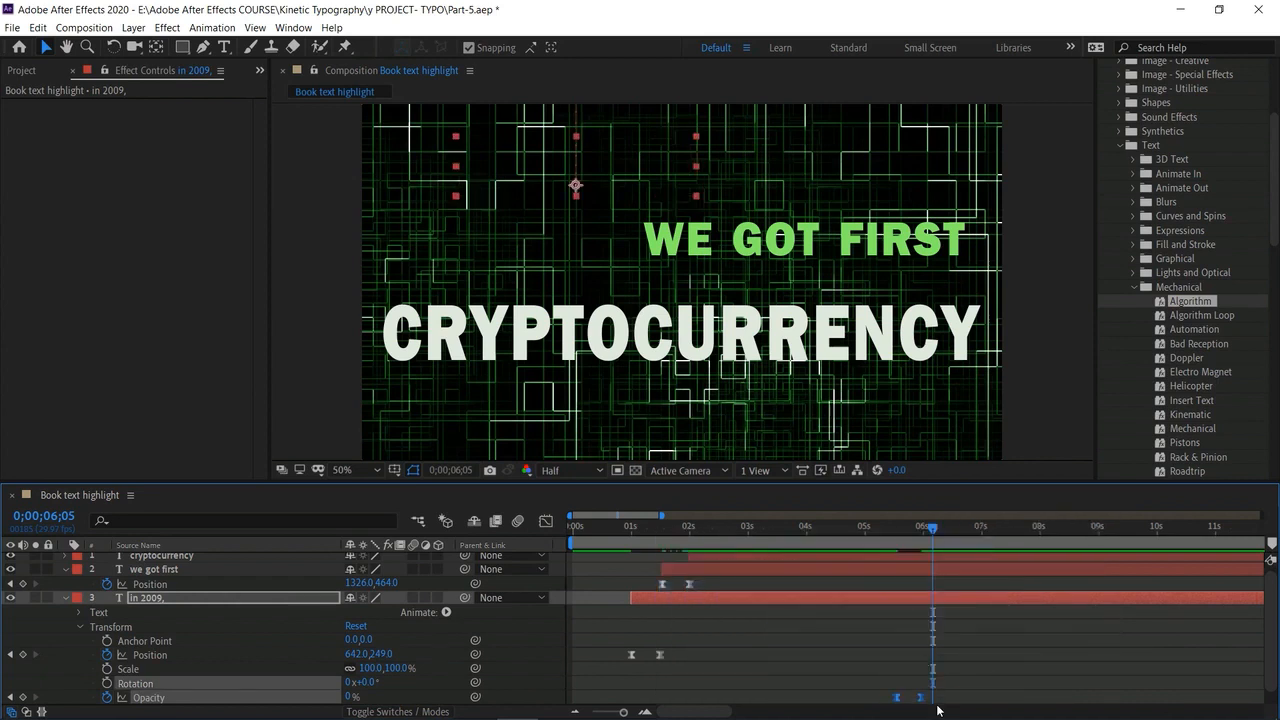
{"action": "left_click", "coordinate": [895, 570]}
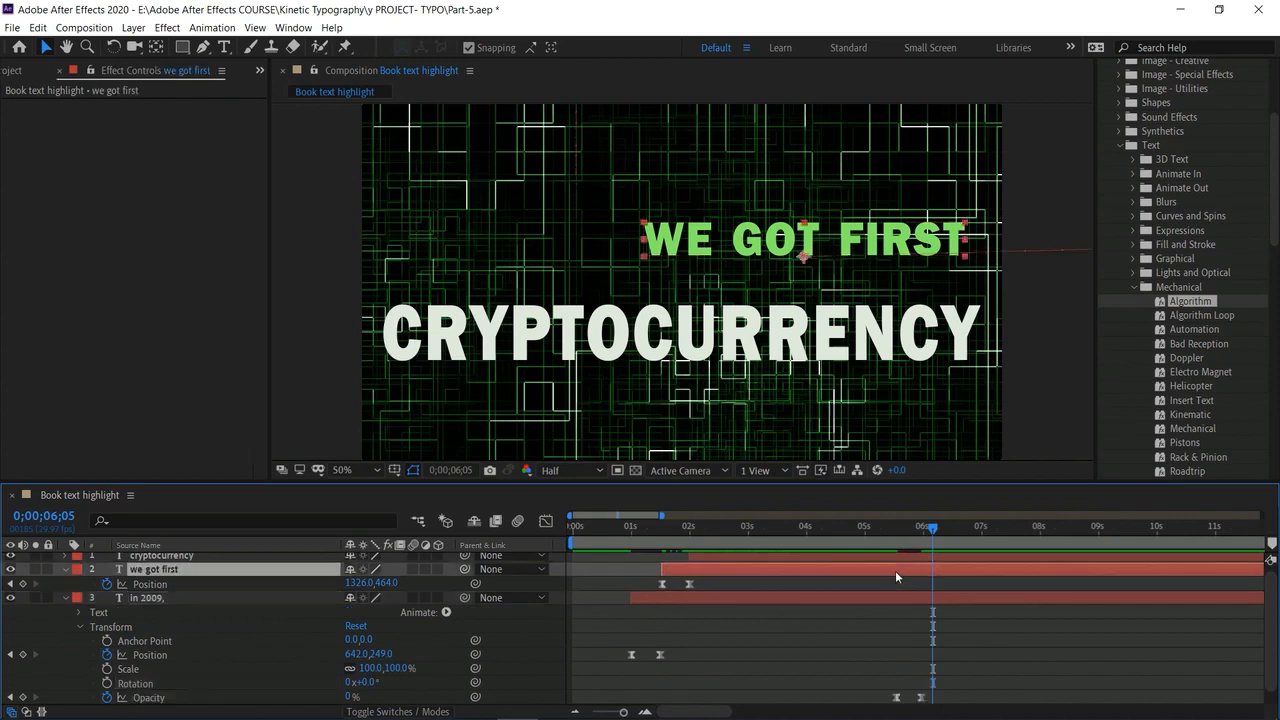
{"action": "key", "text": "Return"}
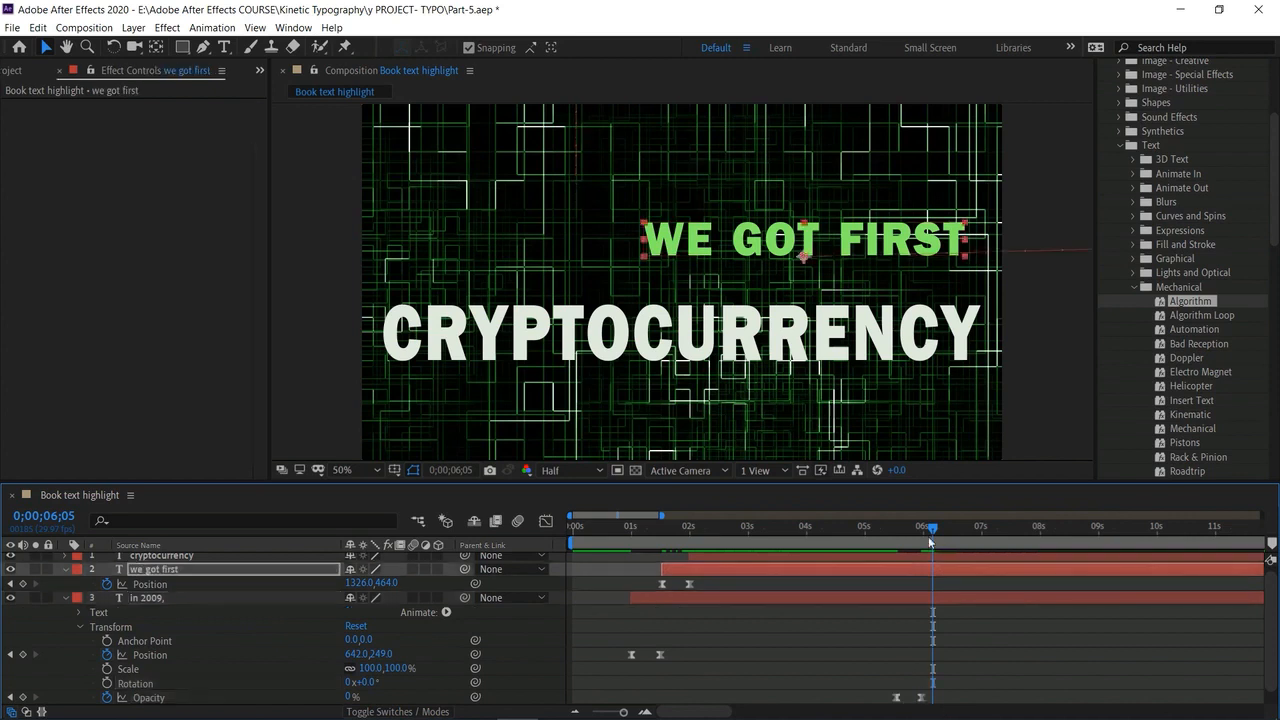
{"action": "left_click_drag", "start_coordinate": [930, 530], "coordinate": [880, 531]}
{"action": "left_click", "coordinate": [832, 539]}
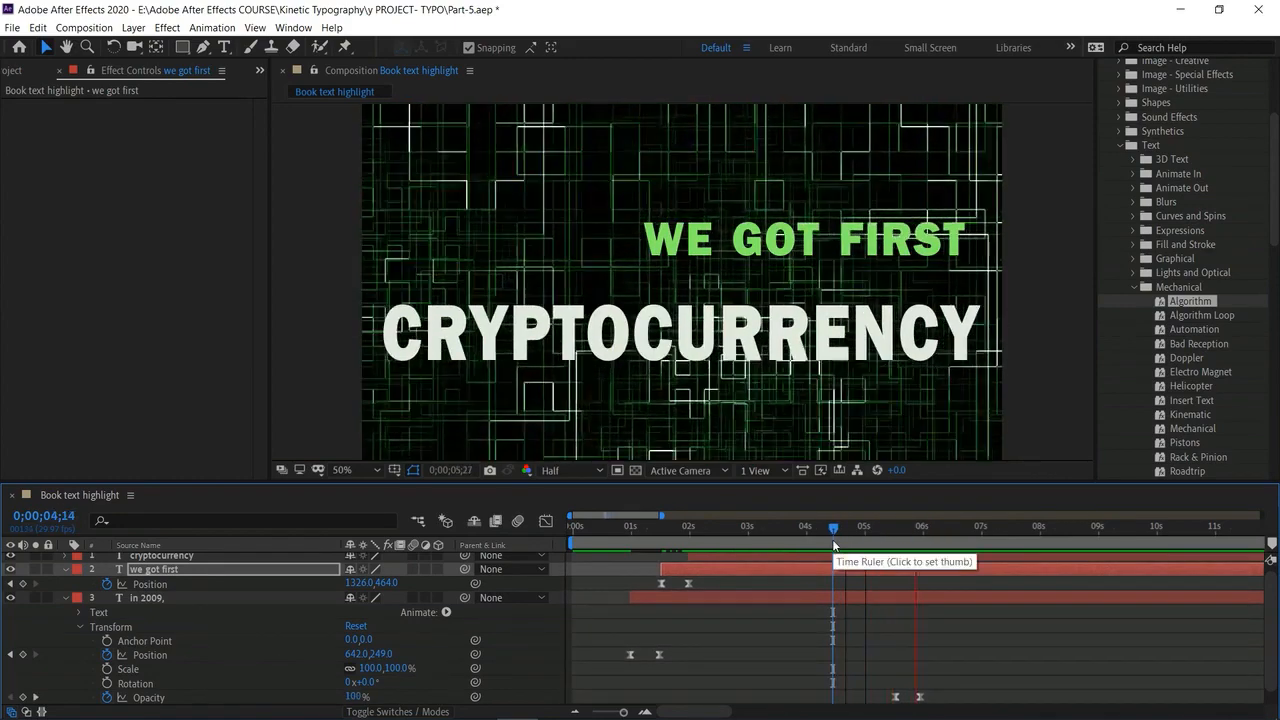
{"action": "key", "text": "space"}
{"action": "left_click_drag", "start_coordinate": [838, 545], "coordinate": [947, 578]}
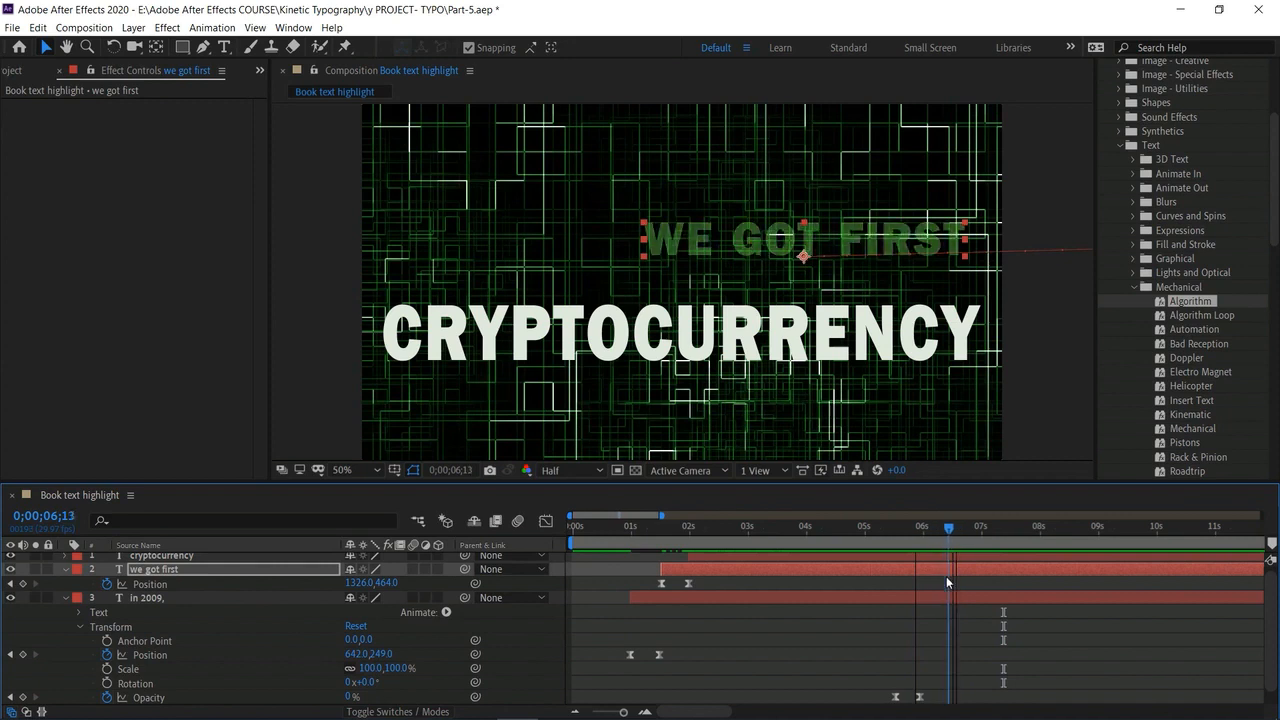
{"action": "left_click_drag", "start_coordinate": [946, 577], "coordinate": [946, 577]}
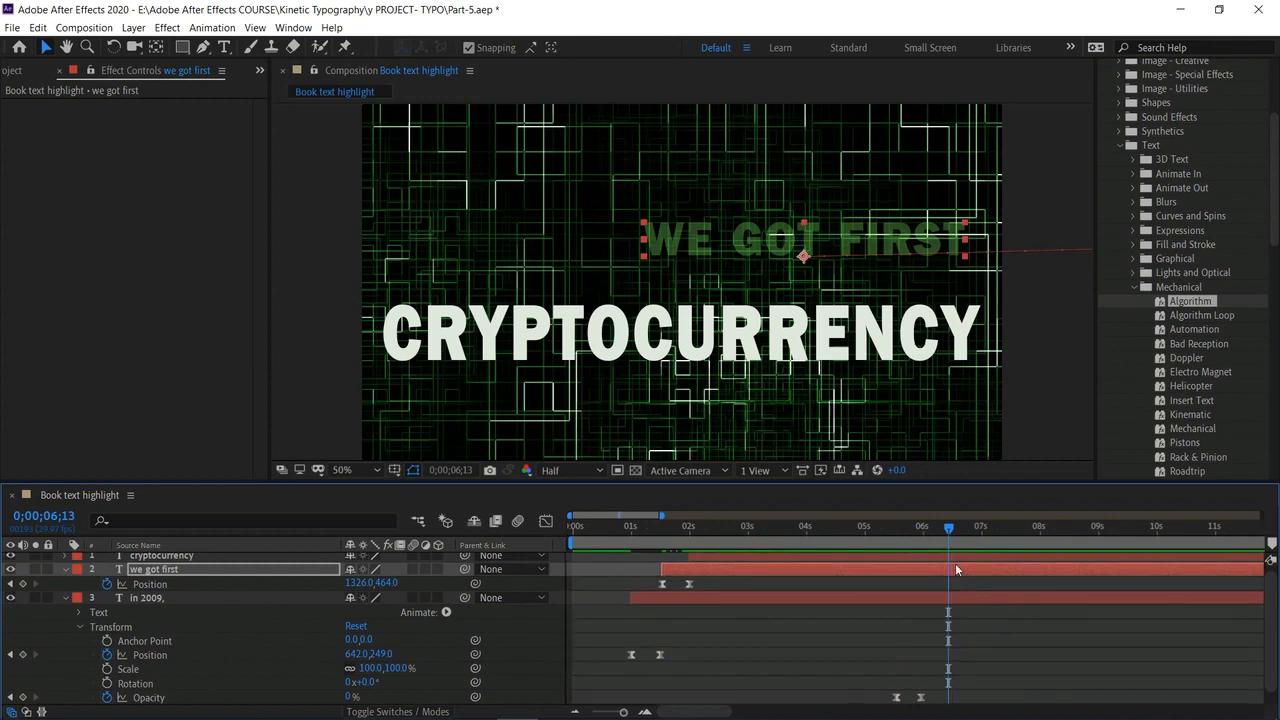
Collapse the properties of the "in 2009," and "we got first" layers and clear the layer selection.
{"action": "left_click", "coordinate": [66, 598]}
{"action": "left_click", "coordinate": [66, 574]}
{"action": "left_click", "coordinate": [126, 648]}
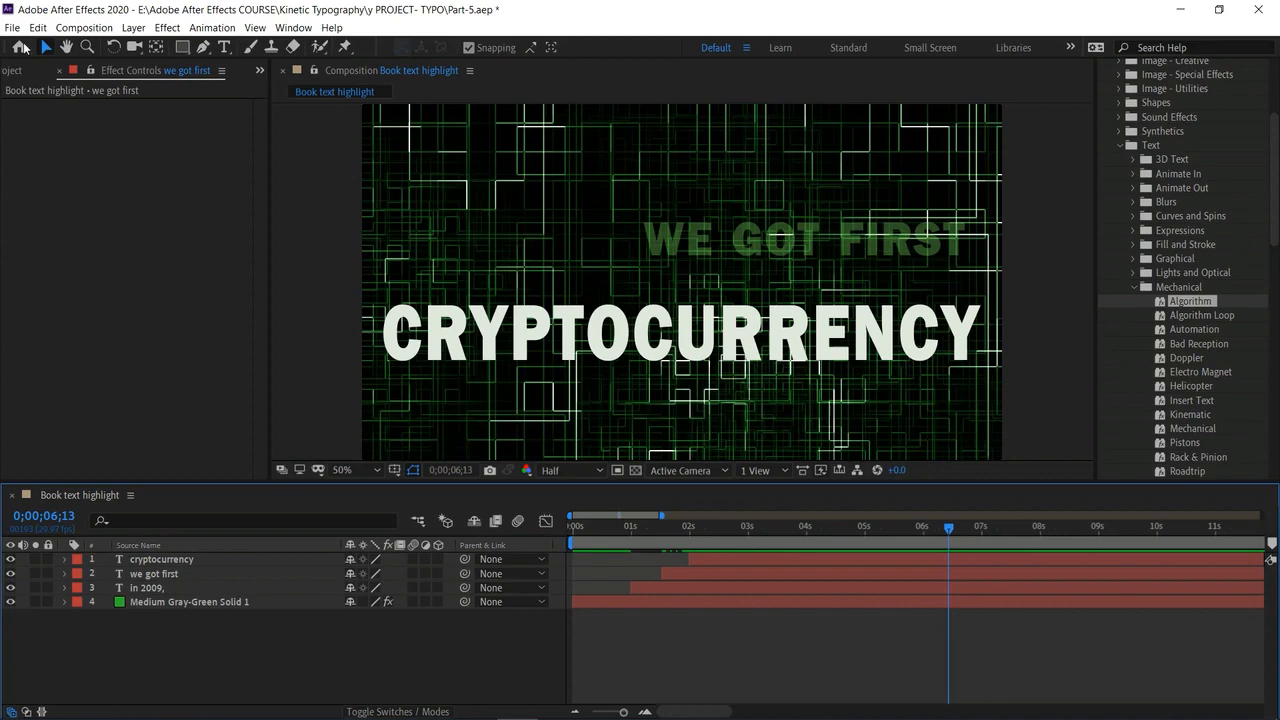
Import Bitcoin.png into the project and place it in the composition as the topmost layer.
{"action": "left_click", "coordinate": [54, 72]}
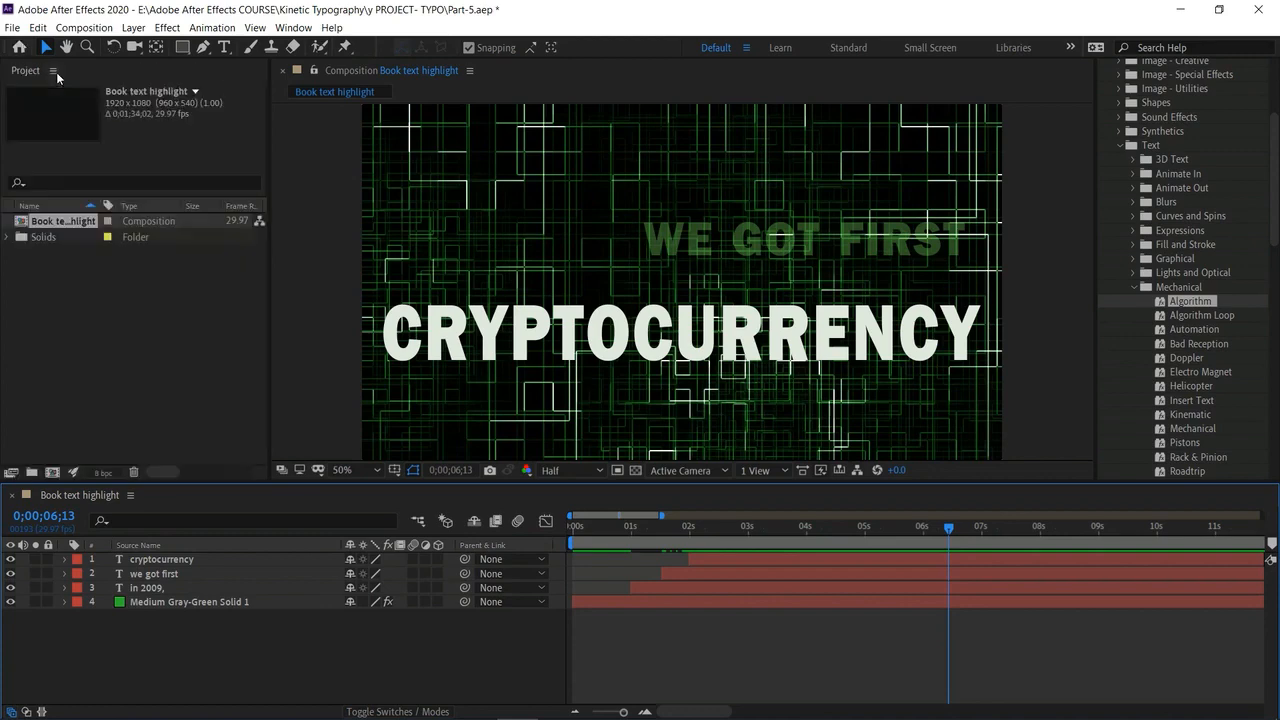
{"action": "double_click", "coordinate": [148, 353]}
{"action": "double_click", "coordinate": [214, 186]}
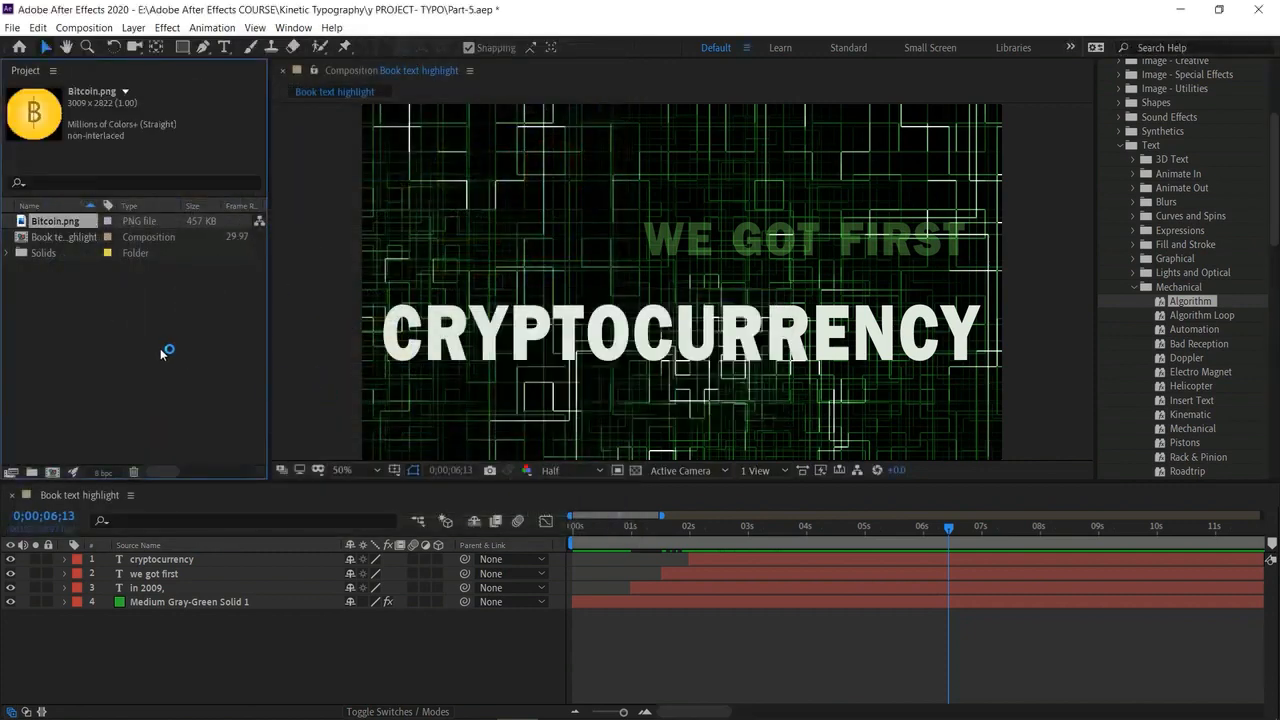
{"action": "left_click_drag", "start_coordinate": [78, 225], "coordinate": [706, 323]}
Scale the Bitcoin image down to a small coin and position it centred above the CRYPTOCURRENCY text.
{"action": "left_click", "coordinate": [367, 468]}
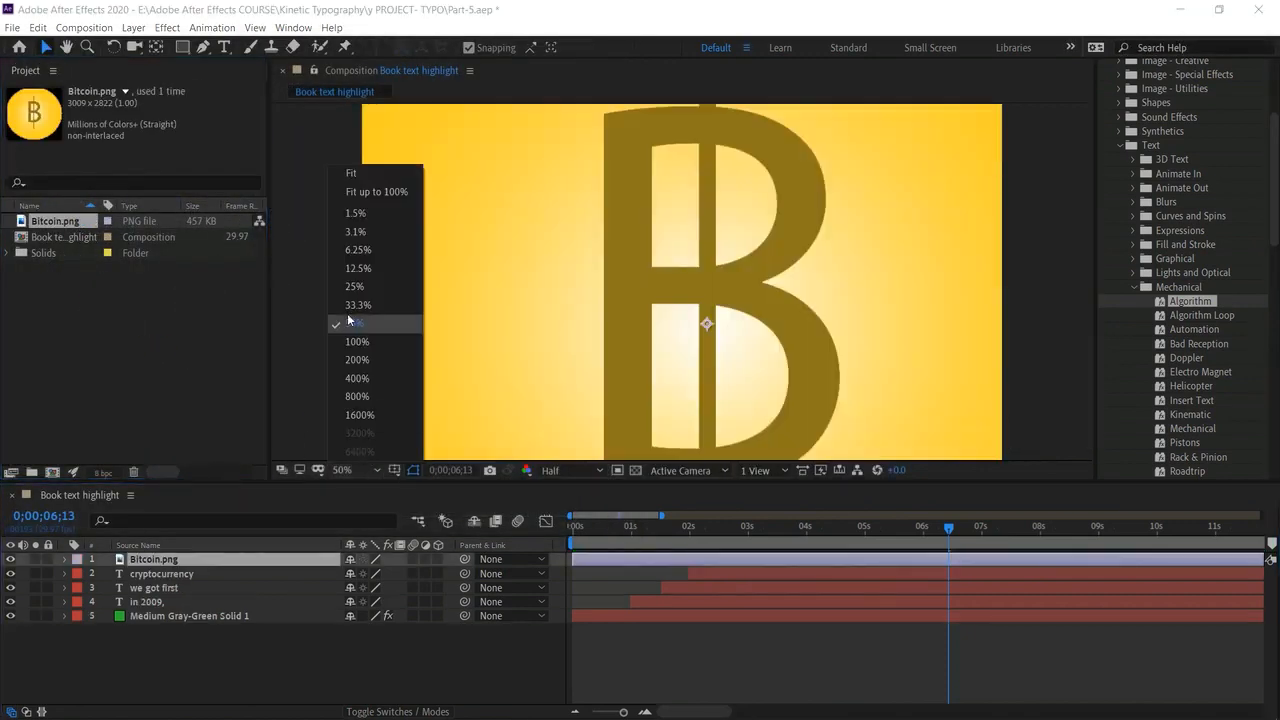
{"action": "left_click", "coordinate": [366, 246]}
{"action": "left_click_drag", "start_coordinate": [624, 230], "coordinate": [673, 276]}
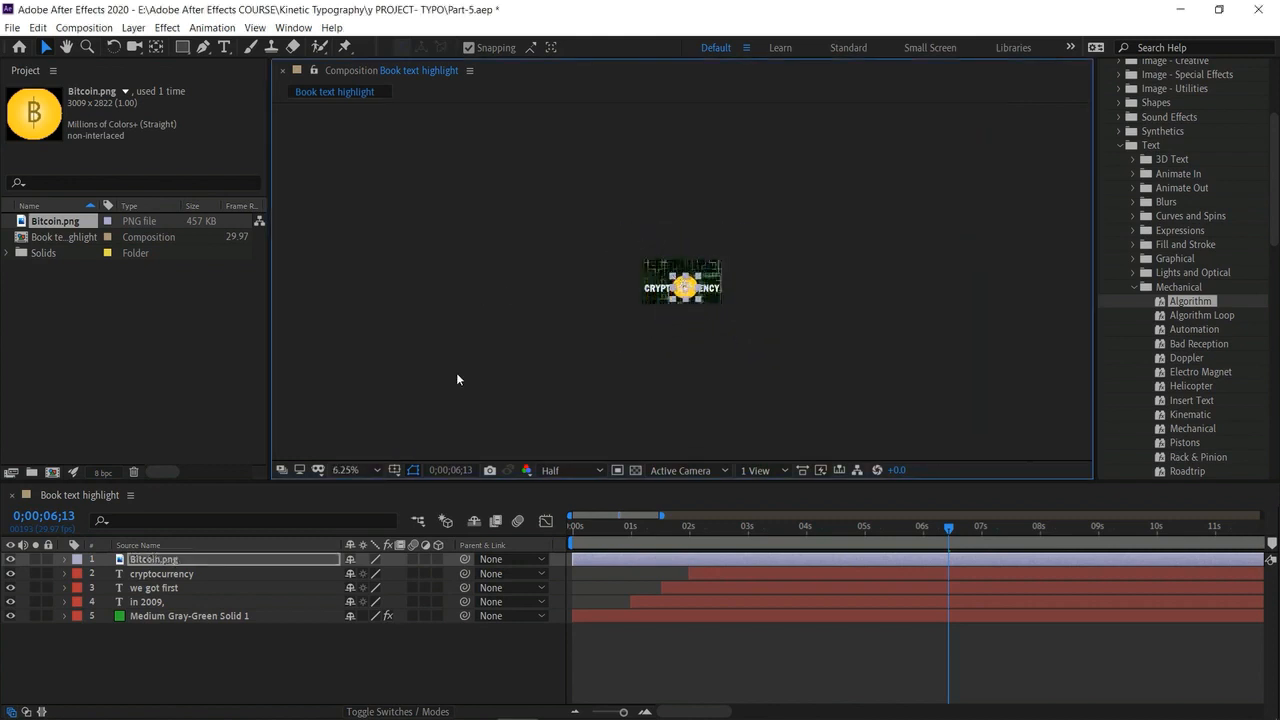
{"action": "left_click", "coordinate": [381, 466]}
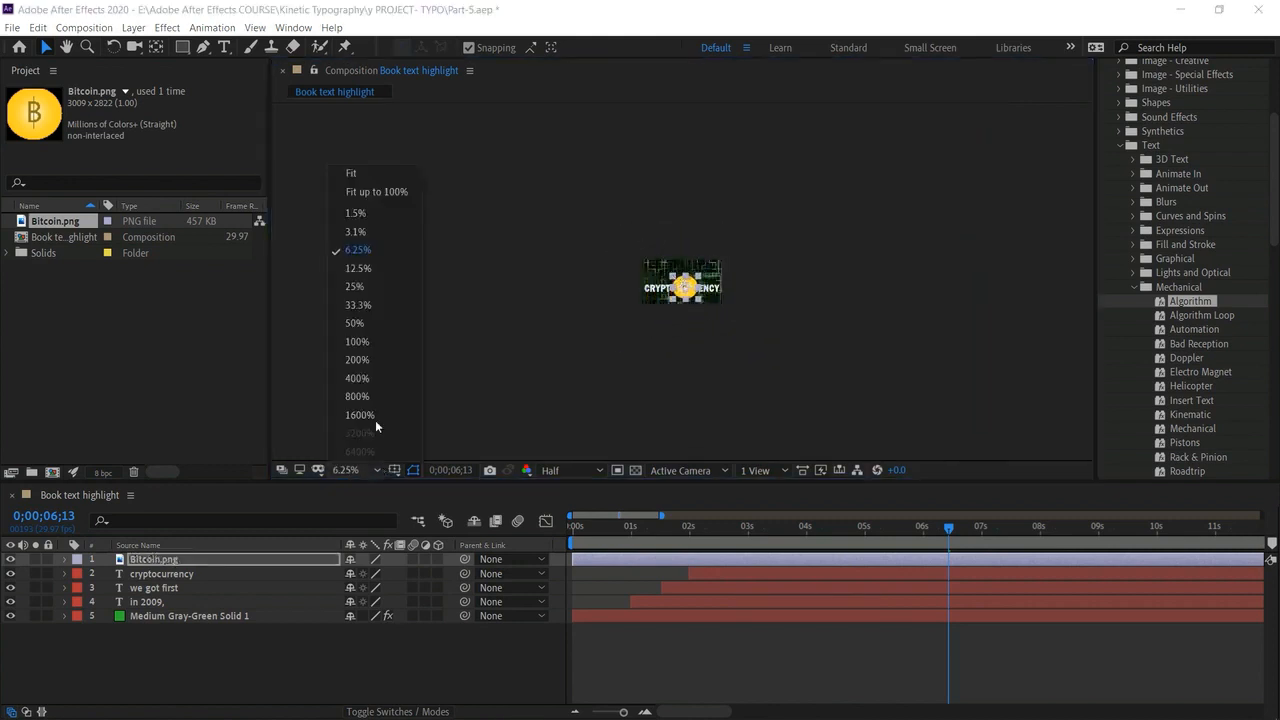
{"action": "left_click", "coordinate": [358, 305]}
{"action": "left_click_drag", "start_coordinate": [662, 298], "coordinate": [646, 205]}
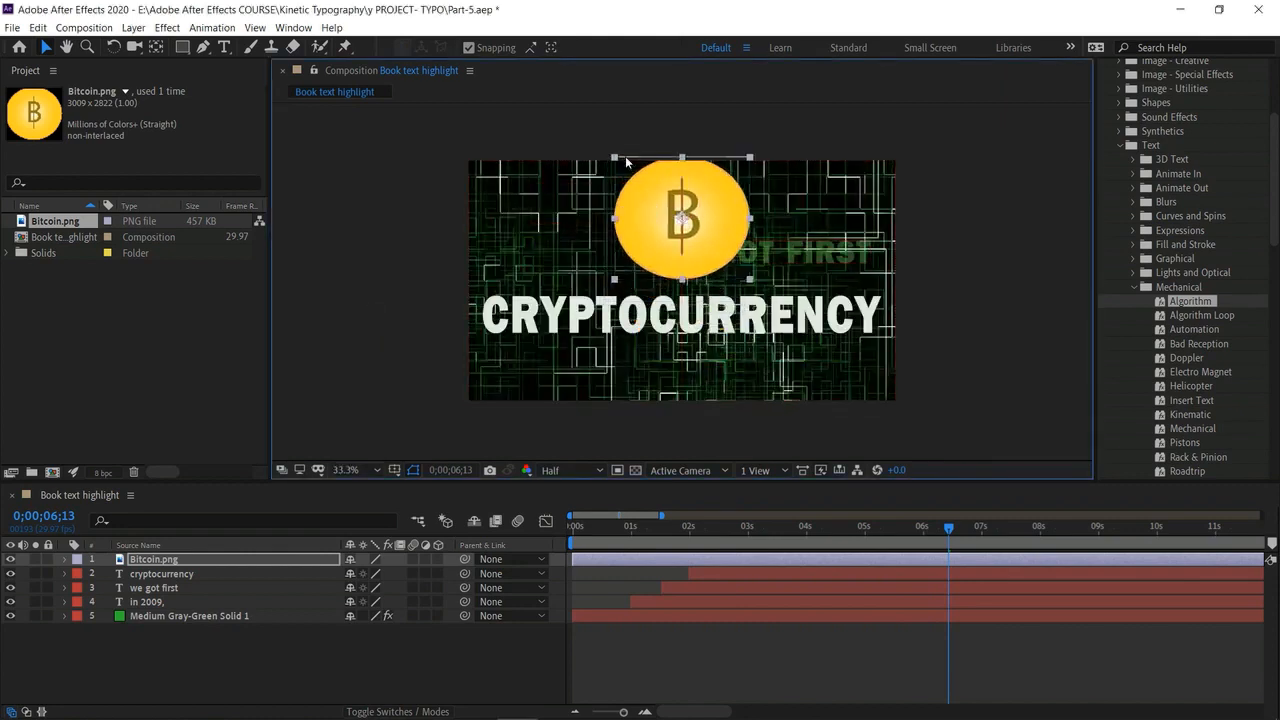
{"action": "left_click_drag", "start_coordinate": [615, 155], "coordinate": [664, 205]}
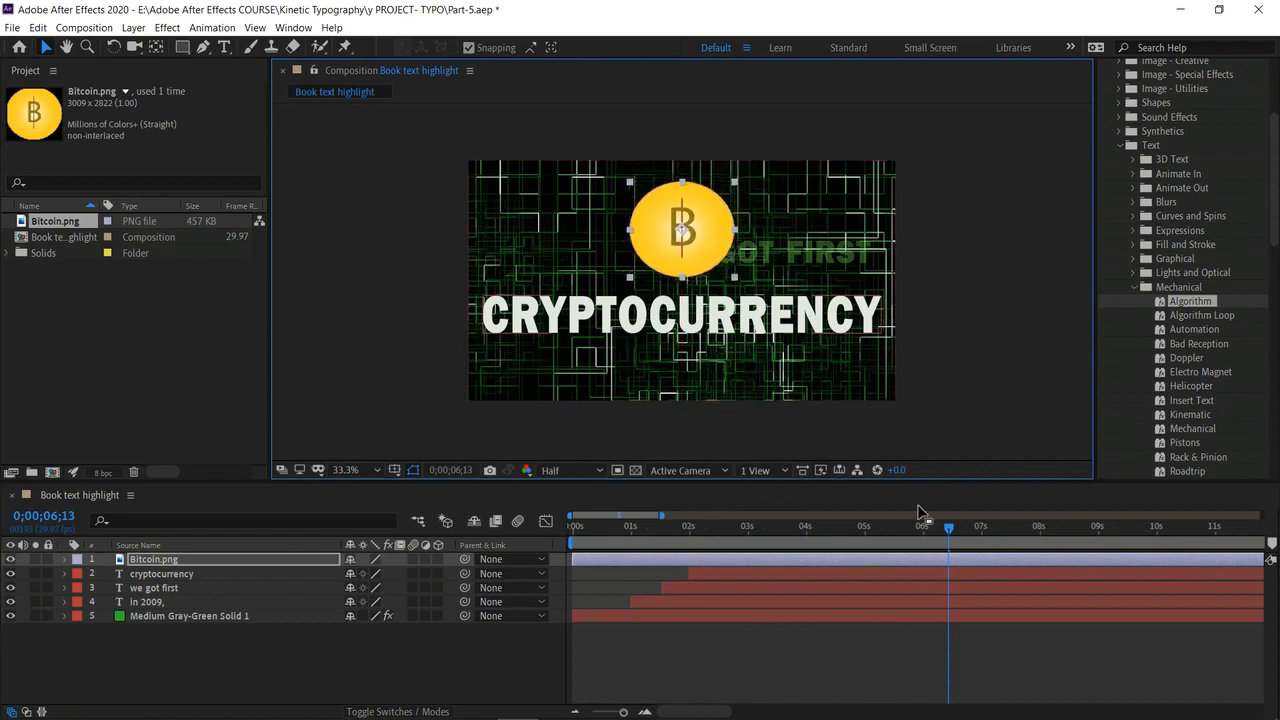
Trim the Bitcoin layer's start to 0;00;06;13 and keyframe its position from 960, -248 there to 960, 310 at 0;00;06;29.
{"action": "left_click", "coordinate": [943, 560]}
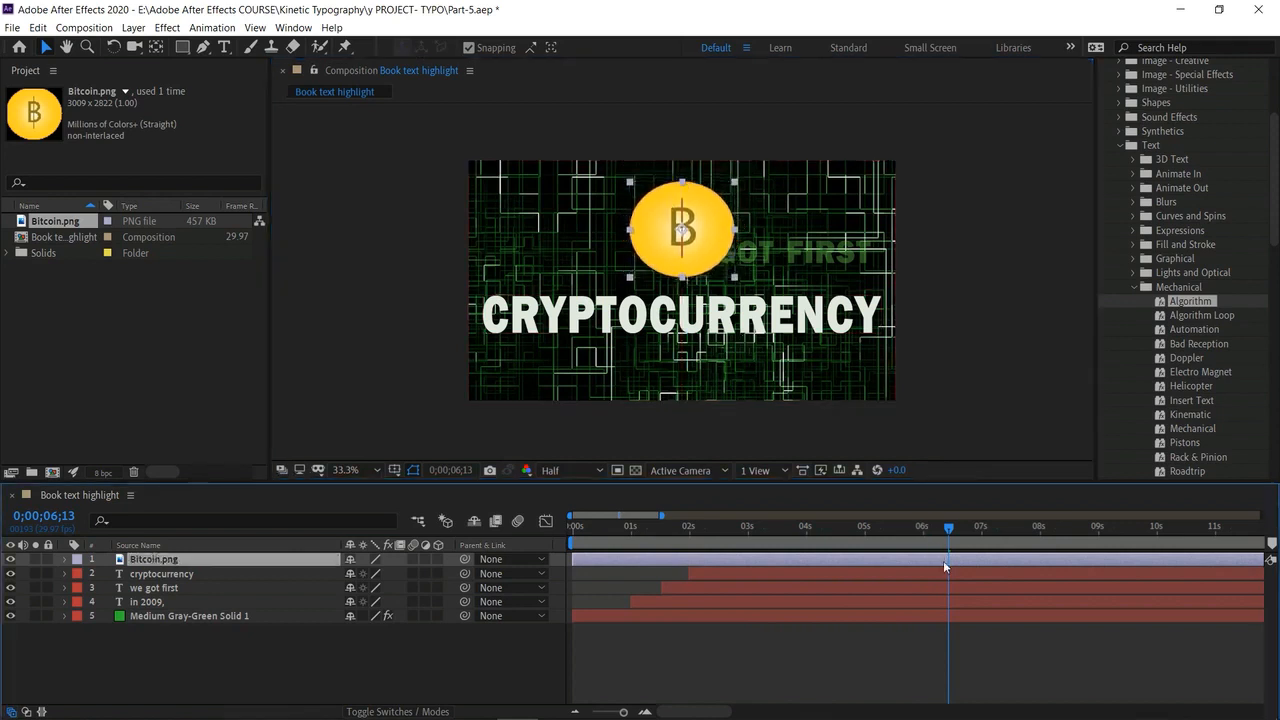
{"action": "key", "text": "alt+bracketleft"}
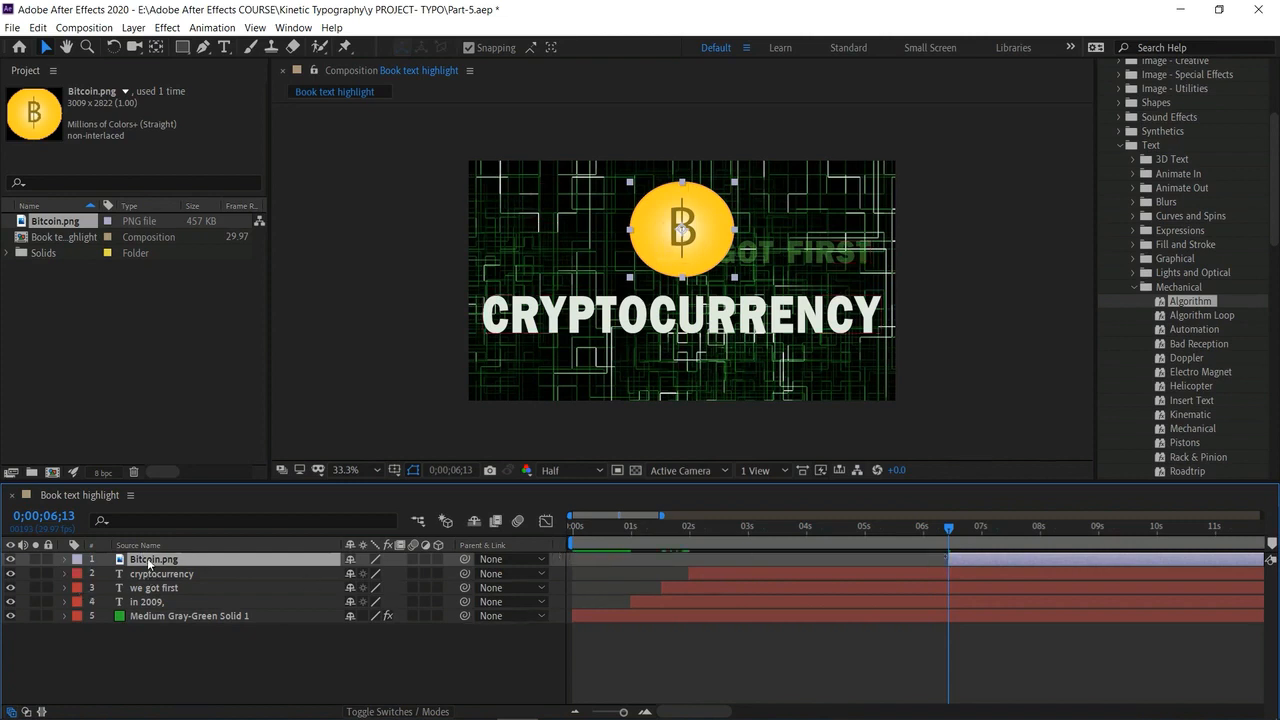
{"action": "key", "text": "alt+shift+p"}
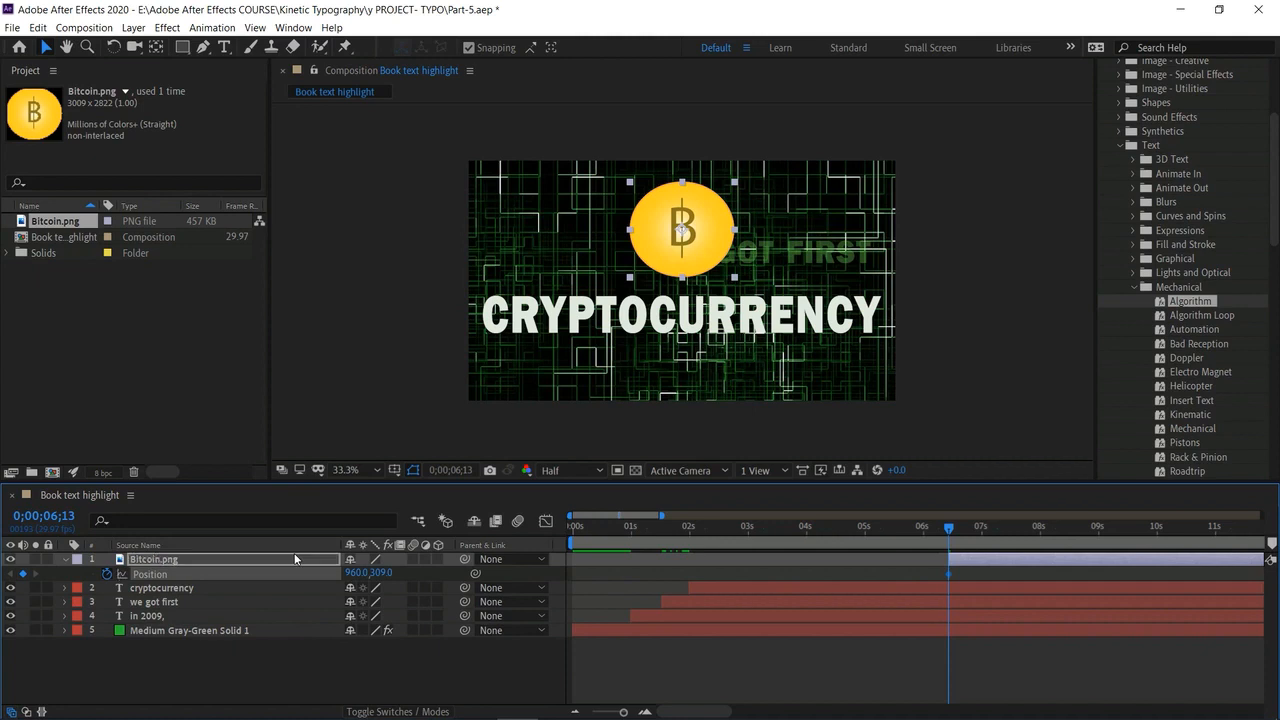
{"action": "left_click_drag", "start_coordinate": [382, 573], "coordinate": [3, 495]}
{"action": "left_click_drag", "start_coordinate": [952, 530], "coordinate": [979, 528]}
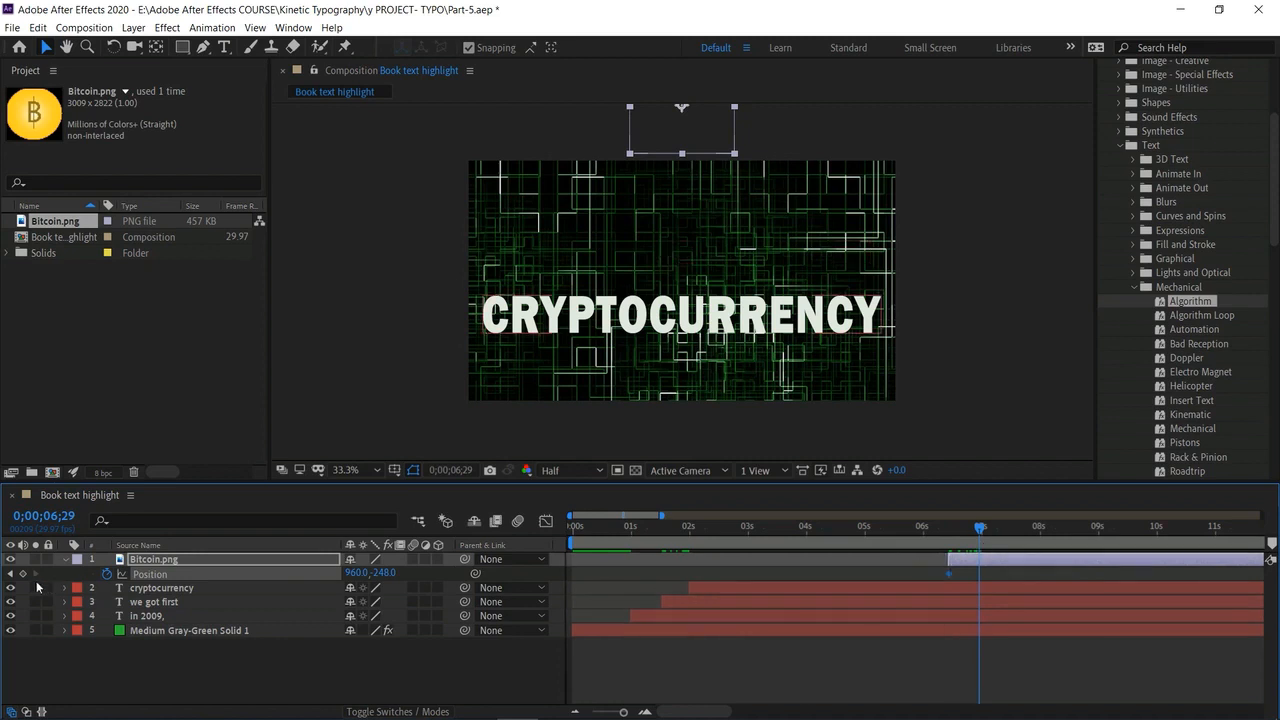
{"action": "left_click_drag", "start_coordinate": [356, 572], "coordinate": [568, 594]}
{"action": "key", "text": "ctrl+z"}
{"action": "left_click_drag", "start_coordinate": [388, 573], "coordinate": [740, 577]}
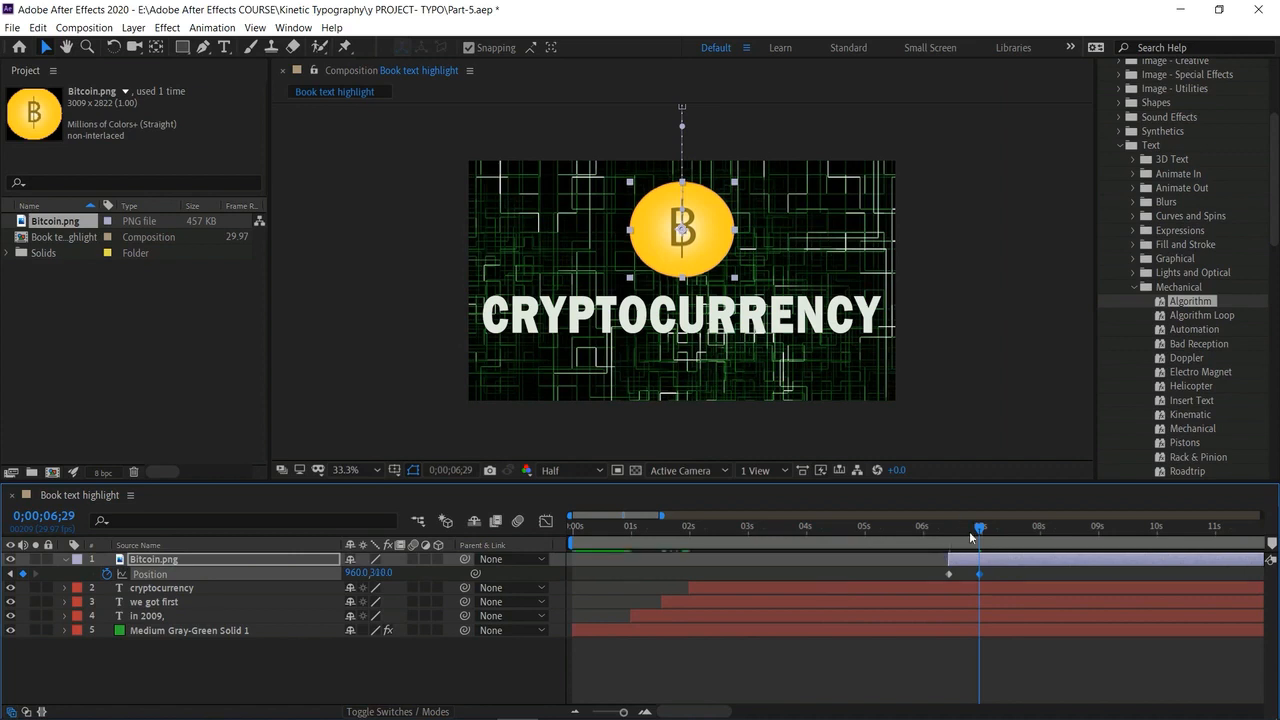
Apply Easy Ease to both Bitcoin position keyframes and preview the drop-in from about 5 seconds.
{"action": "left_click_drag", "start_coordinate": [940, 568], "coordinate": [982, 576]}
{"action": "right_click", "coordinate": [950, 576]}
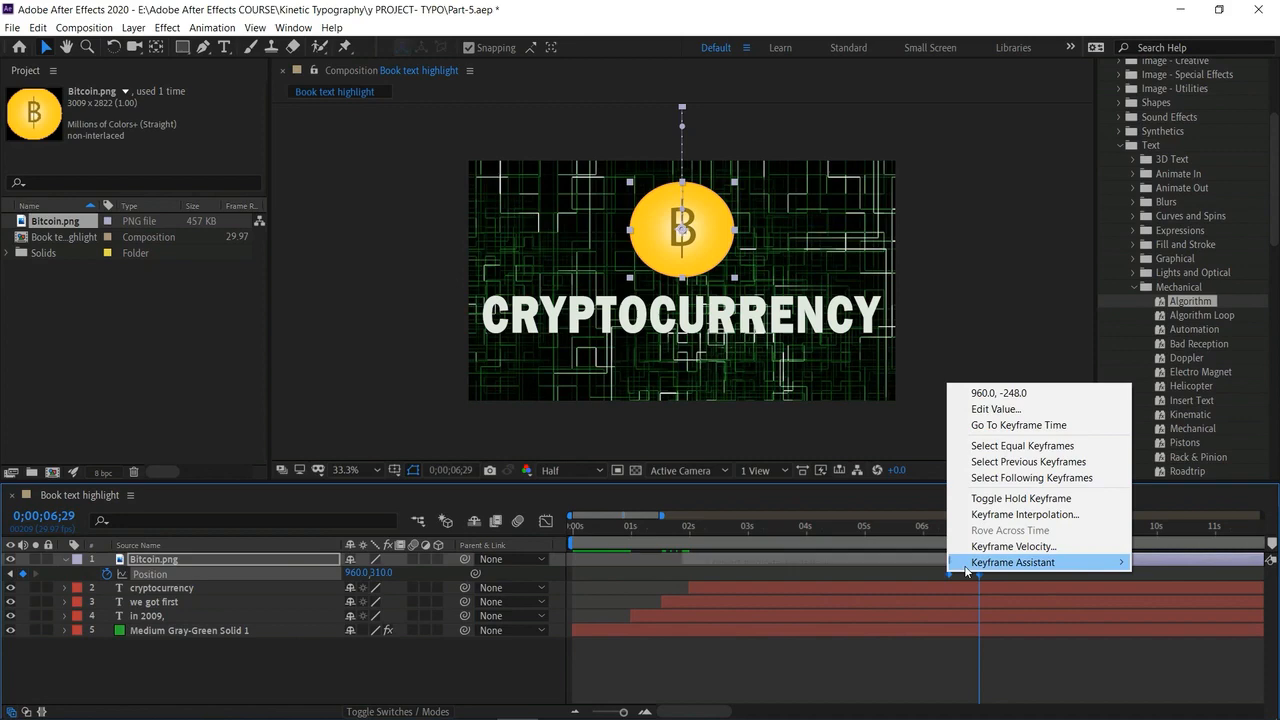
{"action": "mouse_move", "coordinate": [1005, 562]}
{"action": "left_click", "coordinate": [843, 610]}
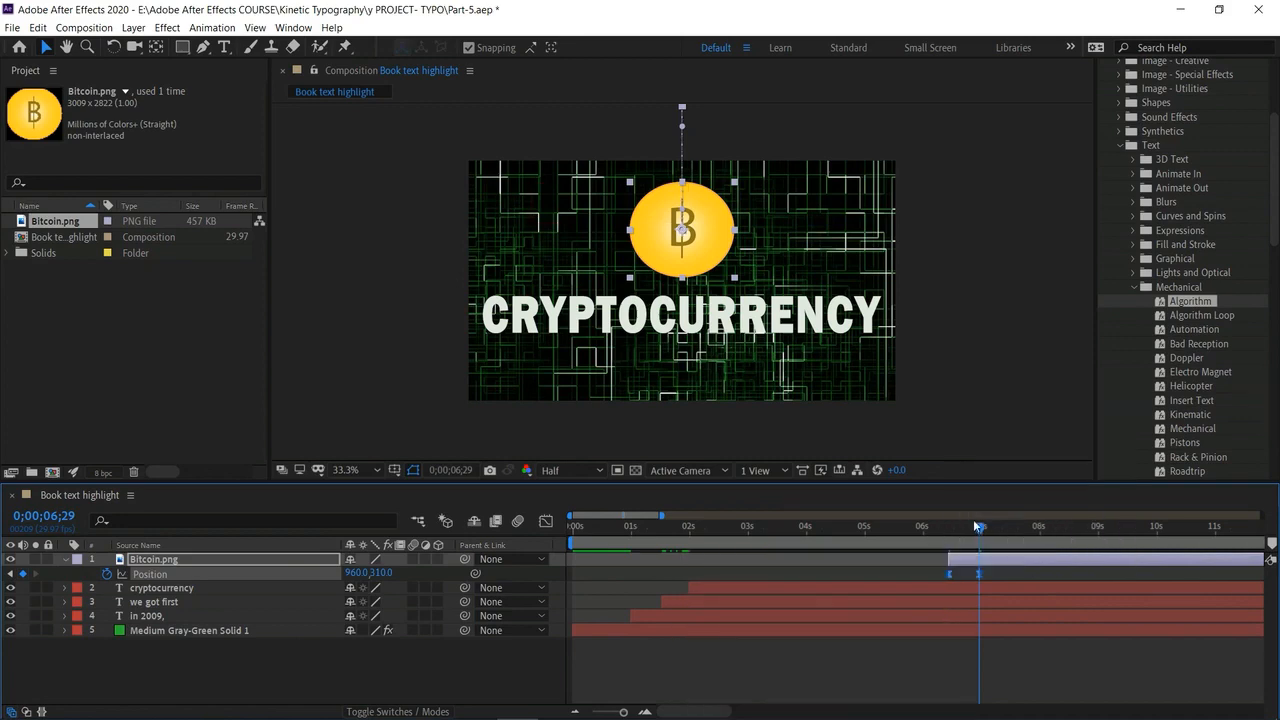
{"action": "left_click_drag", "start_coordinate": [981, 530], "coordinate": [852, 546]}
{"action": "key", "text": "space"}
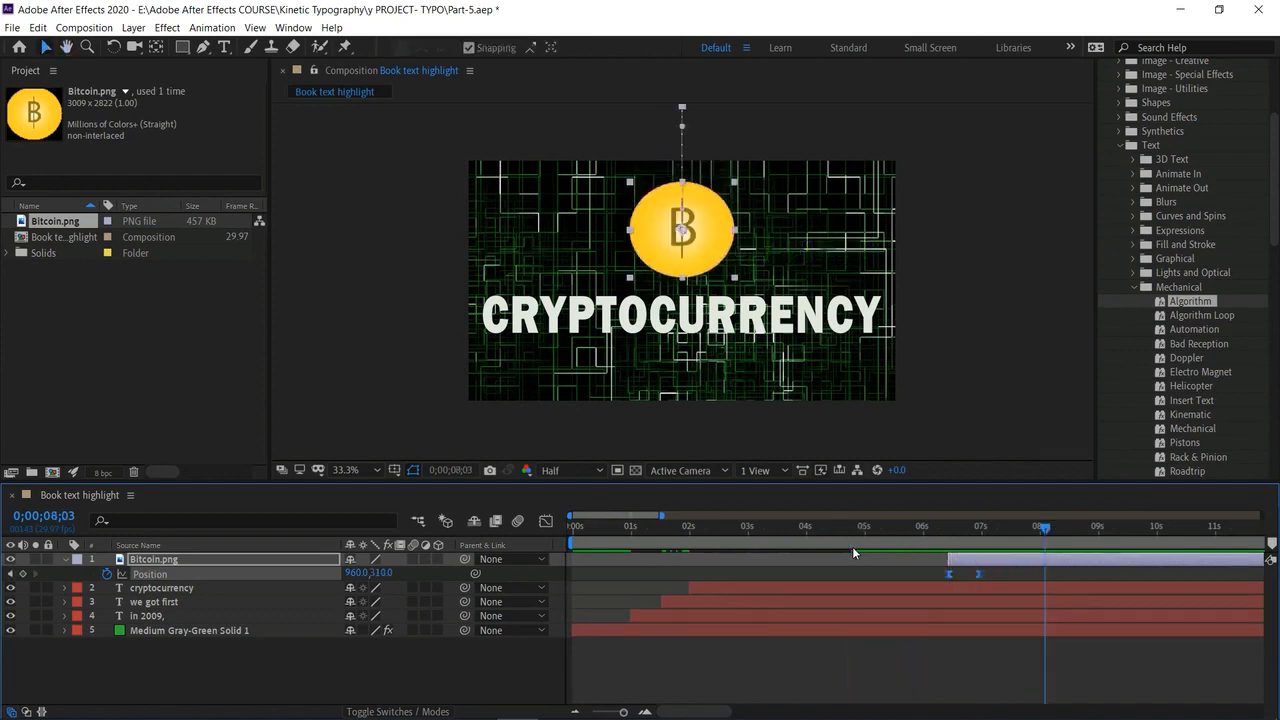
Keyframe the opacity of "cryptocurrency" from 100% at 0;00;06;29 to 1% at 0;00;07;13, then collapse and deselect the layer.
{"action": "left_click", "coordinate": [1041, 526]}
{"action": "left_click_drag", "start_coordinate": [1041, 526], "coordinate": [978, 571]}
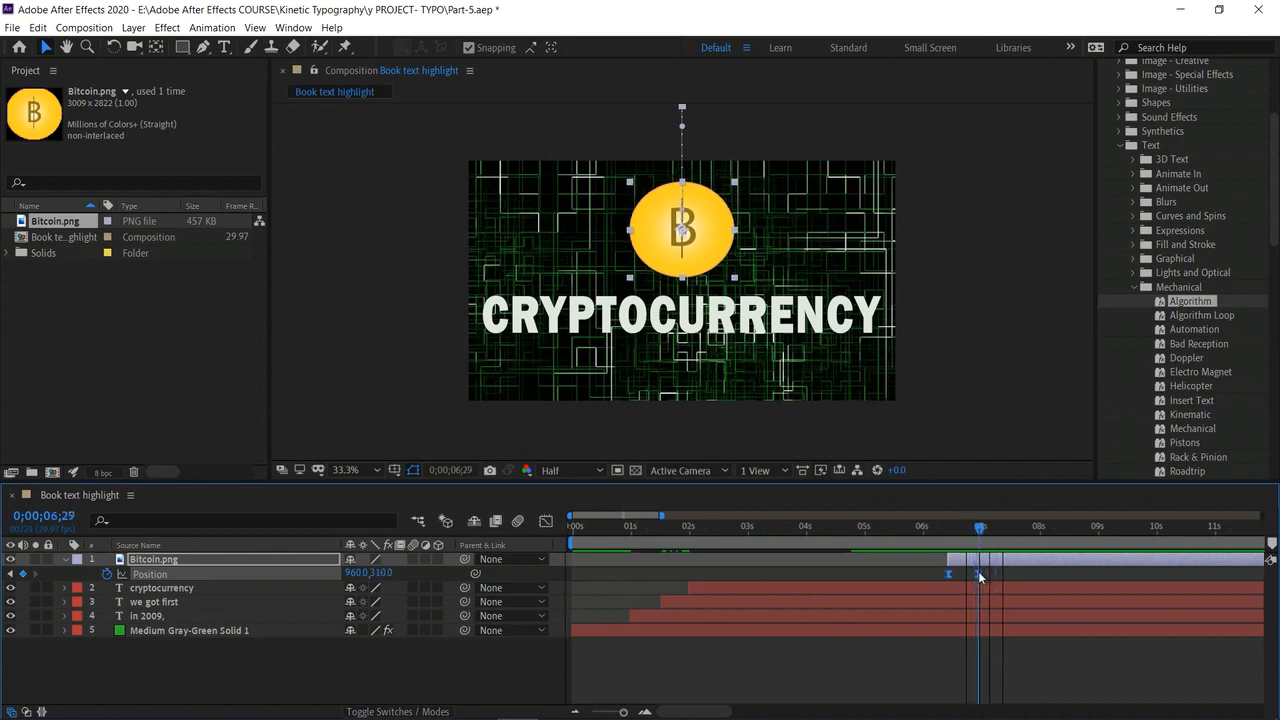
{"action": "left_click", "coordinate": [161, 588]}
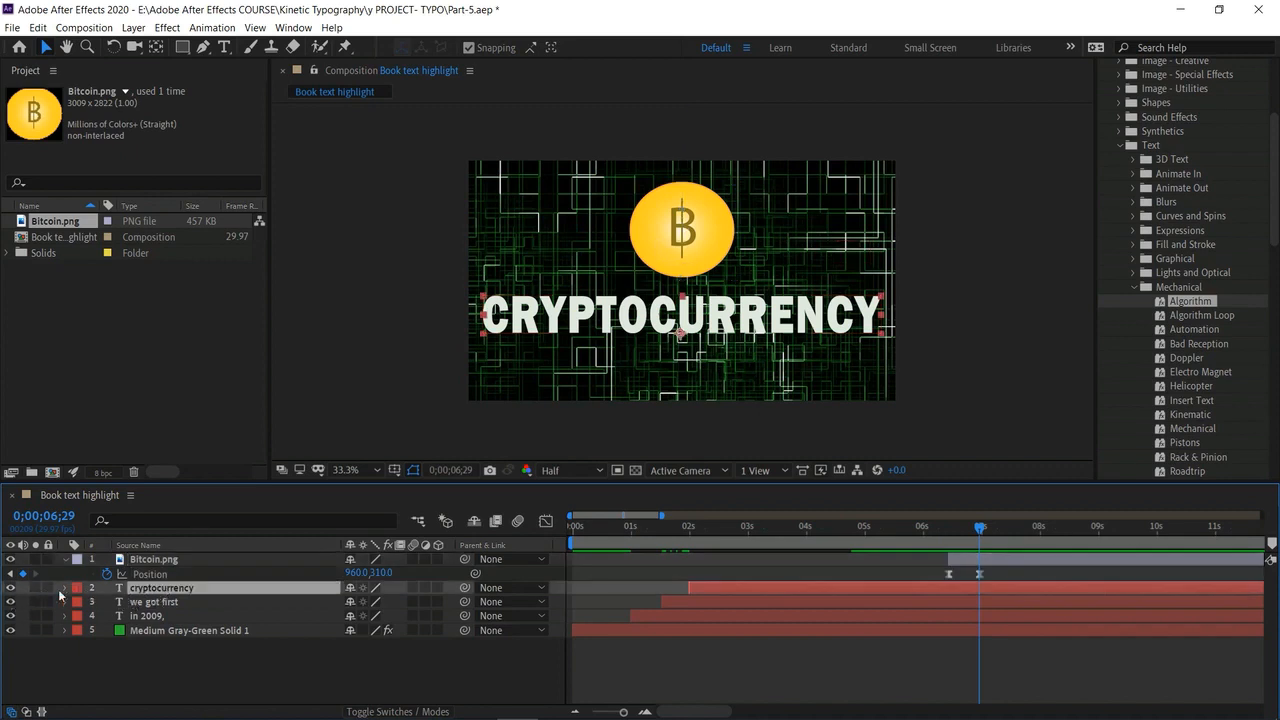
{"action": "left_click", "coordinate": [65, 588]}
{"action": "left_click", "coordinate": [79, 617]}
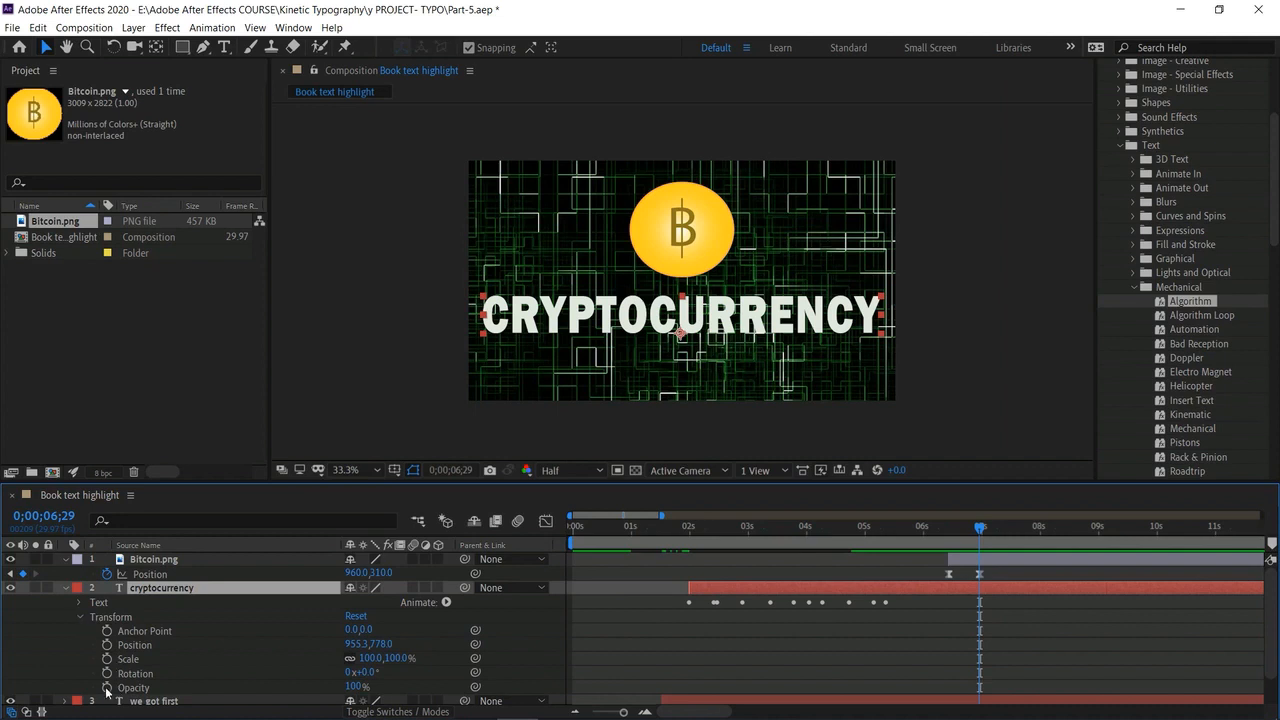
{"action": "left_click", "coordinate": [107, 688]}
{"action": "left_click_drag", "start_coordinate": [981, 532], "coordinate": [1006, 528]}
{"action": "left_click", "coordinate": [22, 687]}
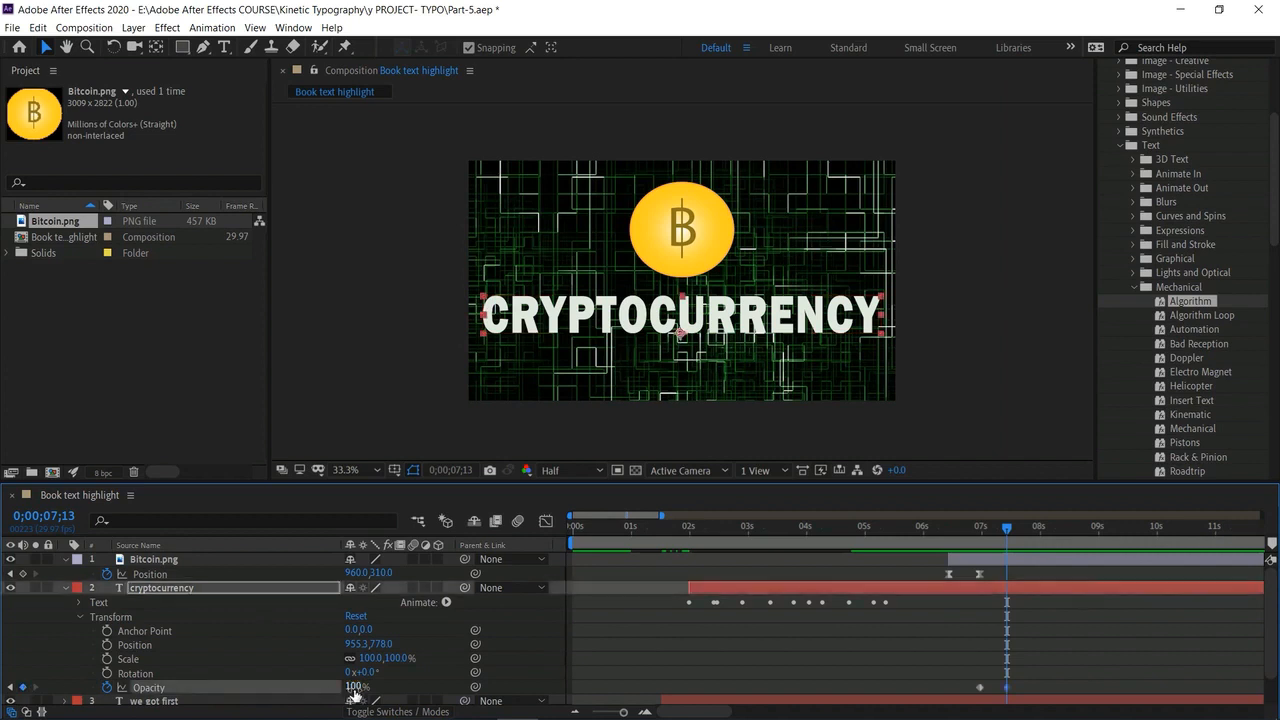
{"action": "left_click_drag", "start_coordinate": [354, 688], "coordinate": [254, 688]}
{"action": "mouse_move", "coordinate": [1008, 532]}
{"action": "left_mouse_down"}
{"action": "mouse_move", "coordinate": [982, 531]}
{"action": "mouse_move", "coordinate": [1007, 544]}
{"action": "left_mouse_up"}
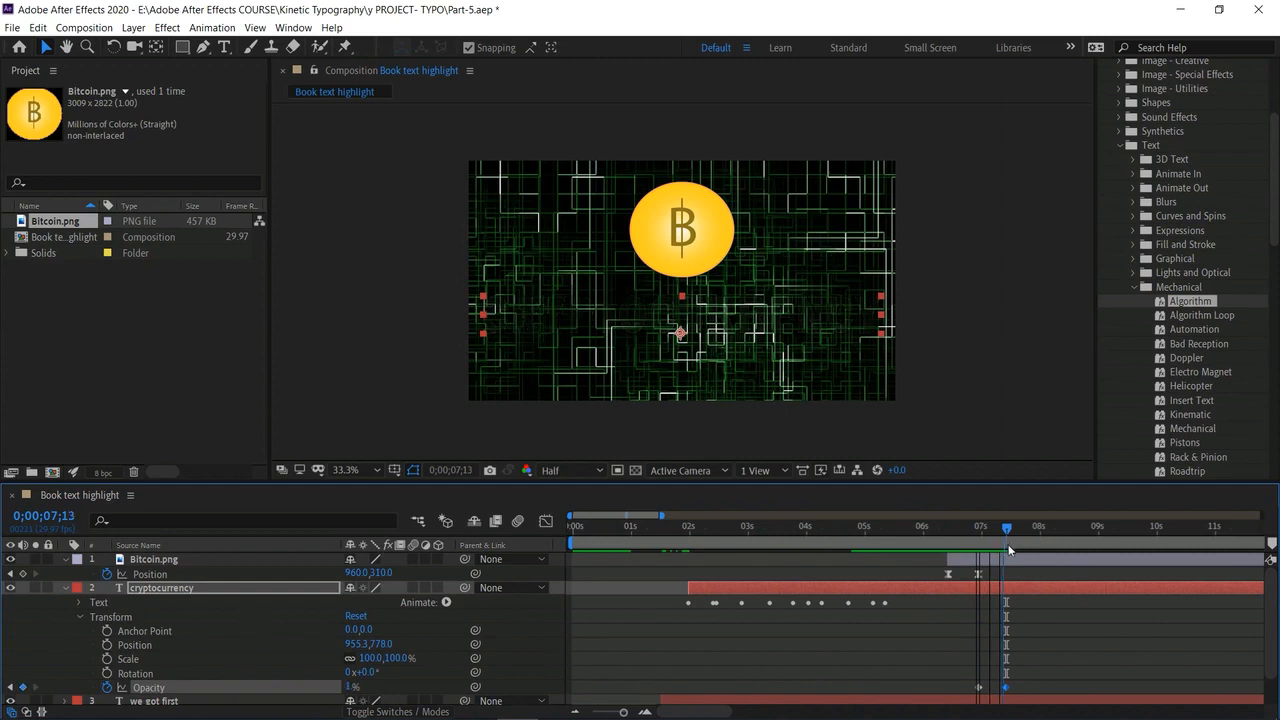
{"action": "left_click", "coordinate": [66, 588]}
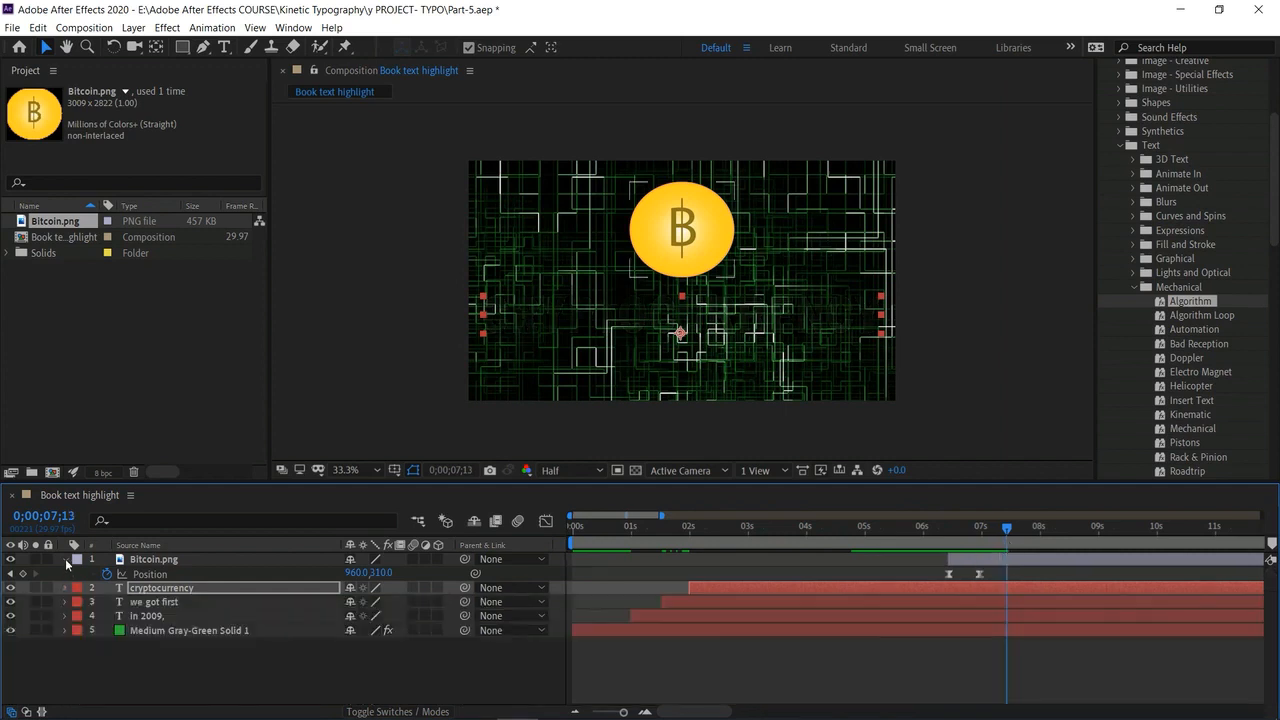
{"action": "left_click", "coordinate": [225, 689]}
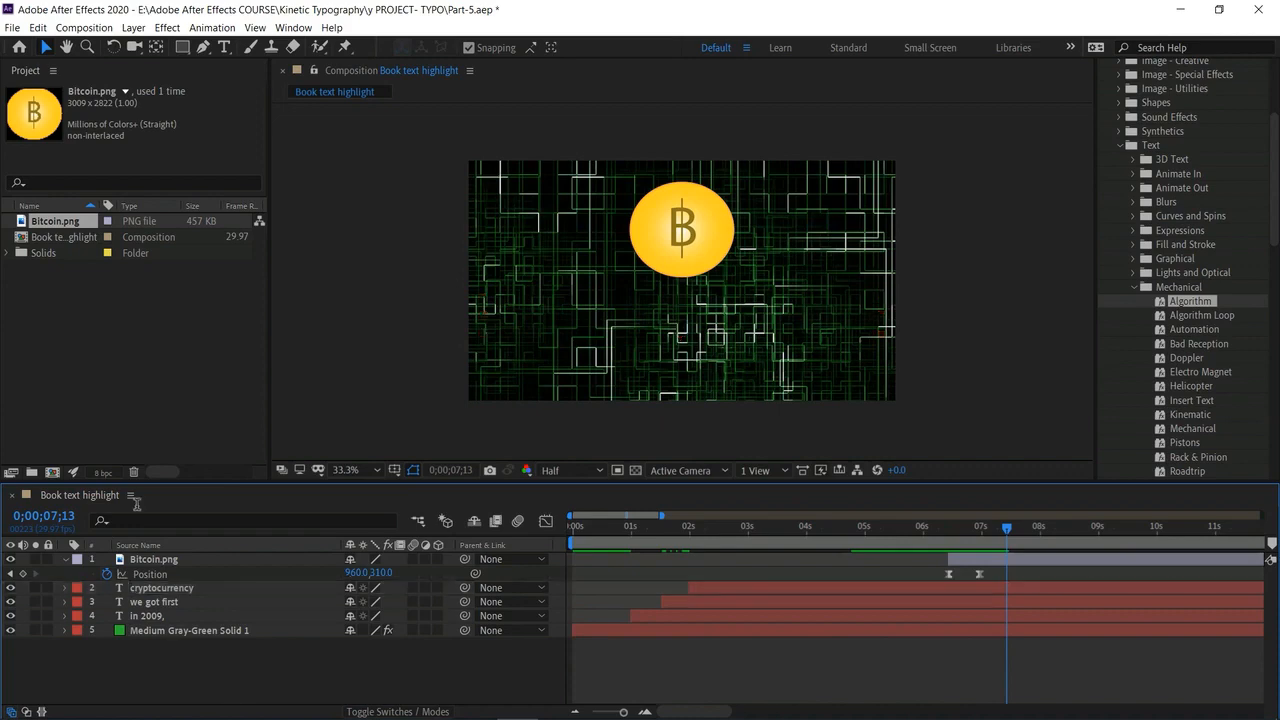
Import Etherium.png and Litecoin.png and place both in the composition above the Bitcoin layer.
{"action": "double_click", "coordinate": [104, 326]}
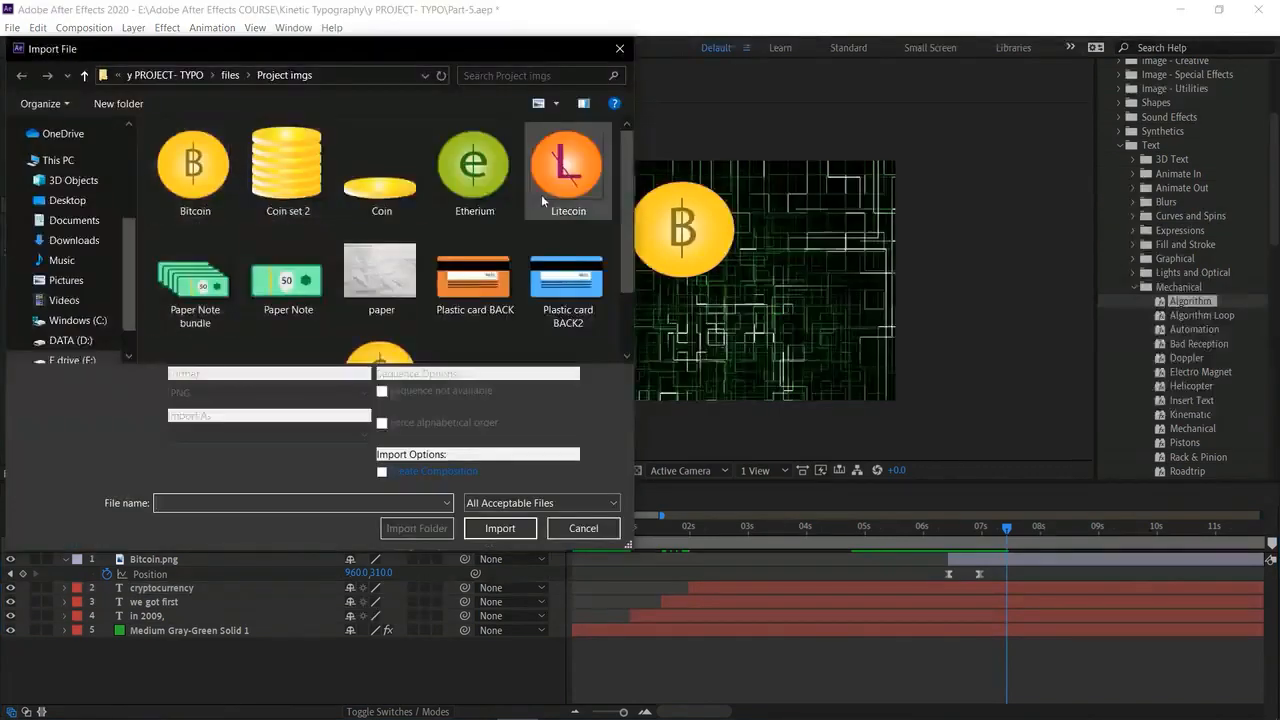
{"action": "left_click", "coordinate": [541, 190]}
{"action": "left_click", "coordinate": [513, 189], "text": "ctrl"}
{"action": "left_click", "coordinate": [500, 515]}
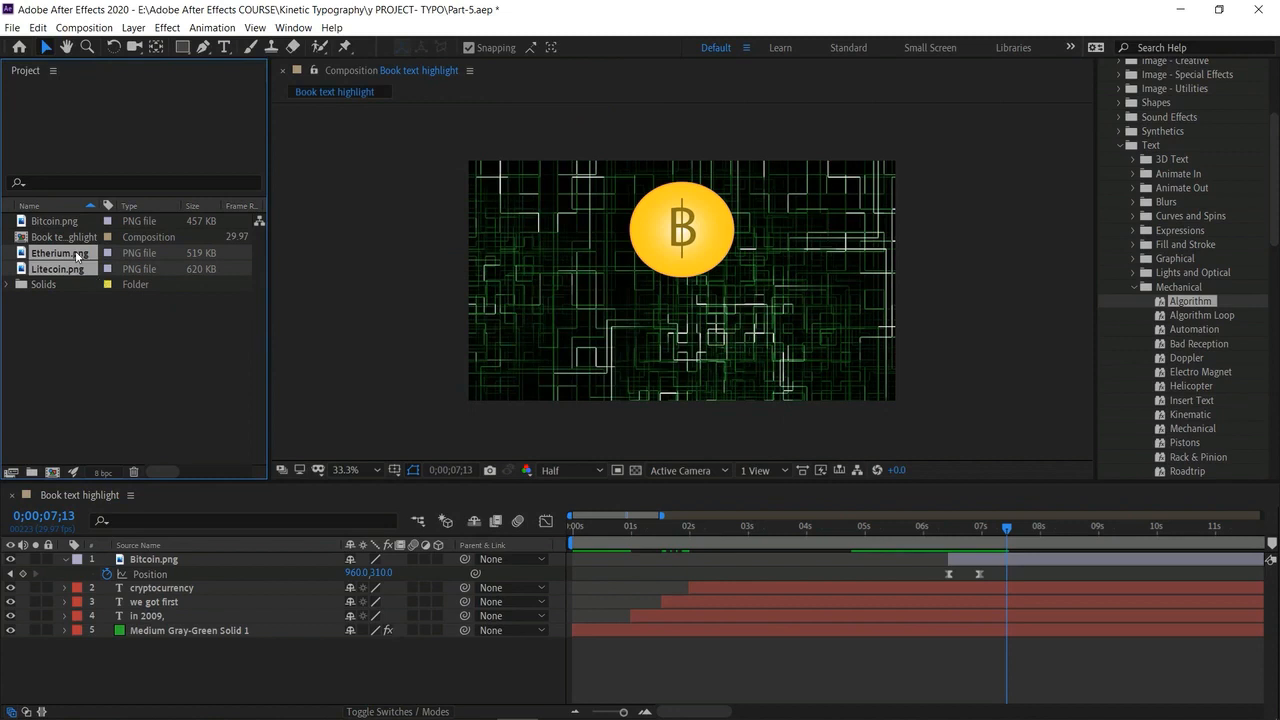
{"action": "left_click_drag", "start_coordinate": [79, 254], "coordinate": [606, 295]}
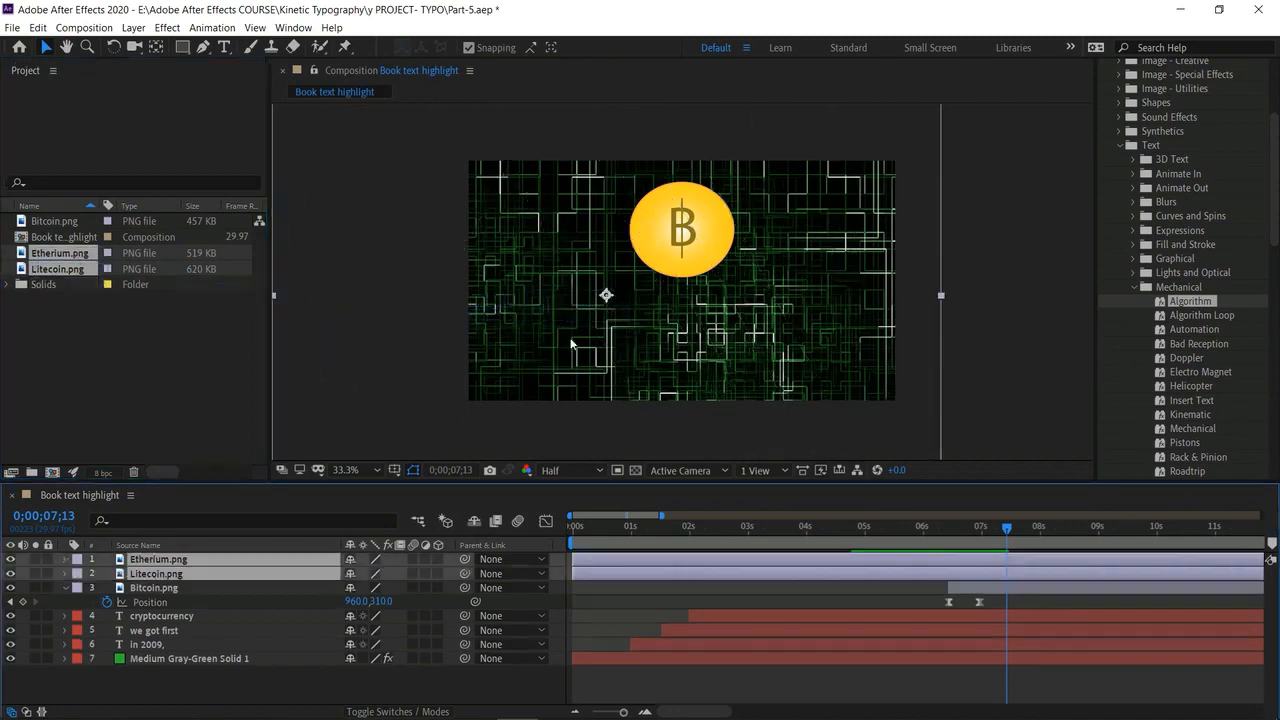
Scale the Etherium and Litecoin images down together to coin size and move them to the lower right of the Bitcoin coin.
{"action": "left_click", "coordinate": [358, 470]}
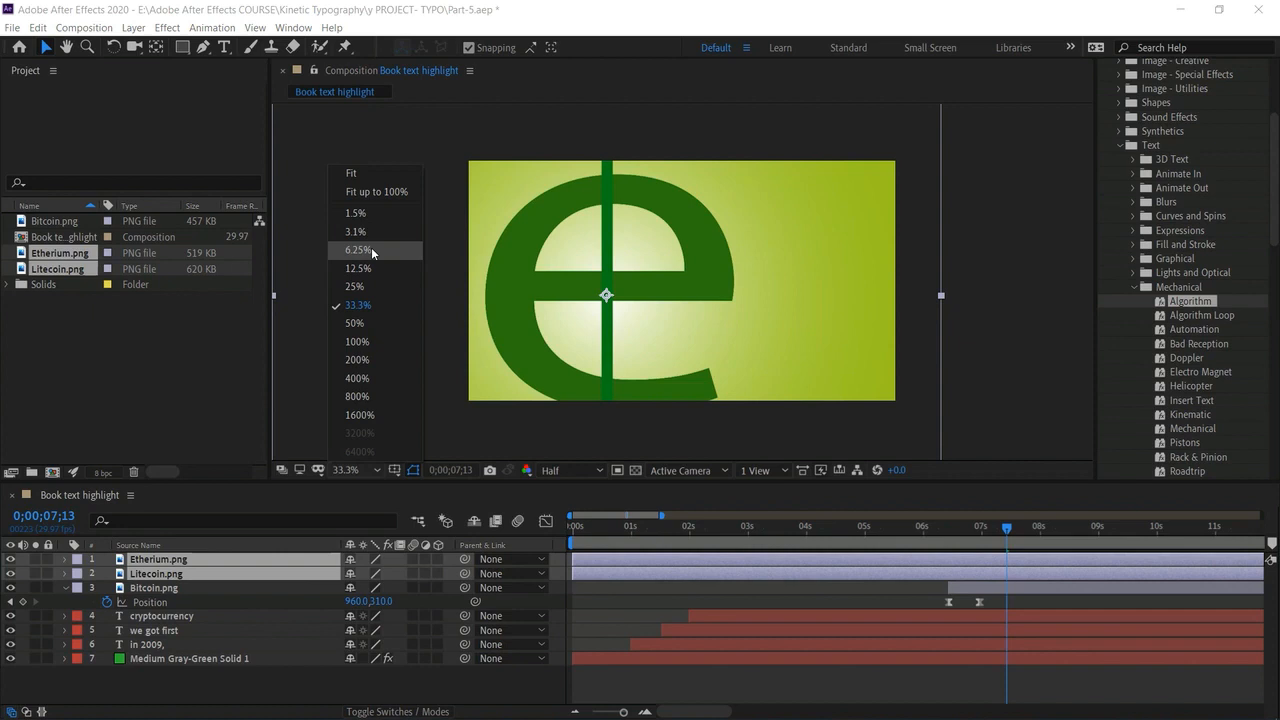
{"action": "left_click", "coordinate": [376, 254]}
{"action": "left_click_drag", "start_coordinate": [606, 229], "coordinate": [658, 273]}
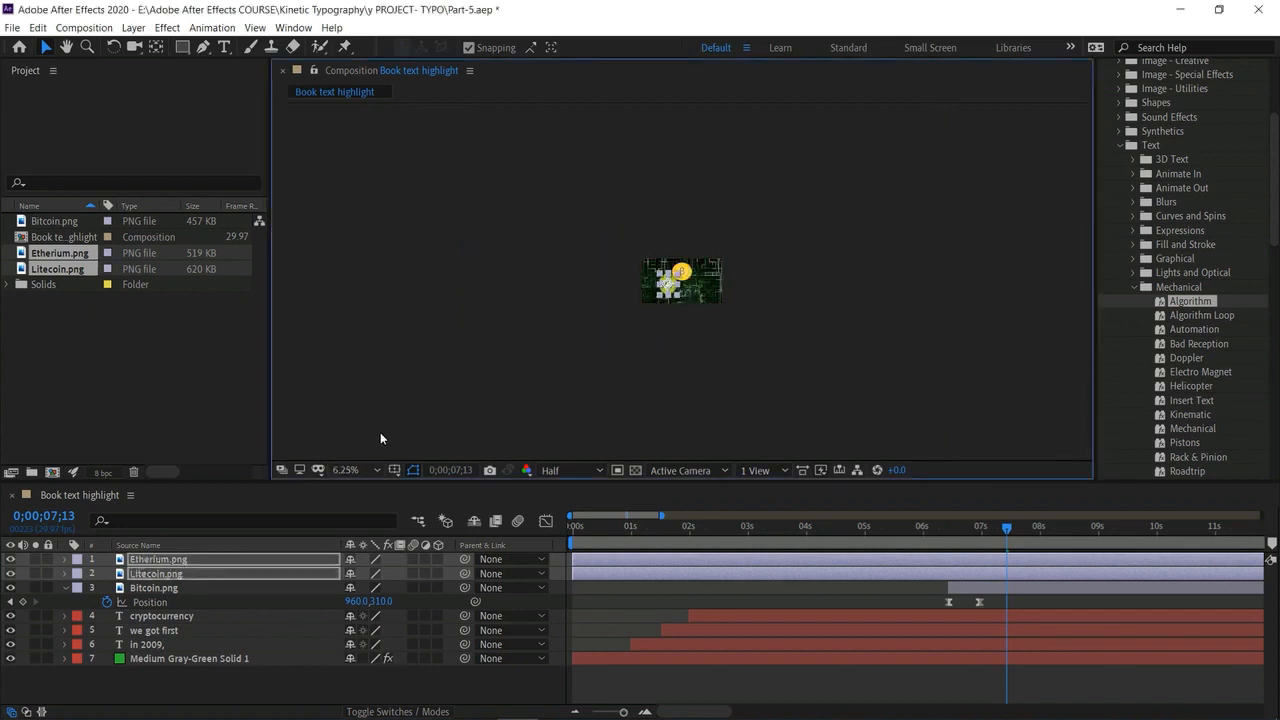
{"action": "left_click", "coordinate": [349, 473]}
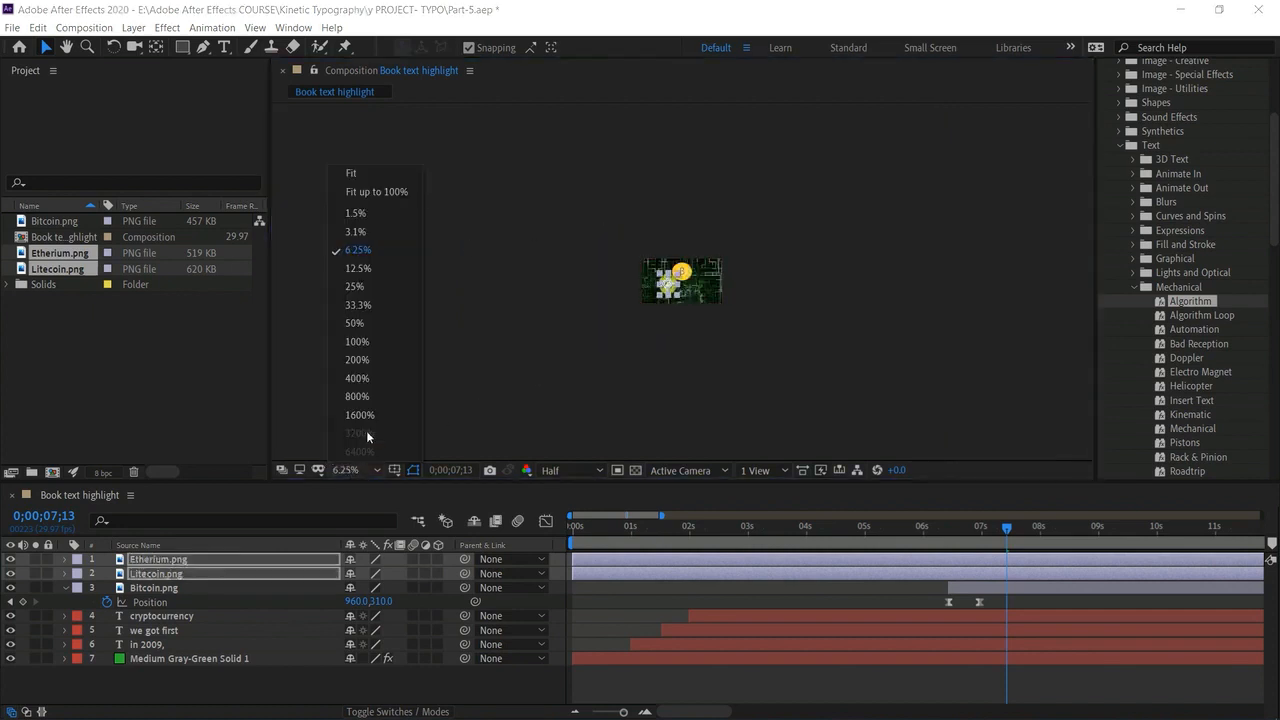
{"action": "left_click", "coordinate": [367, 312]}
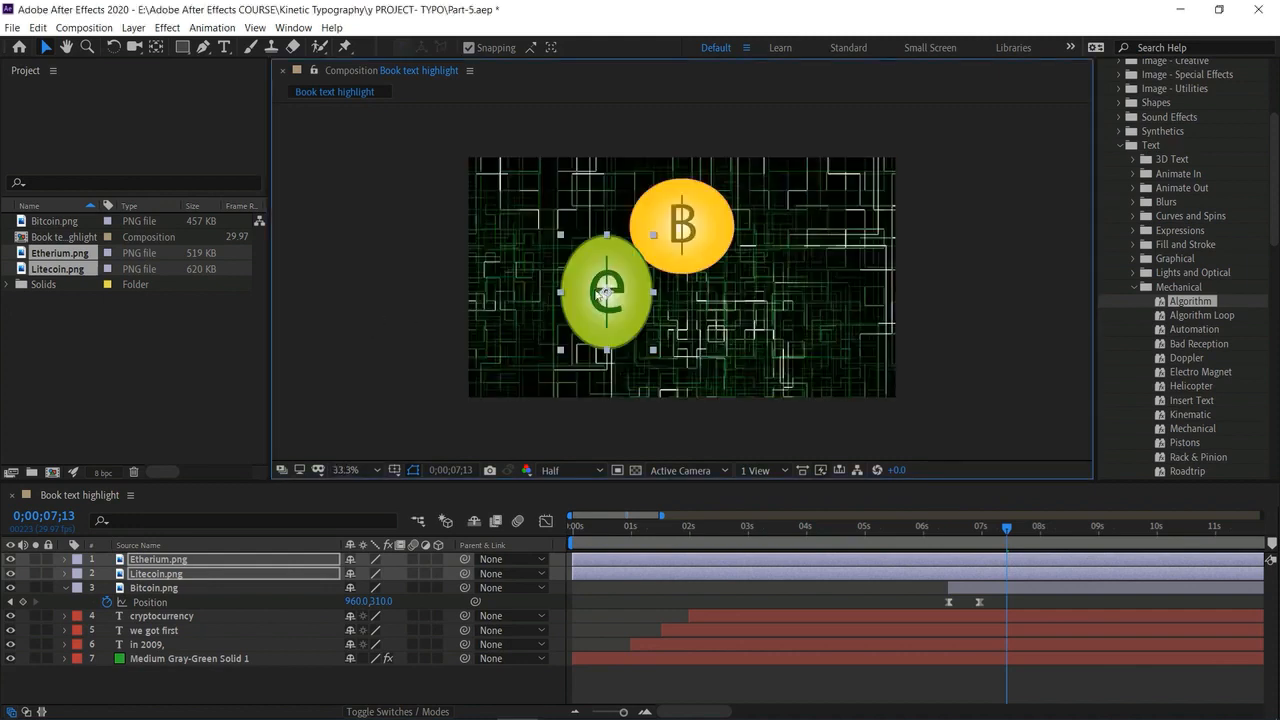
{"action": "left_click", "coordinate": [190, 392]}
{"action": "left_click", "coordinate": [573, 302]}
{"action": "left_click_drag", "start_coordinate": [578, 305], "coordinate": [761, 325]}
{"action": "left_click_drag", "start_coordinate": [58, 270], "coordinate": [626, 319]}
{"action": "left_click", "coordinate": [370, 465]}
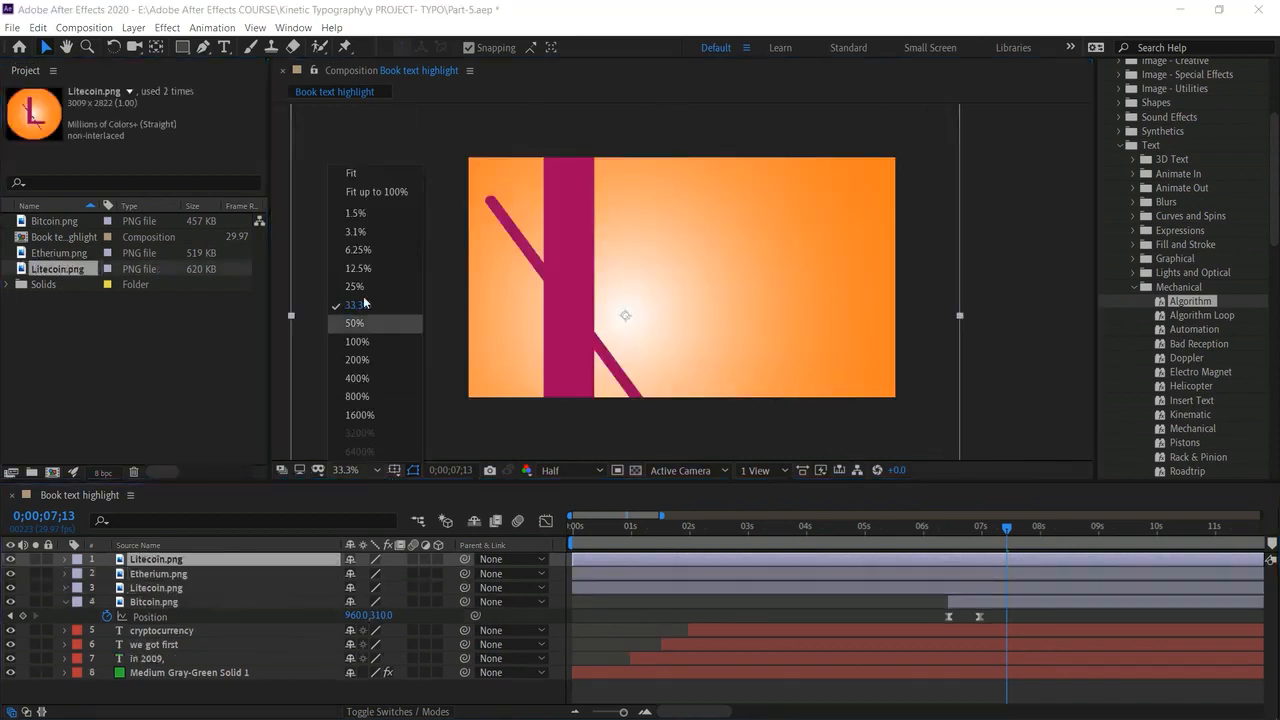
{"action": "left_click", "coordinate": [364, 245]}
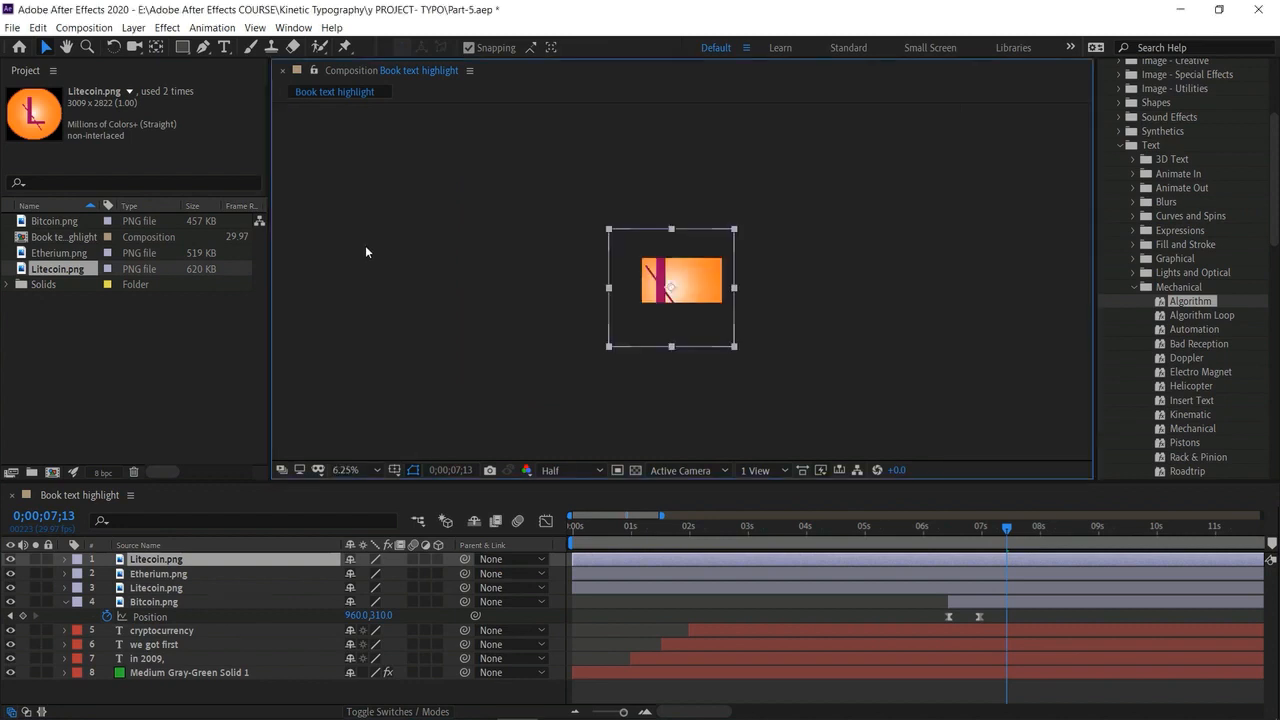
{"action": "key", "text": "Delete"}
Move only the Litecoin coin to the left of the Bitcoin coin, opposite the Etherium coin.
{"action": "left_click", "coordinate": [193, 574]}
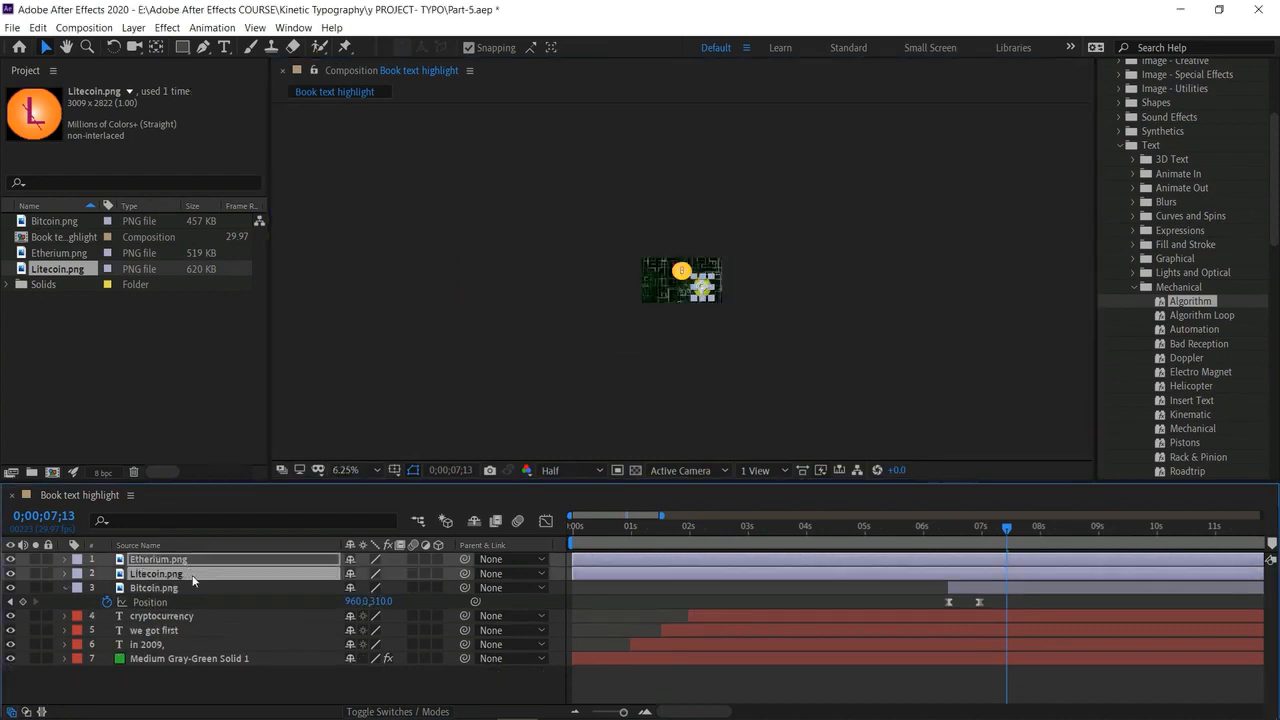
{"action": "left_click", "coordinate": [353, 471]}
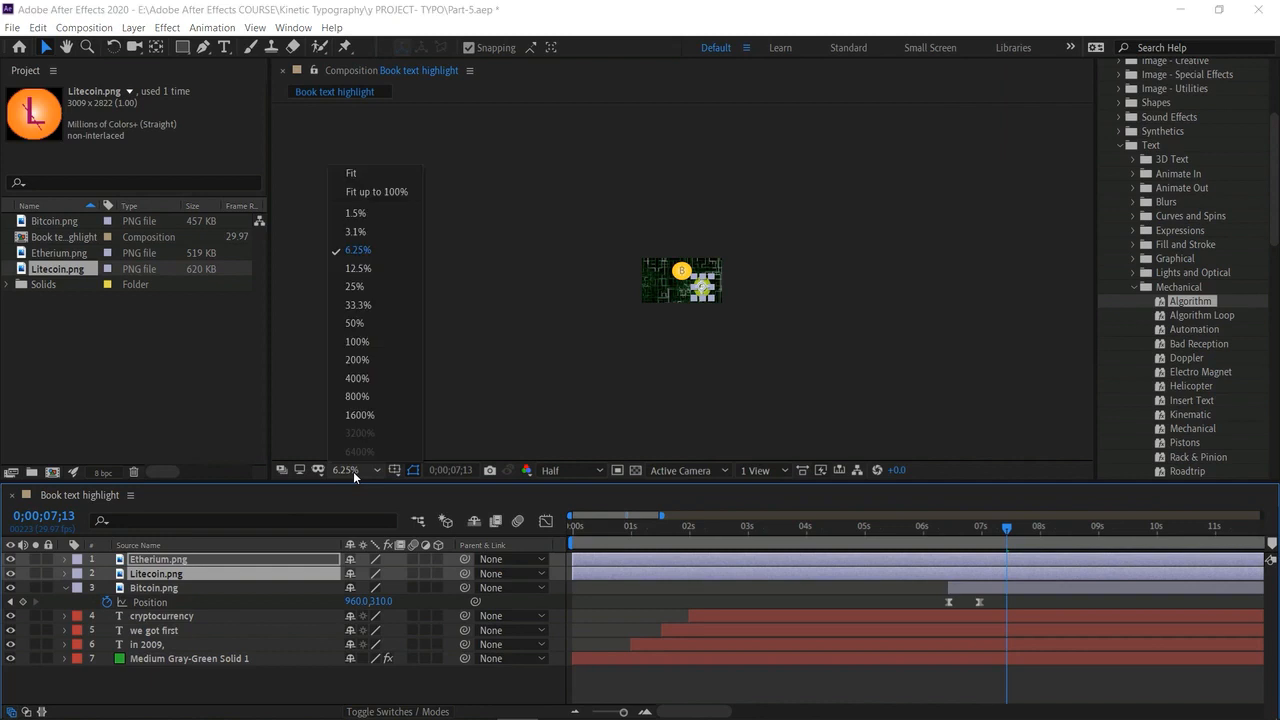
{"action": "left_click", "coordinate": [378, 297]}
{"action": "left_click", "coordinate": [225, 676]}
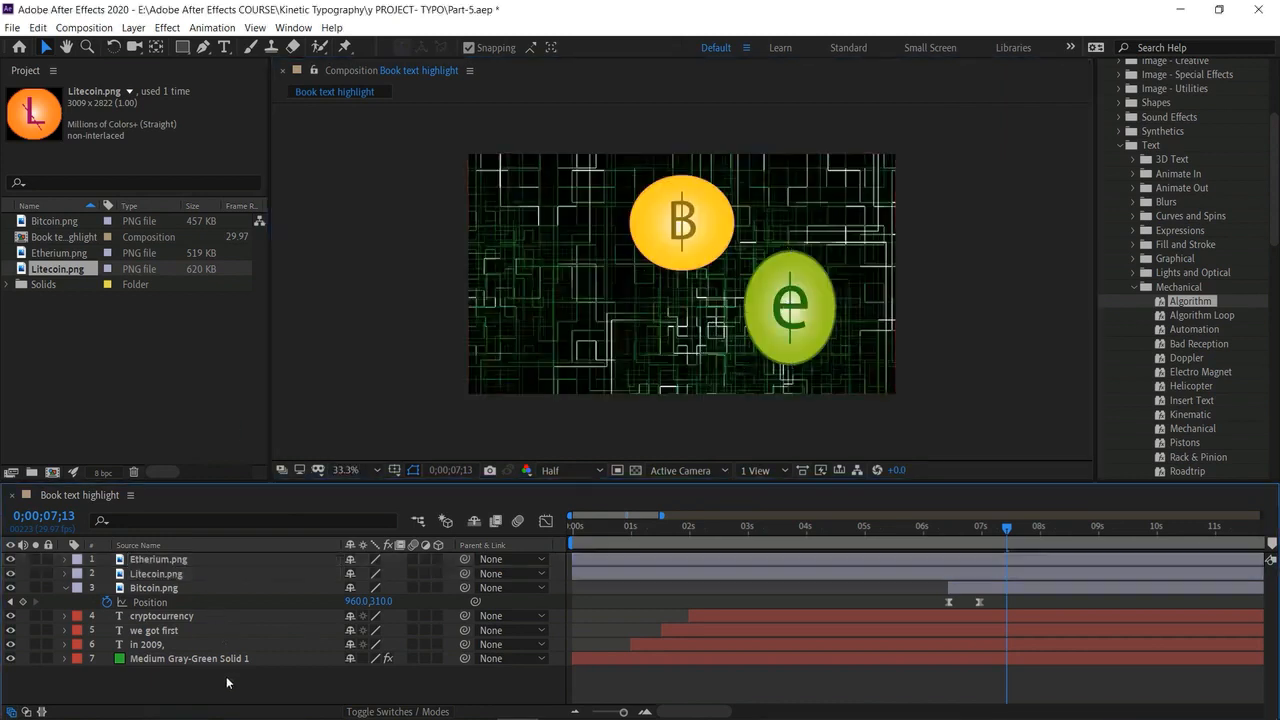
{"action": "left_click", "coordinate": [214, 572]}
{"action": "left_click_drag", "start_coordinate": [764, 301], "coordinate": [539, 281]}
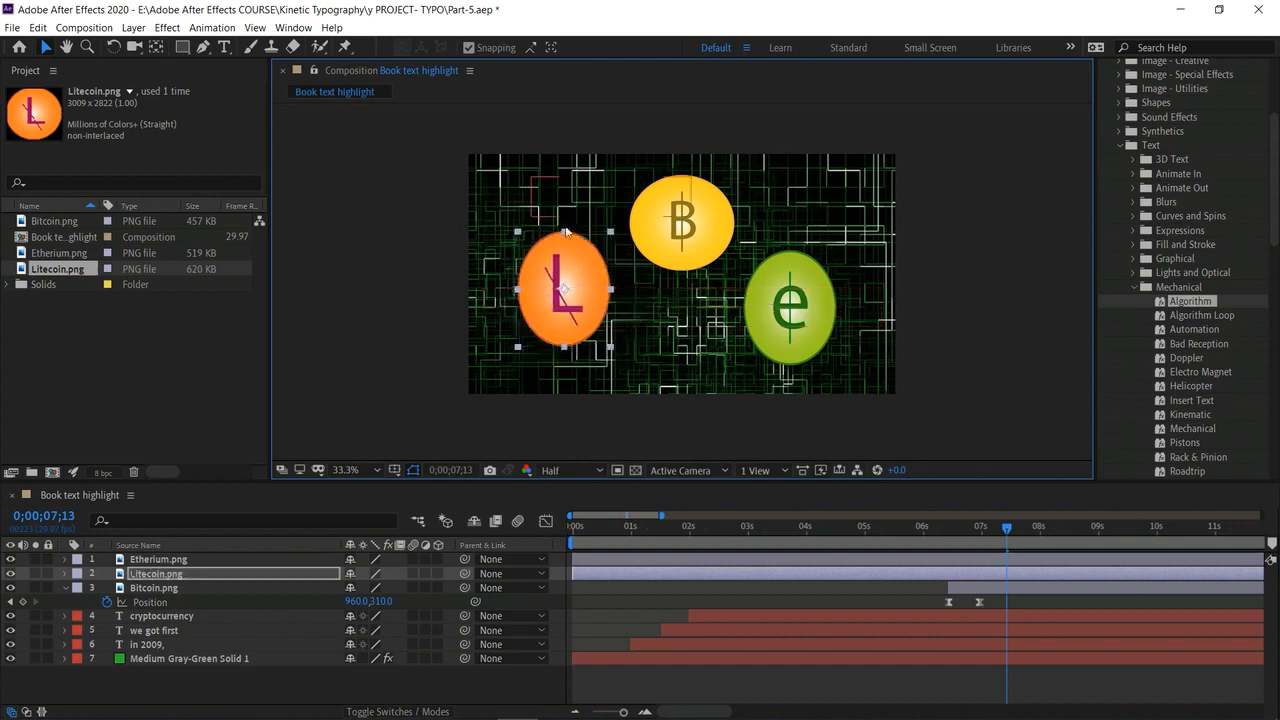
Reduce the height of the Litecoin and Etherium coins until each one looks round instead of stretched.
{"action": "left_click_drag", "start_coordinate": [564, 232], "coordinate": [566, 238]}
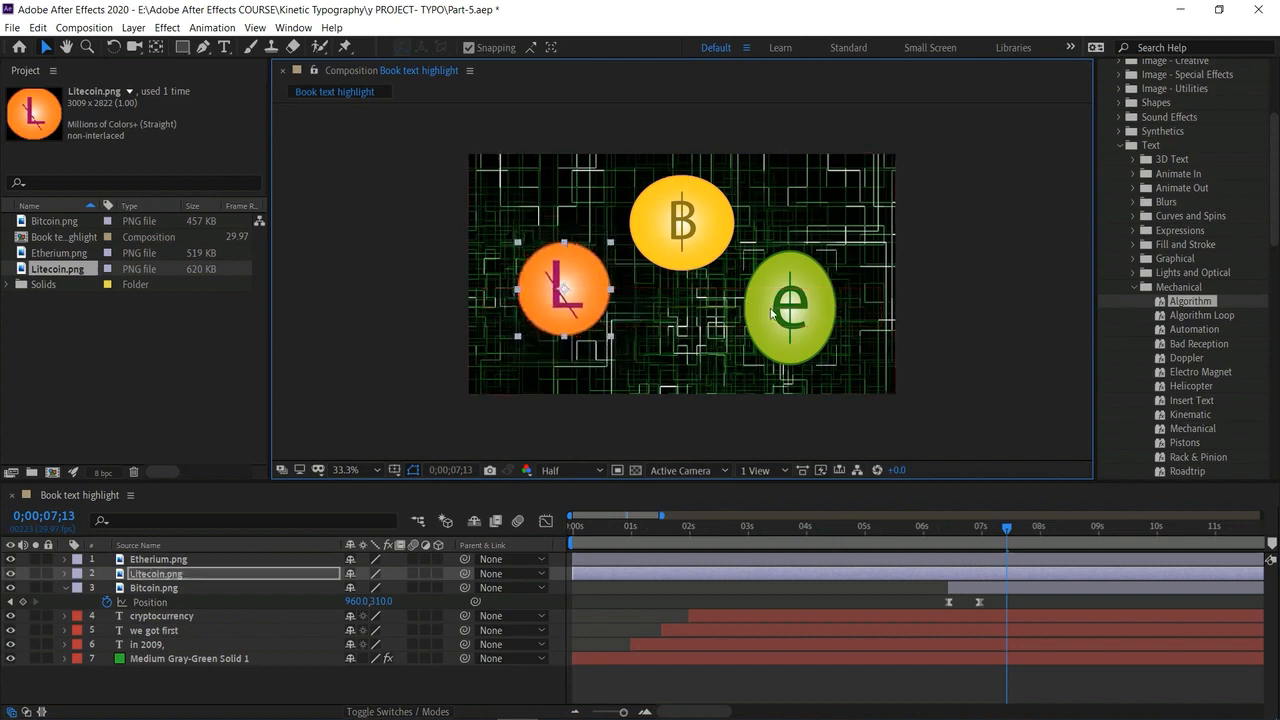
{"action": "left_click", "coordinate": [824, 262]}
{"action": "left_click_drag", "start_coordinate": [792, 252], "coordinate": [792, 268]}
Keyframe the Etherium position from above the frame at 1446, -209 at 0;00;07;14 down to 1446, 705 at 0;00;08;00.
{"action": "mouse_move", "coordinate": [1010, 532]}
{"action": "left_mouse_down"}
{"action": "mouse_move", "coordinate": [980, 530]}
{"action": "mouse_move", "coordinate": [1007, 532]}
{"action": "mouse_move", "coordinate": [1008, 548]}
{"action": "left_mouse_up"}
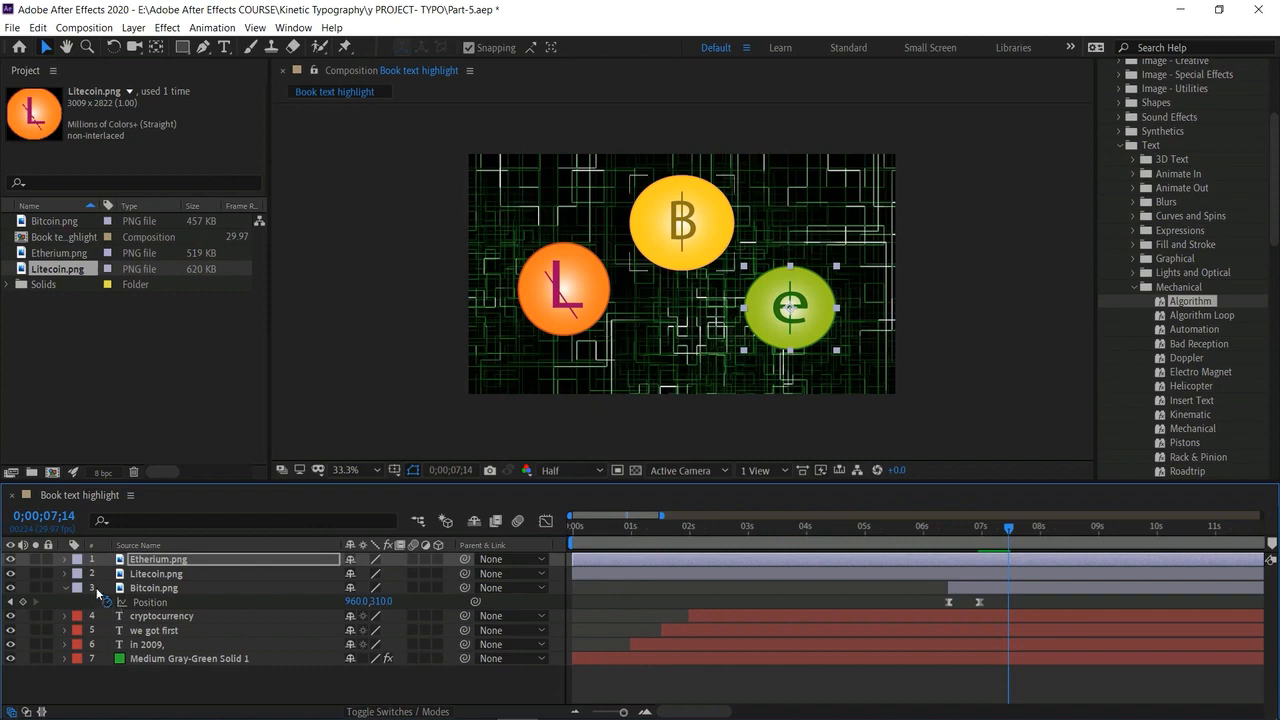
{"action": "left_click", "coordinate": [148, 561]}
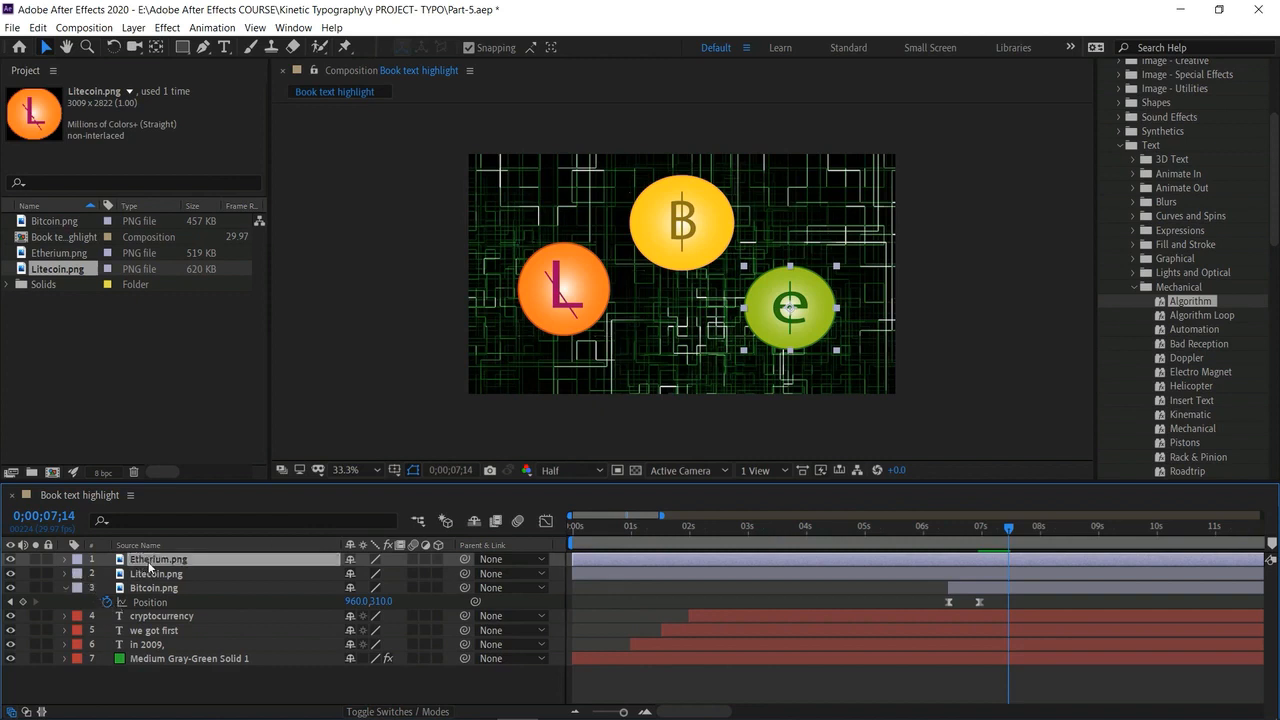
{"action": "key", "text": "p"}
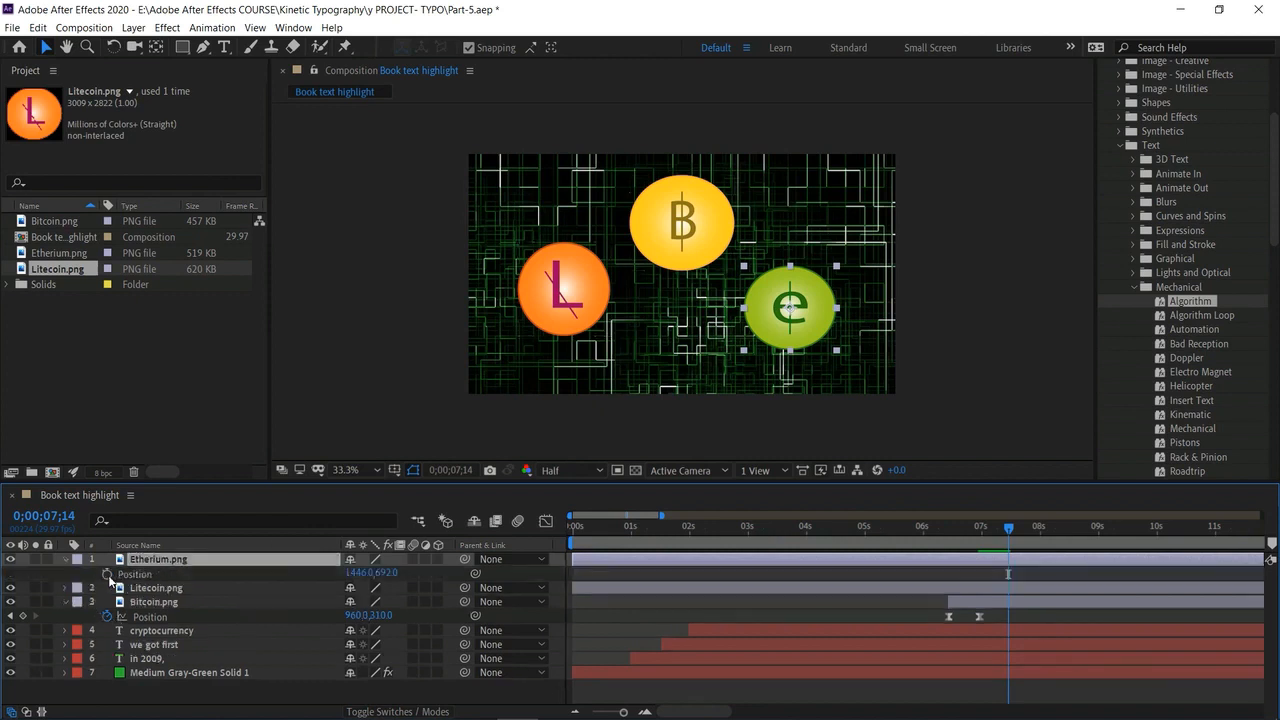
{"action": "left_click", "coordinate": [107, 575]}
{"action": "left_click_drag", "start_coordinate": [386, 573], "coordinate": [533, 527]}
{"action": "left_click", "coordinate": [1040, 526]}
{"action": "key", "text": "Page_Up"}
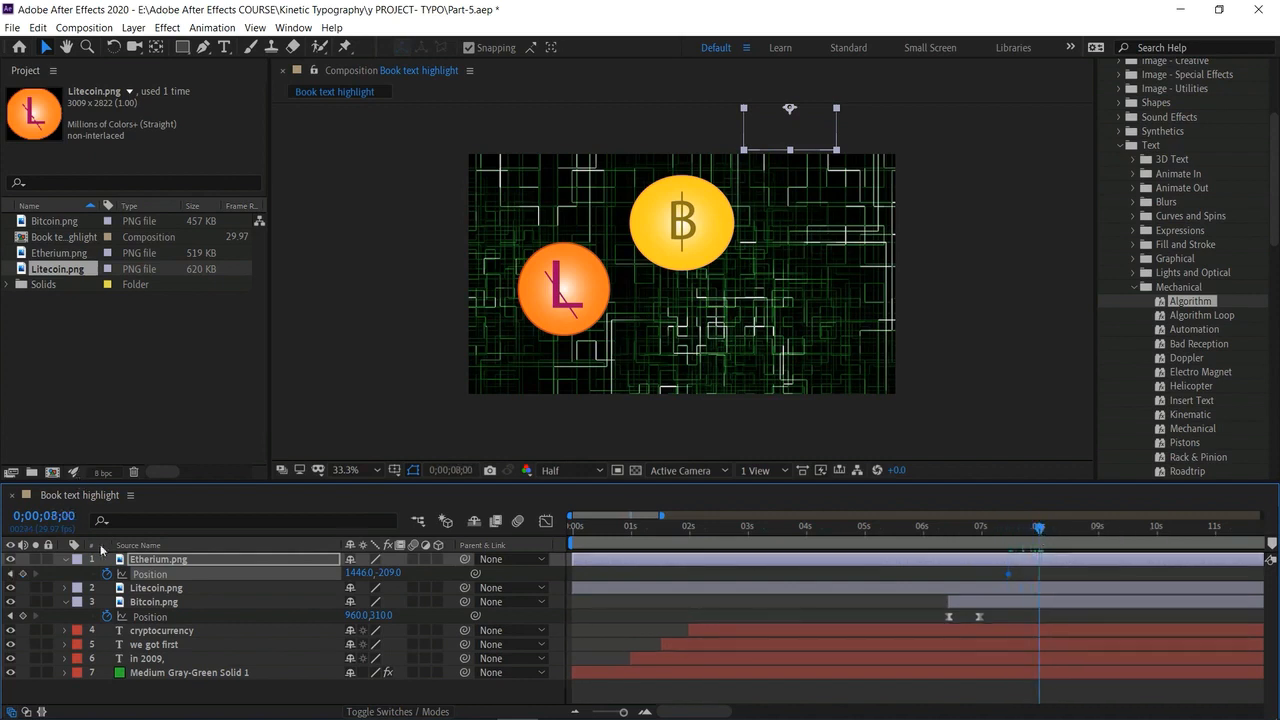
{"action": "left_click_drag", "start_coordinate": [386, 574], "coordinate": [995, 634]}
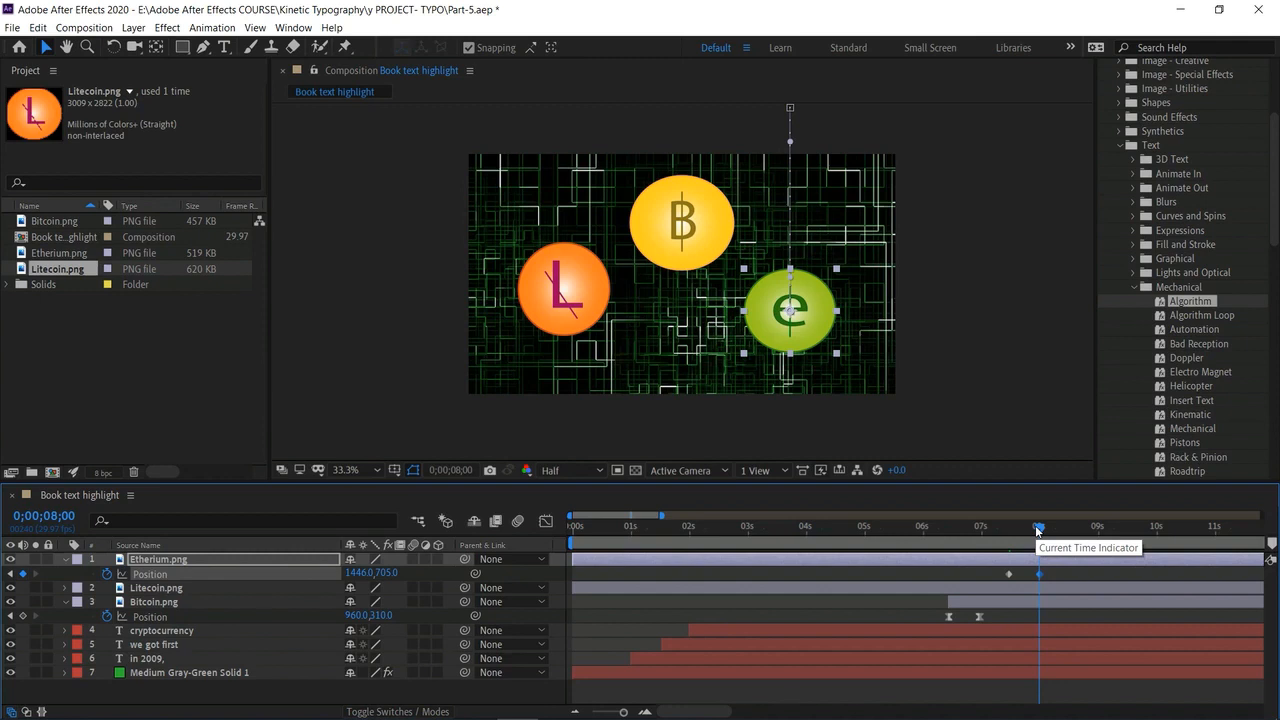
{"action": "mouse_move", "coordinate": [1036, 530]}
{"action": "left_mouse_down"}
{"action": "mouse_move", "coordinate": [1006, 530]}
{"action": "mouse_move", "coordinate": [1037, 551]}
{"action": "left_mouse_up"}
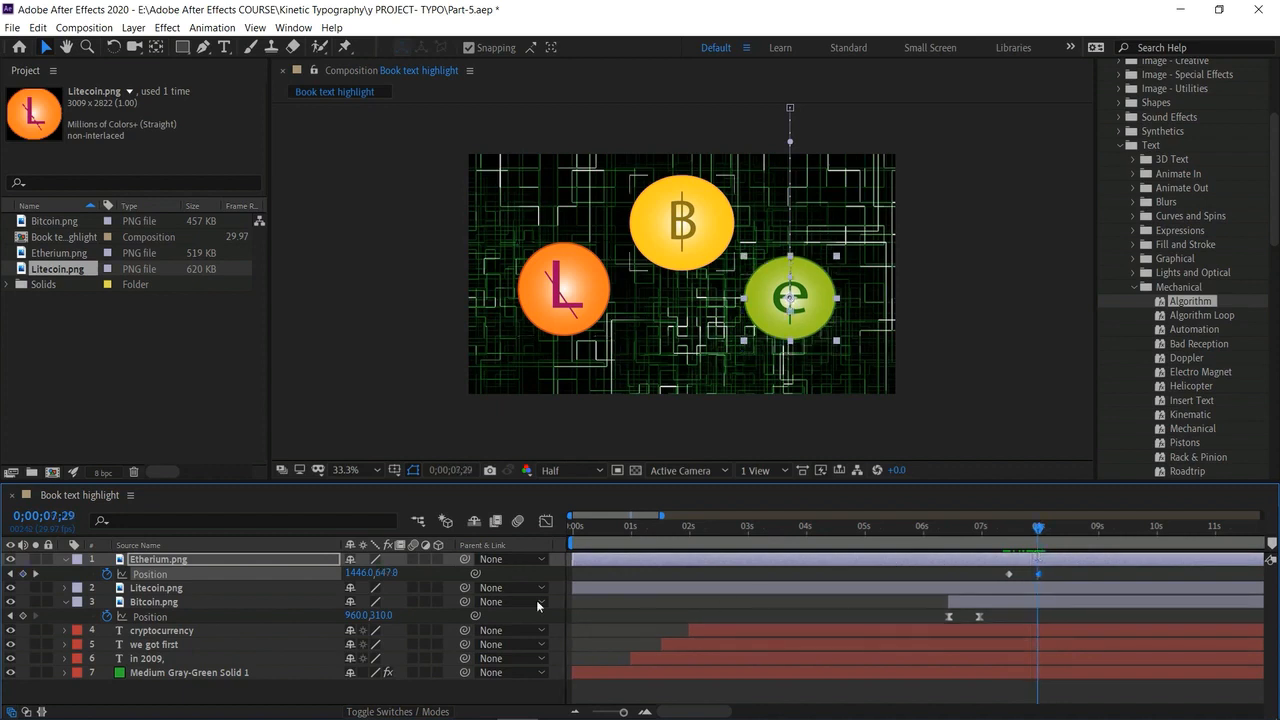
Keyframe the Litecoin position from above the frame at 0;00;07;14 down to 498, 692 at 0;00;08;00, level with the Etherium coin.
{"action": "left_click", "coordinate": [141, 590]}
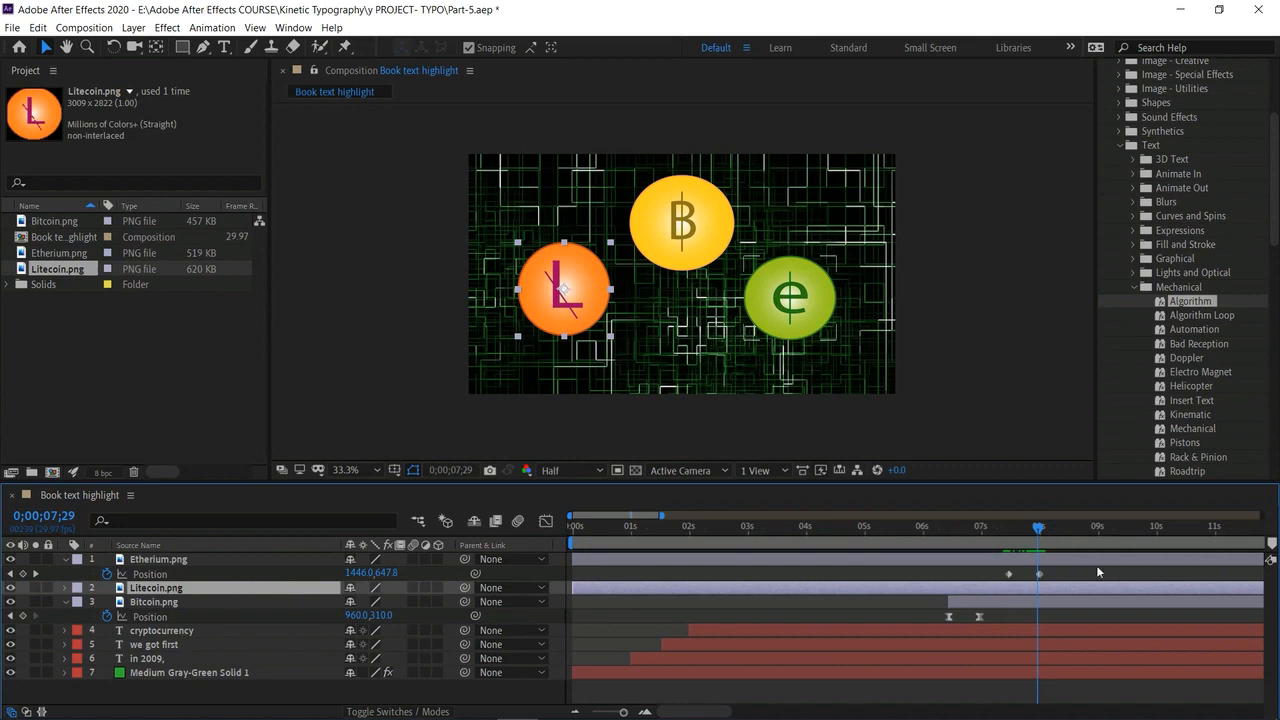
{"action": "left_click_drag", "start_coordinate": [1038, 527], "coordinate": [1008, 535]}
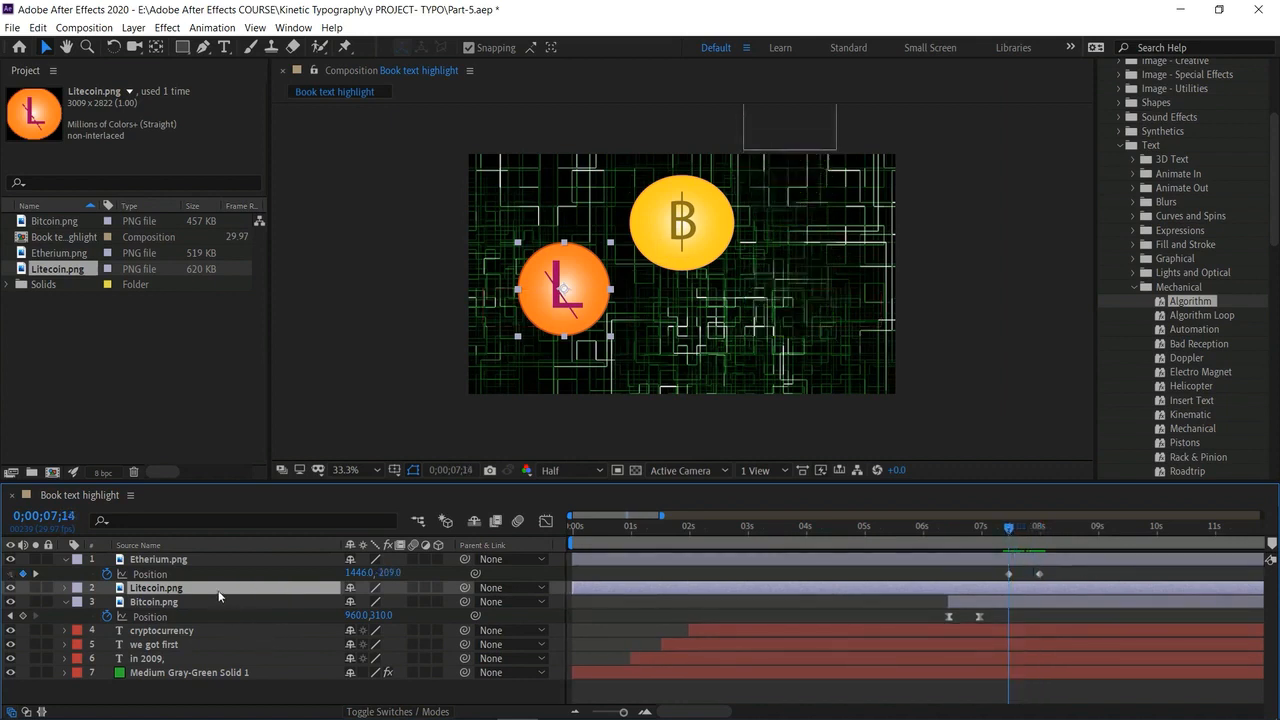
{"action": "key", "text": "p"}
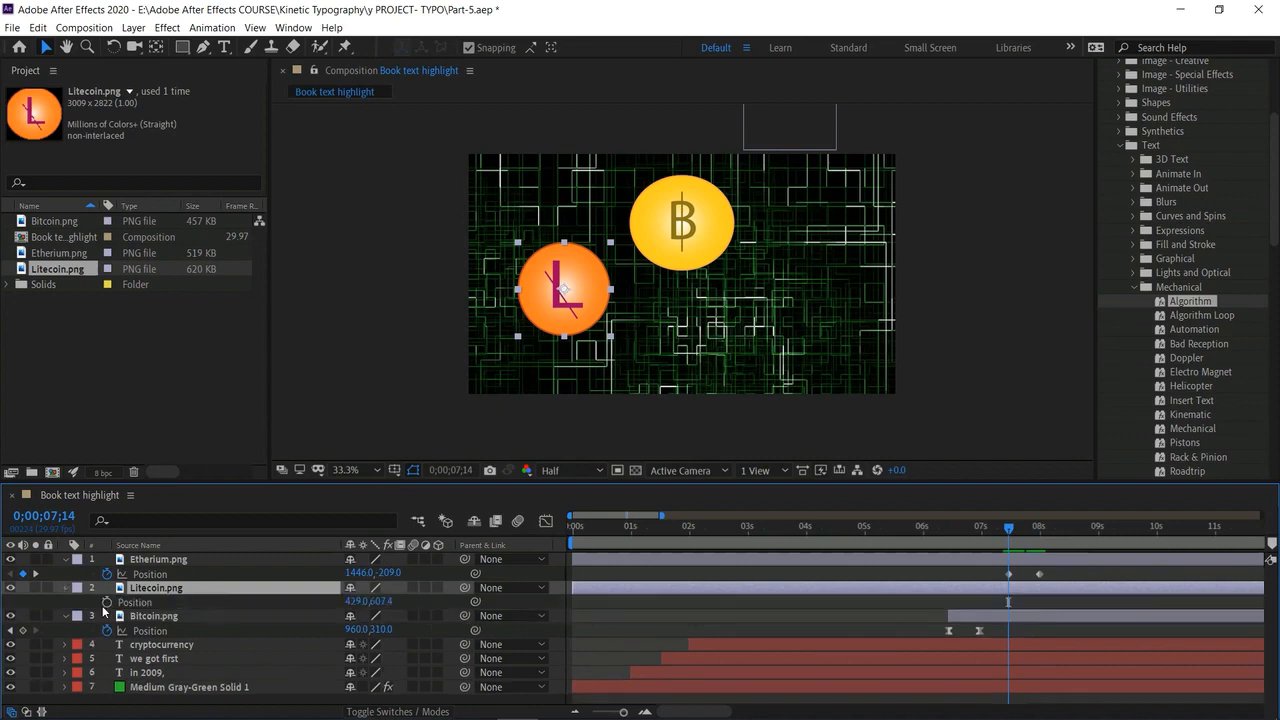
{"action": "left_click", "coordinate": [107, 602]}
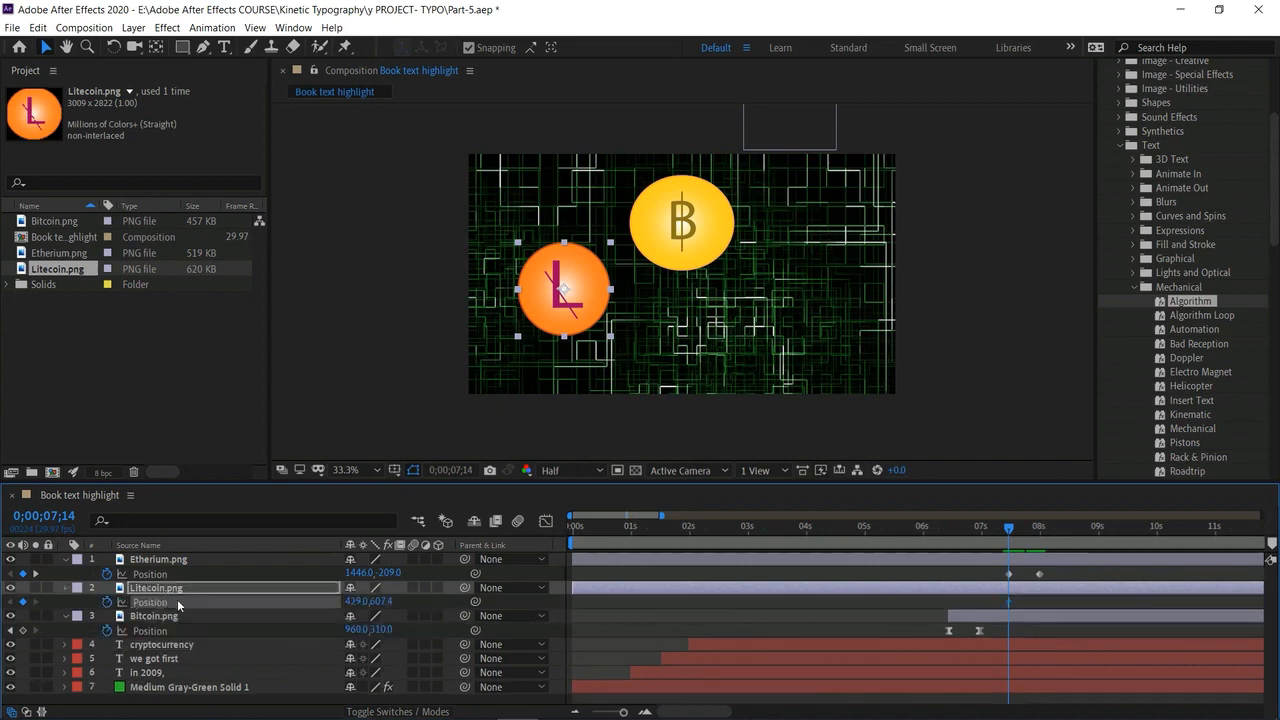
{"action": "left_click_drag", "start_coordinate": [381, 603], "coordinate": [672, 45]}
{"action": "left_click_drag", "start_coordinate": [583, 172], "coordinate": [585, 119]}
{"action": "left_click_drag", "start_coordinate": [1029, 543], "coordinate": [1040, 545]}
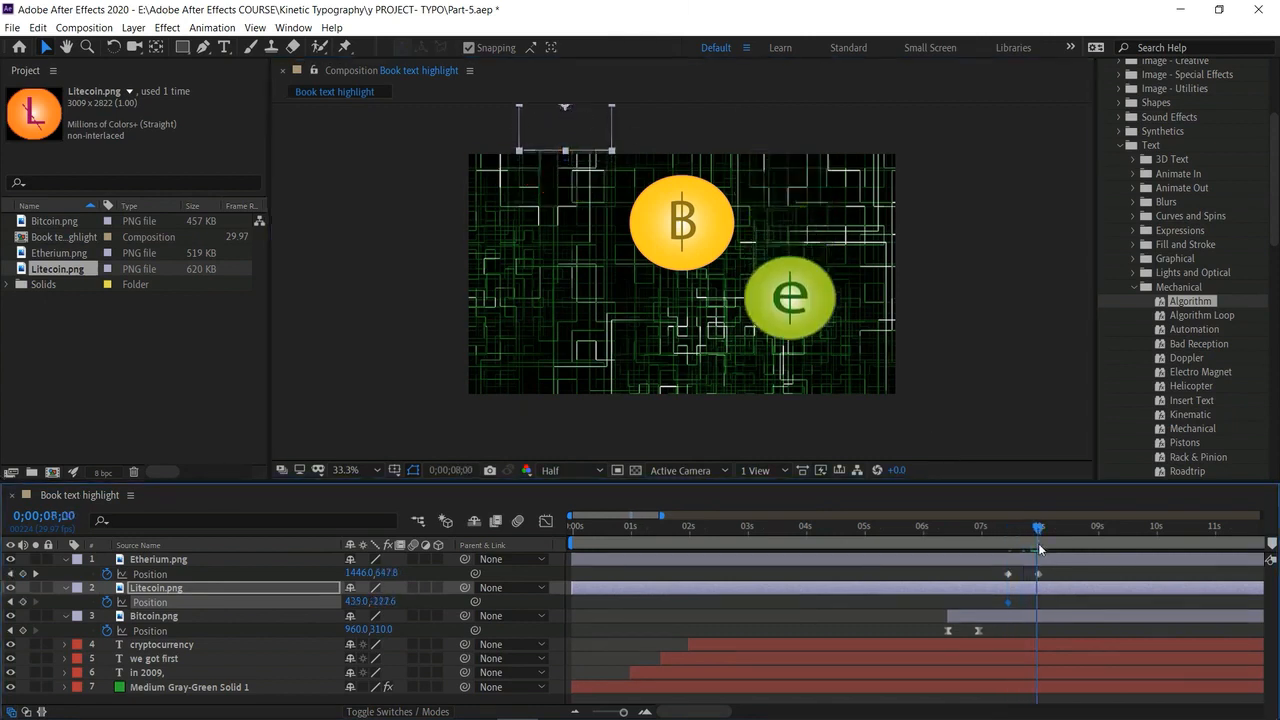
{"action": "left_click", "coordinate": [22, 602]}
{"action": "left_click_drag", "start_coordinate": [571, 115], "coordinate": [587, 330]}
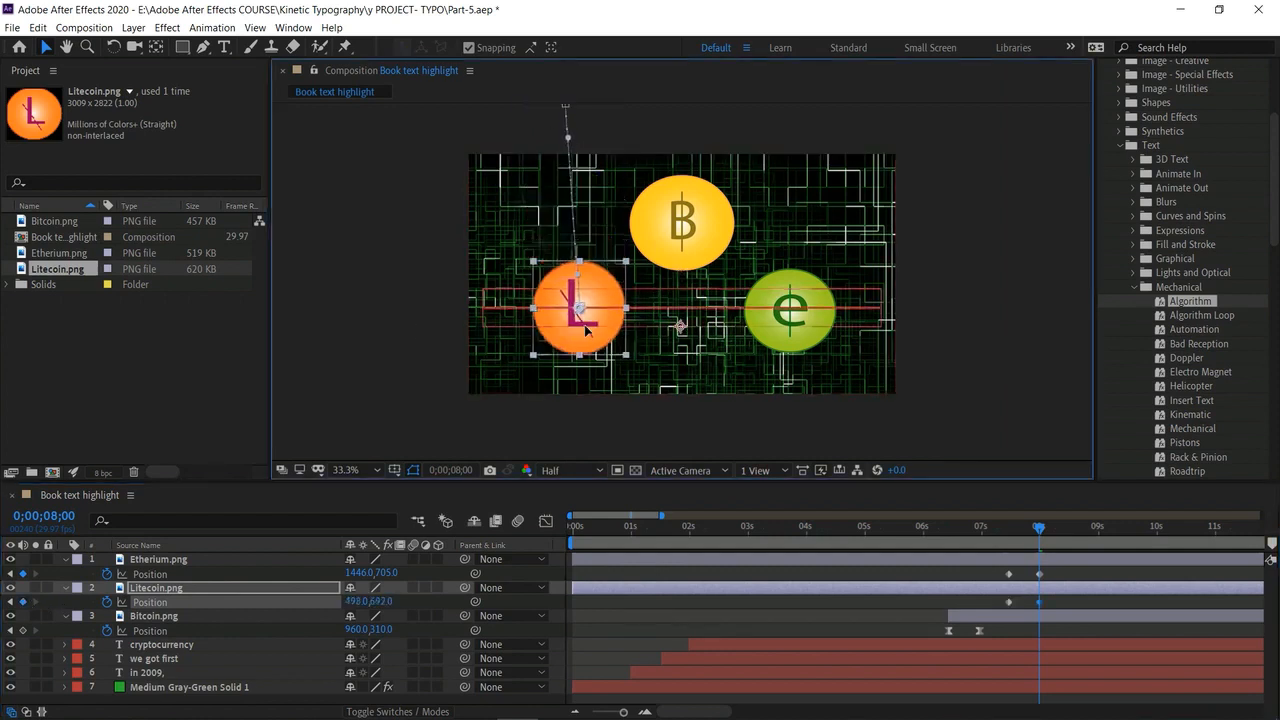
Apply Easy Ease to the Etherium and Litecoin position keyframes and preview the coin drops from 0;00;05;29.
{"action": "left_click_drag", "start_coordinate": [1000, 569], "coordinate": [1050, 607]}
{"action": "right_click", "coordinate": [1007, 608]}
{"action": "mouse_move", "coordinate": [1060, 592]}
{"action": "left_click", "coordinate": [868, 495]}
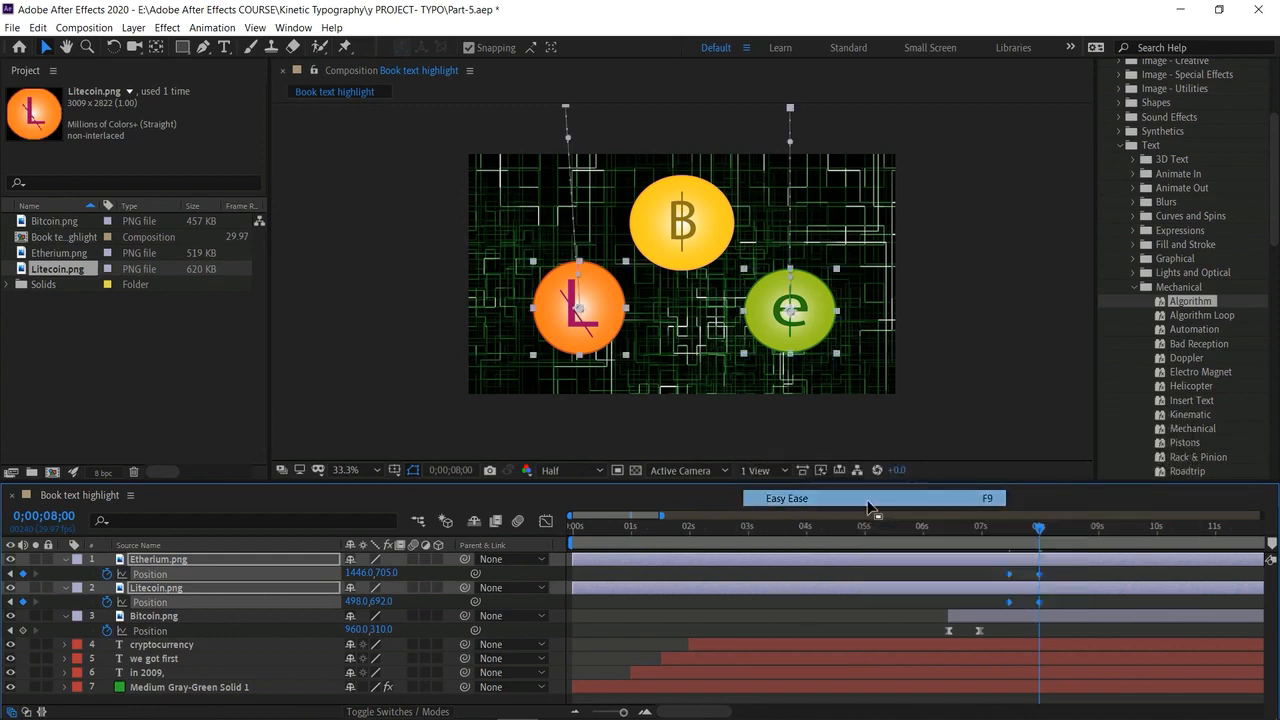
{"action": "left_click_drag", "start_coordinate": [971, 528], "coordinate": [920, 543]}
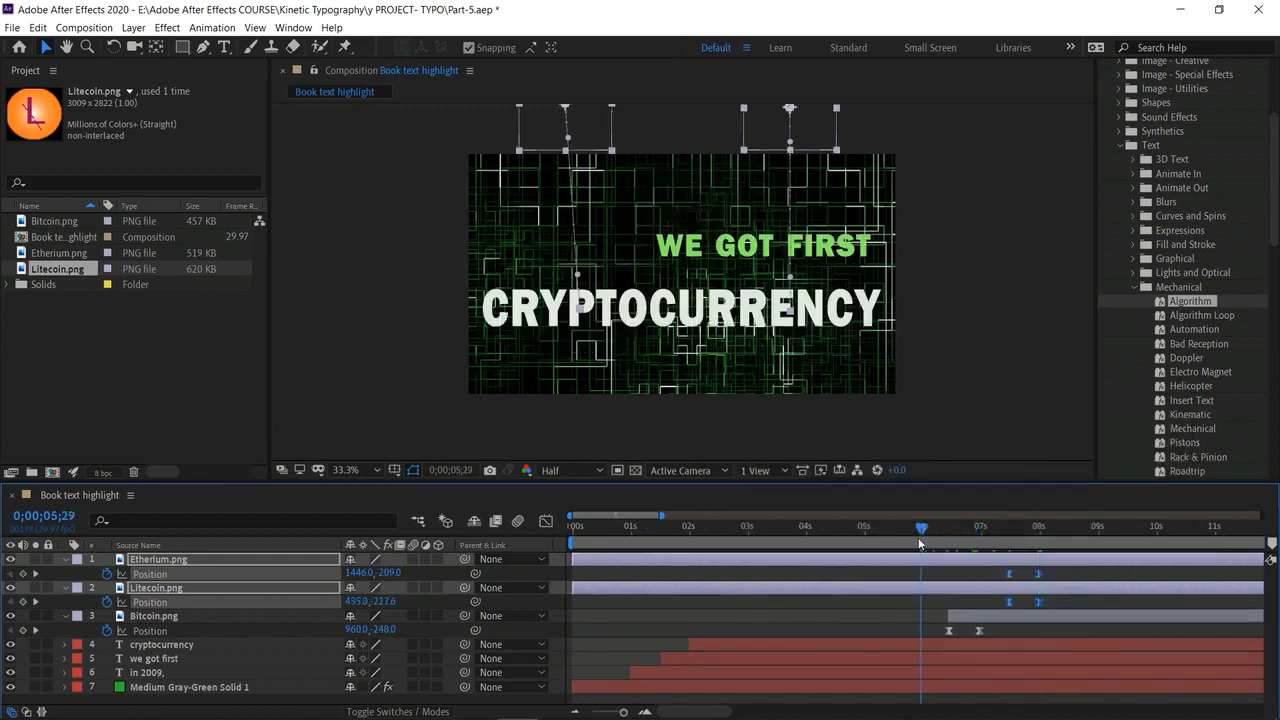
{"action": "key", "text": "space"}
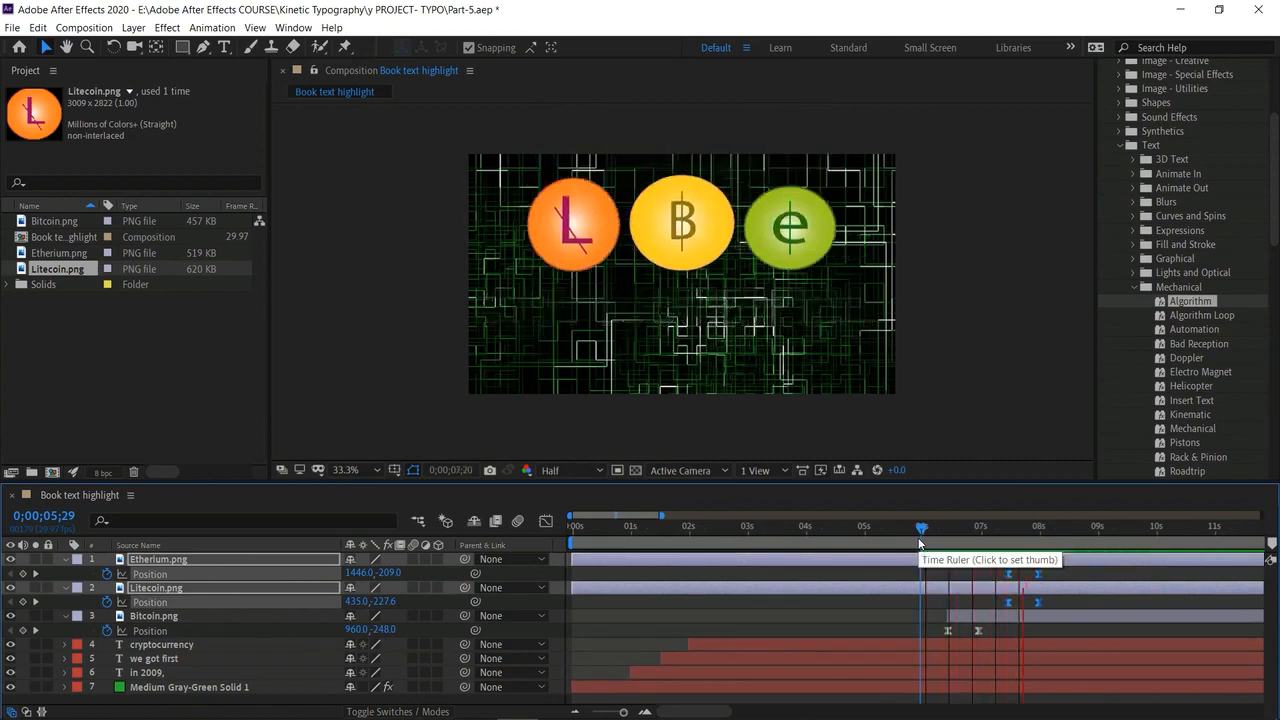
{"action": "key", "text": "space"}
Keyframe the opacity of the Etherium and Litecoin layers from 100% at 0;00;08;13 to 0% at 0;00;08;29.
{"action": "left_click_drag", "start_coordinate": [1068, 535], "coordinate": [1064, 573]}
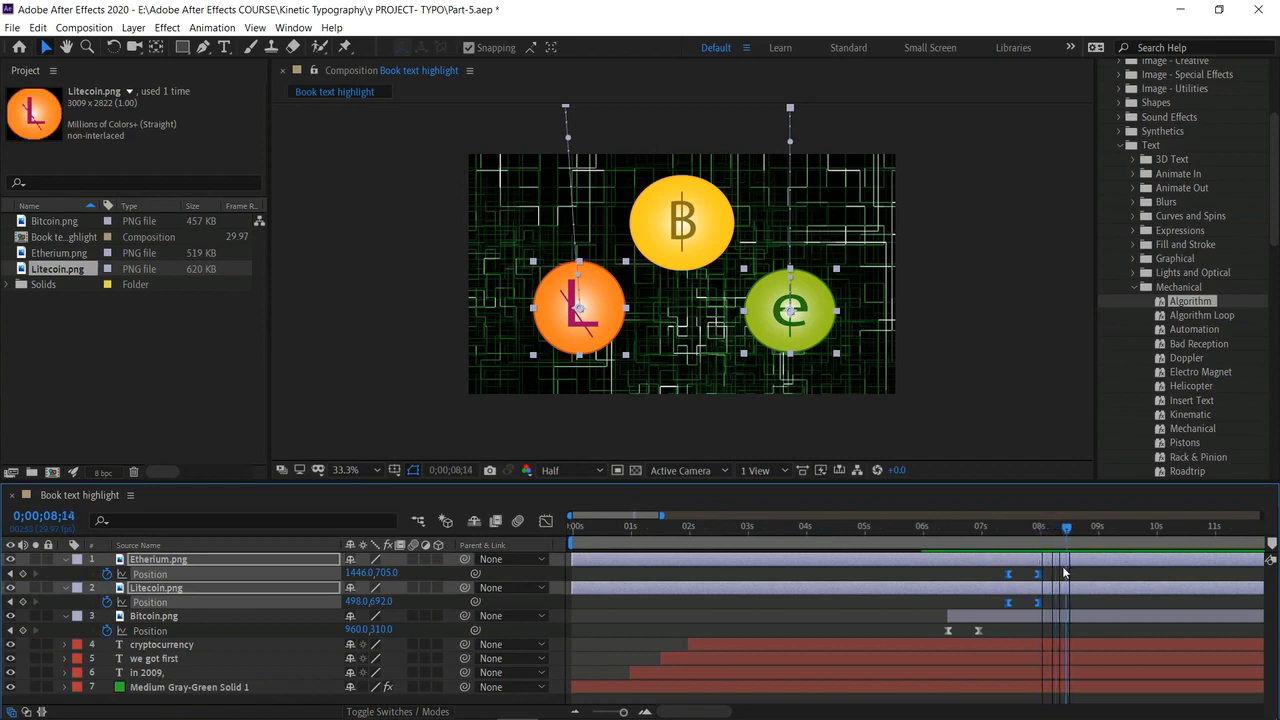
{"action": "left_click", "coordinate": [66, 560]}
{"action": "left_click", "coordinate": [66, 559]}
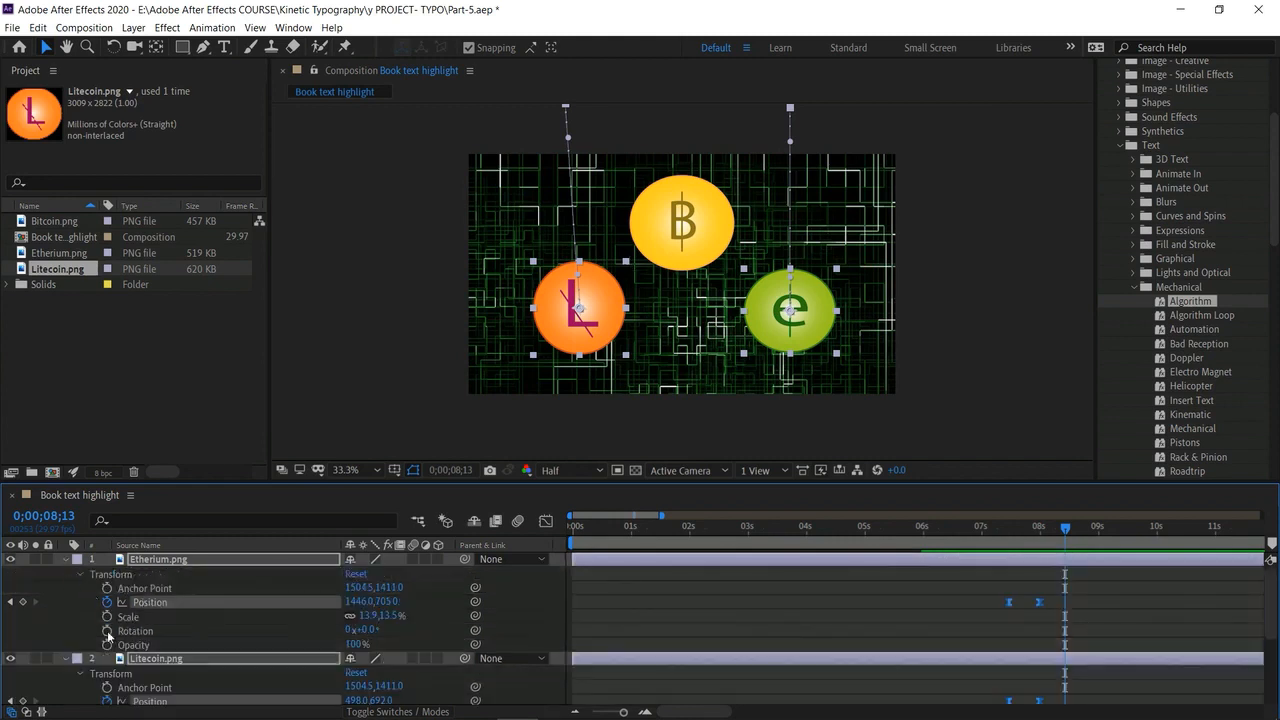
{"action": "left_click_drag", "start_coordinate": [1070, 524], "coordinate": [1103, 541]}
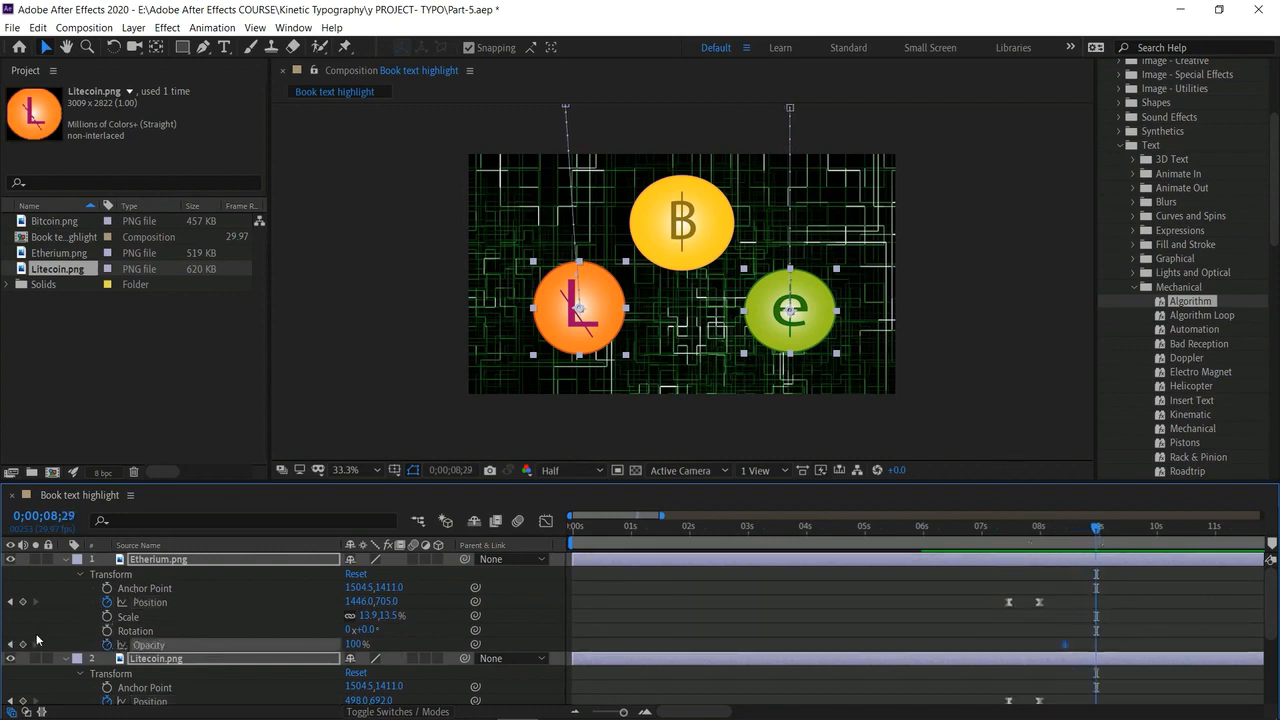
{"action": "left_click_drag", "start_coordinate": [355, 645], "coordinate": [195, 647]}
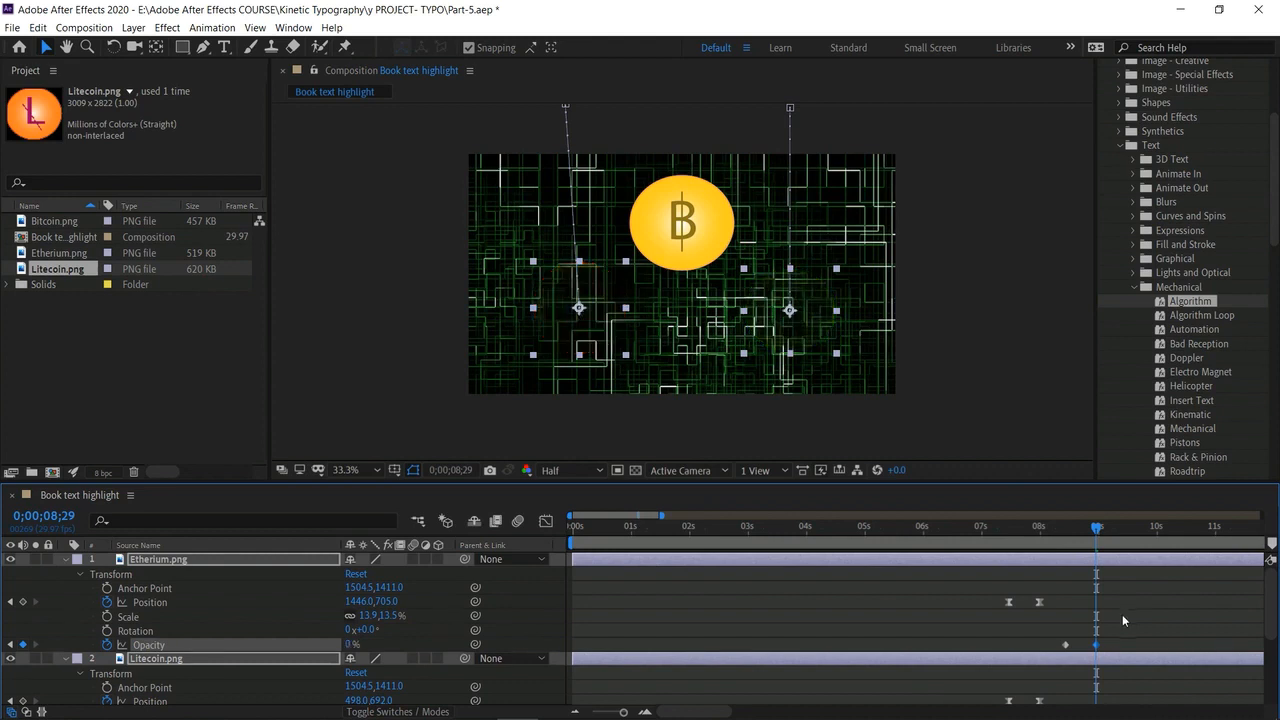
Copy the Etherium opacity keyframes and paste them onto the Litecoin and Bitcoin layers at 0;00;08;29.
{"action": "left_click_drag", "start_coordinate": [1048, 633], "coordinate": [1122, 657]}
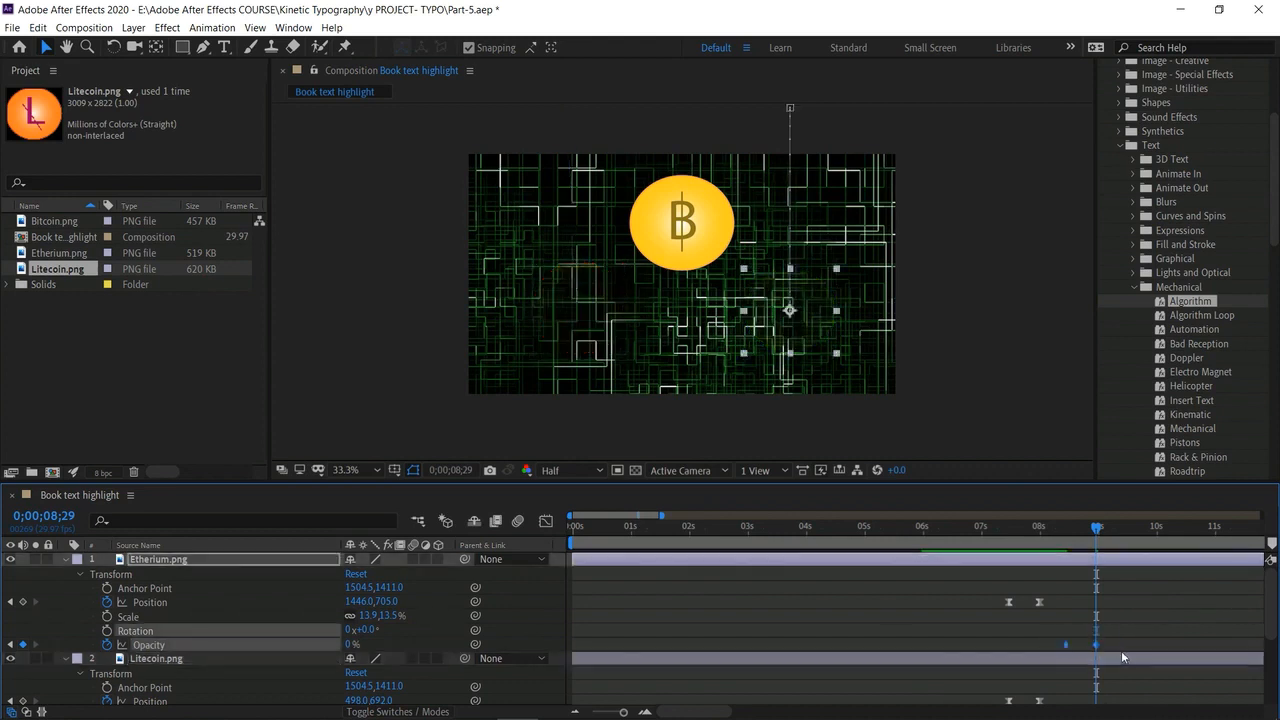
{"action": "left_click", "coordinate": [138, 658]}
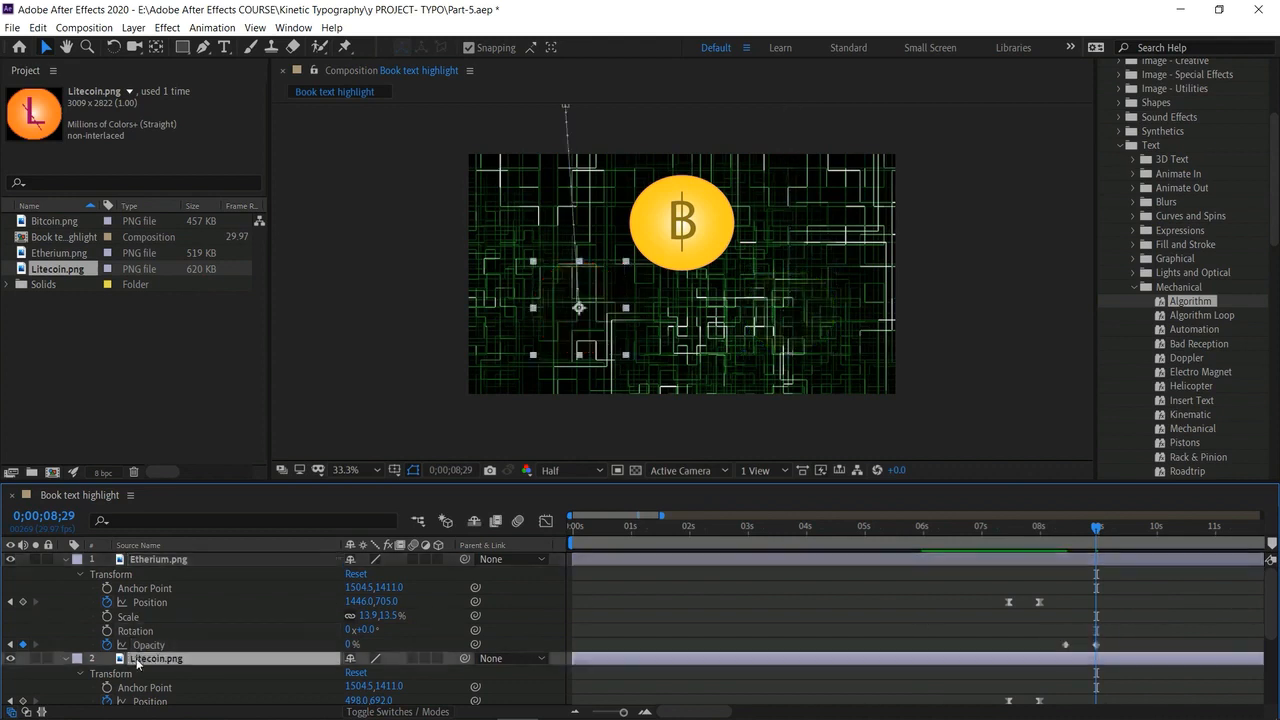
{"action": "key", "text": "ctrl+v"}
{"action": "scroll", "coordinate": [137, 657], "scroll_direction": "down", "scroll_amount": 3}
{"action": "left_click", "coordinate": [174, 634]}
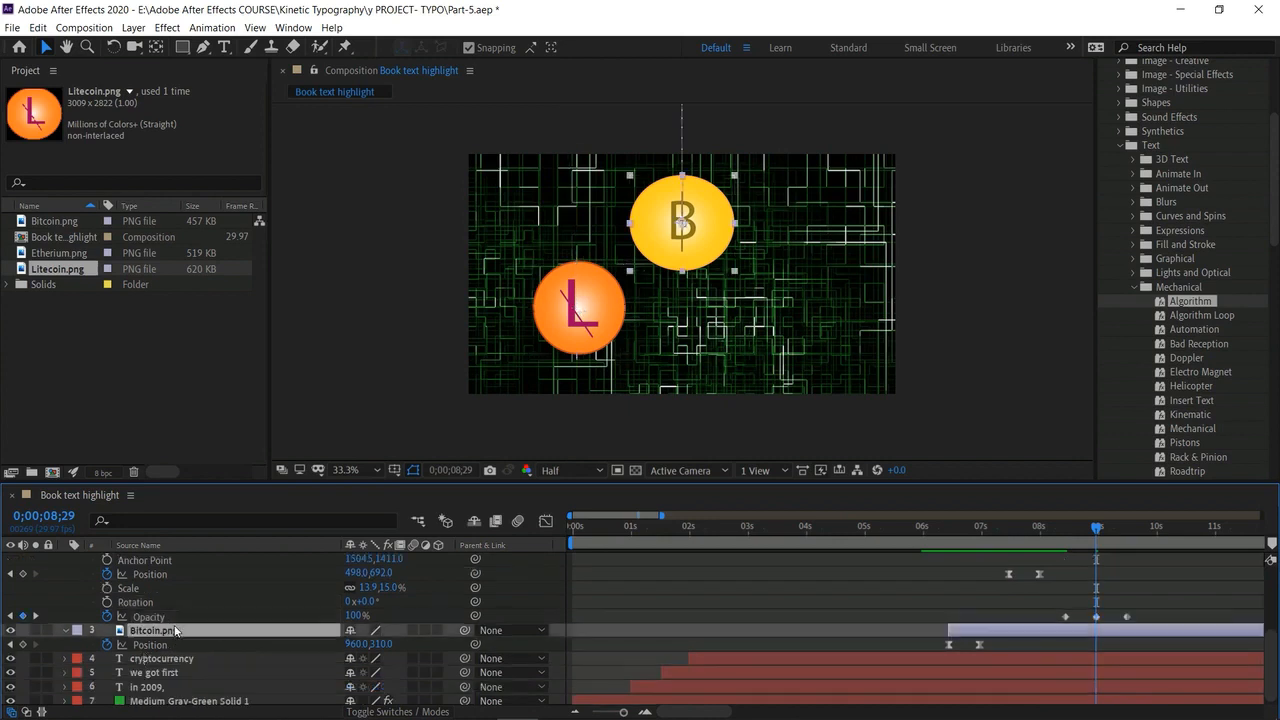
{"action": "key", "text": "Return"}
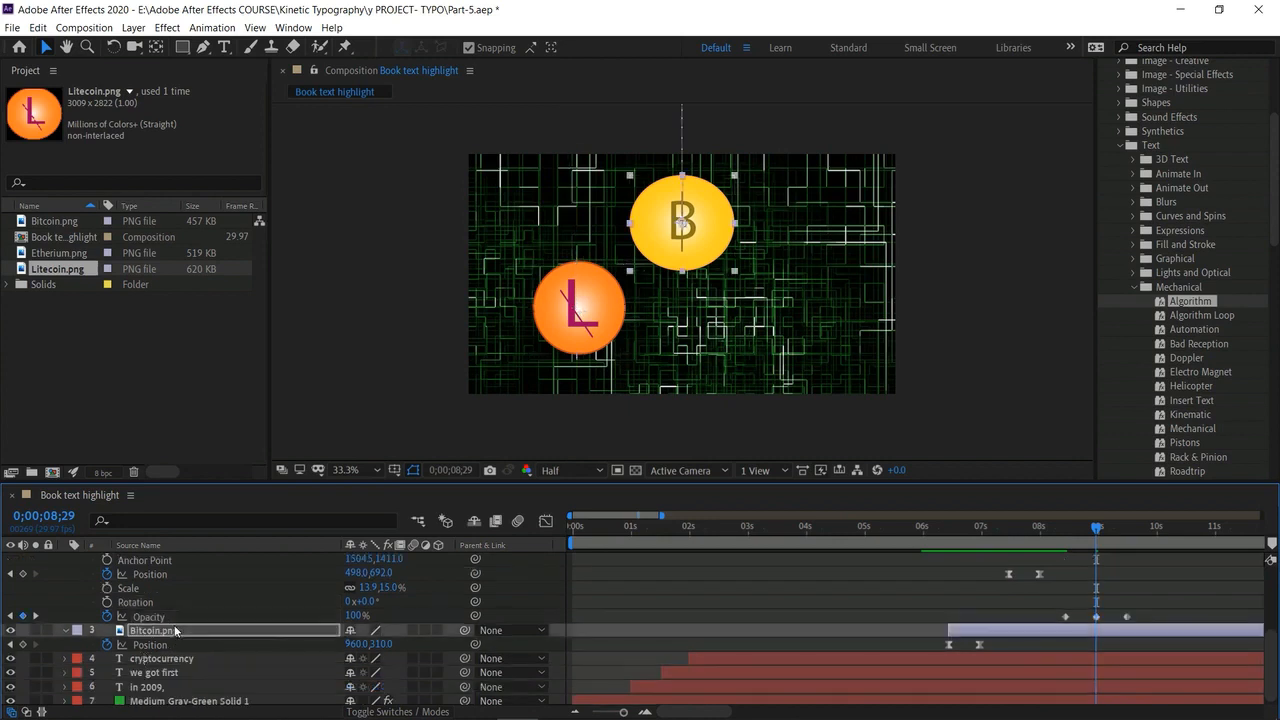
Collapse the expanded properties of the Litecoin, Bitcoin and Etherium layers.
{"action": "scroll", "coordinate": [60, 578], "scroll_direction": "up", "scroll_amount": 3}
{"action": "left_click", "coordinate": [65, 574]}
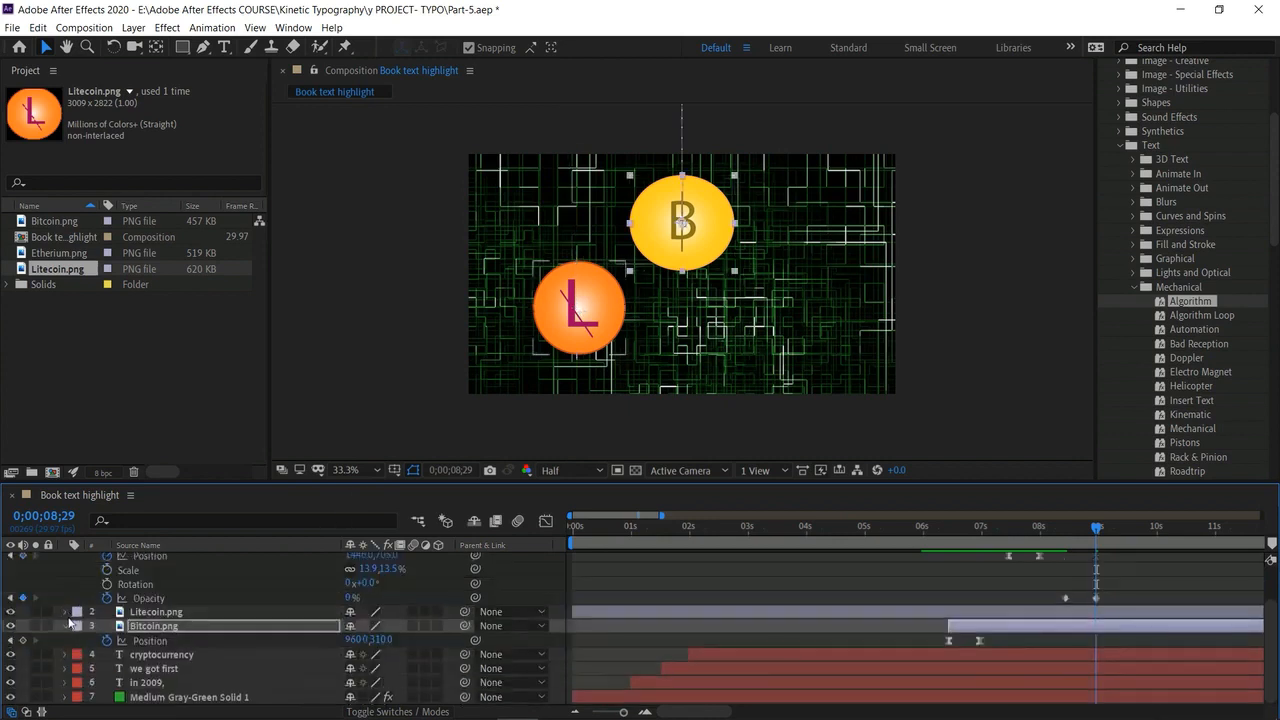
{"action": "left_click", "coordinate": [64, 624]}
{"action": "scroll", "coordinate": [60, 560], "scroll_direction": "up", "scroll_amount": 2}
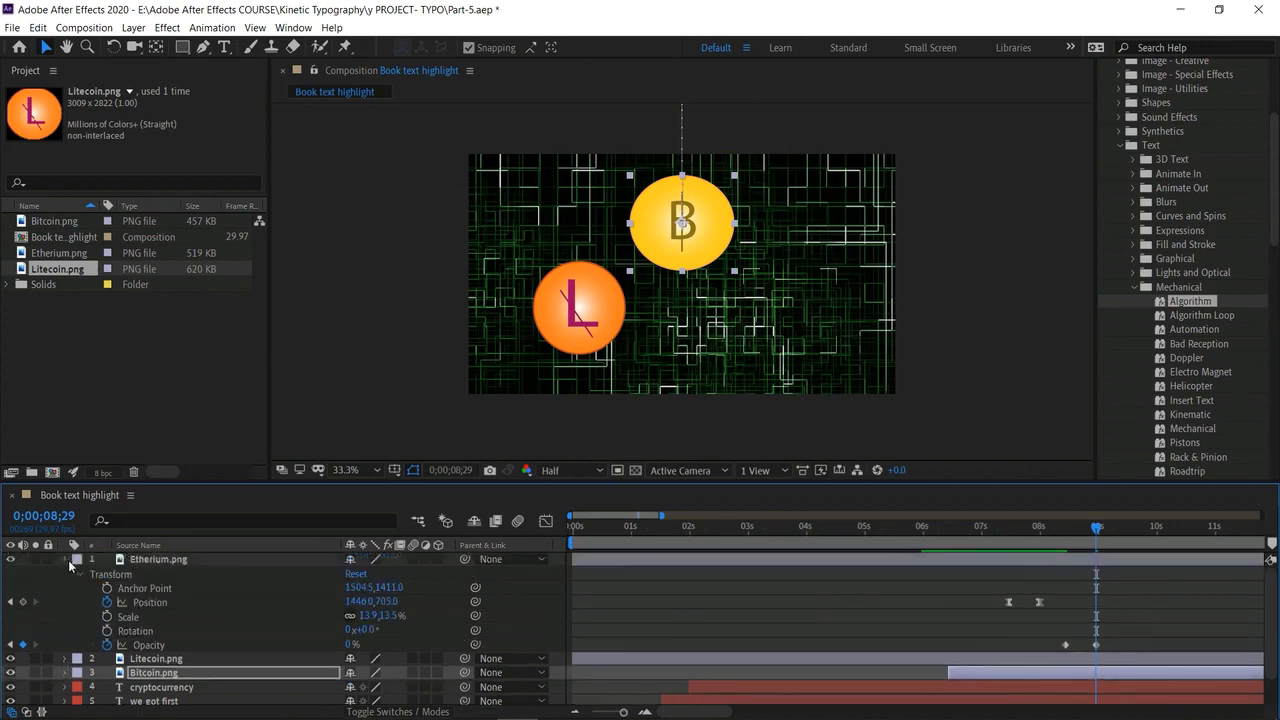
{"action": "left_click", "coordinate": [64, 560]}
At 0;00;09;16, add the text "but this was" and centre it horizontally in the upper part of the frame.
{"action": "left_click_drag", "start_coordinate": [1097, 533], "coordinate": [1131, 552]}
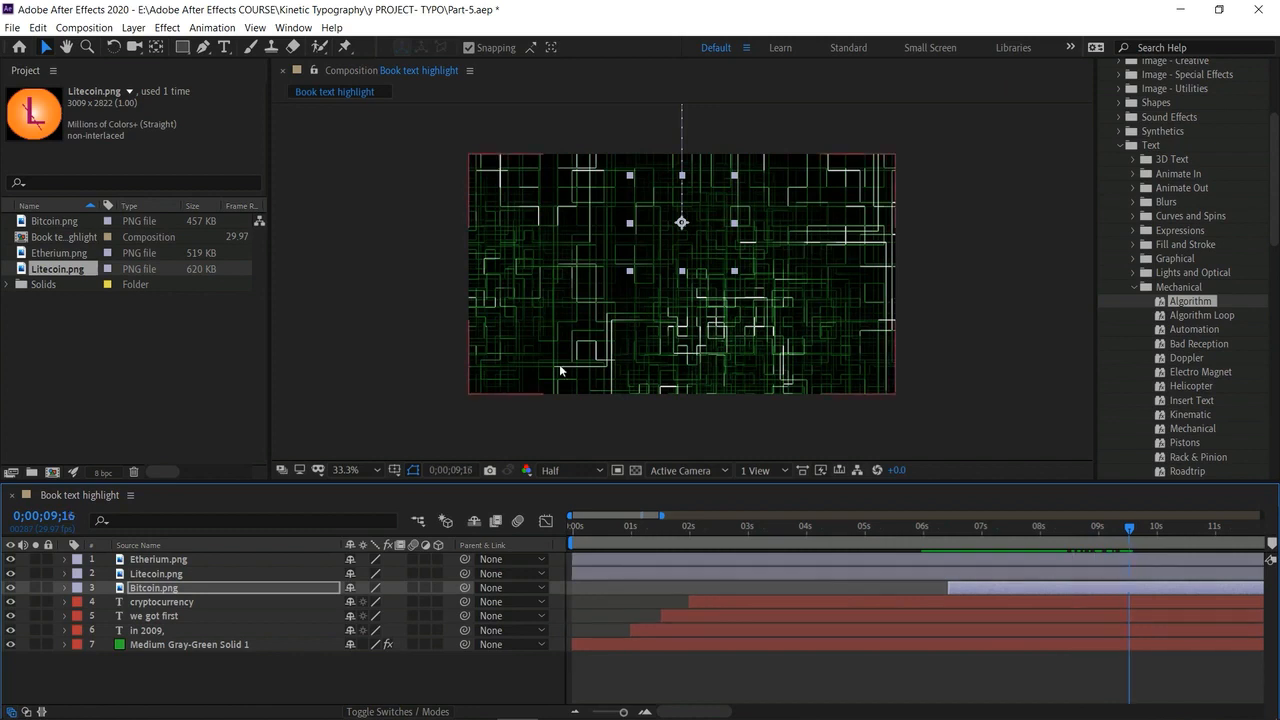
{"action": "left_click", "coordinate": [228, 47]}
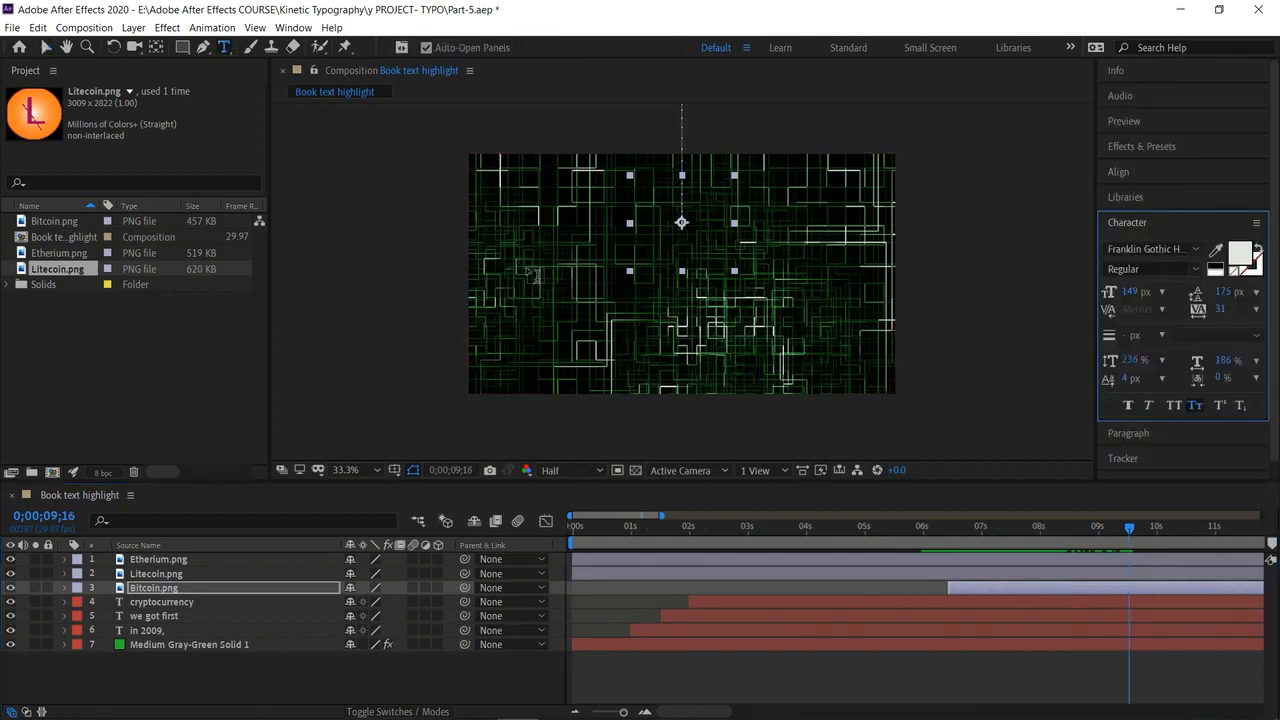
{"action": "left_click", "coordinate": [541, 240]}
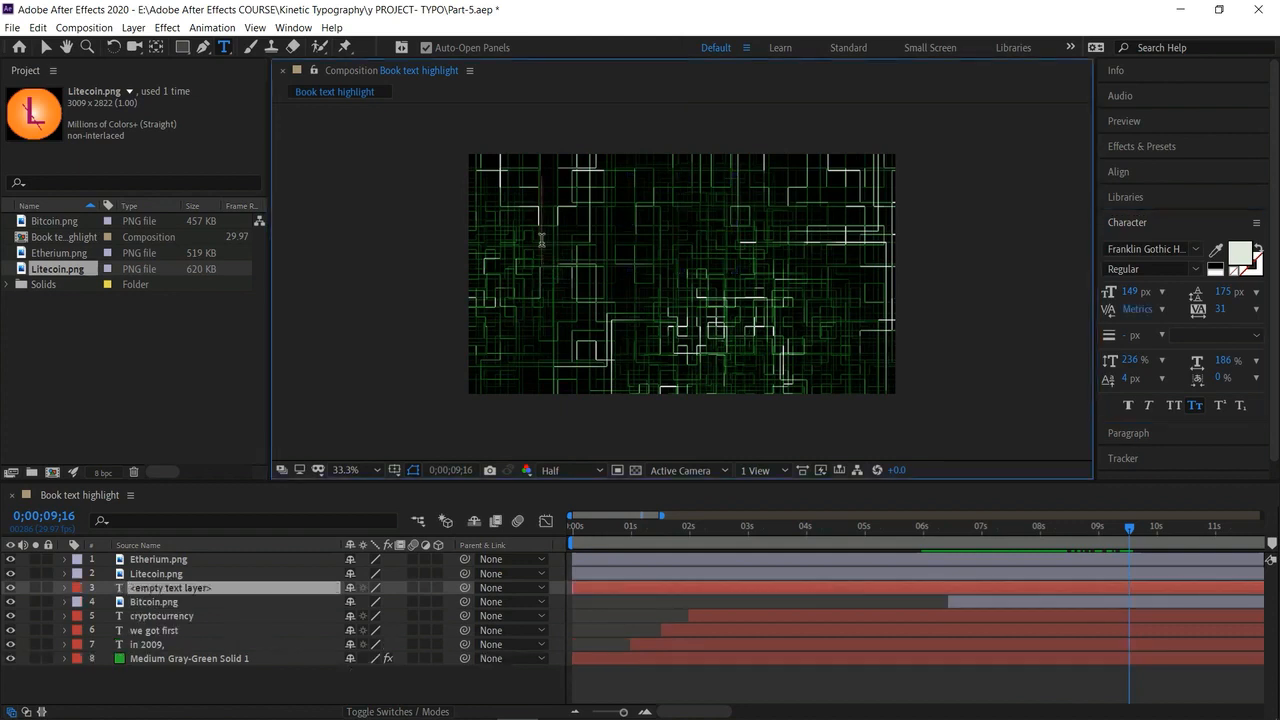
{"action": "type", "text": "but this was"}
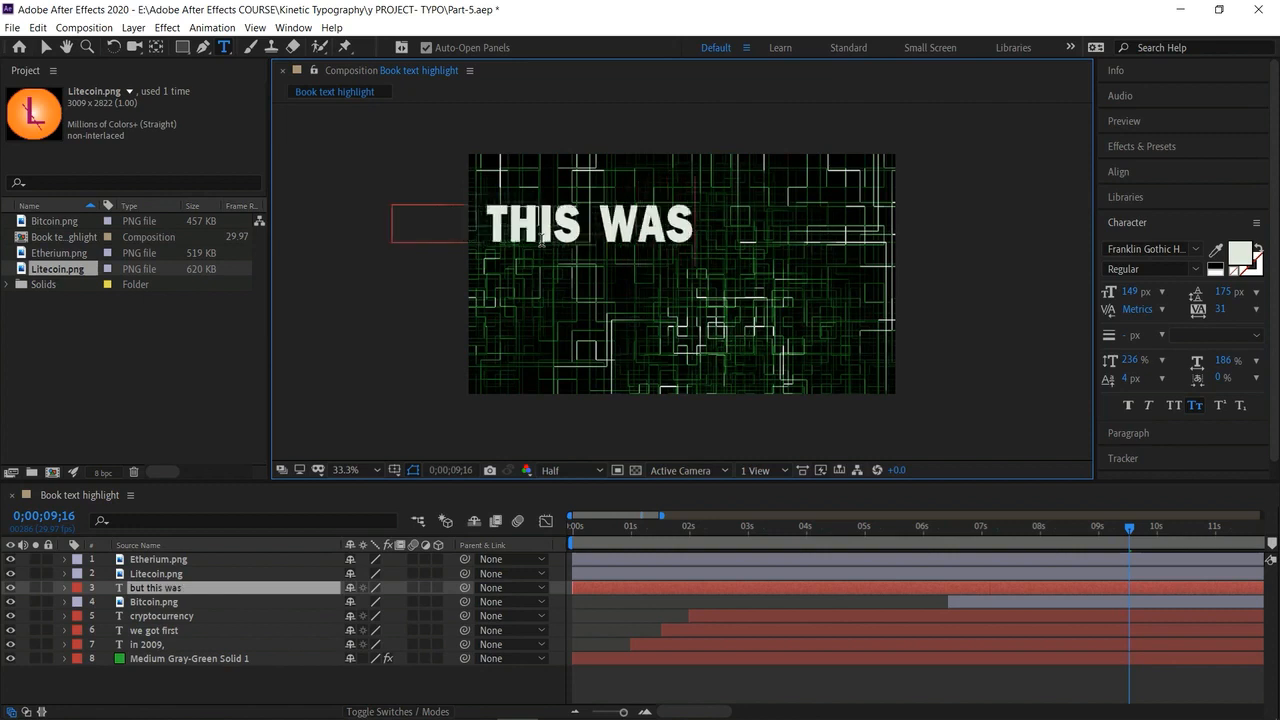
{"action": "left_click", "coordinate": [45, 47]}
{"action": "left_click_drag", "start_coordinate": [579, 233], "coordinate": [719, 233]}
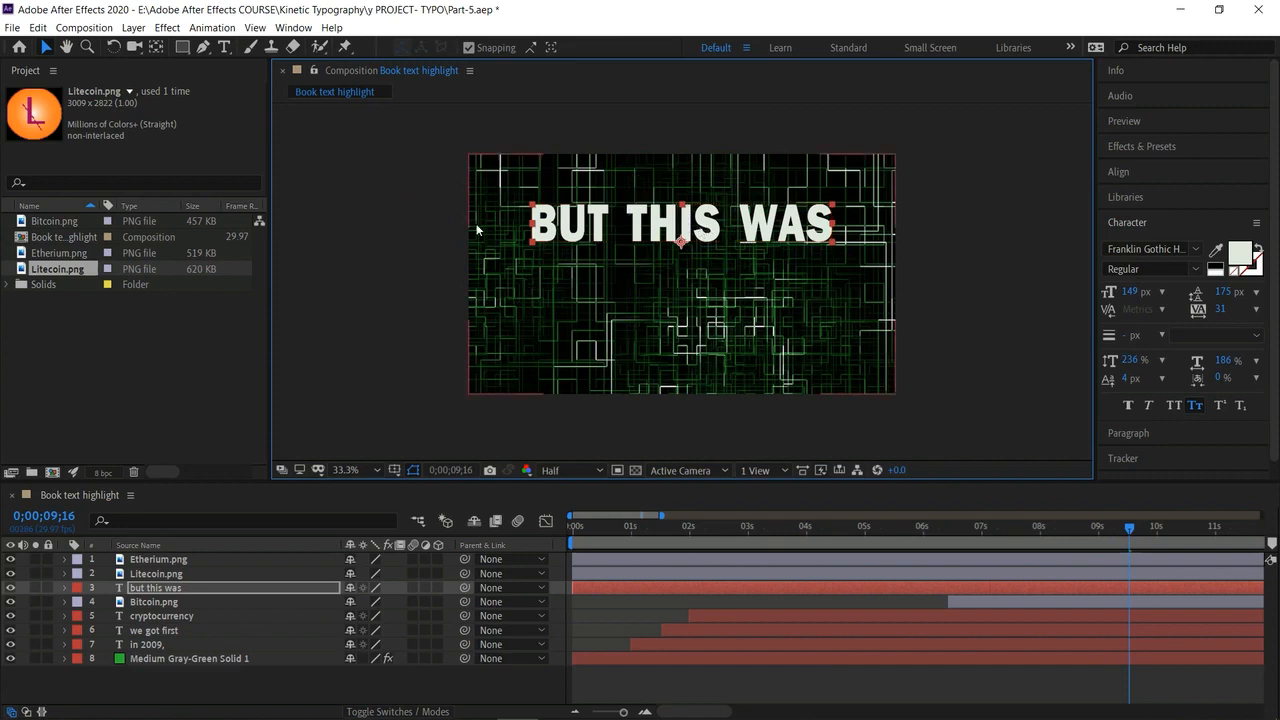
{"action": "left_click", "coordinate": [337, 196]}
Add a second text layer reading "just the begining" and centre it below the "but this was" line.
{"action": "left_click", "coordinate": [224, 47]}
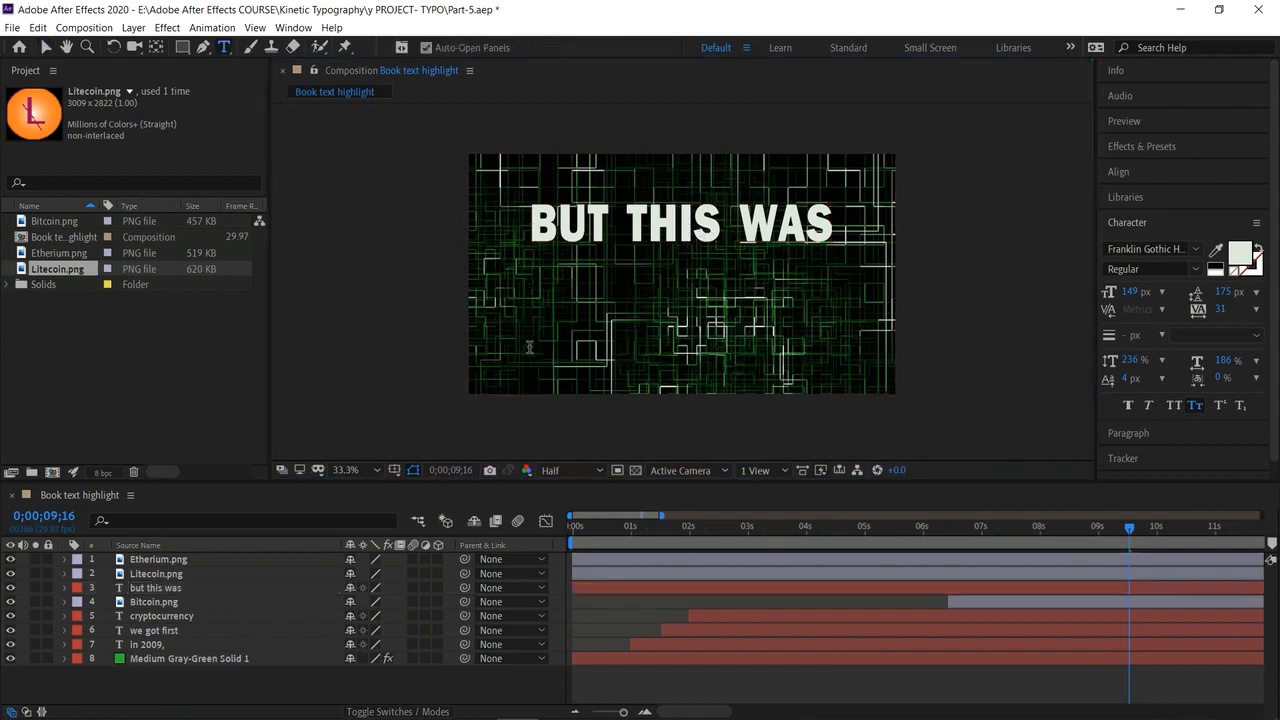
{"action": "left_click", "coordinate": [502, 363]}
{"action": "type", "text": "j"}
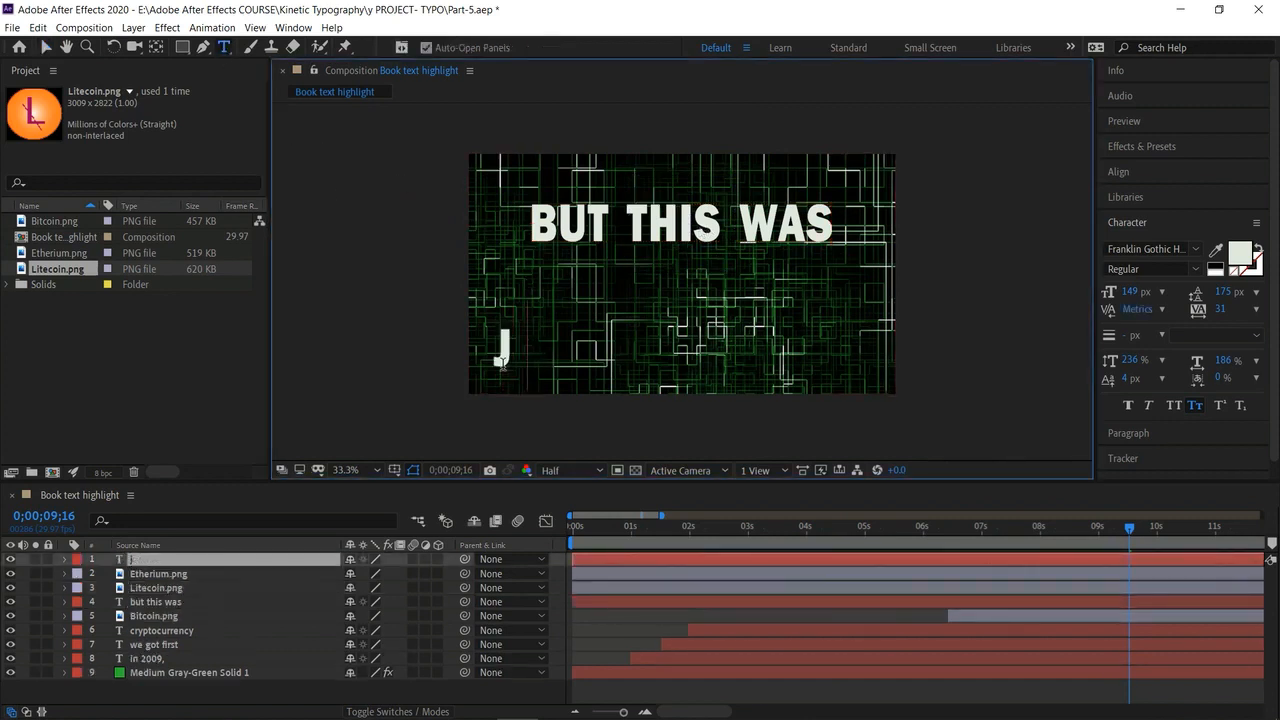
{"action": "type", "text": "ust the begining"}
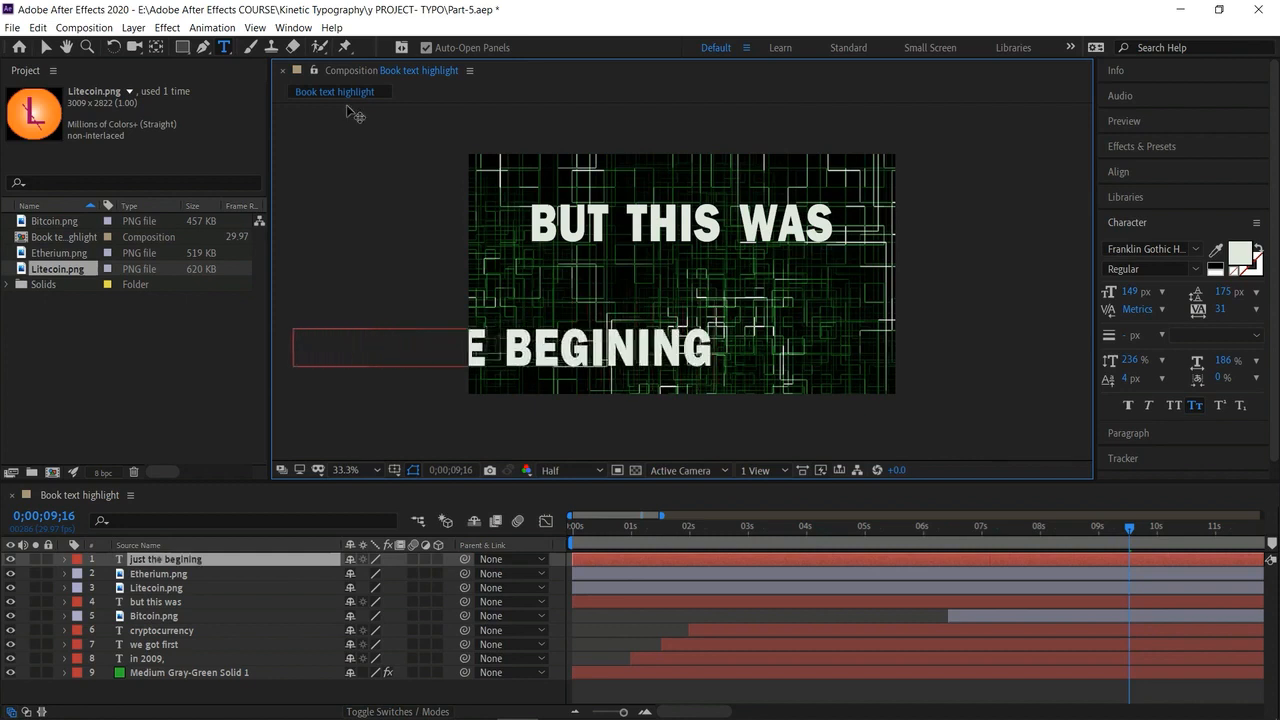
{"action": "left_click", "coordinate": [44, 47]}
{"action": "left_click_drag", "start_coordinate": [530, 349], "coordinate": [696, 330]}
Shrink both new text lines, setting "but this was" to 124 px, and move that line down closer to the lower one.
{"action": "left_click_drag", "start_coordinate": [1138, 291], "coordinate": [954, 261]}
{"action": "left_click", "coordinate": [678, 225]}
{"action": "left_click_drag", "start_coordinate": [1146, 299], "coordinate": [1110, 292]}
{"action": "left_click_drag", "start_coordinate": [637, 225], "coordinate": [638, 244]}
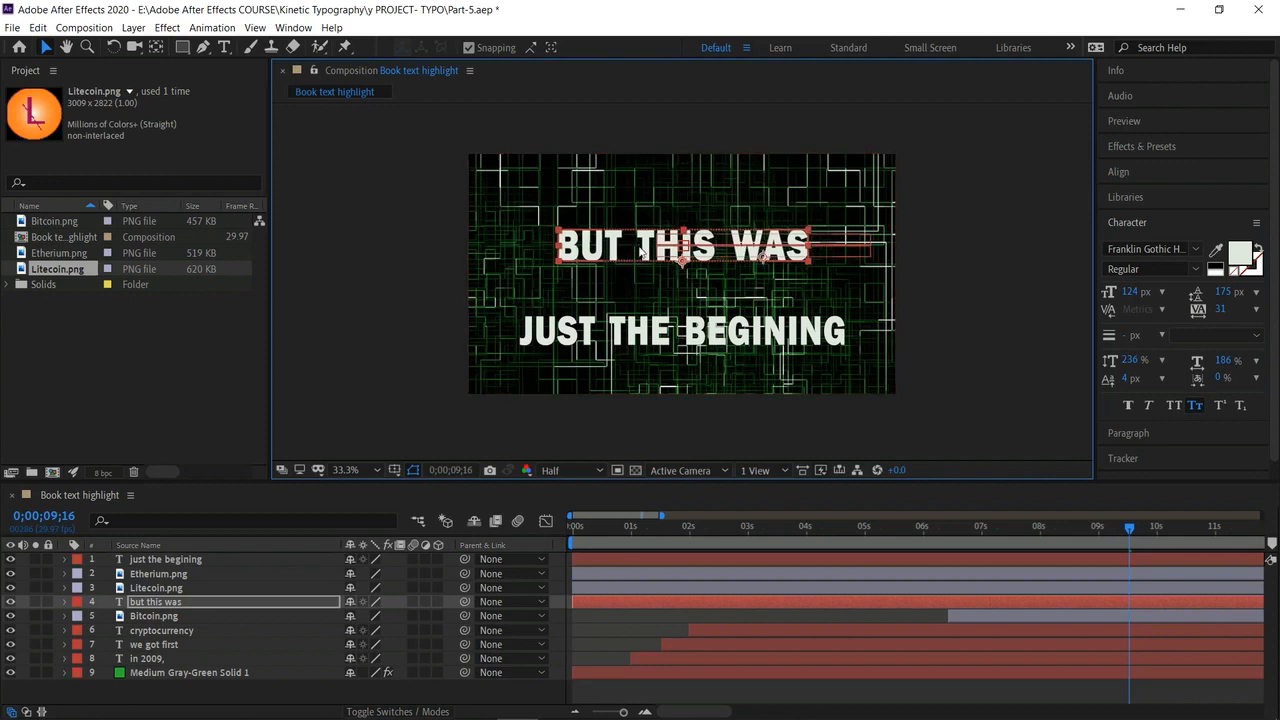
Move the "just the begining" line up closer to the "but this was" line.
{"action": "mouse_move", "coordinate": [657, 336]}
{"action": "left_mouse_down"}
{"action": "mouse_move", "coordinate": [657, 372]}
{"action": "mouse_move", "coordinate": [657, 295]}
{"action": "mouse_move", "coordinate": [655, 311]}
{"action": "left_mouse_up"}
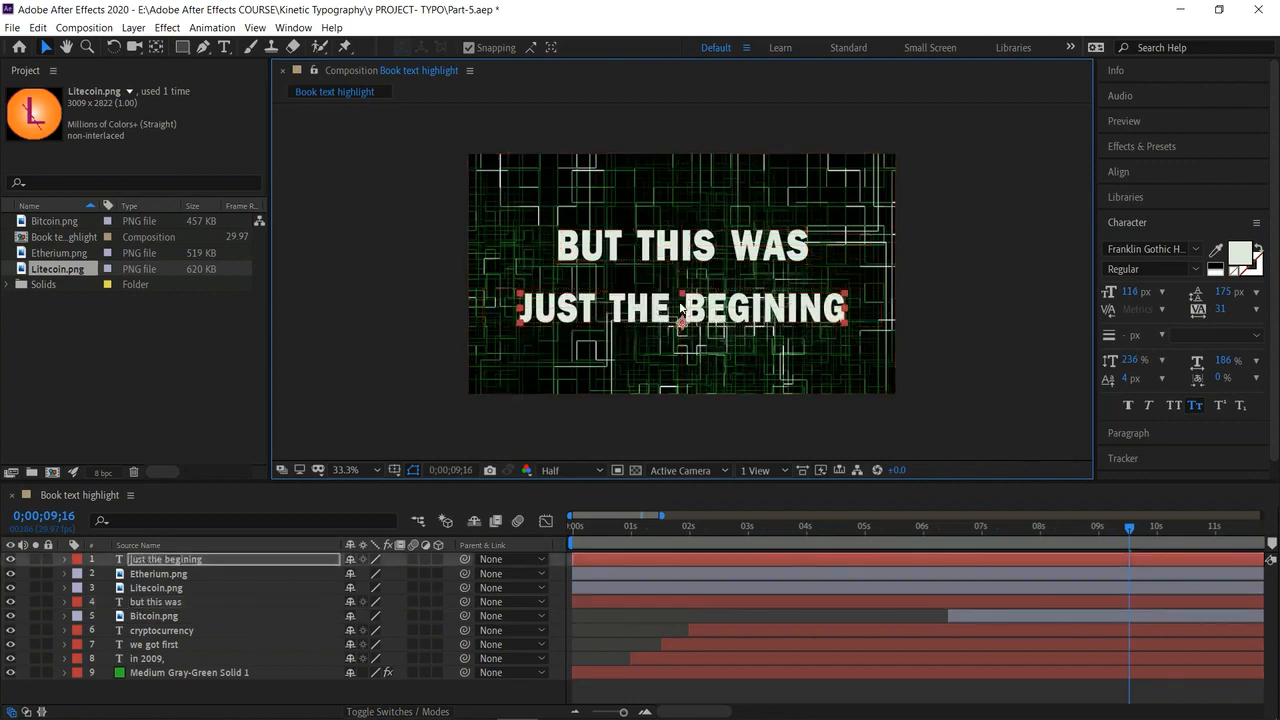
{"action": "double_click", "coordinate": [680, 308]}
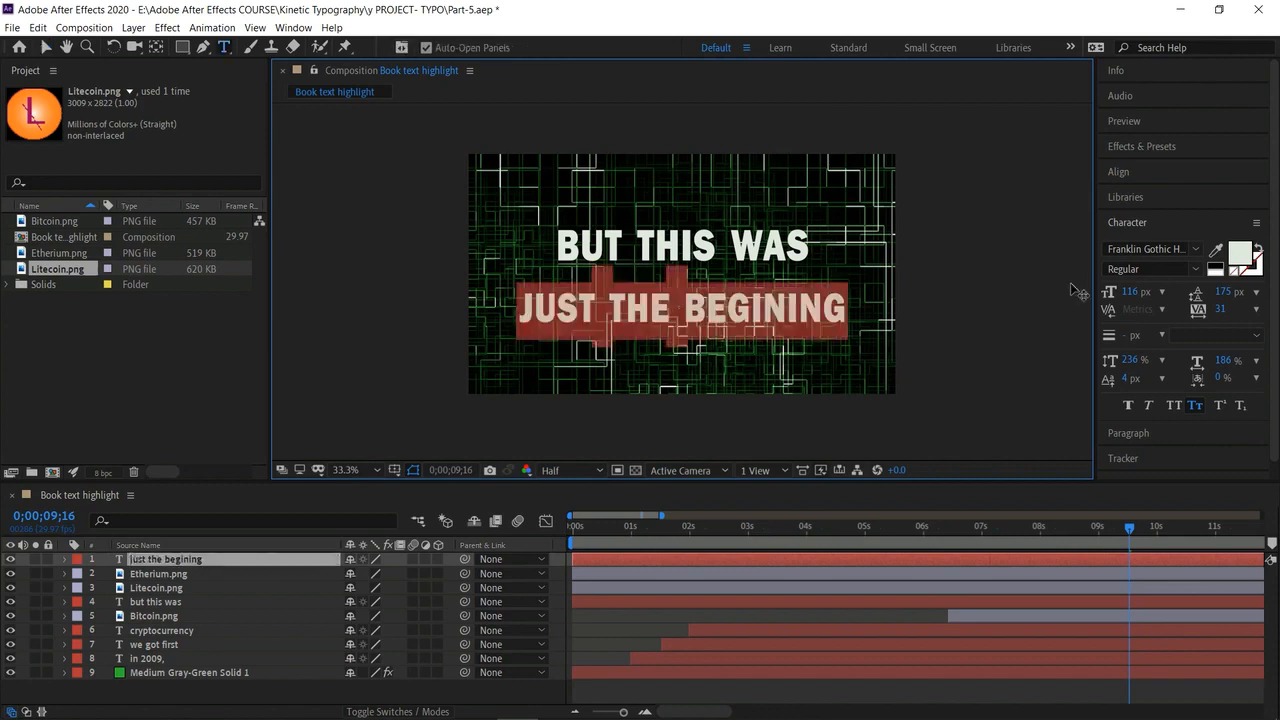
{"action": "left_click", "coordinate": [1197, 404]}
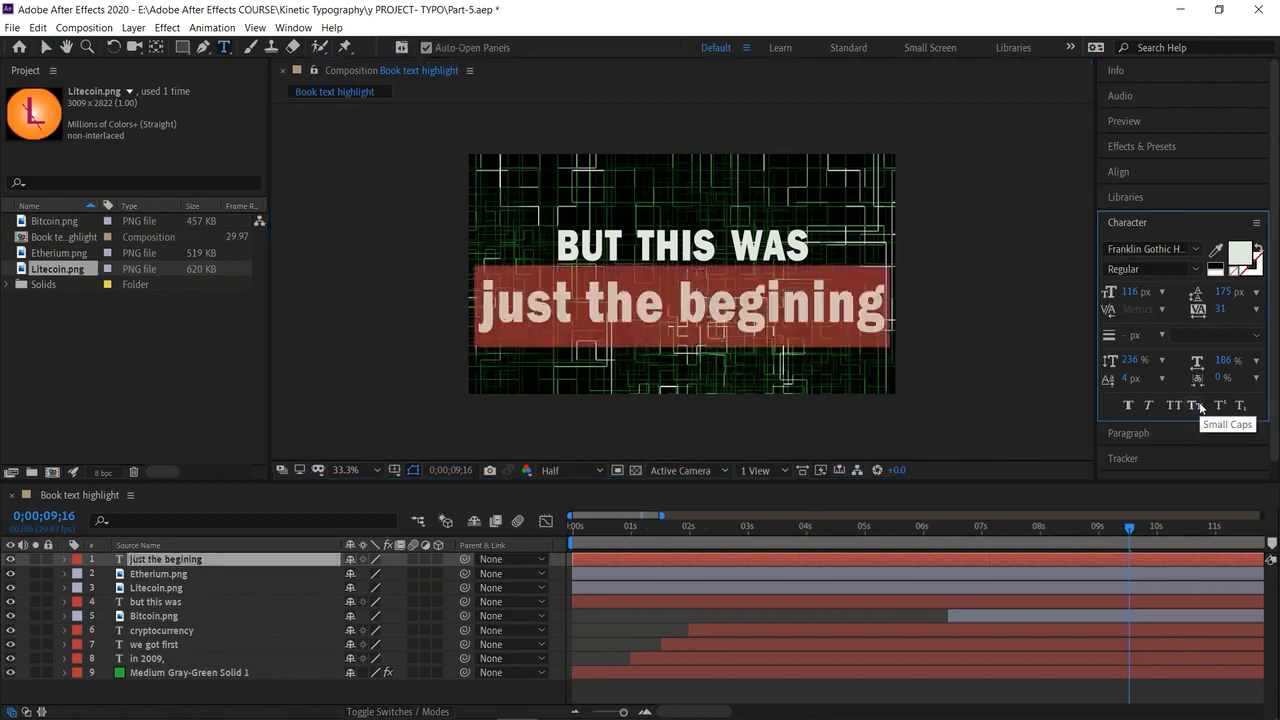
{"action": "left_click", "coordinate": [1197, 404]}
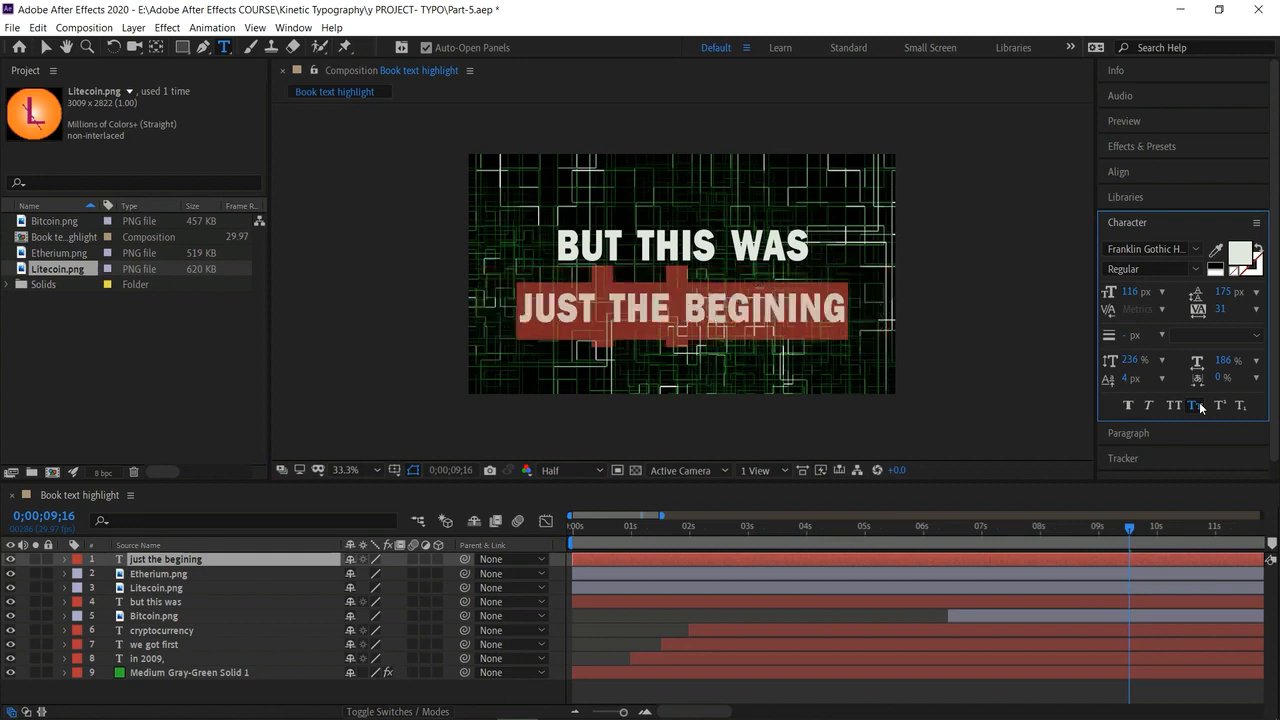
{"action": "left_click", "coordinate": [1010, 298]}
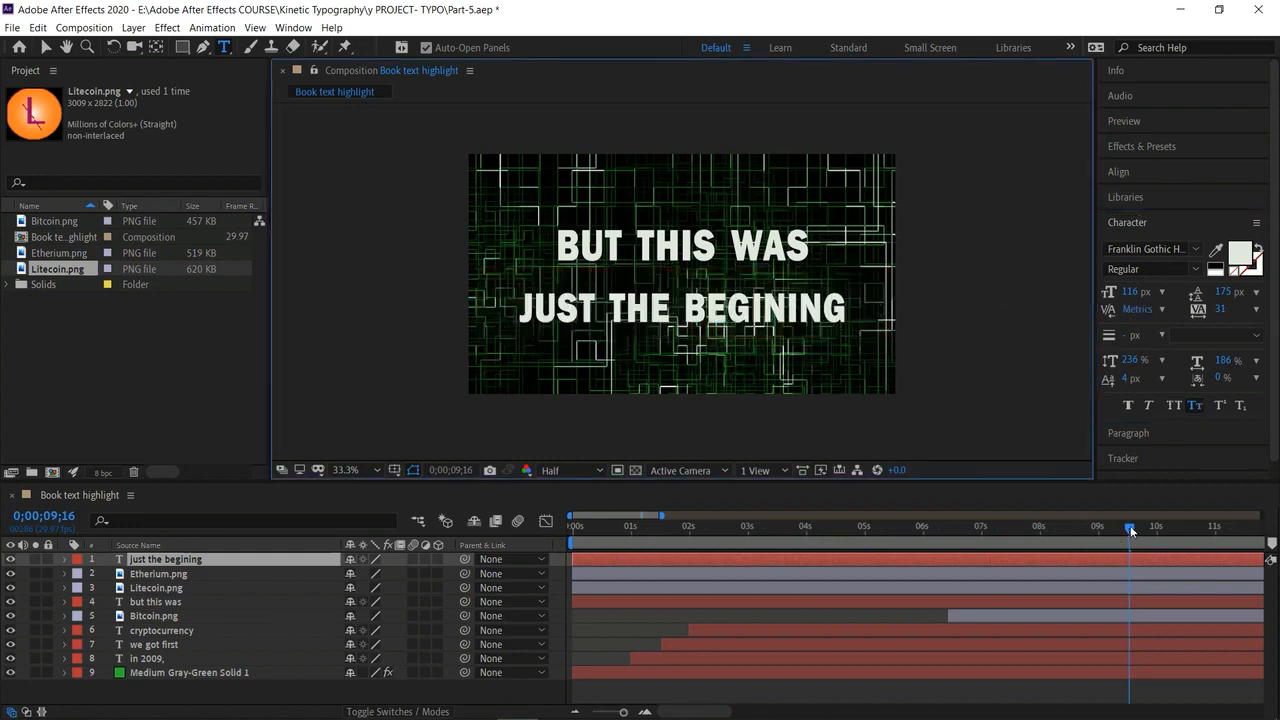
Go to 0;00;09;14 and reorder the "but this was" layer to sit directly beneath the "just the begining" layer.
{"action": "mouse_move", "coordinate": [1135, 533]}
{"action": "left_mouse_down"}
{"action": "mouse_move", "coordinate": [1092, 532]}
{"action": "mouse_move", "coordinate": [1125, 539]}
{"action": "left_mouse_up"}
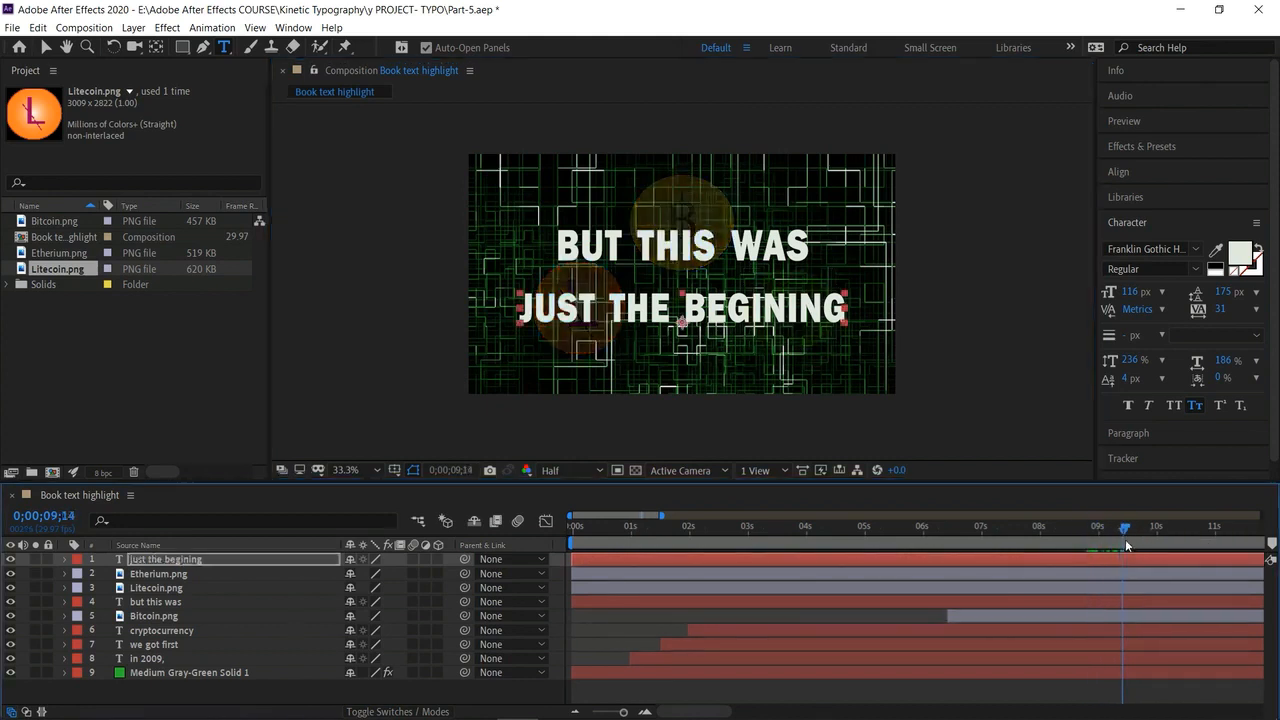
{"action": "left_click", "coordinate": [1131, 556]}
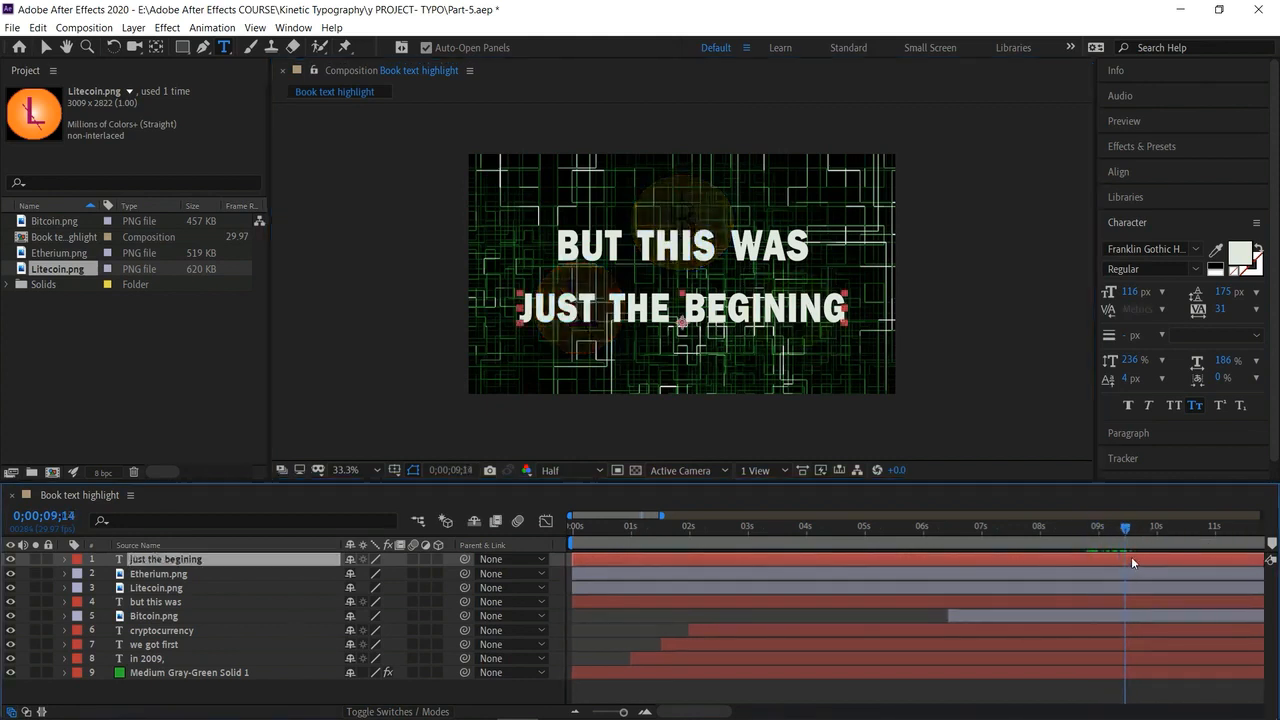
{"action": "left_click", "coordinate": [1056, 602]}
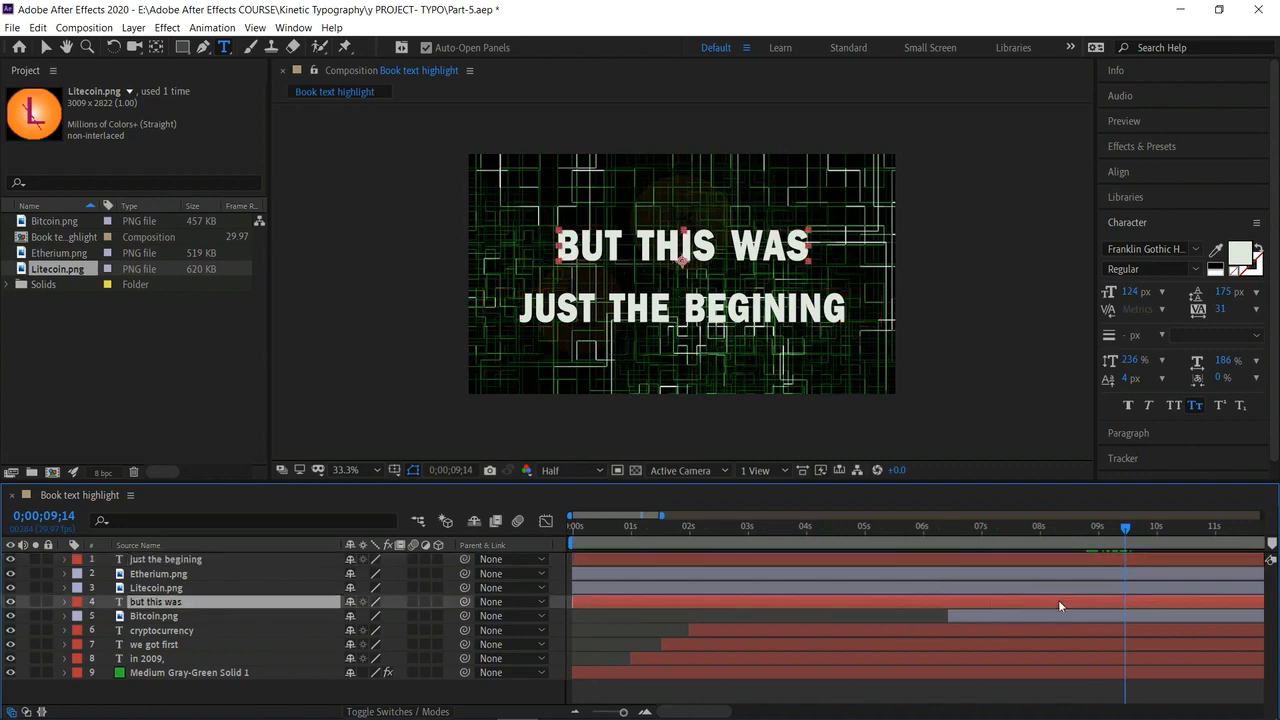
{"action": "left_click", "coordinate": [1102, 562], "text": "shift"}
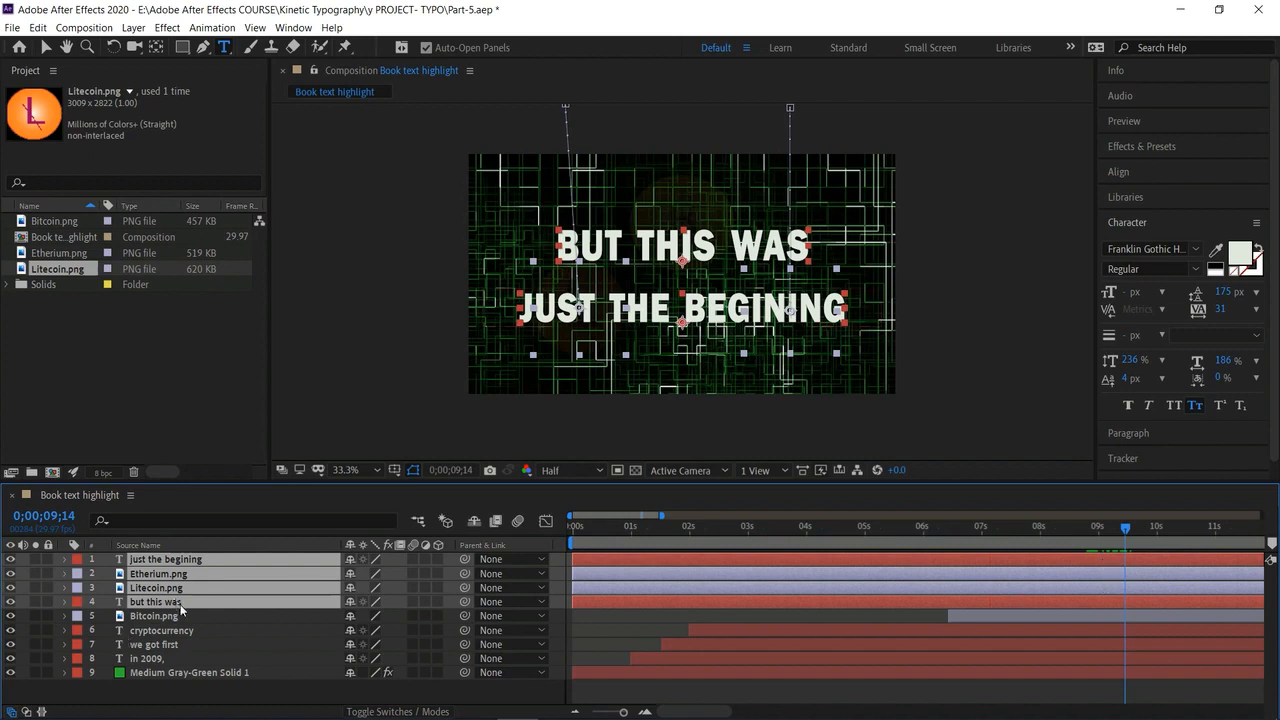
{"action": "left_click", "coordinate": [208, 680]}
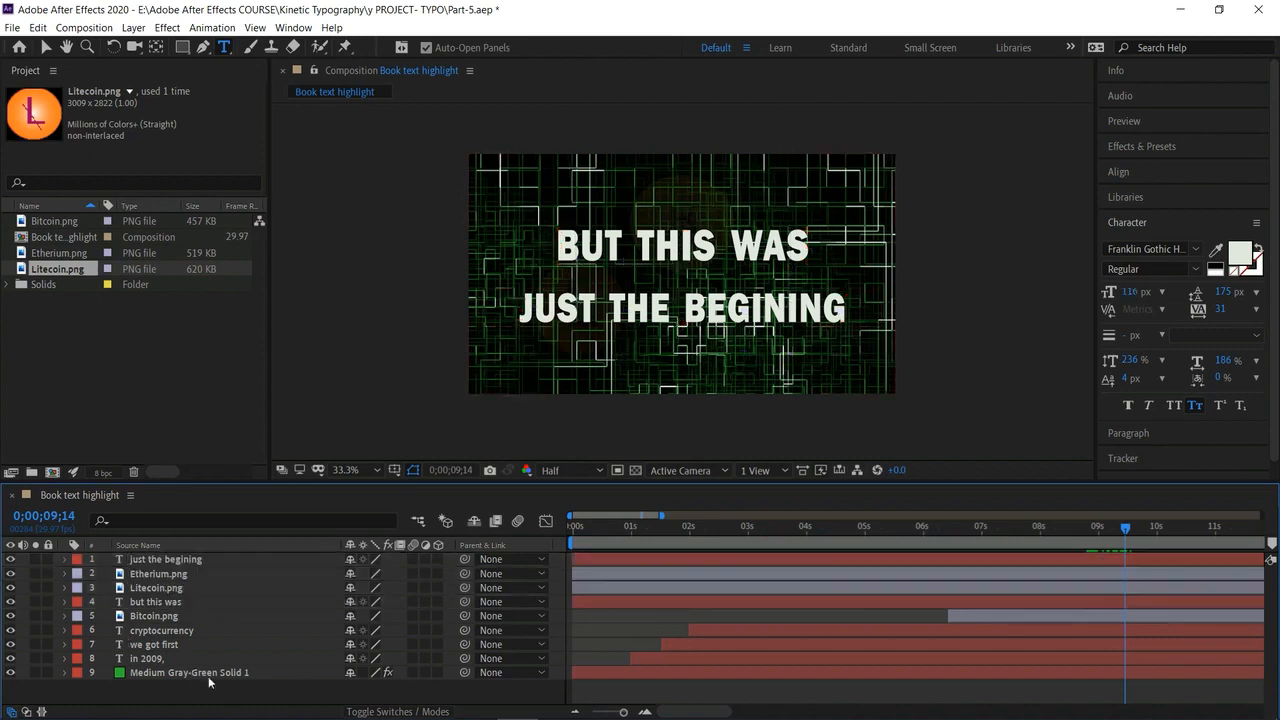
{"action": "left_click", "coordinate": [186, 601]}
{"action": "left_click_drag", "start_coordinate": [186, 601], "coordinate": [186, 570]}
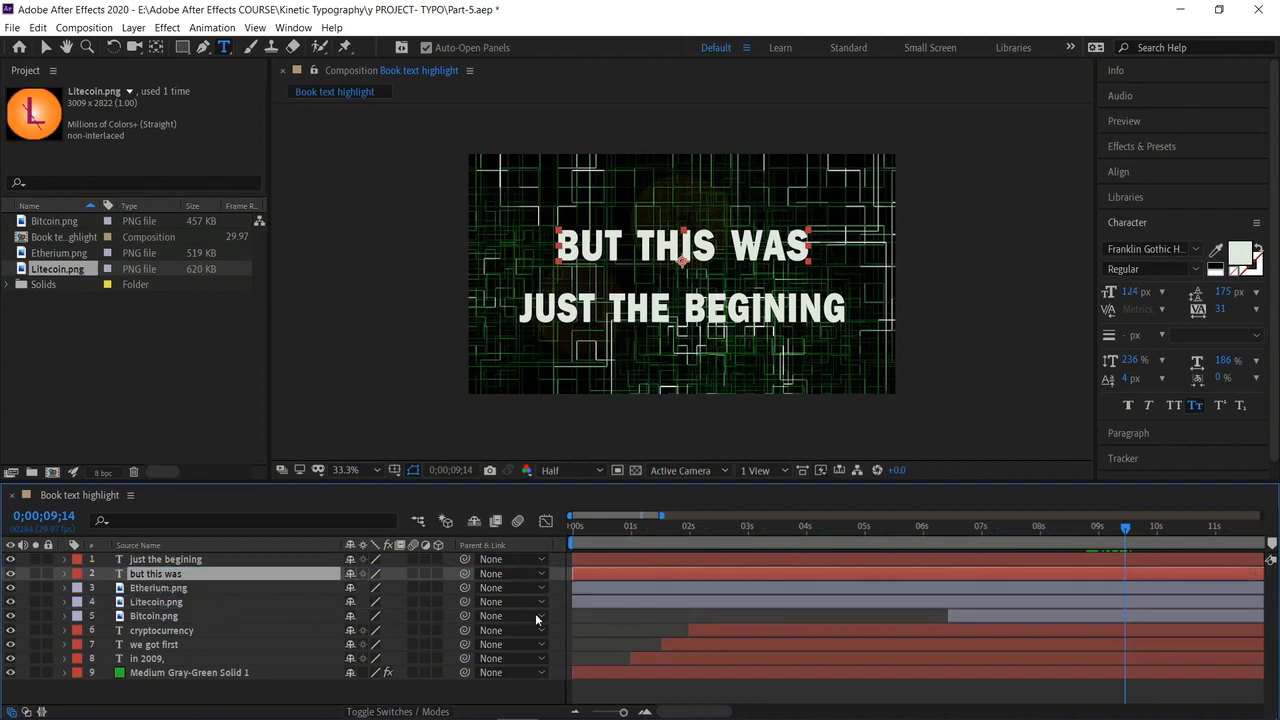
Trim the start of both the "just the begining" and "but this was" layers to 0;00;09;14.
{"action": "left_click", "coordinate": [1086, 556]}
{"action": "left_click", "coordinate": [1096, 572], "text": "shift"}
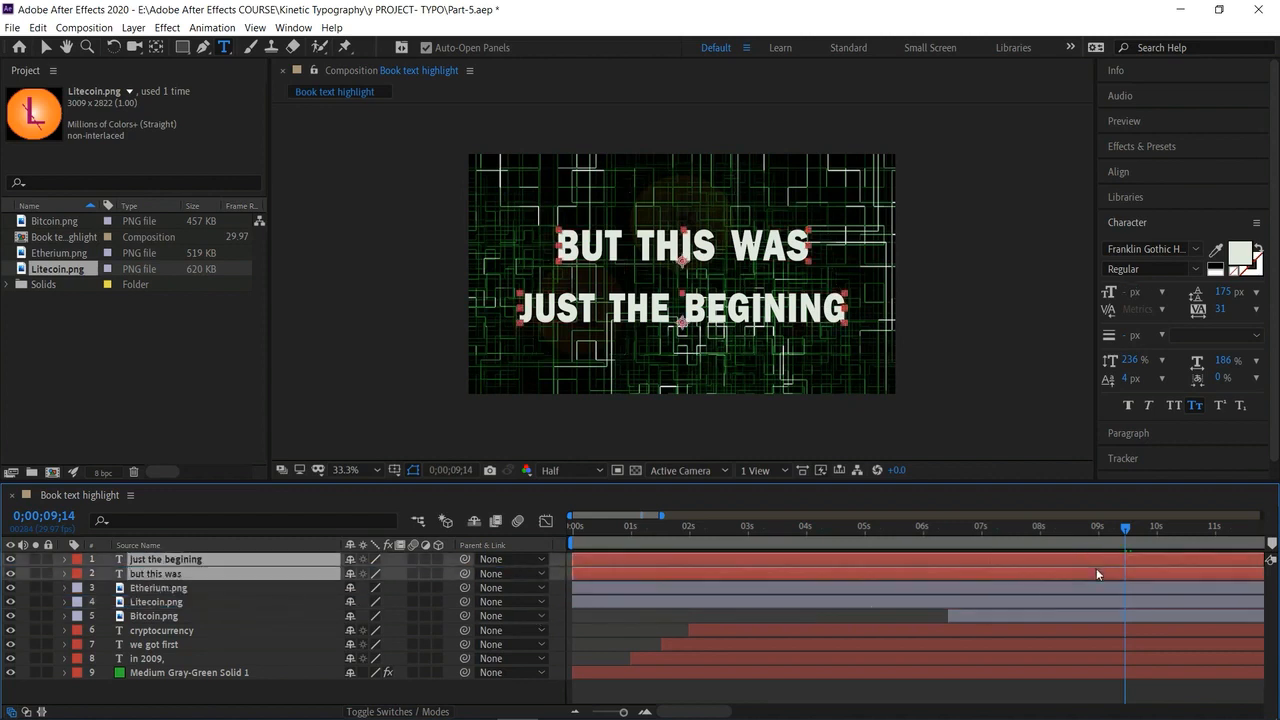
{"action": "key", "text": "alt+bracketleft"}
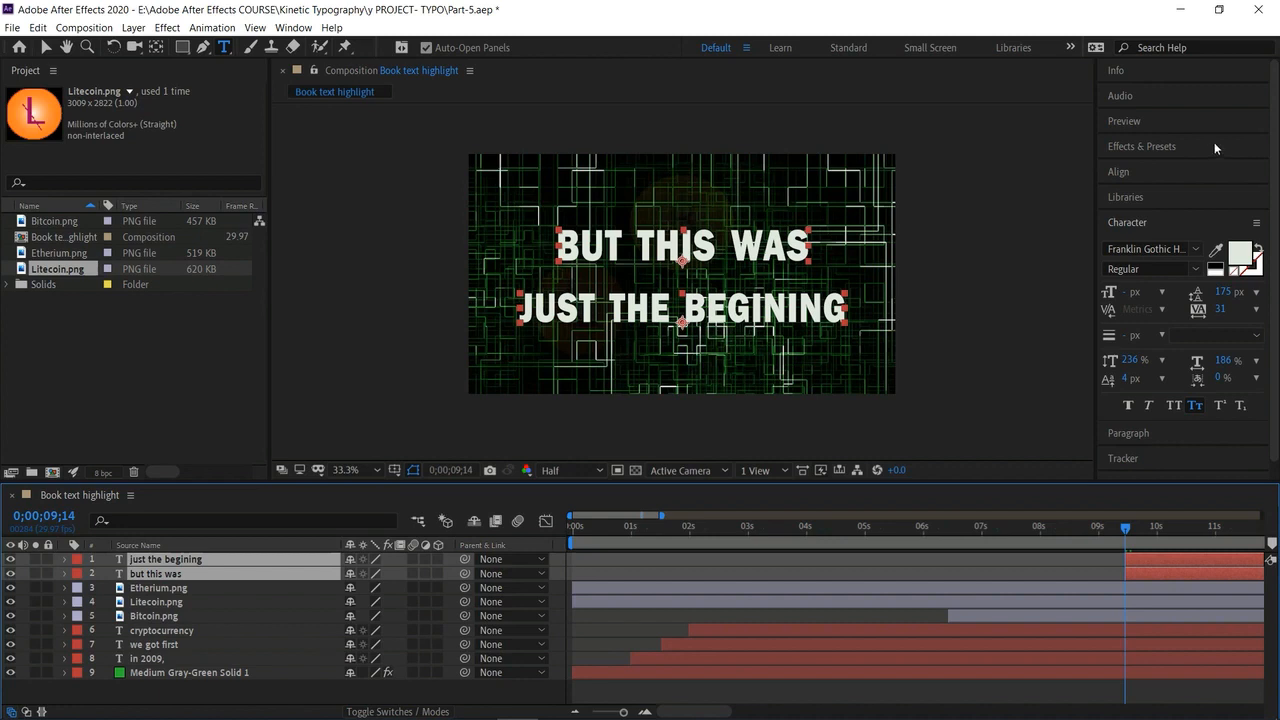
Apply the Evaporate text blur preset to the "just the begining" layer at 0;00;09;14 and preview it.
{"action": "left_click", "coordinate": [1157, 222]}
{"action": "left_click", "coordinate": [1140, 146]}
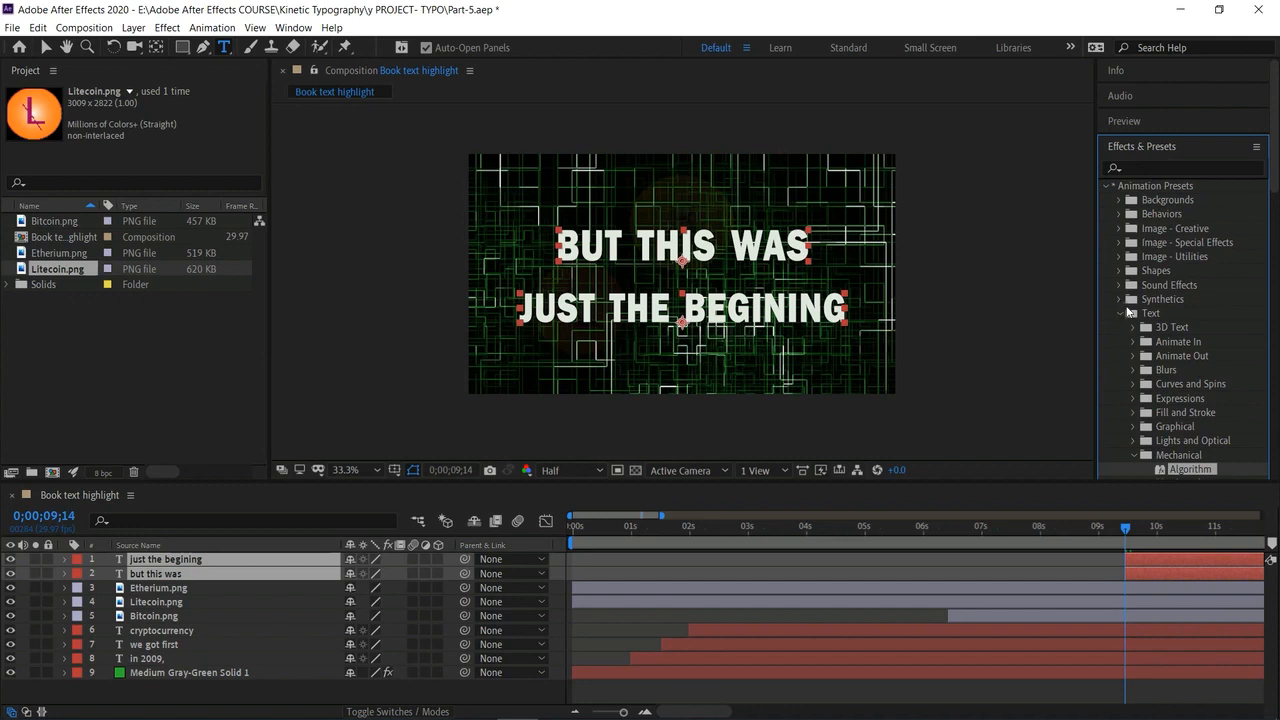
{"action": "scroll", "coordinate": [1124, 300], "scroll_direction": "down", "scroll_amount": 2}
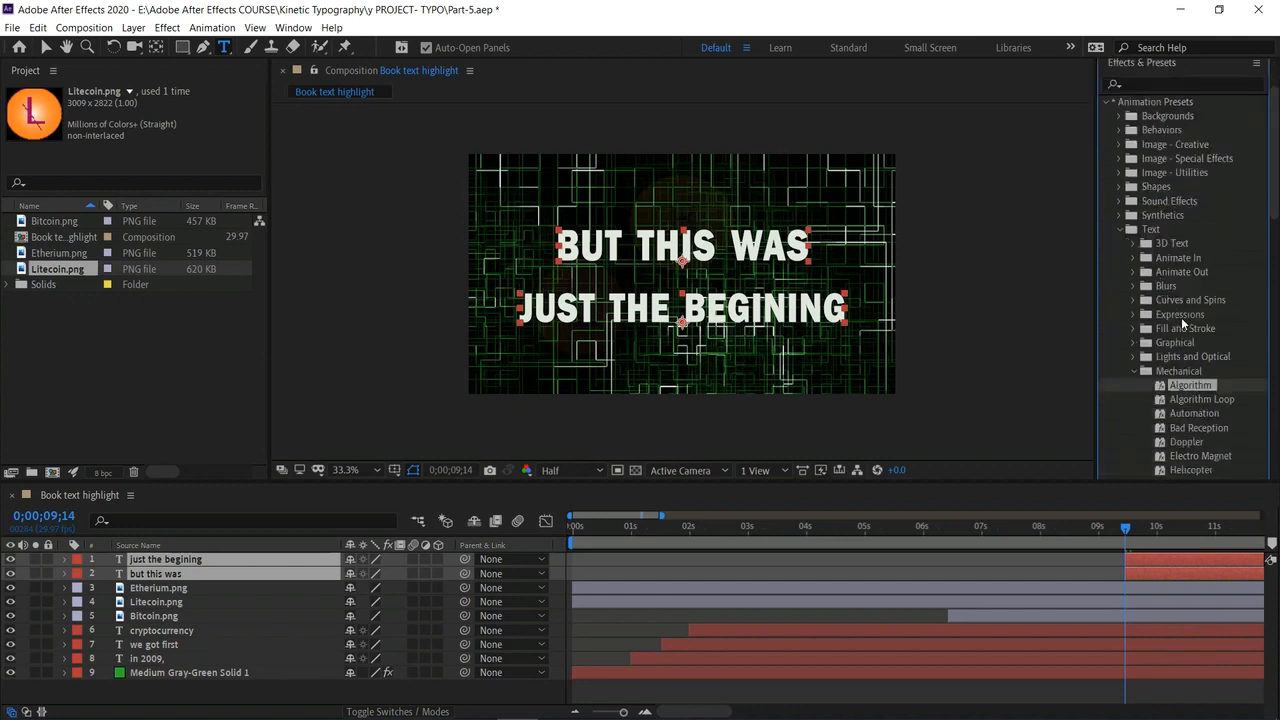
{"action": "left_click", "coordinate": [1134, 287]}
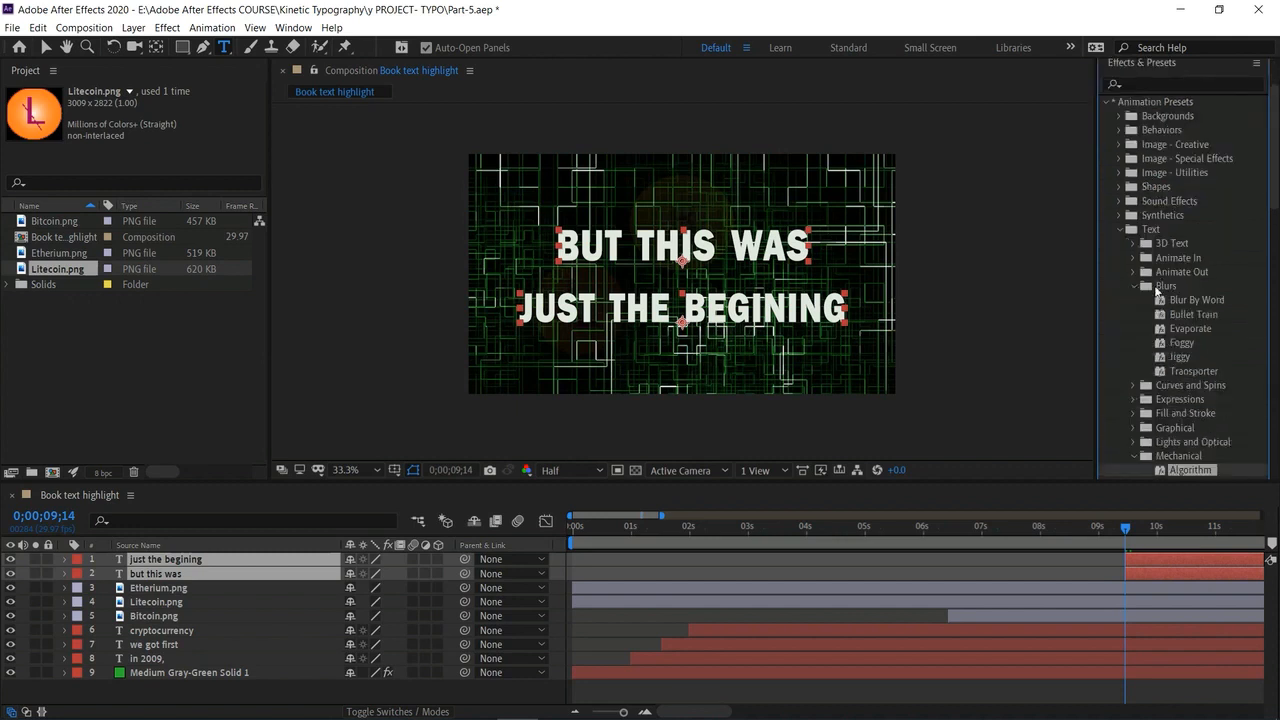
{"action": "left_click_drag", "start_coordinate": [1180, 333], "coordinate": [1162, 559]}
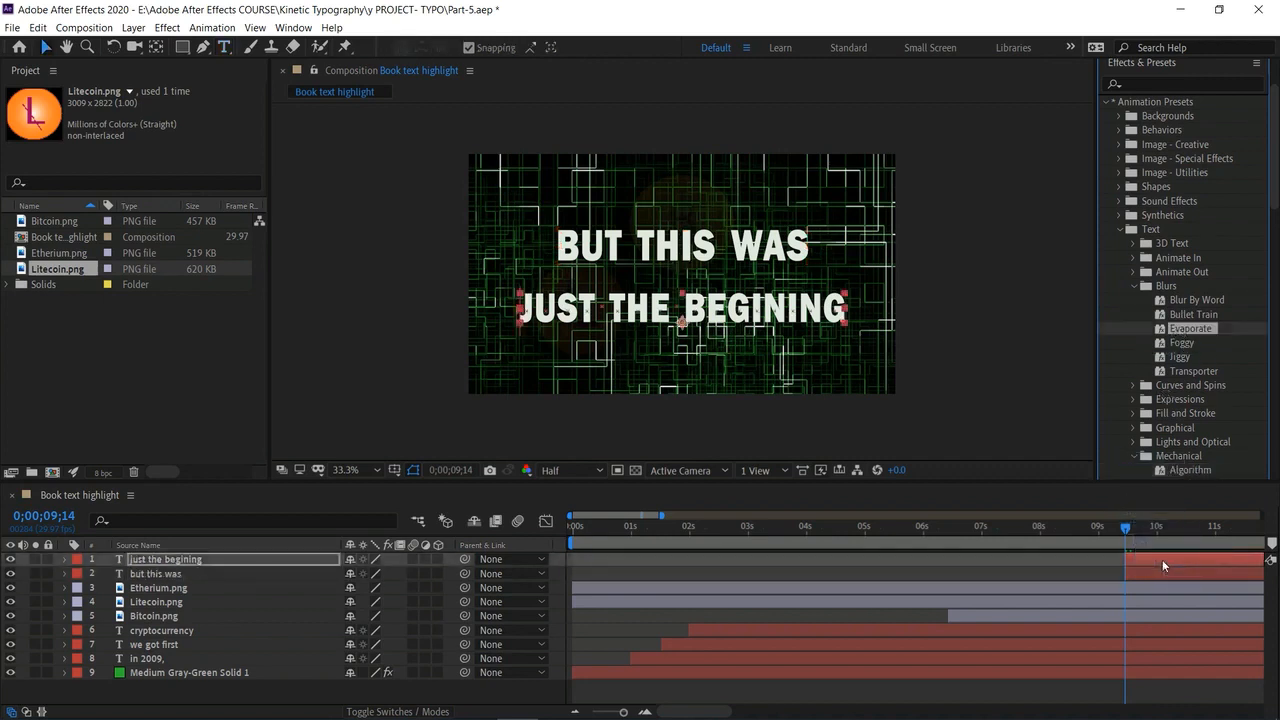
{"action": "key", "text": "space"}
{"action": "key", "text": "space"}
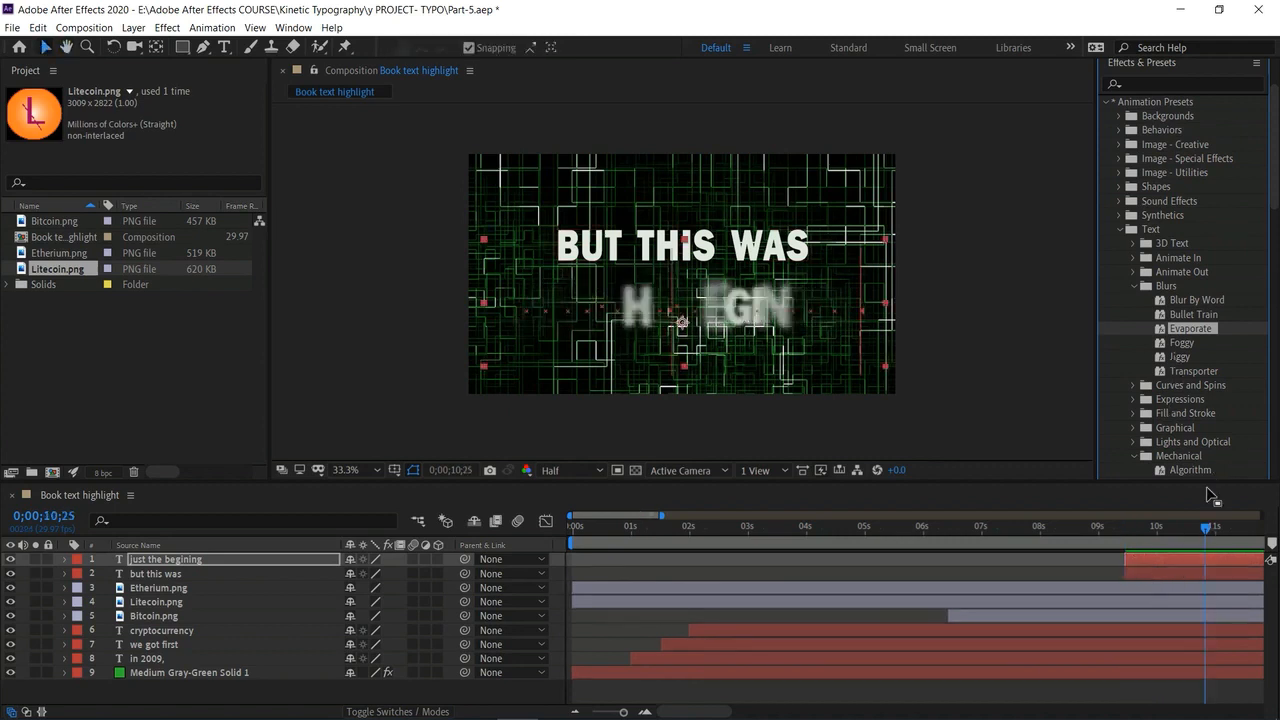
Return to 0;00;09;14 and apply the Evaporate preset to the "but this was" layer.
{"action": "left_click_drag", "start_coordinate": [1203, 524], "coordinate": [1124, 534]}
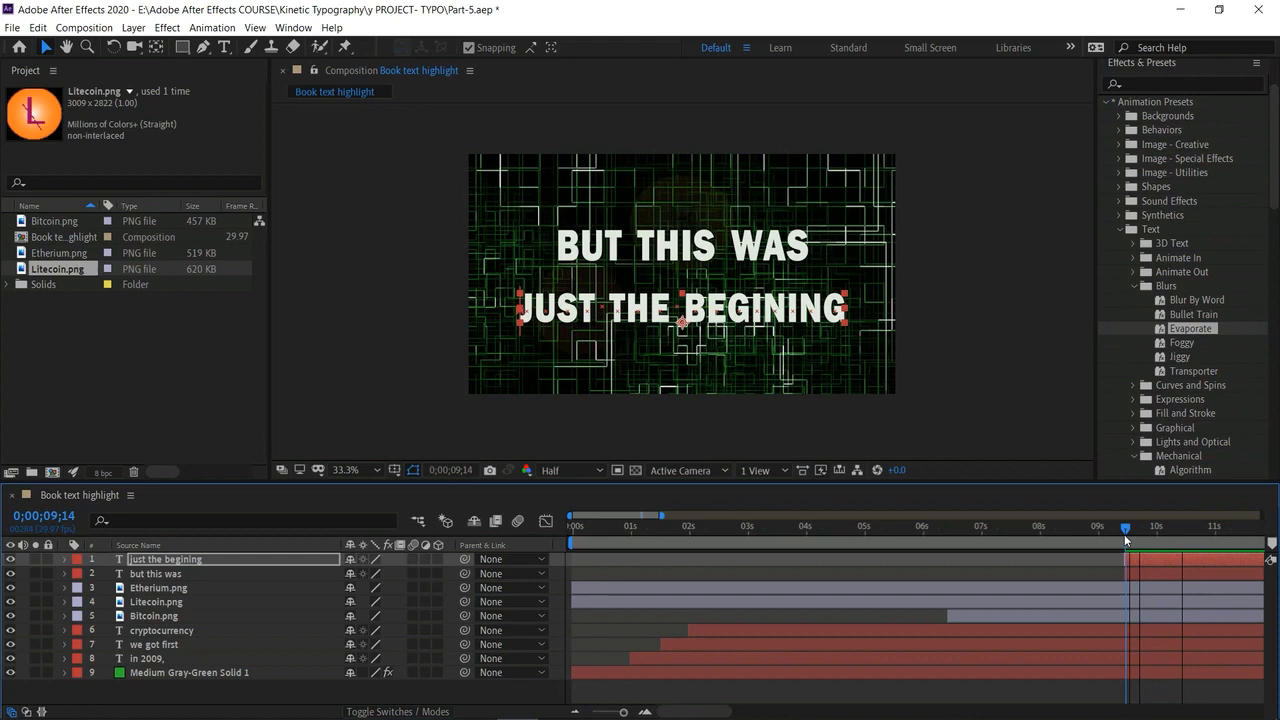
{"action": "mouse_move", "coordinate": [1124, 534]}
{"action": "left_mouse_down"}
{"action": "mouse_move", "coordinate": [1142, 544]}
{"action": "mouse_move", "coordinate": [1125, 550]}
{"action": "left_mouse_up"}
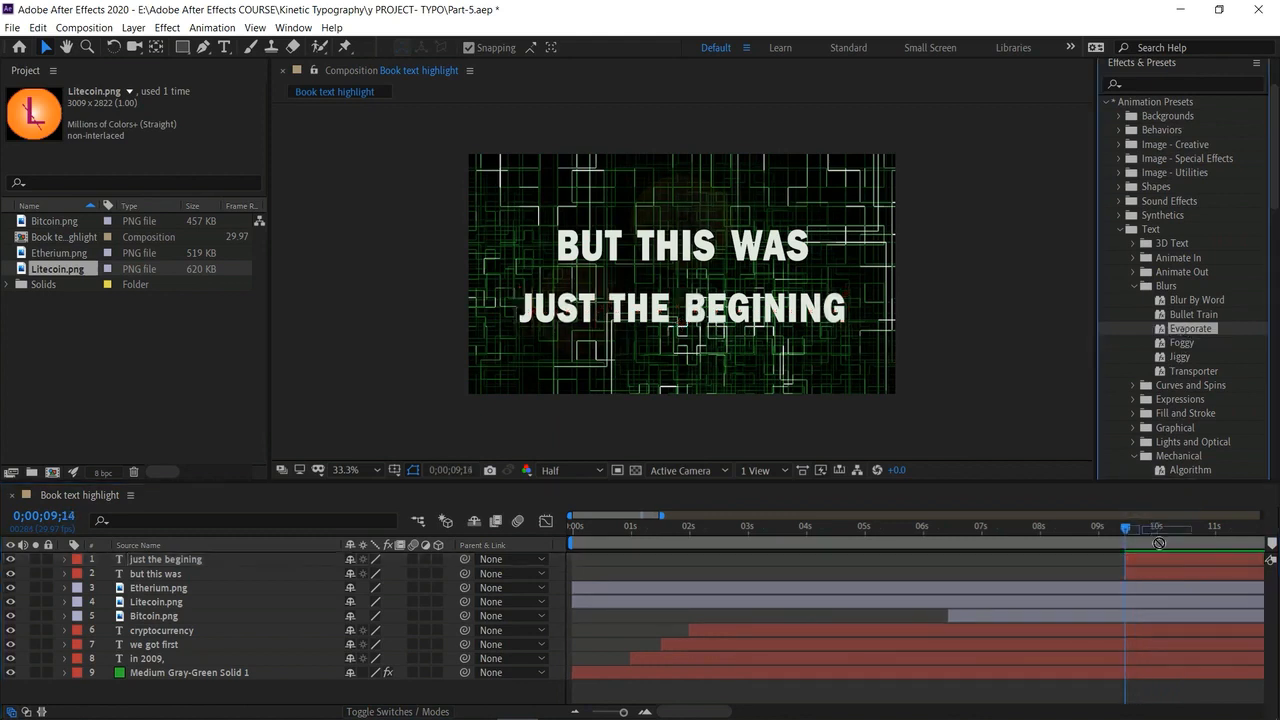
{"action": "left_click", "coordinate": [1162, 573]}
Collapse the effects and presets list and preview the whole Part-5 animation from the start.
{"action": "left_click_drag", "start_coordinate": [1124, 530], "coordinate": [932, 526]}
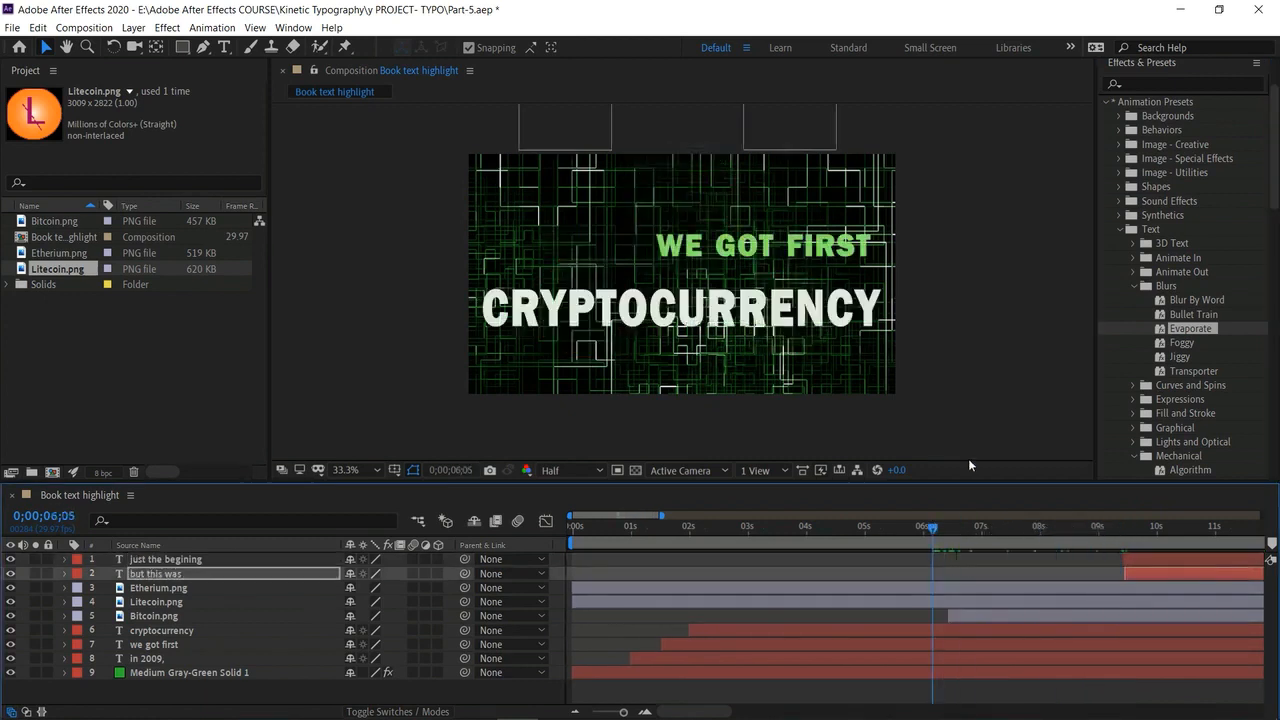
{"action": "scroll", "coordinate": [1155, 145], "scroll_direction": "up", "scroll_amount": 2}
{"action": "left_click", "coordinate": [1152, 149]}
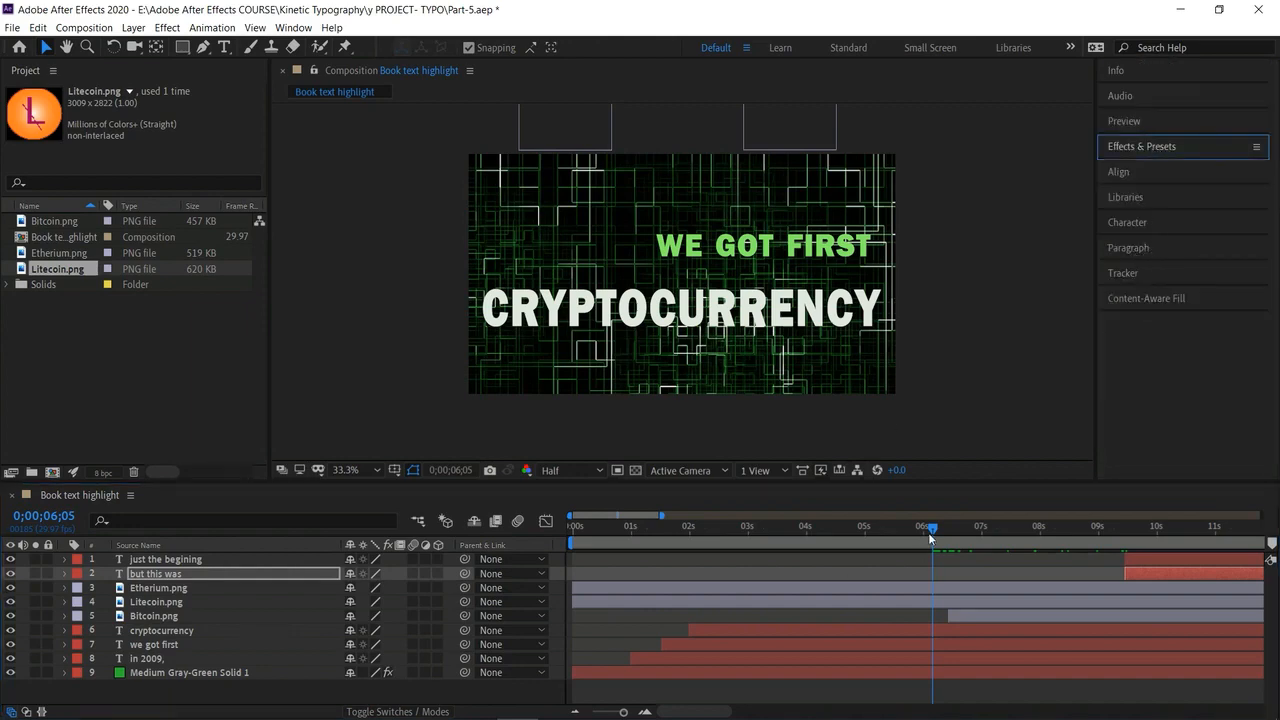
{"action": "key", "text": "Home"}
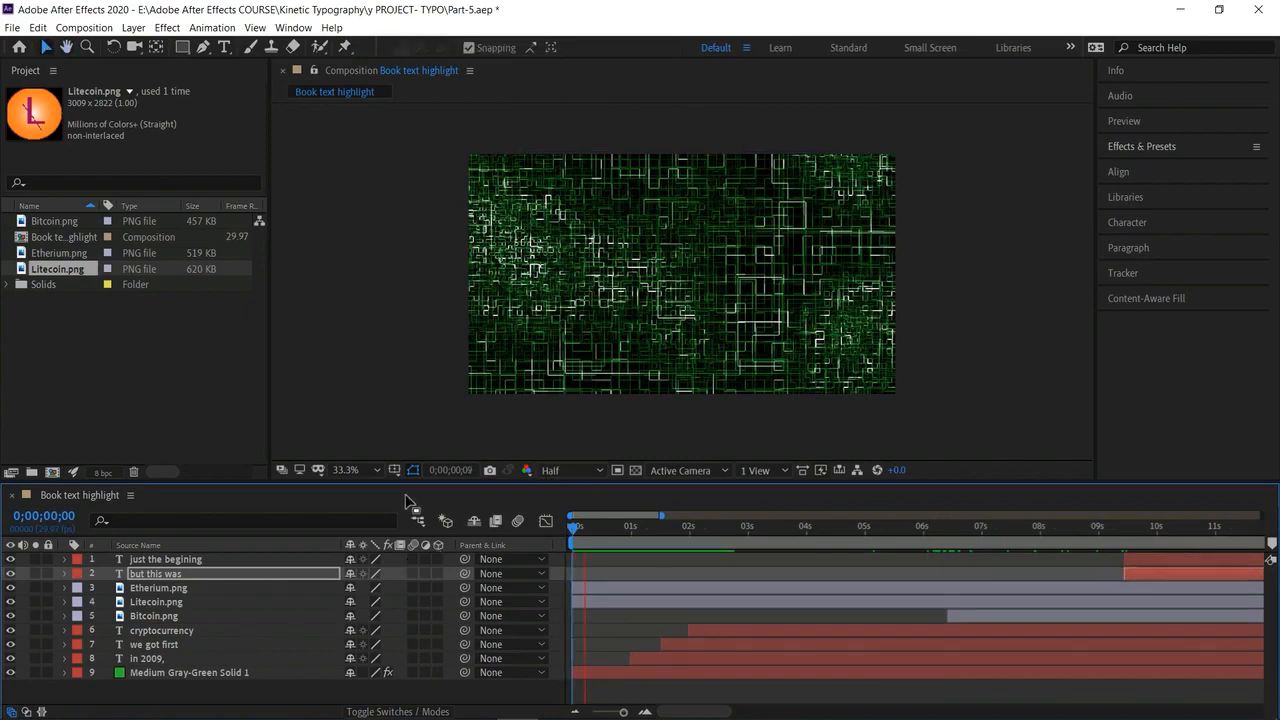
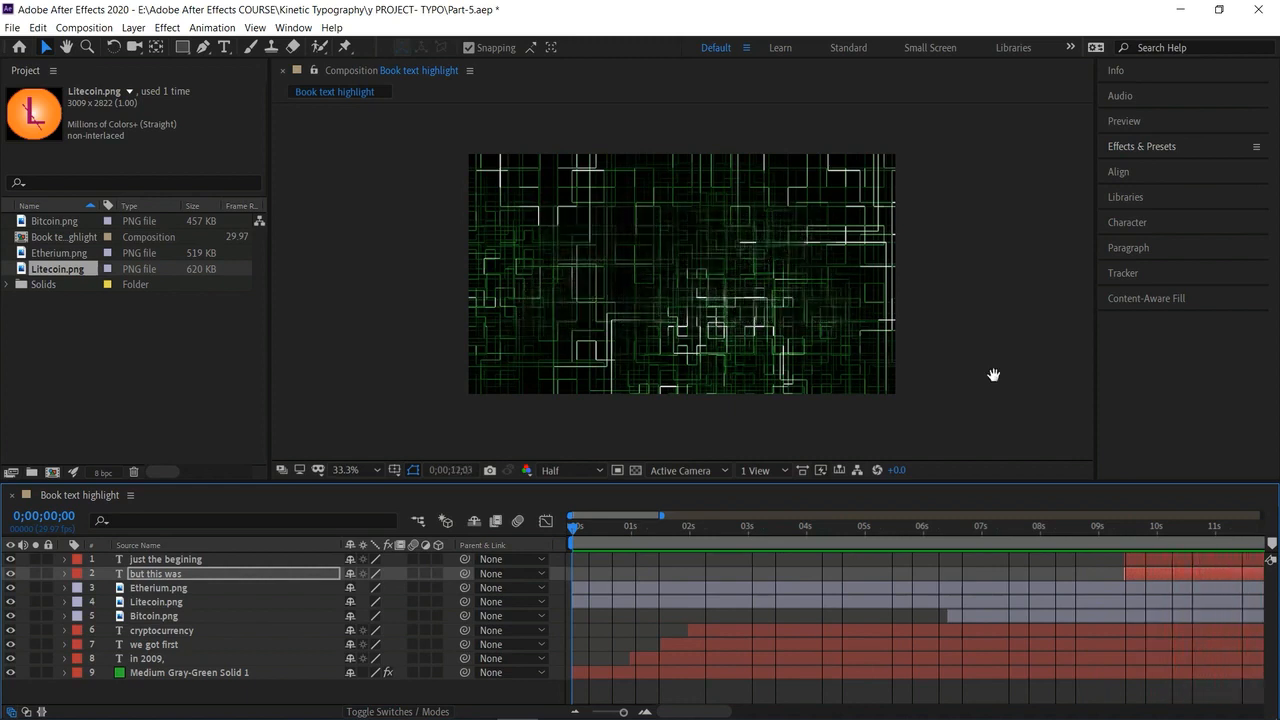
{"action": "key", "text": "space"}
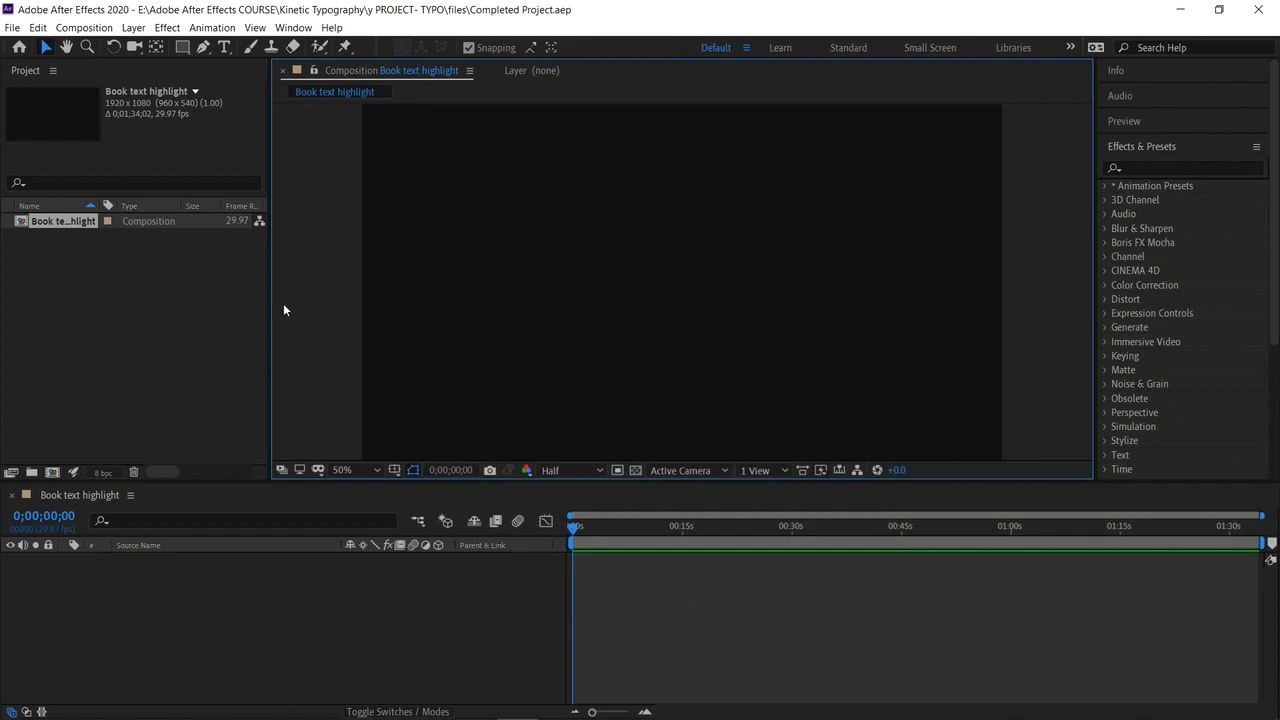
Import the project files Part-1, Part-2, Part-3, Part-4 and Part-5 into the Completed Project.
{"action": "double_click", "coordinate": [184, 318]}
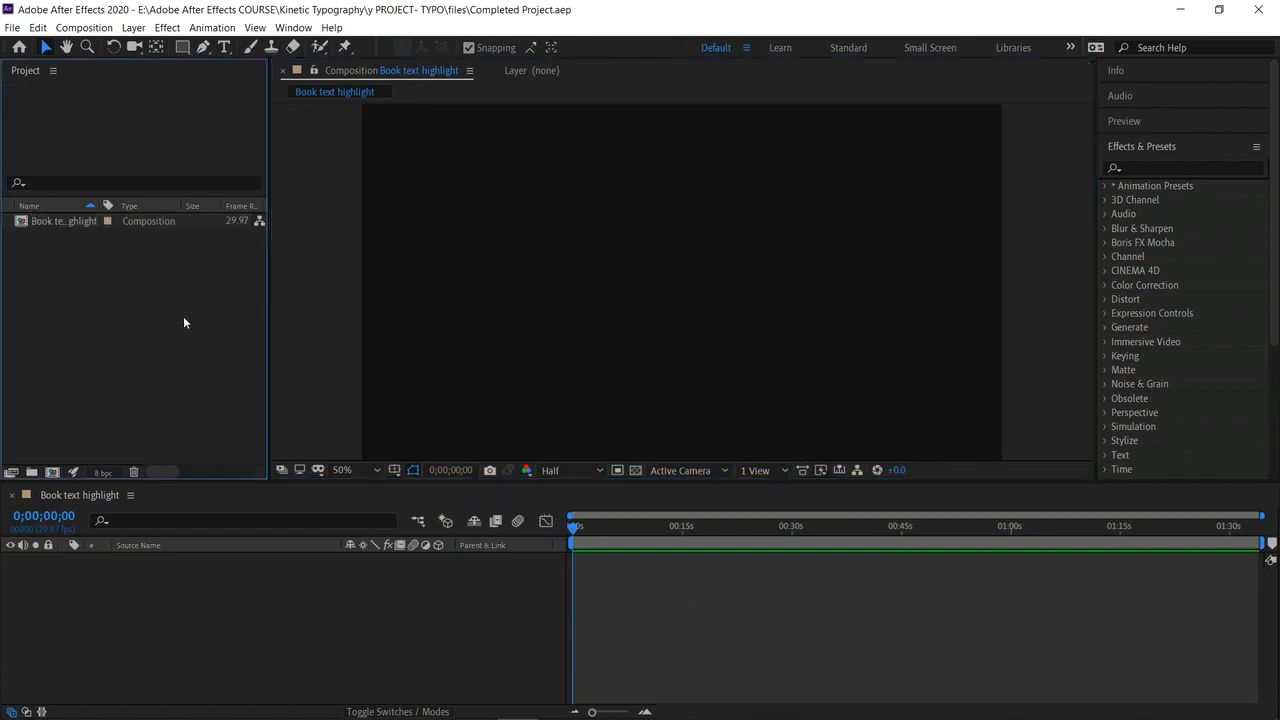
{"action": "left_click", "coordinate": [207, 190]}
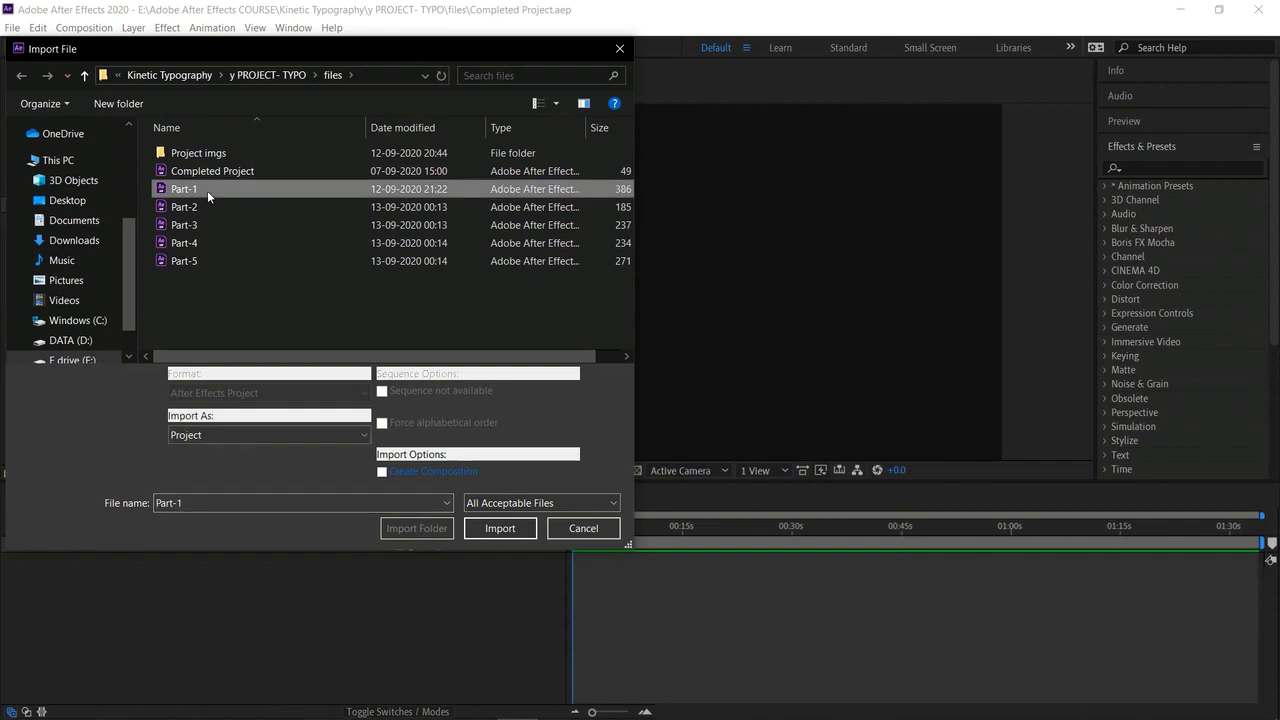
{"action": "left_click", "coordinate": [208, 206], "text": "ctrl"}
{"action": "left_click", "coordinate": [208, 224], "text": "ctrl"}
{"action": "left_click", "coordinate": [208, 242], "text": "ctrl"}
{"action": "left_click", "coordinate": [208, 260], "text": "ctrl"}
{"action": "left_click", "coordinate": [513, 530]}
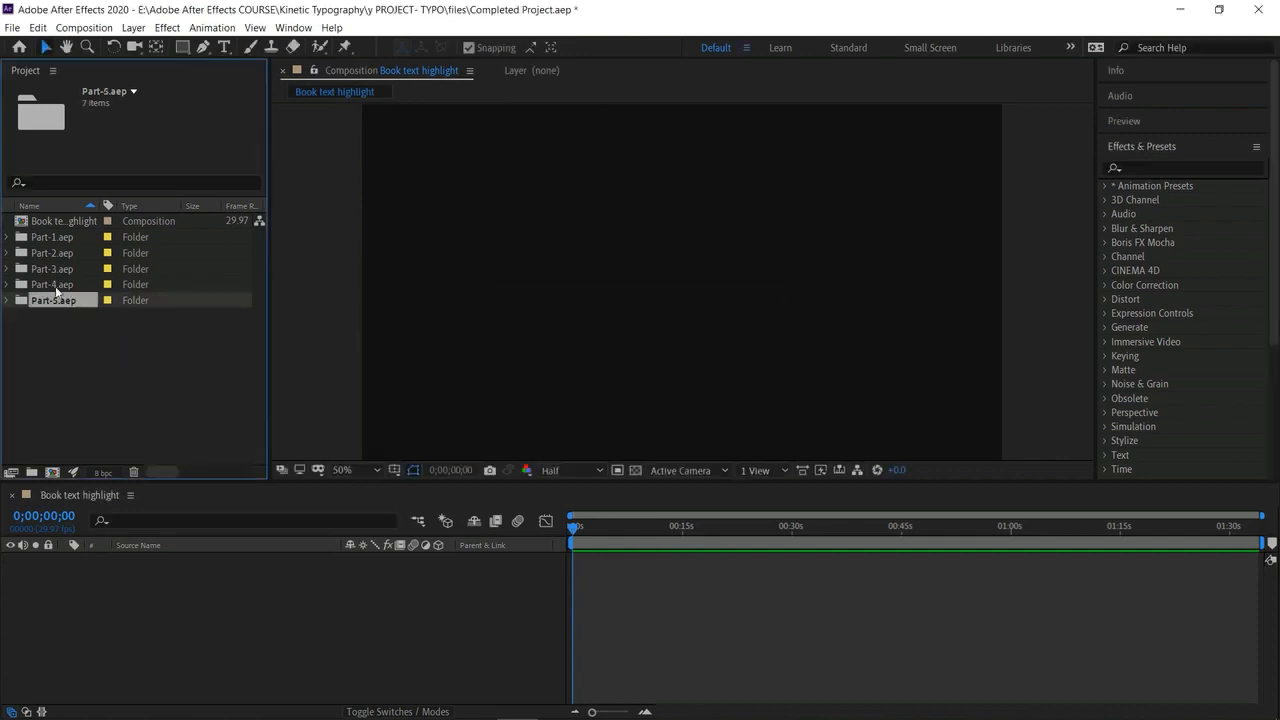
Add the Part-1 composition from the Part-1.aep folder to the Book text highlight timeline, then collapse the folder.
{"action": "left_click", "coordinate": [7, 239]}
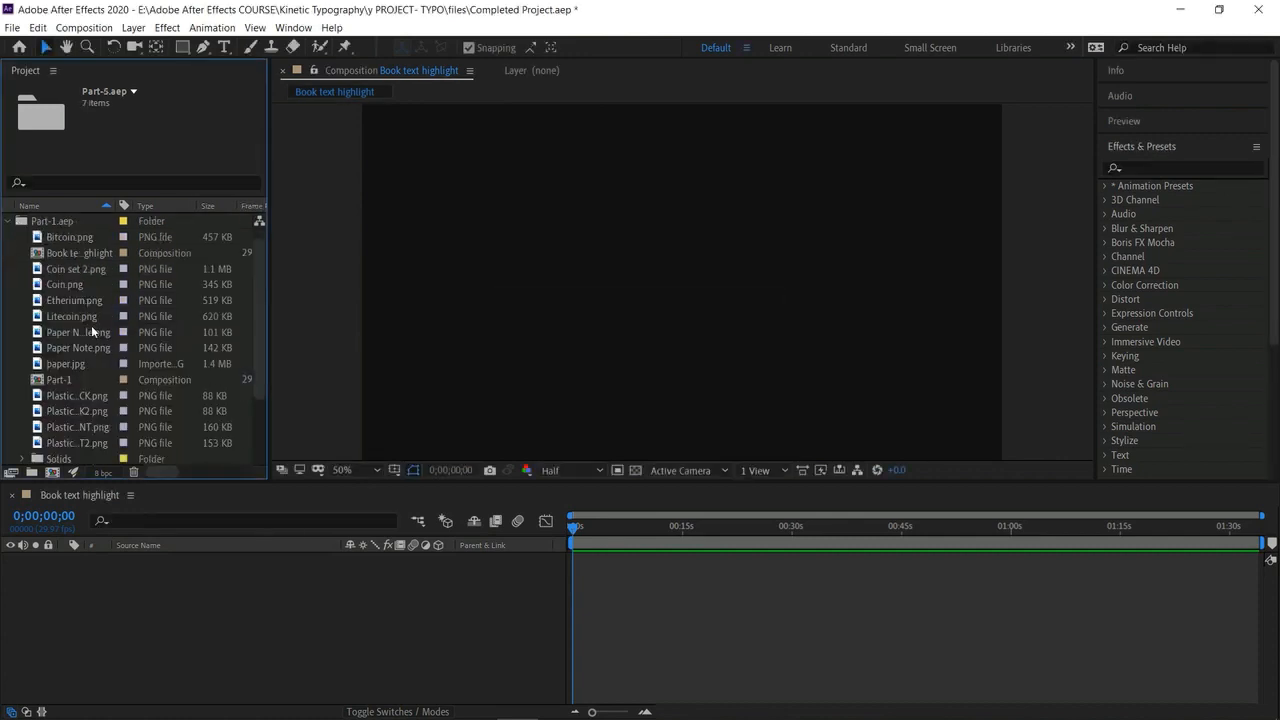
{"action": "left_click", "coordinate": [72, 379]}
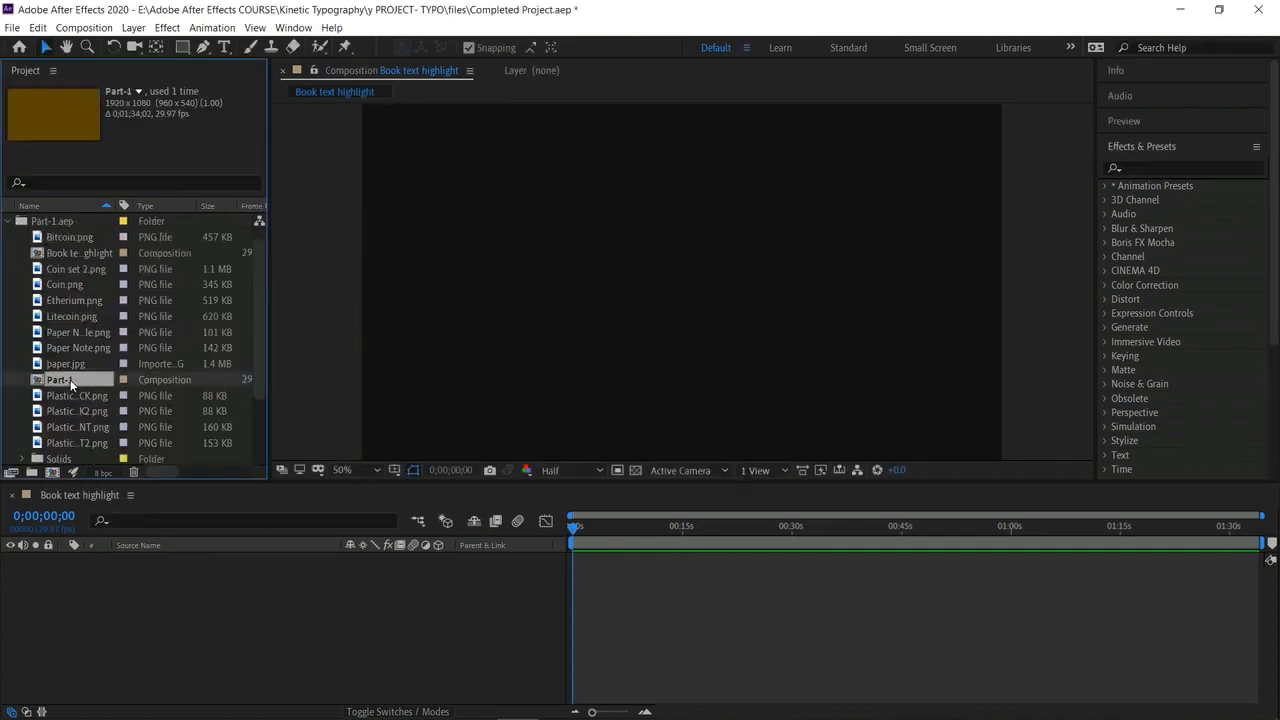
{"action": "left_click_drag", "start_coordinate": [130, 527], "coordinate": [124, 597]}
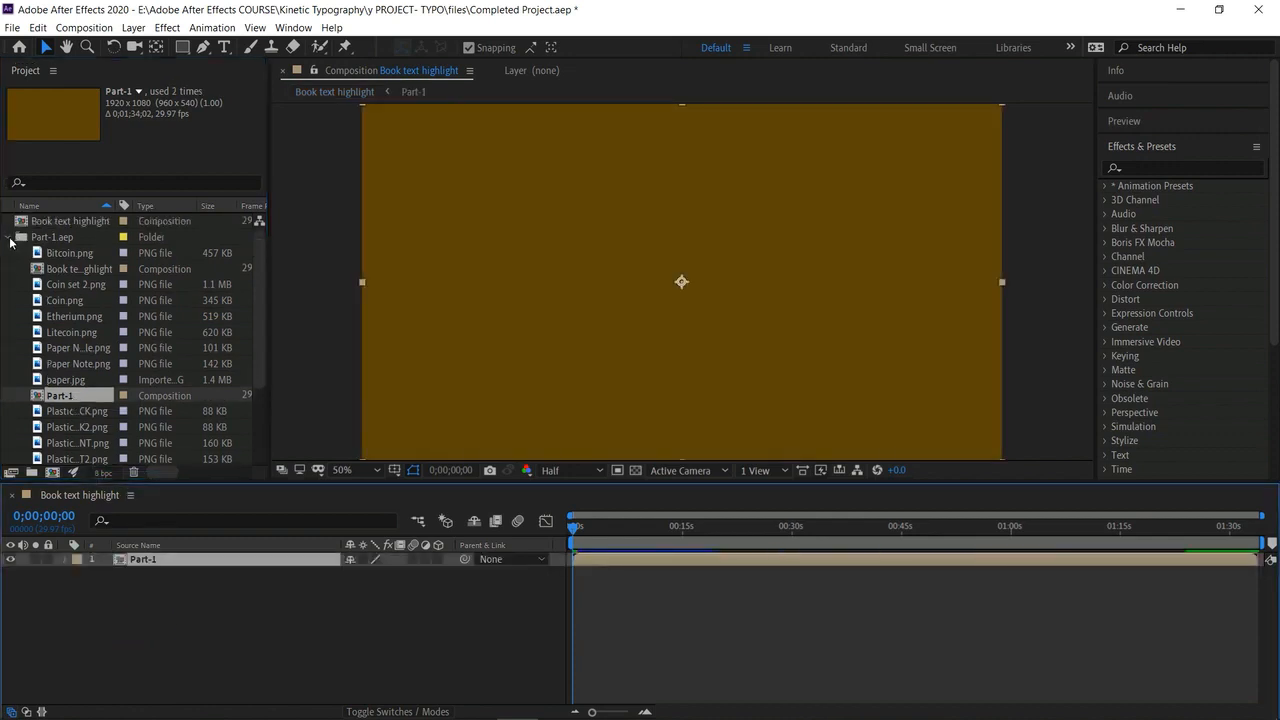
{"action": "left_click", "coordinate": [8, 238]}
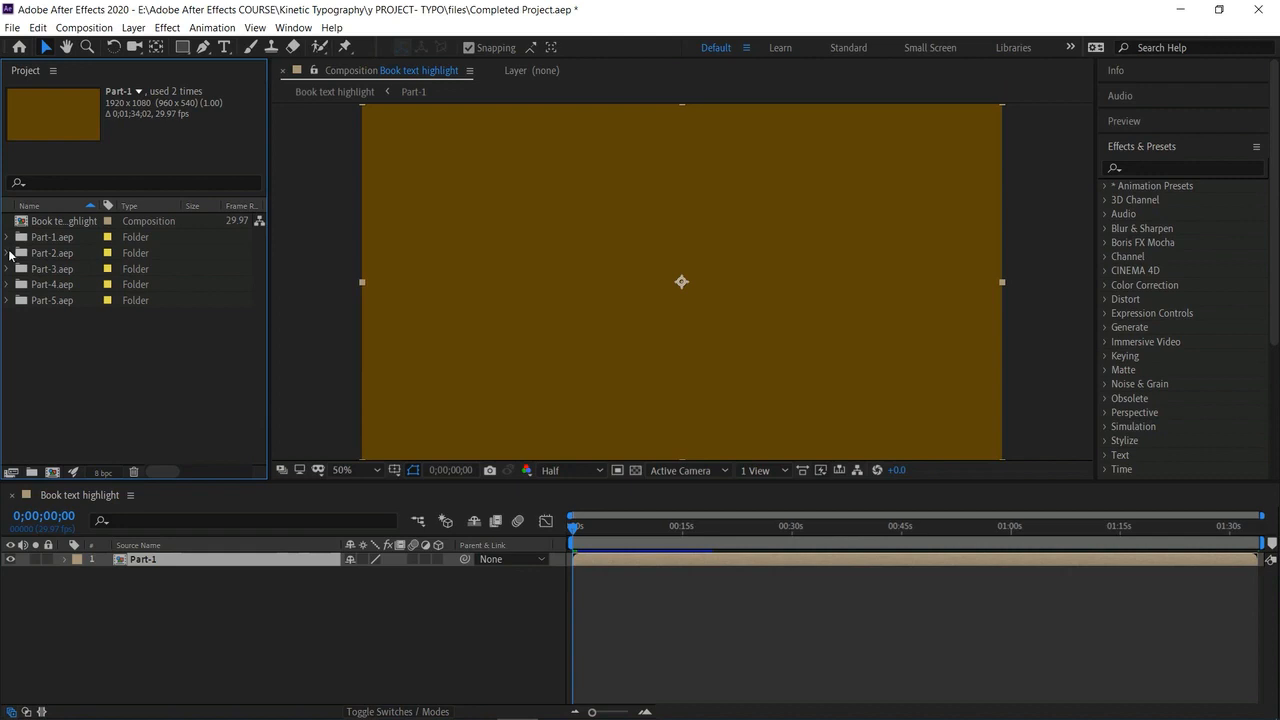
Play the Part-1 layer from the start with the timeline scale enlarged to examine its timing.
{"action": "key", "text": "space"}
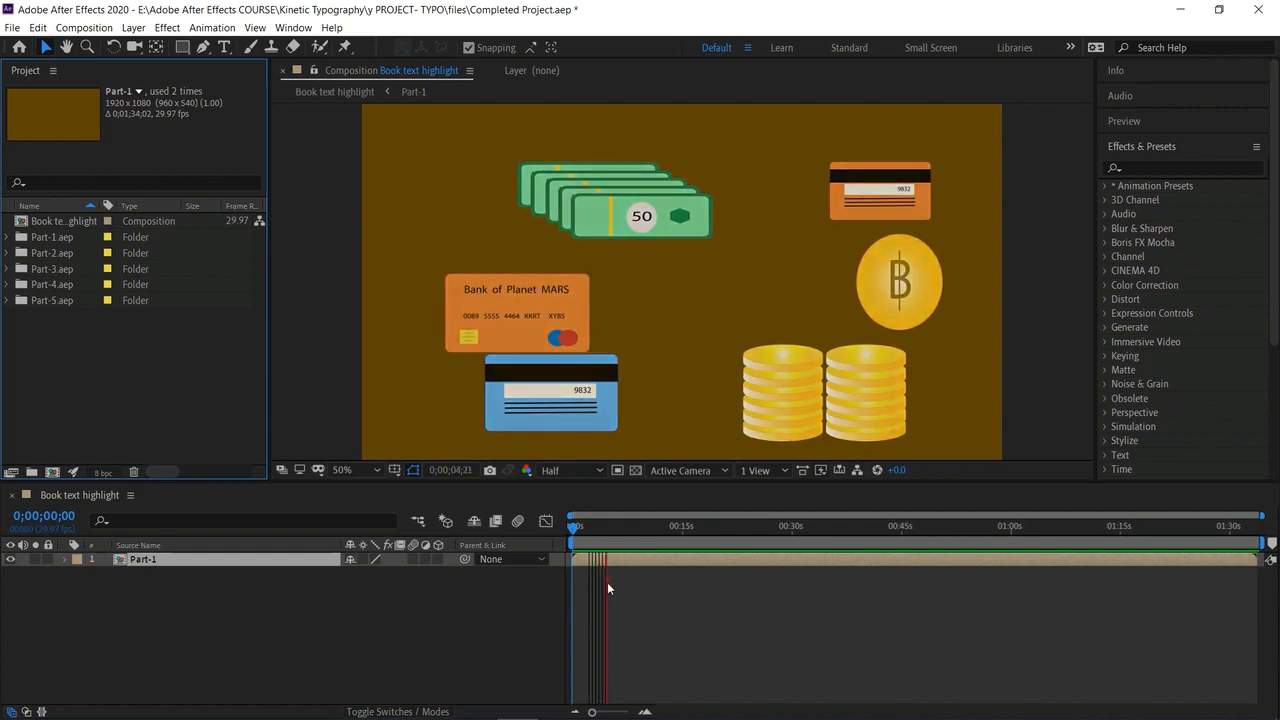
{"action": "left_click", "coordinate": [644, 712]}
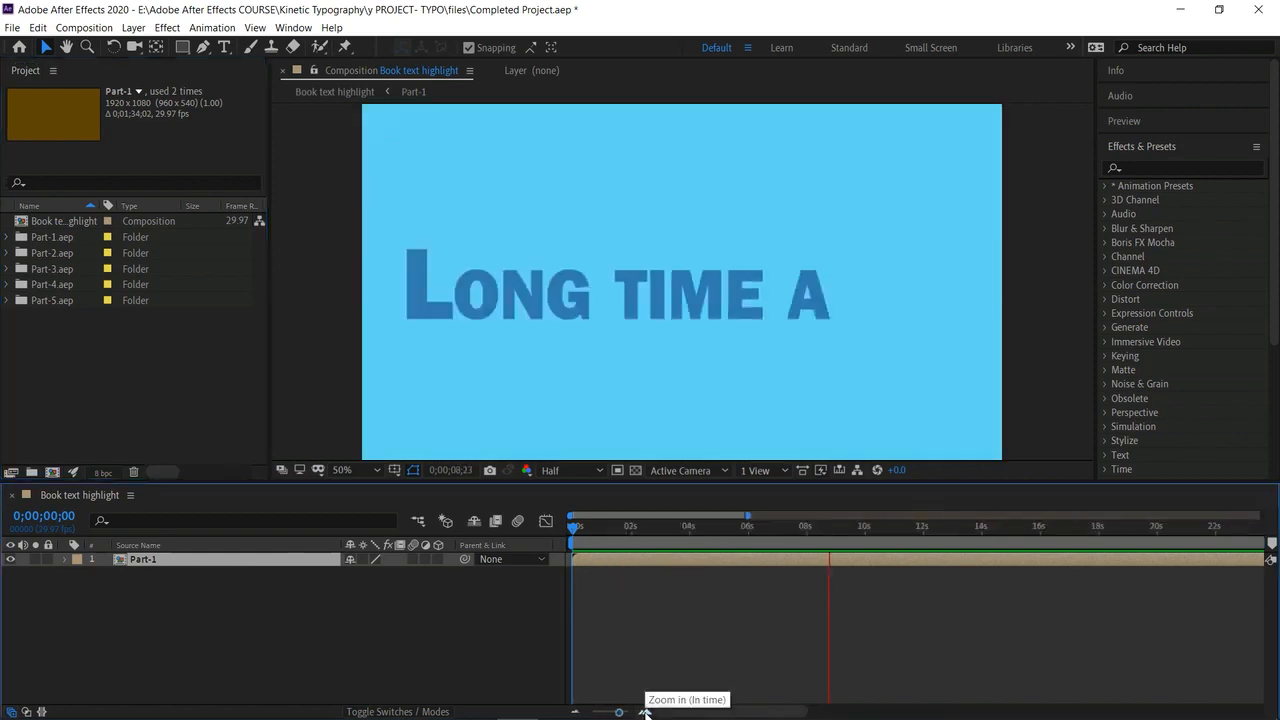
{"action": "left_click", "coordinate": [644, 712]}
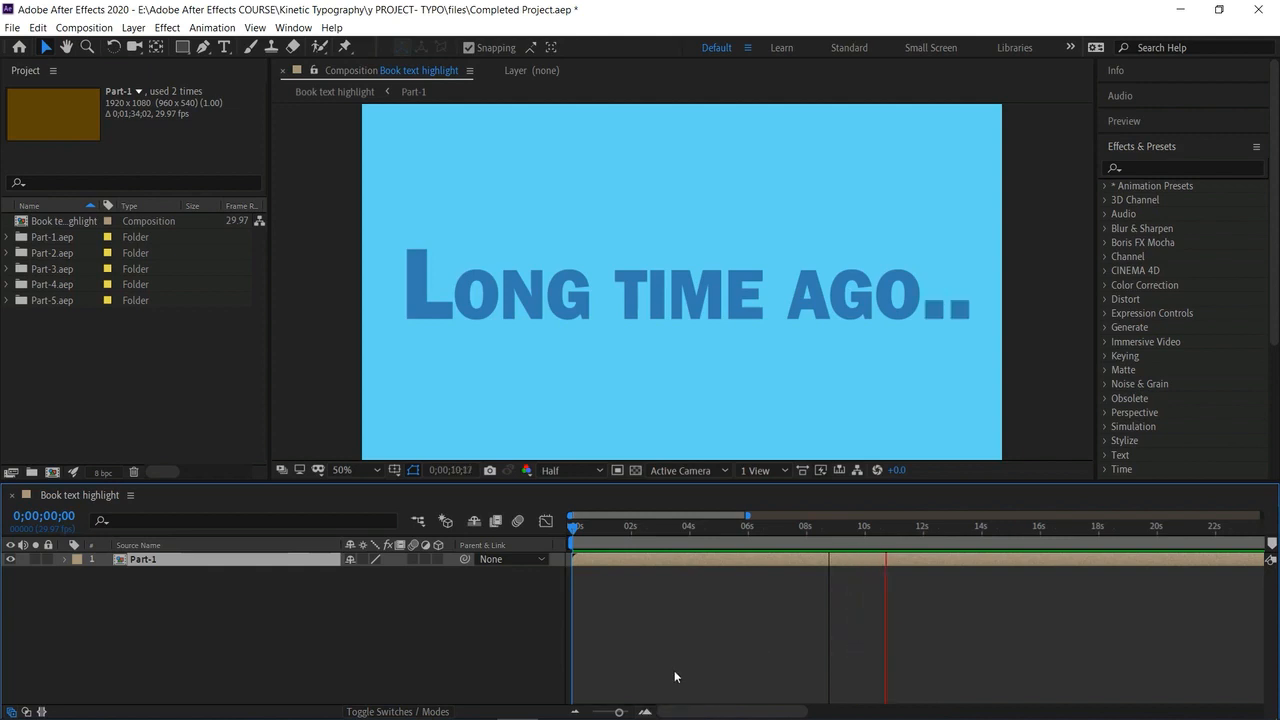
Play the remainder of the Part-1 layer to find its end, then place the current time at 0;00;22;01.
{"action": "left_click", "coordinate": [574, 712]}
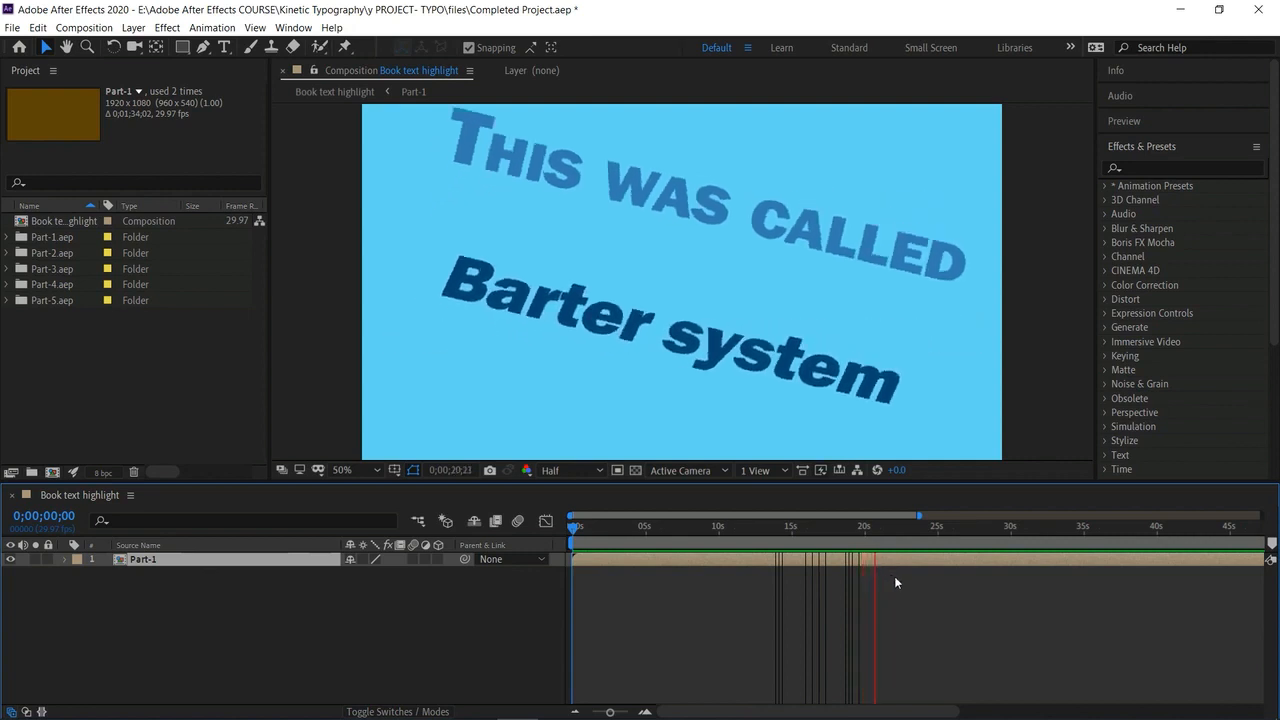
{"action": "key", "text": "space"}
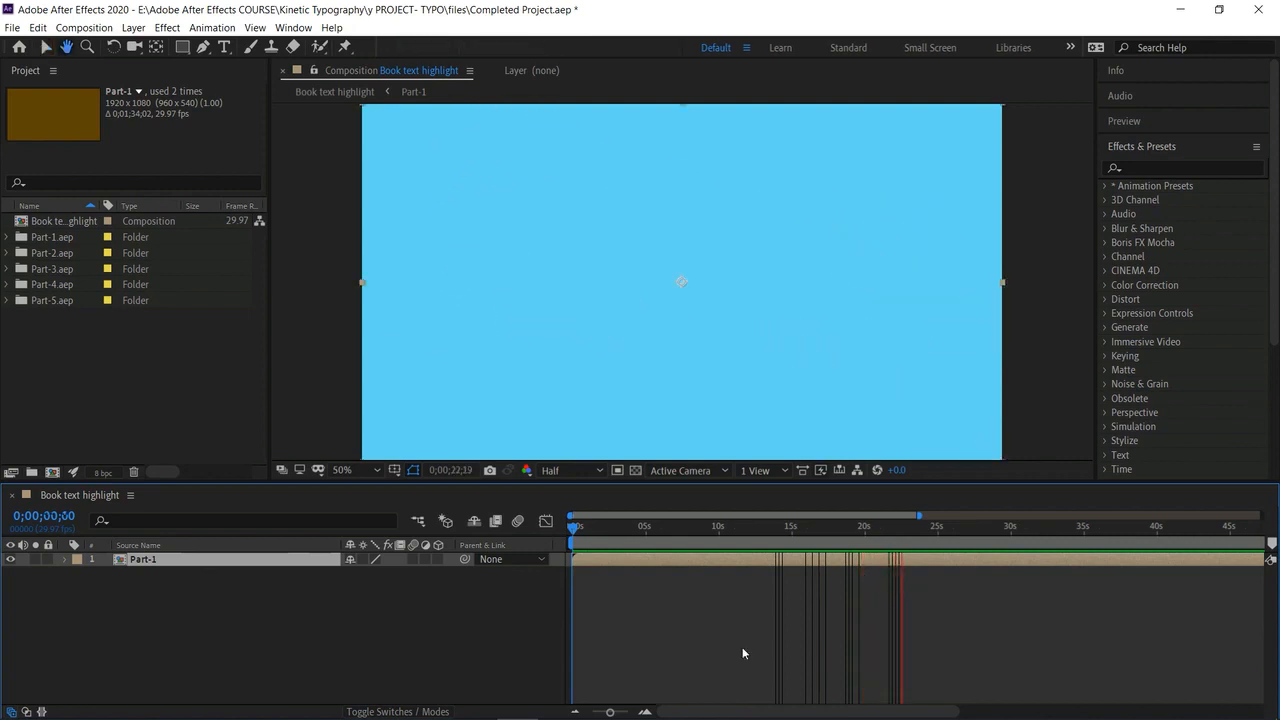
{"action": "left_click", "coordinate": [646, 712]}
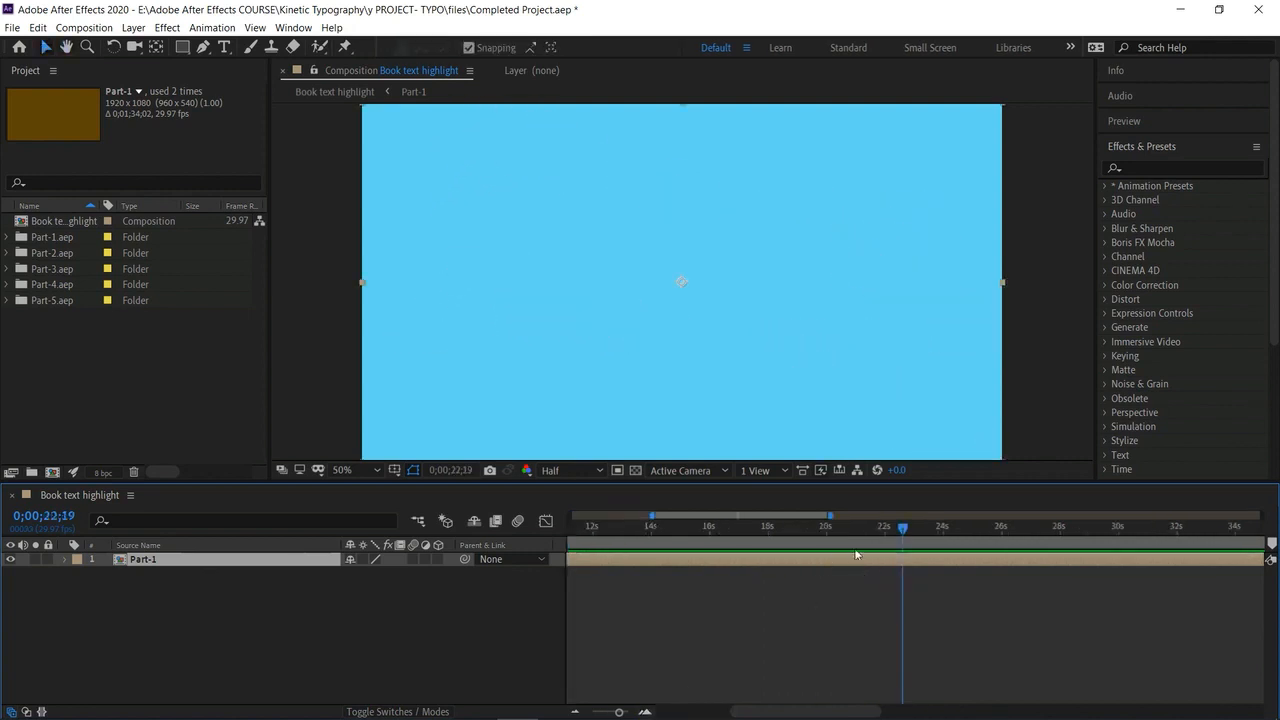
{"action": "key", "text": "space"}
{"action": "key", "text": "space"}
{"action": "left_click_drag", "start_coordinate": [908, 533], "coordinate": [876, 557]}
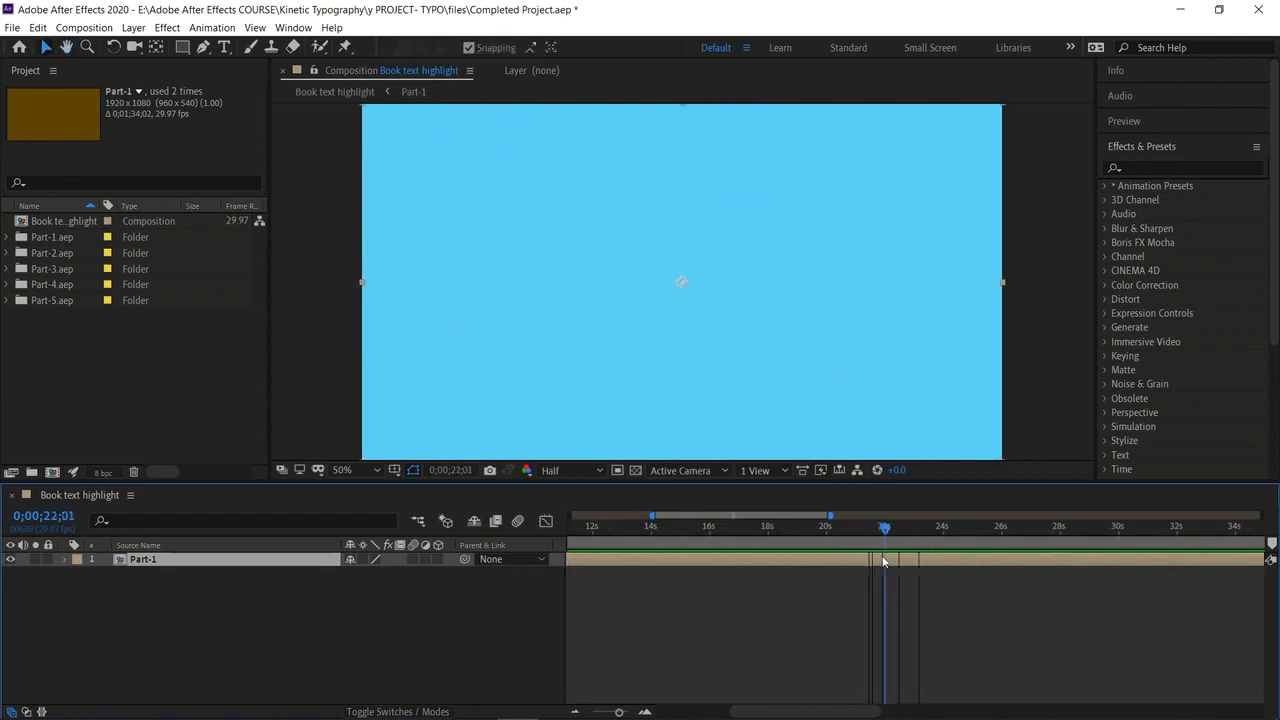
{"action": "left_click", "coordinate": [126, 627]}
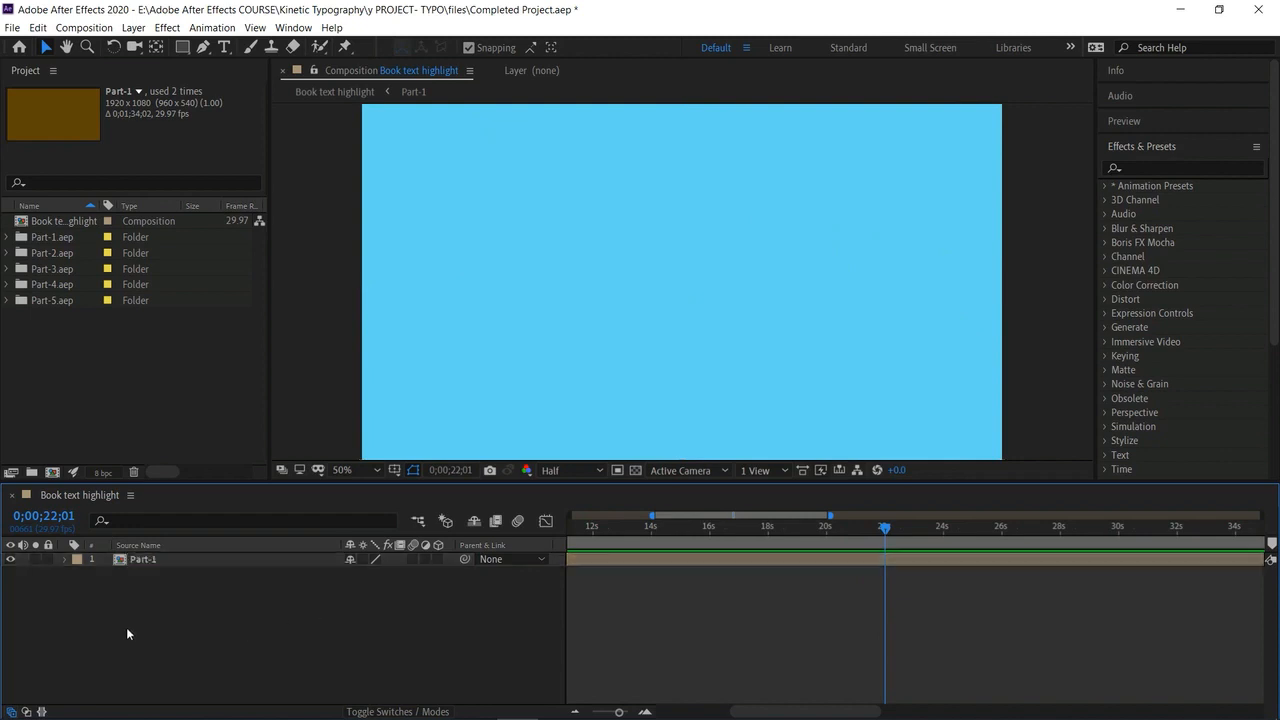
Add the Part-2 composition from the Part-2.aep folder above the Part-1 layer, starting at 0;00;22;01.
{"action": "left_click", "coordinate": [9, 252]}
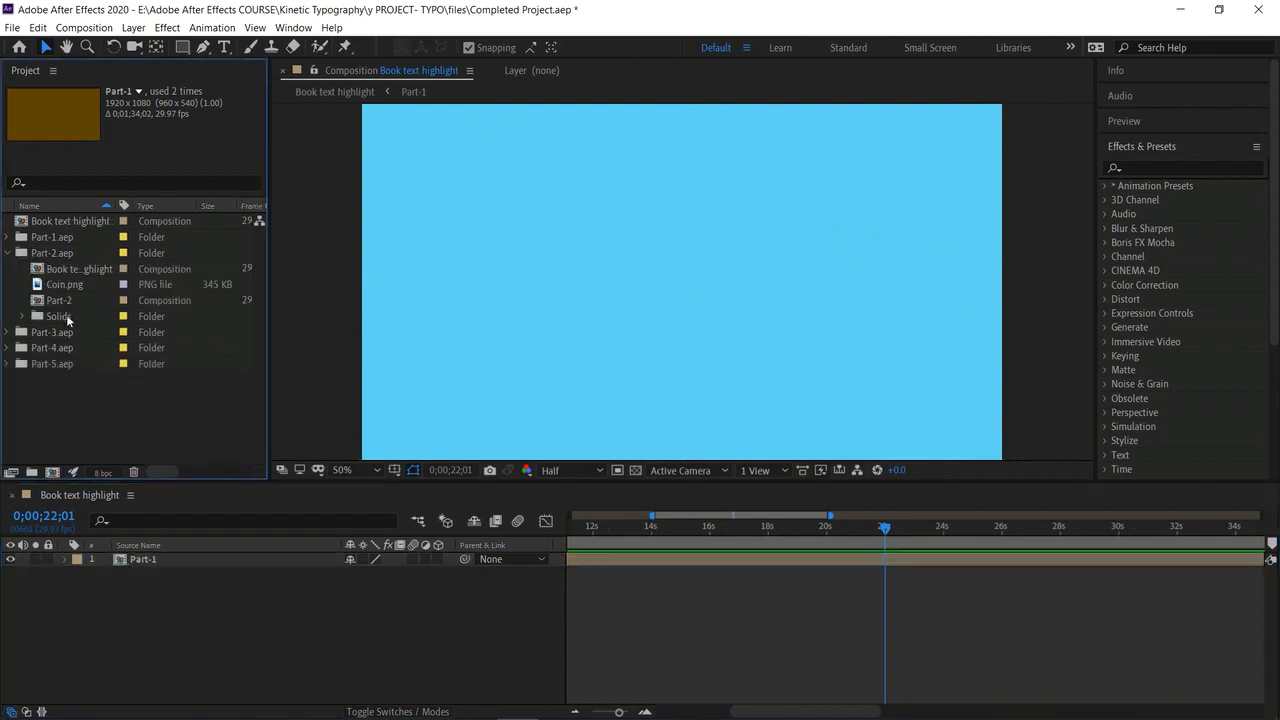
{"action": "left_click_drag", "start_coordinate": [65, 298], "coordinate": [175, 594]}
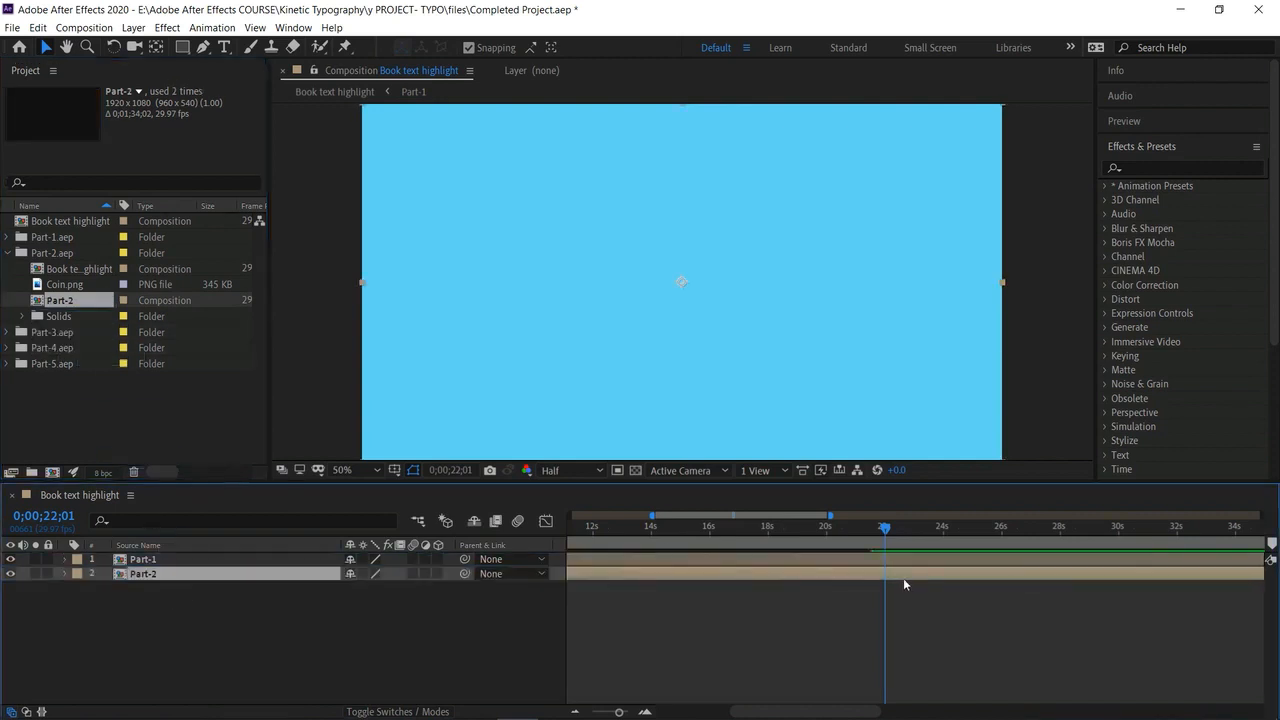
{"action": "key", "text": "bracketleft"}
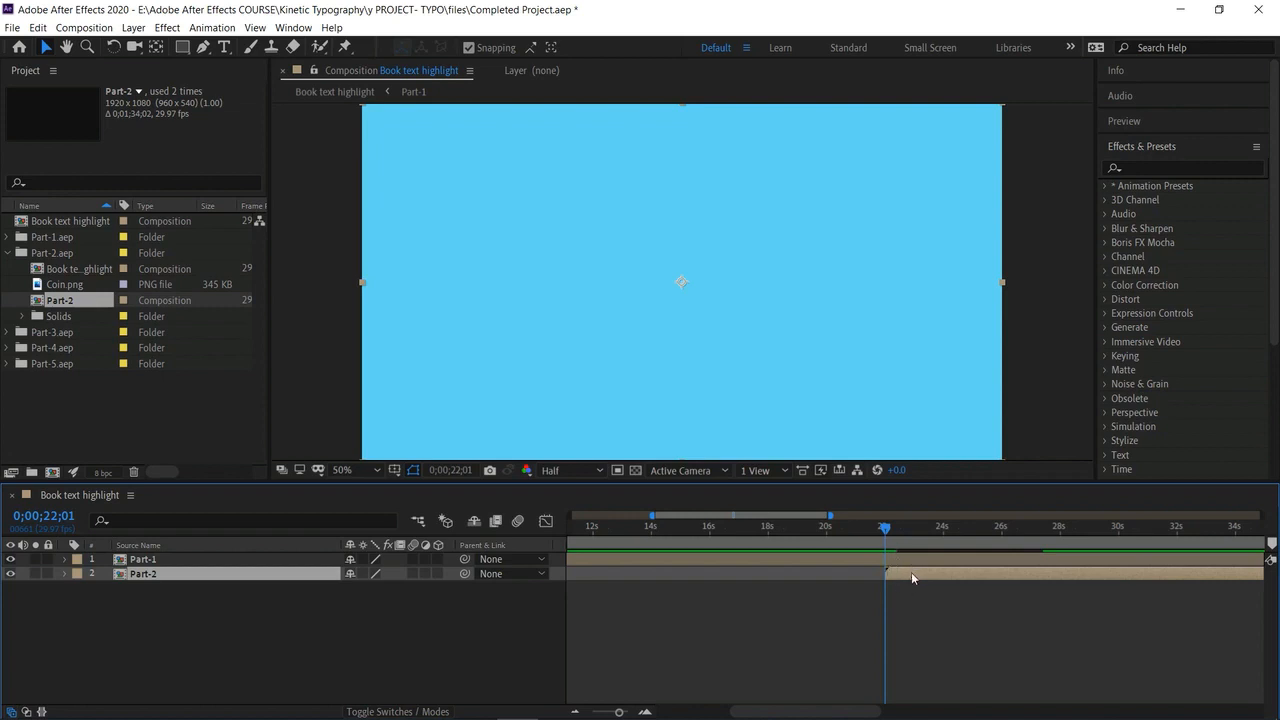
{"action": "left_click_drag", "start_coordinate": [228, 571], "coordinate": [228, 556]}
Preview the transition from Part-1 to Part-2 and place the current time at 0;00;20;28.
{"action": "left_click_drag", "start_coordinate": [886, 537], "coordinate": [849, 530]}
{"action": "key", "text": "space"}
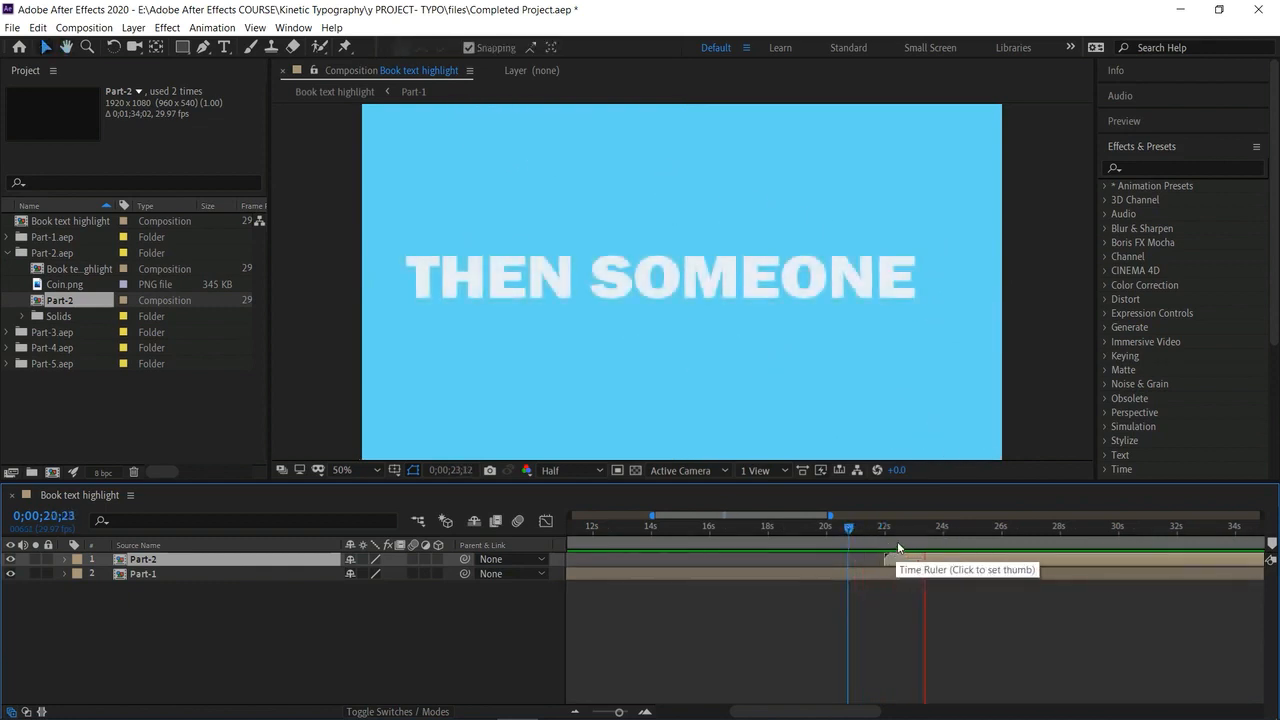
{"action": "left_click_drag", "start_coordinate": [940, 535], "coordinate": [852, 548]}
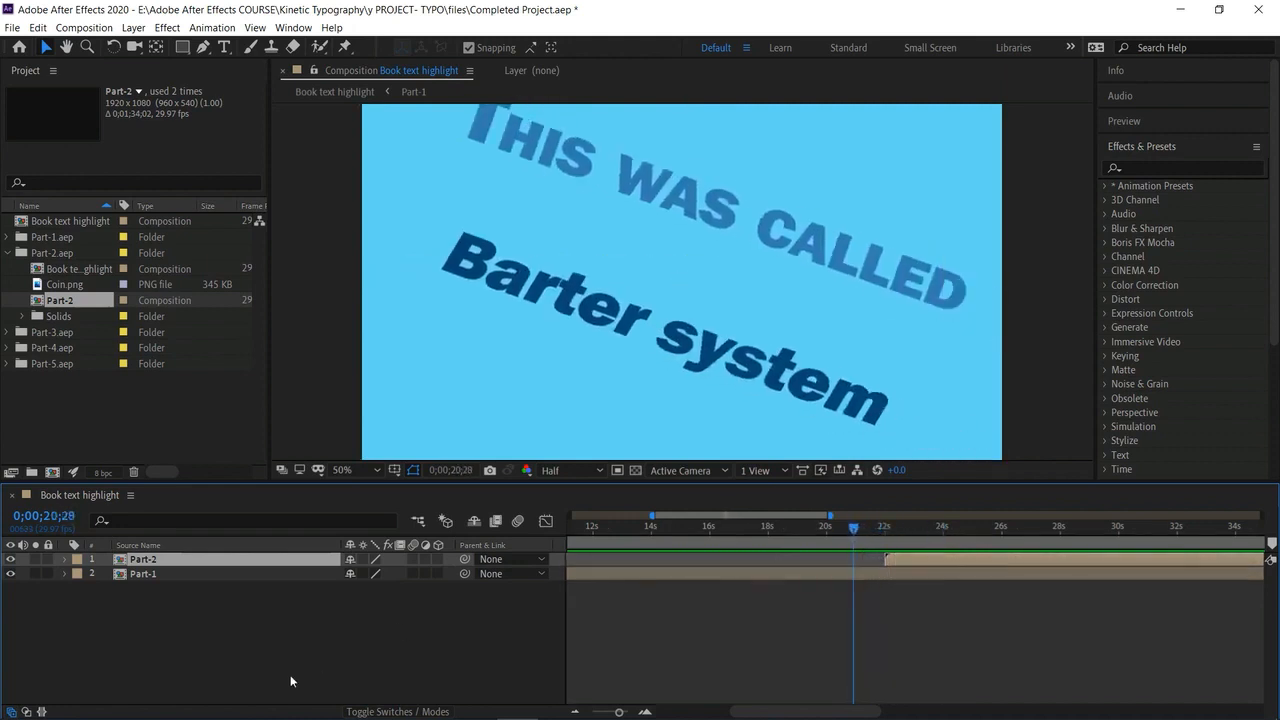
Create a black 1920 x 1080 solid and place it between the Part-2 and Part-1 layers.
{"action": "right_click", "coordinate": [282, 654]}
{"action": "mouse_move", "coordinate": [340, 497]}
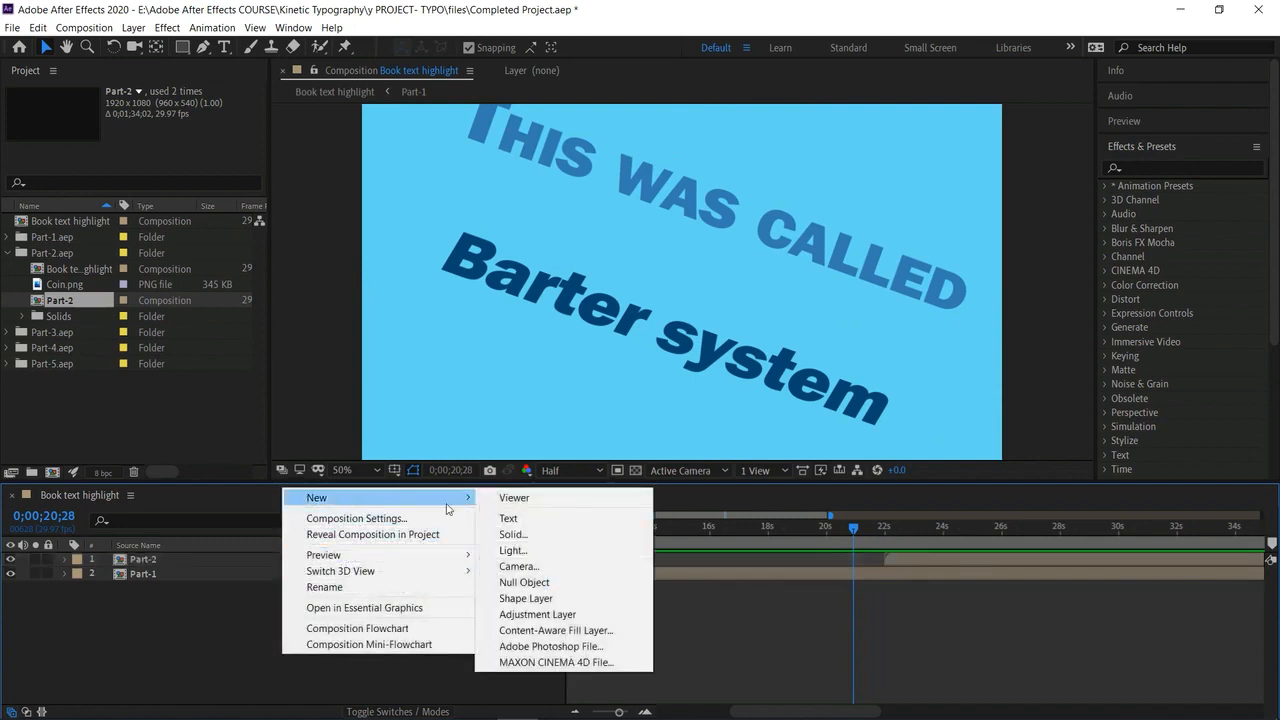
{"action": "left_click", "coordinate": [525, 535]}
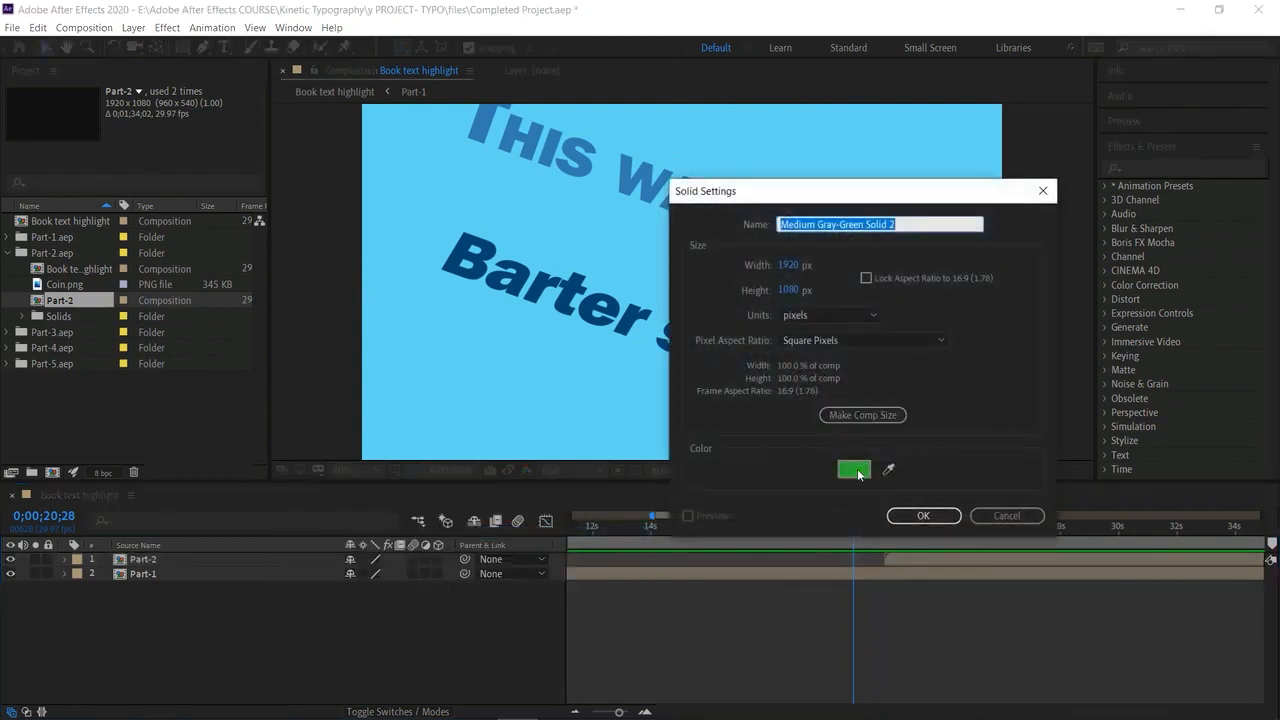
{"action": "left_click", "coordinate": [853, 465]}
{"action": "left_click", "coordinate": [820, 473]}
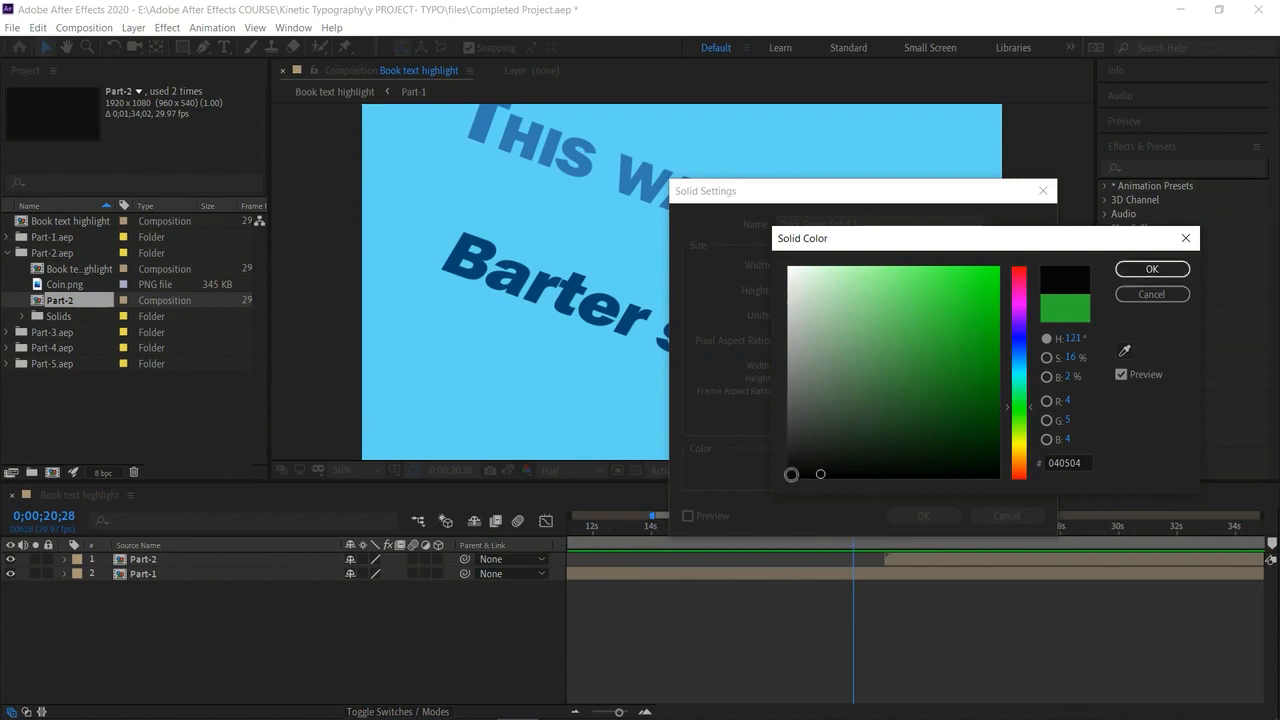
{"action": "left_click", "coordinate": [1152, 269]}
{"action": "left_click", "coordinate": [924, 516]}
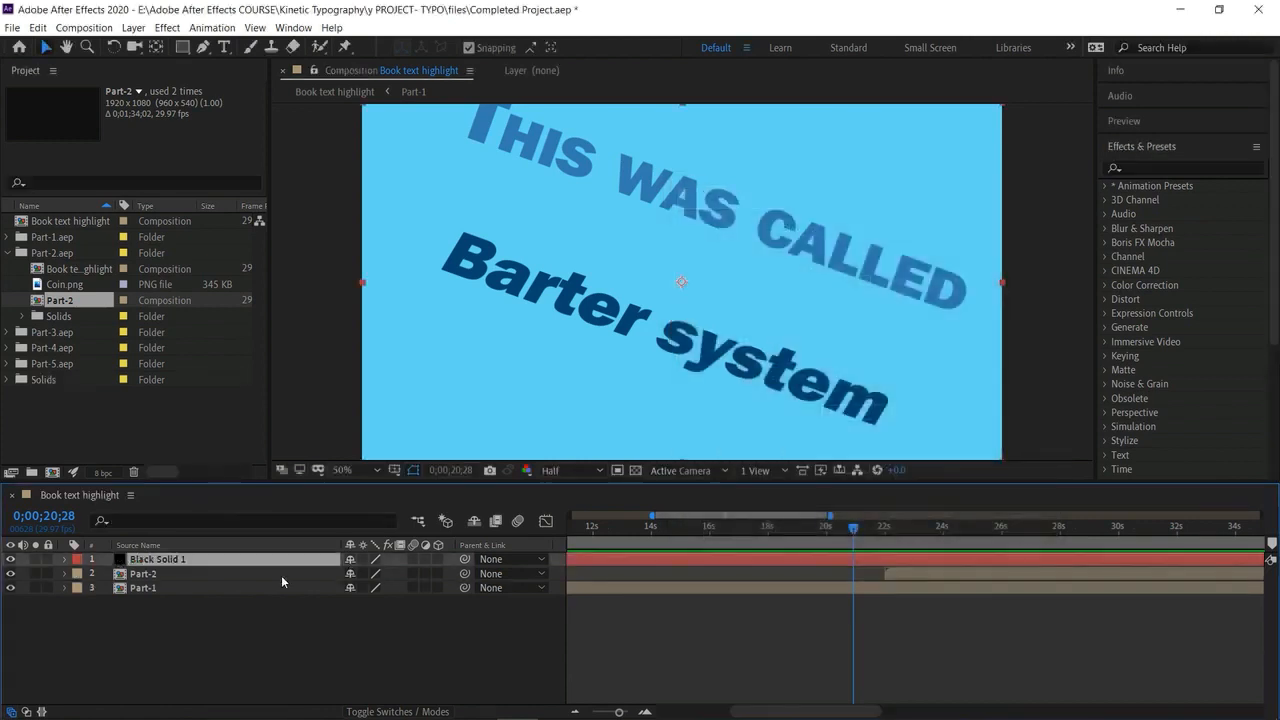
{"action": "left_click_drag", "start_coordinate": [150, 559], "coordinate": [184, 582]}
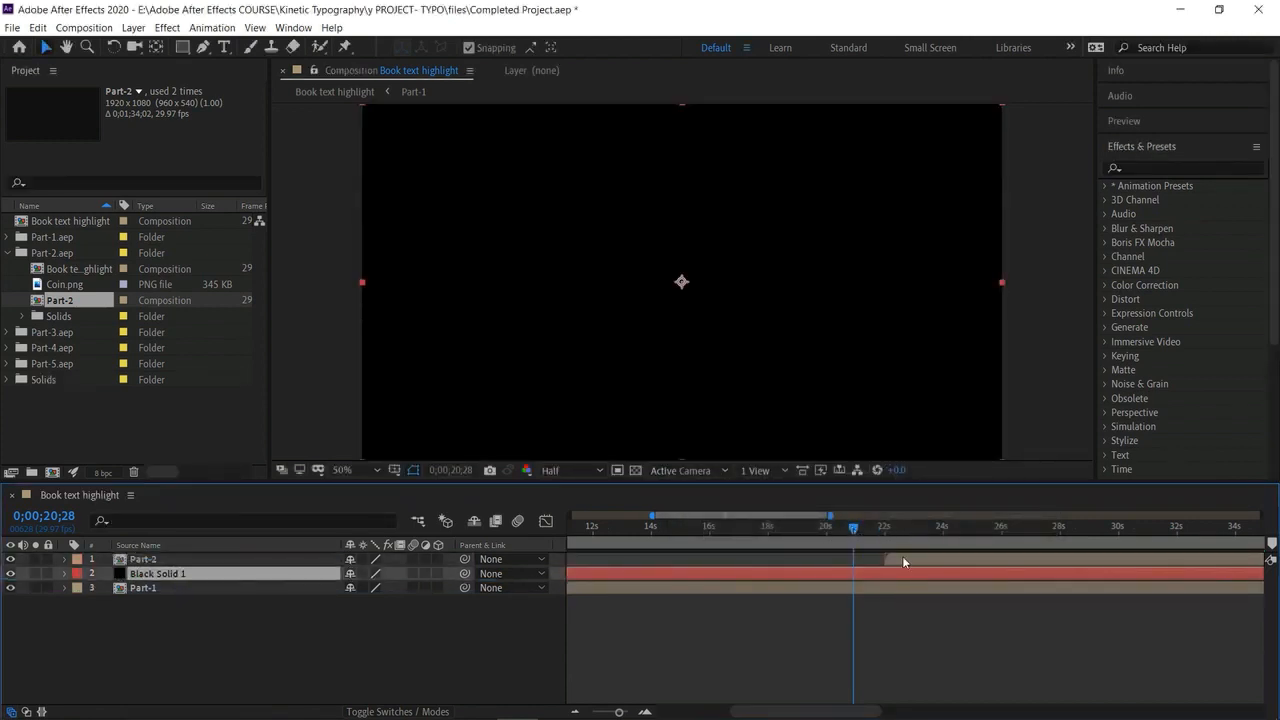
Start the Part-2 layer and the black solid at 0;00;20;28 and preview the transition from Part-1.
{"action": "left_click_drag", "start_coordinate": [902, 556], "coordinate": [863, 558]}
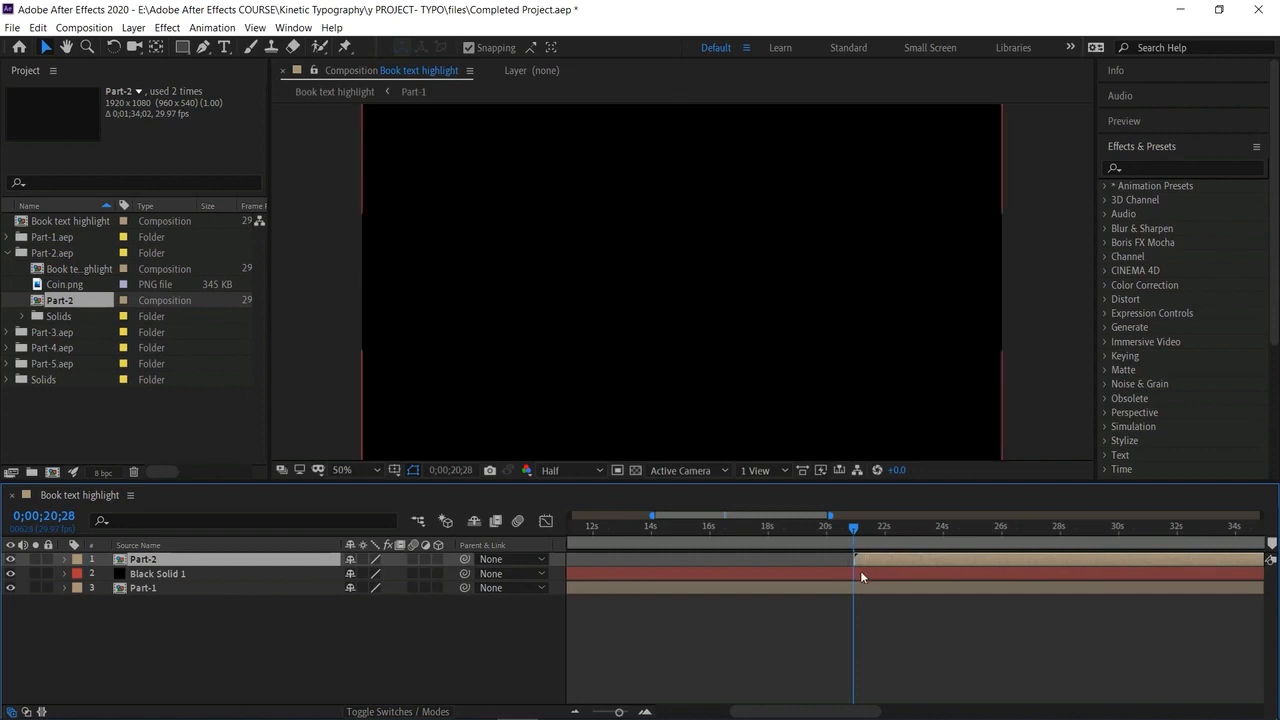
{"action": "left_click", "coordinate": [860, 570]}
{"action": "key", "text": "alt+bracketleft"}
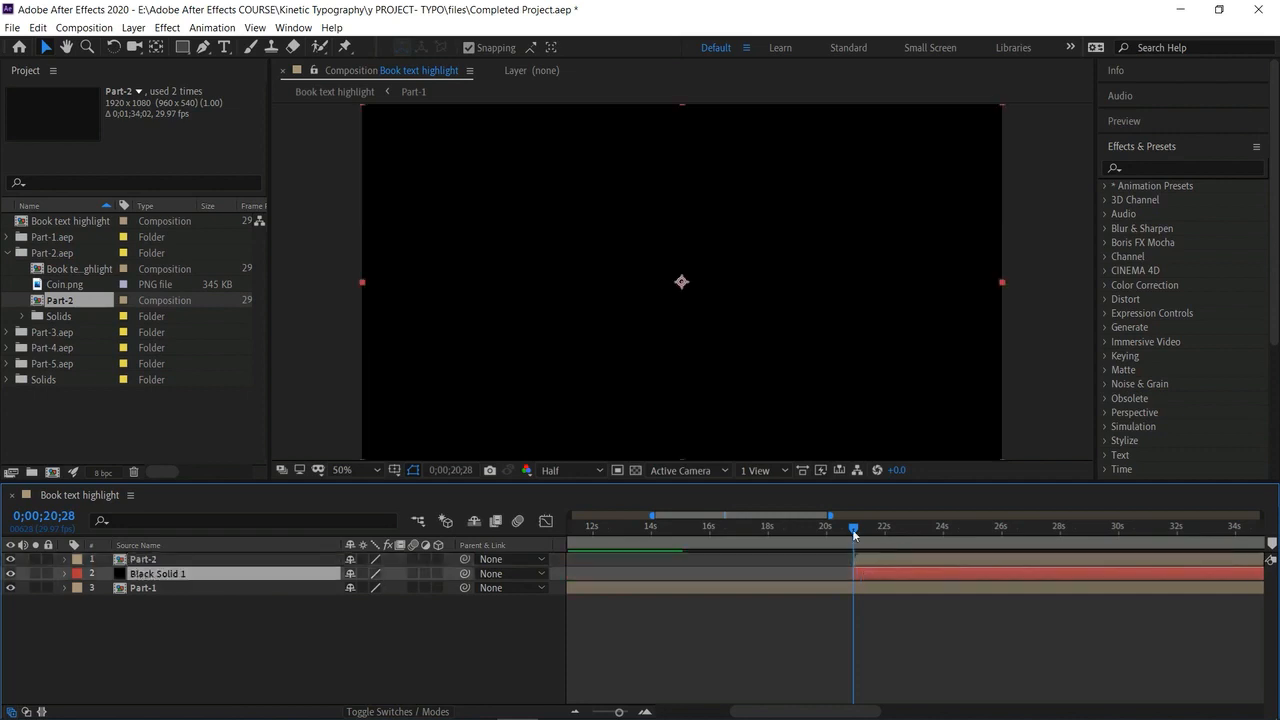
{"action": "left_click_drag", "start_coordinate": [853, 528], "coordinate": [780, 530]}
{"action": "key", "text": "space"}
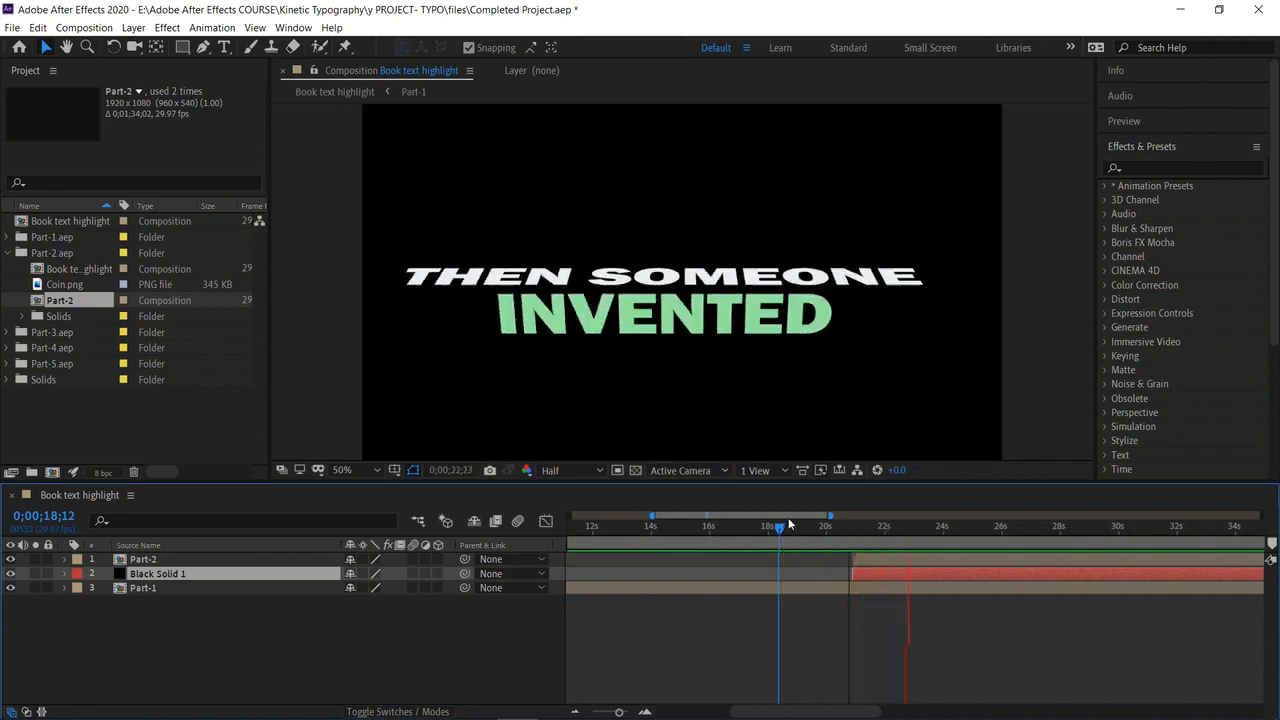
{"action": "key", "text": "space"}
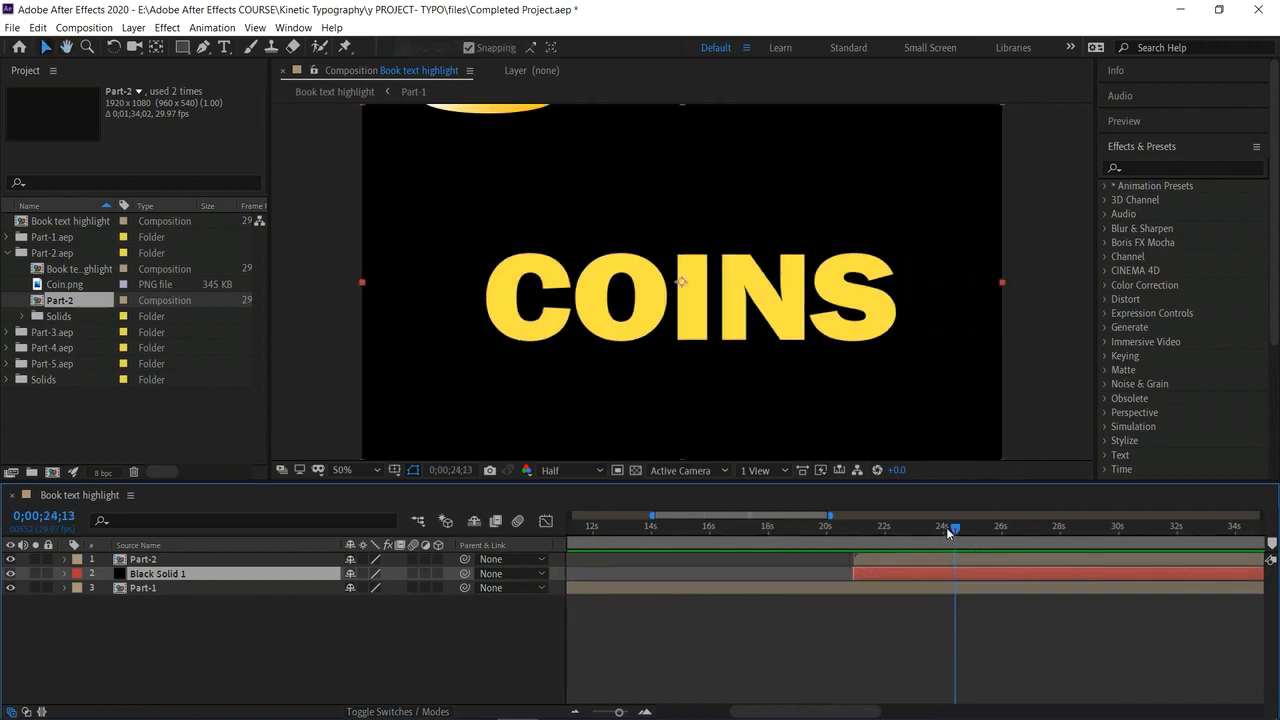
Move the start of both the Part-2 layer and the black solid to 0;00;21;24.
{"action": "left_click_drag", "start_coordinate": [954, 529], "coordinate": [877, 533]}
{"action": "left_click", "coordinate": [896, 557]}
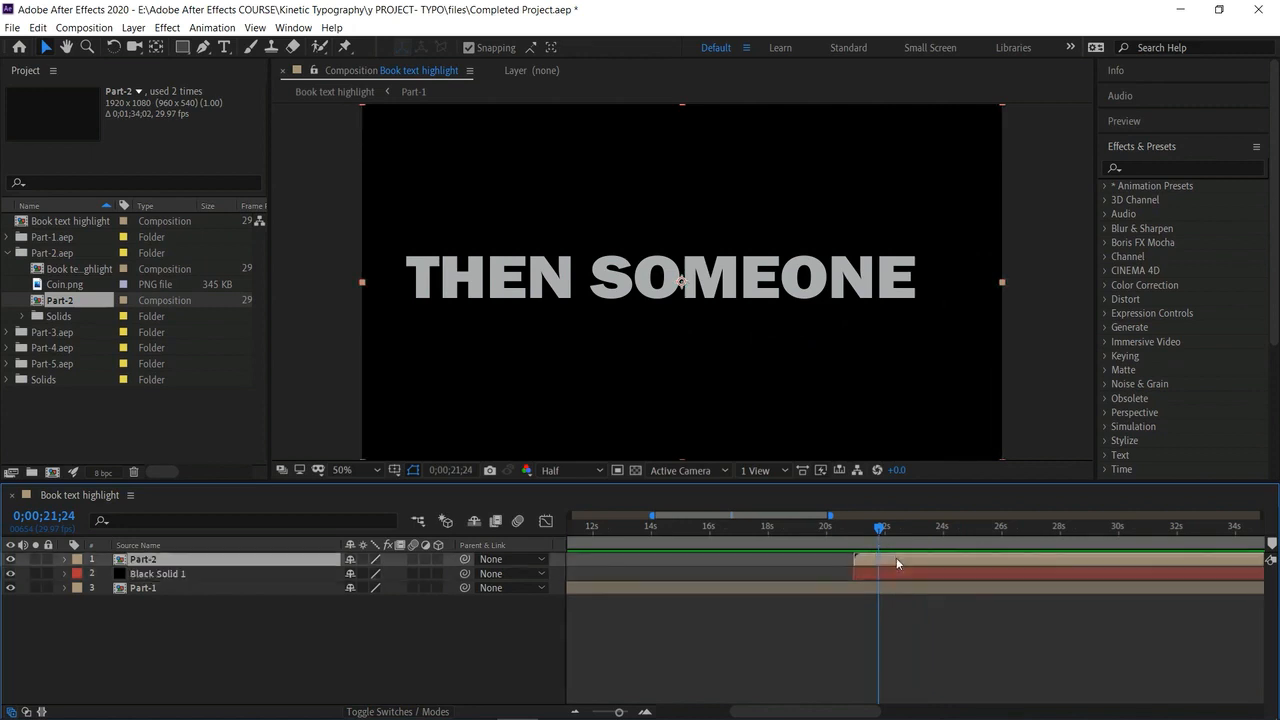
{"action": "key", "text": "["}
{"action": "left_click", "coordinate": [898, 572]}
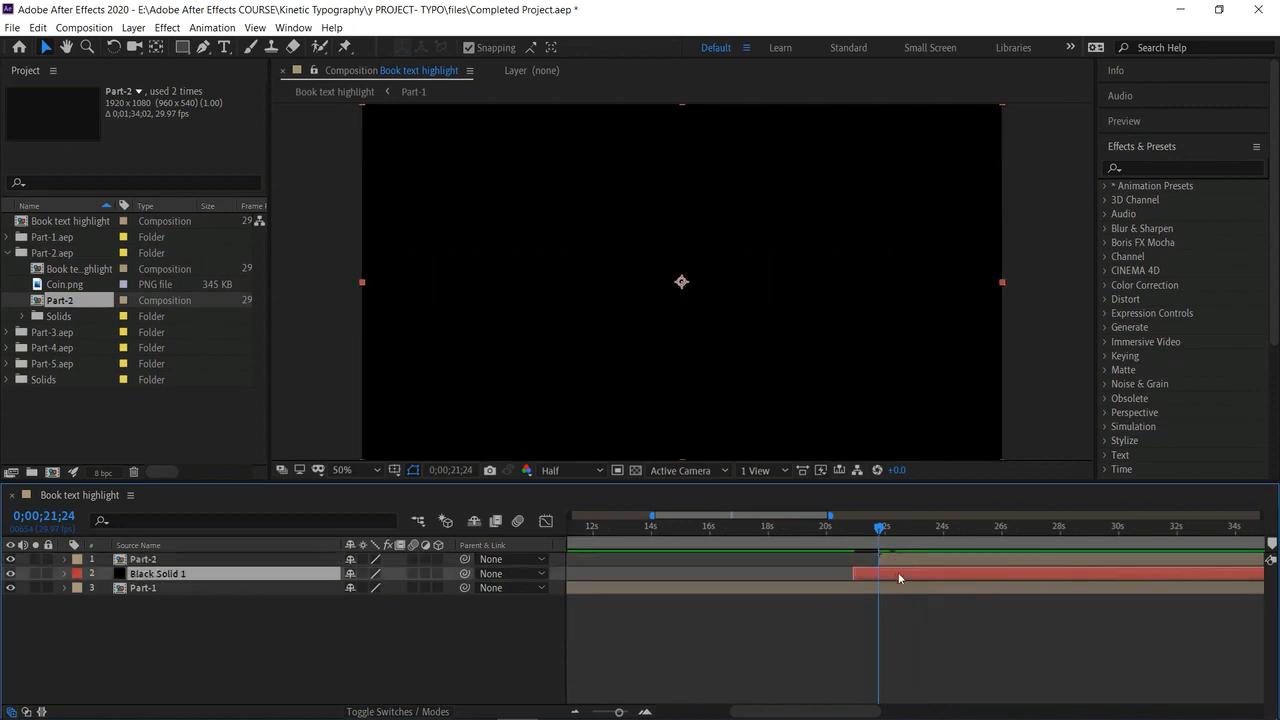
{"action": "key", "text": "["}
Preview from 0;00;19;03 through the Part-2 coins animation and place the current time at 0;00;28;02.
{"action": "left_click_drag", "start_coordinate": [878, 527], "coordinate": [801, 525]}
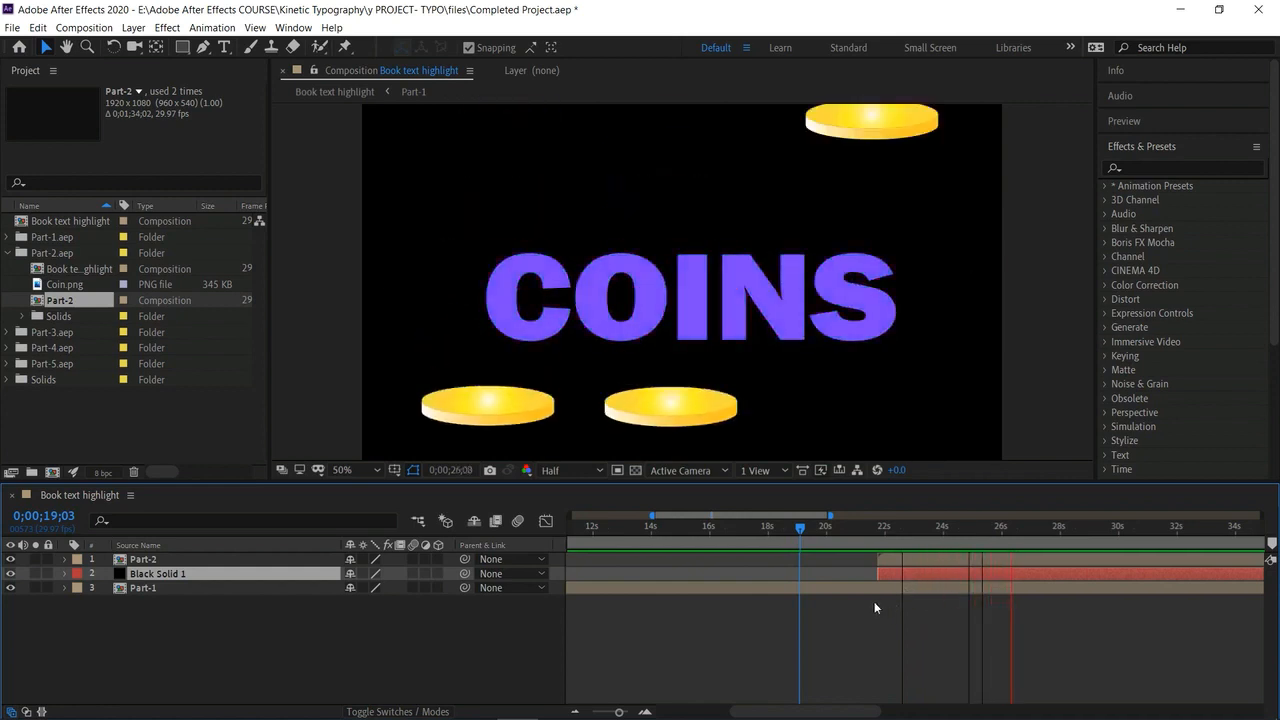
{"action": "key", "text": "space"}
{"action": "left_click_drag", "start_coordinate": [1000, 541], "coordinate": [1060, 556]}
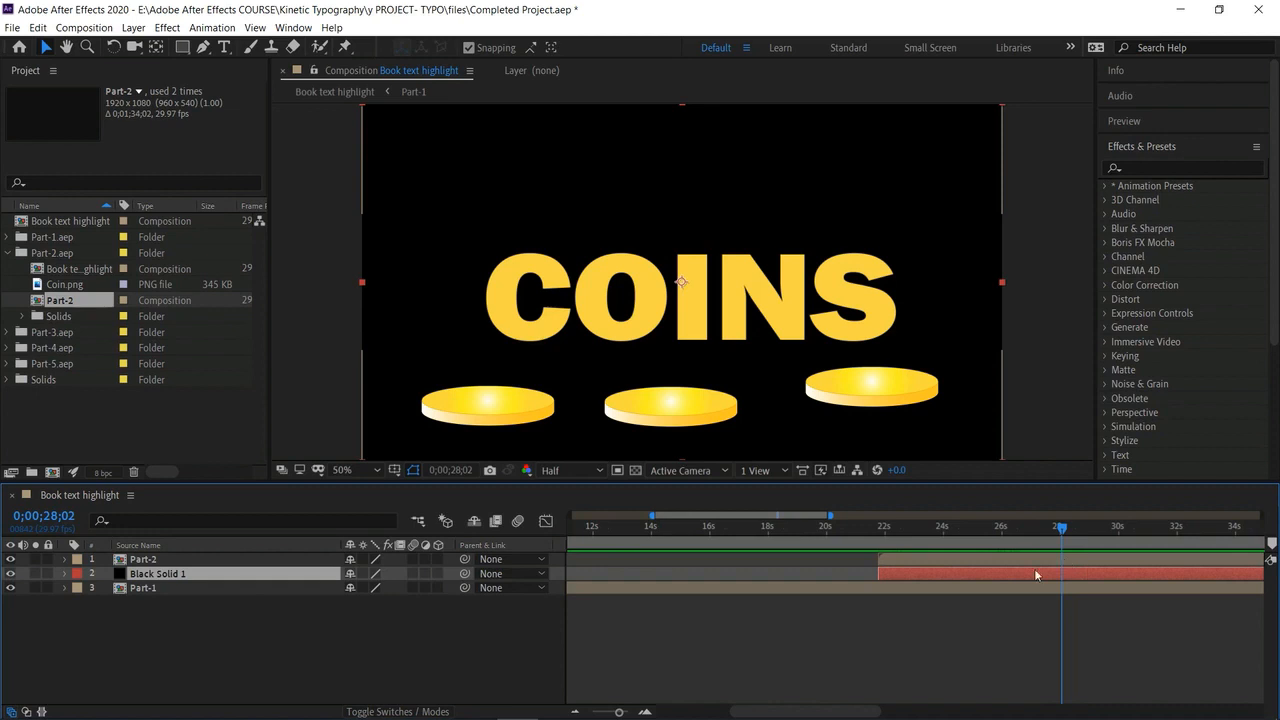
{"action": "left_click", "coordinate": [350, 656]}
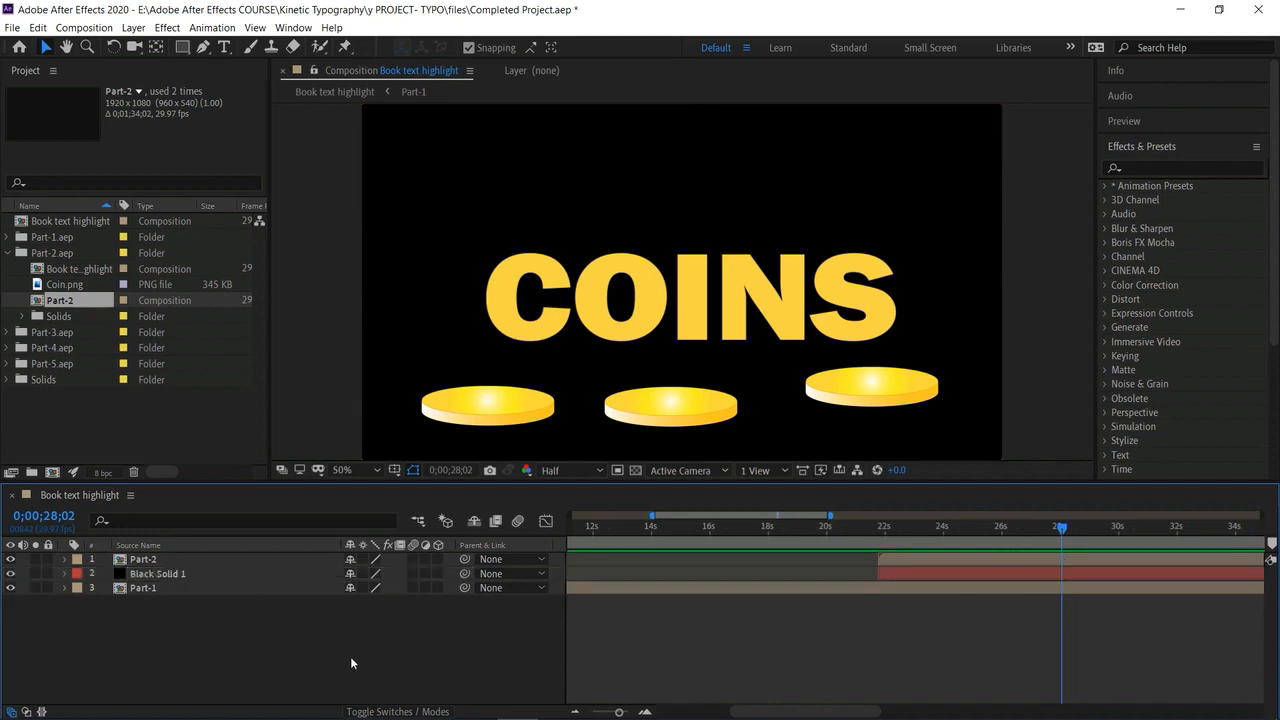
Add the Part-3 composition from the Part-3.aep folder as the top layer, starting at 0;00;28;02, and collapse the Part-2.aep folder.
{"action": "left_click", "coordinate": [9, 332]}
{"action": "left_click", "coordinate": [9, 253]}
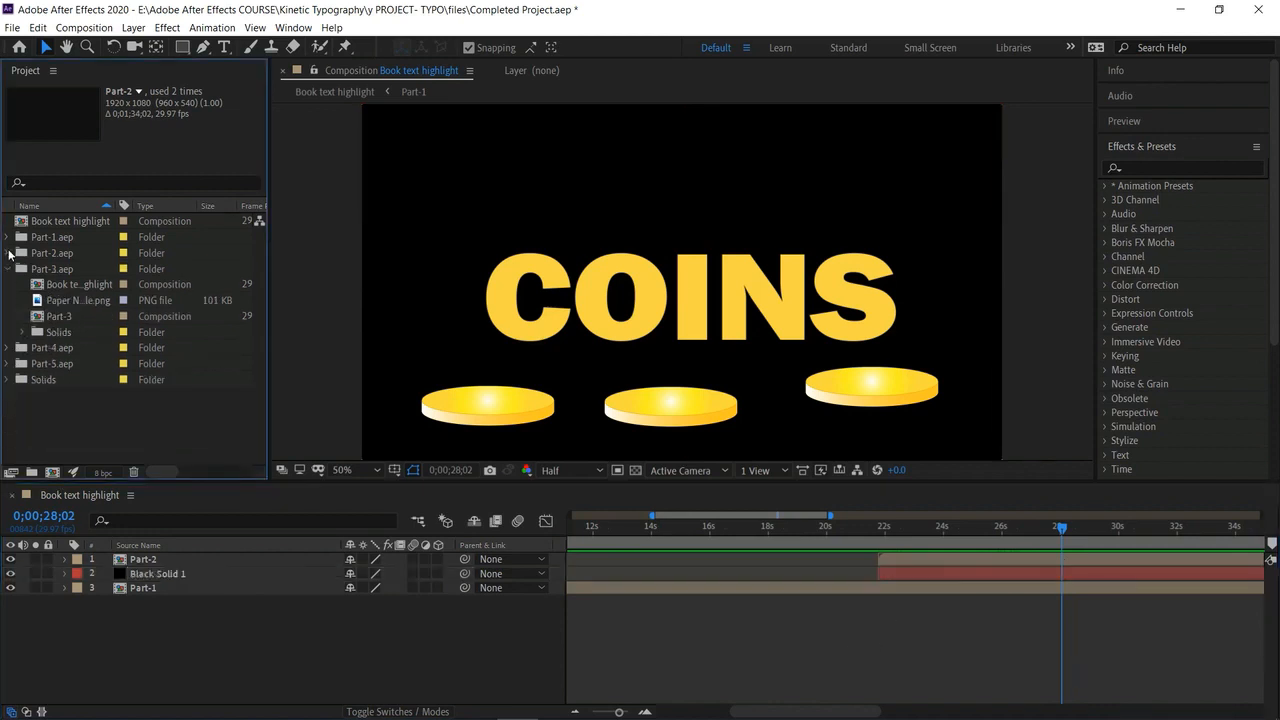
{"action": "left_click_drag", "start_coordinate": [84, 316], "coordinate": [130, 560]}
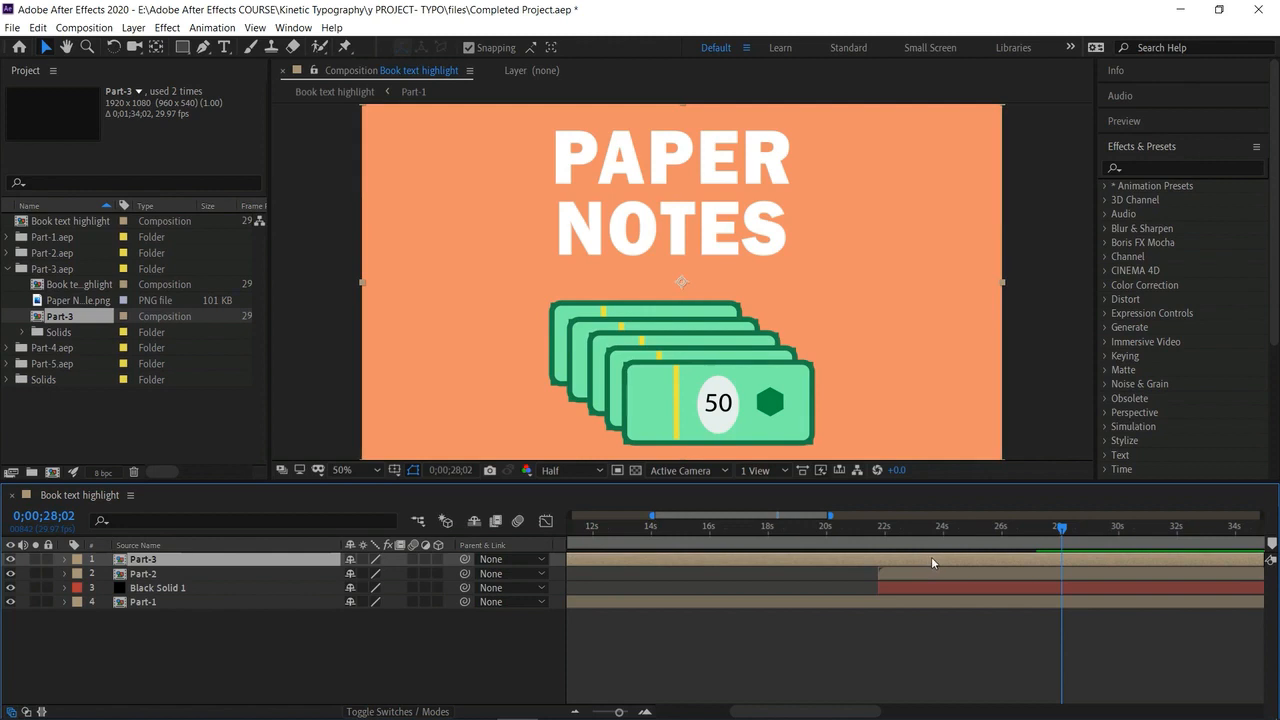
{"action": "key", "text": "bracketleft"}
Preview the change from Part-2 through the Part-3 paper notes animation and place the current time at 0;00;37;04.
{"action": "left_click_drag", "start_coordinate": [1057, 531], "coordinate": [984, 527]}
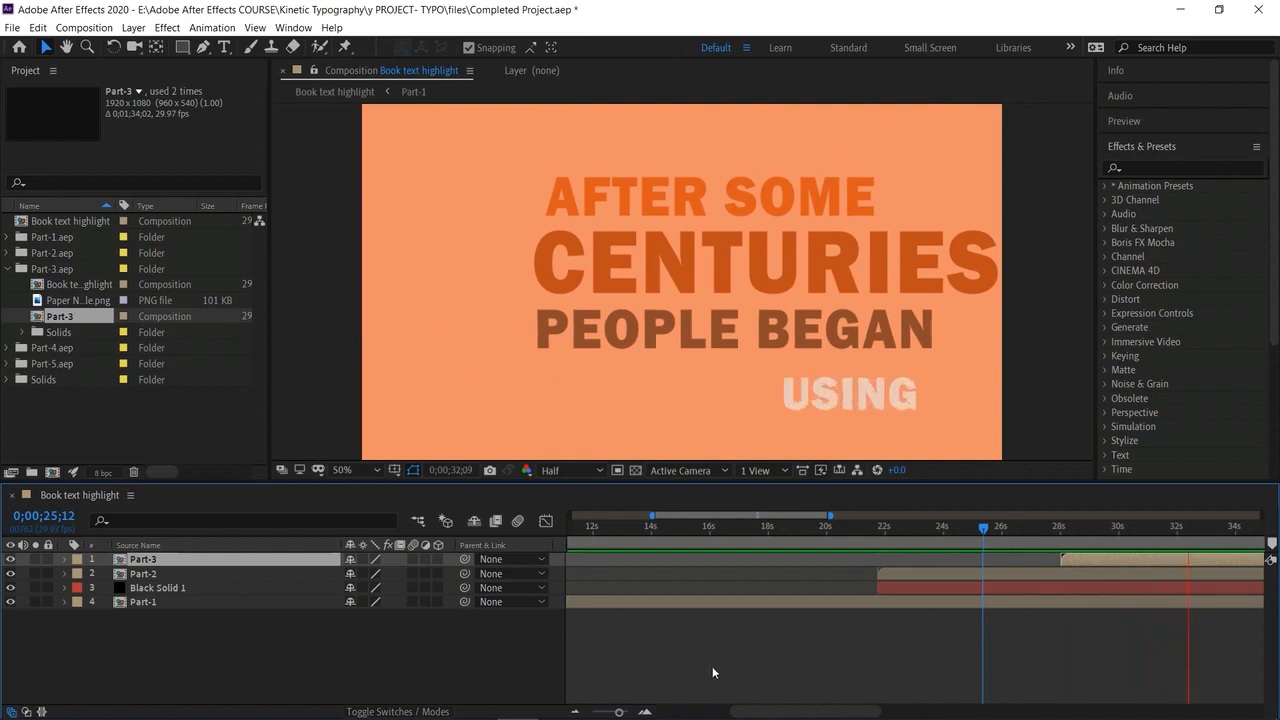
{"action": "key", "text": "space"}
{"action": "left_click_drag", "start_coordinate": [773, 515], "coordinate": [839, 522]}
{"action": "key", "text": "space"}
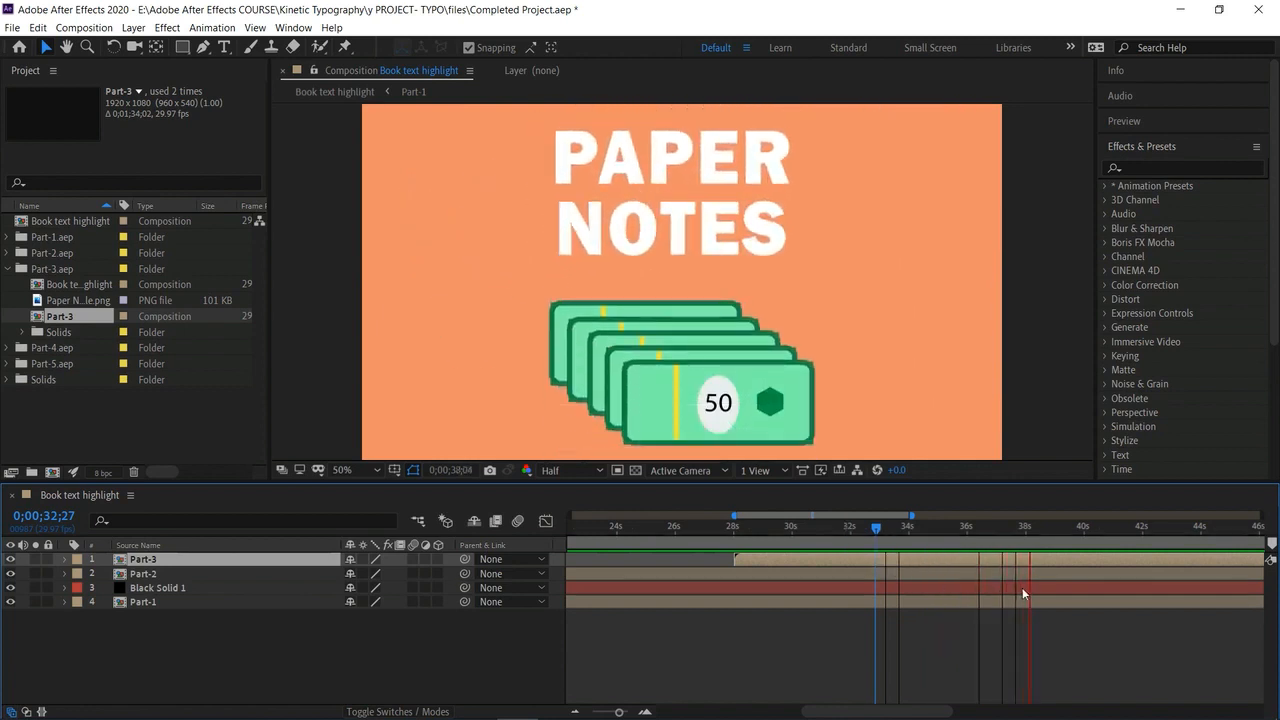
{"action": "key", "text": "space"}
{"action": "left_click_drag", "start_coordinate": [1042, 529], "coordinate": [995, 558]}
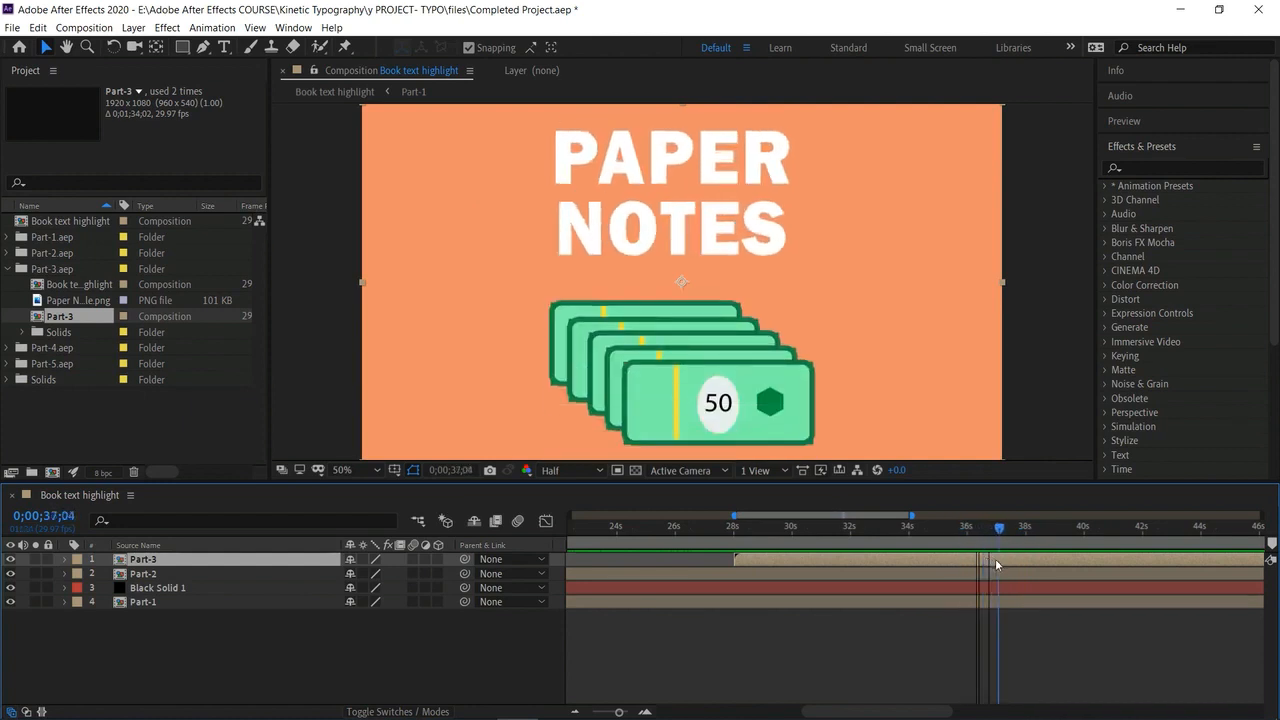
{"action": "left_click", "coordinate": [410, 616]}
Collapse the Part-3.aep folder and add the Part-4 composition from Part-4.aep as the top layer, starting at 0;00;37;04.
{"action": "left_click", "coordinate": [8, 270]}
{"action": "left_click", "coordinate": [8, 285]}
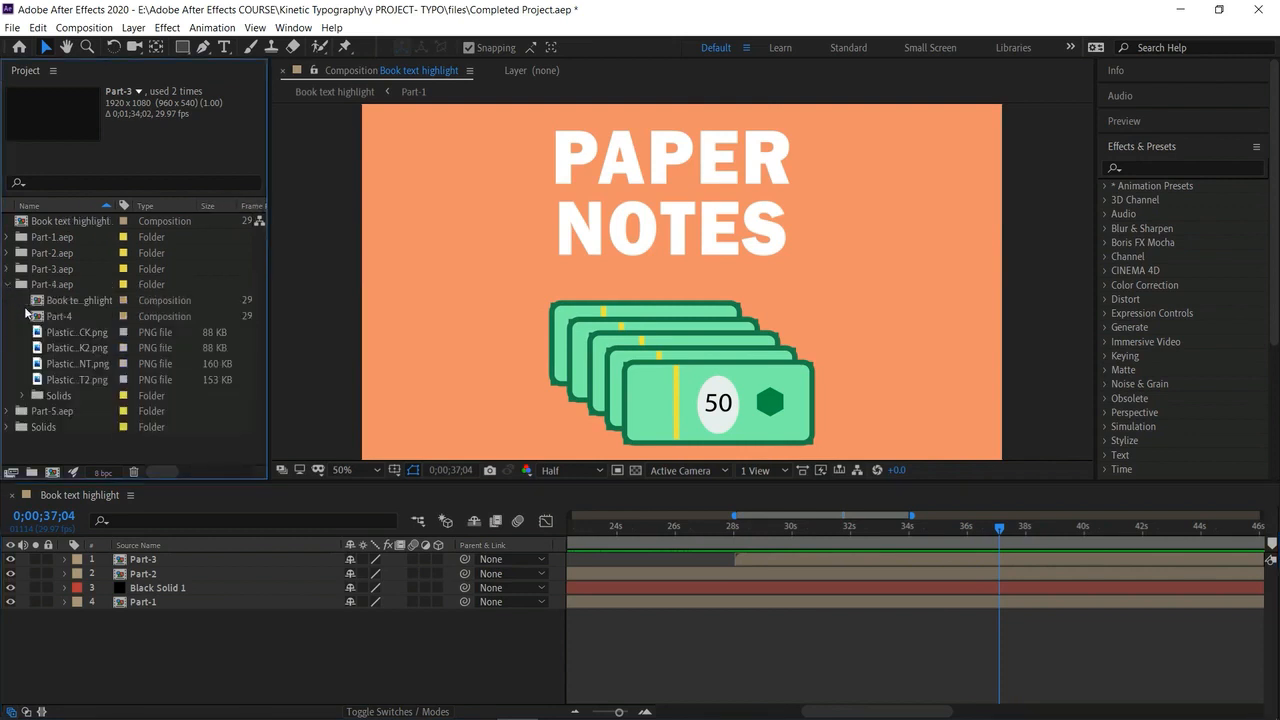
{"action": "left_click_drag", "start_coordinate": [63, 321], "coordinate": [112, 558]}
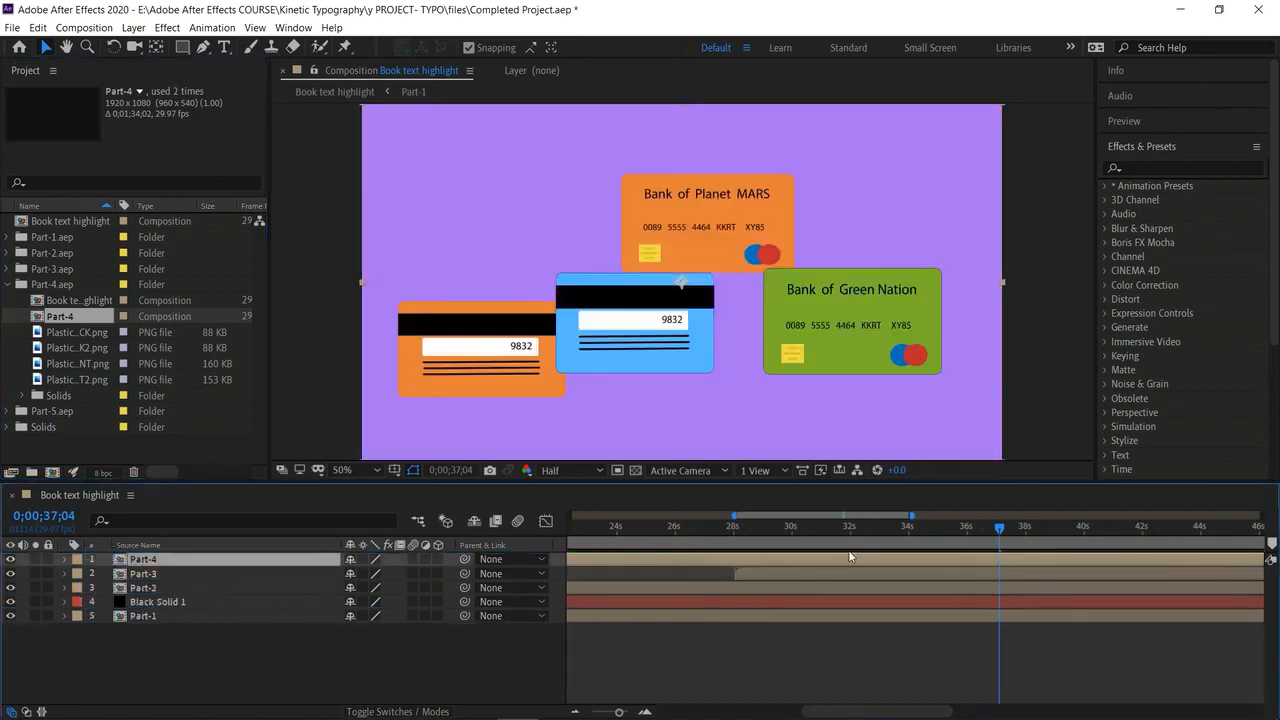
{"action": "key", "text": "["}
Preview from 0;00;35;12 through the Part-4 plastic money animation and place the current time at 0;00;46;02.
{"action": "left_click_drag", "start_coordinate": [992, 530], "coordinate": [948, 624]}
{"action": "key", "text": "space"}
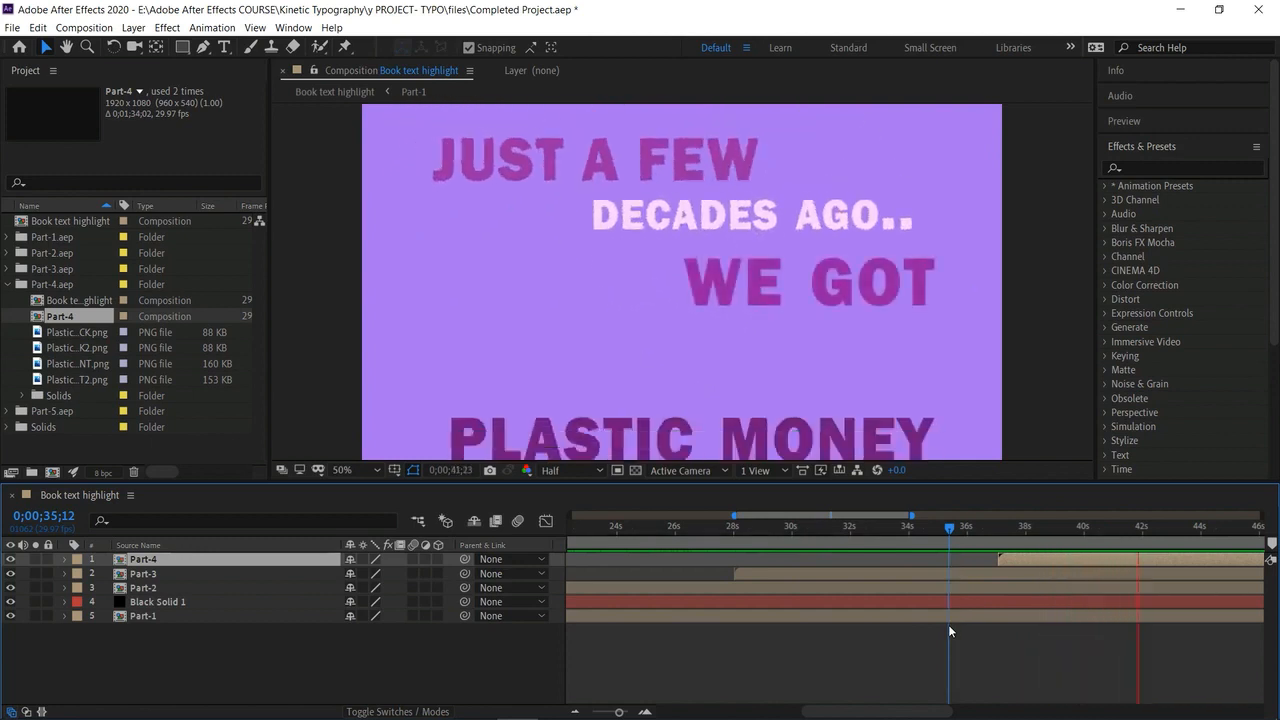
{"action": "key", "text": "space"}
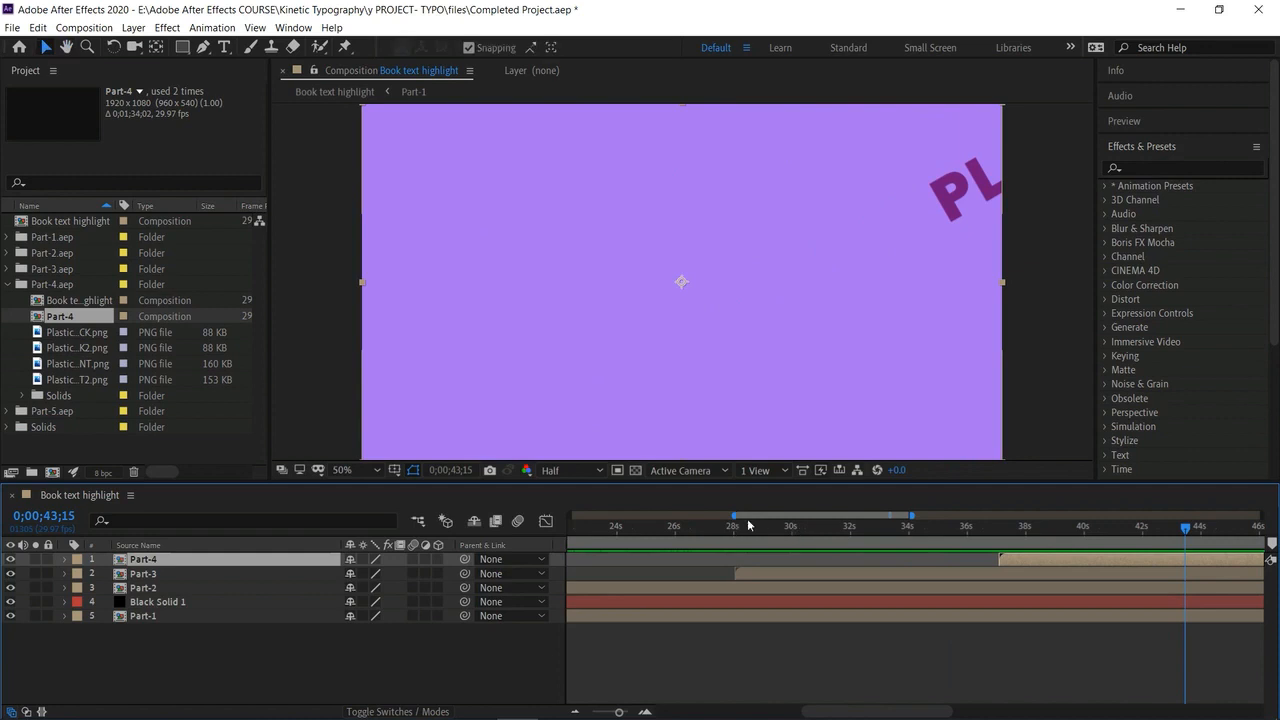
{"action": "left_click_drag", "start_coordinate": [788, 516], "coordinate": [840, 534]}
{"action": "key", "text": "space"}
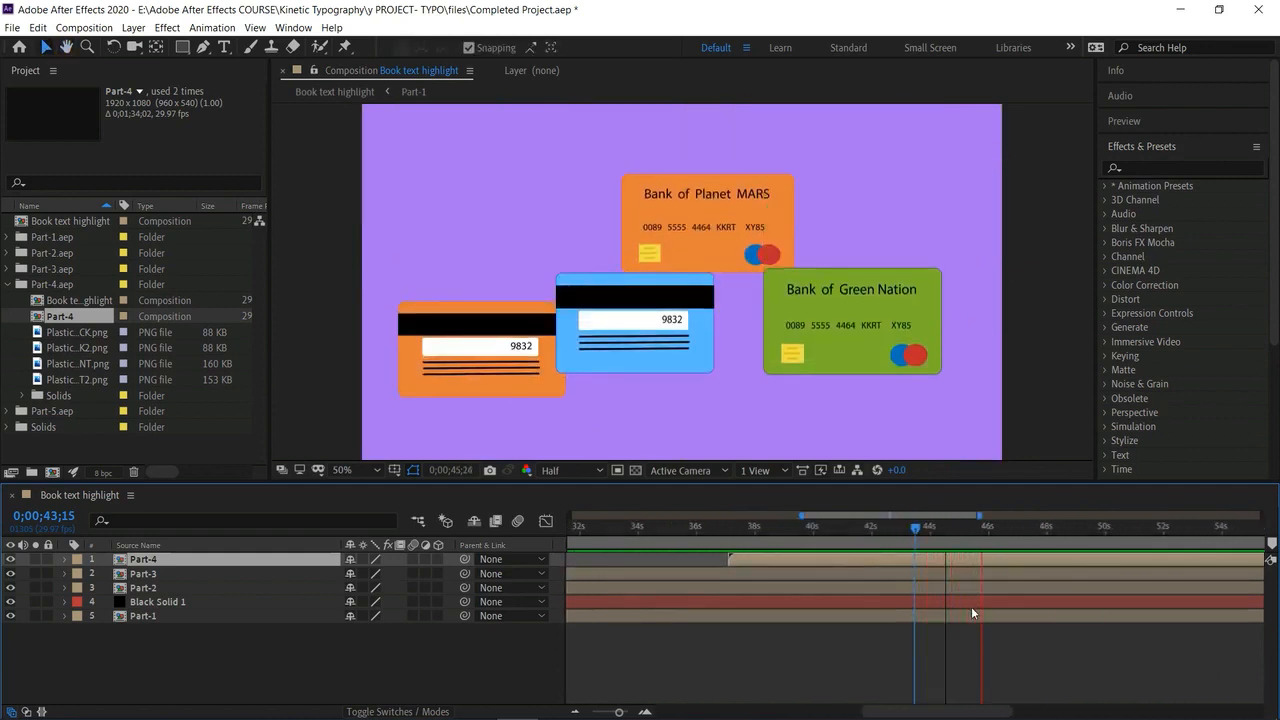
{"action": "key", "text": "space"}
{"action": "left_click_drag", "start_coordinate": [997, 531], "coordinate": [988, 576]}
{"action": "left_click", "coordinate": [143, 664]}
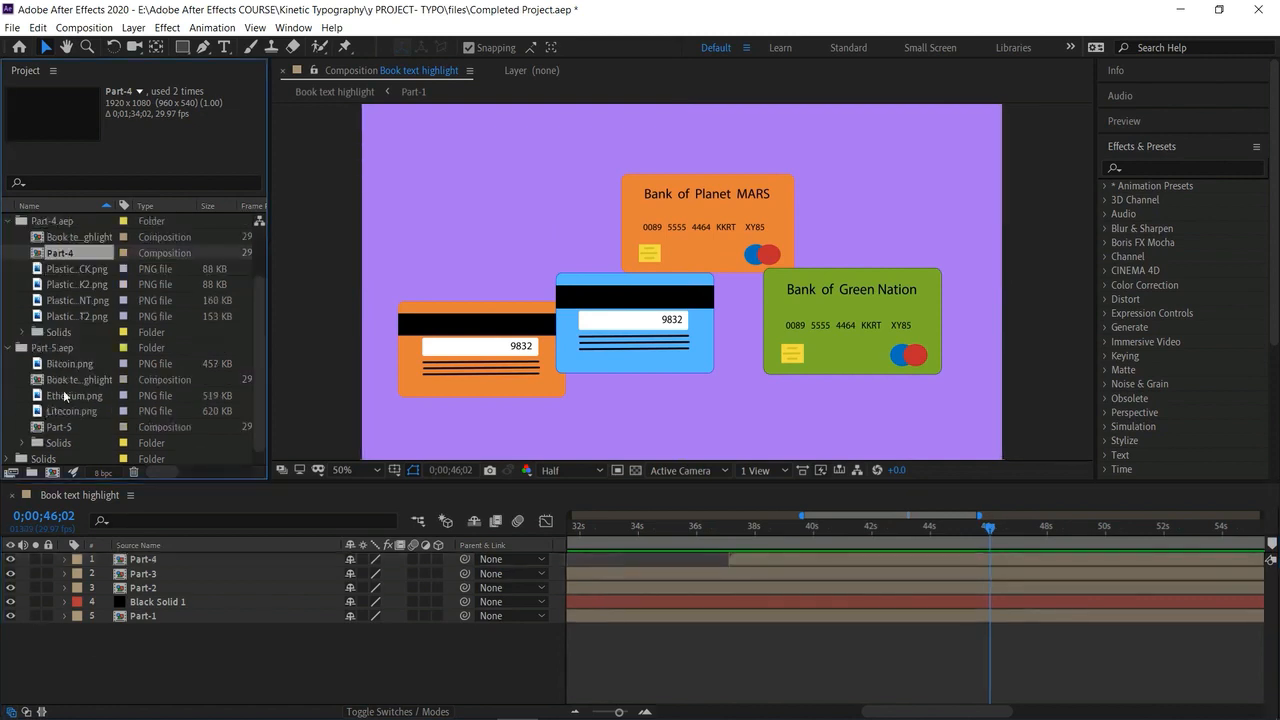
Add the Part-5 composition from Part-5.aep as the top layer, starting at 0;00;46;02, and preview the change from 0;00;41;16.
{"action": "left_click_drag", "start_coordinate": [67, 430], "coordinate": [88, 562]}
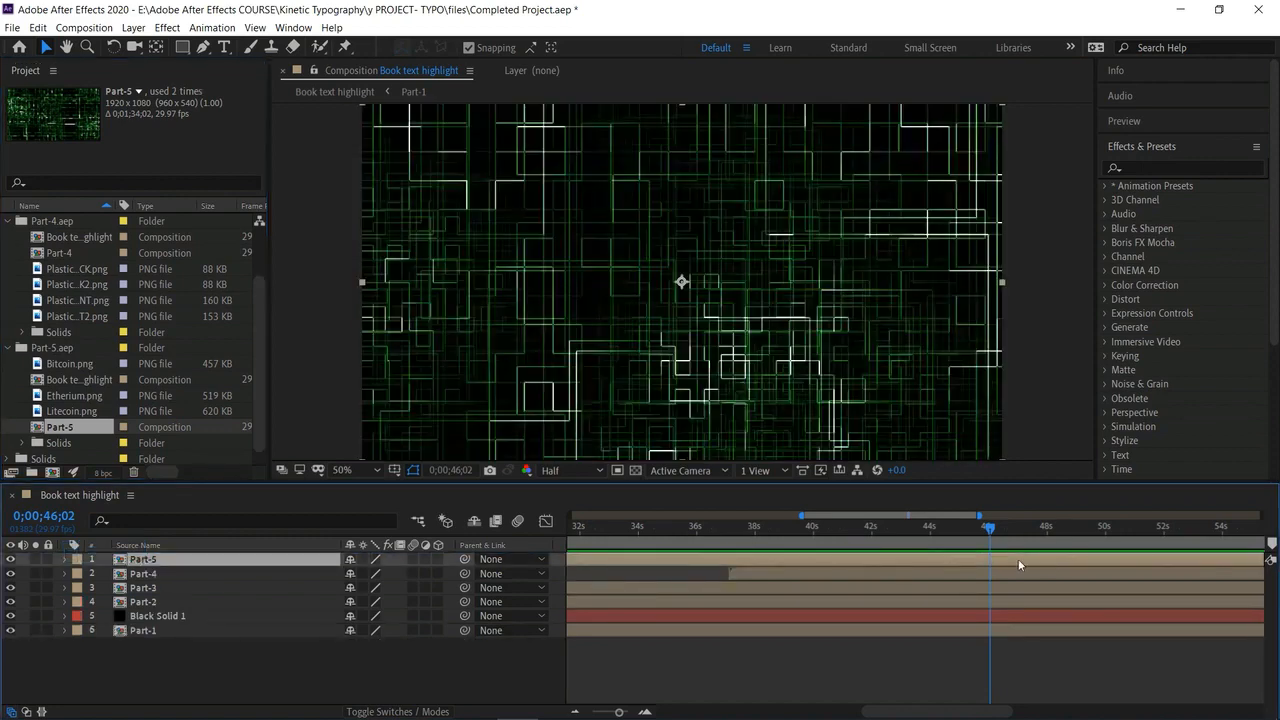
{"action": "key", "text": "bracketleft"}
{"action": "left_click_drag", "start_coordinate": [987, 532], "coordinate": [859, 540]}
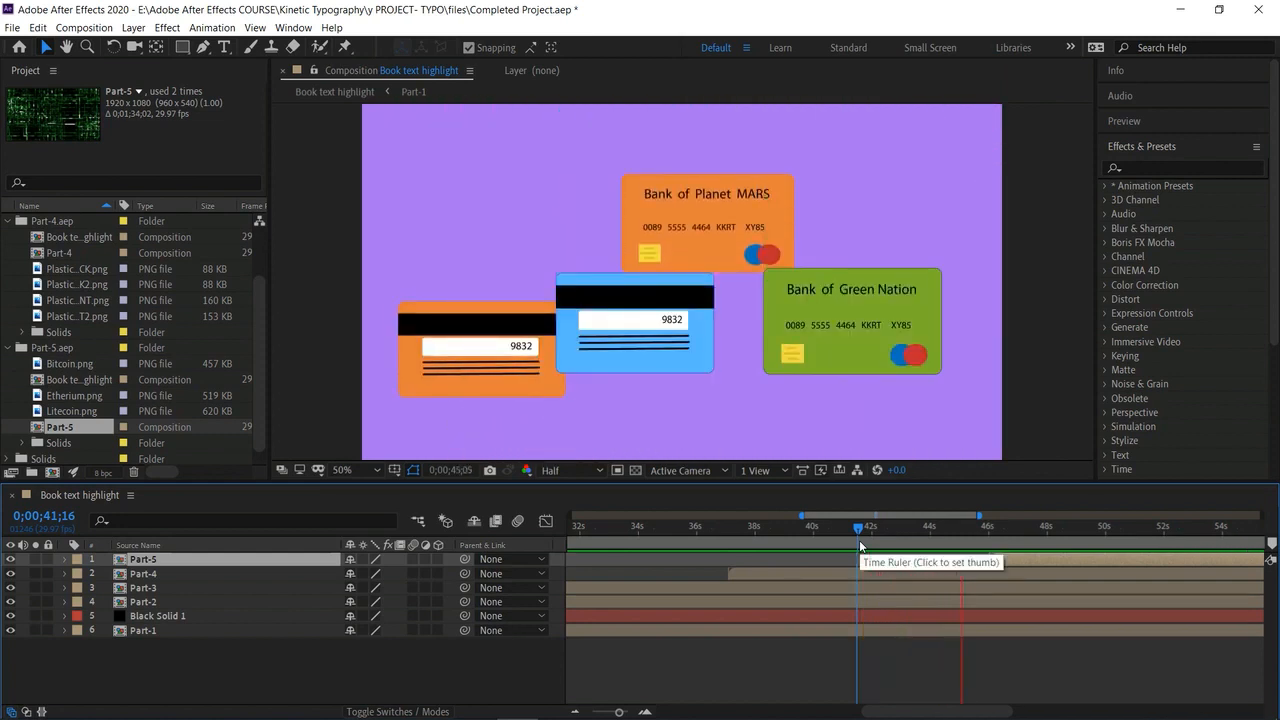
{"action": "key", "text": "space"}
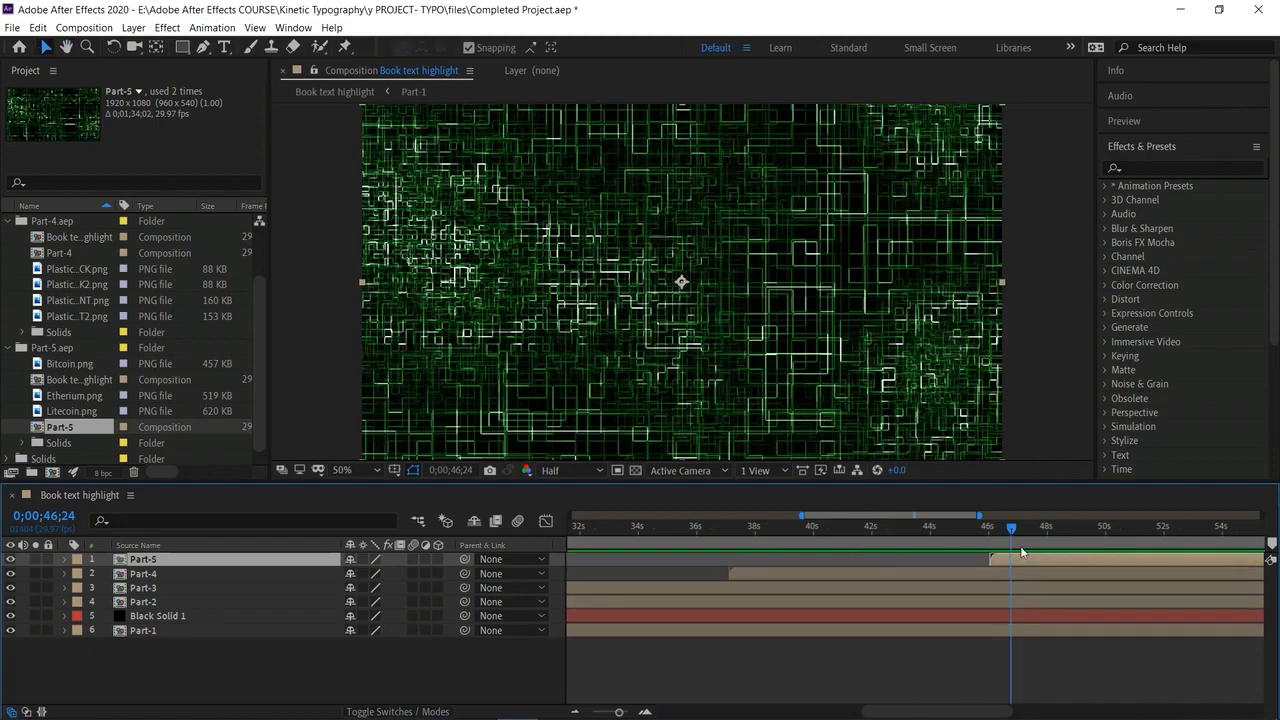
Shift the Part-5 layer earlier to start at about 0;00;45;16, previewing the cut from the plastic cards.
{"action": "left_click_drag", "start_coordinate": [1009, 560], "coordinate": [885, 529]}
{"action": "key", "text": "space"}
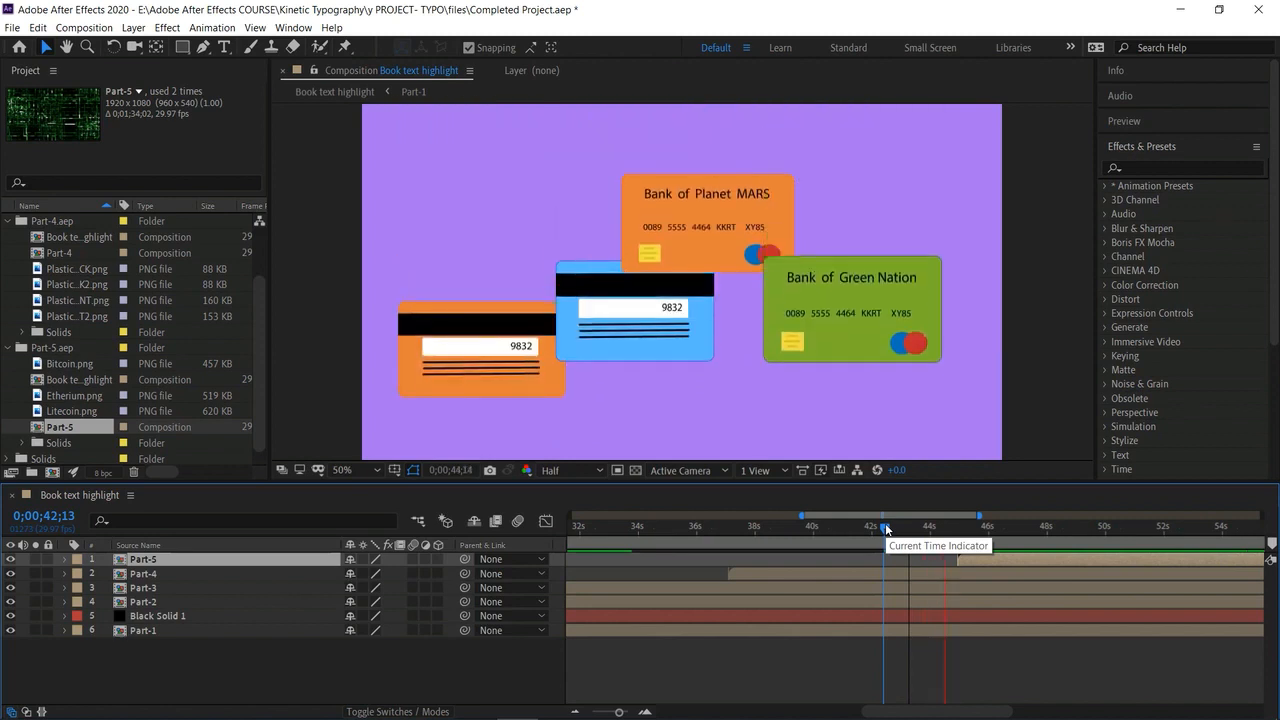
{"action": "left_click", "coordinate": [982, 527]}
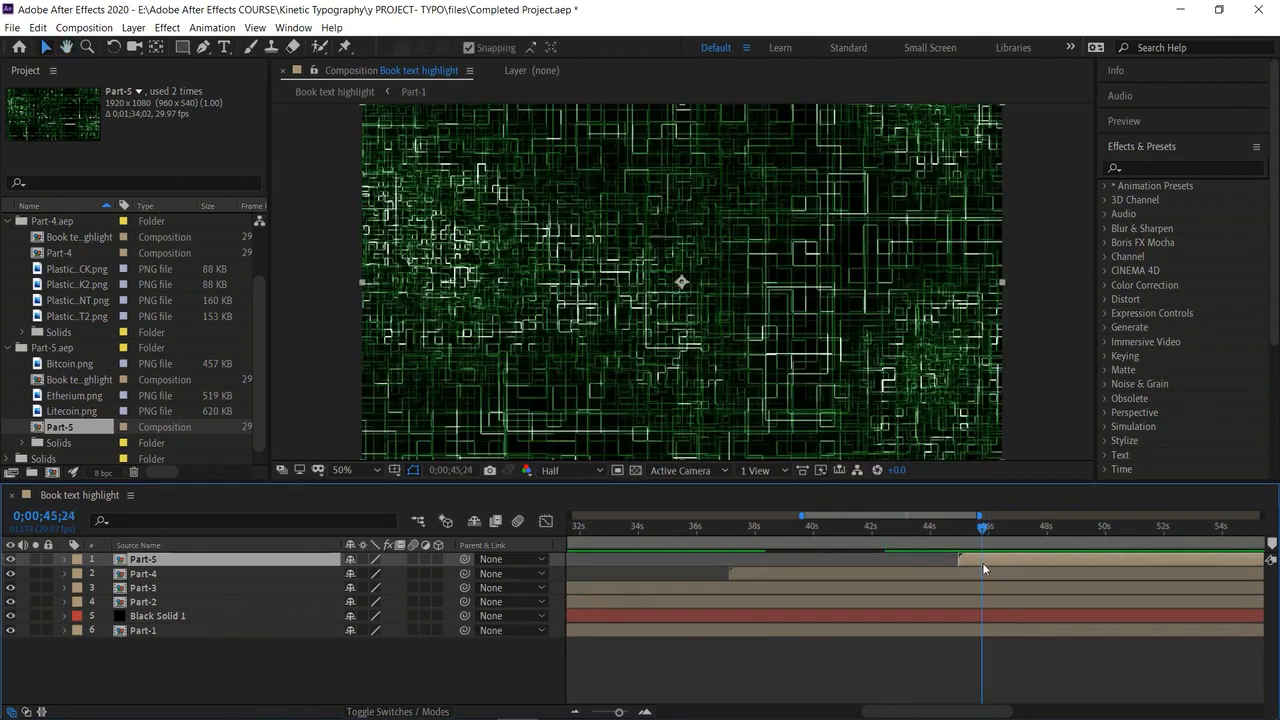
{"action": "left_click_drag", "start_coordinate": [982, 527], "coordinate": [943, 538]}
{"action": "key", "text": "space"}
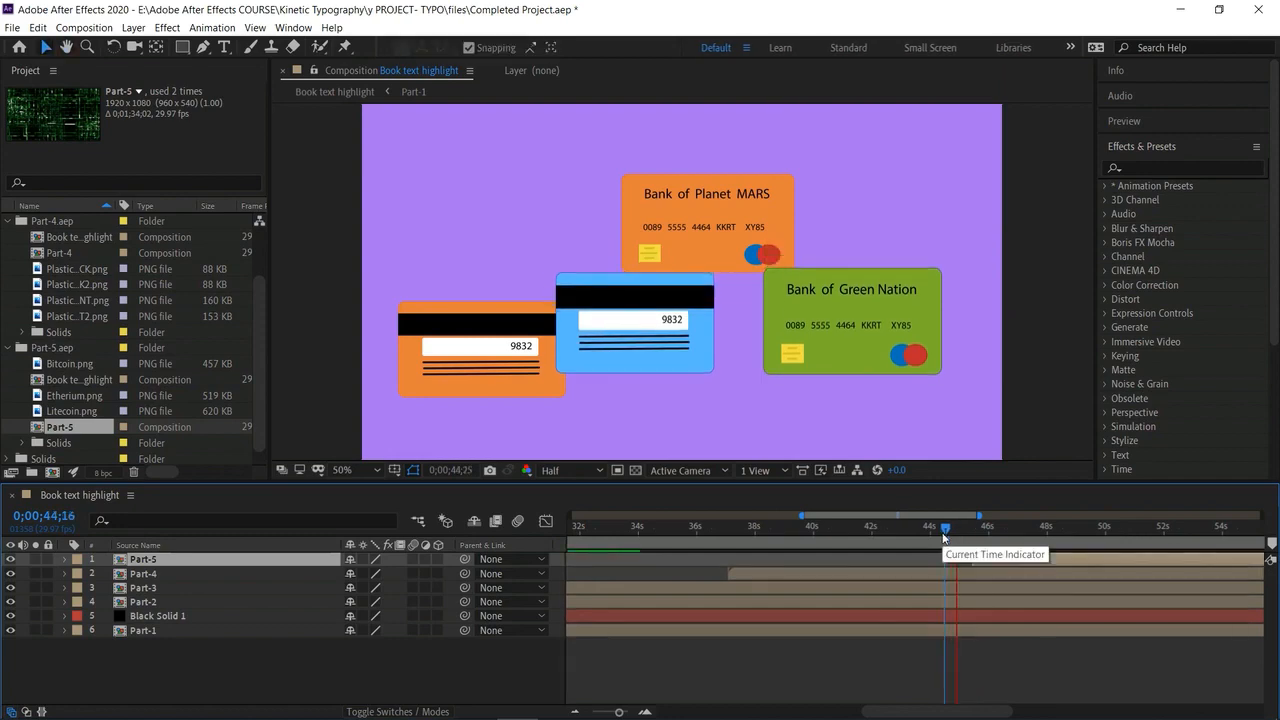
{"action": "key", "text": "space"}
{"action": "left_click_drag", "start_coordinate": [1008, 528], "coordinate": [970, 531]}
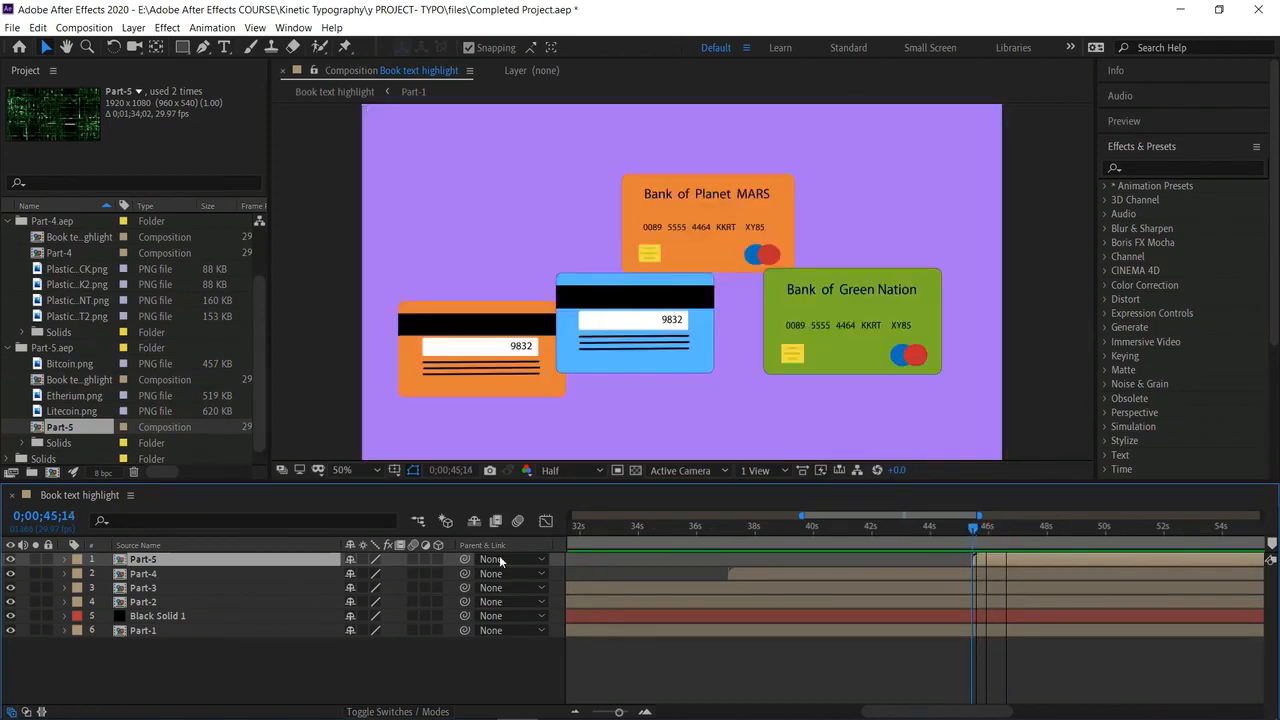
Keyframe the Part-5 layer's Position to slide in from 960, -571 at 0;00;45;16 to 960, 540 at 0;00;45;22.
{"action": "left_click", "coordinate": [64, 560]}
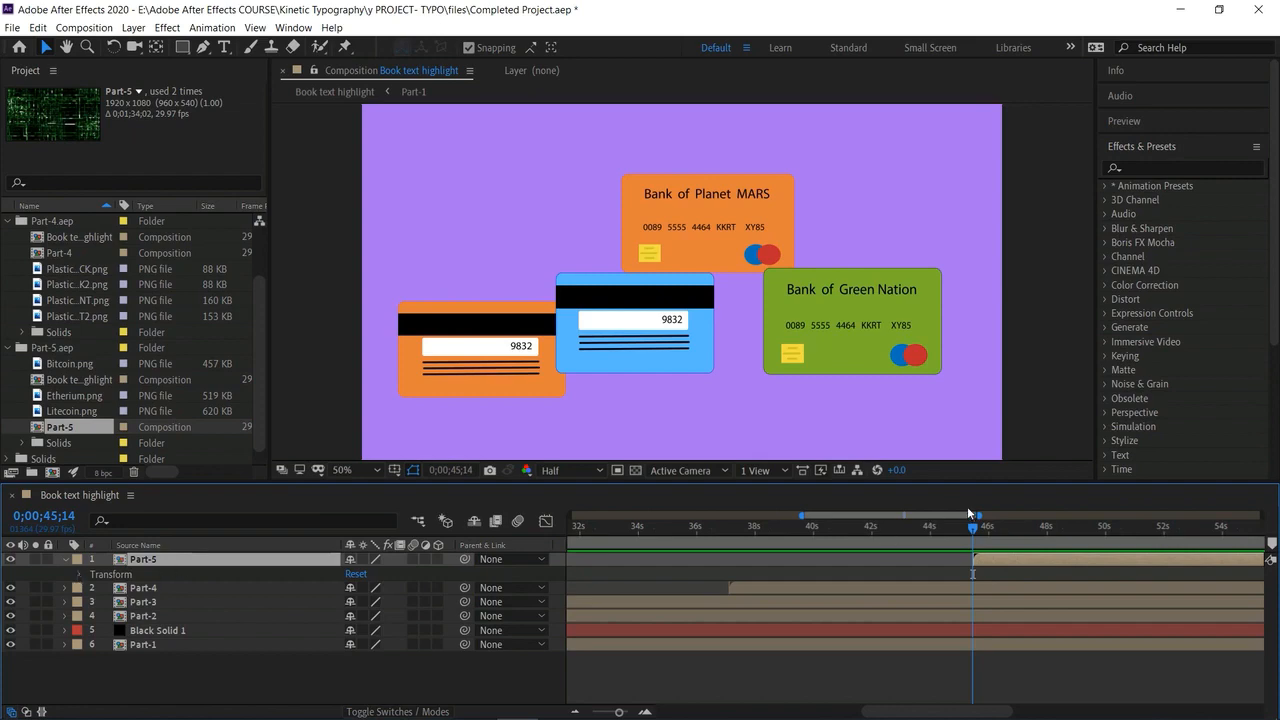
{"action": "left_click_drag", "start_coordinate": [972, 524], "coordinate": [976, 533]}
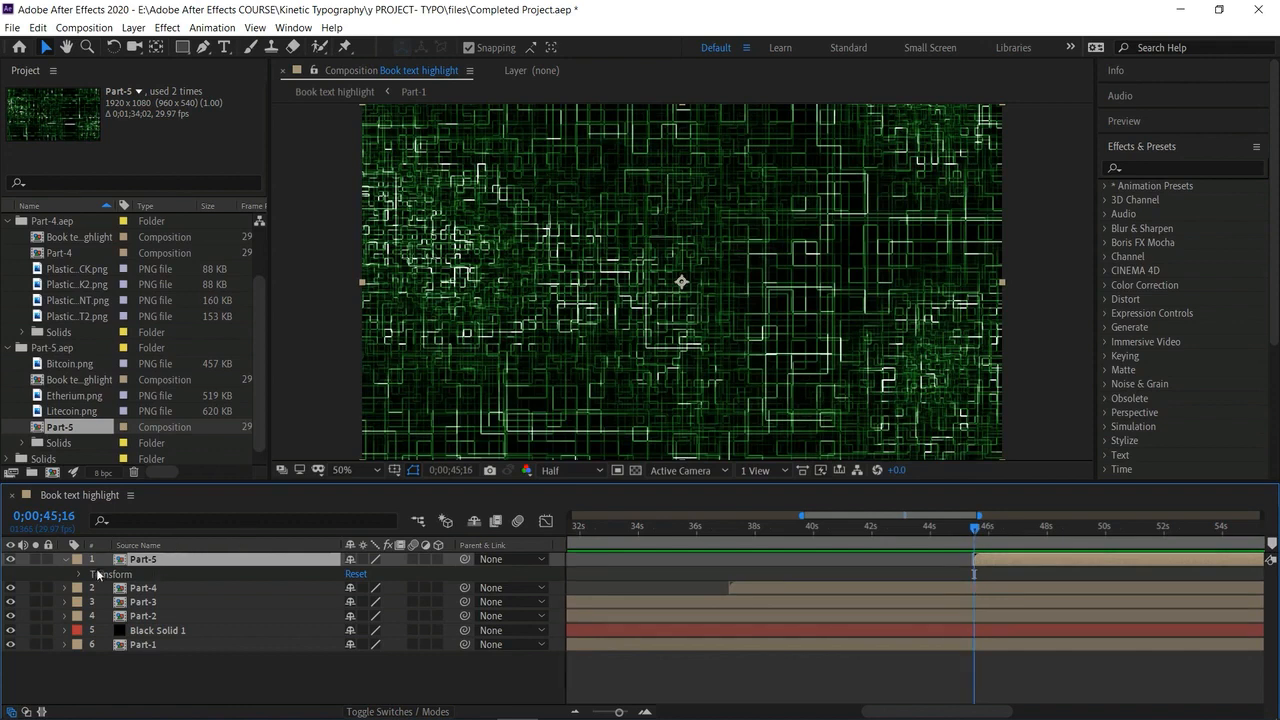
{"action": "key", "text": "alt+shift+p"}
{"action": "left_click_drag", "start_coordinate": [381, 573], "coordinate": [144, 516]}
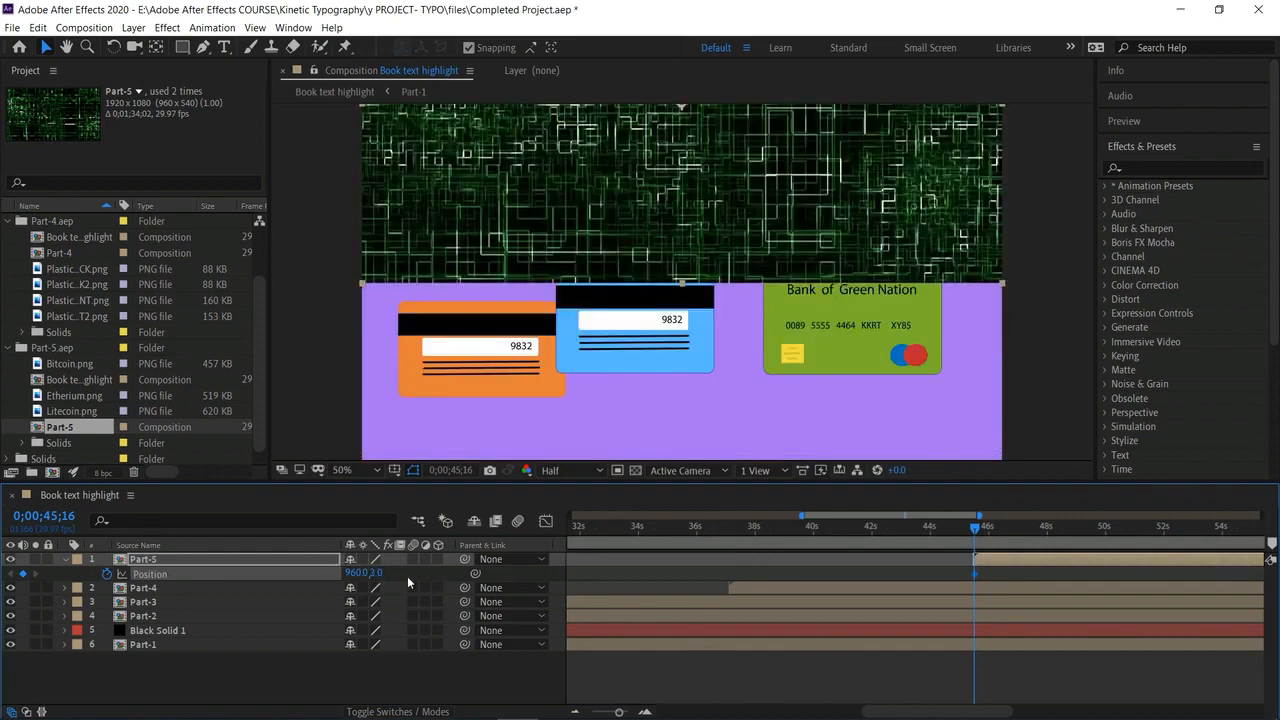
{"action": "left_click_drag", "start_coordinate": [376, 574], "coordinate": [0, 466]}
{"action": "left_click_drag", "start_coordinate": [976, 530], "coordinate": [980, 534]}
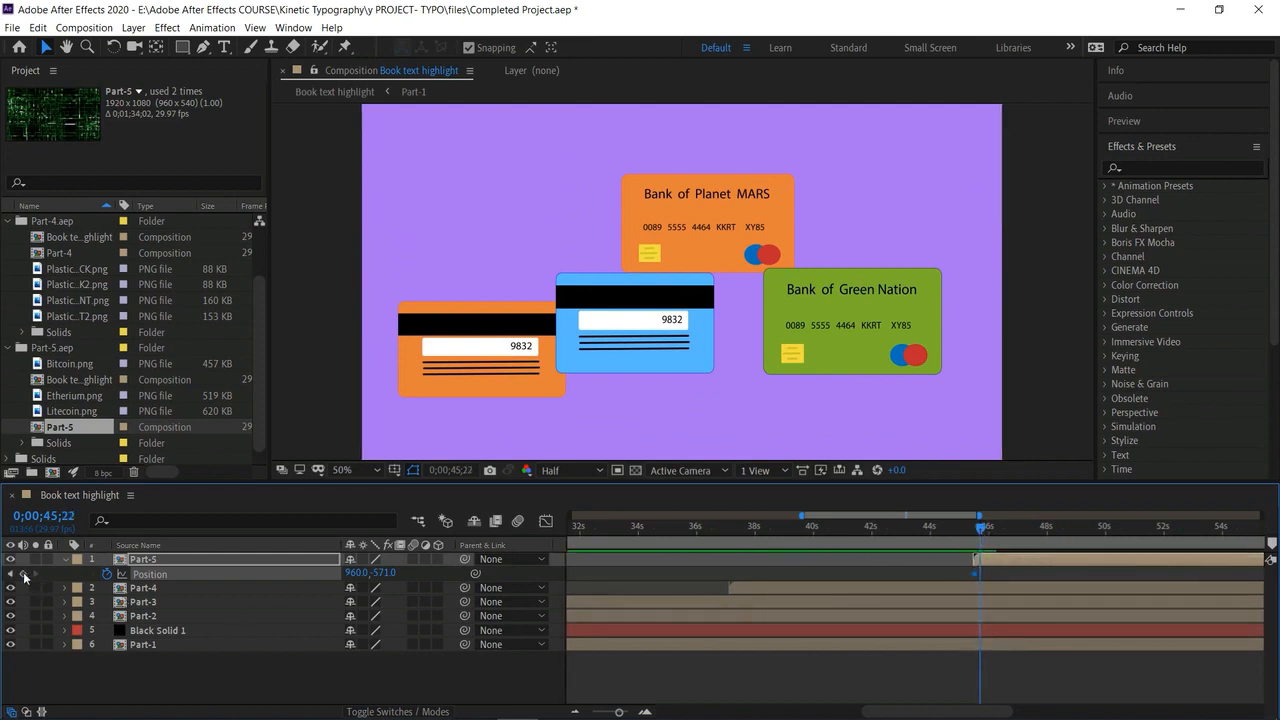
{"action": "left_click_drag", "start_coordinate": [389, 576], "coordinate": [1276, 608]}
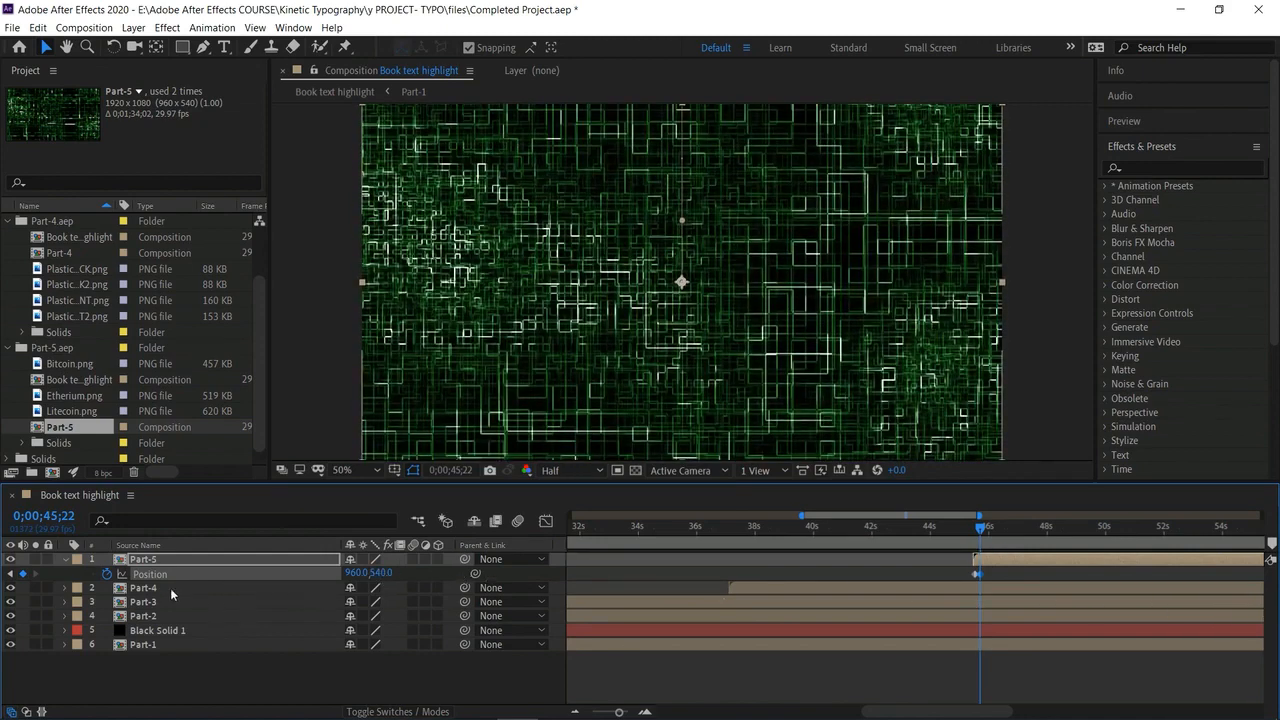
Preview the Part-5 slide-in and animation from 0;00;44;13 and place the current time at 0;00;59;27.
{"action": "left_click_drag", "start_coordinate": [979, 530], "coordinate": [947, 531]}
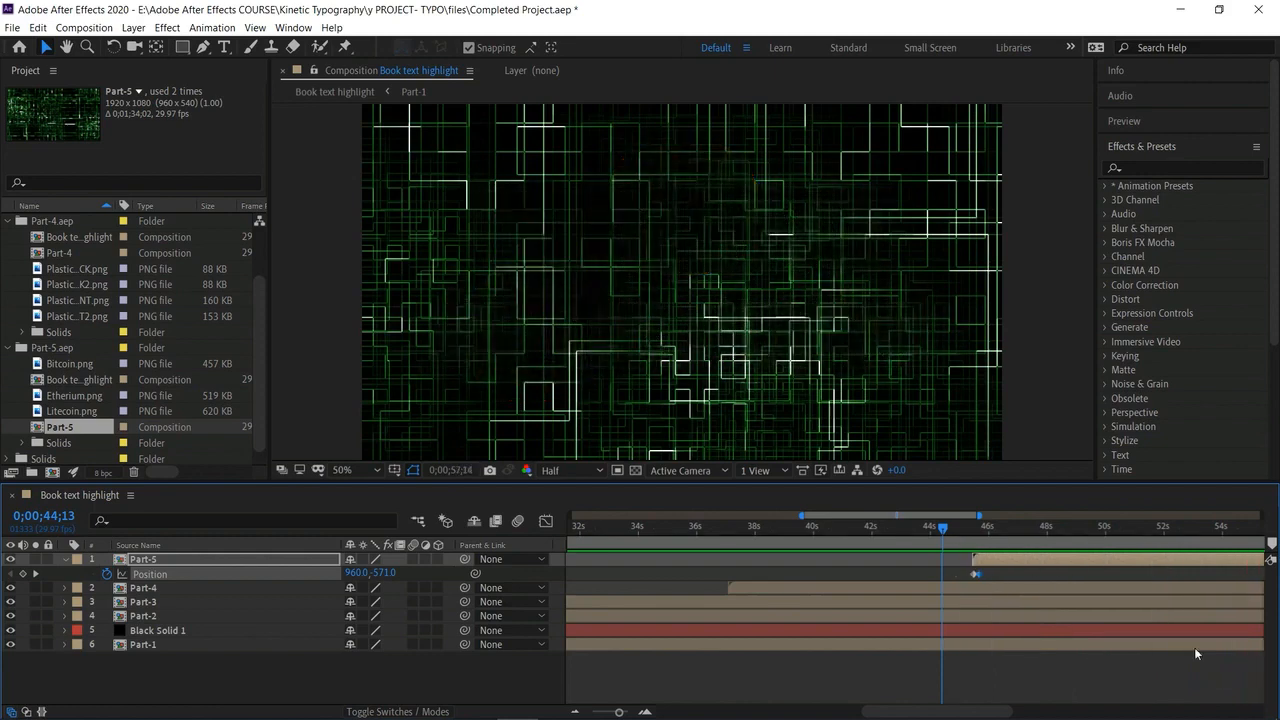
{"action": "key", "text": "space"}
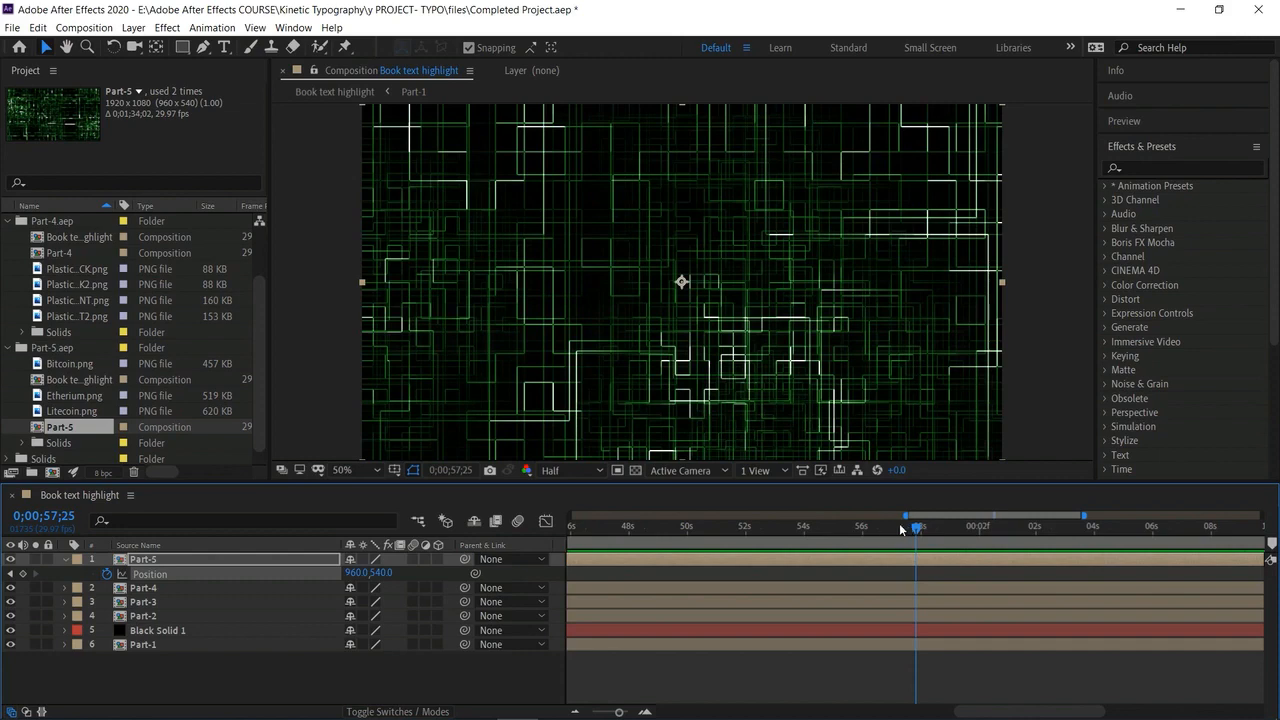
{"action": "left_click_drag", "start_coordinate": [899, 523], "coordinate": [975, 567]}
Trim the end of the work area to about 0;00;59;27 and return the current time to 0;00;00;00.
{"action": "left_click", "coordinate": [577, 712]}
{"action": "left_click", "coordinate": [577, 712]}
{"action": "left_click", "coordinate": [577, 712]}
{"action": "left_click", "coordinate": [577, 712]}
{"action": "left_click_drag", "start_coordinate": [1261, 543], "coordinate": [1013, 543]}
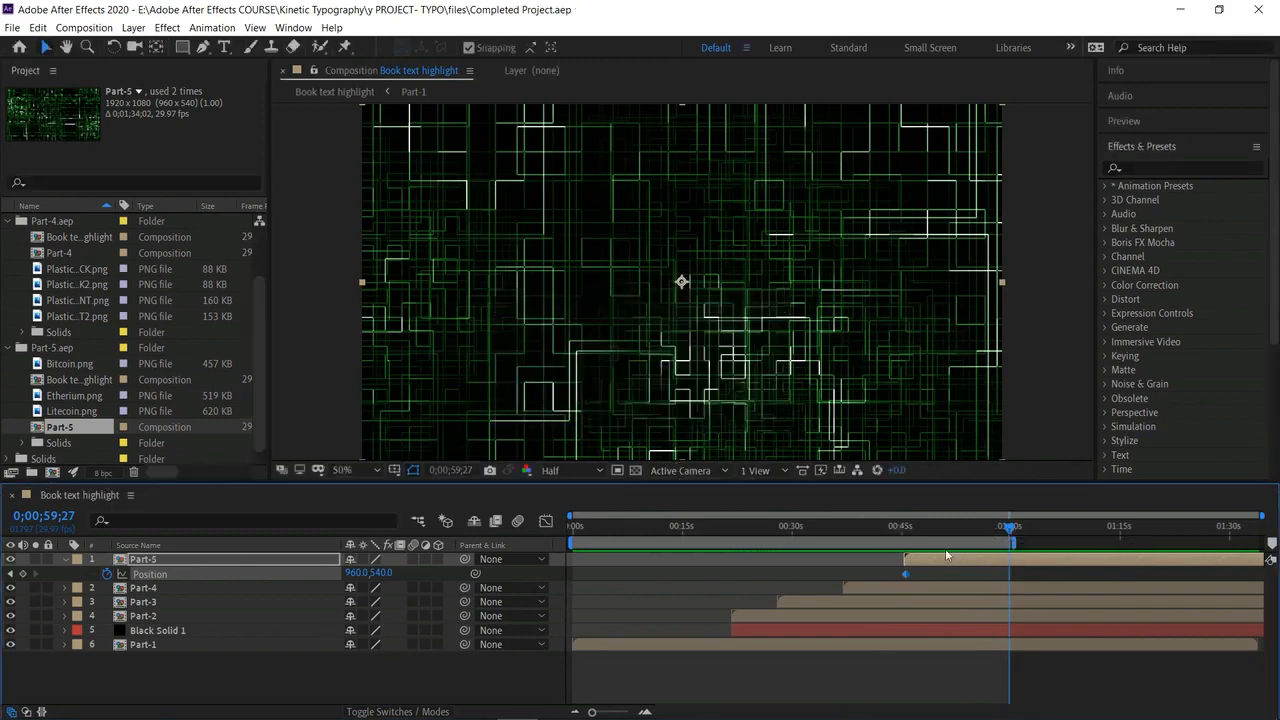
{"action": "left_click_drag", "start_coordinate": [1009, 529], "coordinate": [483, 566]}
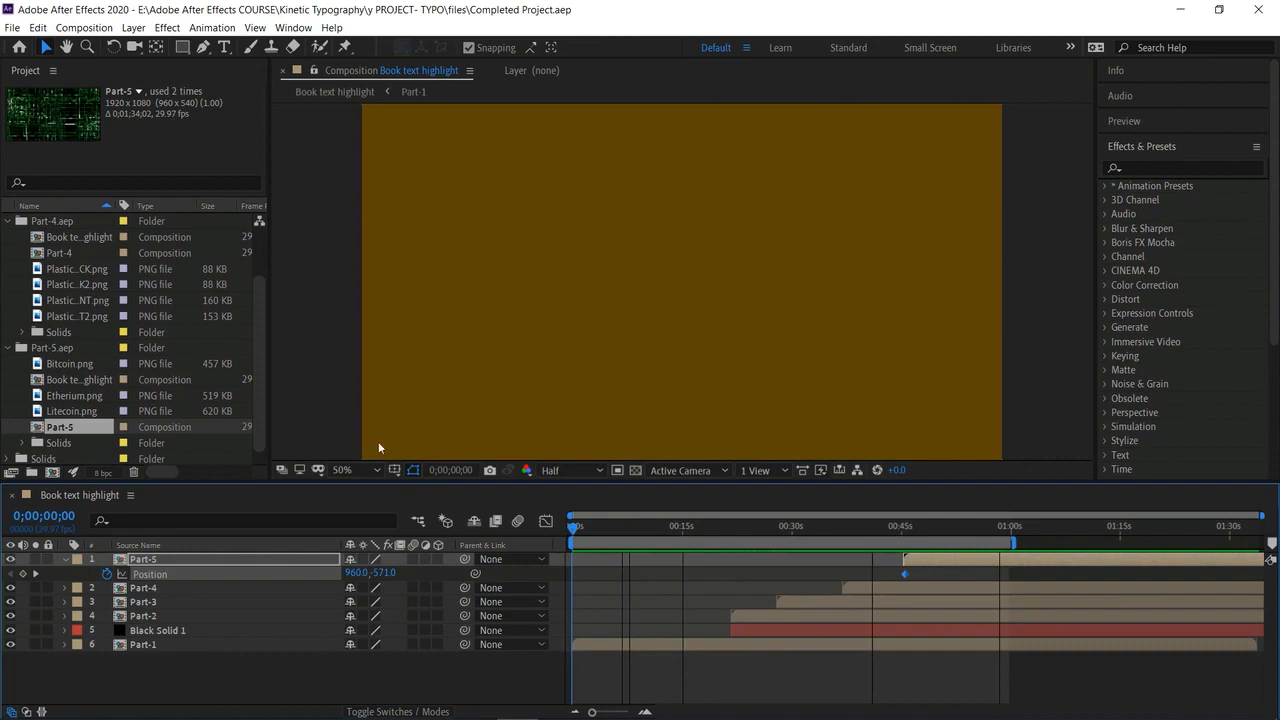
Export the Book text highlight composition to the Adobe Media Encoder queue and start encoding it as H.264, Match Source - High bitrate.
{"action": "left_click", "coordinate": [12, 27]}
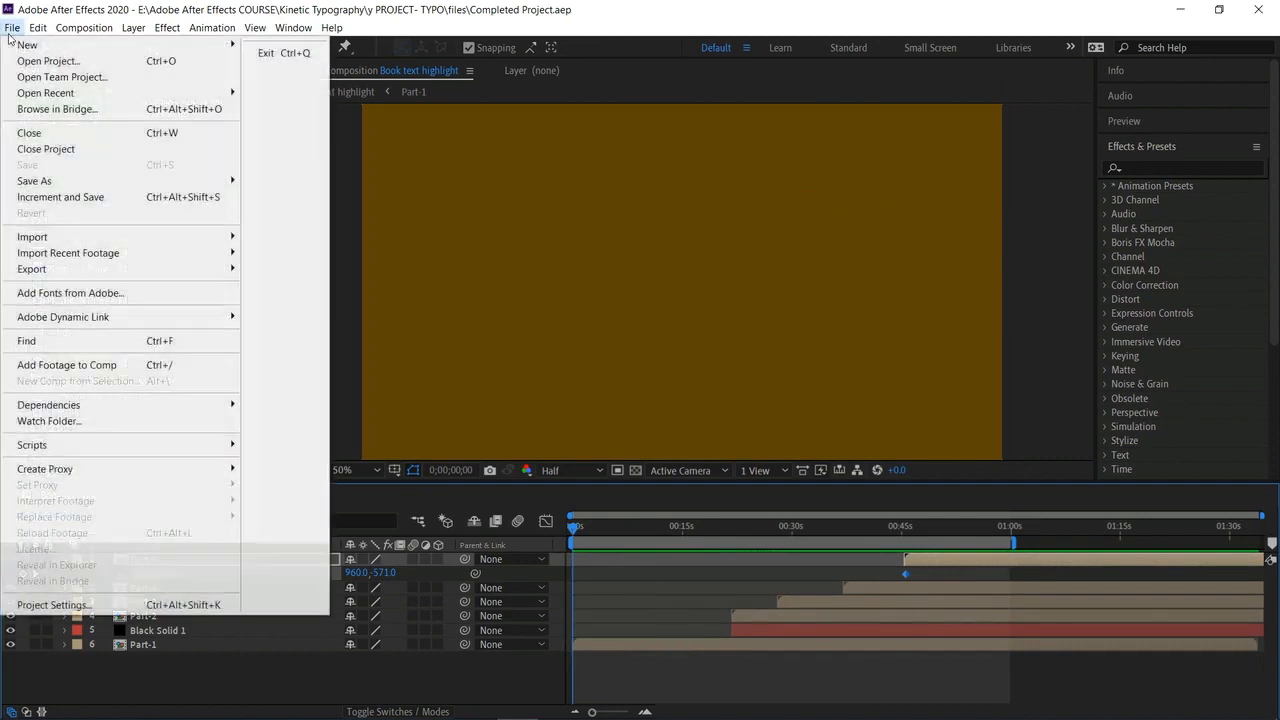
{"action": "mouse_move", "coordinate": [90, 269]}
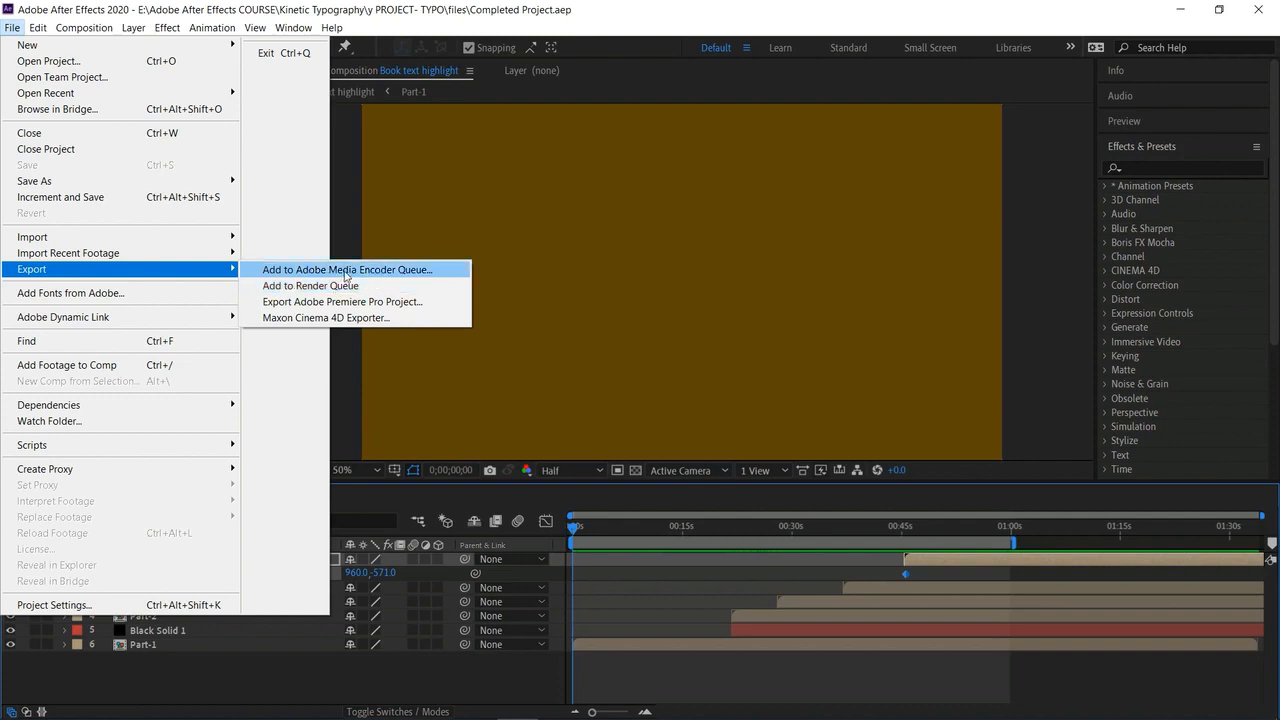
{"action": "left_click", "coordinate": [346, 270]}
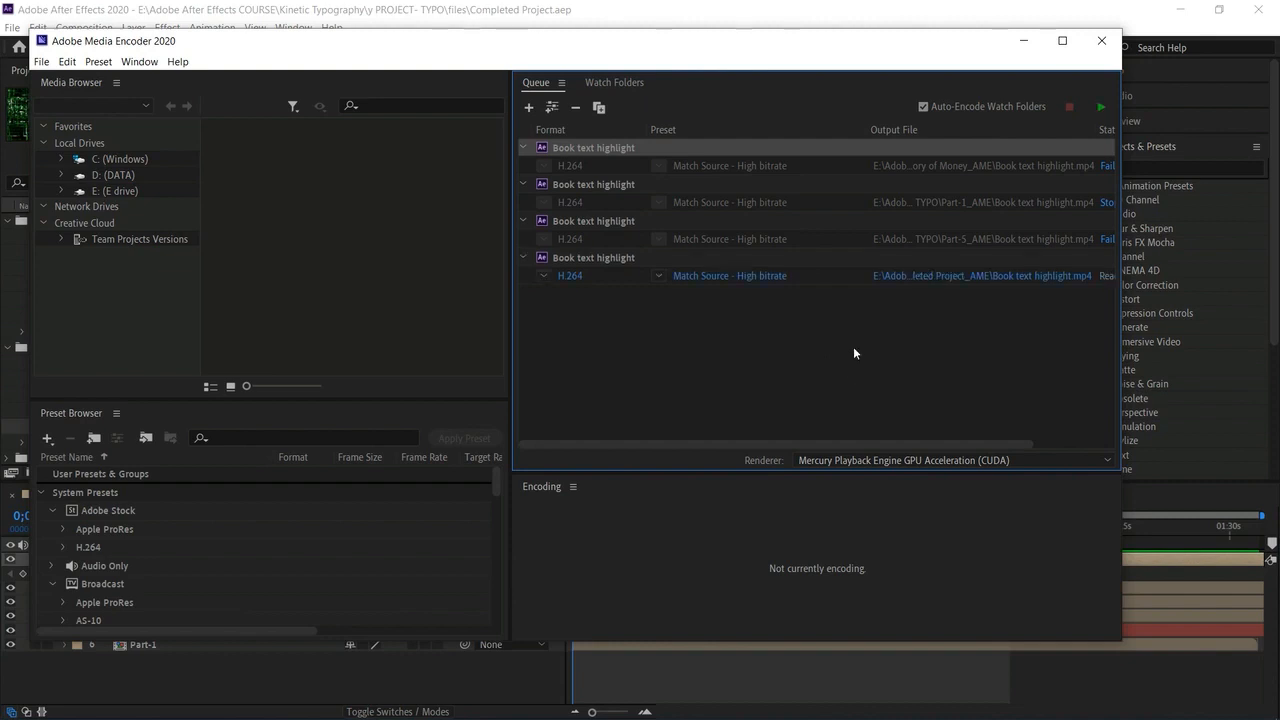
{"action": "left_click", "coordinate": [1097, 106]}
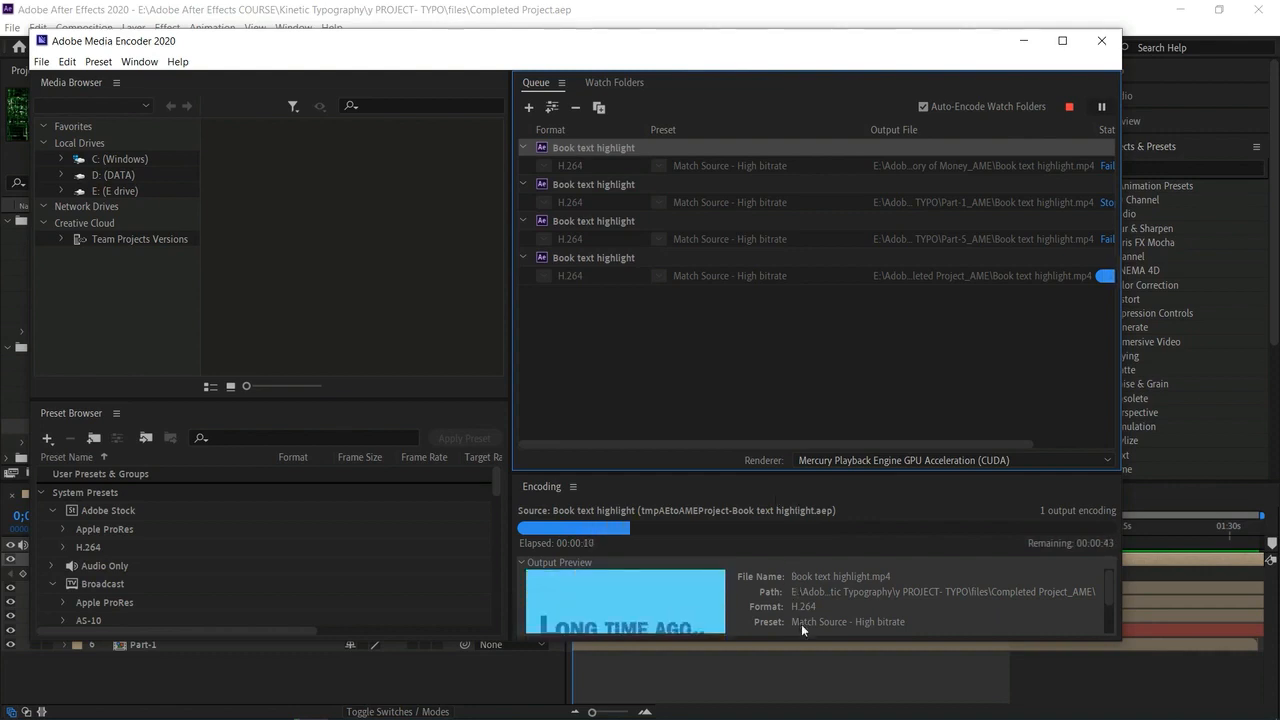
{"action": "mouse_move", "coordinate": [800, 638]}
{"action": "left_mouse_down"}
{"action": "mouse_move", "coordinate": [807, 693]}
{"action": "mouse_move", "coordinate": [803, 632]}
{"action": "left_mouse_up"}
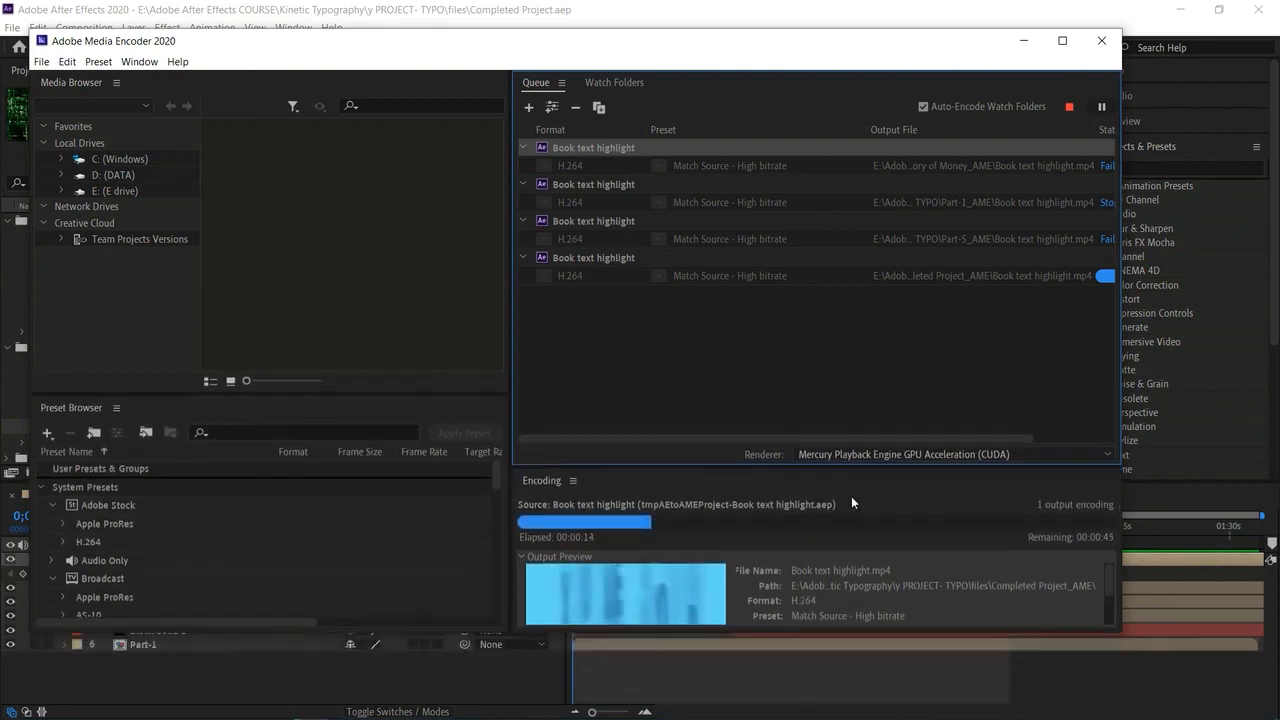